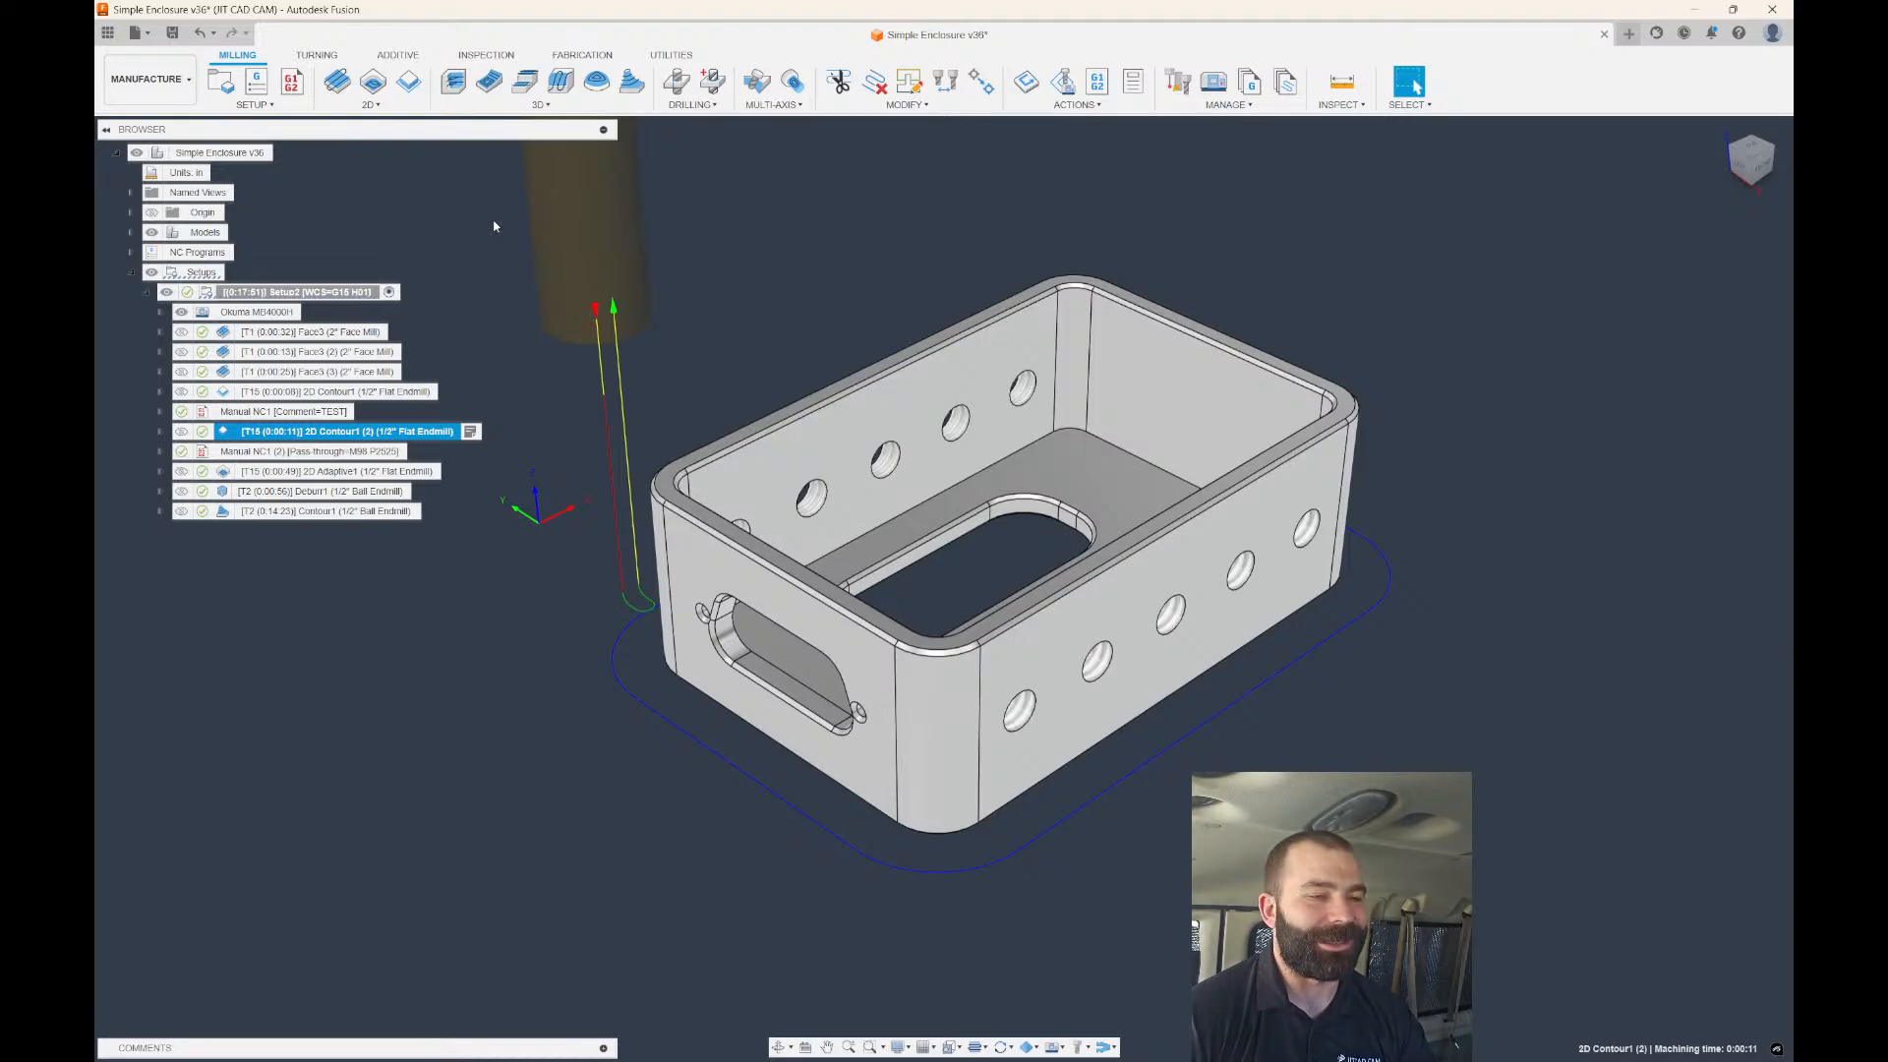
pyautogui.click(701, 307)
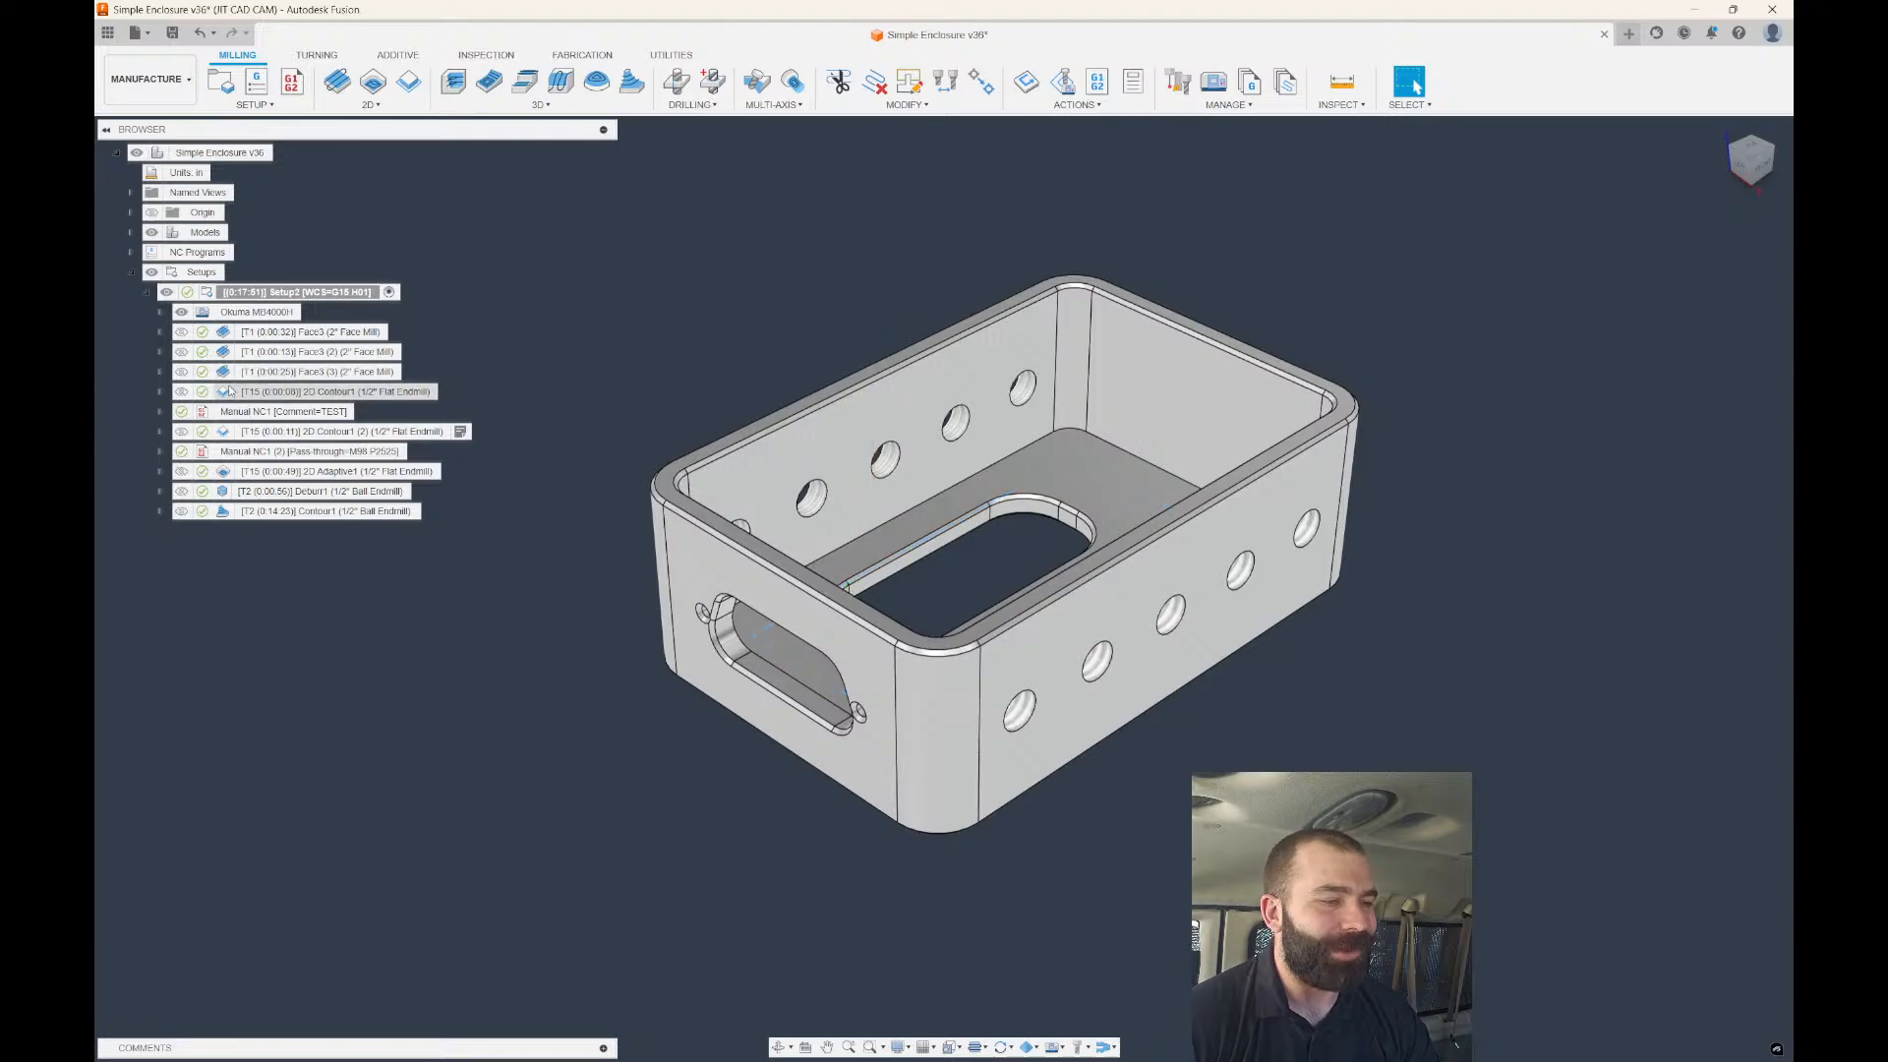
pyautogui.doubleClick(340, 393)
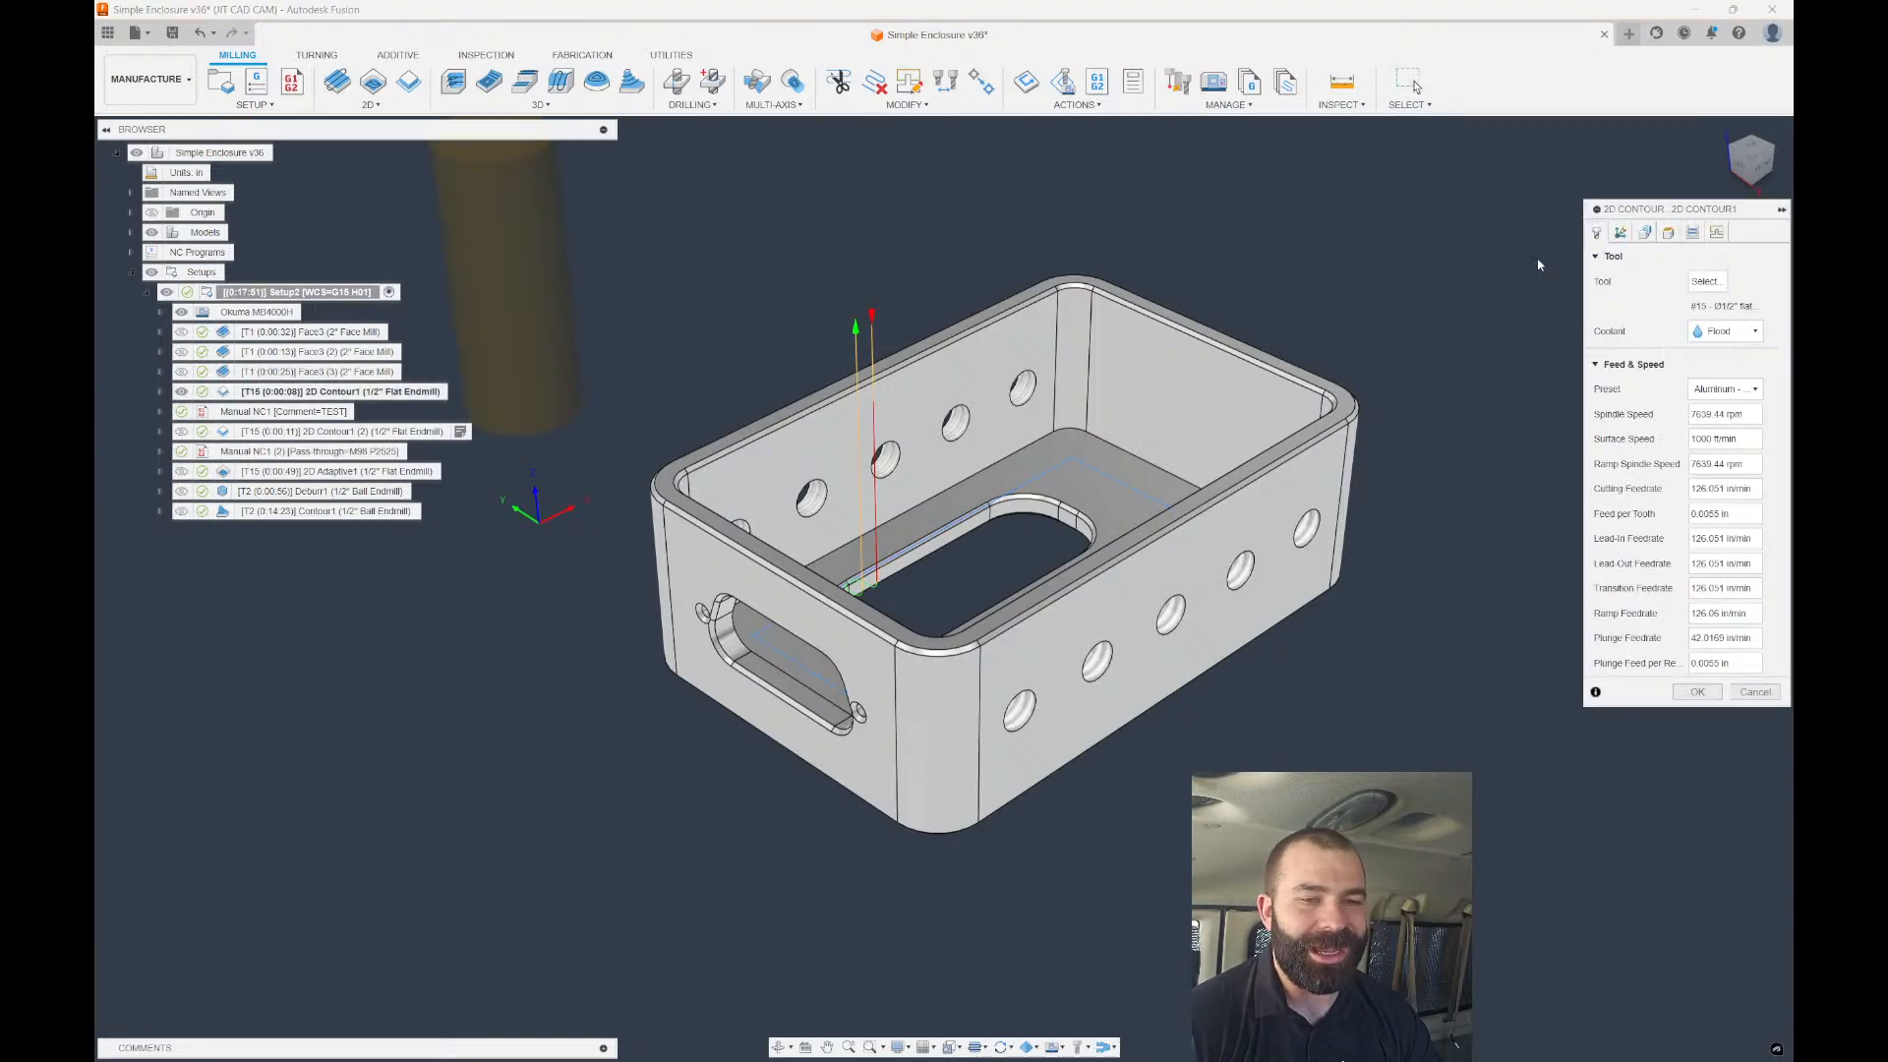
pyautogui.click(1645, 232)
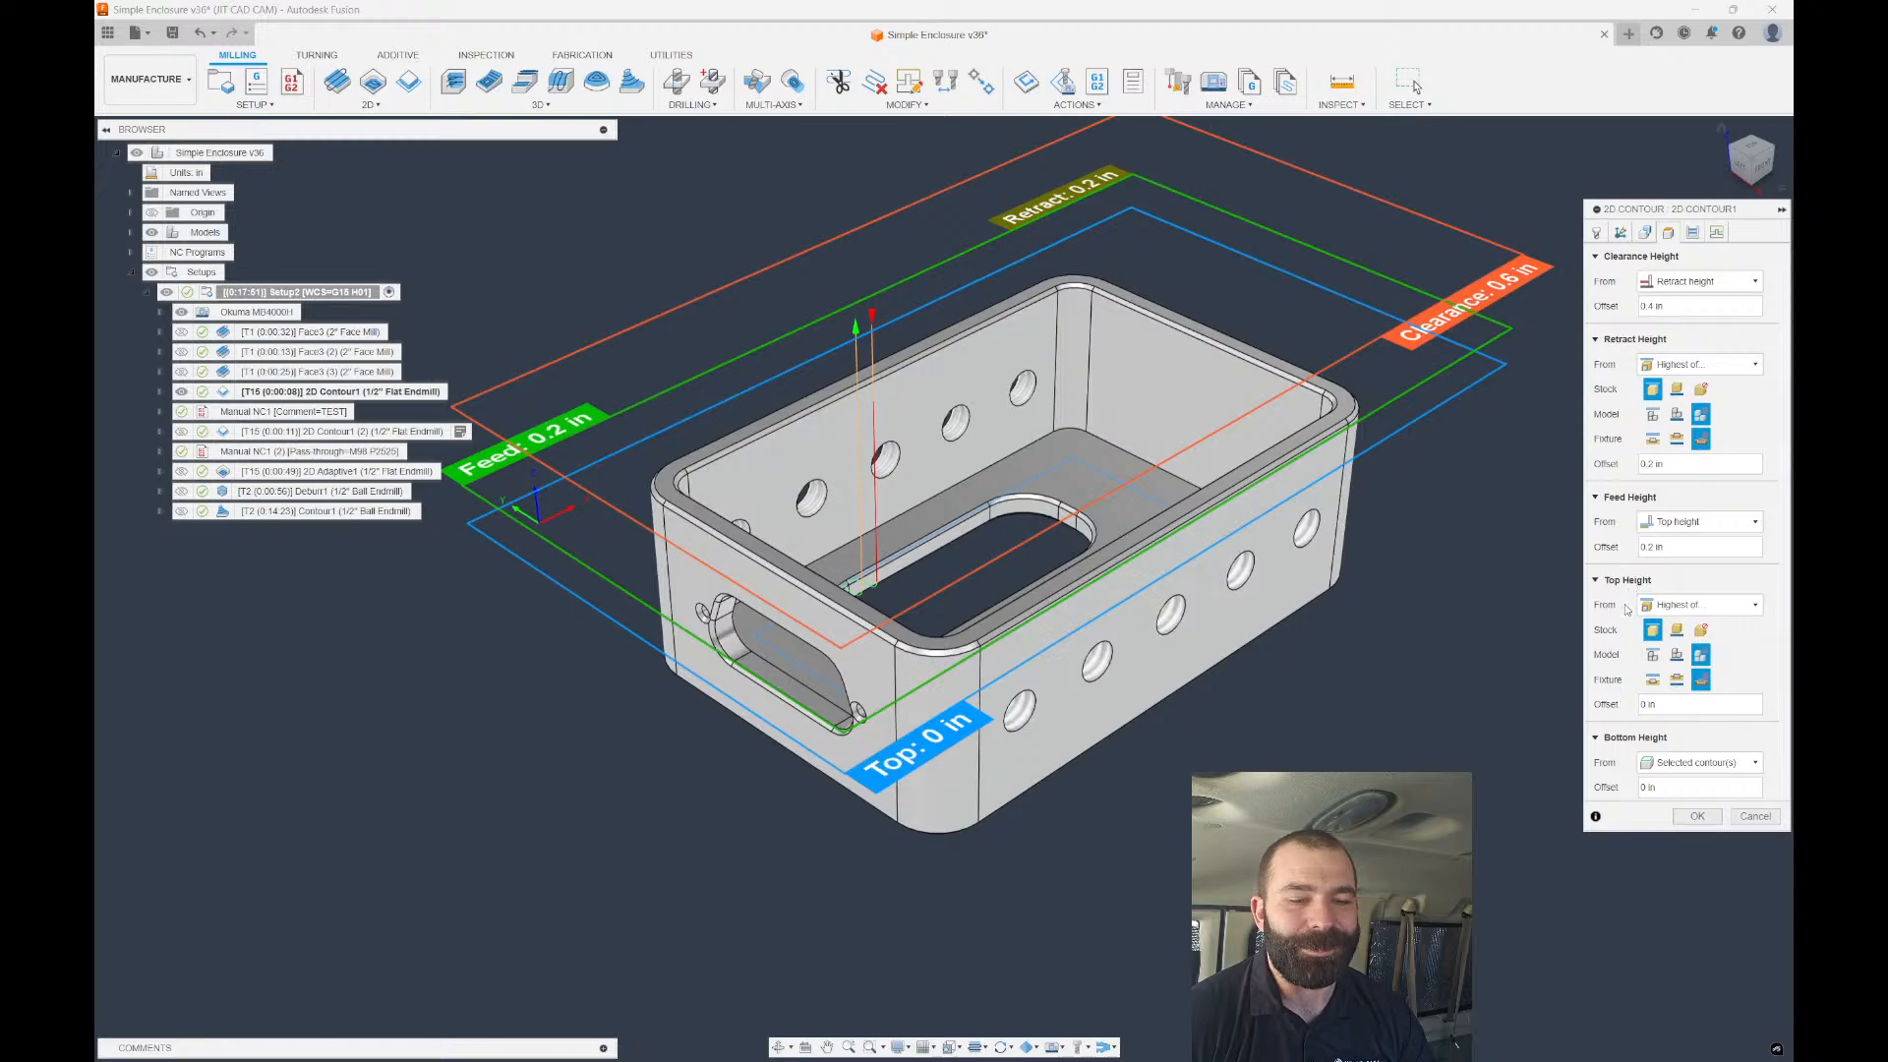
pyautogui.moveTo(1678, 614)
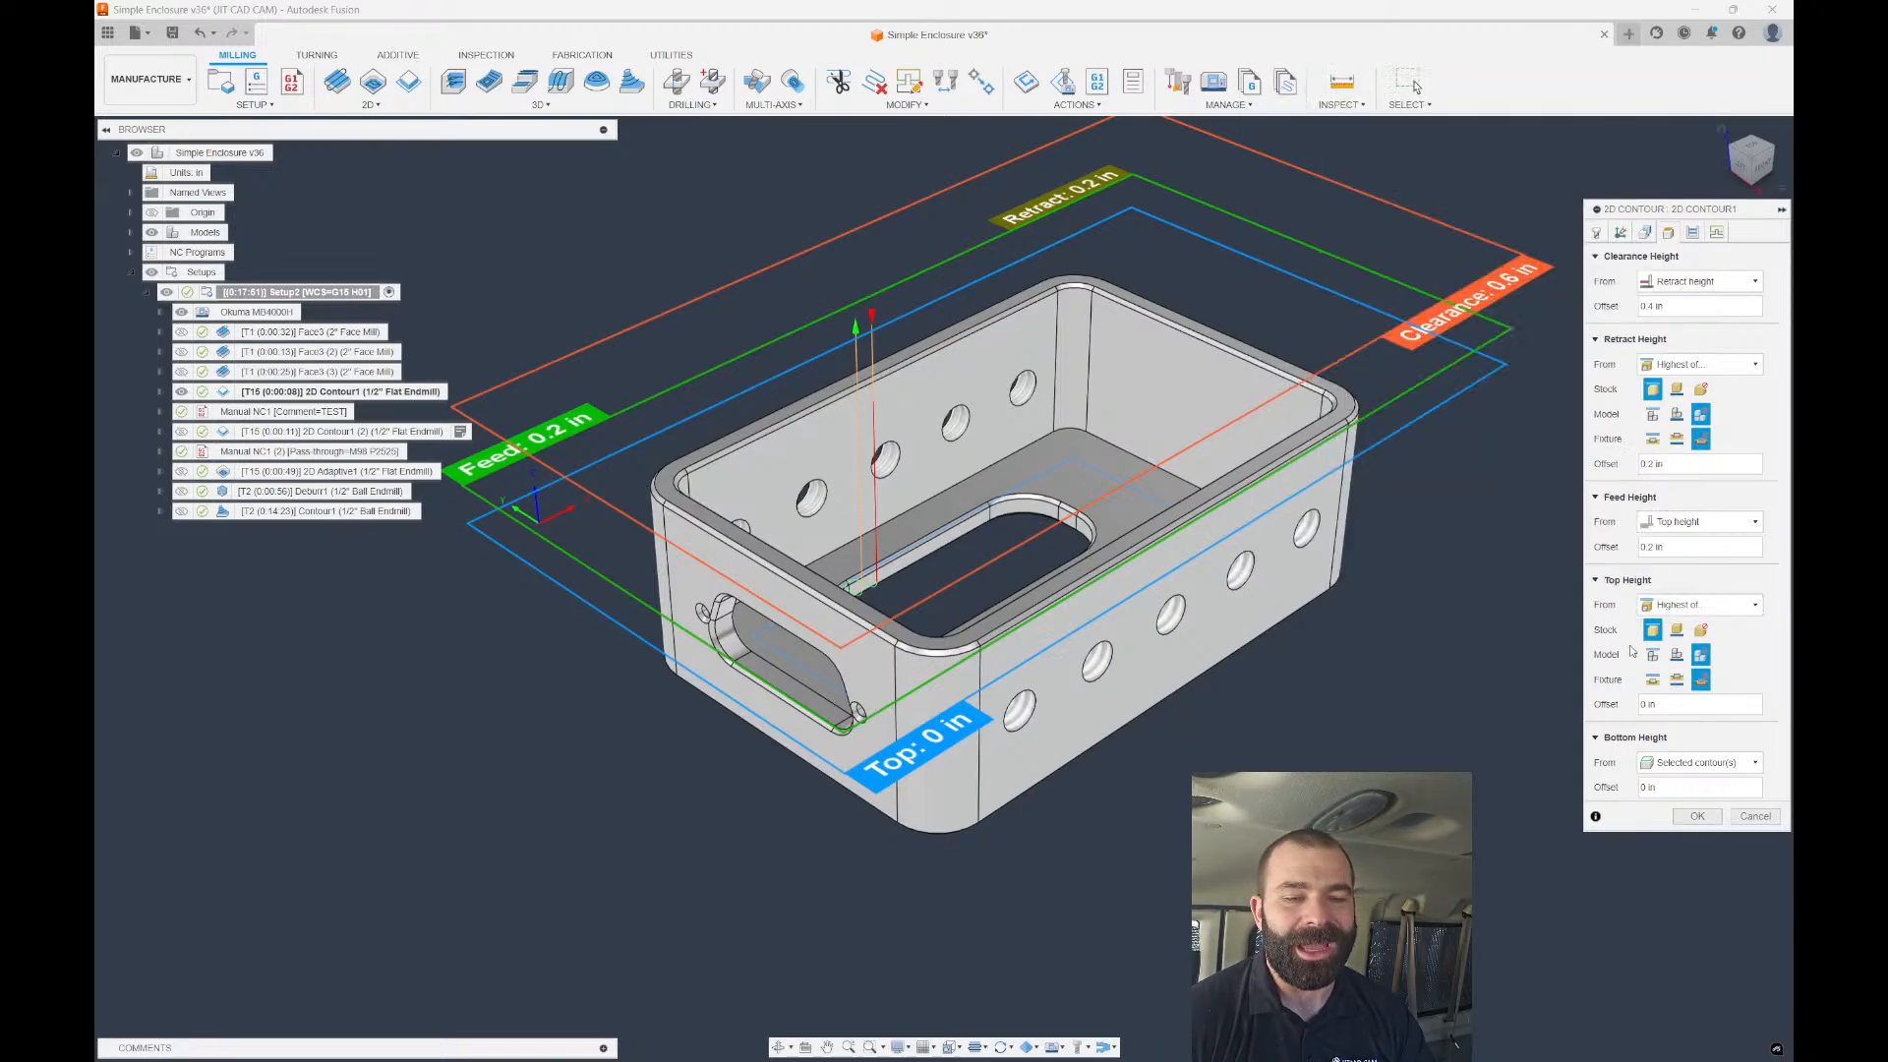
pyautogui.click(1756, 816)
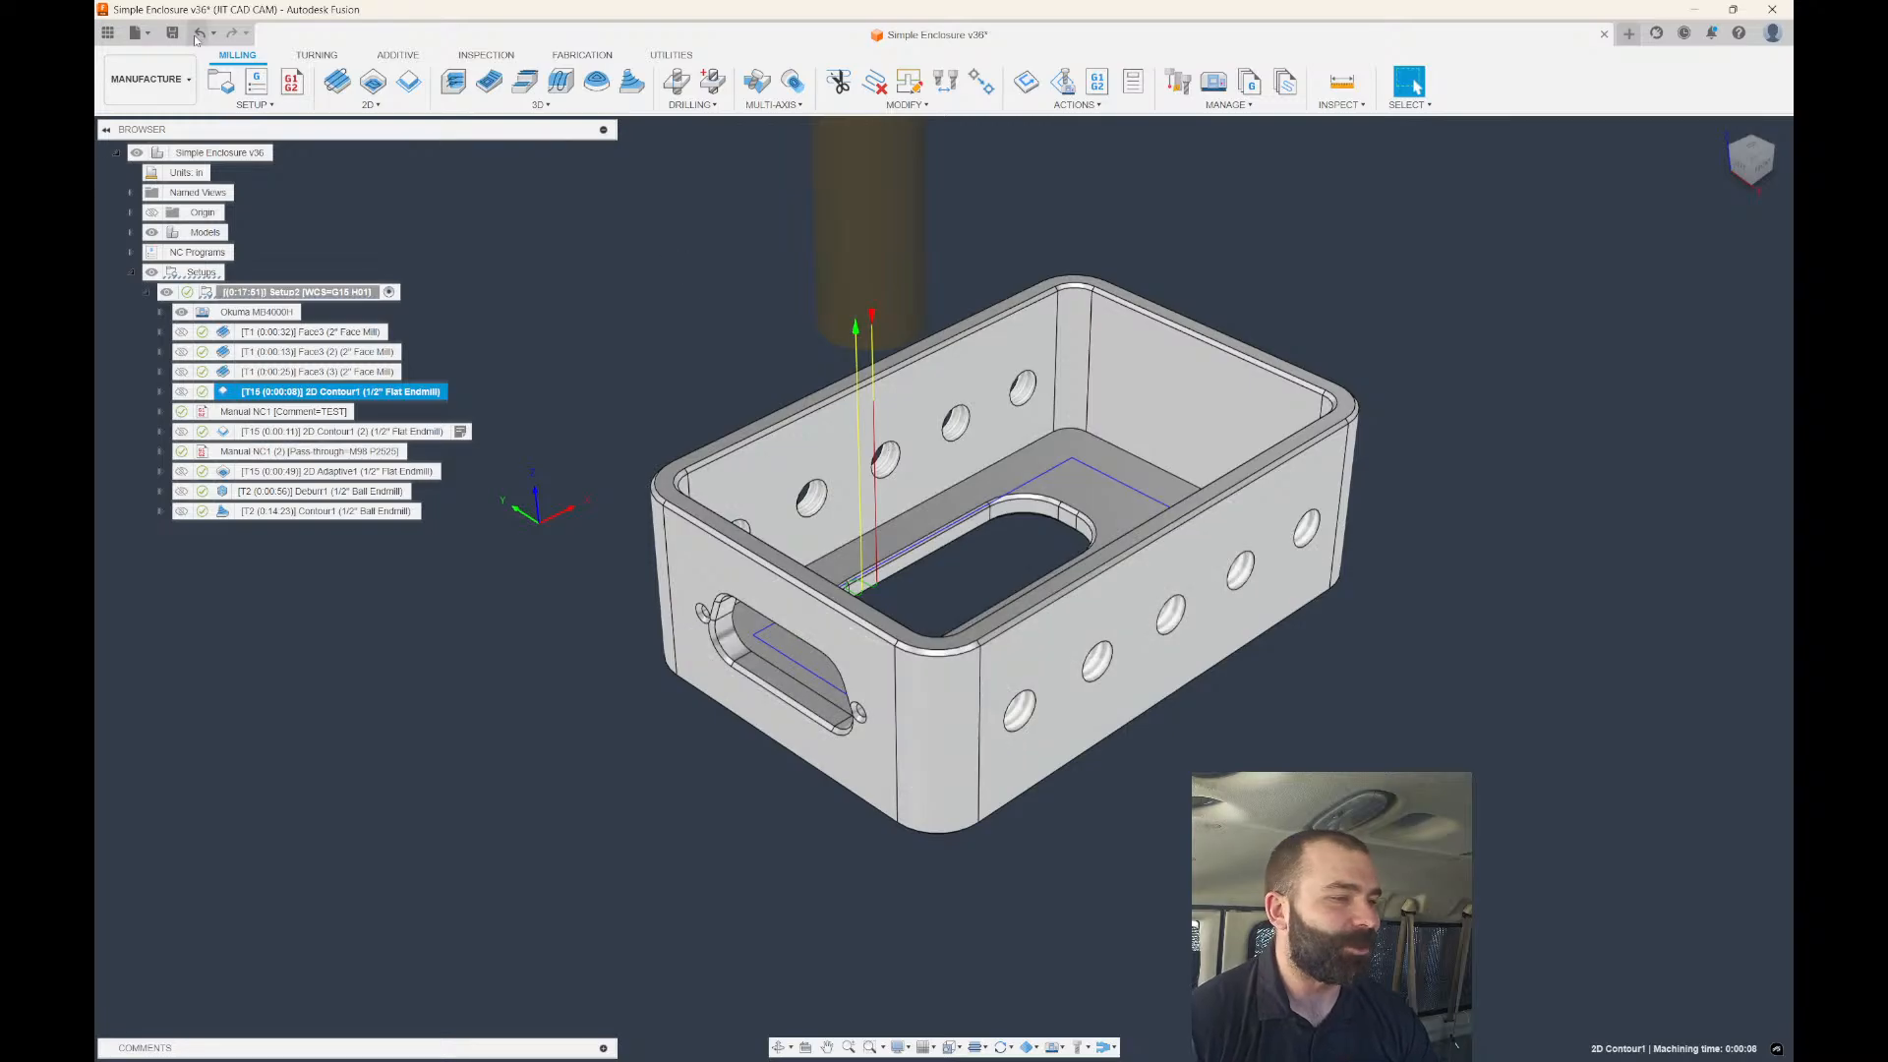
# From the Data Panel, go up to All Projects and open the CAM Samples 'Intro to 3+2 Milling' sample.
pyautogui.click(108, 31)
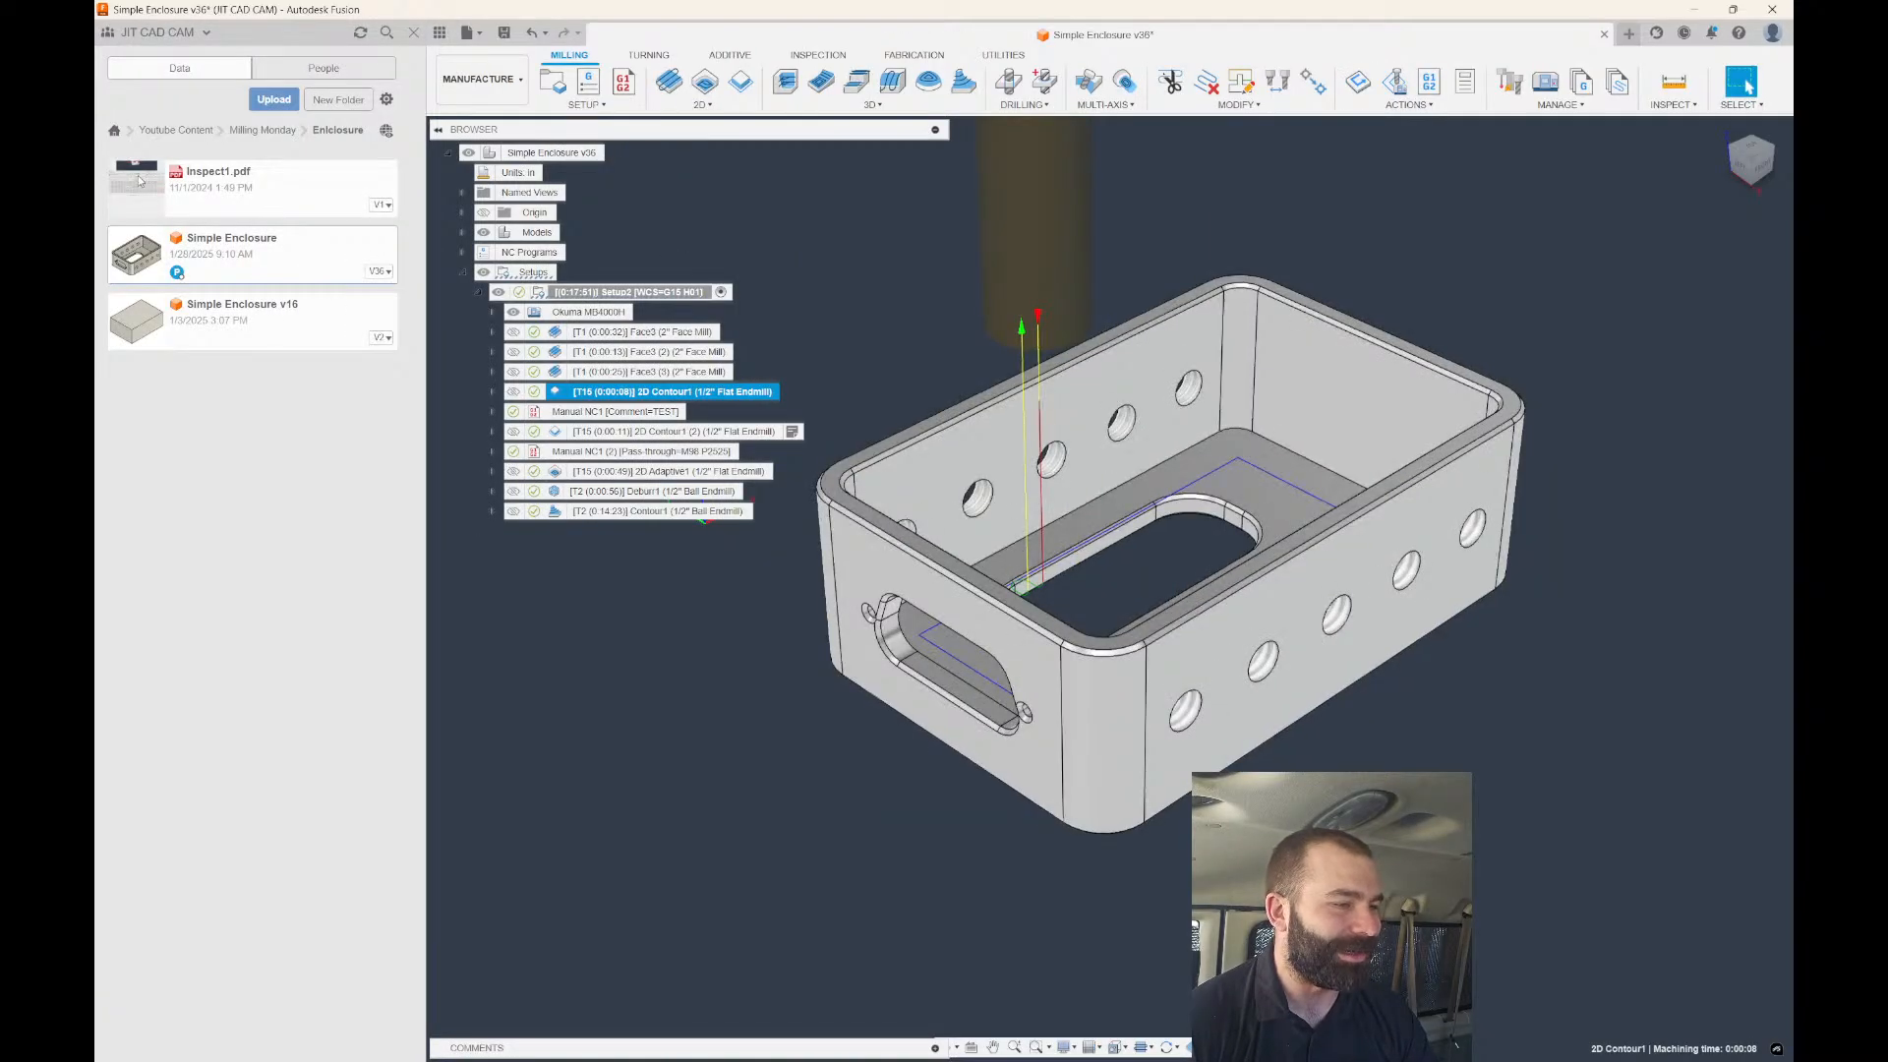
pyautogui.click(248, 131)
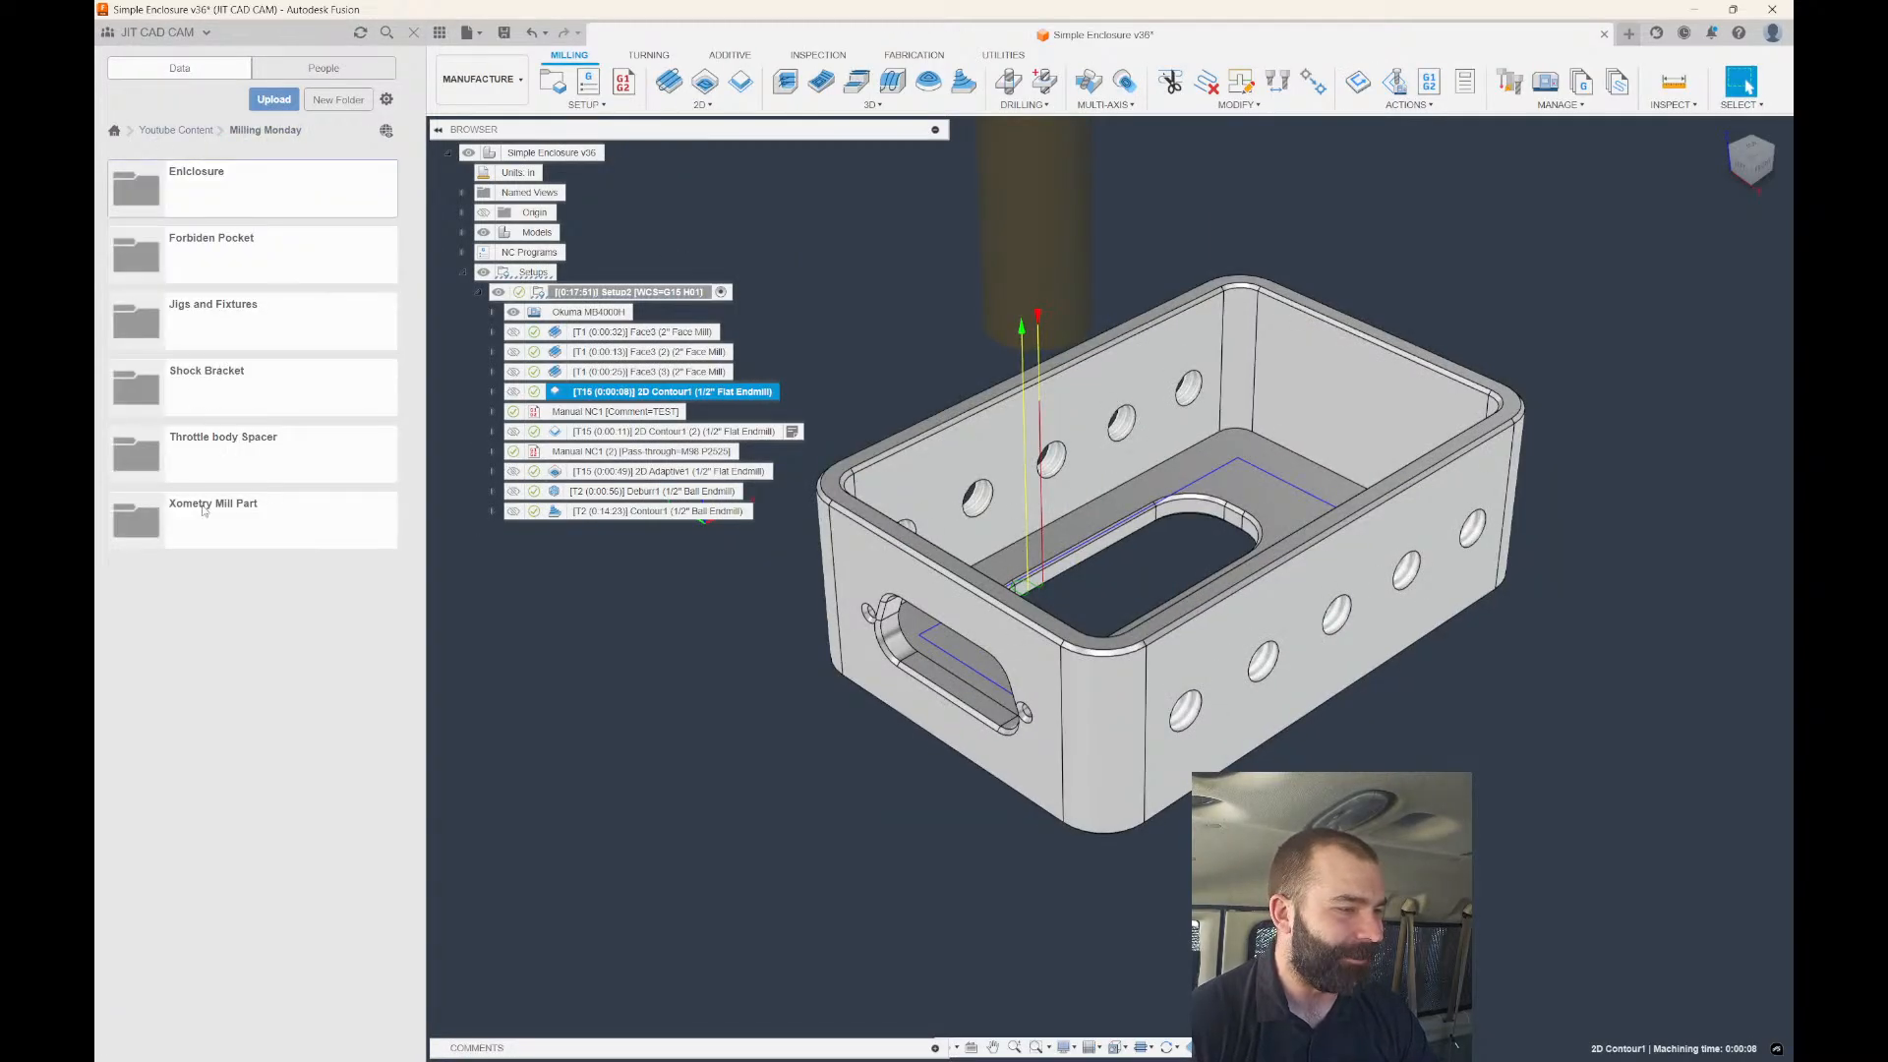
pyautogui.click(164, 134)
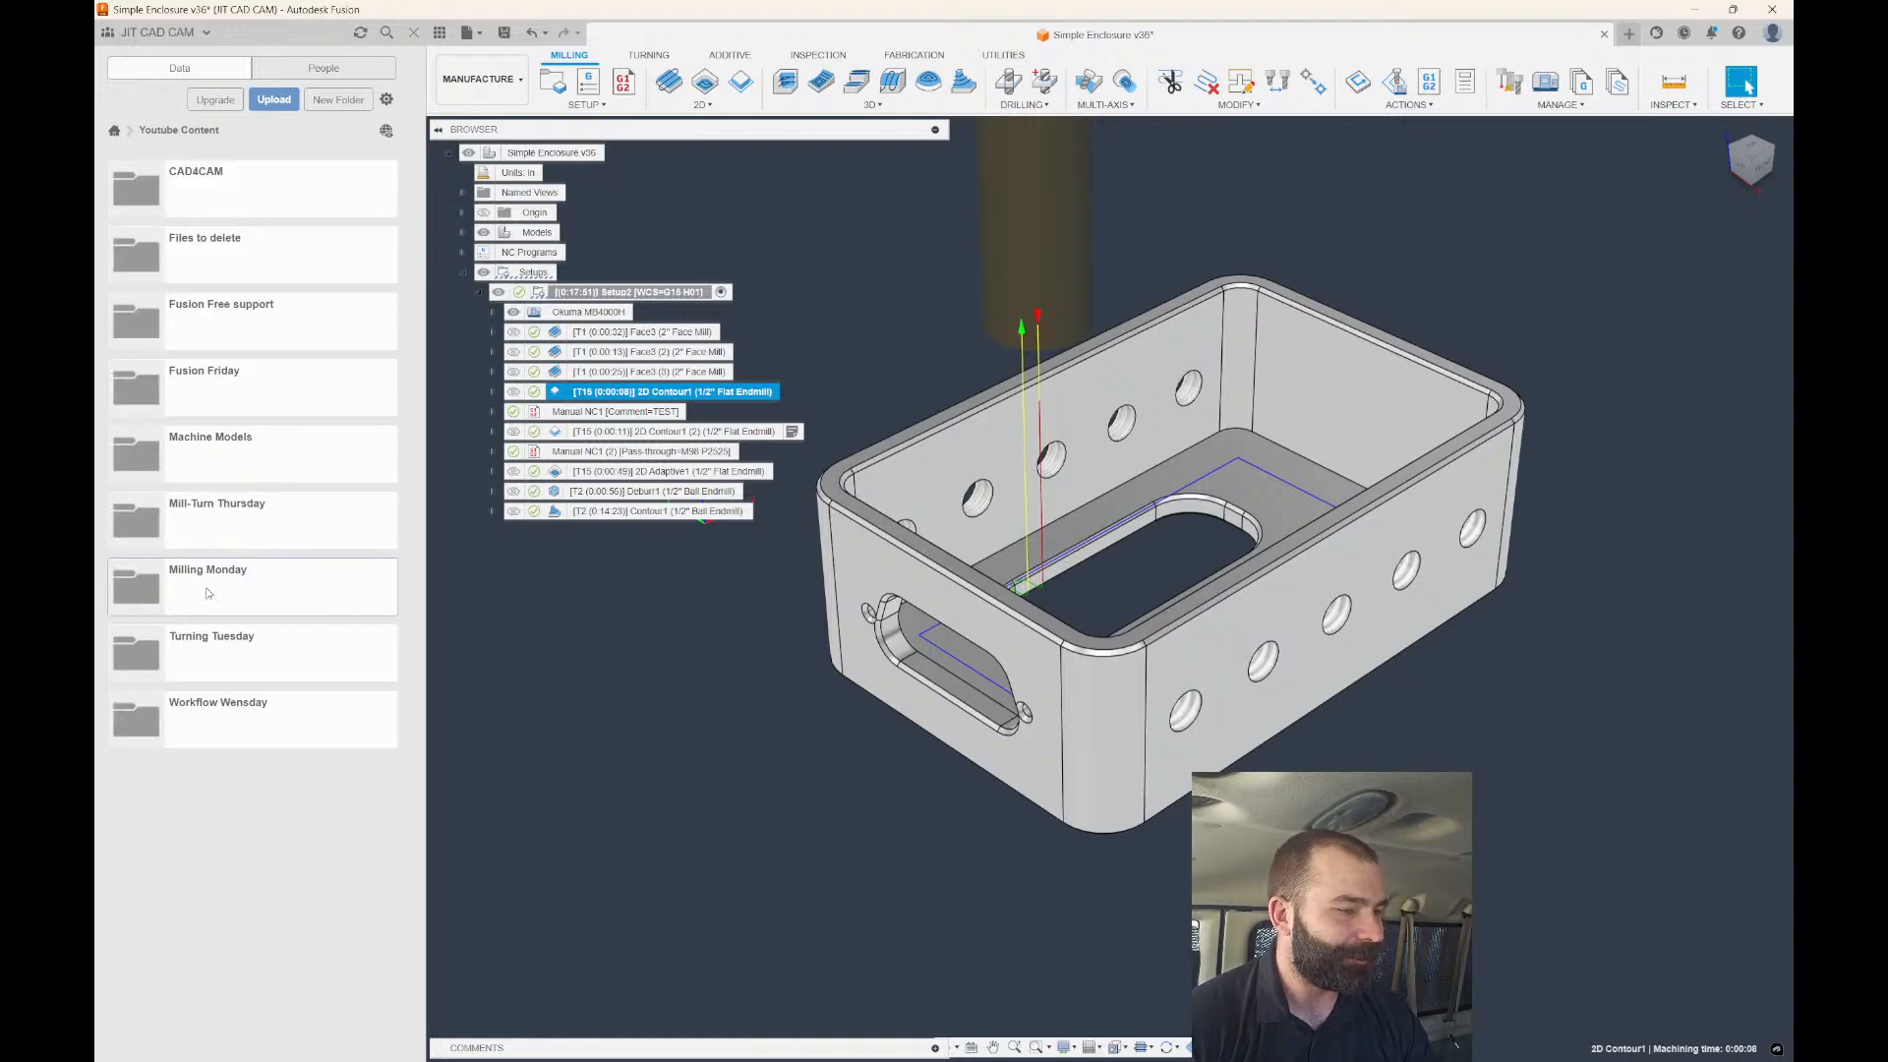
pyautogui.click(114, 132)
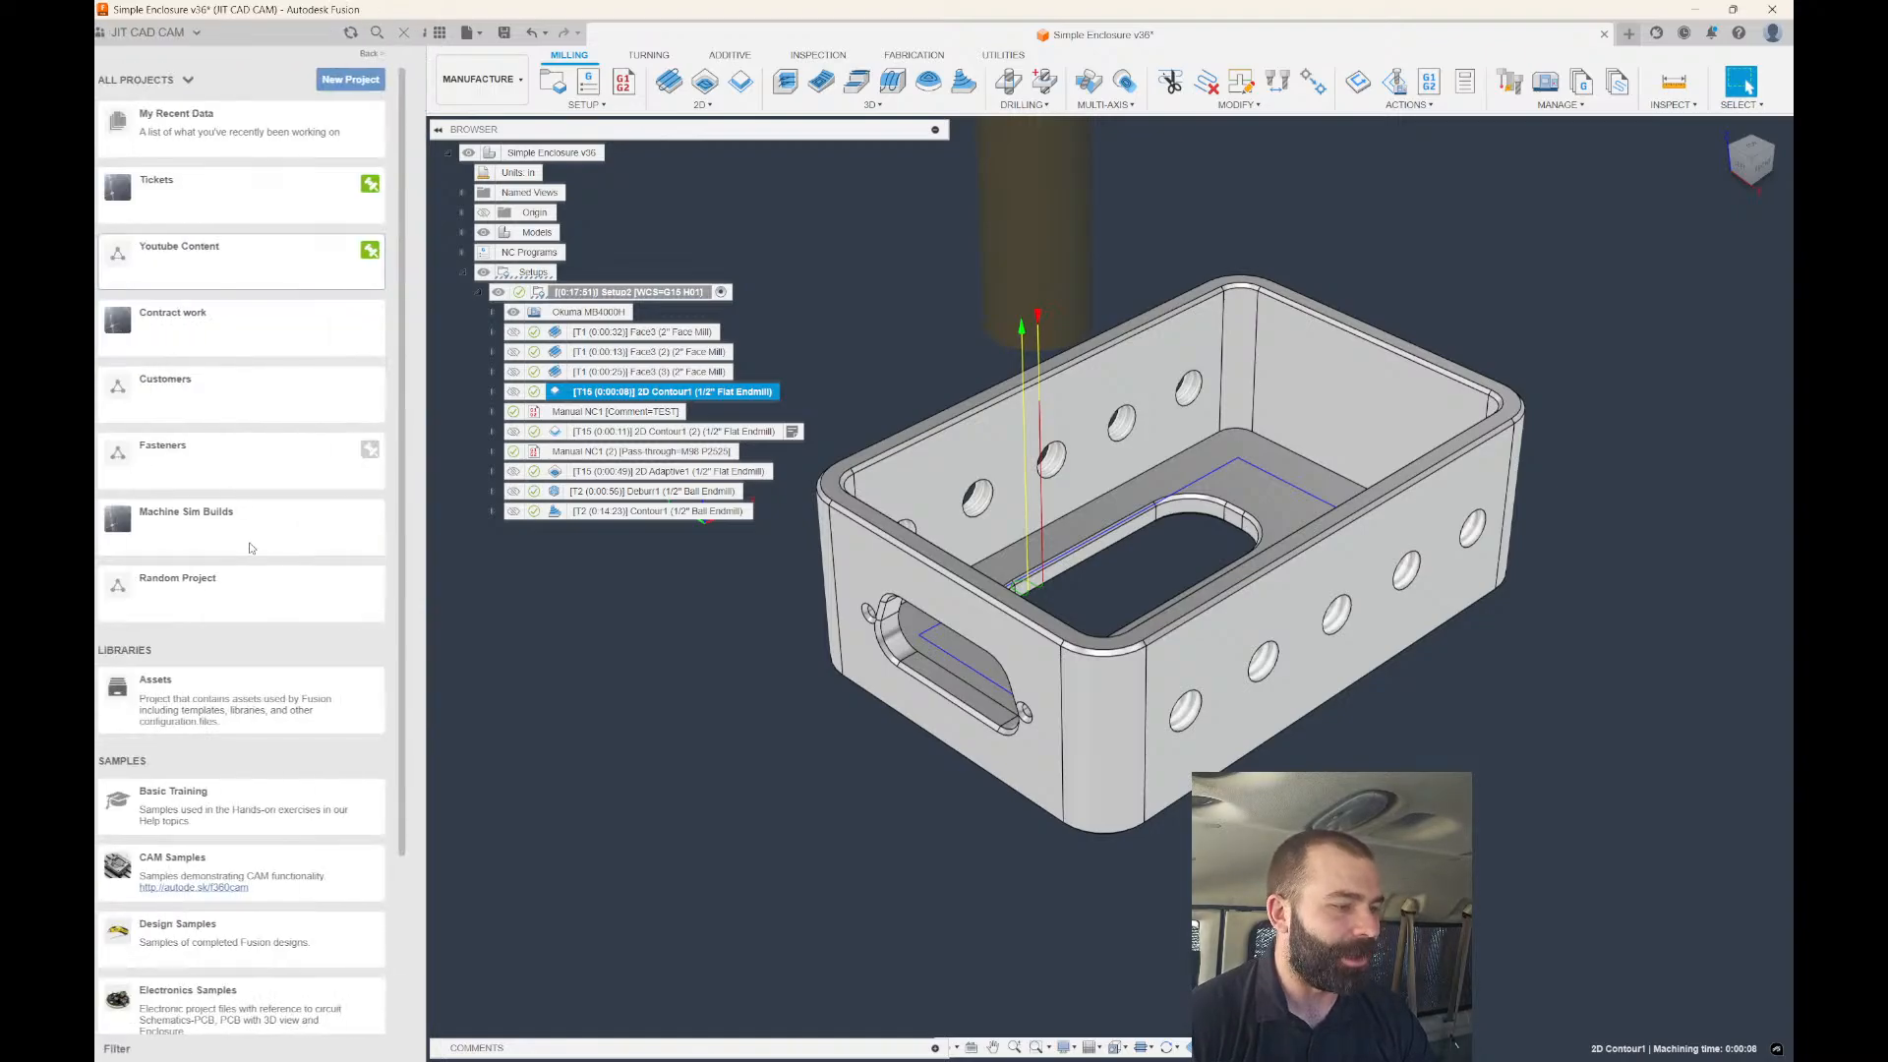
pyautogui.scroll(-5, 239, 612)
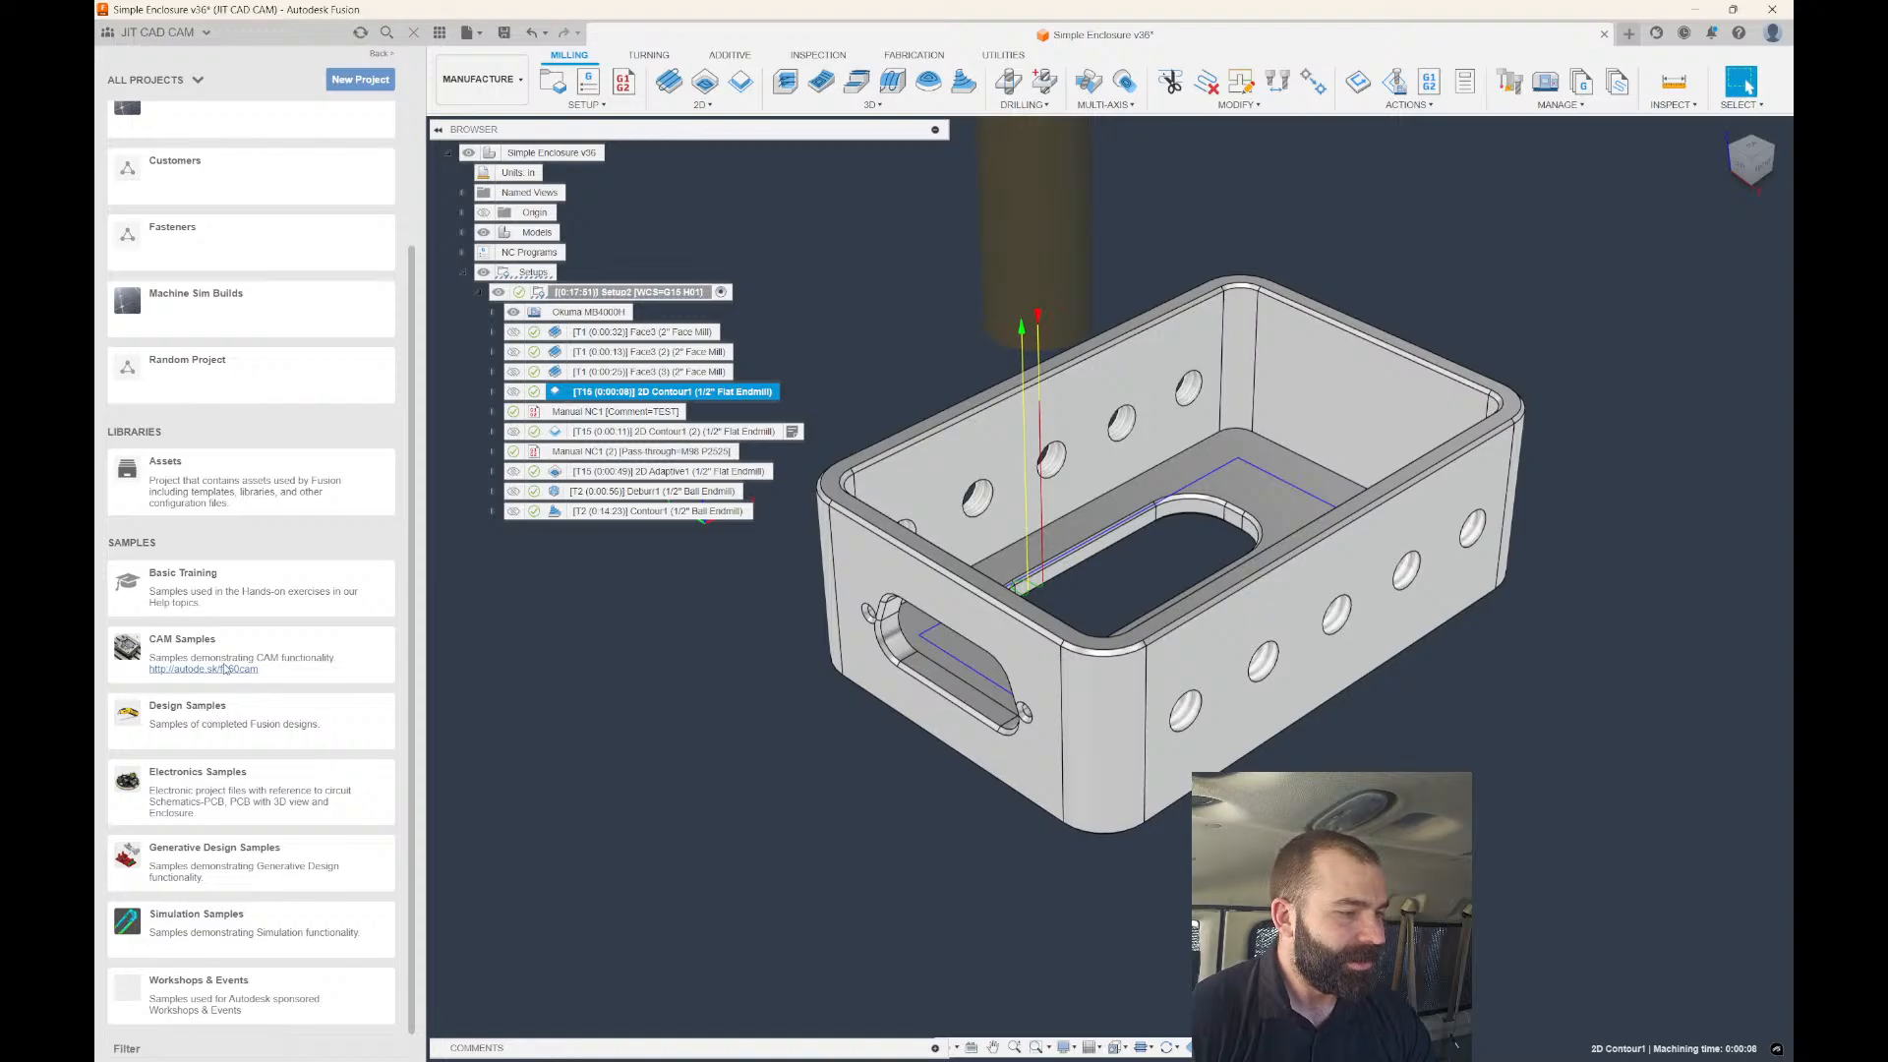
pyautogui.click(251, 652)
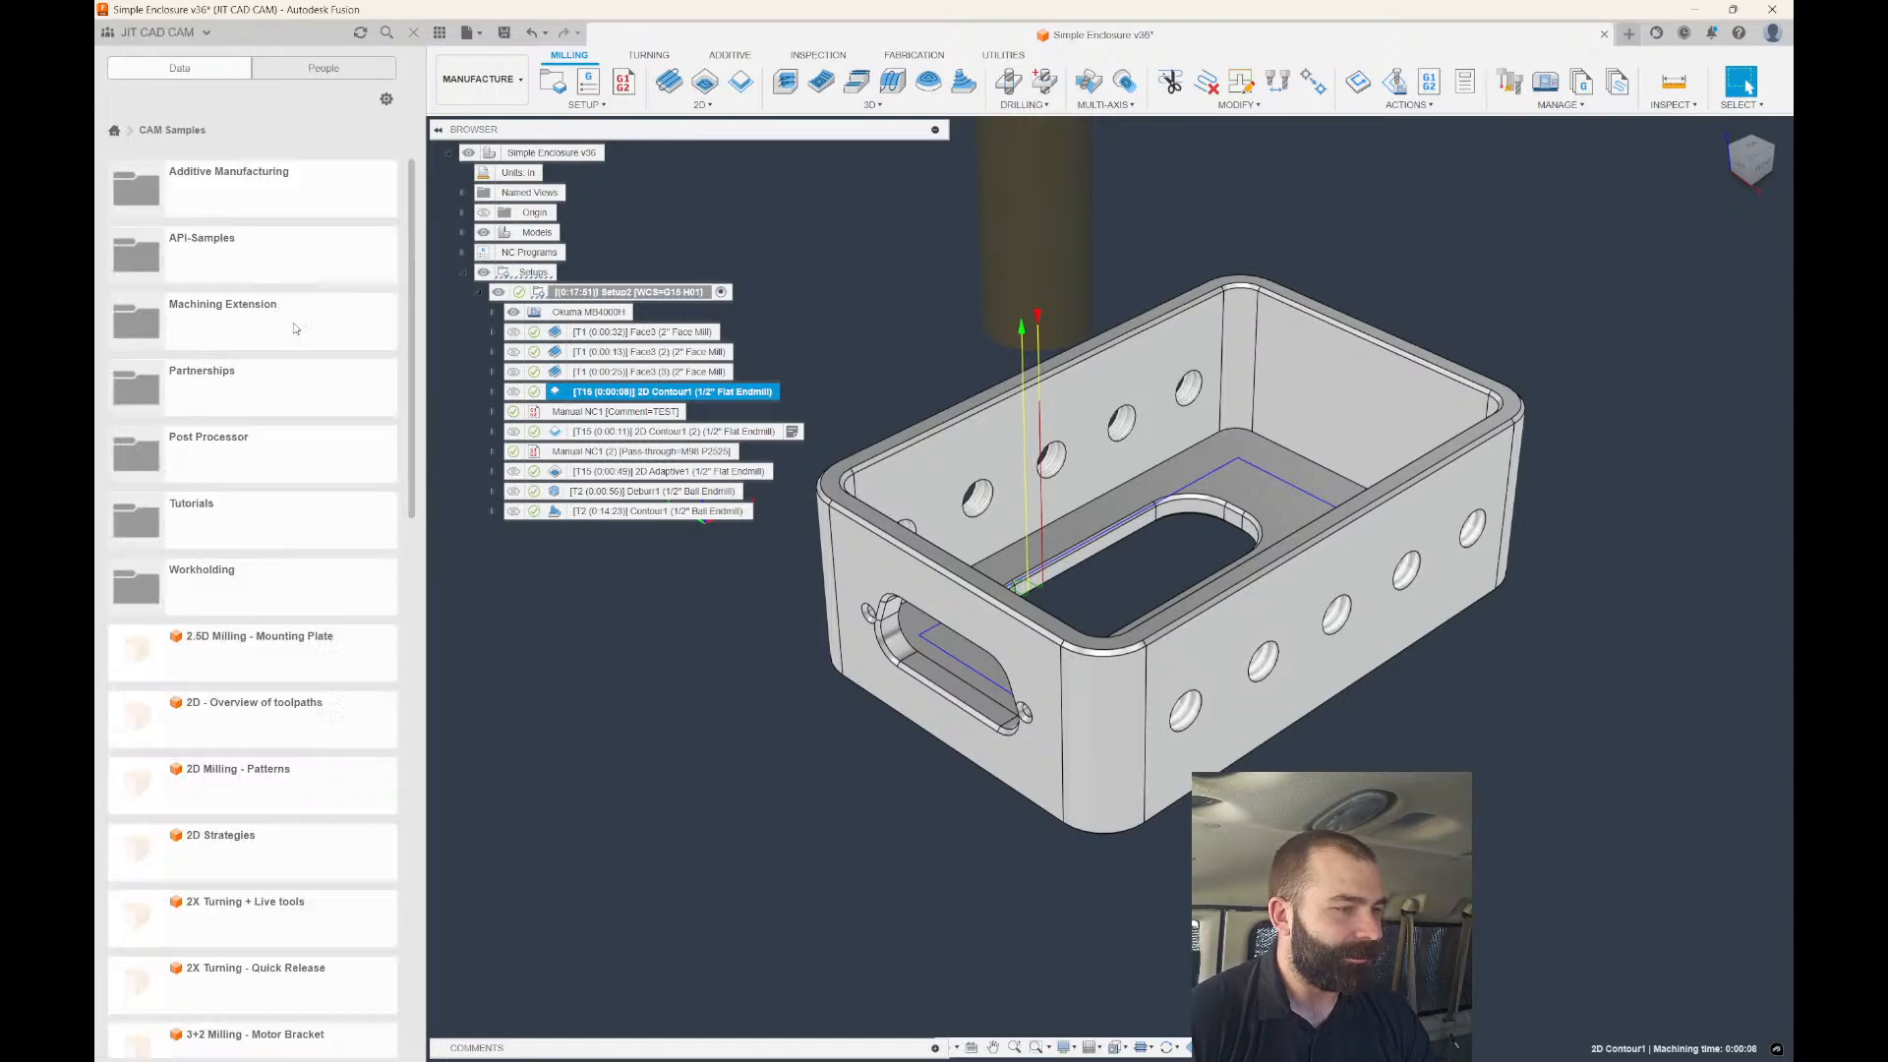
pyautogui.scroll(-3, 252, 475)
pyautogui.scroll(-3, 253, 475)
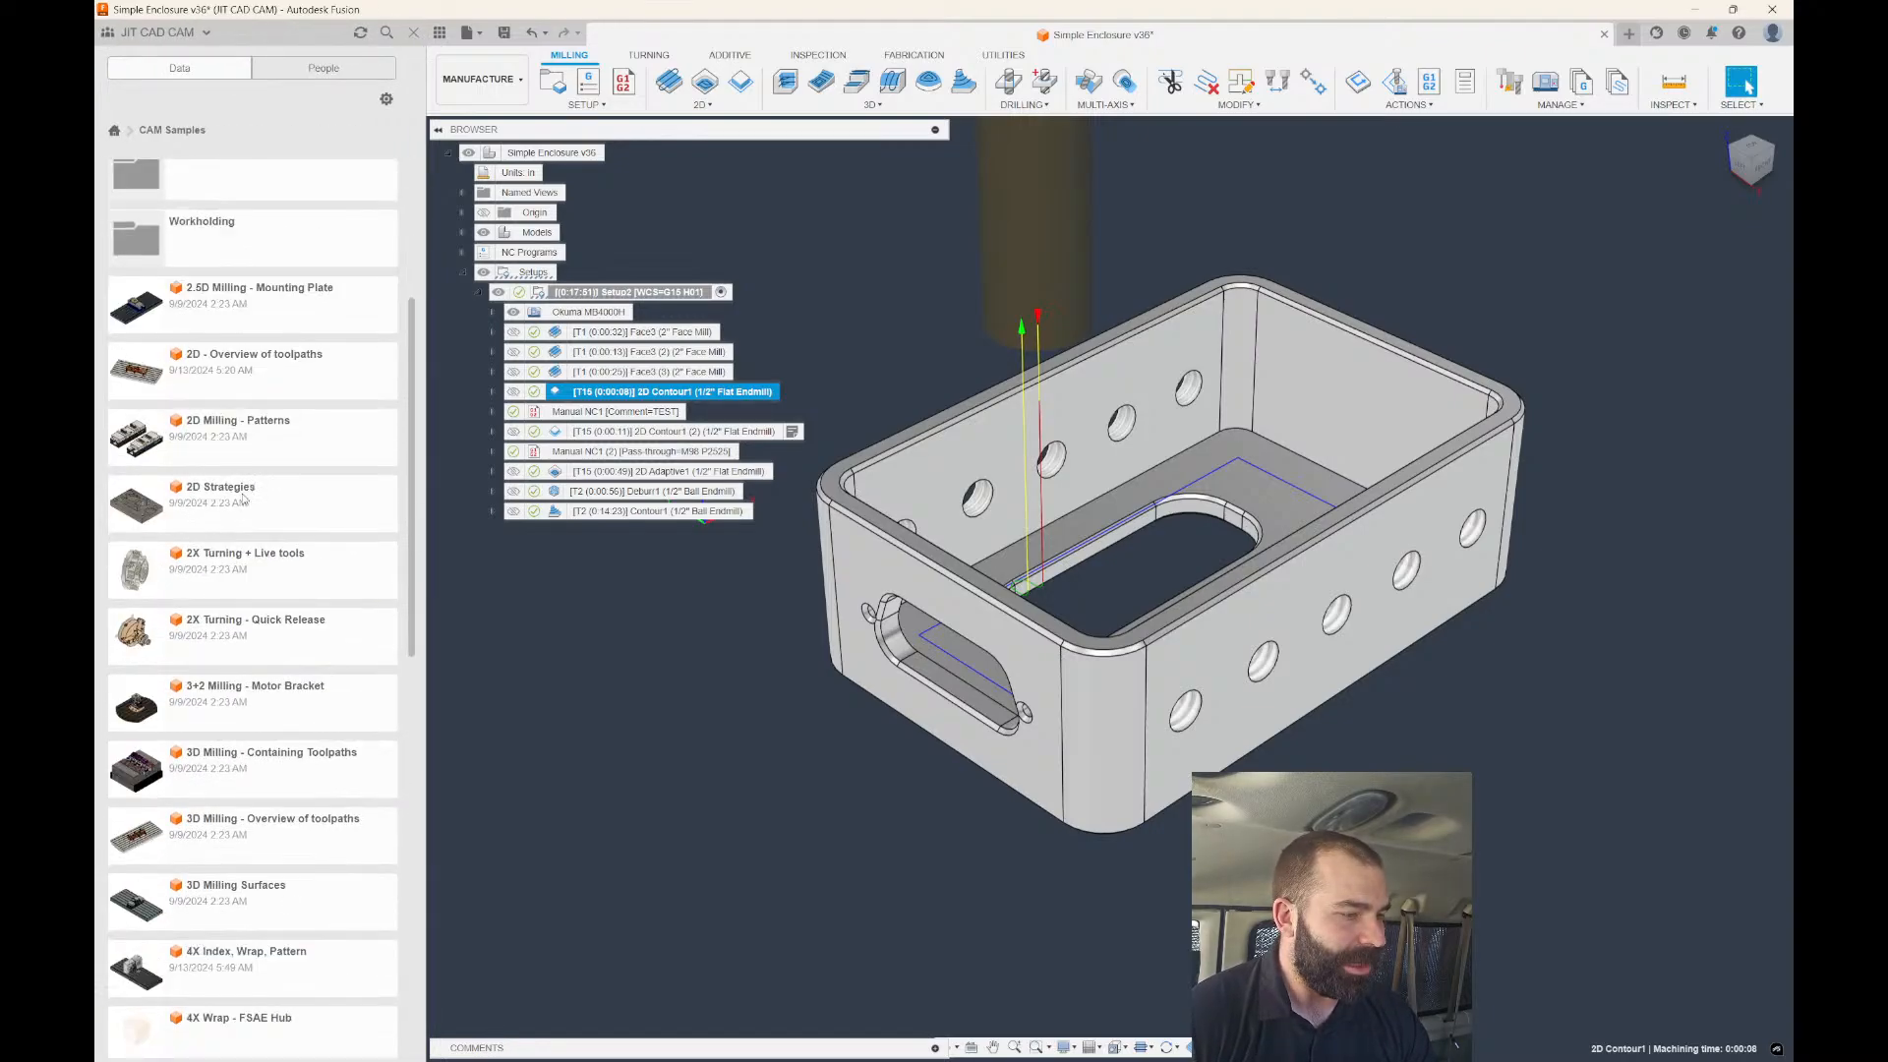
pyautogui.scroll(-5, 234, 590)
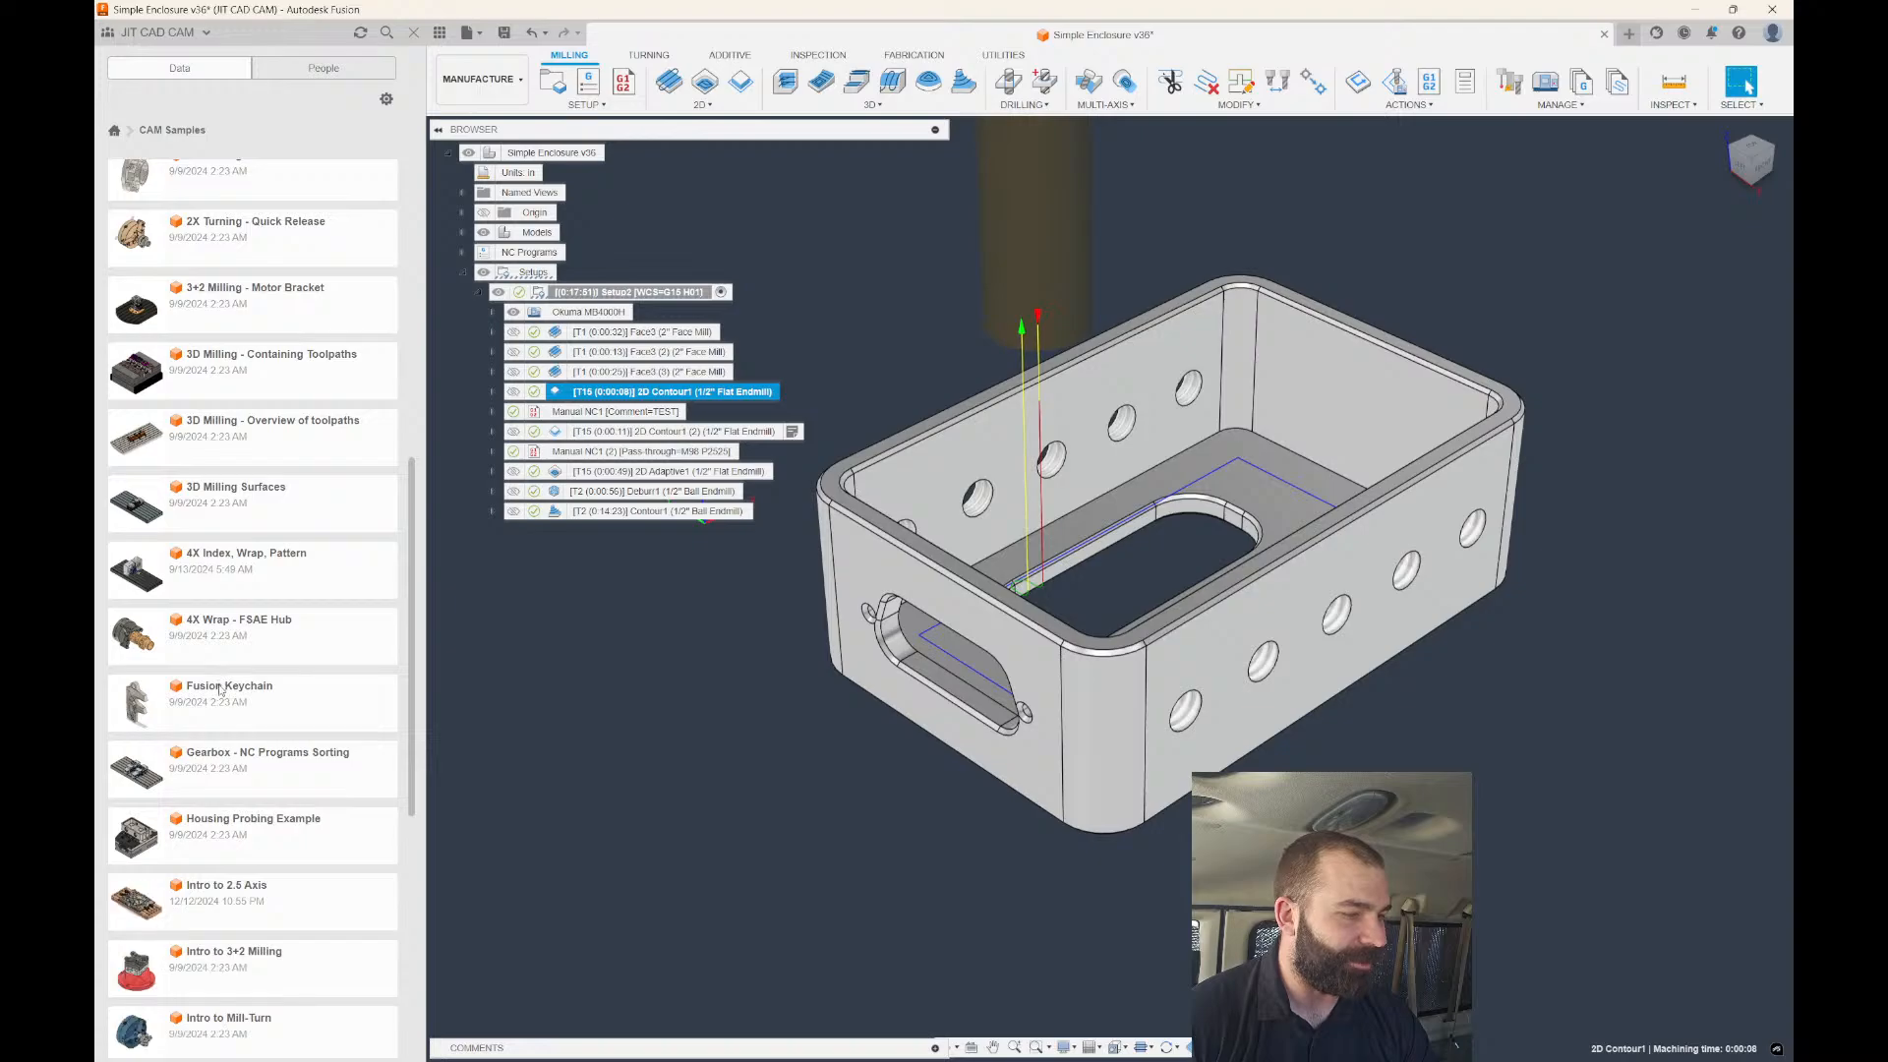
pyautogui.scroll(-3, 216, 728)
pyautogui.doubleClick(201, 770)
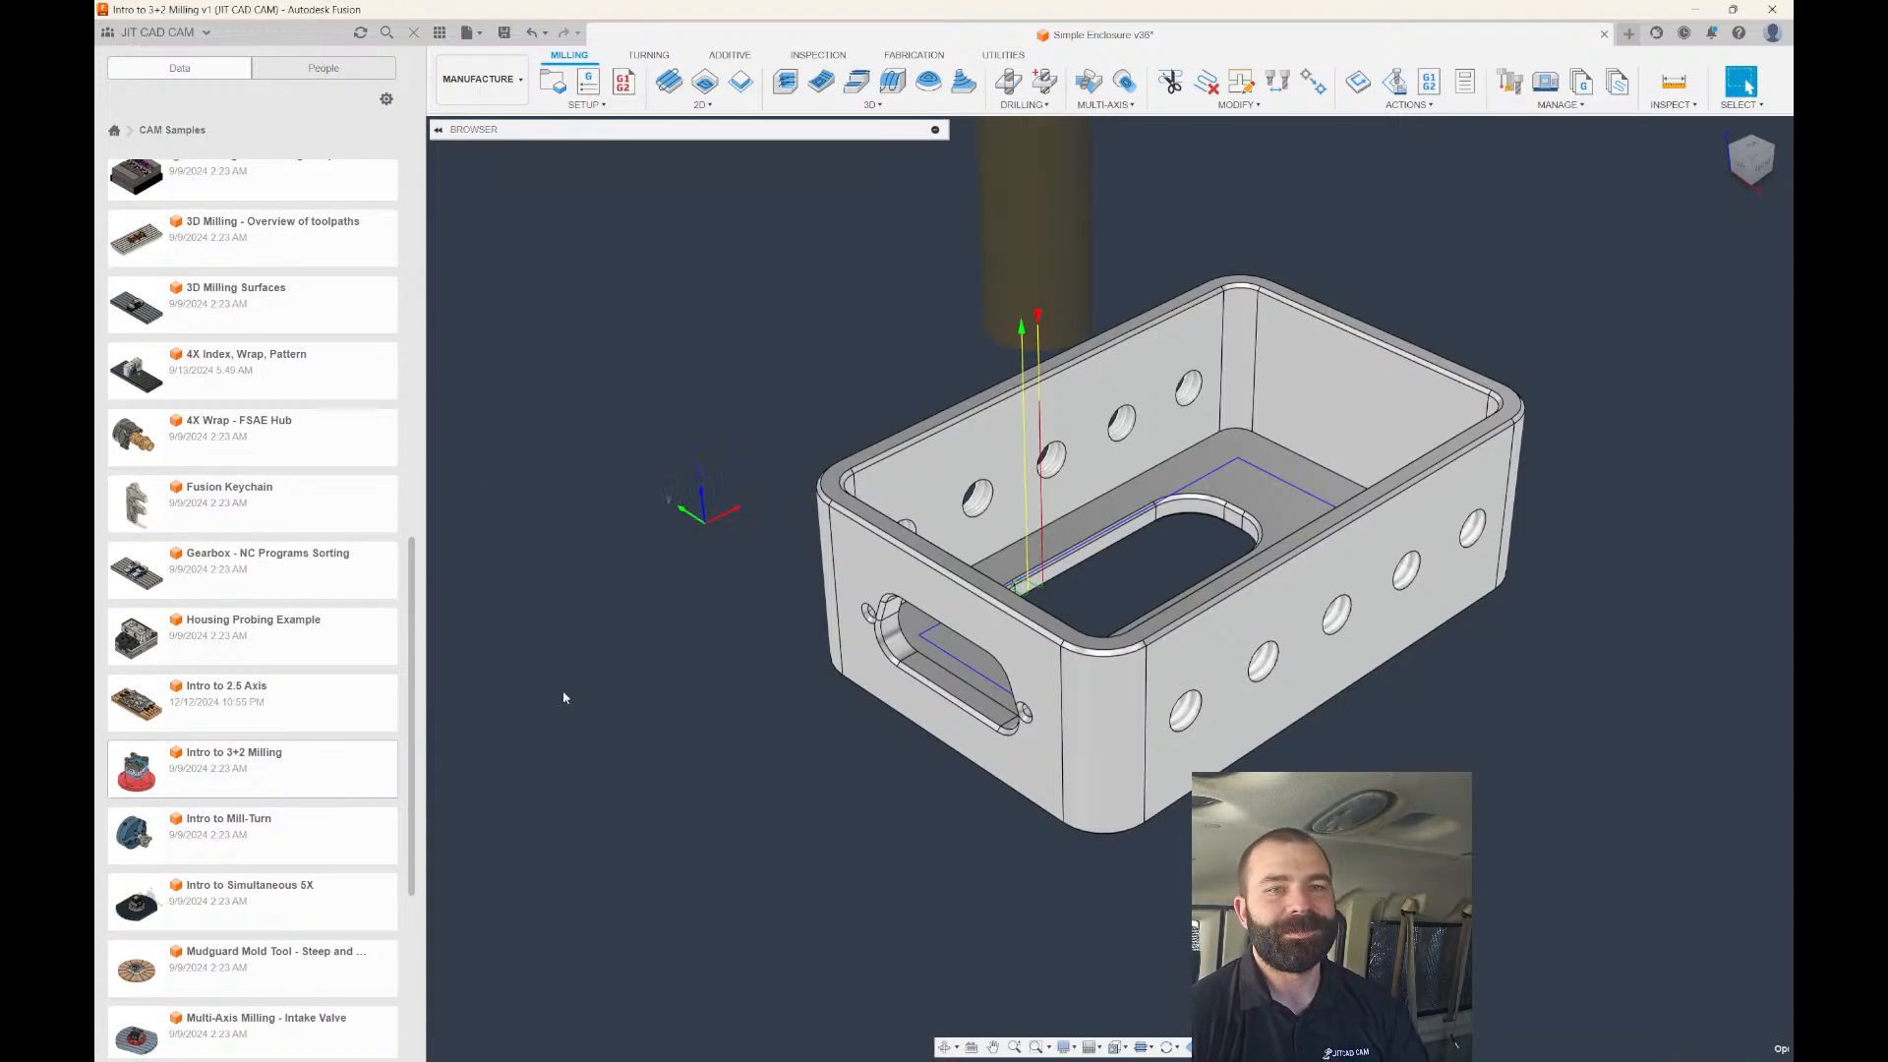
# Close the Data Panel and preview the Face2 and Adaptive1 toolpaths on the part.
pyautogui.click(415, 34)
pyautogui.click(619, 258)
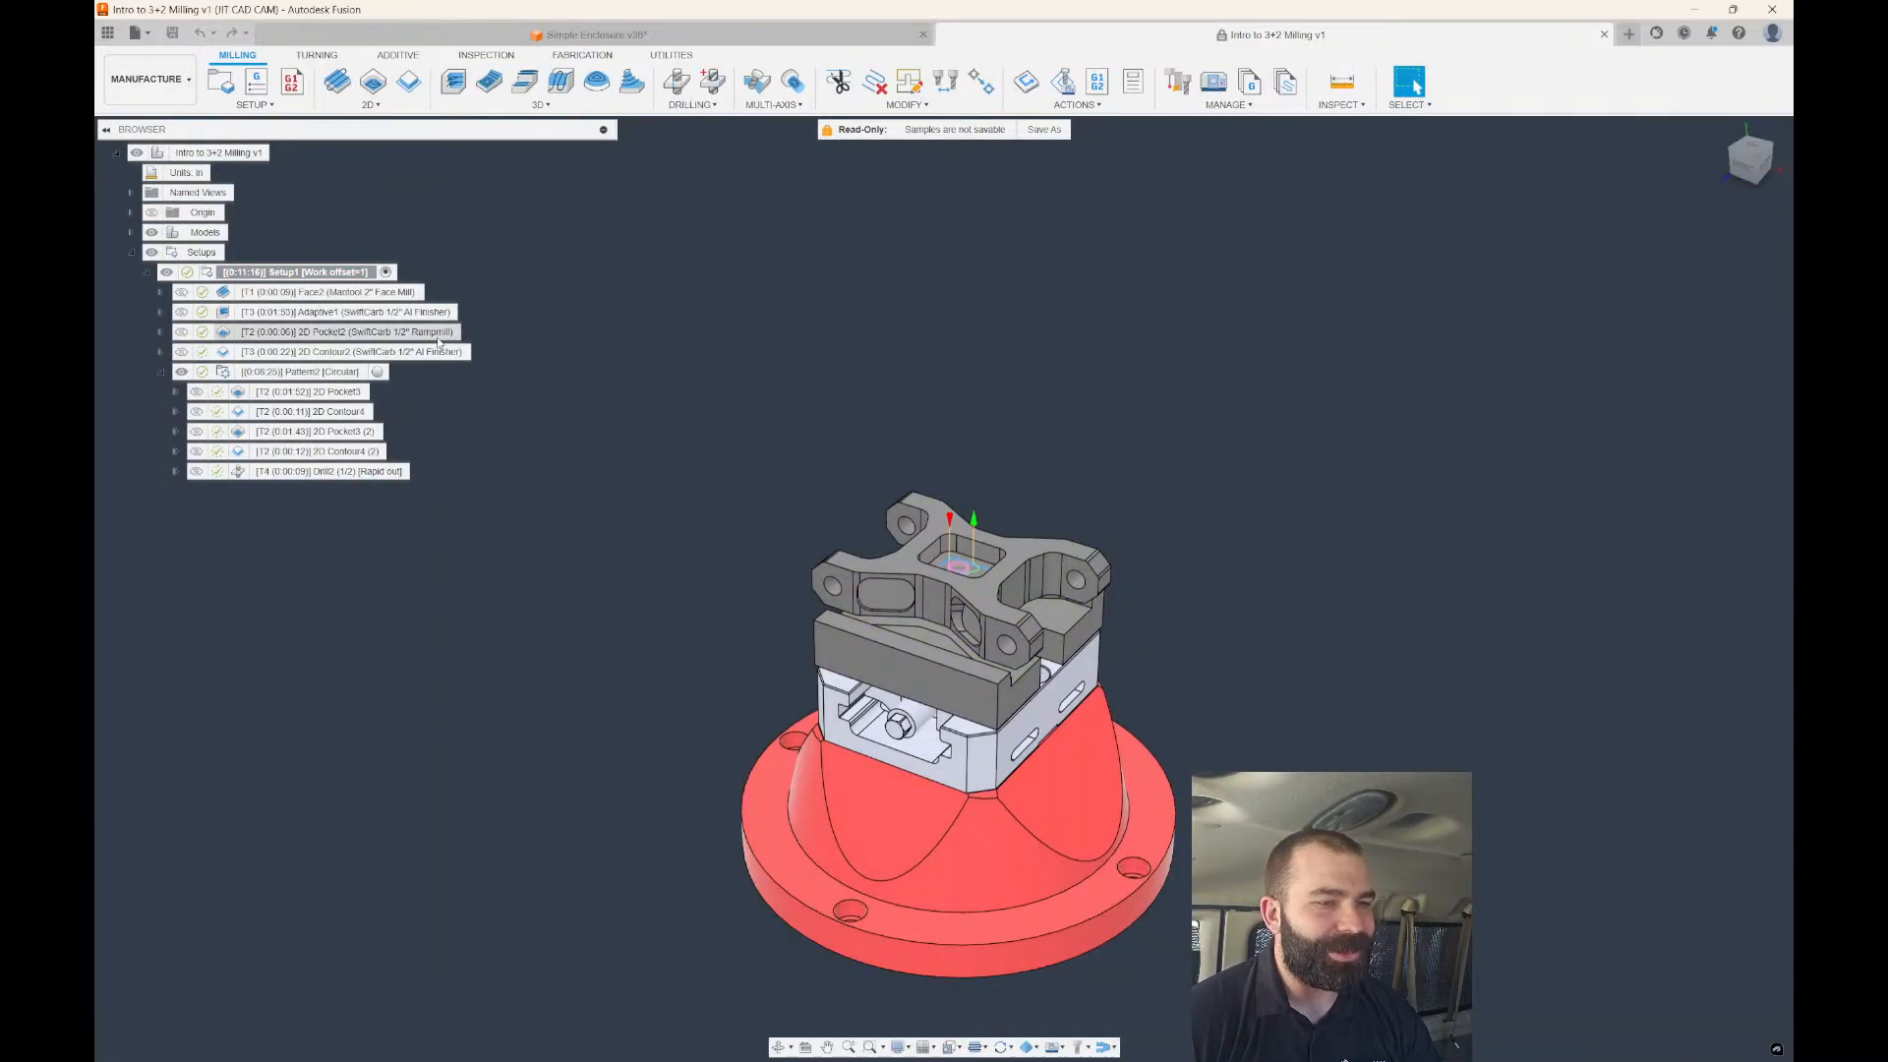
pyautogui.click(356, 313)
pyautogui.click(339, 295)
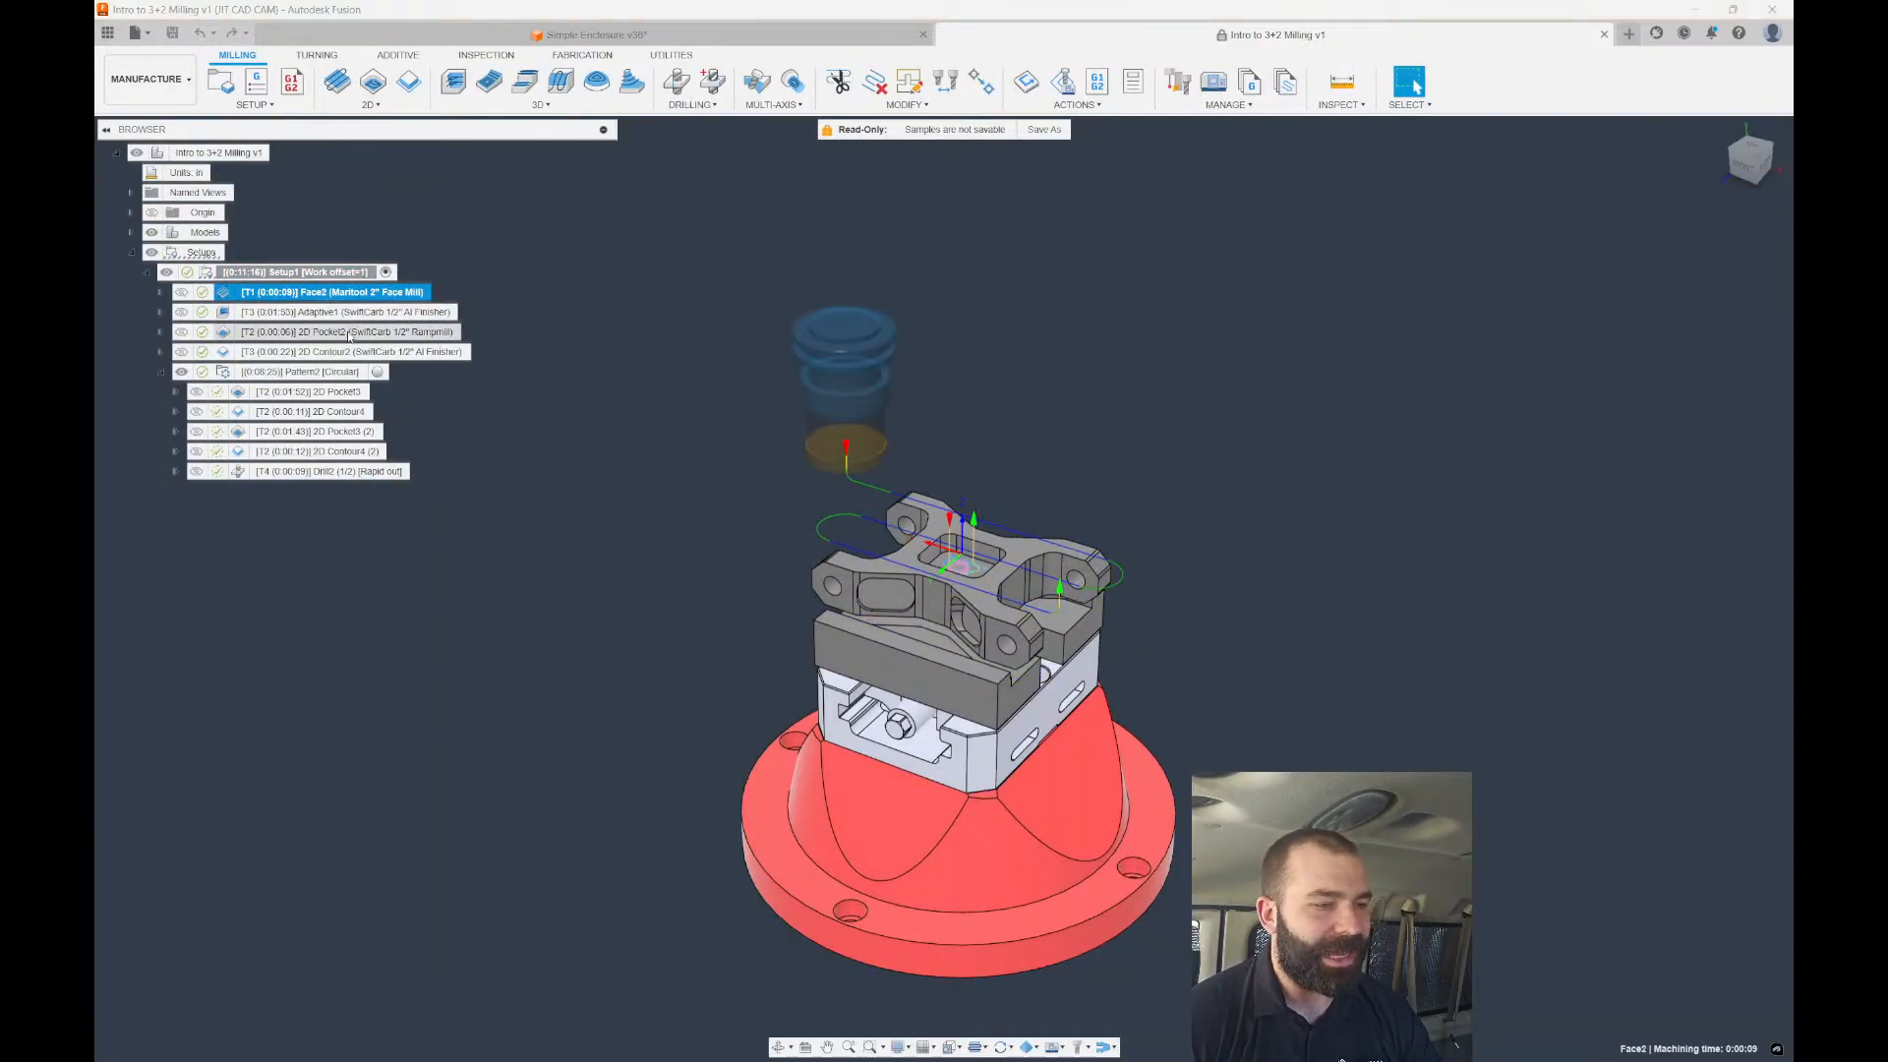
pyautogui.click(262, 313)
pyautogui.keyDown('shift'); pyautogui.moveTo(602, 445); pyautogui.dragTo(598, 411, button='middle'); pyautogui.keyUp('shift')
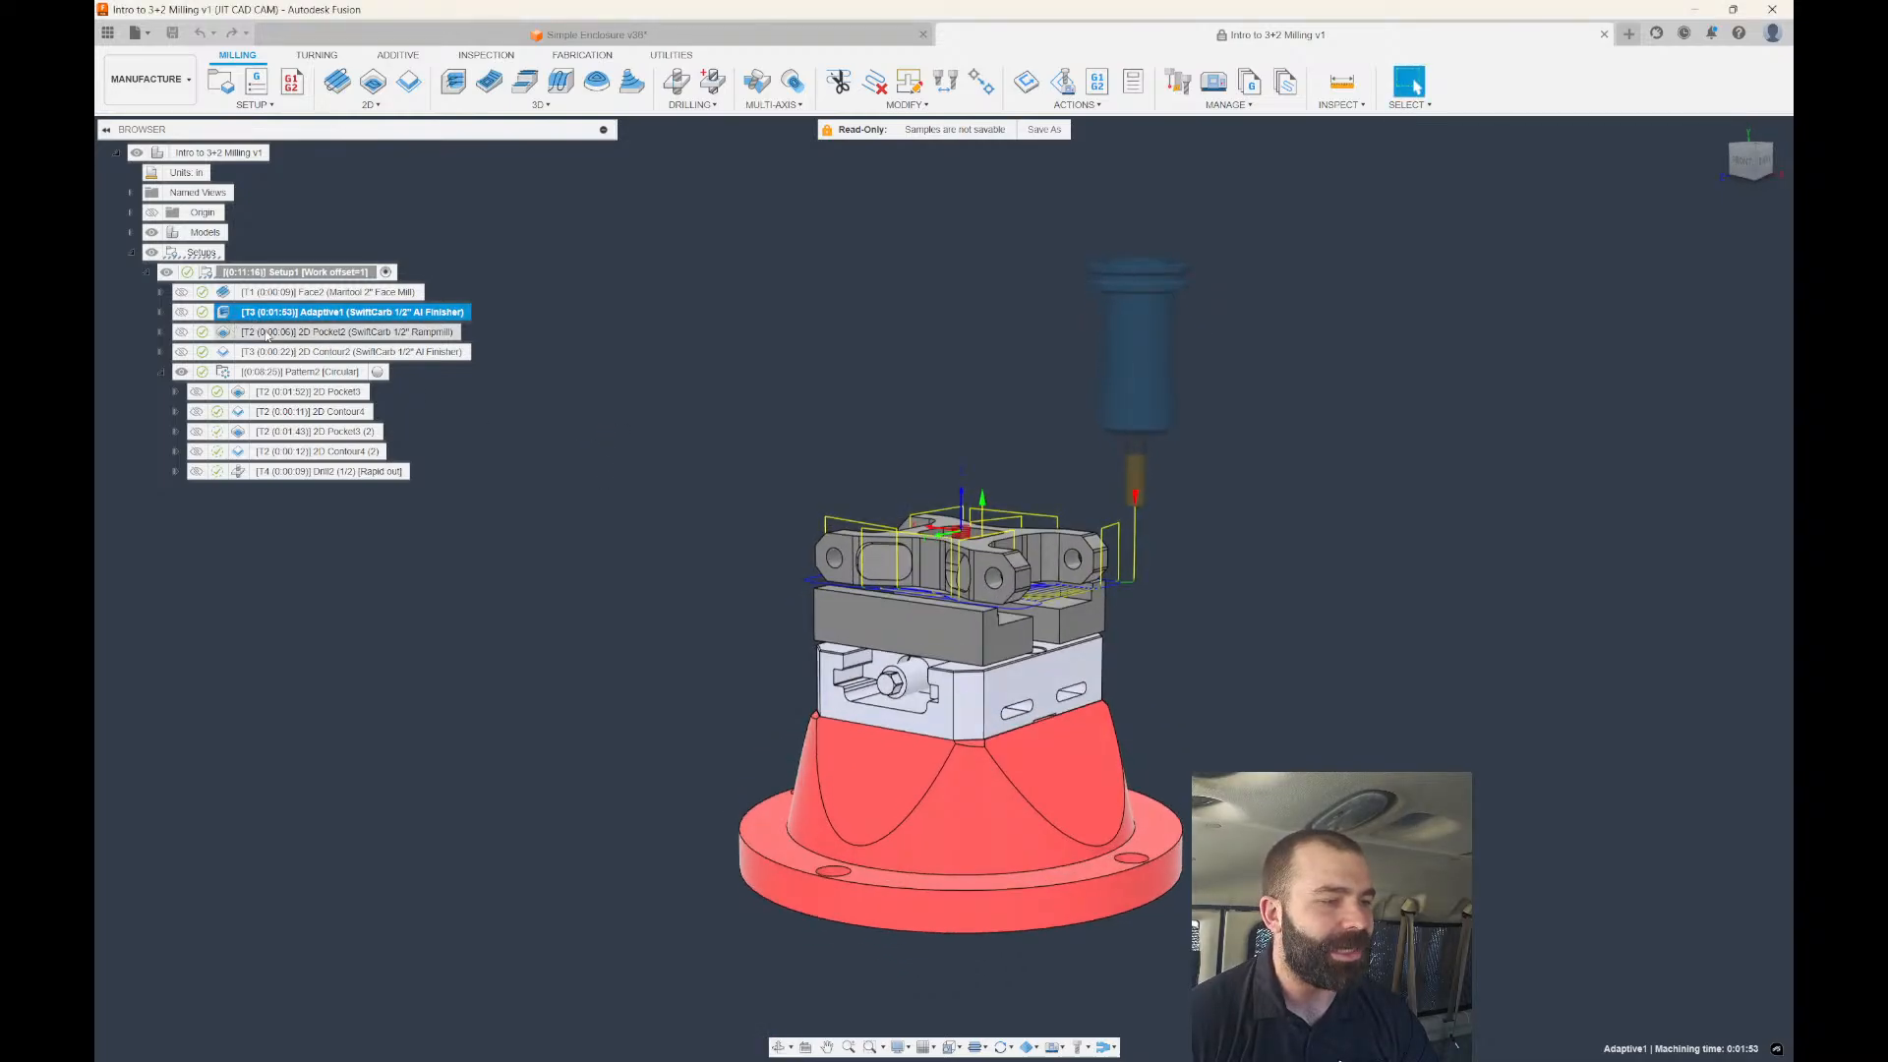
# Delete the five operations from Face2 through Pattern2, then view the part from above.
pyautogui.click(324, 292)
pyautogui.keyDown('shift'); pyautogui.click(291, 372); pyautogui.keyUp('shift')
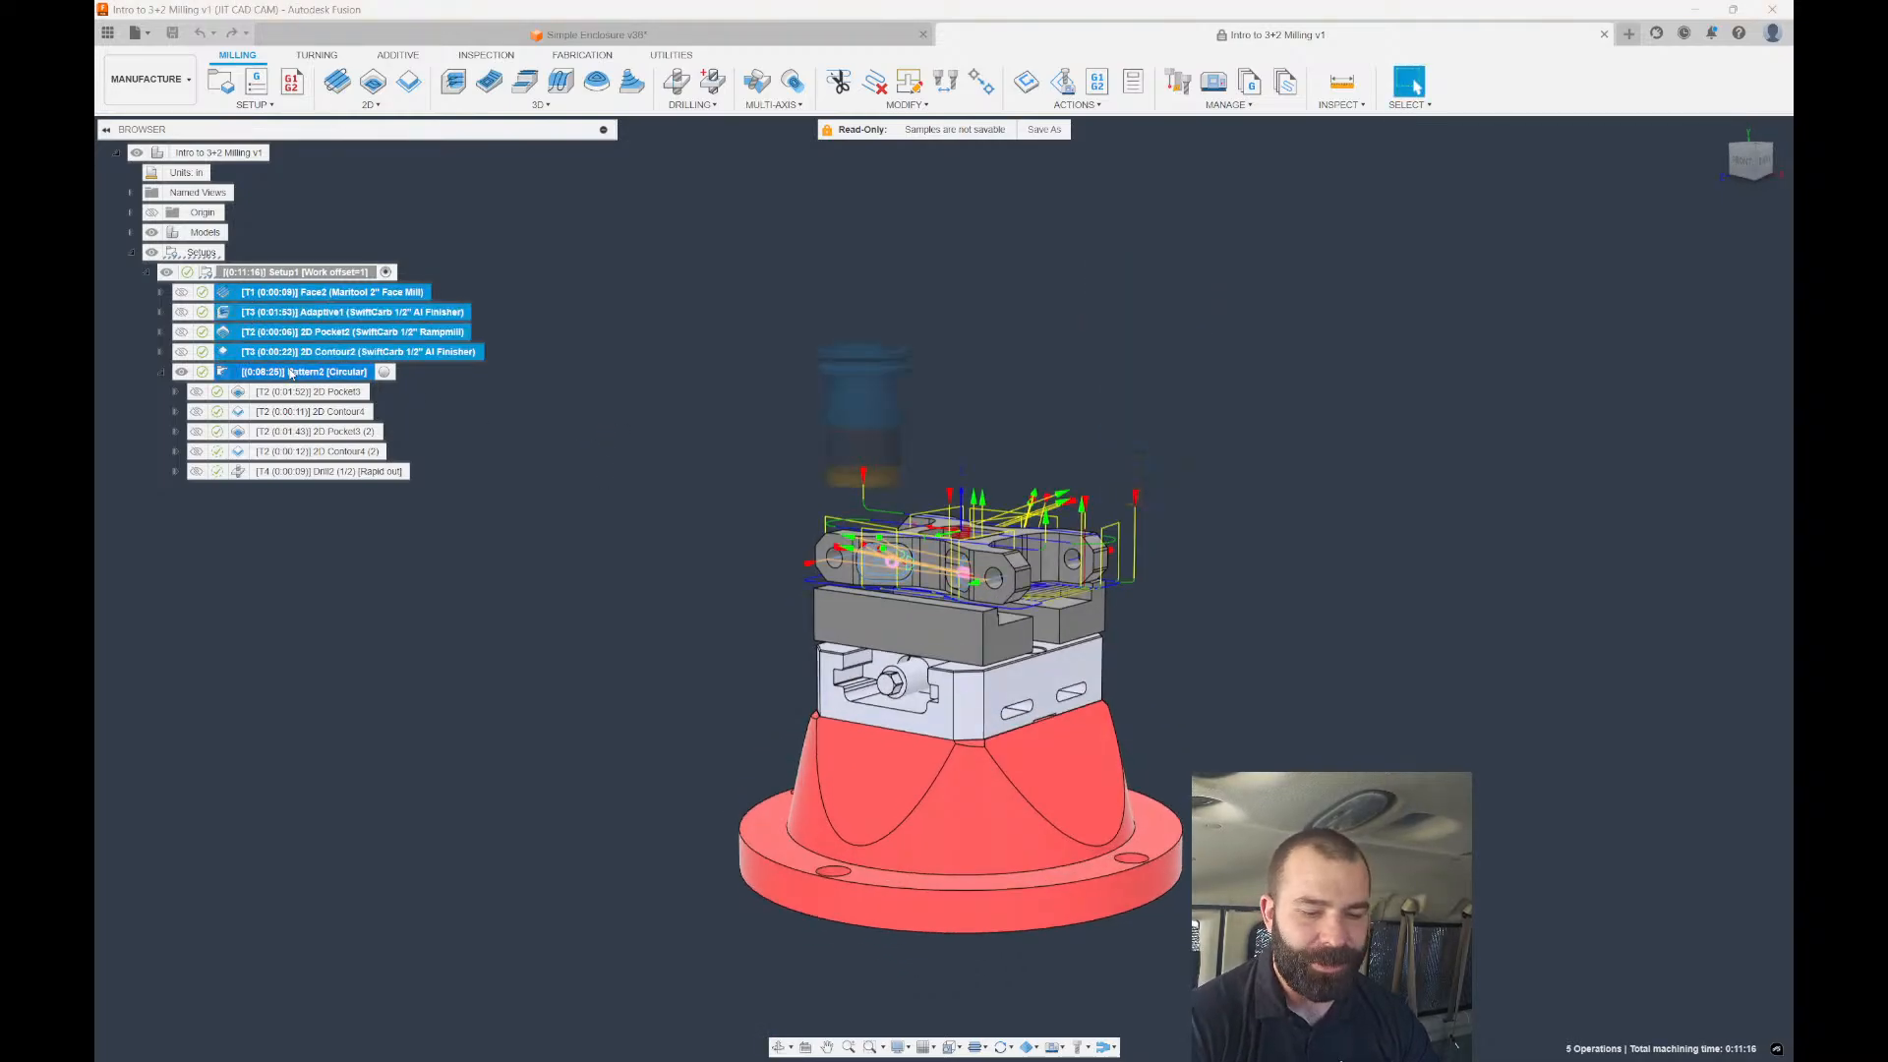
pyautogui.press('Delete')
pyautogui.keyDown('shift'); pyautogui.moveTo(466, 283); pyautogui.dragTo(502, 369, button='middle'); pyautogui.keyUp('shift')
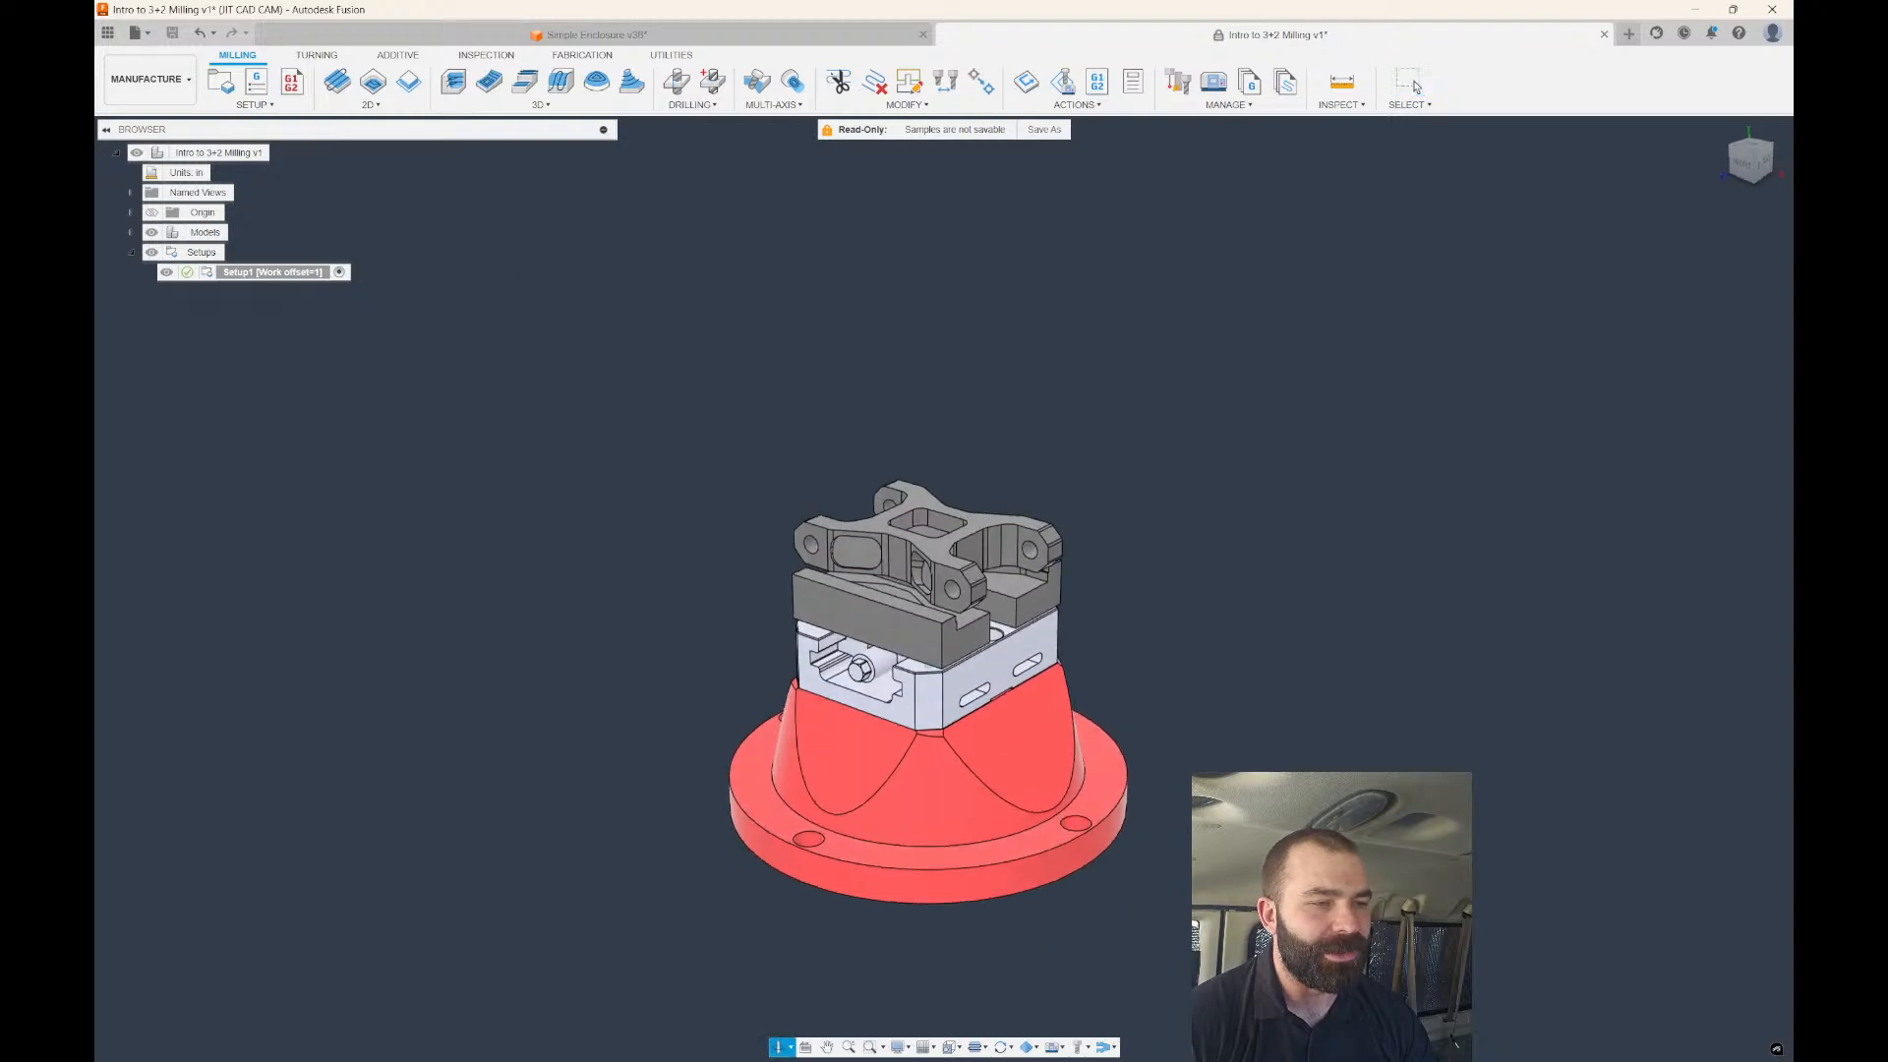
pyautogui.scroll(5, 896, 674)
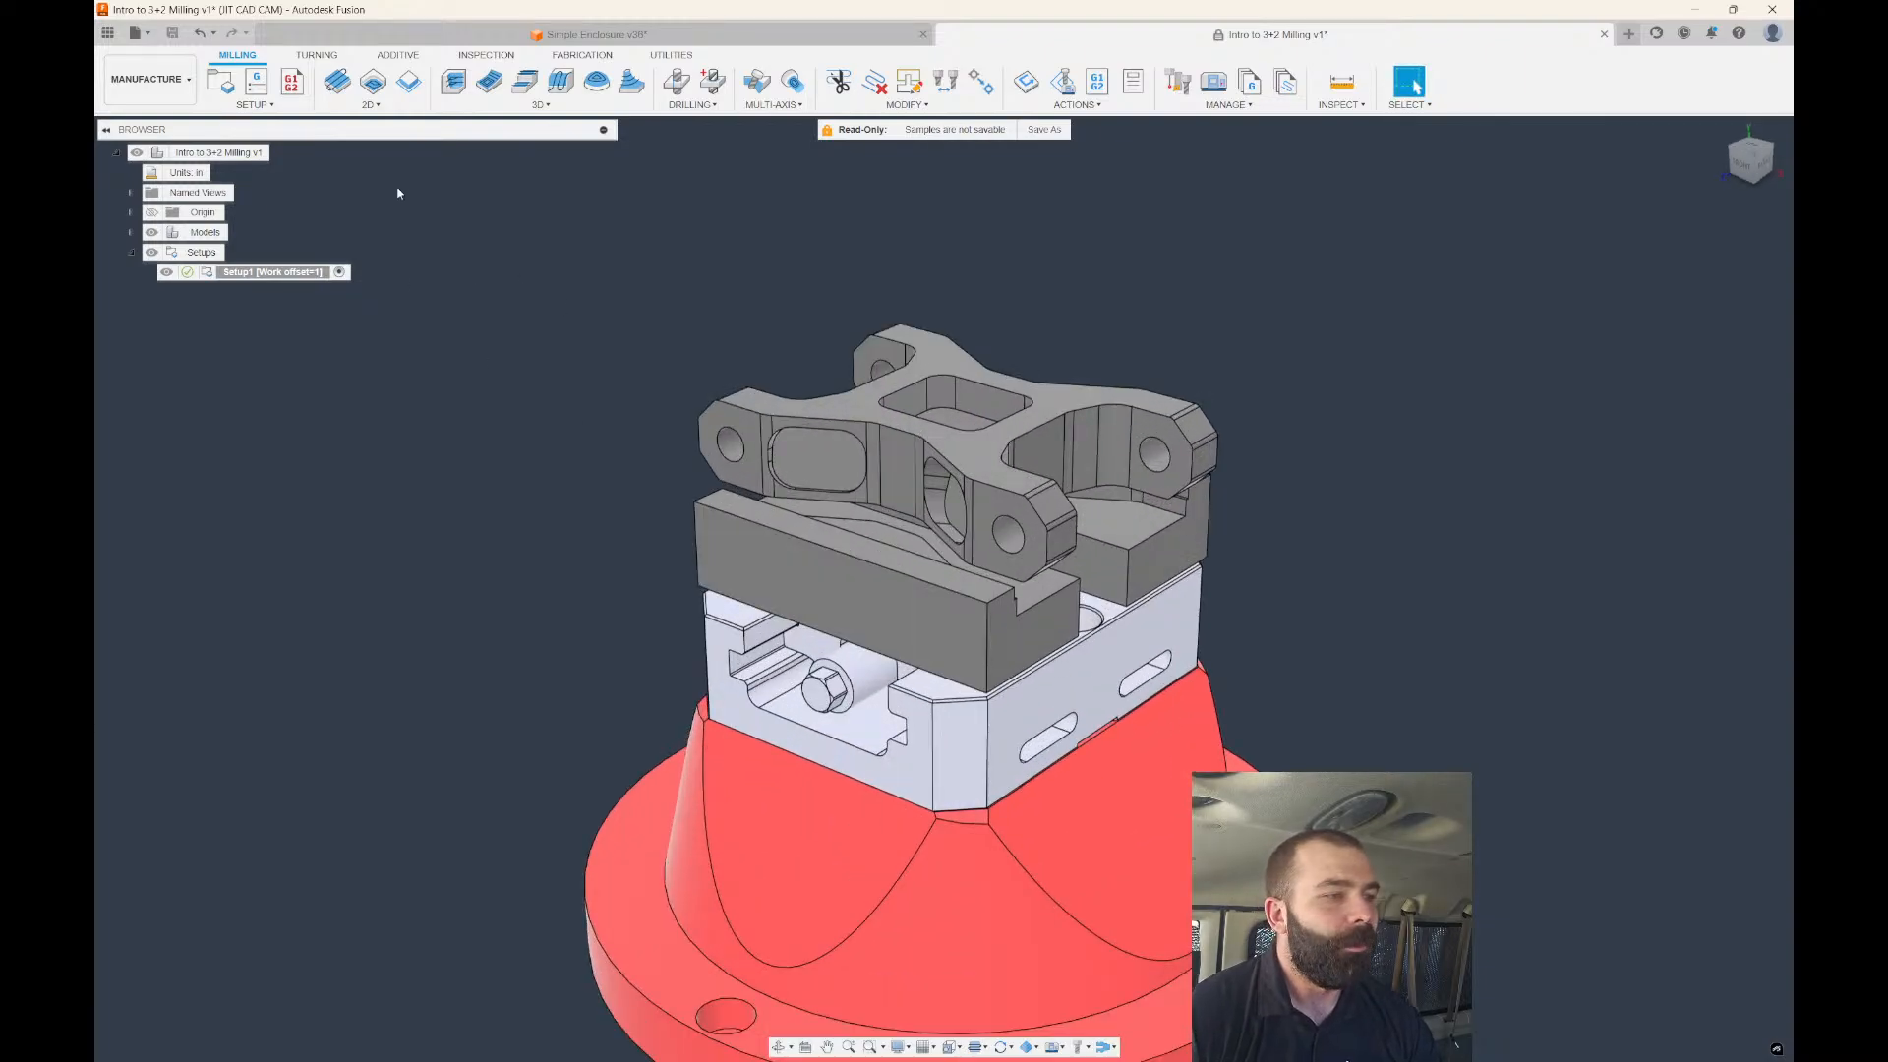
# Start a new Adaptive operation whose bottom height uses the lowest of several references, including fixture top.
pyautogui.click(454, 85)
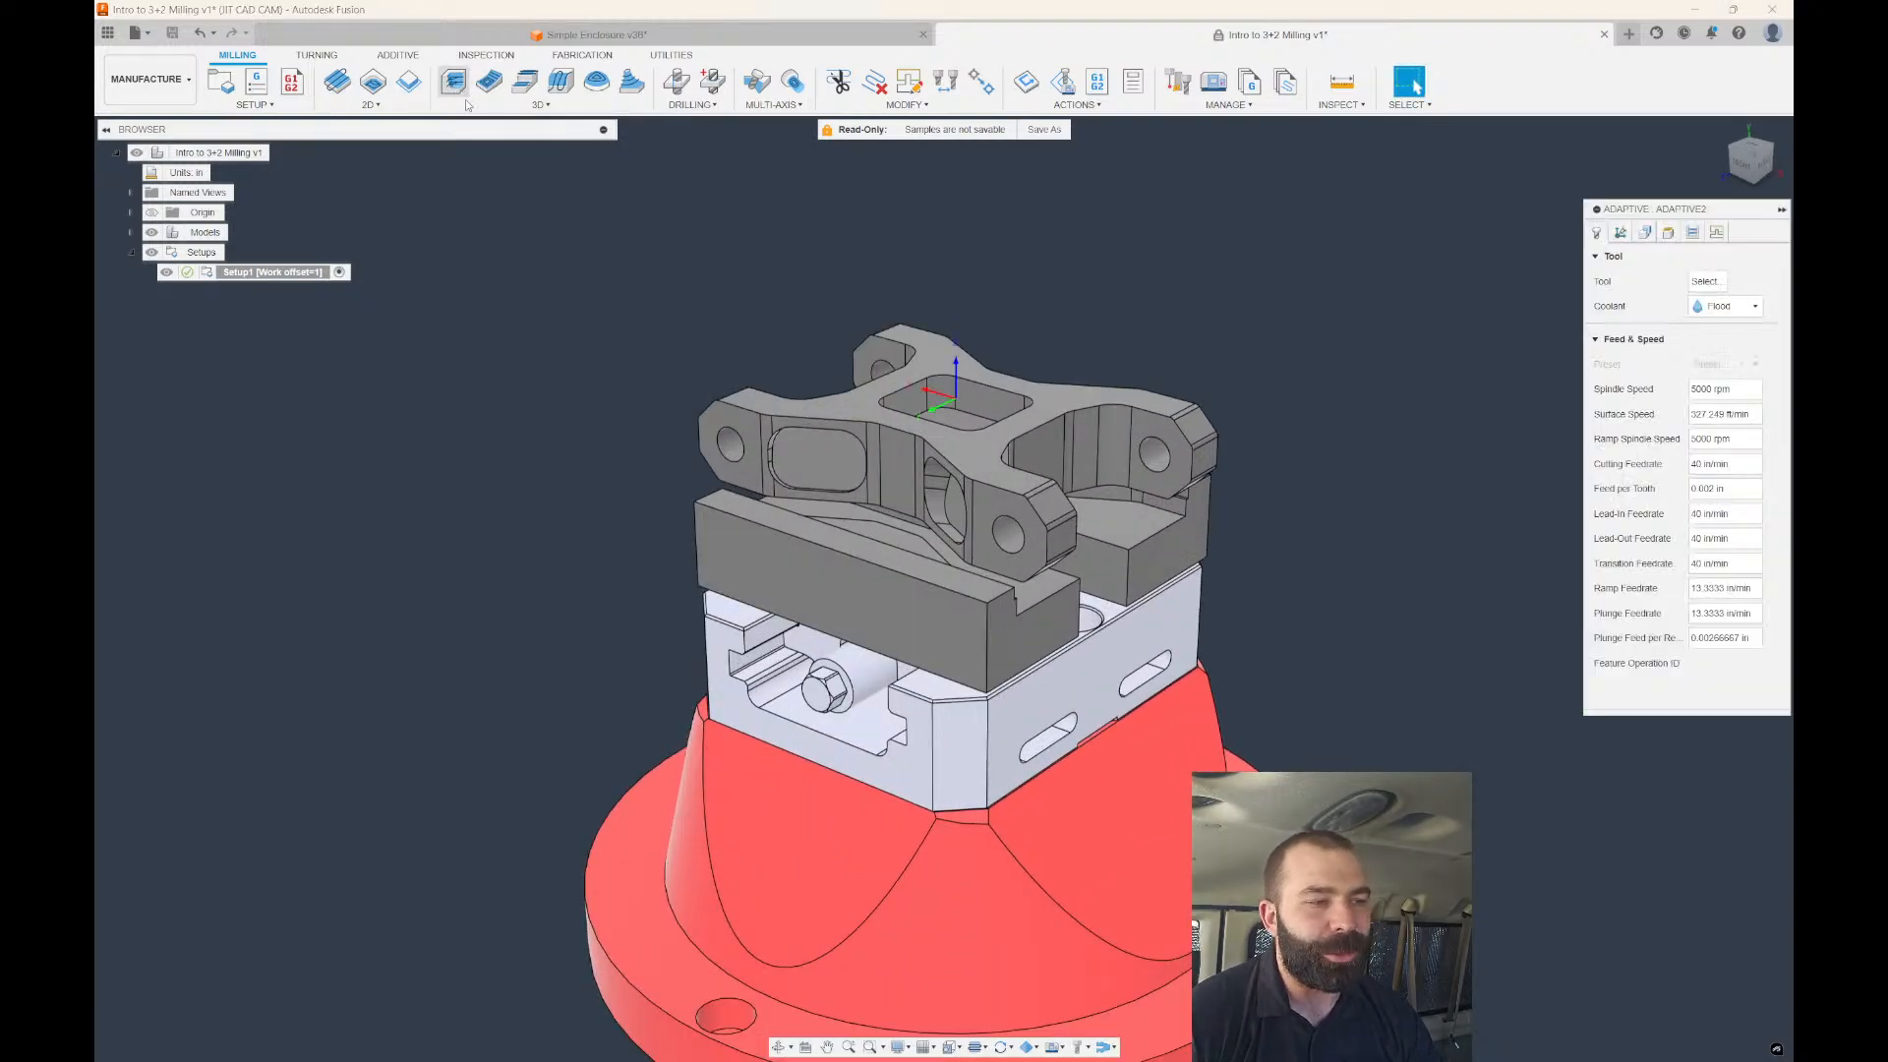
pyautogui.click(1645, 236)
pyautogui.click(1668, 233)
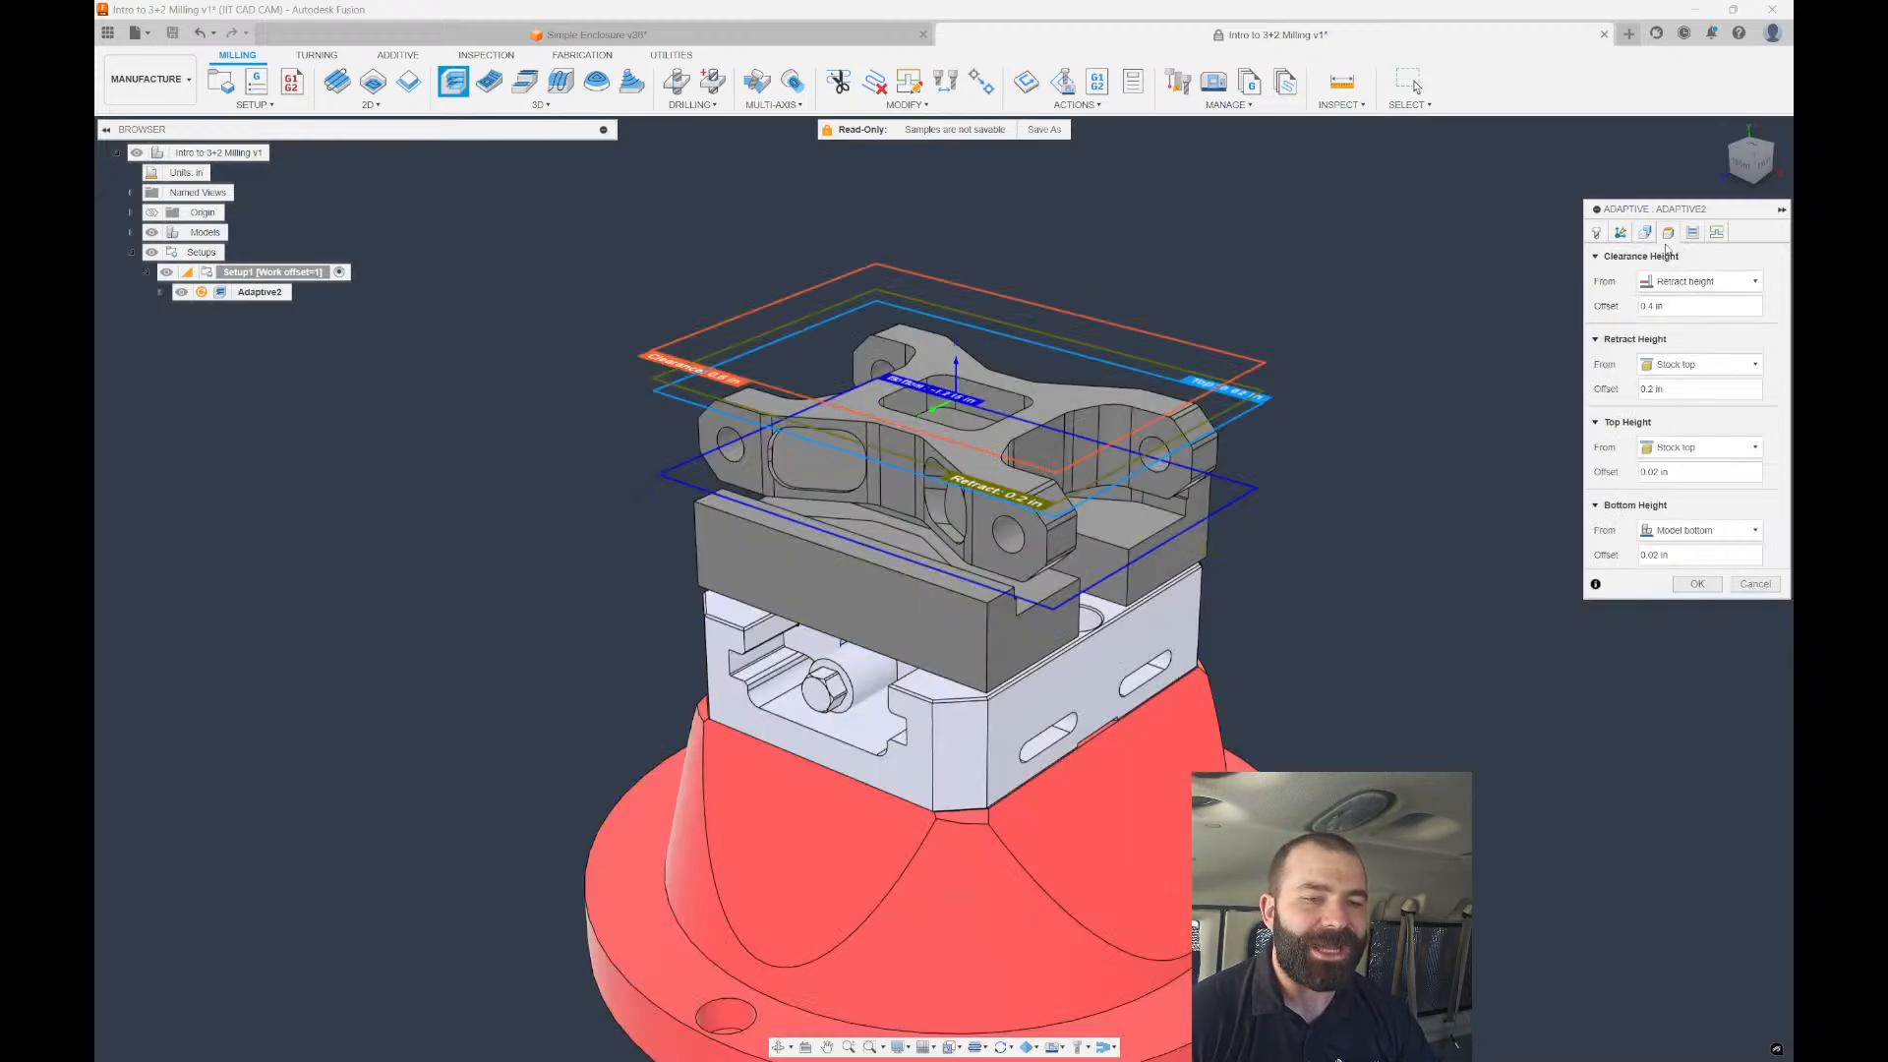
pyautogui.click(1668, 450)
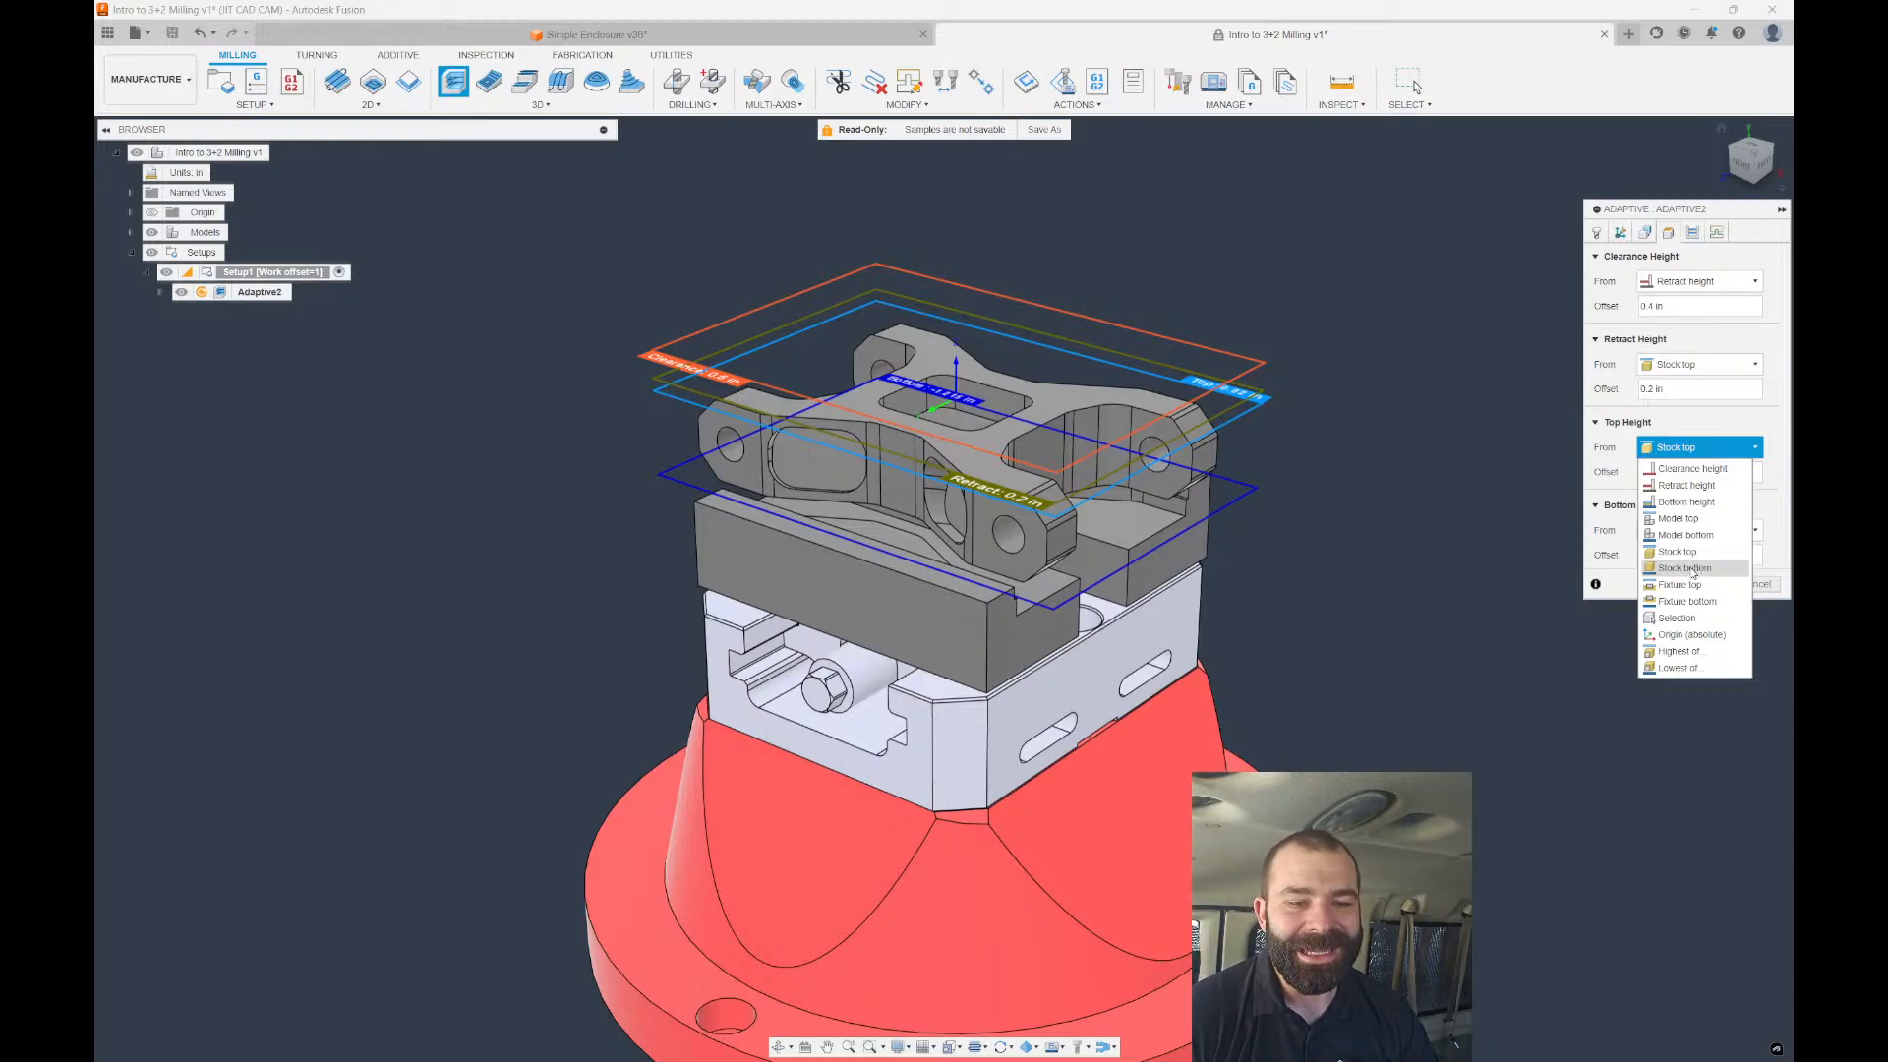
pyautogui.click(1609, 496)
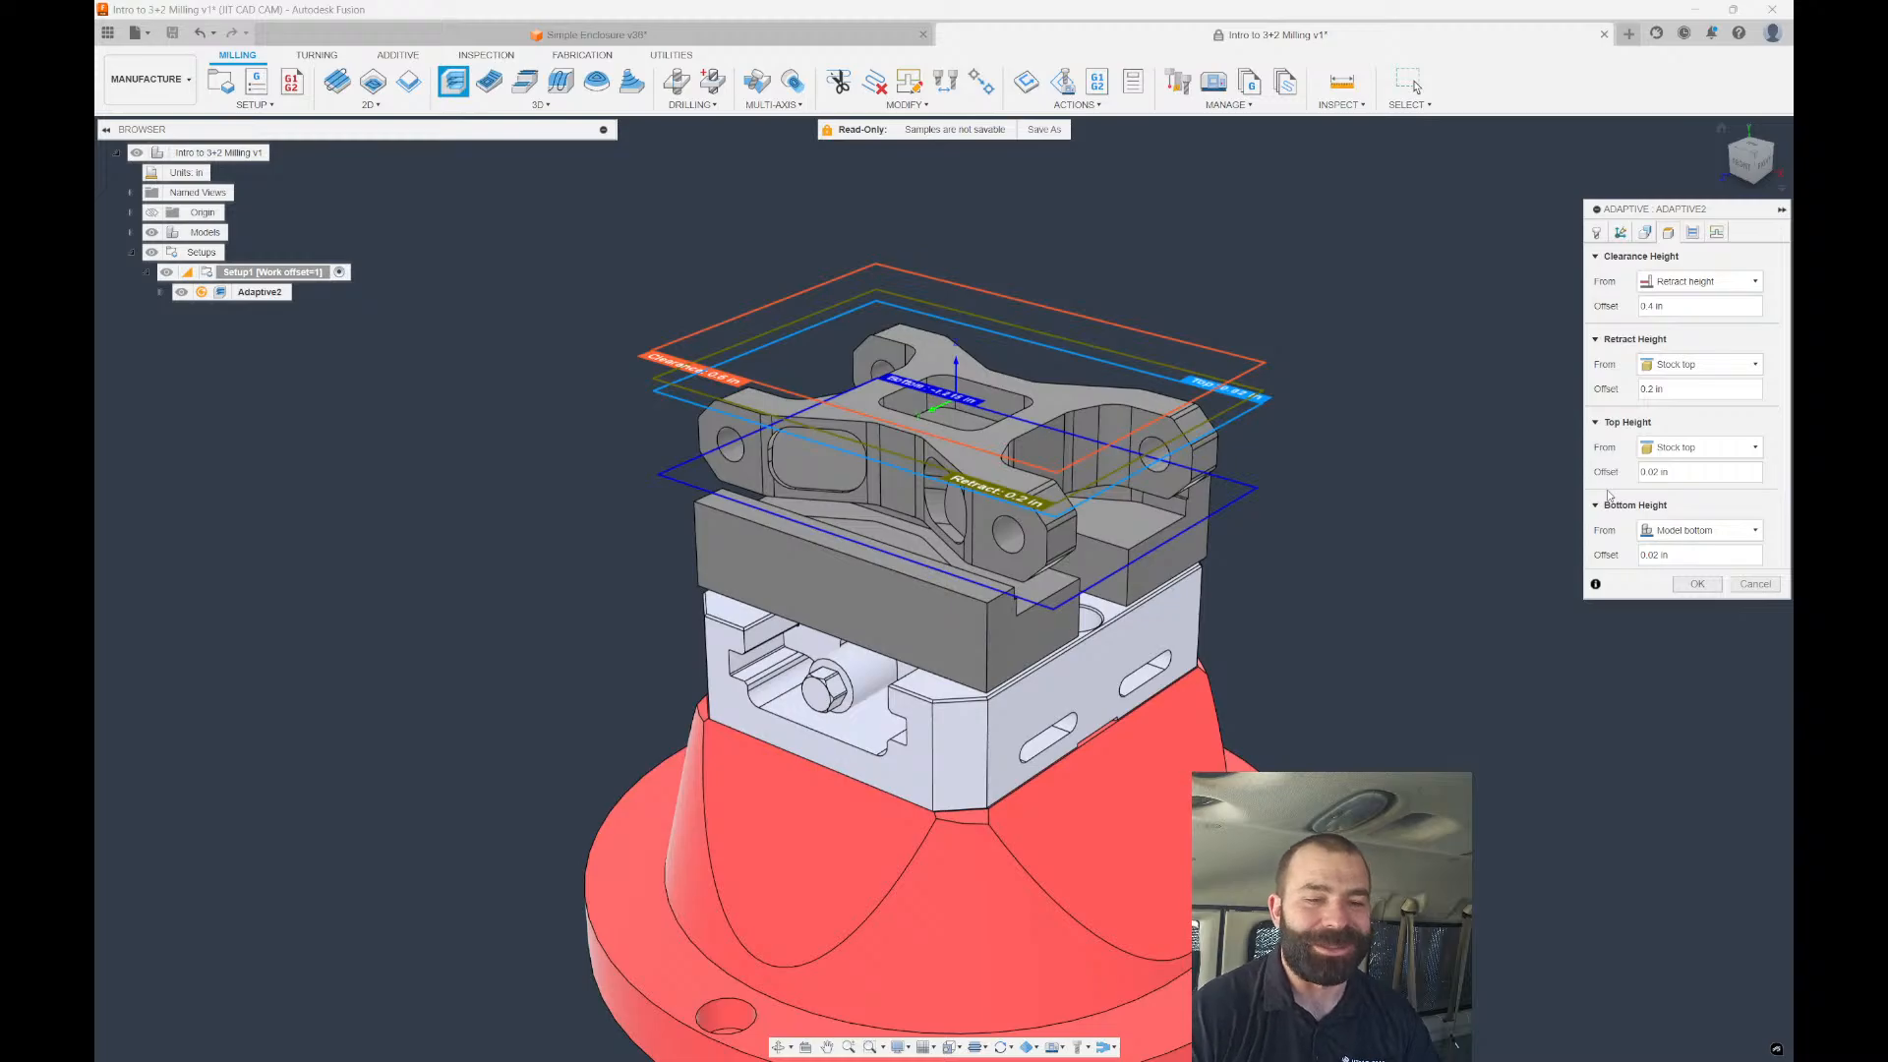
pyautogui.click(1674, 531)
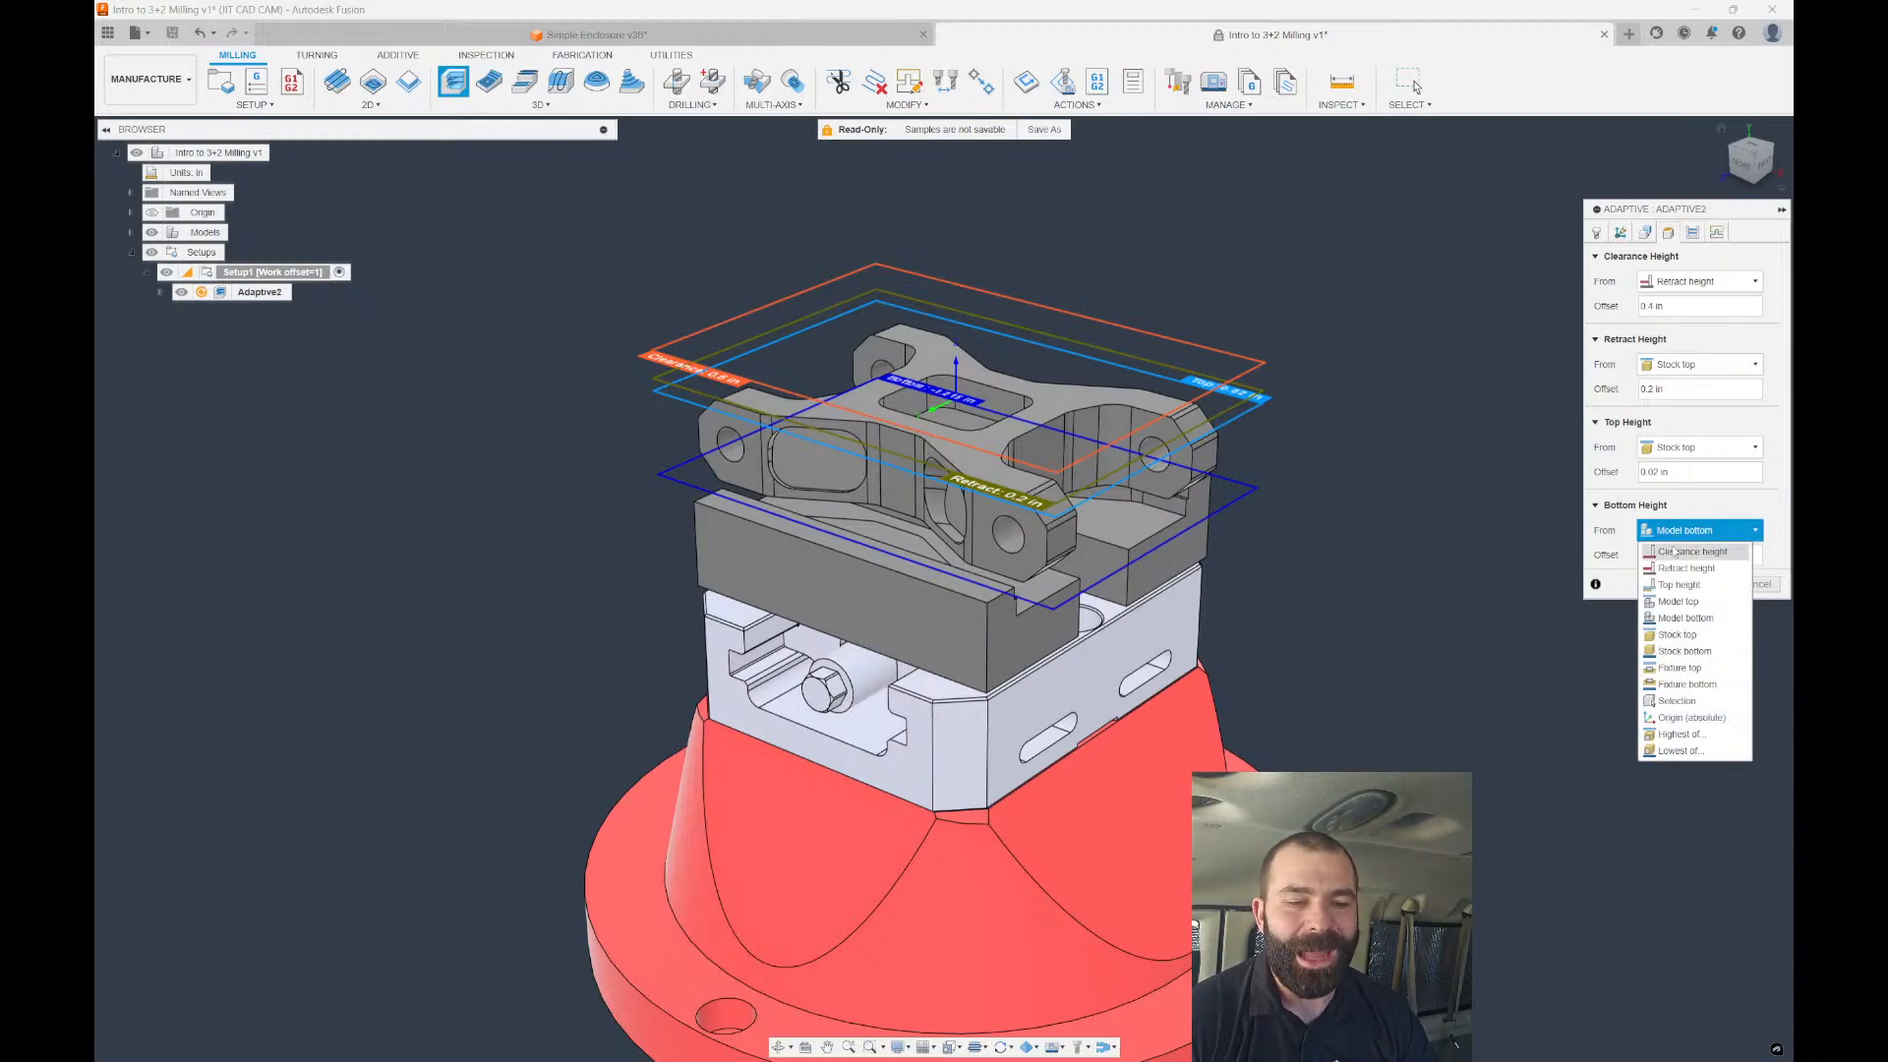
pyautogui.click(1682, 752)
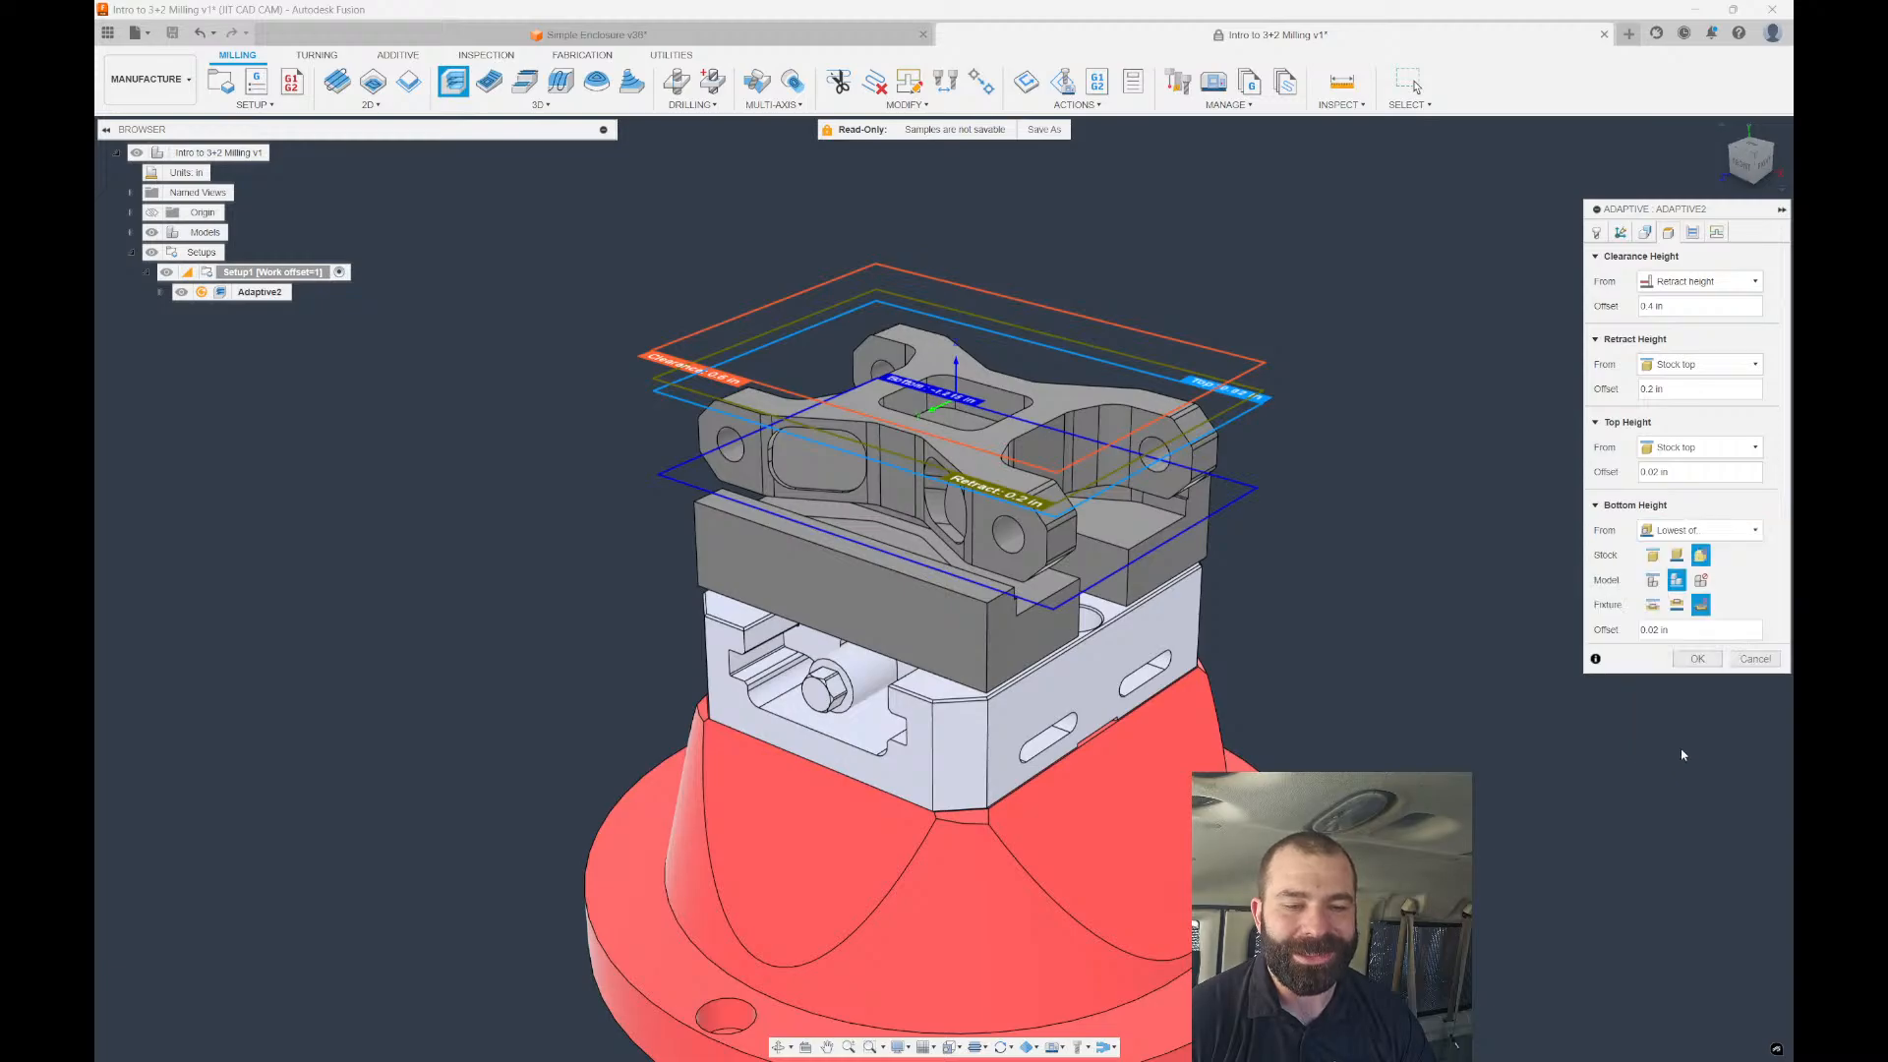
pyautogui.click(1653, 607)
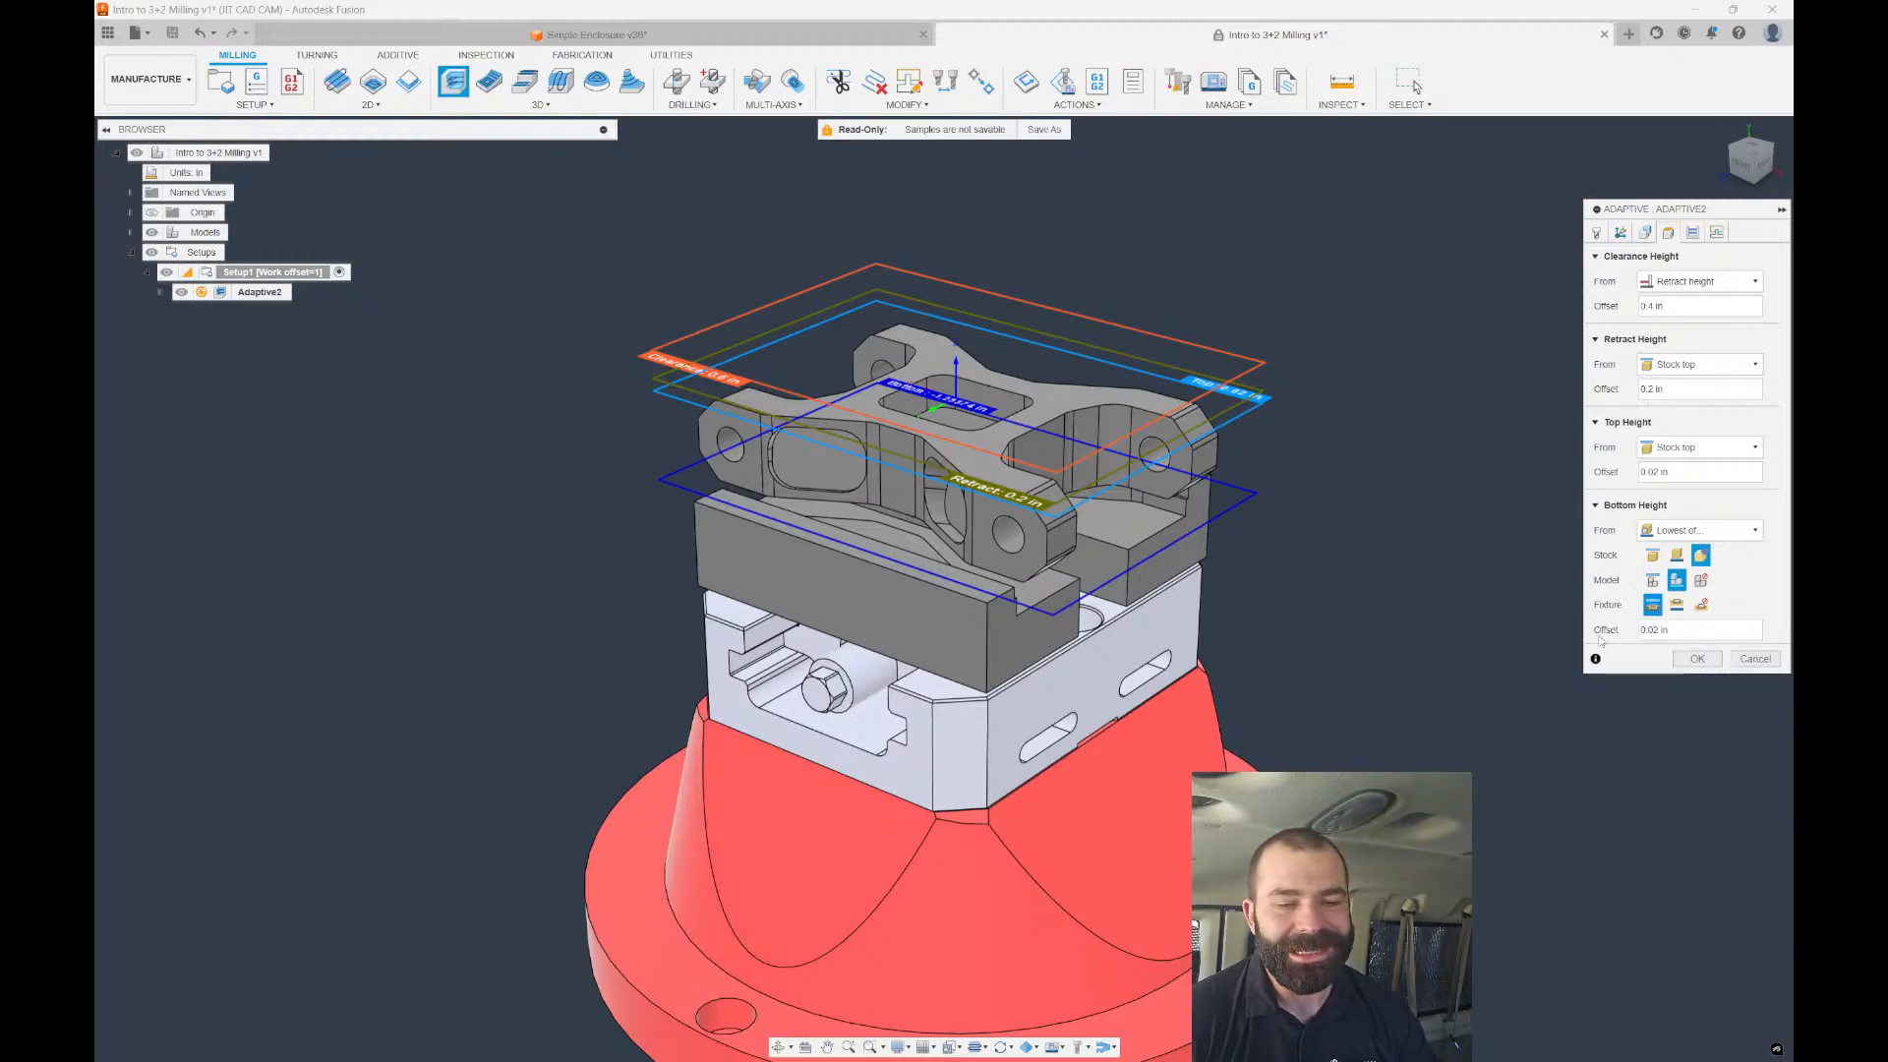
pyautogui.moveTo(1583, 673); pyautogui.dragTo(1381, 675)
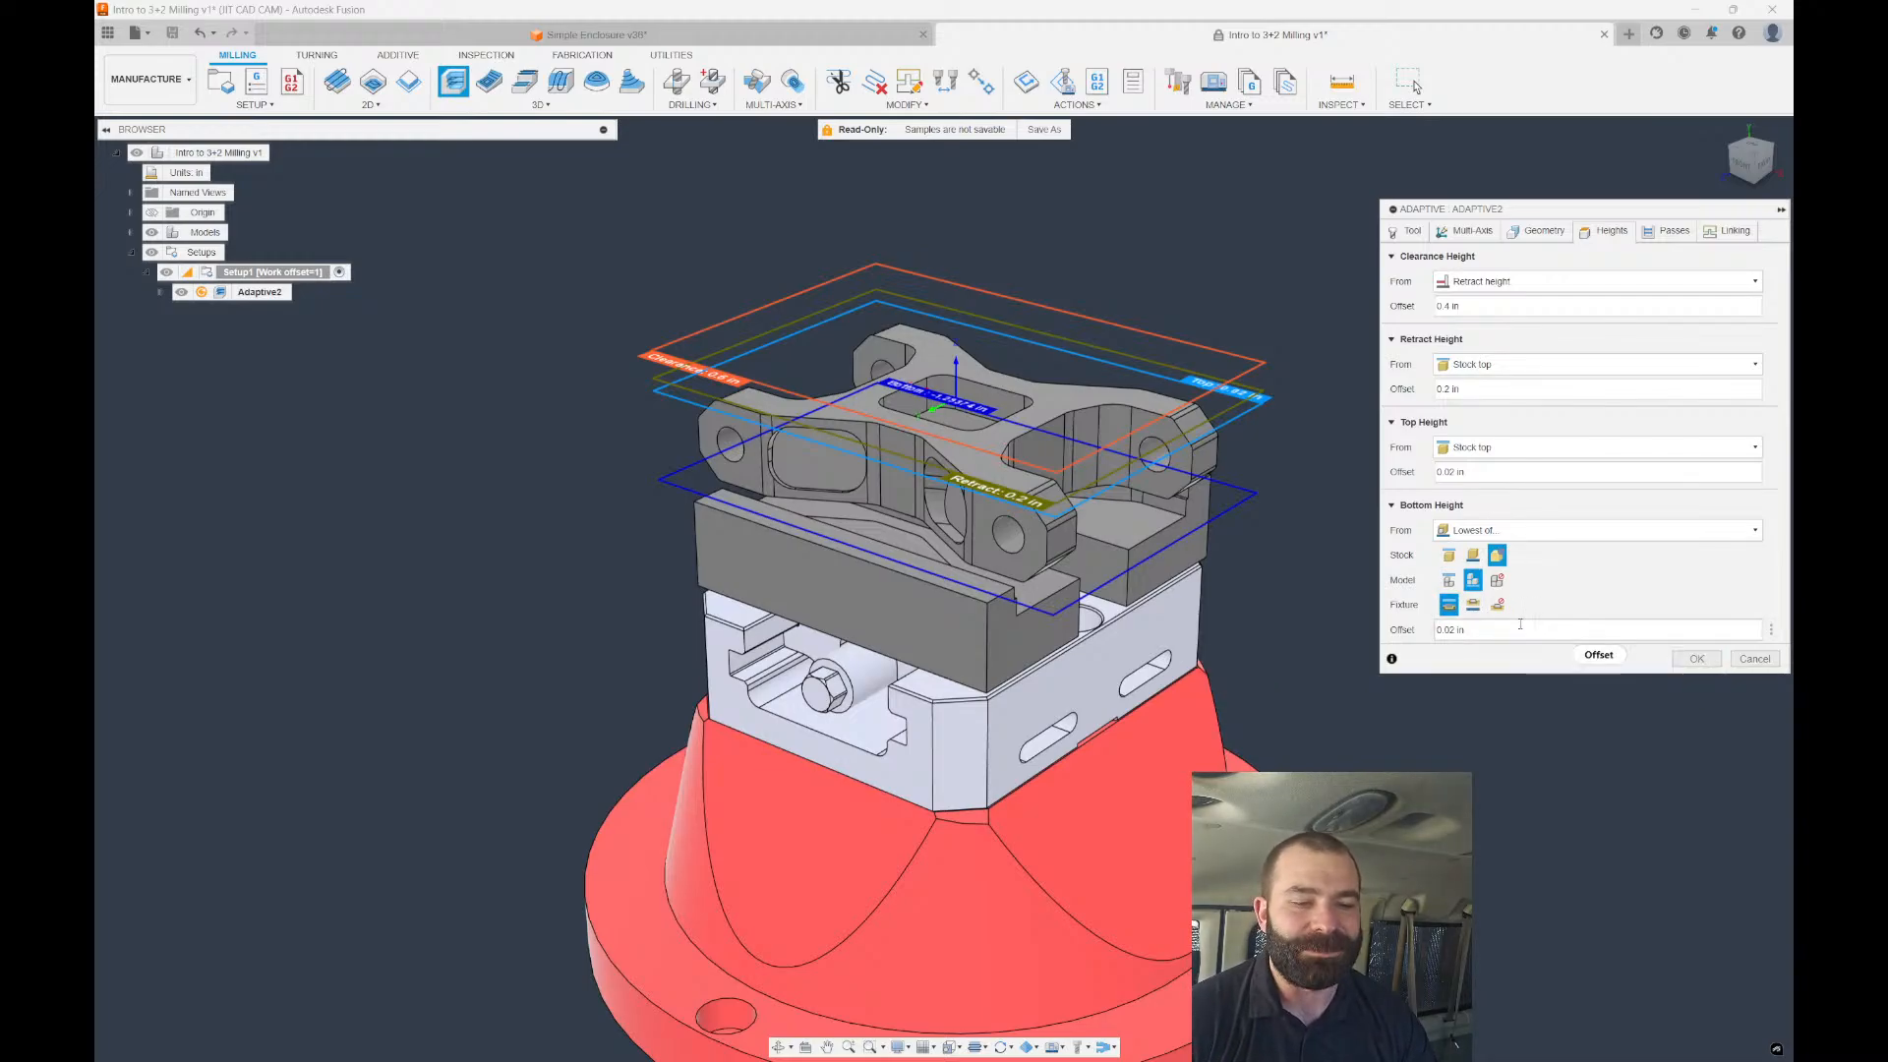
# Set the bottom height offset to 0 and choose the #2 Ø1/2" SwiftCarb 1/2" Rampmill tool.
pyautogui.doubleClick(1570, 631)
pyautogui.write('0')
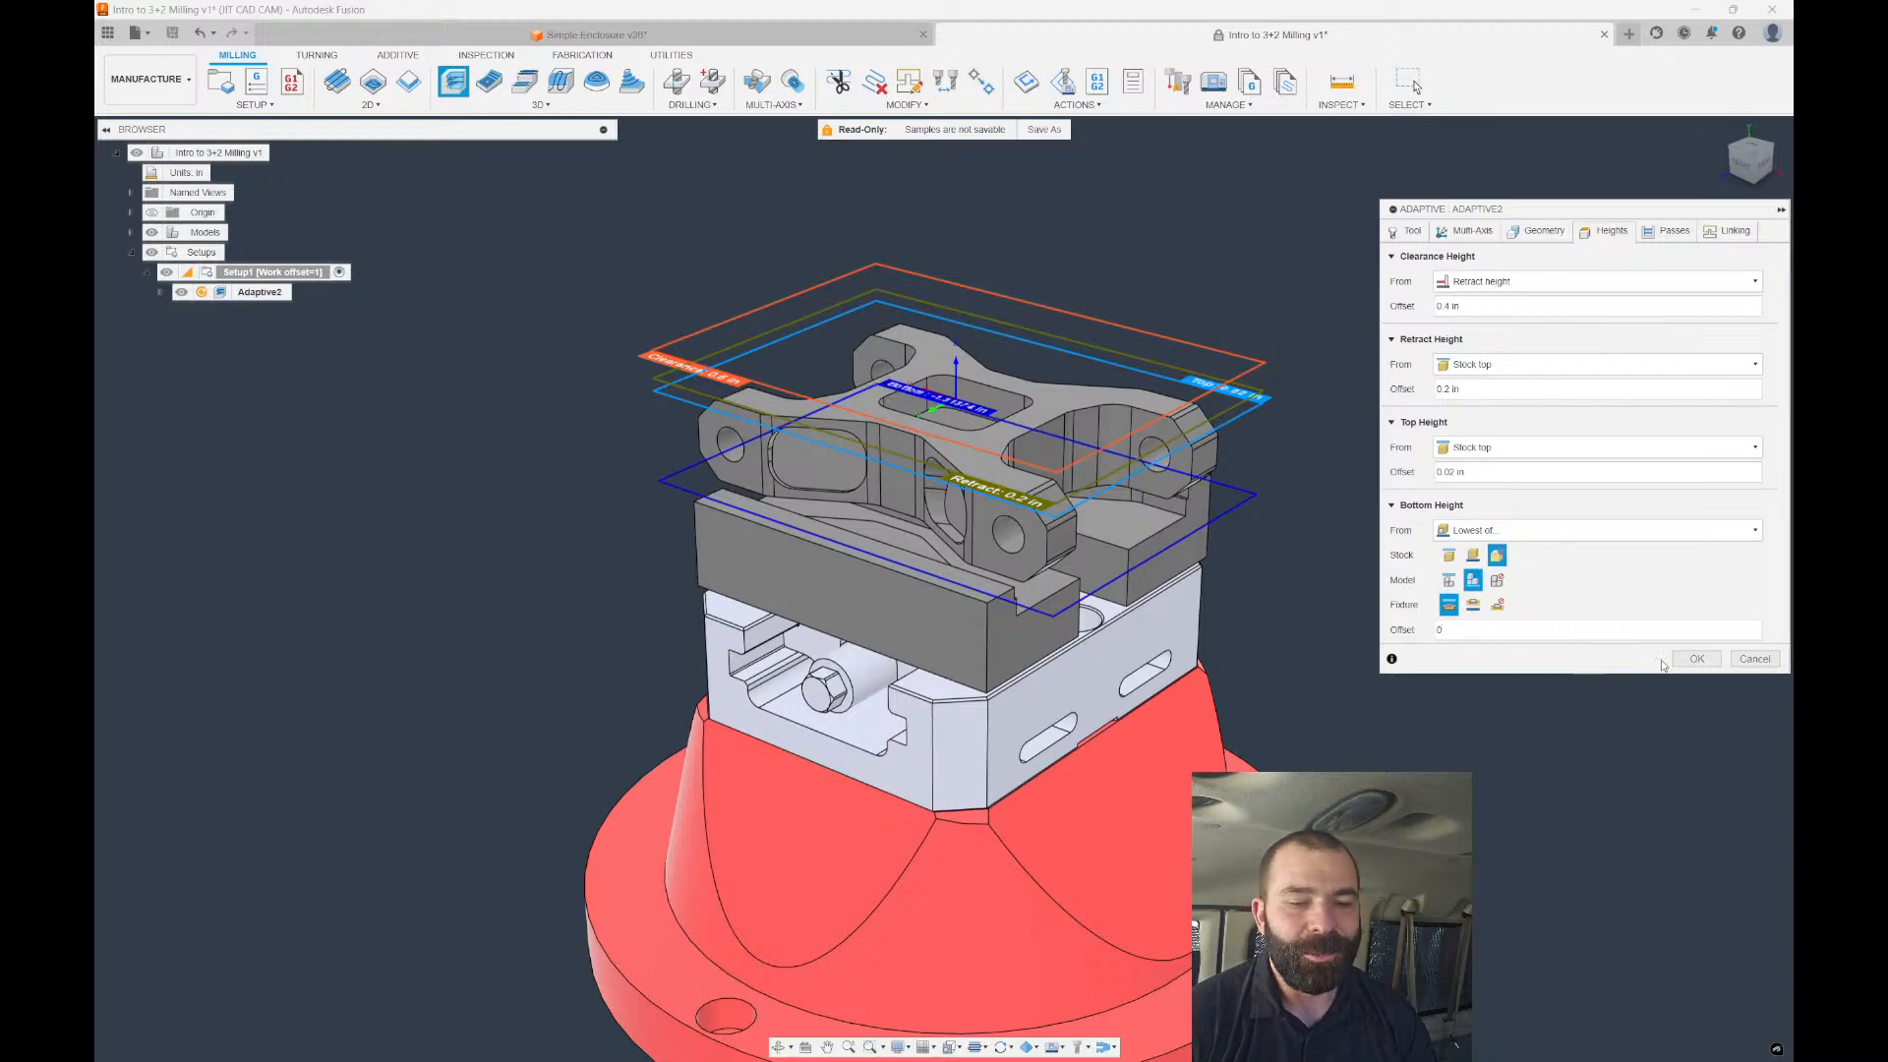
pyautogui.click(1697, 661)
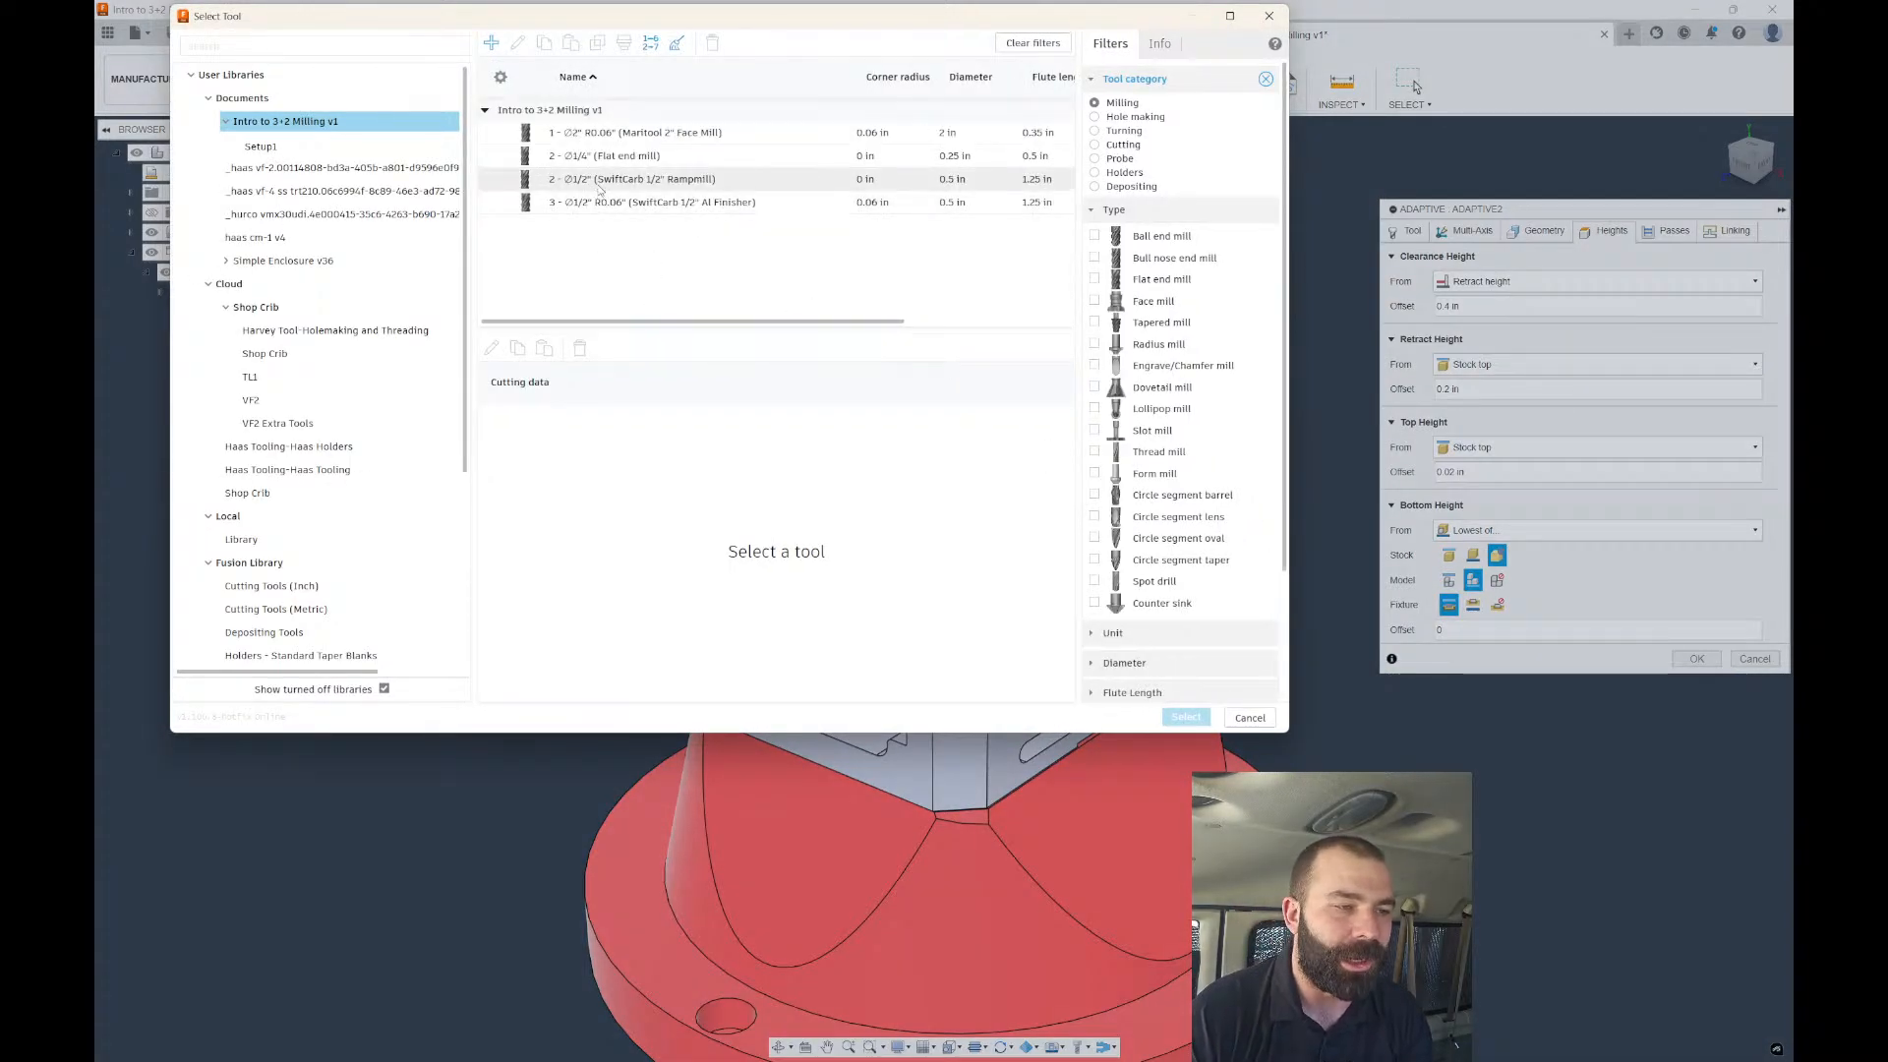
pyautogui.click(602, 182)
pyautogui.click(1186, 717)
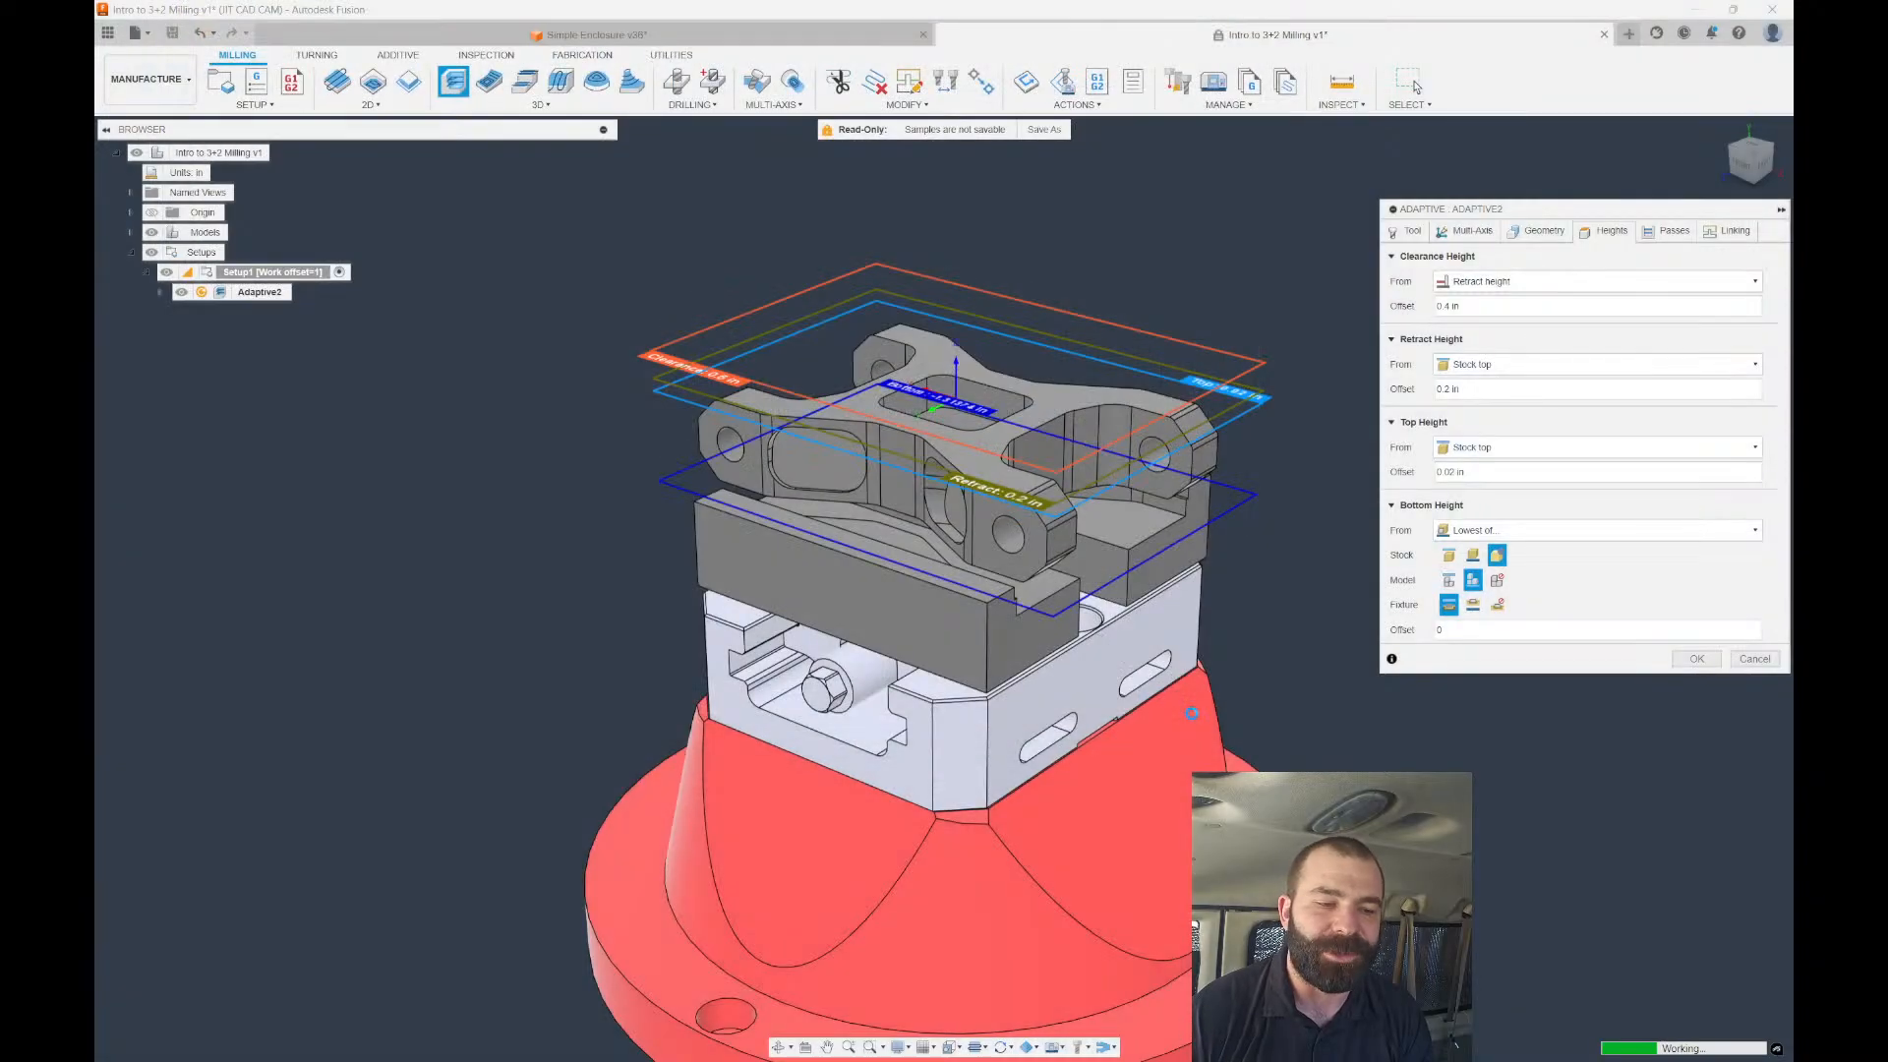
# Generate Adaptive2 and inspect its 0:01:59 roughing toolpath from front and angled views.
pyautogui.press('Return')
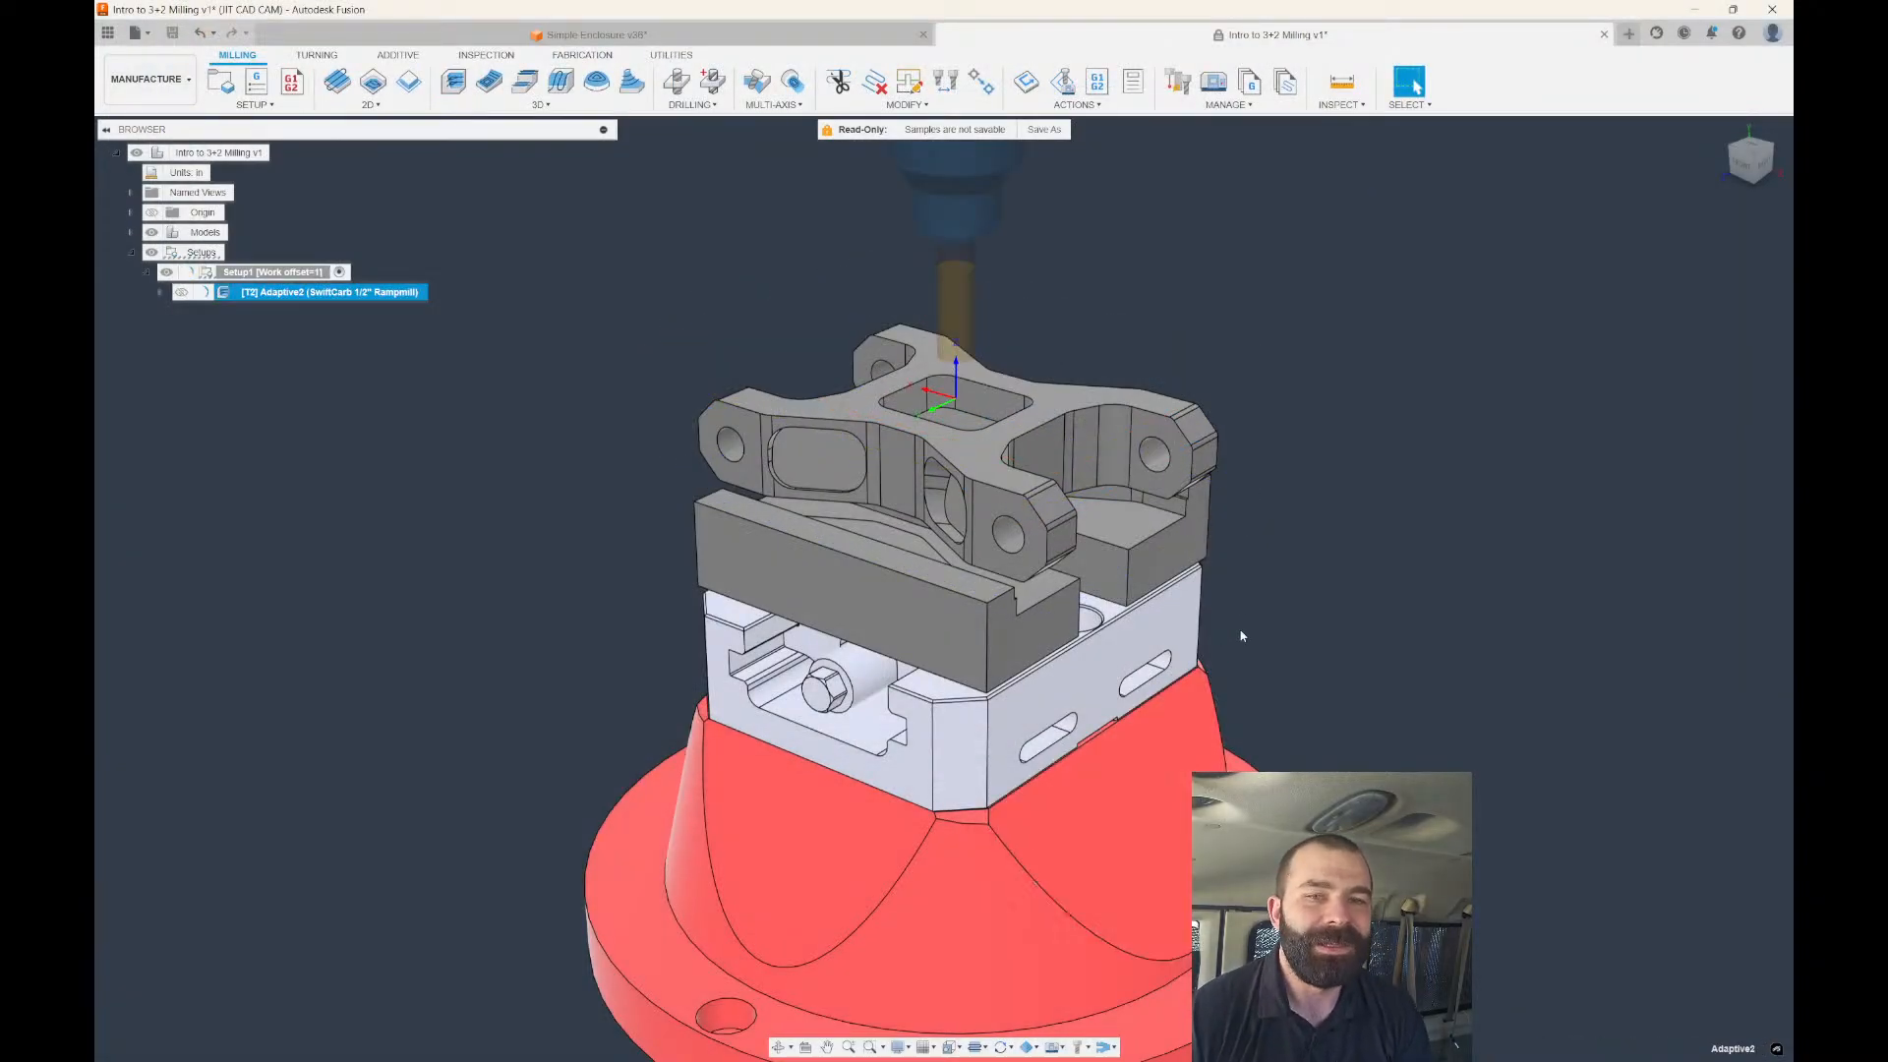
pyautogui.scroll(4, 1150, 615)
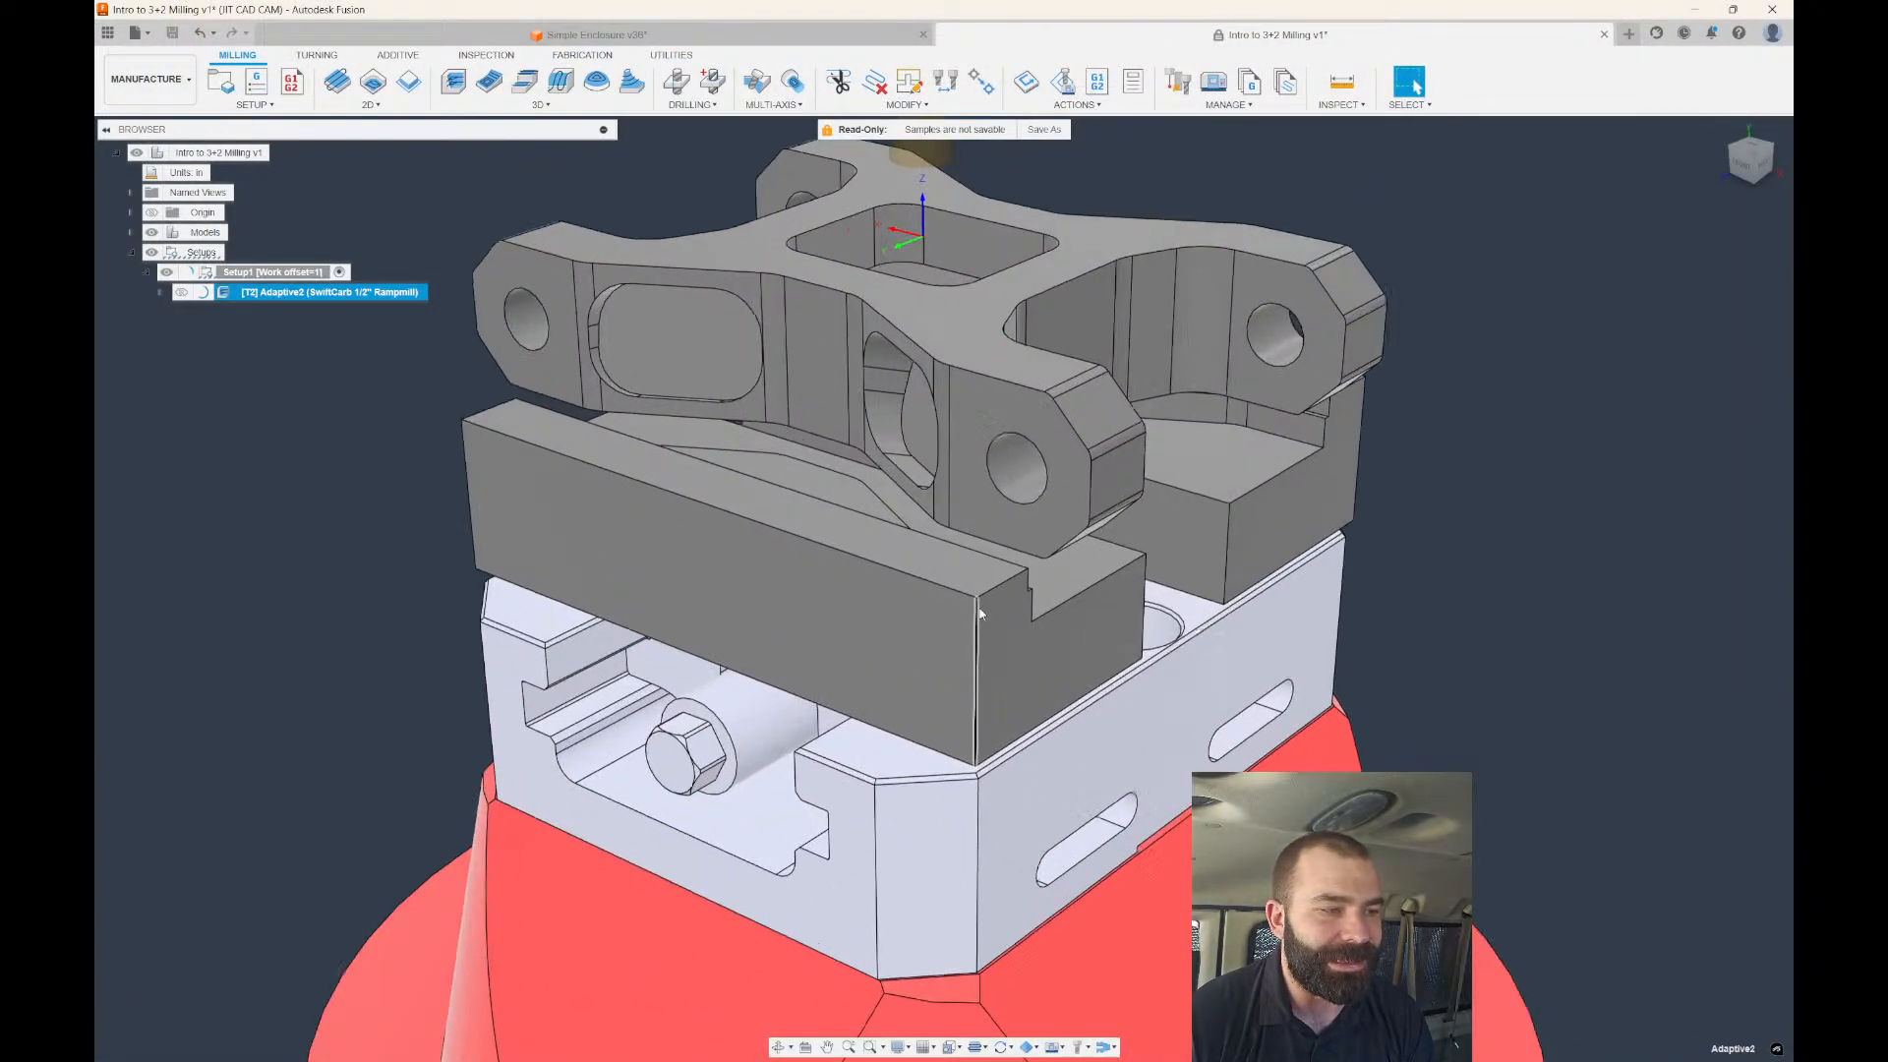
pyautogui.click(1742, 164)
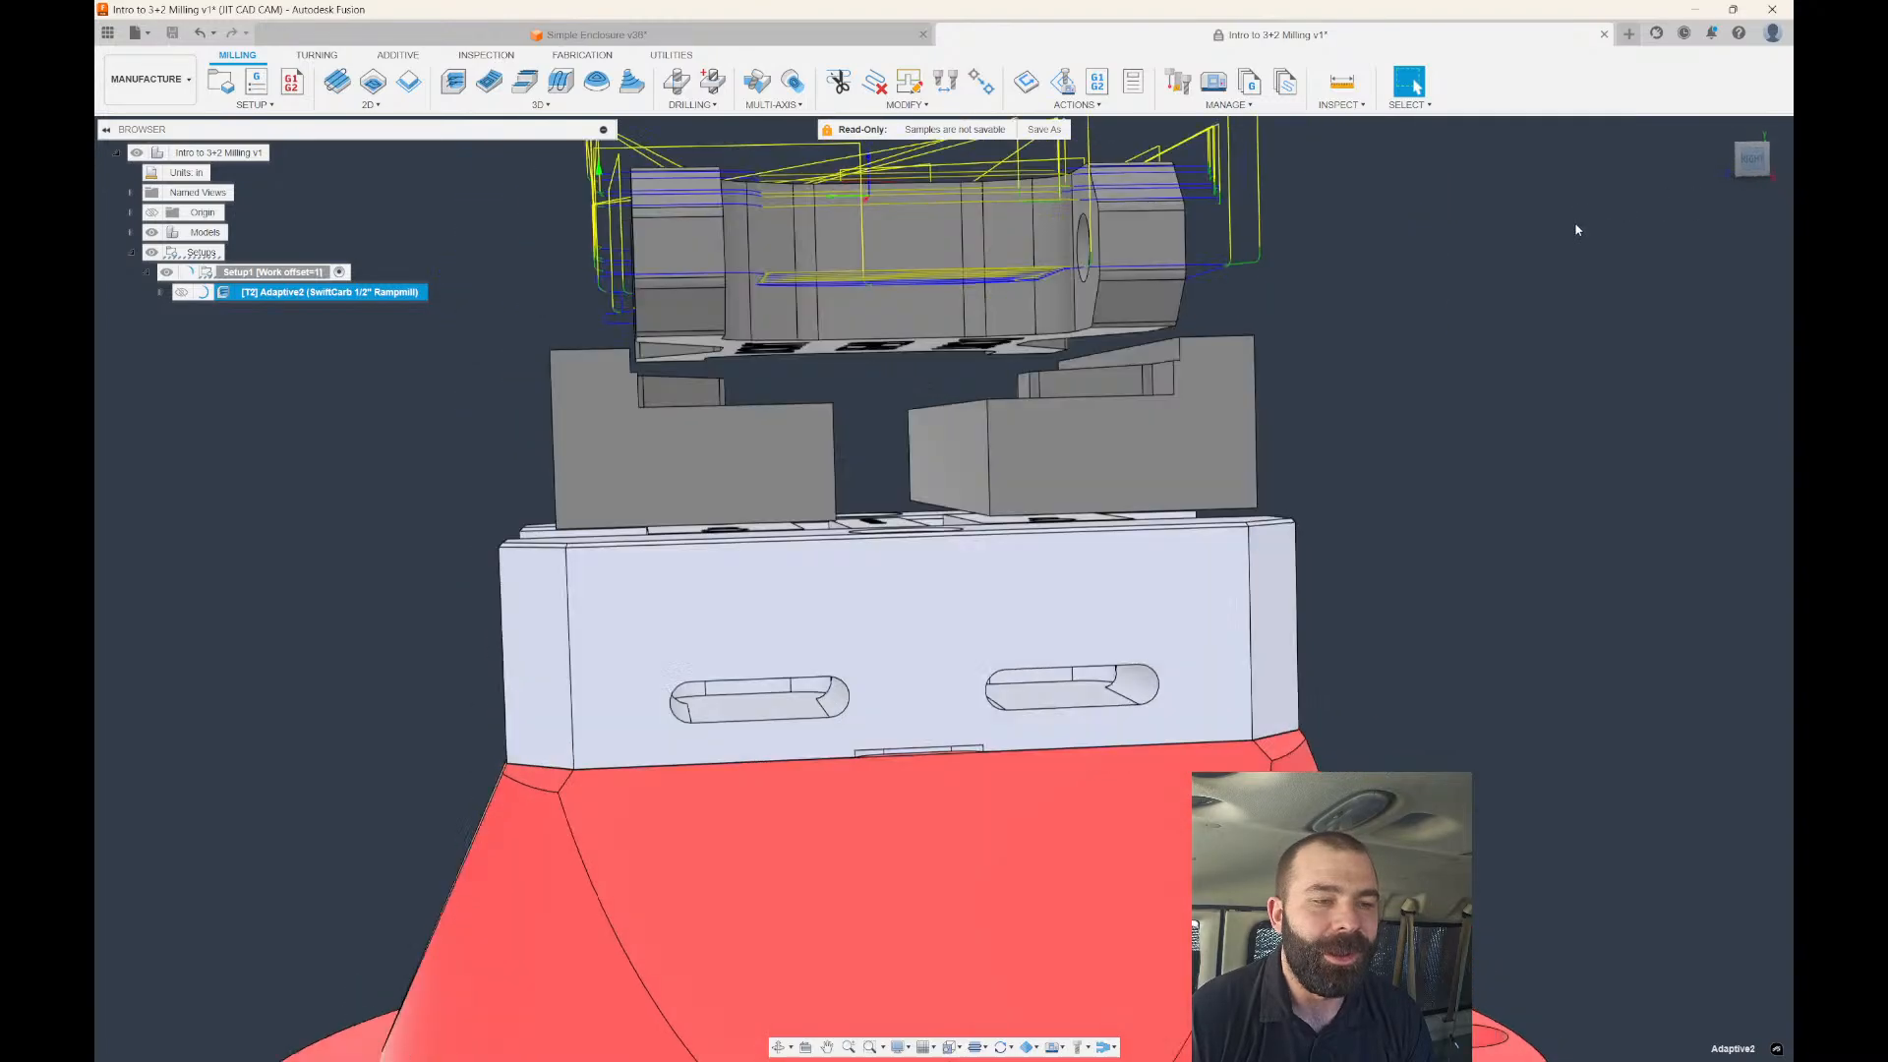
pyautogui.scroll(5, 1220, 334)
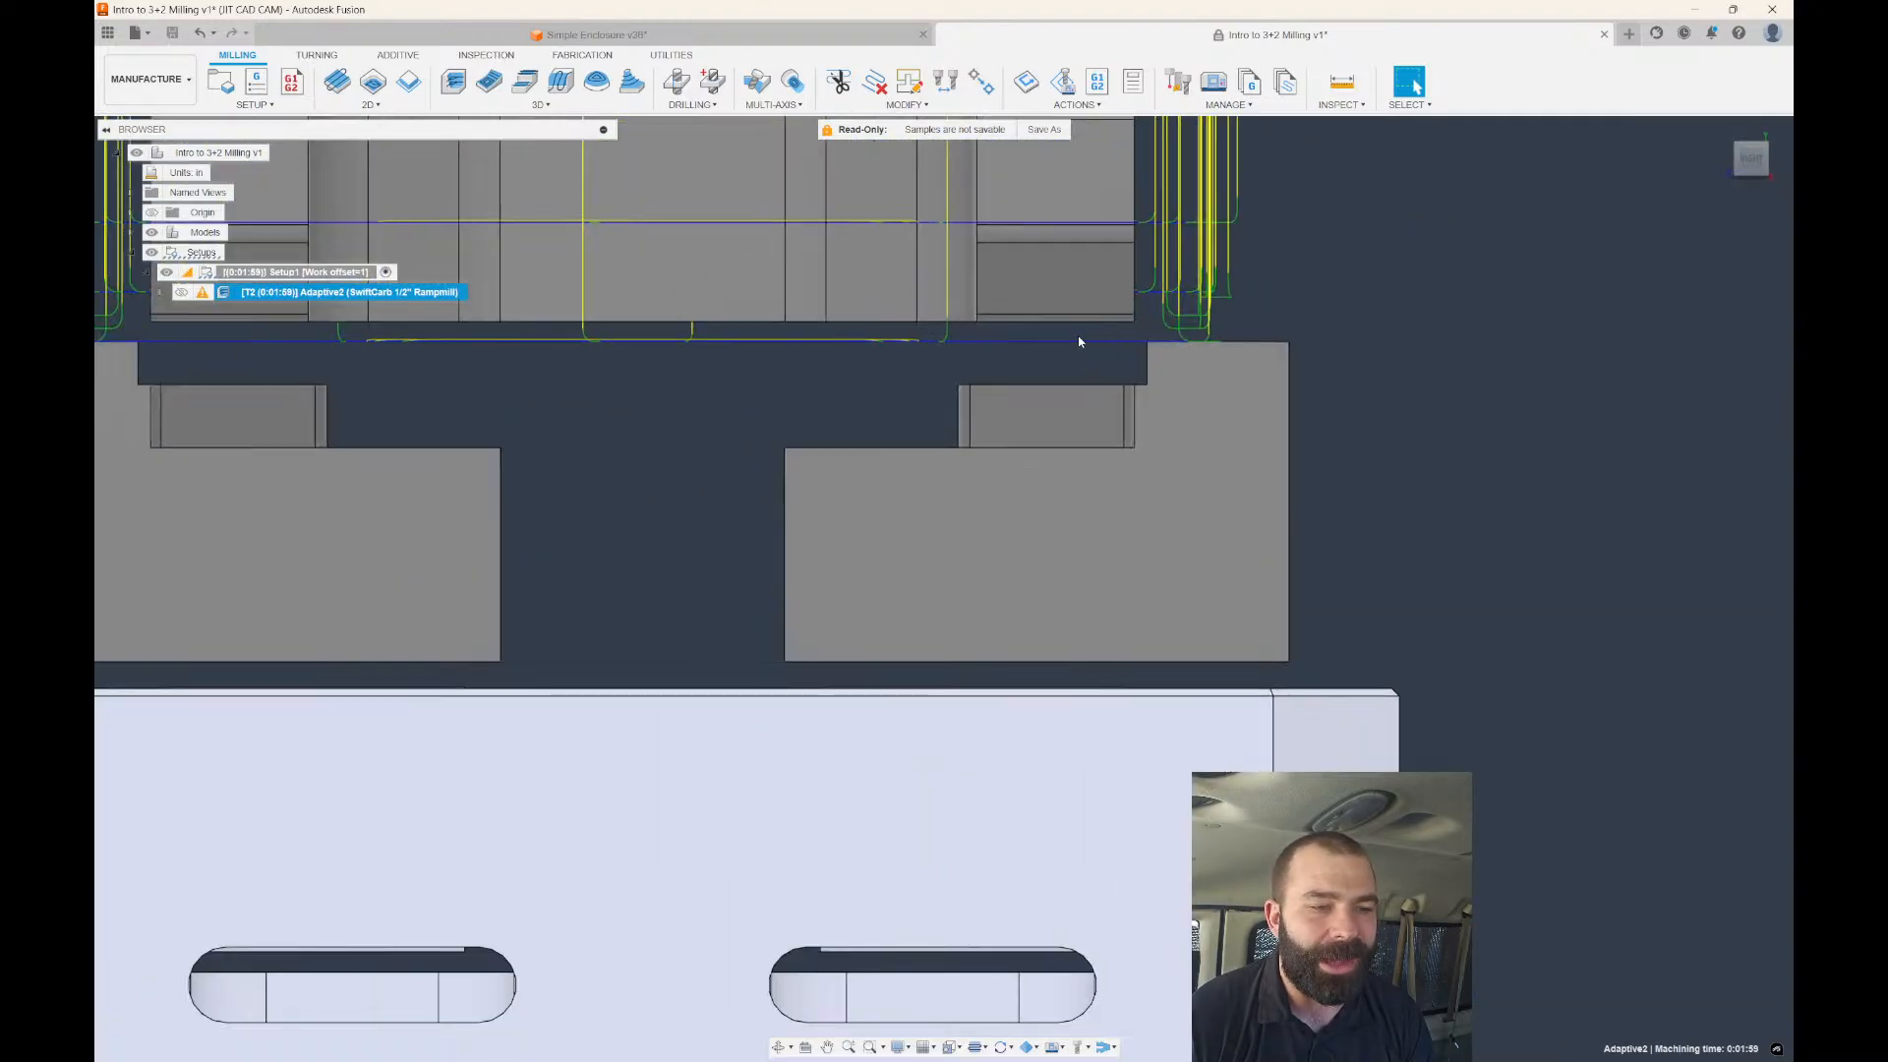
pyautogui.scroll(3, 1101, 328)
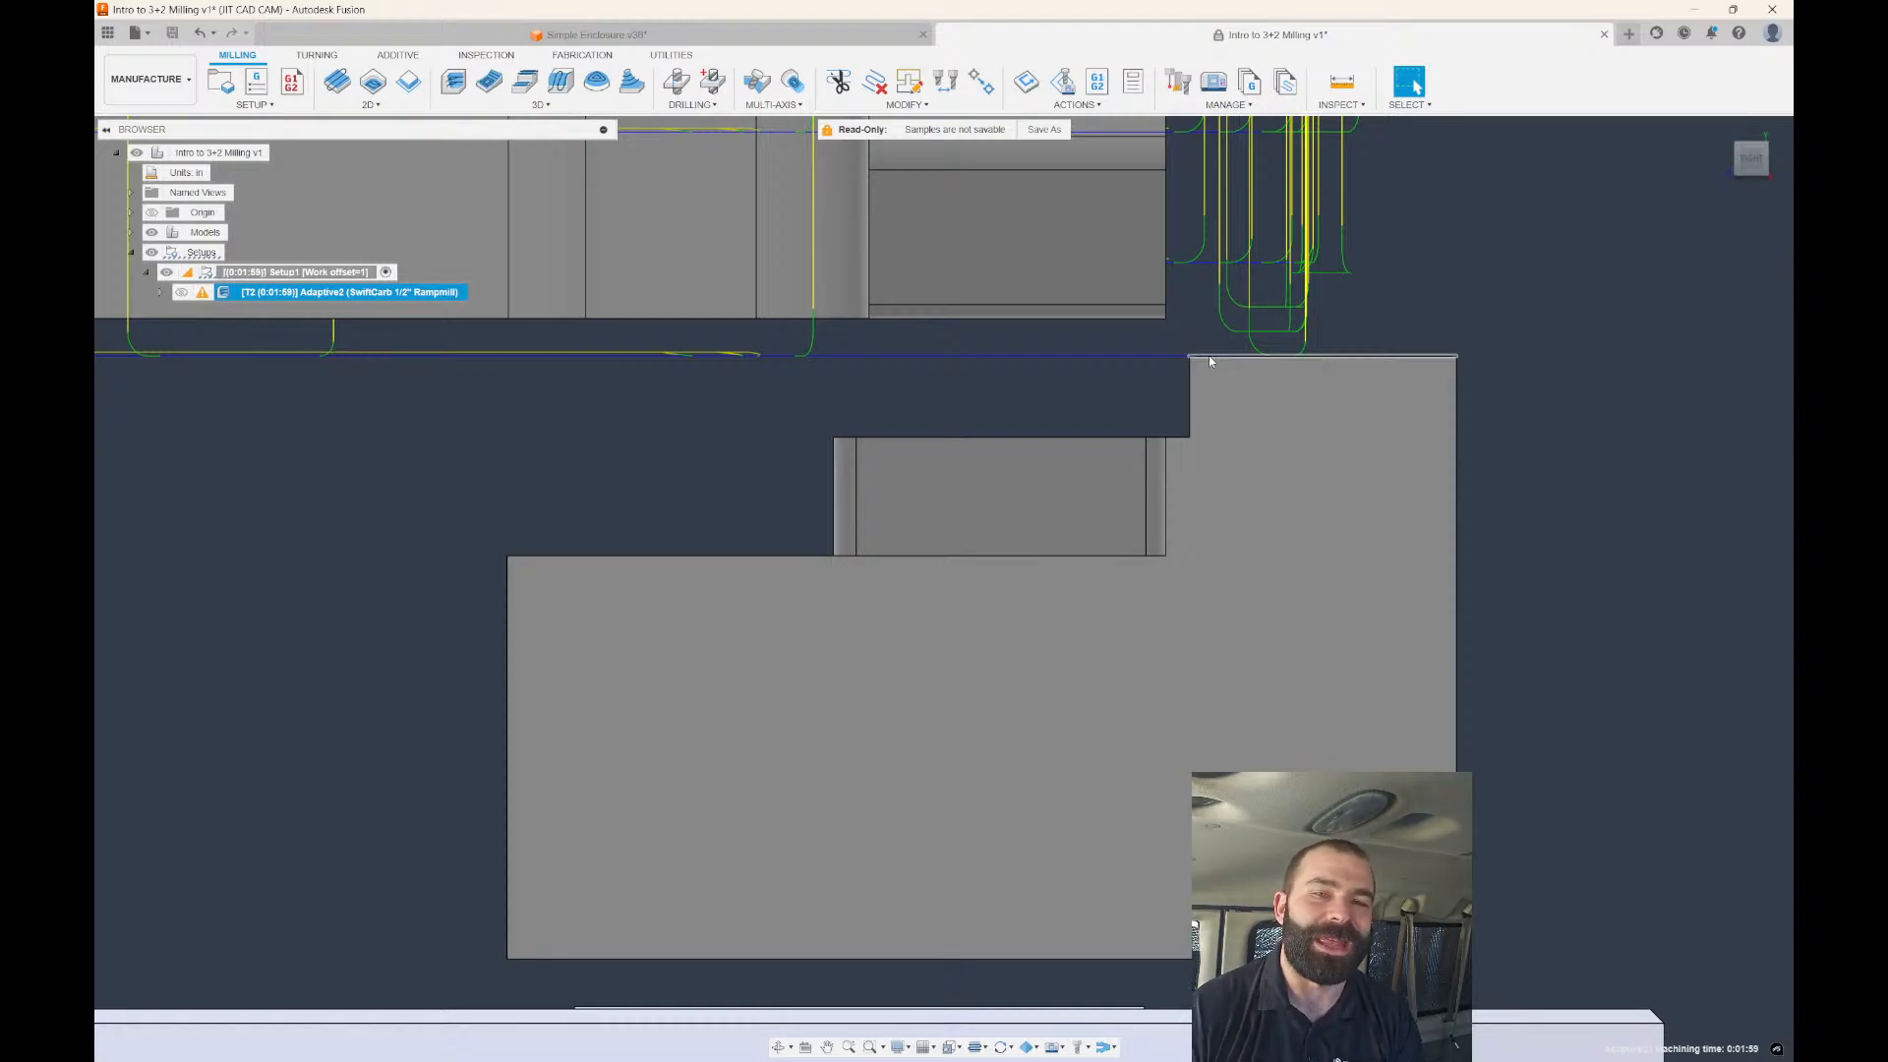
pyautogui.scroll(-5, 1208, 356)
pyautogui.keyDown('shift'); pyautogui.moveTo(1243, 316); pyautogui.dragTo(1322, 374, button='middle'); pyautogui.keyUp('shift')
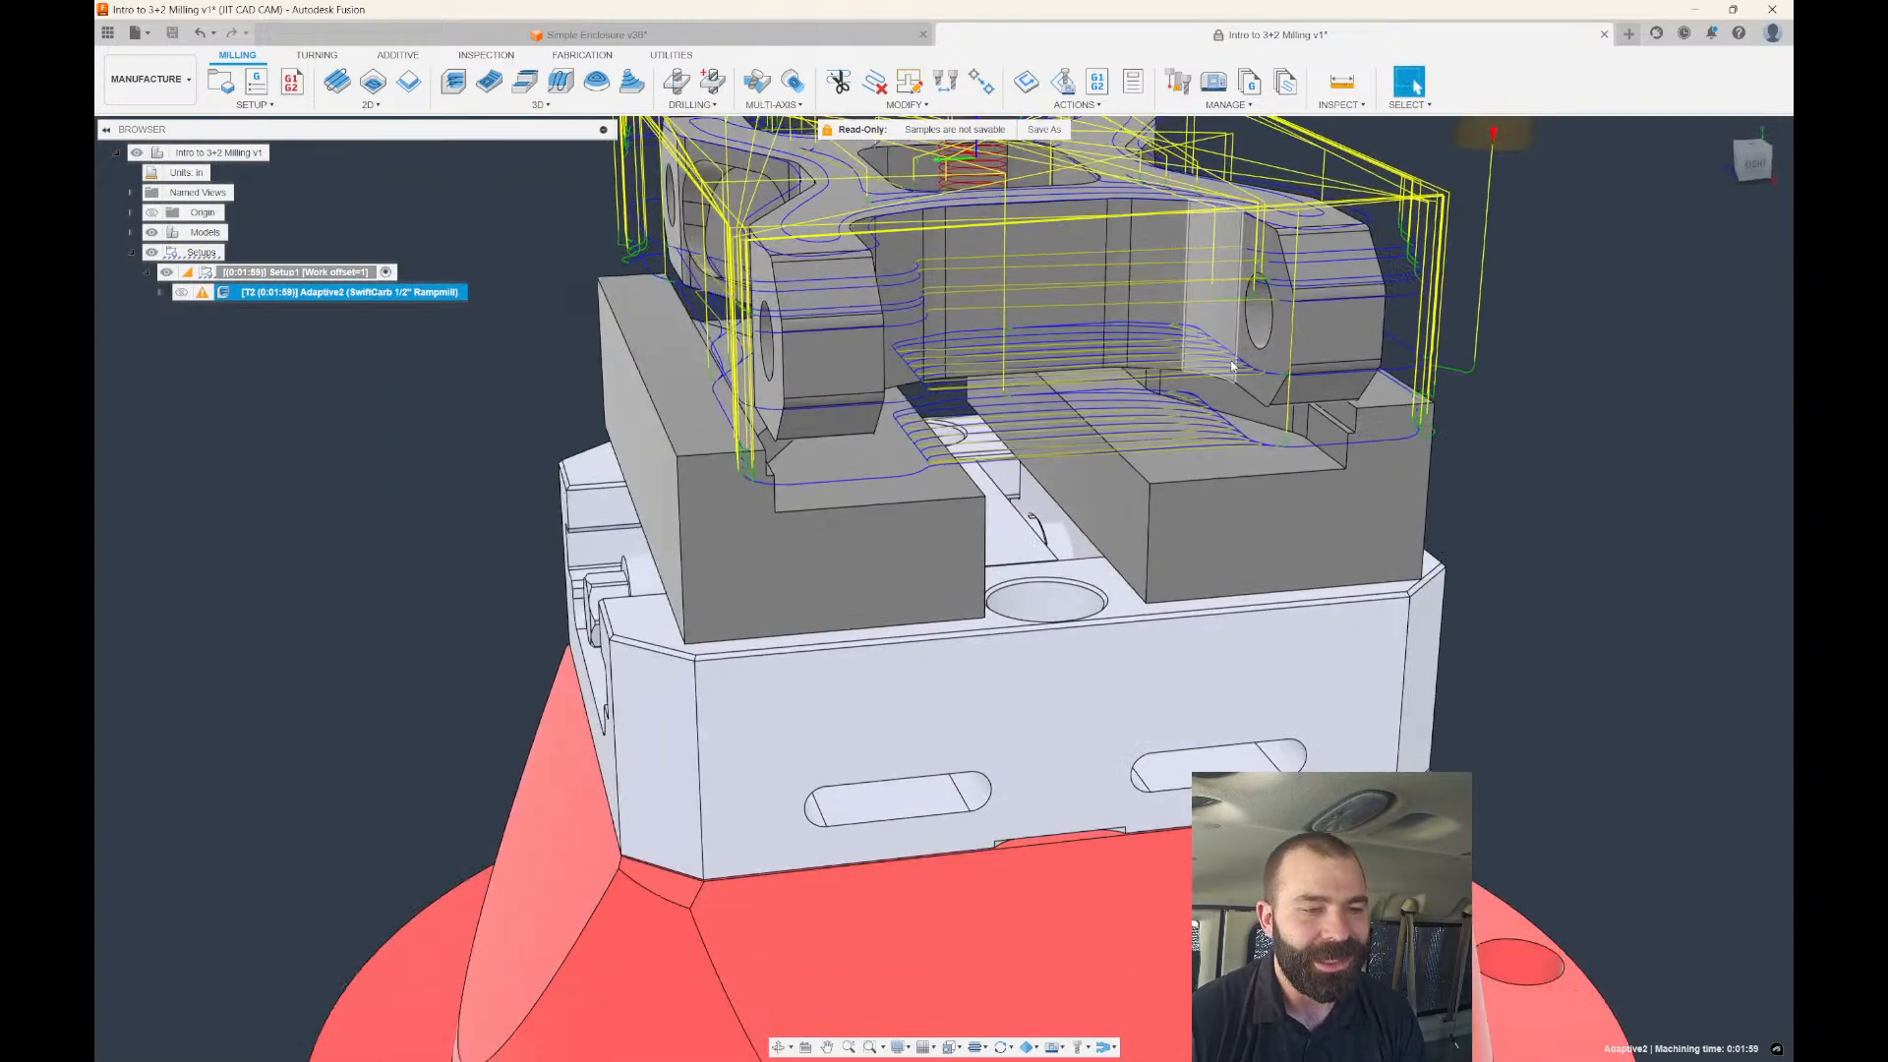
pyautogui.scroll(-4, 1214, 340)
pyautogui.keyDown('shift'); pyautogui.moveTo(1180, 339); pyautogui.dragTo(1251, 370, button='middle'); pyautogui.keyUp('shift')
pyautogui.scroll(-1, 650, 533)
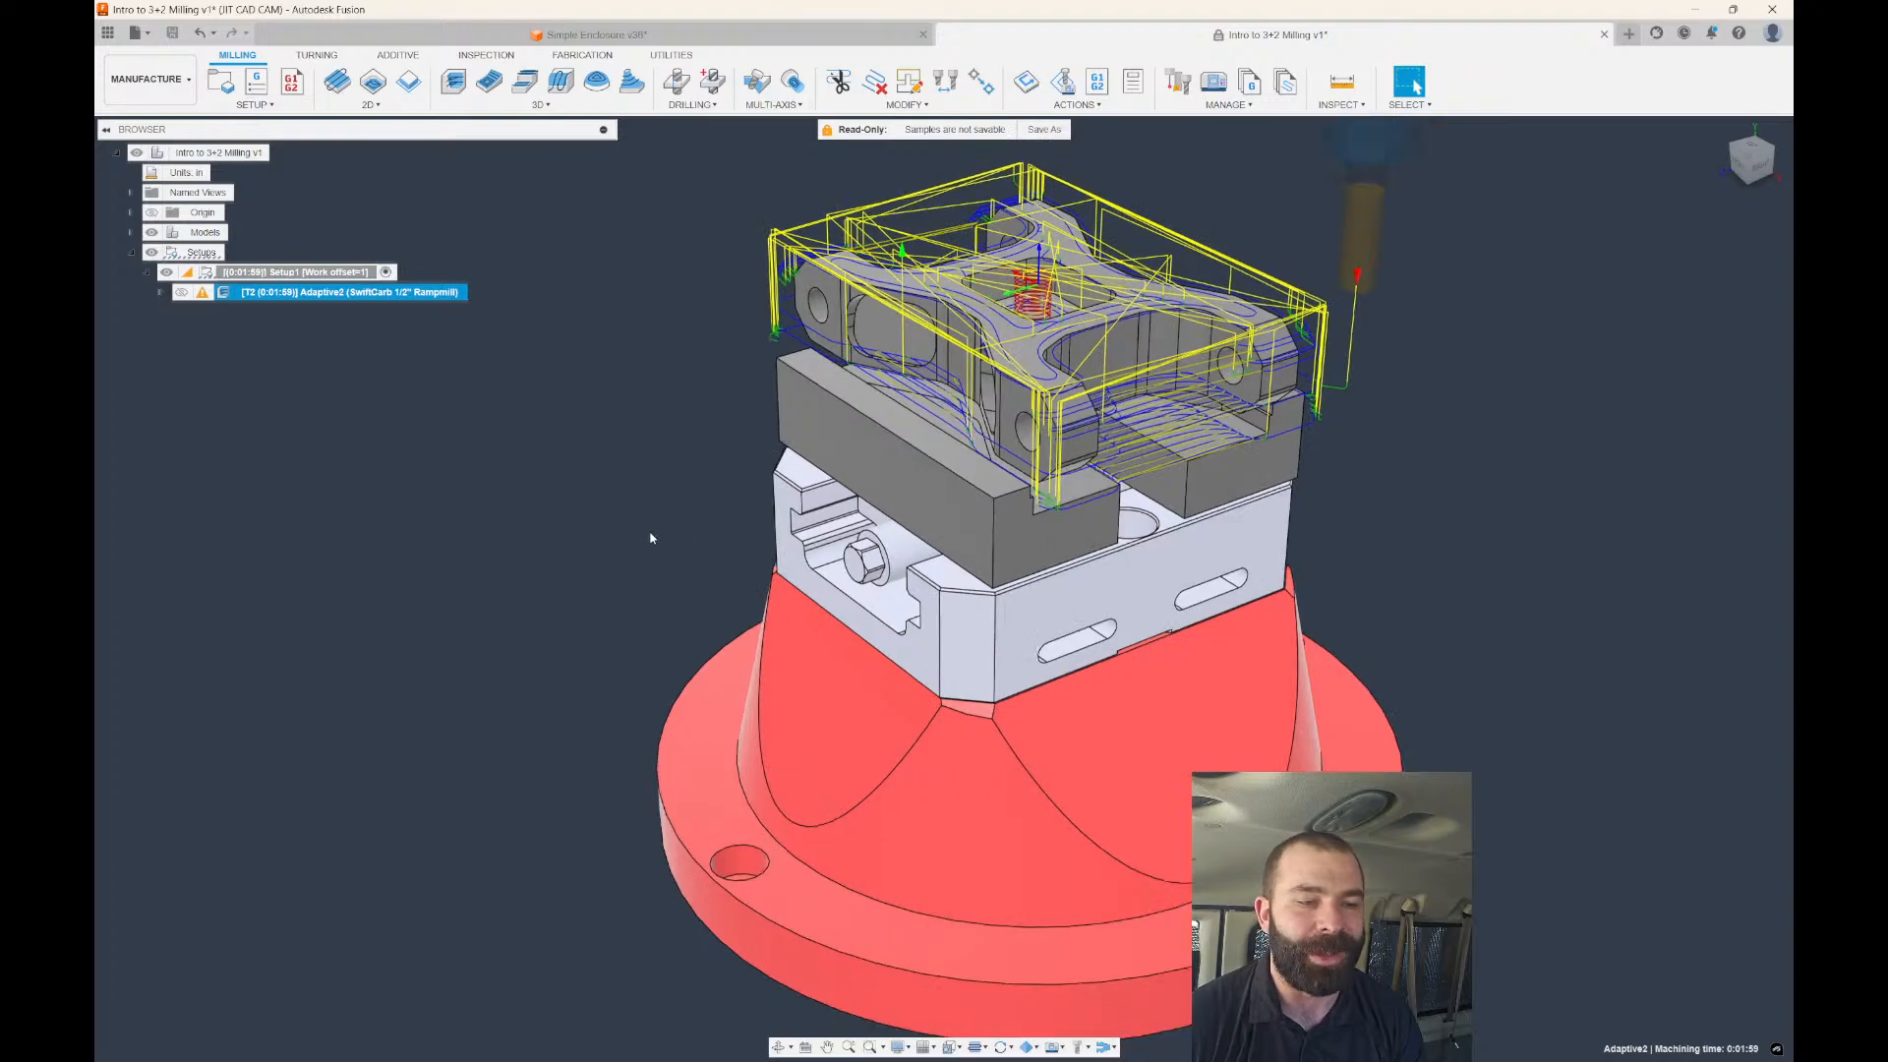
pyautogui.click(651, 529)
pyautogui.click(149, 79)
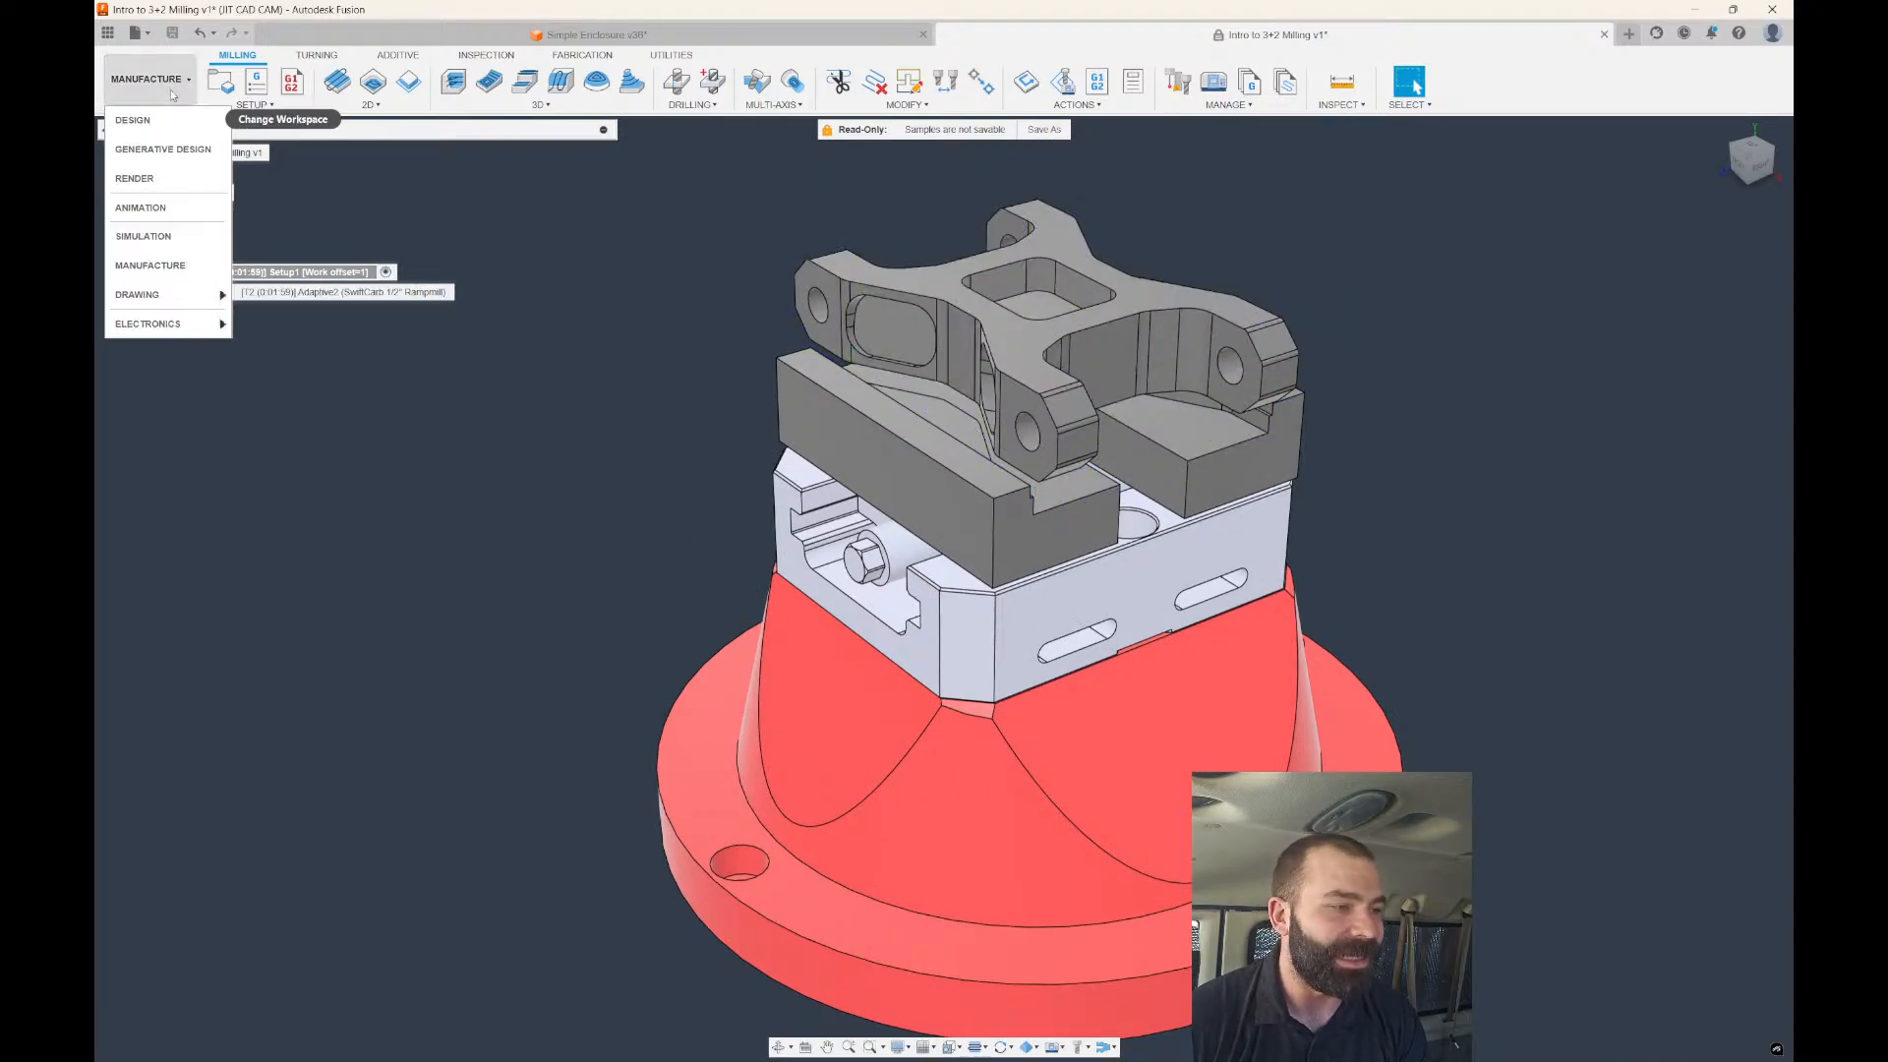
# In the Design workspace, try lowering the part's top face 0.20 in with Move/Copy.
pyautogui.click(148, 119)
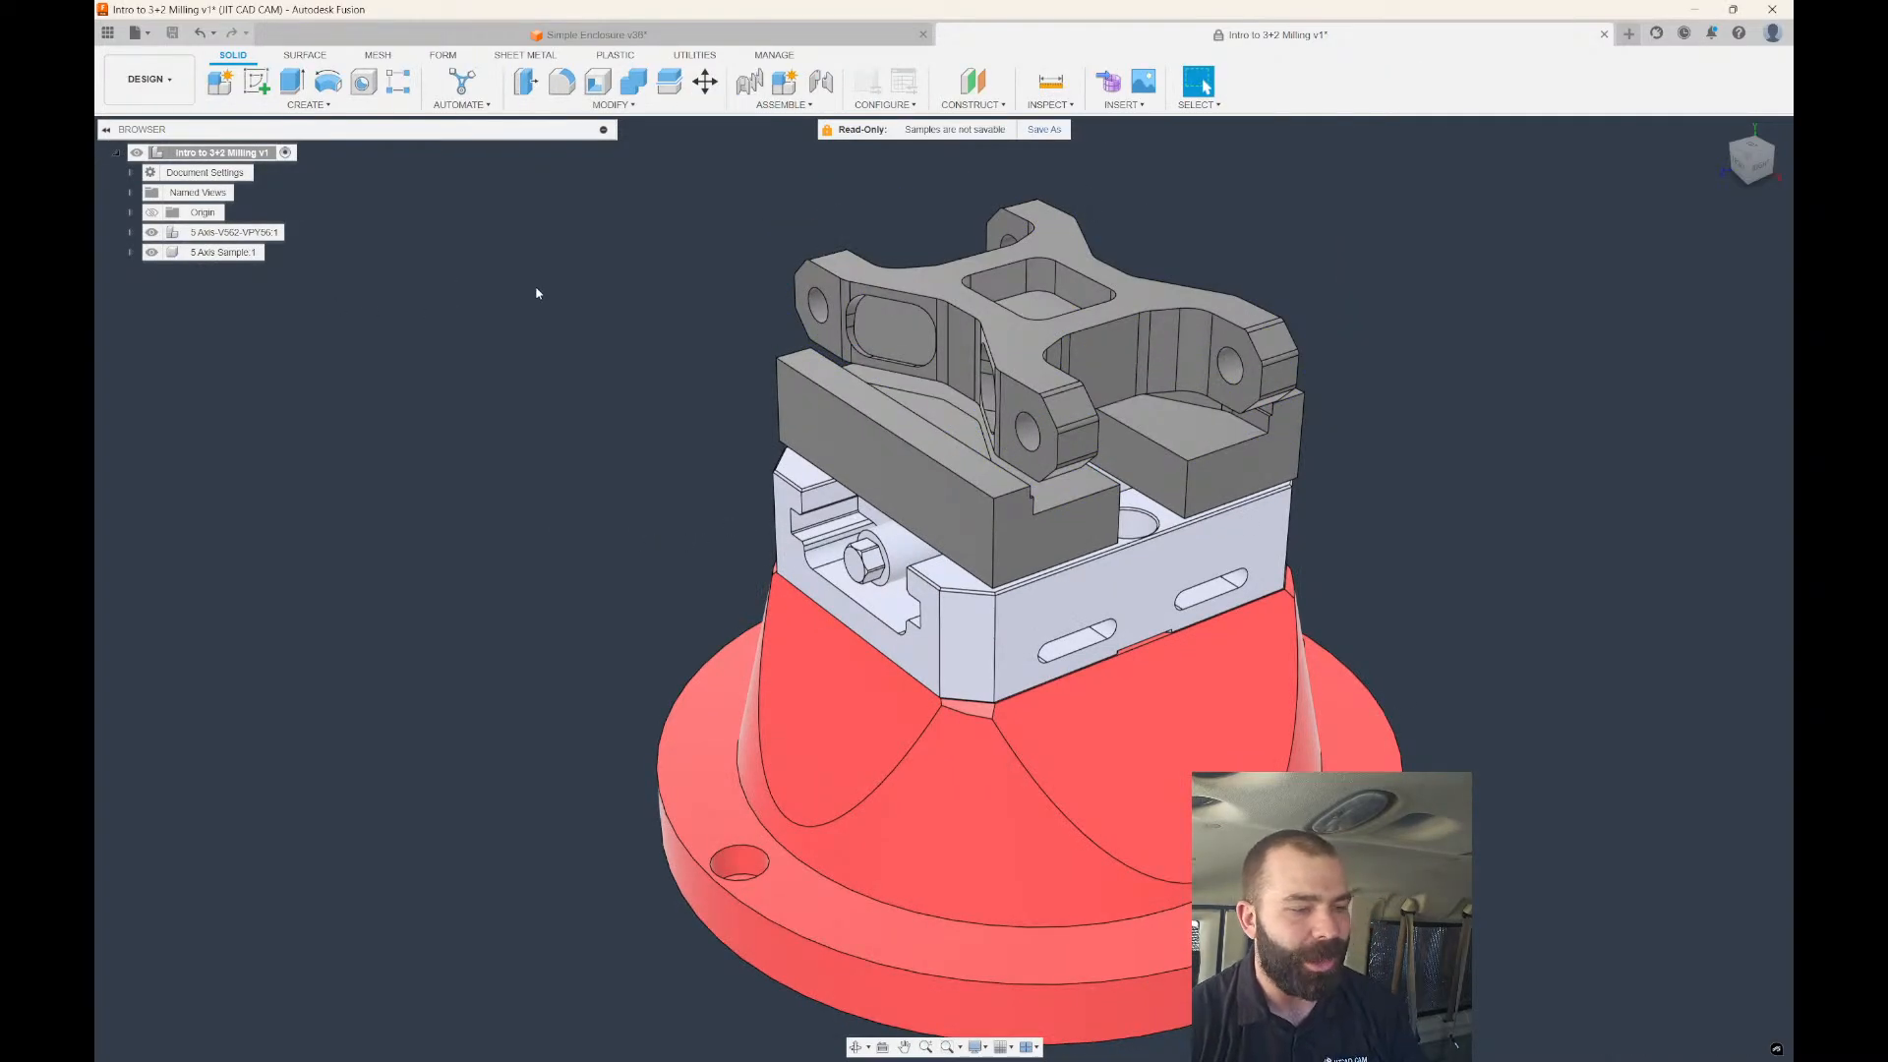
pyautogui.click(919, 279)
pyautogui.click(705, 82)
pyautogui.scroll(-1, 653, 373)
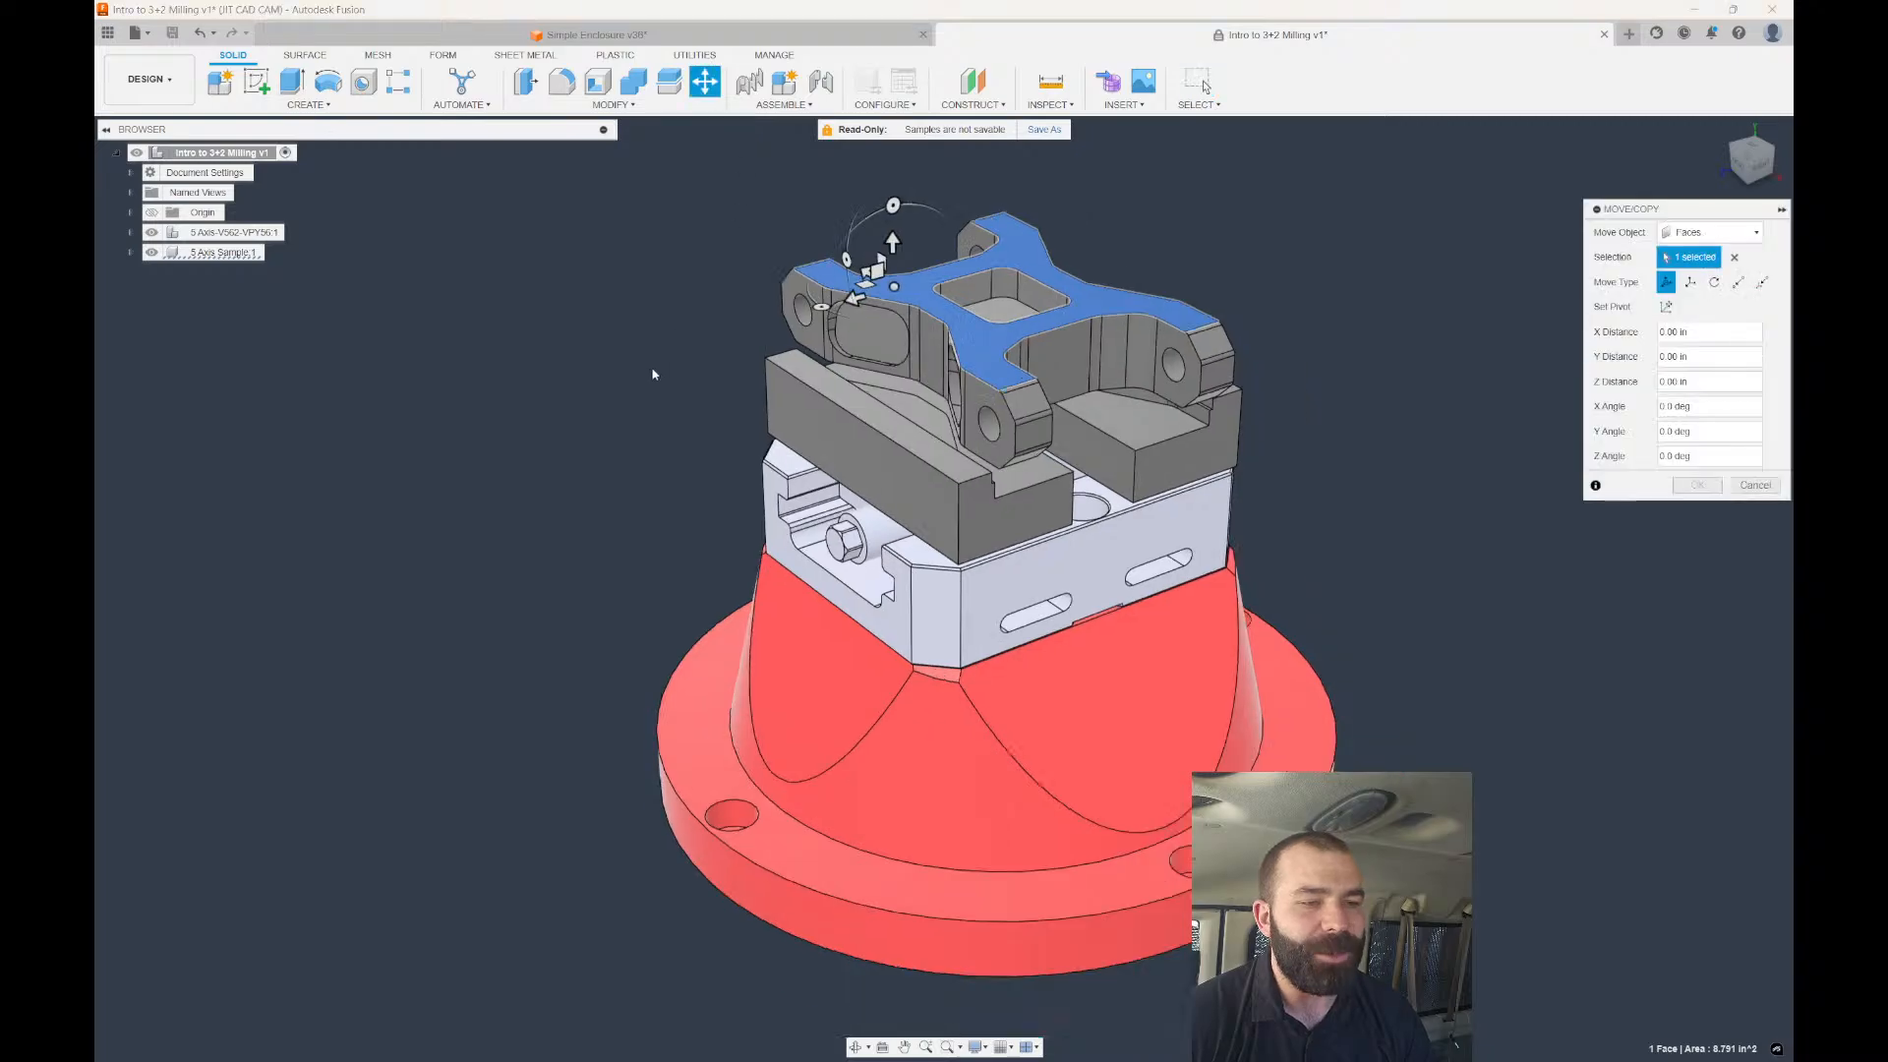
pyautogui.scroll(1, 885, 251)
pyautogui.moveTo(883, 240); pyautogui.dragTo(882, 260)
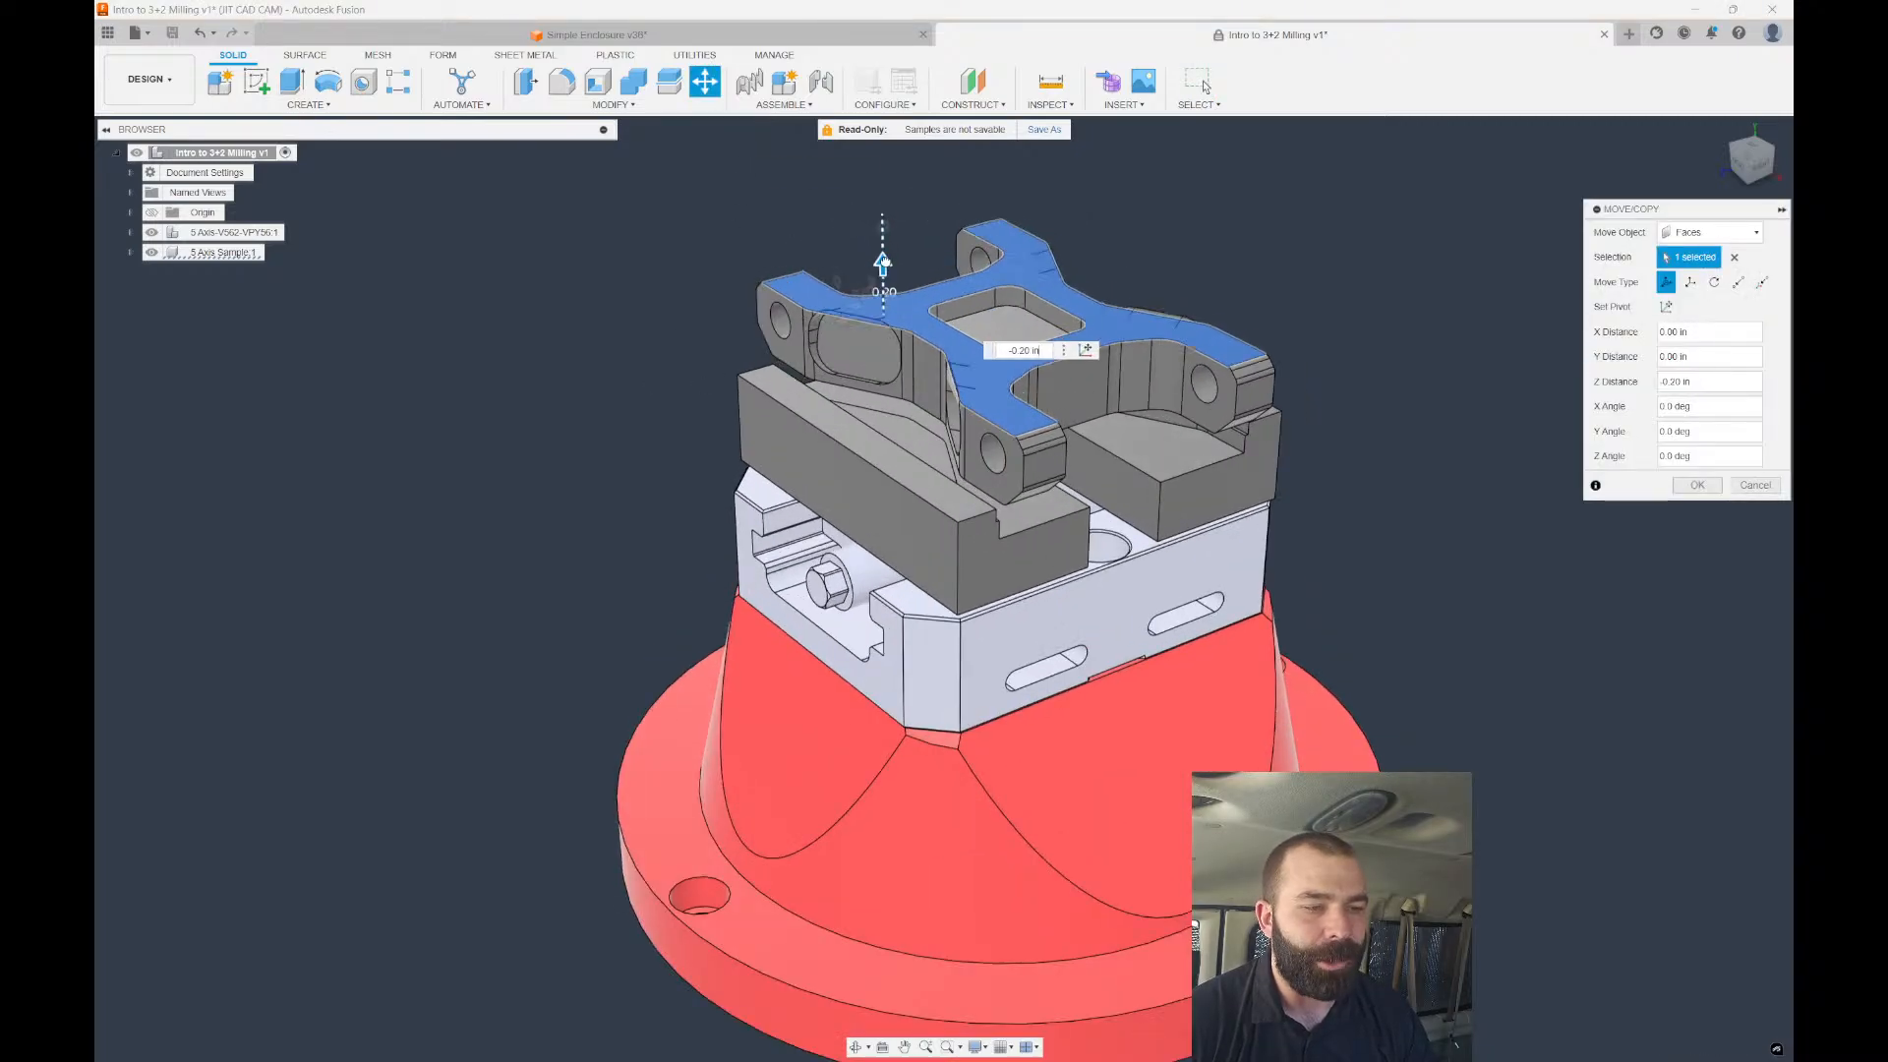
pyautogui.click(1736, 256)
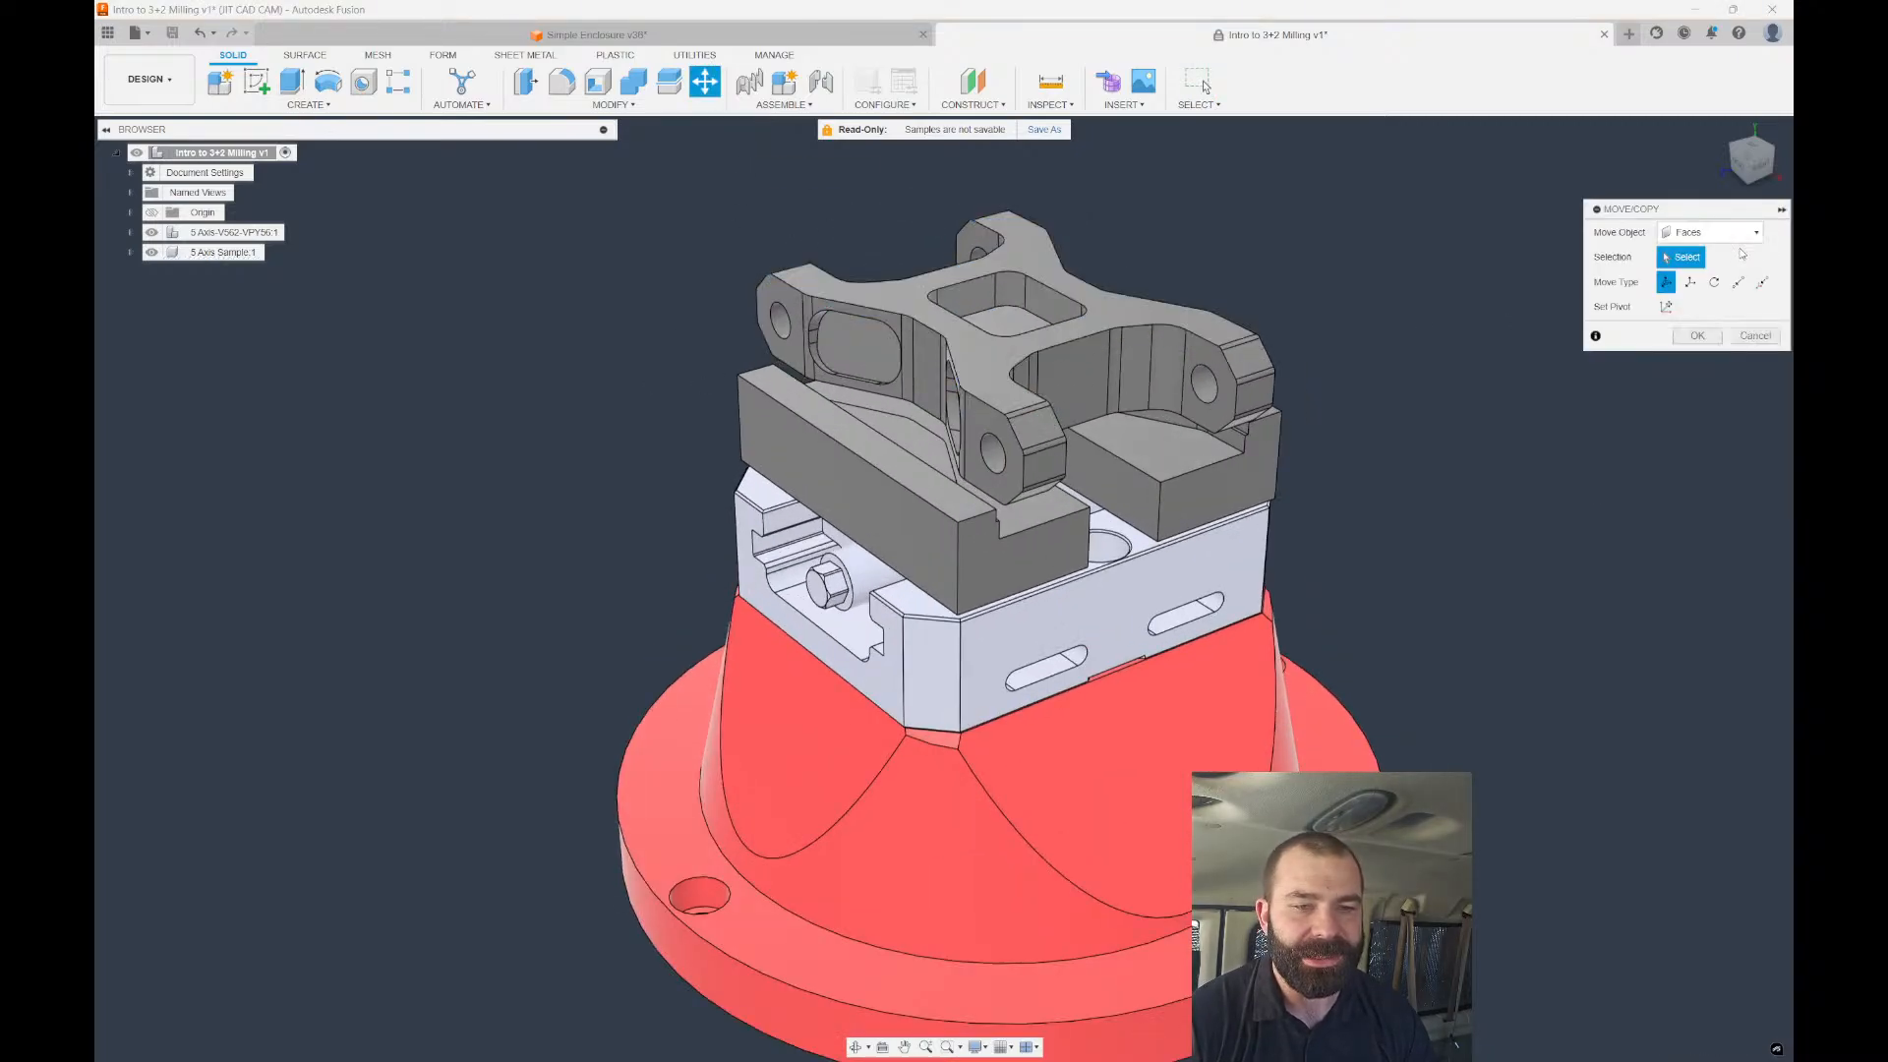
# Move the 5 Axis Sample component -0.20 in along Z and view it from the front.
pyautogui.click(1711, 232)
pyautogui.click(1696, 248)
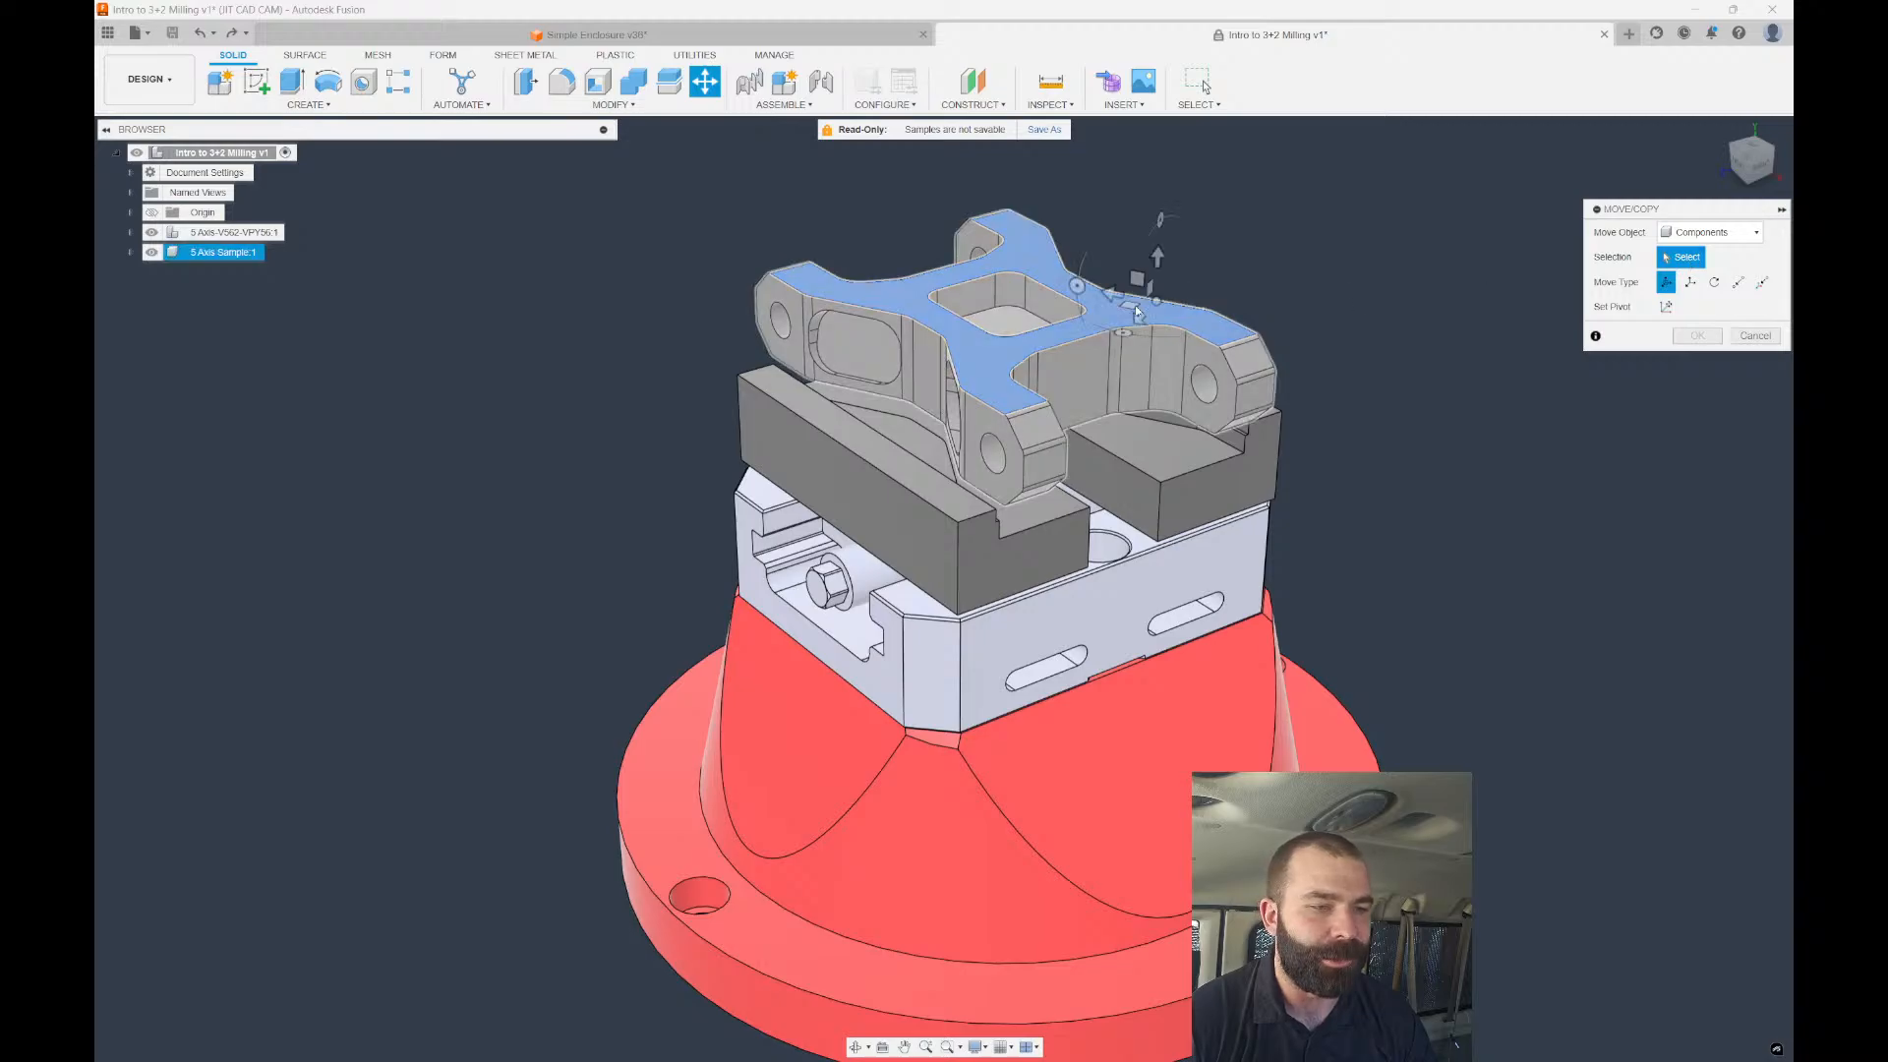
pyautogui.click(1135, 305)
pyautogui.moveTo(1126, 264); pyautogui.dragTo(1127, 294)
pyautogui.click(1697, 509)
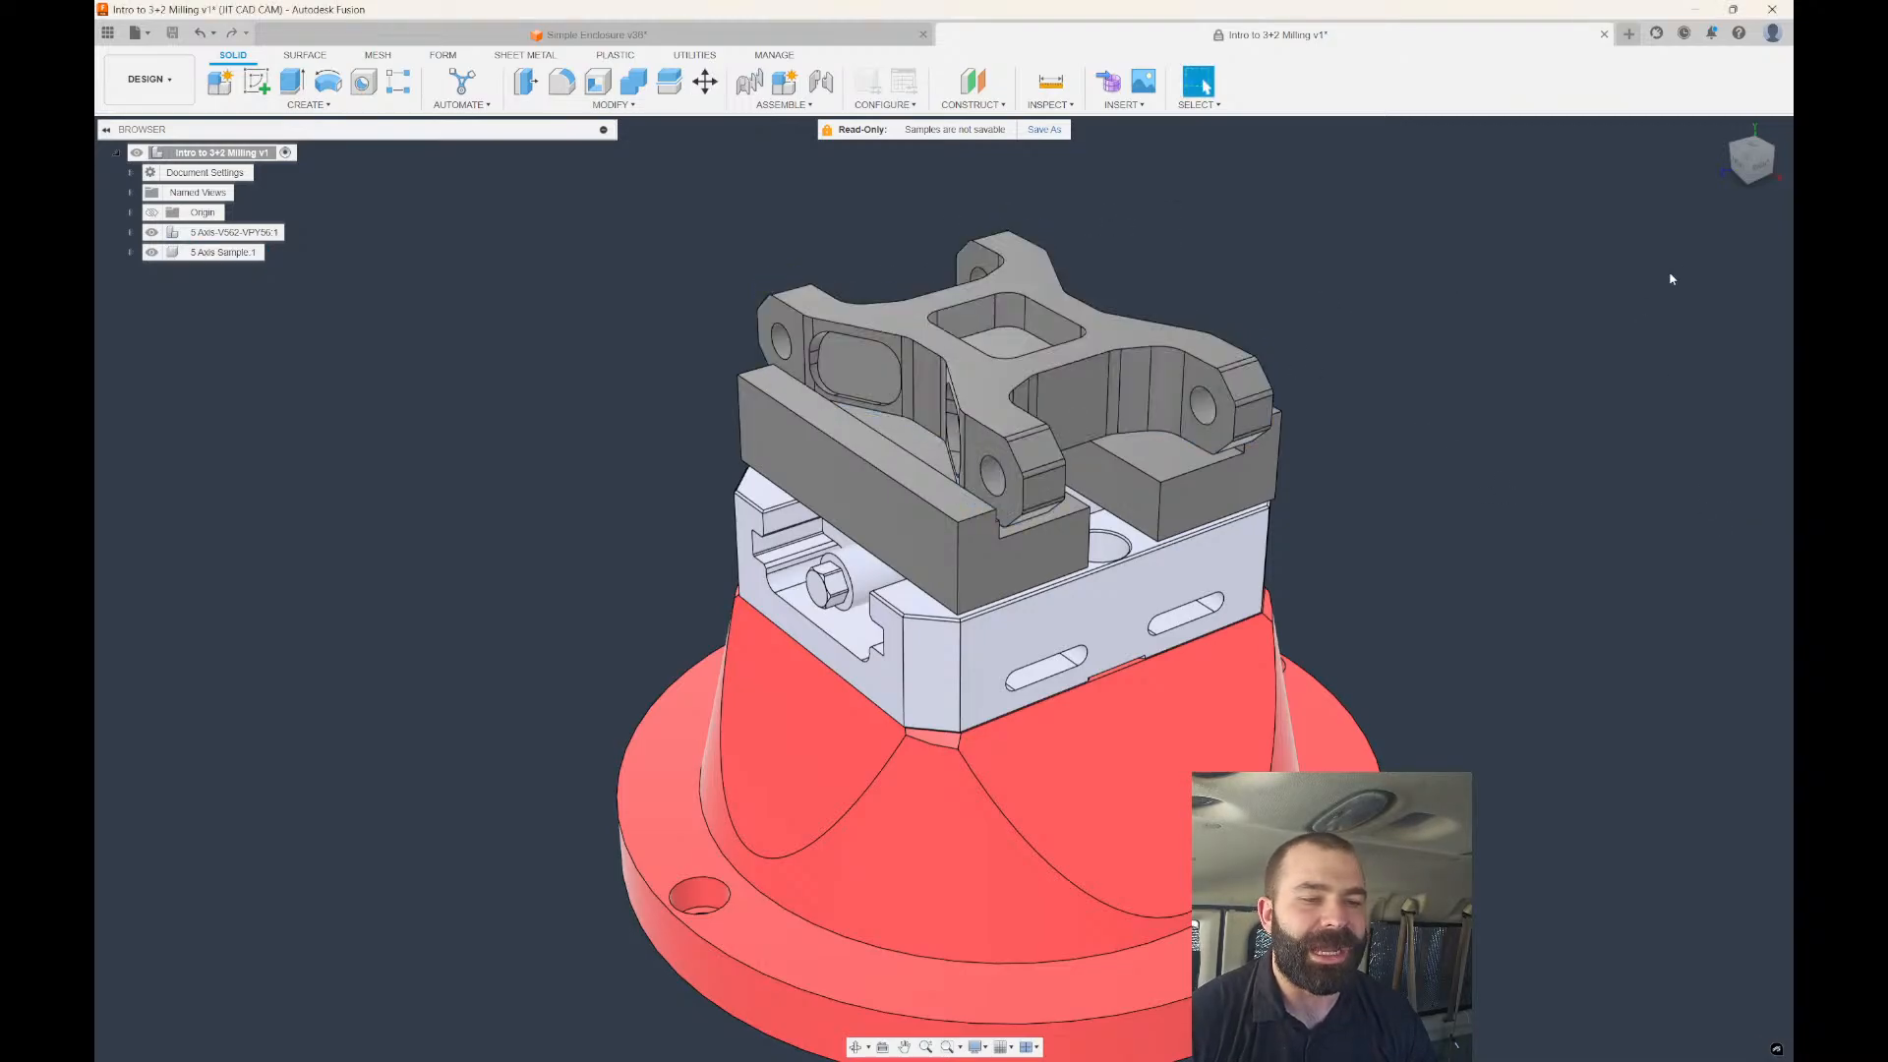
pyautogui.click(1762, 173)
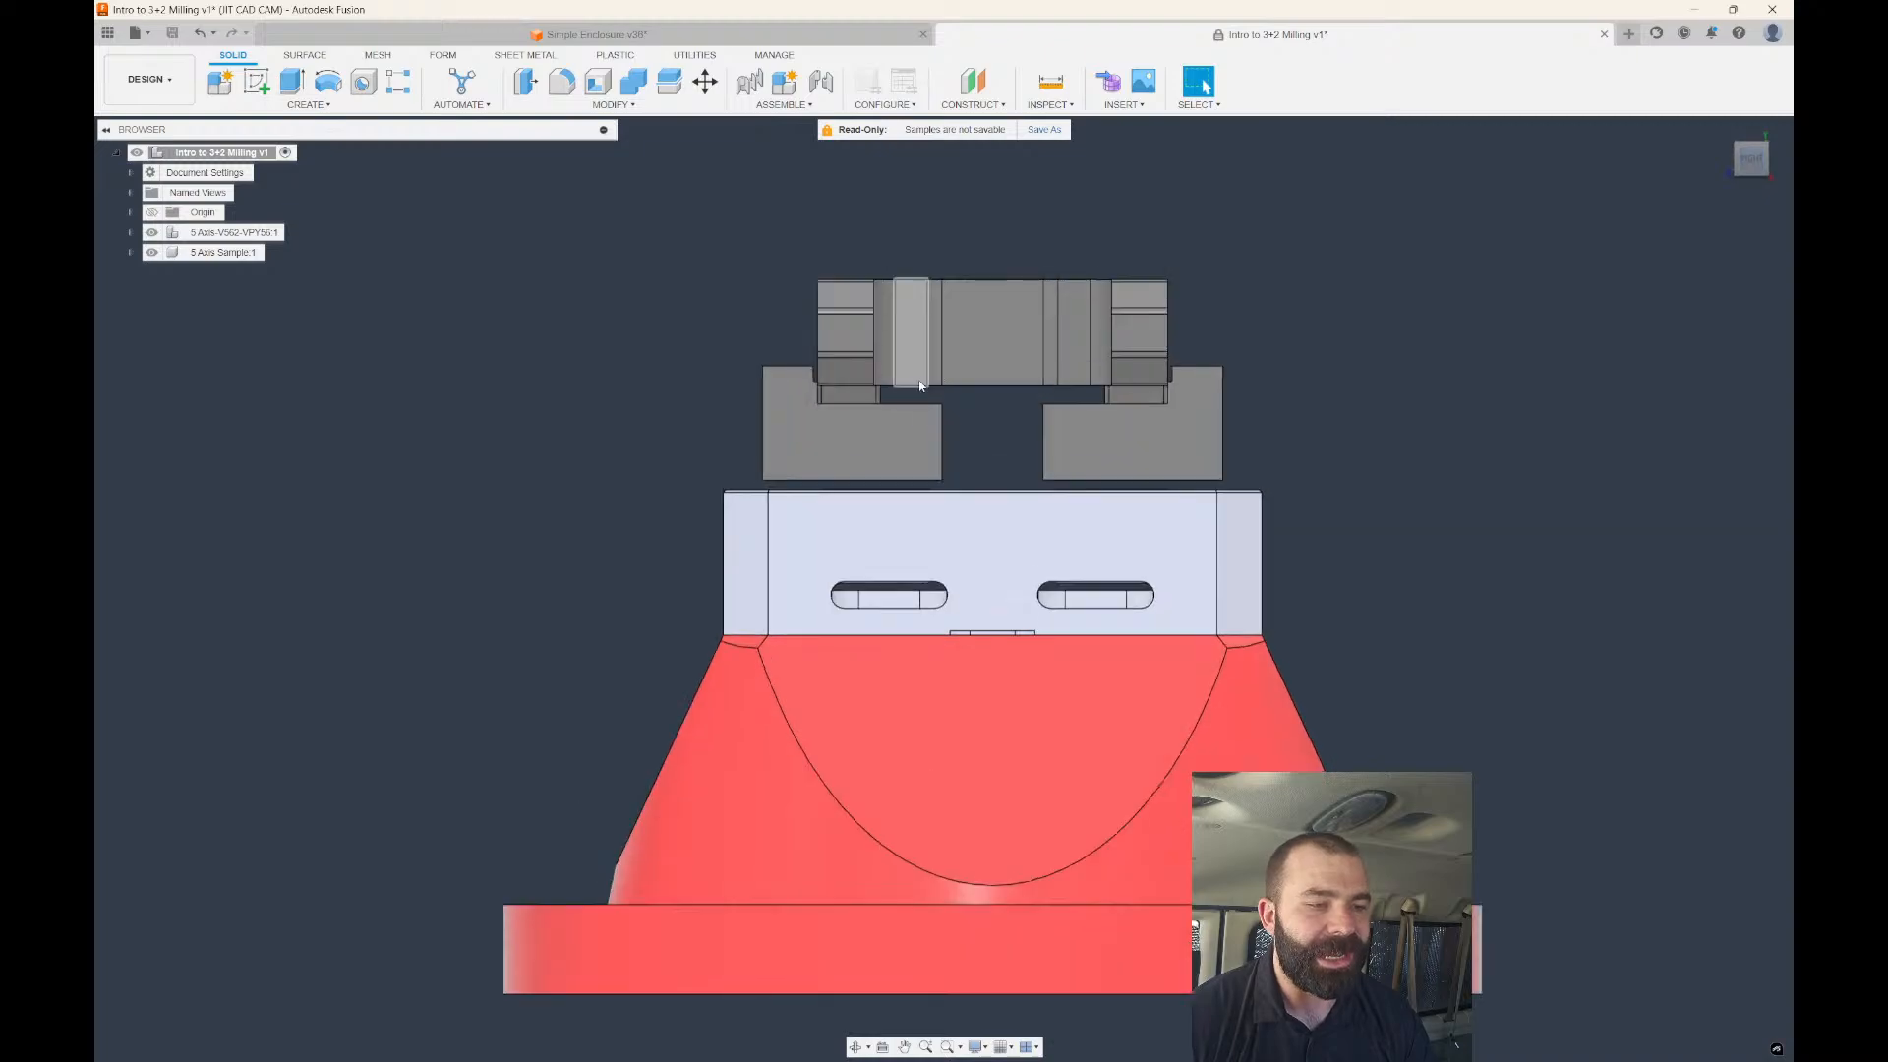
pyautogui.scroll(10, 821, 388)
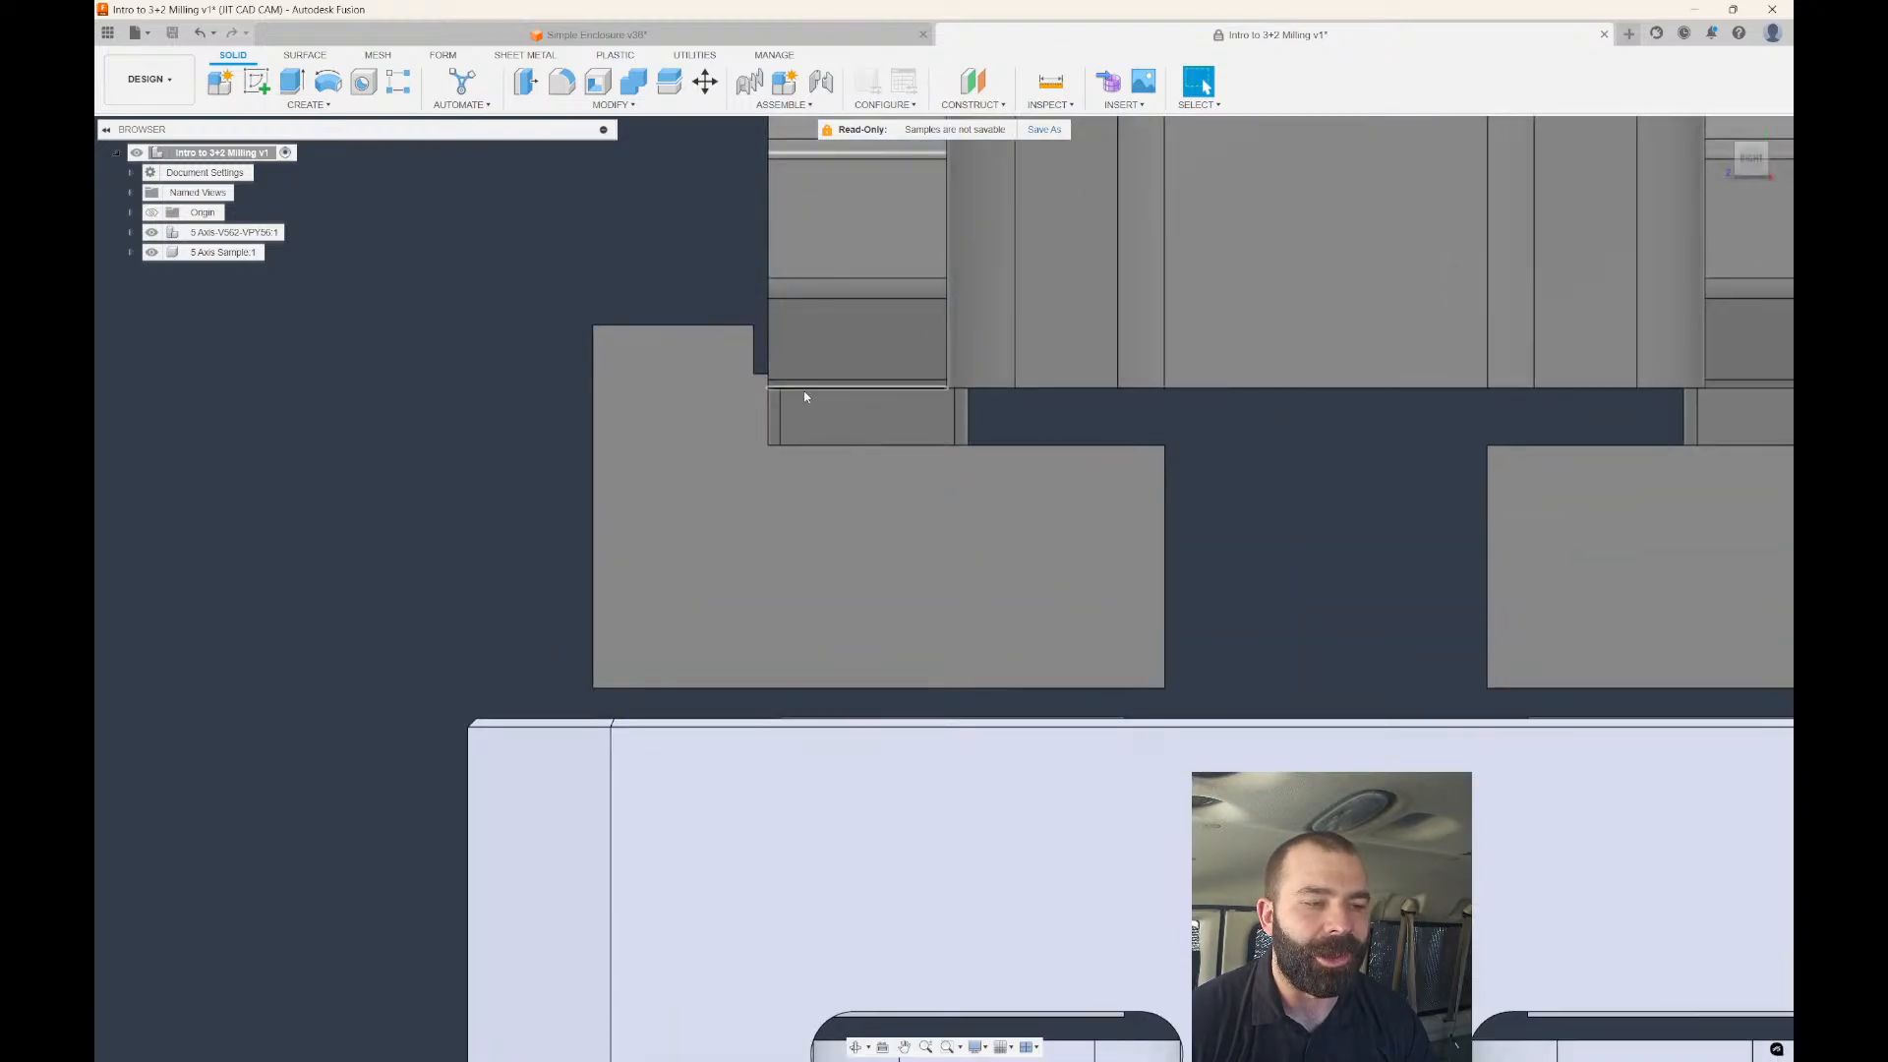
pyautogui.click(150, 79)
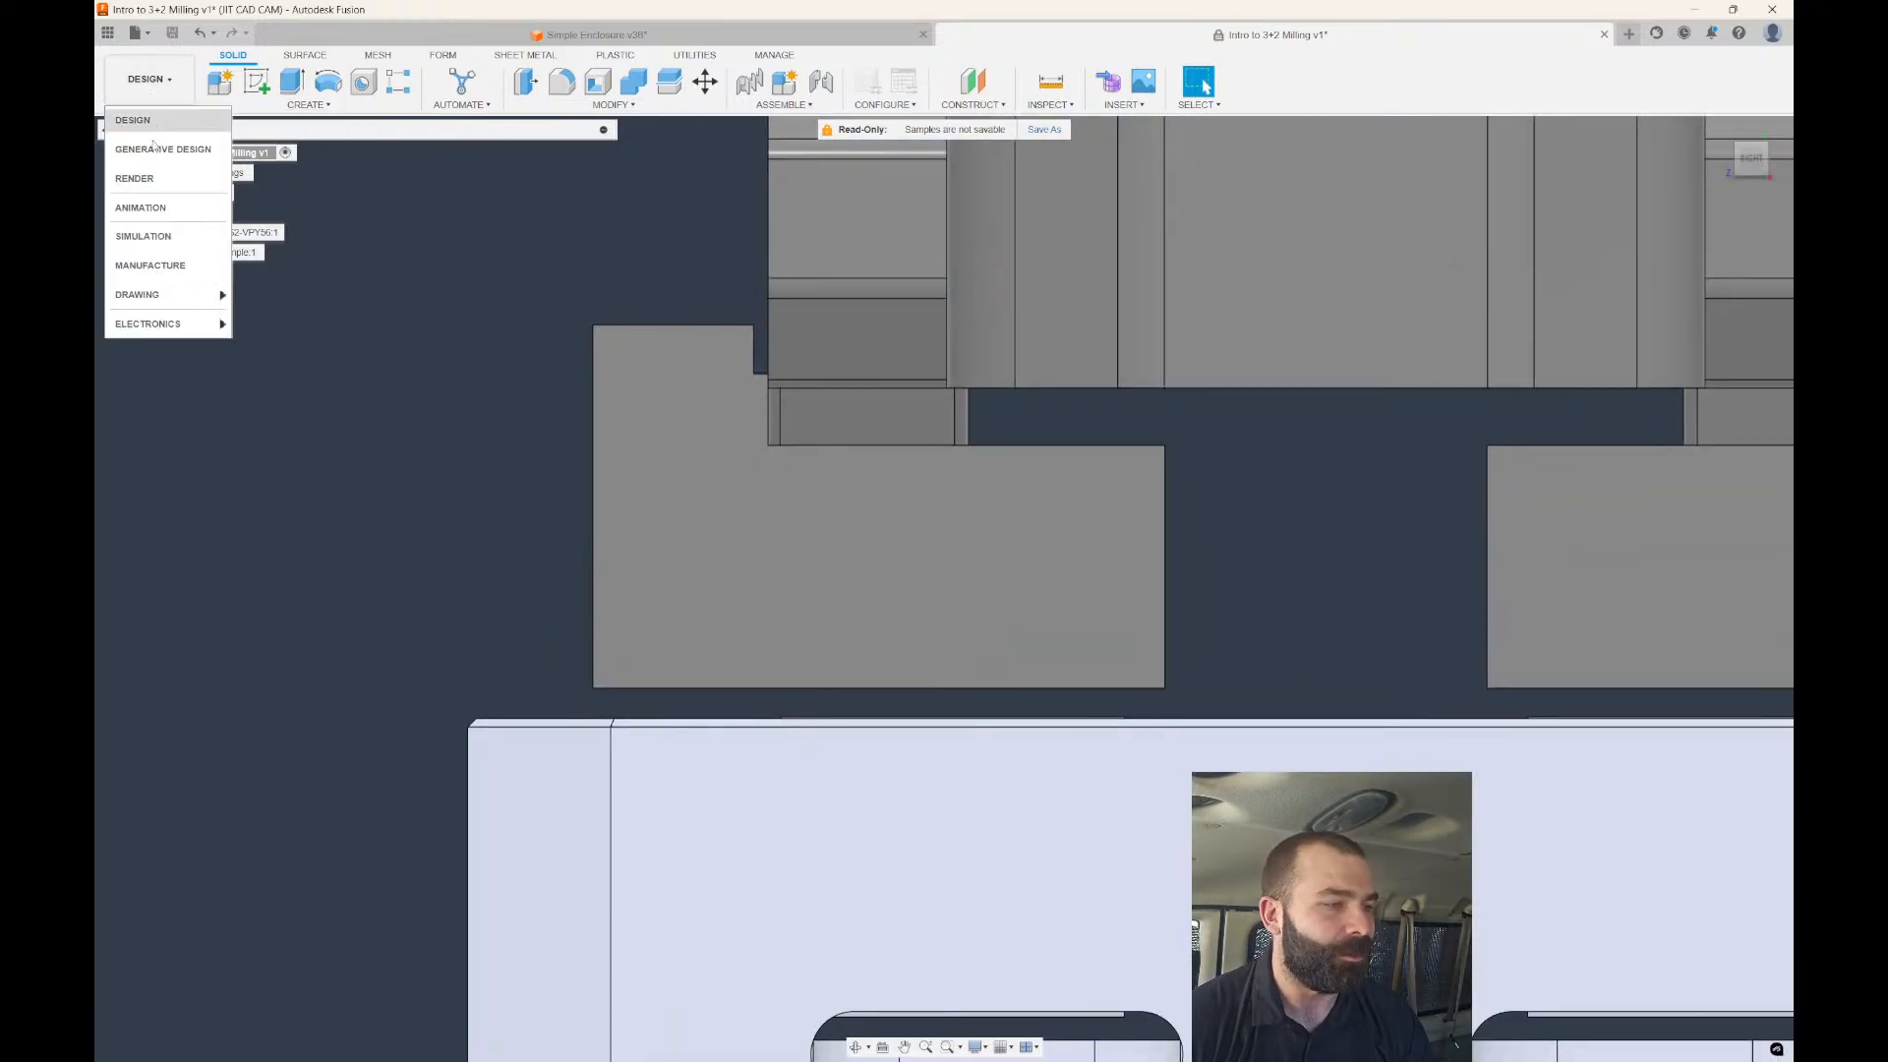
# Back in Manufacture, regenerate Adaptive2 for the lowered part with Ctrl+G.
pyautogui.click(152, 265)
pyautogui.click(245, 294)
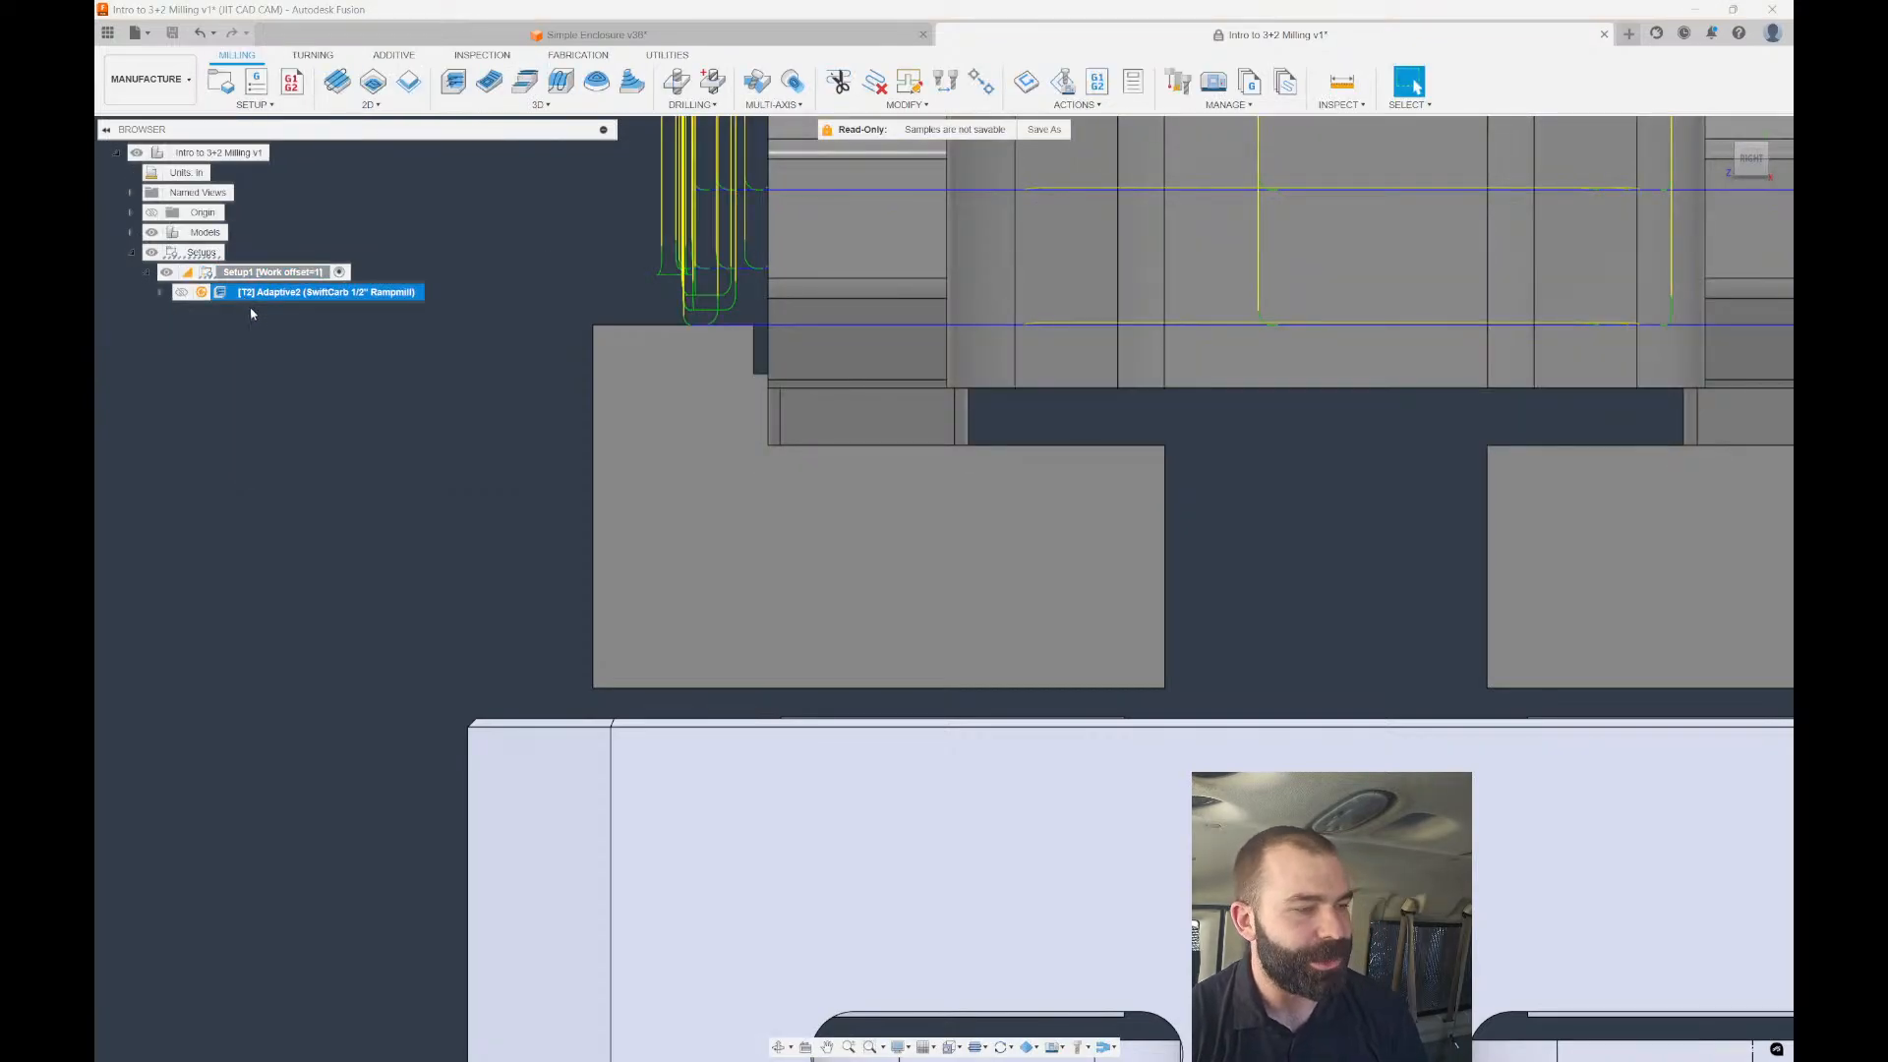
pyautogui.hotkey('ctrl', 'g')
pyautogui.scroll(-5, 455, 380)
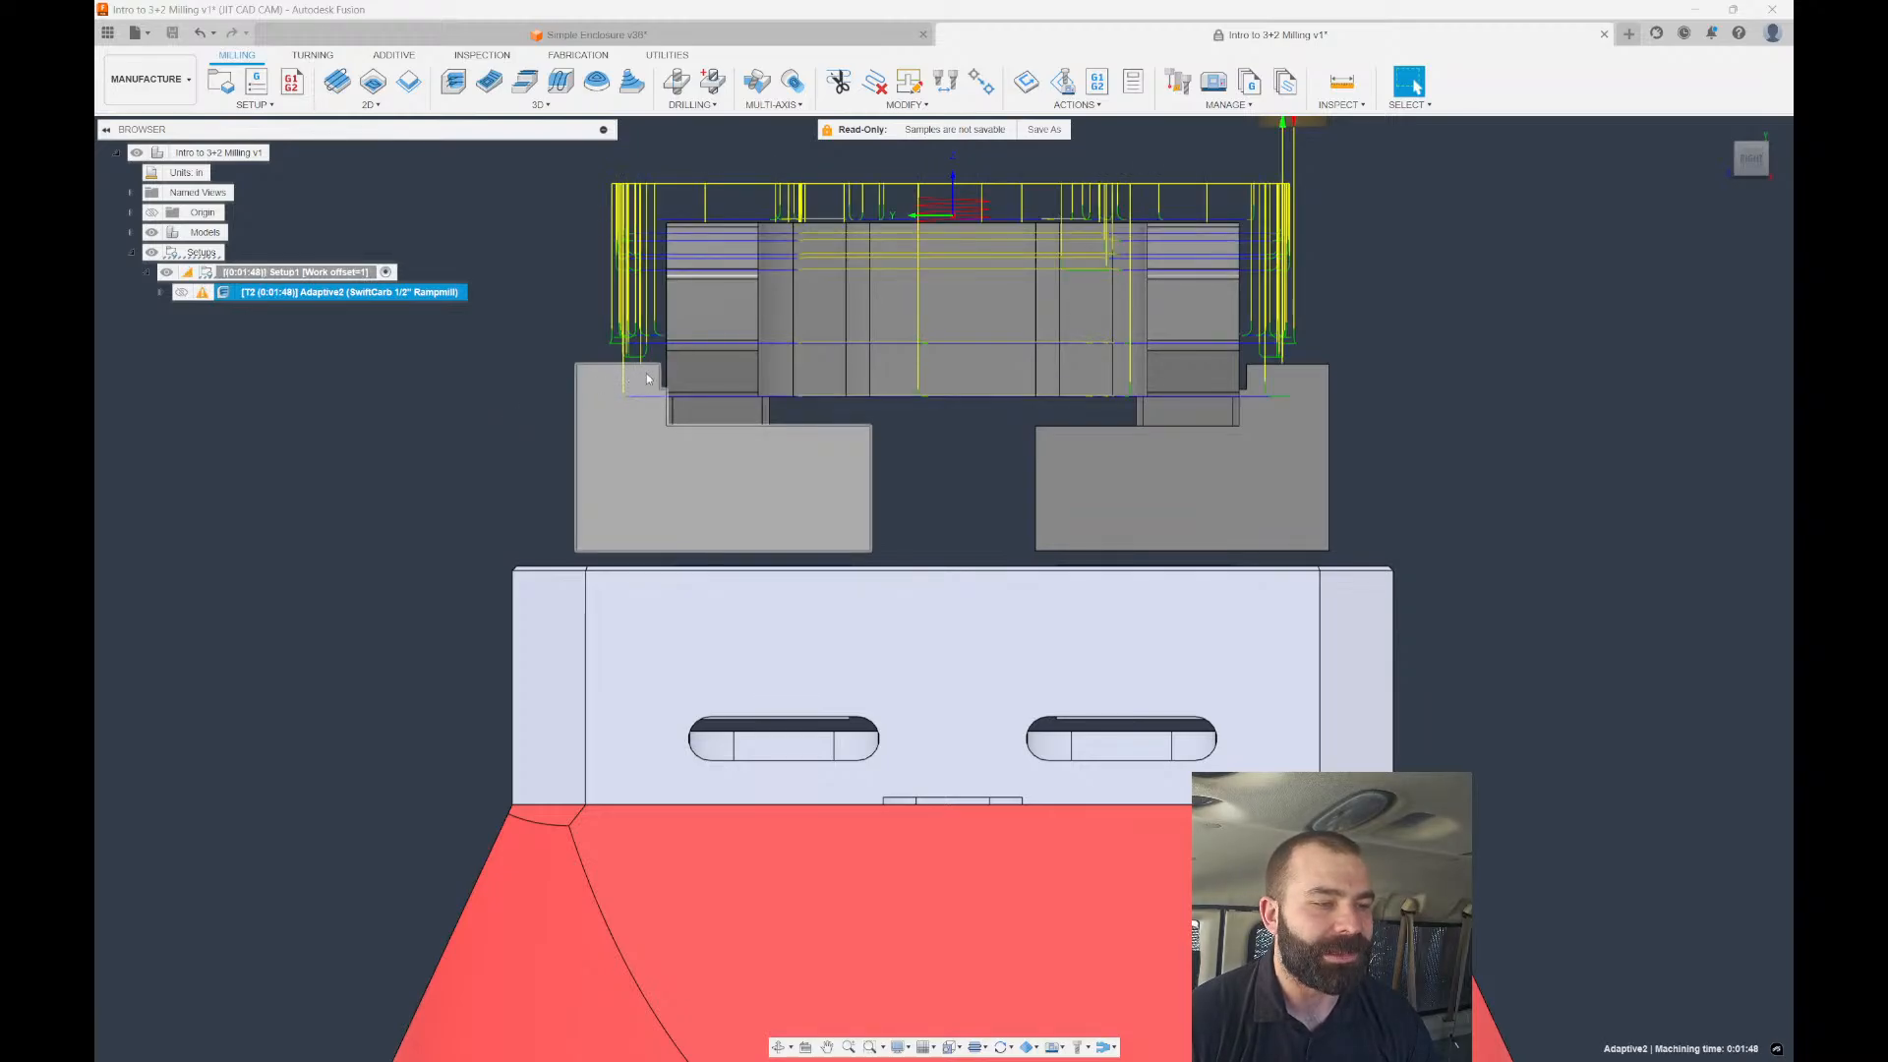
pyautogui.scroll(3, 670, 403)
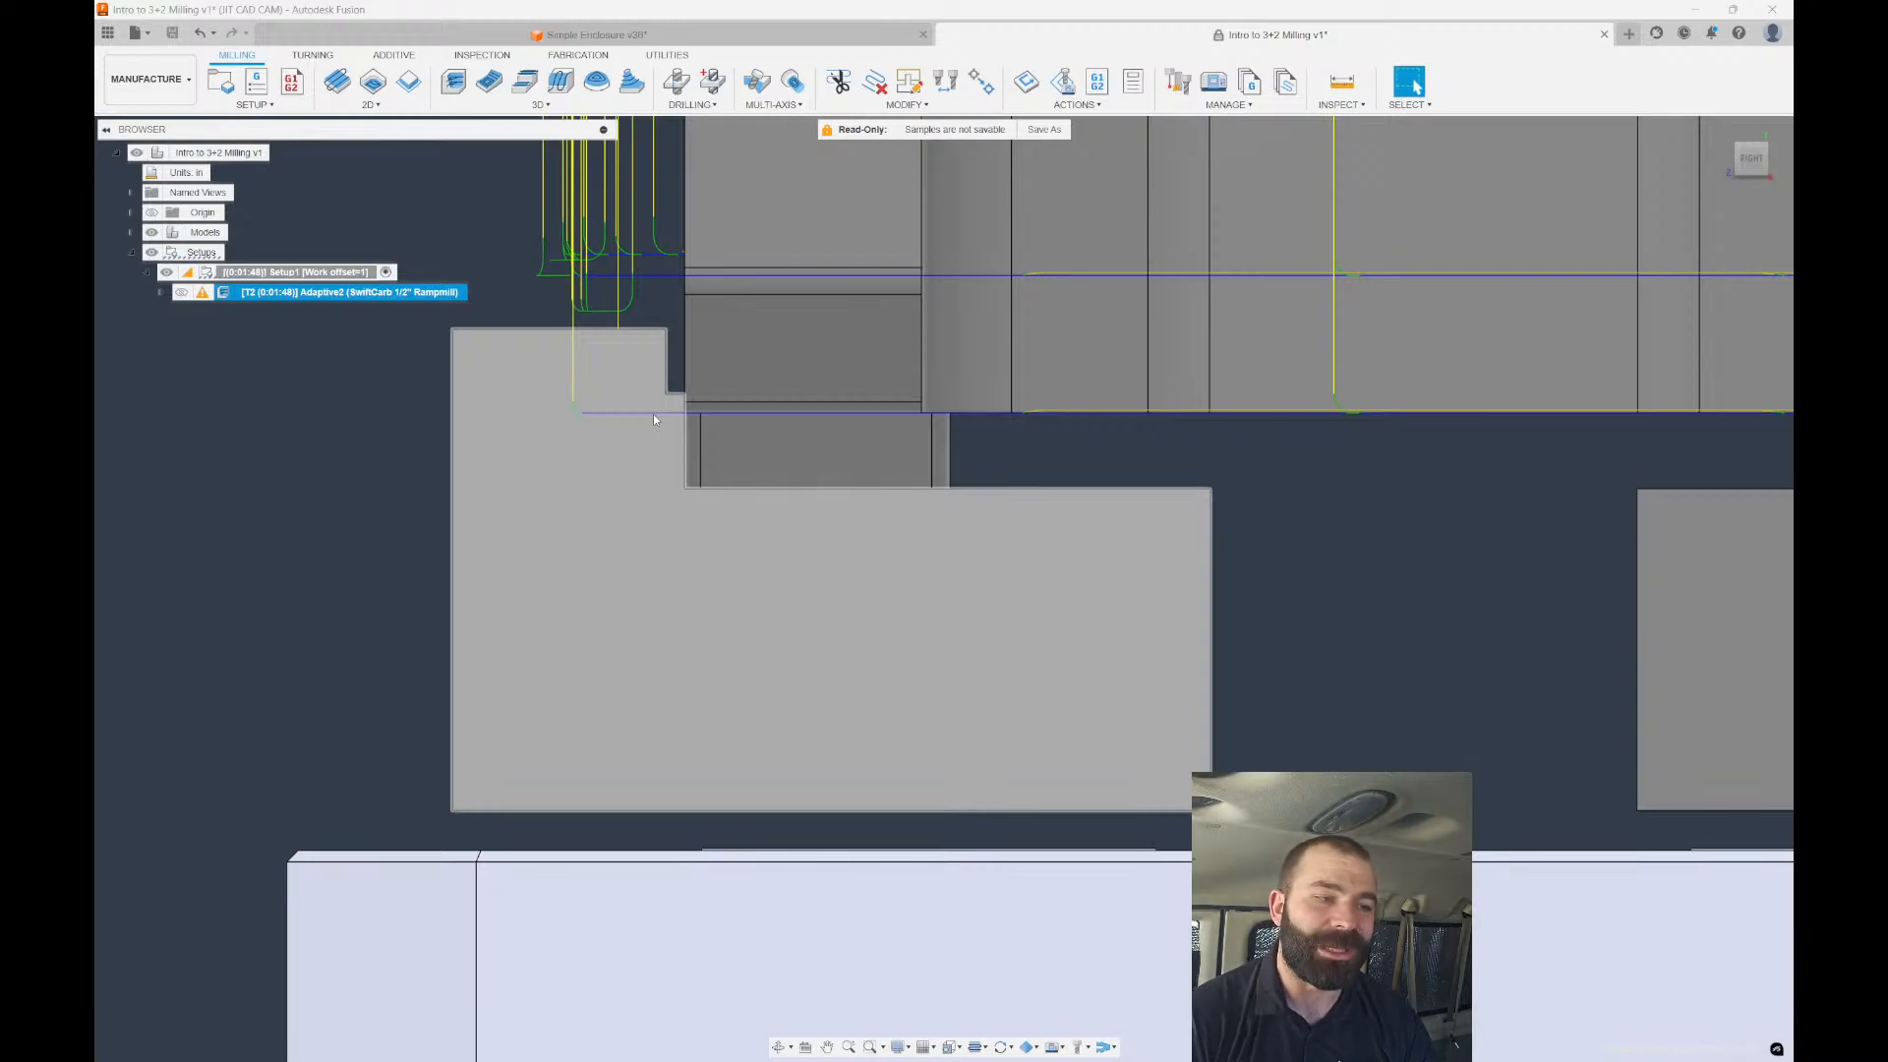
# Orbit around the vise to inspect the regenerated 0:01:48 toolpath, then reopen Adaptive2's settings.
pyautogui.keyDown('shift'); pyautogui.moveTo(644, 349); pyautogui.dragTo(686, 334, button='middle'); pyautogui.keyUp('shift')
pyautogui.scroll(-3, 936, 426)
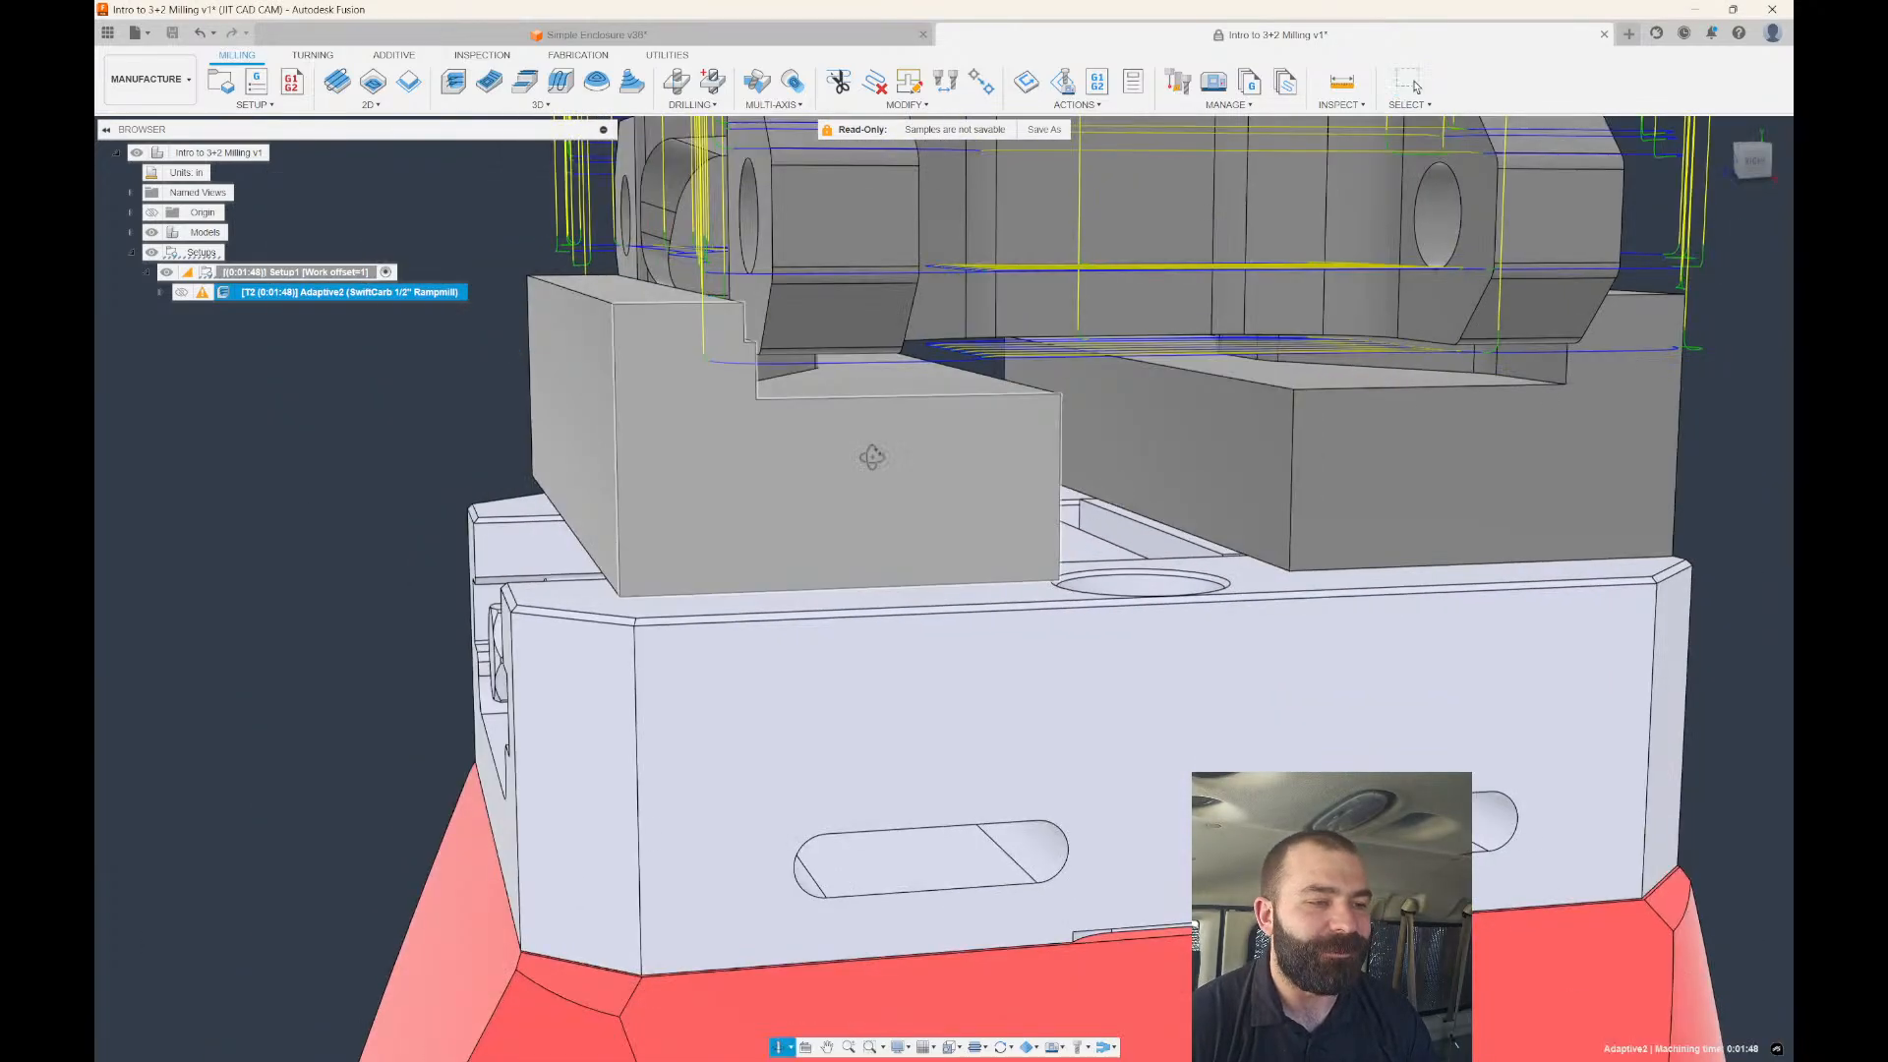
pyautogui.keyDown('shift'); pyautogui.moveTo(872, 455); pyautogui.dragTo(929, 491, button='middle'); pyautogui.keyUp('shift')
pyautogui.scroll(-1, 903, 421)
pyautogui.scroll(-1, 918, 435)
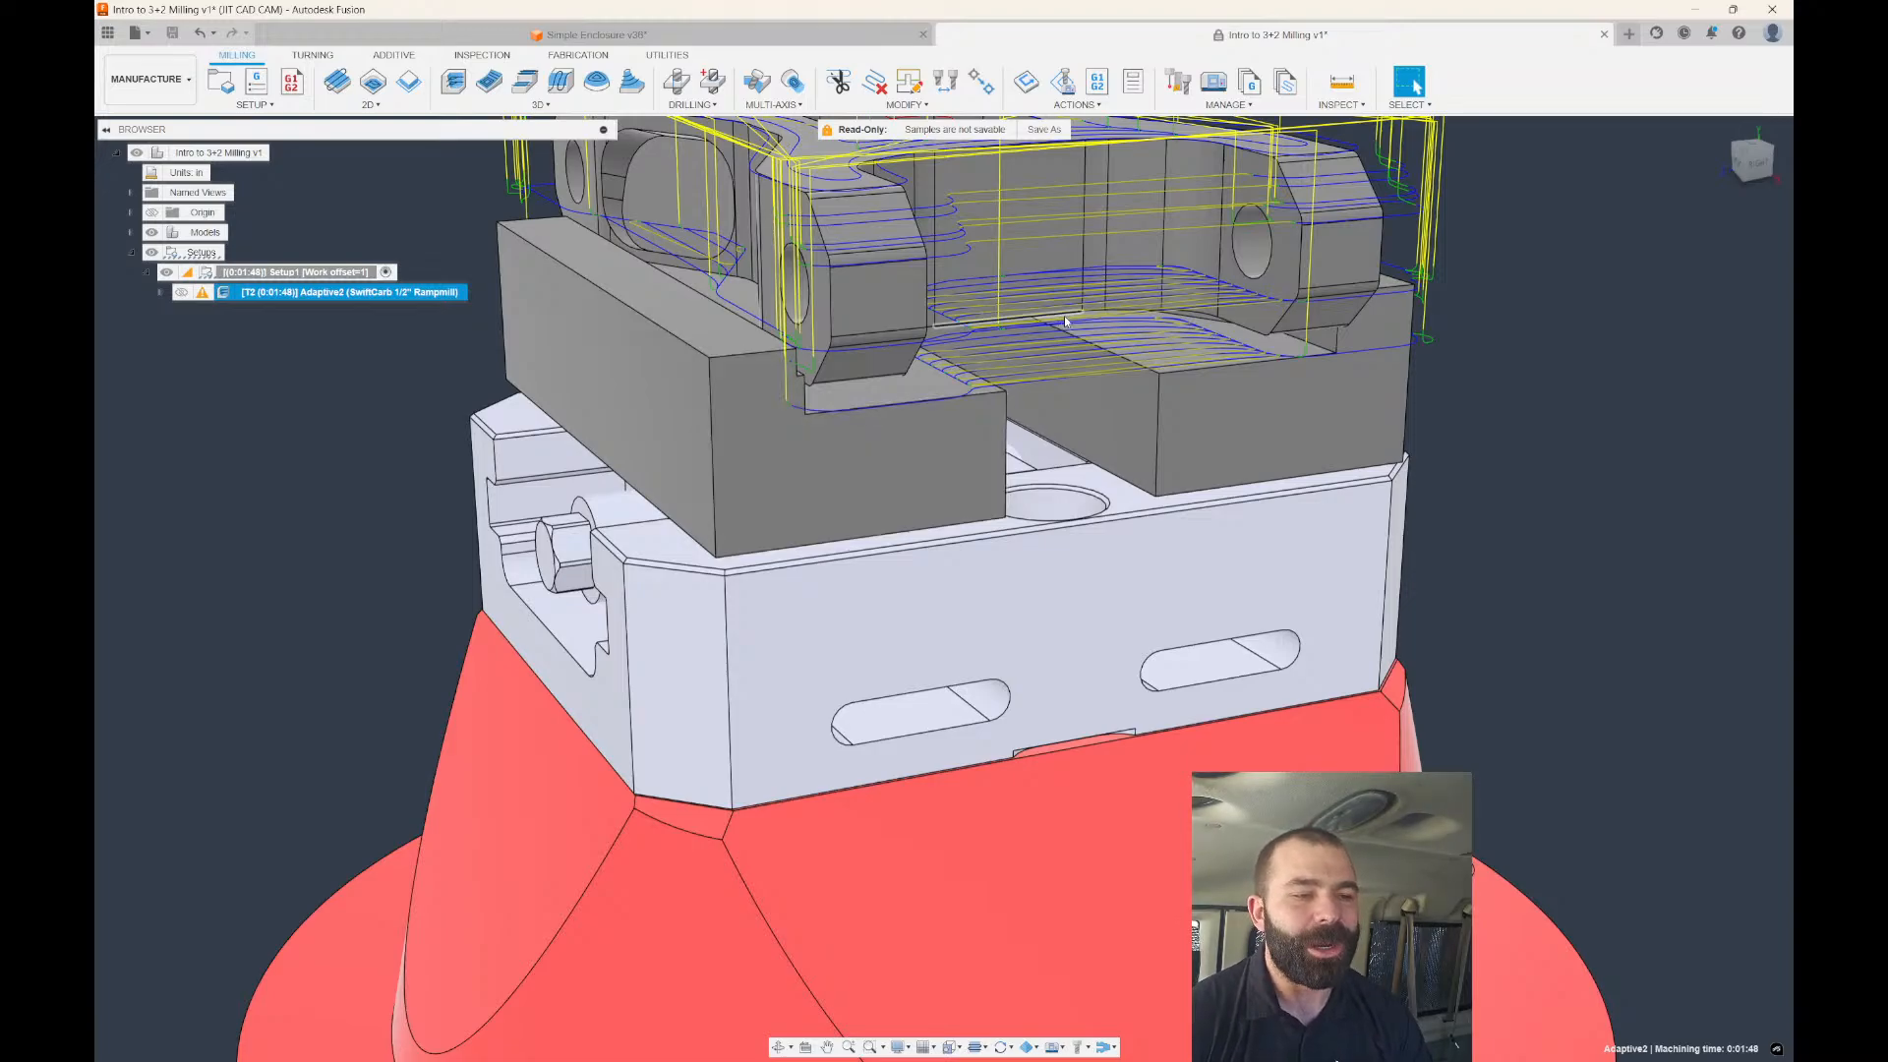
pyautogui.scroll(3, 1131, 346)
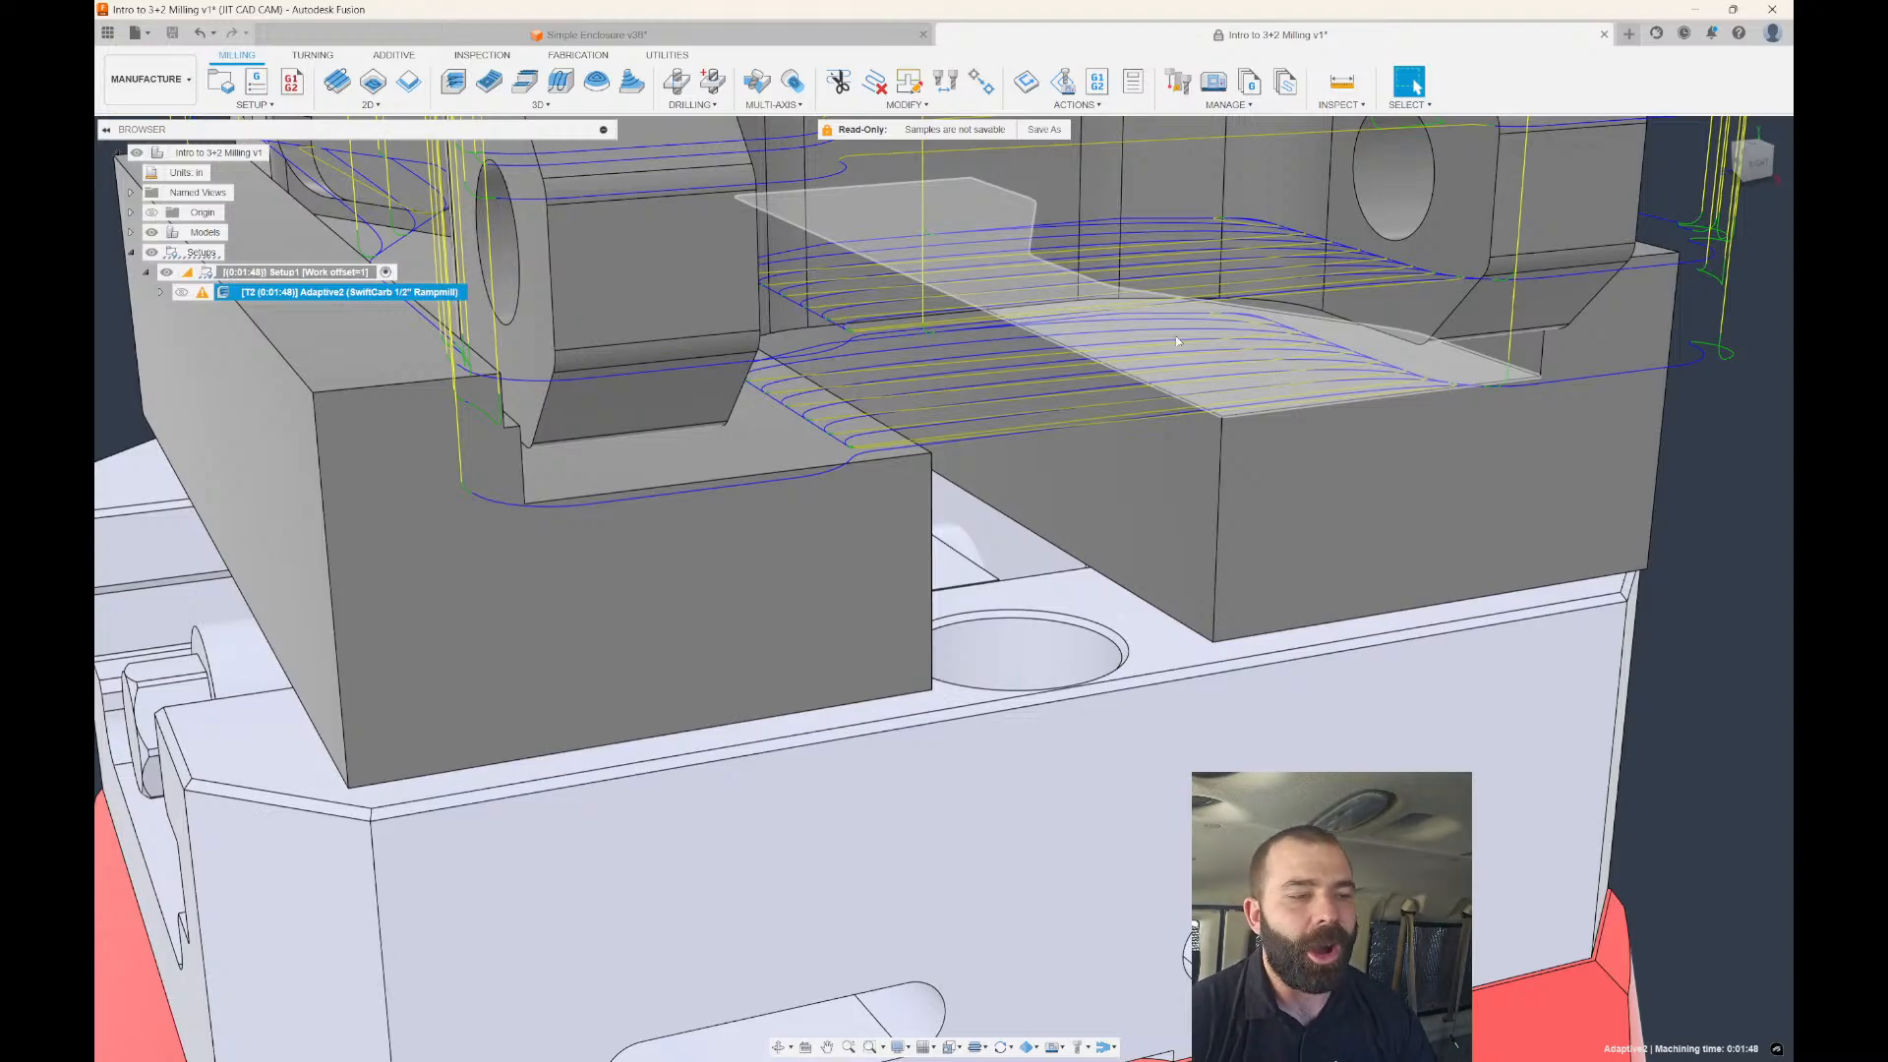
pyautogui.keyDown('shift'); pyautogui.moveTo(1475, 340); pyautogui.dragTo(1547, 292, button='middle'); pyautogui.keyUp('shift')
pyautogui.scroll(-1, 1259, 356)
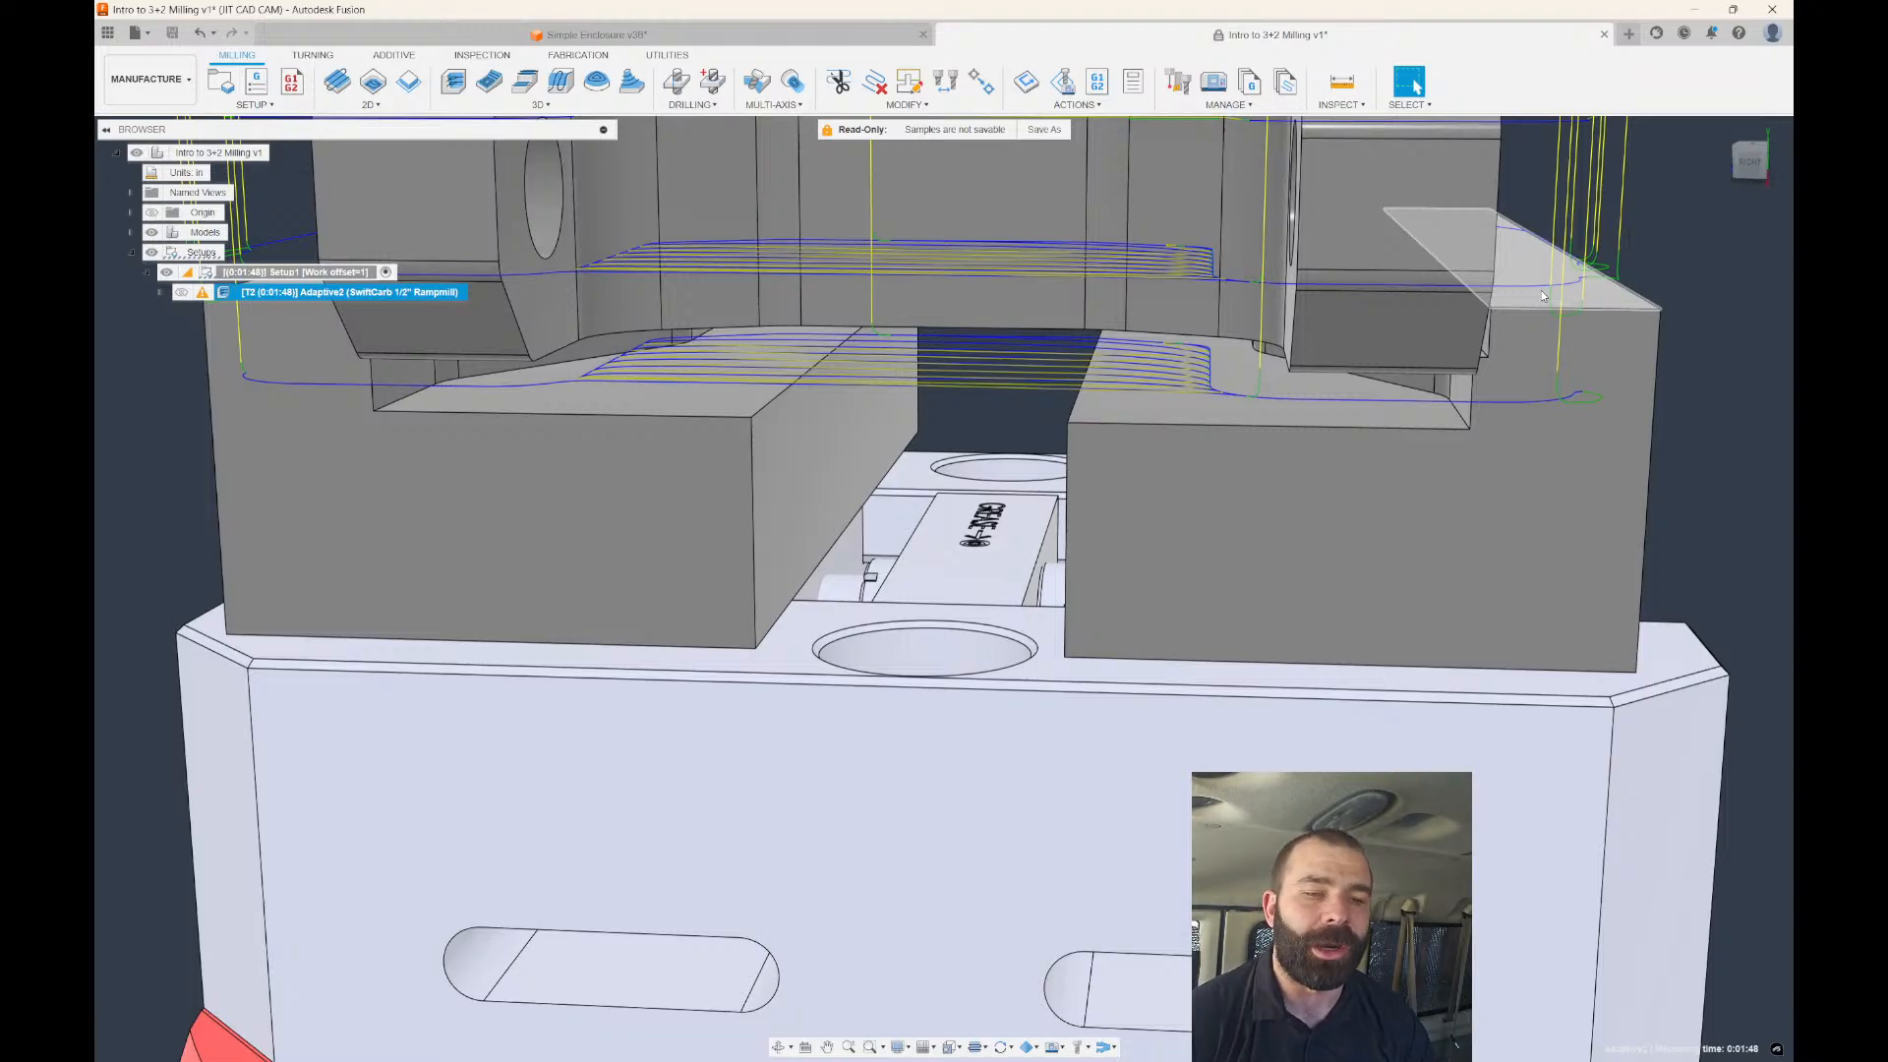
pyautogui.scroll(-4, 1534, 288)
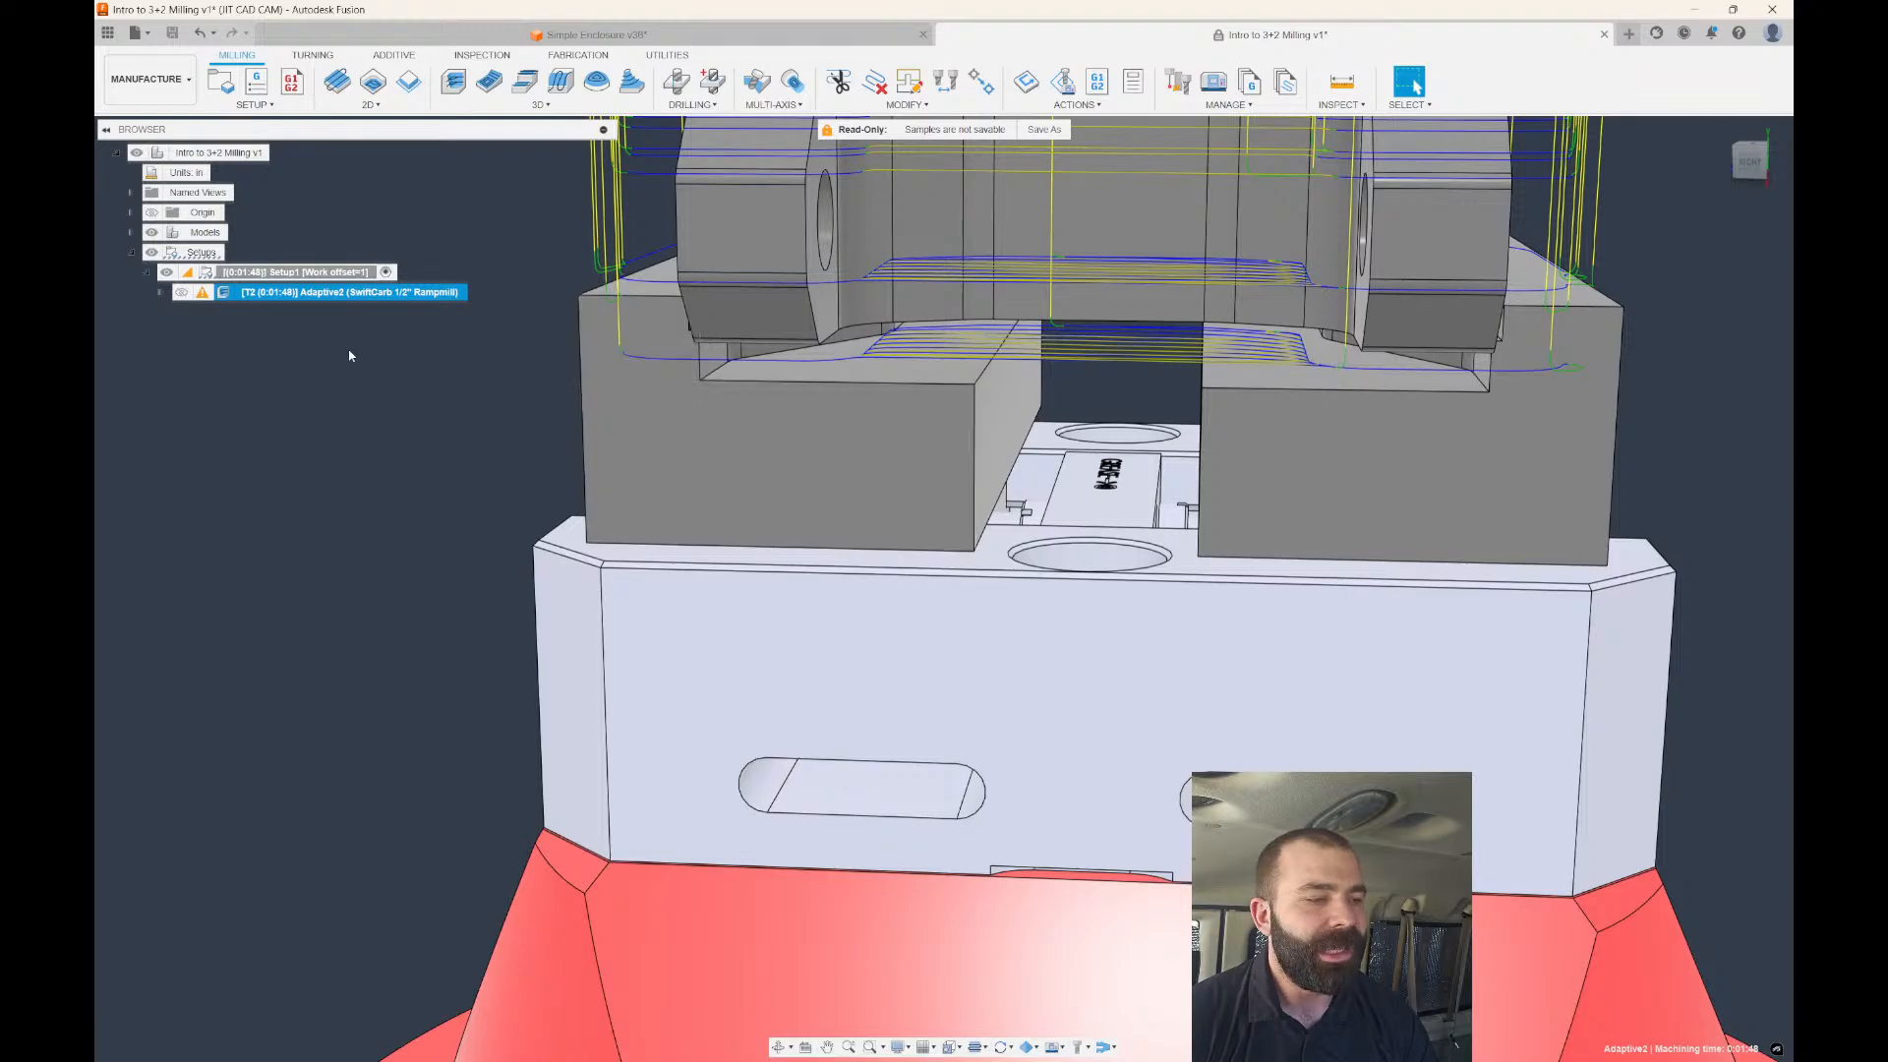
pyautogui.doubleClick(224, 297)
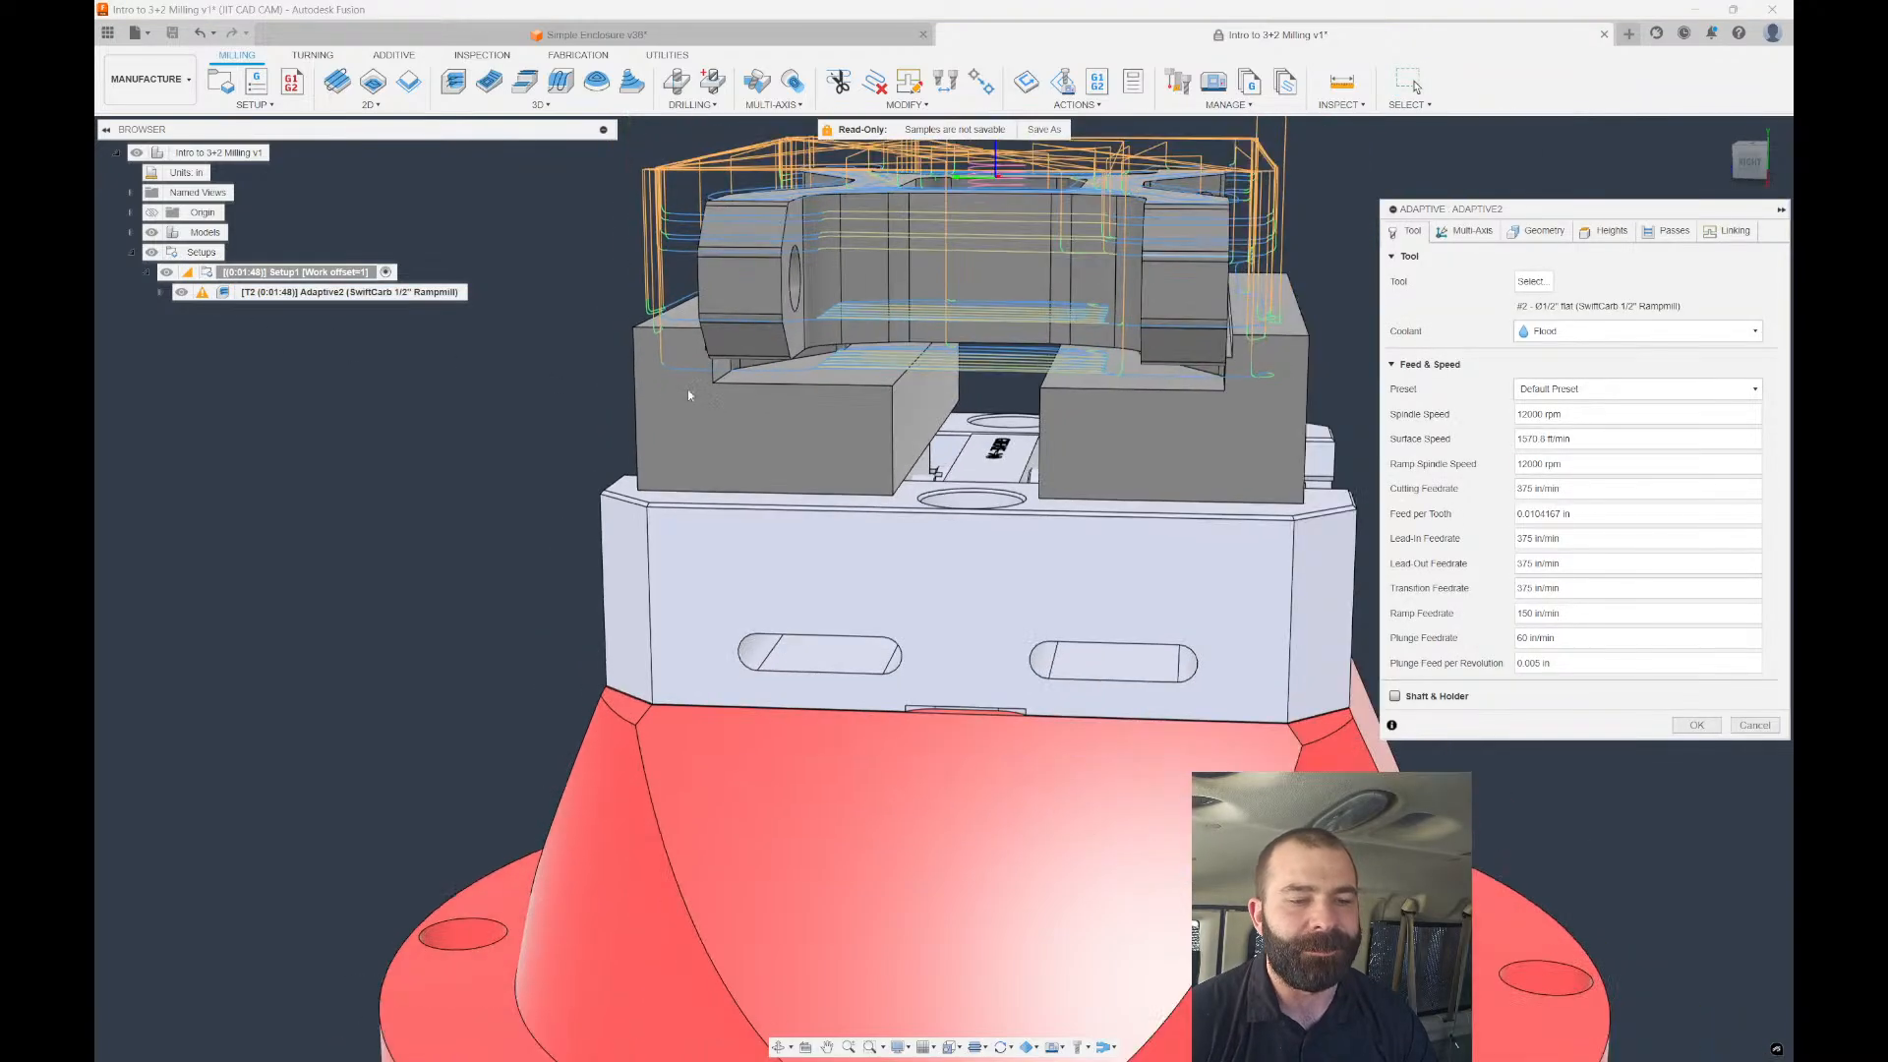
# Preview a -0.1 in Fixture Radial offset (0.0968504 in total clearance), then close Adaptive2 unchanged.
pyautogui.click(1525, 240)
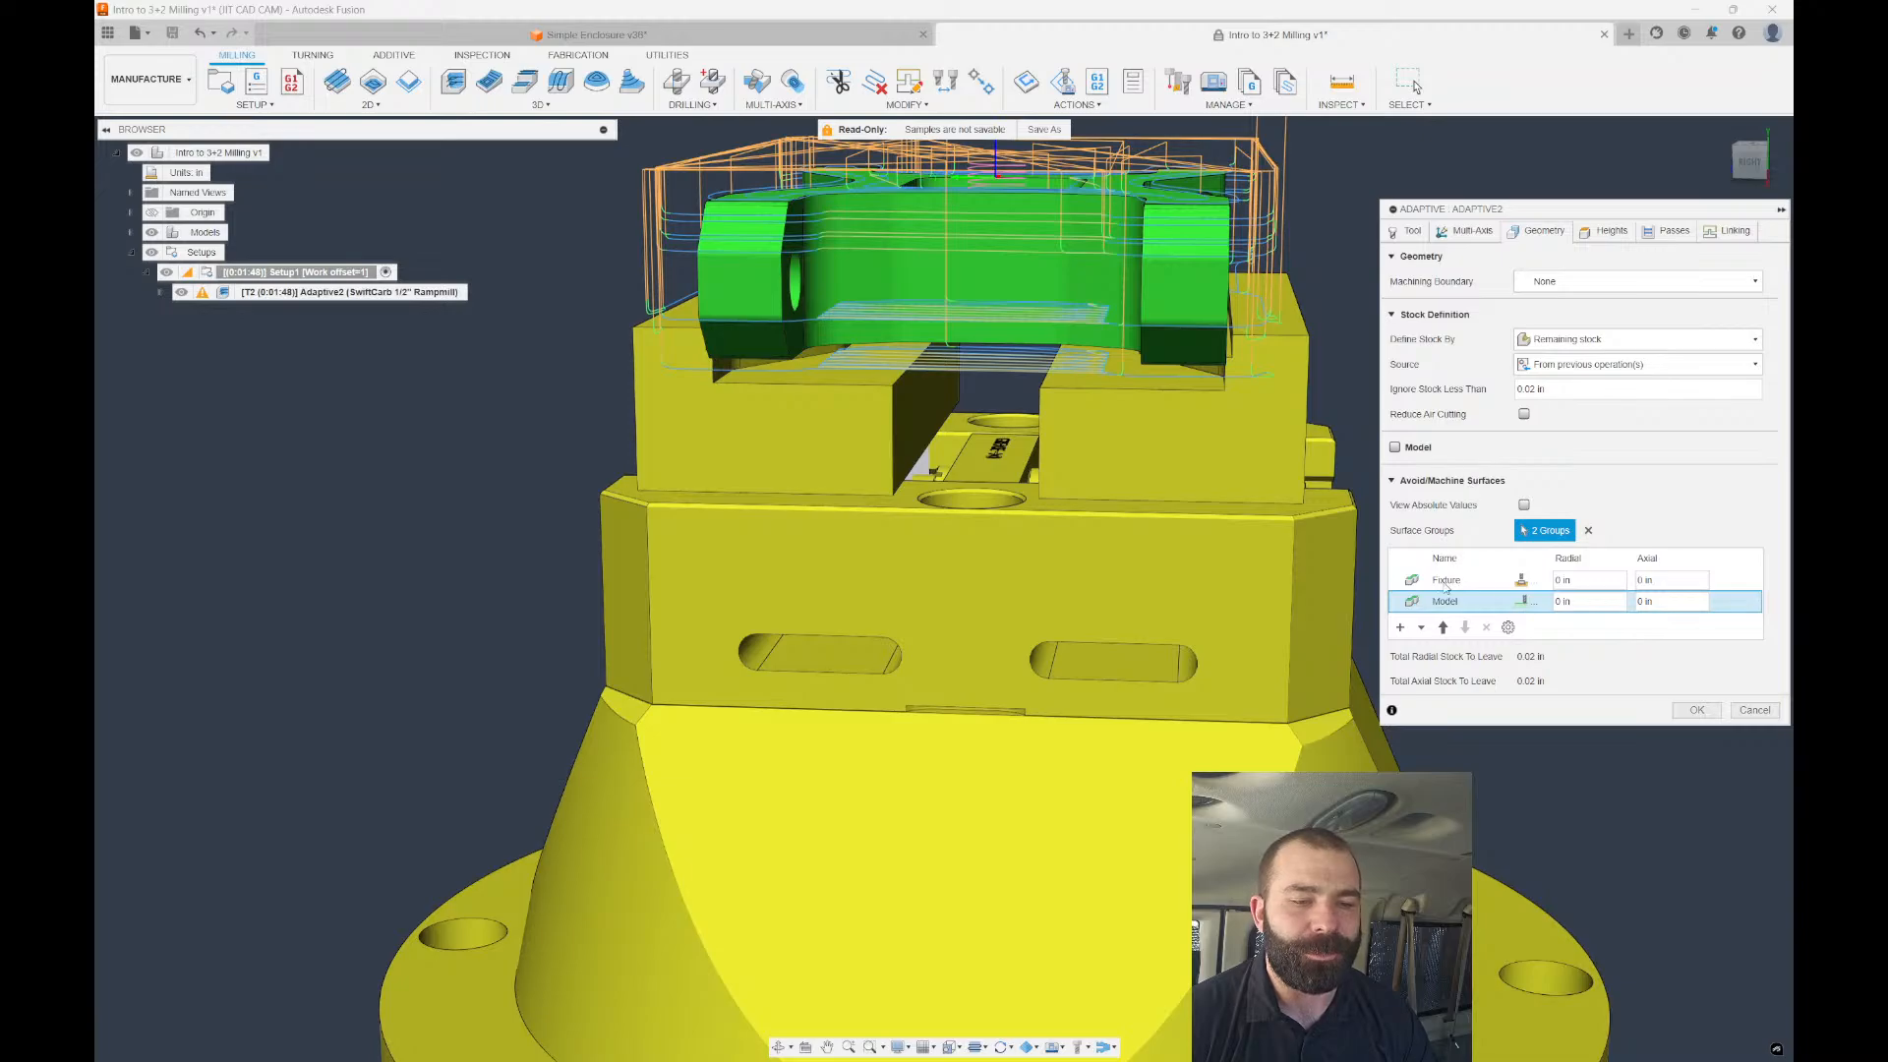
pyautogui.click(1446, 583)
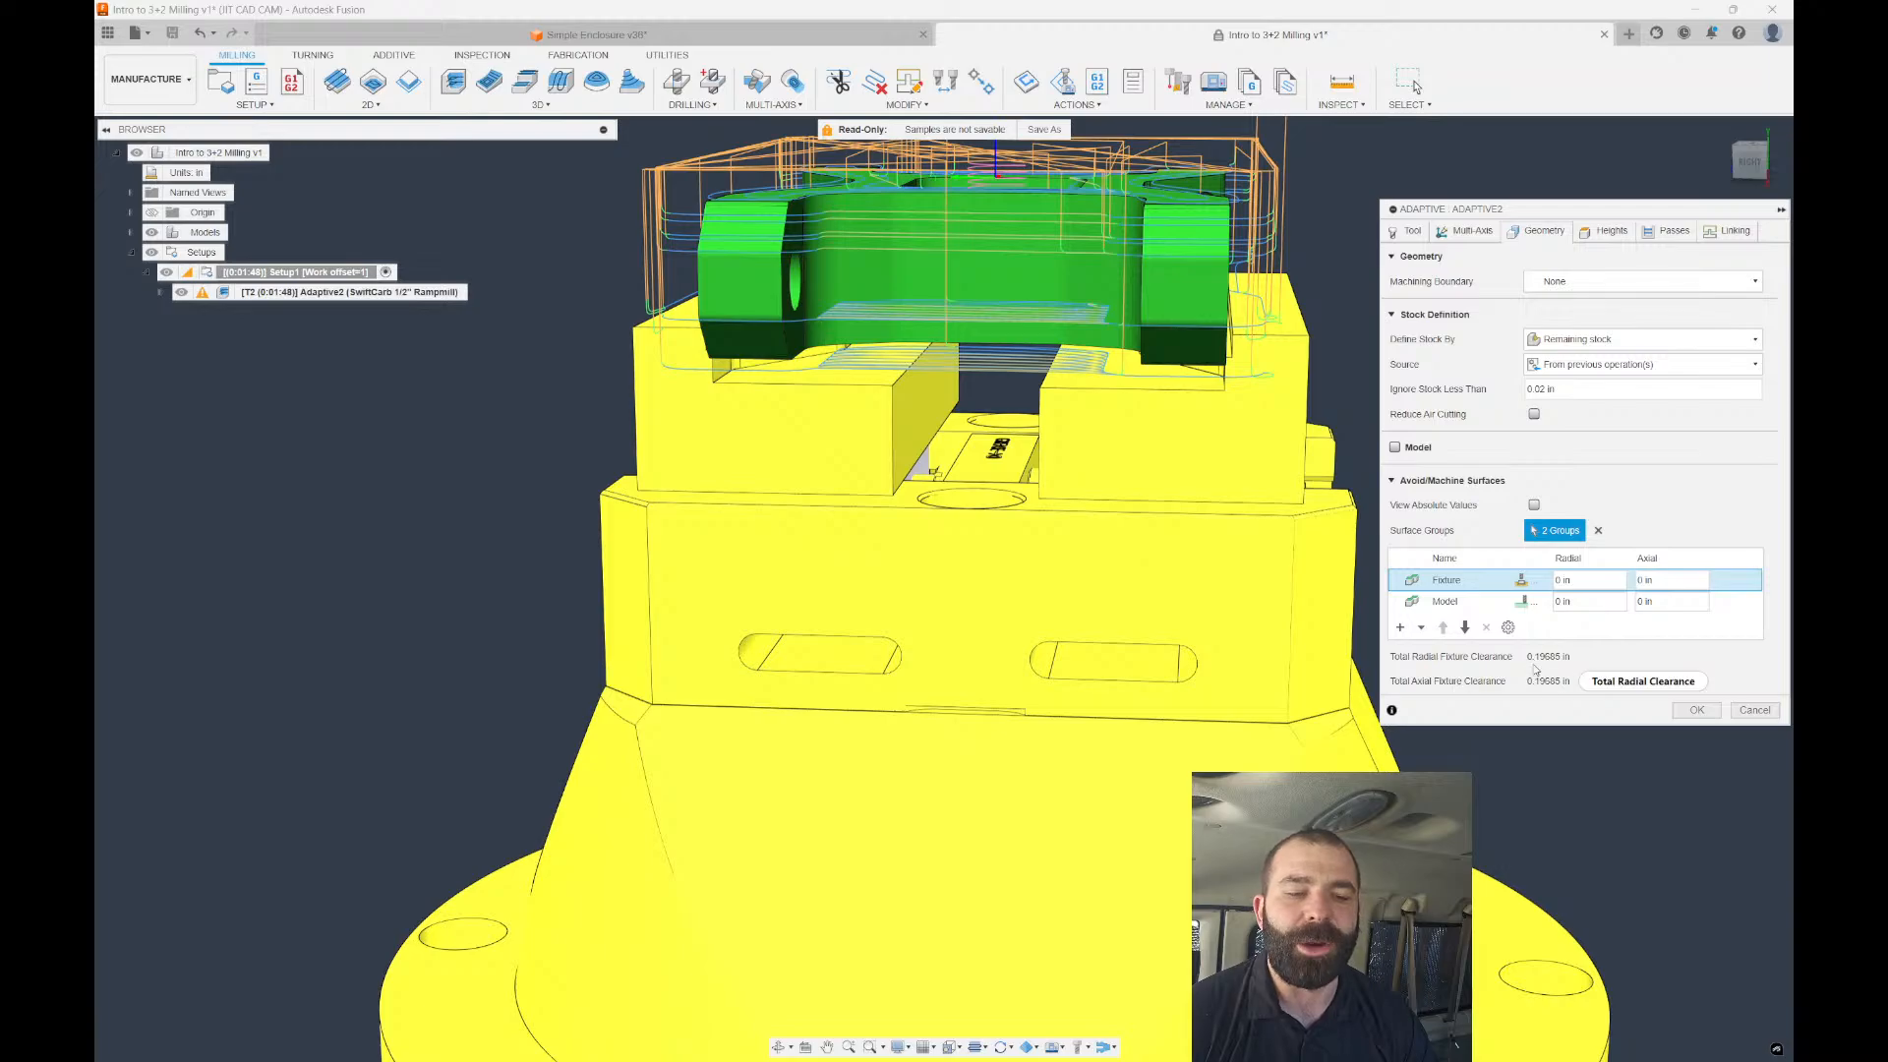
pyautogui.click(1581, 581)
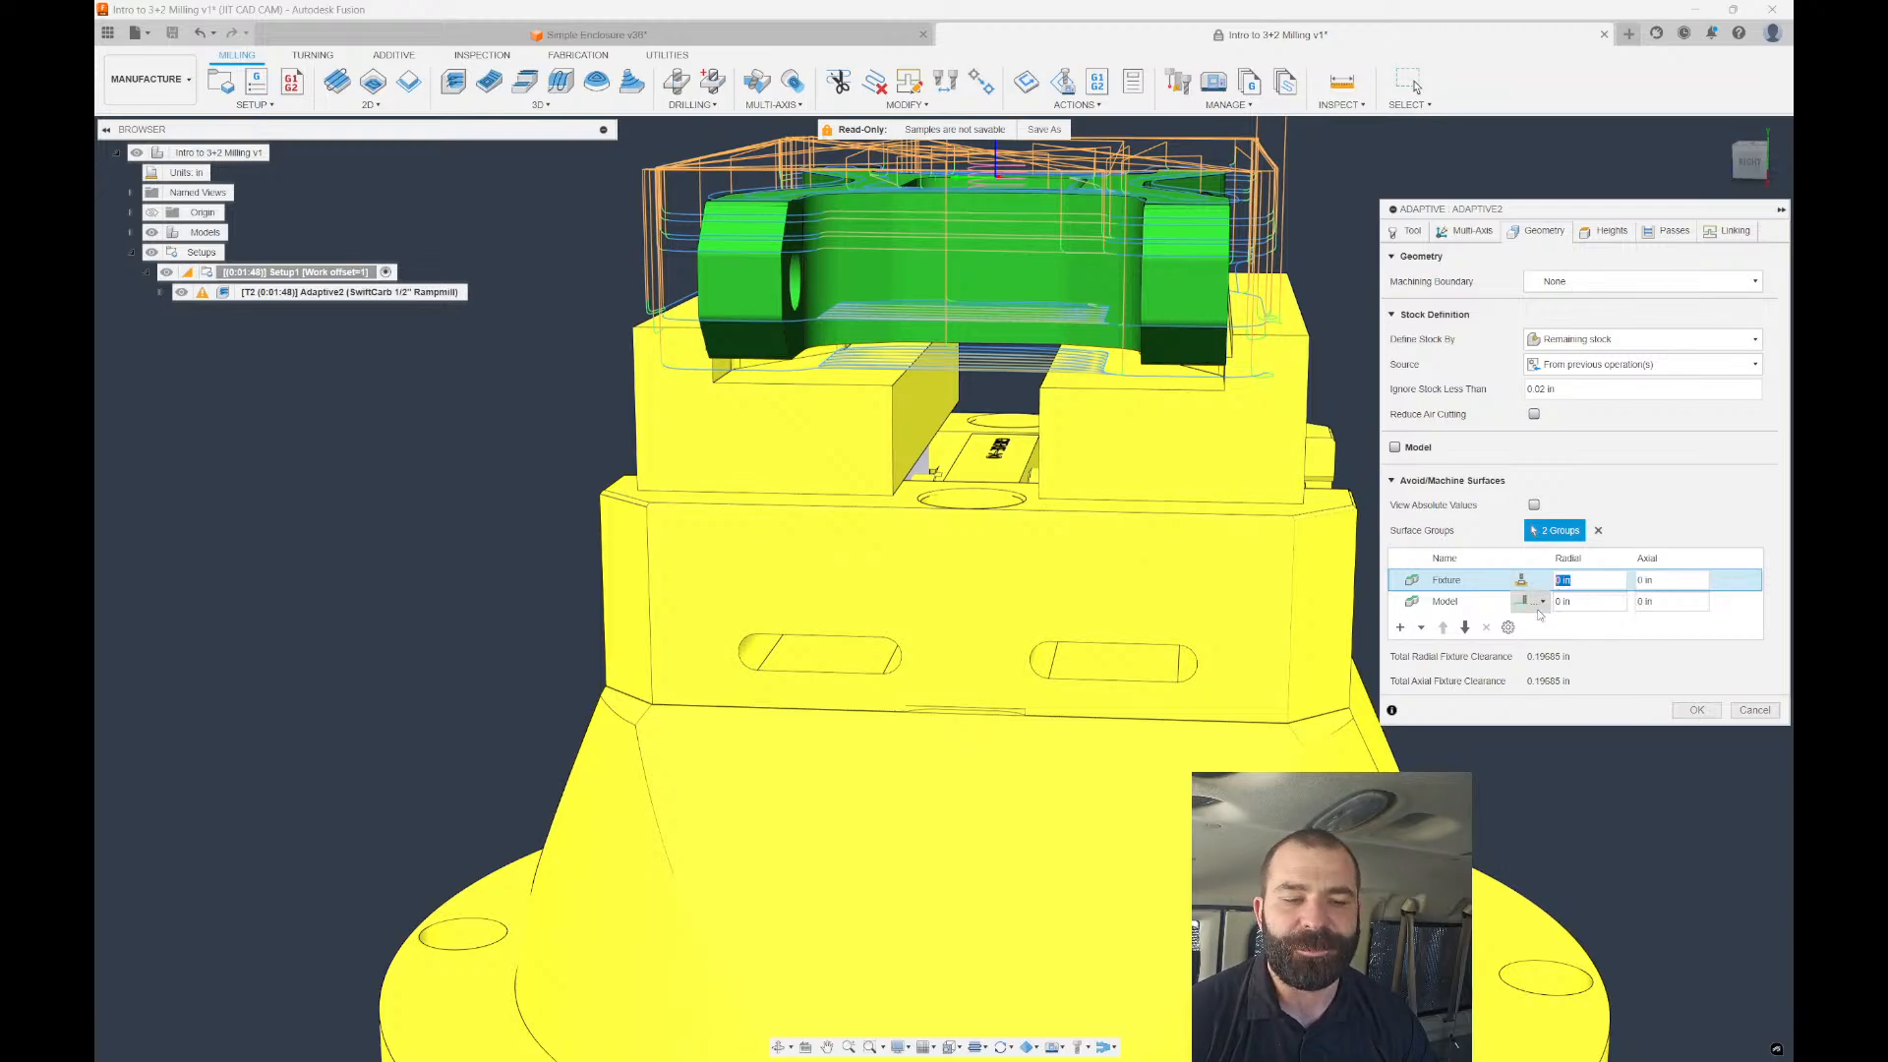
pyautogui.write('1')
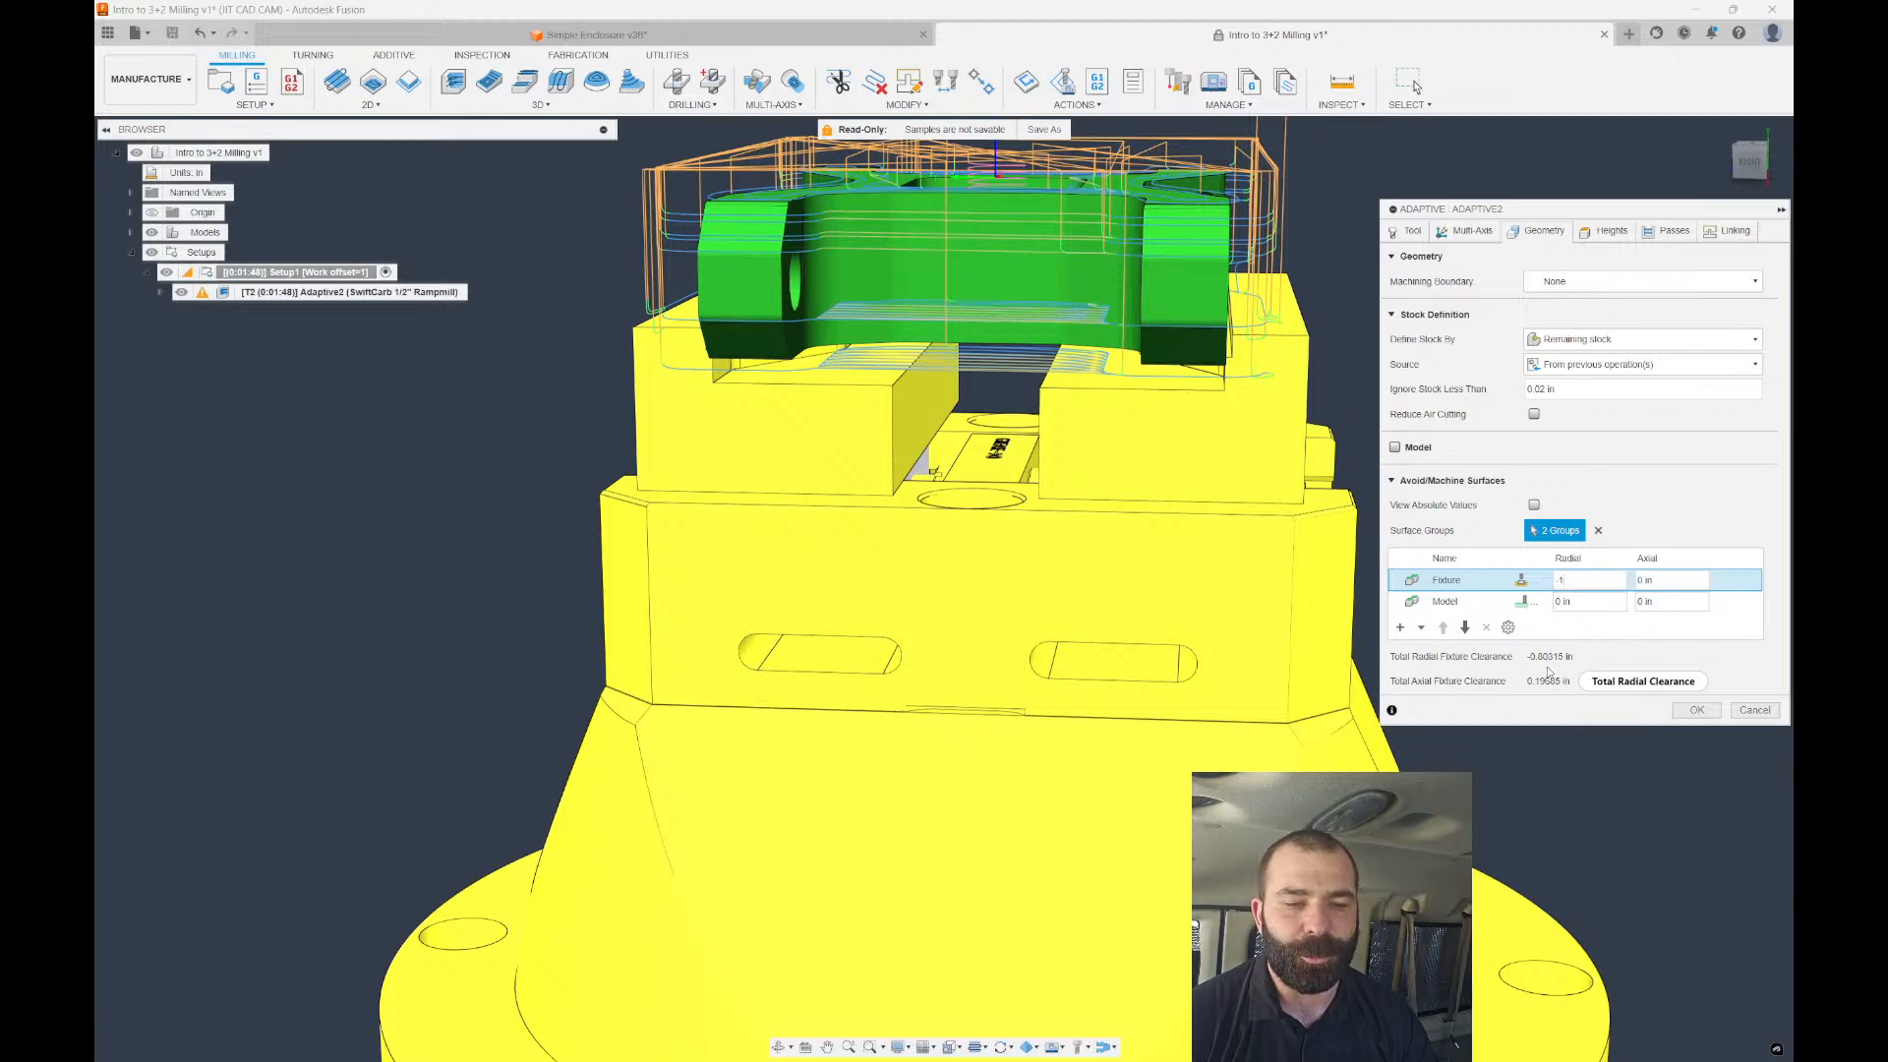
pyautogui.press('BackSpace')
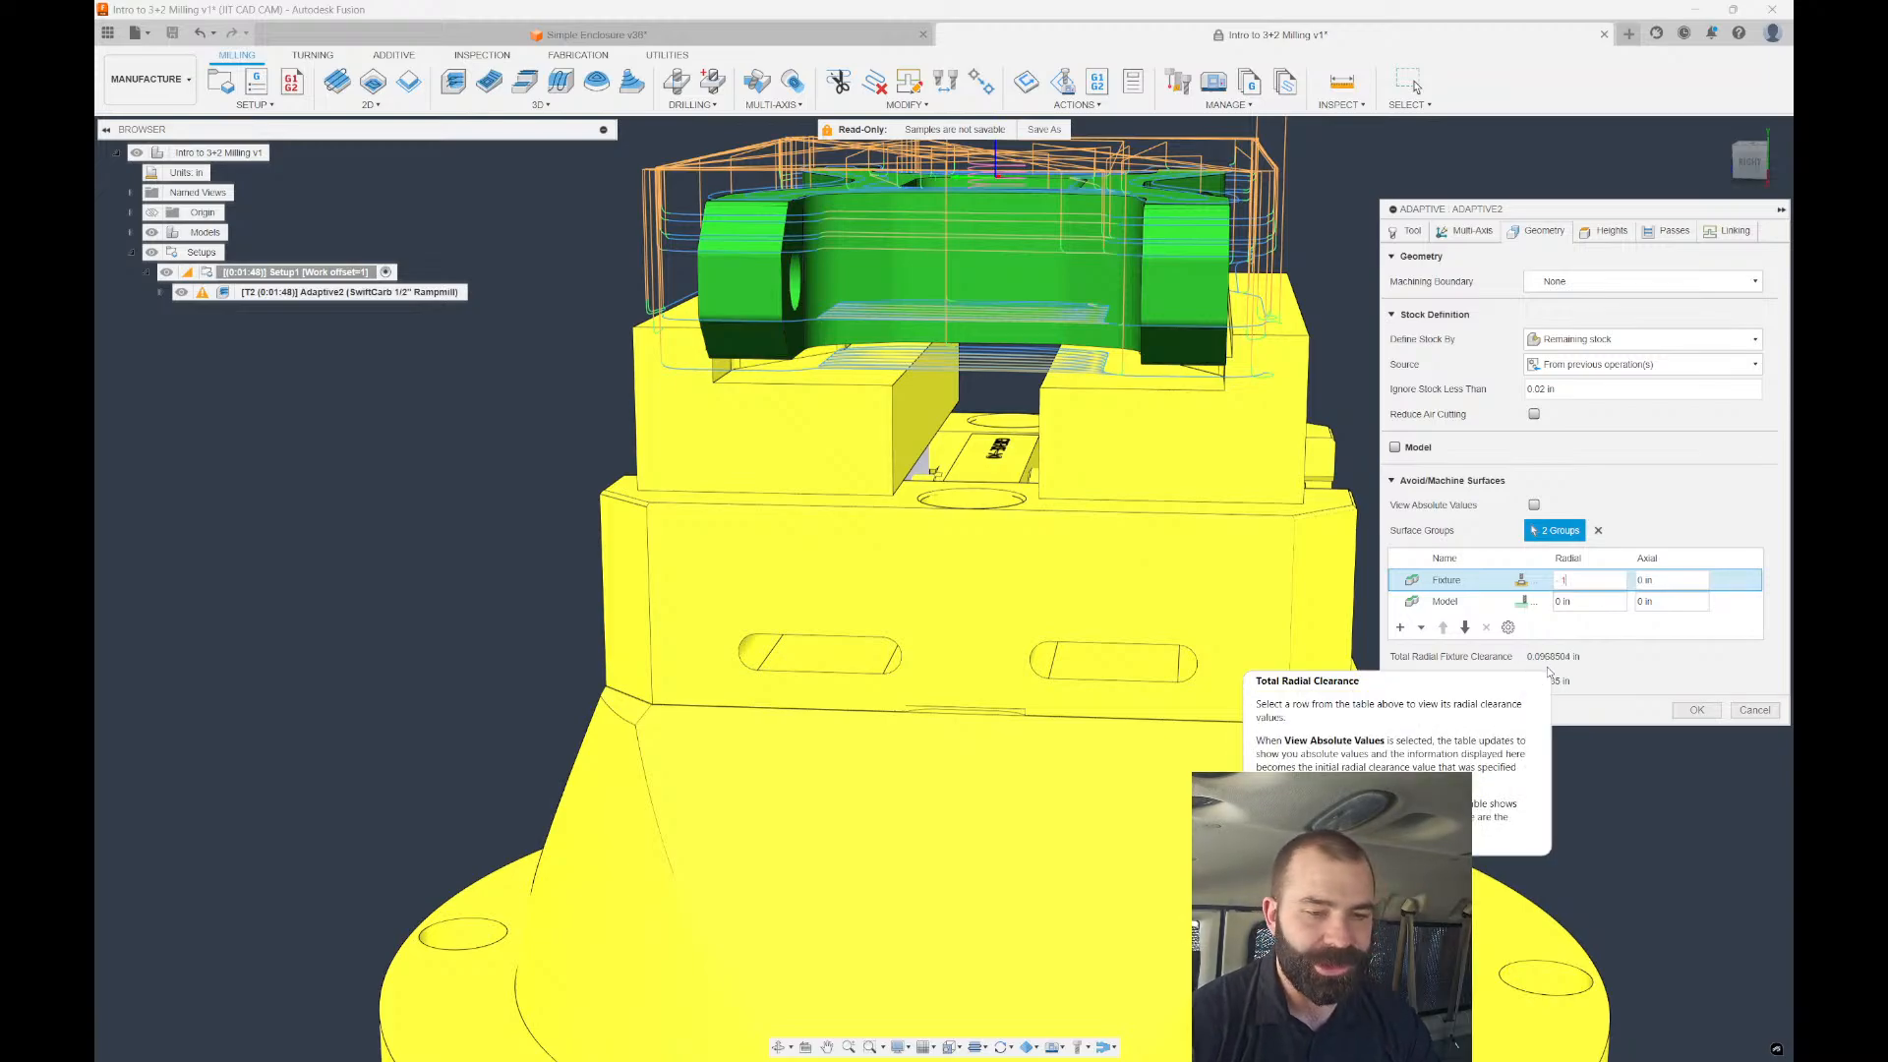
pyautogui.write('1')
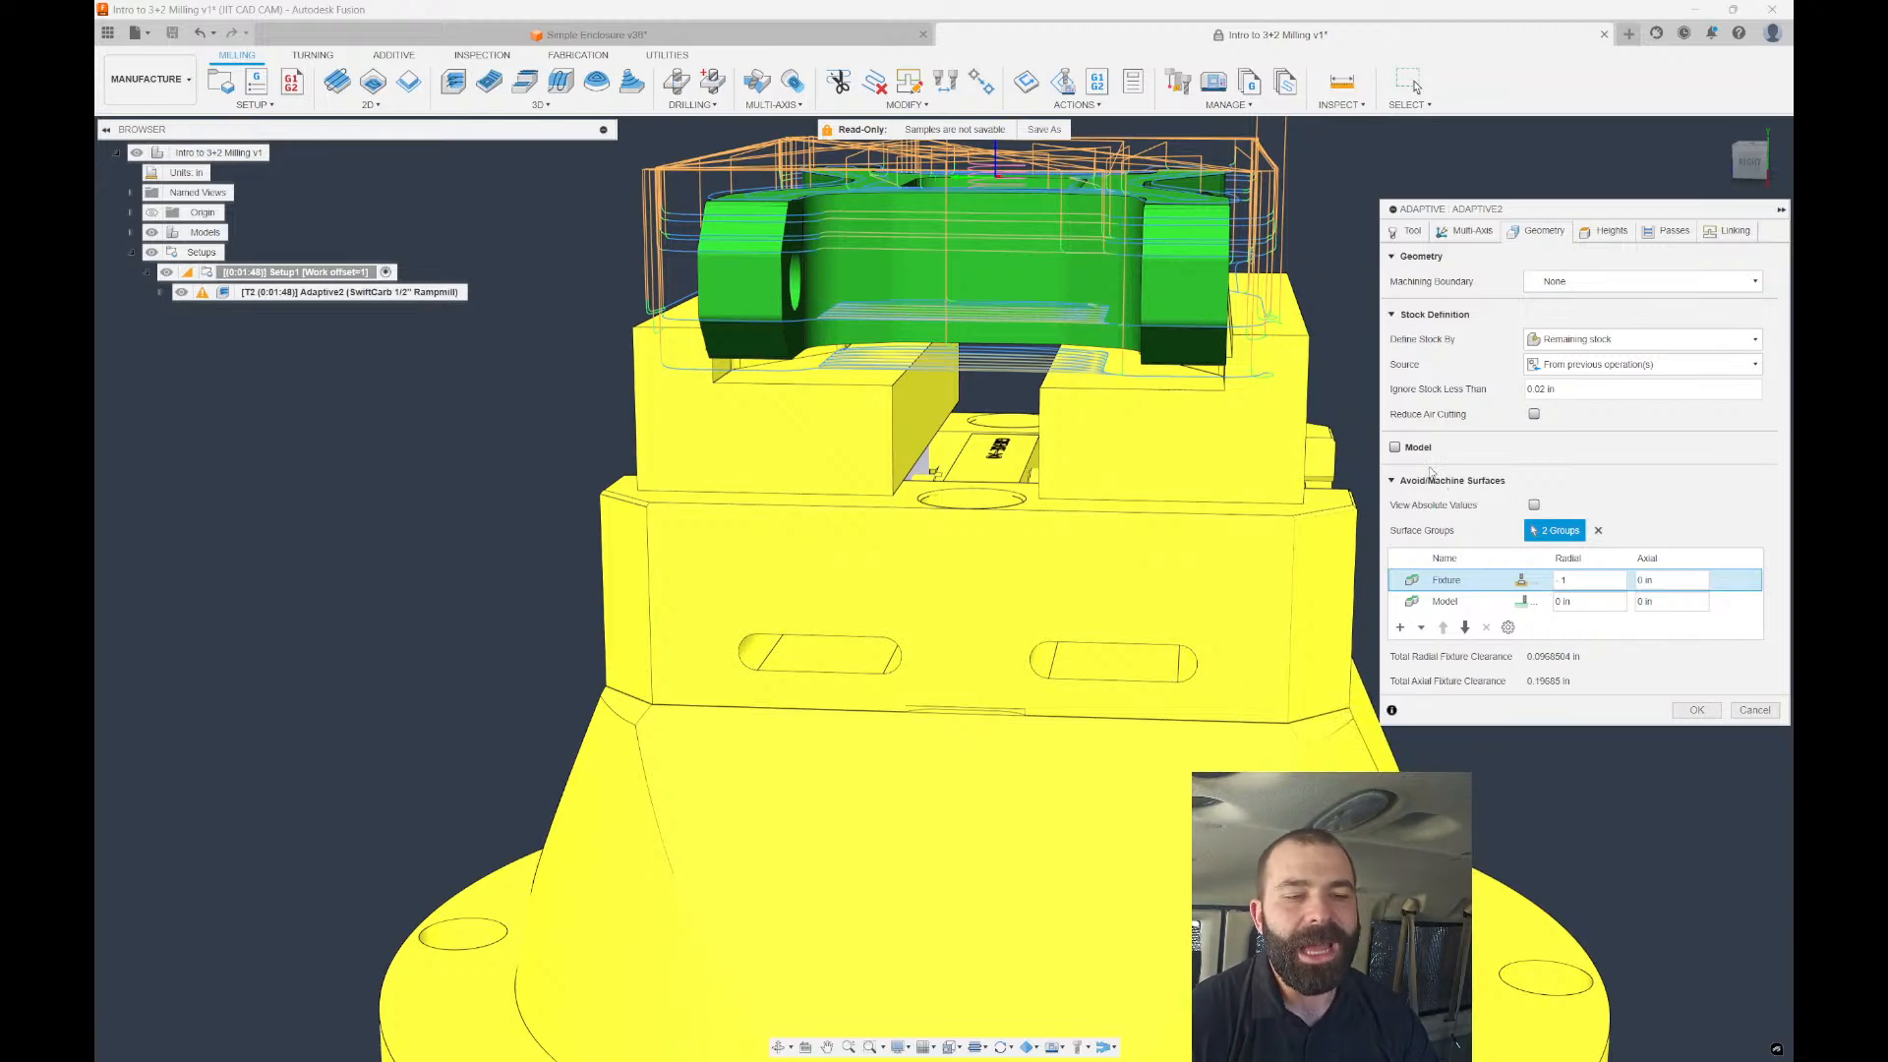
pyautogui.click(1395, 448)
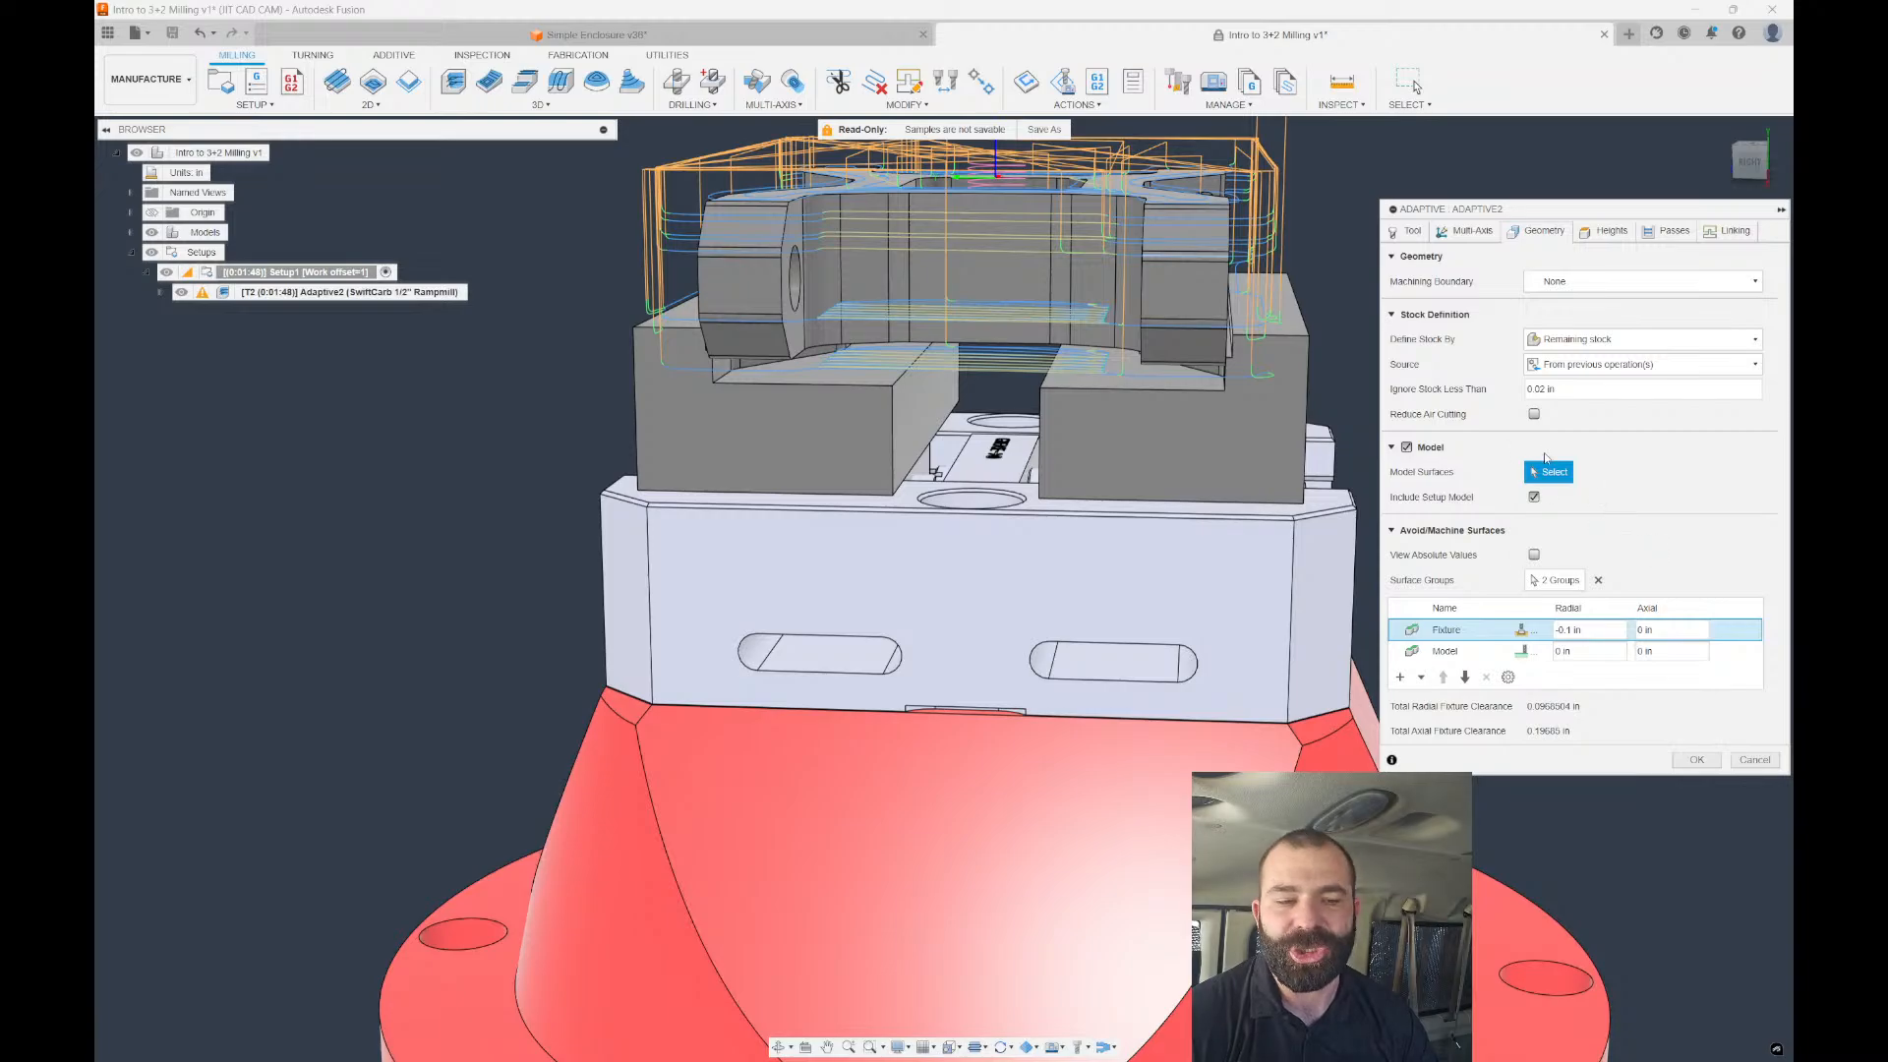
pyautogui.click(1407, 448)
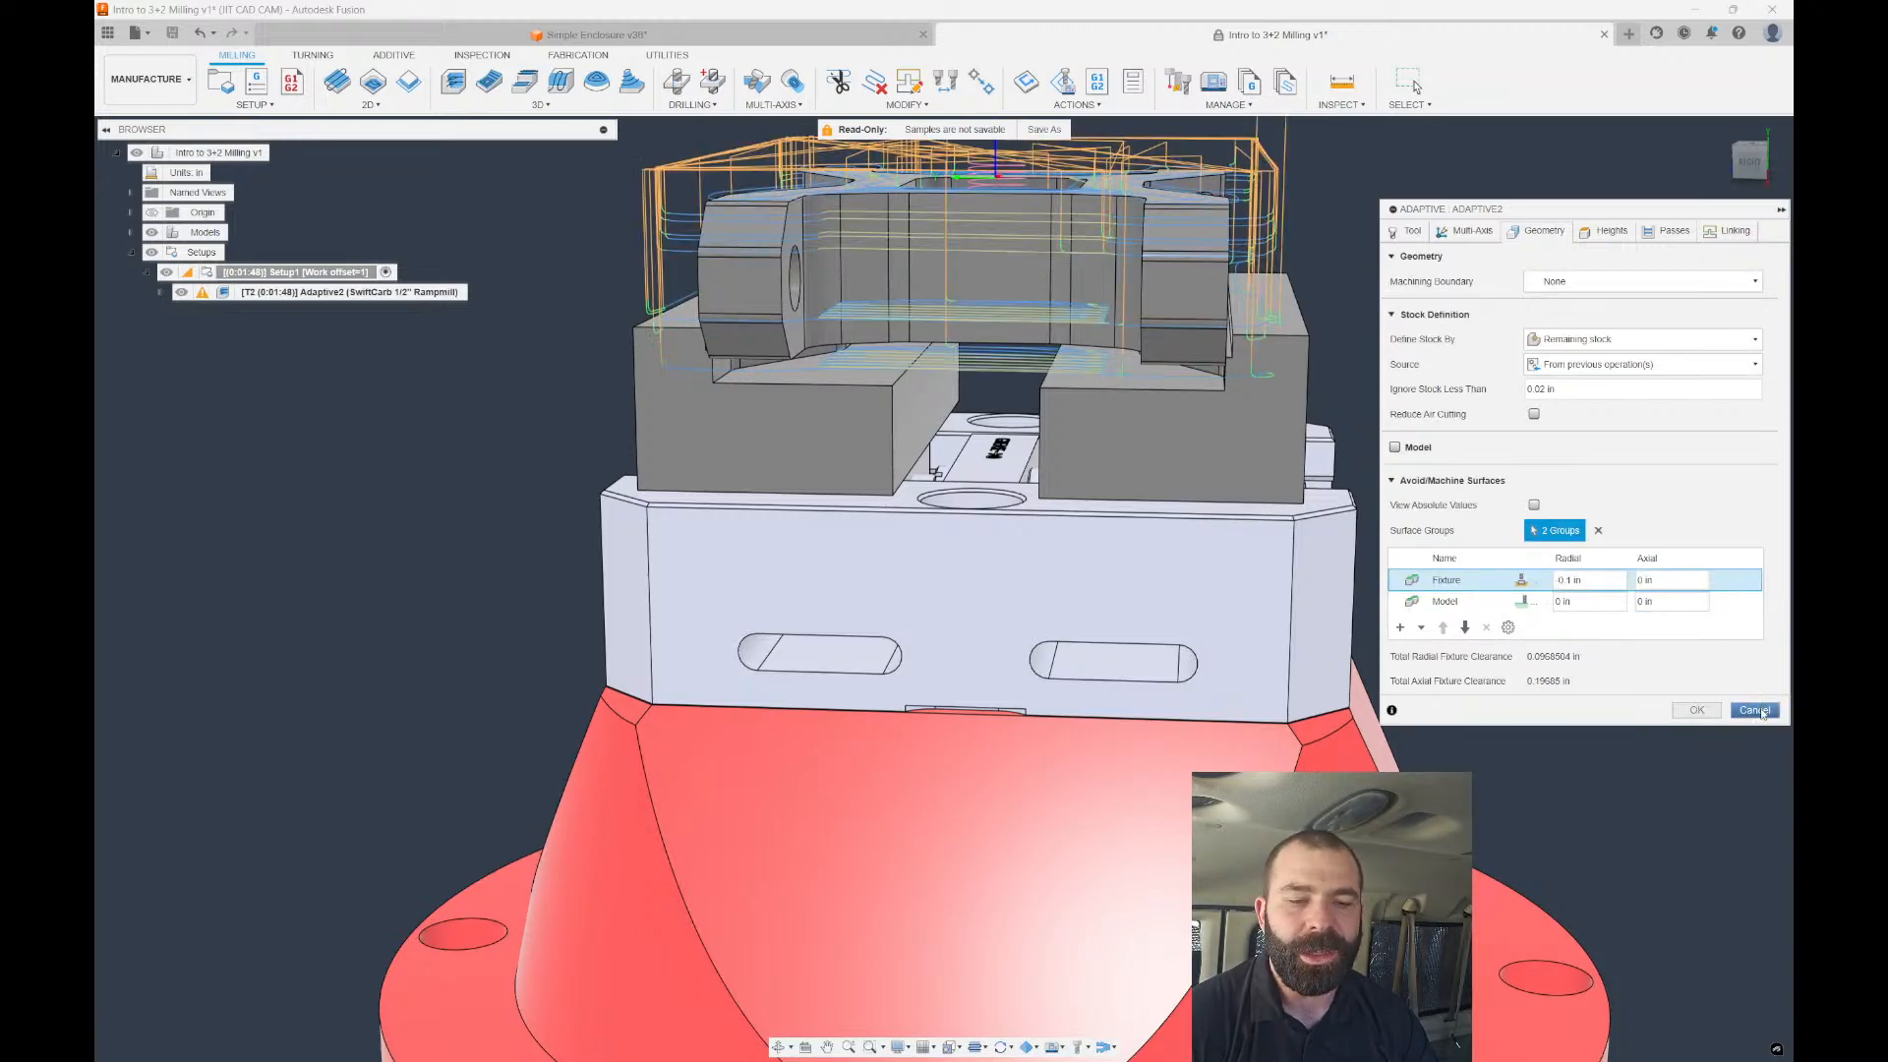
pyautogui.click(1696, 710)
# Set Setup1's fixture radial and axial clearances to 0.05 in.
pyautogui.doubleClick(216, 274)
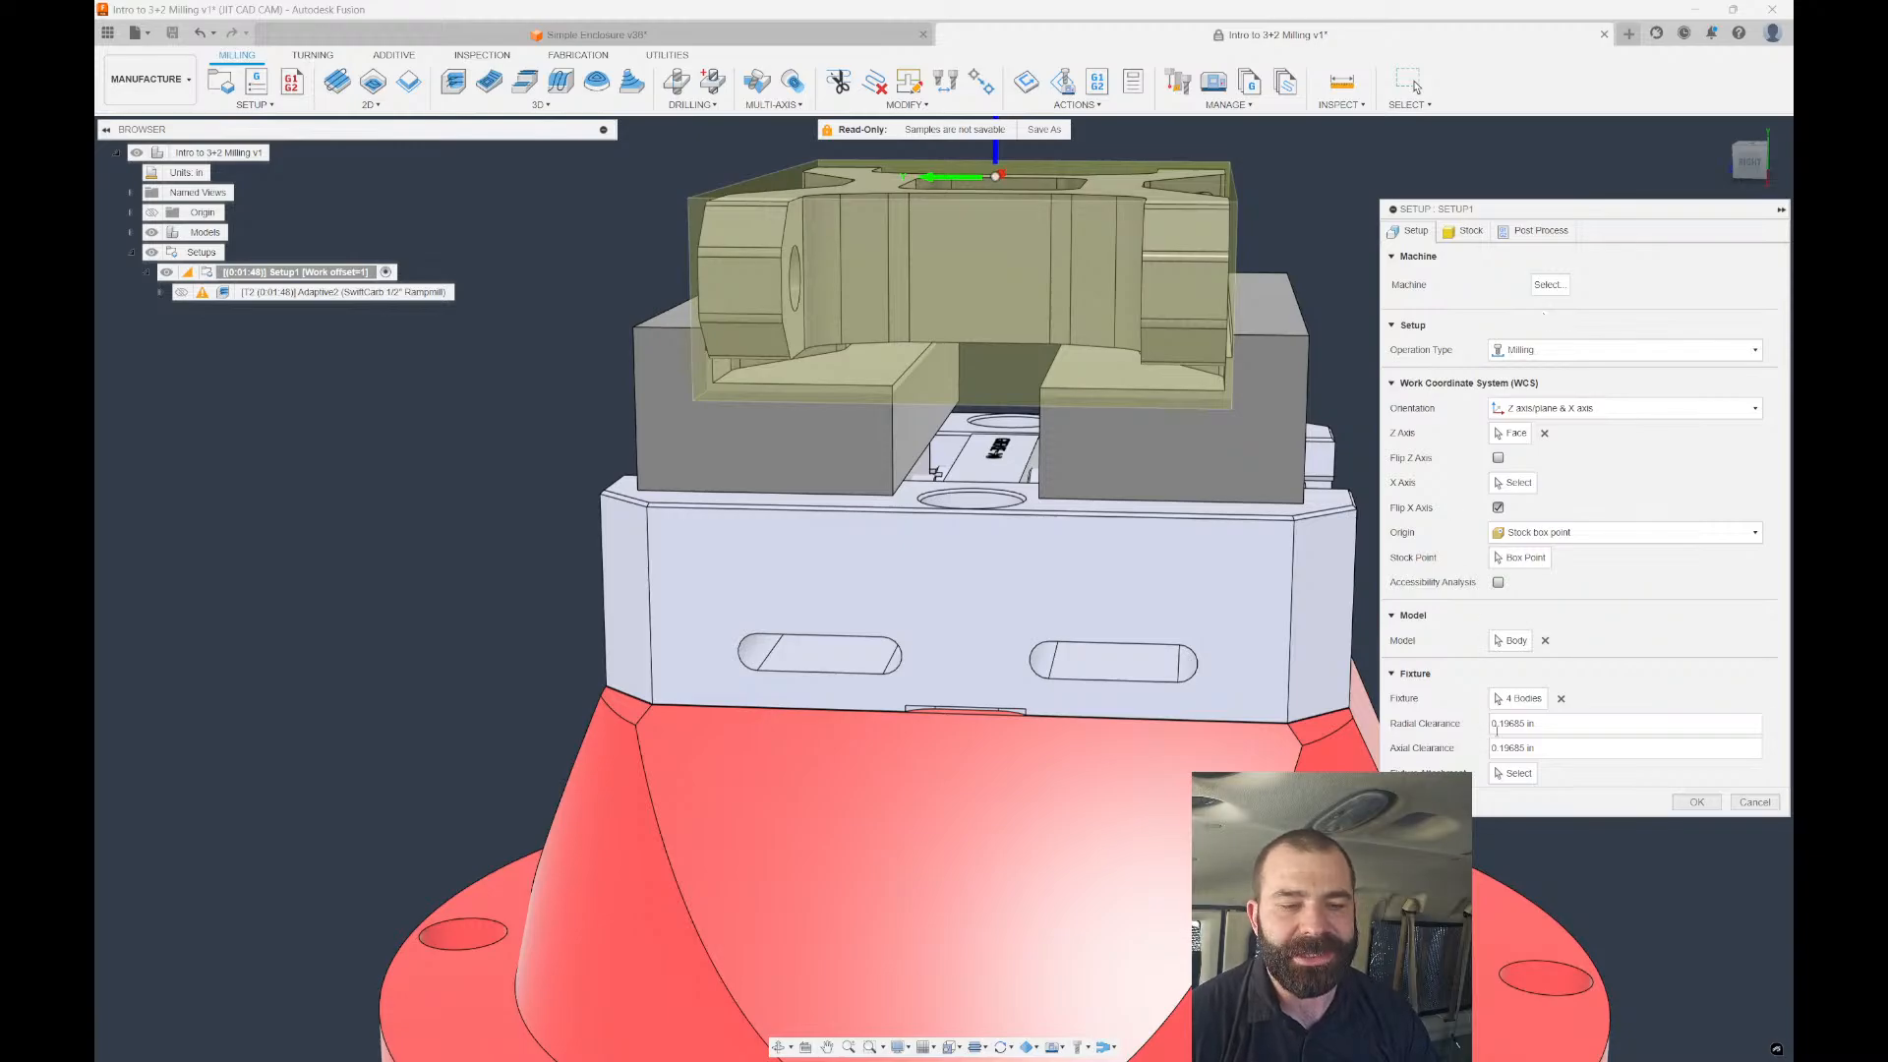
pyautogui.moveTo(1550, 724); pyautogui.dragTo(1483, 726)
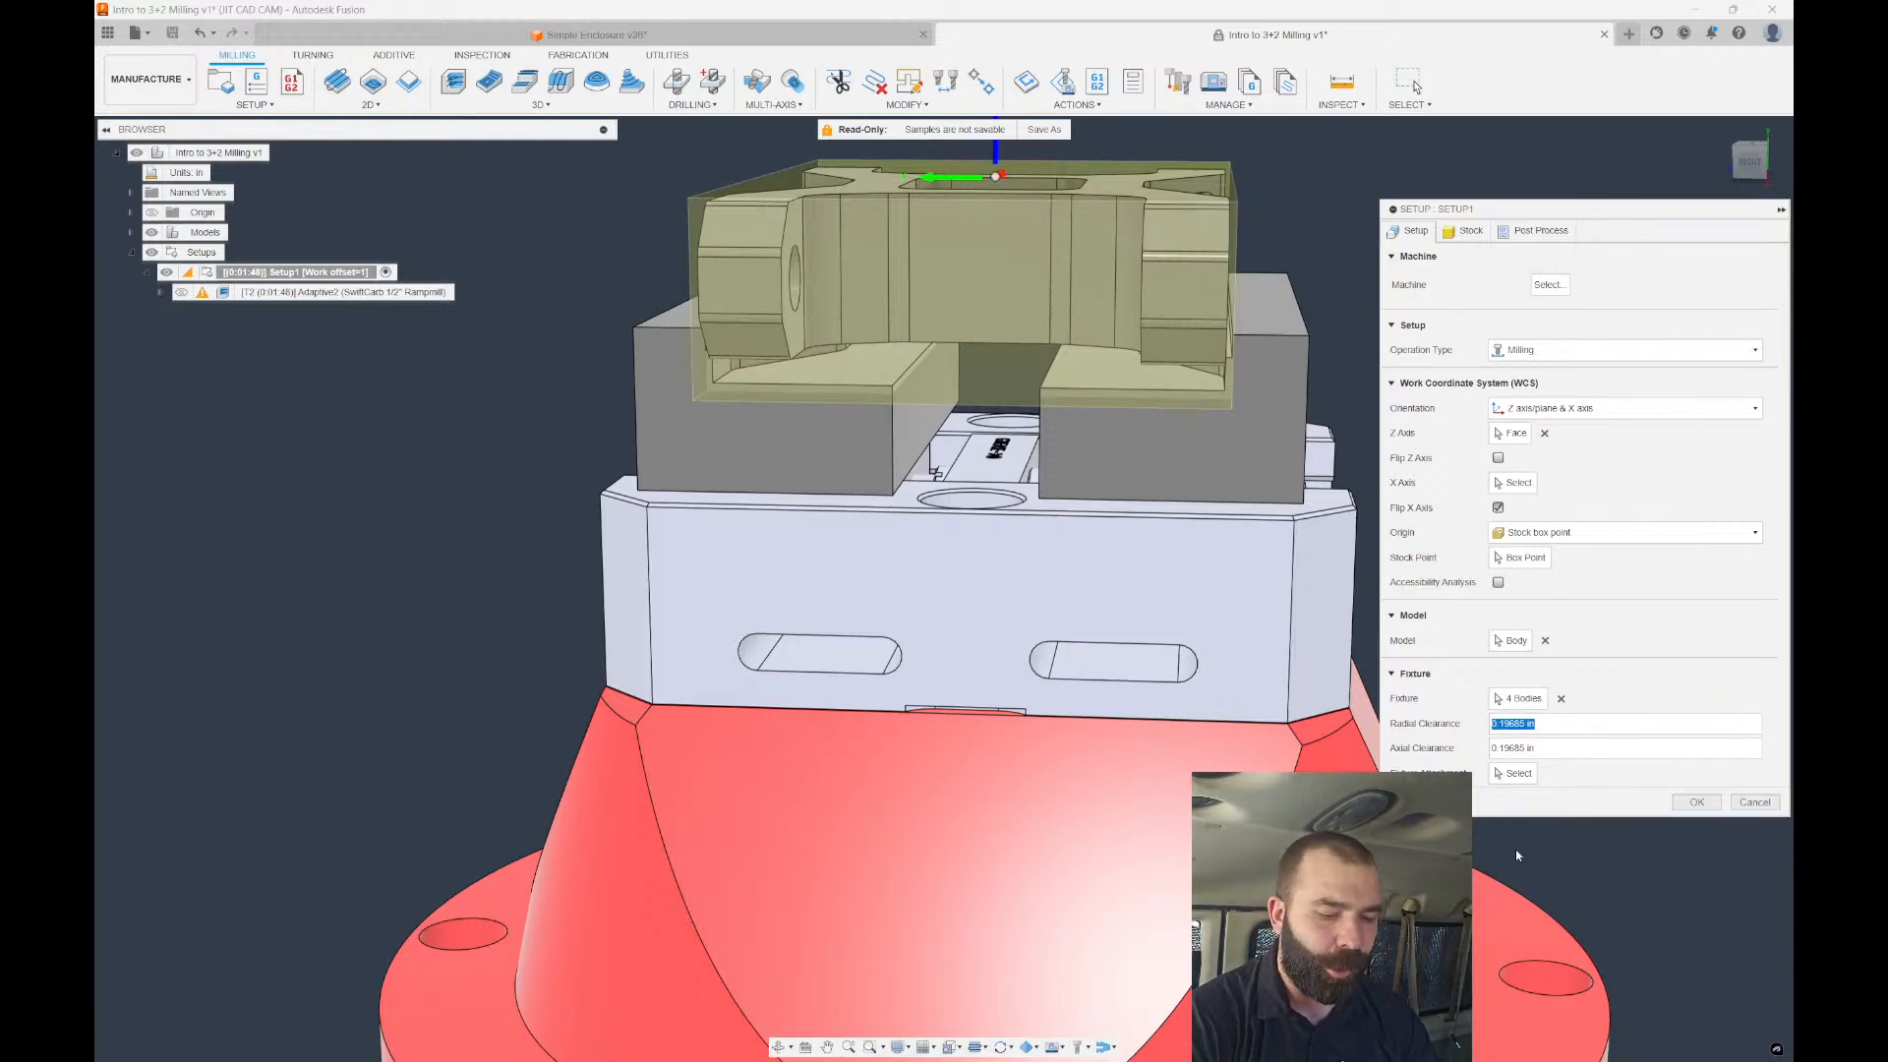
pyautogui.write('.05')
pyautogui.press('Tab')
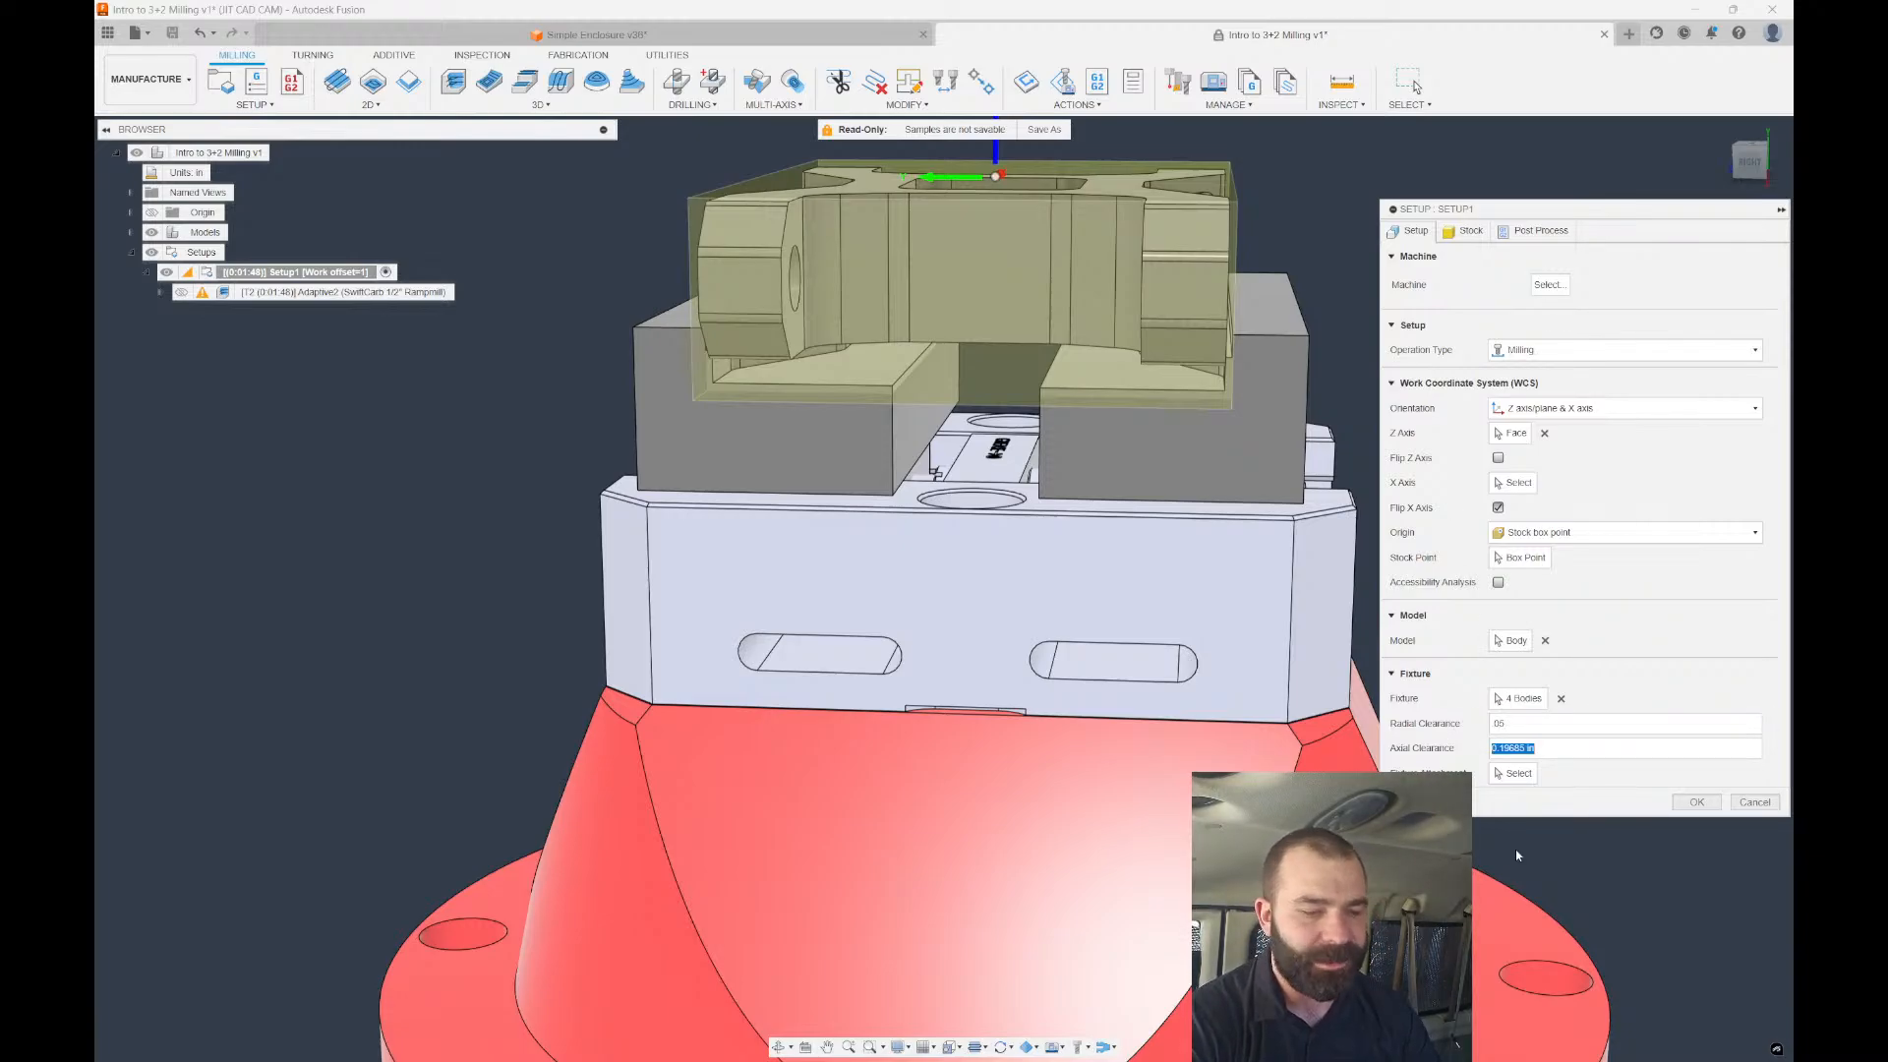
pyautogui.write('.05')
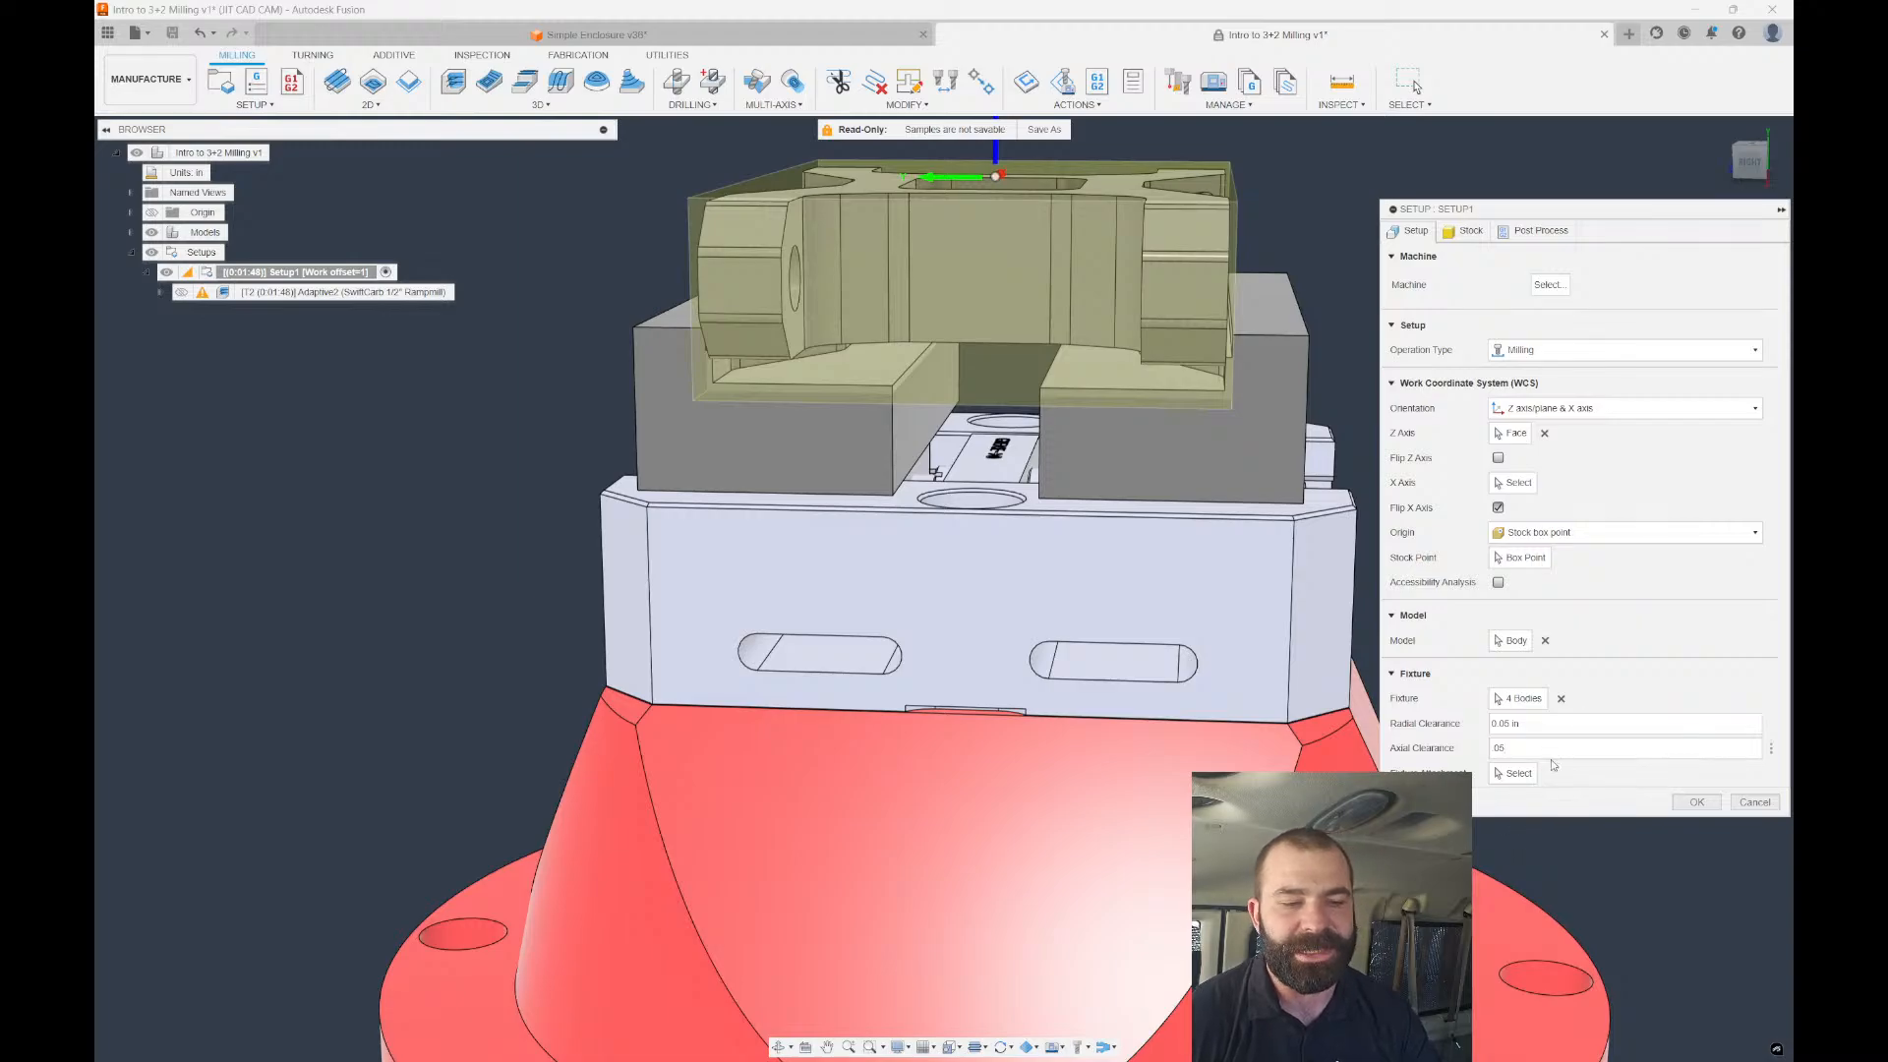
pyautogui.click(1698, 802)
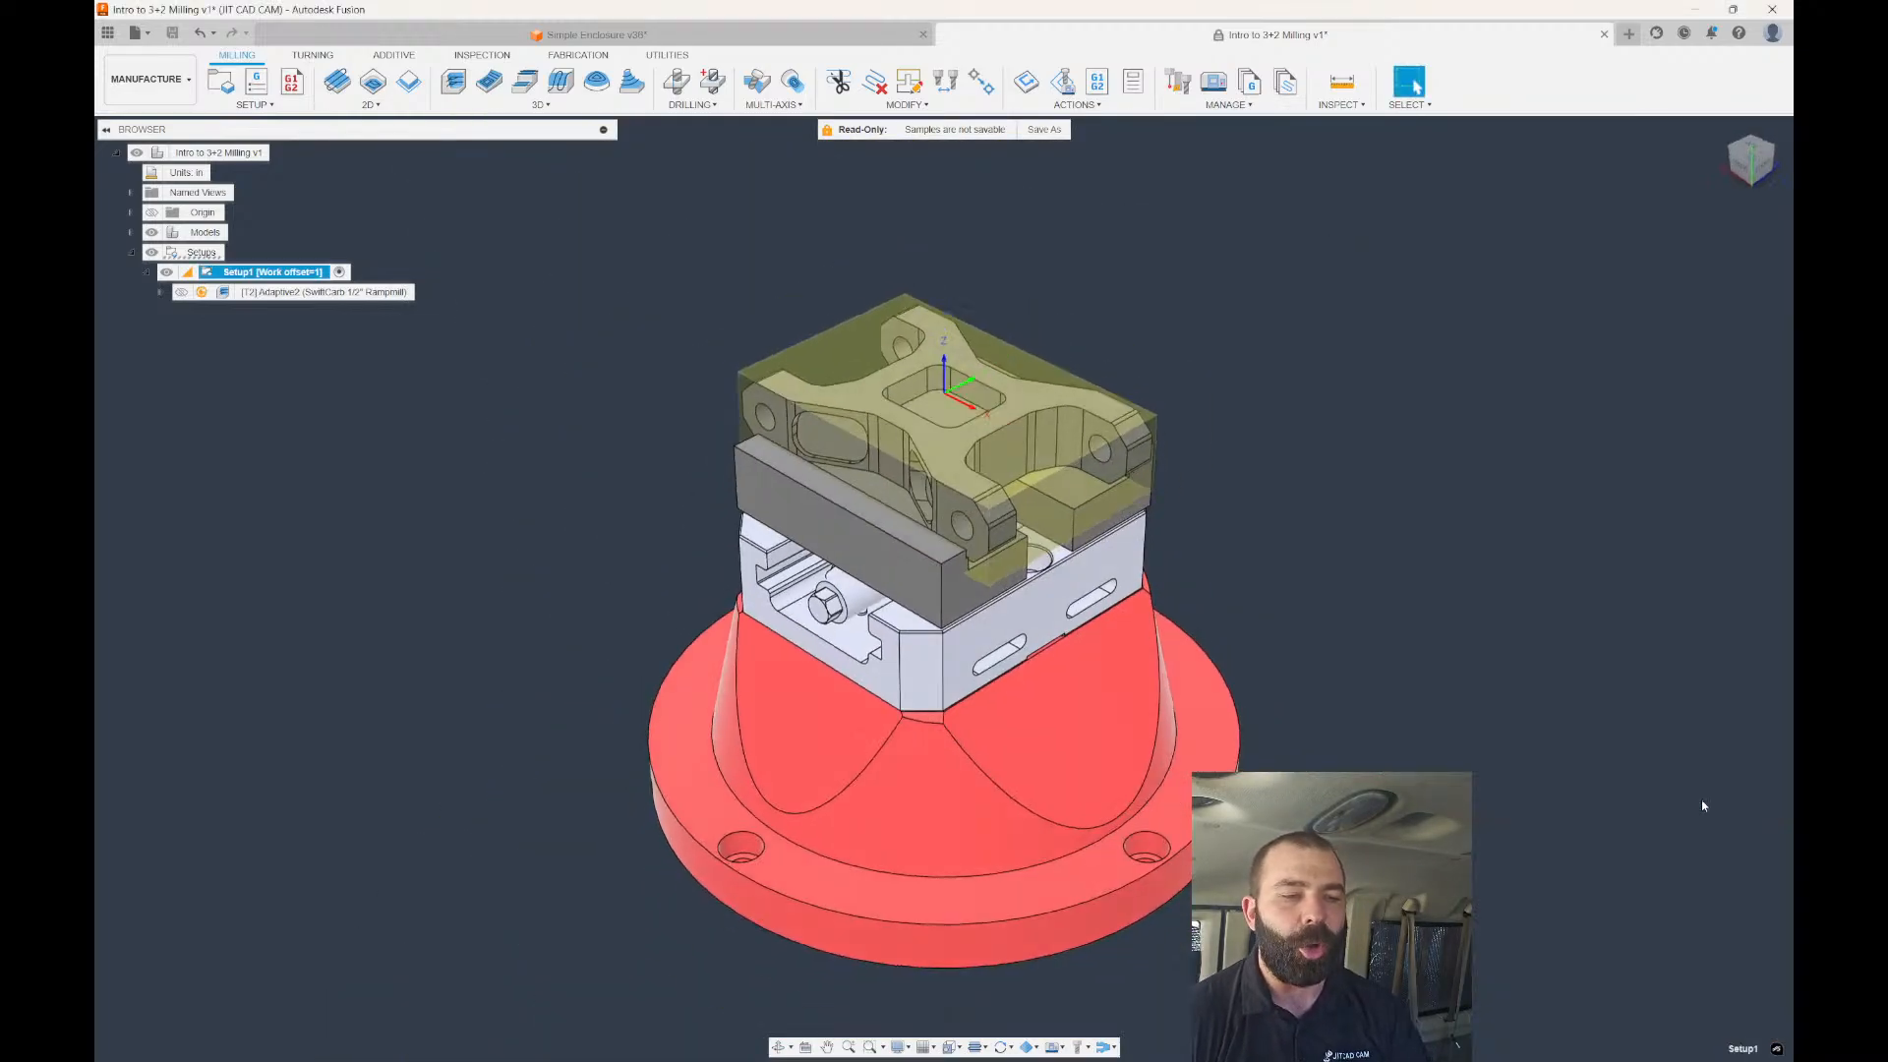
# Regenerate the Adaptive2 toolpath and reopen its settings.
pyautogui.click(232, 292)
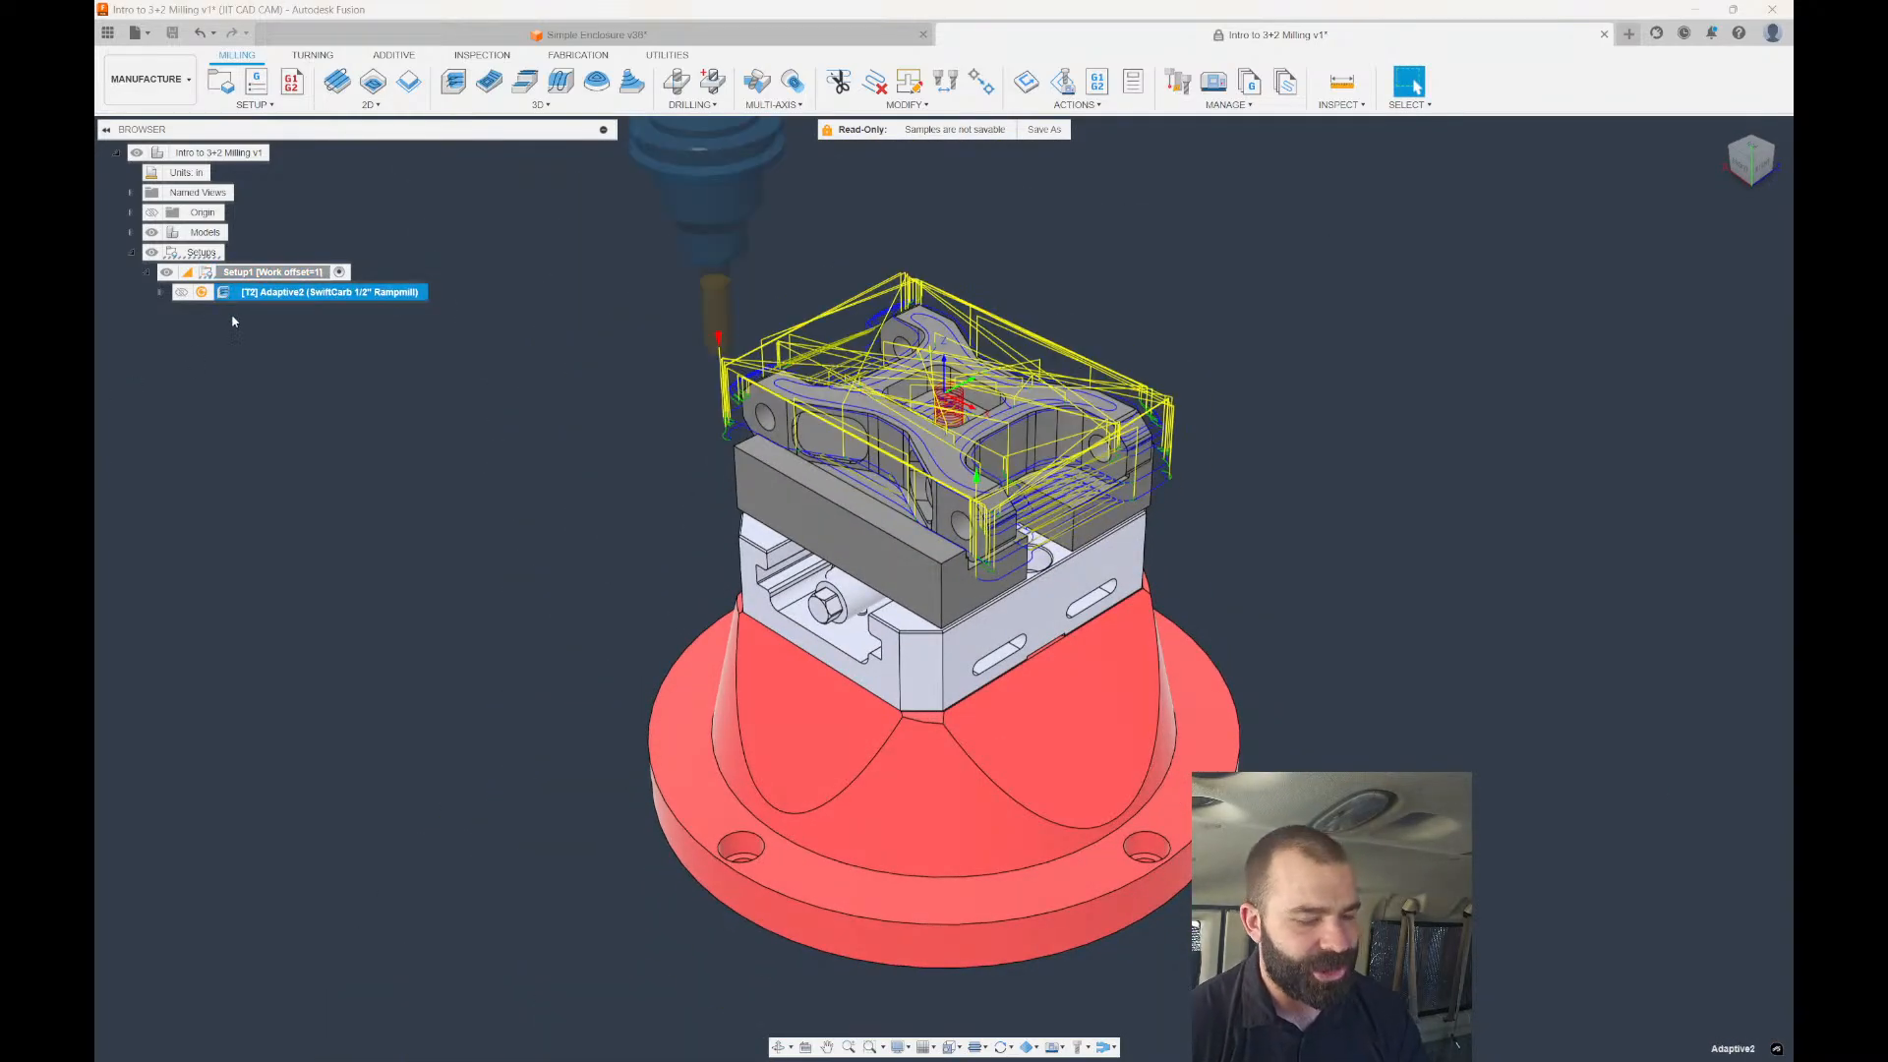
pyautogui.hotkey('ctrl', 'g')
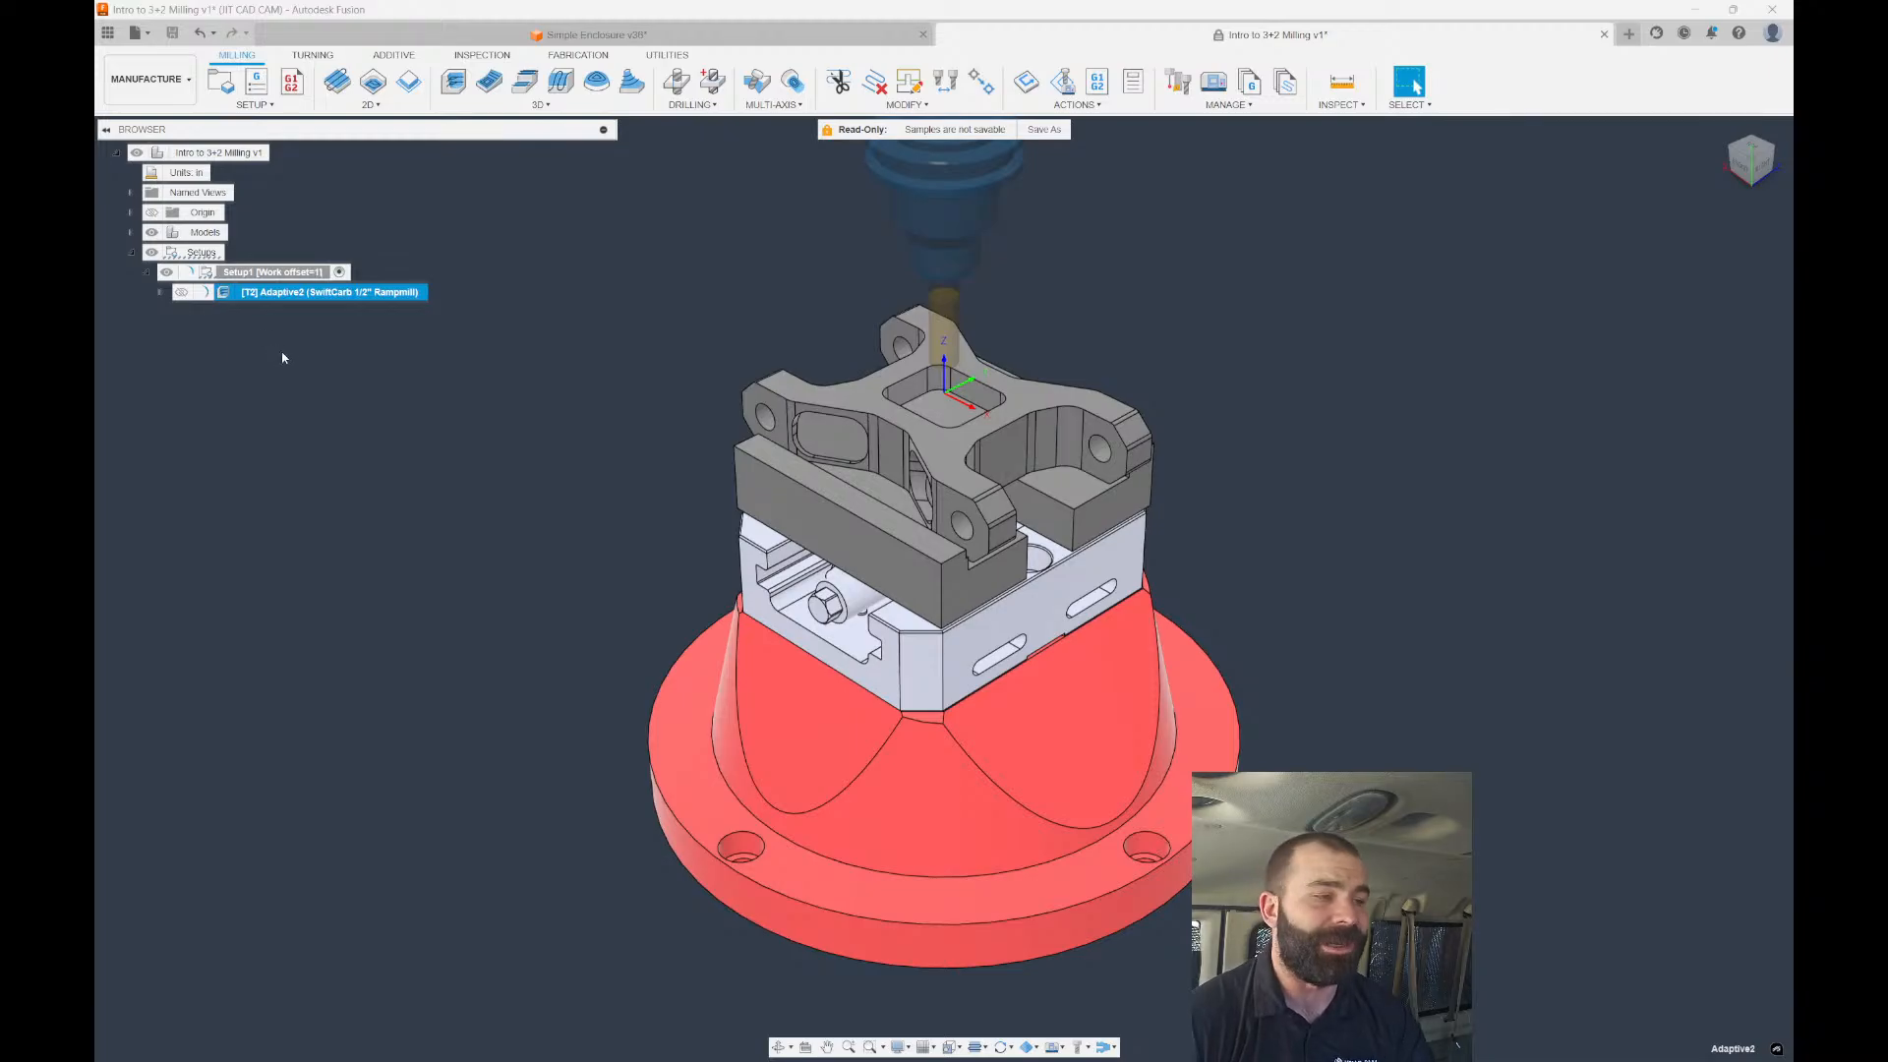
pyautogui.scroll(1, 928, 411)
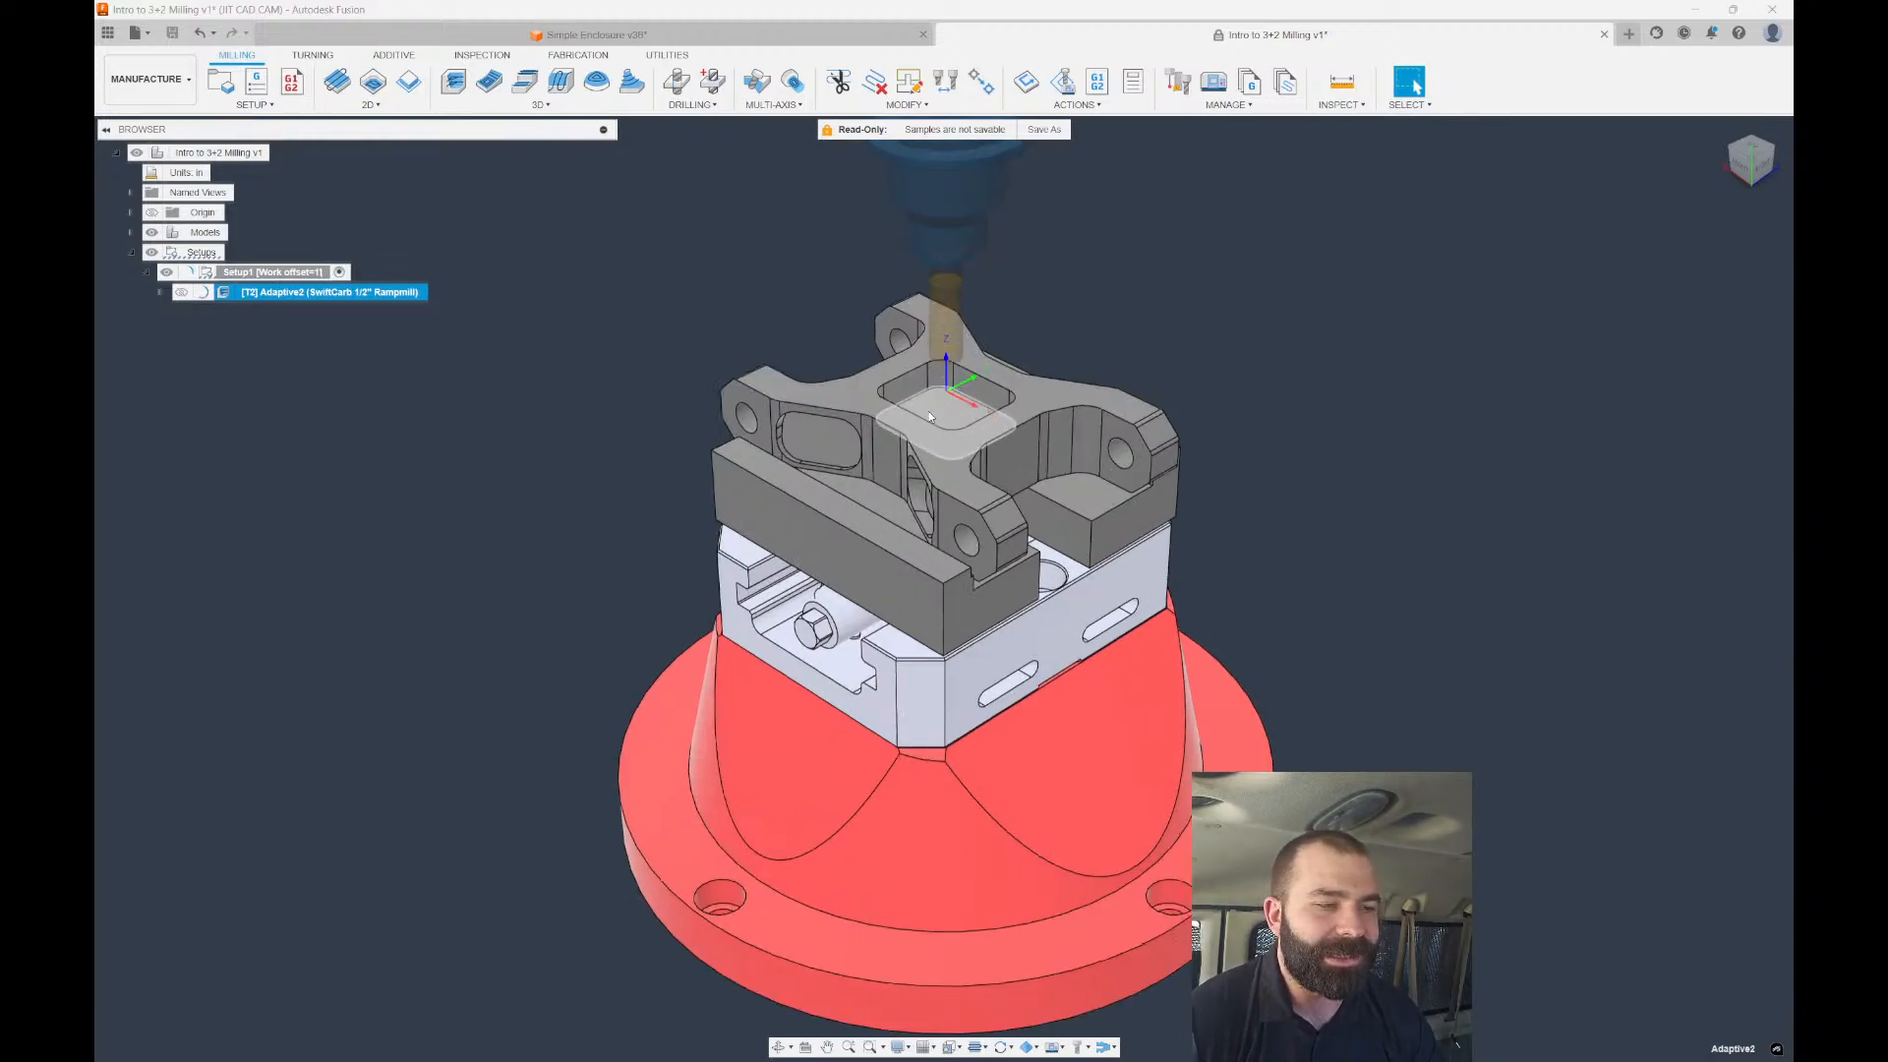
pyautogui.doubleClick(335, 293)
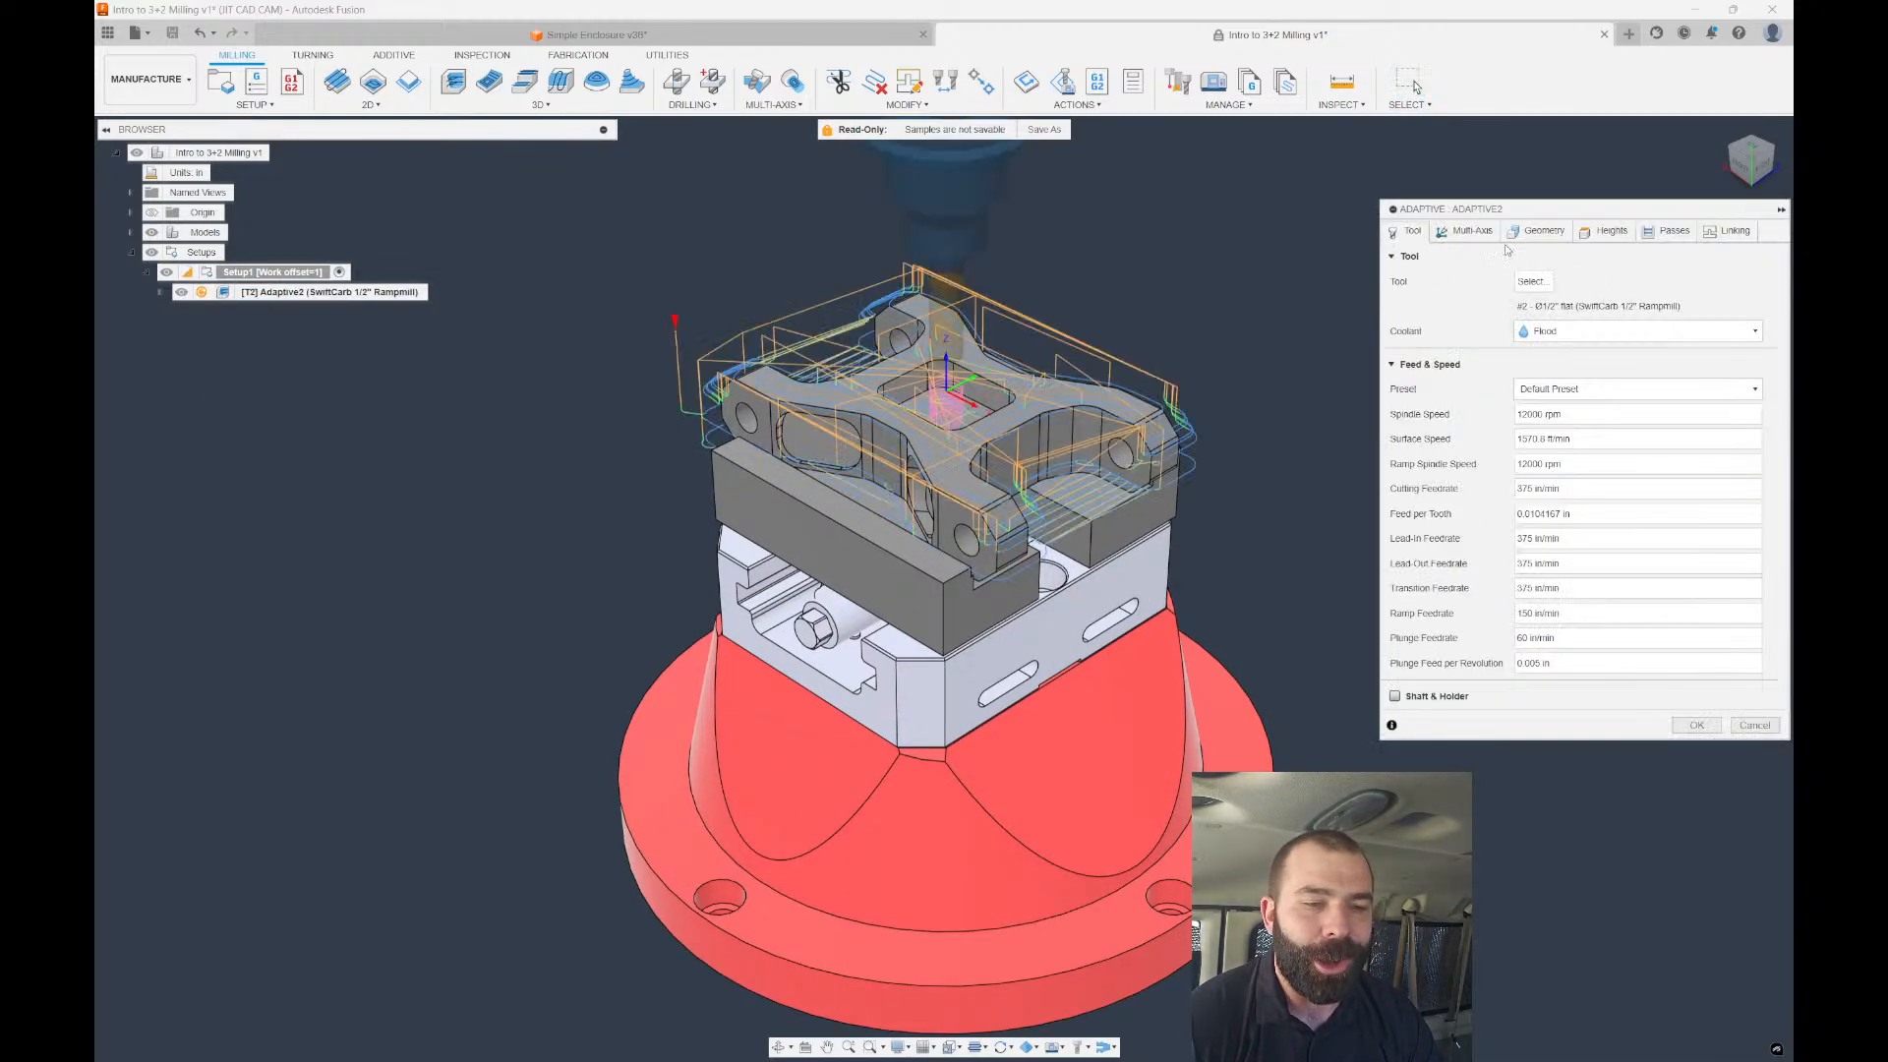
# Set Adaptive2's Bottom Height From to 'Lowest of...' and apply, giving a 0:01:52 toolpath.
pyautogui.click(1585, 236)
pyautogui.click(1520, 530)
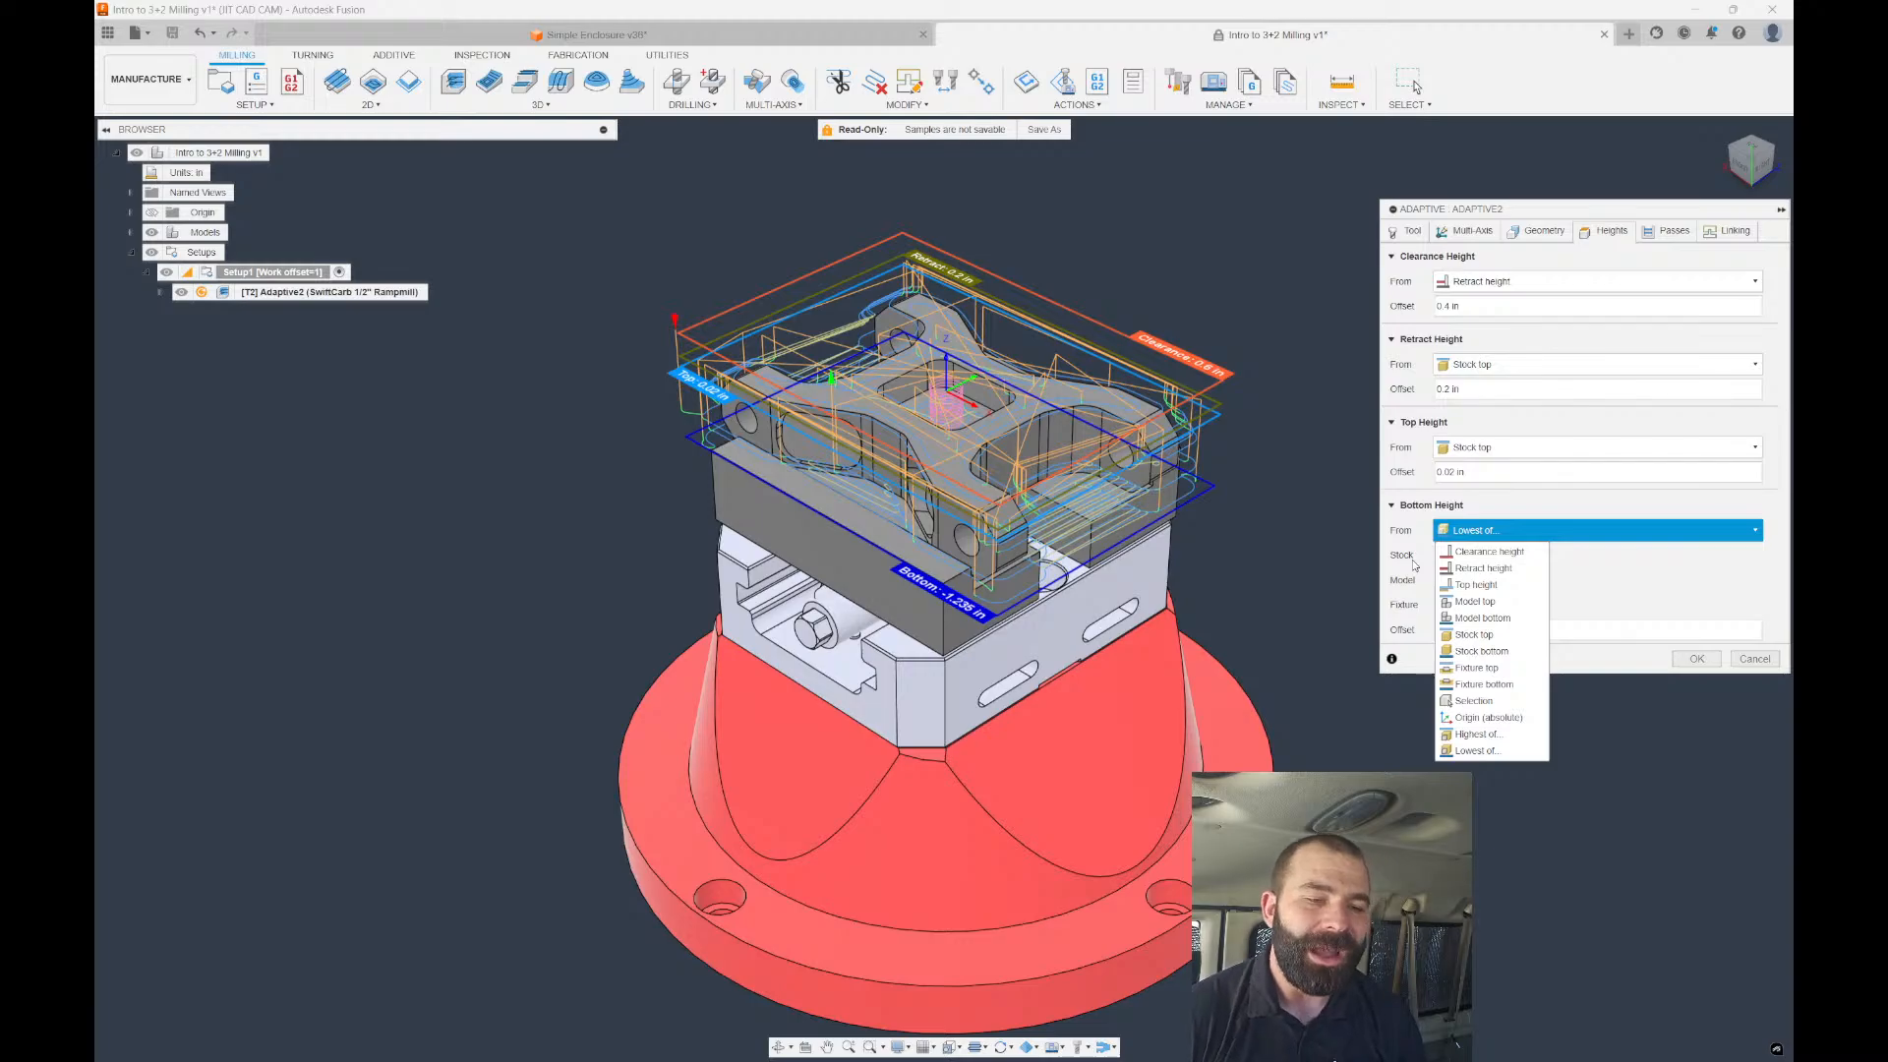
pyautogui.click(1477, 734)
pyautogui.click(1476, 529)
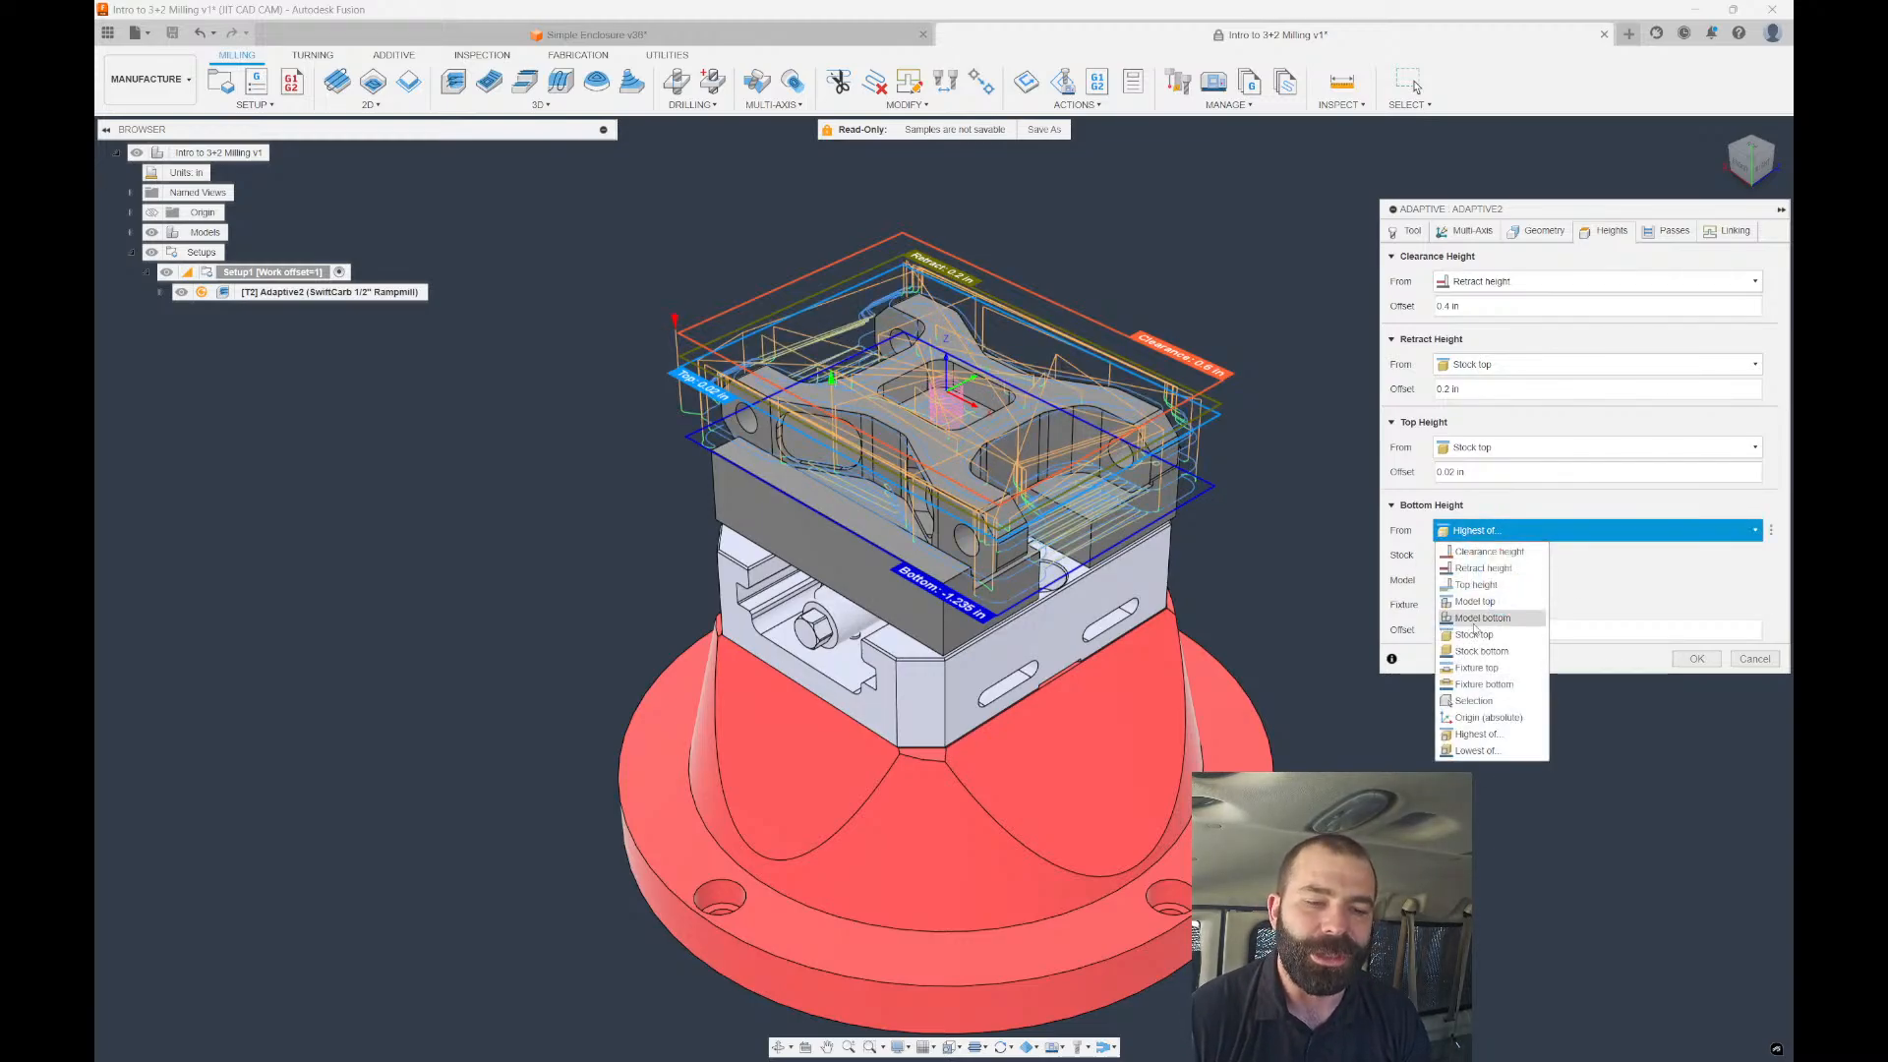
pyautogui.click(1478, 751)
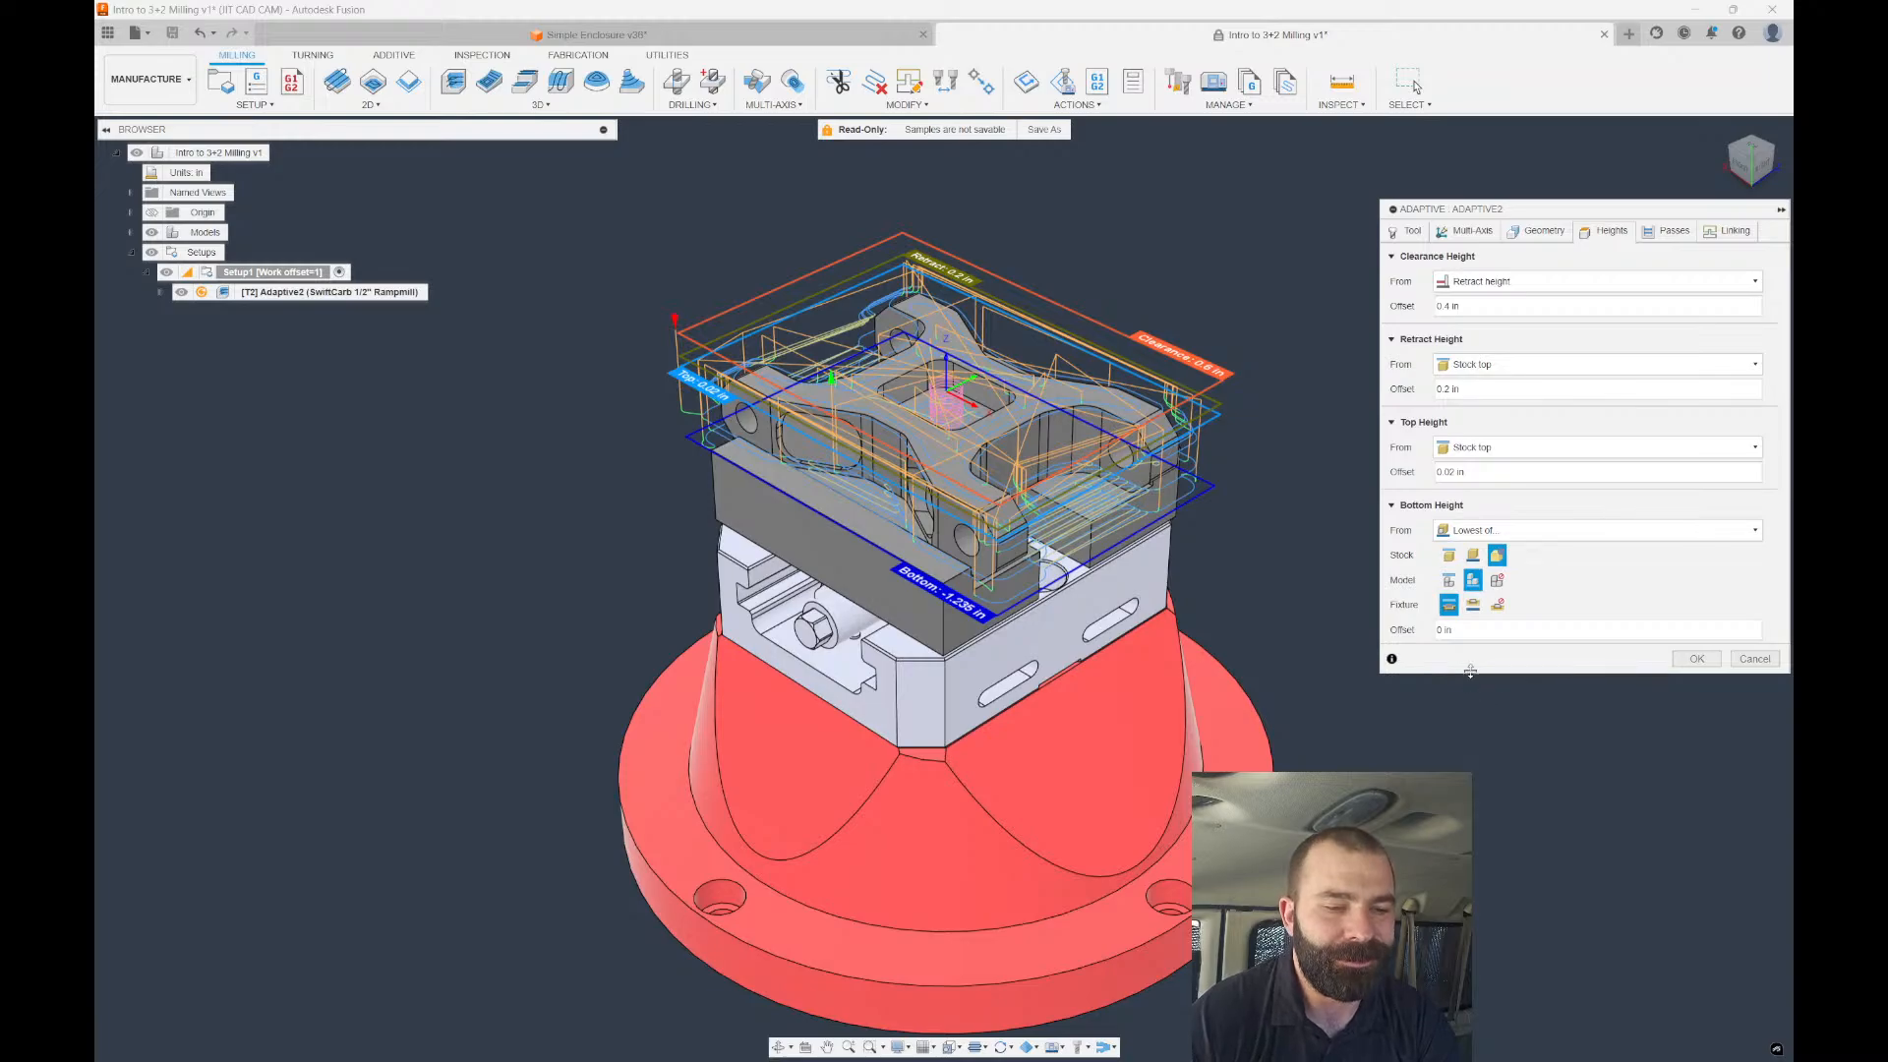
pyautogui.scroll(2, 1123, 536)
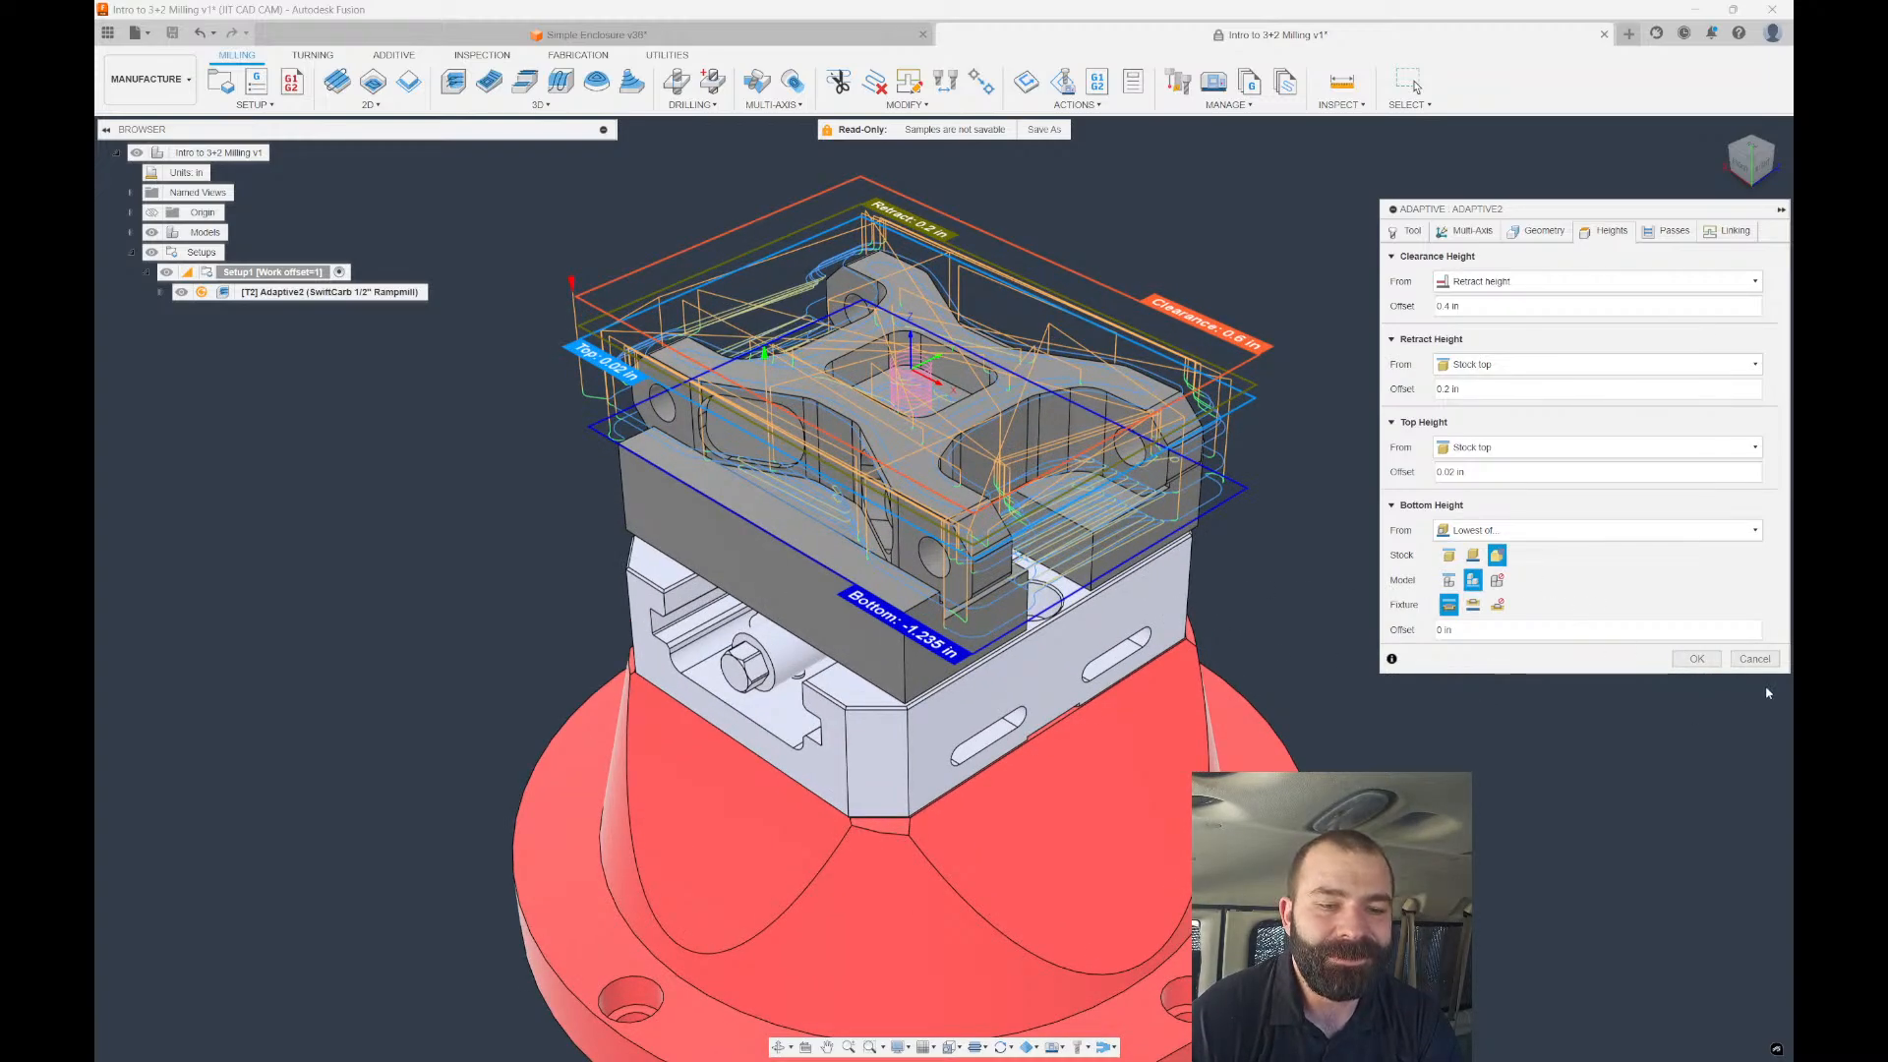
pyautogui.click(1755, 660)
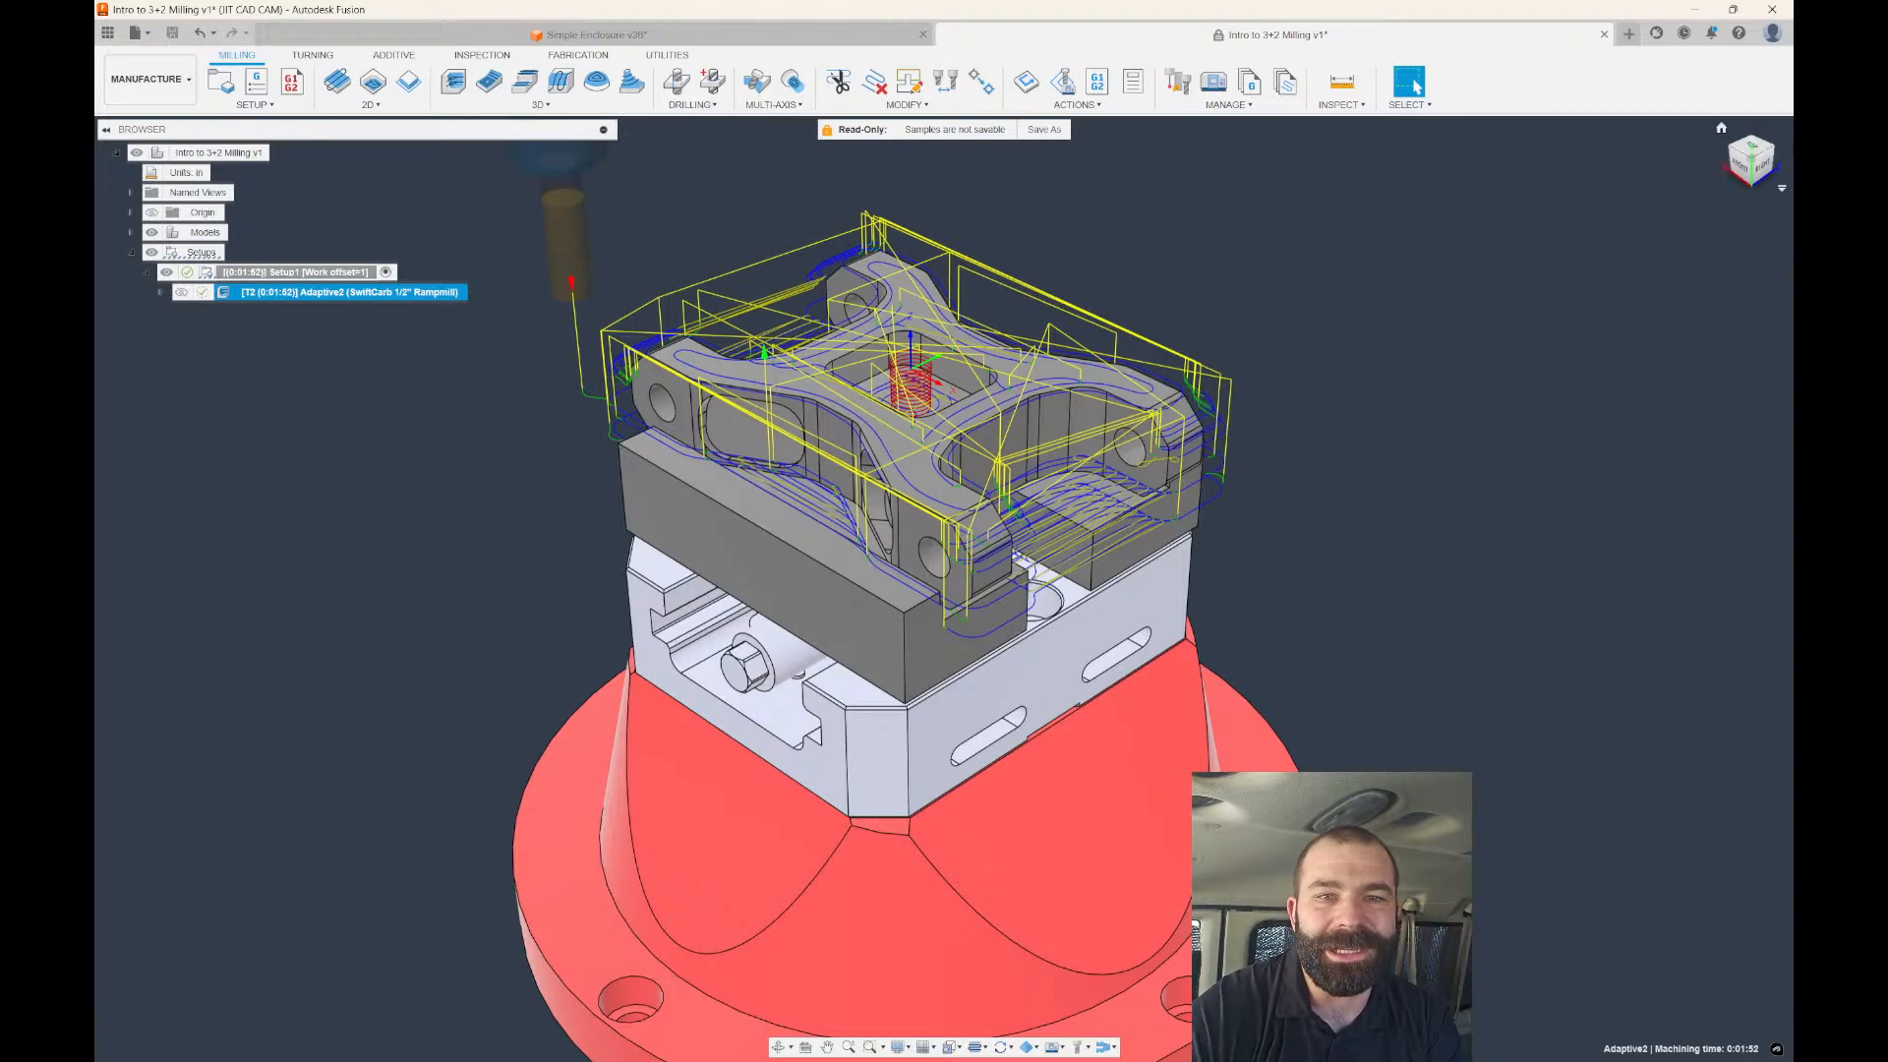
# Open the What's New release notes from the Help menu.
pyautogui.click(1420, 261)
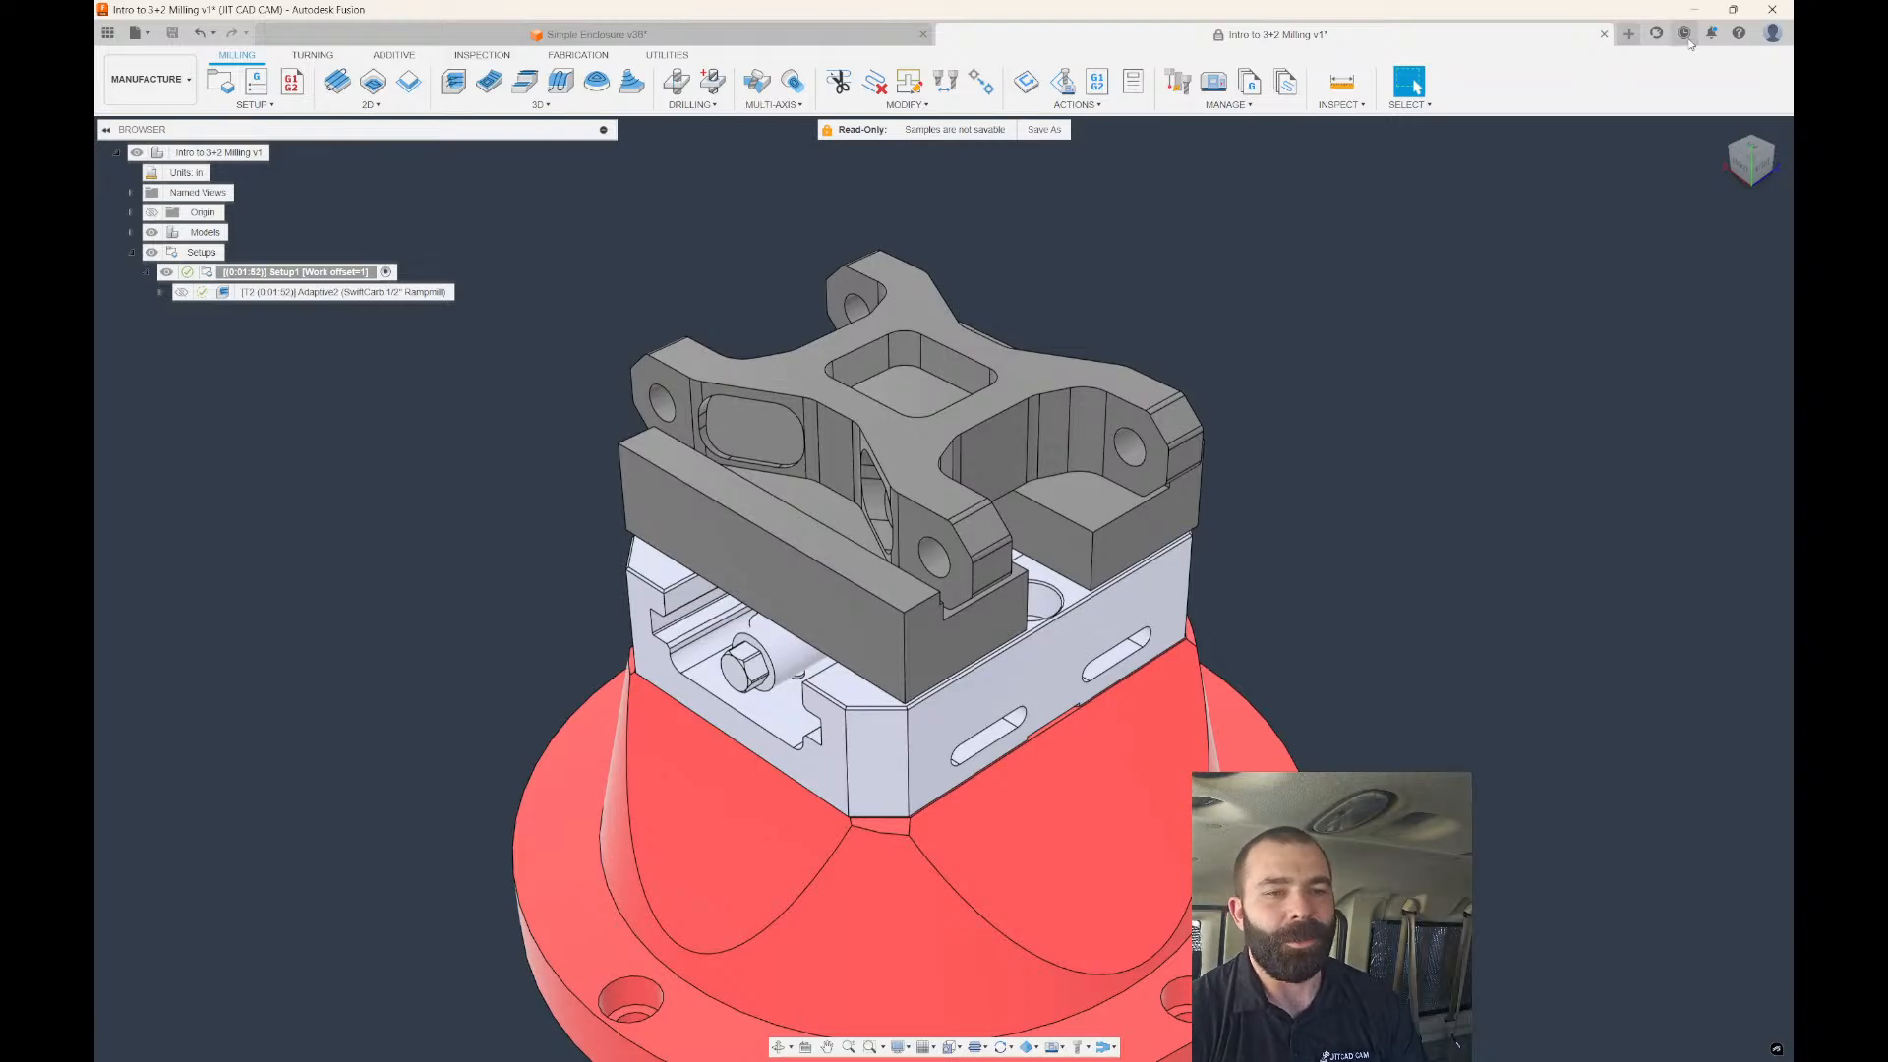
pyautogui.click(1739, 33)
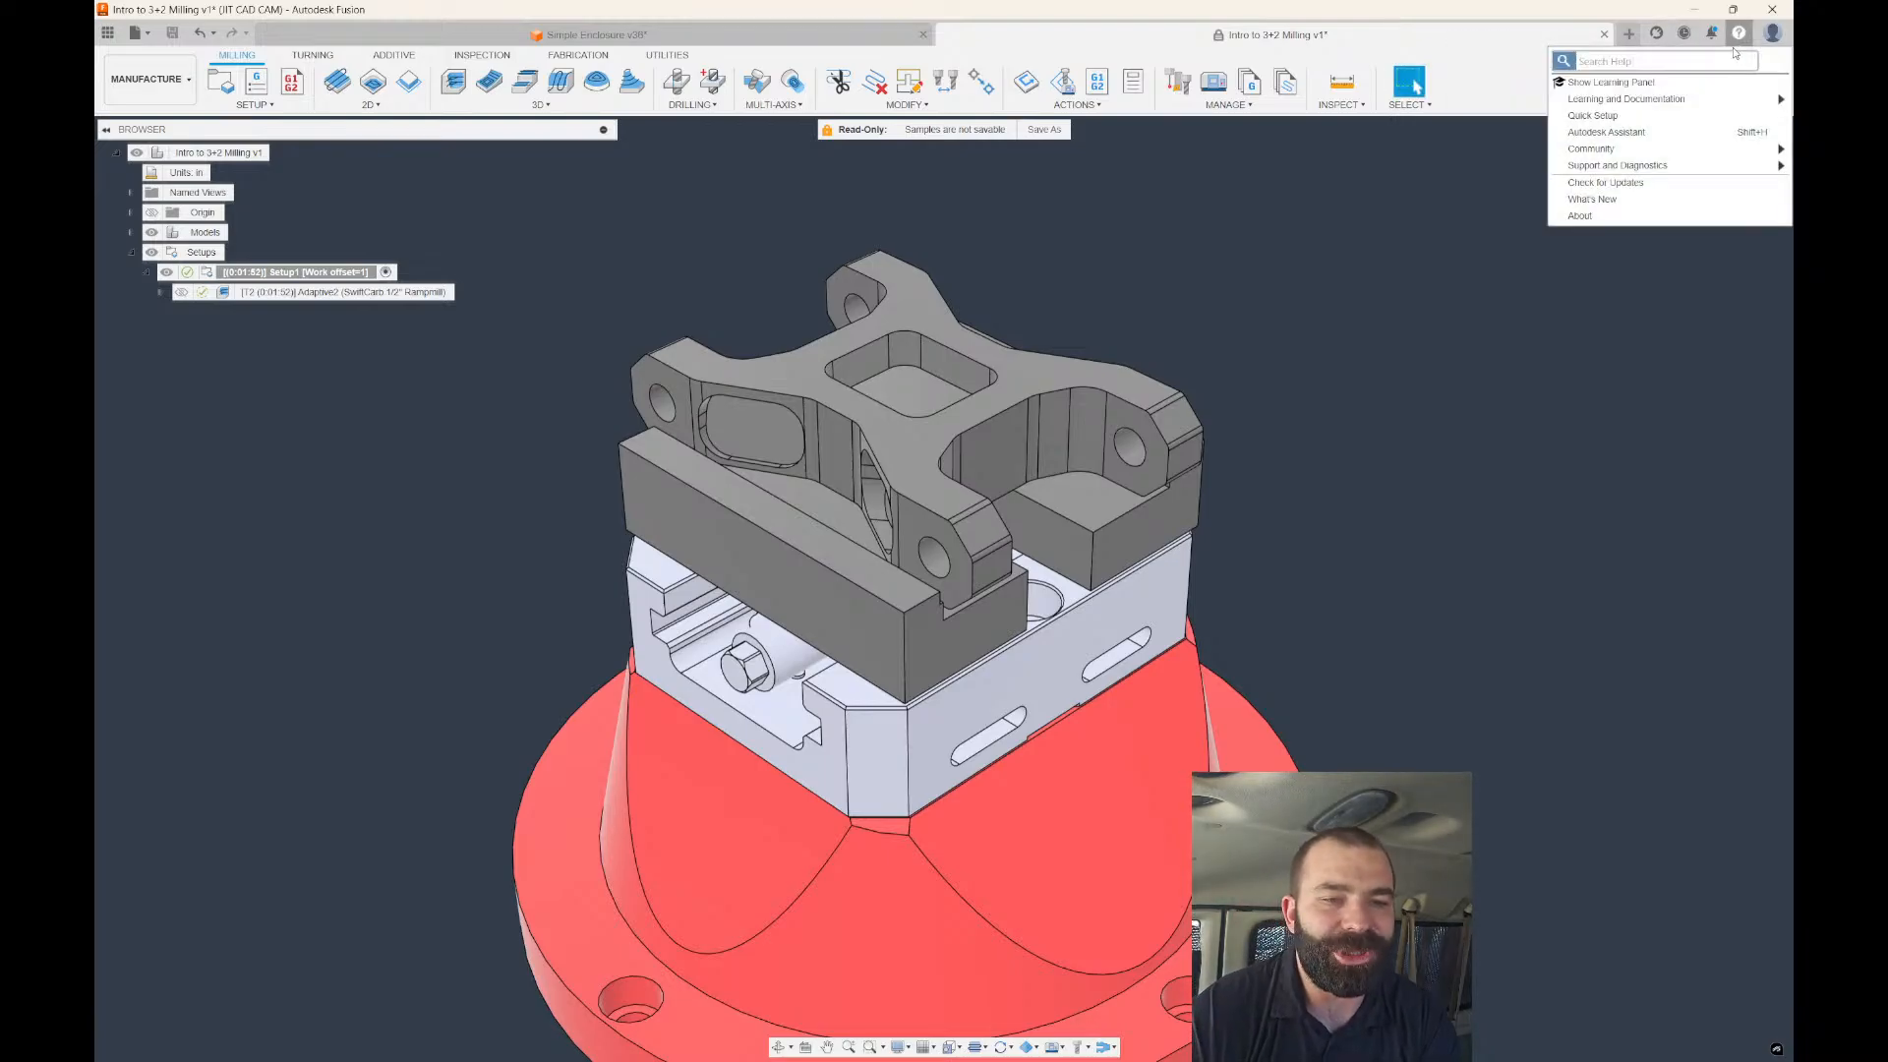
pyautogui.click(1599, 200)
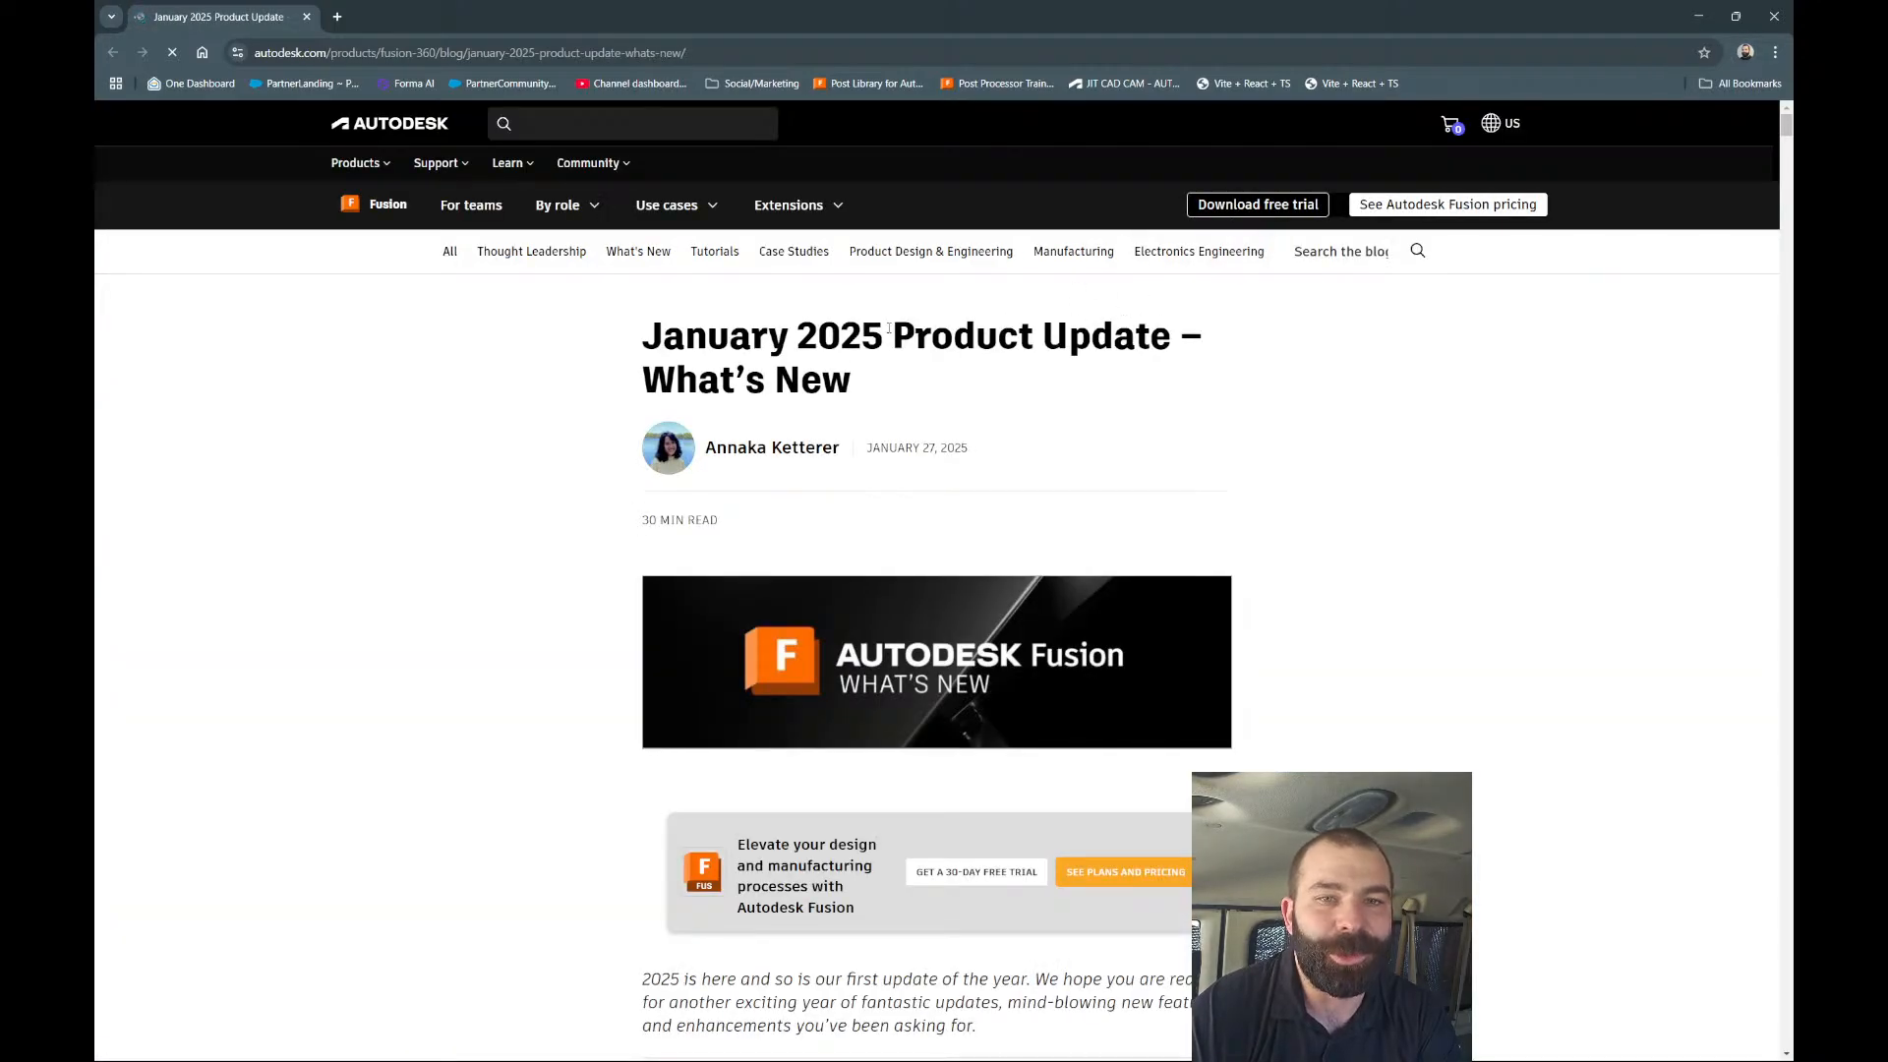
# Read through the January 2025 update post, highlighting its date and the Usability fix paragraph.
pyautogui.scroll(-2, 443, 370)
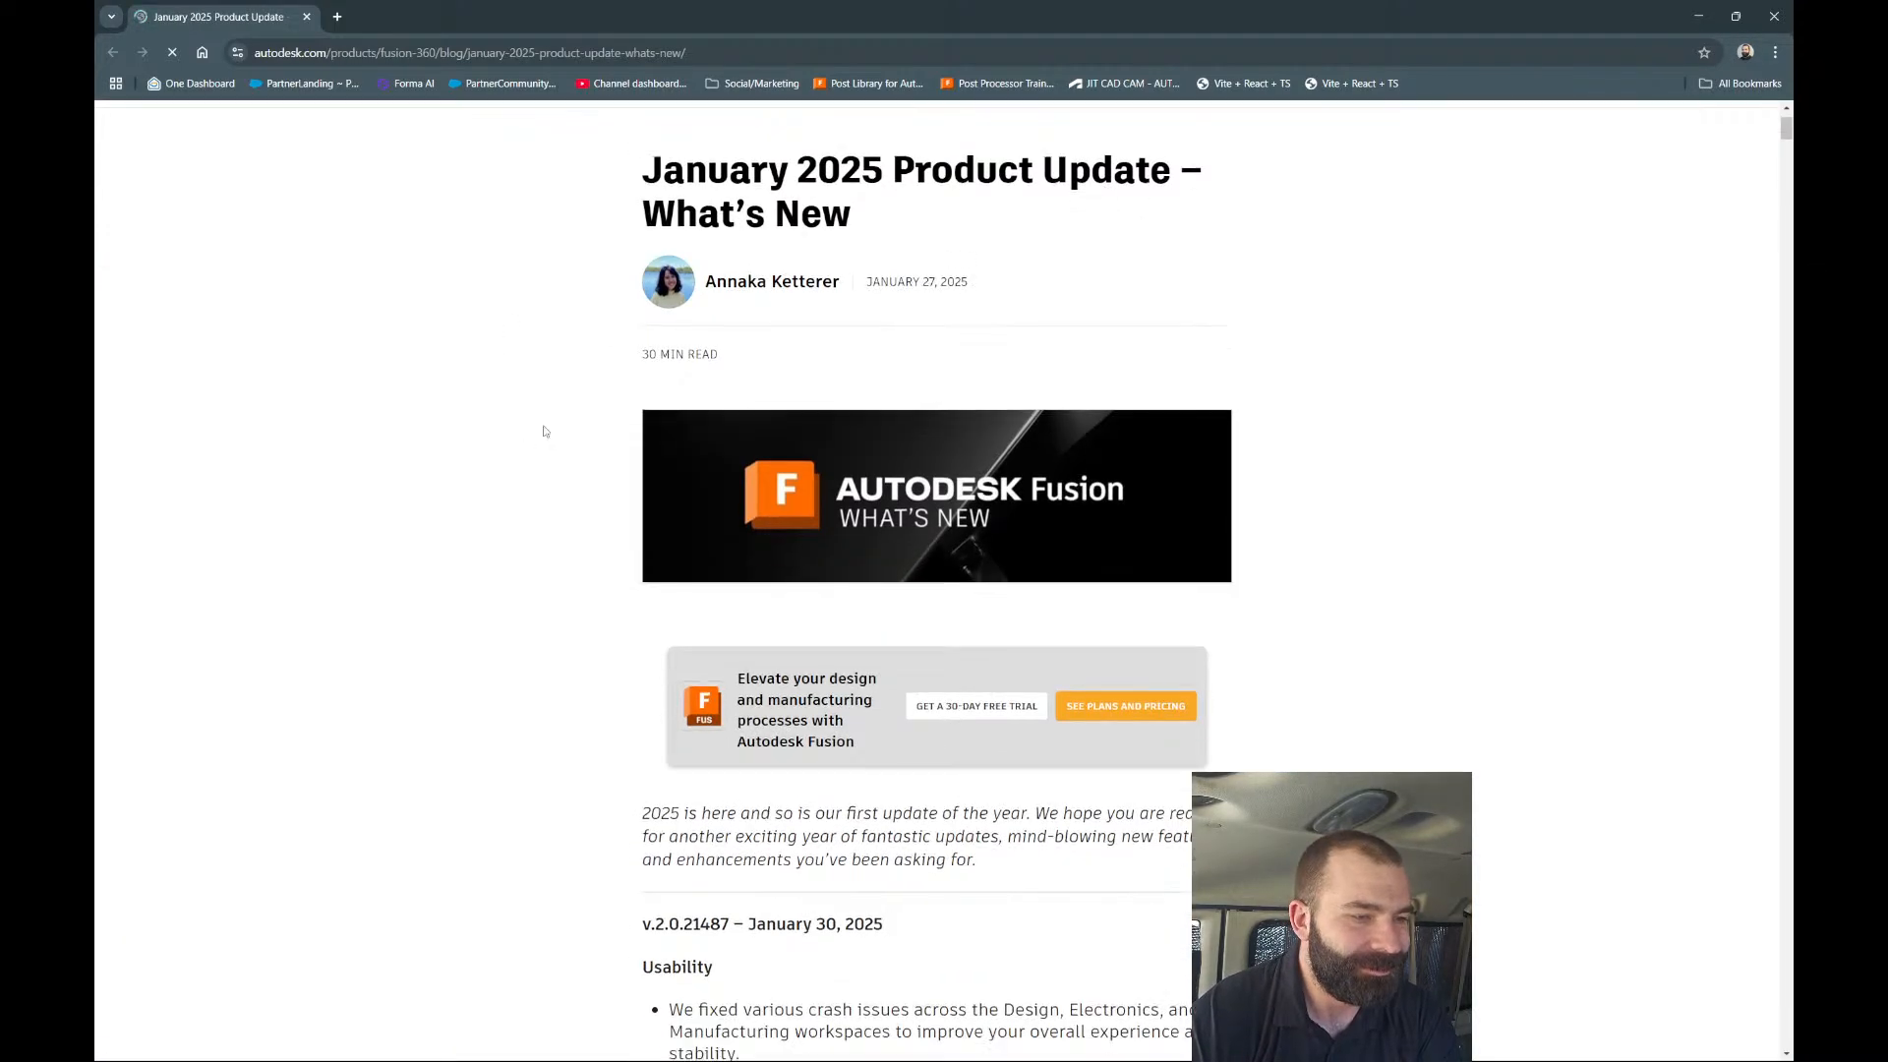
pyautogui.tripleClick(922, 277)
pyautogui.scroll(-5, 577, 420)
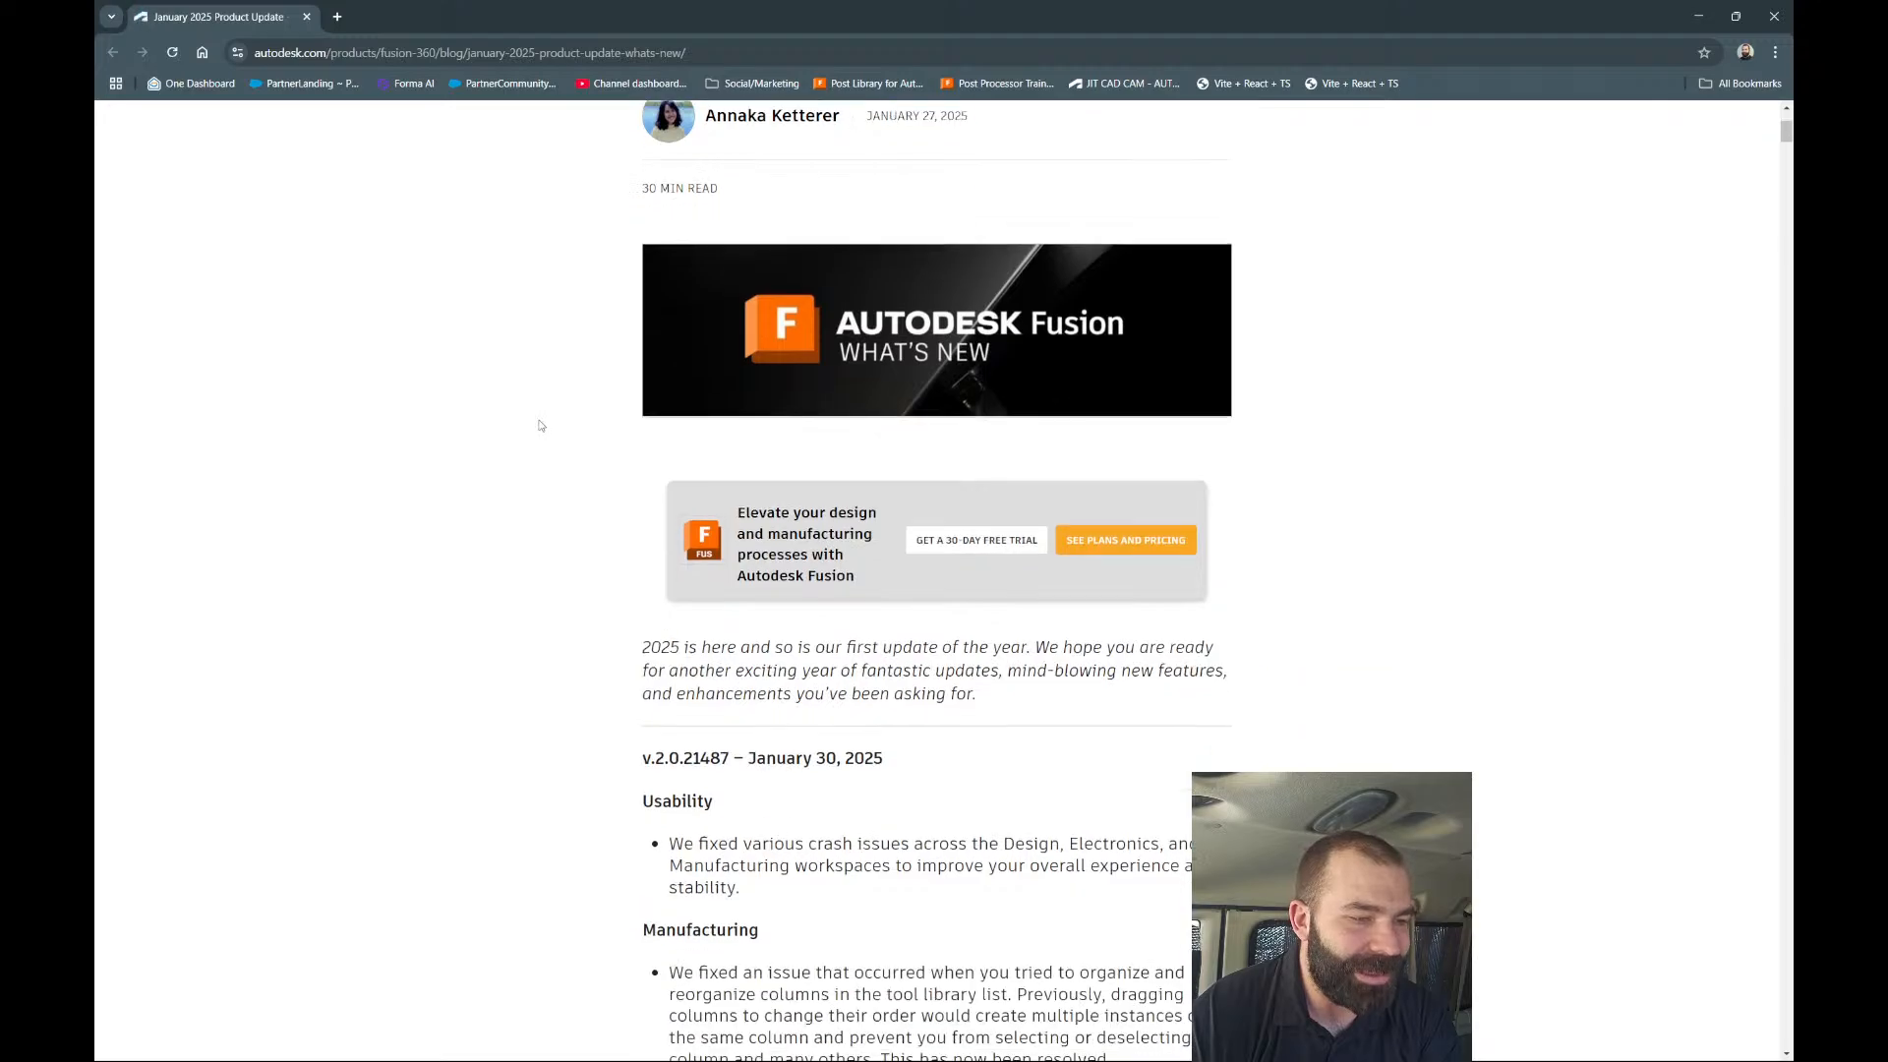
pyautogui.scroll(-3, 539, 427)
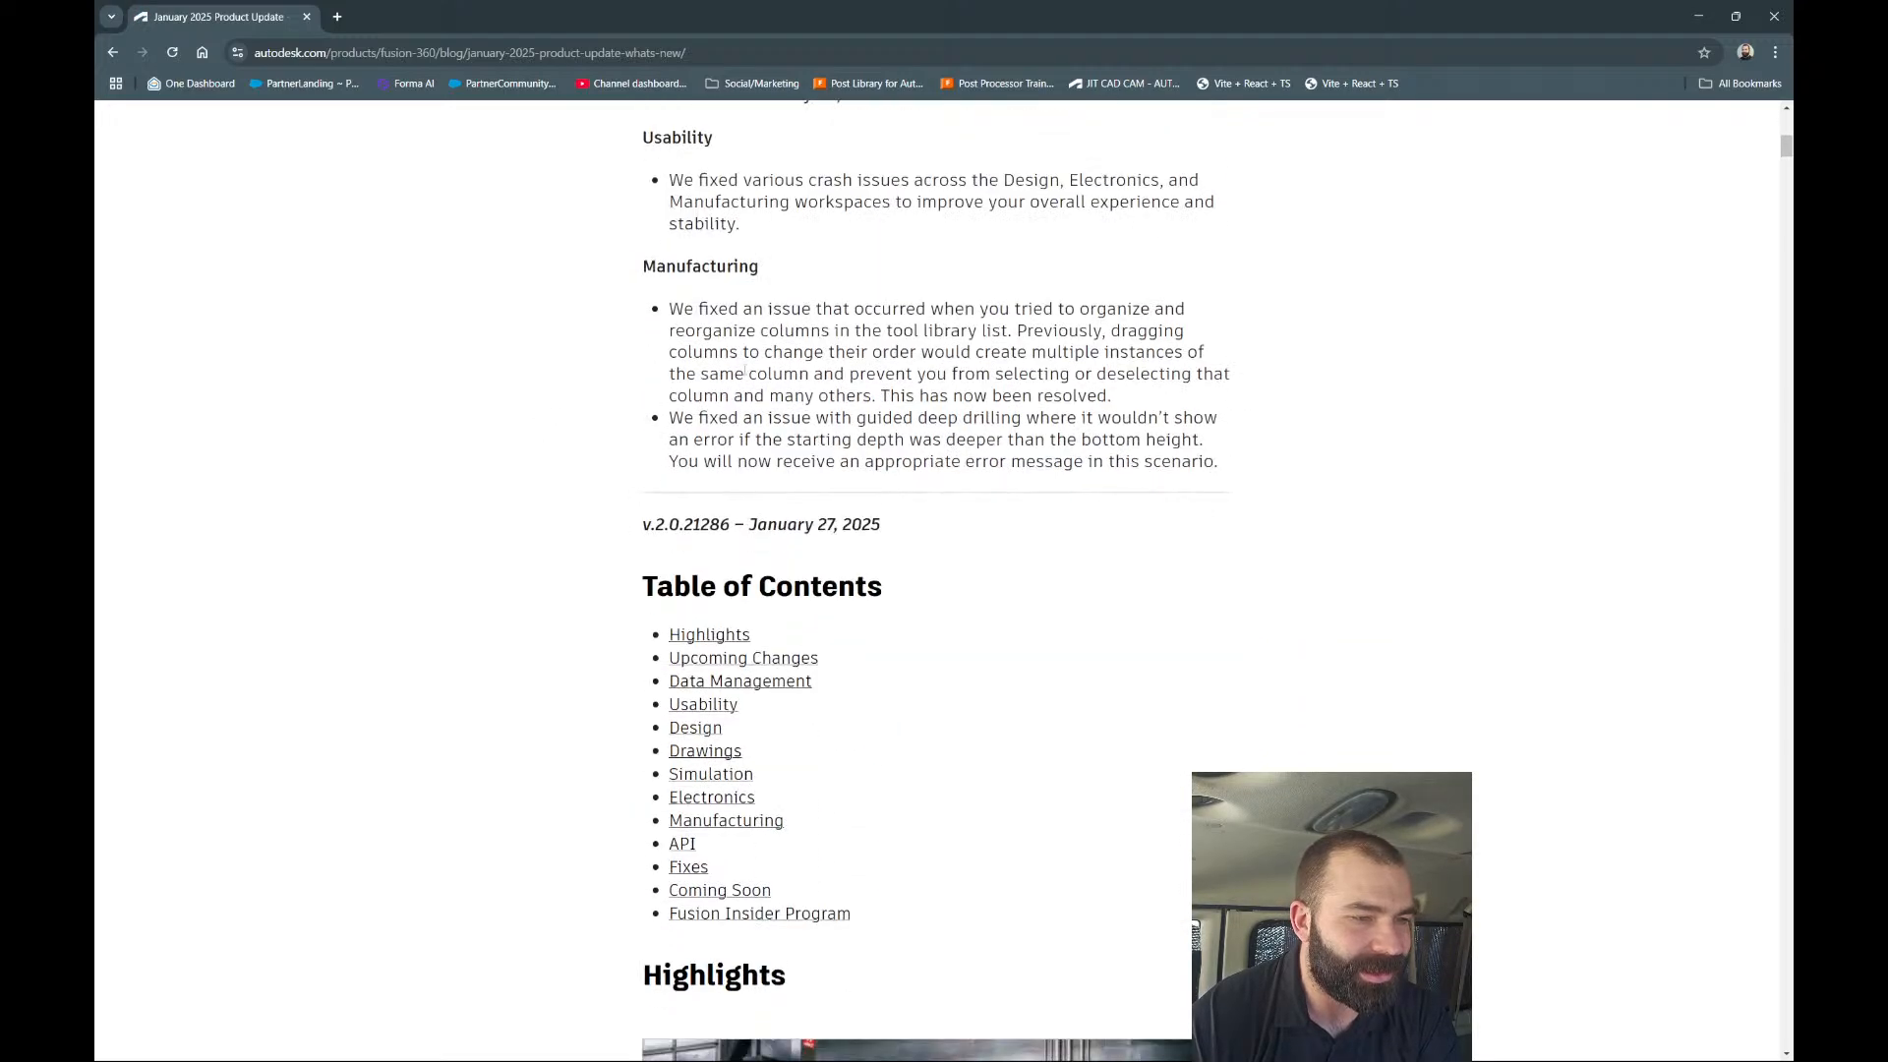
pyautogui.tripleClick(762, 218)
pyautogui.tripleClick(727, 202)
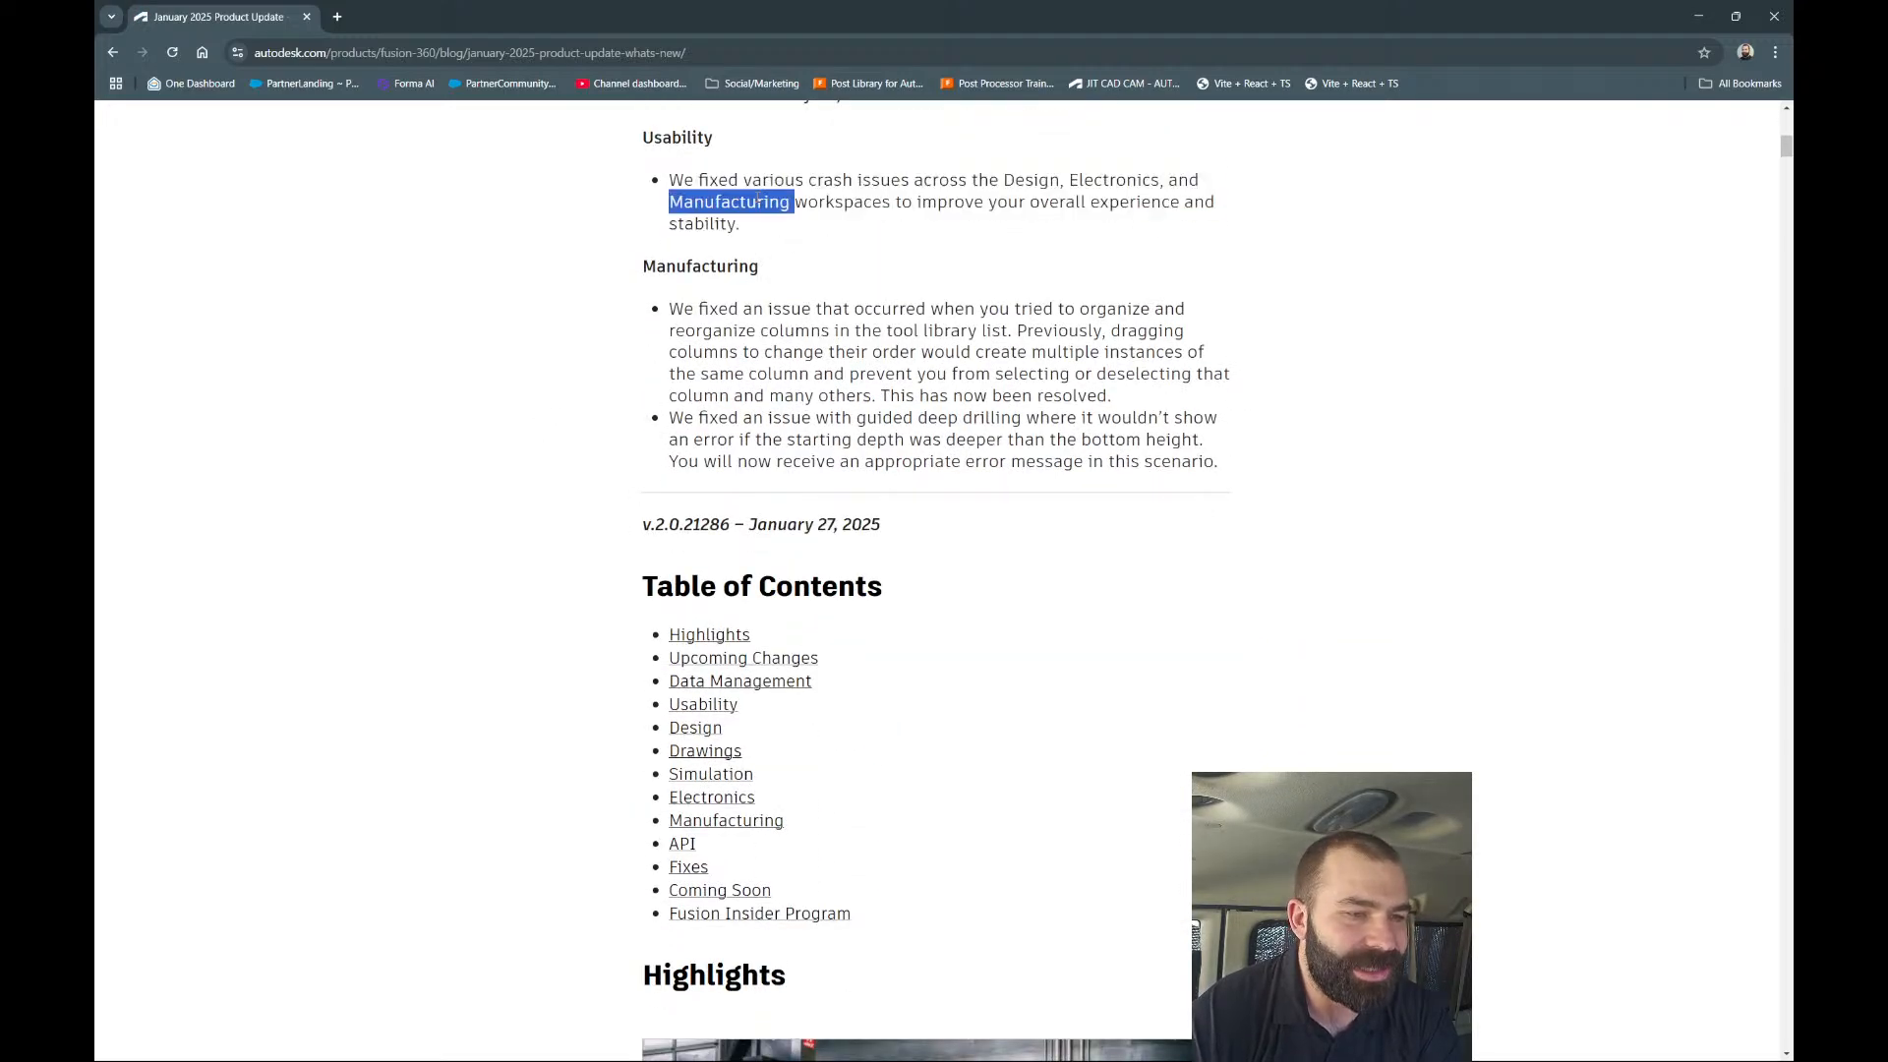
pyautogui.scroll(-2, 760, 266)
pyautogui.scroll(1, 777, 268)
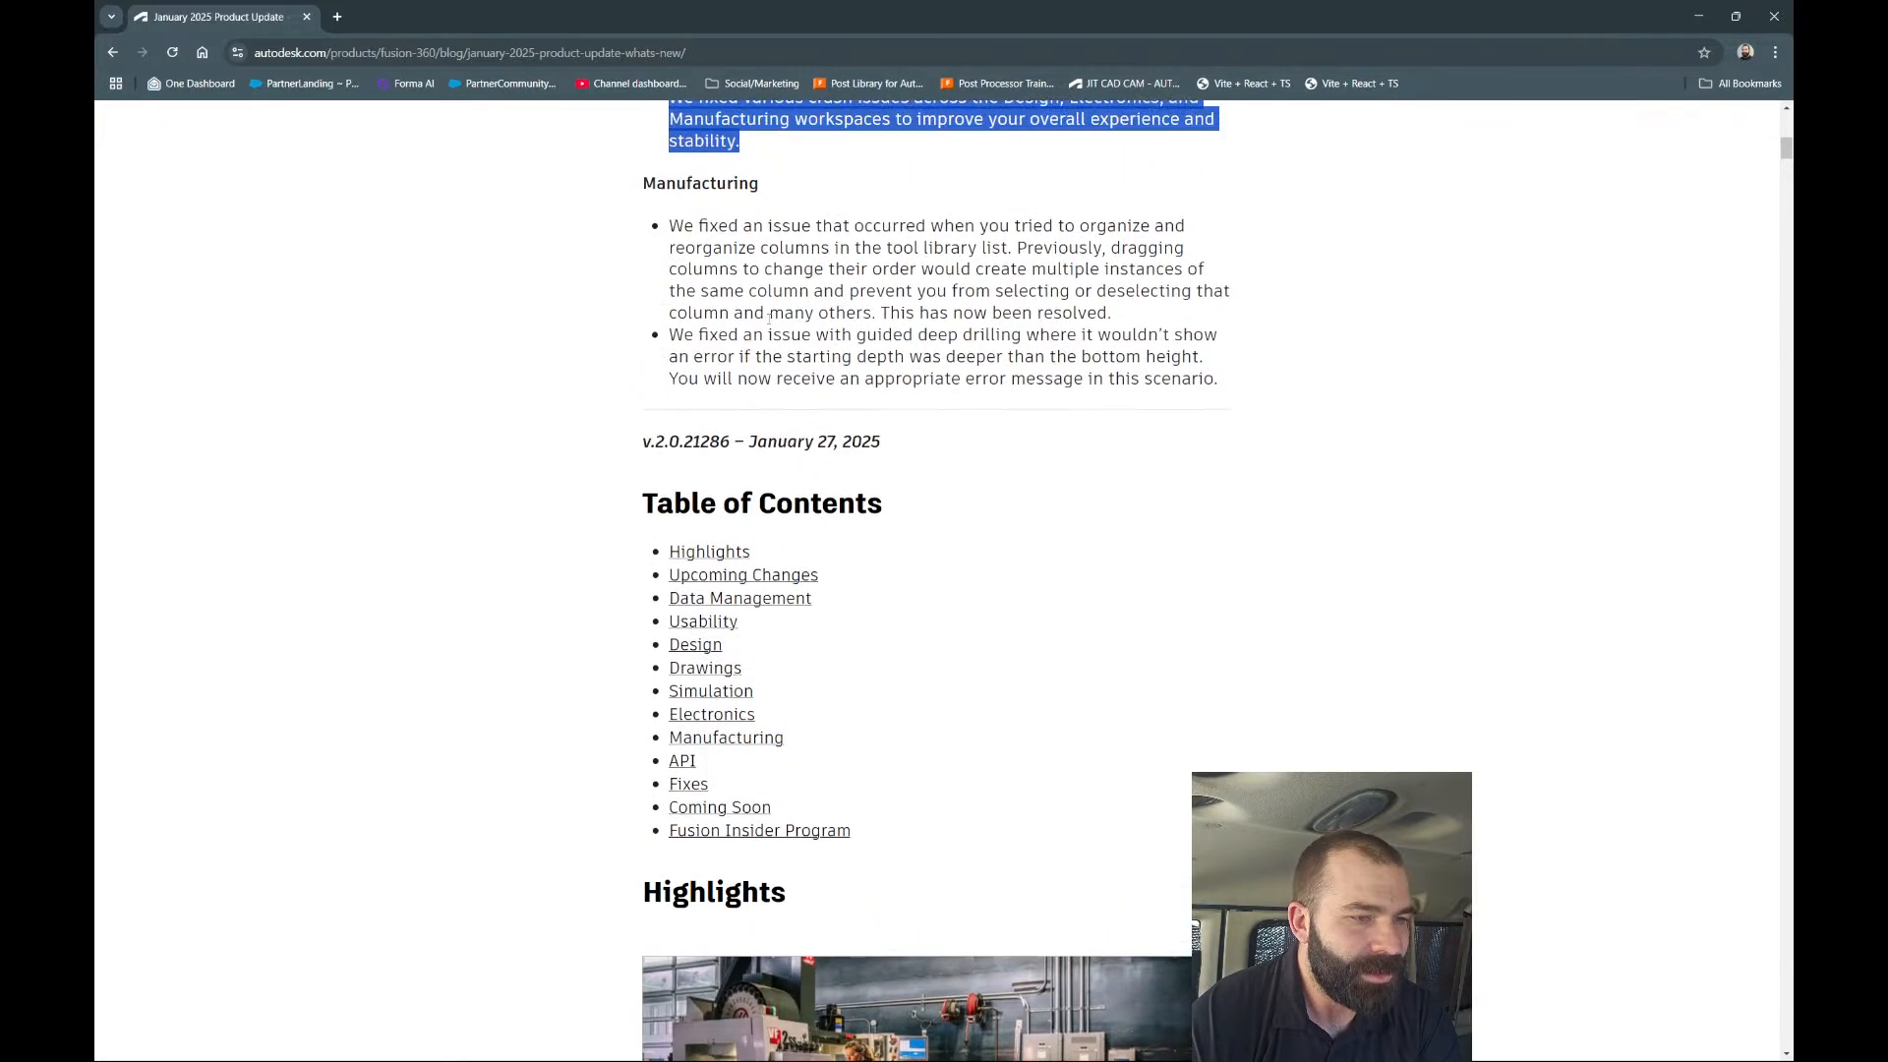
# Highlight the Manufacturing and guided deep drilling fixes, then jump to the Manufacturing section.
pyautogui.doubleClick(795, 269)
pyautogui.tripleClick(950, 258)
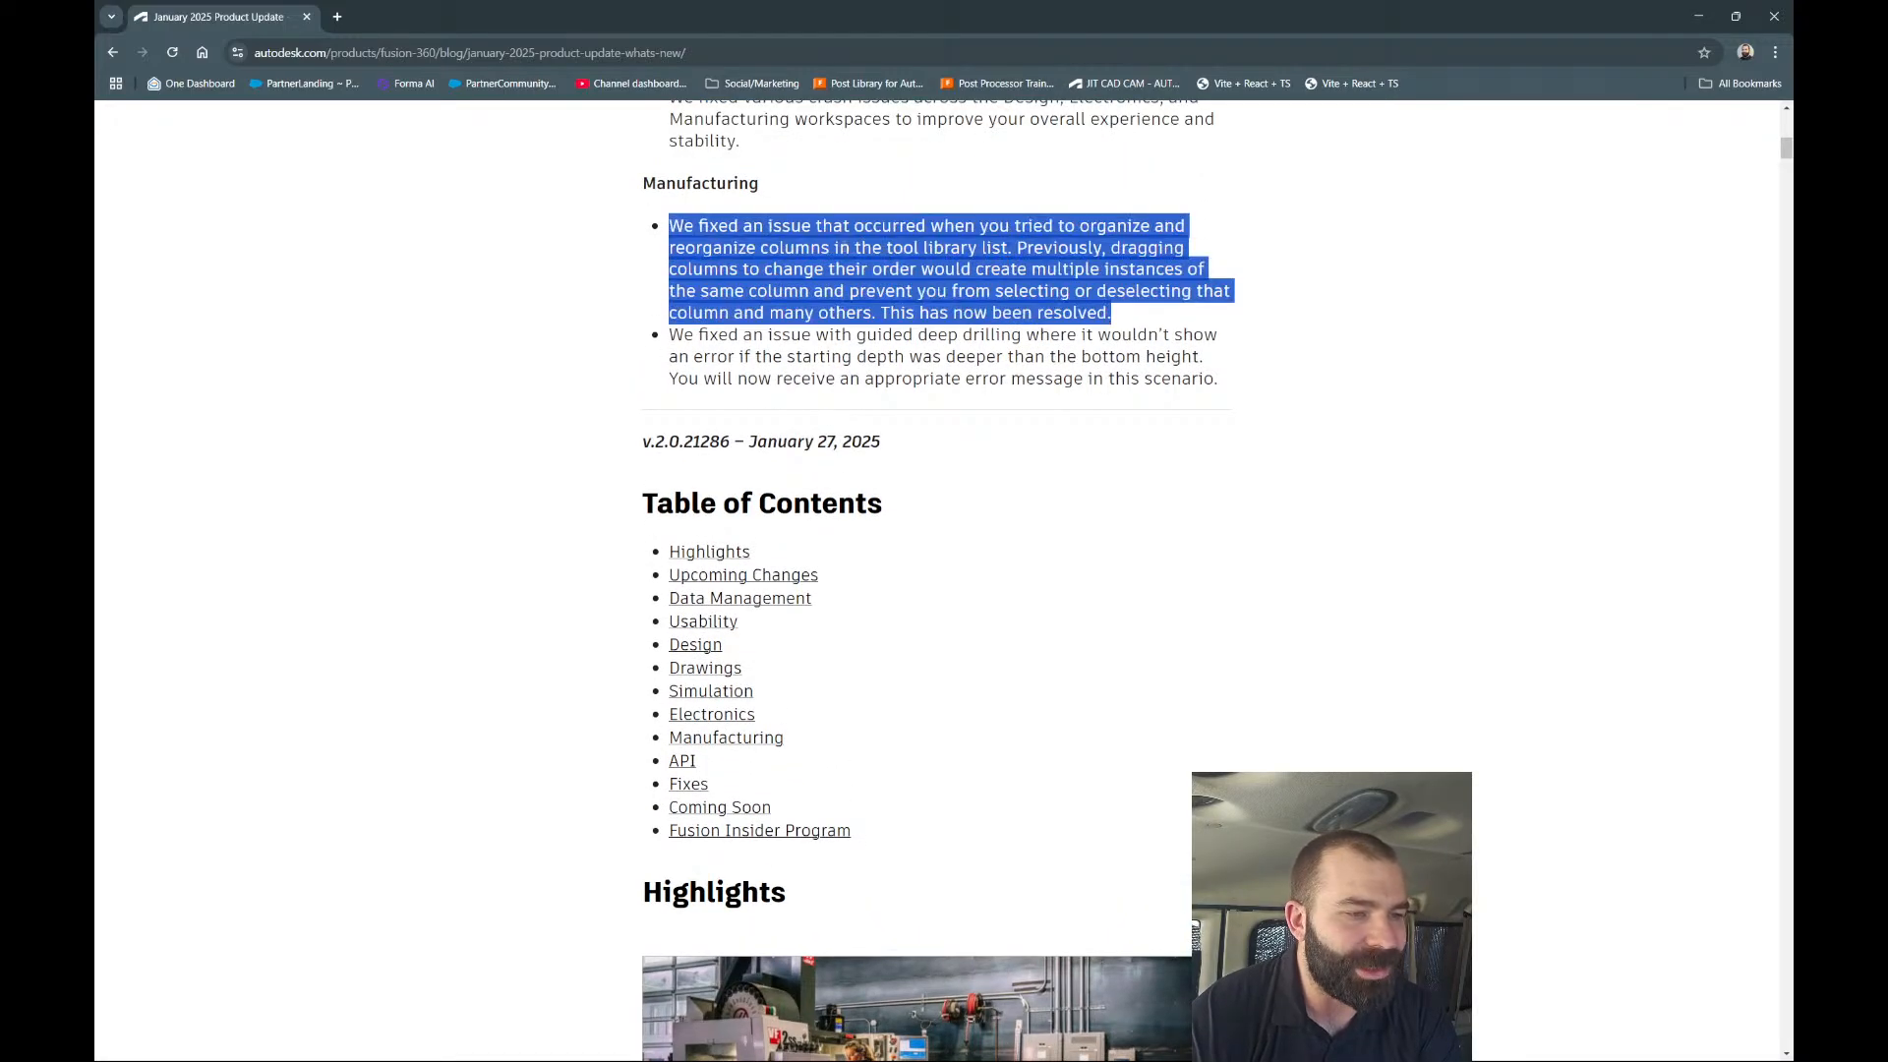
pyautogui.tripleClick(890, 257)
pyautogui.moveTo(1121, 320)
pyautogui.mouseDown()
pyautogui.moveTo(642, 237)
pyautogui.moveTo(952, 295)
pyautogui.moveTo(1147, 295)
pyautogui.mouseUp()
pyautogui.scroll(-1, 686, 306)
pyautogui.tripleClick(1083, 295)
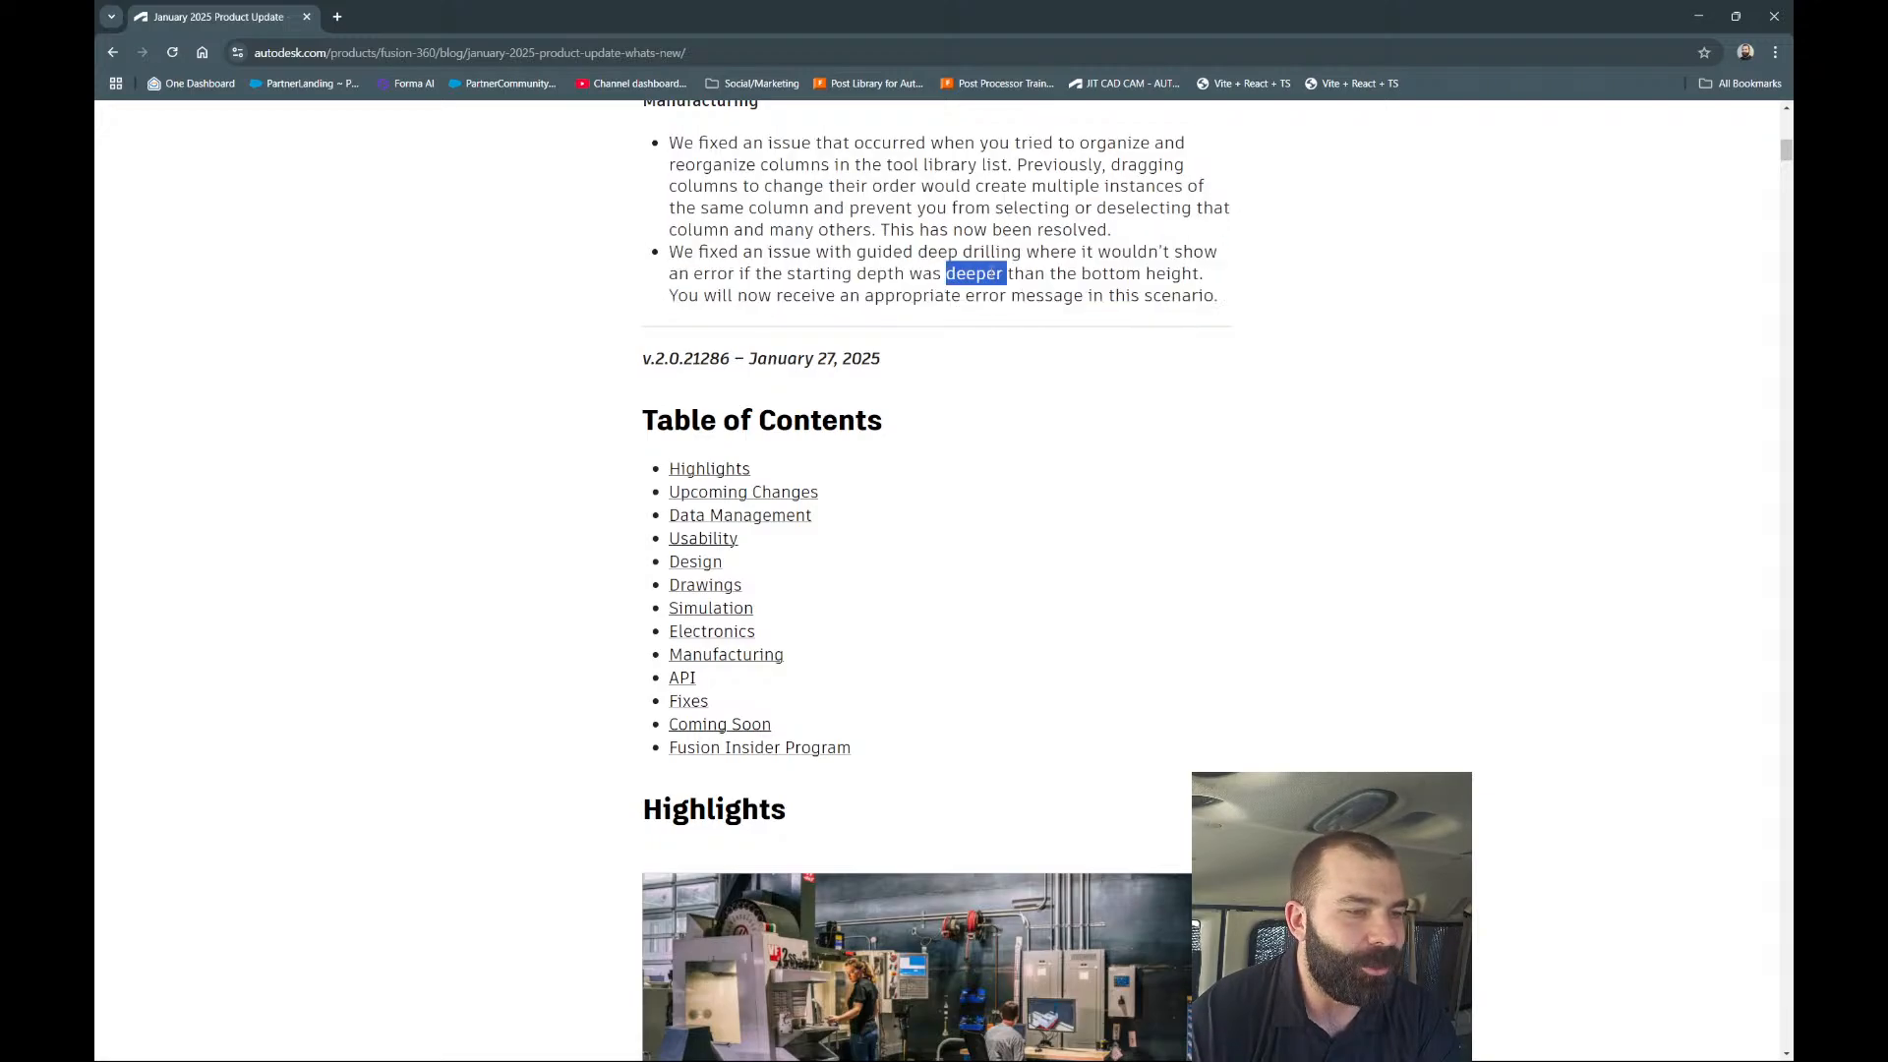
pyautogui.tripleClick(976, 273)
pyautogui.scroll(-2, 604, 324)
pyautogui.scroll(-1, 604, 324)
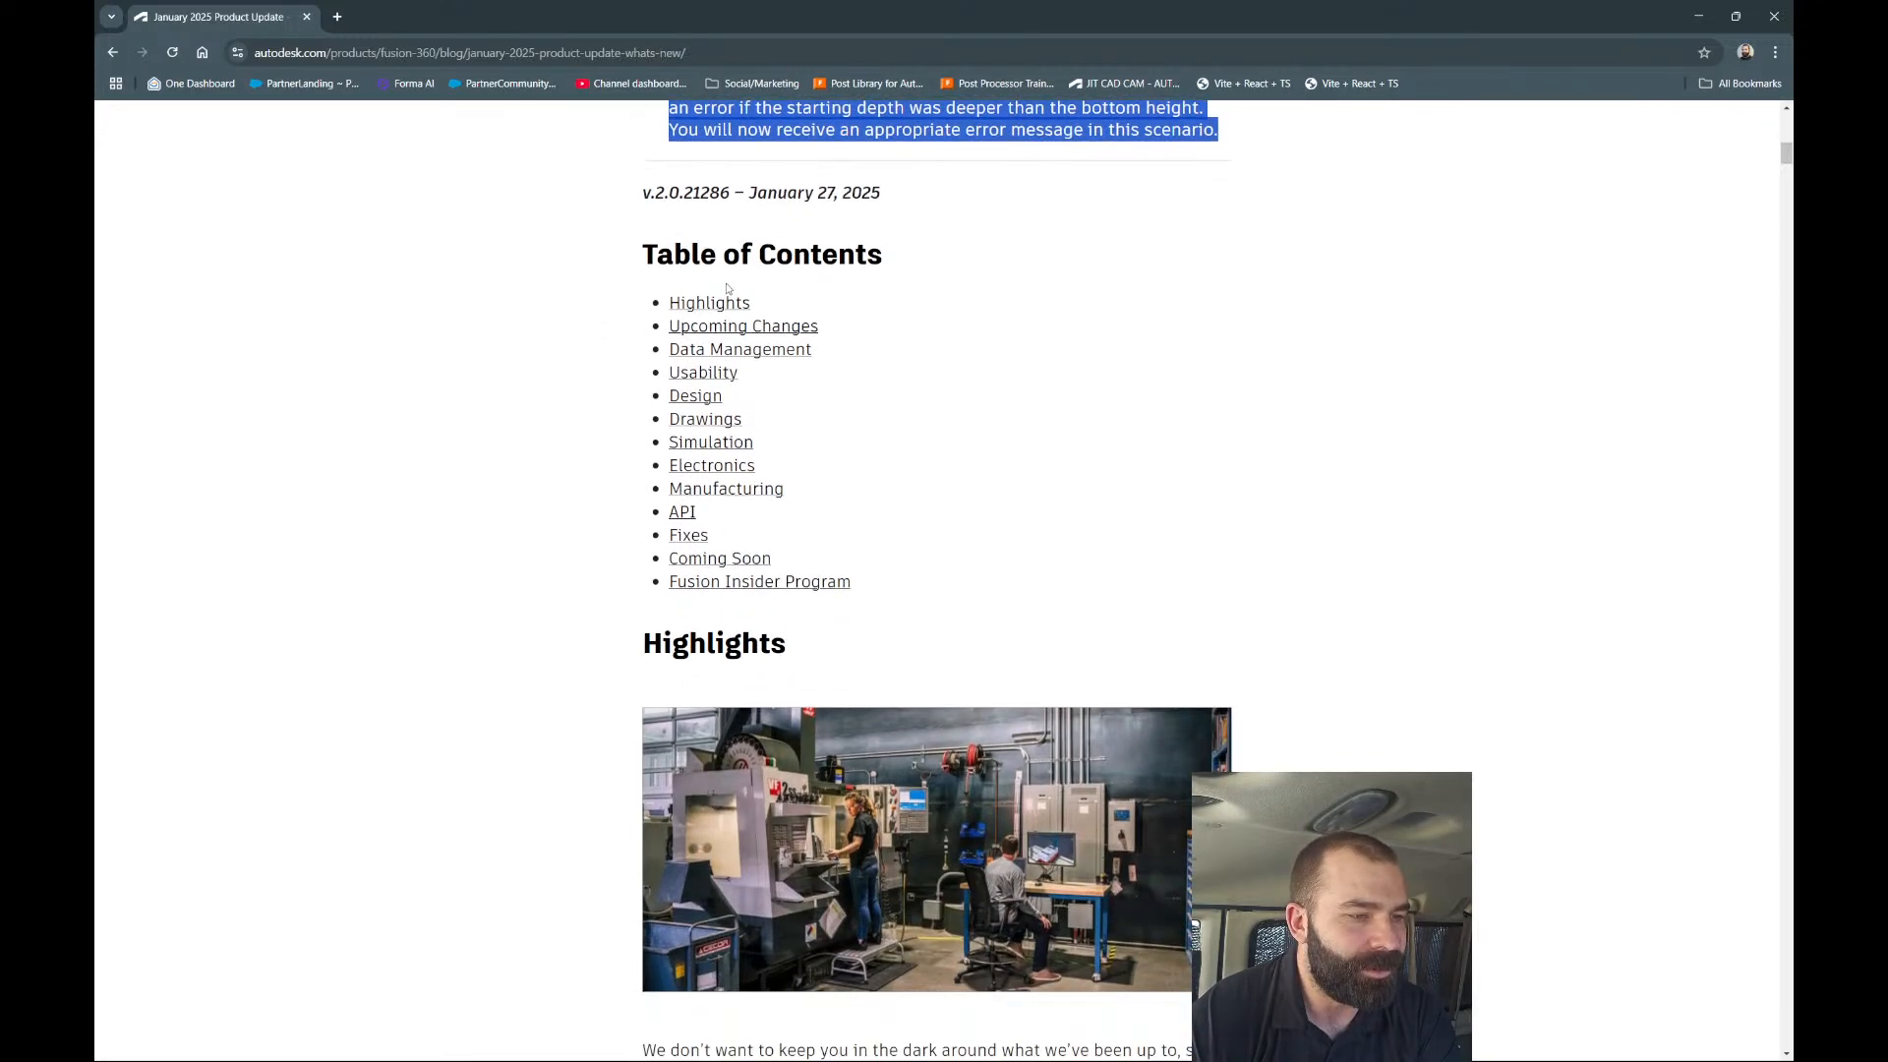
pyautogui.click(721, 490)
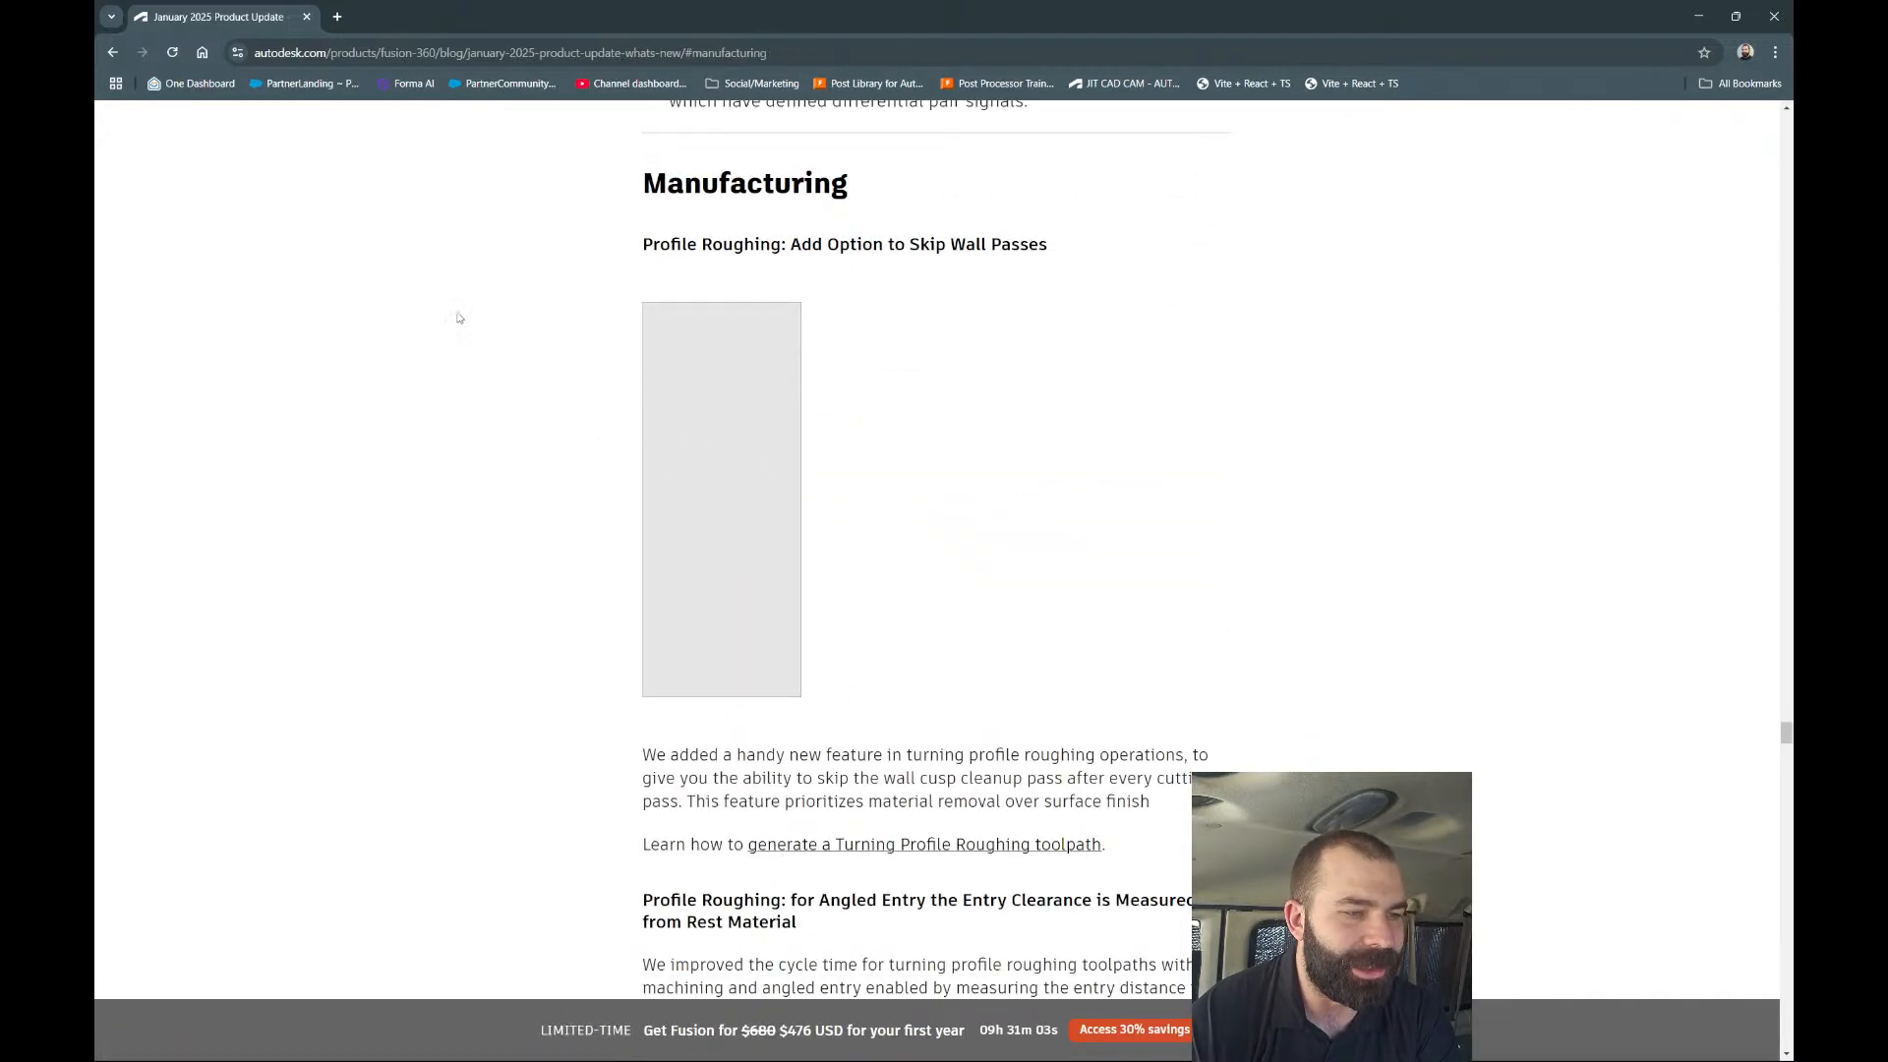
# Scroll the Manufacturing notes past the Profile Roughing and Probe Geometry Fitting images to Reuse Tool Orientation.
pyautogui.scroll(-1, 441, 261)
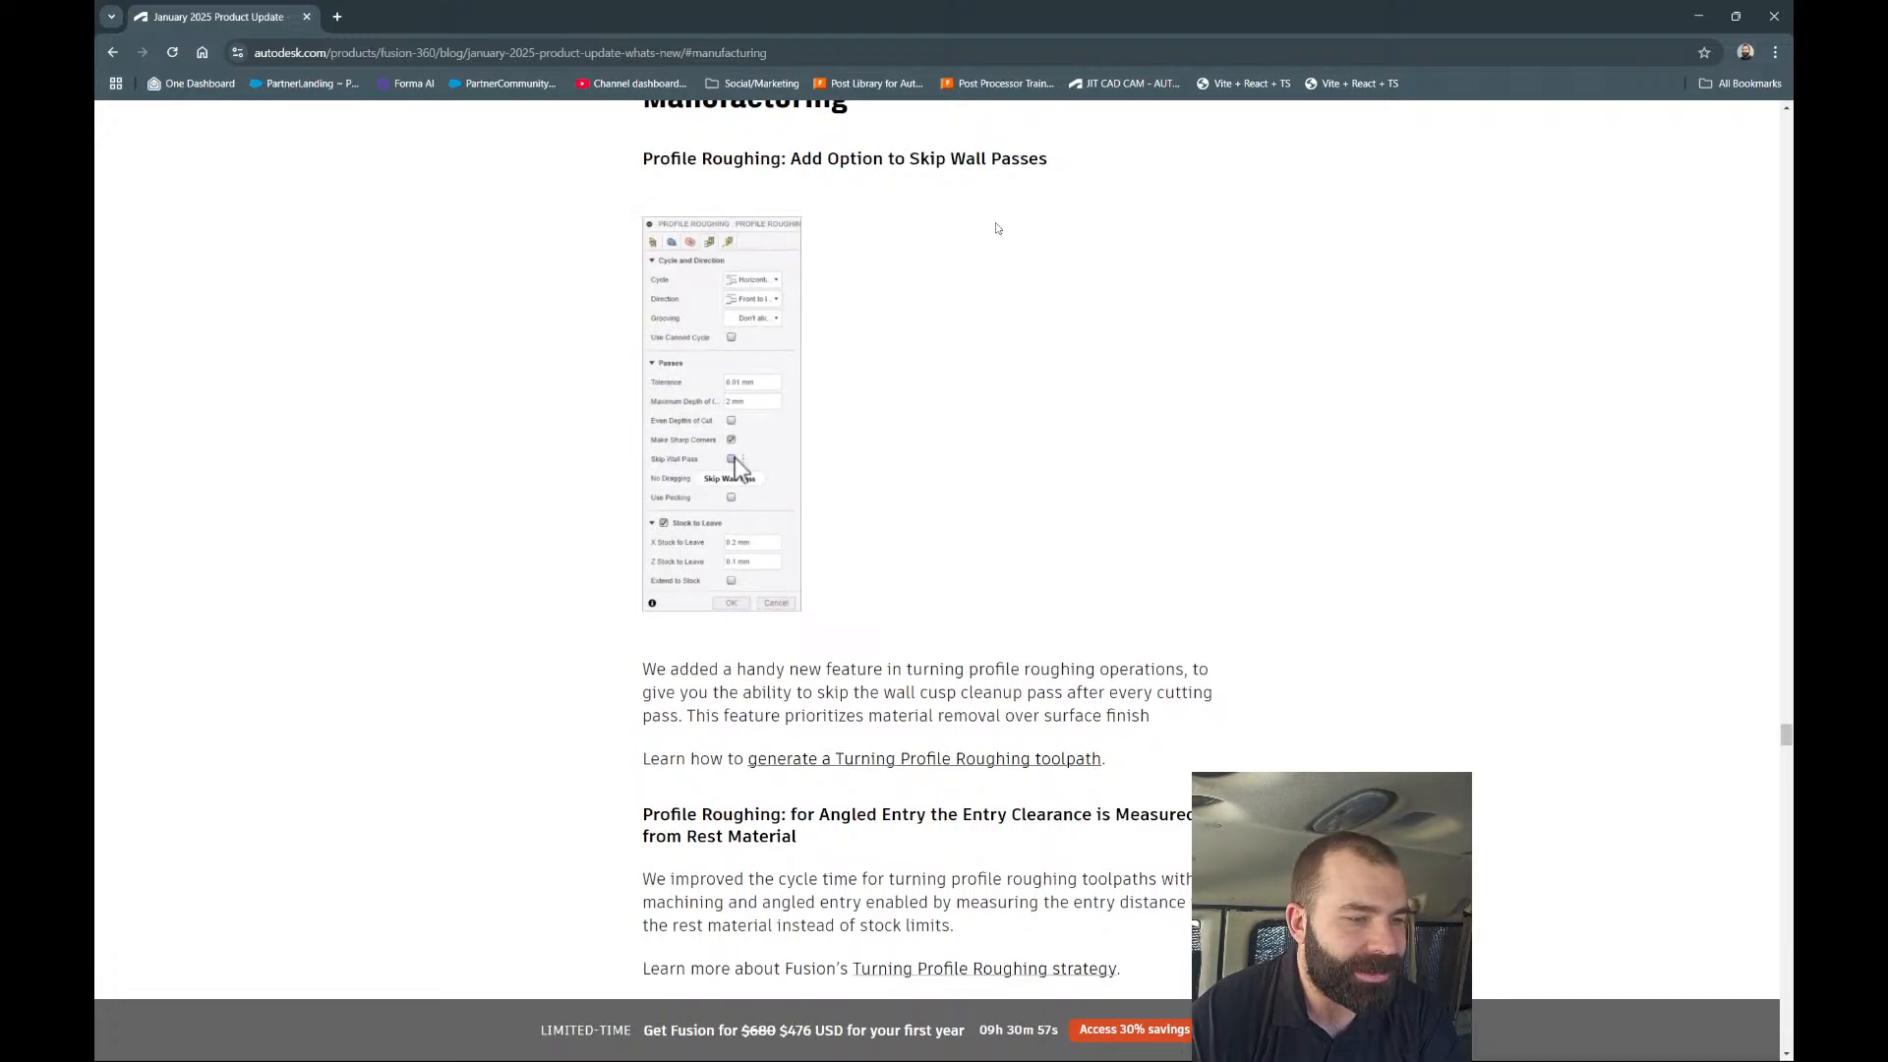
pyautogui.scroll(-4, 752, 384)
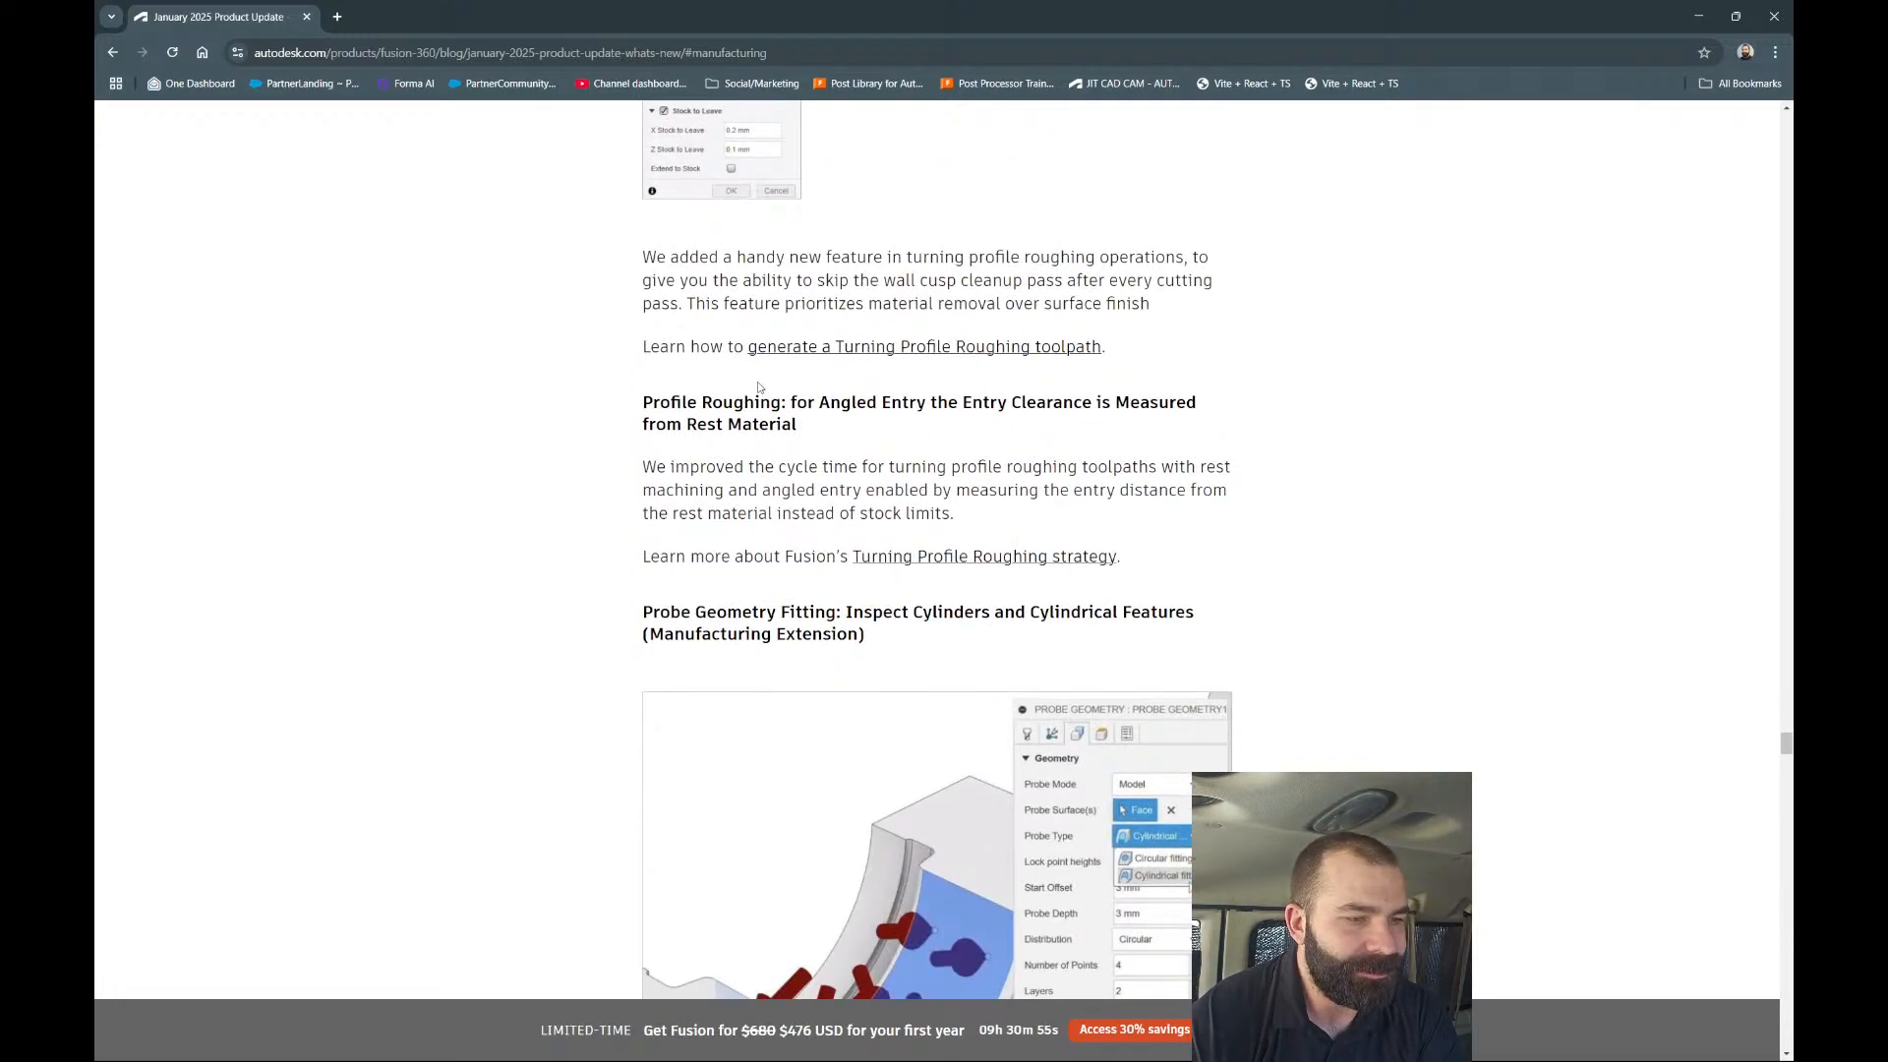
pyautogui.scroll(-1, 788, 385)
pyautogui.scroll(-1, 788, 385)
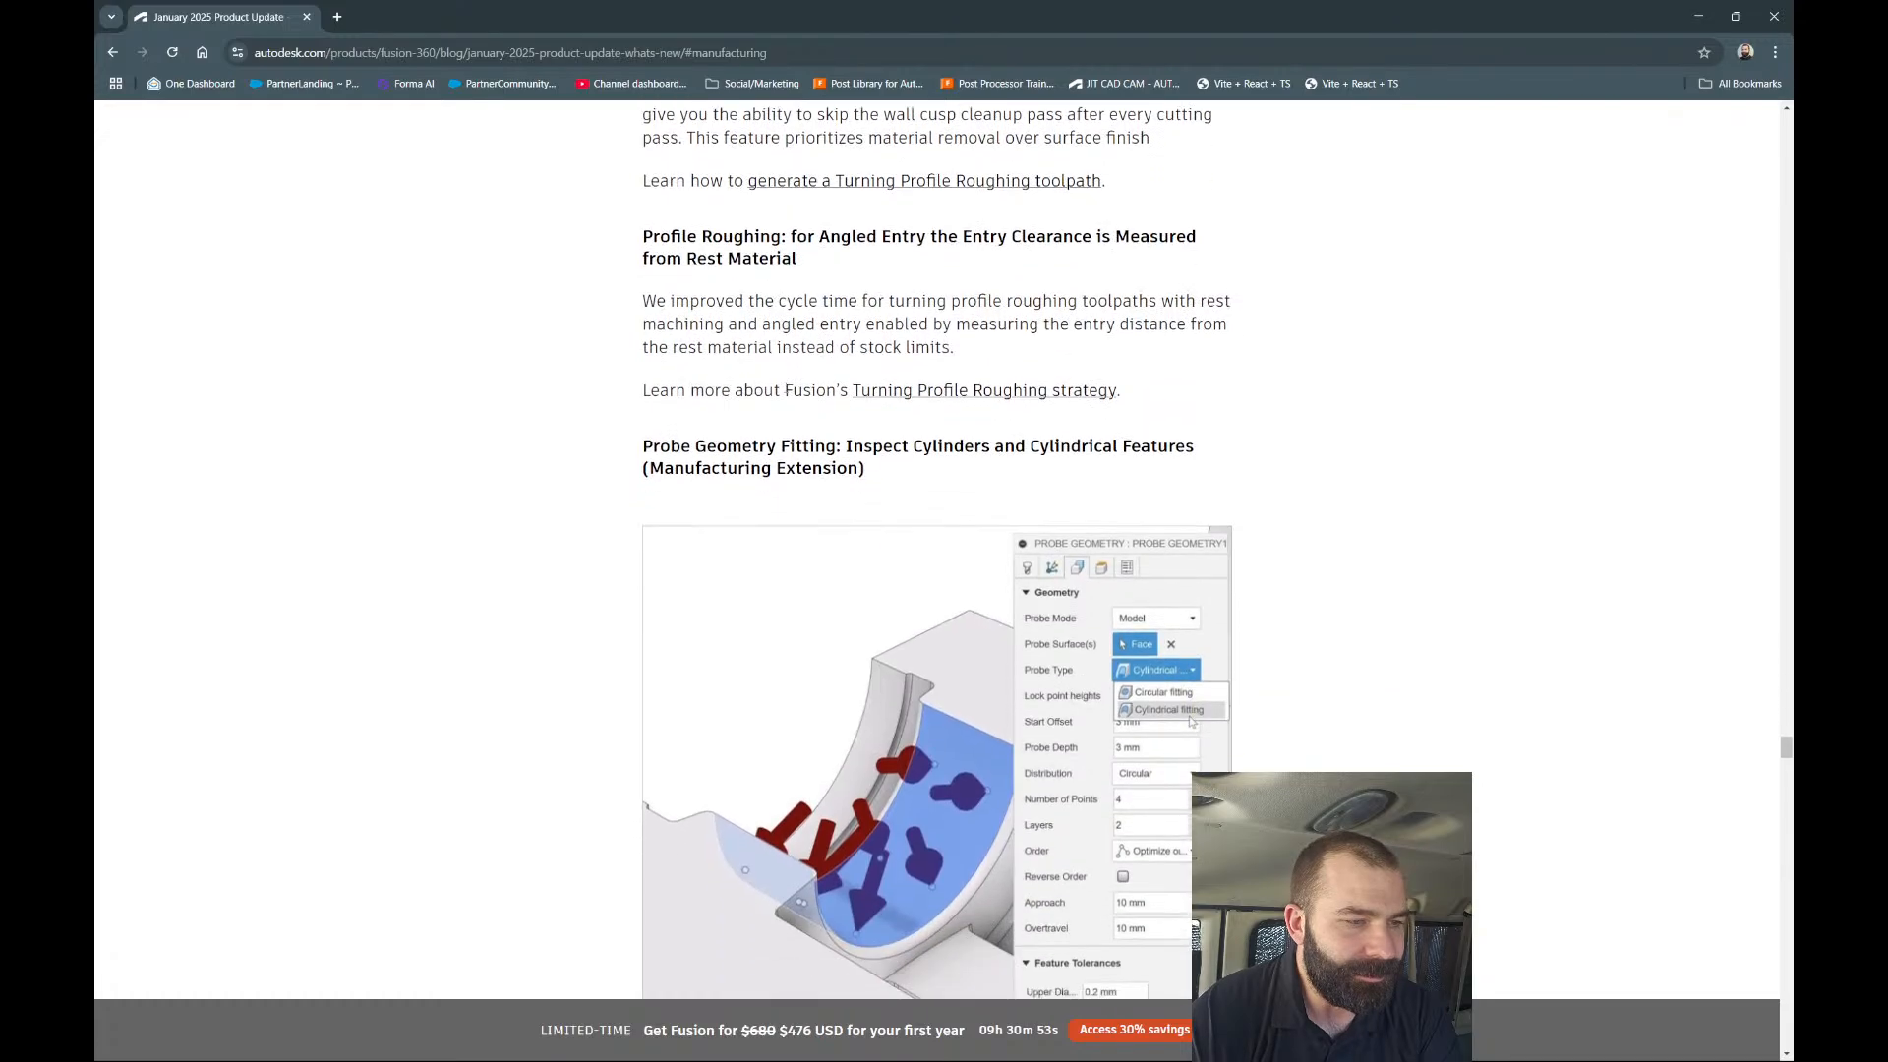
pyautogui.scroll(-1, 500, 348)
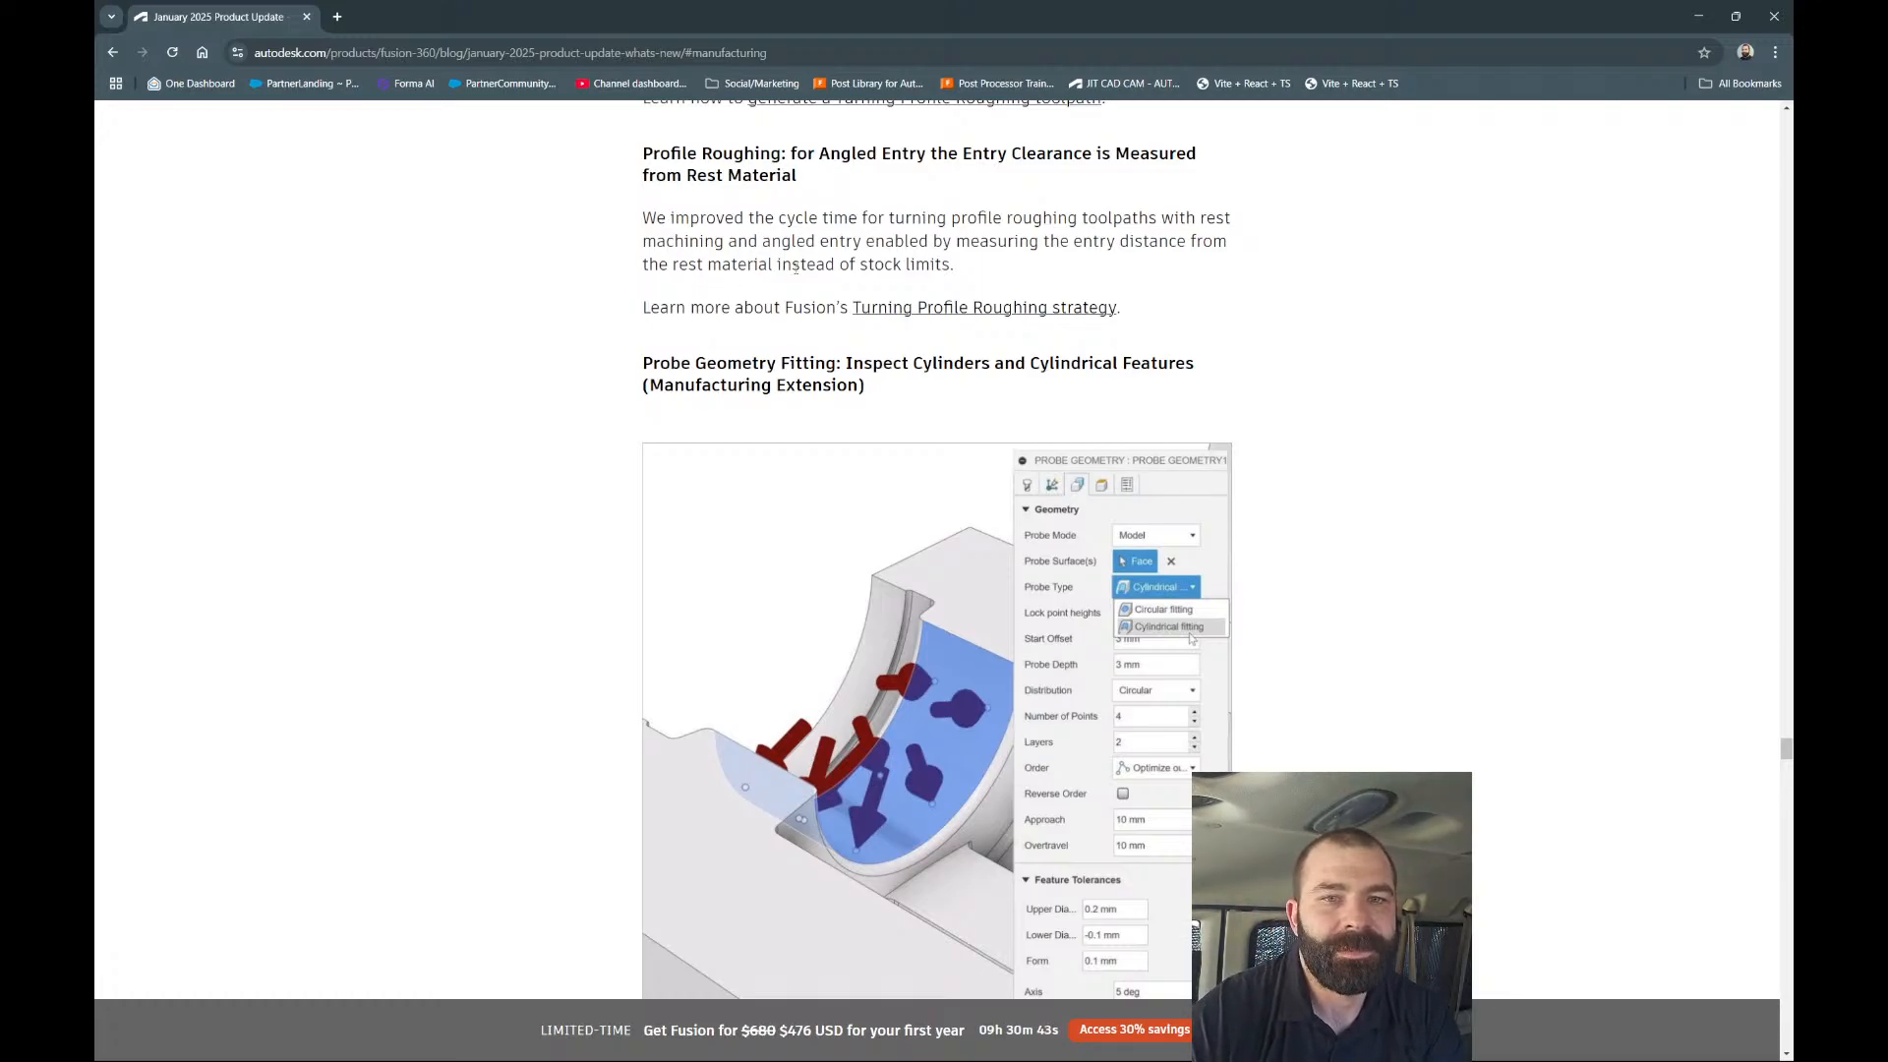
pyautogui.scroll(-4, 928, 328)
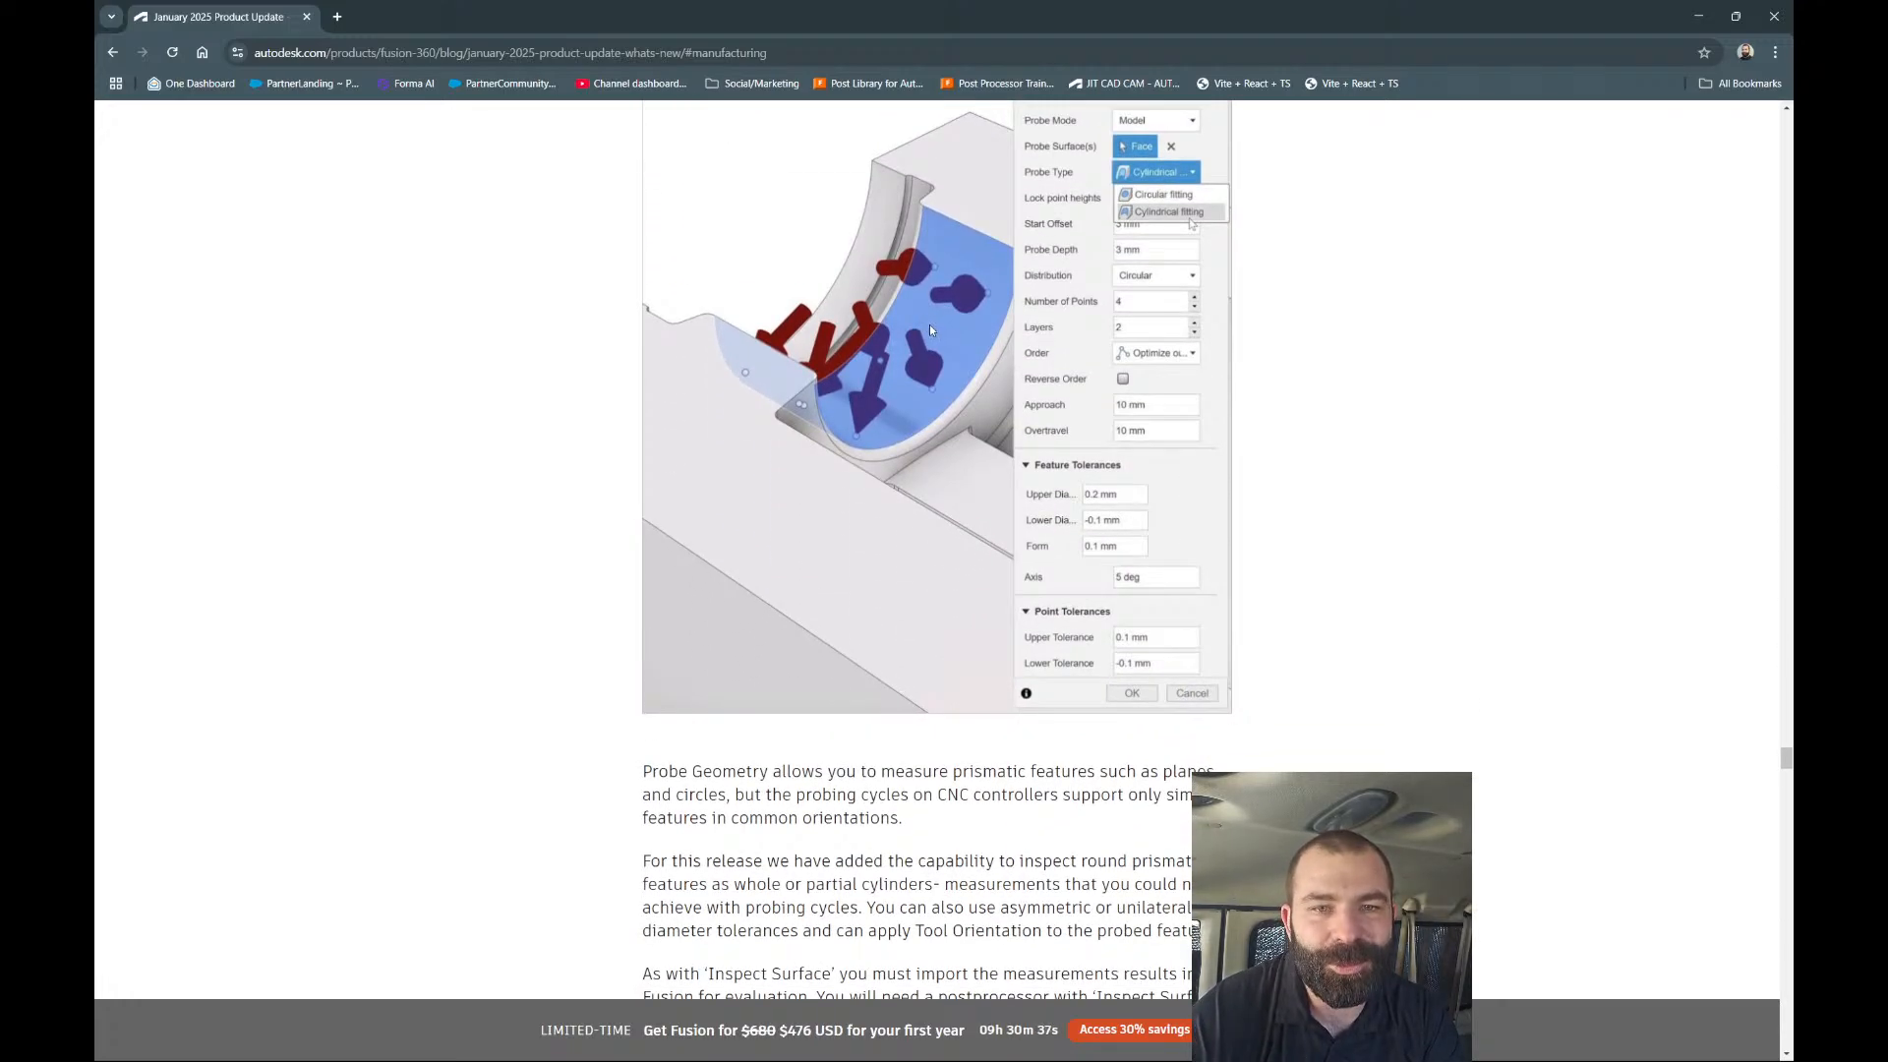
pyautogui.scroll(2, 895, 328)
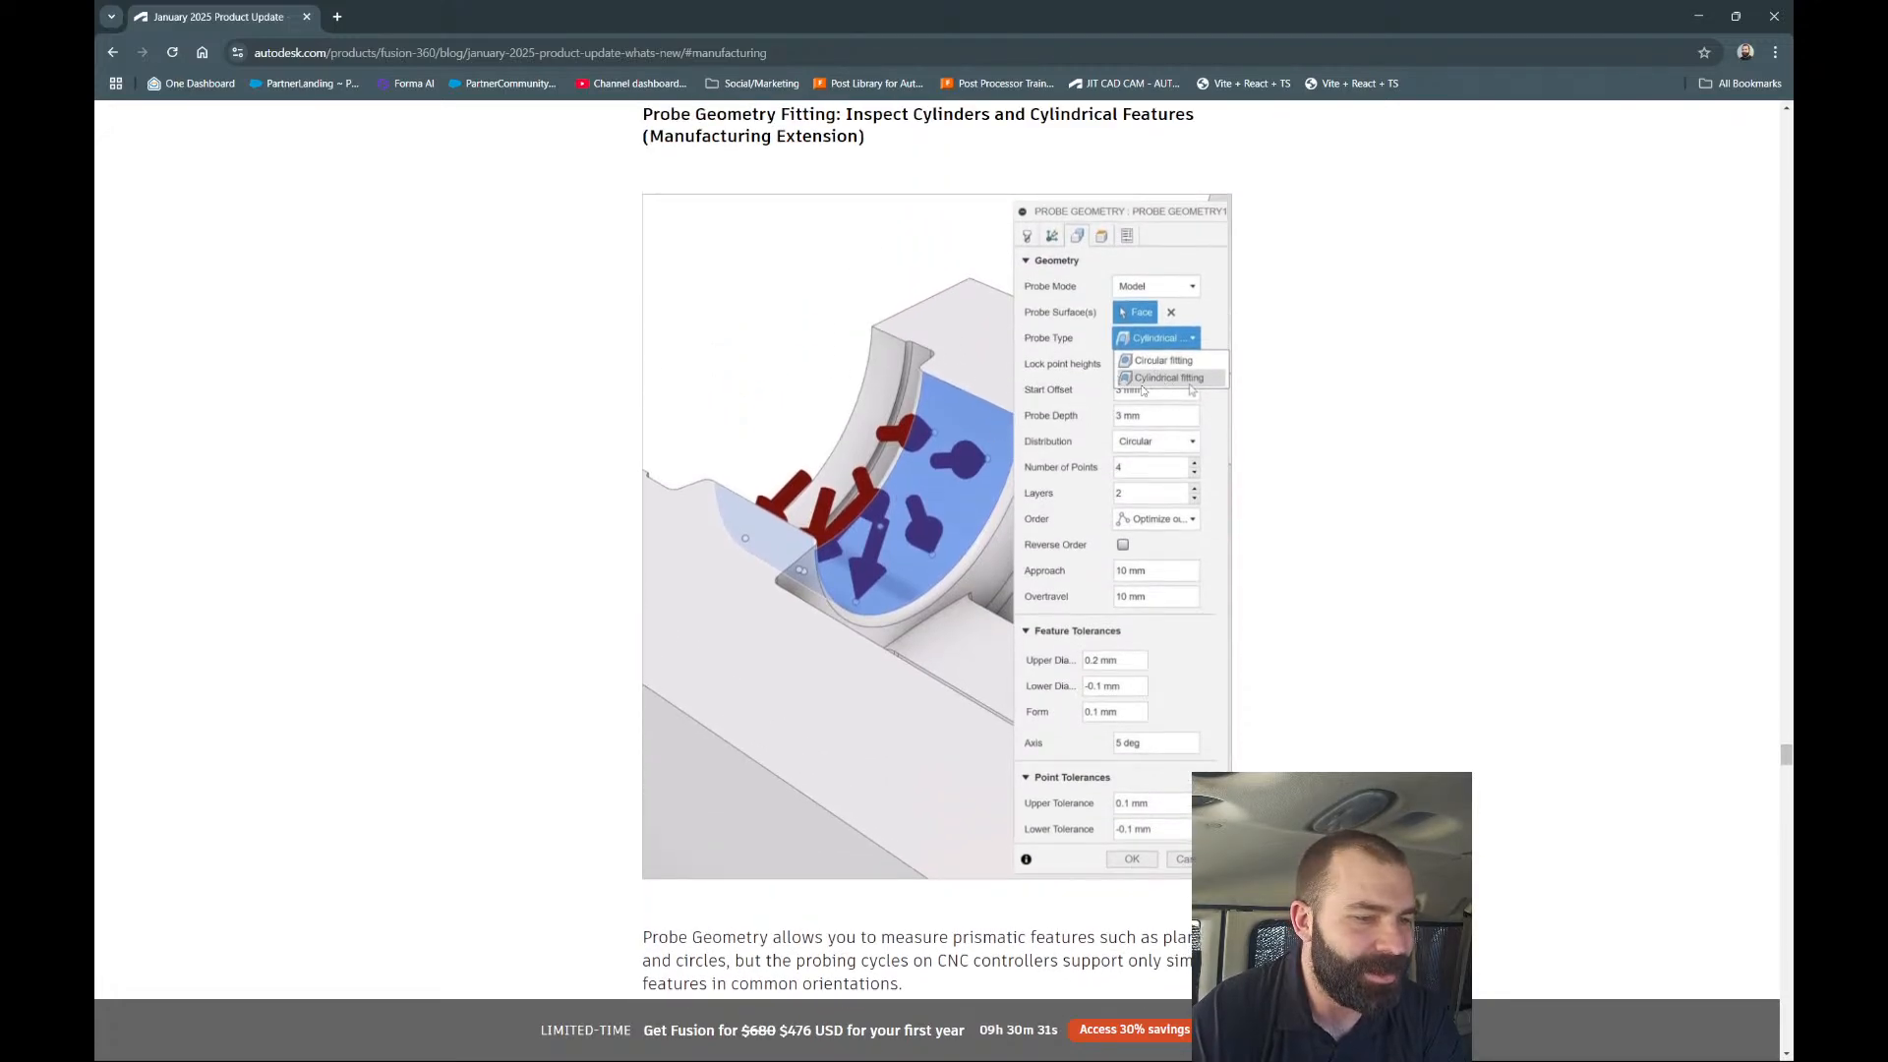
pyautogui.scroll(-10, 1142, 391)
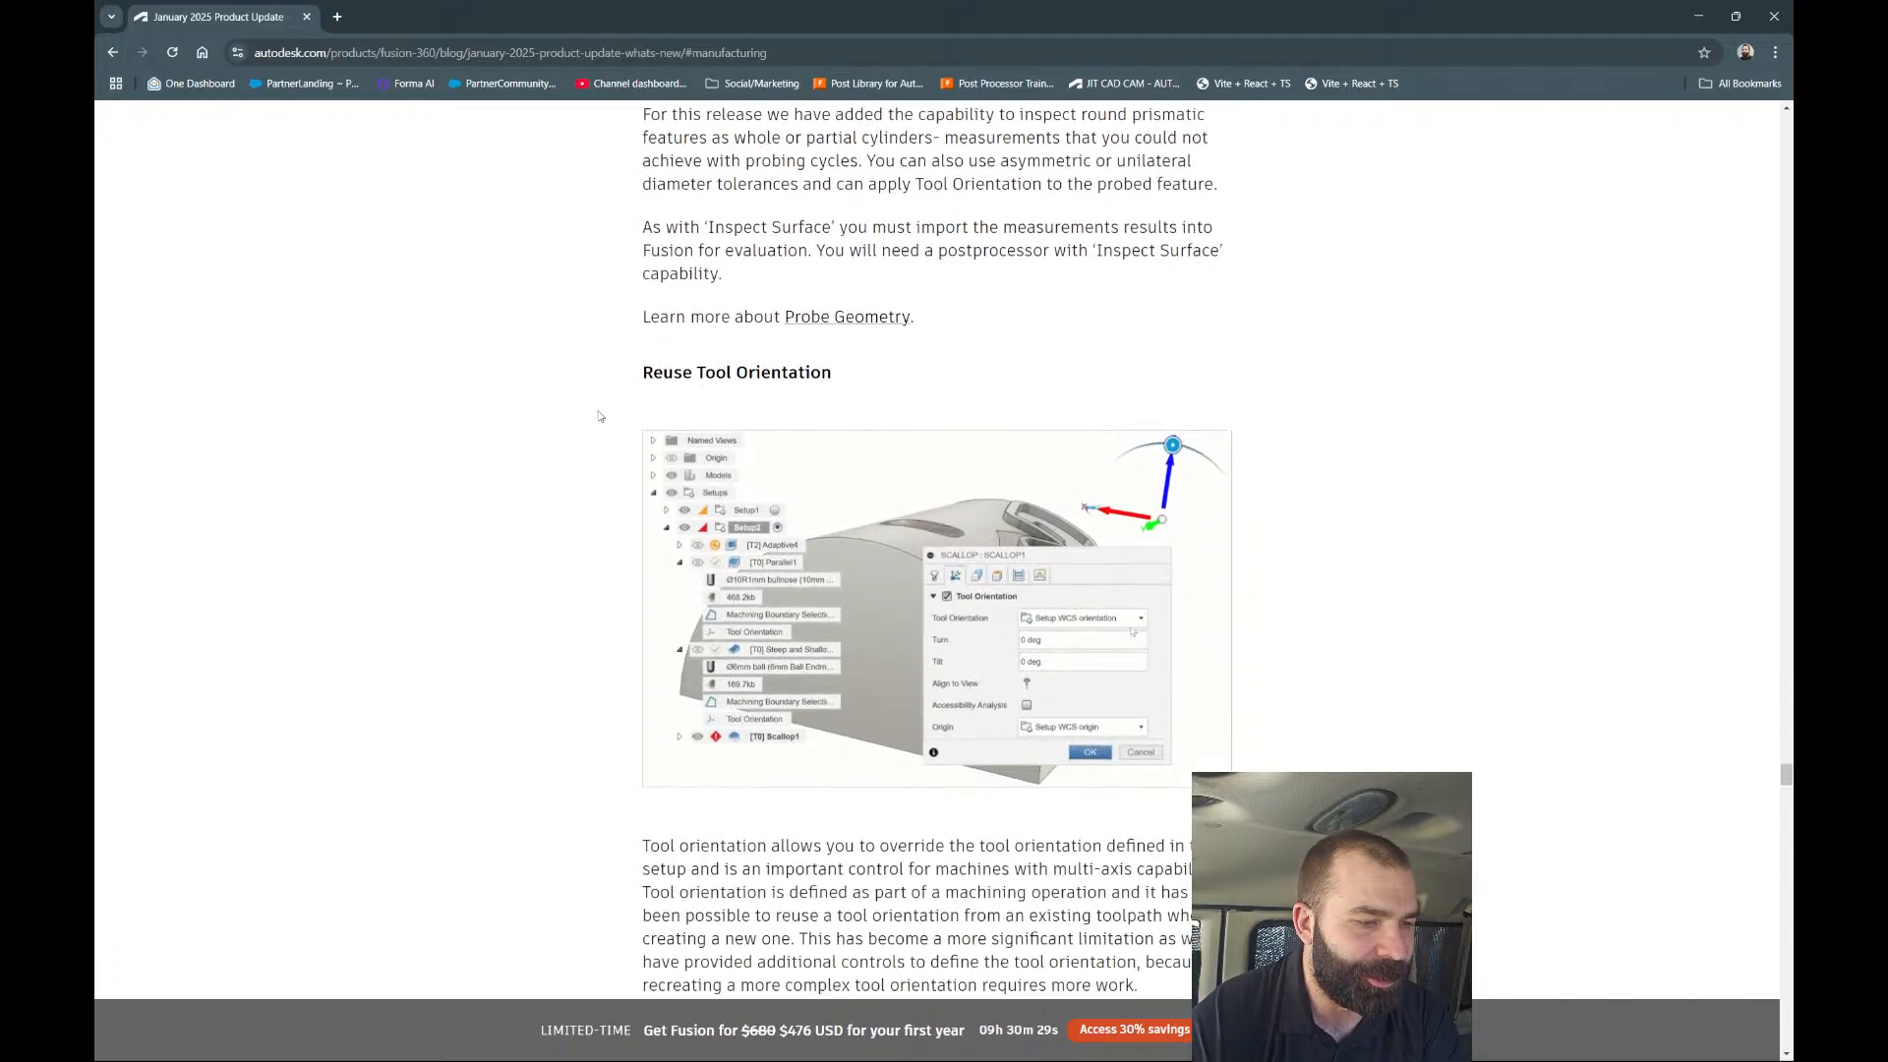
# Scroll past Reuse Tool Orientation and highlight the 'Reuse Geometry Selections' heading.
pyautogui.scroll(-2, 599, 416)
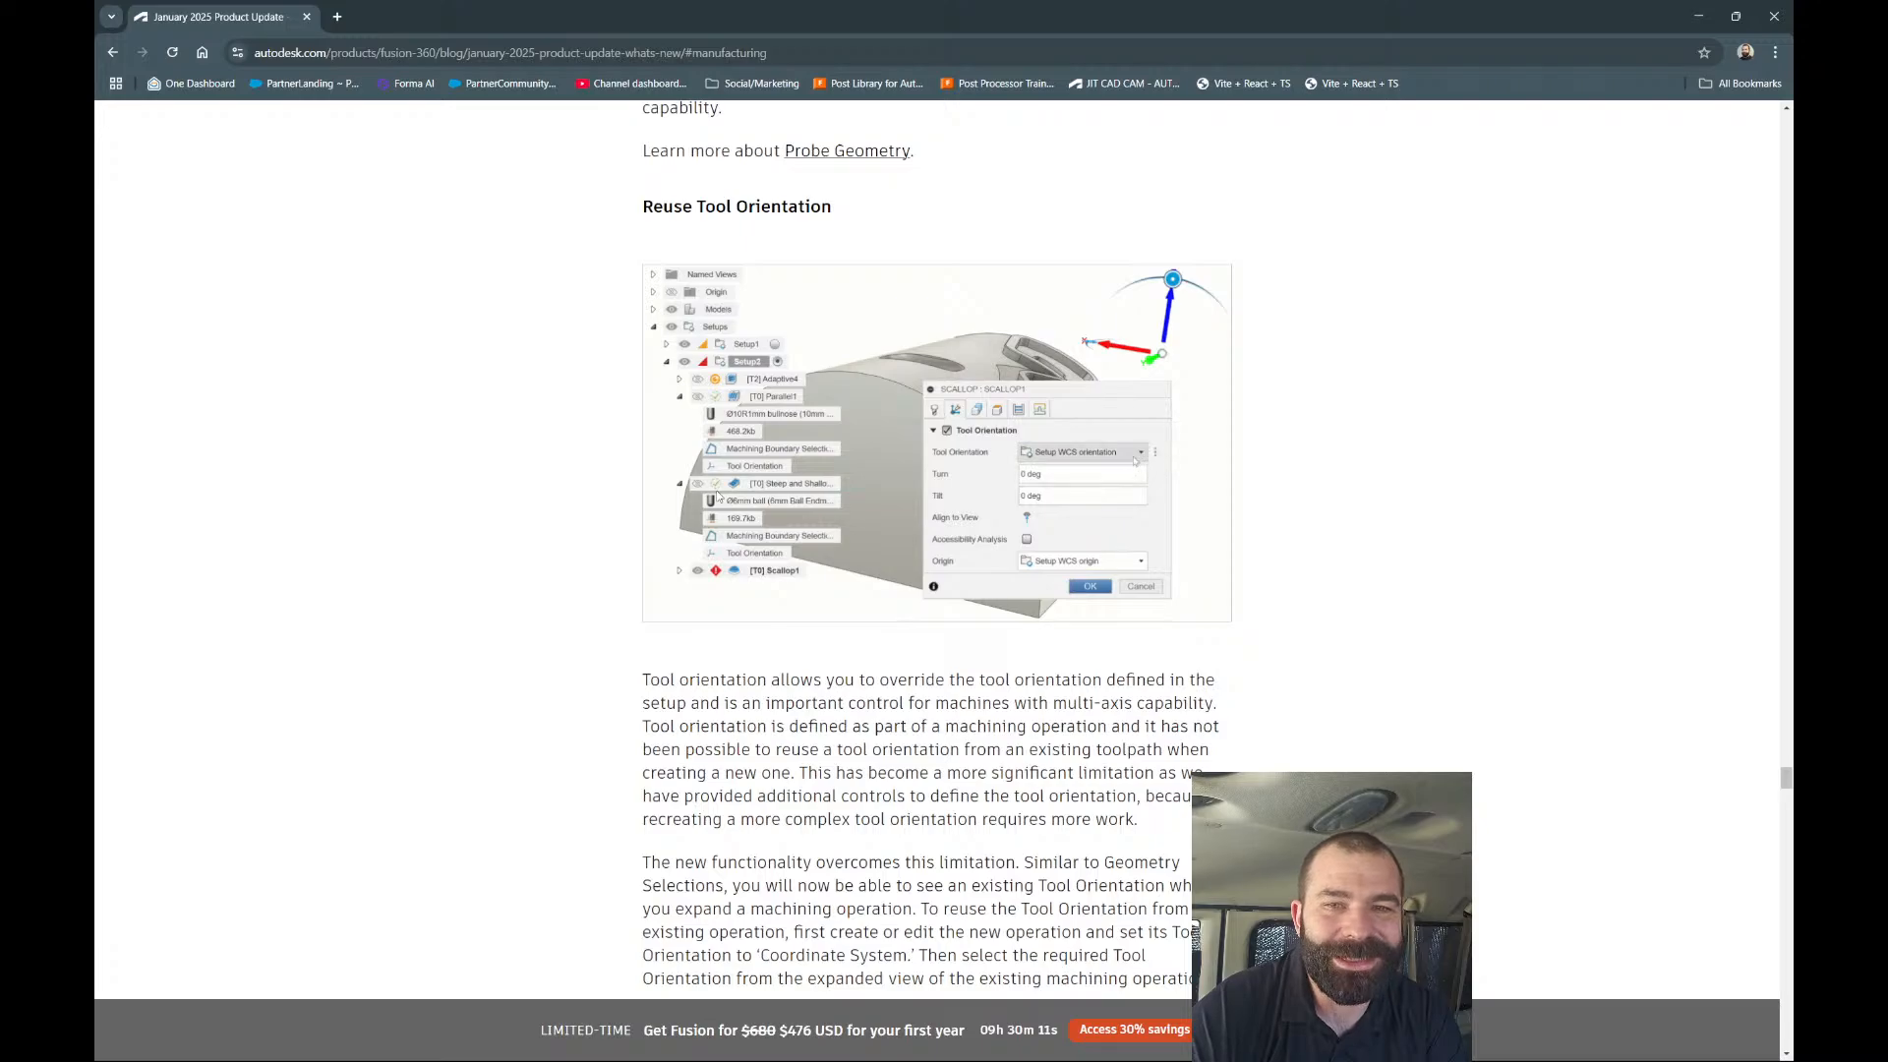
pyautogui.scroll(-2, 767, 510)
pyautogui.scroll(-3, 767, 511)
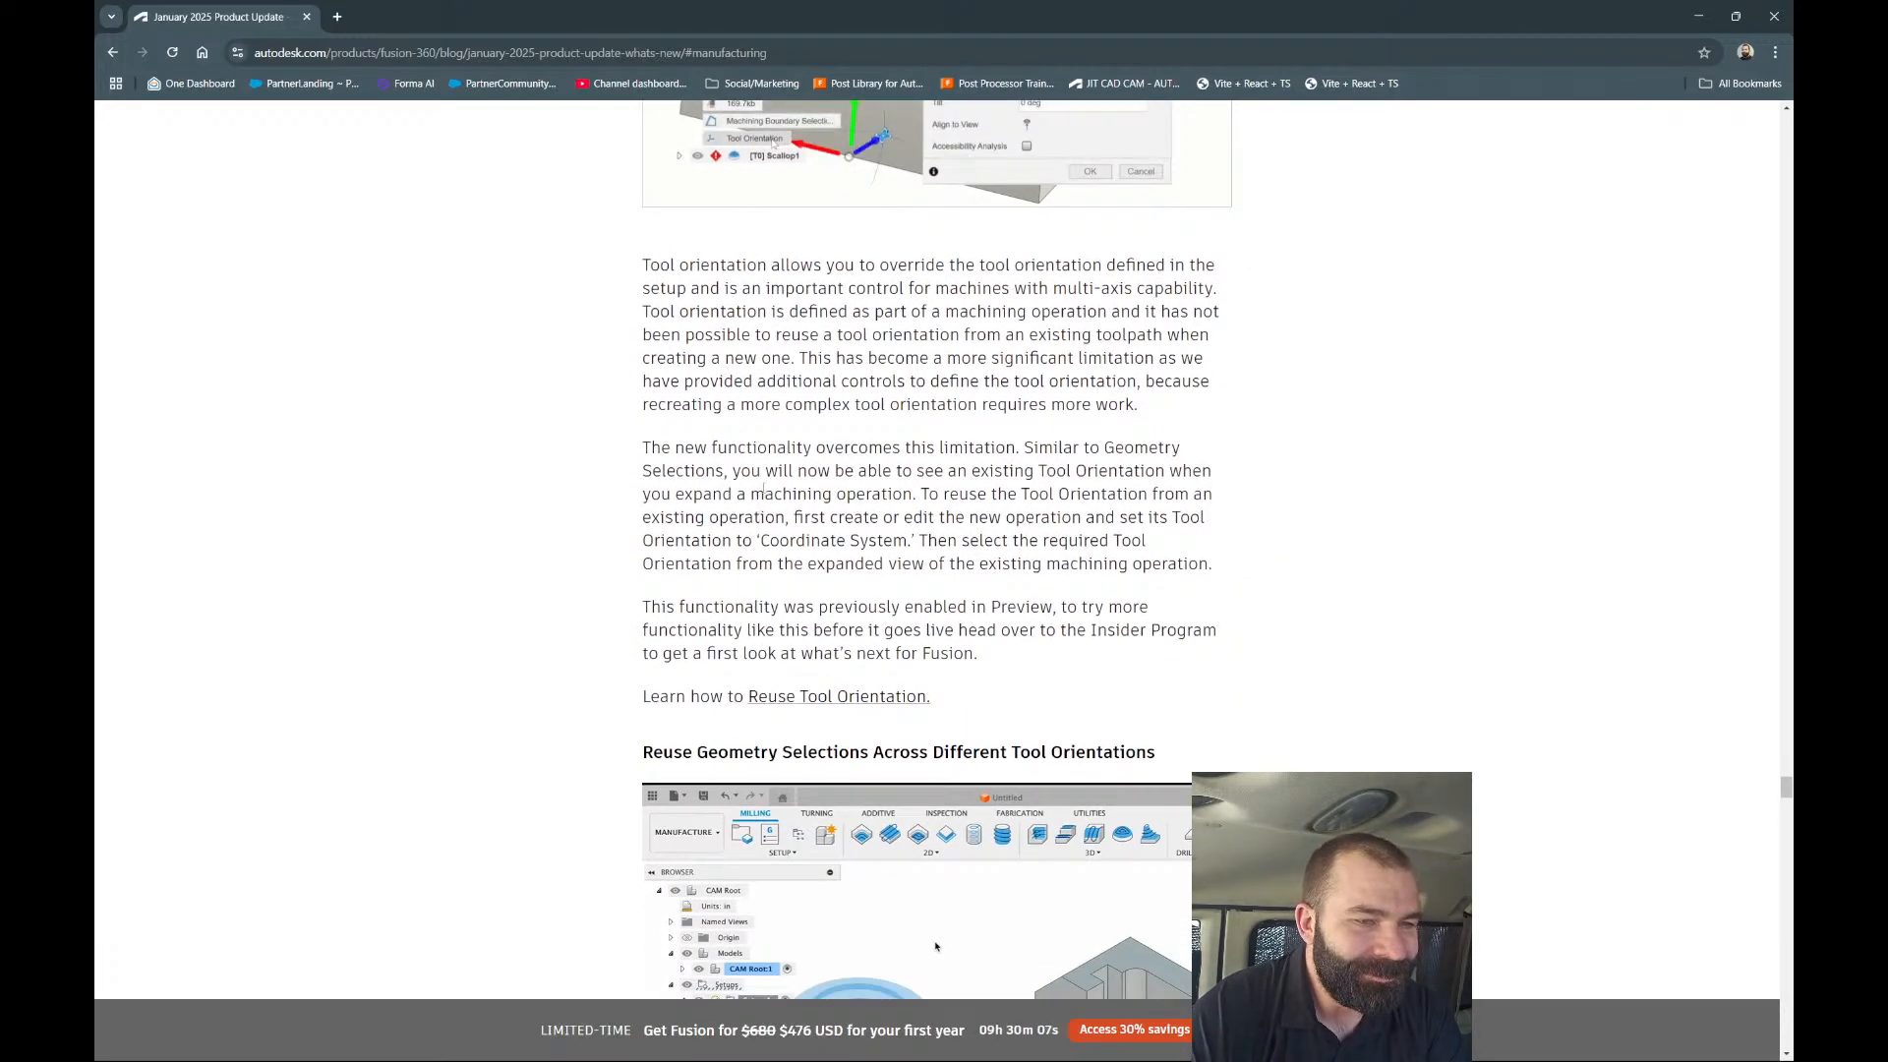
pyautogui.scroll(-5, 772, 481)
pyautogui.scroll(-2, 772, 481)
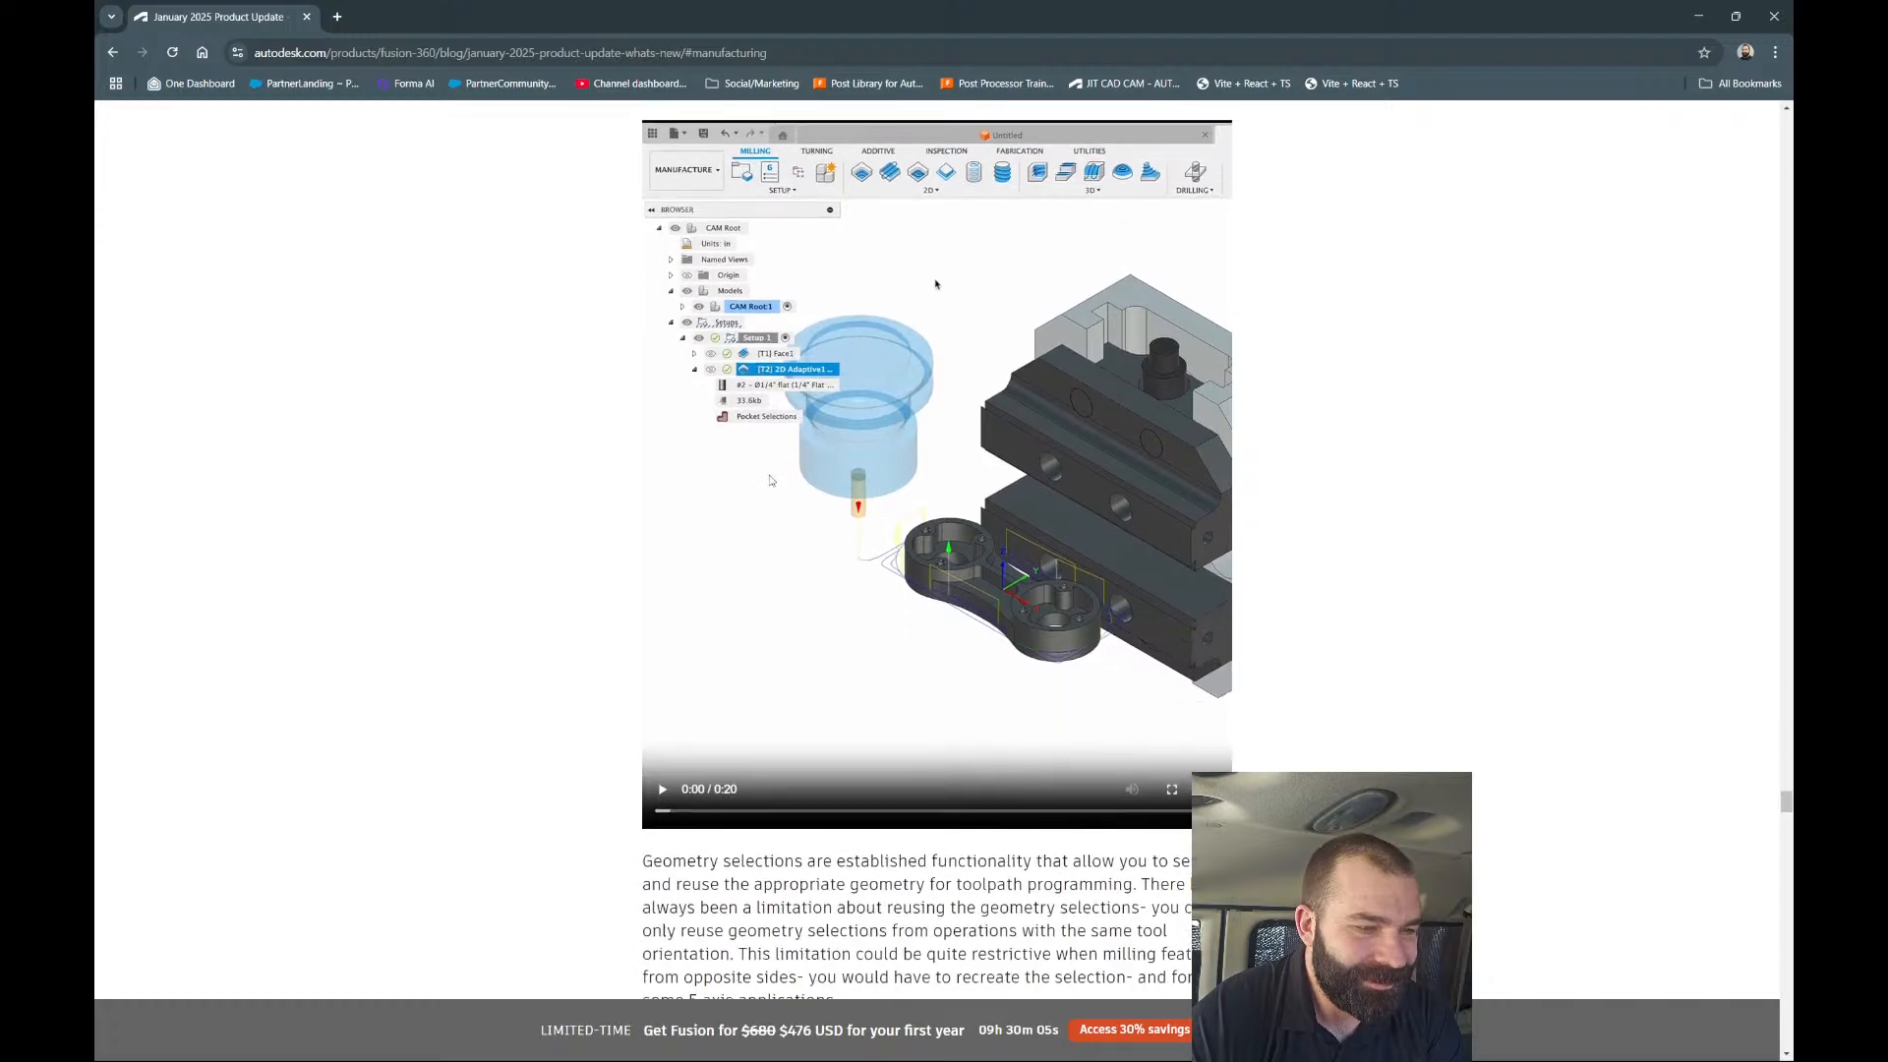
pyautogui.scroll(2, 772, 481)
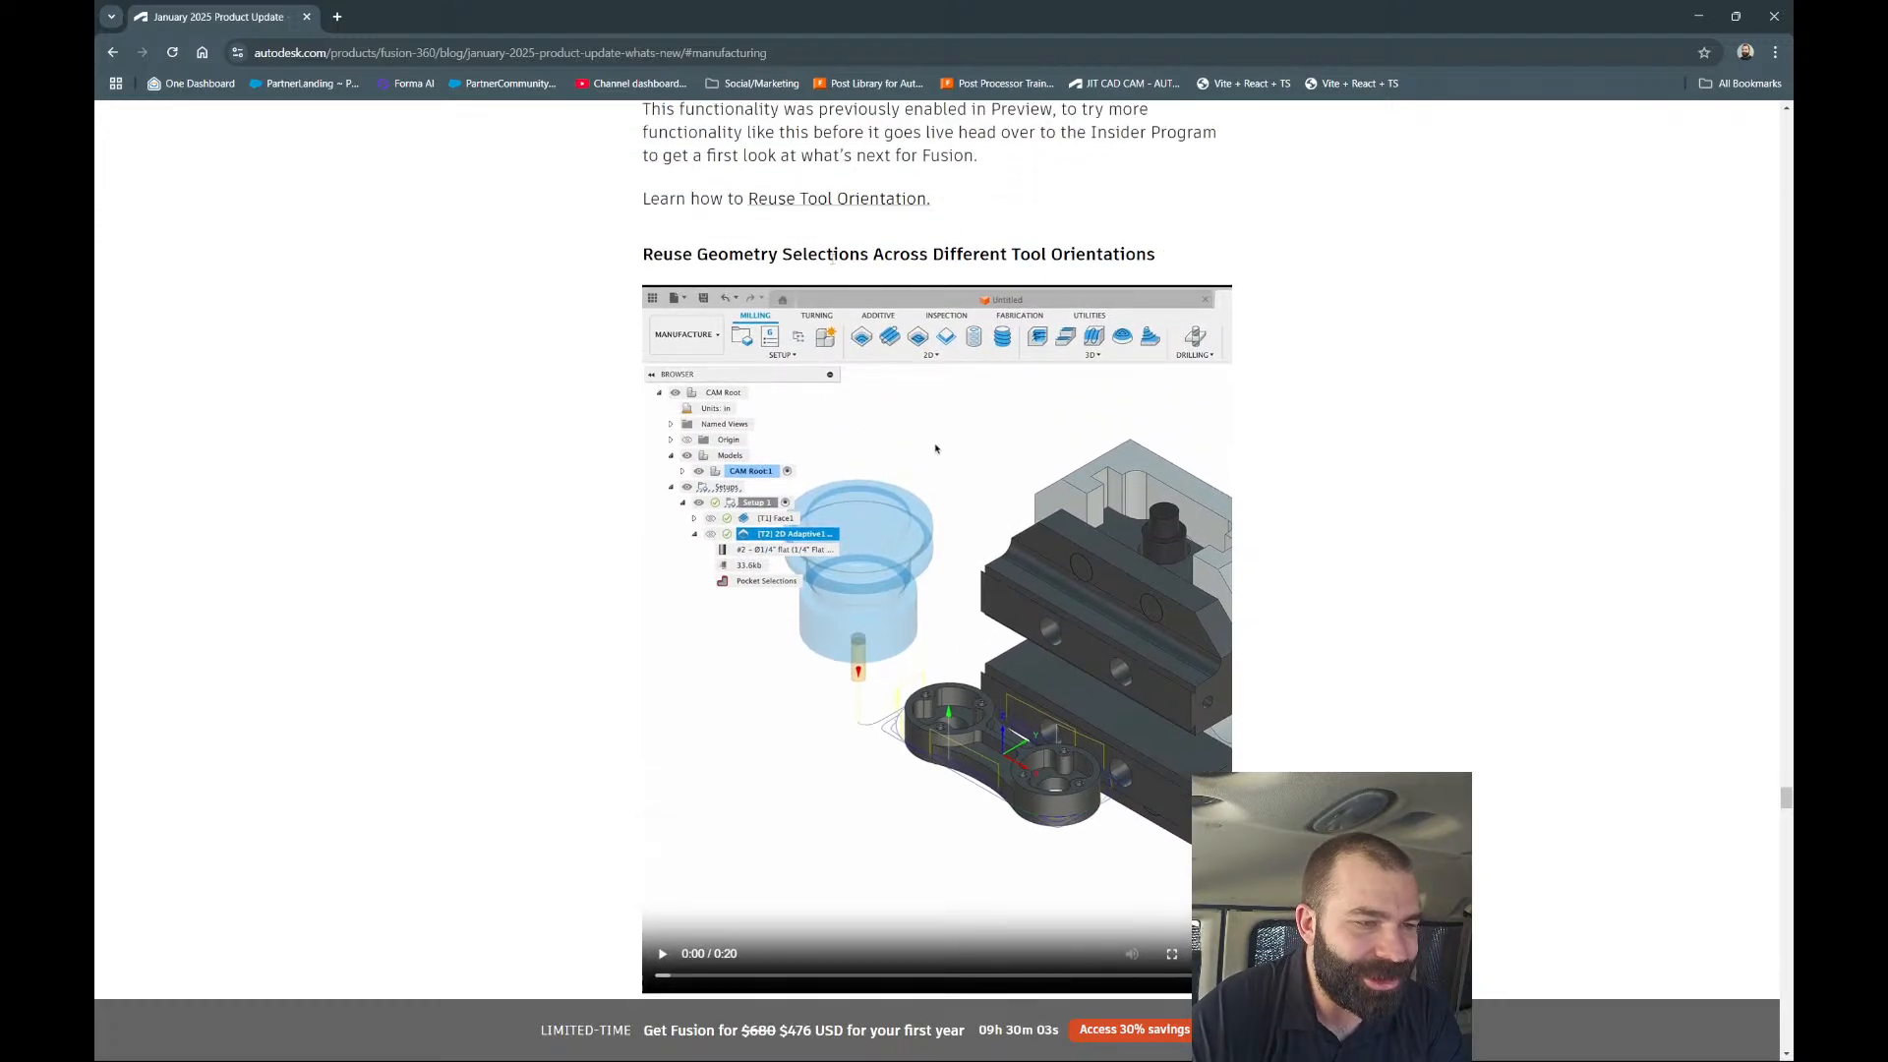
pyautogui.tripleClick(868, 253)
# Continue past Drilling Collision Avoidance down to the Improved Heights UI section.
pyautogui.scroll(-3, 564, 331)
pyautogui.scroll(-2, 521, 428)
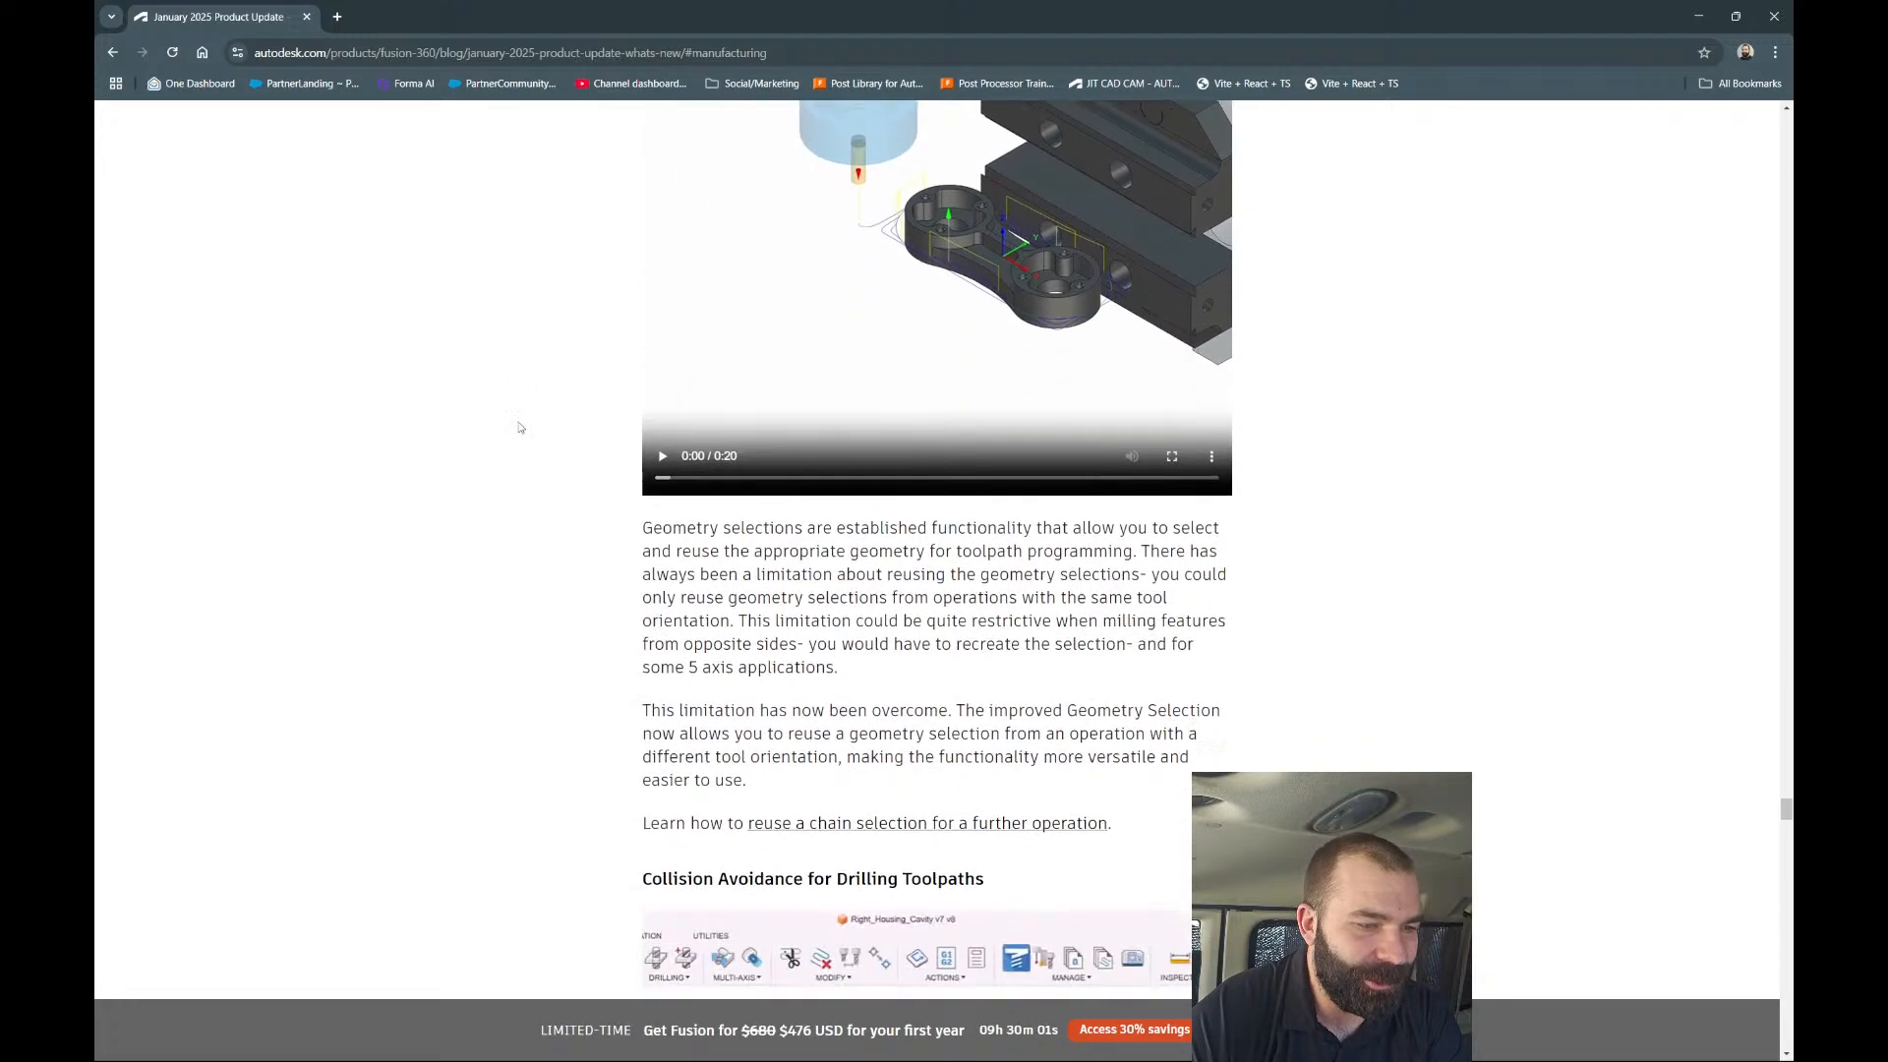
pyautogui.scroll(-6, 565, 485)
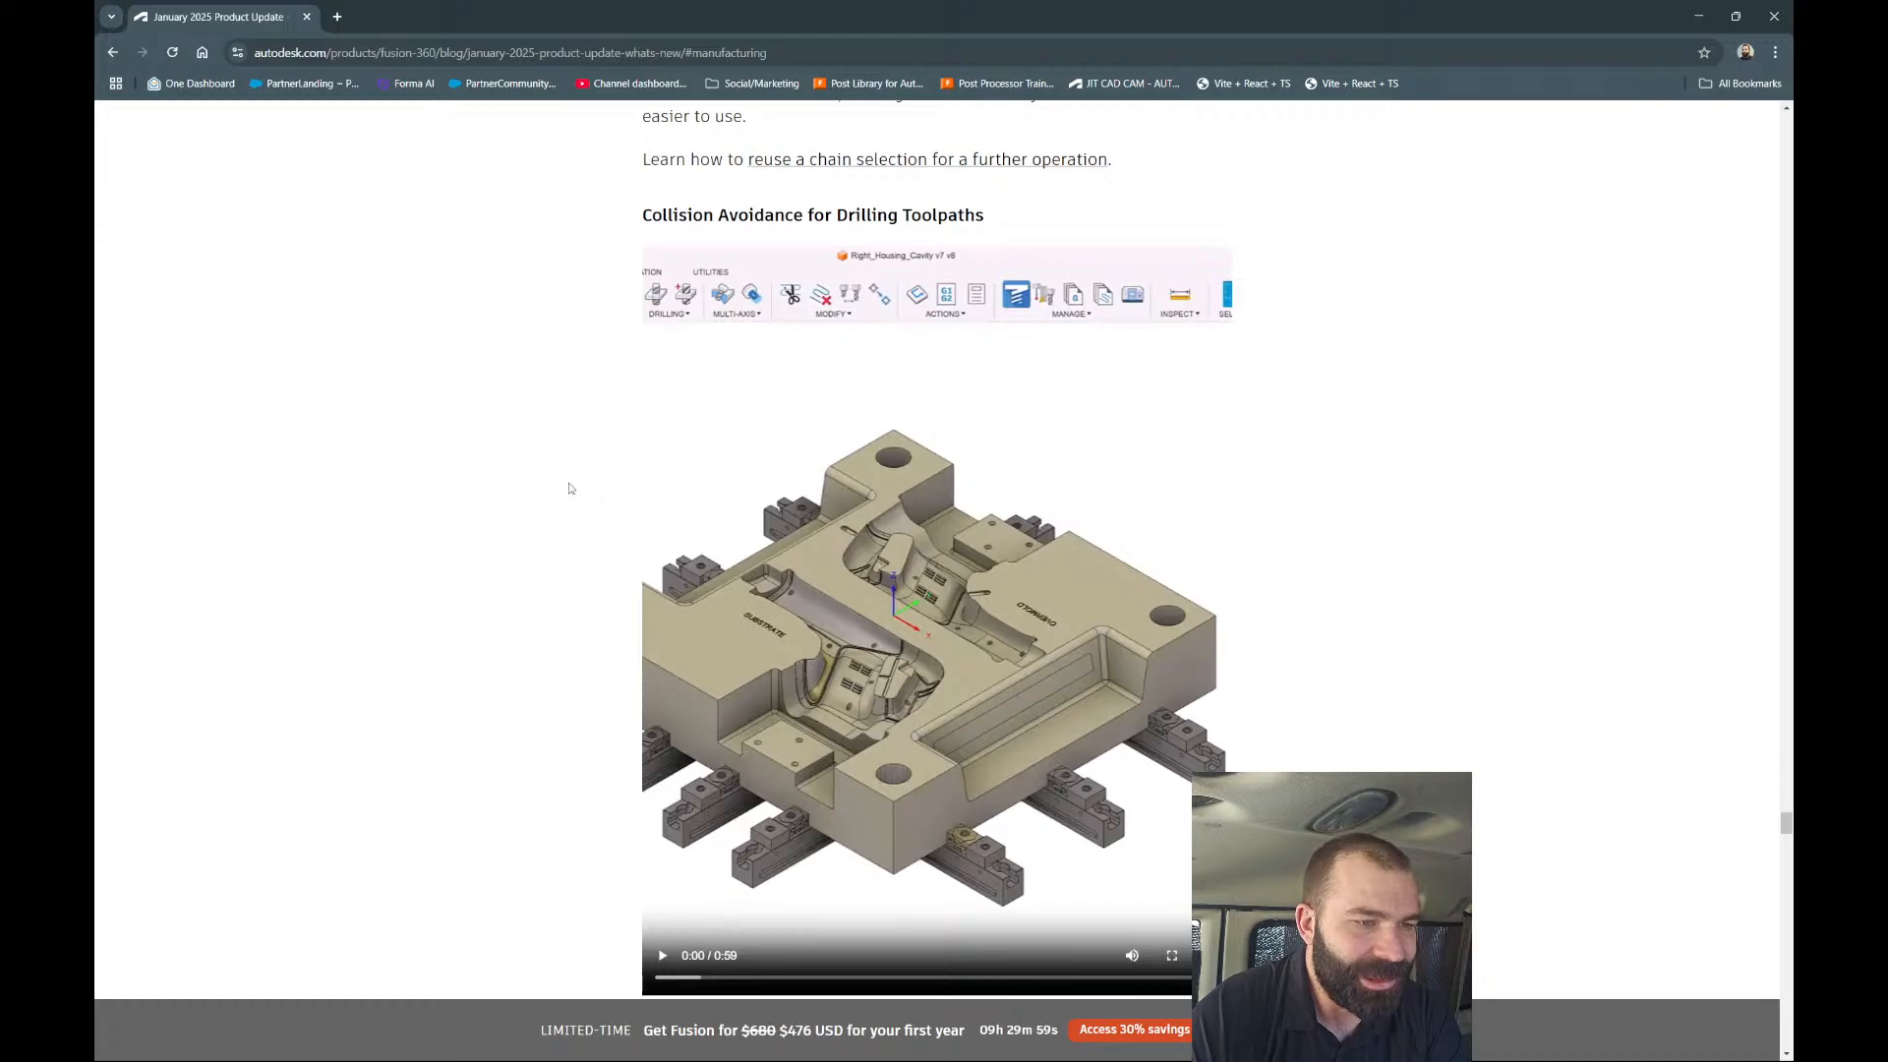
pyautogui.scroll(-13, 569, 482)
pyautogui.scroll(-3, 567, 472)
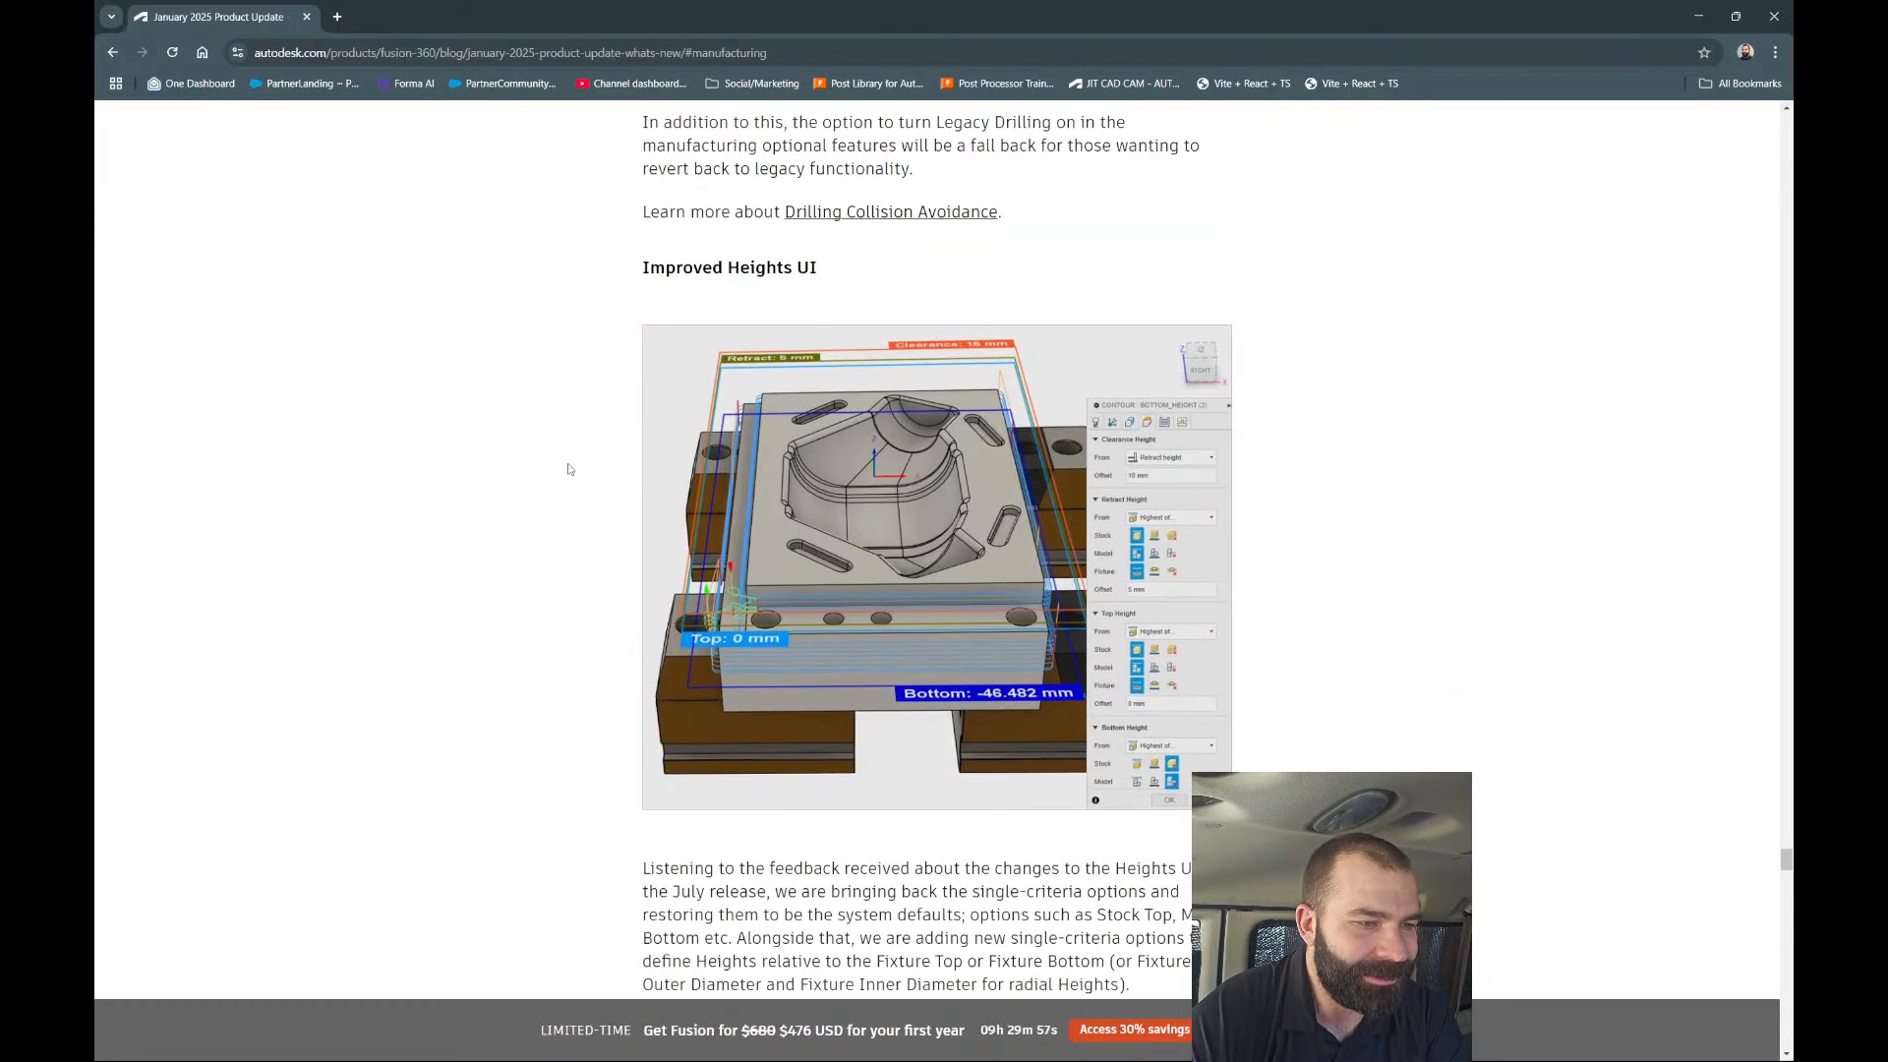
# Scroll past Heights UI and highlight the 'Silhouette Generated at Lowest Z Height' heading and the word 'Lowest'.
pyautogui.scroll(-2, 568, 468)
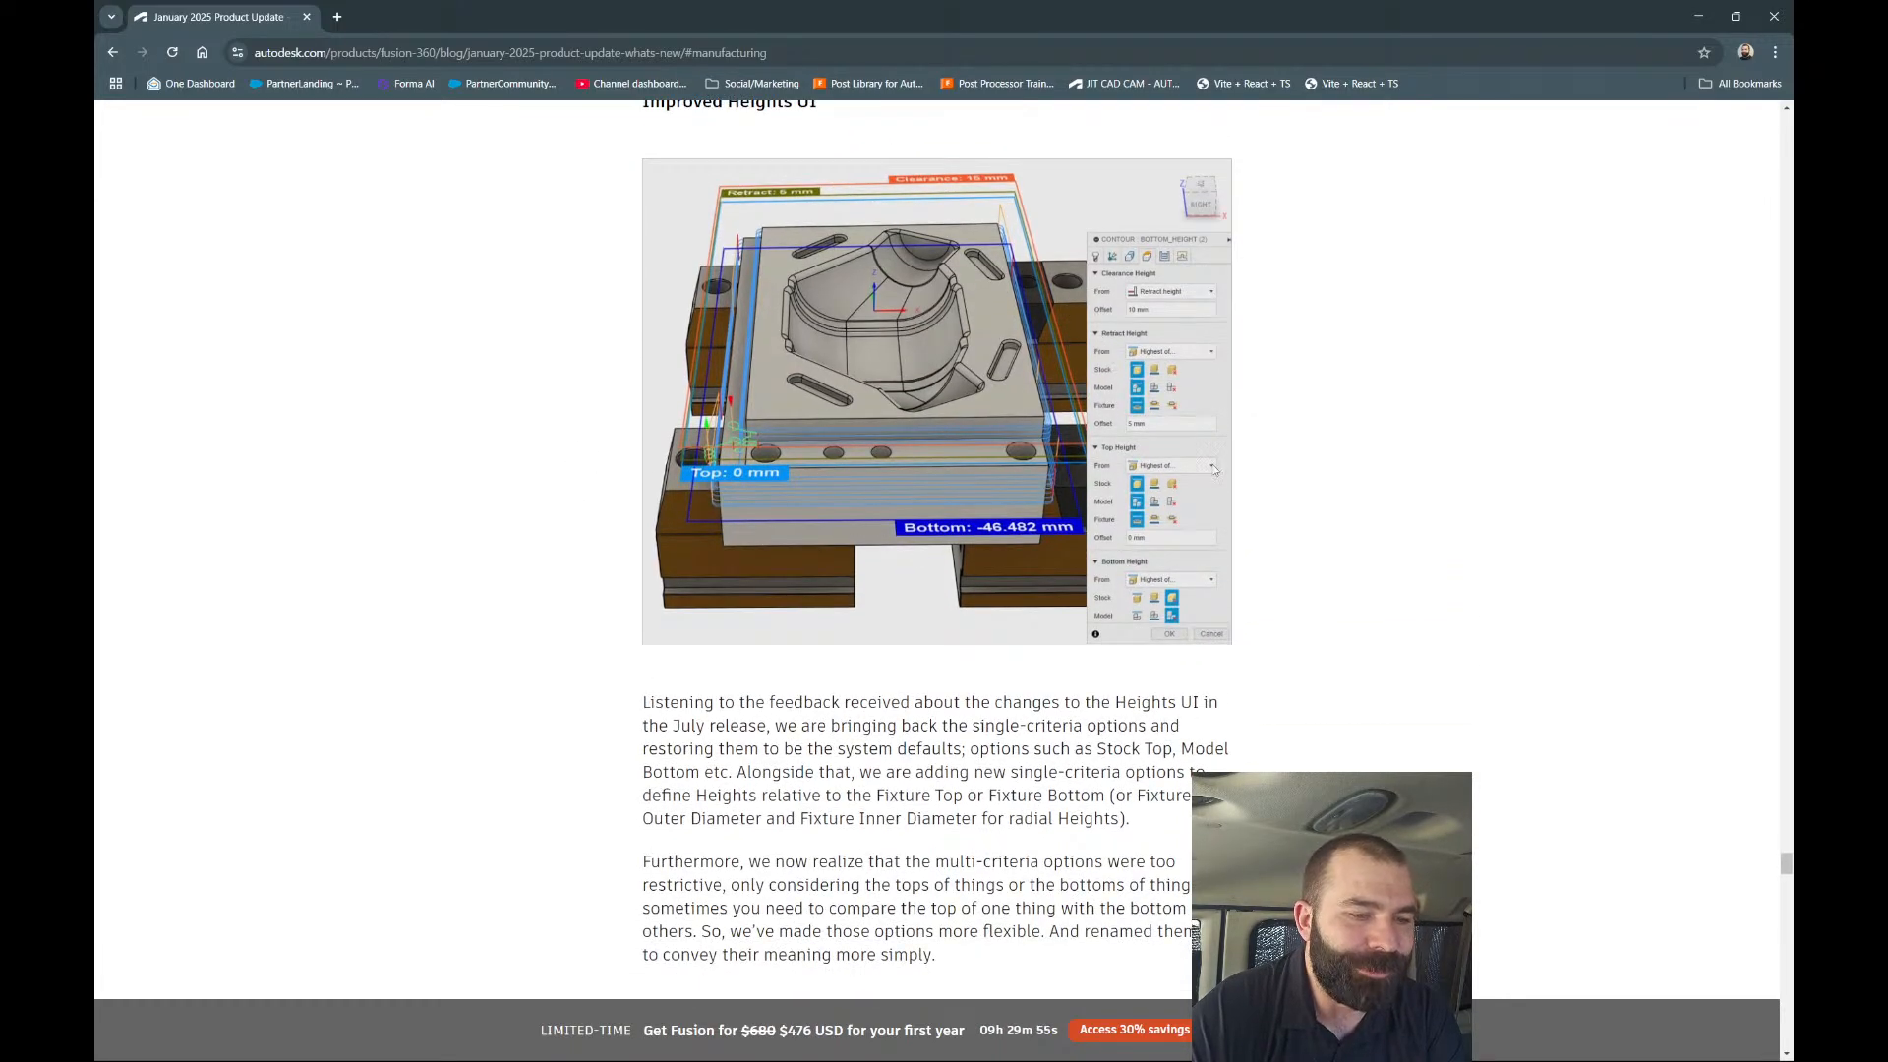
pyautogui.scroll(-5, 581, 534)
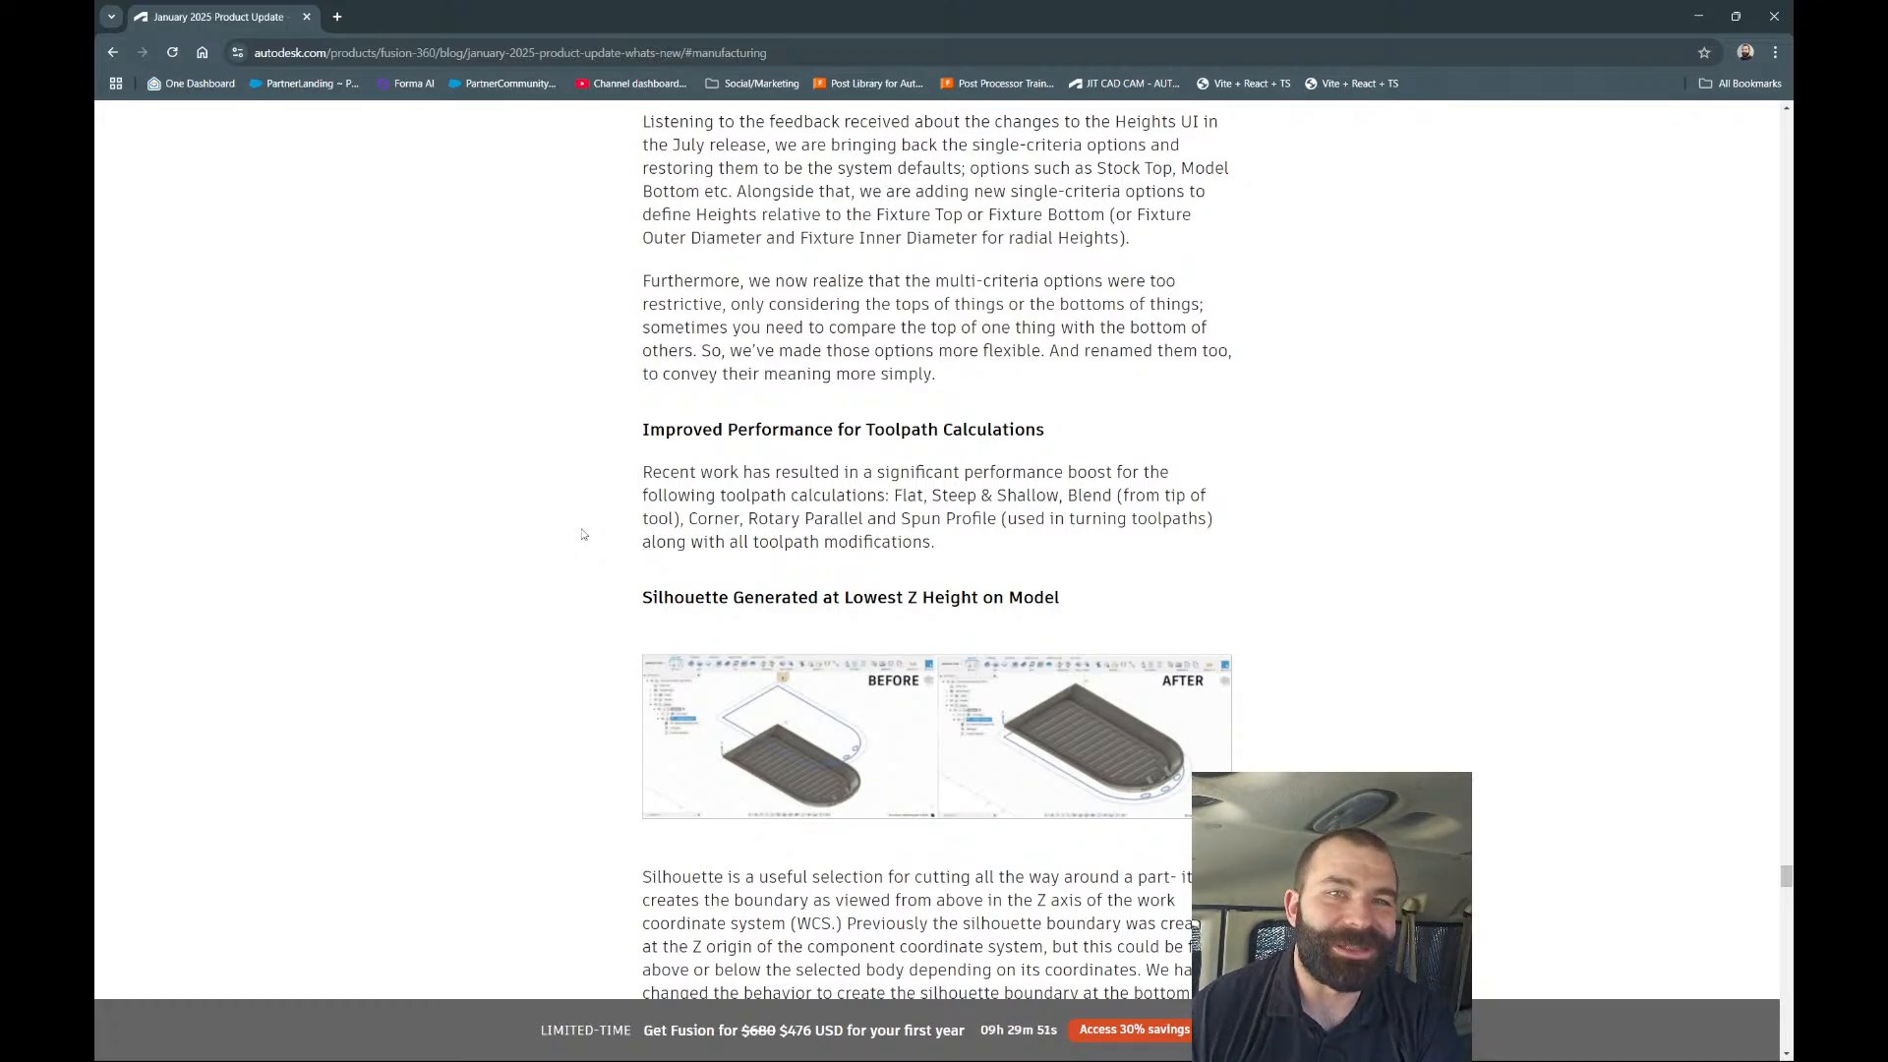
pyautogui.scroll(-2, 615, 512)
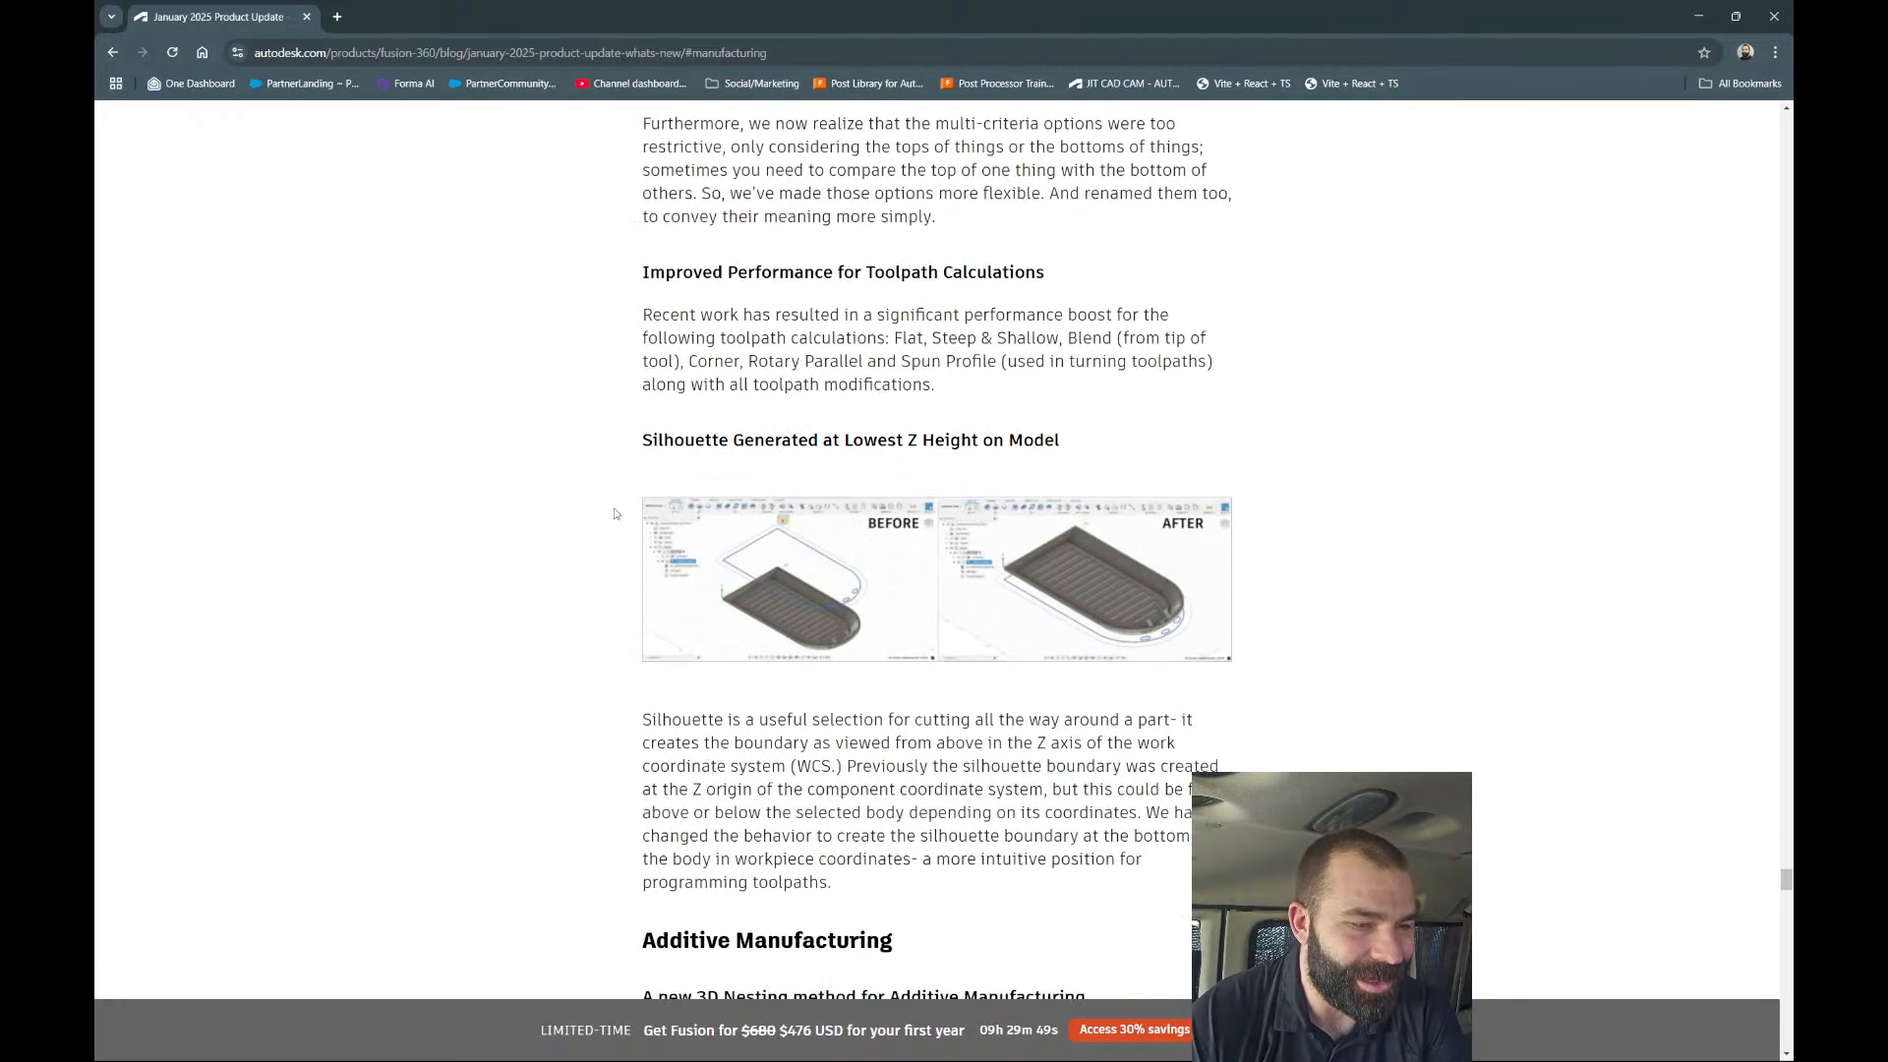
pyautogui.scroll(-1, 615, 512)
pyautogui.tripleClick(935, 360)
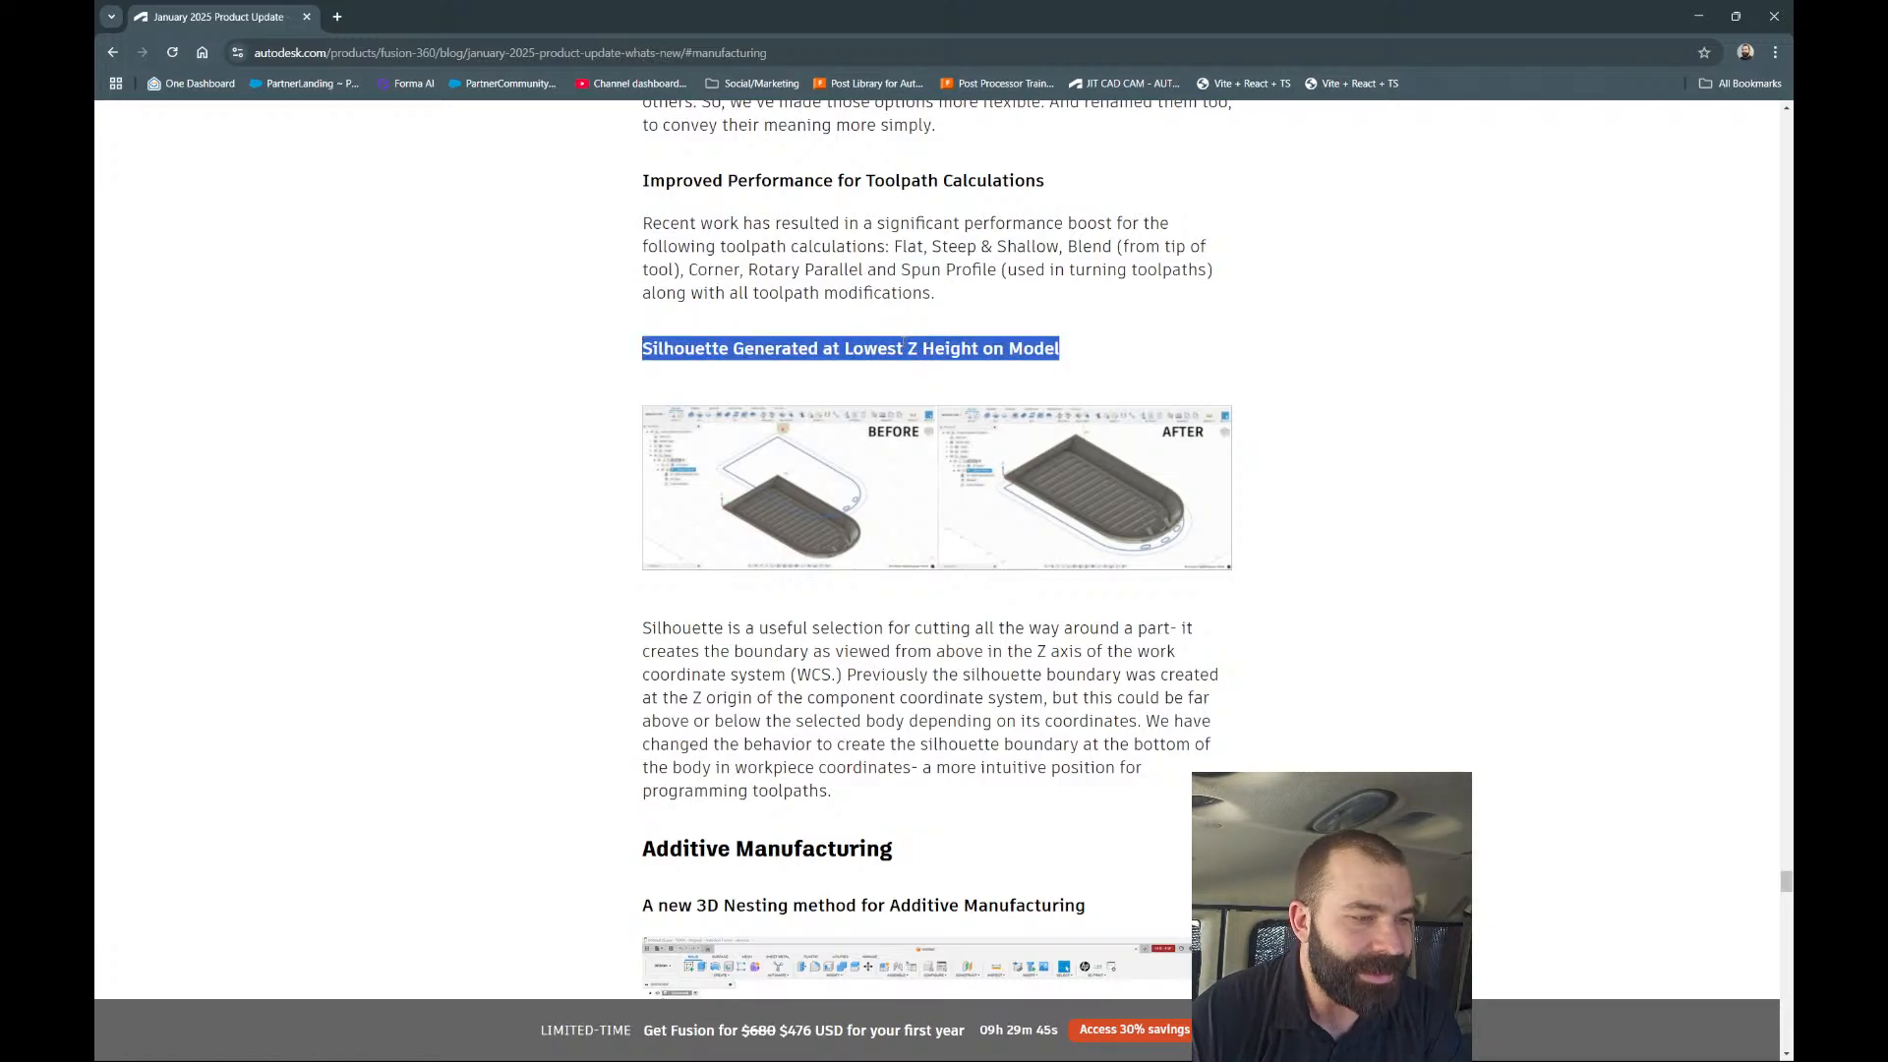
pyautogui.doubleClick(849, 349)
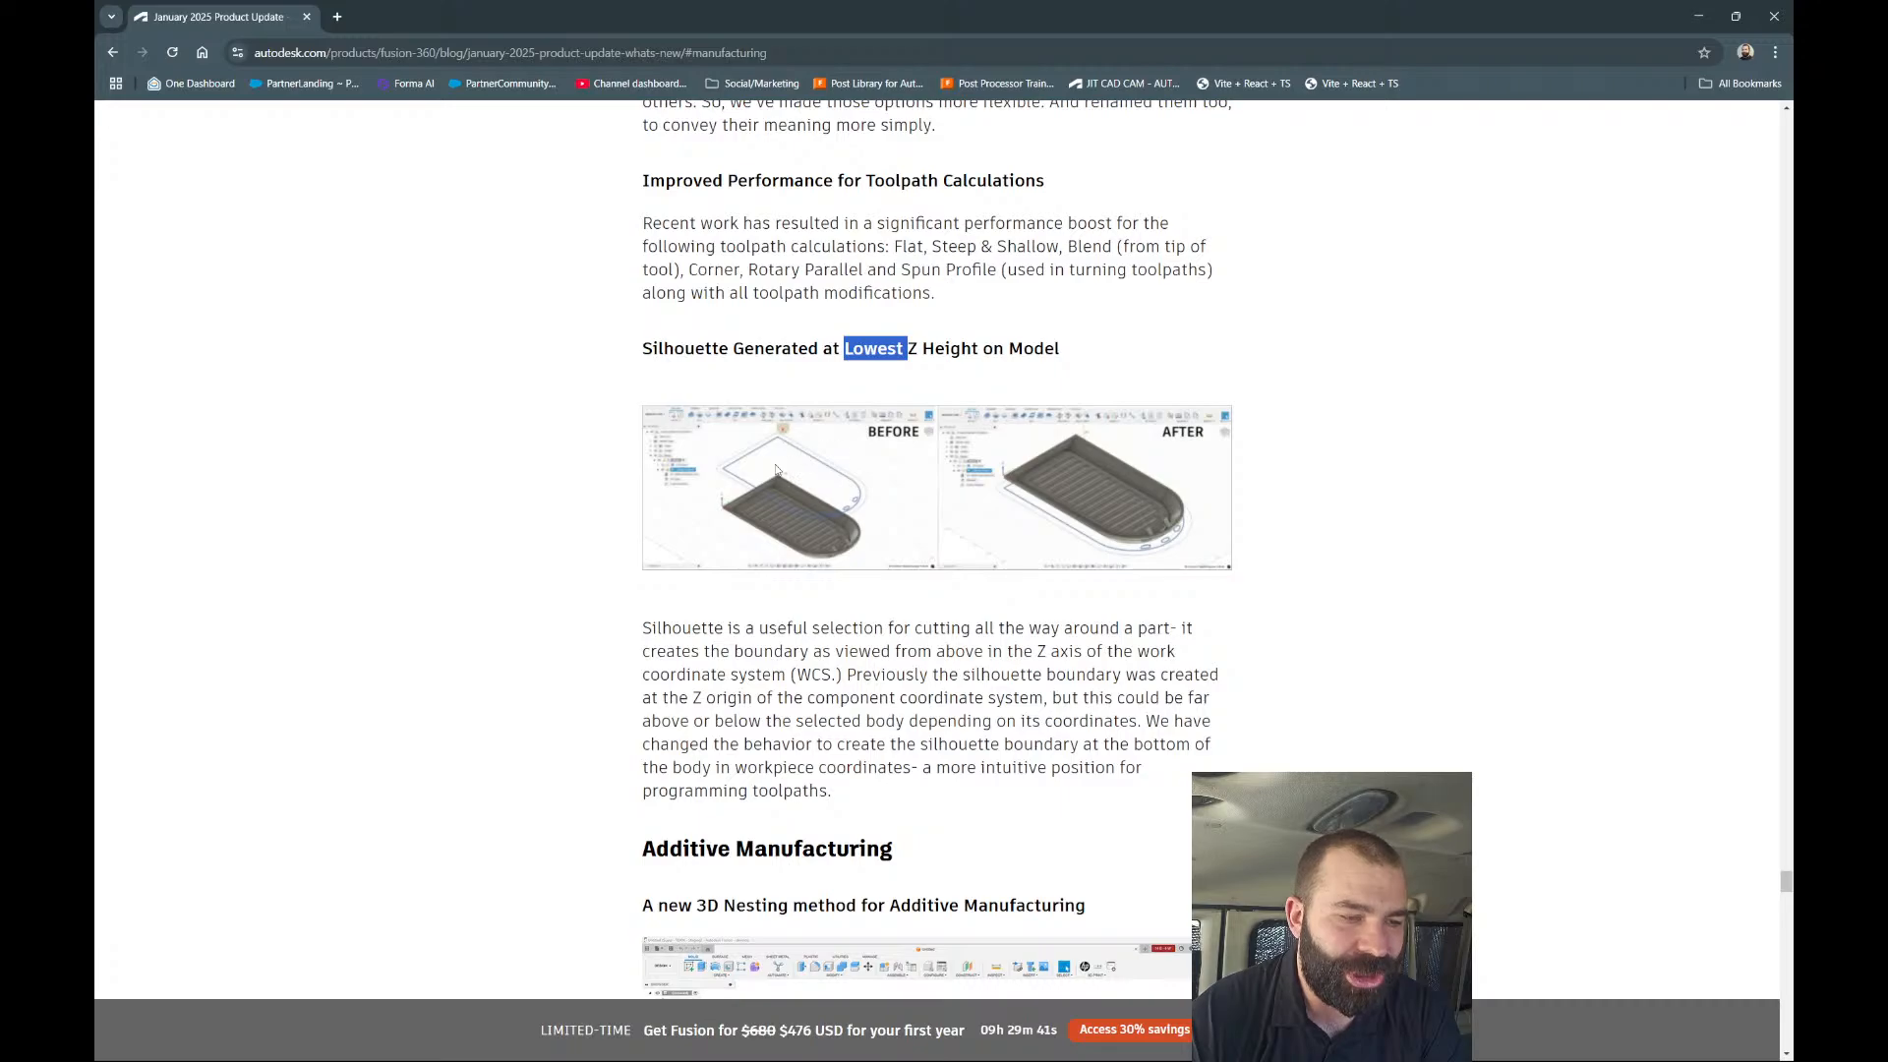
# Skim the Additive Manufacturing items, then scroll back up to the Reuse Geometry Selections video.
pyautogui.scroll(-3, 576, 481)
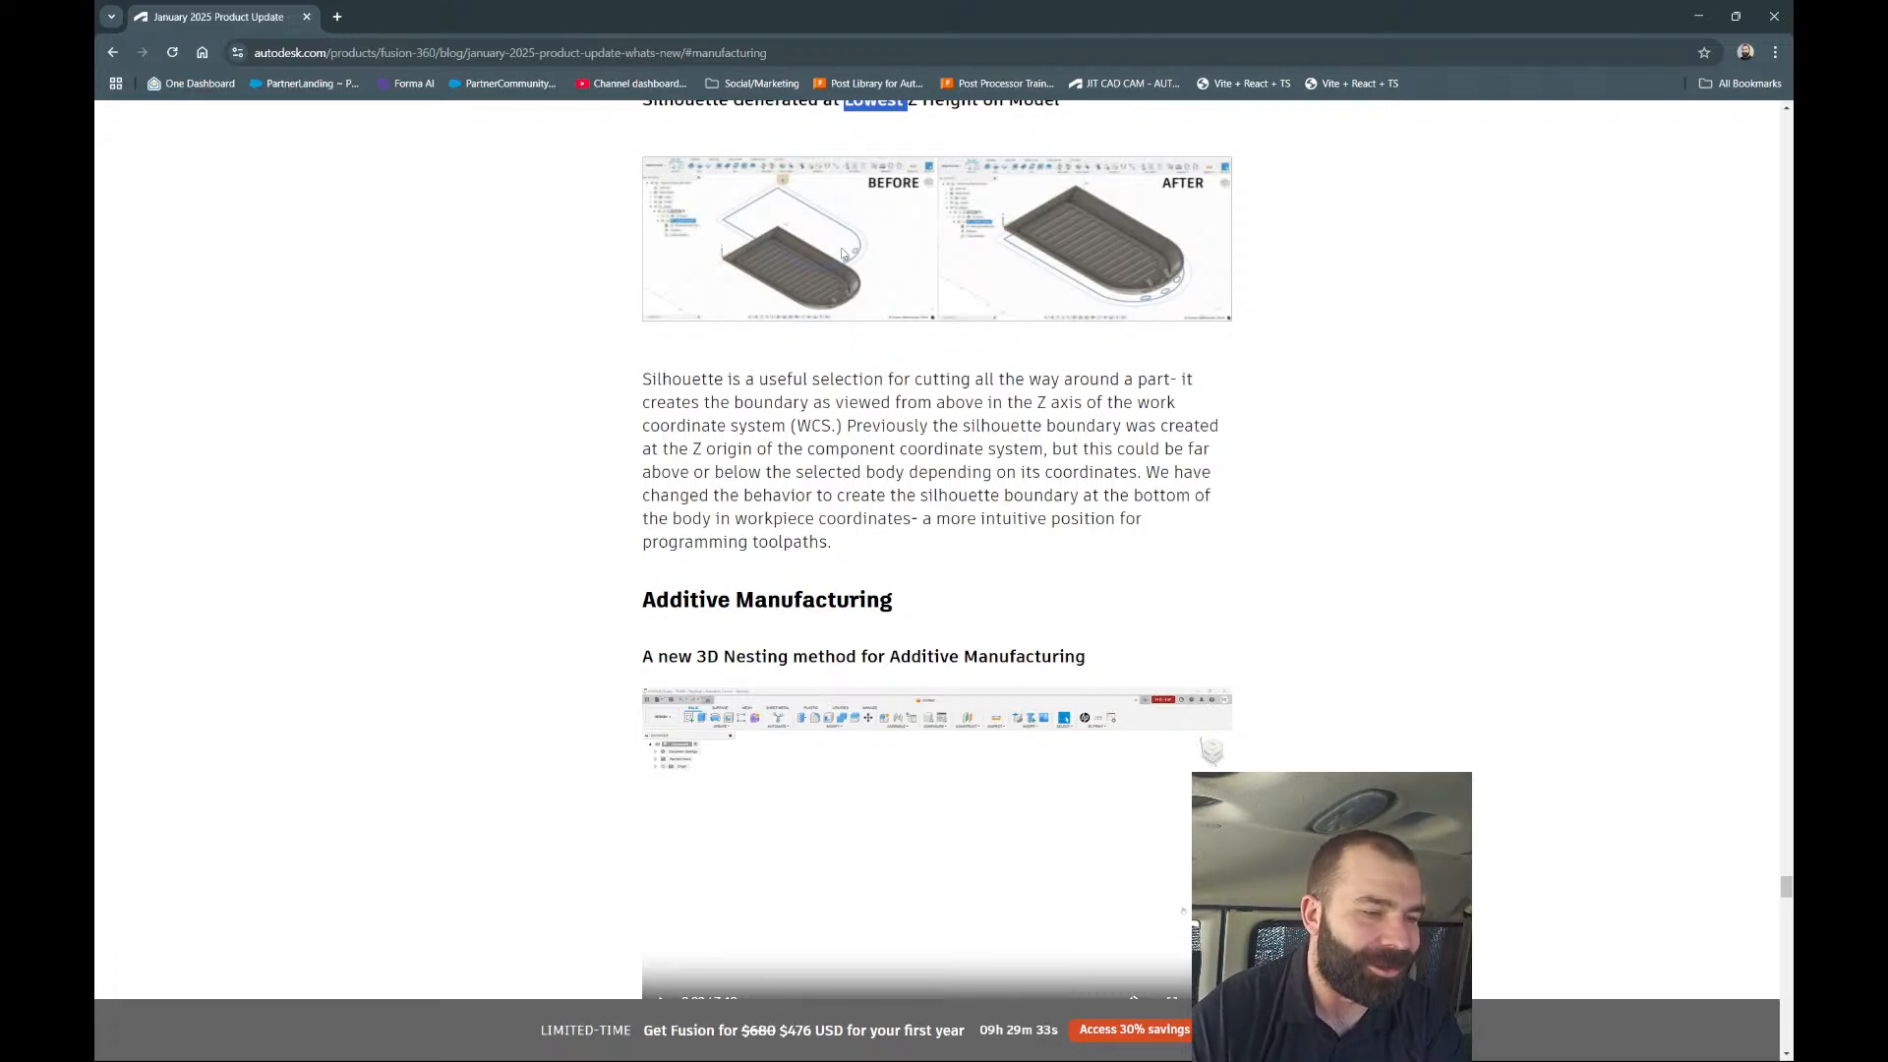
pyautogui.scroll(2, 1082, 472)
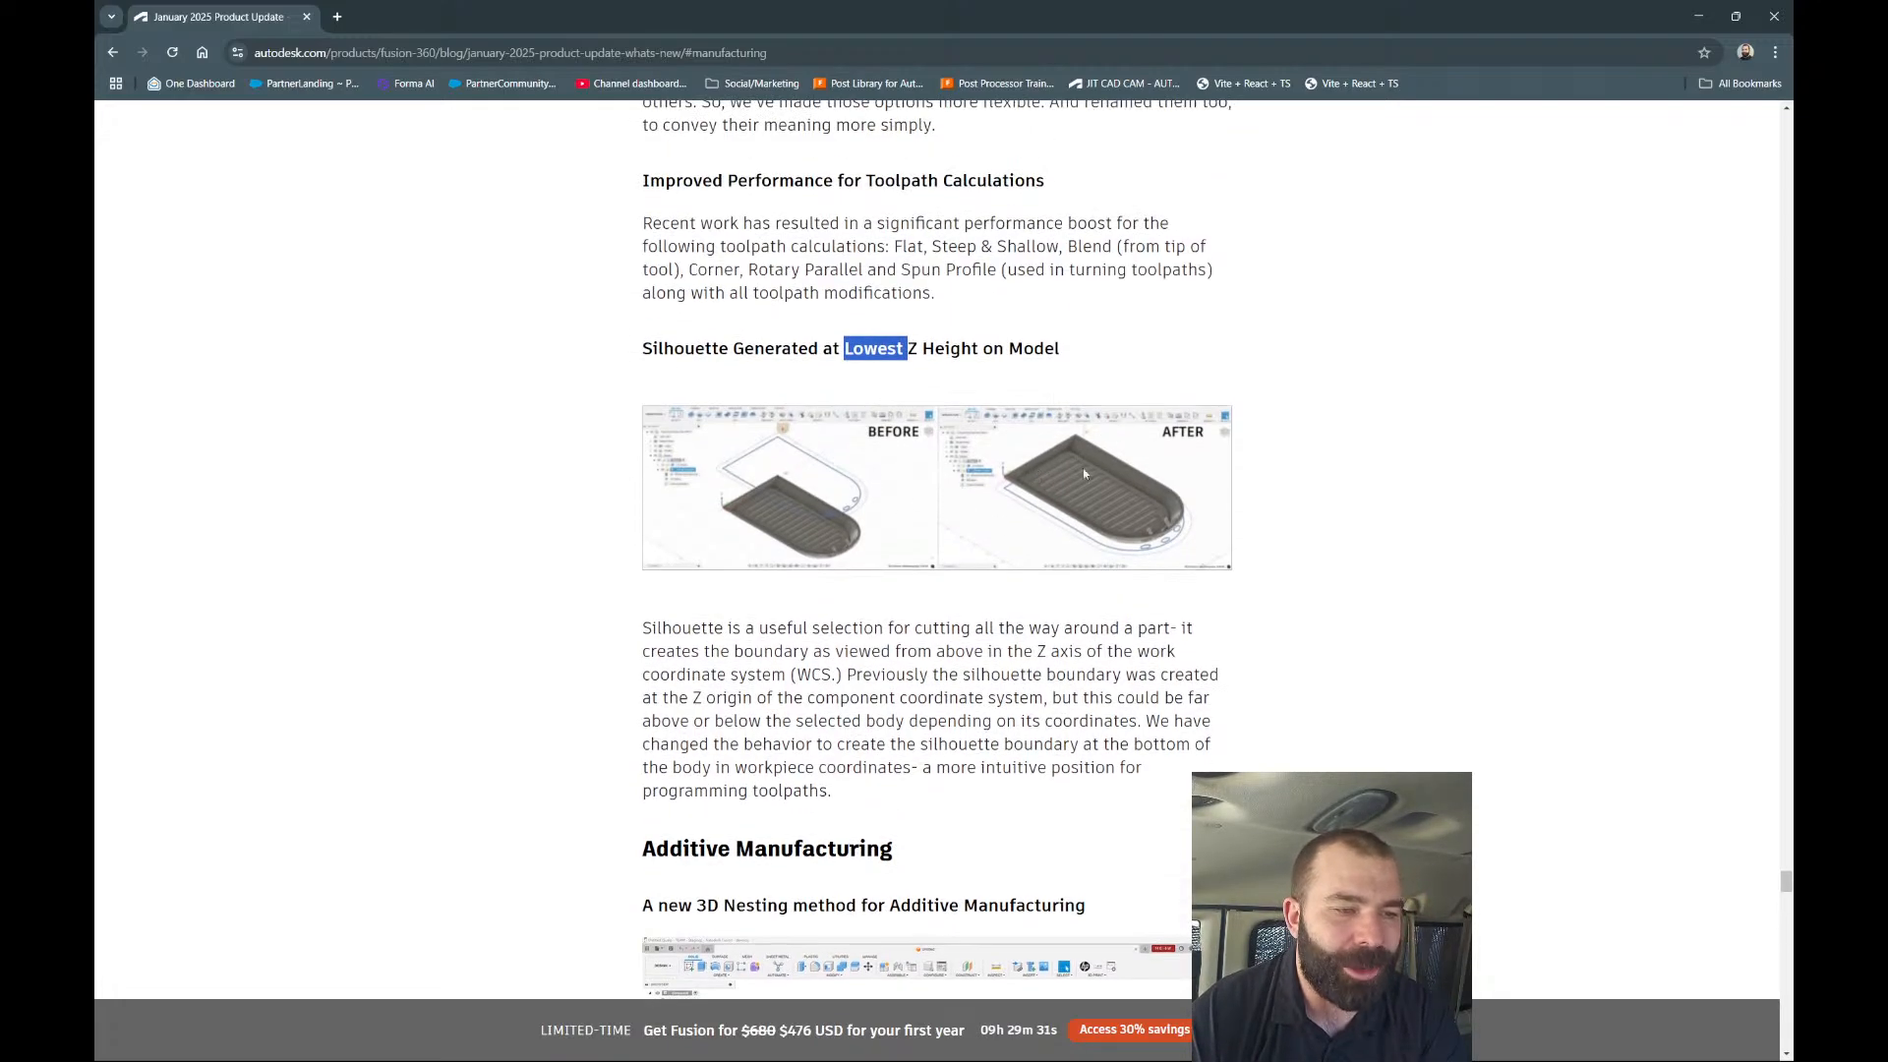
pyautogui.scroll(-5, 914, 320)
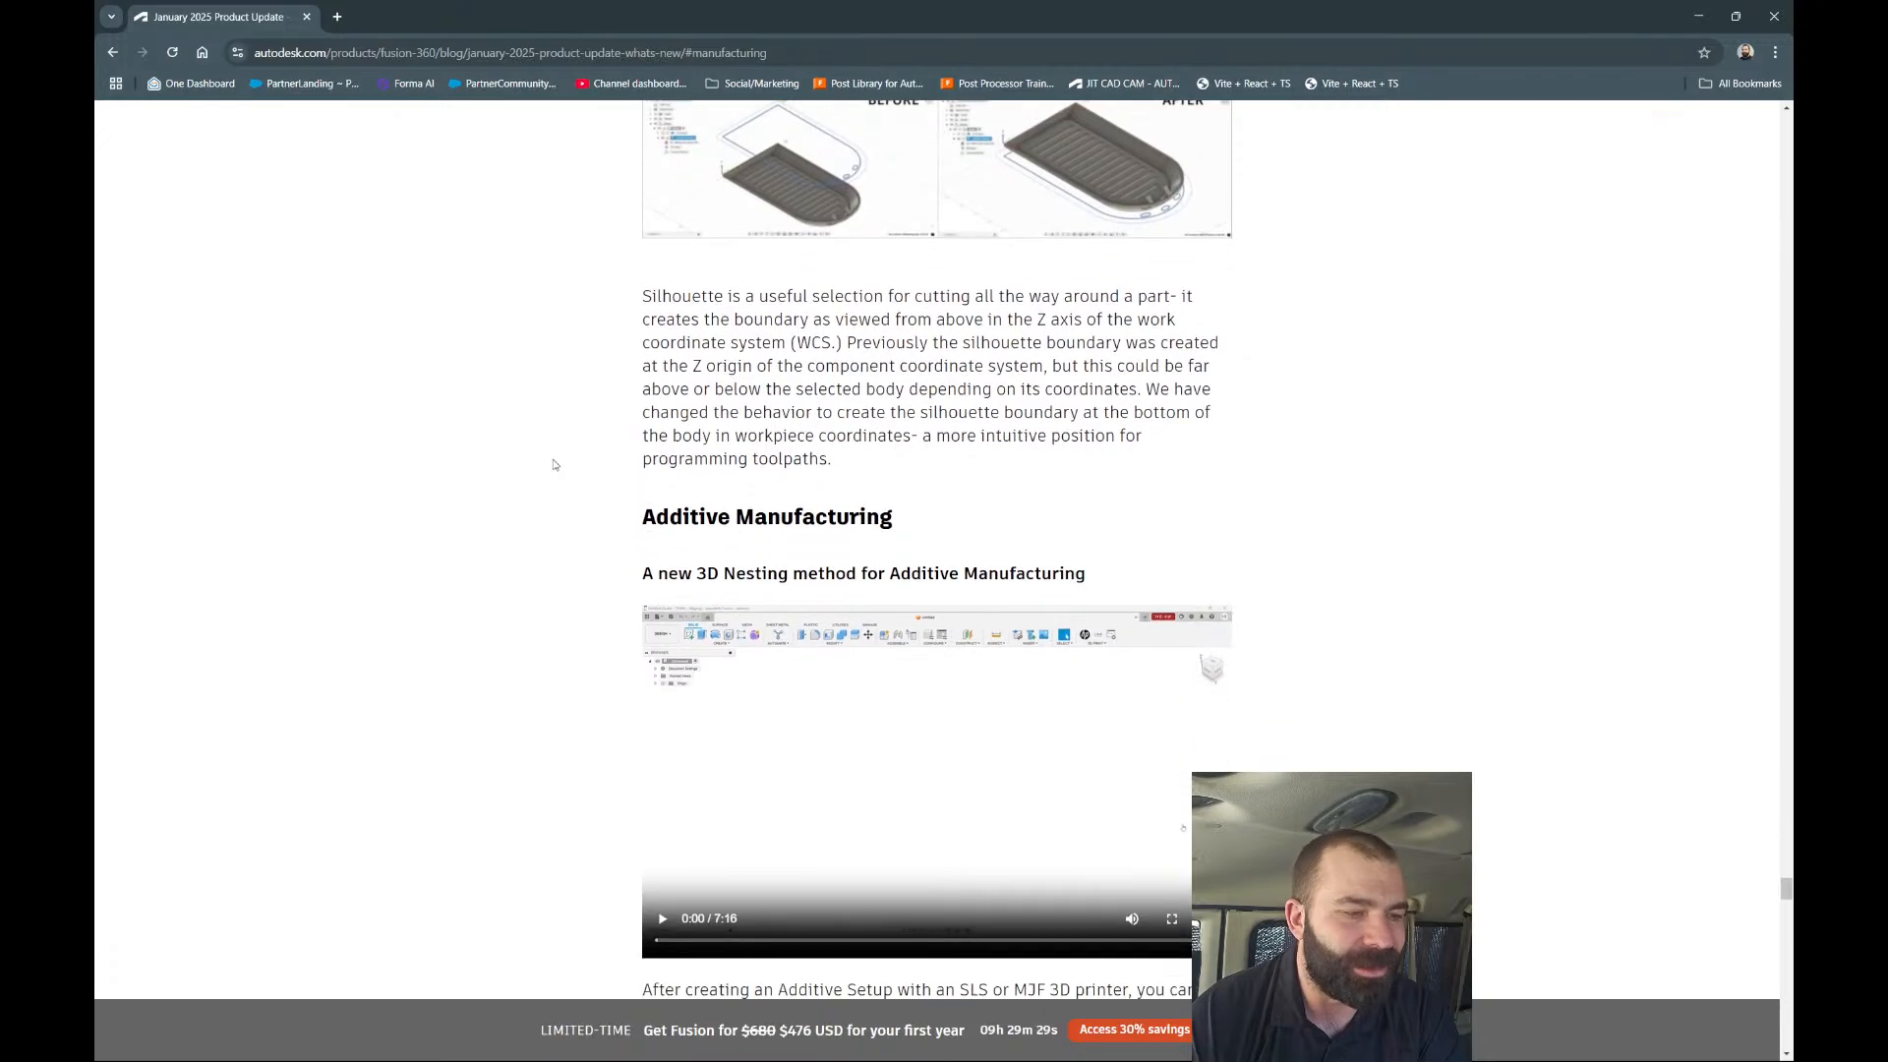
pyautogui.scroll(-2, 554, 464)
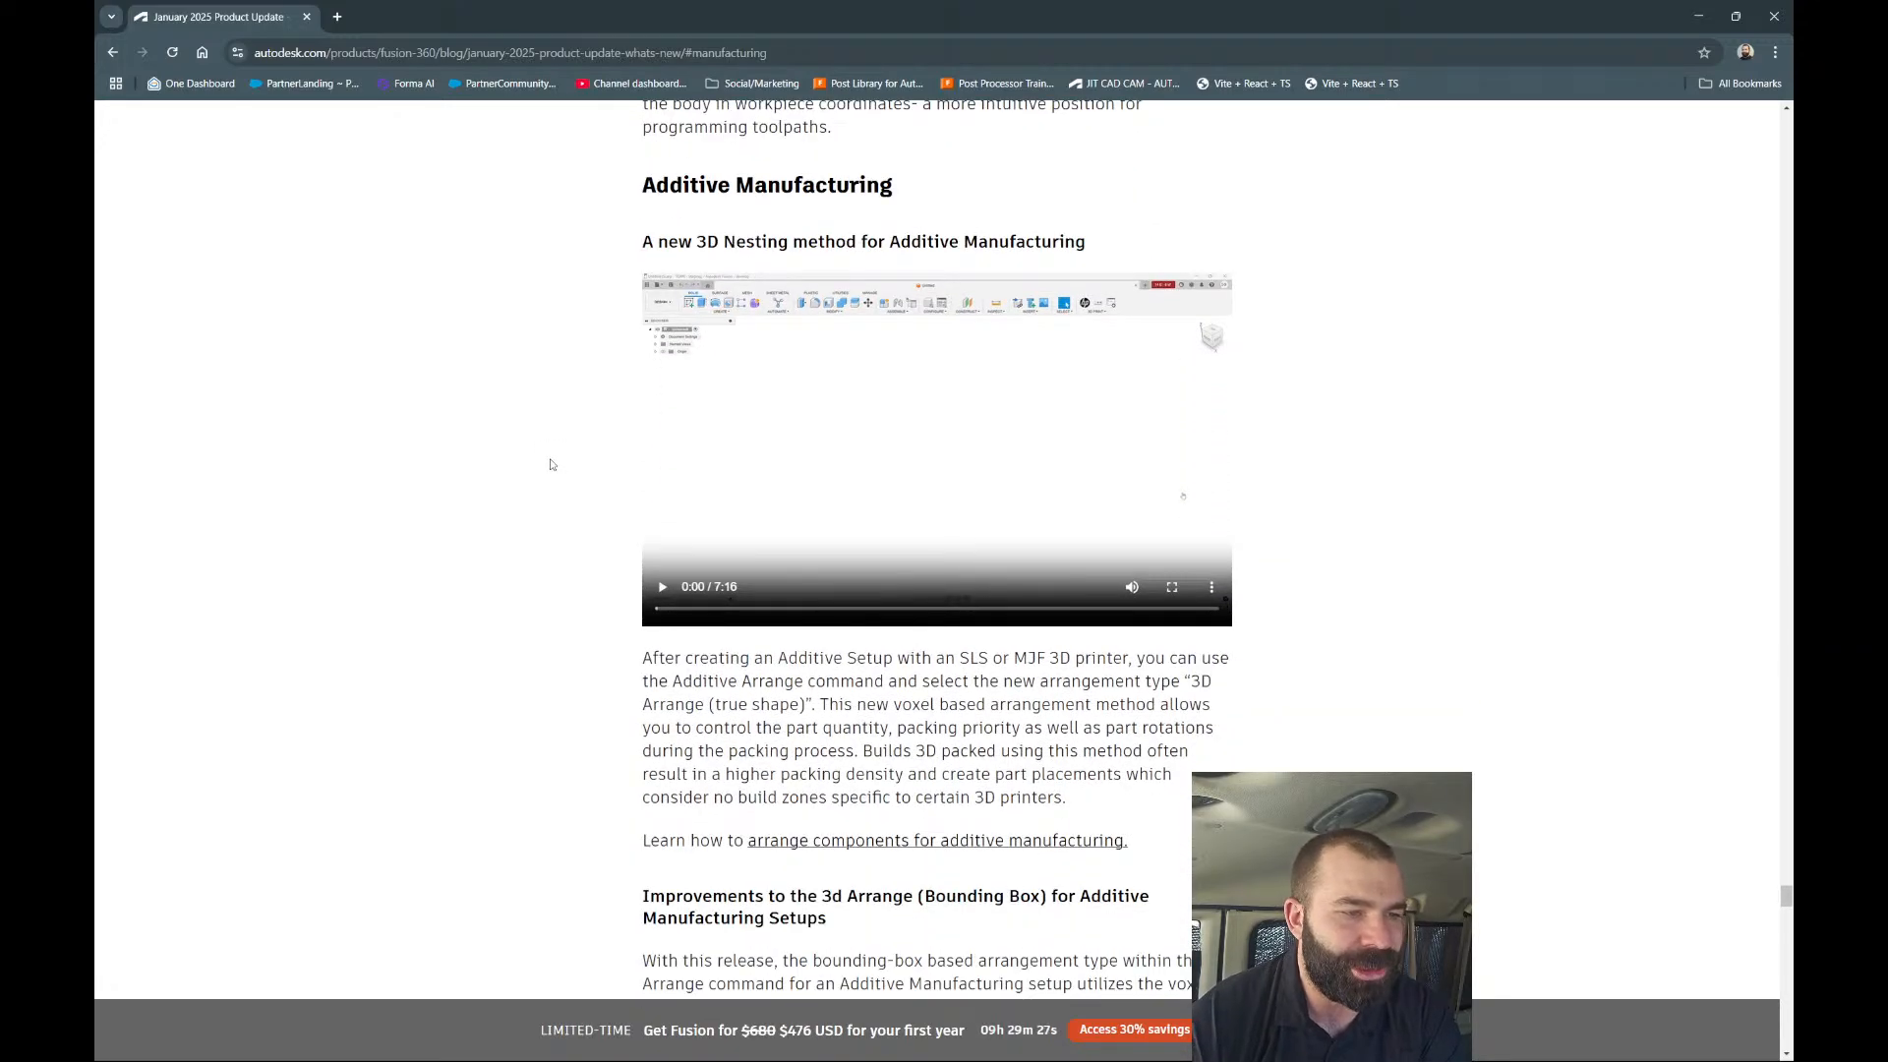
pyautogui.scroll(-5, 550, 464)
pyautogui.scroll(15, 605, 458)
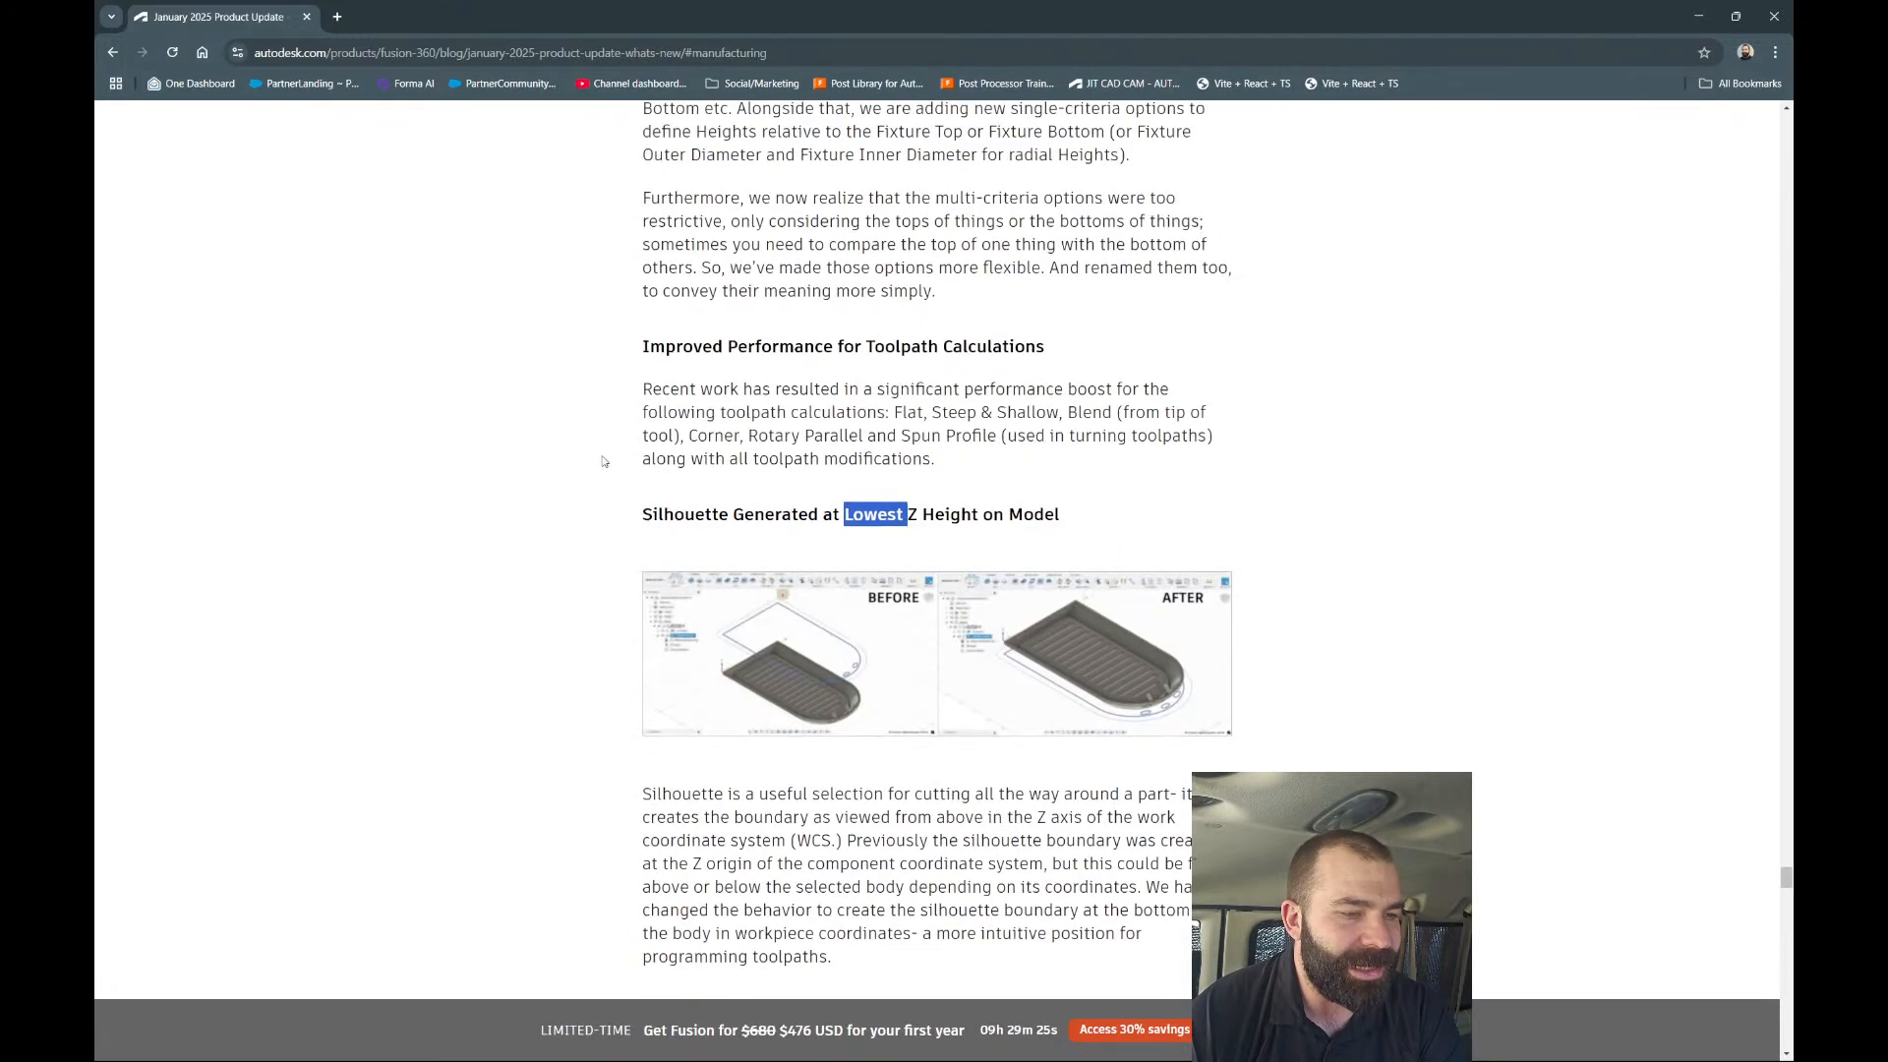
pyautogui.scroll(18, 607, 457)
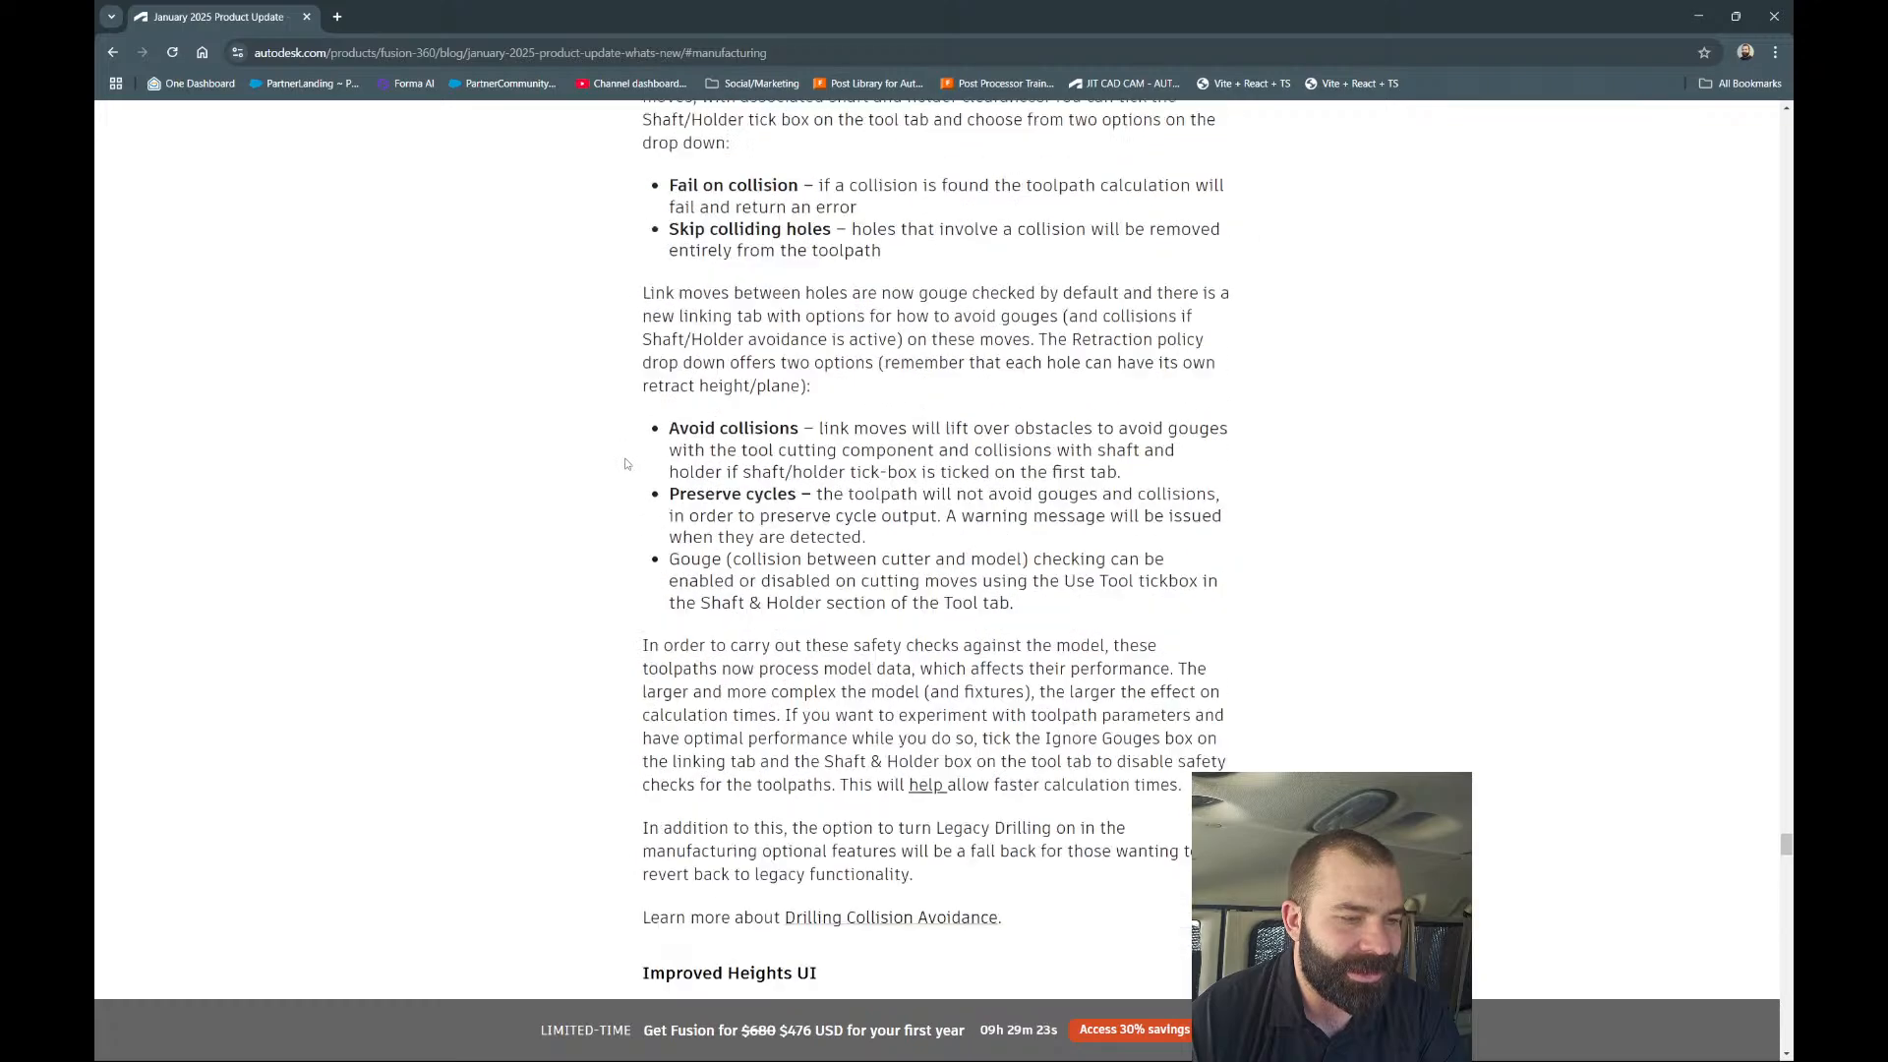
pyautogui.scroll(10, 637, 465)
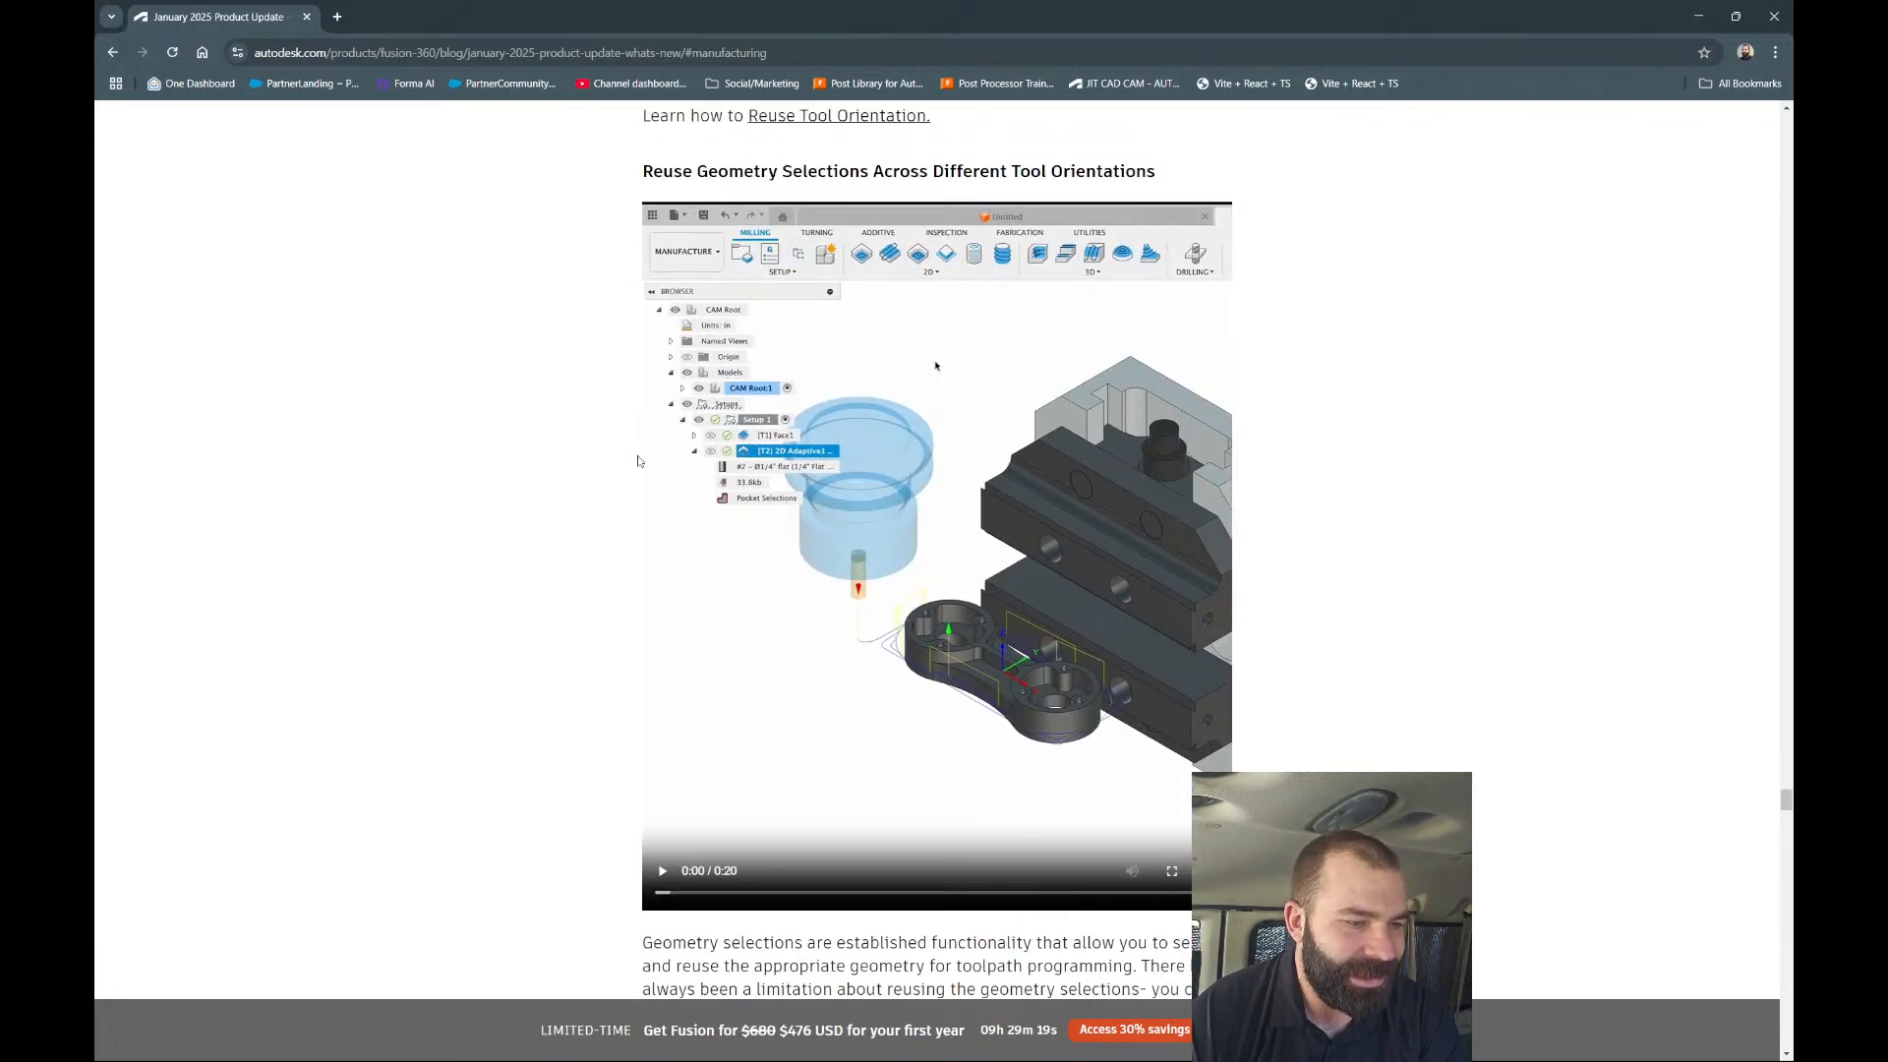
# Play, scrub ahead and pause the Reuse Geometry Selections demo video.
pyautogui.scroll(1, 637, 462)
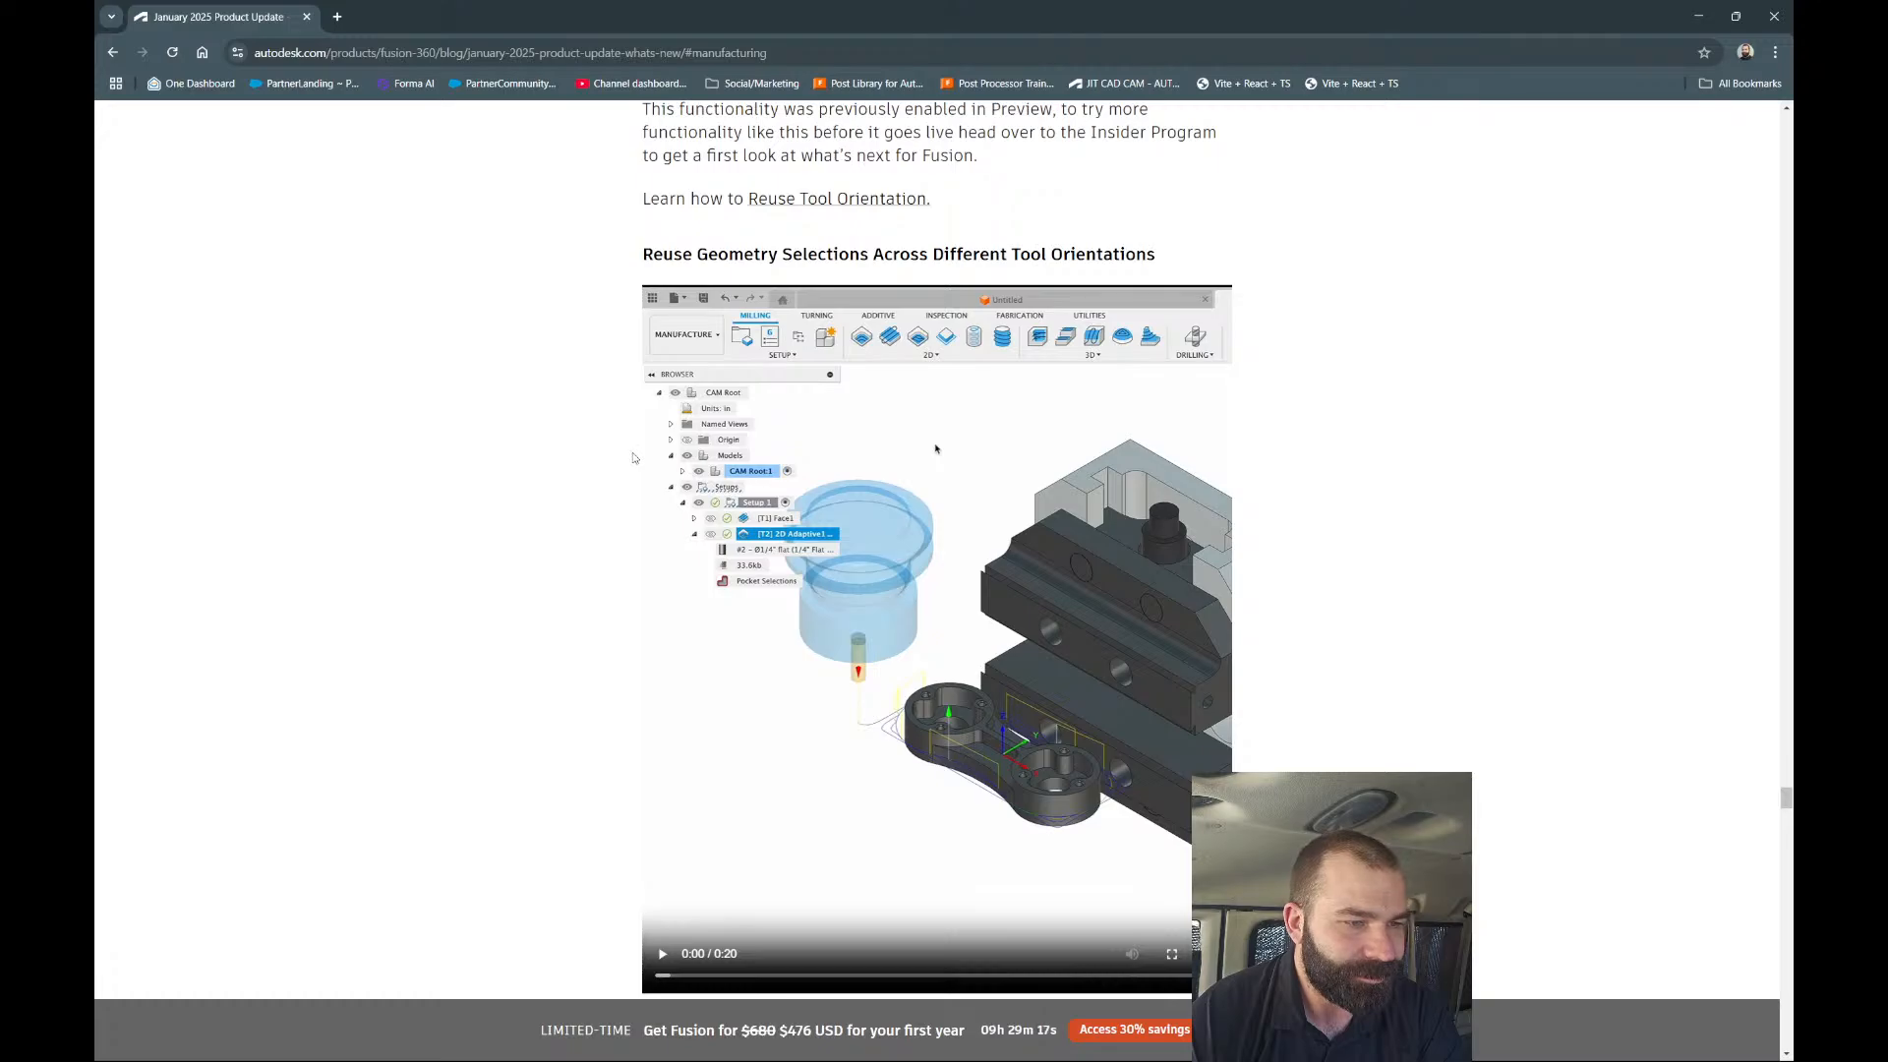
pyautogui.scroll(-1, 901, 442)
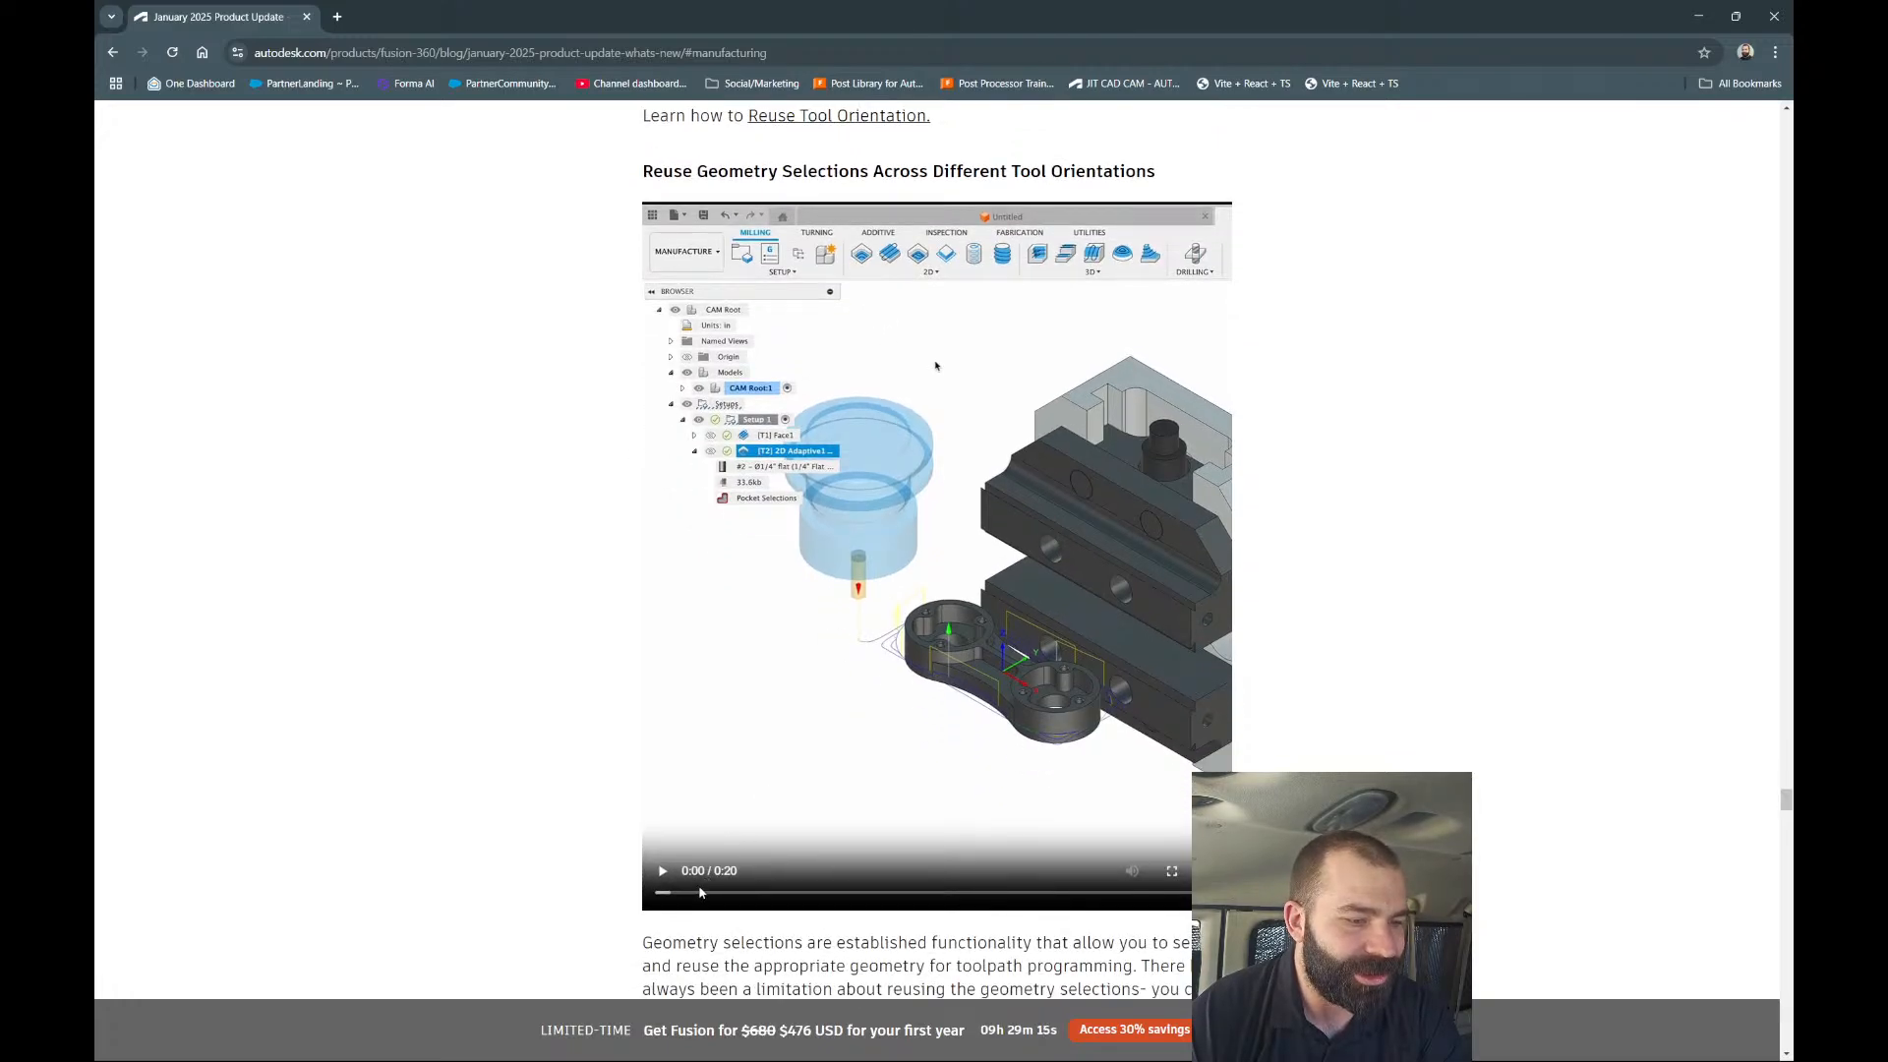
pyautogui.click(699, 890)
pyautogui.click(758, 892)
pyautogui.click(663, 877)
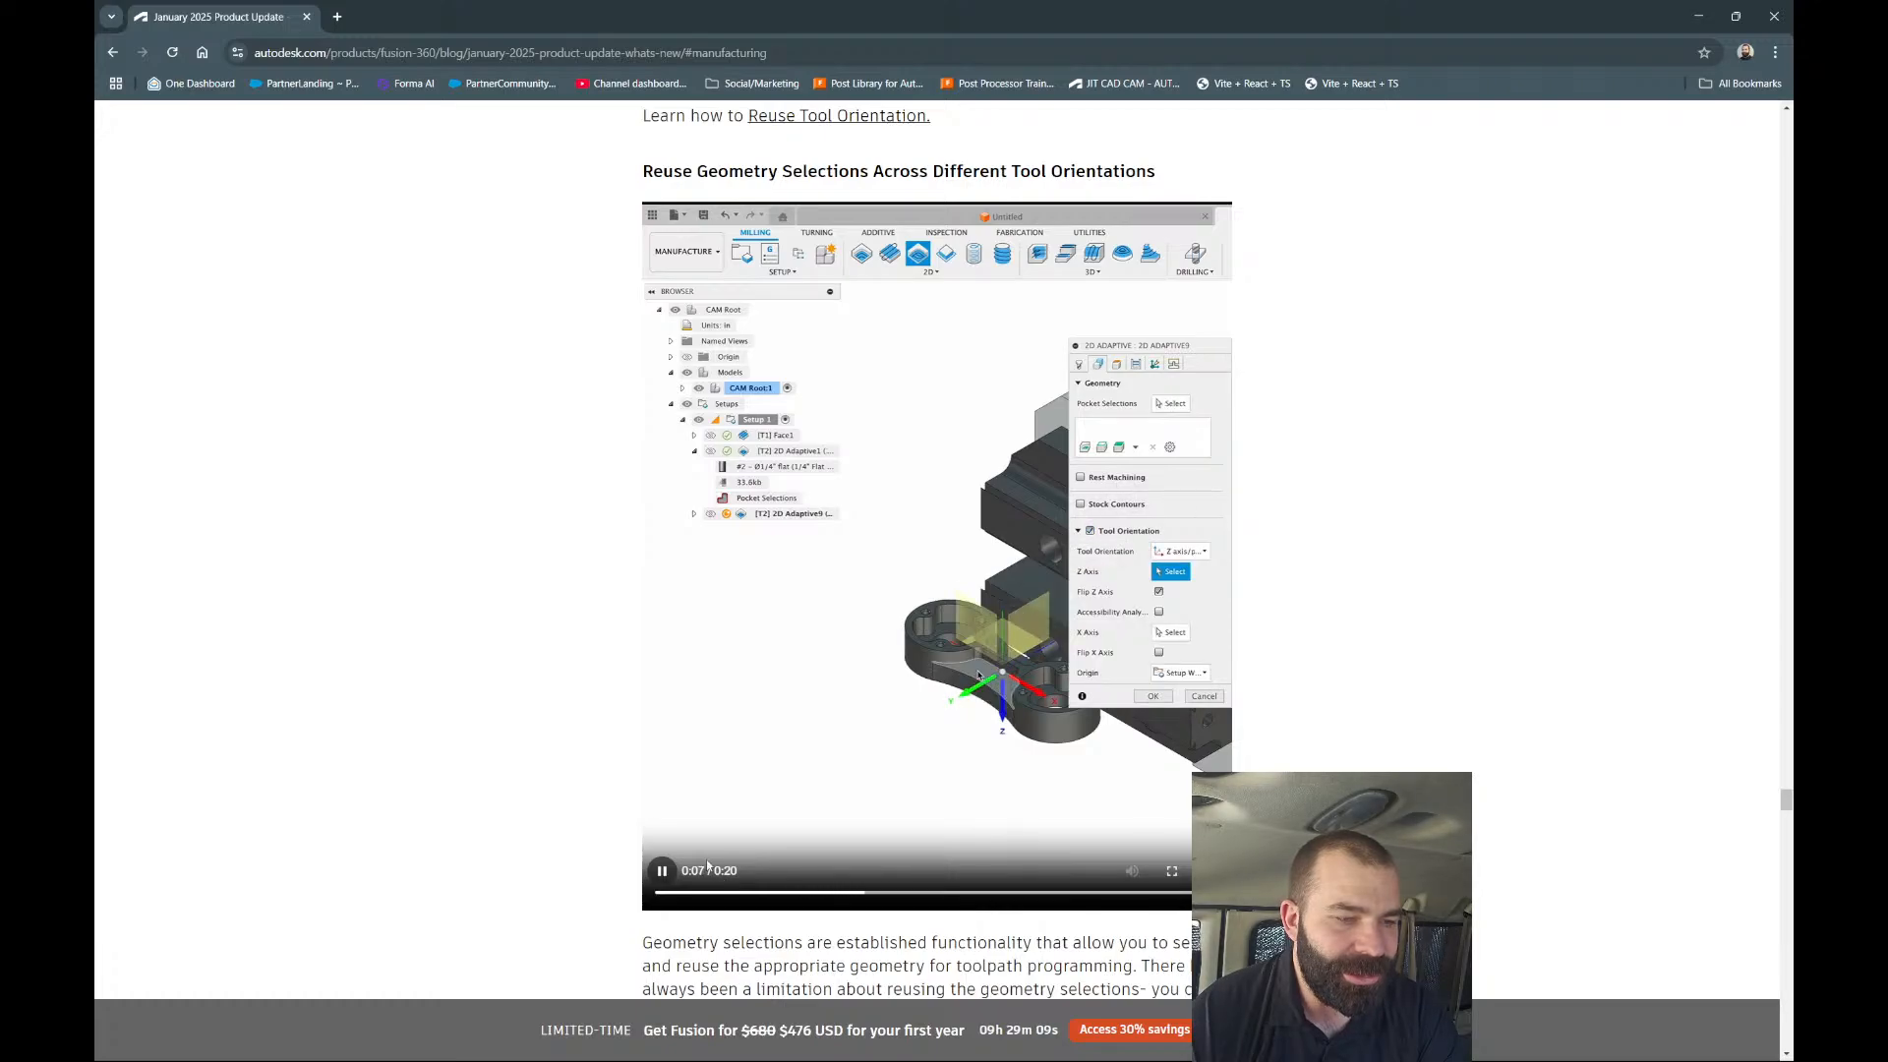
pyautogui.scroll(3, 767, 826)
pyautogui.scroll(-3, 786, 806)
pyautogui.click(831, 779)
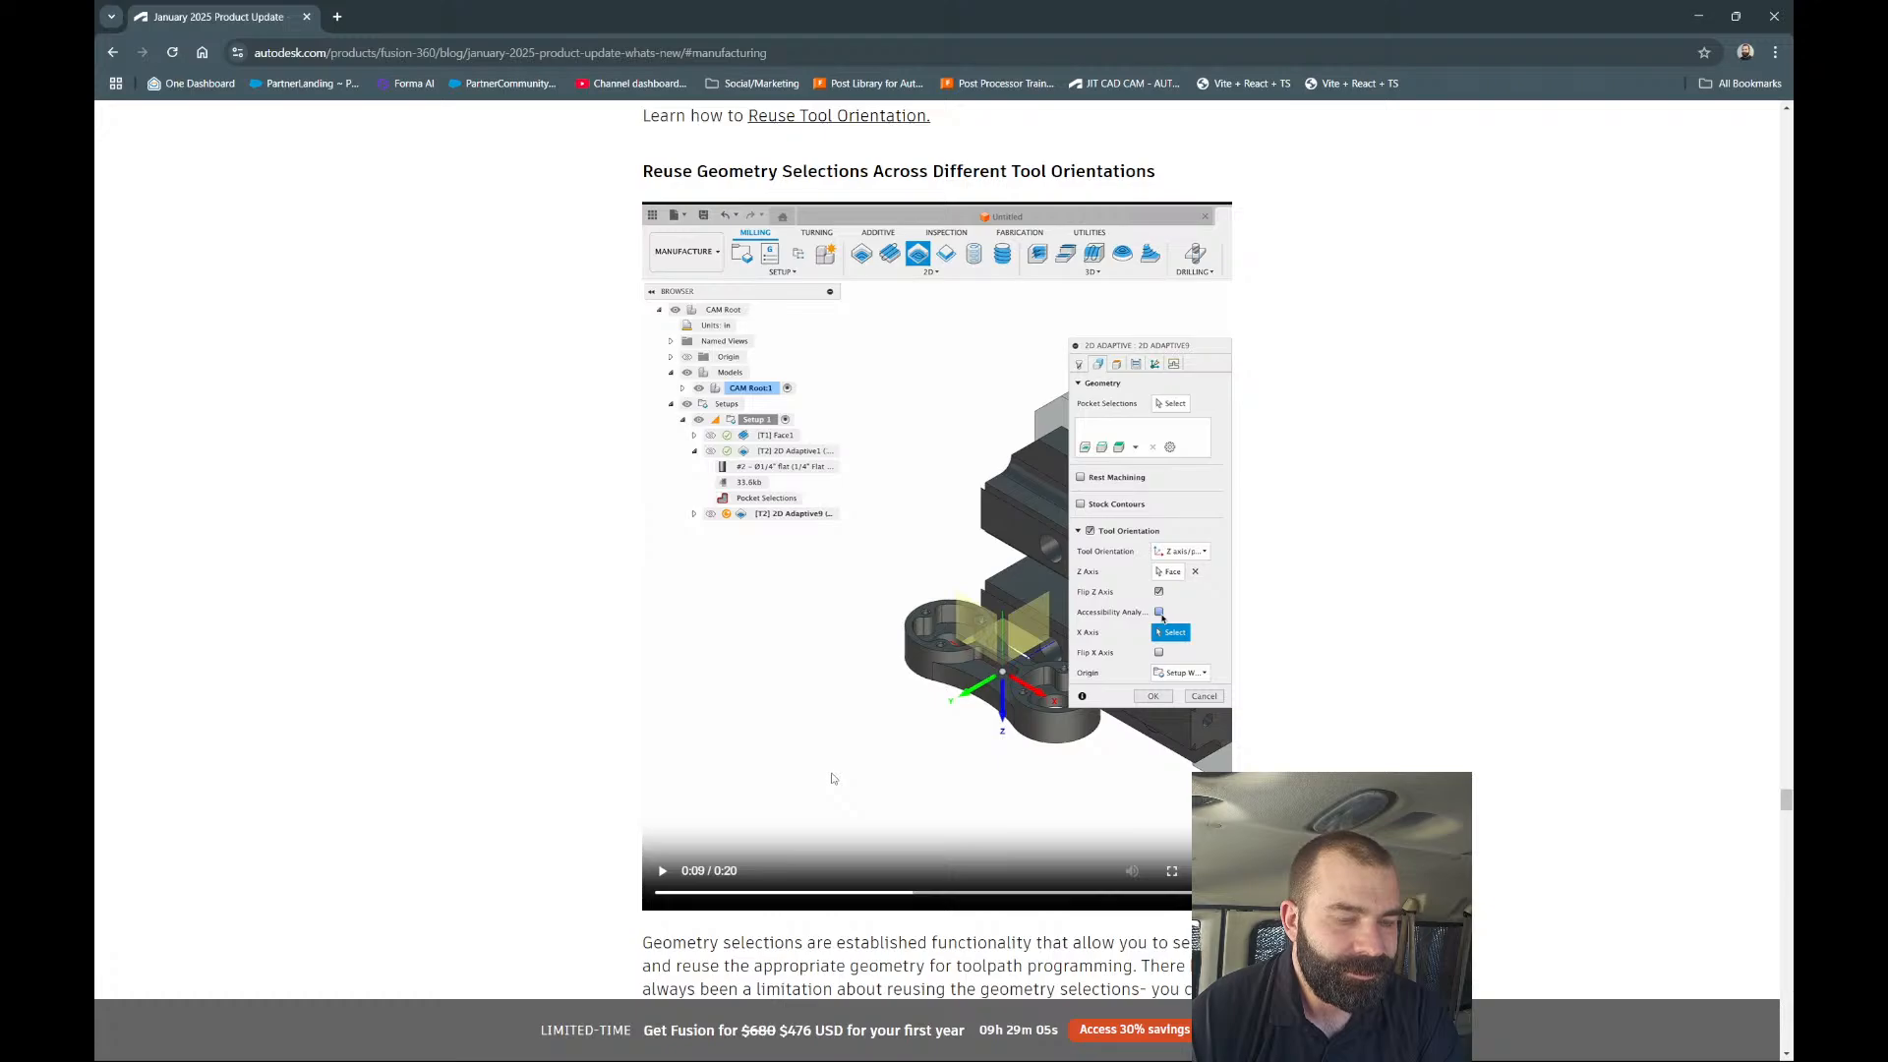
pyautogui.click(959, 893)
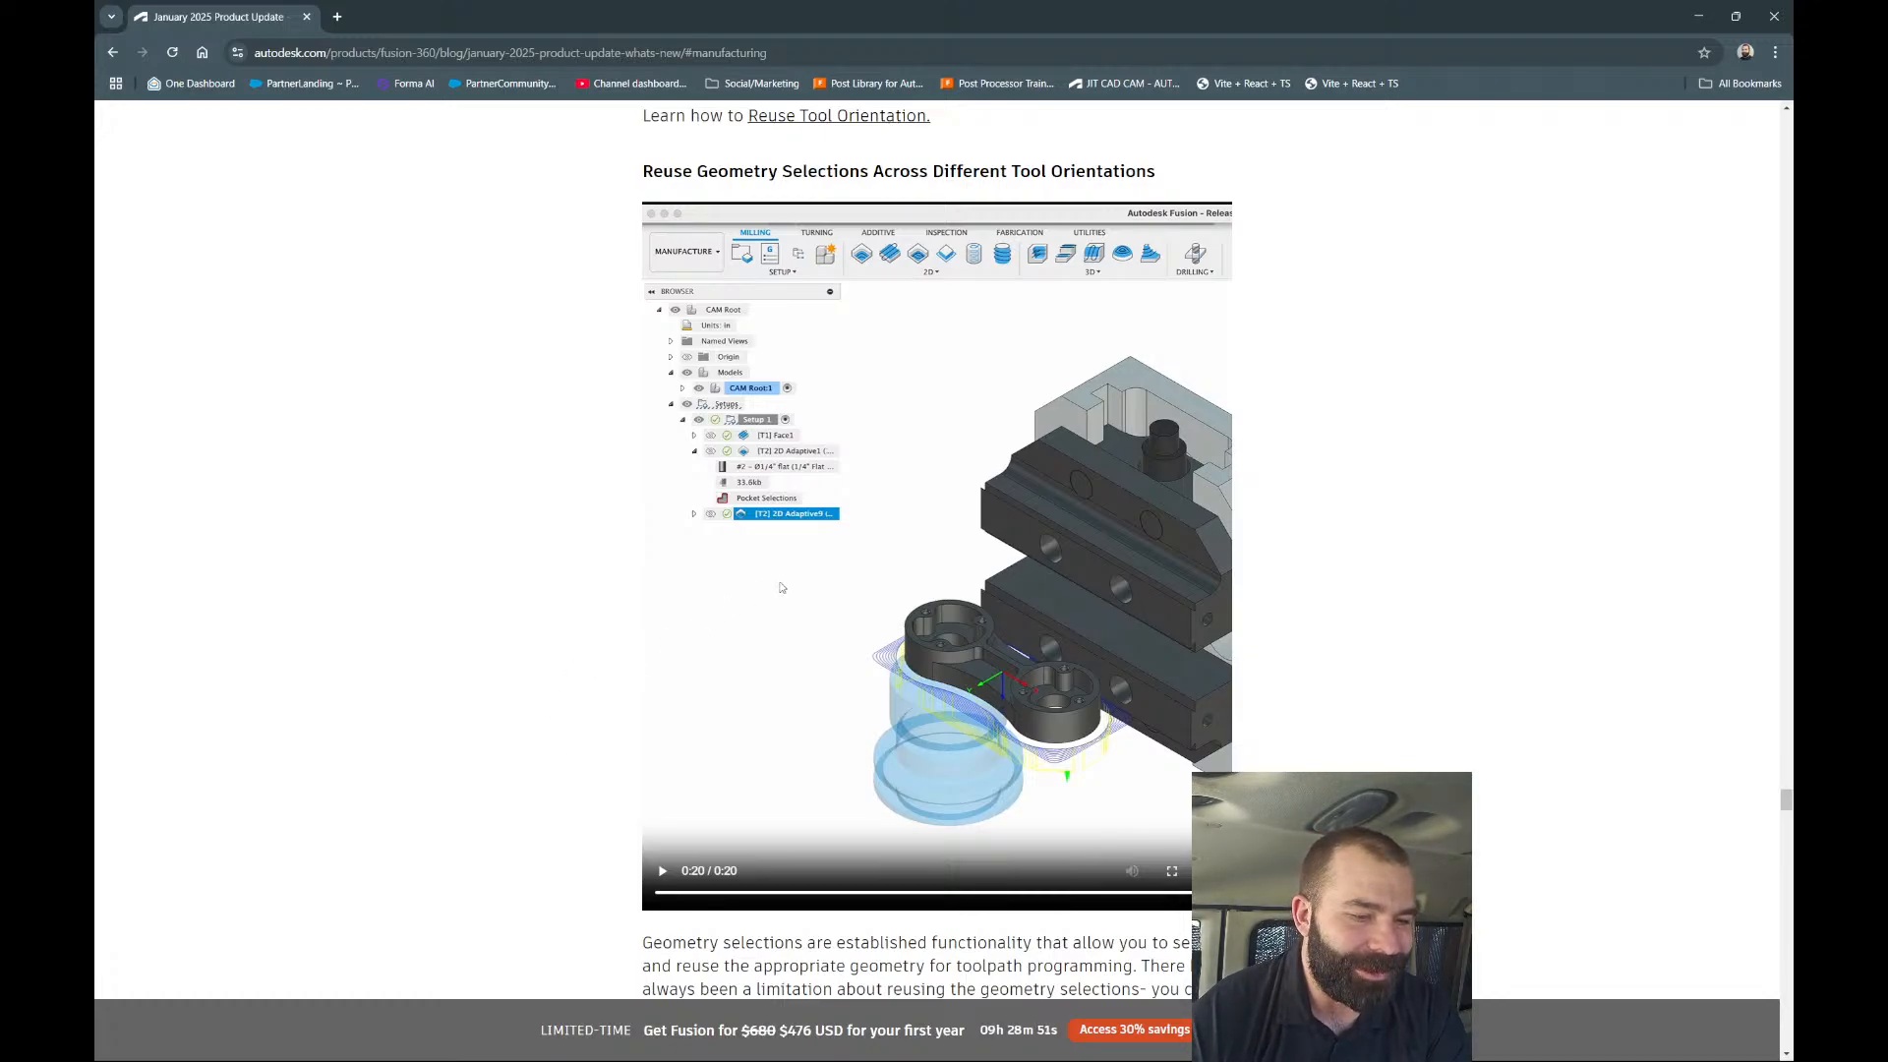
# Close the Chrome window, orbit the vise to face front, and preview the Adaptive toolpath.
pyautogui.scroll(2, 782, 587)
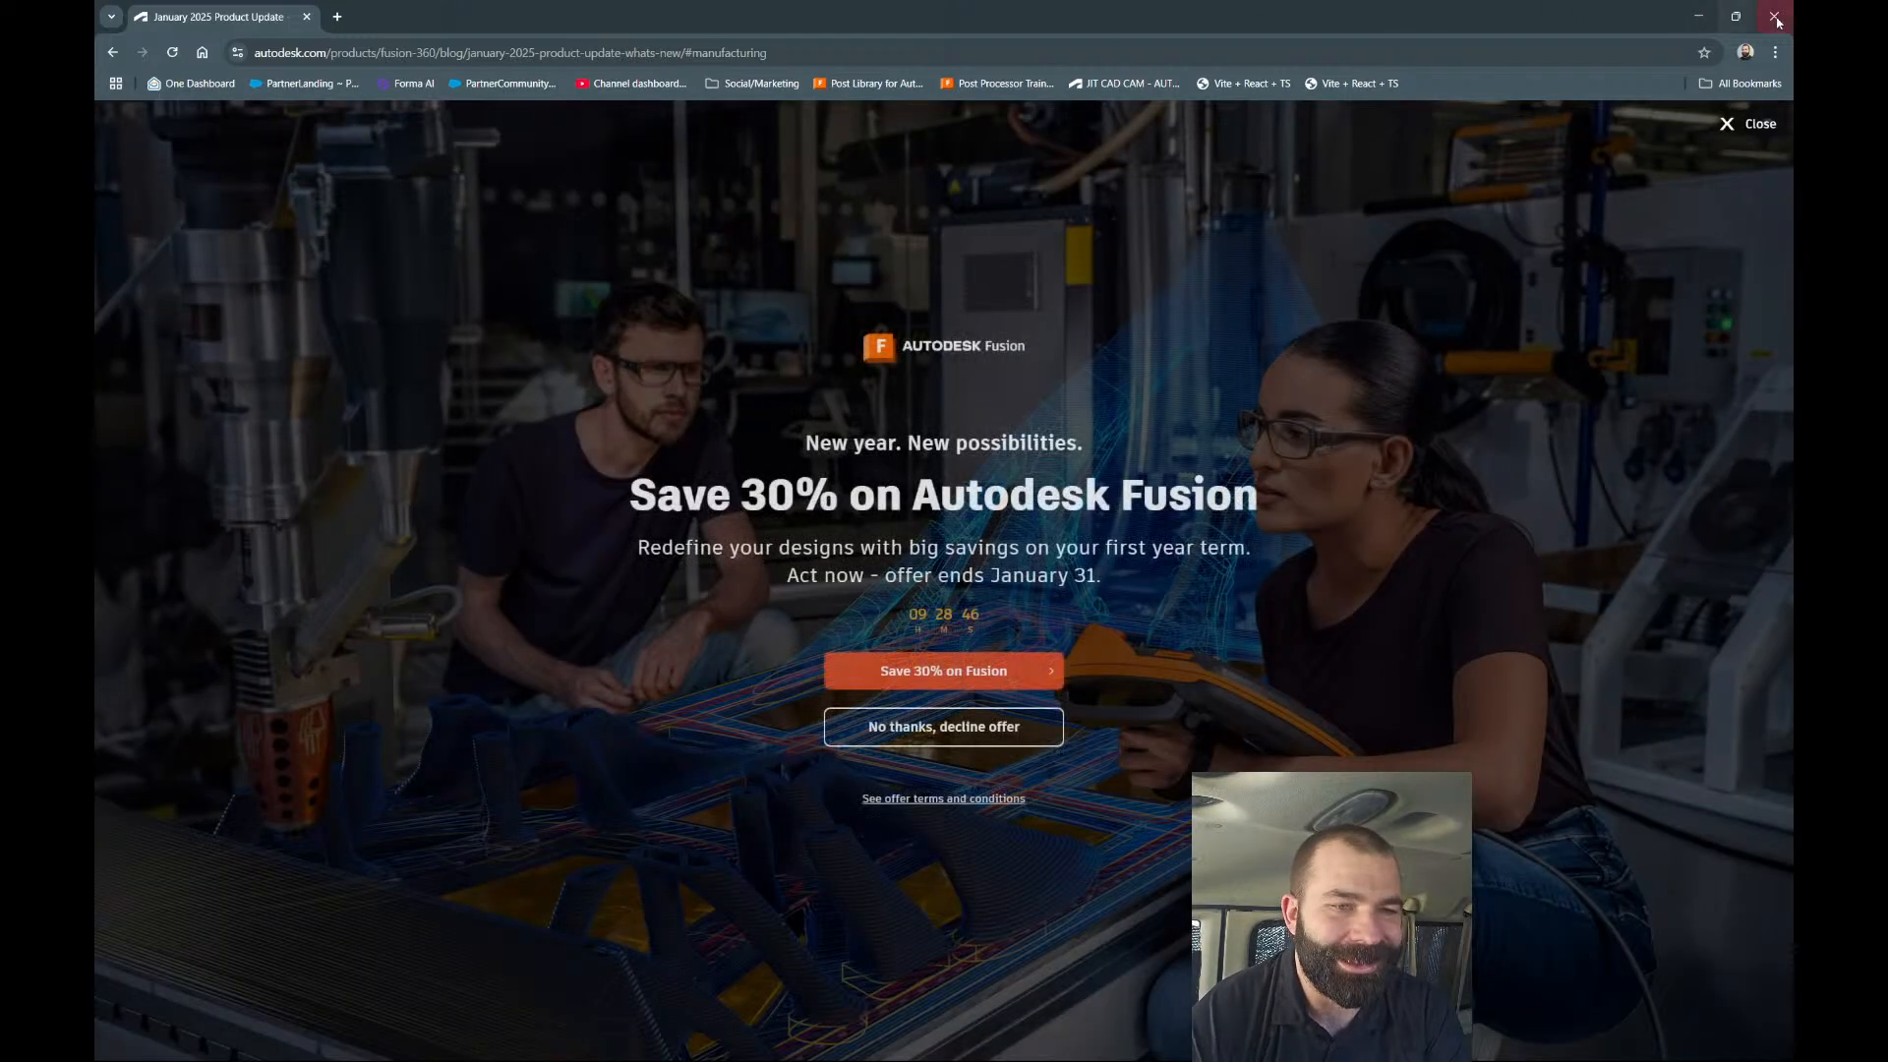
pyautogui.click(1774, 15)
pyautogui.scroll(-2, 934, 399)
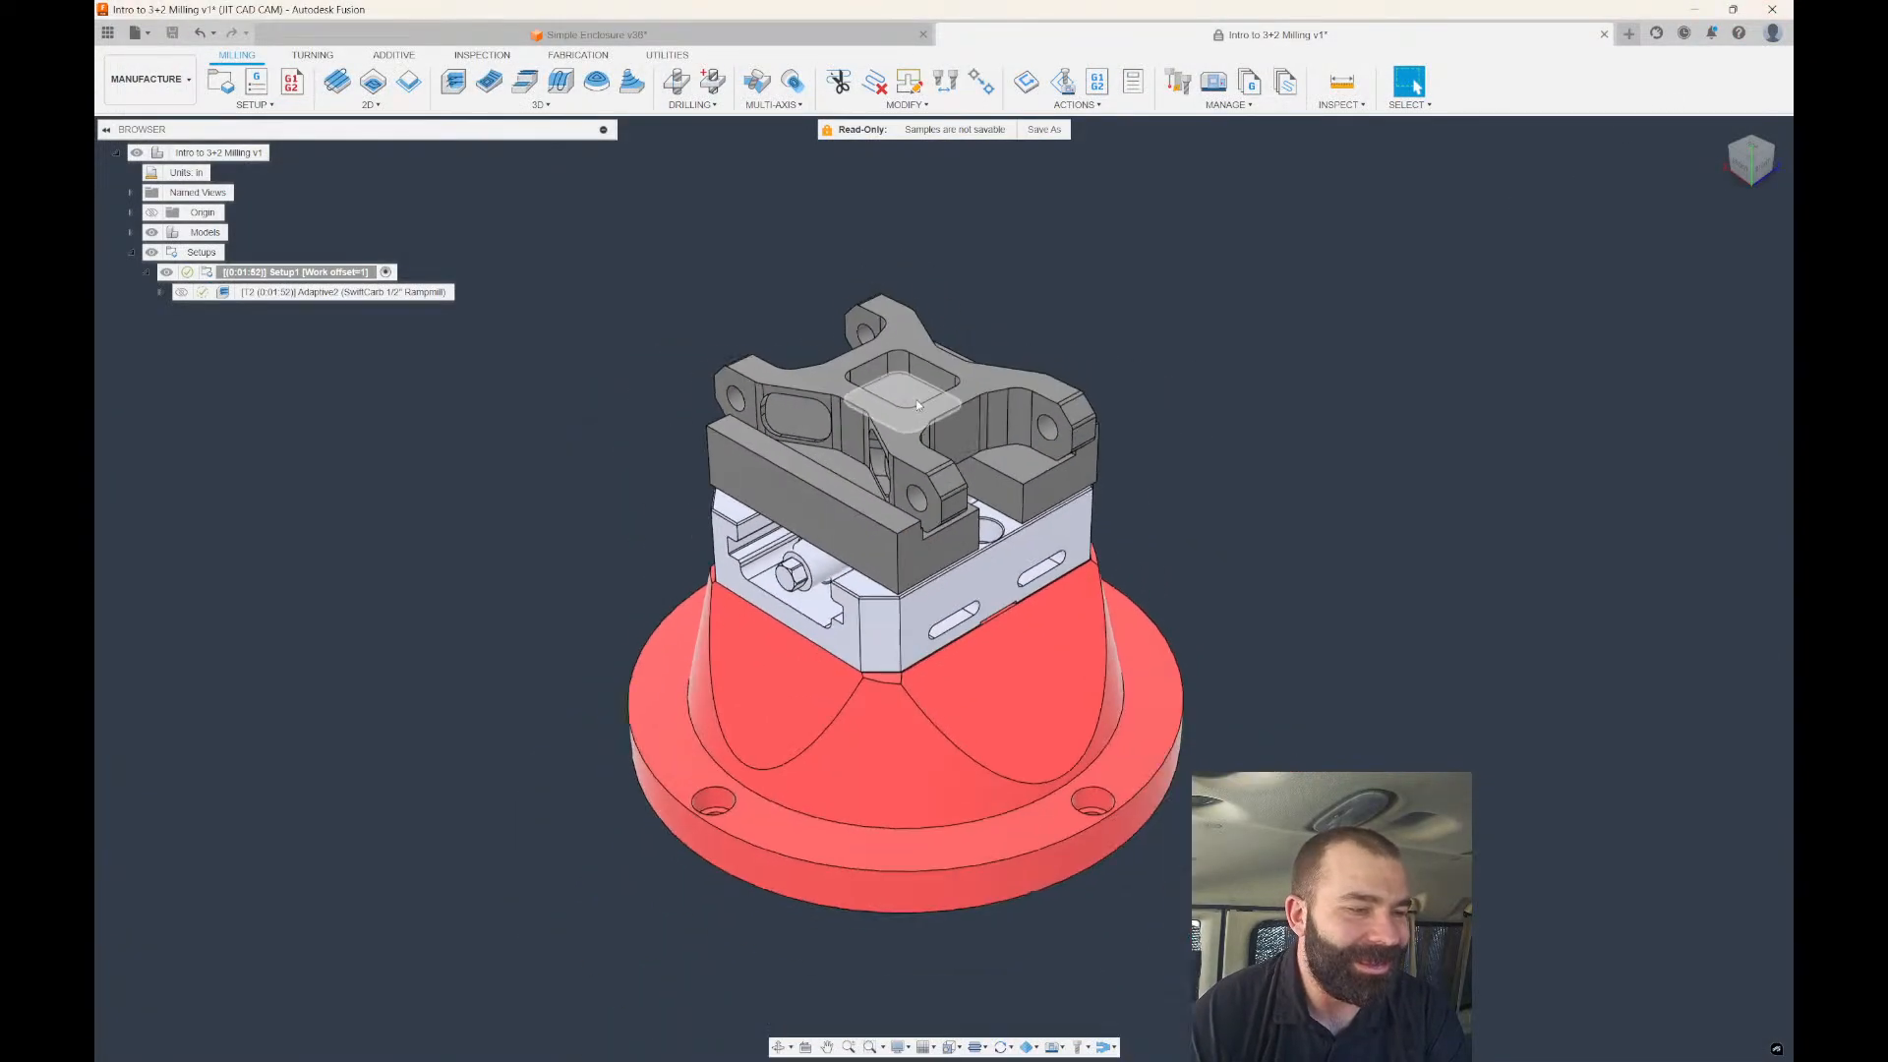
pyautogui.scroll(1, 628, 472)
pyautogui.keyDown('shift'); pyautogui.moveTo(628, 472); pyautogui.dragTo(666, 417, button='middle'); pyautogui.keyUp('shift')
pyautogui.scroll(1, 665, 417)
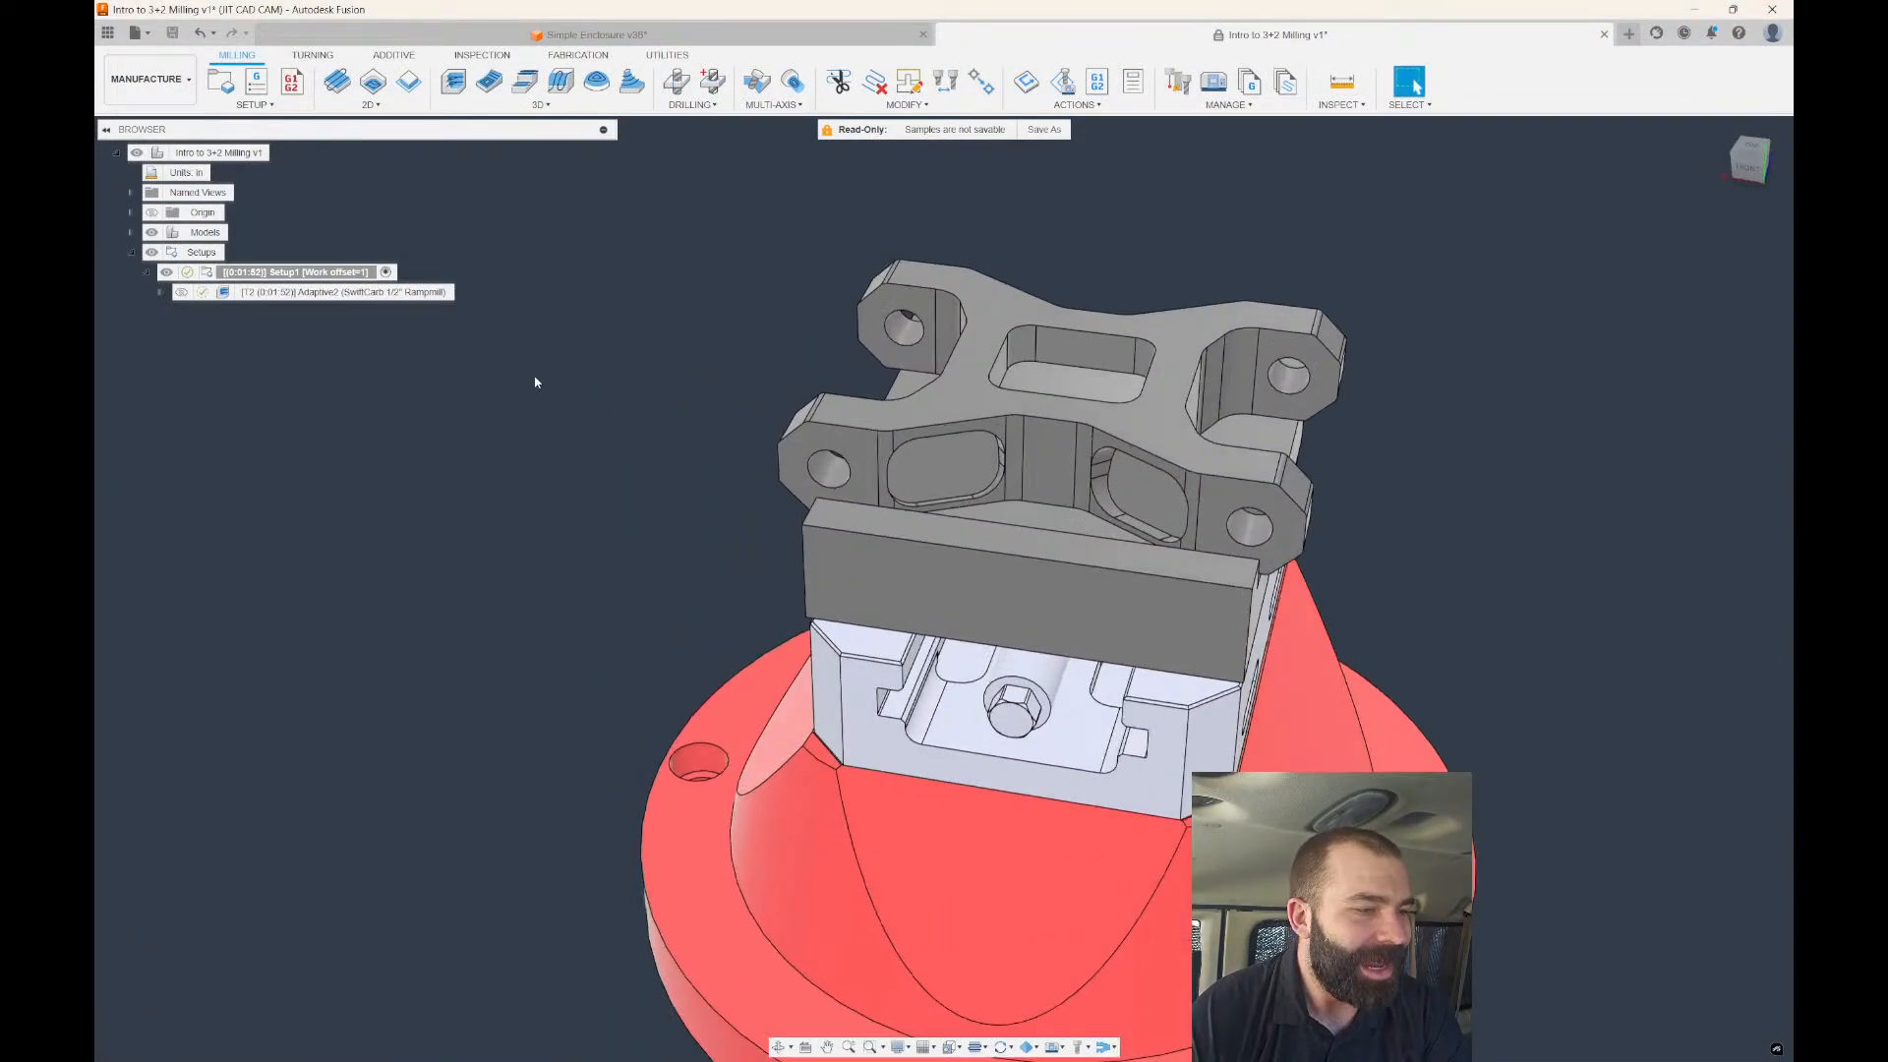
pyautogui.click(266, 292)
# Create a 2D Contour with Tool Orientation set from a part face, accepting despite the missing-contour warning.
pyautogui.click(490, 343)
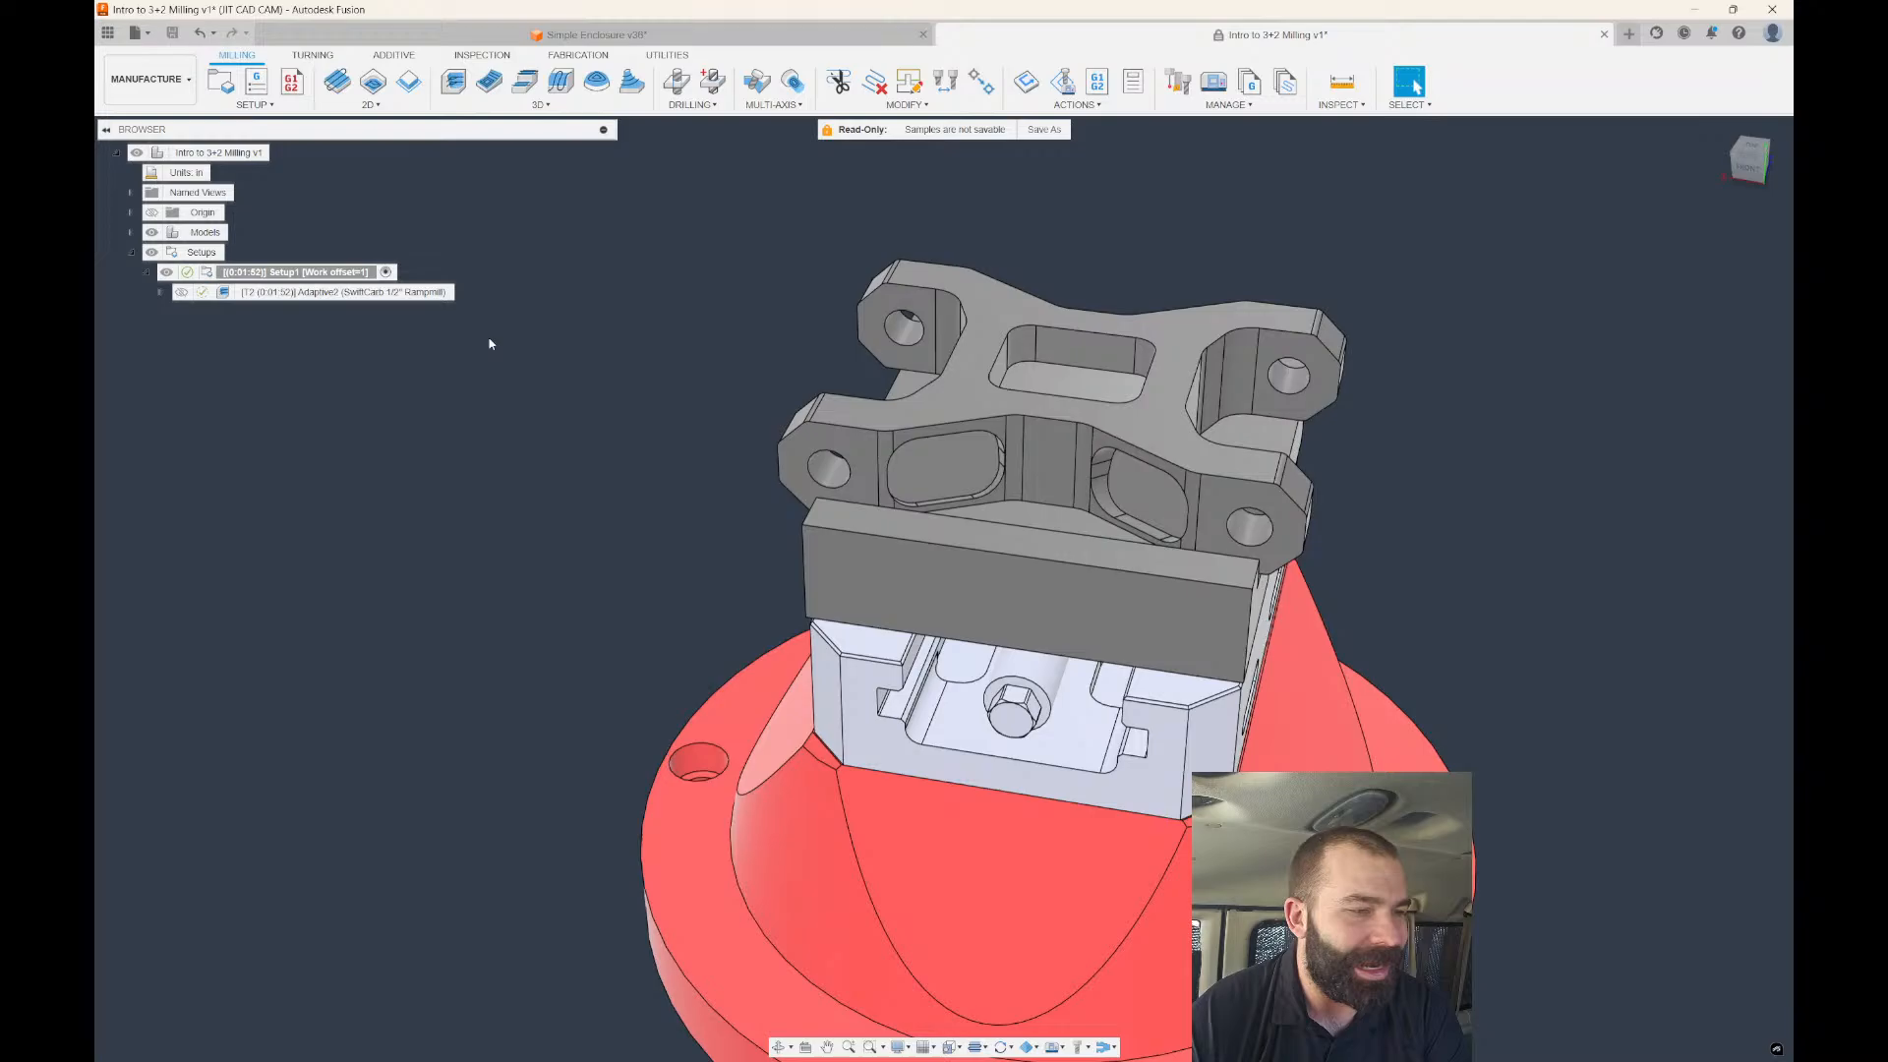
pyautogui.click(408, 82)
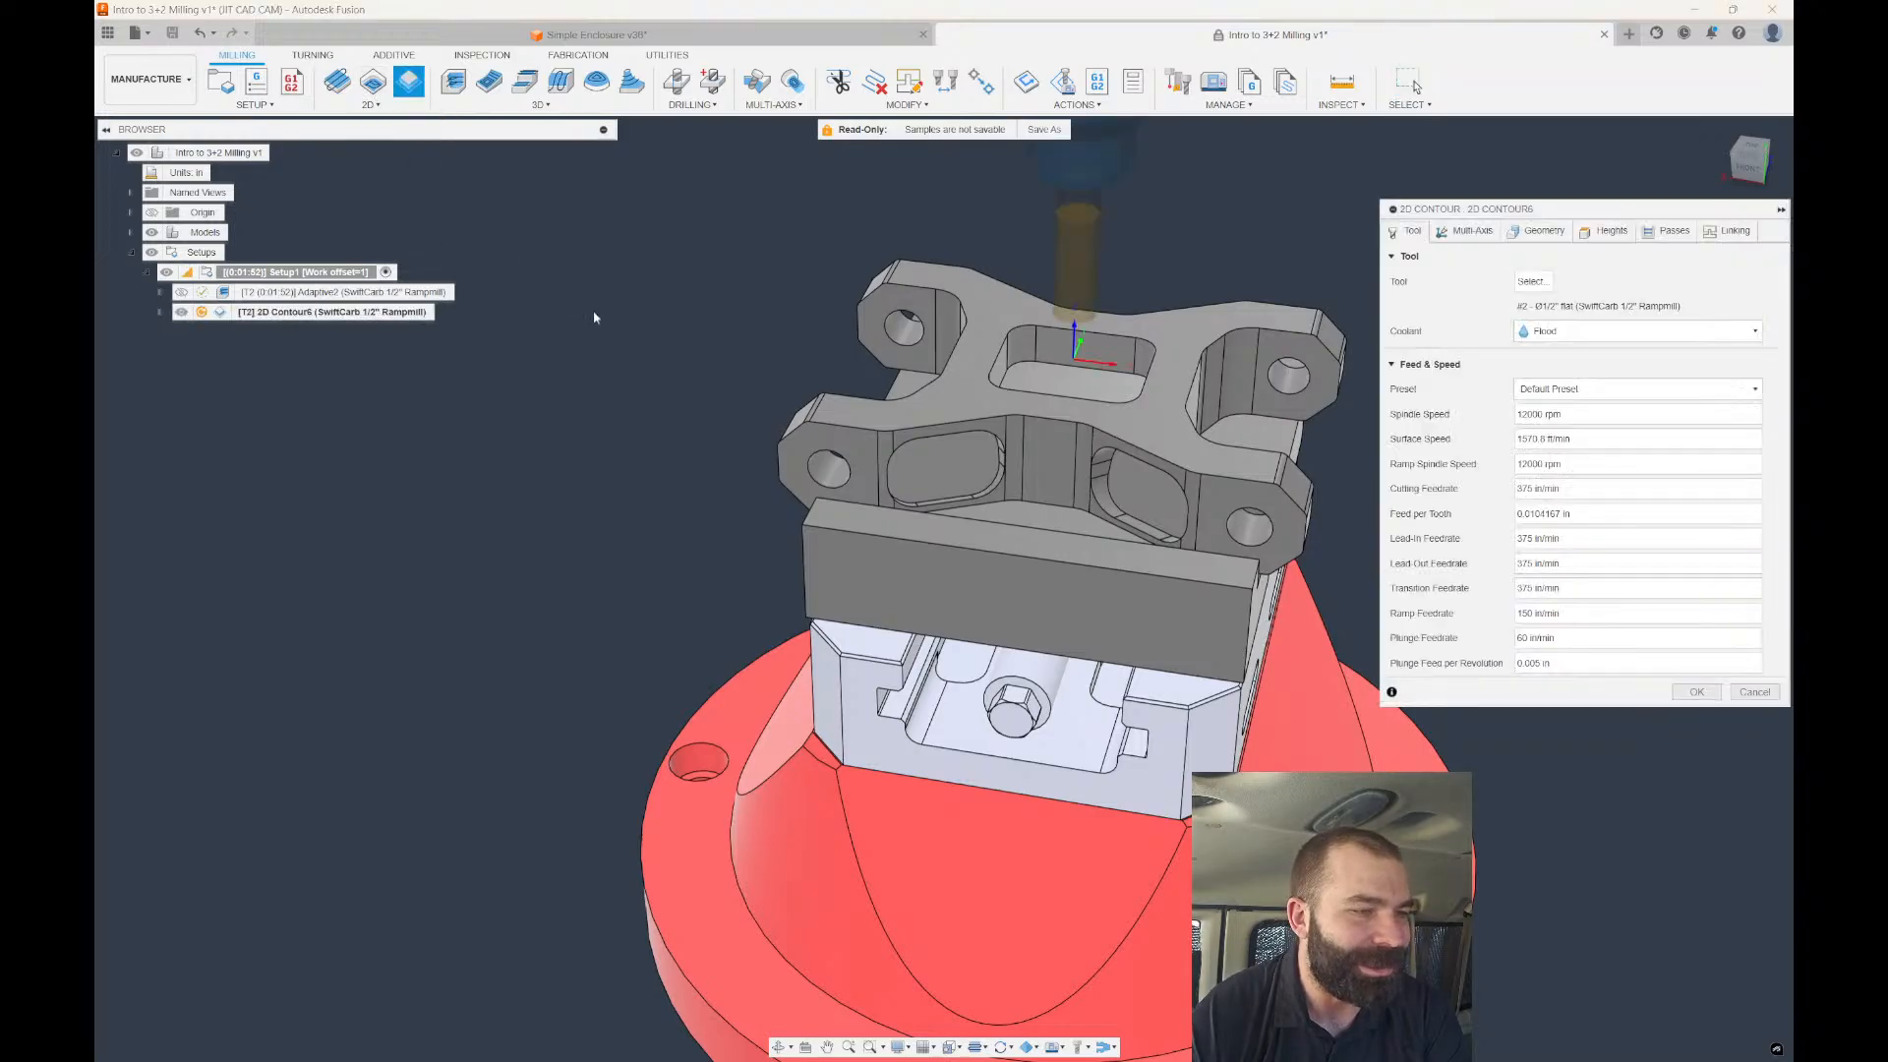
pyautogui.click(1469, 231)
pyautogui.click(1406, 314)
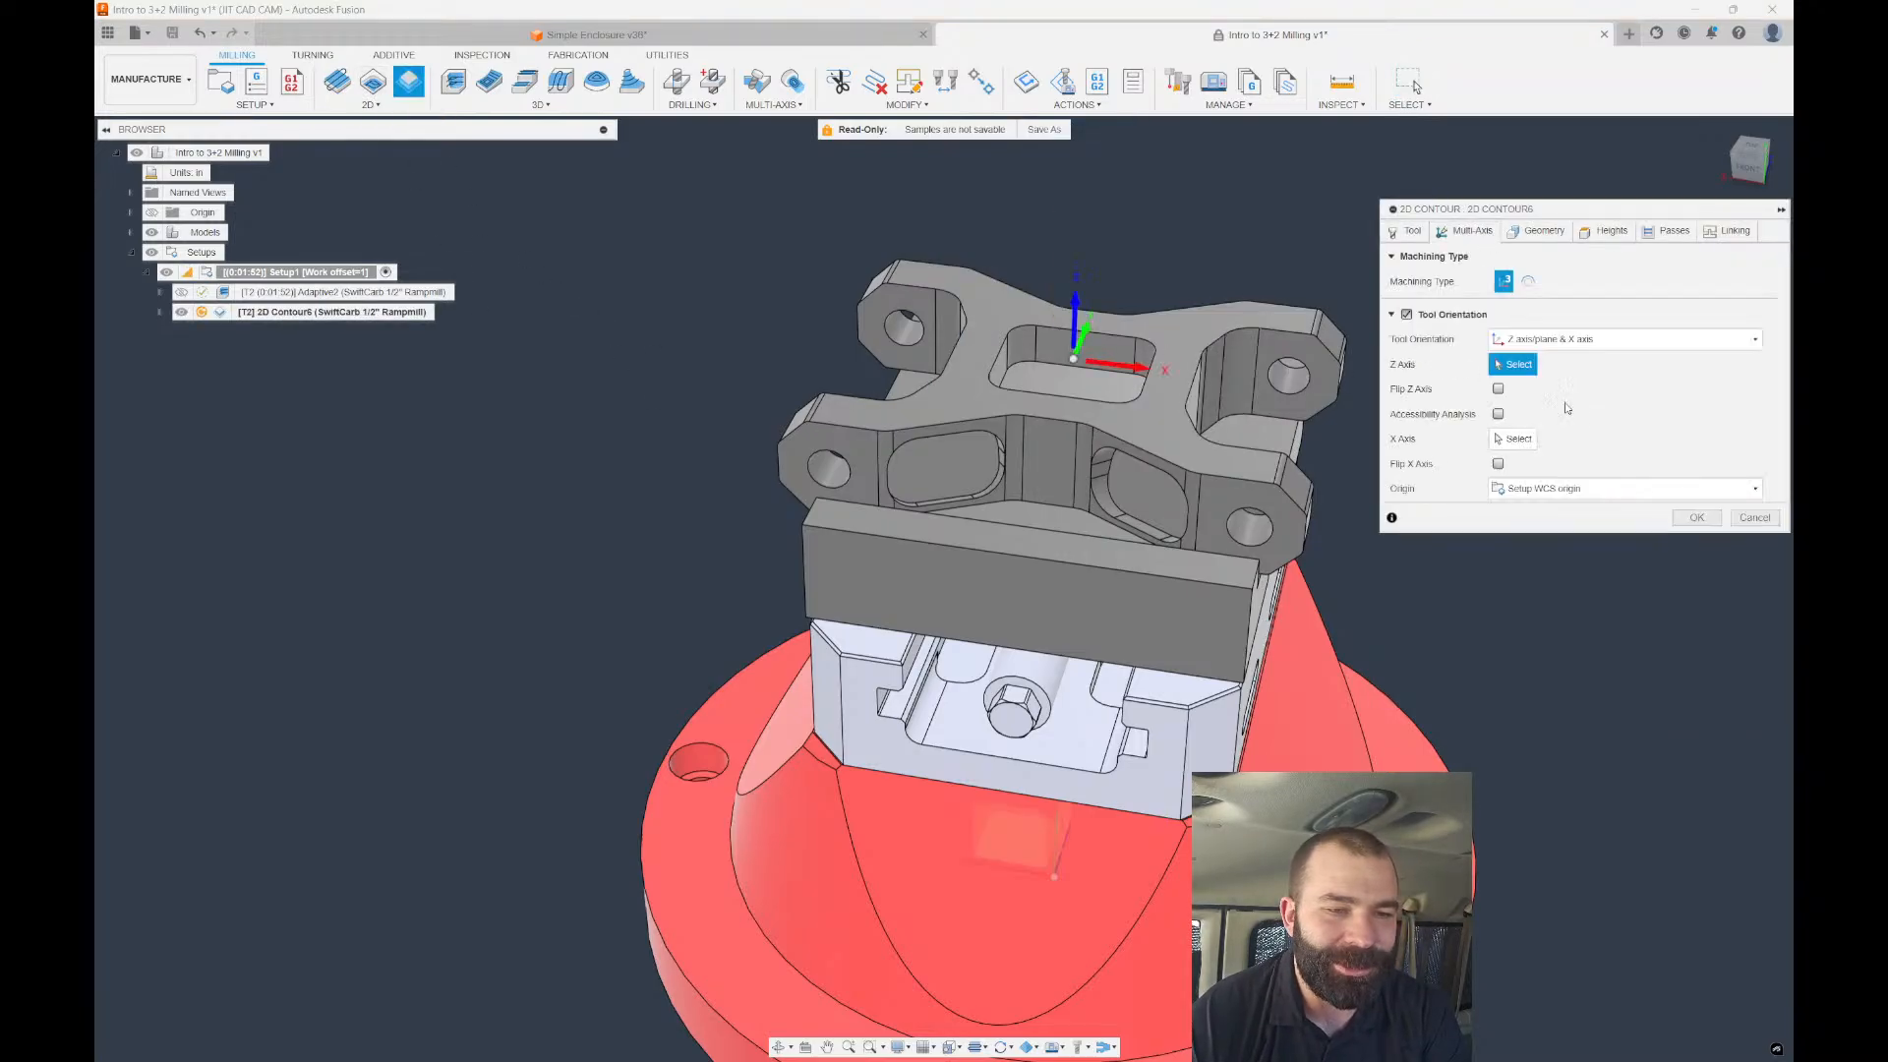
pyautogui.scroll(2, 1064, 438)
pyautogui.click(924, 478)
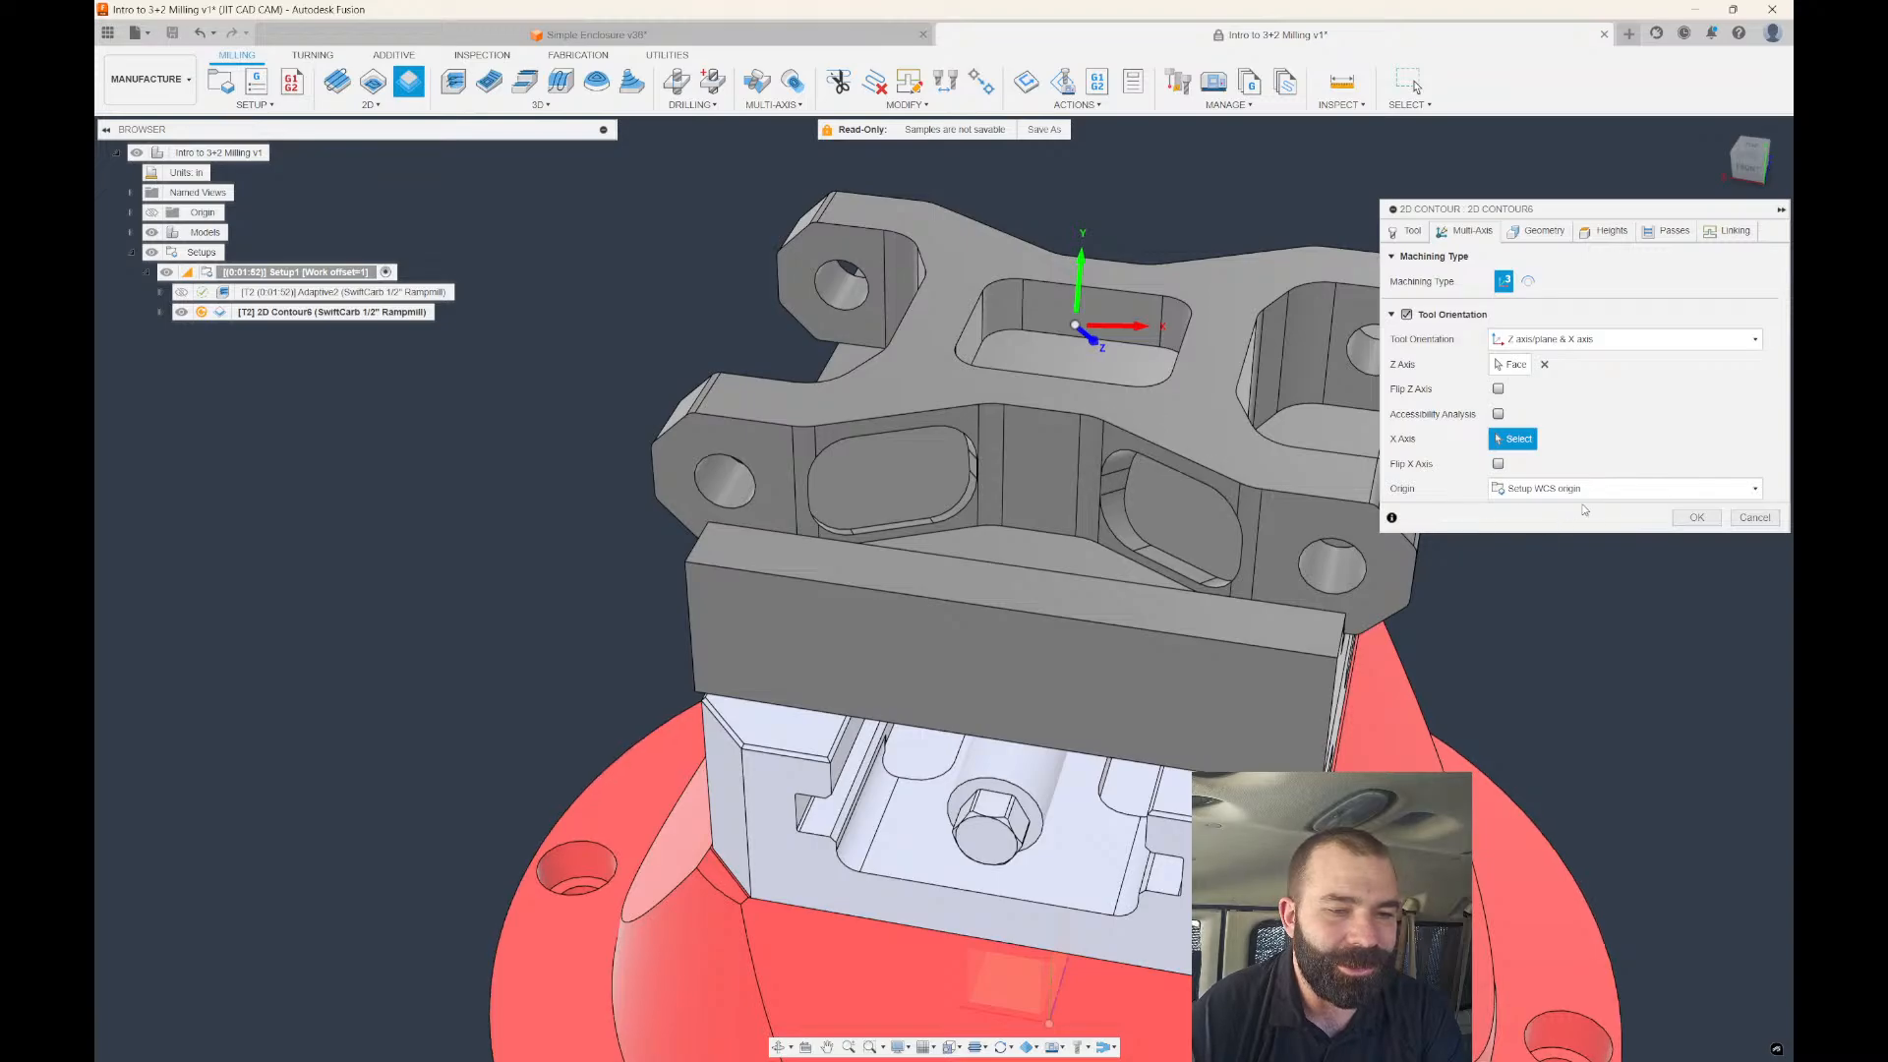
pyautogui.click(1694, 518)
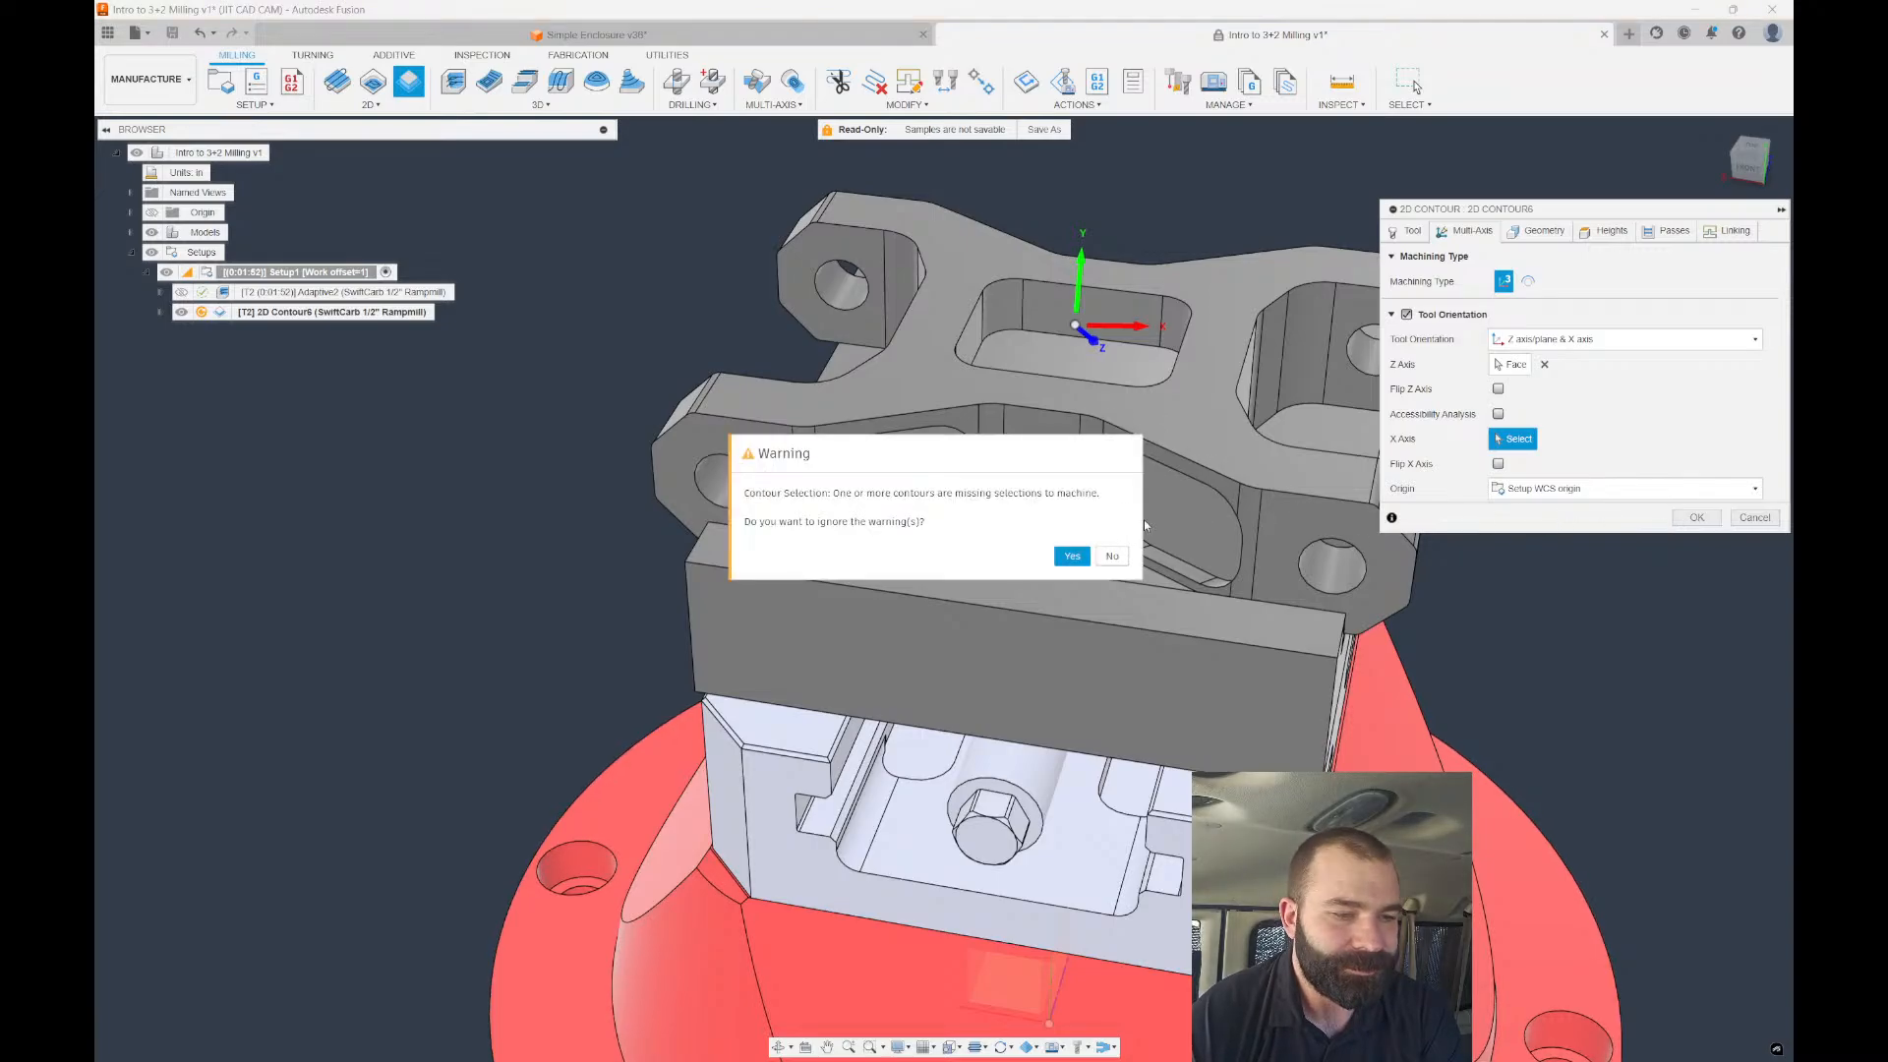
pyautogui.click(1072, 555)
# Add the left pocket floor as the contour's geometry and compute the toolpath.
pyautogui.scroll(2, 972, 539)
pyautogui.click(949, 478)
pyautogui.scroll(-3, 946, 475)
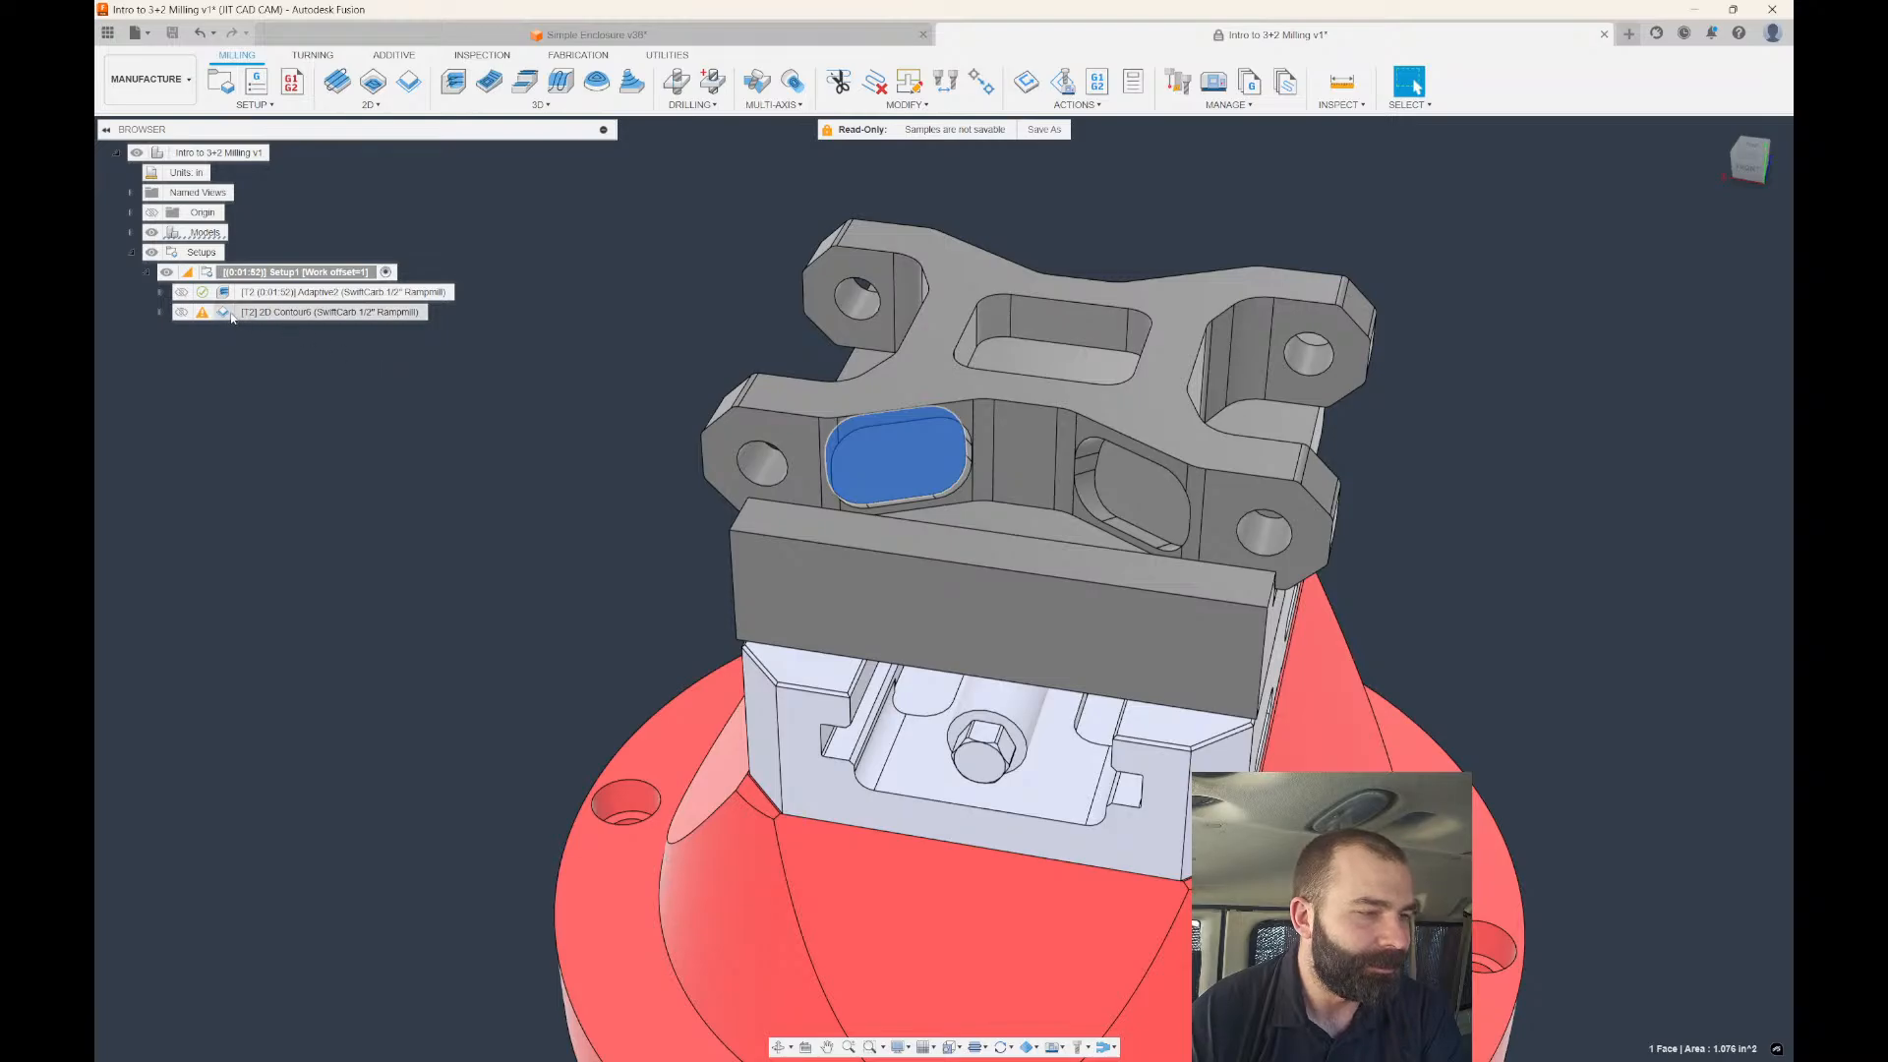
pyautogui.doubleClick(334, 312)
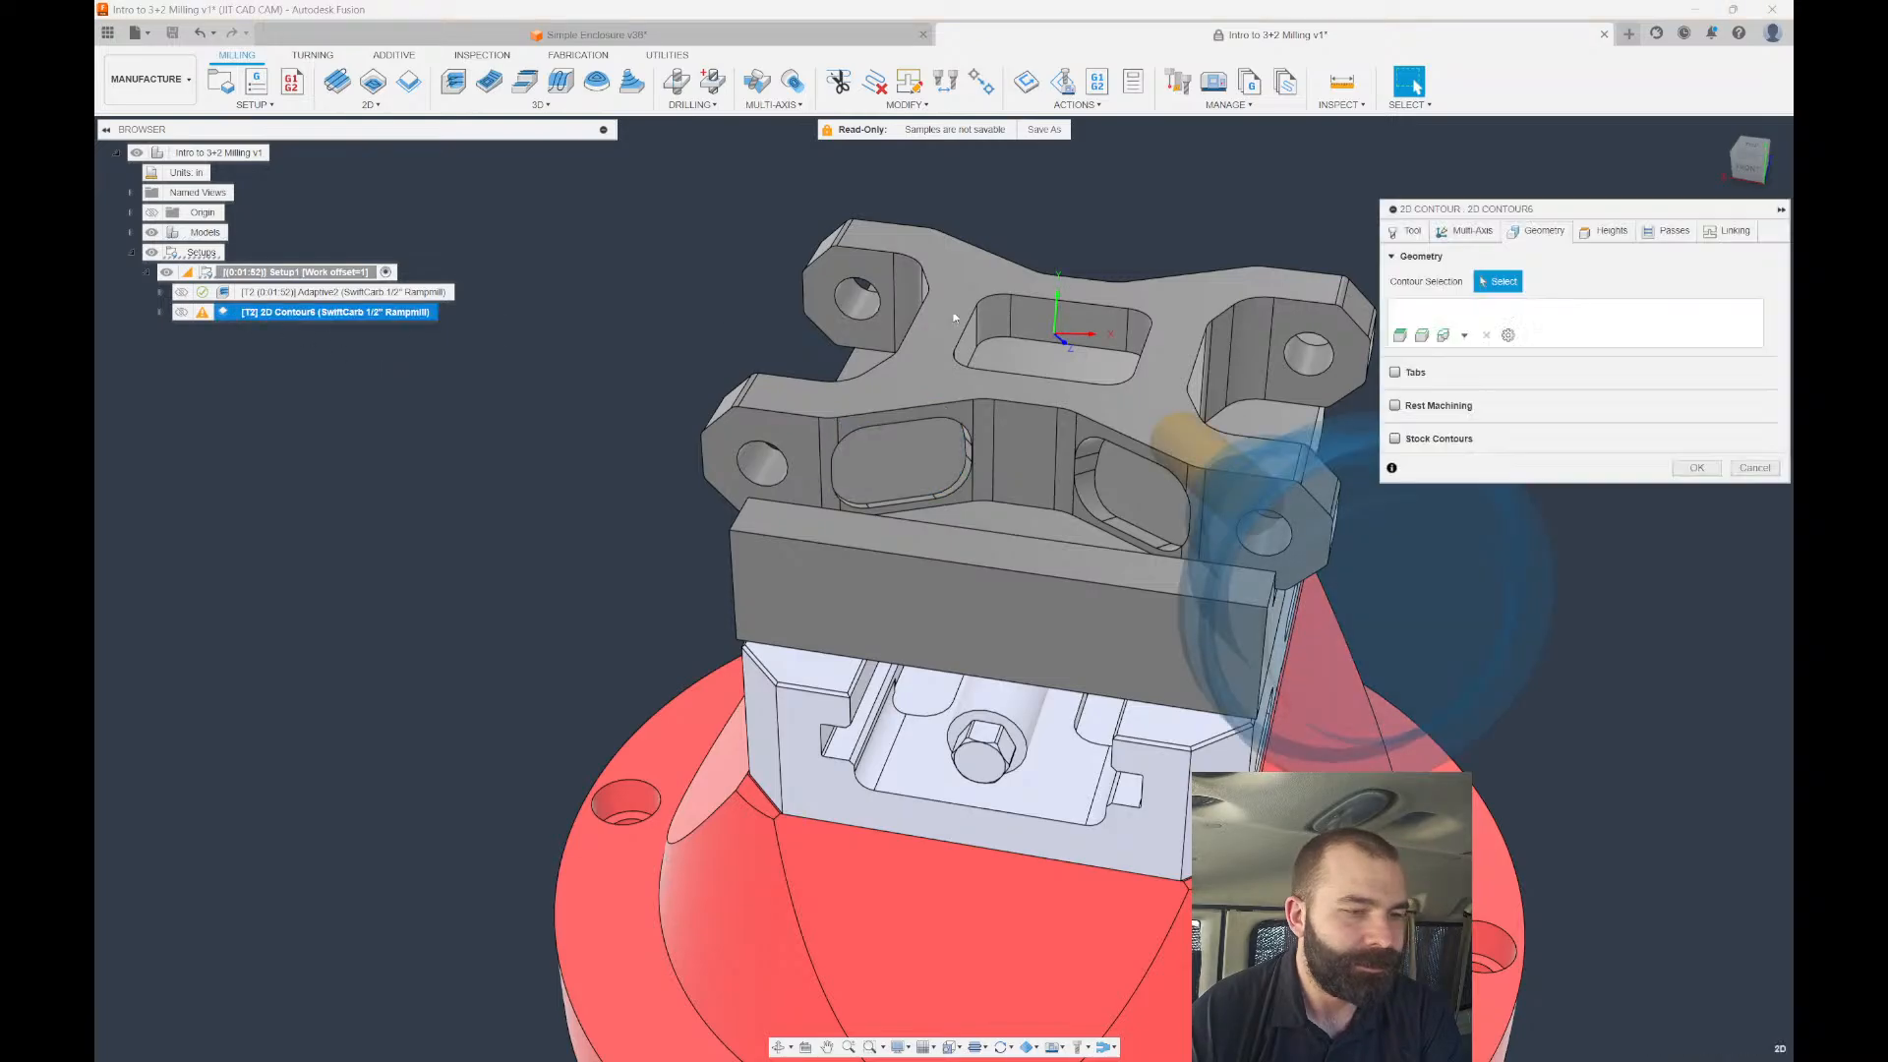
pyautogui.click(935, 448)
pyautogui.click(1697, 468)
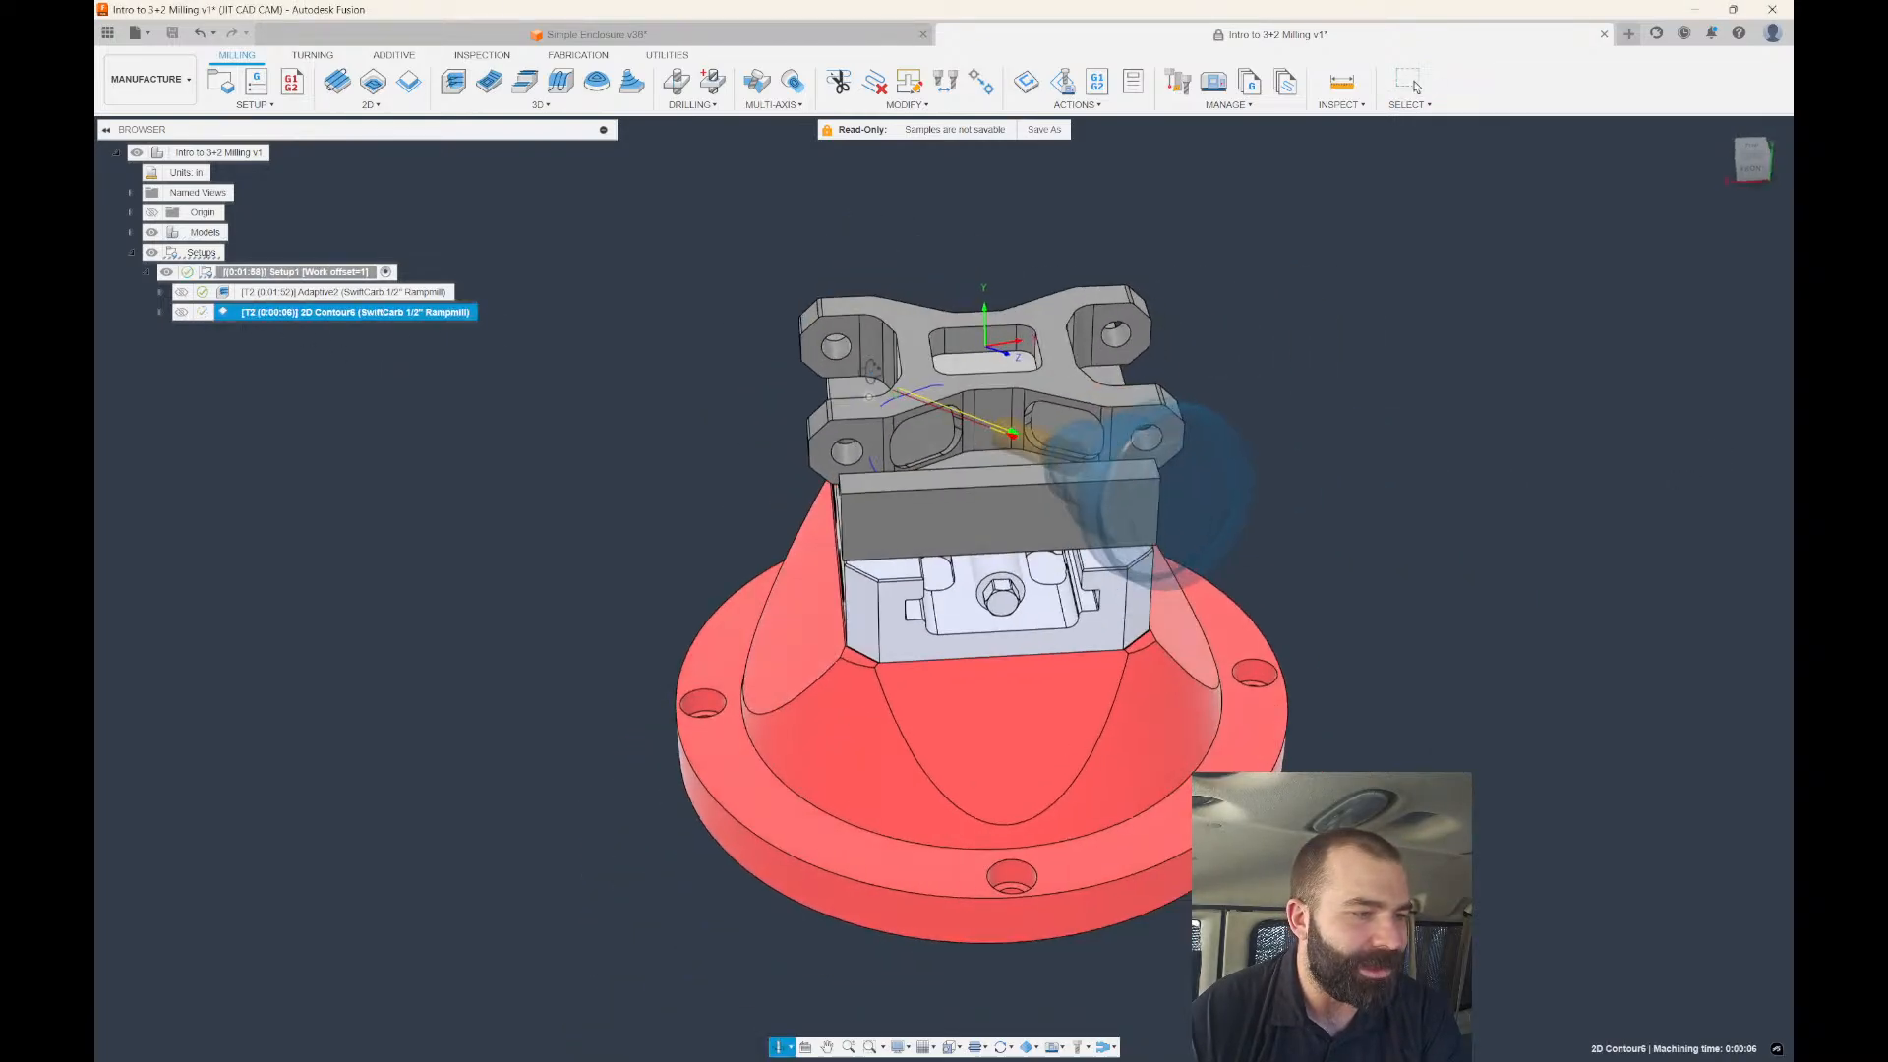
# Redo the Face Contours 1 selection with the left pocket floor face and regenerate the contour.
pyautogui.doubleClick(236, 312)
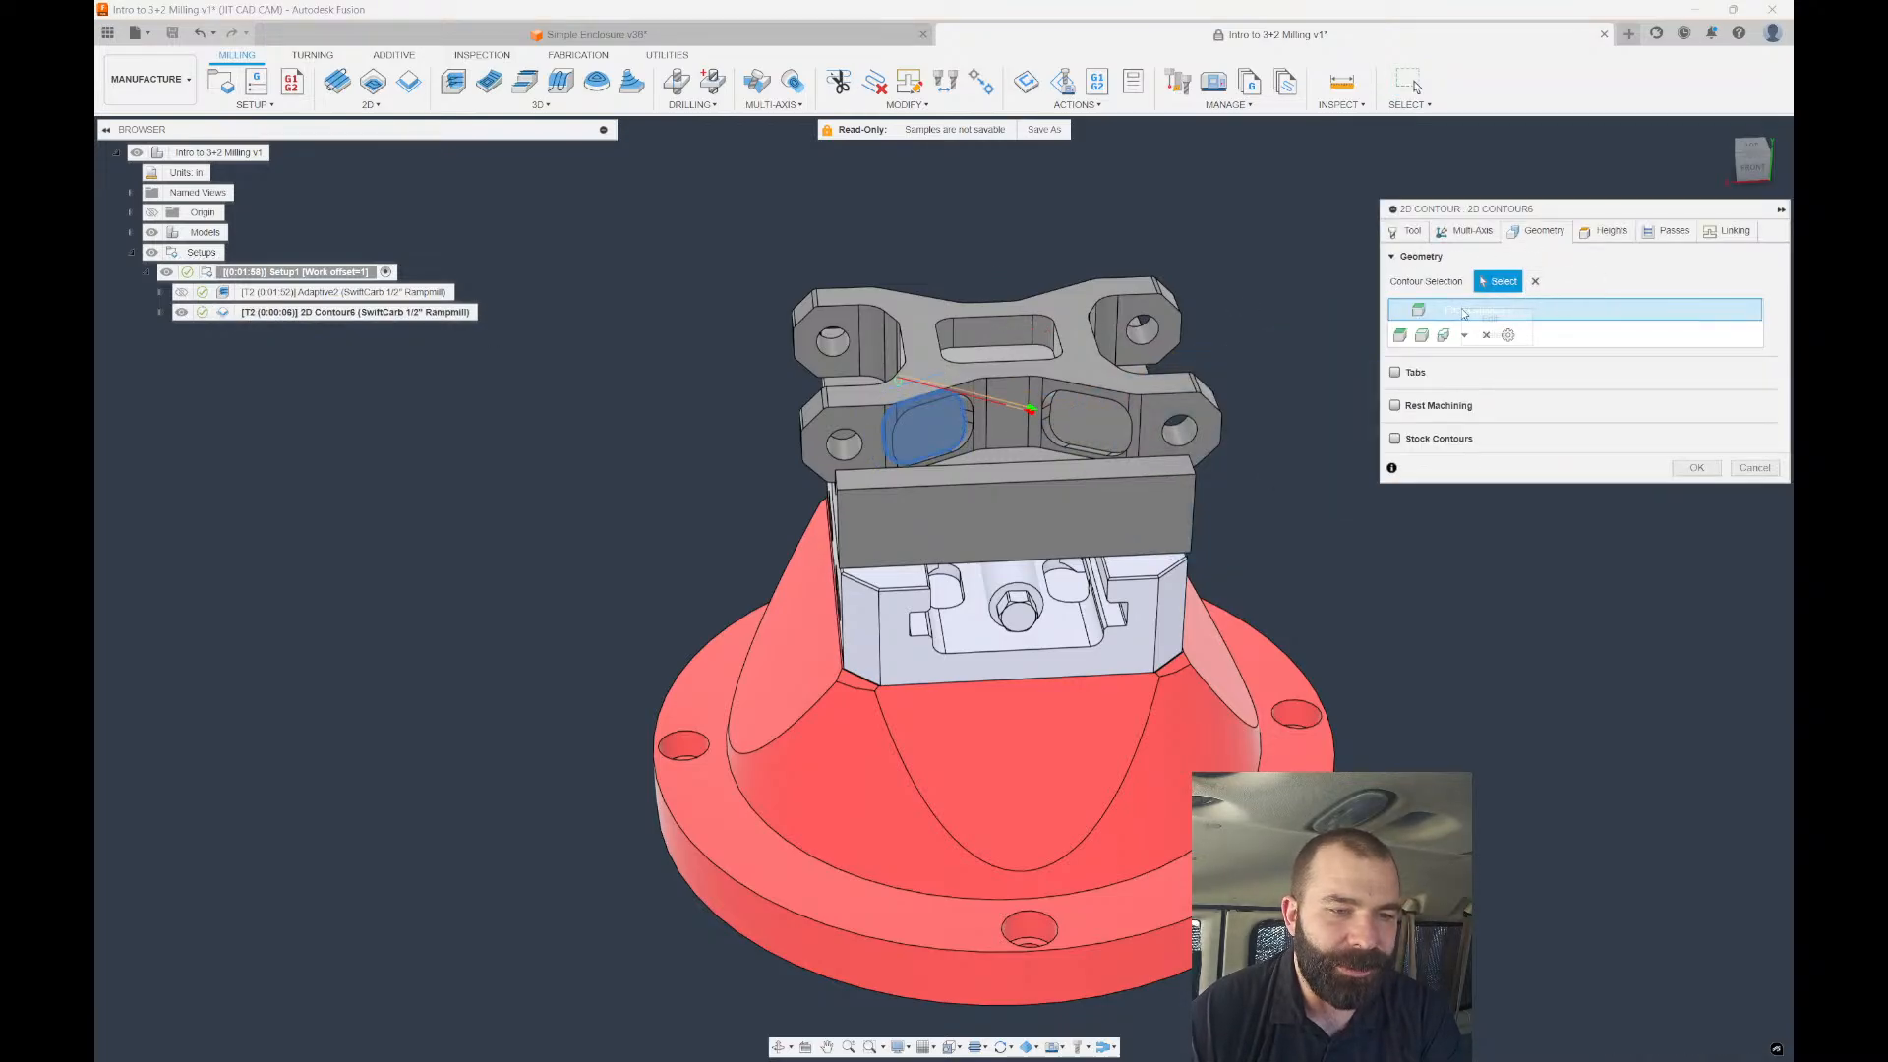
pyautogui.rightClick(1464, 313)
pyautogui.click(1487, 320)
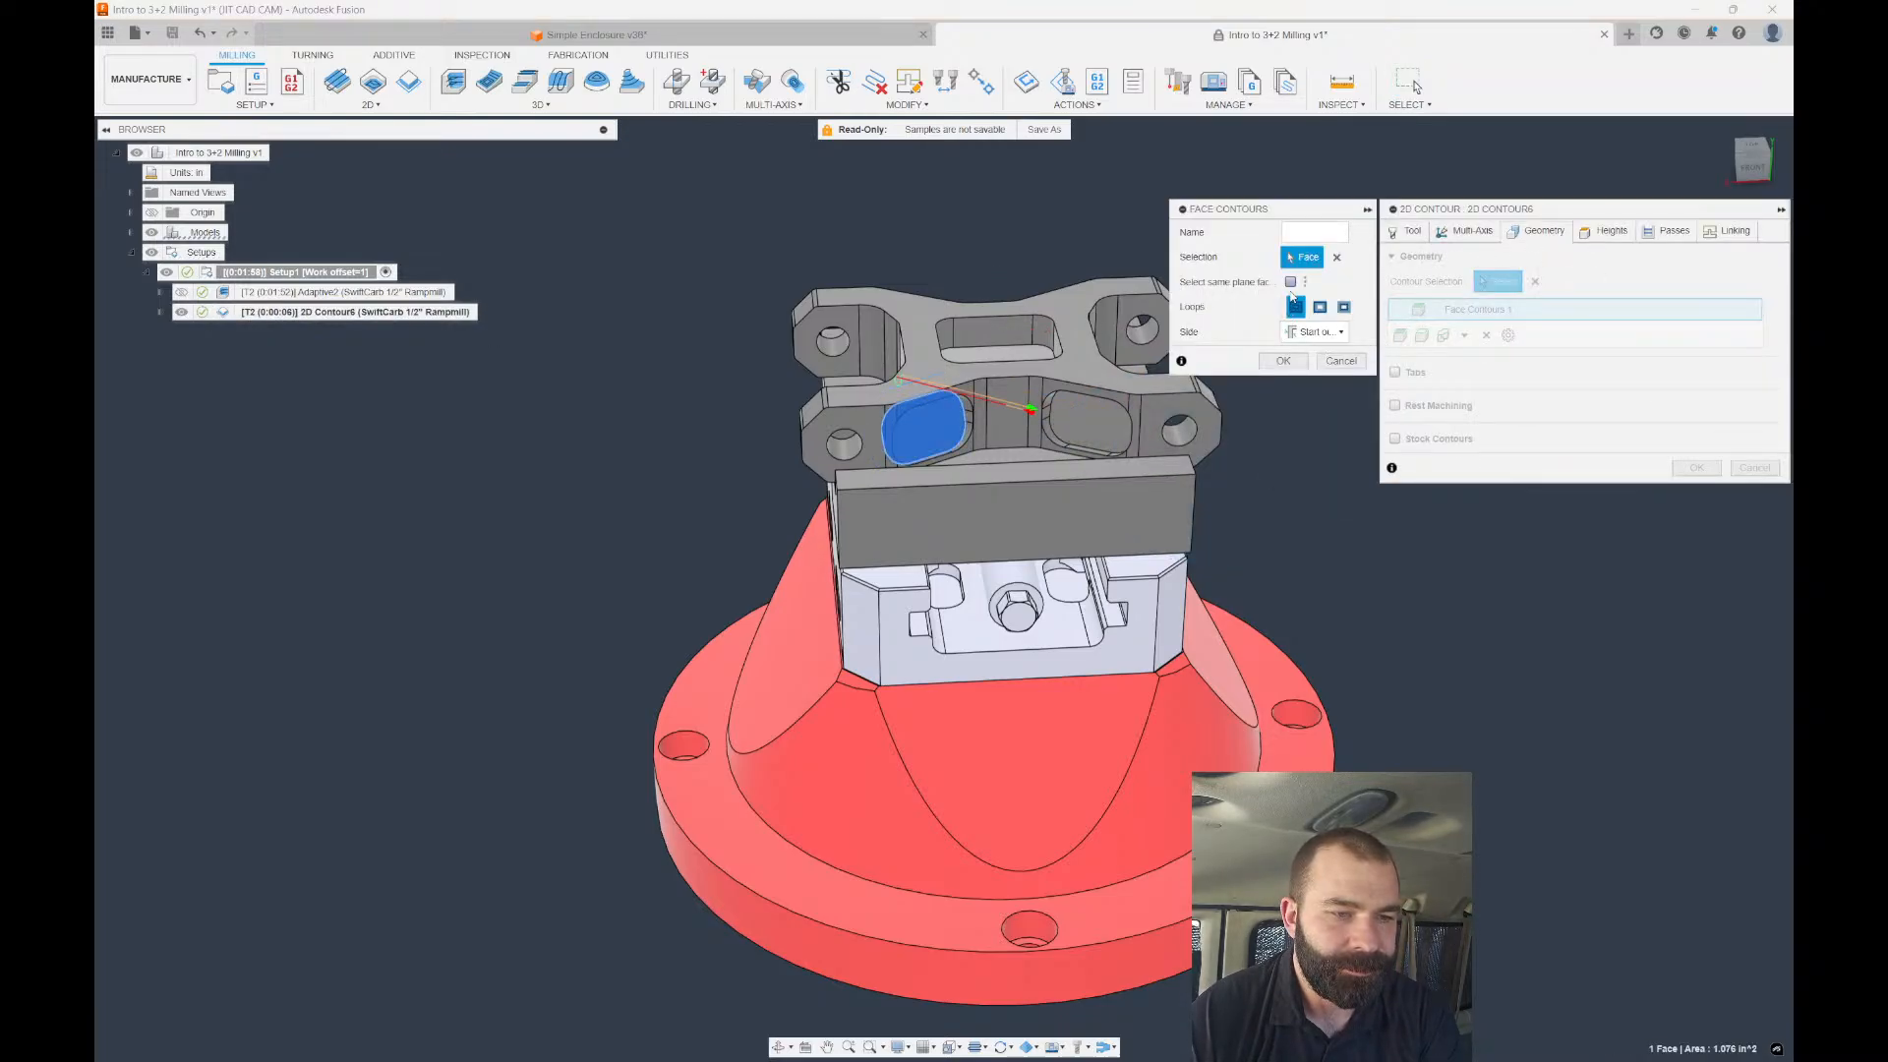
pyautogui.click(1336, 258)
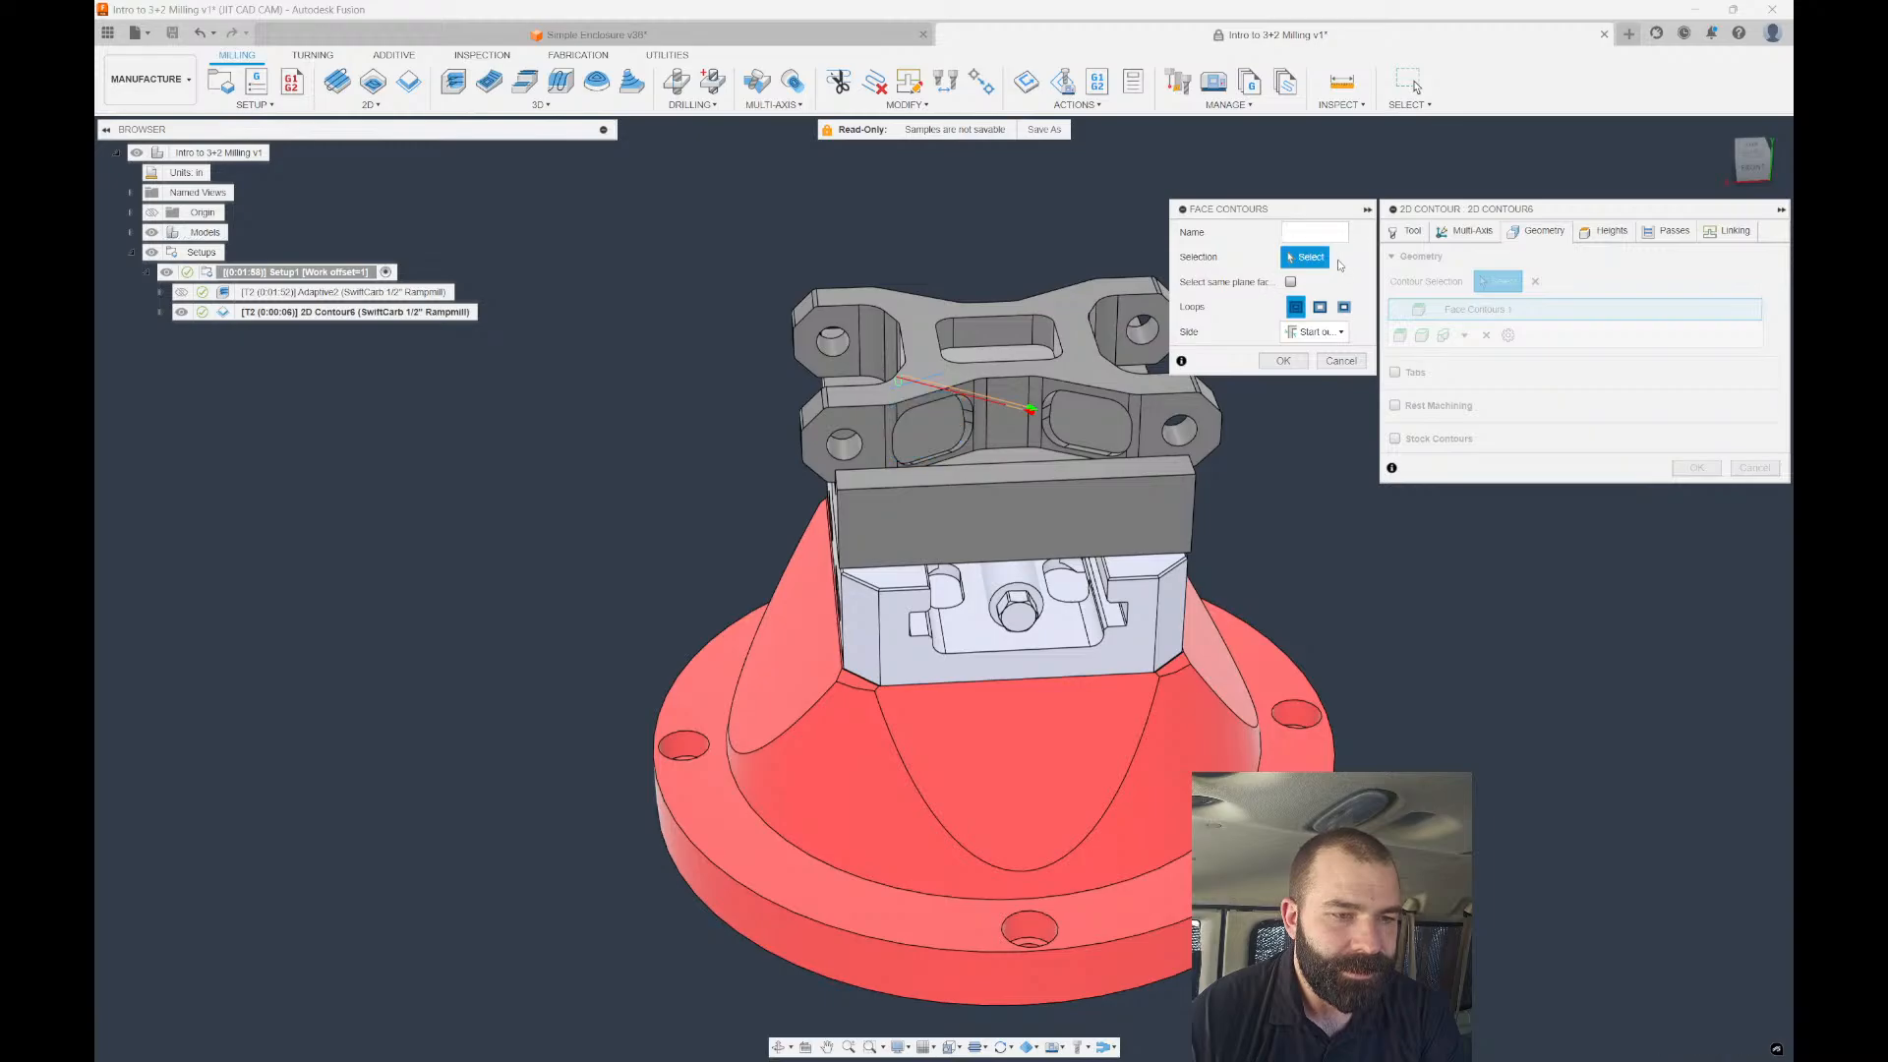
pyautogui.click(909, 429)
pyautogui.scroll(5, 900, 437)
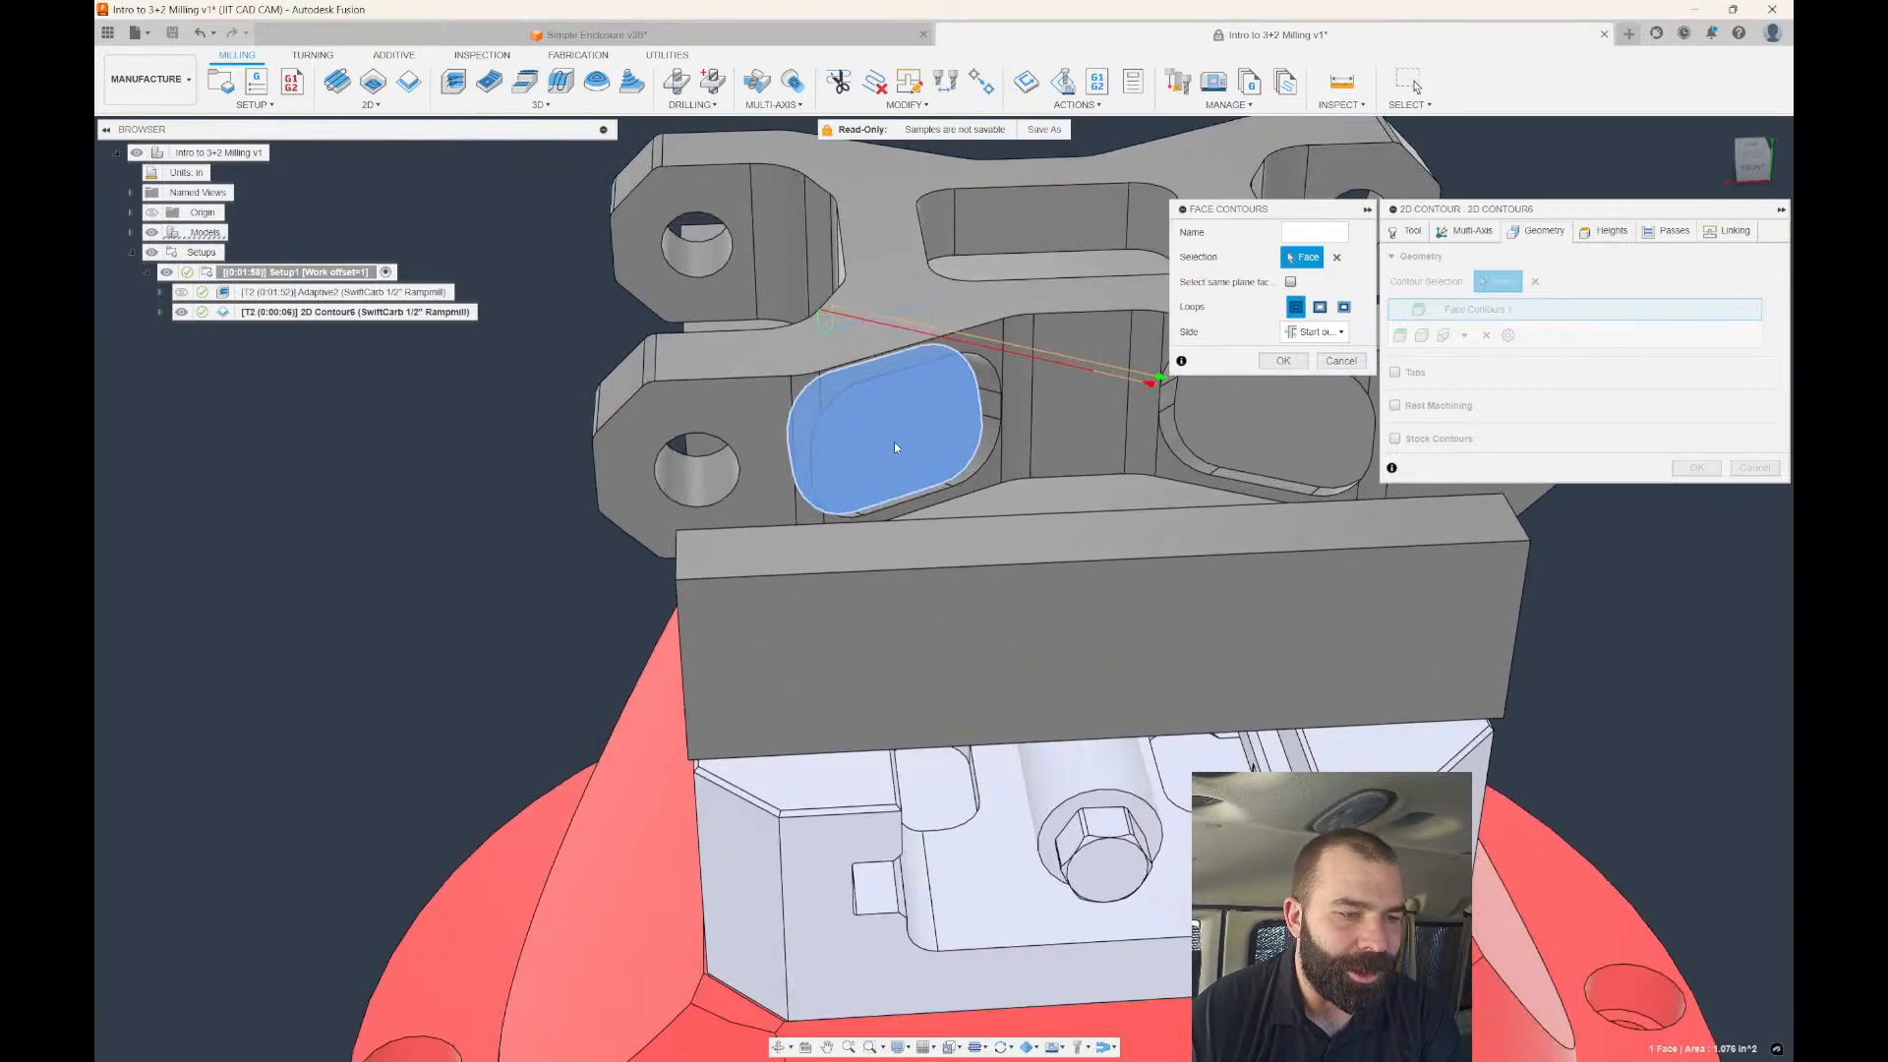
pyautogui.keyDown('shift'); pyautogui.moveTo(895, 447); pyautogui.dragTo(968, 425, button='middle'); pyautogui.keyUp('shift')
pyautogui.click(1283, 361)
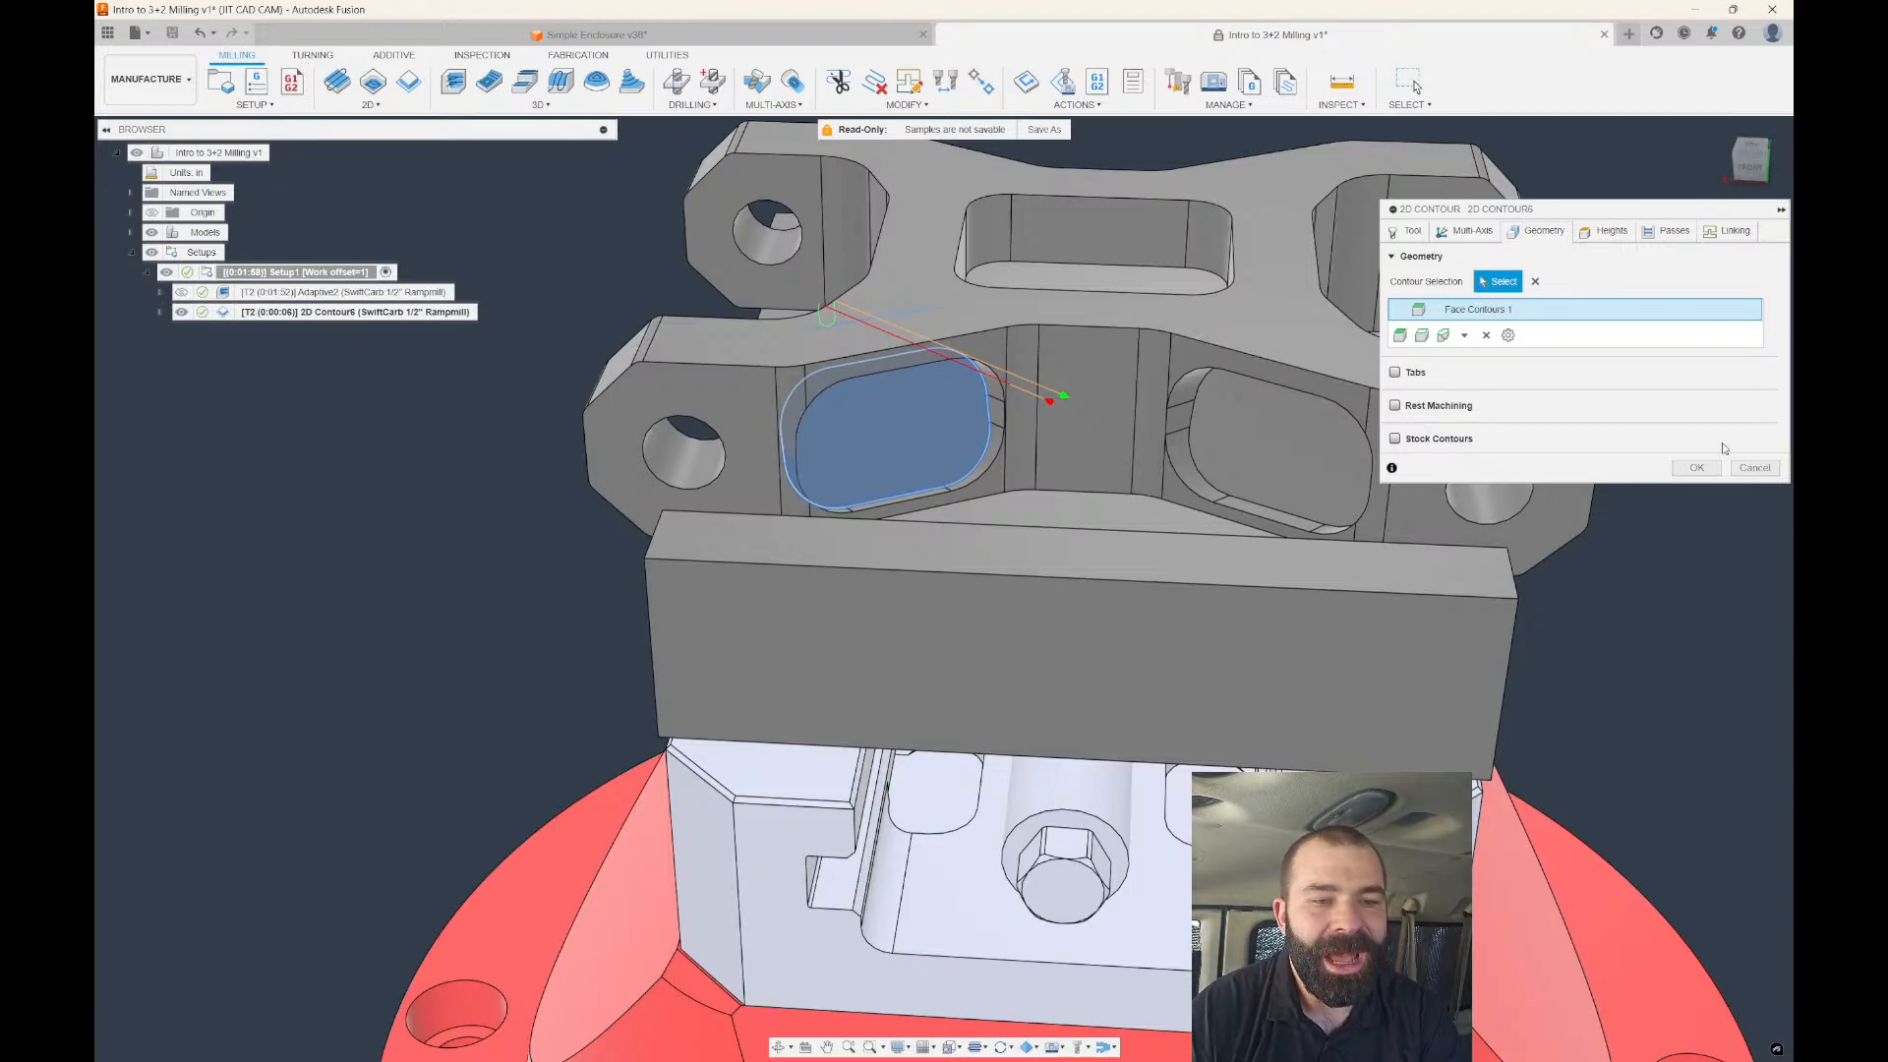
pyautogui.click(1687, 468)
pyautogui.scroll(-3, 1093, 398)
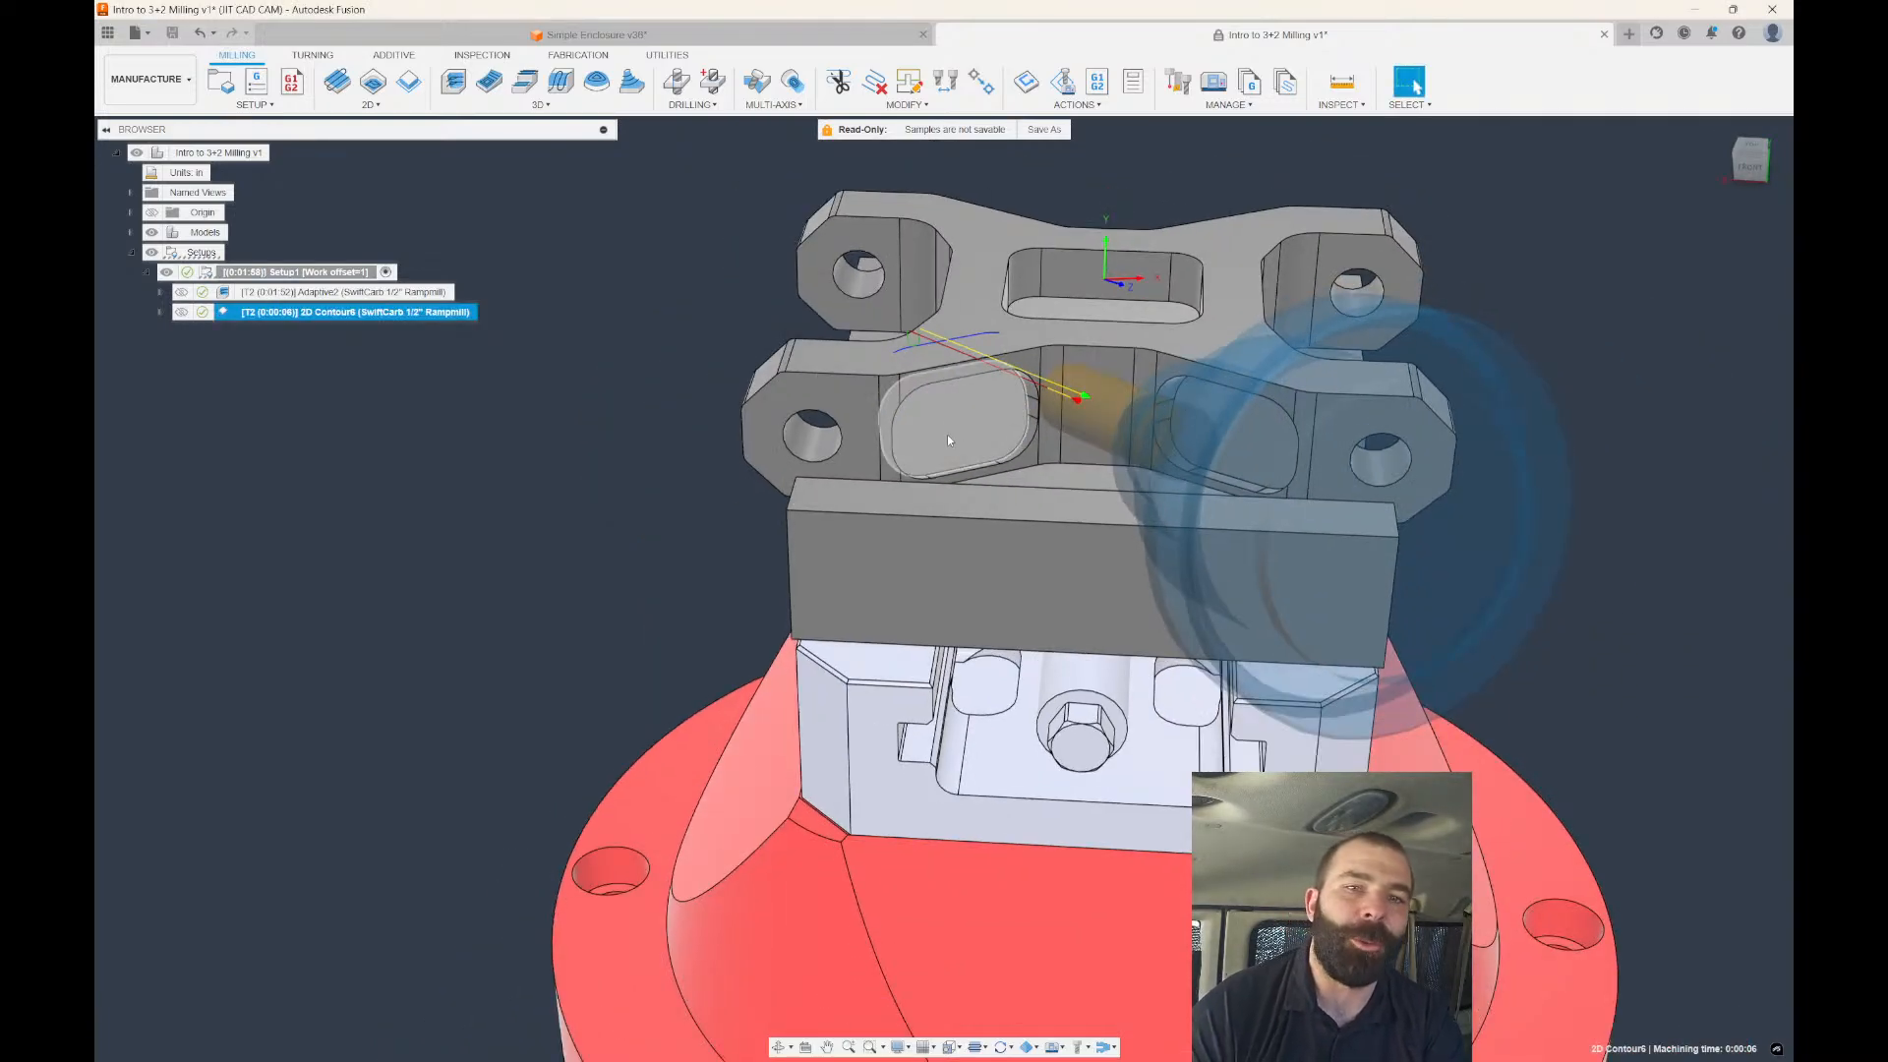
pyautogui.doubleClick(225, 316)
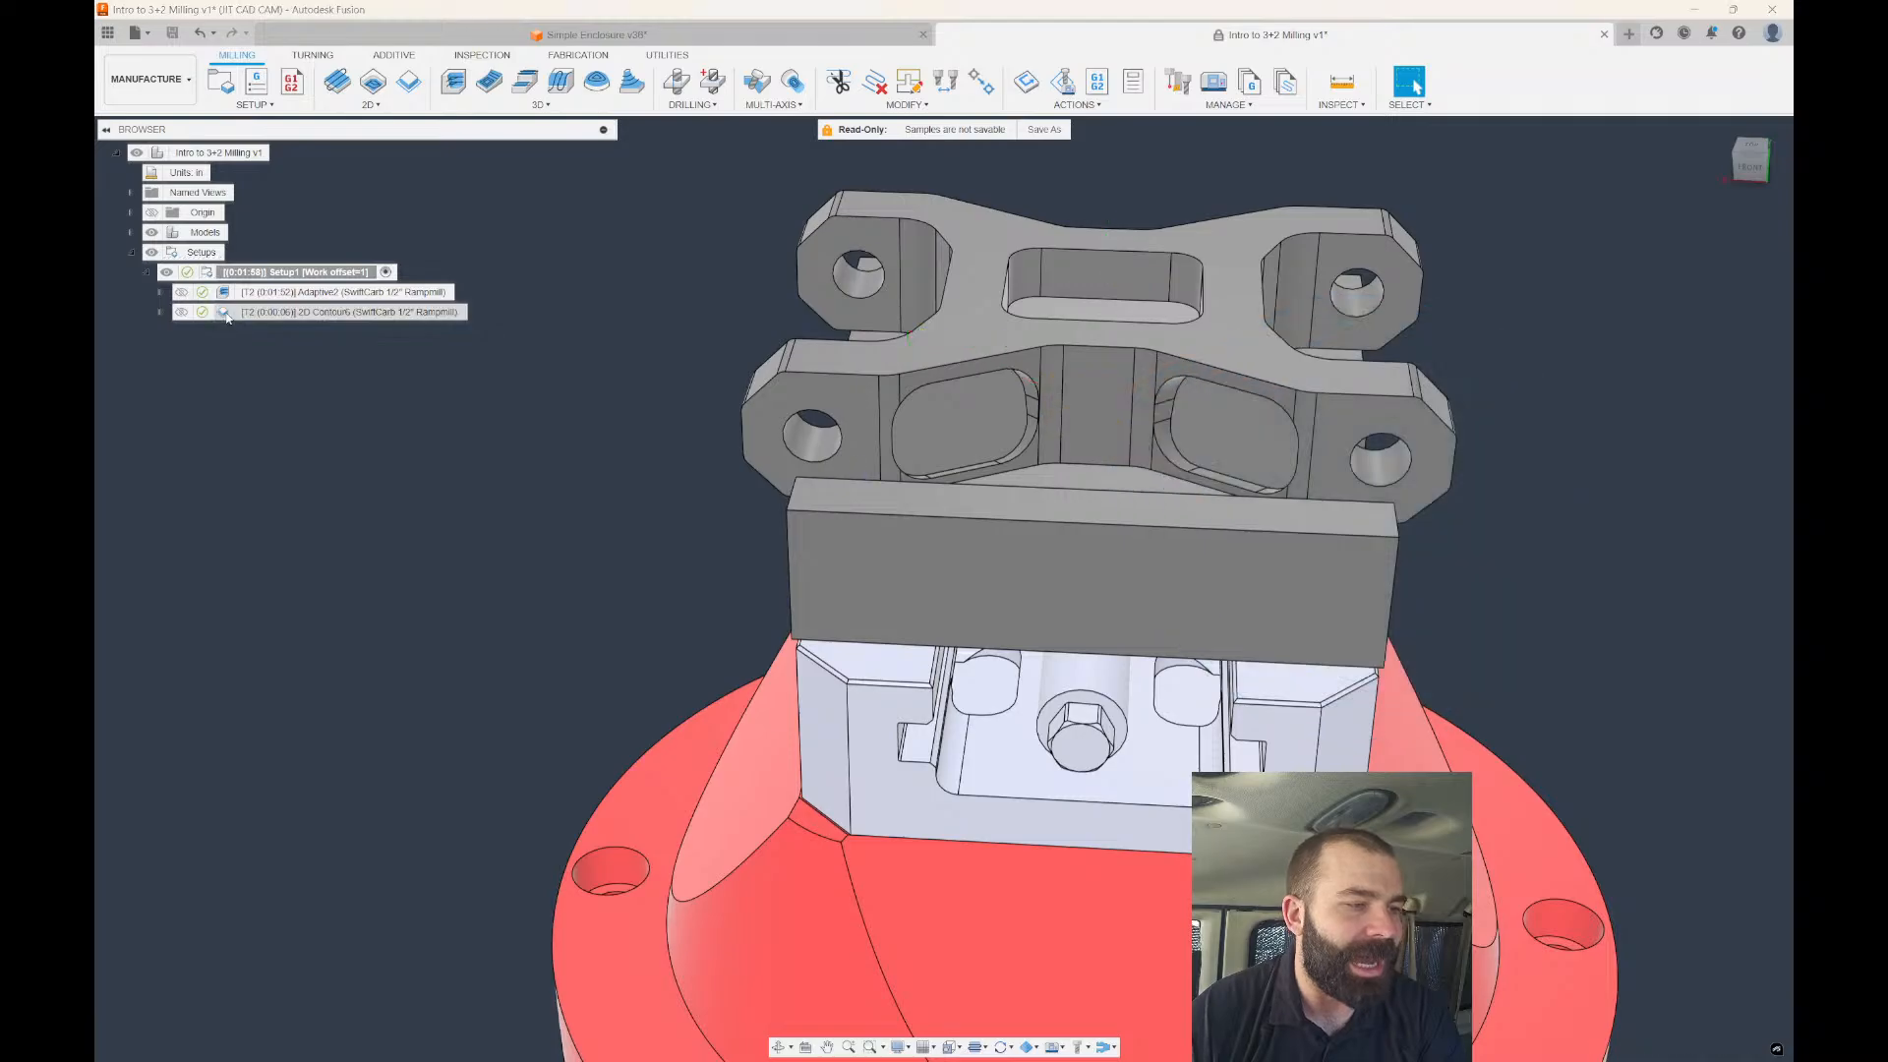
pyautogui.scroll(-2, 1075, 362)
# Replace the Face Contours selection with a Pocket selection of the left pocket.
pyautogui.click(1534, 230)
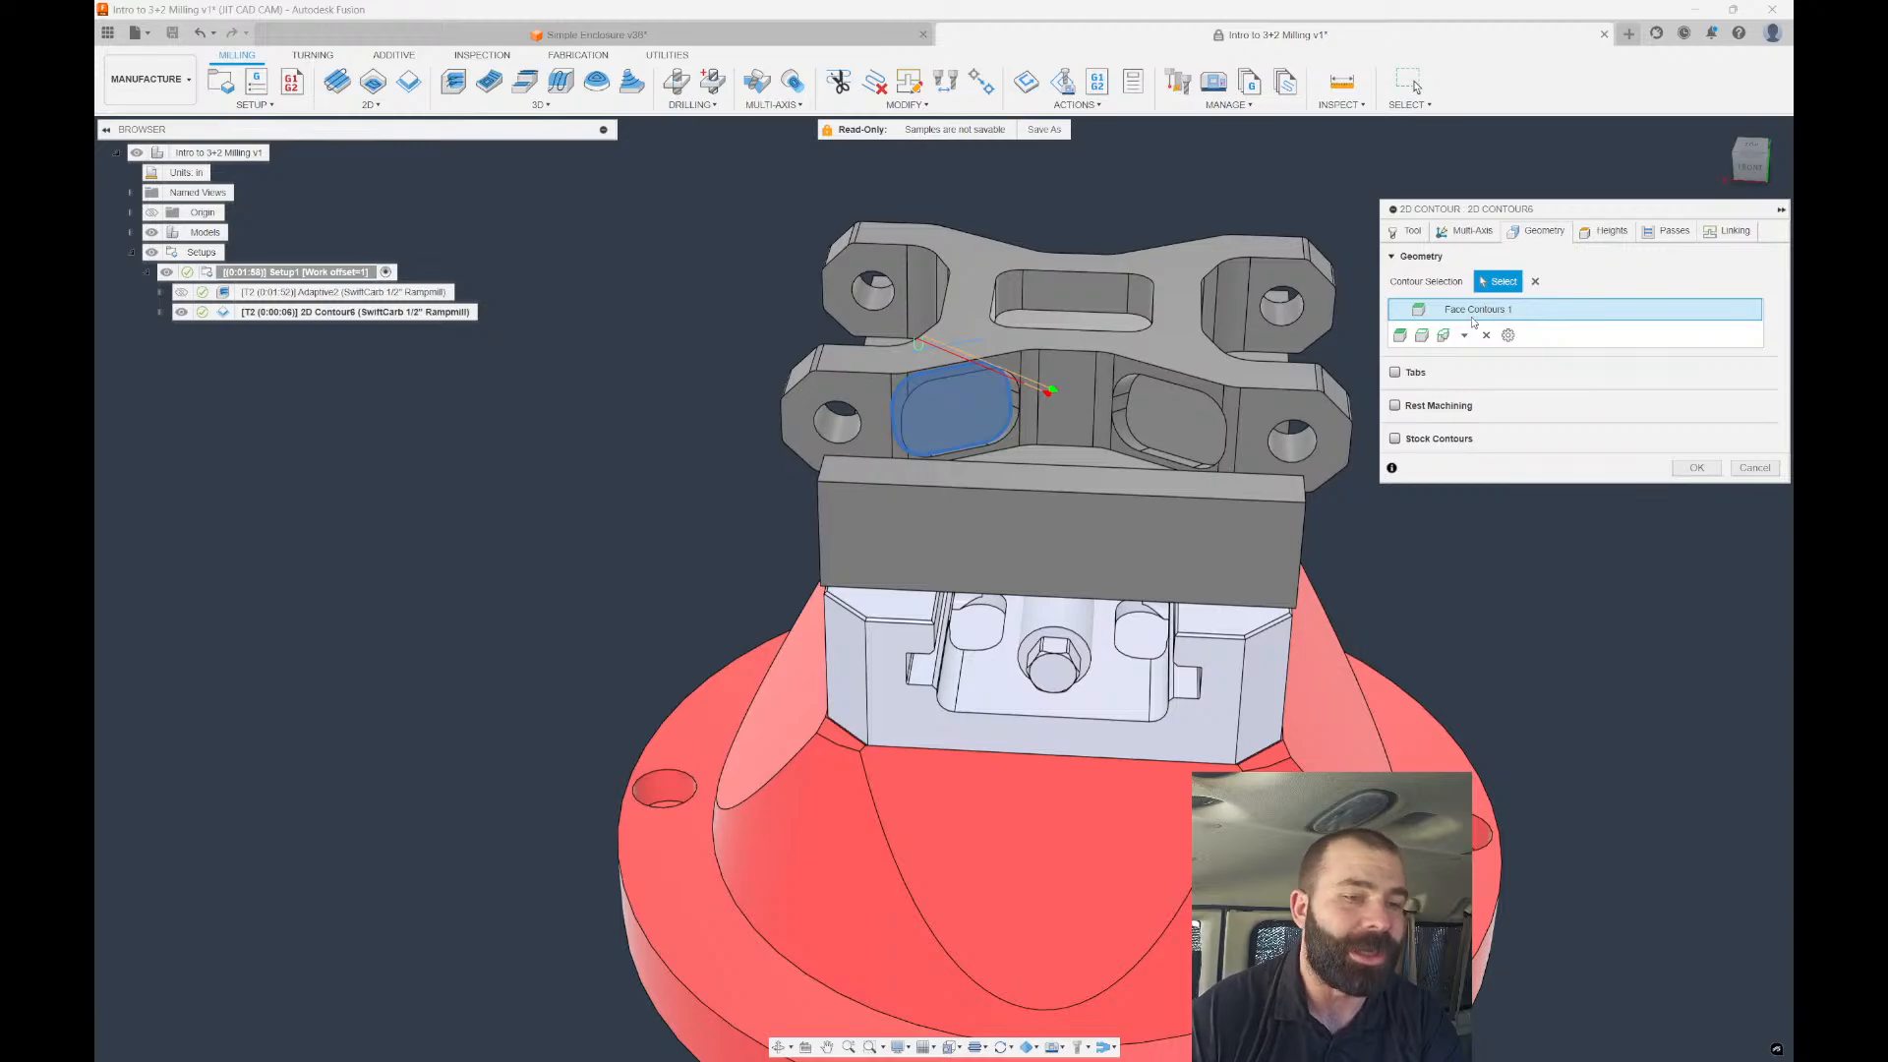
pyautogui.click(1485, 335)
pyautogui.click(1464, 336)
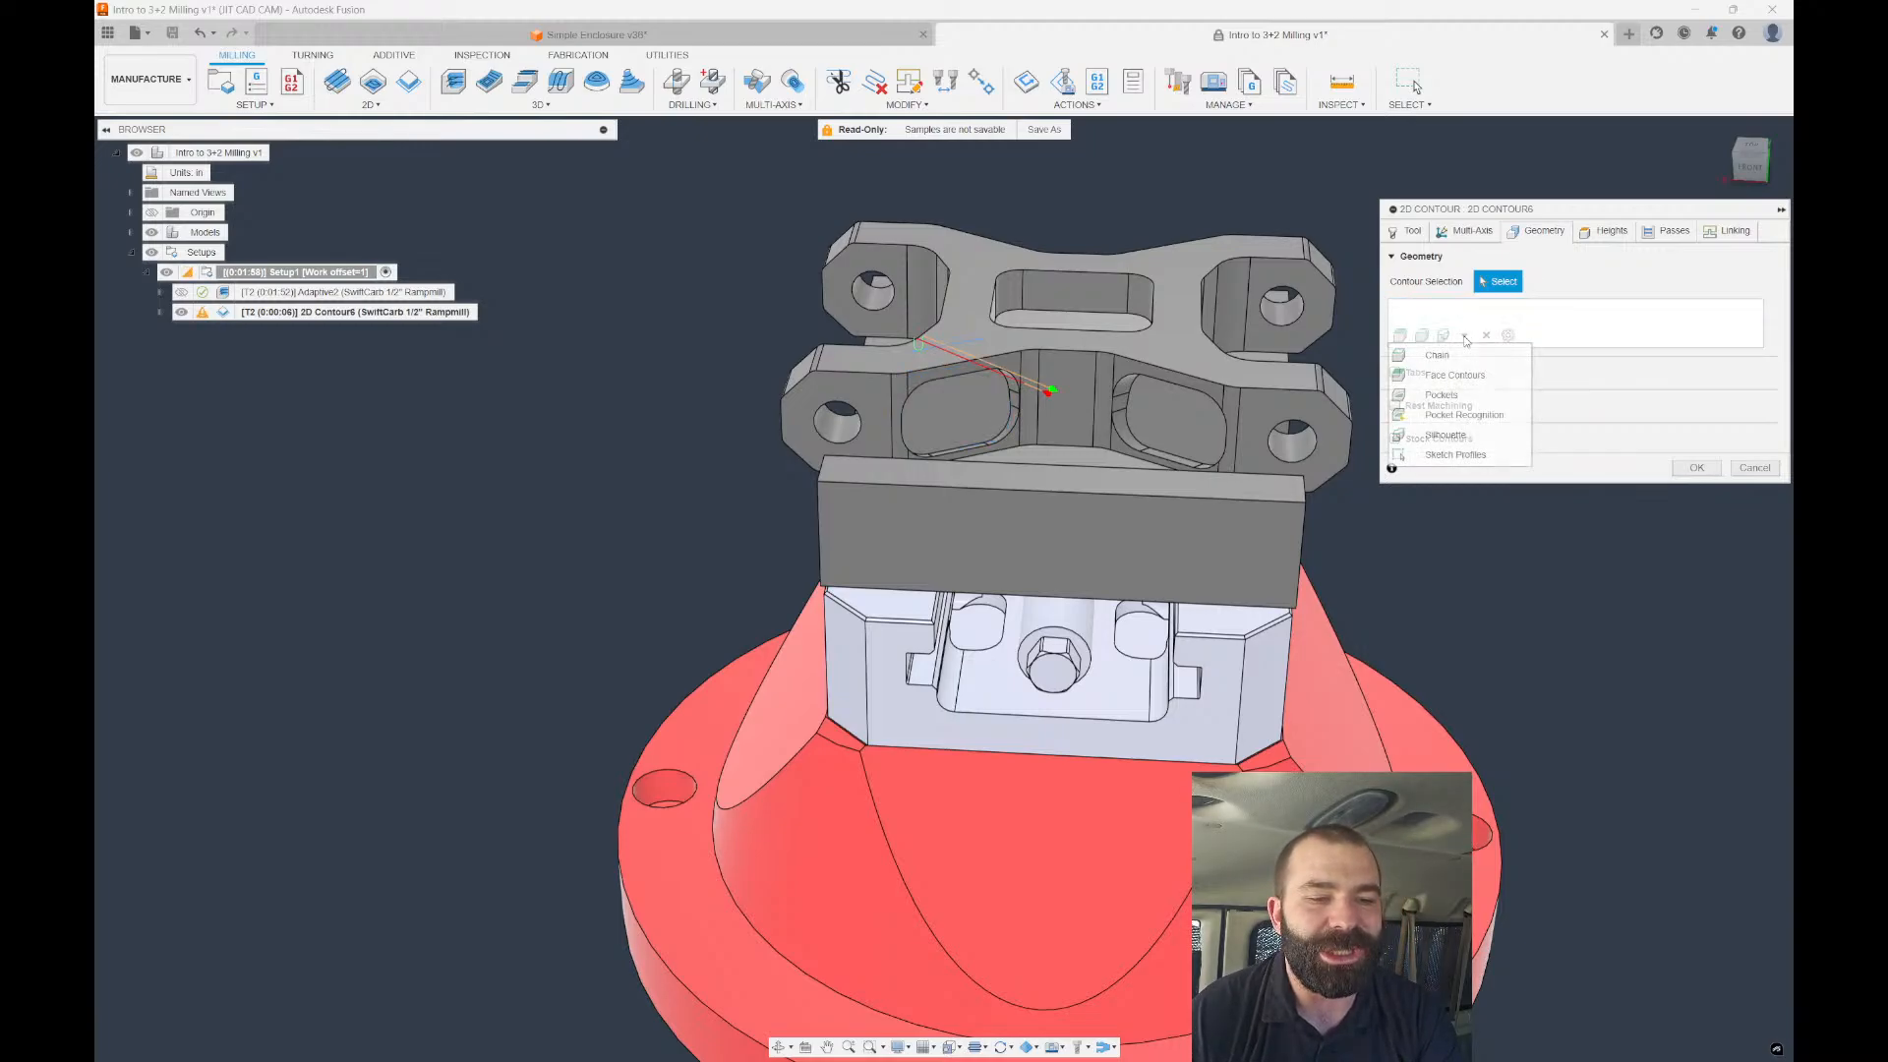
pyautogui.click(1441, 396)
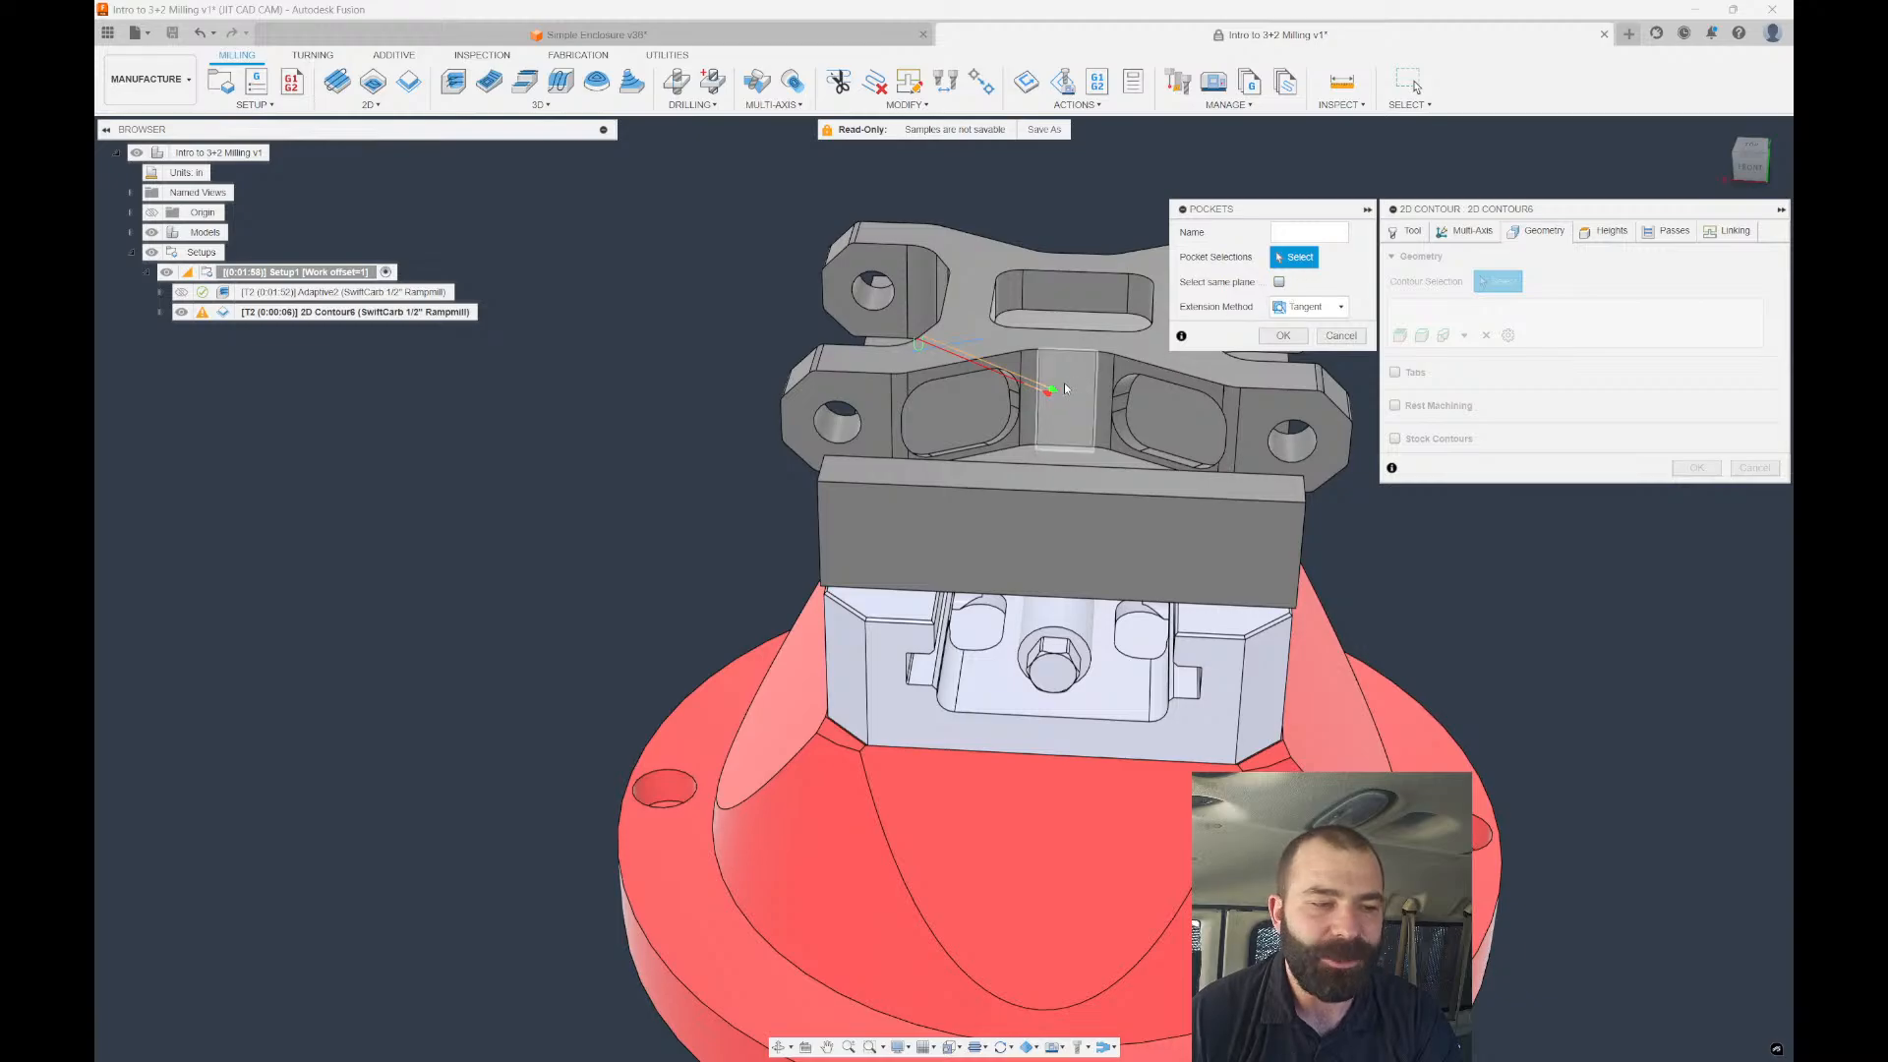
pyautogui.scroll(4, 940, 419)
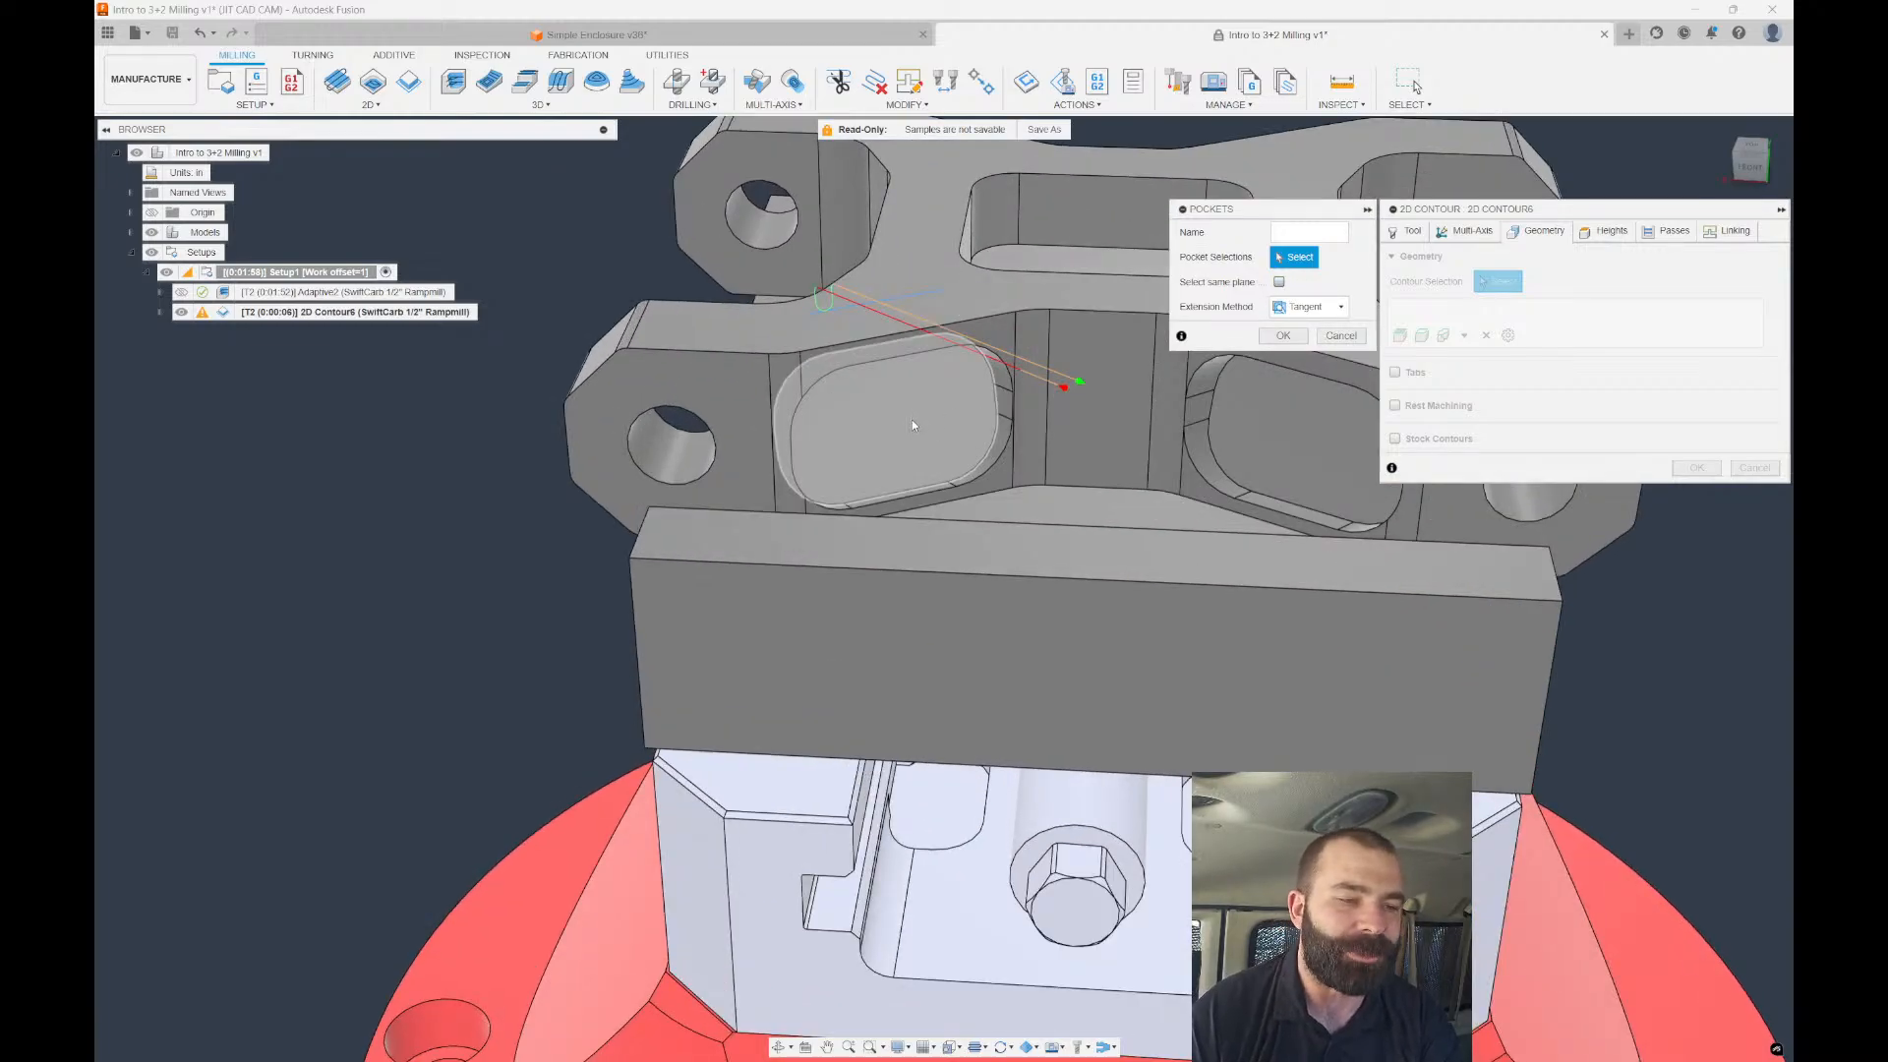
pyautogui.click(908, 411)
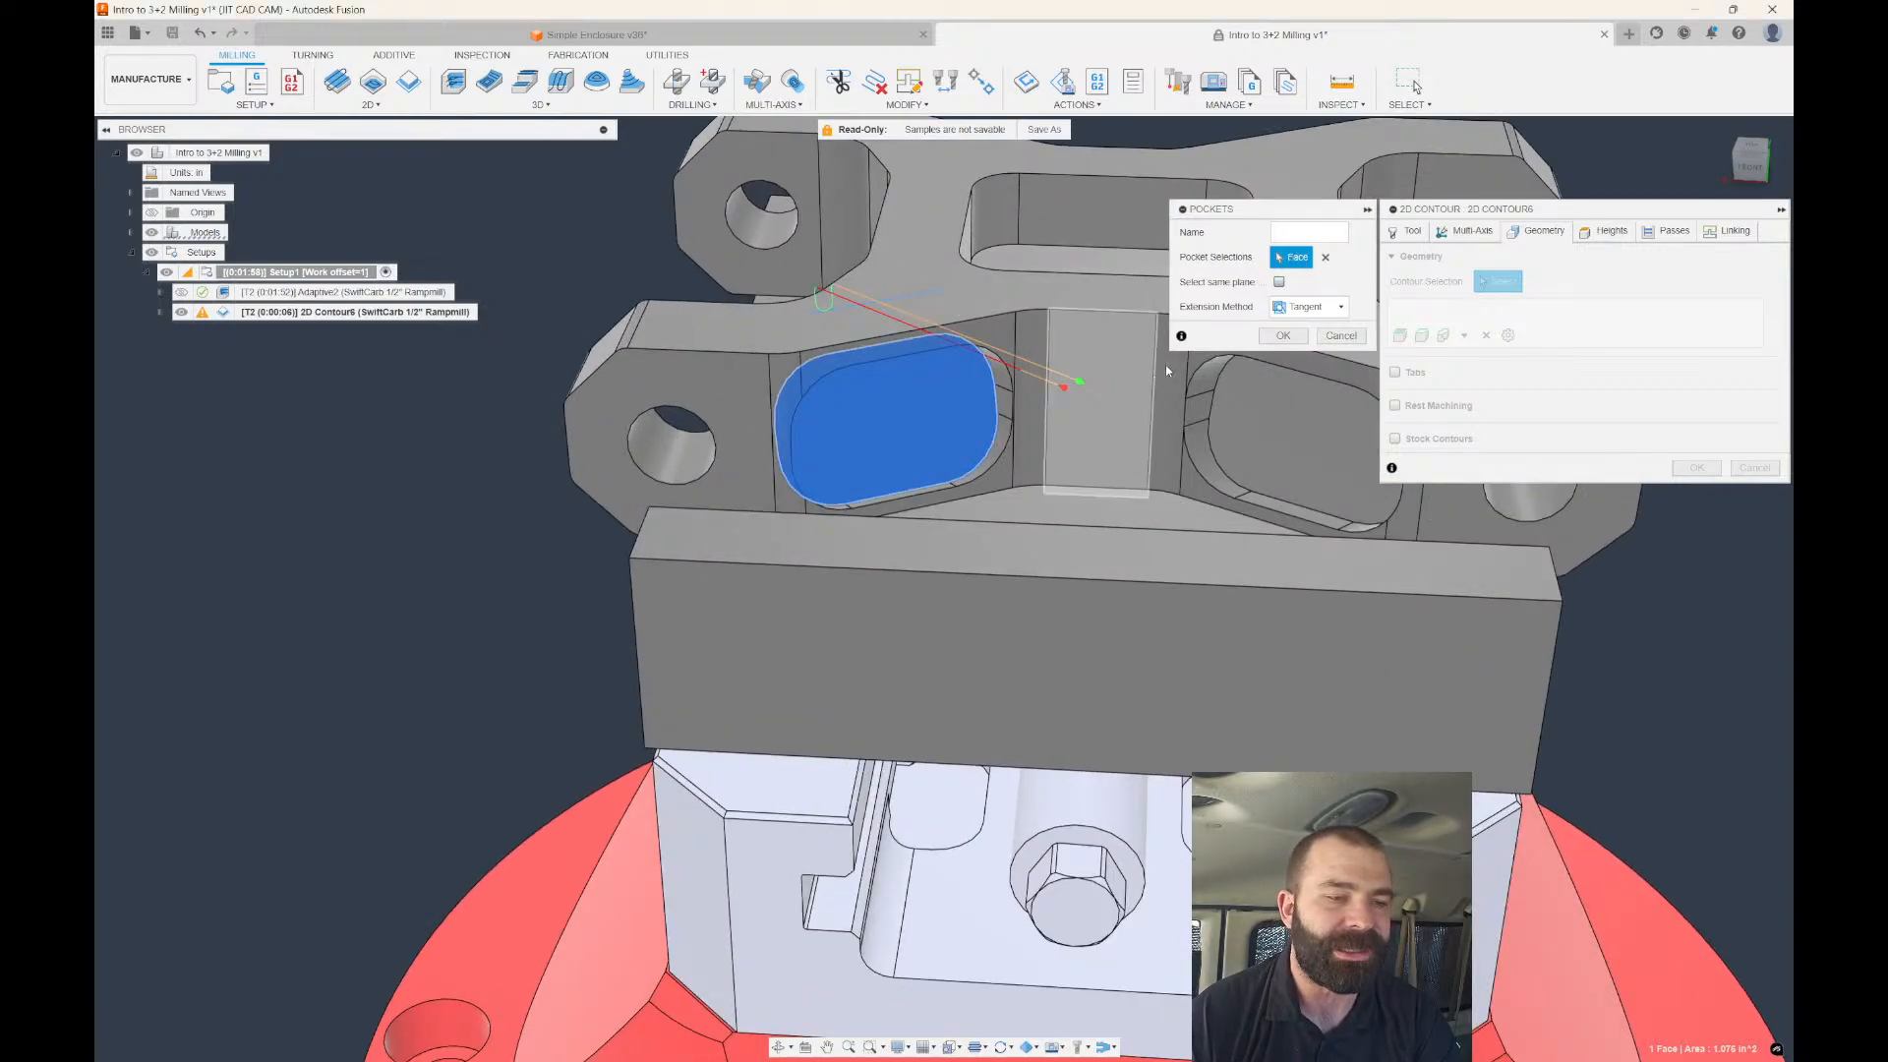
pyautogui.click(1282, 335)
# Inspect the new toolpath and expand 2D Contour6's geometry and tool orientation in the browser.
pyautogui.scroll(5, 1058, 380)
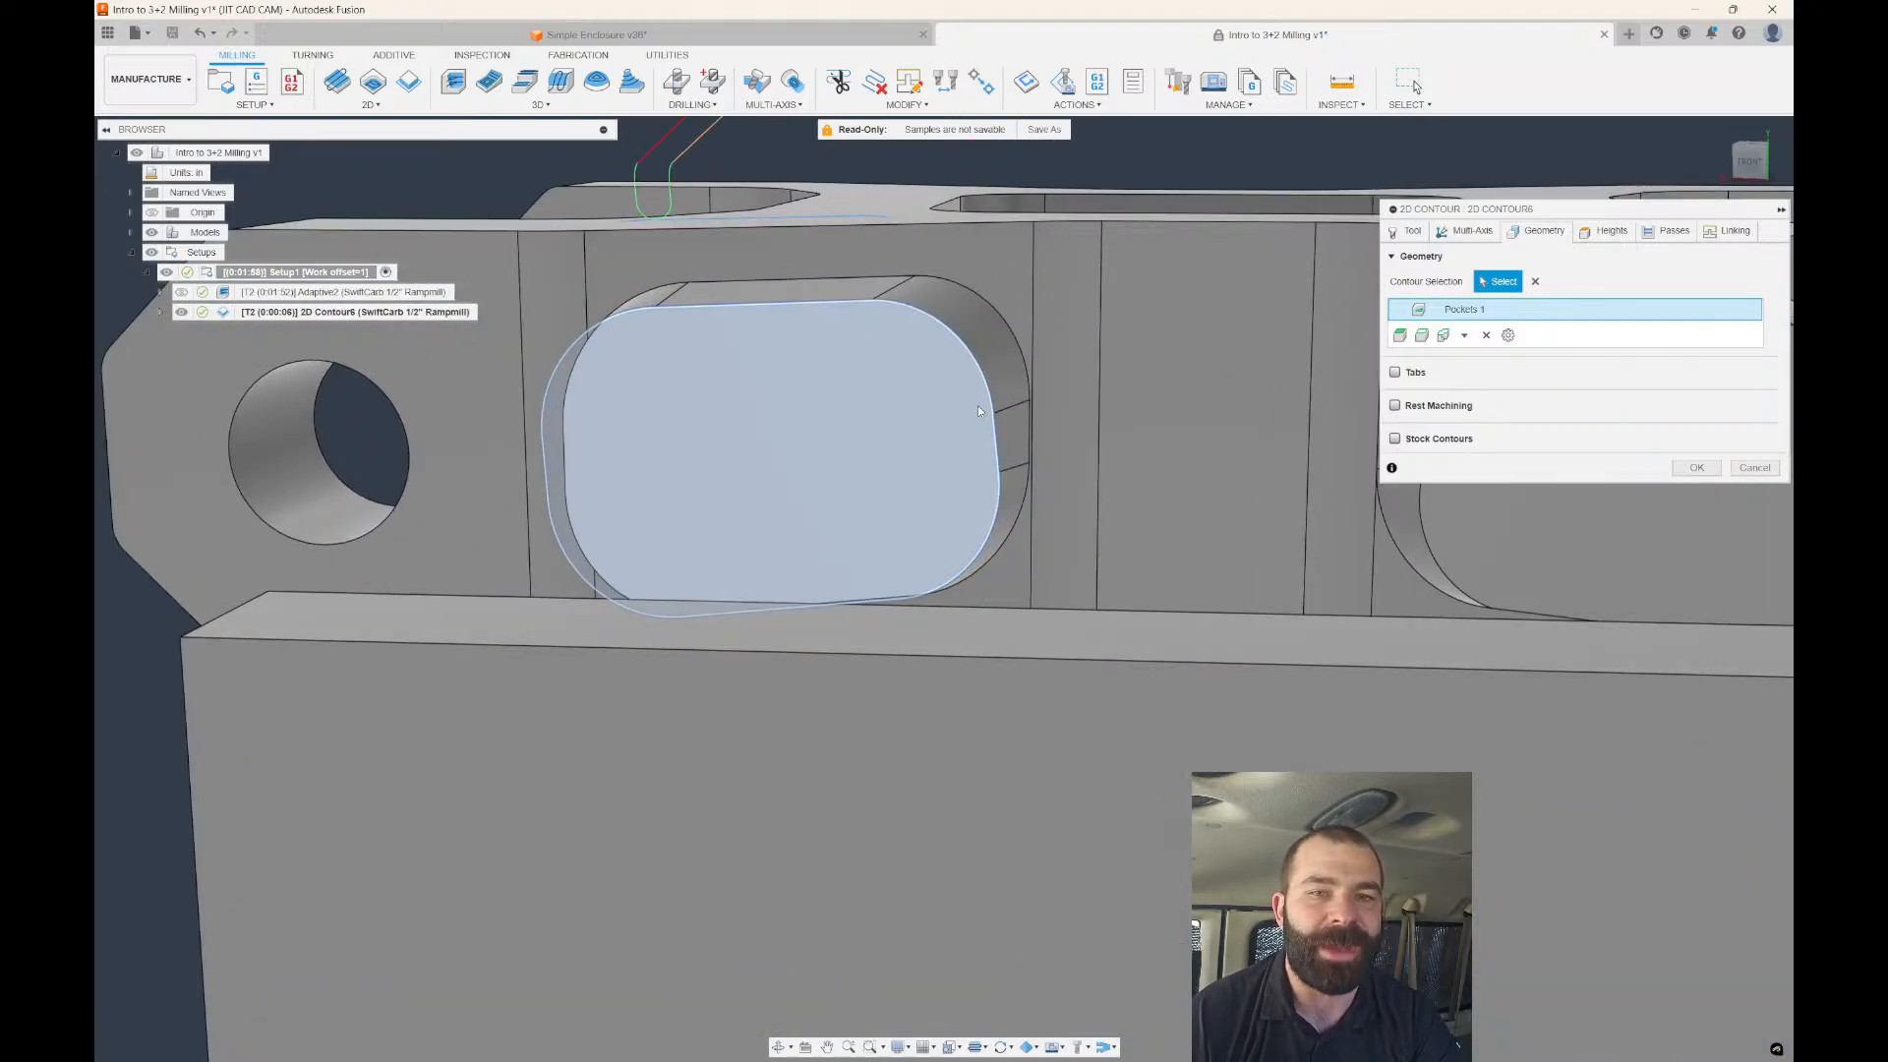
pyautogui.scroll(-5, 977, 405)
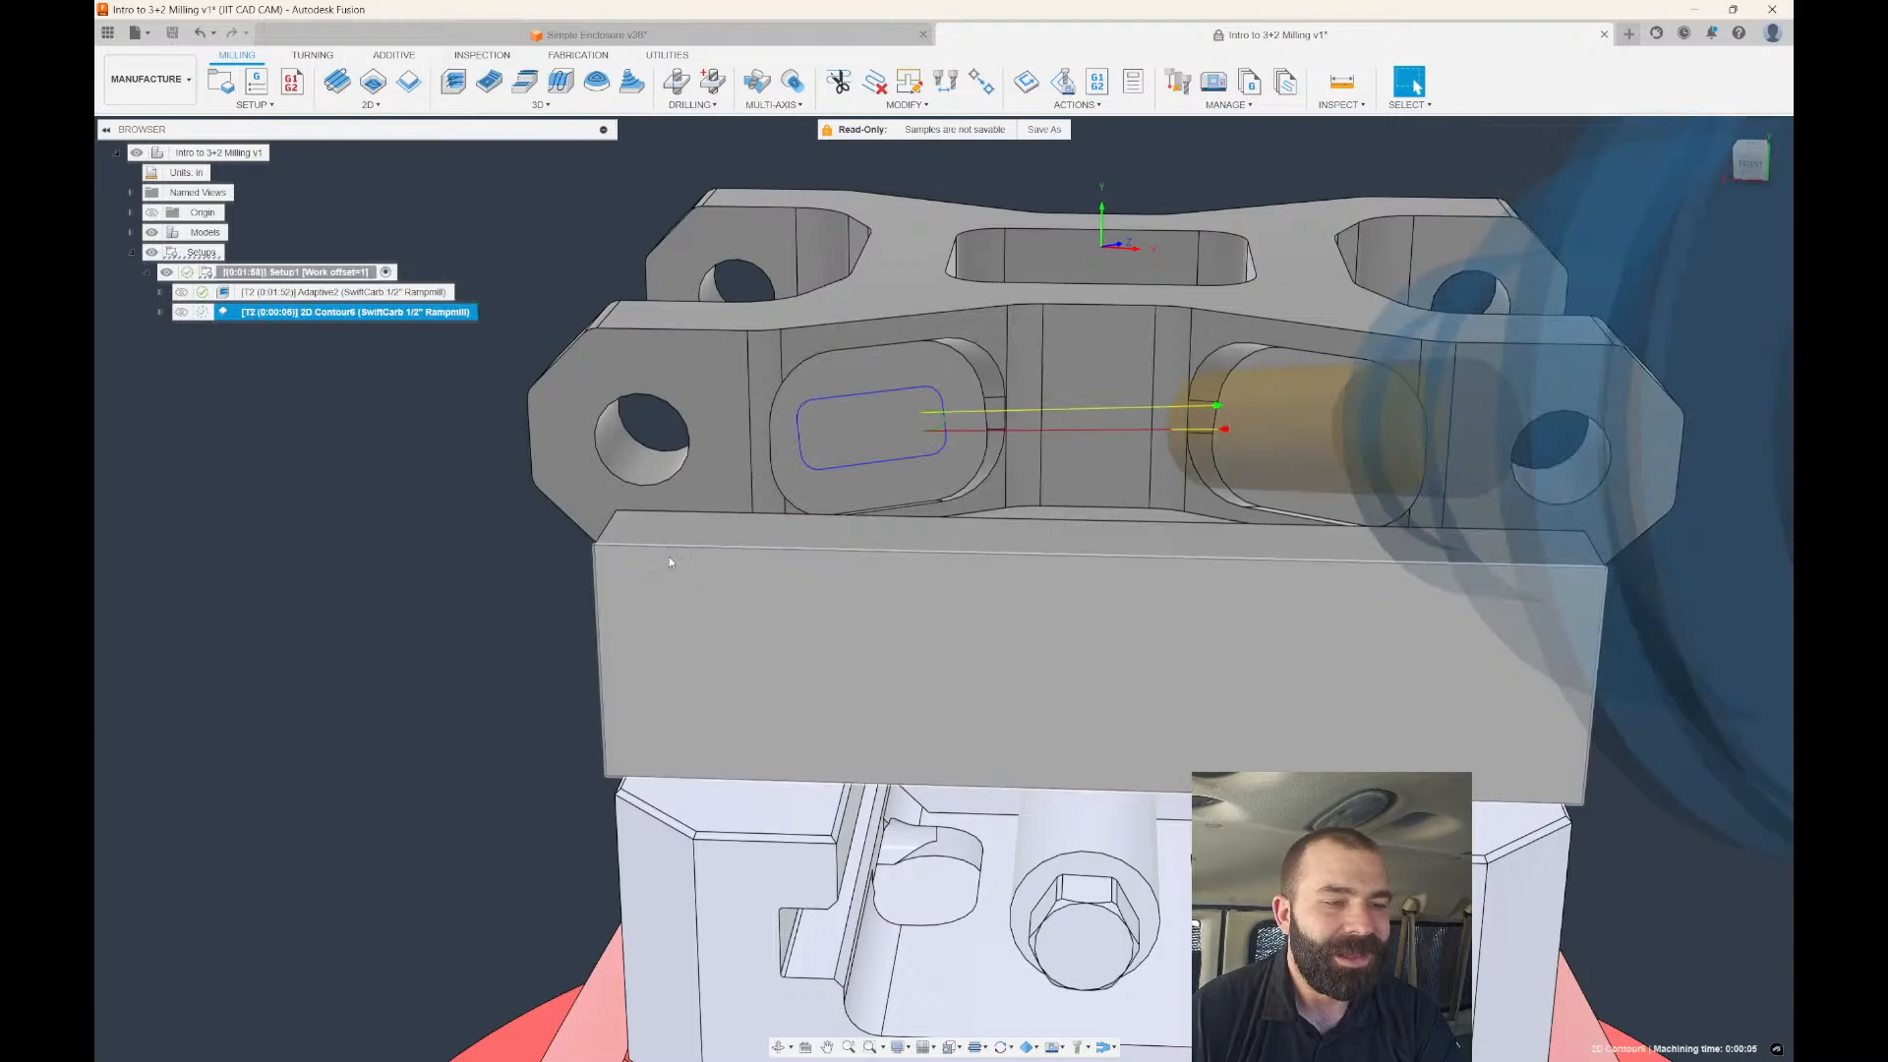
pyautogui.keyDown('shift'); pyautogui.moveTo(670, 558); pyautogui.dragTo(682, 564, button='middle'); pyautogui.keyUp('shift')
pyautogui.scroll(-3, 1109, 499)
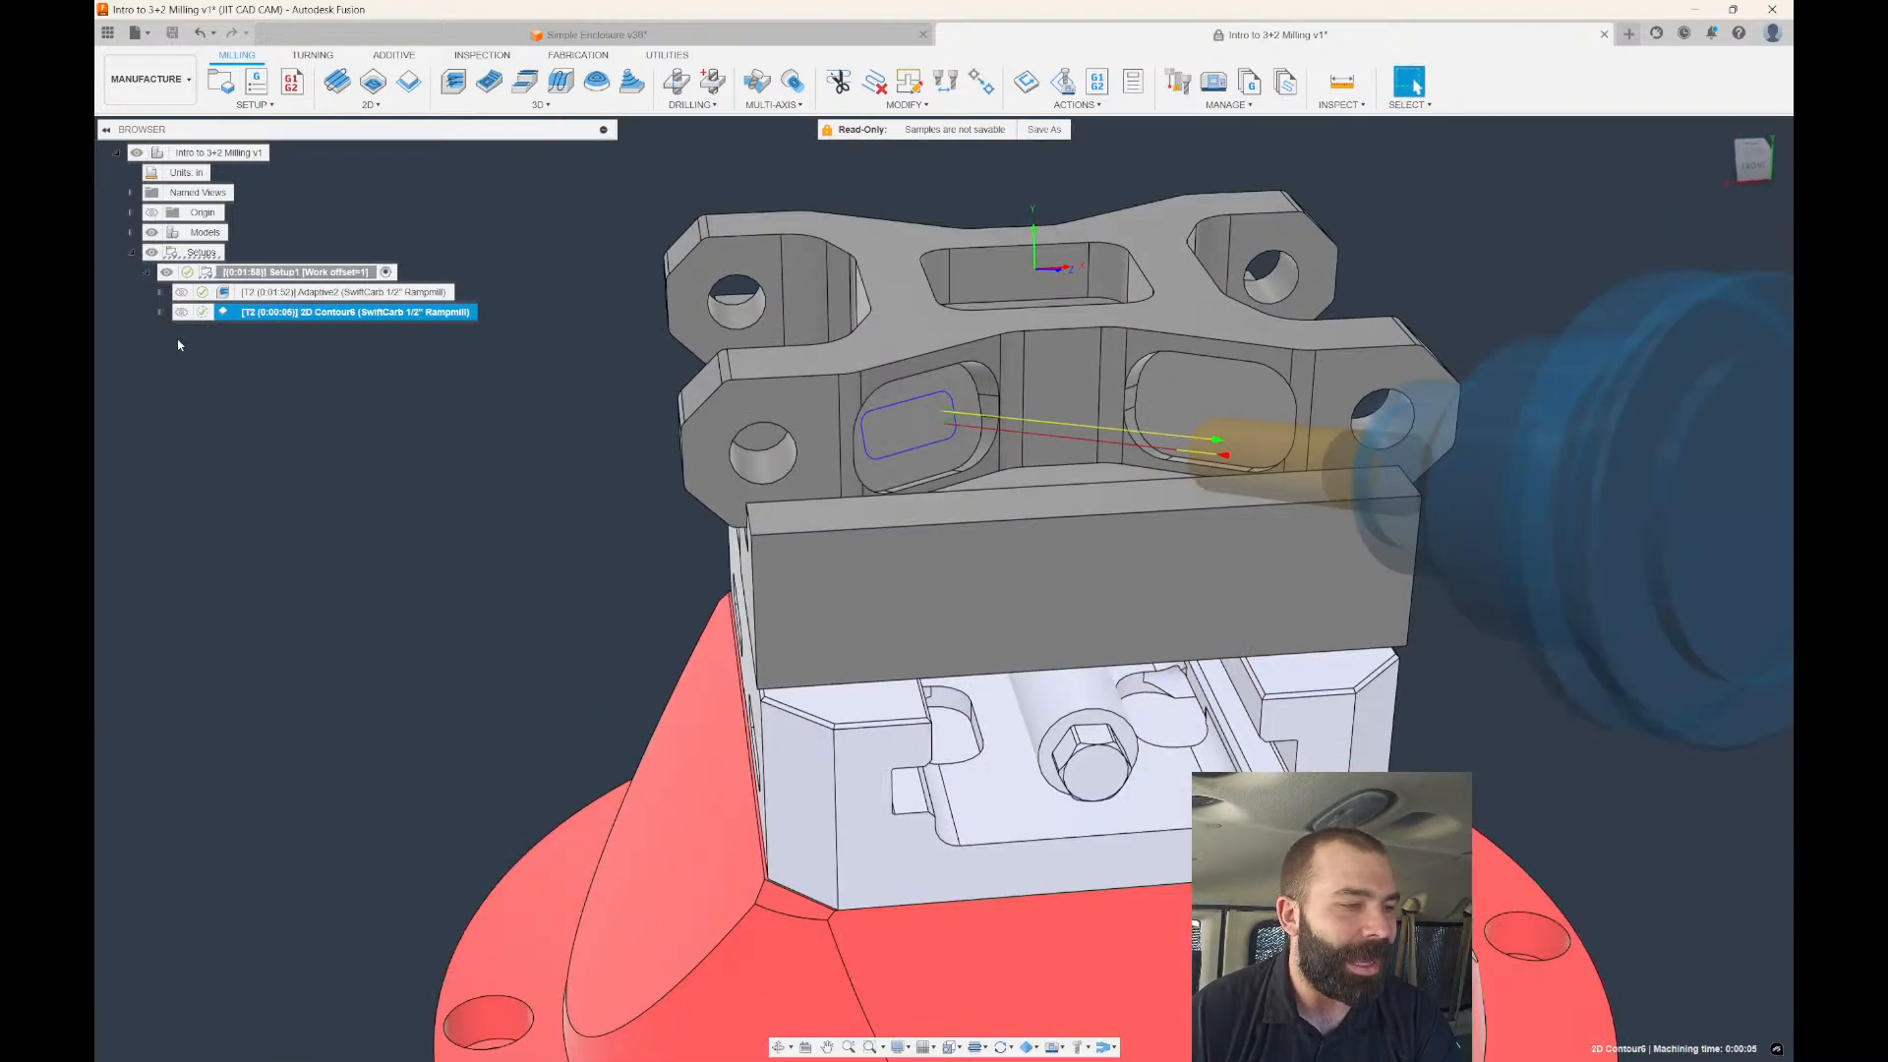
pyautogui.click(160, 312)
pyautogui.click(226, 372)
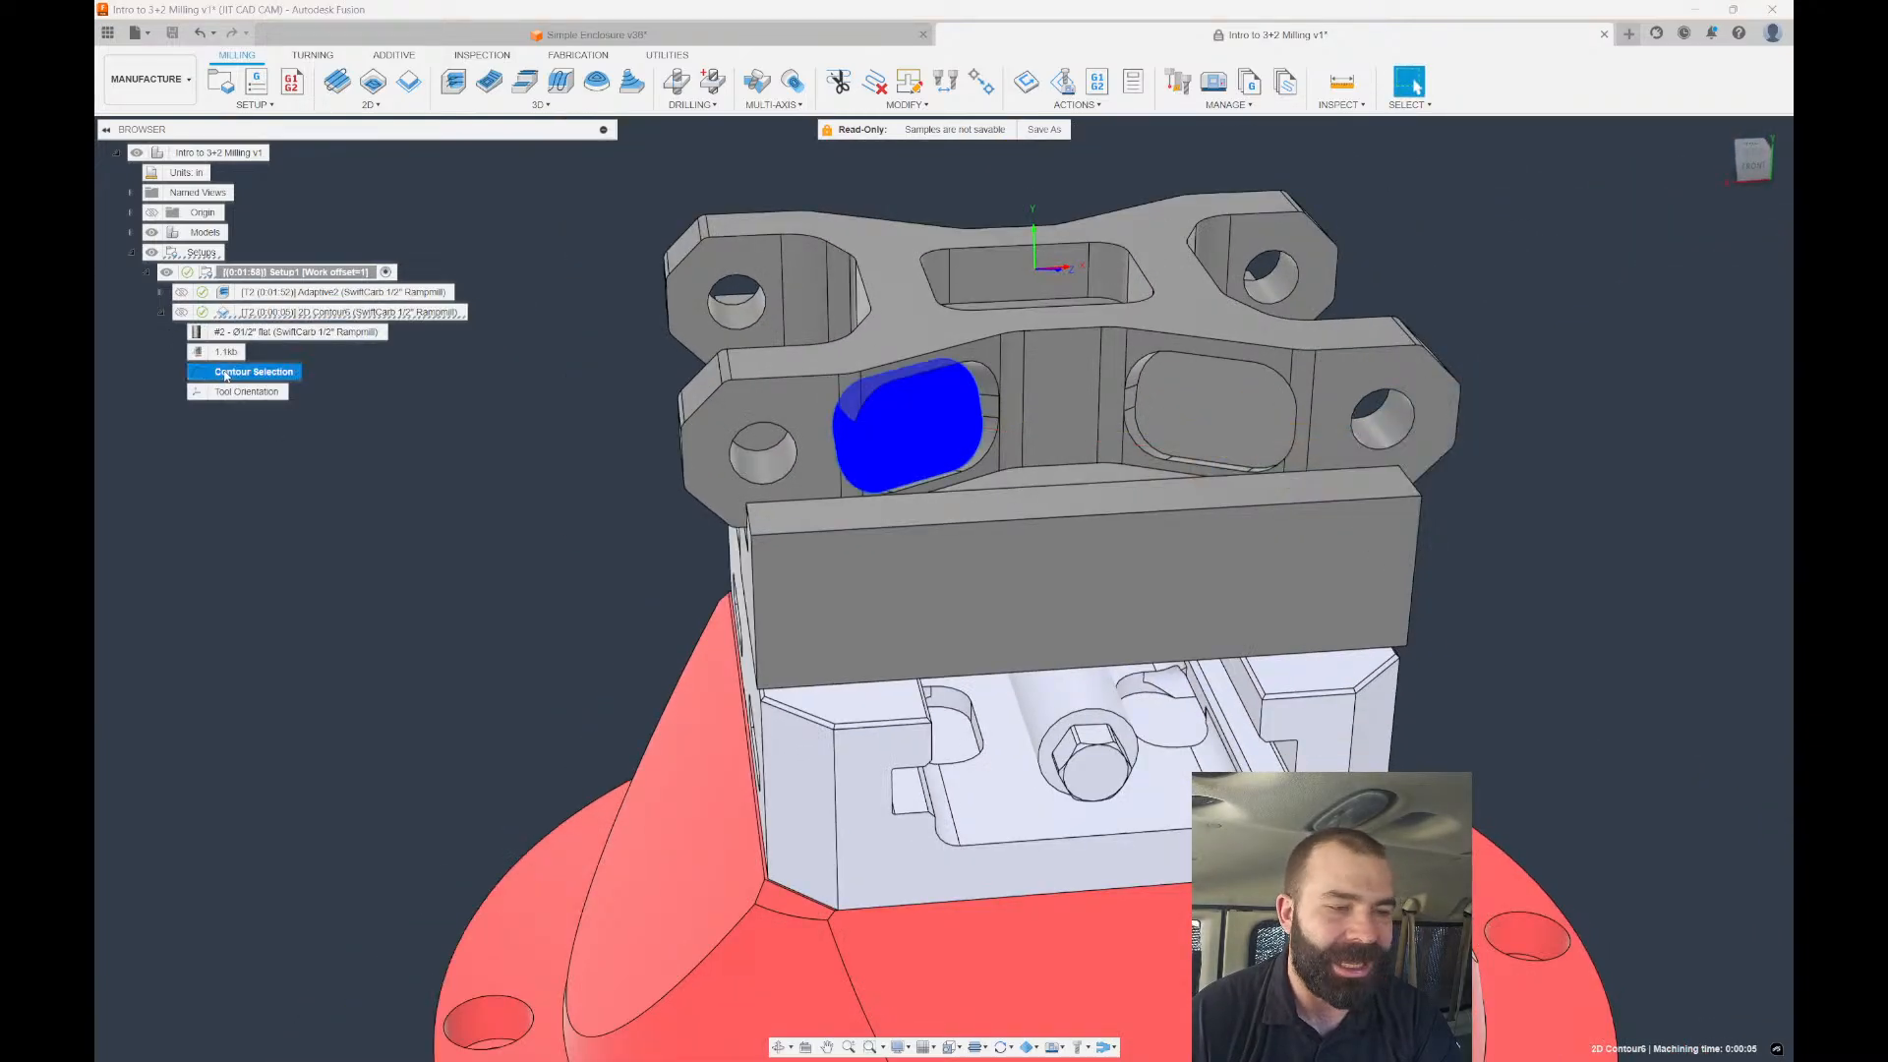
pyautogui.click(226, 395)
pyautogui.click(329, 482)
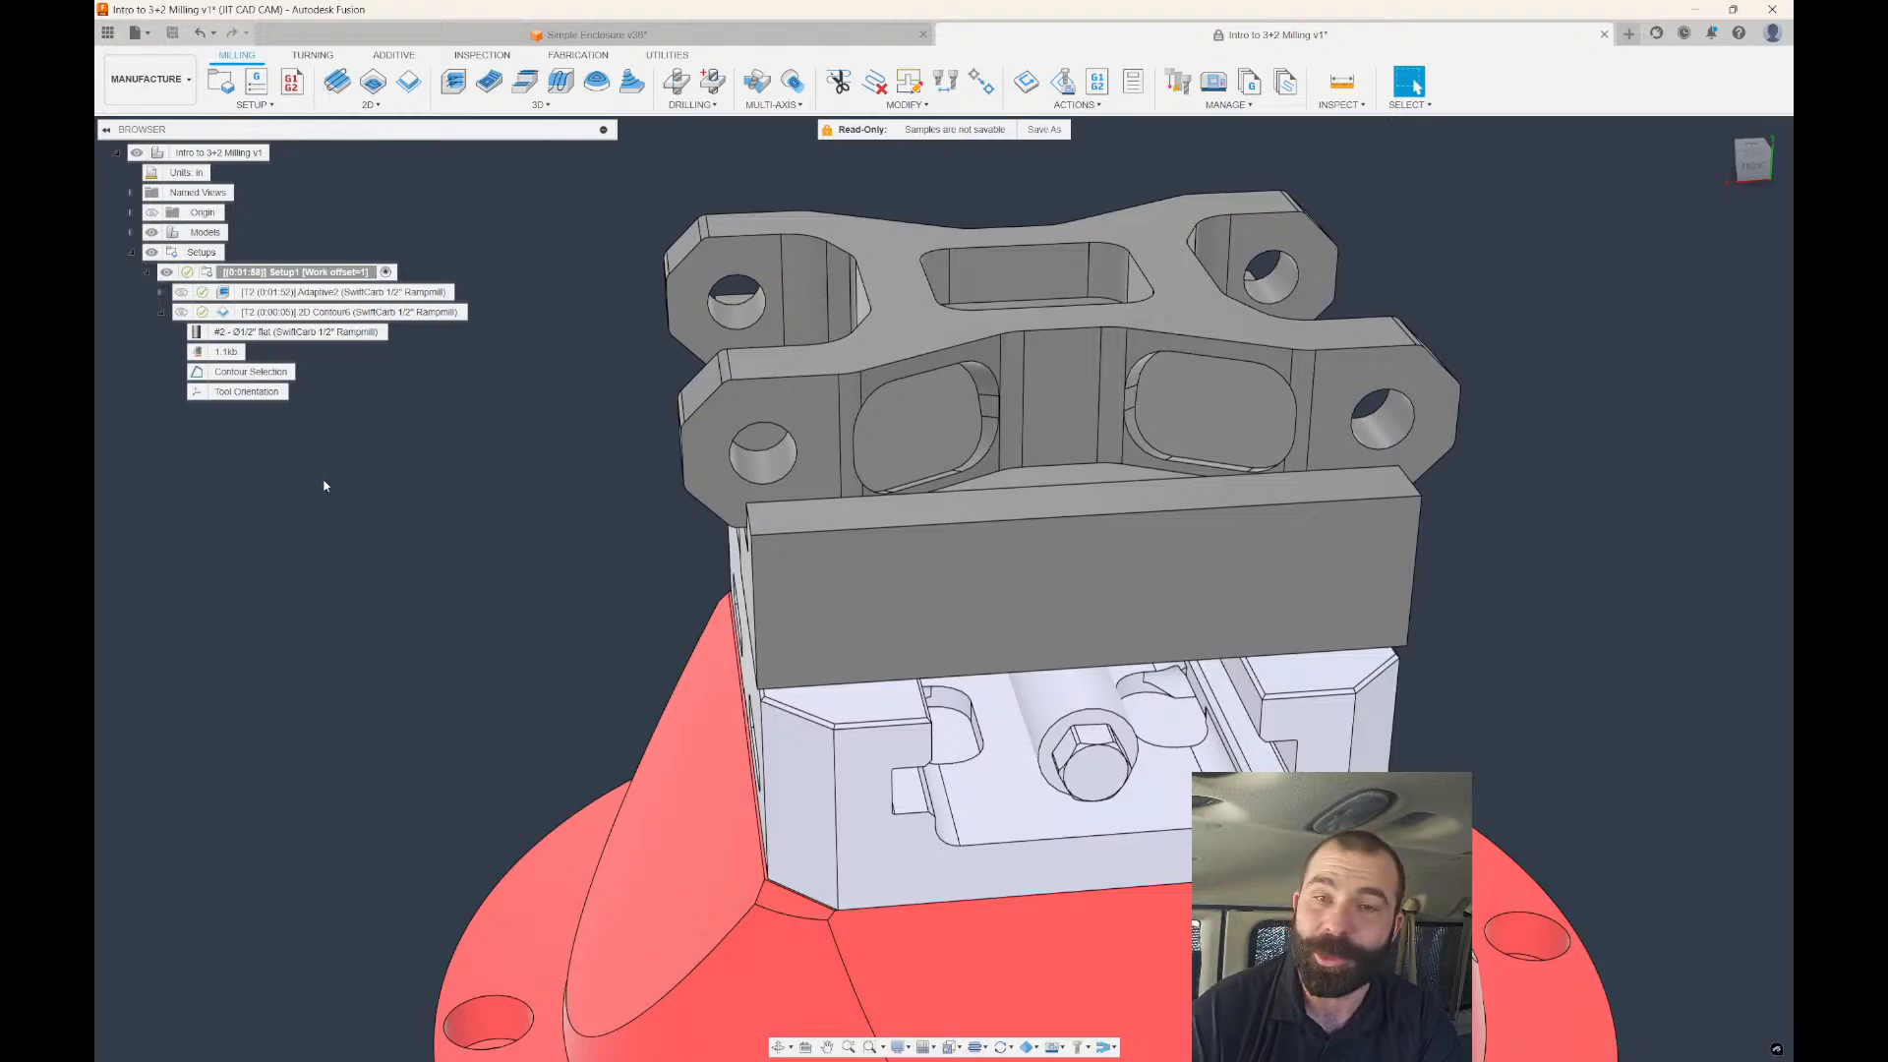
pyautogui.click(223, 314)
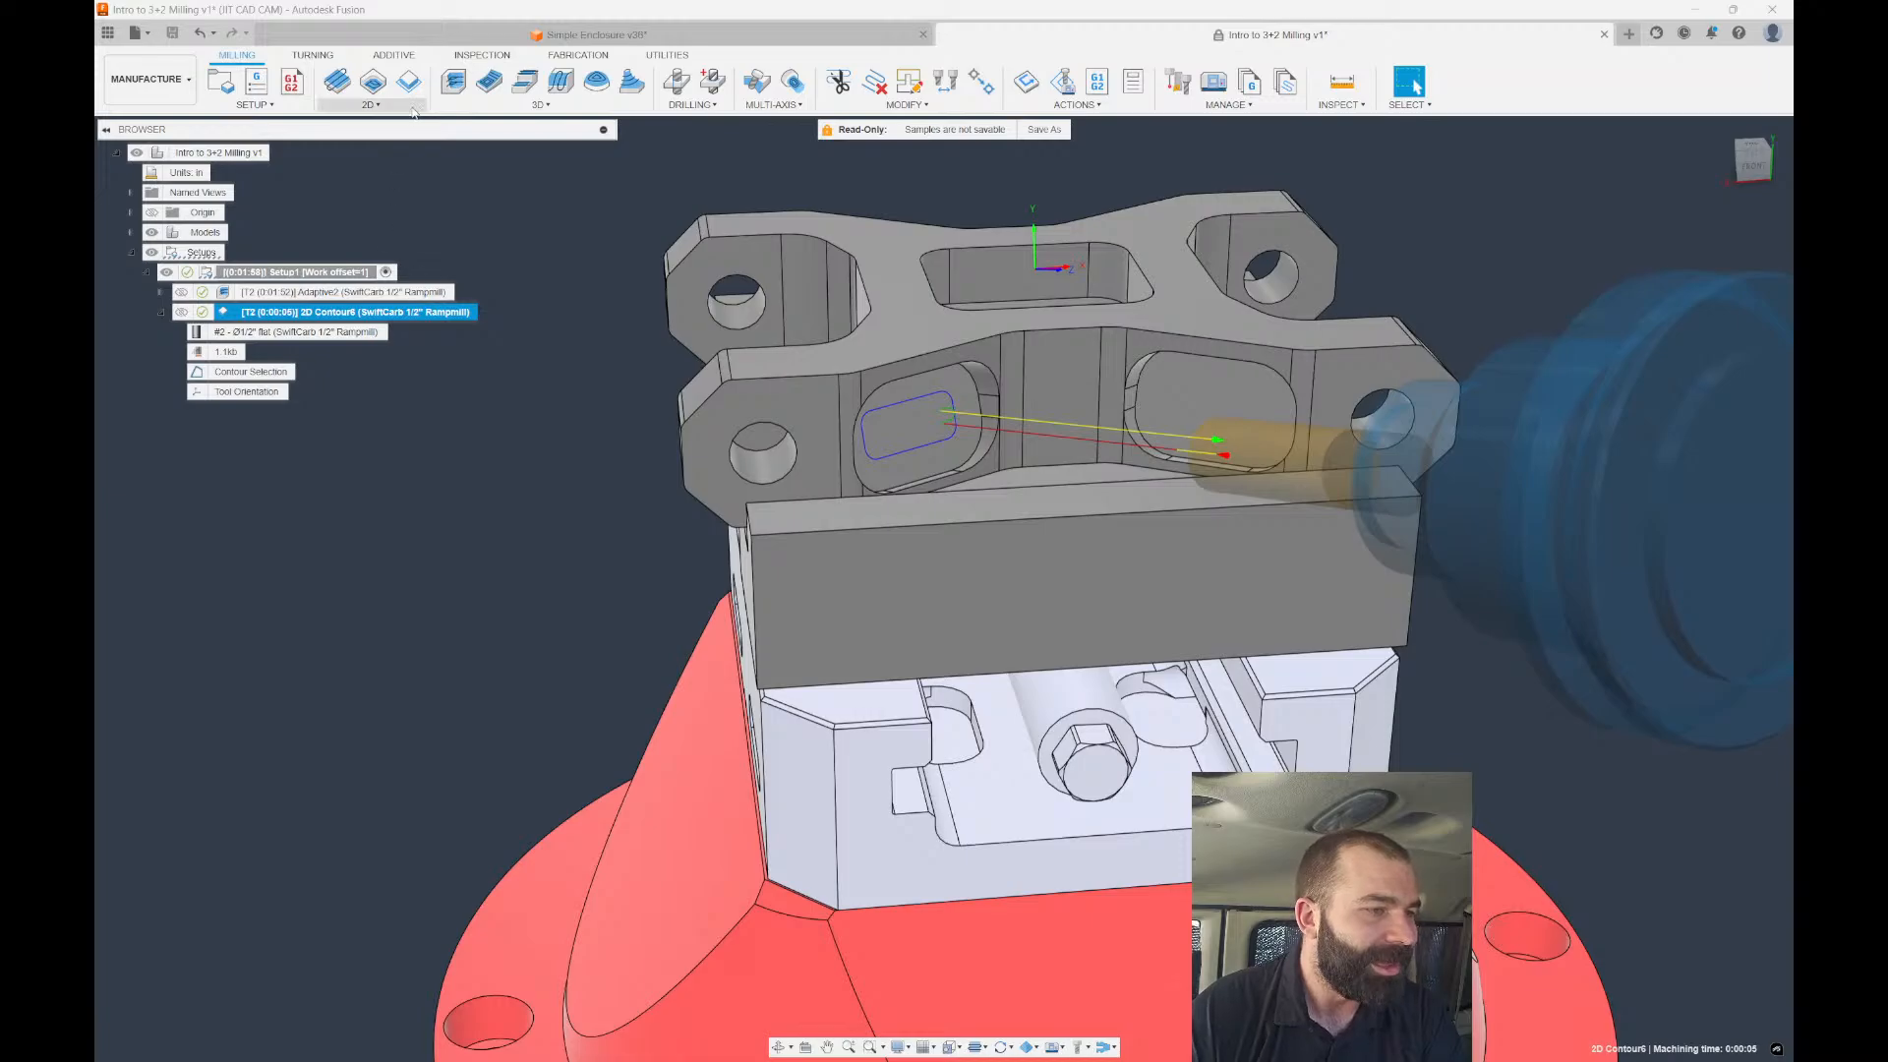
pyautogui.click(503, 106)
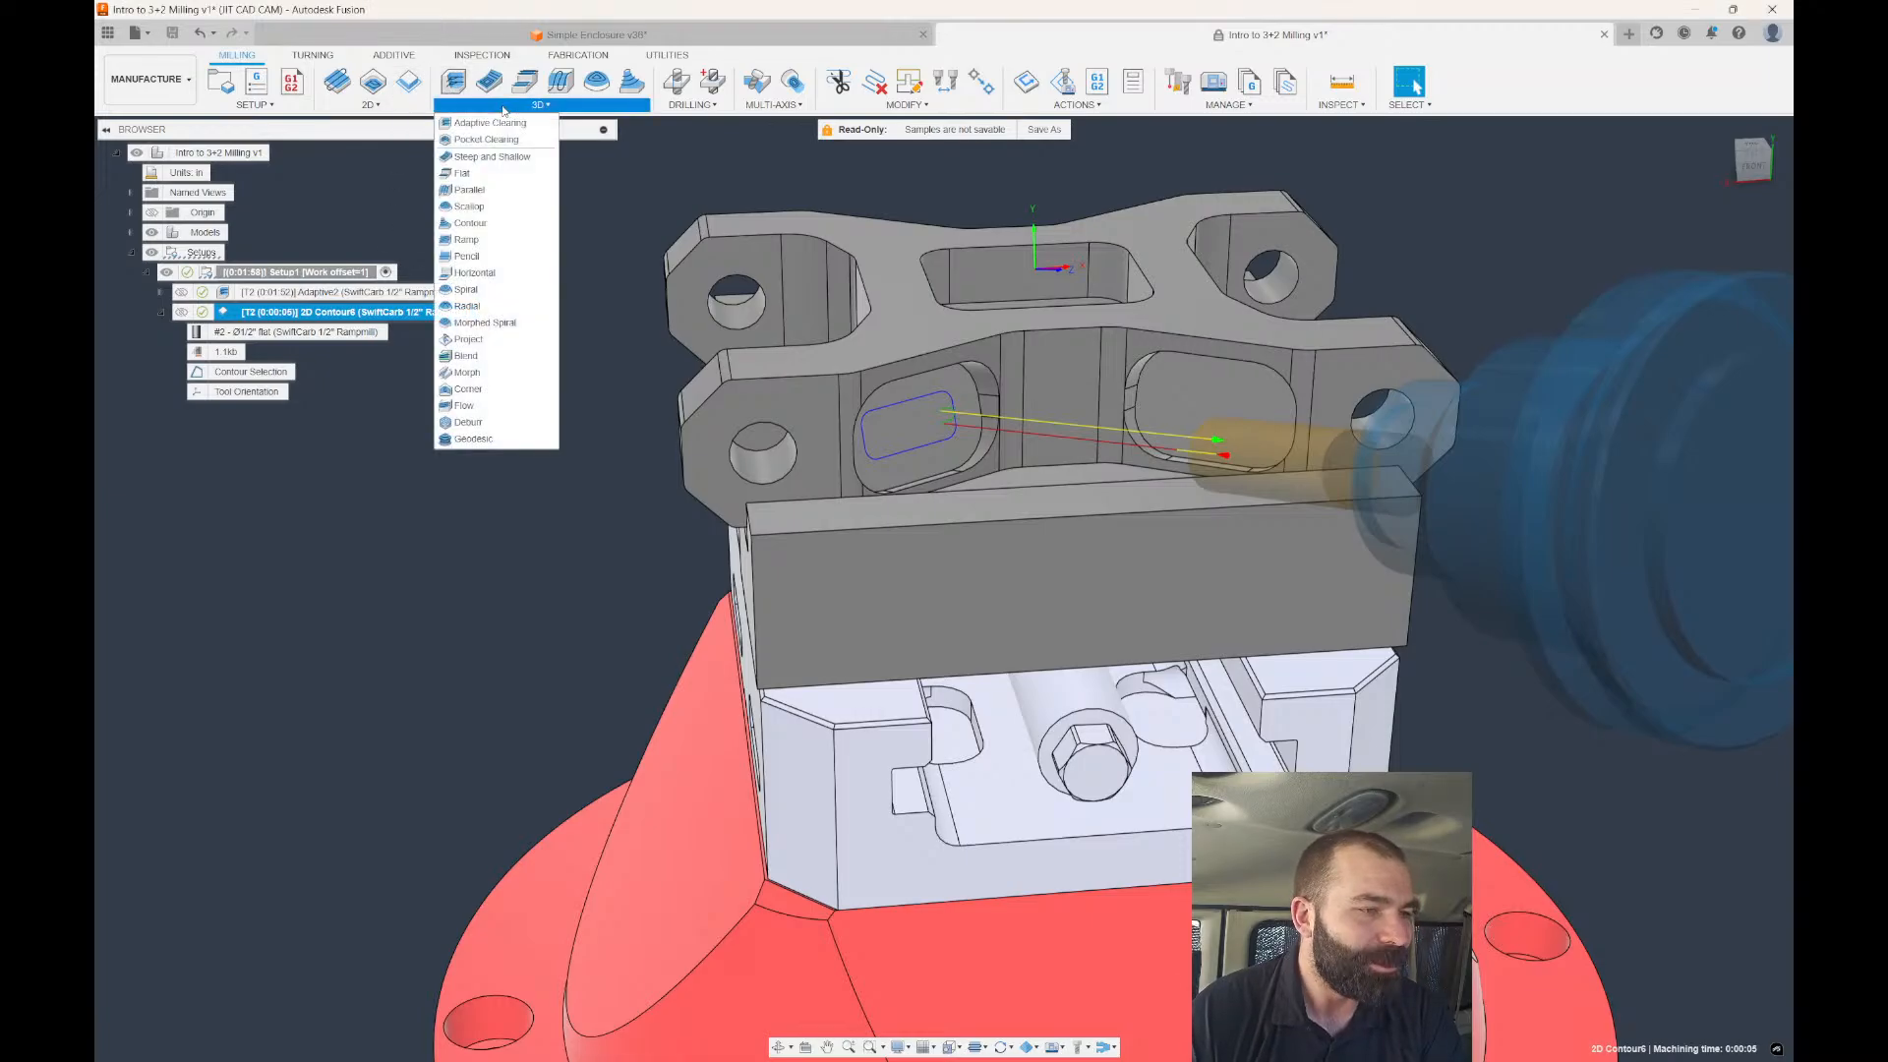
# Create a Scallop toolpath oriented by Coordinate system taken from 2D Contour6.
pyautogui.click(469, 206)
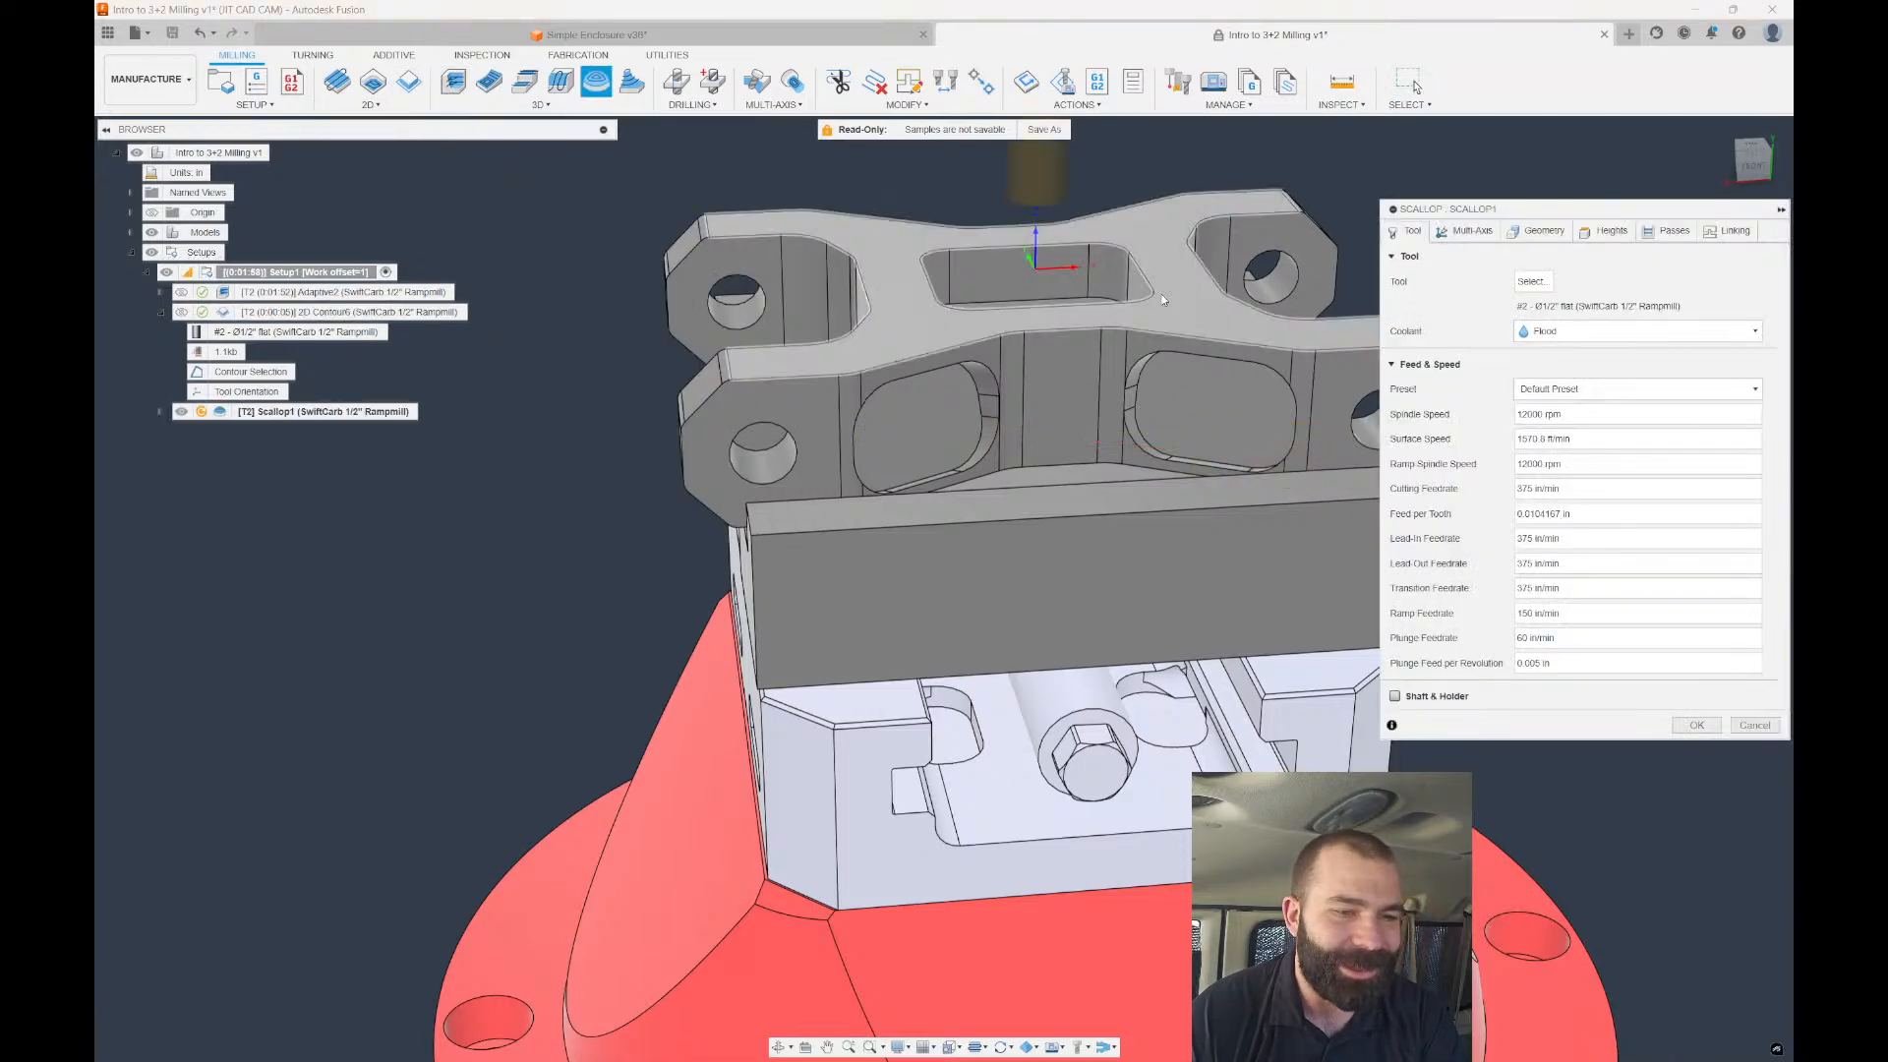
pyautogui.click(1477, 234)
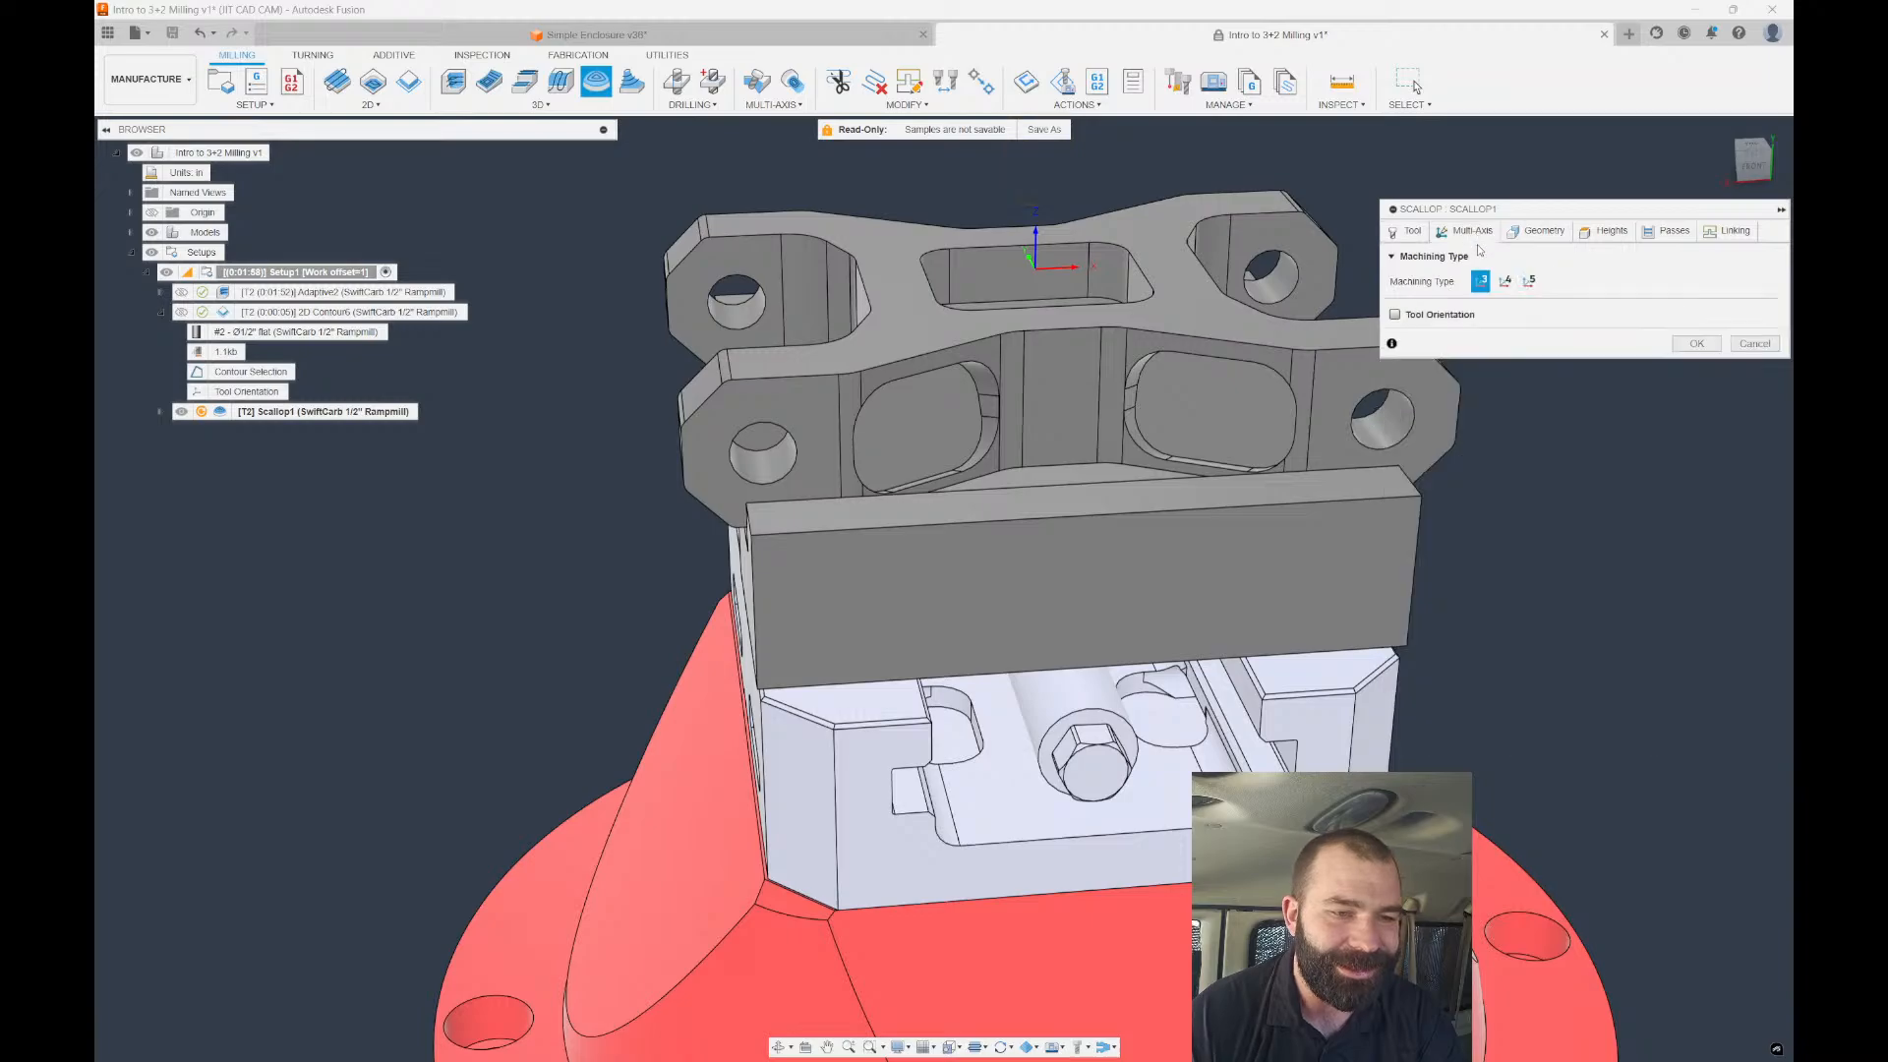
pyautogui.click(1396, 316)
pyautogui.click(1622, 339)
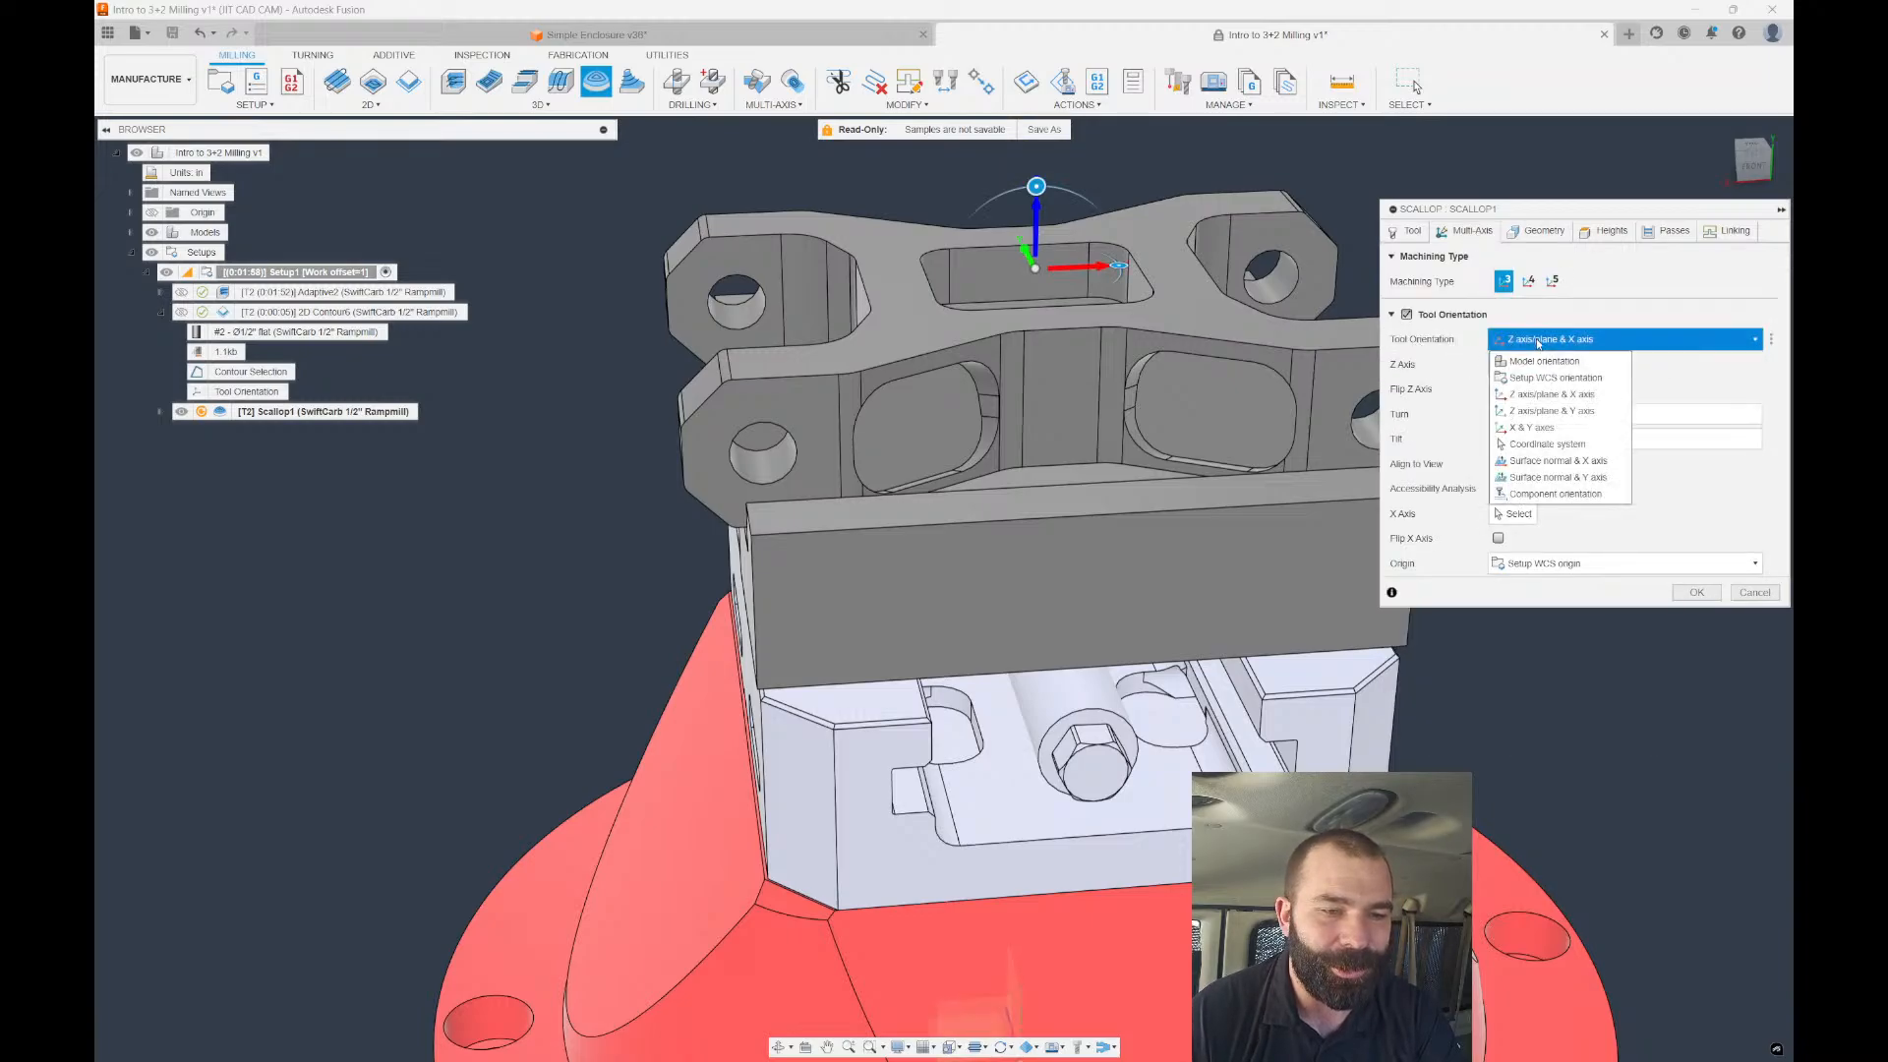
pyautogui.click(1559, 444)
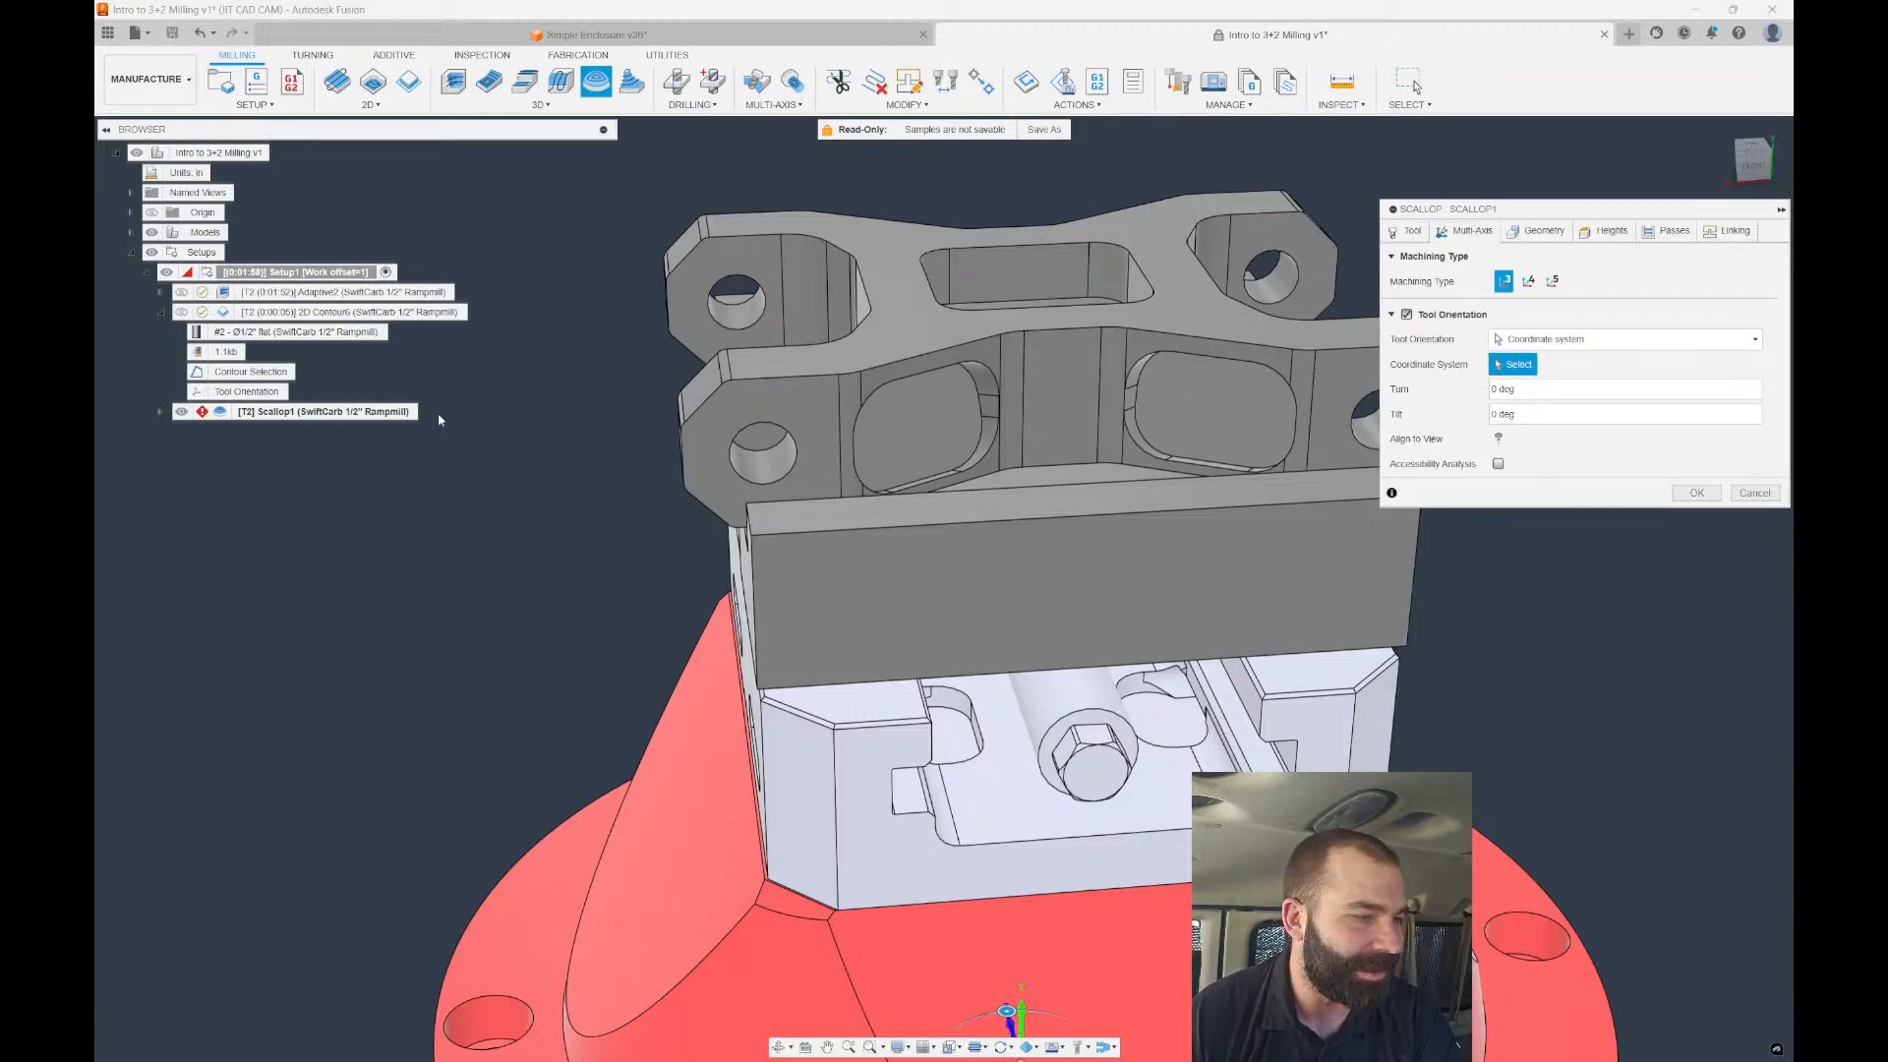
pyautogui.click(215, 393)
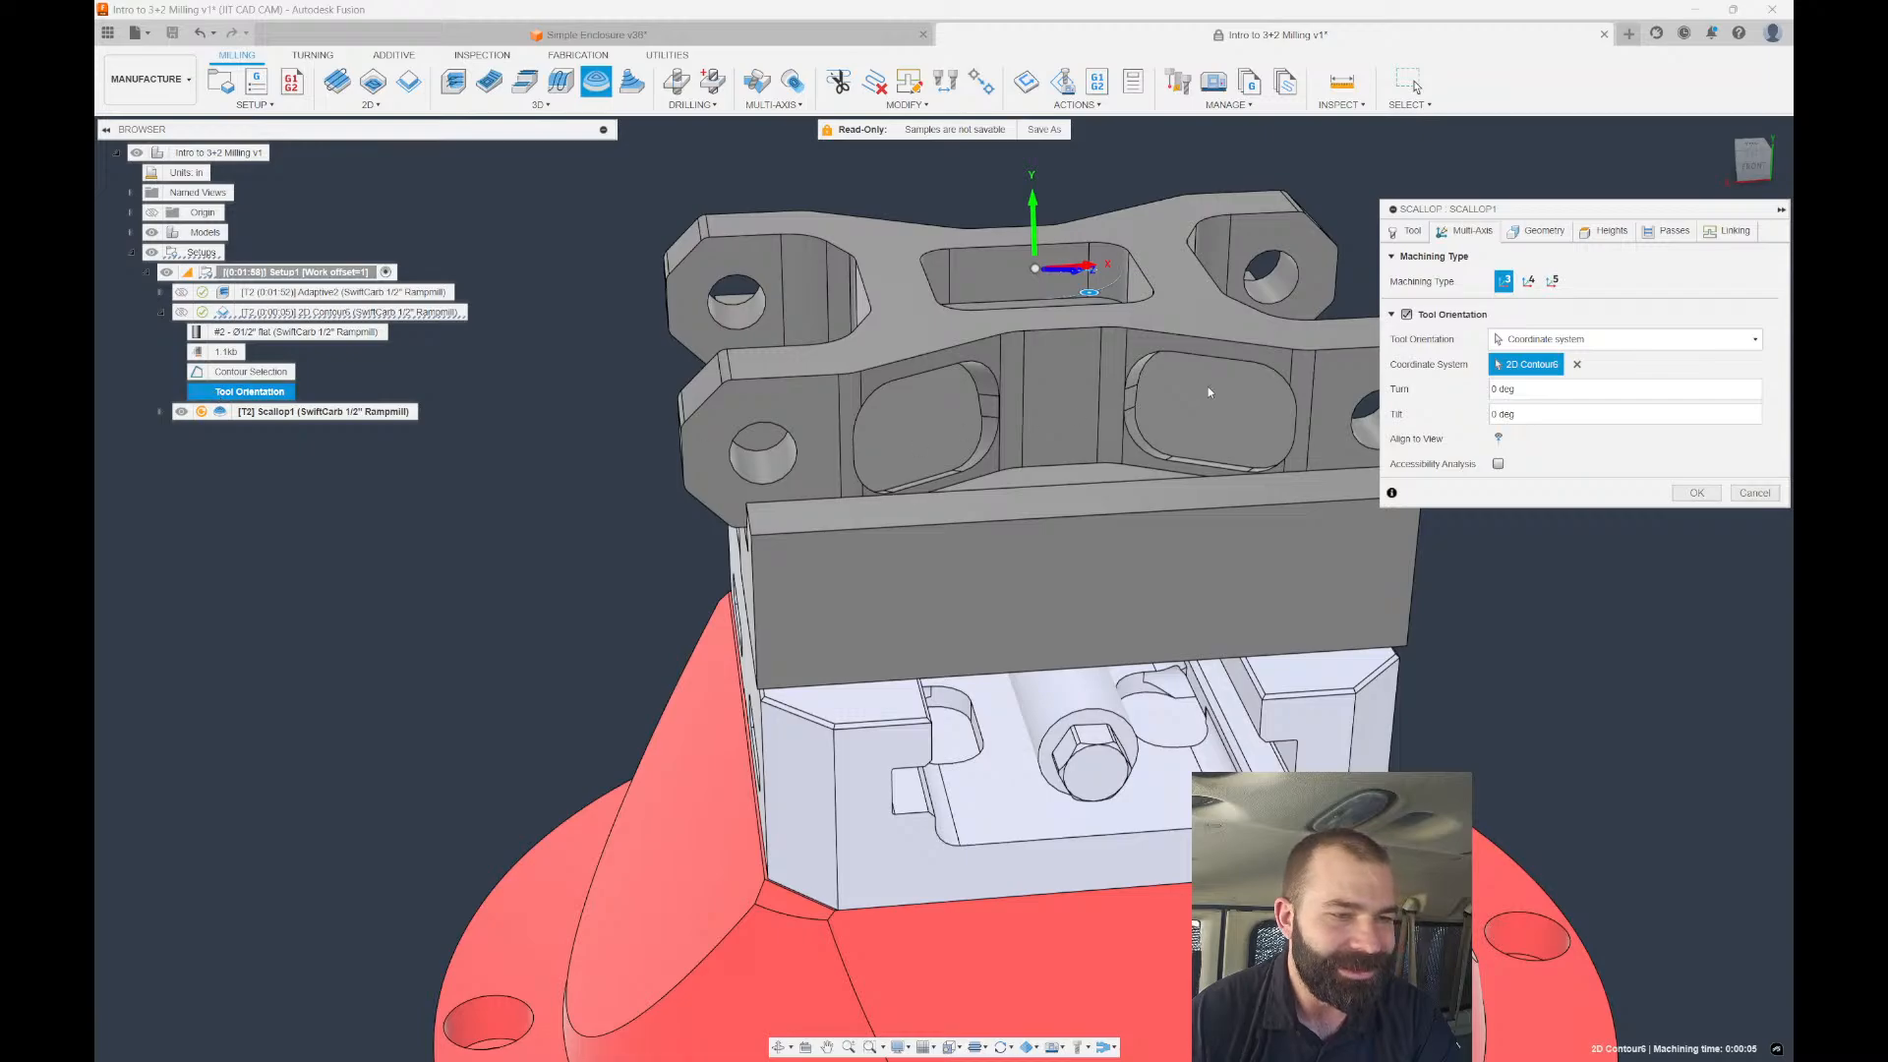
pyautogui.moveTo(1210, 392)
pyautogui.keyDown('shift'); pyautogui.mouseDown(button='middle')
pyautogui.moveTo(1111, 395)
pyautogui.moveTo(1200, 392)
pyautogui.mouseUp(button='middle'); pyautogui.keyUp('shift')
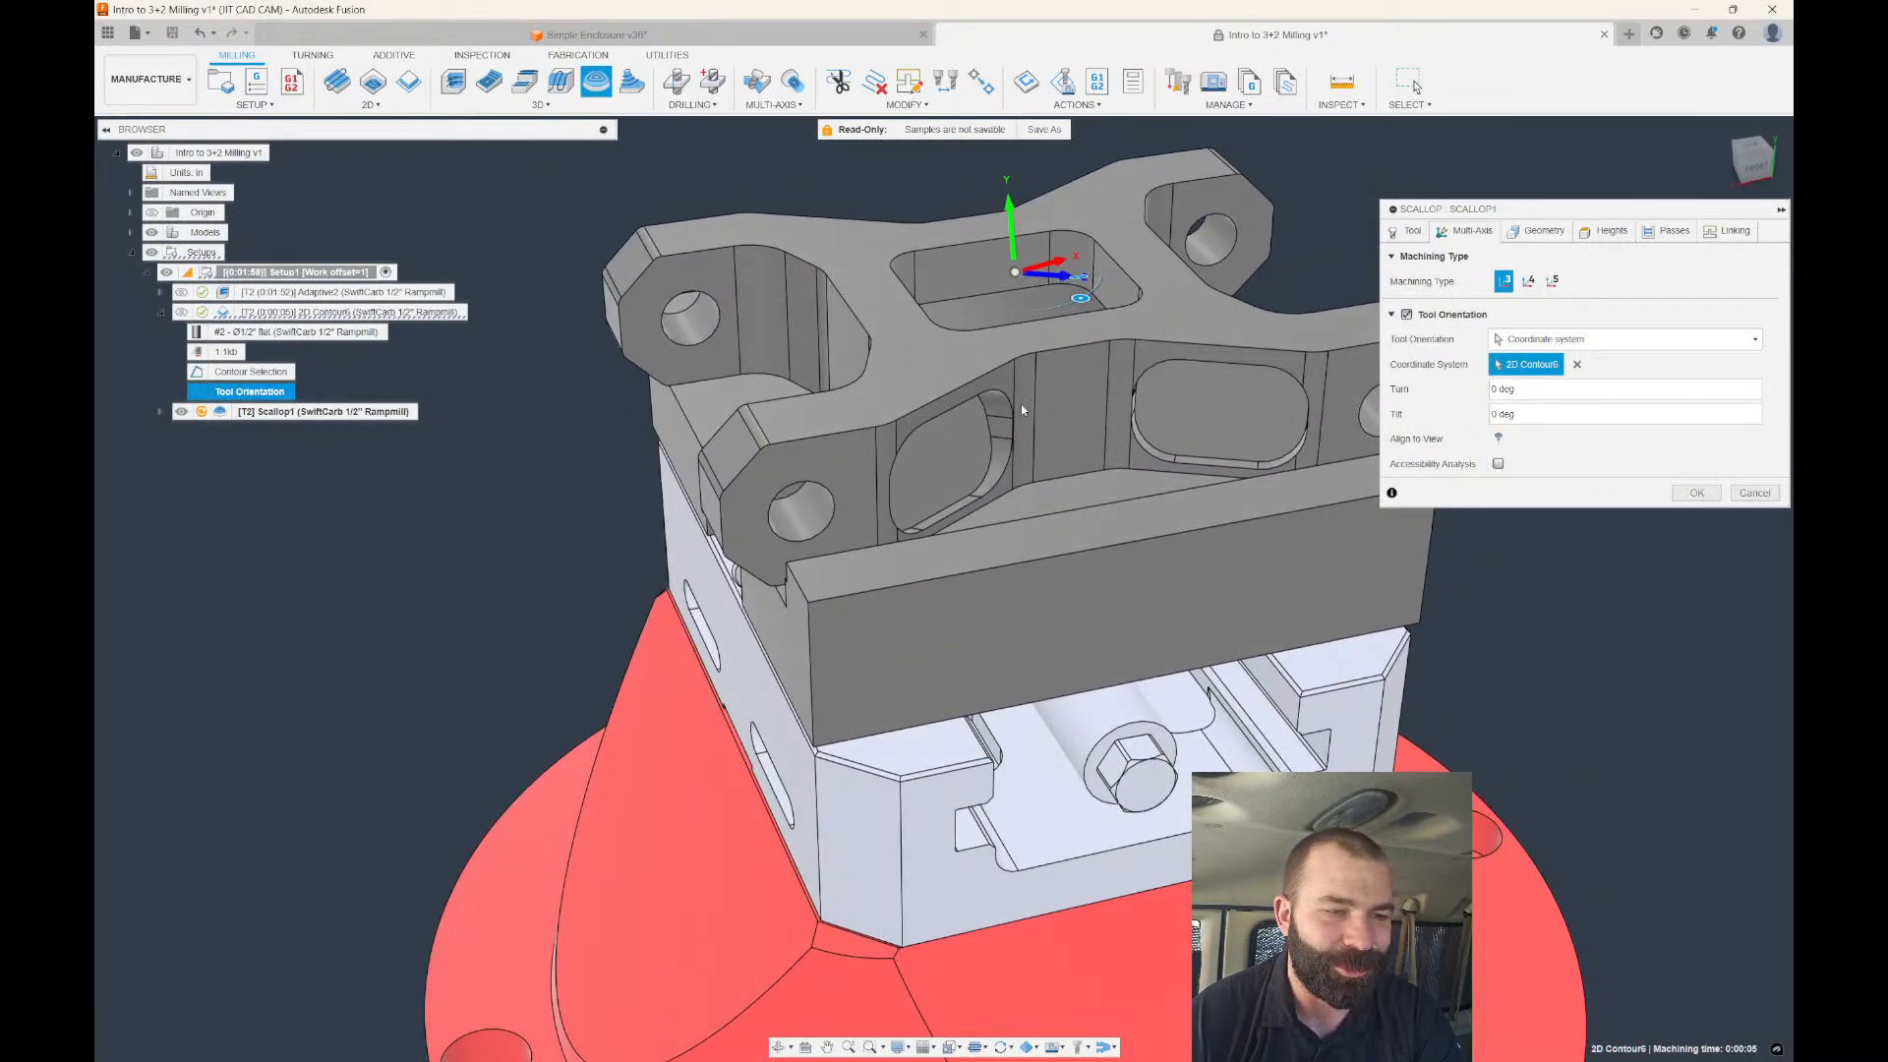
# Set the Machining Boundary to Selection using 2D Contour6's pocket contour, then generate Scallop1.
pyautogui.click(1537, 230)
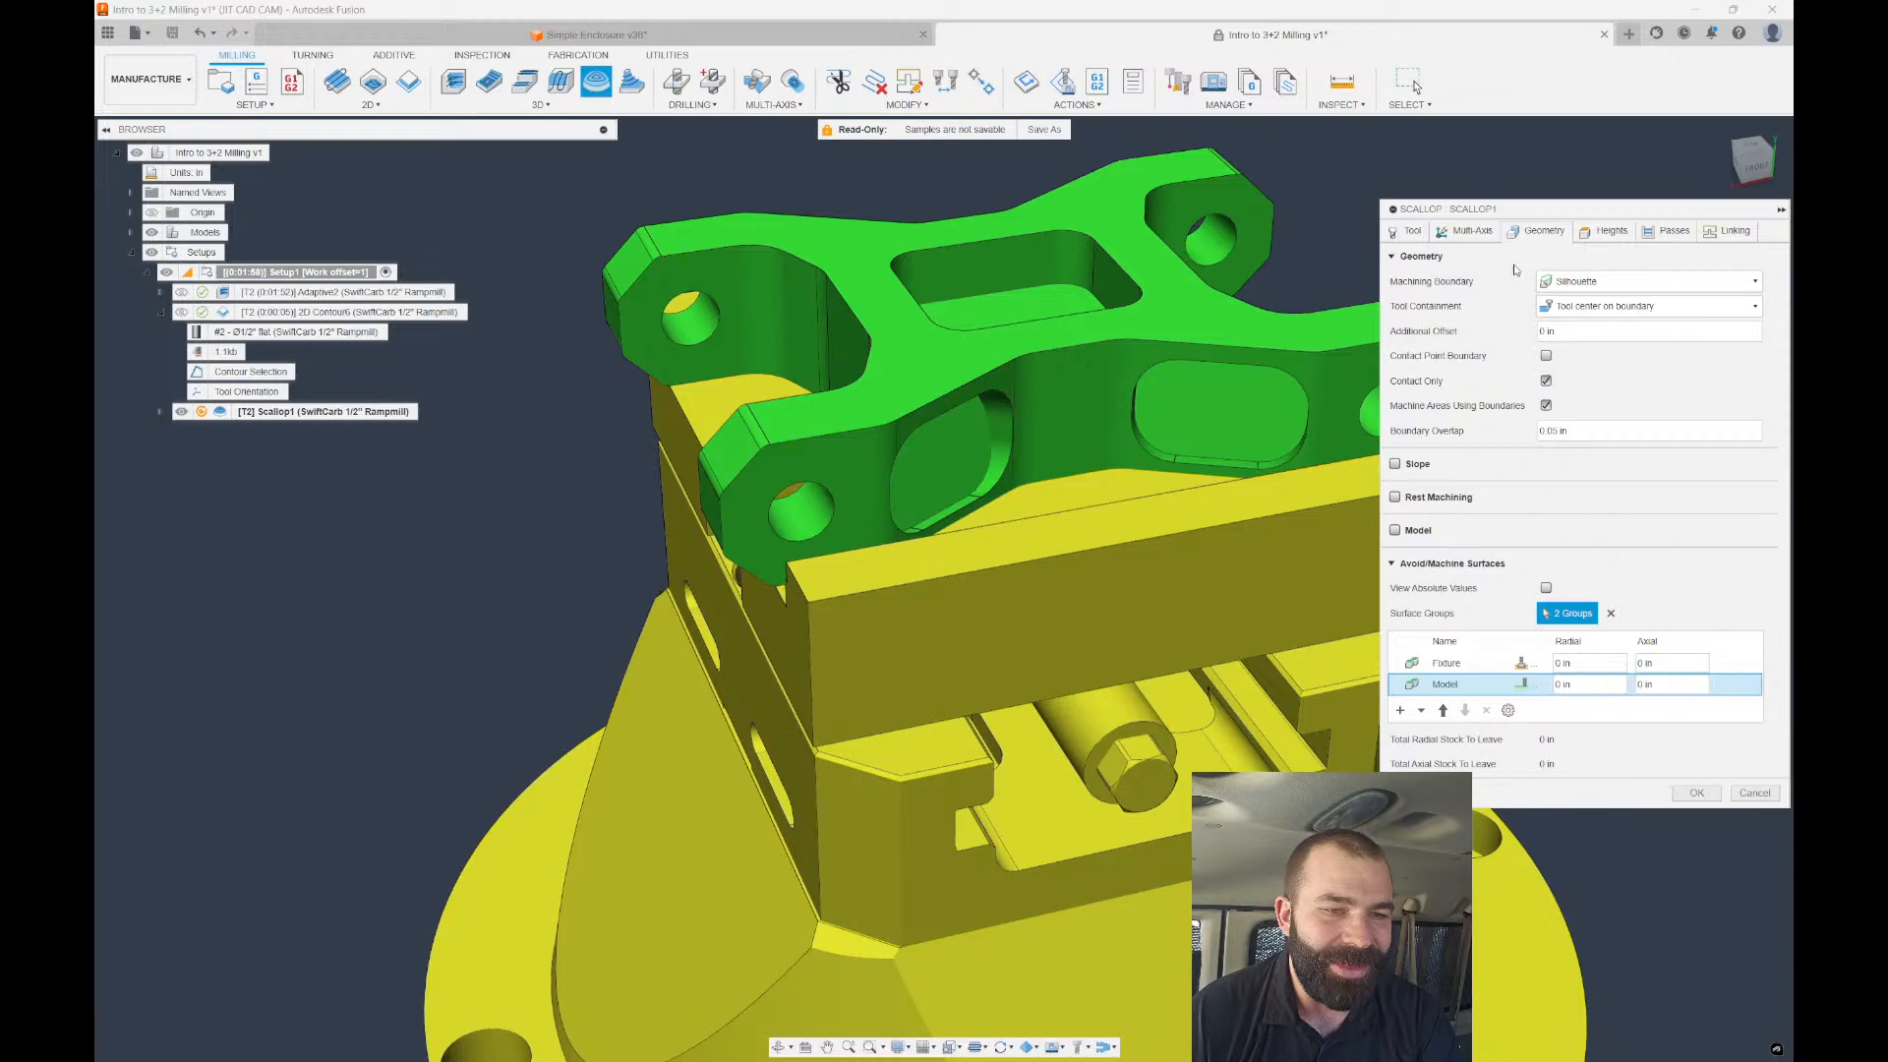
pyautogui.click(1584, 282)
pyautogui.click(1583, 336)
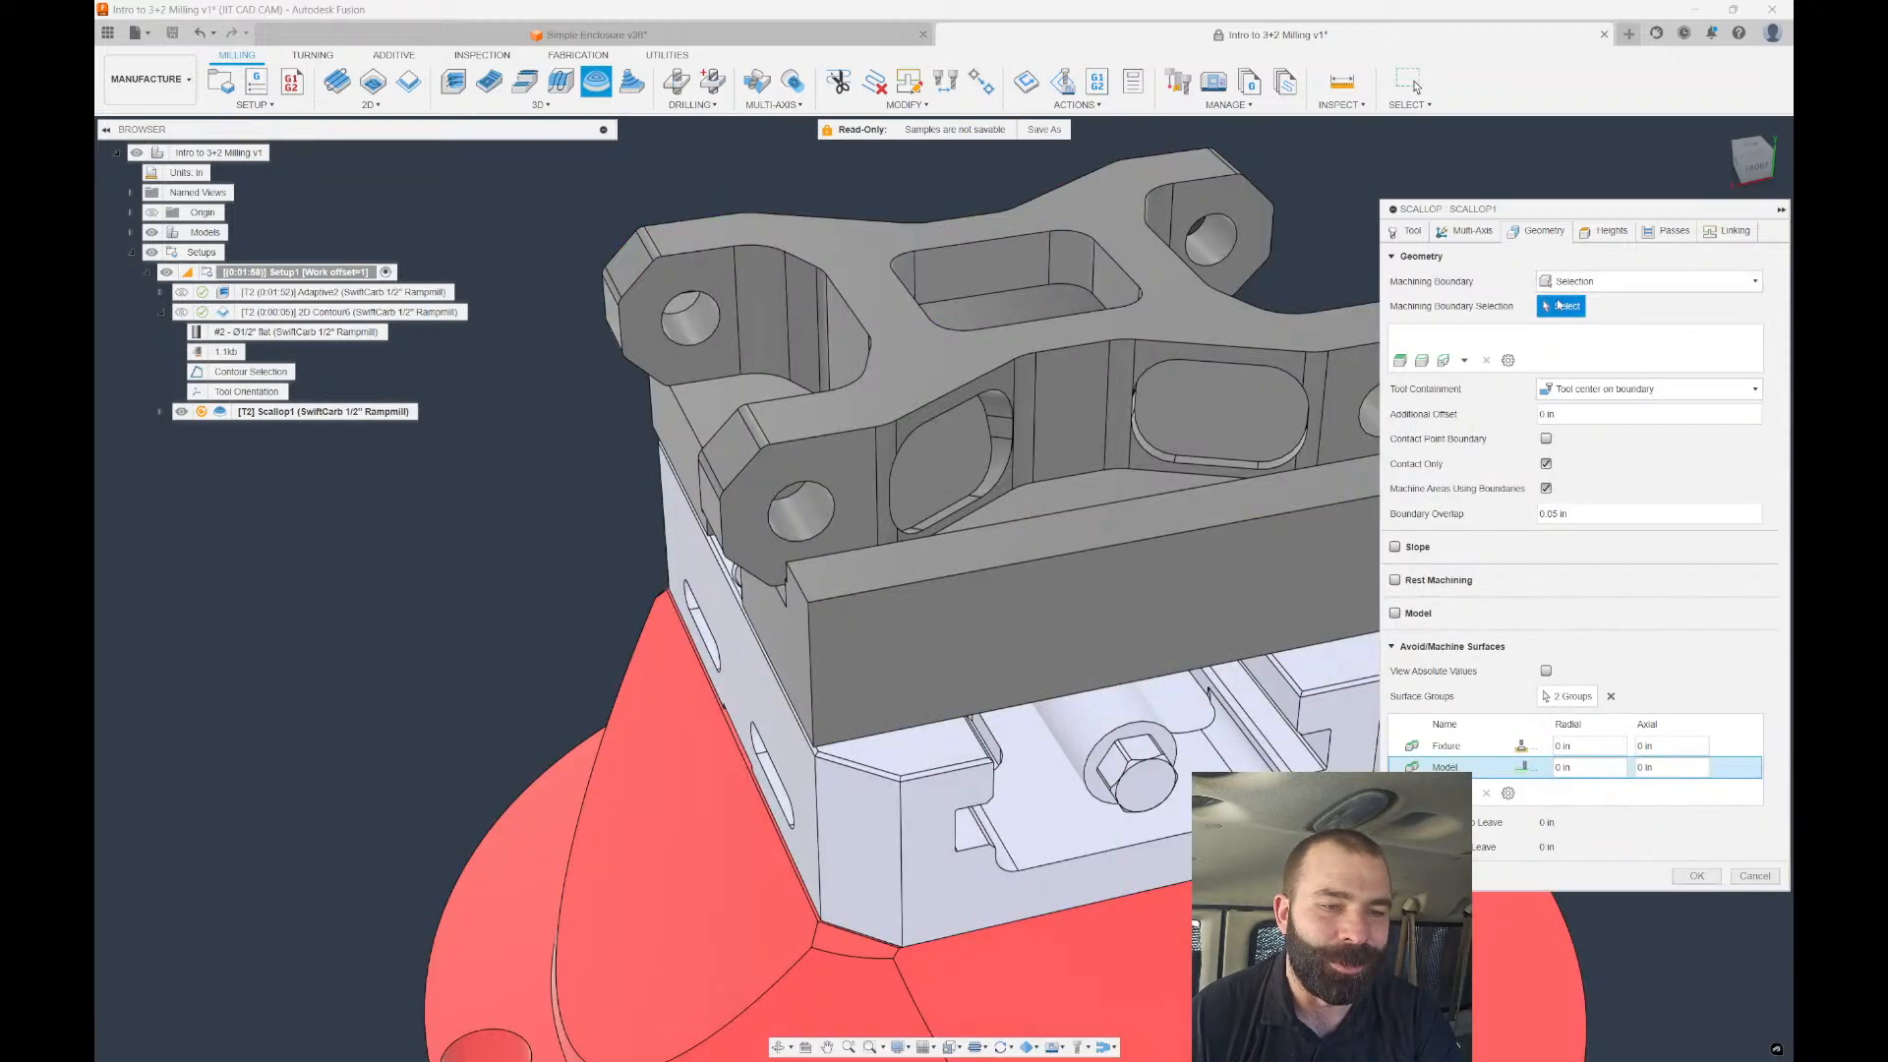
pyautogui.click(269, 375)
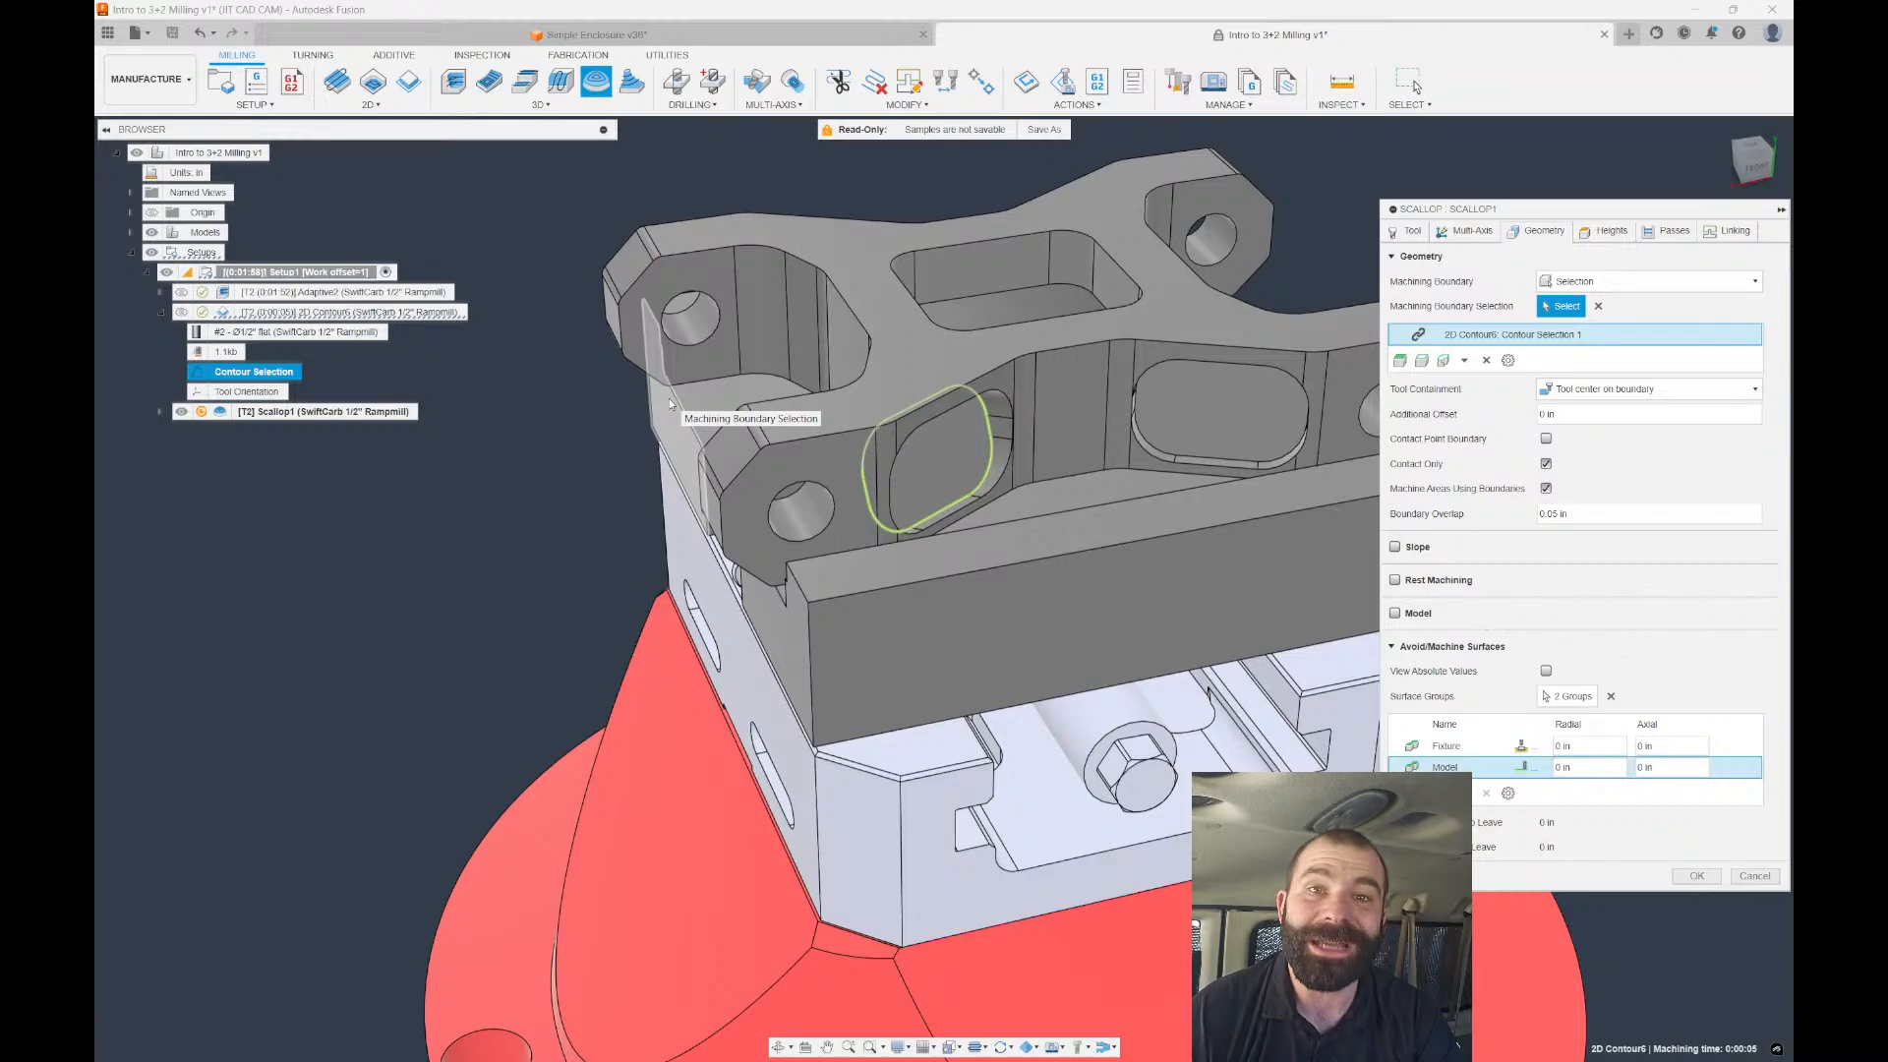
pyautogui.scroll(-2, 745, 423)
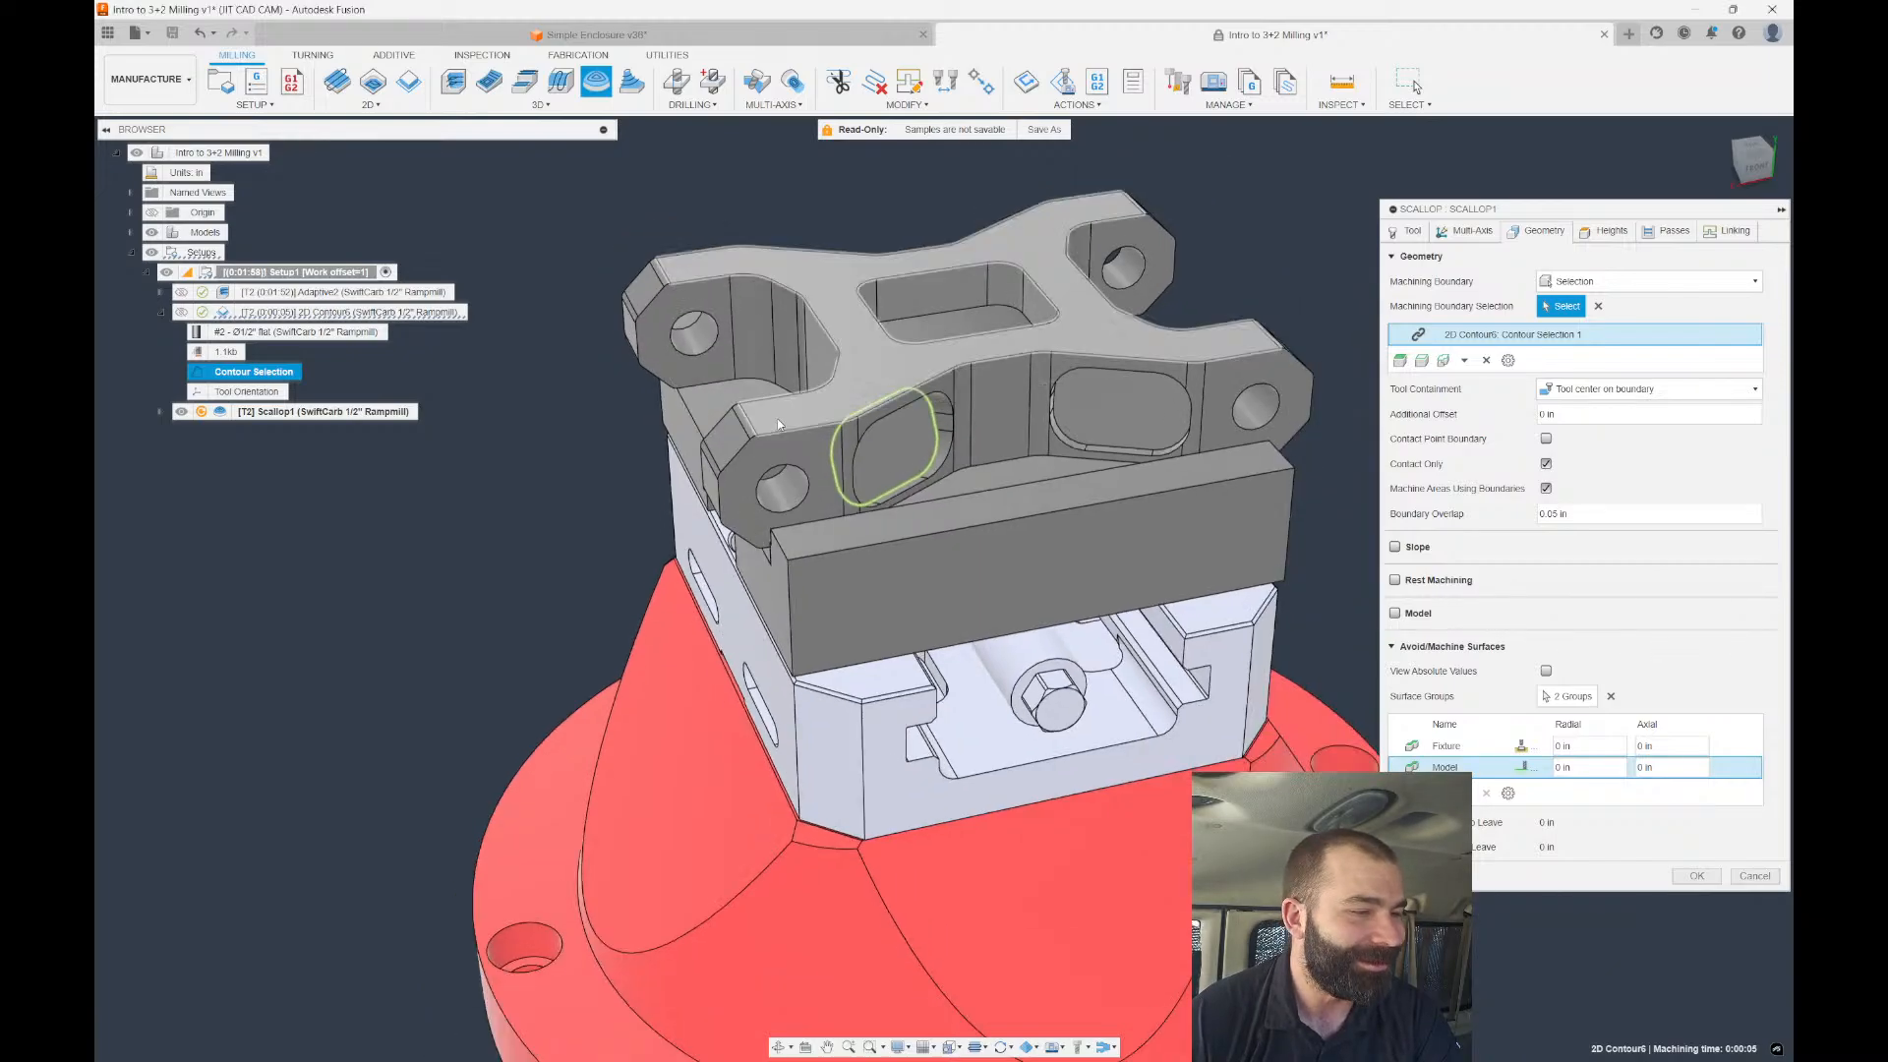
pyautogui.moveTo(777, 418)
pyautogui.keyDown('shift'); pyautogui.mouseDown(button='middle')
pyautogui.moveTo(740, 420)
pyautogui.moveTo(807, 437)
pyautogui.mouseUp(button='middle'); pyautogui.keyUp('shift')
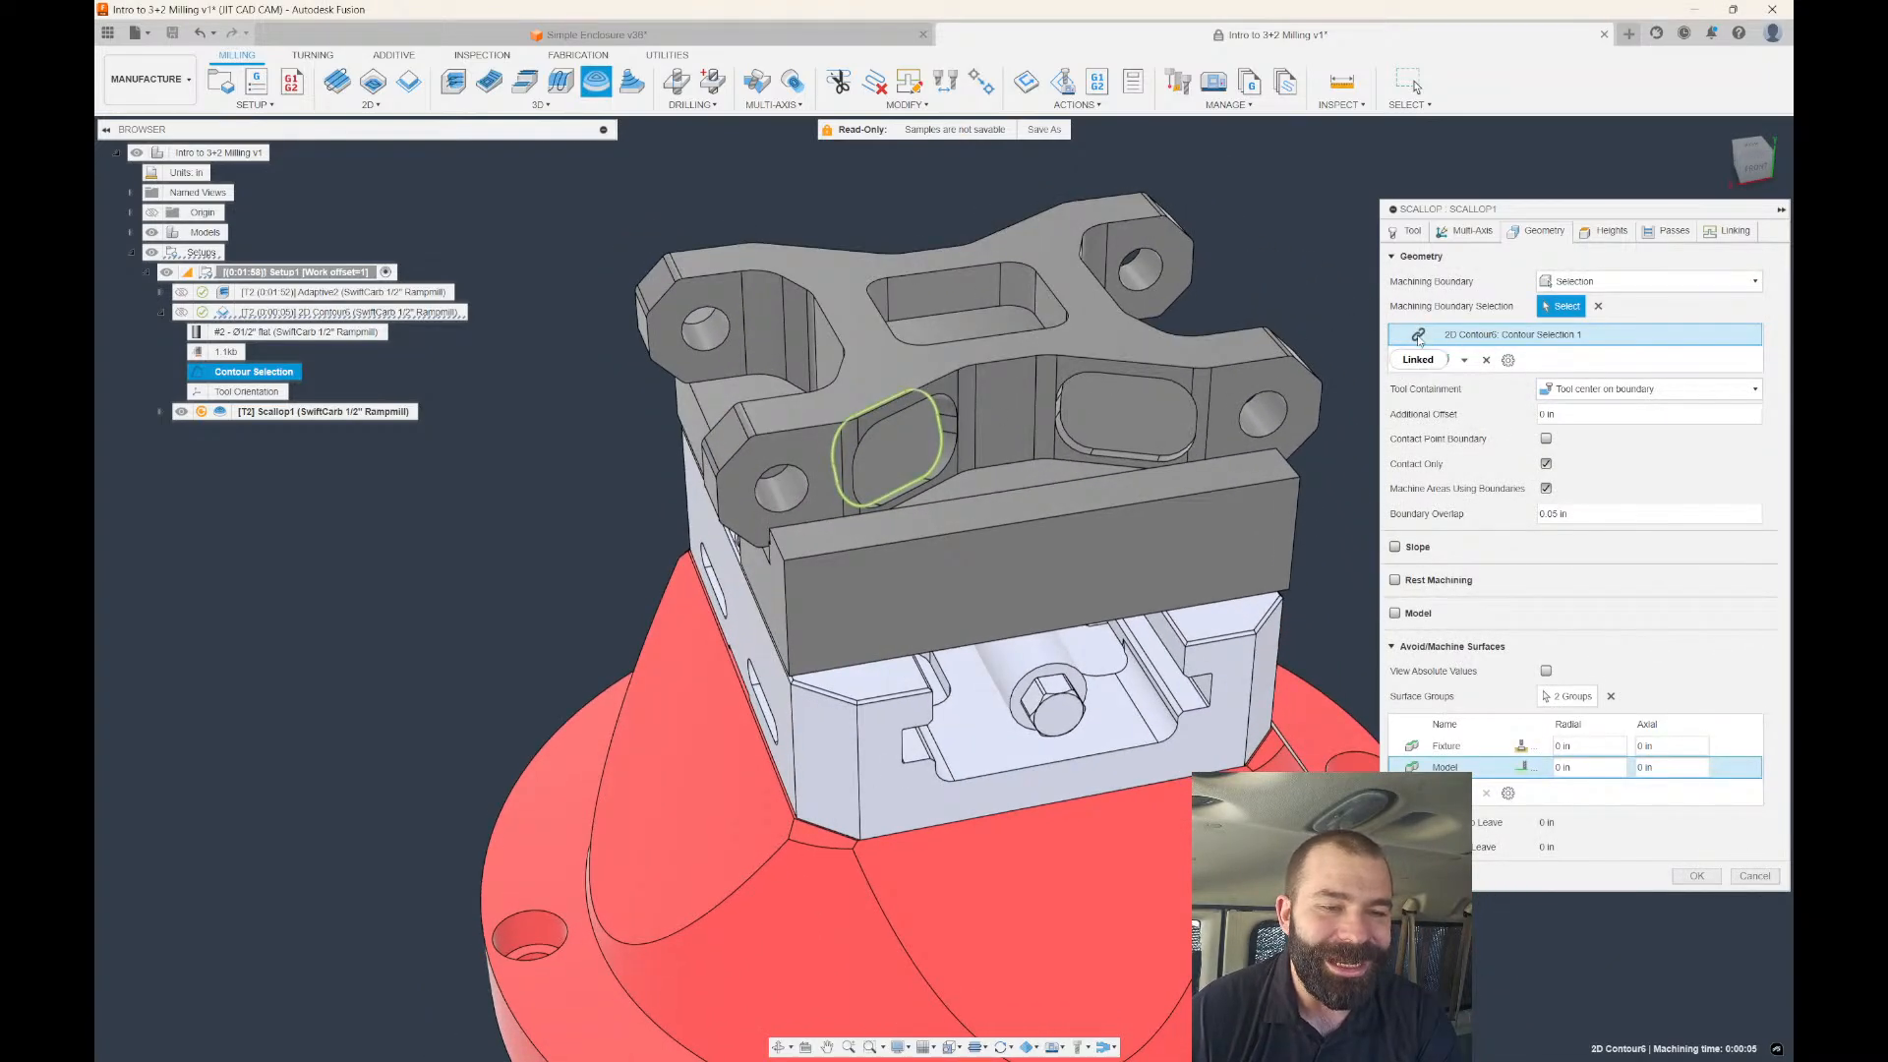
pyautogui.click(1464, 232)
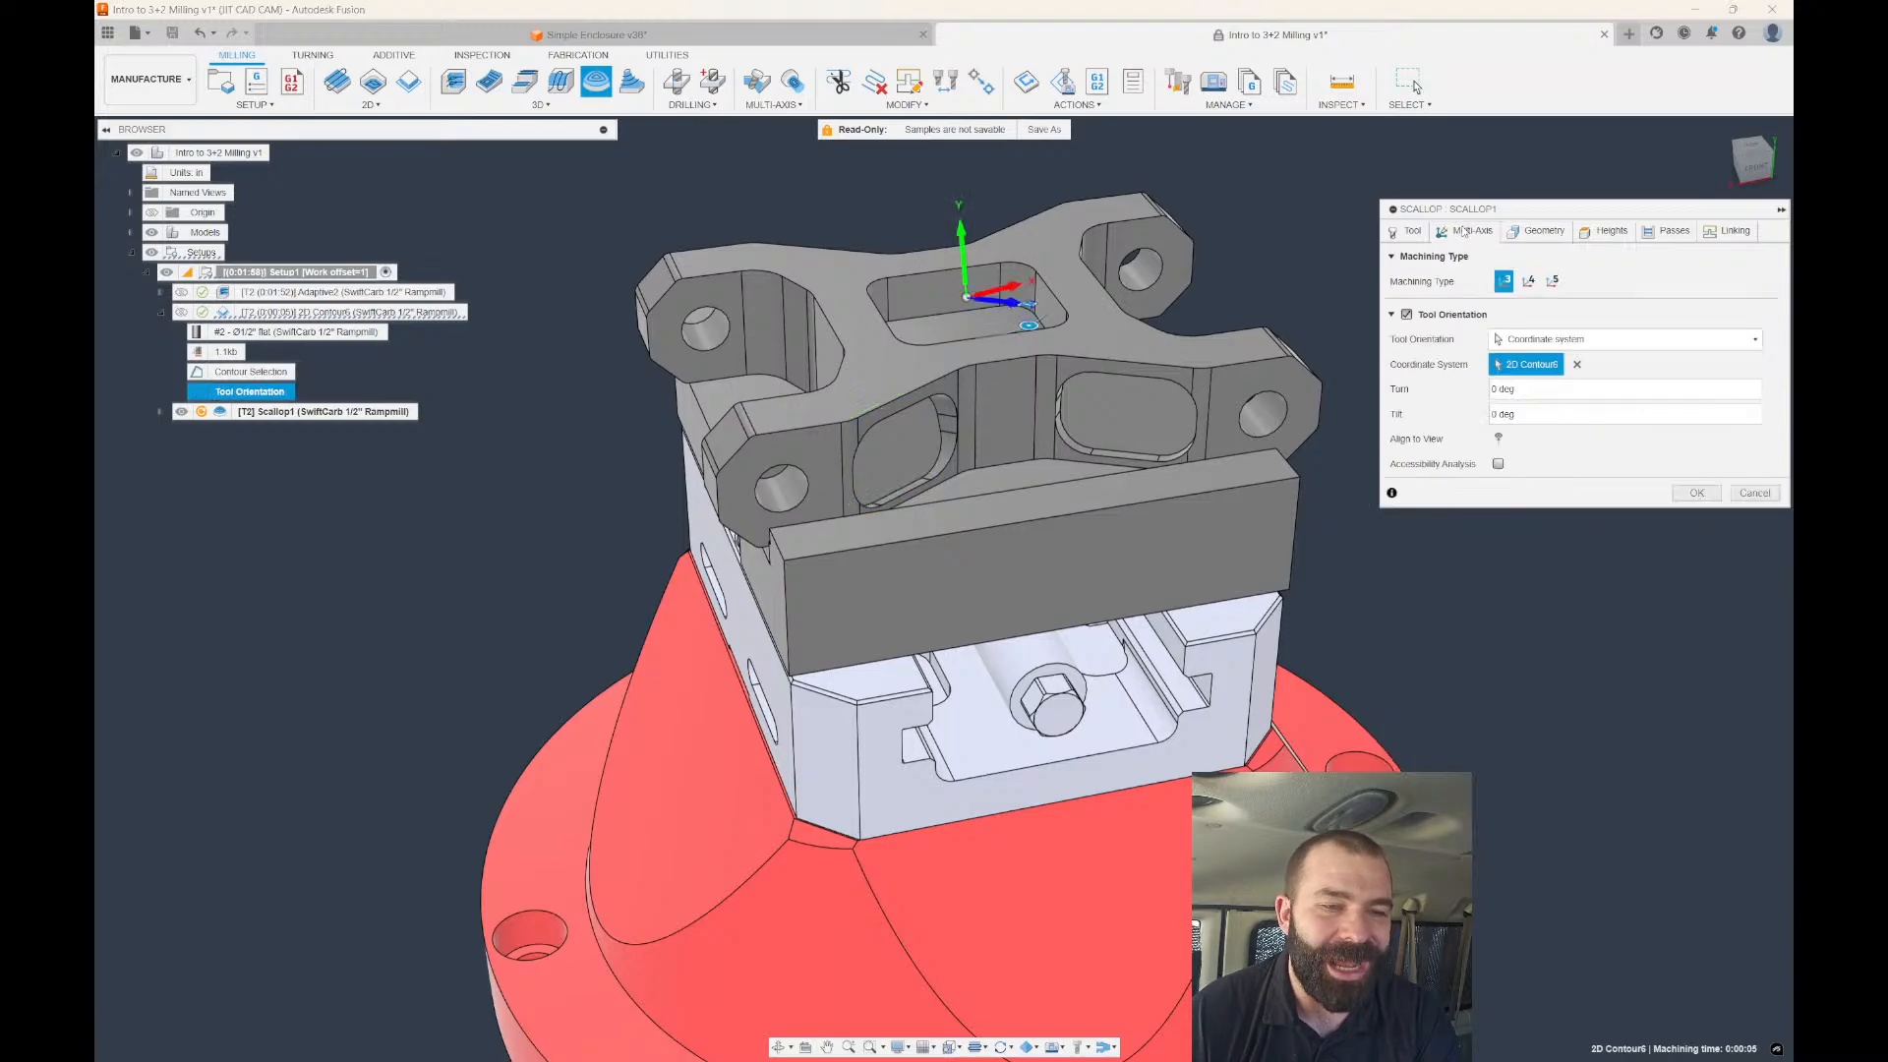
pyautogui.click(1537, 234)
pyautogui.scroll(-2, 728, 453)
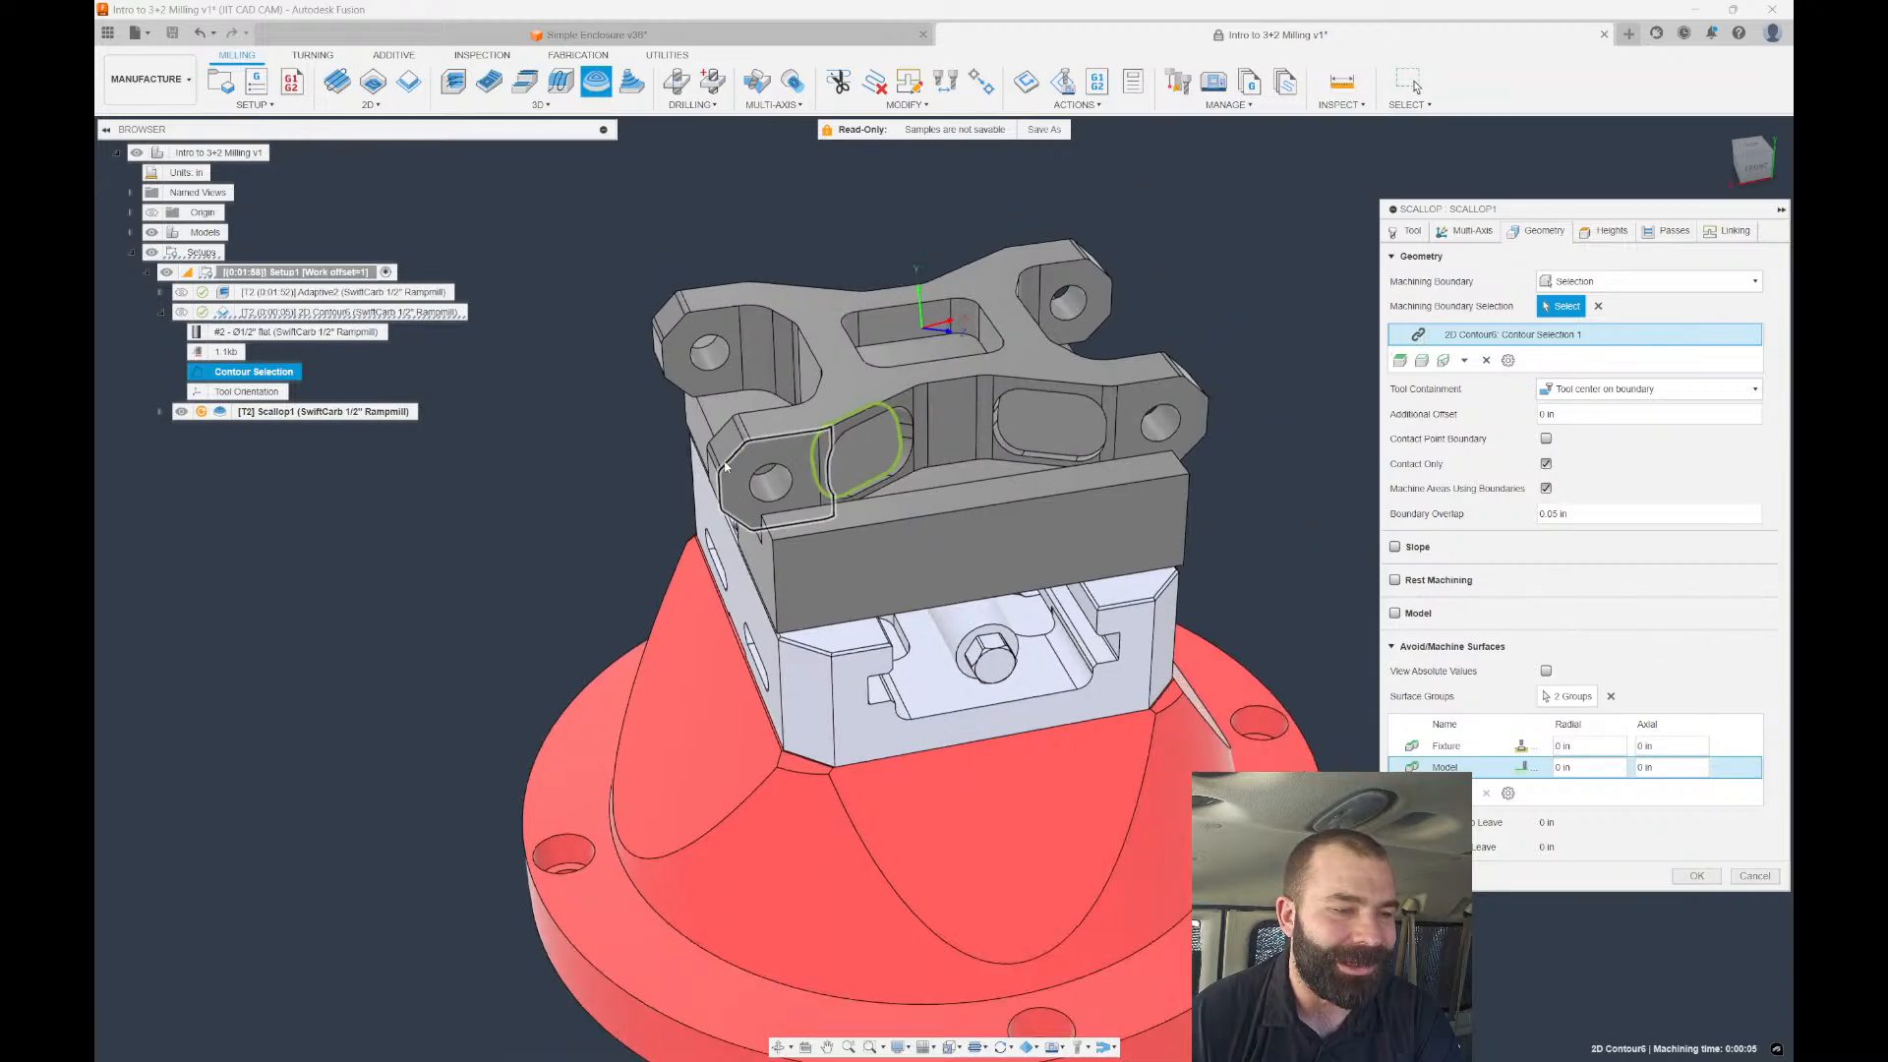
pyautogui.click(1696, 875)
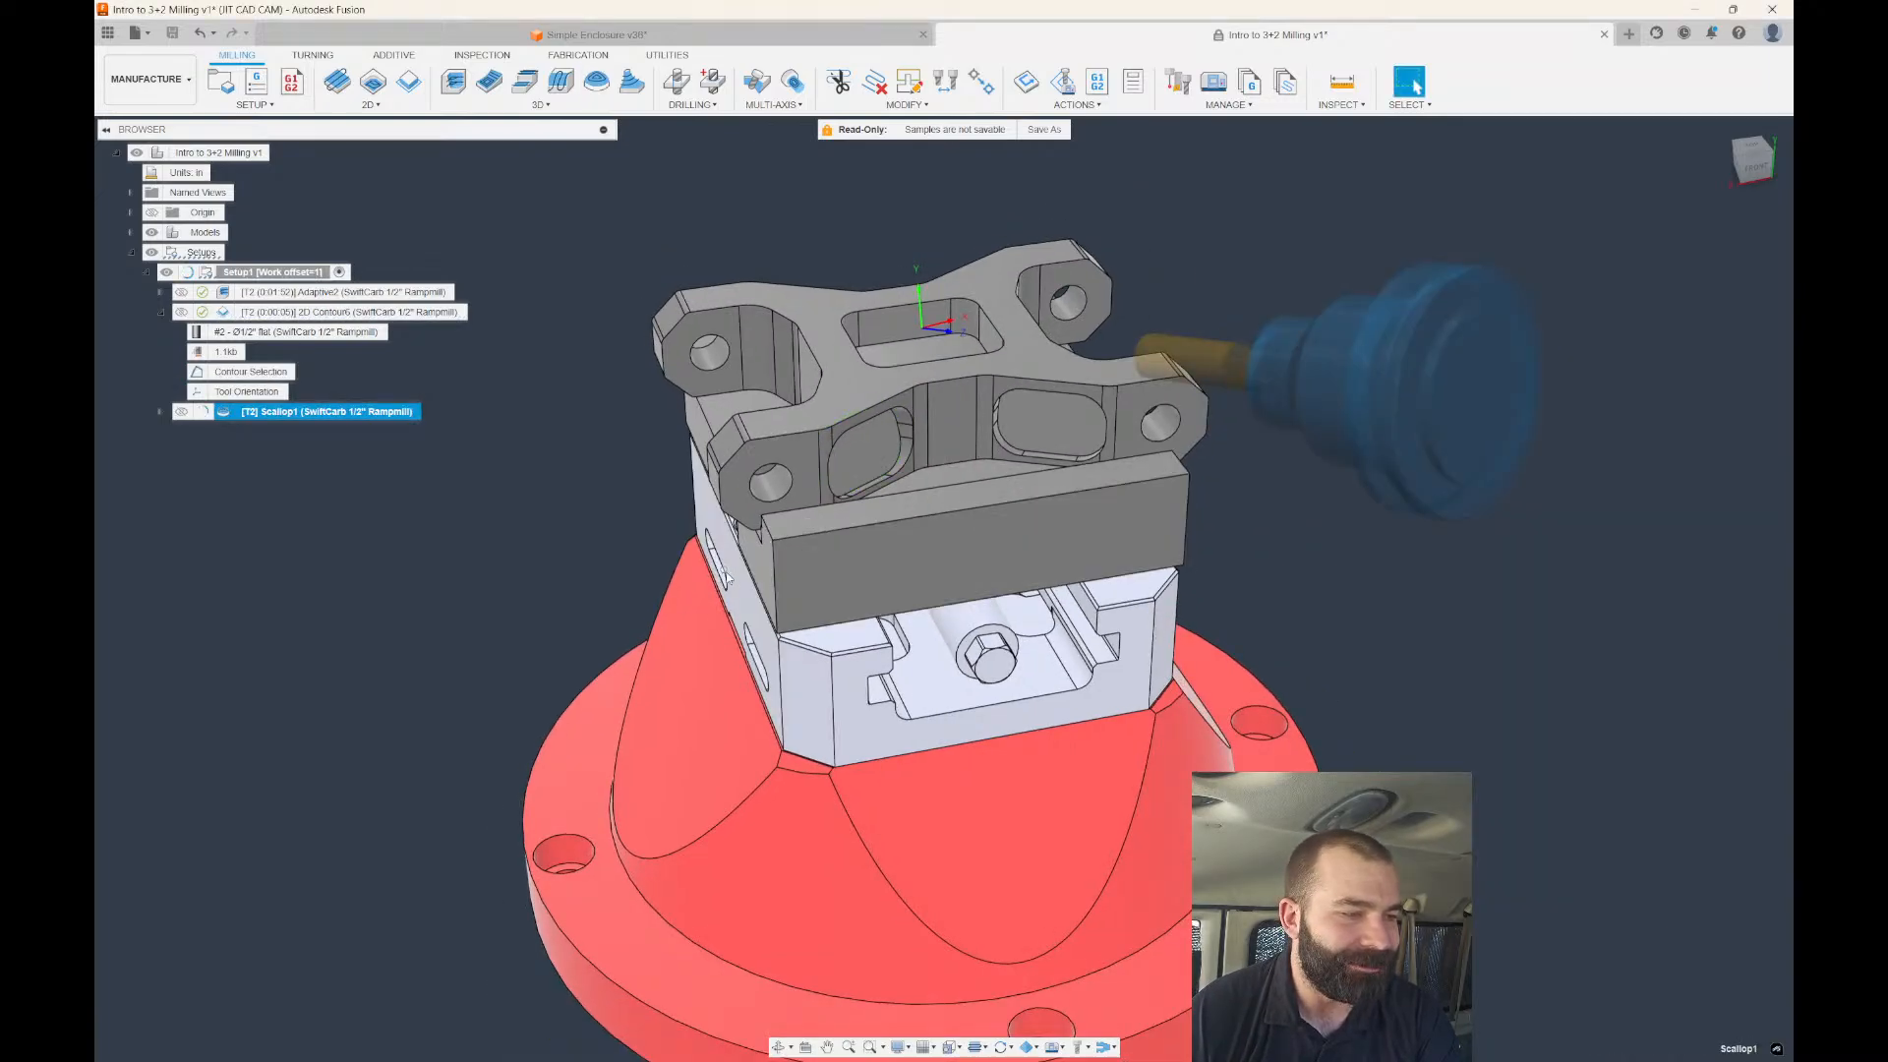
# Zoom in on the finished Scallop1 toolpath (0:00:04) inside the left pocket.
pyautogui.scroll(2, 728, 575)
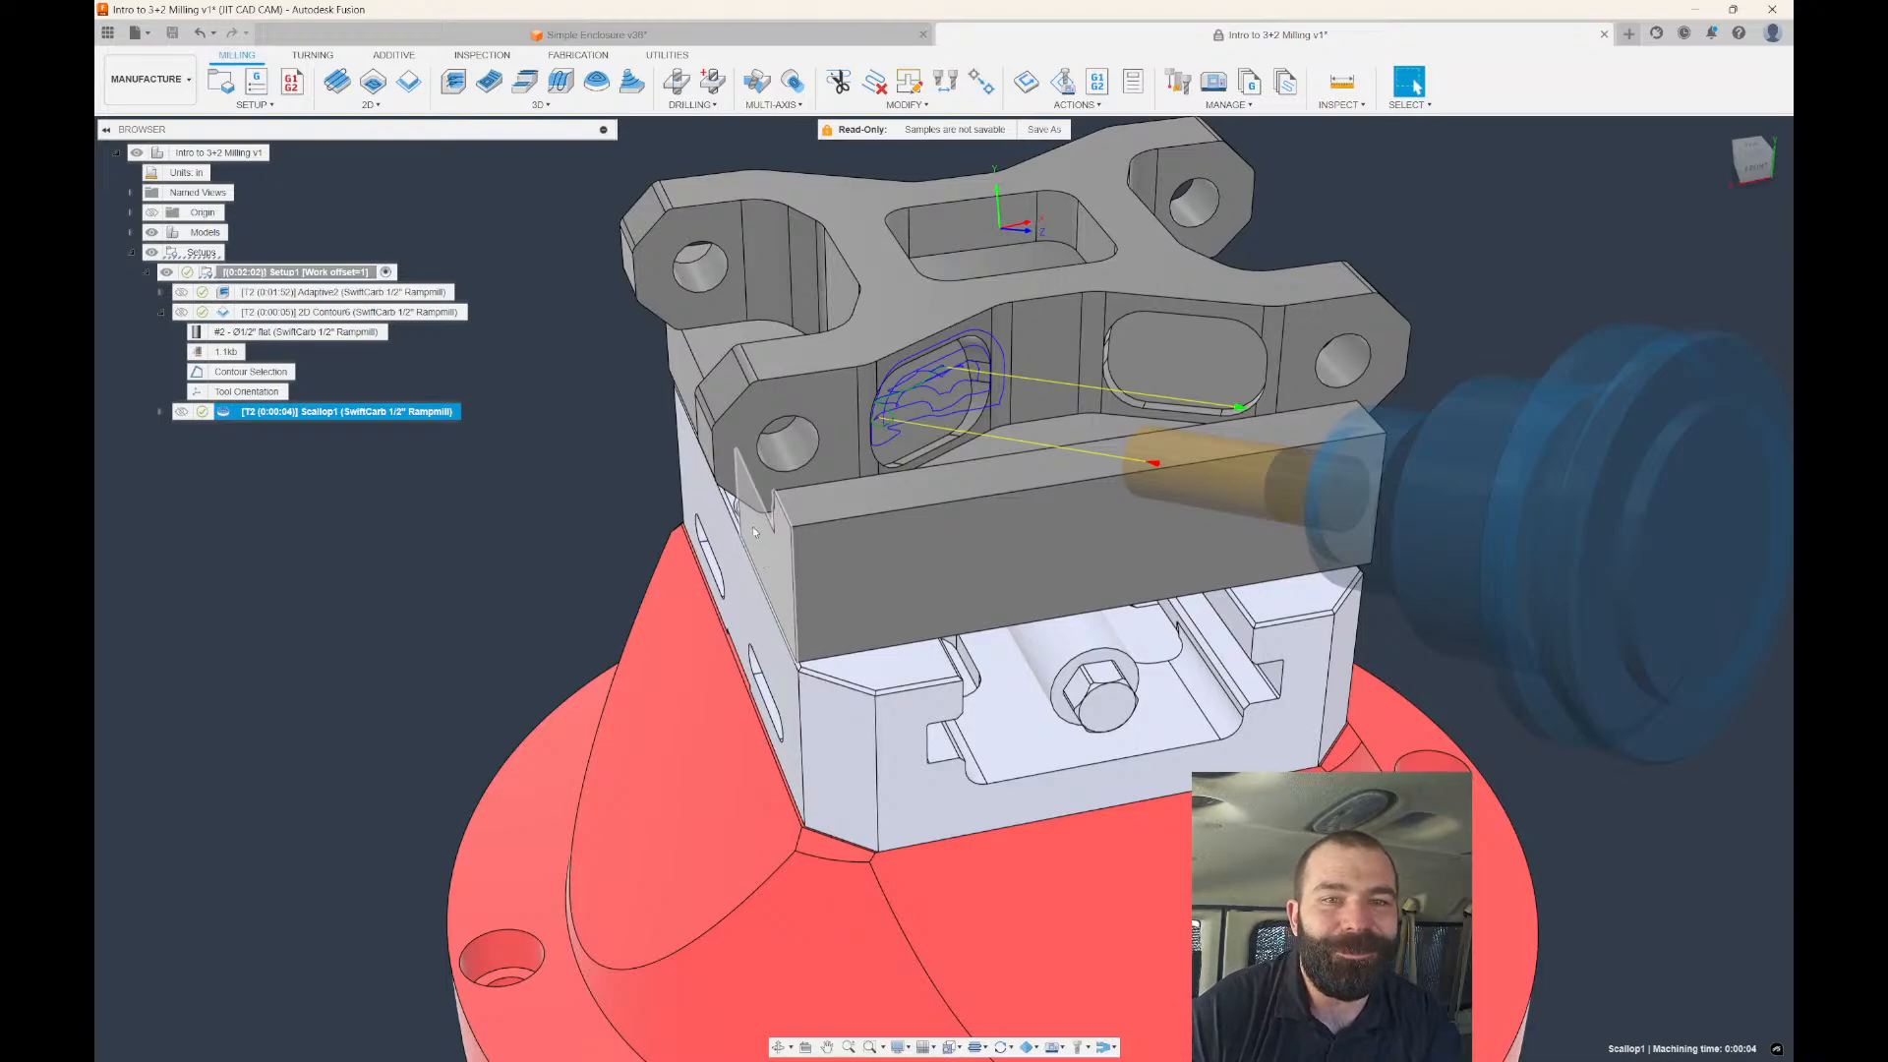
pyautogui.click(1772, 38)
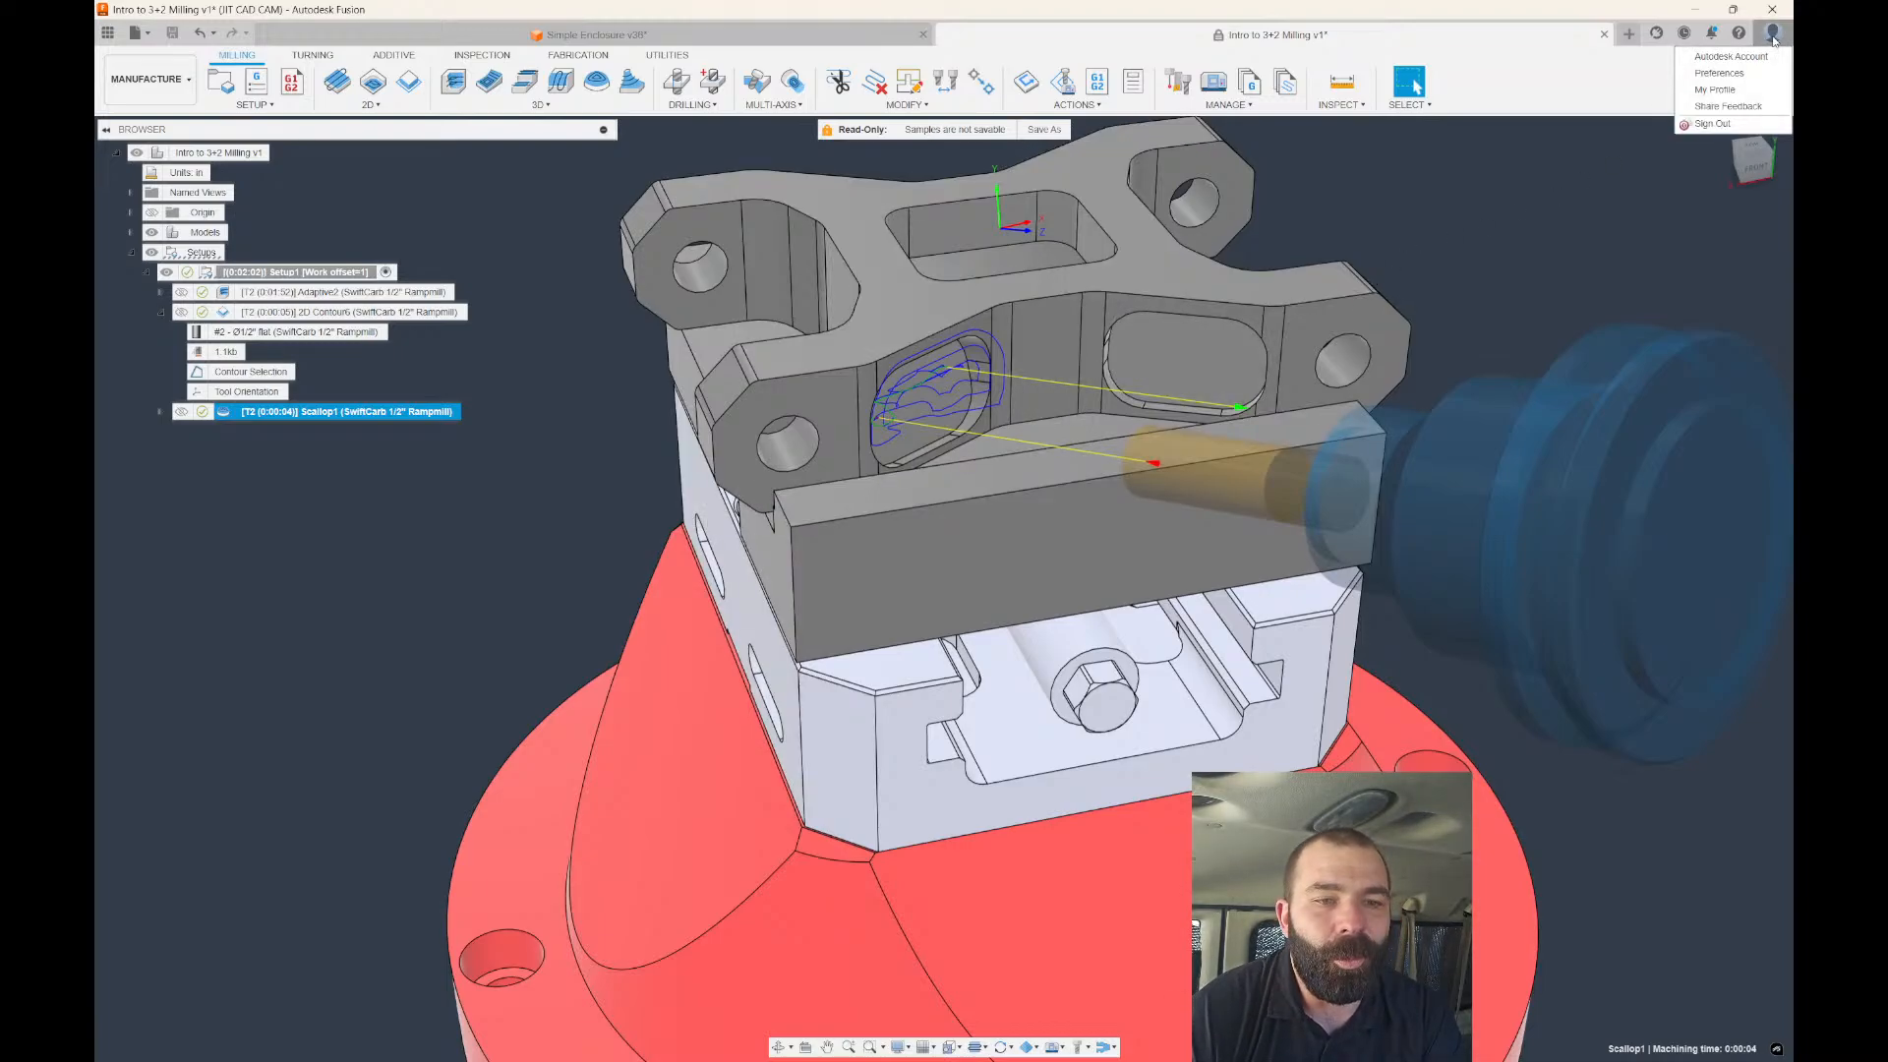
# Turn on Enable Cloud Libraries in the Manufacture preferences and apply with OK.
pyautogui.click(1727, 75)
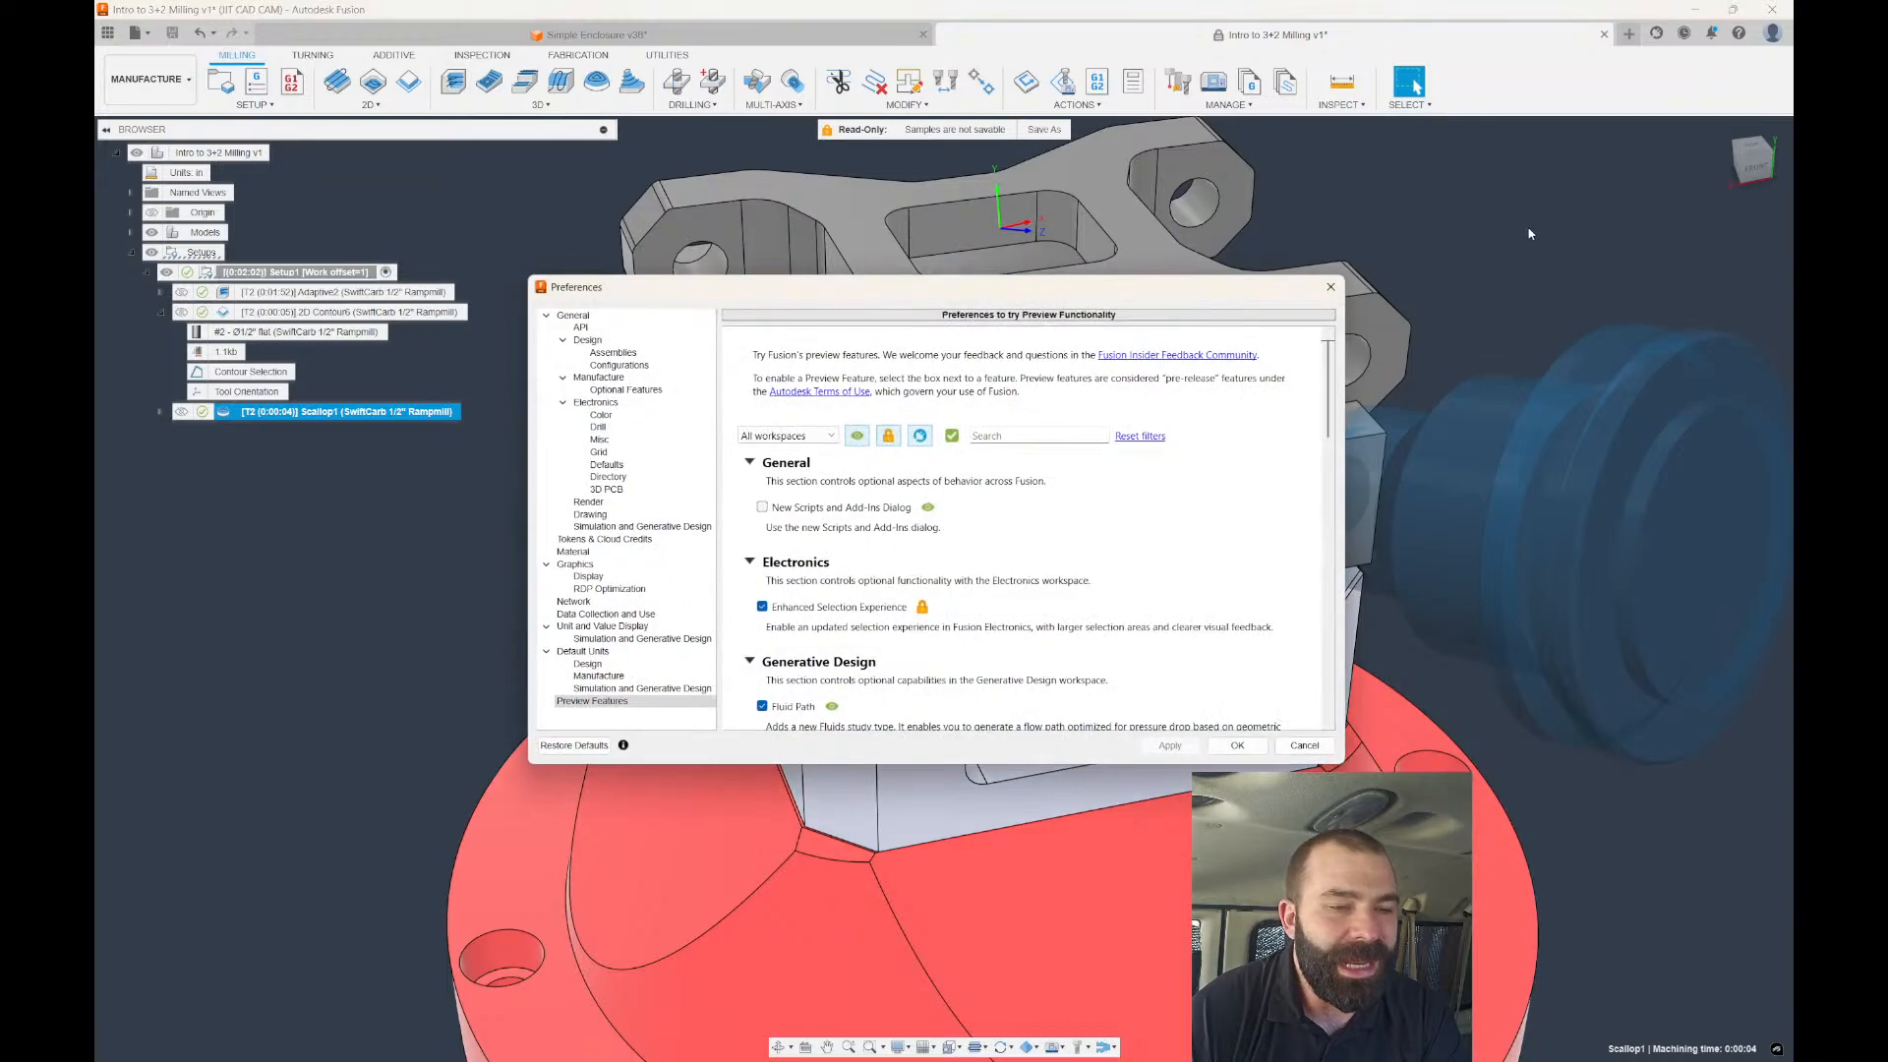
pyautogui.click(599, 380)
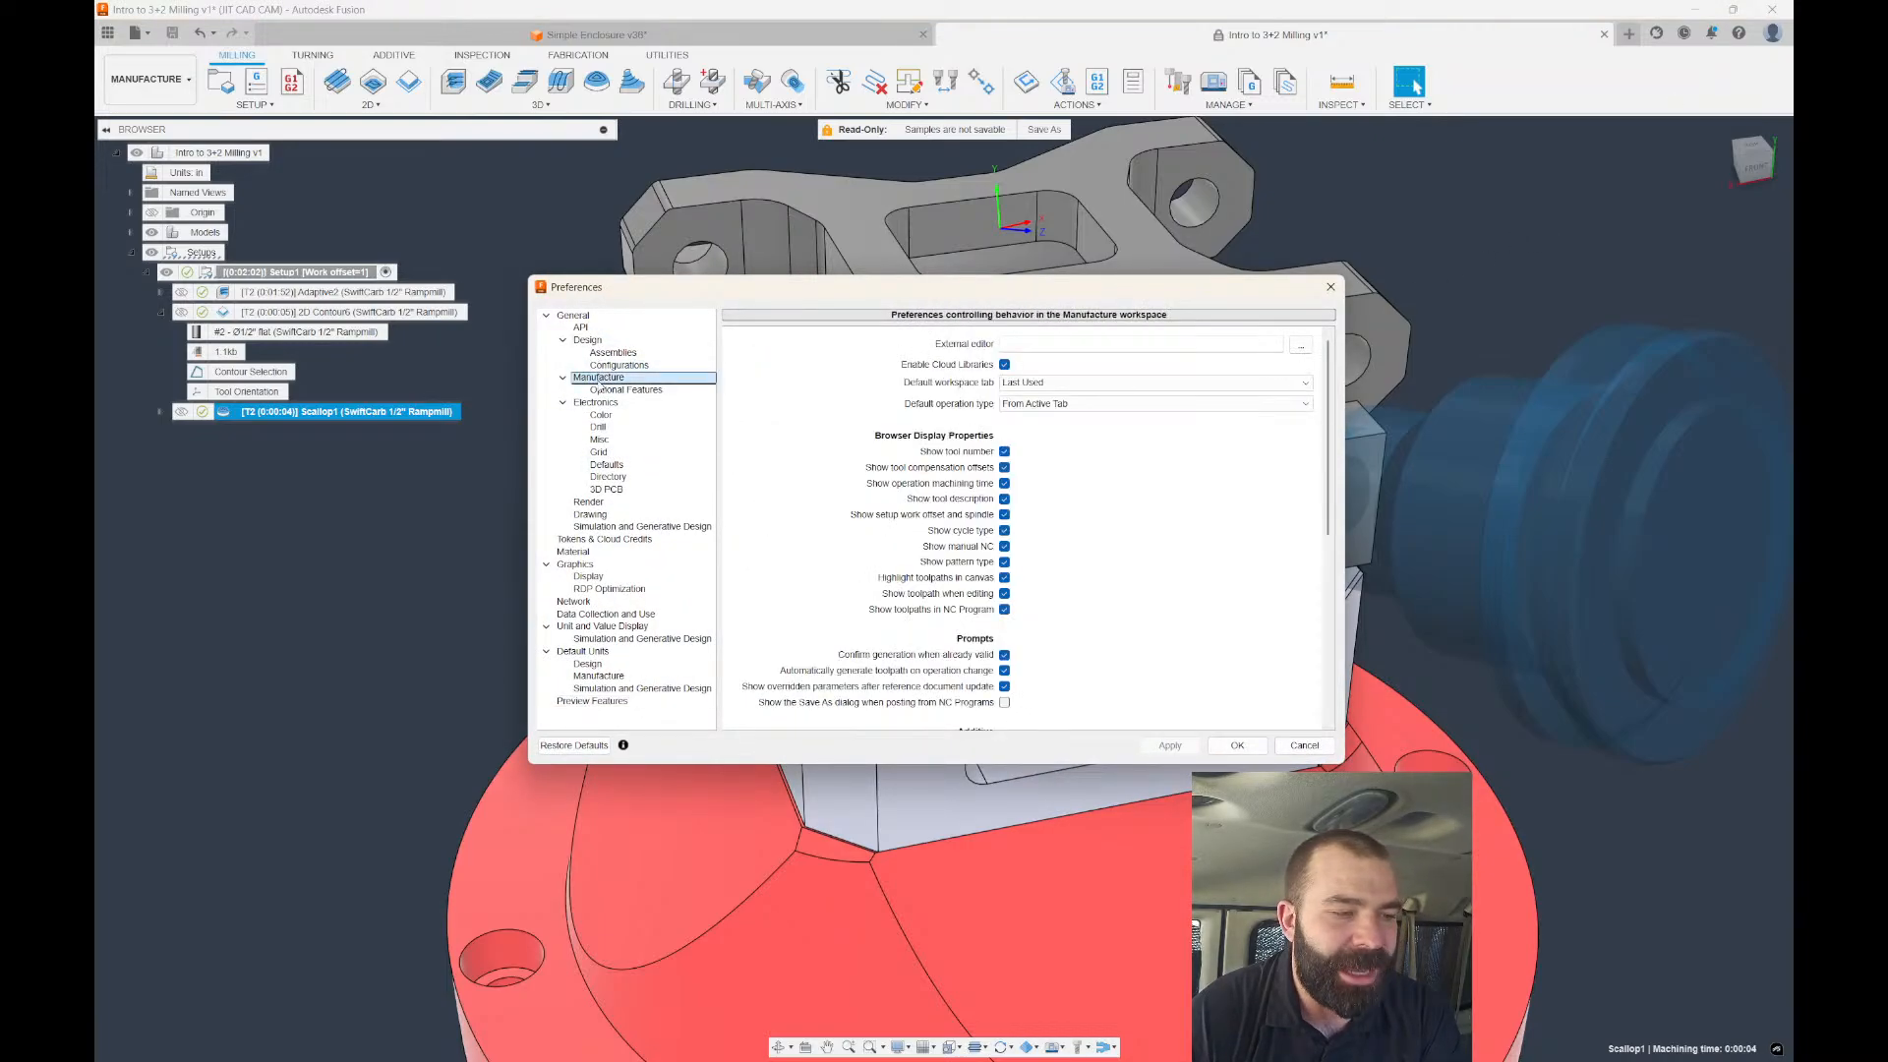
pyautogui.click(1004, 364)
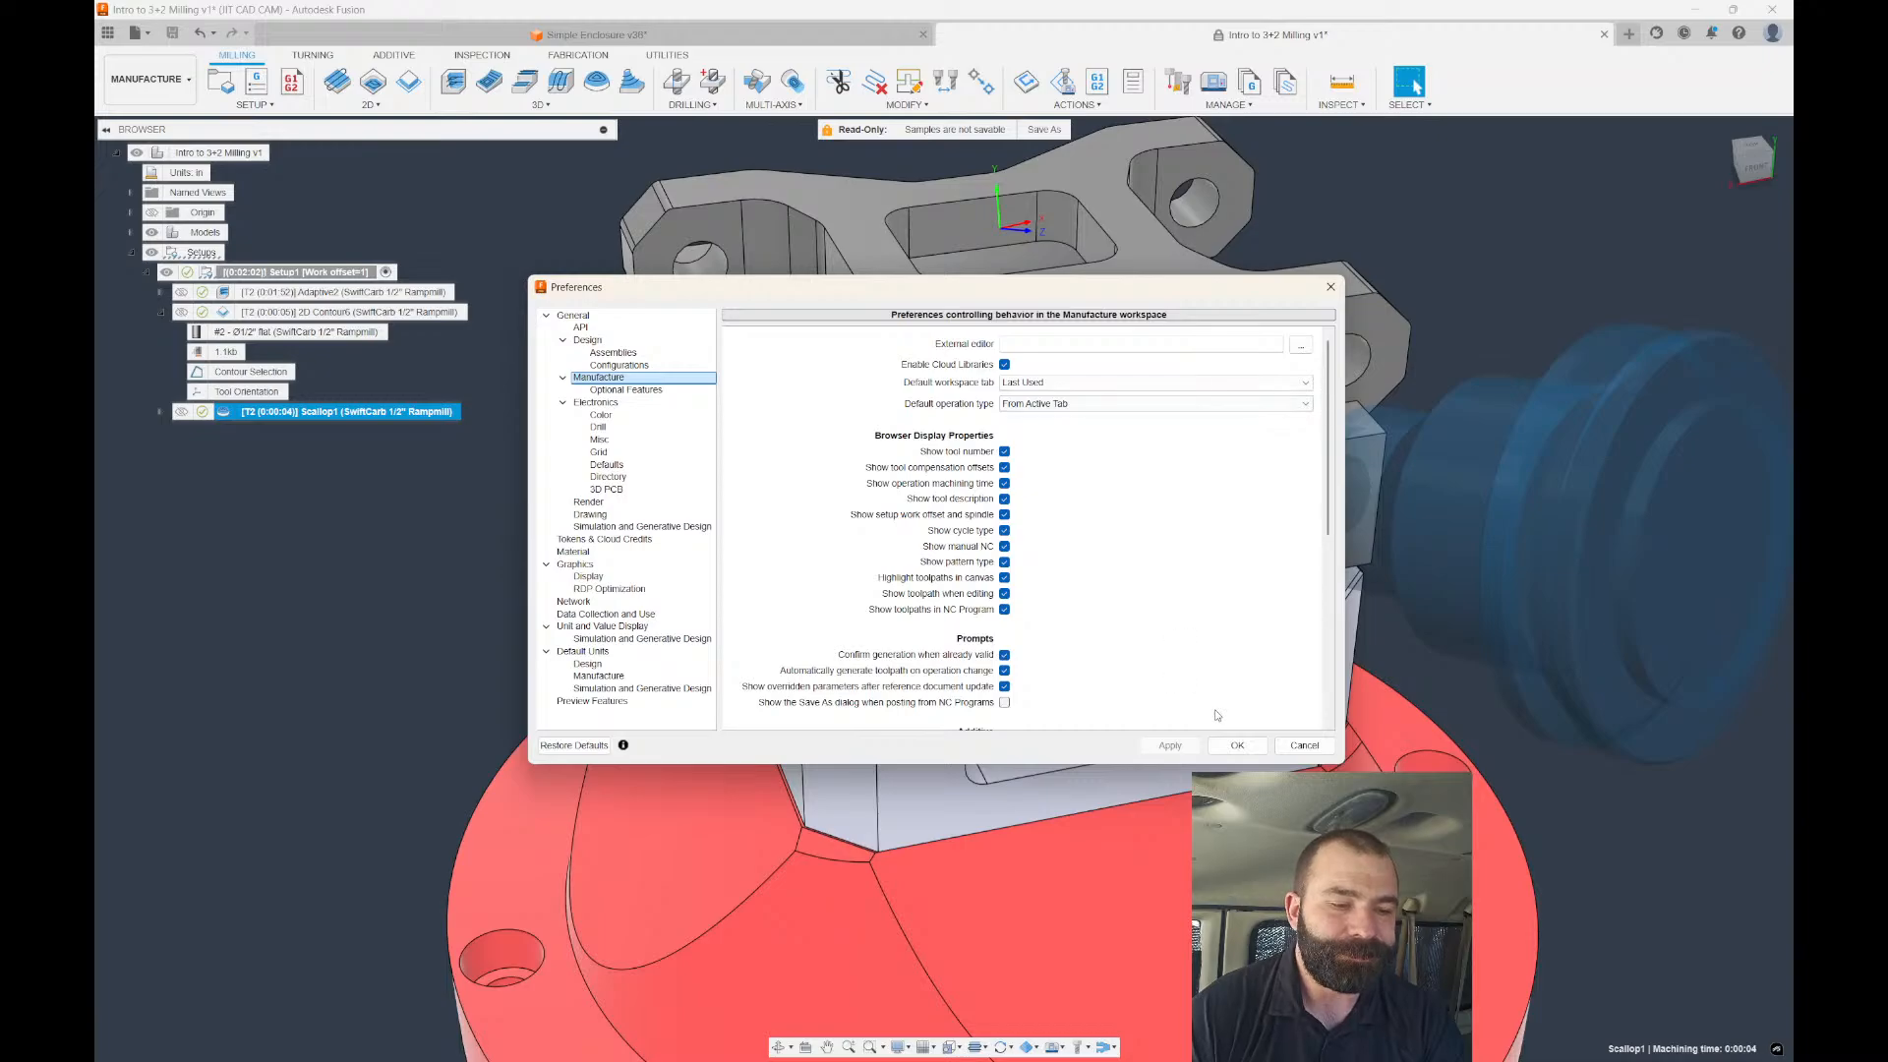
pyautogui.click(1239, 746)
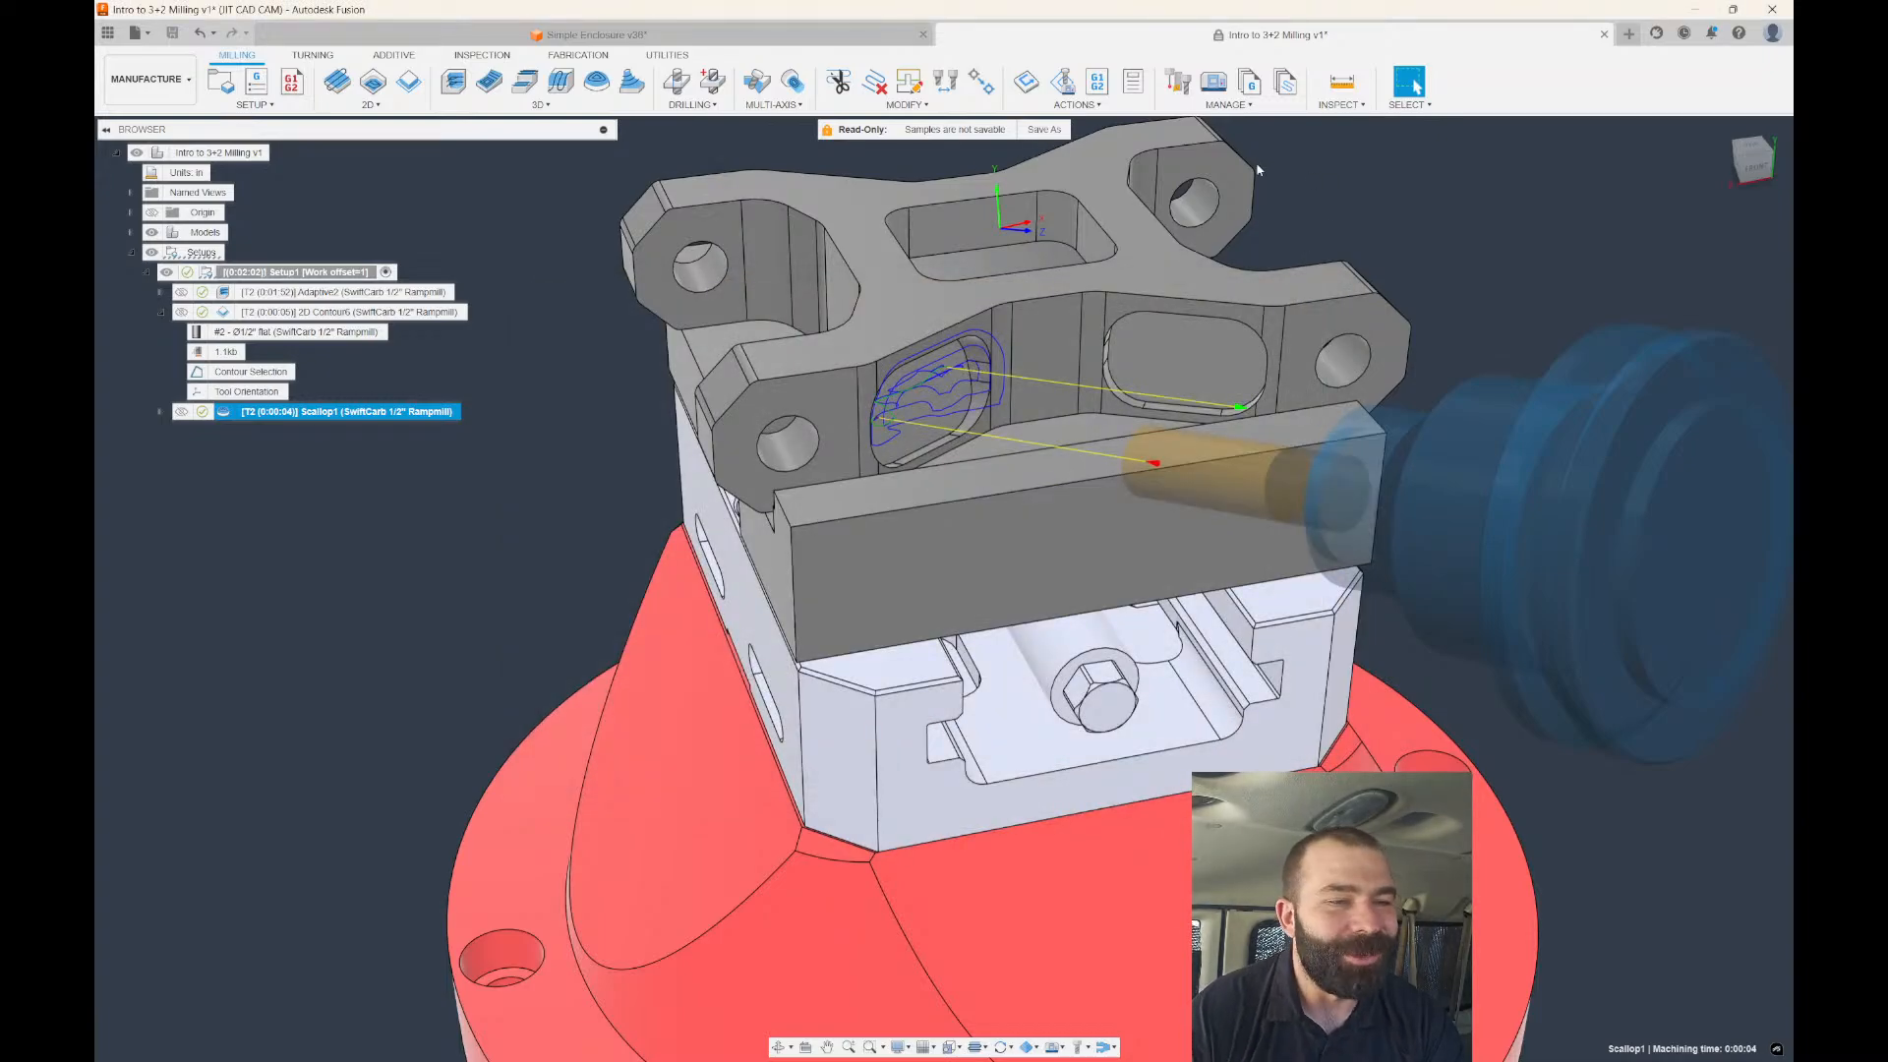
# Open the Tool Library and expand Cloud to reveal the Shop Crib libraries beside Local.
pyautogui.click(1179, 85)
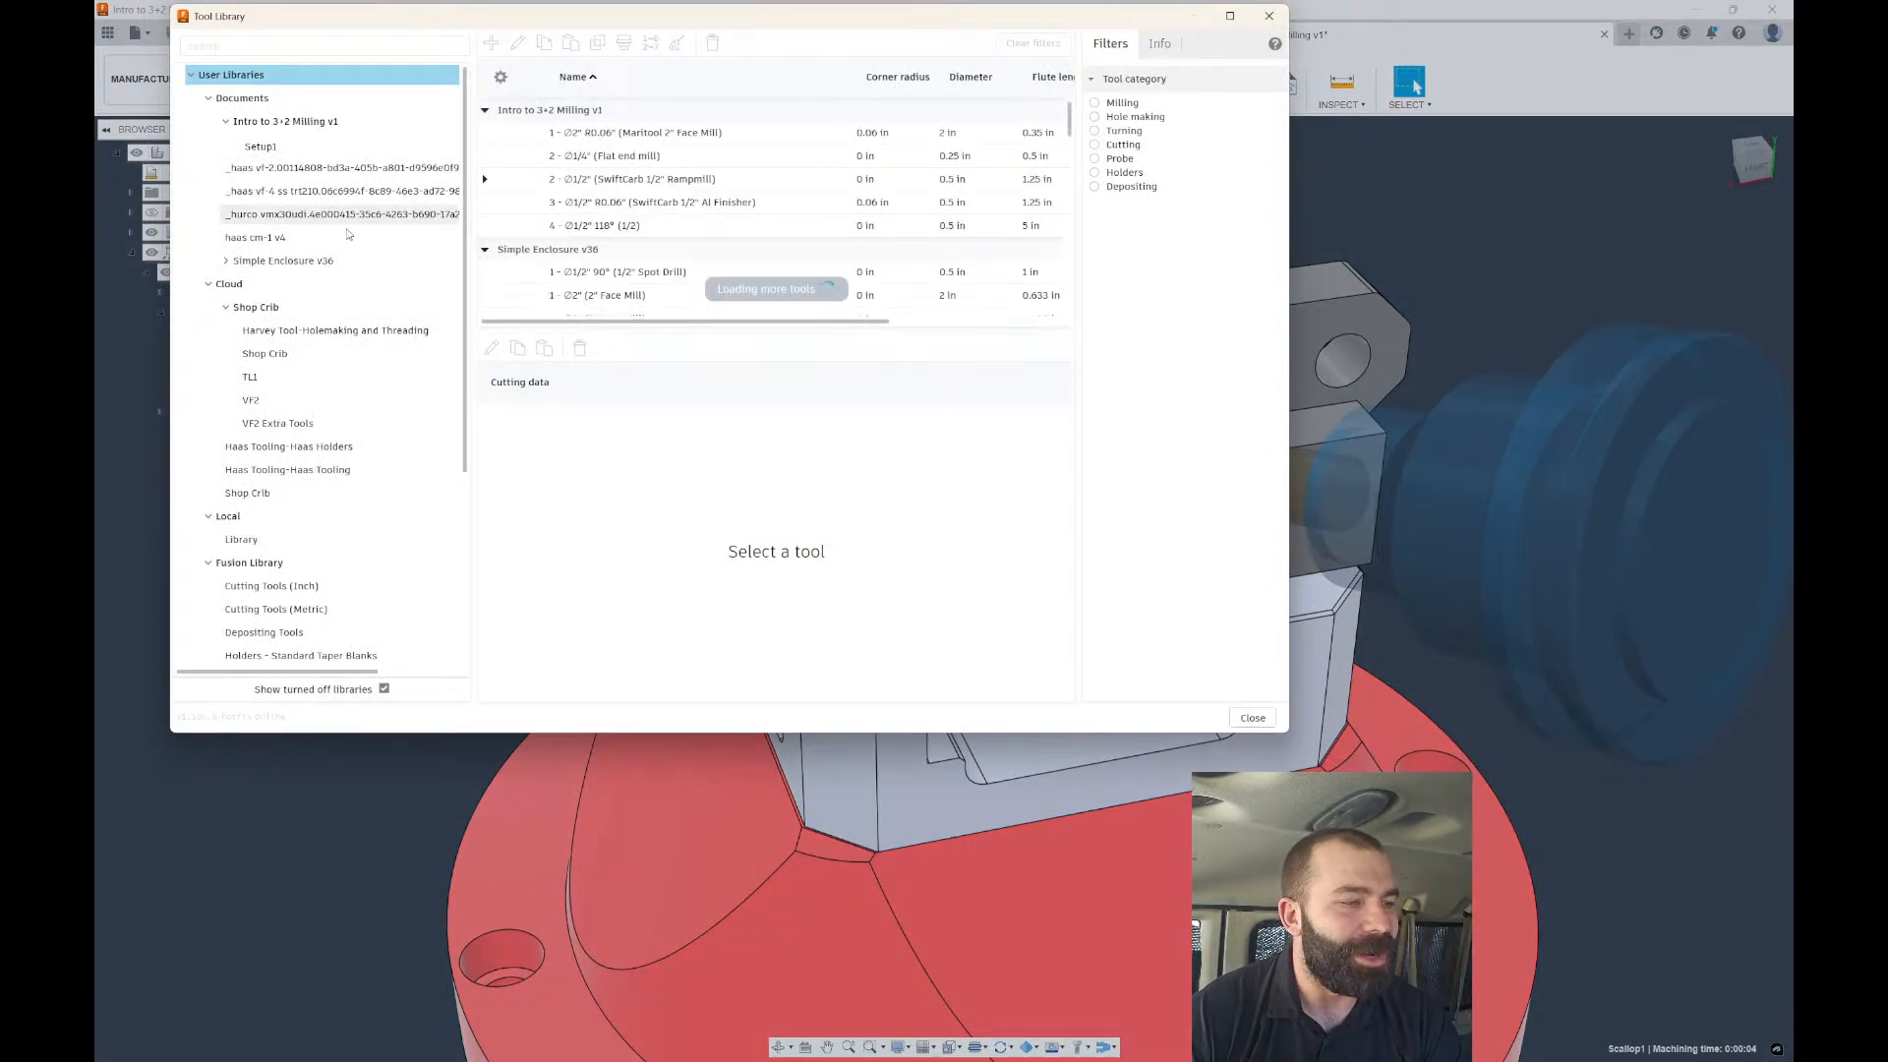
pyautogui.click(232, 286)
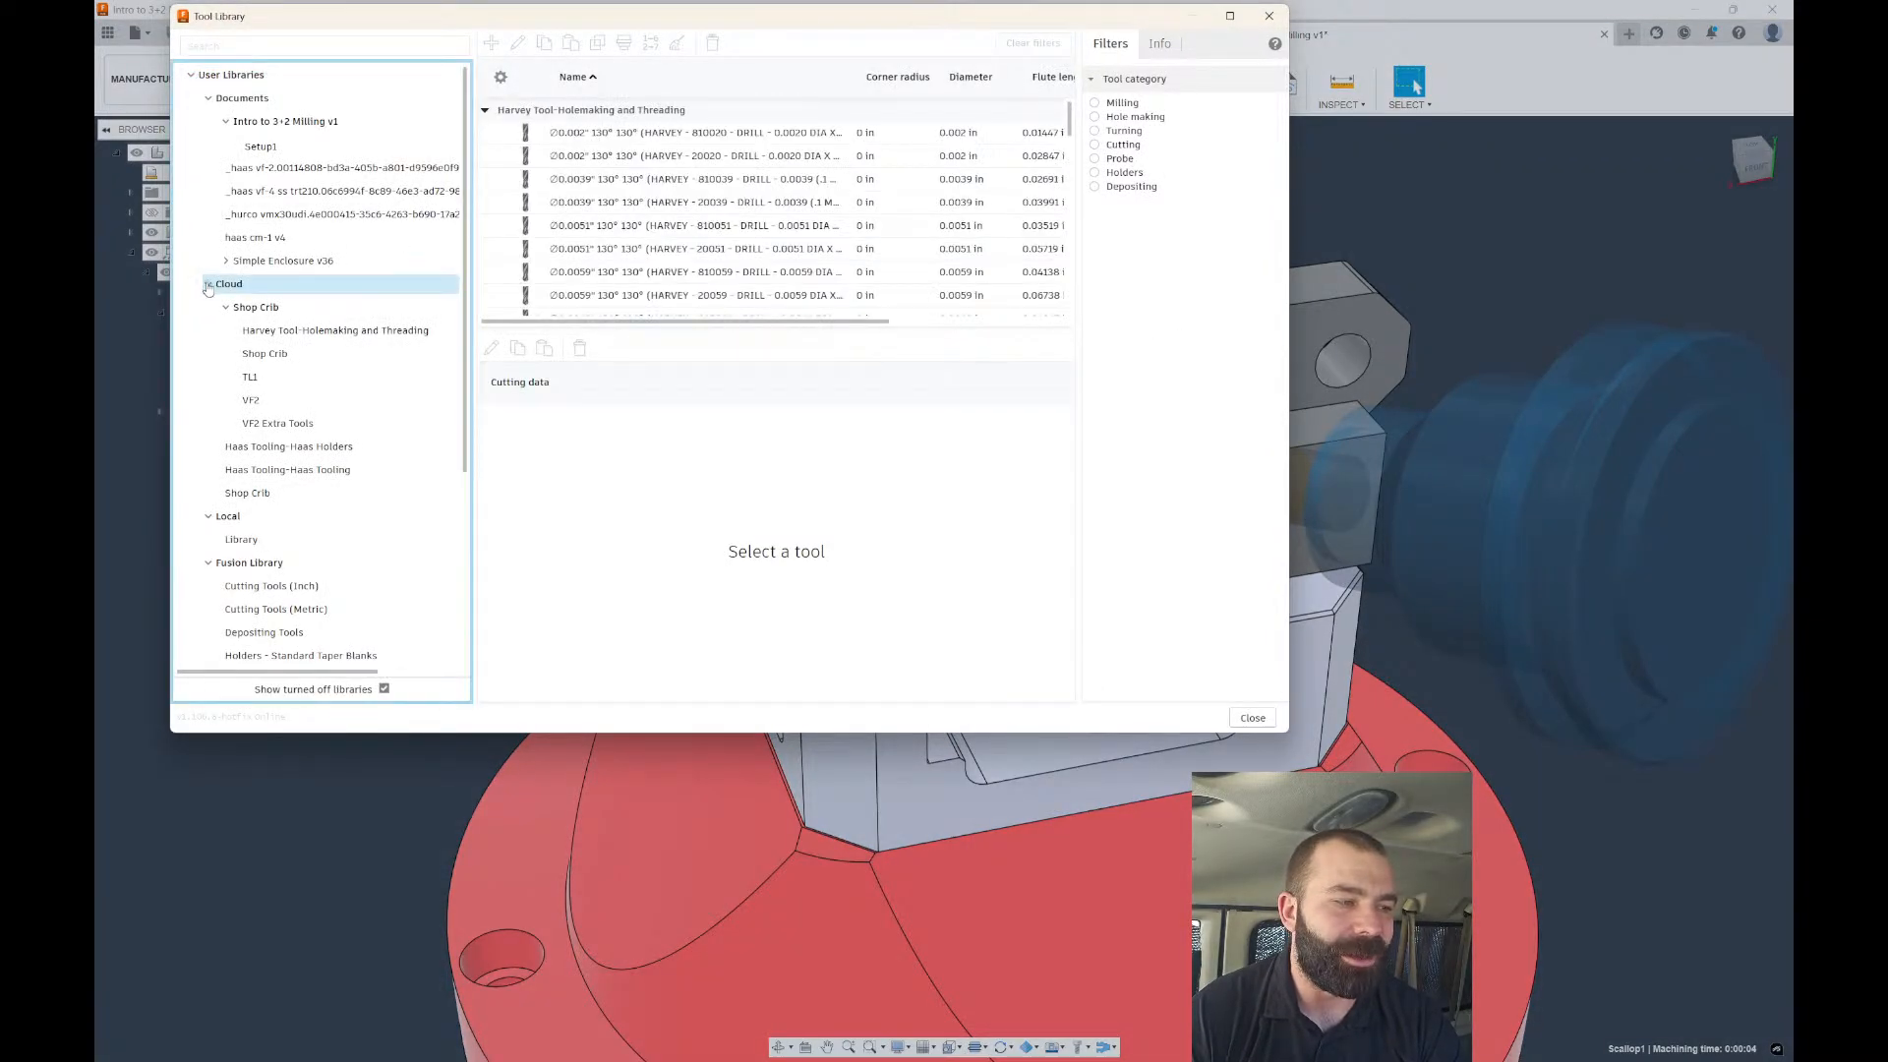
pyautogui.click(208, 284)
pyautogui.click(210, 356)
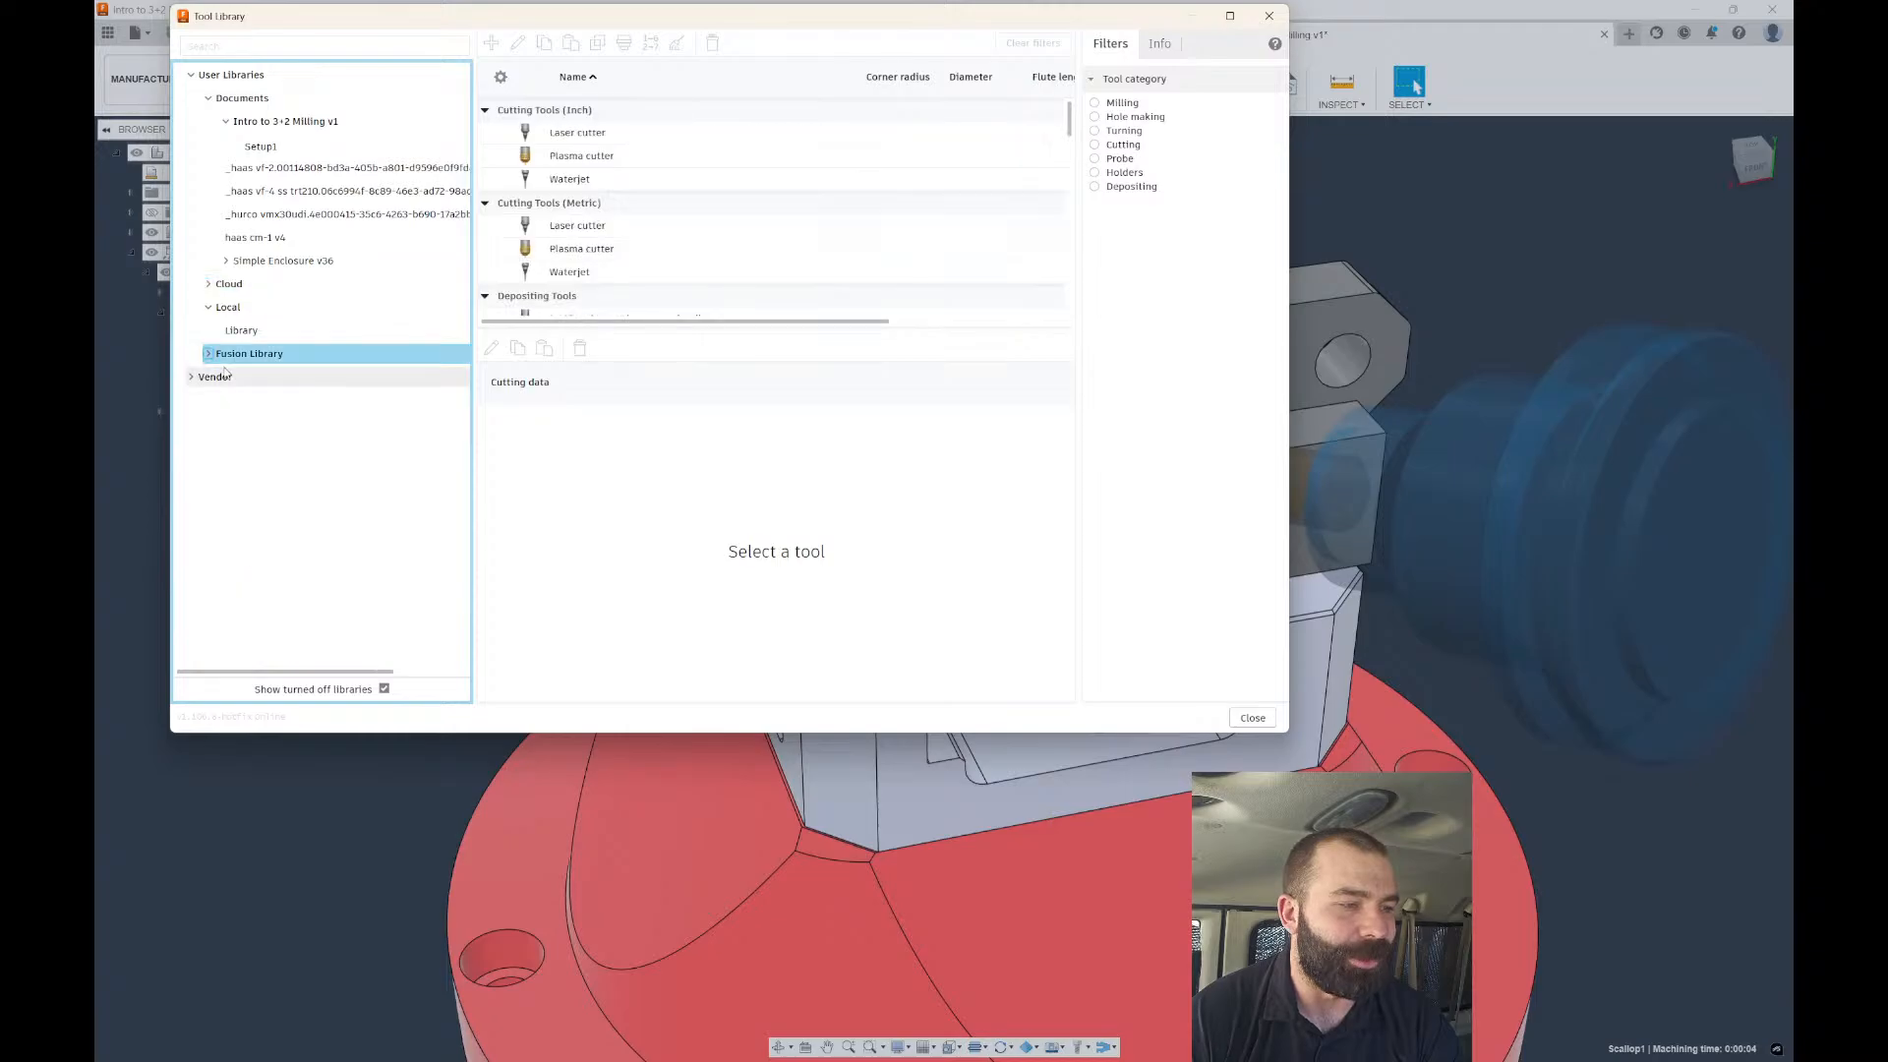
pyautogui.click(226, 309)
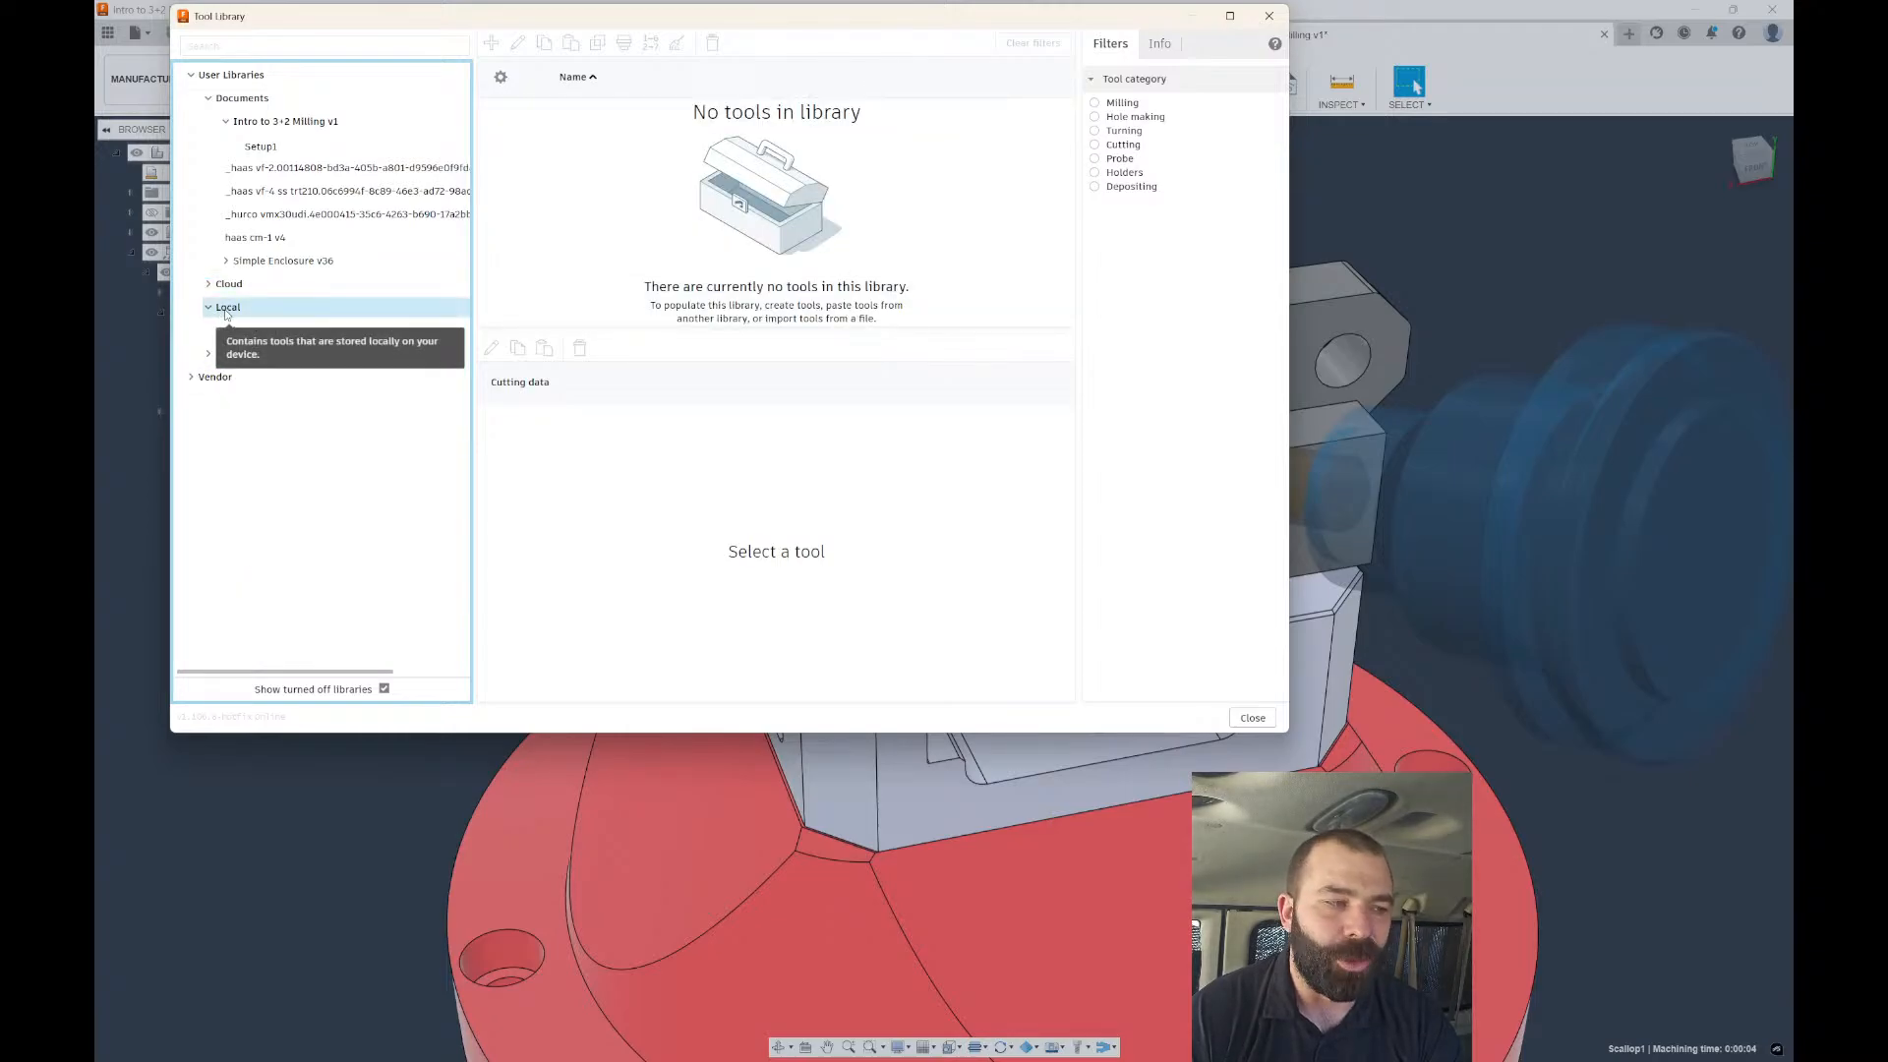
pyautogui.click(210, 288)
pyautogui.click(208, 285)
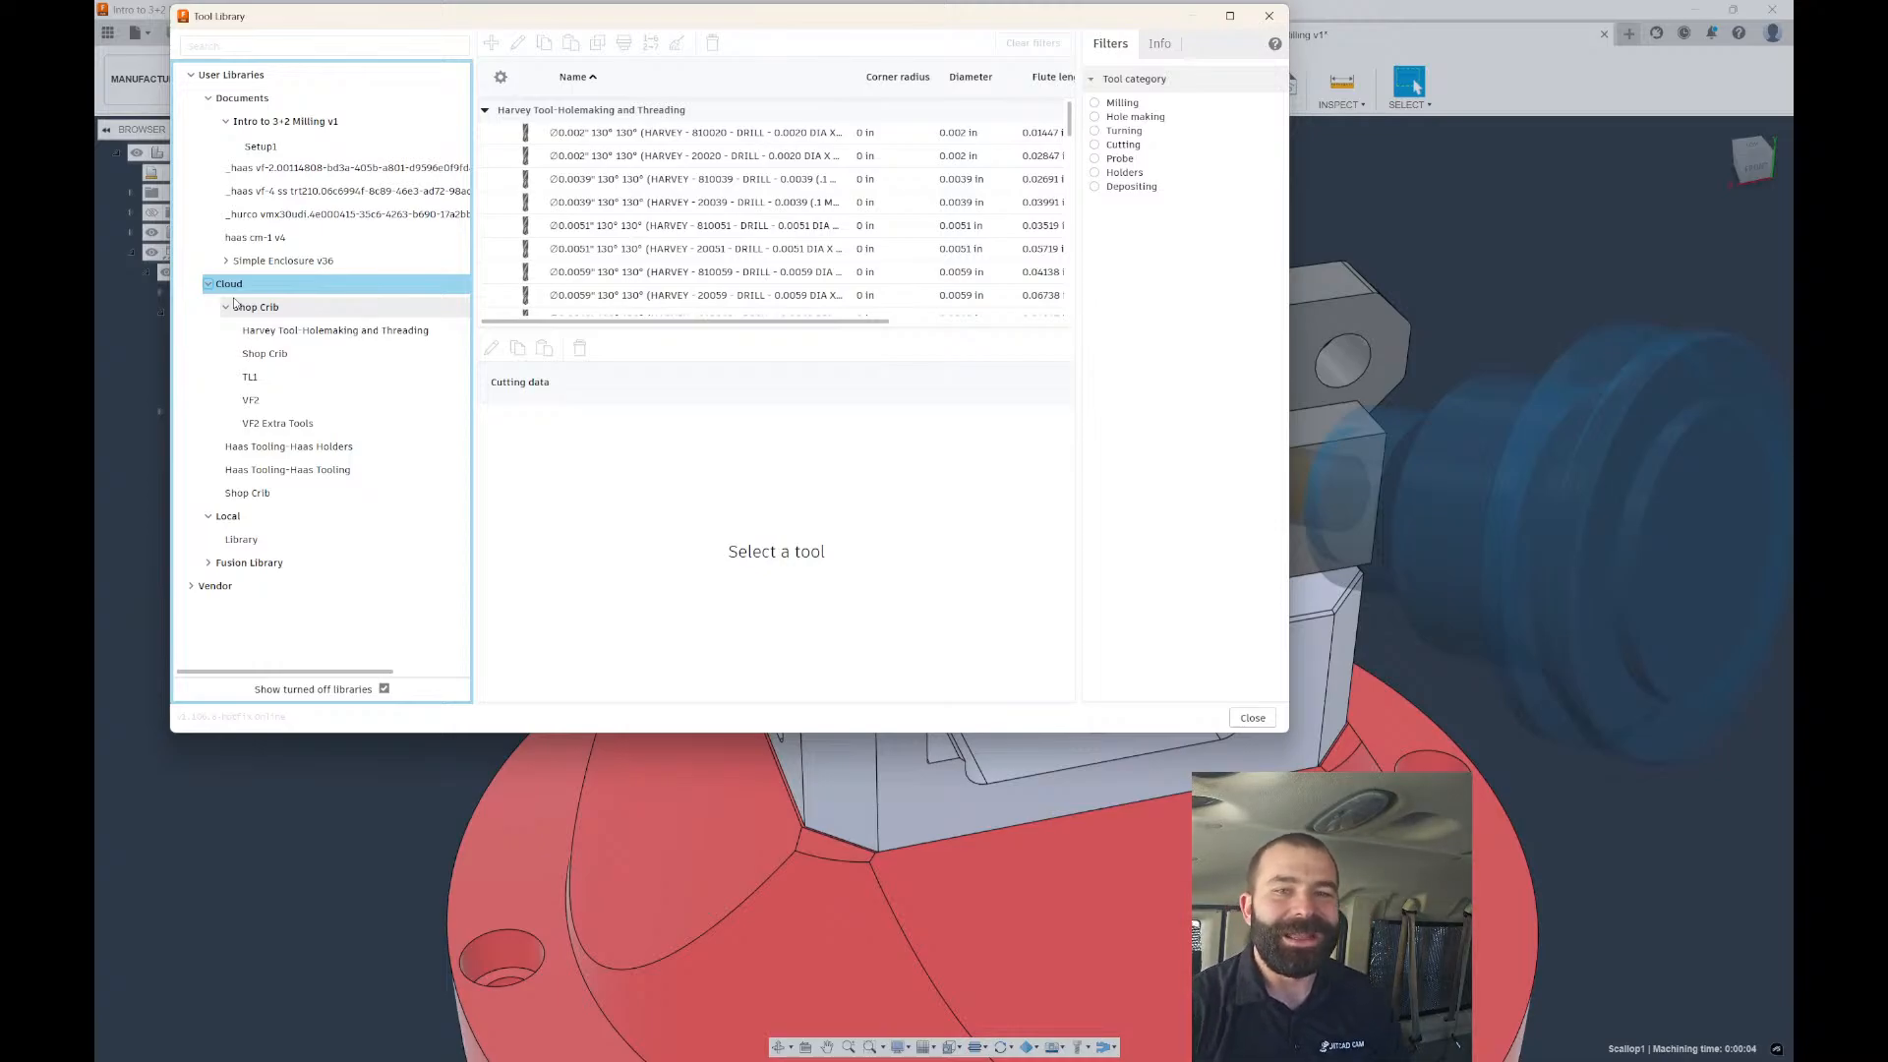
pyautogui.click(246, 526)
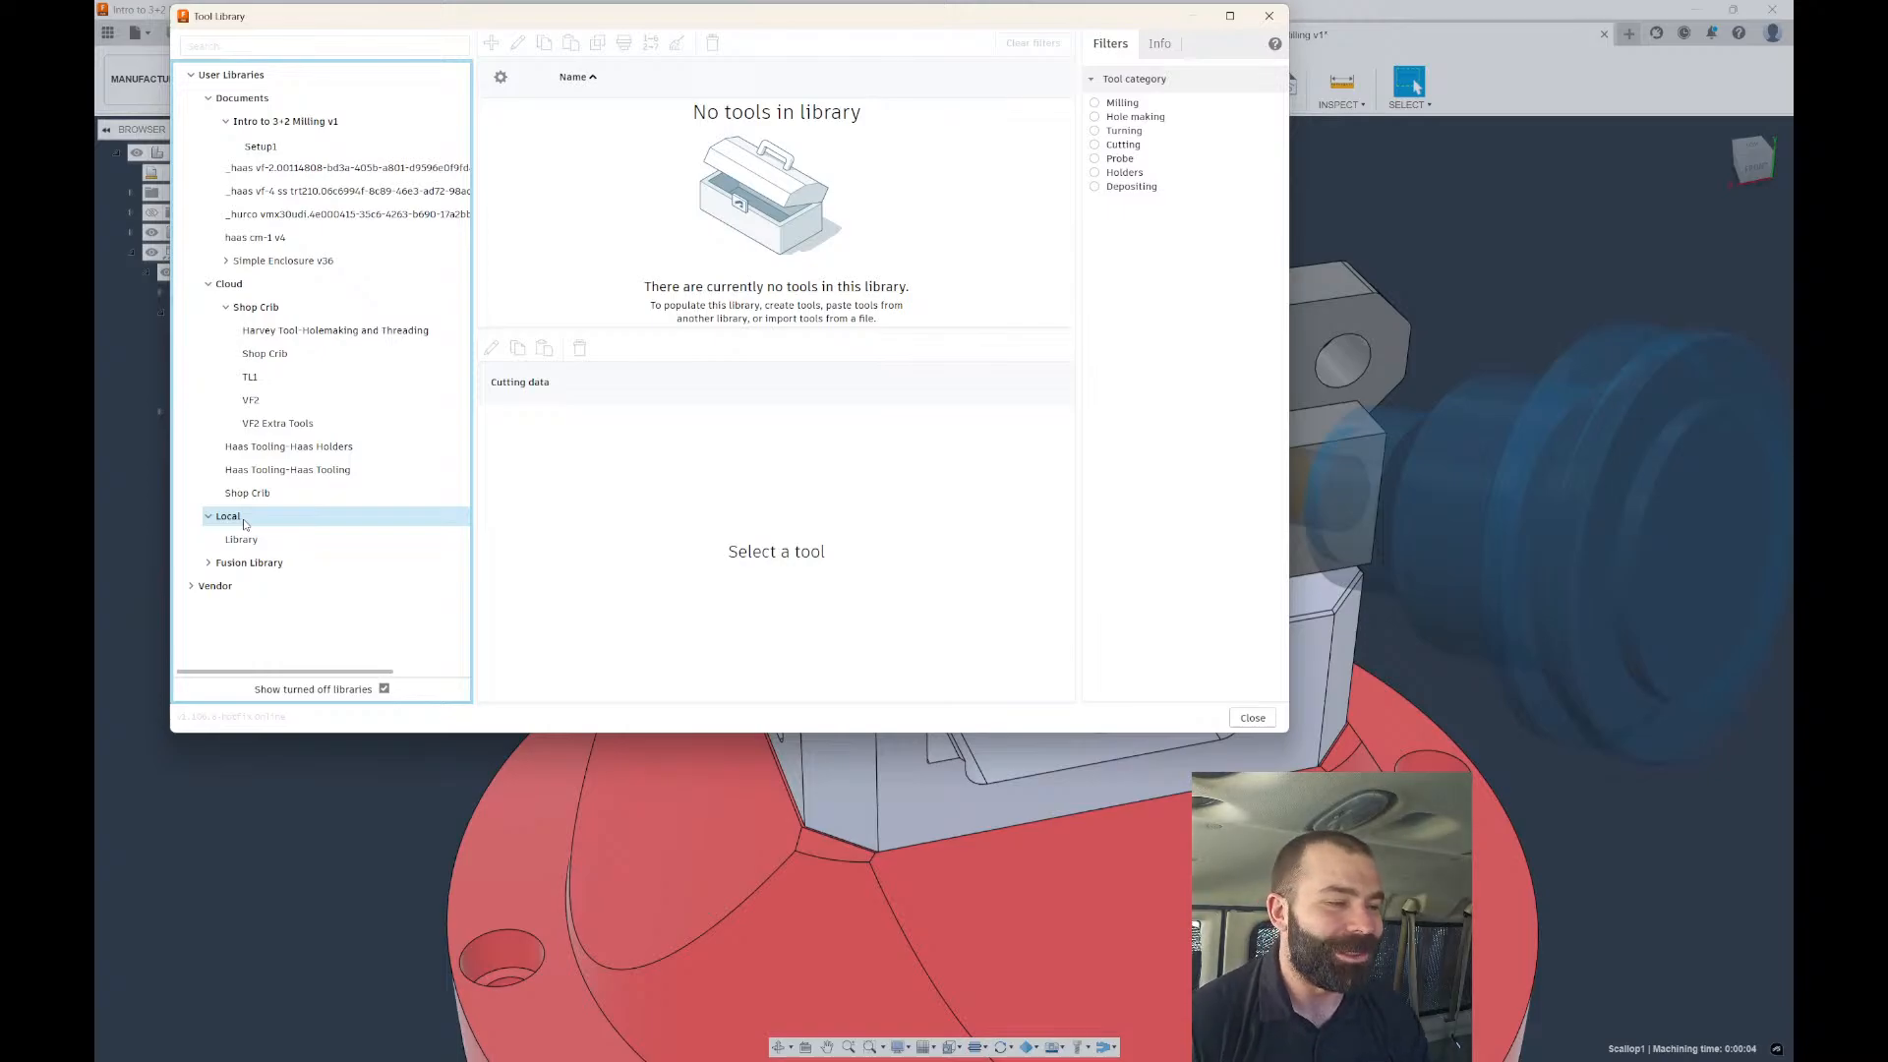
# Browse the Haas Tooling-Haas Holders and VF2 libraries, then close the Tool Library.
pyautogui.click(246, 519)
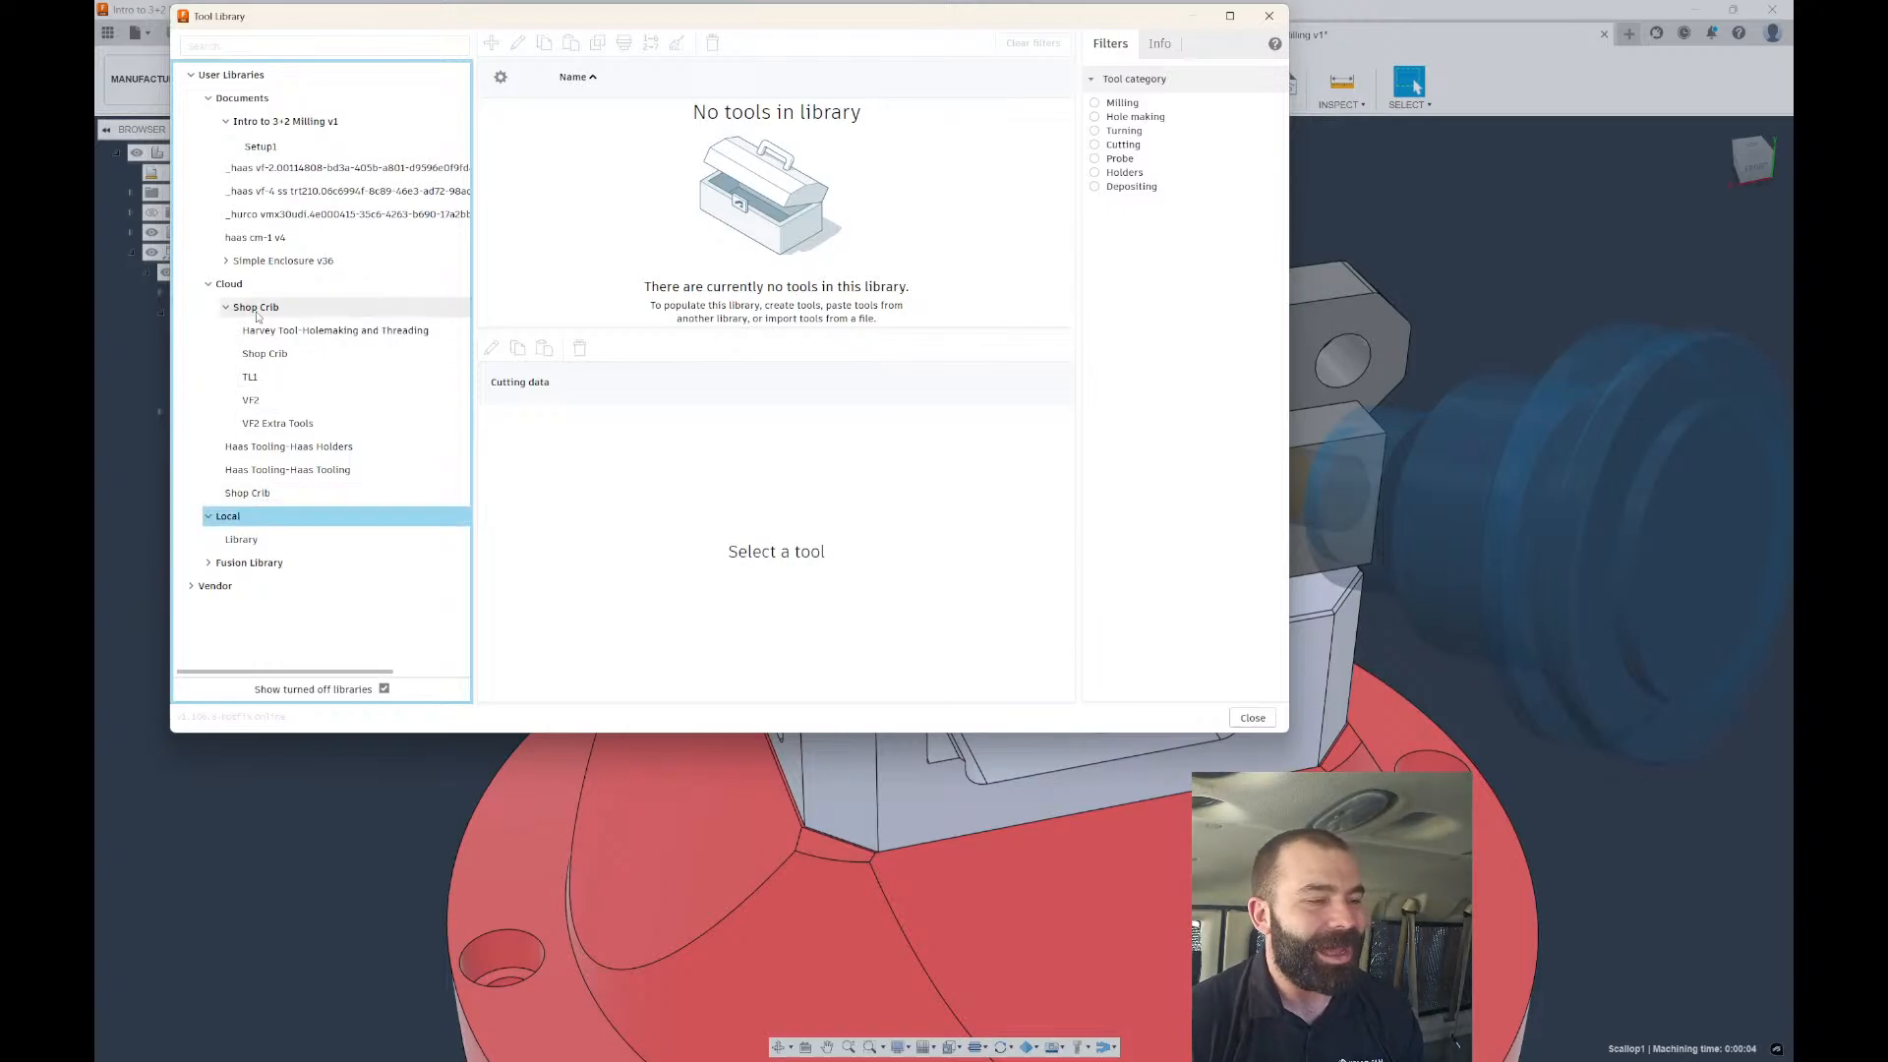
pyautogui.click(295, 447)
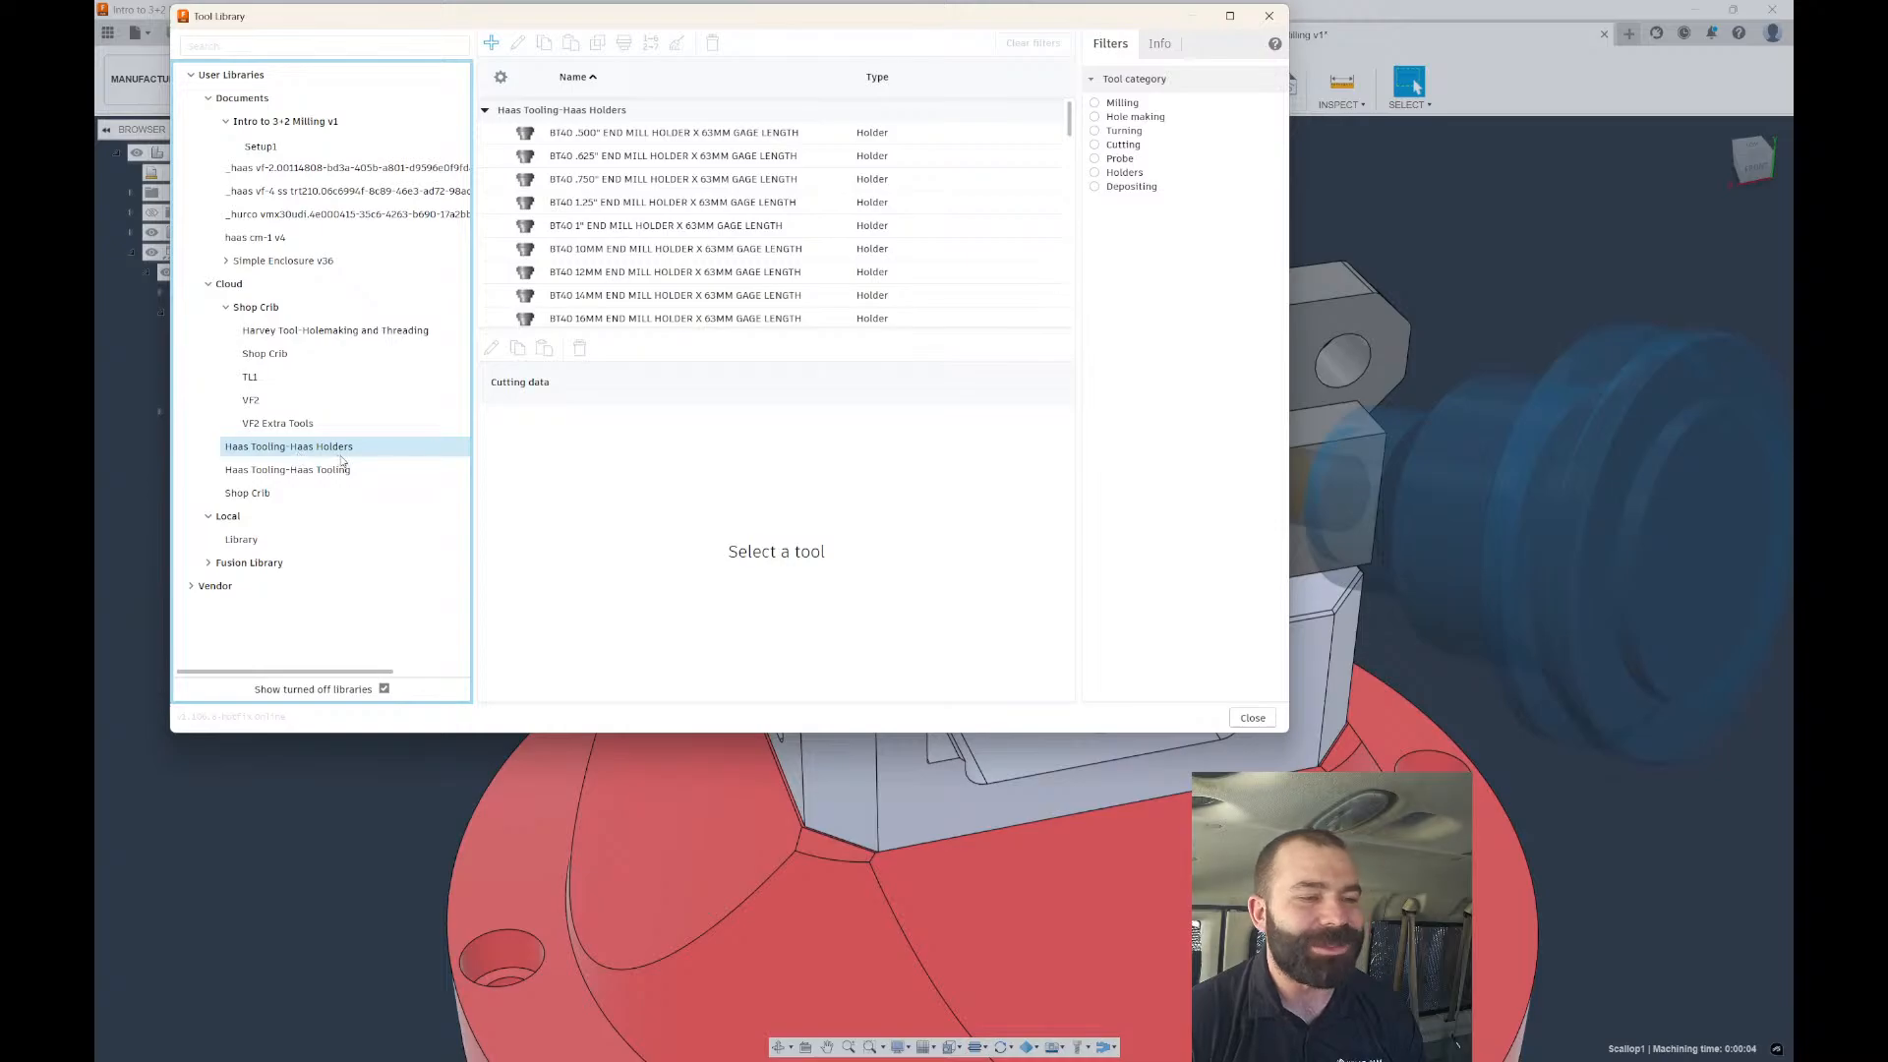
pyautogui.click(279, 400)
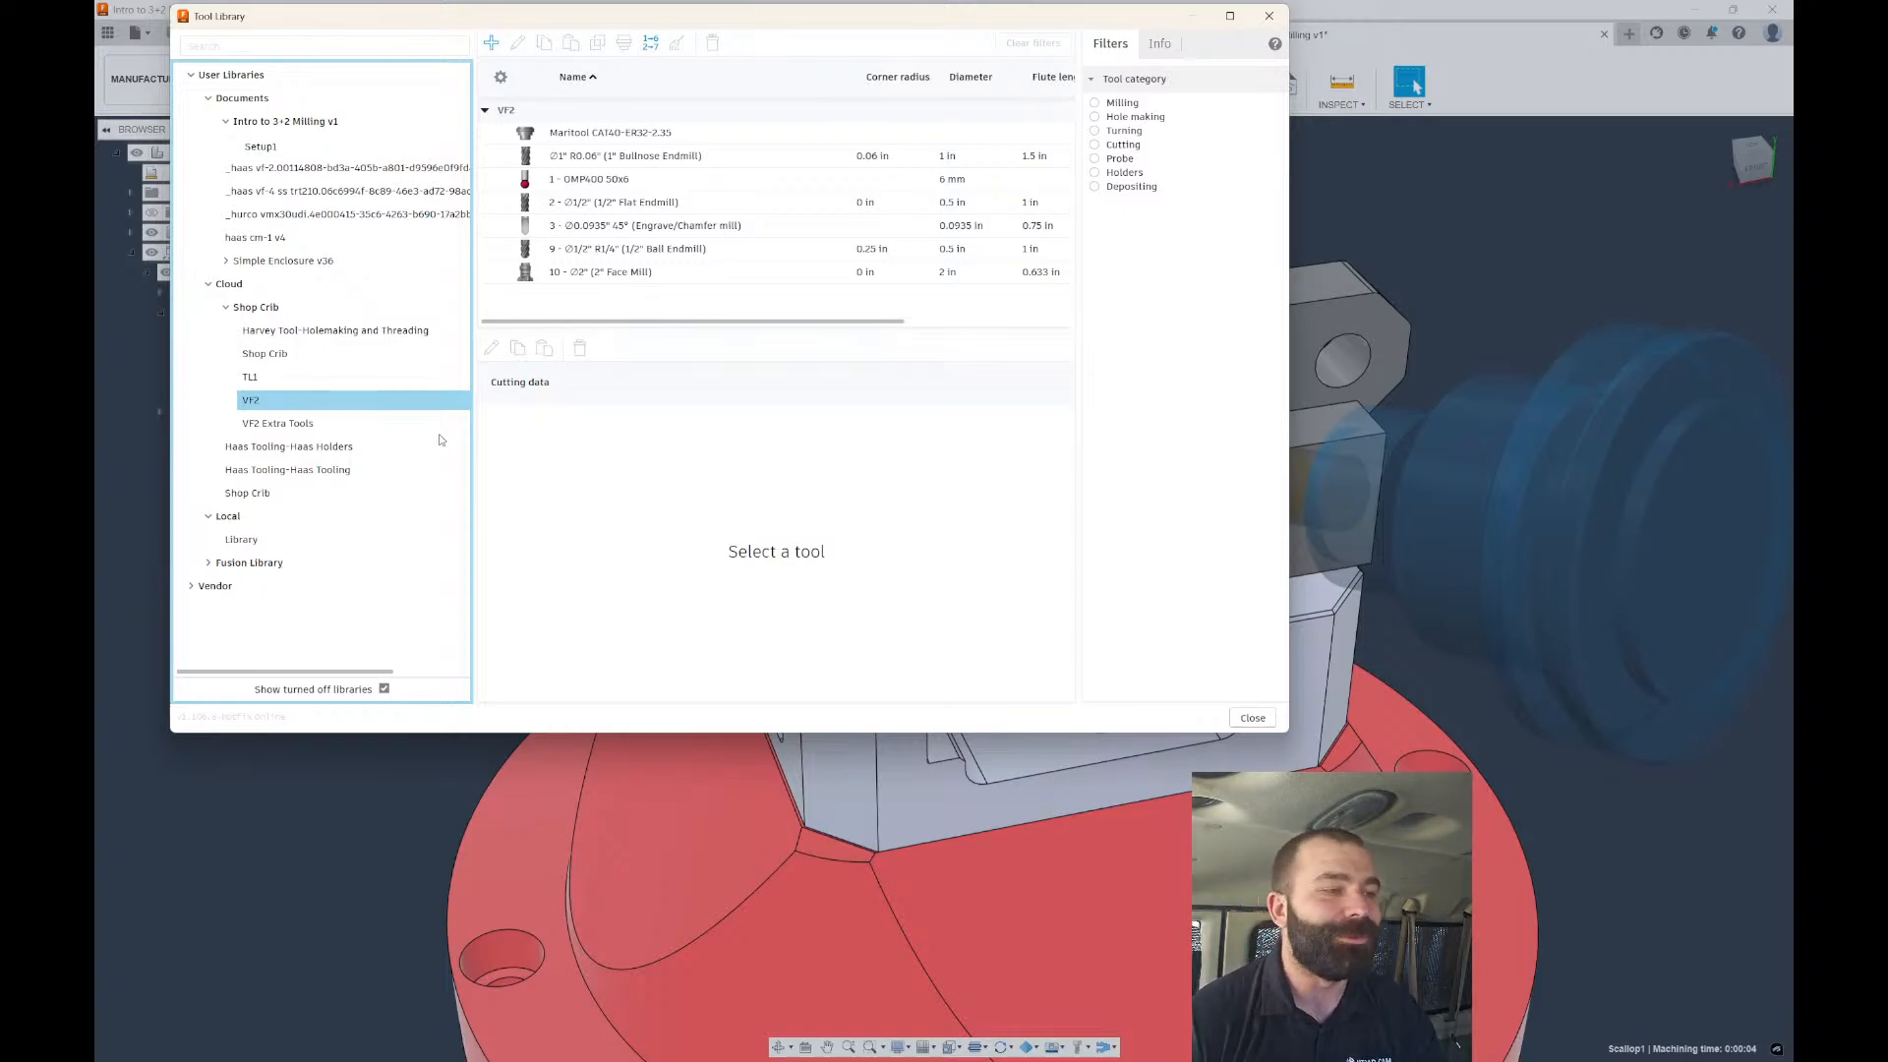
pyautogui.click(1266, 17)
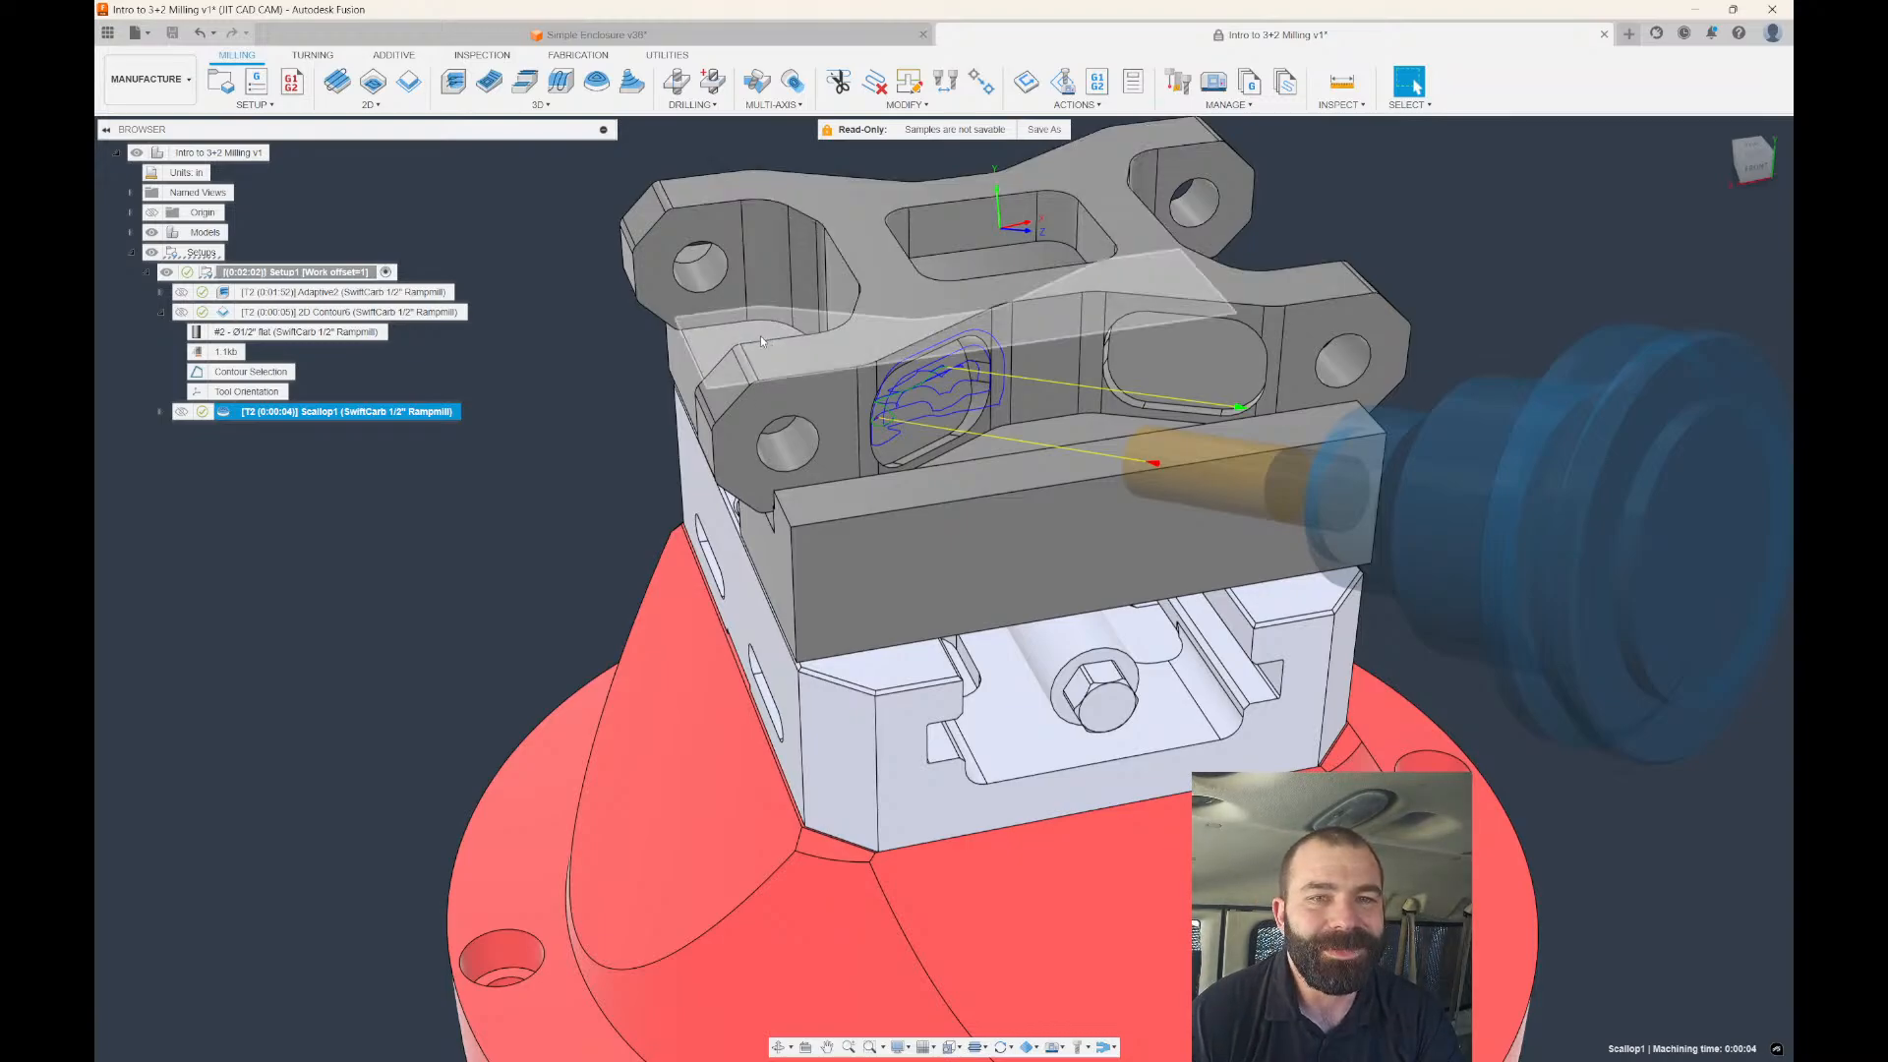
# Zoom out slightly and display the 2D Contour6 toolpath with its tool position.
pyautogui.scroll(-1, 760, 342)
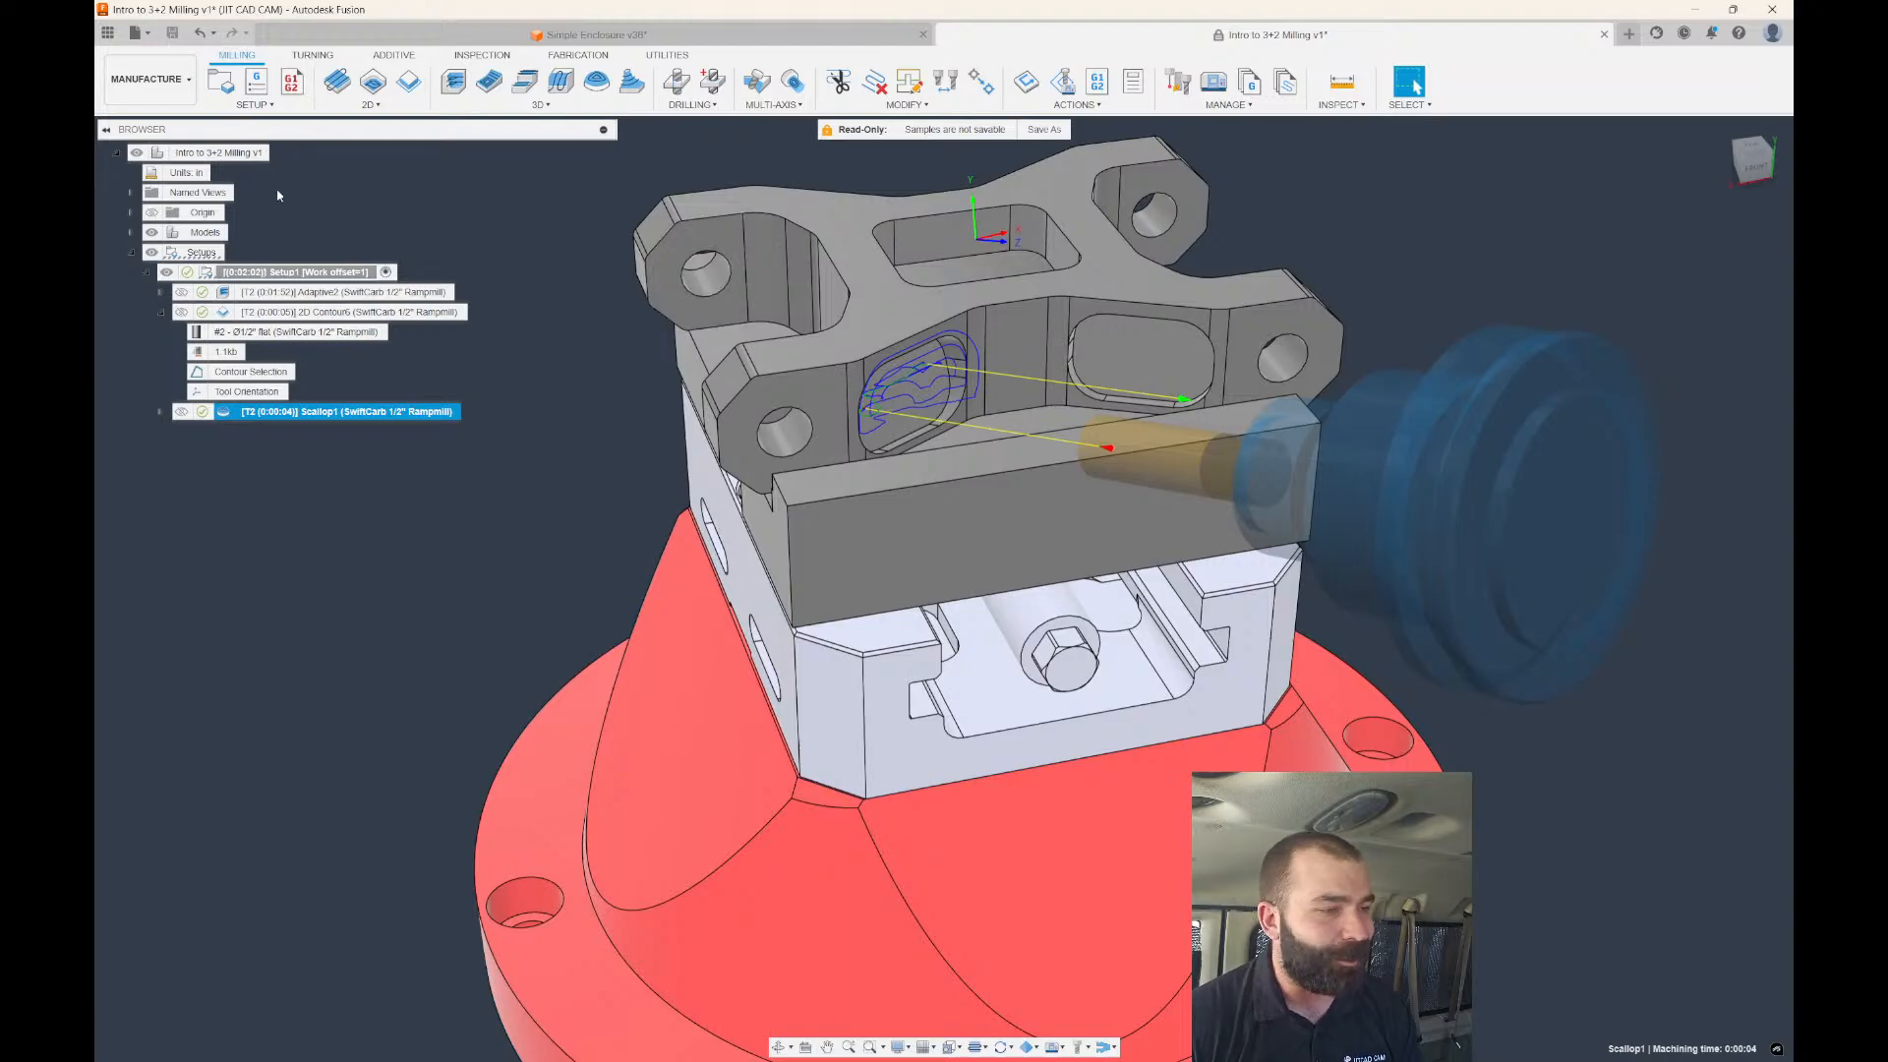
pyautogui.click(238, 312)
pyautogui.doubleClick(238, 315)
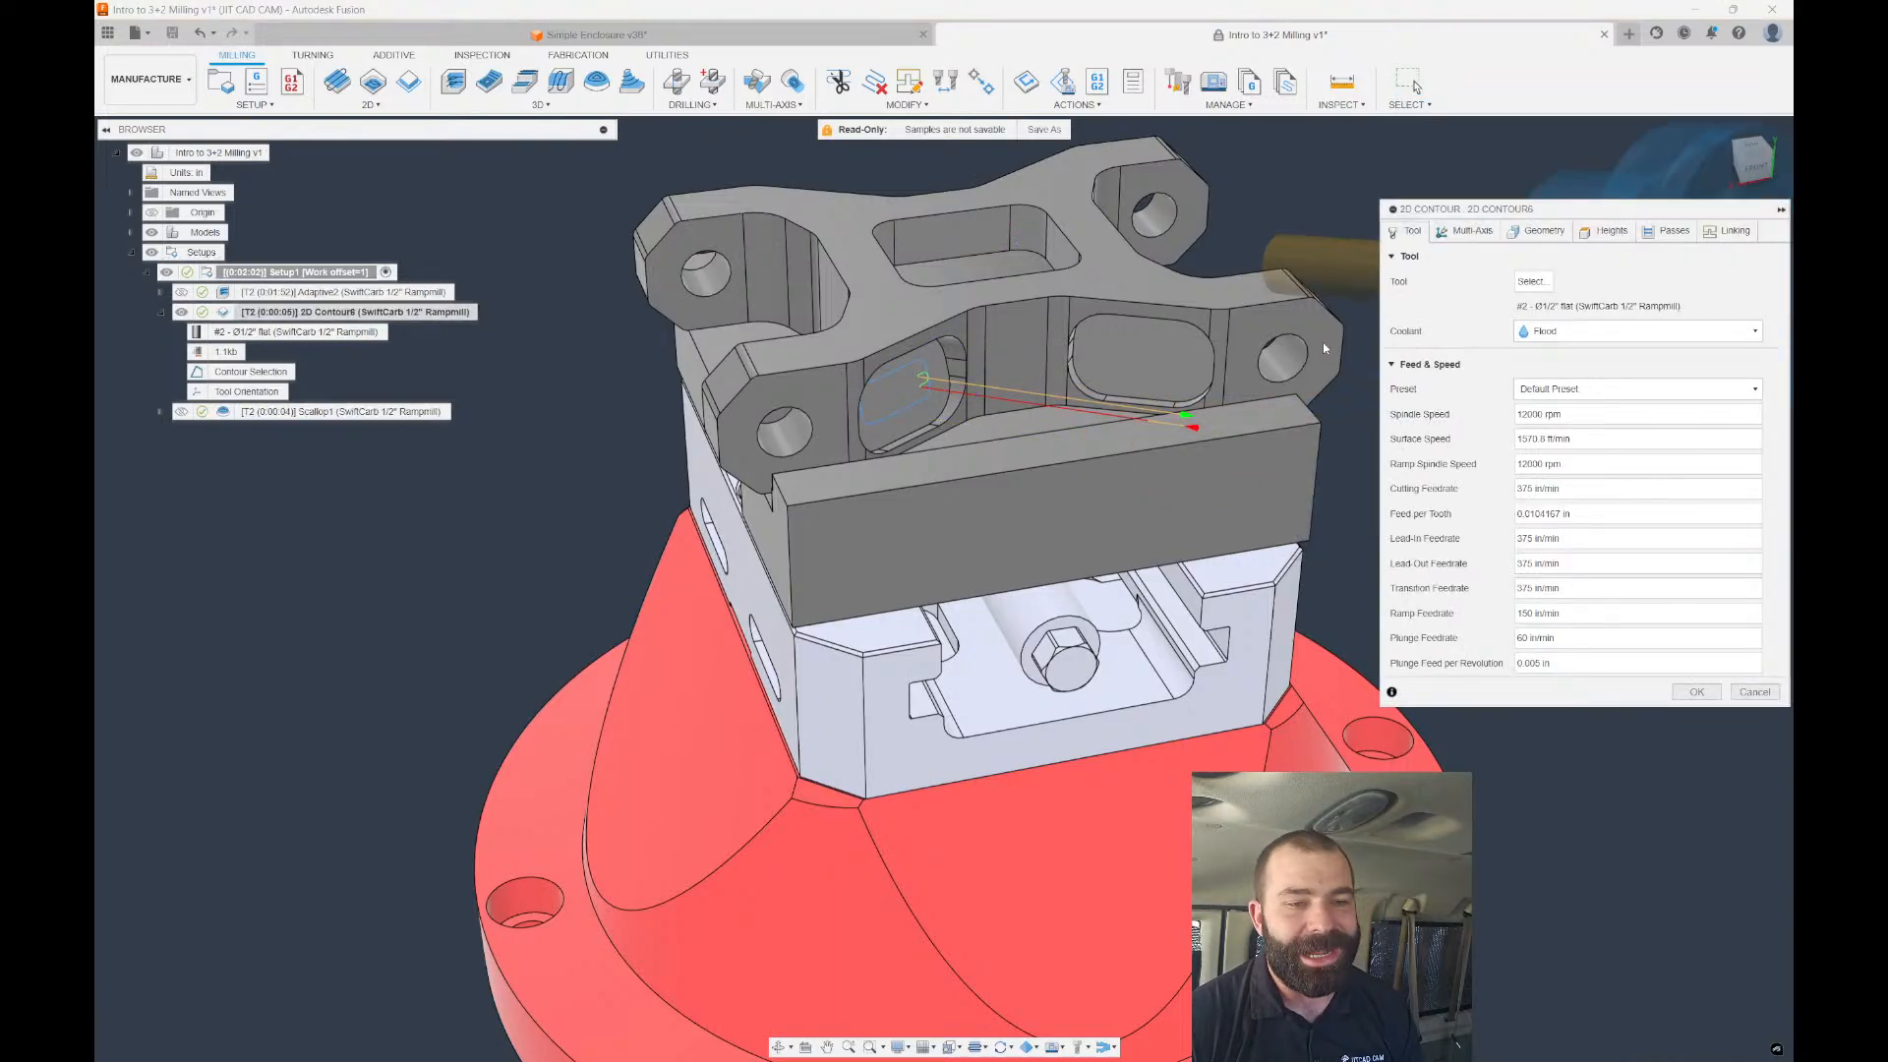
pyautogui.click(1606, 232)
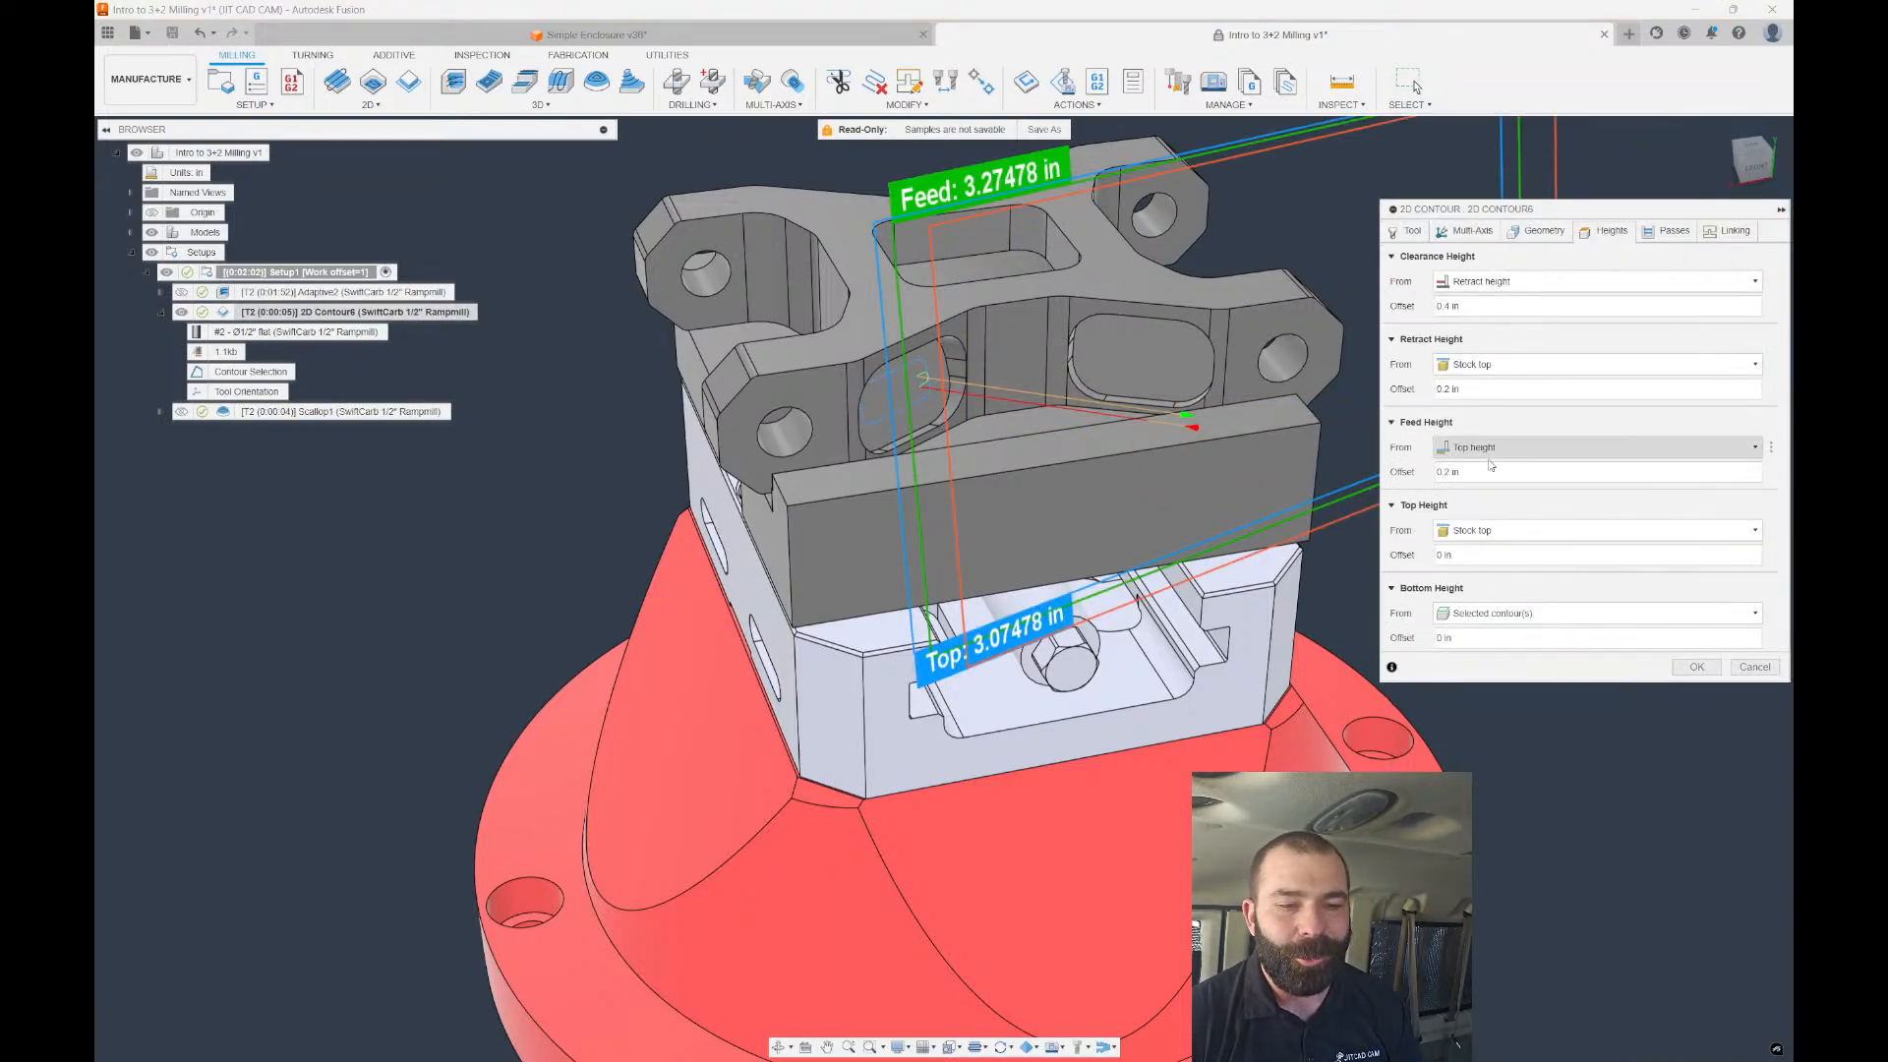
pyautogui.click(1485, 534)
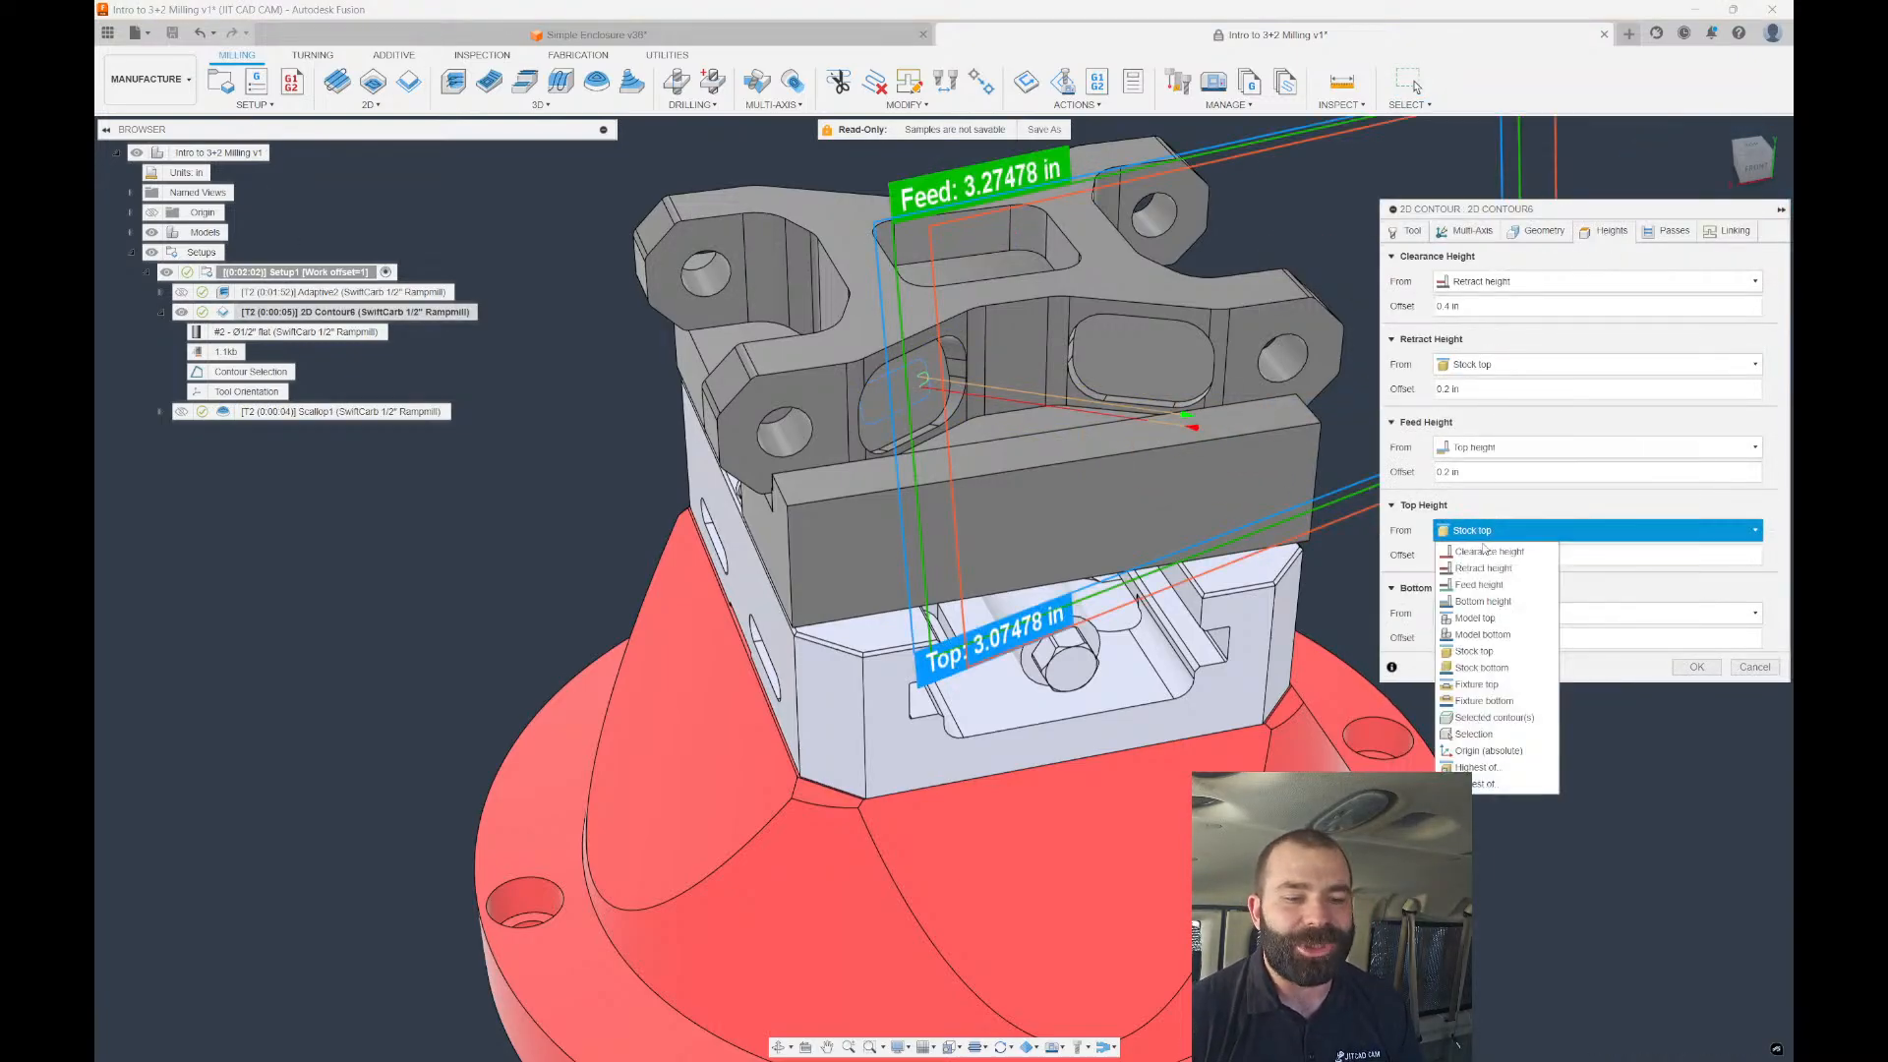
pyautogui.click(1482, 767)
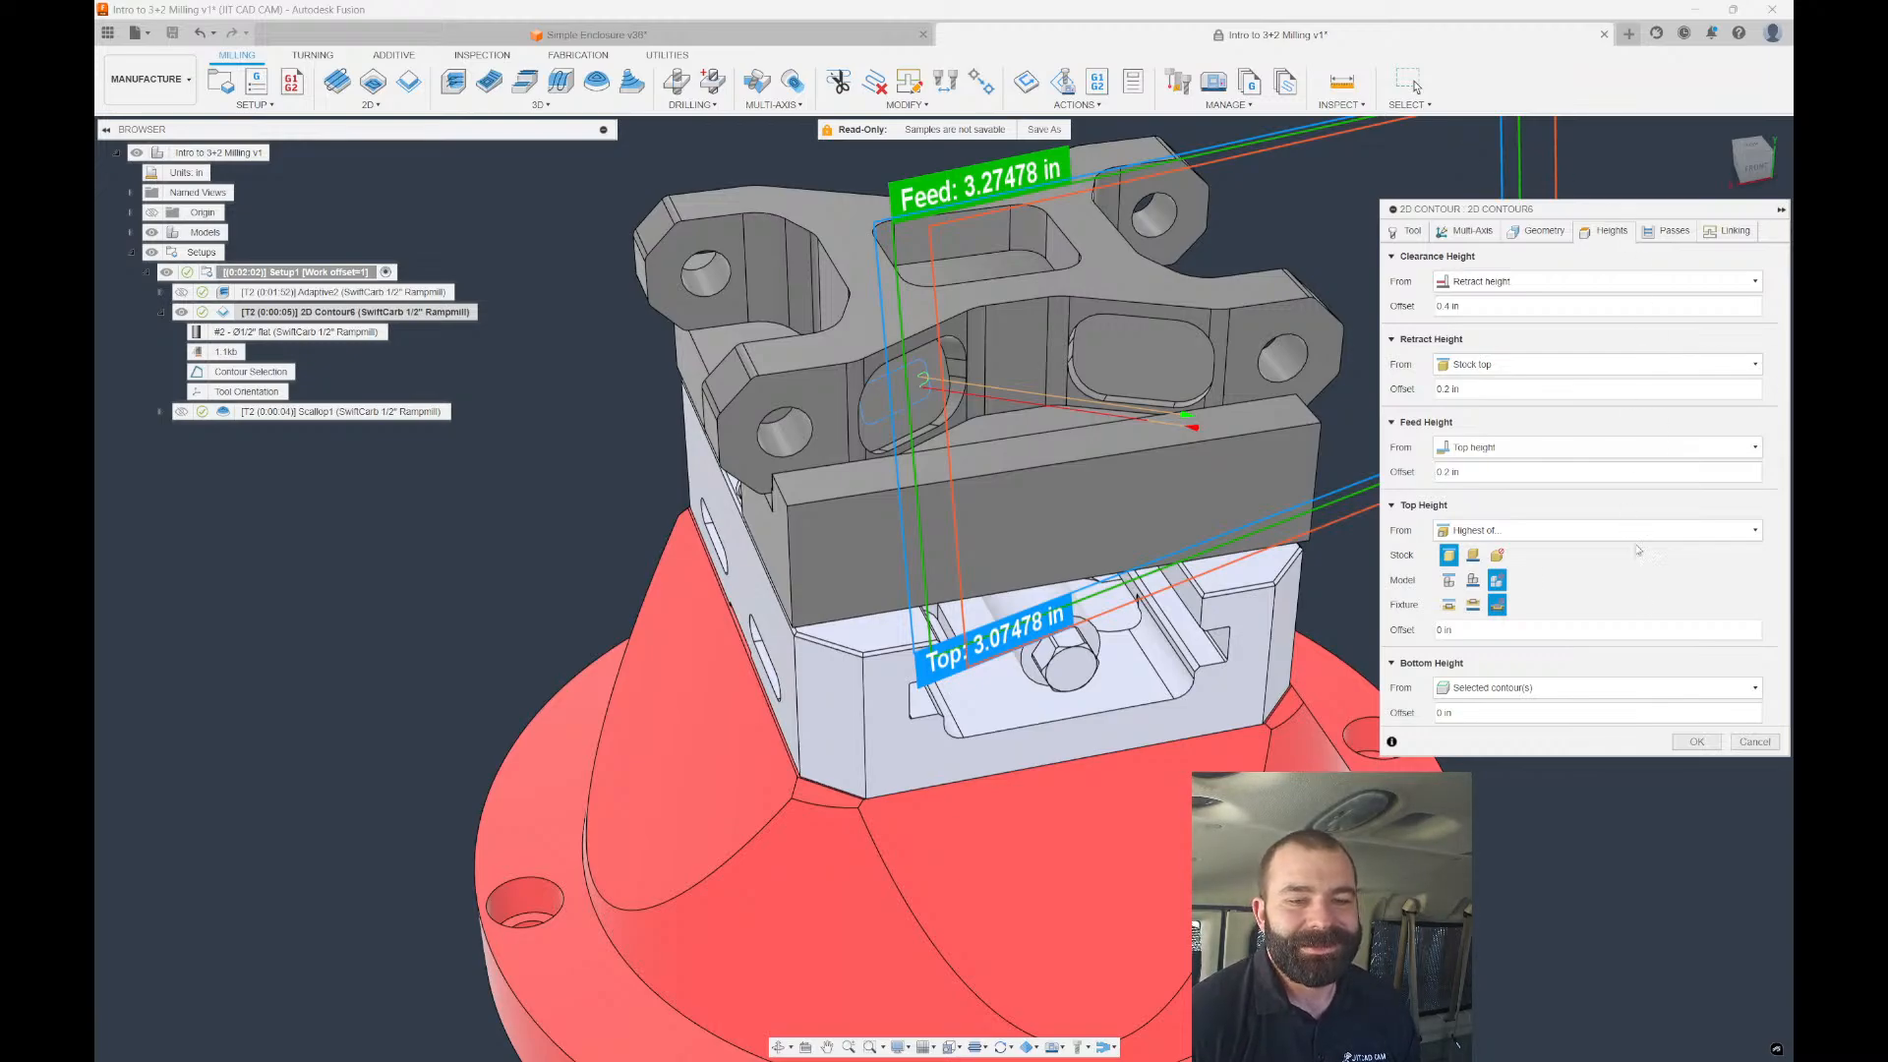
pyautogui.click(1755, 741)
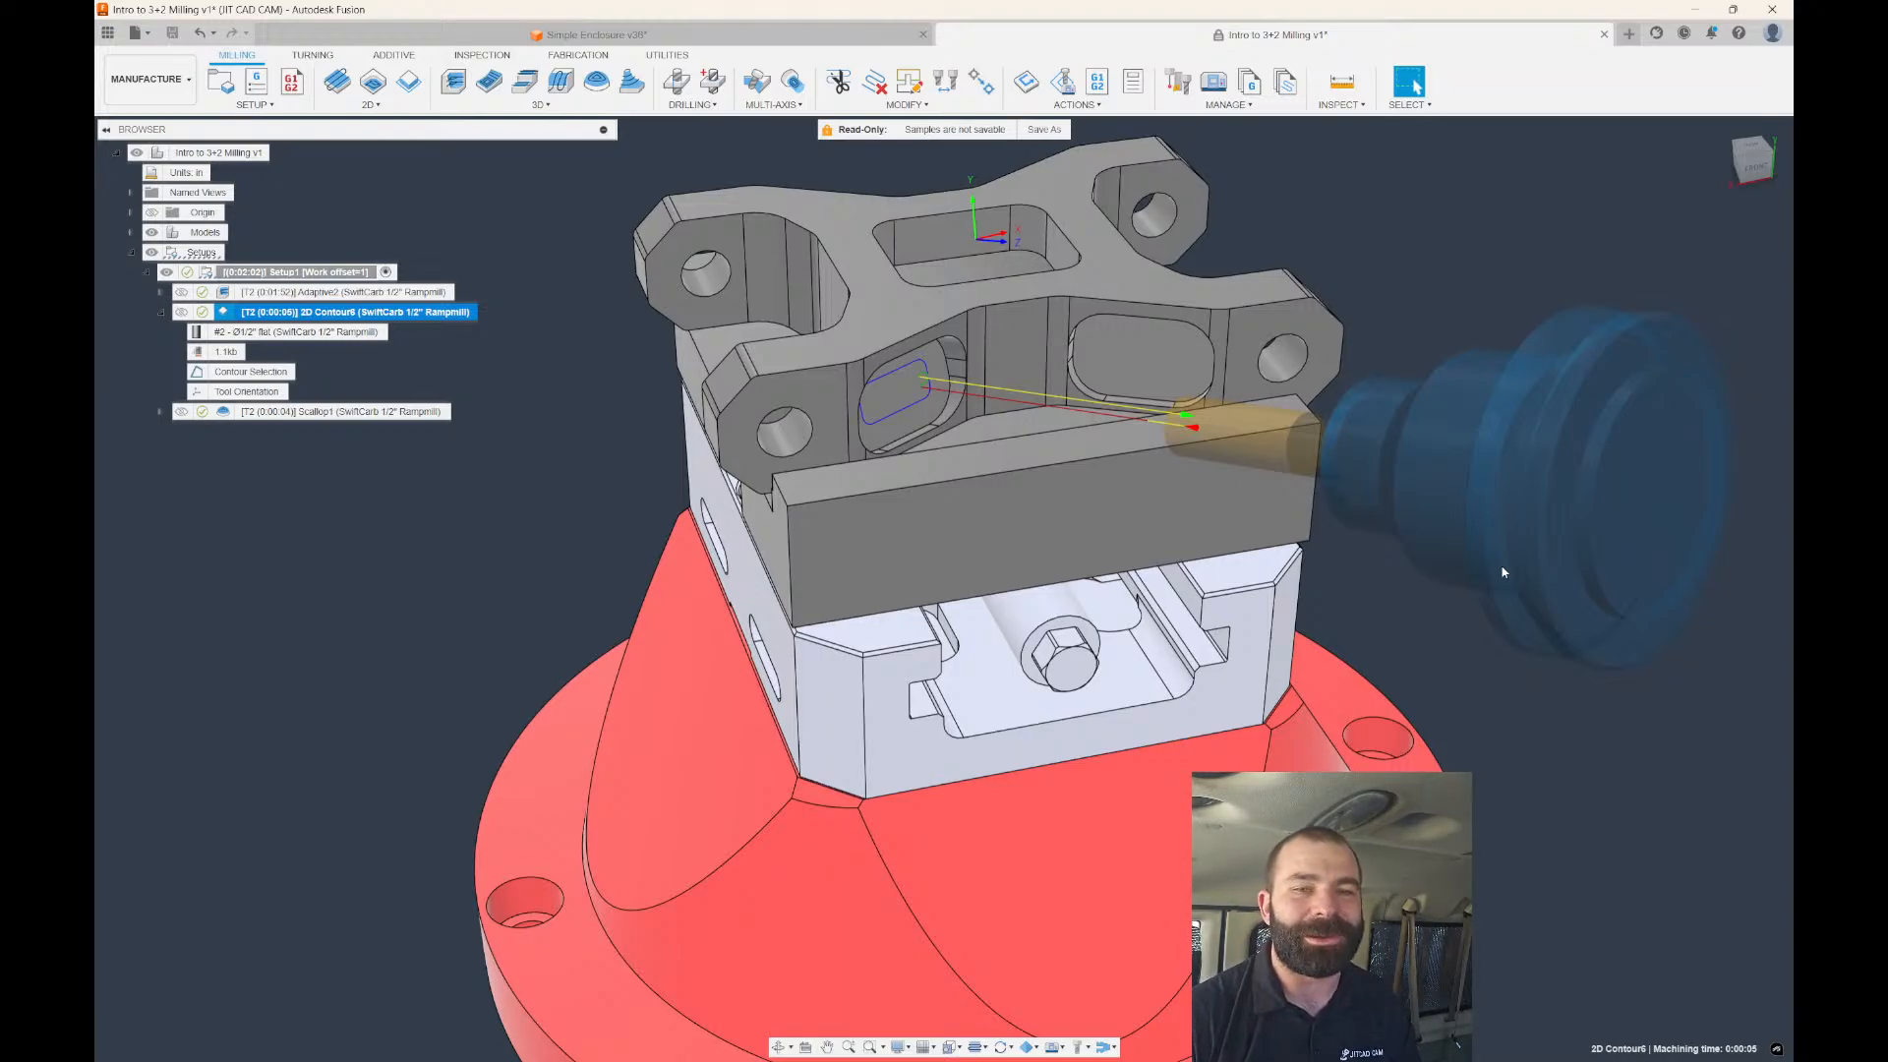
pyautogui.scroll(-3, 678, 396)
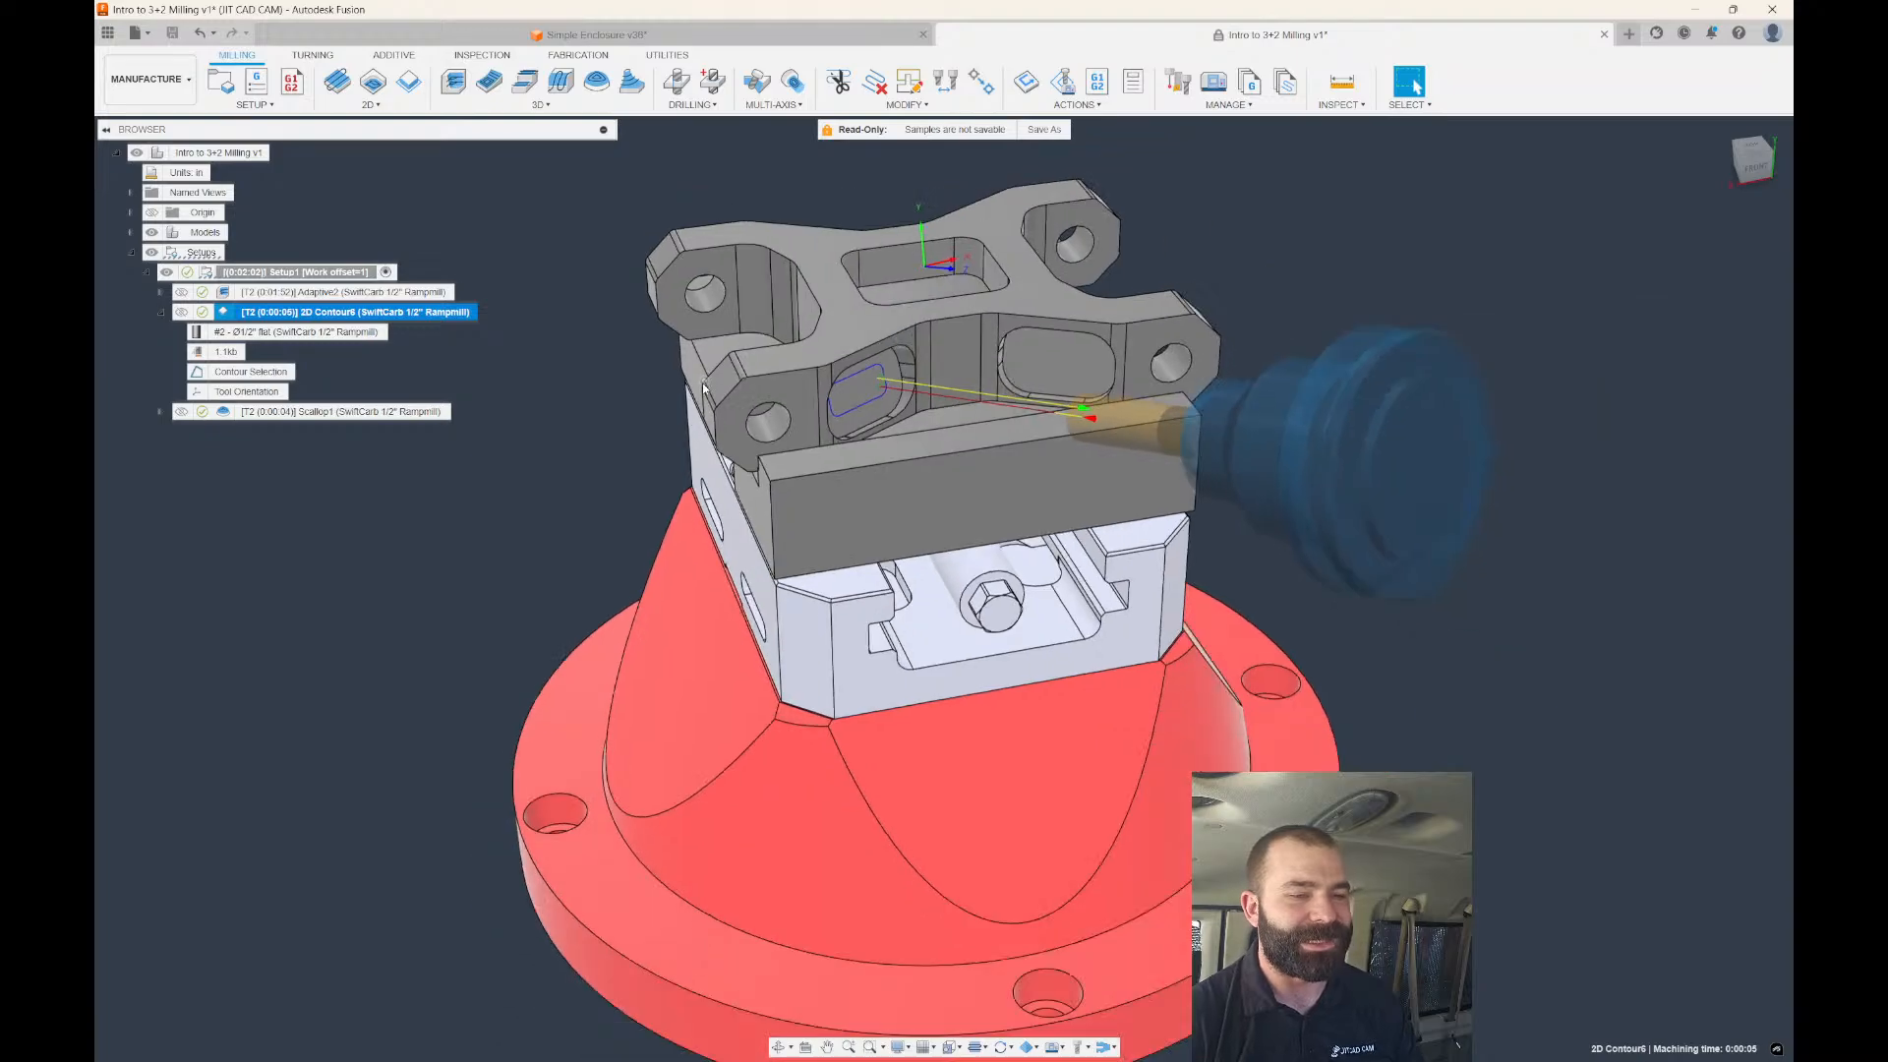
pyautogui.keyDown('shift'); pyautogui.moveTo(679, 395); pyautogui.dragTo(840, 371, button='middle'); pyautogui.keyUp('shift')
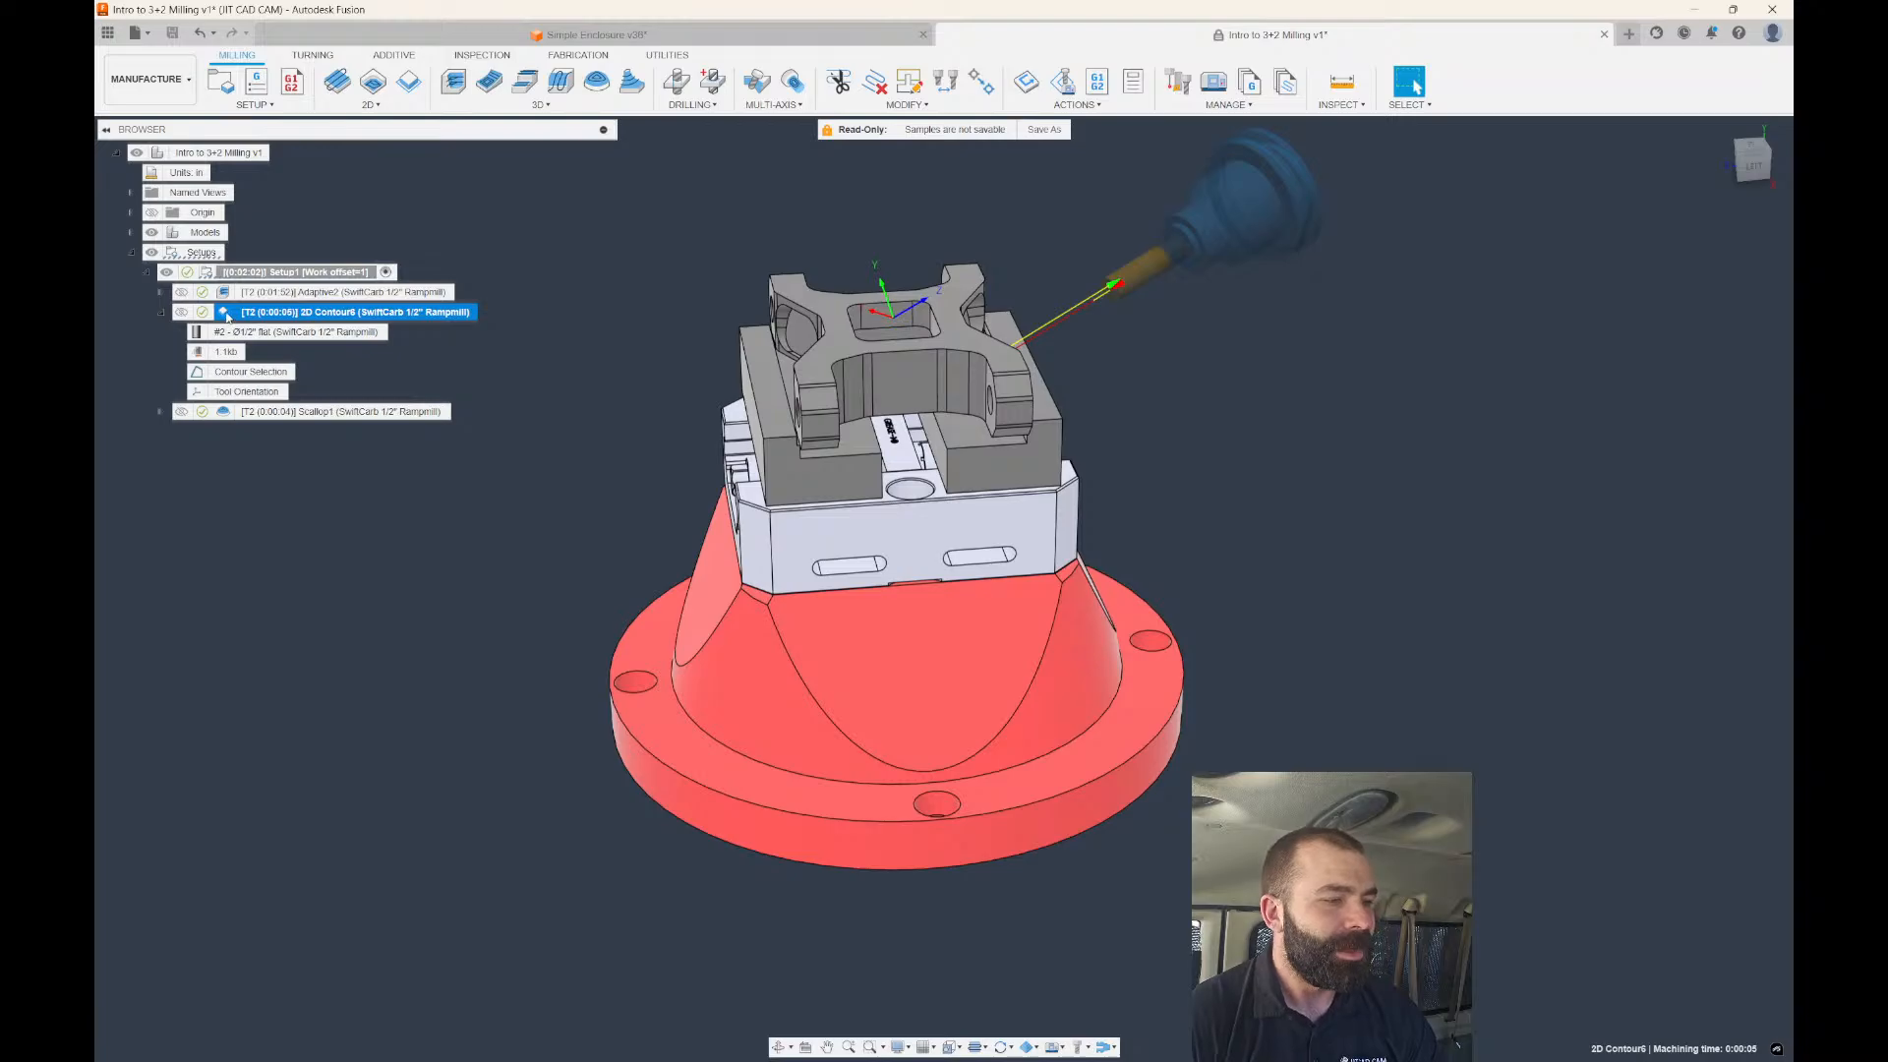
pyautogui.click(228, 413)
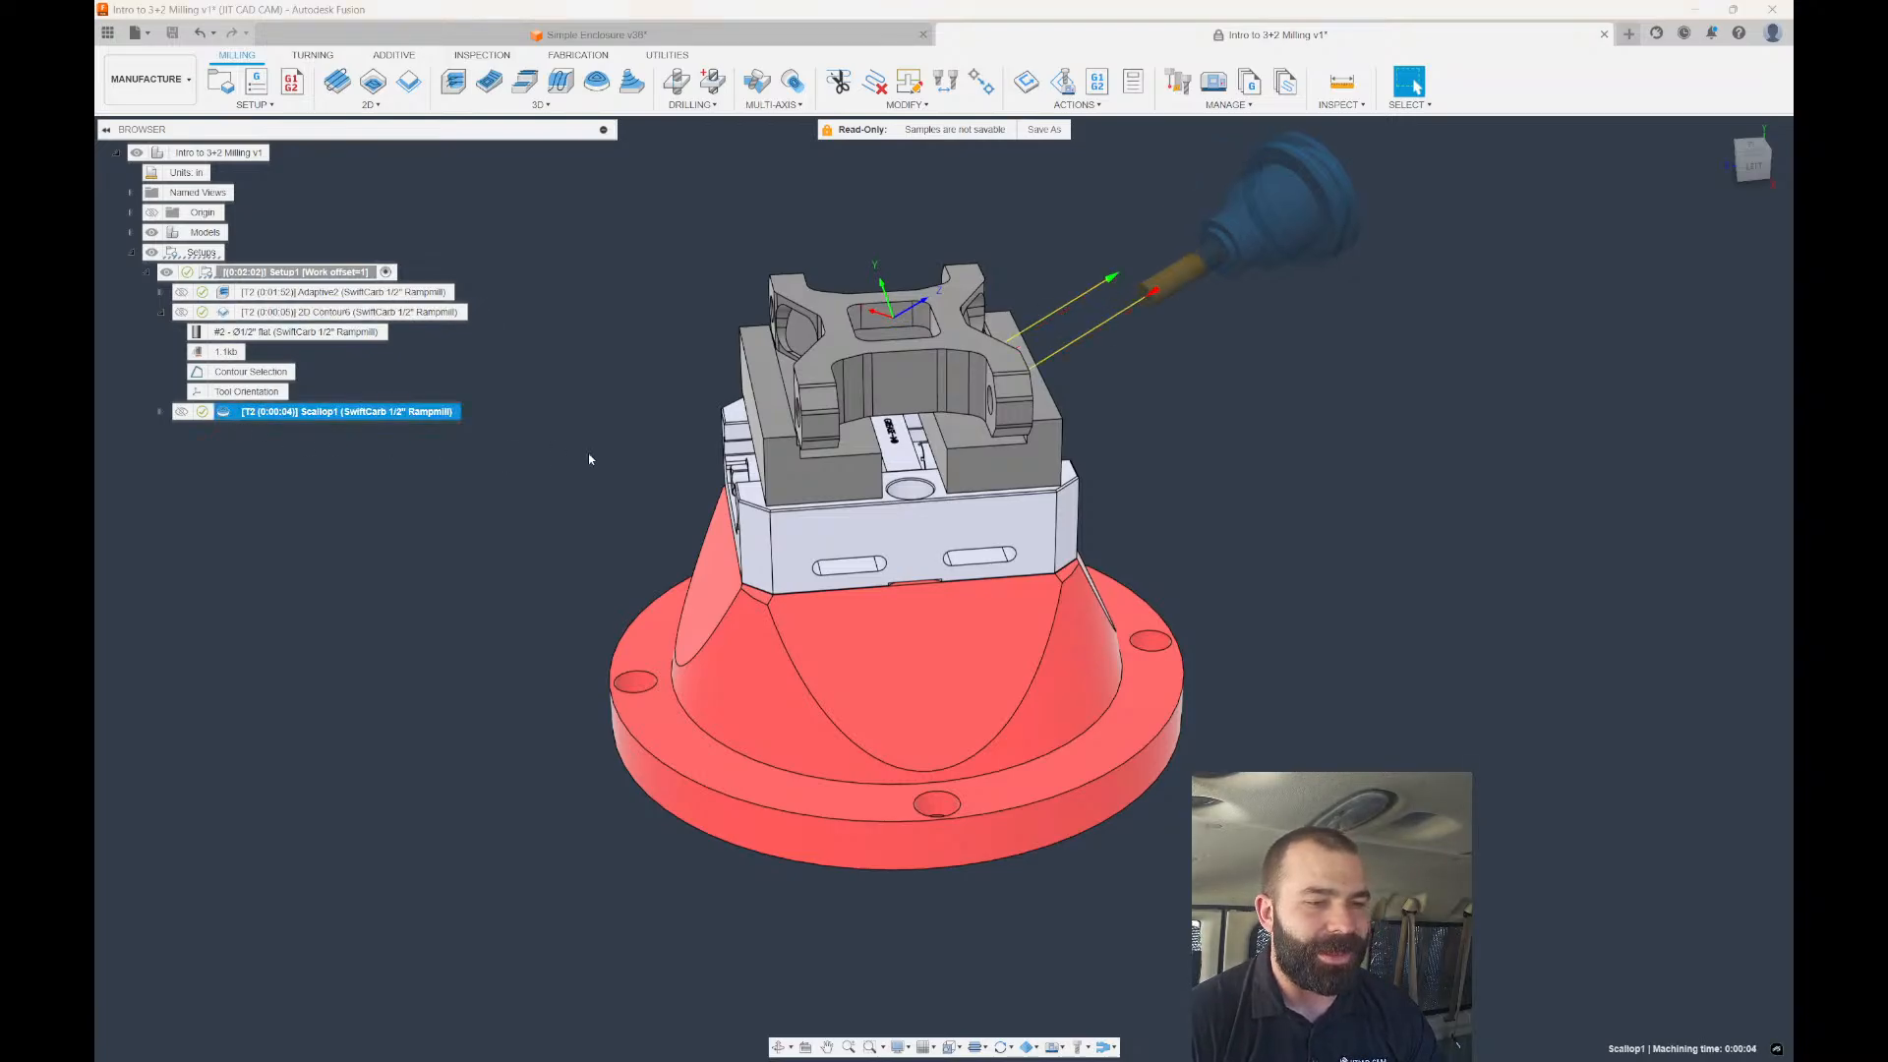
pyautogui.keyDown('shift'); pyautogui.moveTo(588, 454); pyautogui.dragTo(376, 461, button='middle'); pyautogui.keyUp('shift')
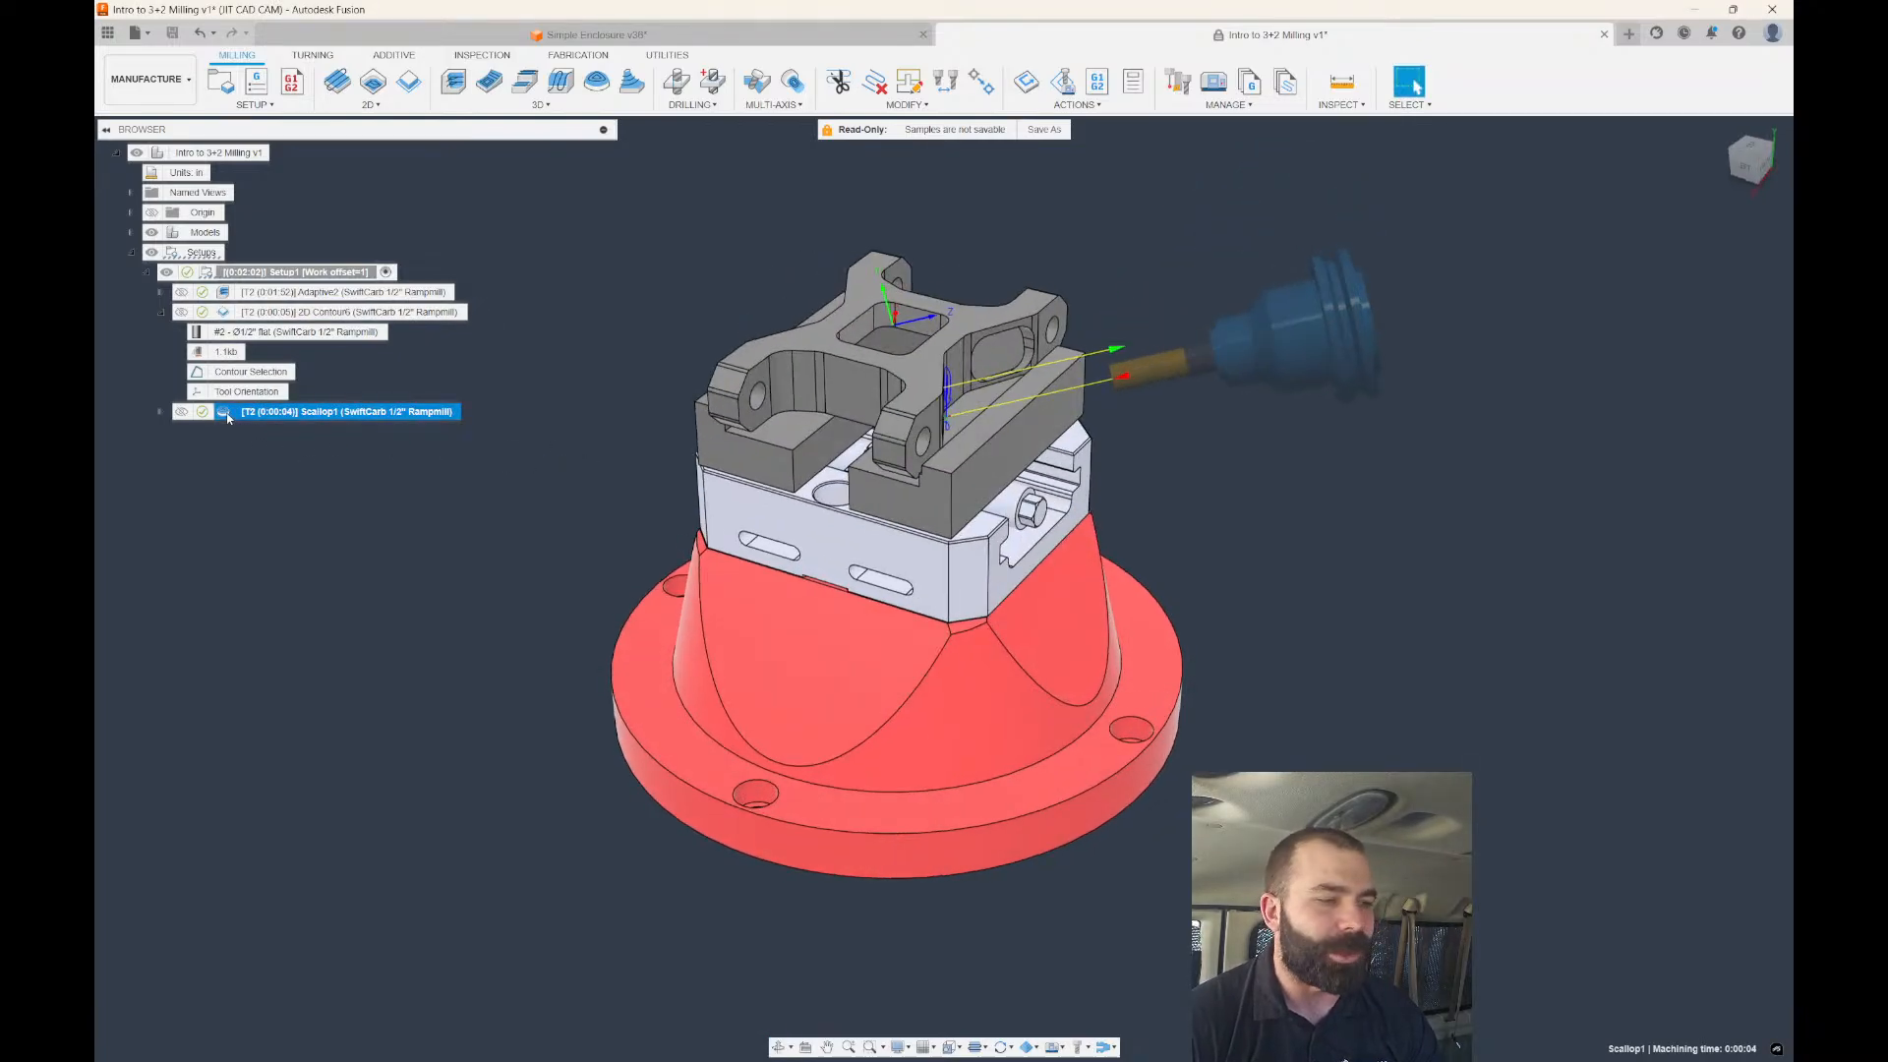
pyautogui.doubleClick(295, 311)
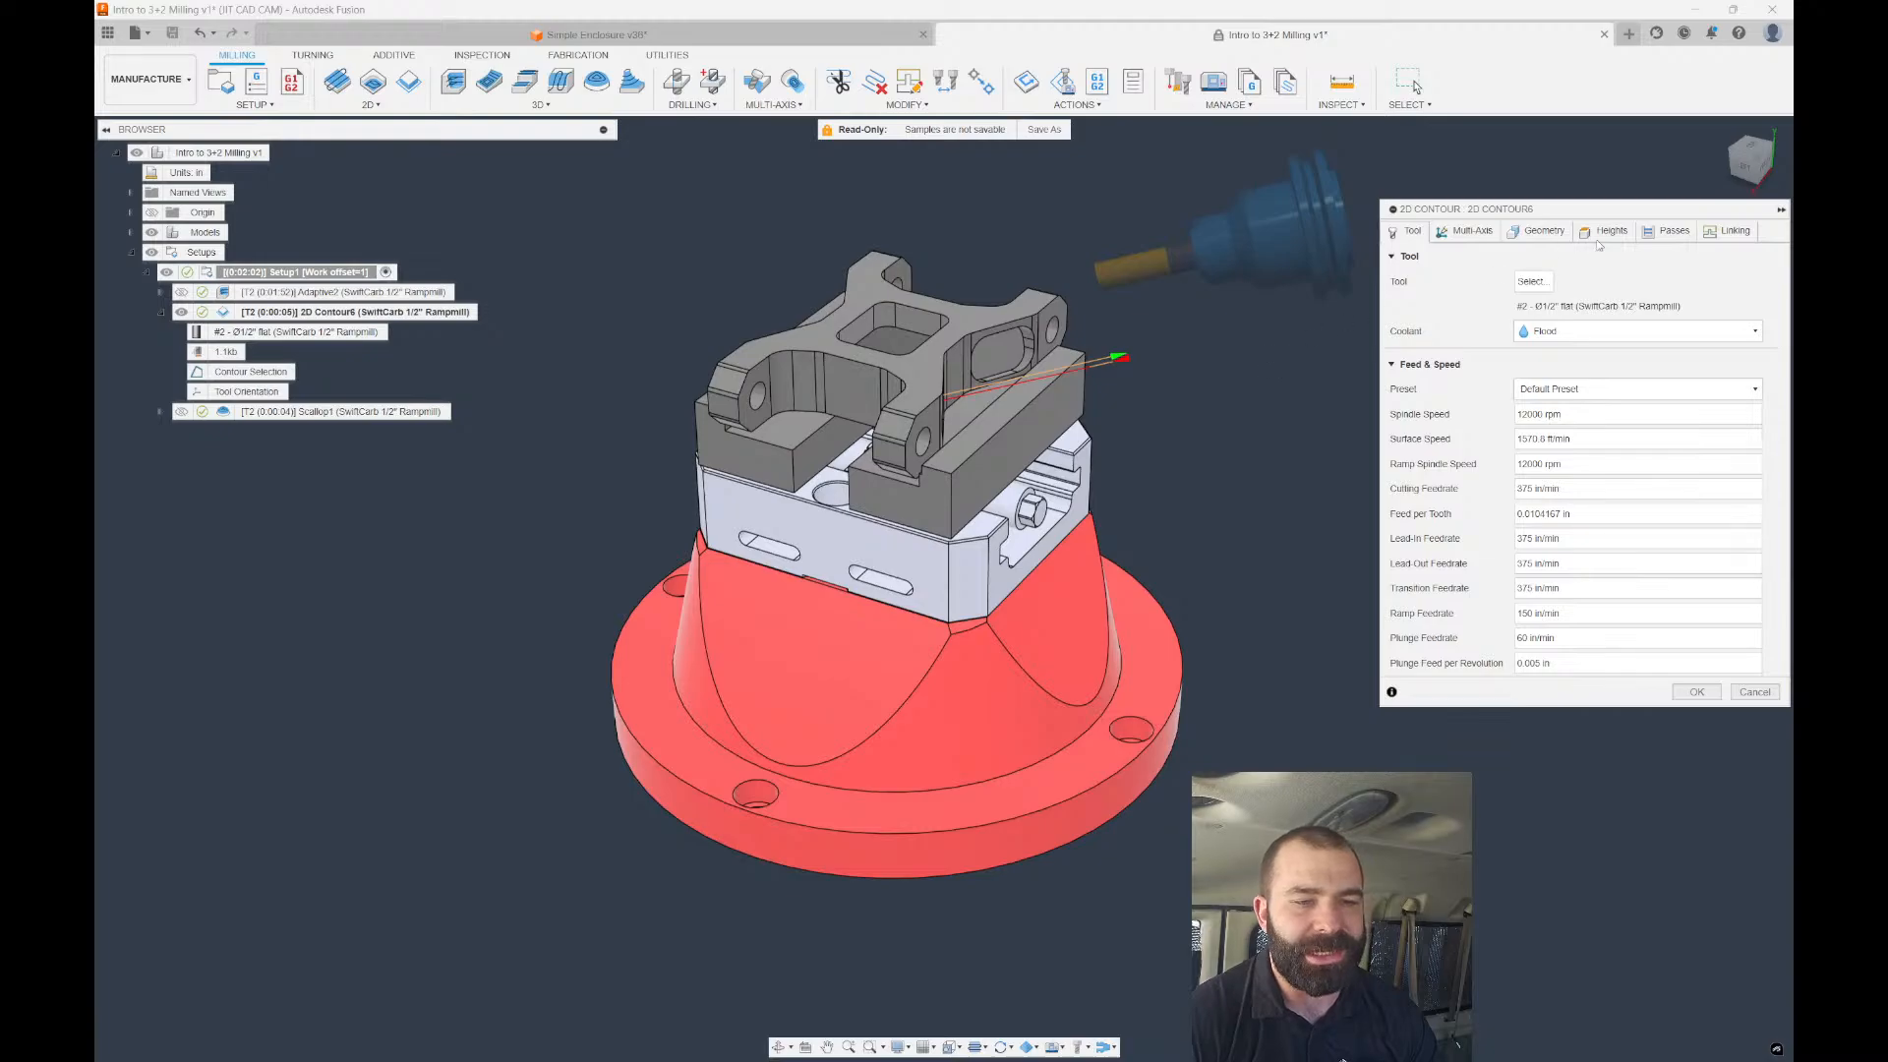
pyautogui.click(1605, 232)
pyautogui.click(1542, 282)
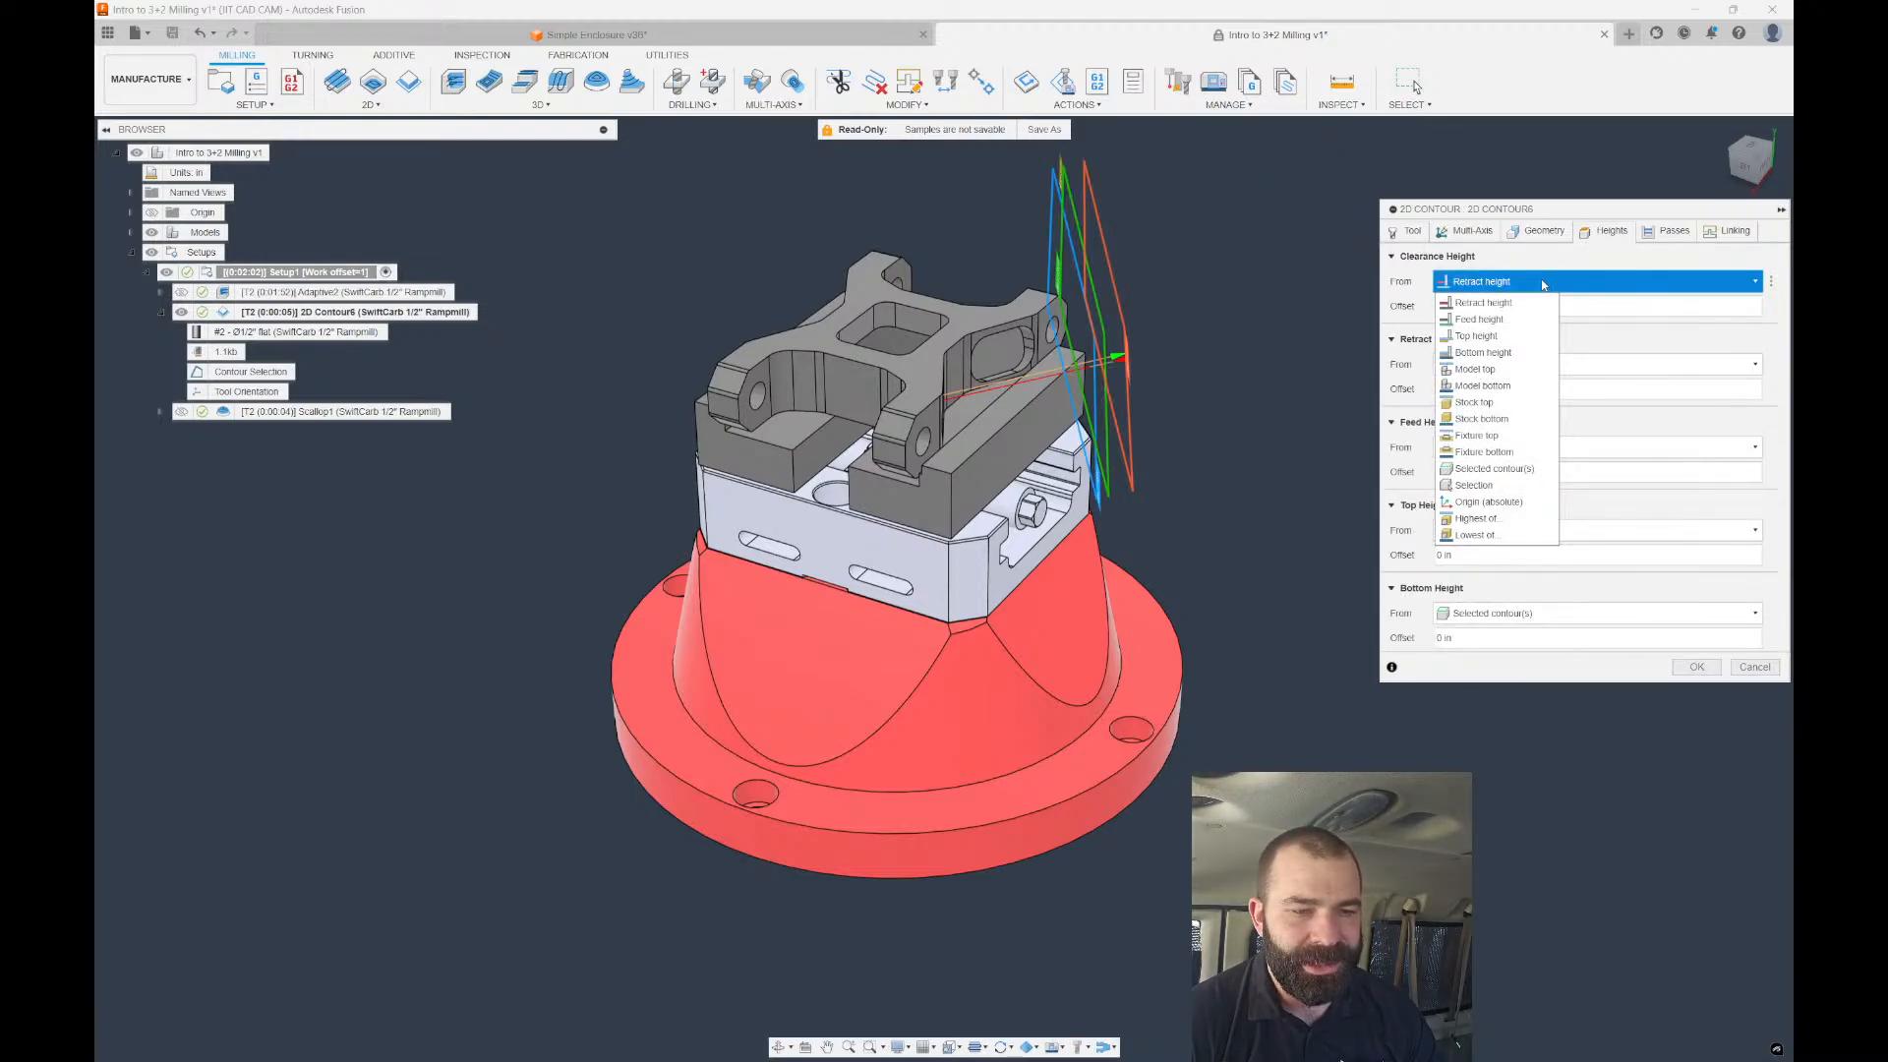
pyautogui.click(1754, 669)
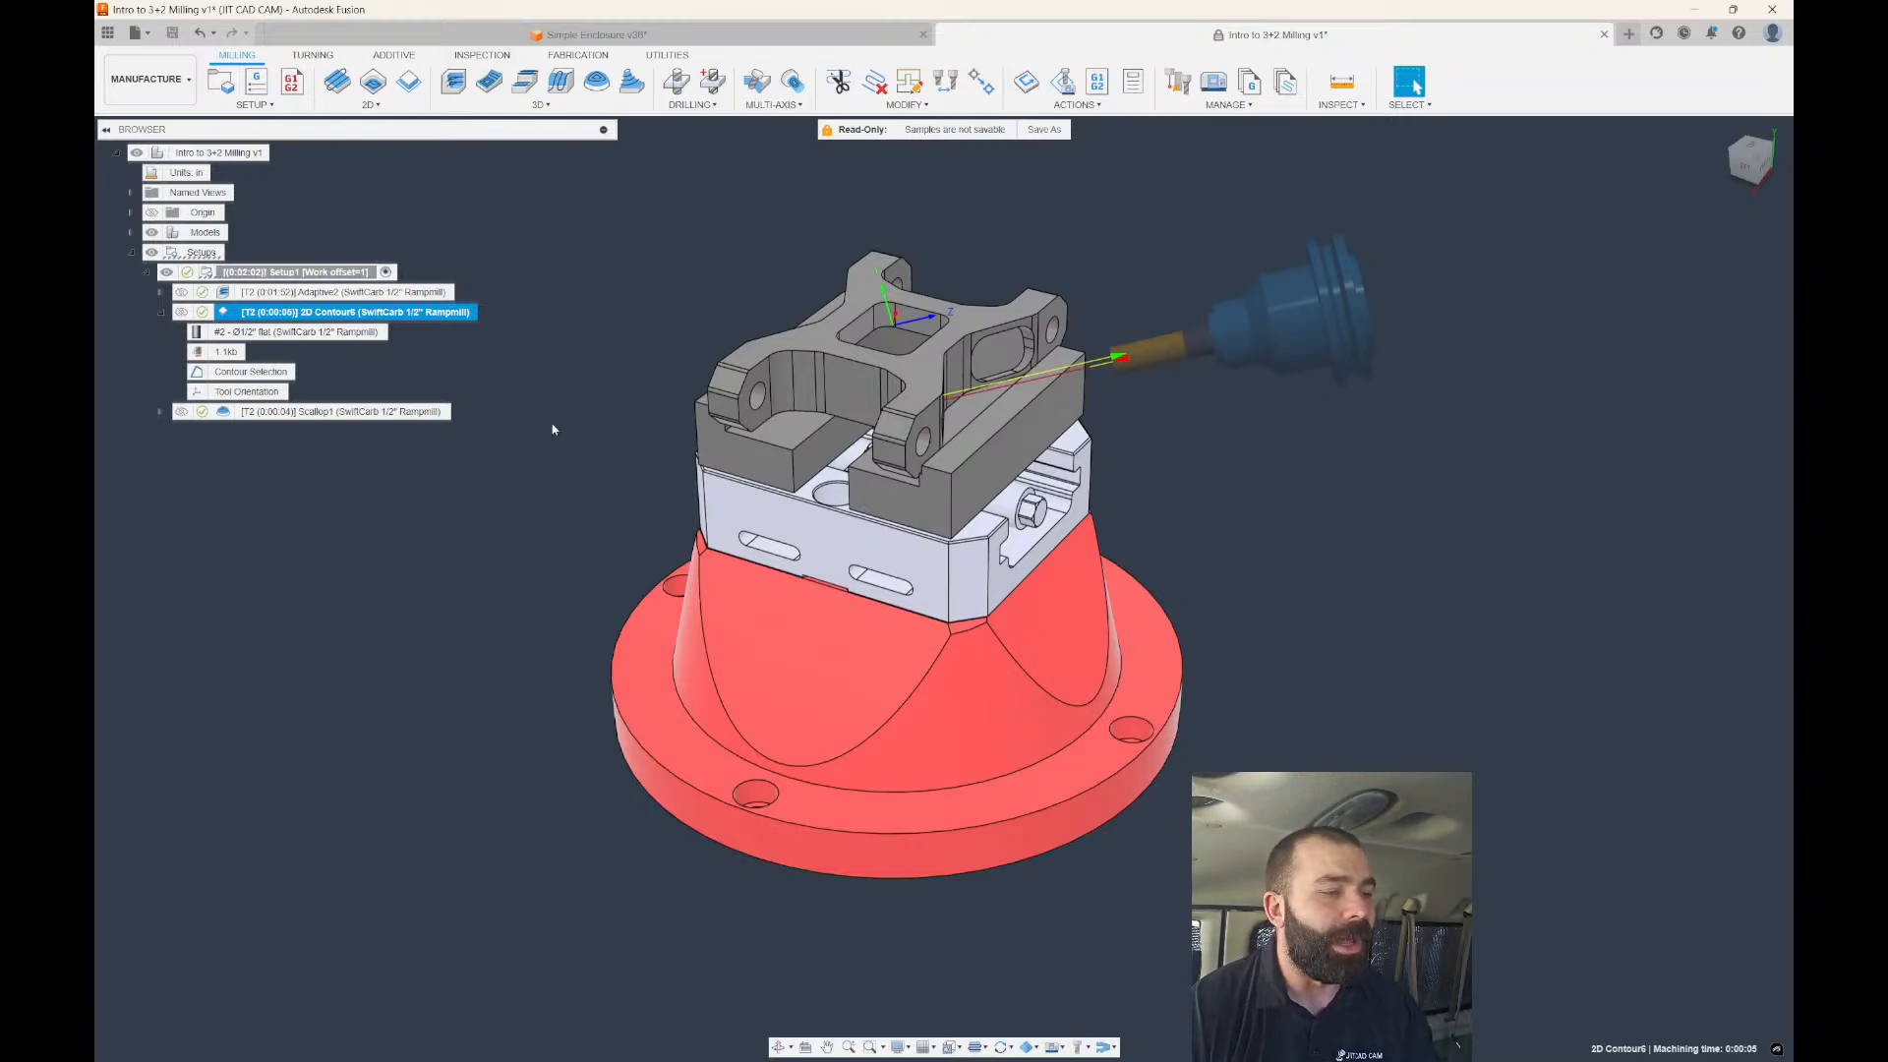
# Reopen Scallop1 and switch it to 5-axis machining with tool orientation turned off.
pyautogui.doubleClick(334, 411)
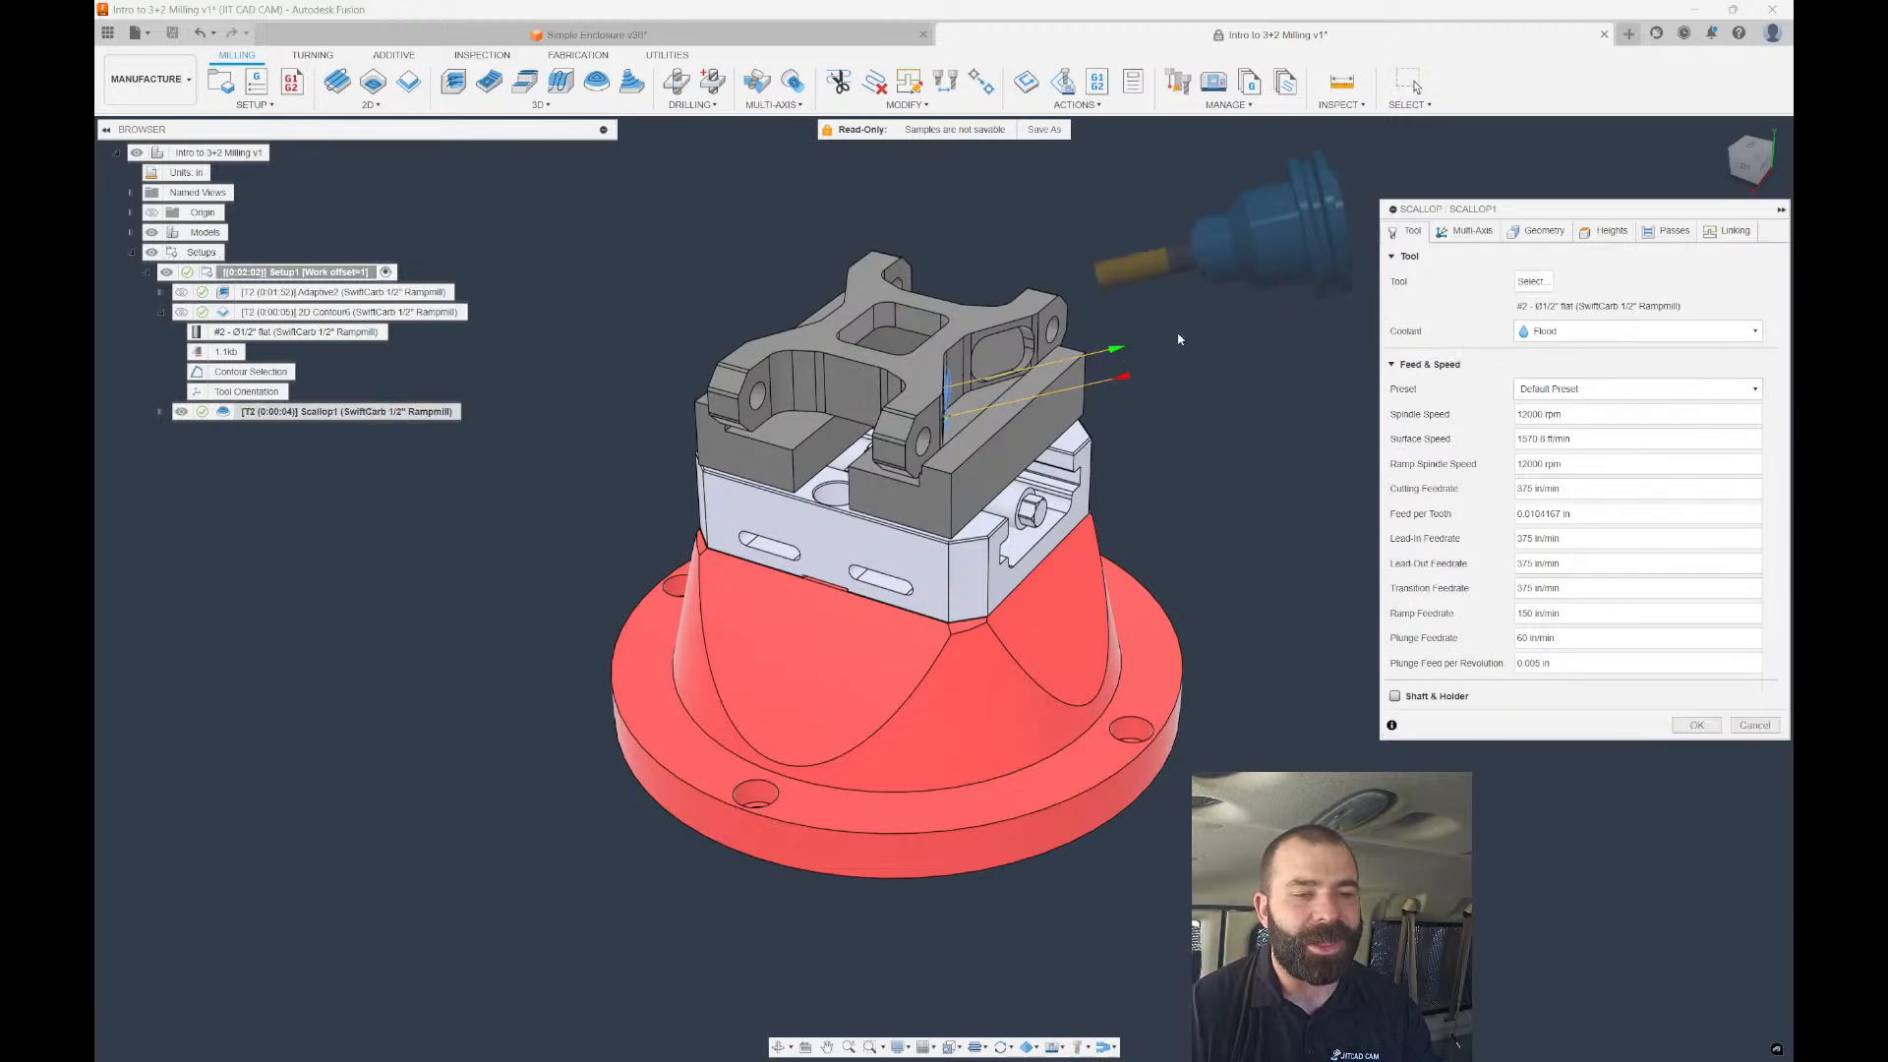
pyautogui.click(1603, 234)
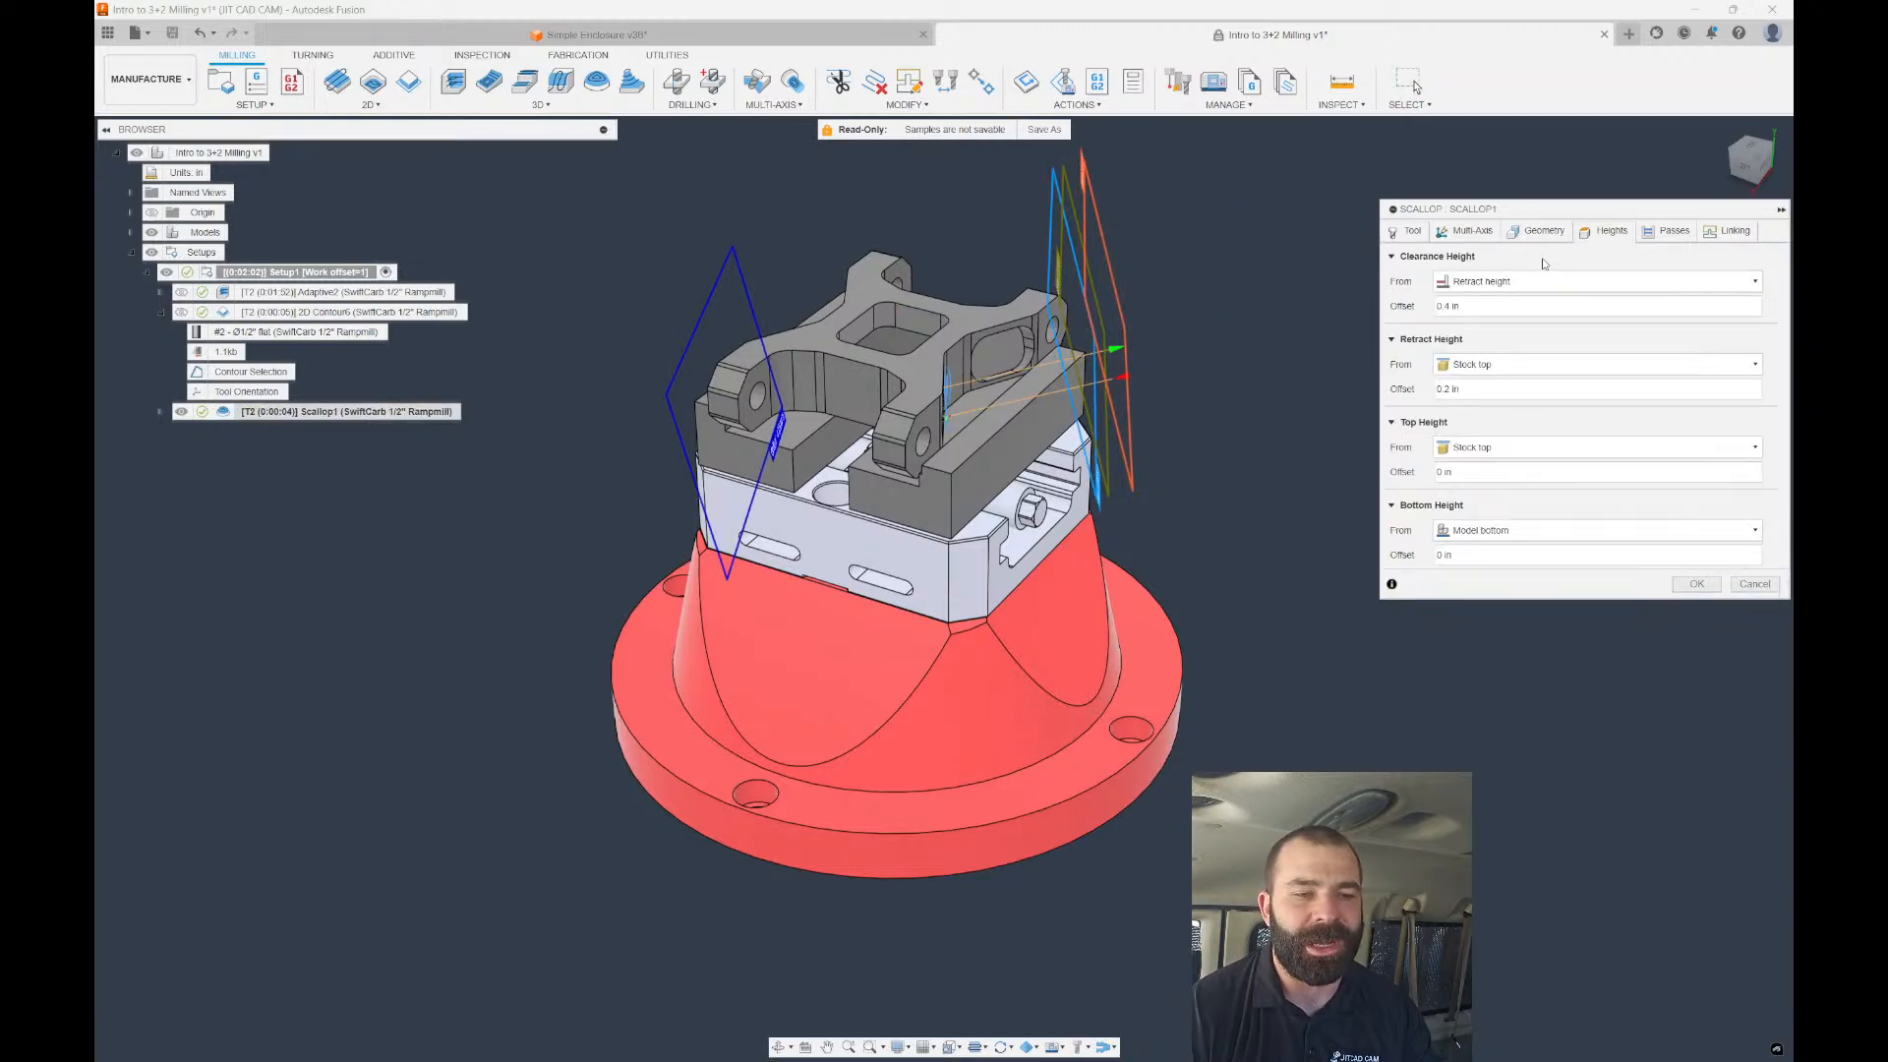
pyautogui.click(1532, 280)
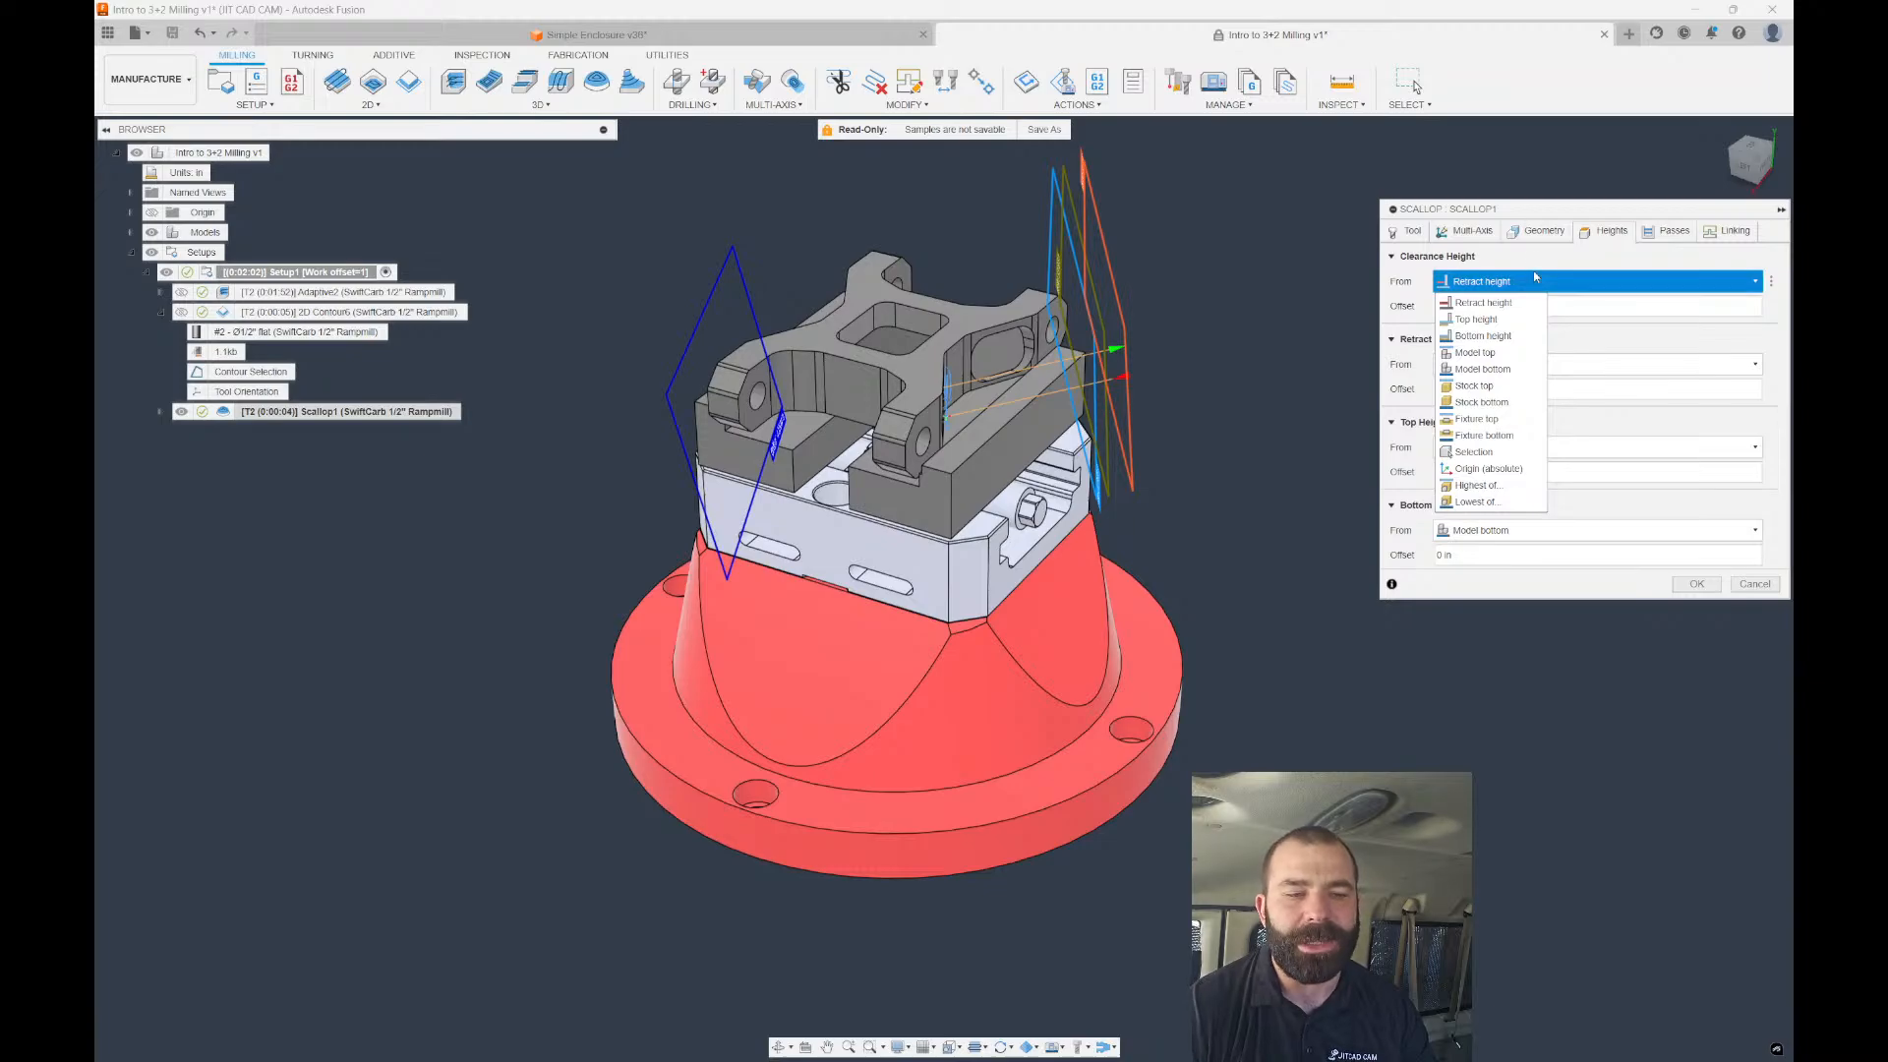
pyautogui.click(1534, 282)
pyautogui.click(1470, 233)
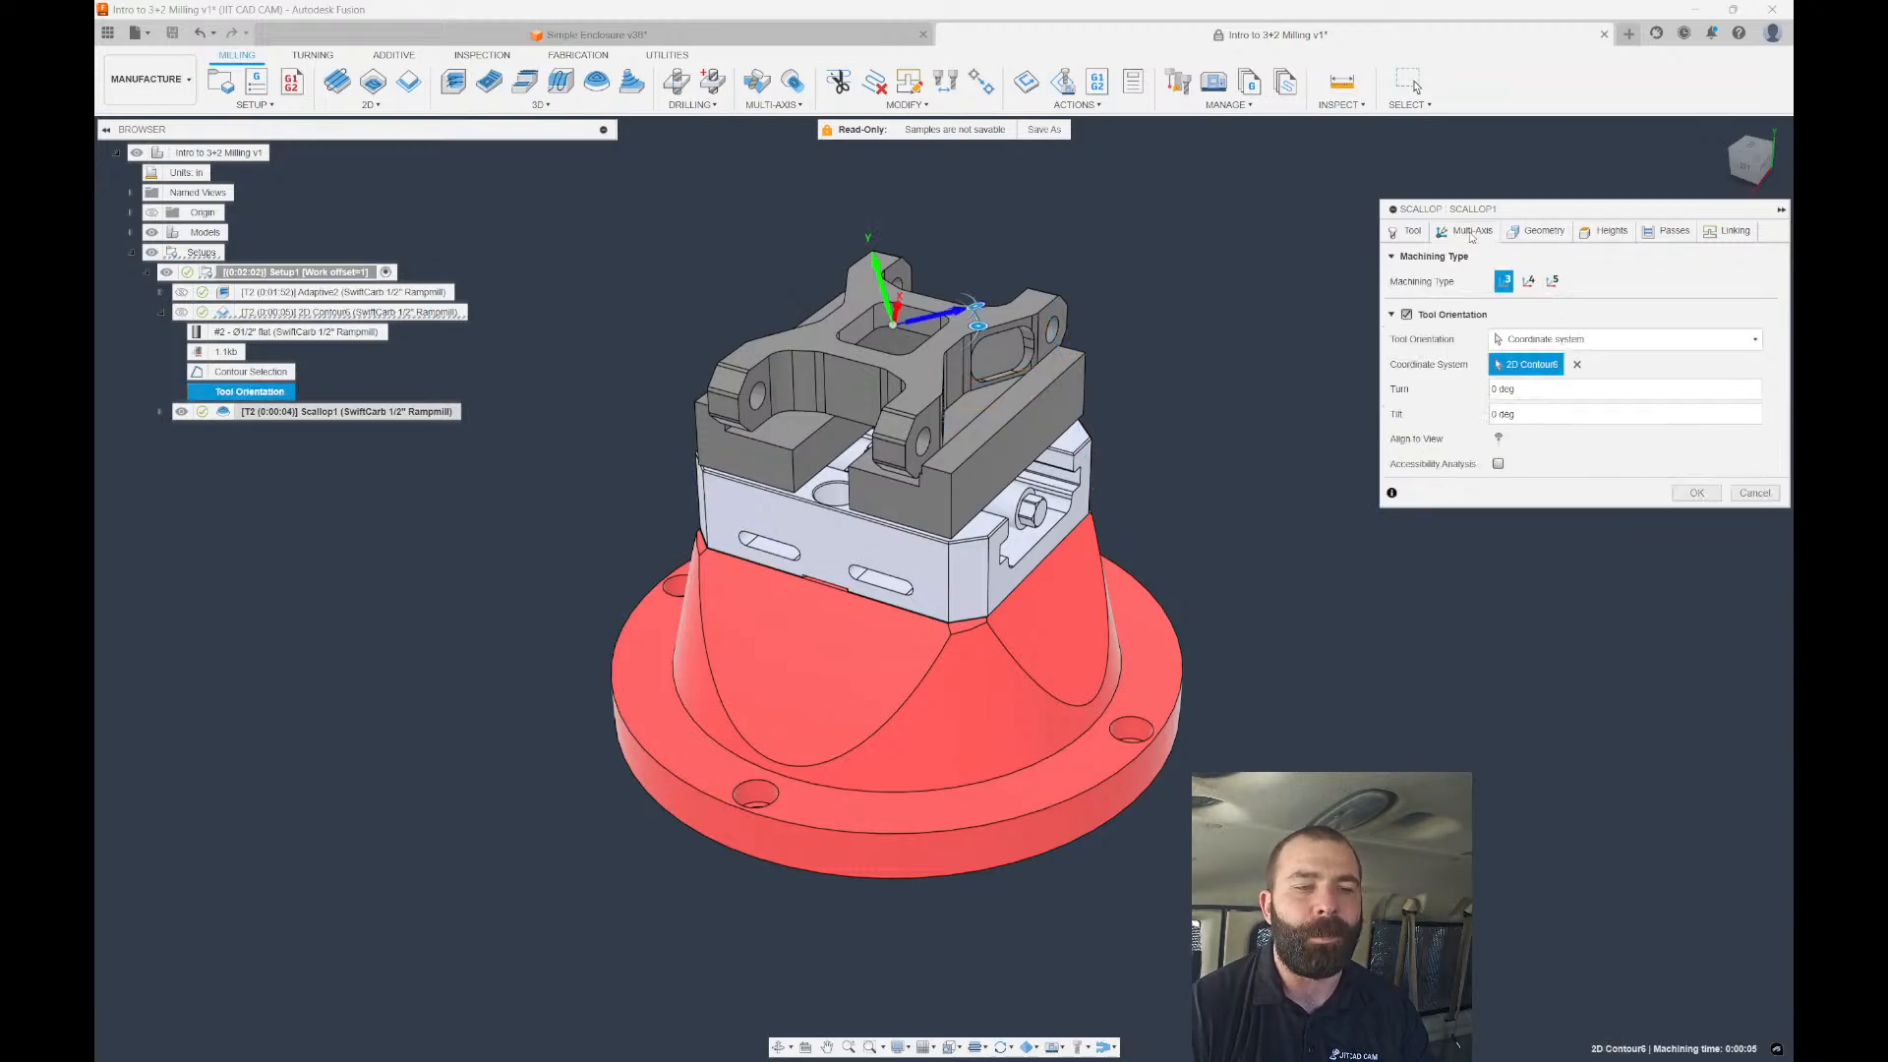
pyautogui.click(1551, 282)
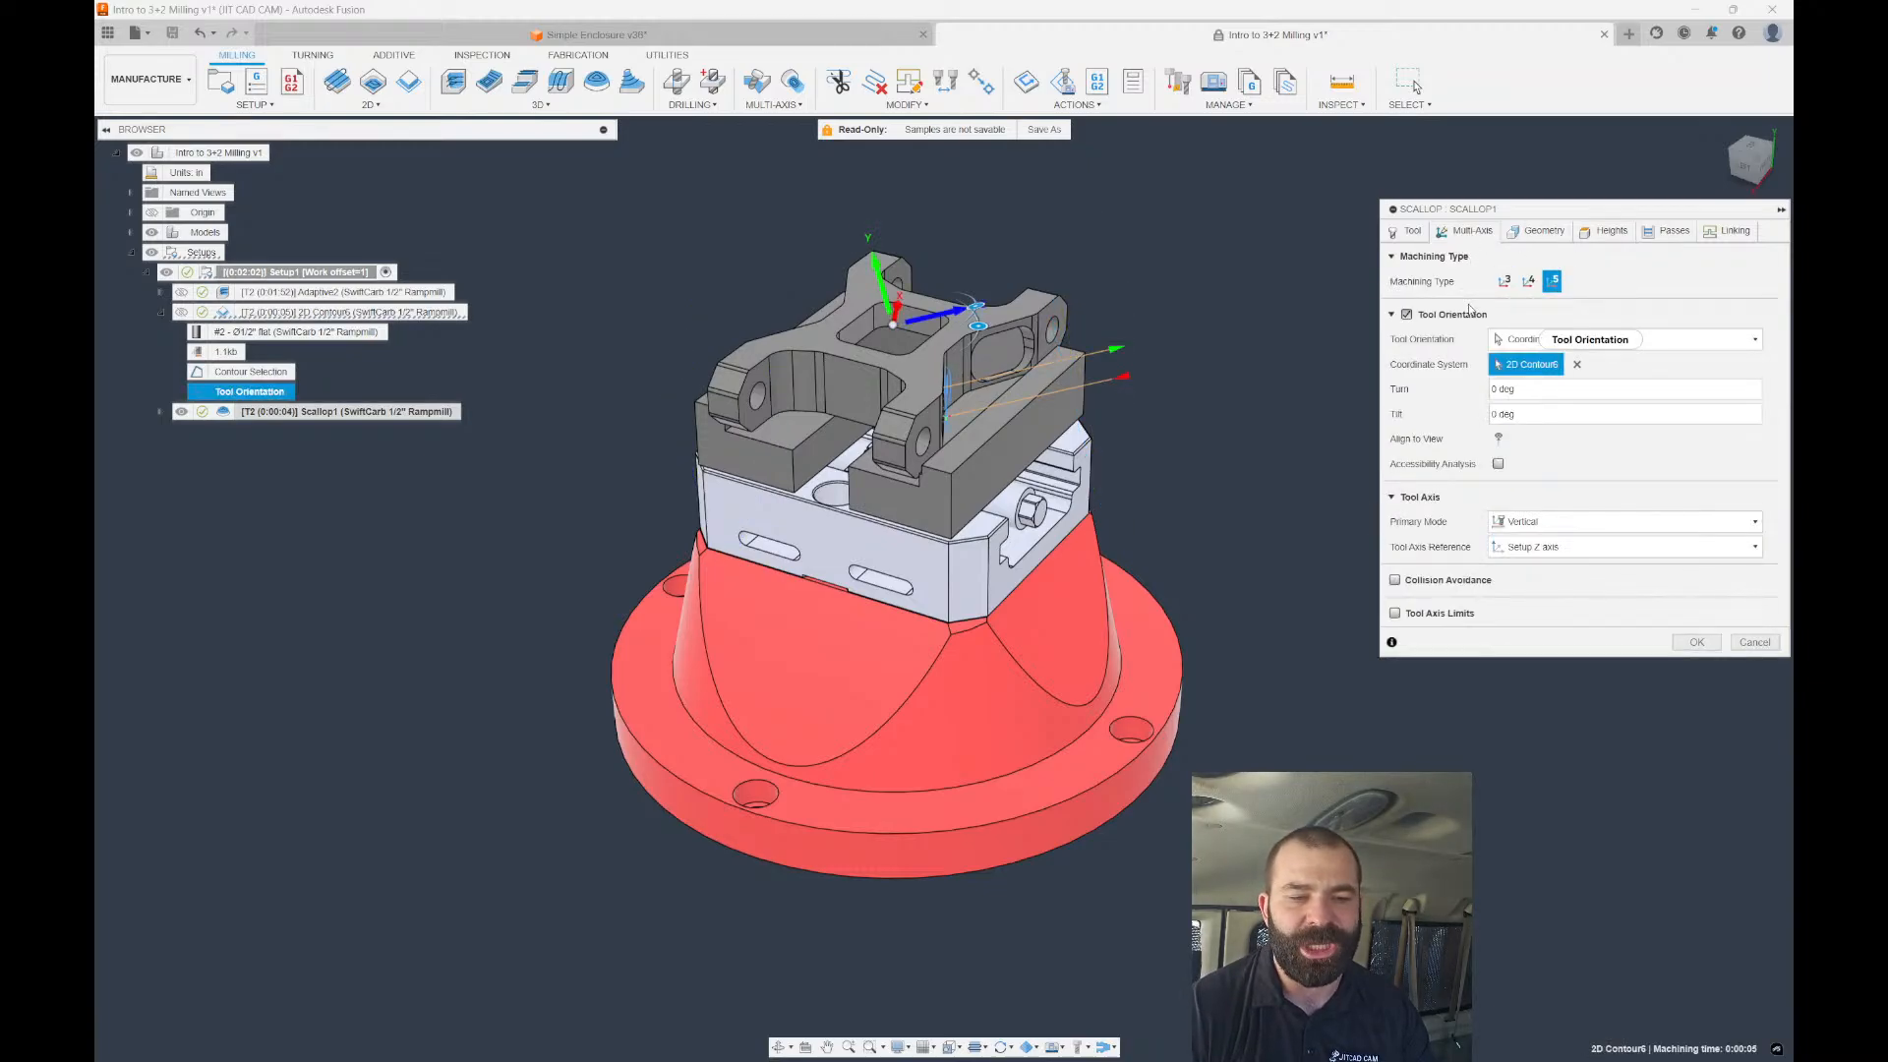
pyautogui.click(1418, 318)
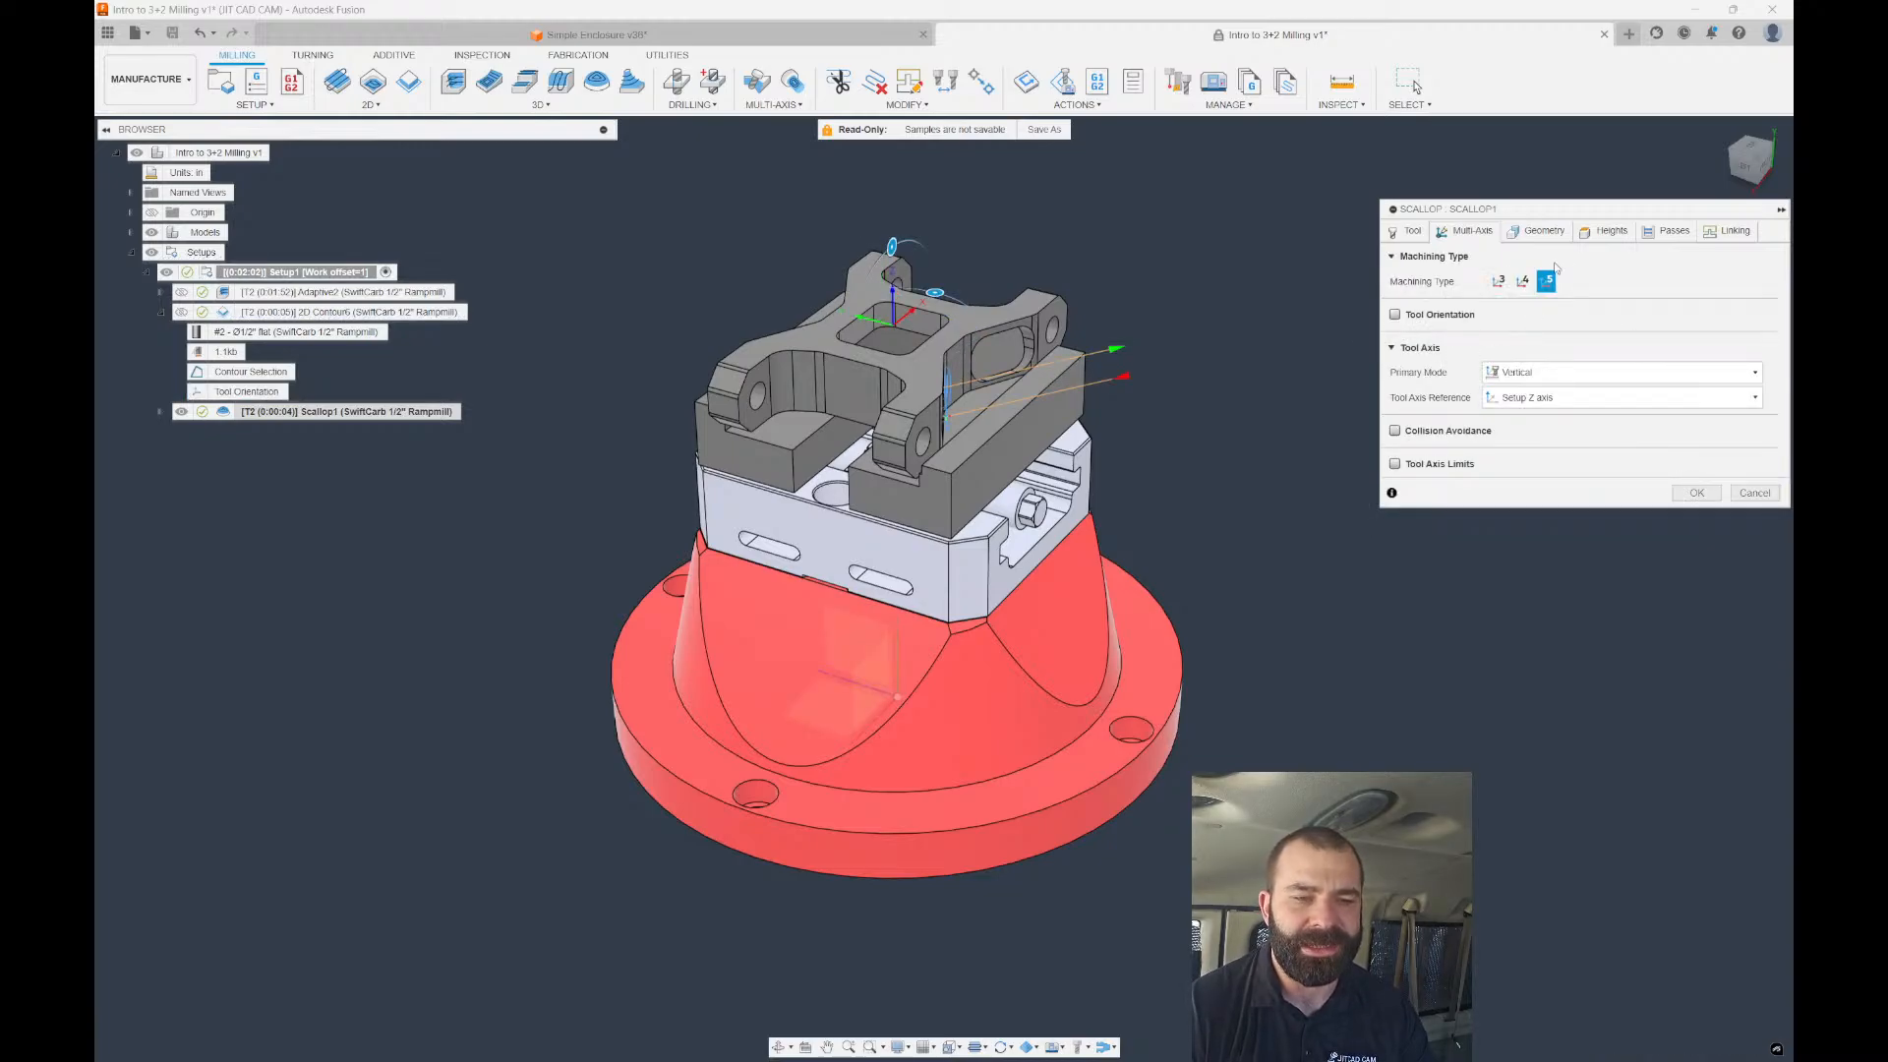
# Set the Scallop tool axis primary mode to From point, keep plane clearance, and re-enable tool orientation.
pyautogui.click(1605, 231)
pyautogui.click(1531, 282)
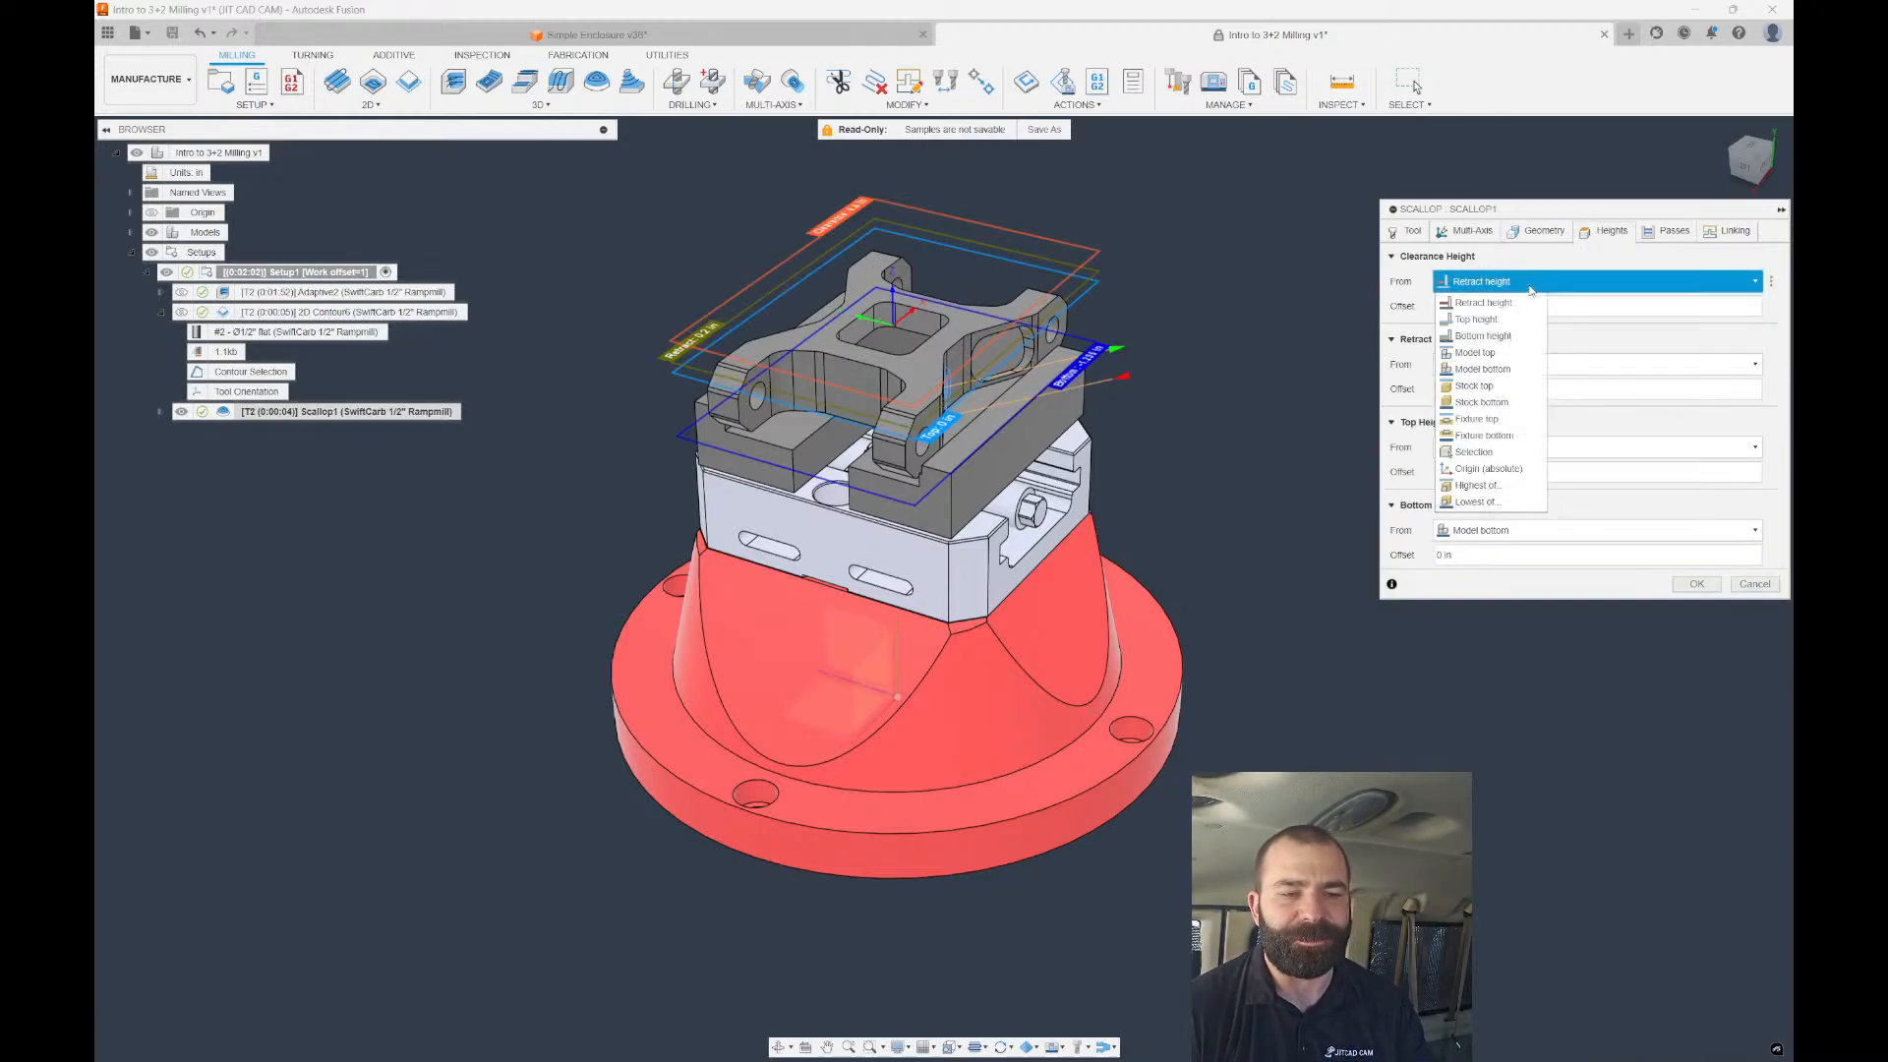
pyautogui.click(1529, 287)
pyautogui.click(1475, 234)
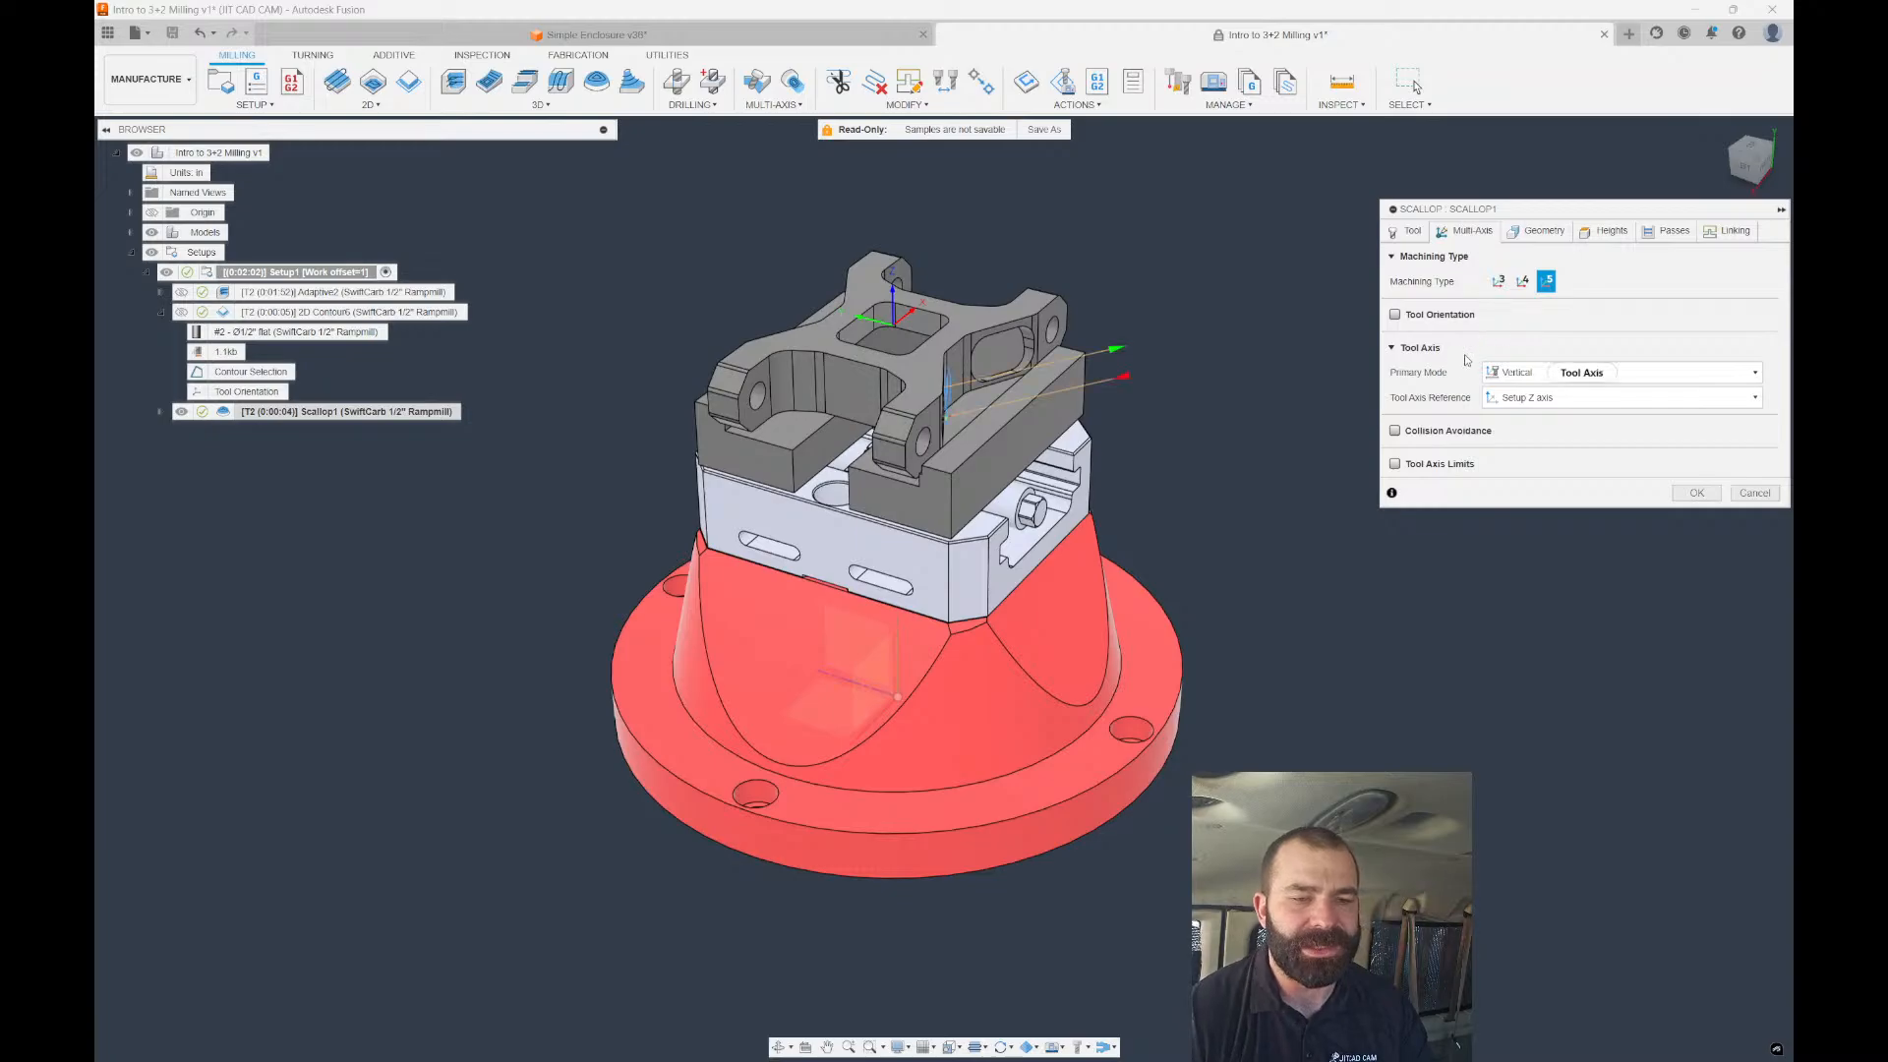
pyautogui.click(1573, 373)
pyautogui.click(1540, 412)
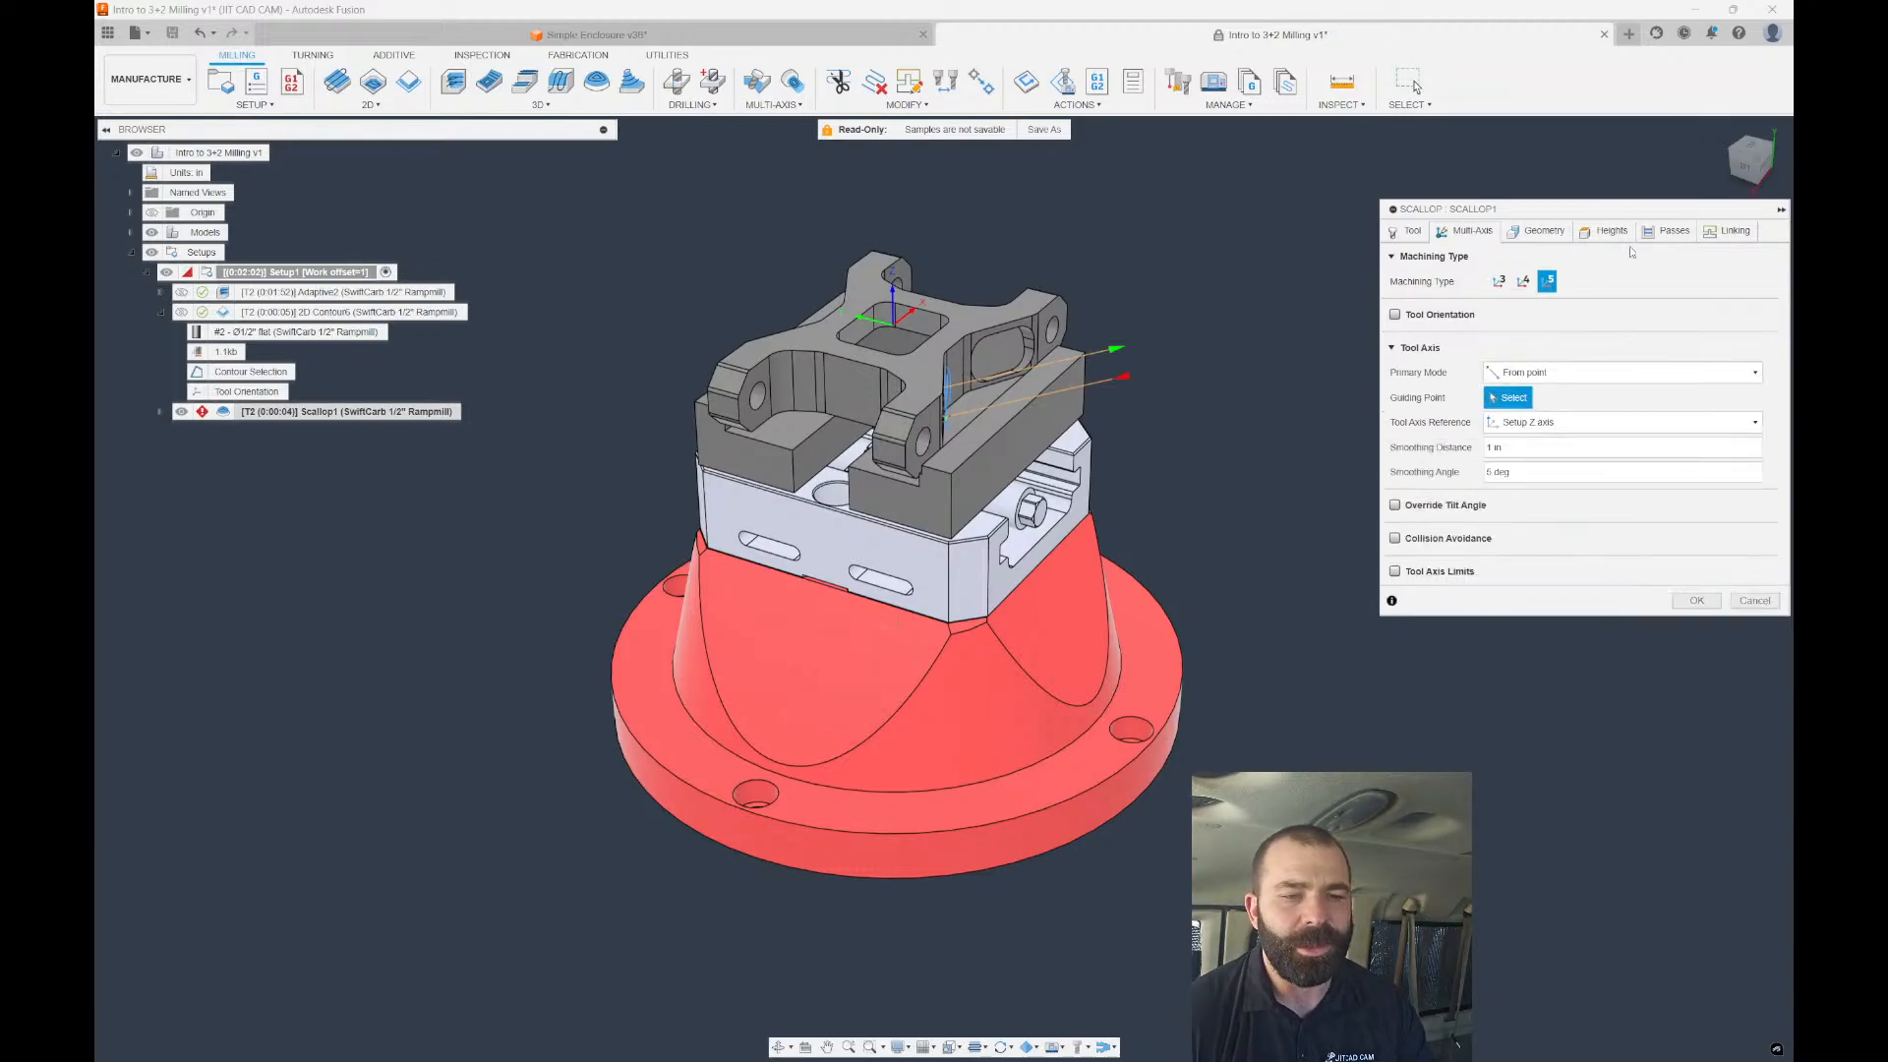
pyautogui.click(1612, 232)
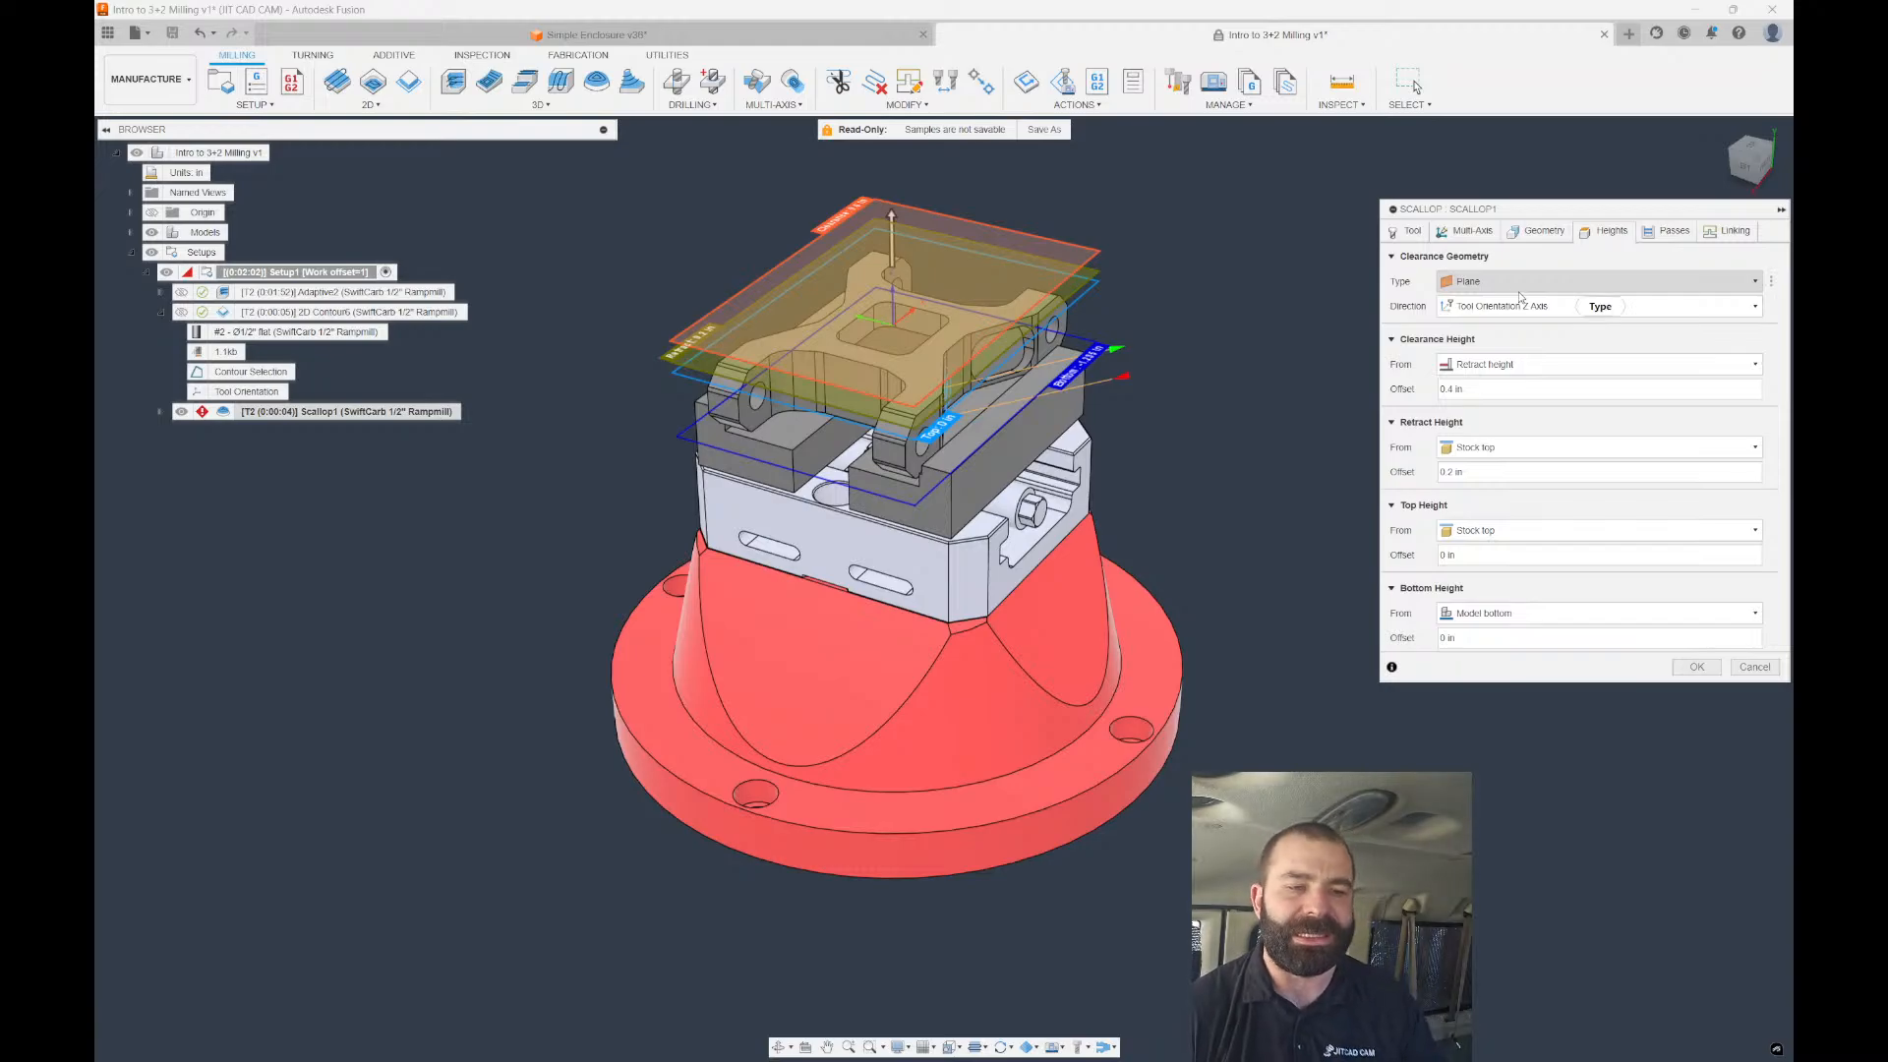
pyautogui.click(1514, 284)
pyautogui.click(1454, 290)
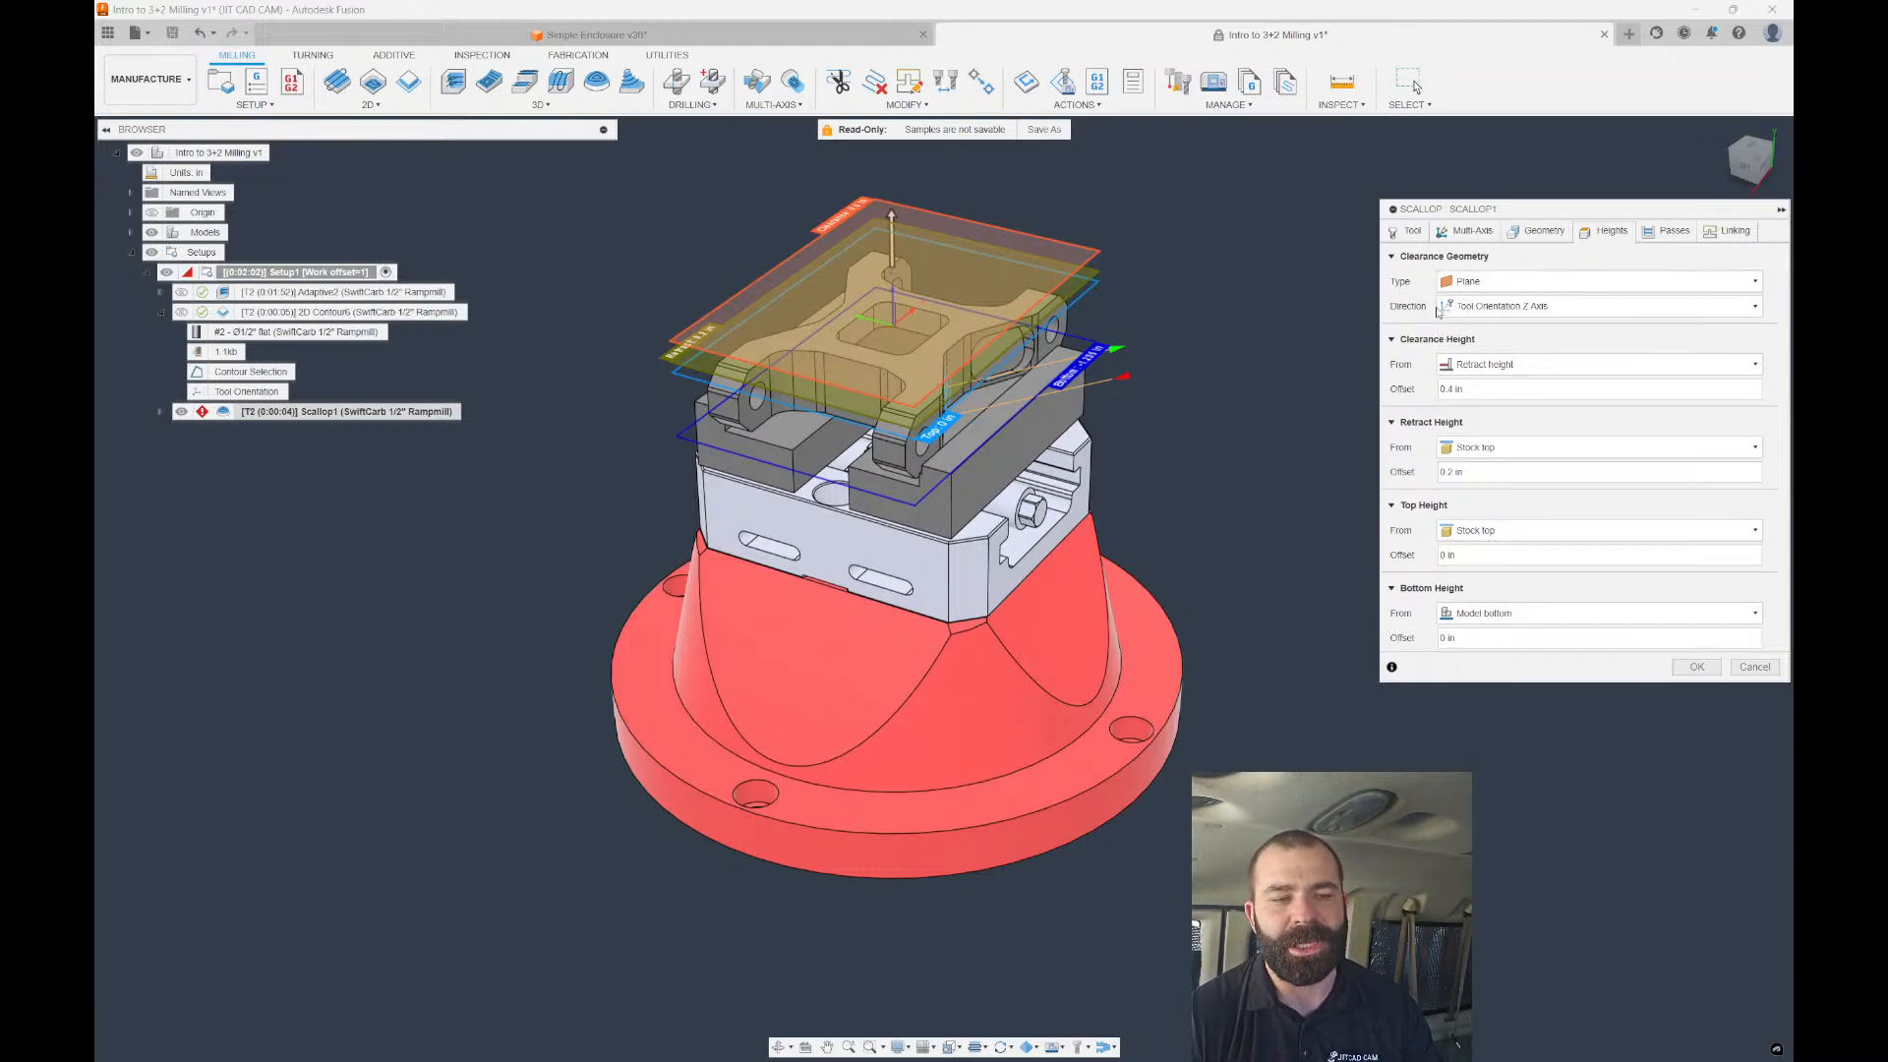
pyautogui.click(1462, 233)
pyautogui.click(1394, 315)
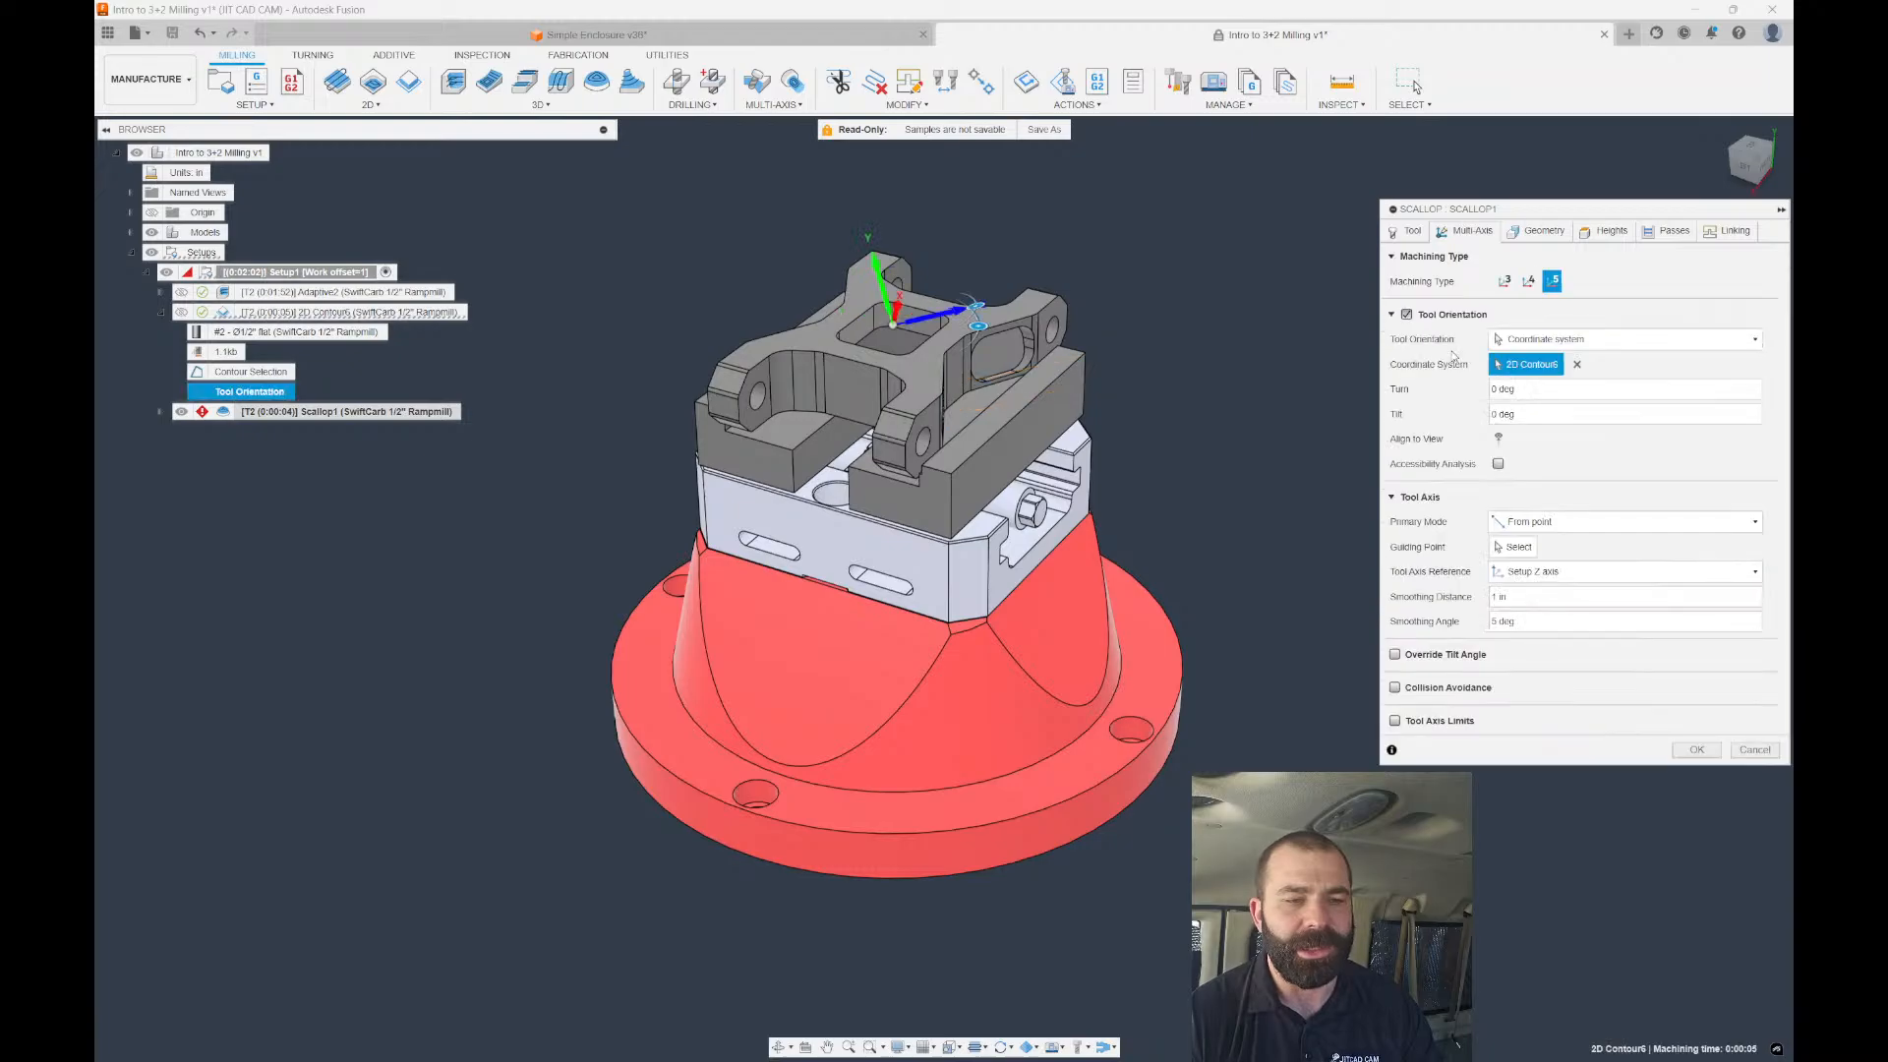
# After the invalid-value warning, change the tool axis mode to To point and compute Scallop1.
pyautogui.click(1697, 749)
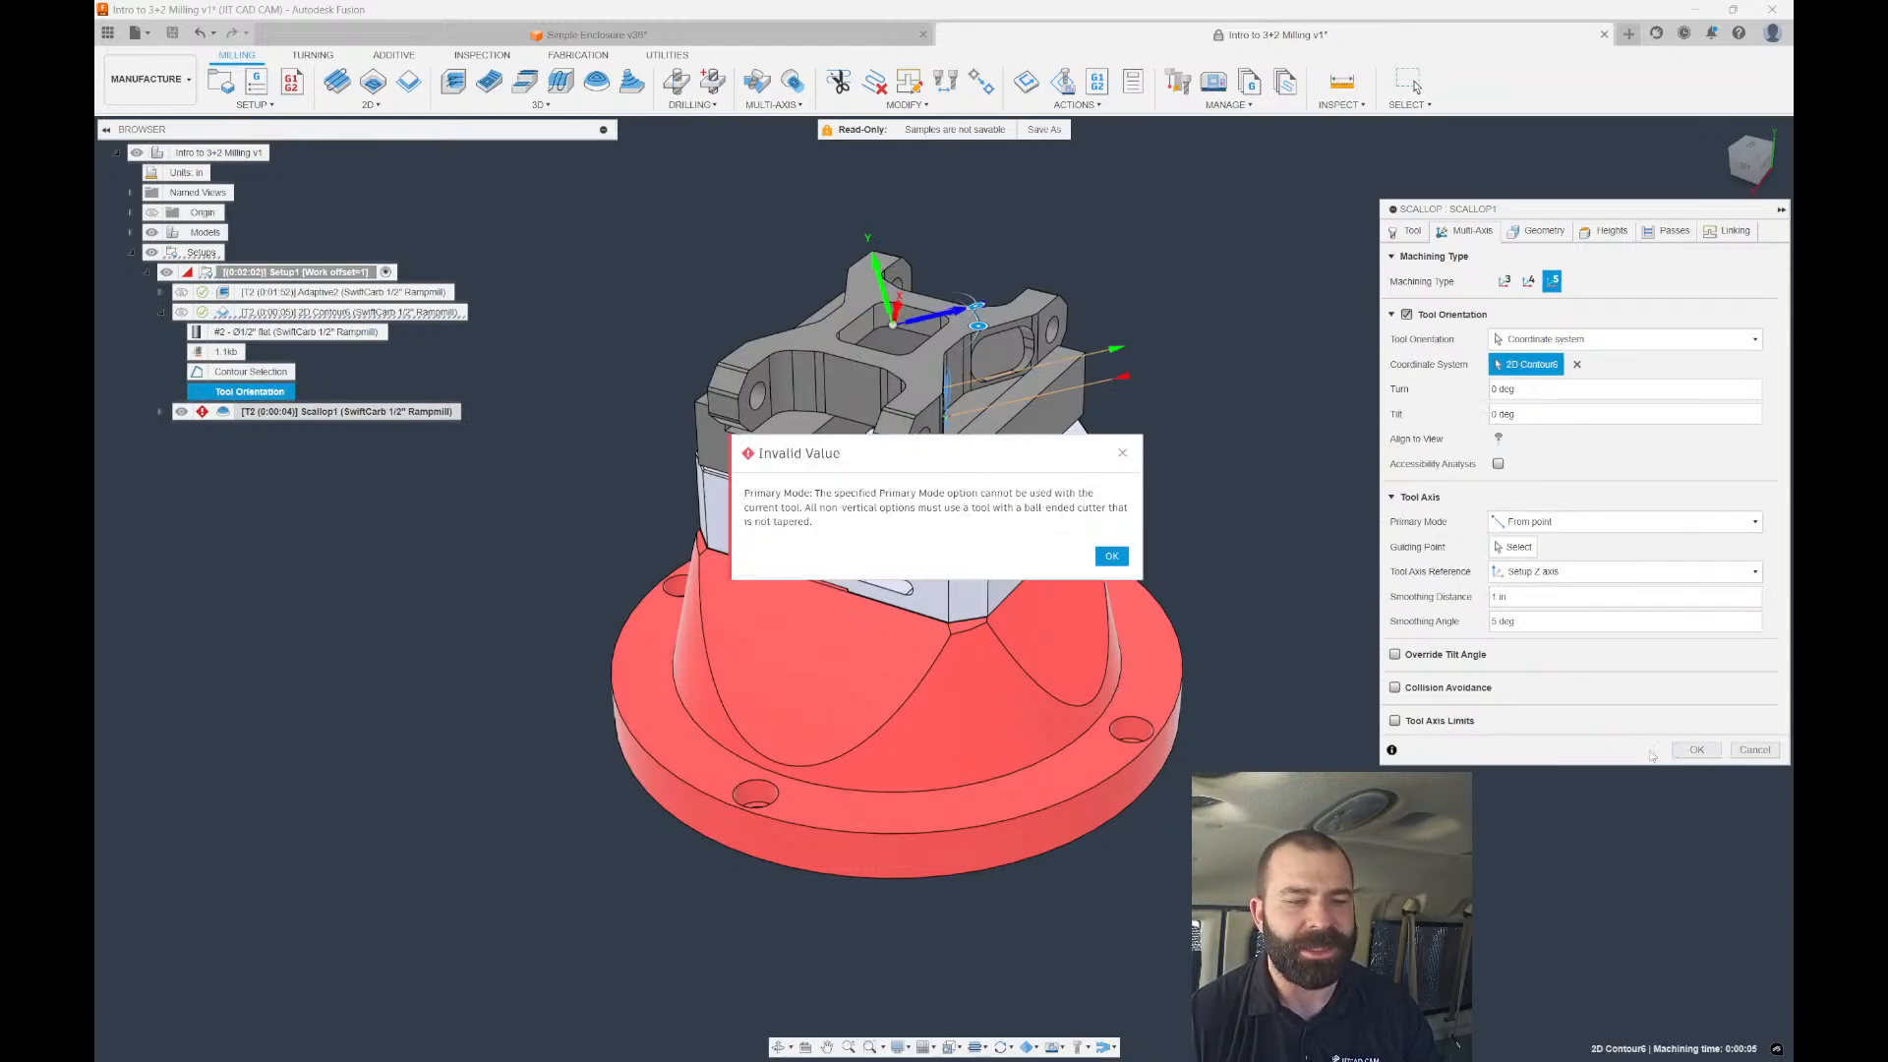
pyautogui.click(1112, 557)
pyautogui.click(1530, 521)
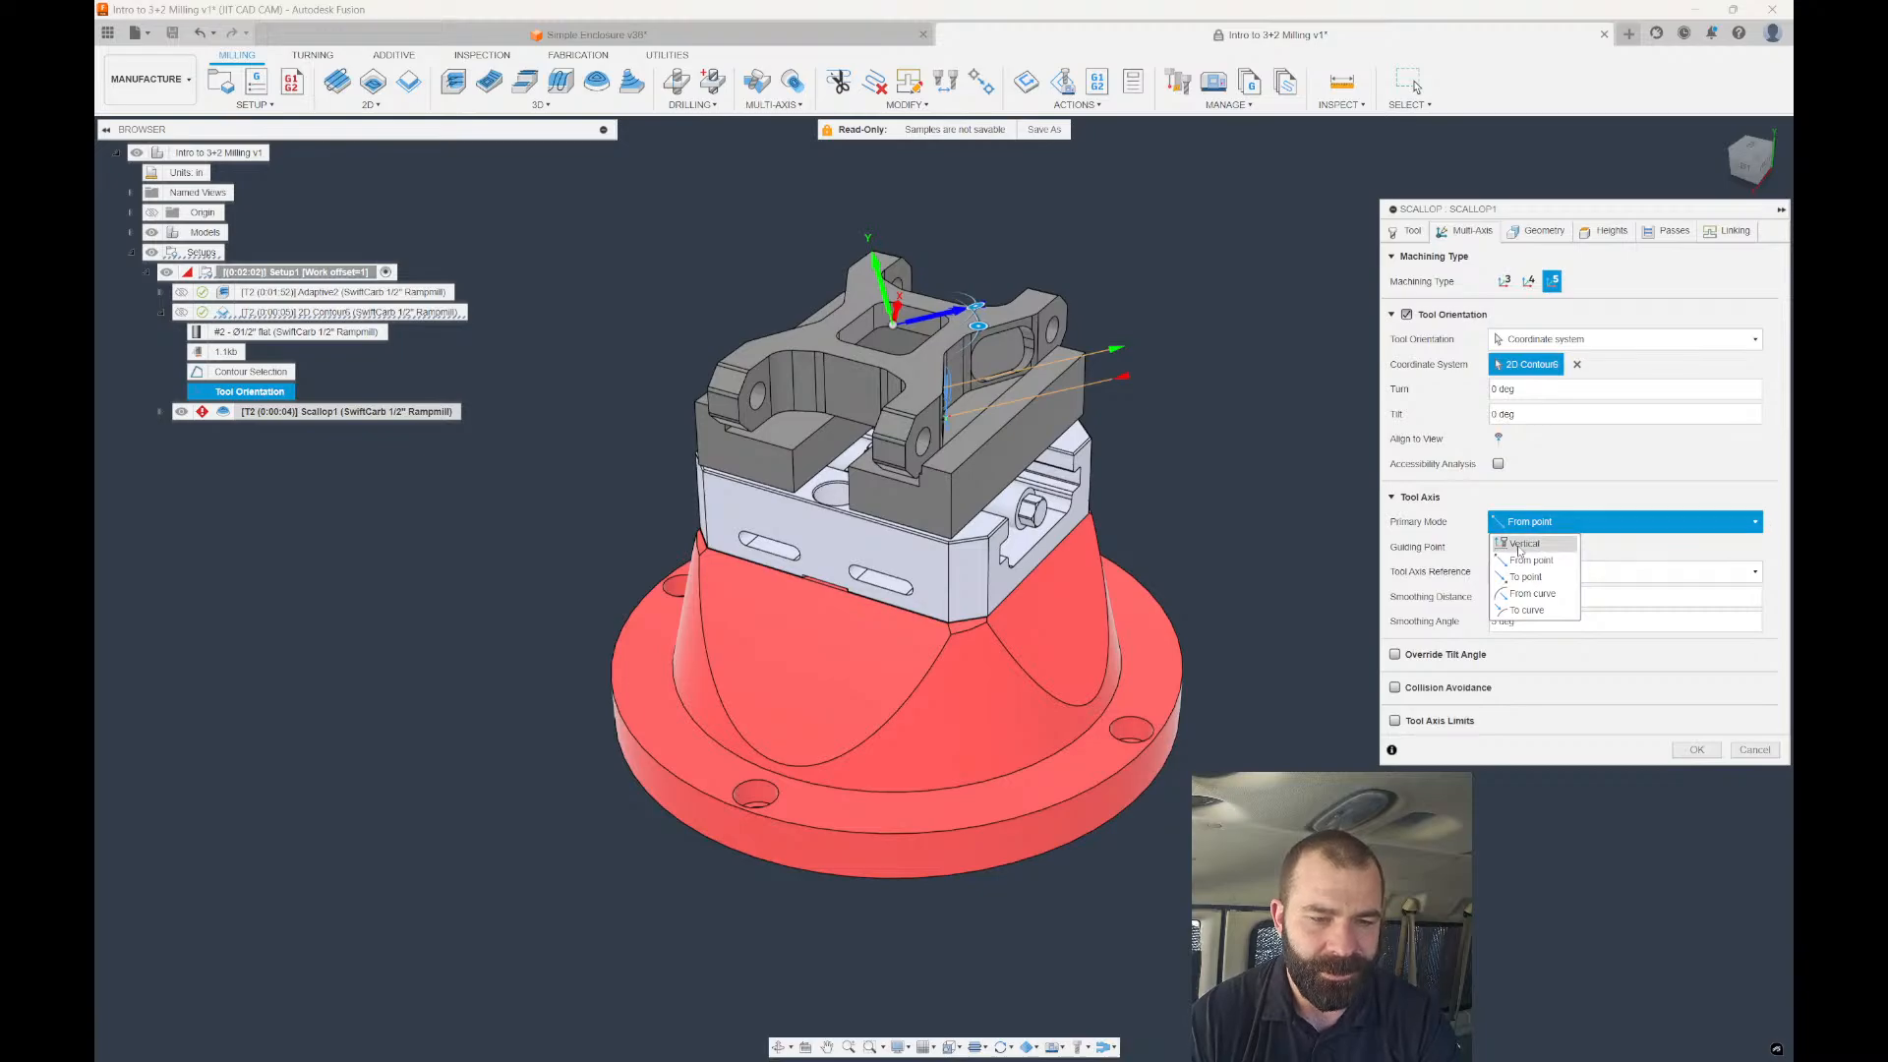
pyautogui.click(1526, 577)
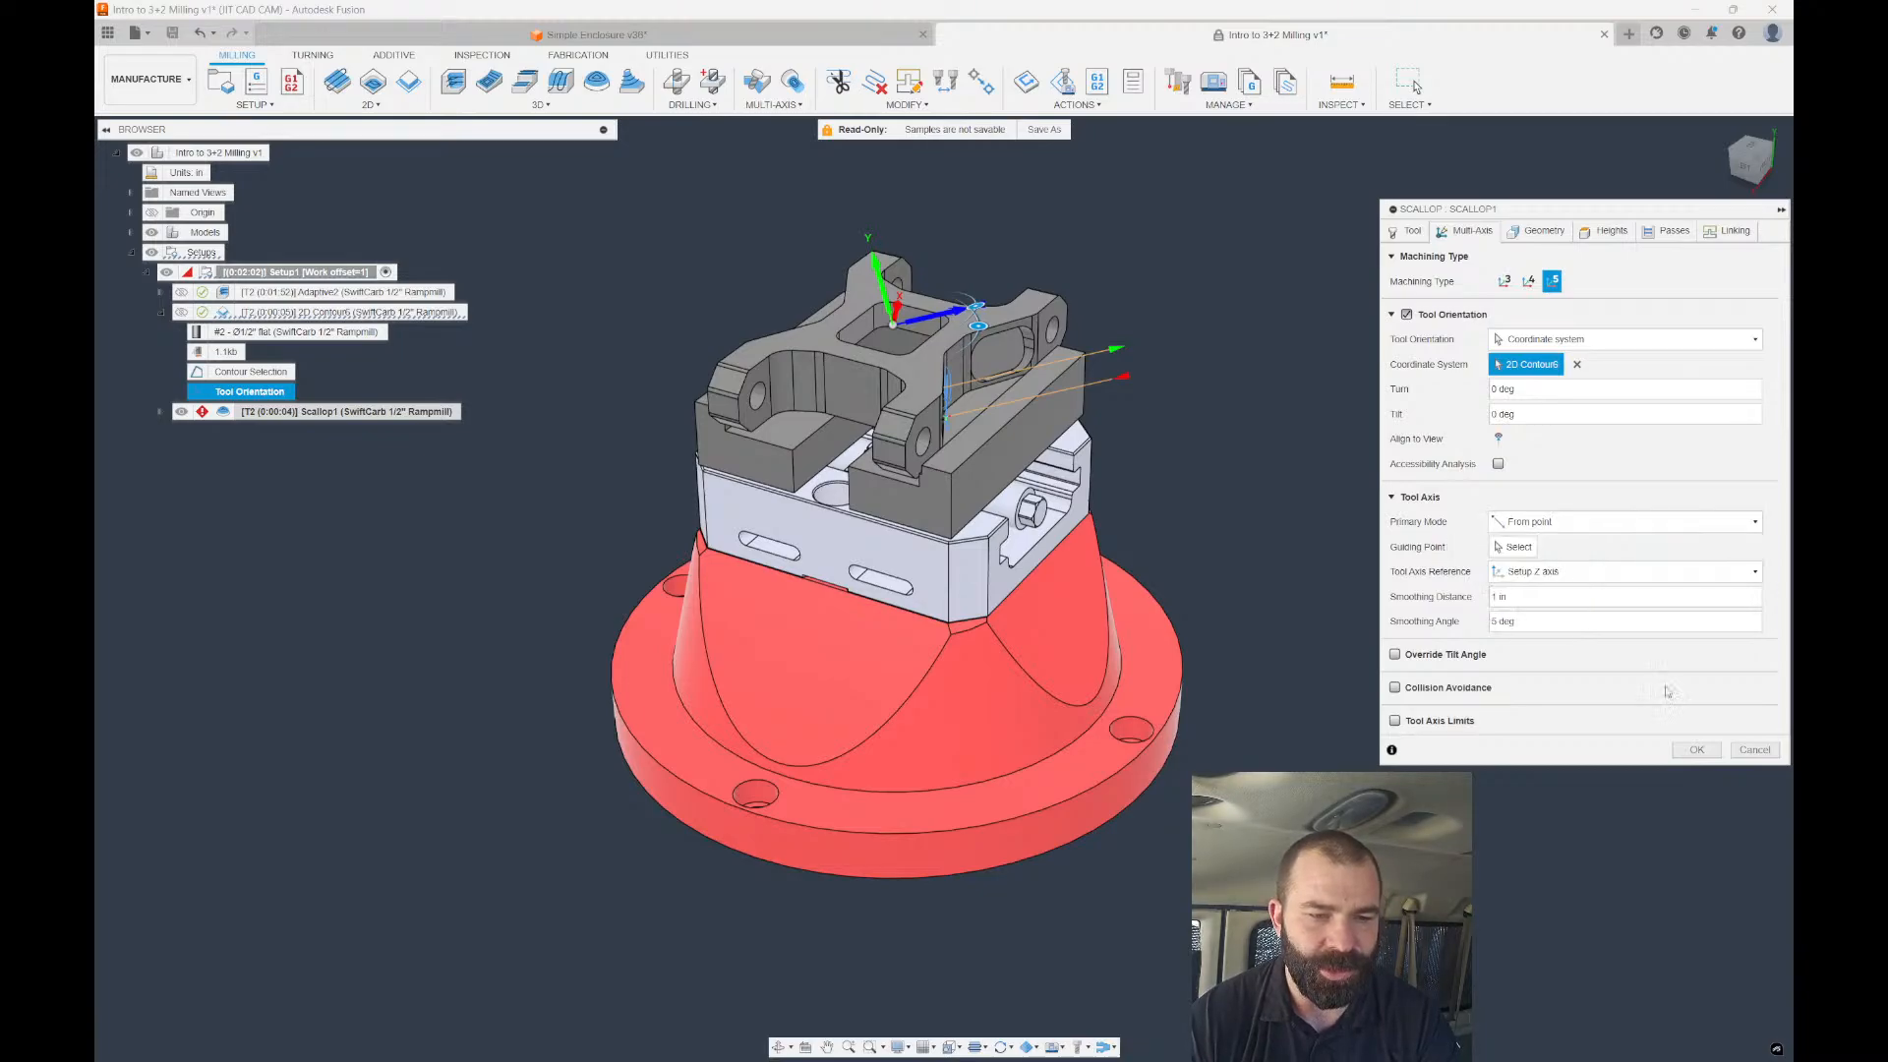
pyautogui.click(1696, 750)
pyautogui.click(723, 285)
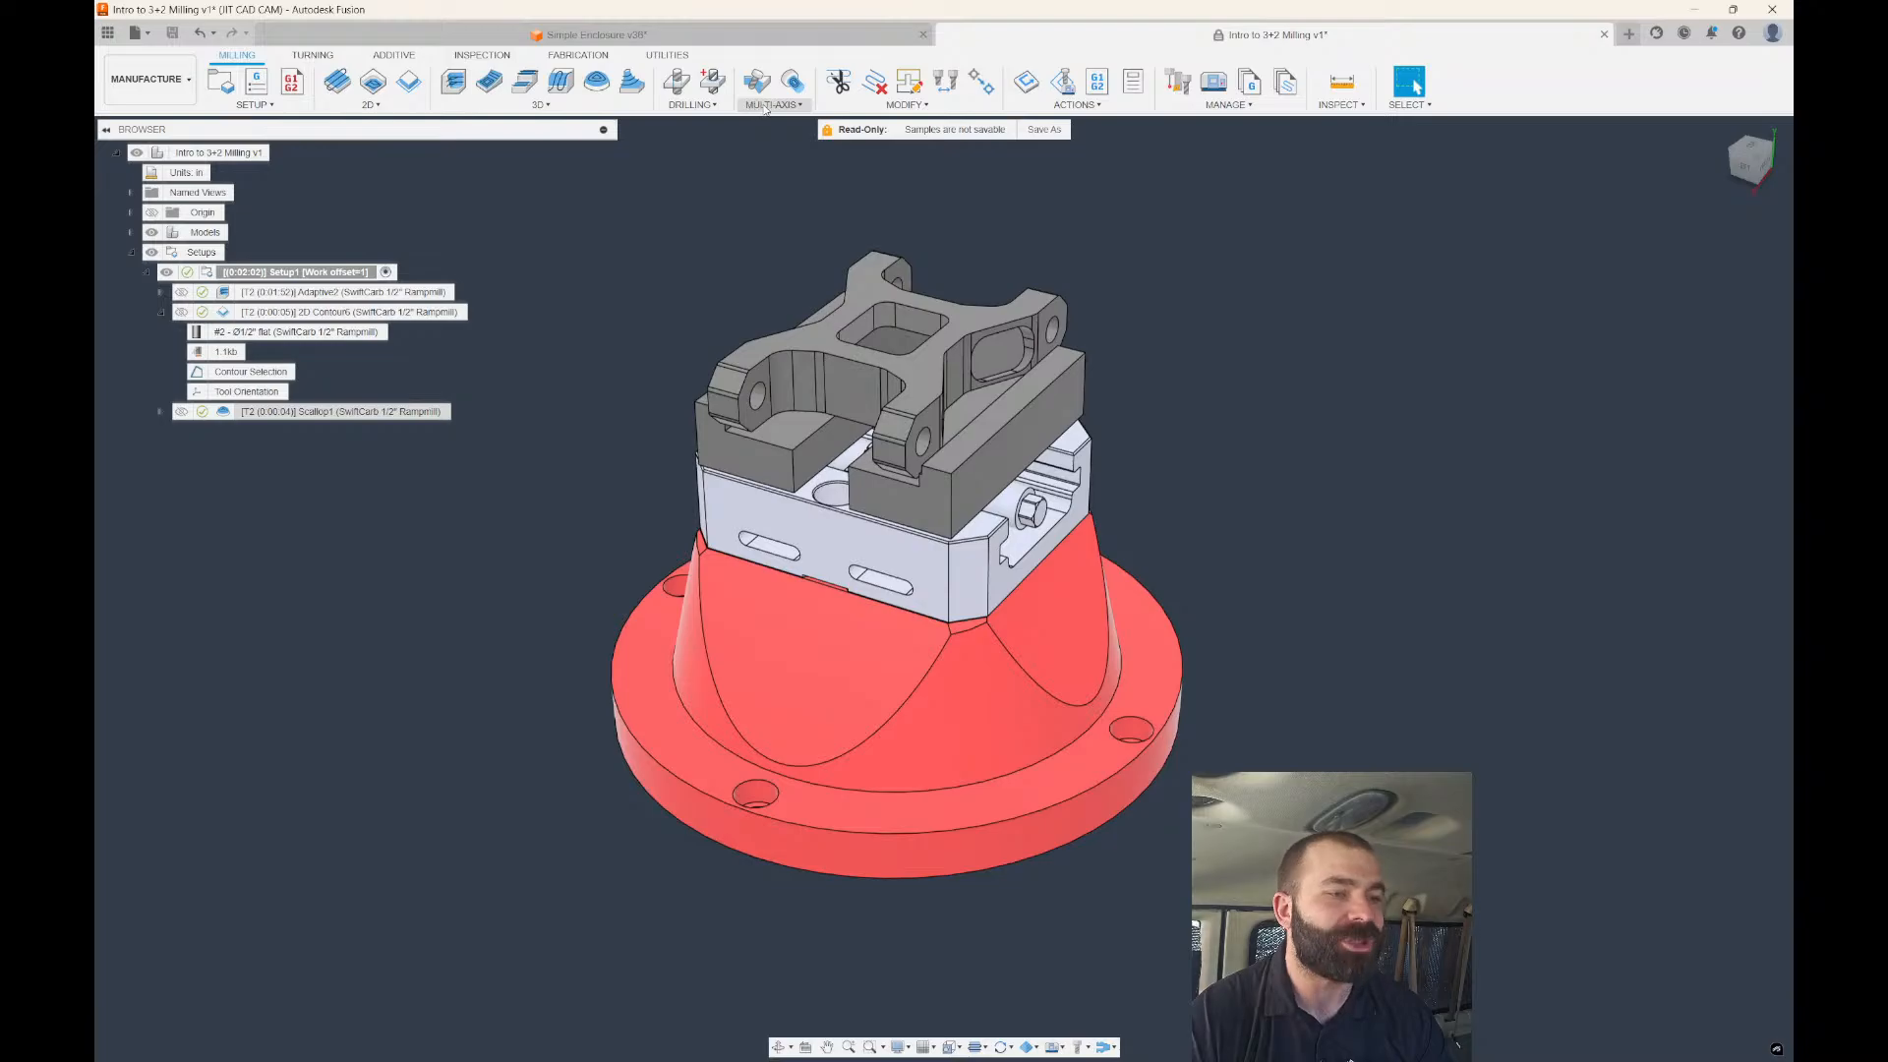
# Create a 3D Deburr toolpath using tool 9, the VF2 library's Ø1/2" R1/4" ball endmill.
pyautogui.click(602, 104)
pyautogui.click(478, 423)
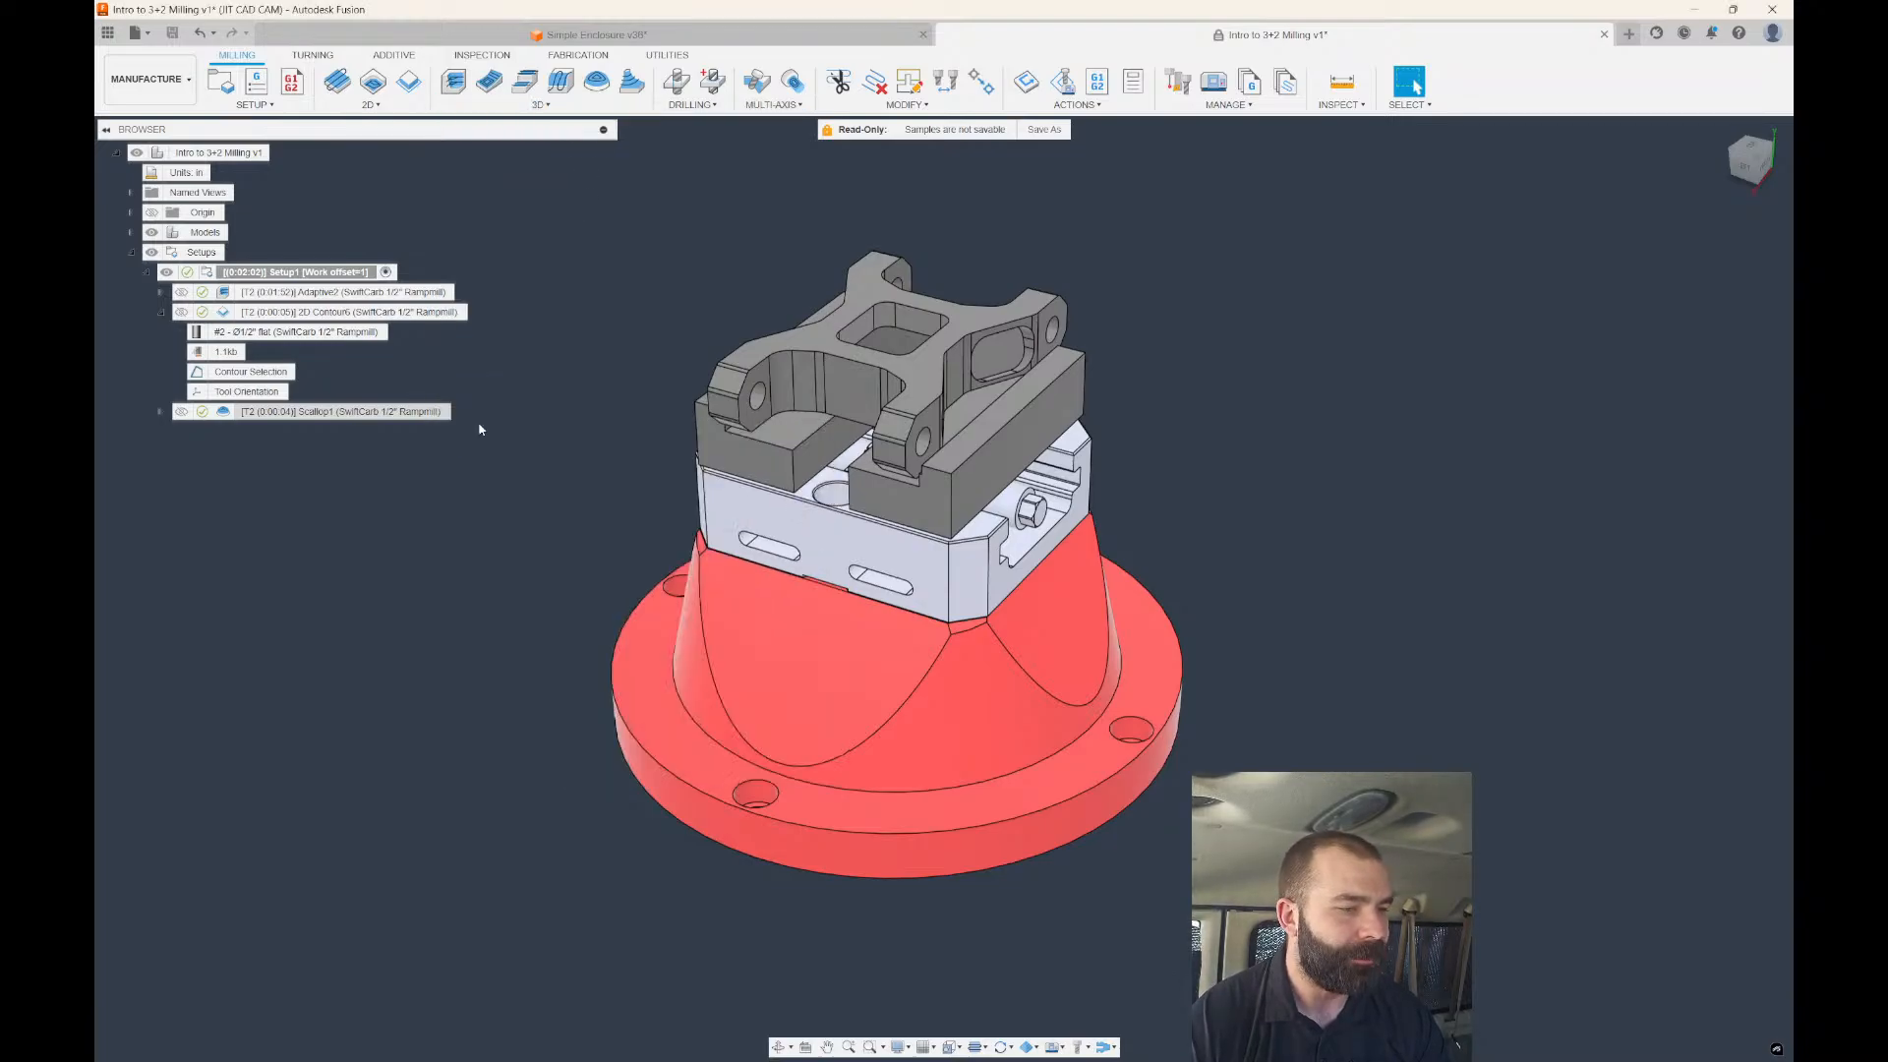
pyautogui.click(1531, 281)
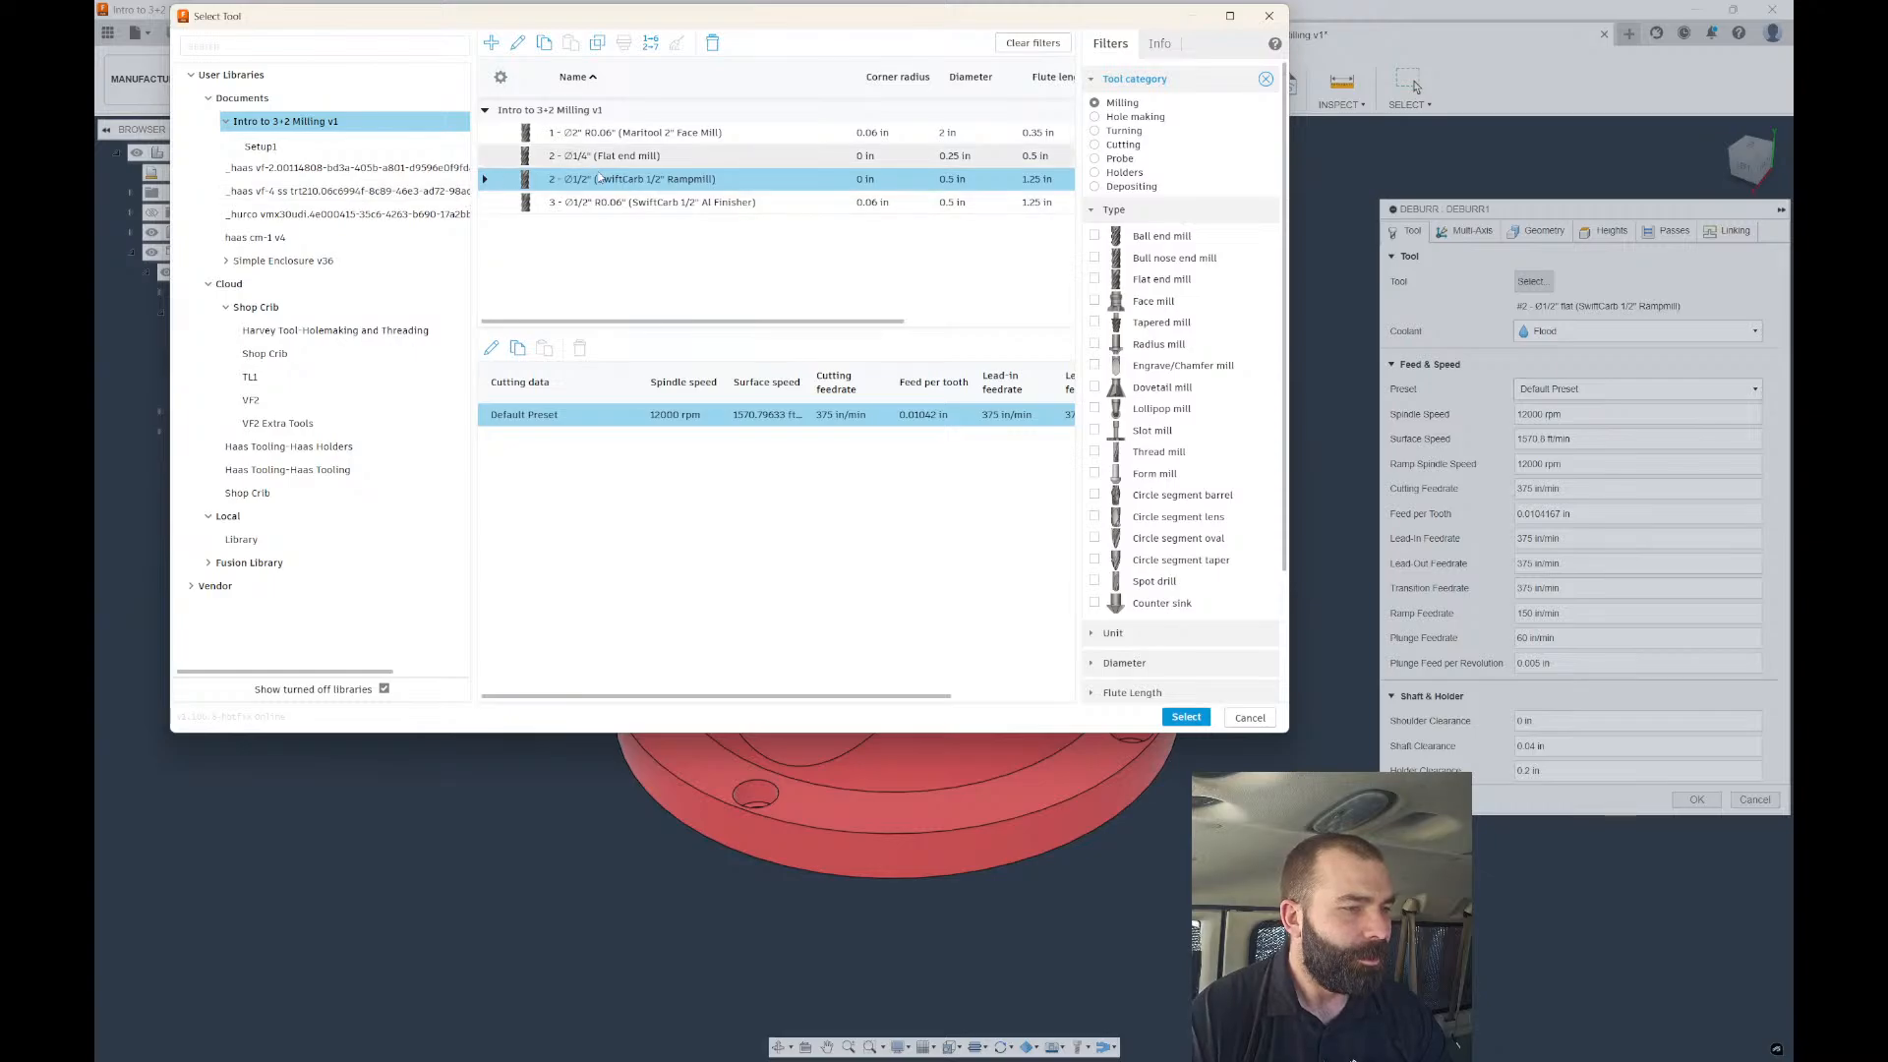
pyautogui.click(285, 400)
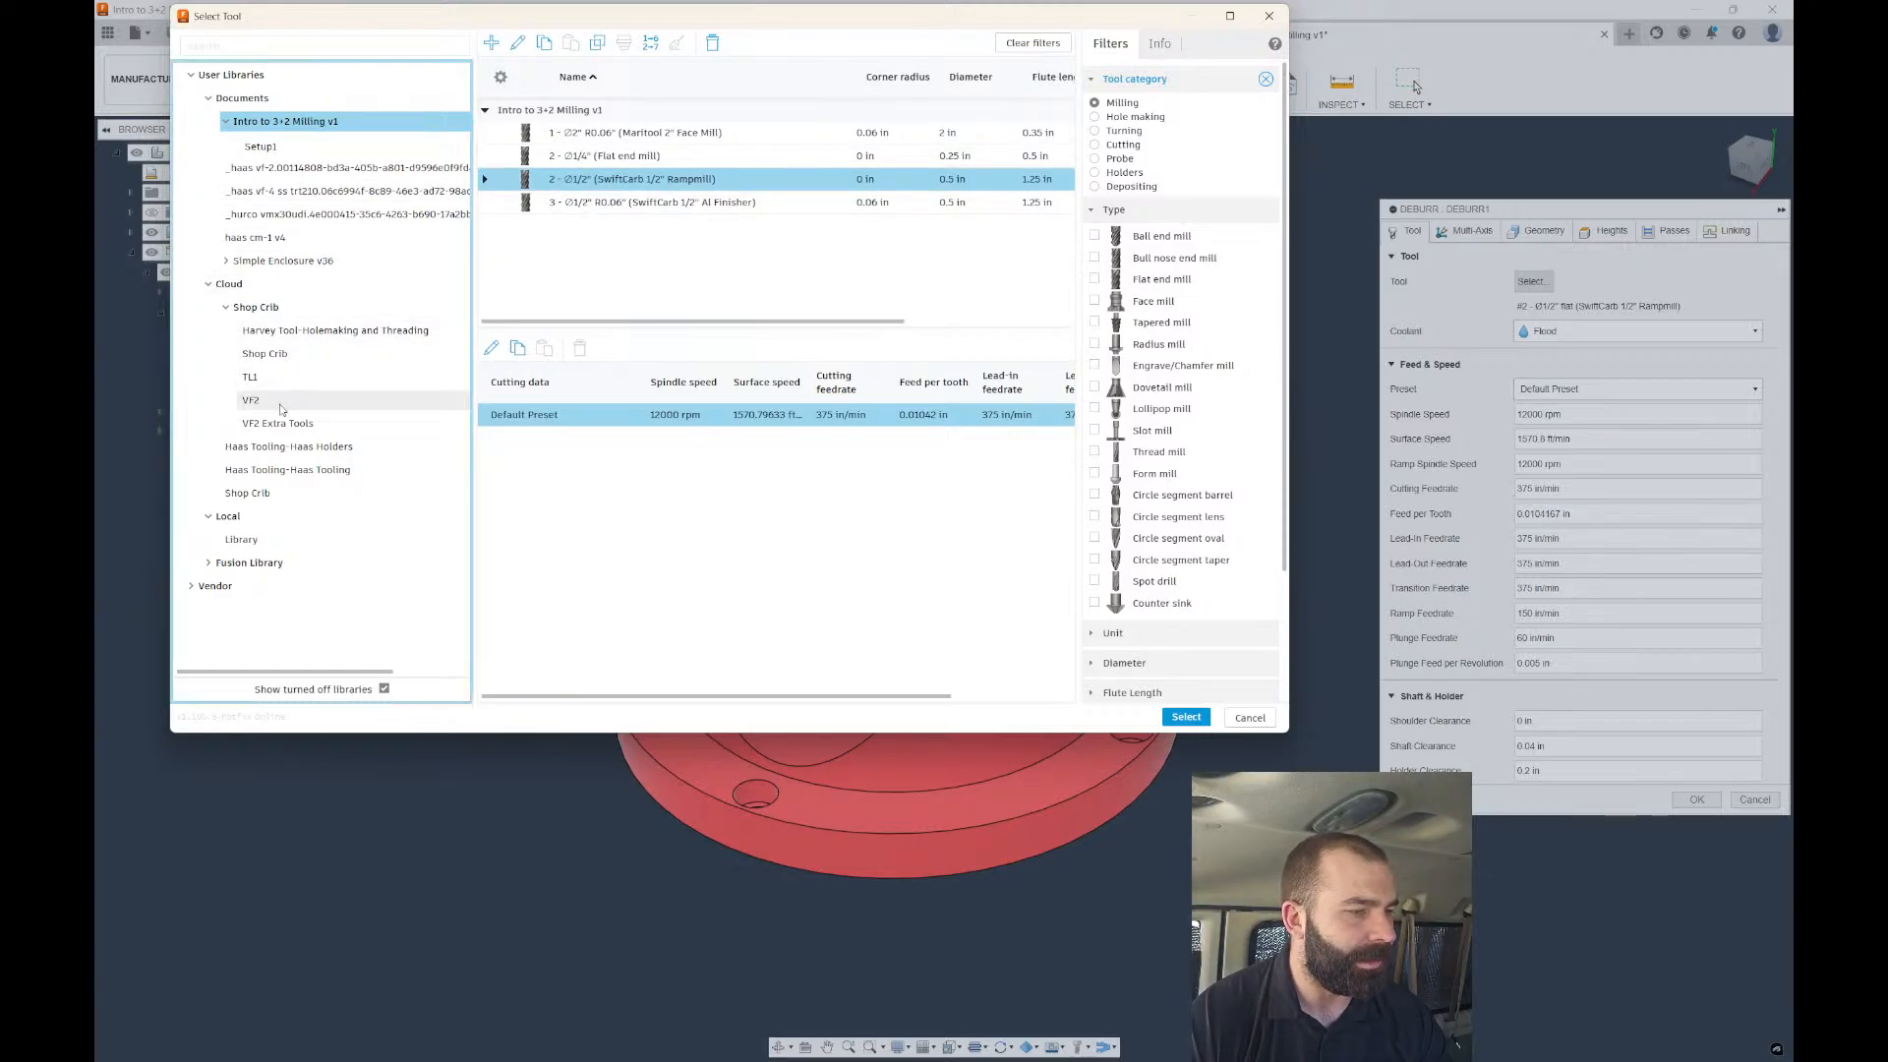
pyautogui.click(598, 211)
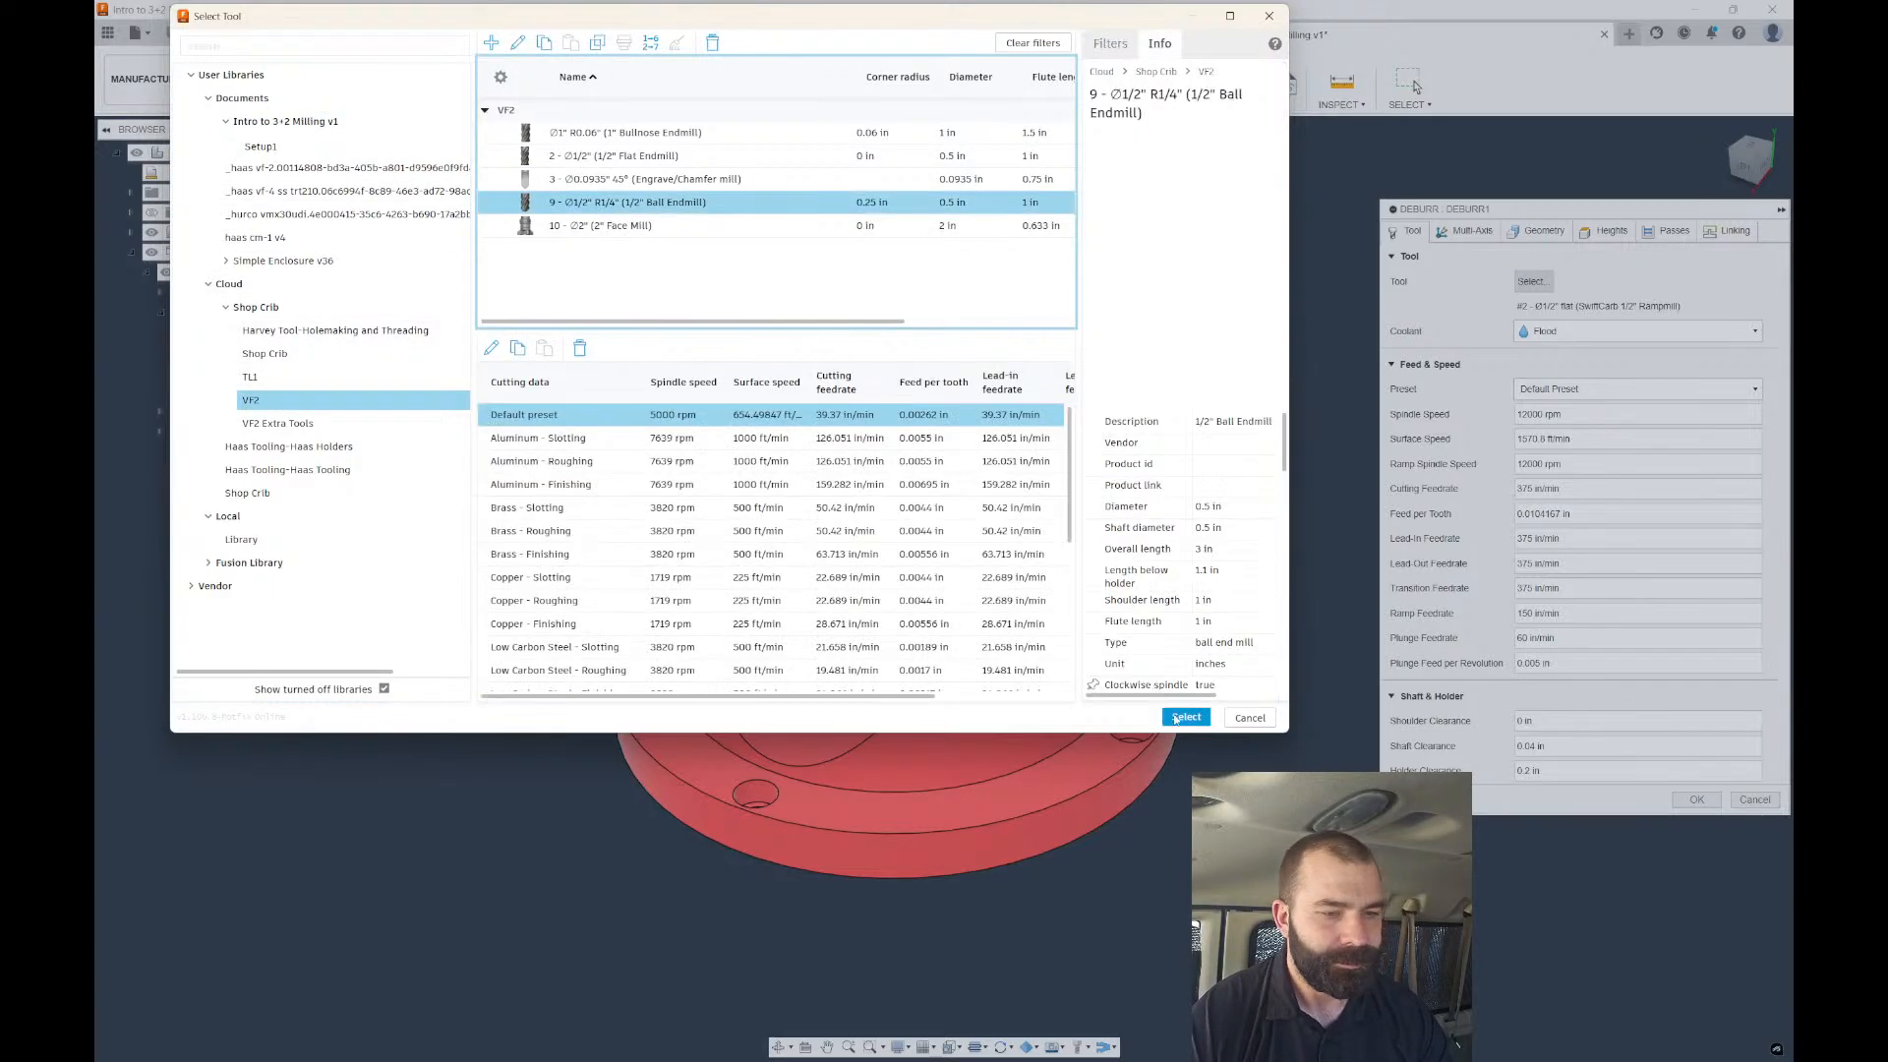
pyautogui.click(1186, 717)
pyautogui.click(1469, 231)
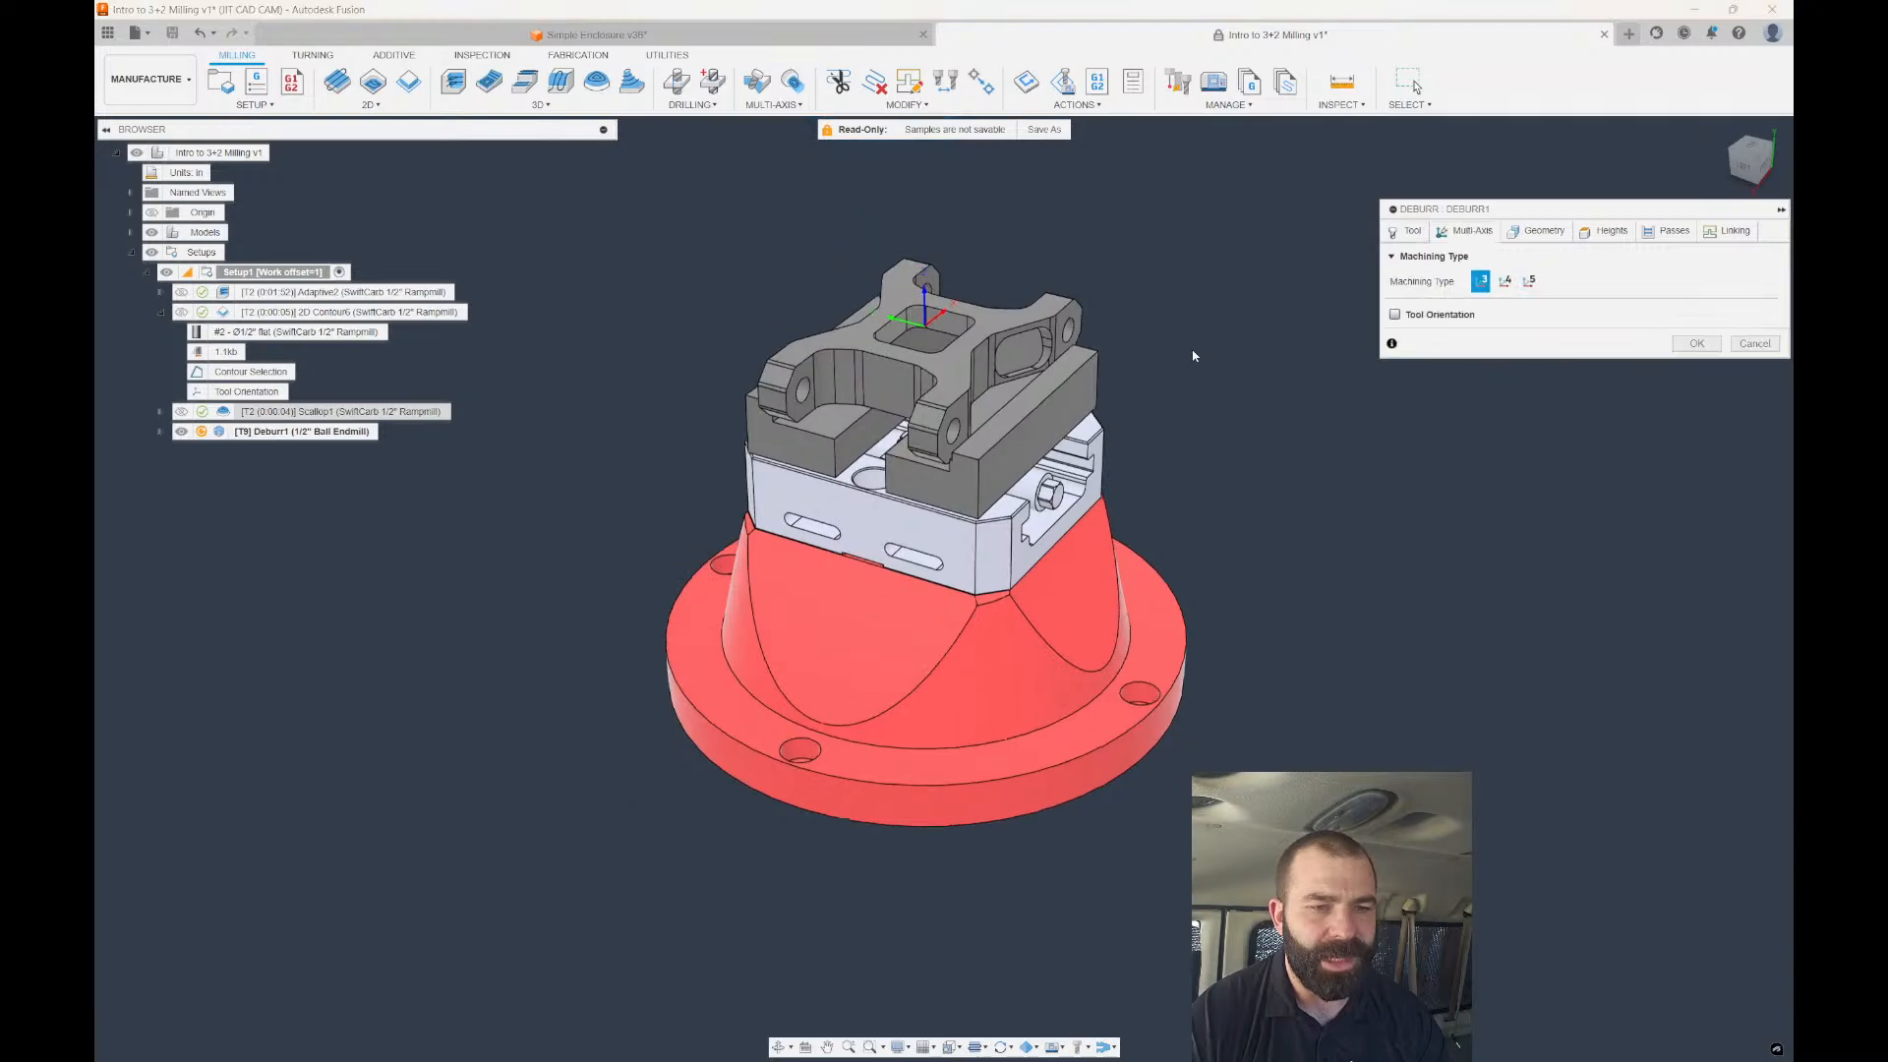
# Compute Deburr1 with default settings and orbit to inspect its 0:03:08 toolpath around the part edges.
pyautogui.click(1603, 233)
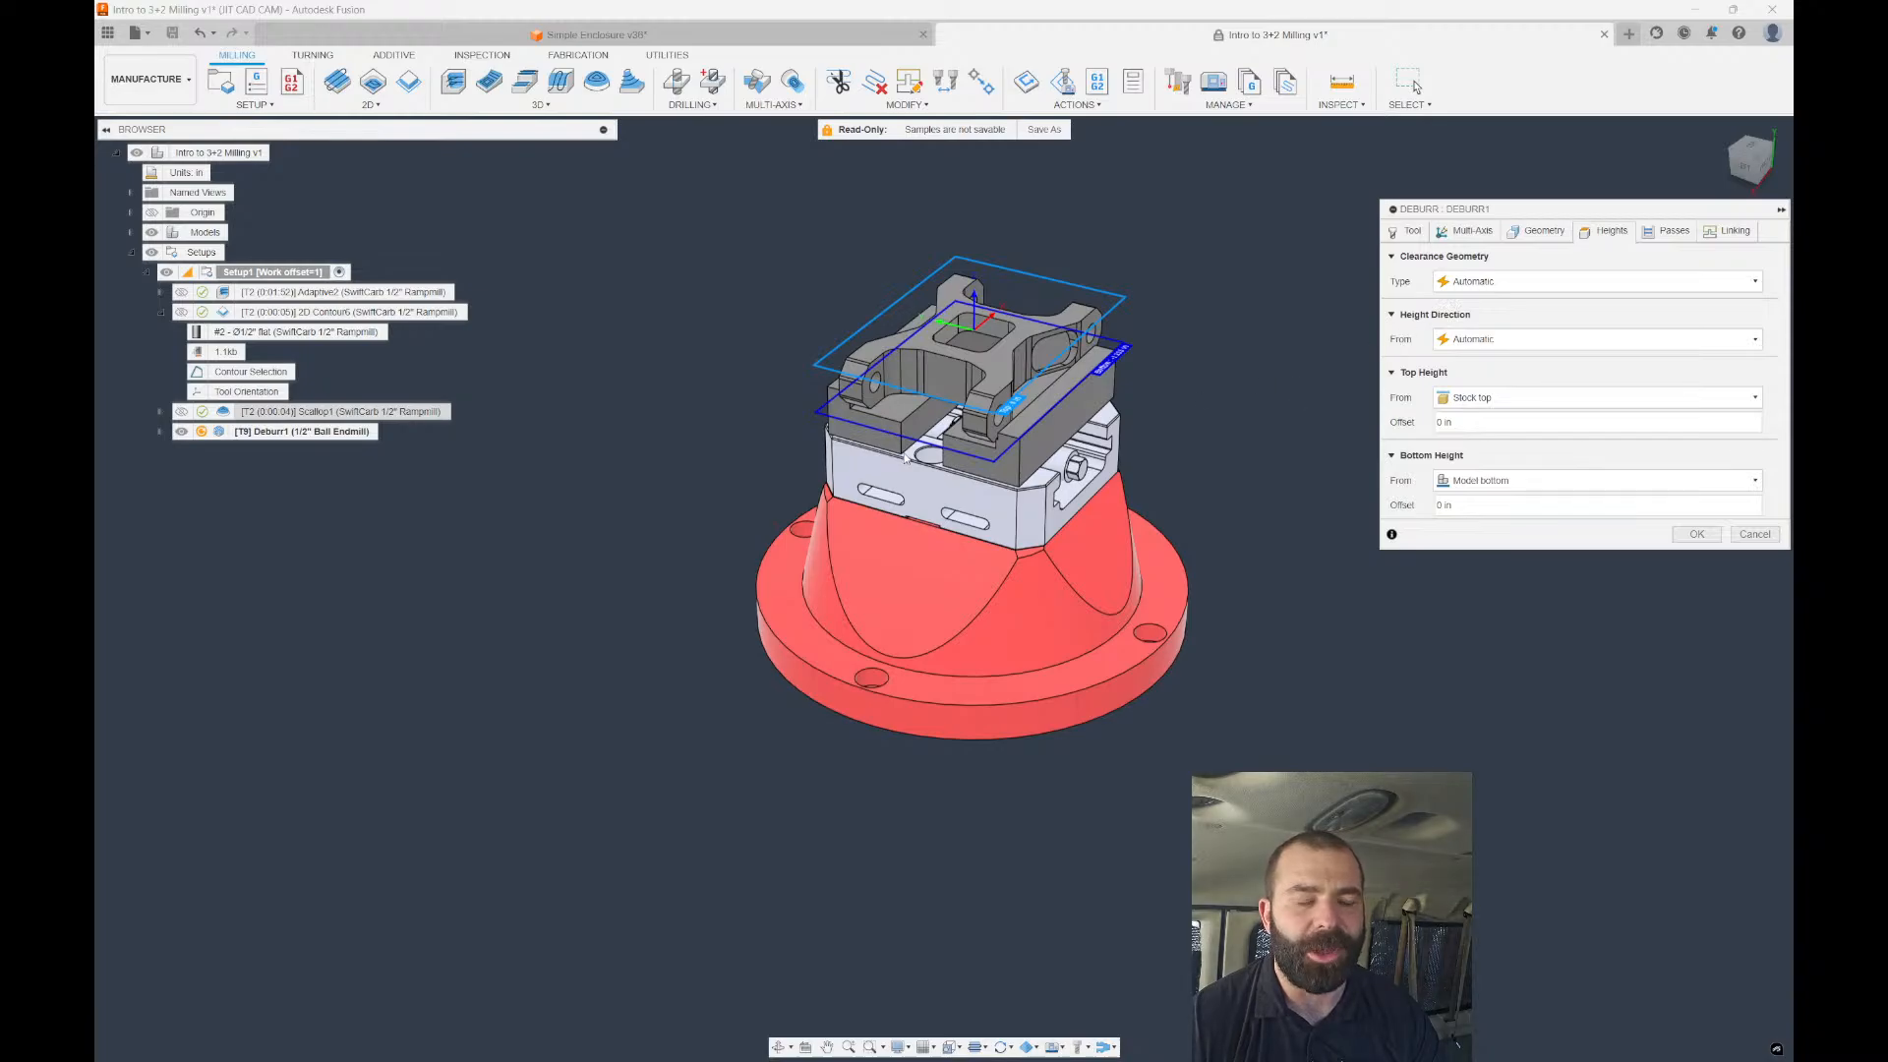
pyautogui.scroll(-1, 903, 450)
pyautogui.click(1696, 534)
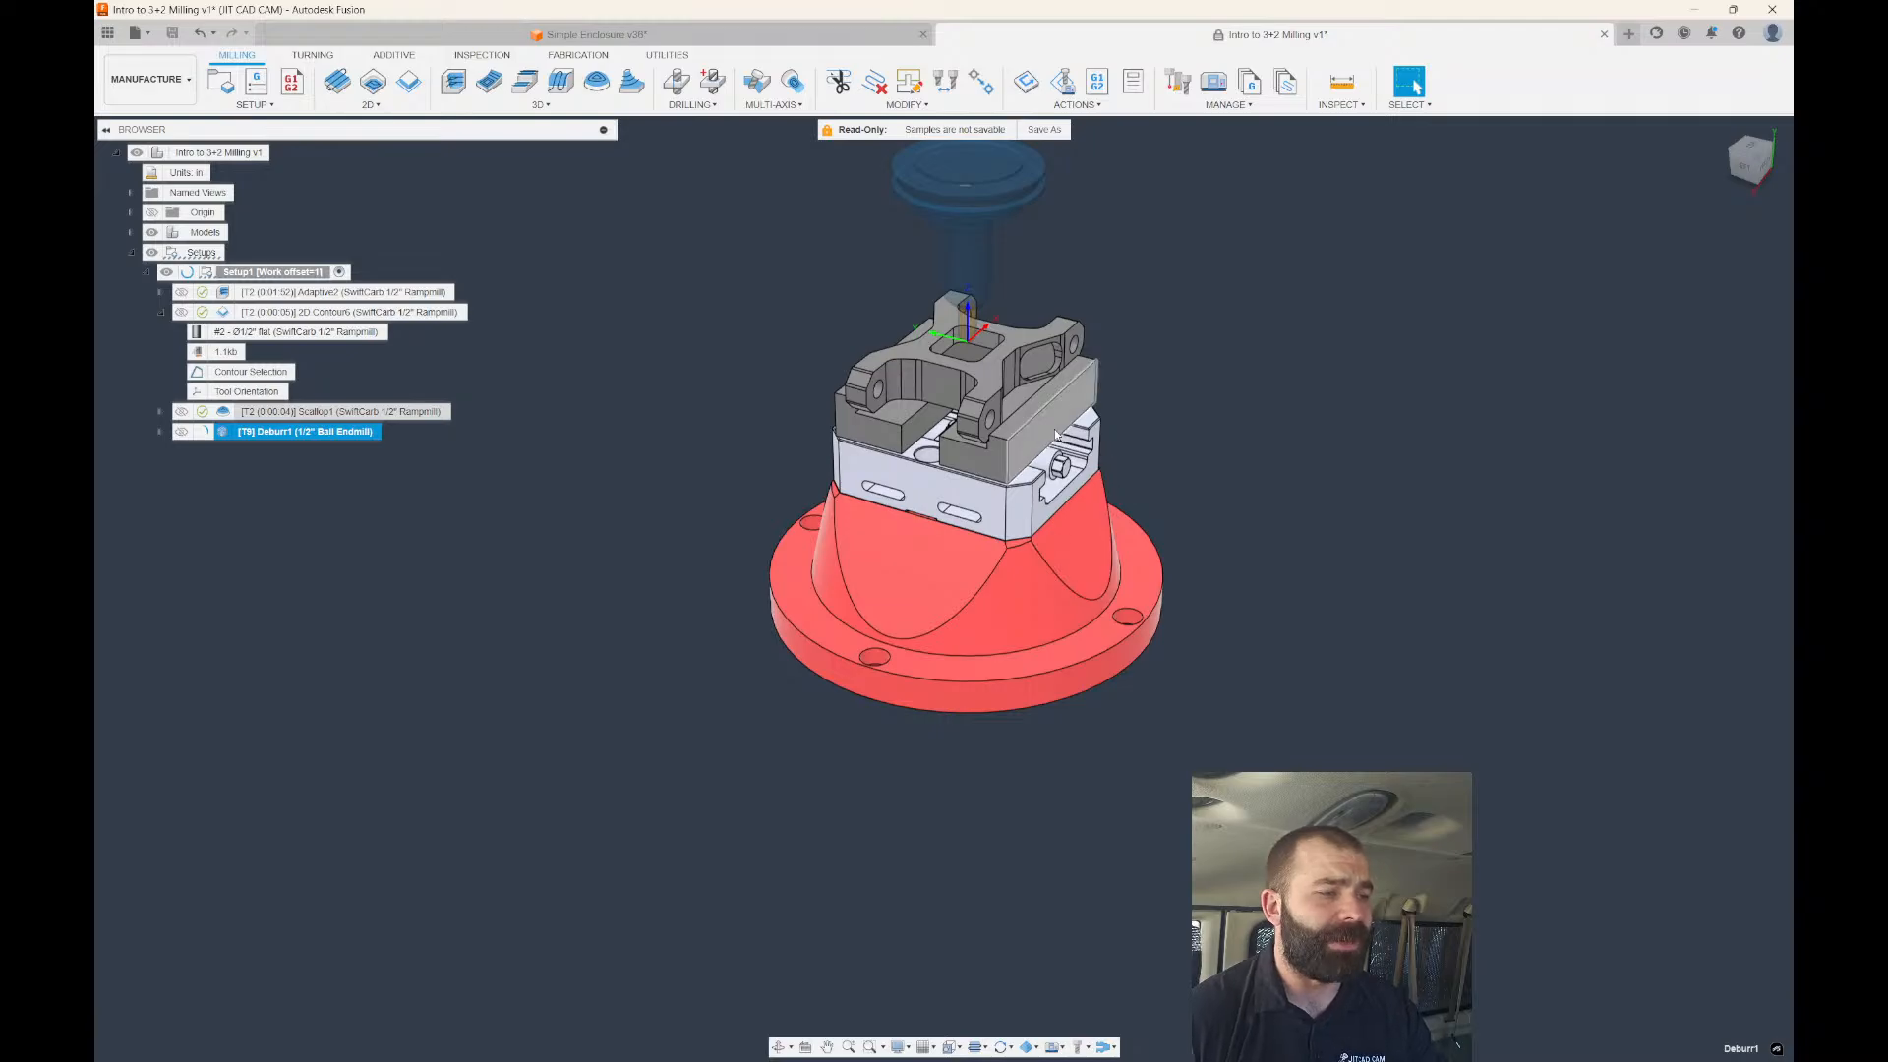
pyautogui.scroll(2, 1020, 354)
pyautogui.scroll(-2, 1012, 364)
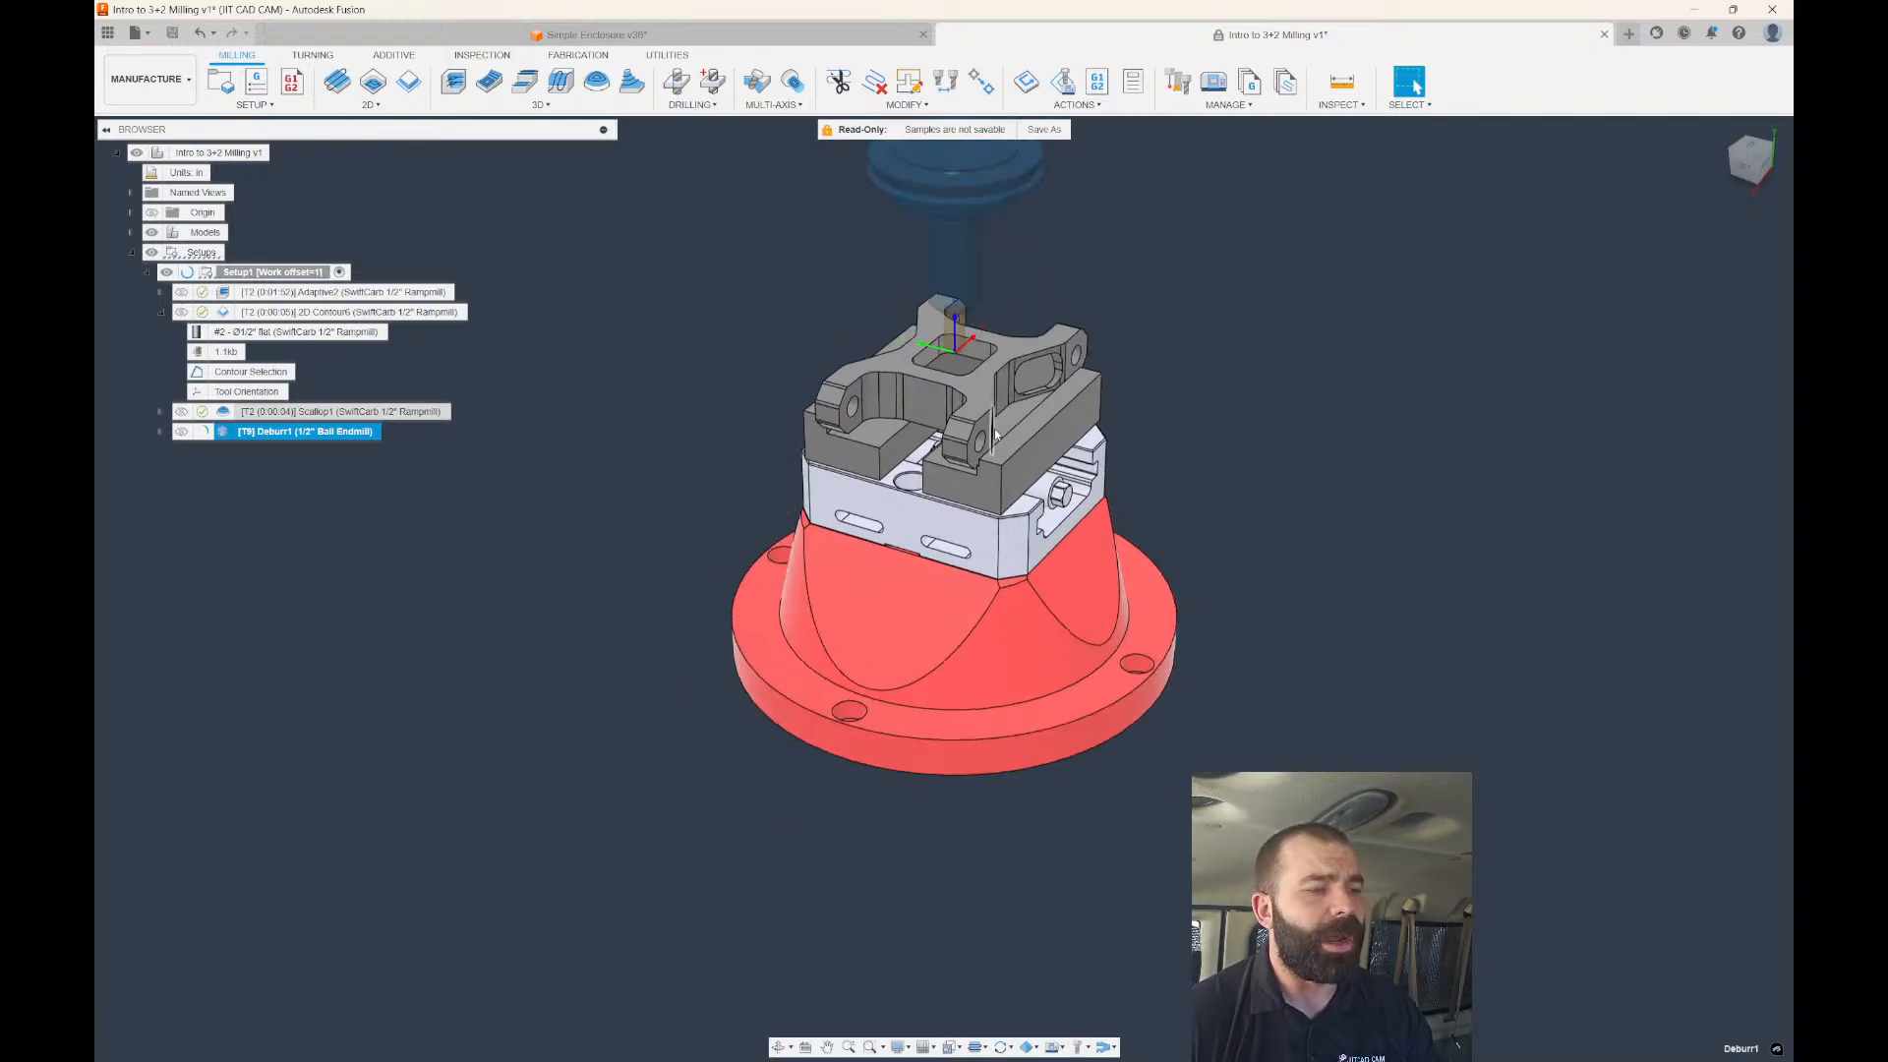
pyautogui.scroll(1, 970, 378)
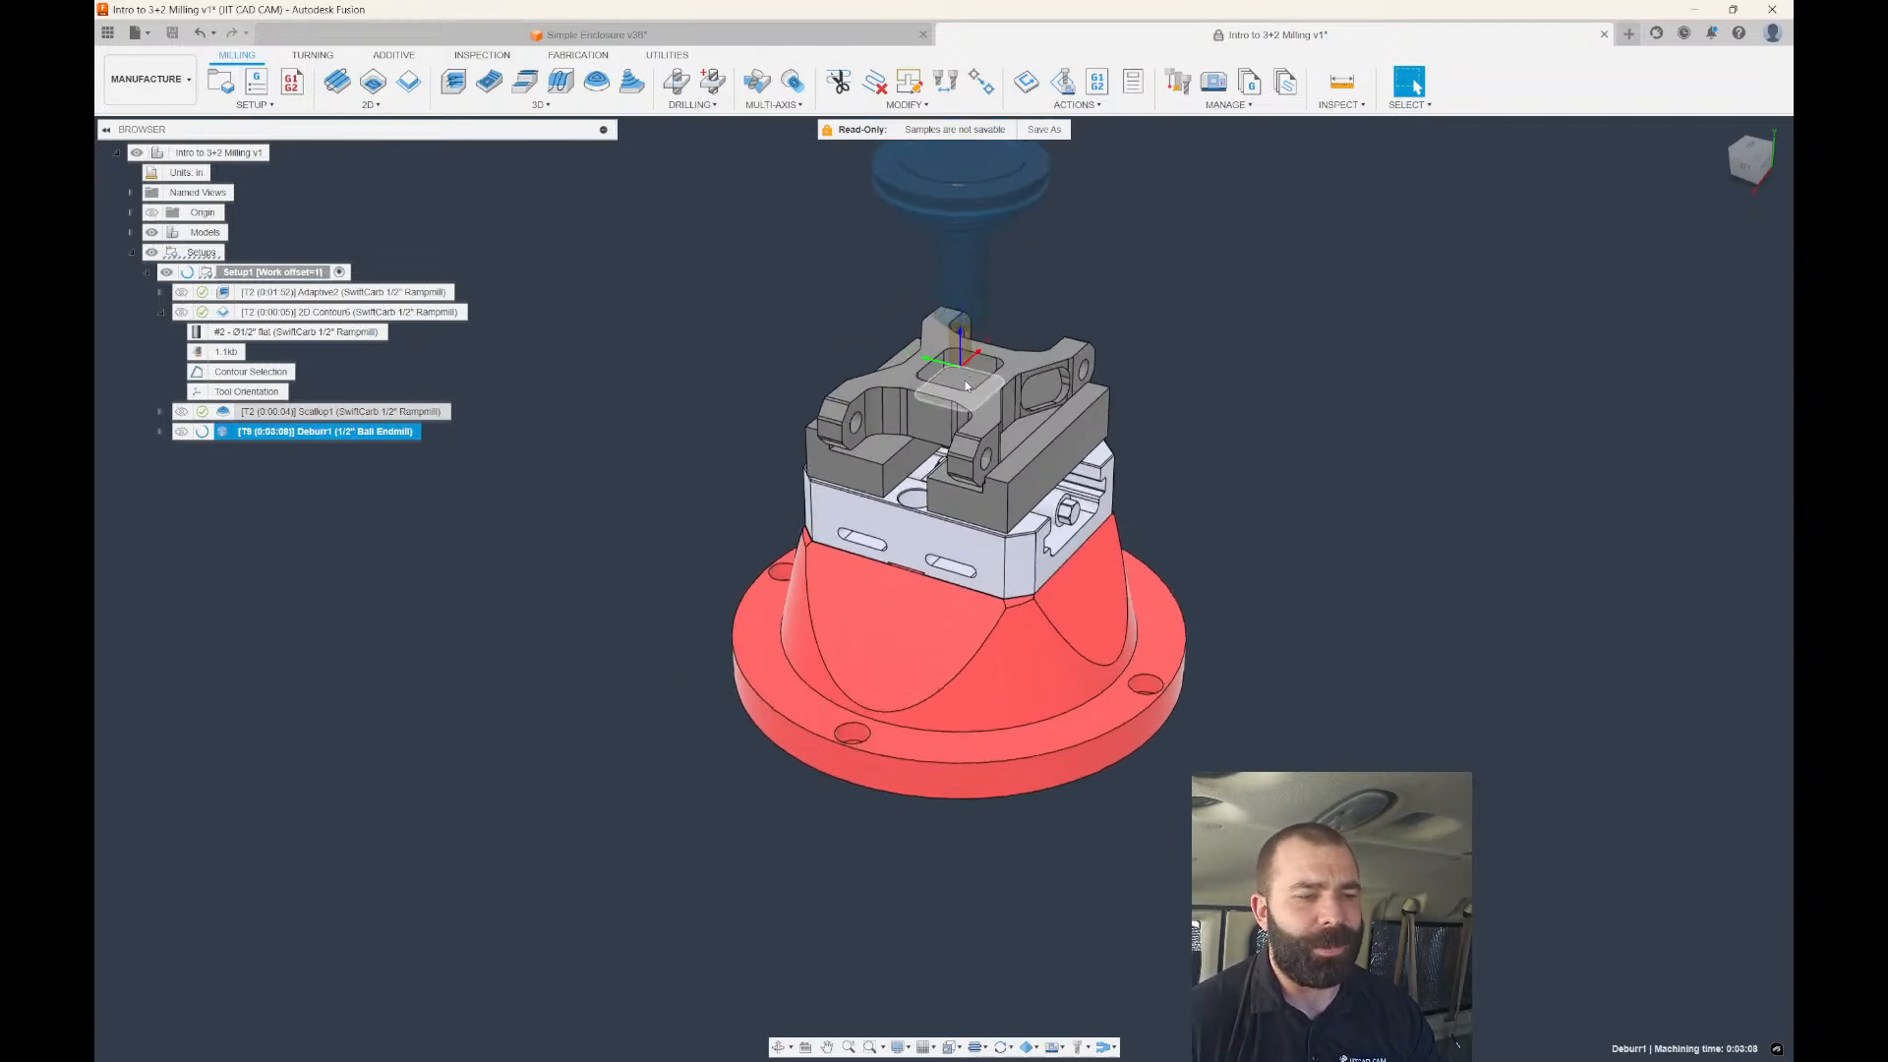
pyautogui.keyDown('shift'); pyautogui.moveTo(929, 418); pyautogui.dragTo(426, 441, button='middle'); pyautogui.keyUp('shift')
pyautogui.keyDown('shift'); pyautogui.moveTo(866, 434); pyautogui.dragTo(884, 438, button='middle'); pyautogui.keyUp('shift')
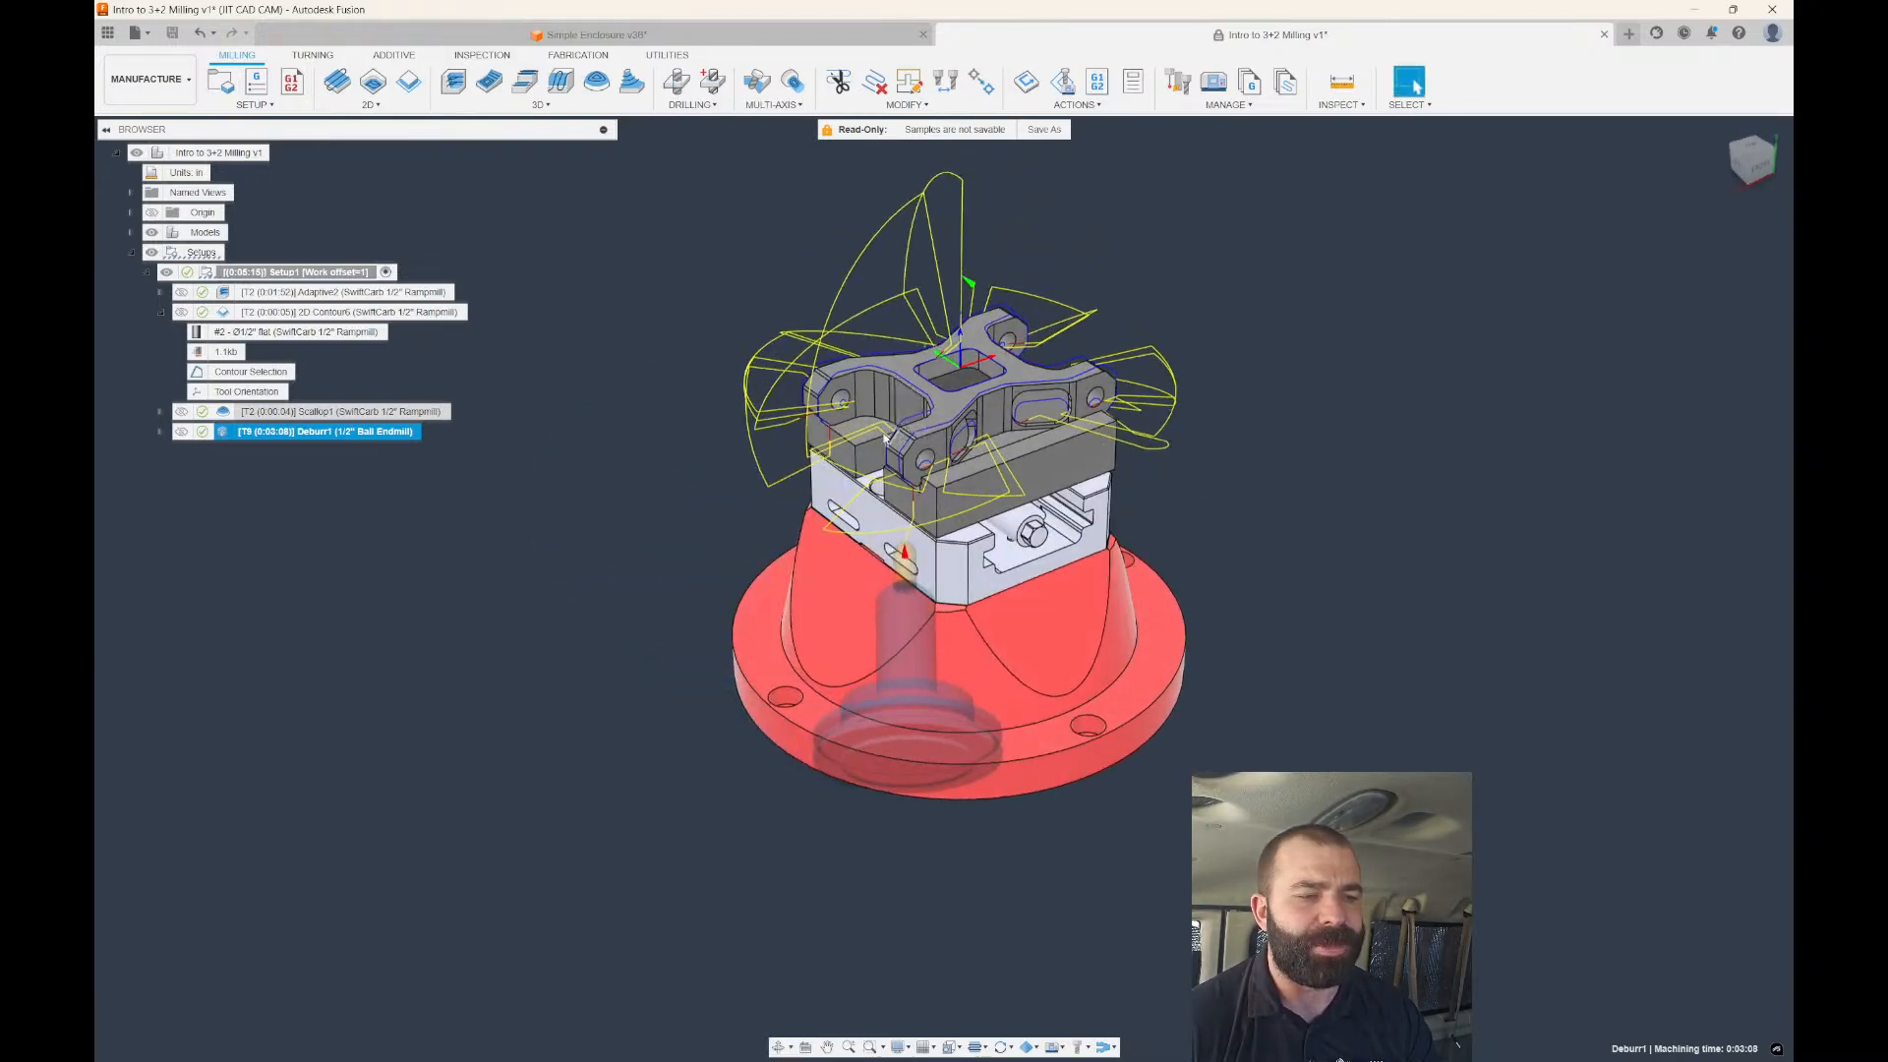
pyautogui.scroll(-2, 947, 439)
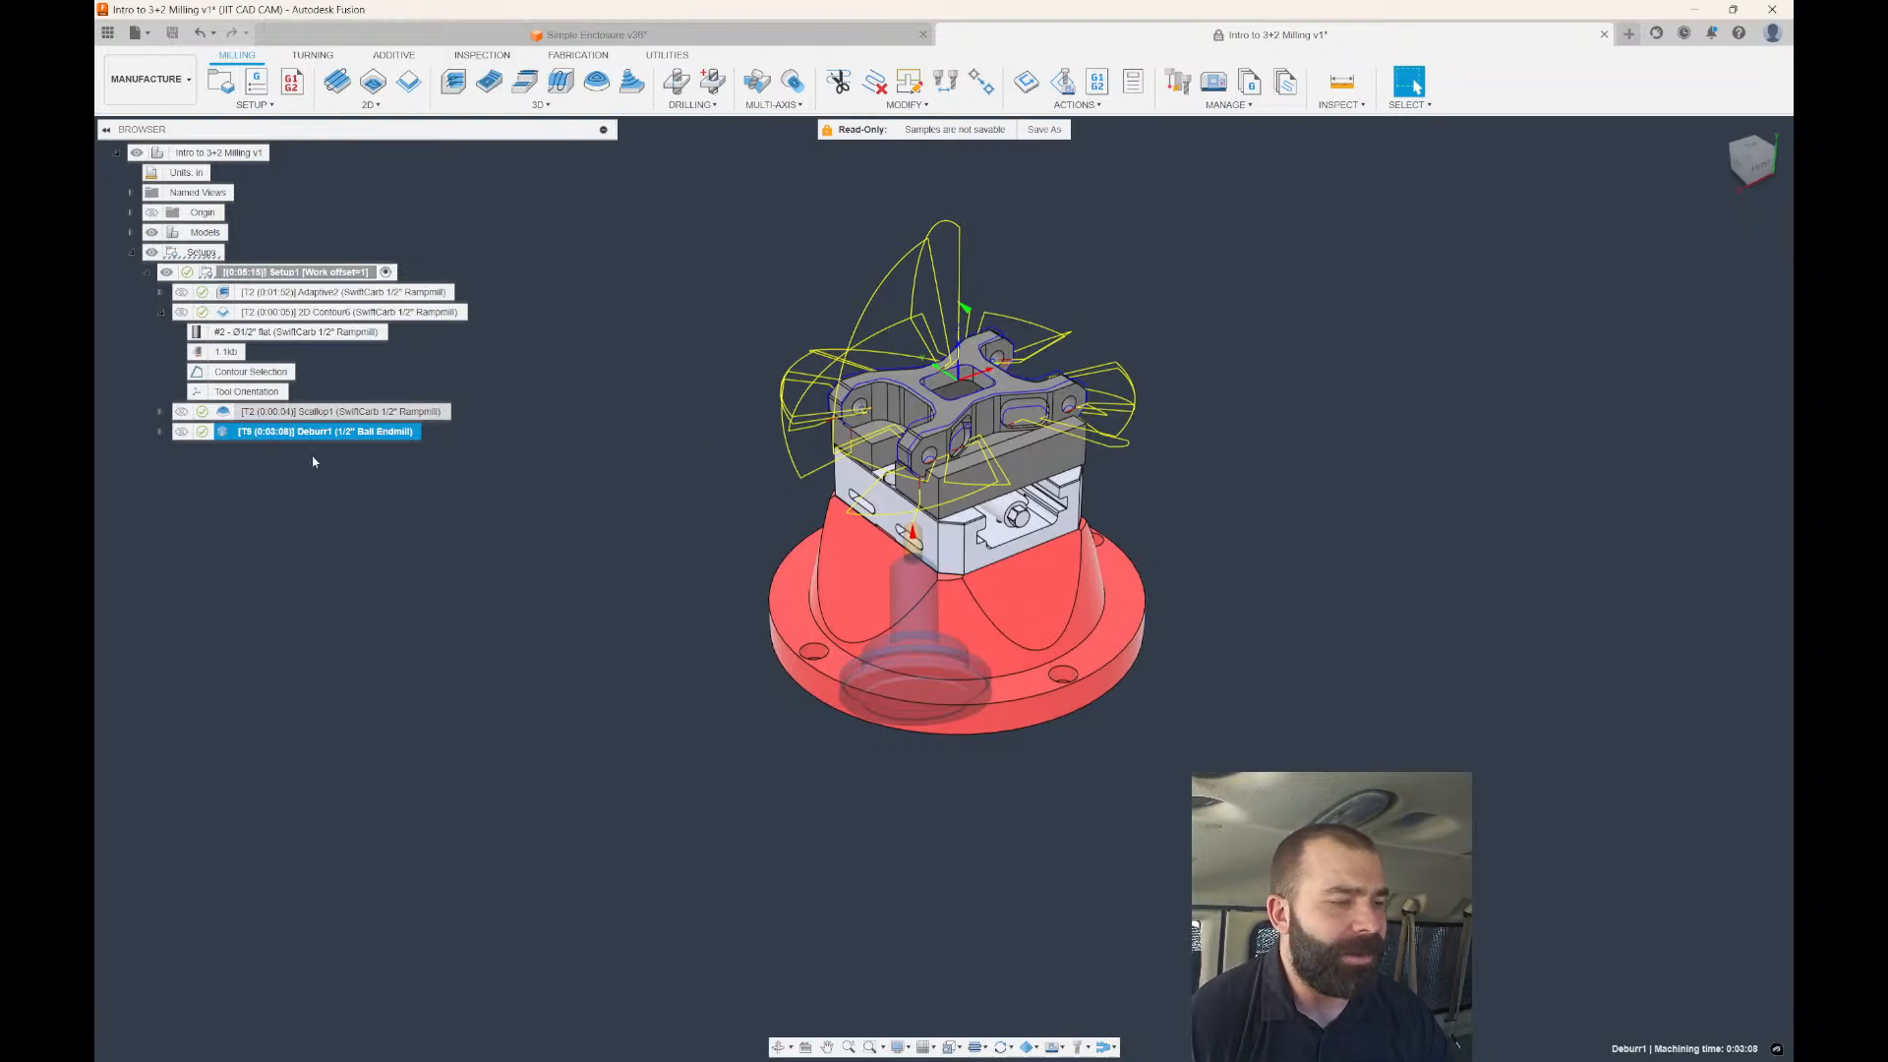
# Reopen Deburr1 and switch its multi-axis mode to 5-axis.
pyautogui.doubleClick(231, 433)
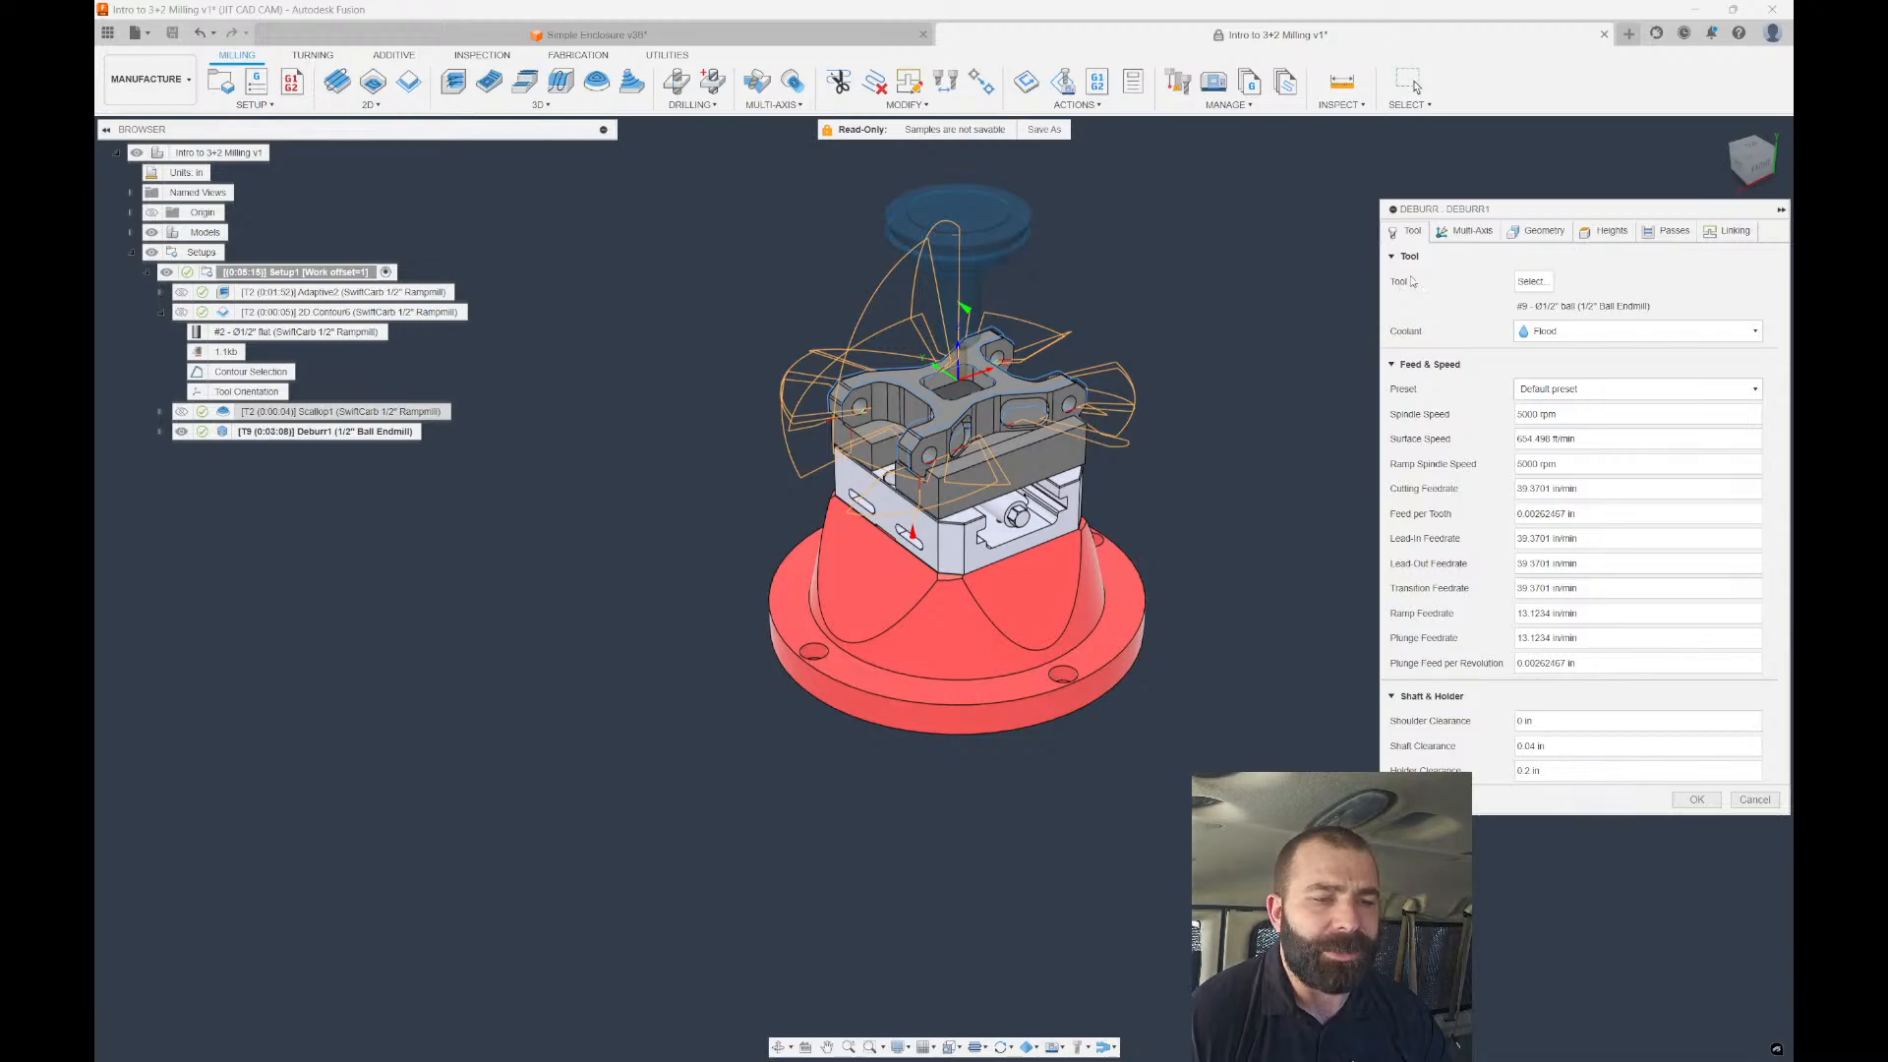
pyautogui.click(1465, 231)
pyautogui.click(1556, 282)
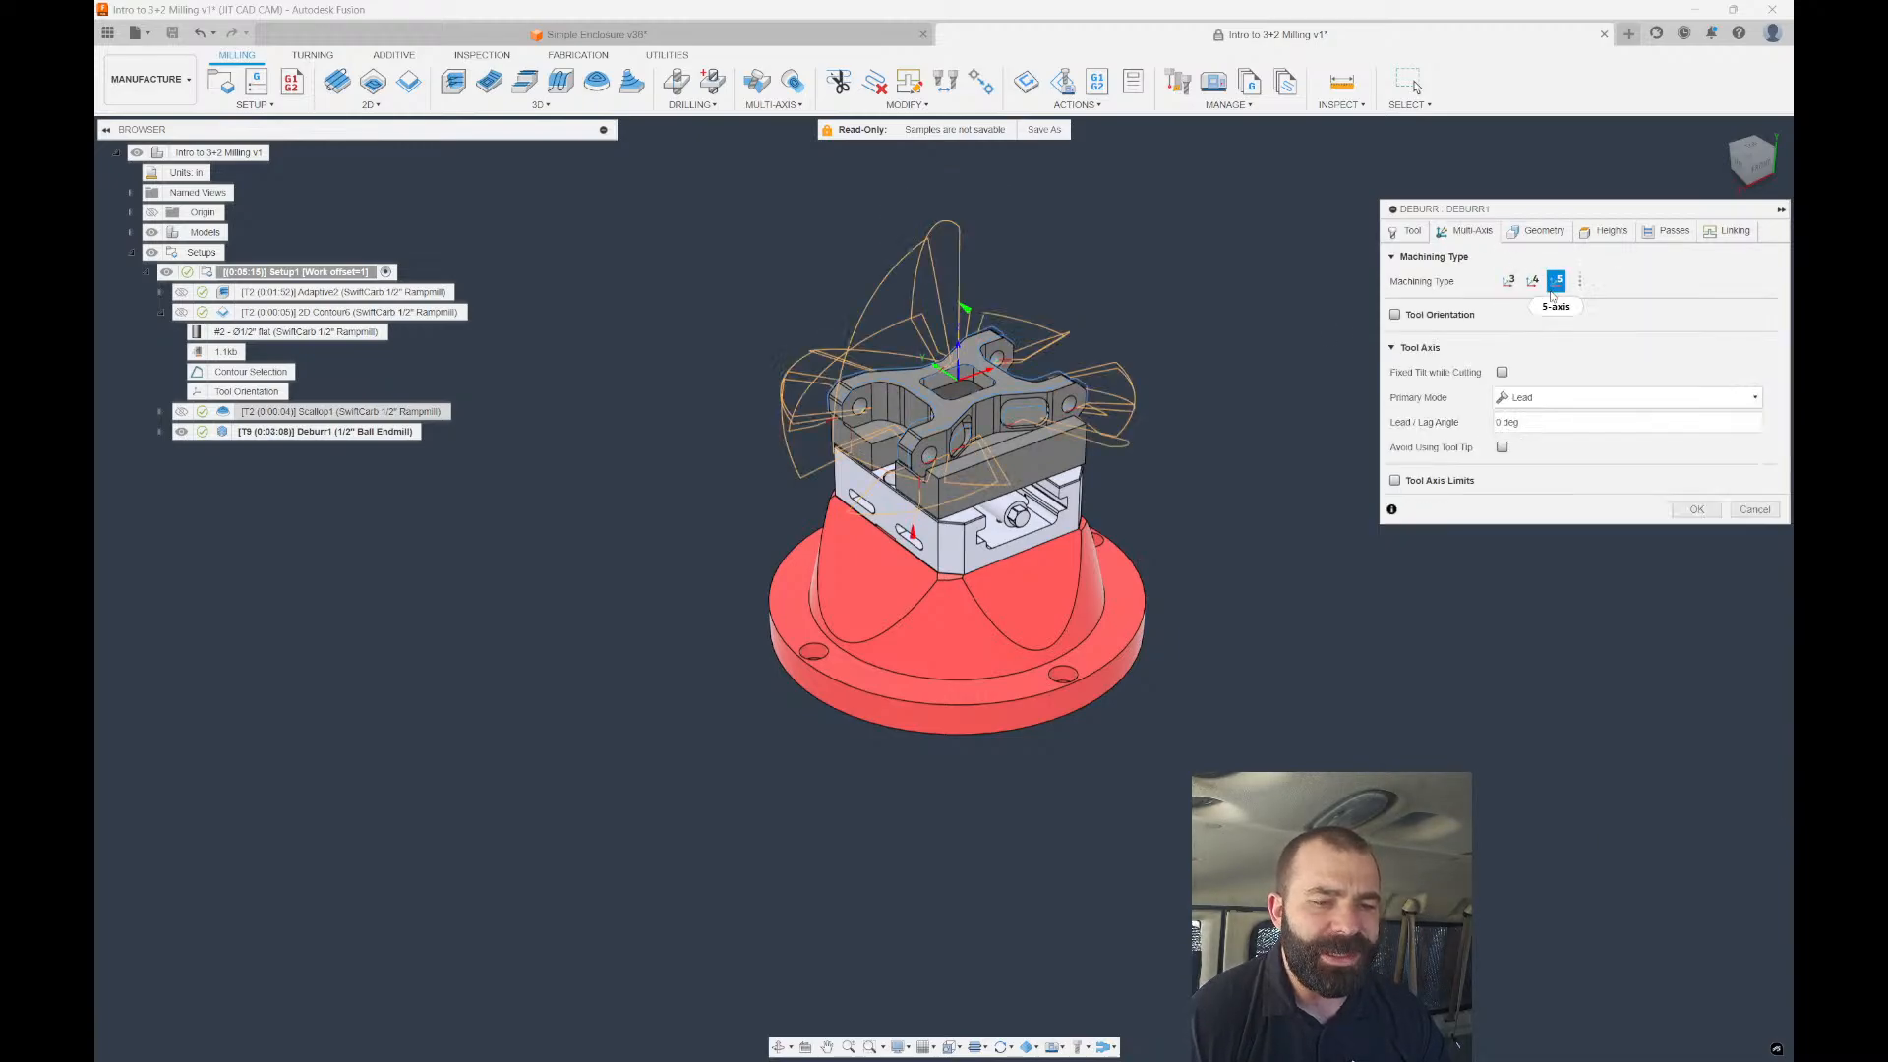
pyautogui.click(1606, 234)
pyautogui.click(1657, 236)
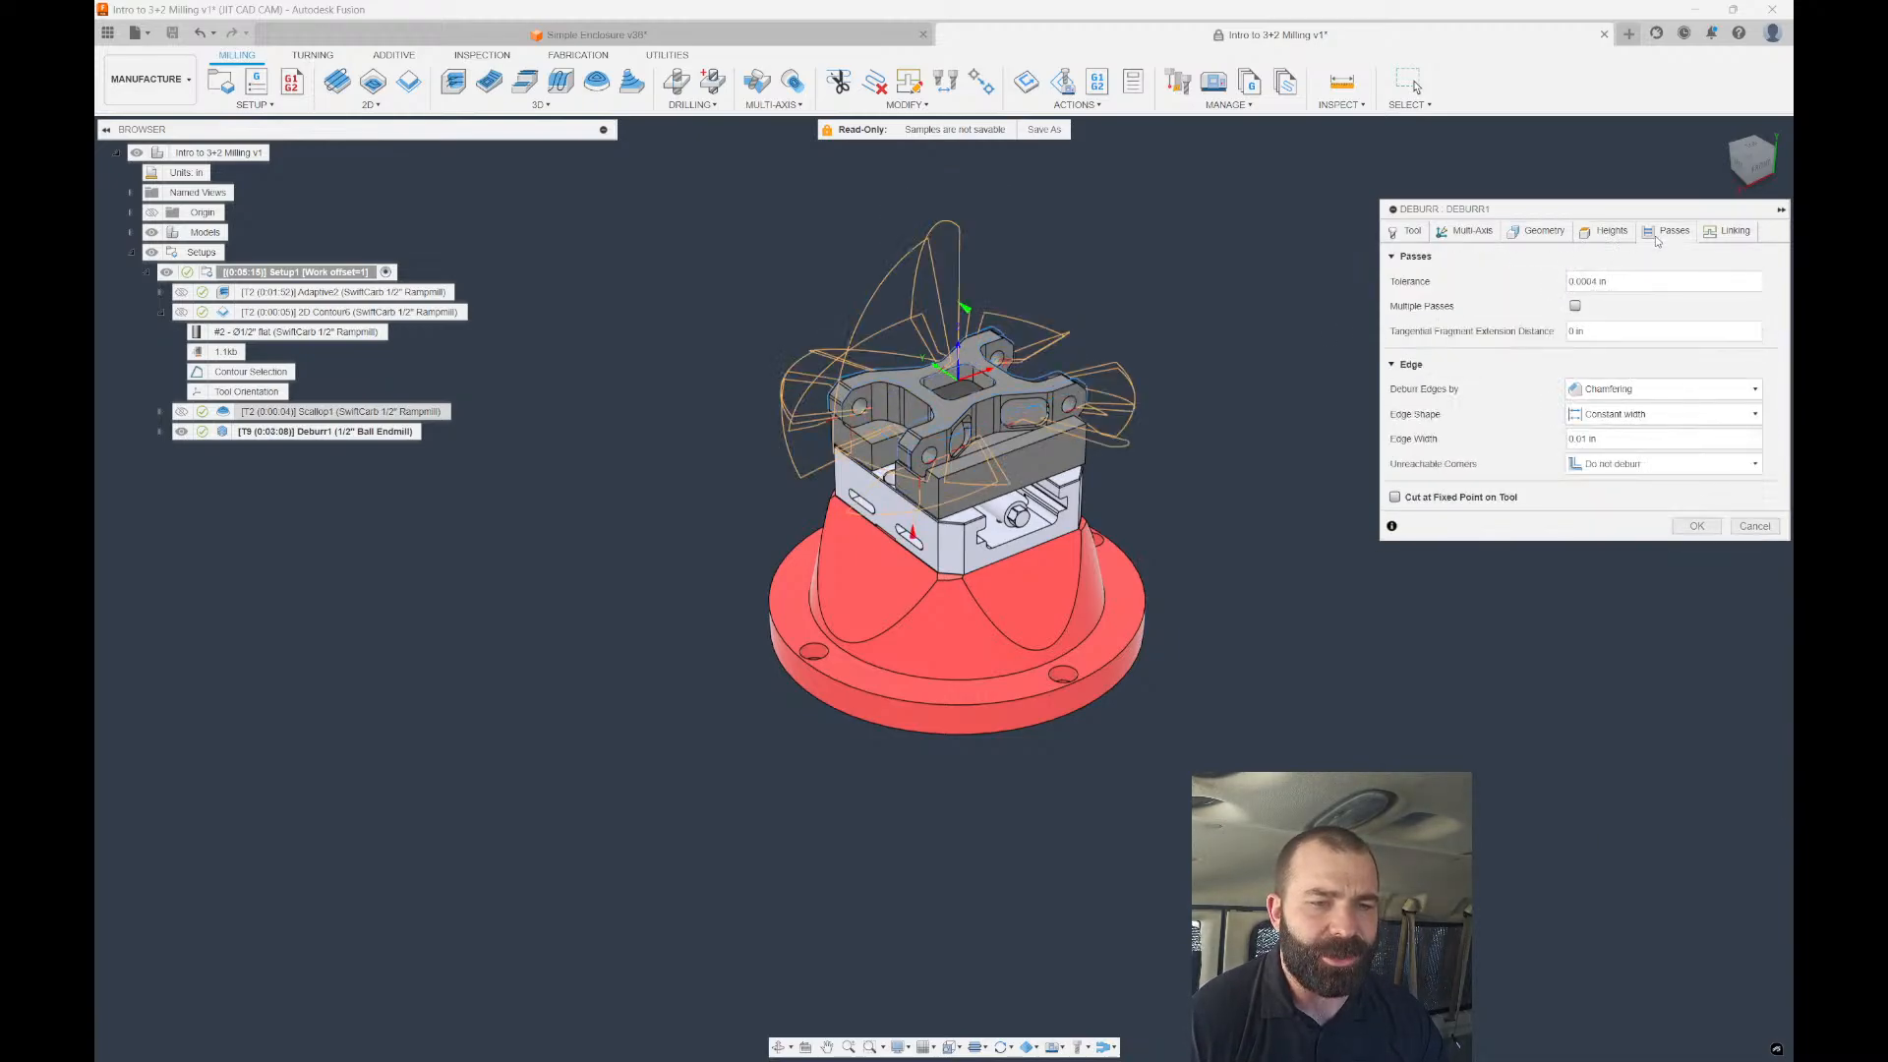
# Limit deburring to the selected top pocket edge chain and recalculate to 0:00:19.
pyautogui.click(1537, 231)
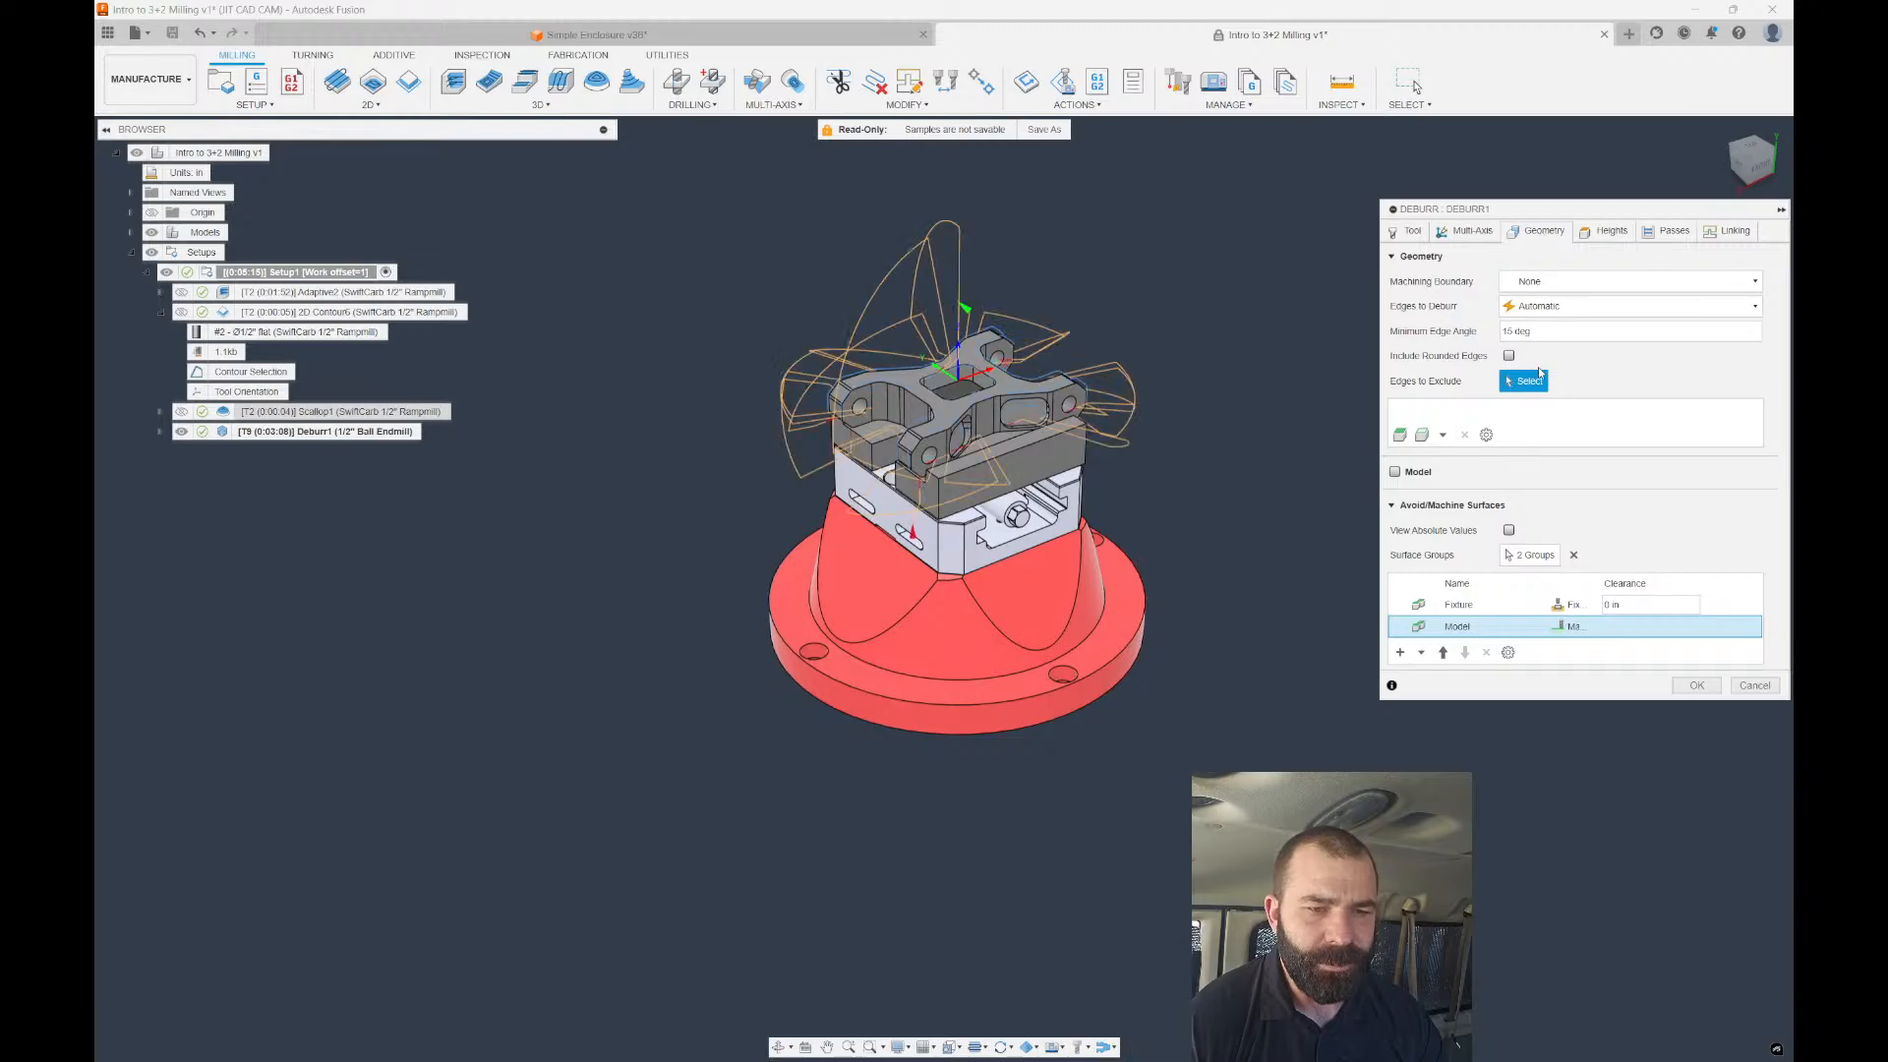
pyautogui.click(1622, 306)
pyautogui.click(1559, 346)
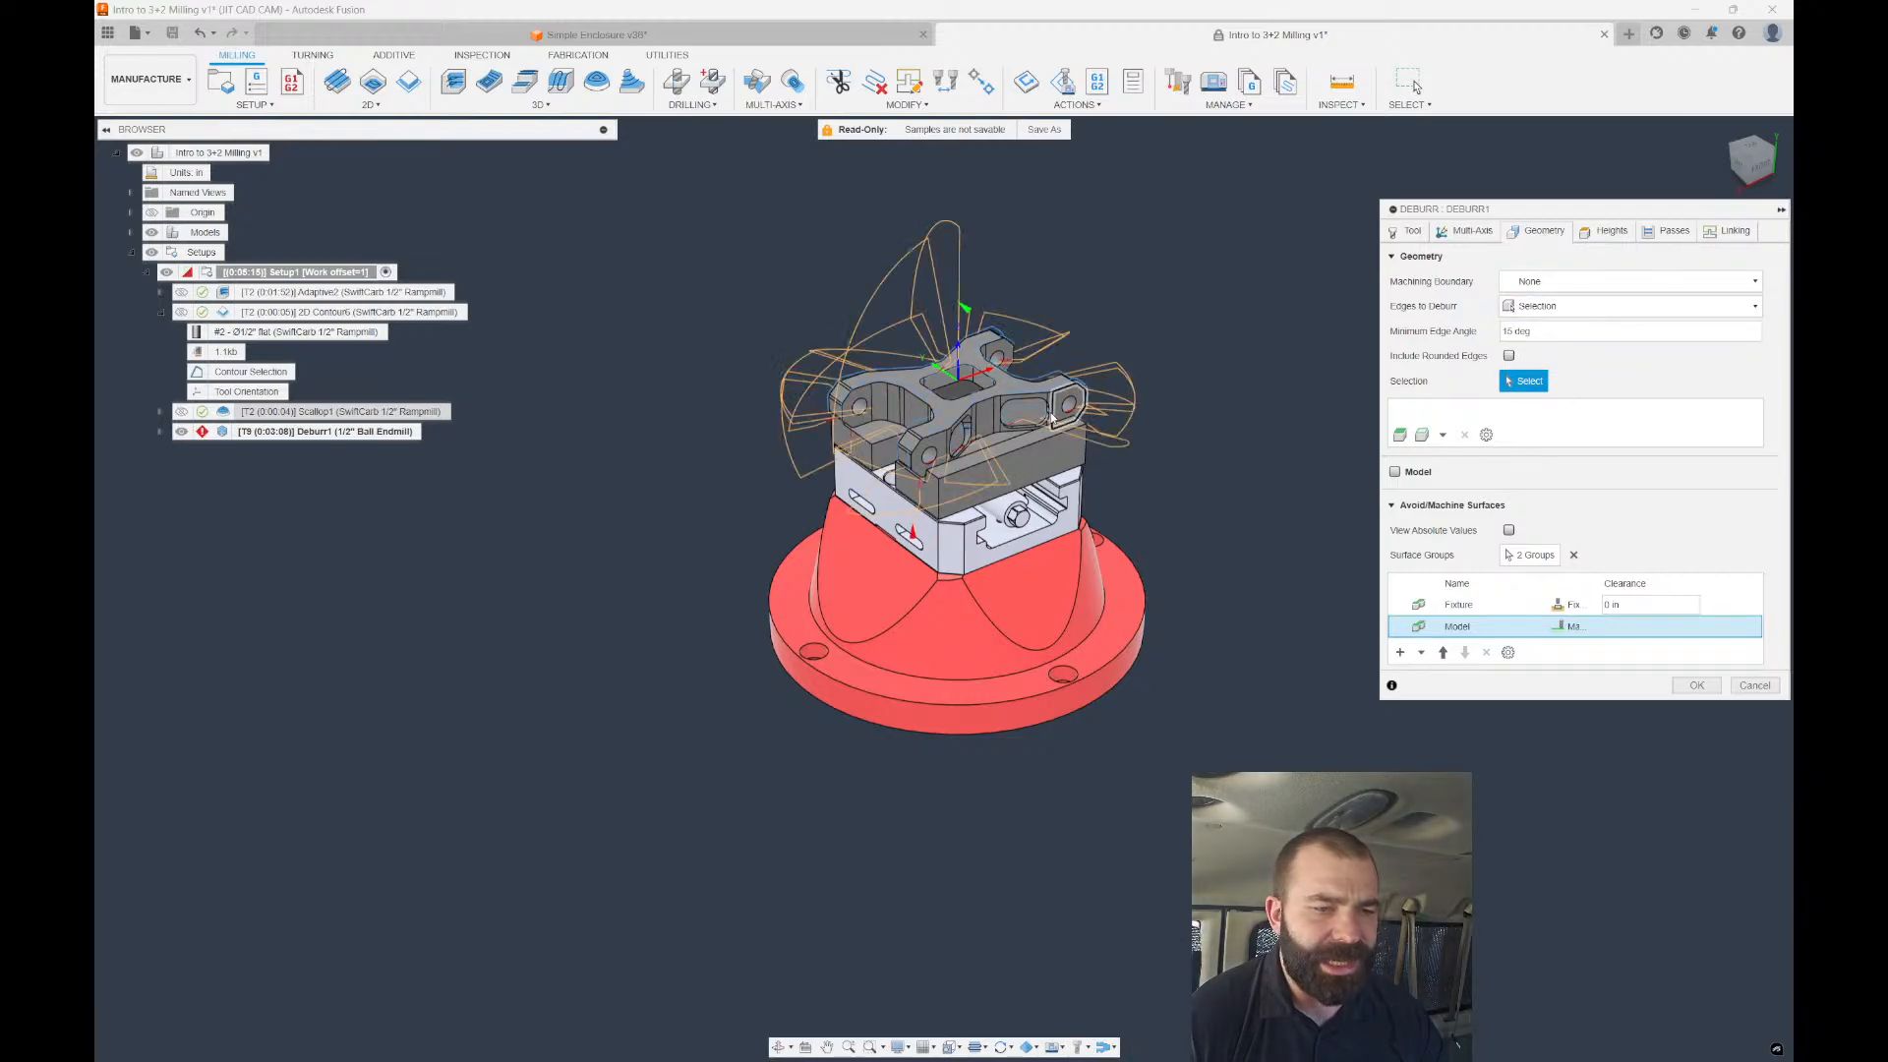
pyautogui.scroll(5, 897, 357)
pyautogui.click(897, 357)
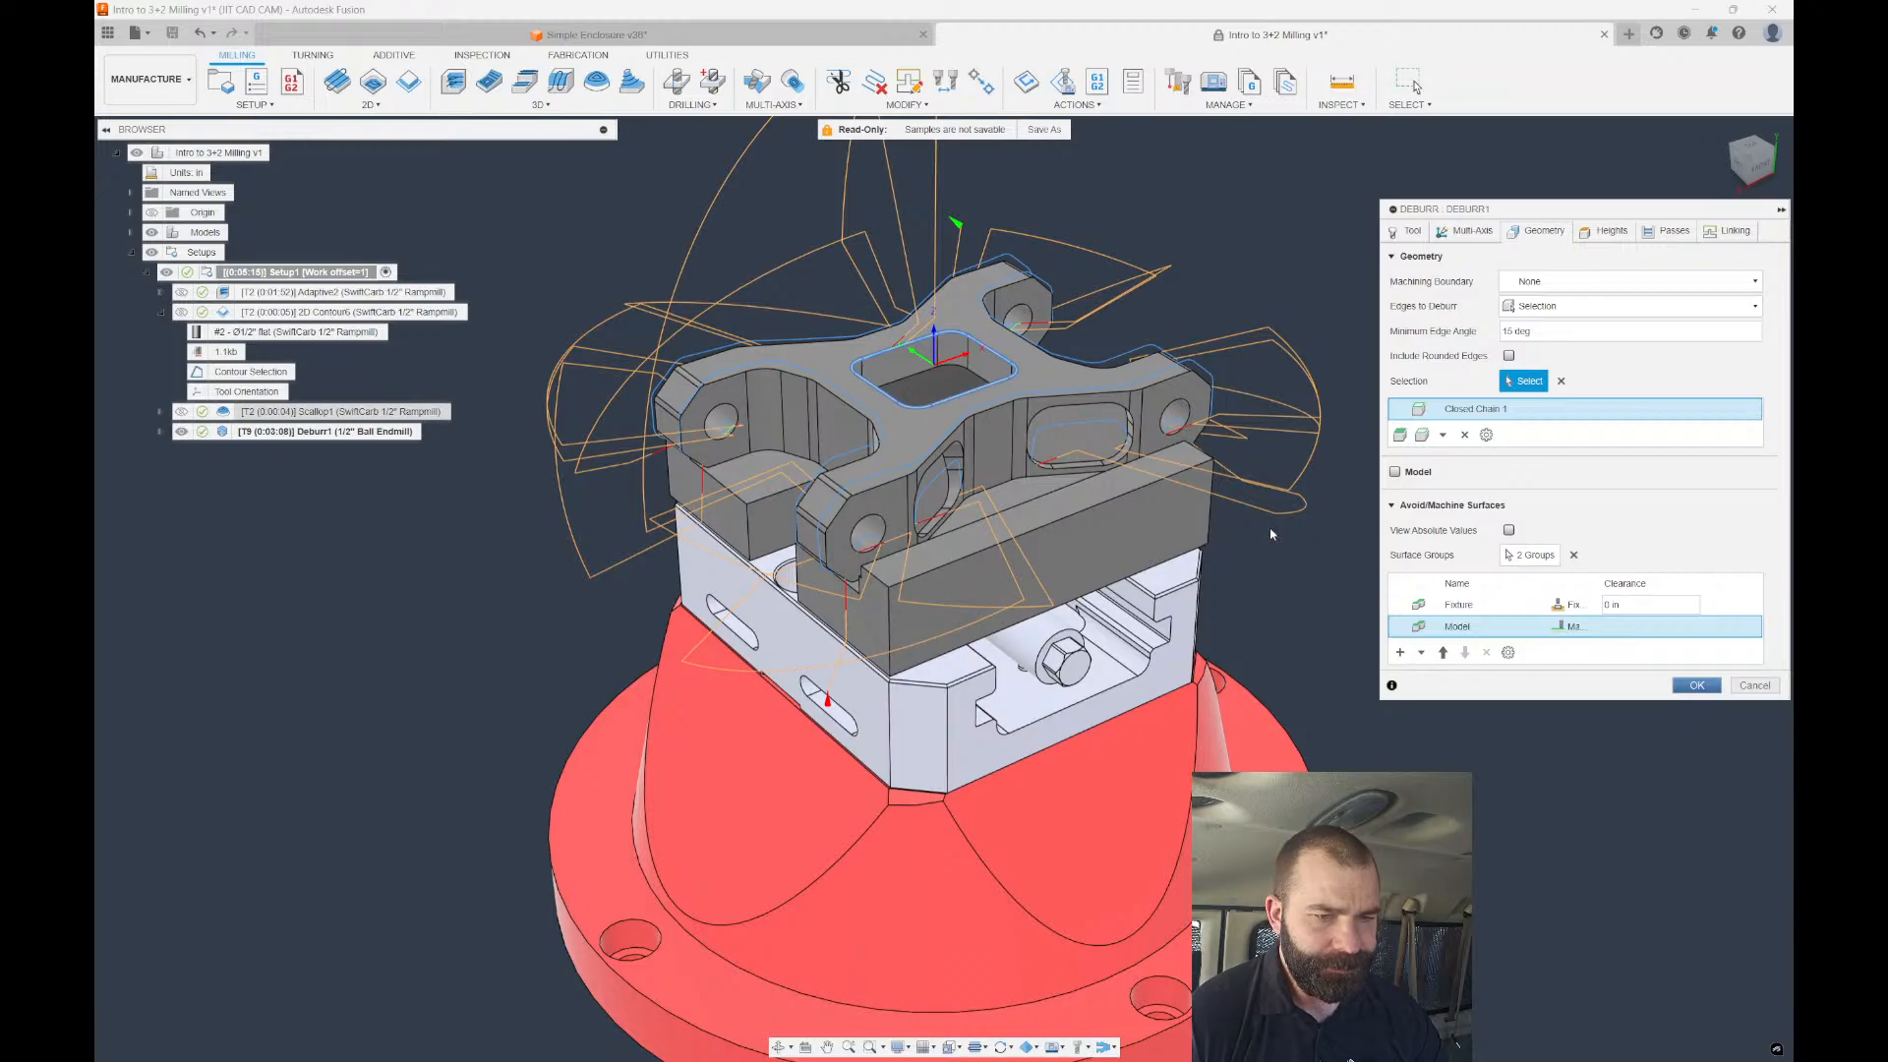
pyautogui.press('Return')
pyautogui.scroll(-5, 1112, 521)
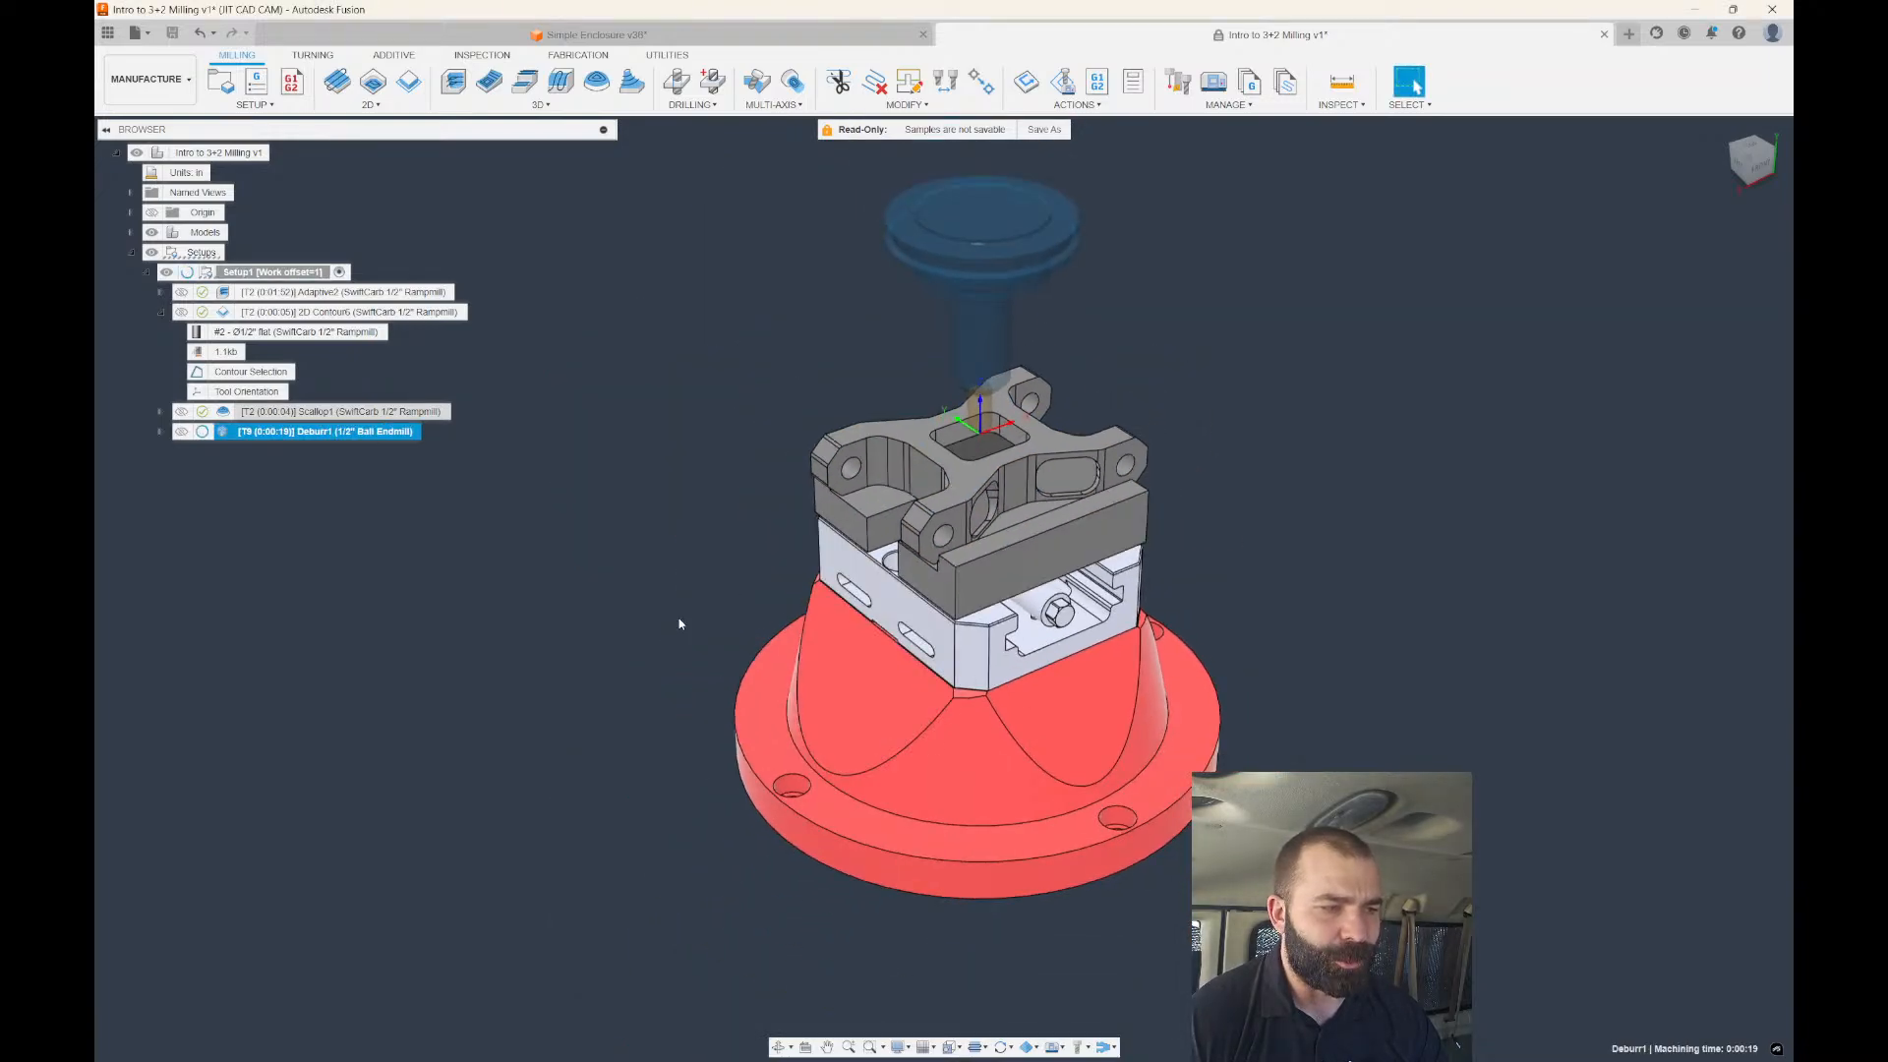
# Inspect the tilted tool at the pocket from orbit and Front views, then reopen Deburr1.
pyautogui.keyDown('shift'); pyautogui.moveTo(680, 617); pyautogui.dragTo(964, 582, button='middle'); pyautogui.keyUp('shift')
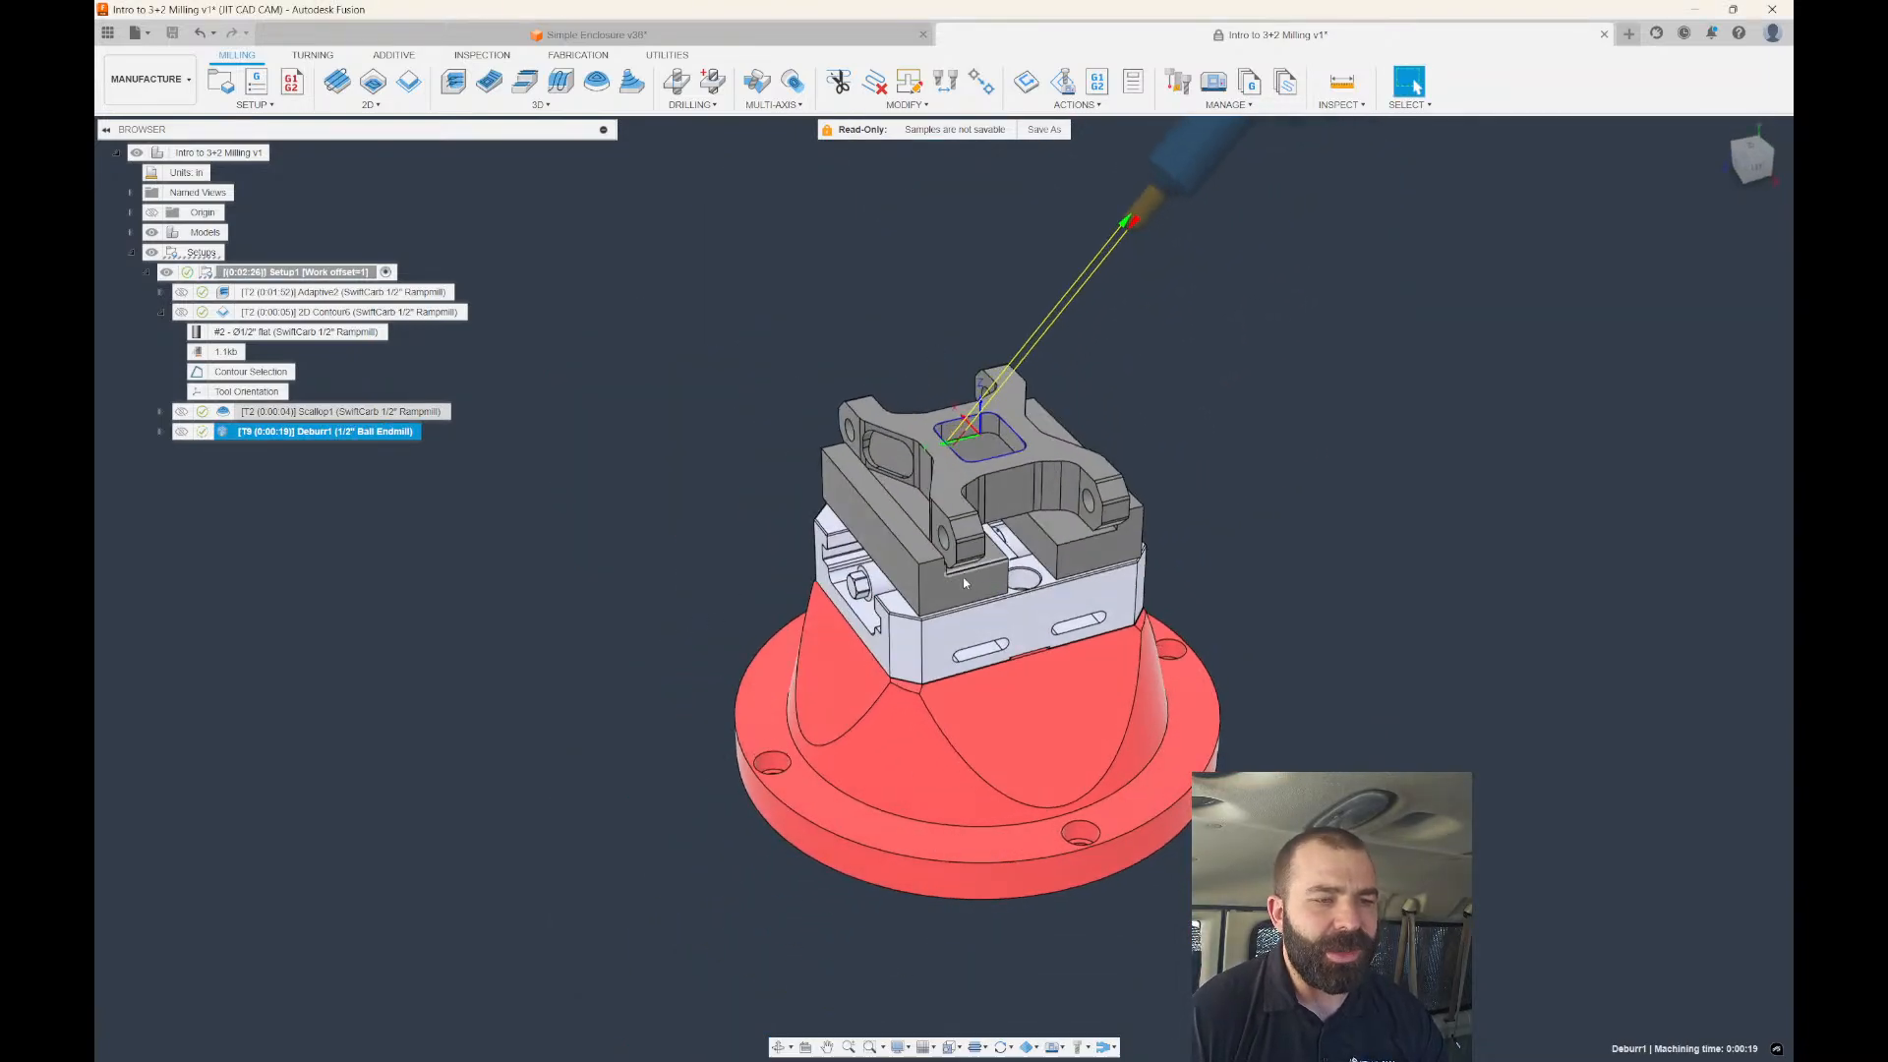
pyautogui.scroll(-2, 964, 582)
pyautogui.scroll(3, 1083, 347)
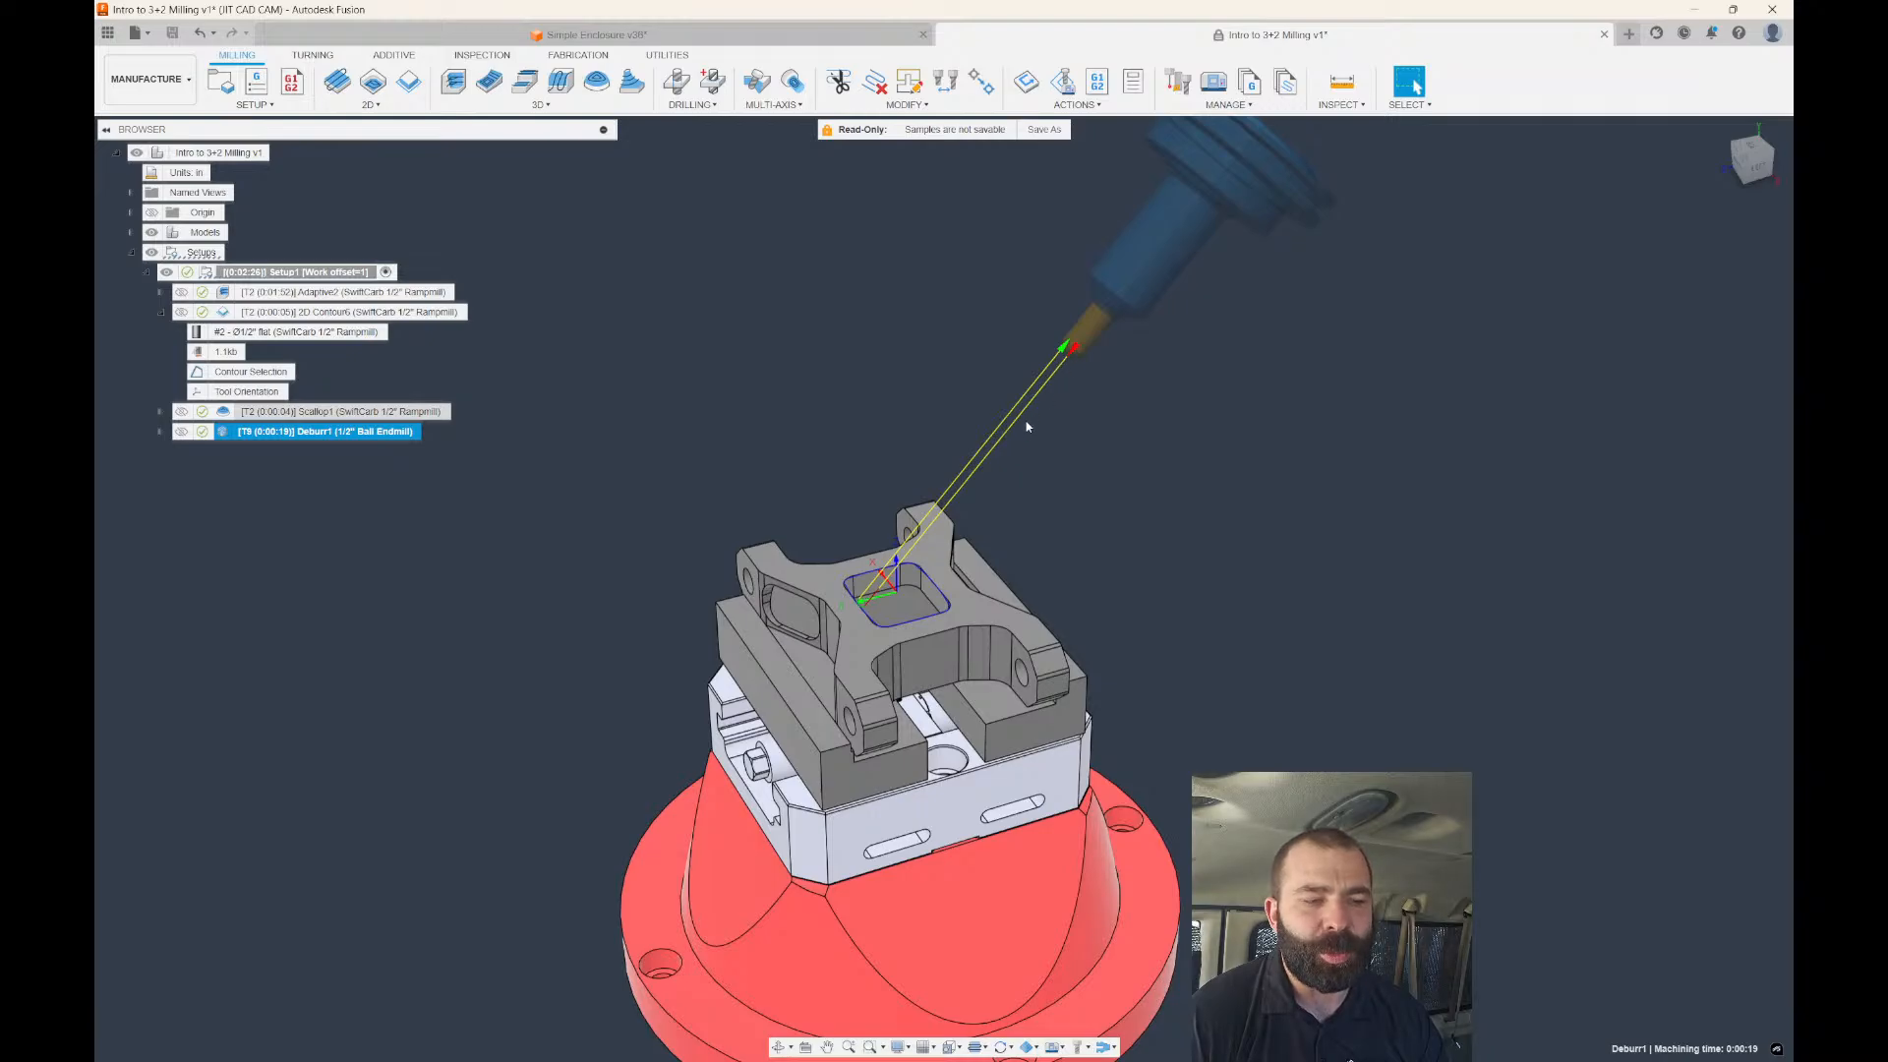
pyautogui.click(1744, 165)
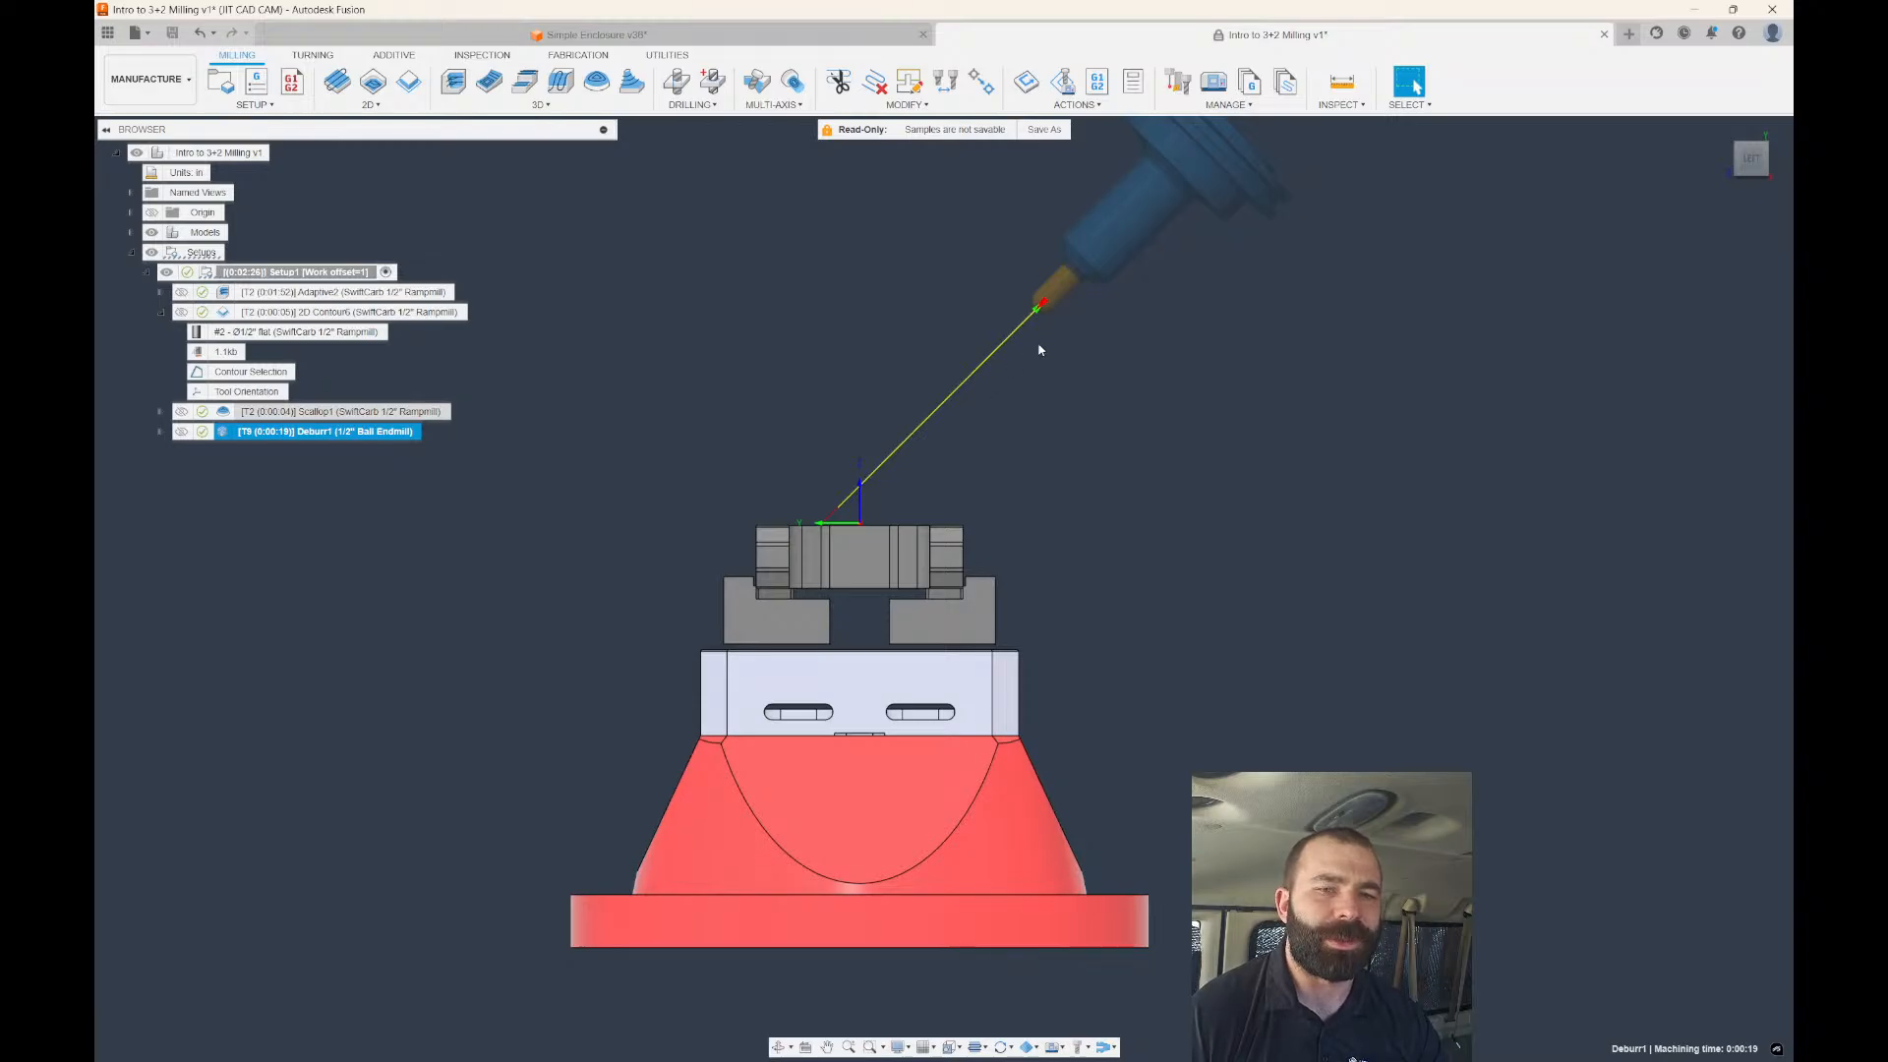
pyautogui.scroll(-1, 1039, 344)
pyautogui.keyDown('shift'); pyautogui.moveTo(982, 385); pyautogui.dragTo(1007, 412, button='middle'); pyautogui.keyUp('shift')
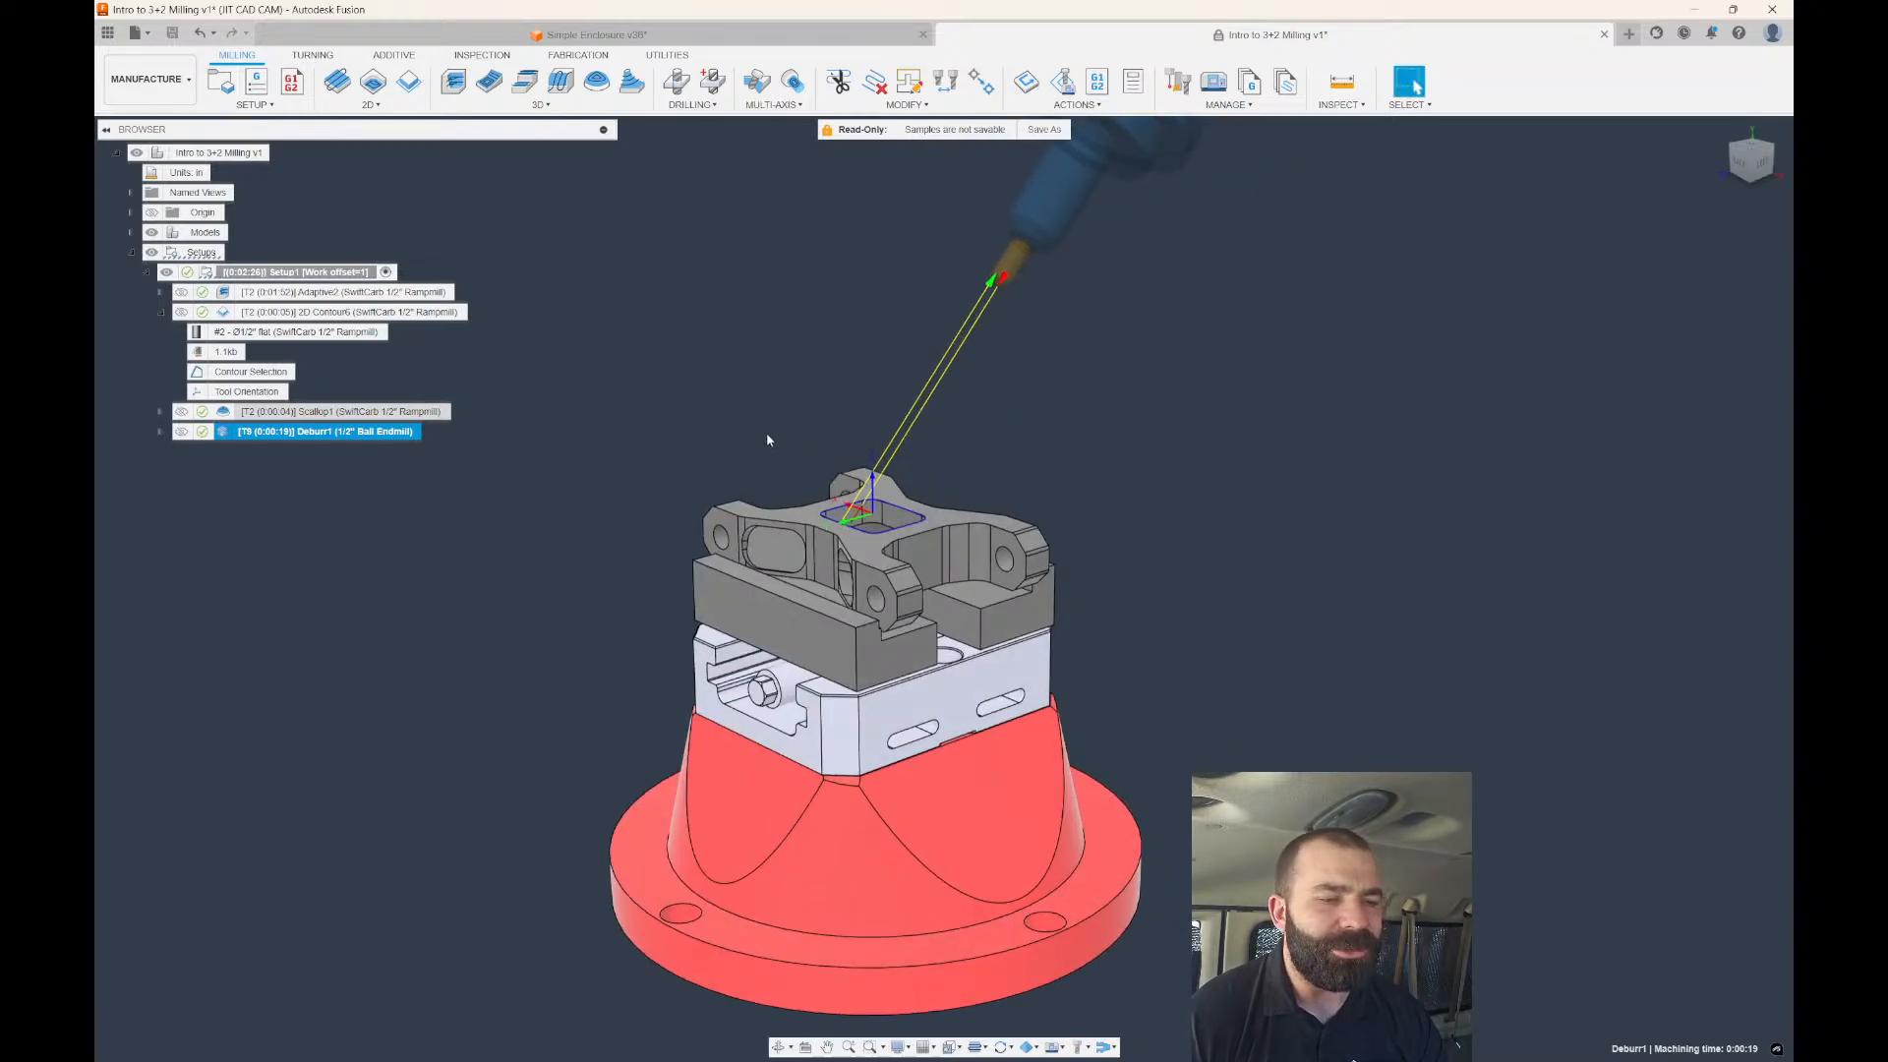
pyautogui.scroll(1, 768, 440)
pyautogui.doubleClick(221, 431)
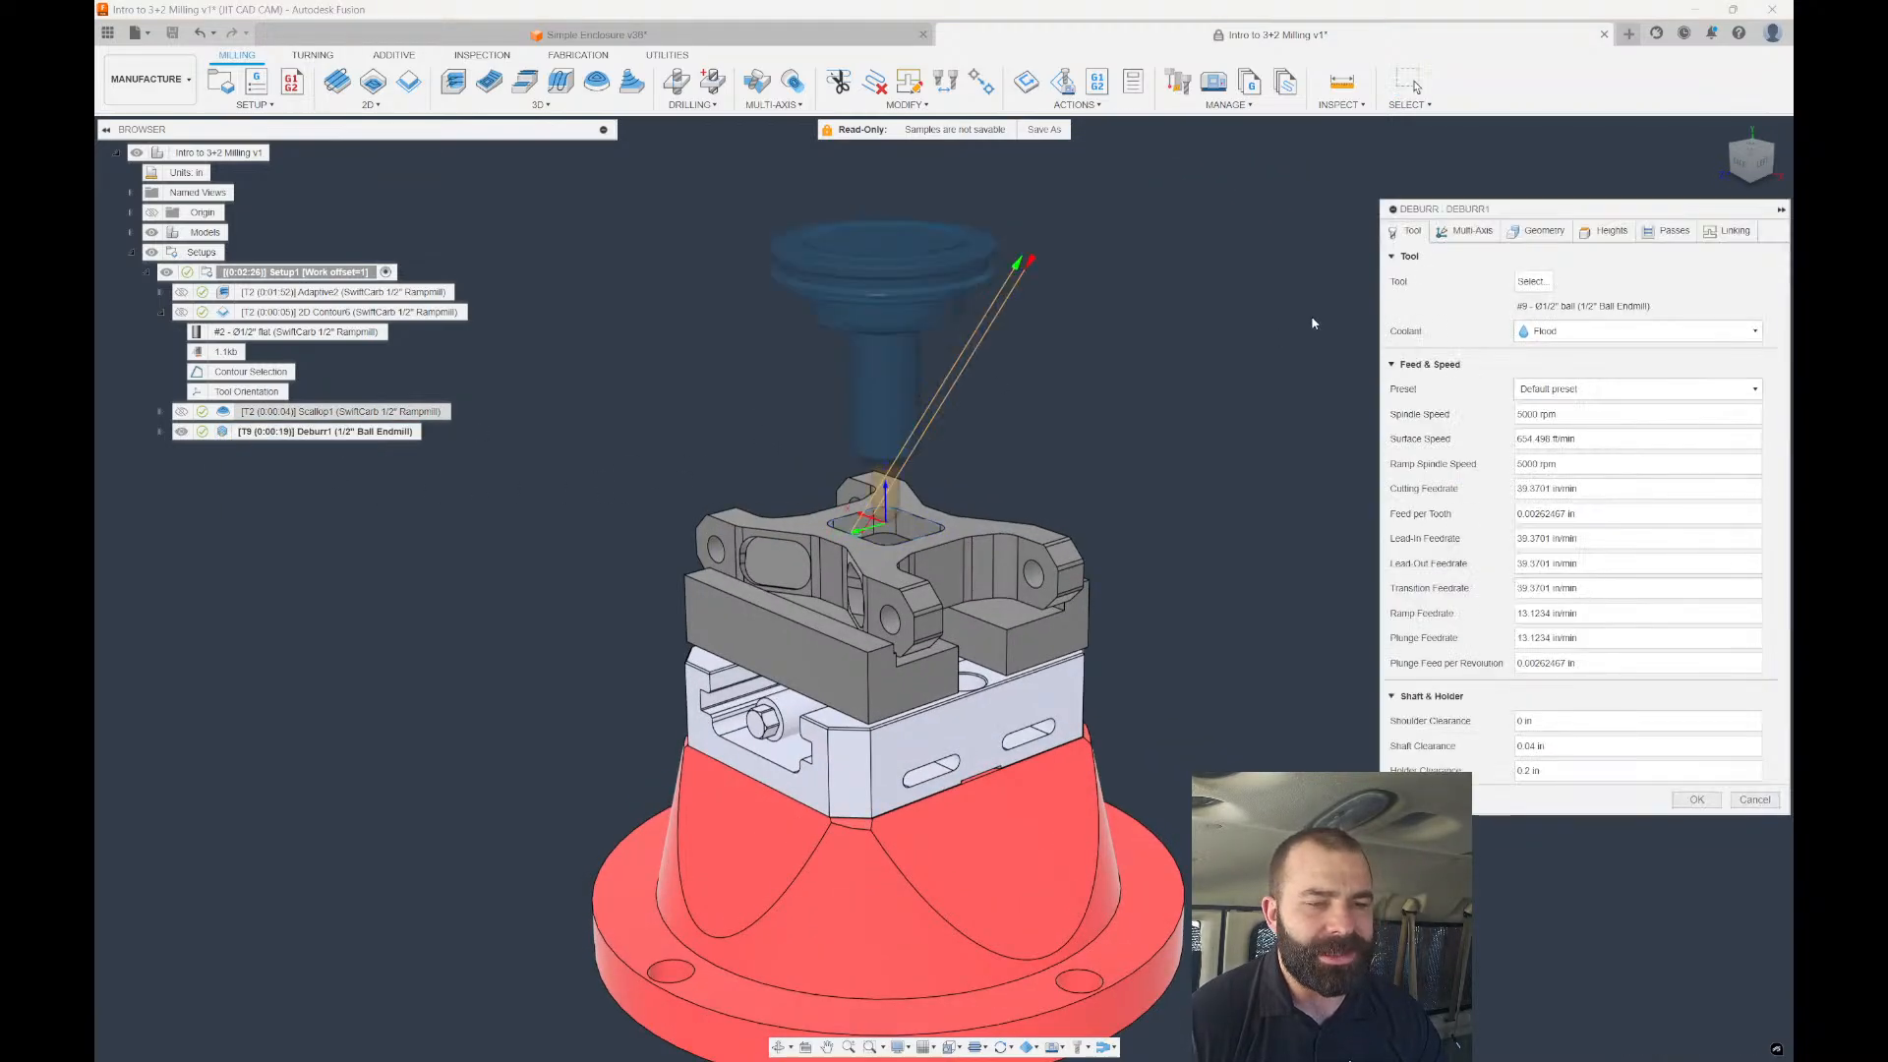
# Change Deburr1's clearance geometry type to a sphere.
pyautogui.click(1605, 232)
pyautogui.click(1494, 282)
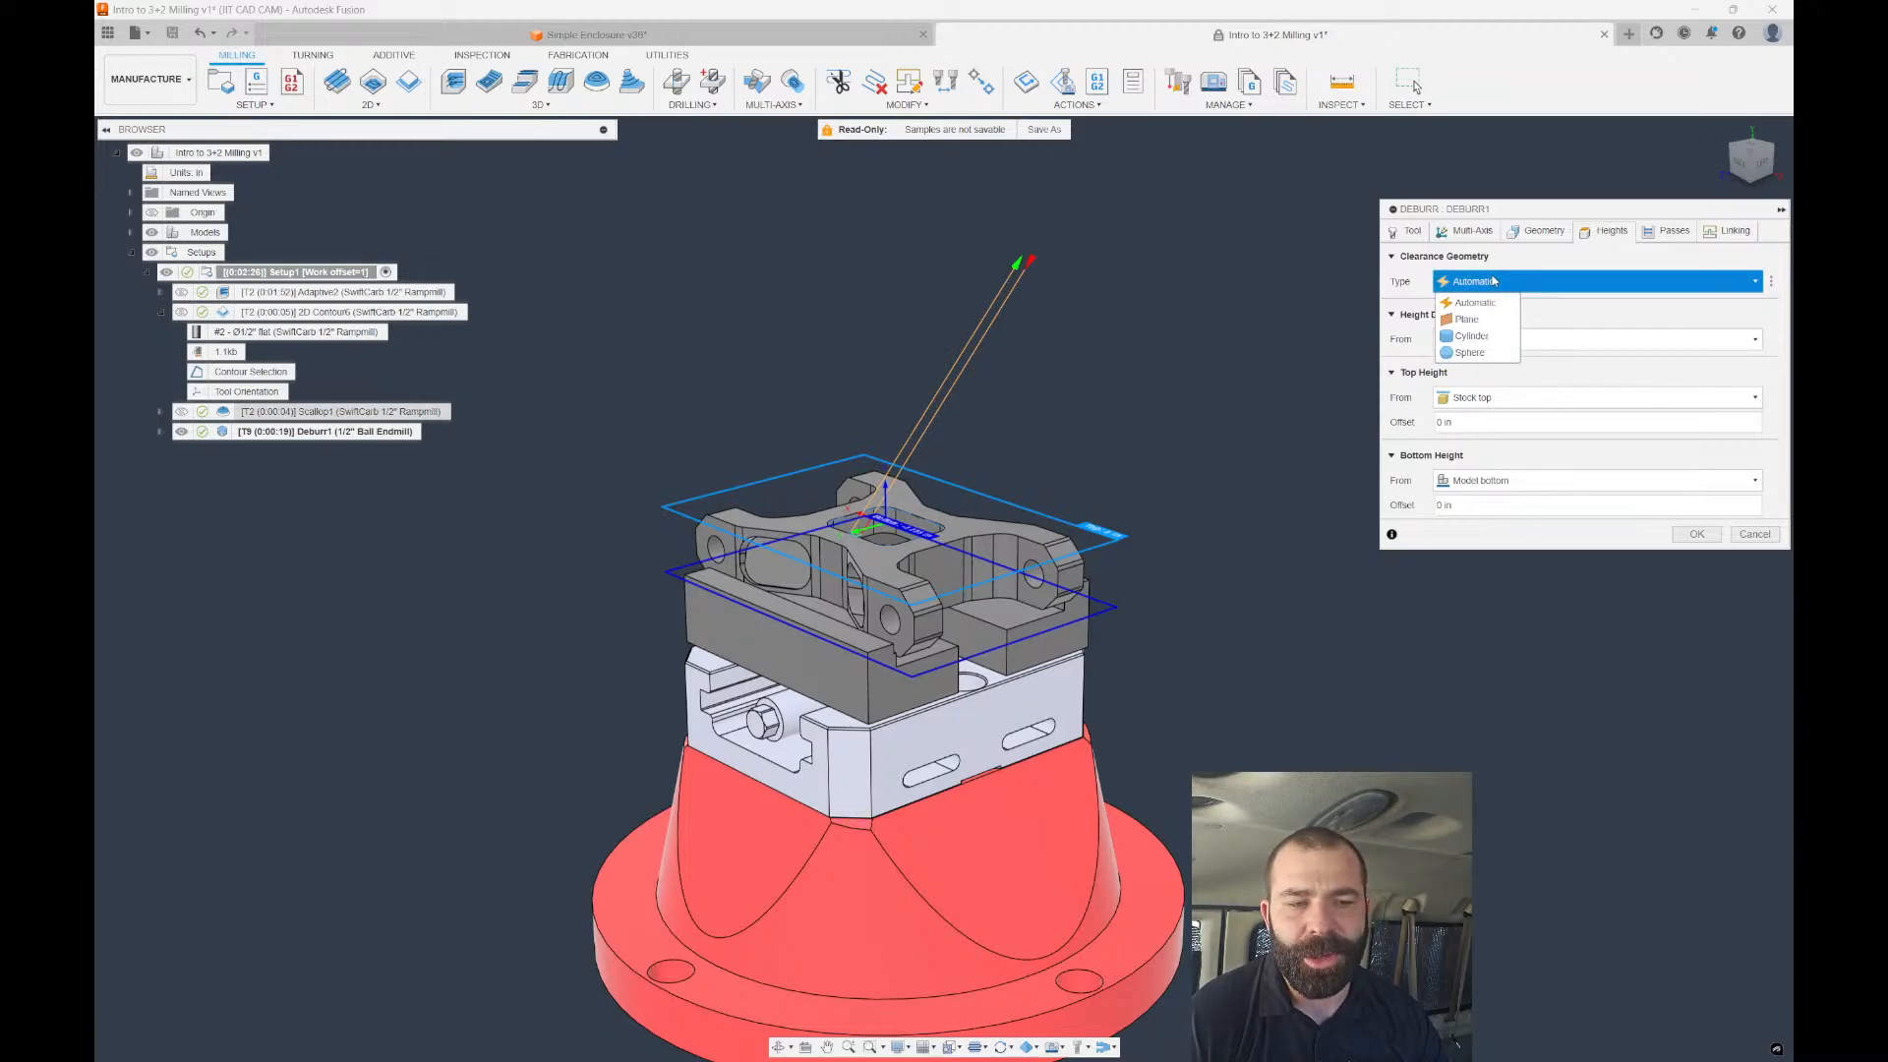
pyautogui.click(1538, 266)
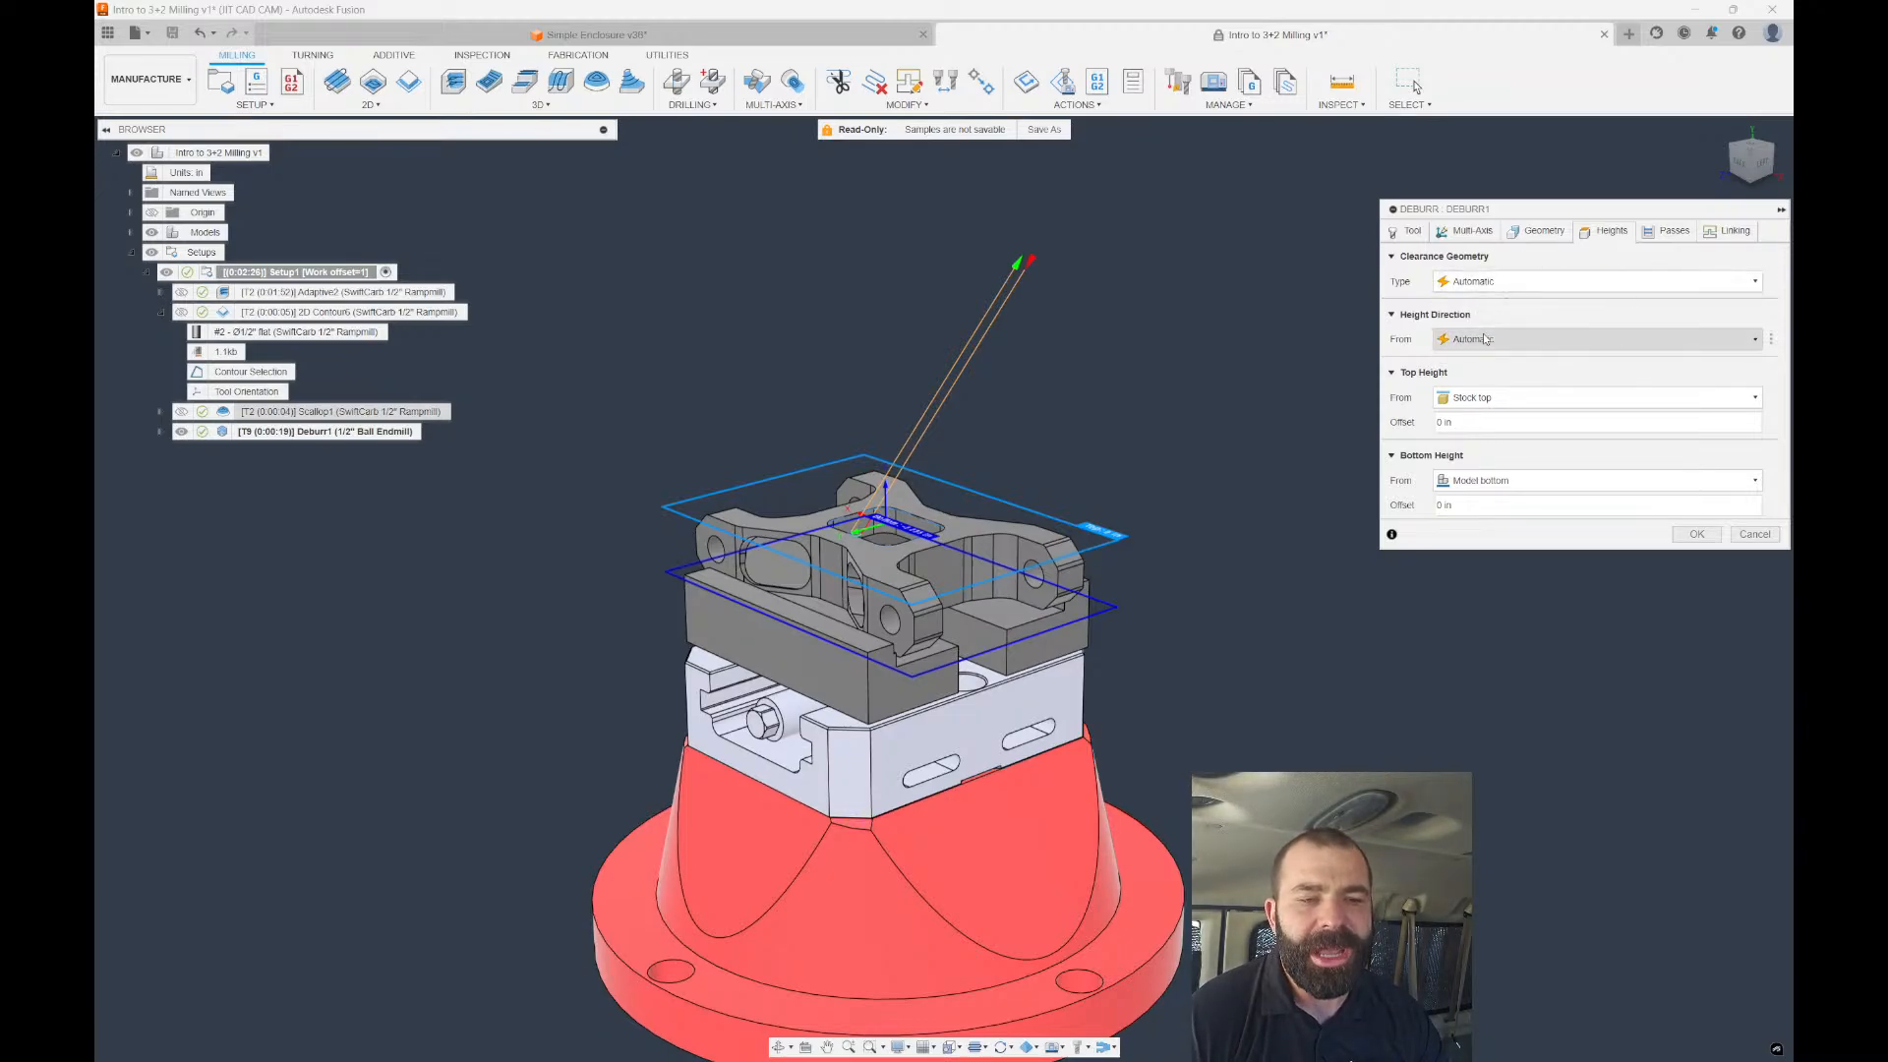
pyautogui.click(1488, 284)
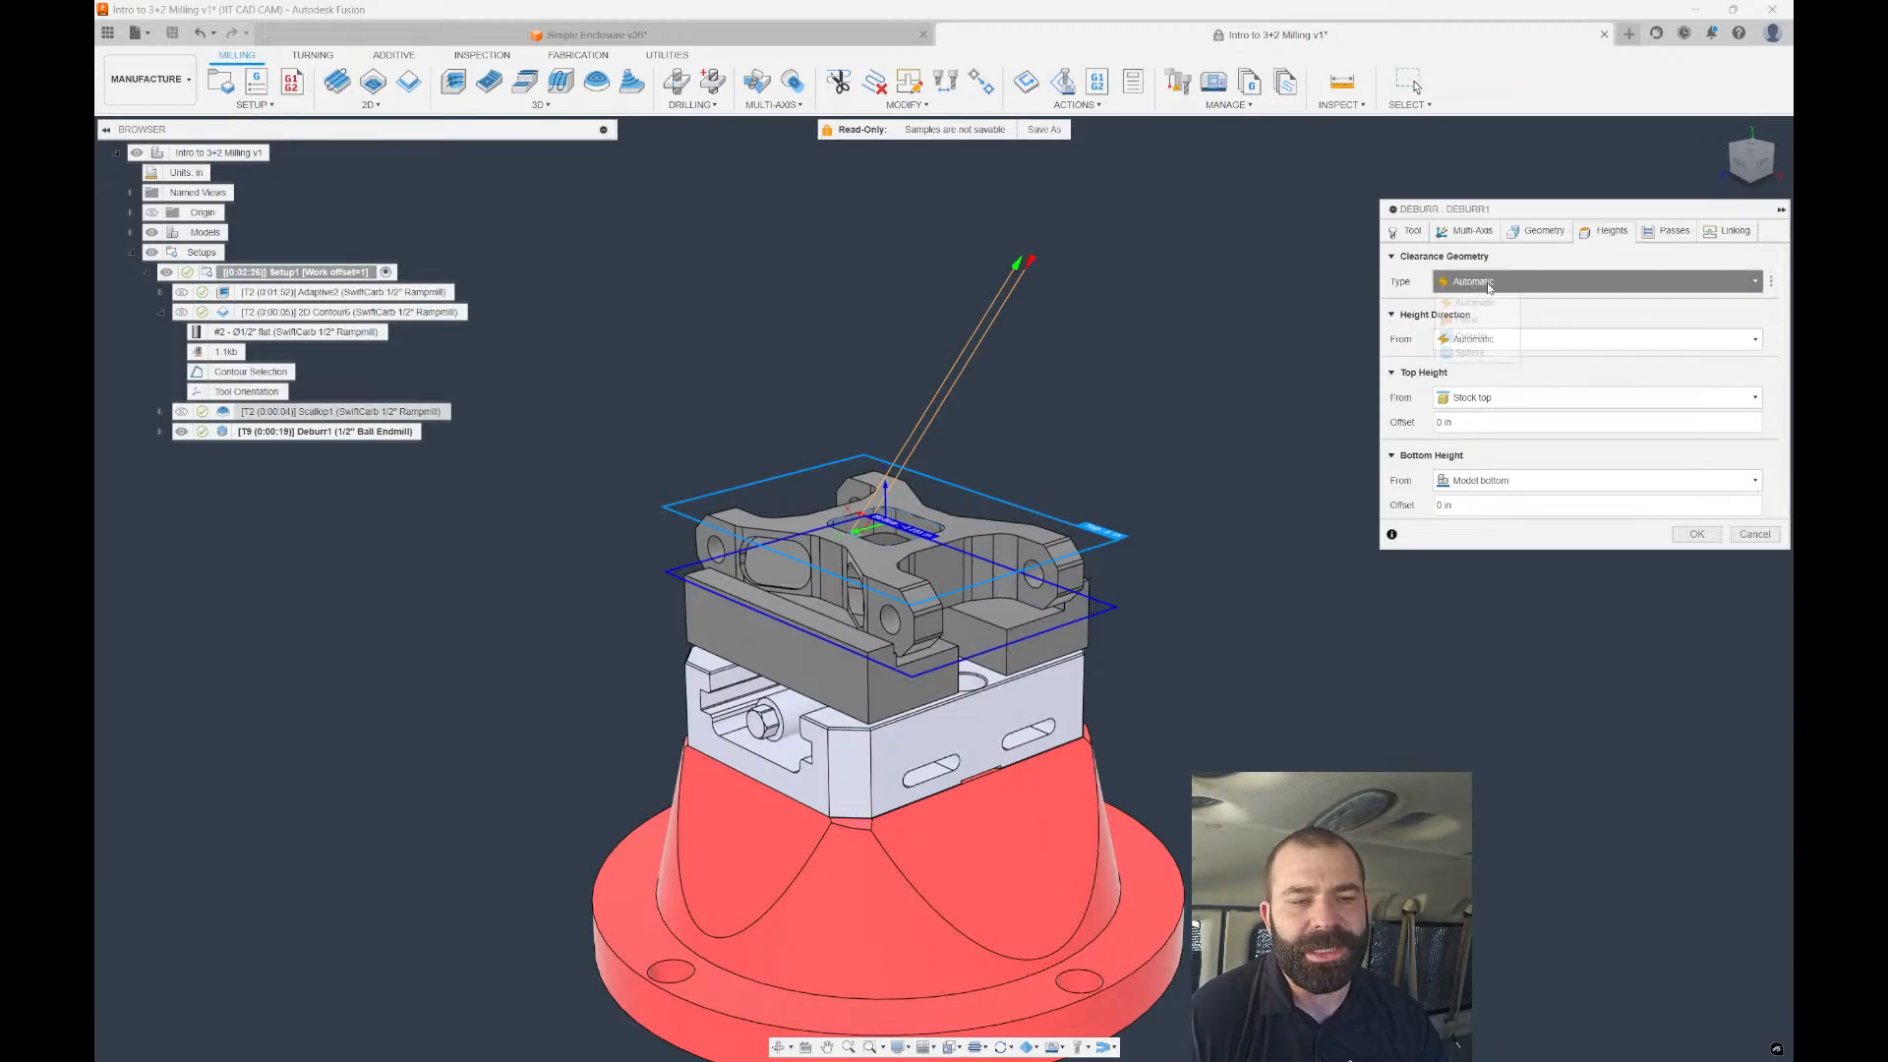
pyautogui.click(1471, 352)
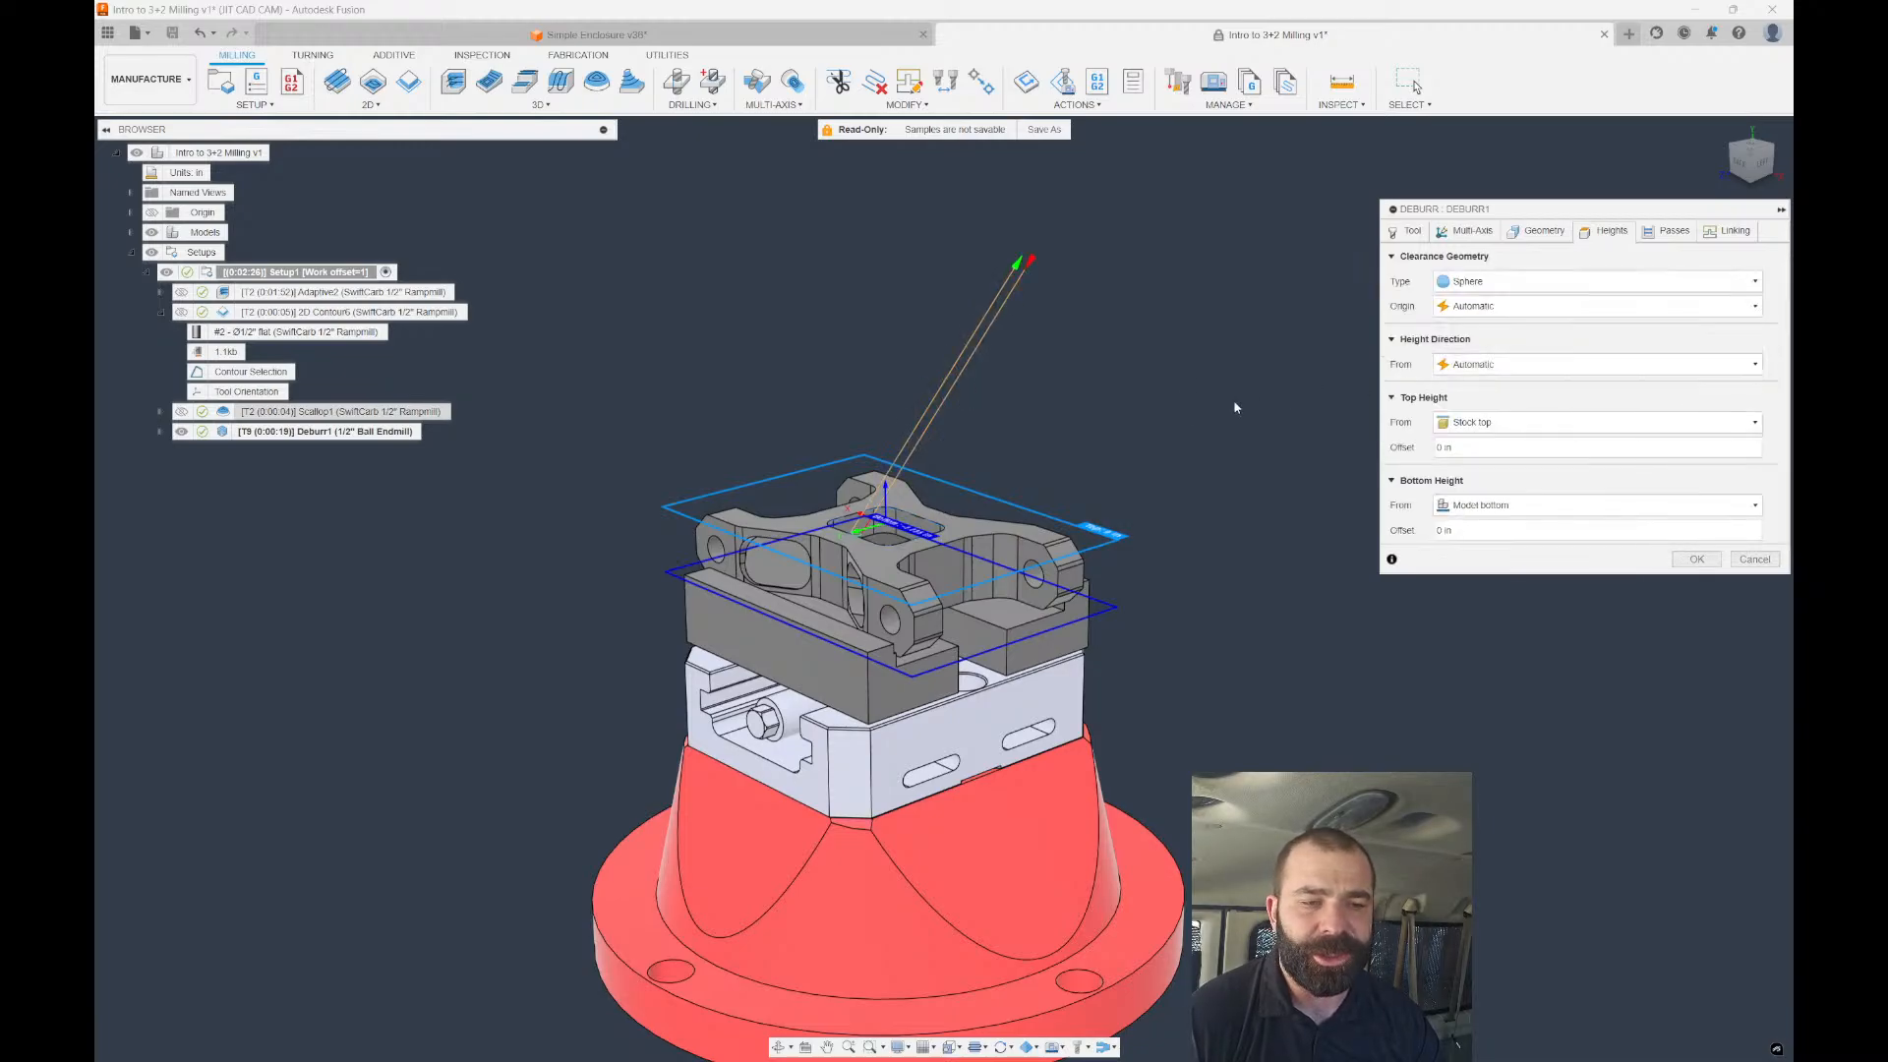
pyautogui.scroll(5, 1155, 460)
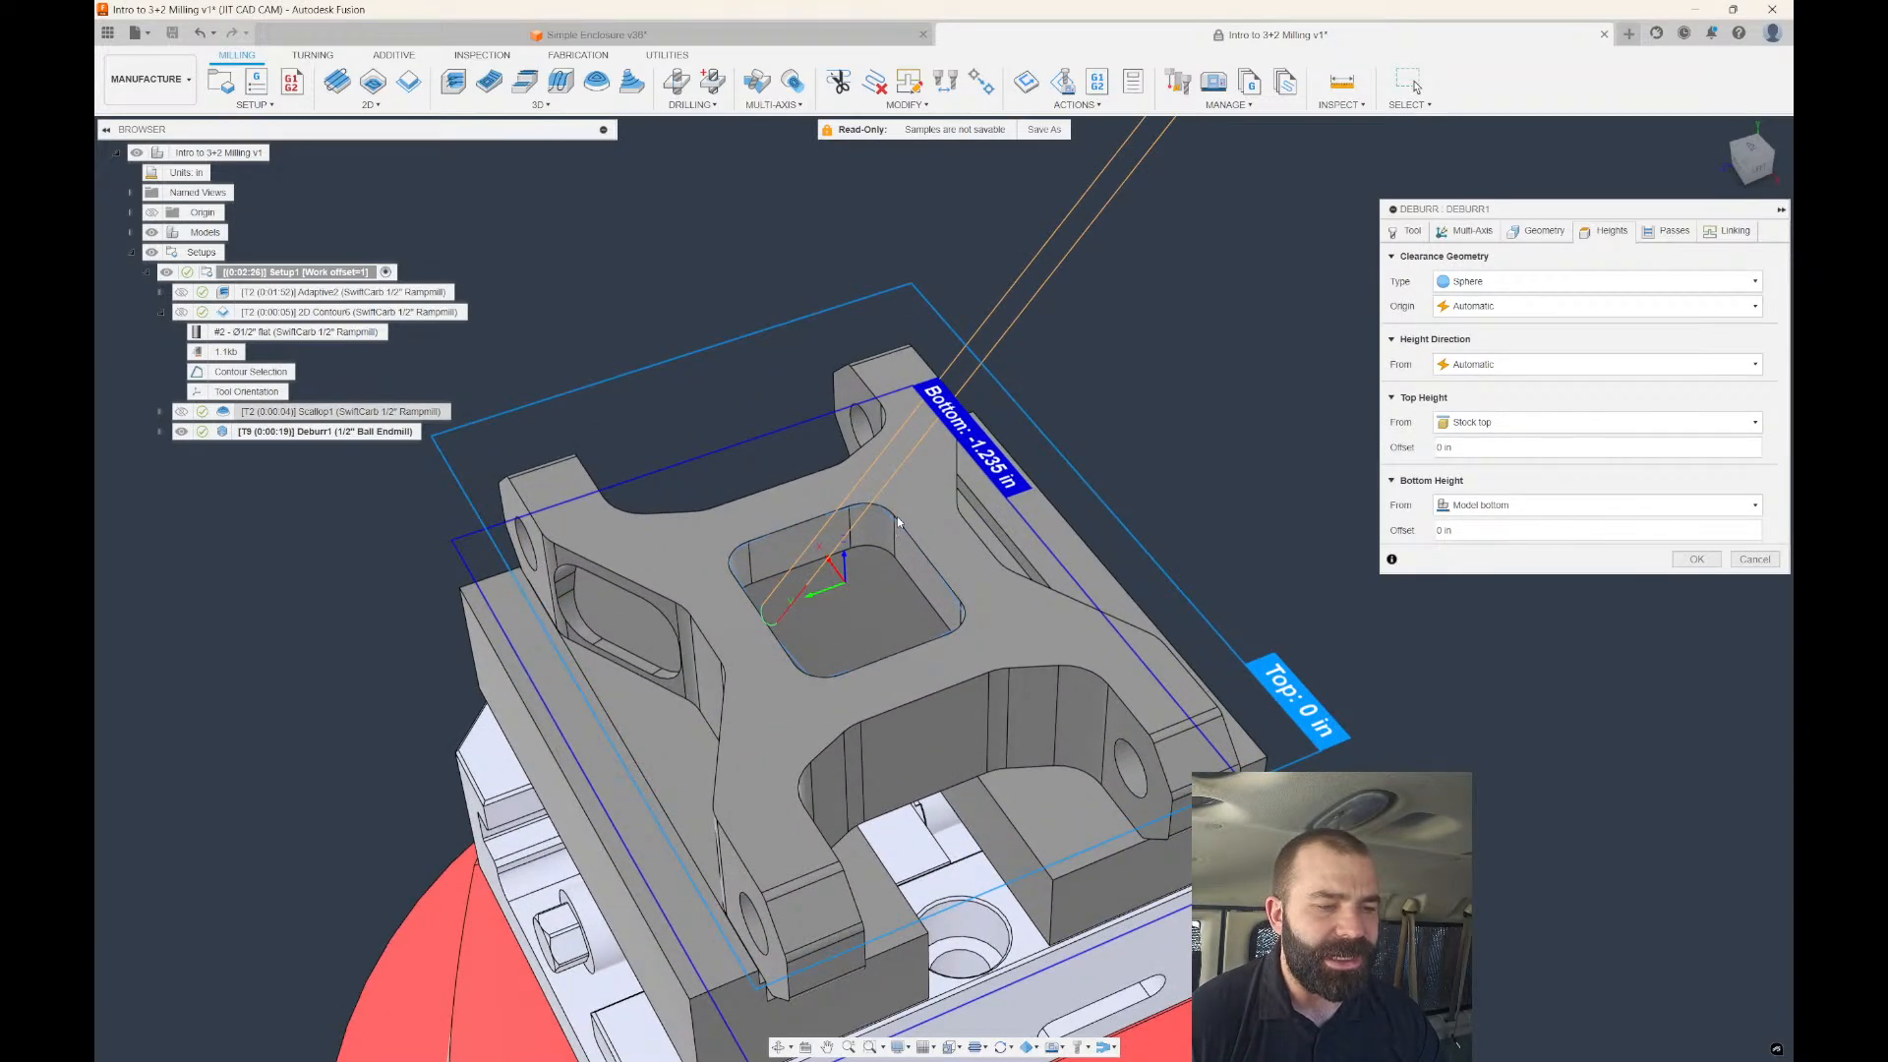
# Centre the clearance sphere on the setup WCS origin, size it as 3 in diameter, and regenerate.
pyautogui.click(1483, 306)
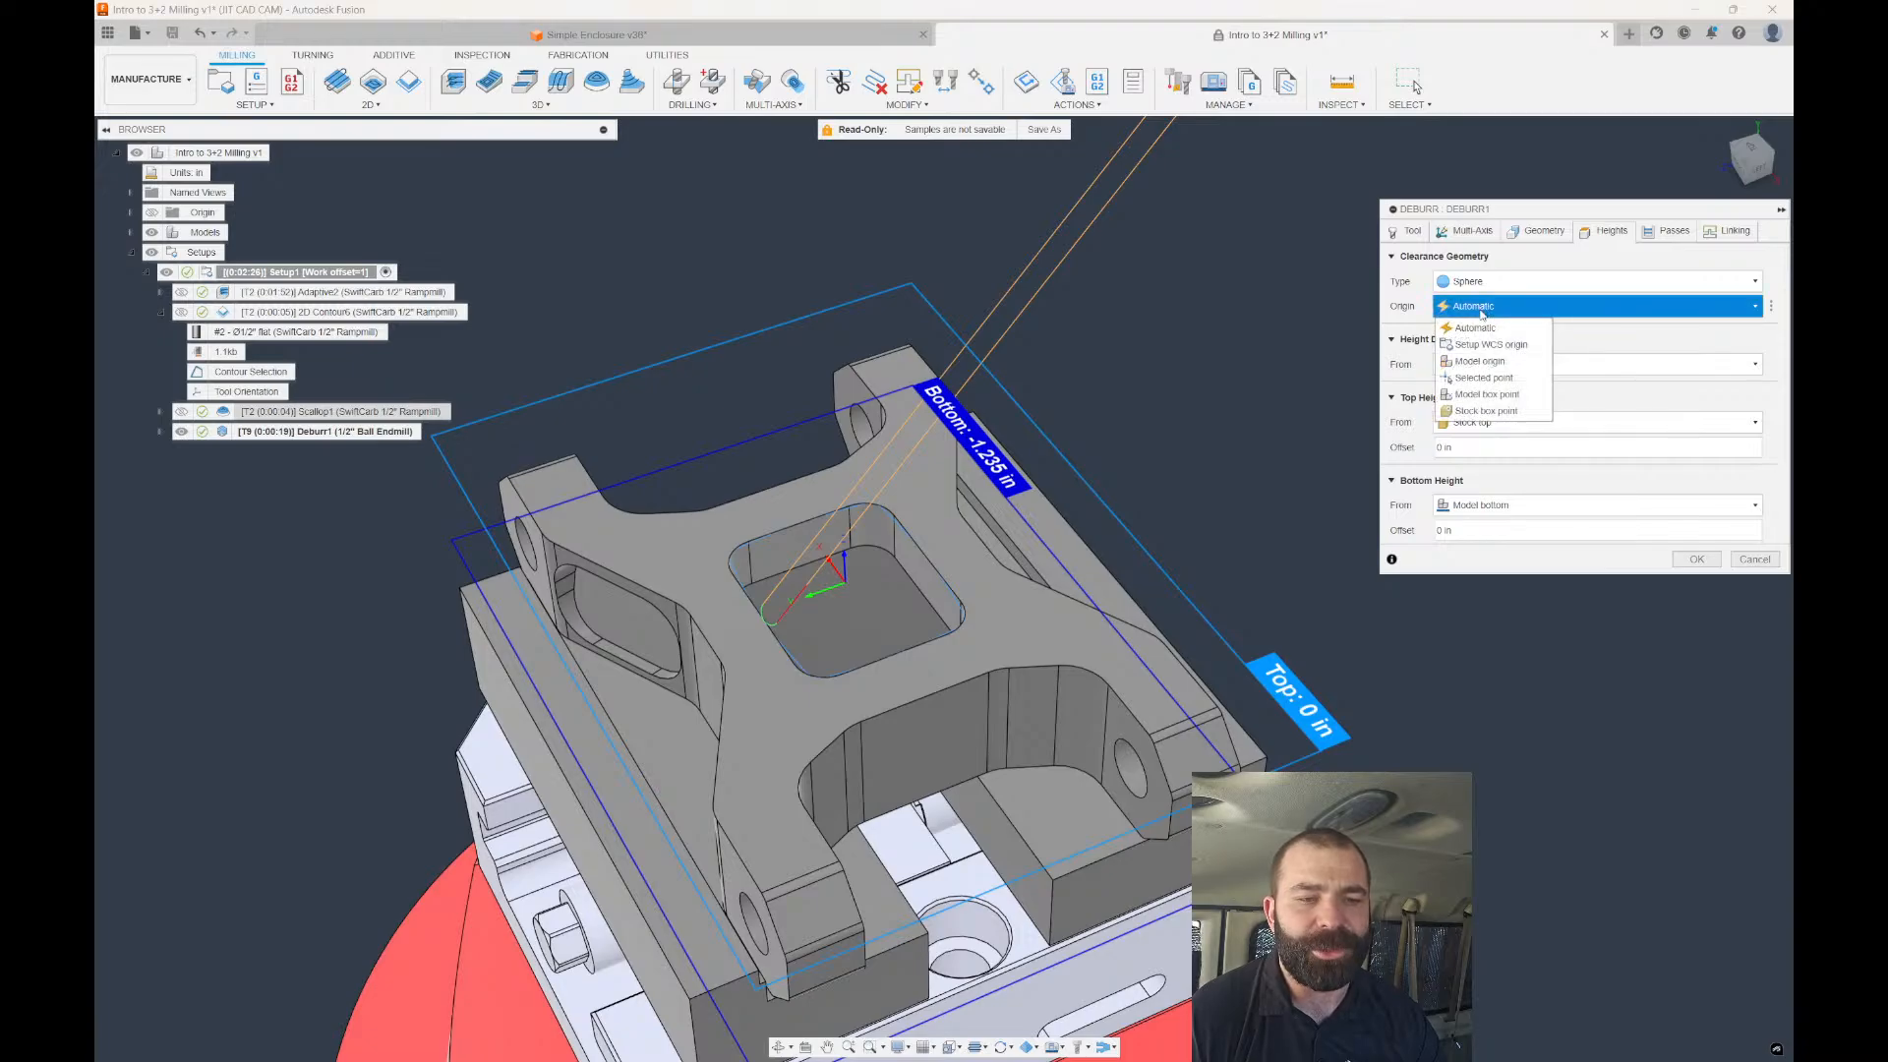
pyautogui.click(1485, 378)
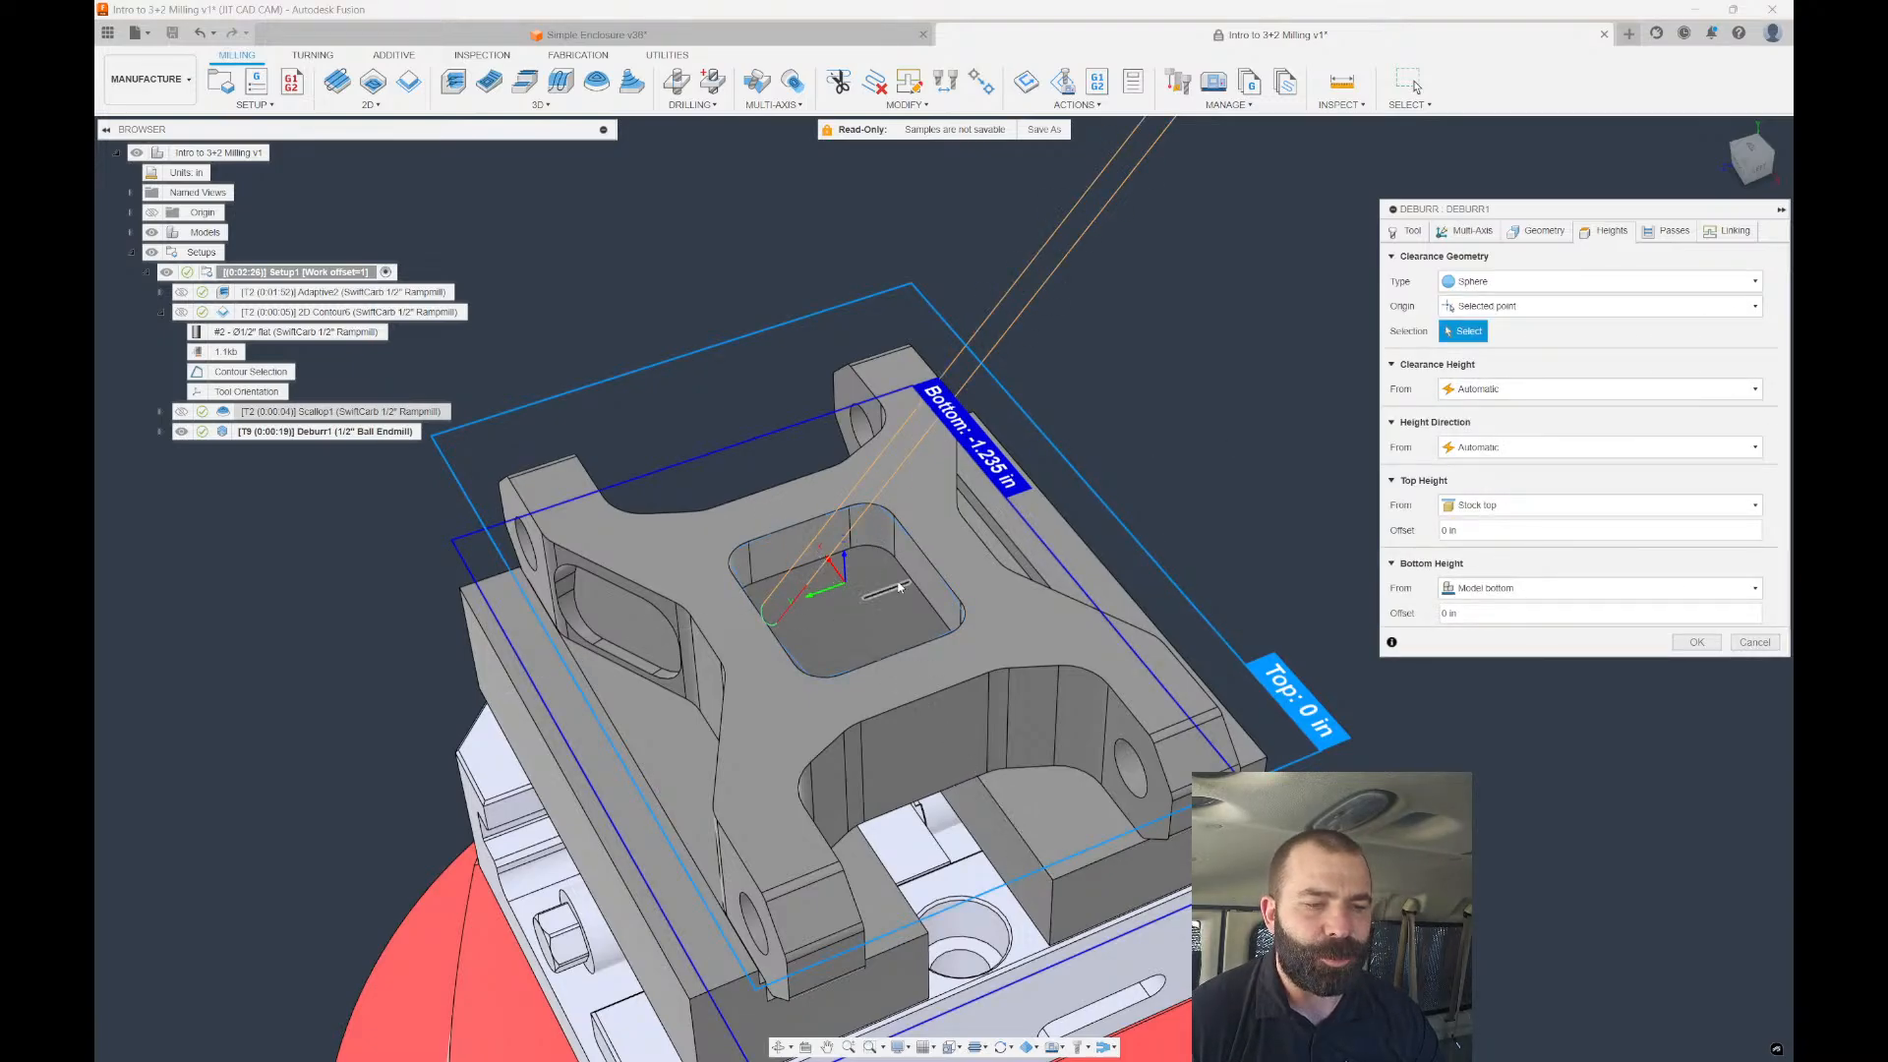
pyautogui.click(1485, 306)
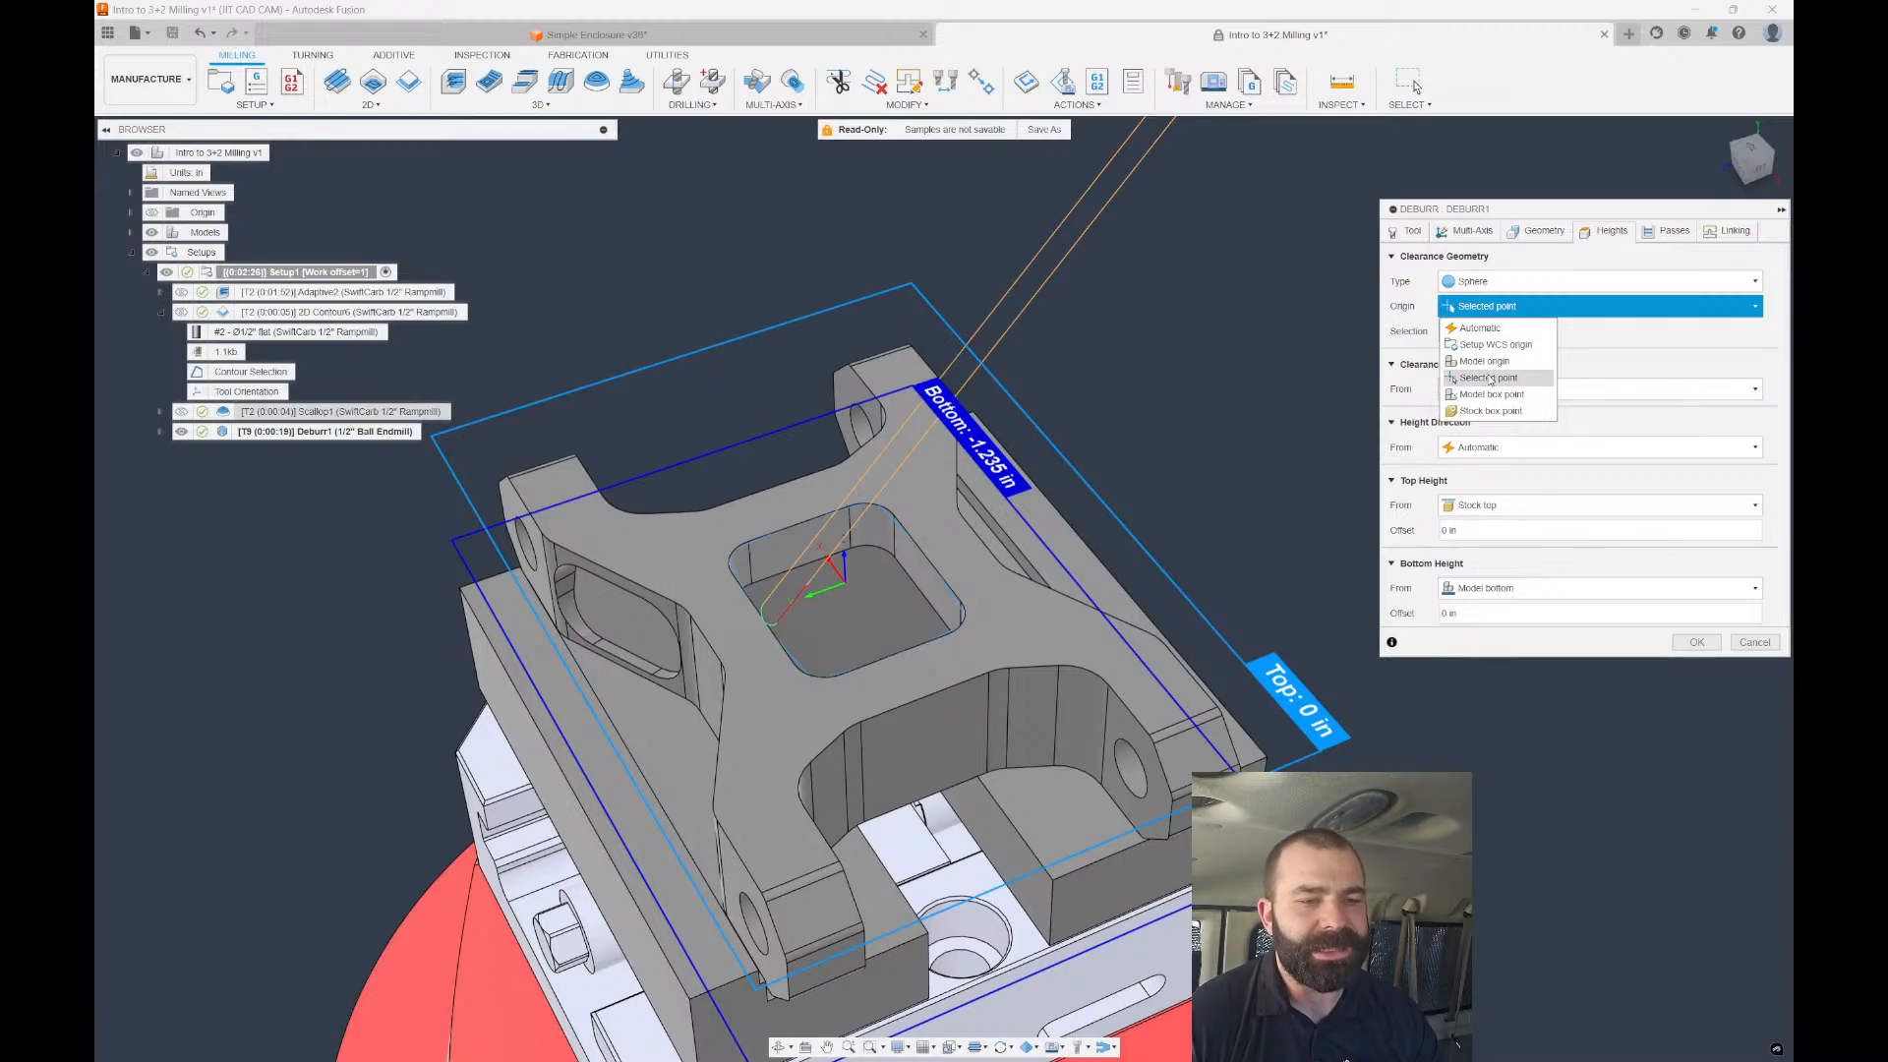
pyautogui.click(1495, 344)
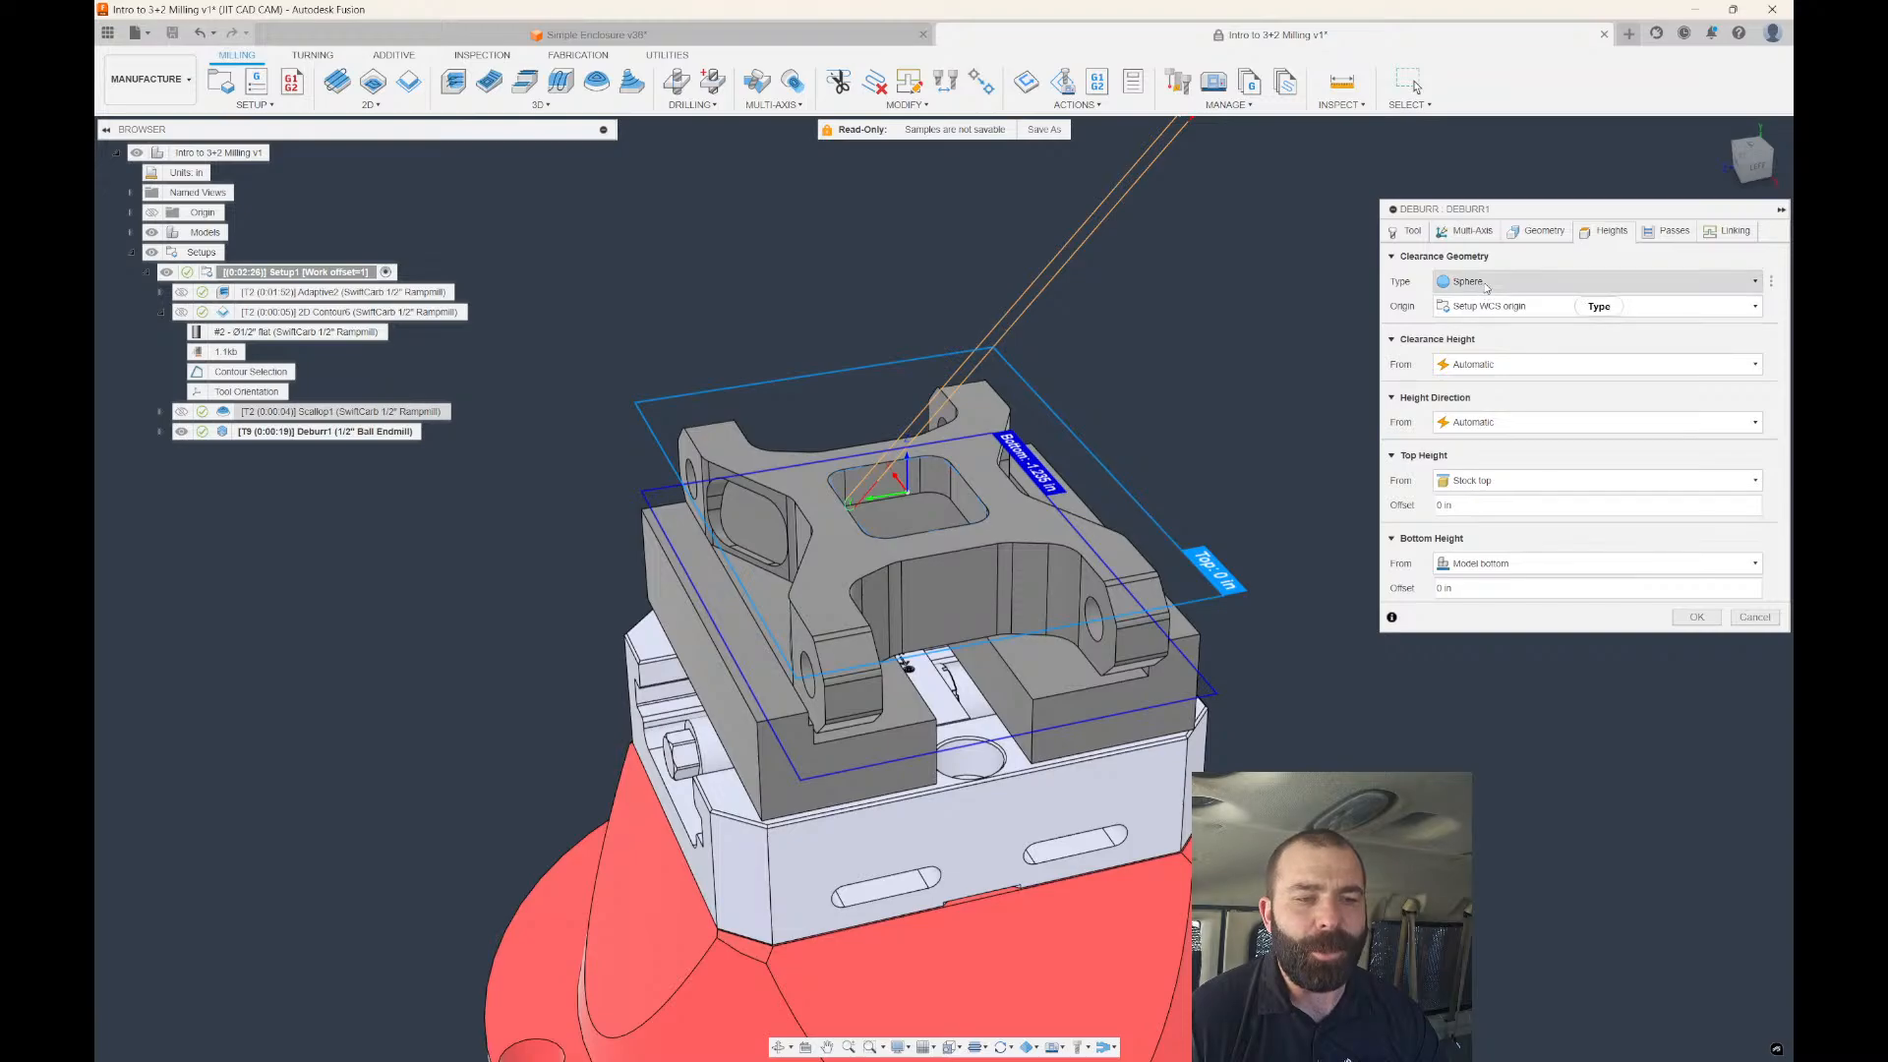
pyautogui.click(1499, 365)
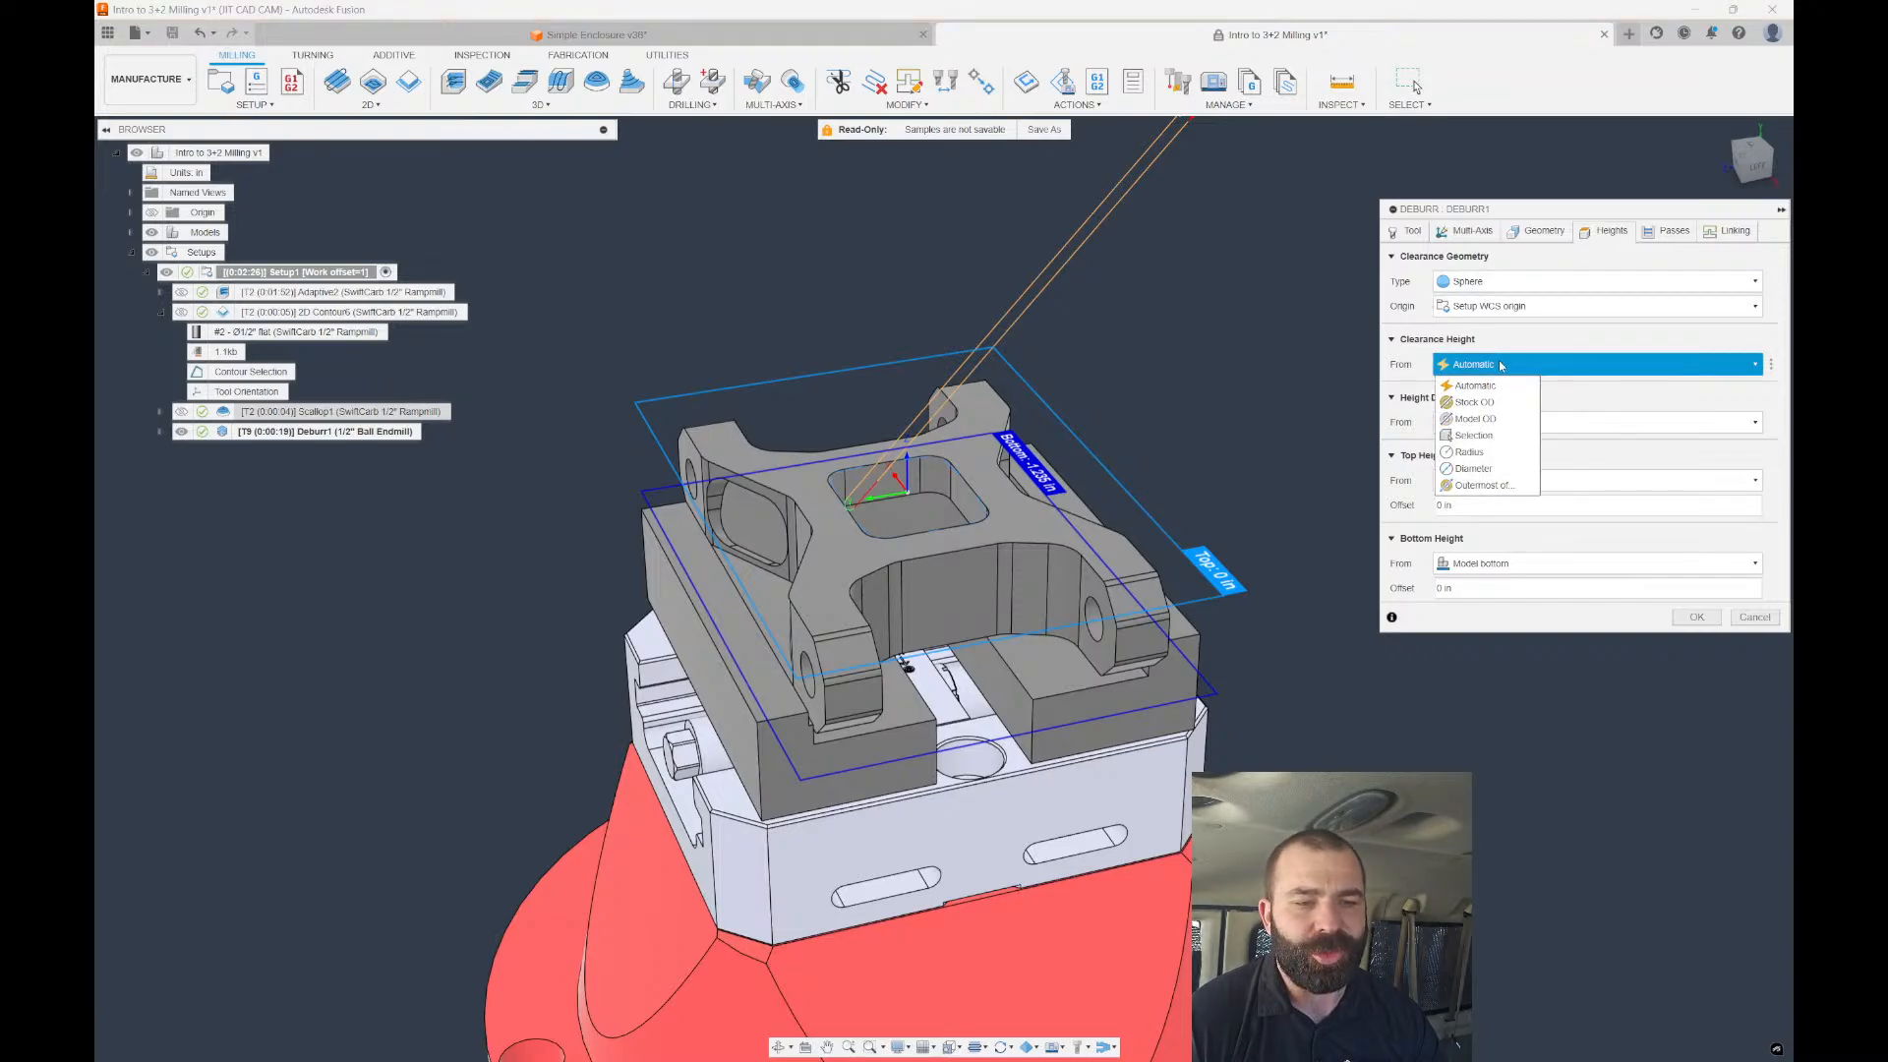
pyautogui.click(1475, 470)
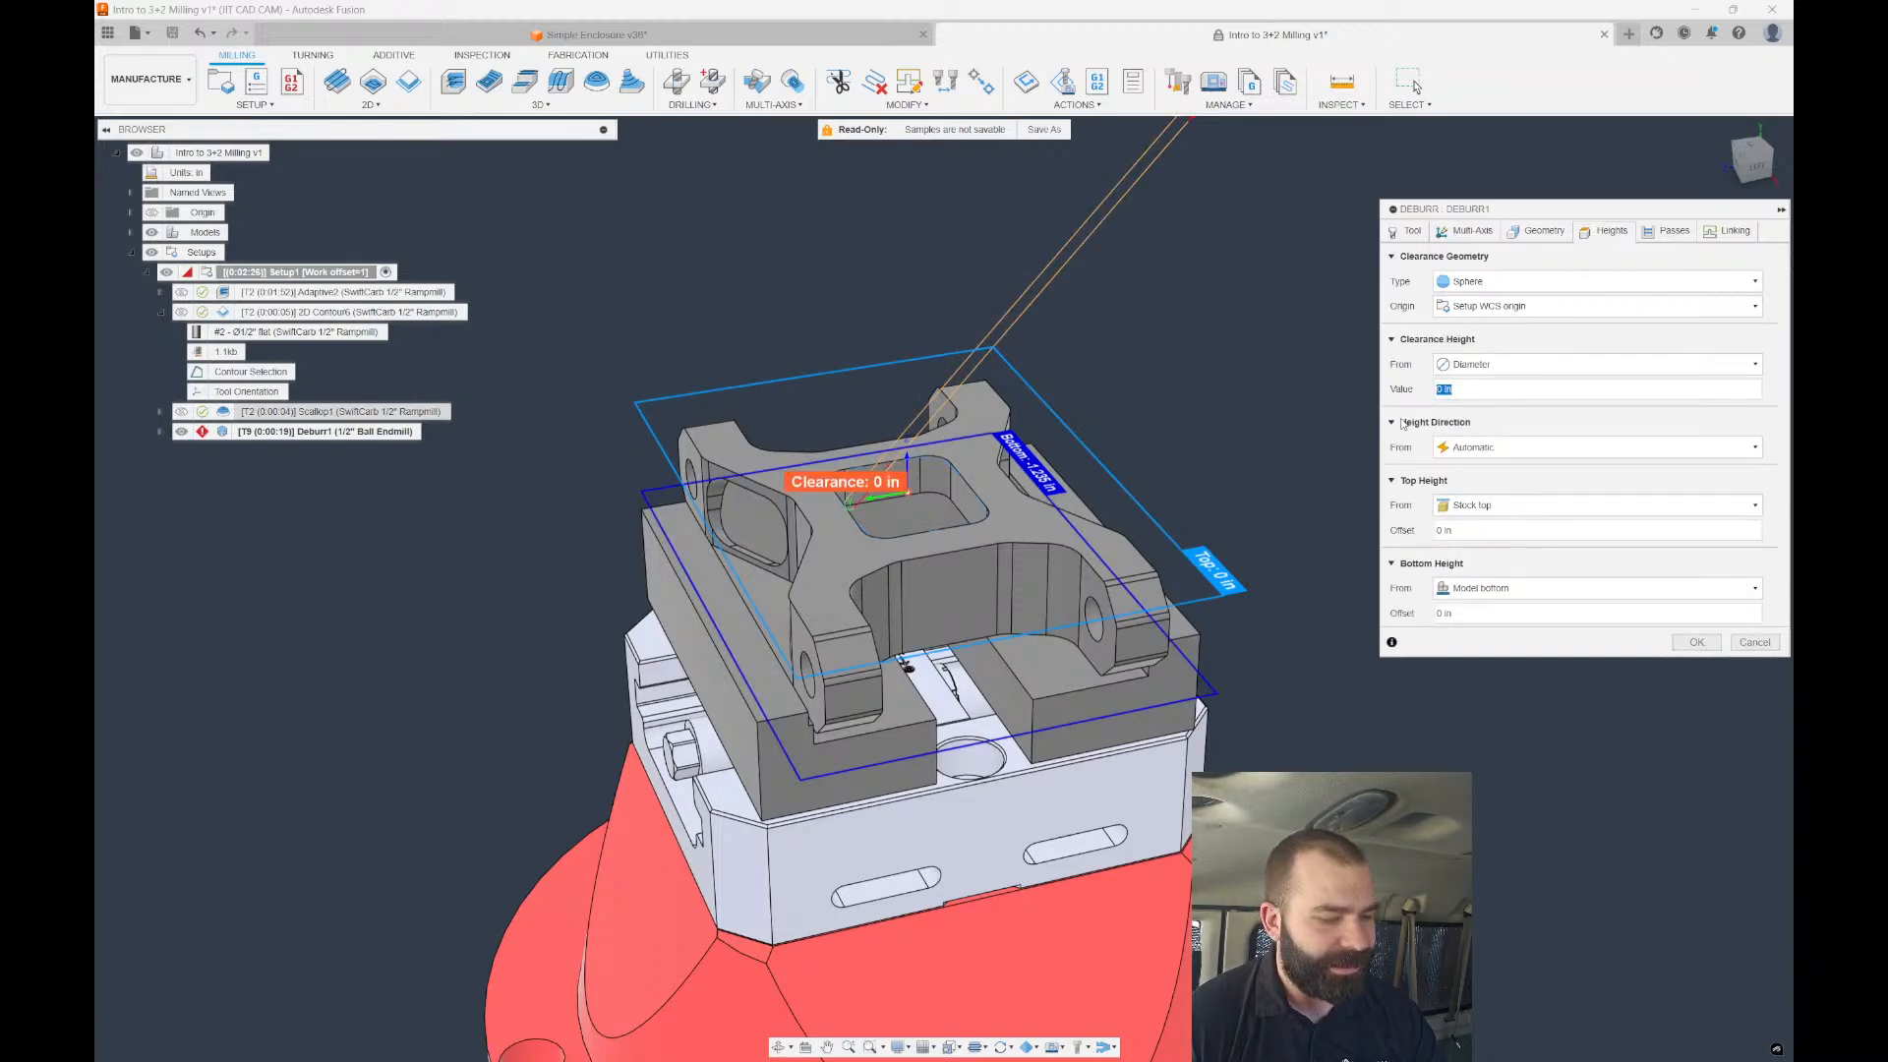
pyautogui.keyDown('shift'); pyautogui.moveTo(1190, 433); pyautogui.dragTo(1116, 423, button='middle'); pyautogui.keyUp('shift')
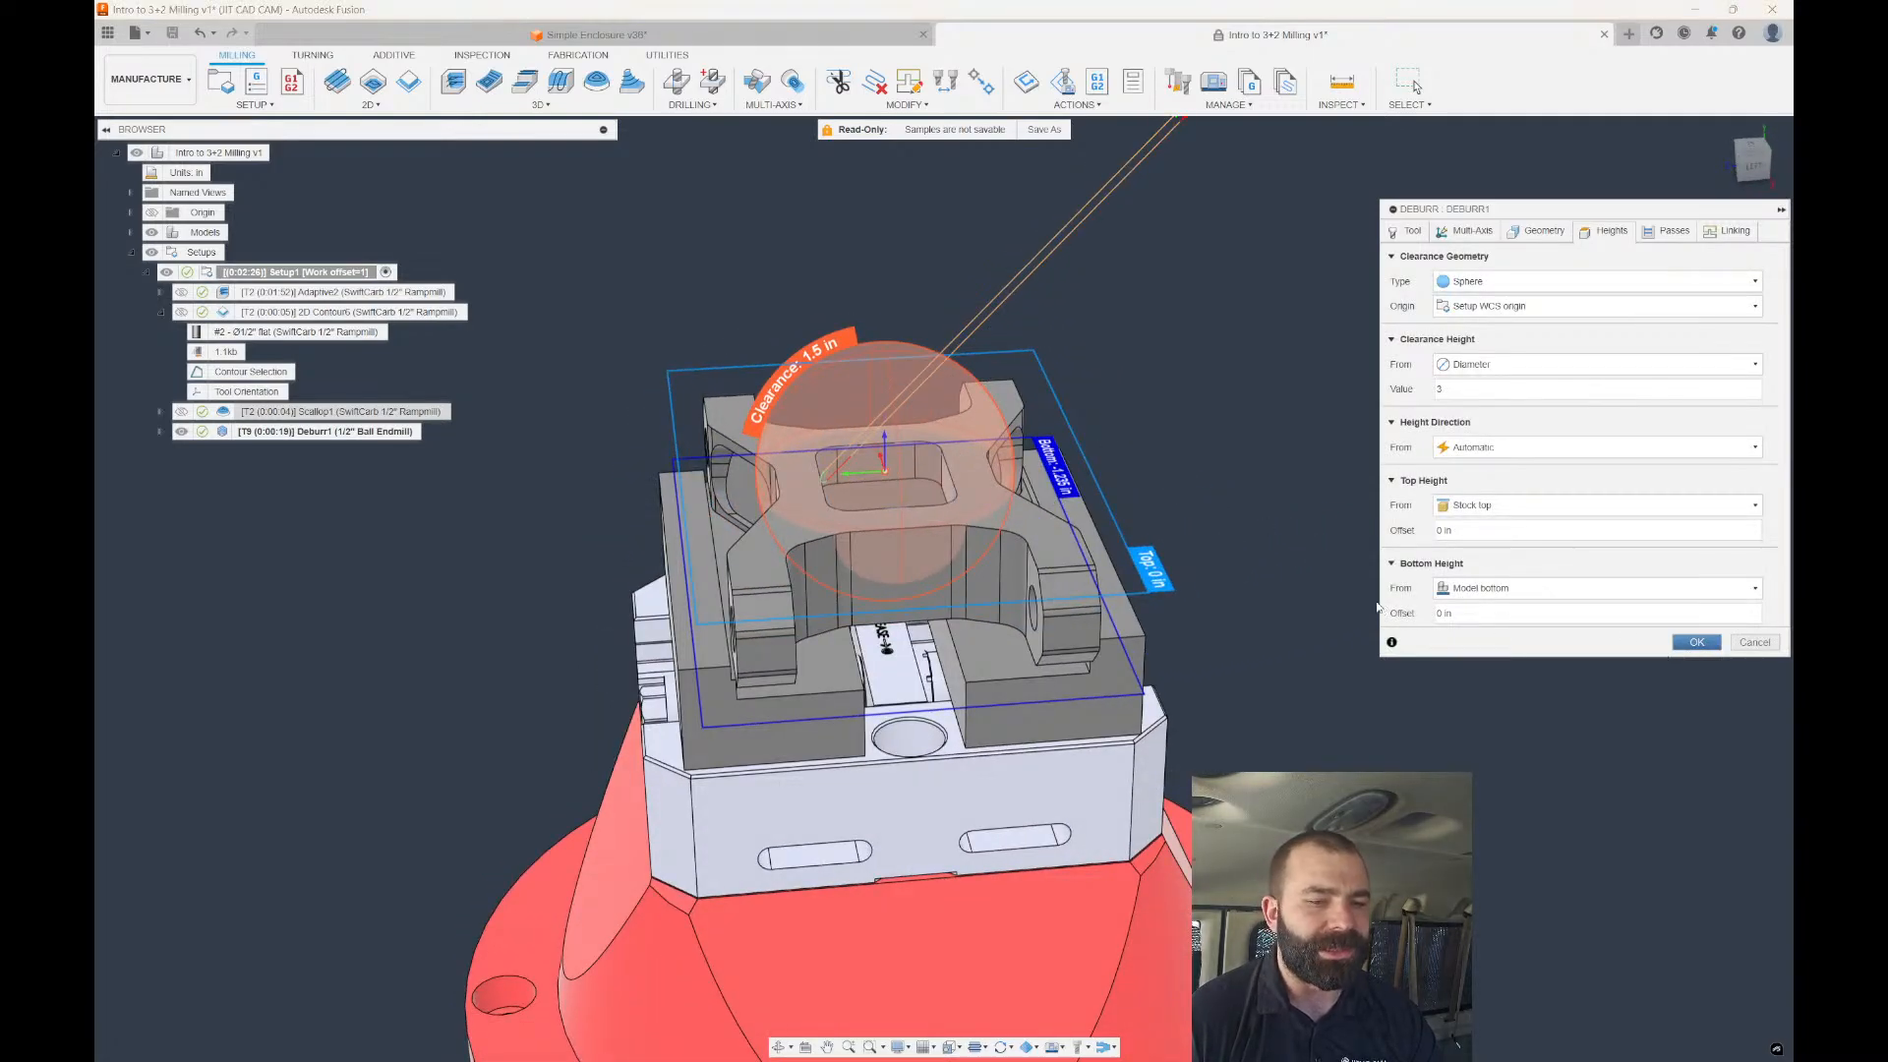
pyautogui.press('Return')
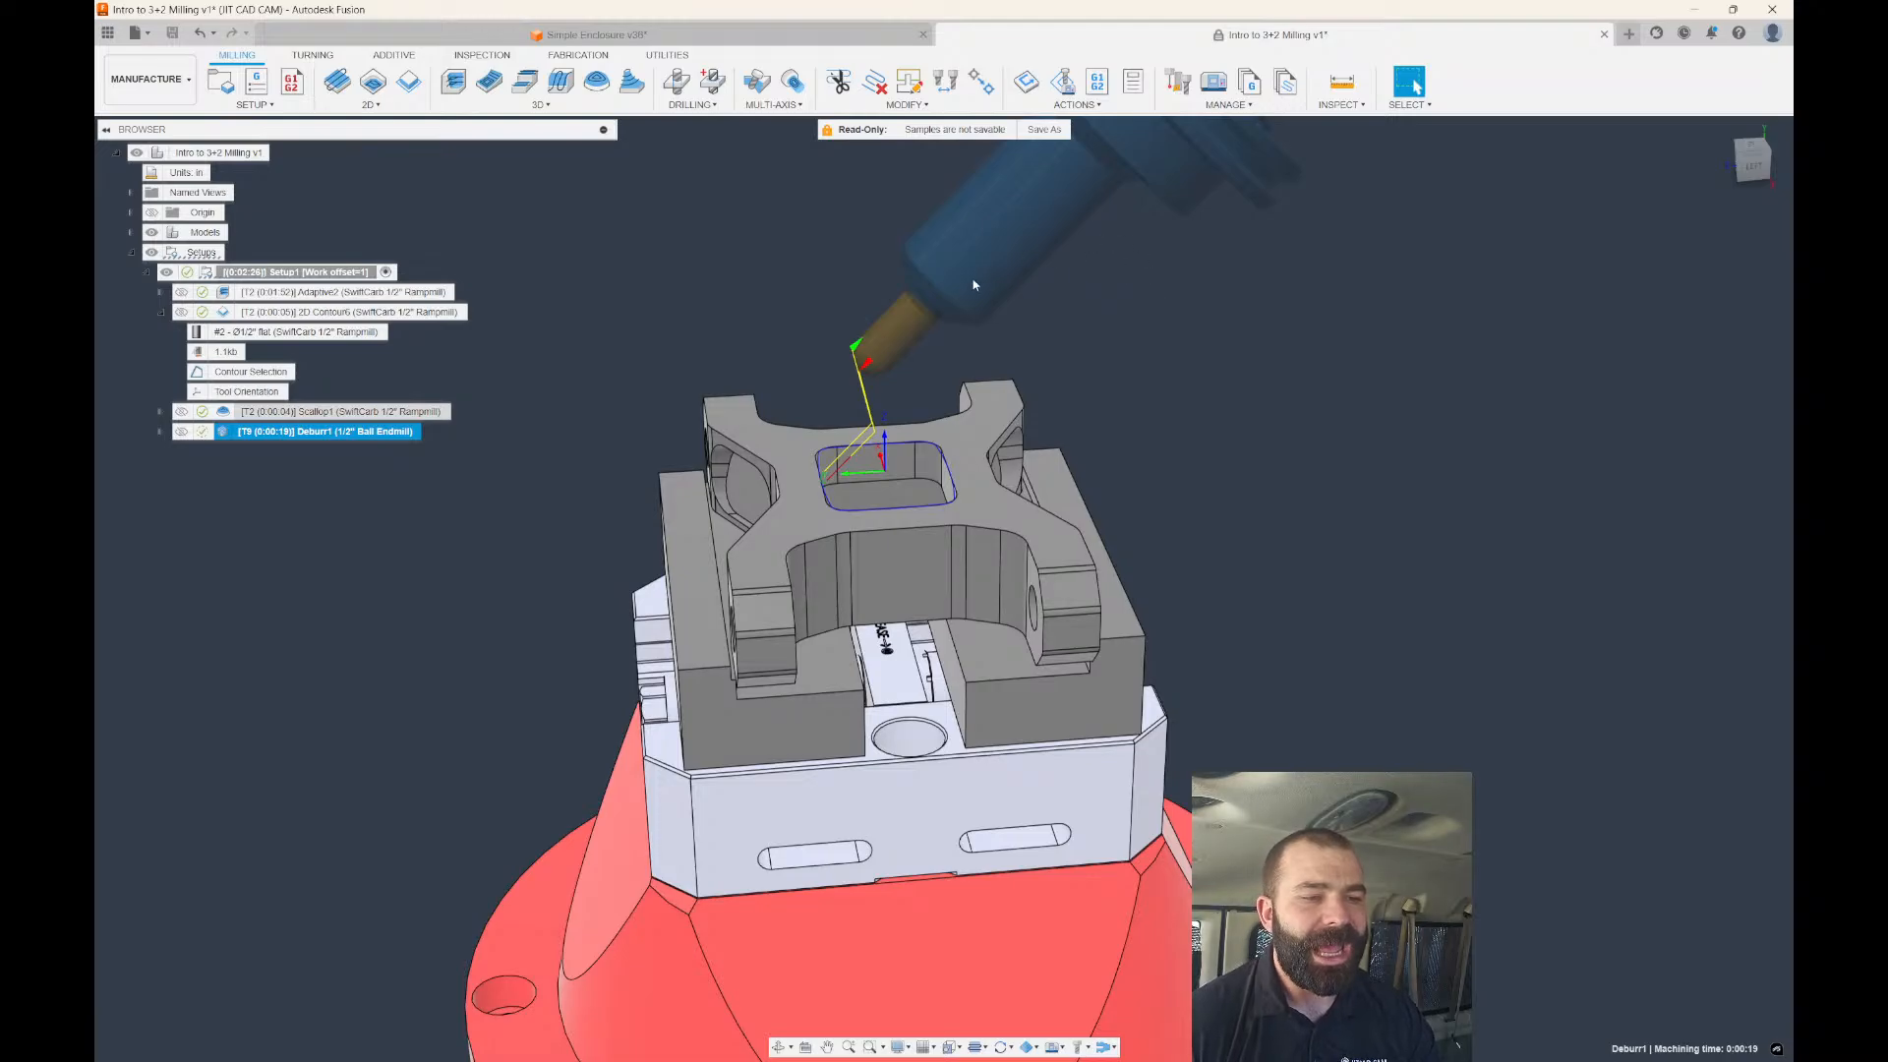
# Duplicate Deburr1 and give the copy Deburr1 (2) an 8 in diameter clearance sphere, then regenerate.
pyautogui.keyDown('shift'); pyautogui.moveTo(973, 285); pyautogui.dragTo(915, 304, button='middle'); pyautogui.keyUp('shift')
pyautogui.scroll(4, 836, 319)
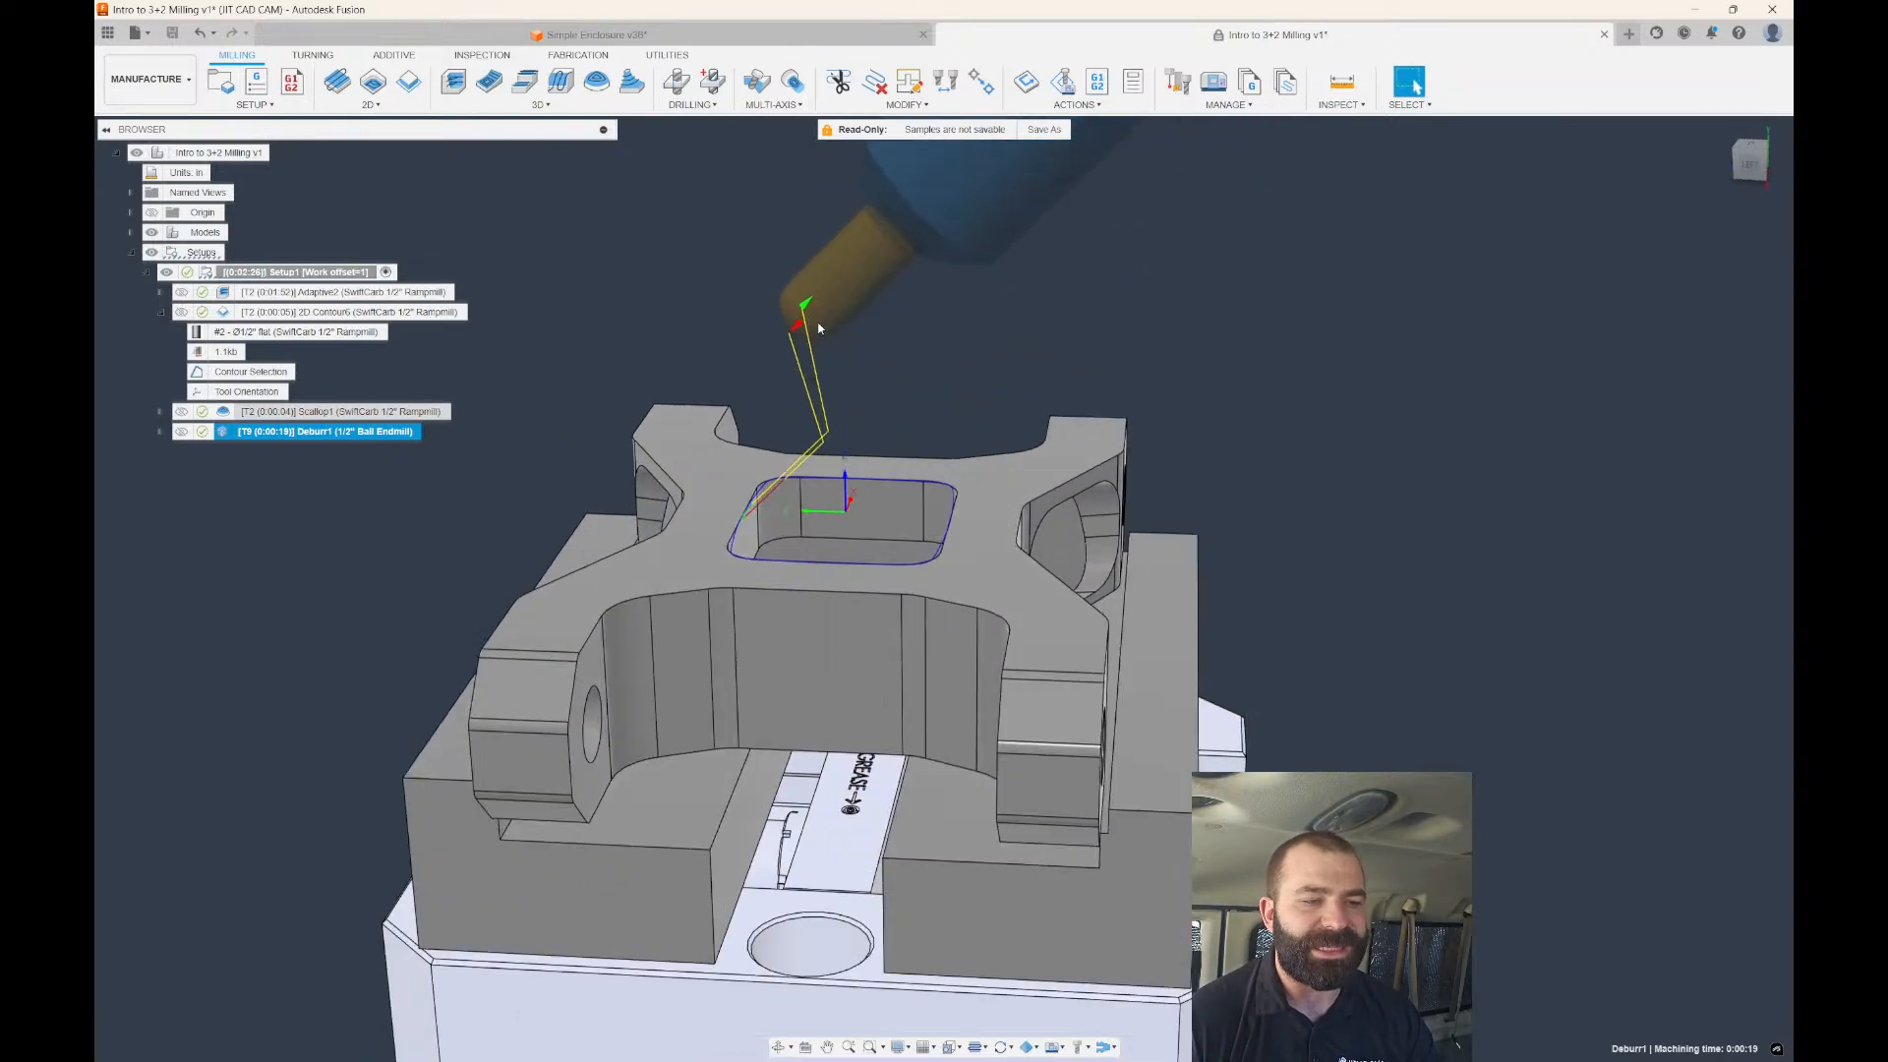
pyautogui.scroll(-3, 902, 373)
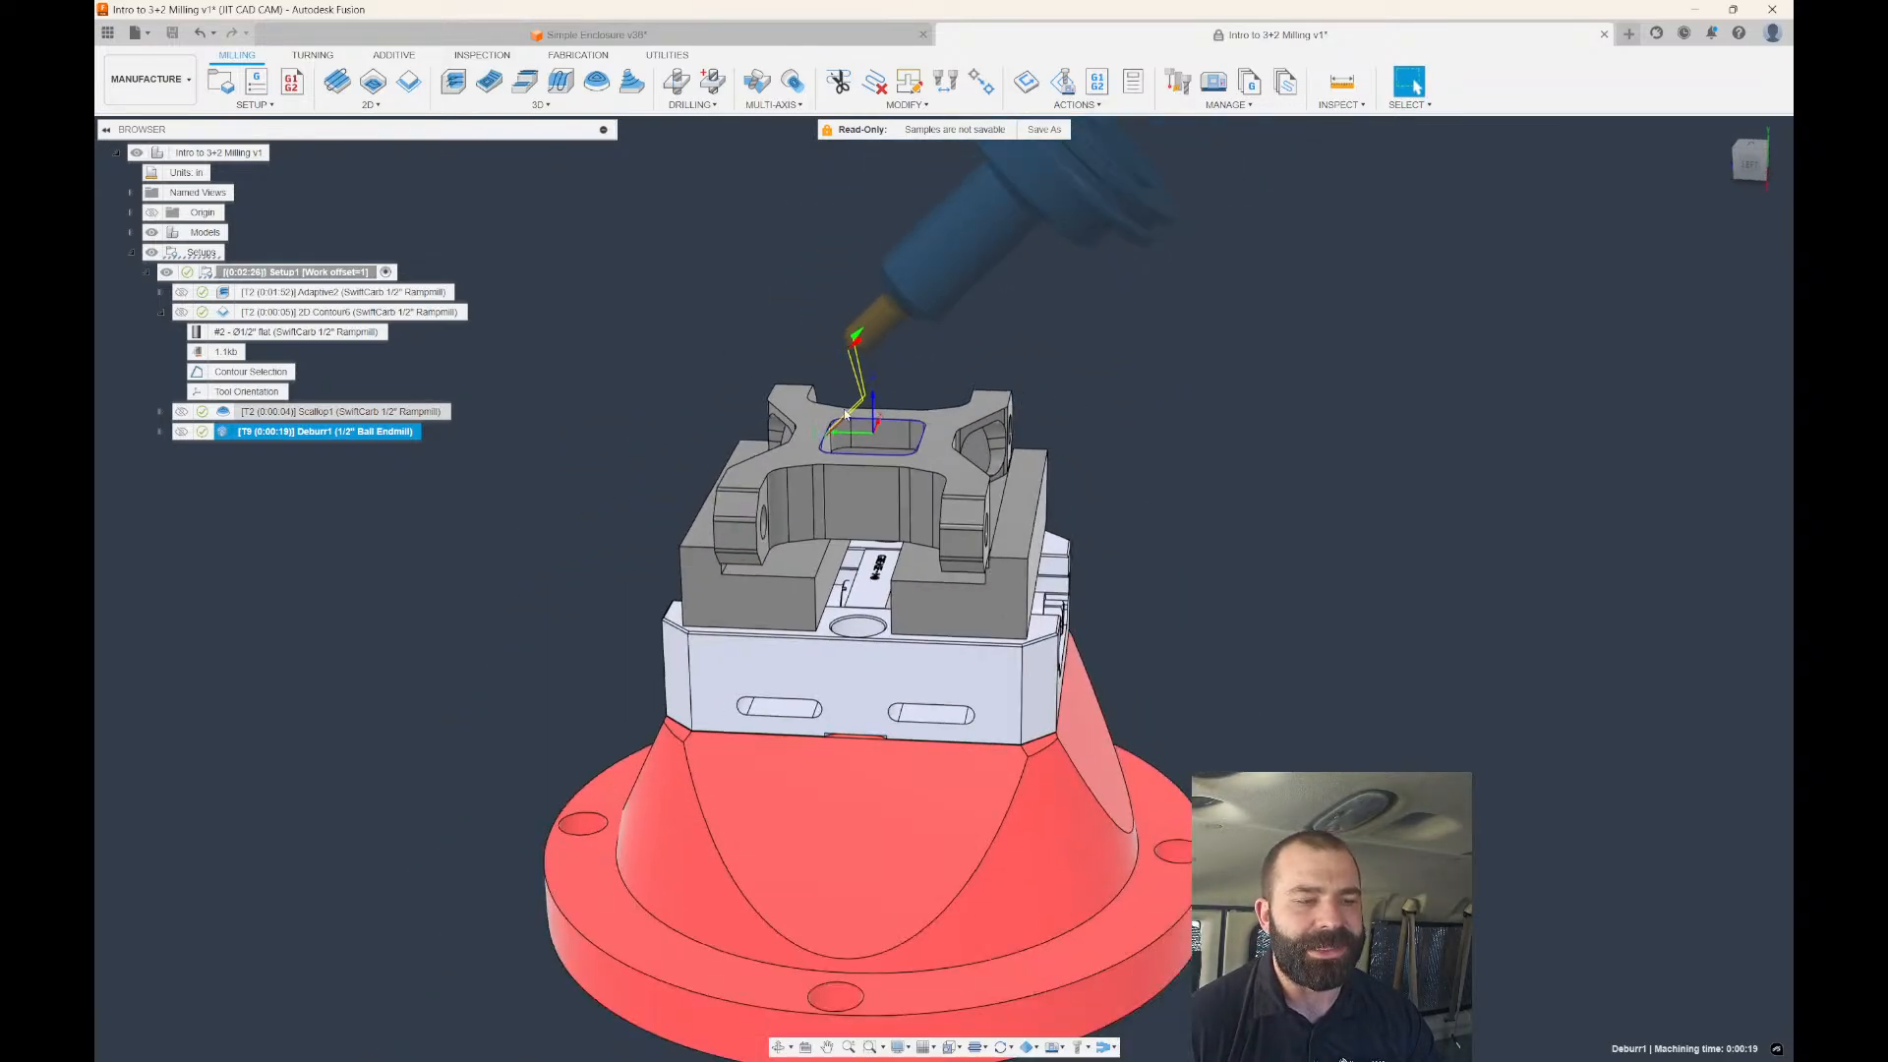
pyautogui.hotkey('ctrl', 'c')
pyautogui.hotkey('ctrl', 'v')
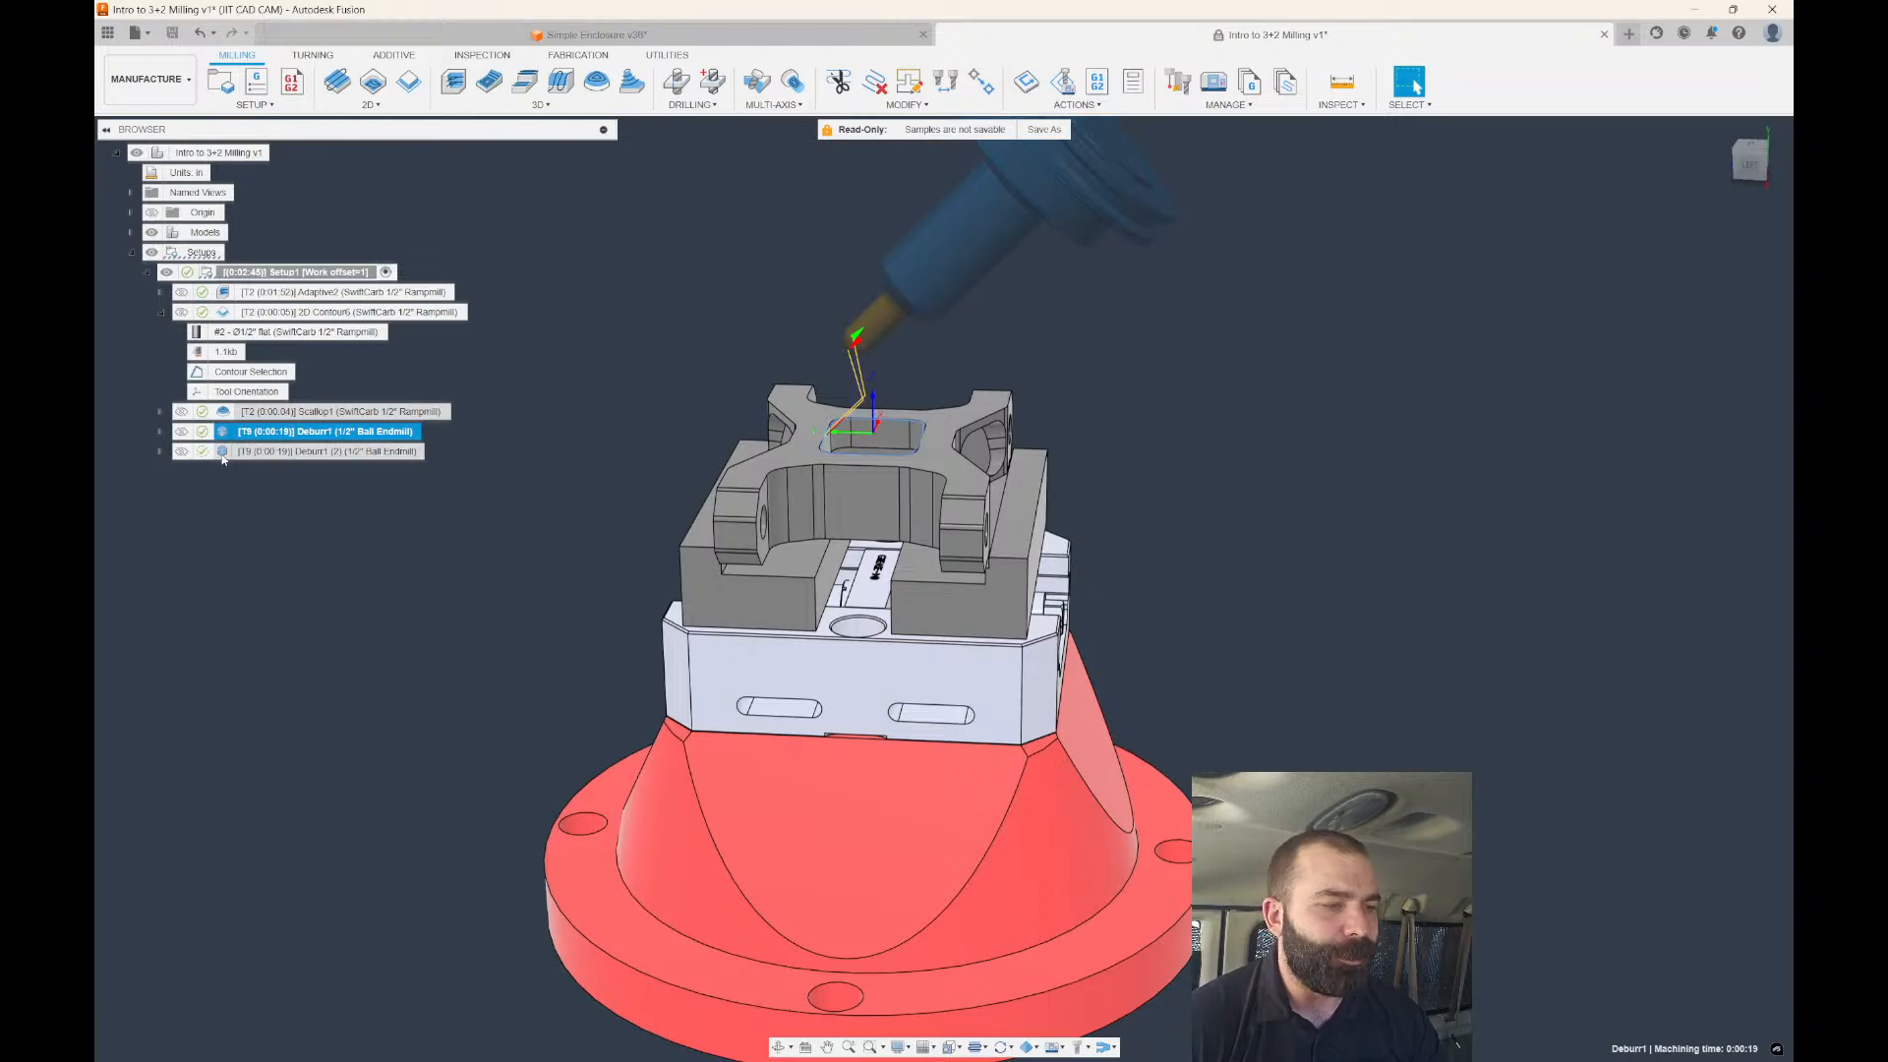
pyautogui.doubleClick(295, 451)
pyautogui.click(1540, 232)
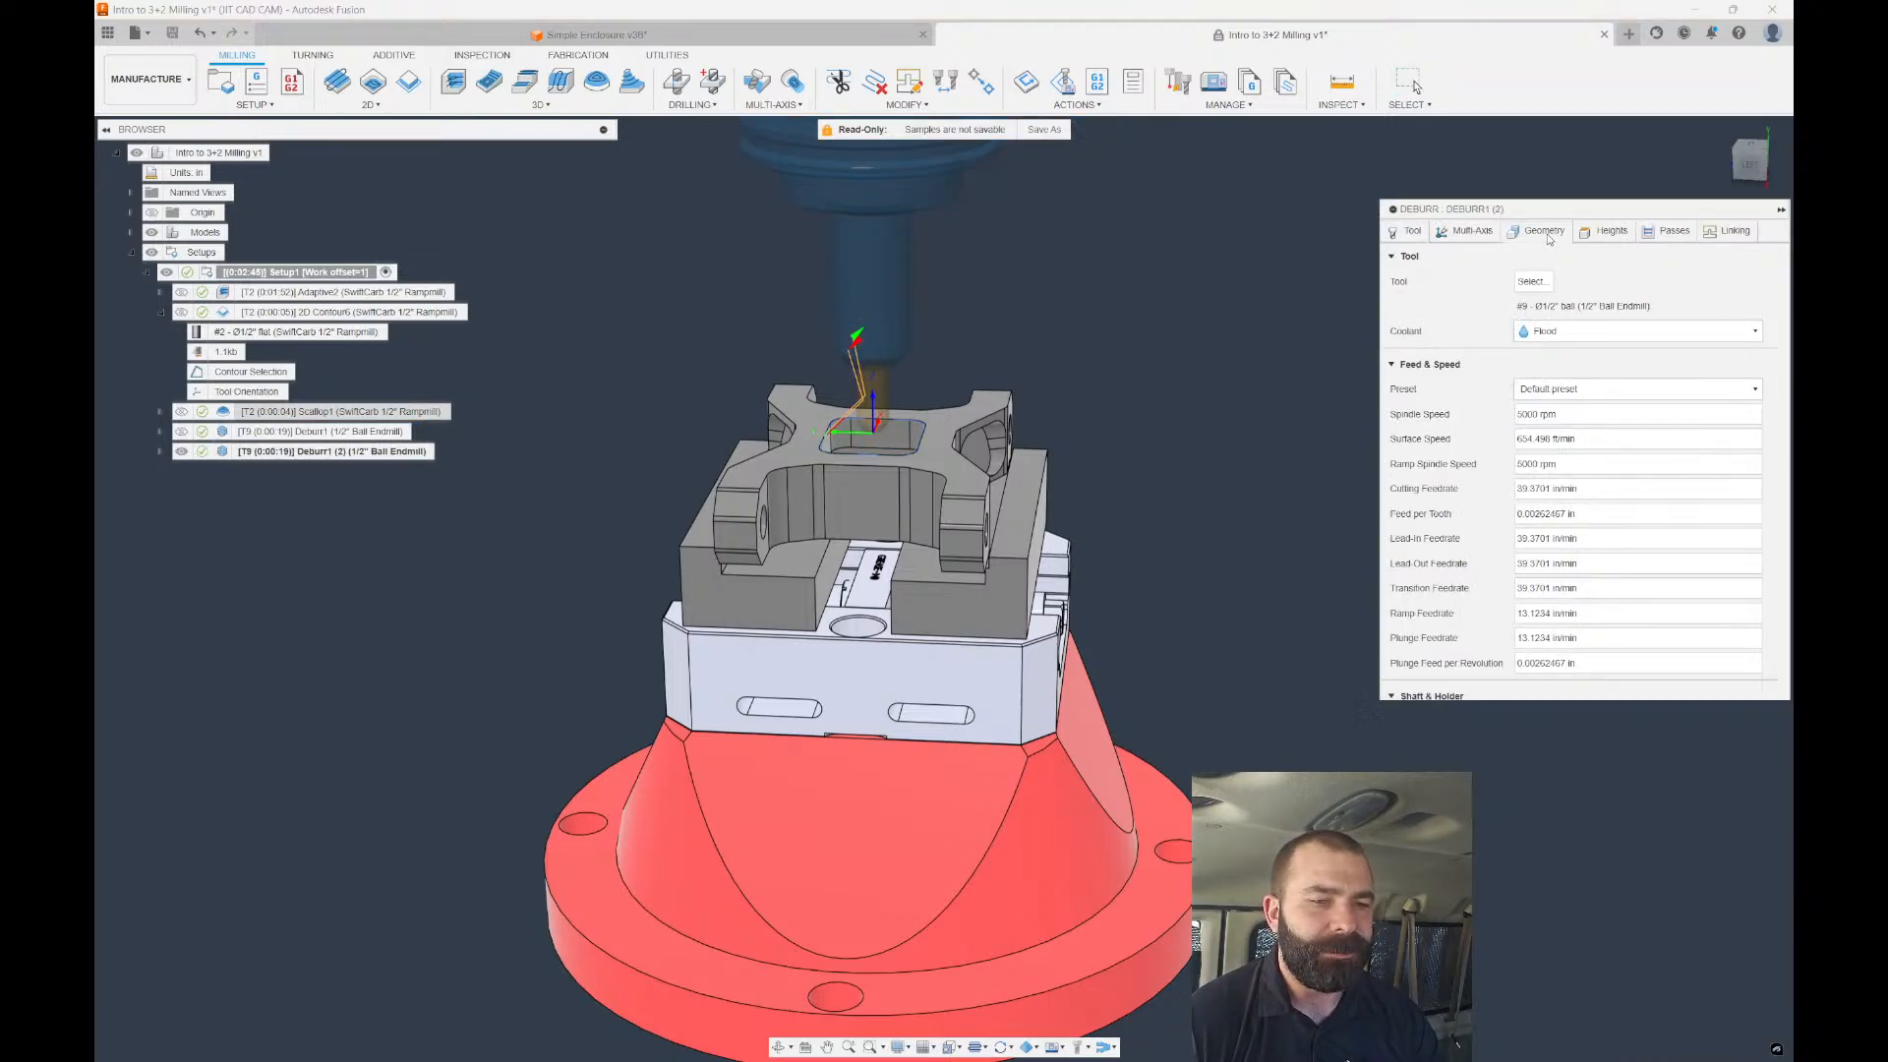
pyautogui.click(1606, 232)
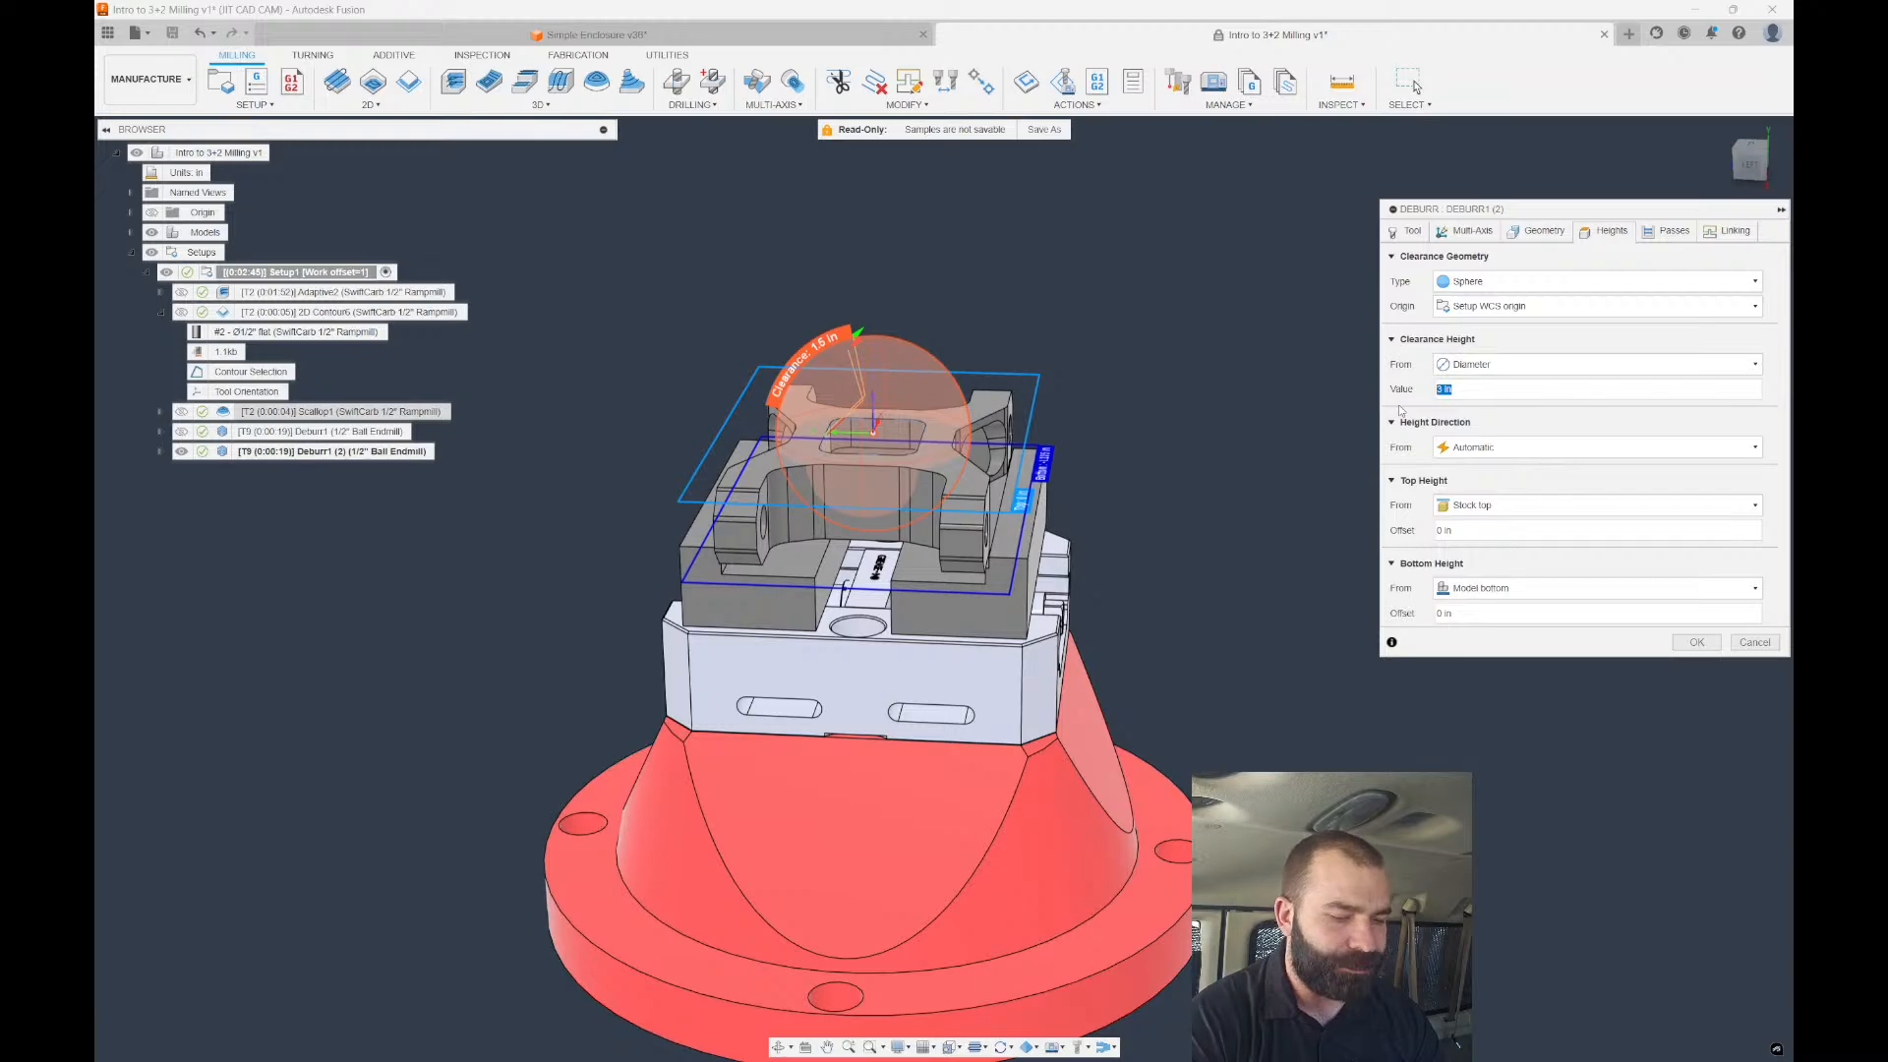
pyautogui.write('8')
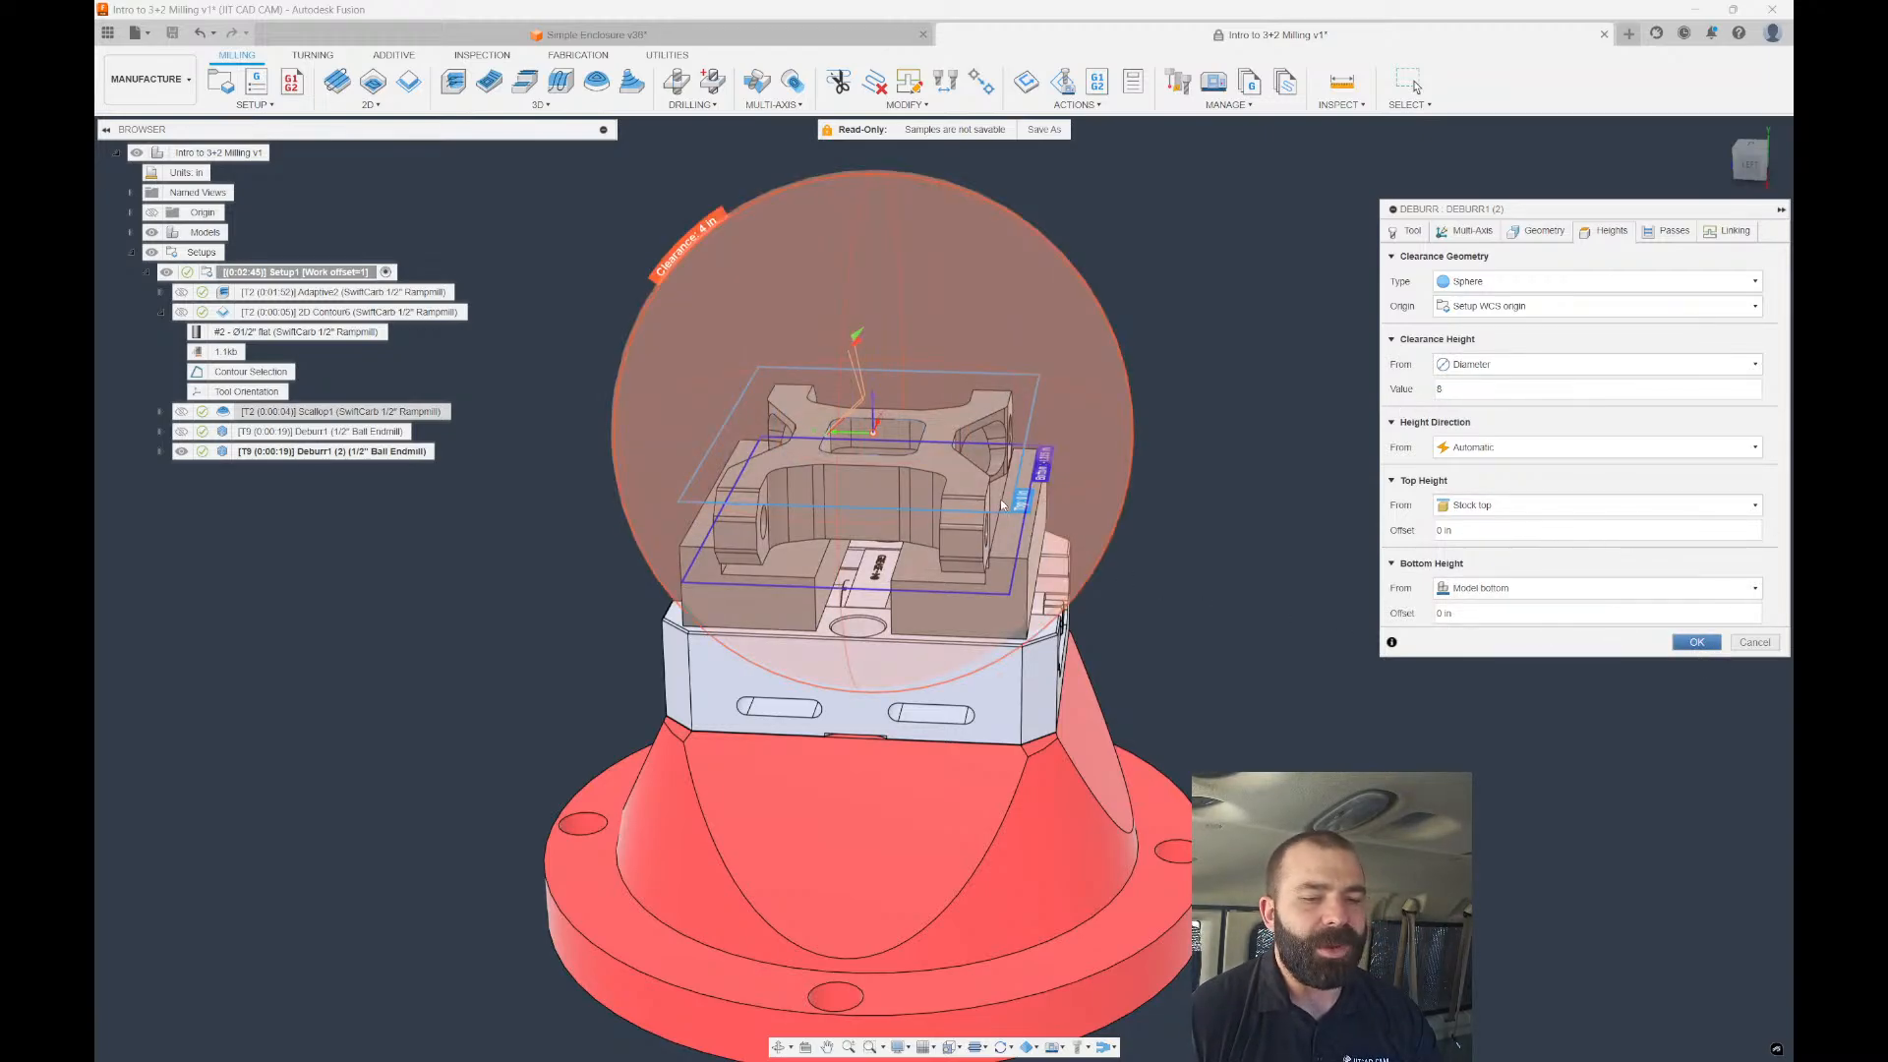
pyautogui.press('Return')
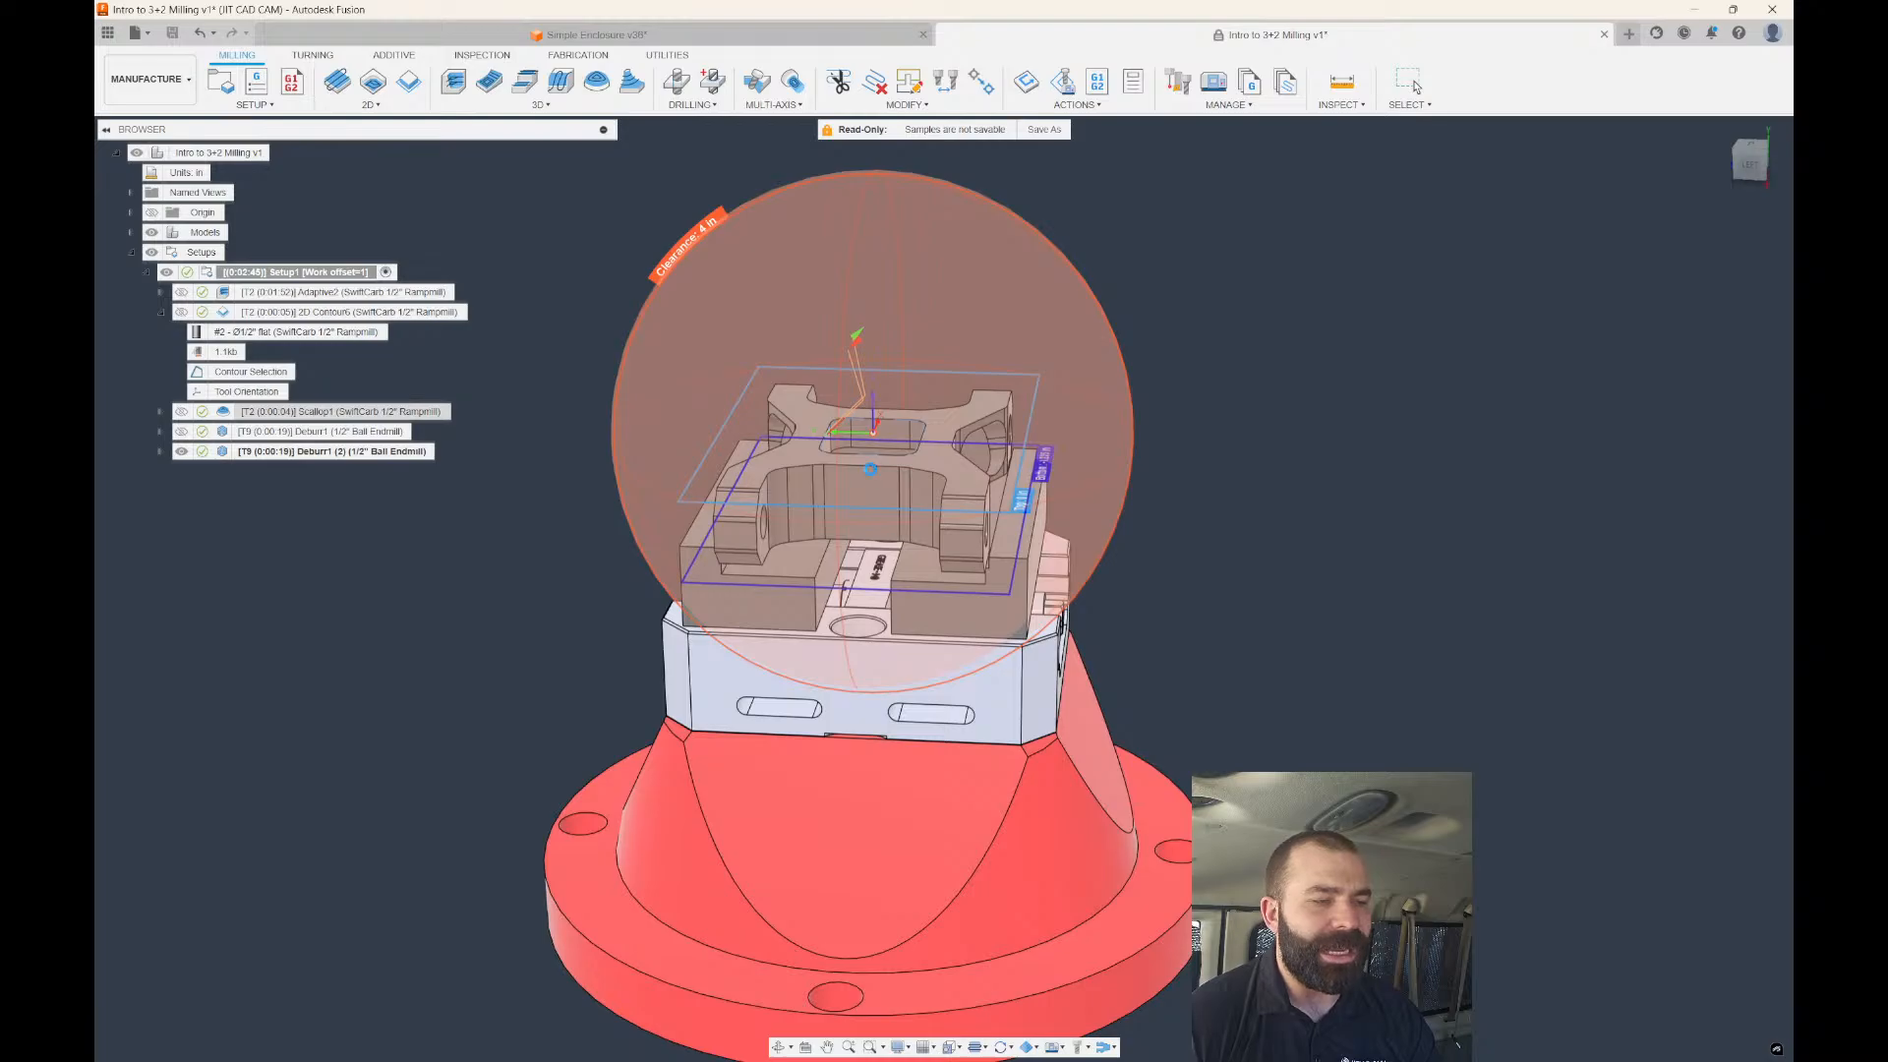
# Paste another deburr copy and open Deburr1 (3) for editing.
pyautogui.keyDown('shift'); pyautogui.moveTo(809, 551); pyautogui.dragTo(831, 293, button='middle'); pyautogui.keyUp('shift')
pyautogui.scroll(-3, 846, 549)
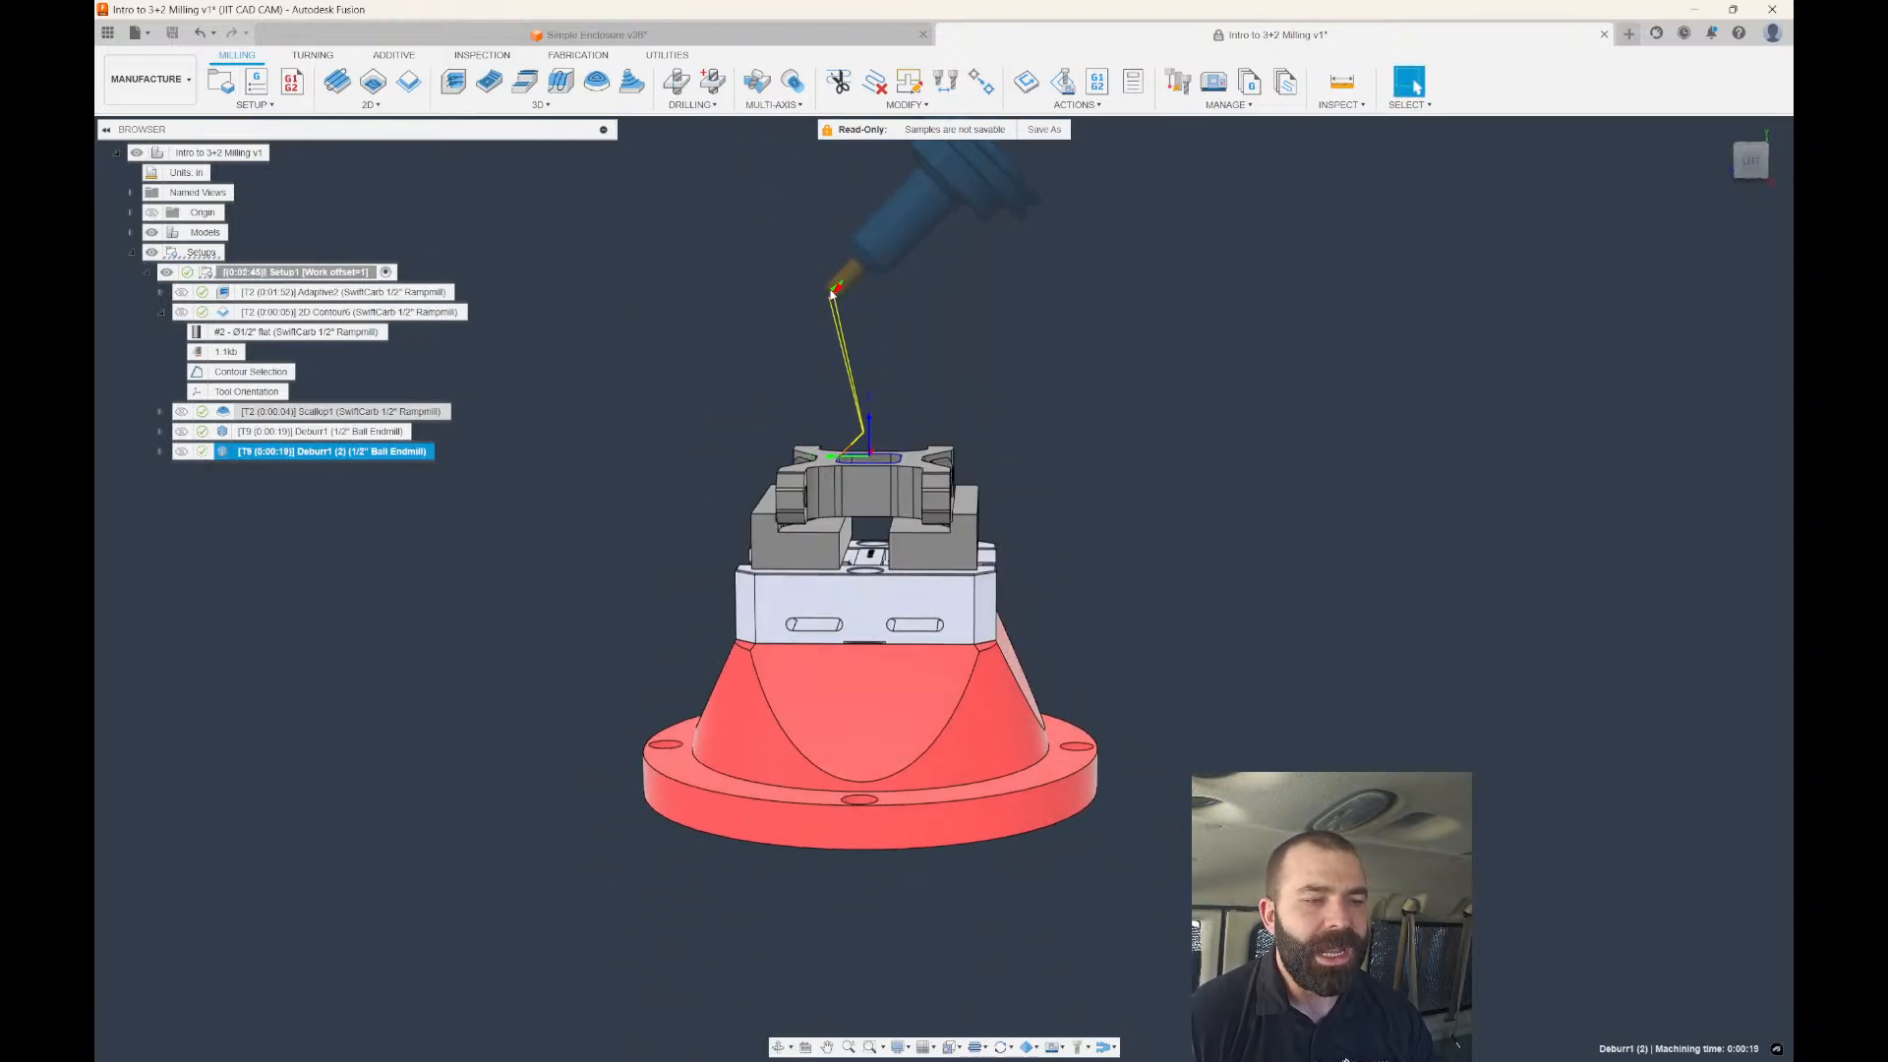
pyautogui.keyDown('shift'); pyautogui.moveTo(750, 463); pyautogui.dragTo(577, 526, button='middle'); pyautogui.keyUp('shift')
pyautogui.hotkey('ctrl', 'd')
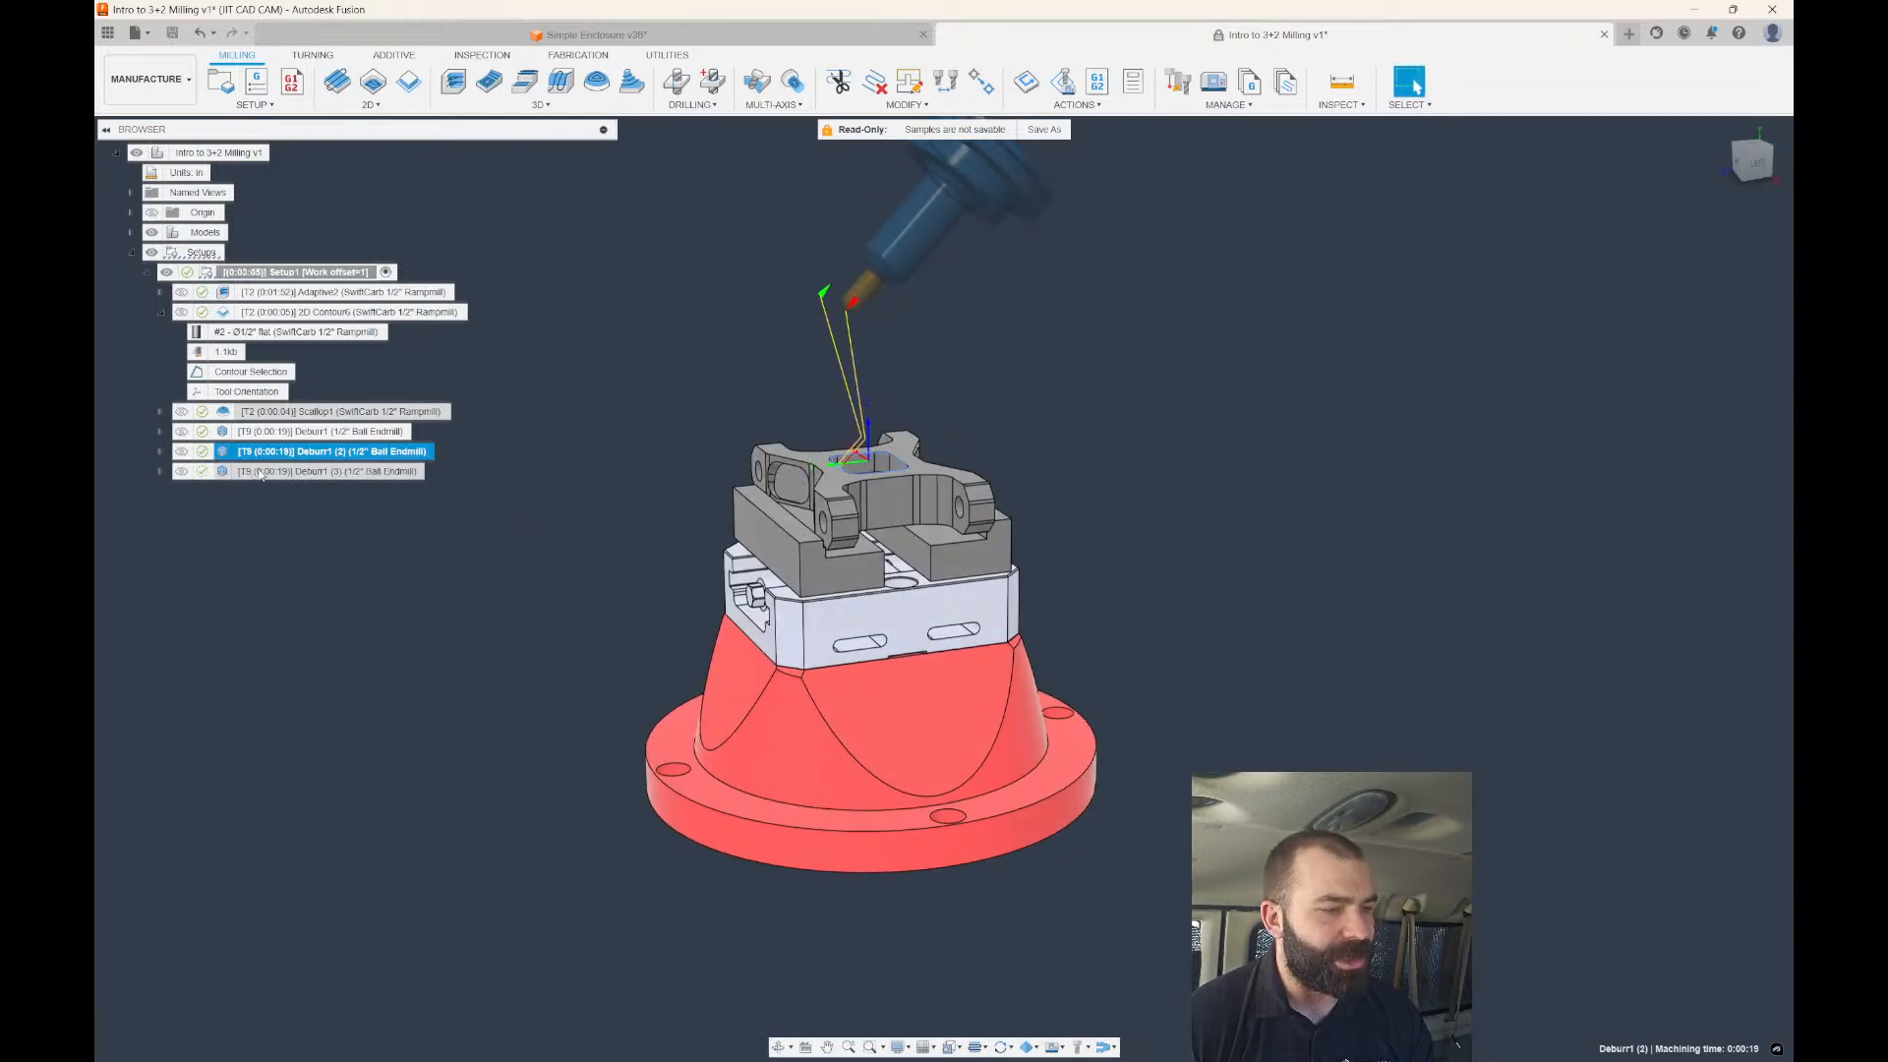
pyautogui.doubleClick(344, 473)
# Give Deburr1 (3) a cylinder clearance along Setup X Axis, sized by 3 in diameter, and regenerate.
pyautogui.click(1516, 233)
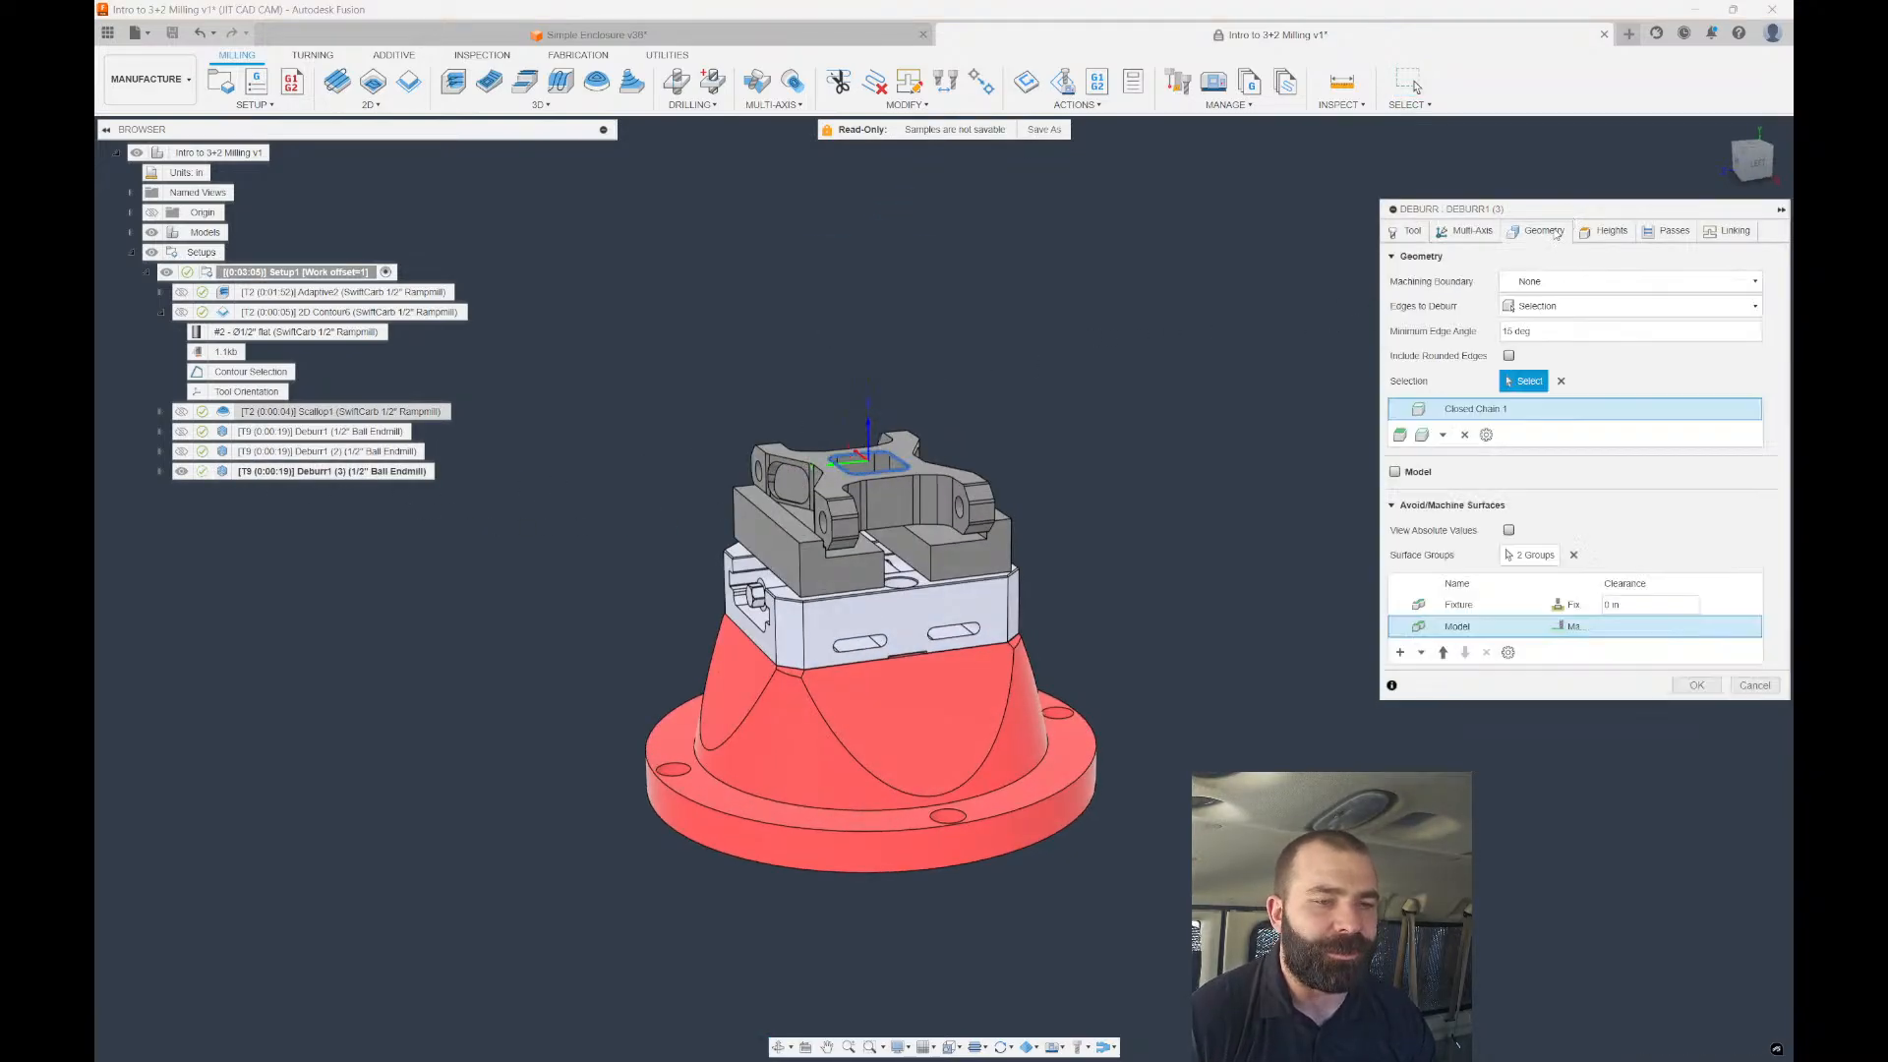
pyautogui.click(1605, 231)
pyautogui.click(1541, 279)
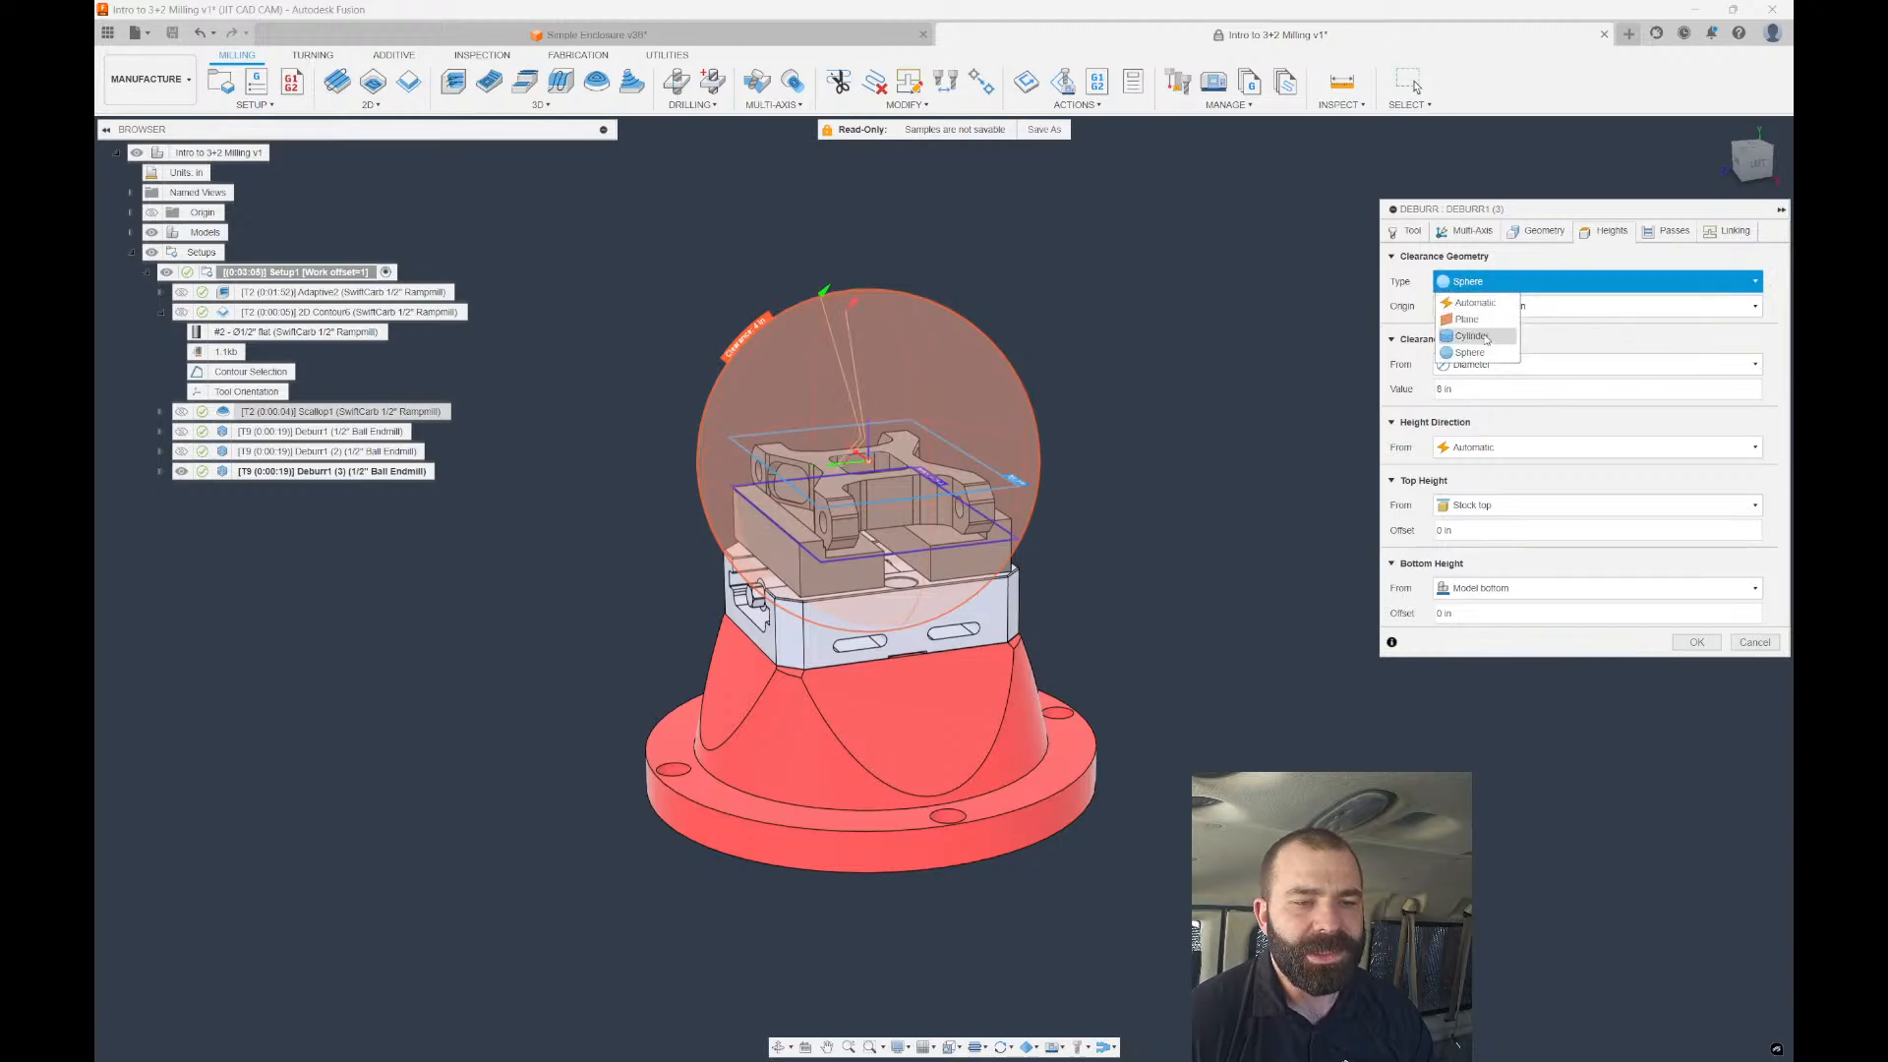
pyautogui.click(1472, 336)
pyautogui.click(1478, 306)
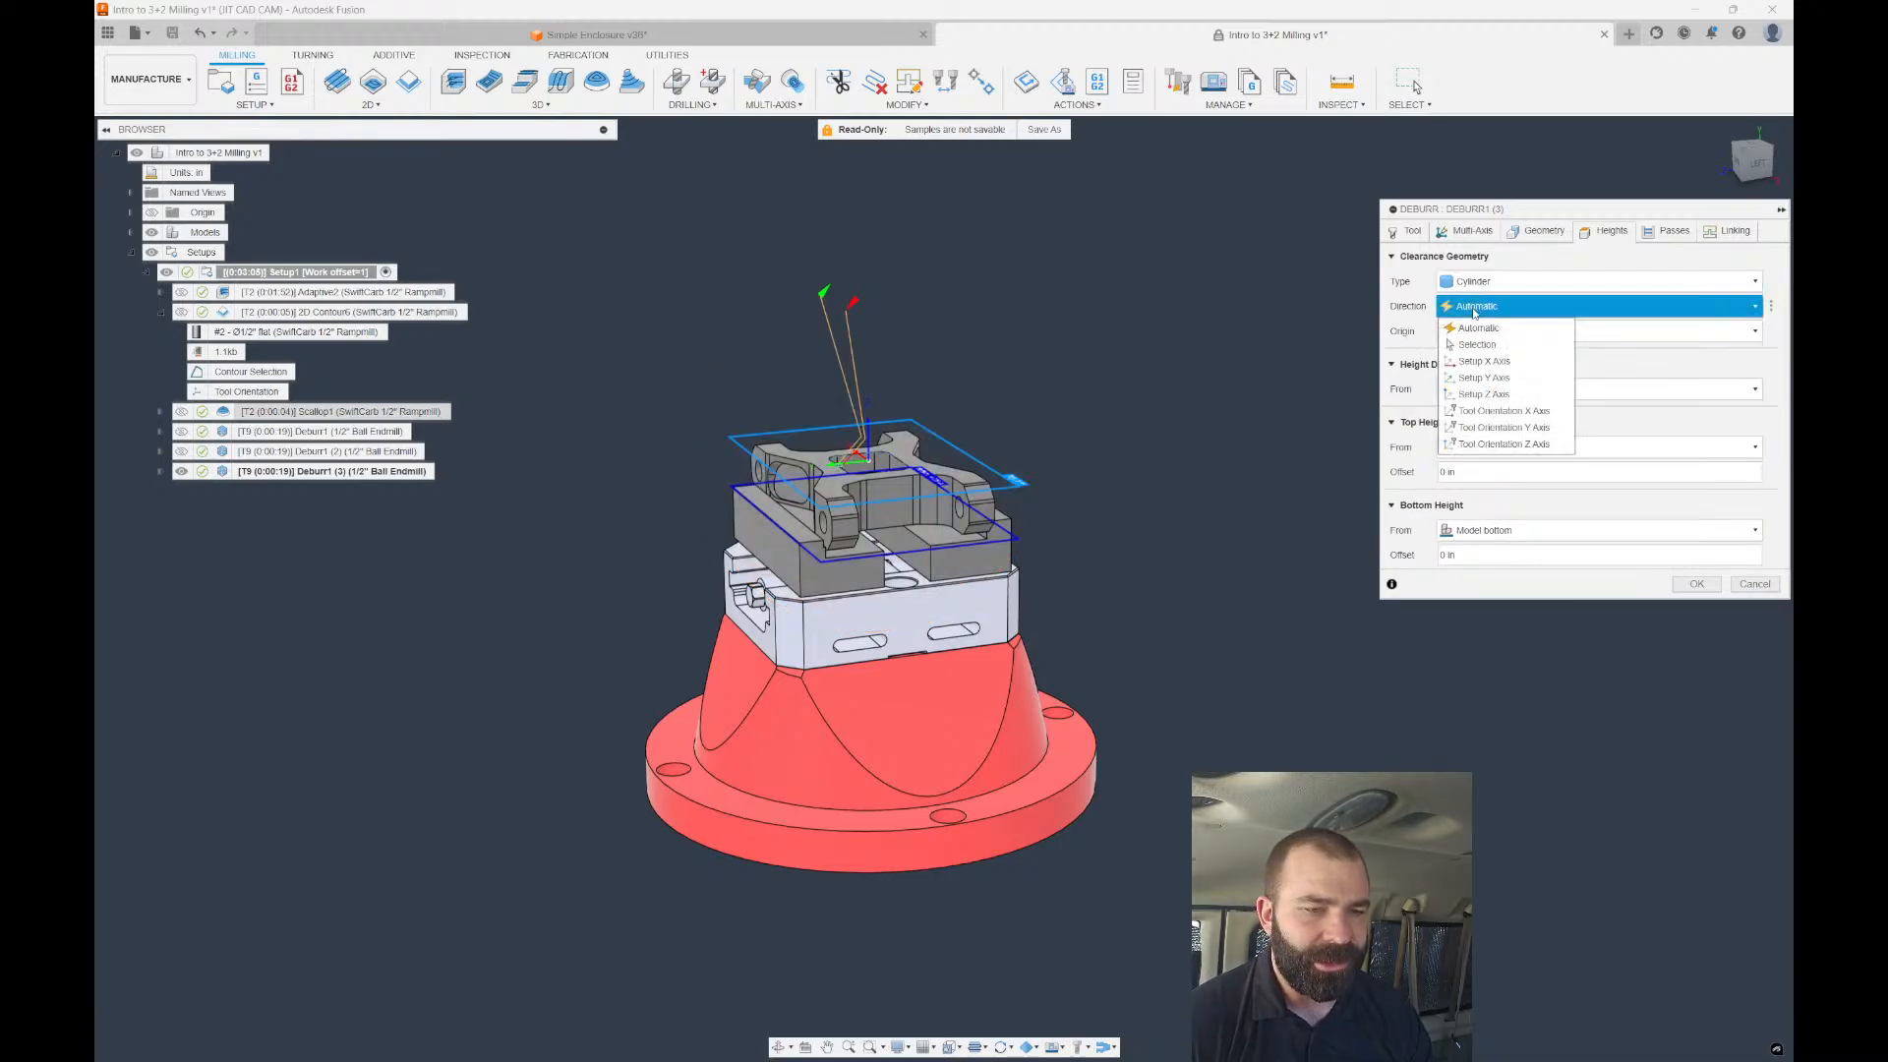
pyautogui.keyDown('shift'); pyautogui.moveTo(752, 394); pyautogui.dragTo(984, 428, button='middle'); pyautogui.keyUp('shift')
pyautogui.click(1488, 306)
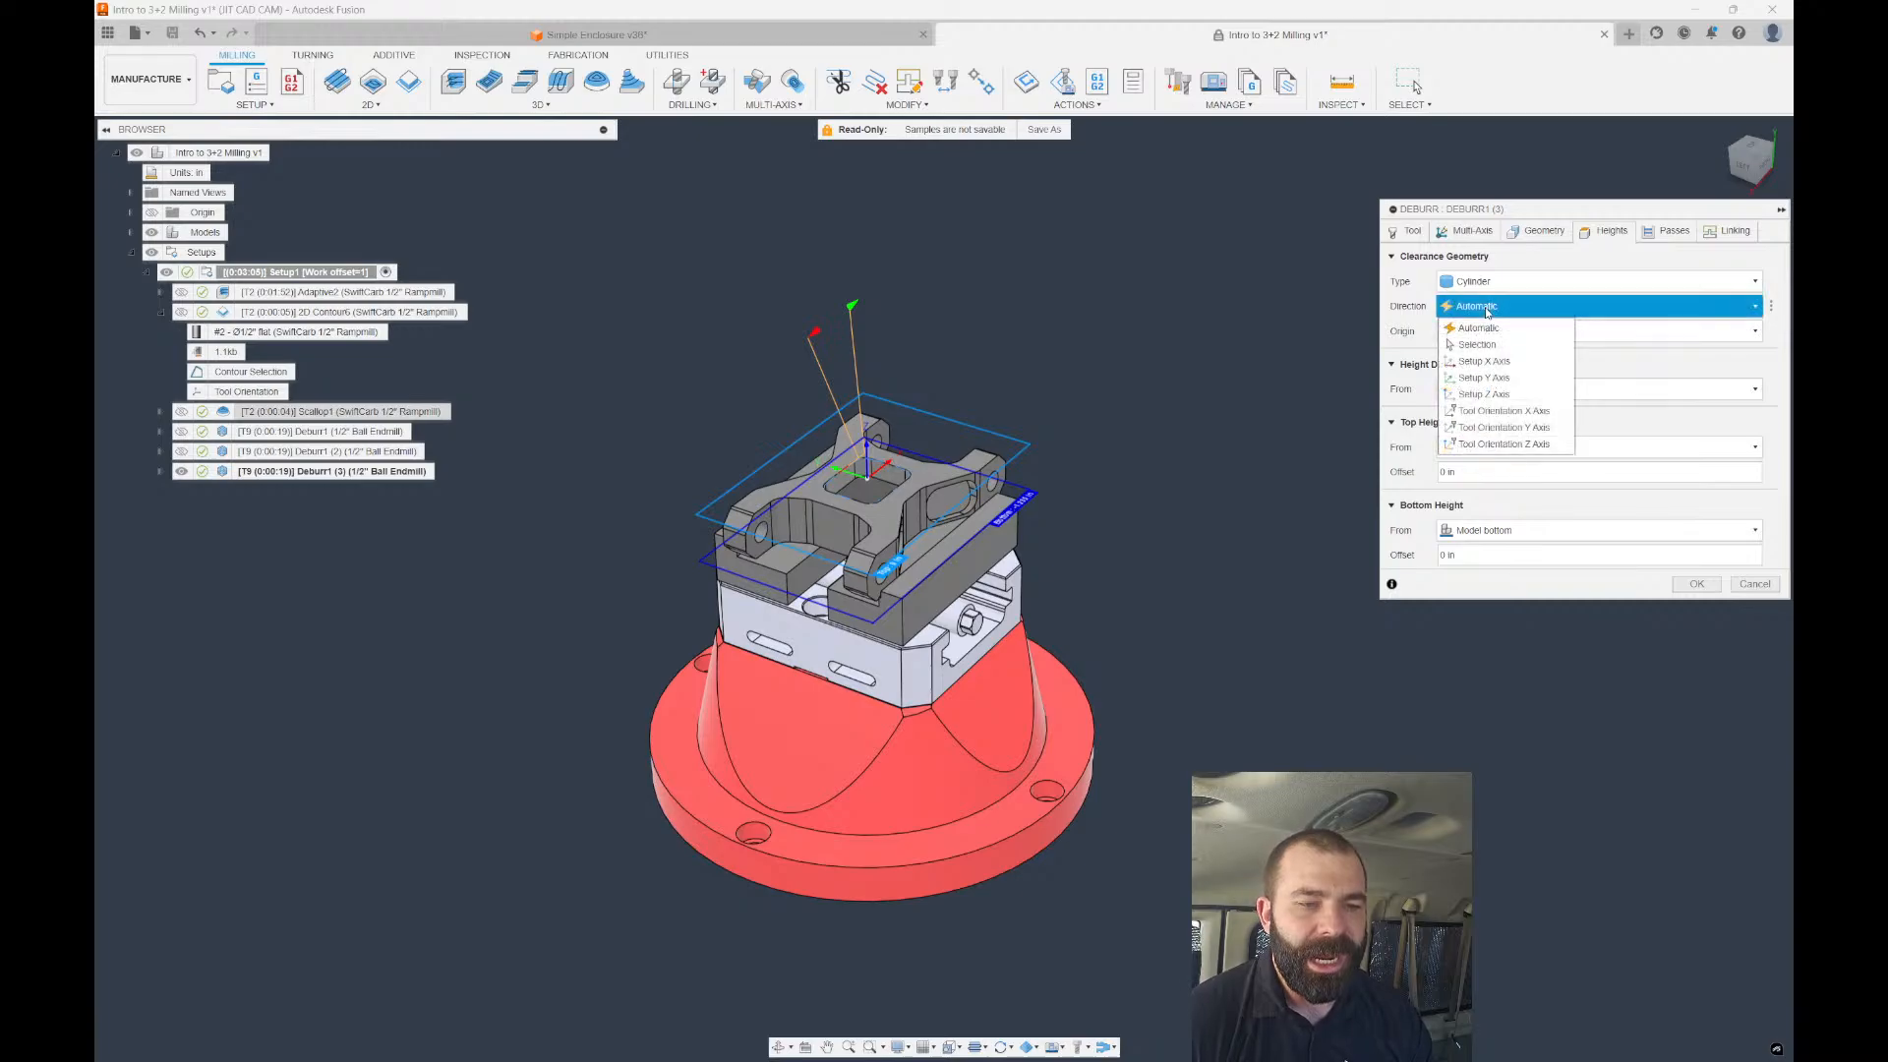
pyautogui.click(1485, 362)
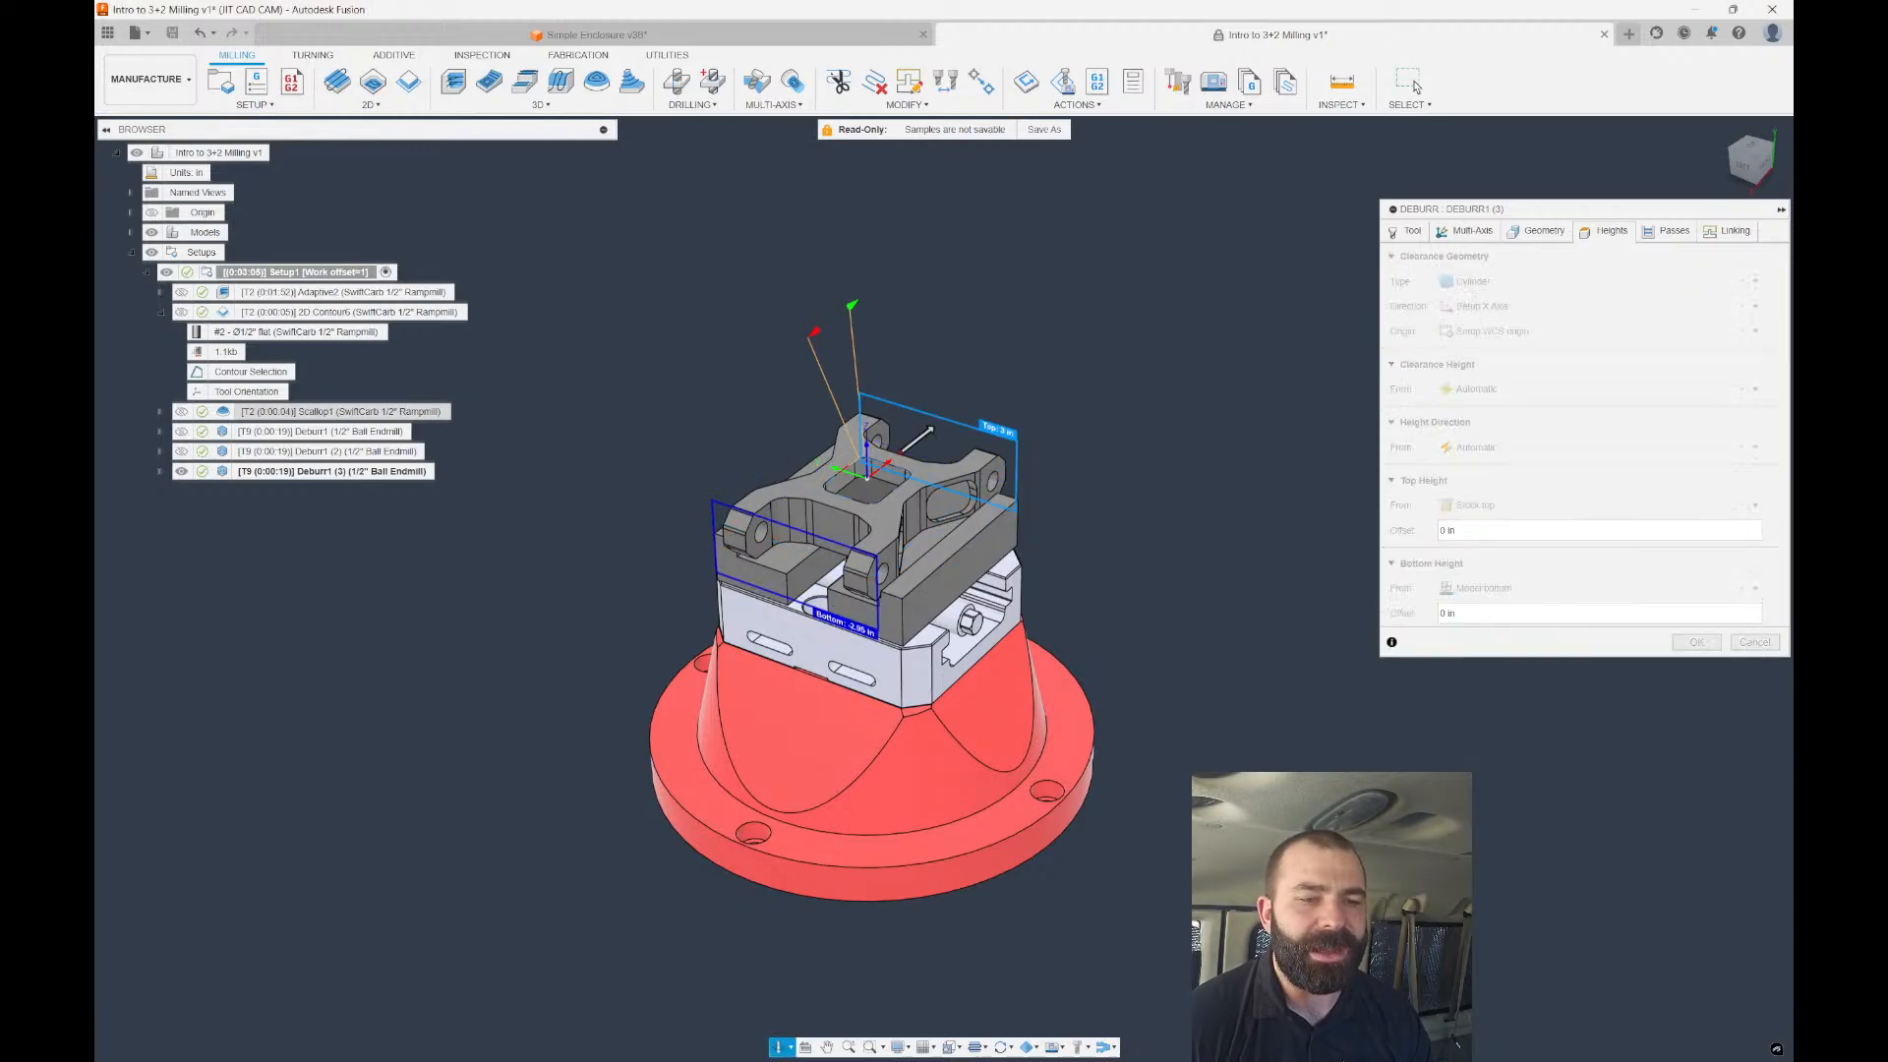
pyautogui.click(1497, 390)
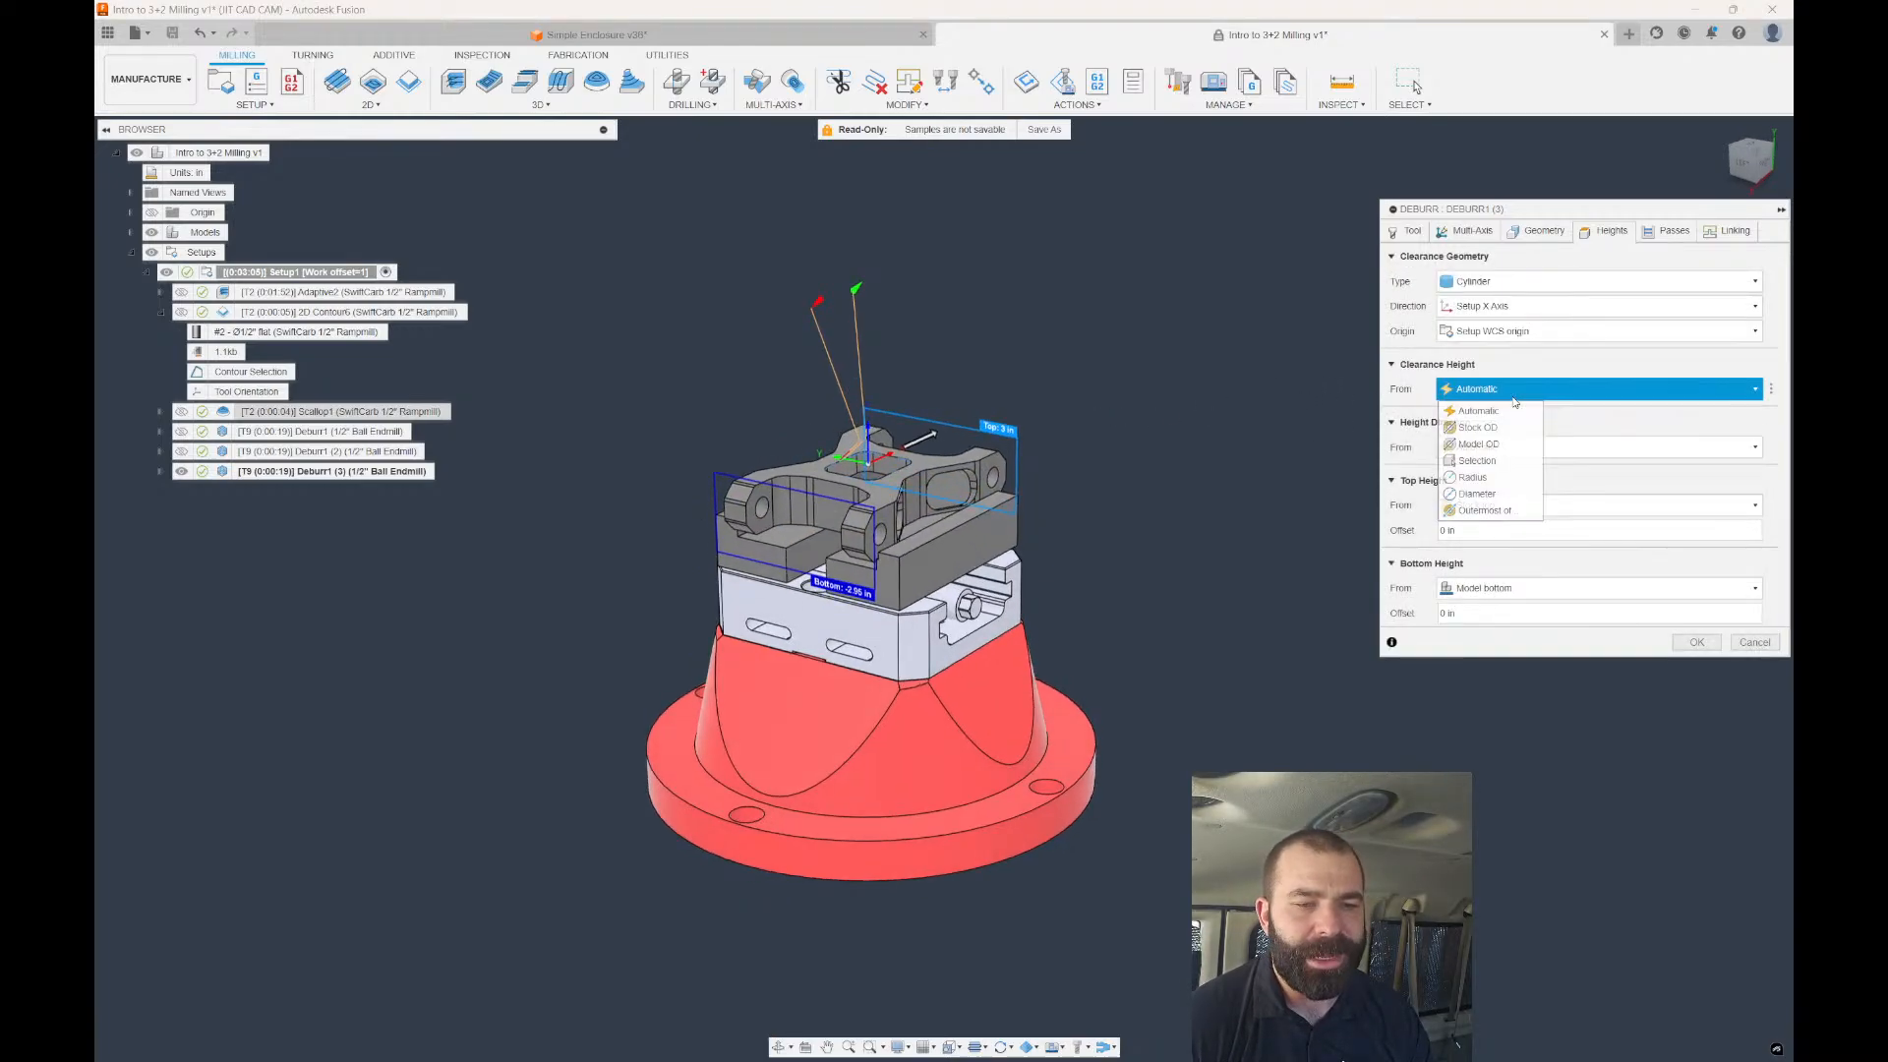
pyautogui.click(1485, 494)
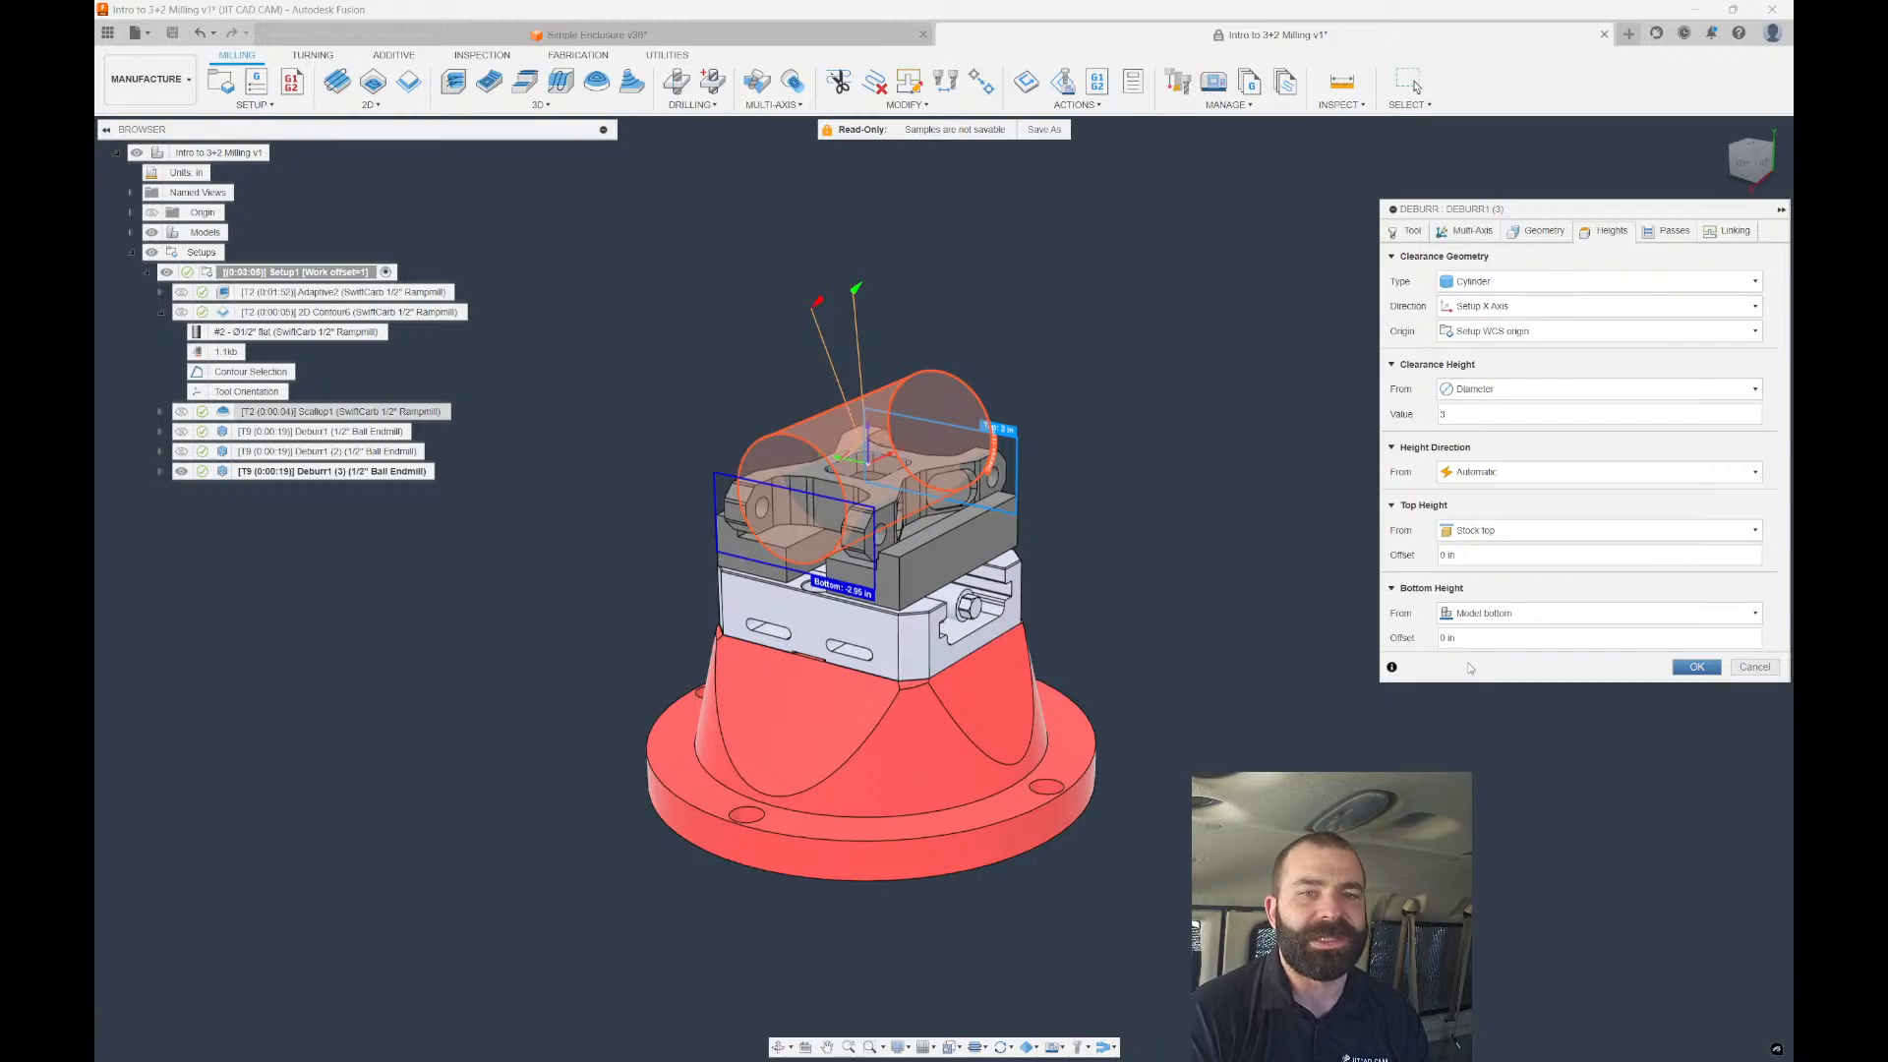
pyautogui.press('Return')
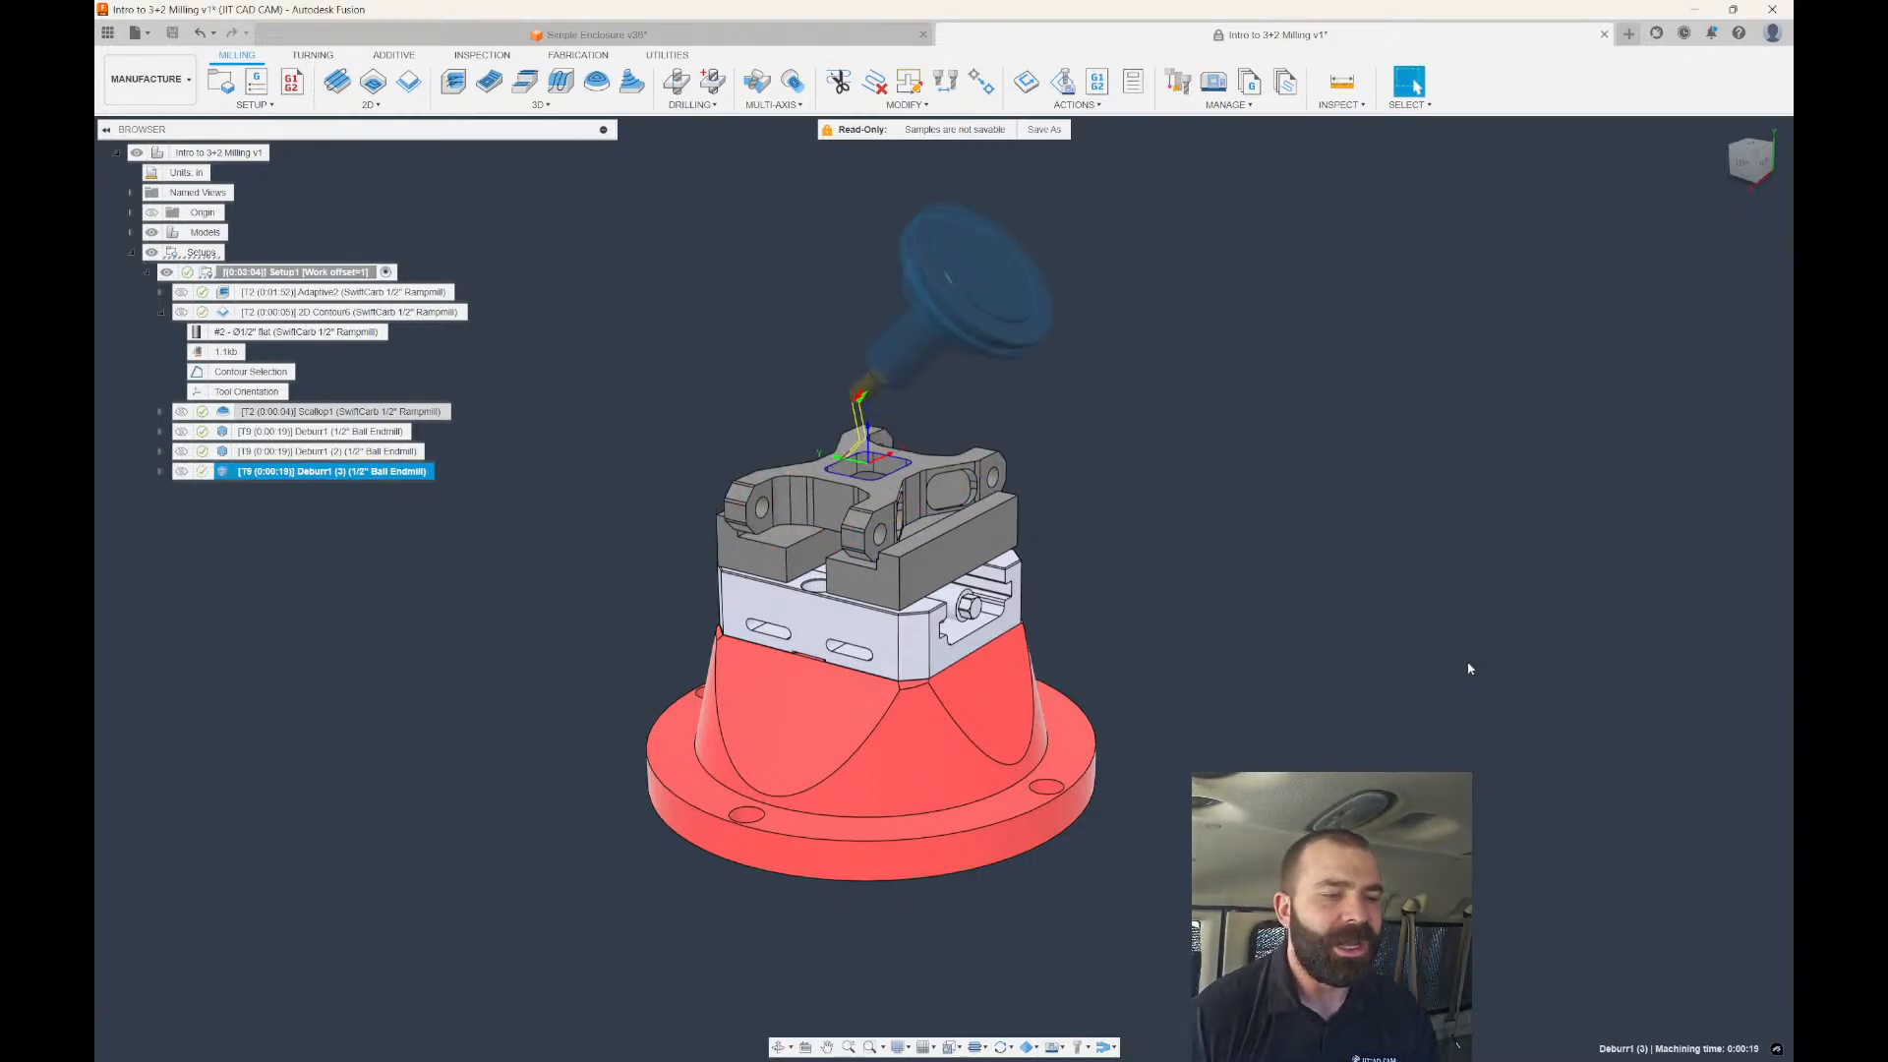
# Set the original Deburr1's clearance geometry type back to Automatic and regenerate it.
pyautogui.scroll(2, 784, 447)
pyautogui.keyDown('shift'); pyautogui.moveTo(767, 438); pyautogui.dragTo(868, 469, button='middle'); pyautogui.keyUp('shift')
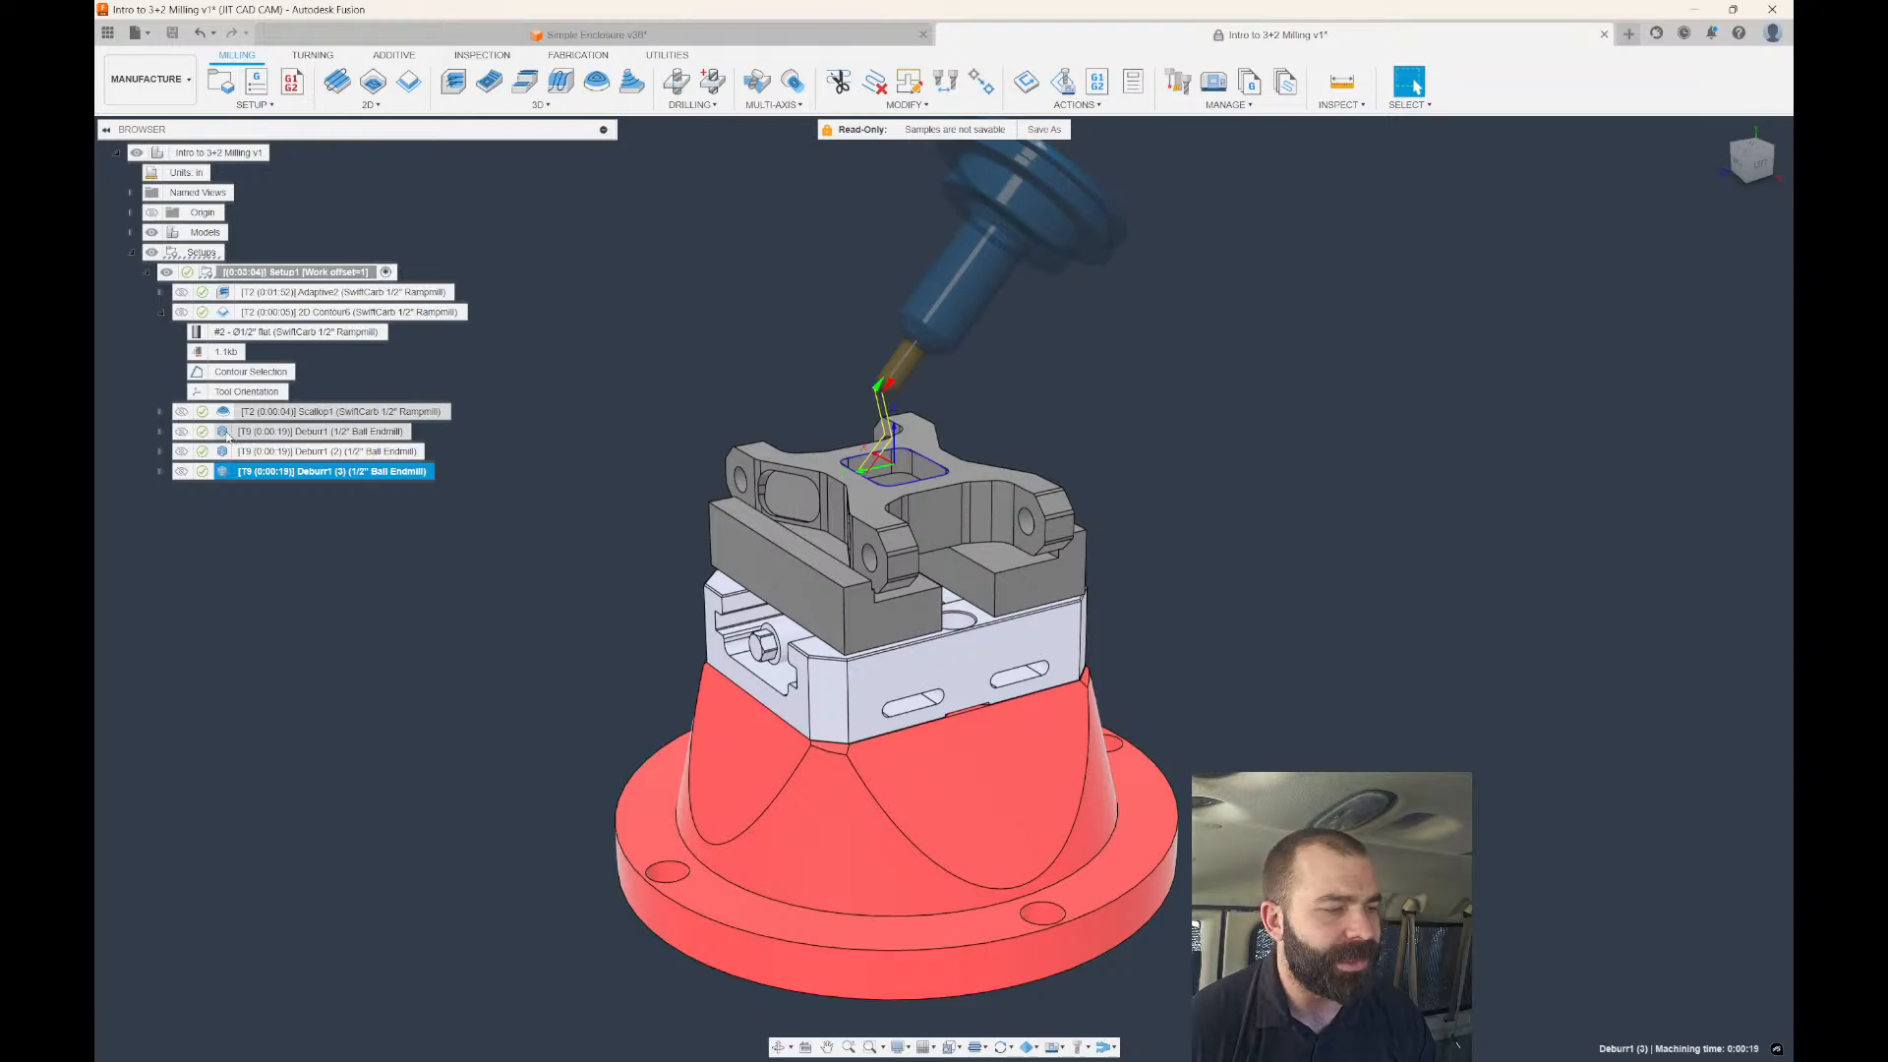
pyautogui.doubleClick(324, 431)
pyautogui.click(1542, 231)
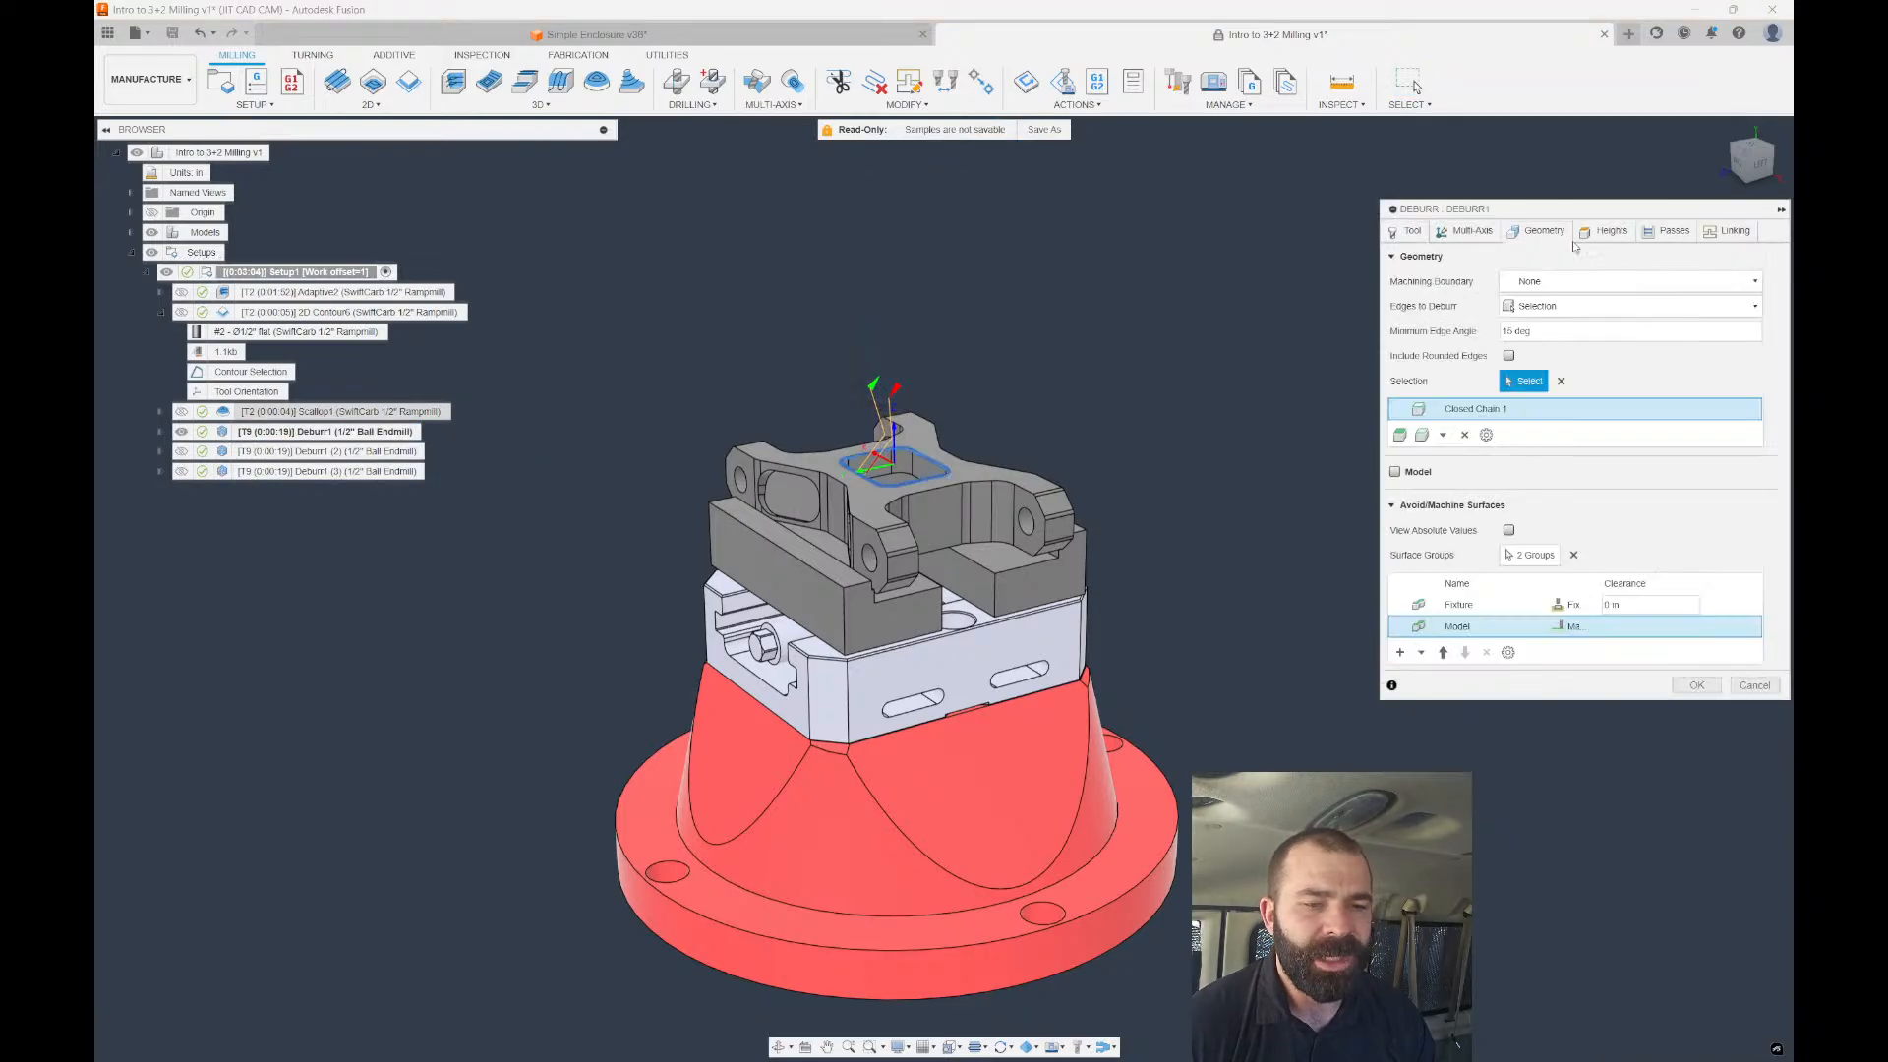
pyautogui.click(1608, 232)
pyautogui.click(1496, 282)
pyautogui.click(1495, 304)
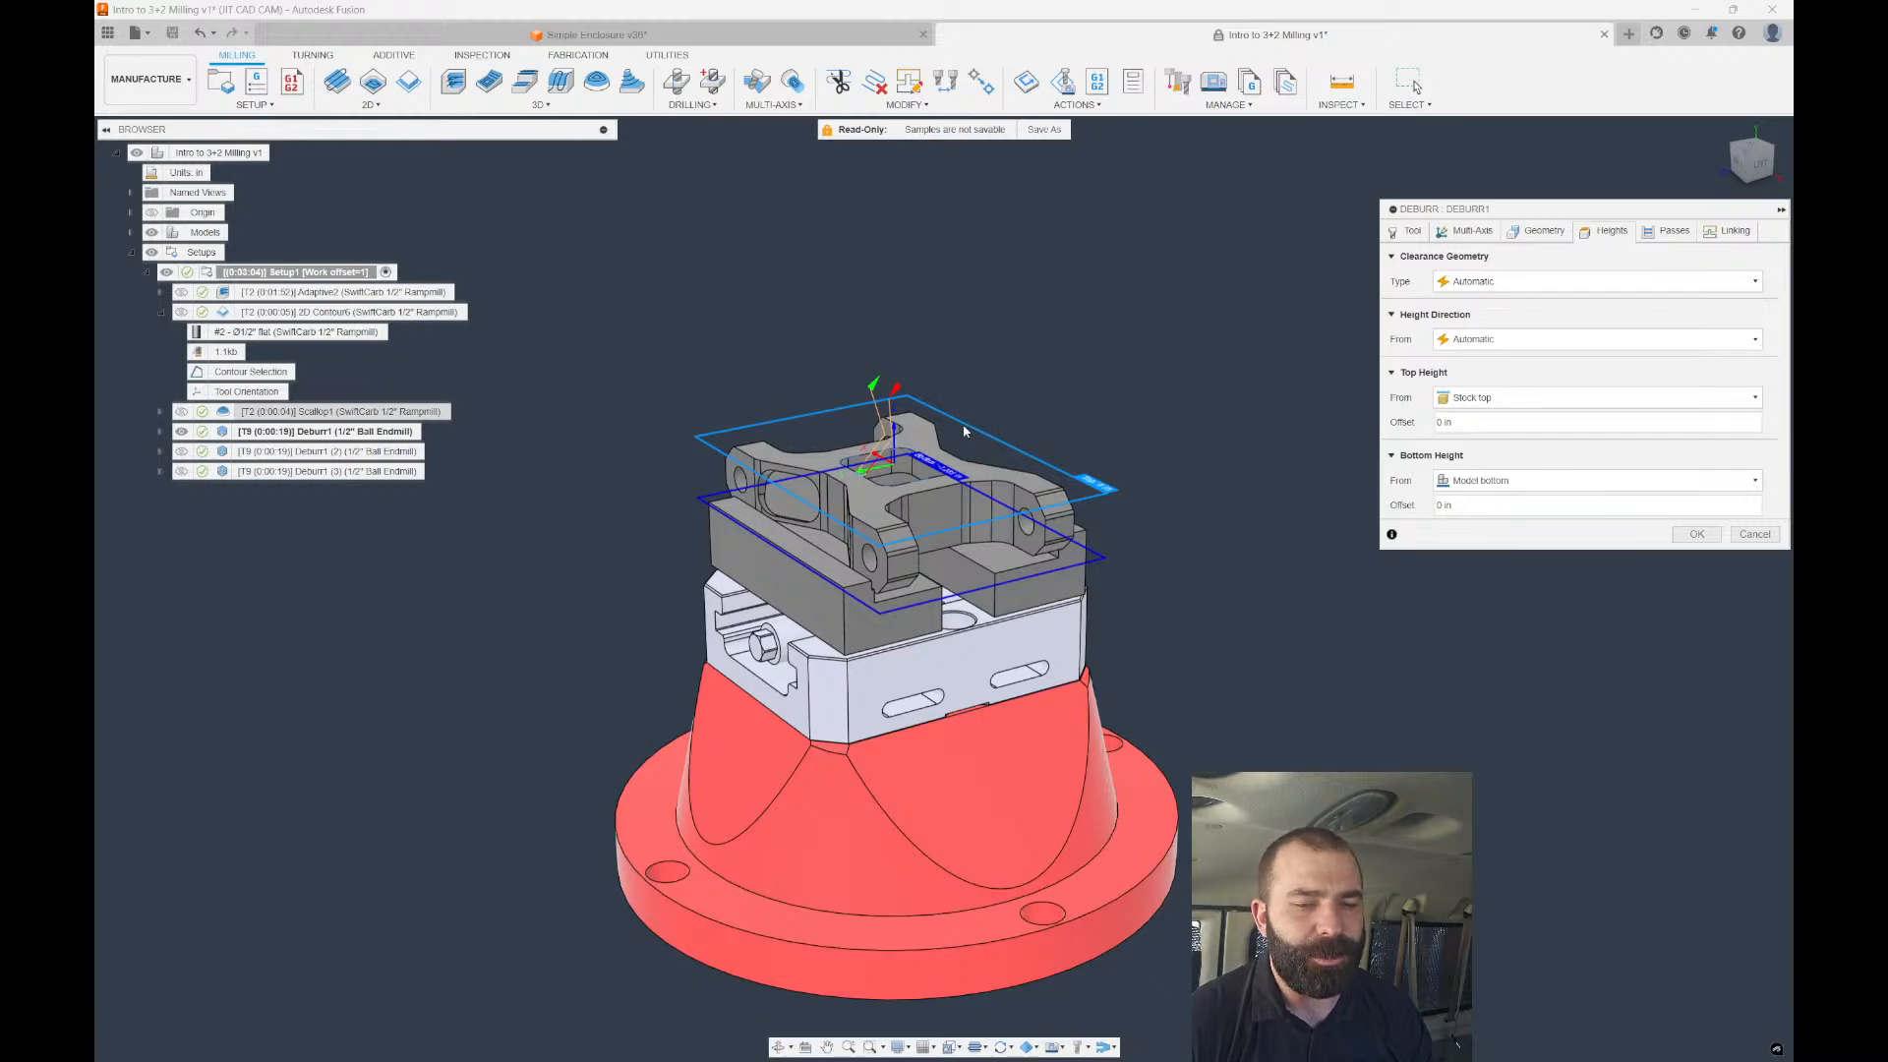
pyautogui.press('Return')
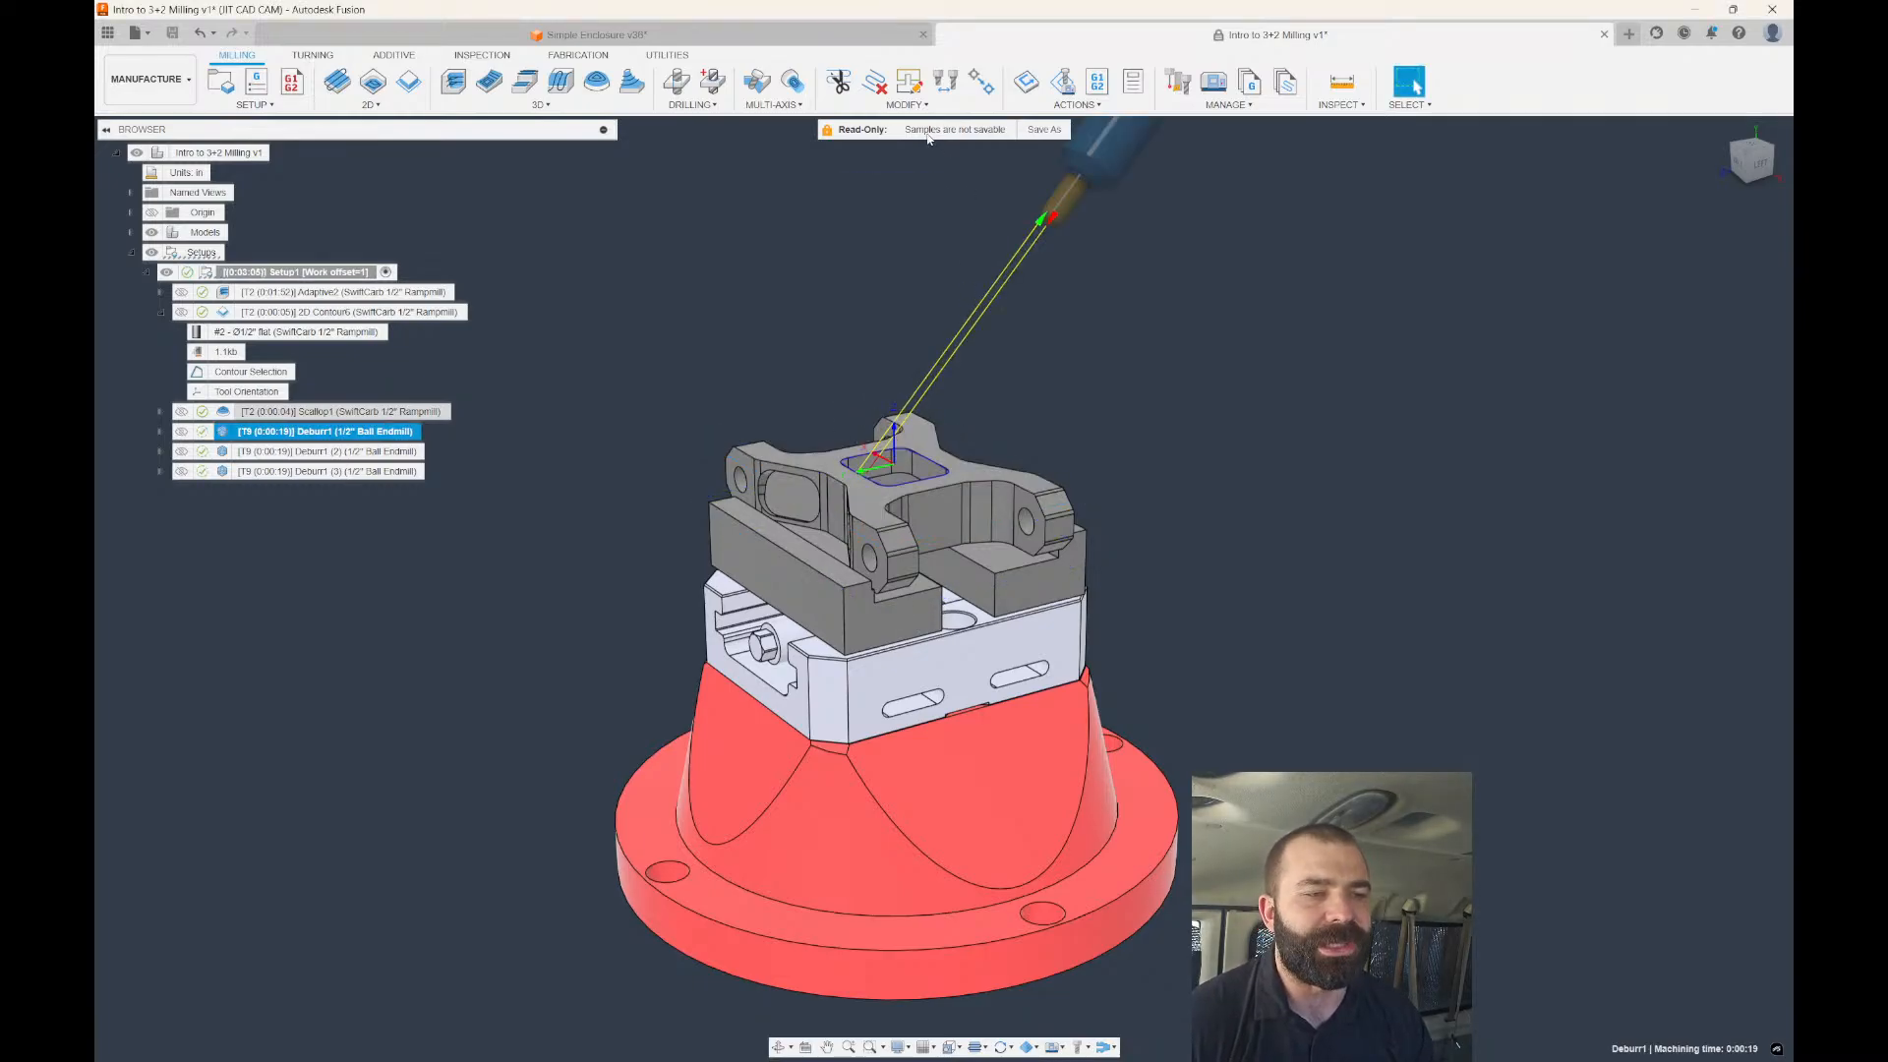
# Check Deburr1's Leads and Links clearance type, leave it as Plane, and cancel the edit.
pyautogui.click(905, 105)
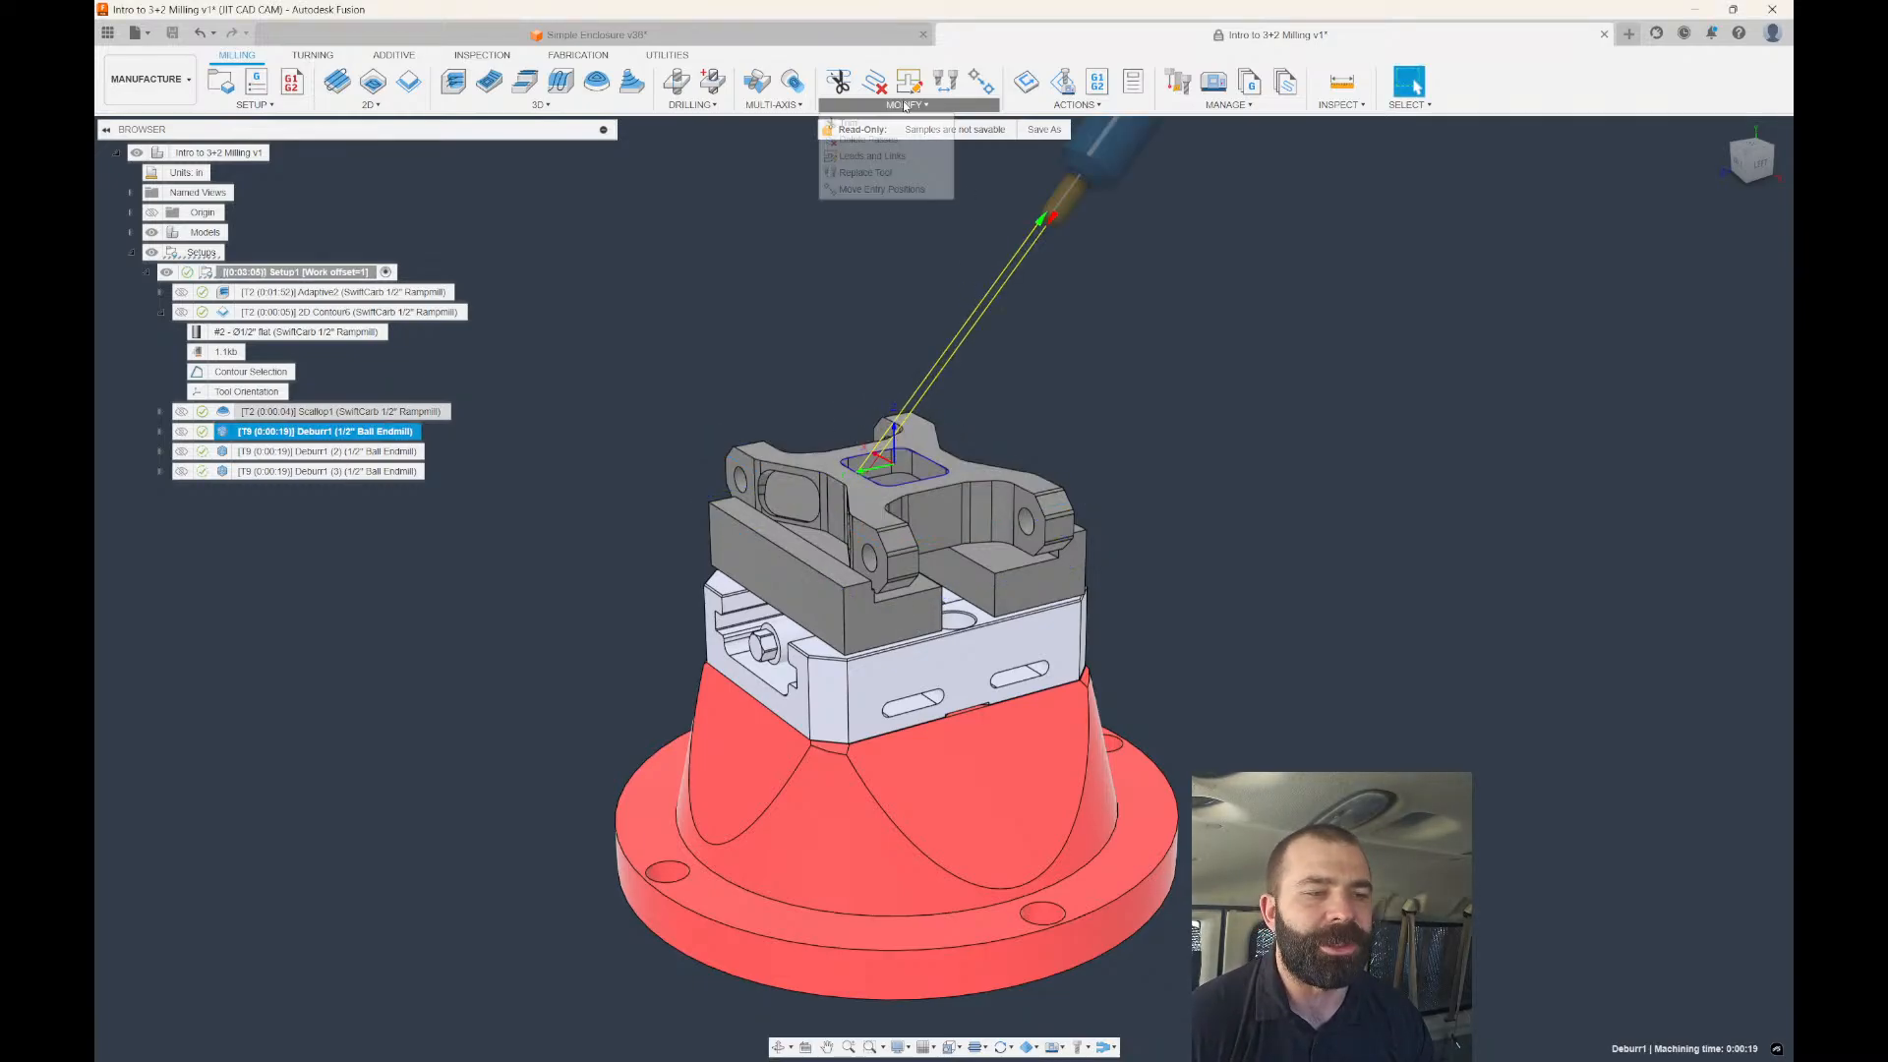
pyautogui.click(868, 157)
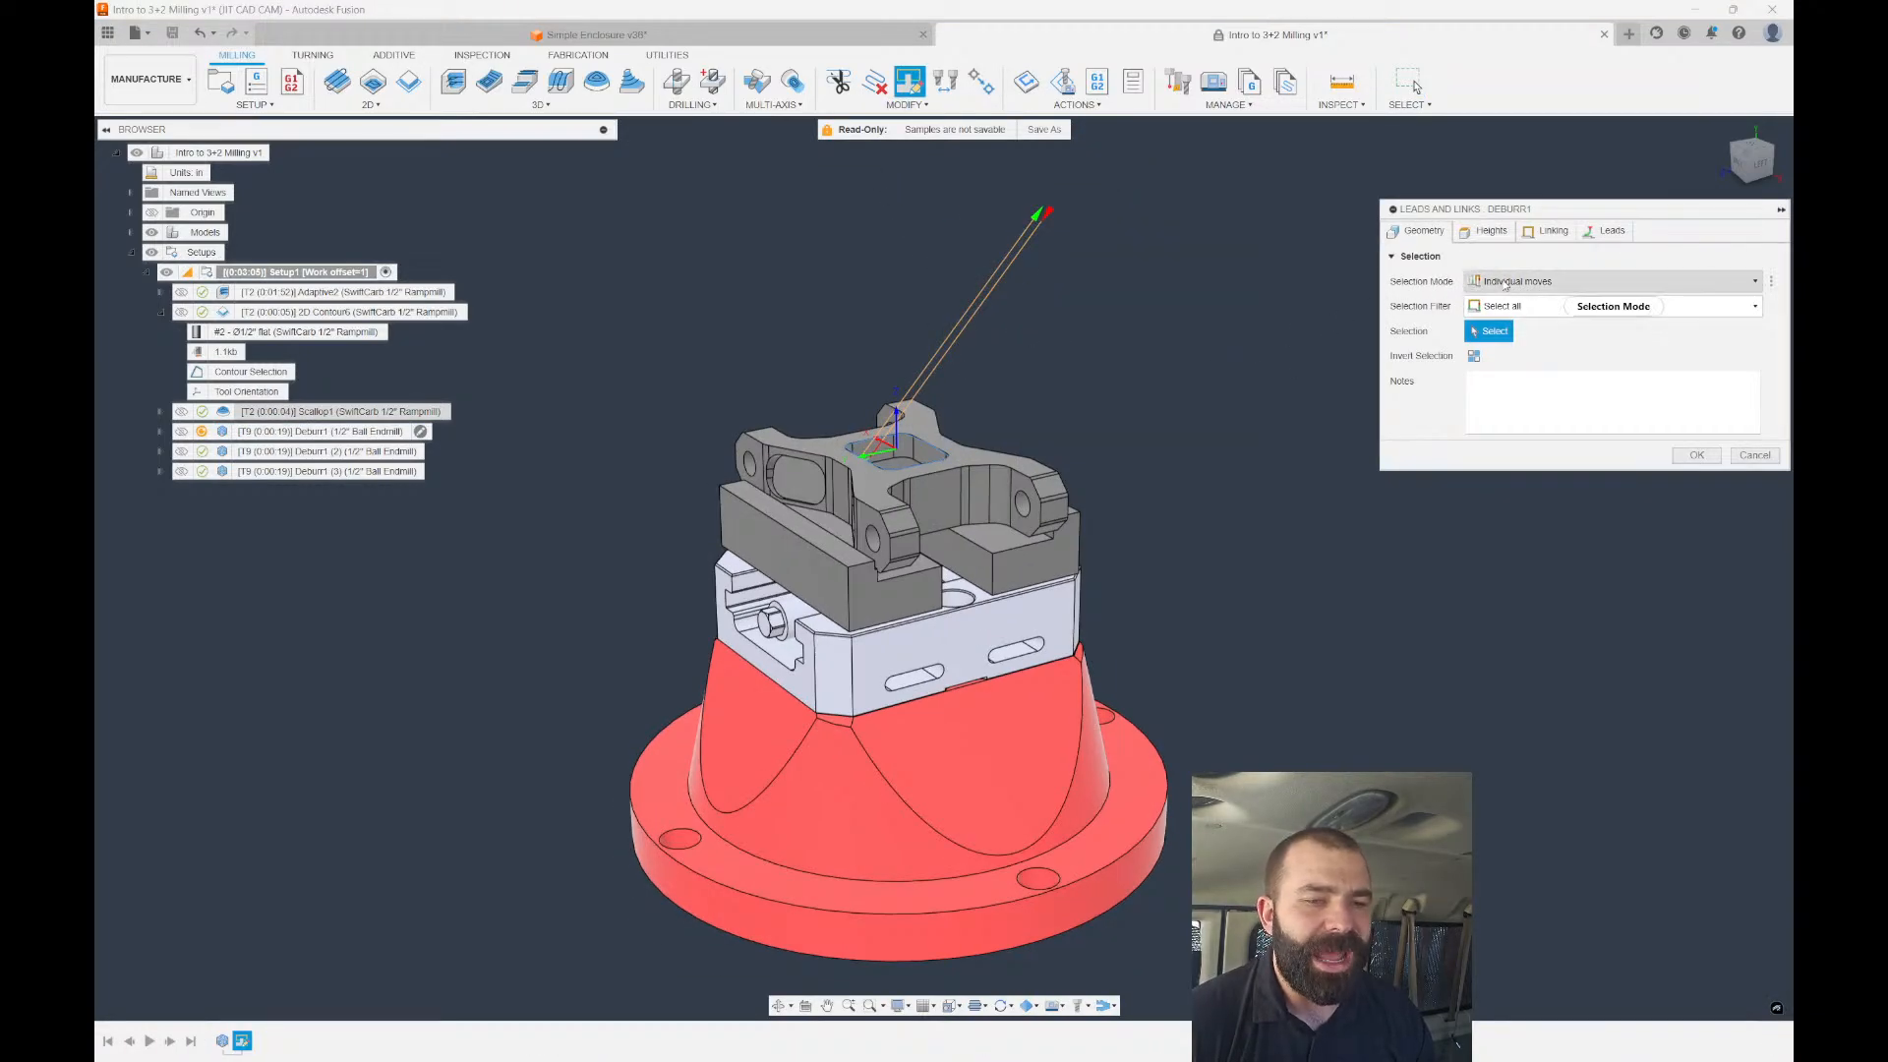
pyautogui.click(1487, 230)
pyautogui.click(1512, 285)
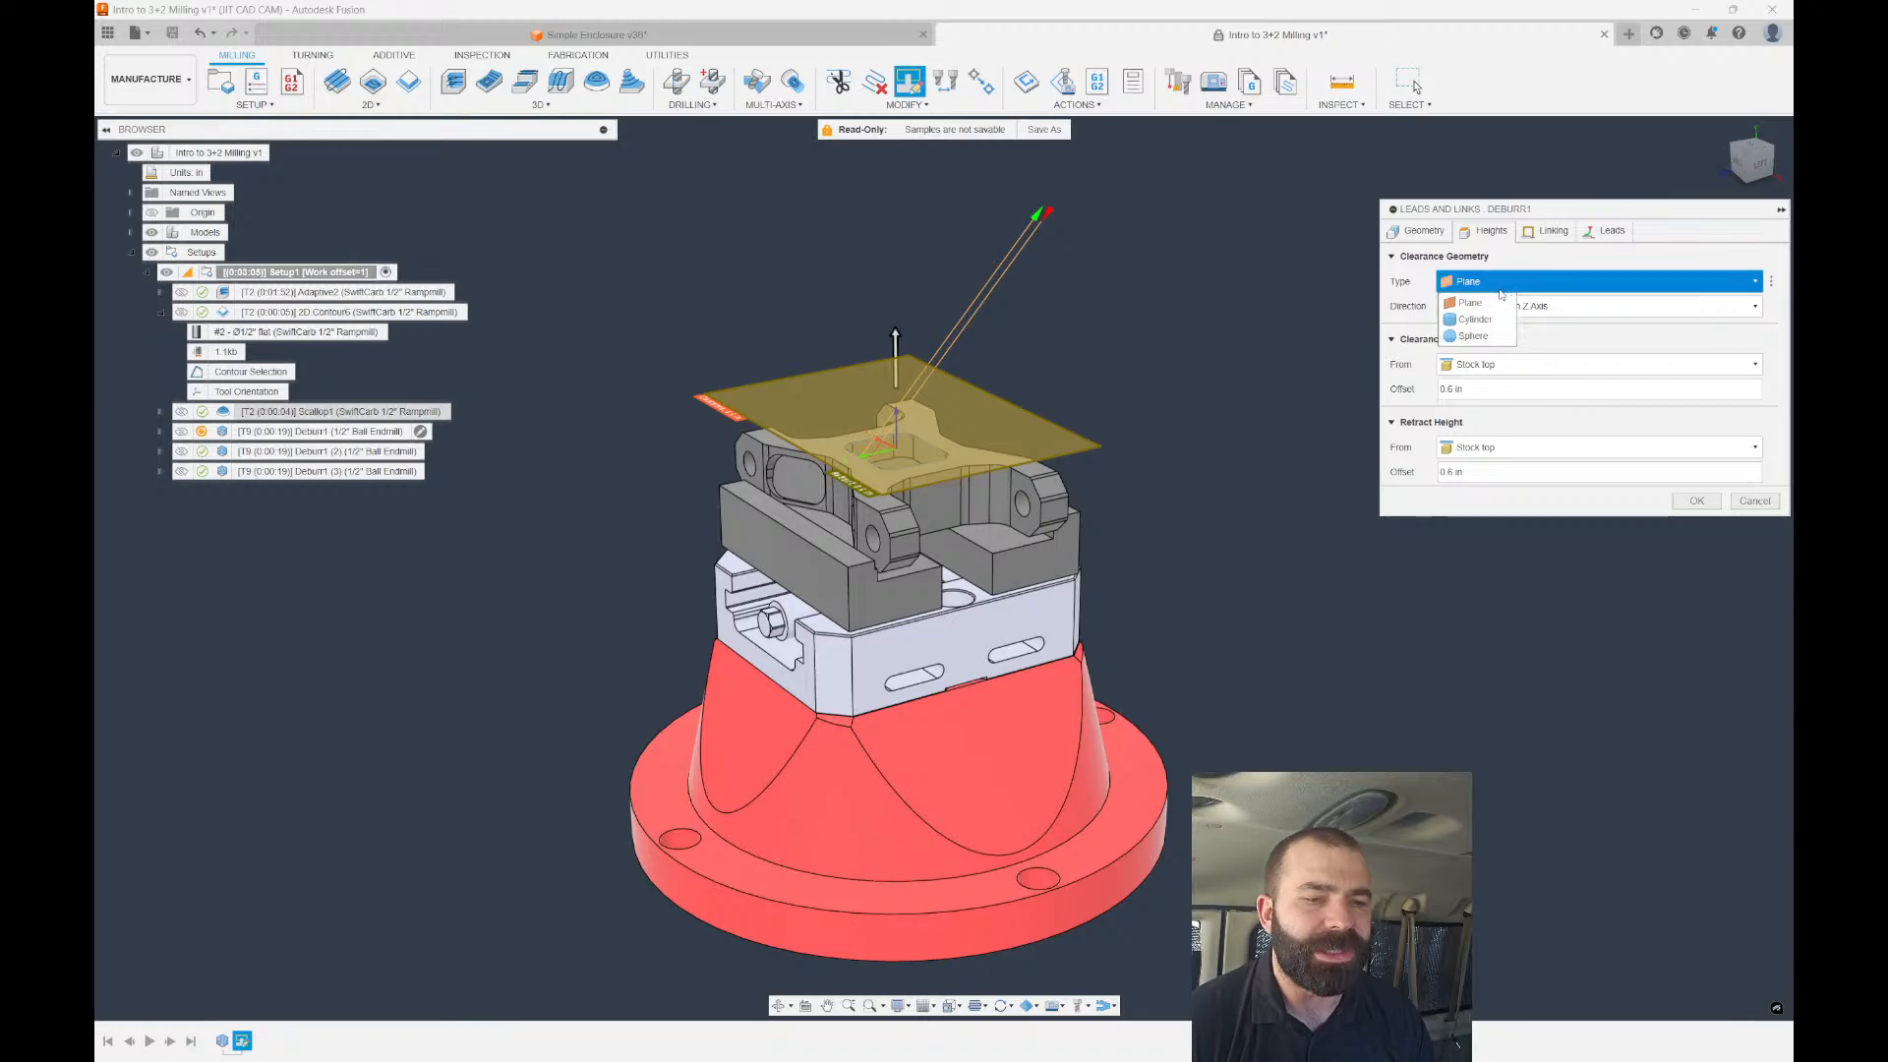
pyautogui.click(1467, 303)
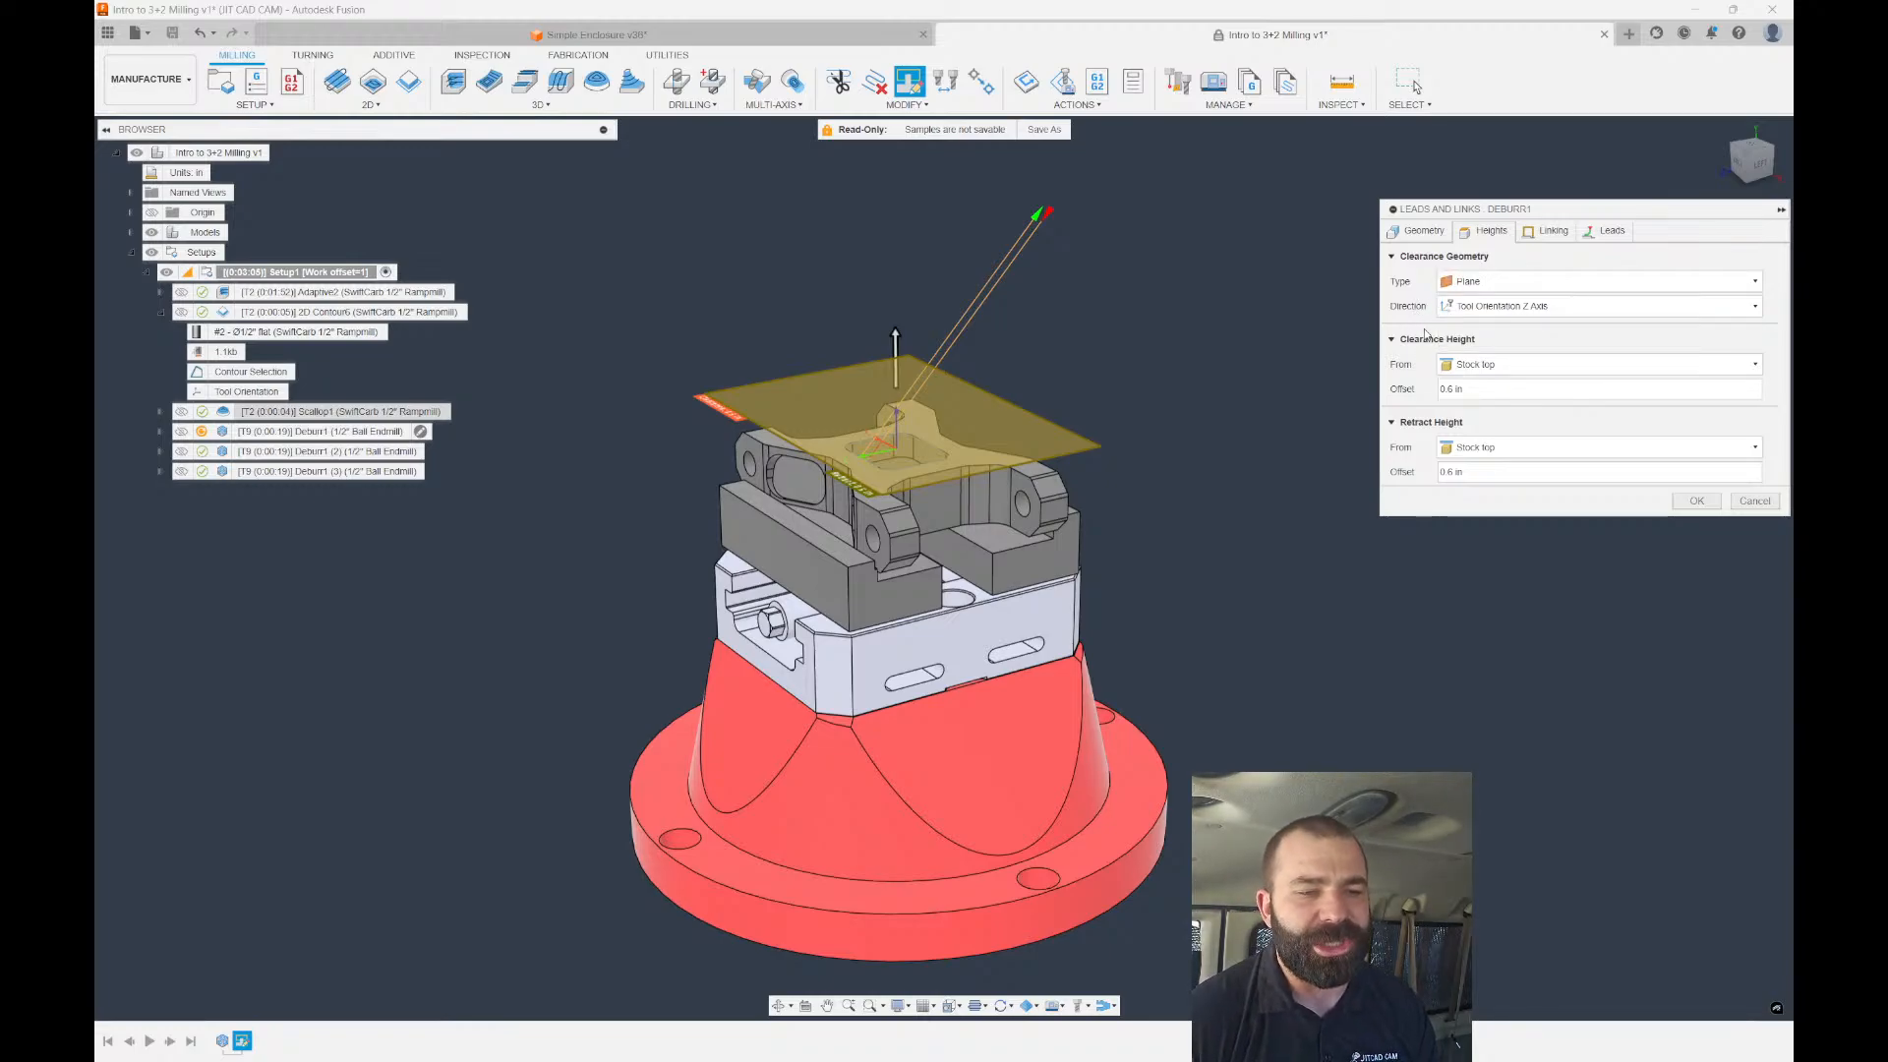
pyautogui.click(1755, 501)
# Add the right and top-left rim edges (Open Chain 2 and 3) to Deburr1 and regenerate.
pyautogui.doubleClick(236, 432)
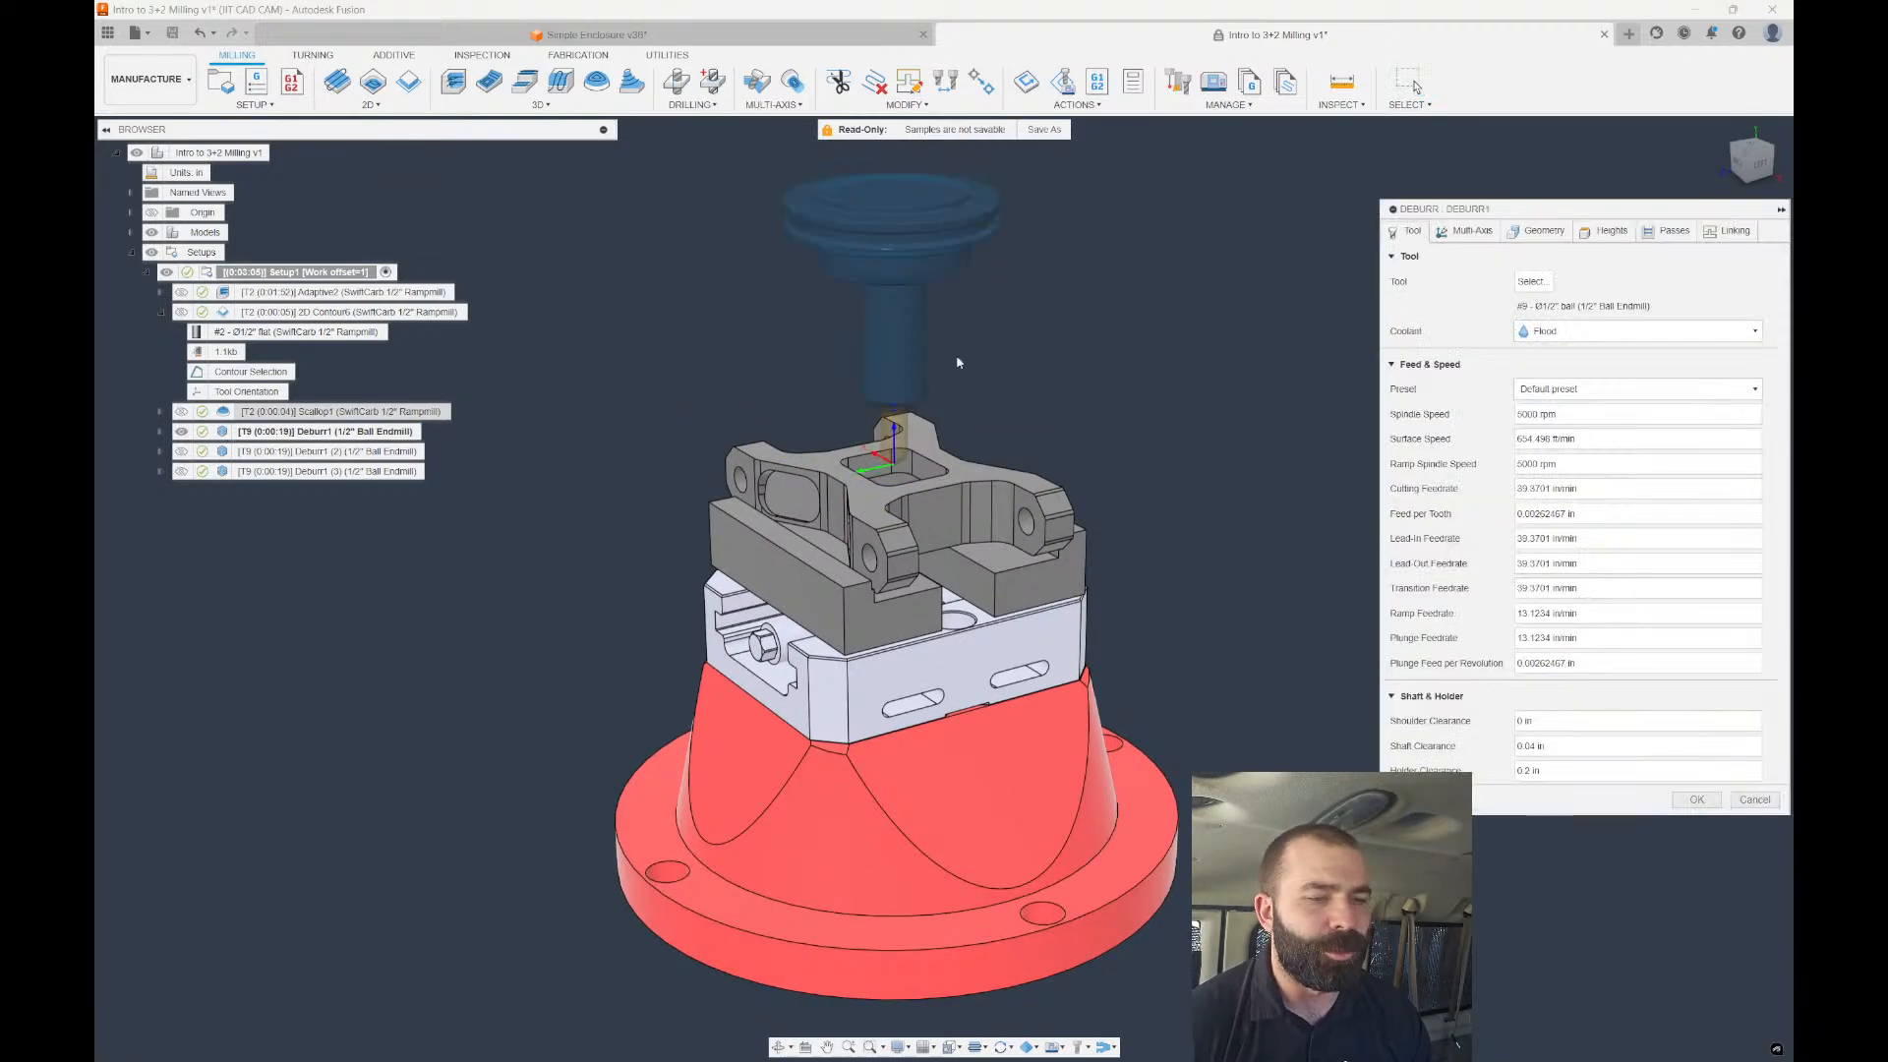
pyautogui.click(1539, 232)
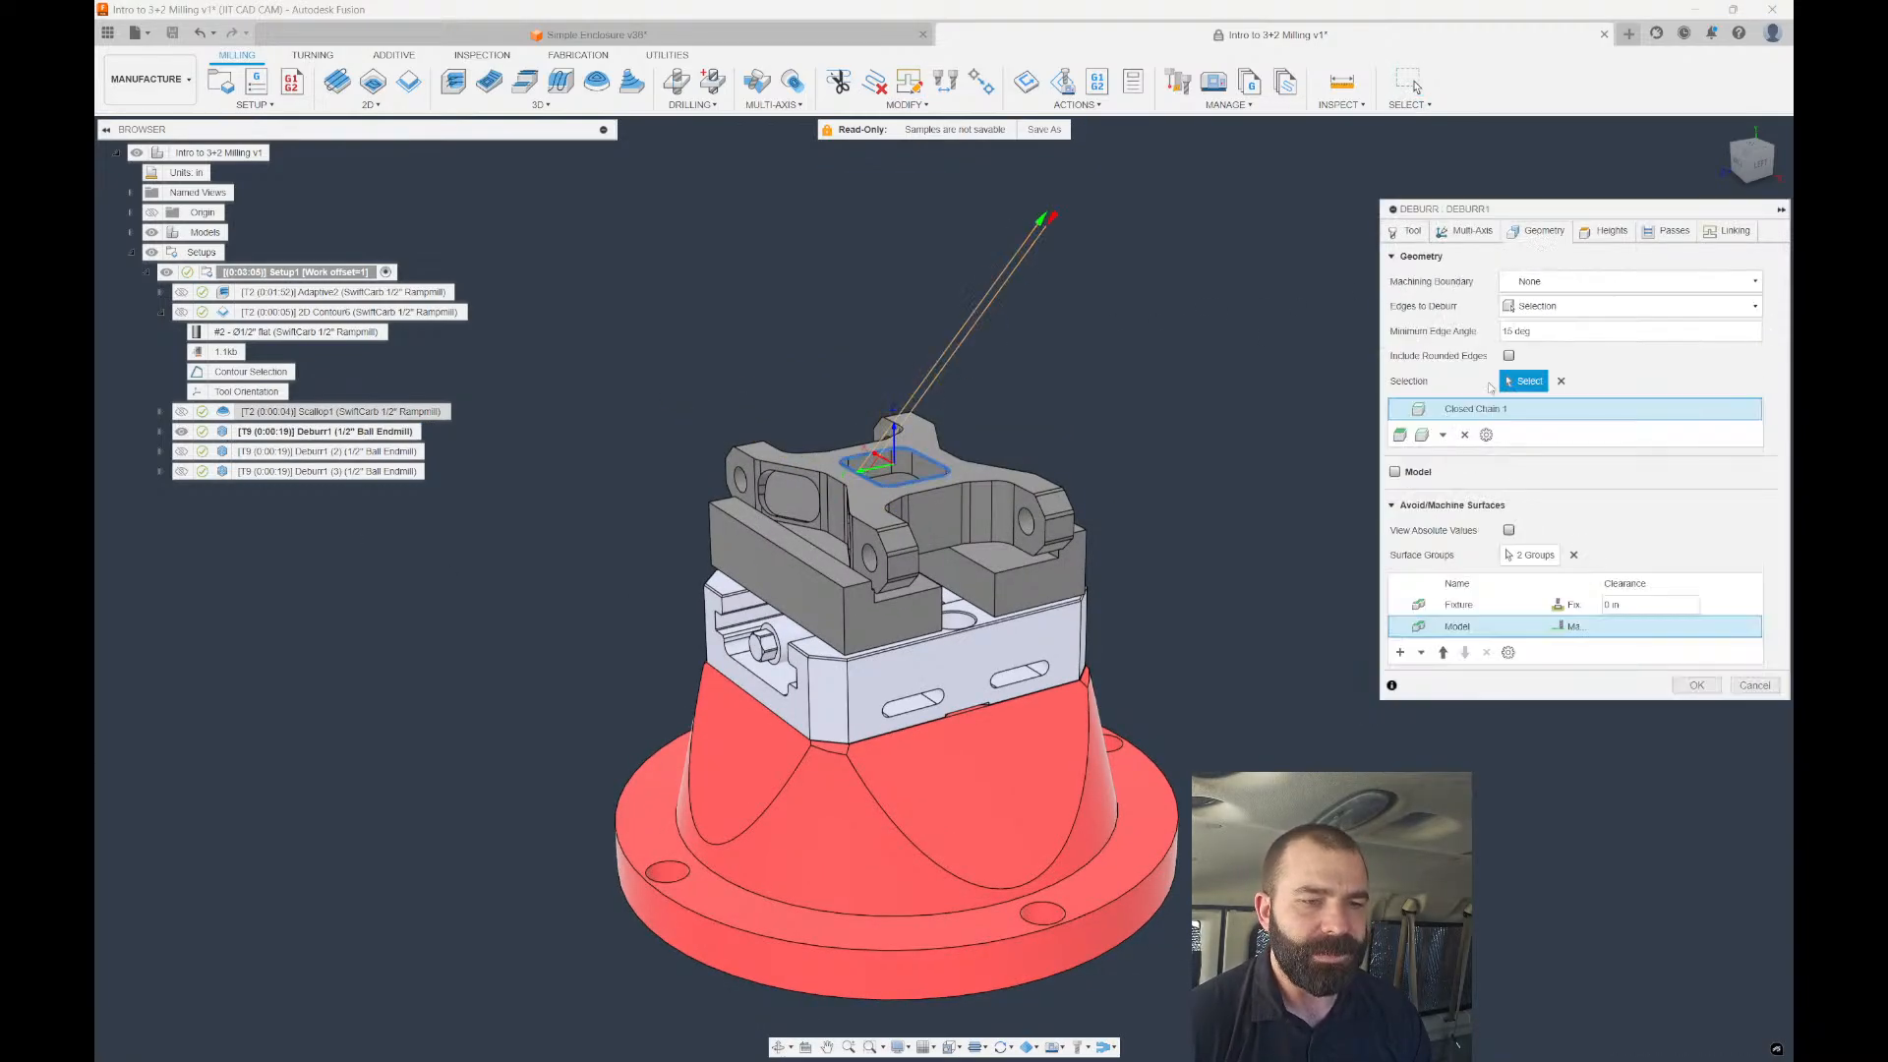
pyautogui.scroll(5, 818, 489)
pyautogui.click(1048, 499)
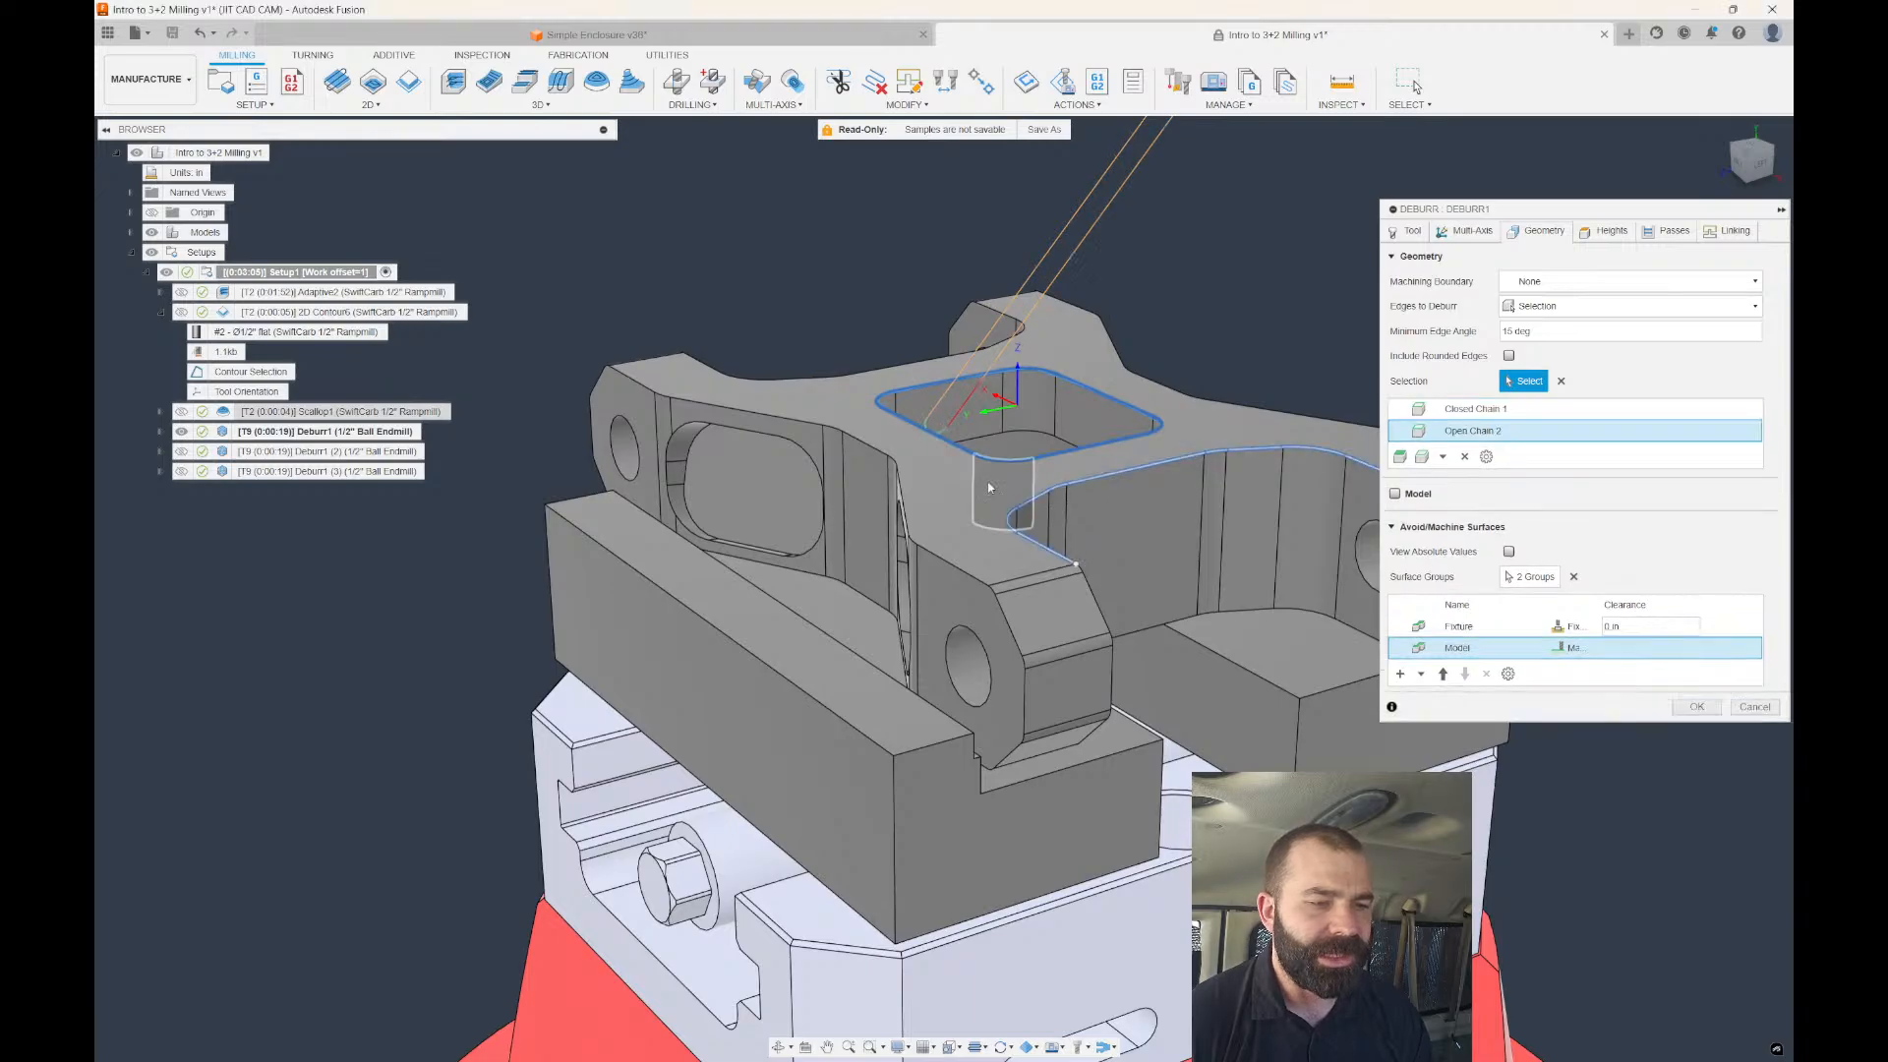
pyautogui.click(860, 373)
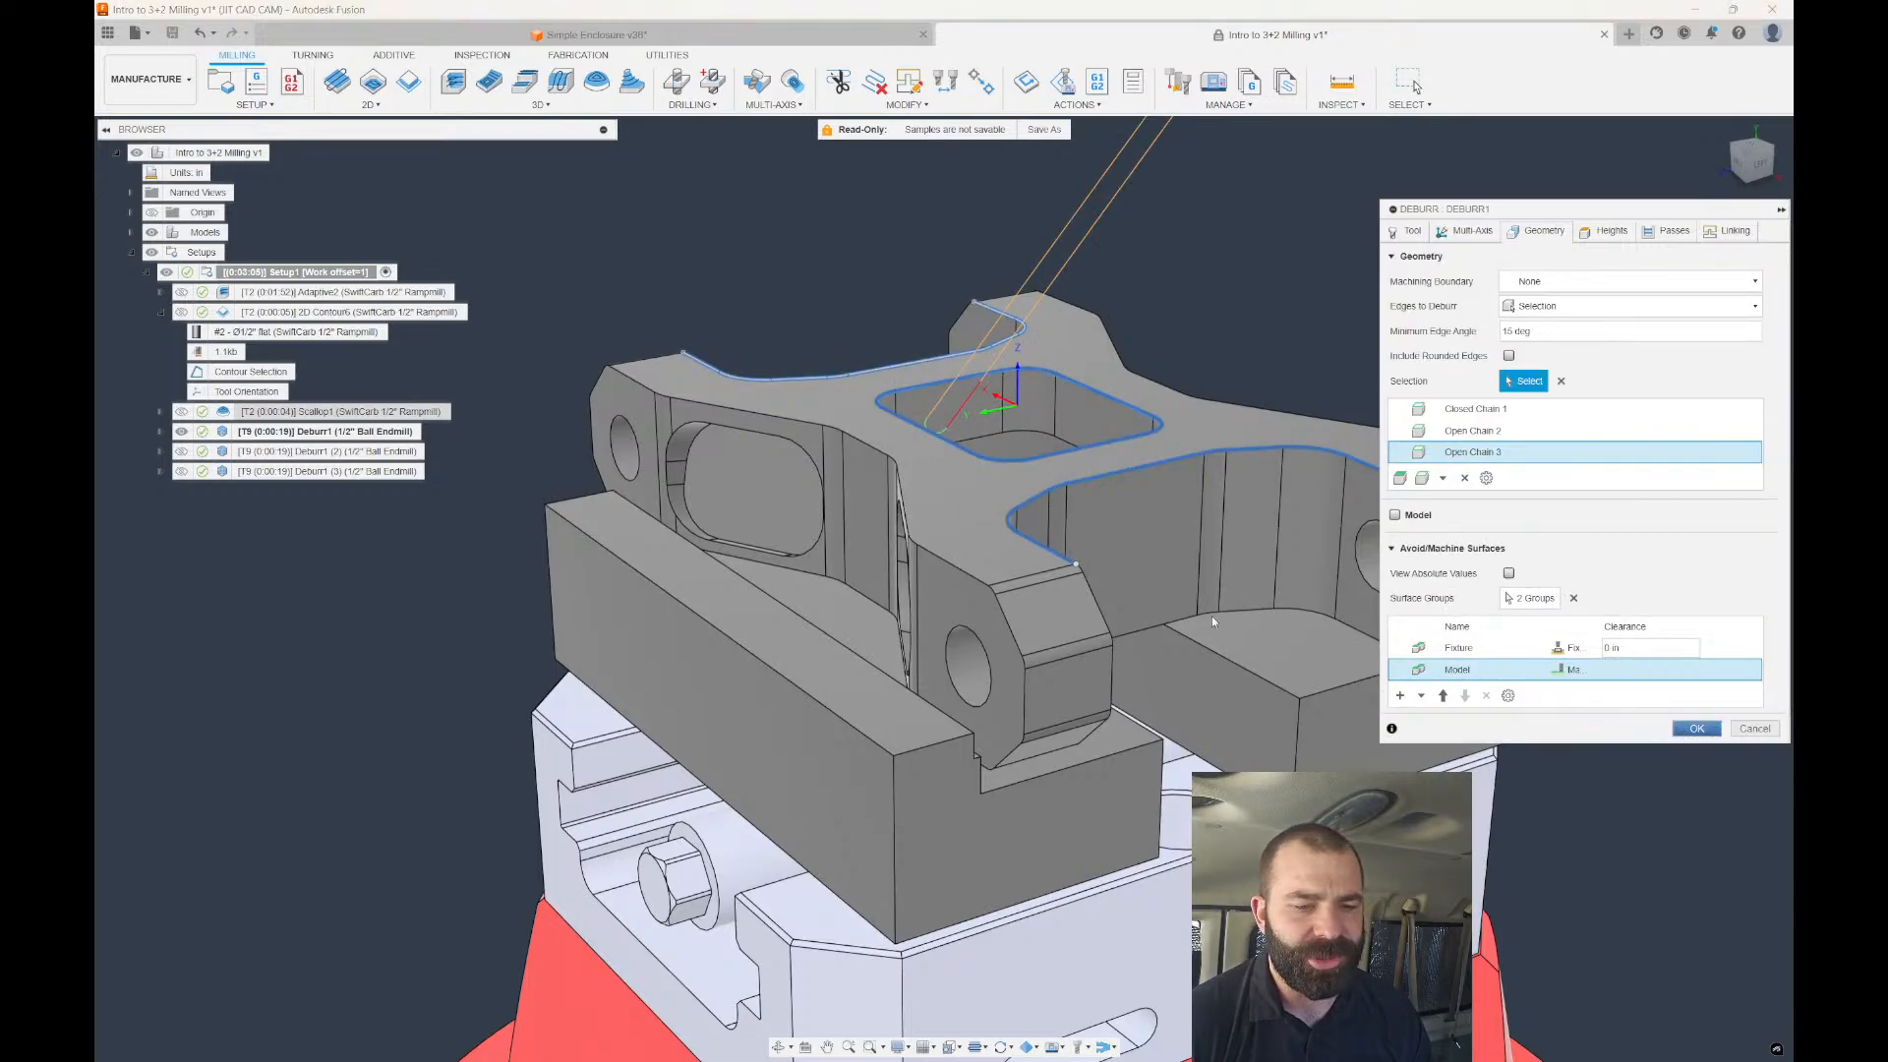
pyautogui.press('Return')
pyautogui.scroll(-5, 993, 539)
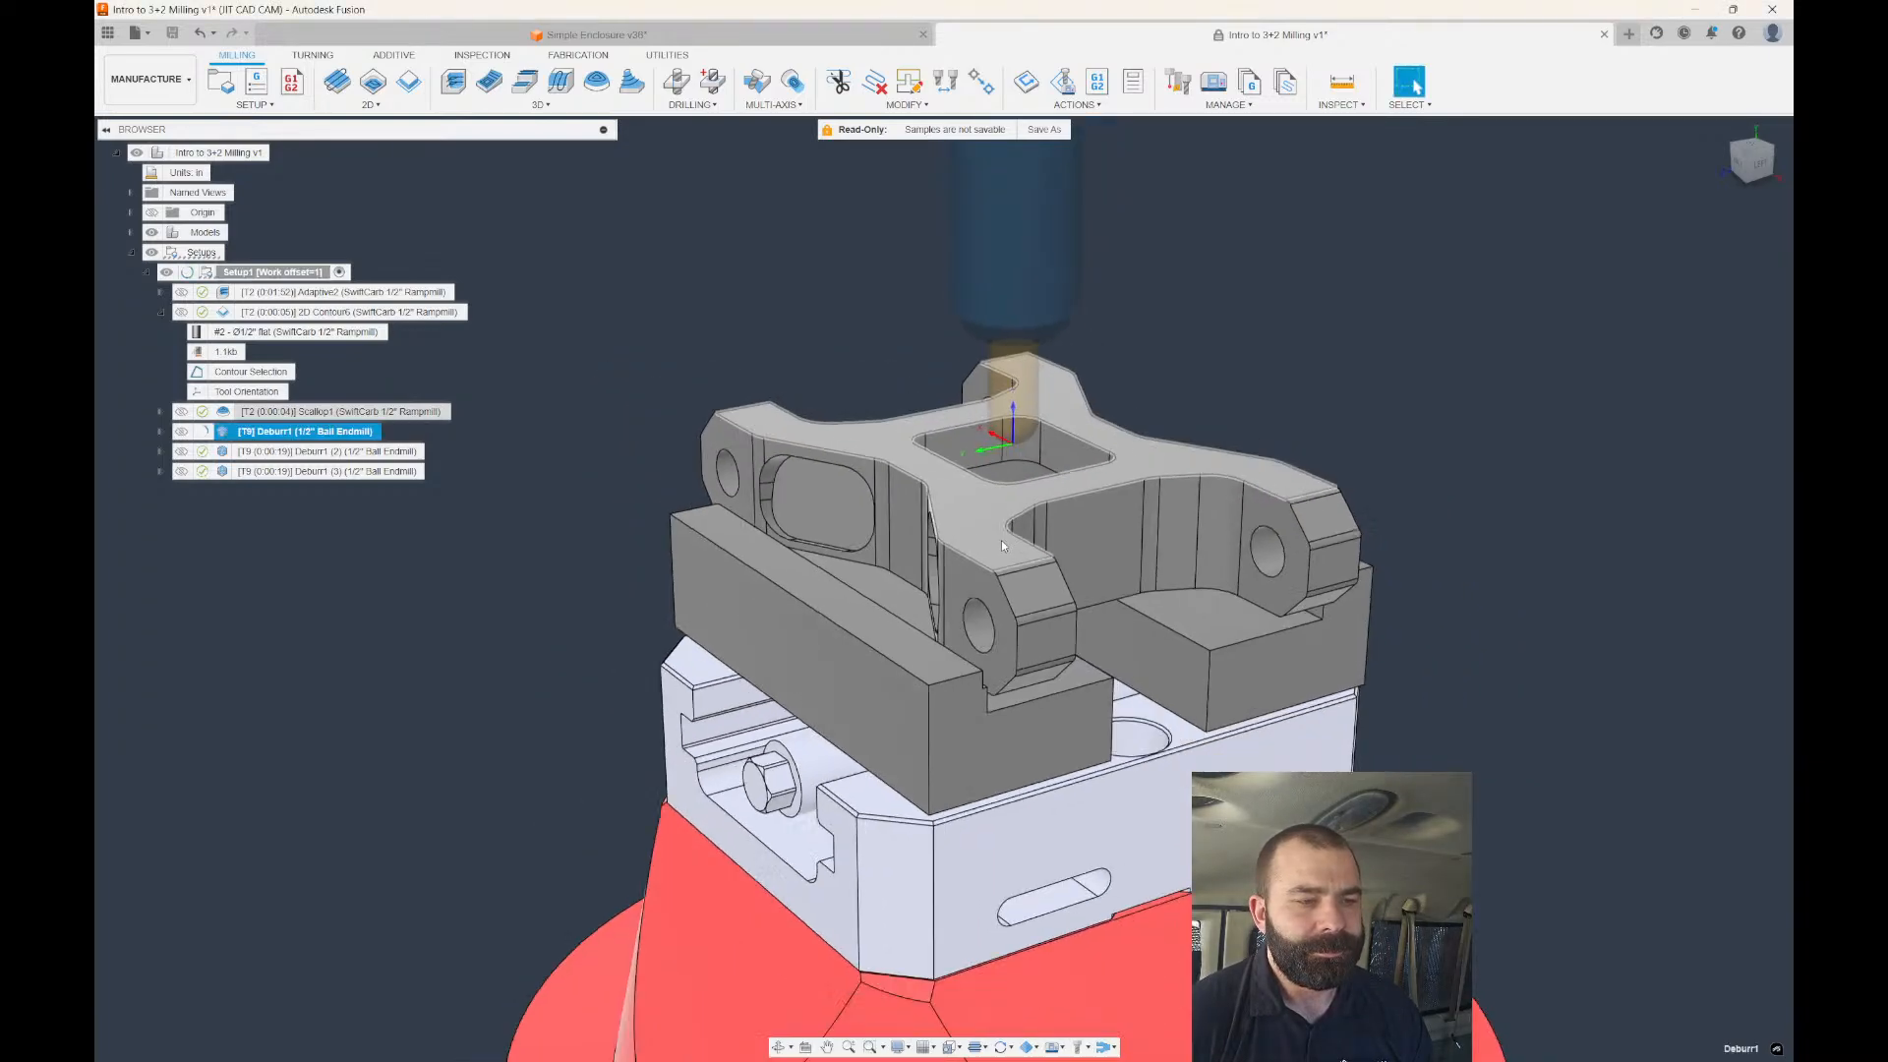
pyautogui.scroll(-4, 1003, 539)
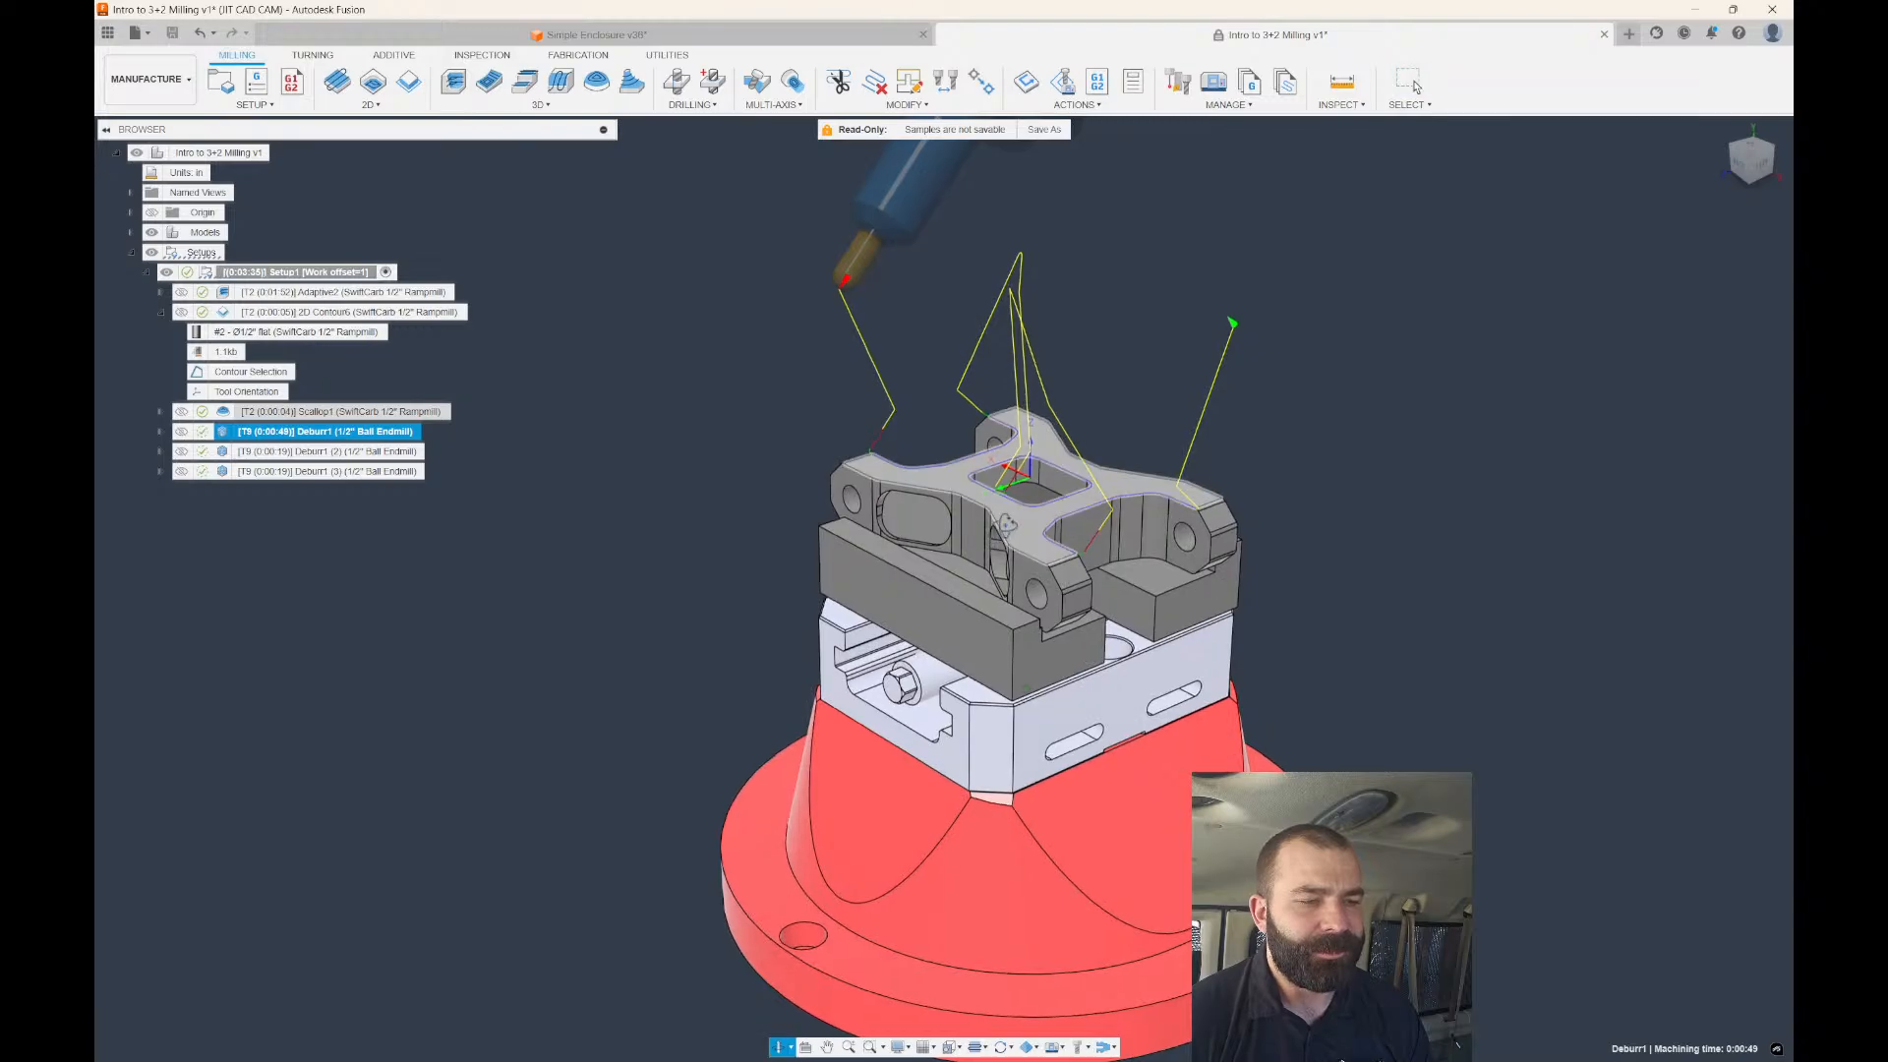
pyautogui.keyDown('shift'); pyautogui.moveTo(1007, 537); pyautogui.dragTo(1042, 365, button='middle'); pyautogui.keyUp('shift')
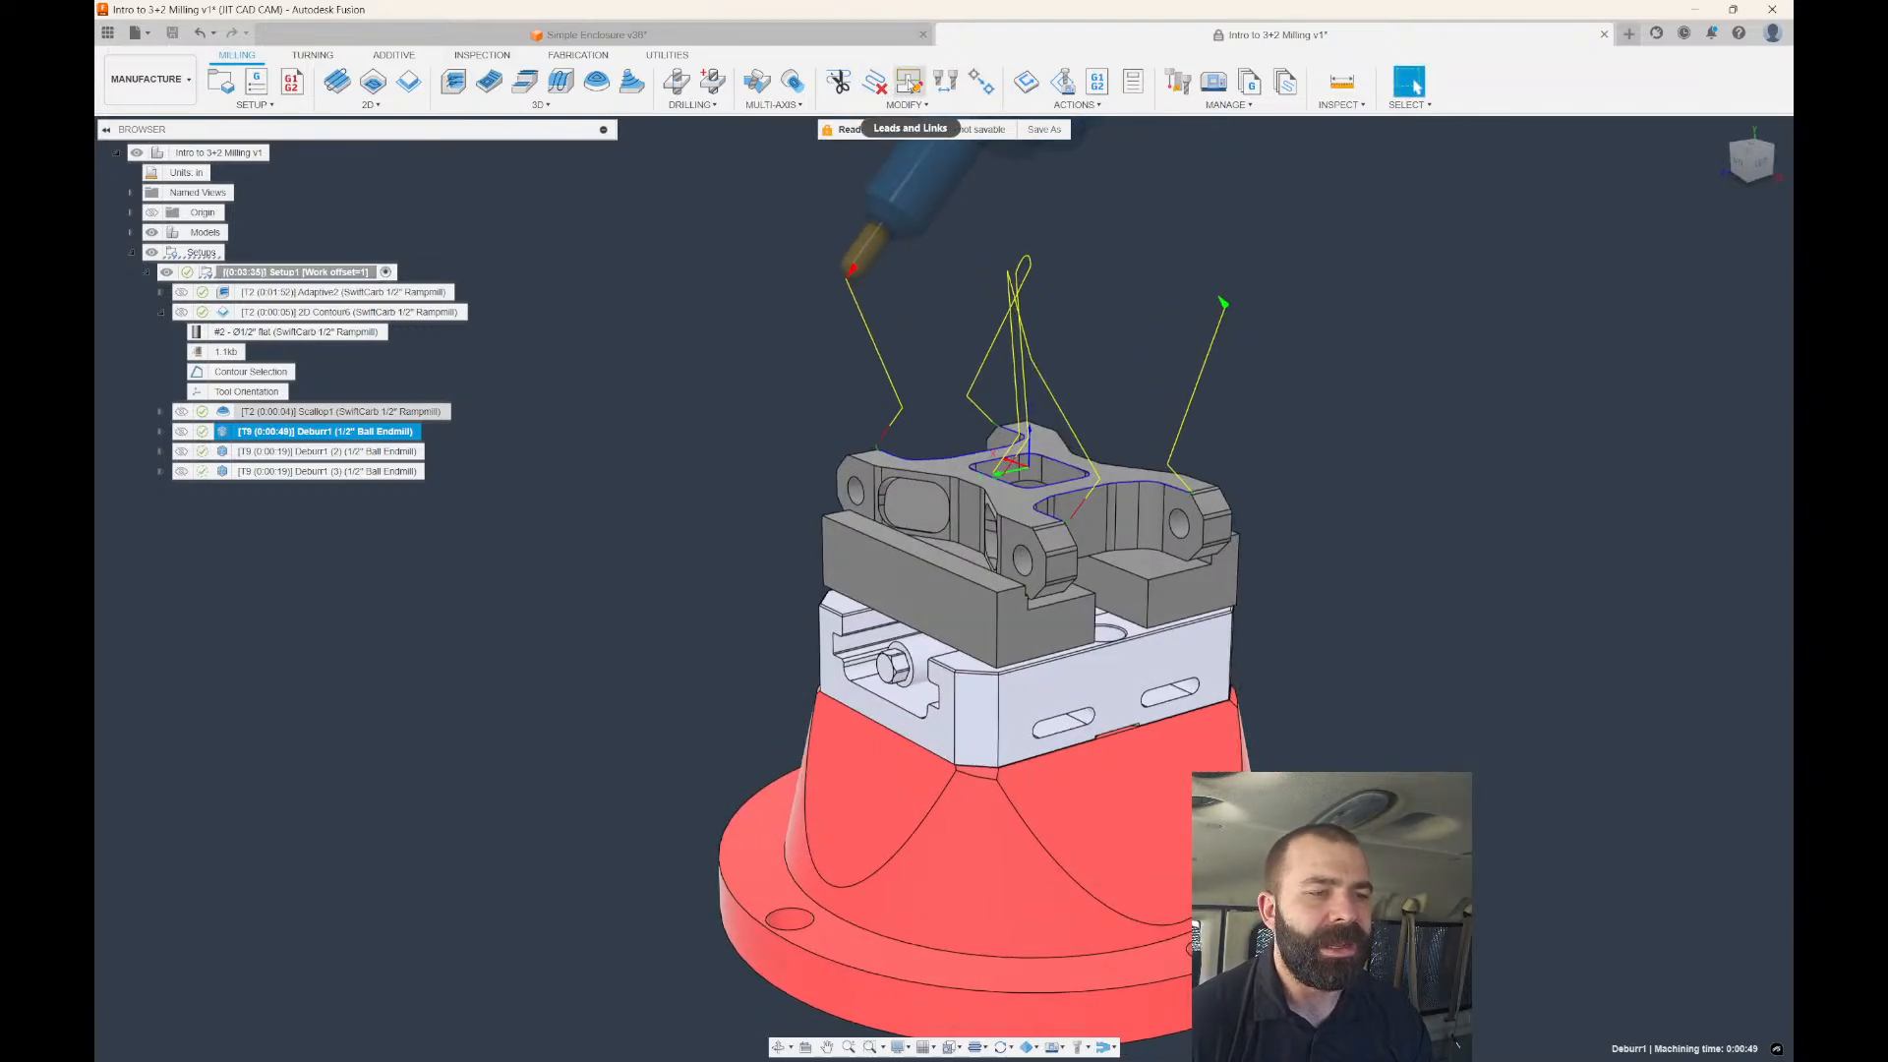
# Start a Leads and Links edit on Deburr1 with Selection Mode set to Individual moves.
pyautogui.click(910, 81)
pyautogui.scroll(2, 1242, 424)
pyautogui.keyDown('shift'); pyautogui.moveTo(1242, 425); pyautogui.dragTo(1228, 431, button='middle'); pyautogui.keyUp('shift')
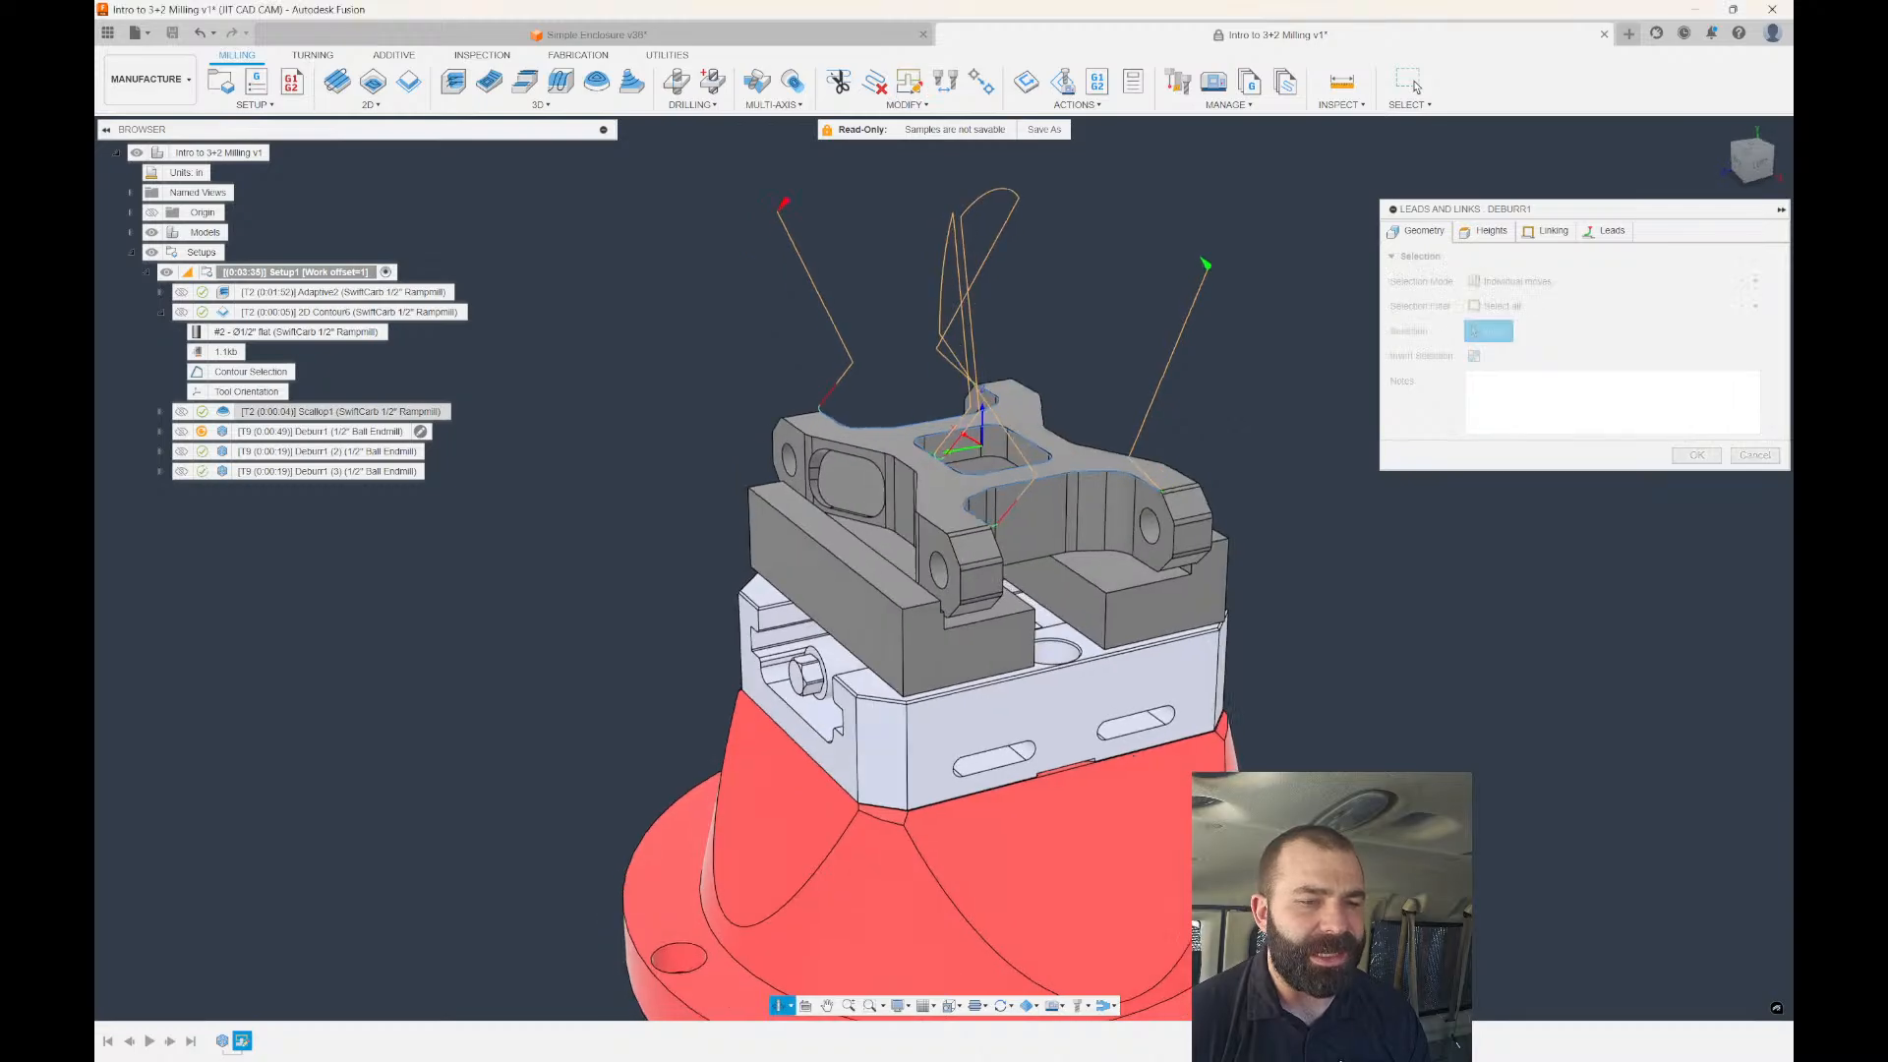
pyautogui.click(1504, 282)
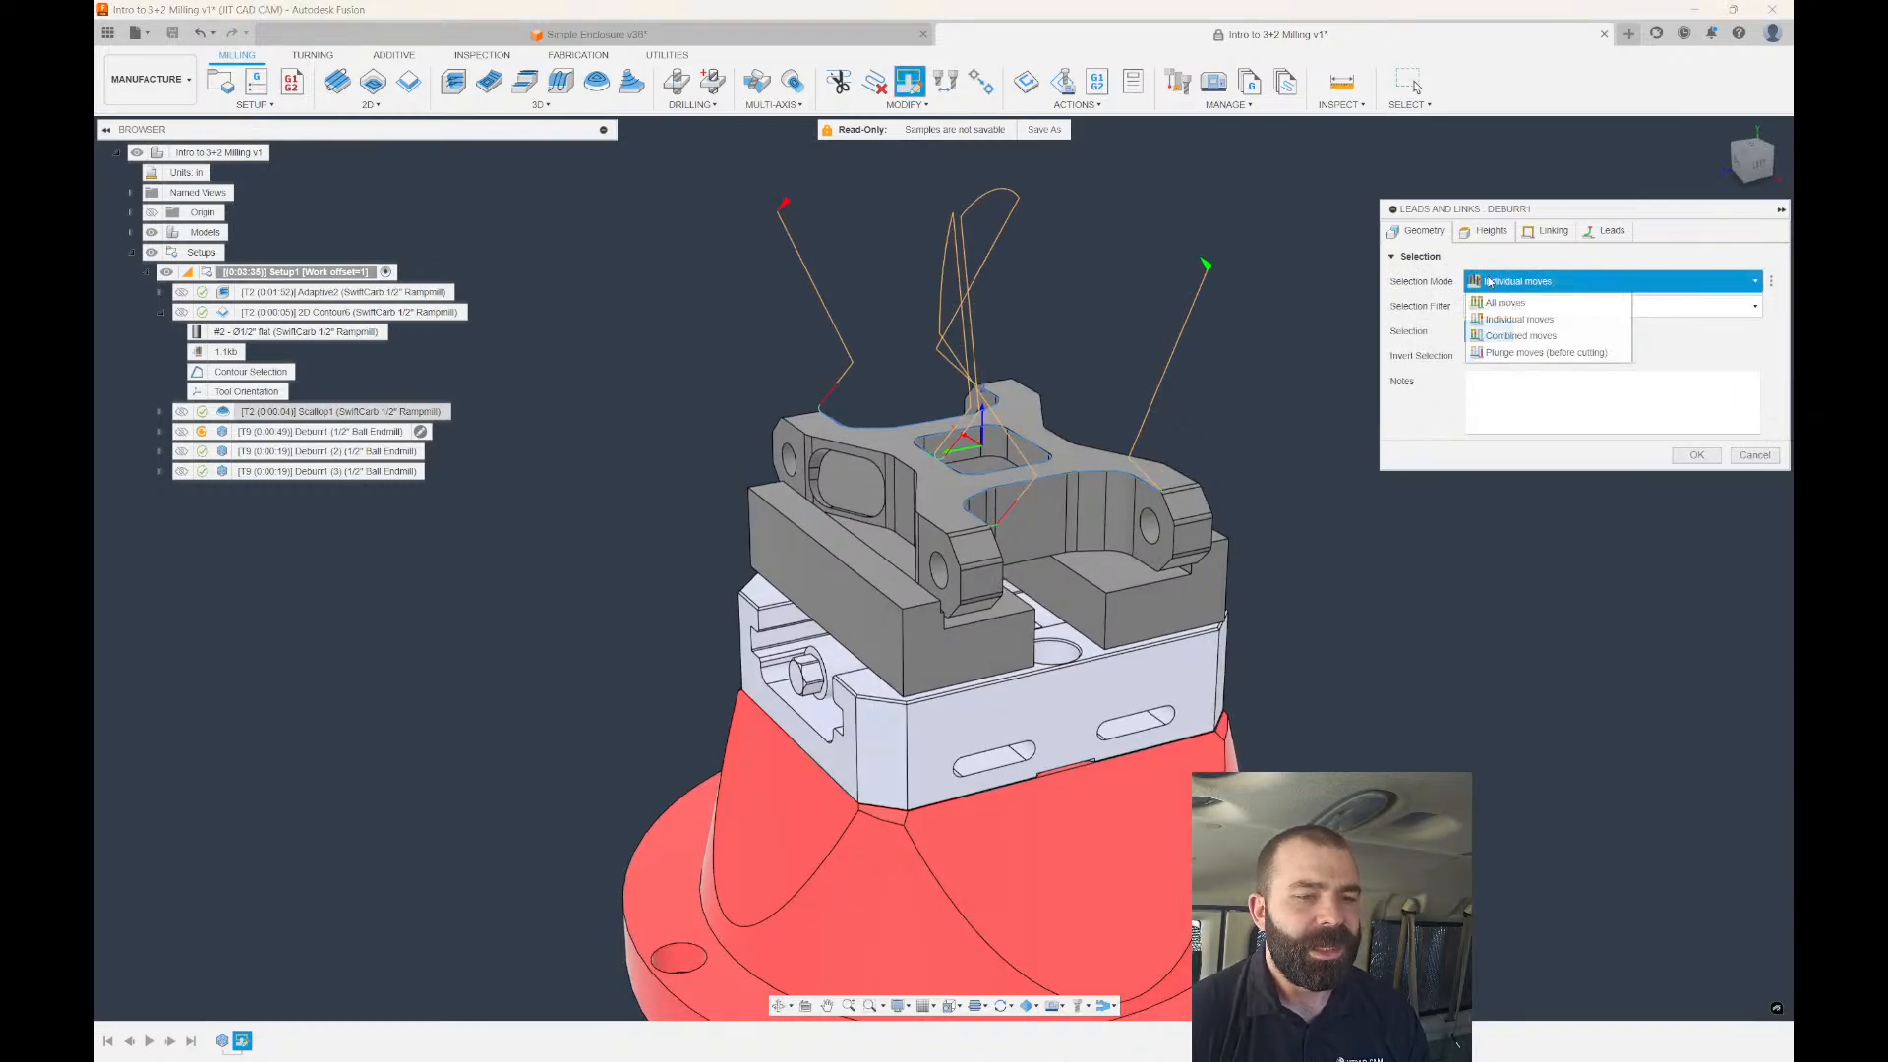
pyautogui.click(1501, 302)
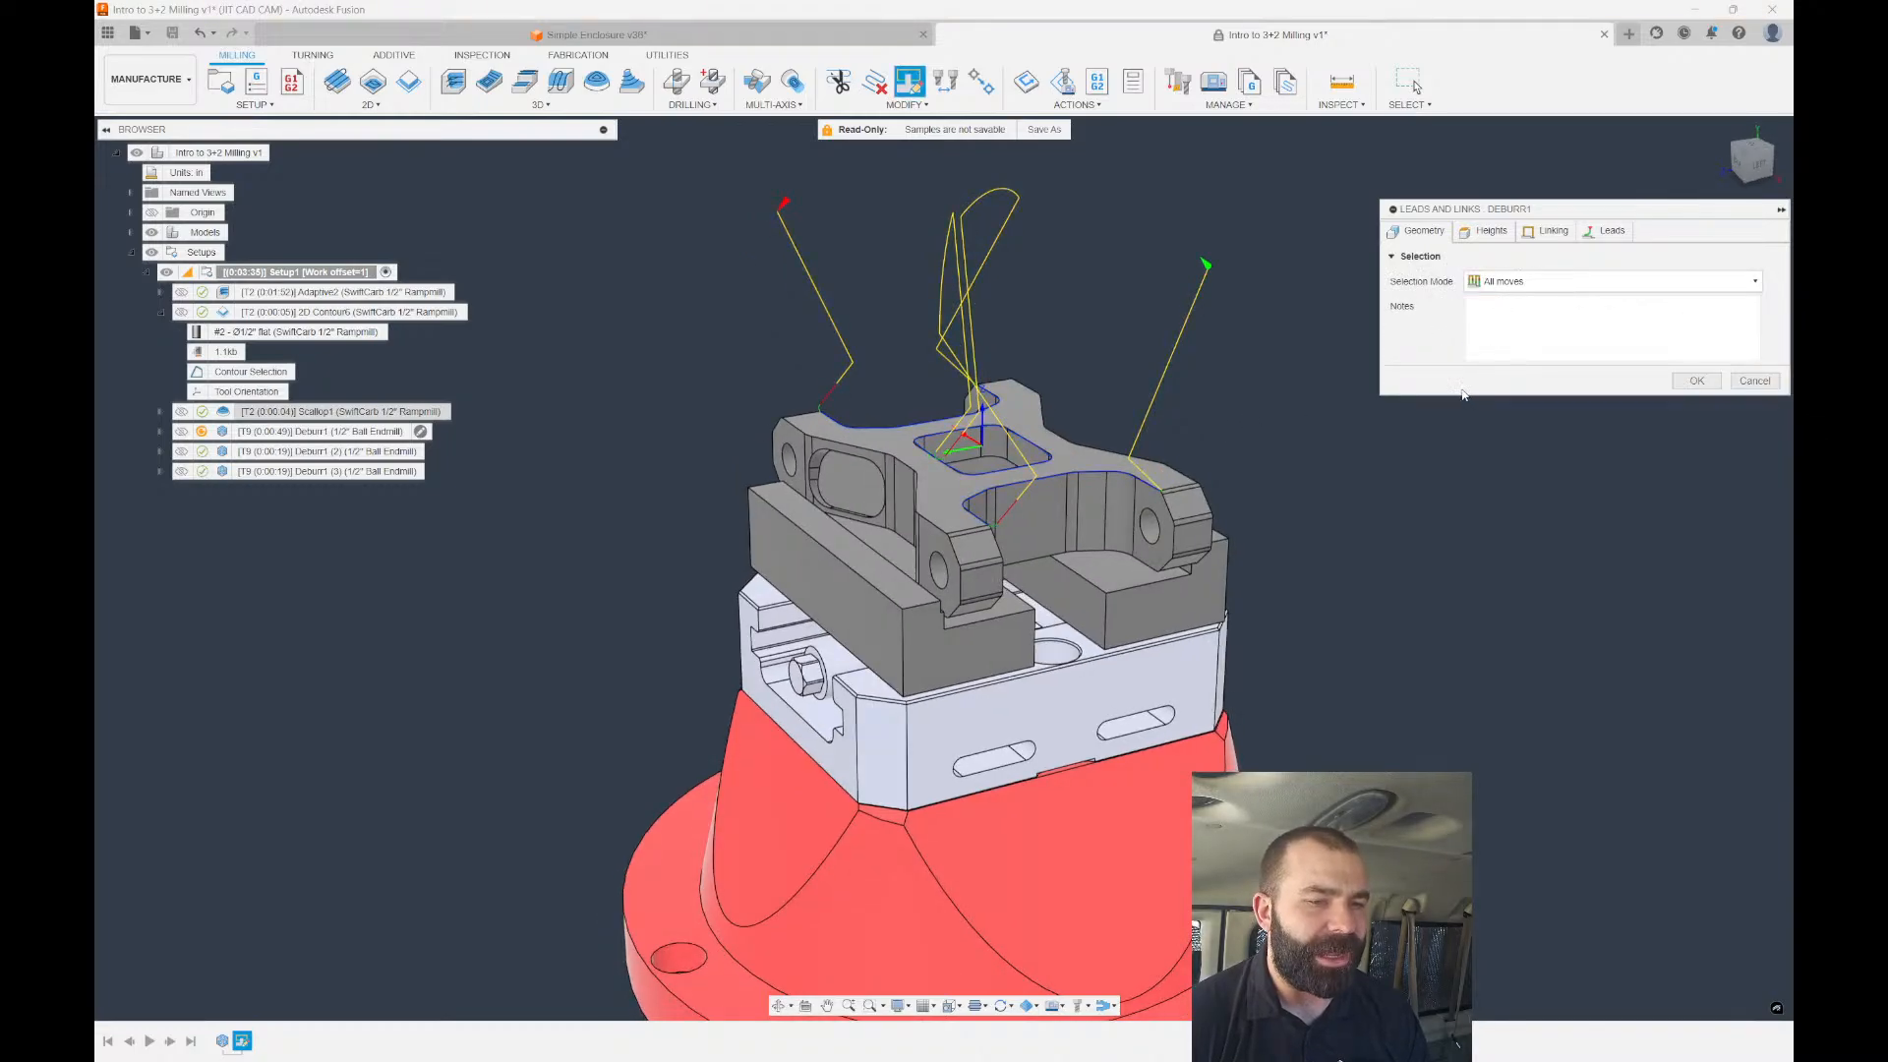
pyautogui.click(1504, 281)
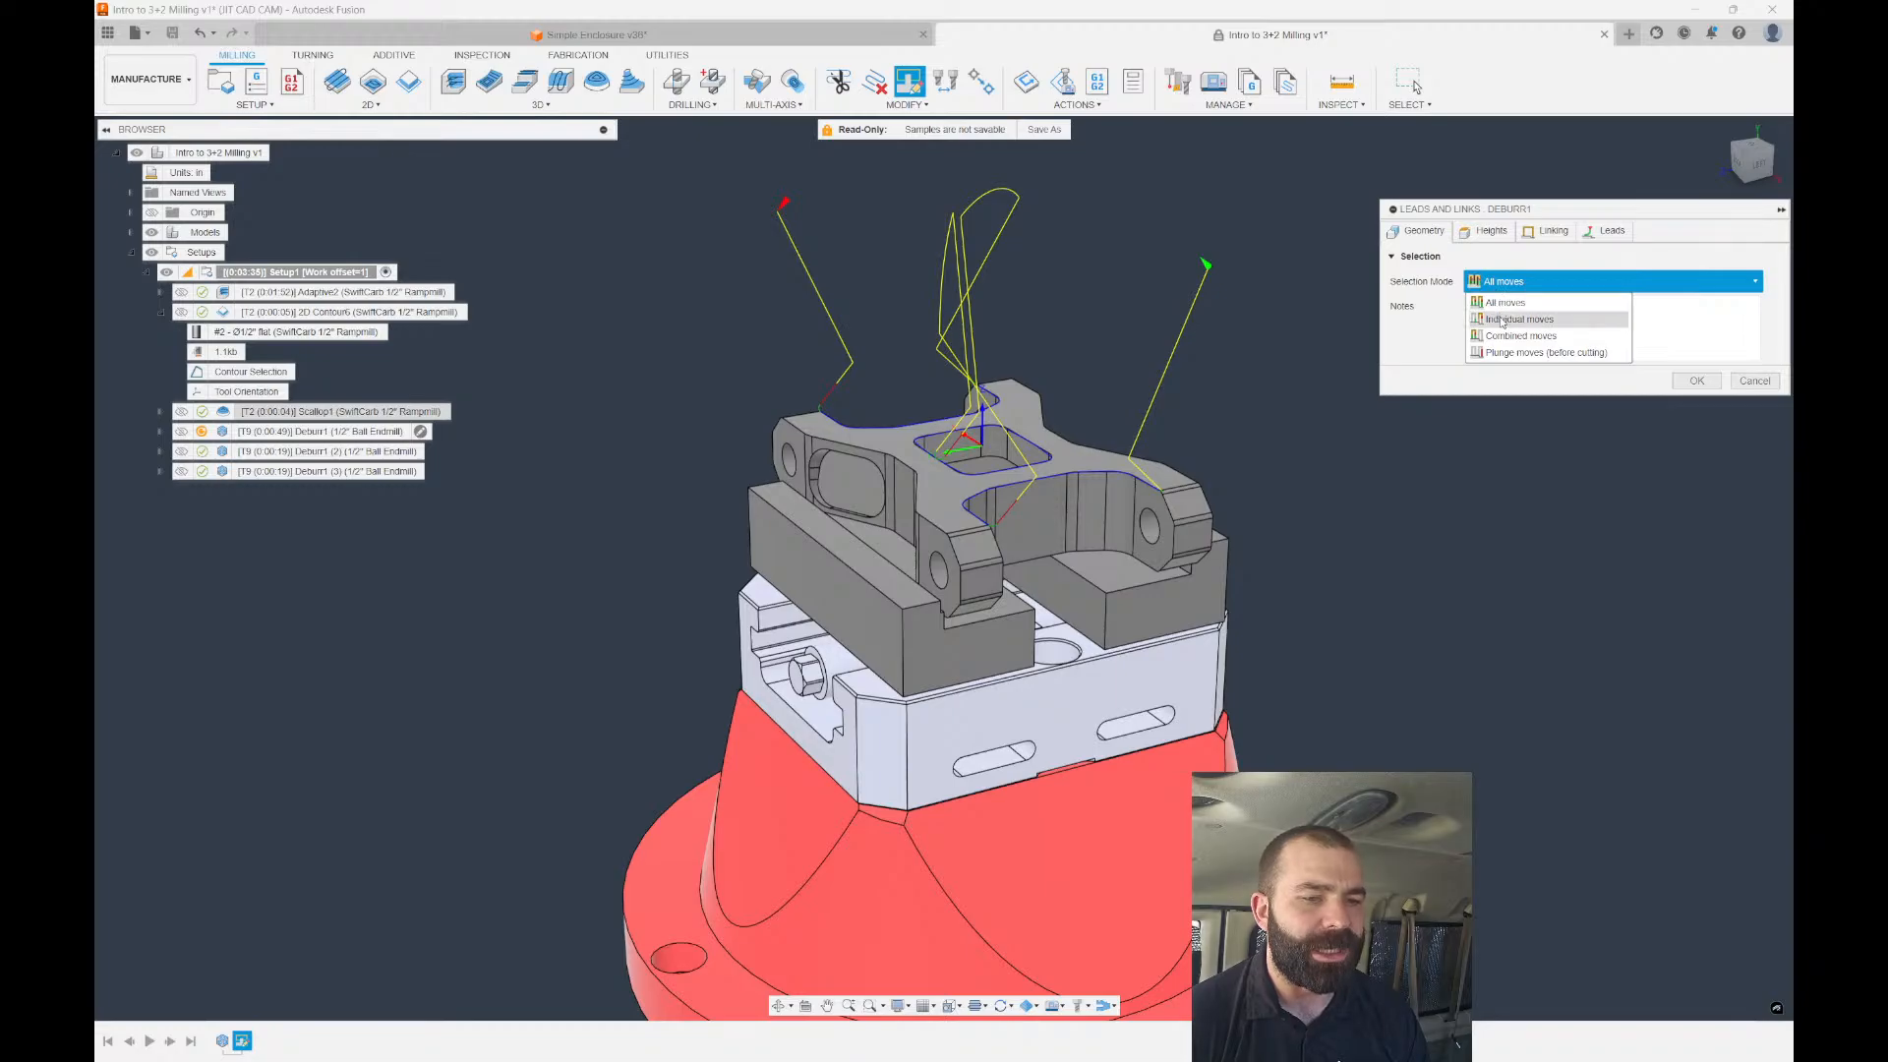
pyautogui.click(1501, 319)
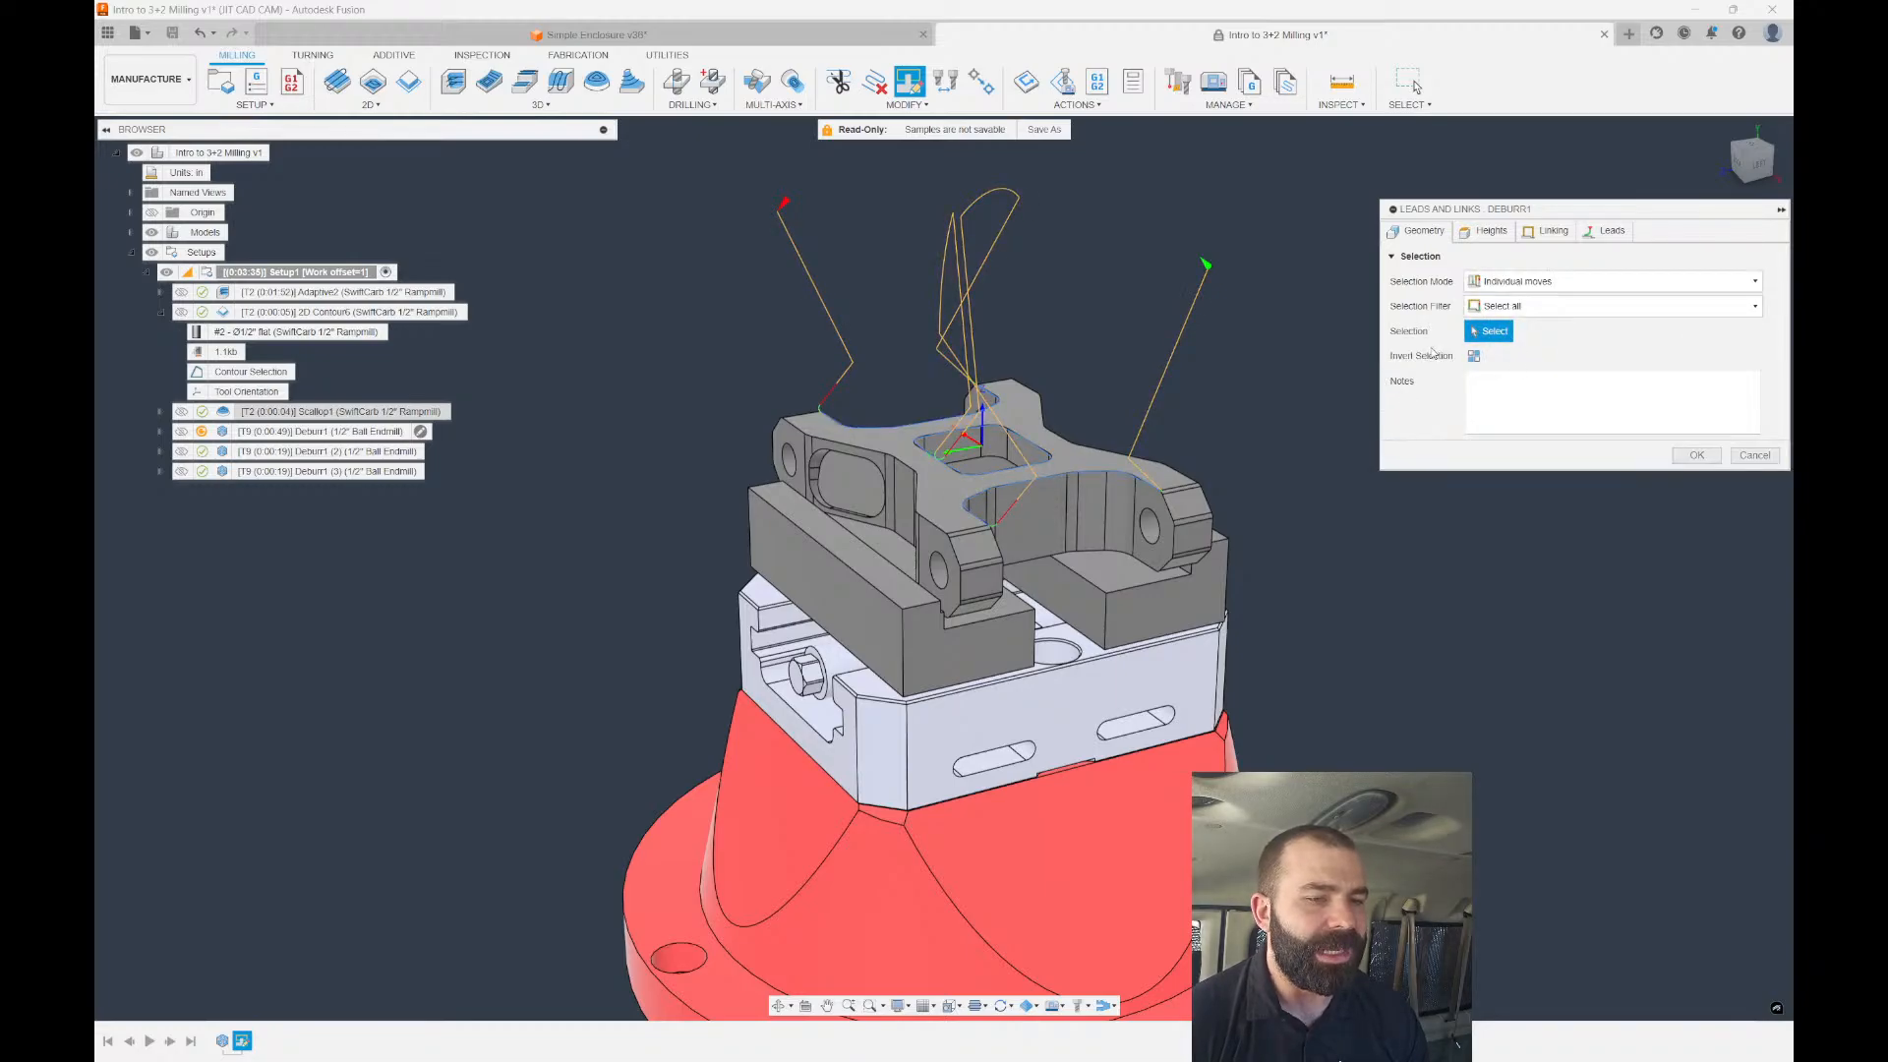
# Select Deburr1's left and right tall arcing linking moves.
pyautogui.scroll(3, 1013, 344)
pyautogui.keyDown('shift'); pyautogui.moveTo(1010, 345); pyautogui.dragTo(1180, 433, button='middle'); pyautogui.keyUp('shift')
pyautogui.scroll(-3, 1111, 402)
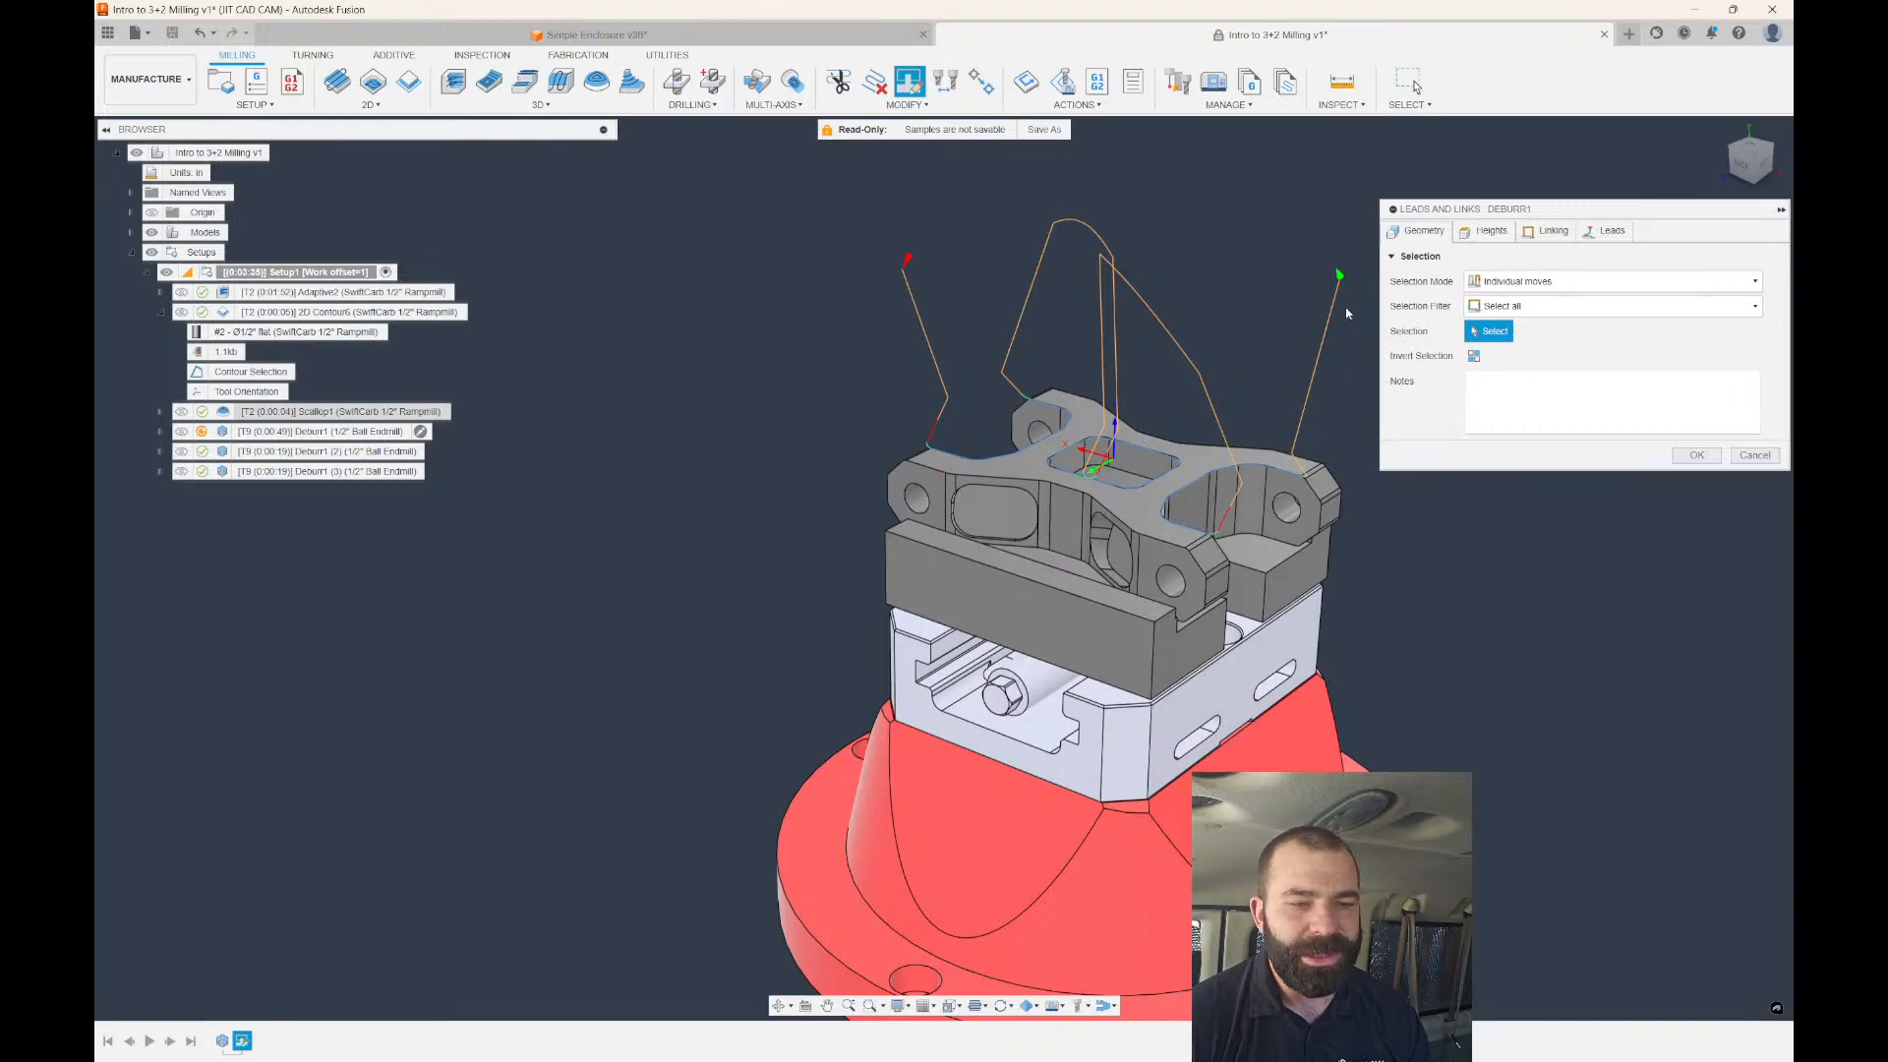
pyautogui.keyDown('shift'); pyautogui.moveTo(1310, 331); pyautogui.dragTo(1188, 345, button='middle'); pyautogui.keyUp('shift')
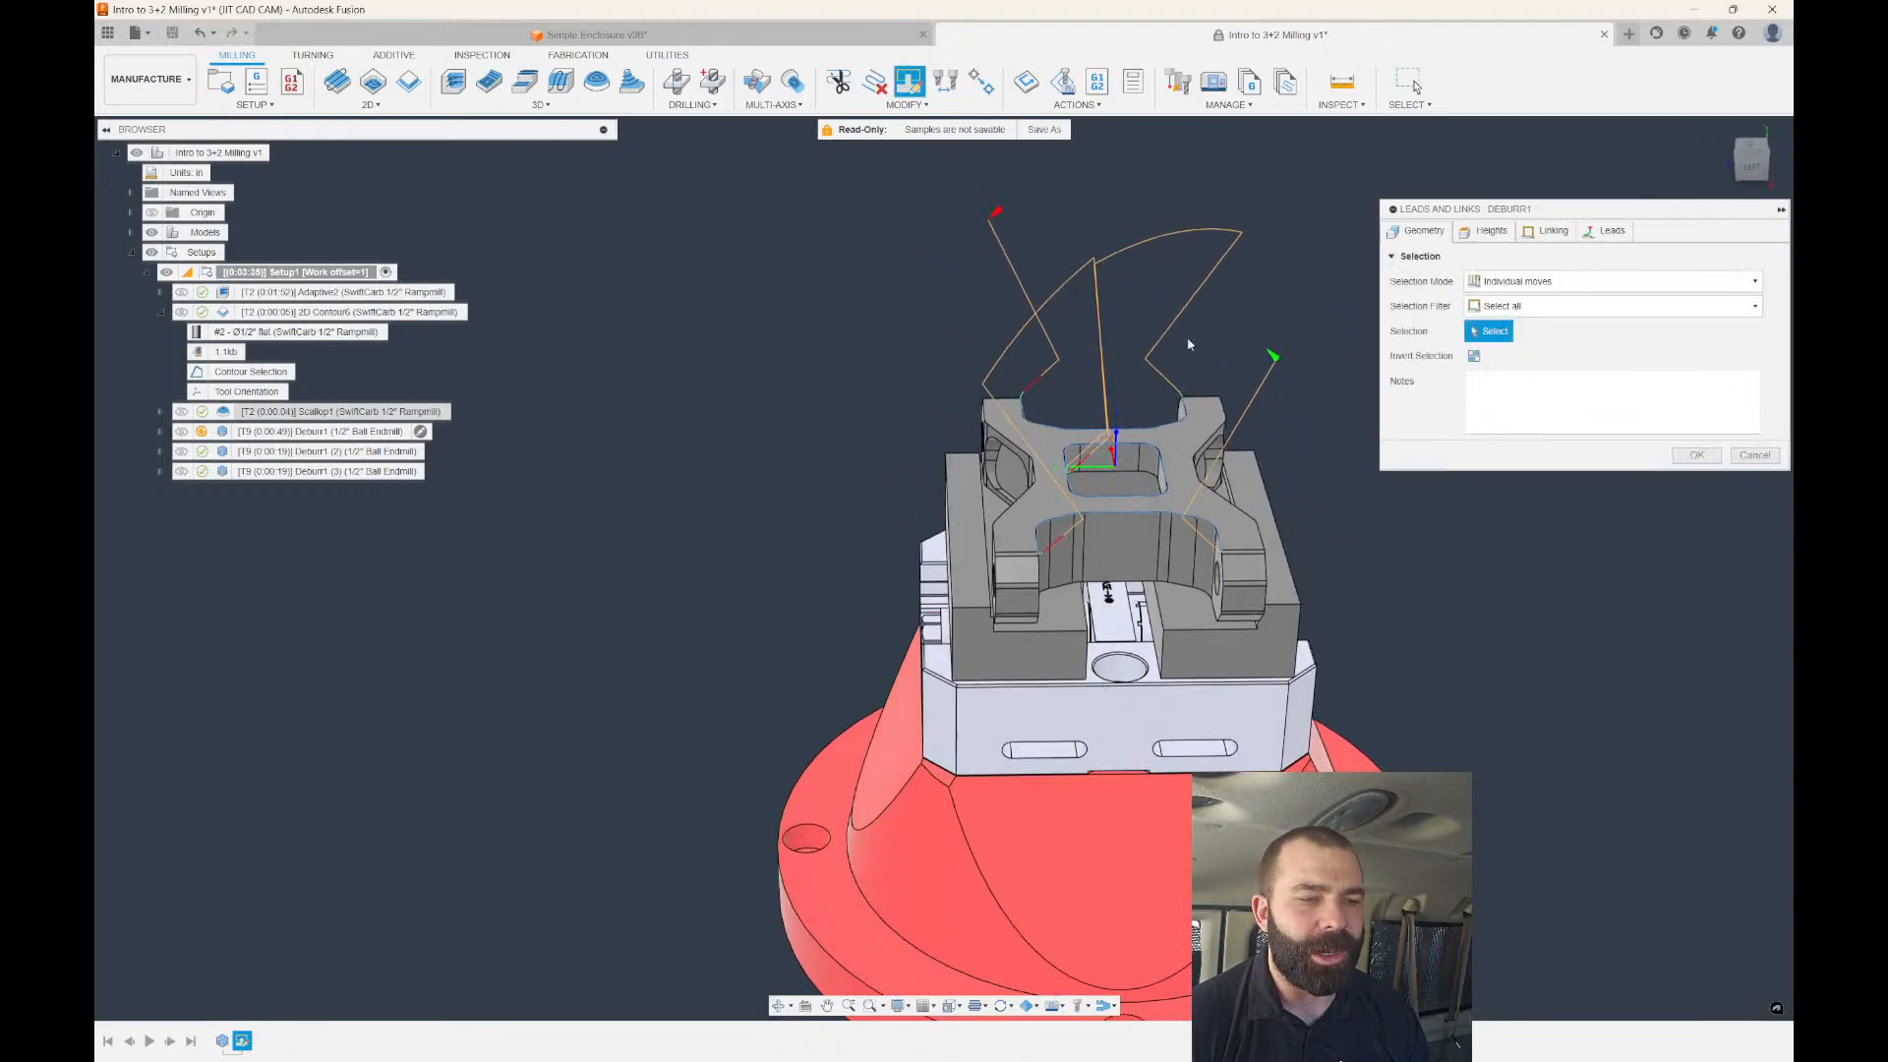
pyautogui.click(1047, 299)
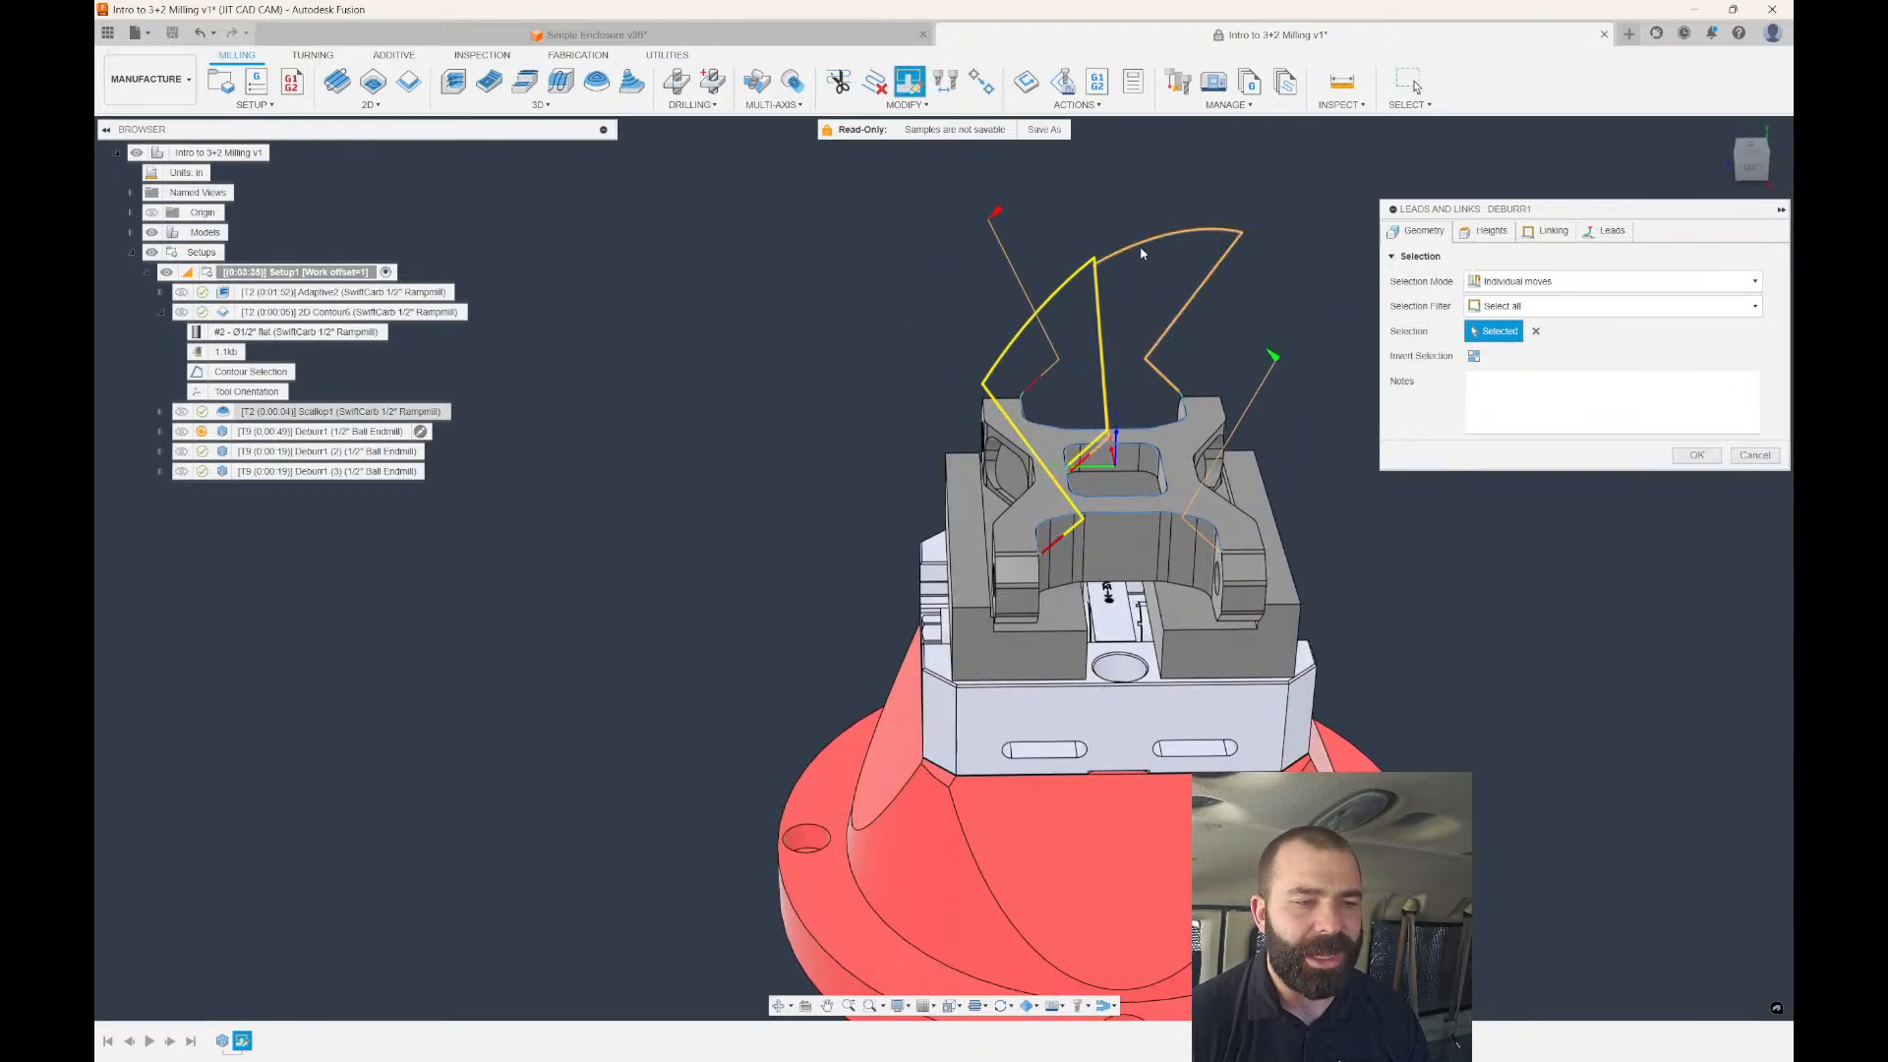
pyautogui.click(1142, 252)
# Keep Plane clearance, 0.6 in above stock top, for those moves and apply the edit.
pyautogui.click(1485, 231)
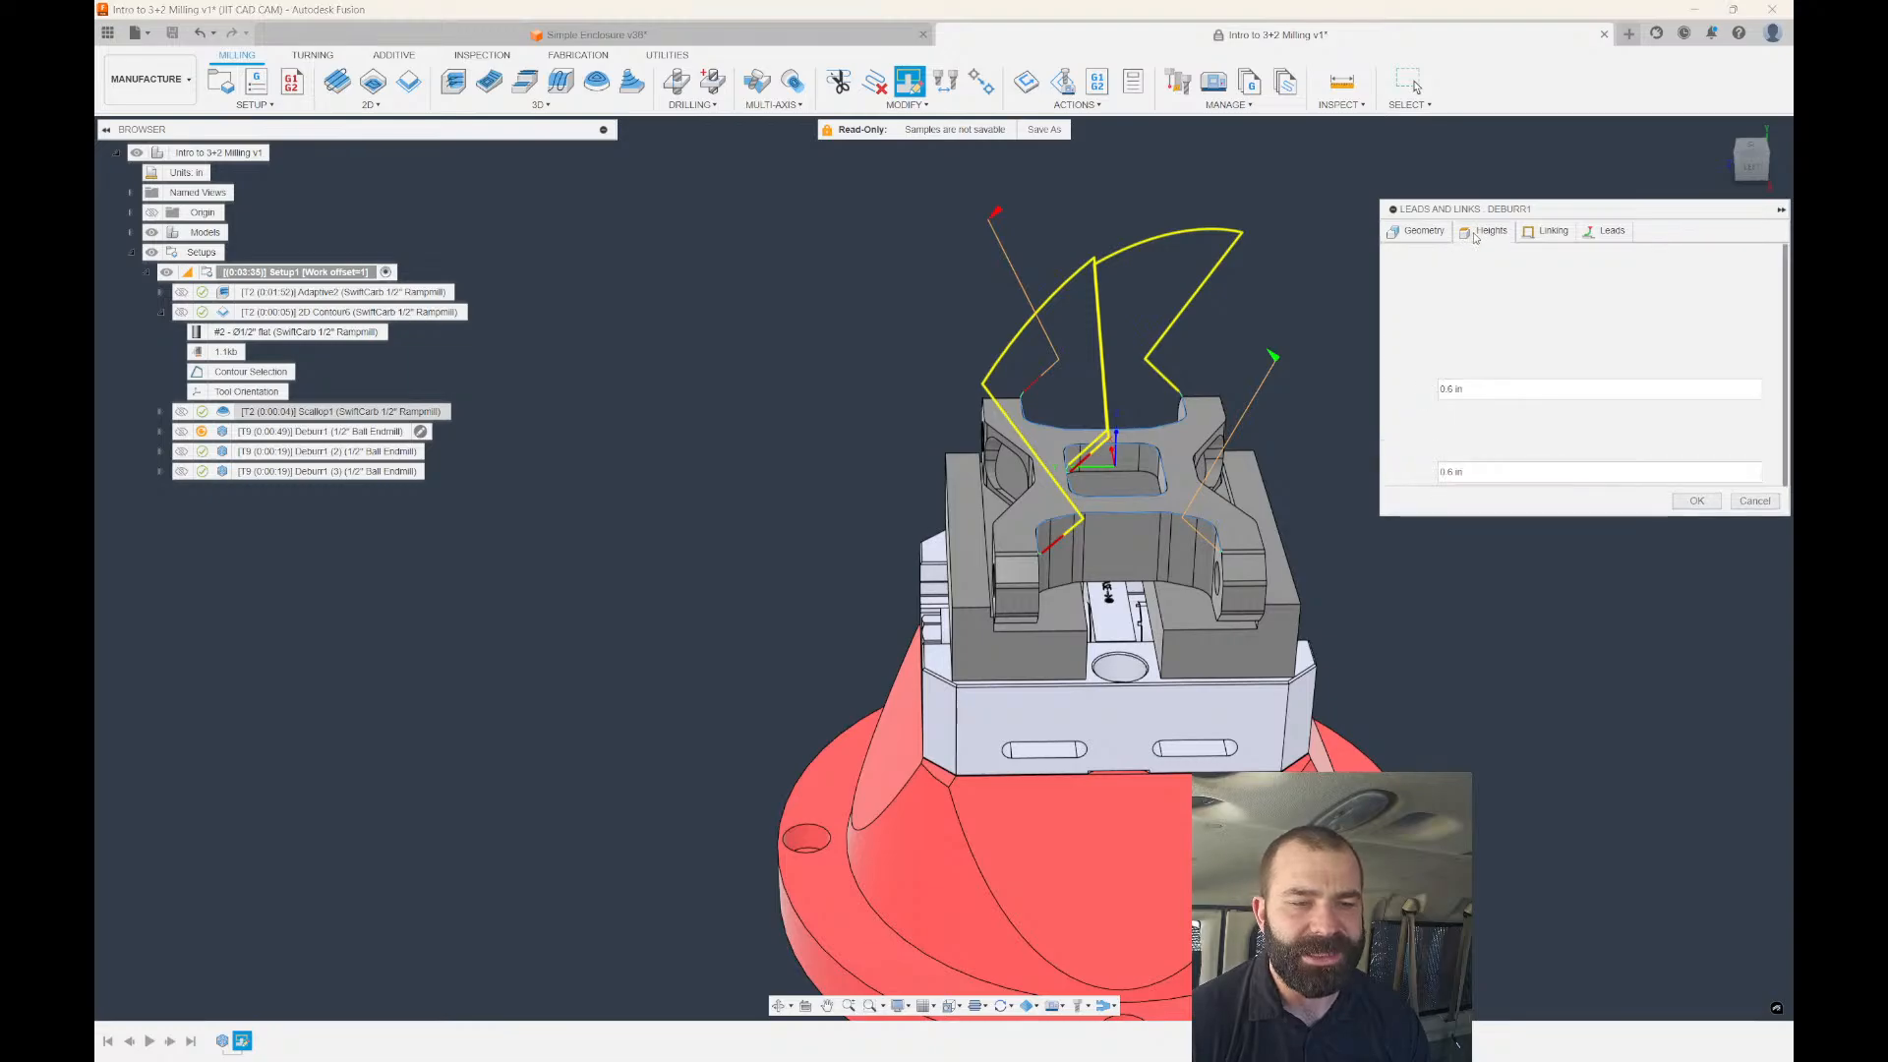
pyautogui.keyDown('shift'); pyautogui.moveTo(1270, 324); pyautogui.dragTo(1229, 339, button='middle'); pyautogui.keyUp('shift')
pyautogui.keyDown('shift'); pyautogui.moveTo(1103, 578); pyautogui.dragTo(1202, 440, button='middle'); pyautogui.keyUp('shift')
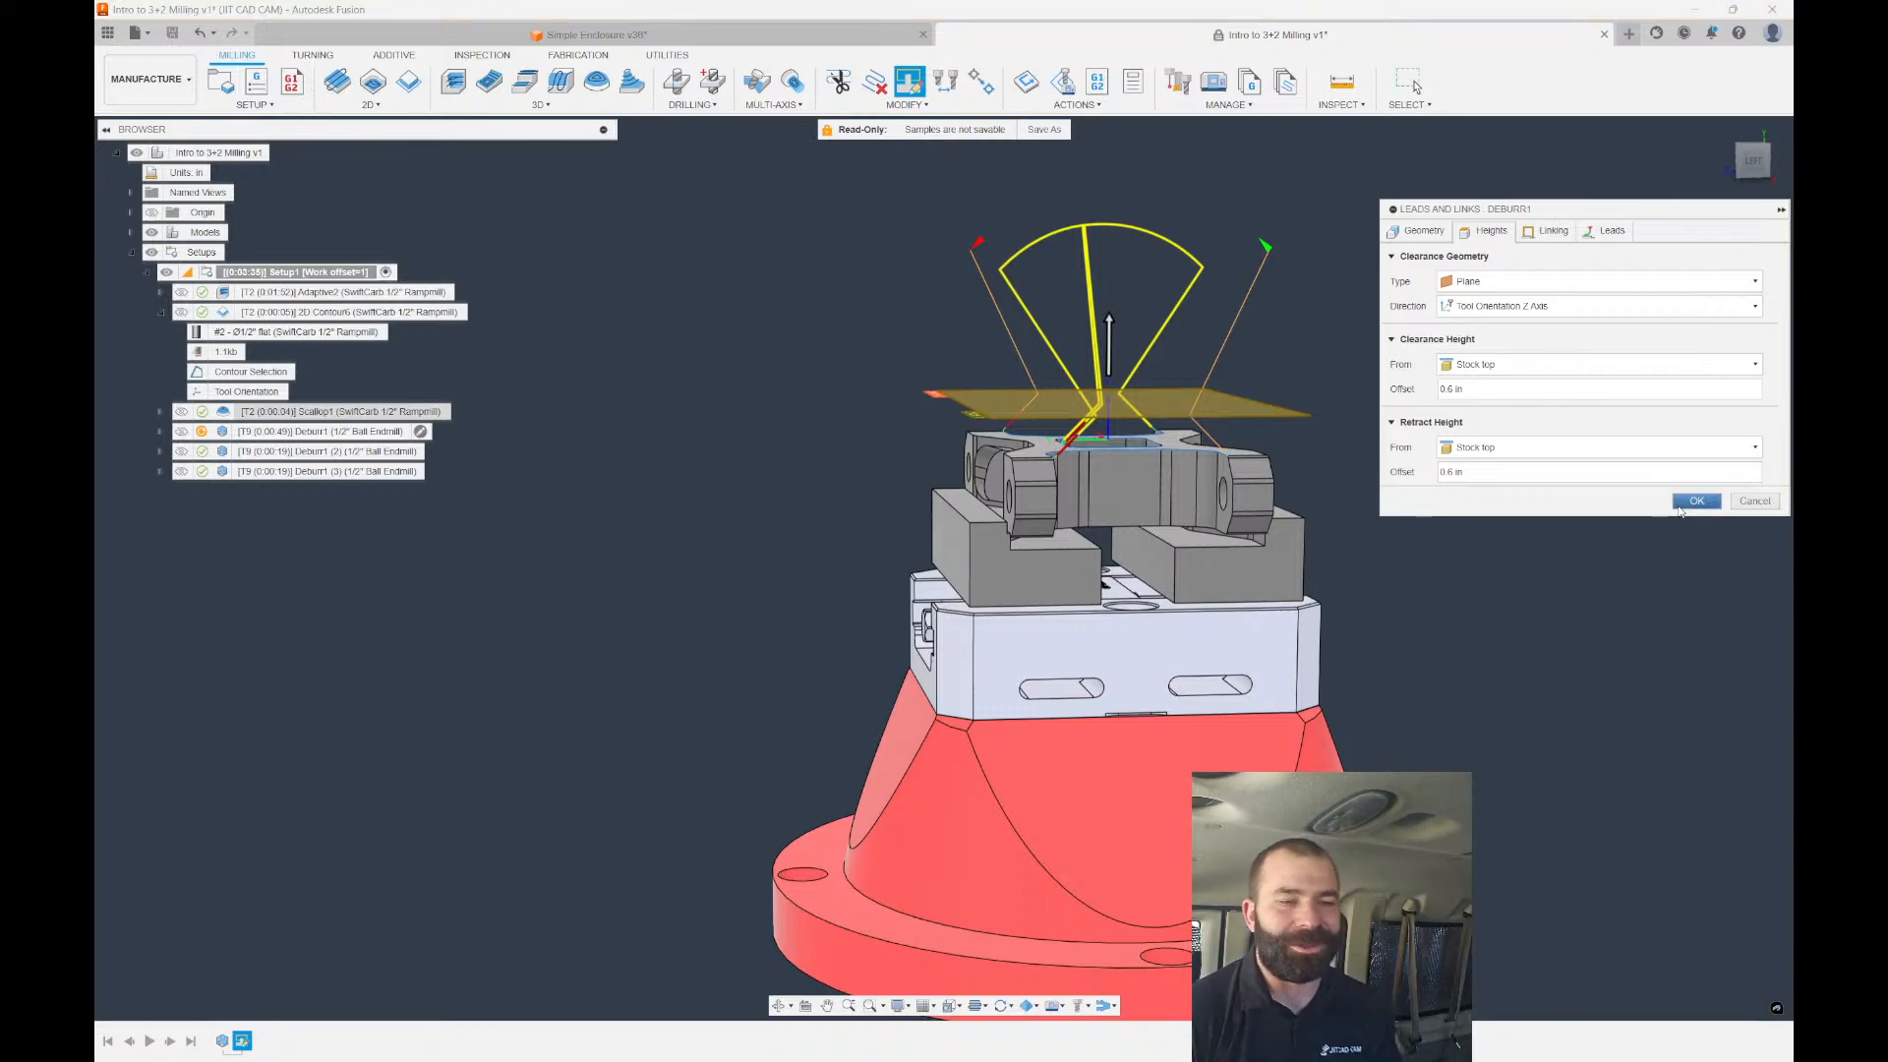
pyautogui.click(1679, 510)
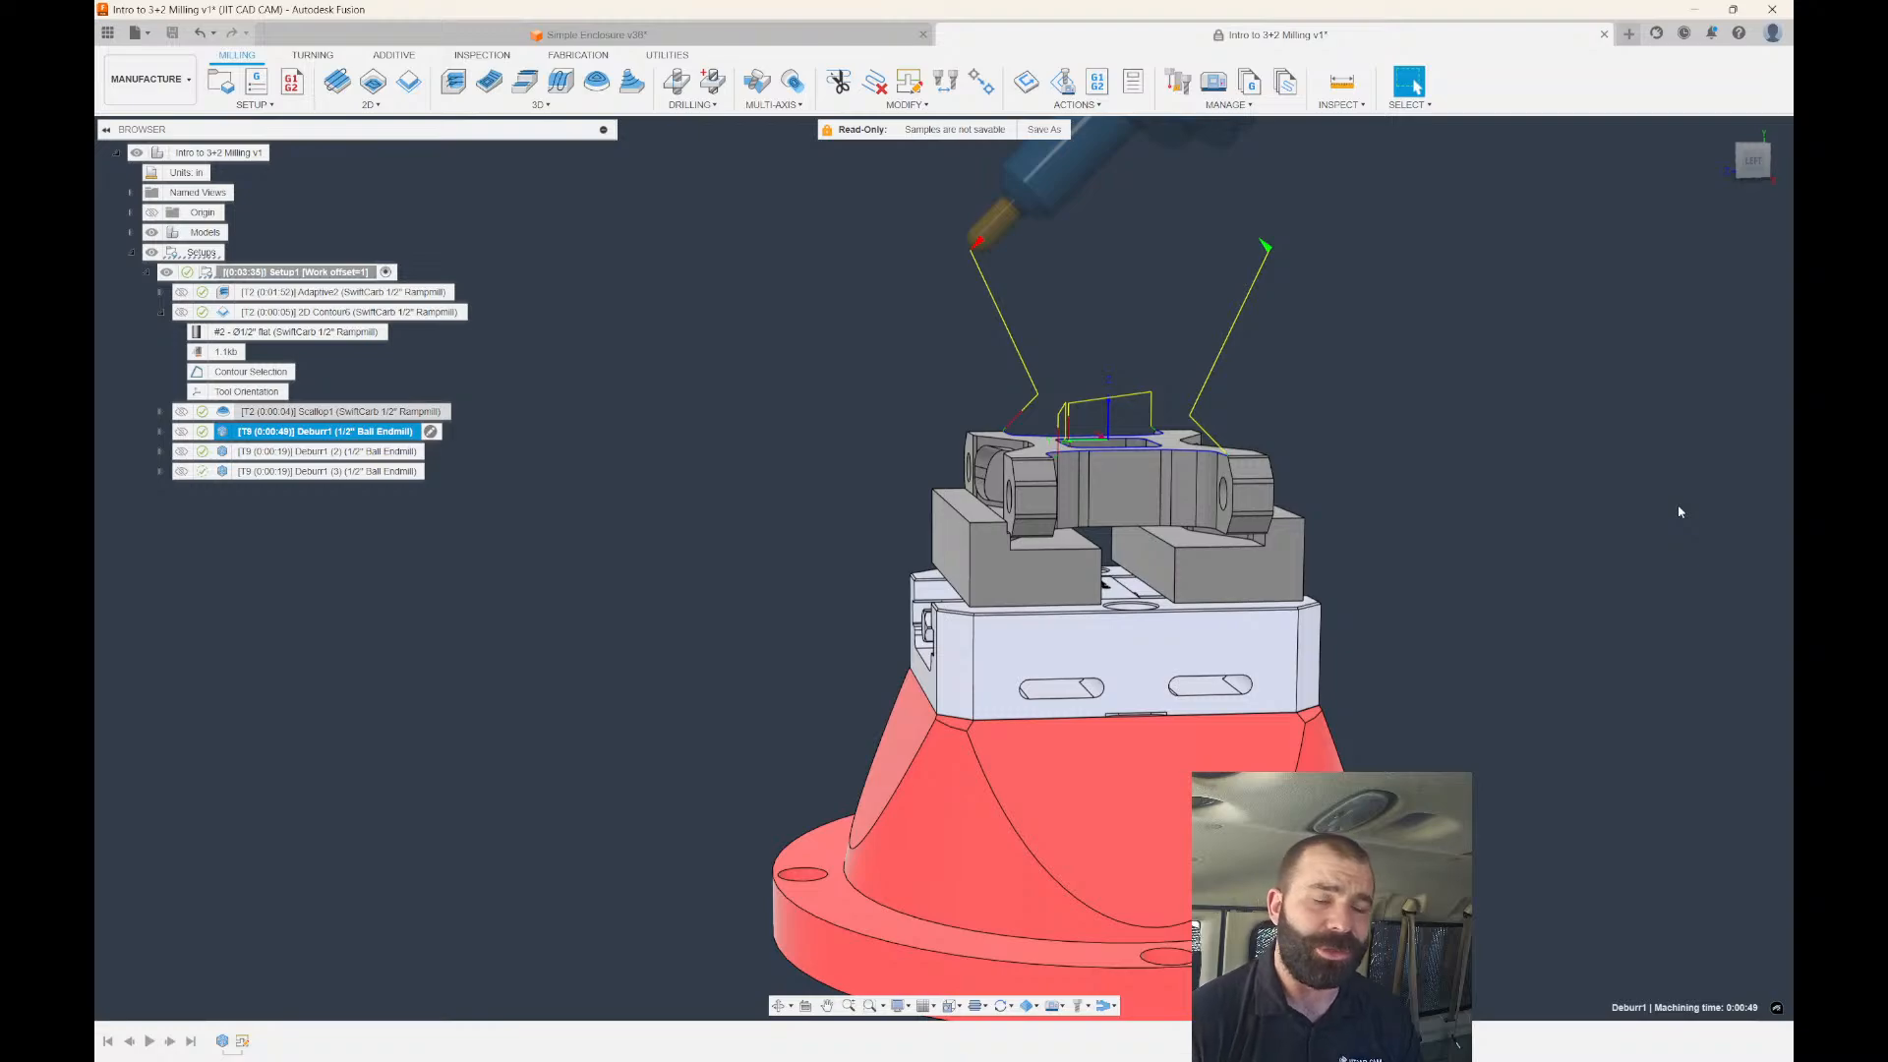
pyautogui.keyDown('shift'); pyautogui.moveTo(1351, 434); pyautogui.dragTo(1339, 448, button='middle'); pyautogui.keyUp('shift')
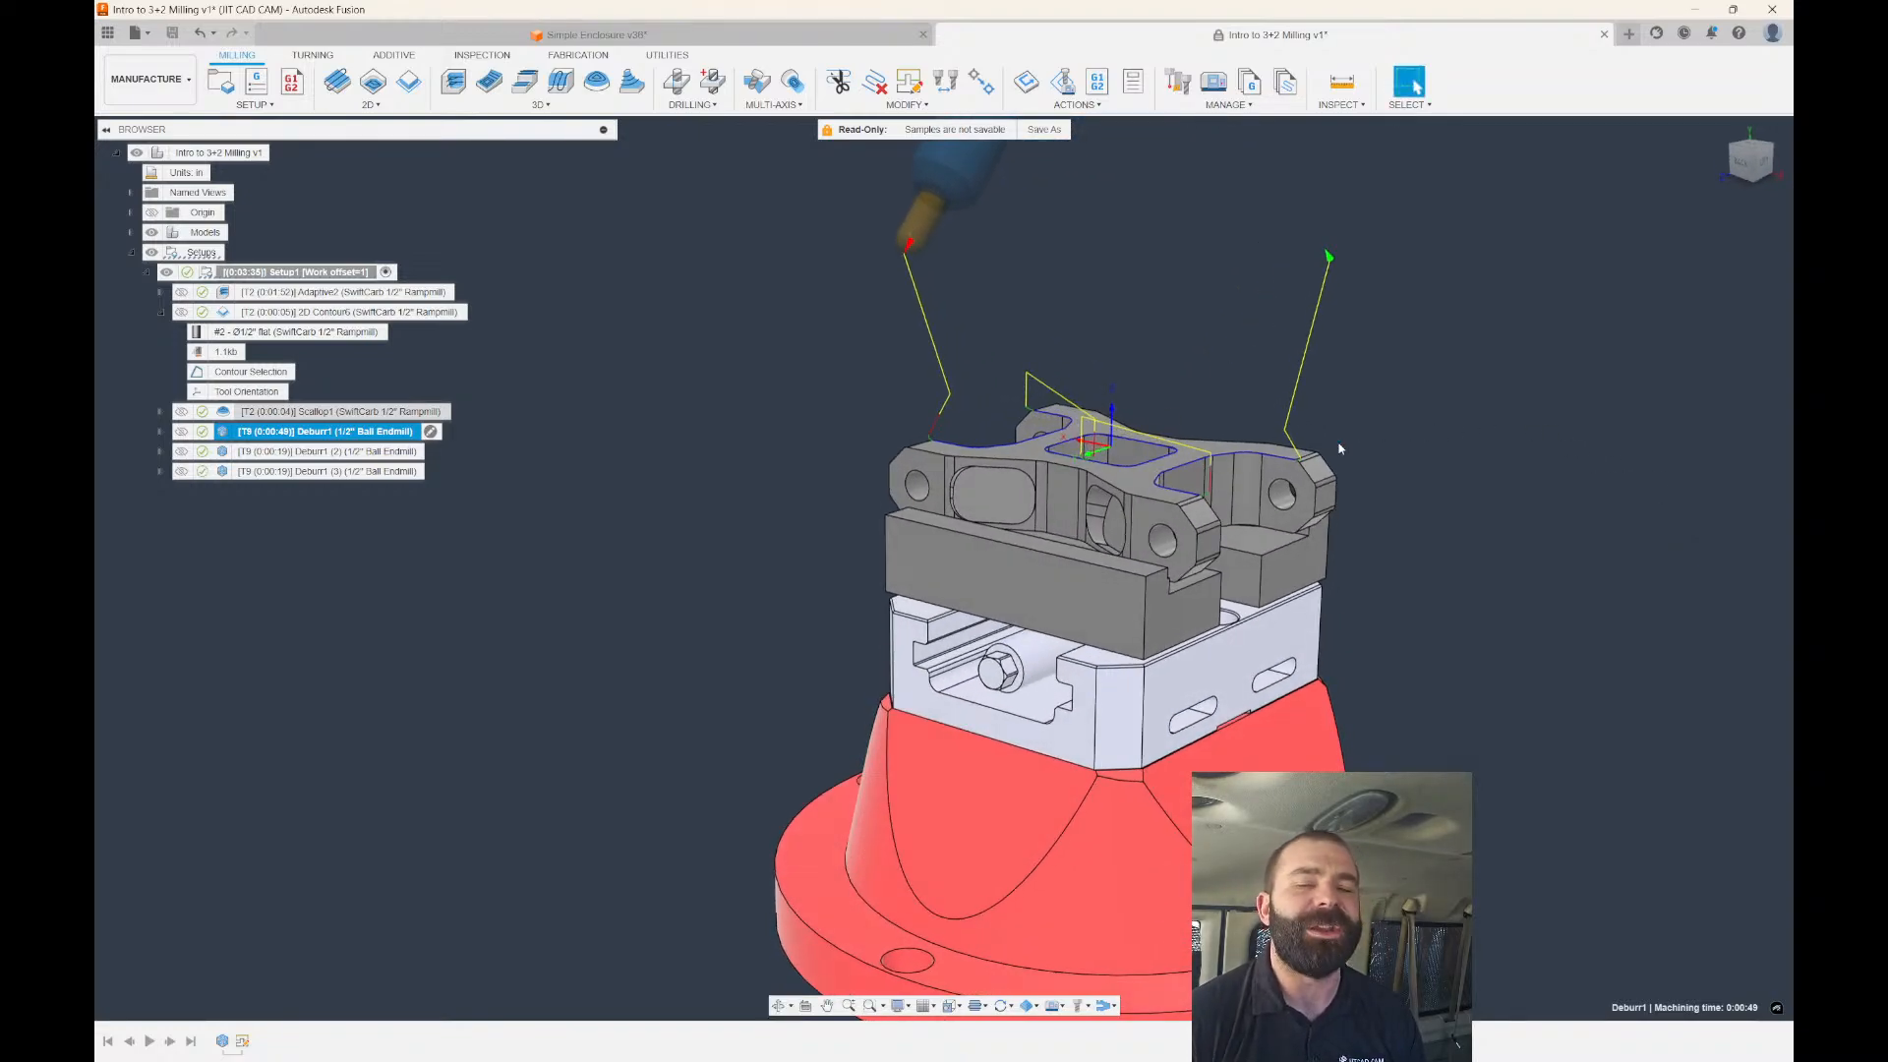
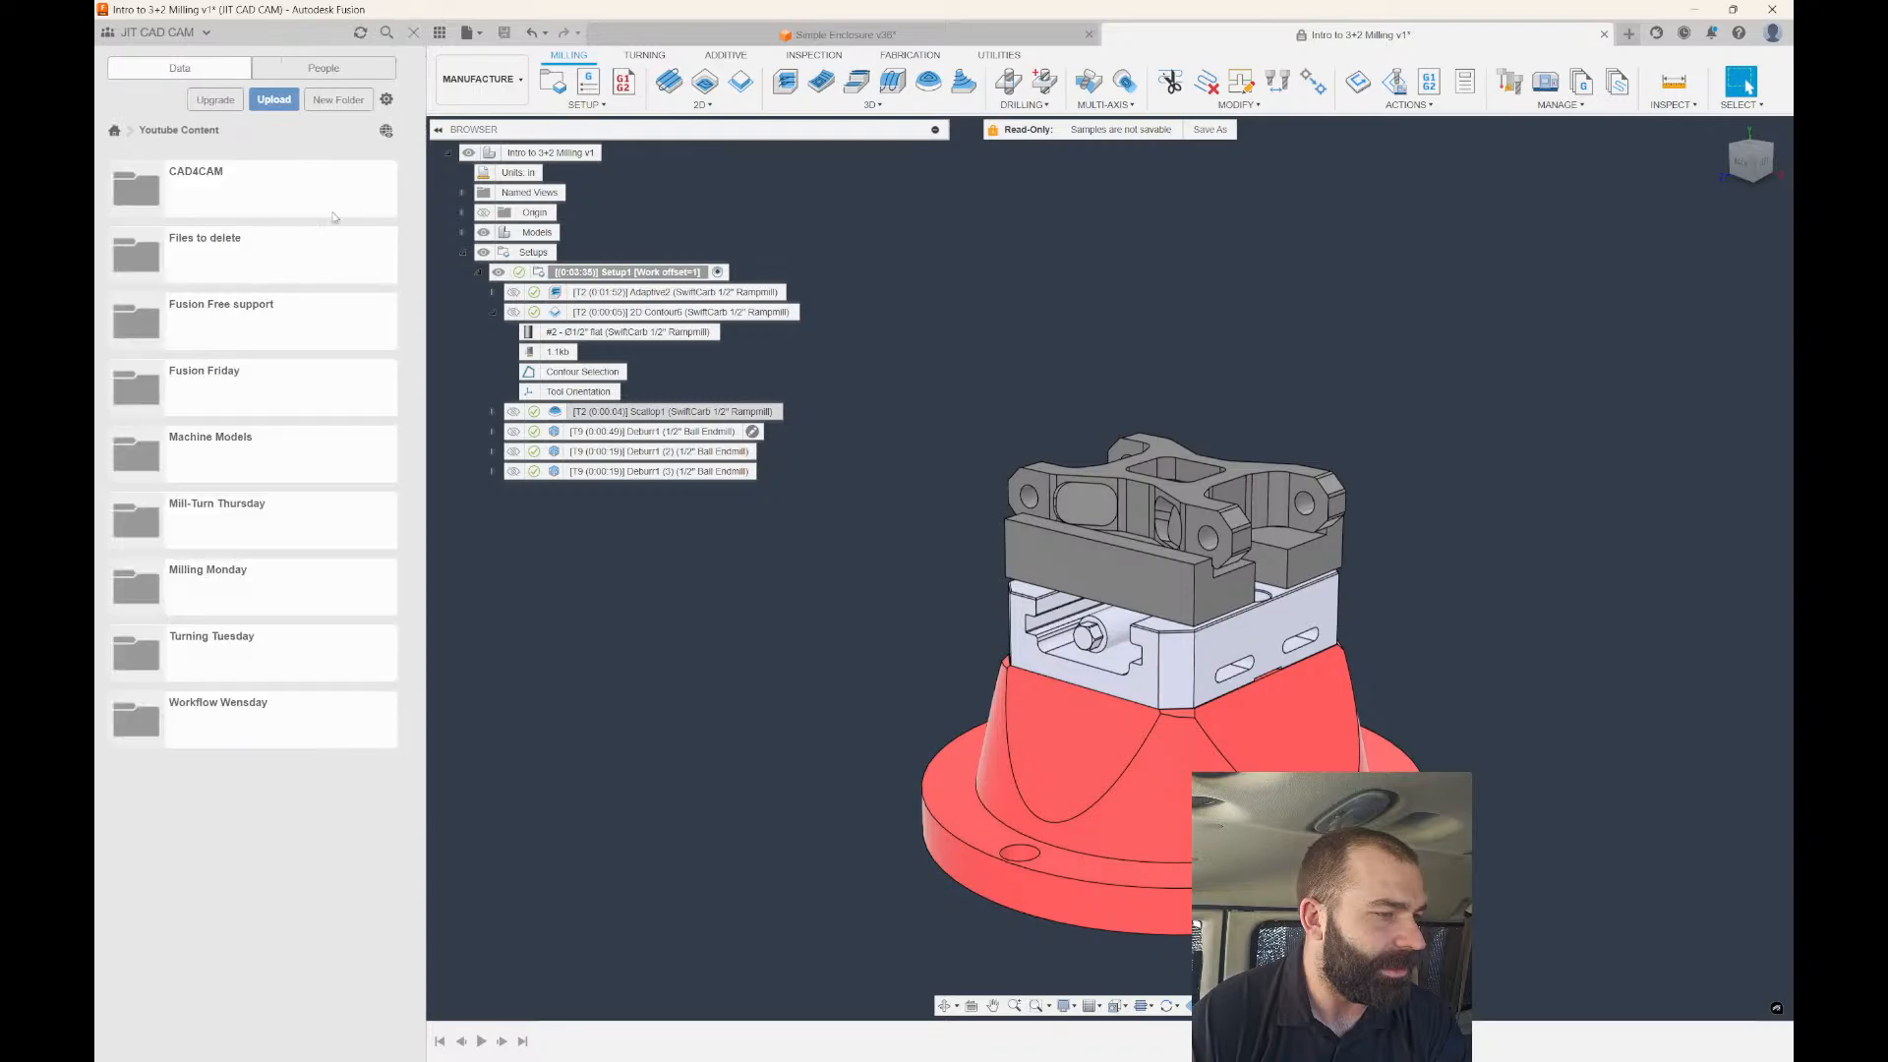
# In the Data panel, open the Fusion Free support > 2025 > Jan 31 folder.
pyautogui.click(232, 314)
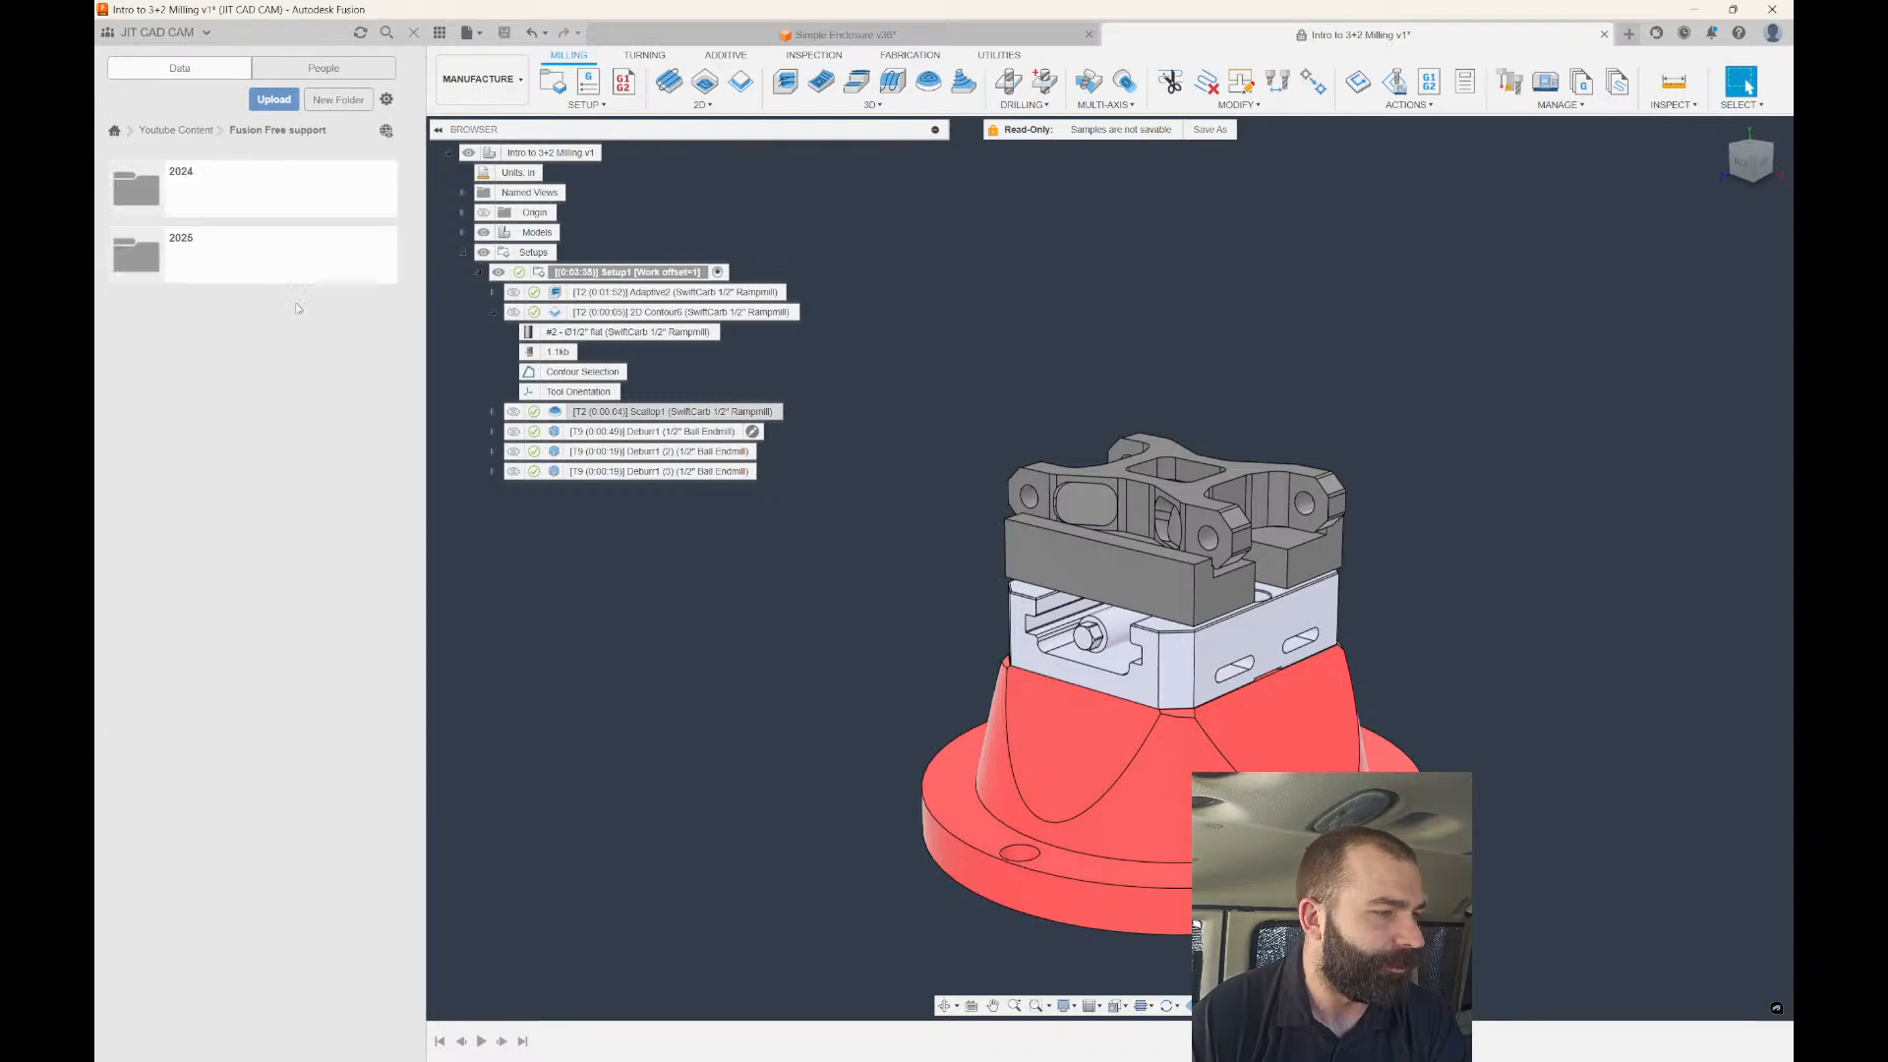
pyautogui.click(197, 259)
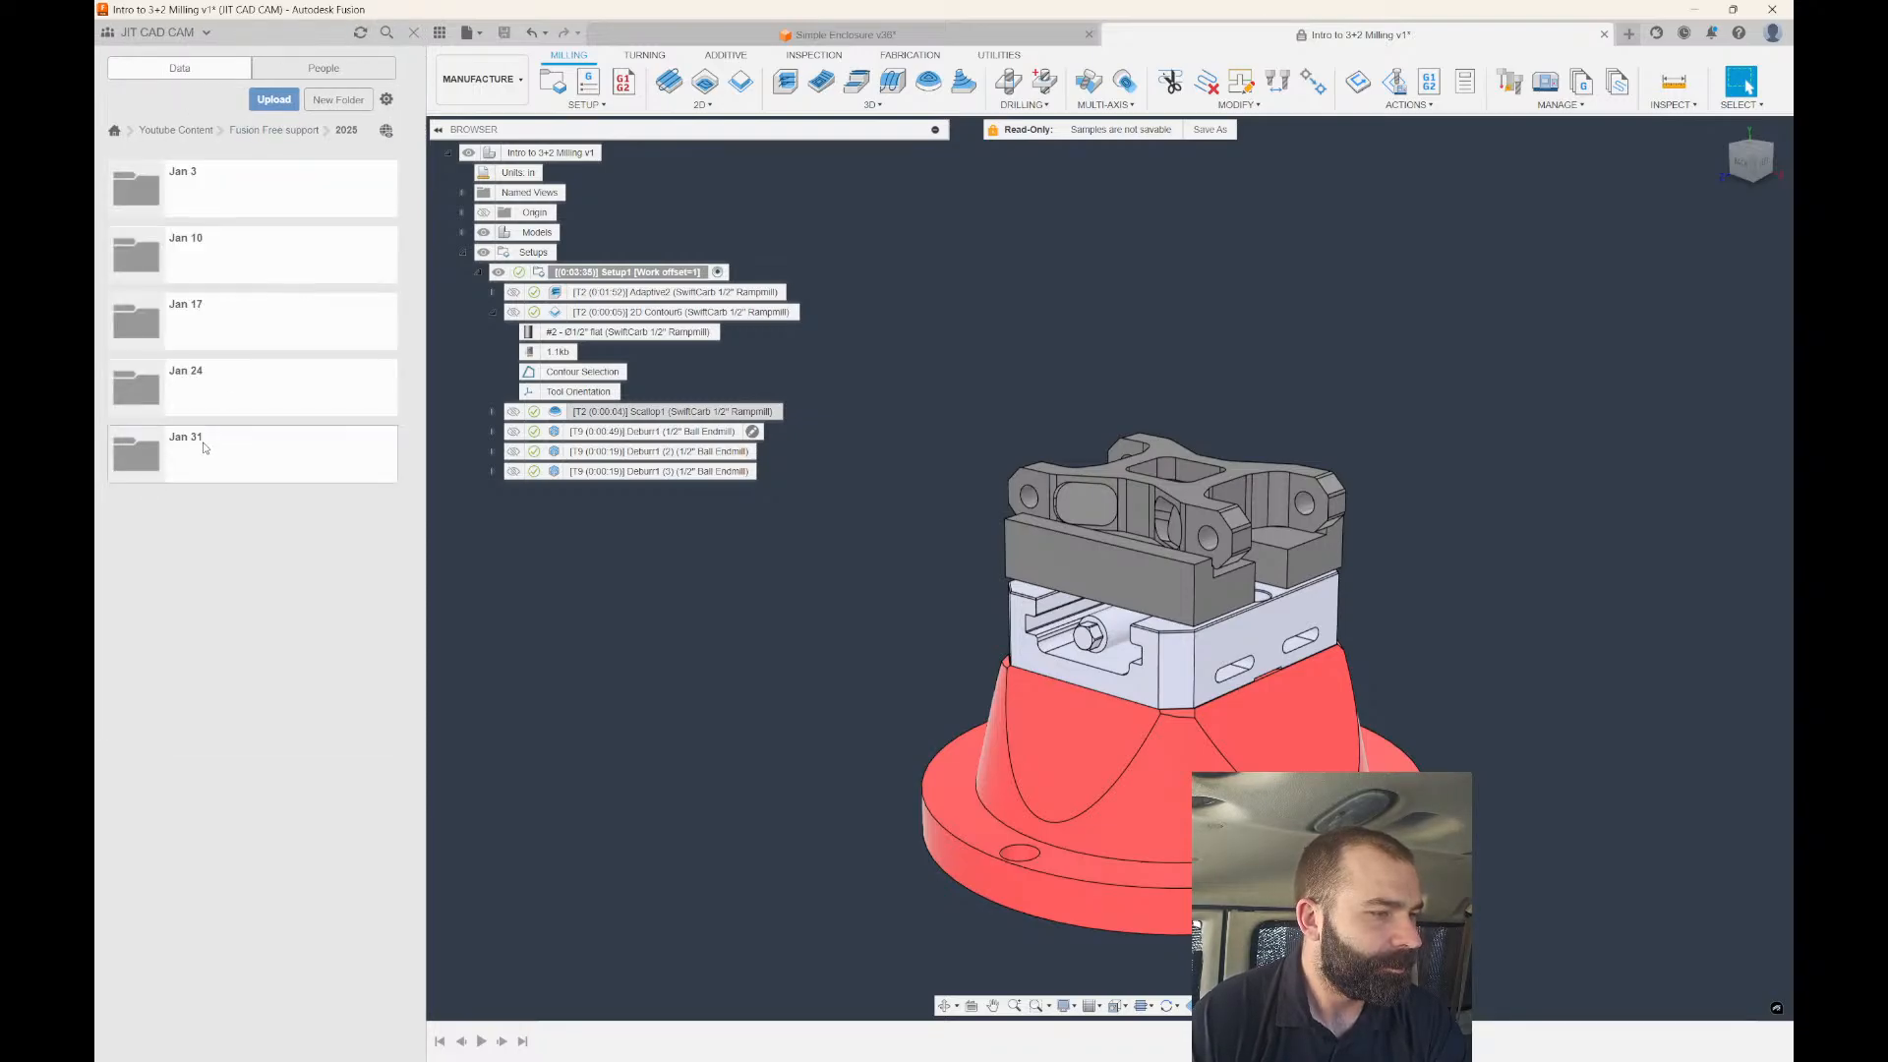
pyautogui.click(205, 448)
# Upload allen-holder v21 from Downloads into the Jan 31 folder.
pyautogui.click(273, 99)
pyautogui.click(688, 563)
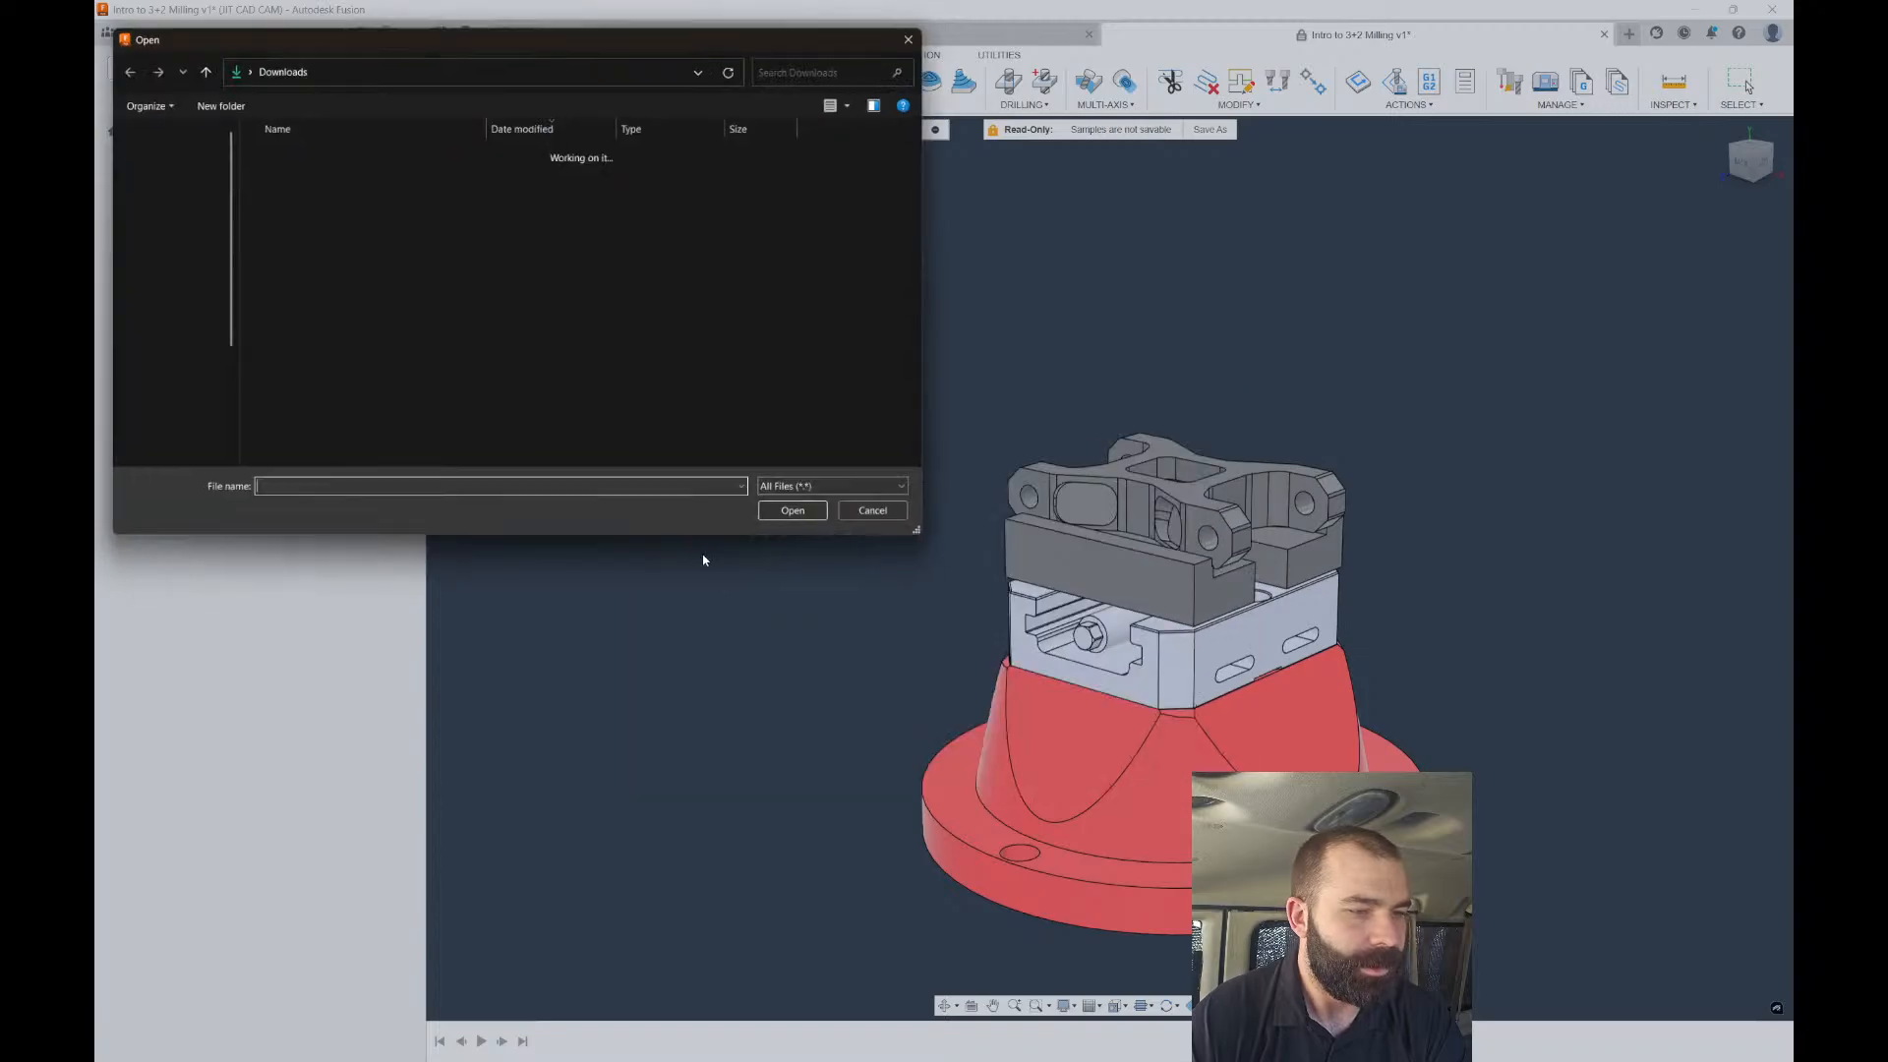
pyautogui.click(359, 173)
pyautogui.click(802, 518)
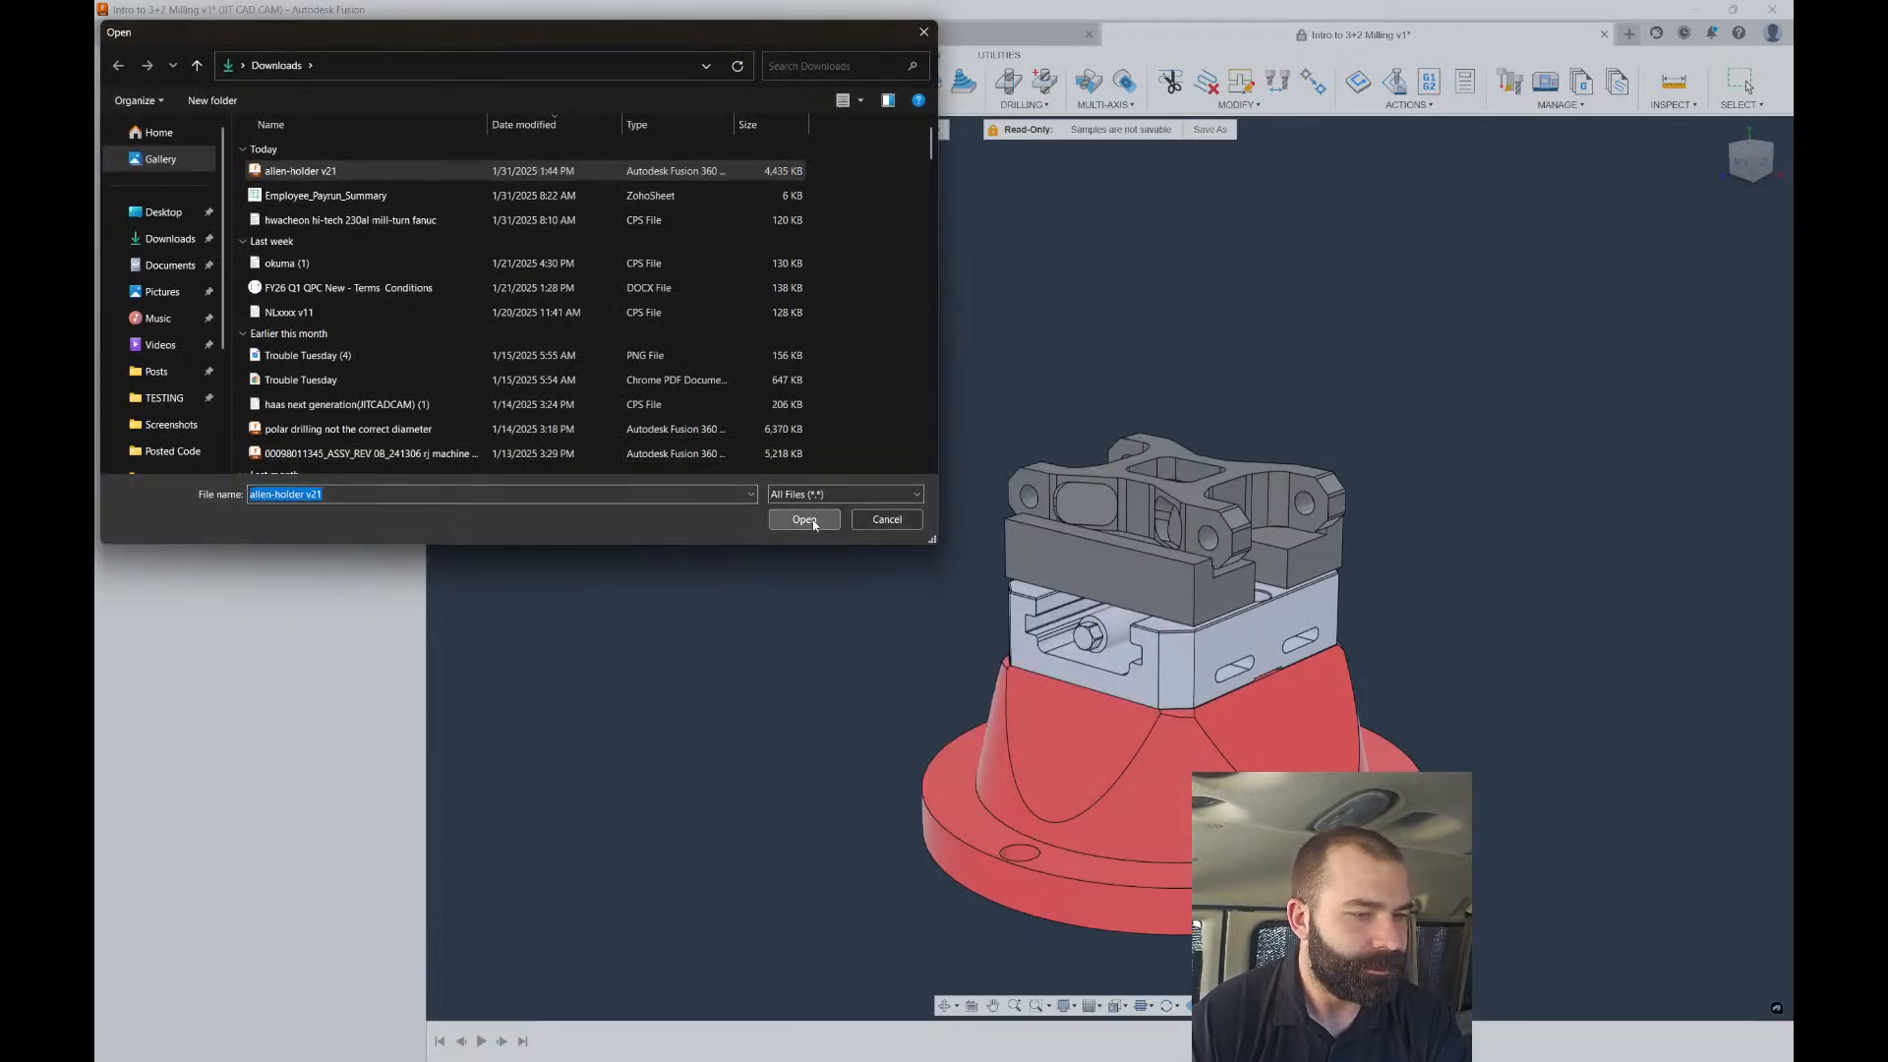
pyautogui.click(1358, 857)
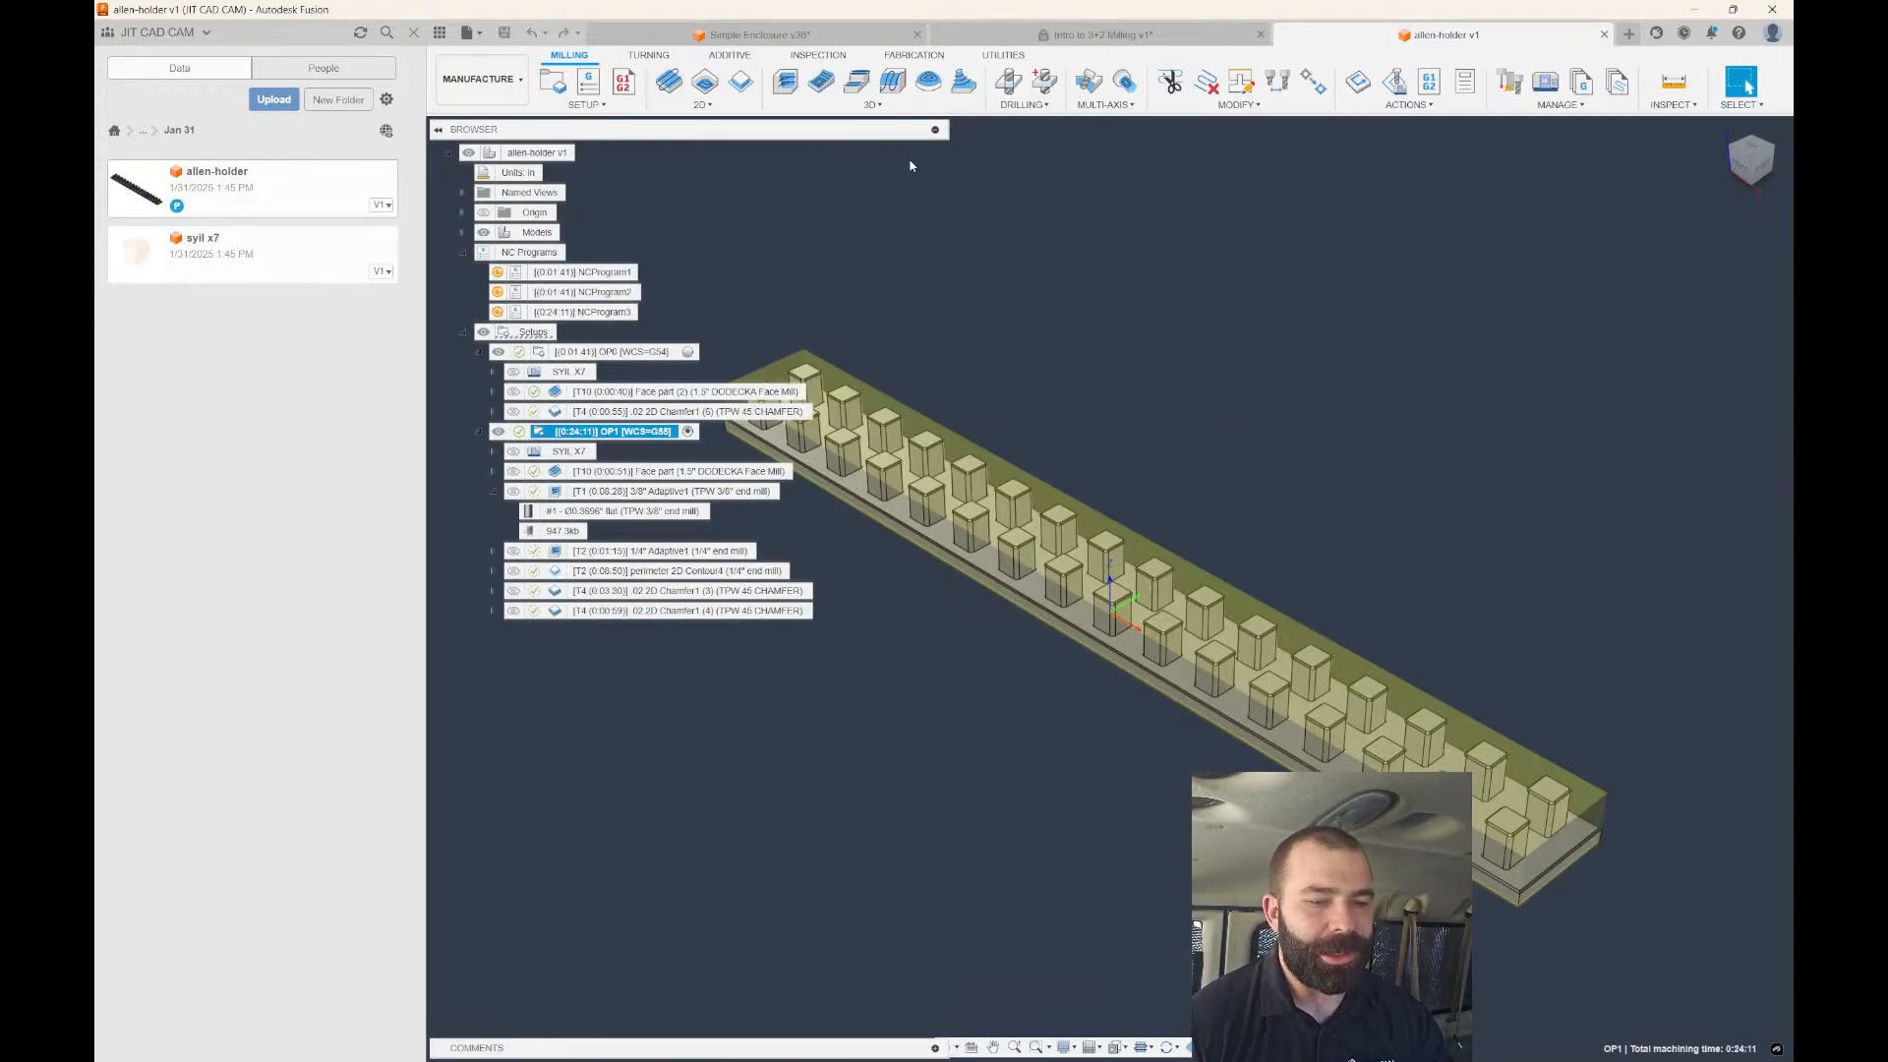
# Display the 1/4" Adaptive and Face part (2) toolpaths and inspect the facing from above.
pyautogui.scroll(-2, 1153, 388)
pyautogui.click(669, 550)
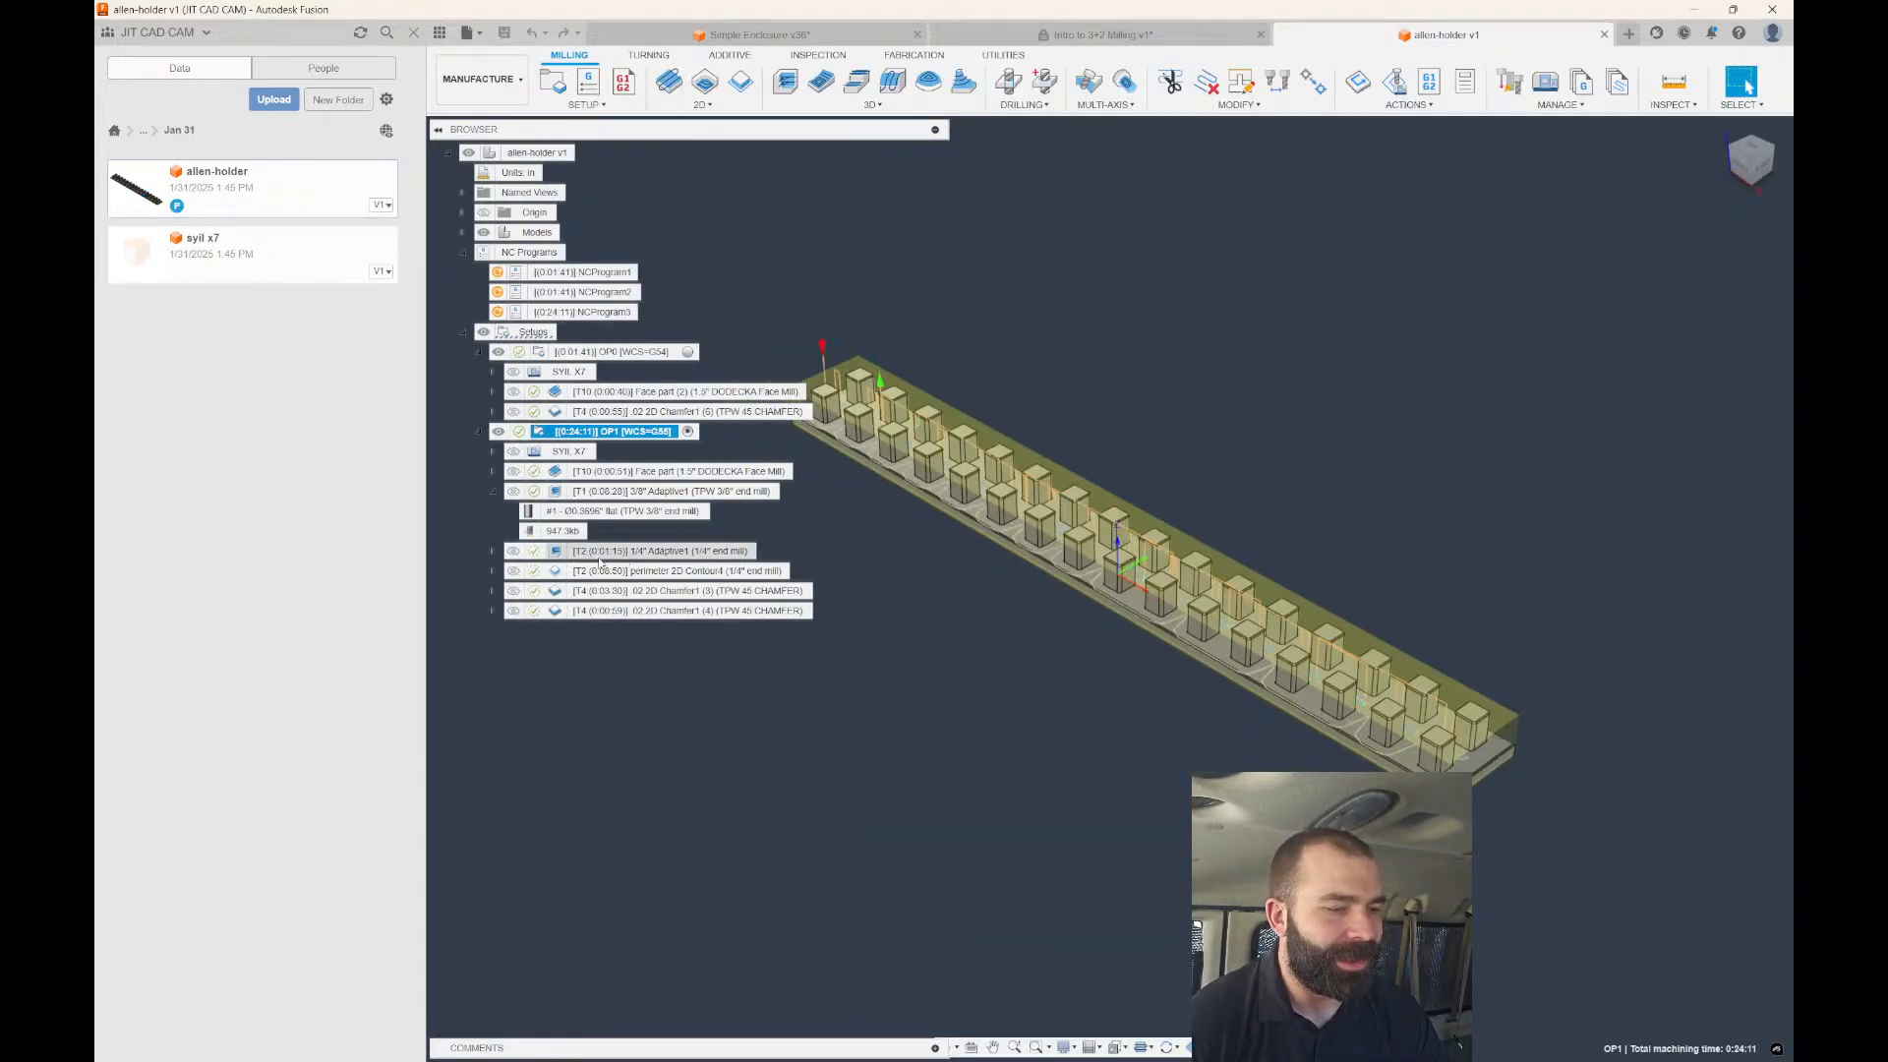
pyautogui.scroll(4, 854, 383)
pyautogui.keyDown('shift'); pyautogui.moveTo(855, 383); pyautogui.dragTo(881, 502, button='middle'); pyautogui.keyUp('shift')
pyautogui.click(412, 32)
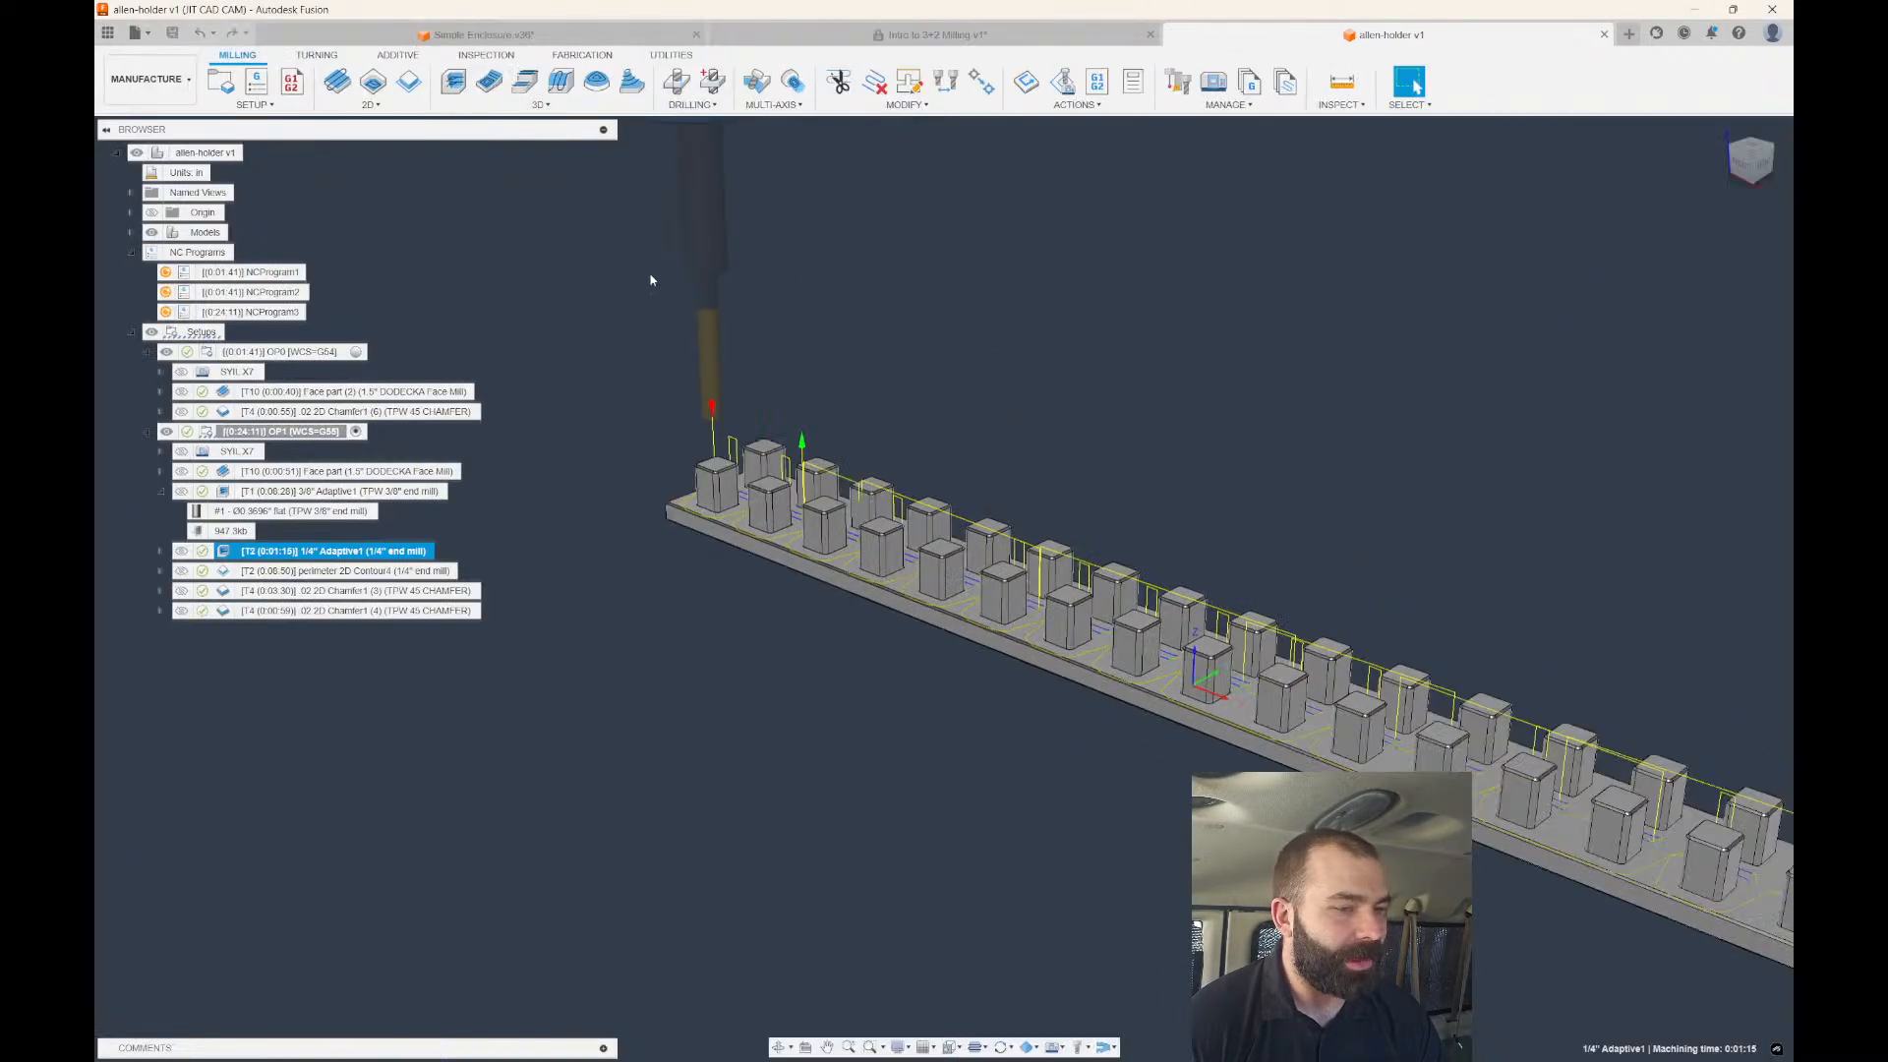
pyautogui.click(225, 393)
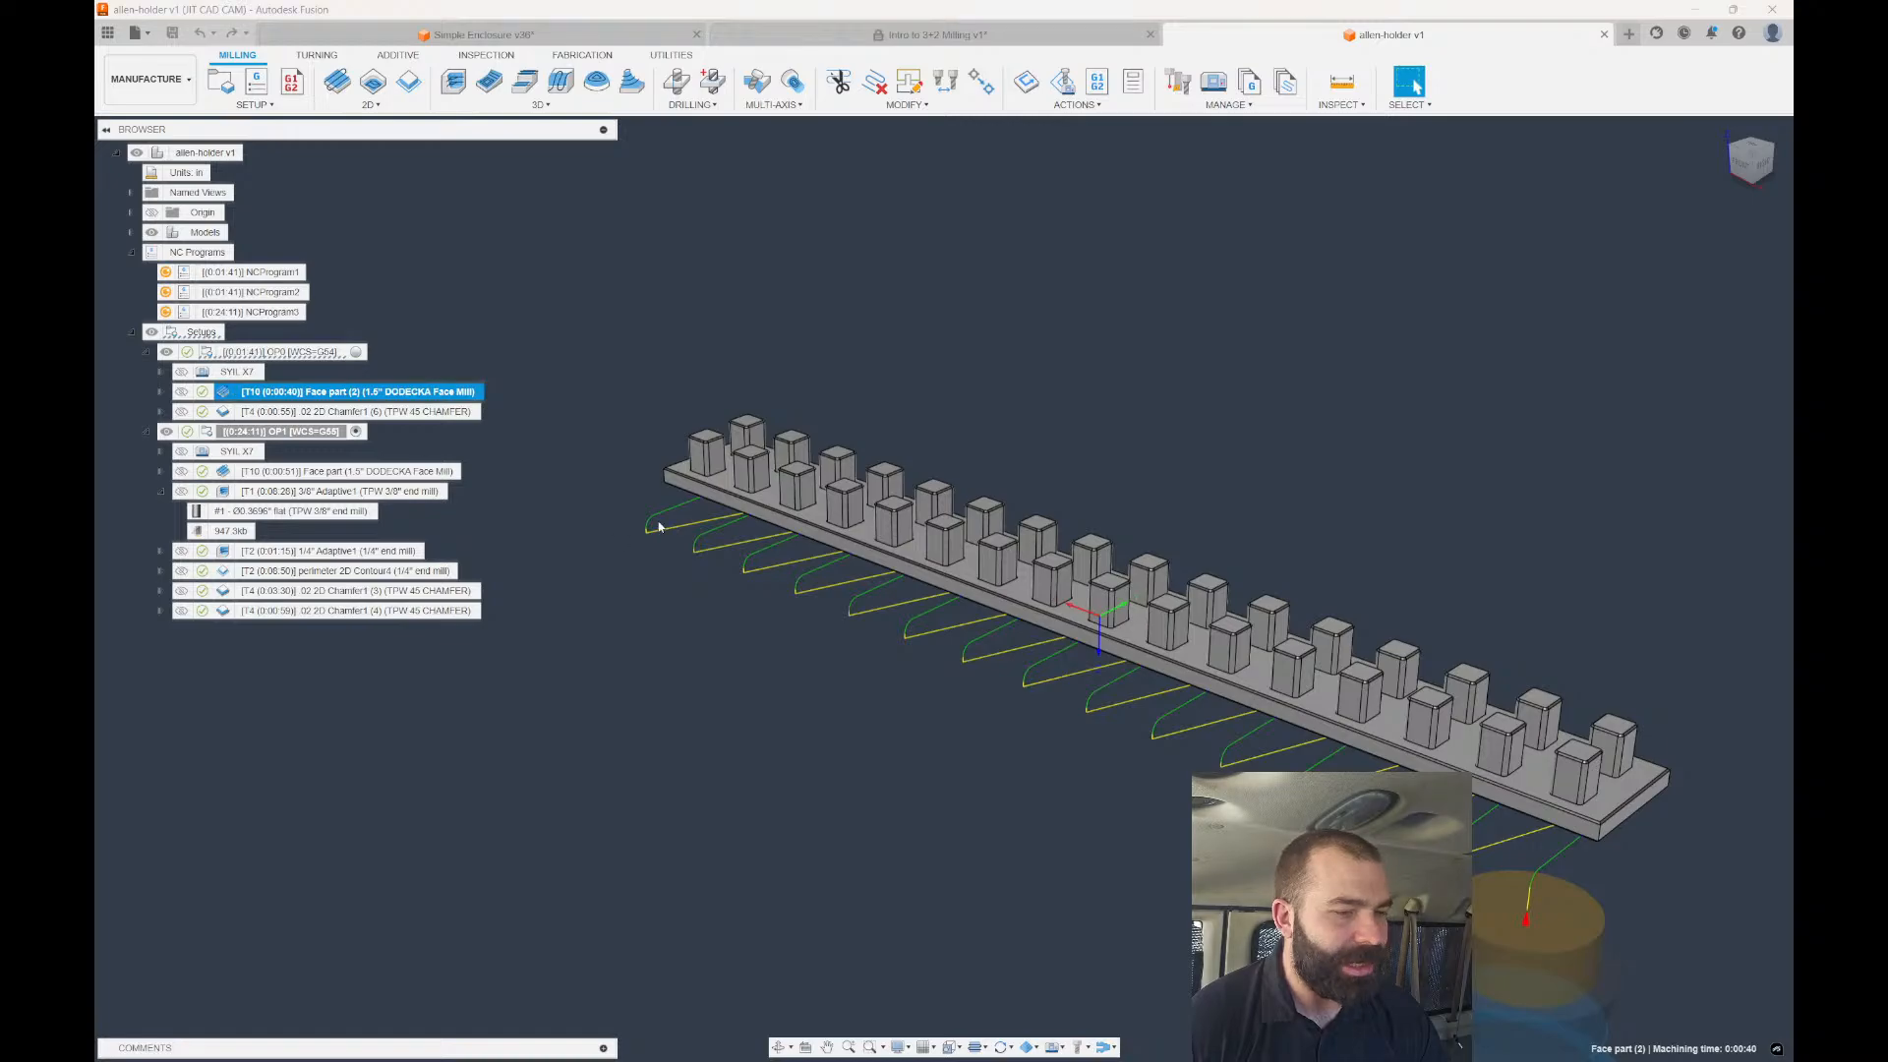
pyautogui.keyDown('shift'); pyautogui.moveTo(659, 528); pyautogui.dragTo(715, 338, button='middle'); pyautogui.keyUp('shift')
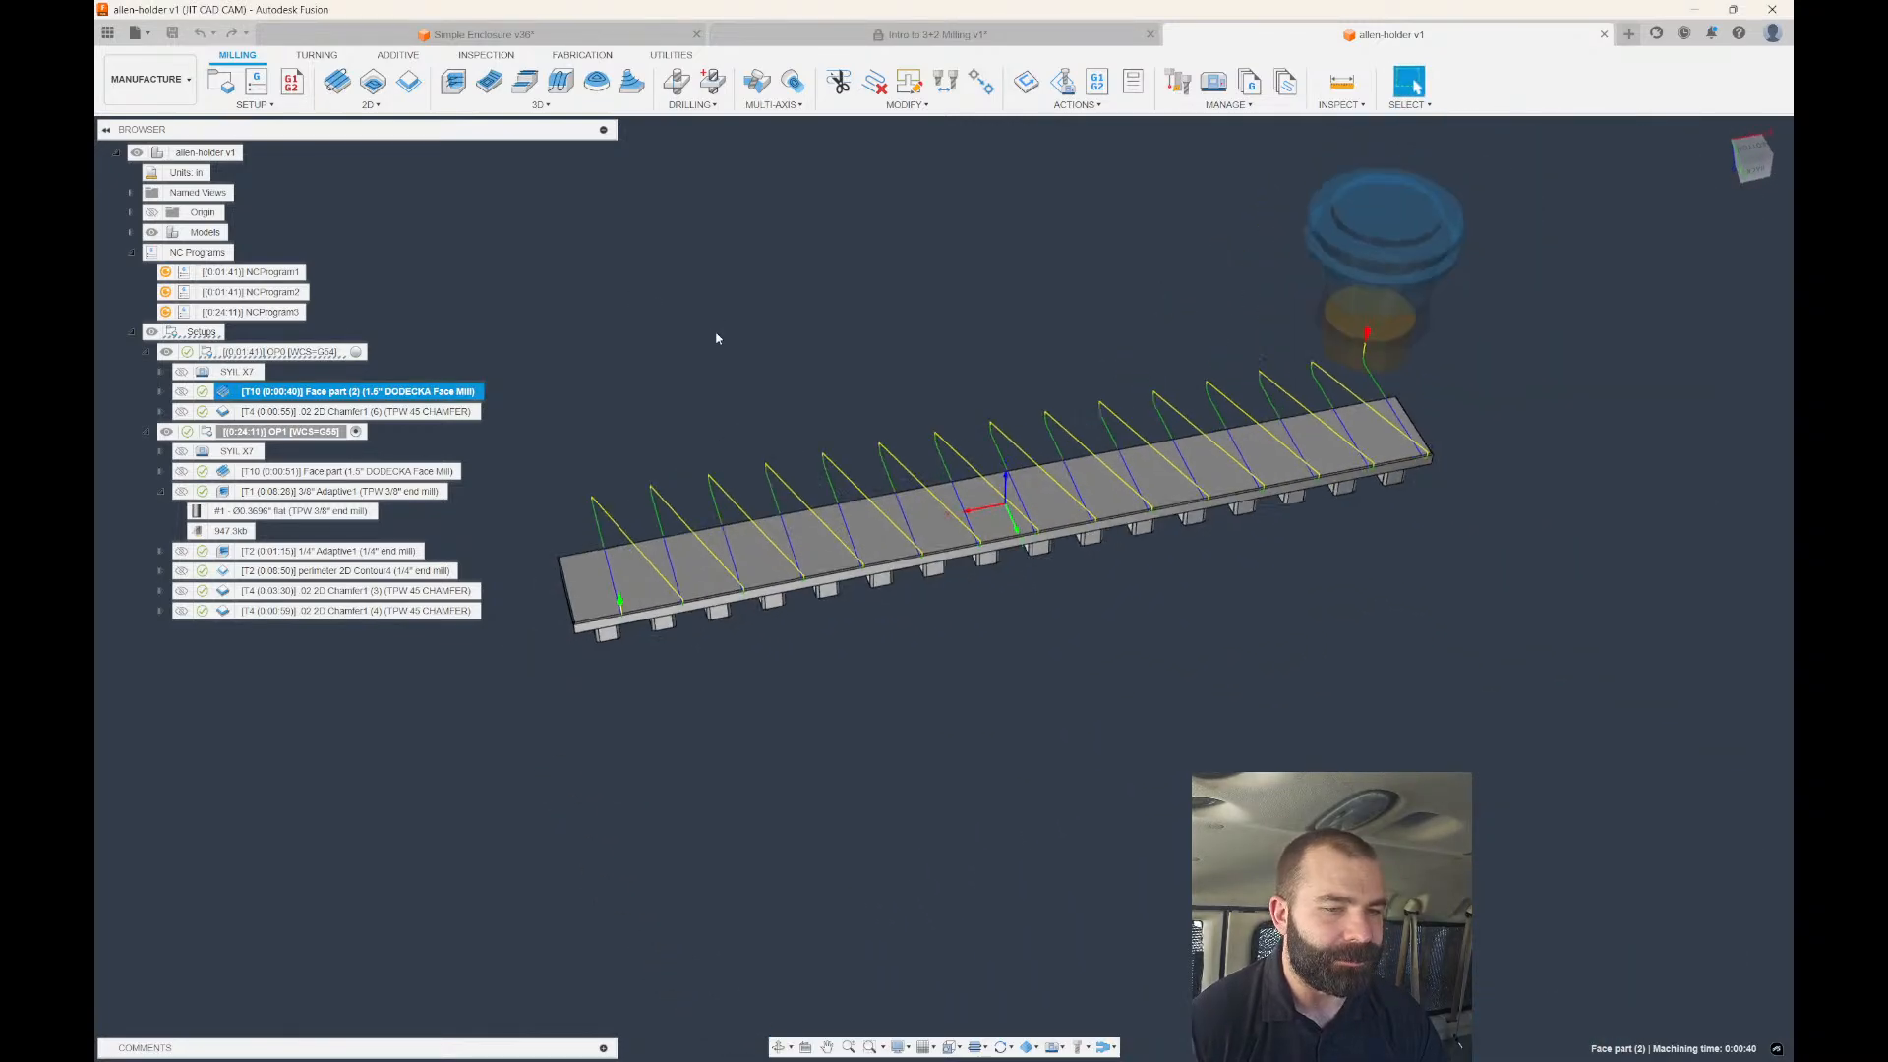
# Set Face part (2)'s pass direction reference to the bar's front edge and regenerate.
pyautogui.doubleClick(284, 393)
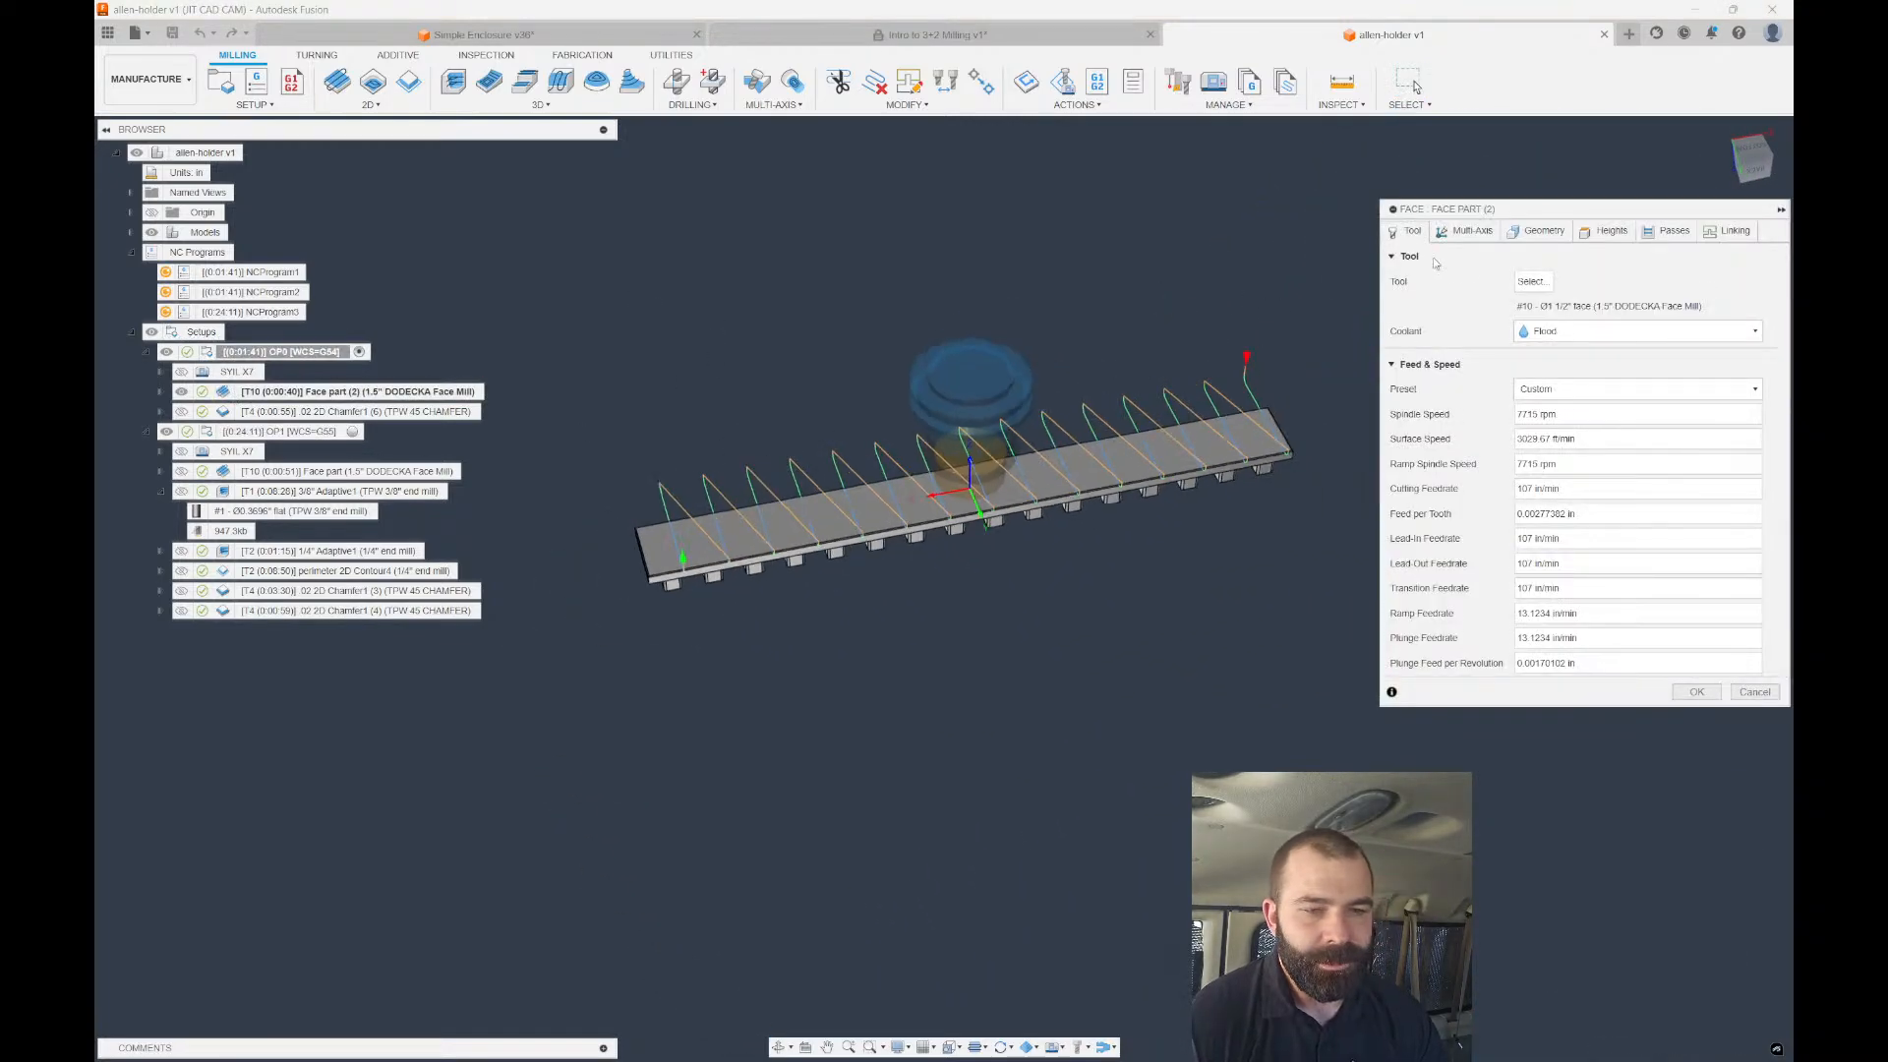
pyautogui.click(1515, 236)
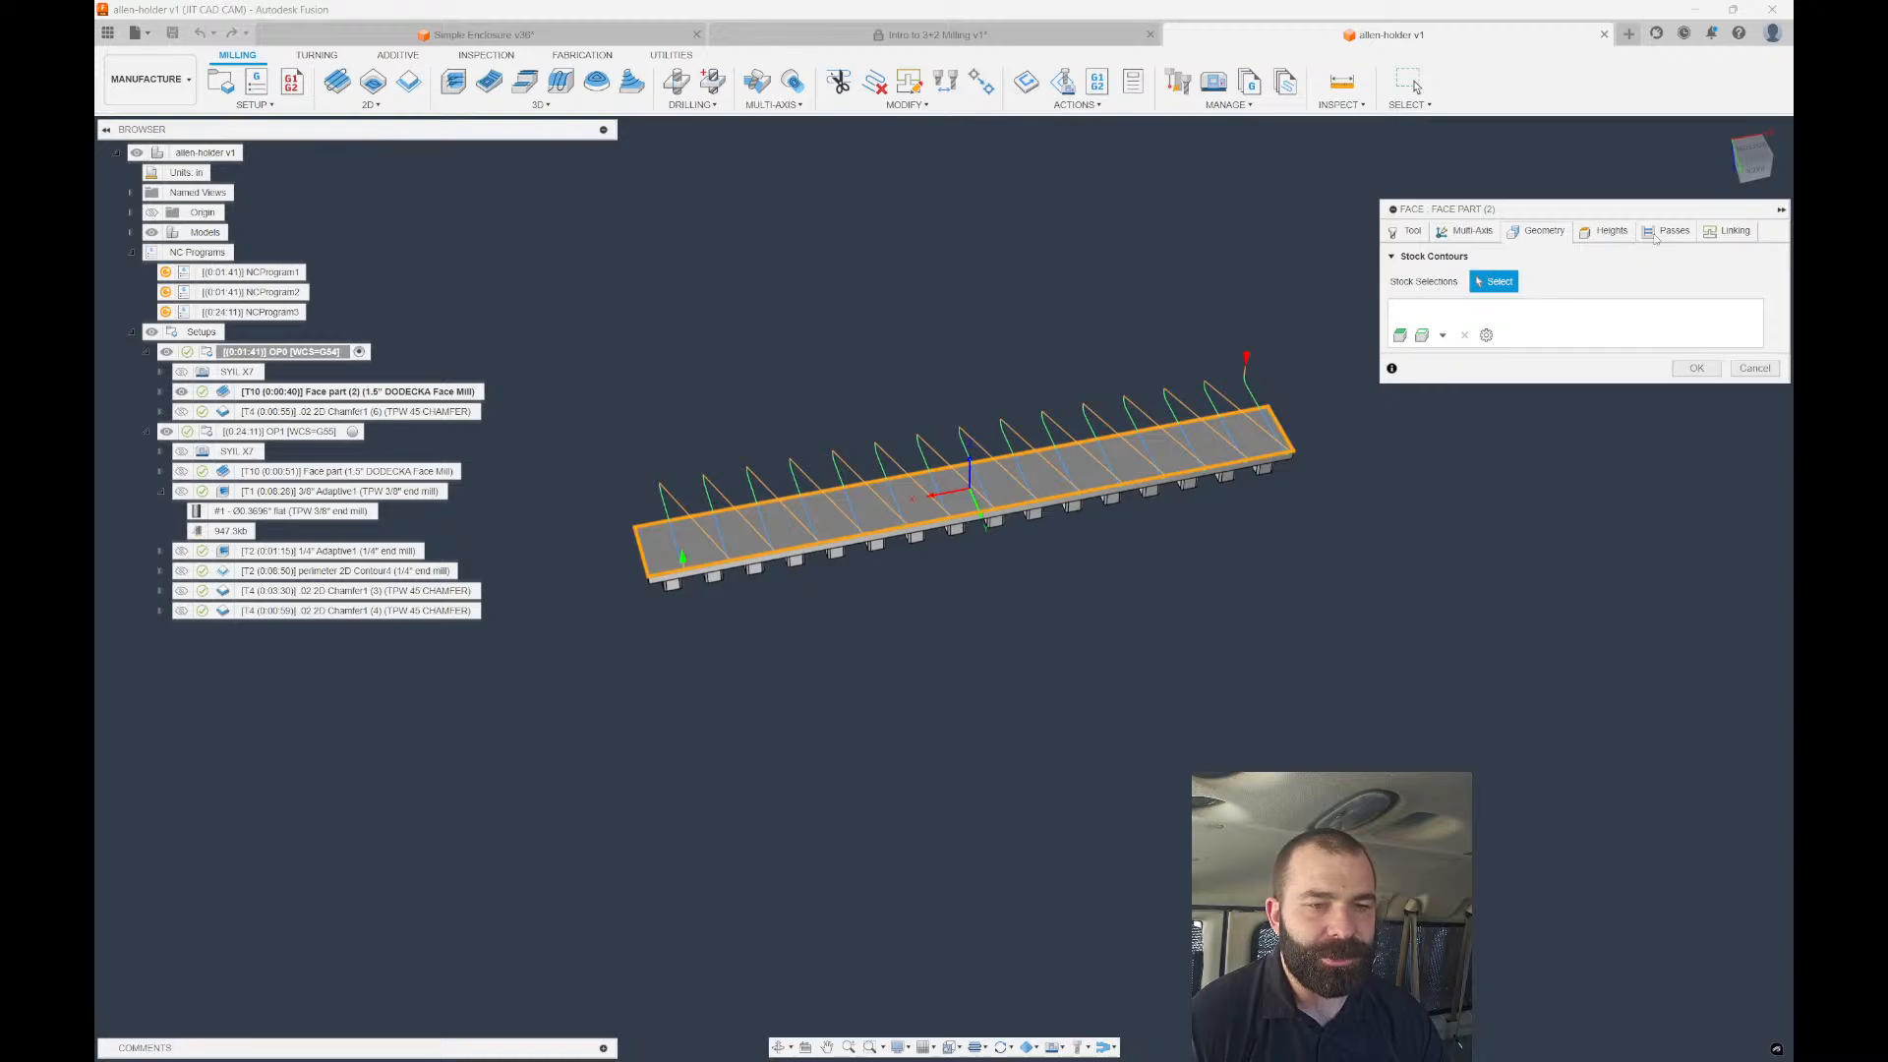
pyautogui.click(1615, 236)
pyautogui.click(1658, 239)
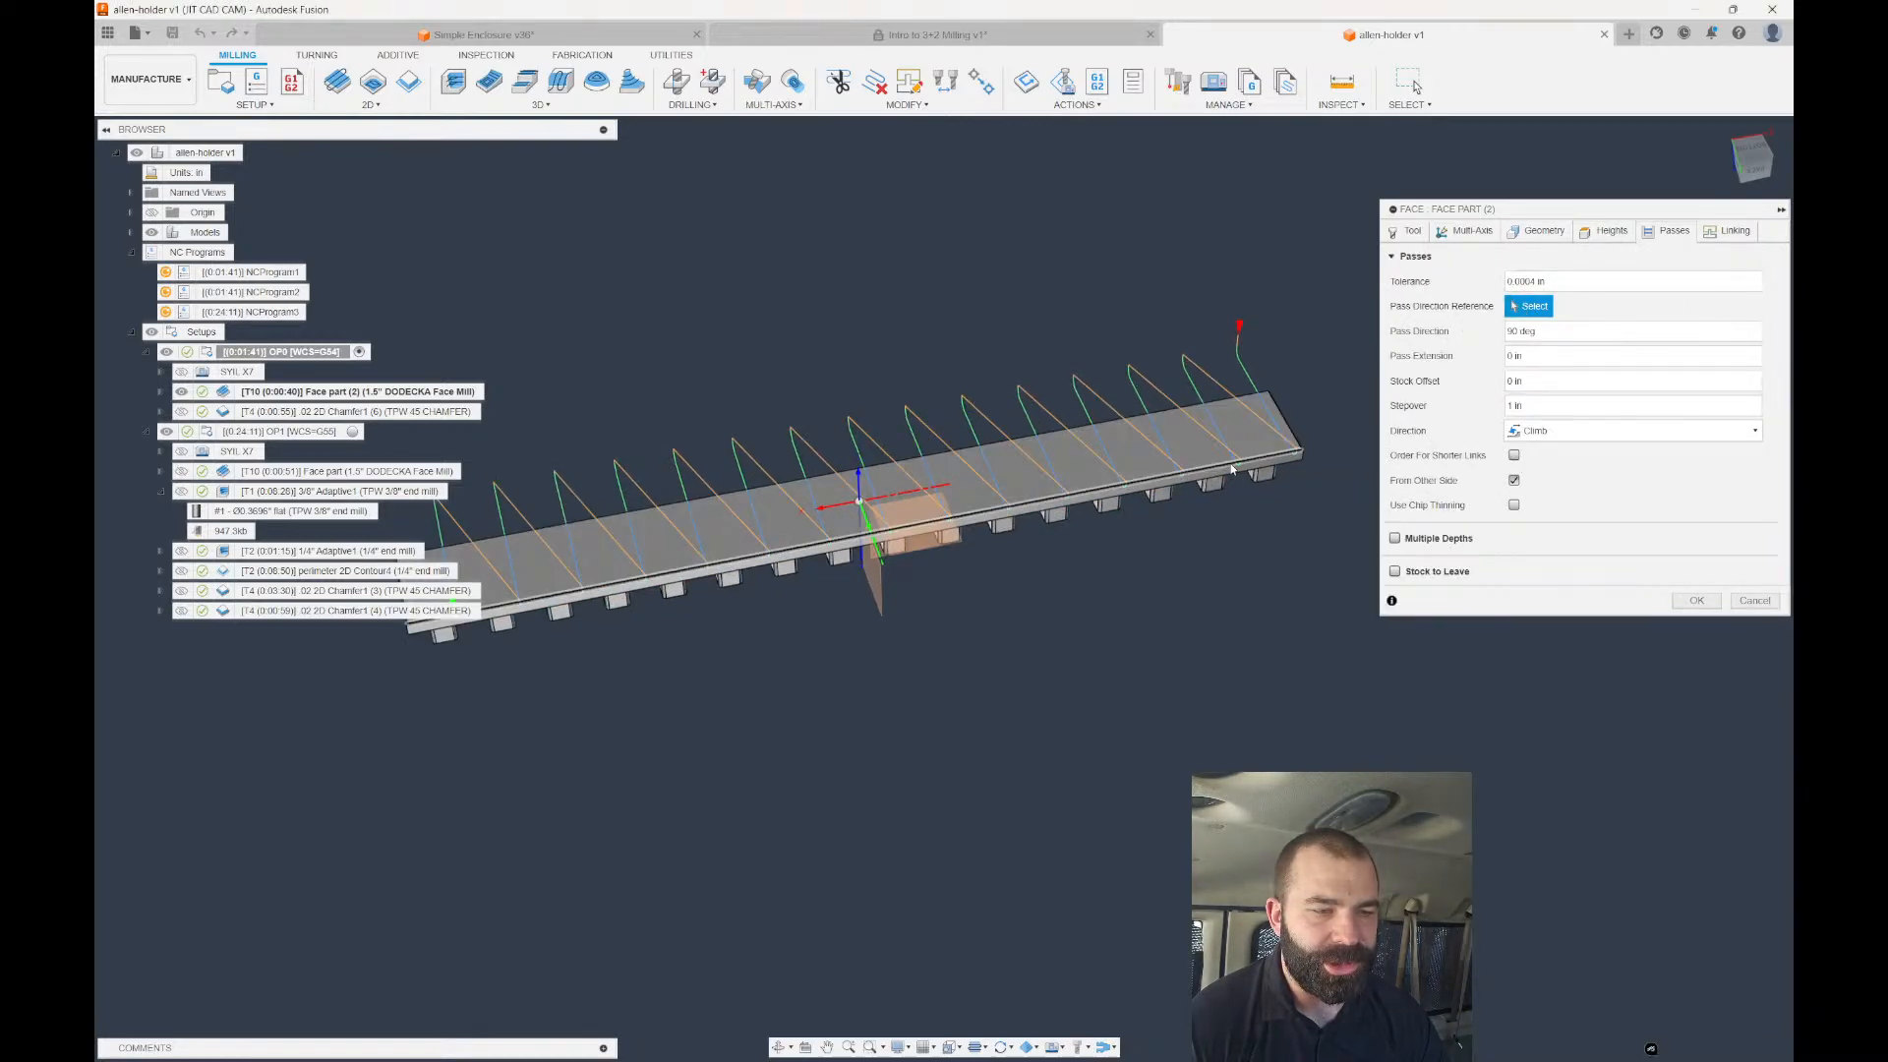
pyautogui.click(1298, 459)
pyautogui.click(1684, 604)
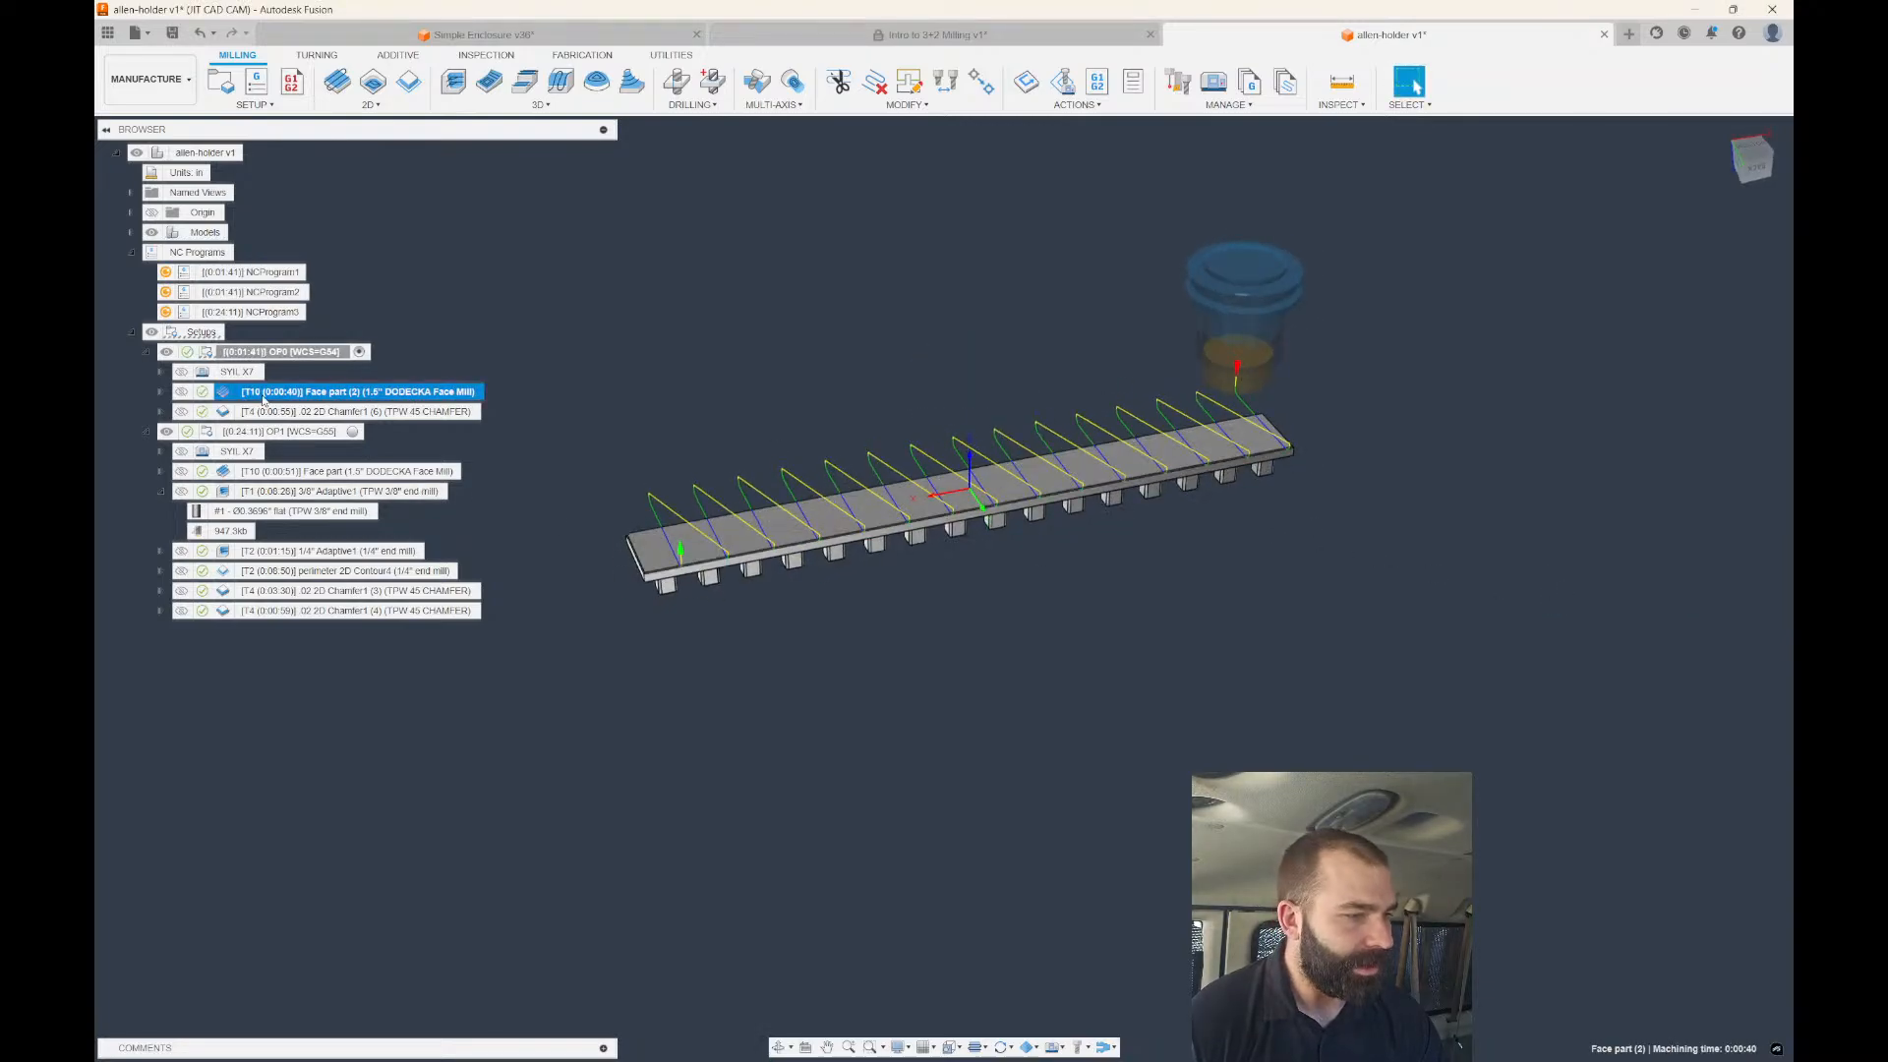
# Clear Face part (2)'s pass direction reference, giving a single lengthwise 0:00:29 pass.
pyautogui.doubleClick(229, 393)
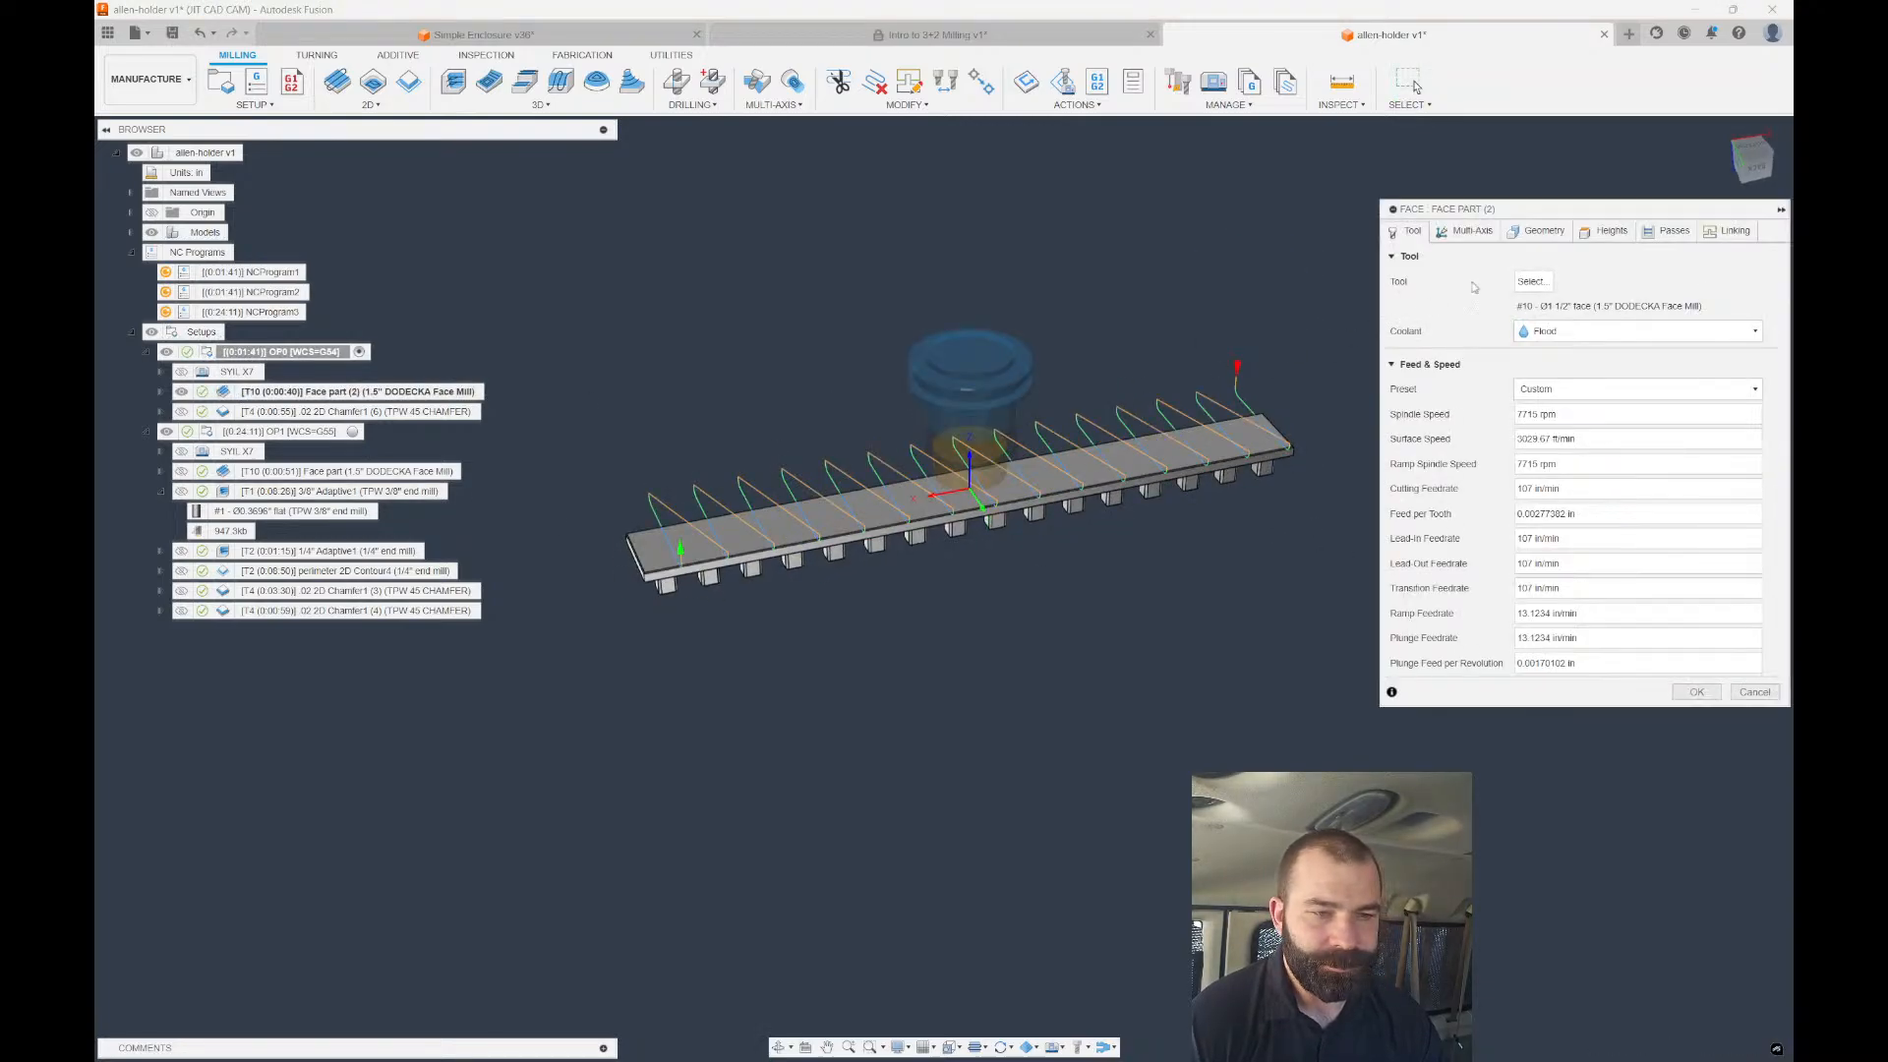
pyautogui.click(1520, 232)
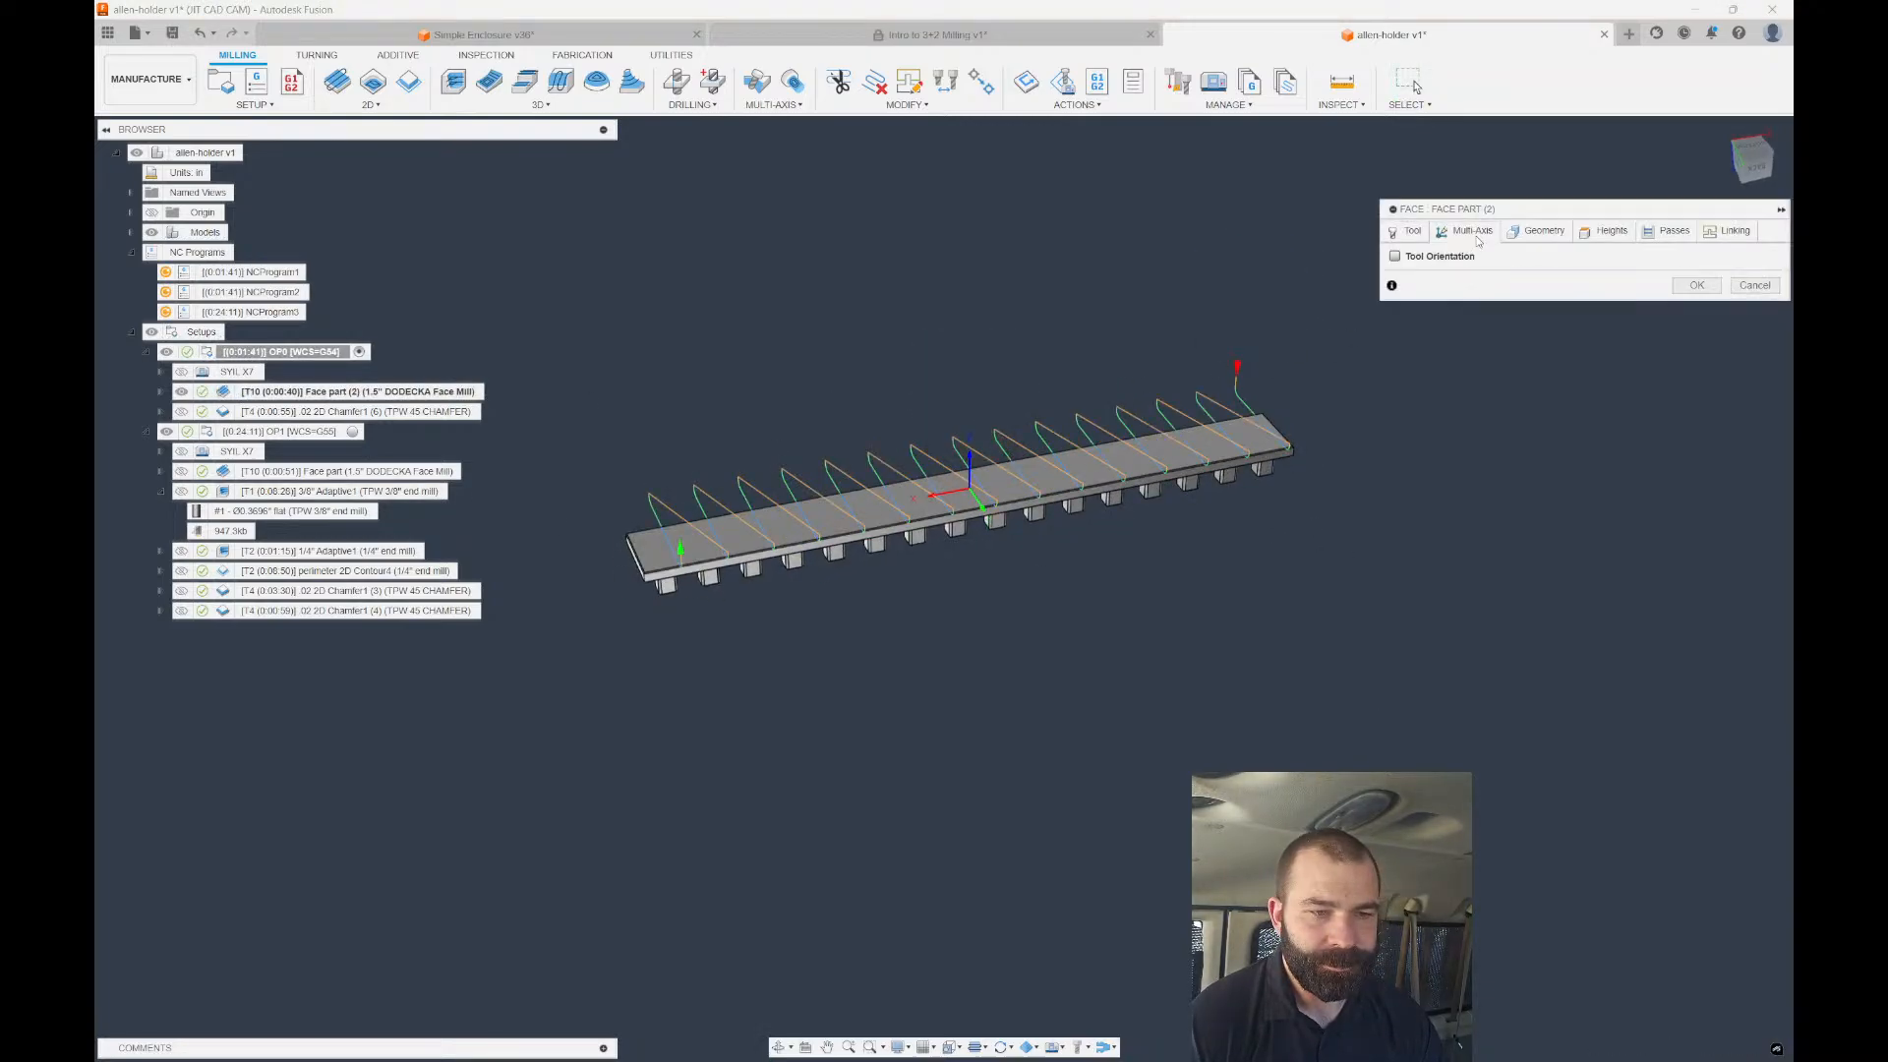
pyautogui.click(1606, 232)
pyautogui.click(1669, 232)
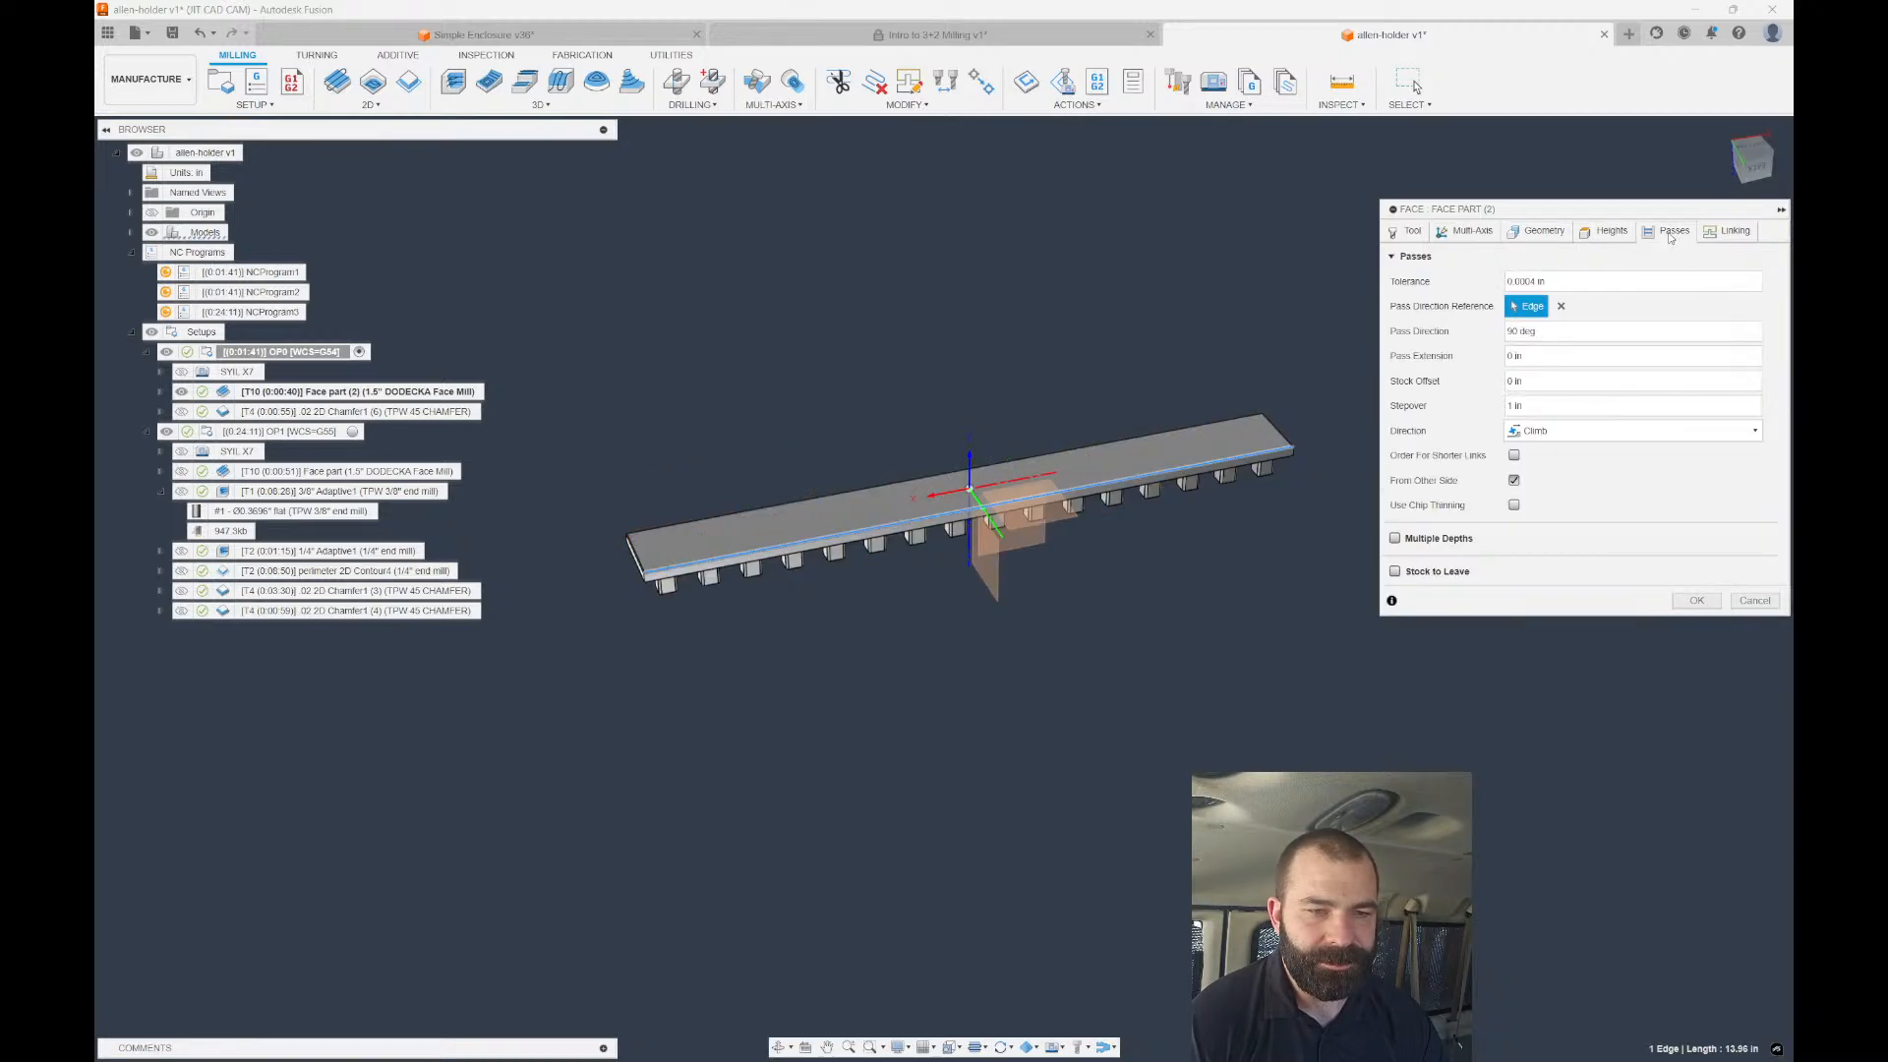
pyautogui.click(1559, 306)
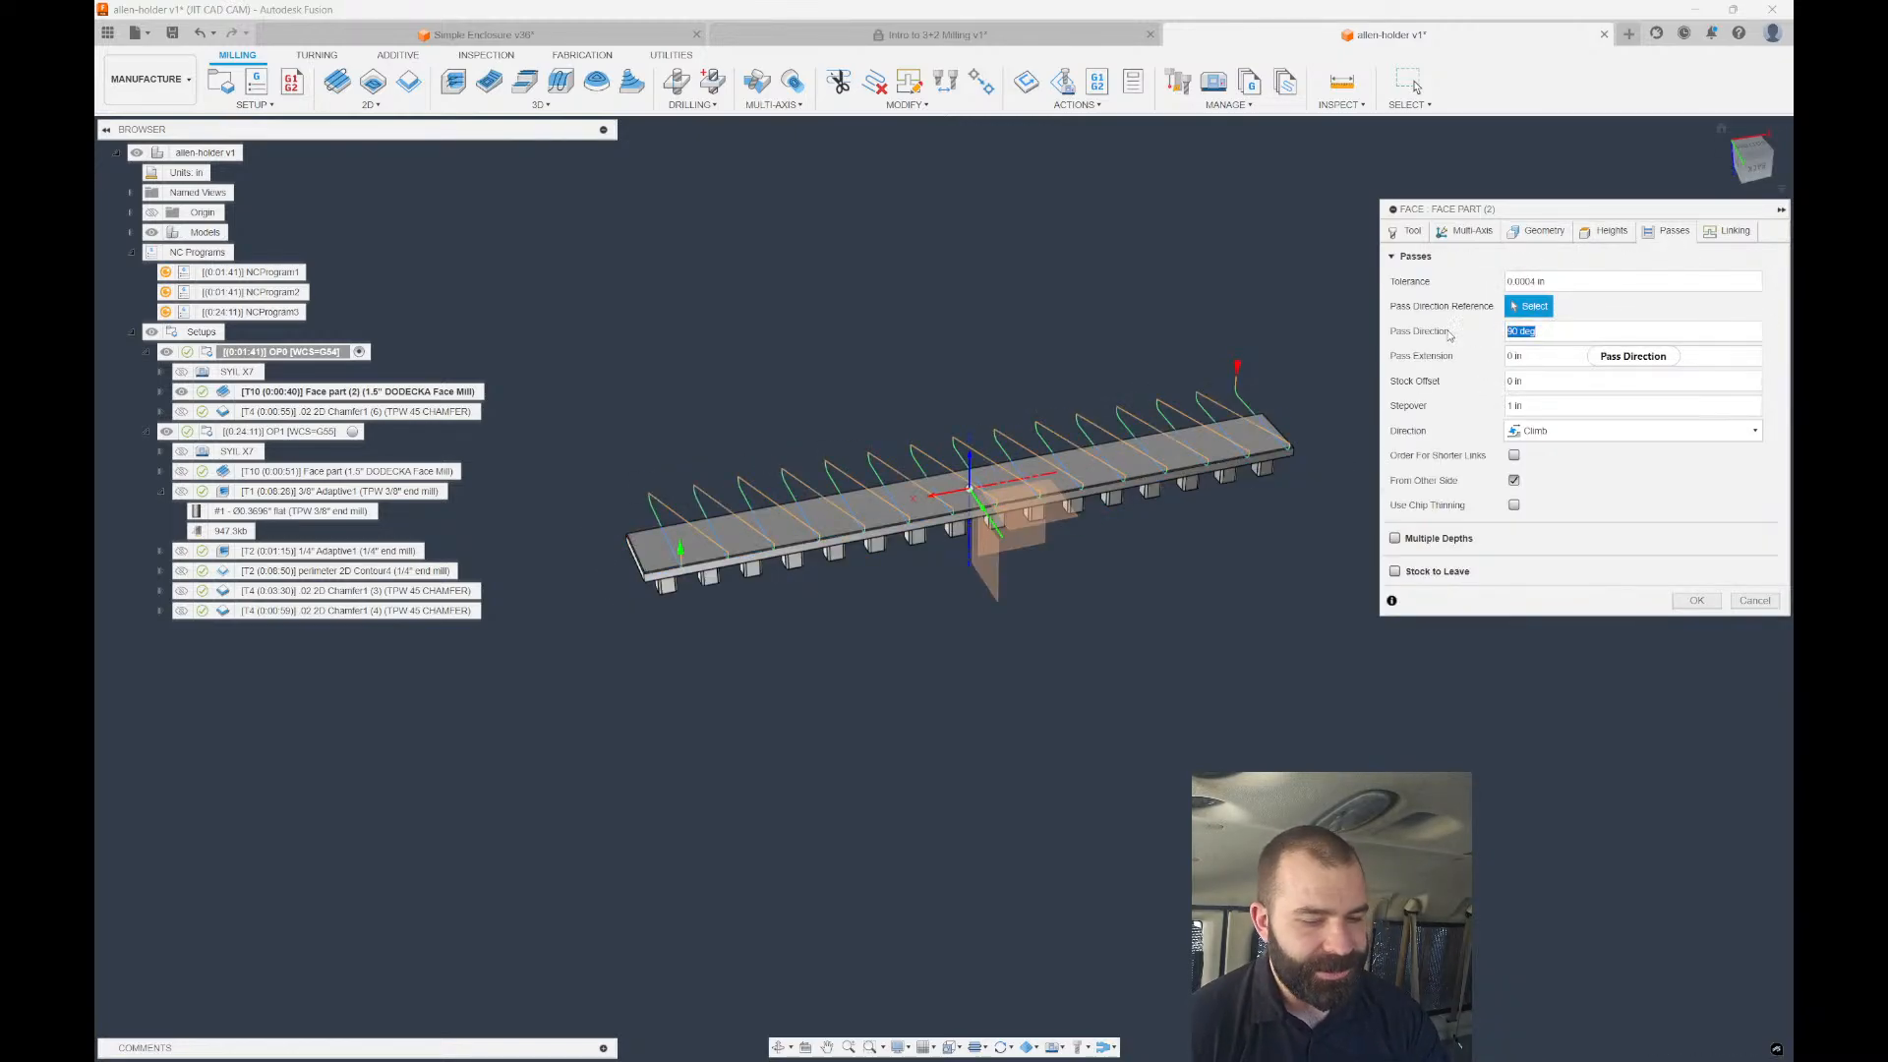
pyautogui.click(1702, 602)
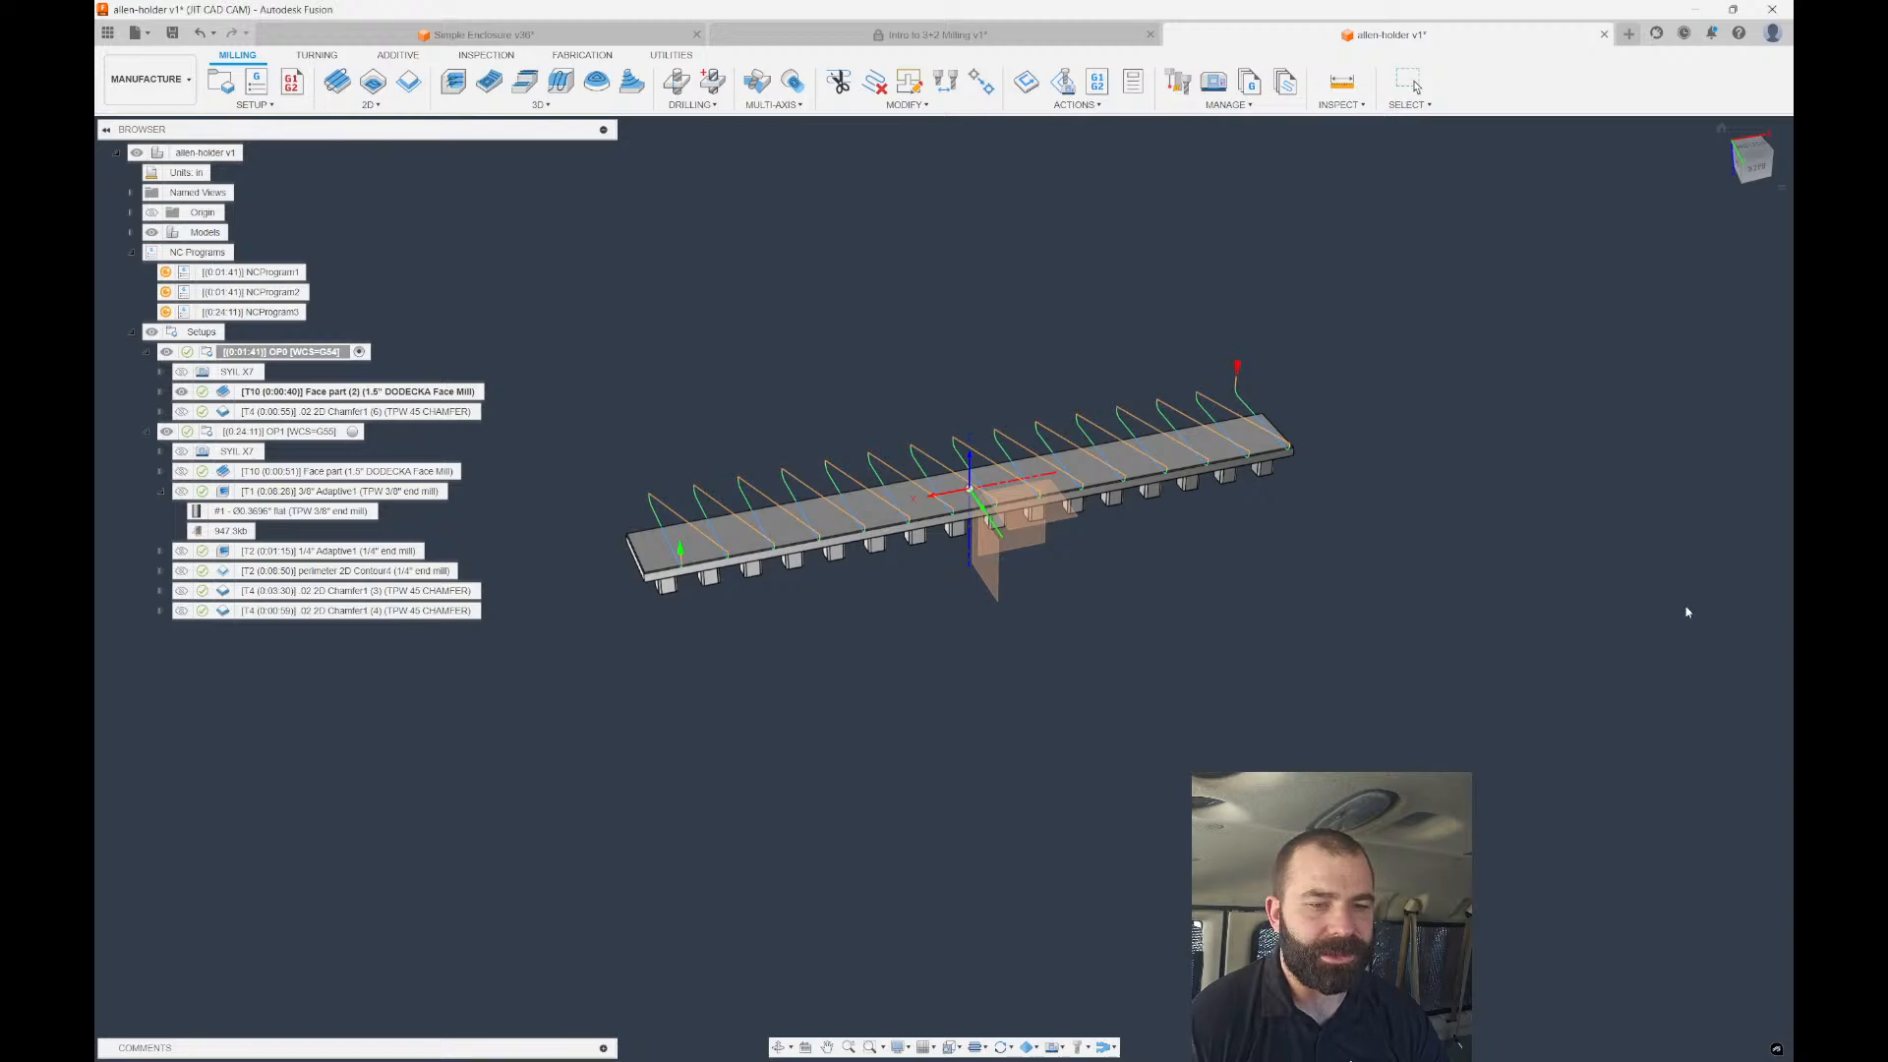
pyautogui.keyDown('shift'); pyautogui.moveTo(691, 578); pyautogui.dragTo(870, 536, button='middle'); pyautogui.keyUp('shift')
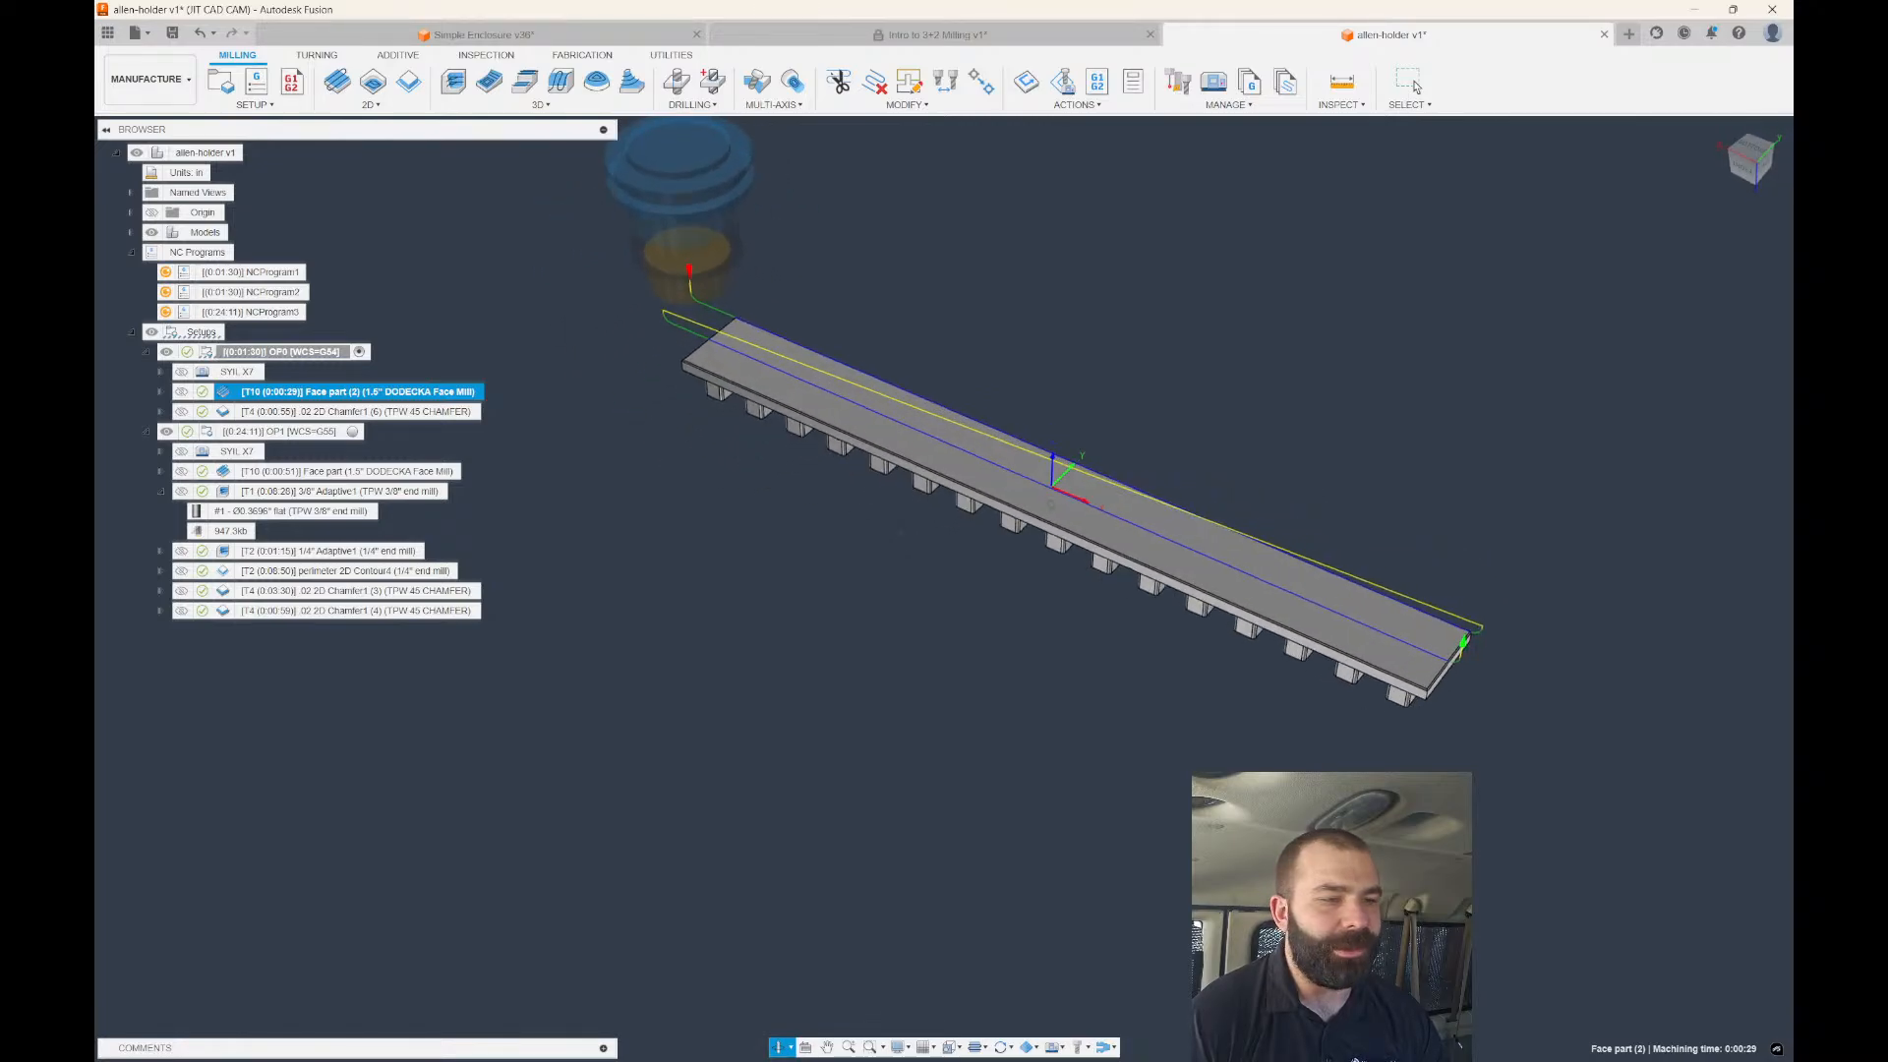
pyautogui.scroll(-3, 644, 364)
pyautogui.scroll(6, 657, 354)
pyautogui.scroll(3, 693, 347)
pyautogui.keyDown('shift'); pyautogui.moveTo(754, 384); pyautogui.dragTo(741, 345, button='middle'); pyautogui.keyUp('shift')
pyautogui.scroll(-6, 717, 345)
pyautogui.scroll(-2, 718, 345)
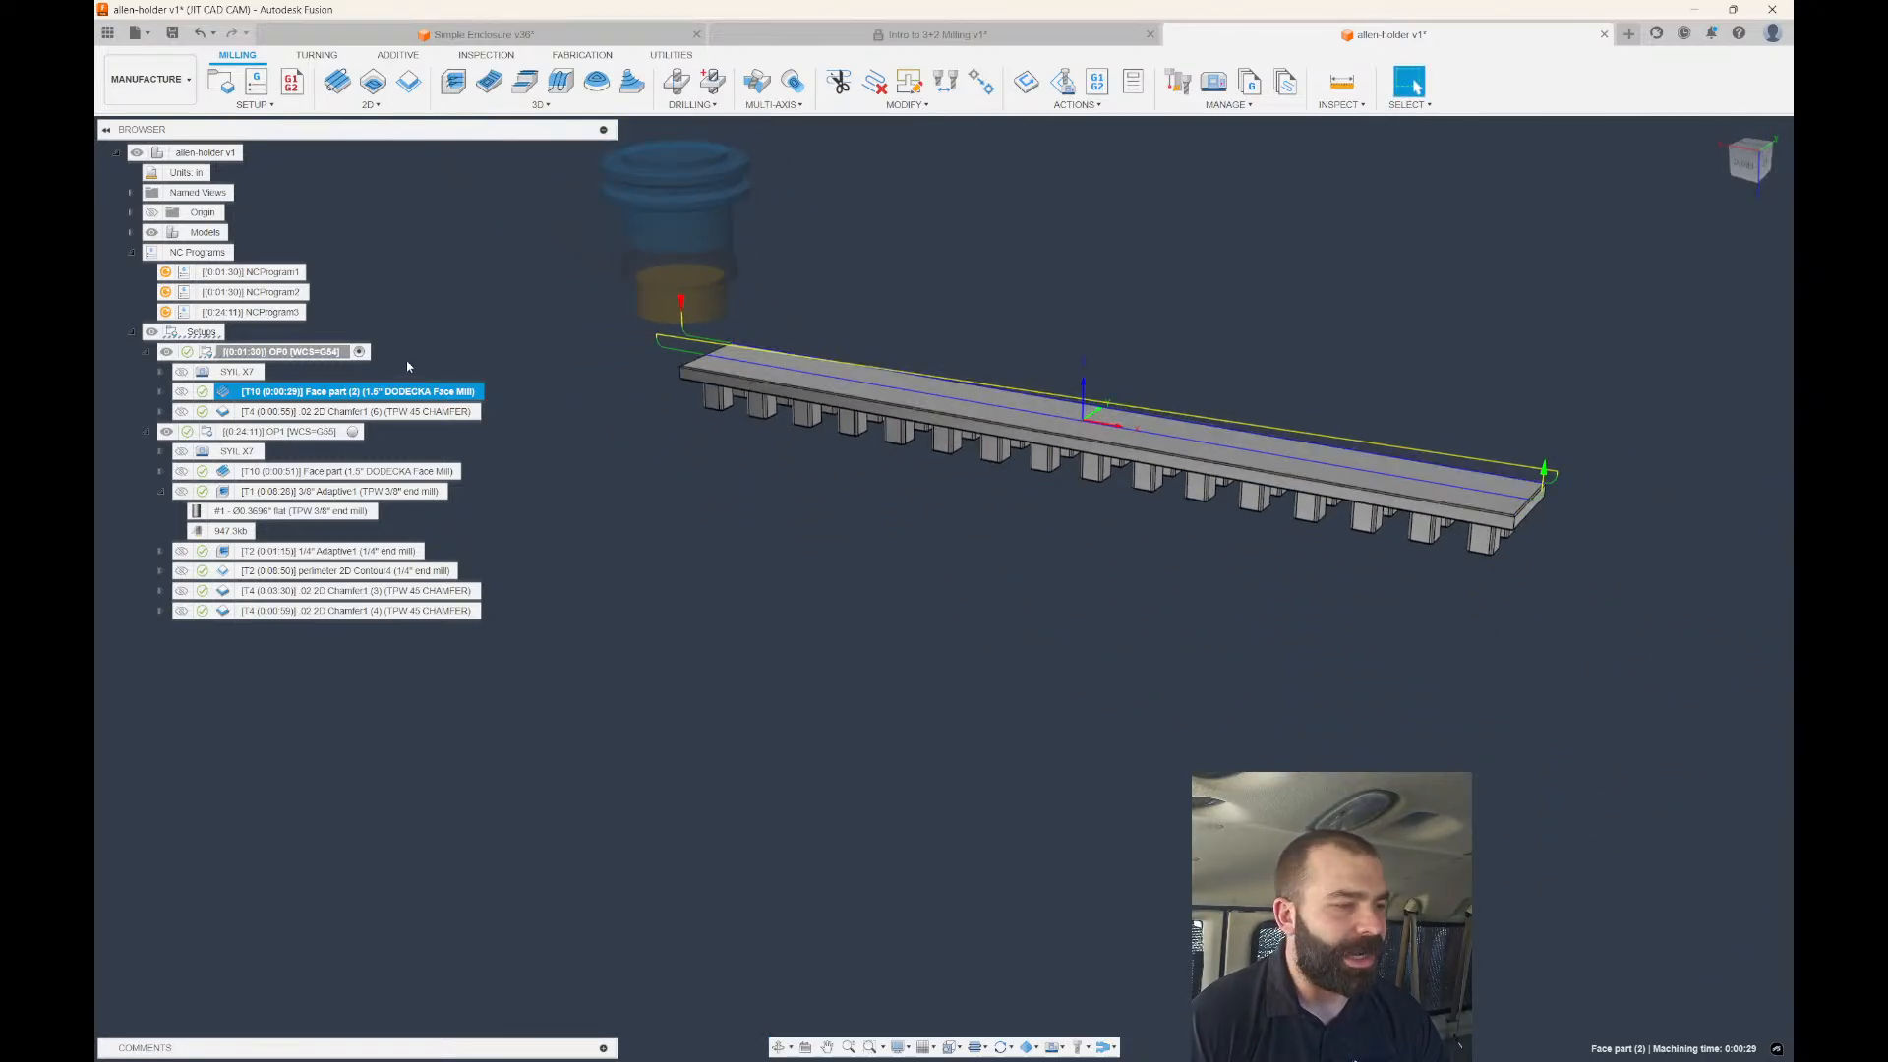
# Run a machine simulation of Face part (2) and scrub through the facing pass.
pyautogui.rightClick(304, 403)
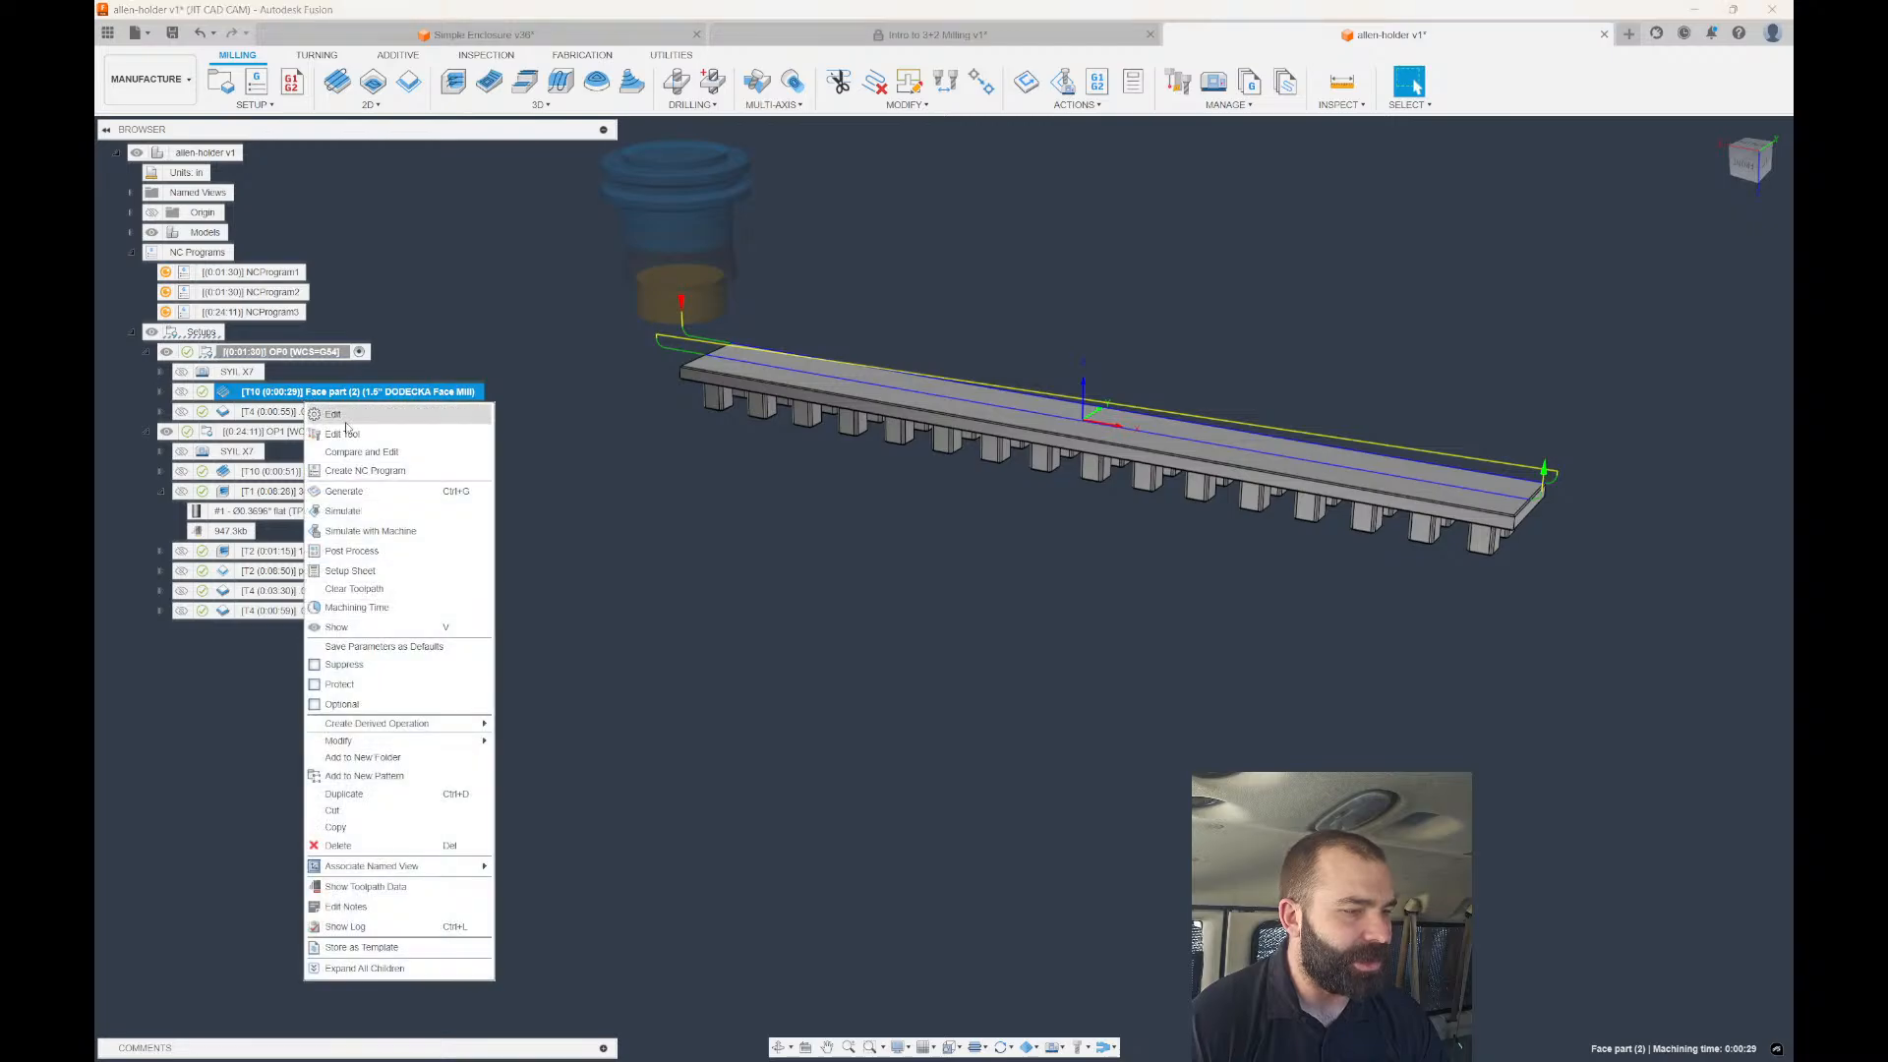
pyautogui.click(412, 531)
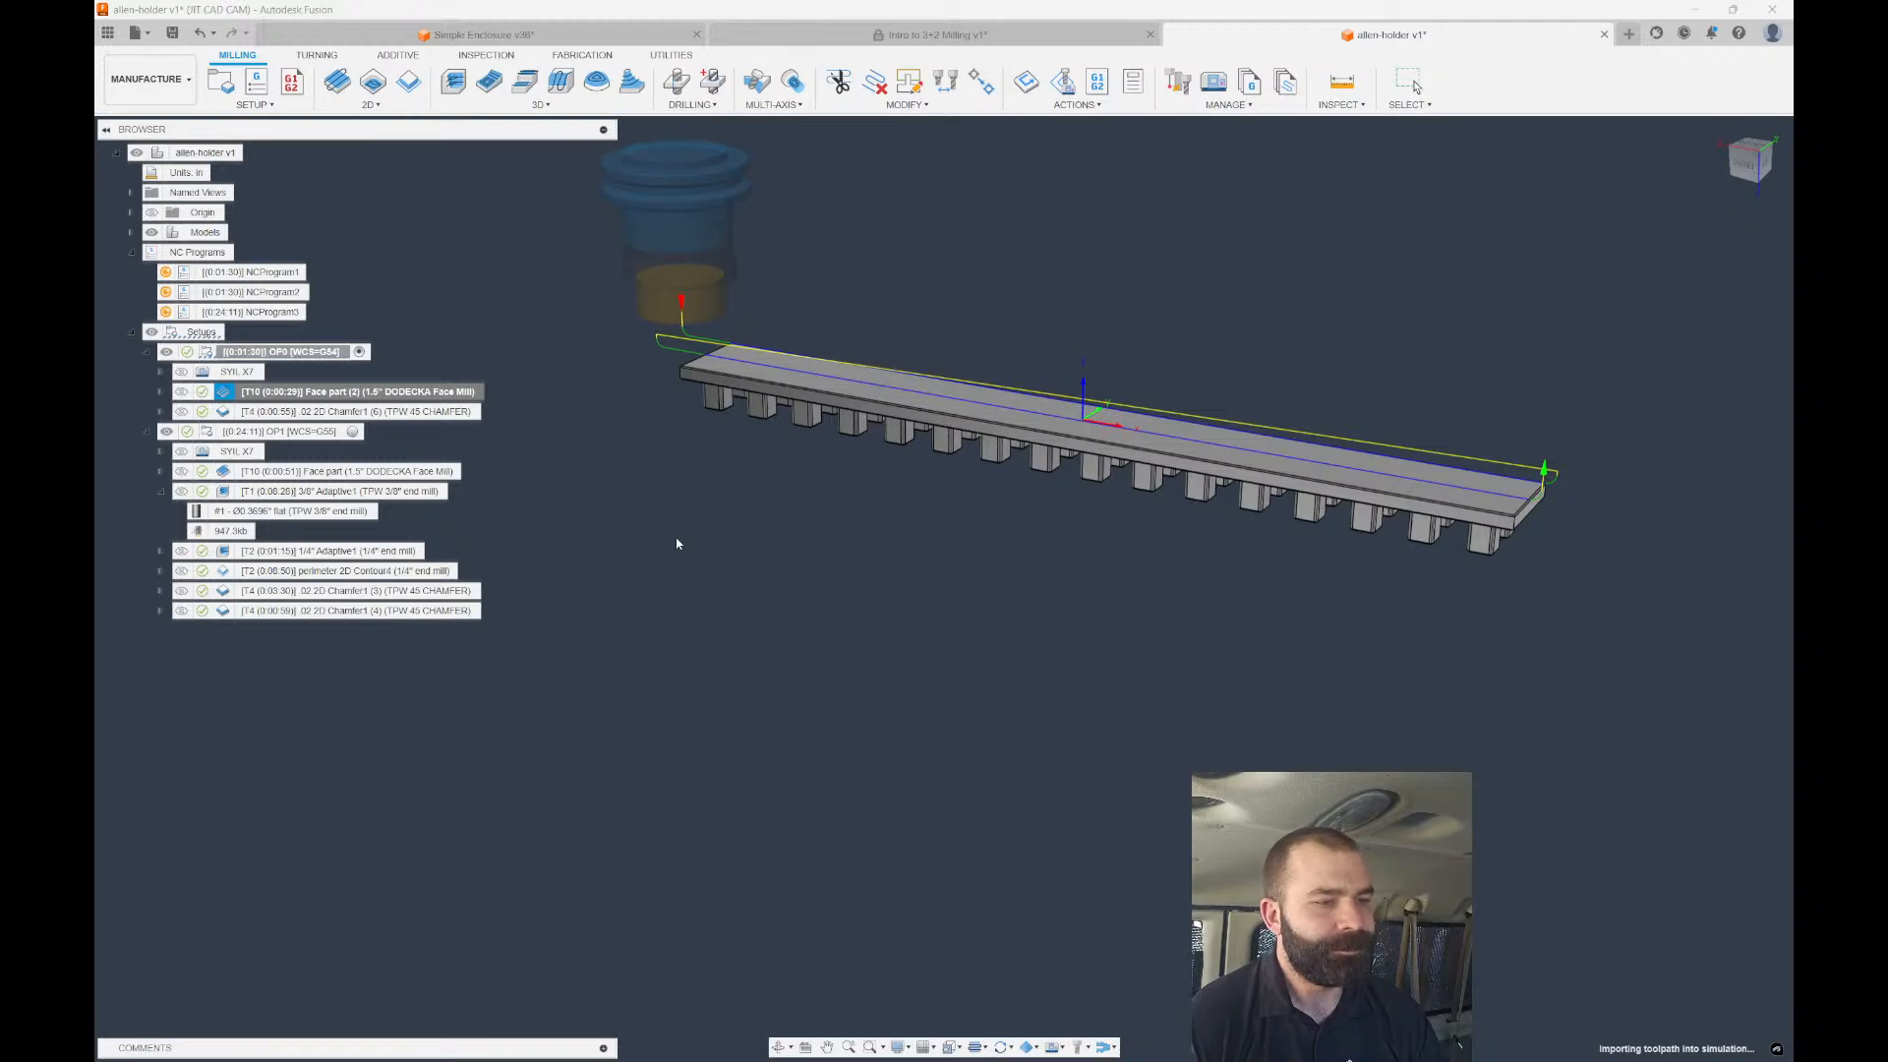
pyautogui.scroll(-4, 820, 568)
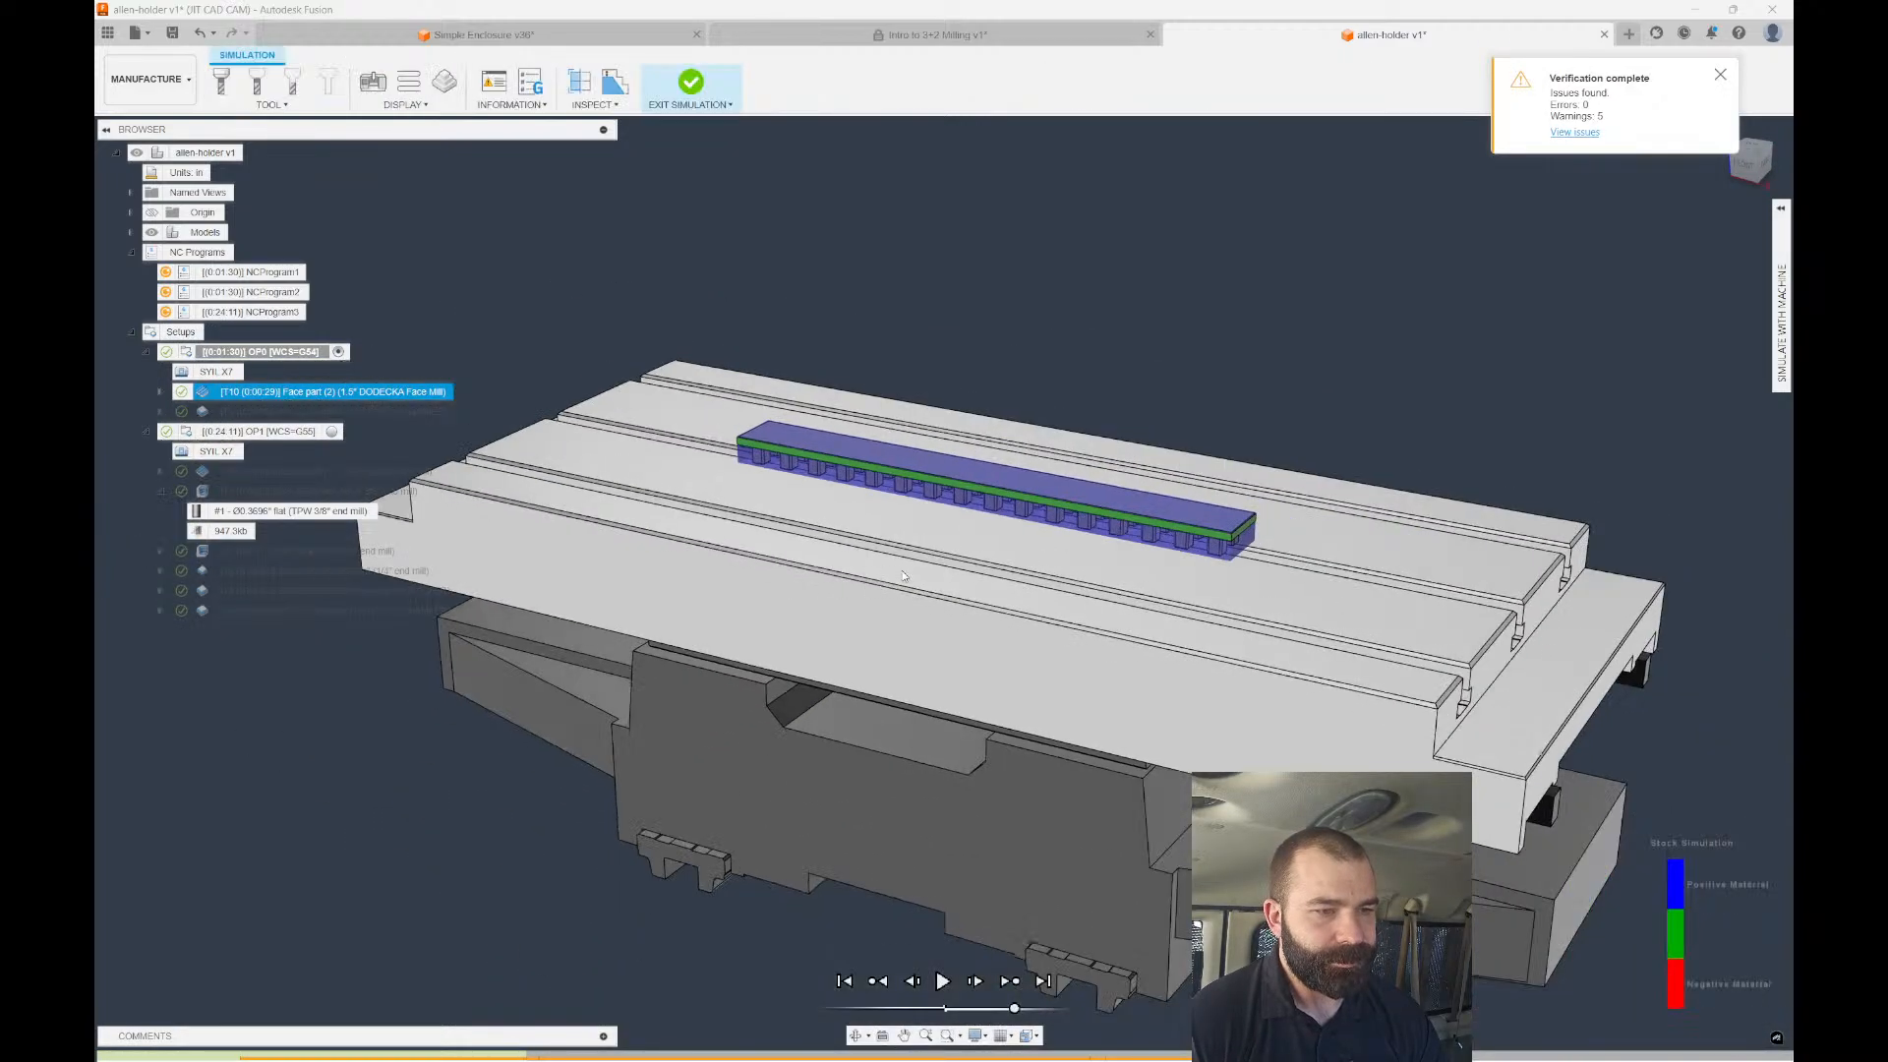
pyautogui.scroll(1, 916, 576)
pyautogui.scroll(-5, 916, 576)
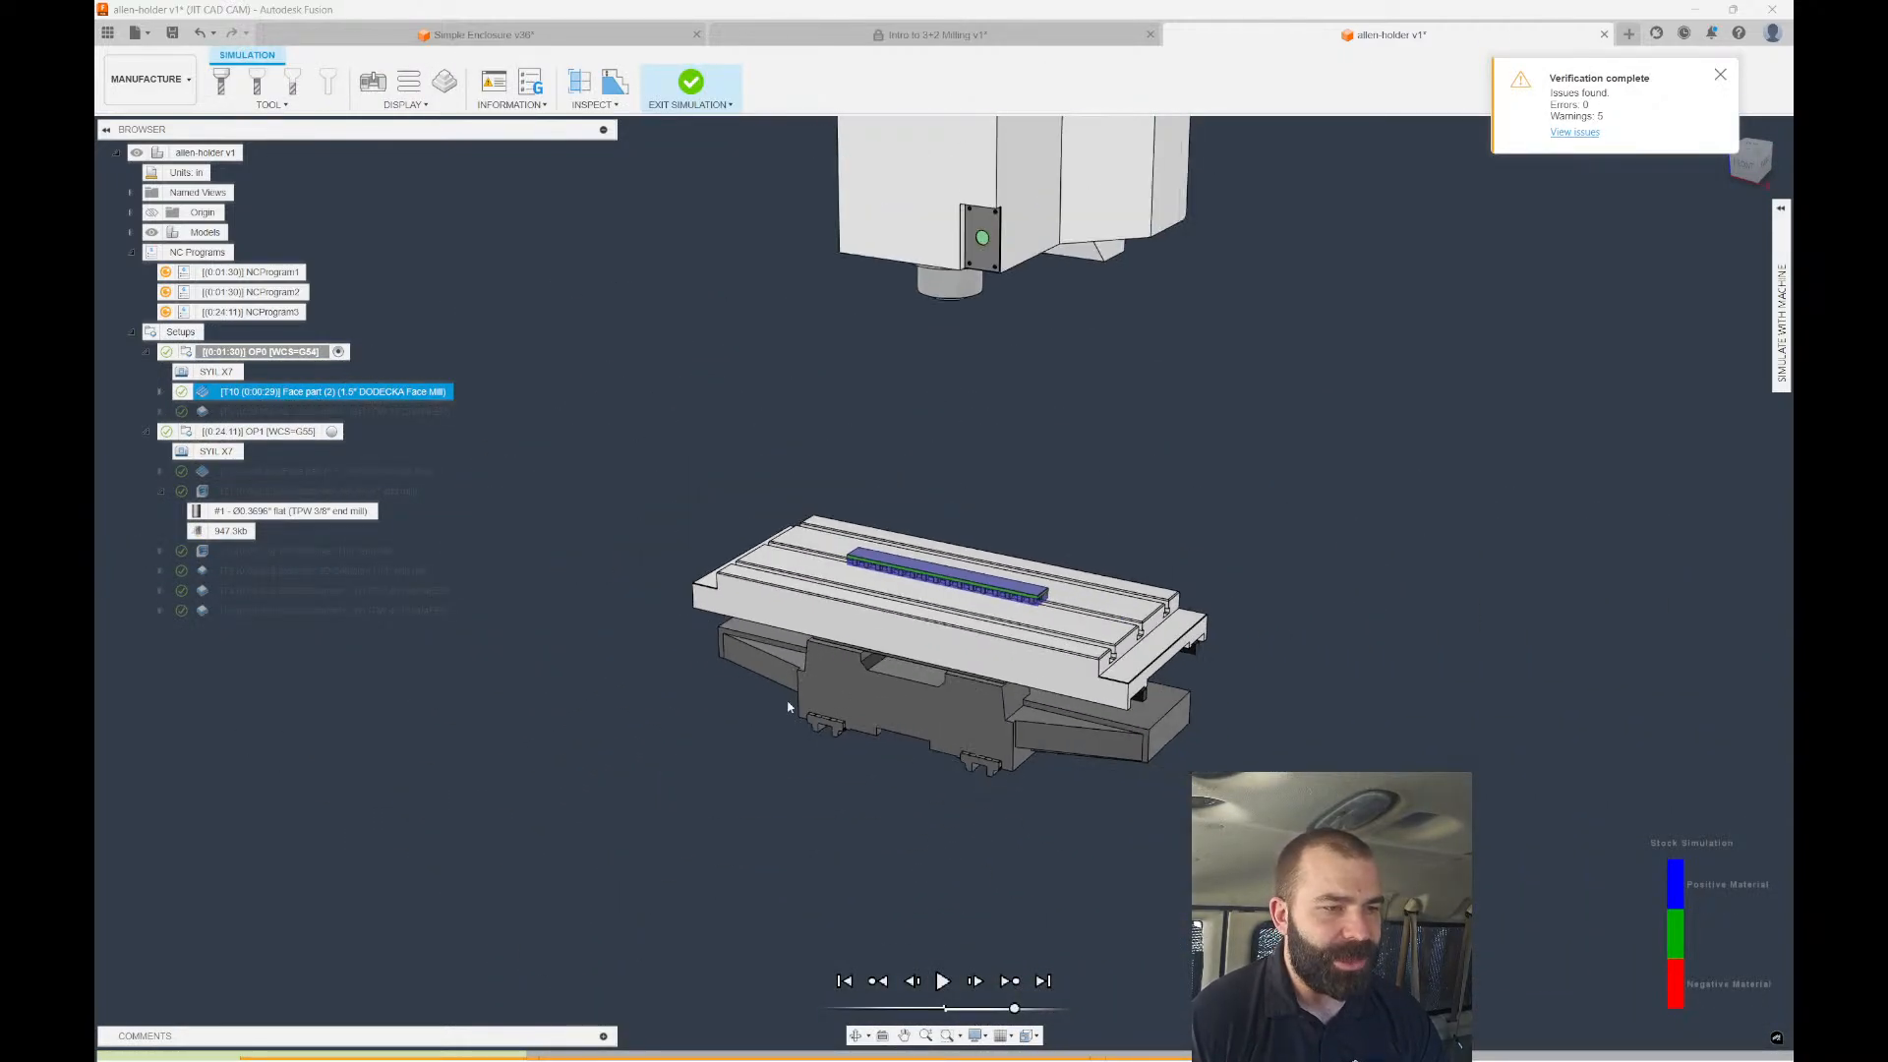
pyautogui.keyDown('shift'); pyautogui.moveTo(1254, 742); pyautogui.dragTo(927, 730, button='middle'); pyautogui.keyUp('shift')
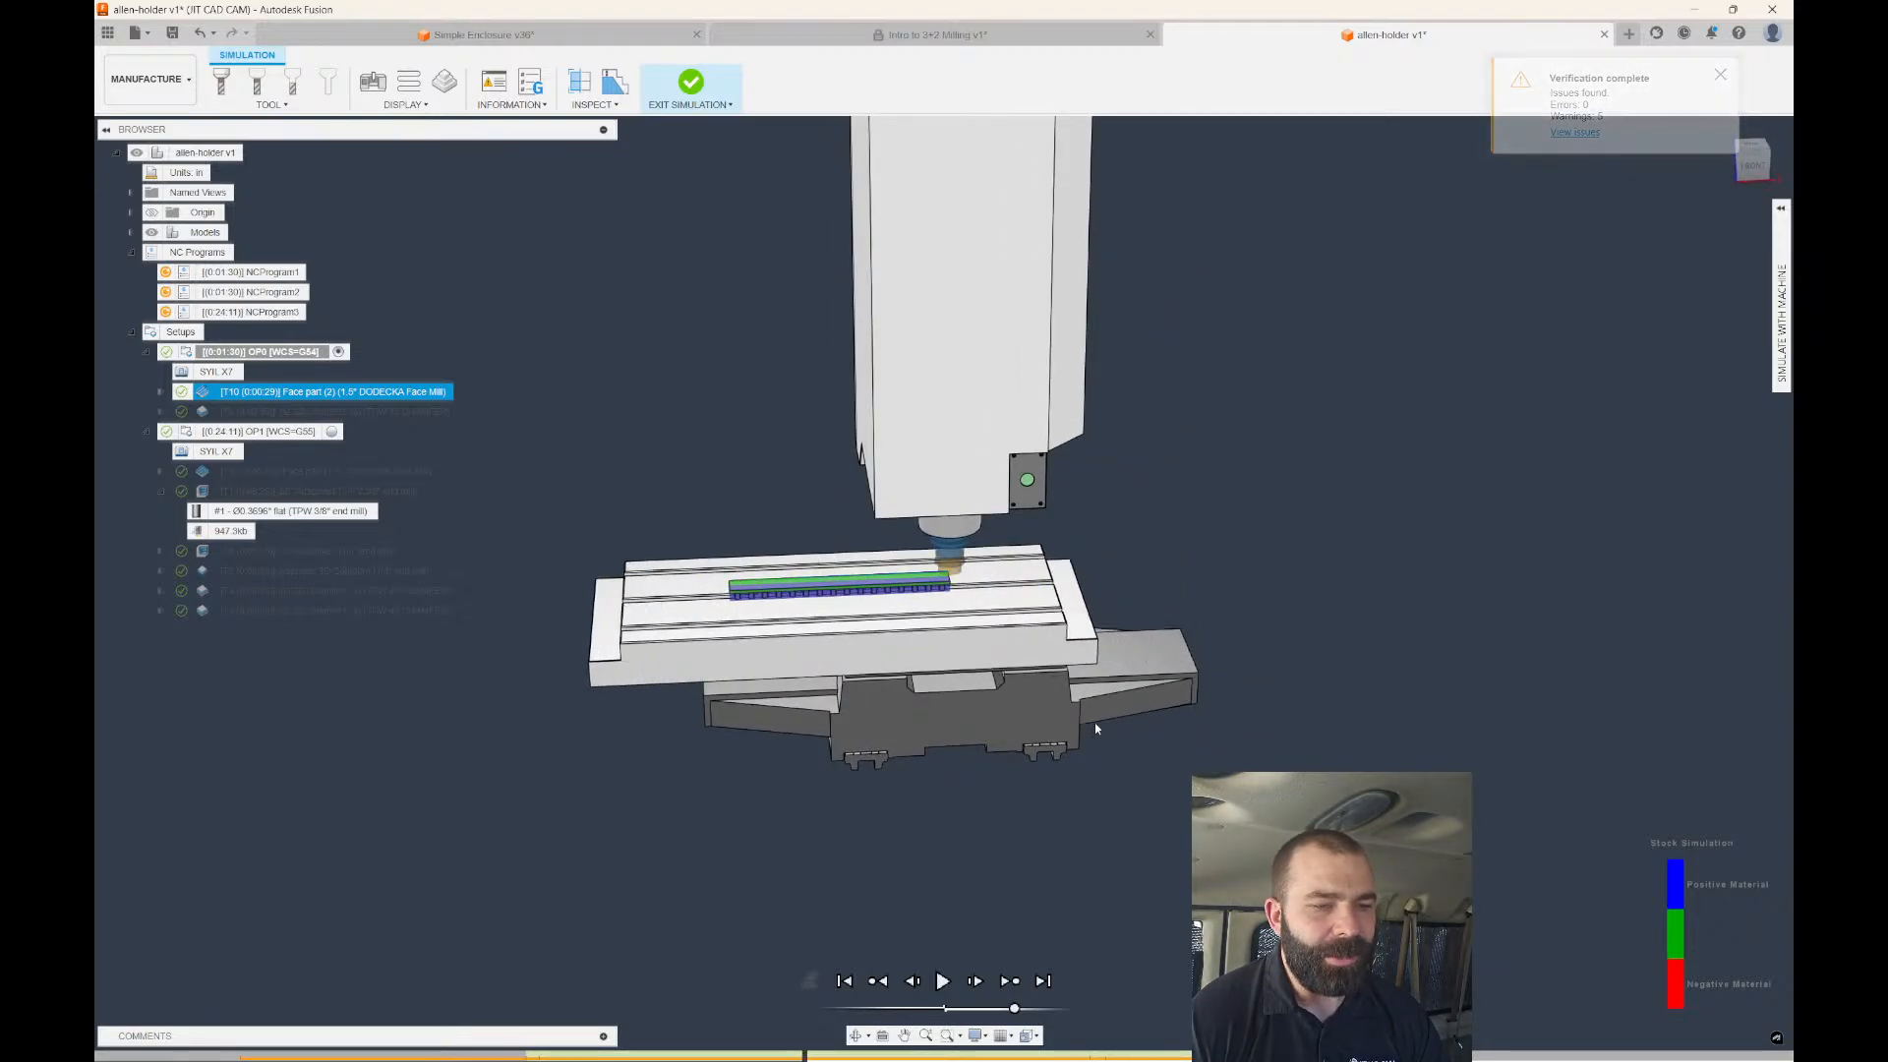
pyautogui.scroll(4, 1040, 644)
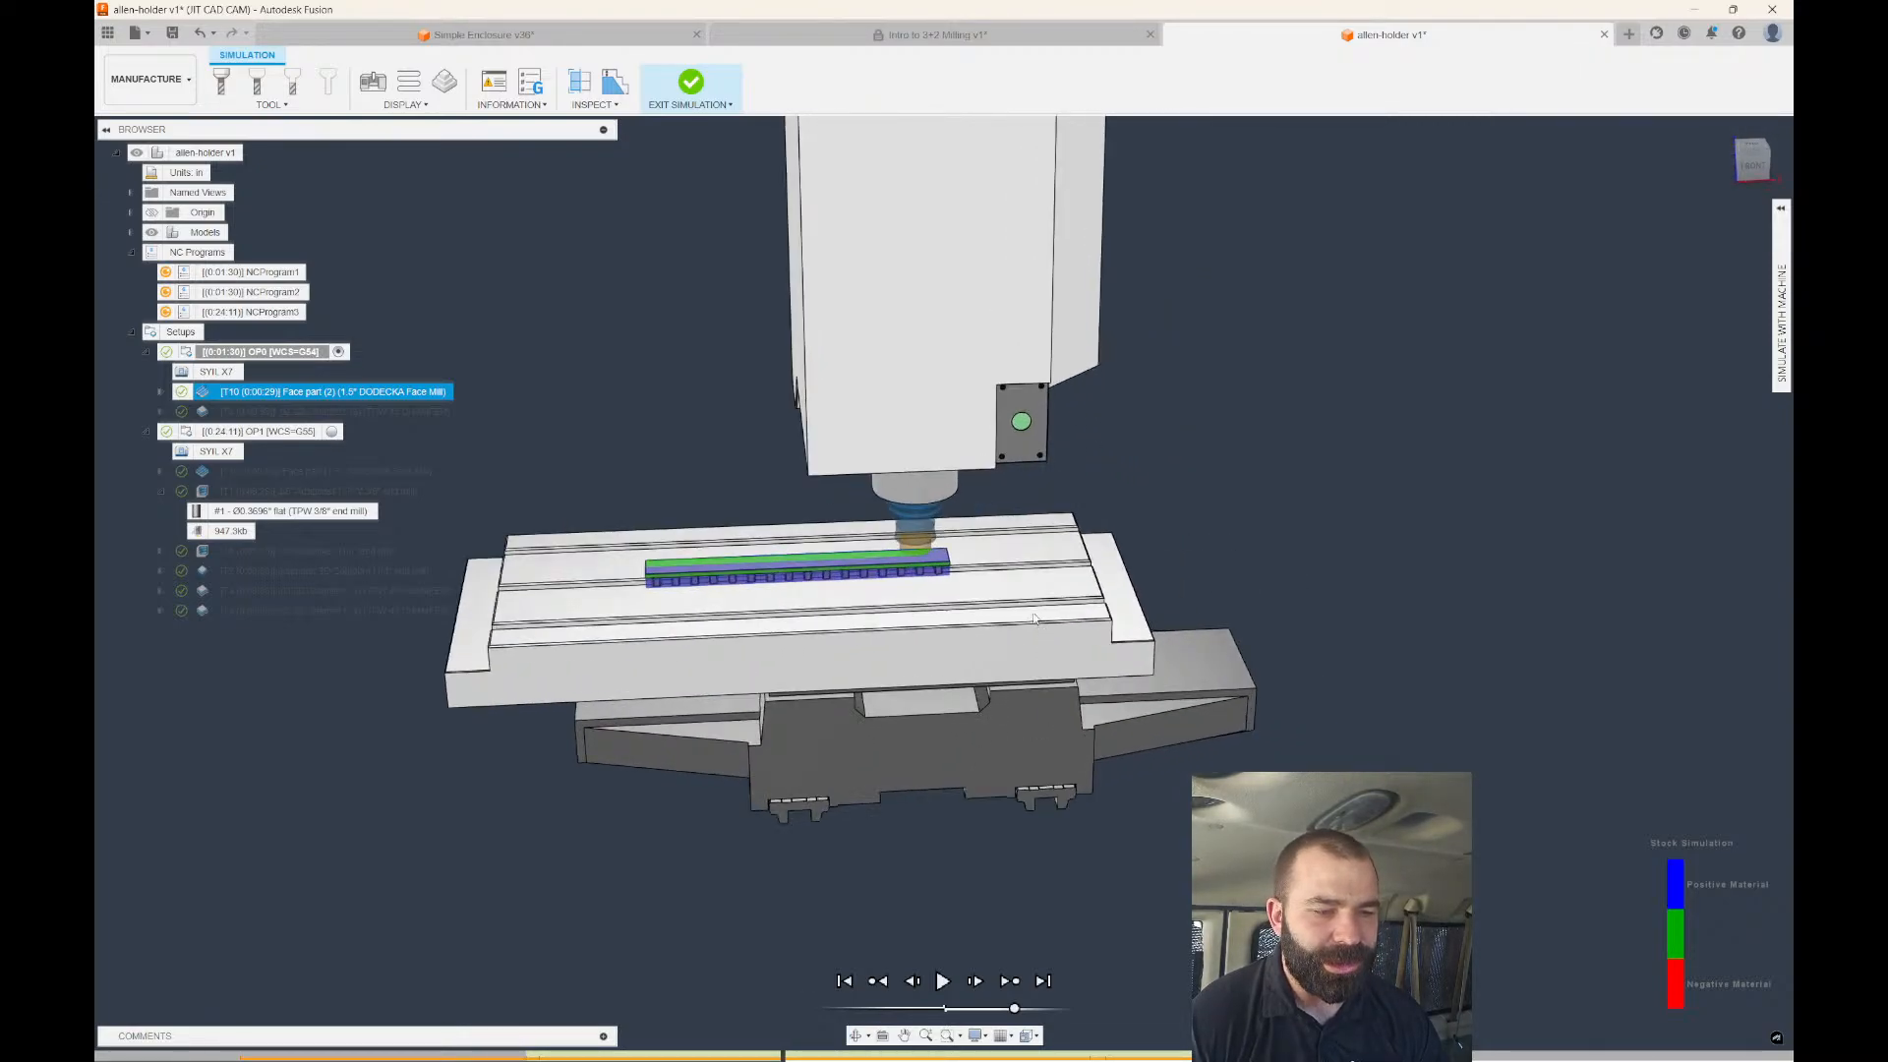
pyautogui.keyDown('shift'); pyautogui.moveTo(1026, 622); pyautogui.dragTo(1068, 617, button='middle'); pyautogui.keyUp('shift')
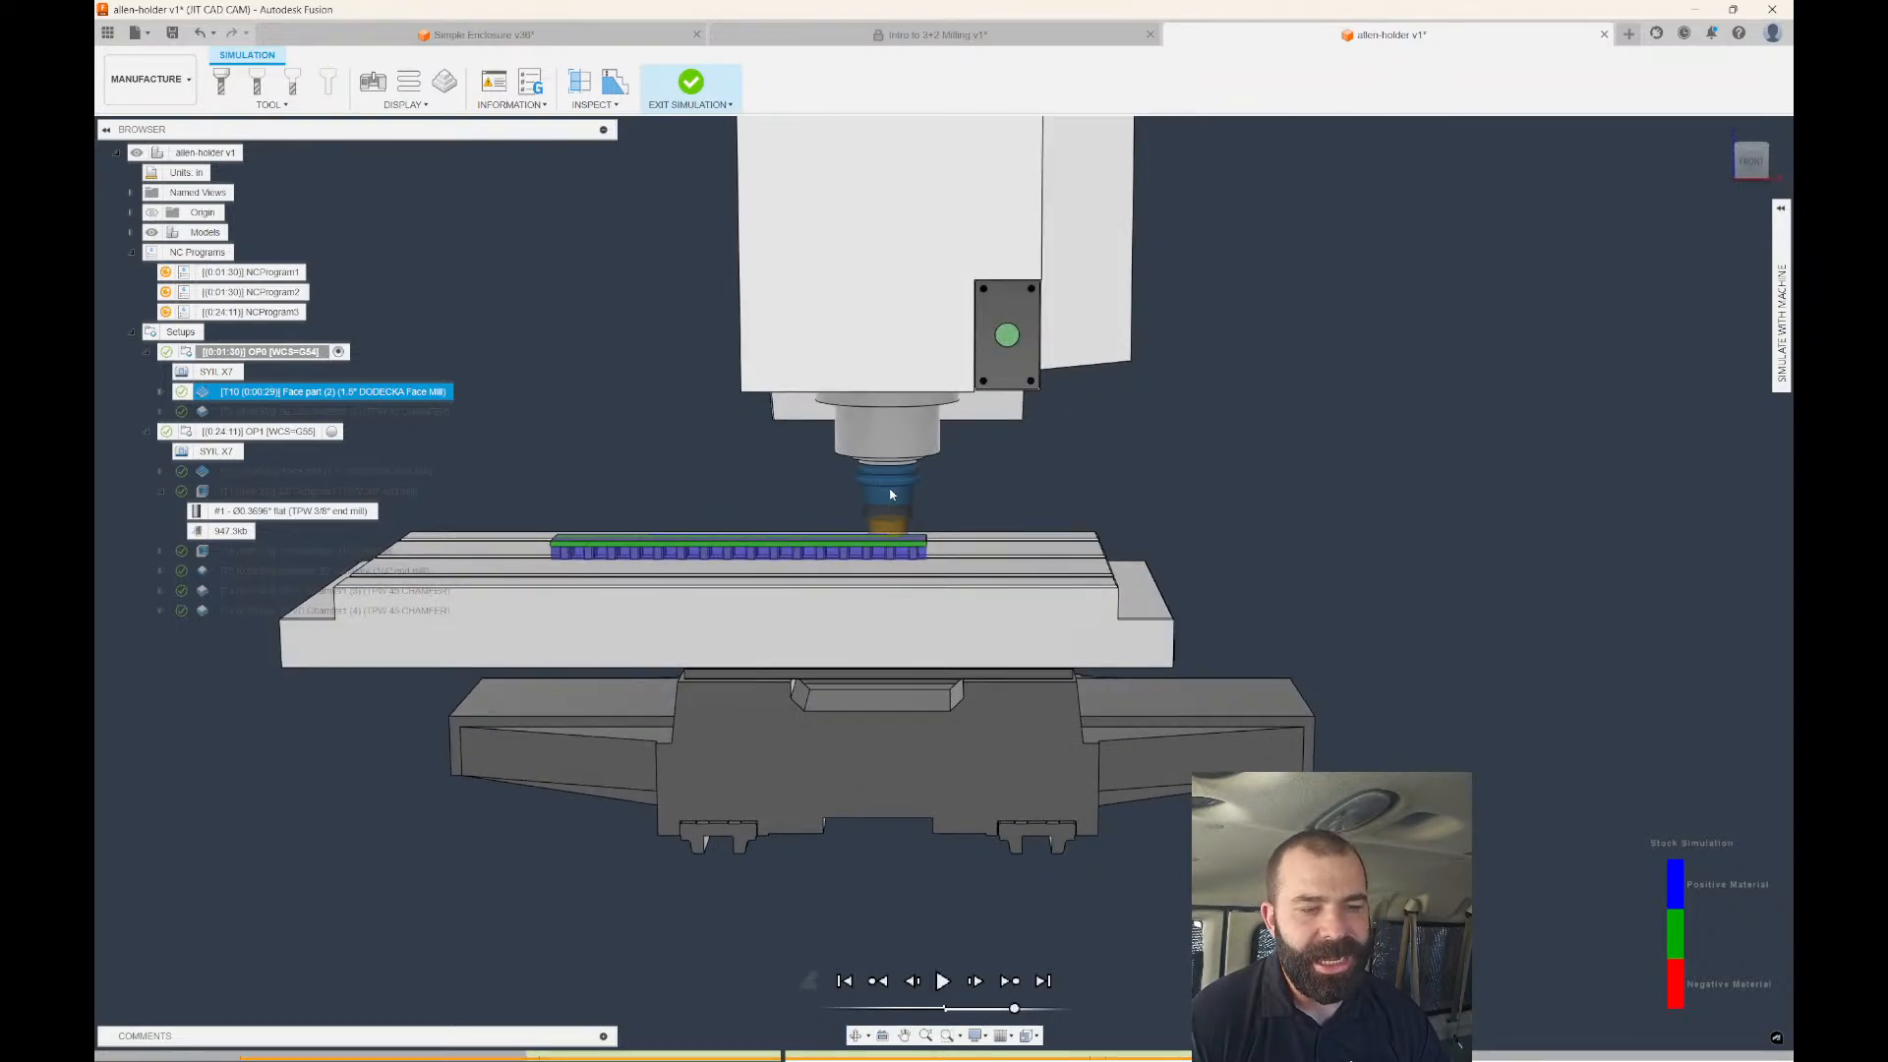
pyautogui.scroll(-3, 1060, 521)
pyautogui.moveTo(784, 1057)
pyautogui.mouseDown()
pyautogui.moveTo(807, 709)
pyautogui.moveTo(1298, 786)
pyautogui.moveTo(915, 733)
pyautogui.moveTo(1005, 729)
pyautogui.mouseUp()
pyautogui.keyDown('shift'); pyautogui.moveTo(694, 560); pyautogui.dragTo(721, 634, button='middle'); pyautogui.keyUp('shift')
pyautogui.scroll(4, 678, 615)
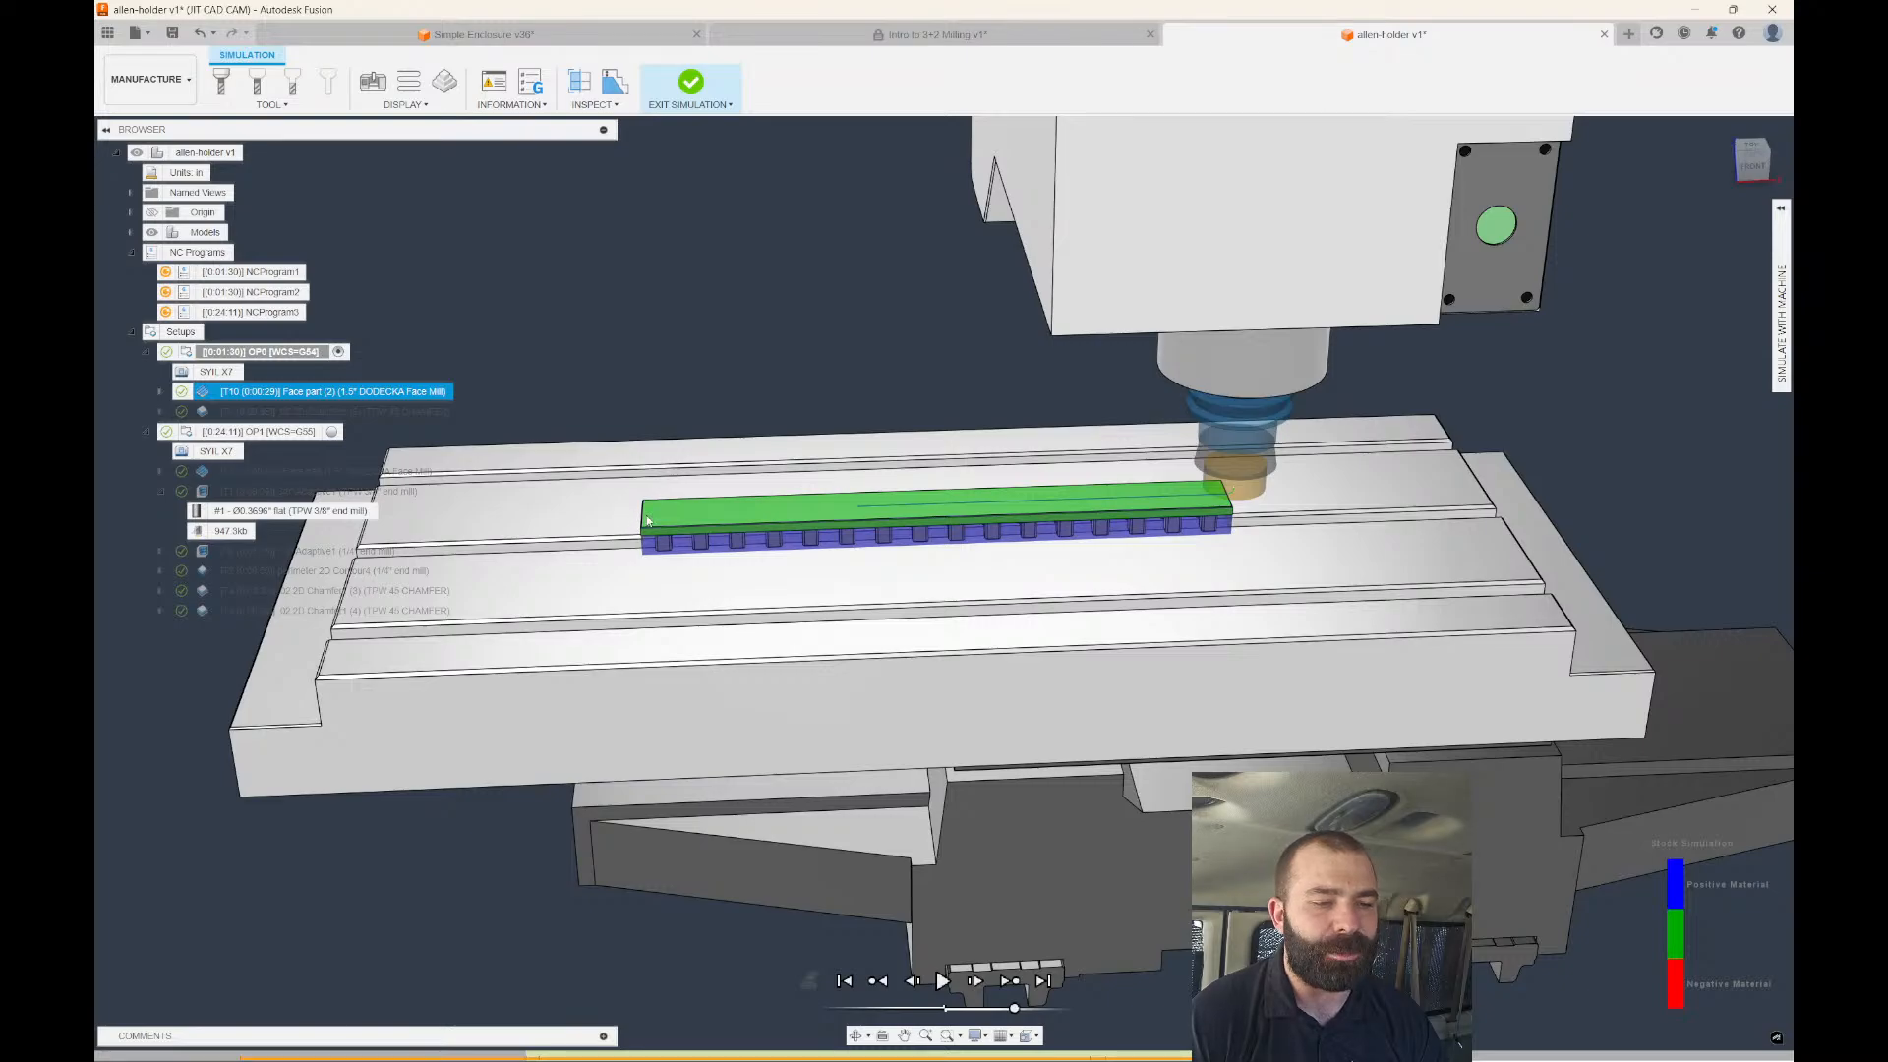
pyautogui.scroll(-2, 1005, 512)
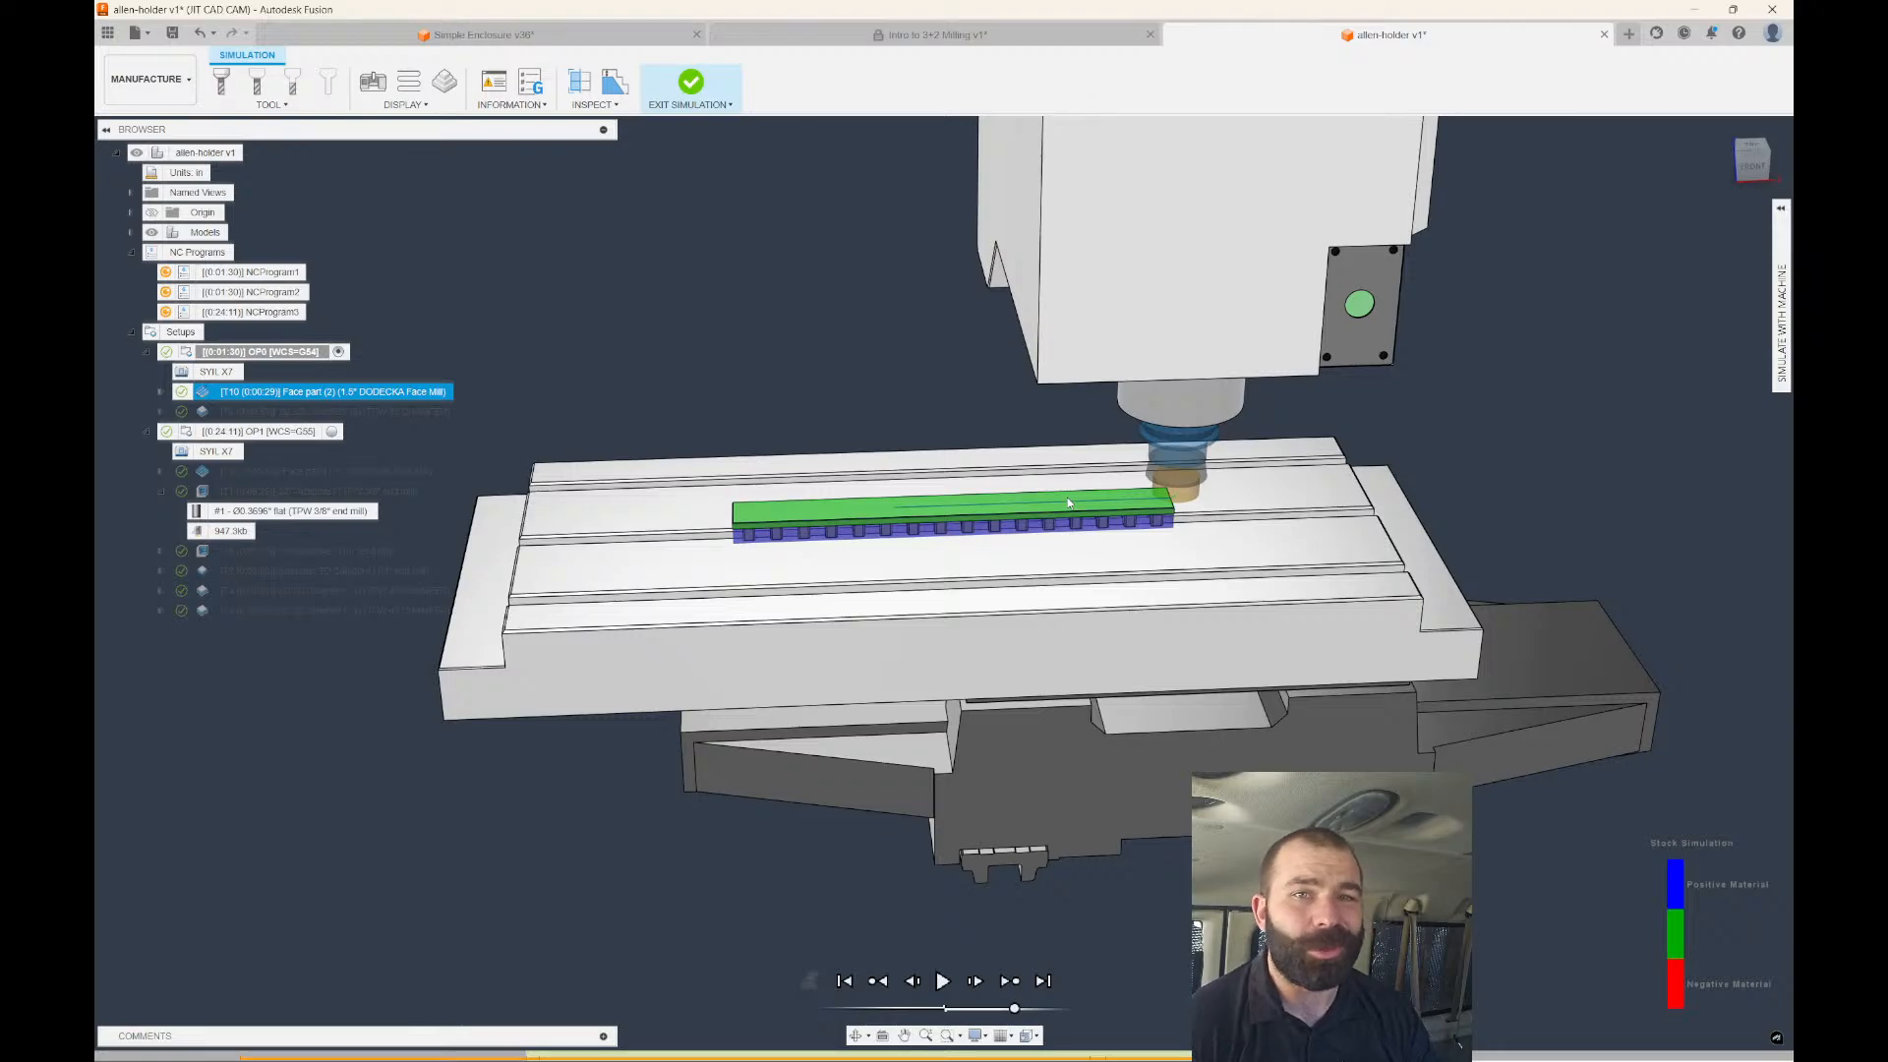
pyautogui.keyDown('shift'); pyautogui.moveTo(1069, 503); pyautogui.dragTo(909, 562, button='middle'); pyautogui.keyUp('shift')
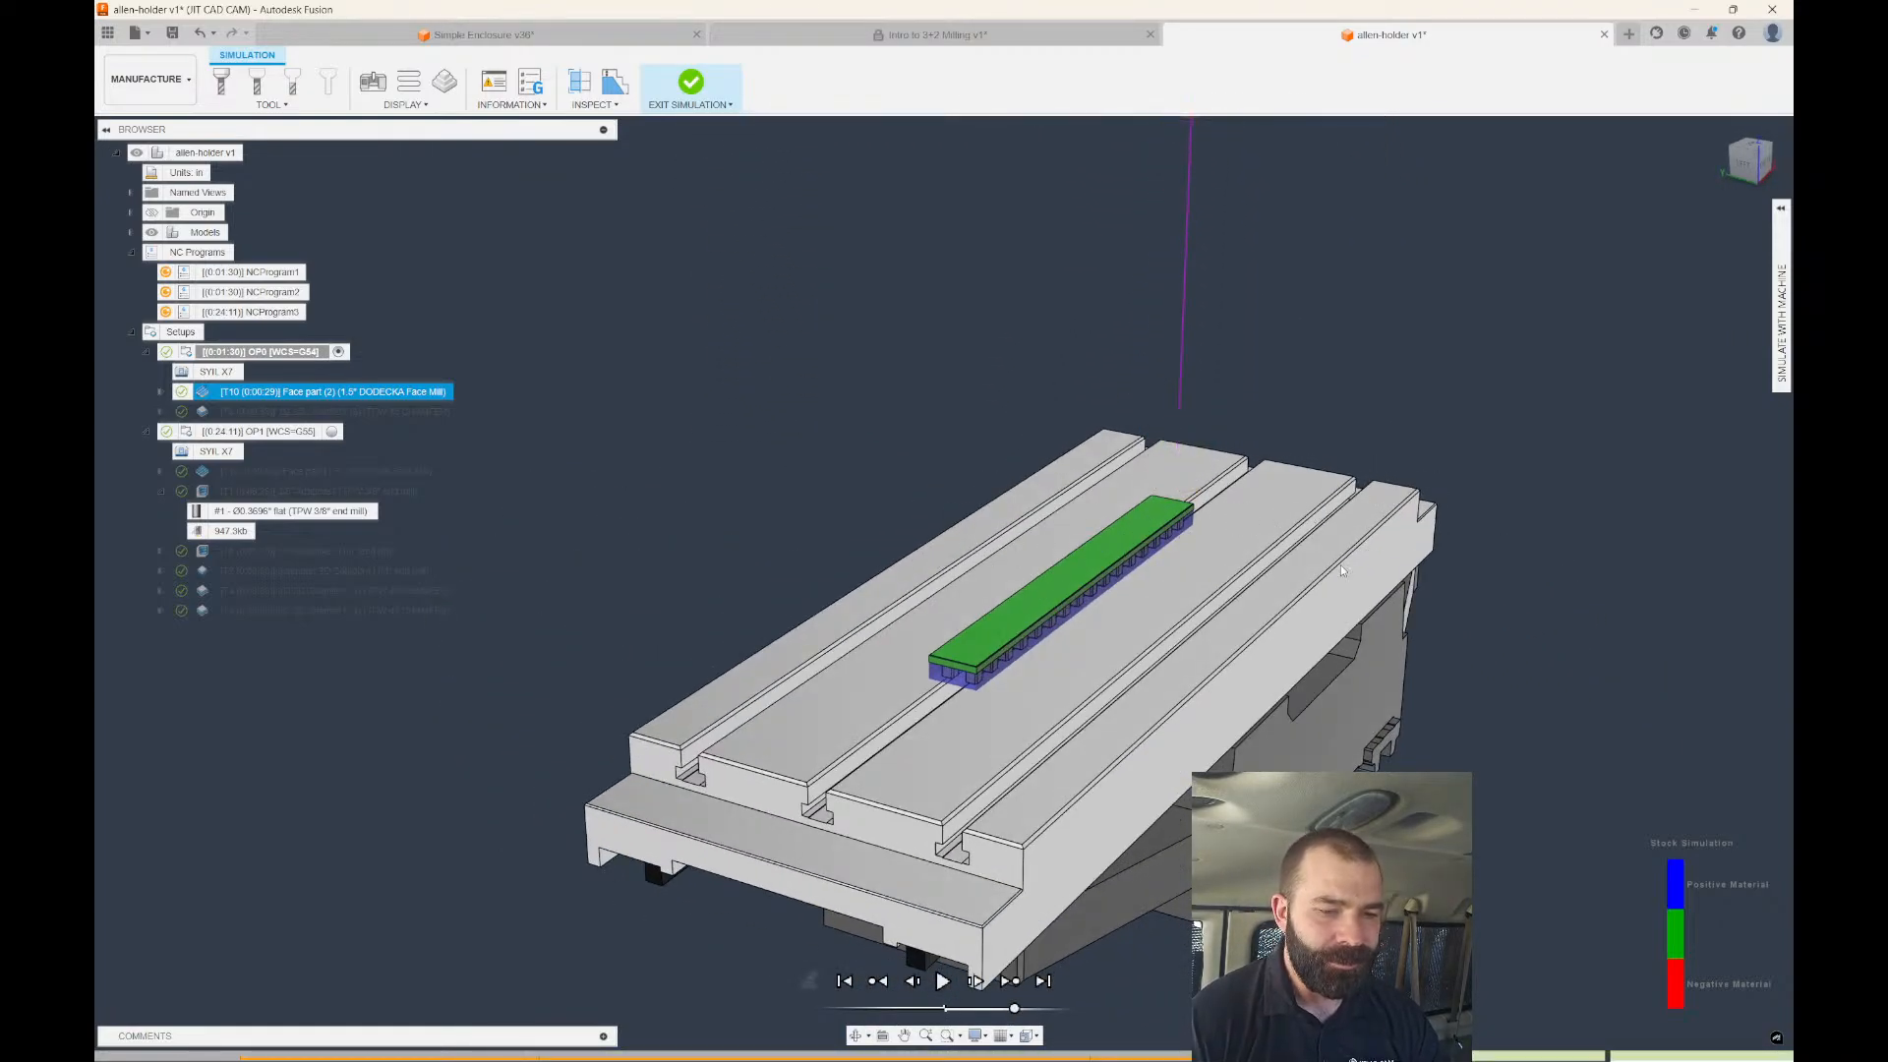
# Exit the simulation and zoom back onto the bar part.
pyautogui.press('Escape')
pyautogui.keyDown('shift'); pyautogui.moveTo(1269, 496); pyautogui.dragTo(1042, 580, button='middle'); pyautogui.keyUp('shift')
pyautogui.scroll(6, 920, 637)
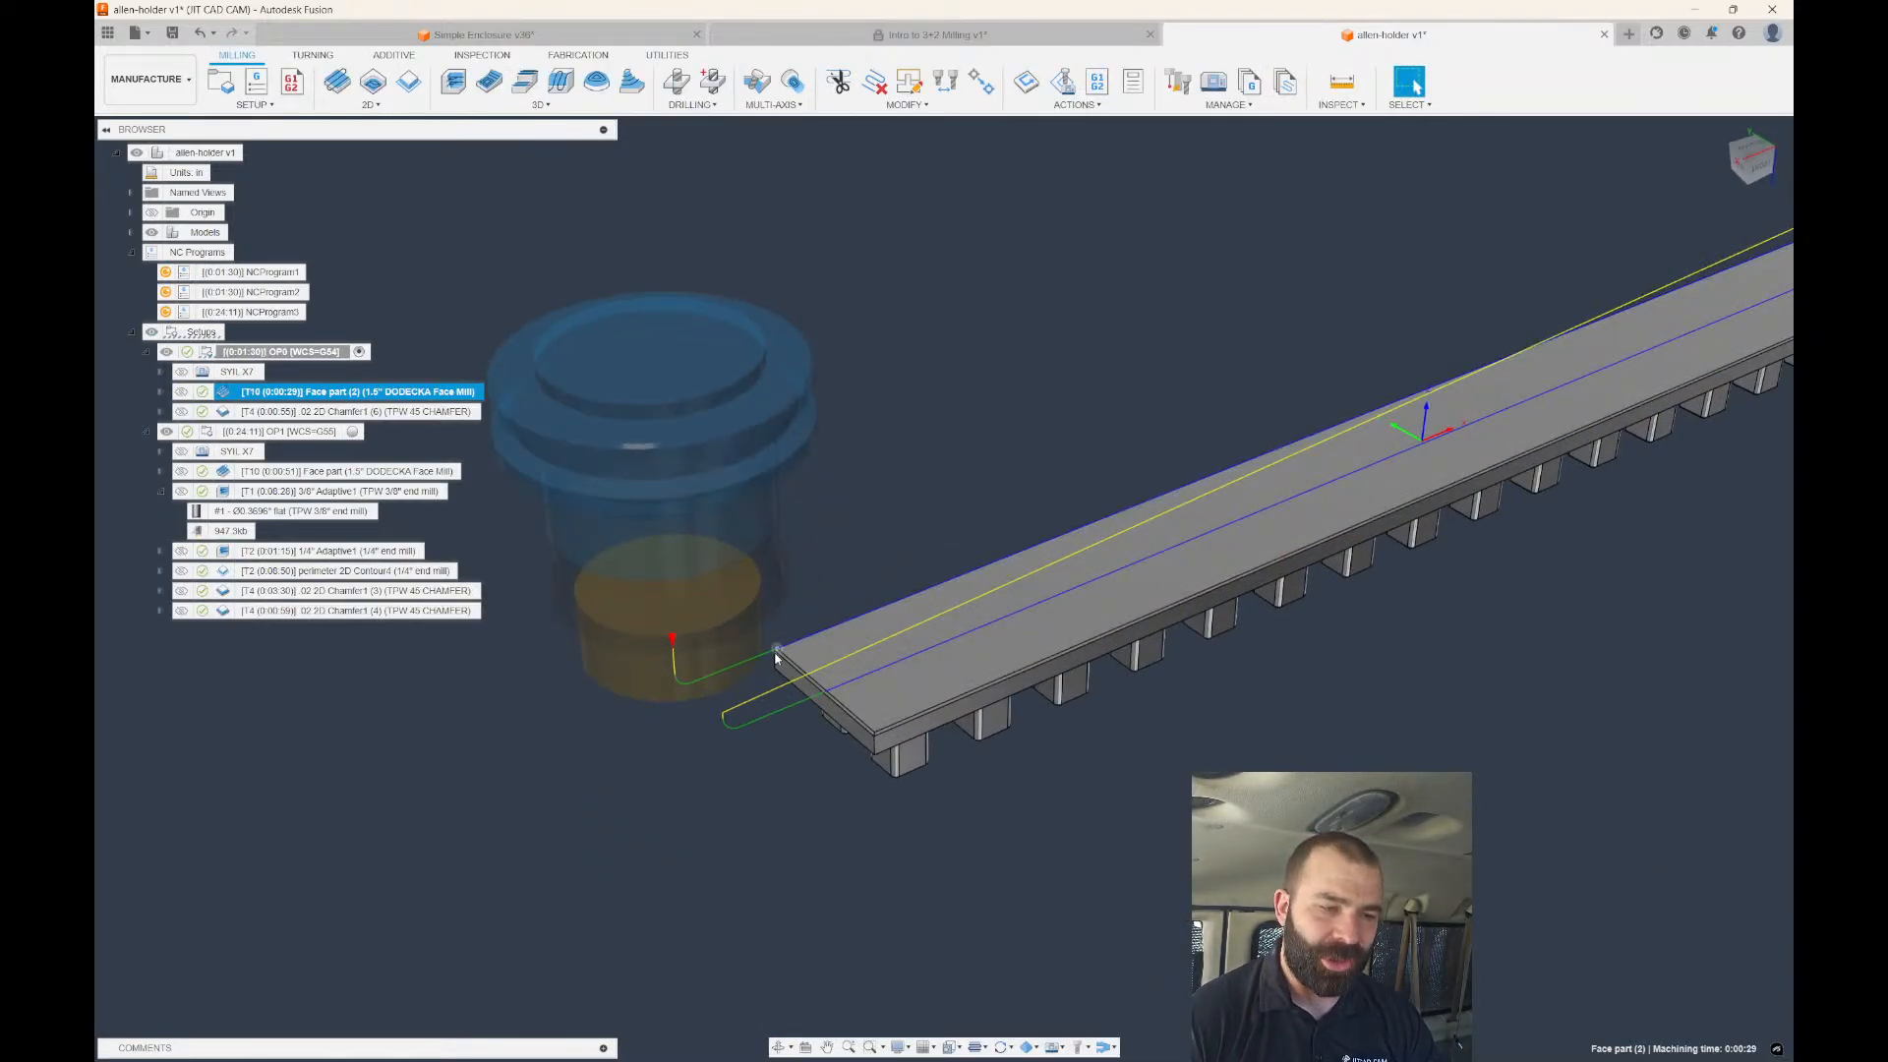
pyautogui.scroll(-3, 865, 673)
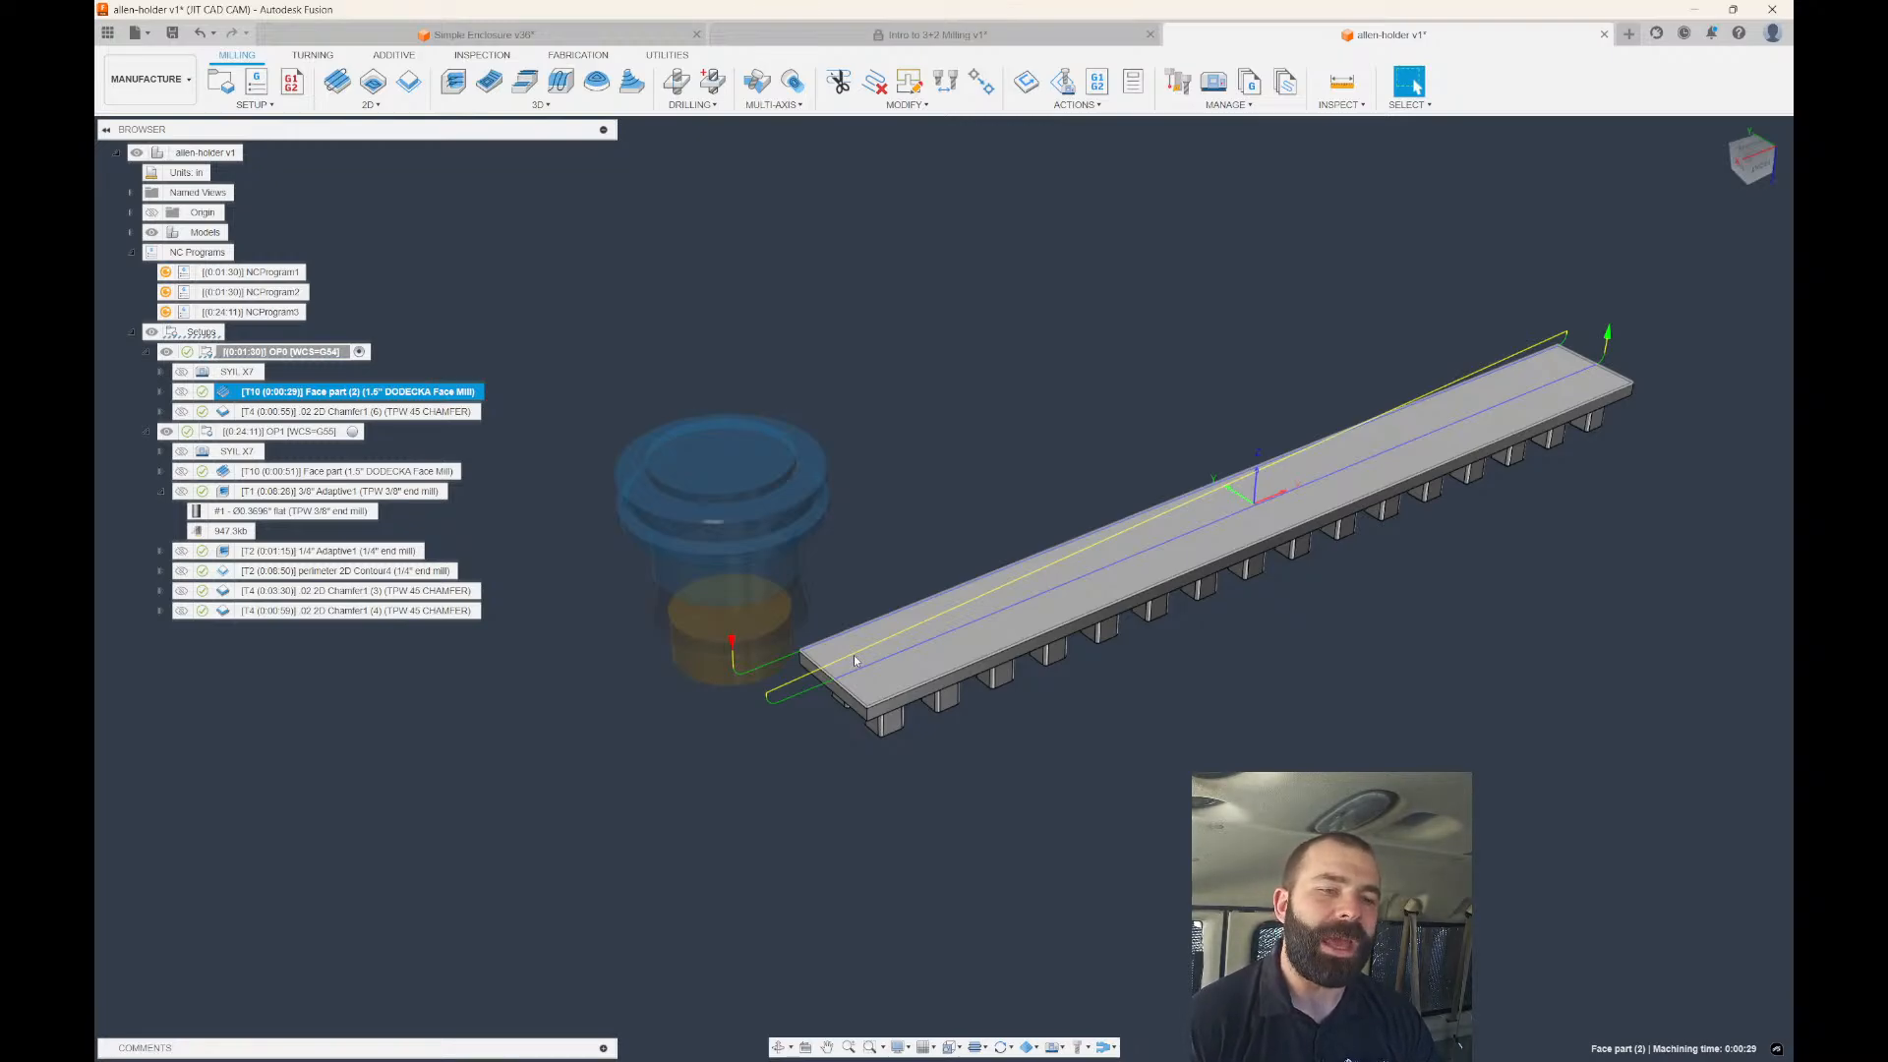
# Switch to the Design workspace and start a sketch on the bar's top face.
pyautogui.click(159, 88)
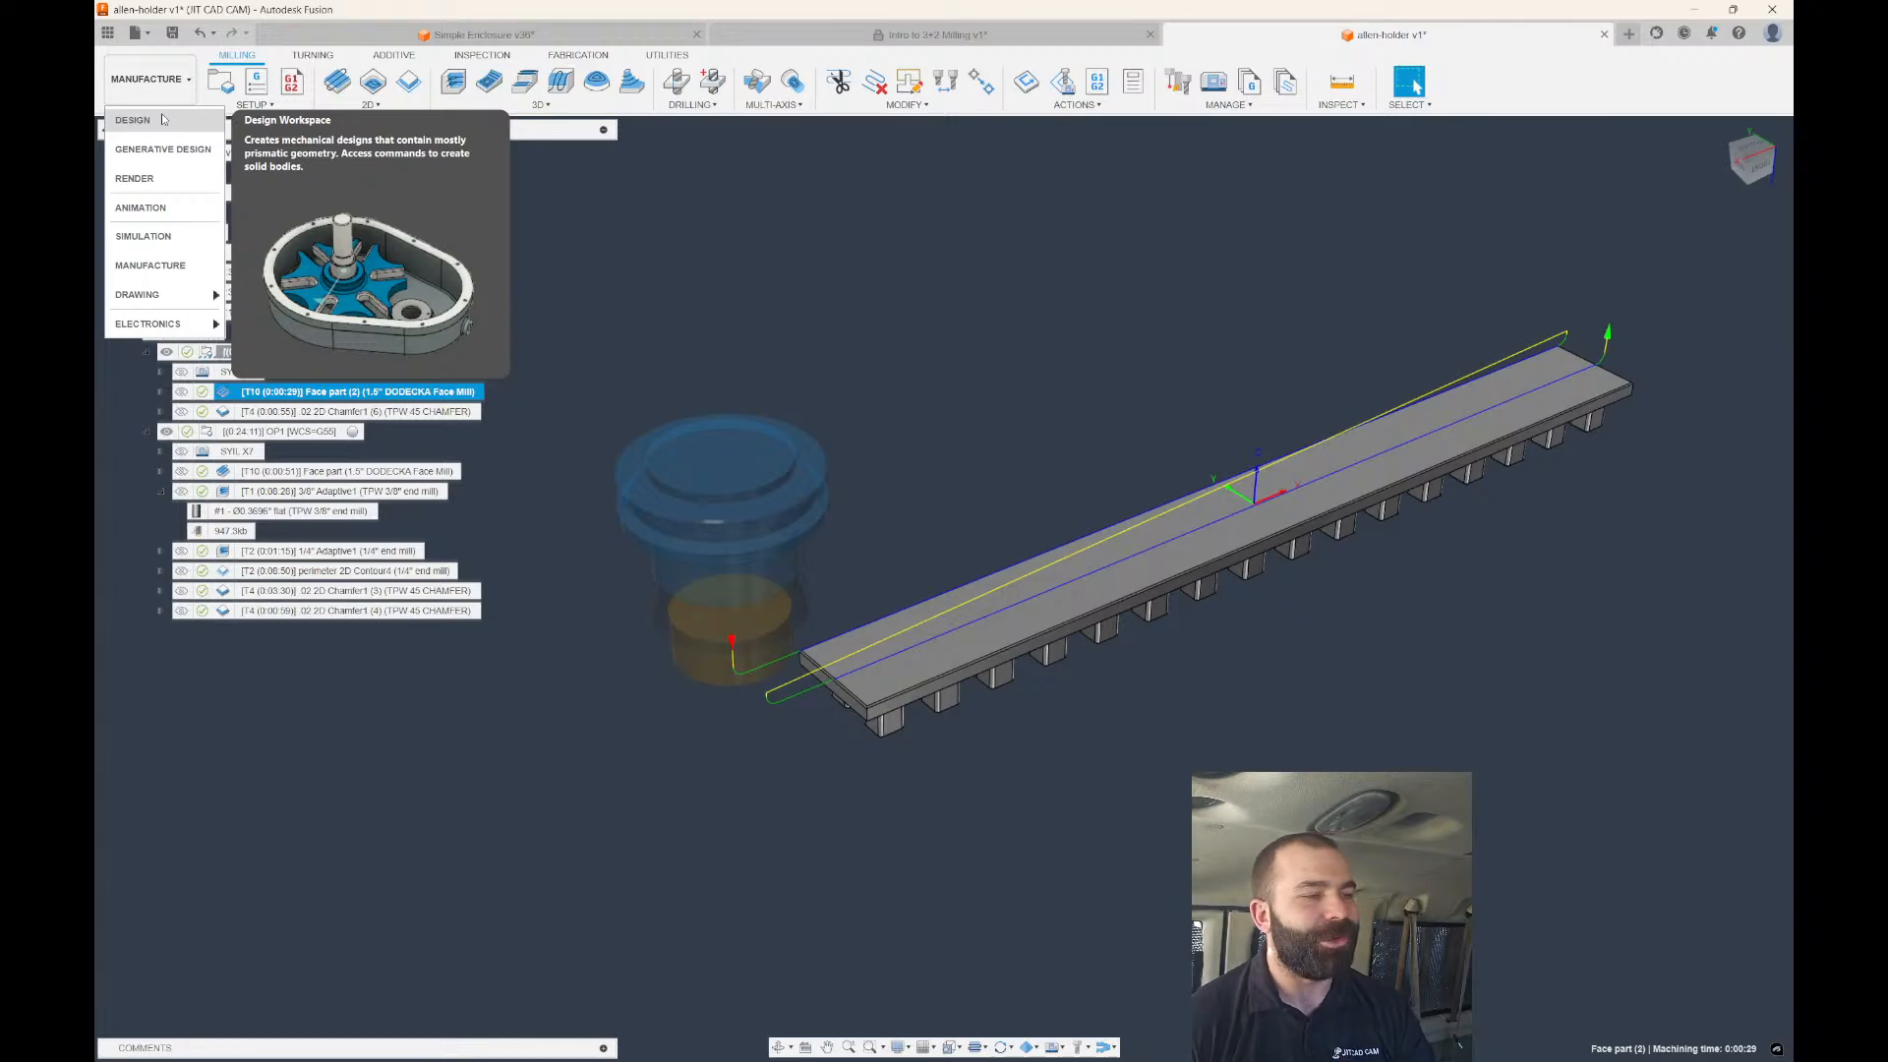
pyautogui.click(137, 121)
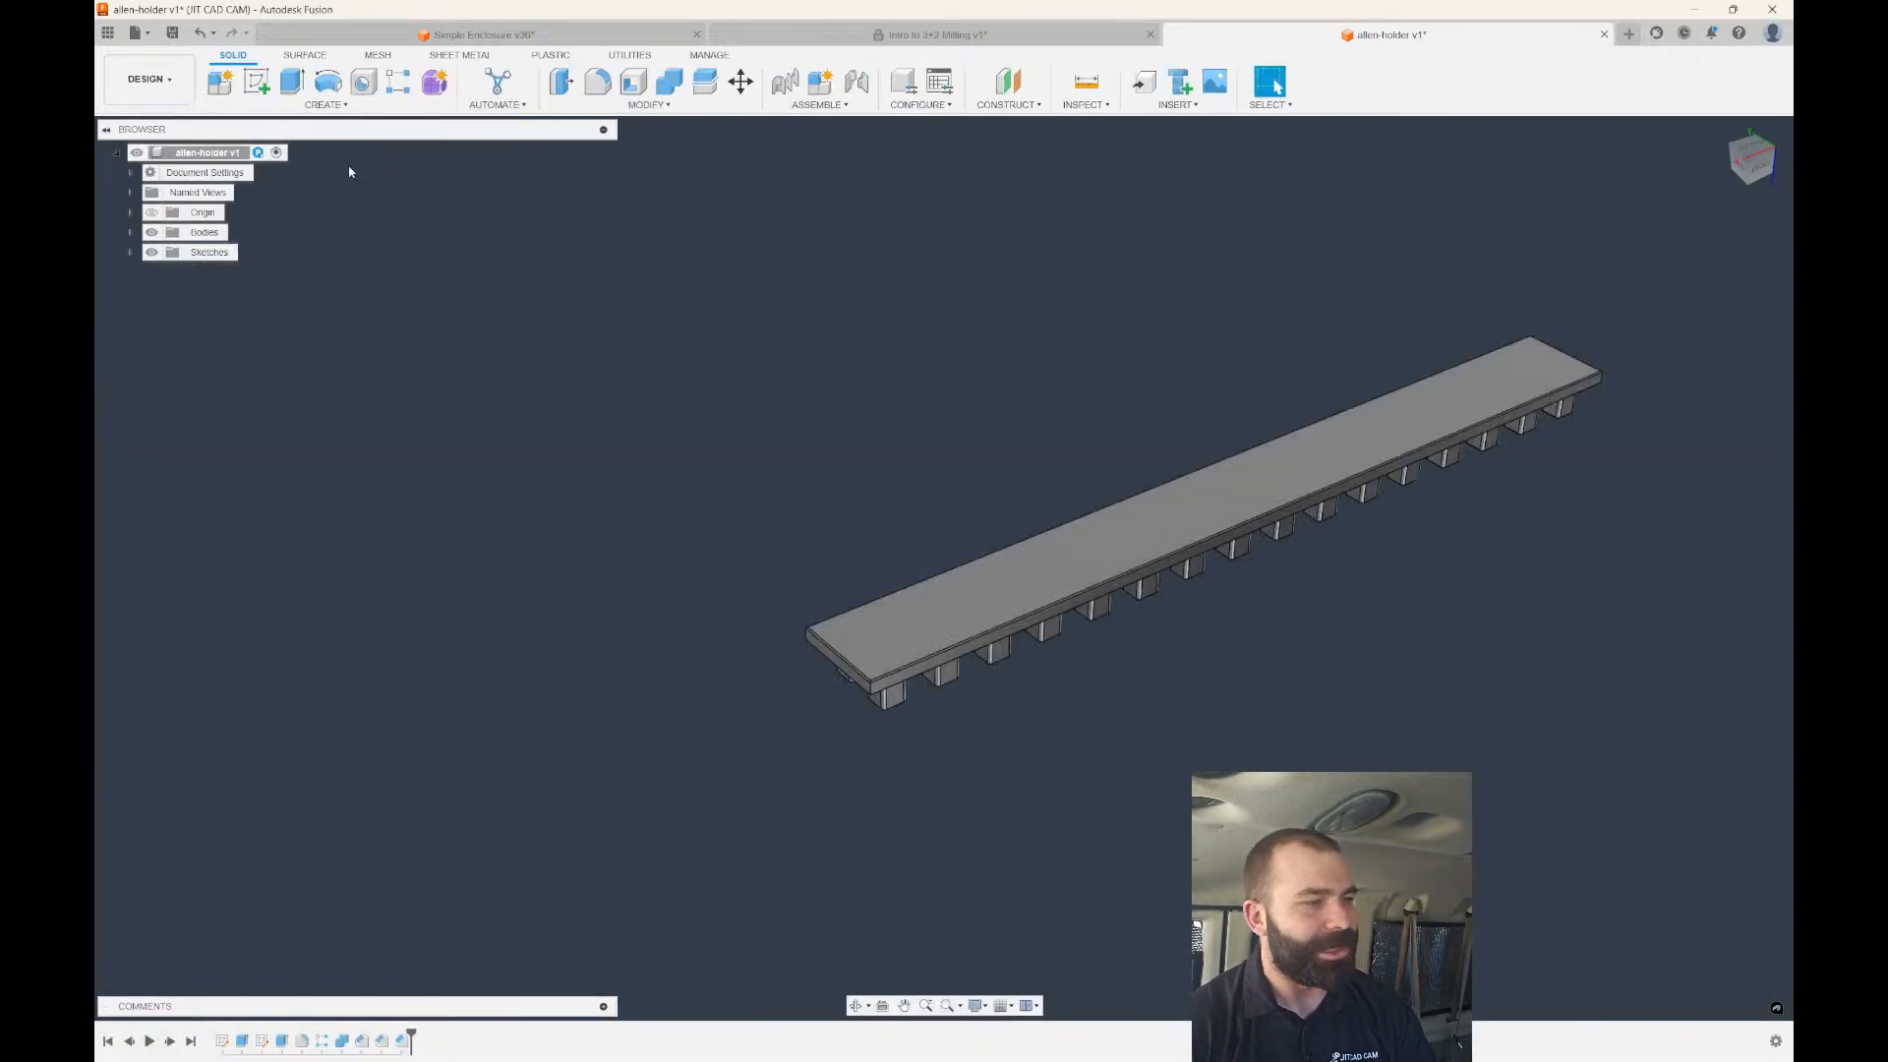
pyautogui.click(255, 82)
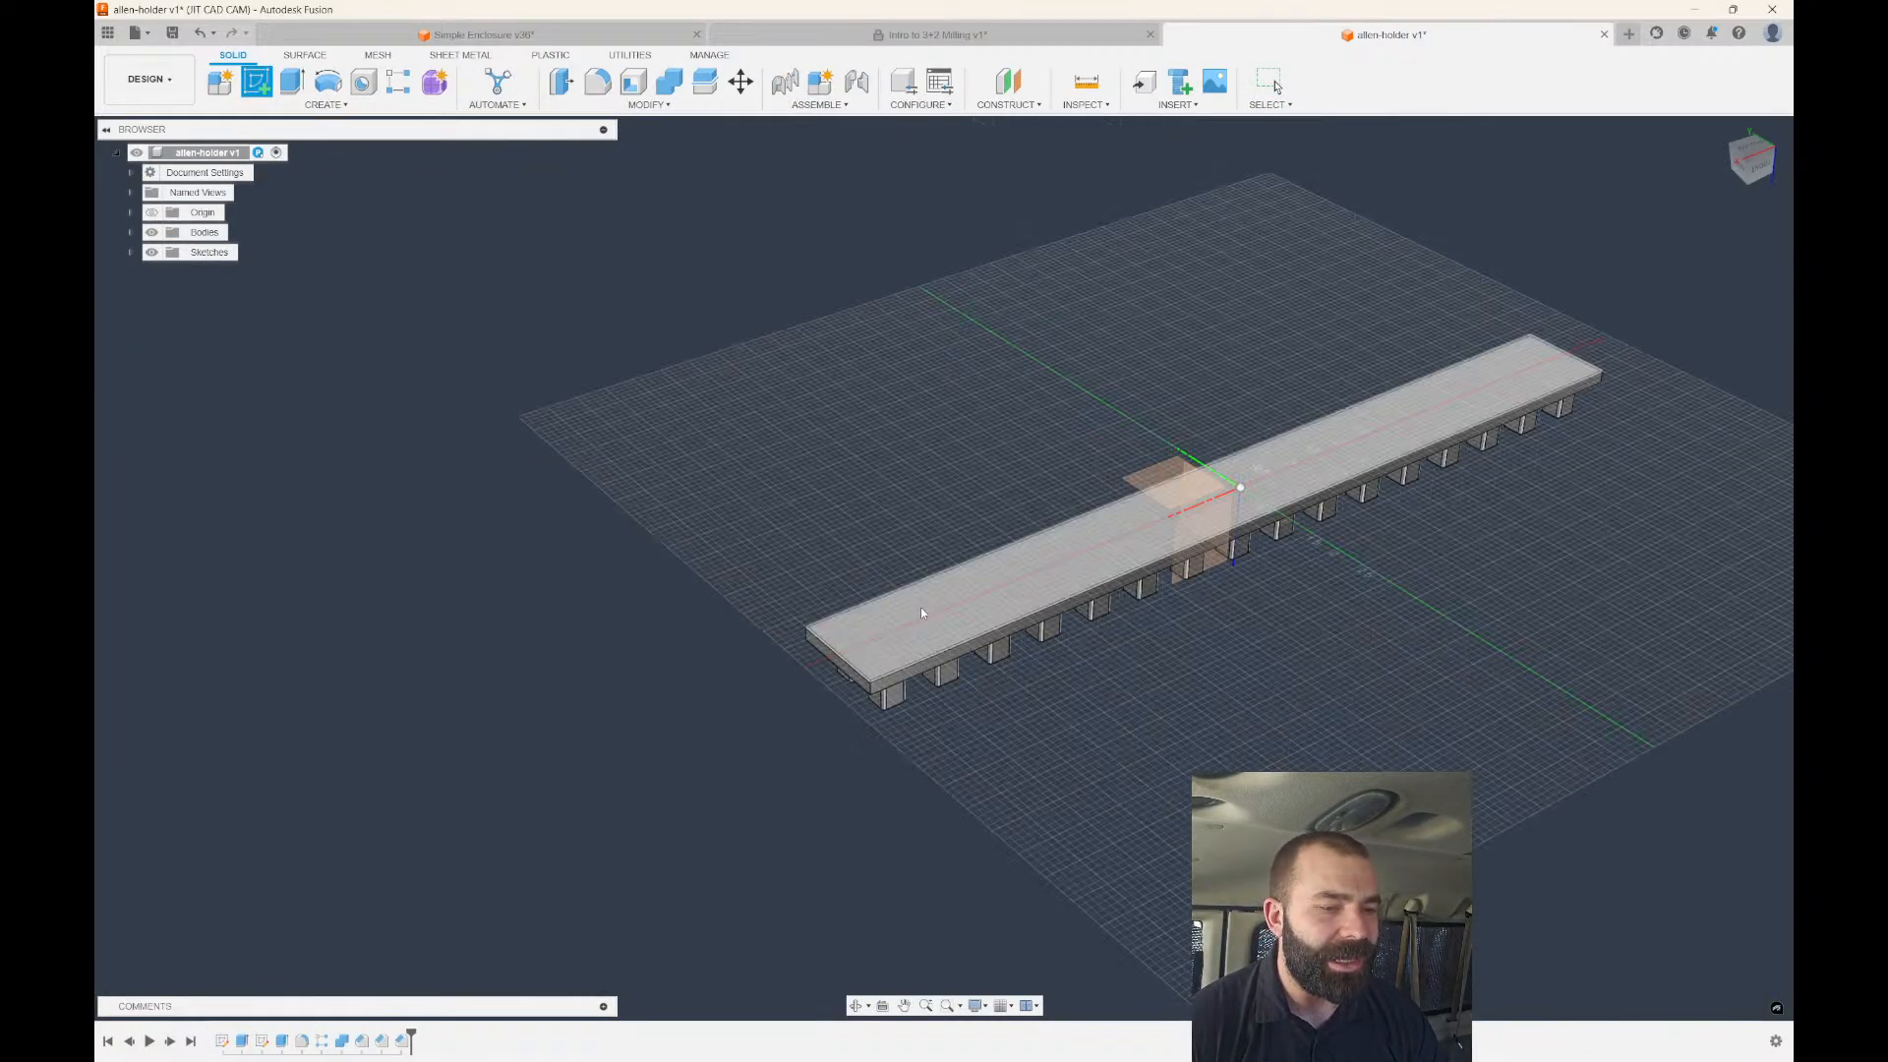
pyautogui.click(919, 611)
# Draw a line chain down the left end, along the bottom edge, up the right end and back along the top.
pyautogui.scroll(2, 718, 646)
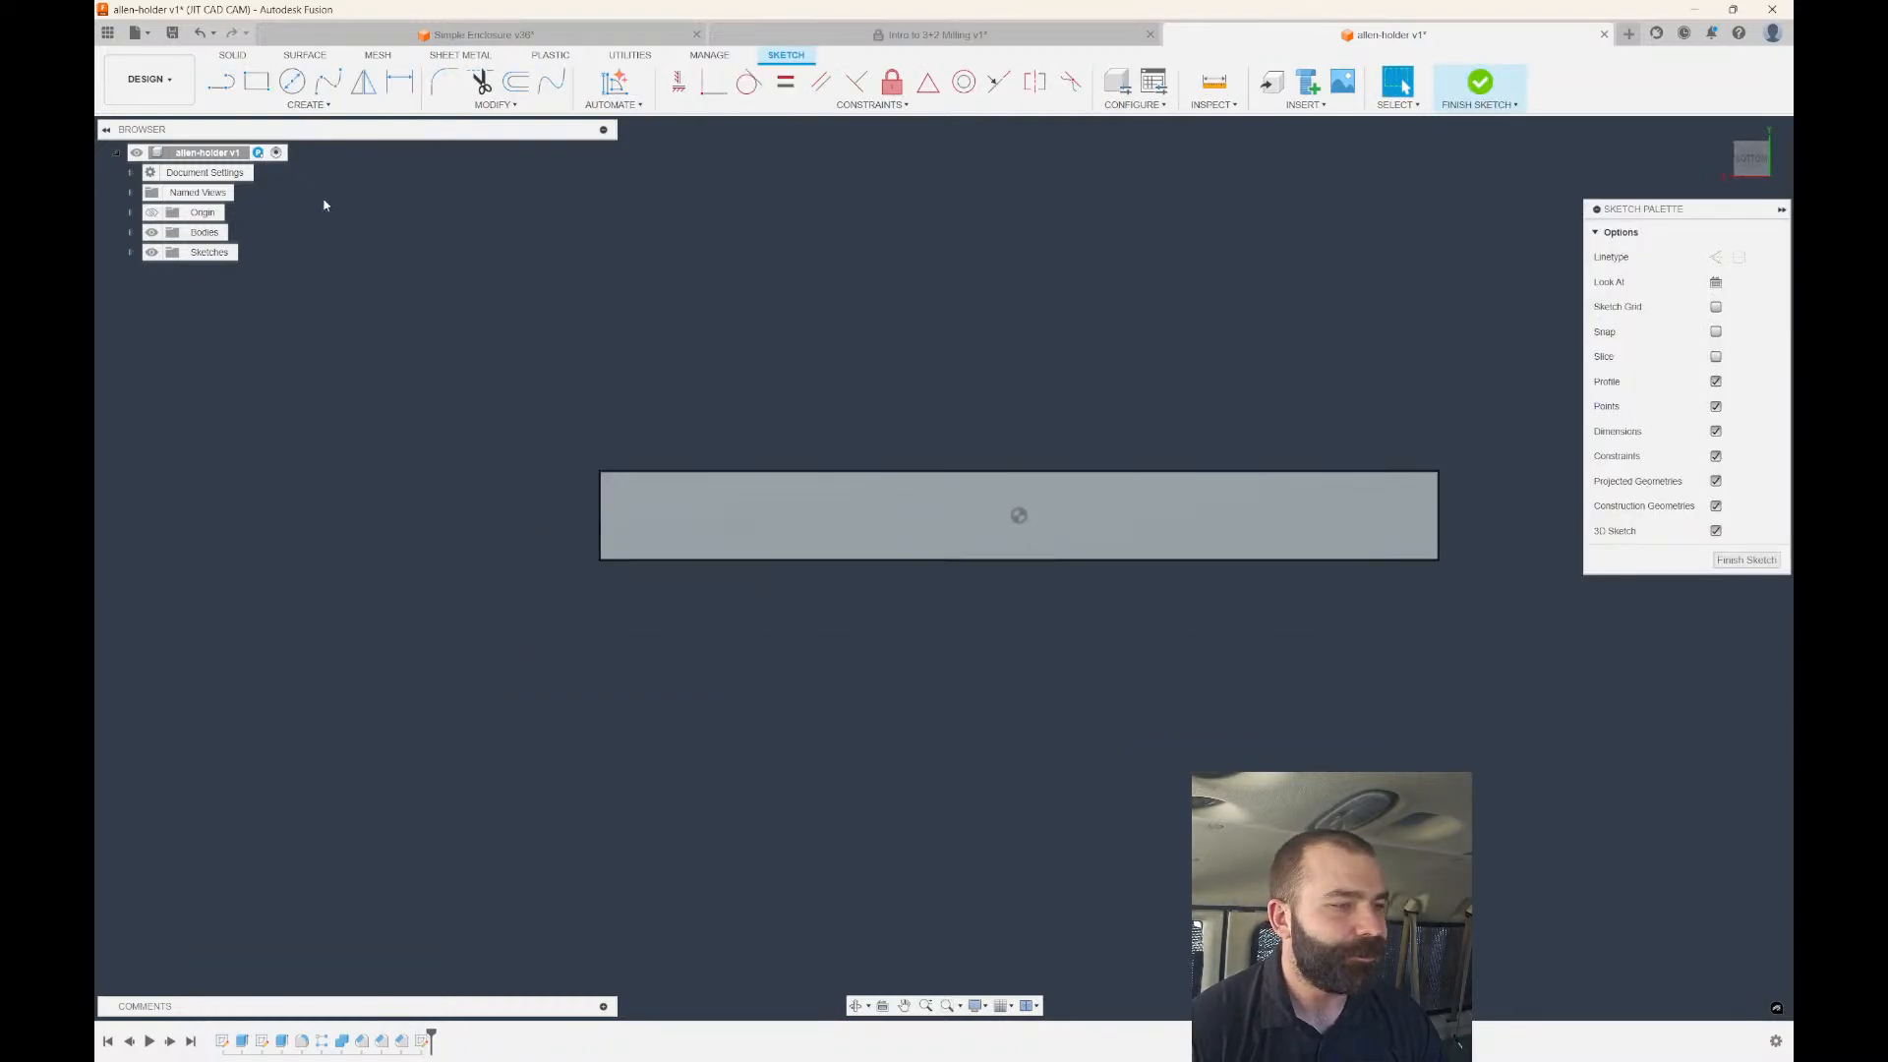
pyautogui.click(222, 82)
pyautogui.click(1019, 515)
pyautogui.scroll(1, 612, 415)
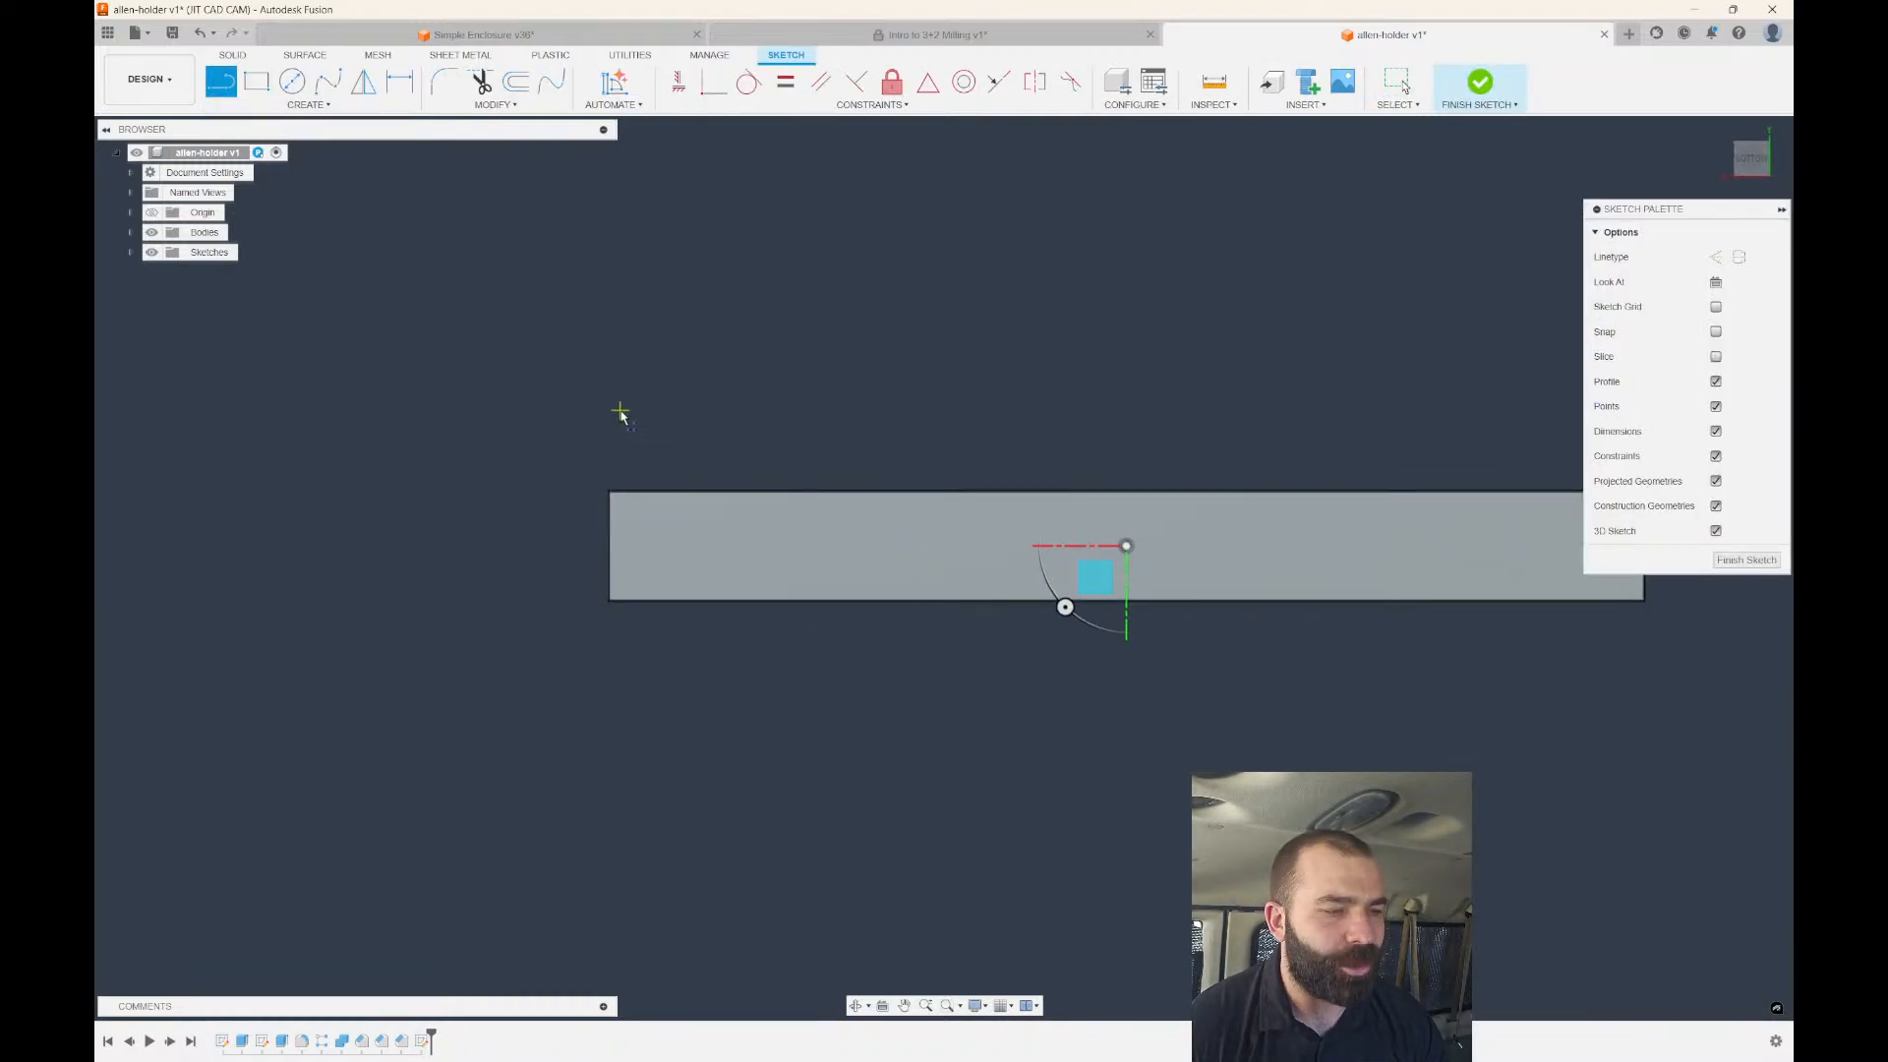
pyautogui.click(621, 411)
pyautogui.click(620, 566)
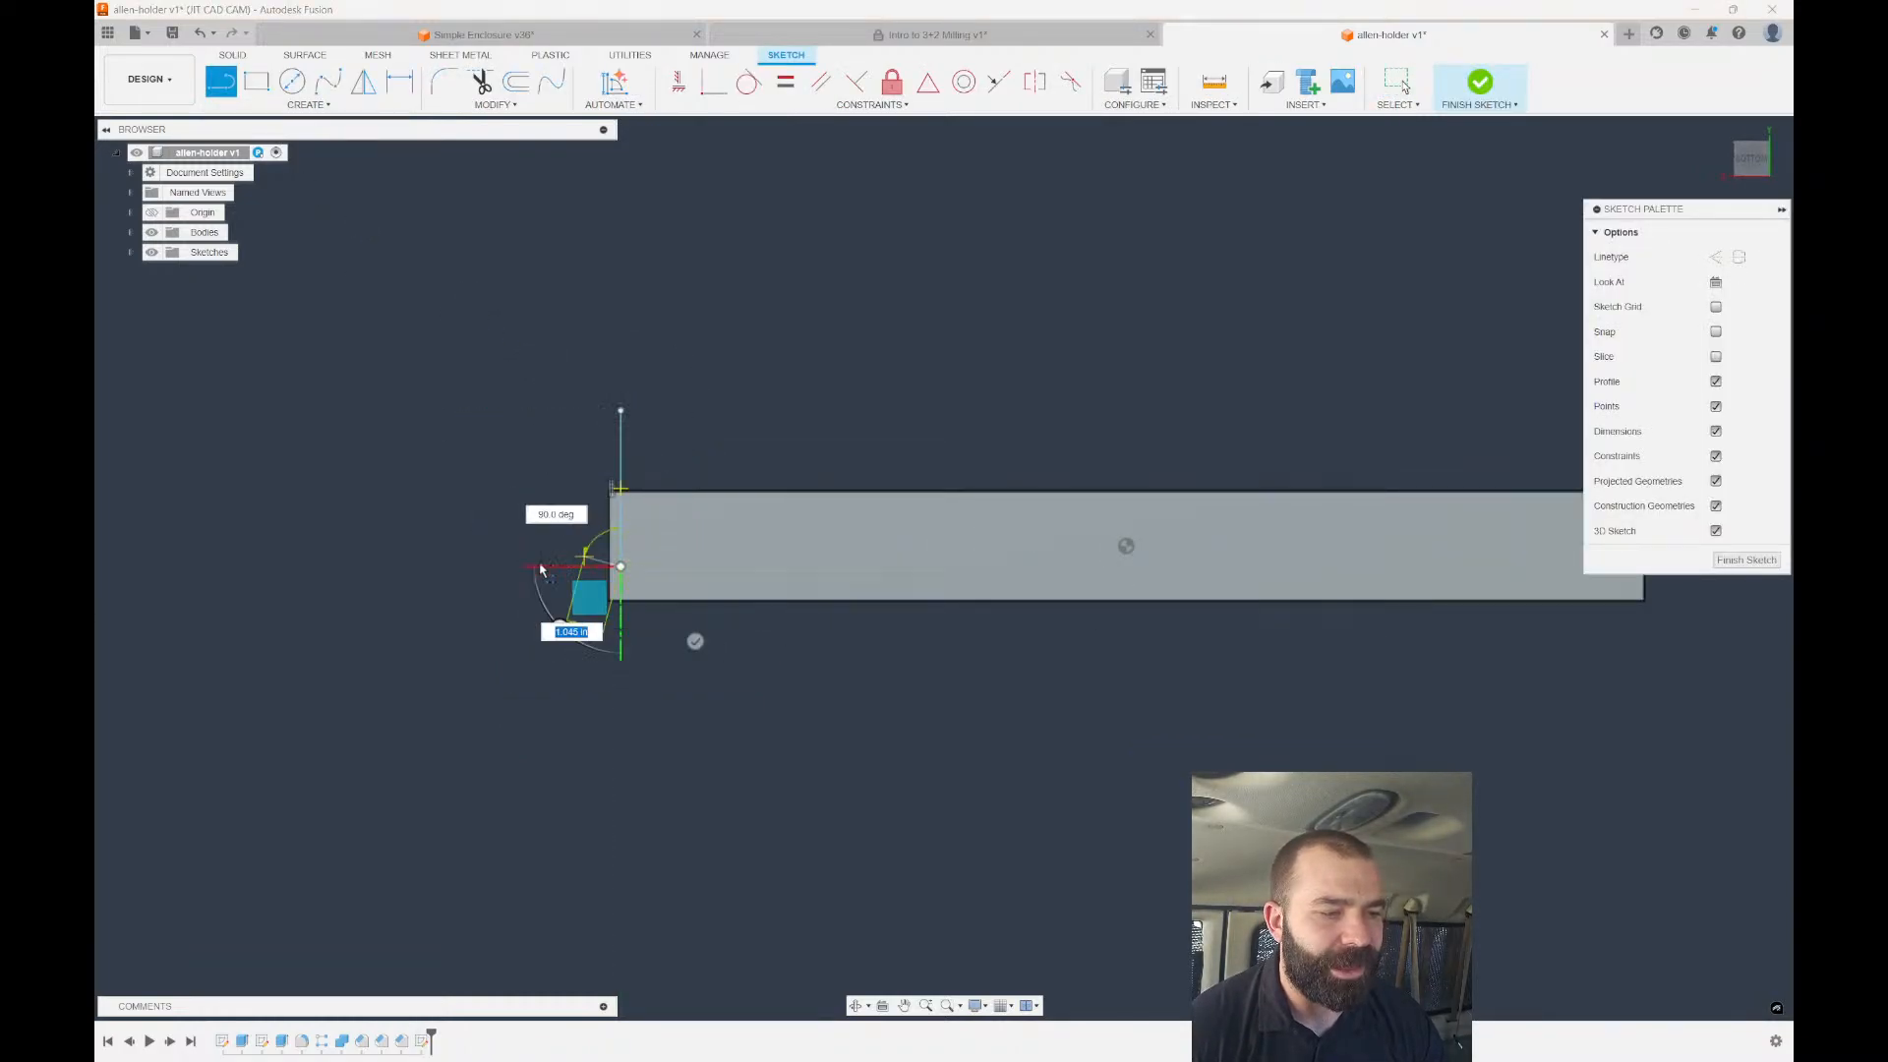
pyautogui.scroll(-3, 540, 568)
pyautogui.scroll(1, 1148, 573)
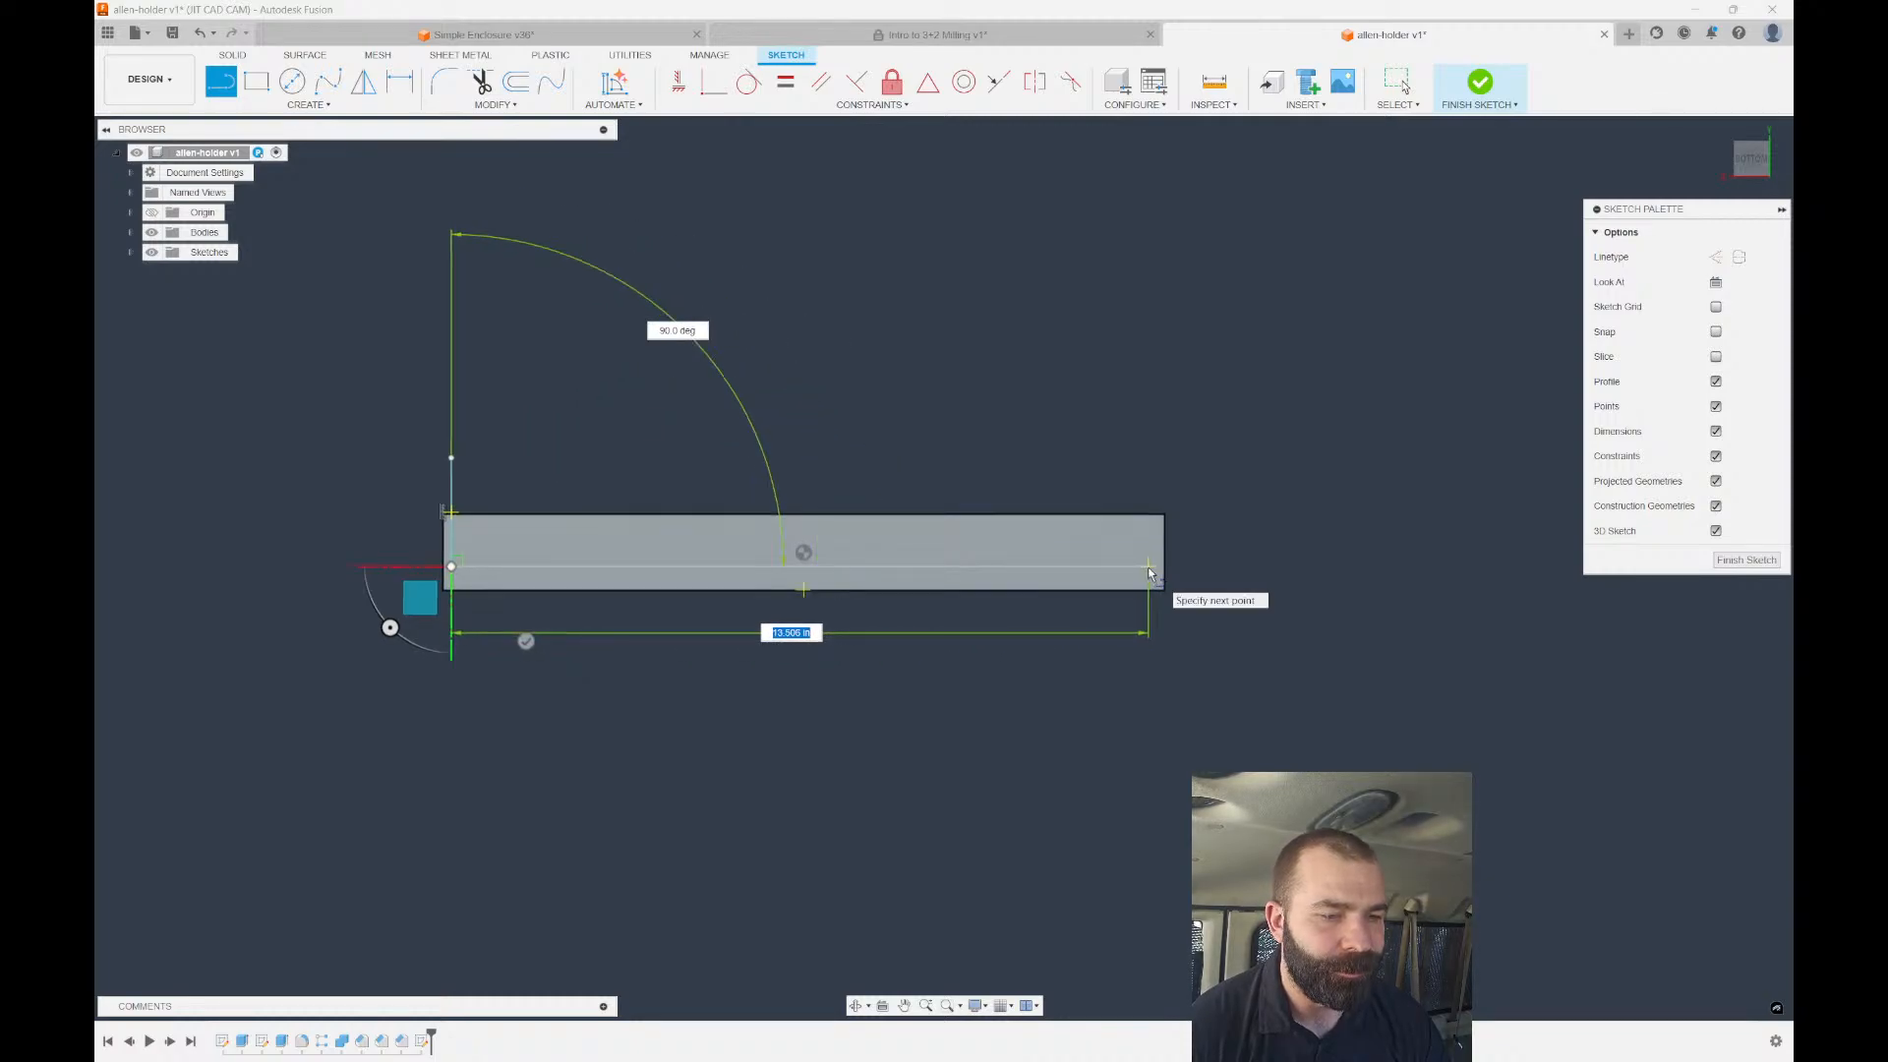
pyautogui.click(1148, 568)
pyautogui.click(1148, 539)
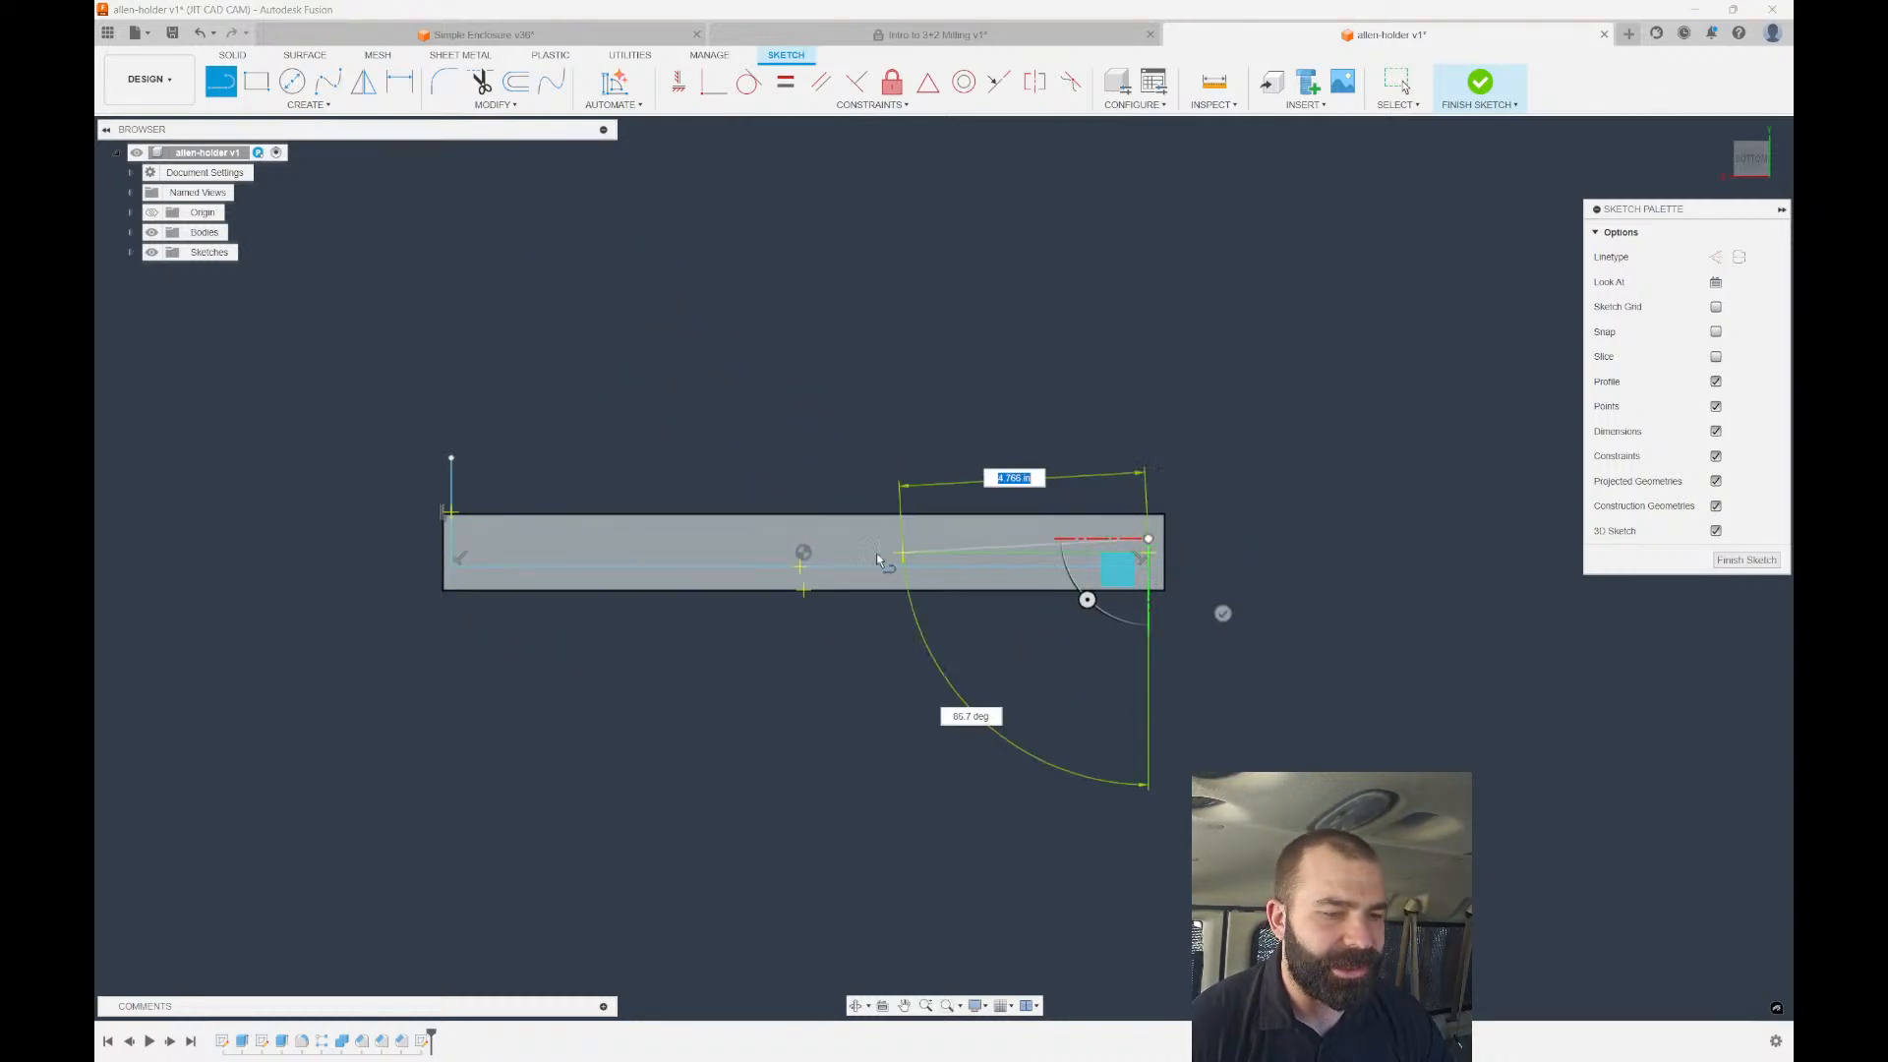
pyautogui.click(481, 538)
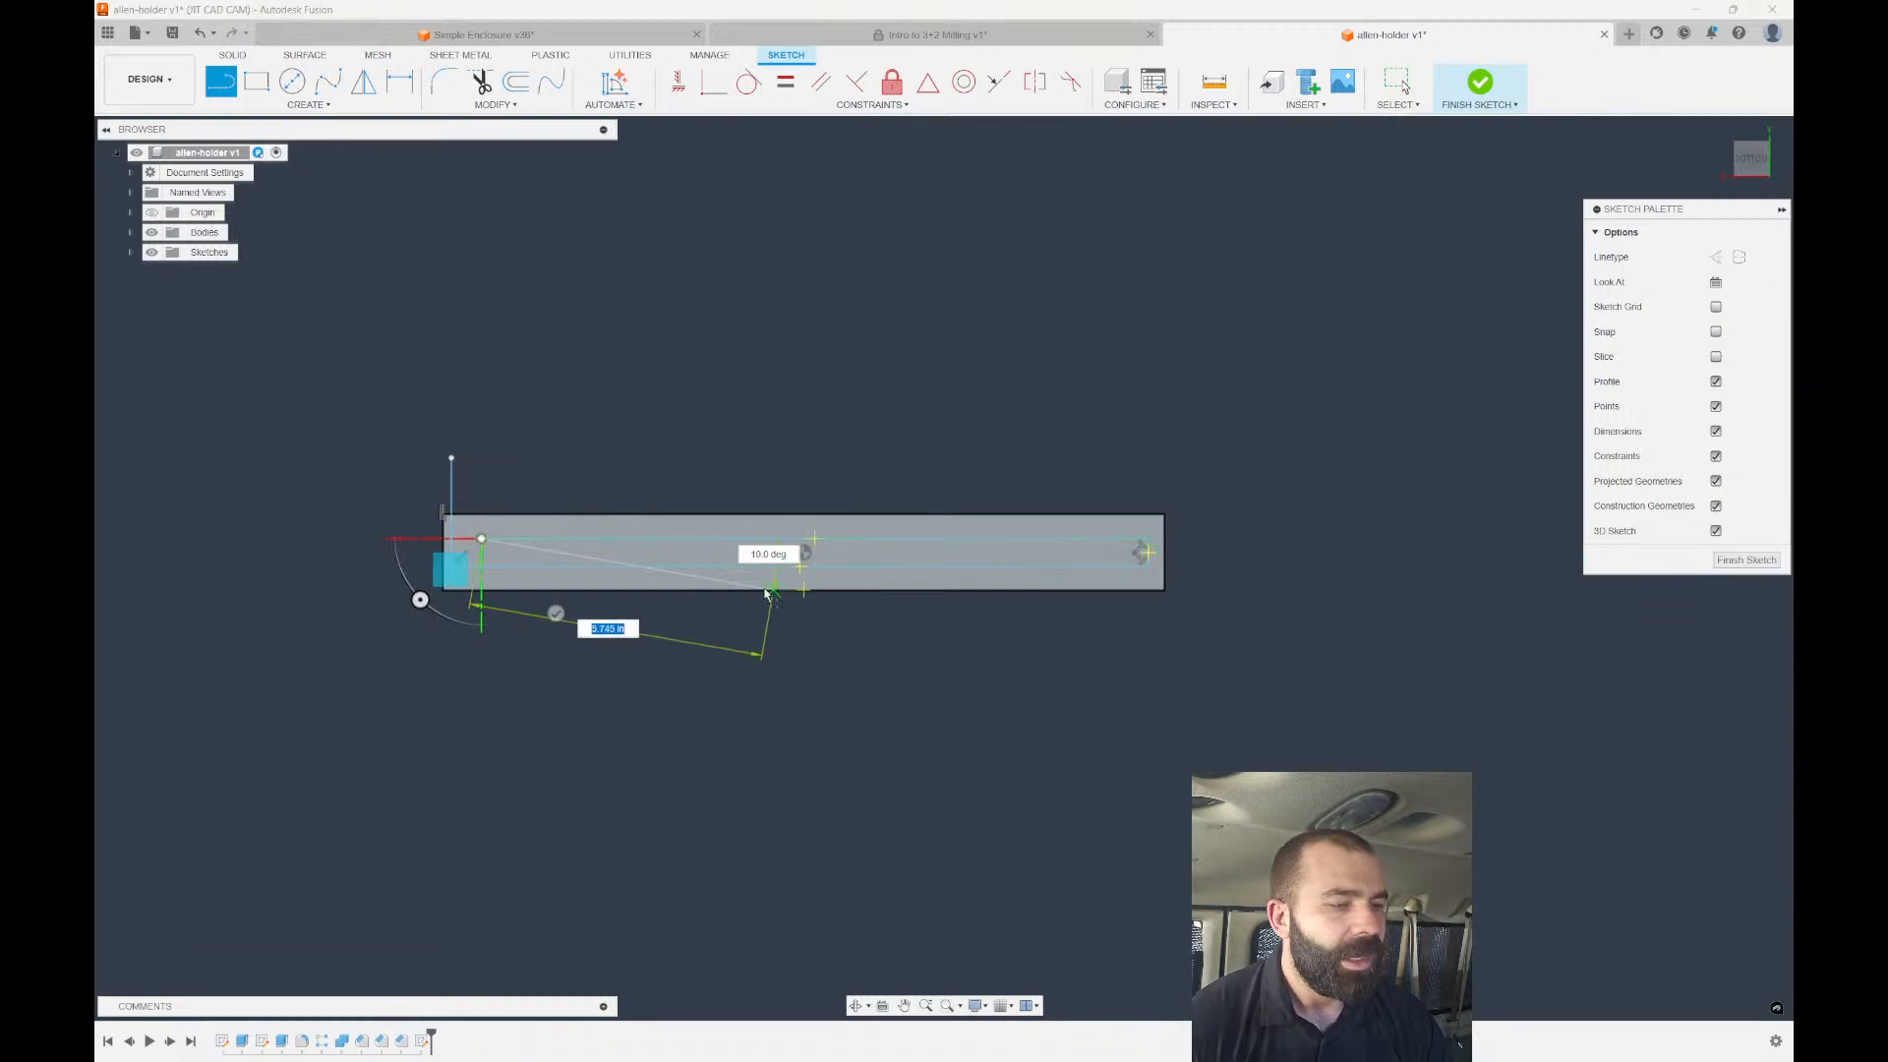
pyautogui.press('Escape')
pyautogui.scroll(3, 987, 564)
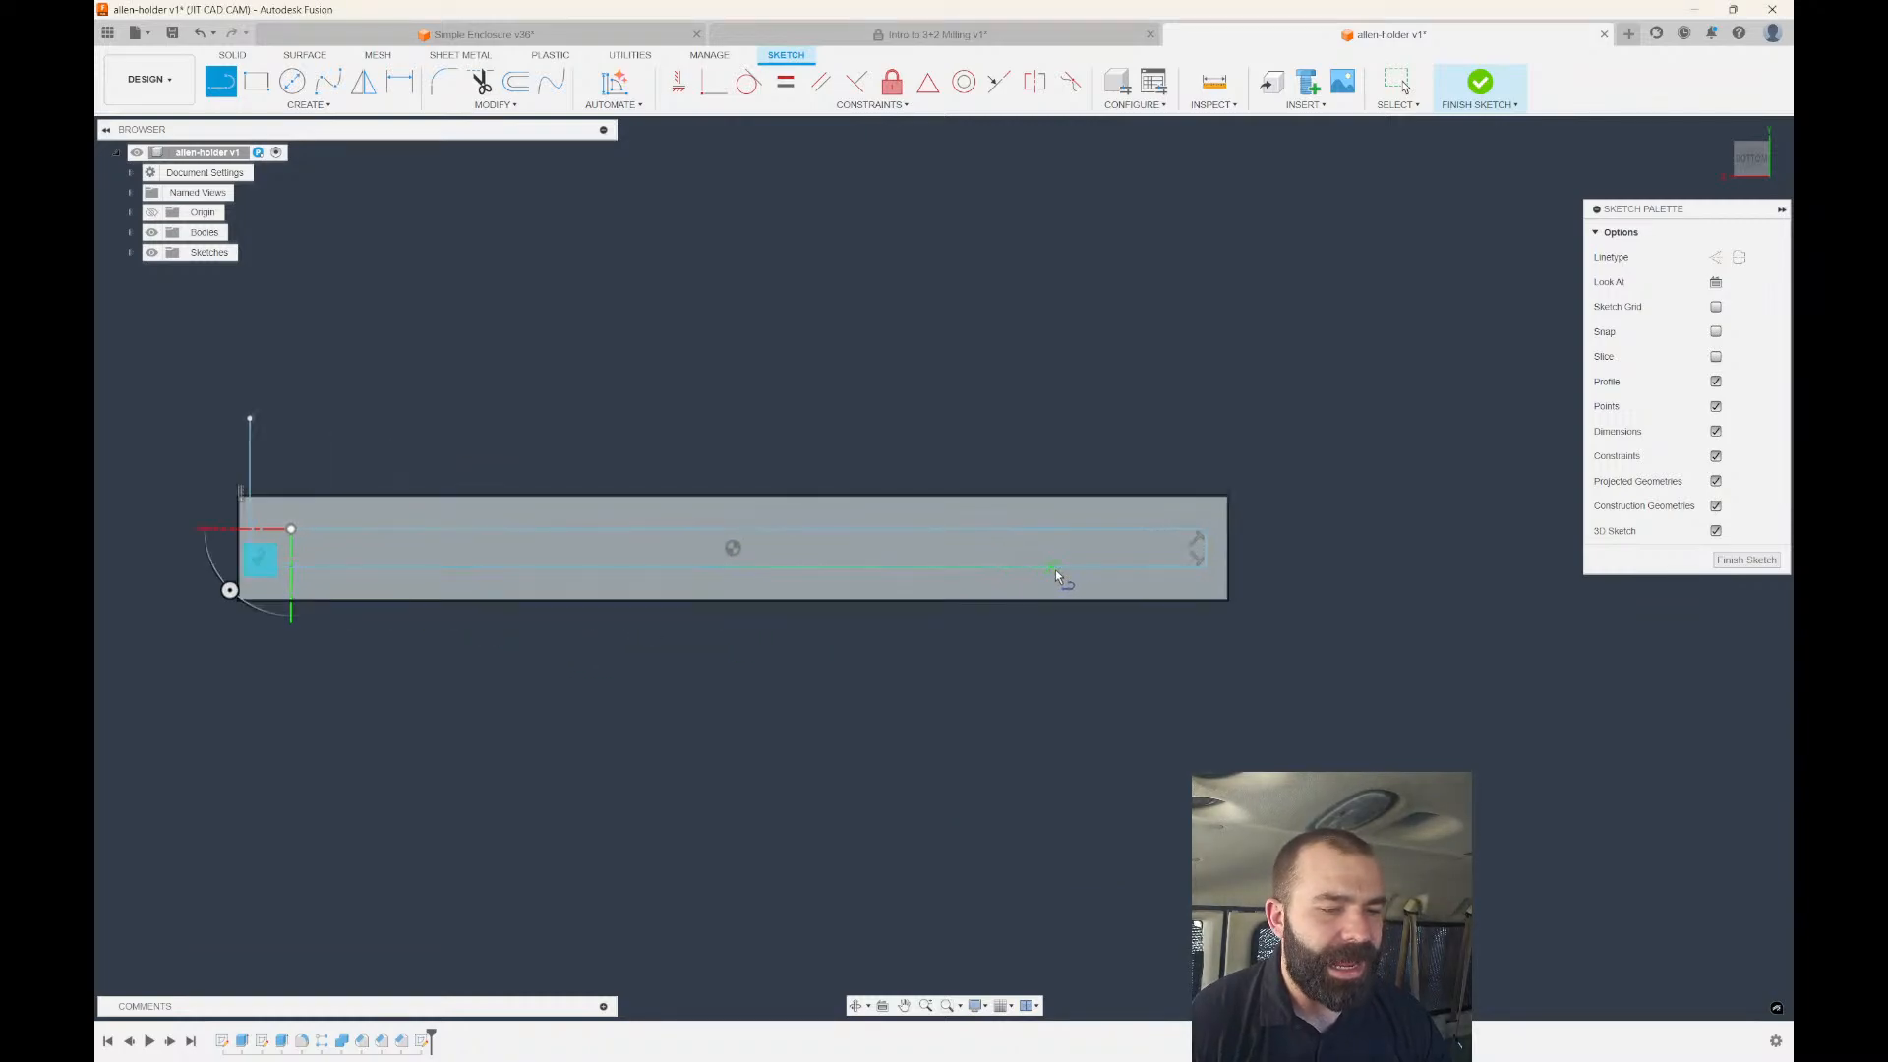
pyautogui.press('Escape')
# Drag the left vertical line further out past the bar's end.
pyautogui.click(1229, 553)
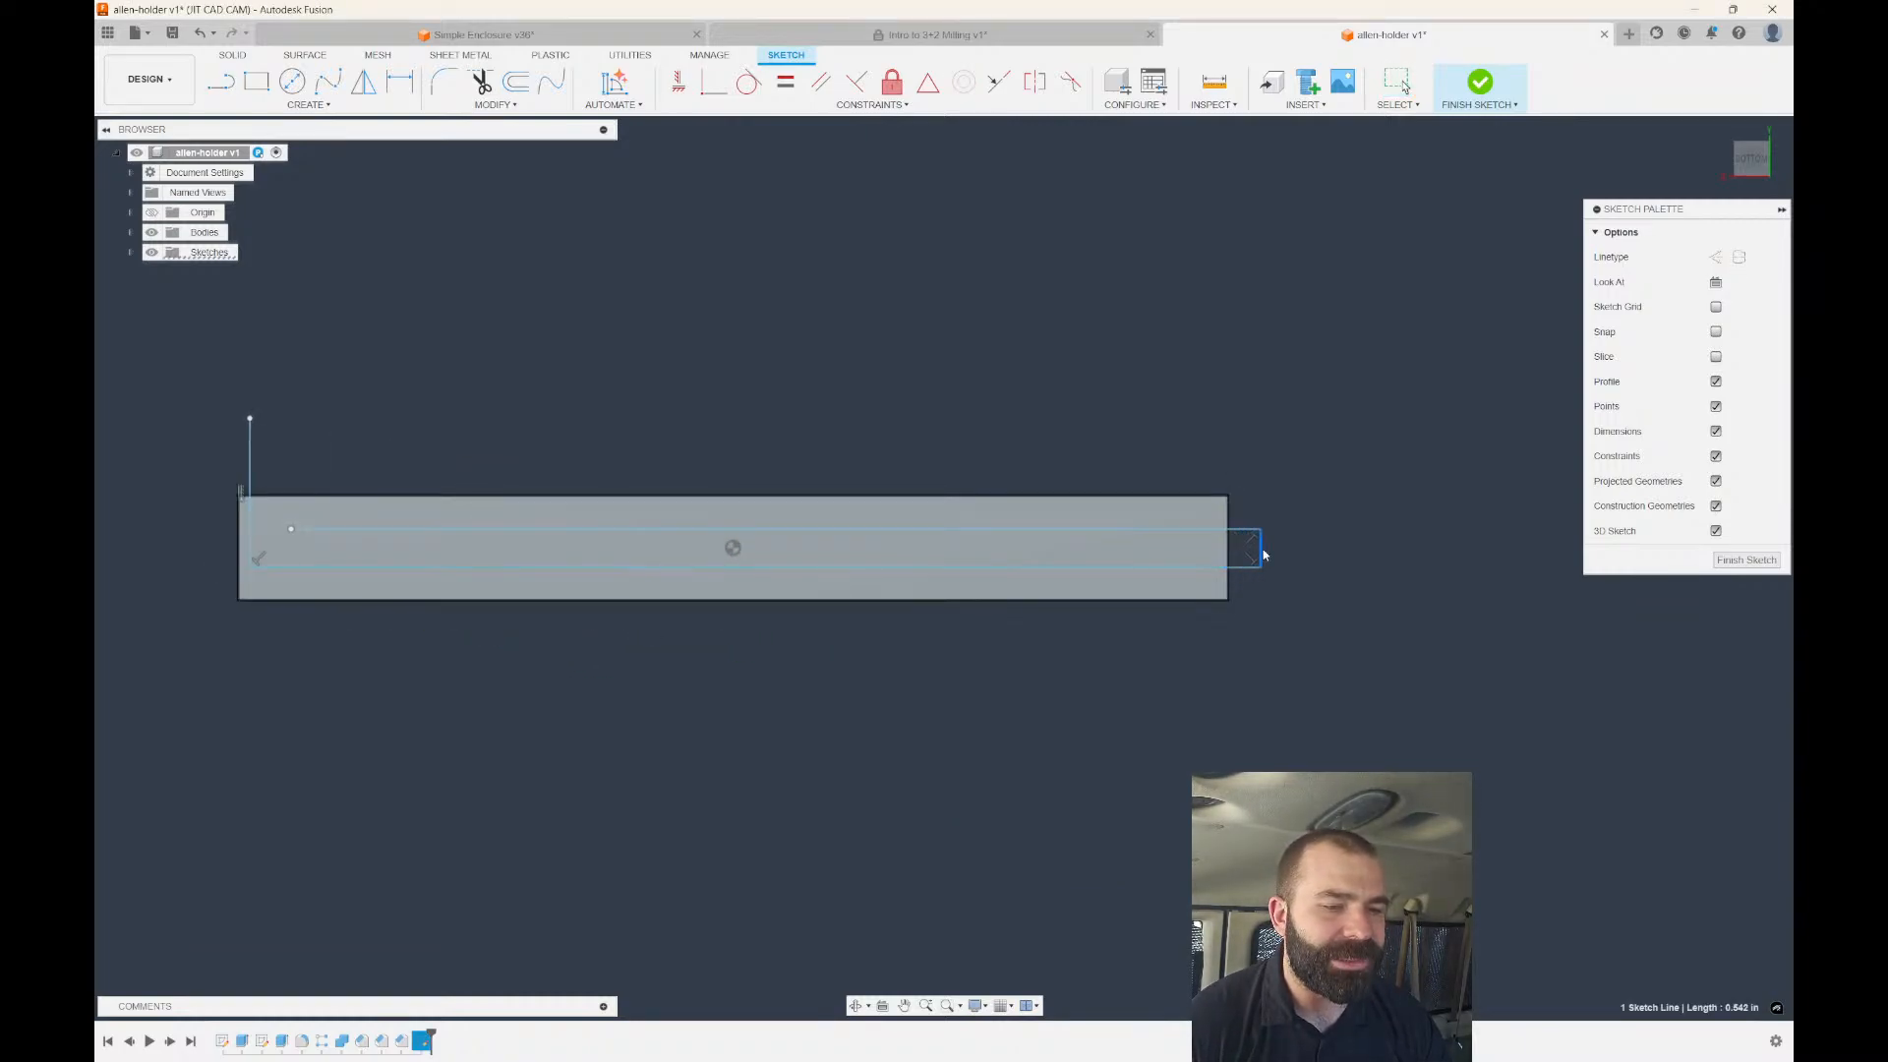
pyautogui.scroll(-2, 1318, 556)
pyautogui.scroll(2, 713, 563)
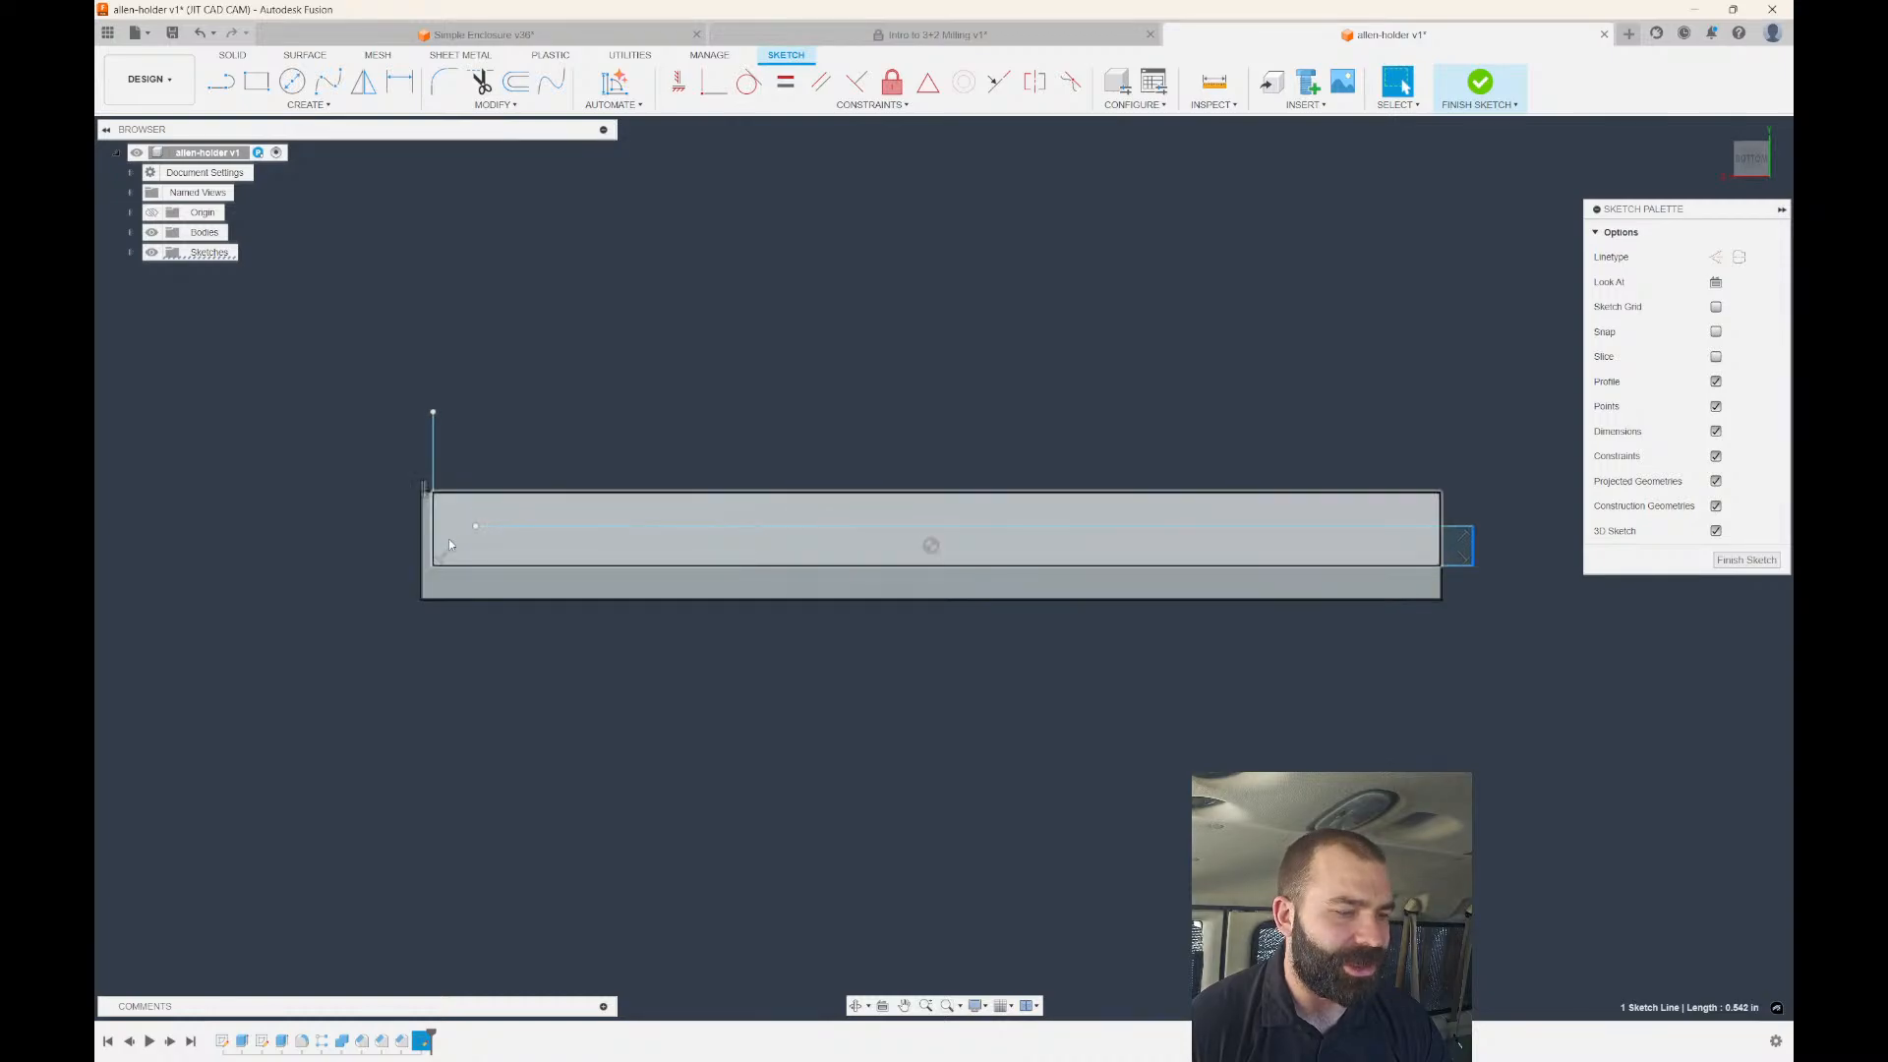
pyautogui.moveTo(433, 543); pyautogui.dragTo(405, 544)
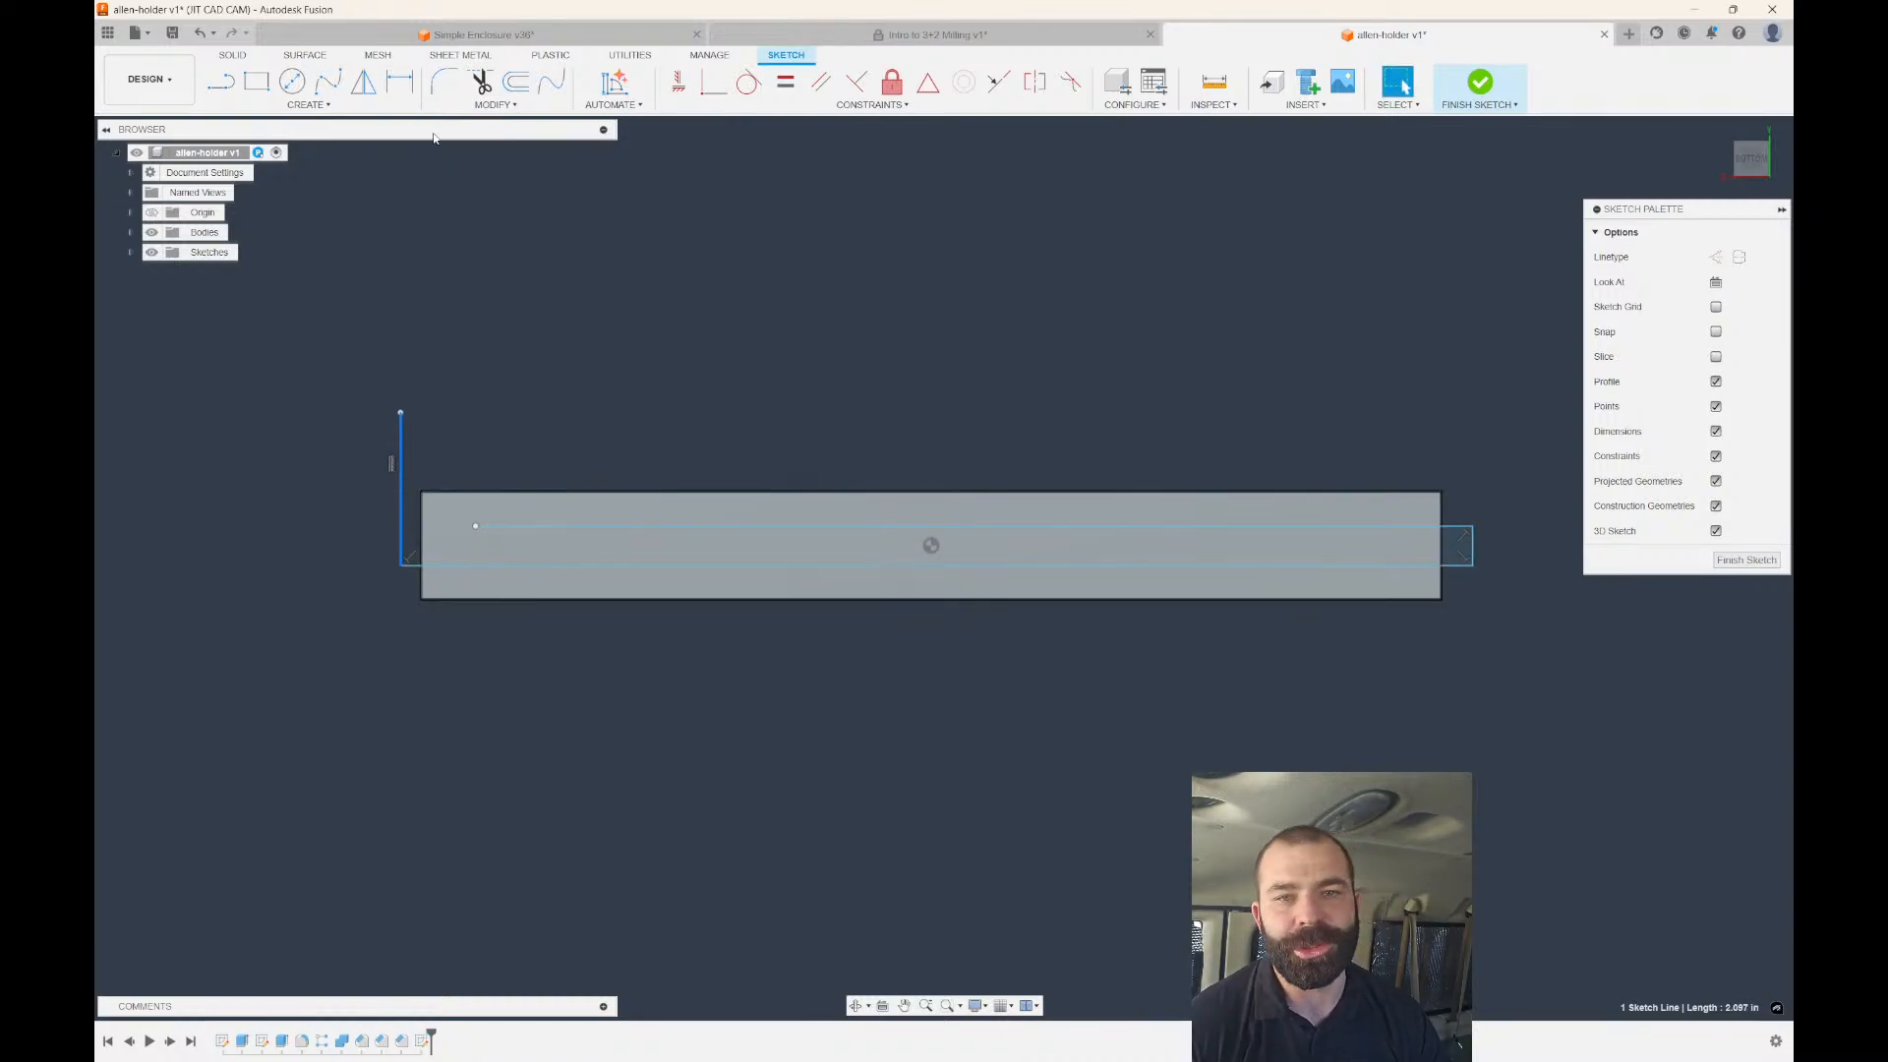
# Finish the sketch and return to the Manufacture workspace.
pyautogui.click(1744, 561)
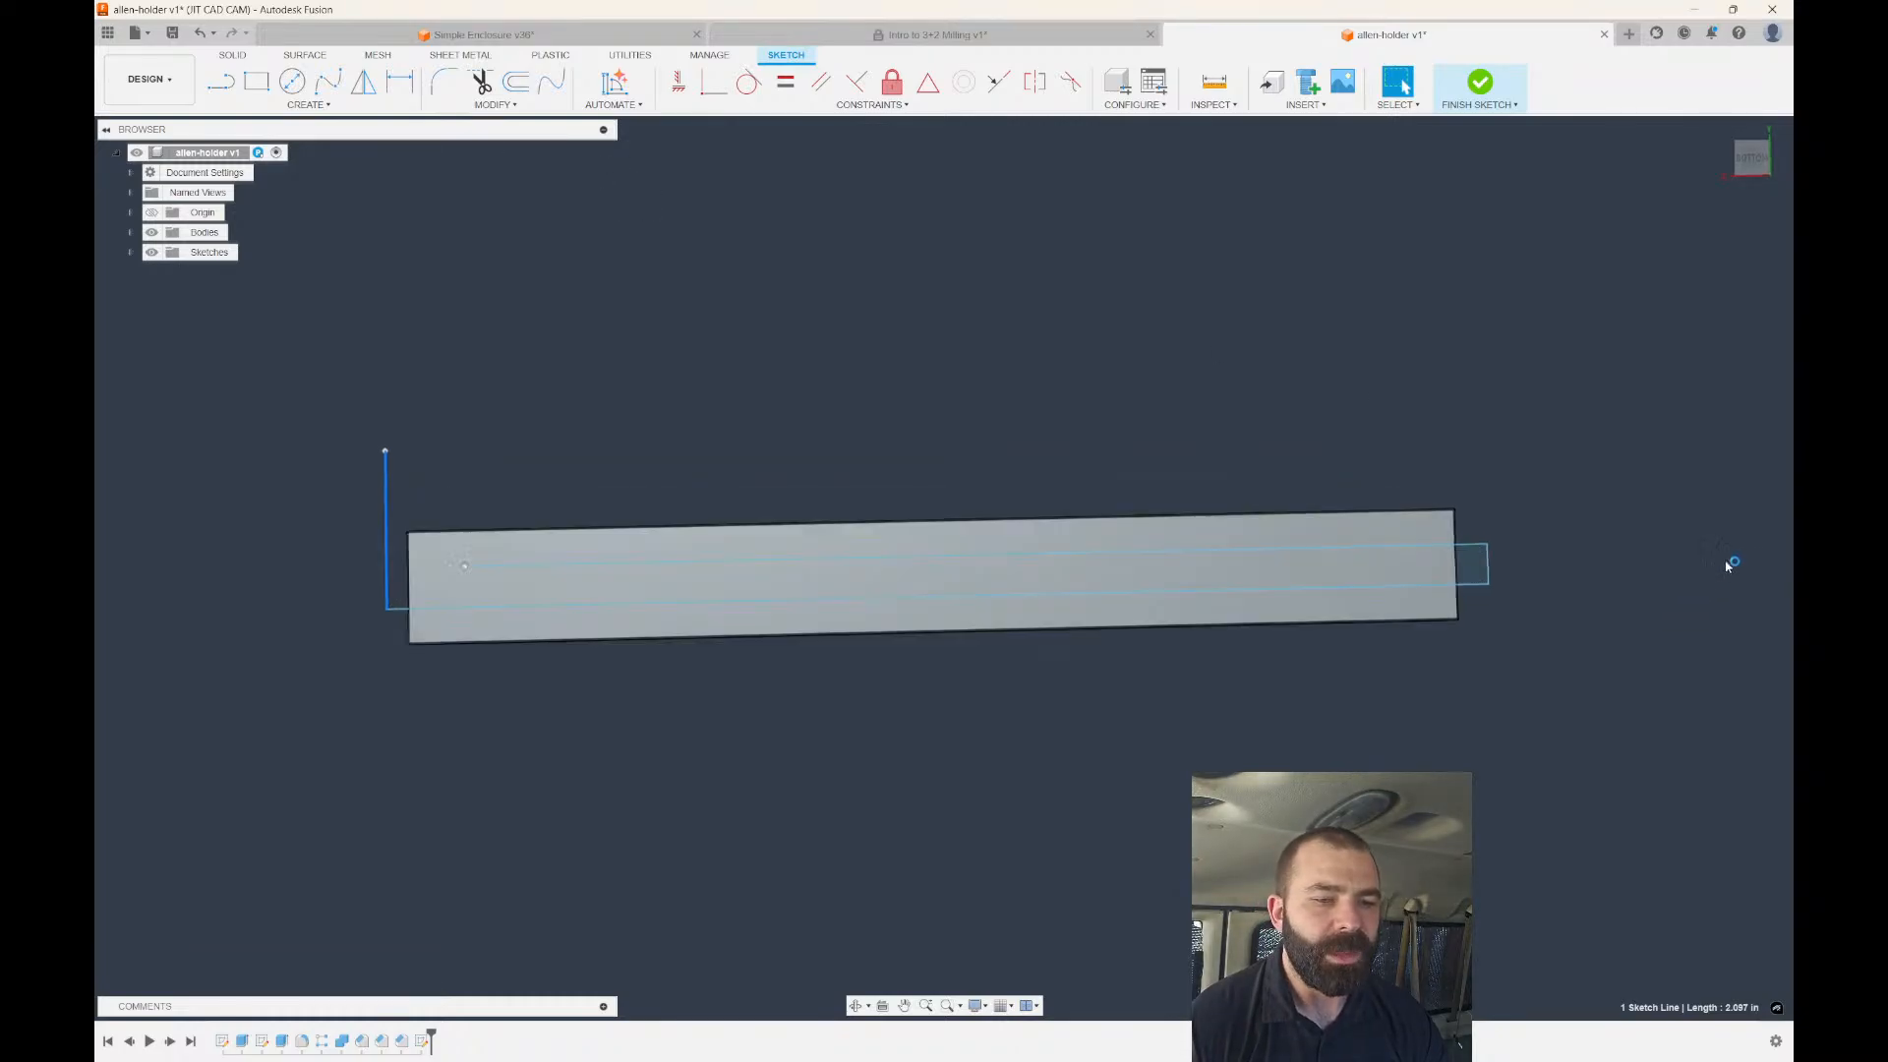
pyautogui.click(147, 79)
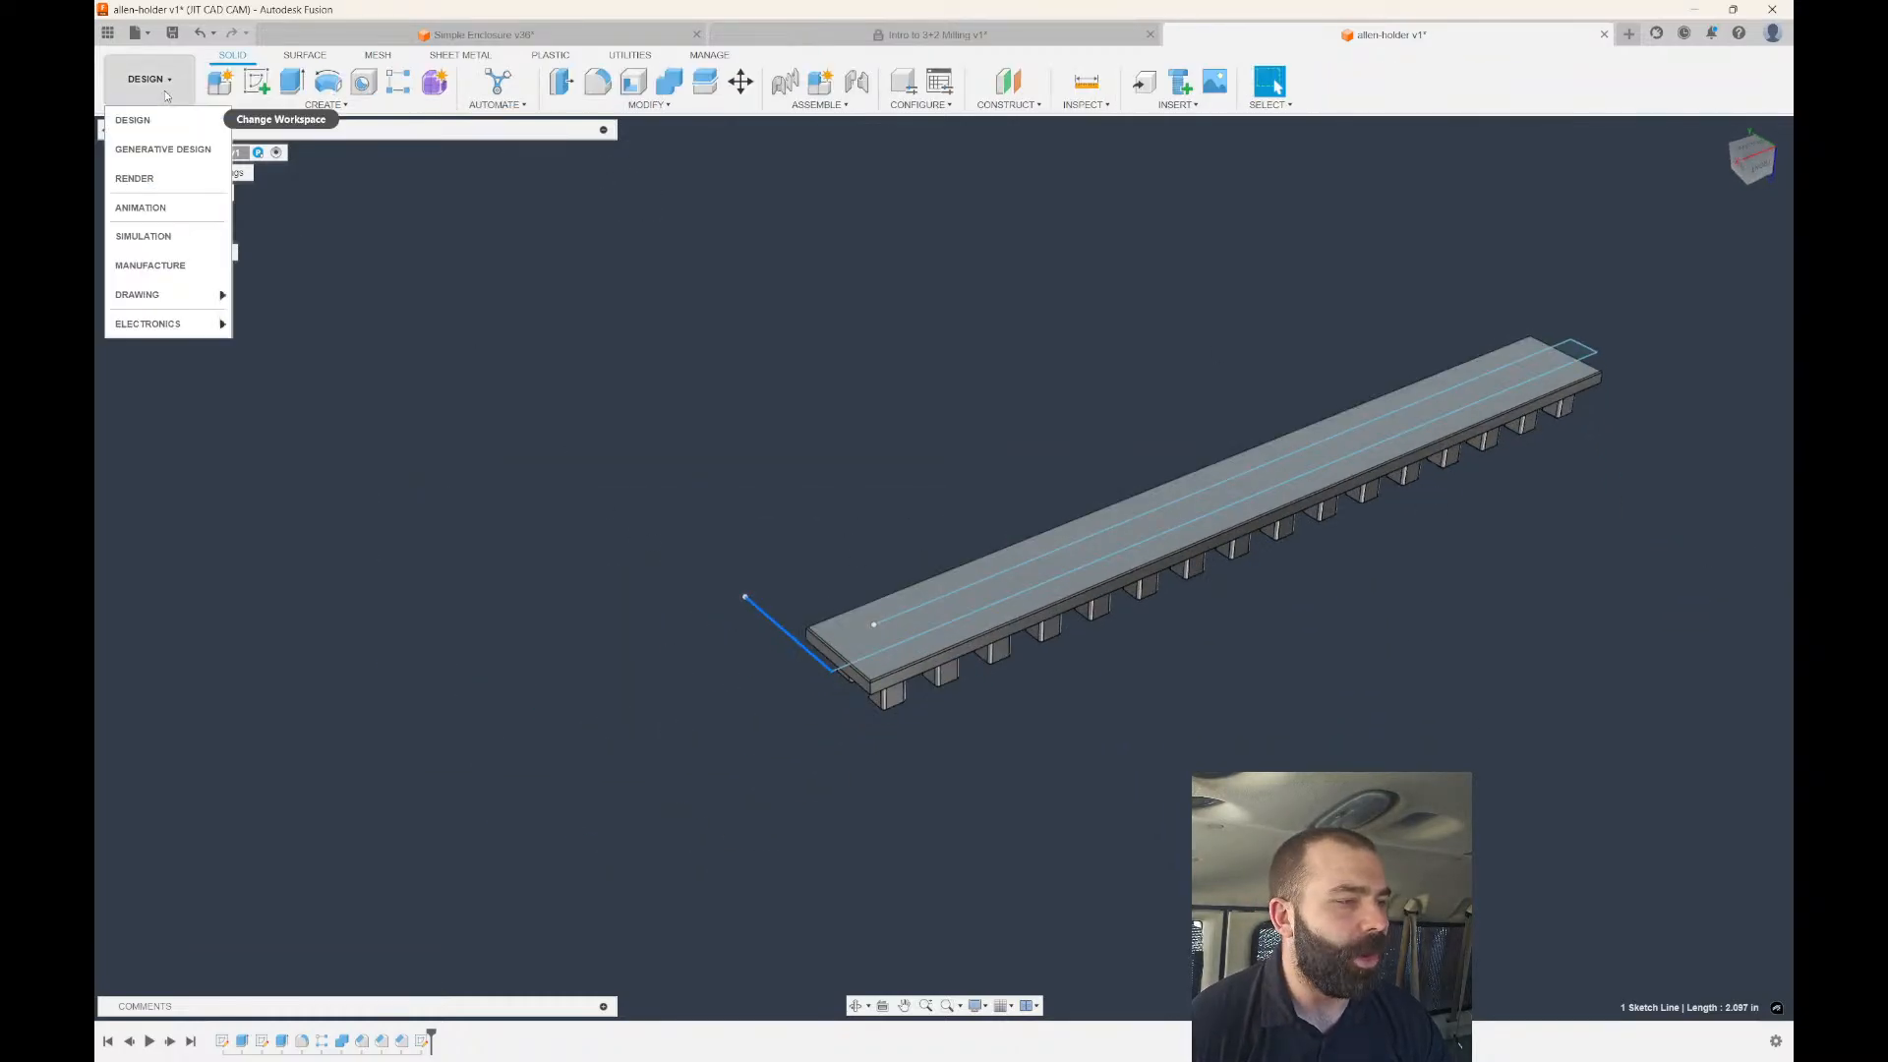
pyautogui.click(157, 265)
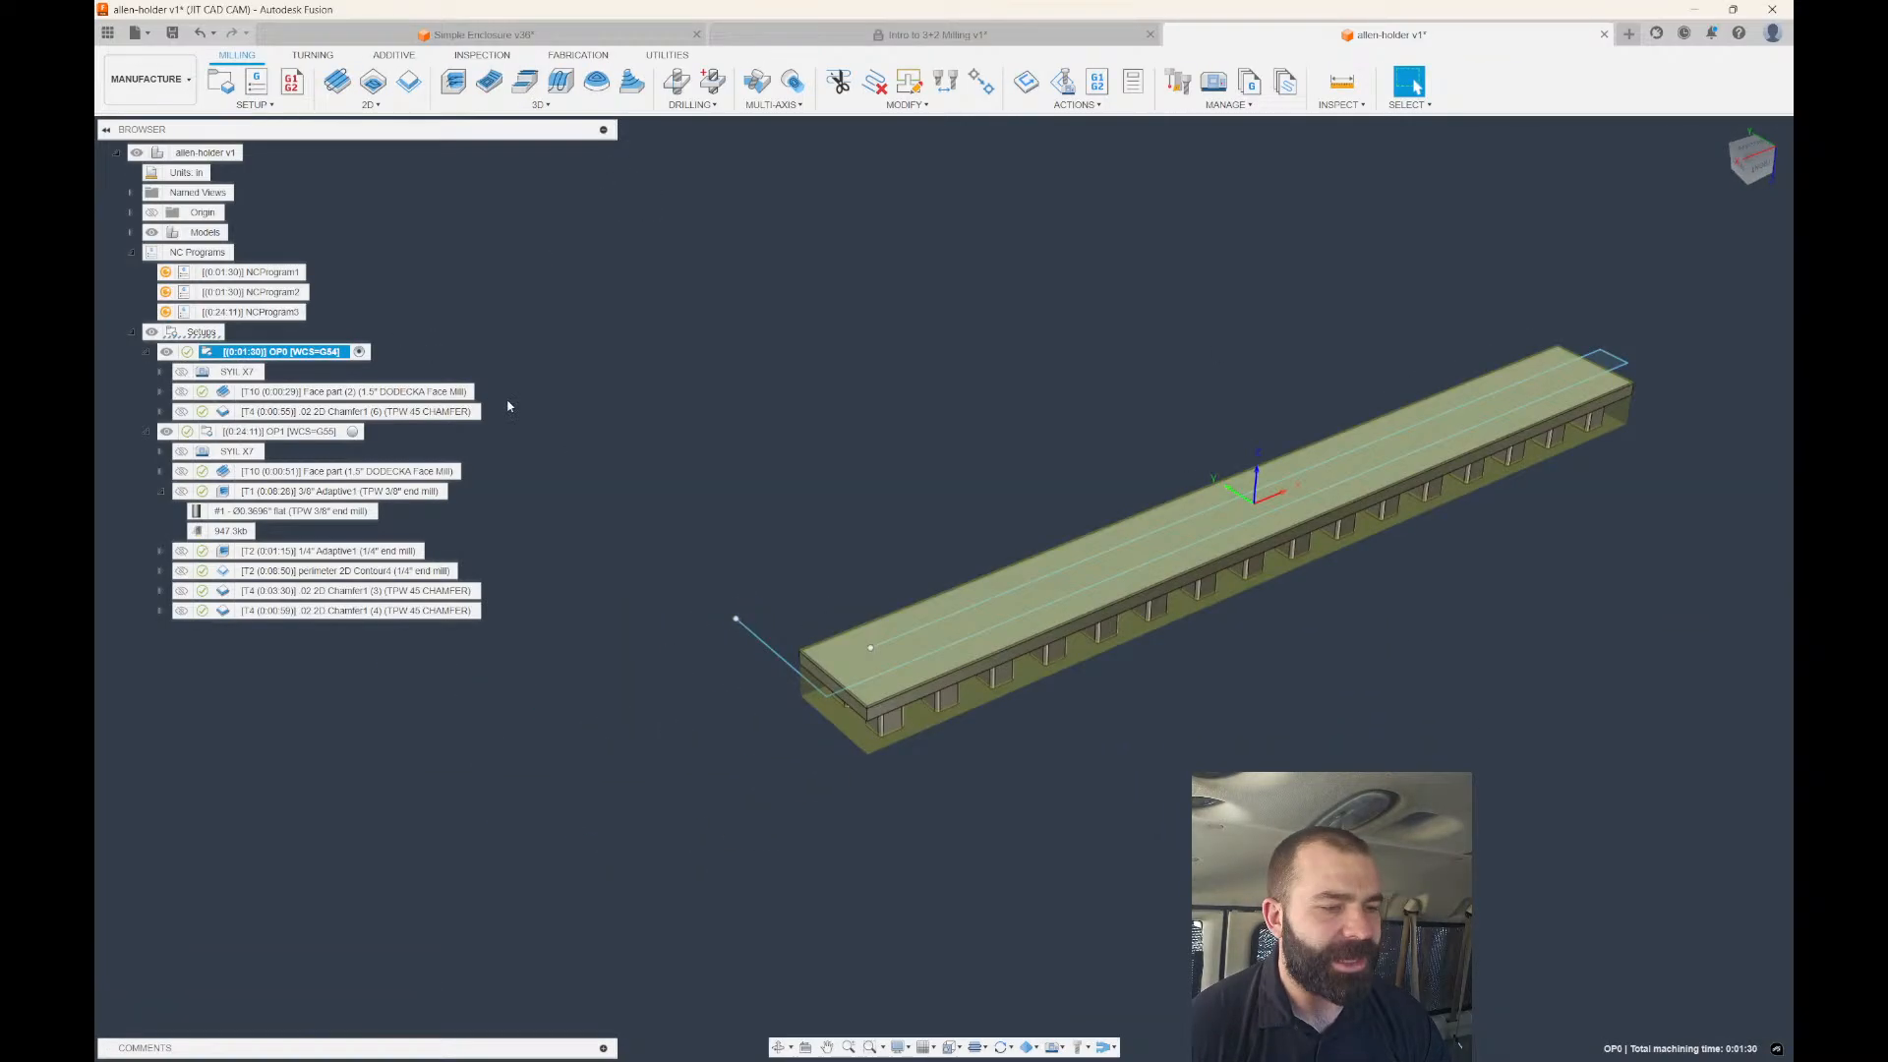
pyautogui.click(665, 438)
# Start a 2D Trace toolpath using the 1.5" DODECKA Face Mill.
pyautogui.click(376, 105)
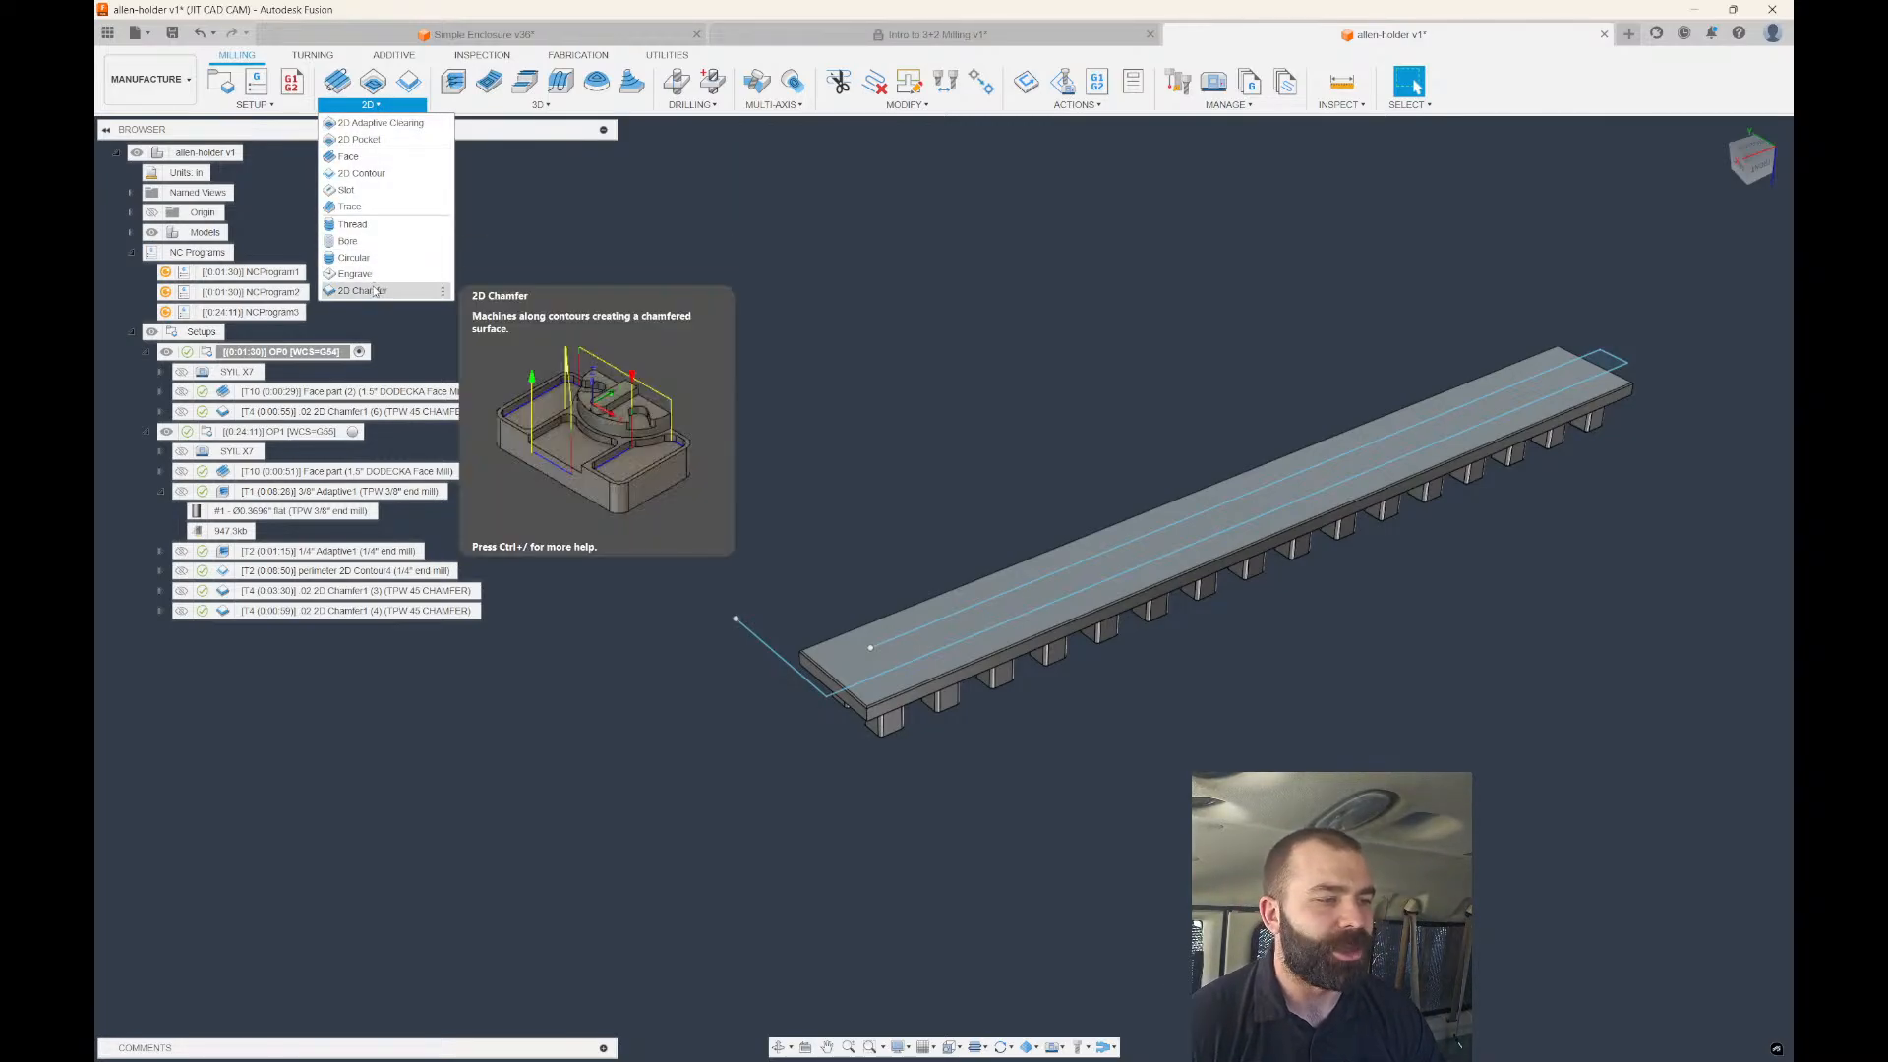
pyautogui.click(354, 207)
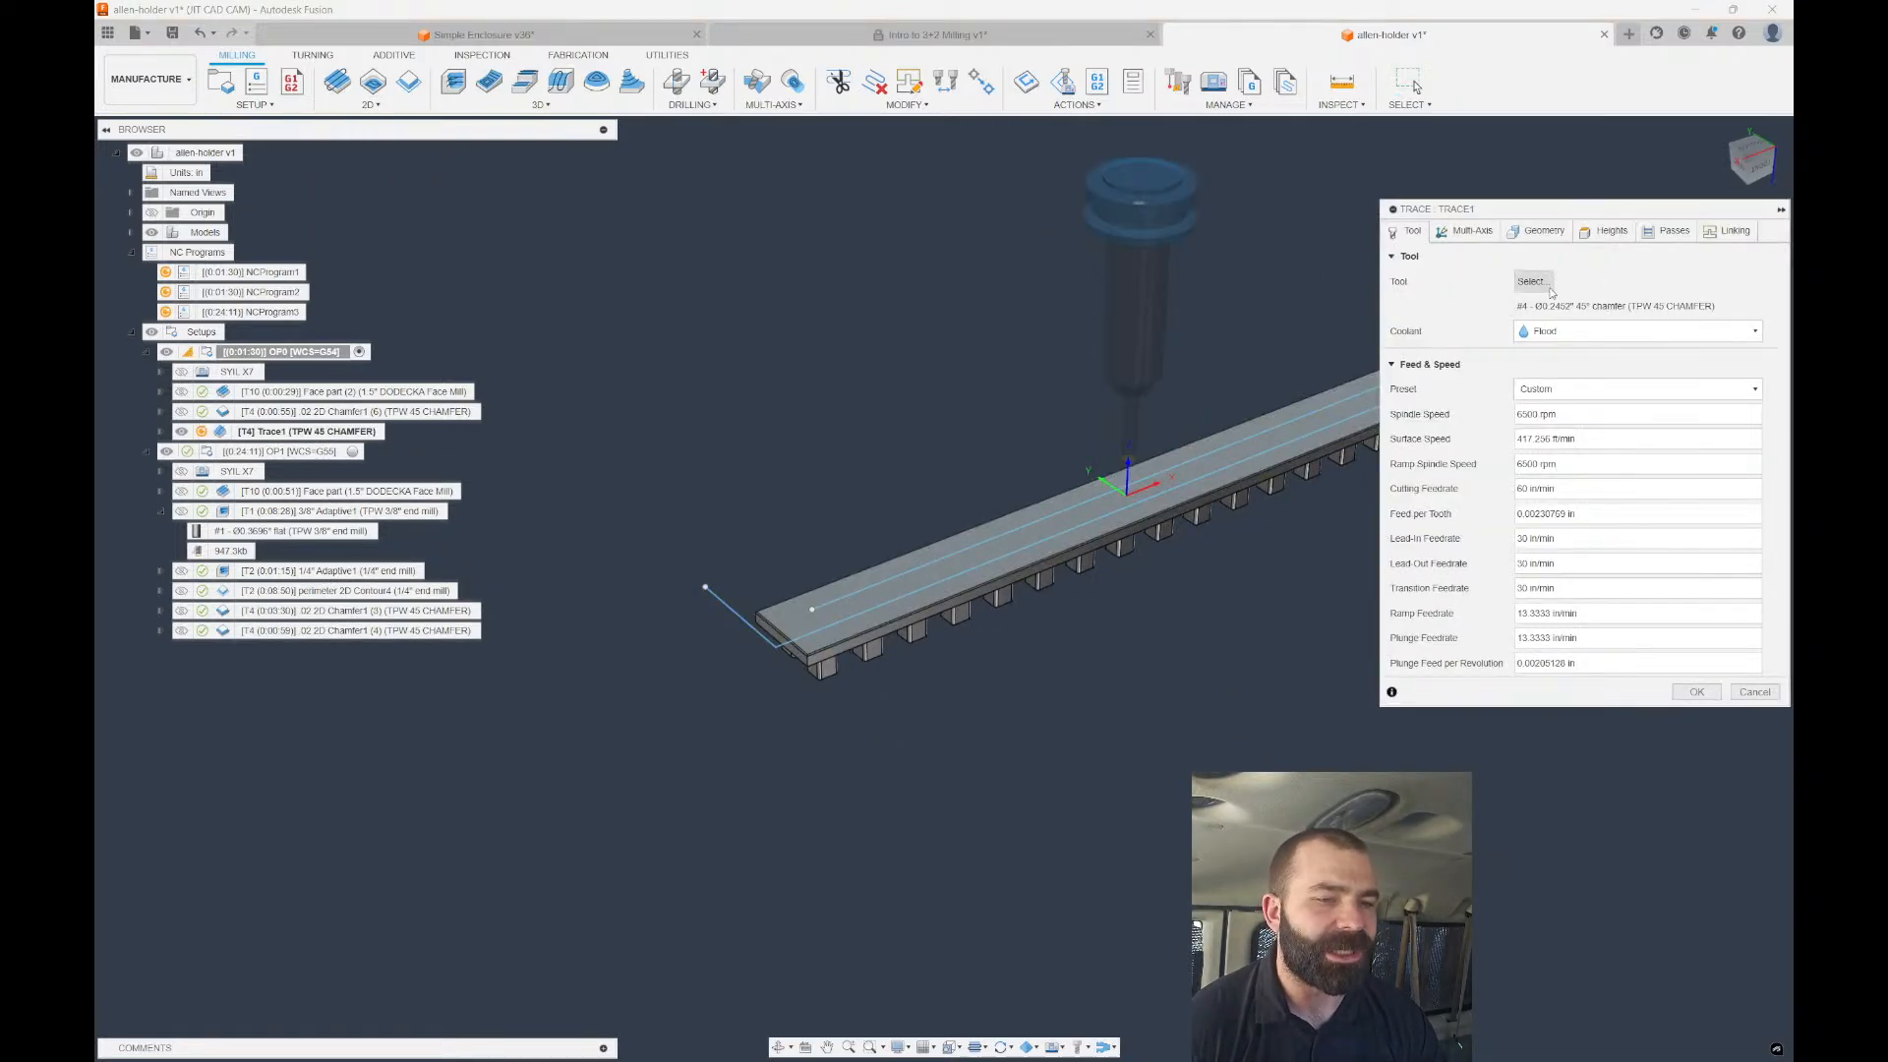
pyautogui.click(1548, 285)
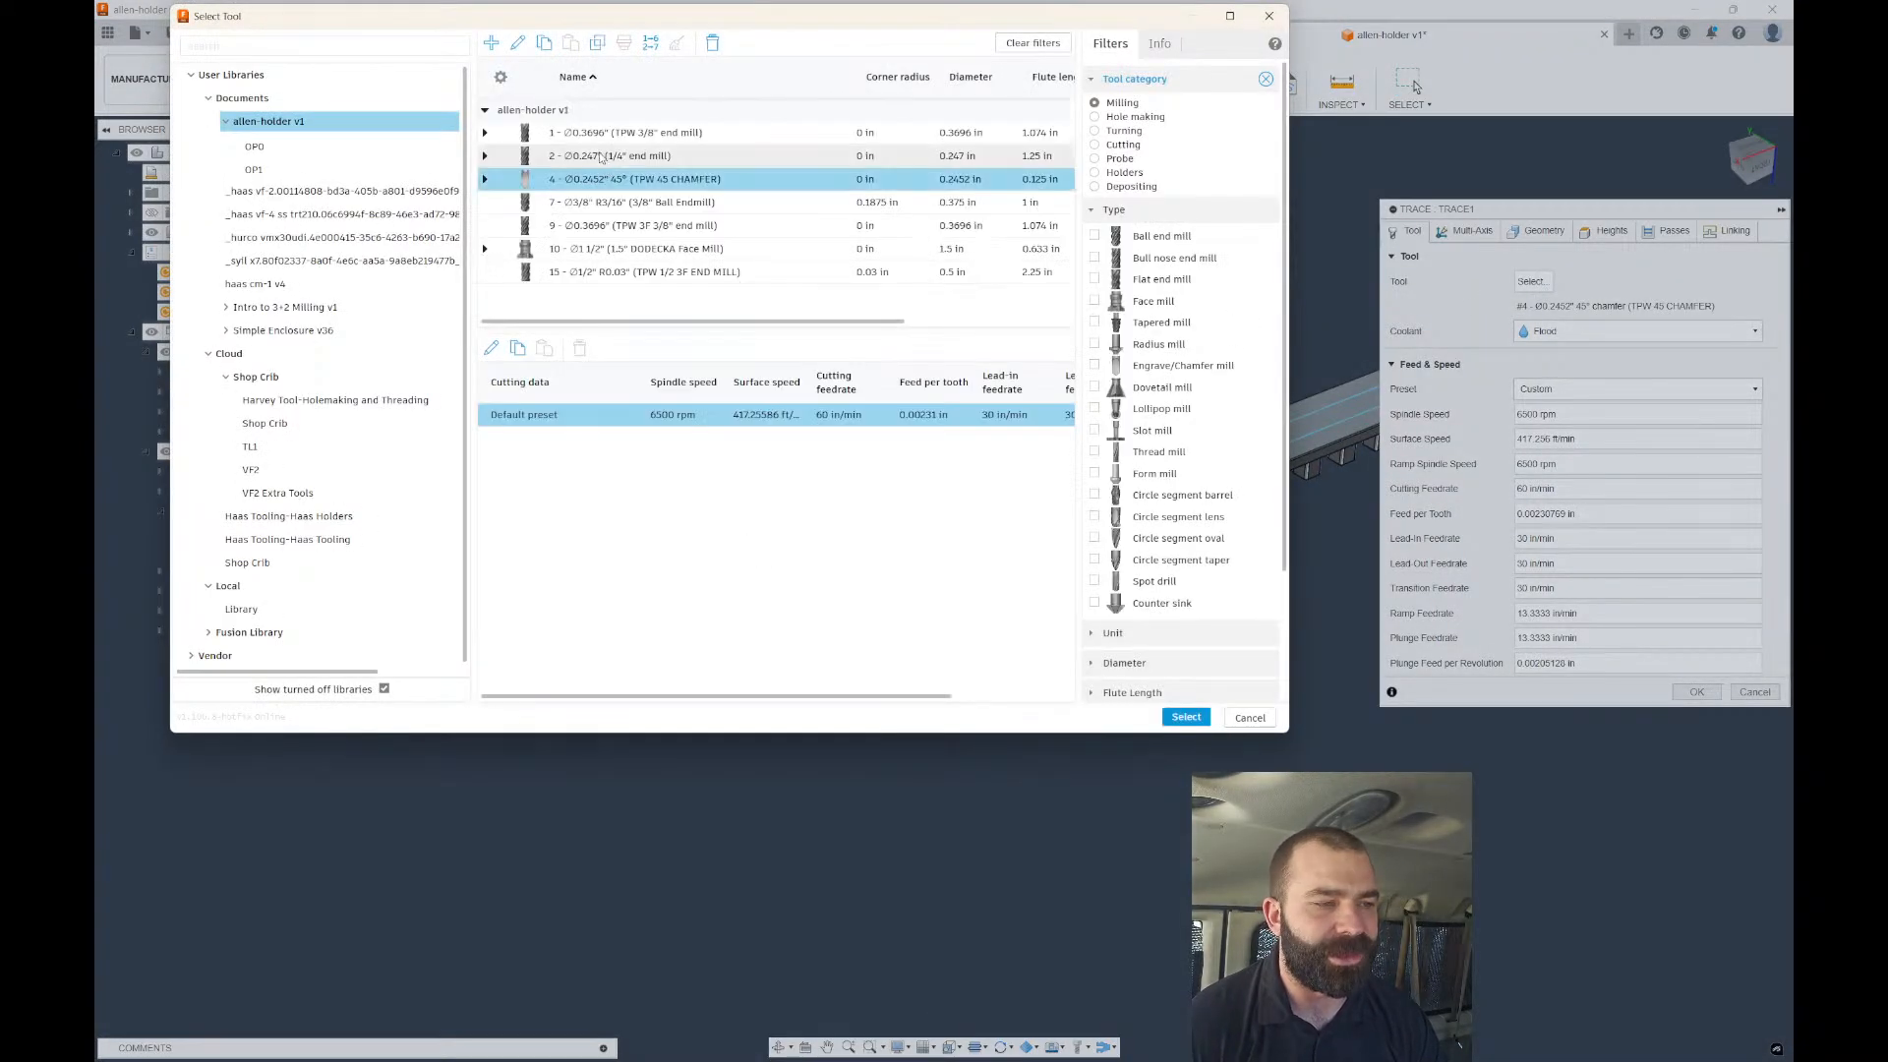
pyautogui.click(590, 250)
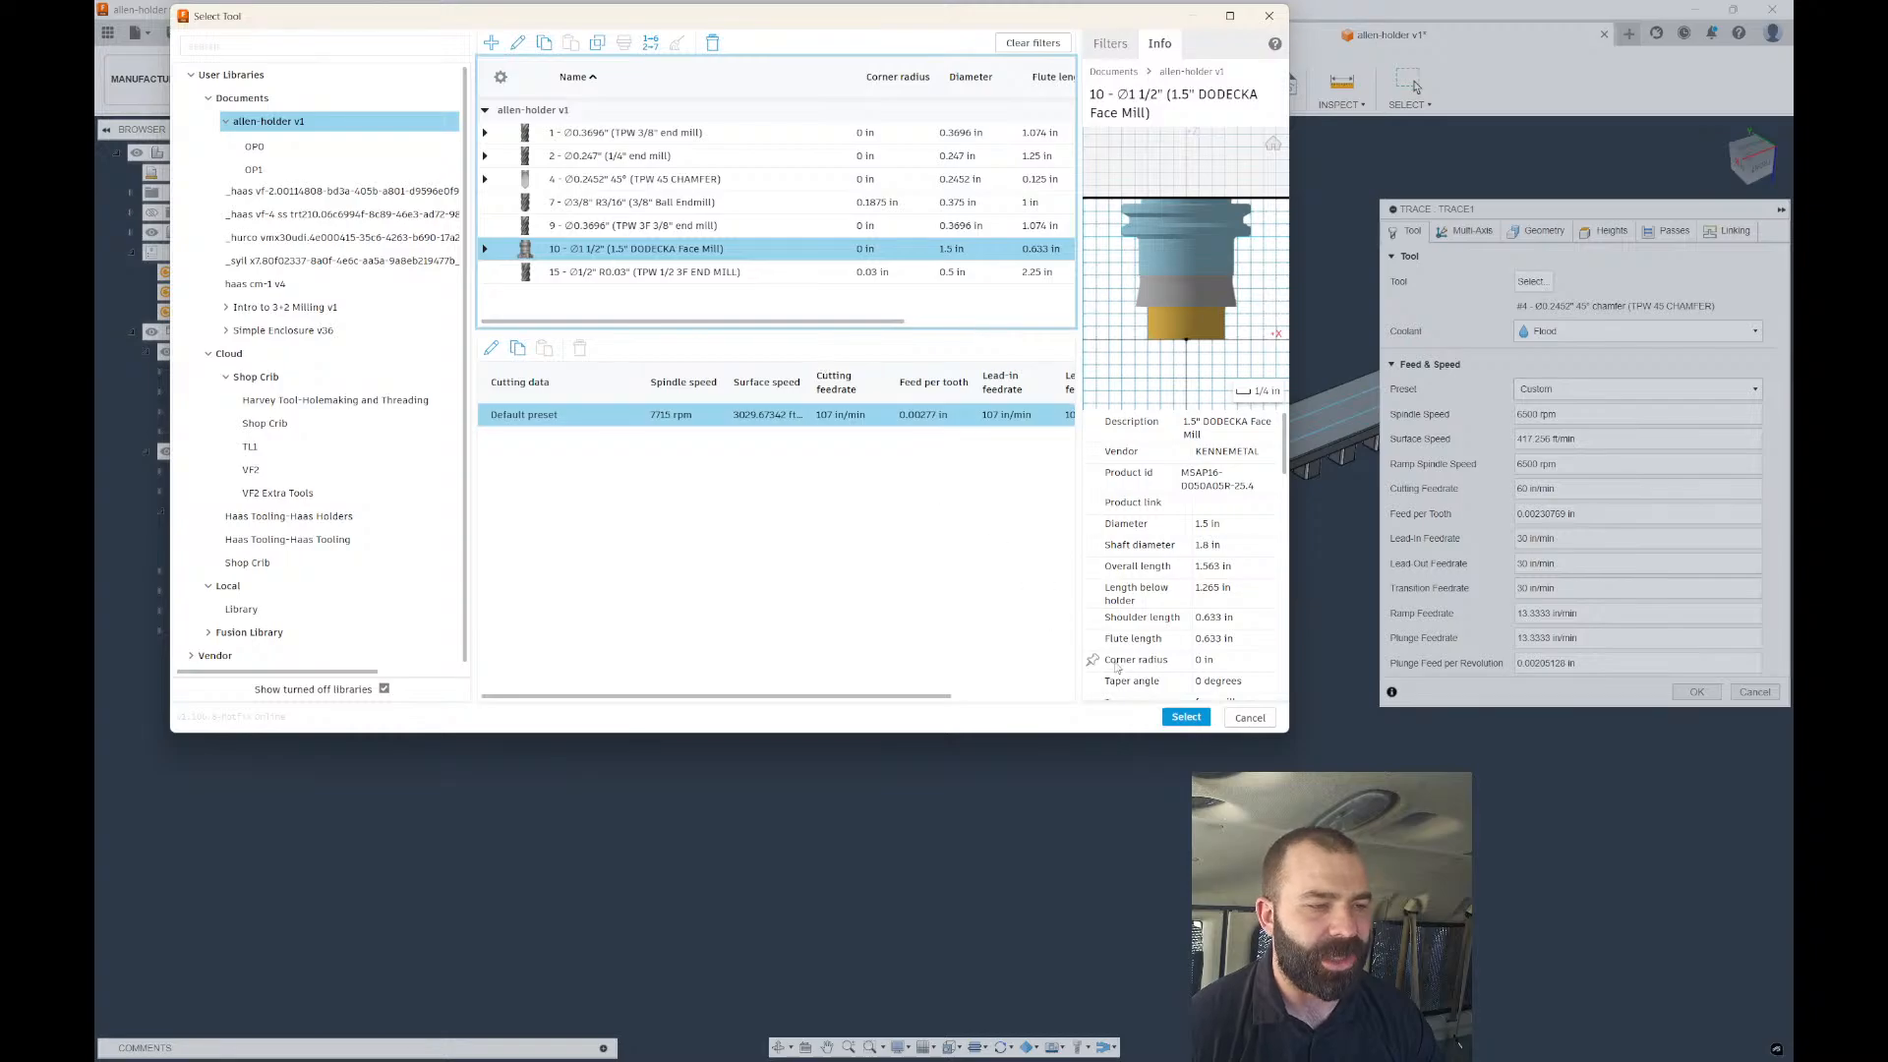
pyautogui.click(1185, 718)
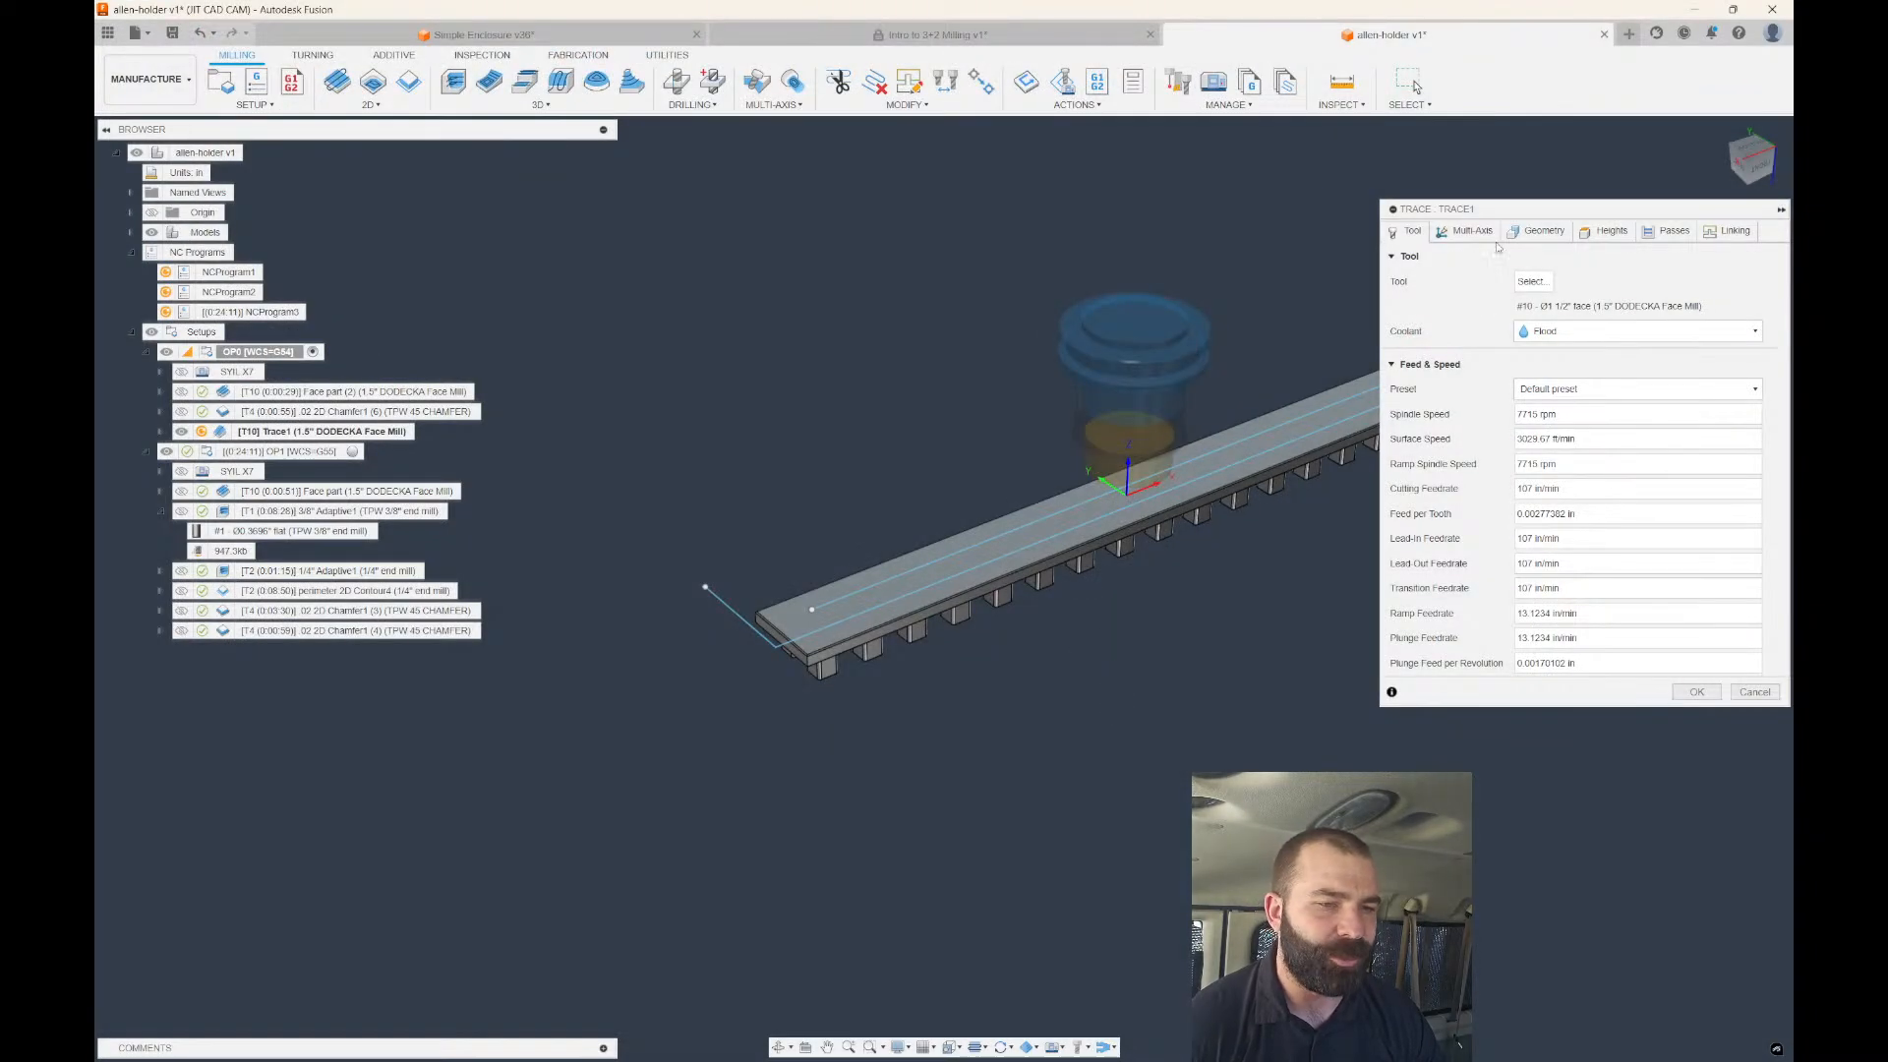
# Select the sketched line chain as the trace geometry and generate Trace1 (0:00:30).
pyautogui.click(1536, 231)
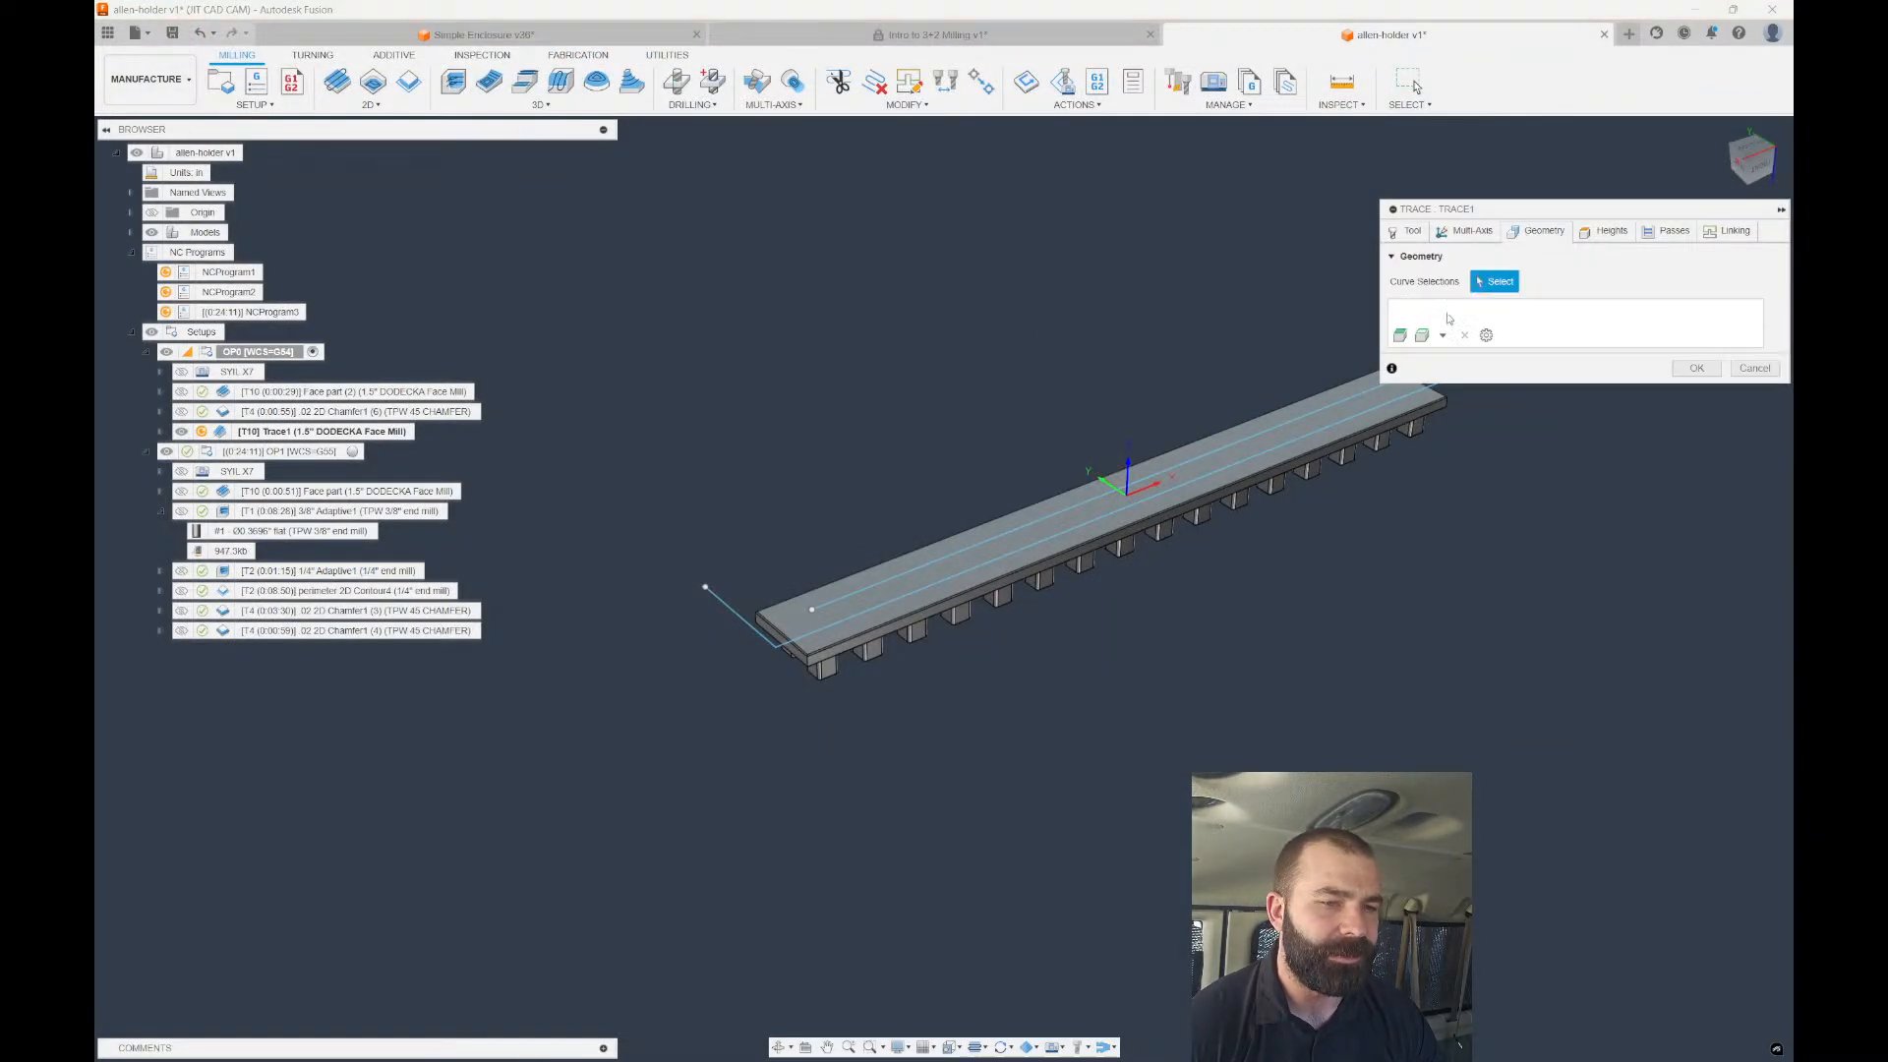
pyautogui.click(741, 625)
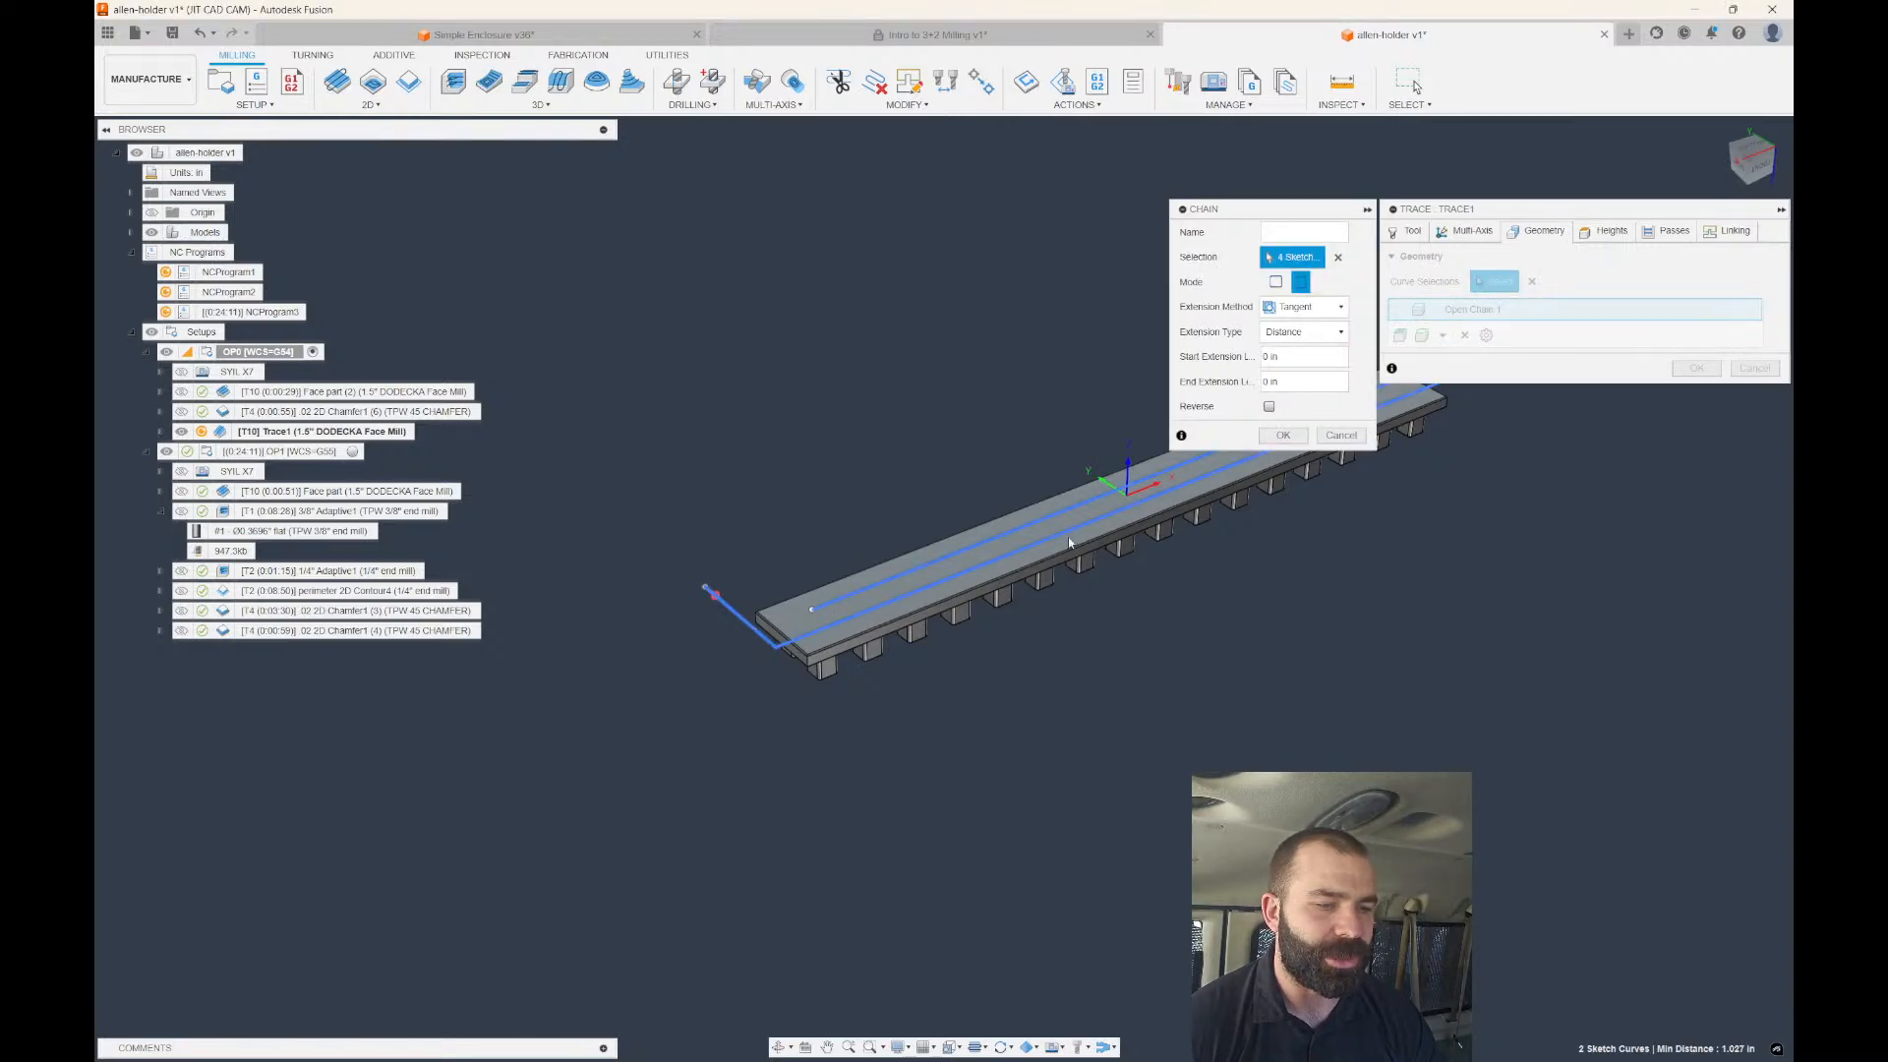
pyautogui.click(1281, 434)
pyautogui.scroll(-2, 790, 483)
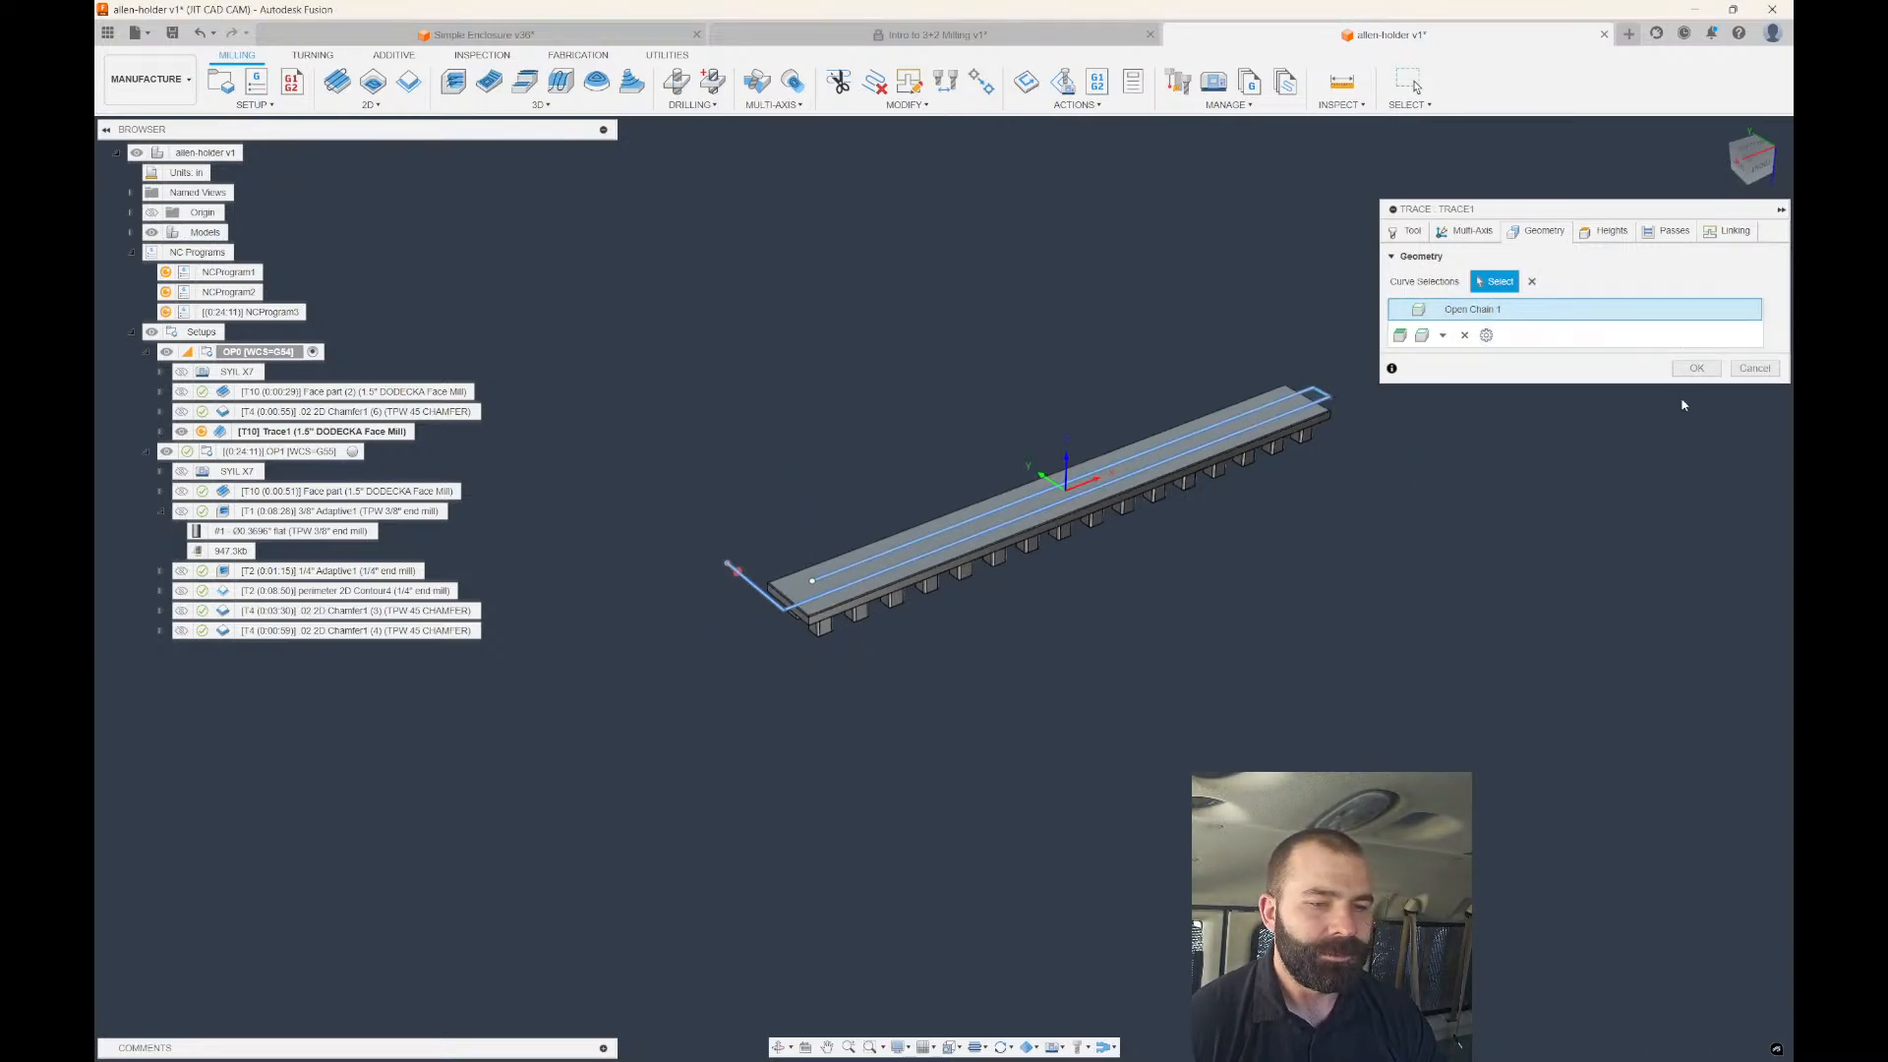
pyautogui.click(1696, 368)
pyautogui.scroll(2, 758, 642)
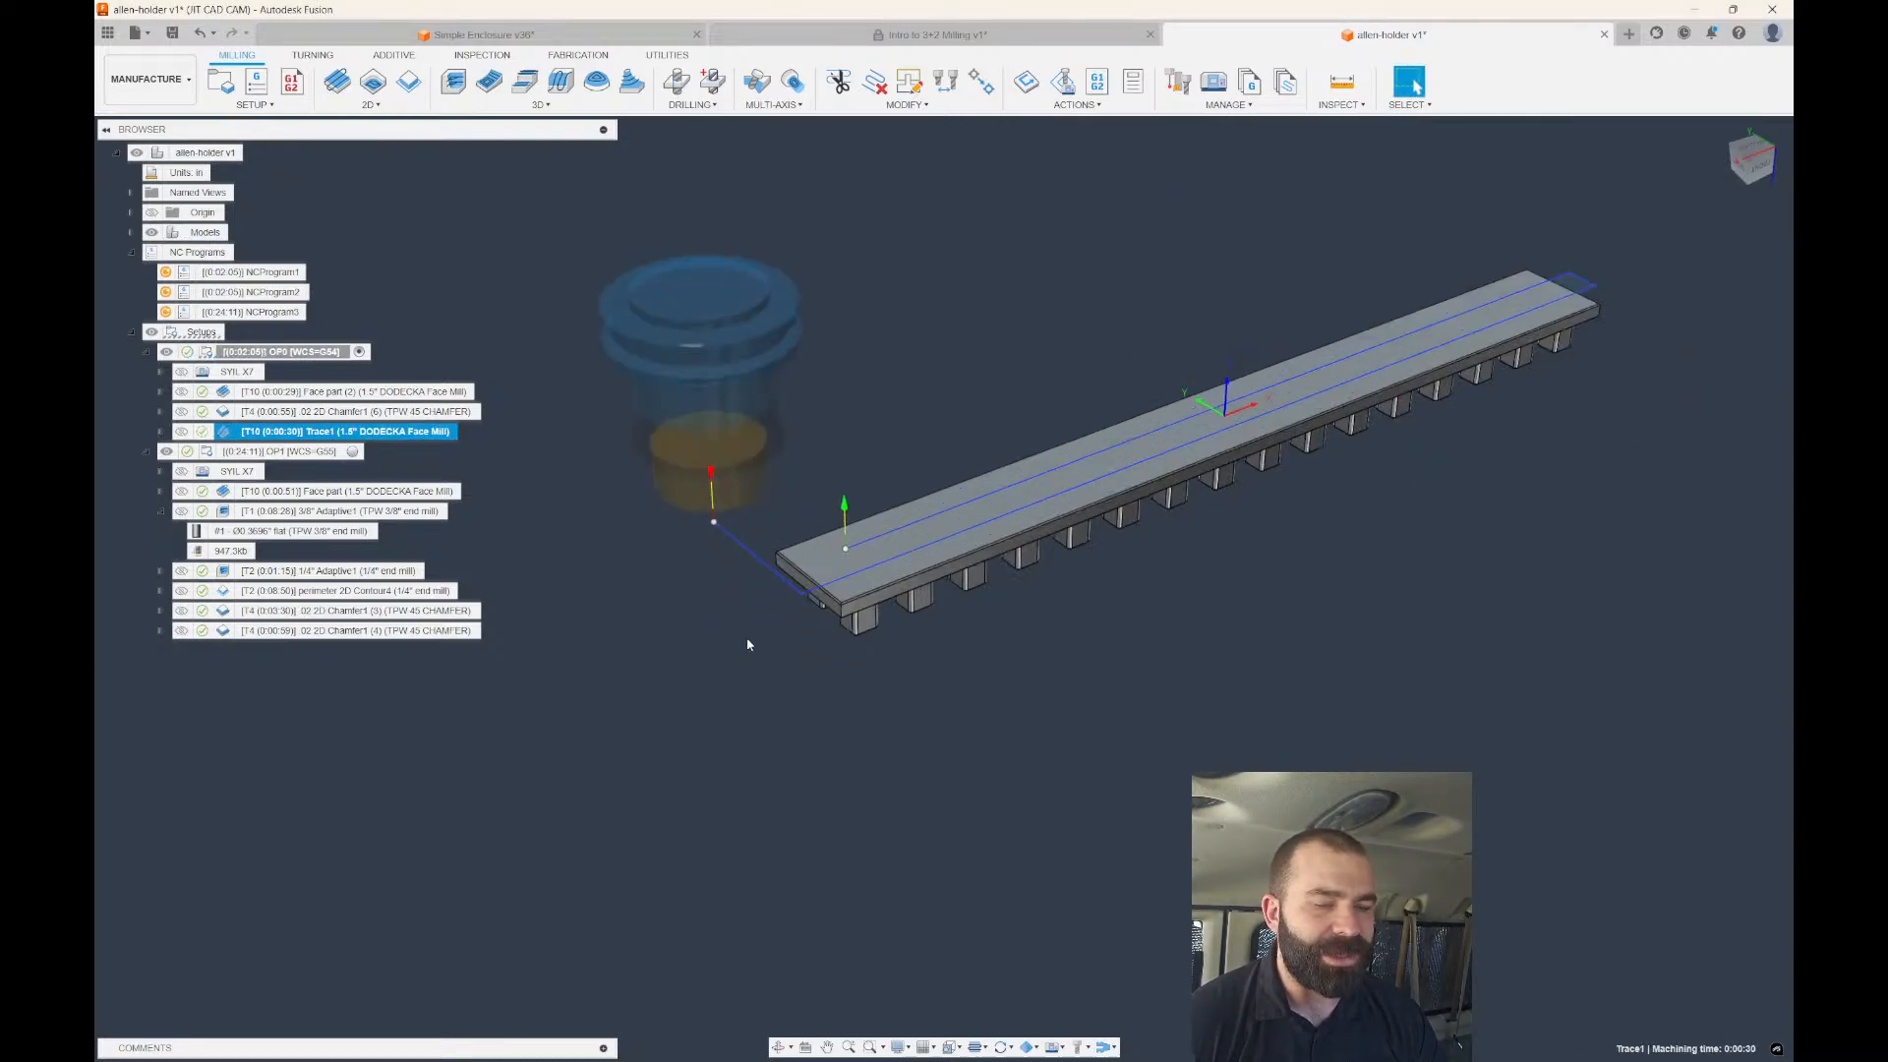
pyautogui.click(1749, 150)
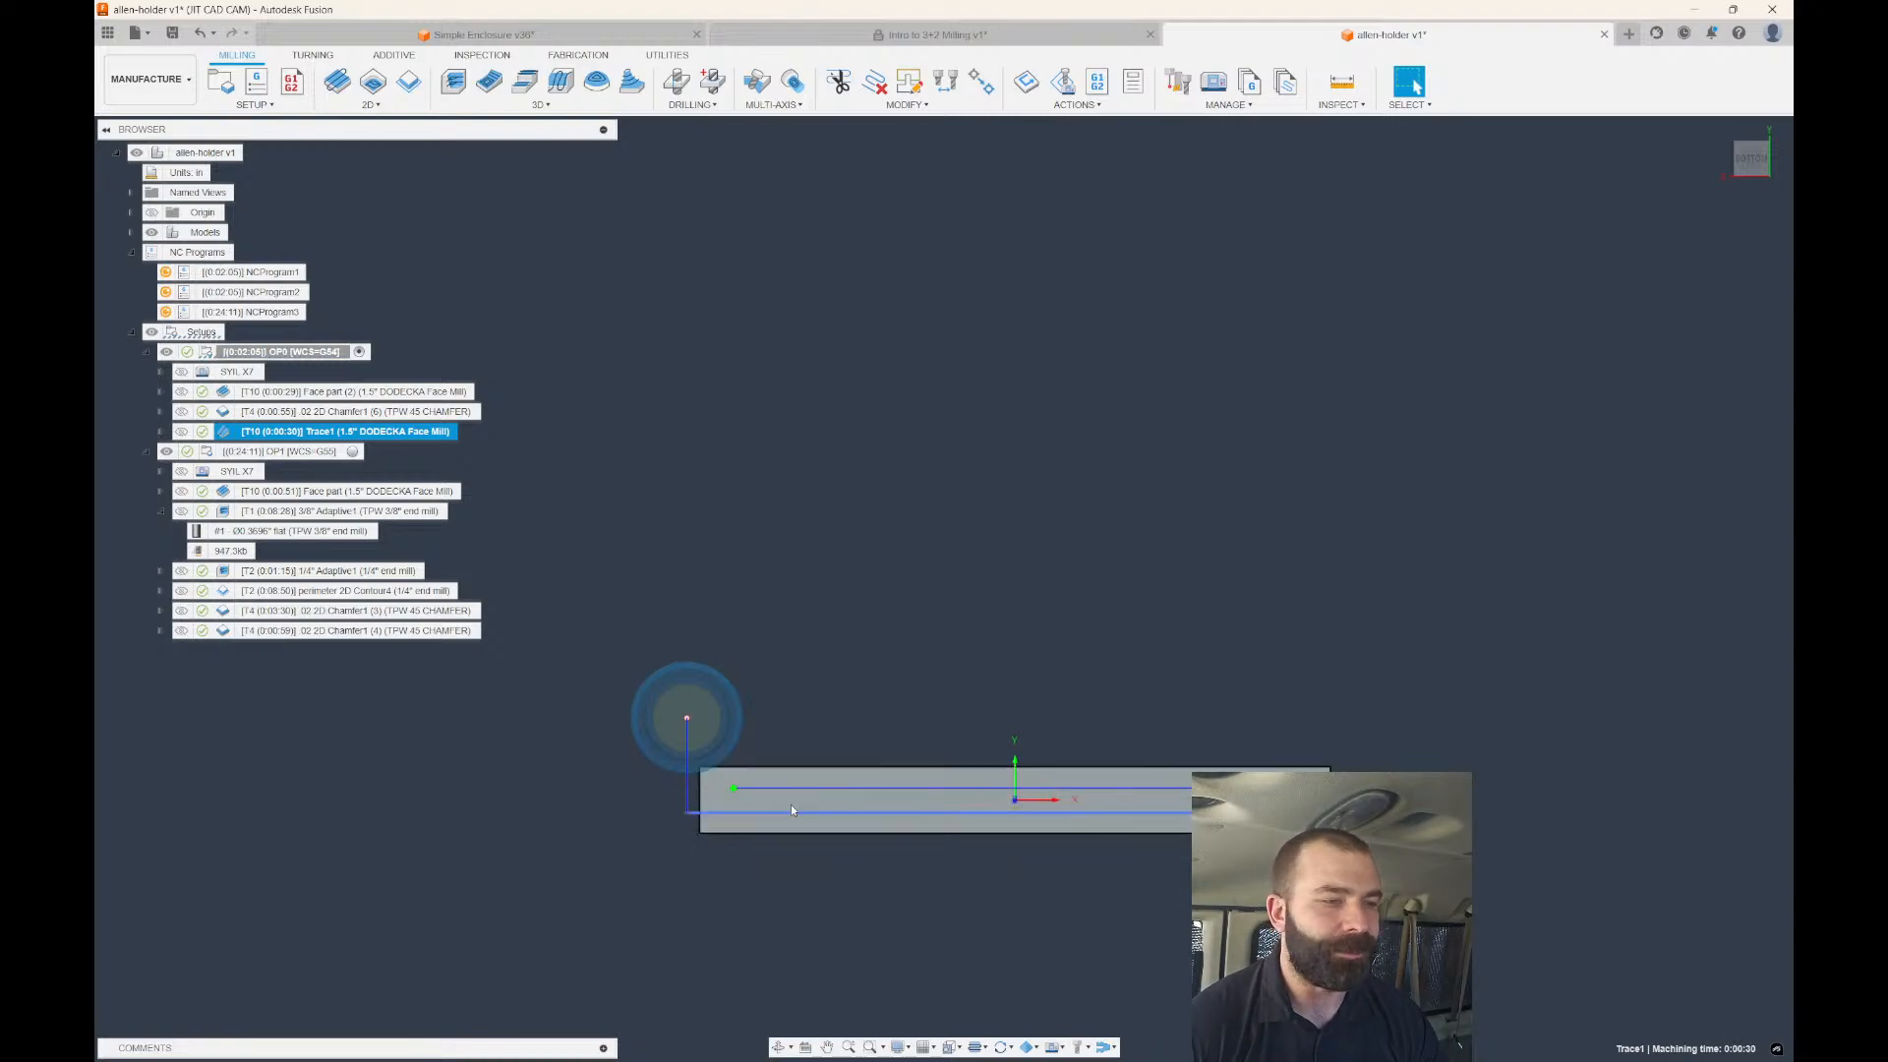
pyautogui.scroll(2, 790, 805)
pyautogui.keyDown('shift'); pyautogui.moveTo(739, 699); pyautogui.dragTo(852, 425, button='middle'); pyautogui.keyUp('shift')
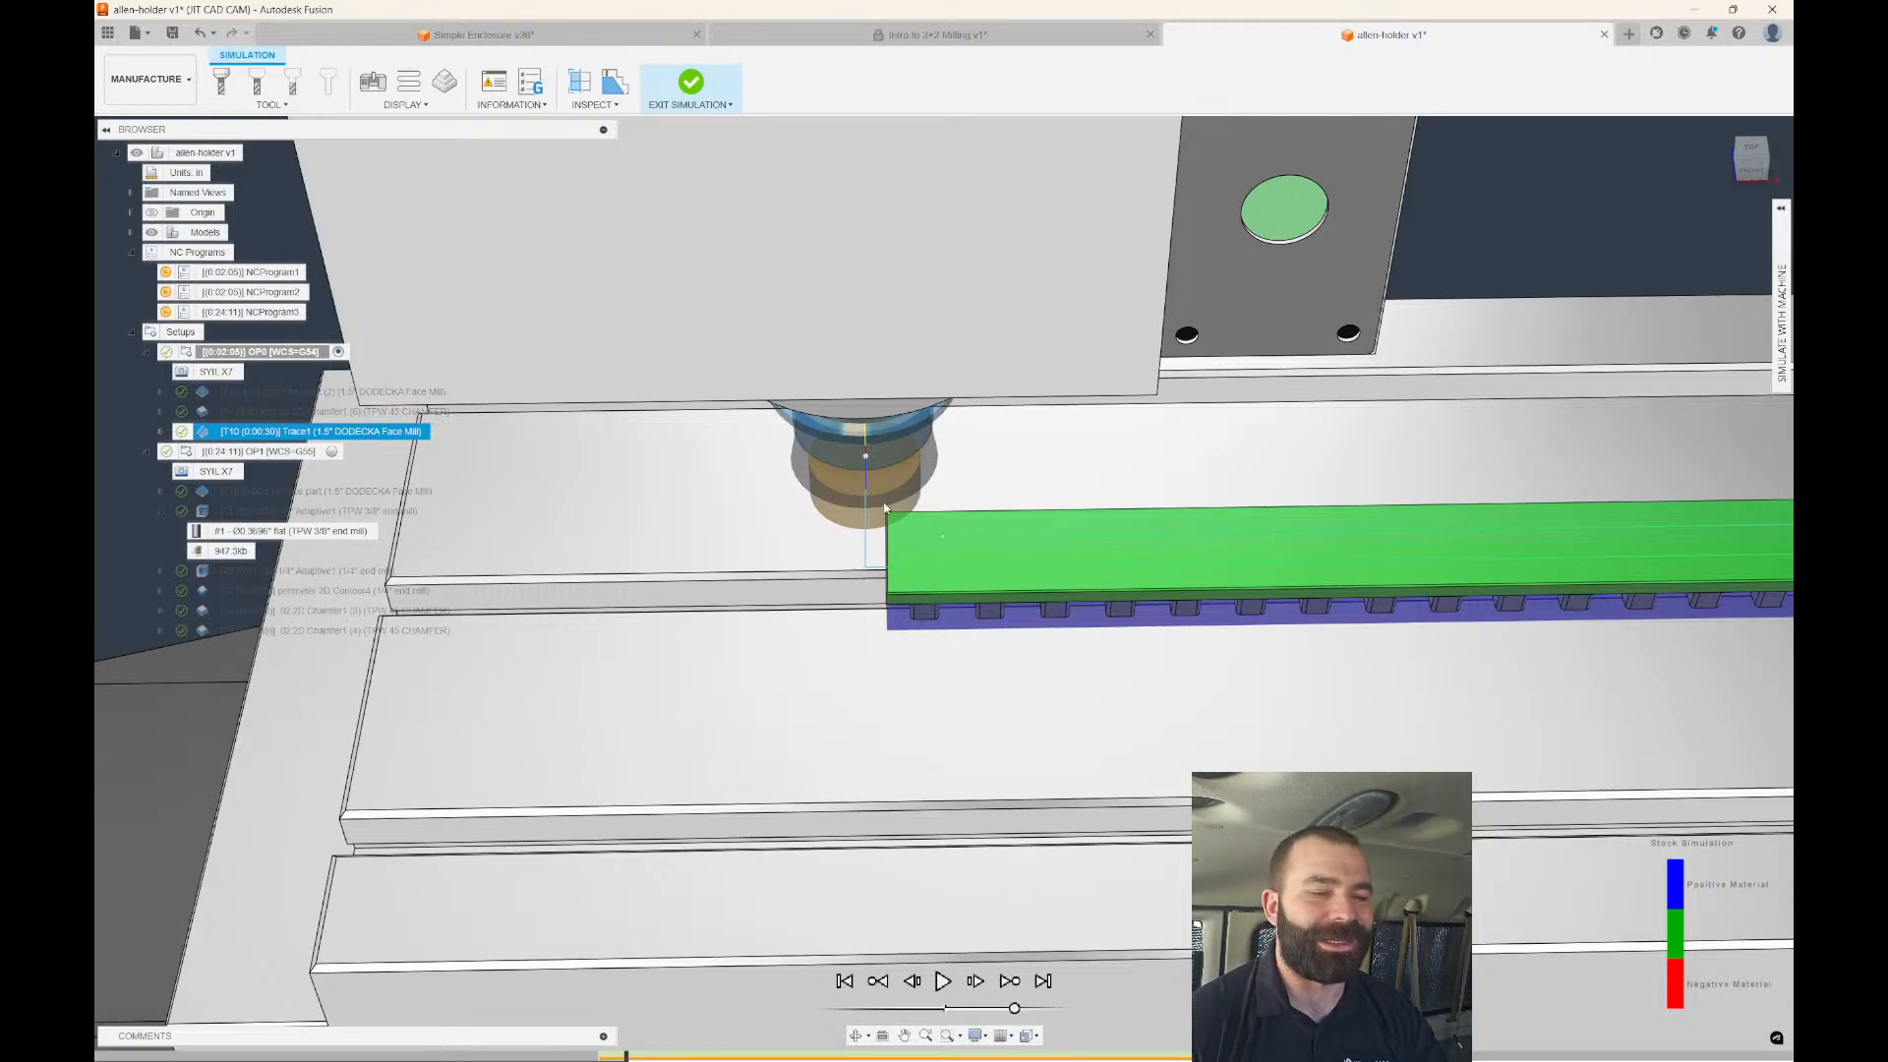
pyautogui.scroll(-3, 767, 560)
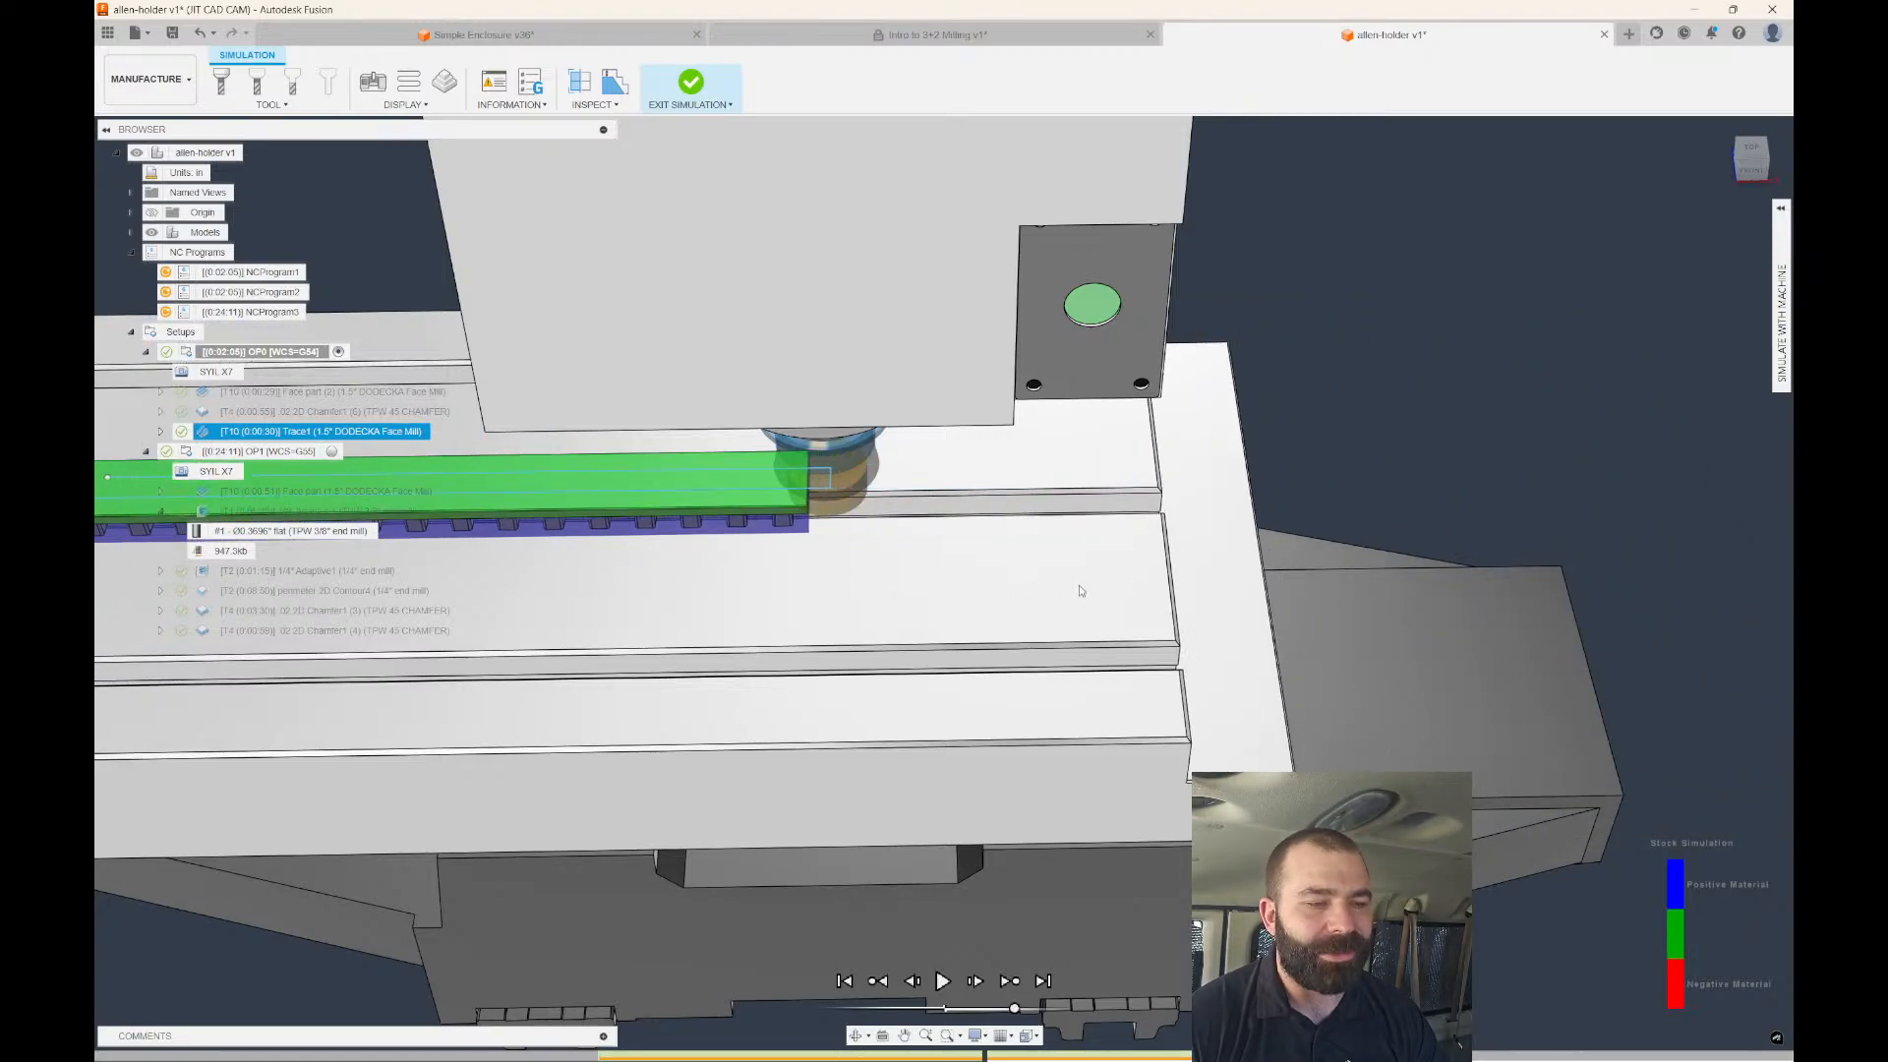
pyautogui.scroll(-5, 1082, 585)
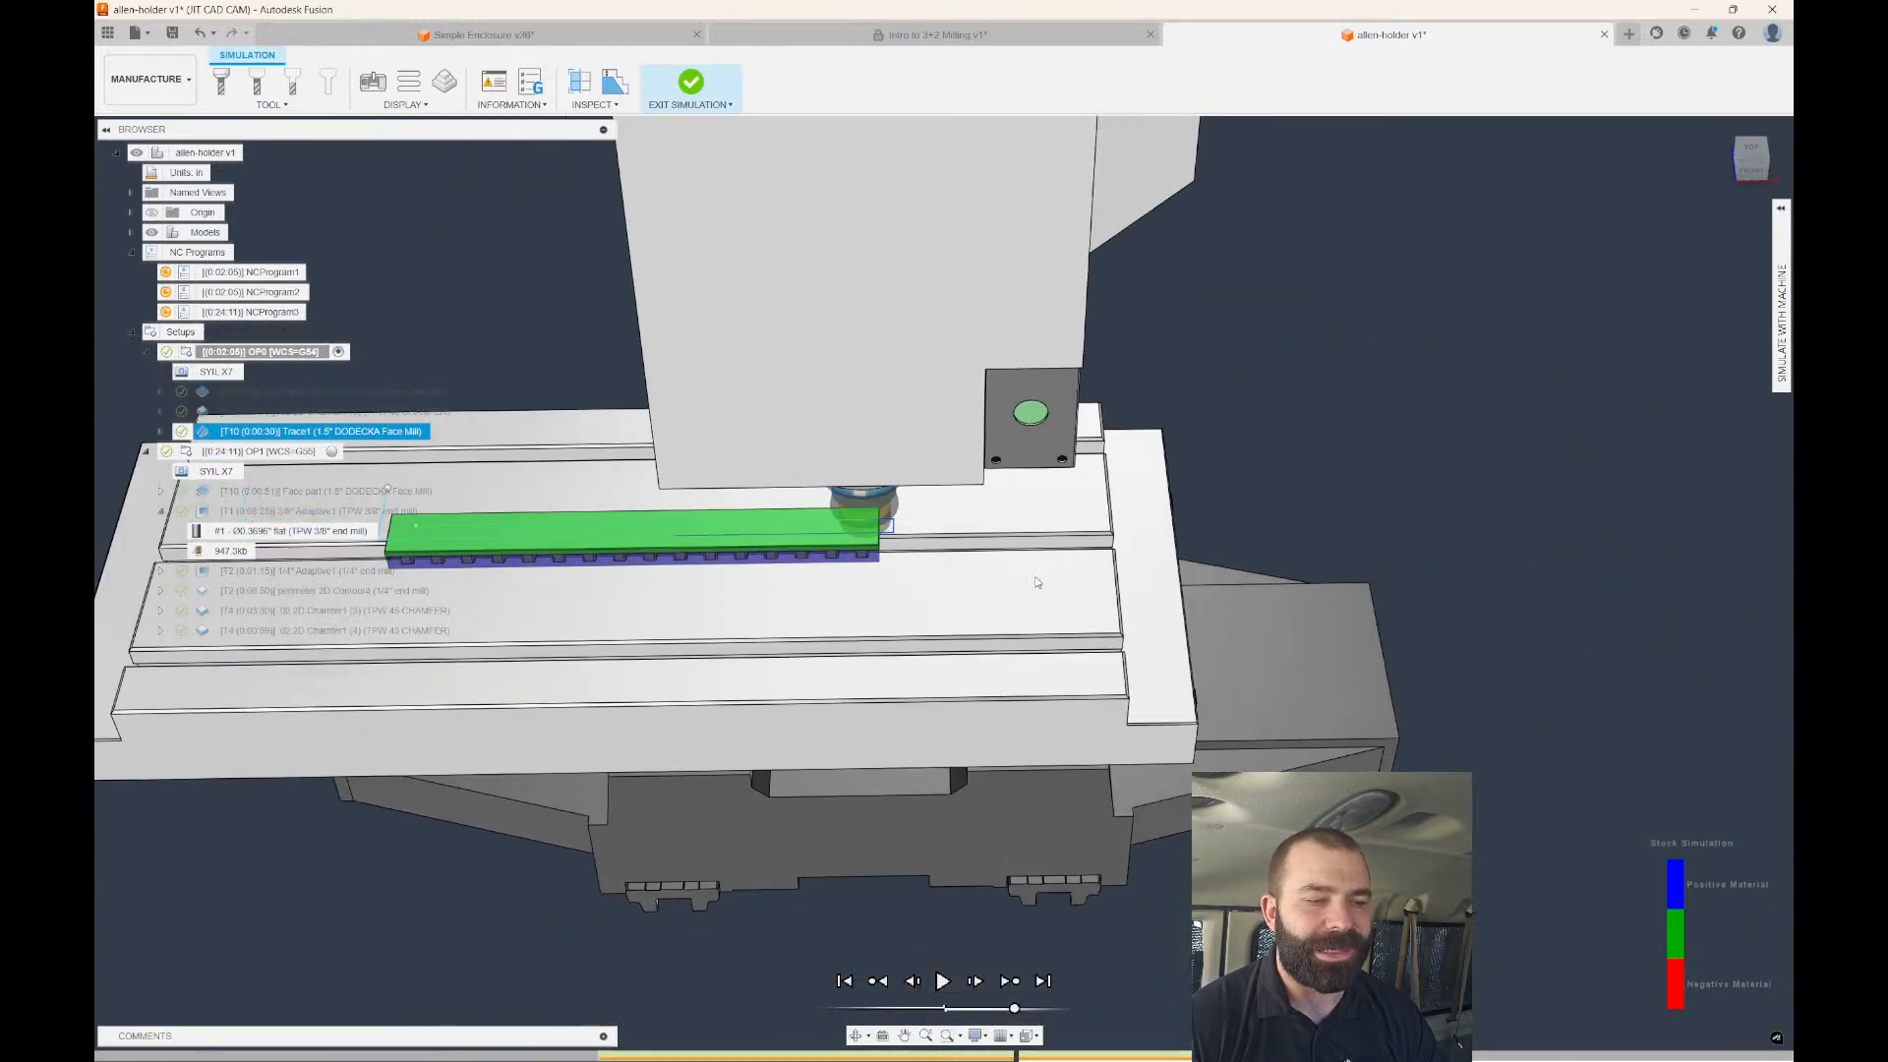
pyautogui.scroll(5, 512, 585)
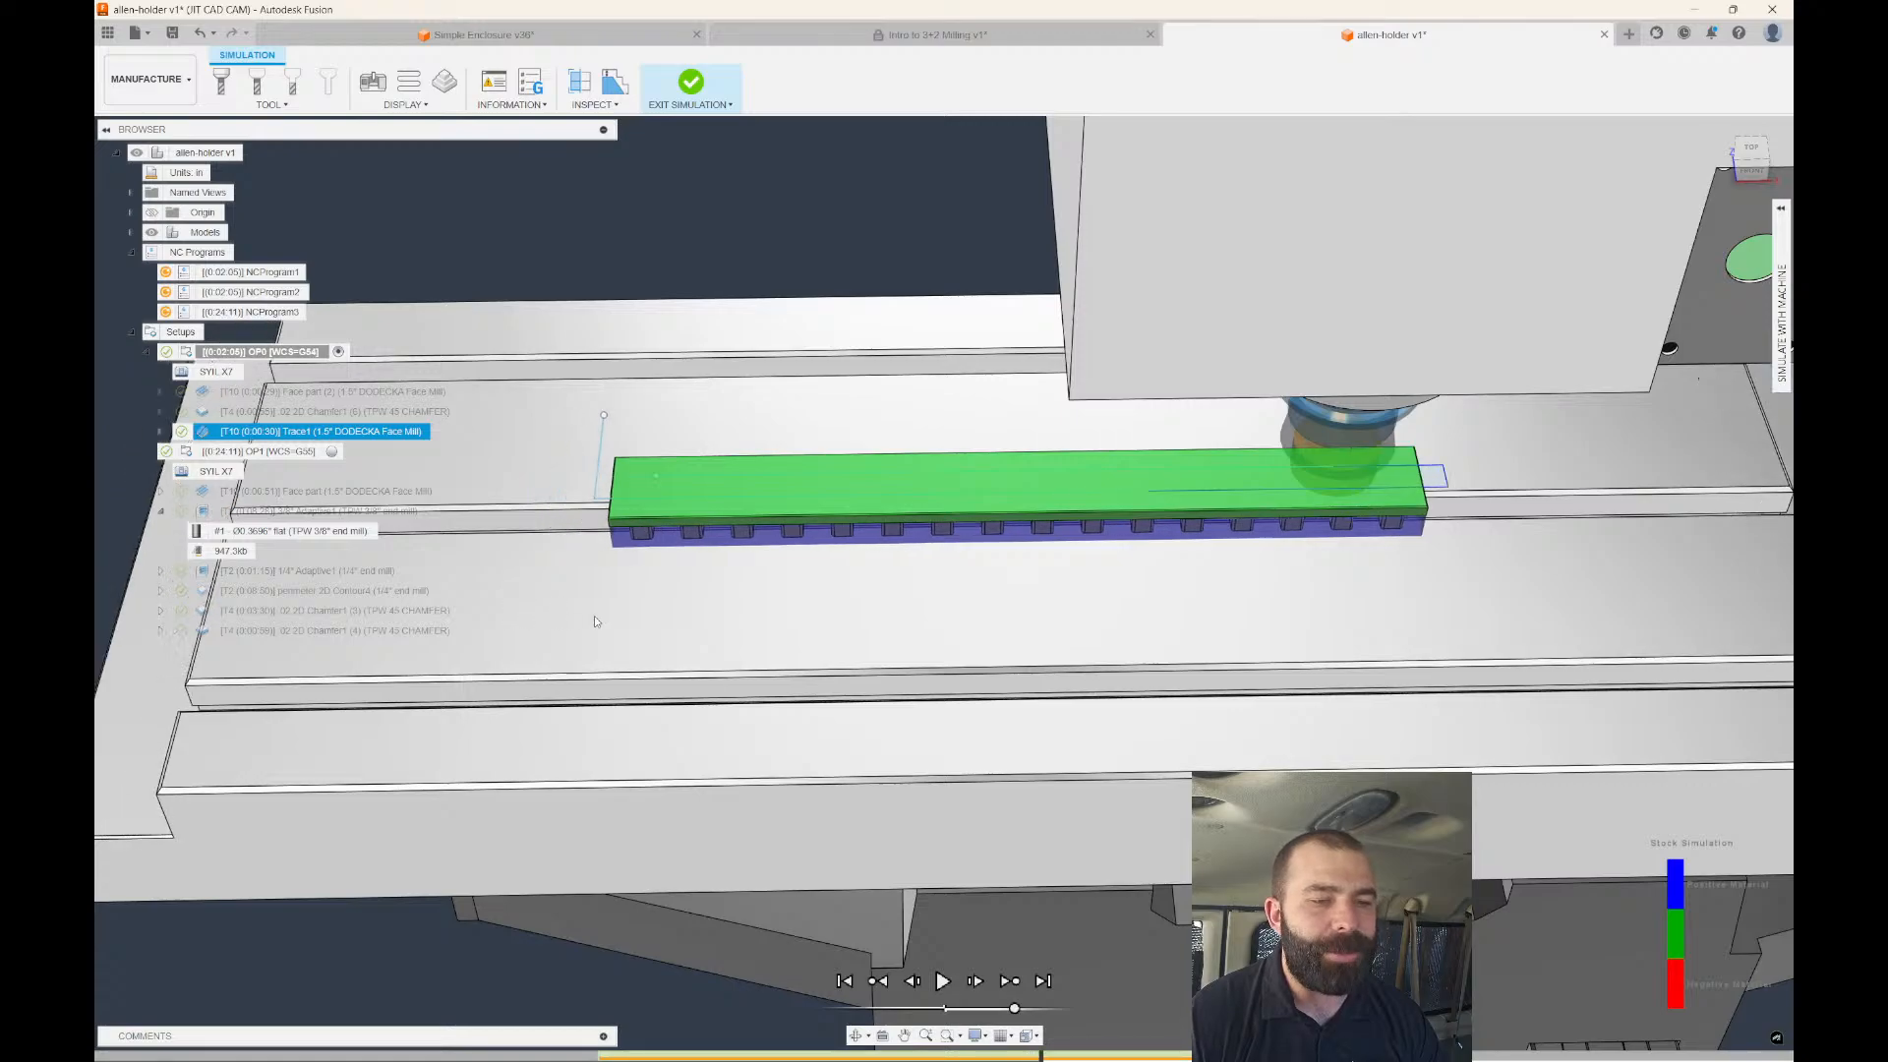
pyautogui.scroll(-3, 1111, 568)
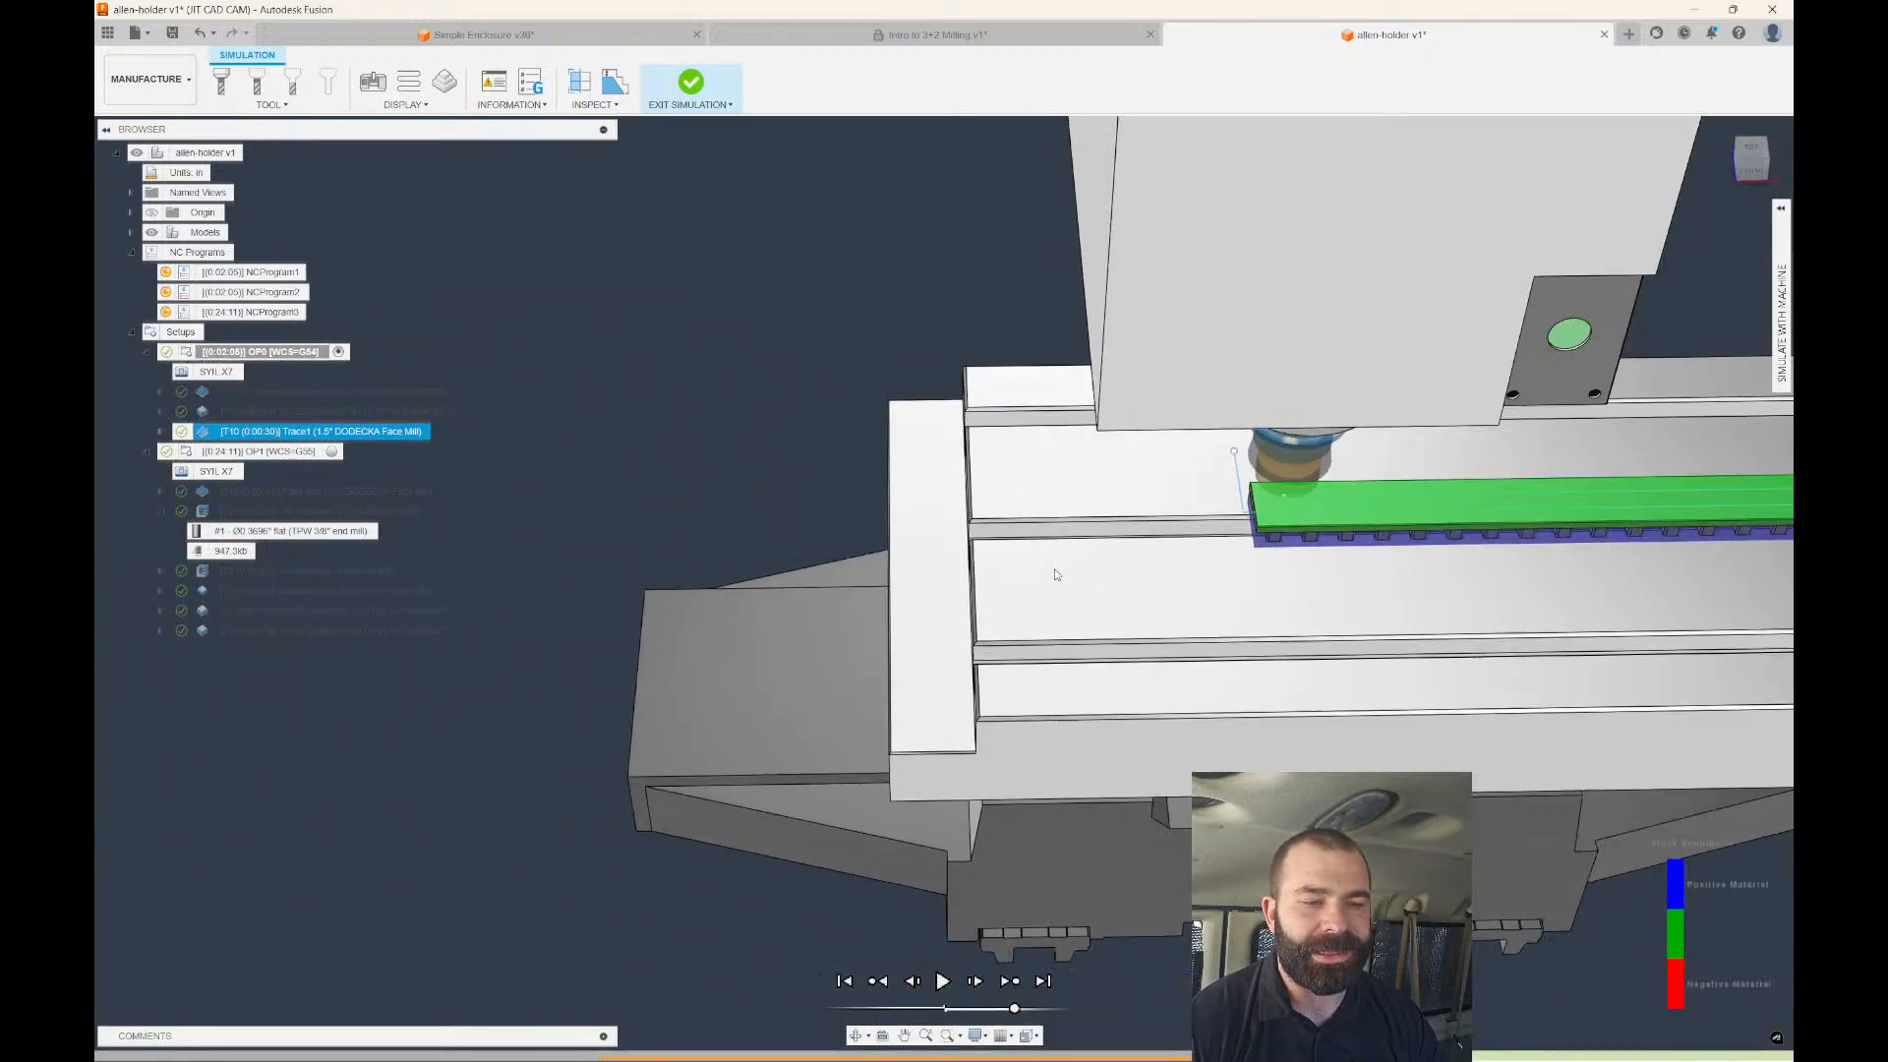
pyautogui.scroll(3, 1289, 479)
pyautogui.scroll(-3, 767, 462)
pyautogui.scroll(2, 1074, 482)
pyautogui.scroll(2, 1081, 482)
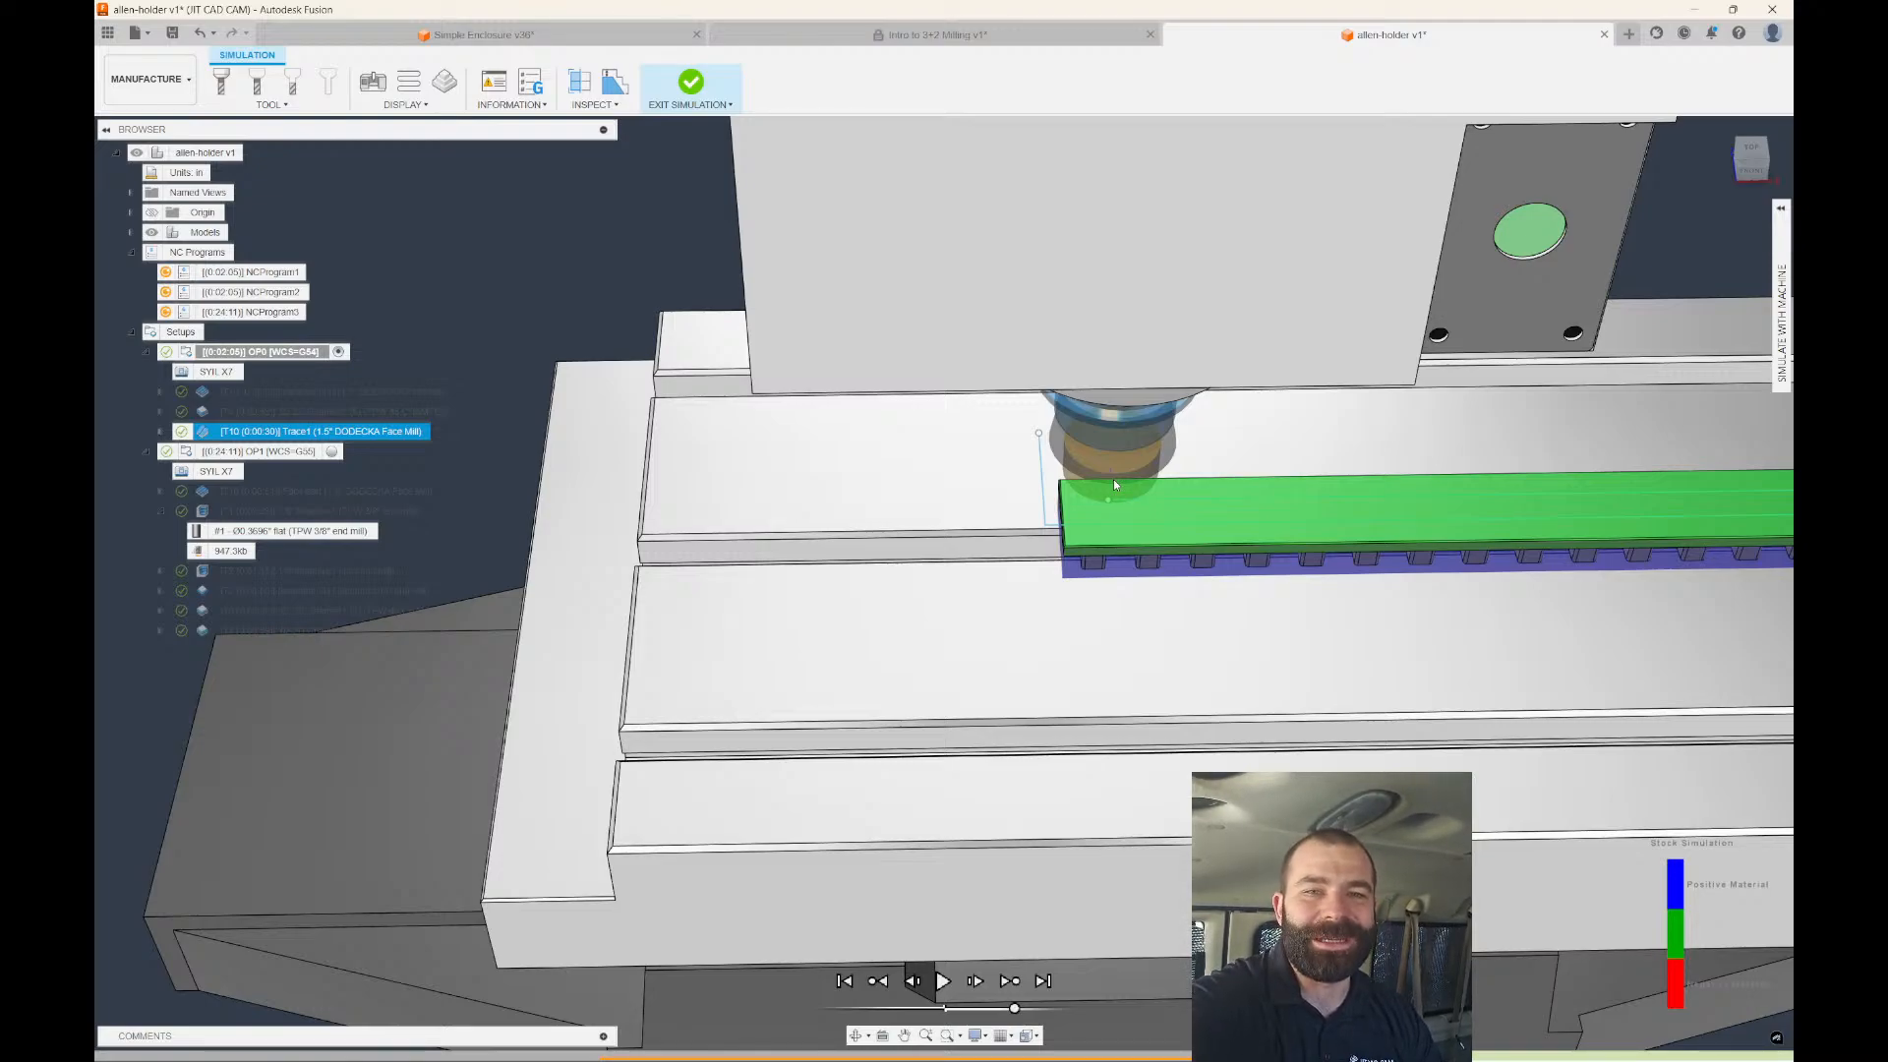
pyautogui.scroll(-5, 1003, 458)
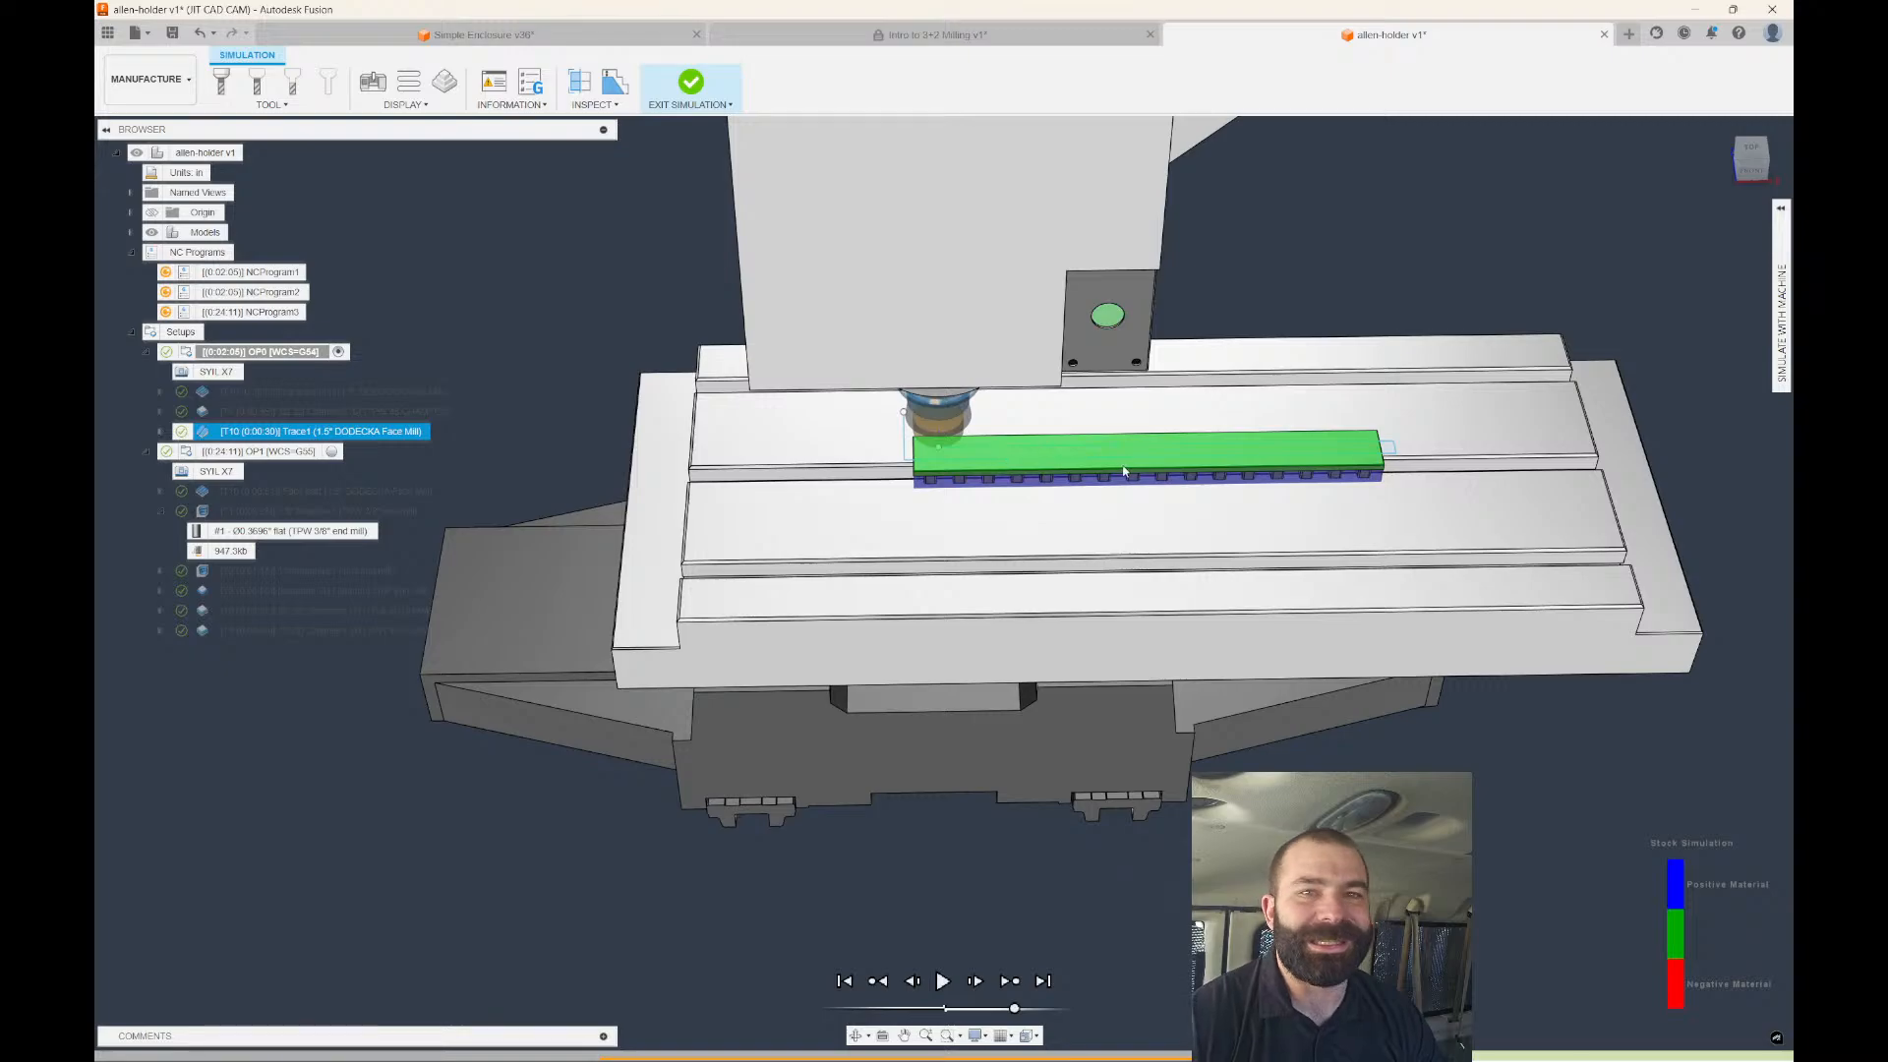
pyautogui.scroll(2, 1124, 471)
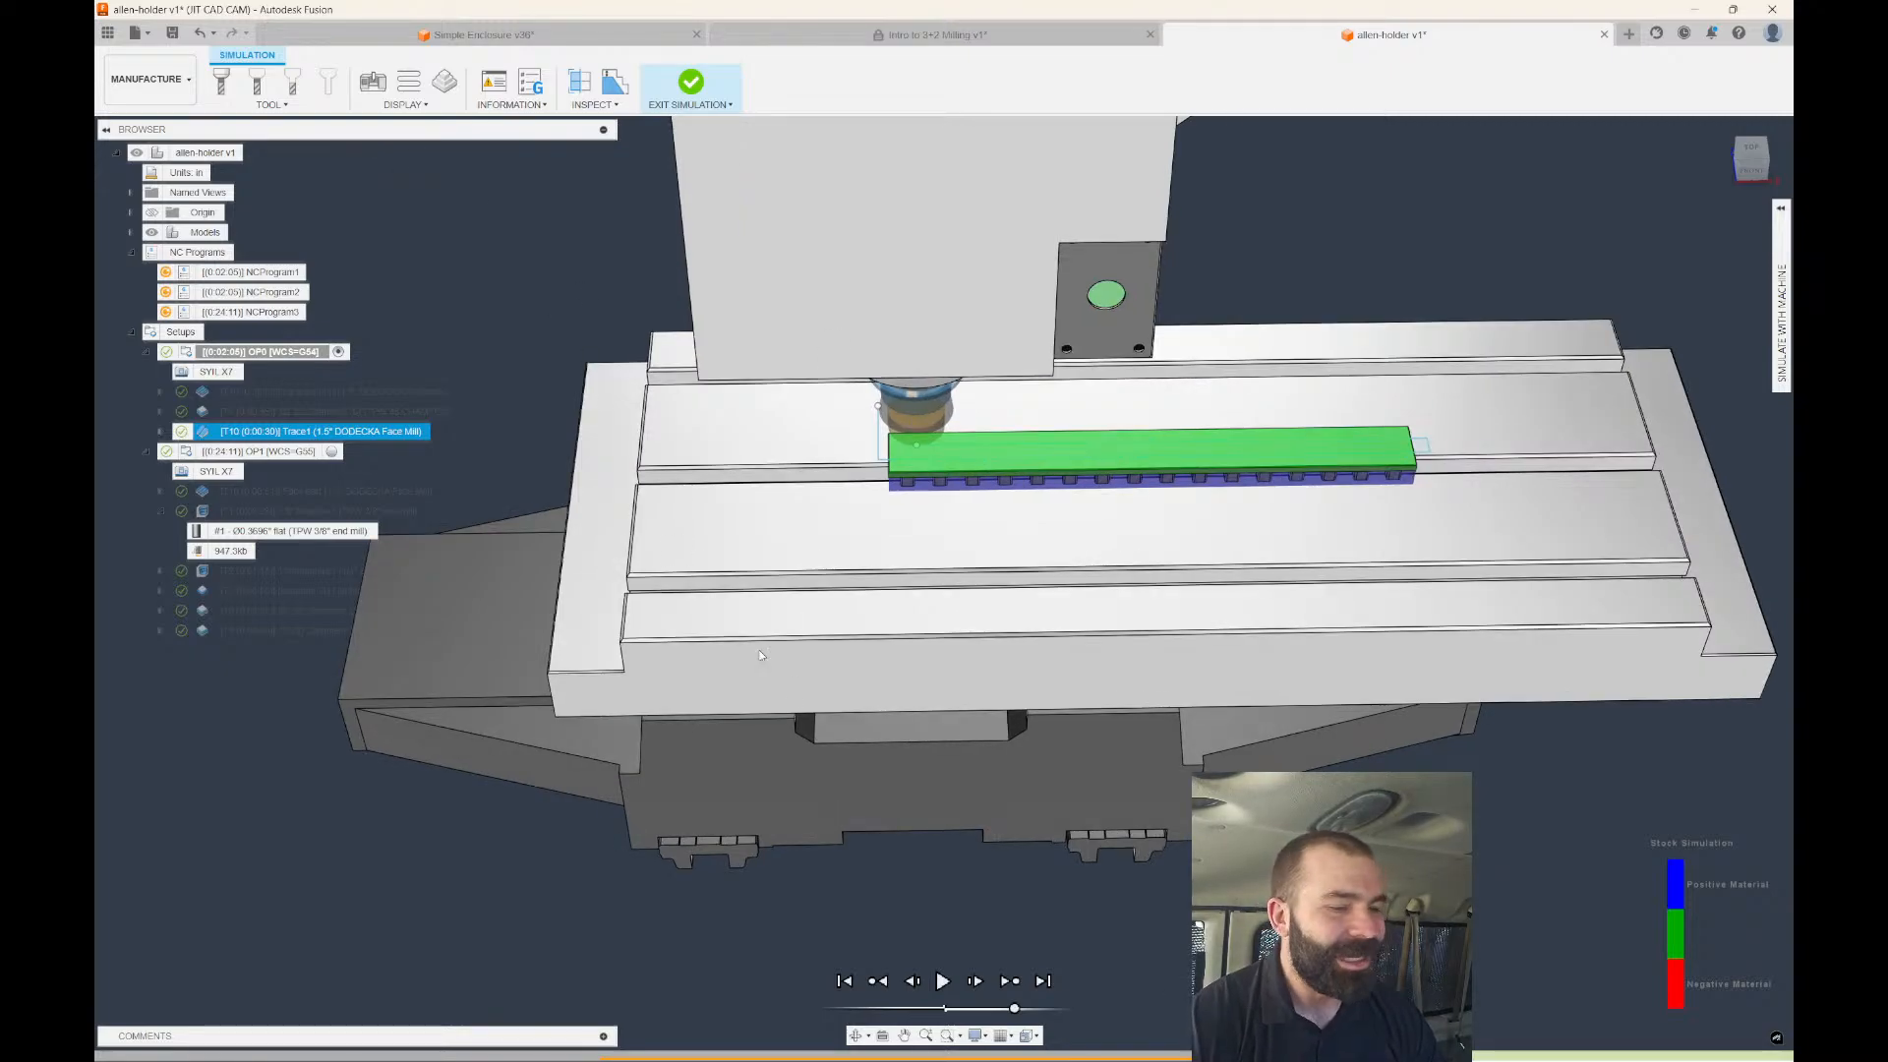
pyautogui.click(942, 980)
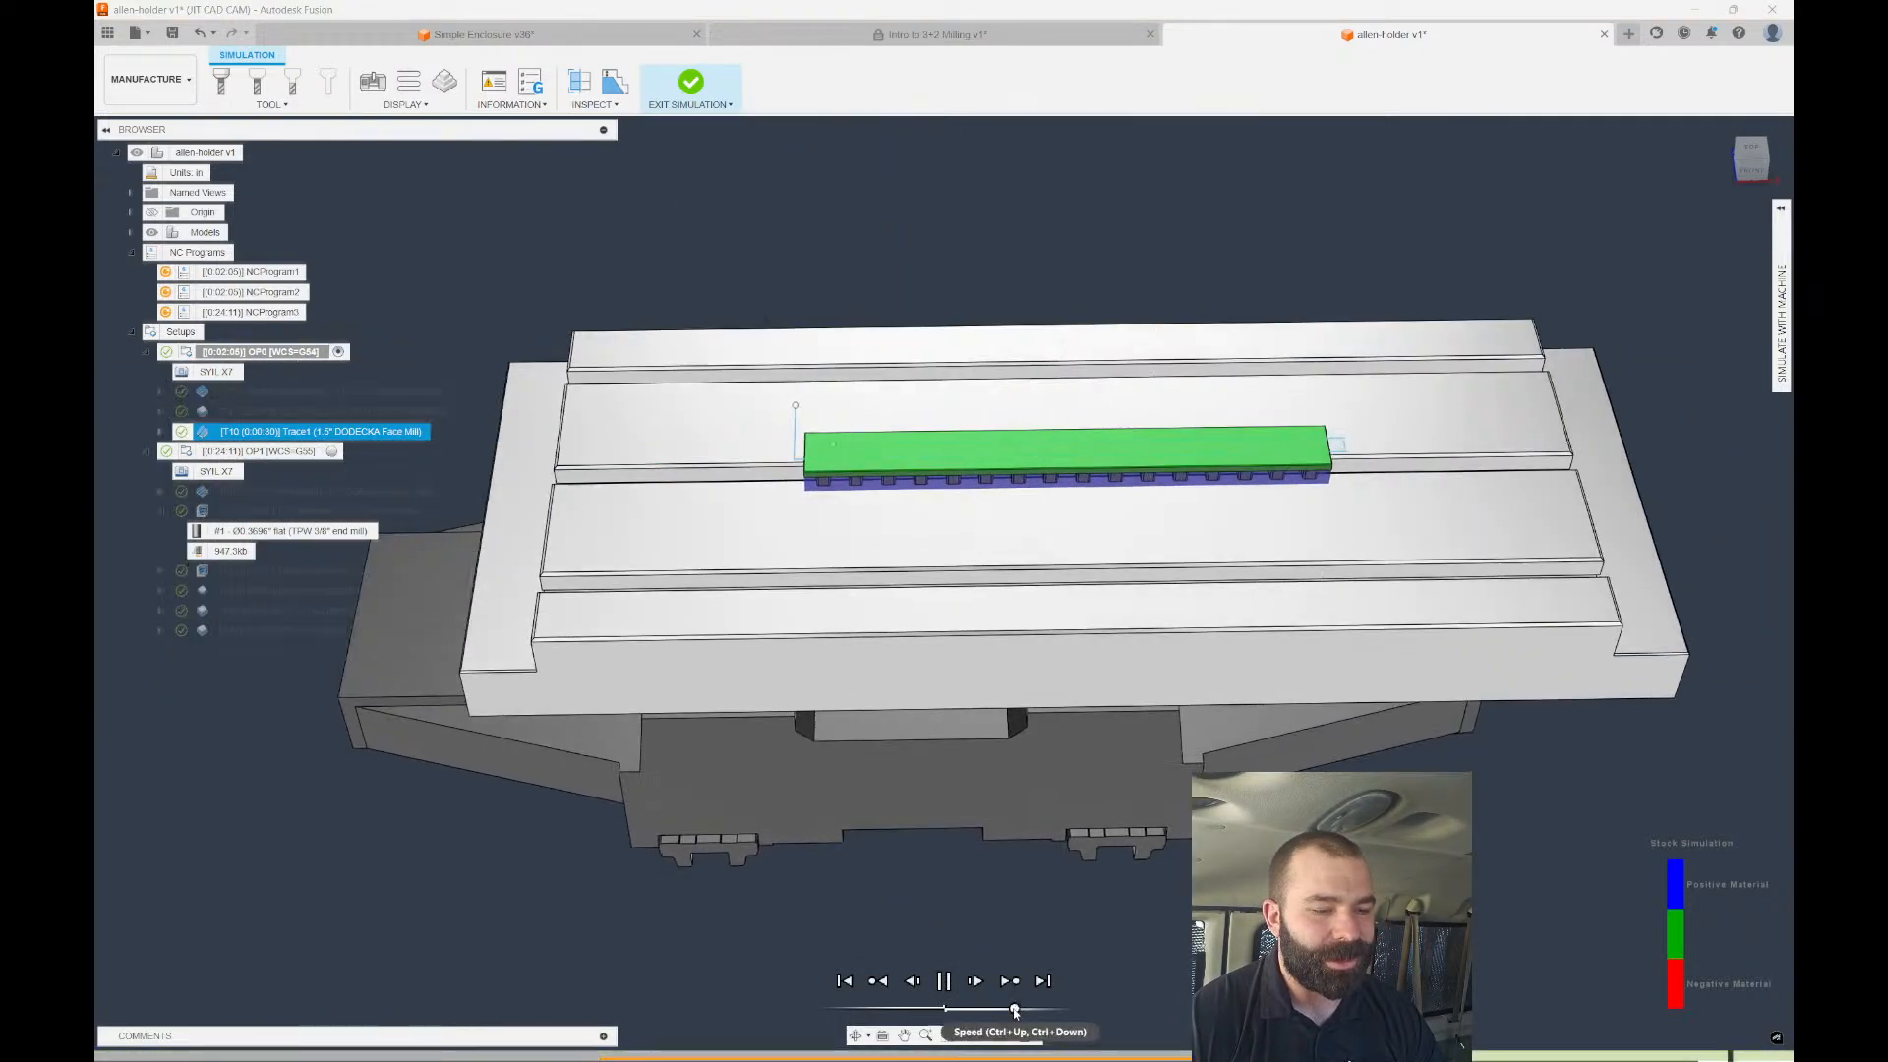
pyautogui.moveTo(1013, 1009); pyautogui.dragTo(997, 1009)
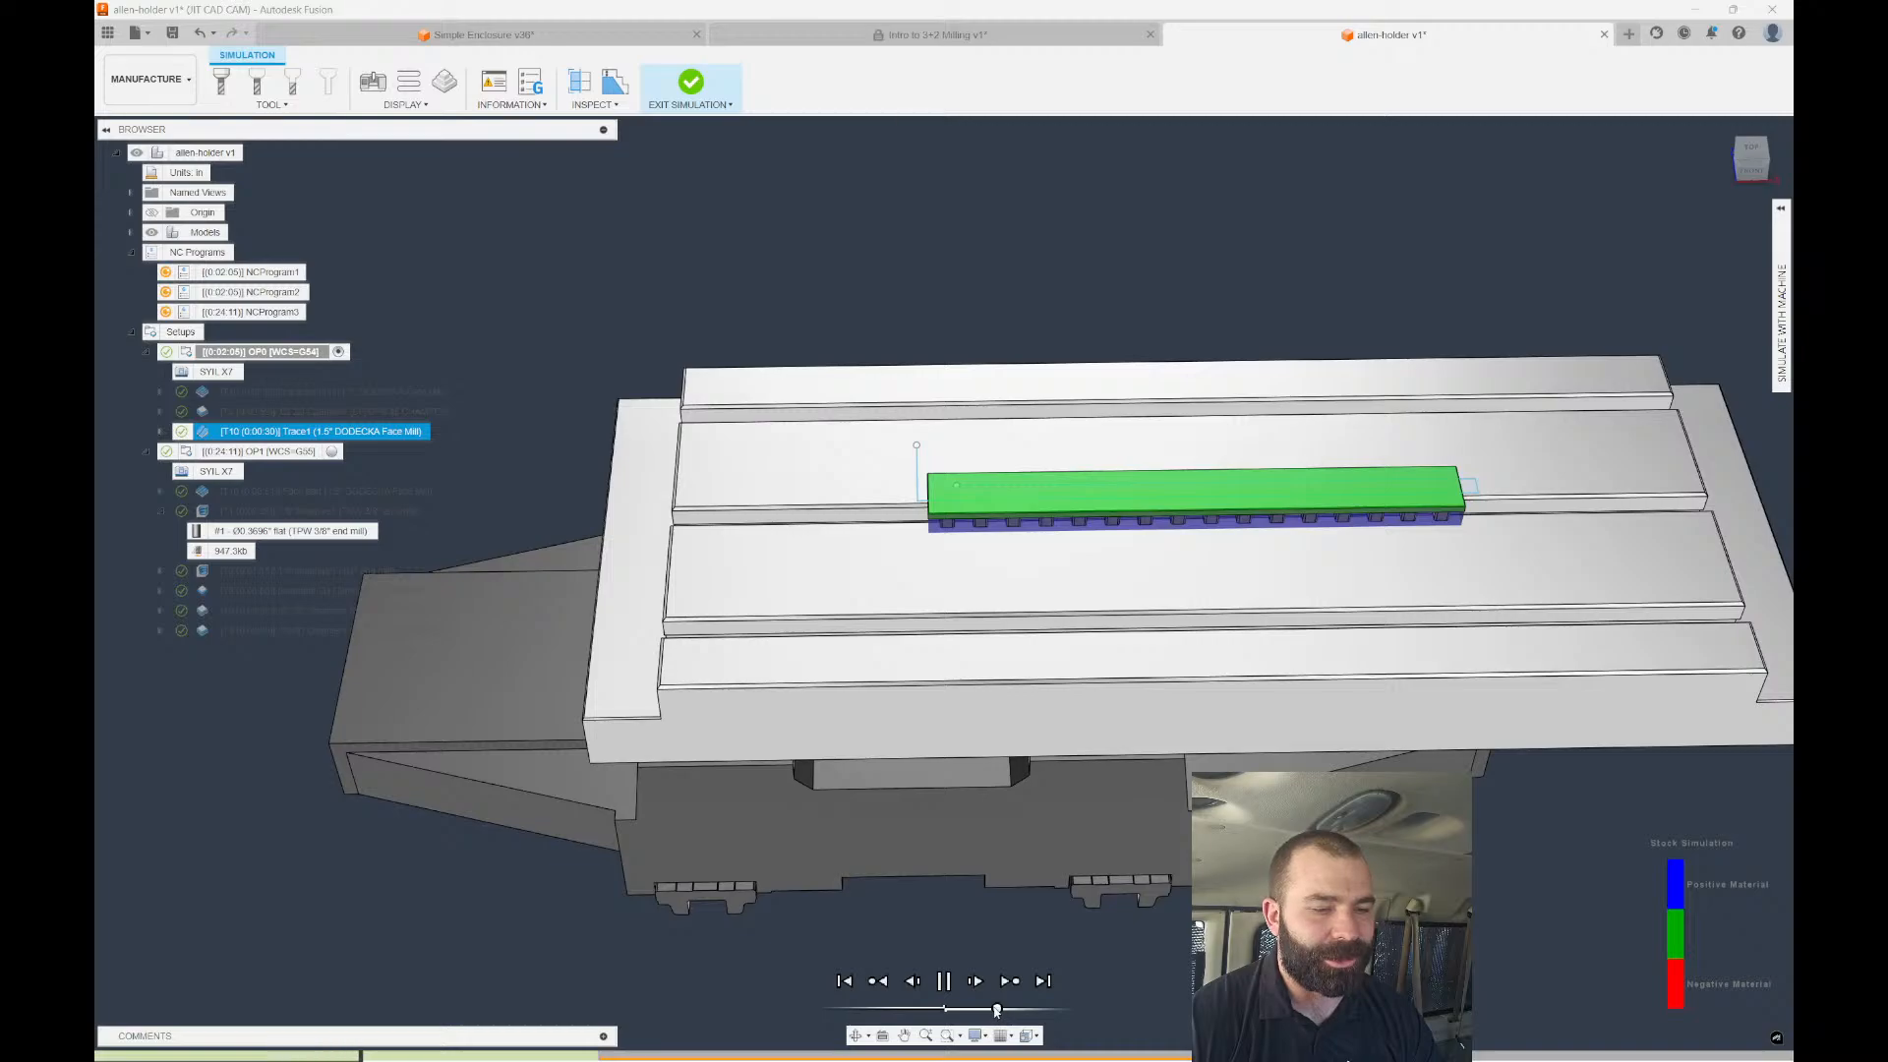
pyautogui.scroll(-1, 754, 766)
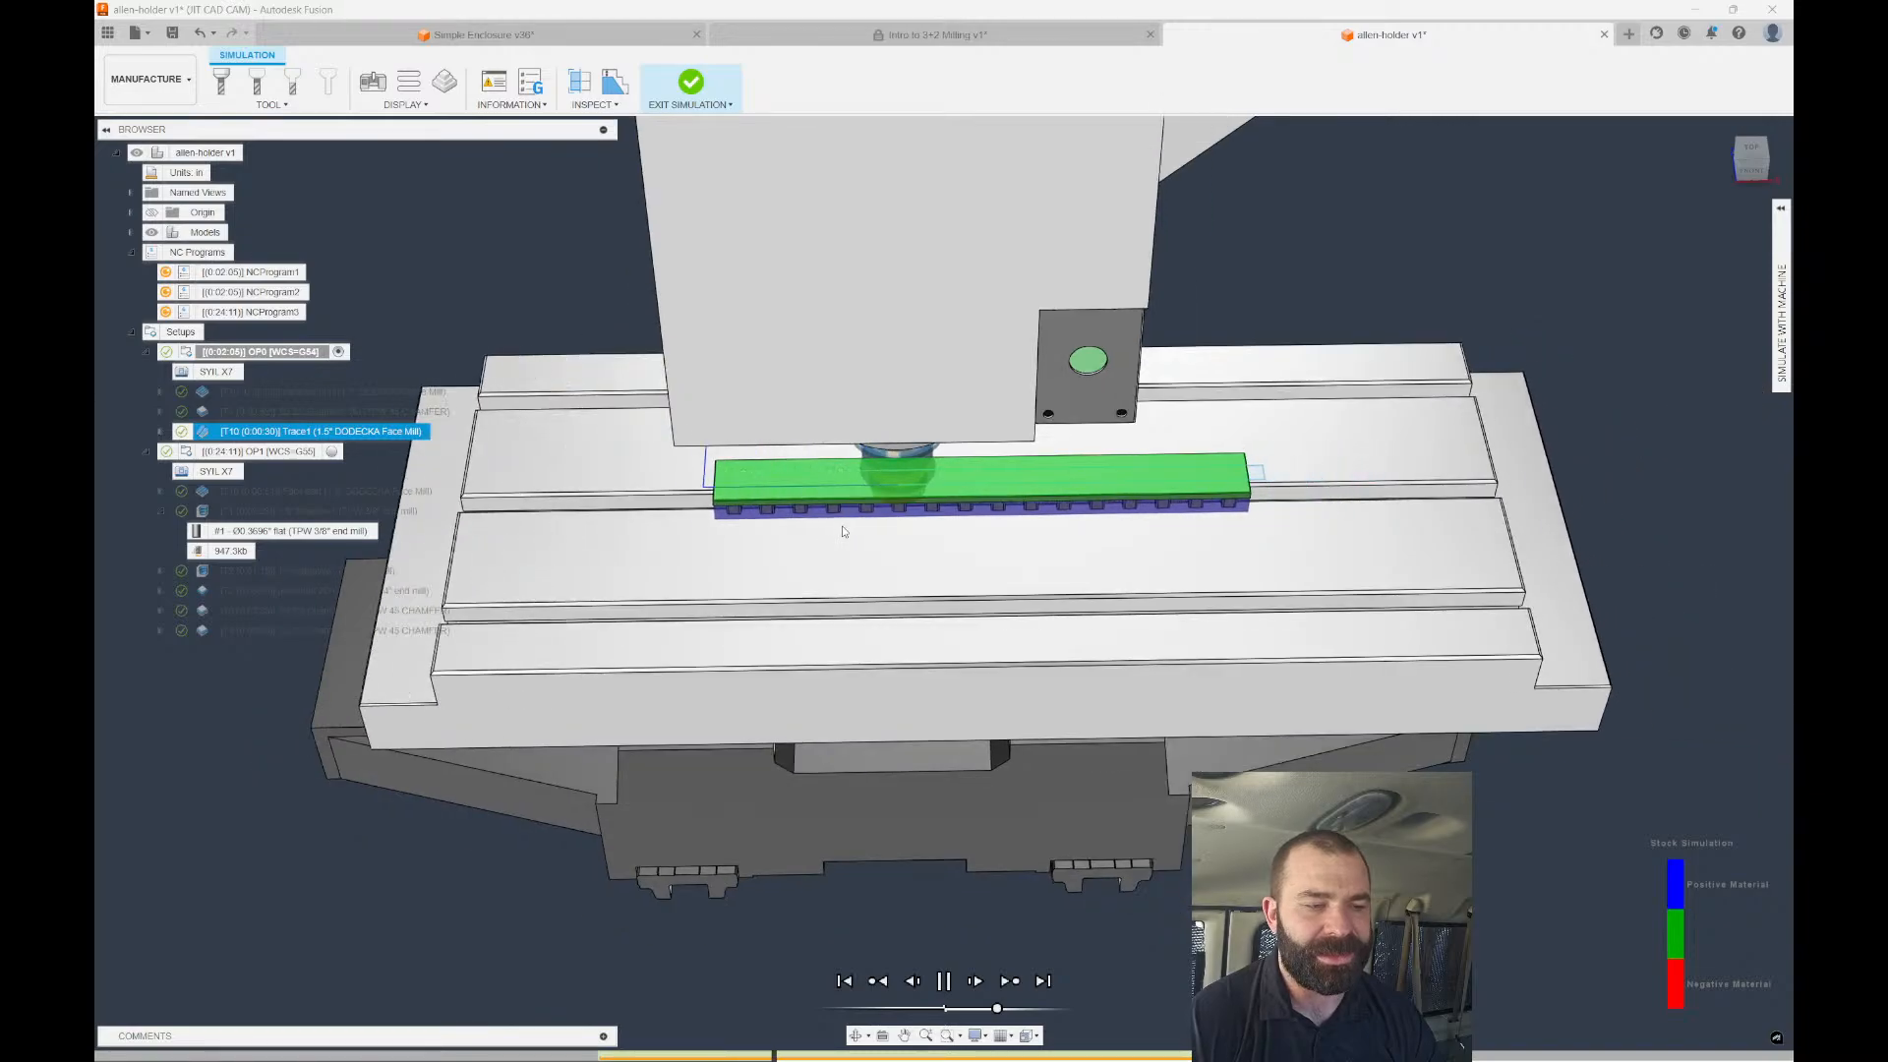
pyautogui.moveTo(843, 531); pyautogui.dragTo(1129, 400, button='right')
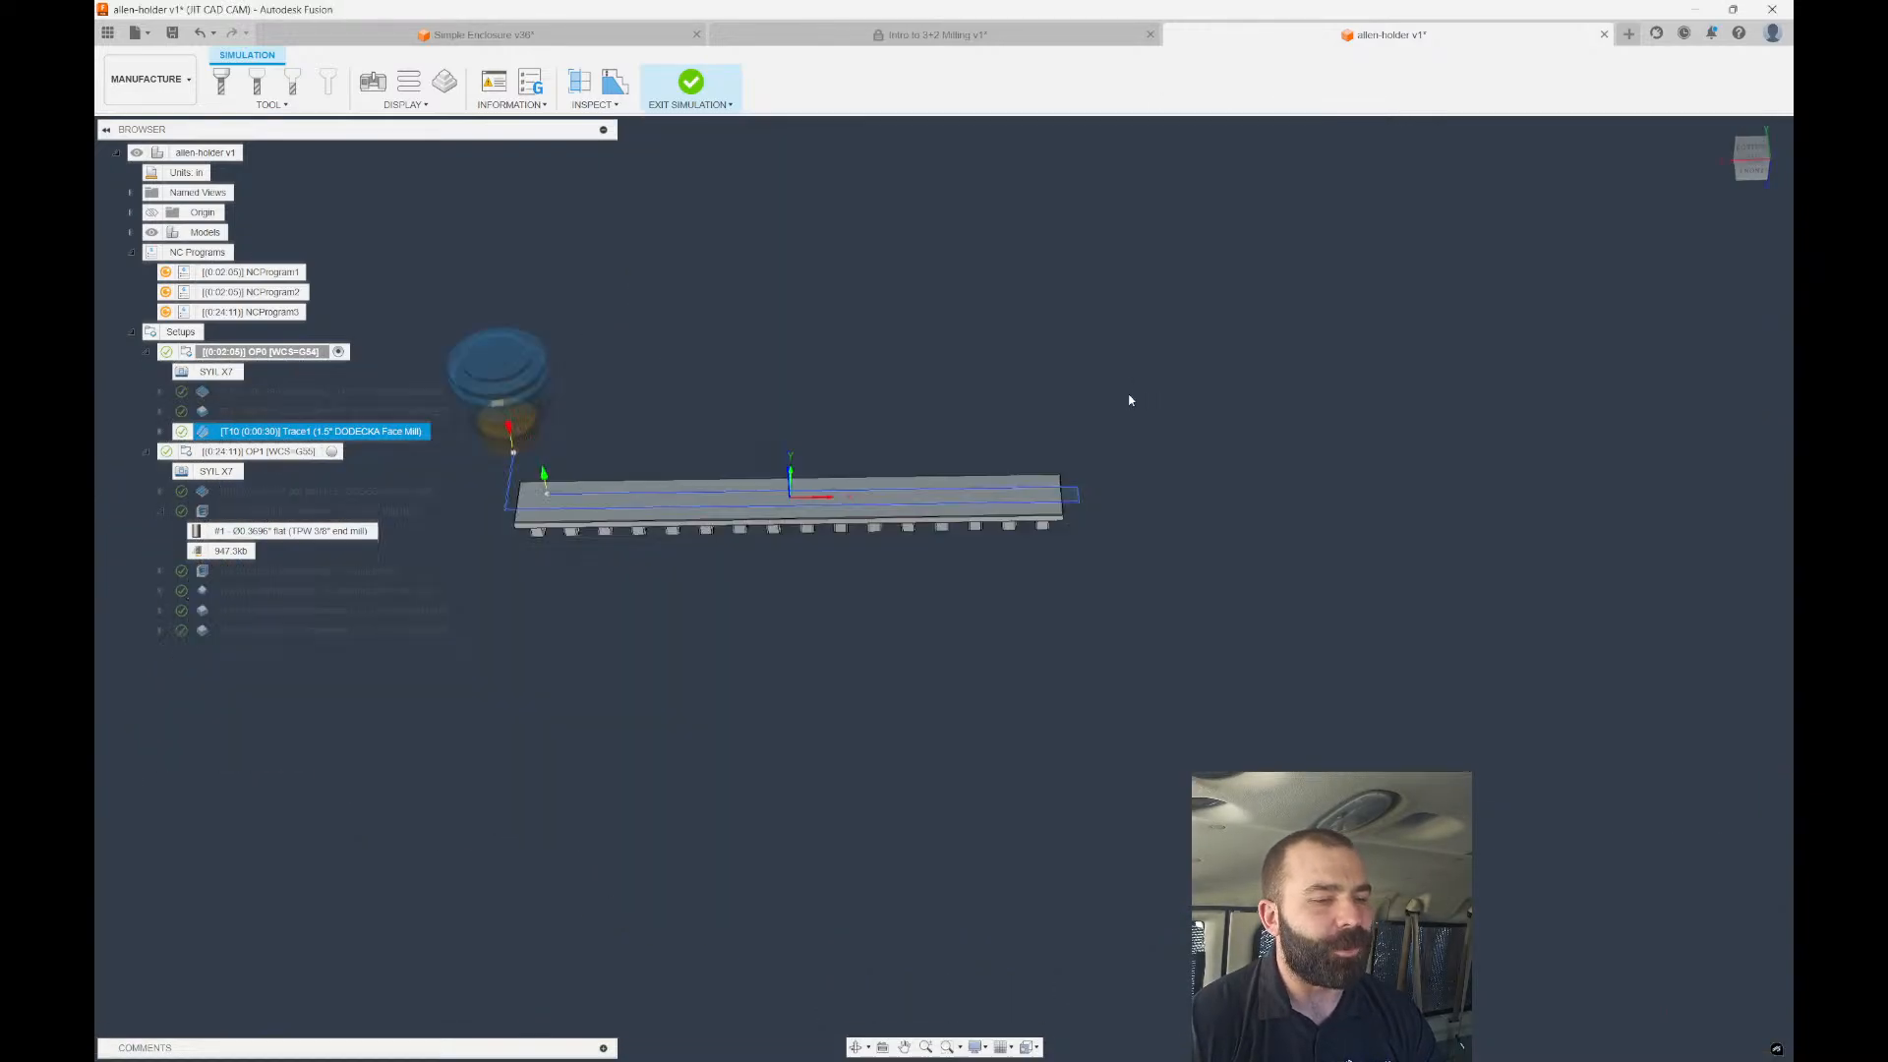
# Enable Multiple Depths on Trace1 with a set number of stepdowns and regenerate it.
pyautogui.doubleClick(295, 431)
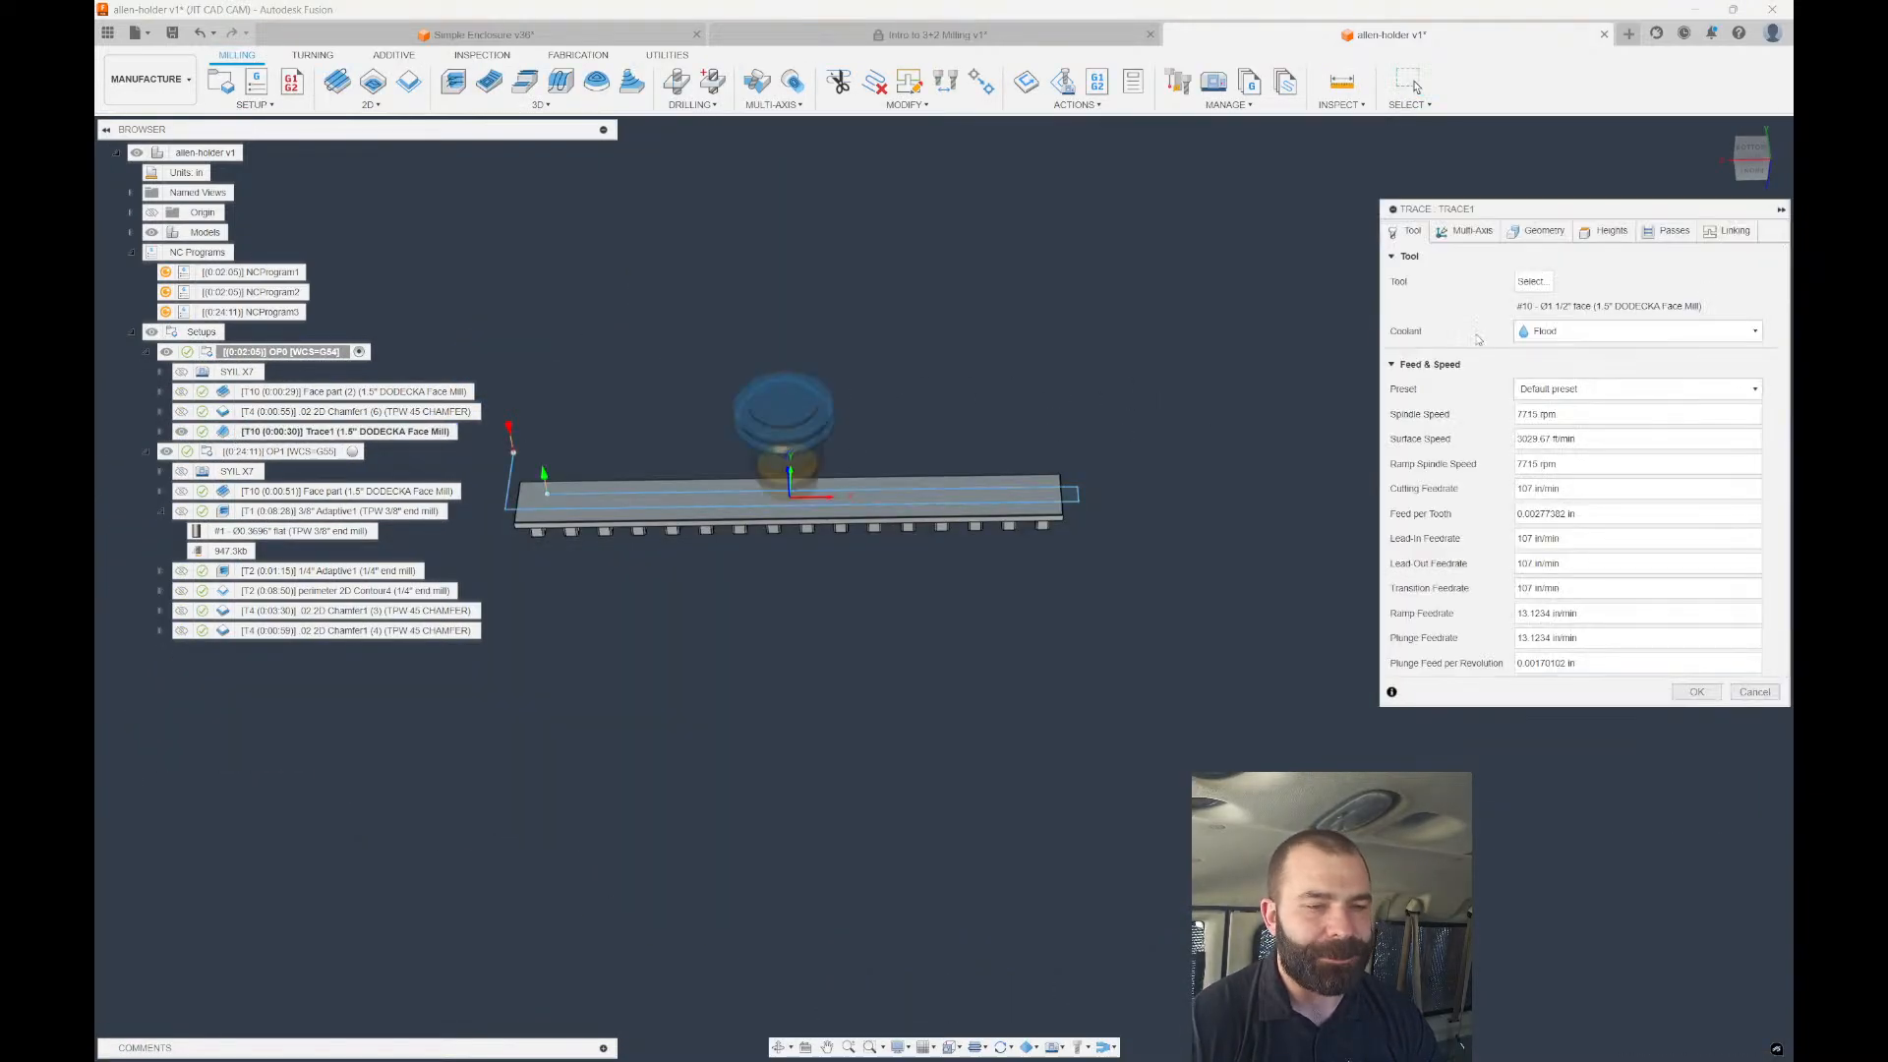
pyautogui.click(1647, 235)
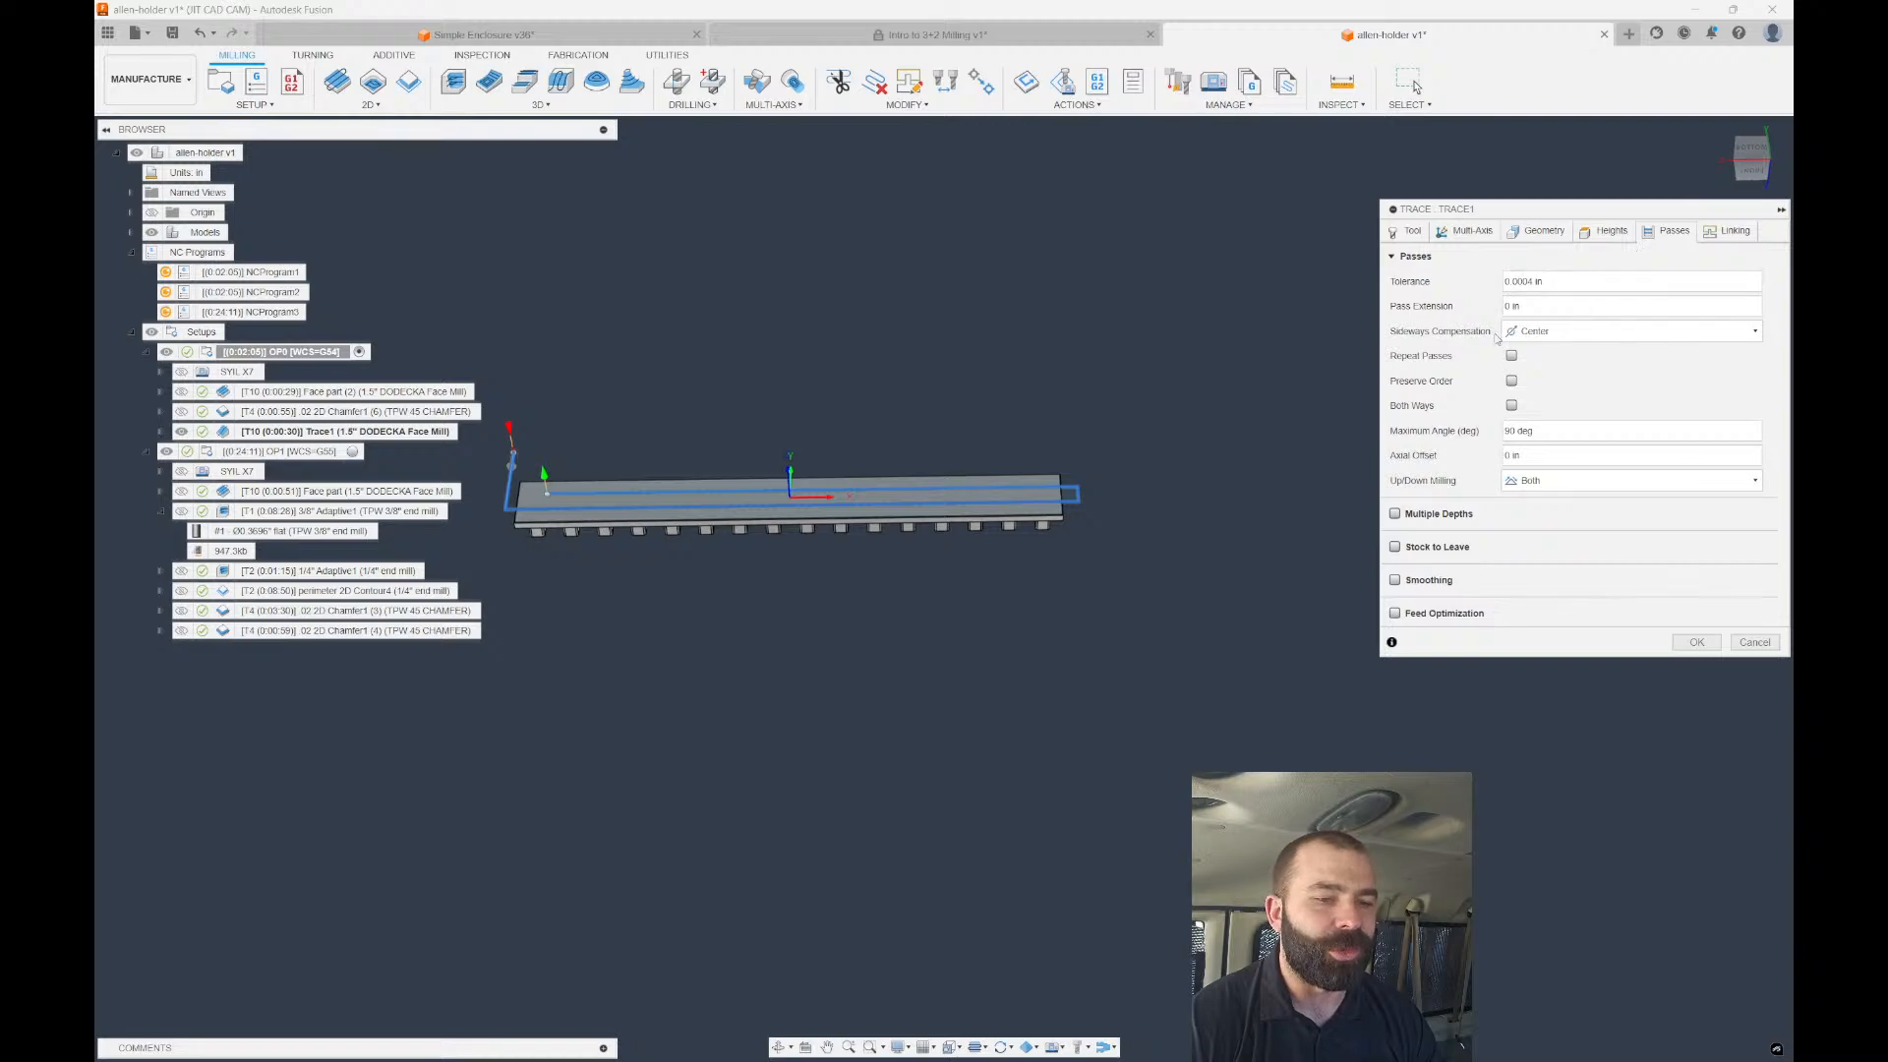
pyautogui.click(1395, 514)
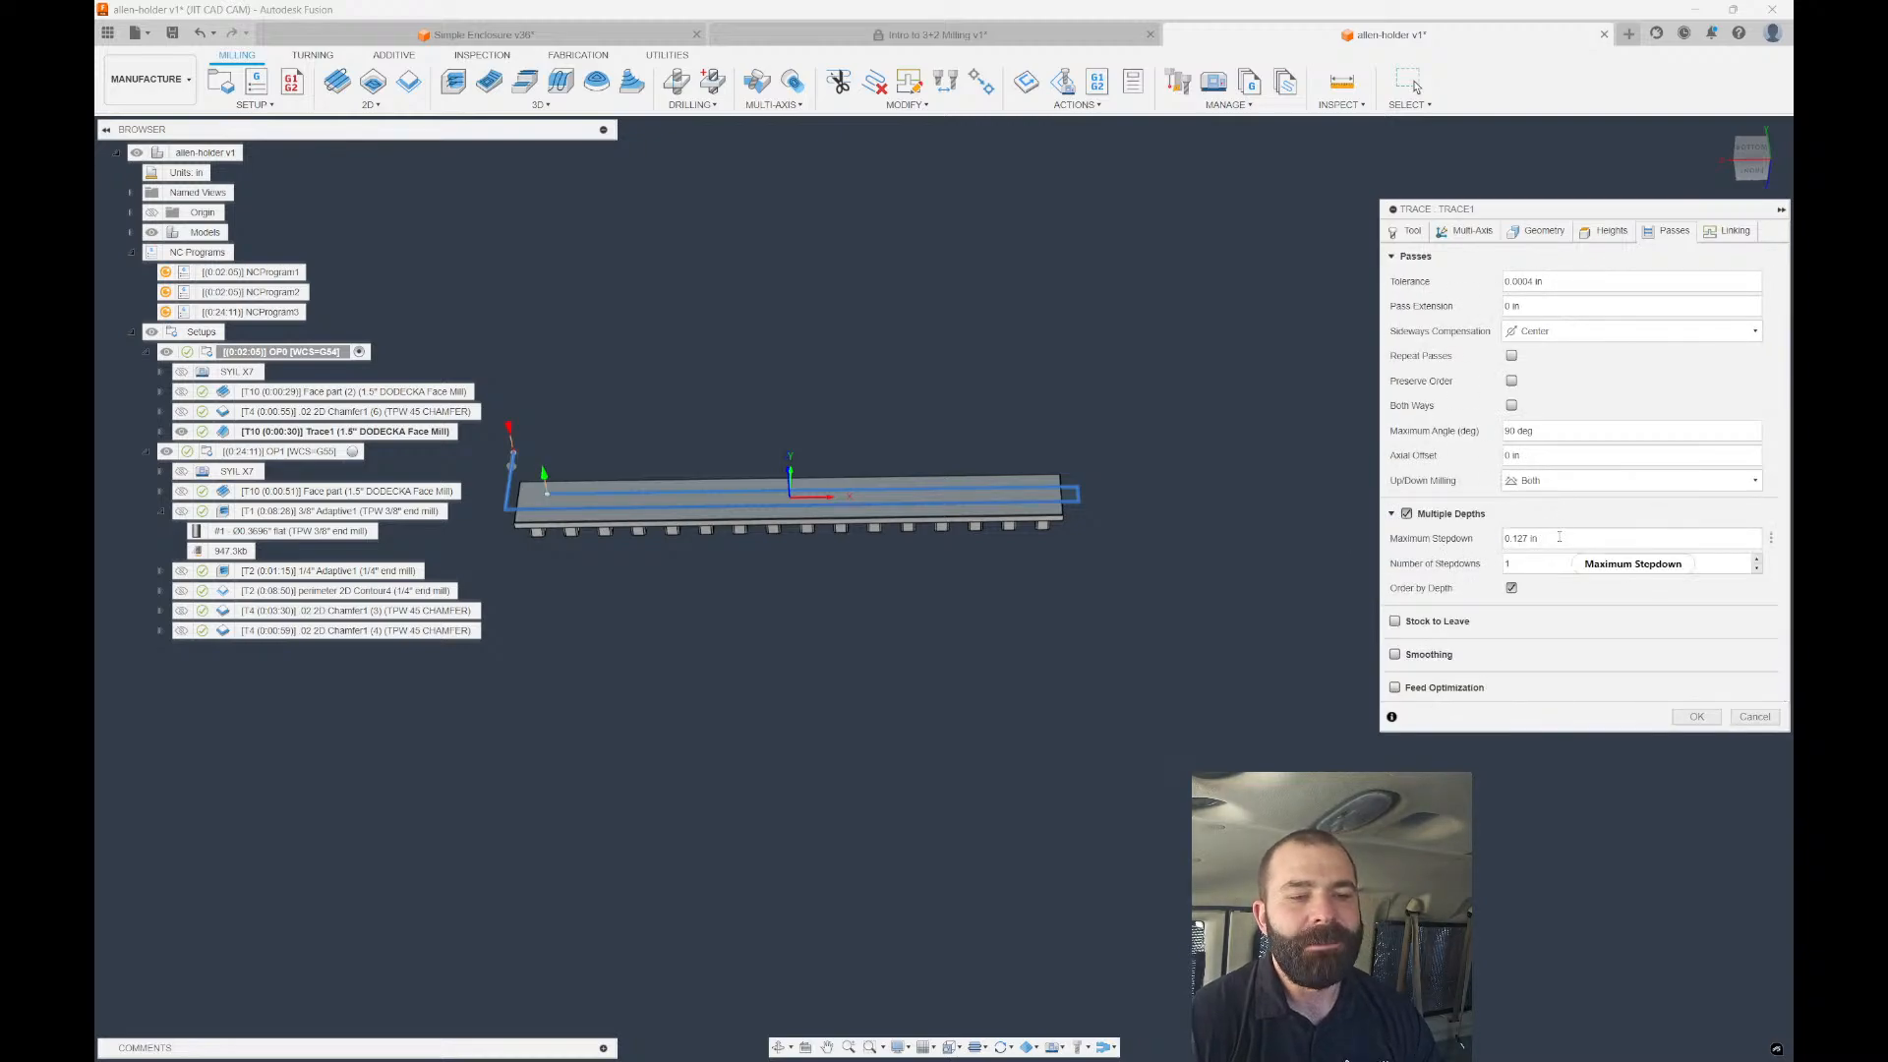
pyautogui.click(1508, 565)
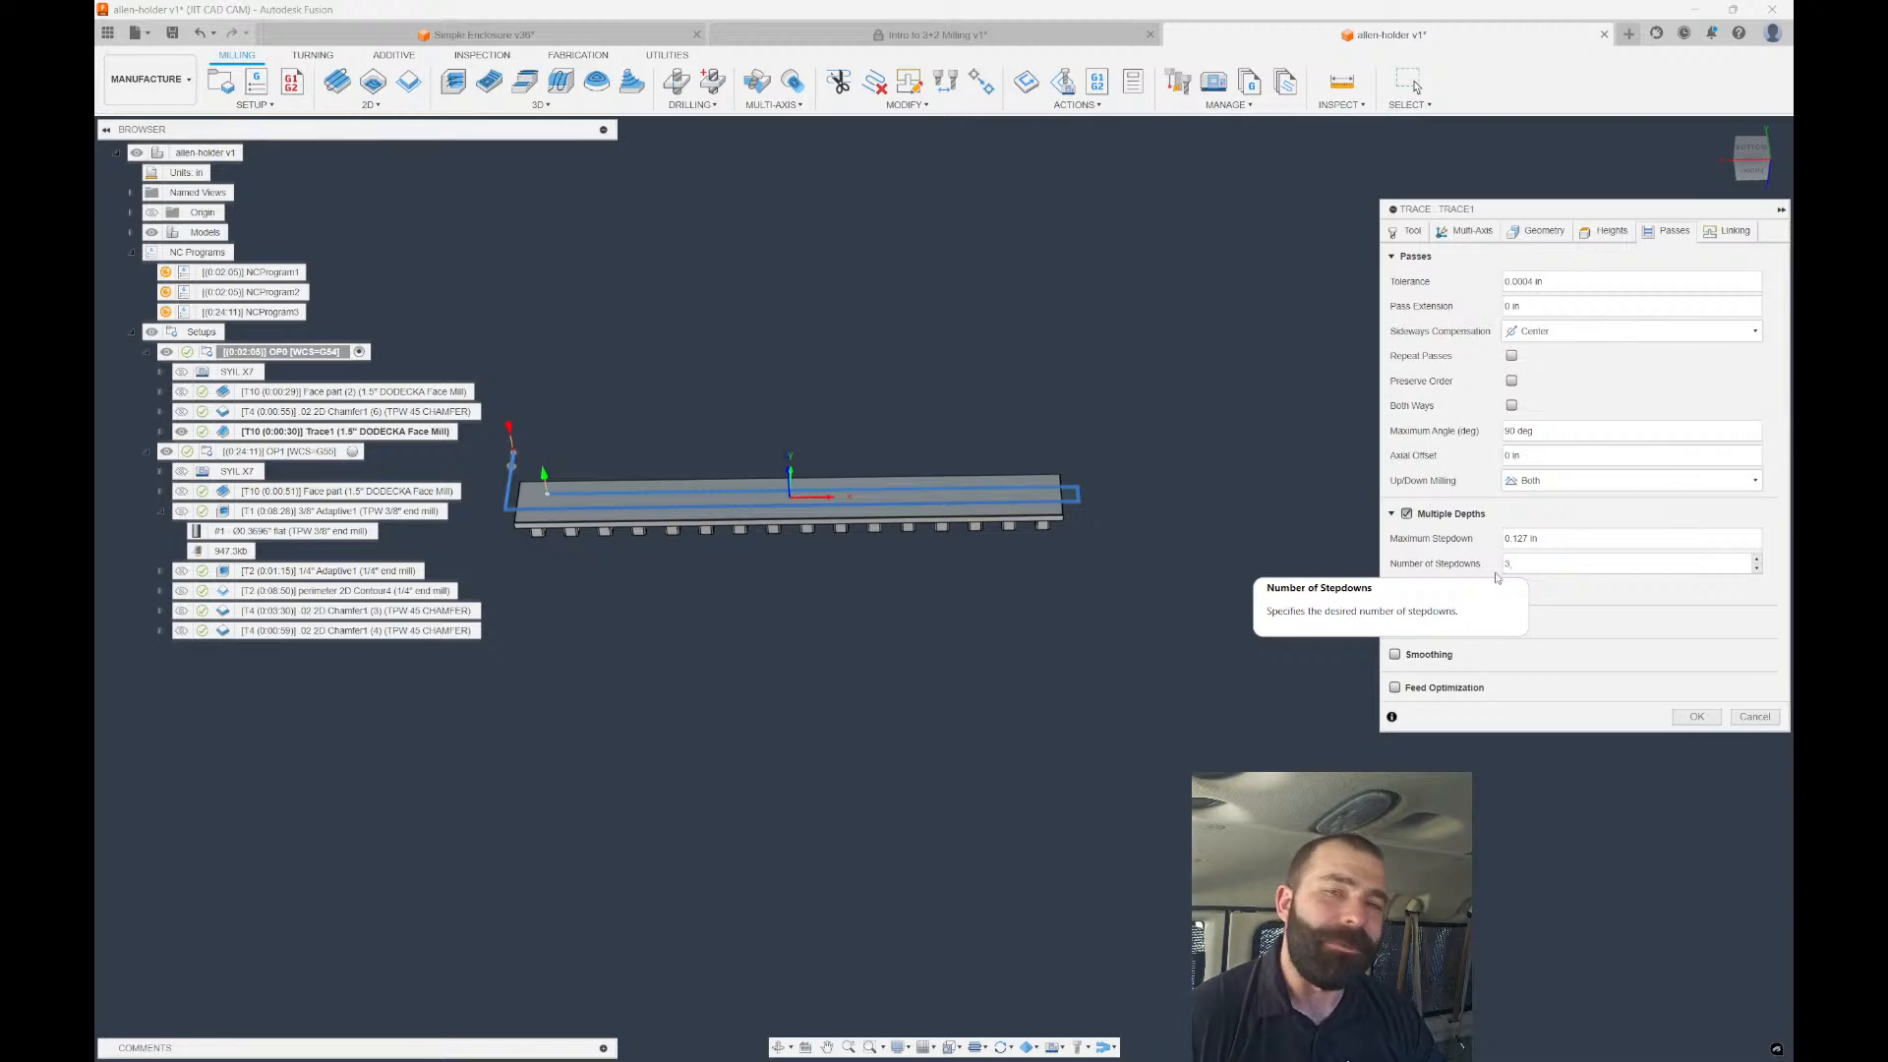
pyautogui.click(1696, 717)
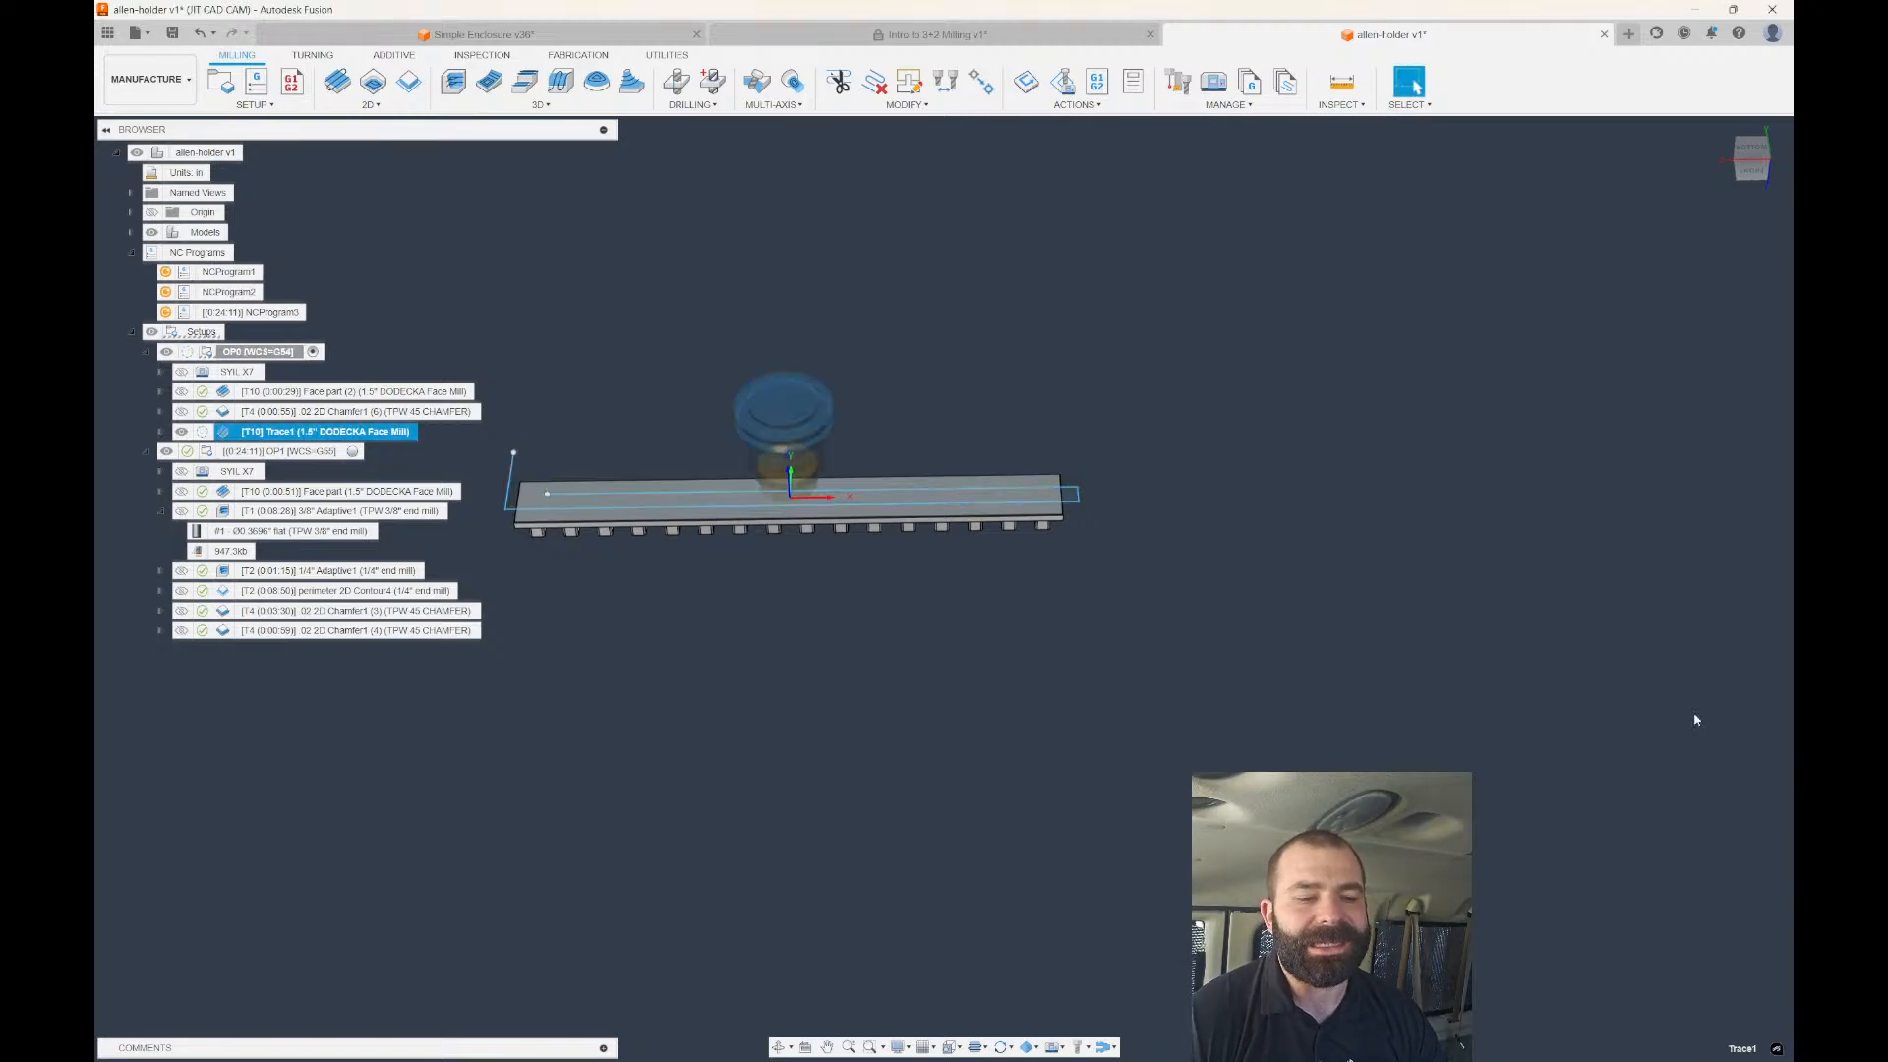
# Review Trace1's Heights settings and regenerate it, bringing its machining time to 0:01:58.
pyautogui.click(1750, 163)
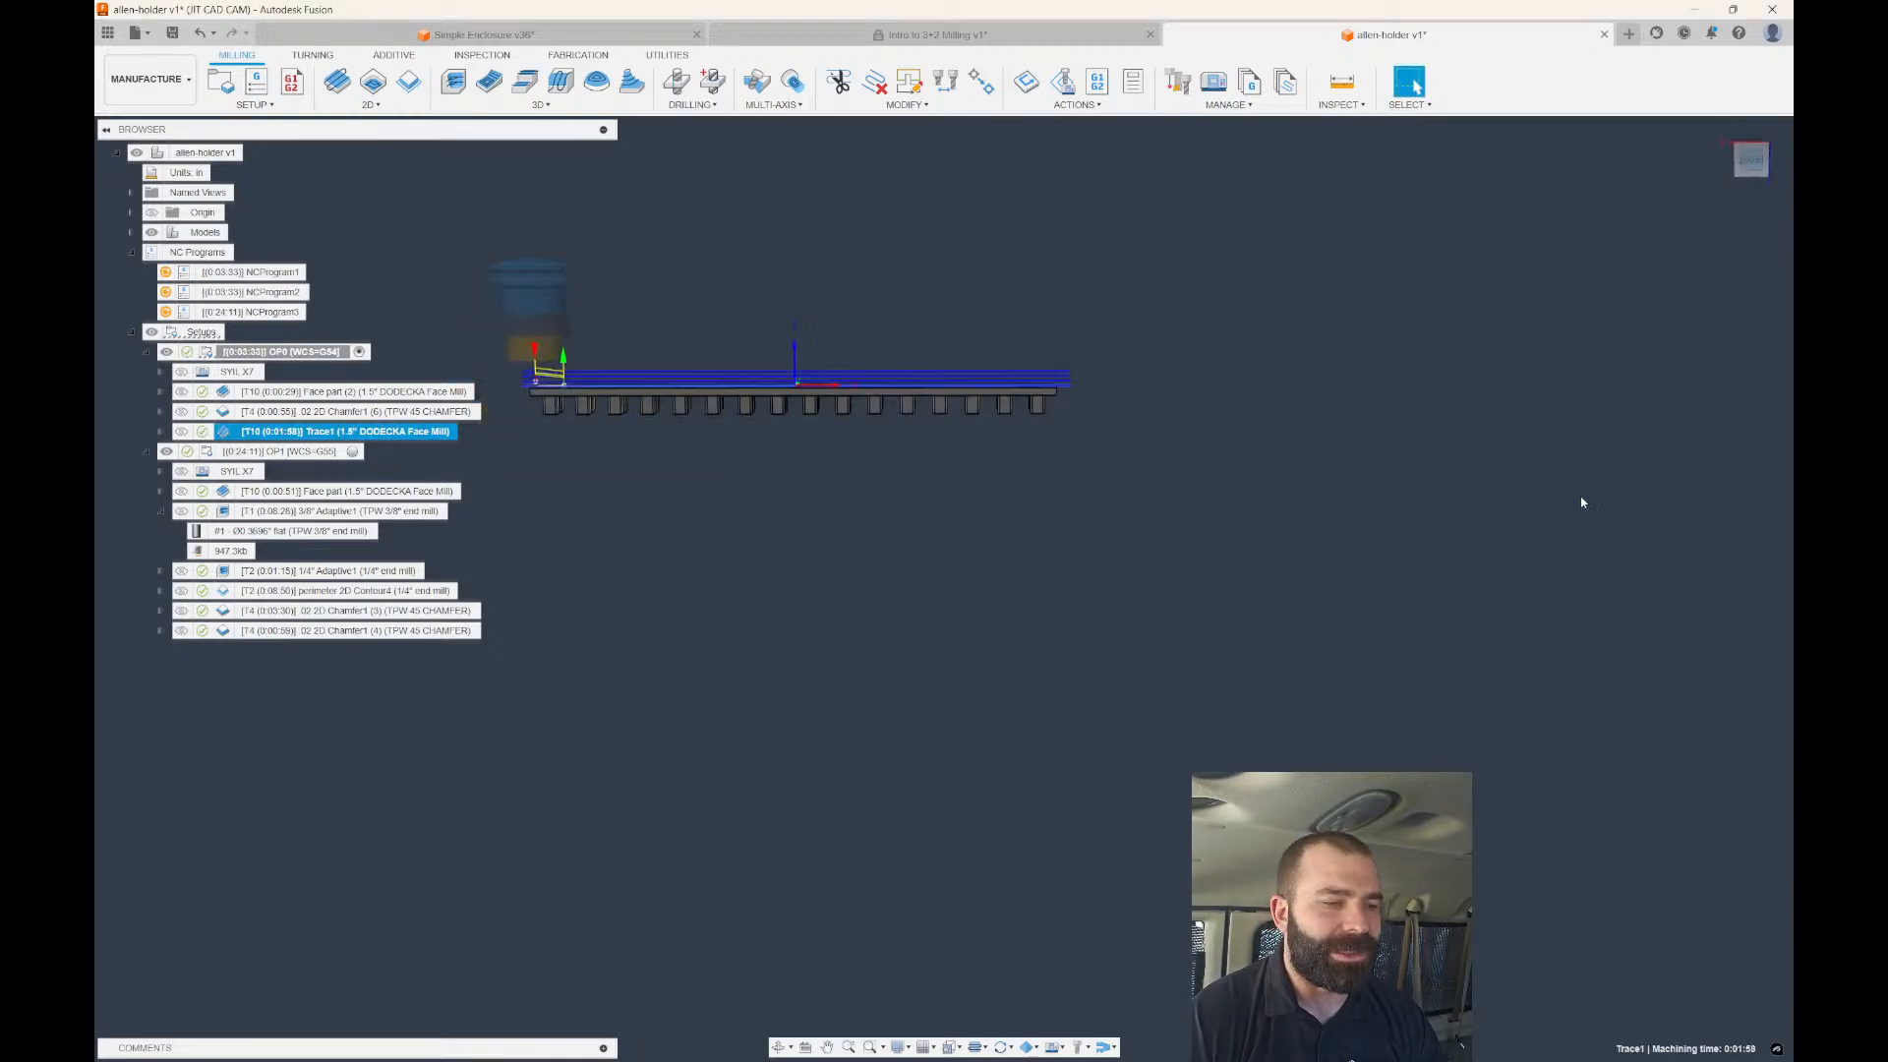
pyautogui.scroll(8, 556, 339)
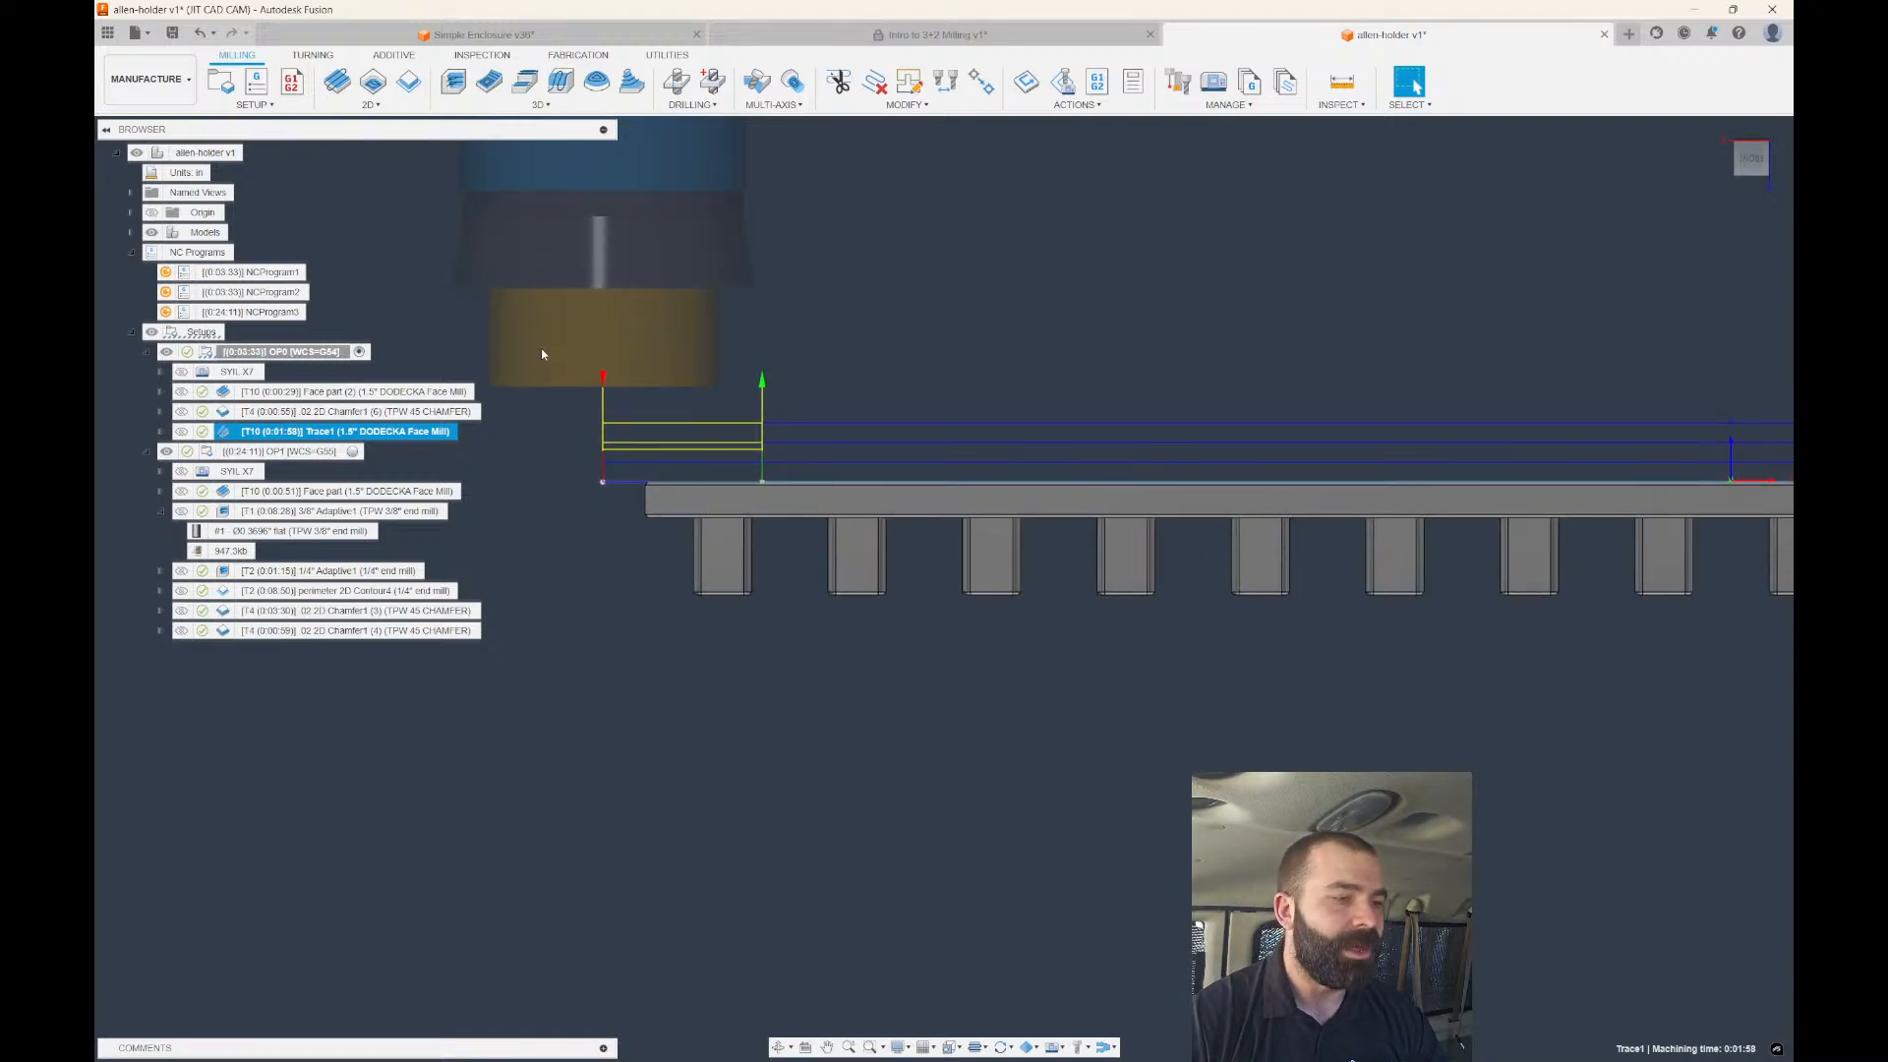
pyautogui.doubleClick(228, 437)
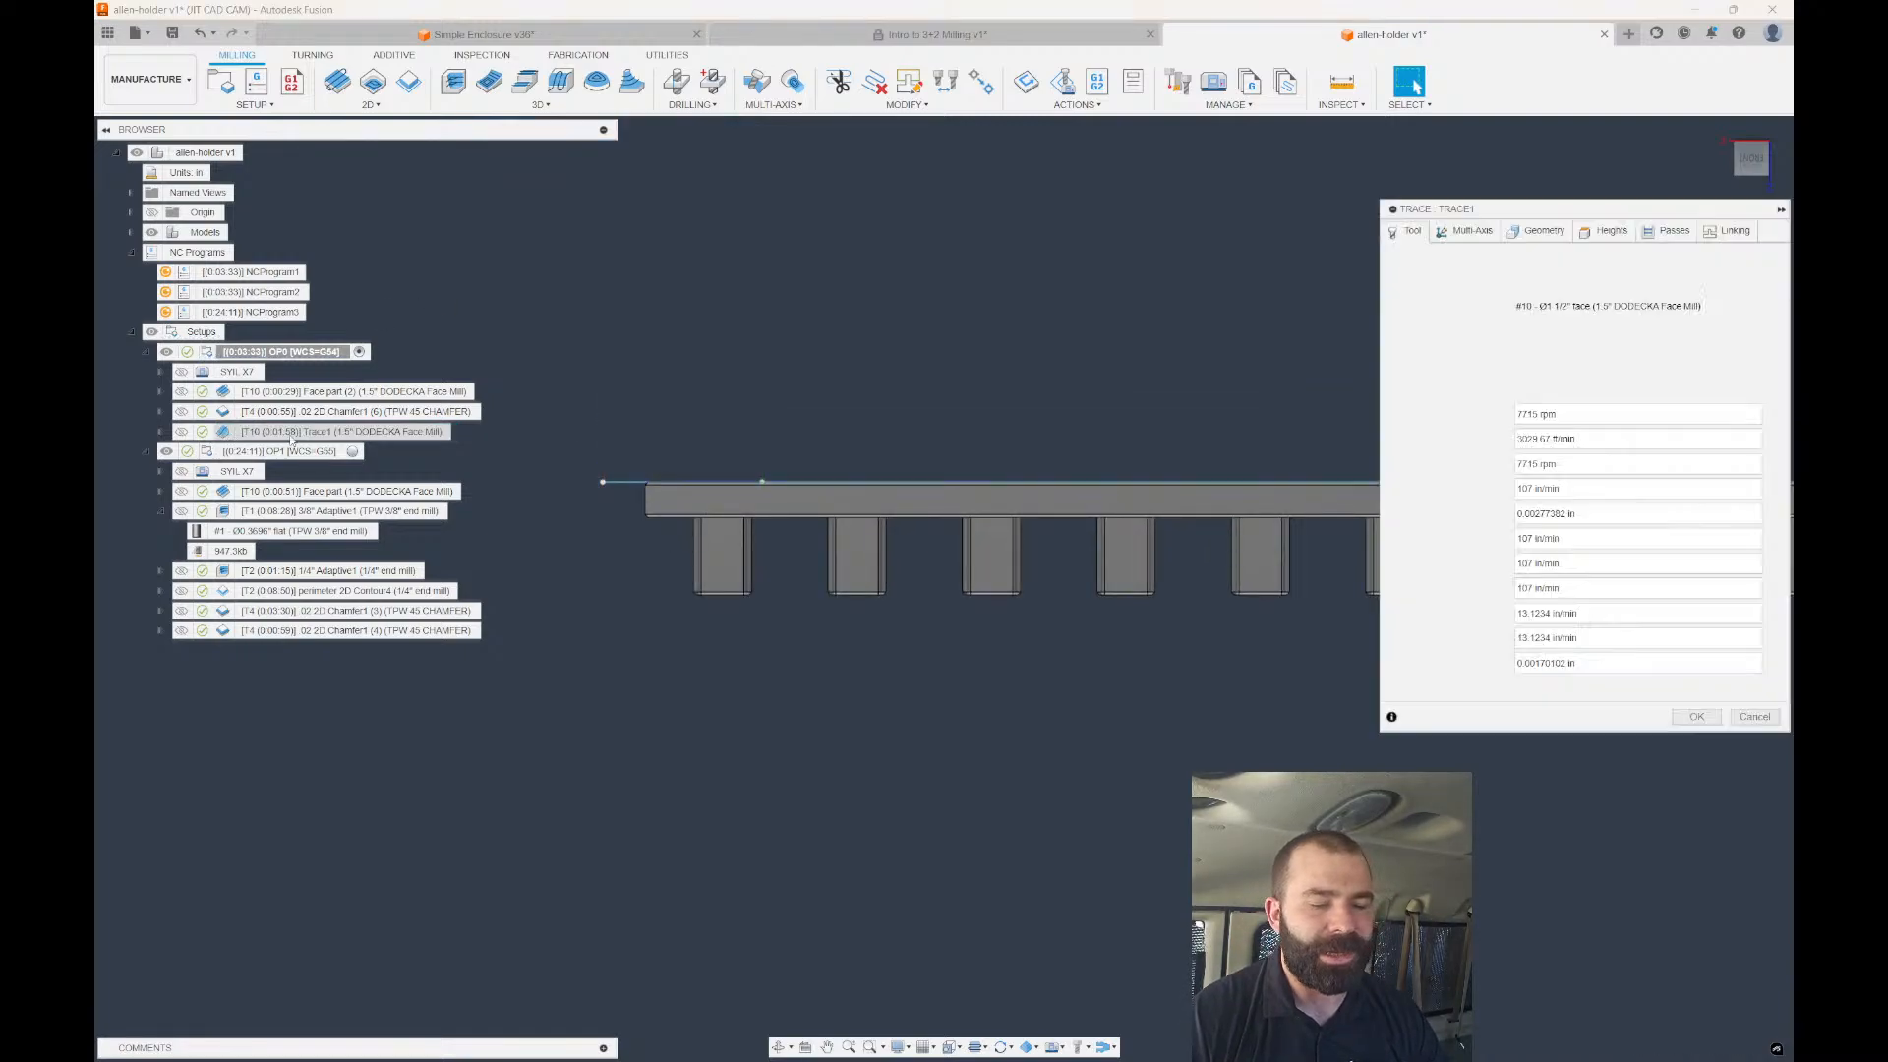
pyautogui.click(1602, 232)
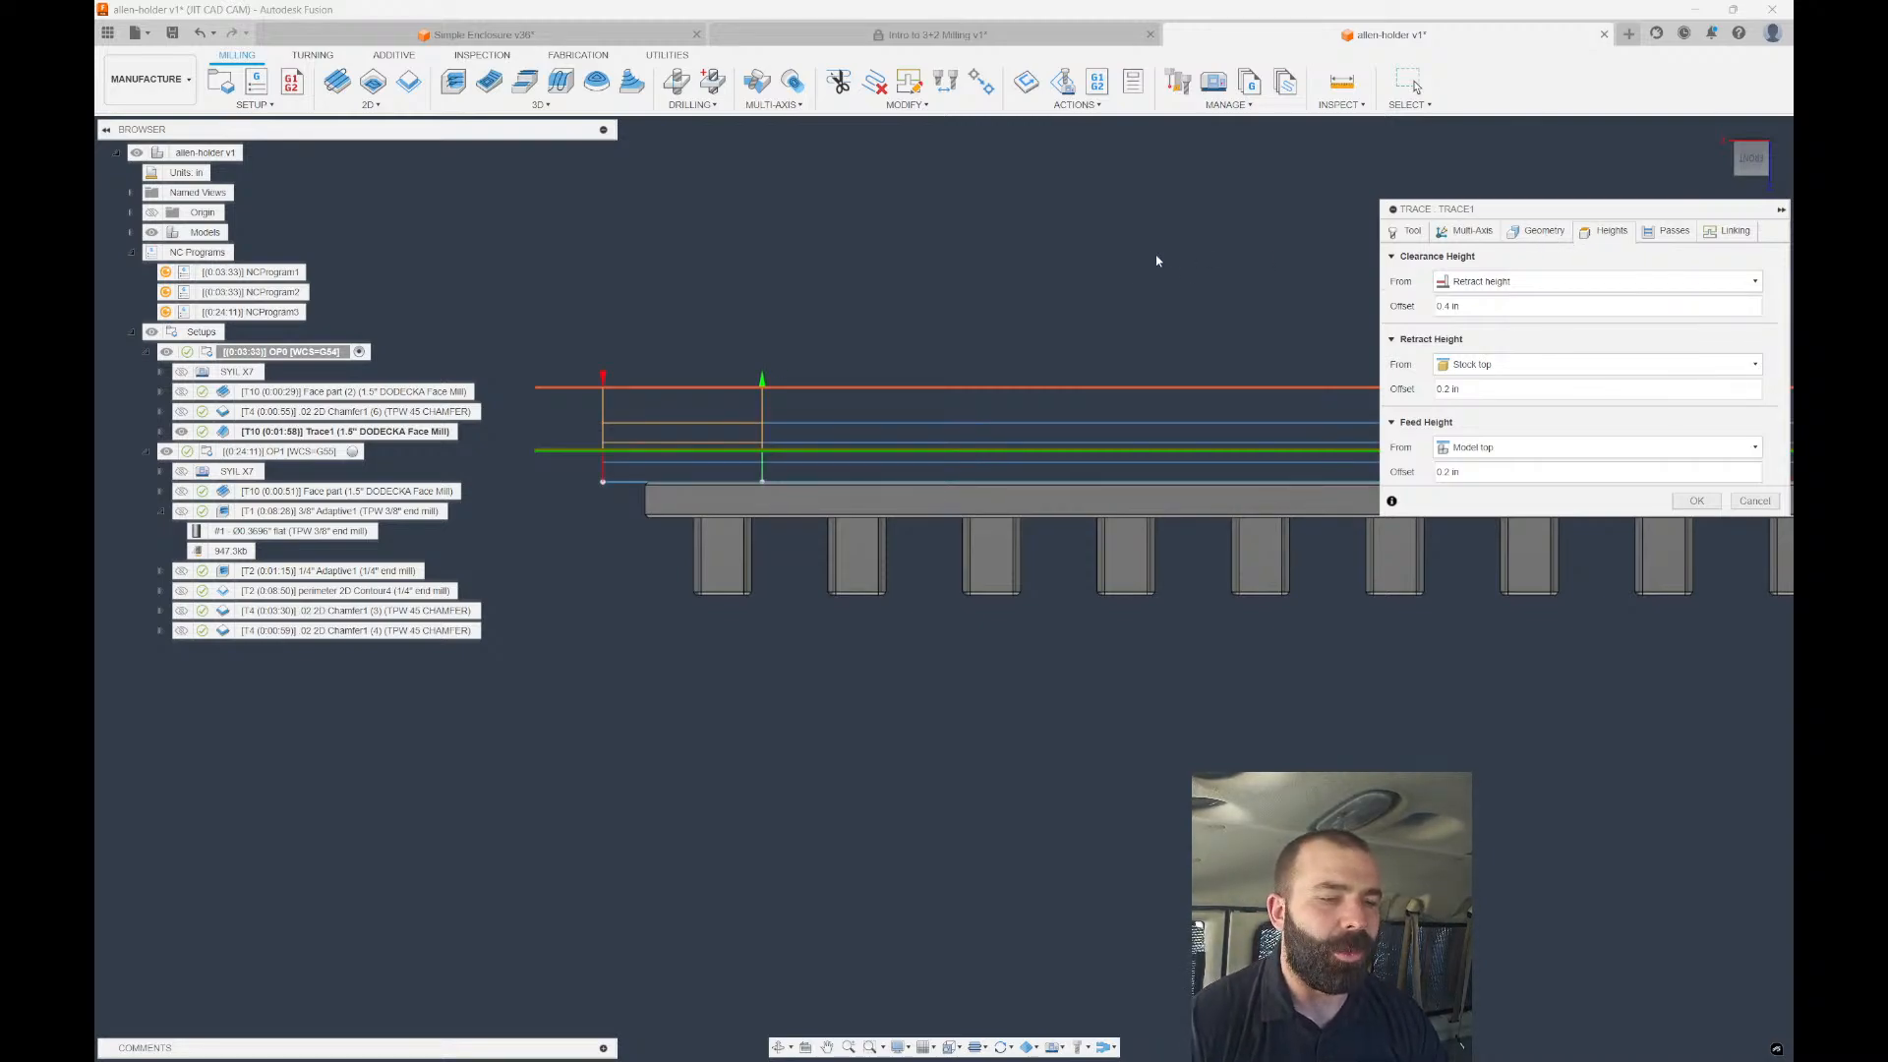
pyautogui.scroll(-1, 846, 310)
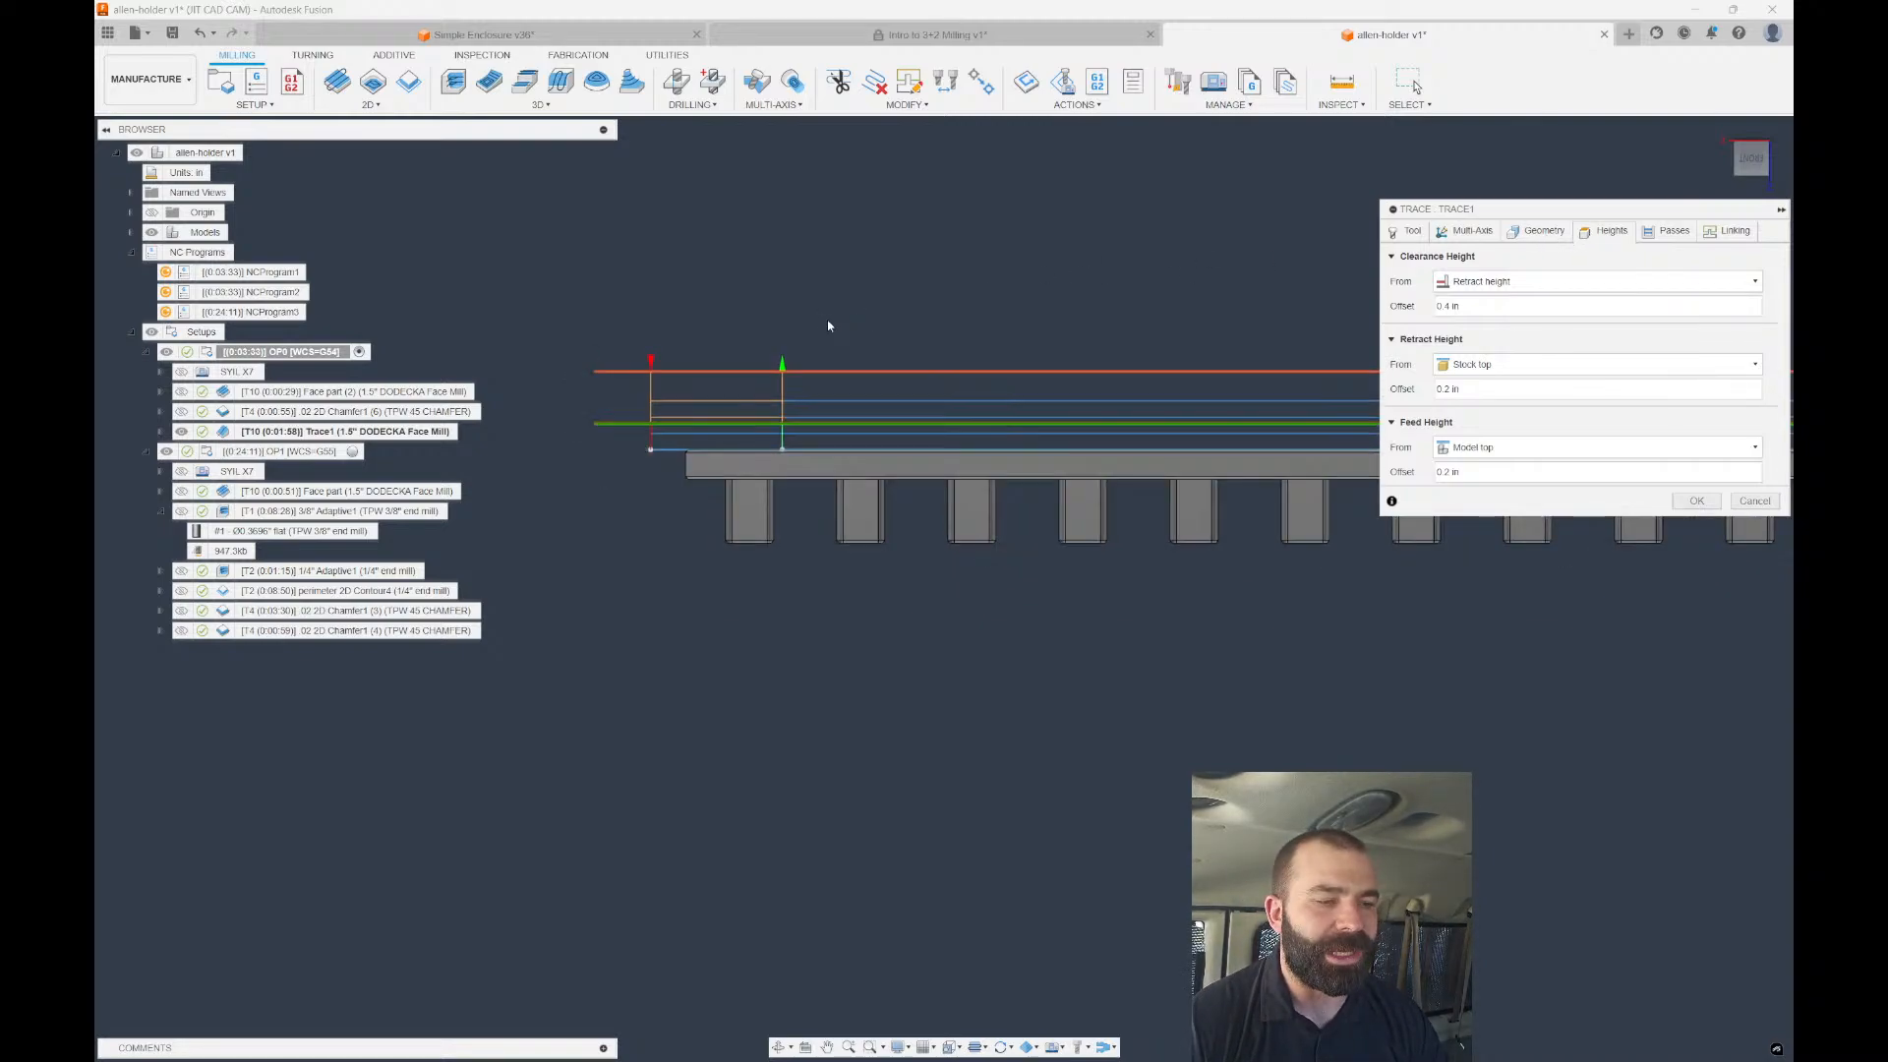
pyautogui.click(1693, 502)
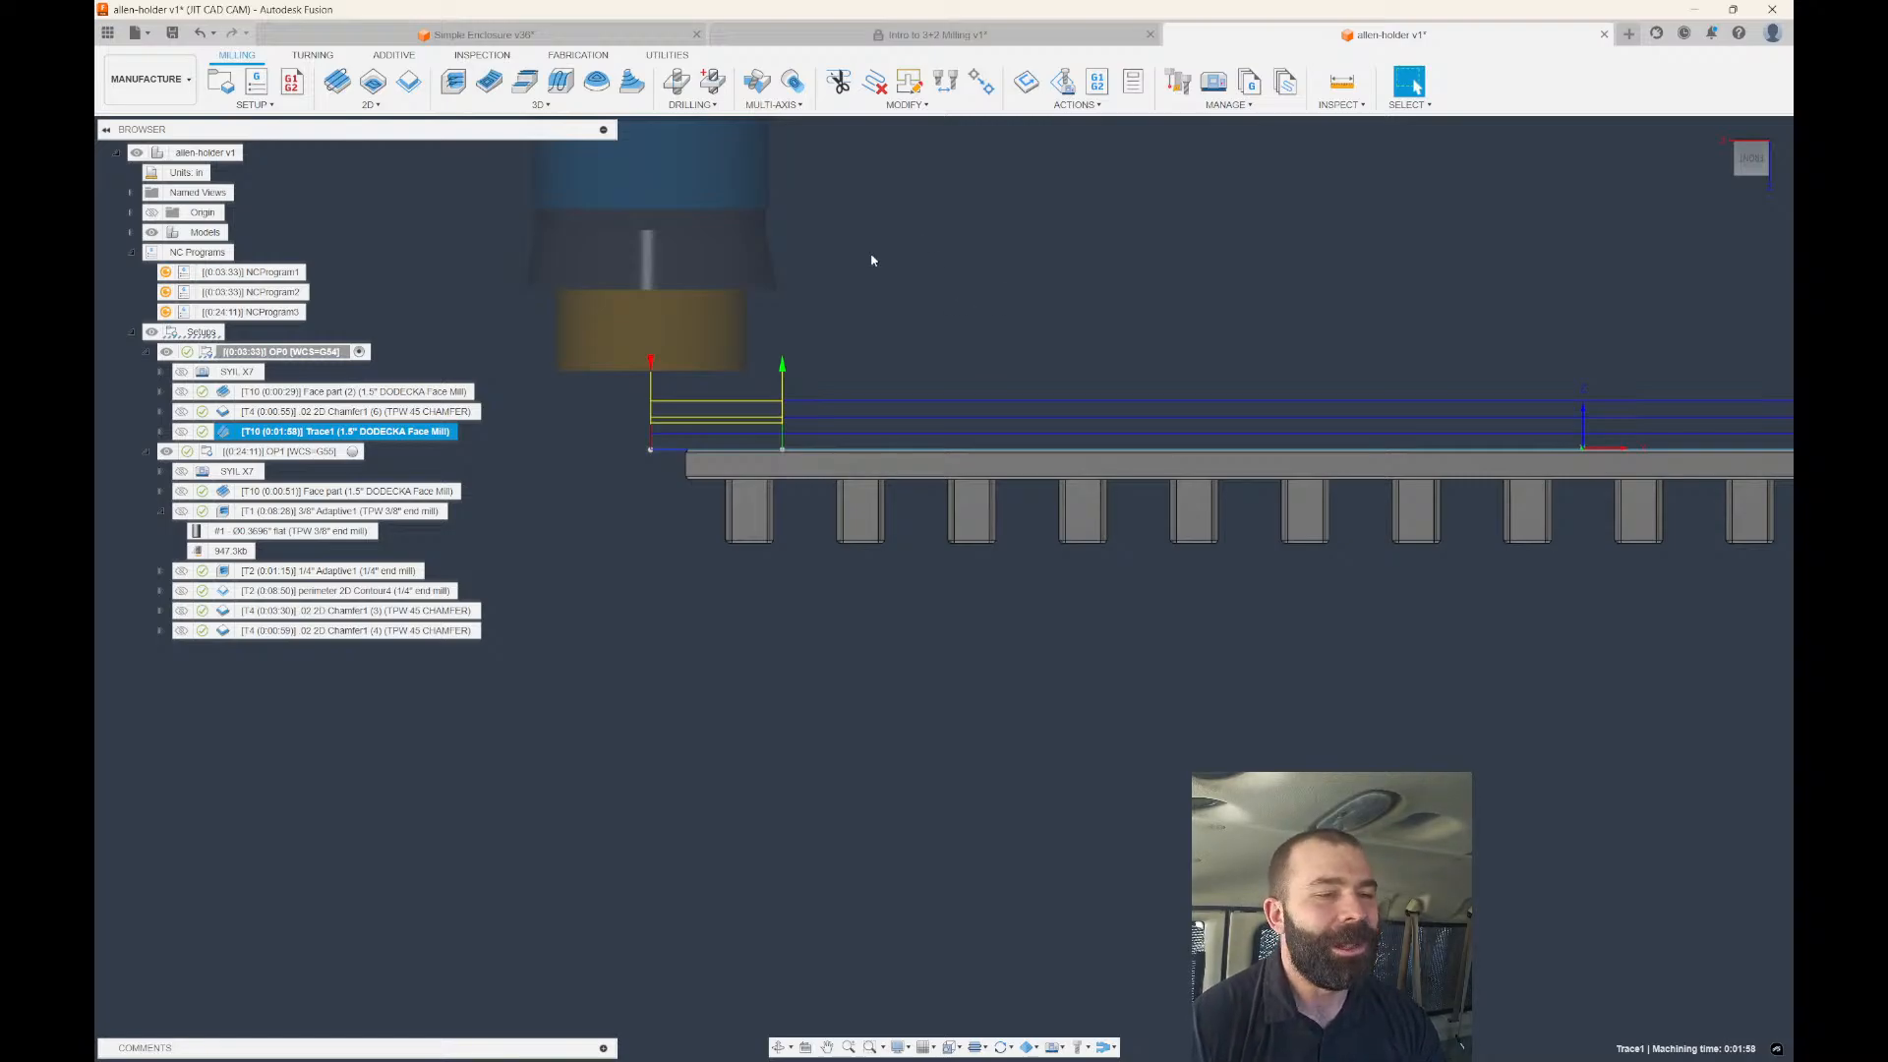
pyautogui.scroll(-2, 811, 273)
pyautogui.keyDown('shift'); pyautogui.moveTo(809, 278); pyautogui.dragTo(775, 355, button='middle'); pyautogui.keyUp('shift')
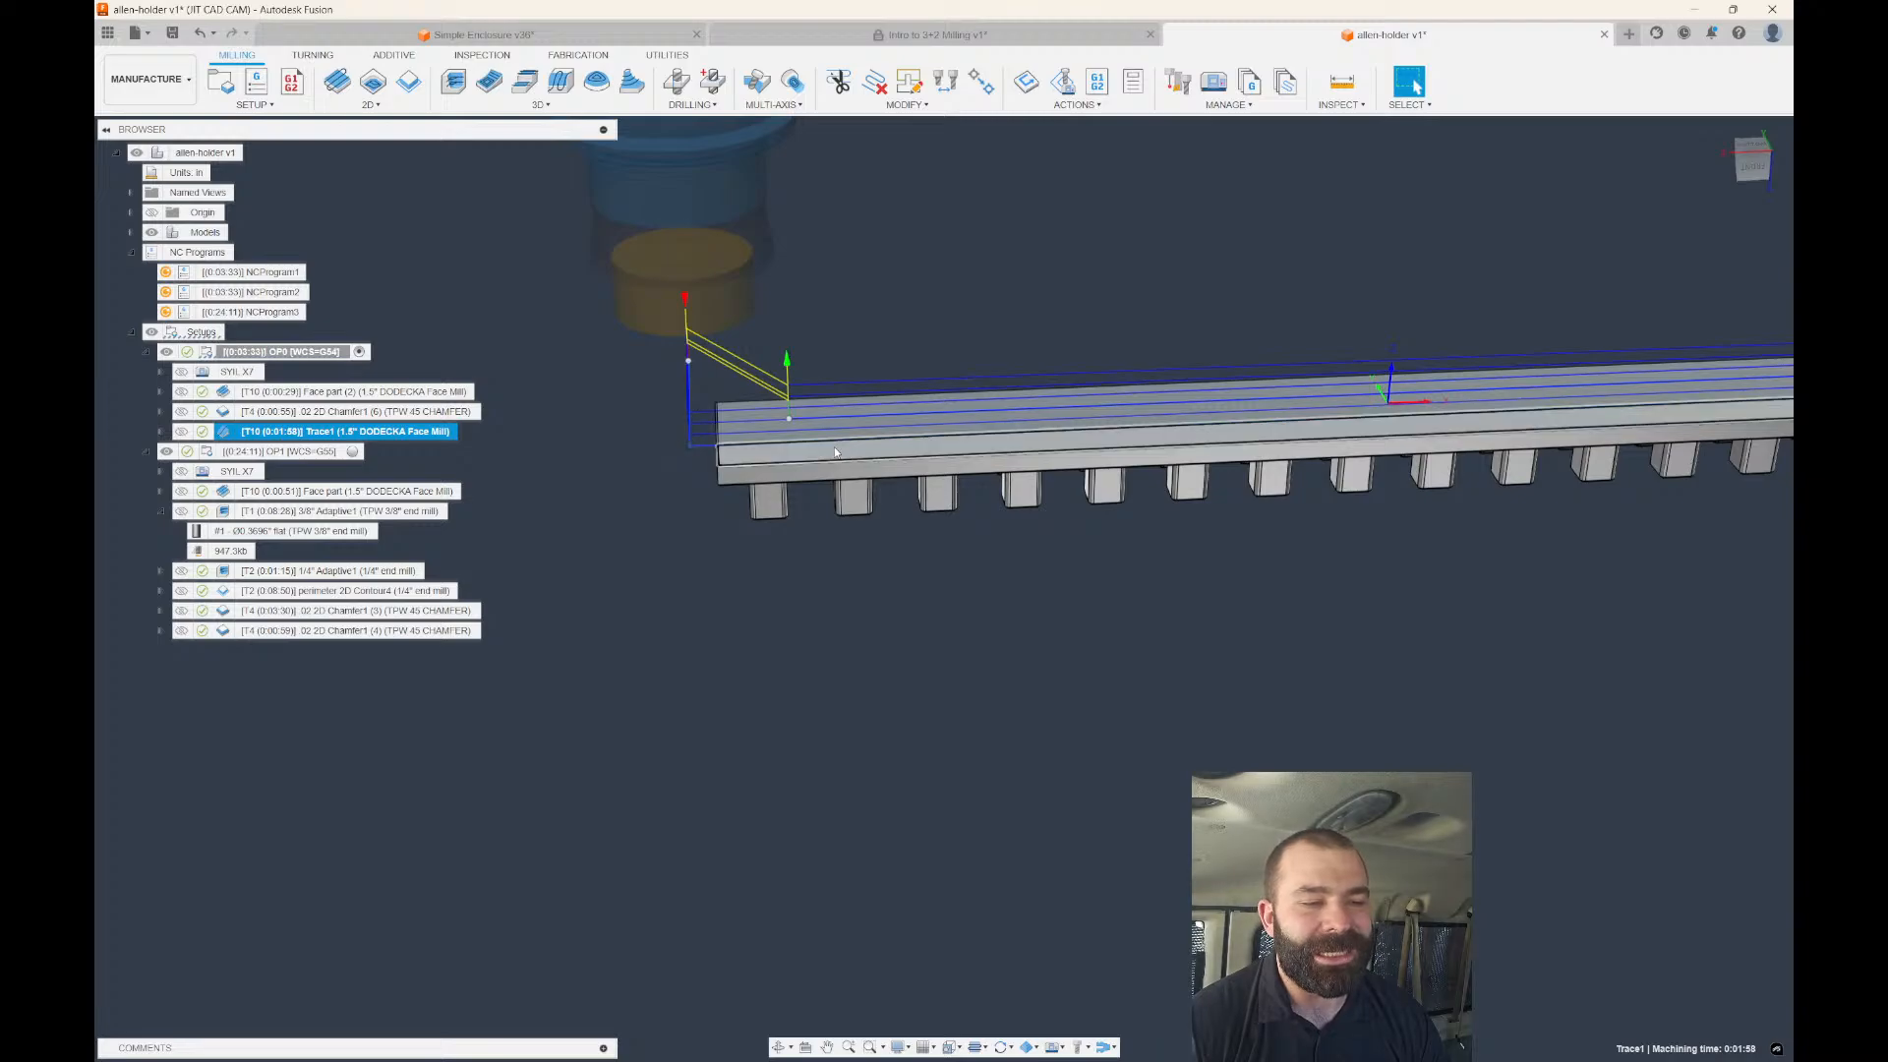
pyautogui.scroll(-1, 704, 430)
# Create a new design and start a sketch on the front plane.
pyautogui.click(1628, 34)
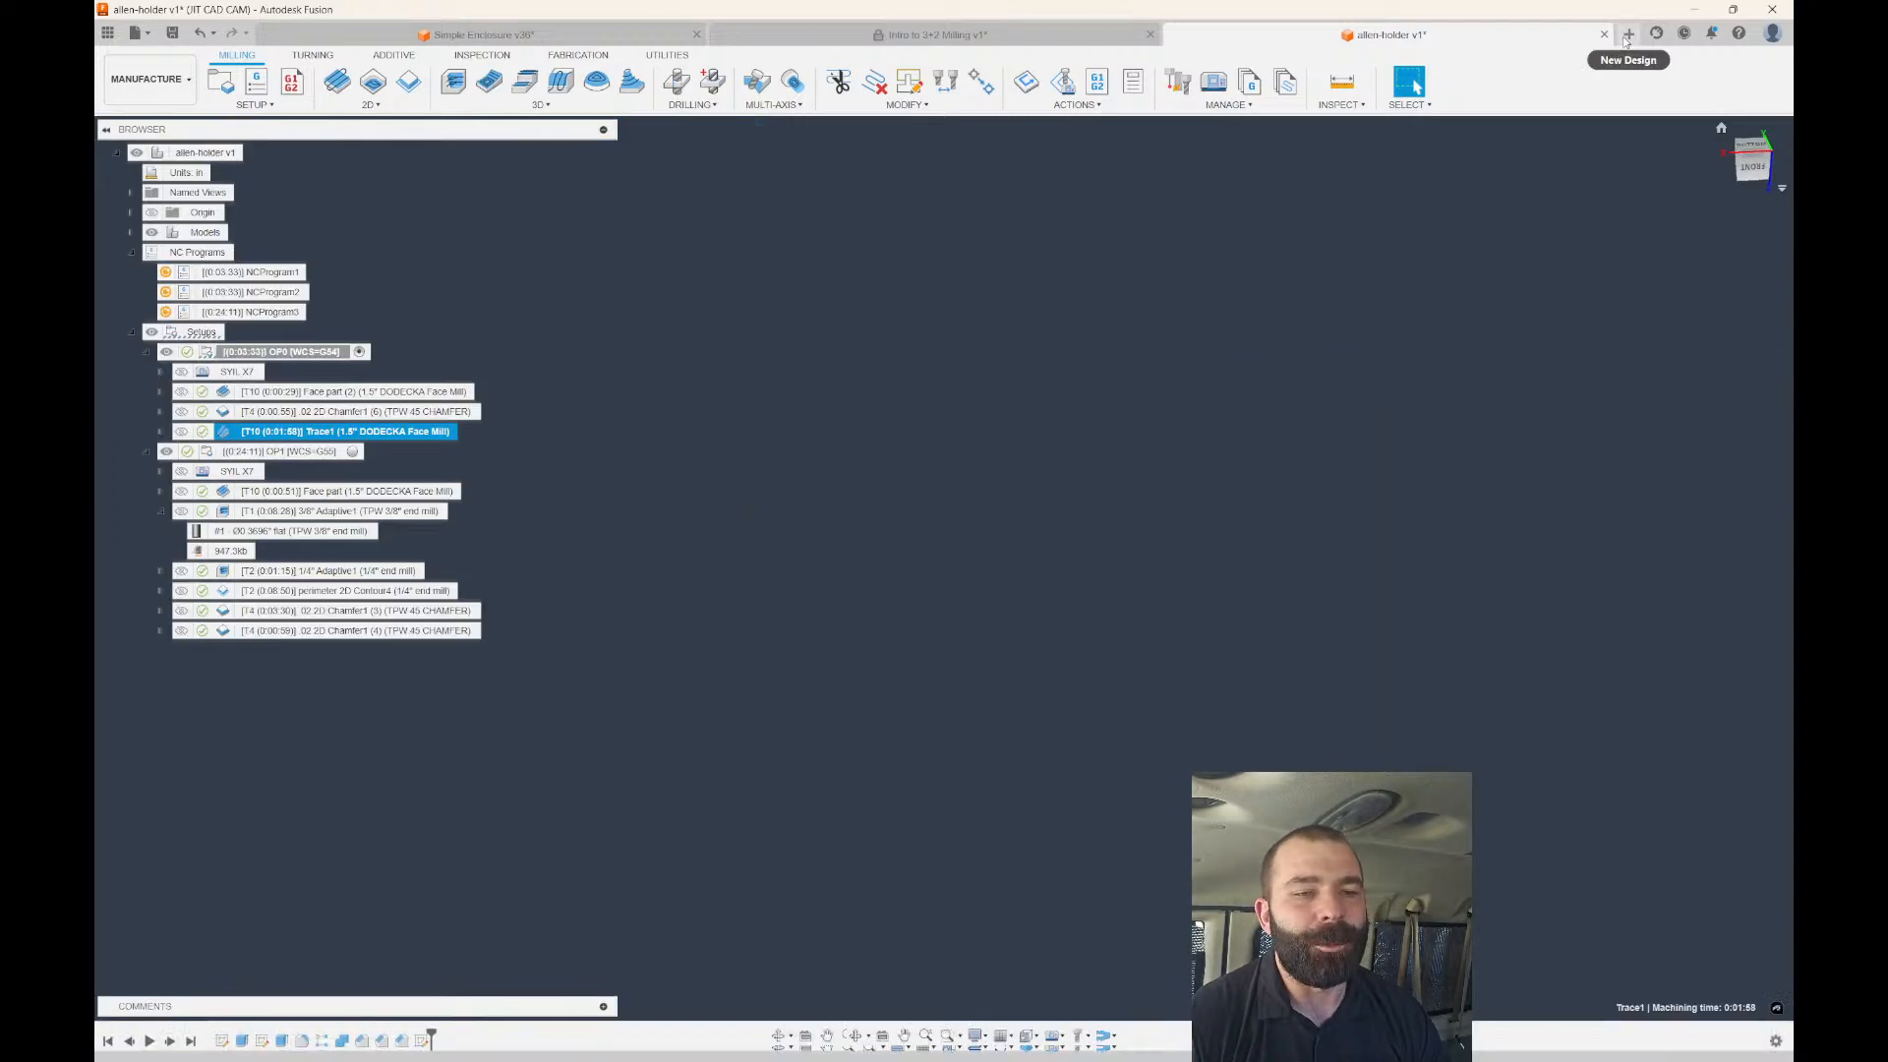
pyautogui.click(257, 84)
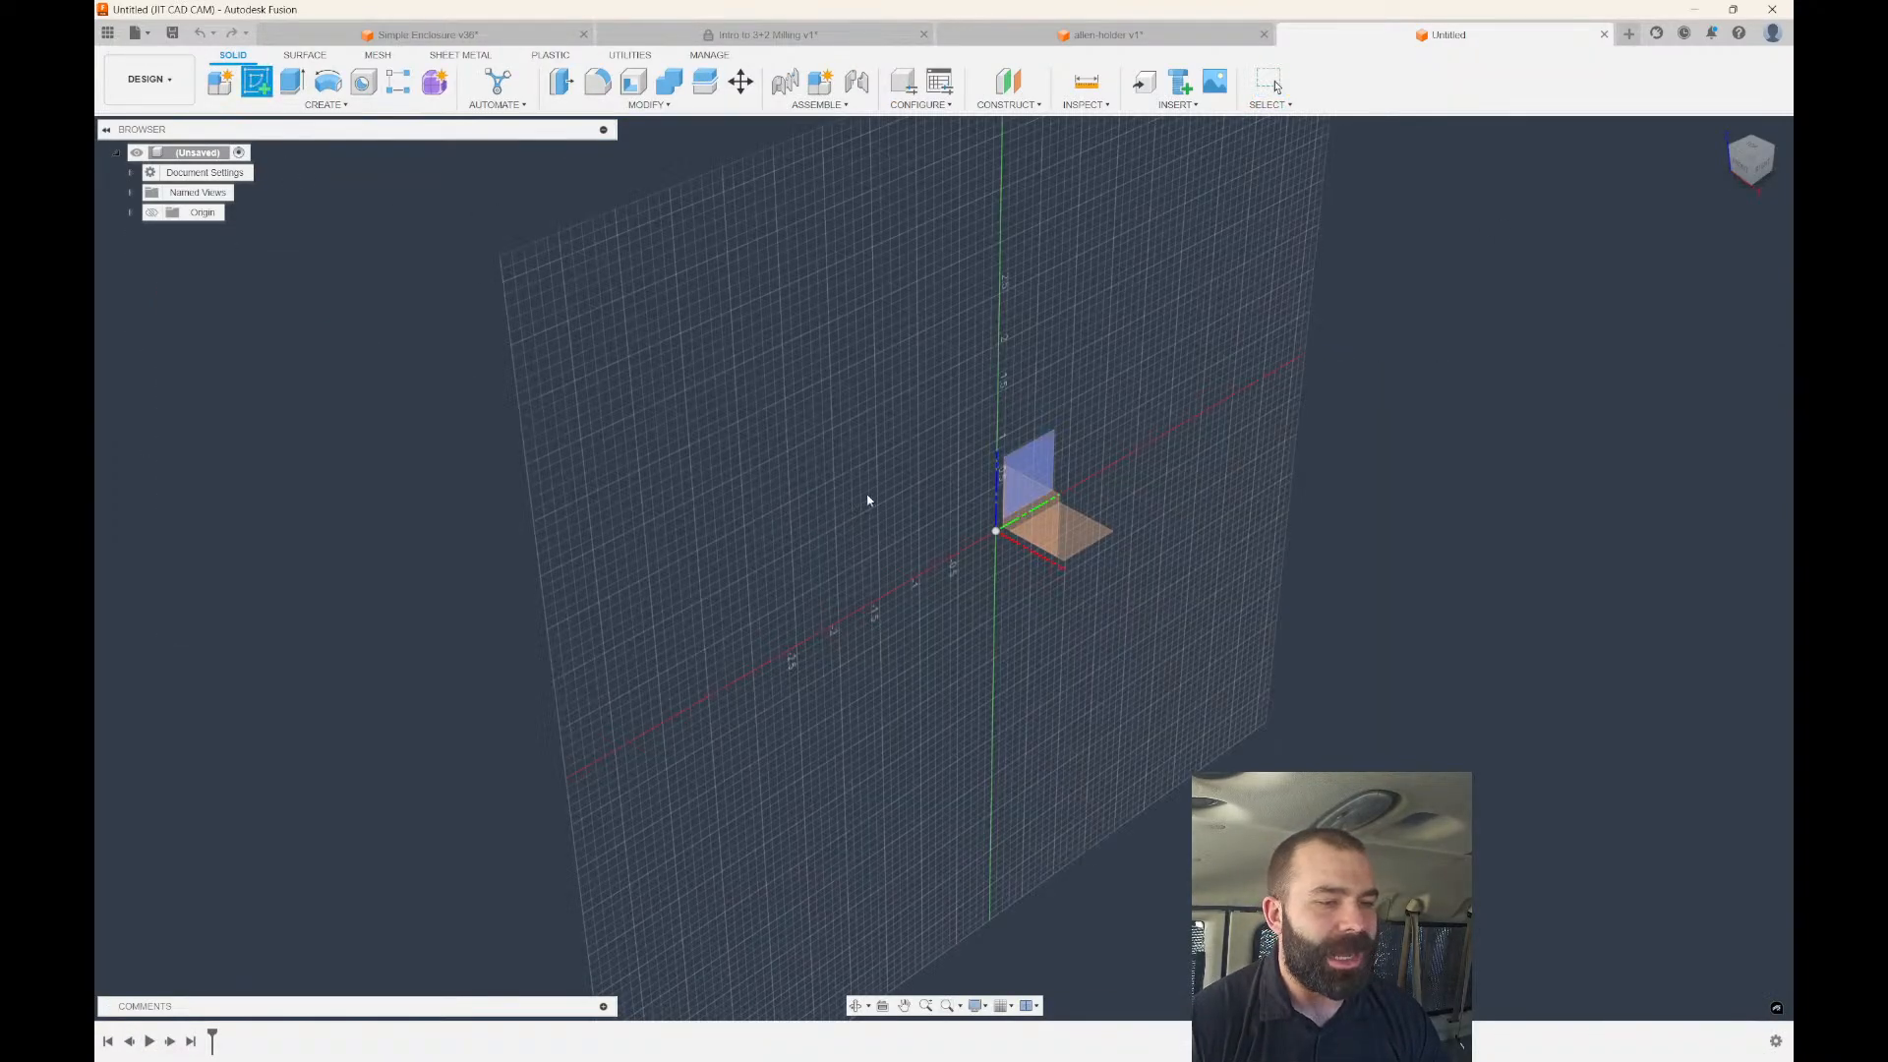
pyautogui.click(1009, 496)
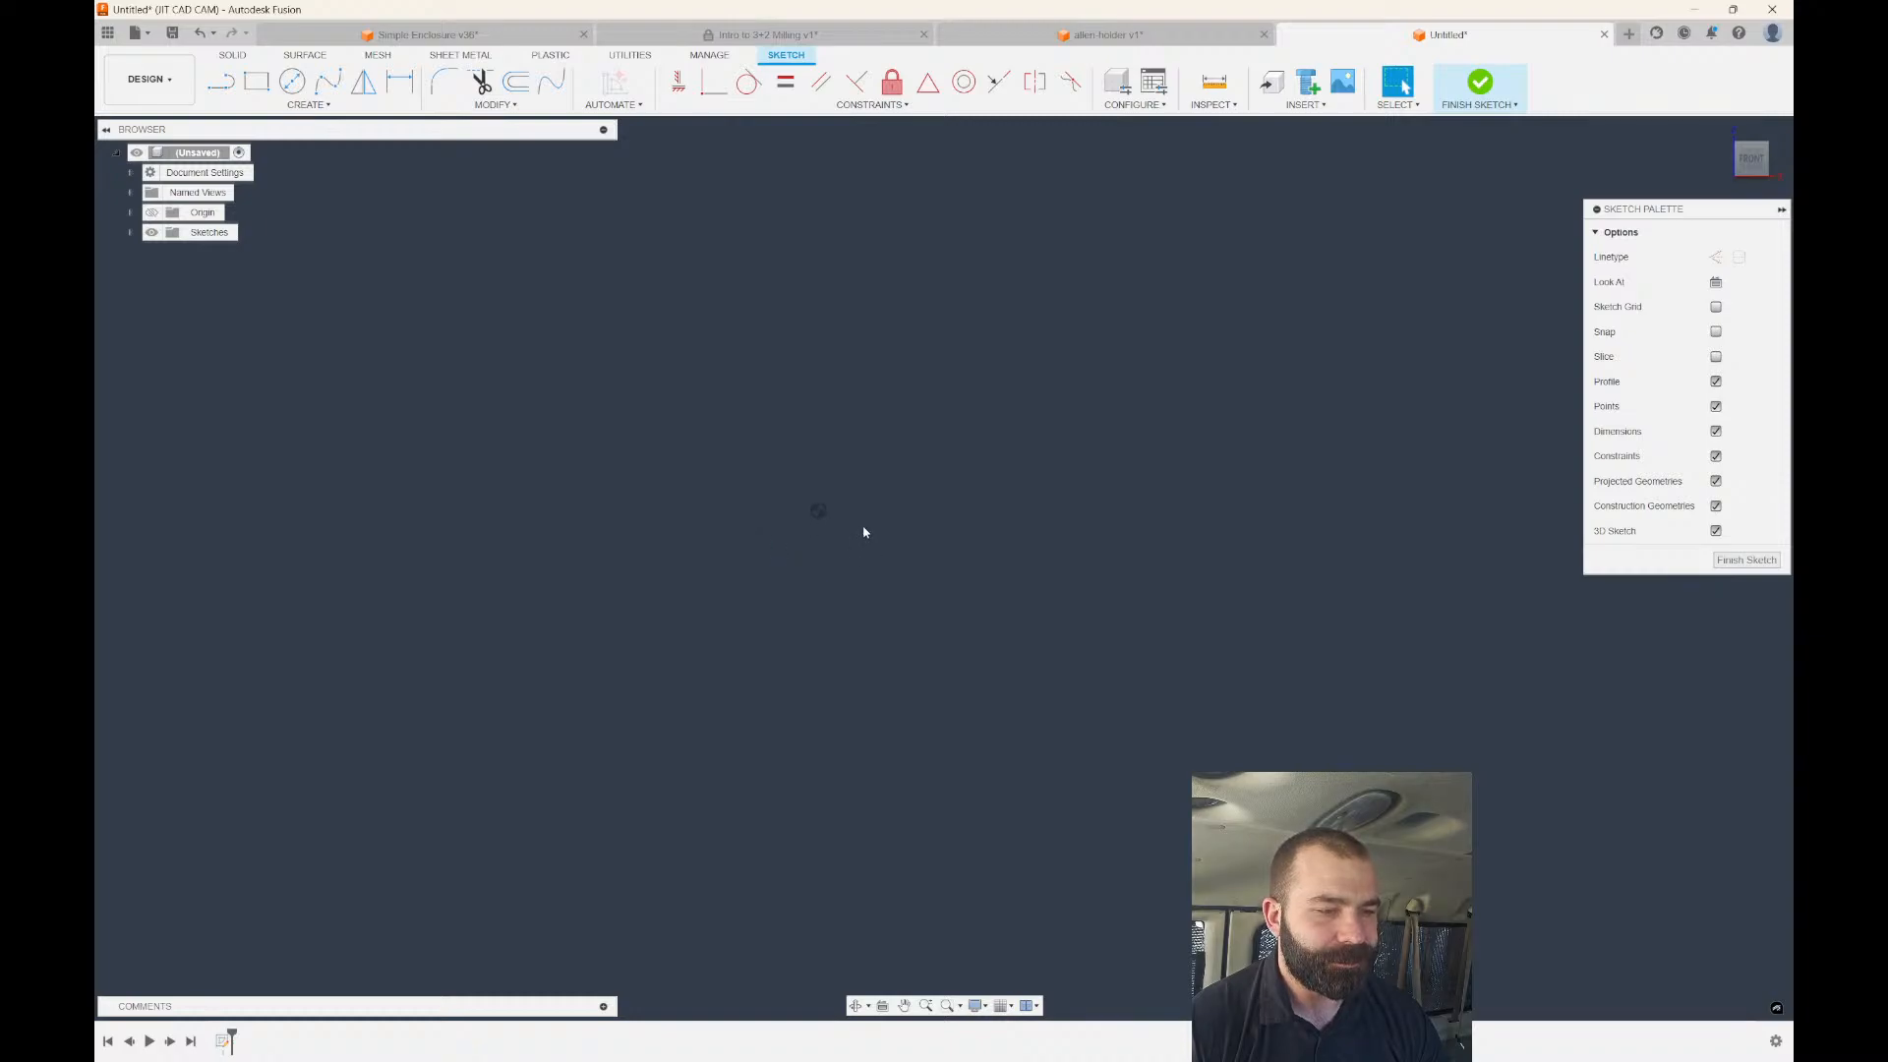
# Draw a circle centred on the origin and dimension it to 1 in diameter.
pyautogui.press('c')
pyautogui.click(819, 510)
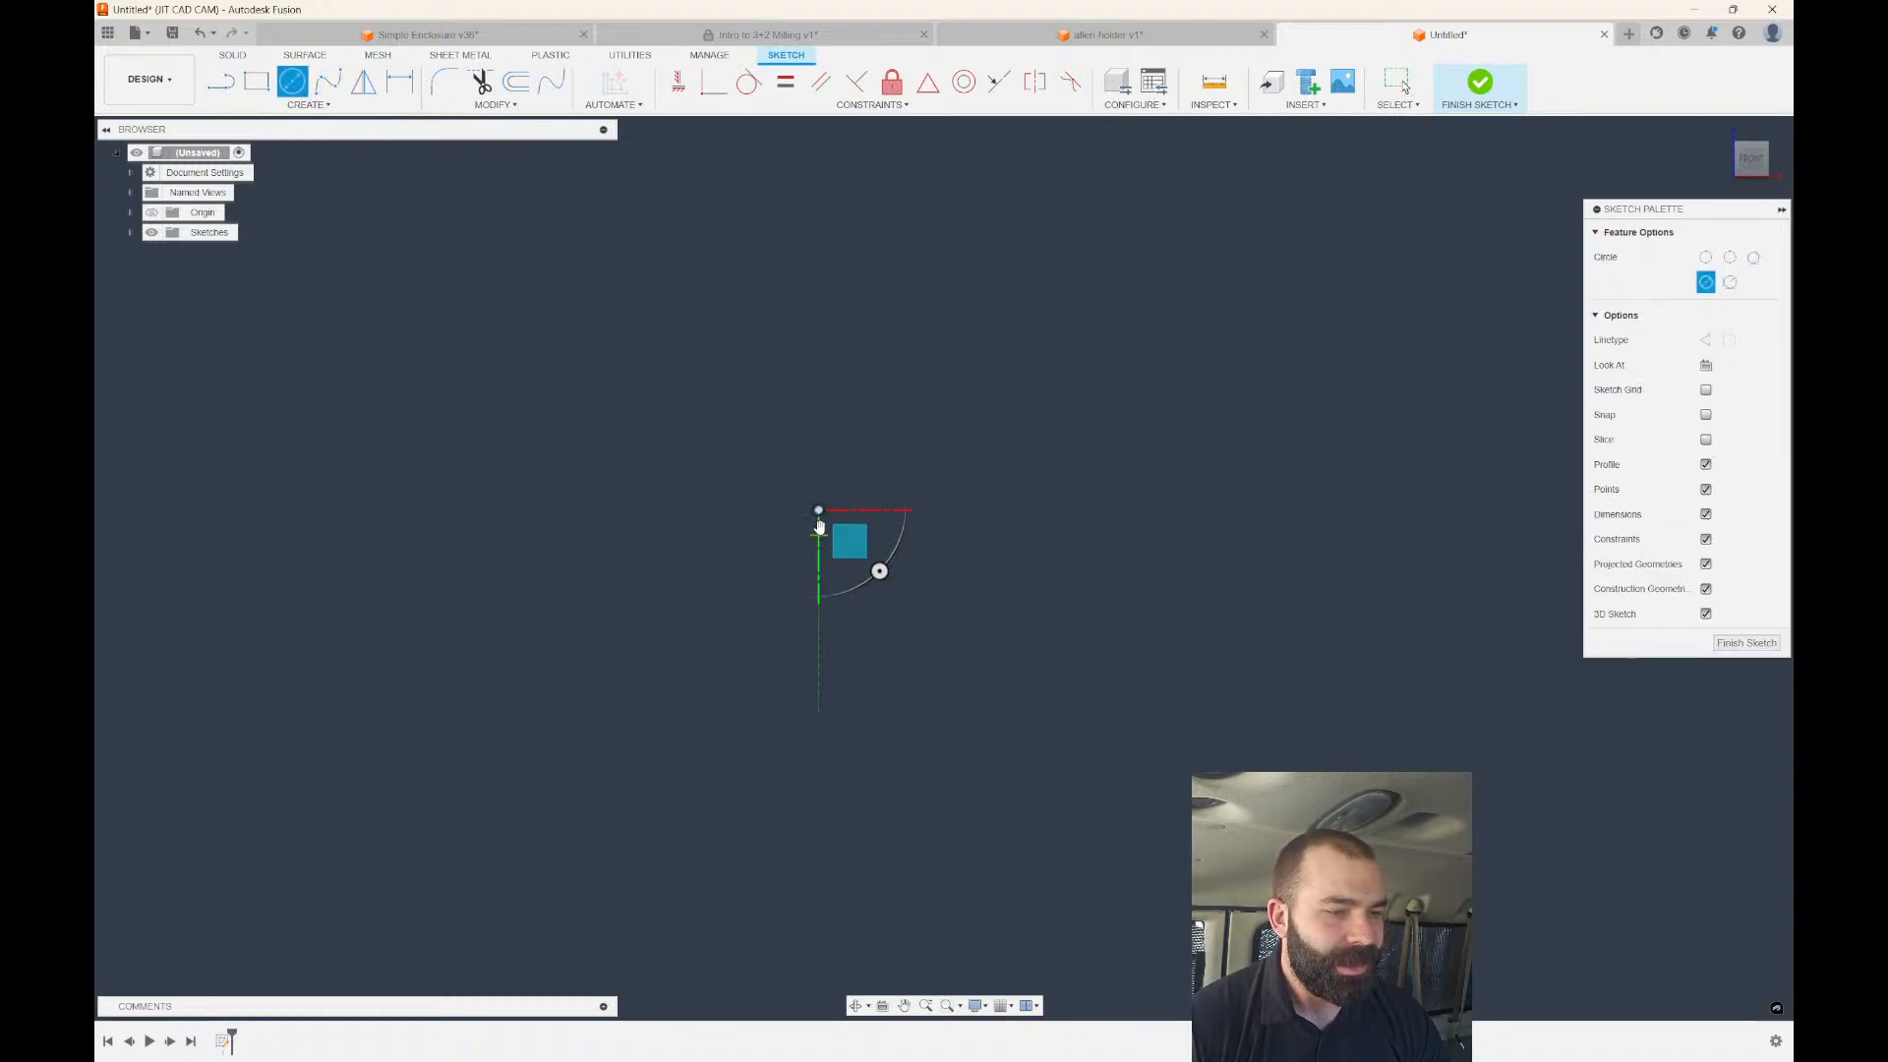
pyautogui.click(819, 511)
pyautogui.click(803, 547)
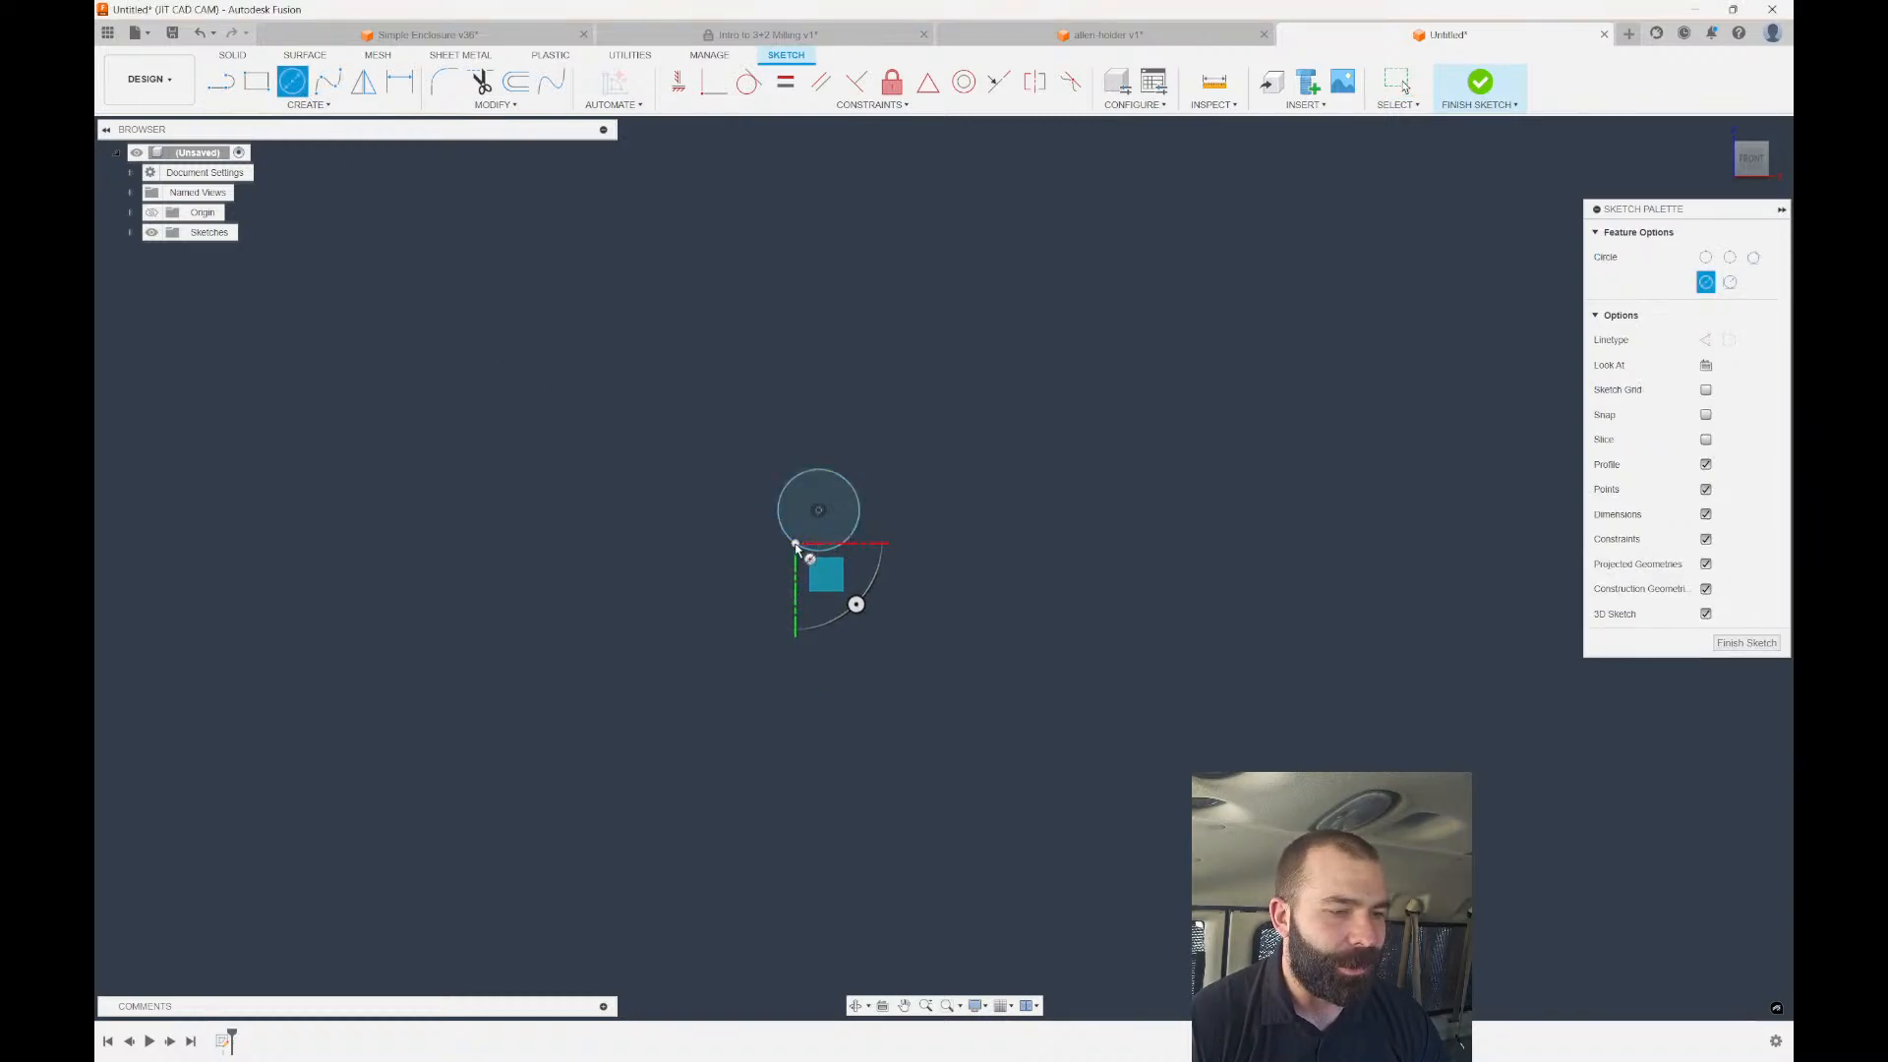
pyautogui.press('d')
pyautogui.click(781, 537)
pyautogui.click(754, 529)
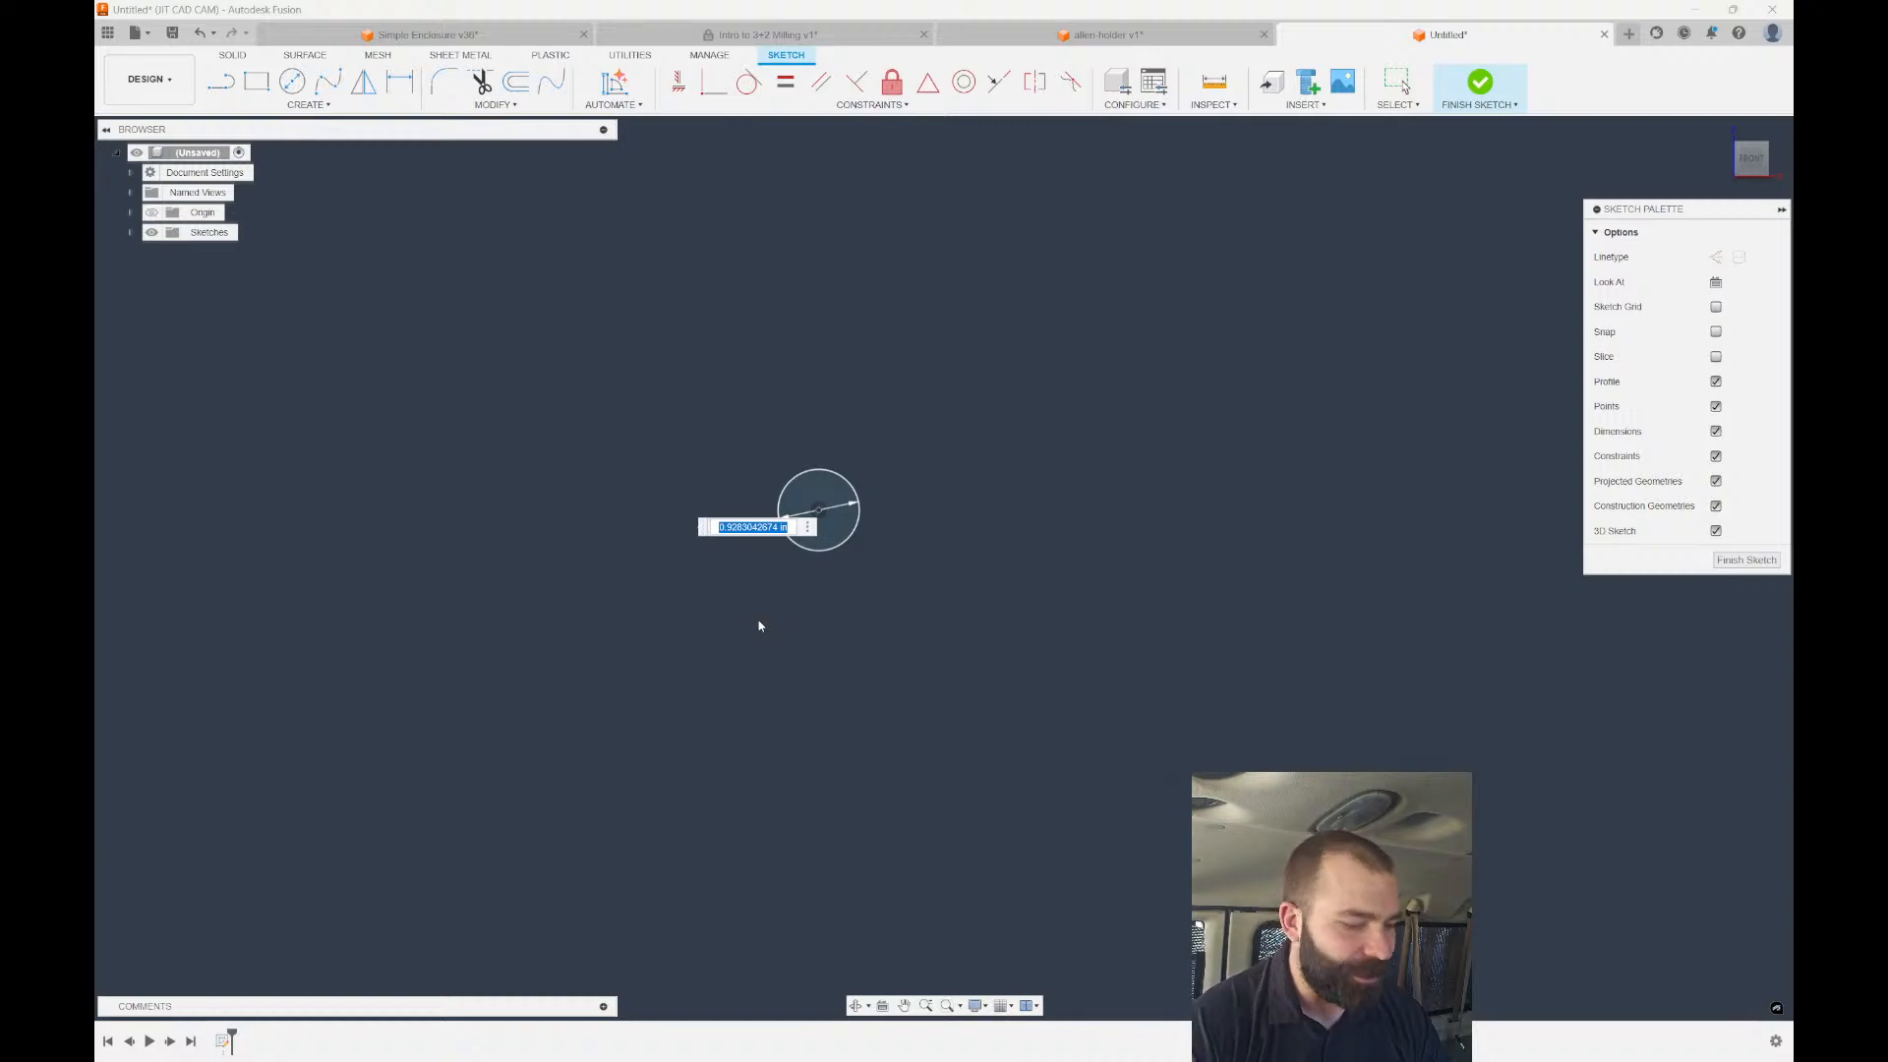
pyautogui.write('1')
pyautogui.press('Return')
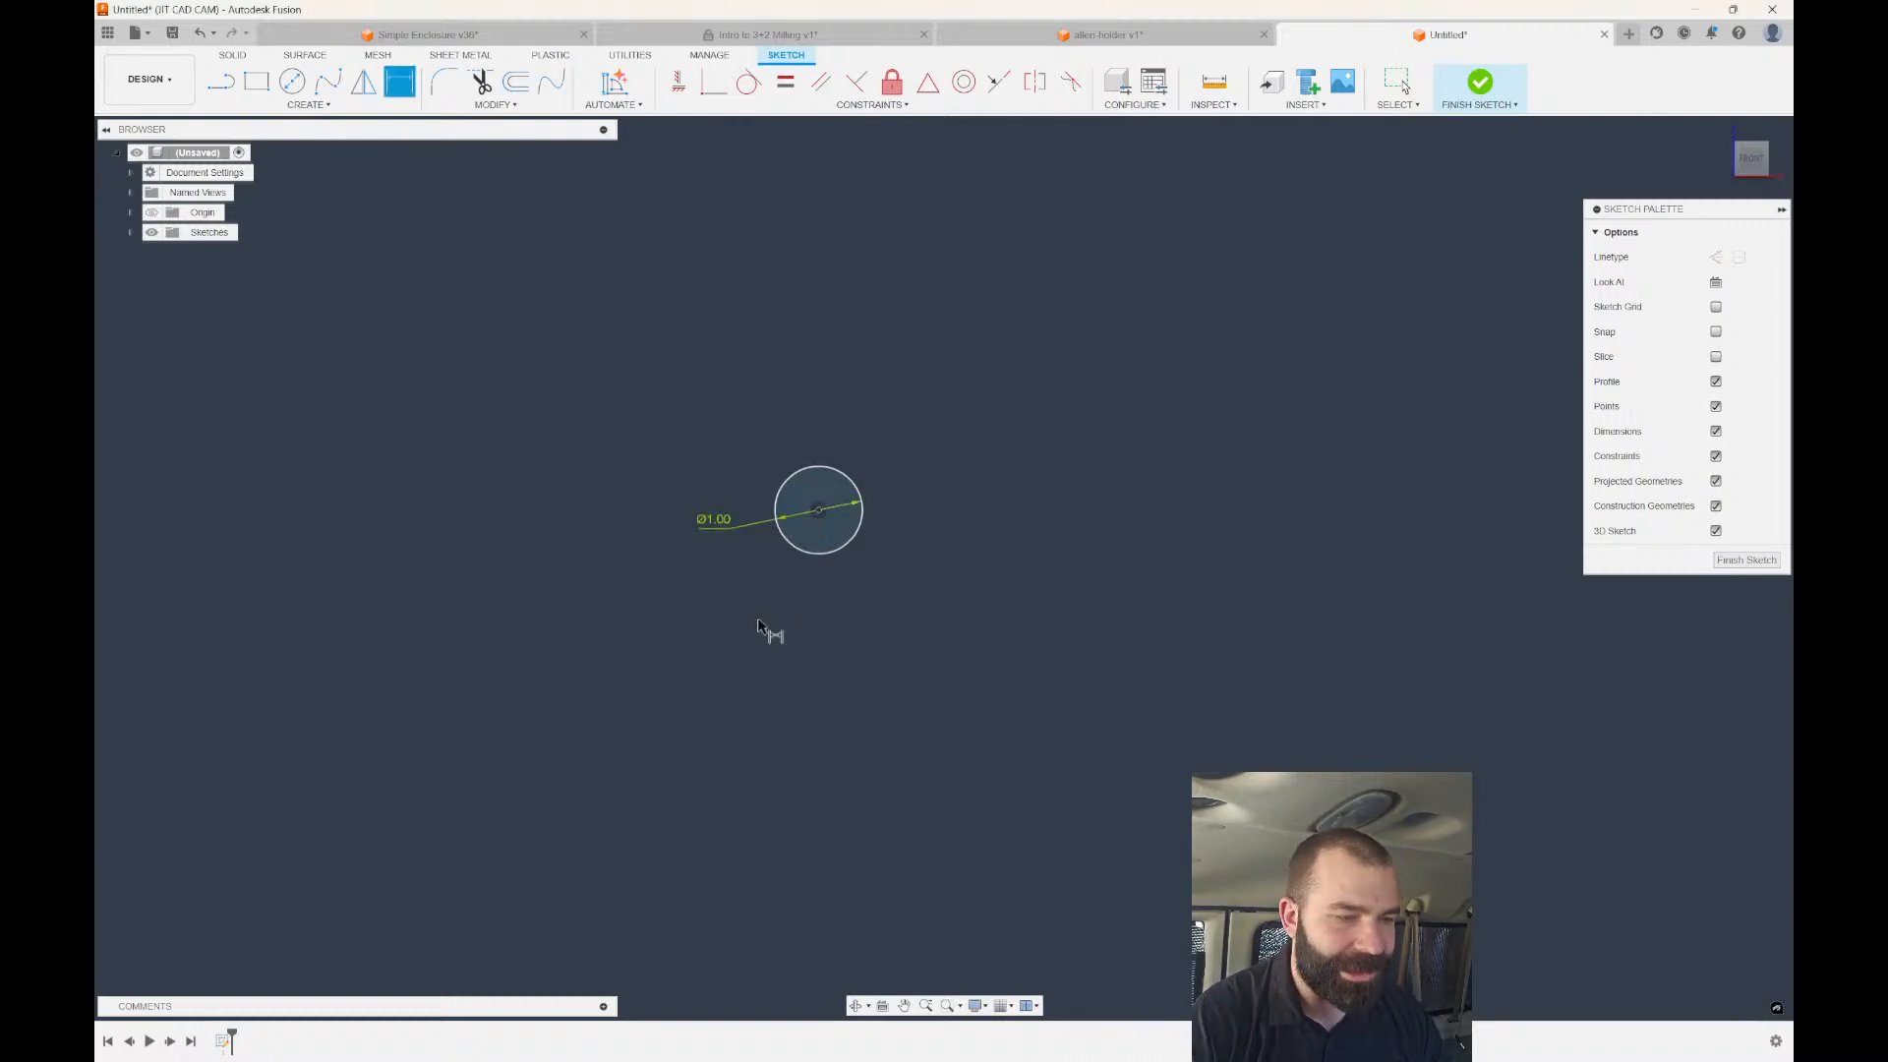
# Extrude the circle 6.50 in as a new body and view it from the right.
pyautogui.press('e')
pyautogui.moveTo(991, 528); pyautogui.dragTo(1301, 332)
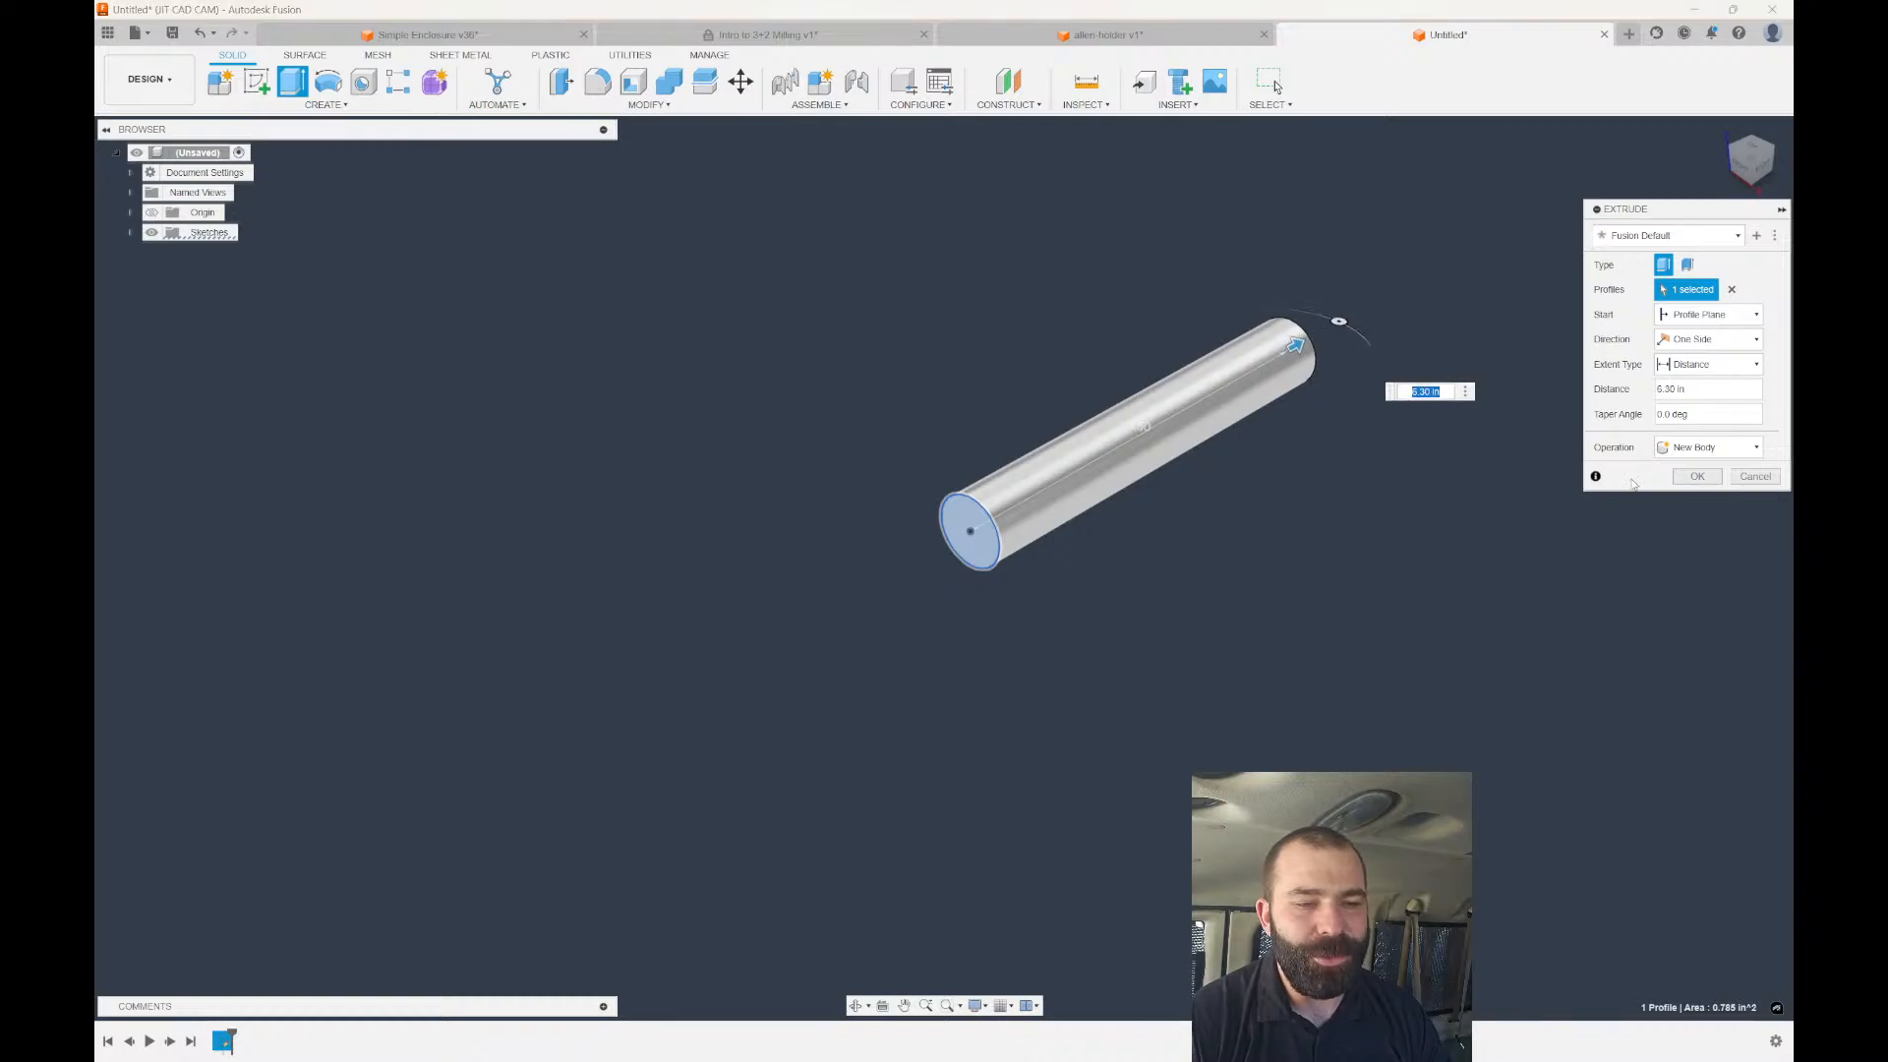
pyautogui.click(1697, 476)
pyautogui.click(1763, 169)
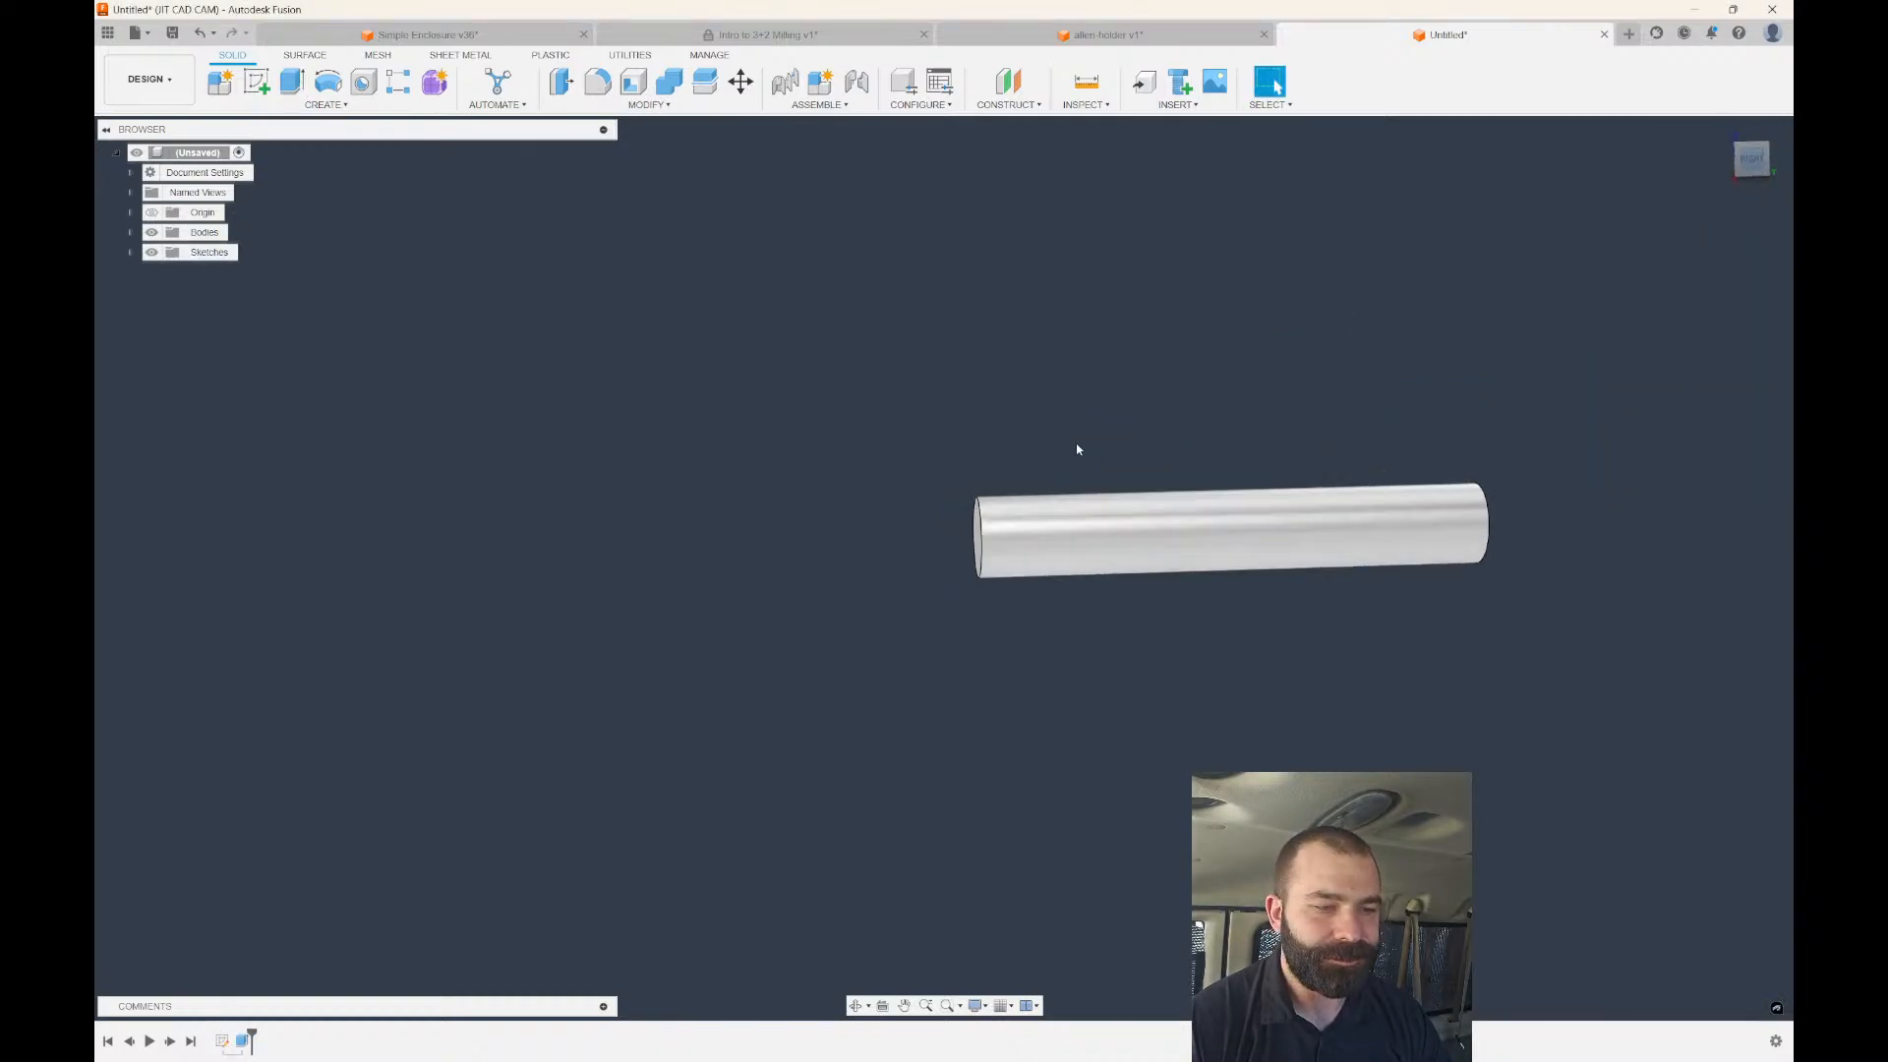
# Sketch a rectangle on the side plane overlapping the top of the cylinder.
pyautogui.click(257, 86)
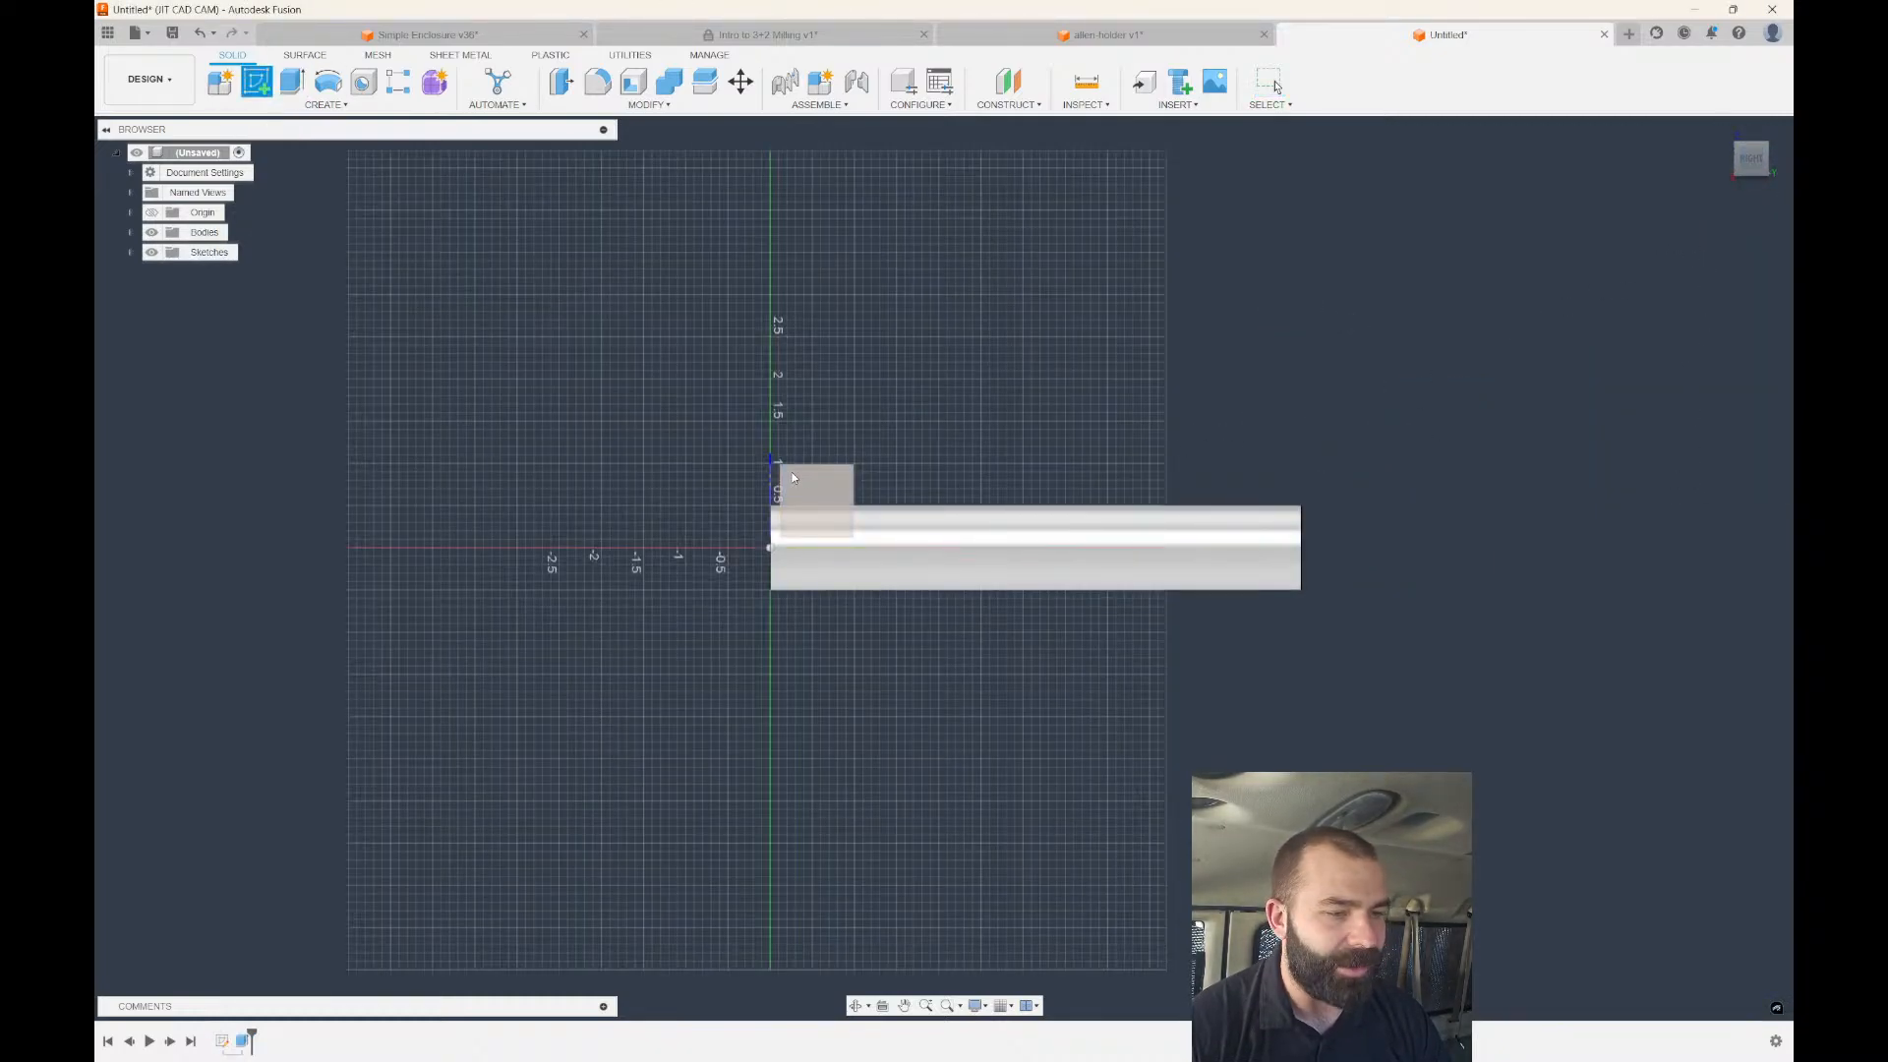
pyautogui.click(816, 497)
pyautogui.click(260, 85)
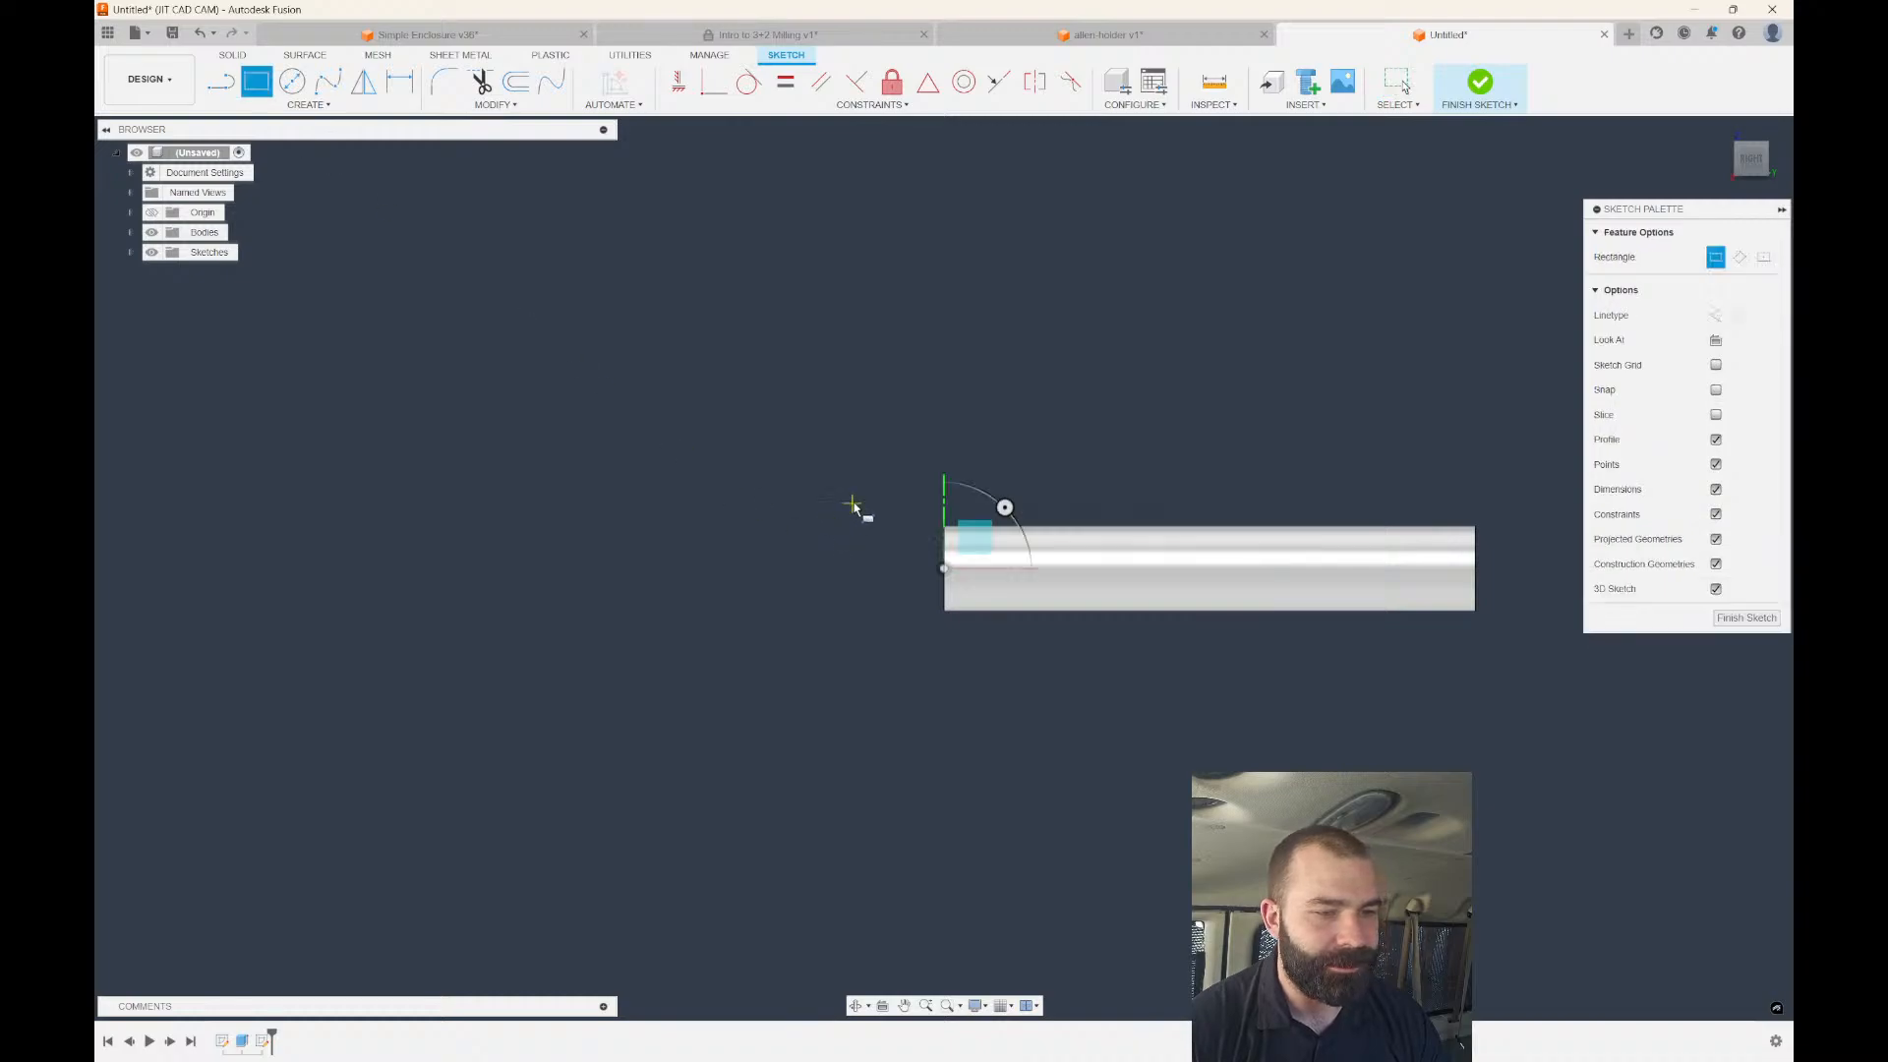
pyautogui.click(870, 475)
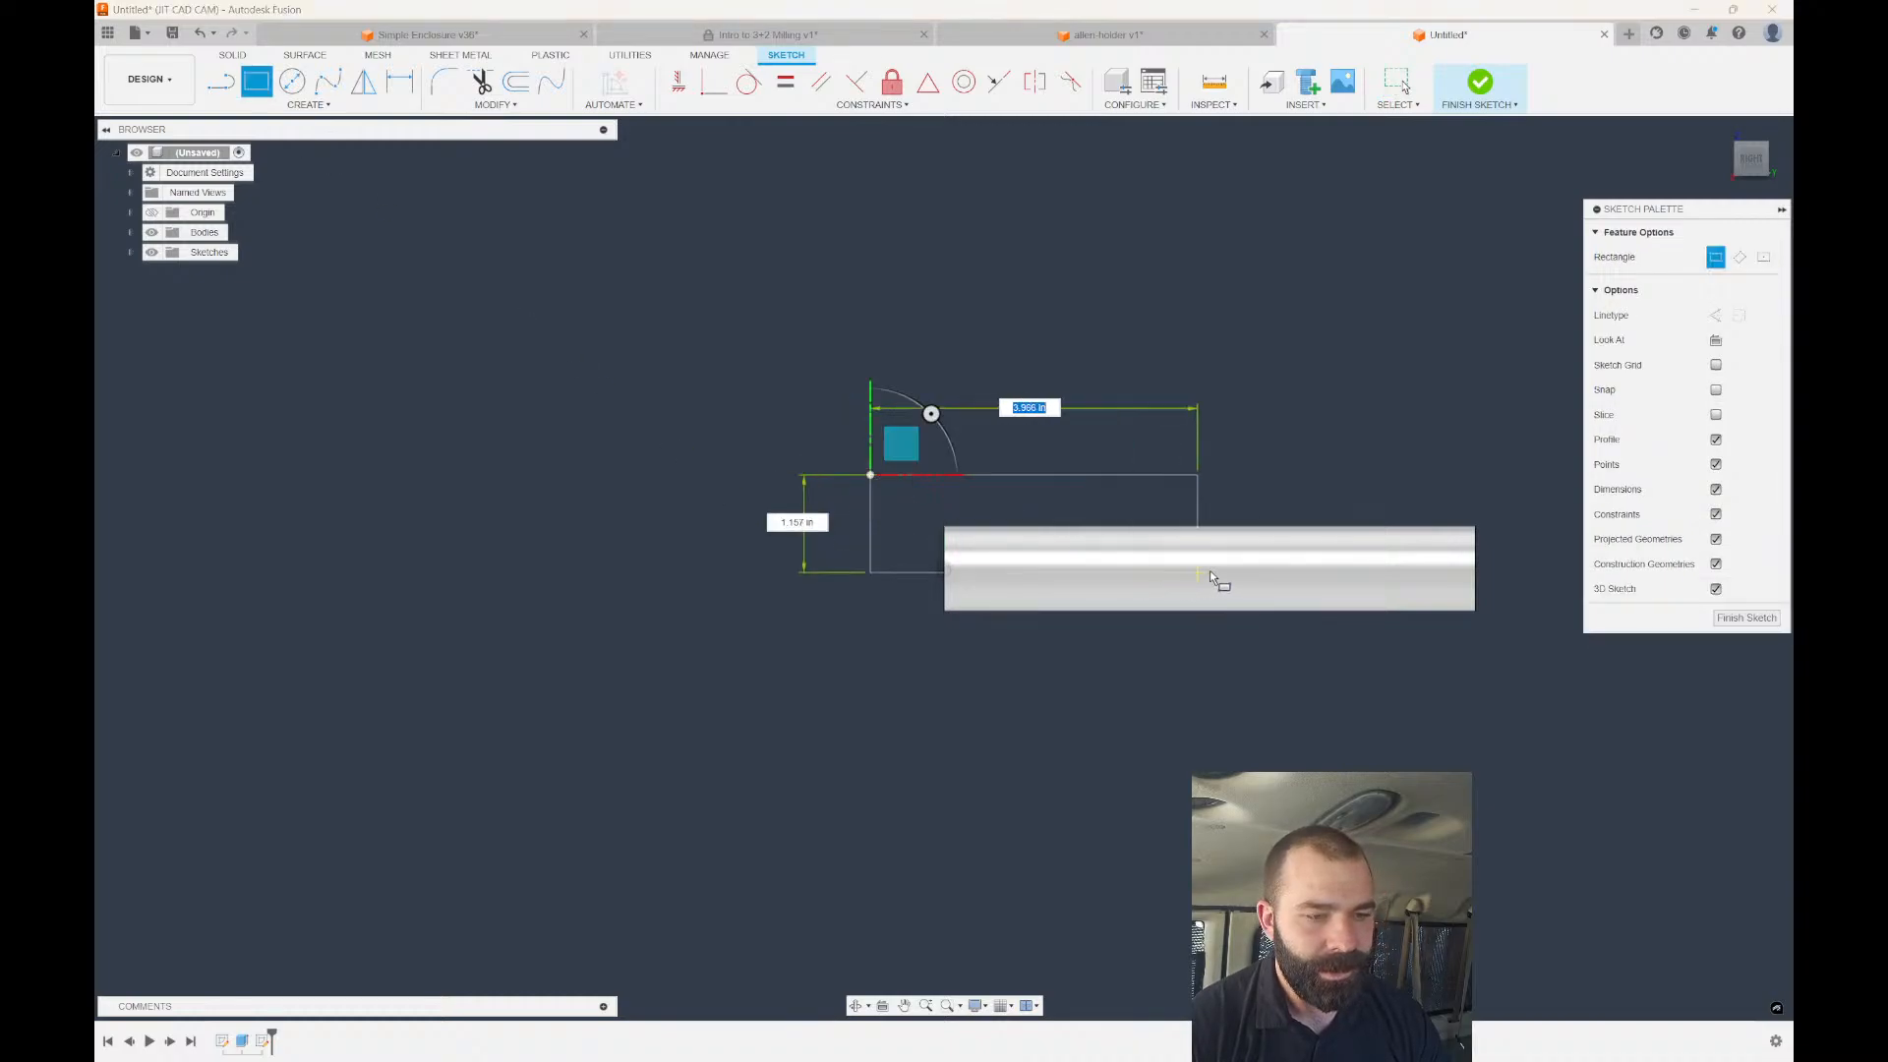
pyautogui.click(1381, 560)
pyautogui.scroll(3, 1077, 563)
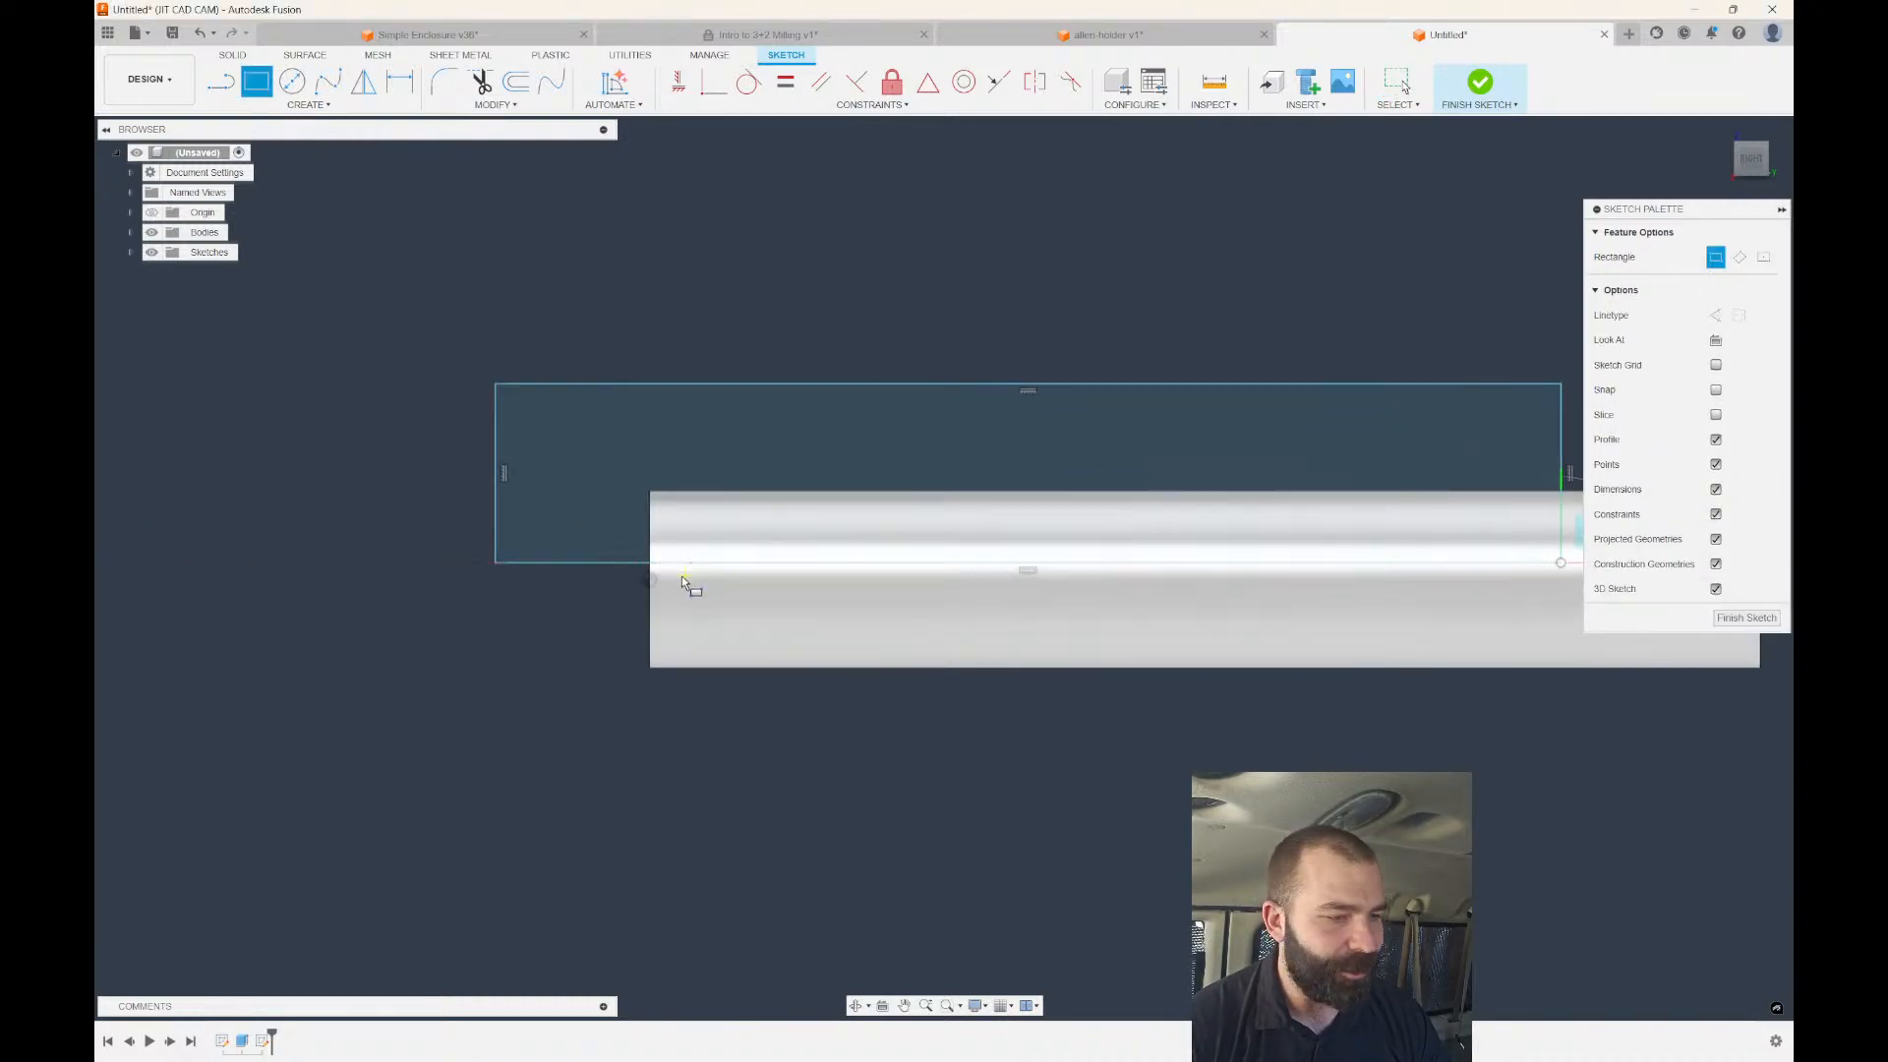
pyautogui.press('Escape')
pyautogui.click(627, 533)
# Extrude the rectangle Symmetric 1.30 in as a cut to mill the flat.
pyautogui.press('e')
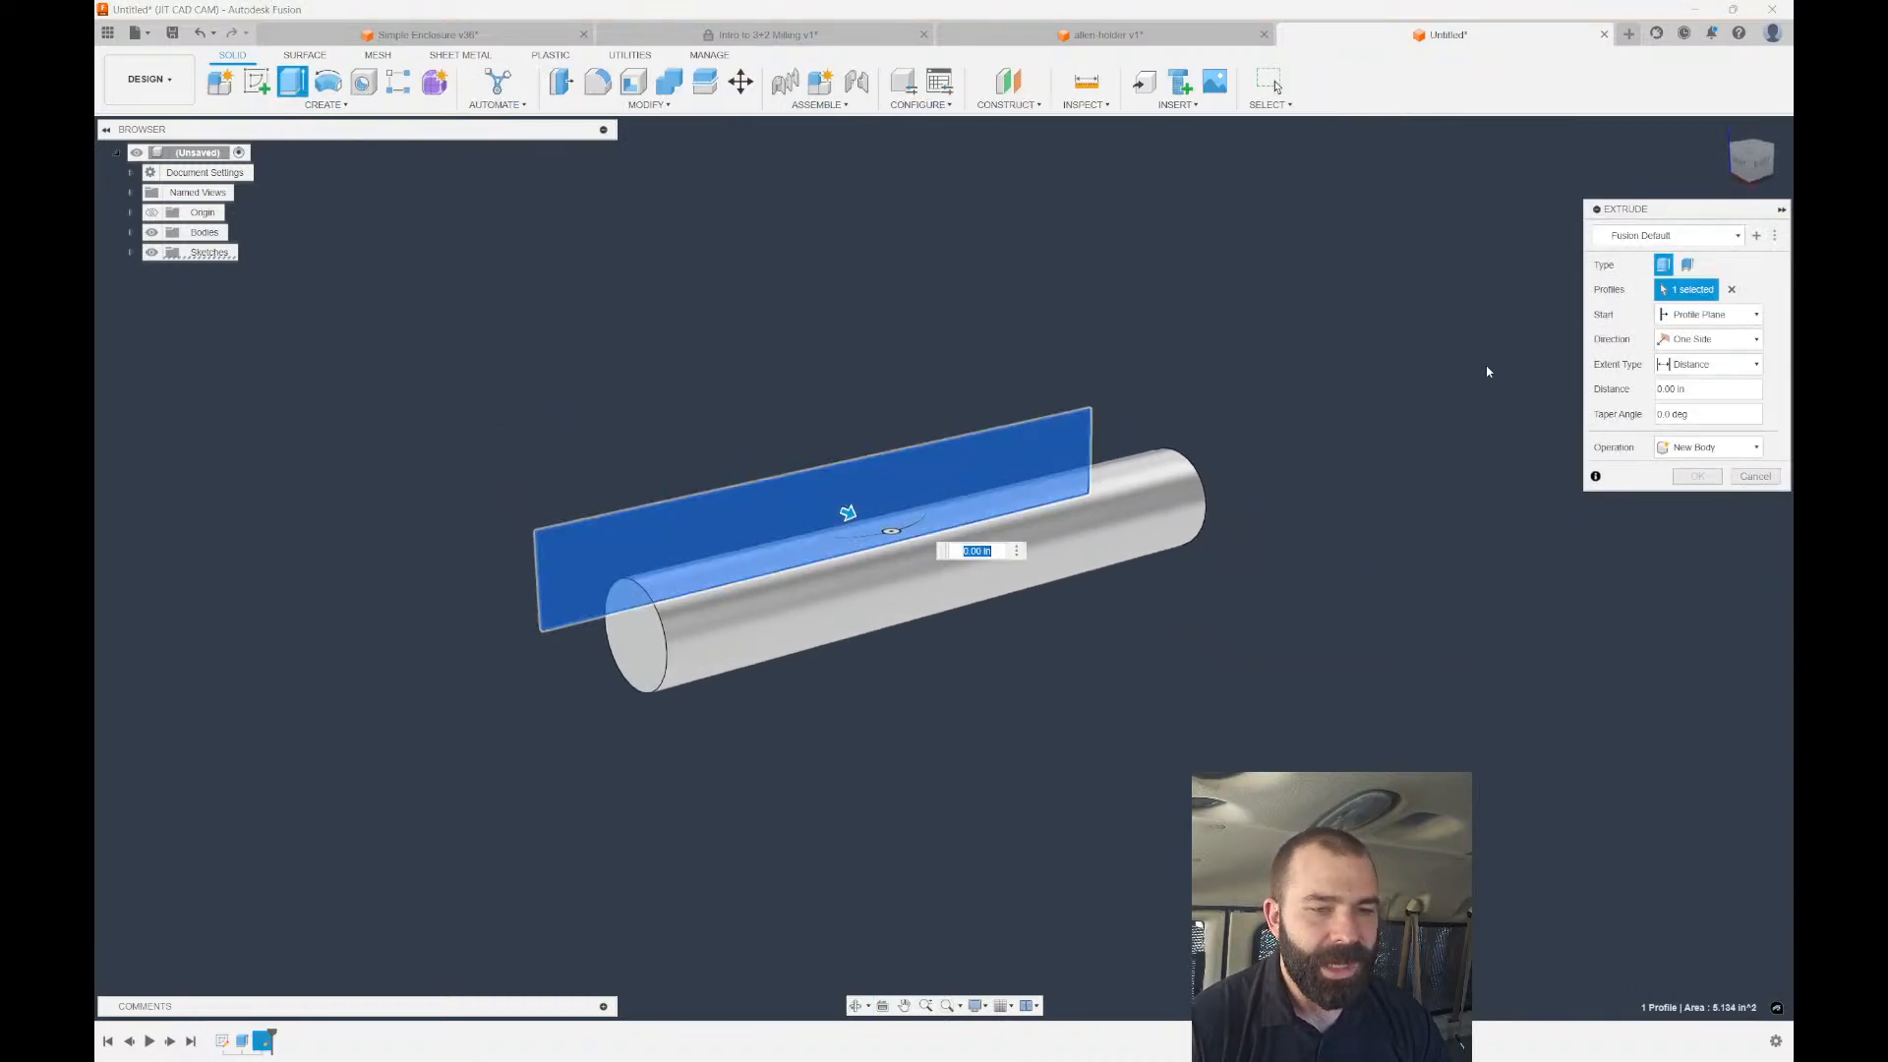
pyautogui.click(1708, 339)
pyautogui.click(1708, 394)
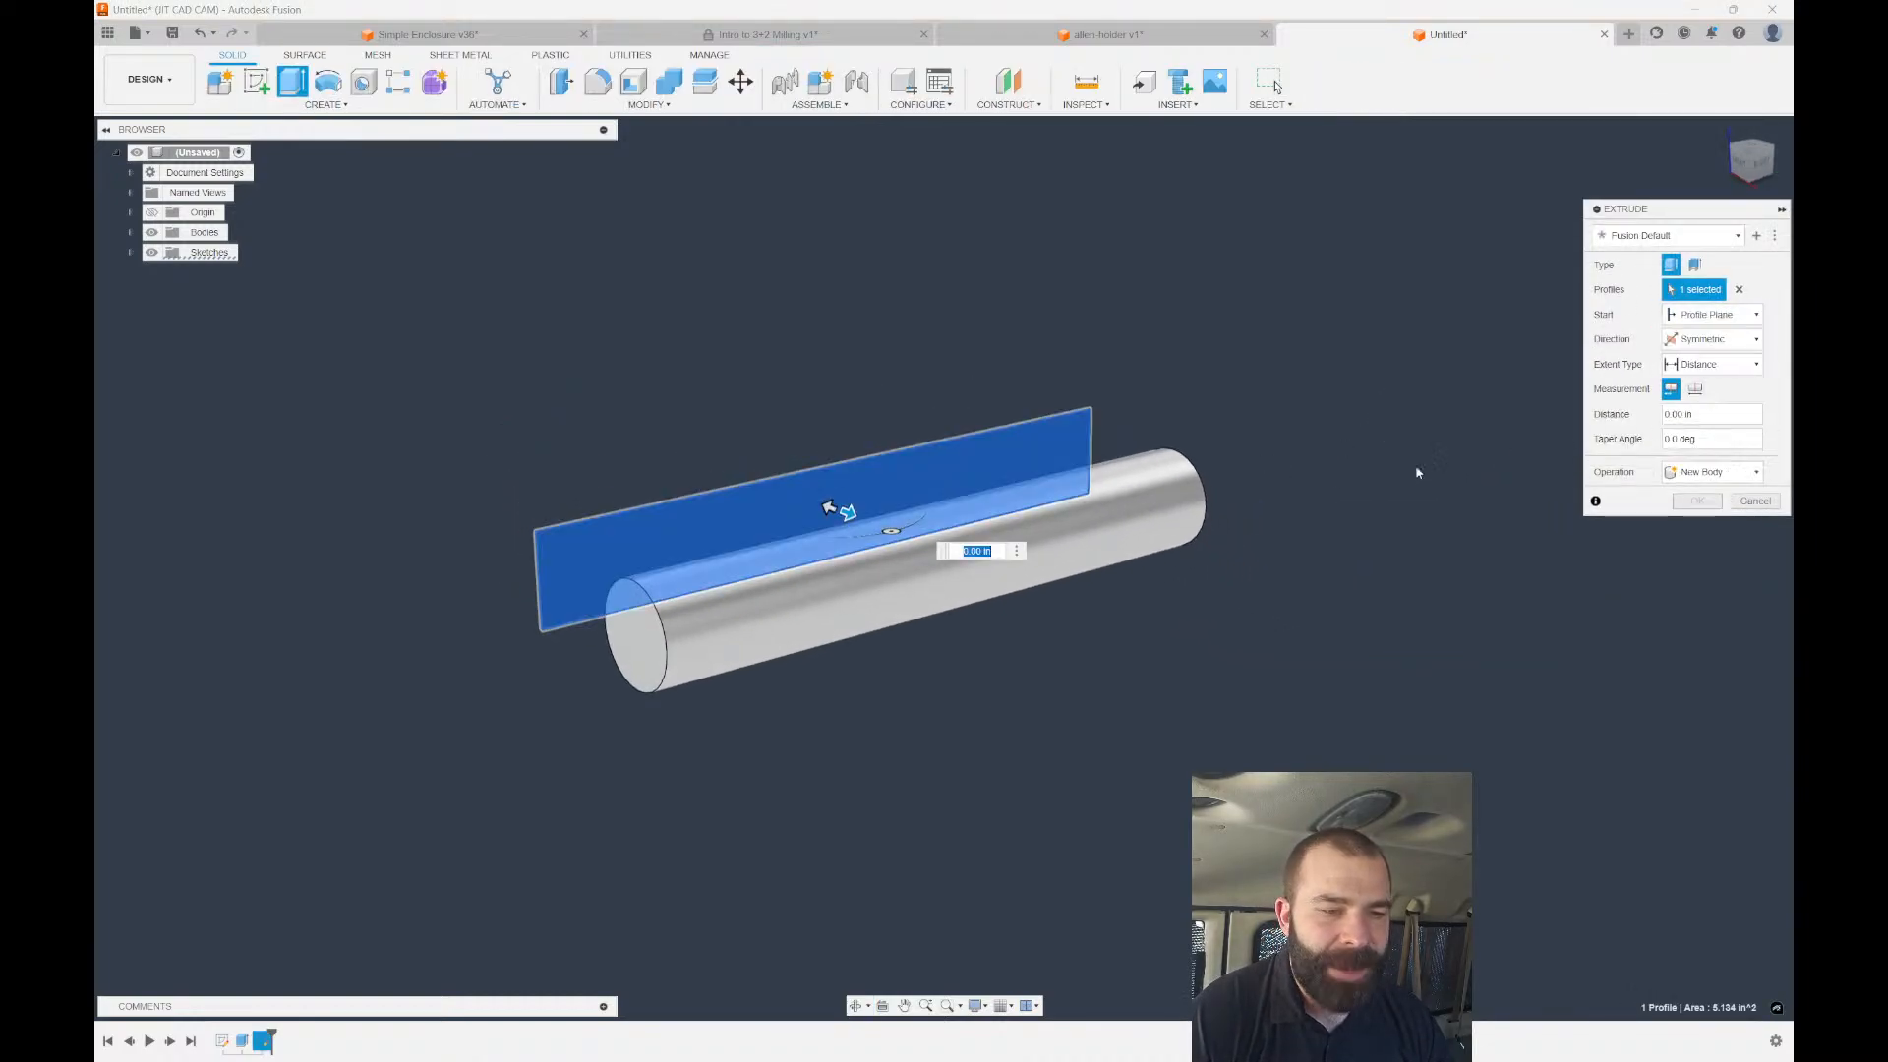
pyautogui.moveTo(846, 512); pyautogui.dragTo(942, 536)
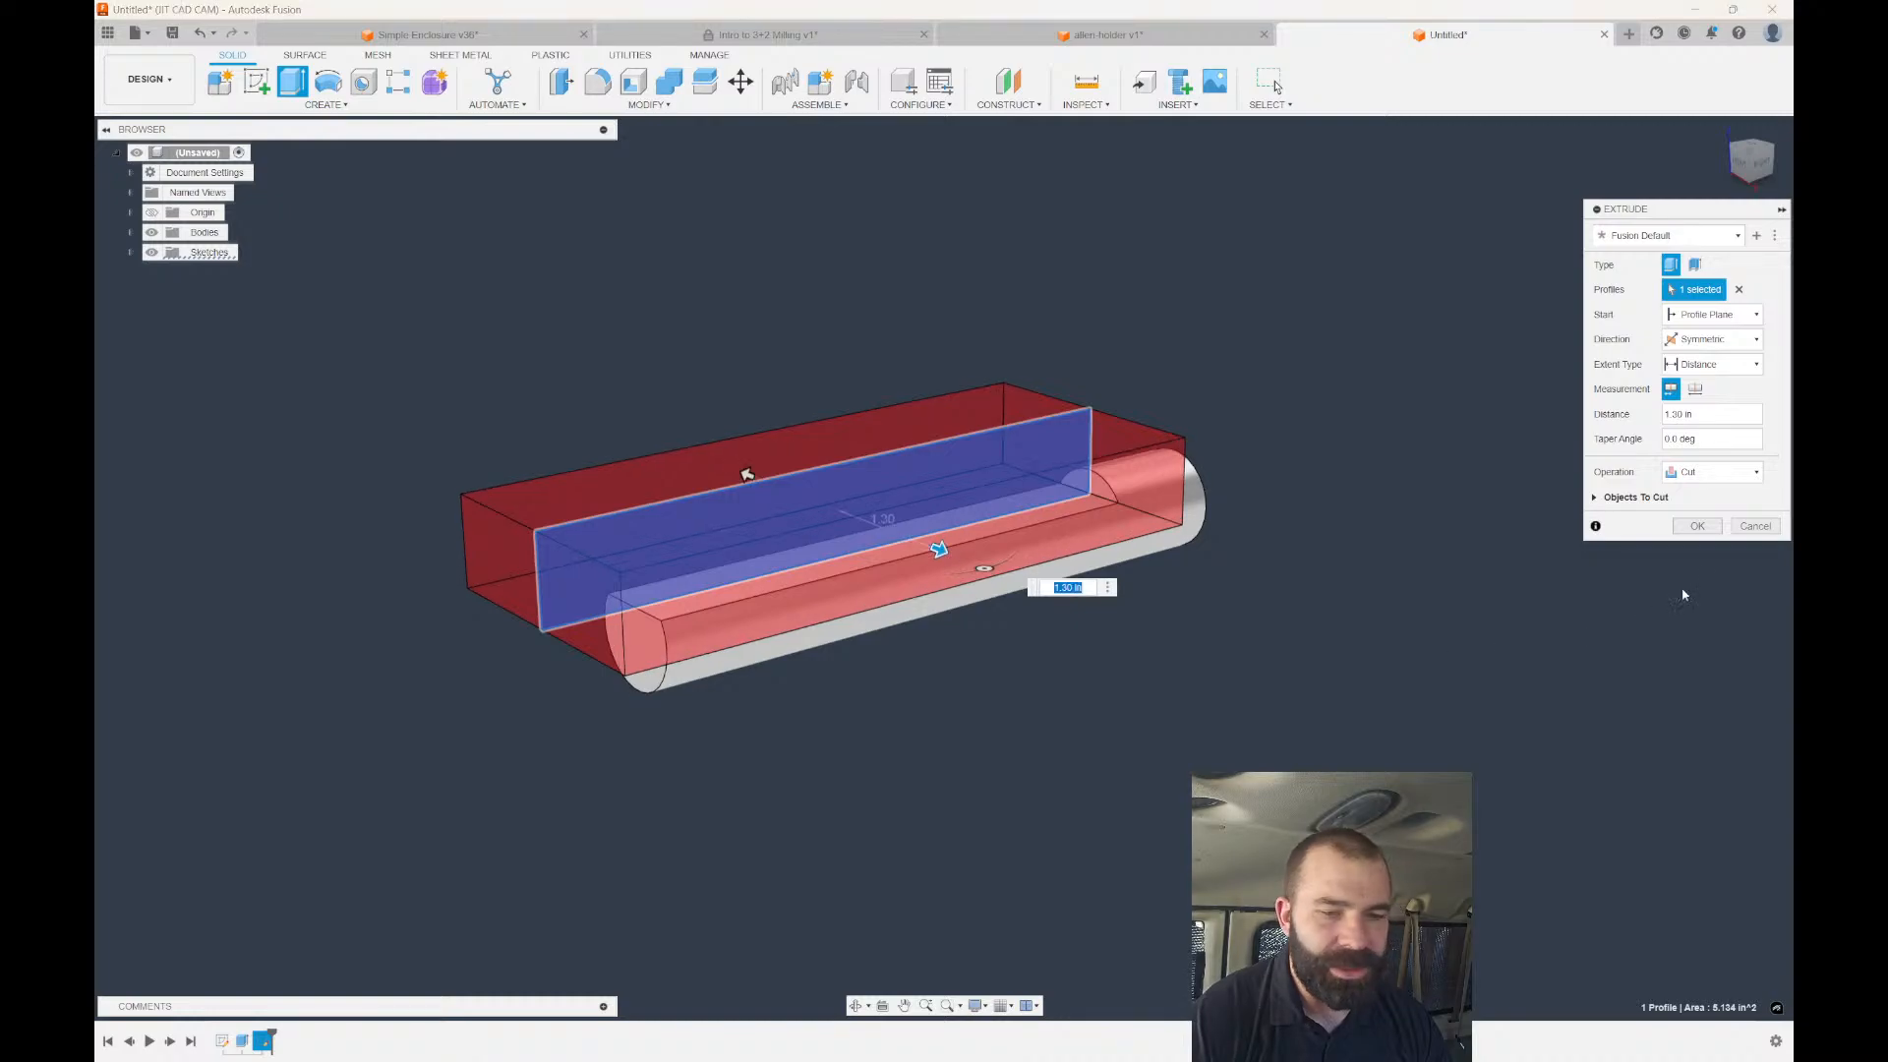
pyautogui.click(1697, 526)
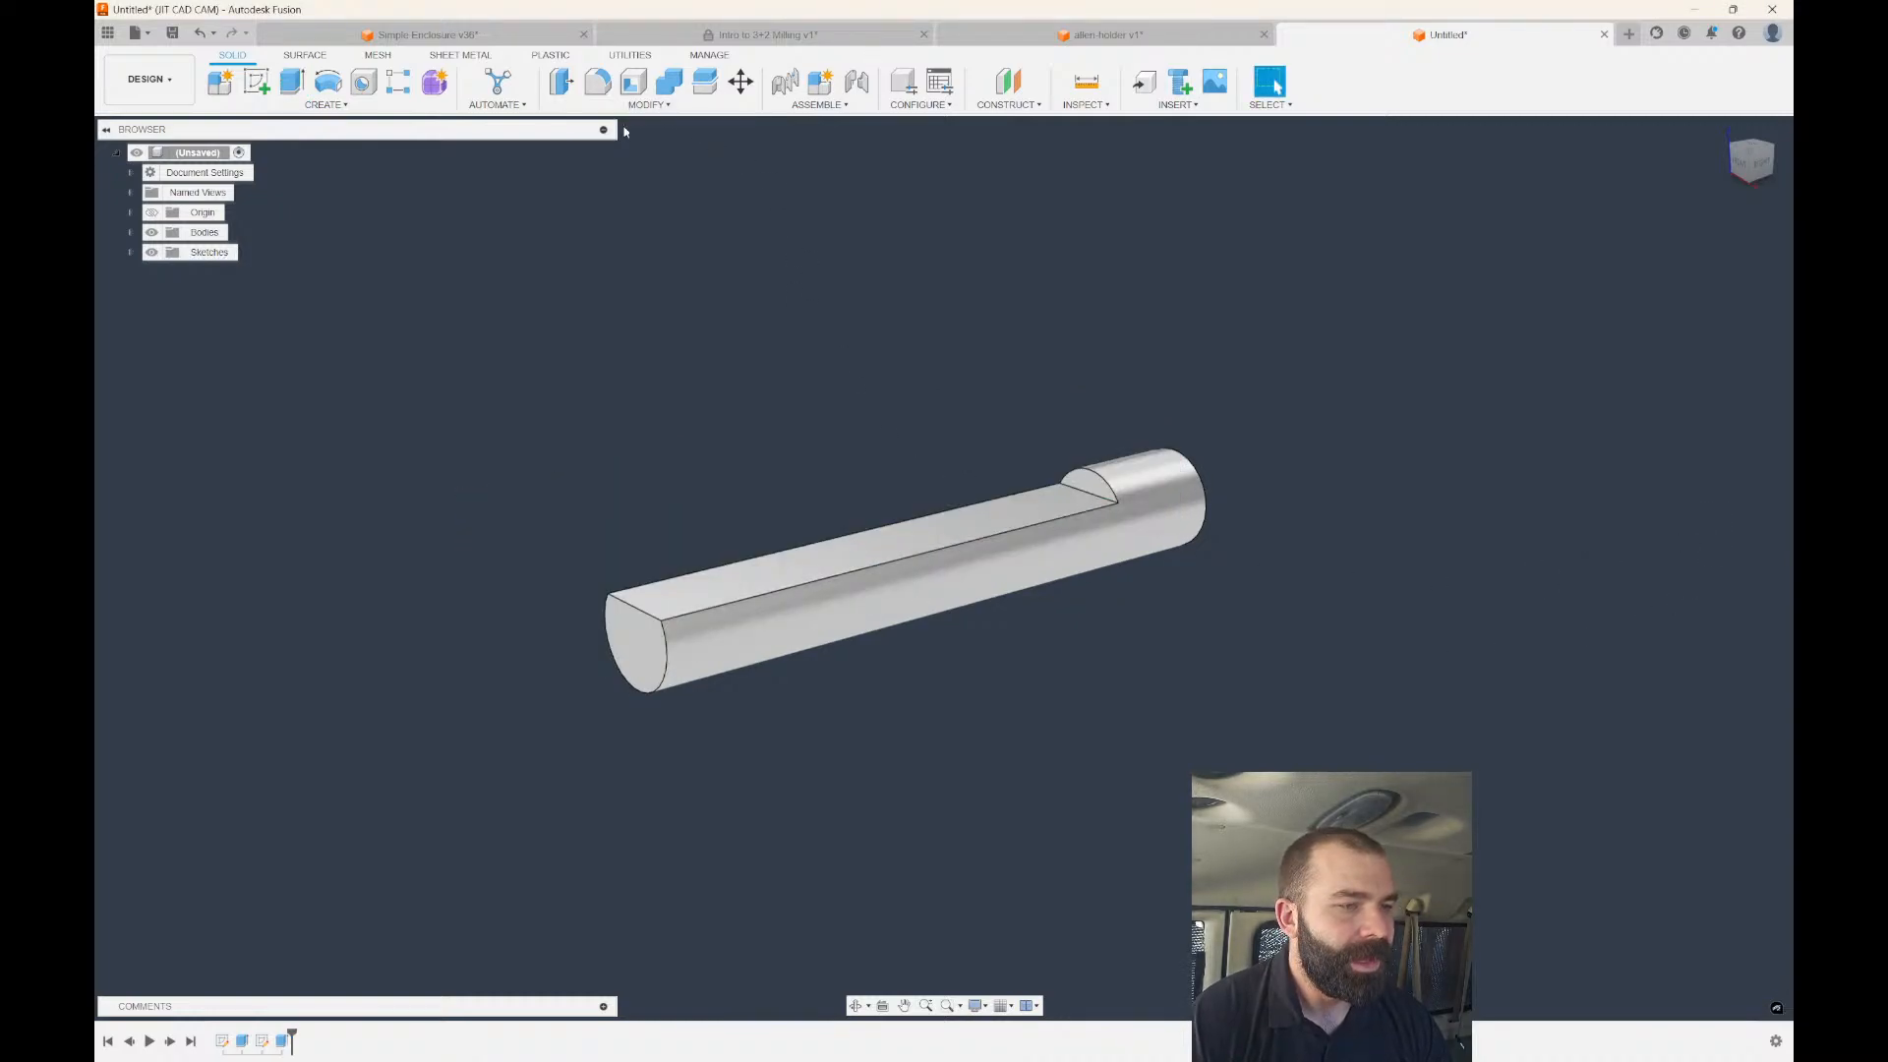
# Round the step edge at the flat's end with a 0.06 in fillet.
pyautogui.click(597, 81)
pyautogui.scroll(3, 1092, 462)
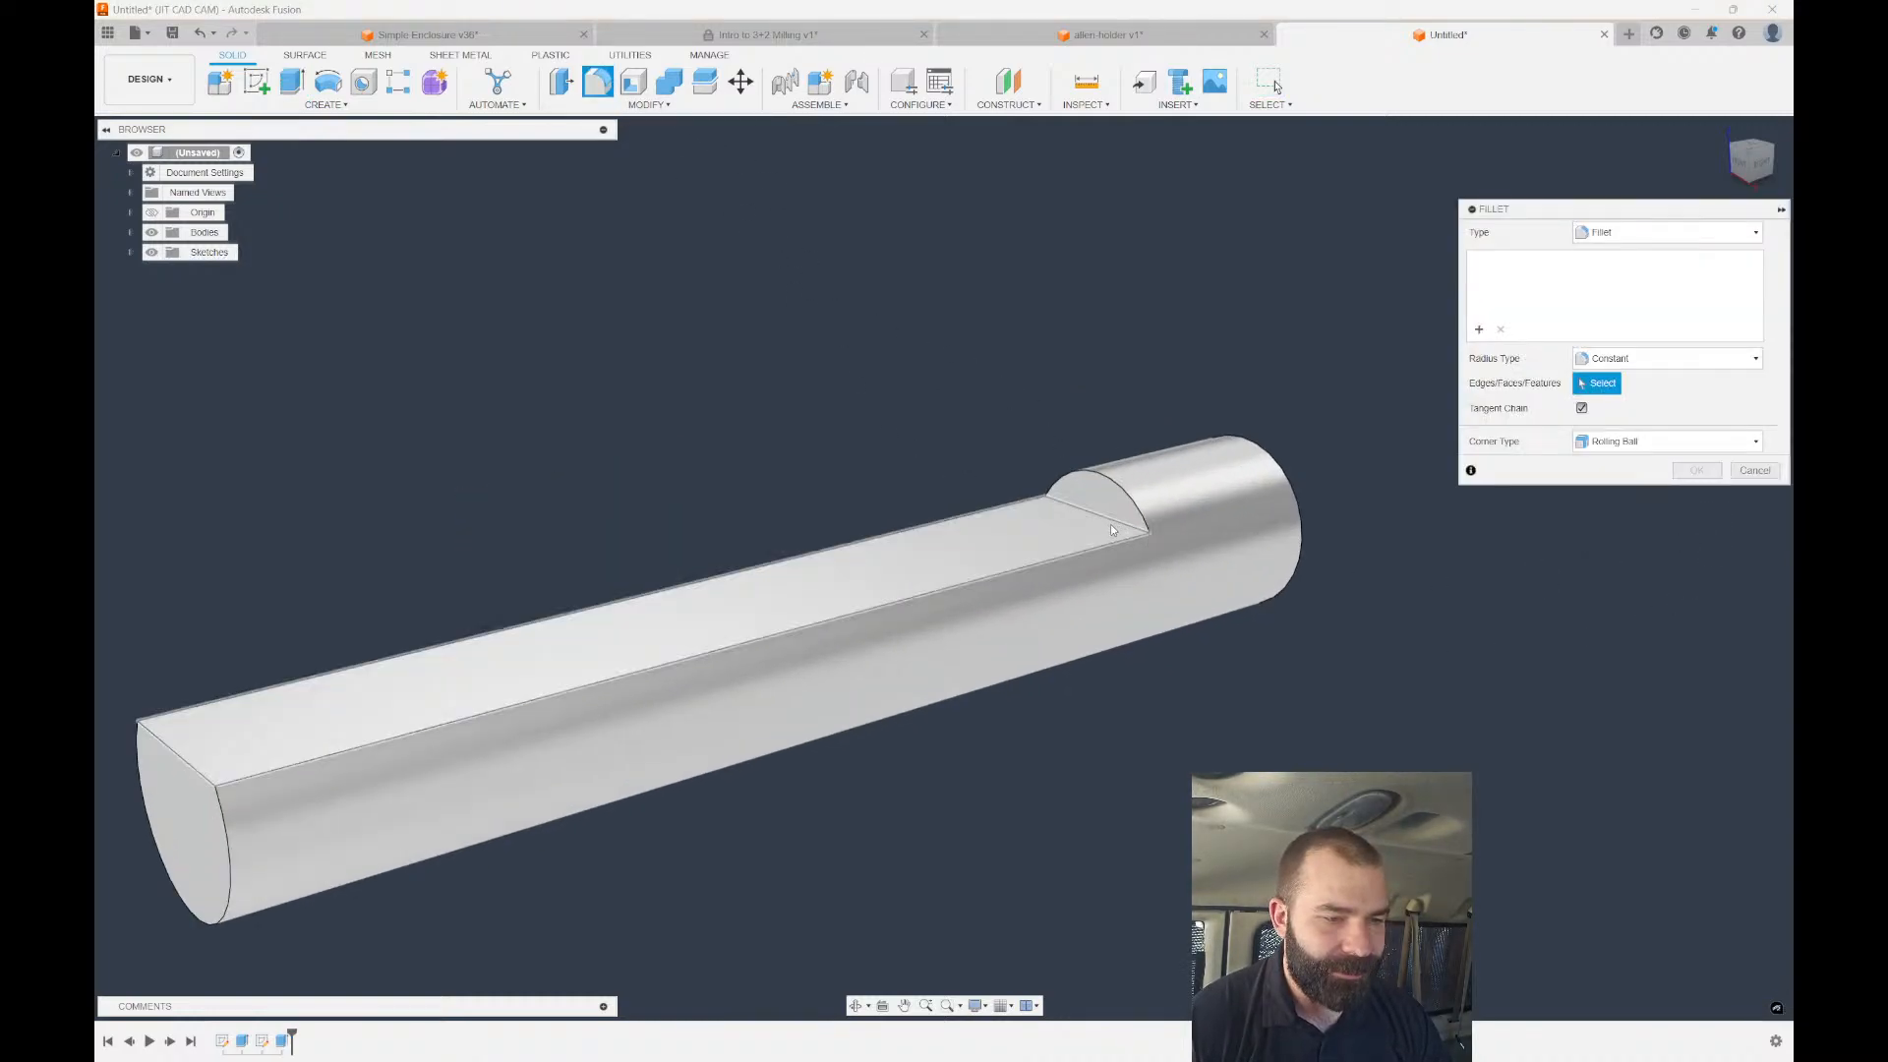
pyautogui.click(1119, 524)
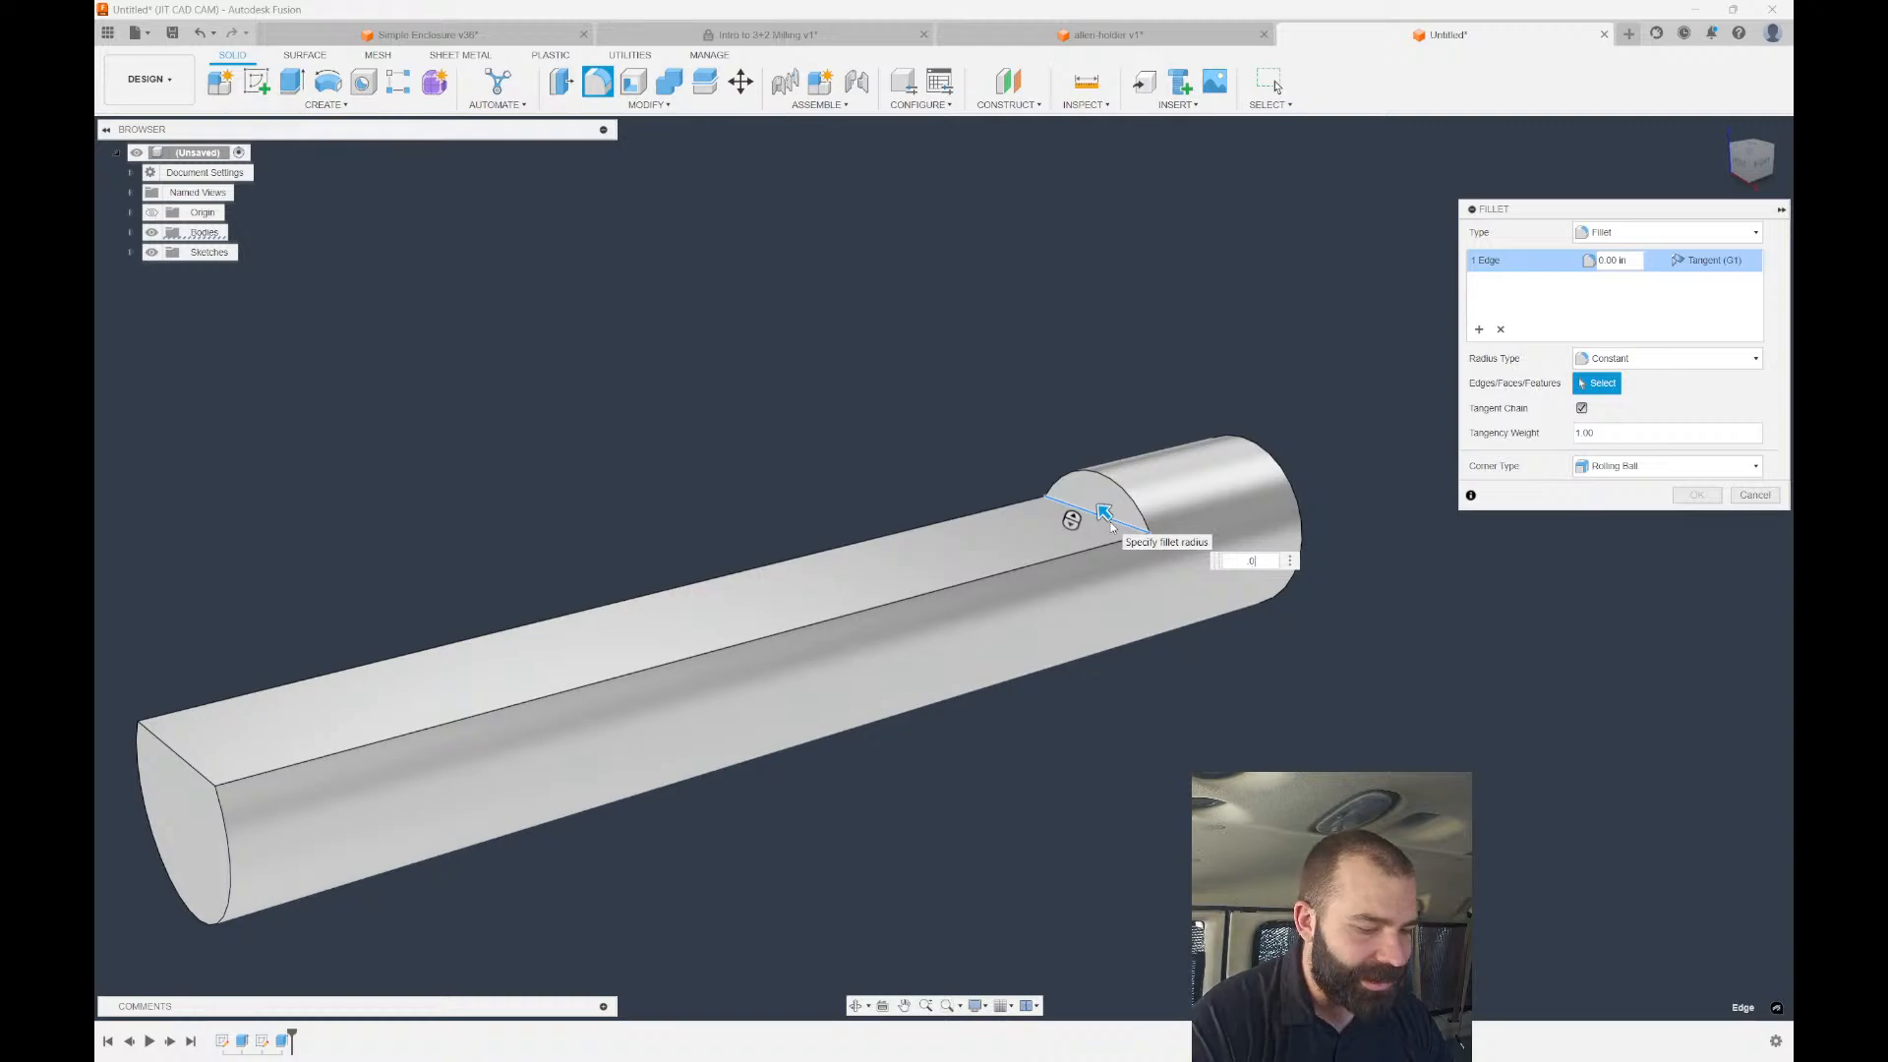
pyautogui.write('.06')
pyautogui.scroll(-2, 1101, 509)
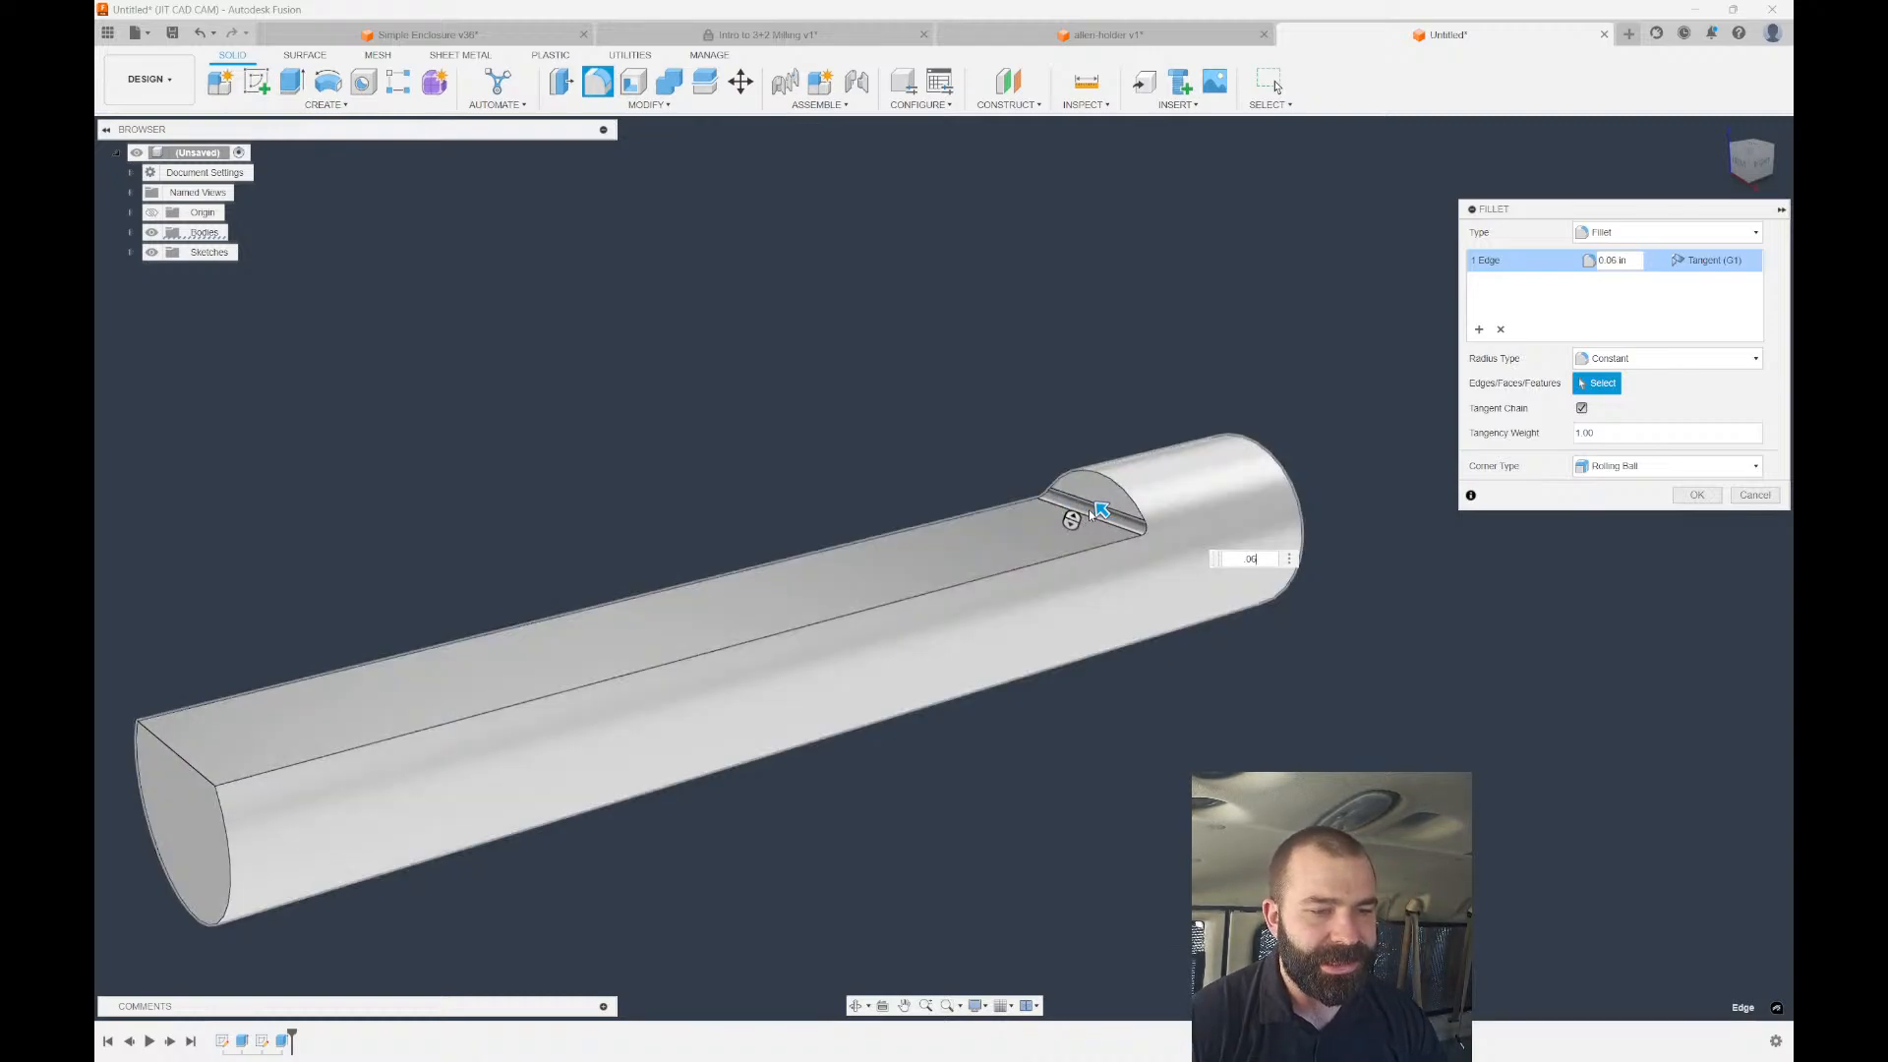
pyautogui.press('Return')
pyautogui.scroll(-2, 1114, 479)
pyautogui.keyDown('shift'); pyautogui.moveTo(1114, 478); pyautogui.dragTo(644, 637, button='middle'); pyautogui.keyUp('shift')
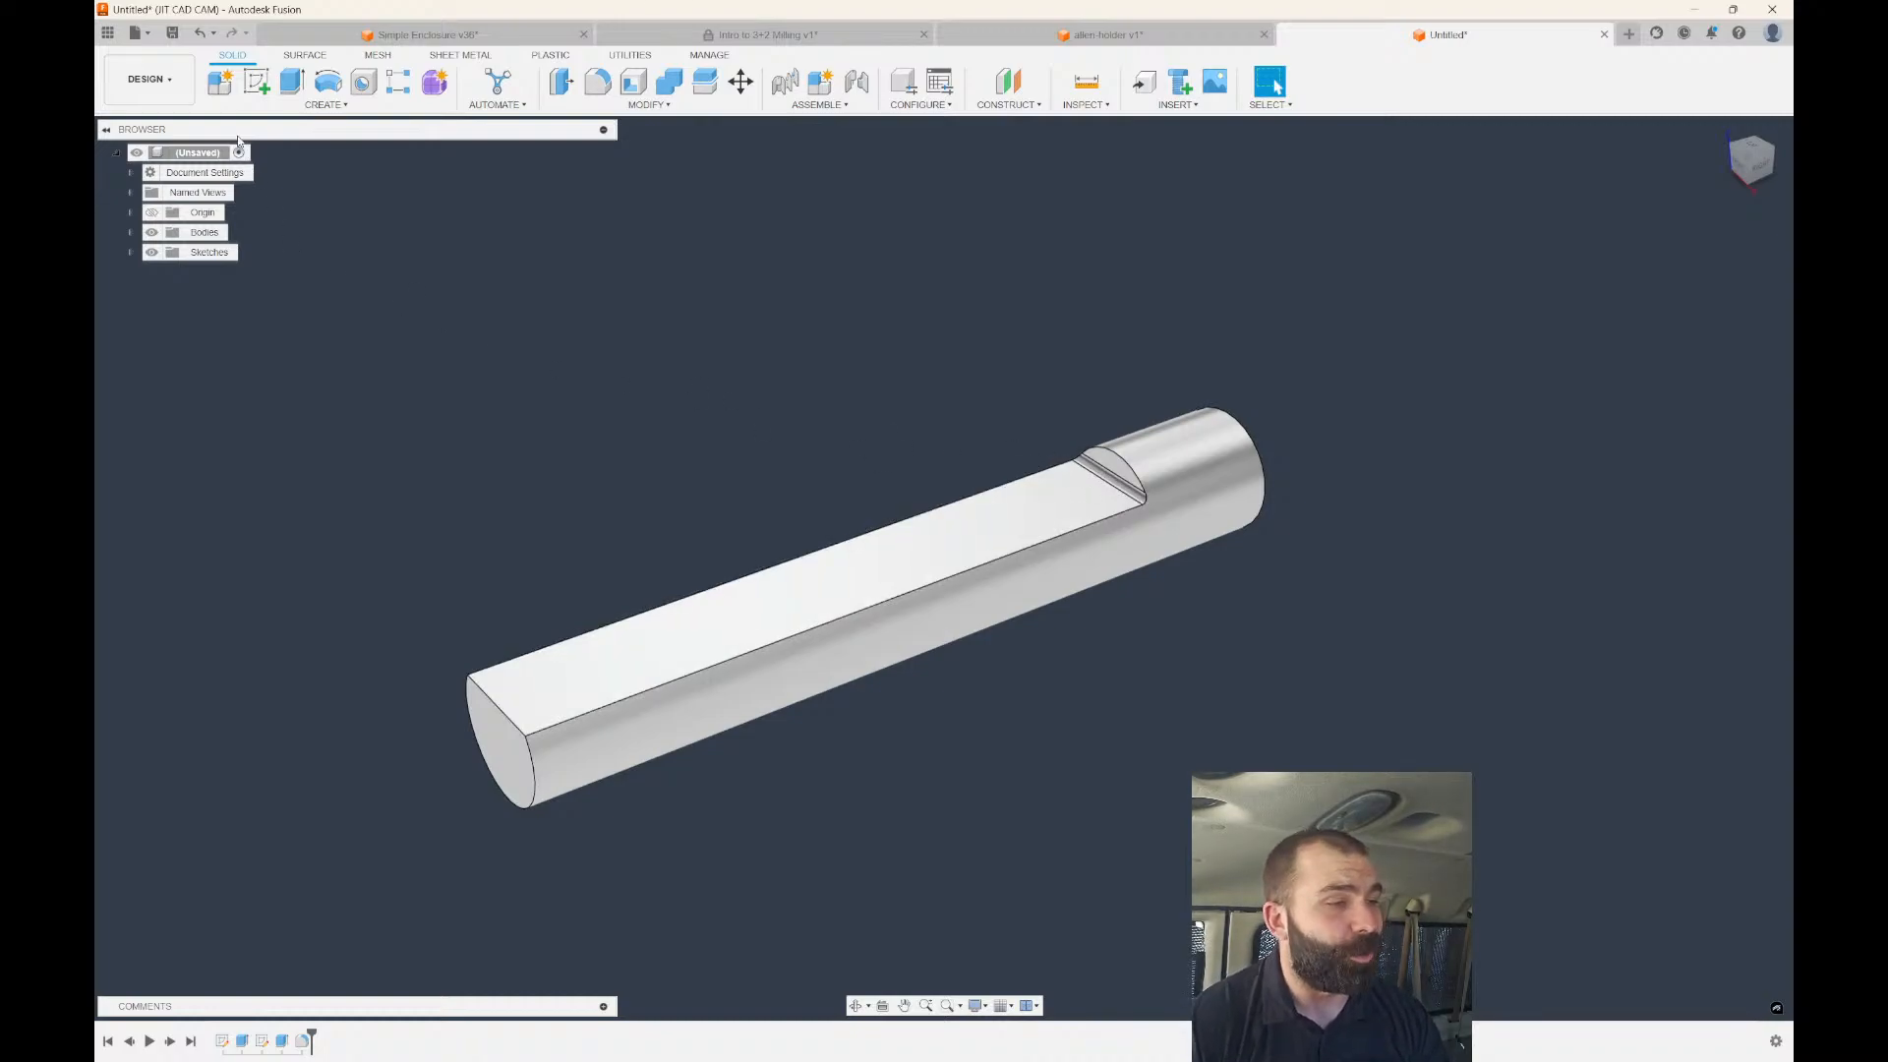
pyautogui.click(147, 78)
pyautogui.click(187, 267)
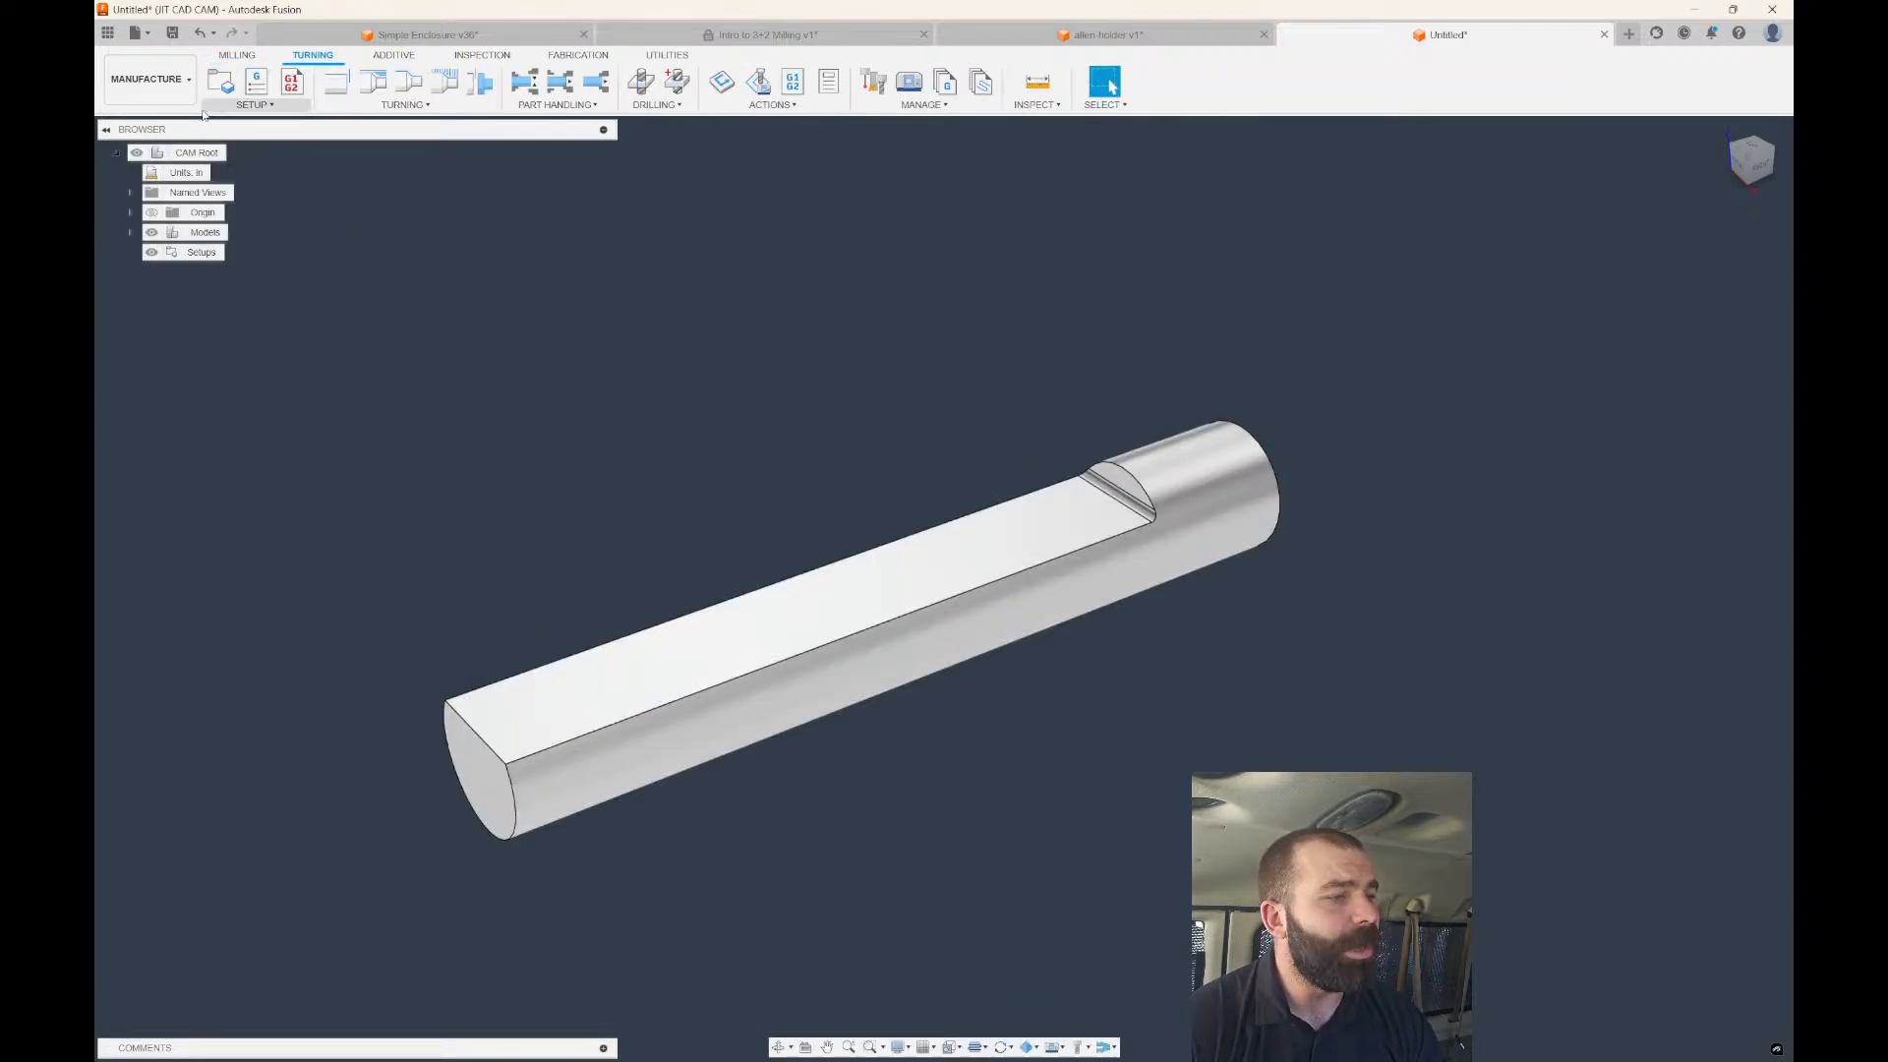
pyautogui.click(221, 82)
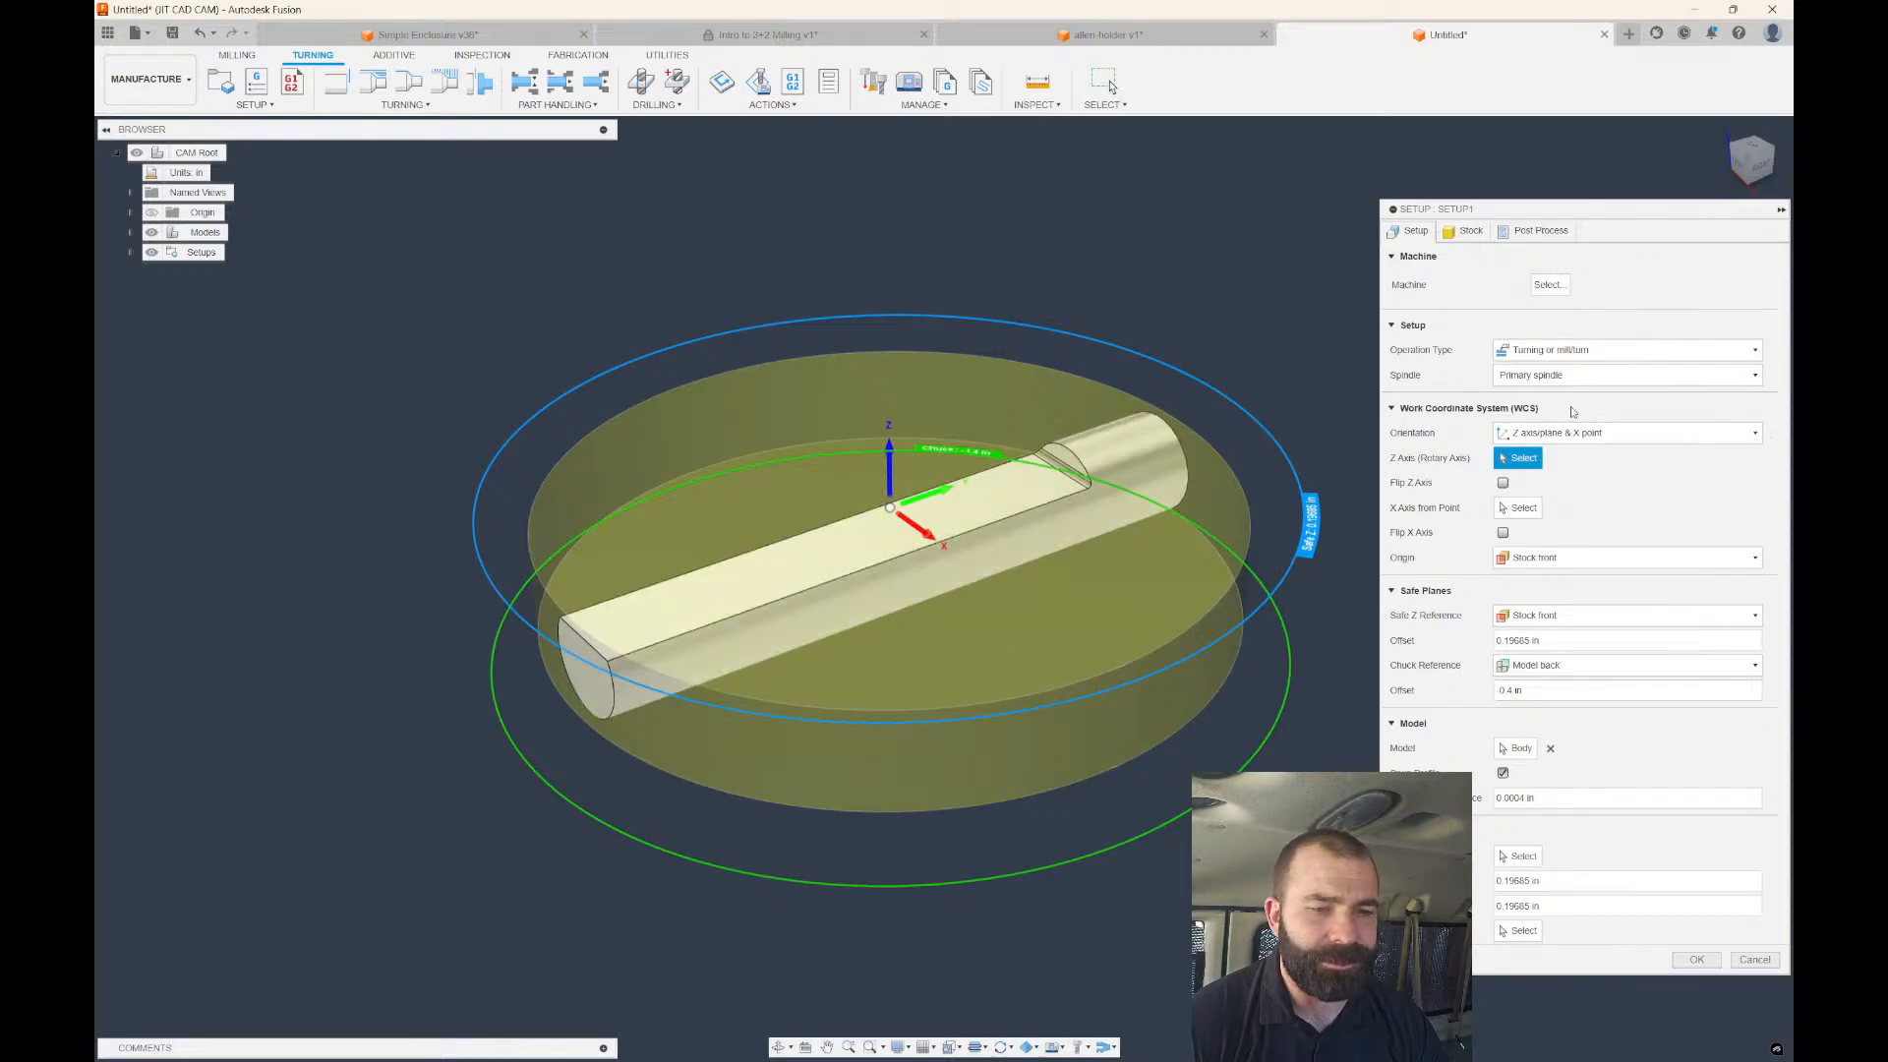
pyautogui.click(1563, 350)
pyautogui.click(1522, 367)
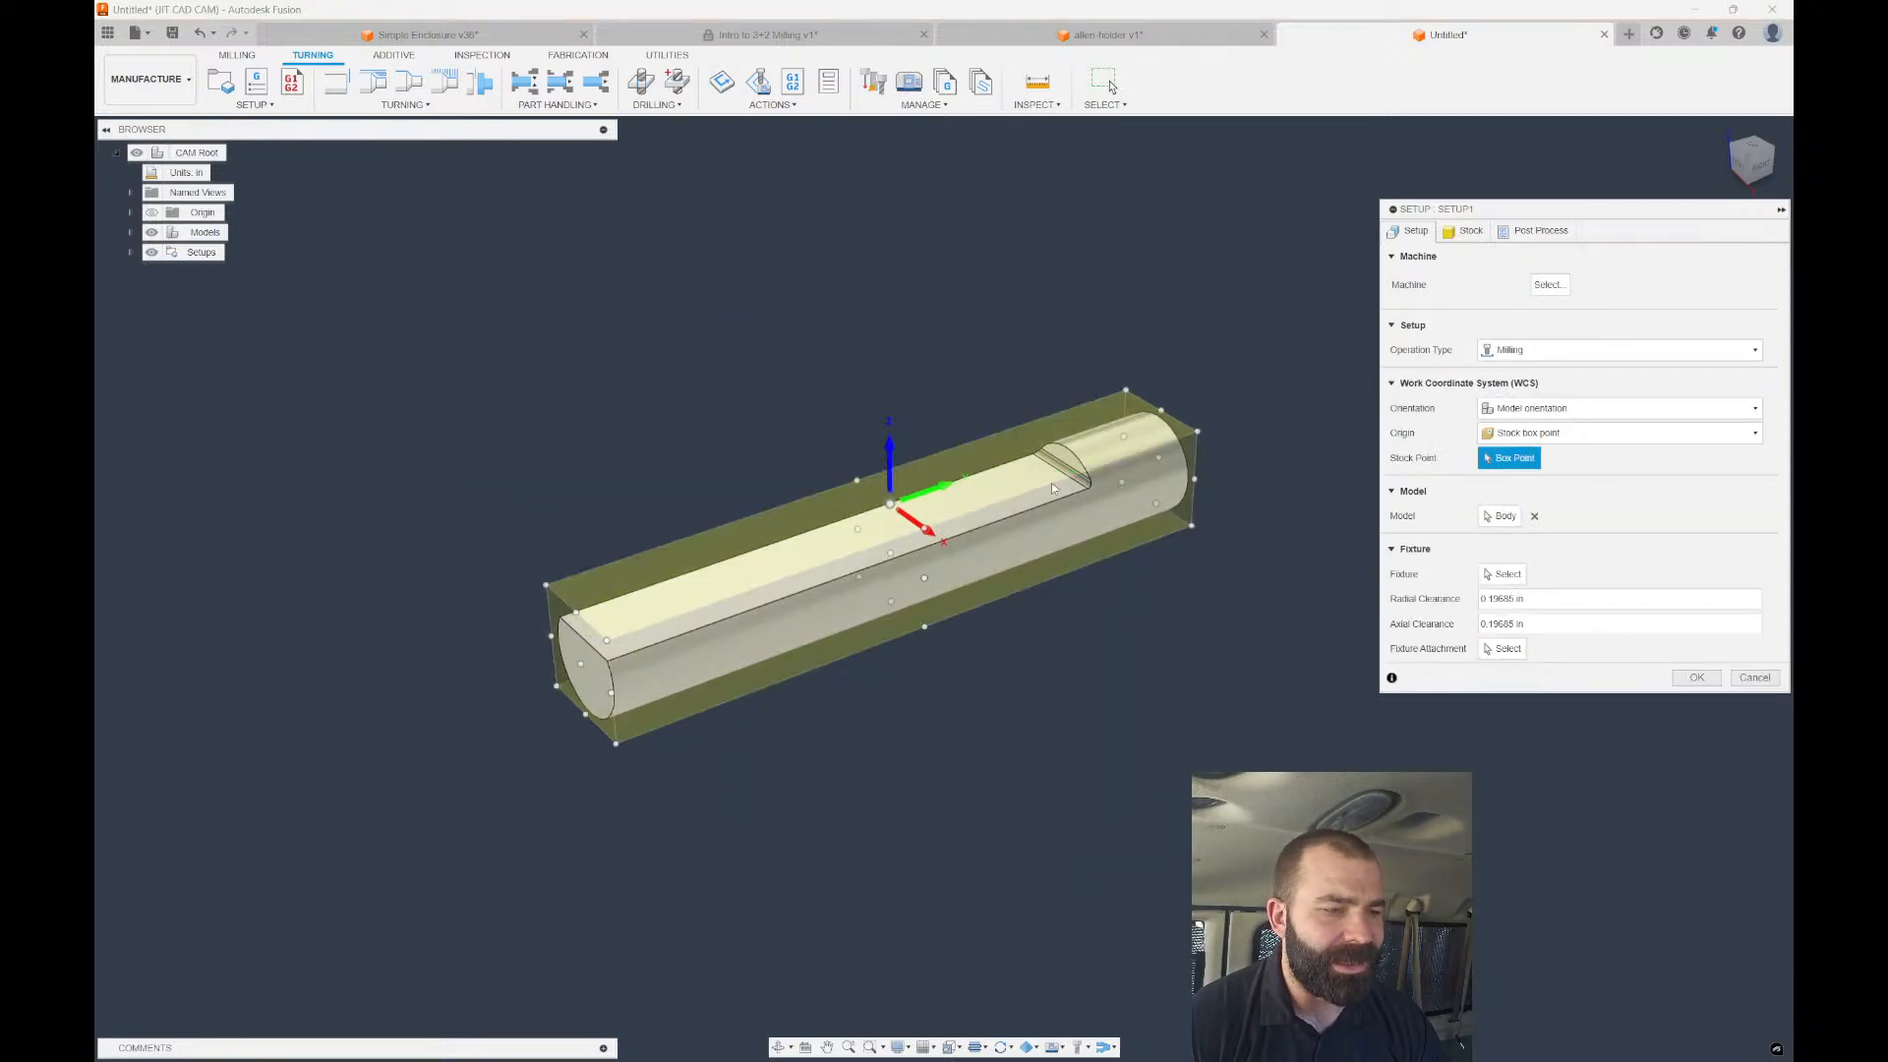
pyautogui.click(1466, 230)
pyautogui.click(1539, 281)
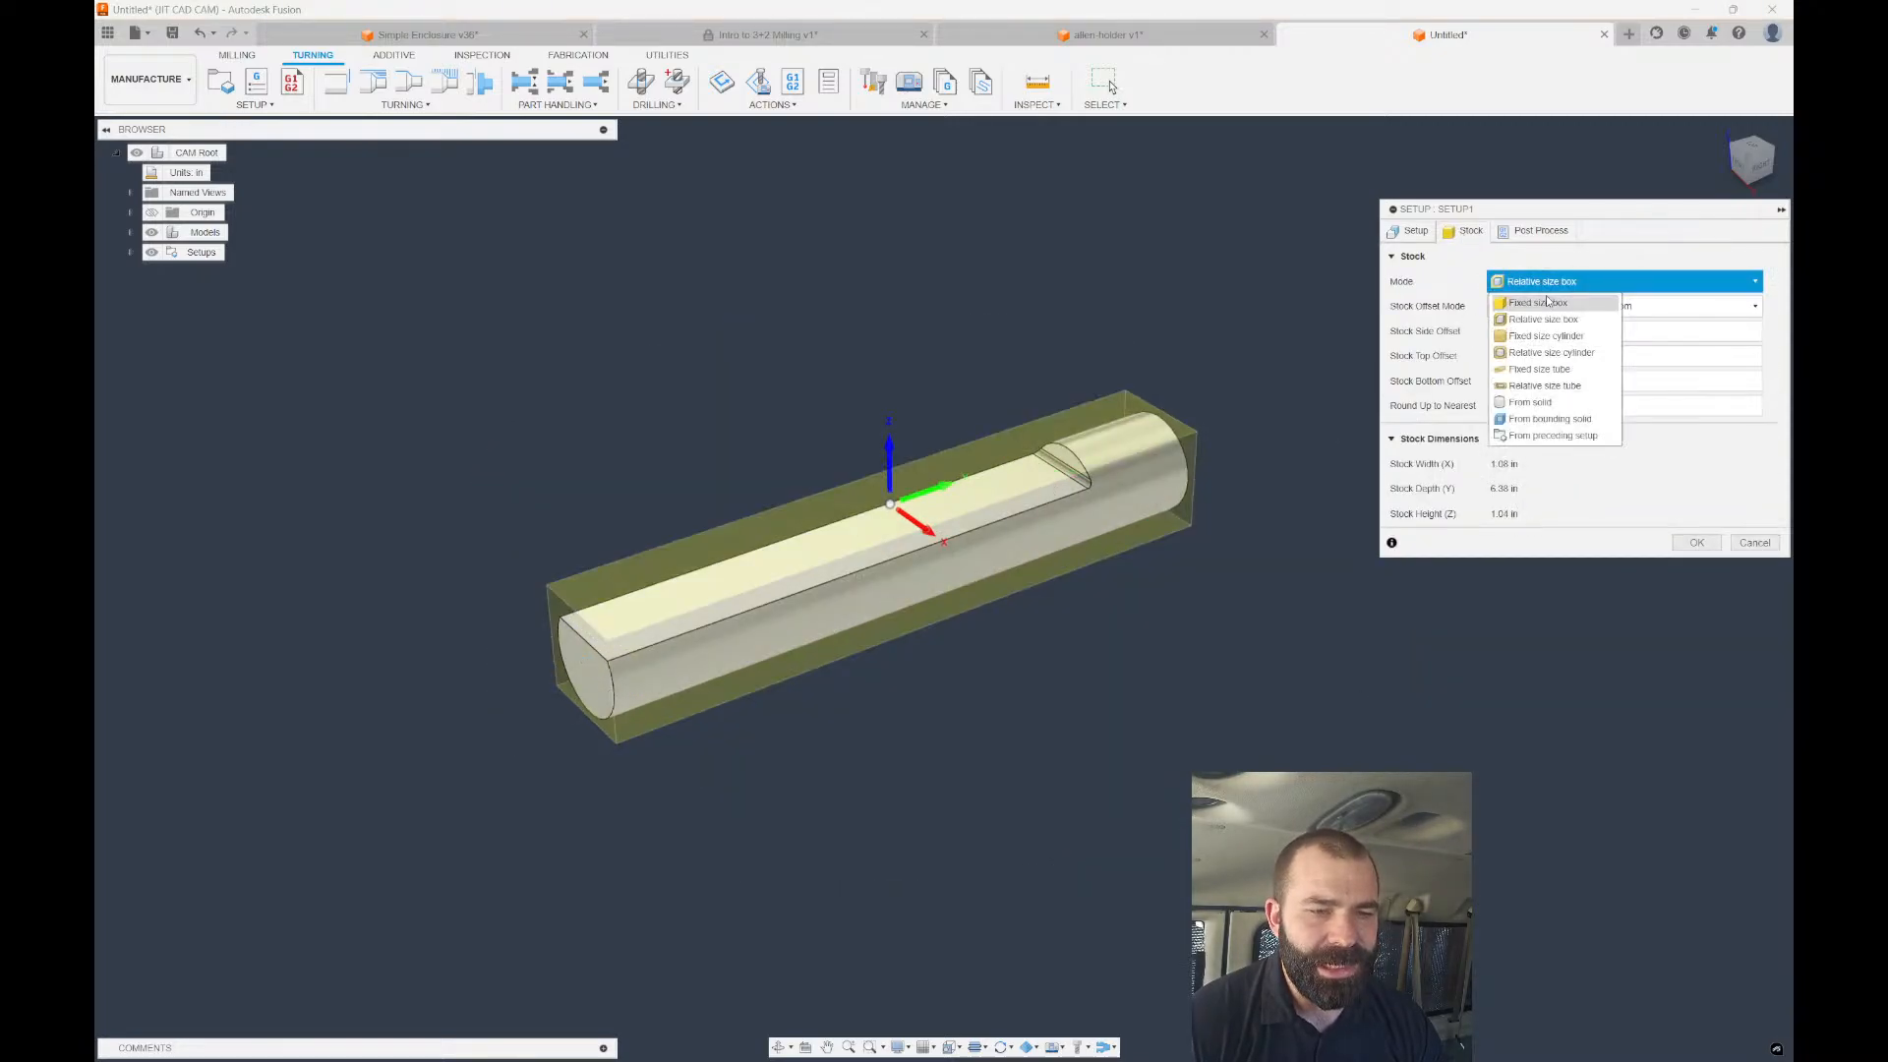
pyautogui.click(1533, 340)
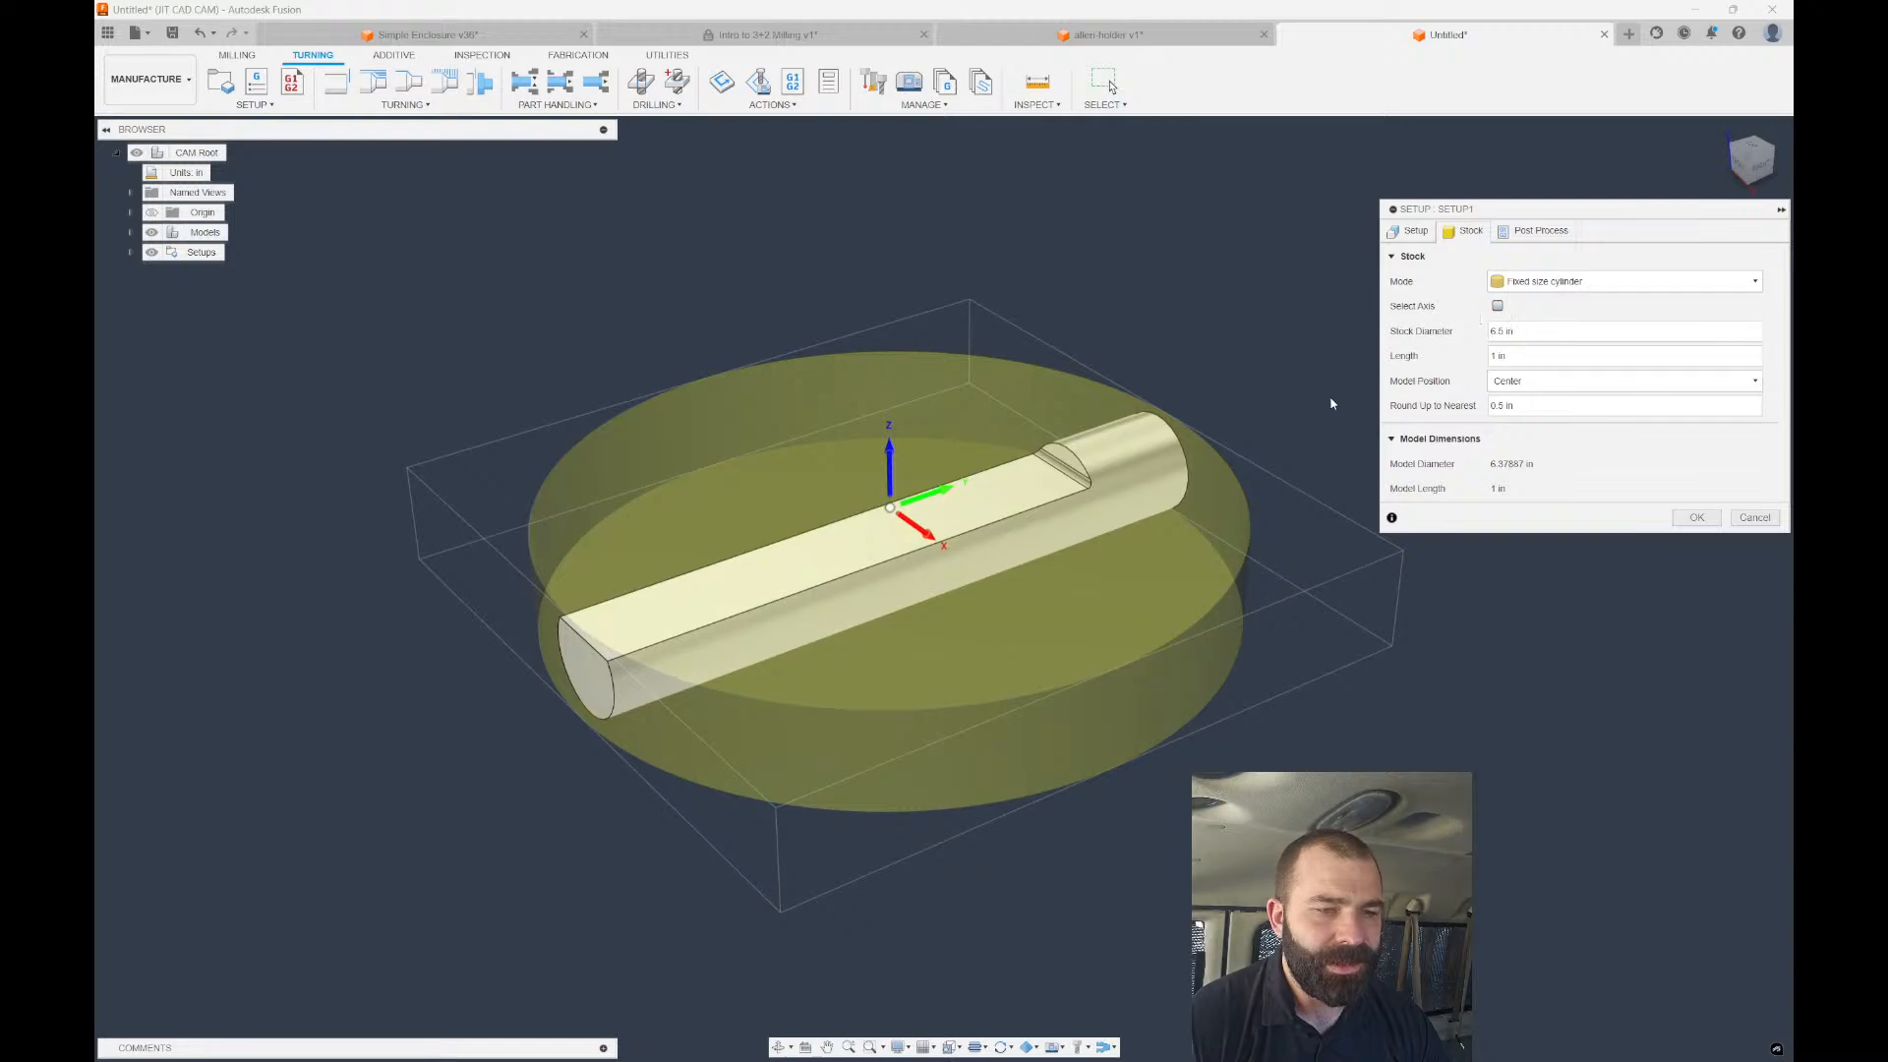
pyautogui.click(1497, 306)
pyautogui.click(1146, 472)
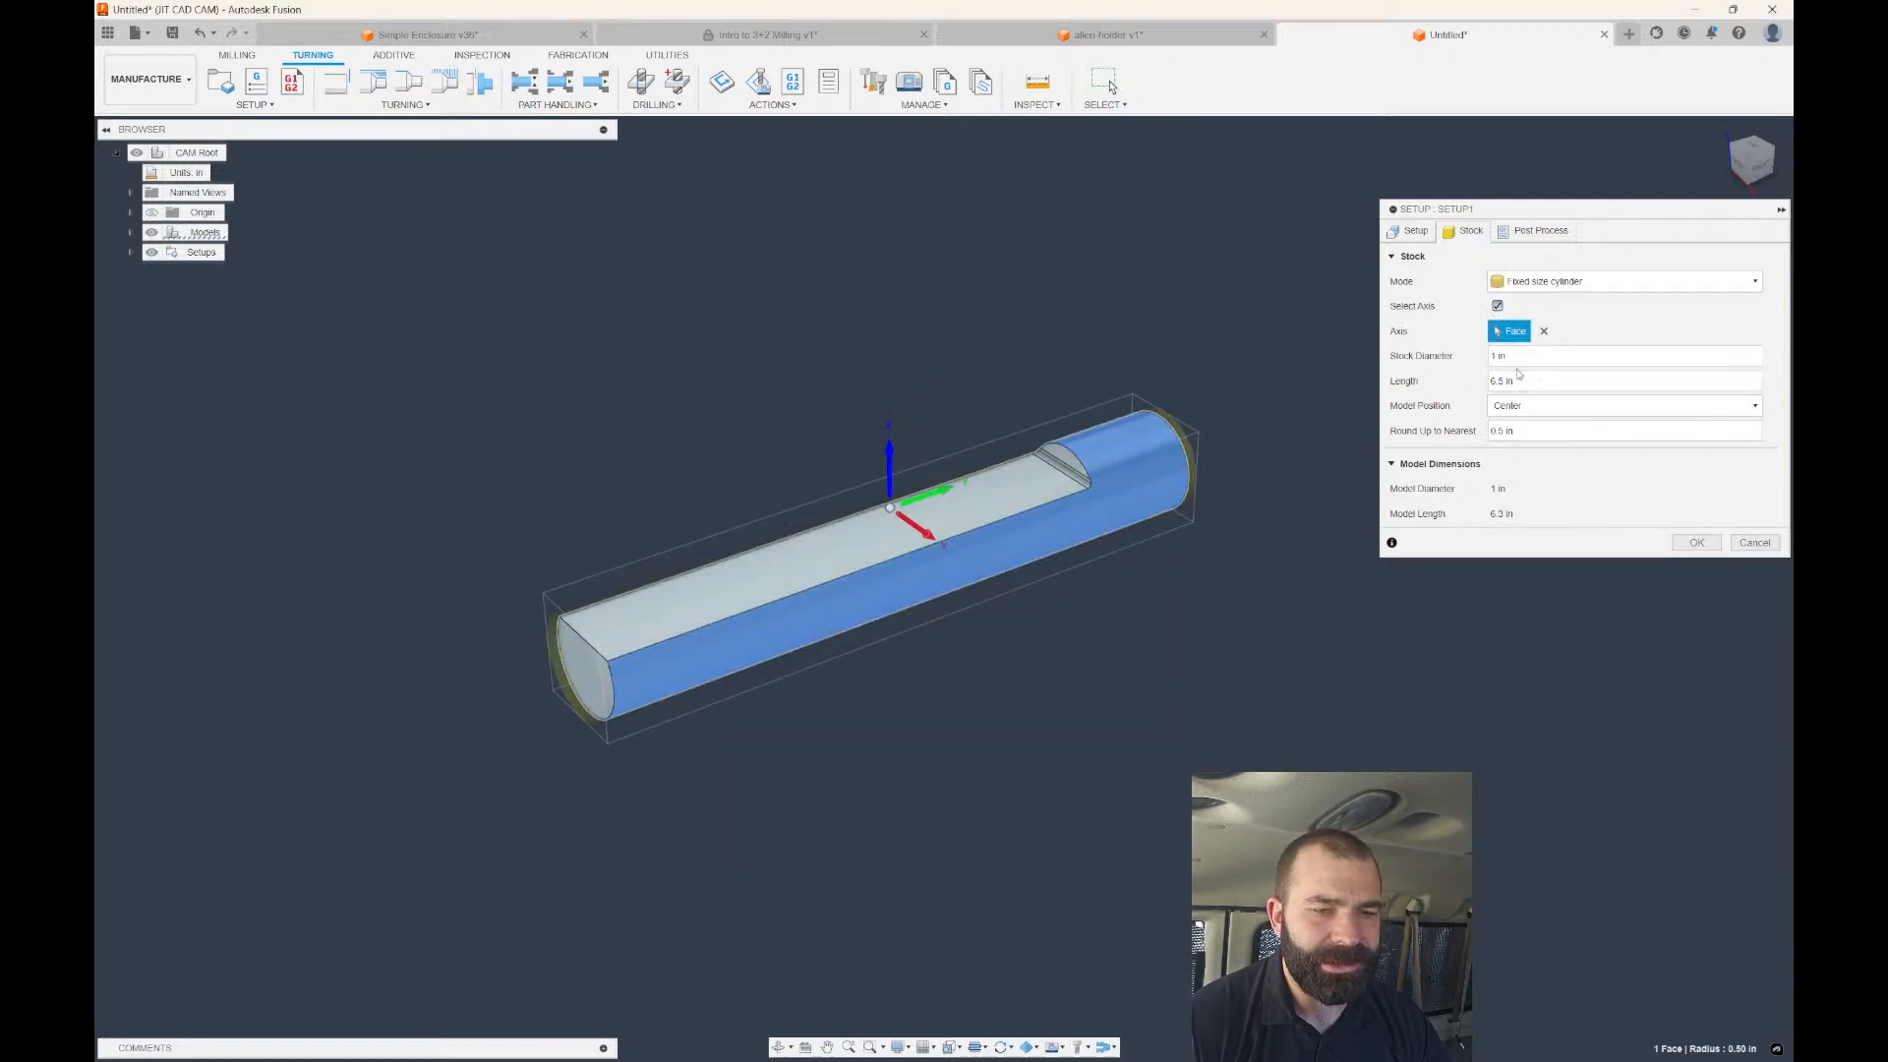
pyautogui.doubleClick(1501, 431)
pyautogui.write('0')
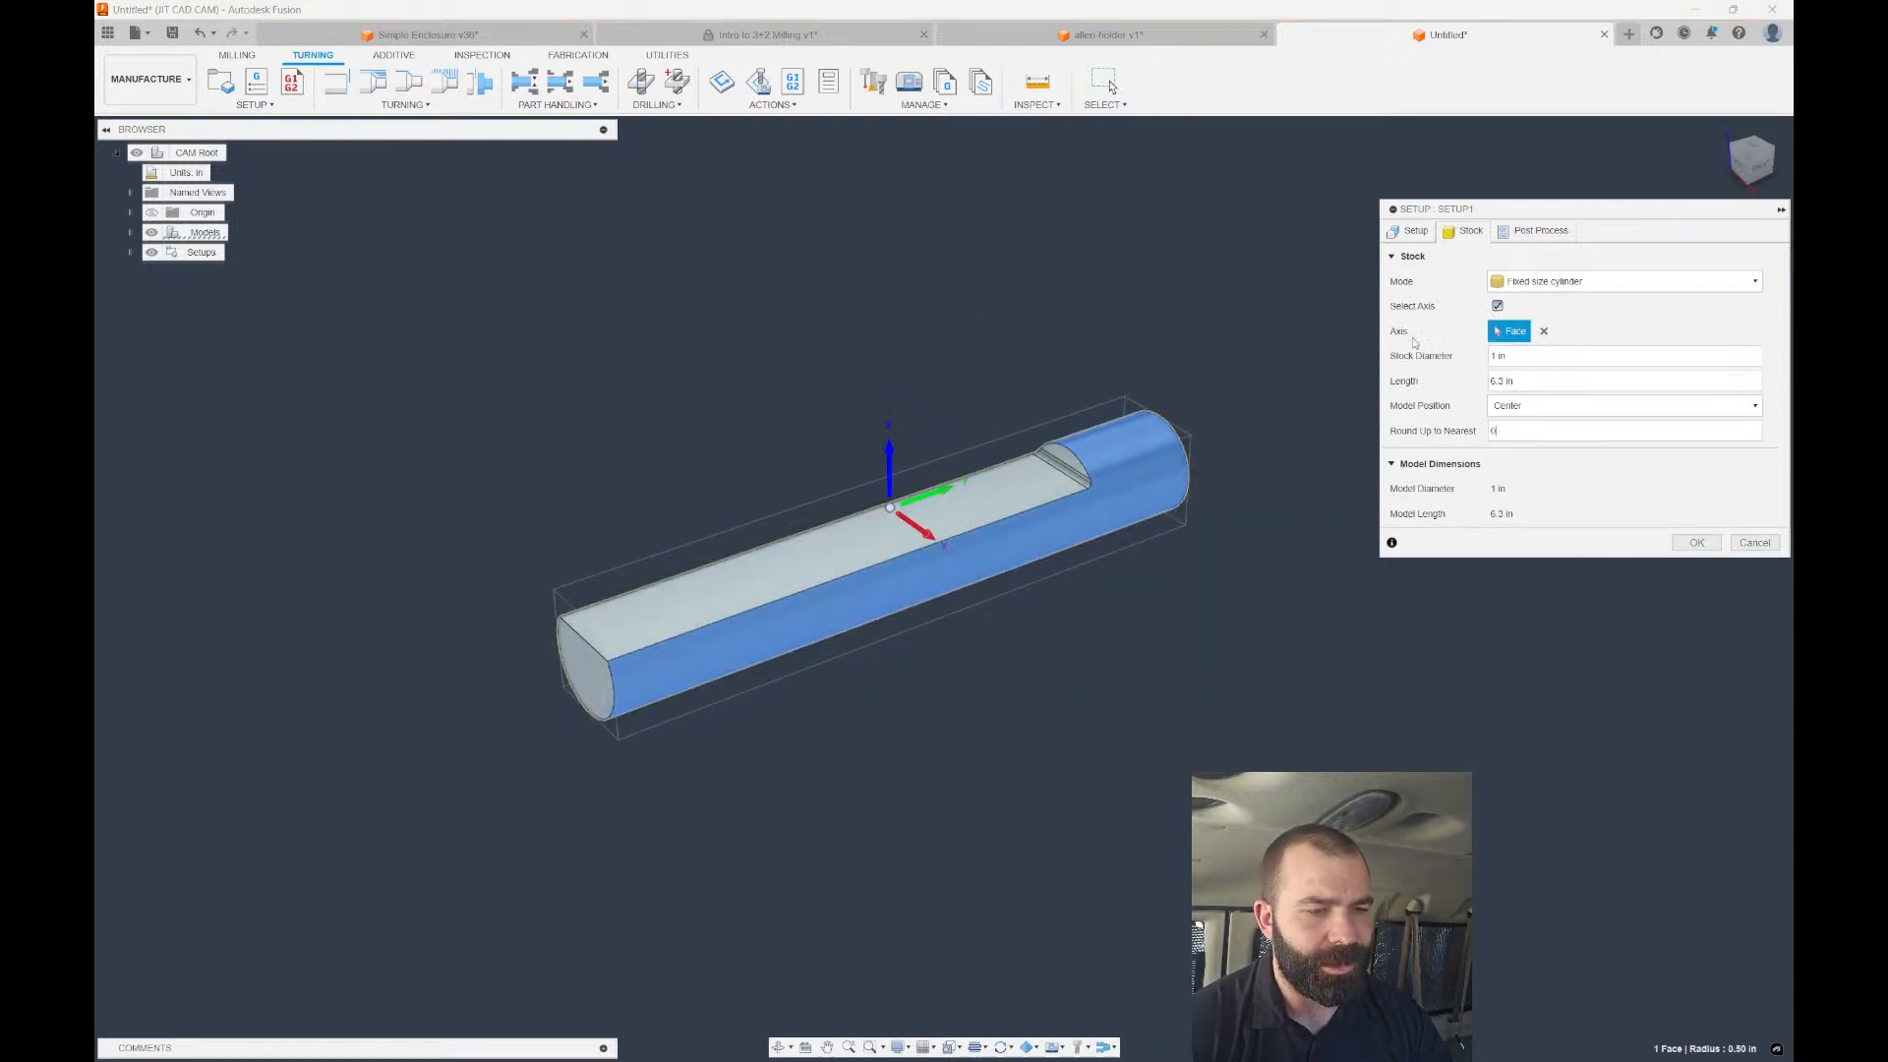
pyautogui.click(1410, 230)
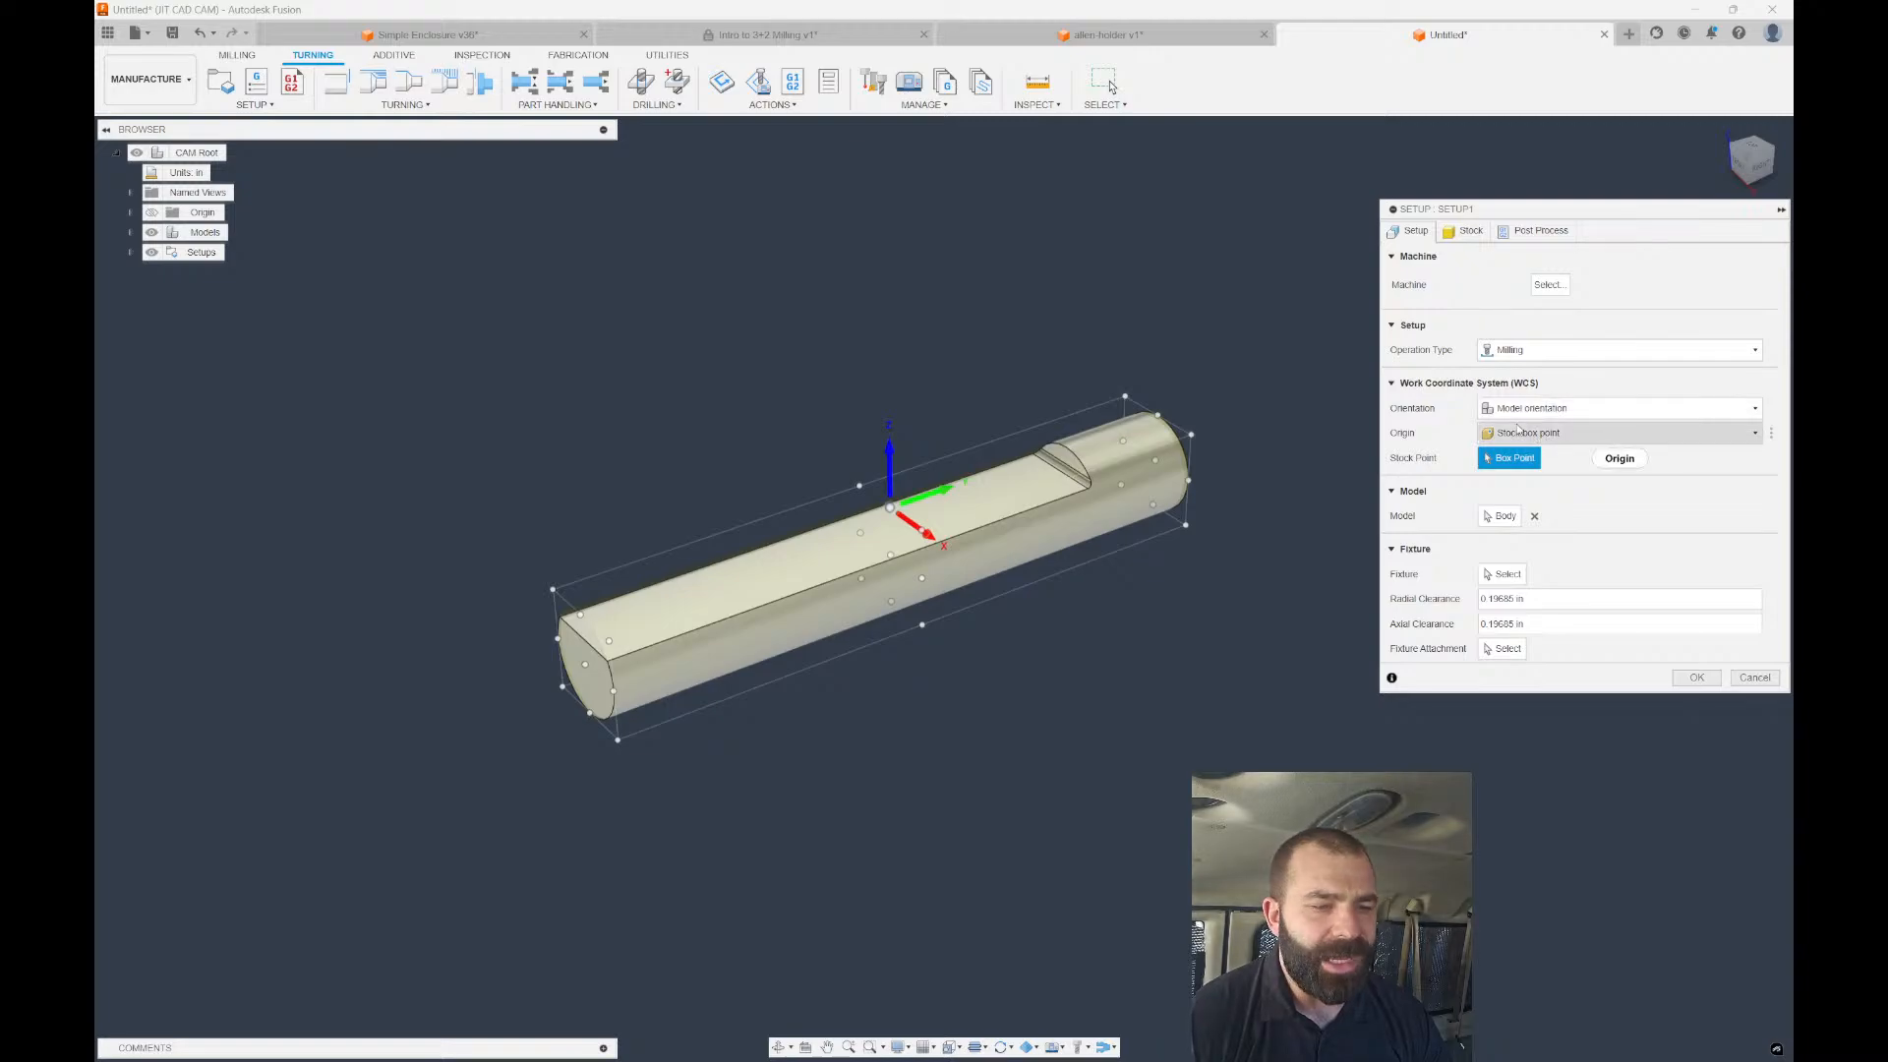
pyautogui.click(1525, 408)
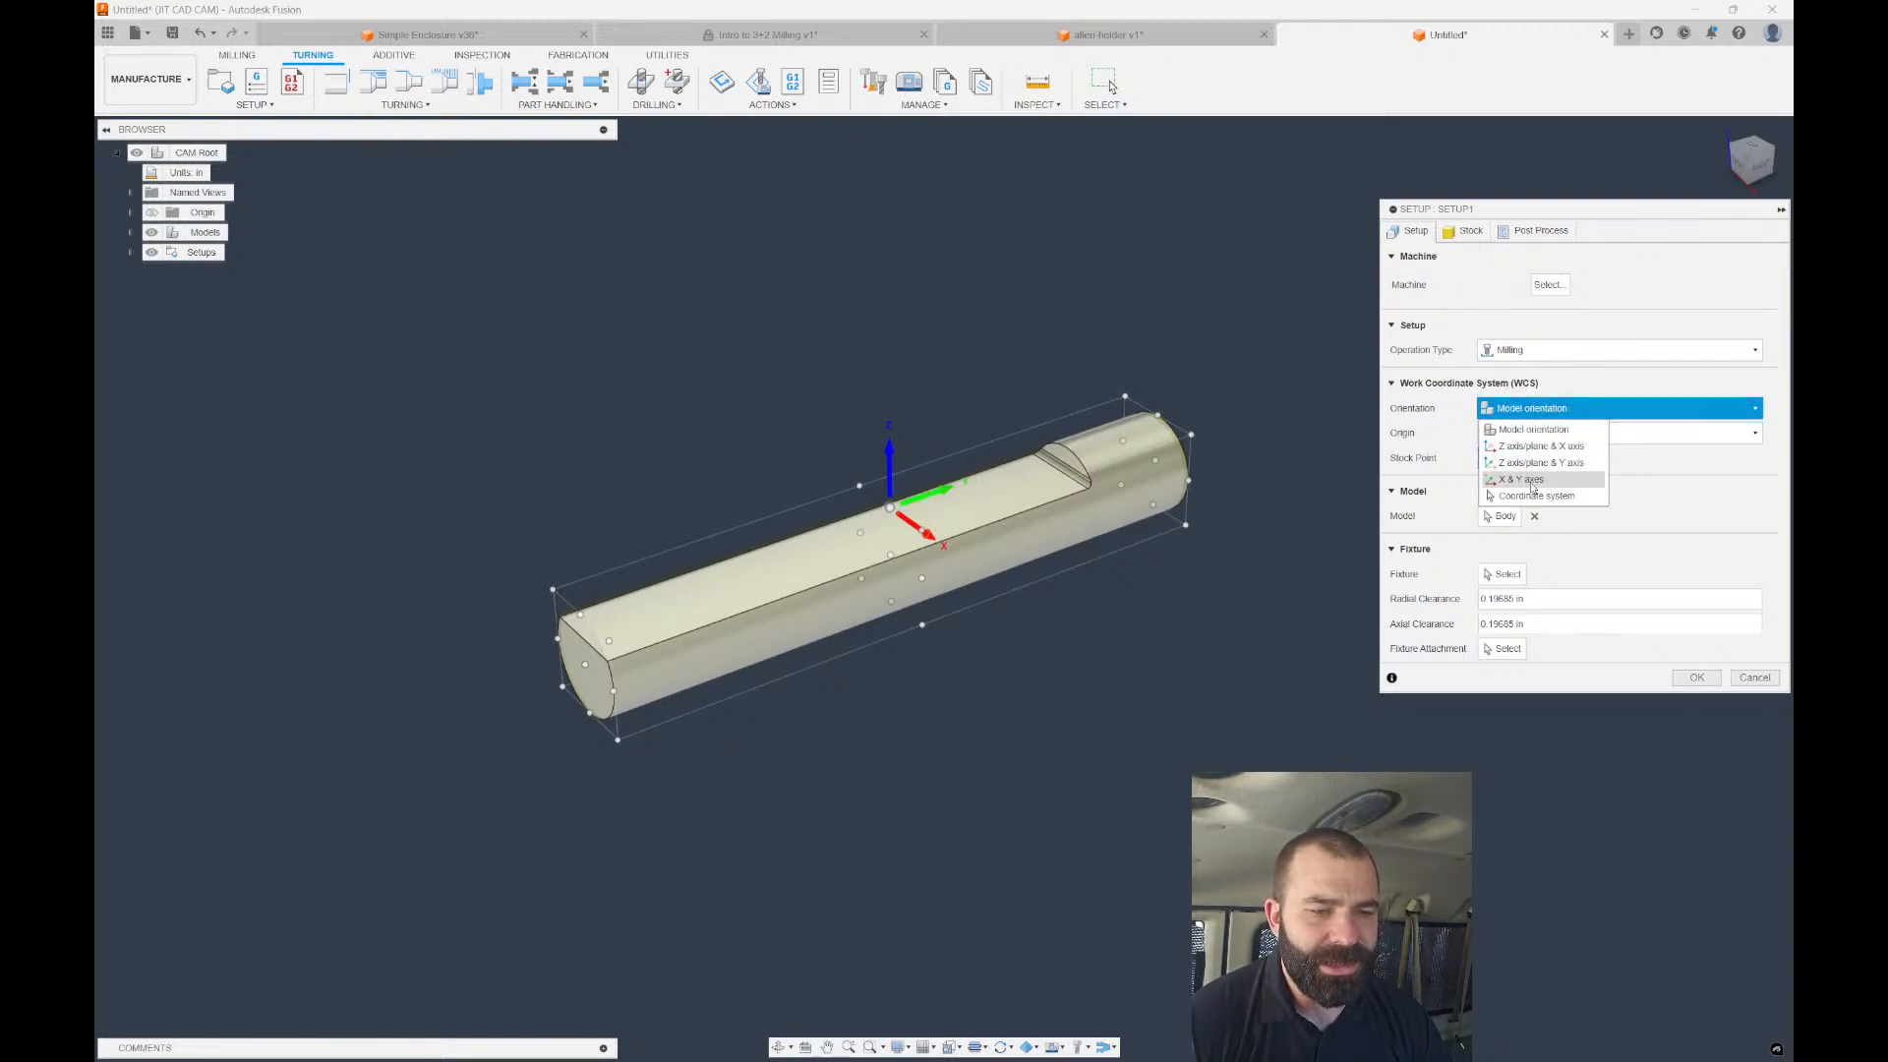
pyautogui.click(1539, 445)
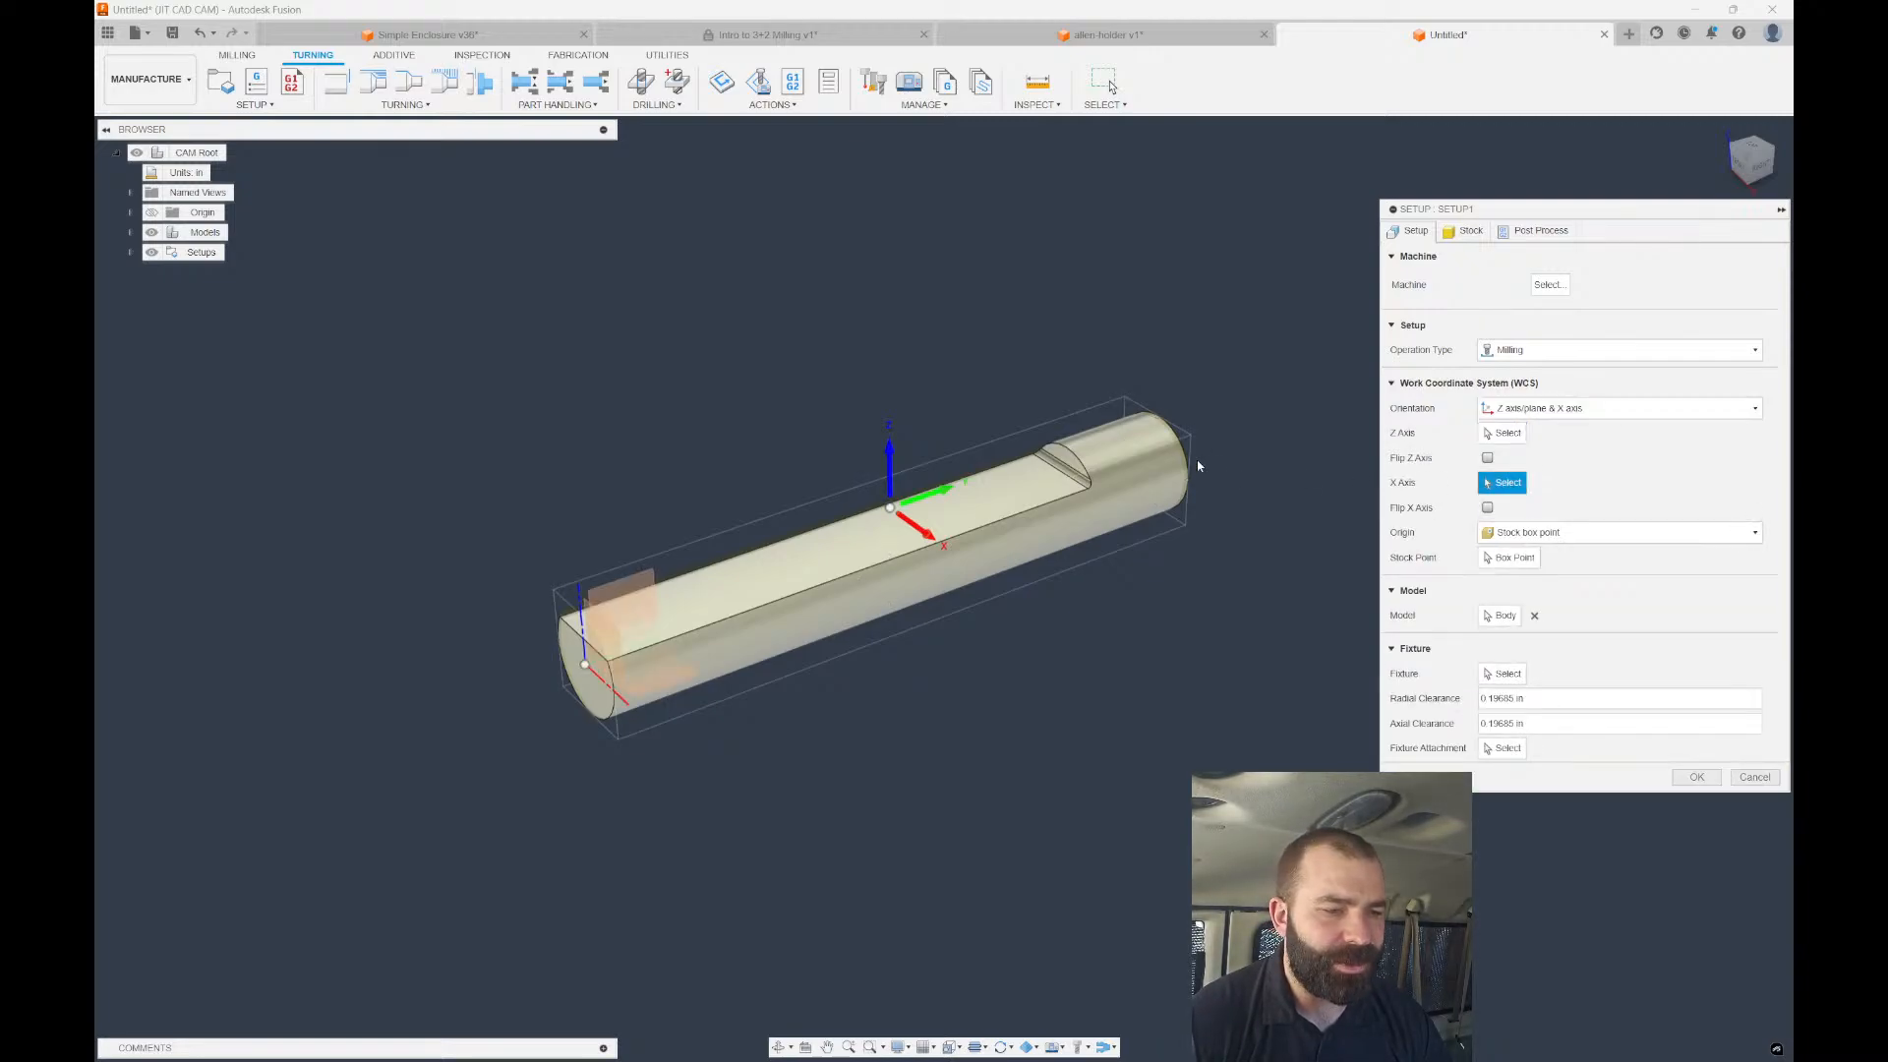
pyautogui.click(1158, 468)
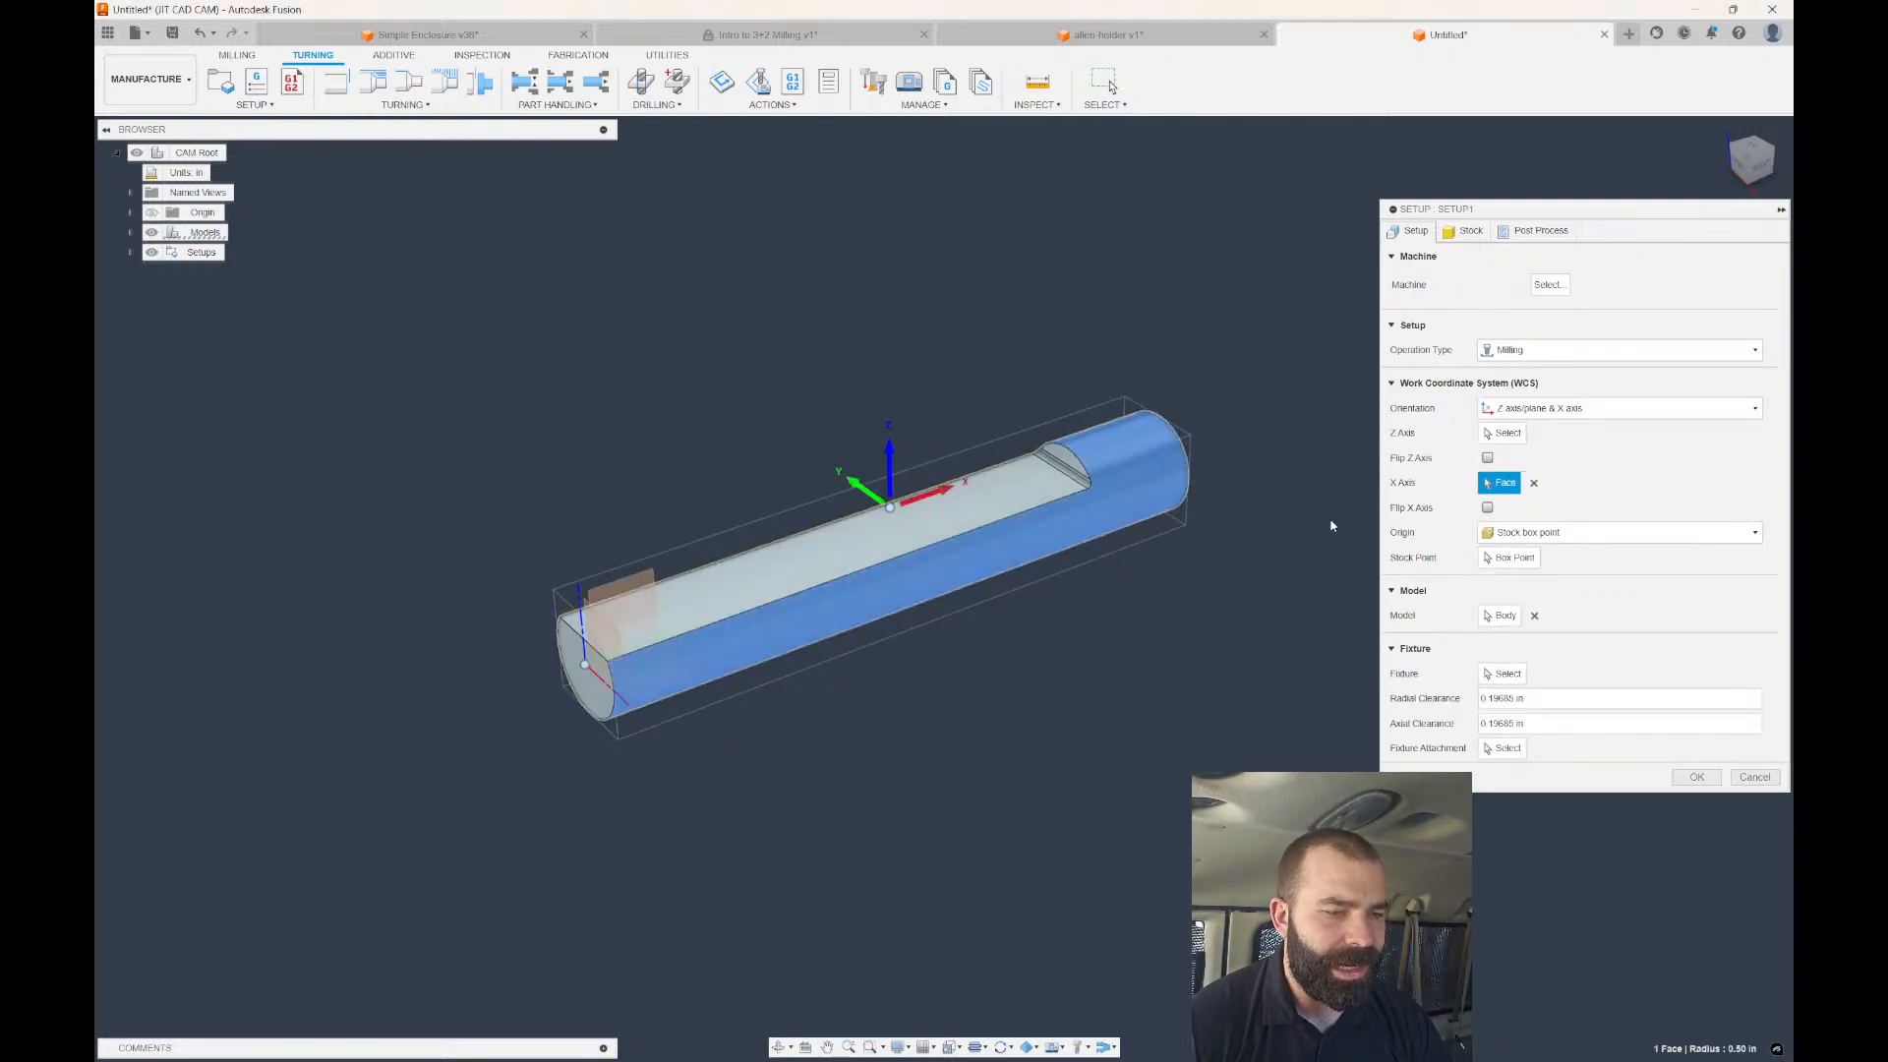
pyautogui.click(1511, 558)
pyautogui.click(584, 666)
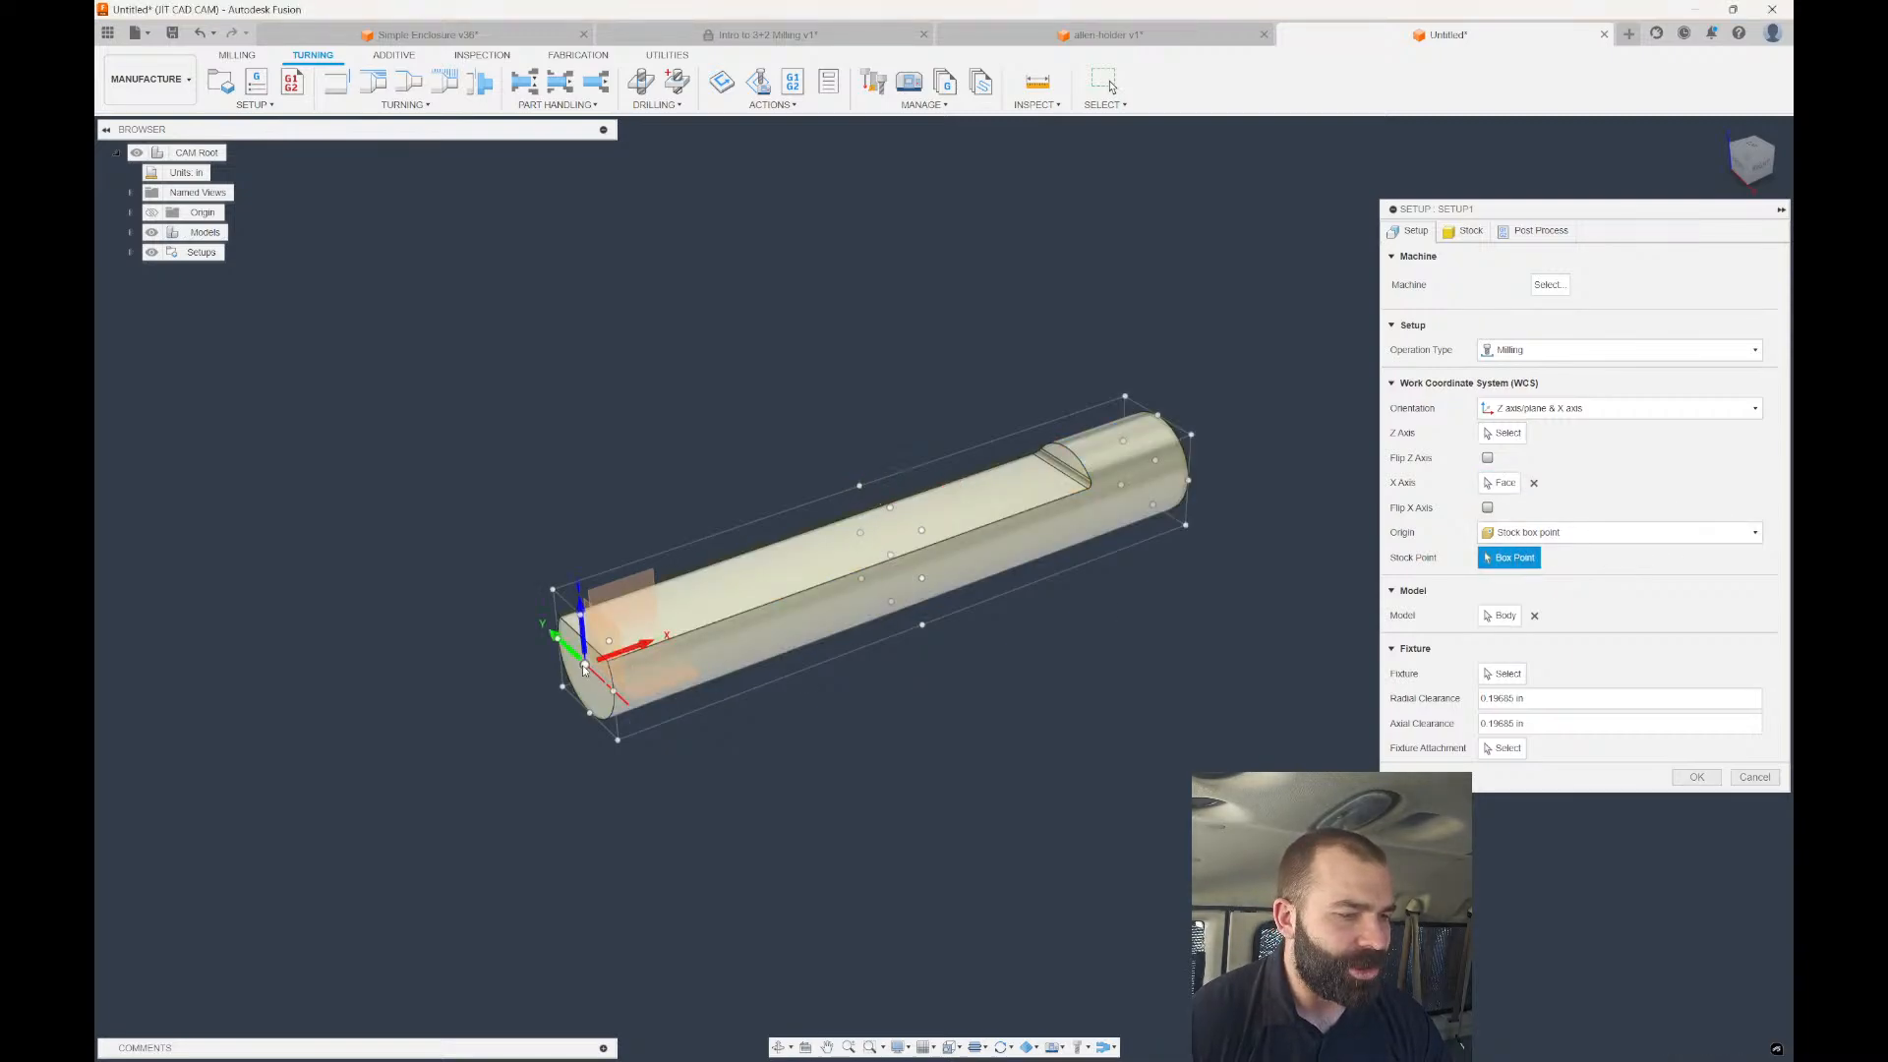
pyautogui.click(1696, 777)
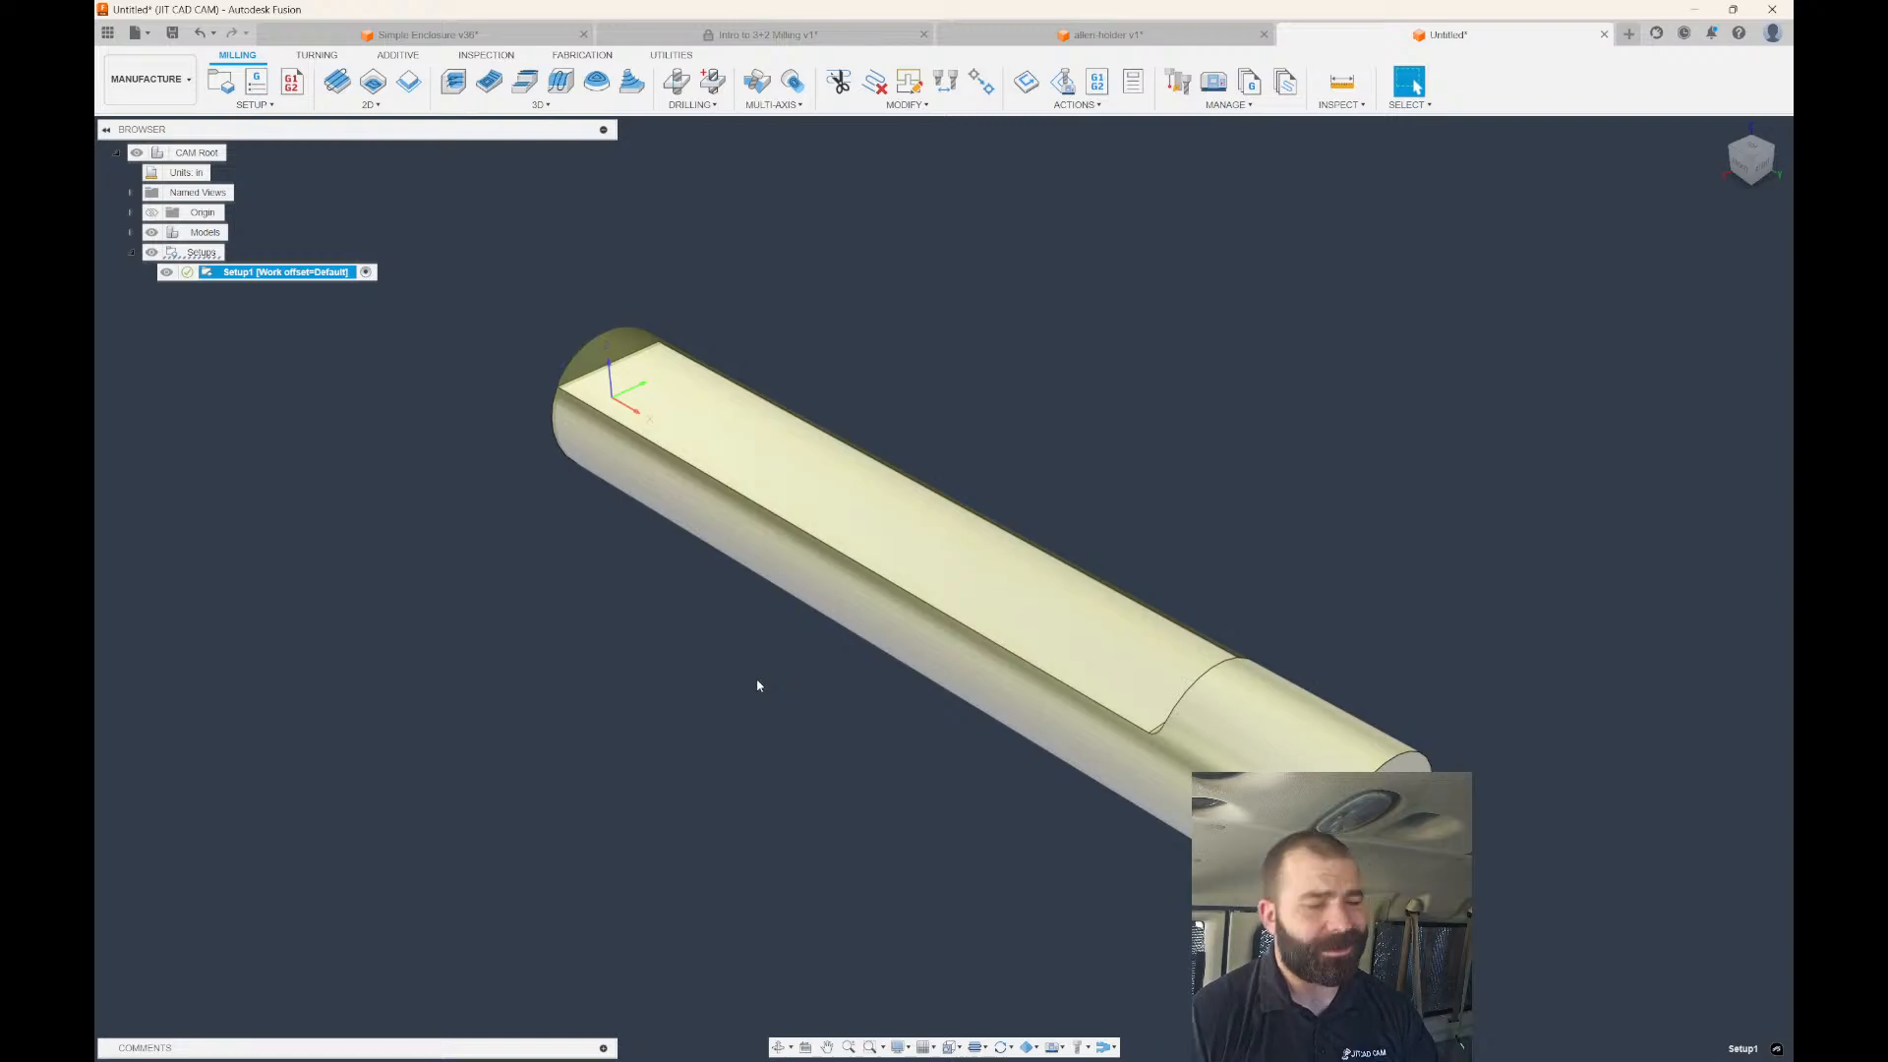
# Start a 2D Adaptive Clearing operation with the flat's edge as the pocket selection.
pyautogui.keyDown('shift'); pyautogui.moveTo(632, 527); pyautogui.dragTo(747, 516, button='middle'); pyautogui.keyUp('shift')
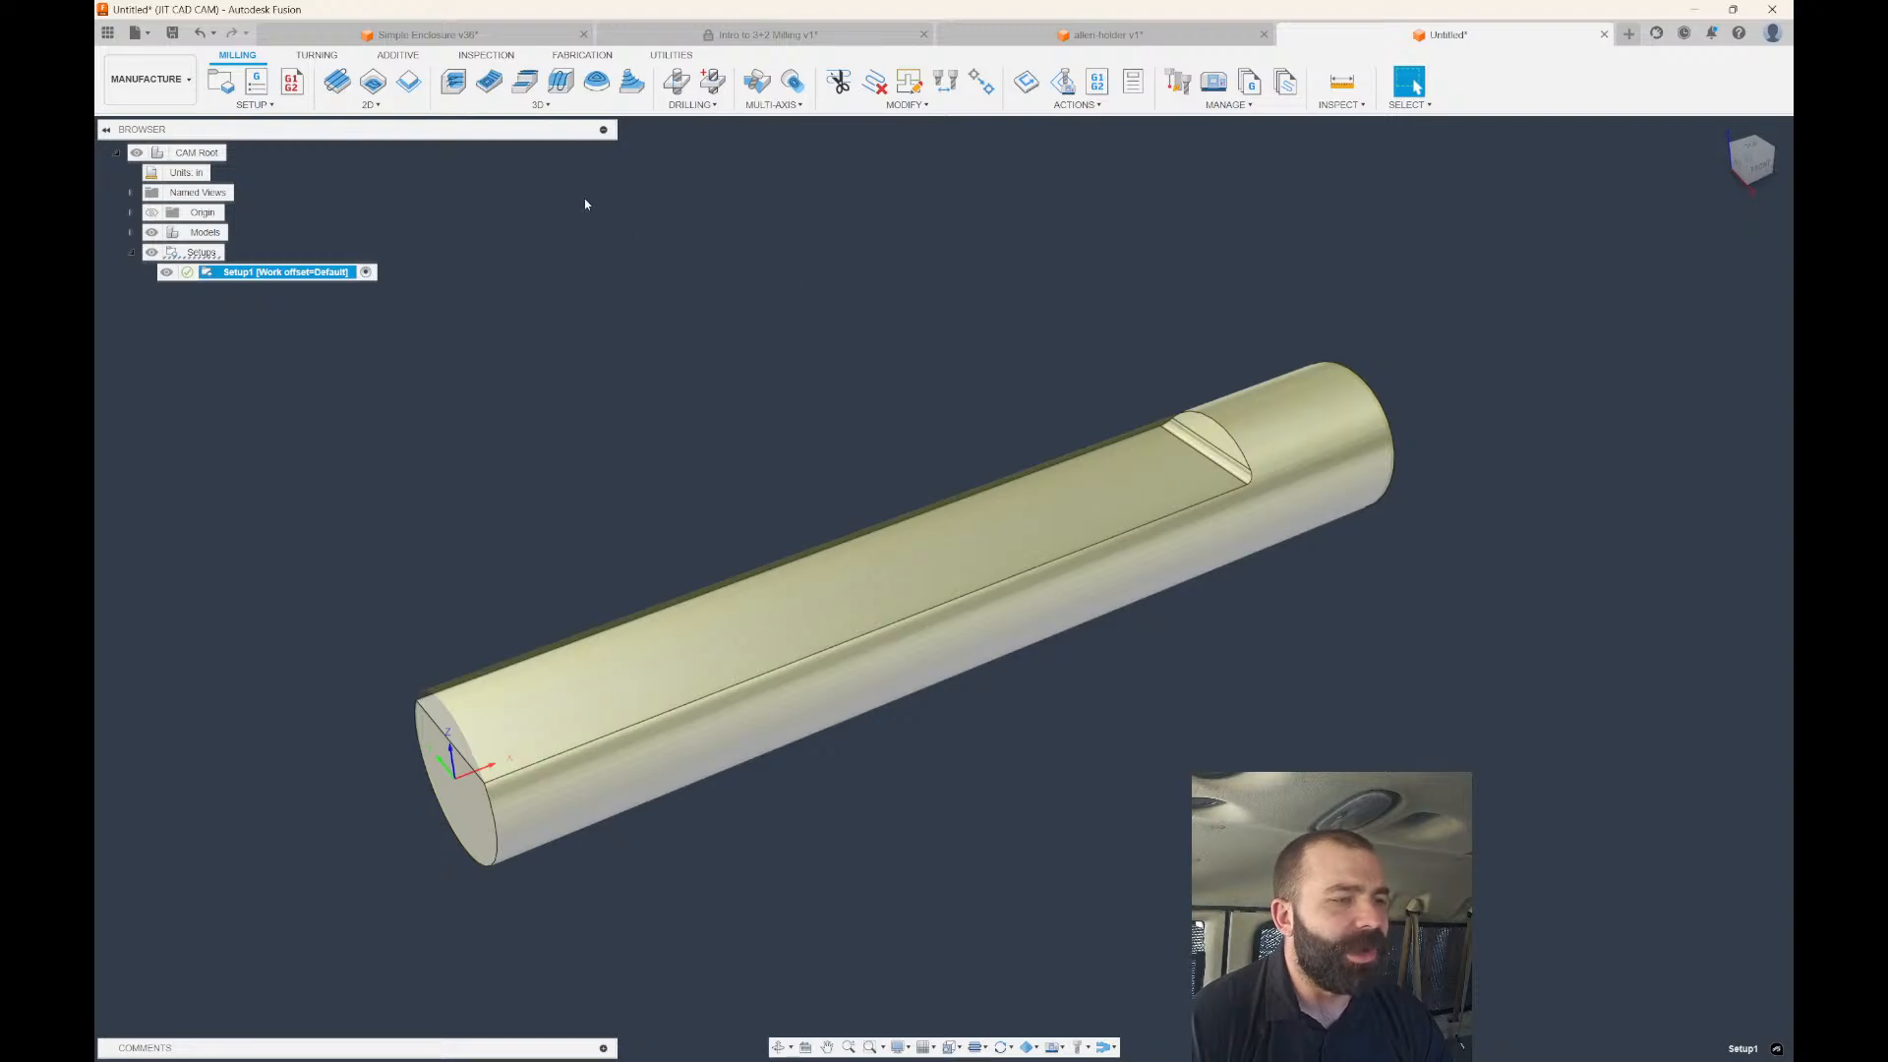
pyautogui.click(377, 84)
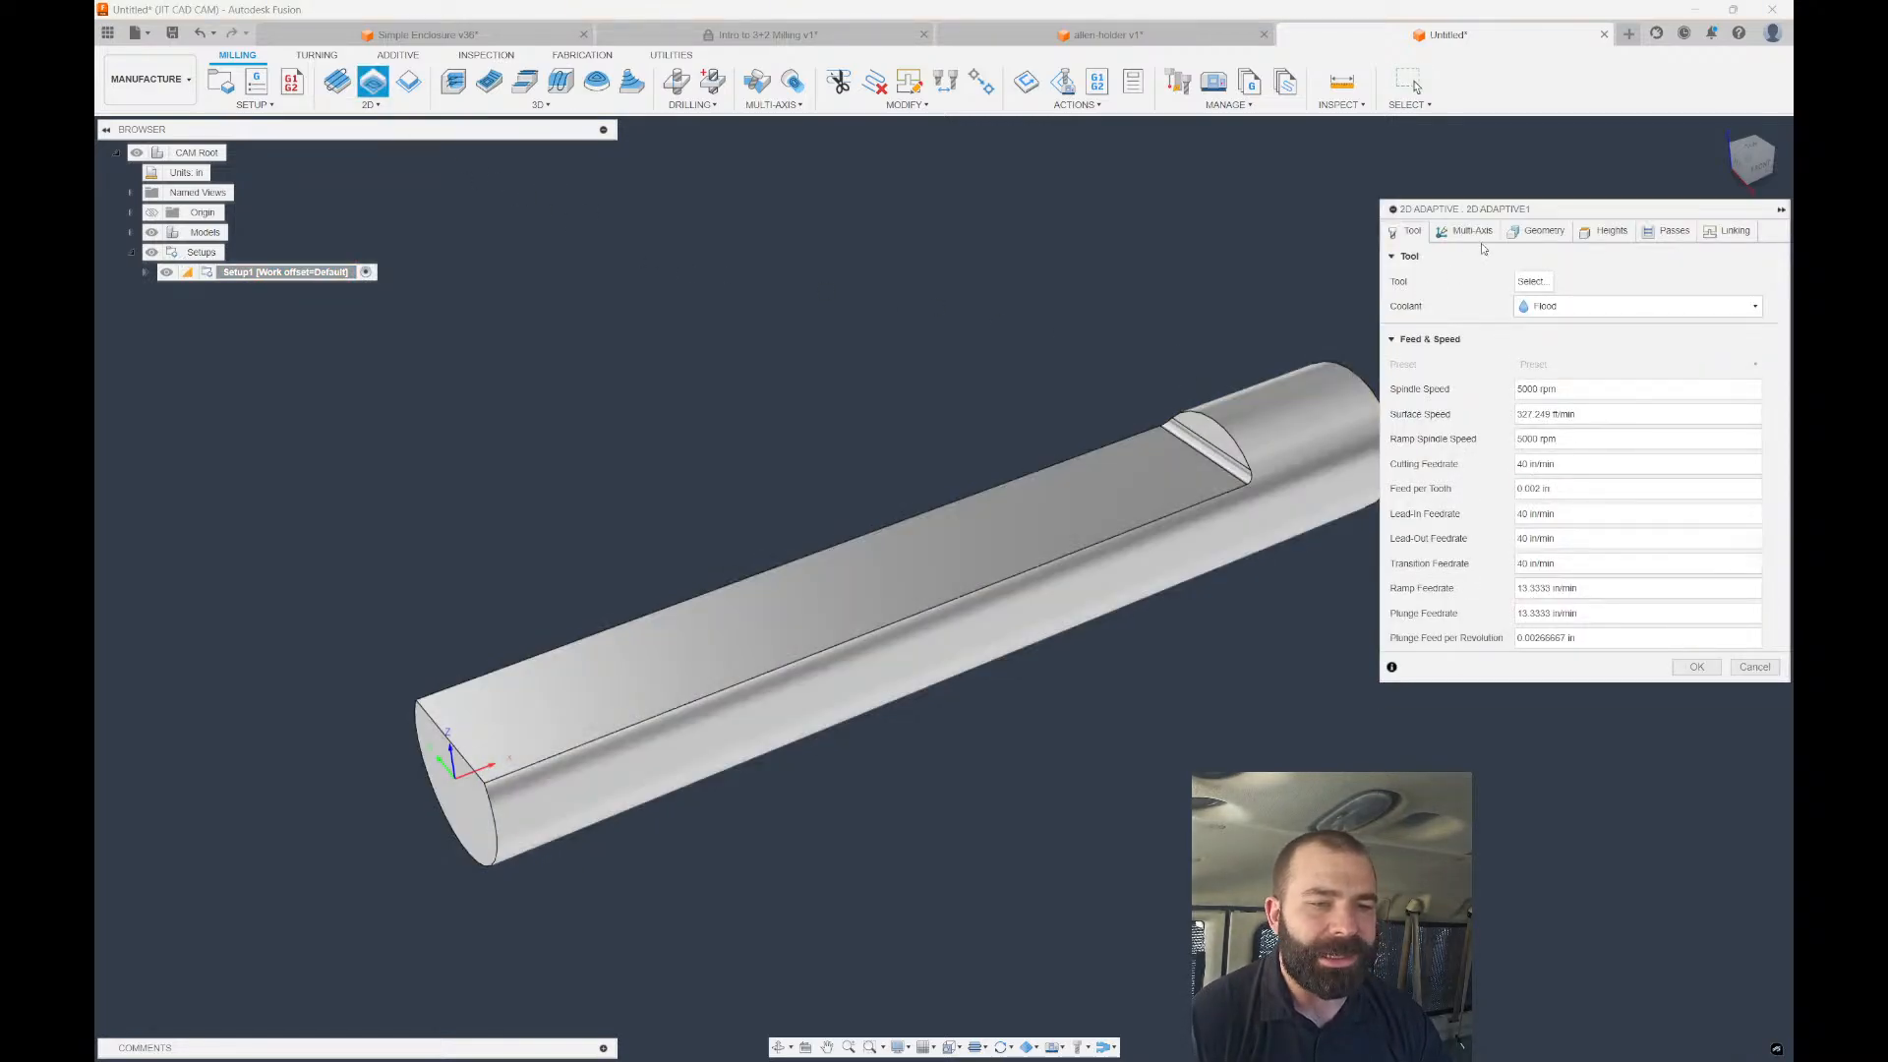
pyautogui.click(1532, 233)
pyautogui.scroll(3, 1207, 462)
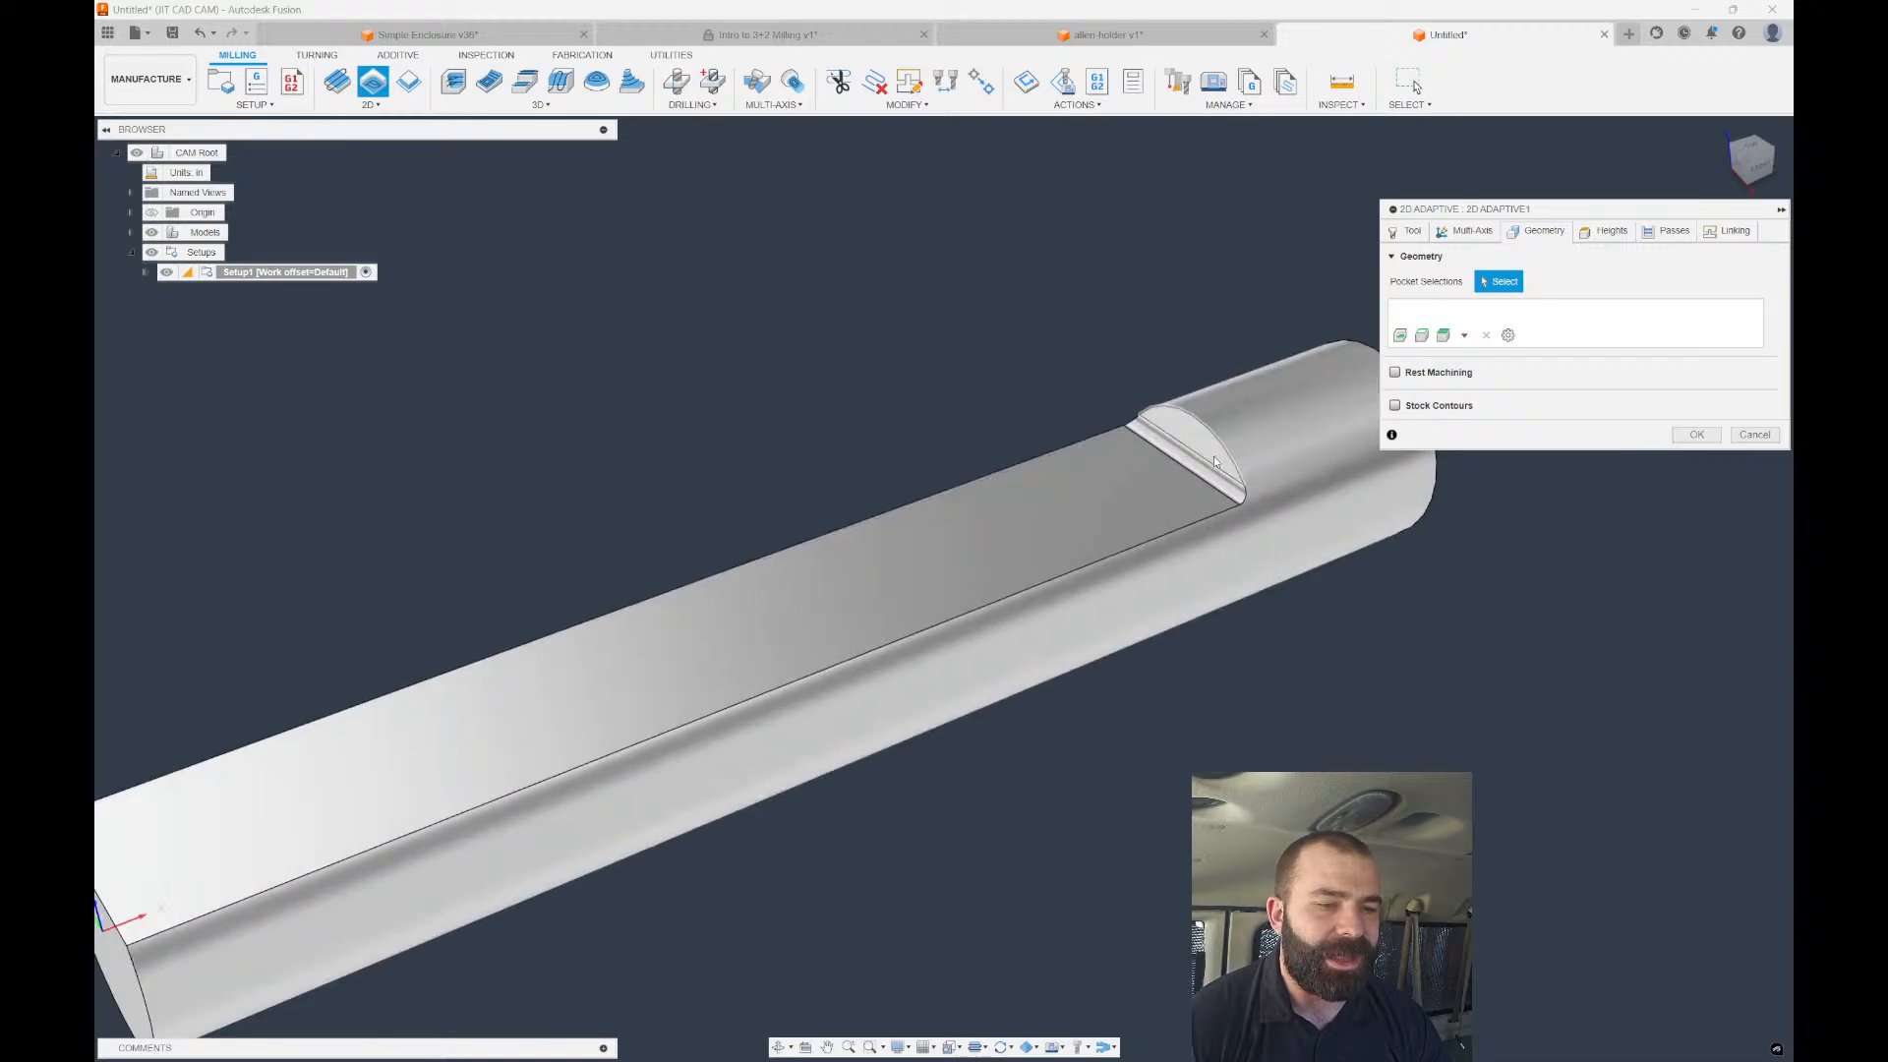
pyautogui.click(1207, 467)
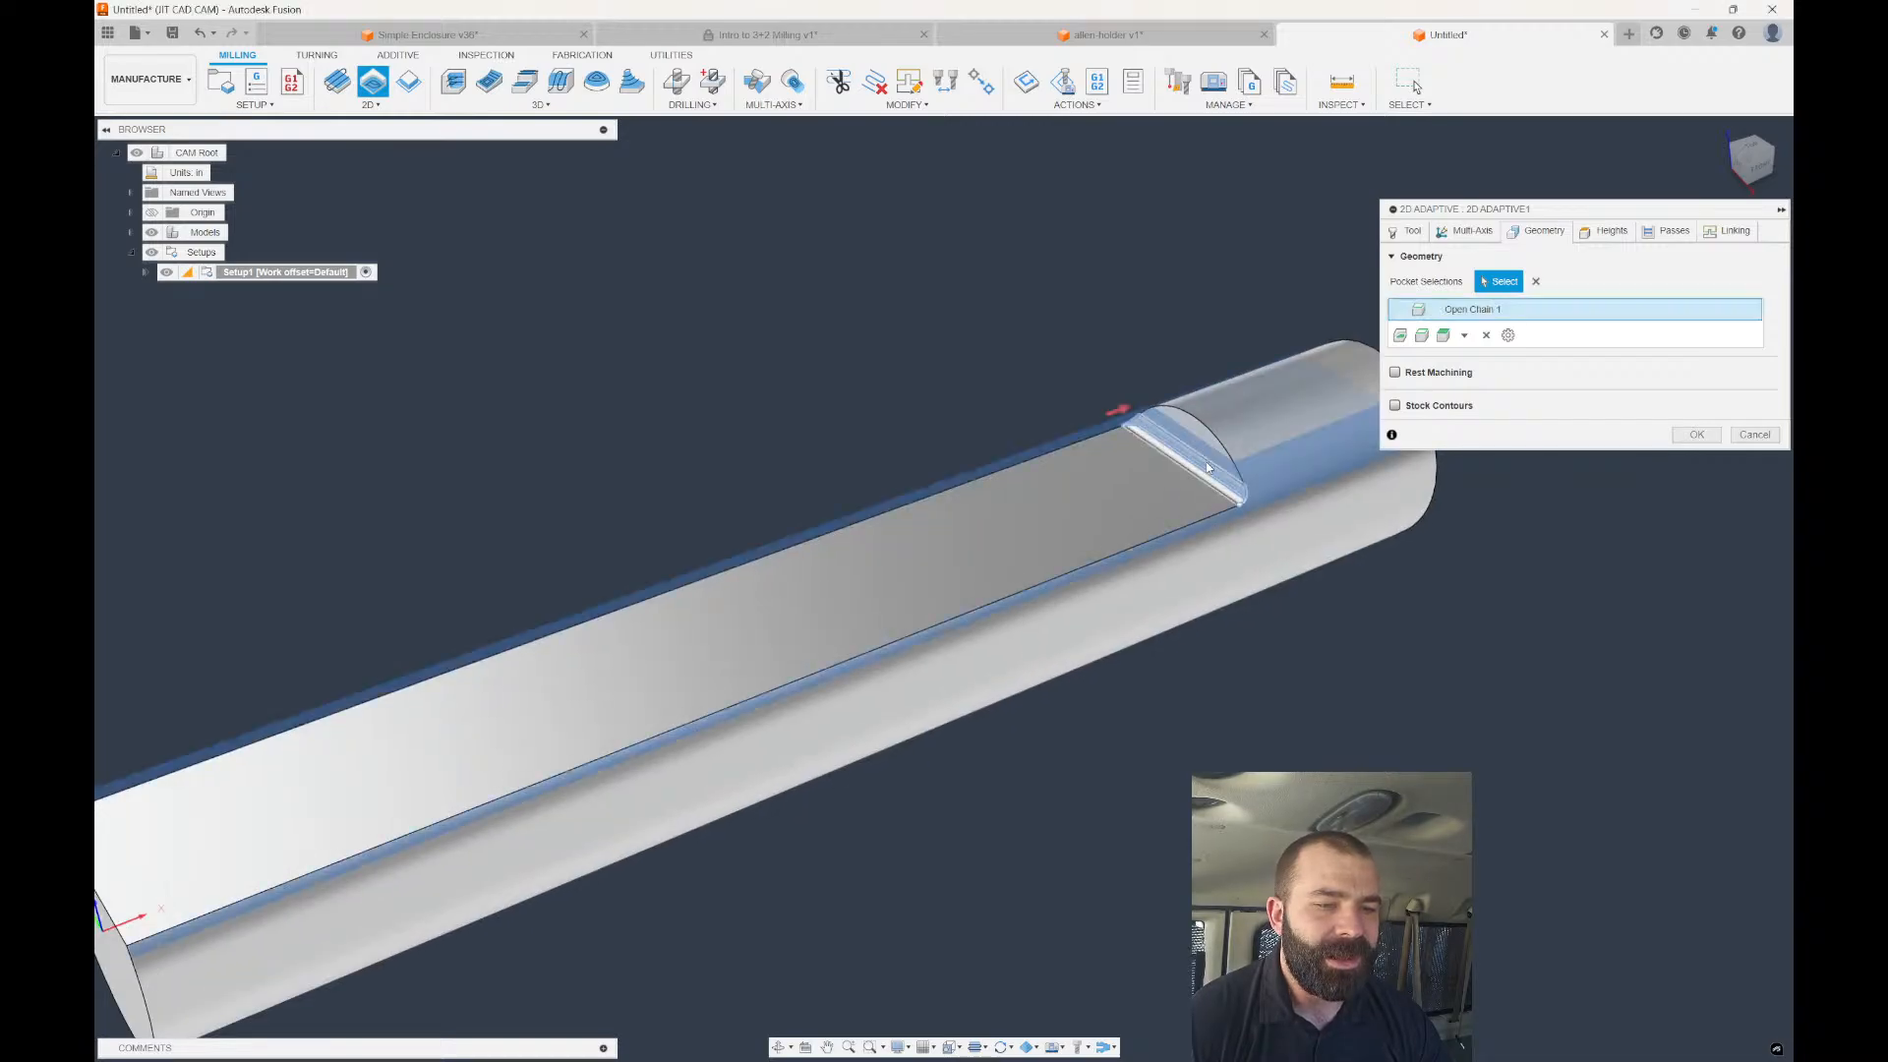
pyautogui.click(1485, 336)
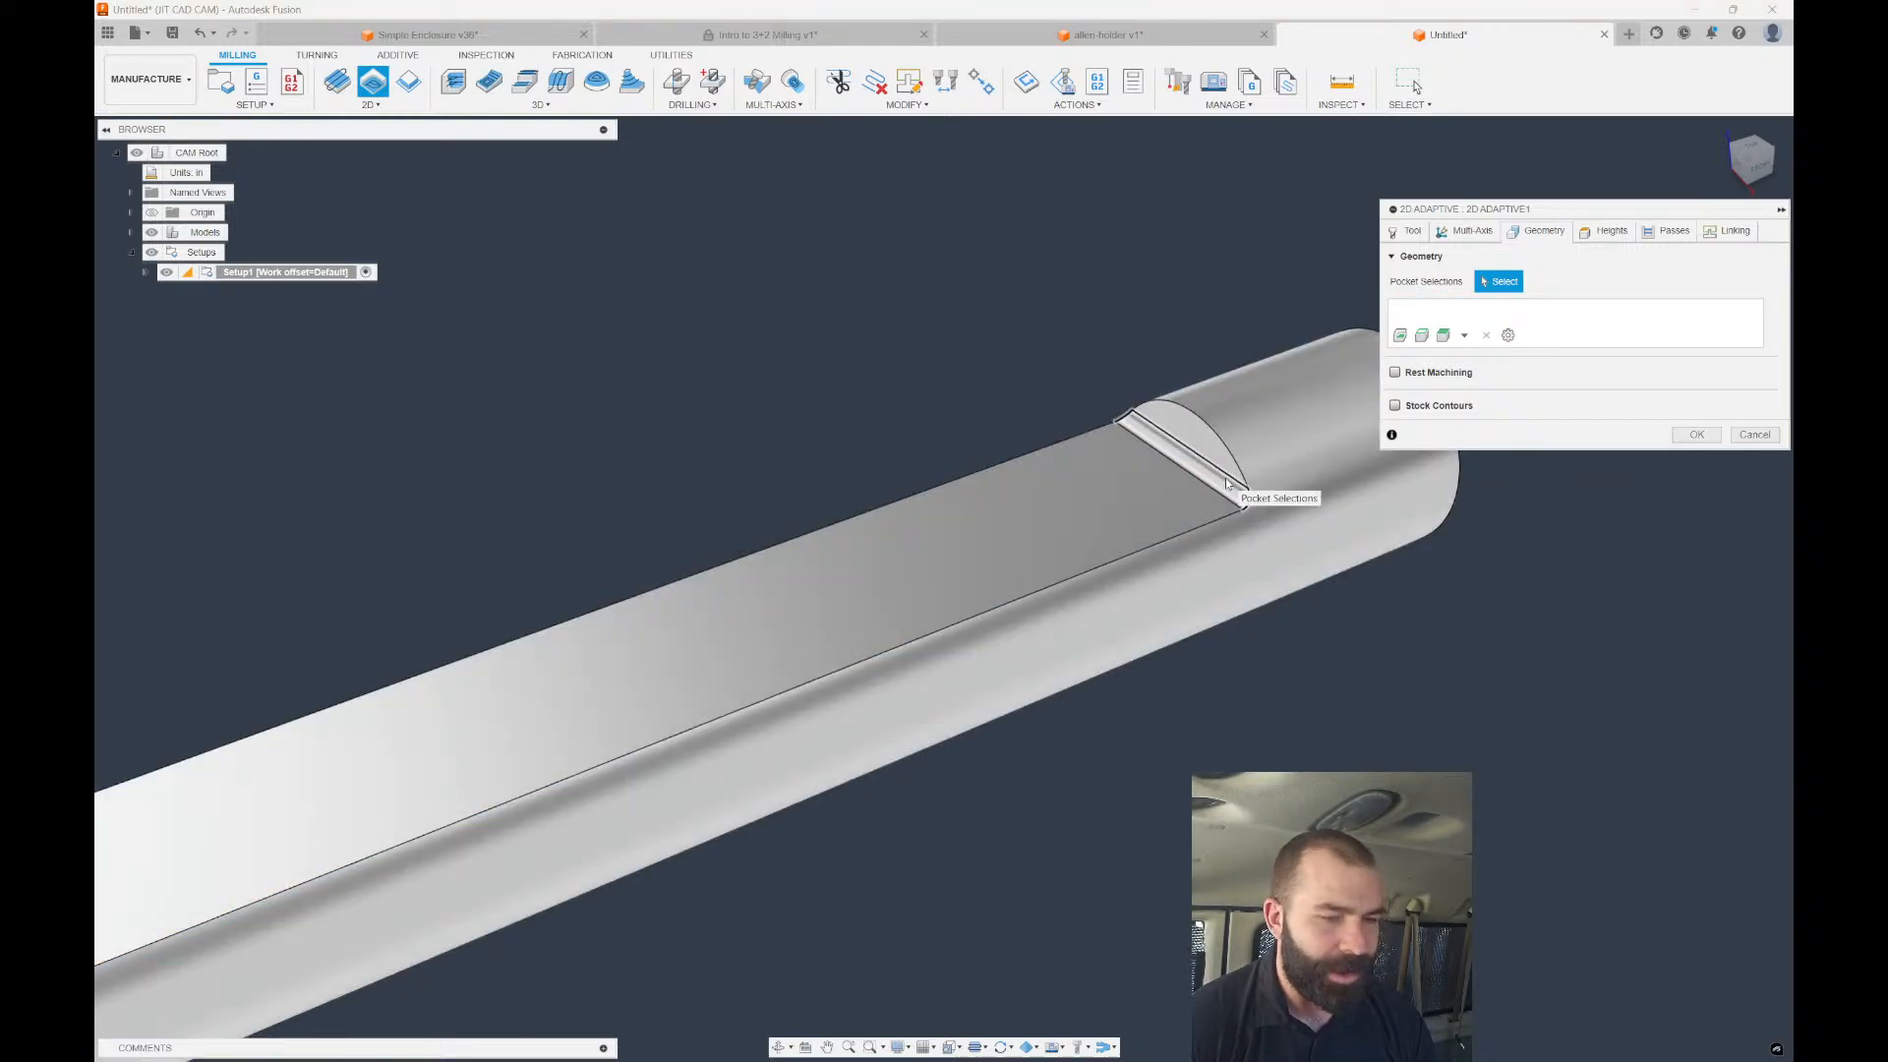
pyautogui.click(1227, 482)
pyautogui.scroll(-5, 1227, 481)
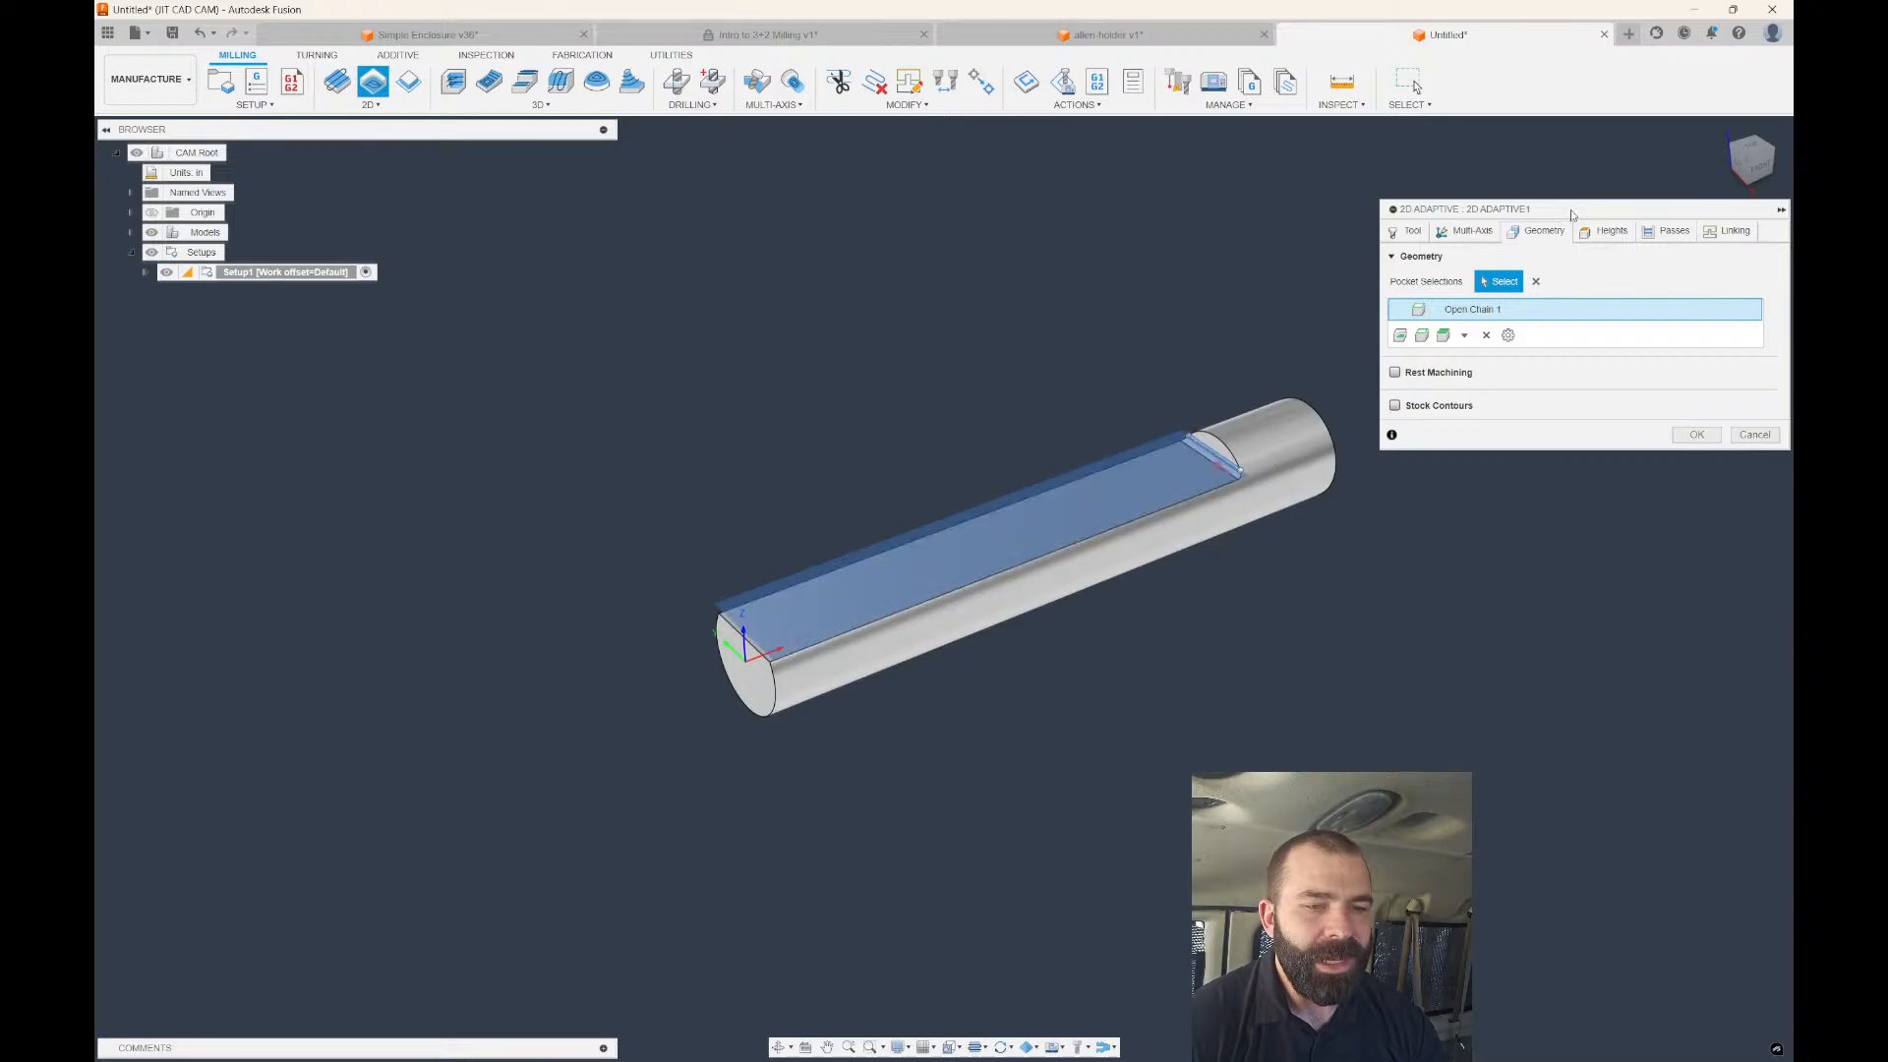
# Set Bottom Height From to Selection using the milled flat face.
pyautogui.click(1605, 231)
pyautogui.click(1504, 530)
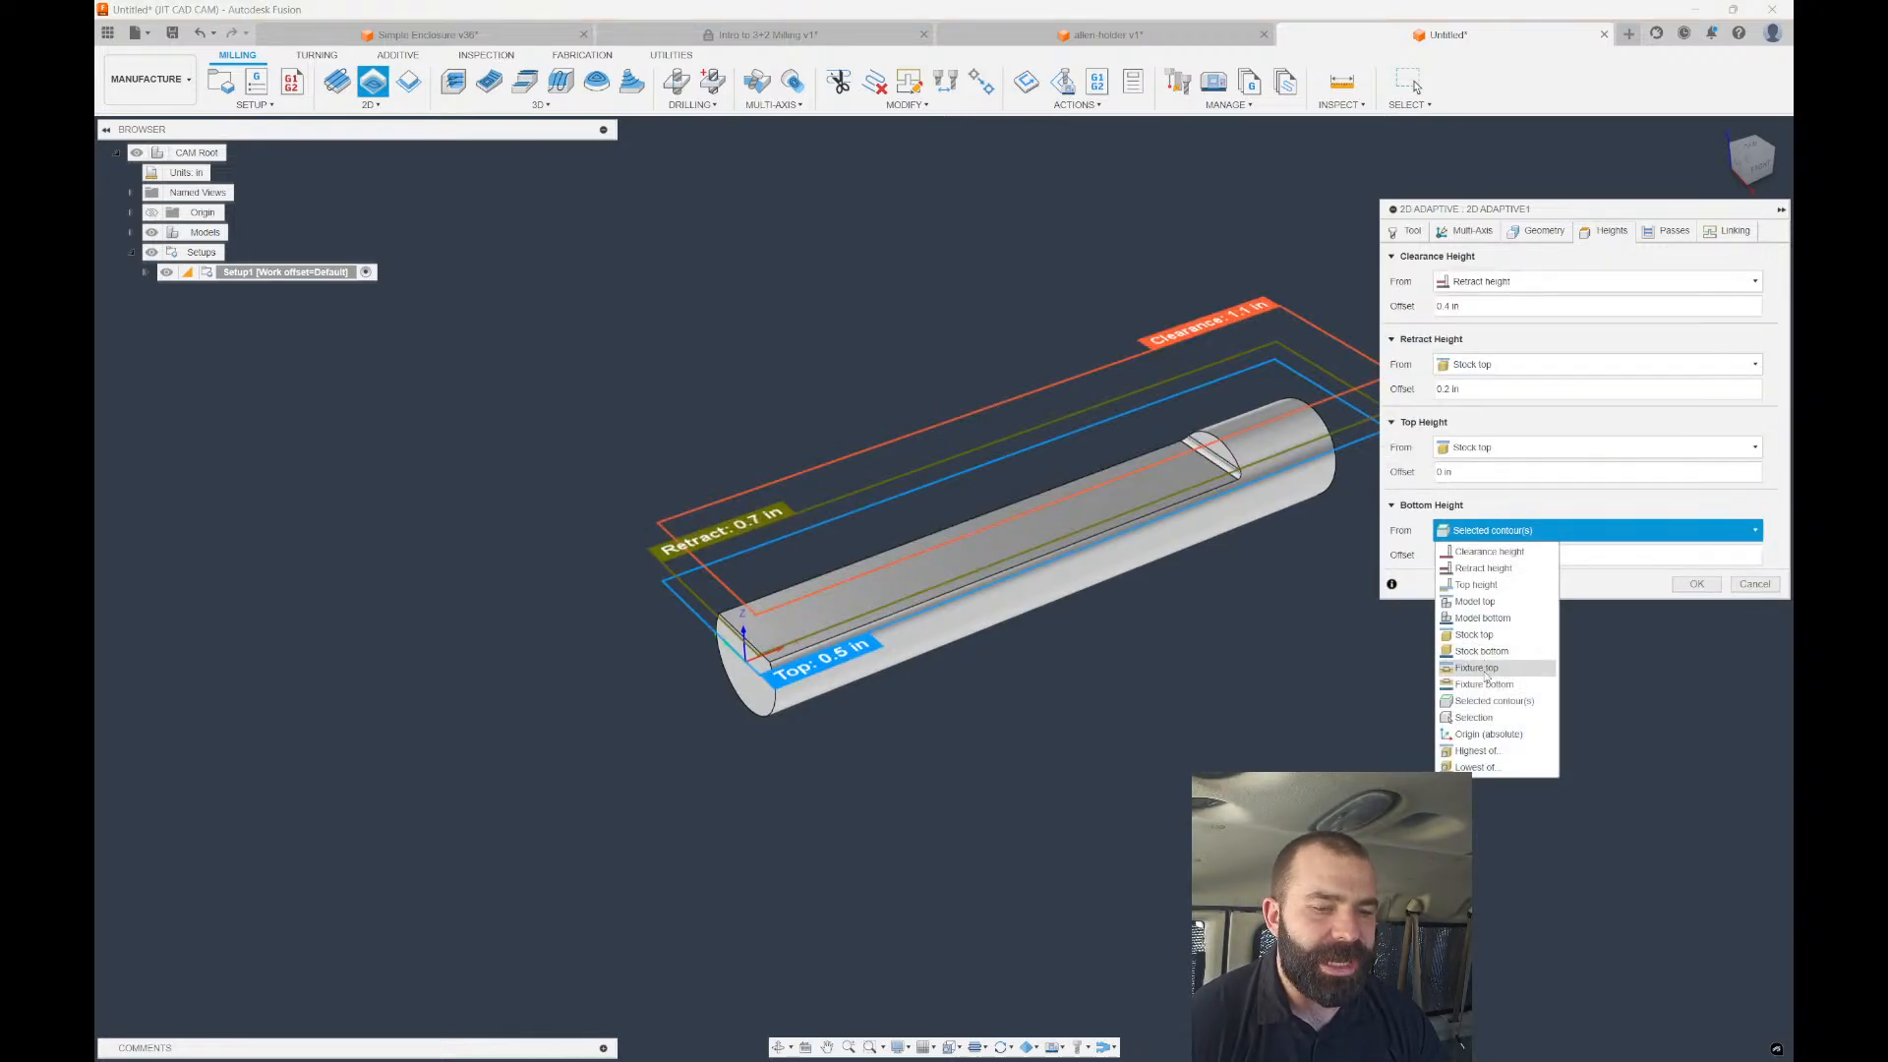
pyautogui.click(1484, 725)
pyautogui.click(1124, 514)
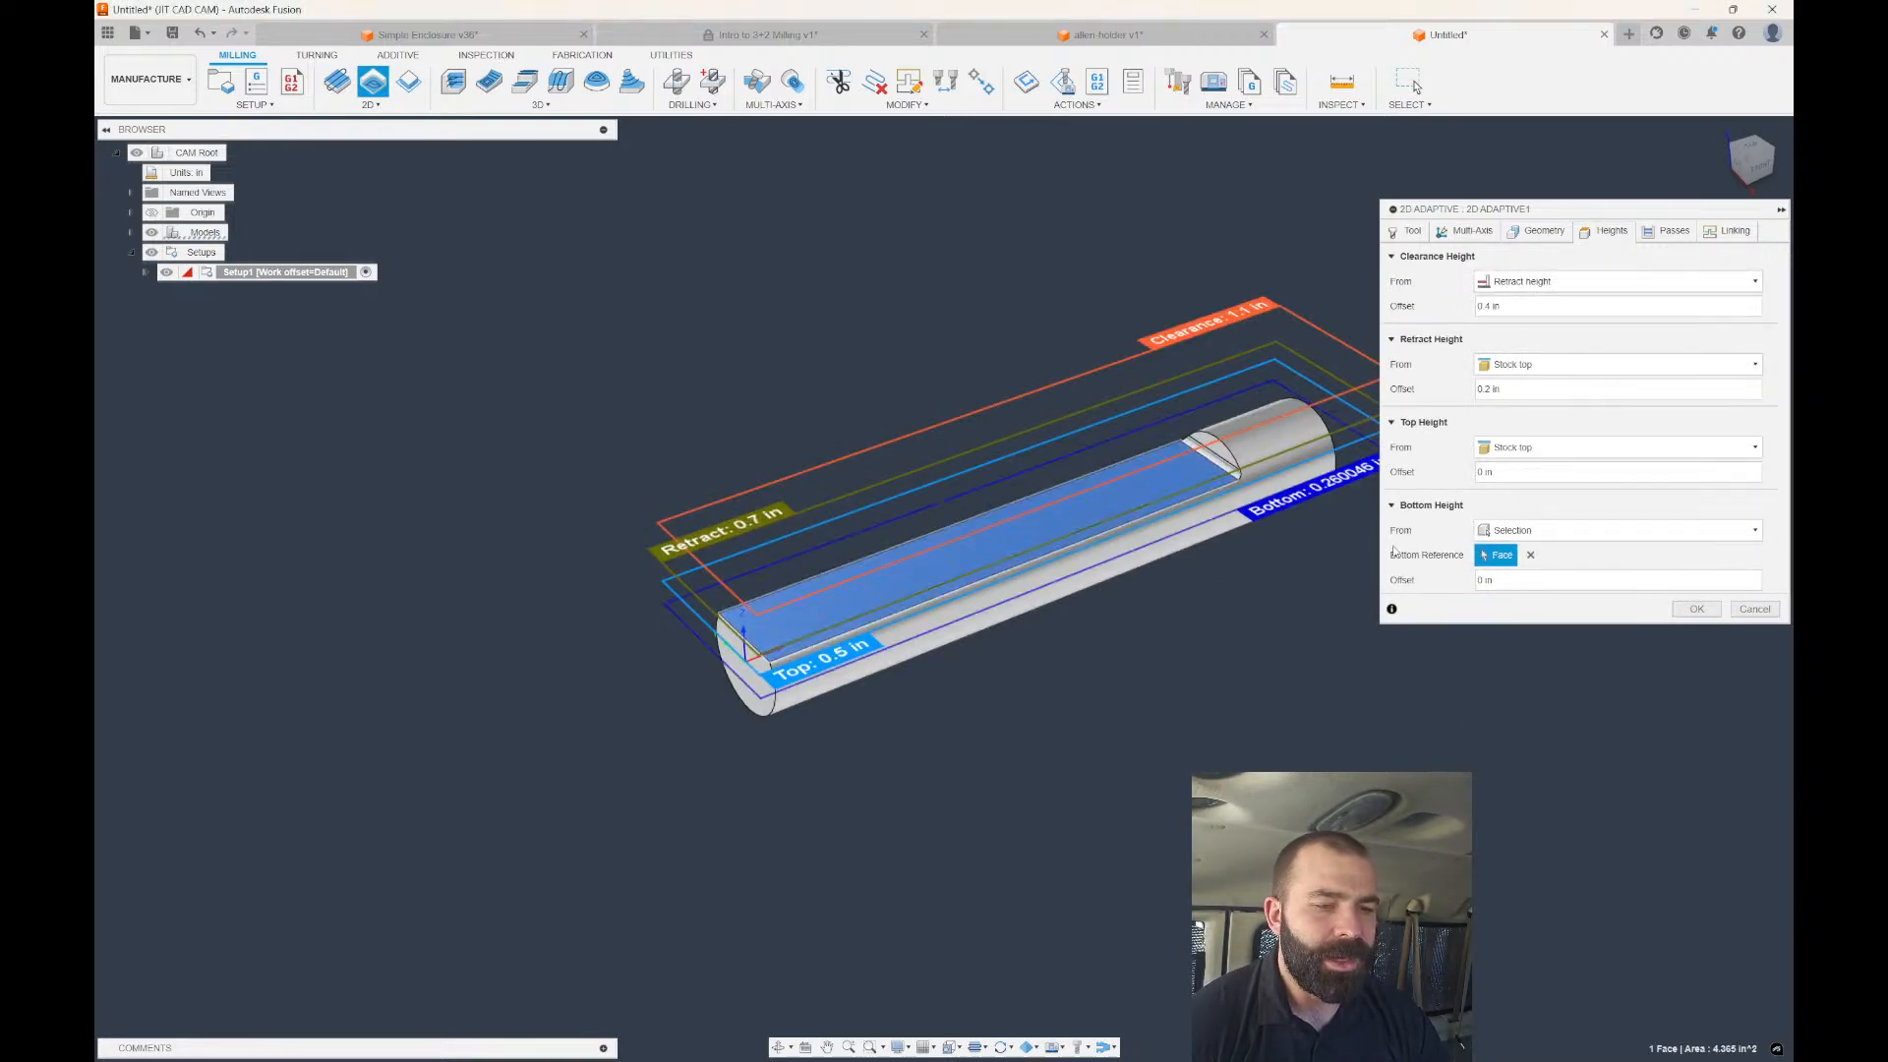
pyautogui.click(1404, 231)
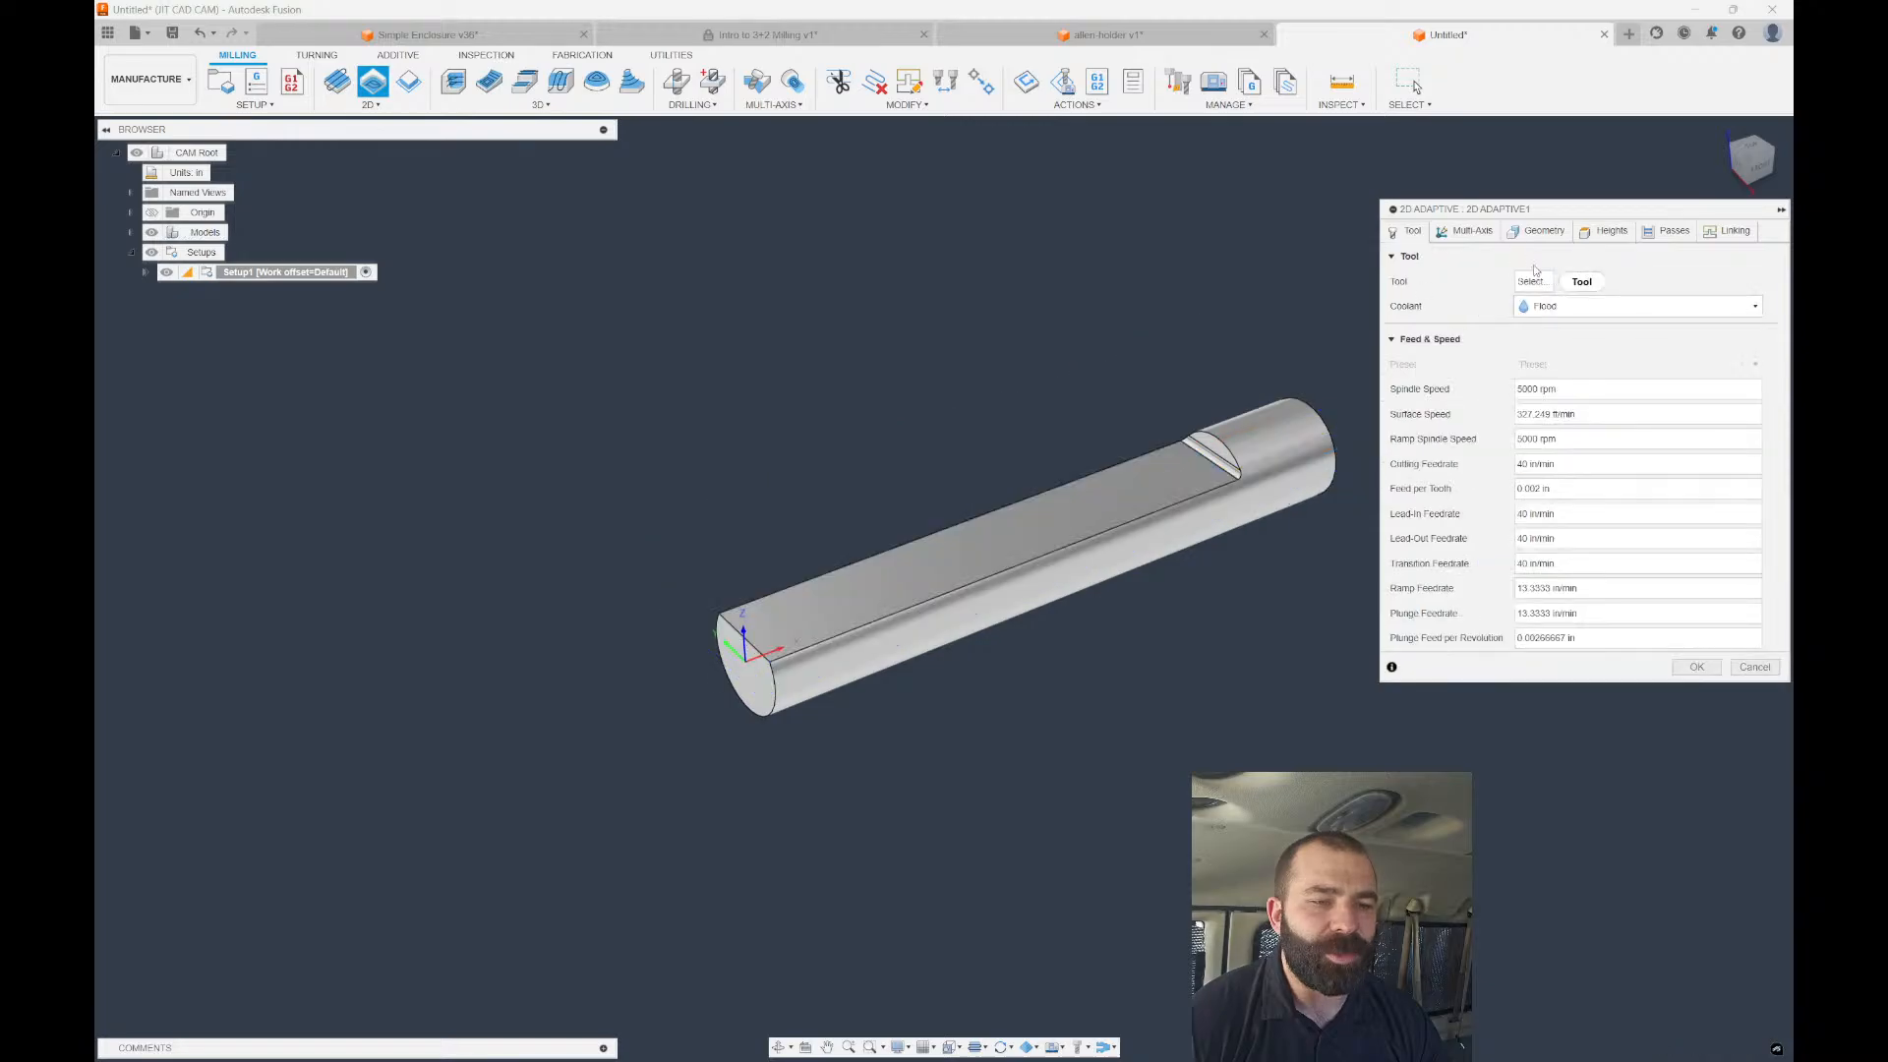
pyautogui.click(1532, 281)
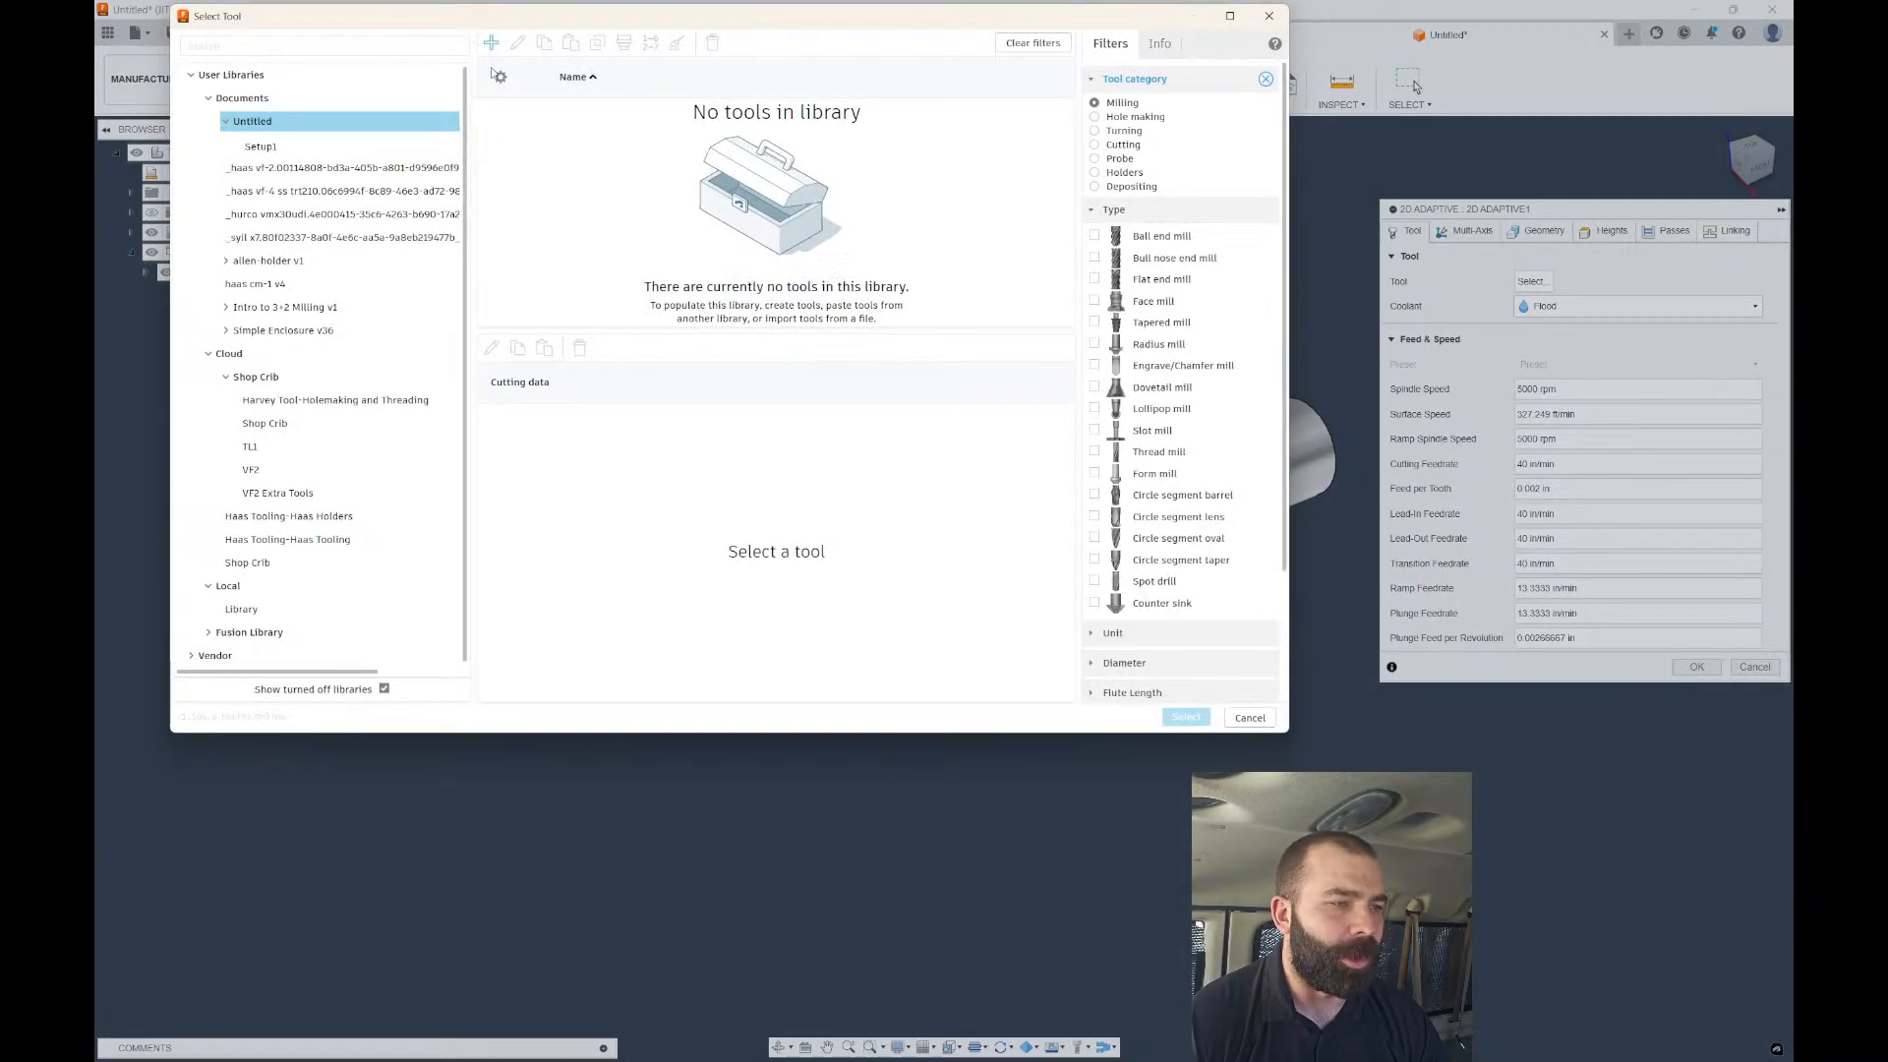
# Create a new face mill with 0.06 in corner radius and generate 2D Adaptive1 with it.
pyautogui.click(490, 43)
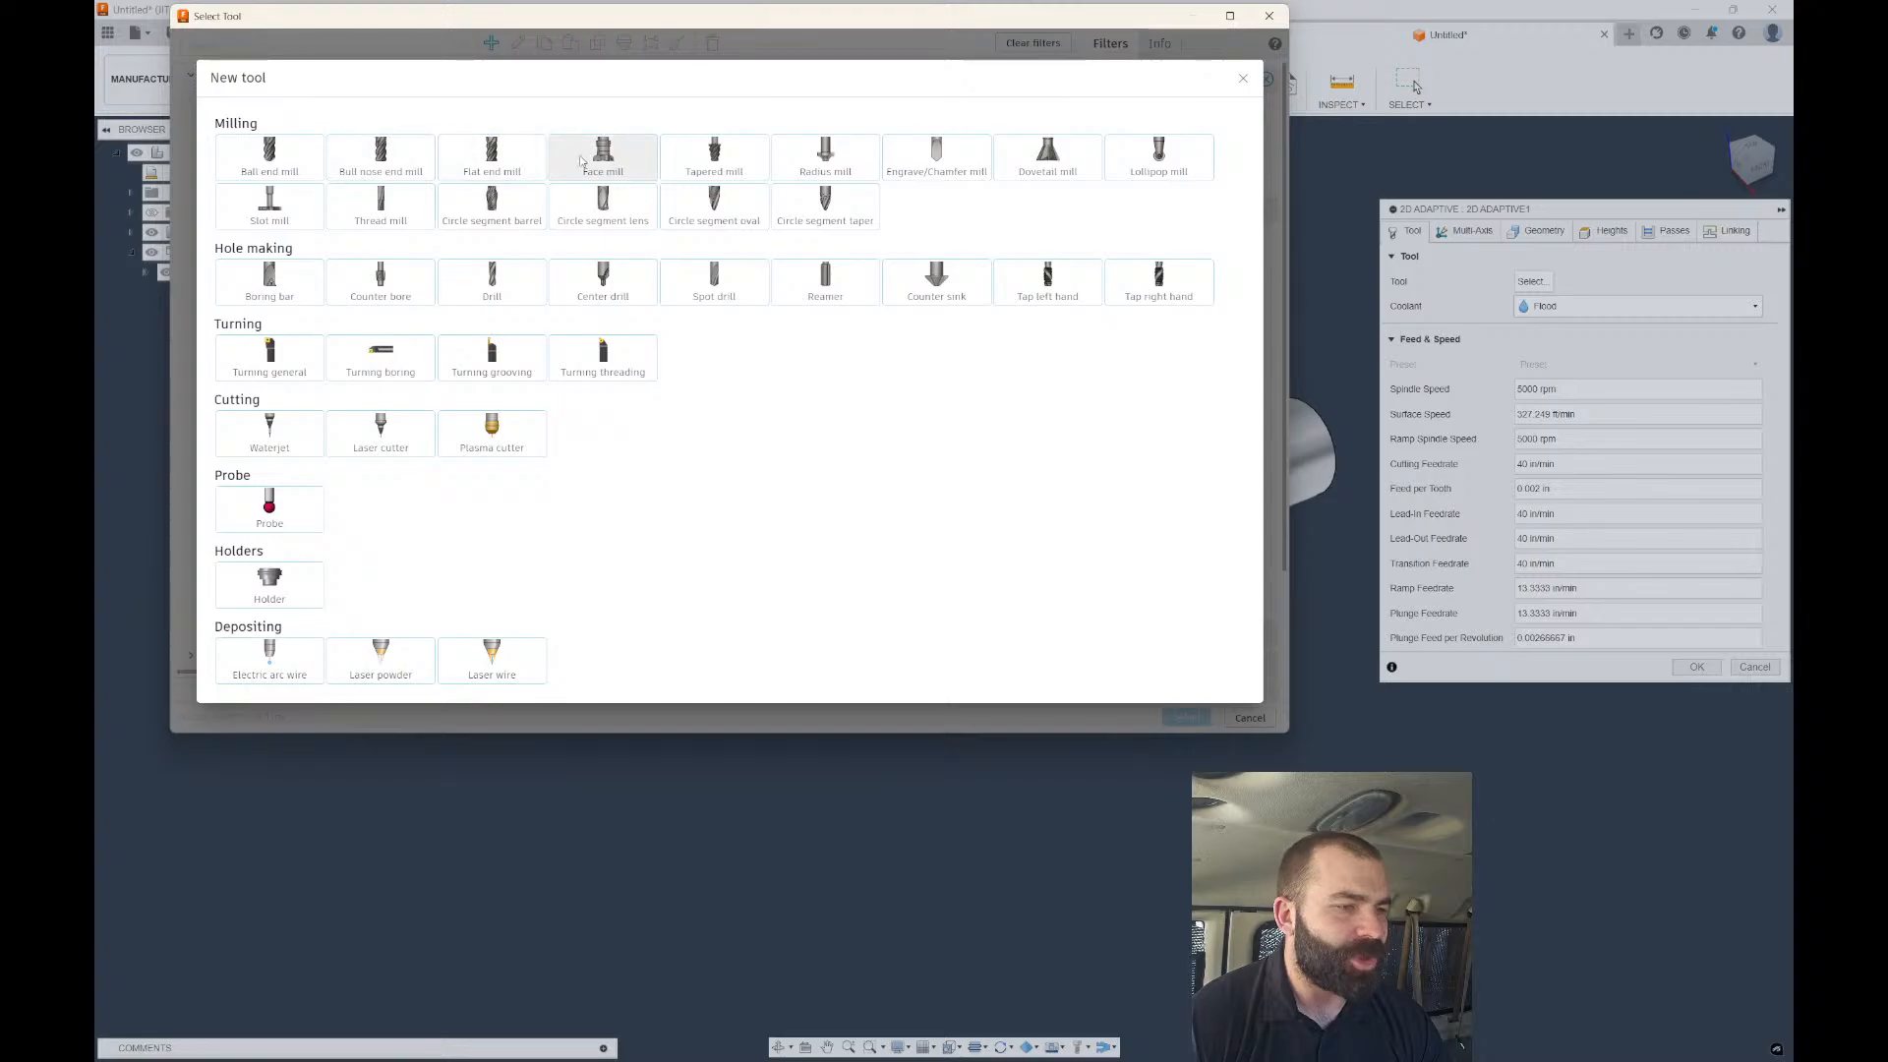
pyautogui.click(624, 173)
pyautogui.click(279, 74)
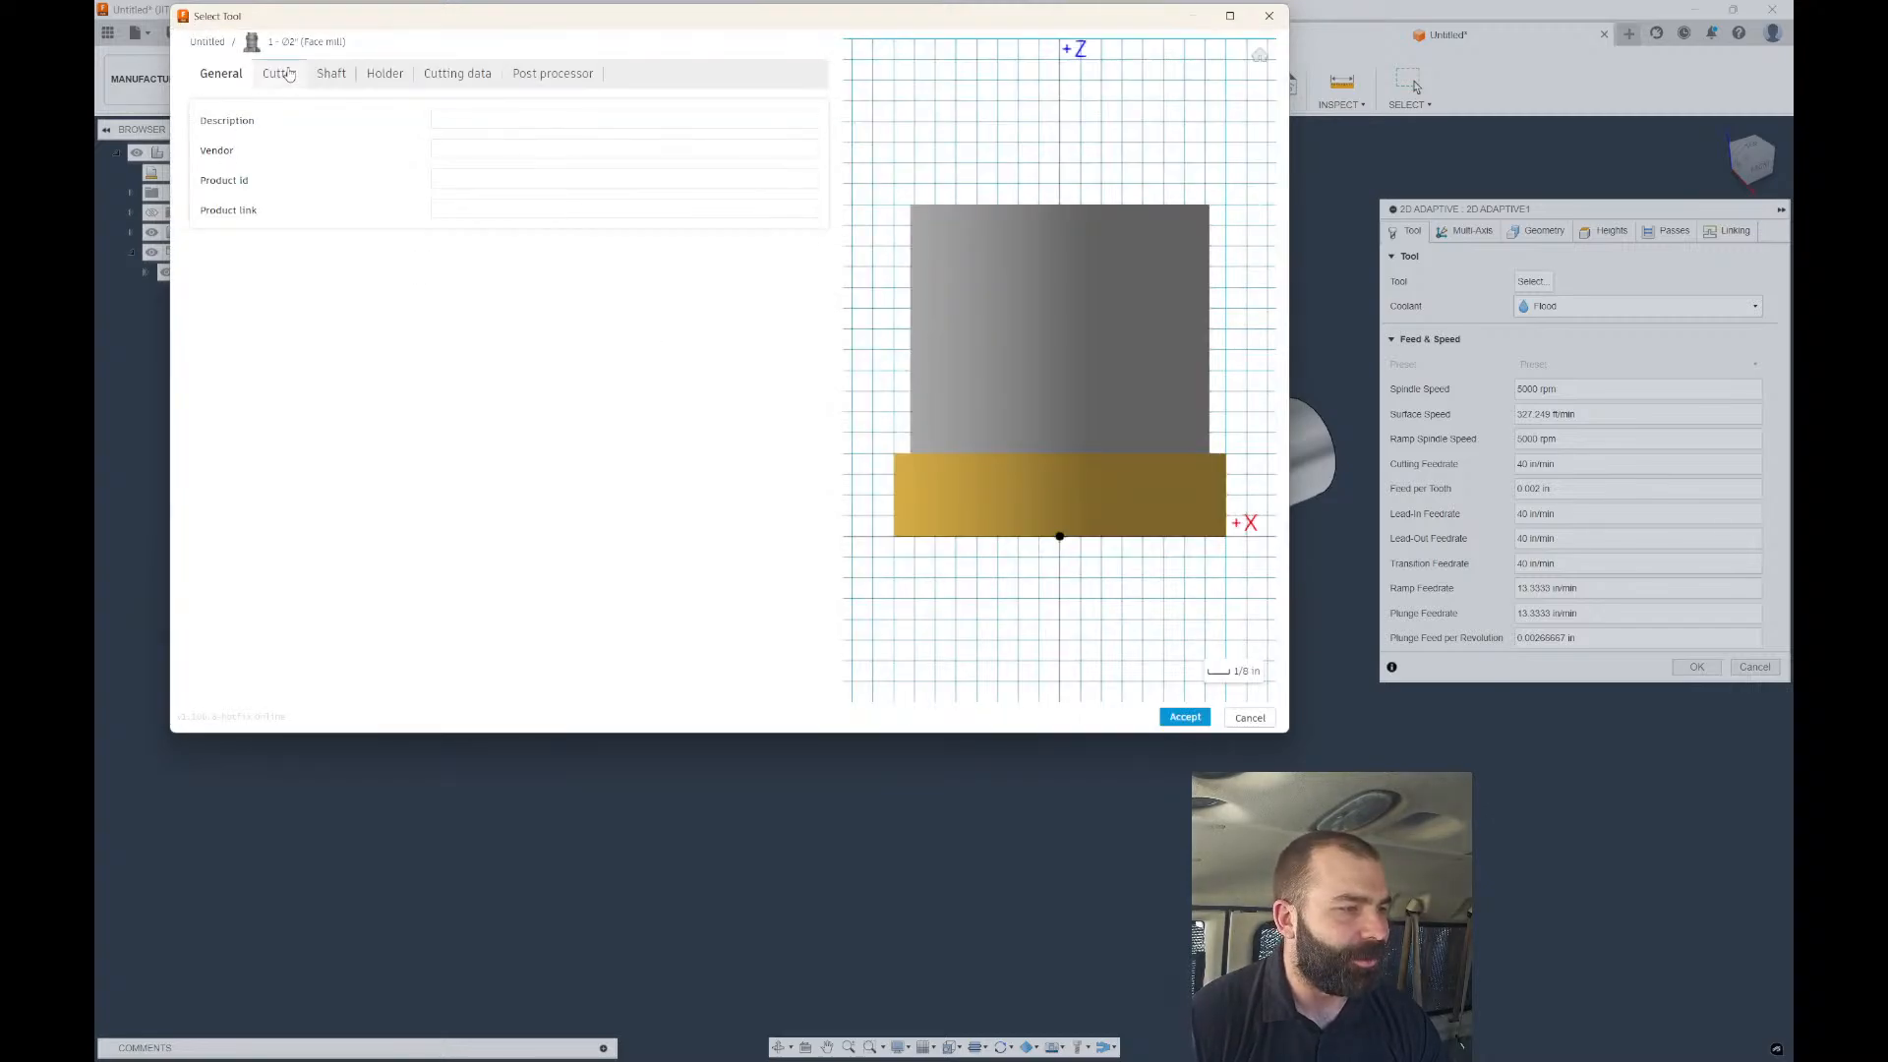
pyautogui.click(417, 492)
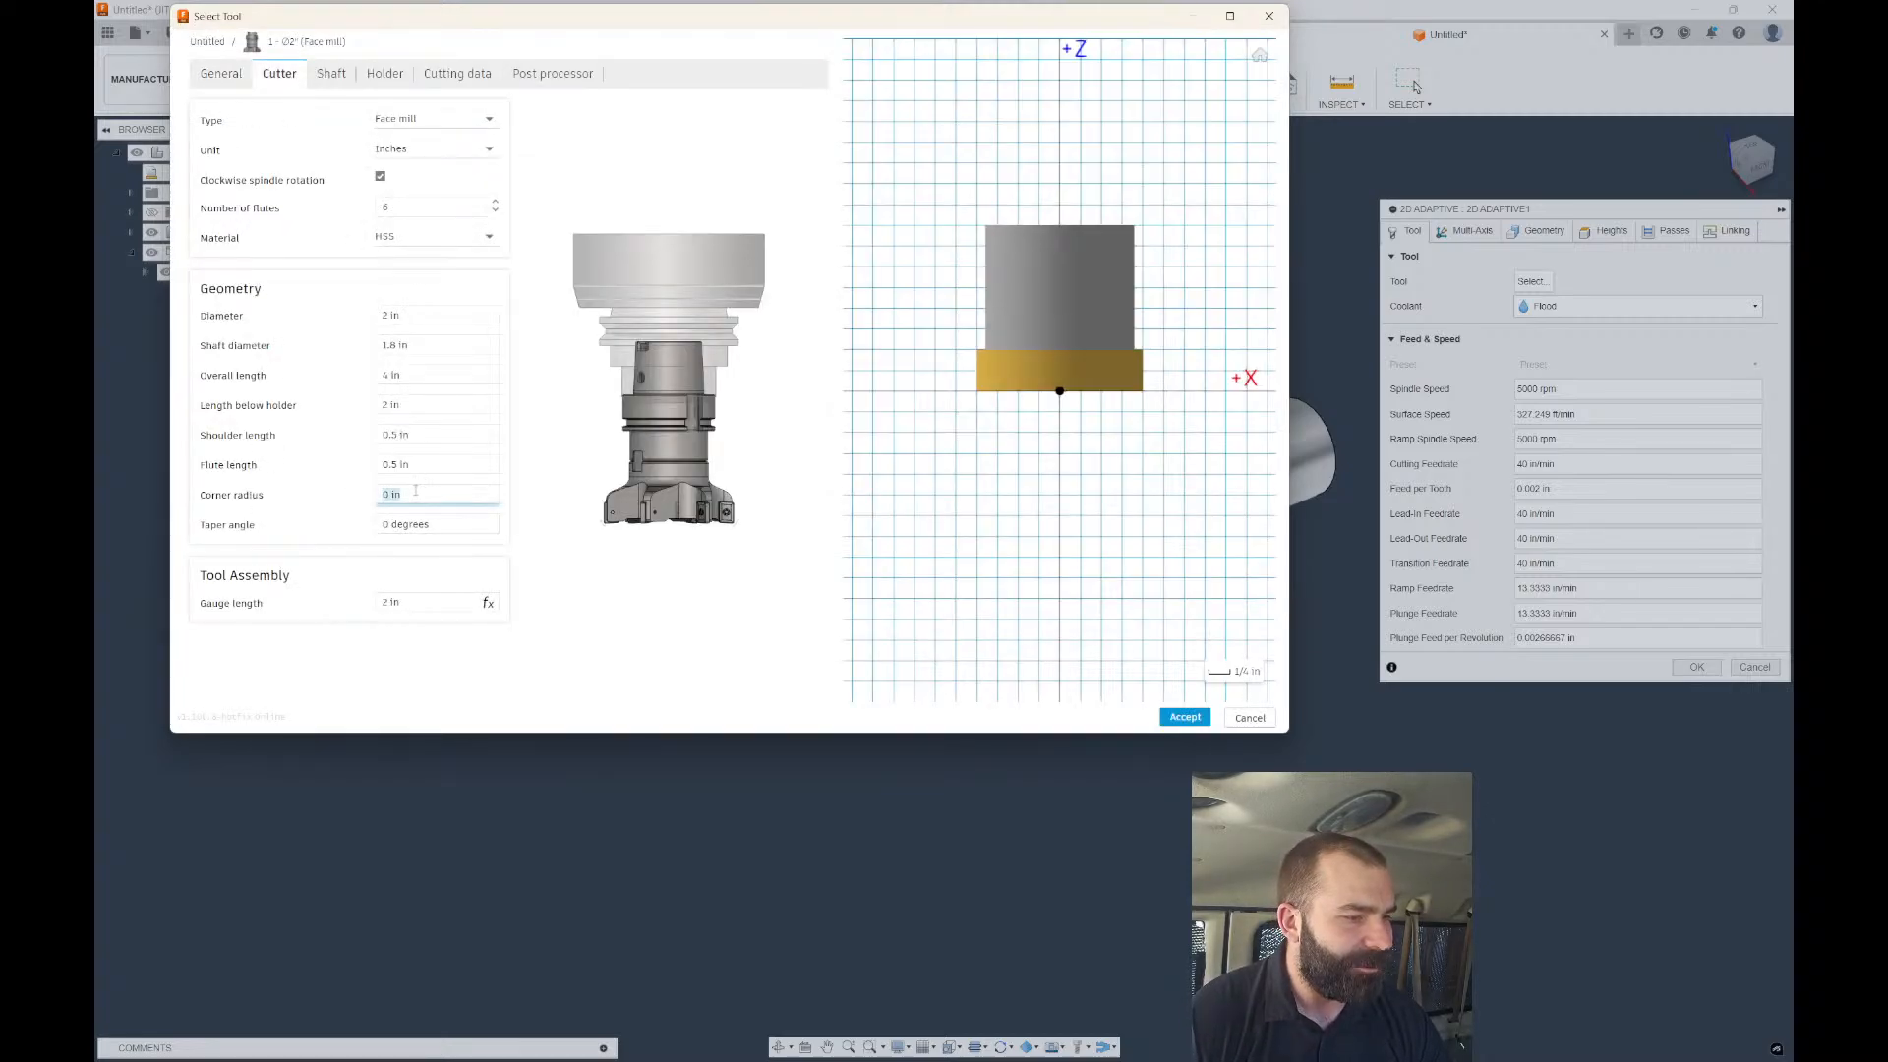
pyautogui.write('.06')
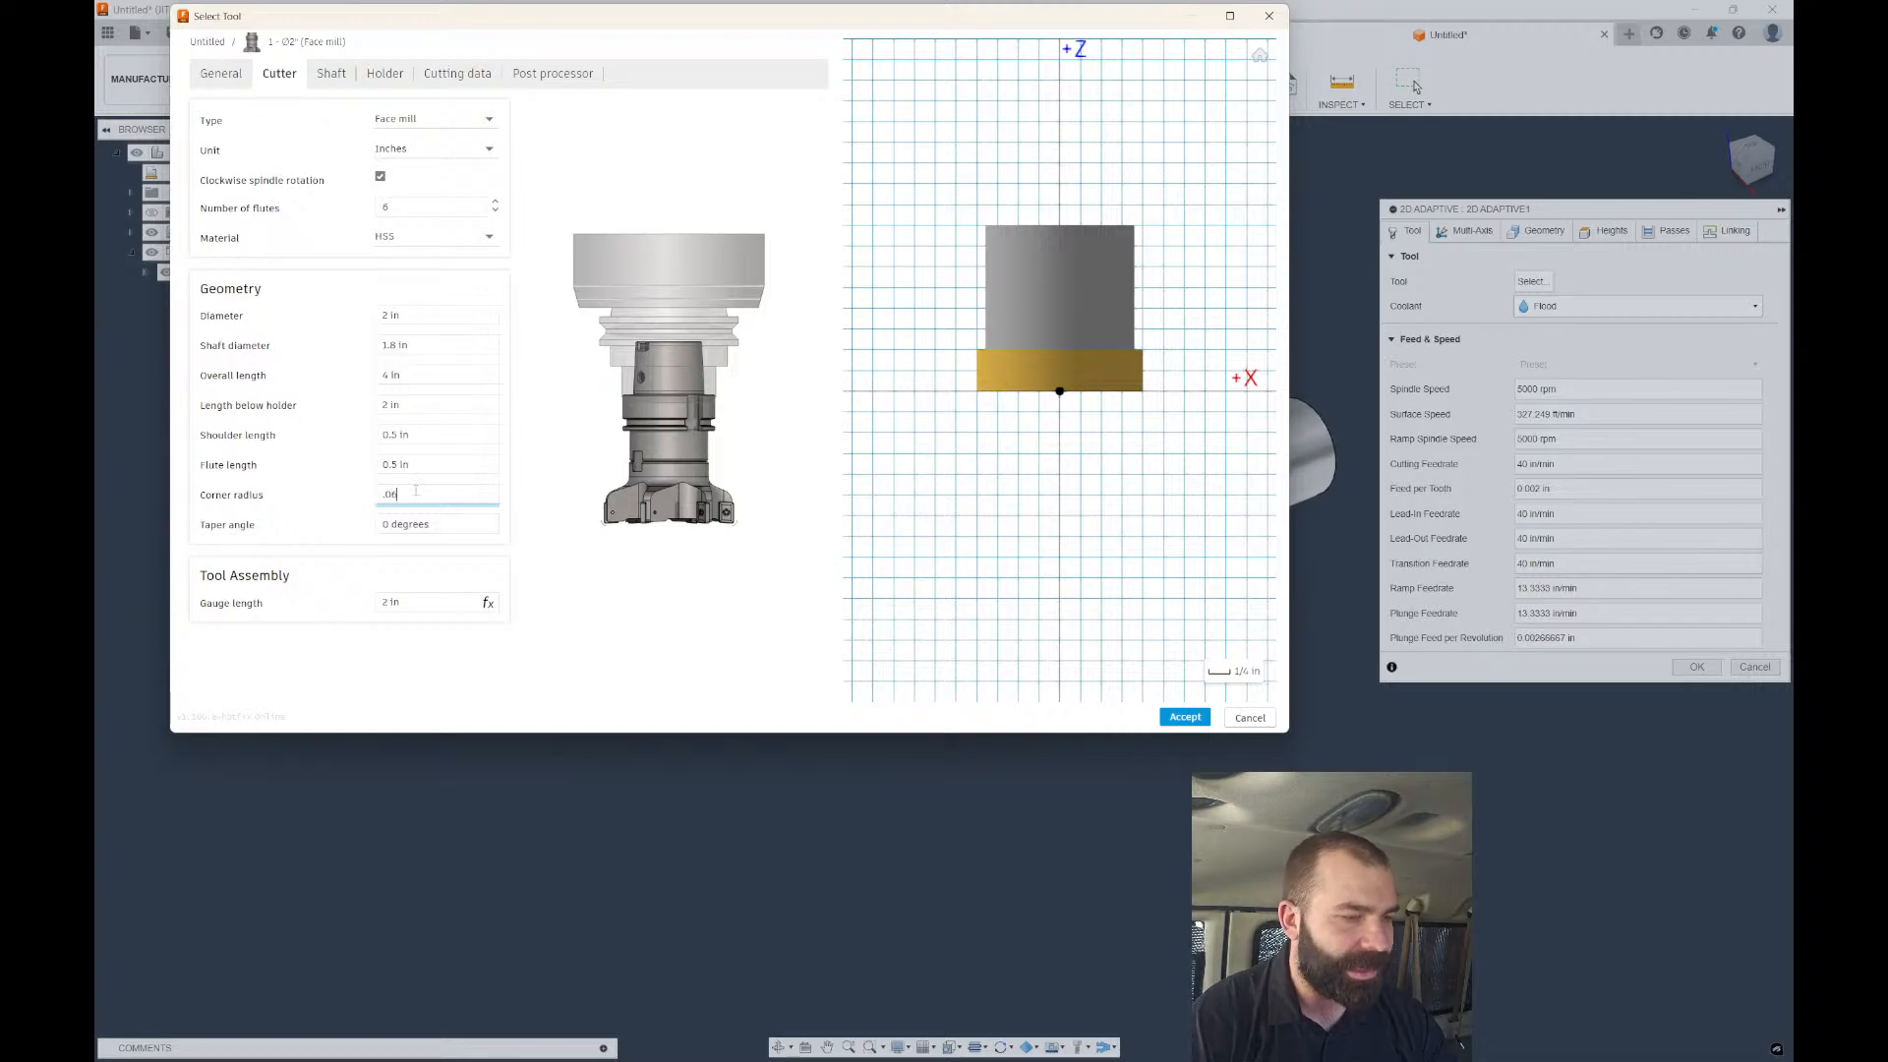
pyautogui.press('Return')
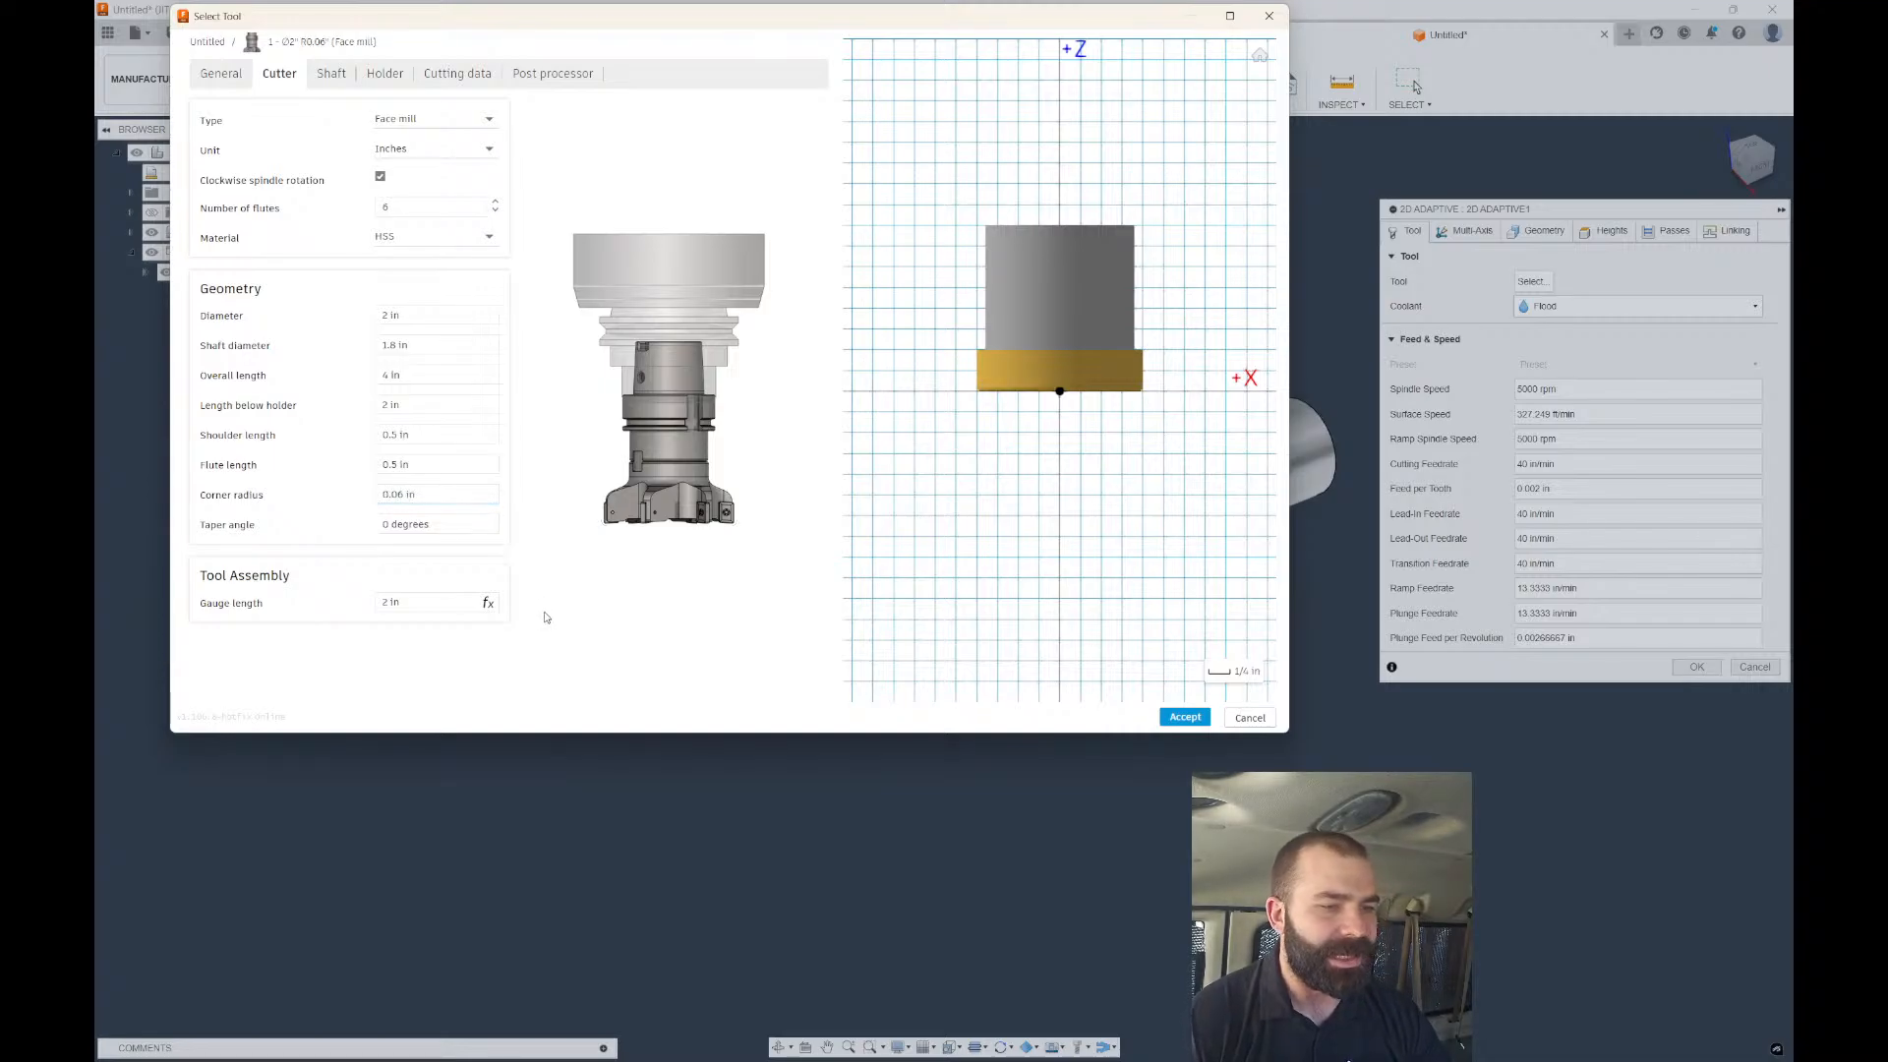
pyautogui.click(1185, 716)
pyautogui.click(1186, 717)
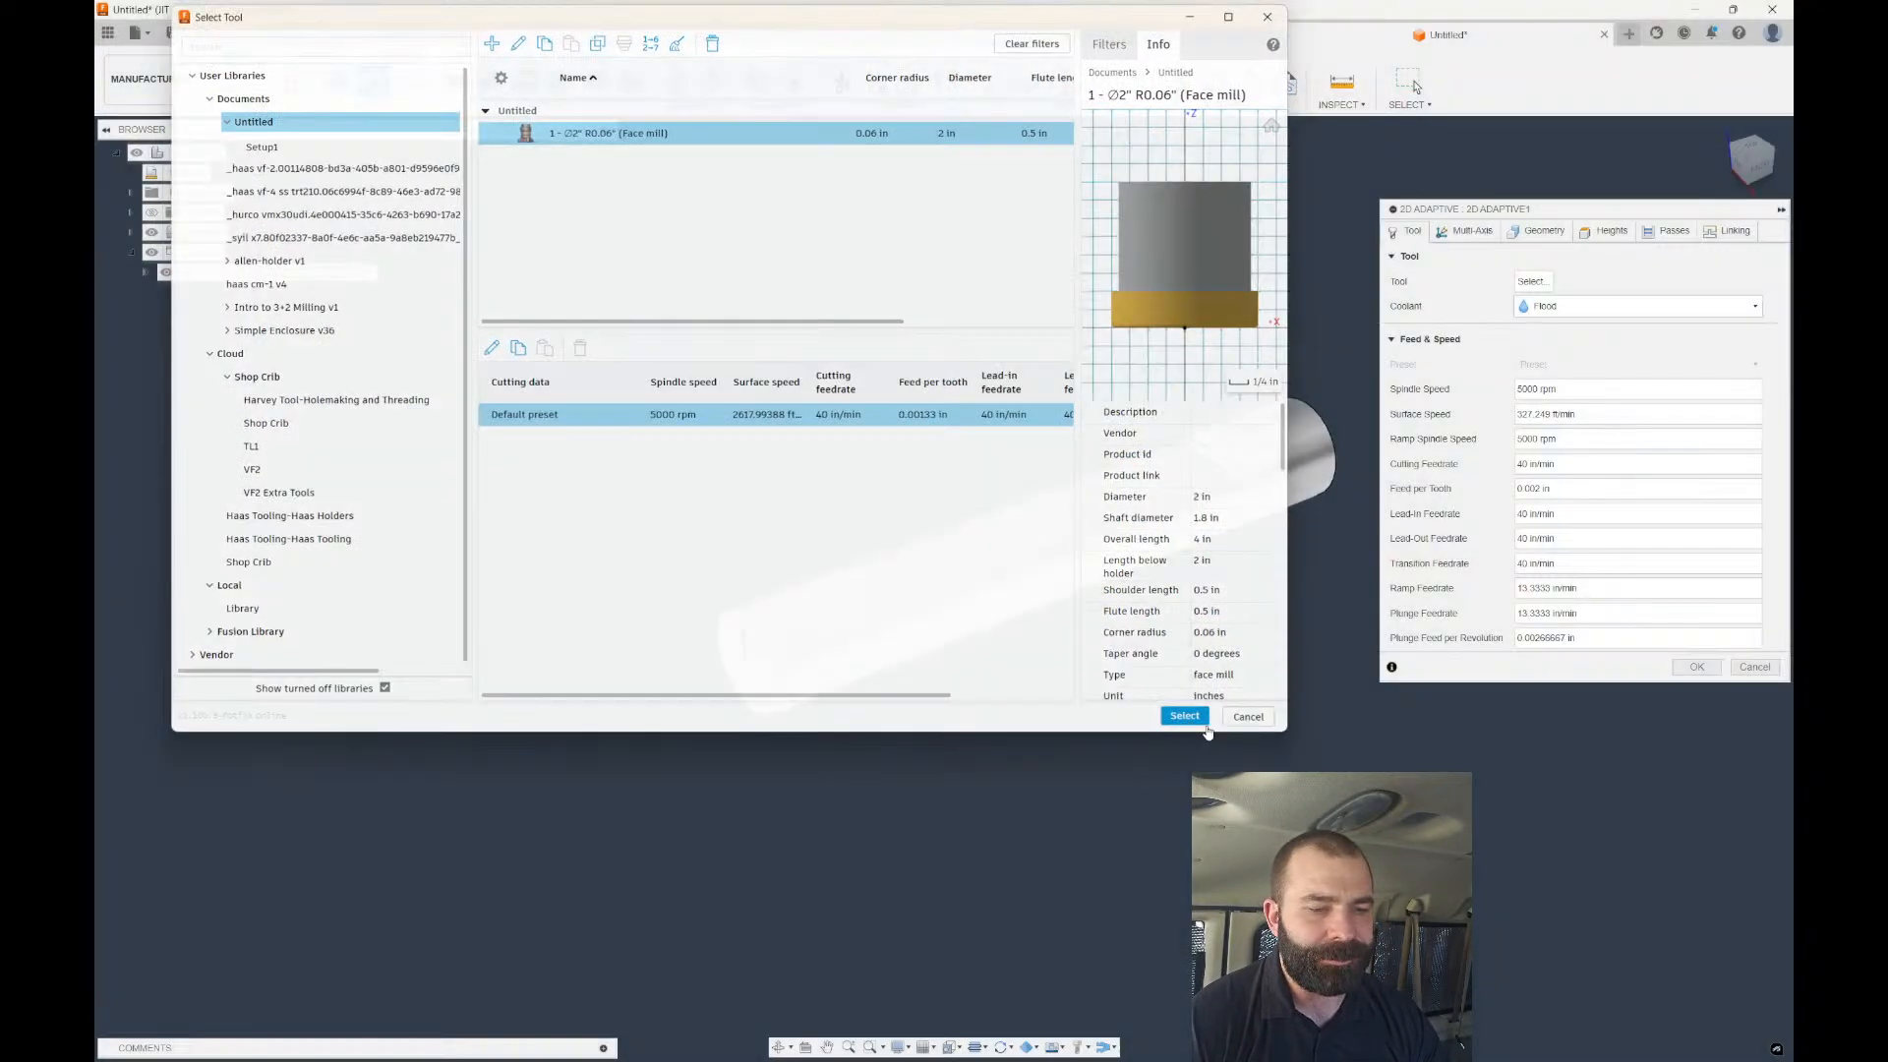
pyautogui.click(1696, 667)
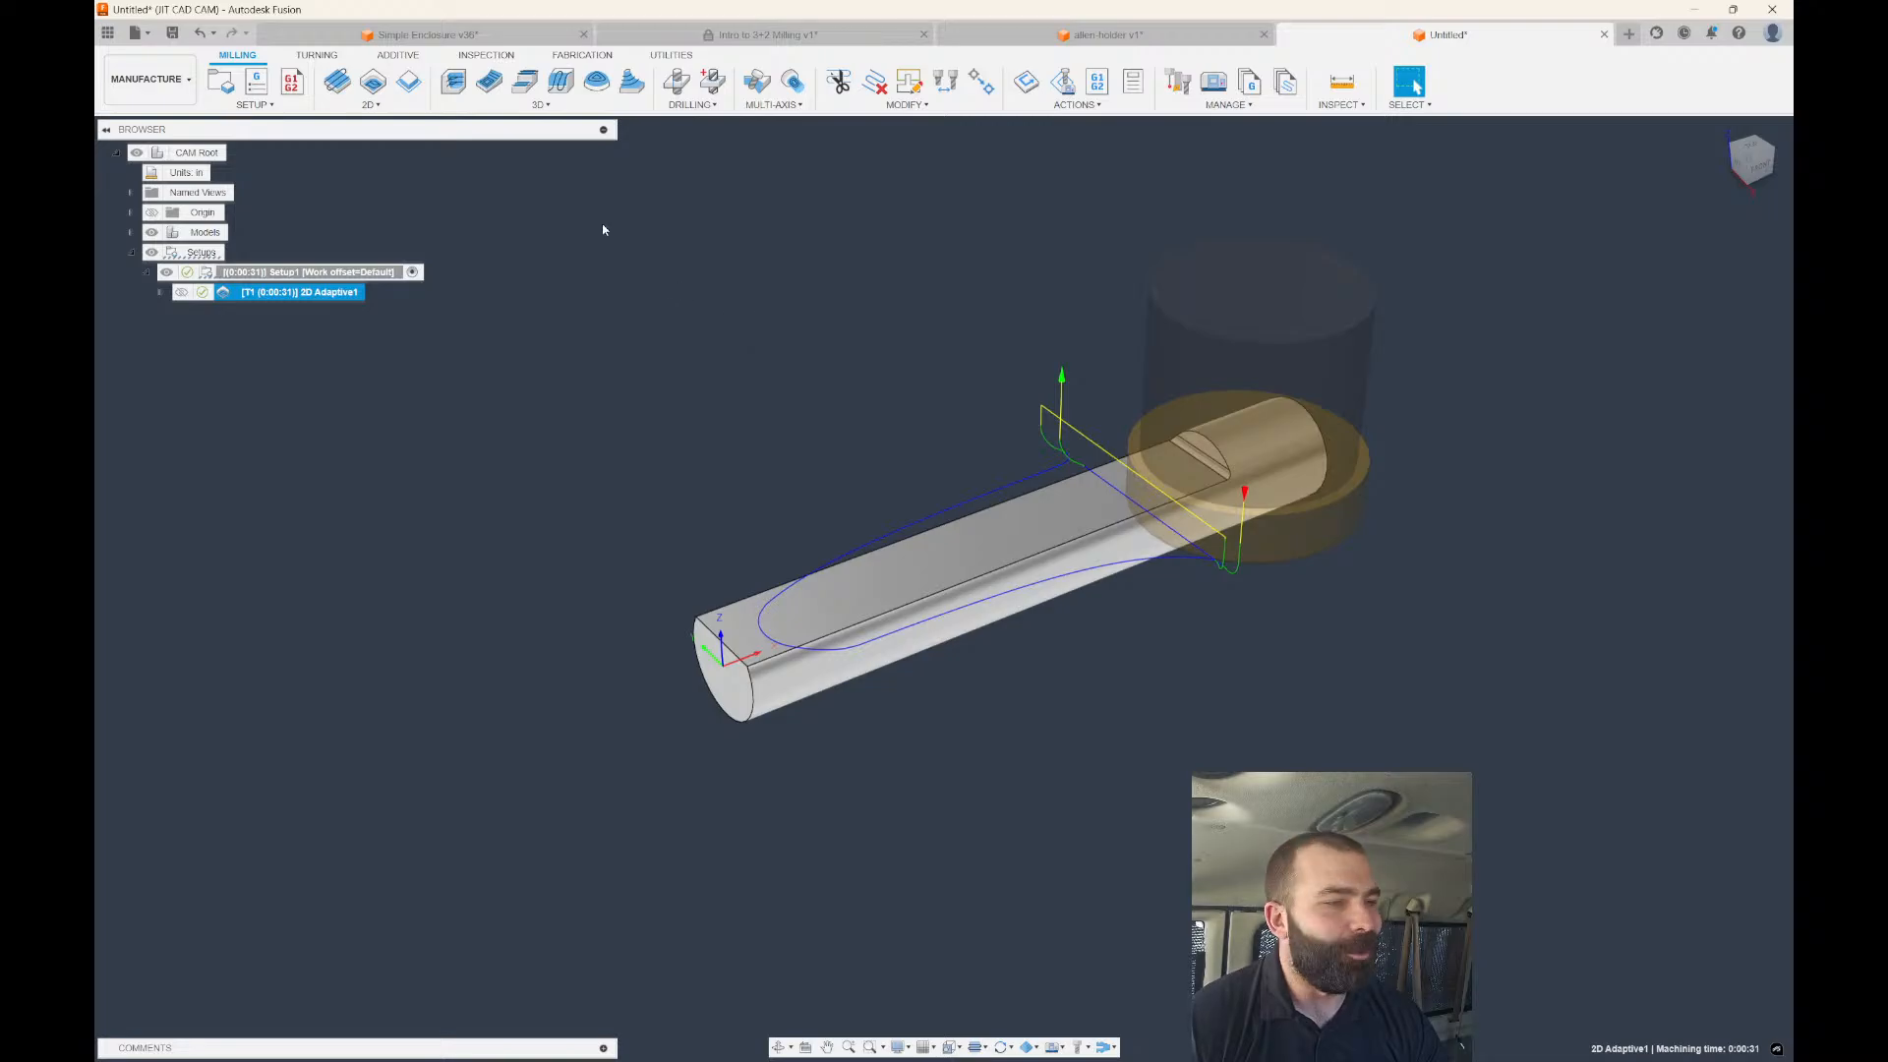
# Start a 2D Contour on the flat's end edge with 1.2 in chain extensions.
pyautogui.click(409, 81)
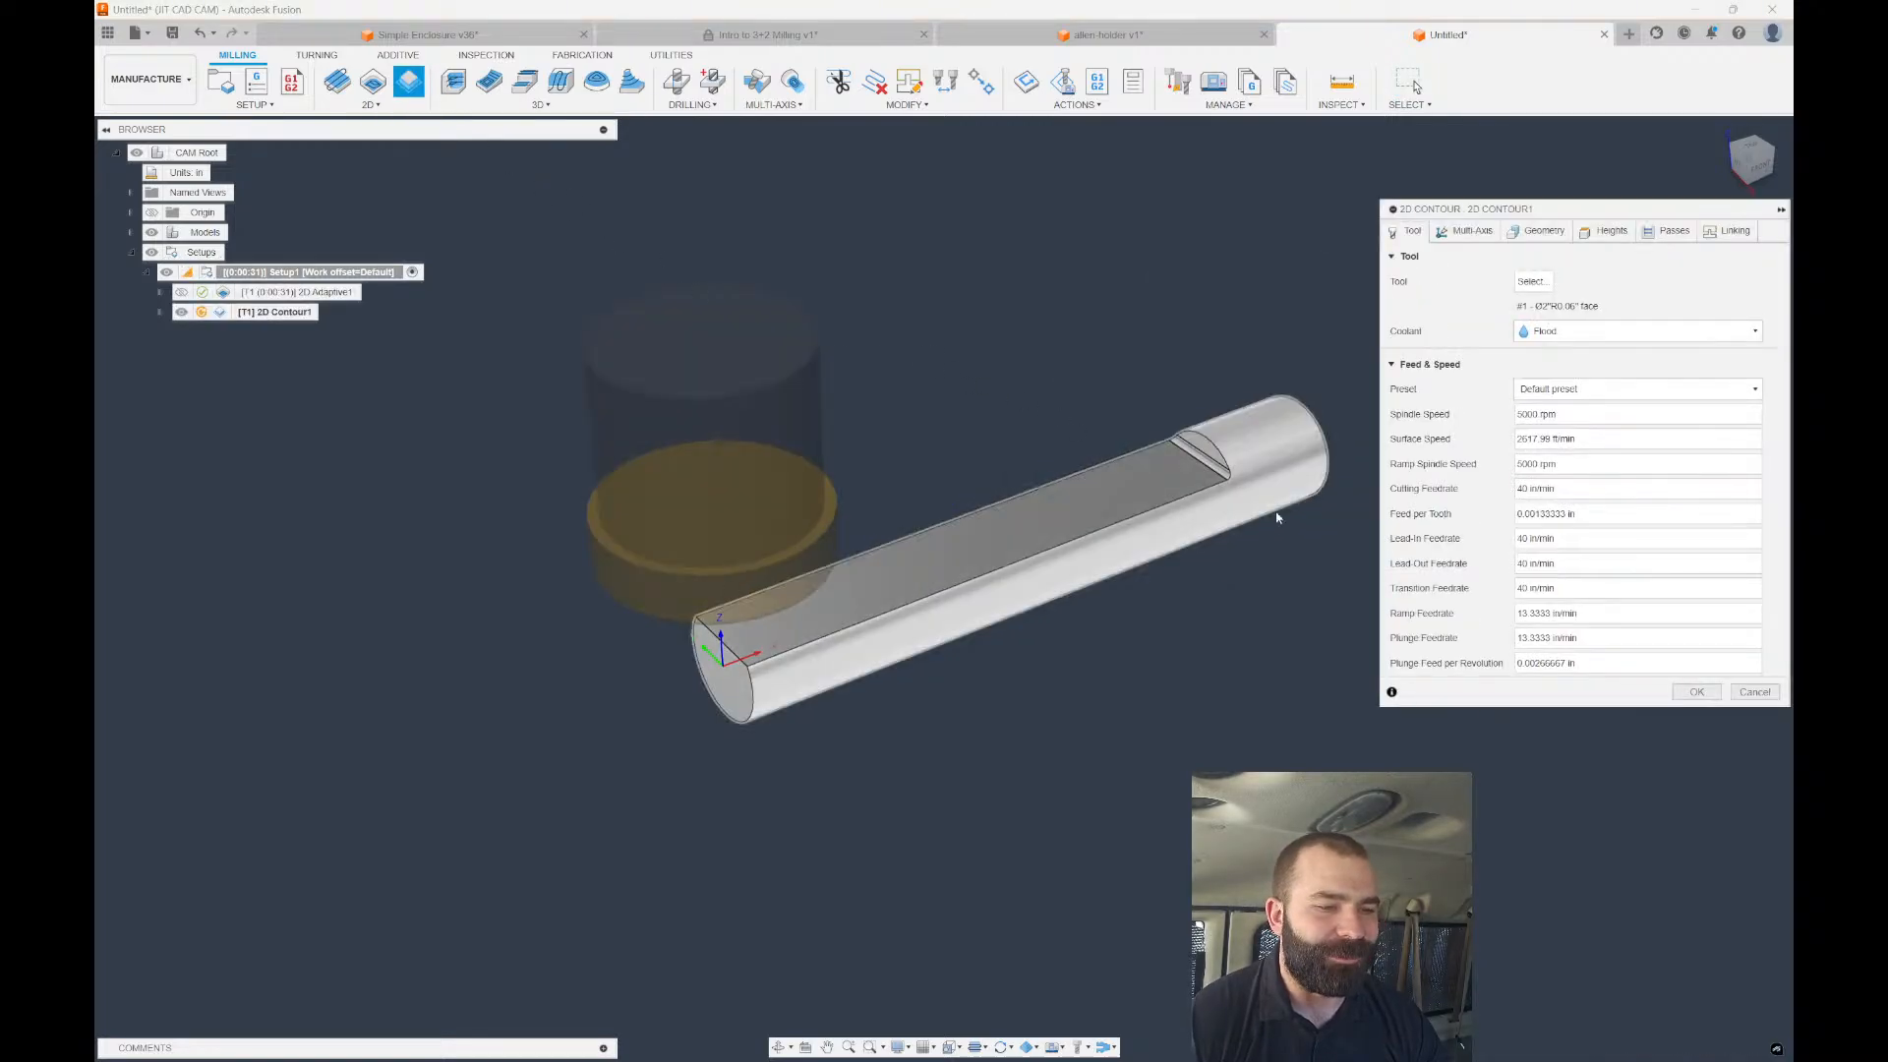
pyautogui.scroll(5, 1277, 516)
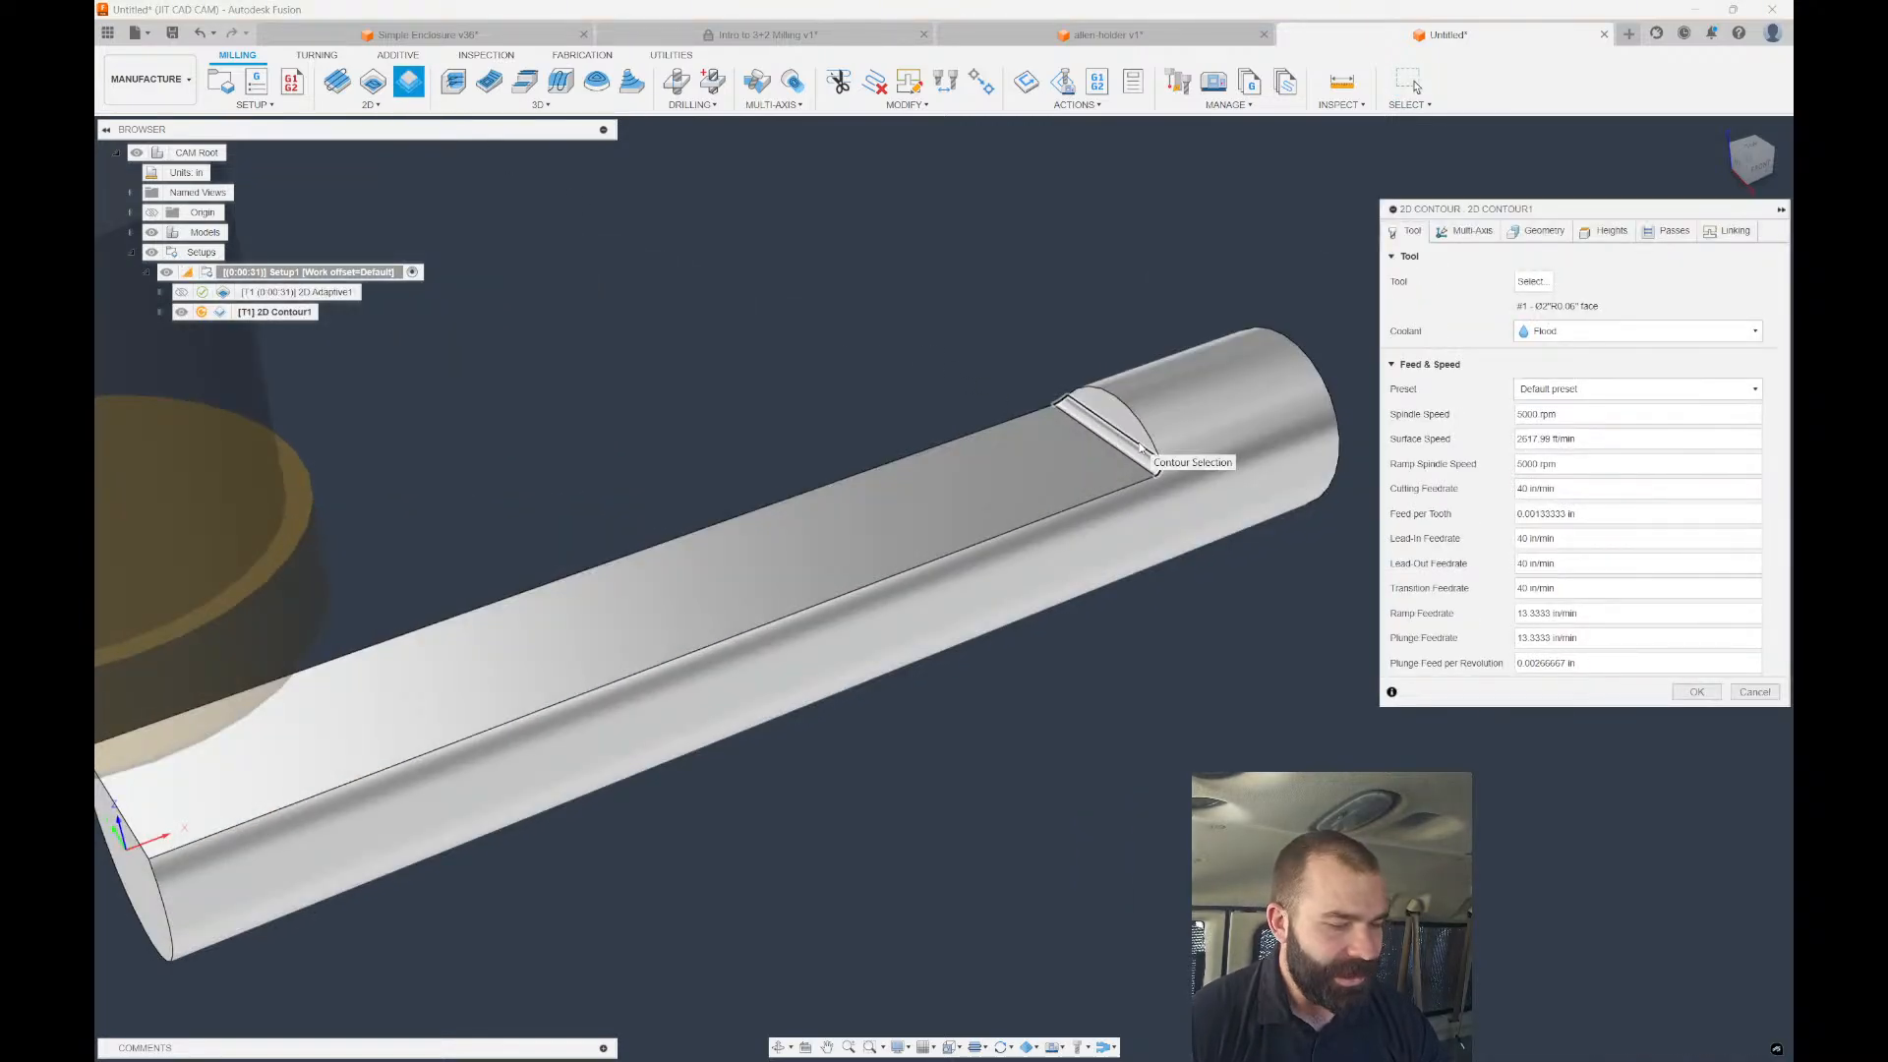
pyautogui.click(1141, 447)
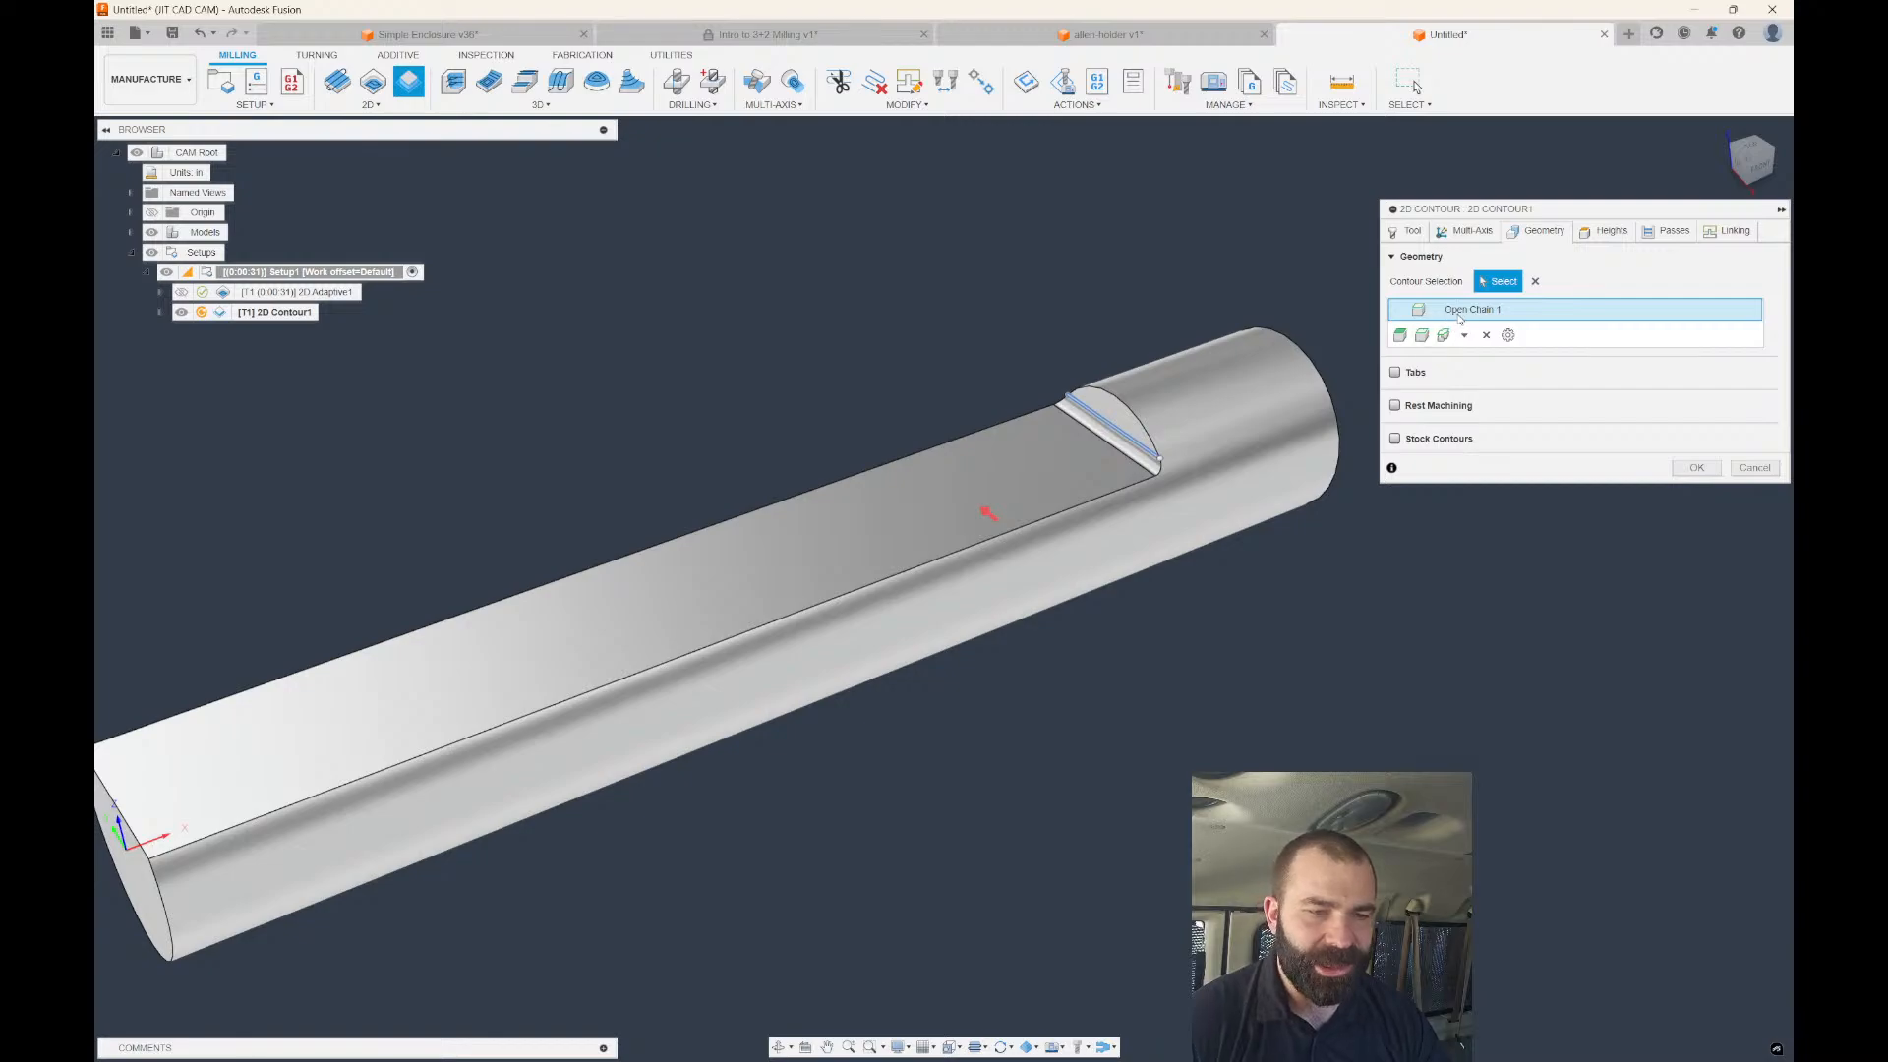
pyautogui.doubleClick(1460, 312)
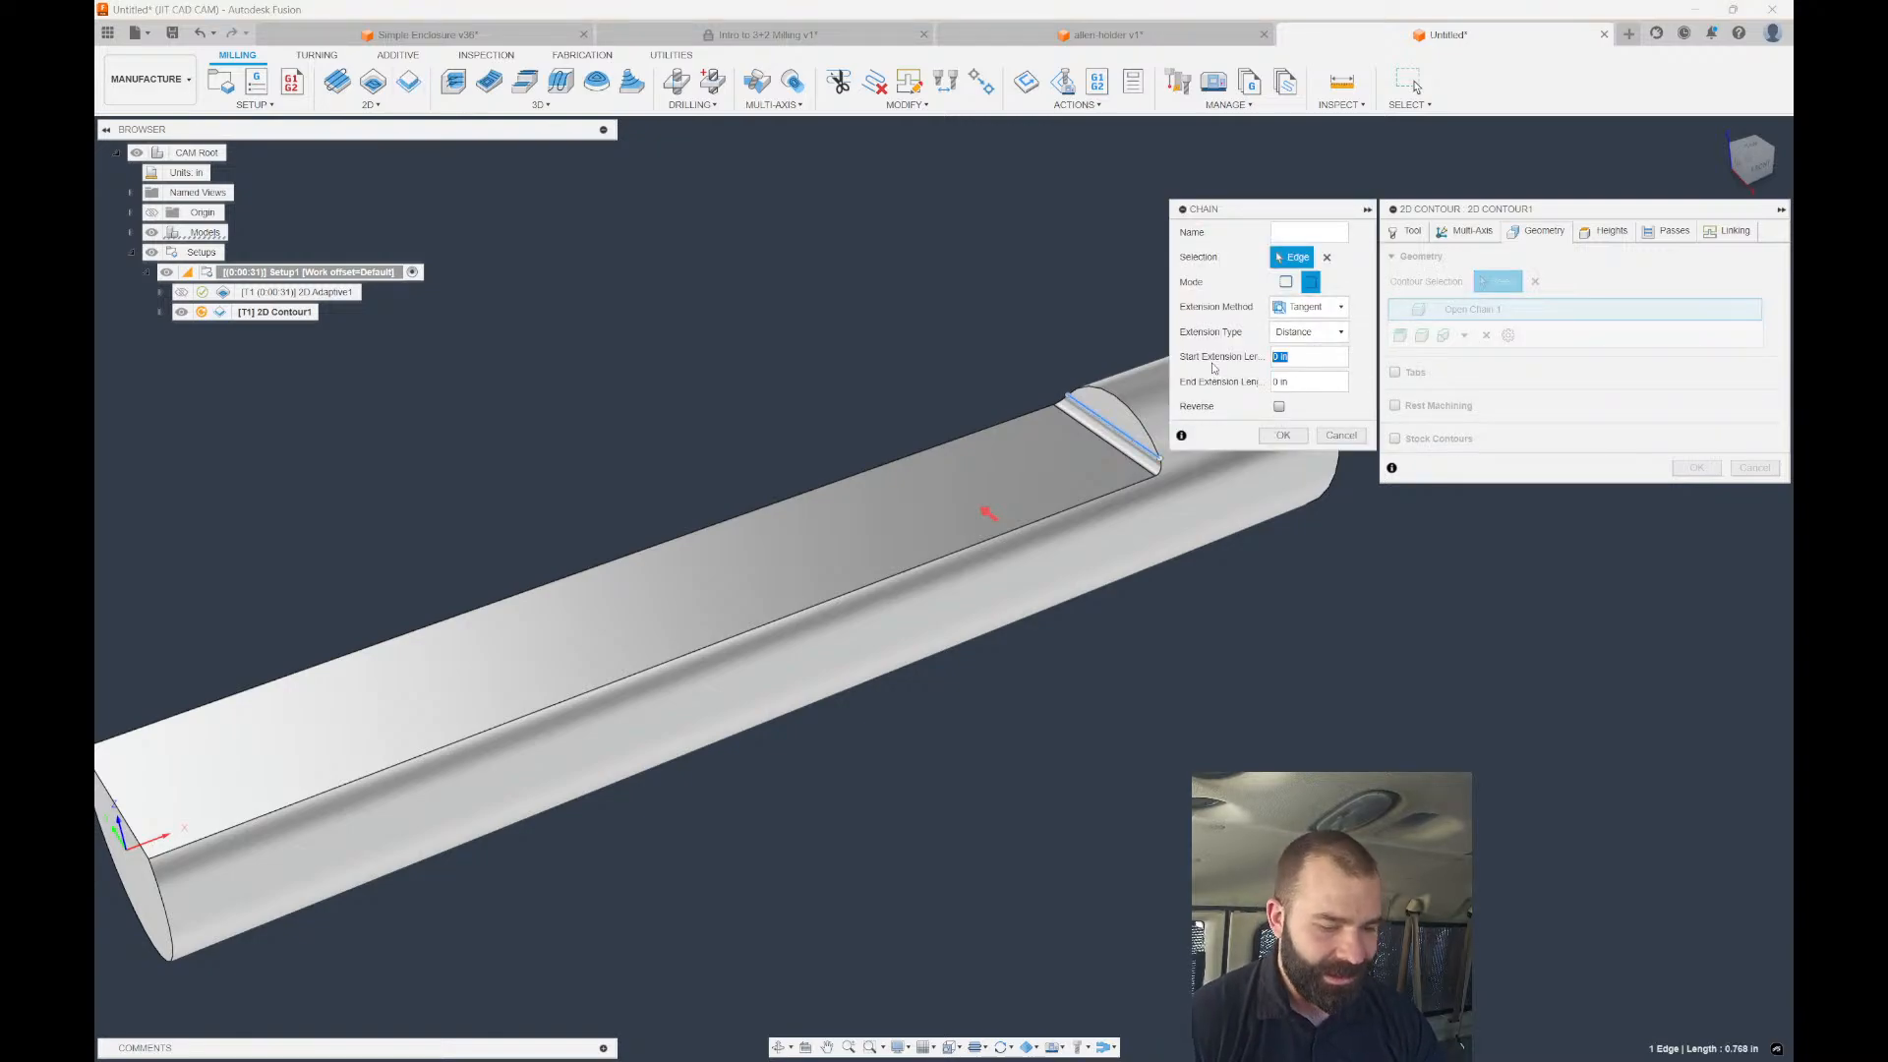
pyautogui.write('1.2')
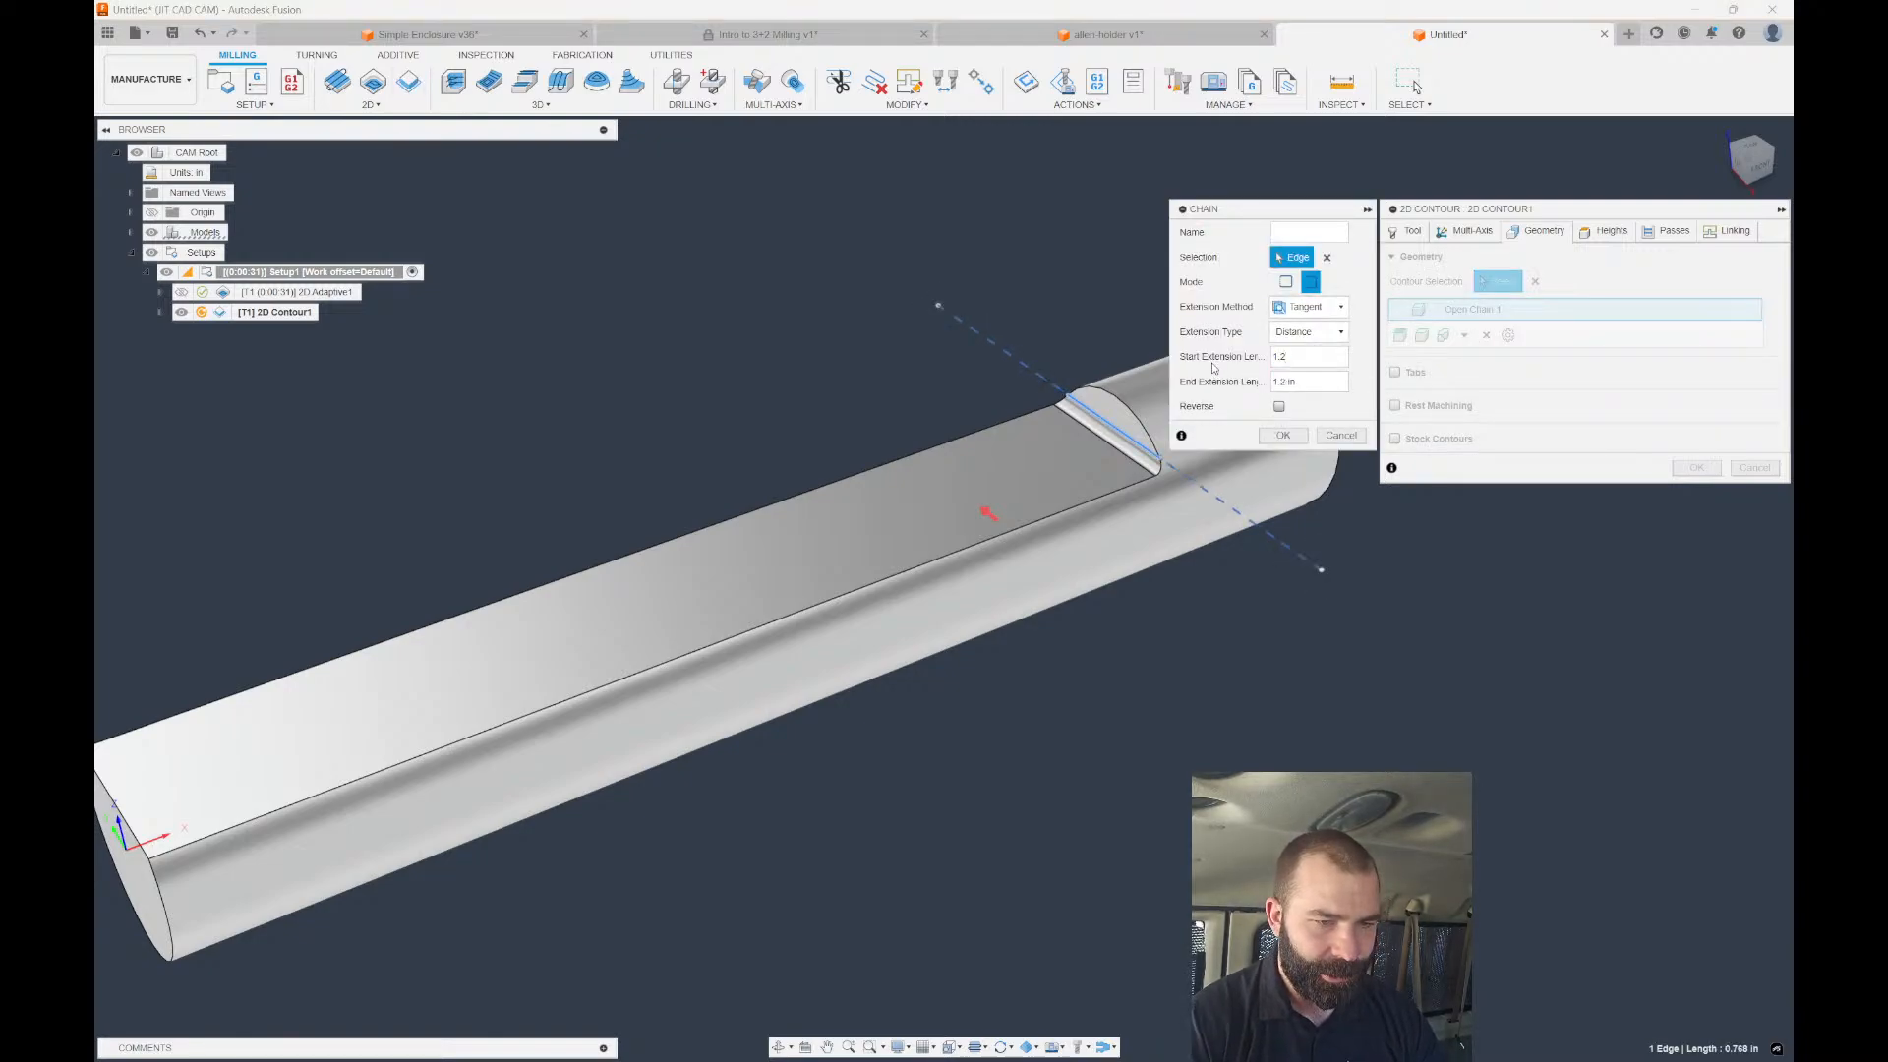
pyautogui.press('Return')
# Enable 10 multiple finishing passes with 0.1 stepover and generate the contour.
pyautogui.click(1671, 232)
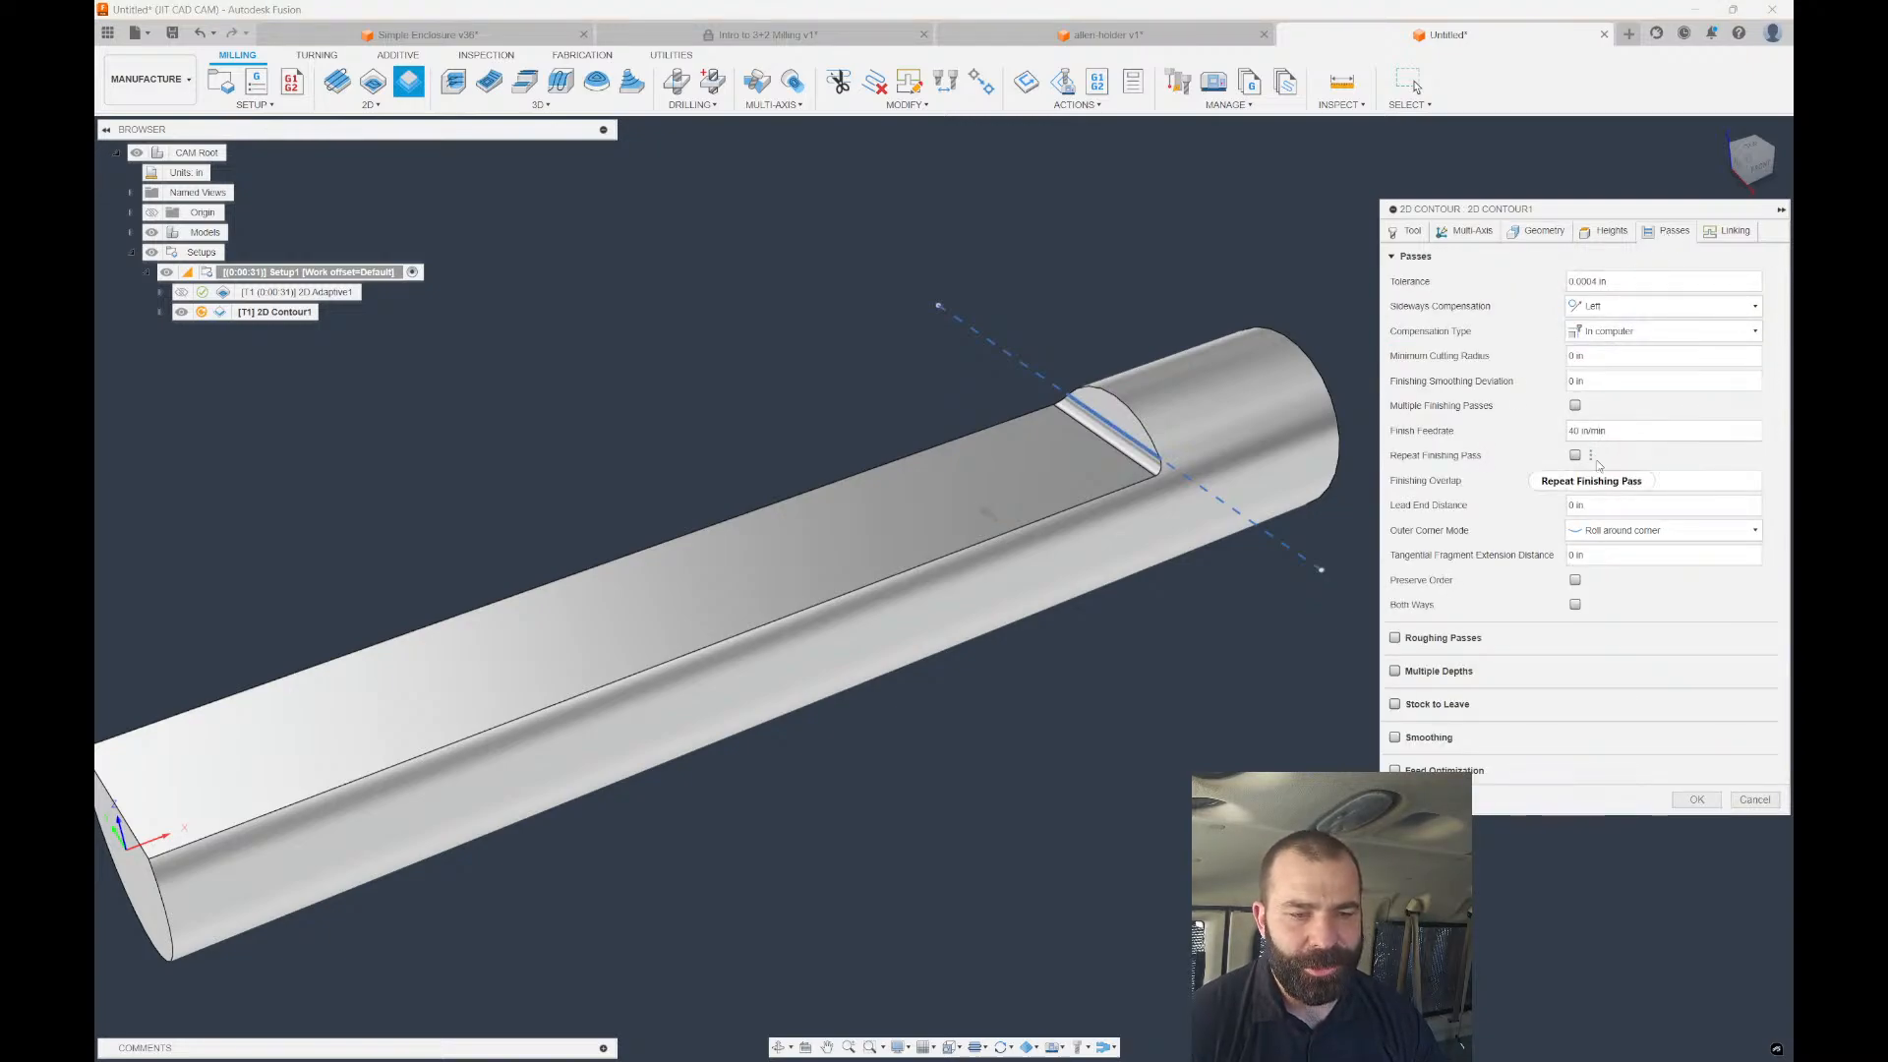
pyautogui.click(1575, 405)
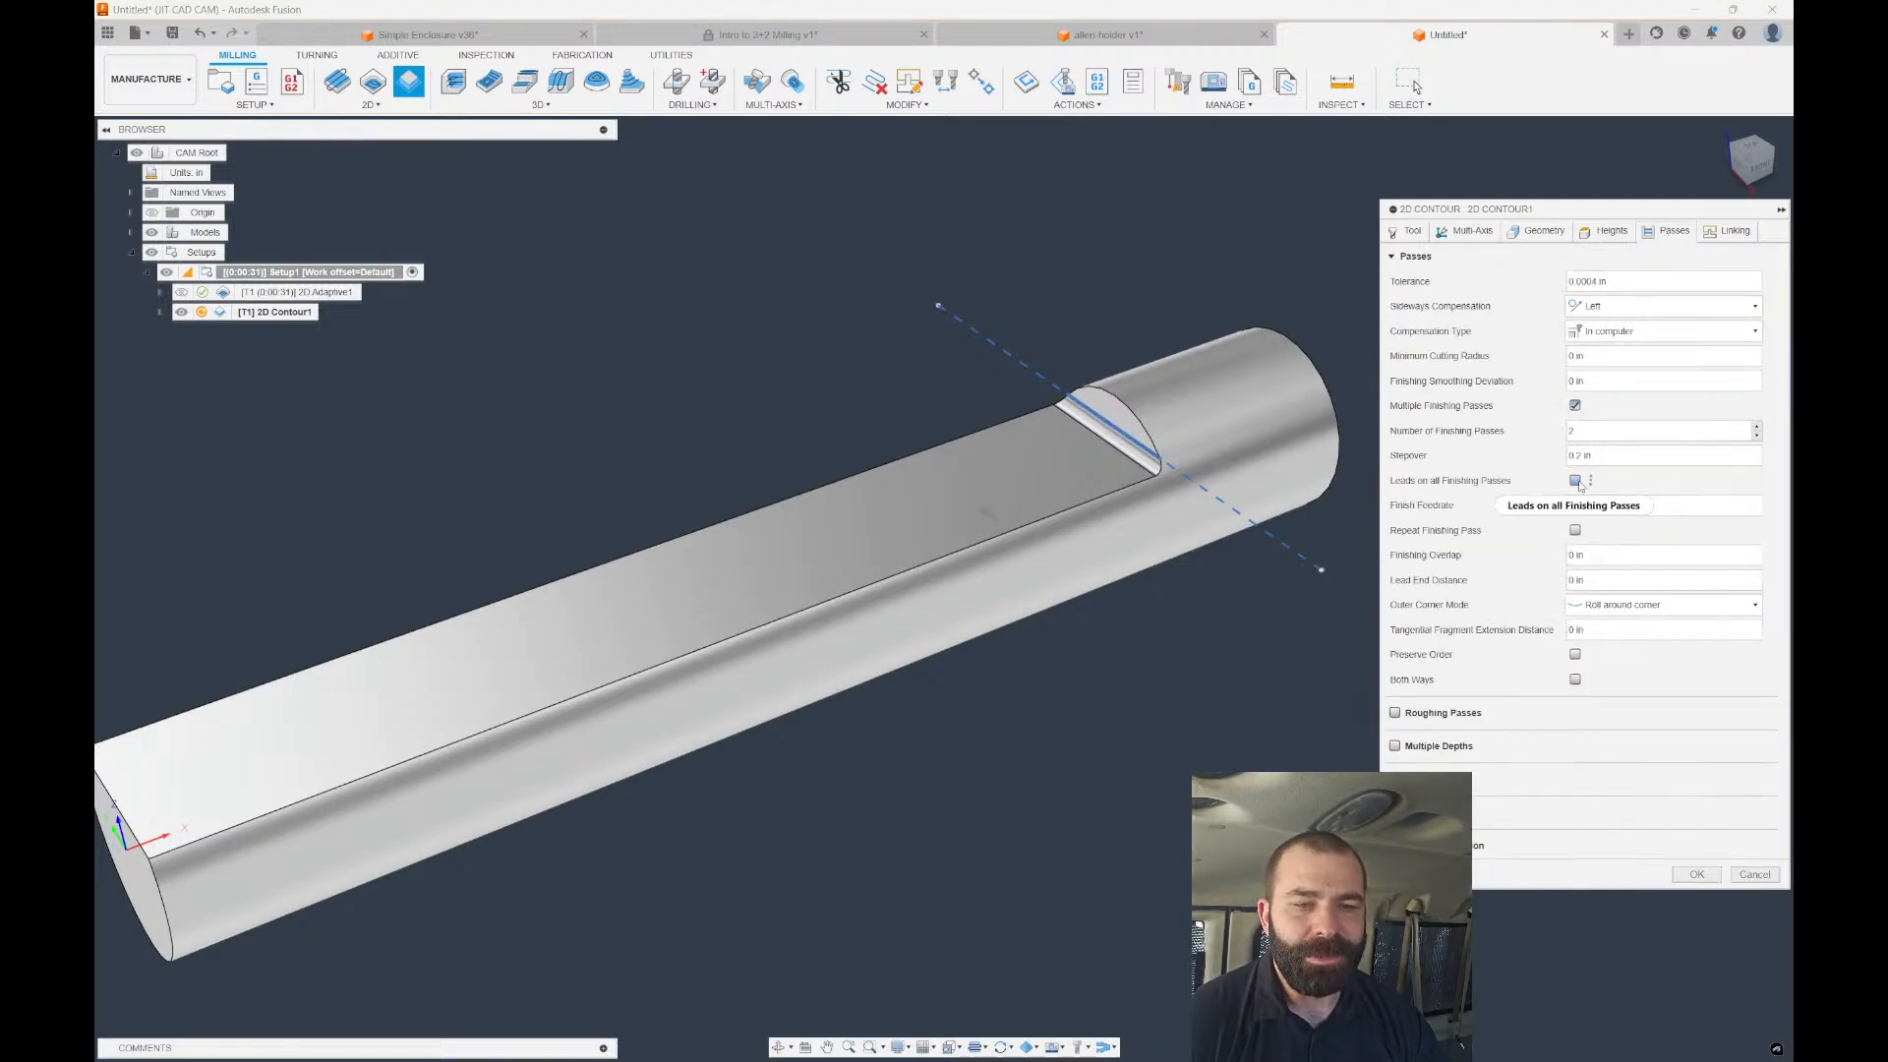
pyautogui.moveTo(1595, 433); pyautogui.dragTo(1522, 456)
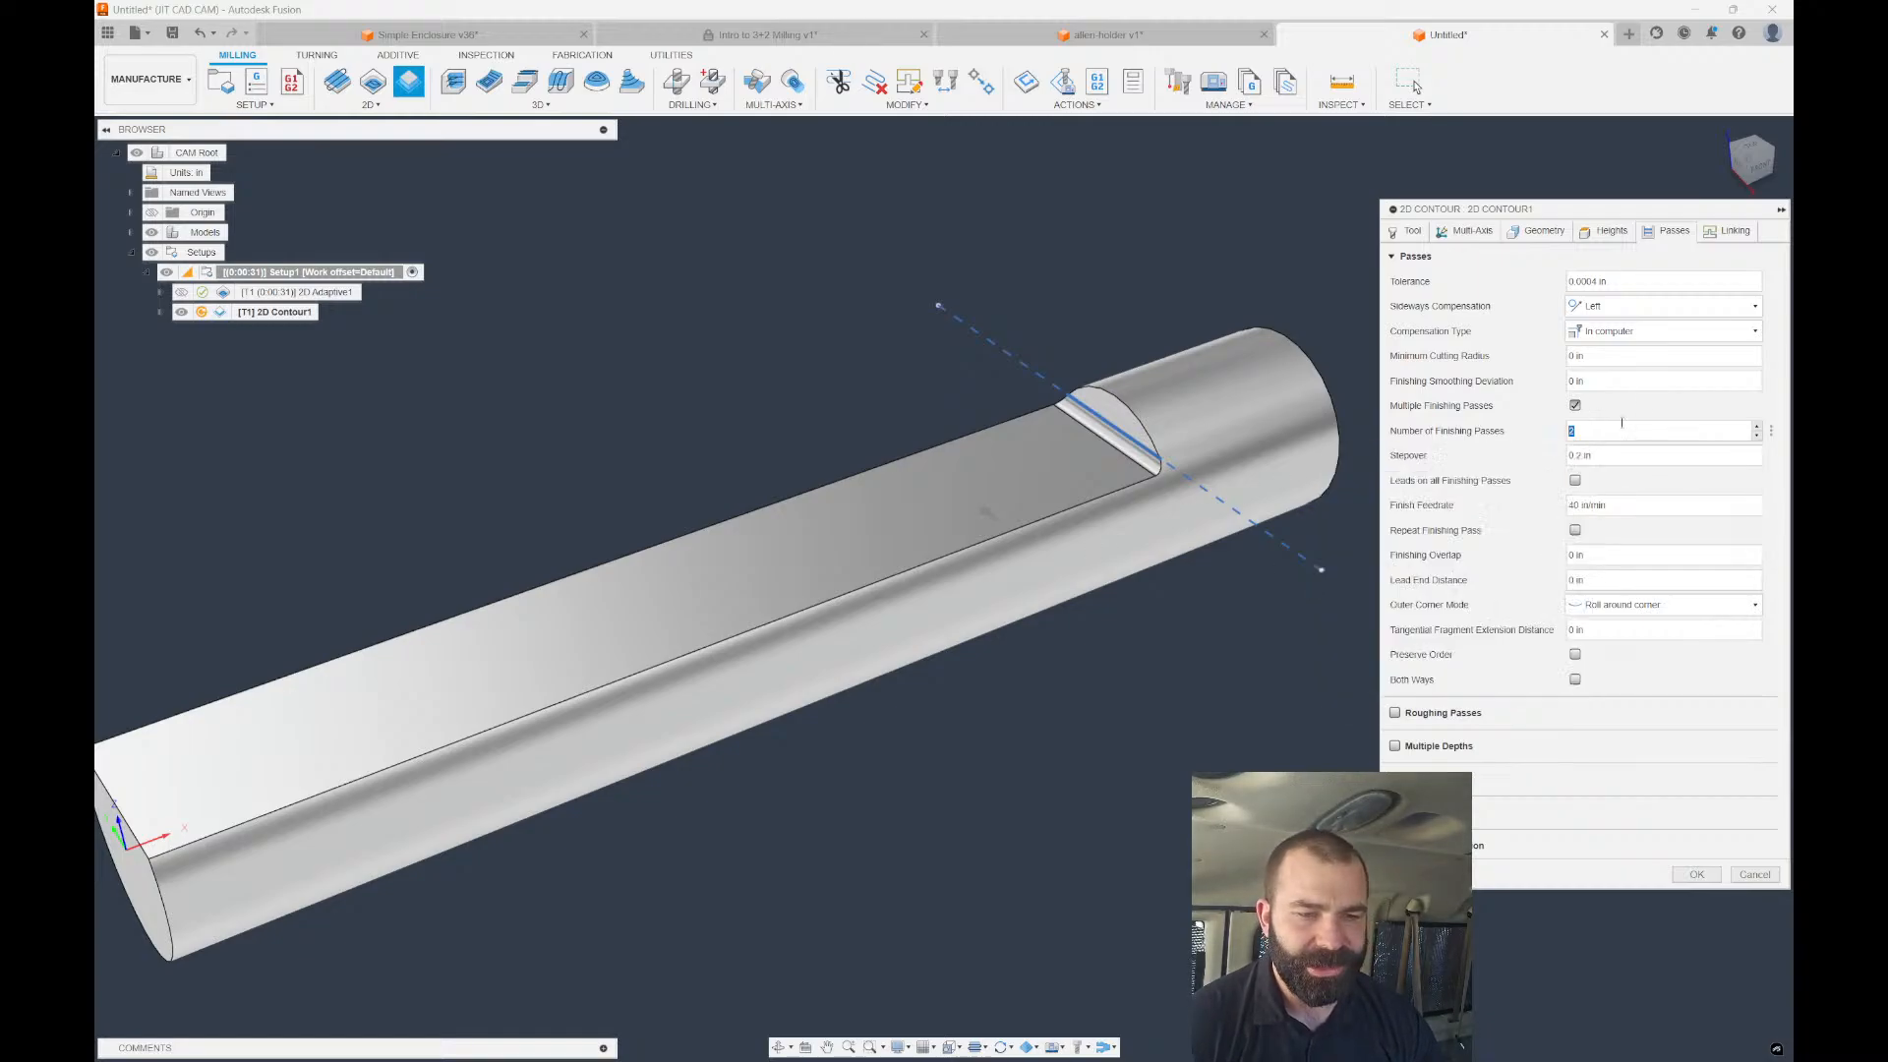
pyautogui.write('10')
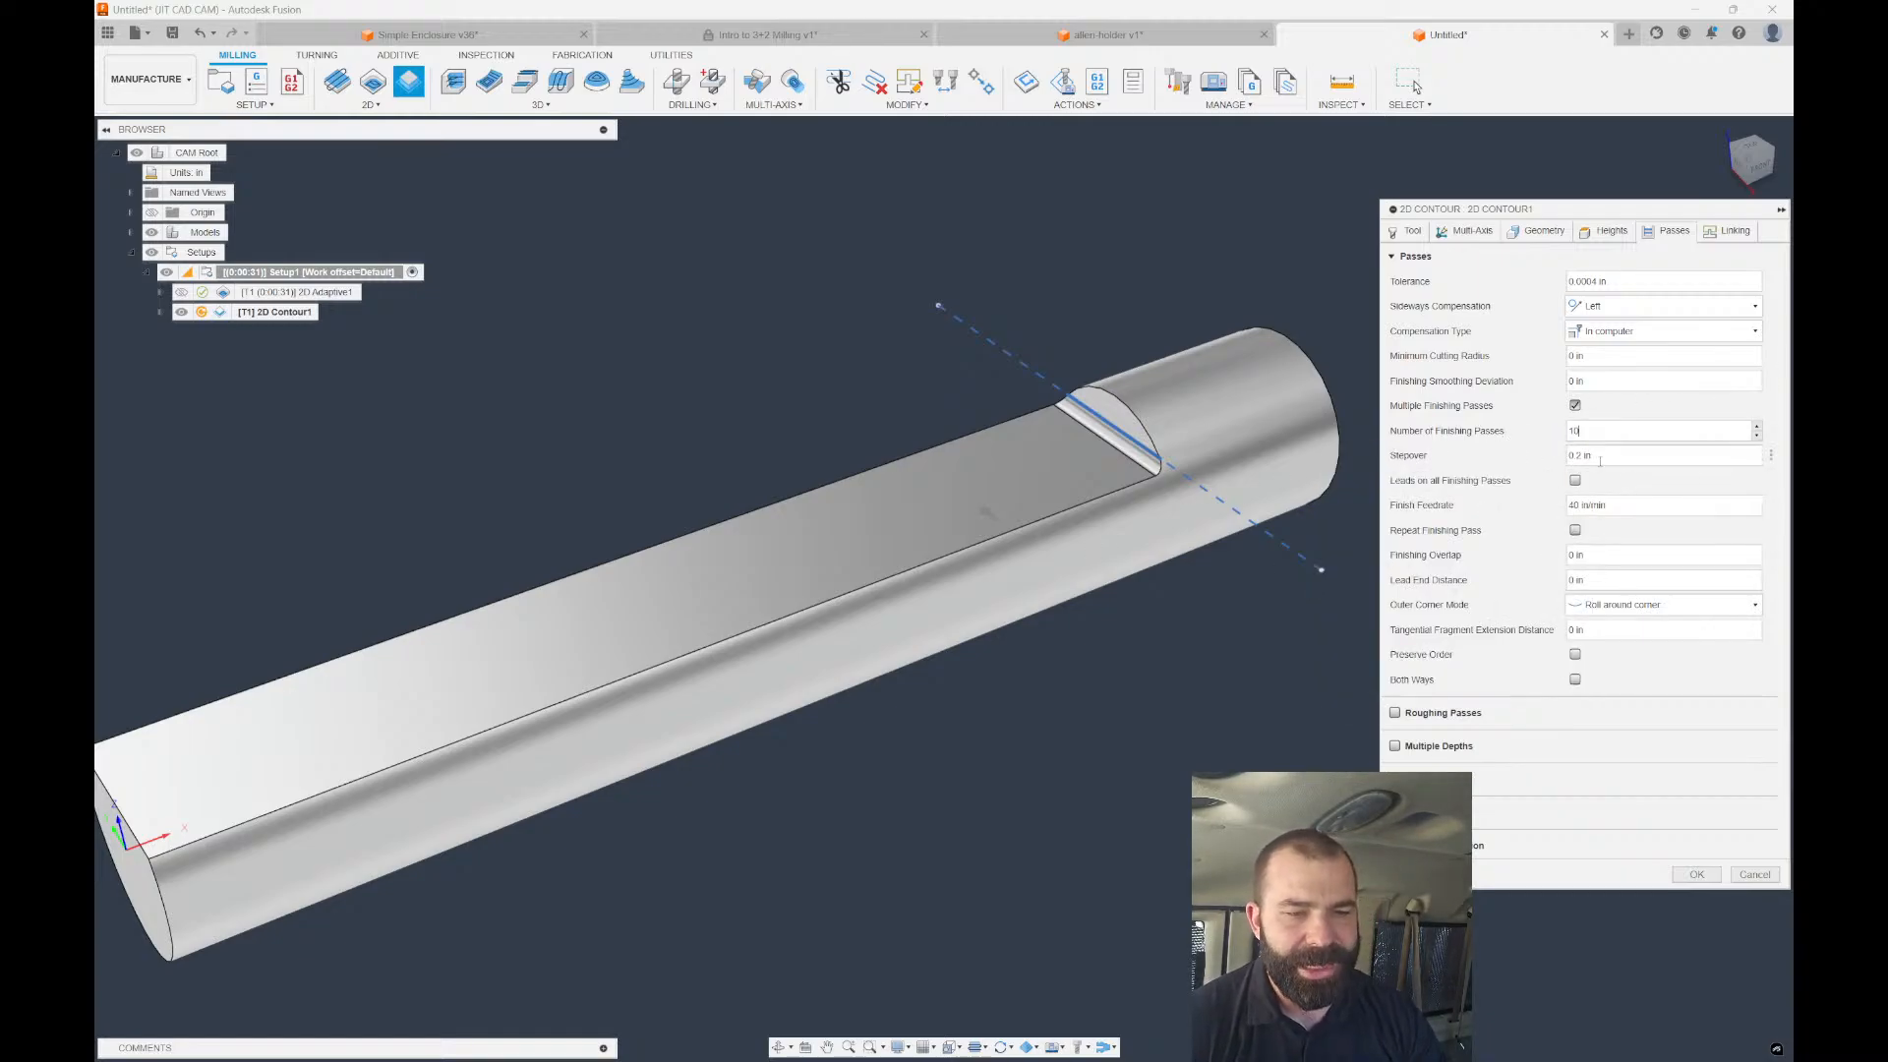
pyautogui.moveTo(1600, 460); pyautogui.dragTo(1543, 461)
pyautogui.press('BackSpace')
pyautogui.write('.')
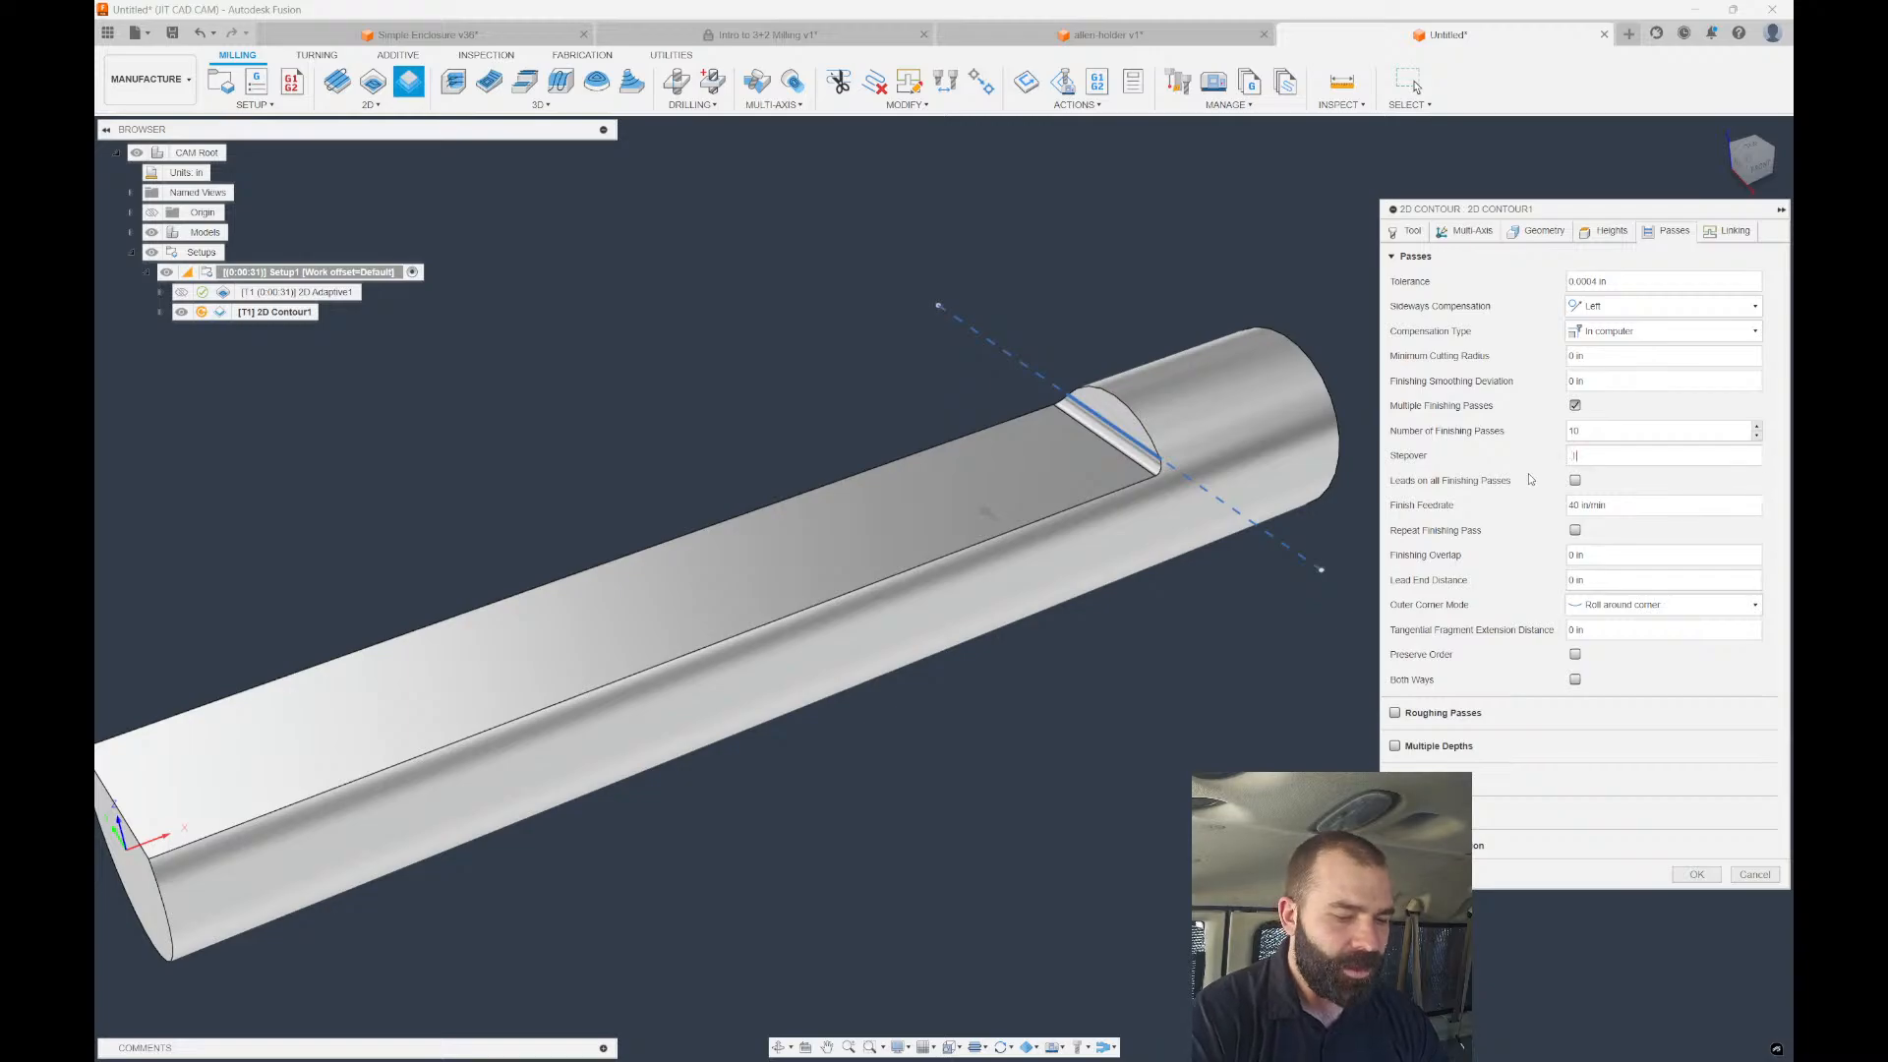
pyautogui.write('18')
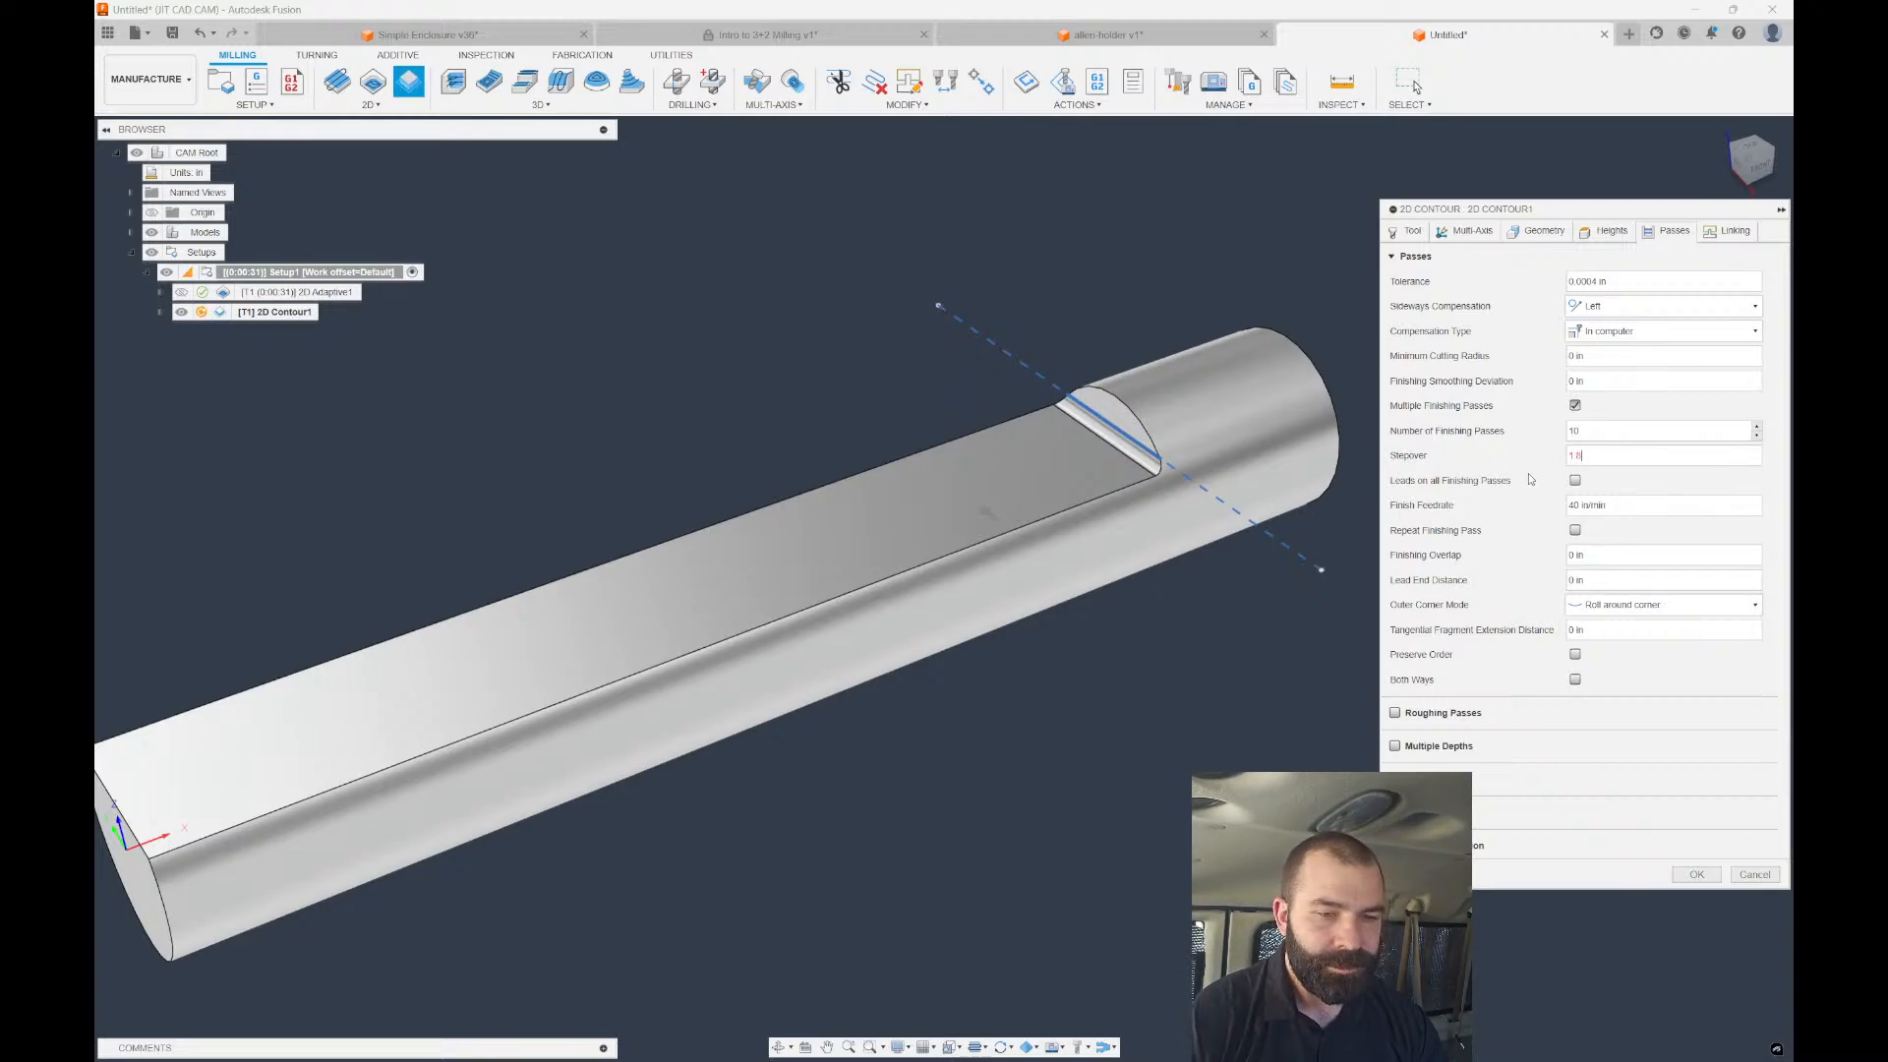
pyautogui.click(1696, 875)
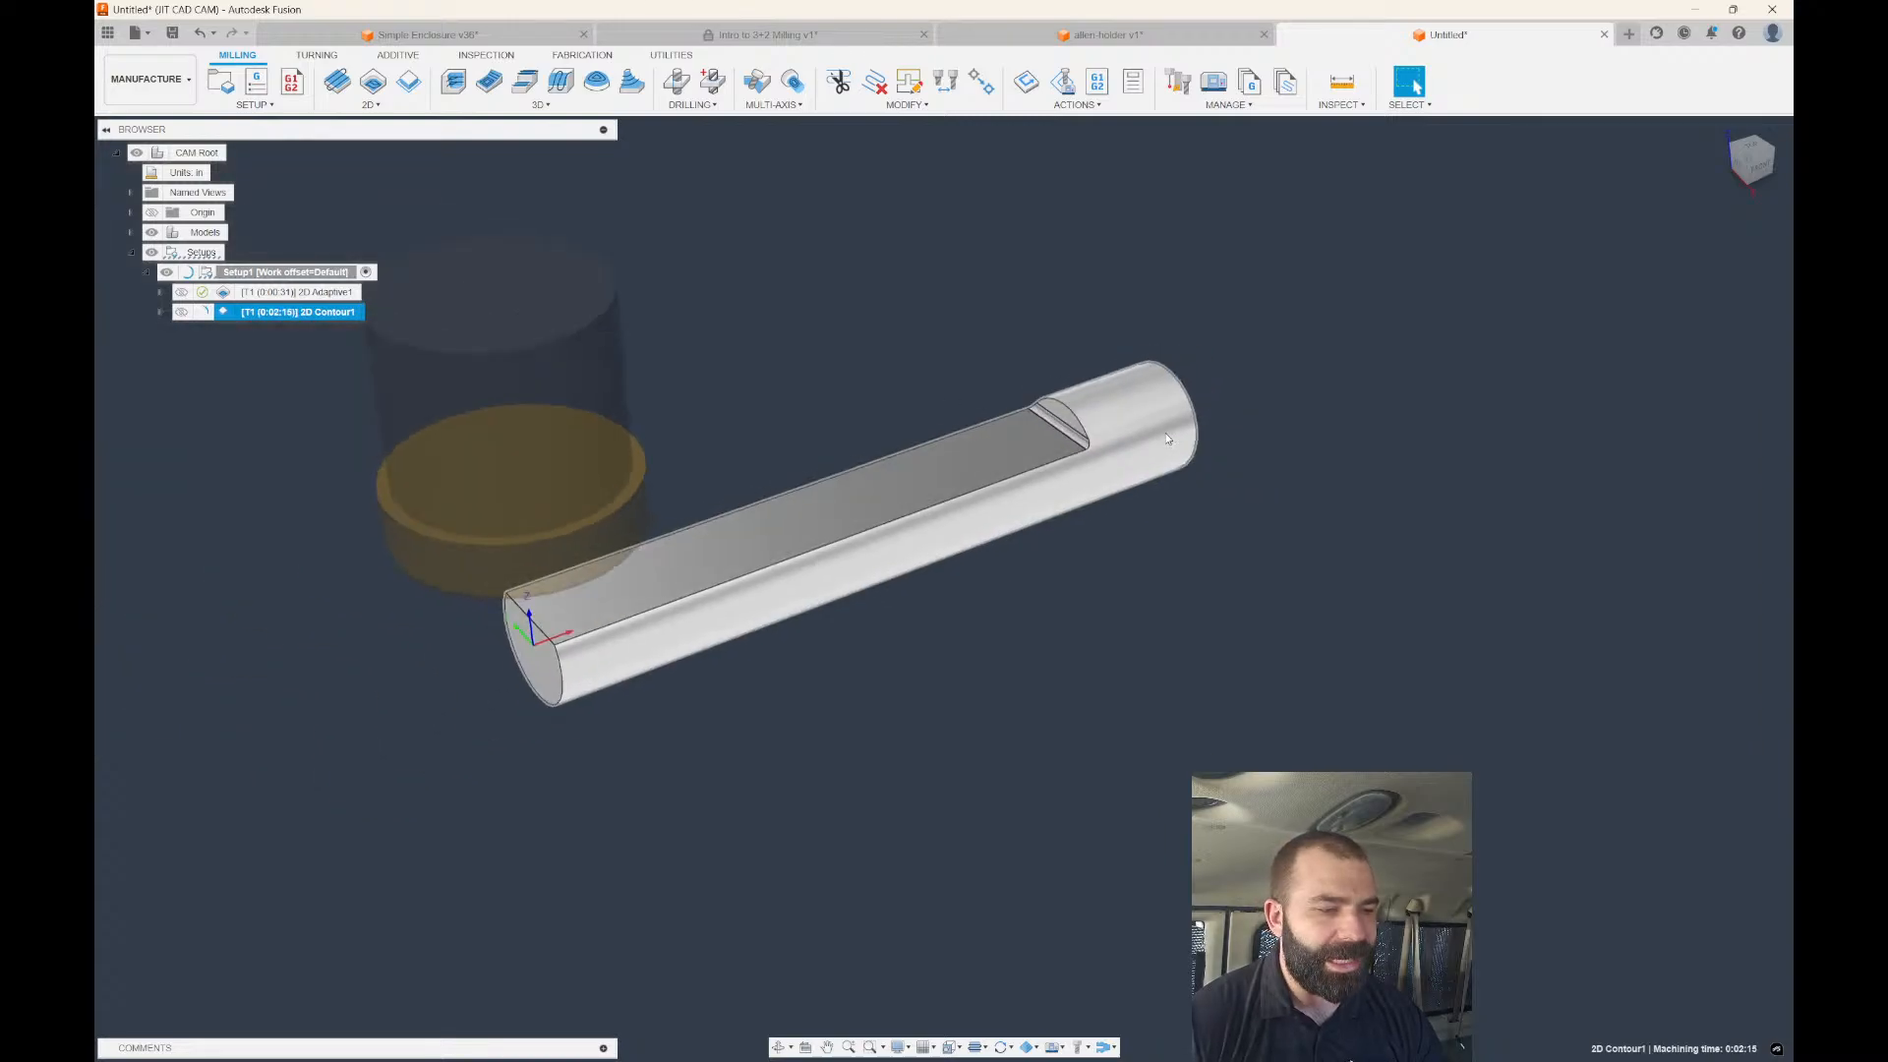
# Zoom out and reopen 2D Contour1 from the browser for editing.
pyautogui.scroll(-3, 1151, 499)
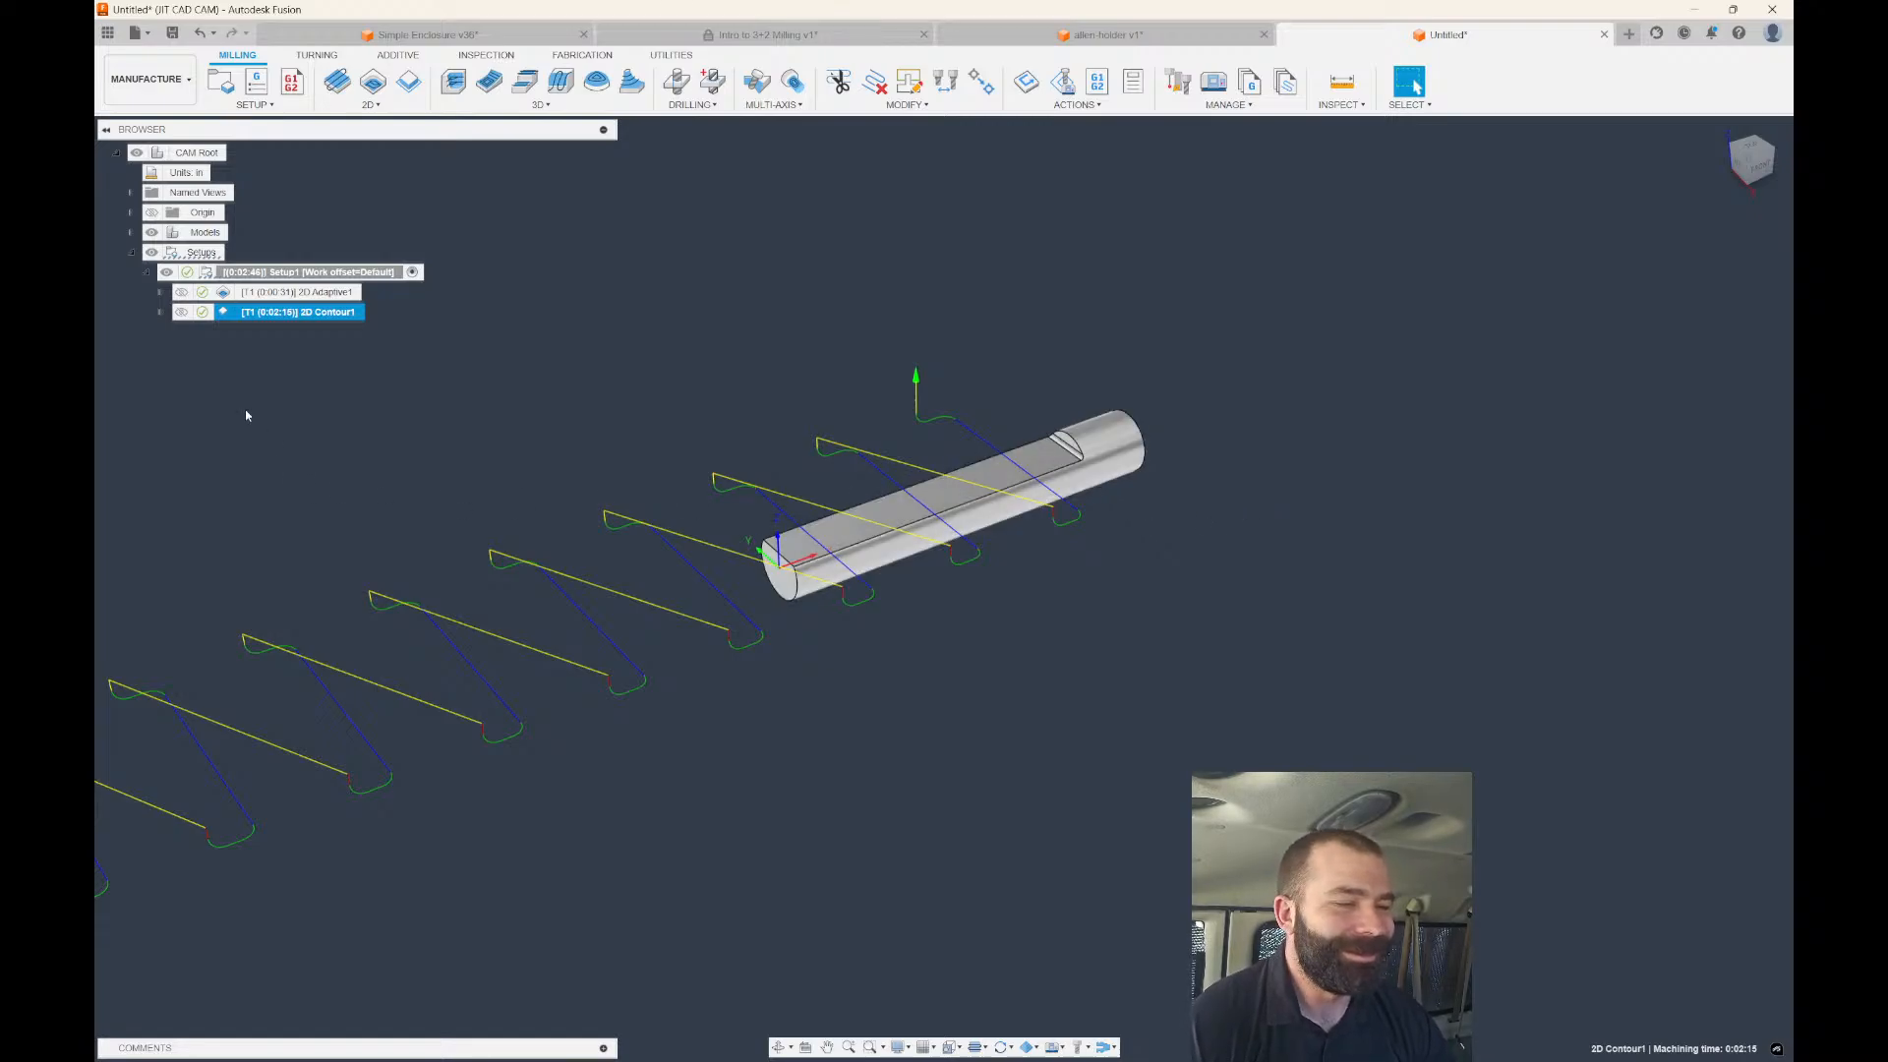
pyautogui.doubleClick(295, 312)
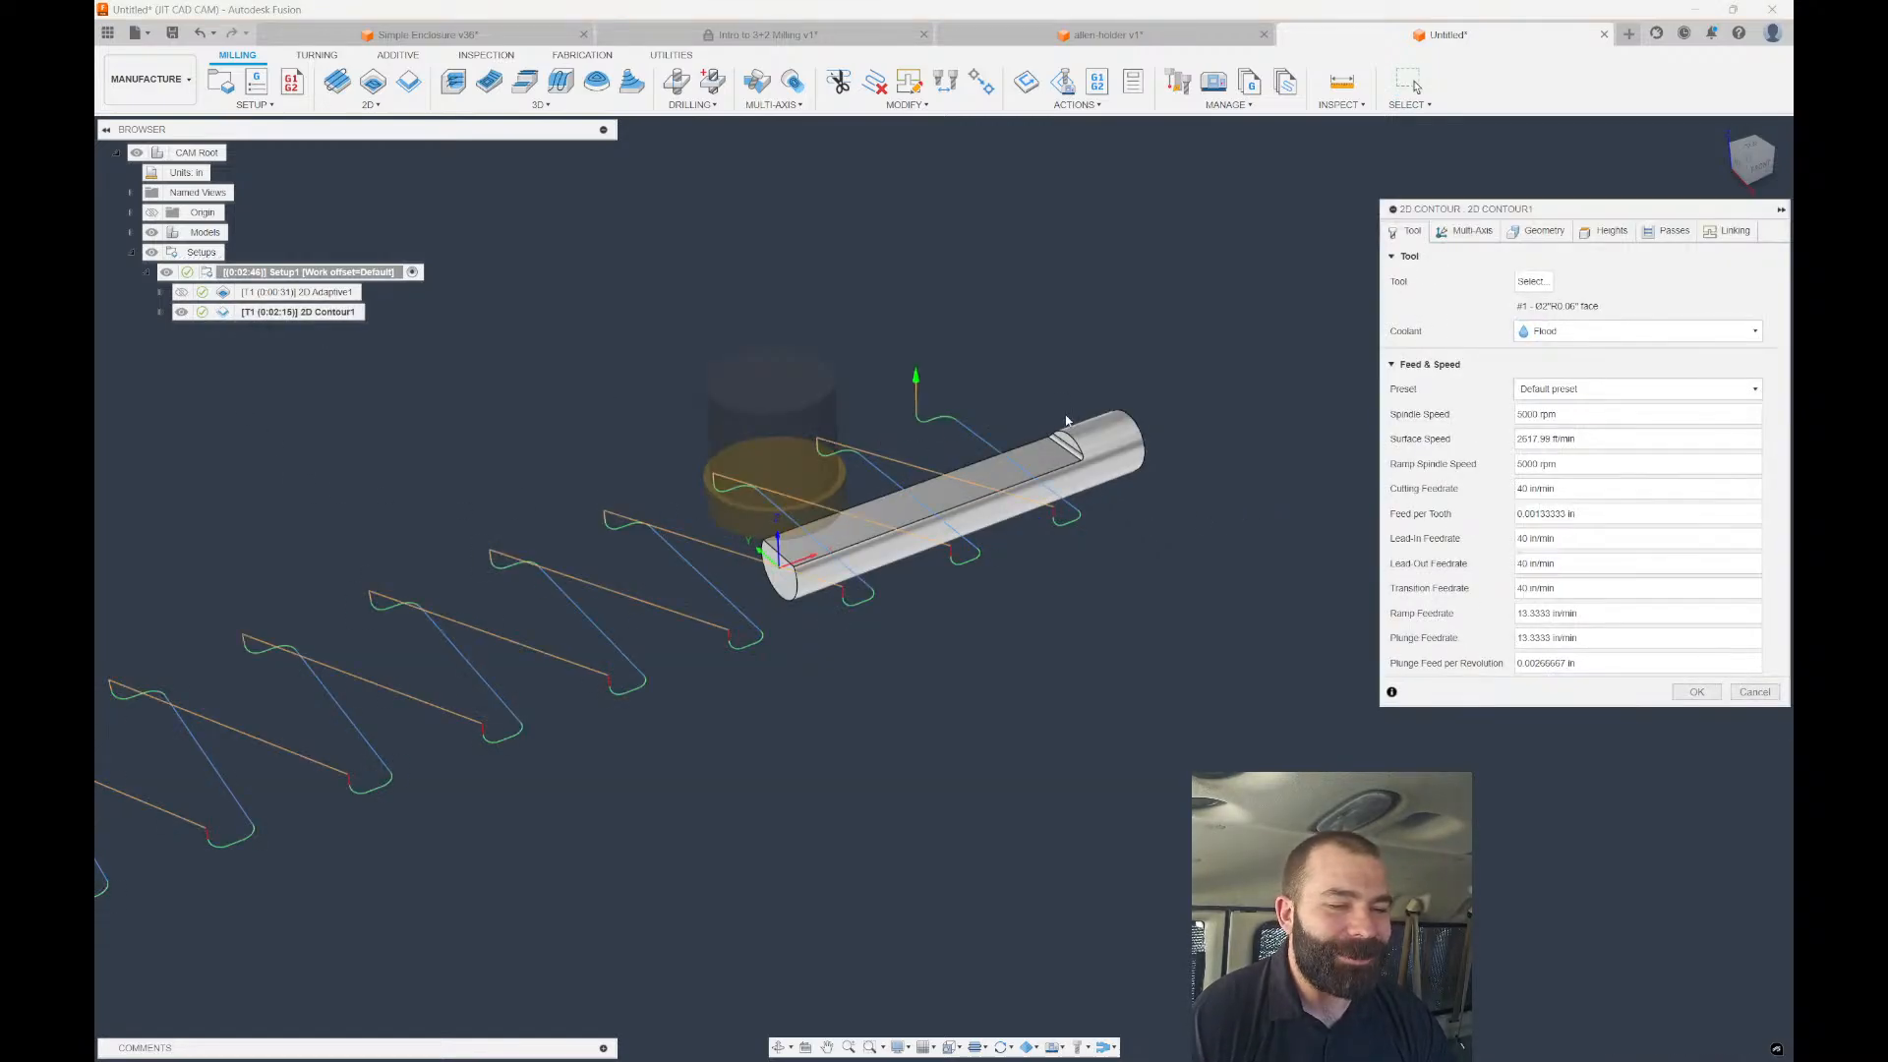
# Enable Stock Contours on 2D Contour1, regenerate it, and compare with 2D Adaptive1.
pyautogui.click(1534, 234)
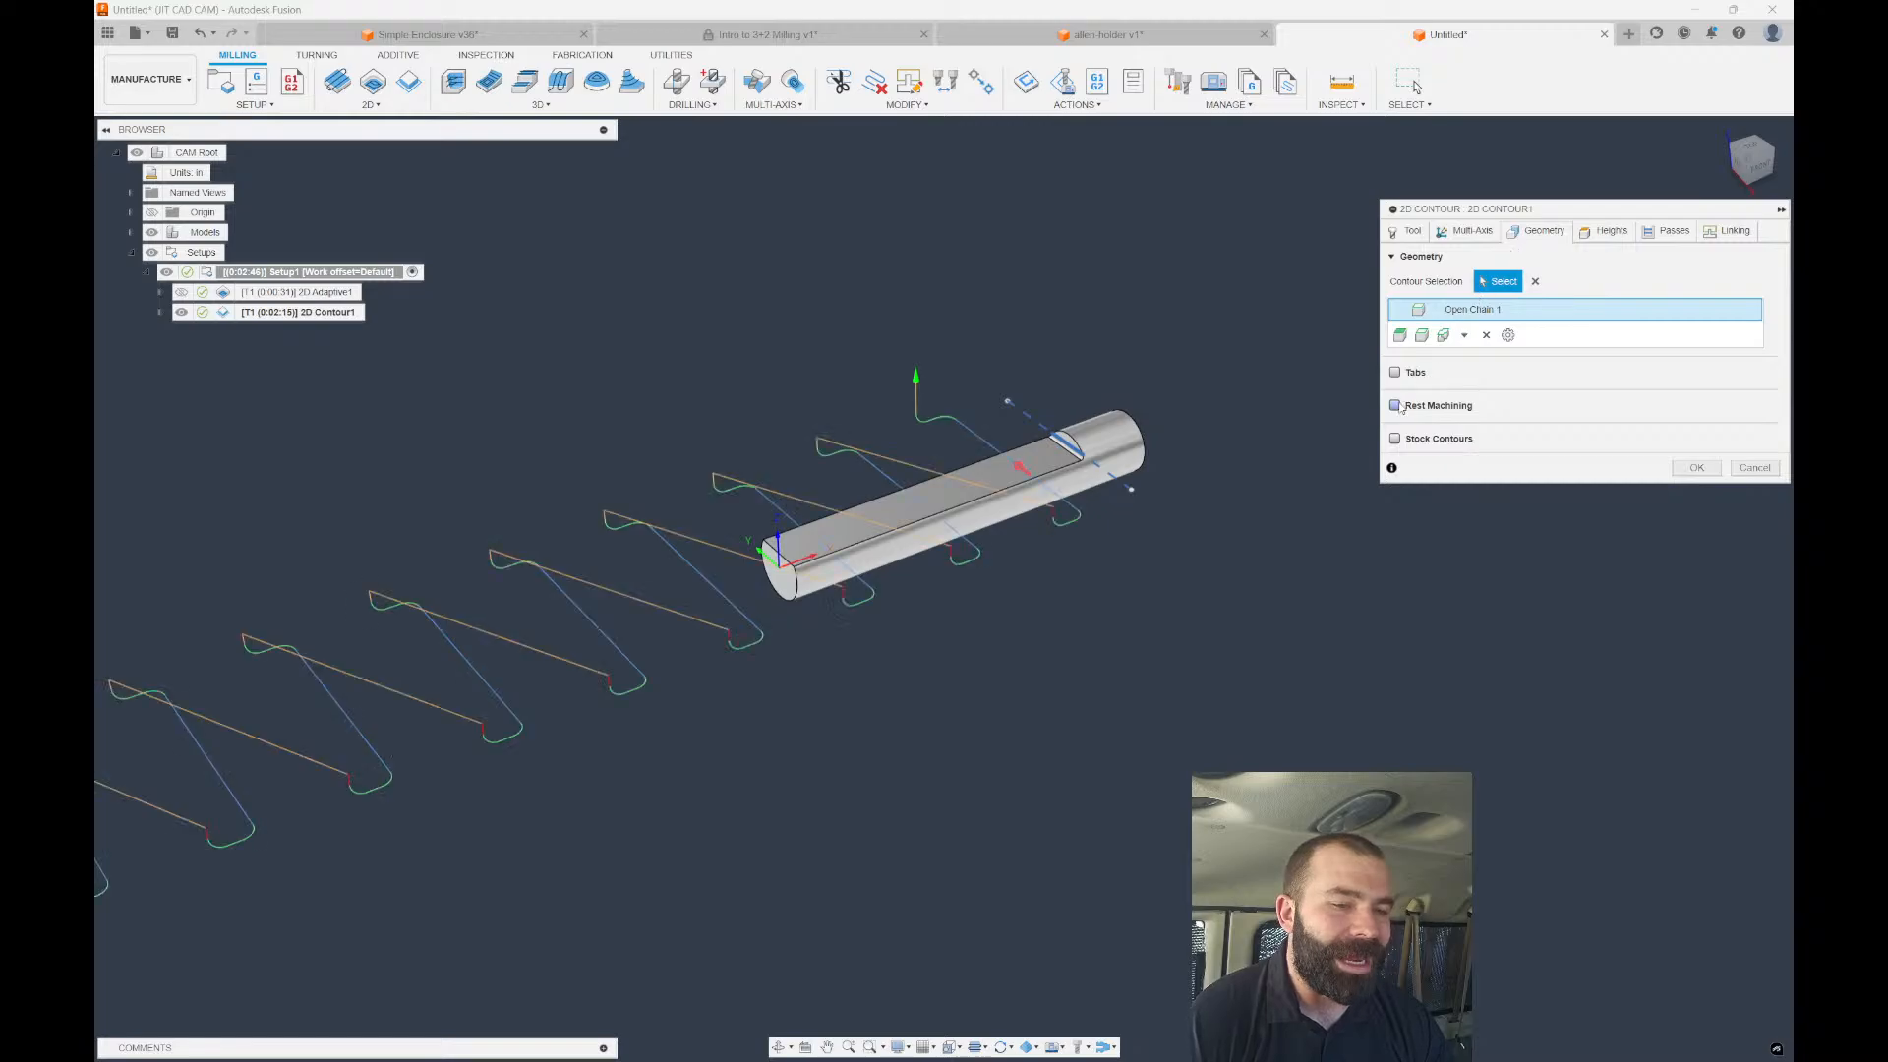
pyautogui.click(1406, 439)
pyautogui.scroll(3, 1064, 480)
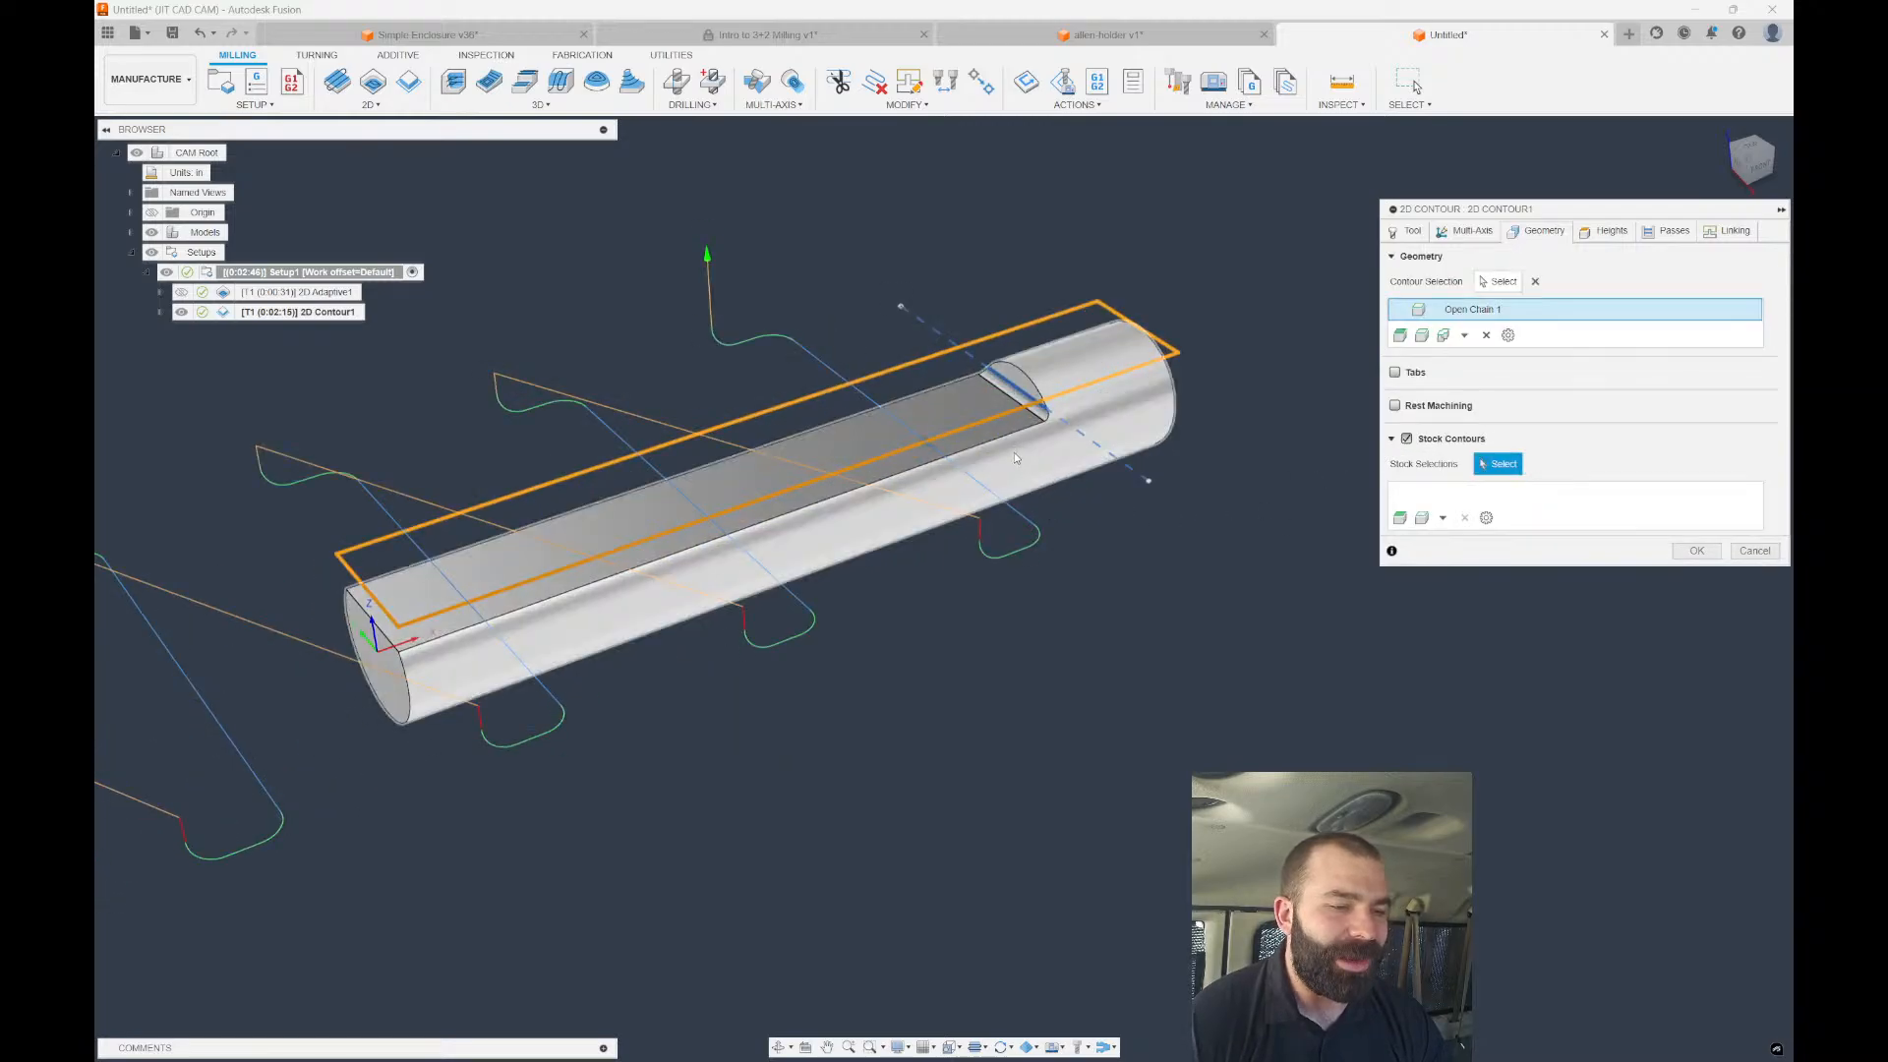
pyautogui.click(1695, 551)
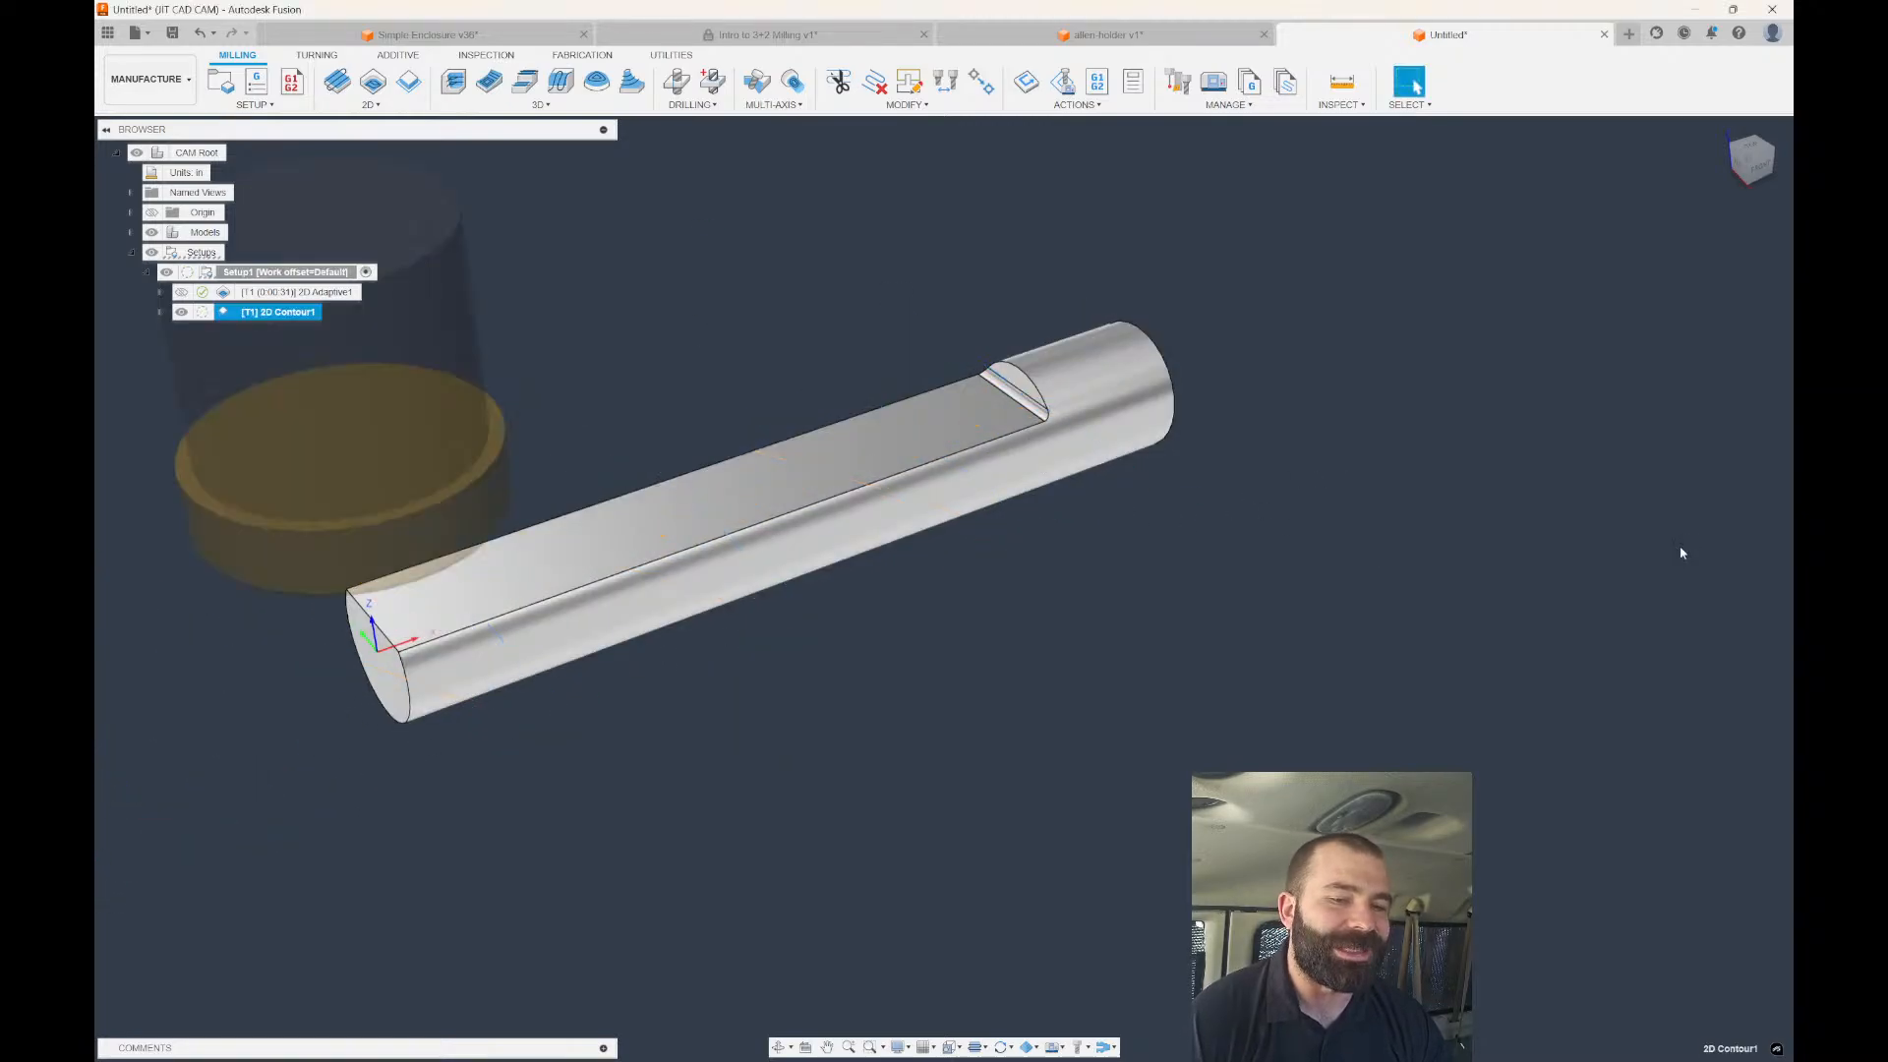
pyautogui.scroll(-2, 1542, 458)
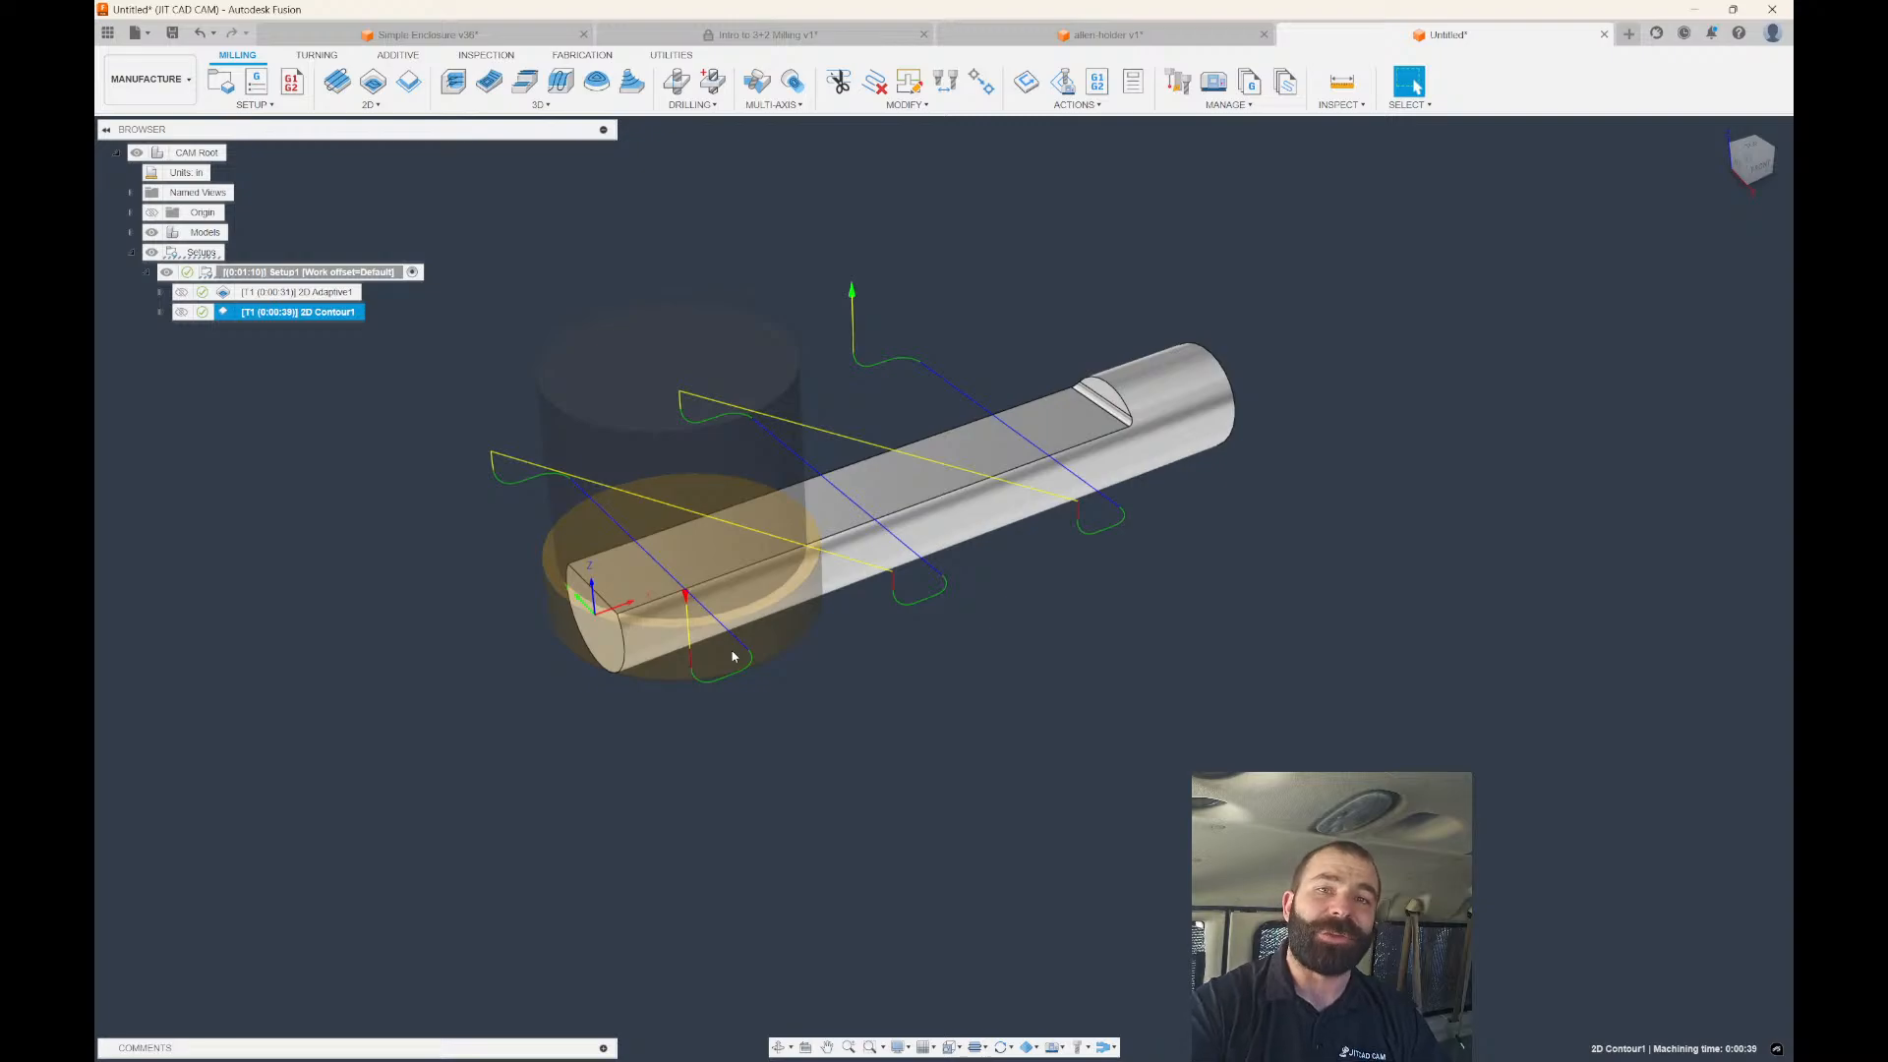
pyautogui.click(280, 292)
pyautogui.click(277, 313)
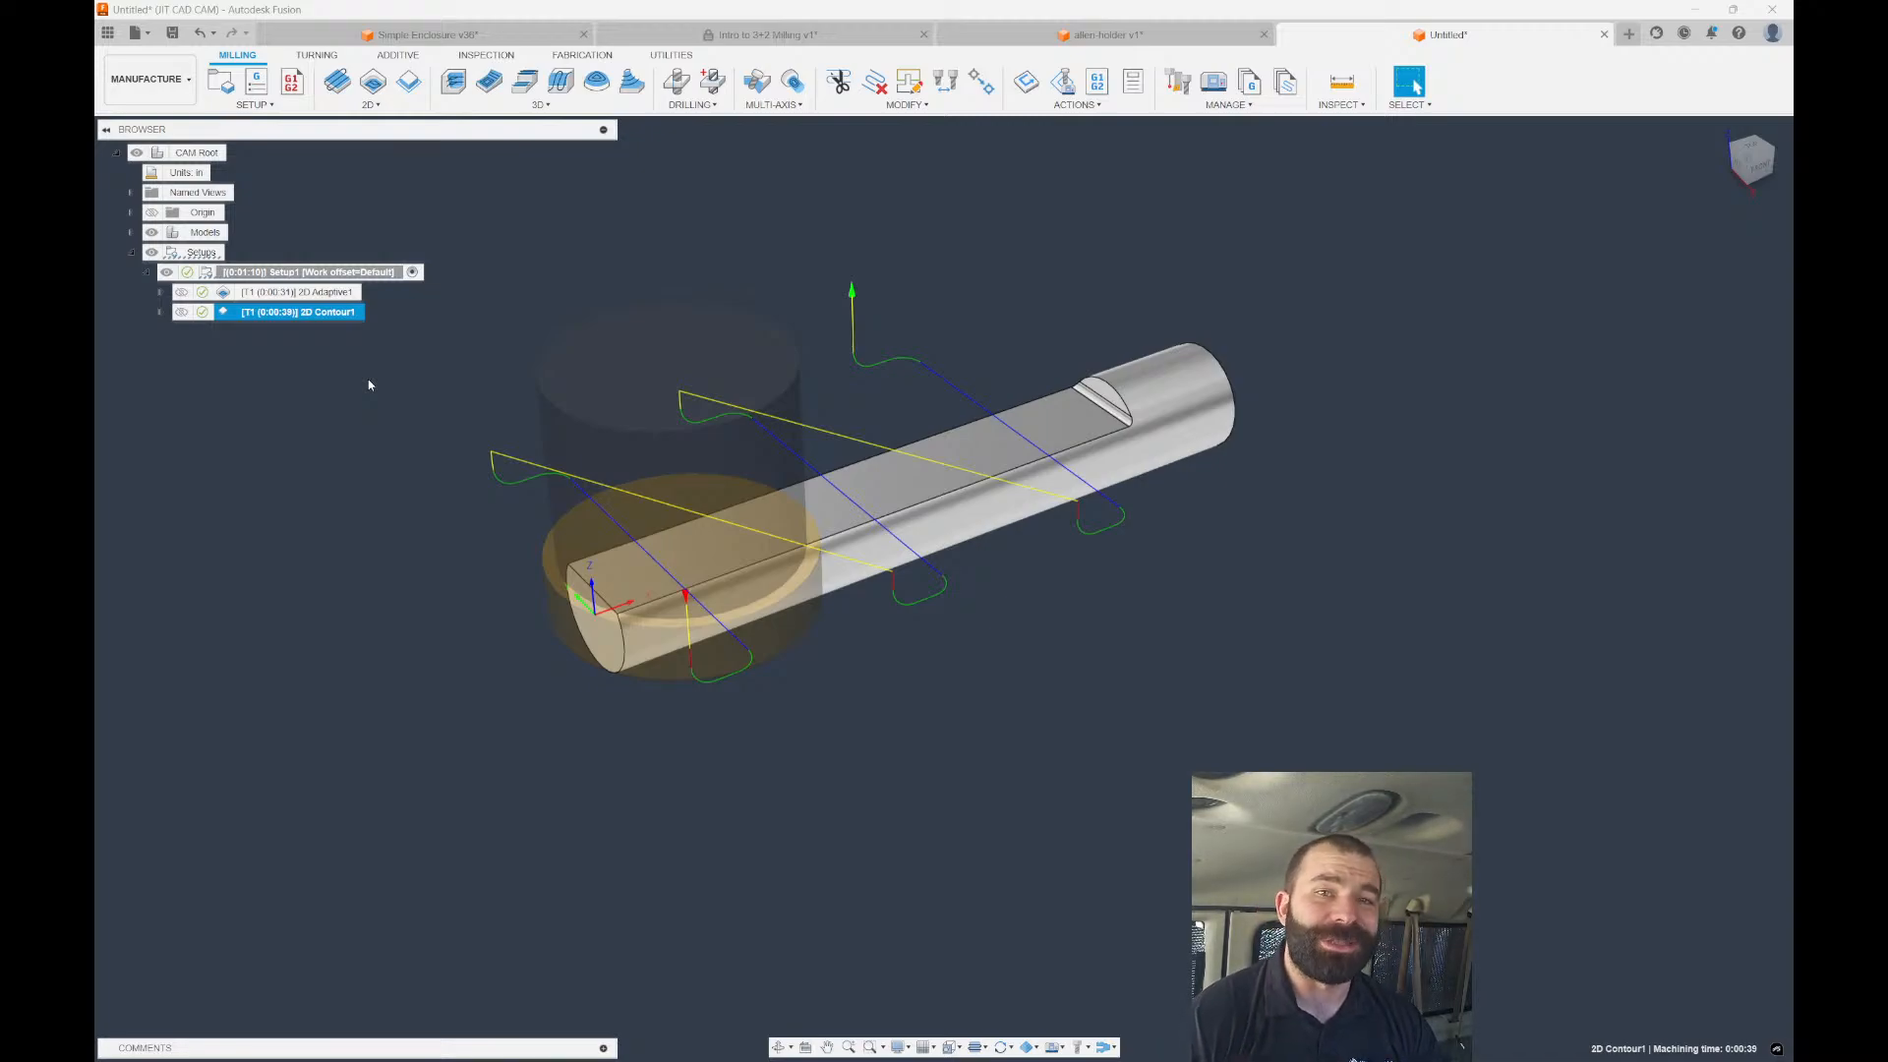
# Switch to the Design workspace and start a sketch on the shaft's milled flat.
pyautogui.click(528, 331)
pyautogui.click(147, 78)
pyautogui.click(137, 120)
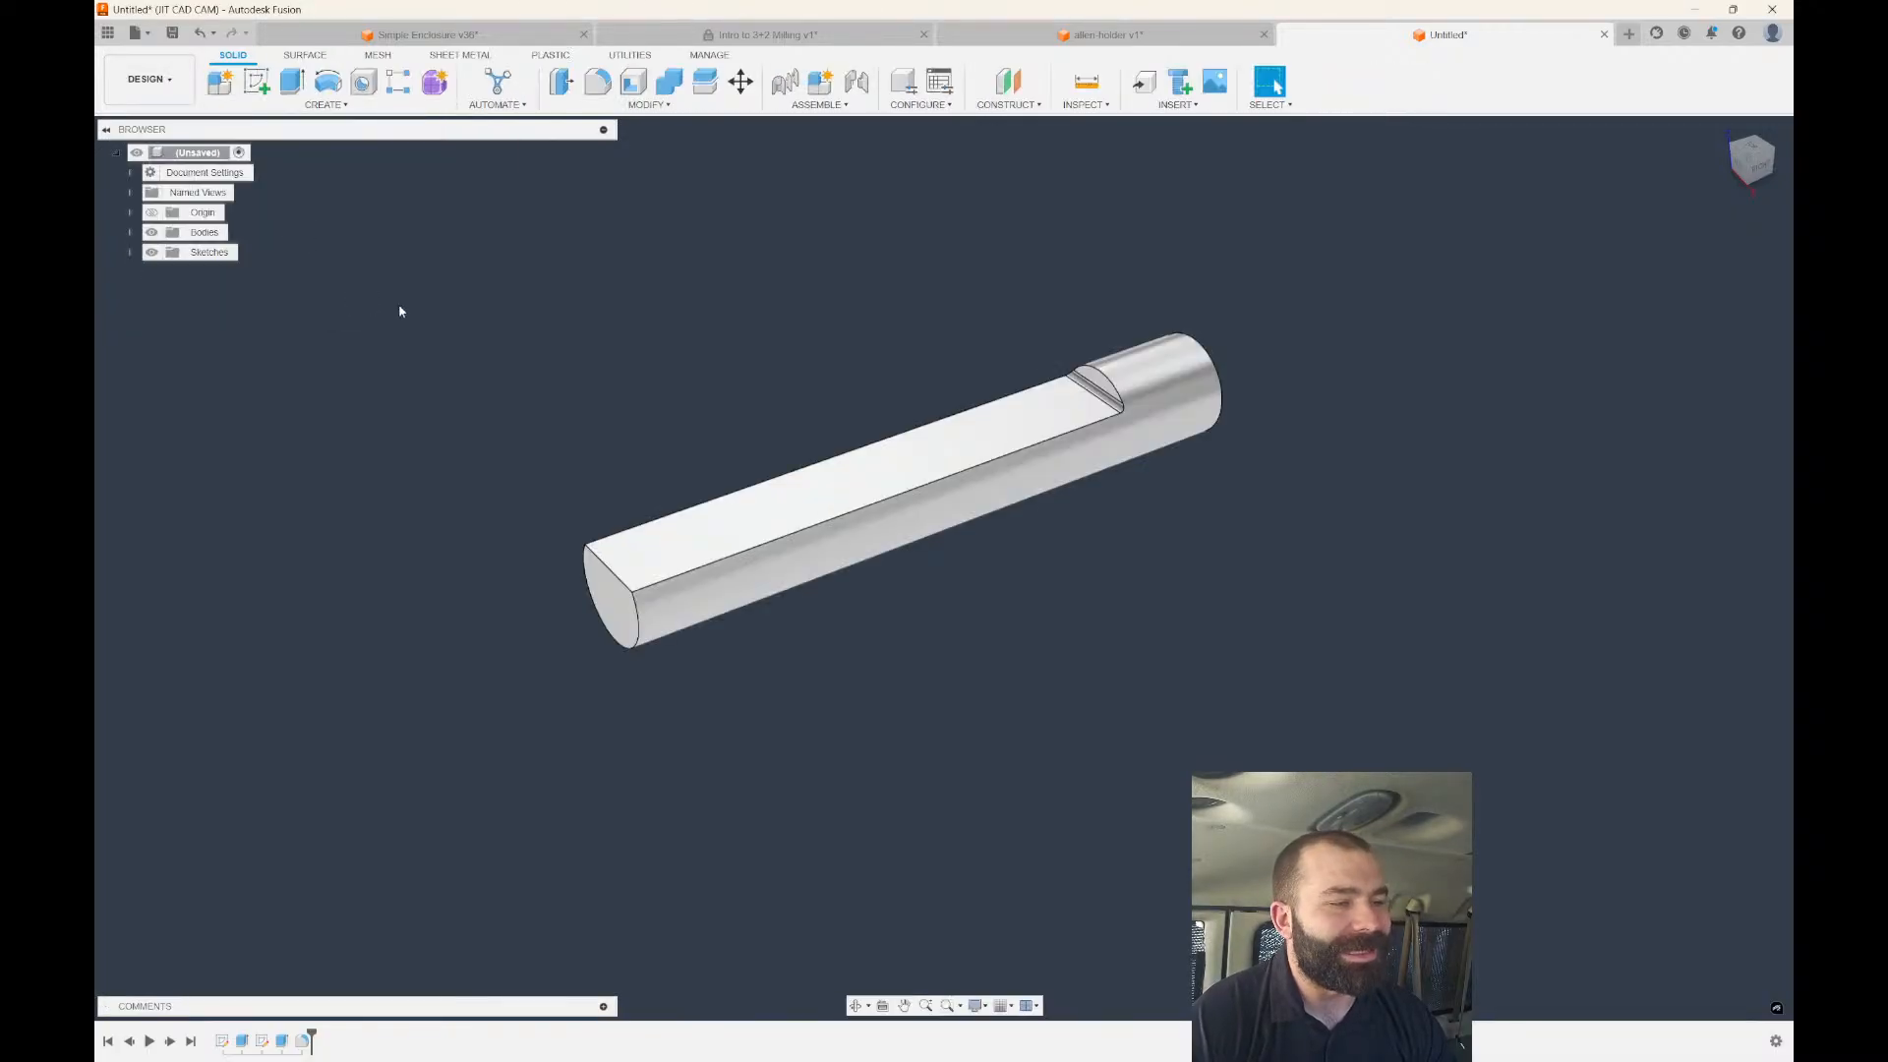
pyautogui.click(256, 82)
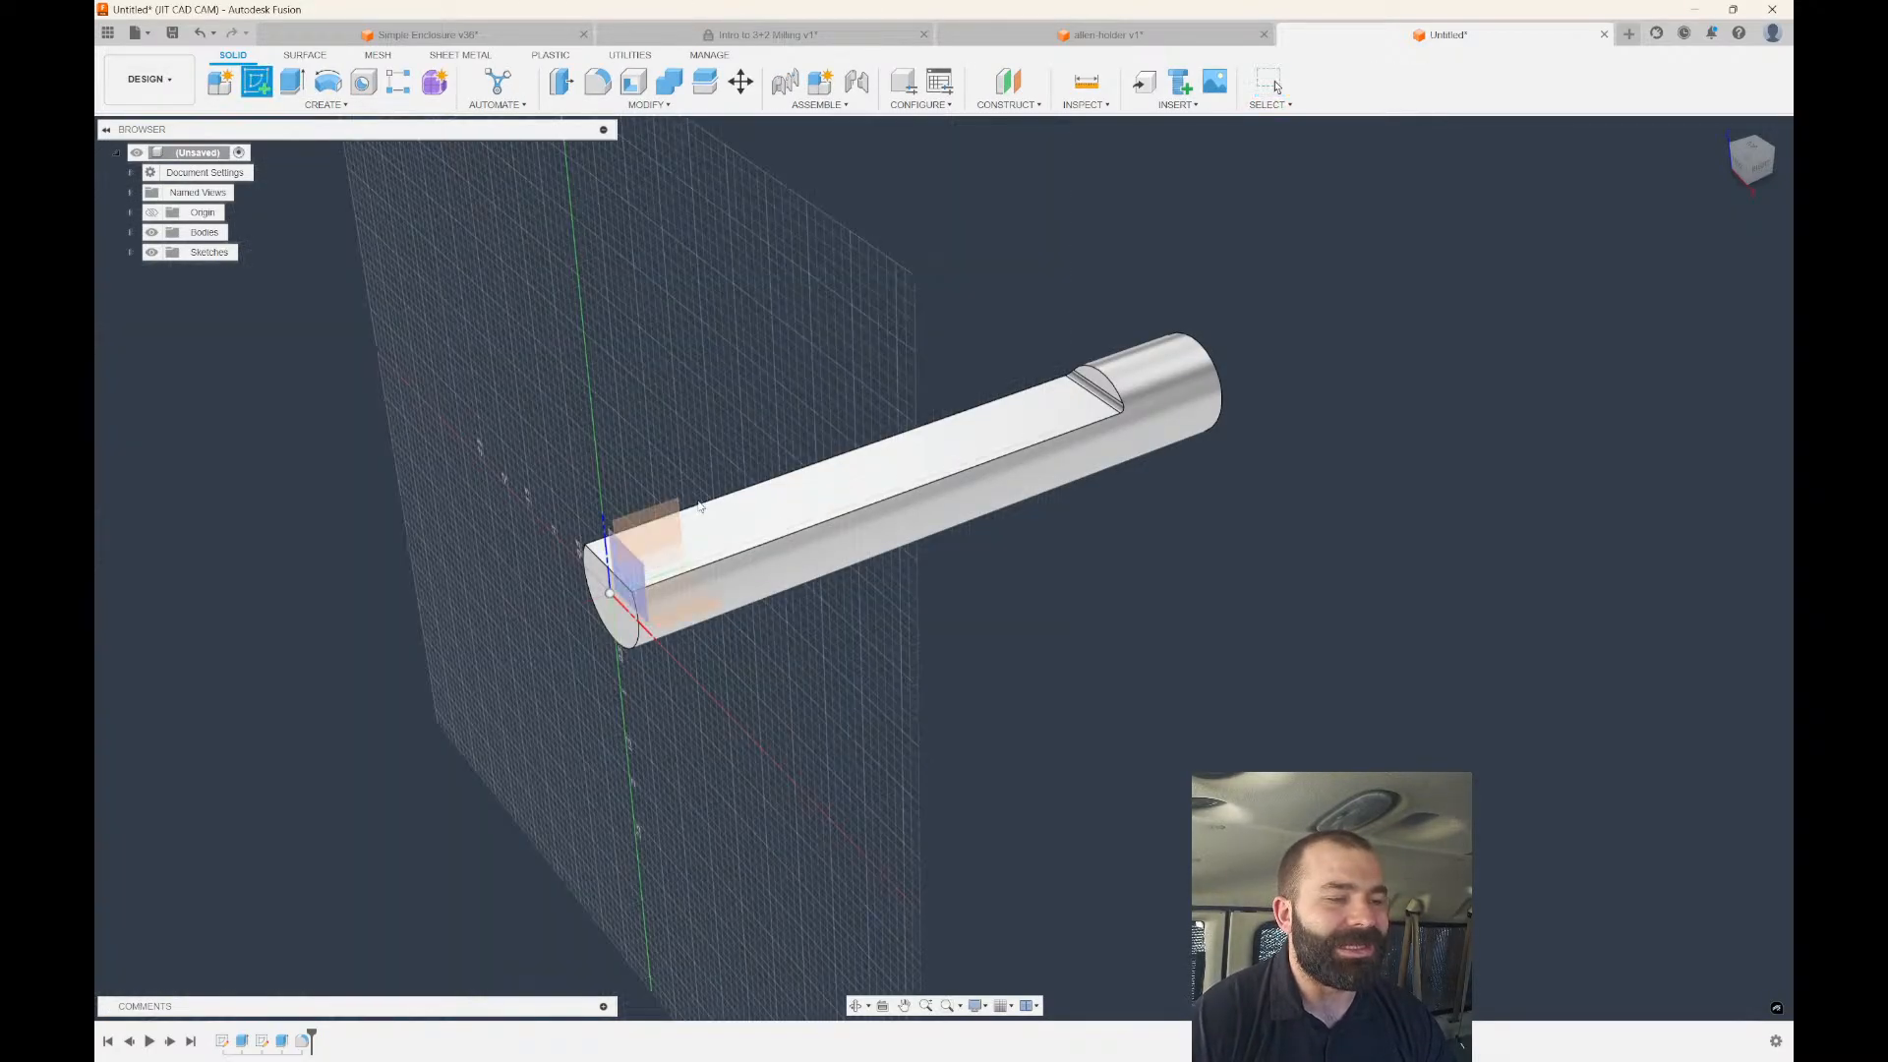
pyautogui.click(699, 506)
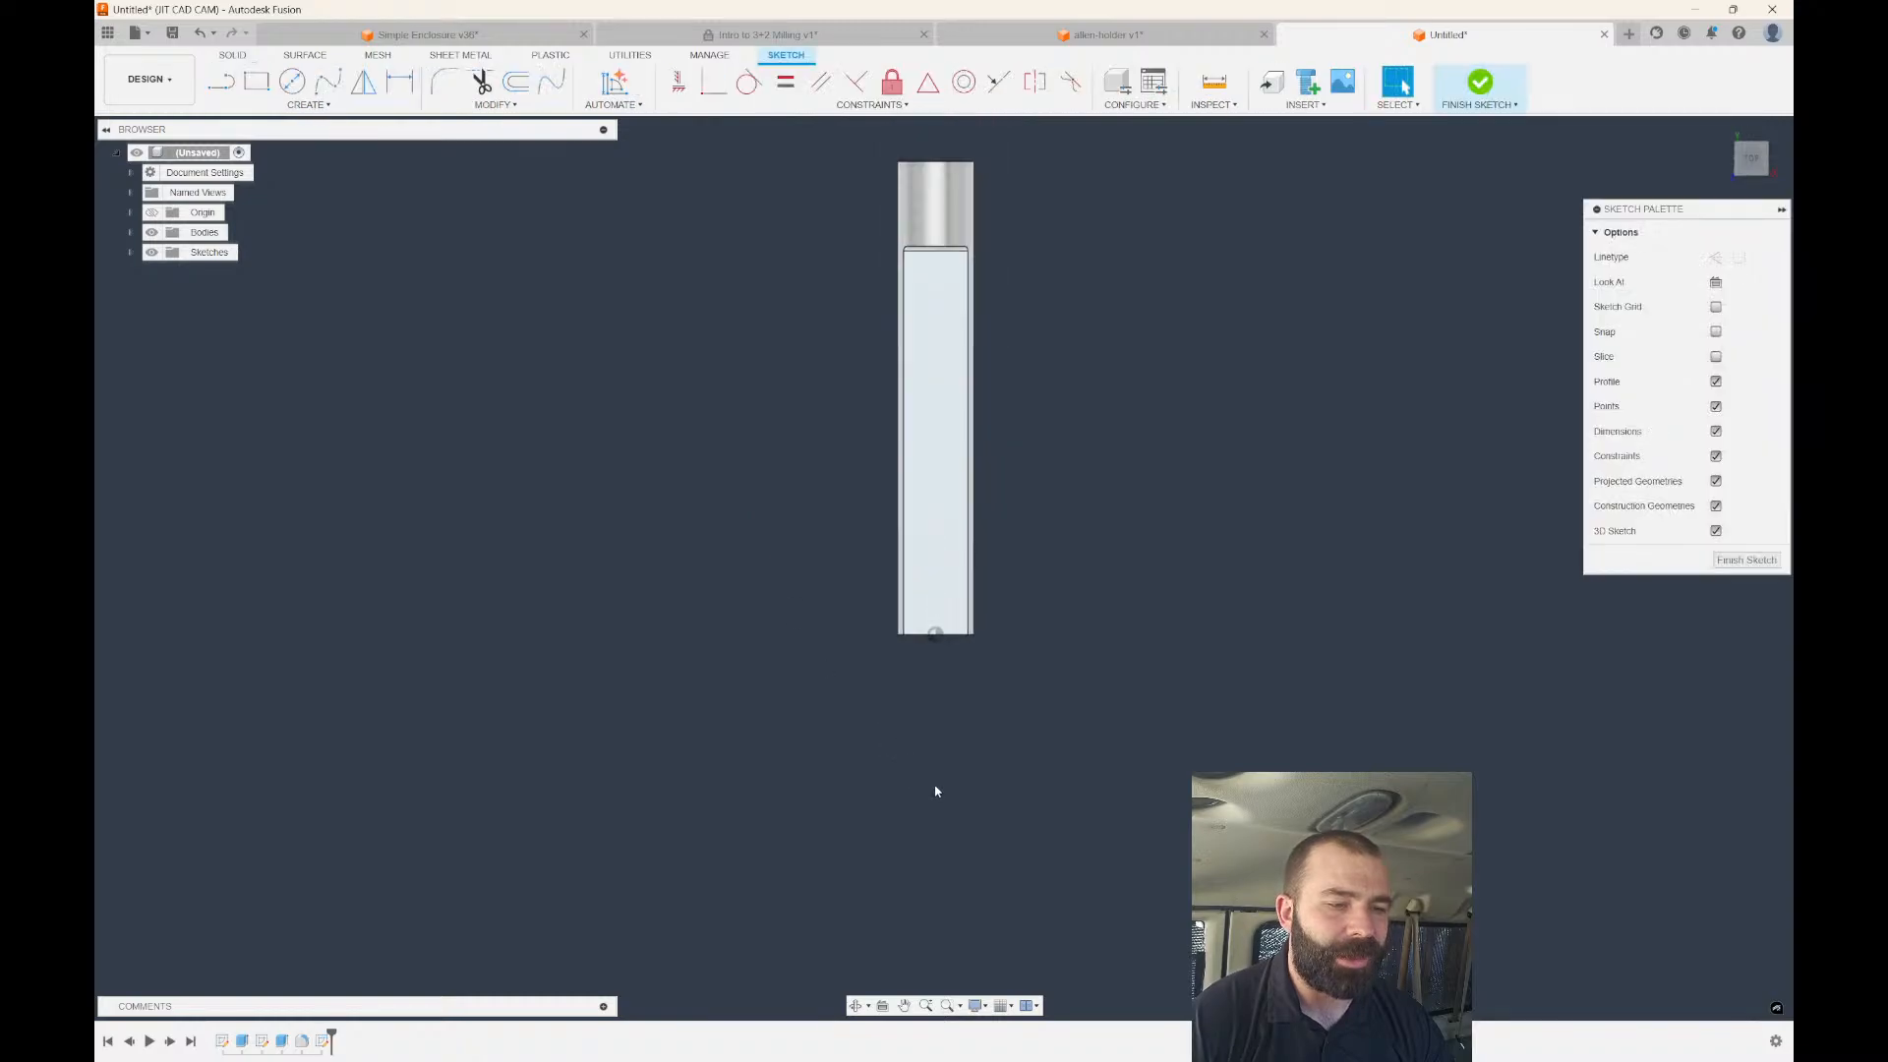
pyautogui.scroll(-2, 935, 791)
# Draw a vertical line along the flat, undoing the stray horizontal segment.
pyautogui.click(227, 82)
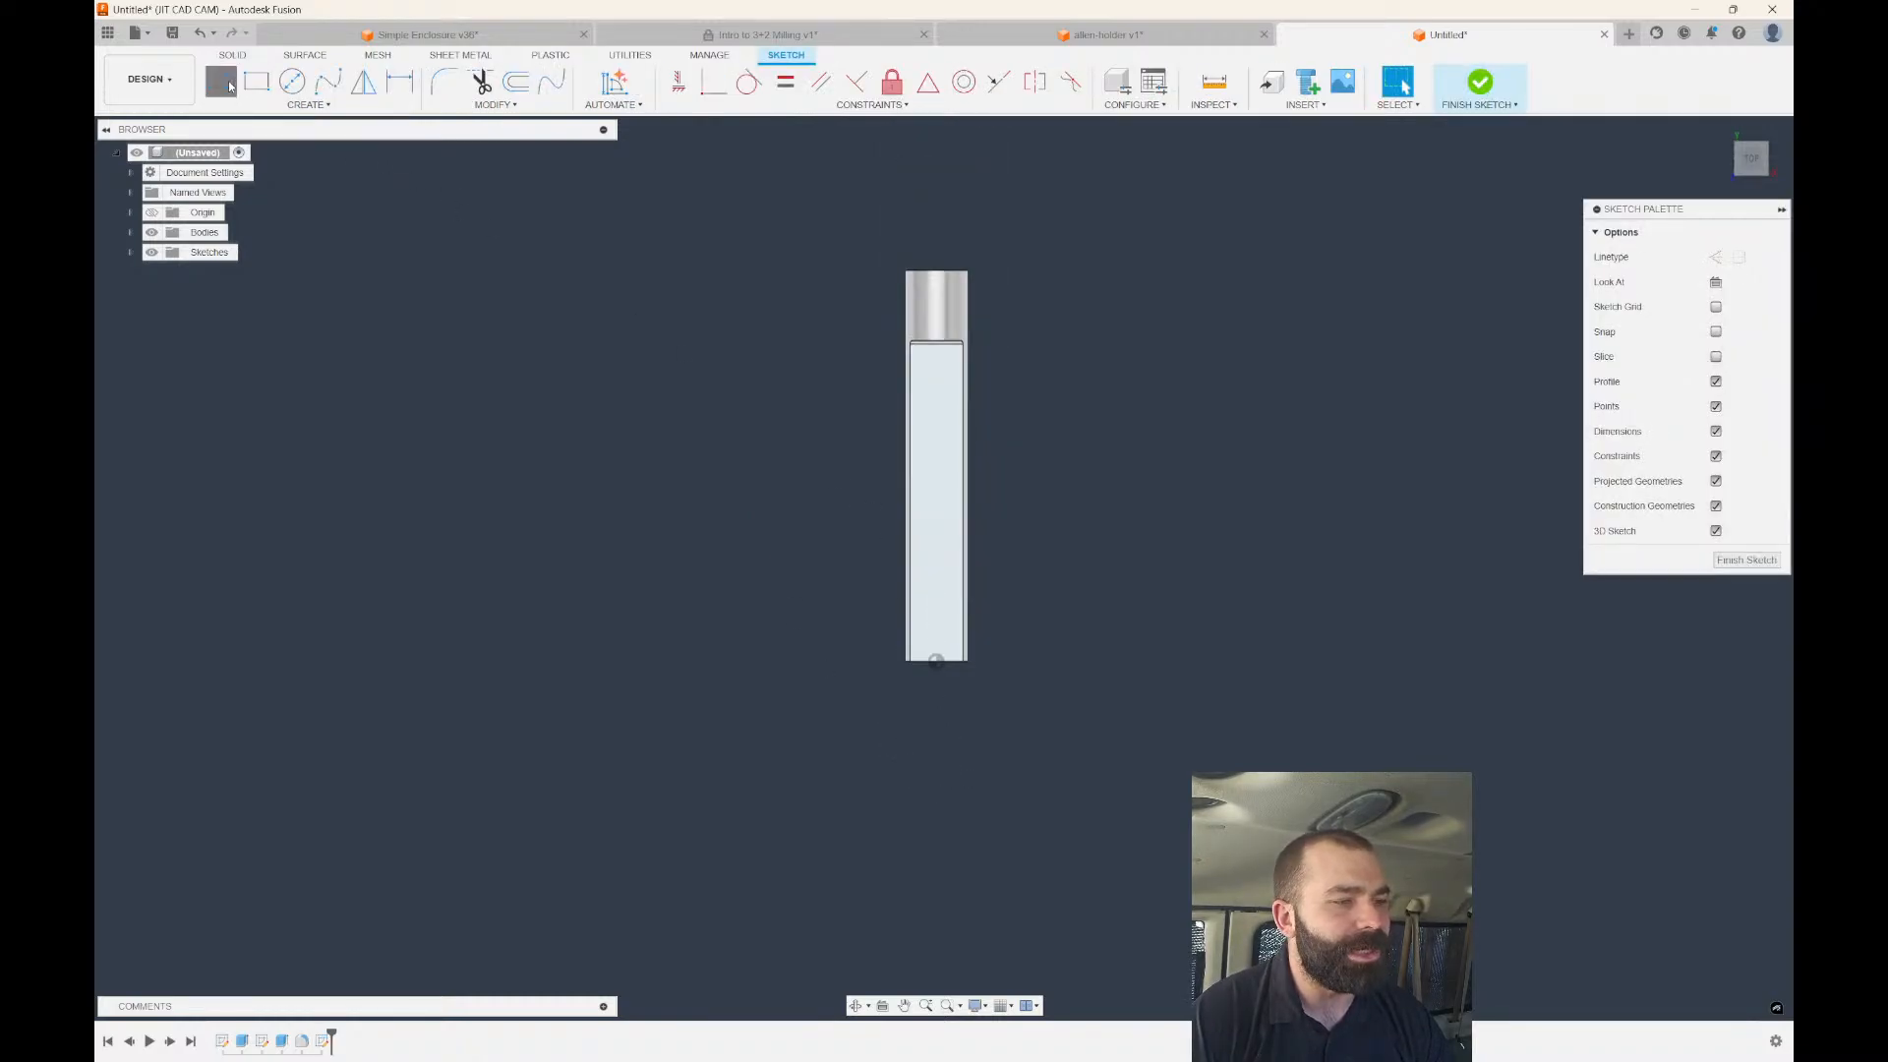
pyautogui.scroll(4, 911, 708)
pyautogui.click(950, 752)
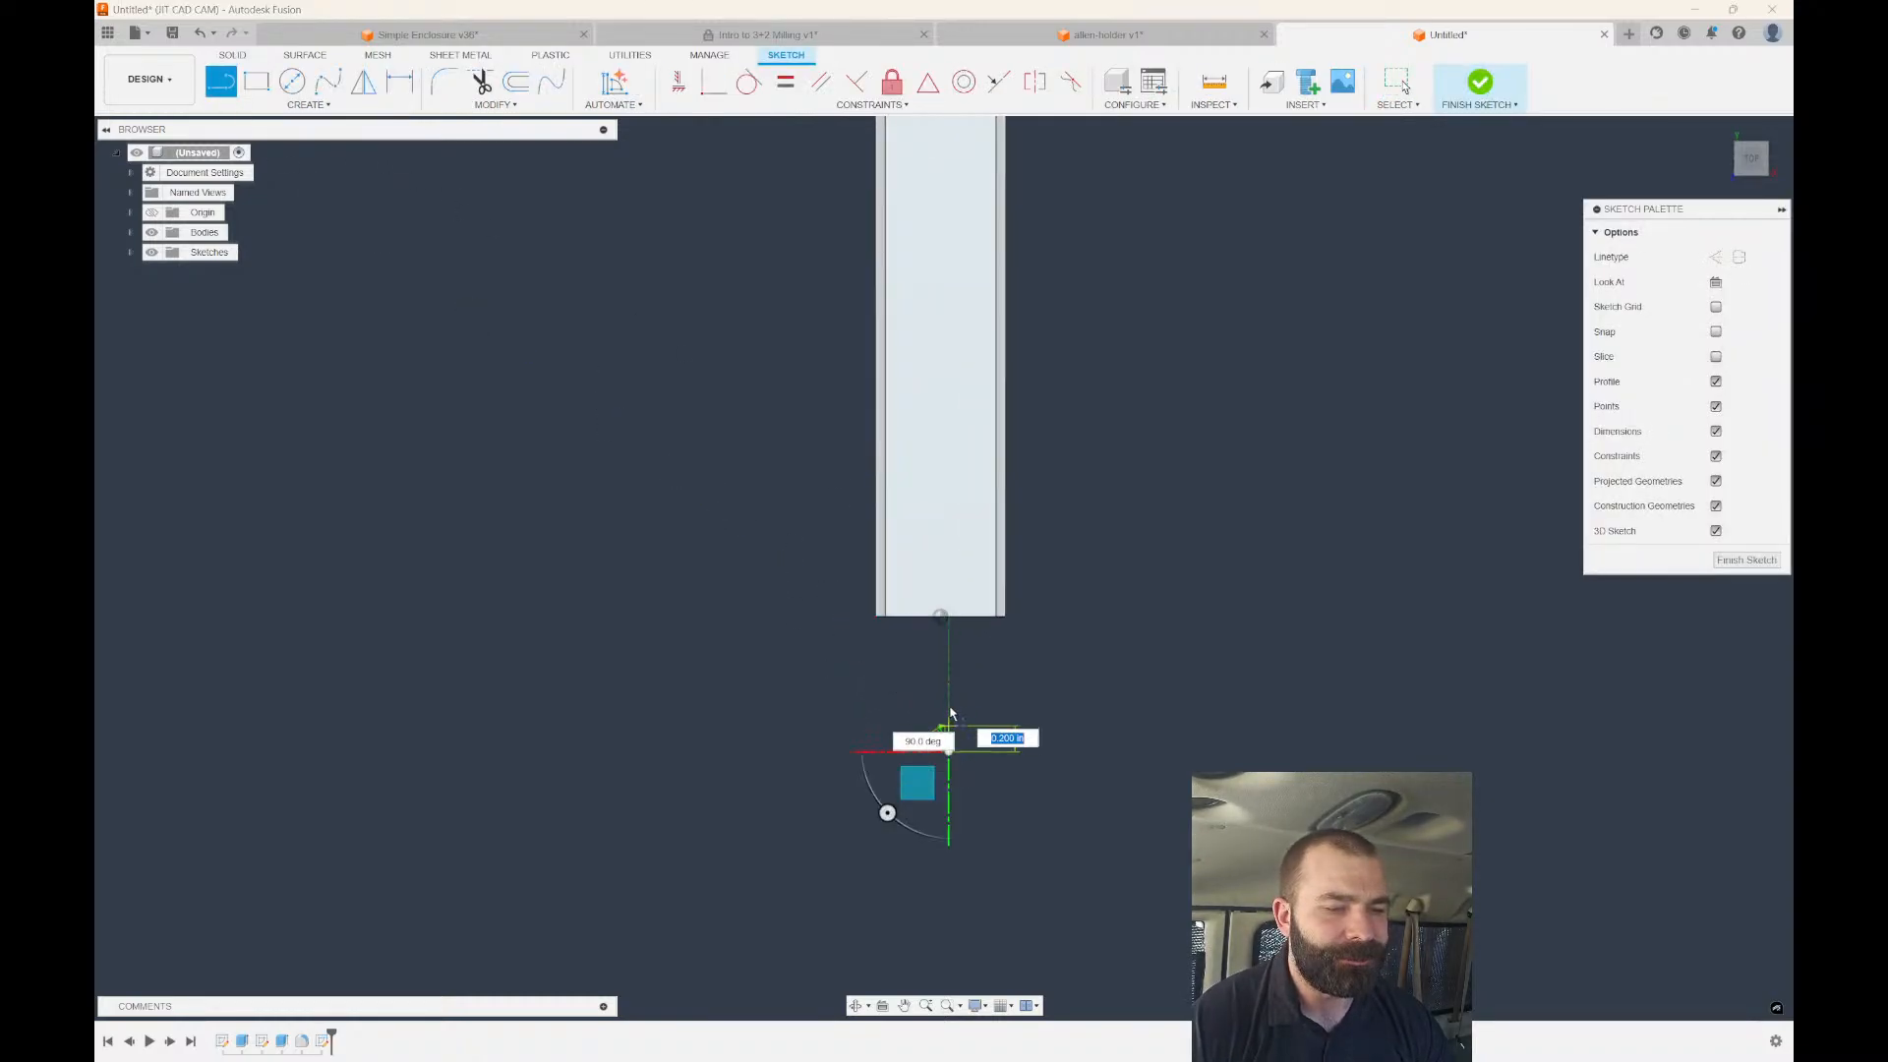
pyautogui.scroll(-3, 952, 732)
pyautogui.scroll(1, 927, 356)
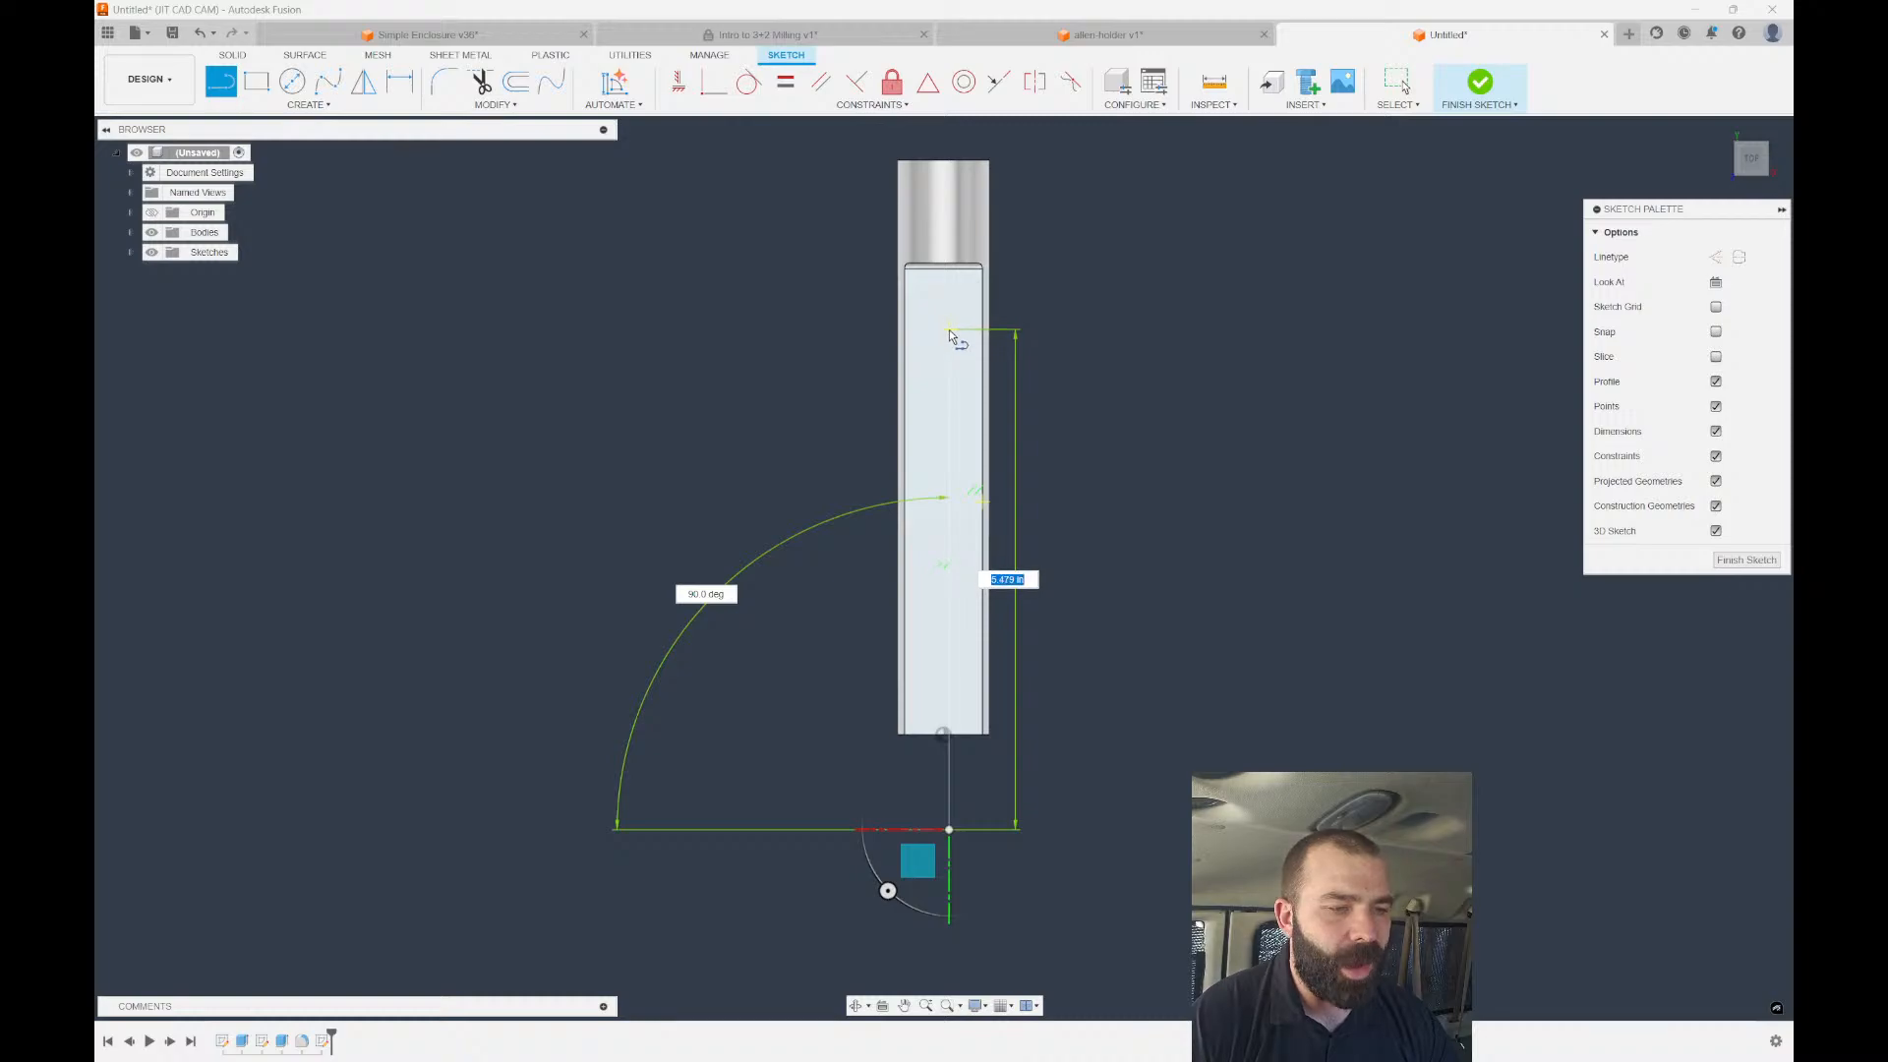
pyautogui.click(949, 329)
pyautogui.click(812, 329)
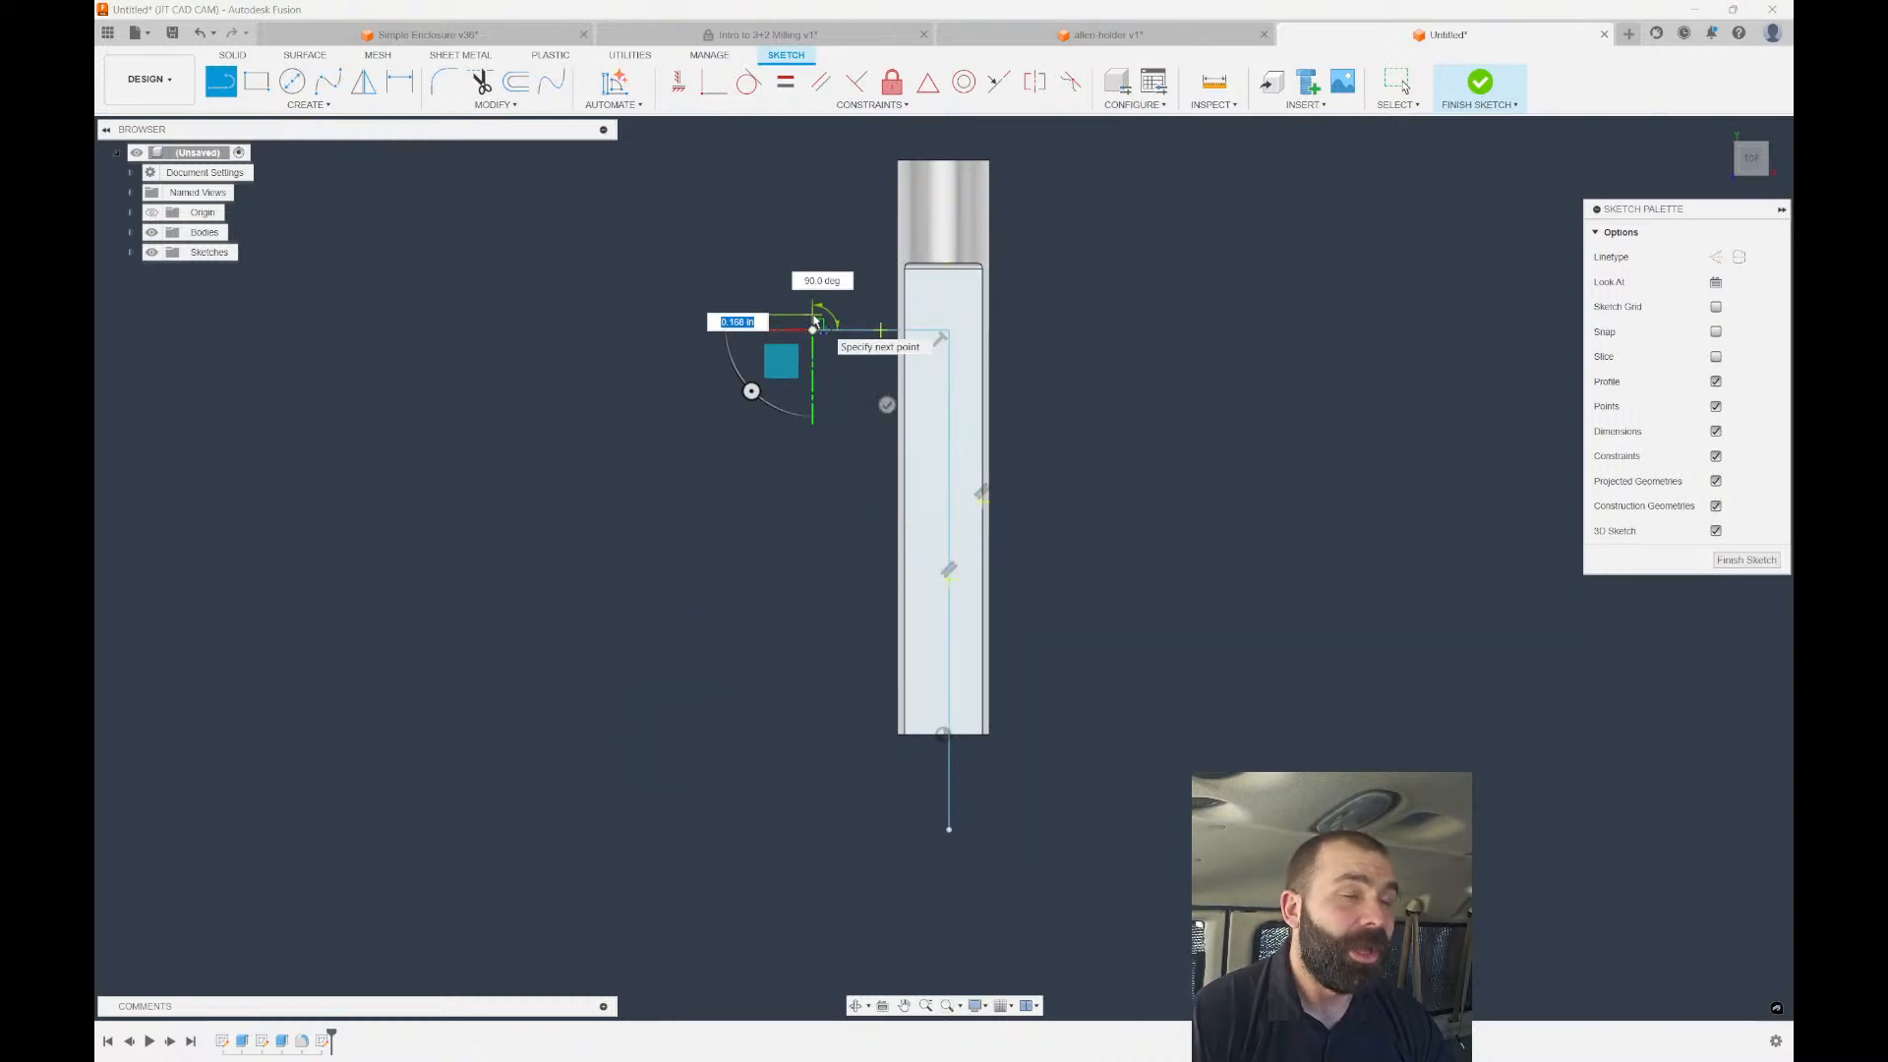
pyautogui.press('Escape')
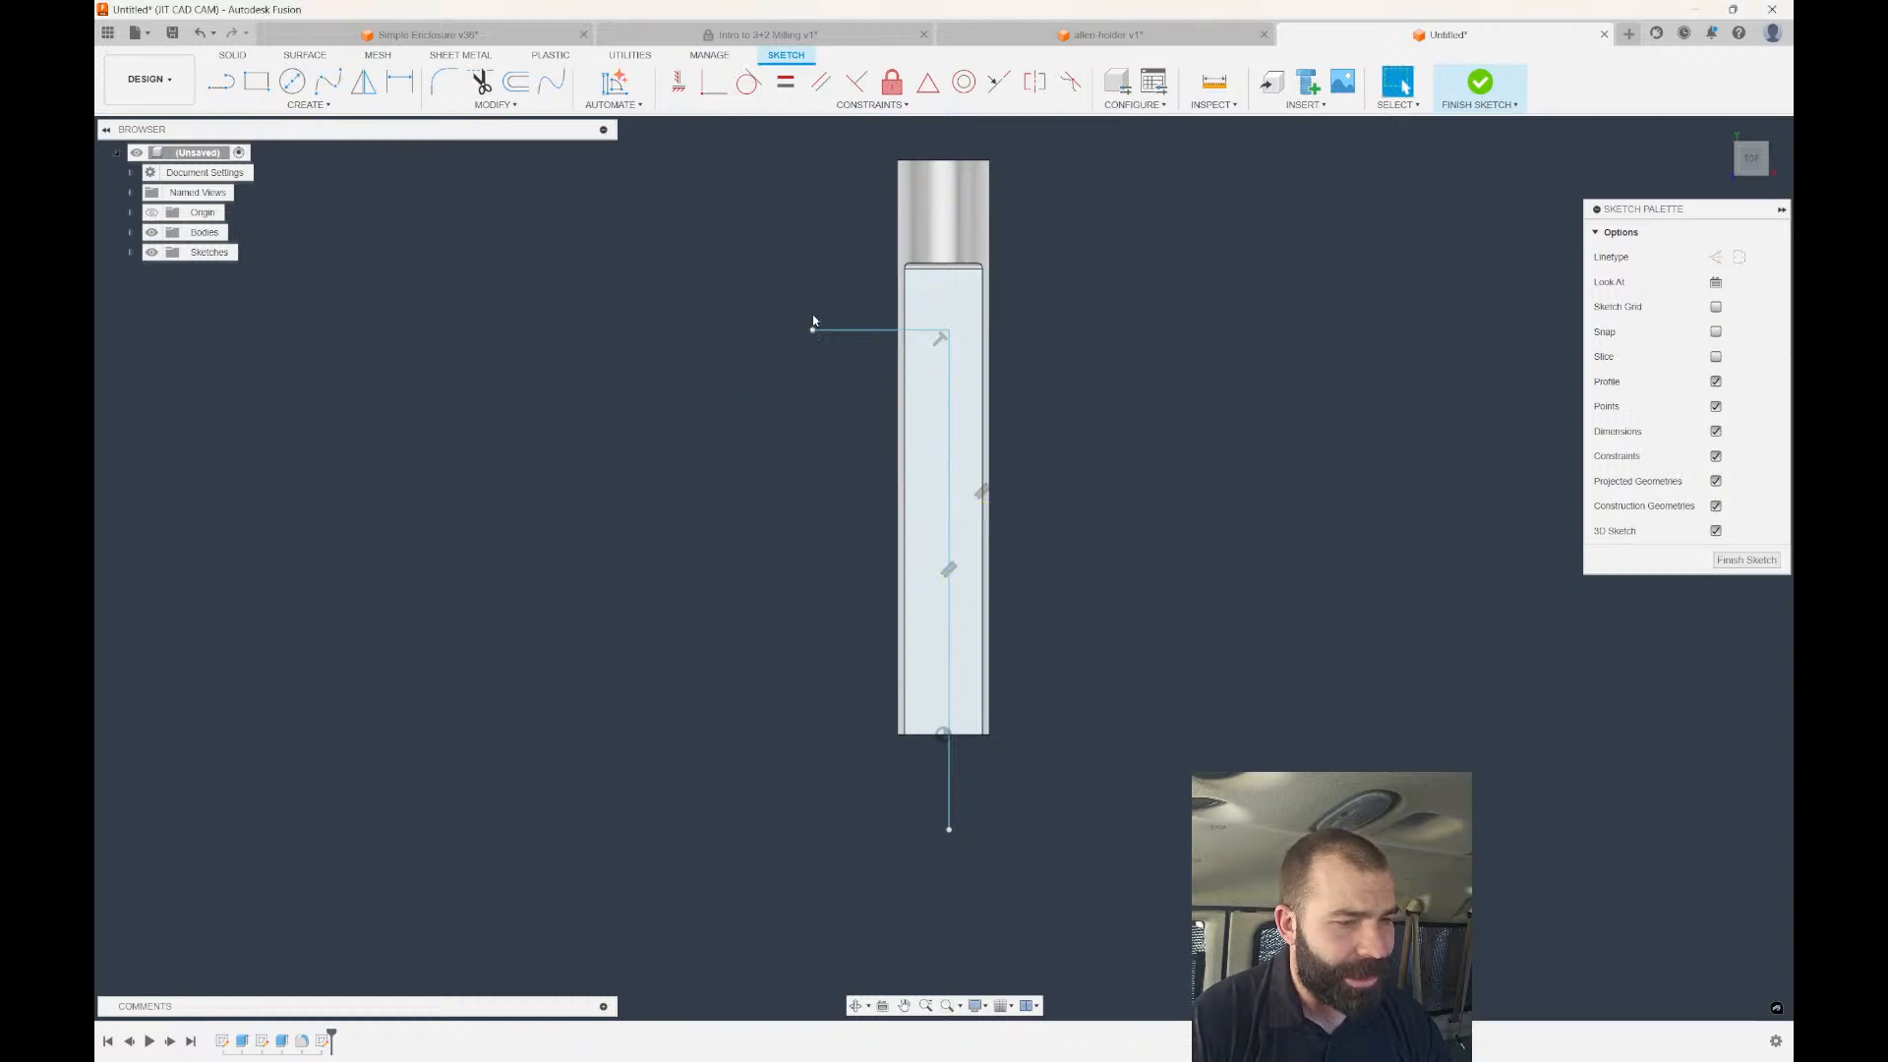
pyautogui.hotkey('ctrl', 'z')
# Draw a line across the shaft near the flat's far end.
pyautogui.press('l')
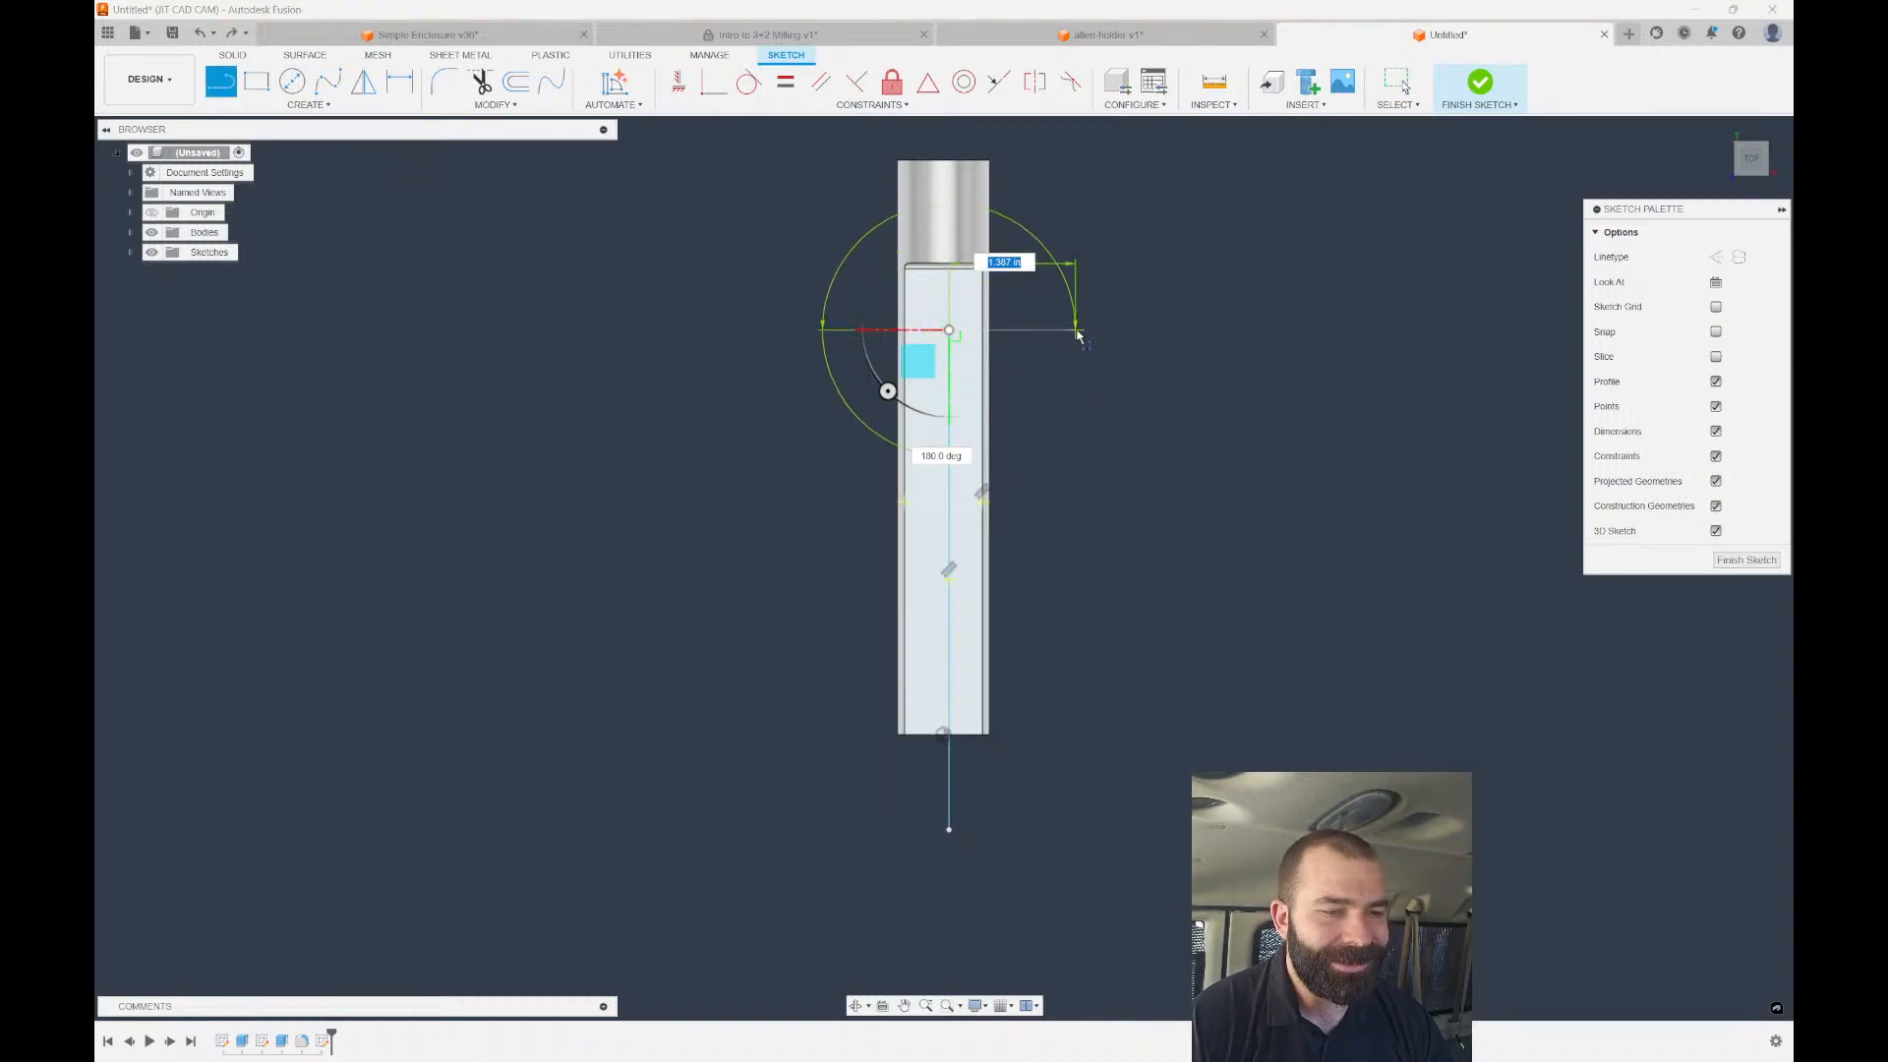
pyautogui.click(1076, 329)
pyautogui.scroll(2, 1080, 329)
pyautogui.click(1081, 314)
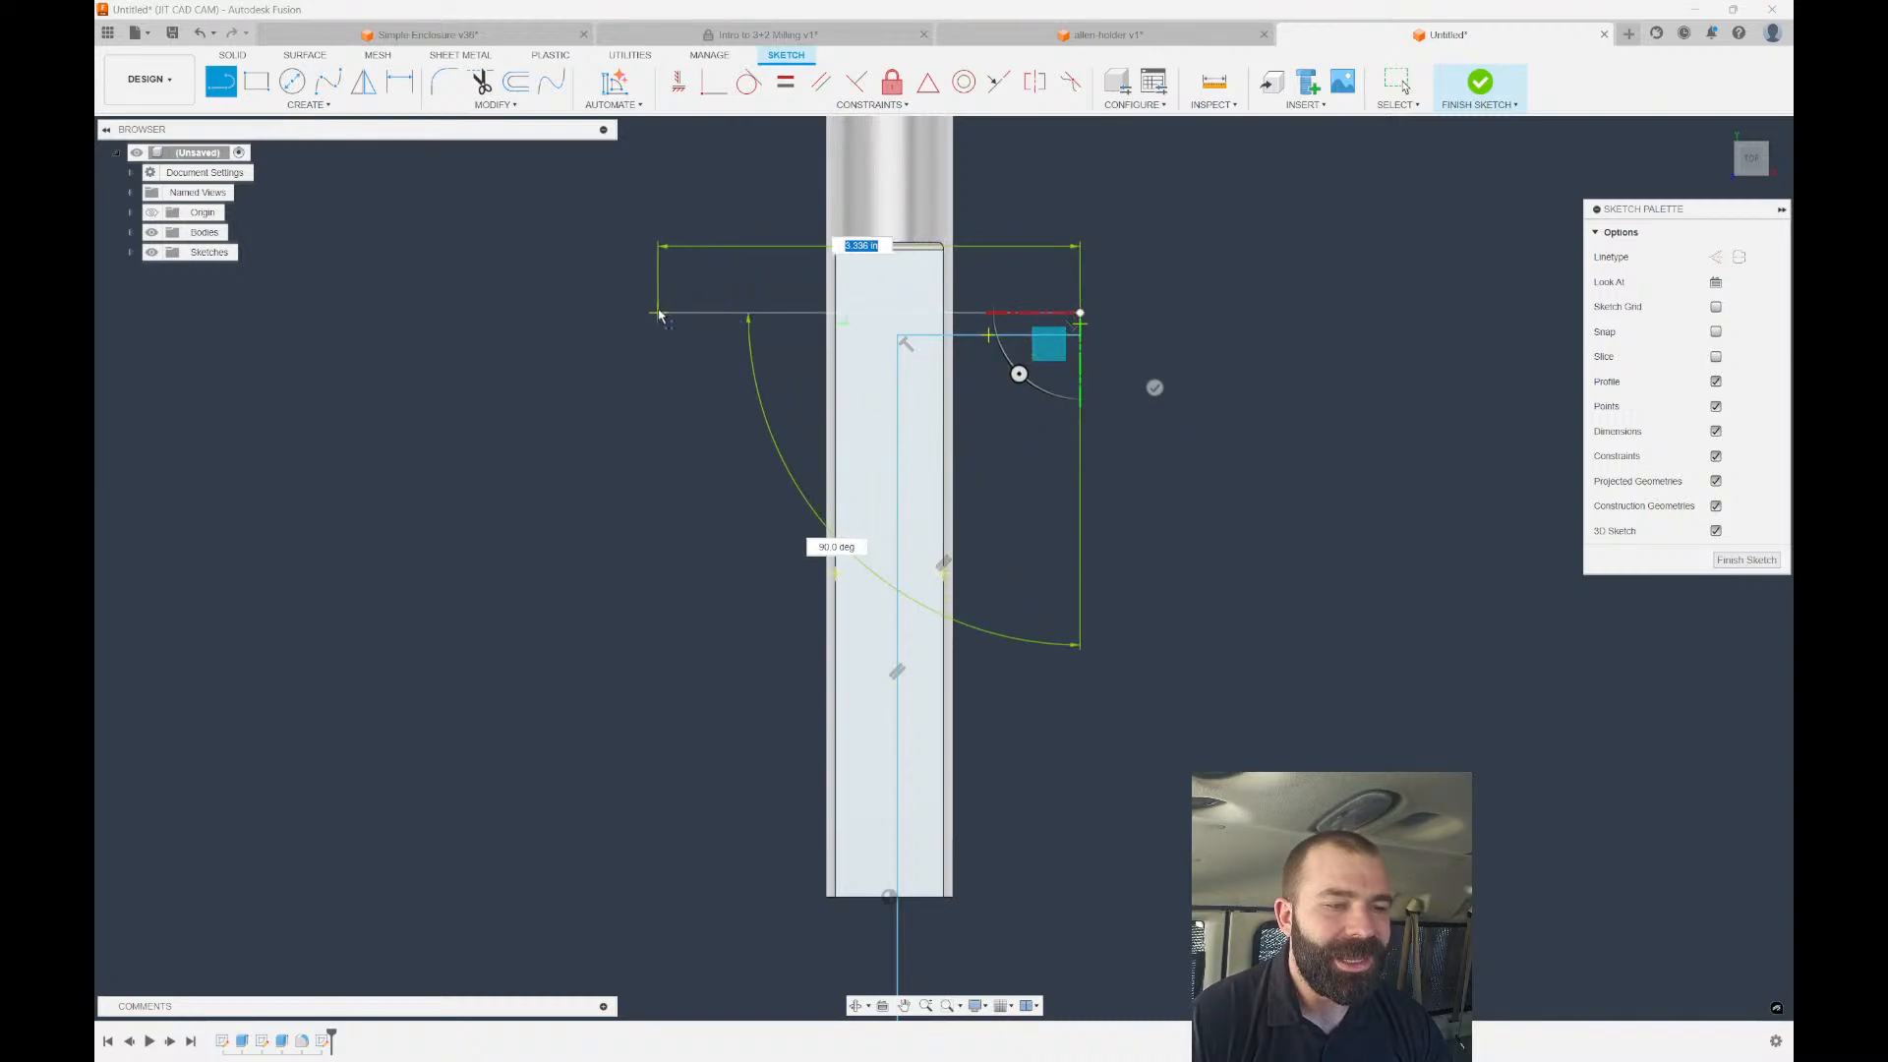
pyautogui.click(657, 313)
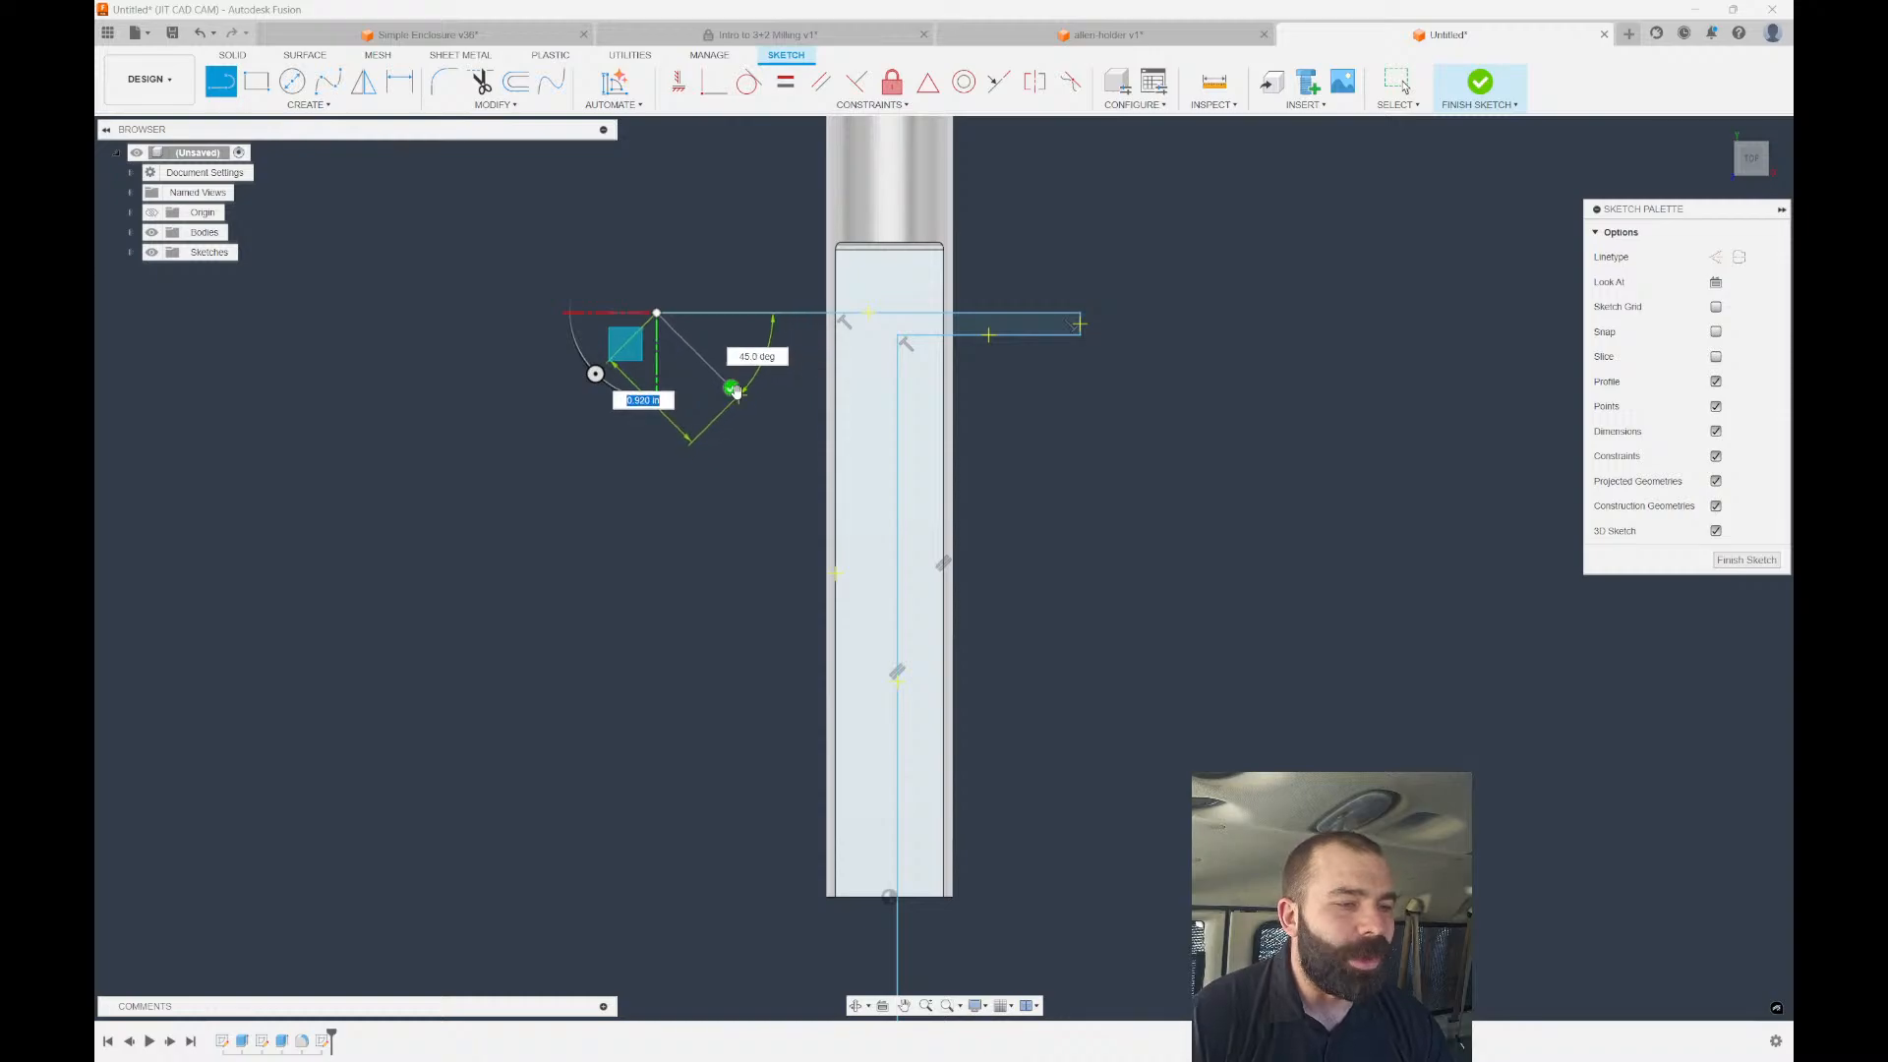
pyautogui.press('Escape')
pyautogui.press('d')
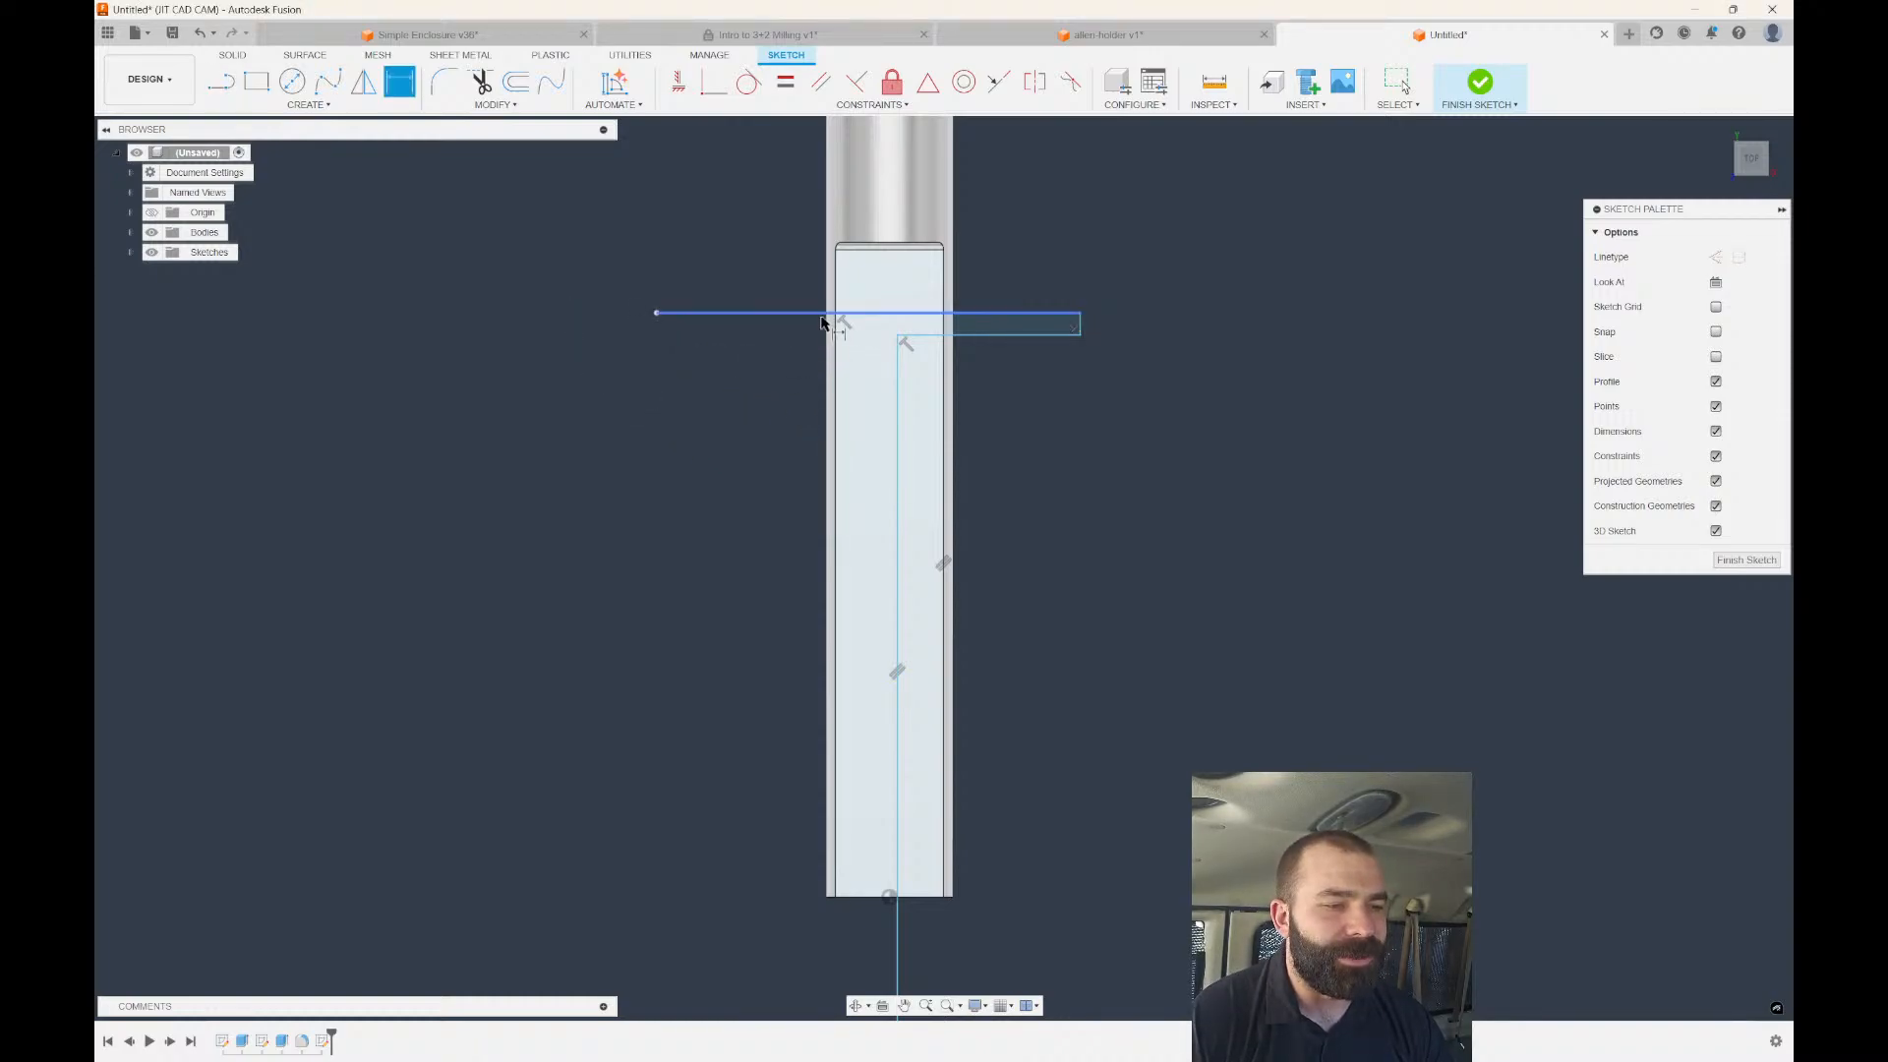
pyautogui.press('Escape')
pyautogui.keyDown('shift'); pyautogui.moveTo(790, 288); pyautogui.dragTo(740, 252, button='middle'); pyautogui.keyUp('shift')
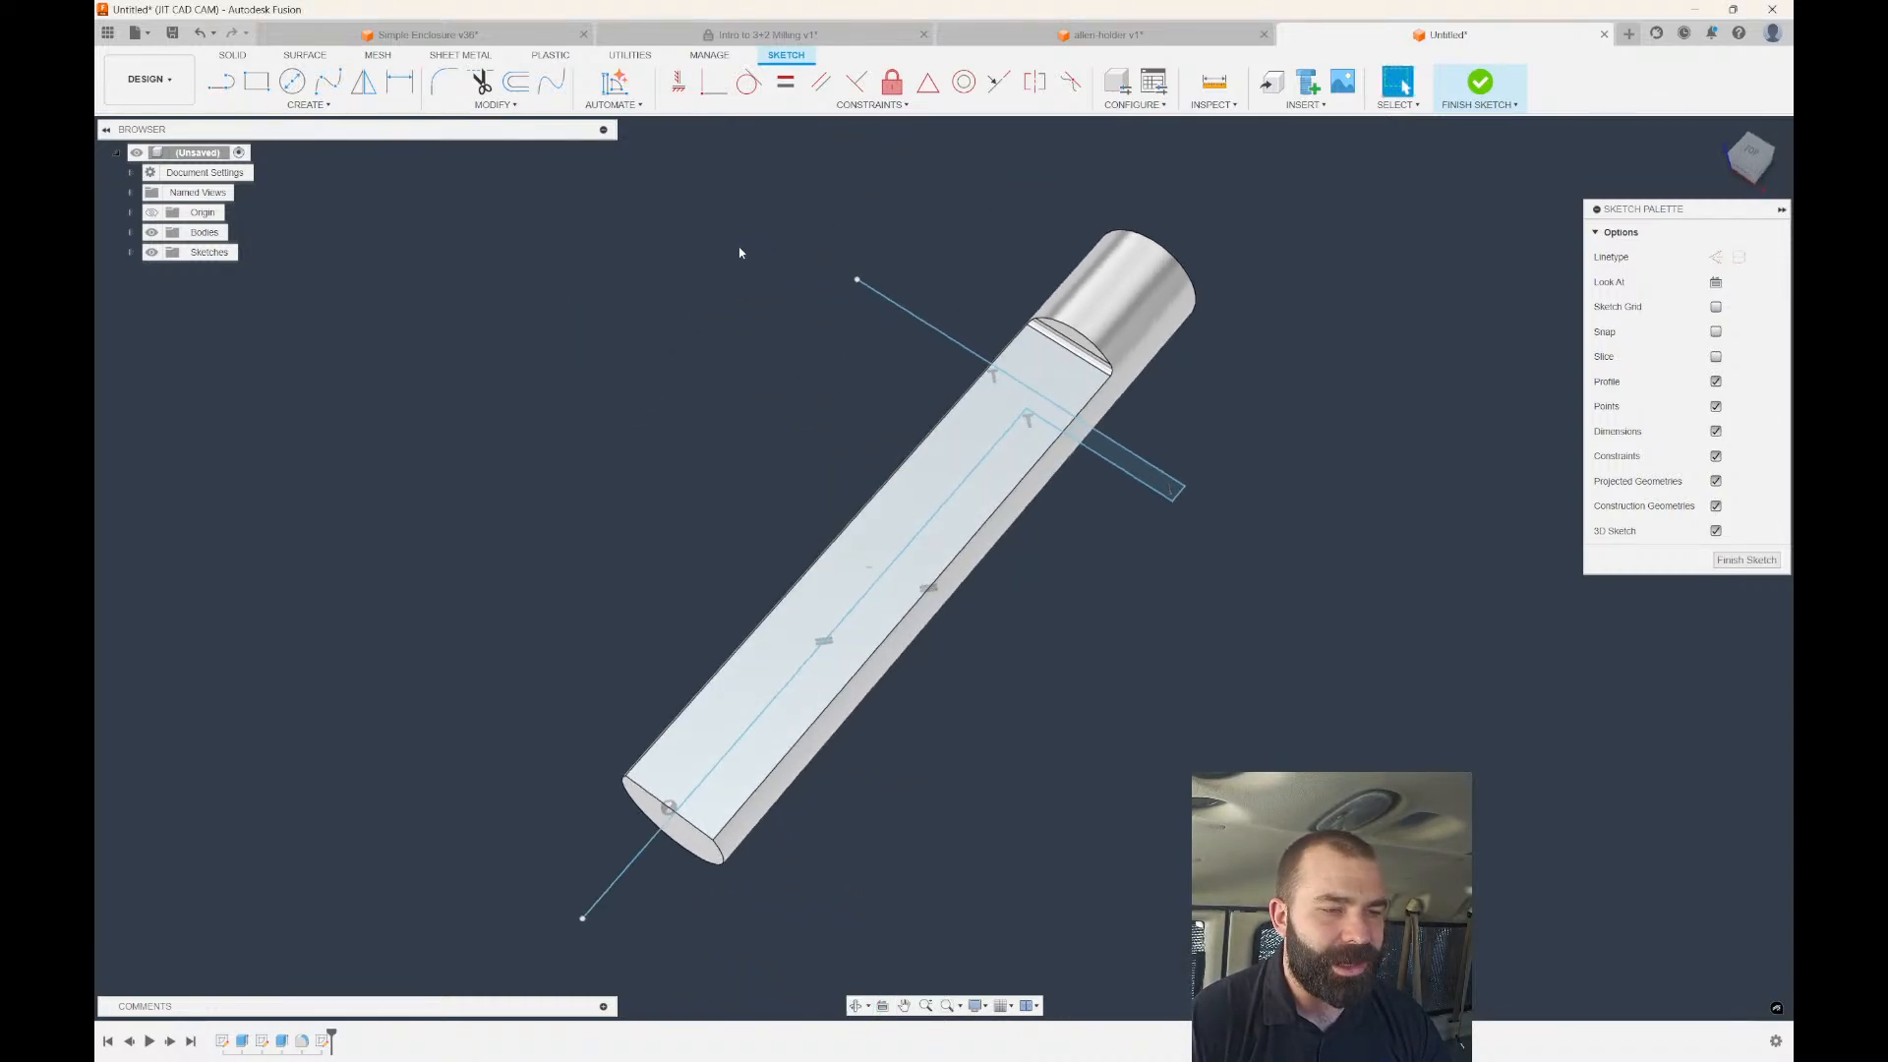
# Project the flat's top edge and dimension the crossing line 1.00 from it.
pyautogui.press('p')
pyautogui.scroll(2, 1041, 303)
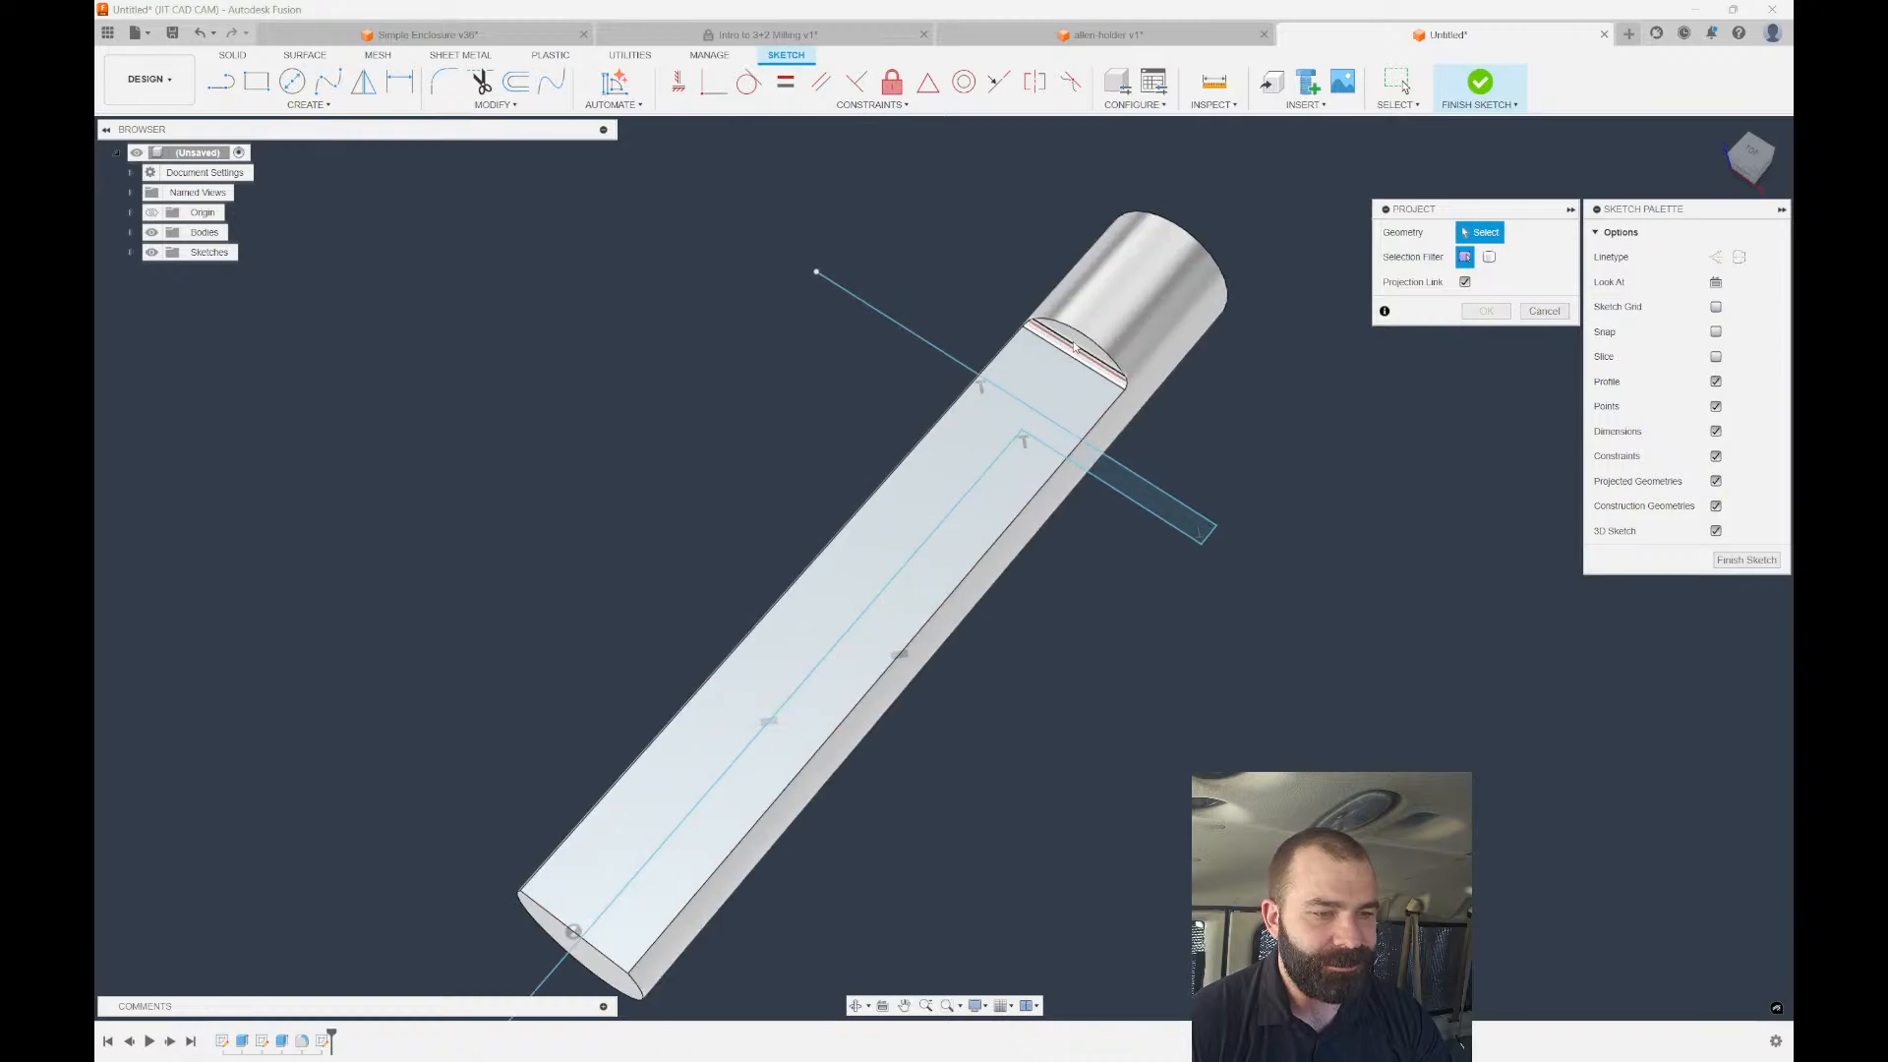
pyautogui.click(1075, 349)
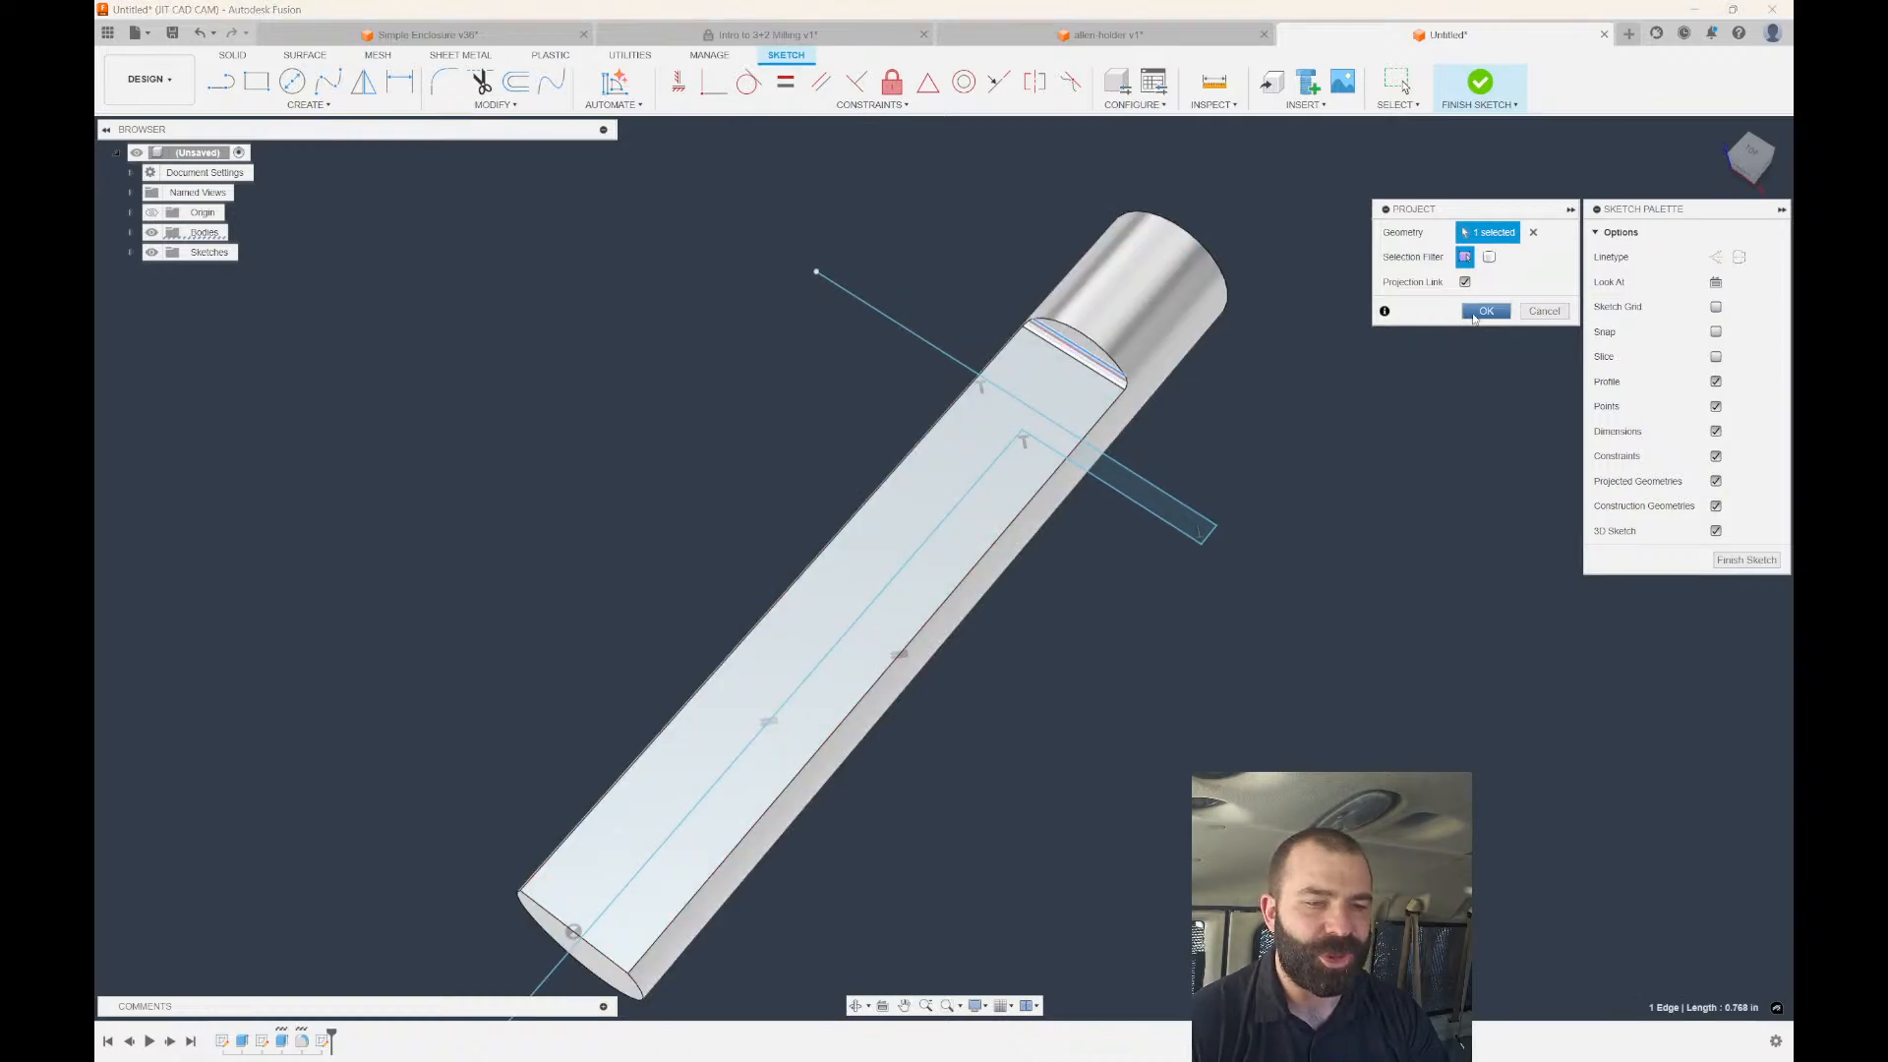
pyautogui.click(1485, 310)
pyautogui.scroll(2, 1151, 451)
pyautogui.press('d')
pyautogui.scroll(2, 1101, 394)
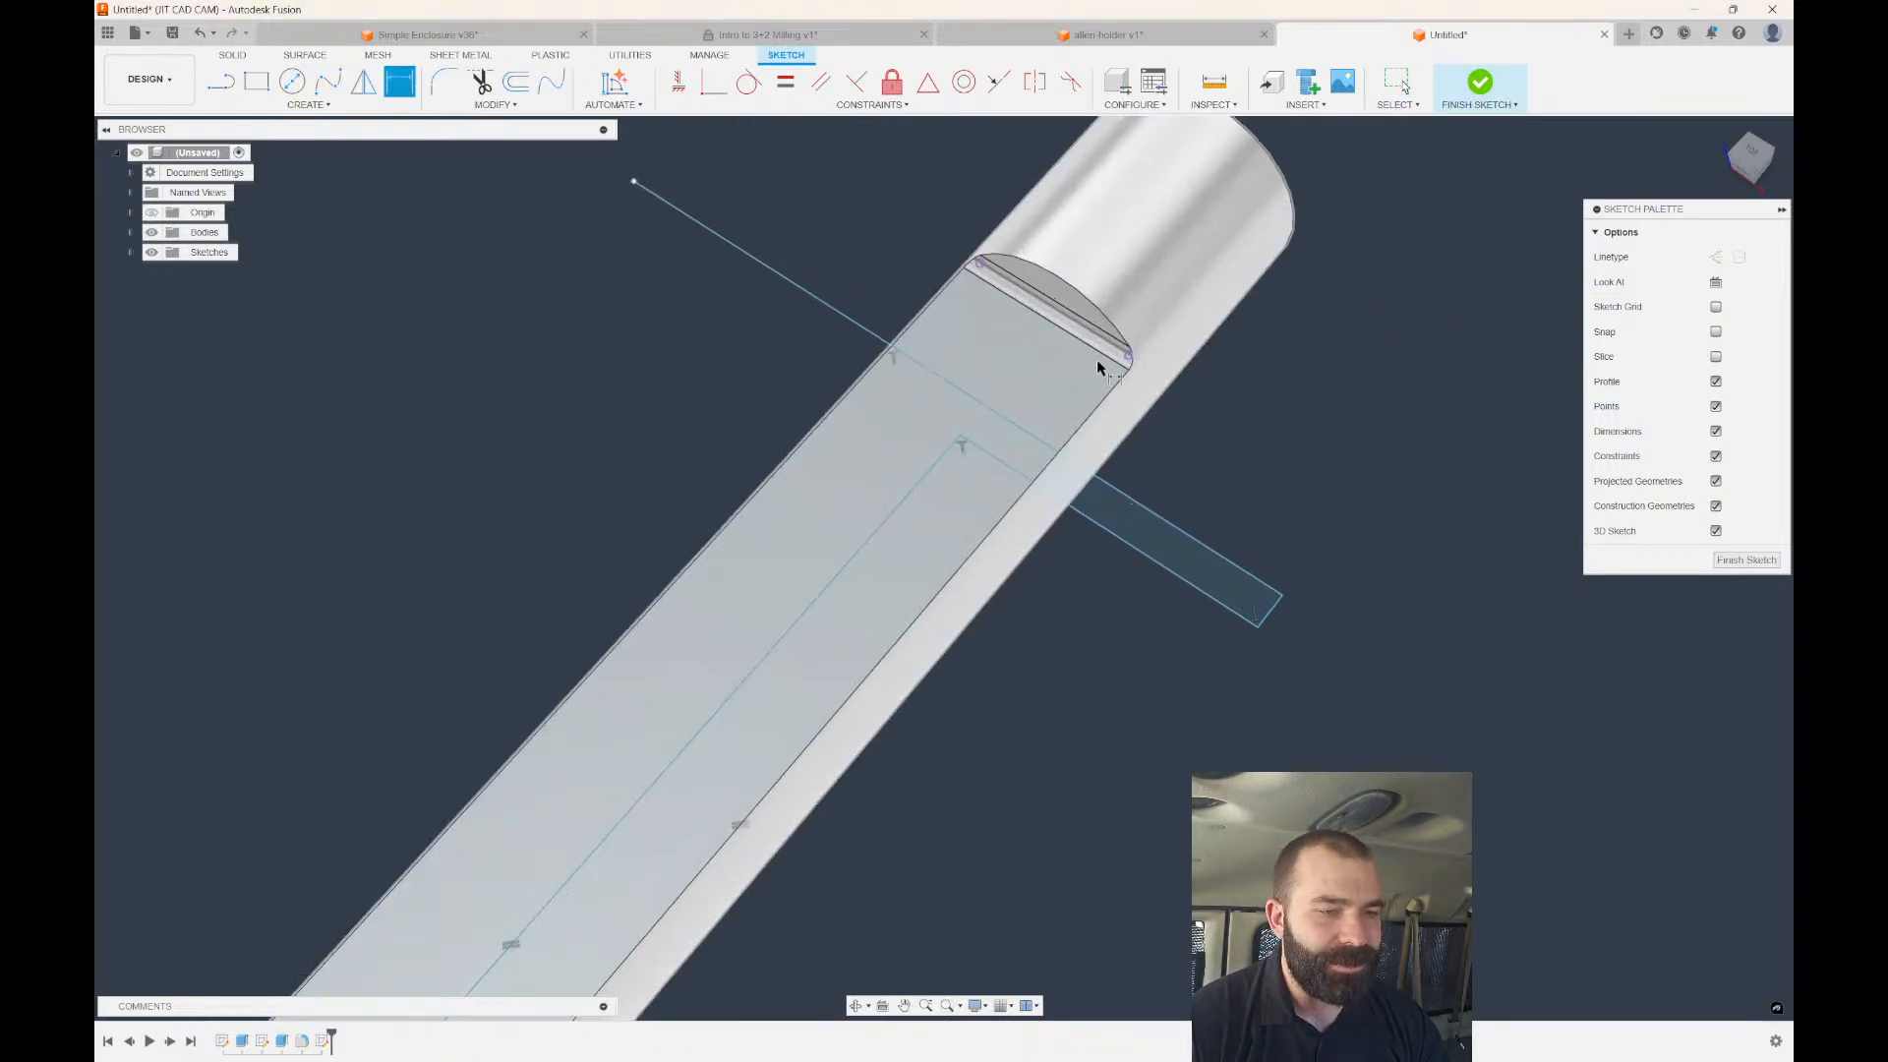
pyautogui.click(1104, 356)
pyautogui.click(1023, 416)
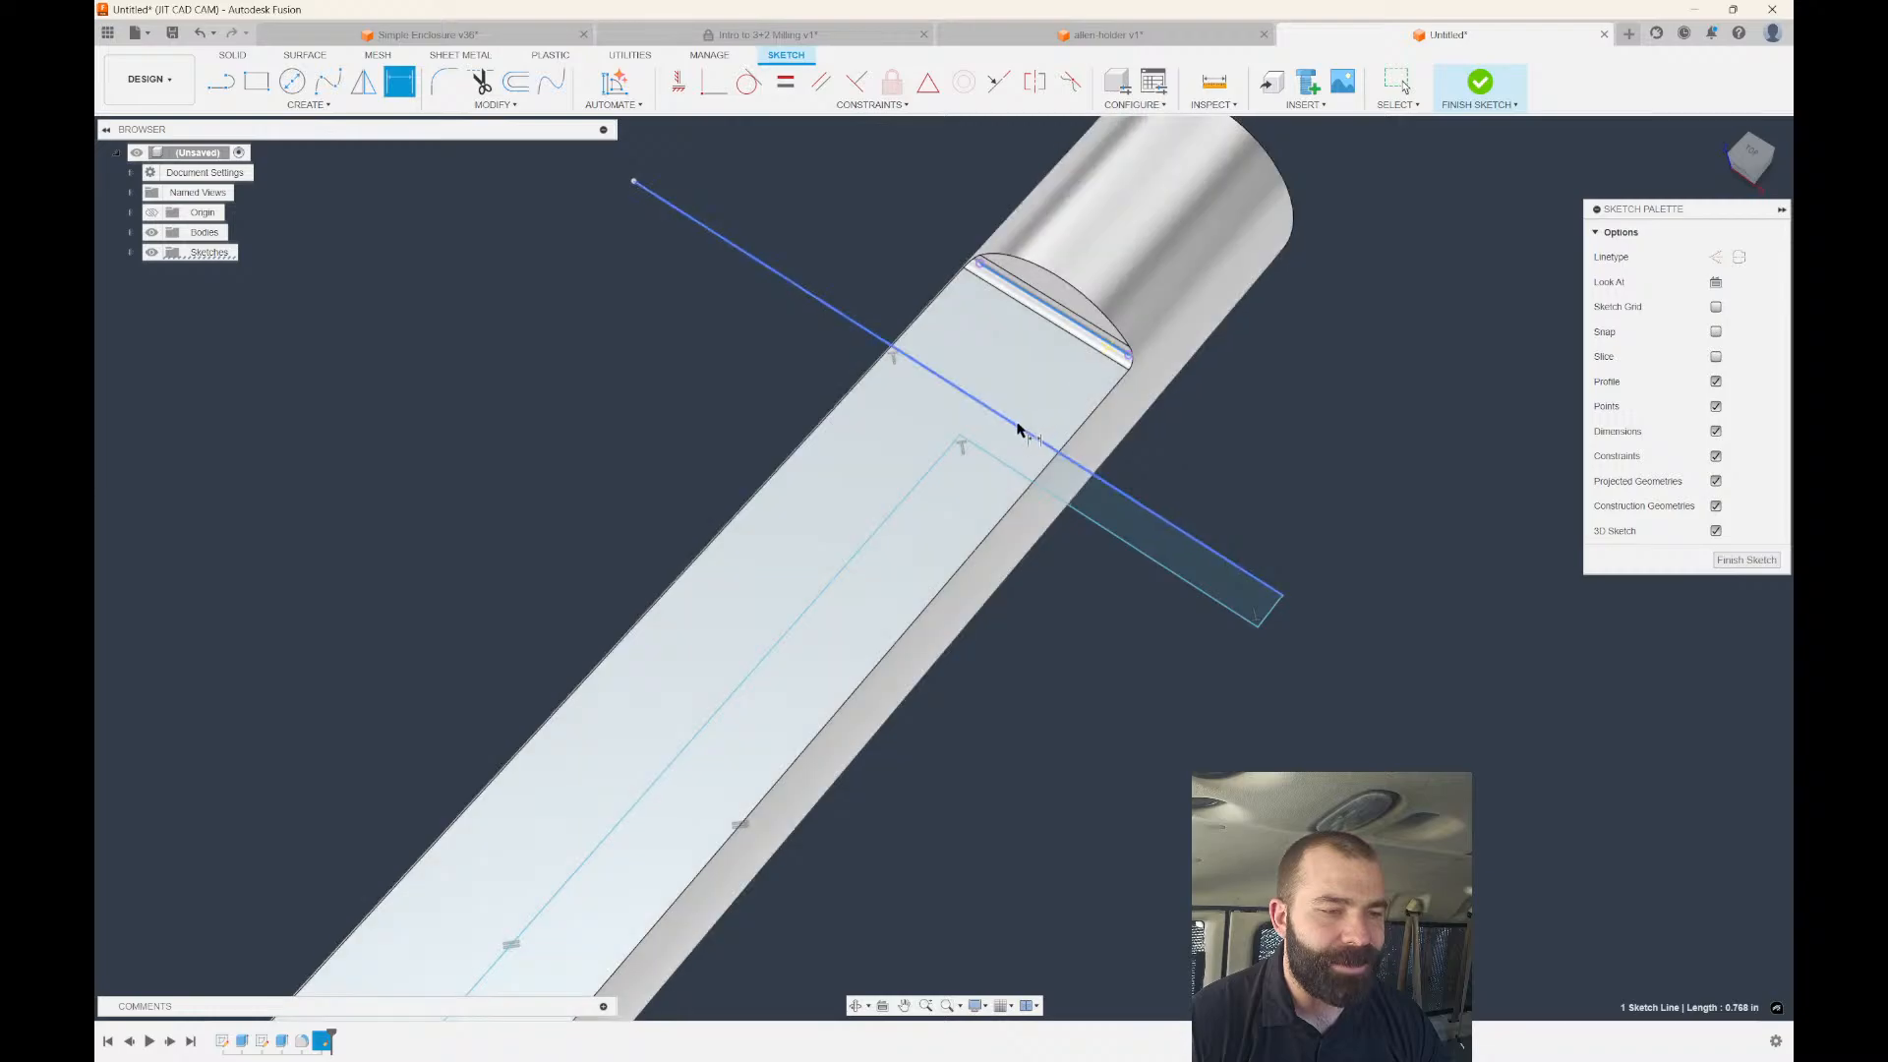
pyautogui.click(896, 288)
pyautogui.write('1')
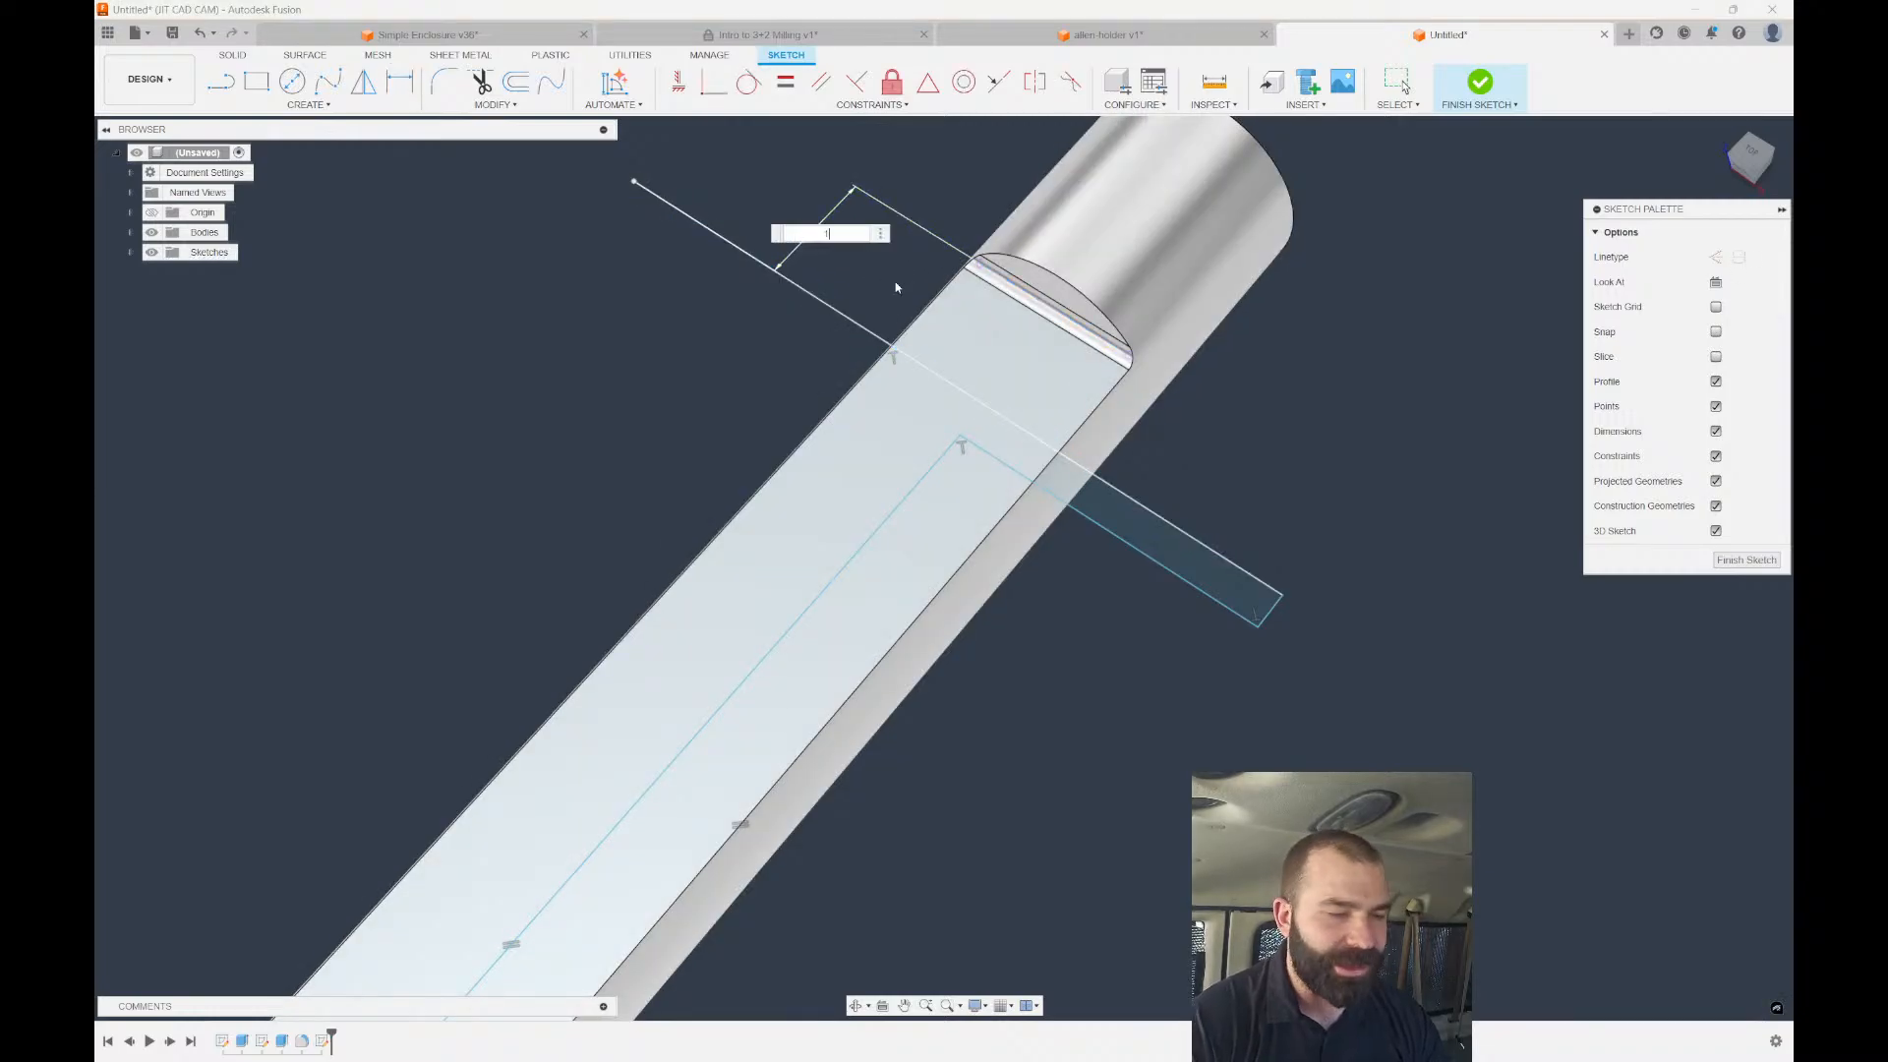
pyautogui.press('Return')
# Dimension the long sketch line with a 0.03 value.
pyautogui.scroll(-2, 860, 246)
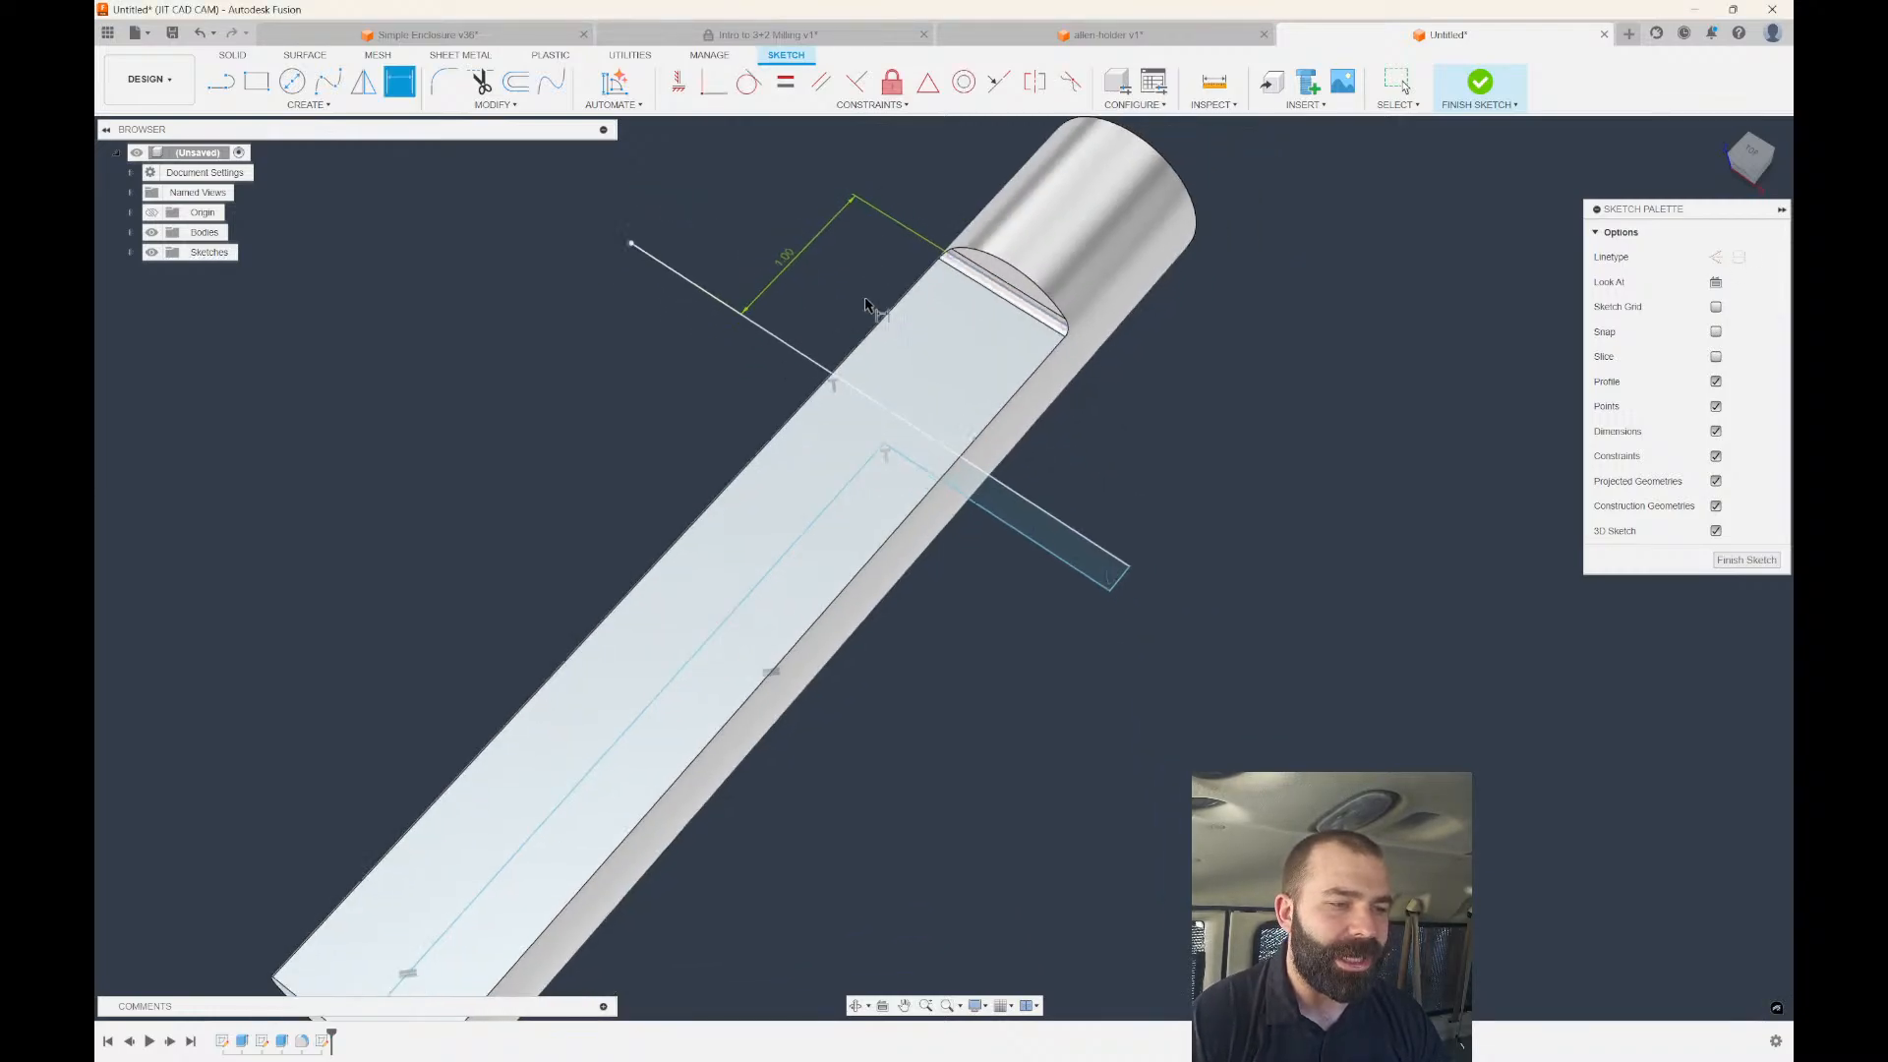
pyautogui.click(999, 489)
pyautogui.click(1001, 488)
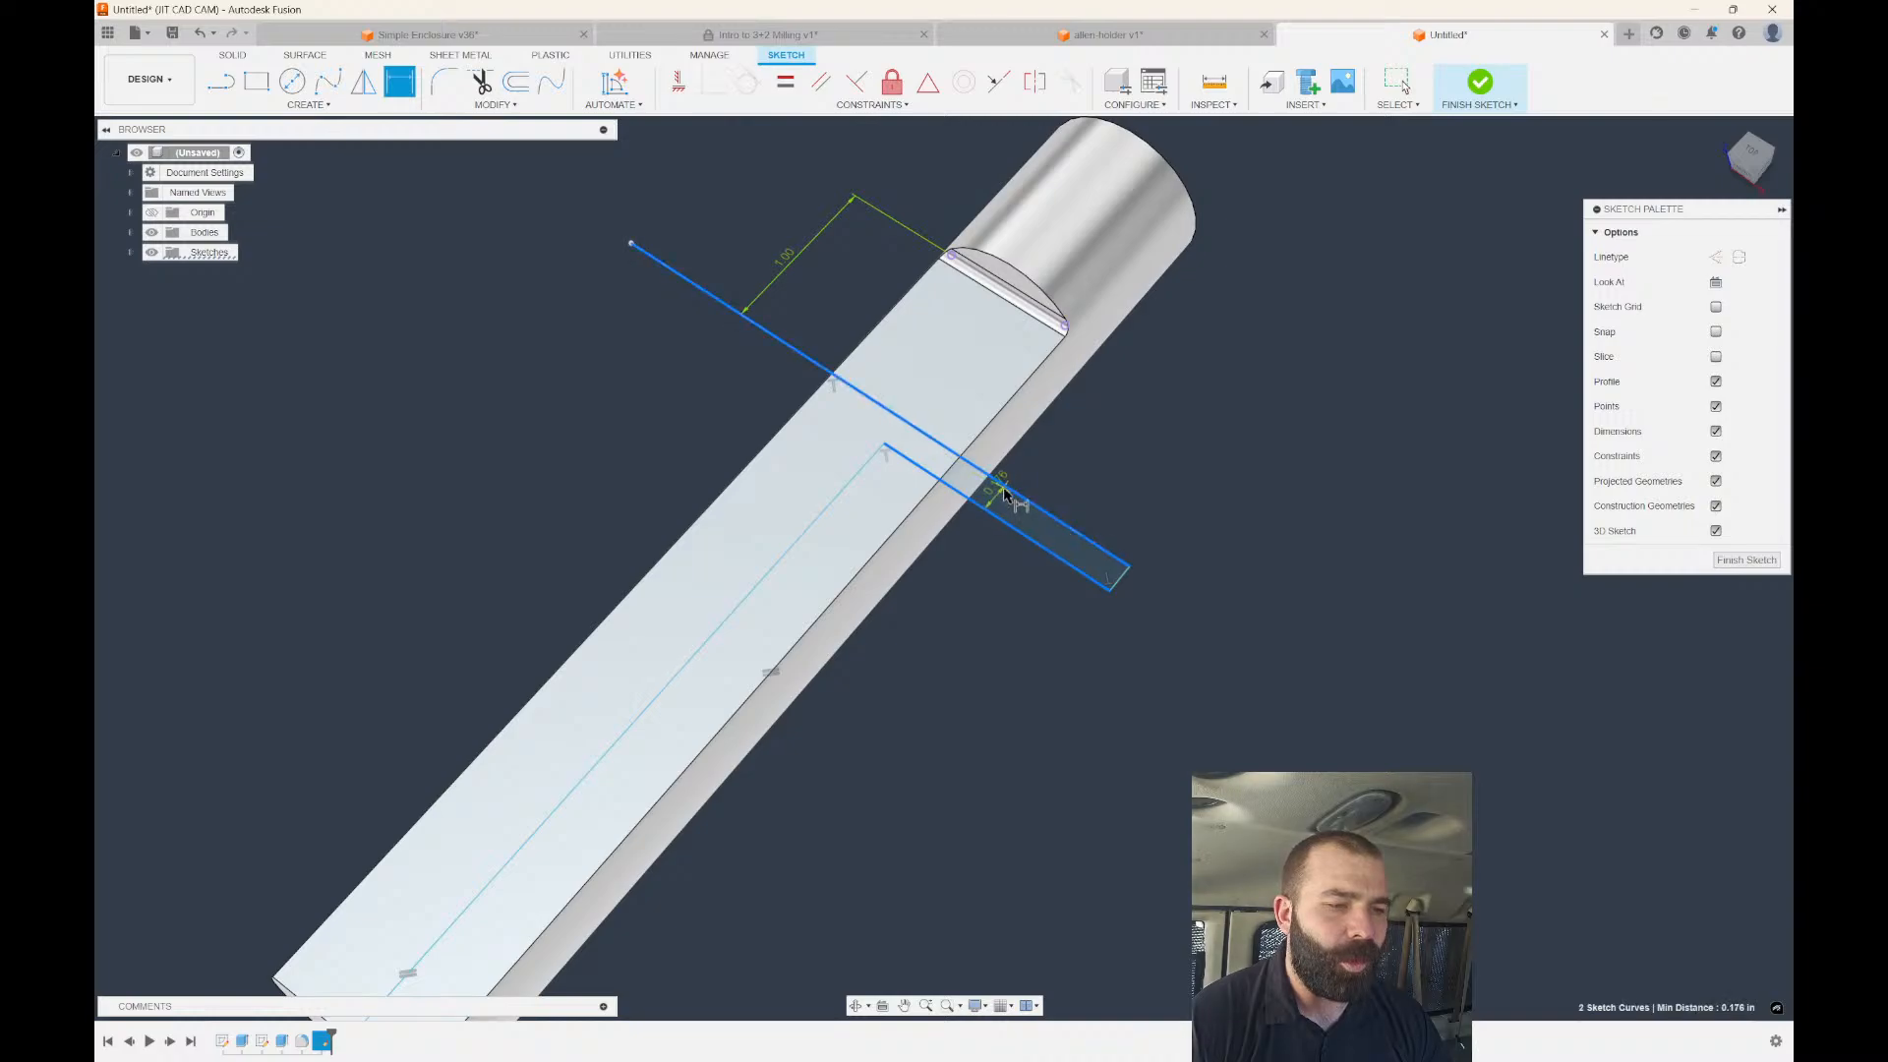
pyautogui.click(1209, 634)
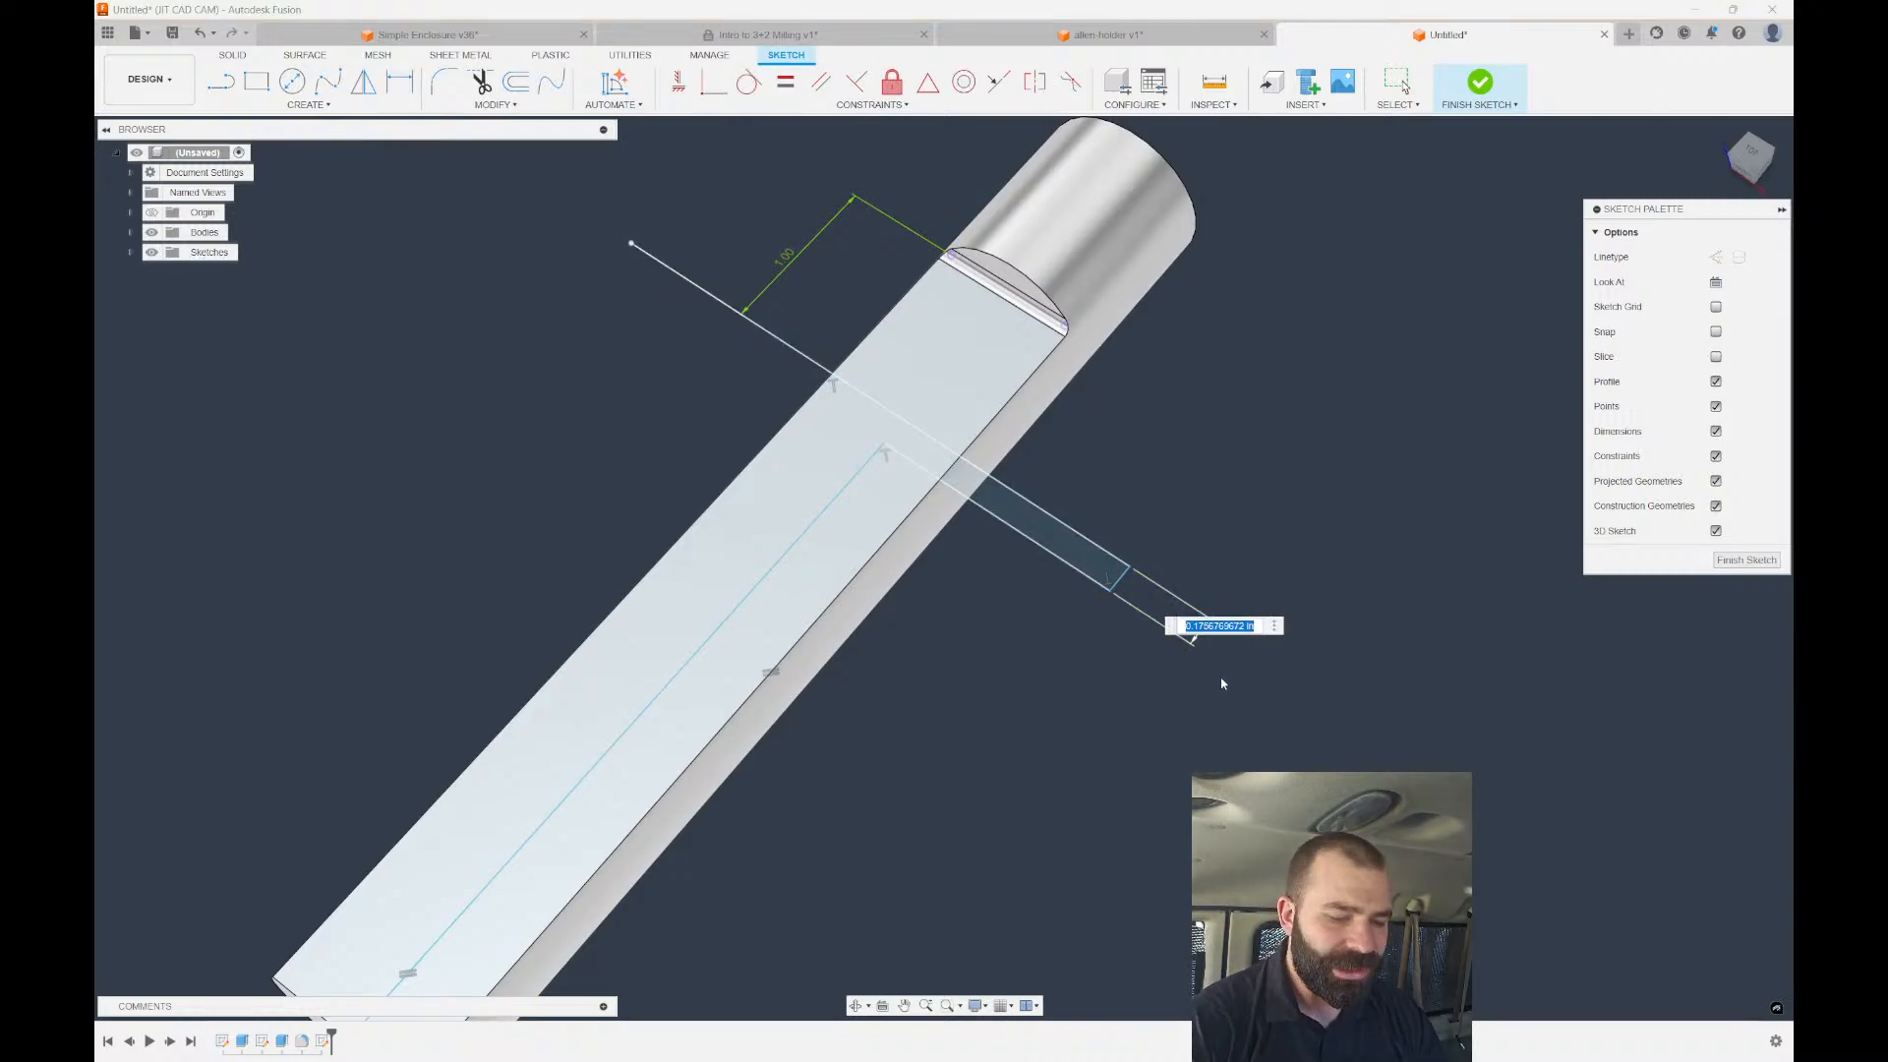
pyautogui.press('BackSpace')
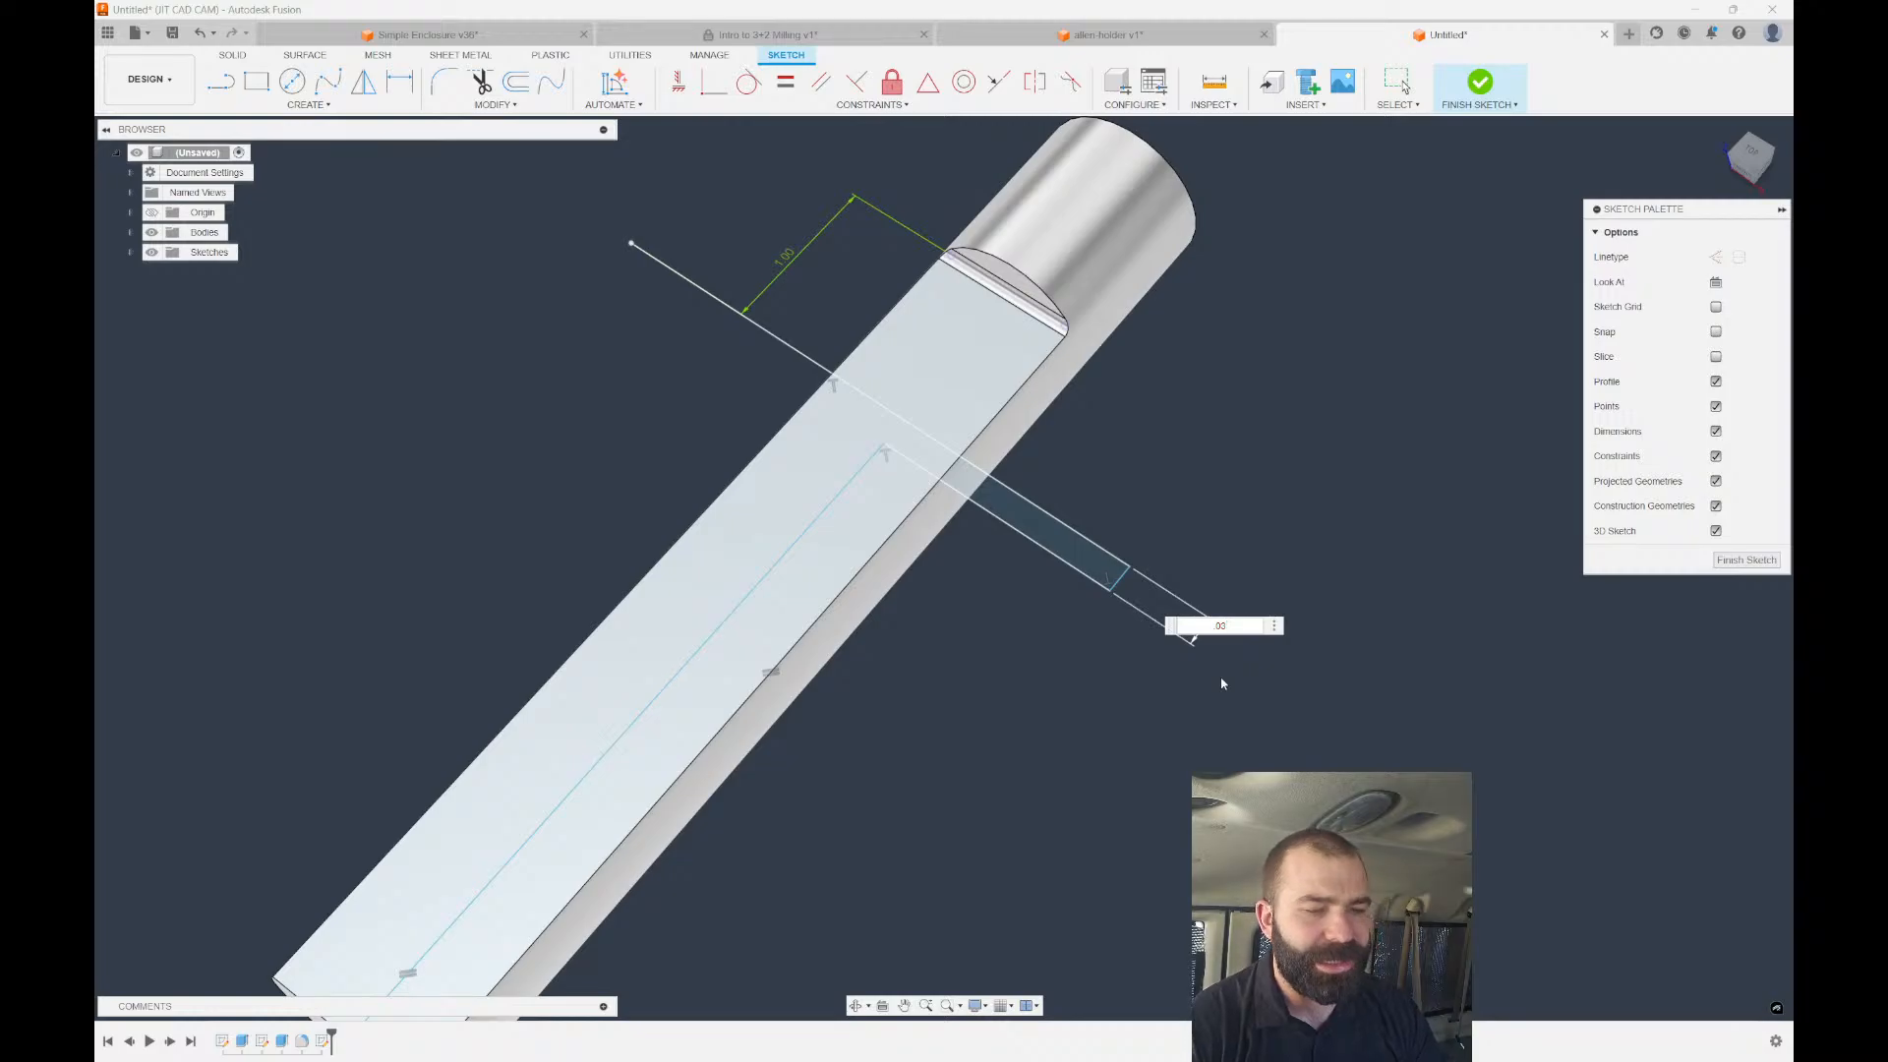
pyautogui.write('.03')
pyautogui.press('Return')
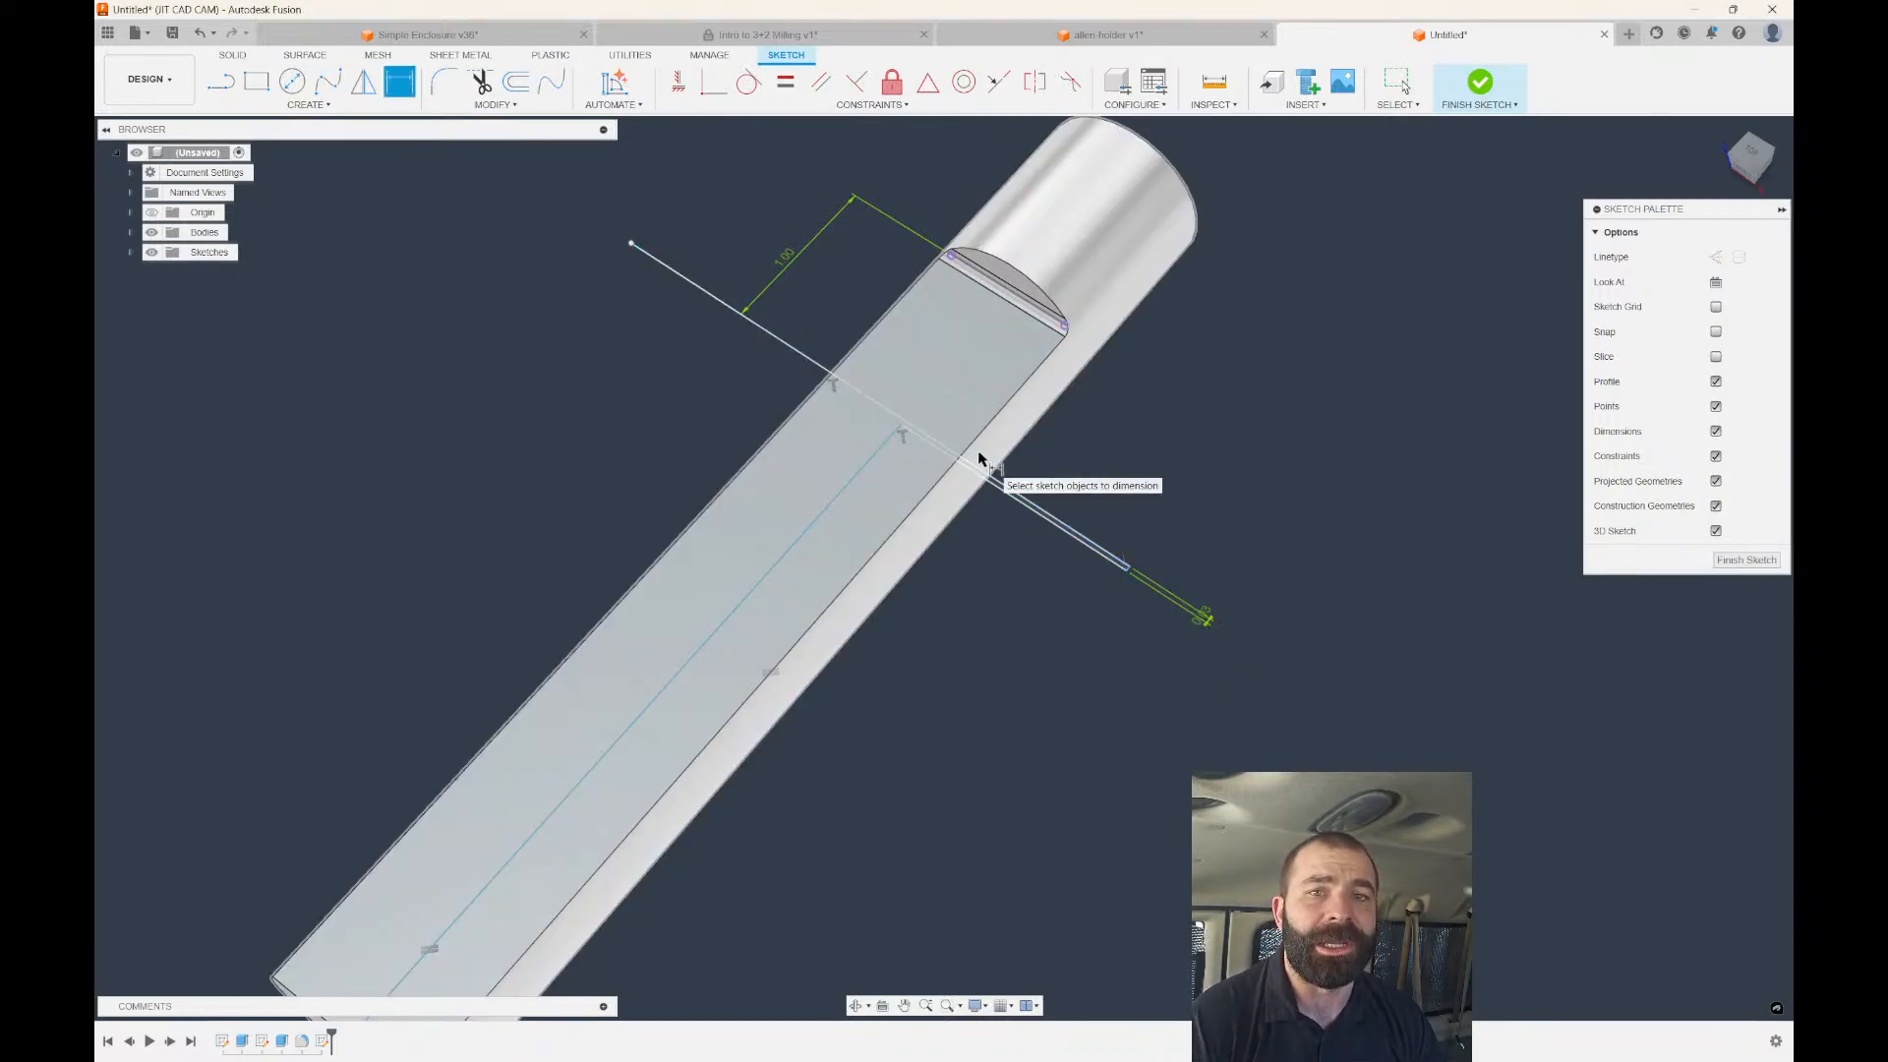
pyautogui.press('Escape')
# Constrain the long line through the end face centre, set a 1.25 in overhang, and finish the sketch.
pyautogui.scroll(-3, 1056, 266)
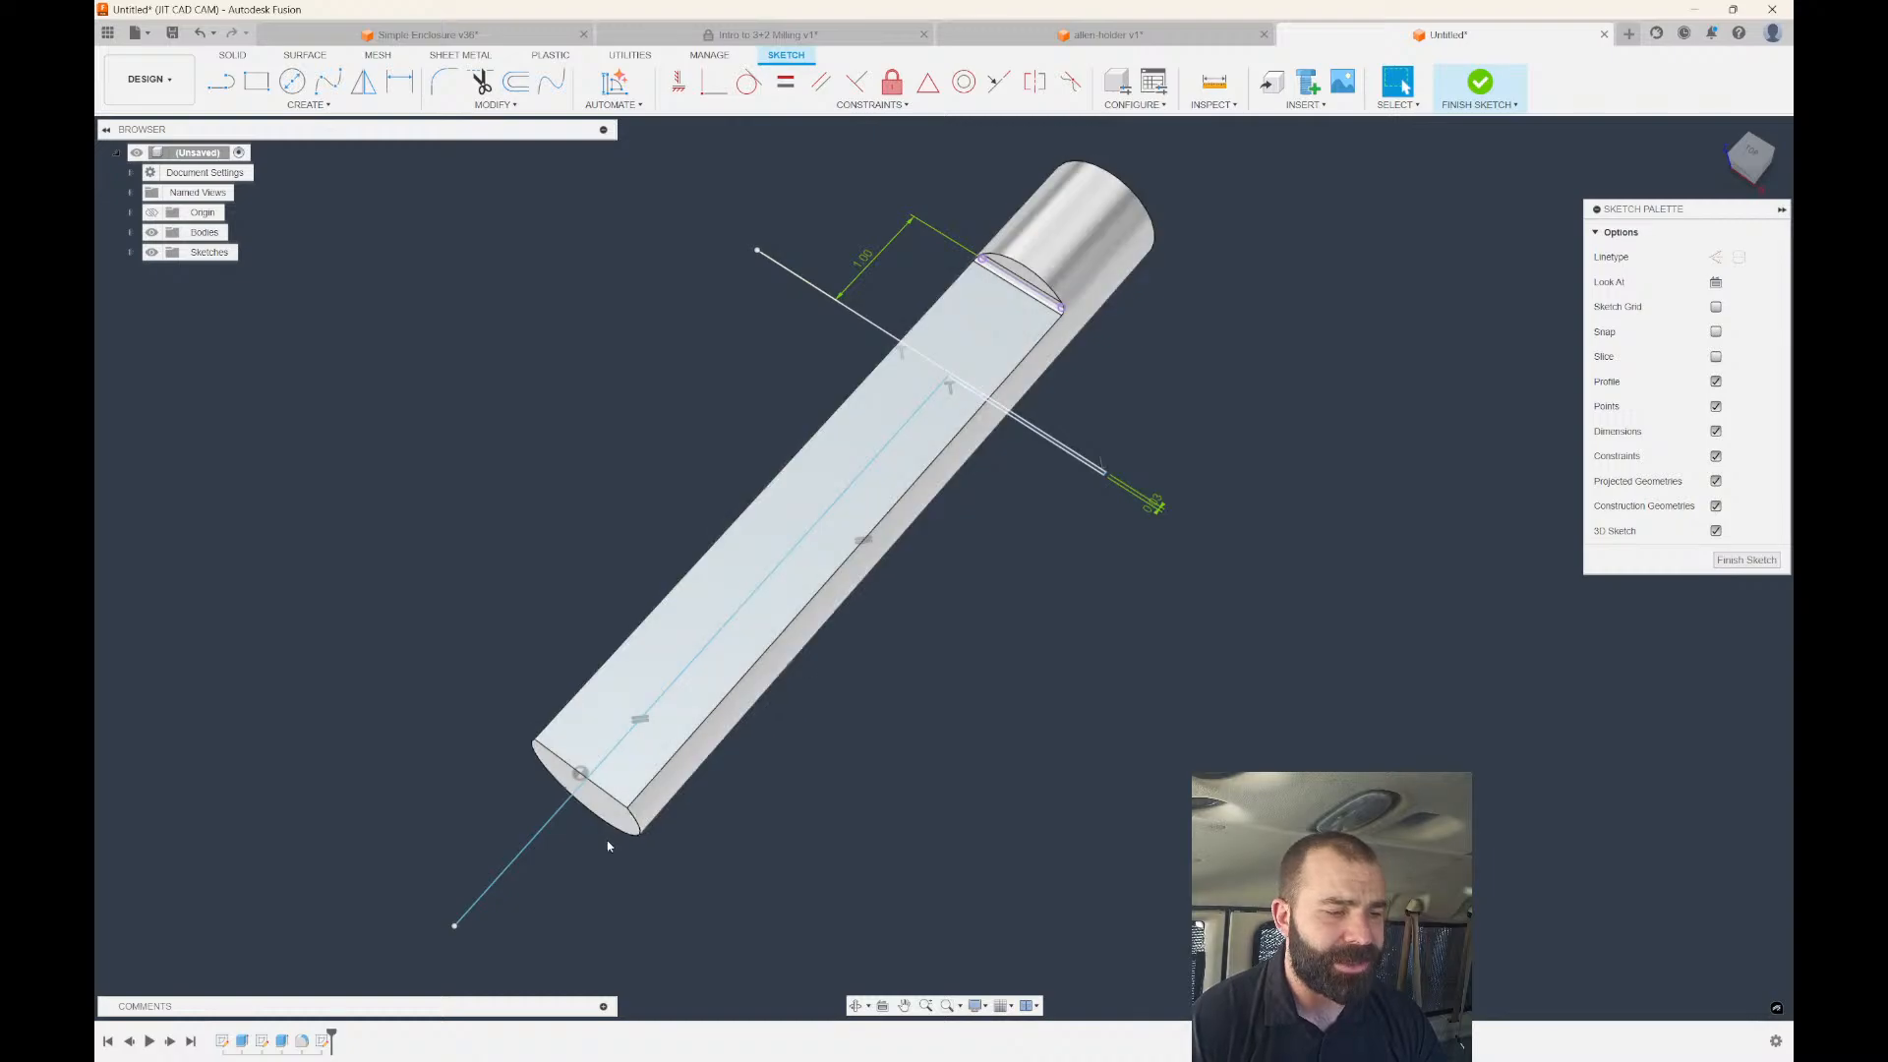
pyautogui.scroll(3, 577, 818)
pyautogui.scroll(-3, 741, 402)
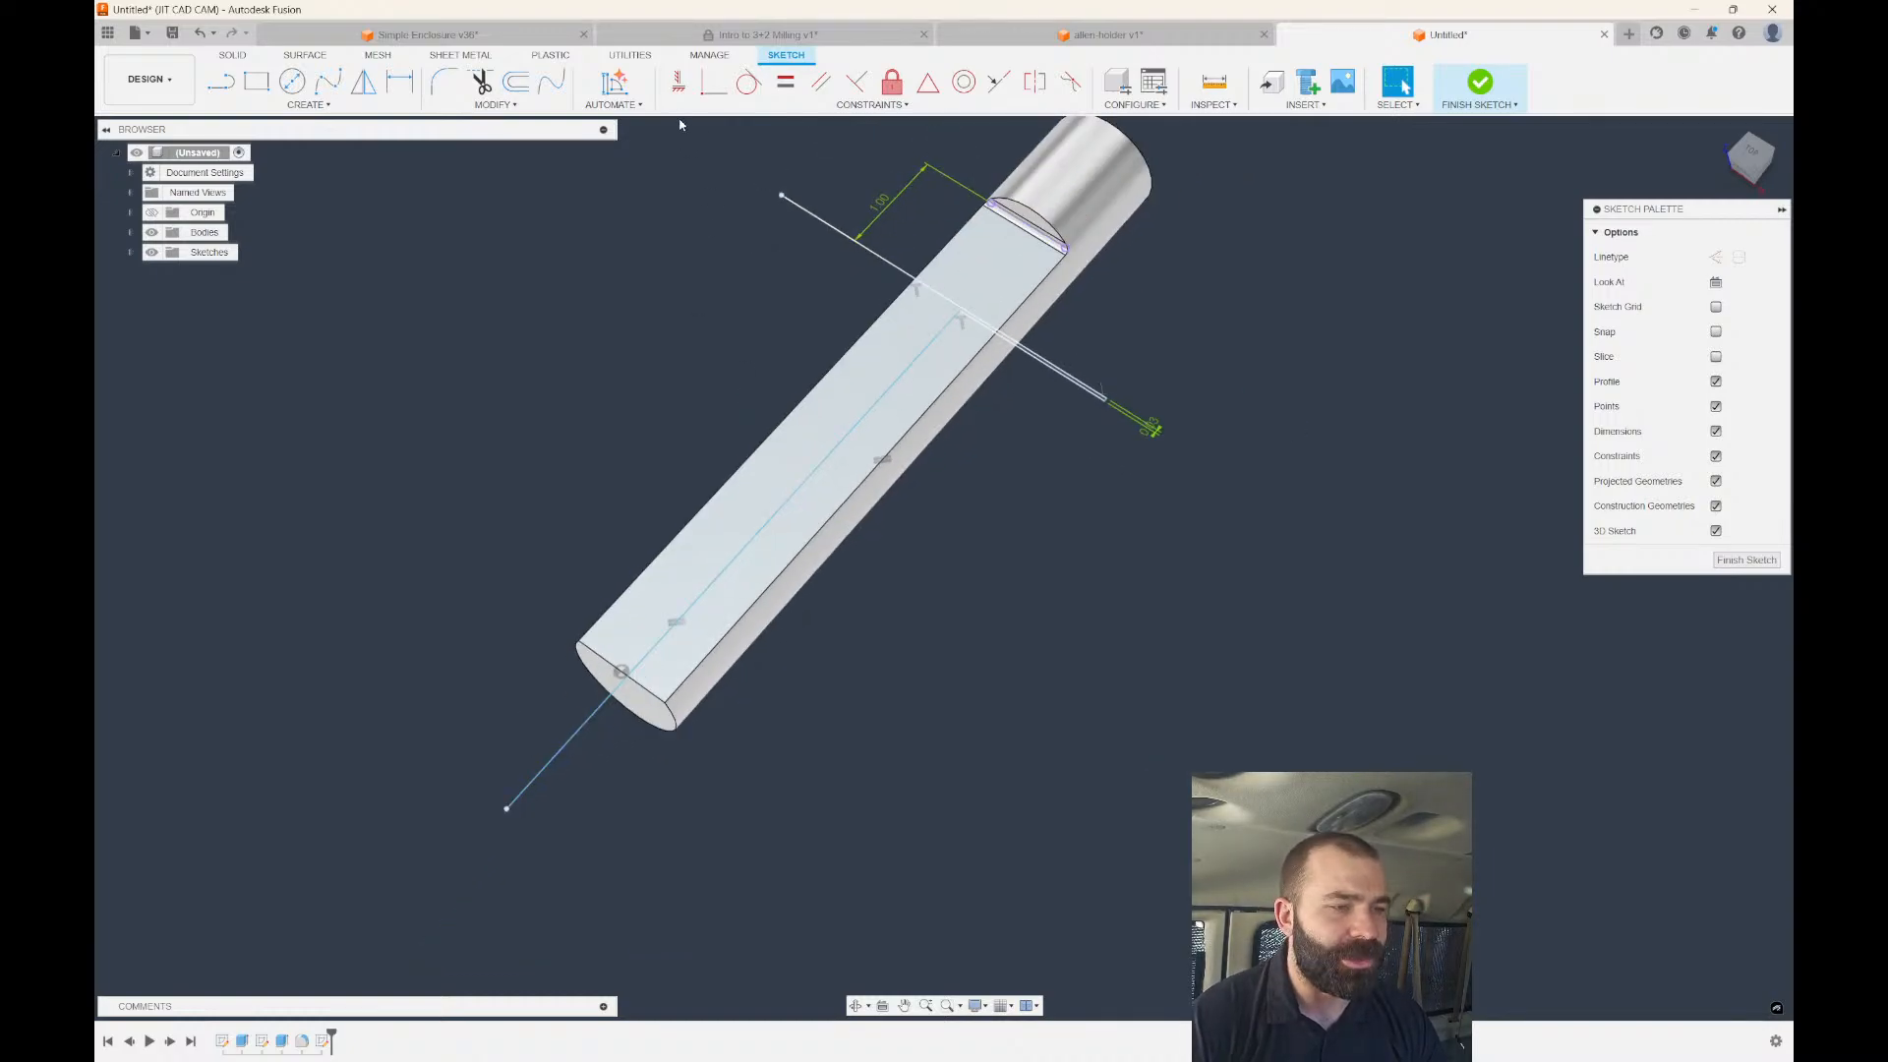
pyautogui.click(679, 82)
pyautogui.scroll(2, 486, 831)
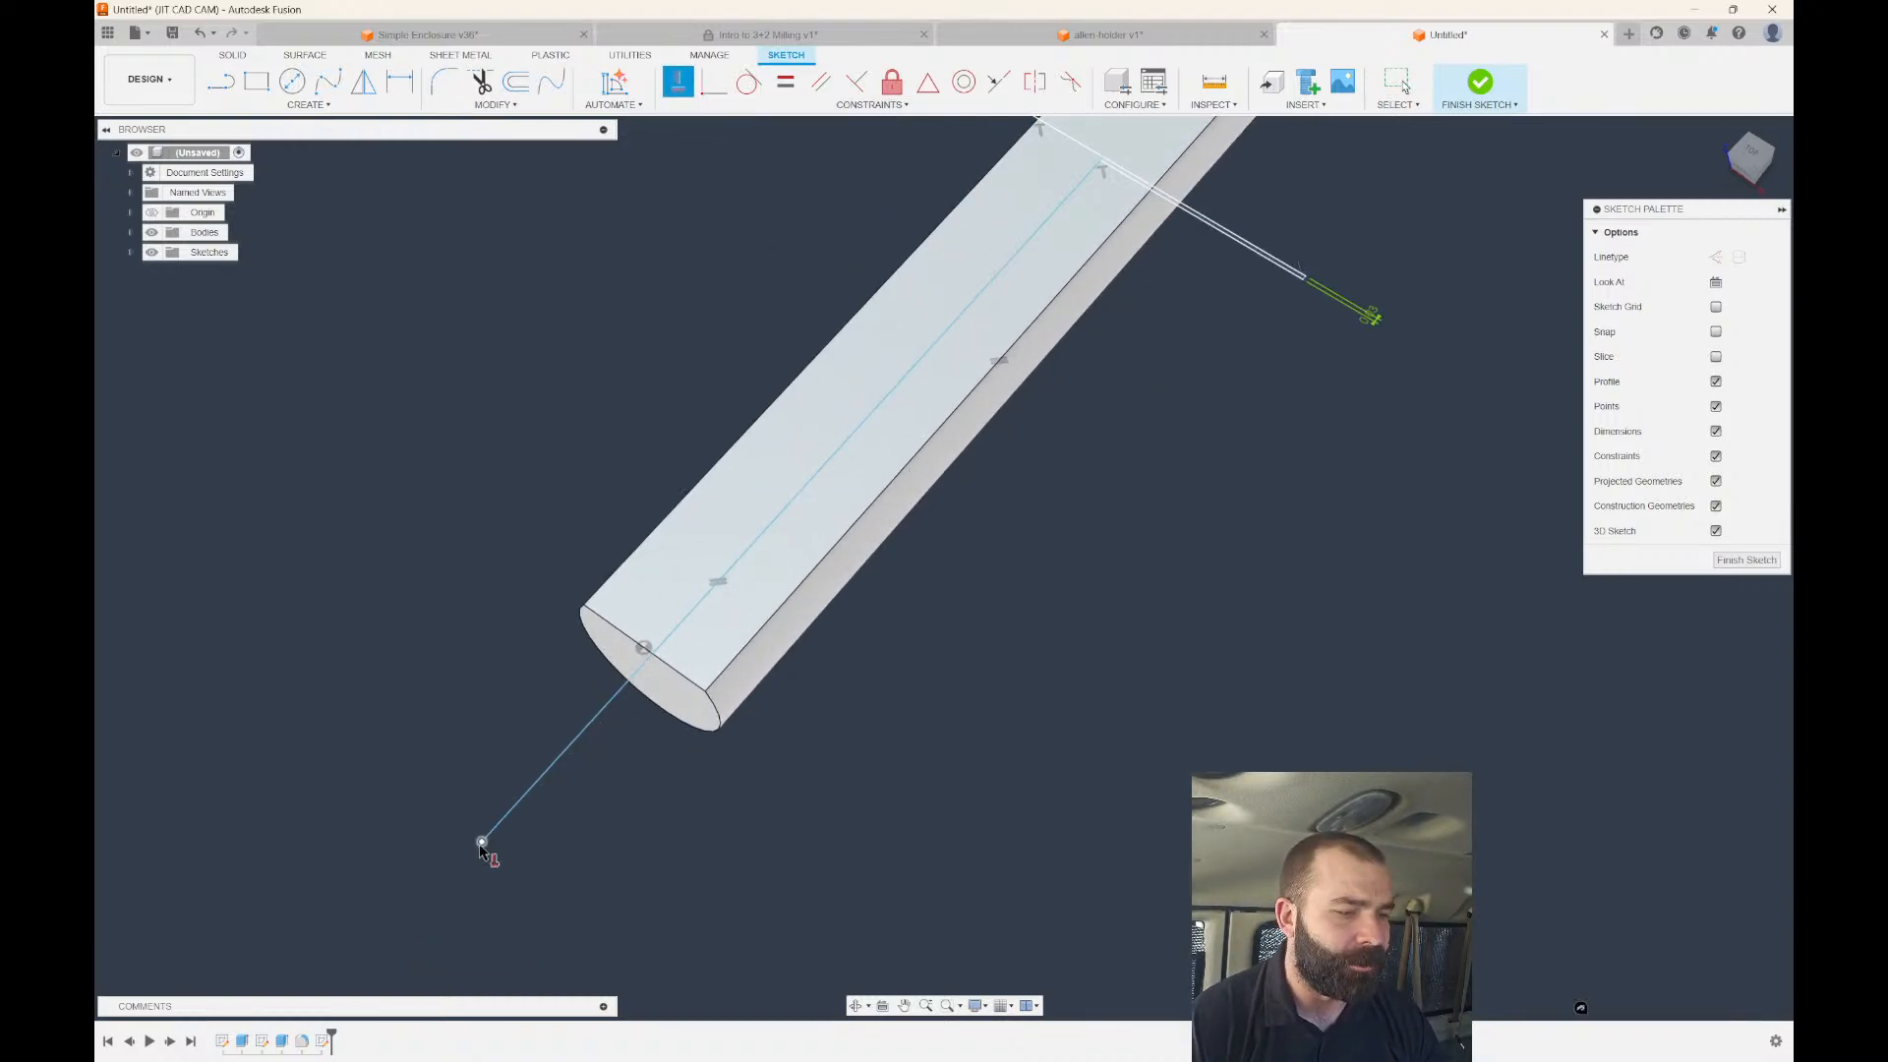
pyautogui.click(641, 647)
pyautogui.press('d')
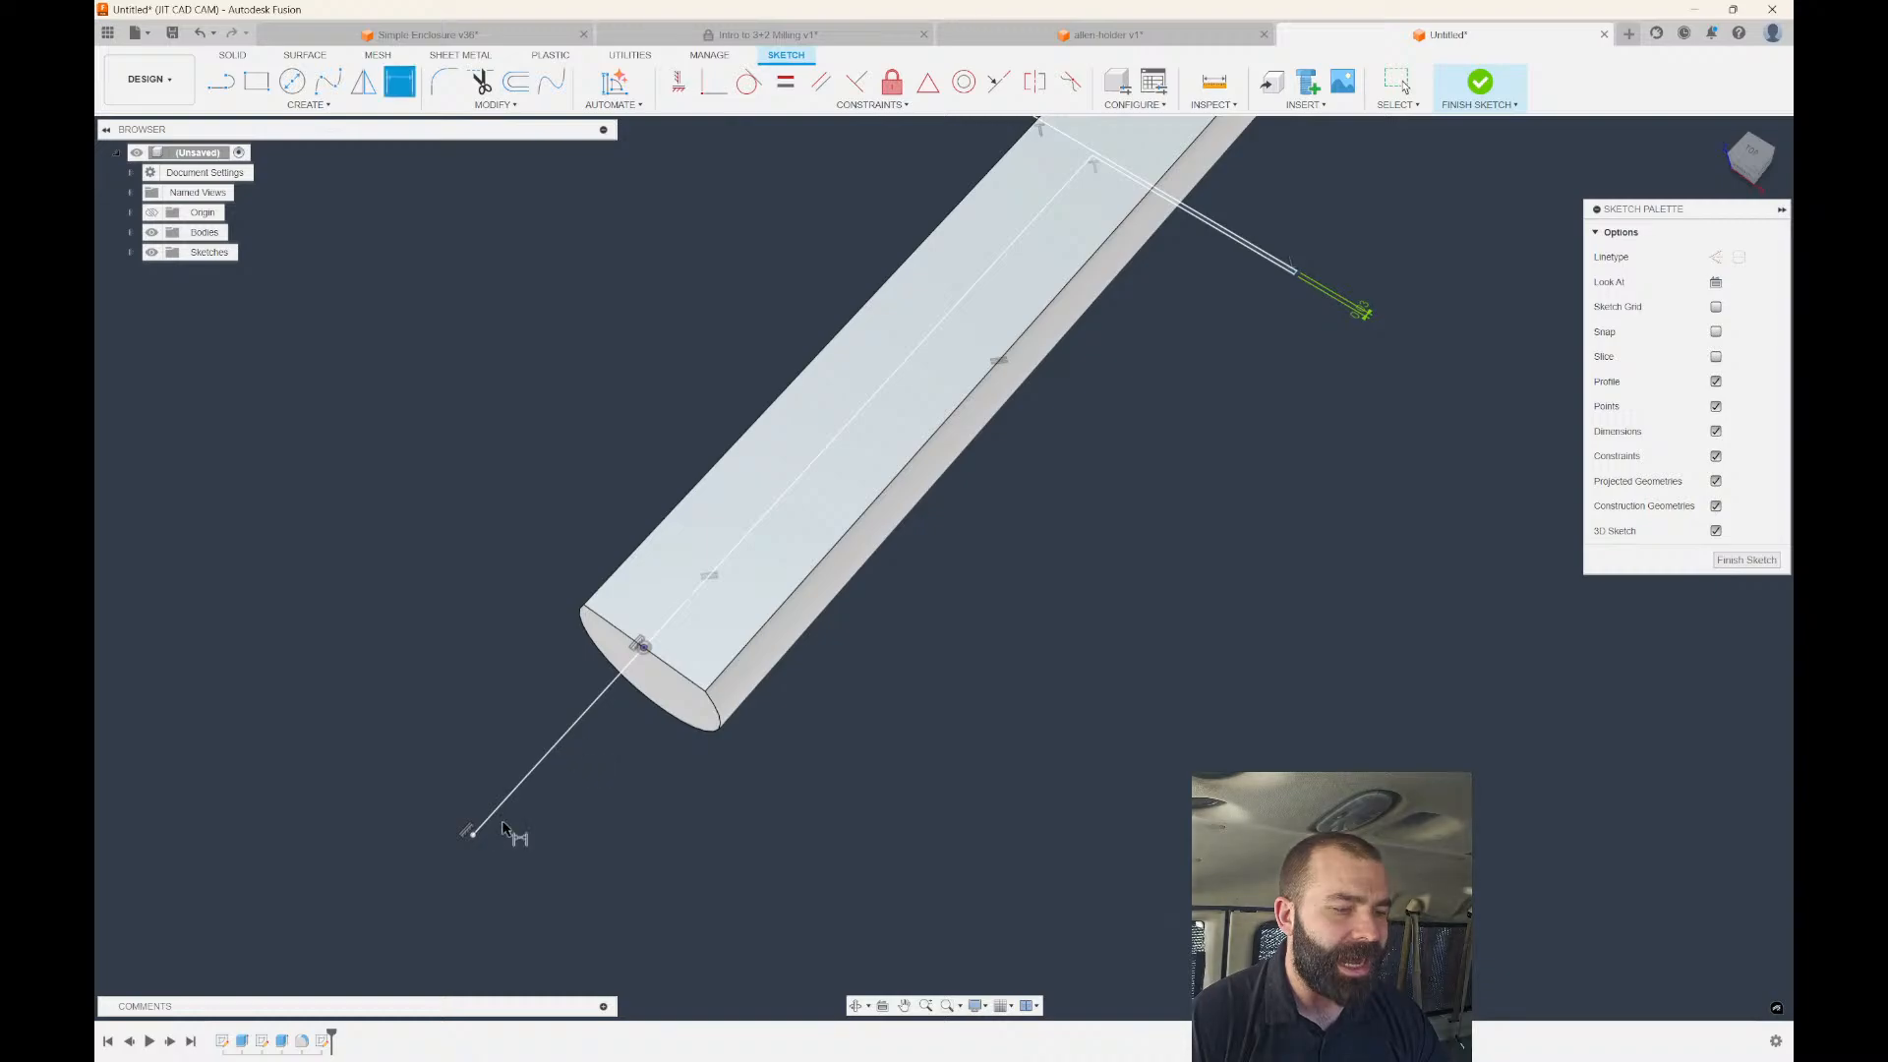
pyautogui.click(473, 833)
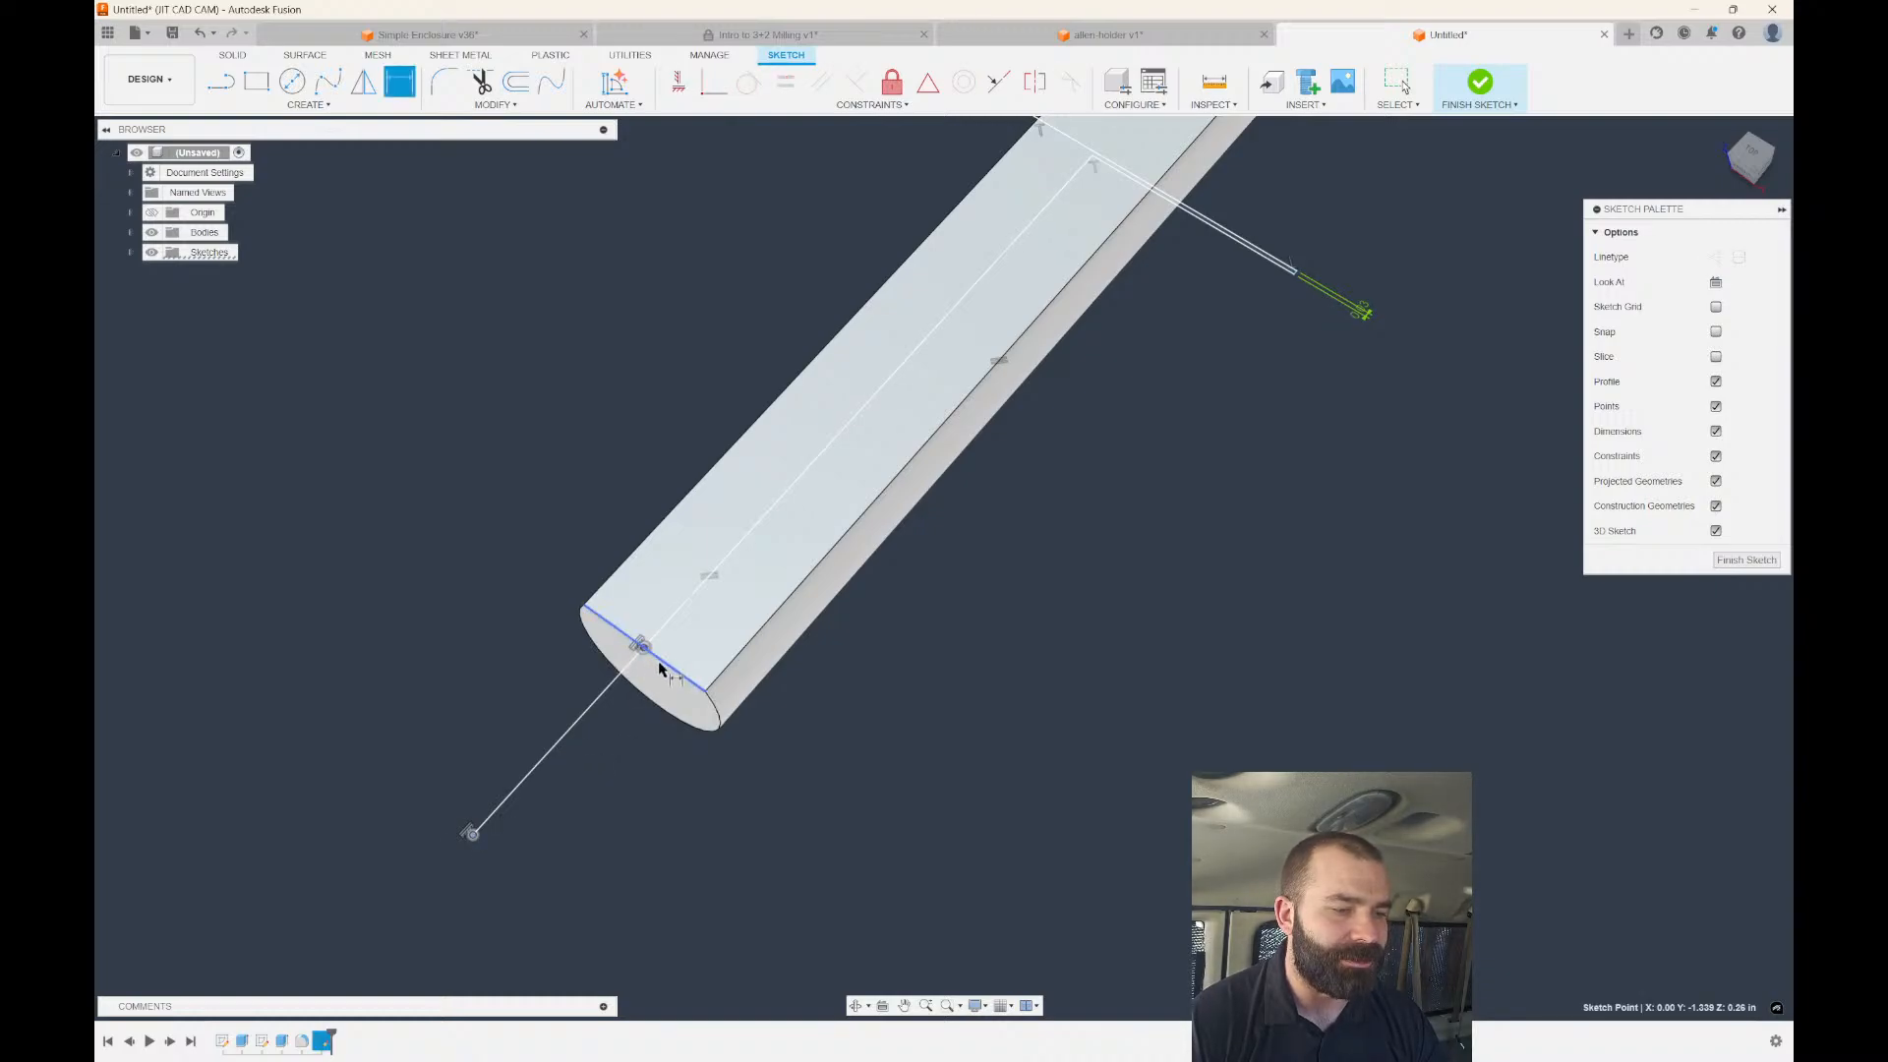
pyautogui.click(659, 669)
pyautogui.click(937, 916)
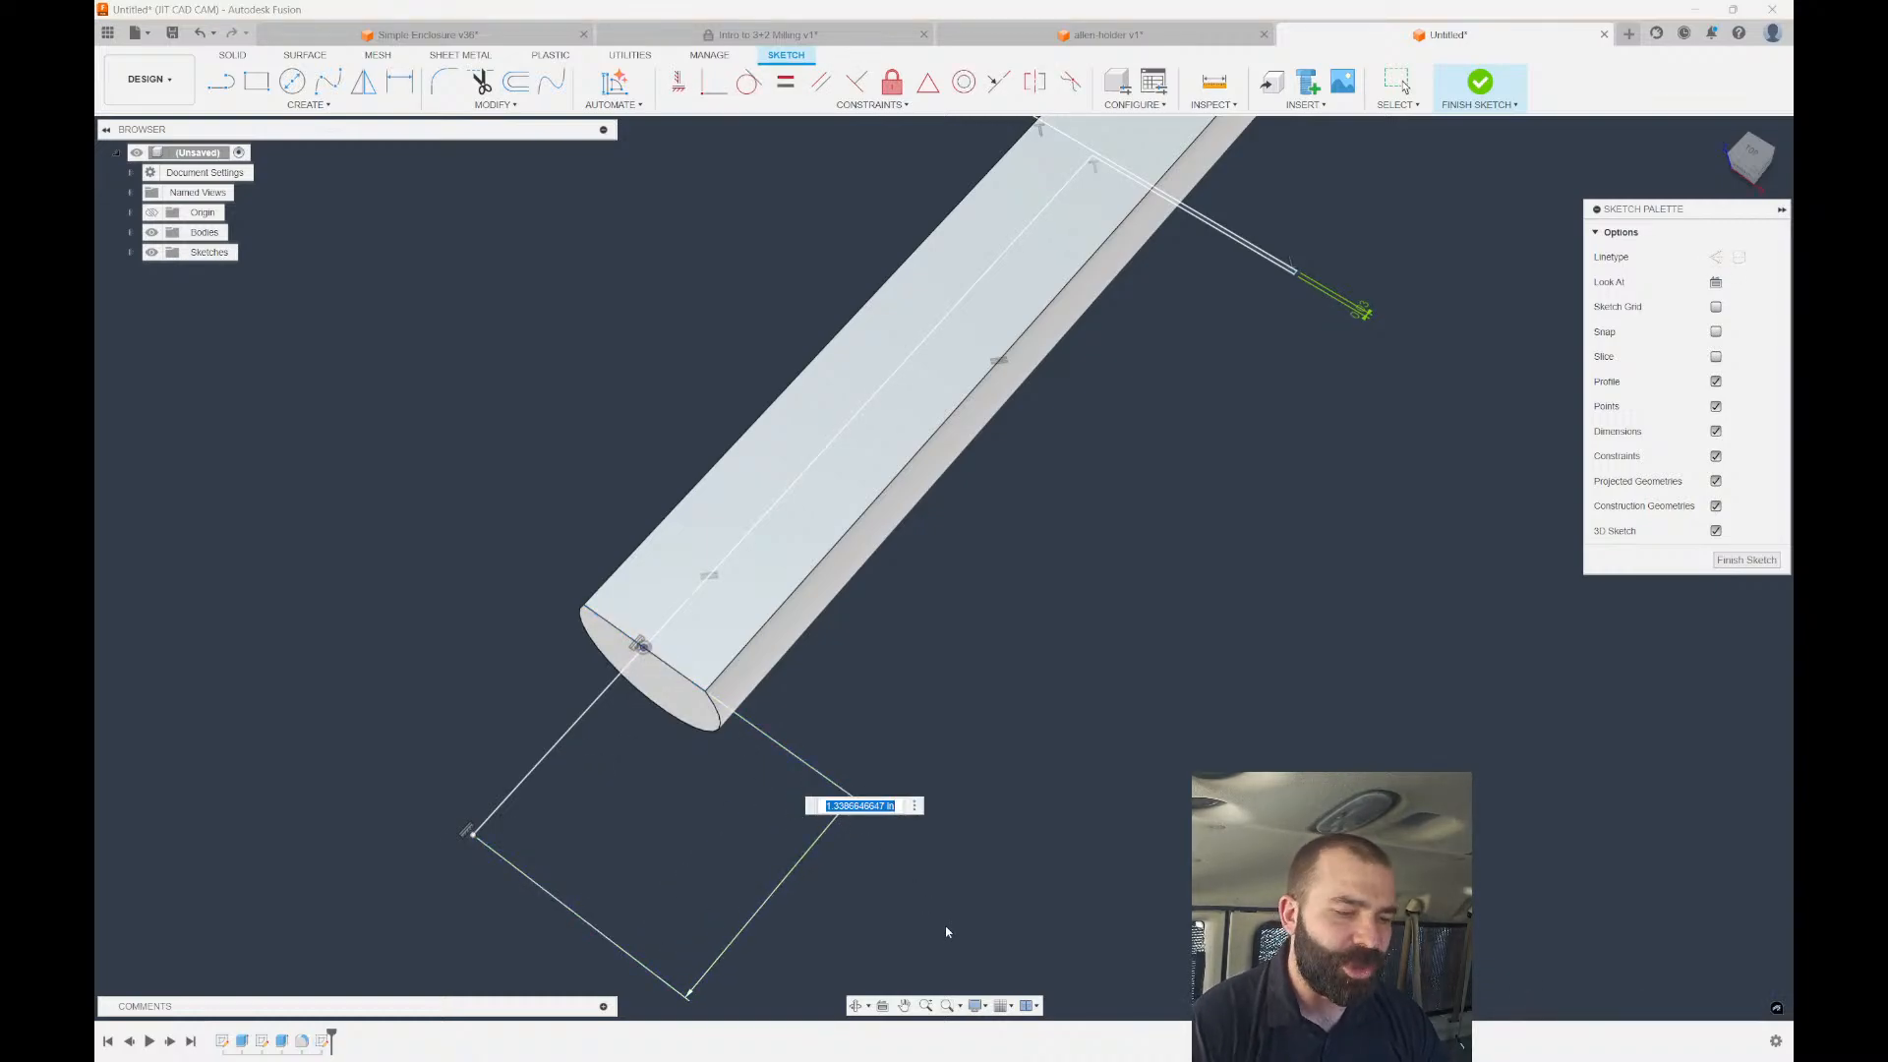
pyautogui.write('1')
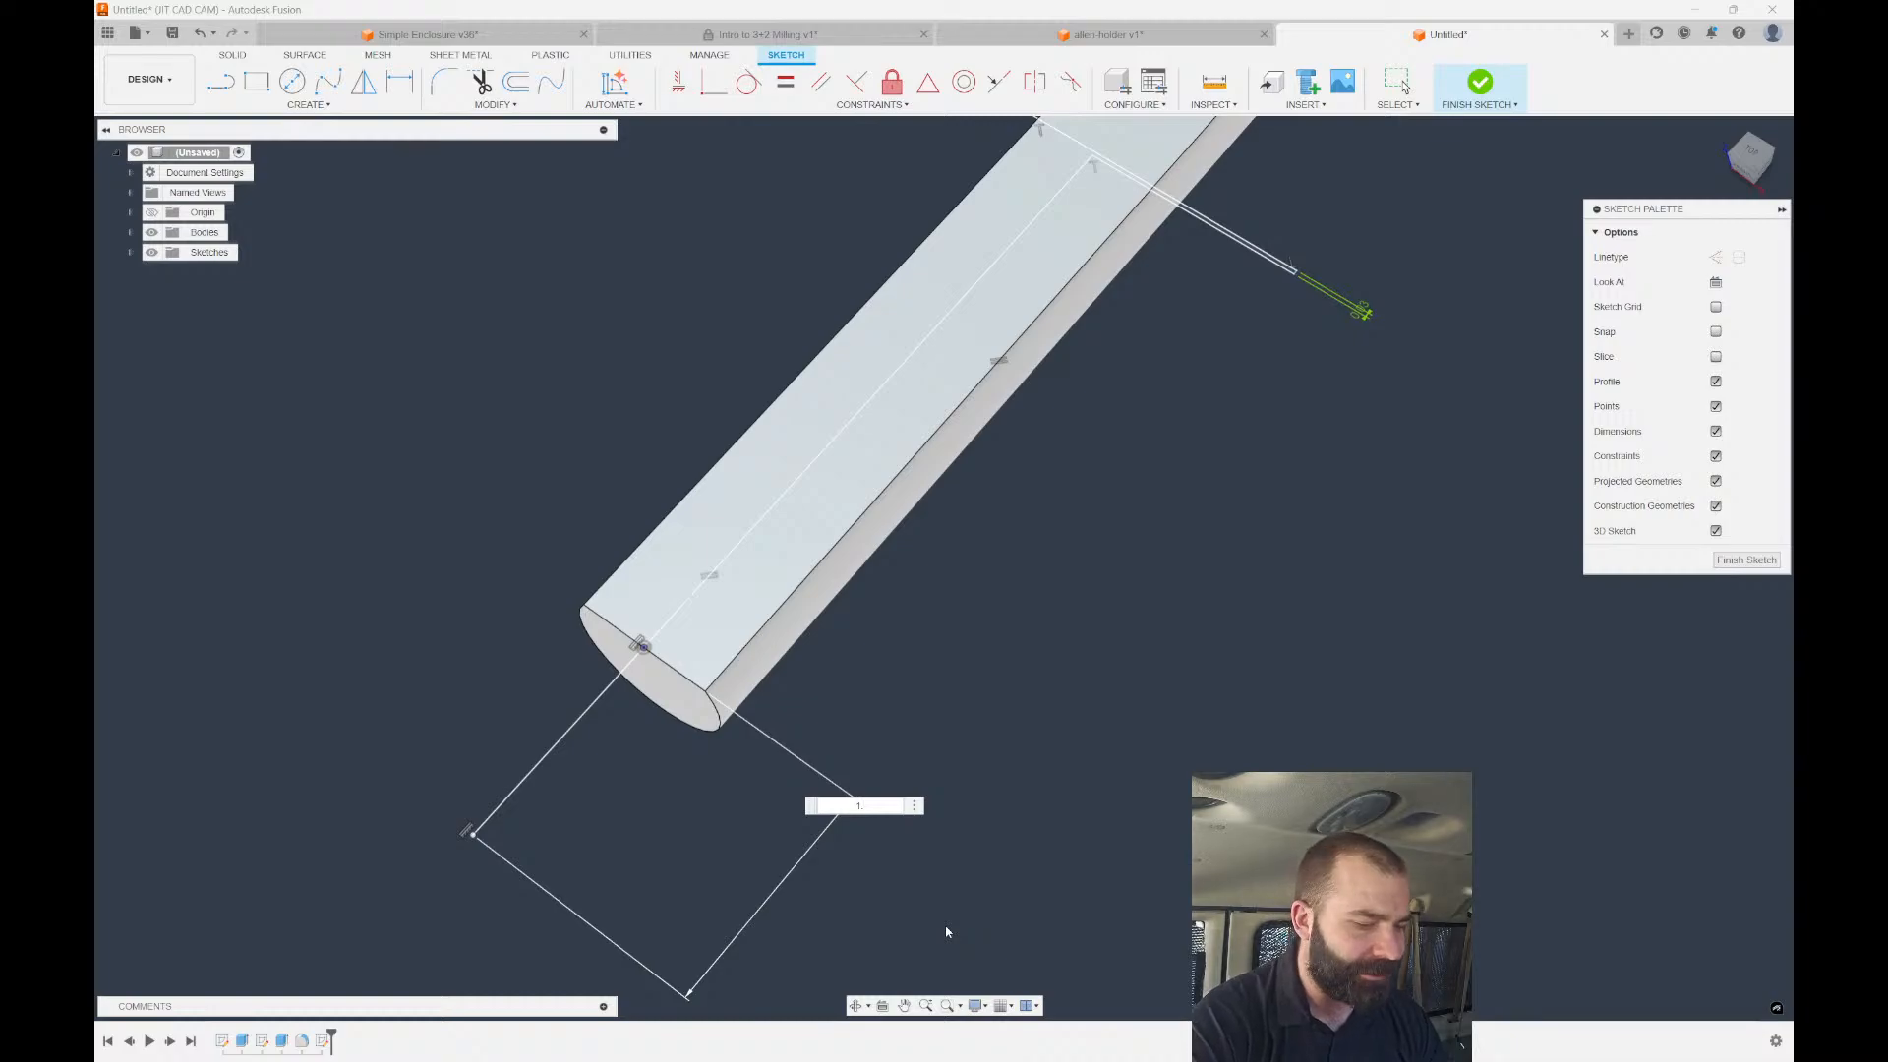
pyautogui.write('.25')
pyautogui.press('Return')
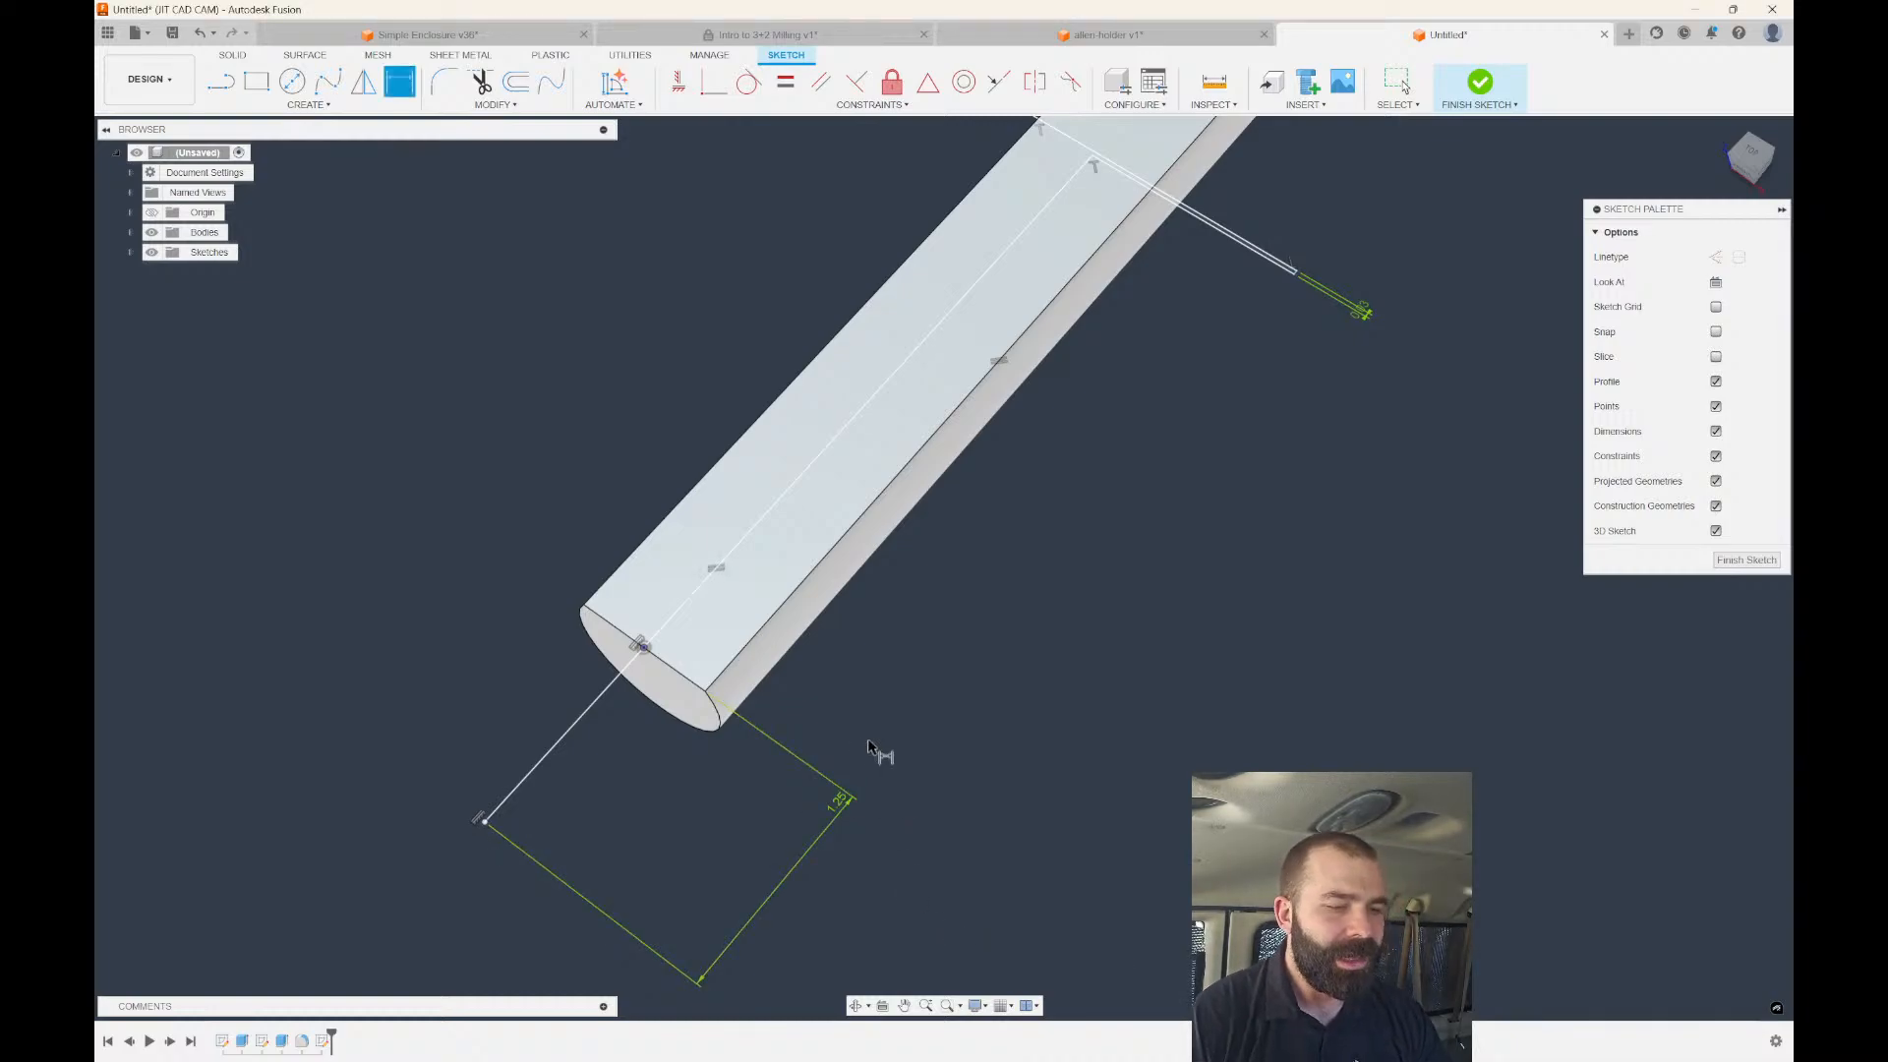
pyautogui.scroll(-3, 1032, 772)
pyautogui.click(1735, 559)
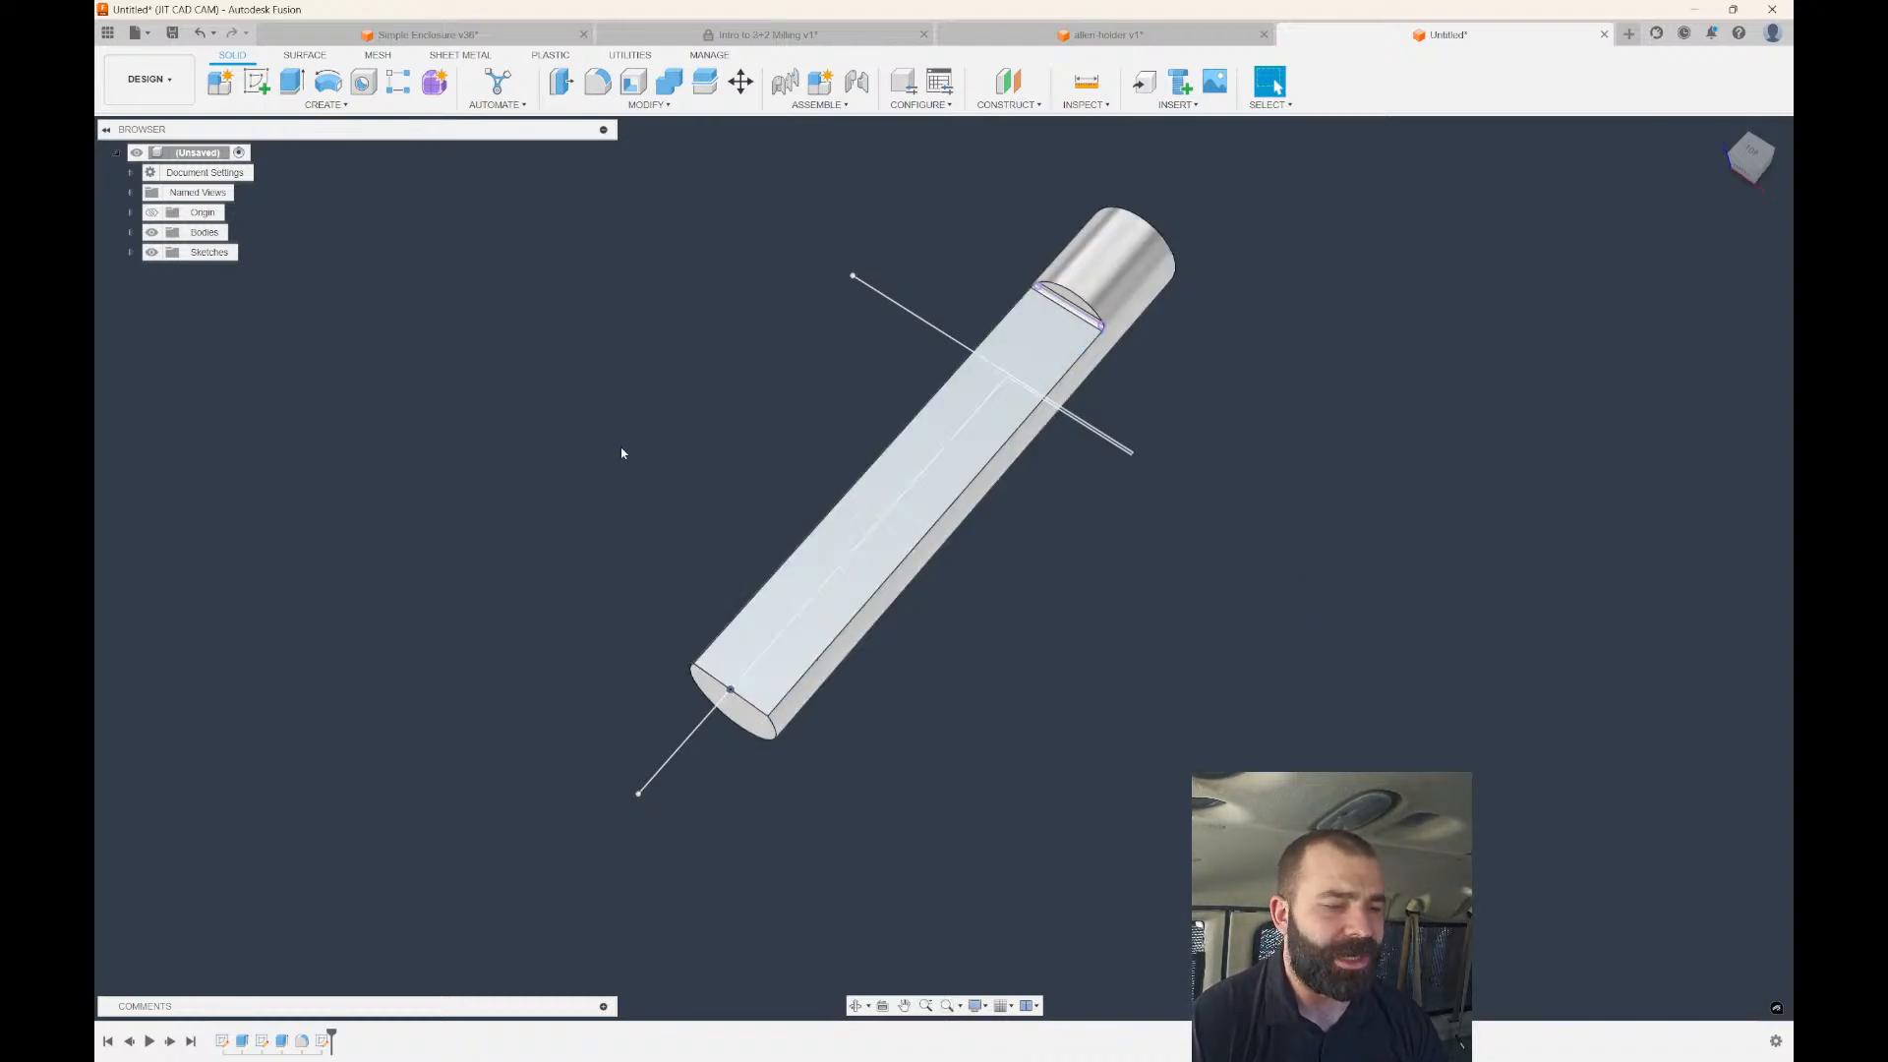
# Switch to Manufacture and start a 2D Trace operation.
pyautogui.click(151, 76)
pyautogui.click(162, 262)
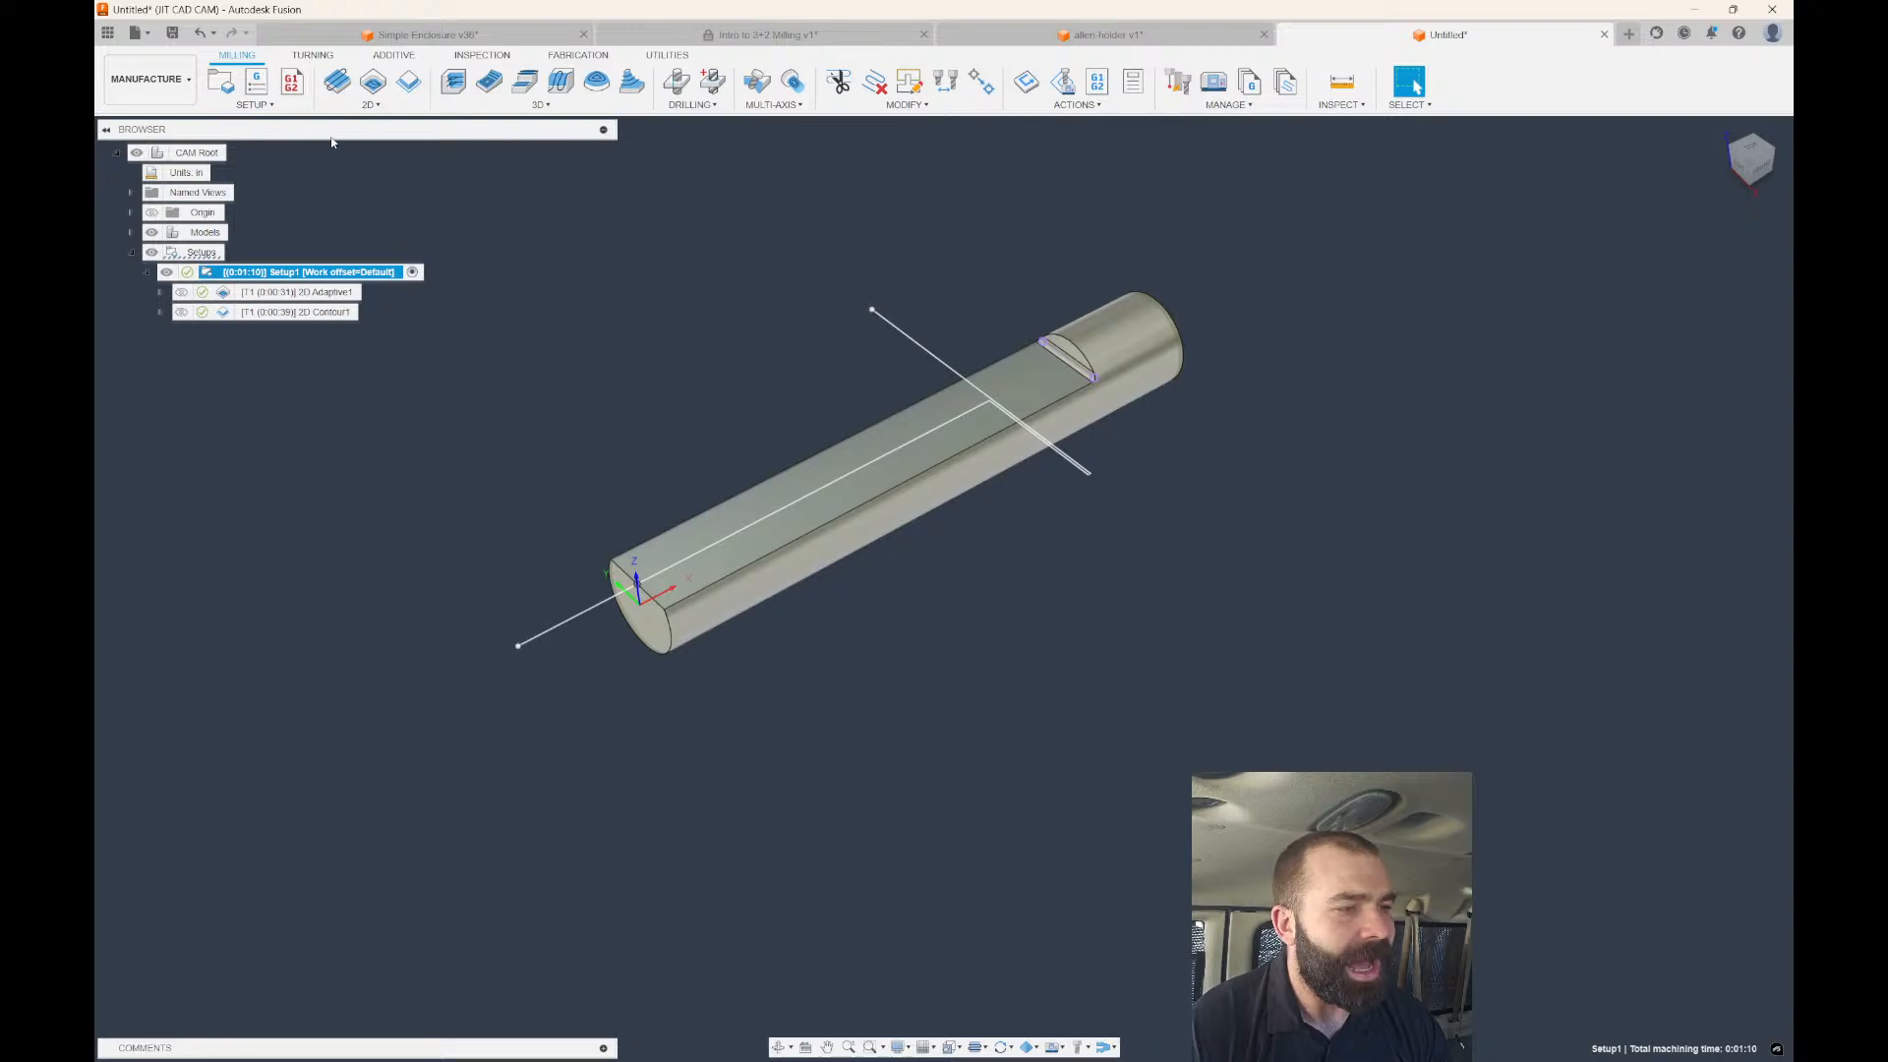
pyautogui.click(366, 105)
pyautogui.click(374, 209)
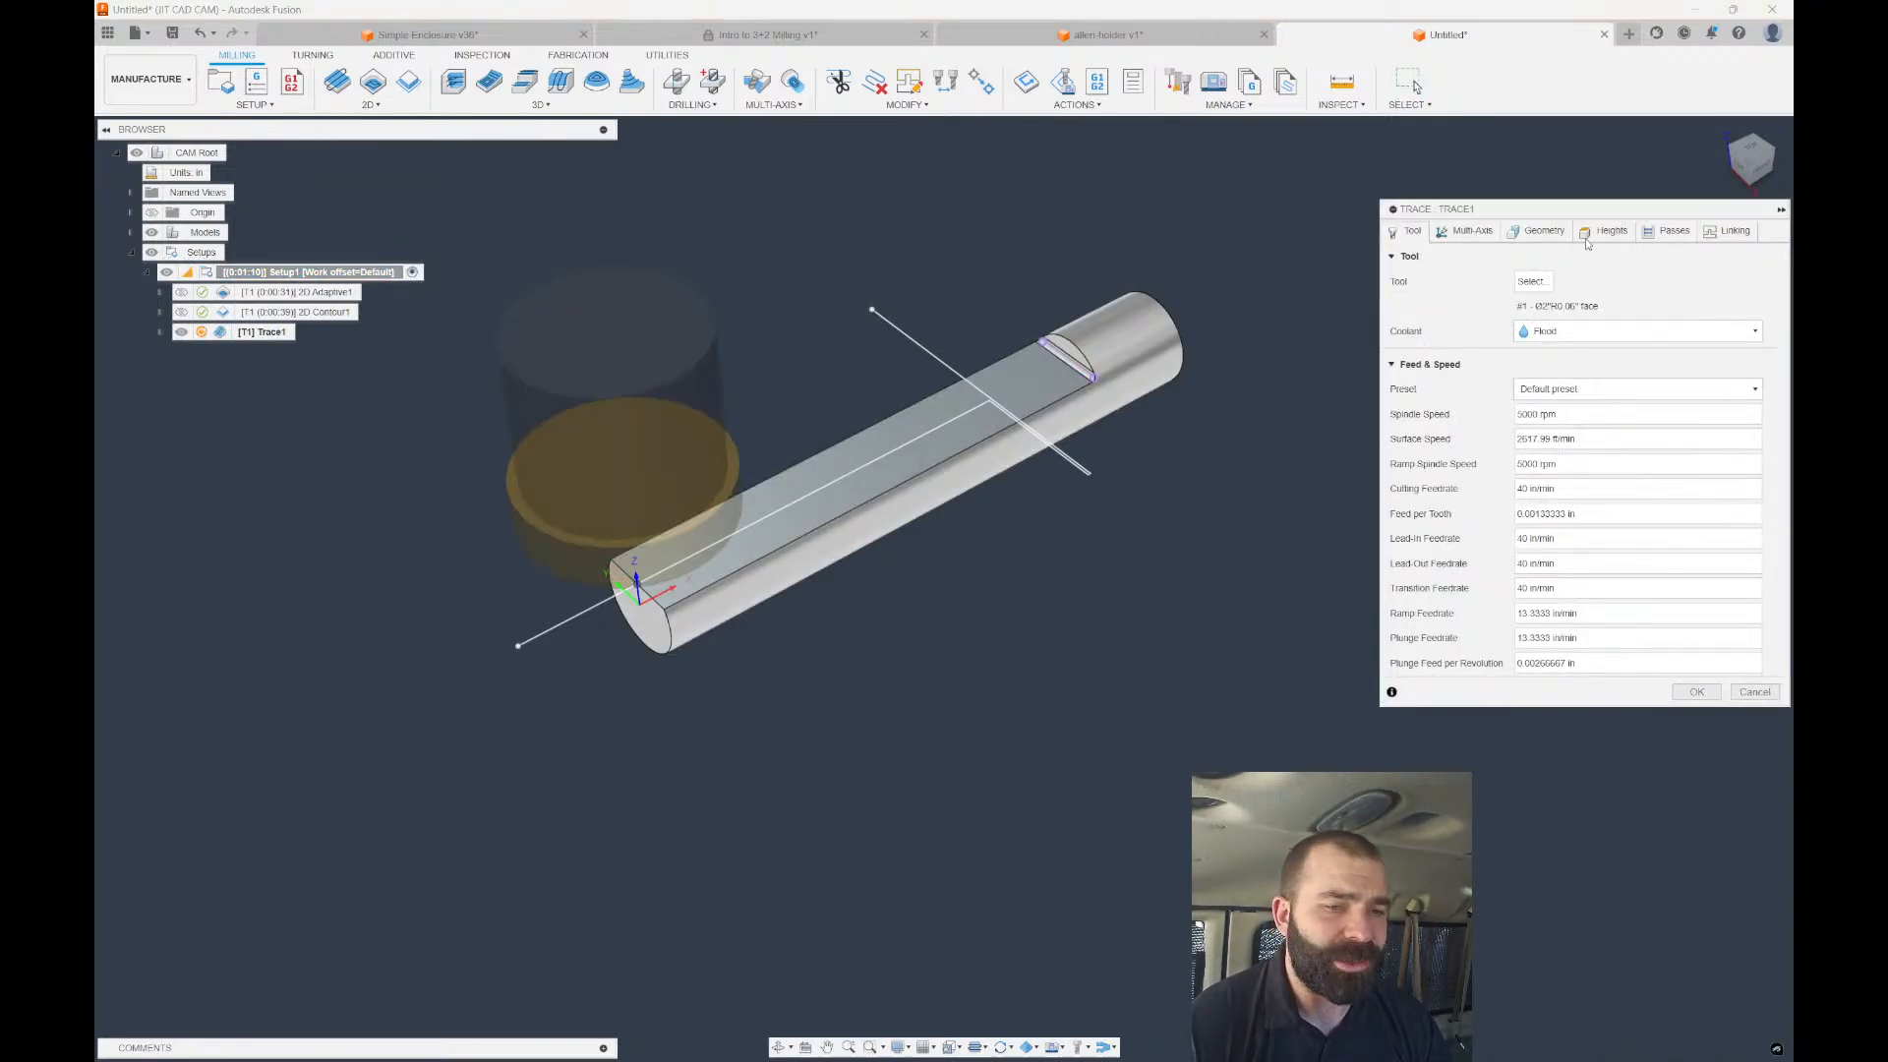
pyautogui.click(1536, 231)
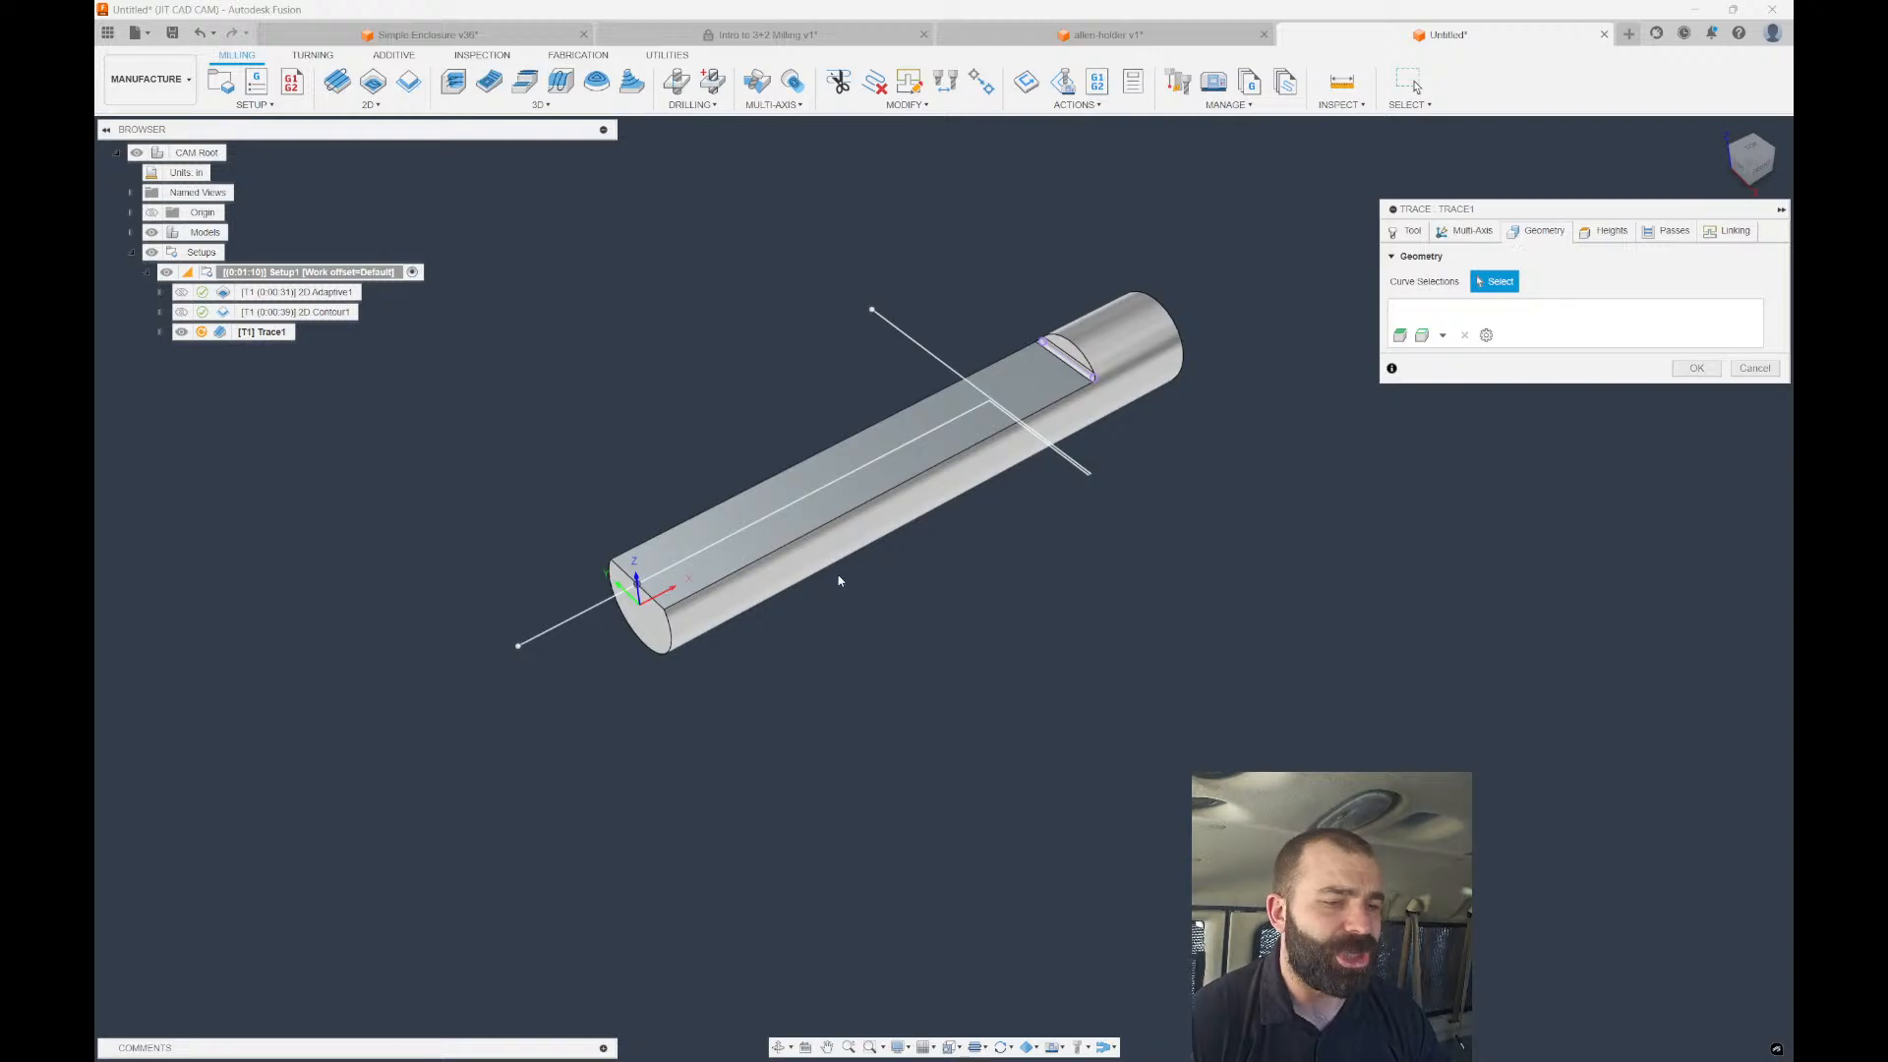
# Chain the sketch line along the cylinder with the crossing line and generate Trace1.
pyautogui.click(586, 614)
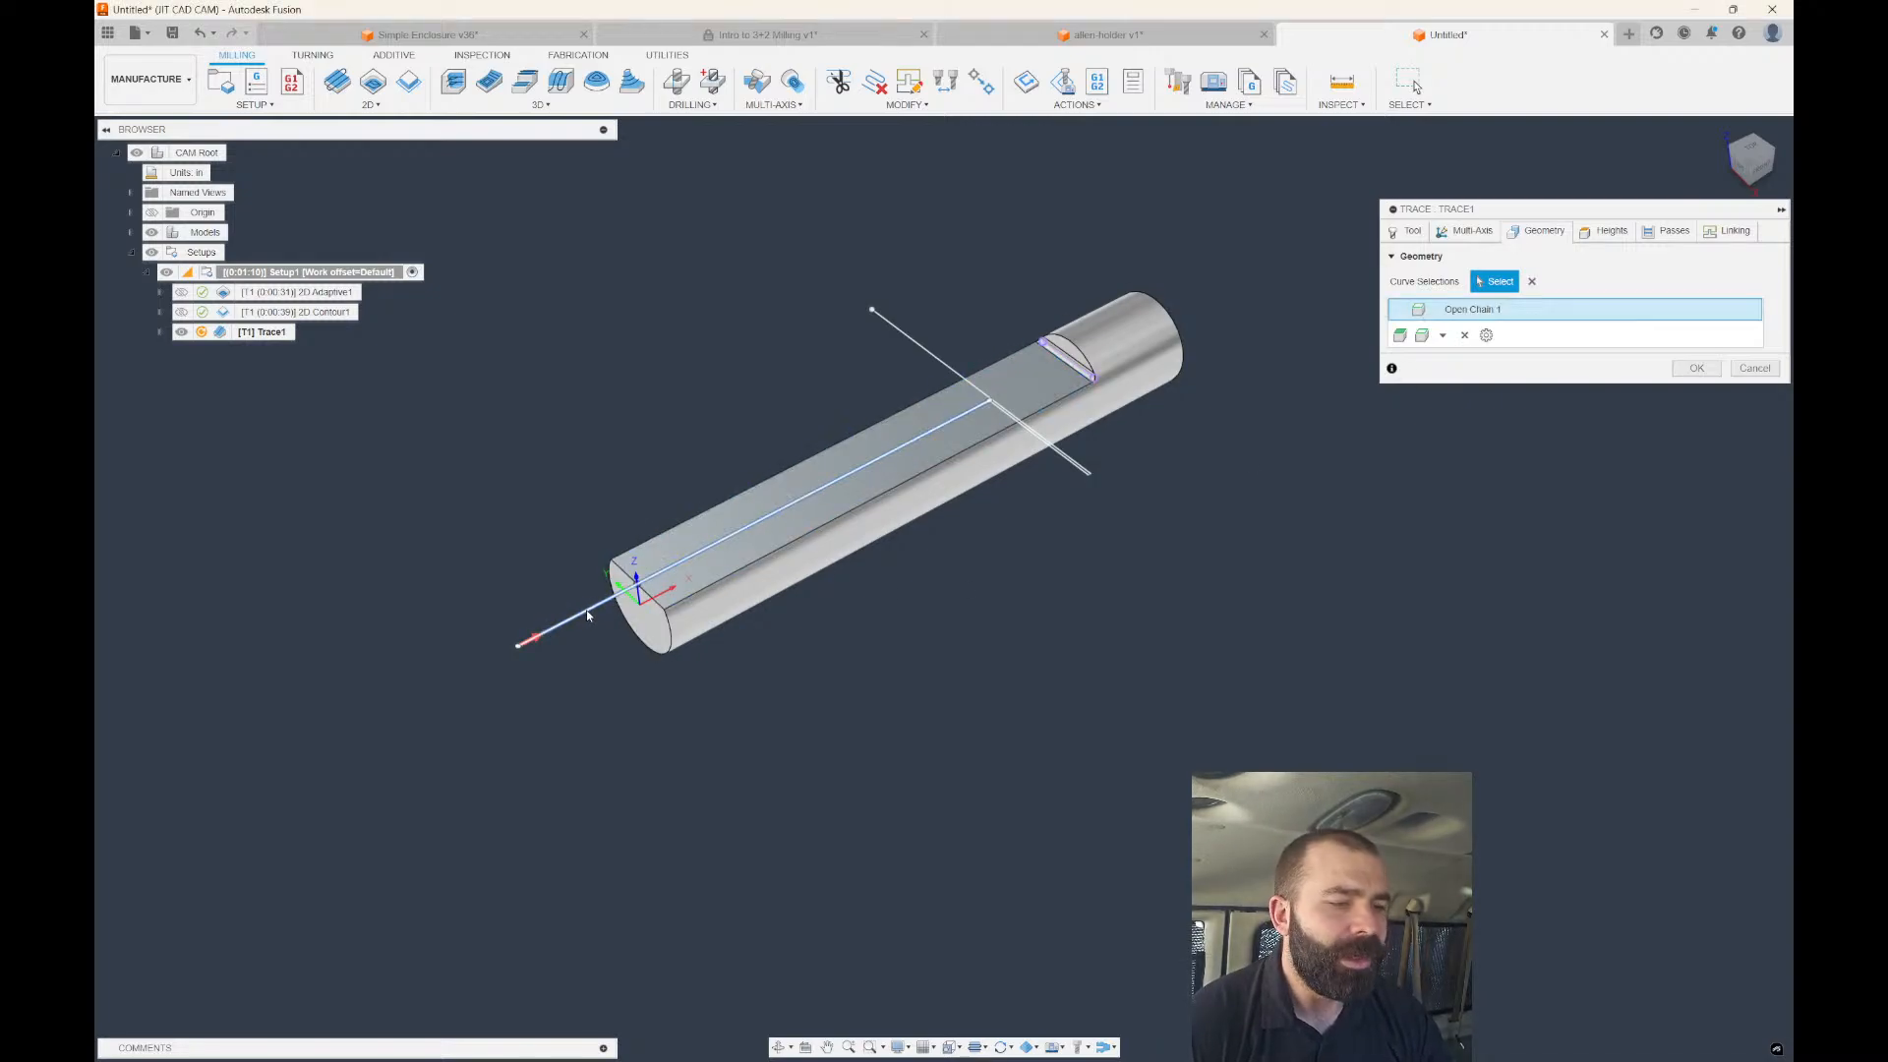
pyautogui.click(587, 609)
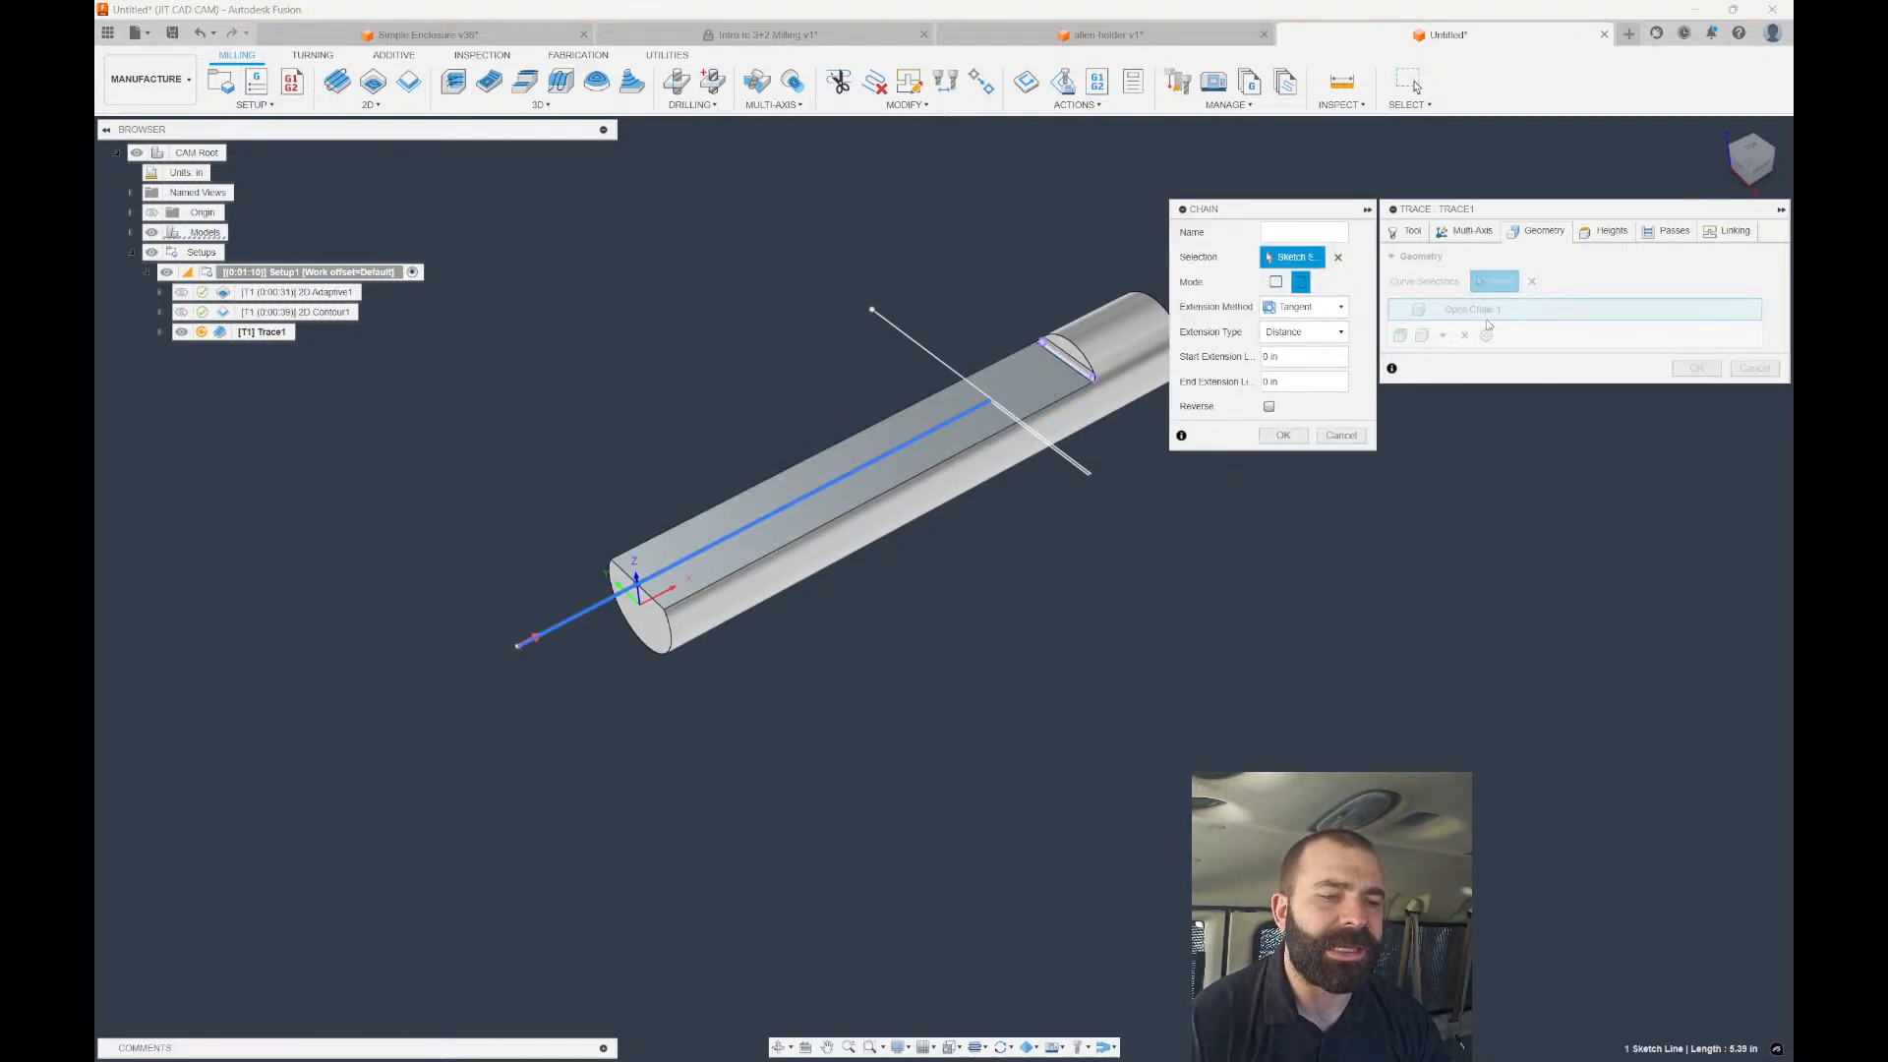
pyautogui.scroll(4, 1086, 447)
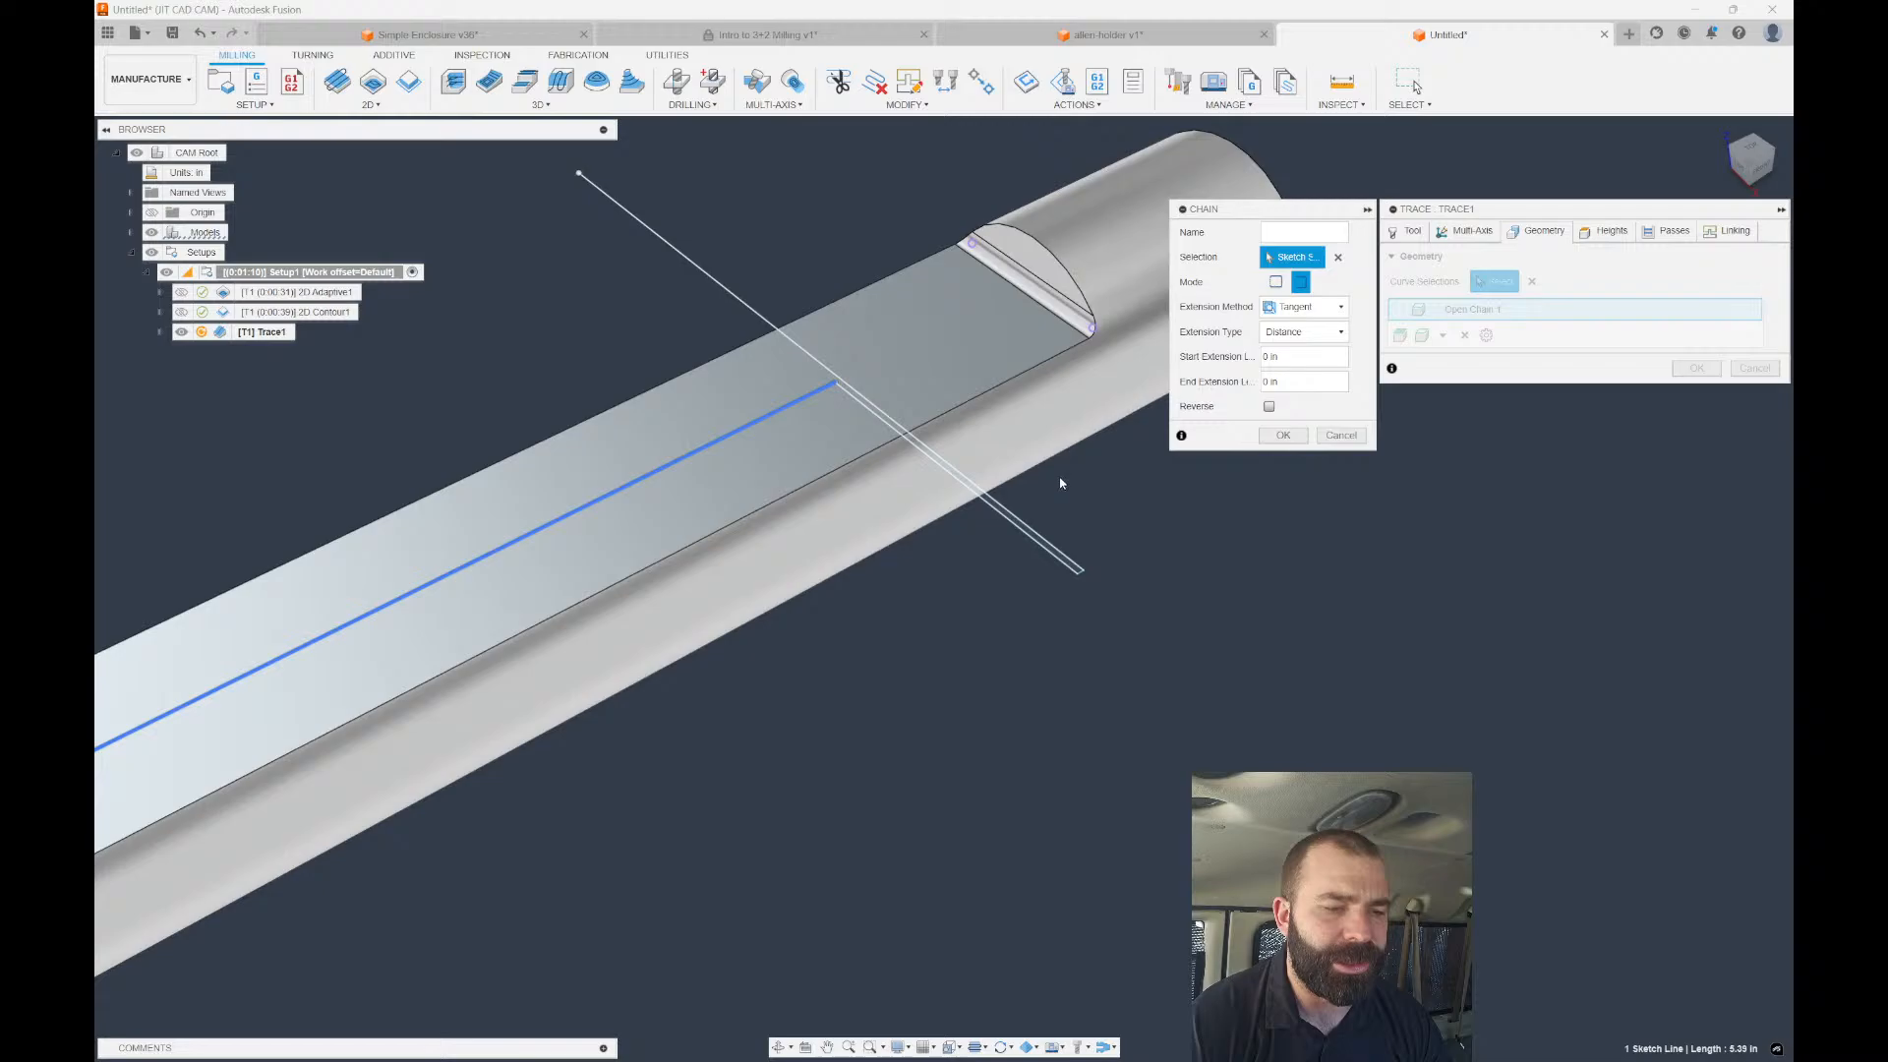
pyautogui.click(757, 306)
pyautogui.scroll(-2, 946, 439)
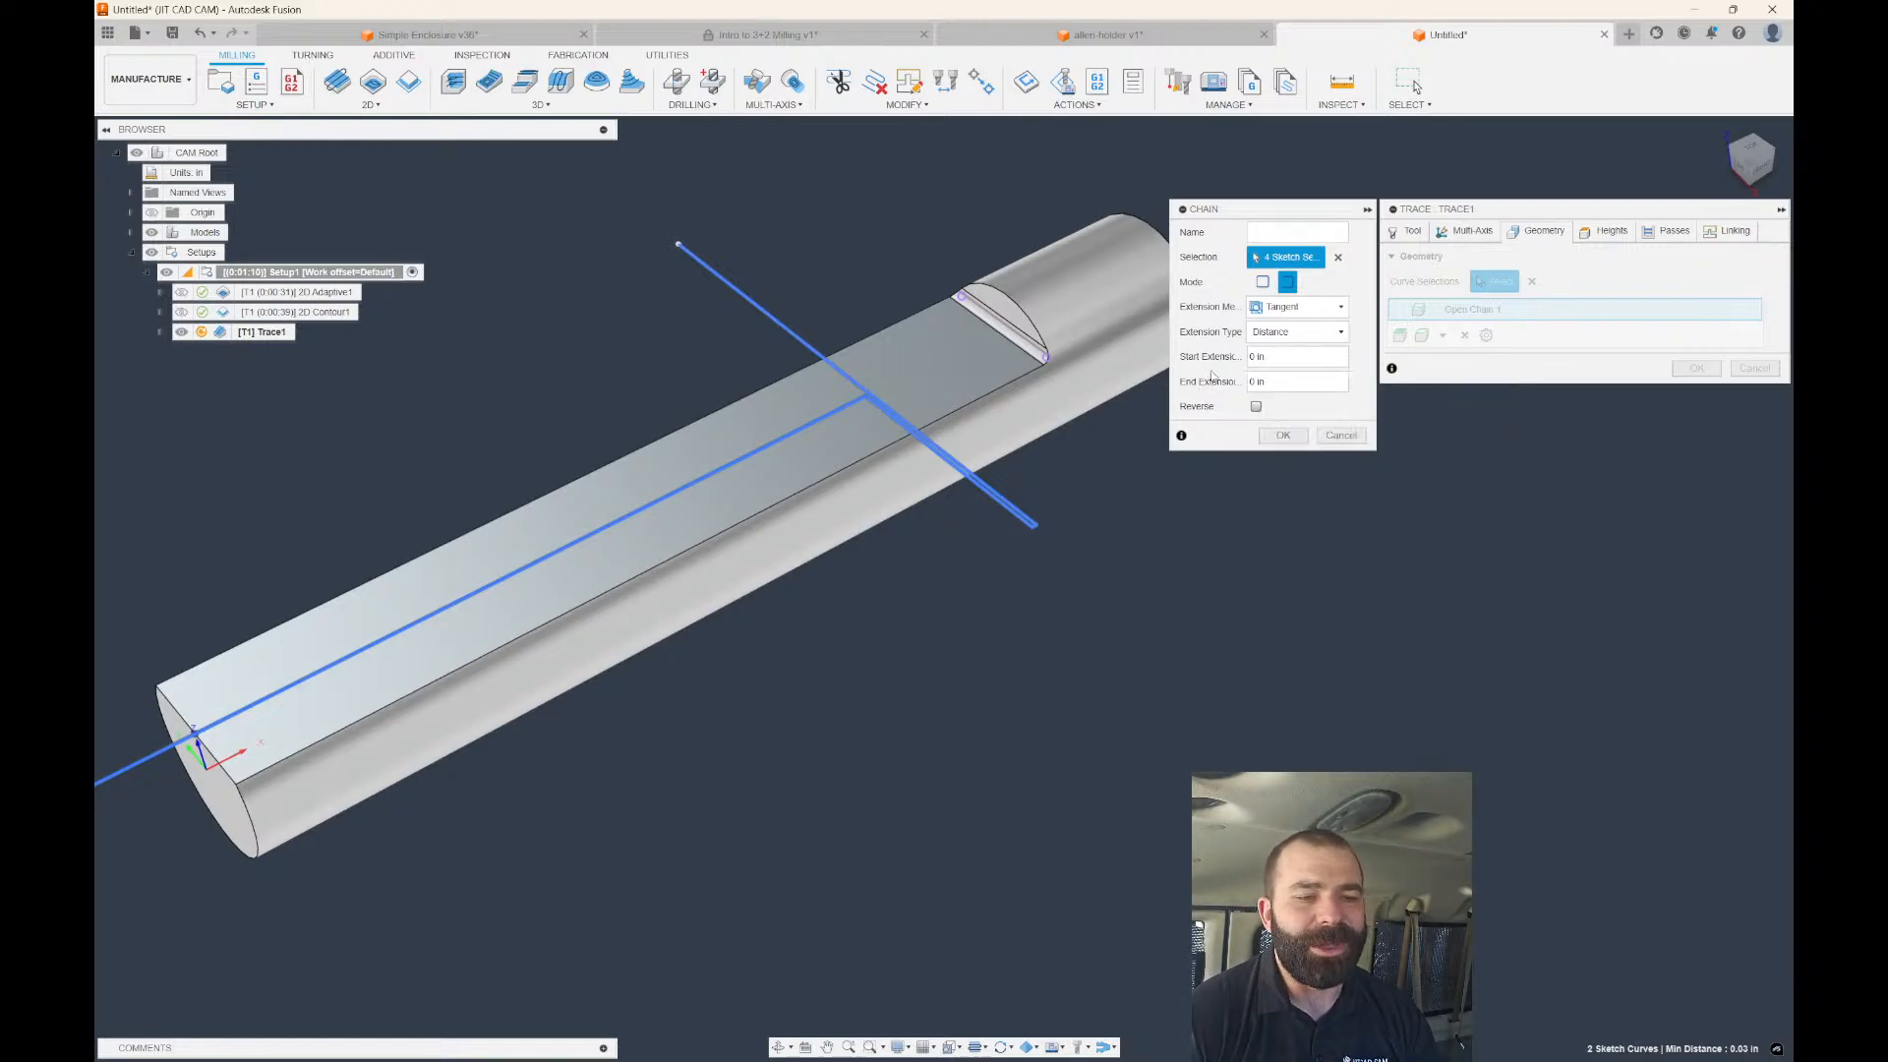
pyautogui.click(1279, 439)
pyautogui.scroll(-1, 1279, 448)
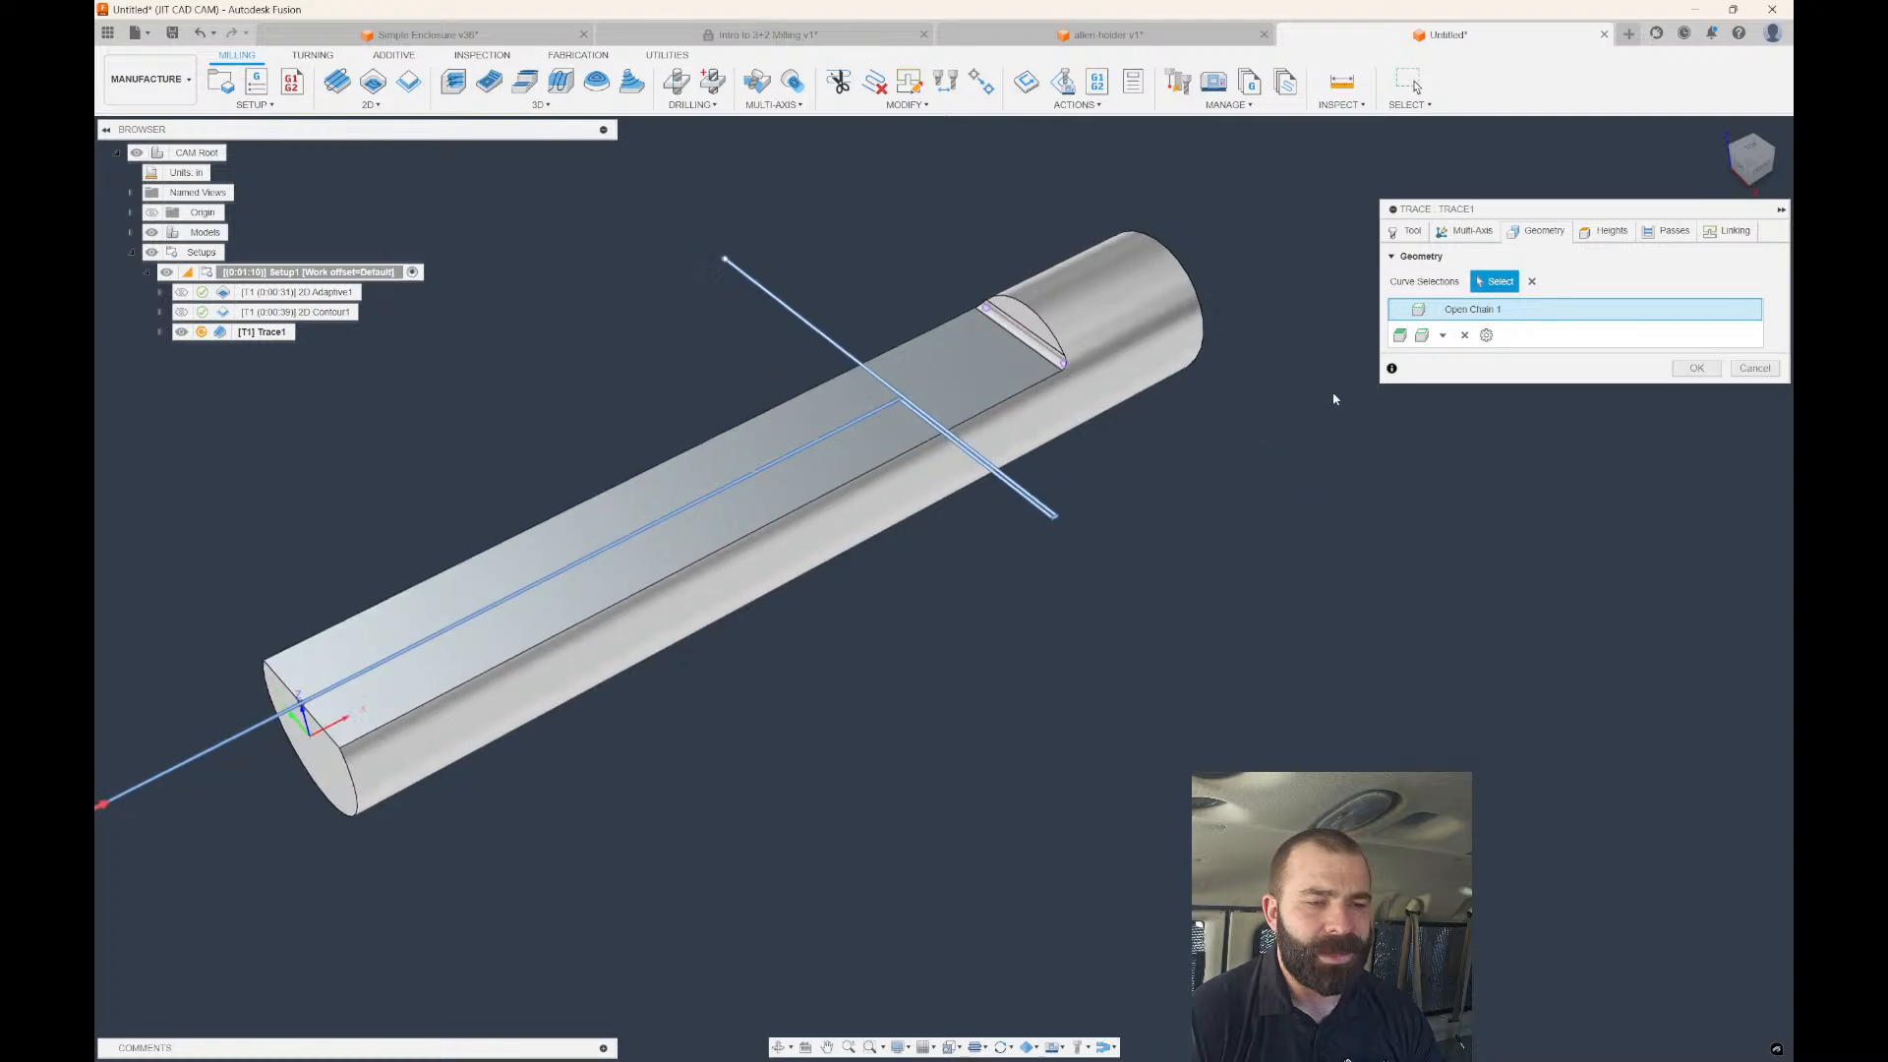
pyautogui.click(1696, 367)
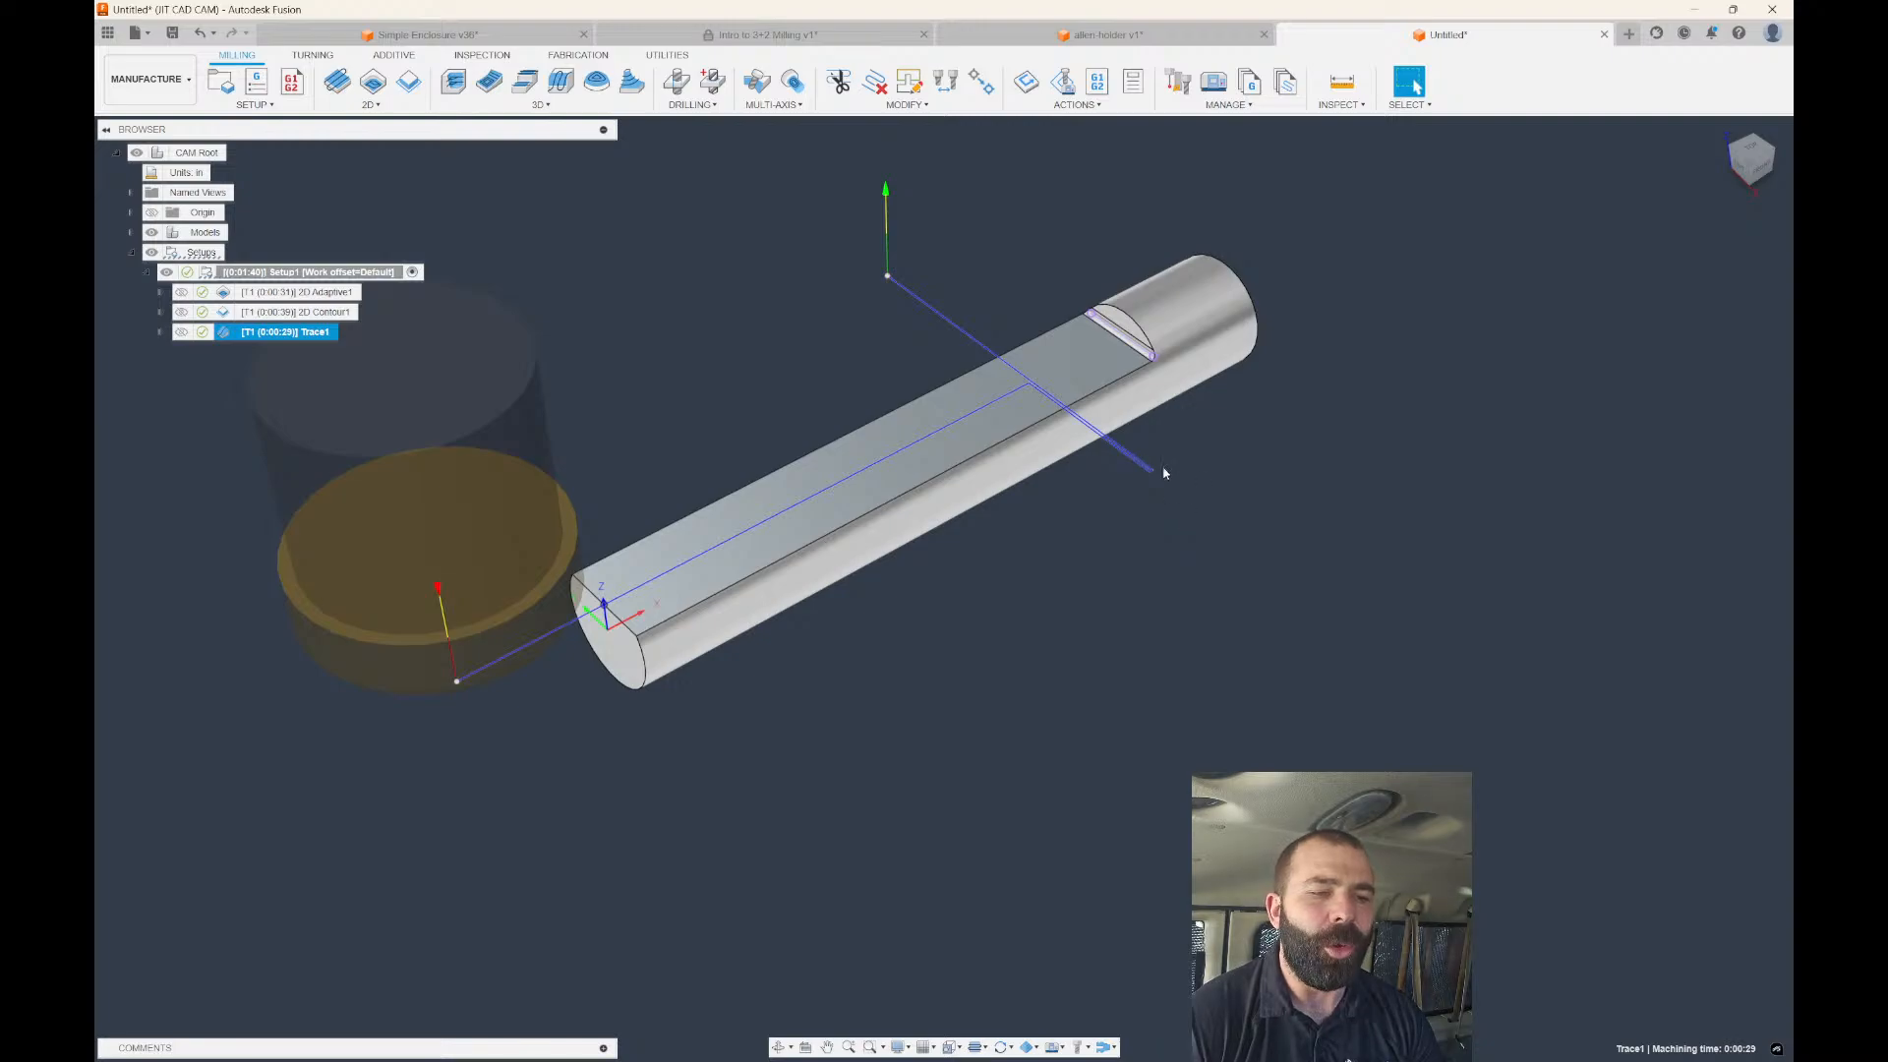
# Show the 2D Adaptive1 and 2D Contour1 toolpaths, then reselect Trace1 and reopen its settings.
pyautogui.scroll(3, 1118, 325)
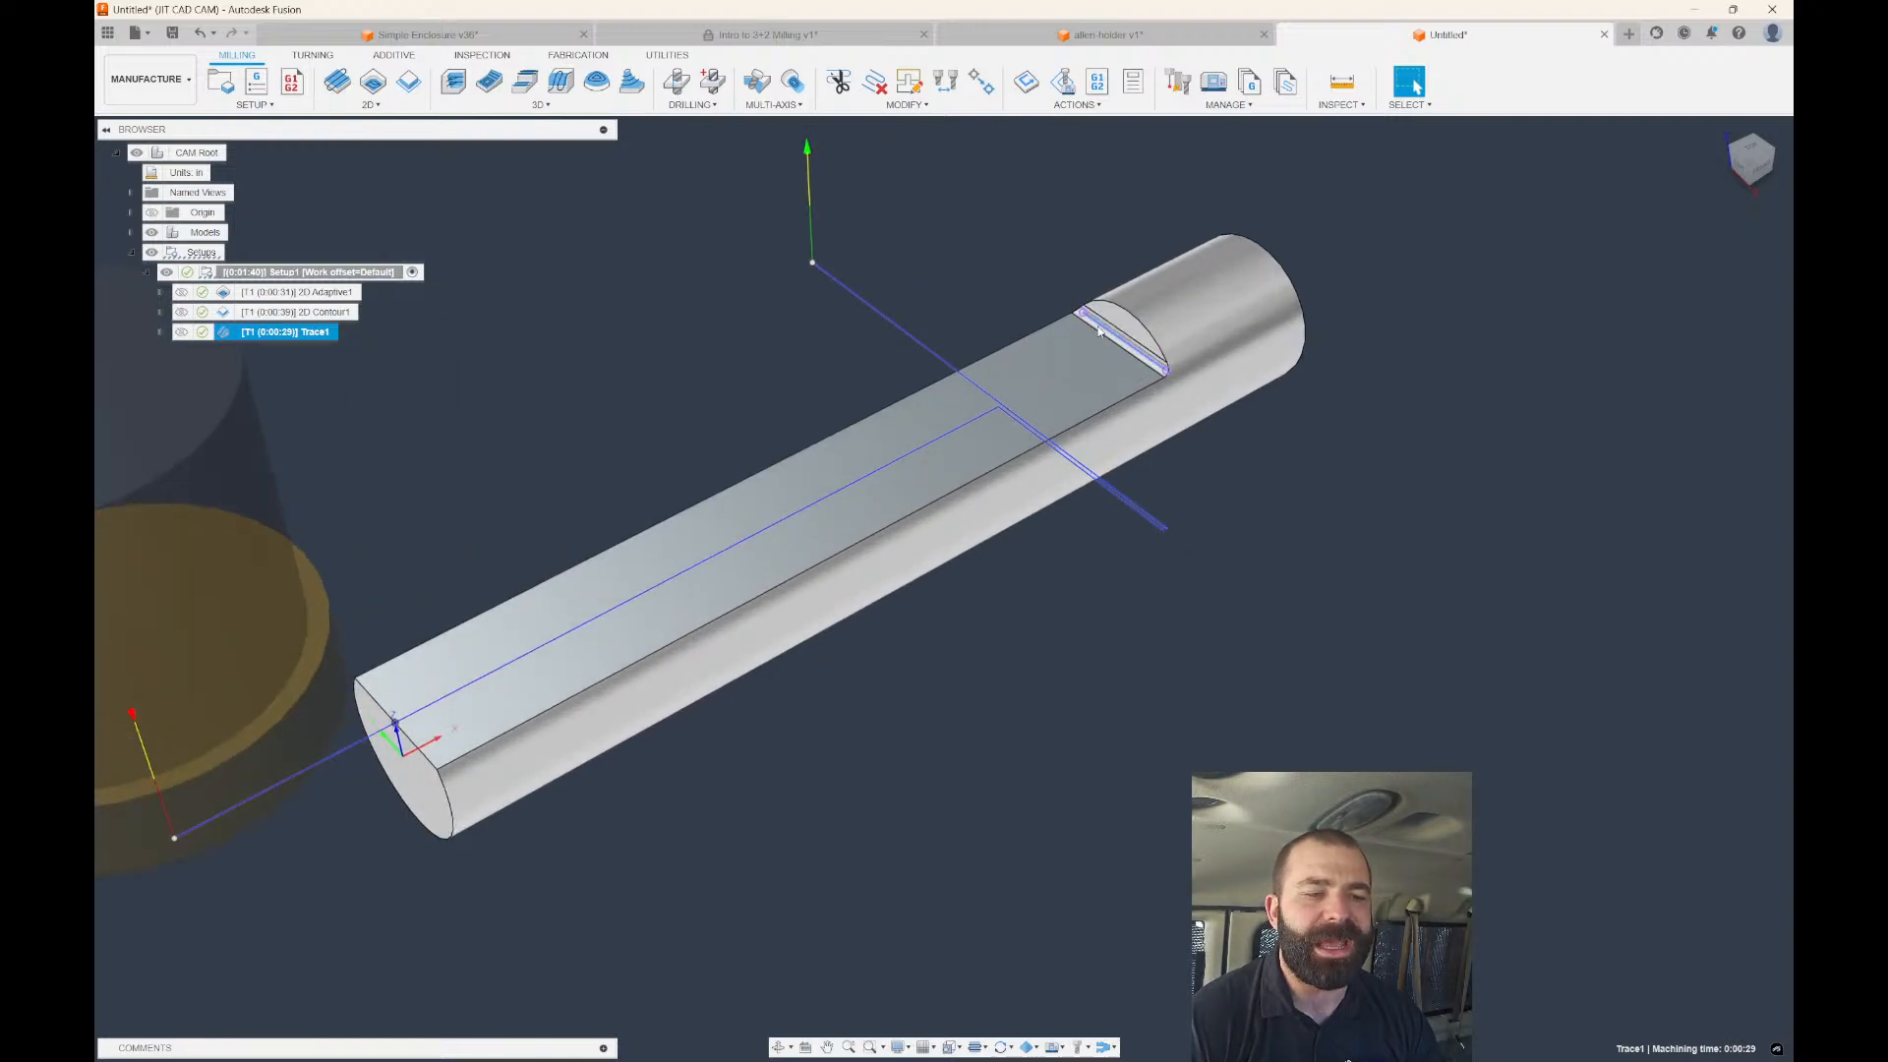
pyautogui.scroll(-2, 1118, 326)
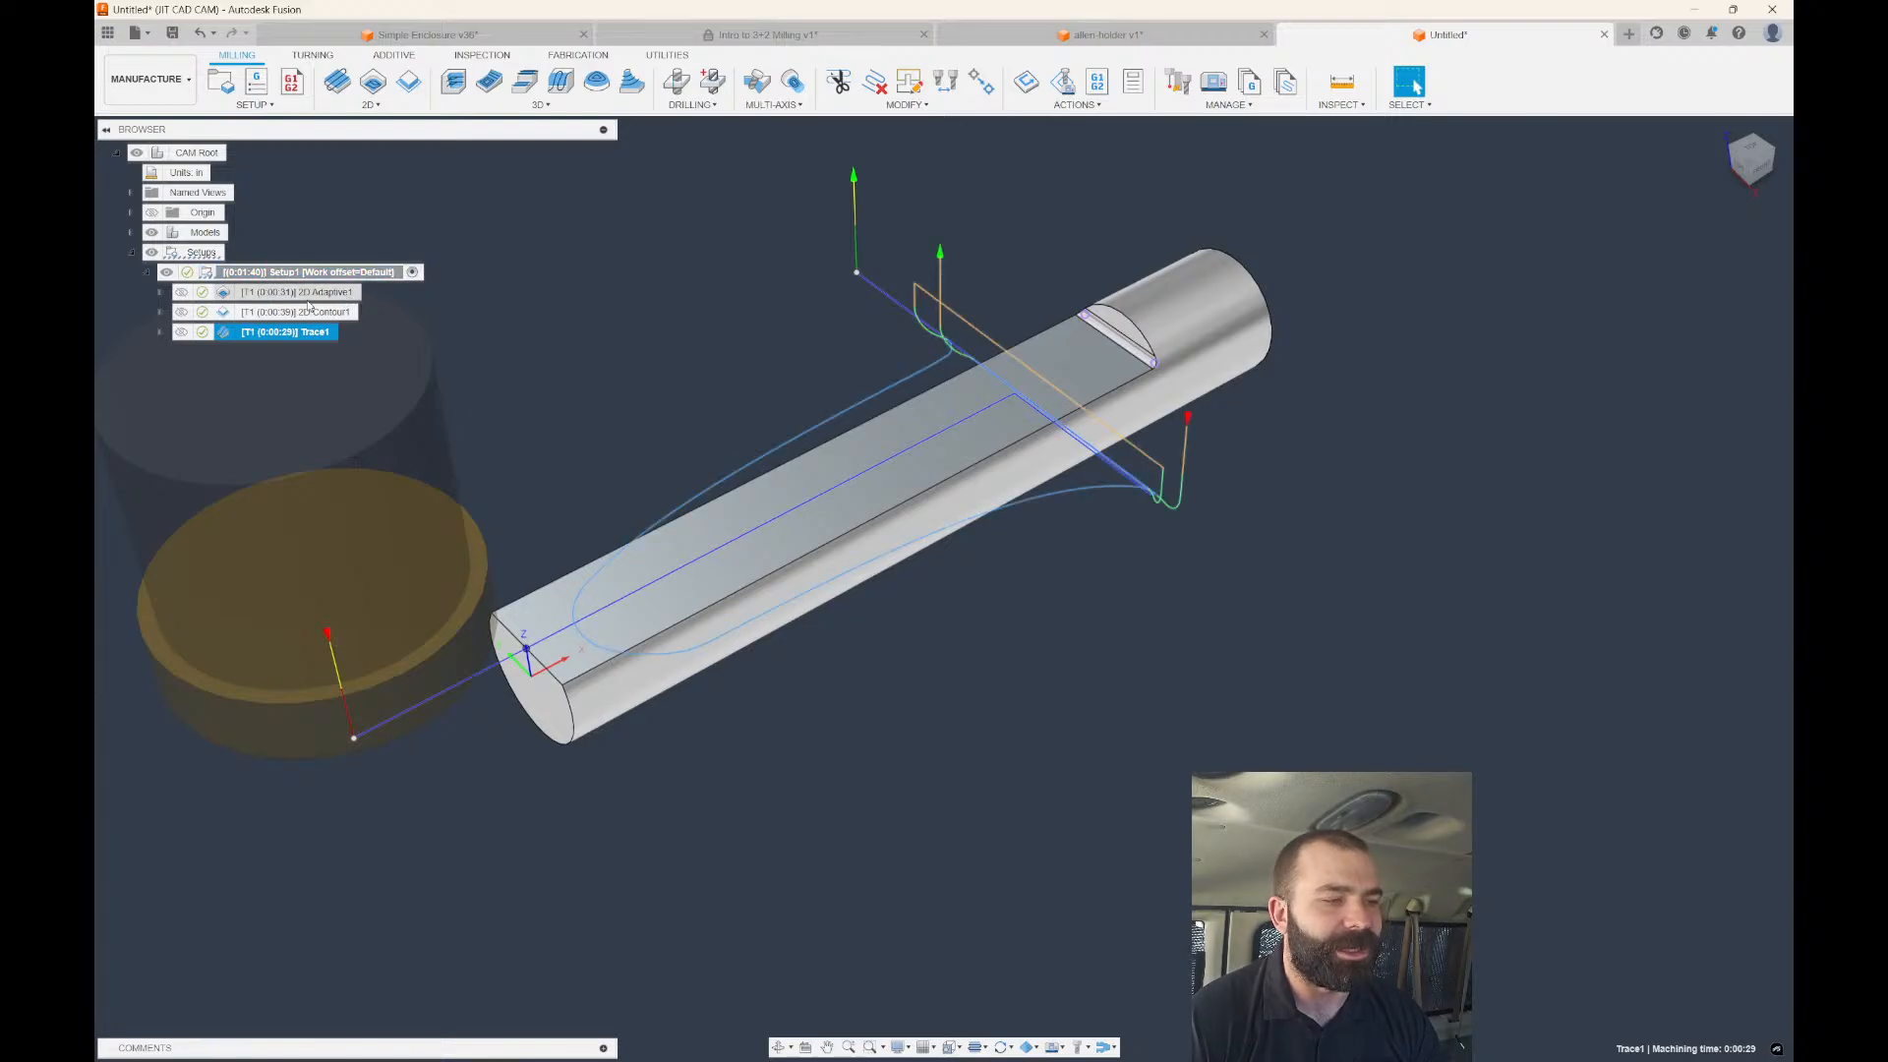
pyautogui.click(308, 296)
pyautogui.keyDown('ctrl'); pyautogui.click(312, 316); pyautogui.keyUp('ctrl')
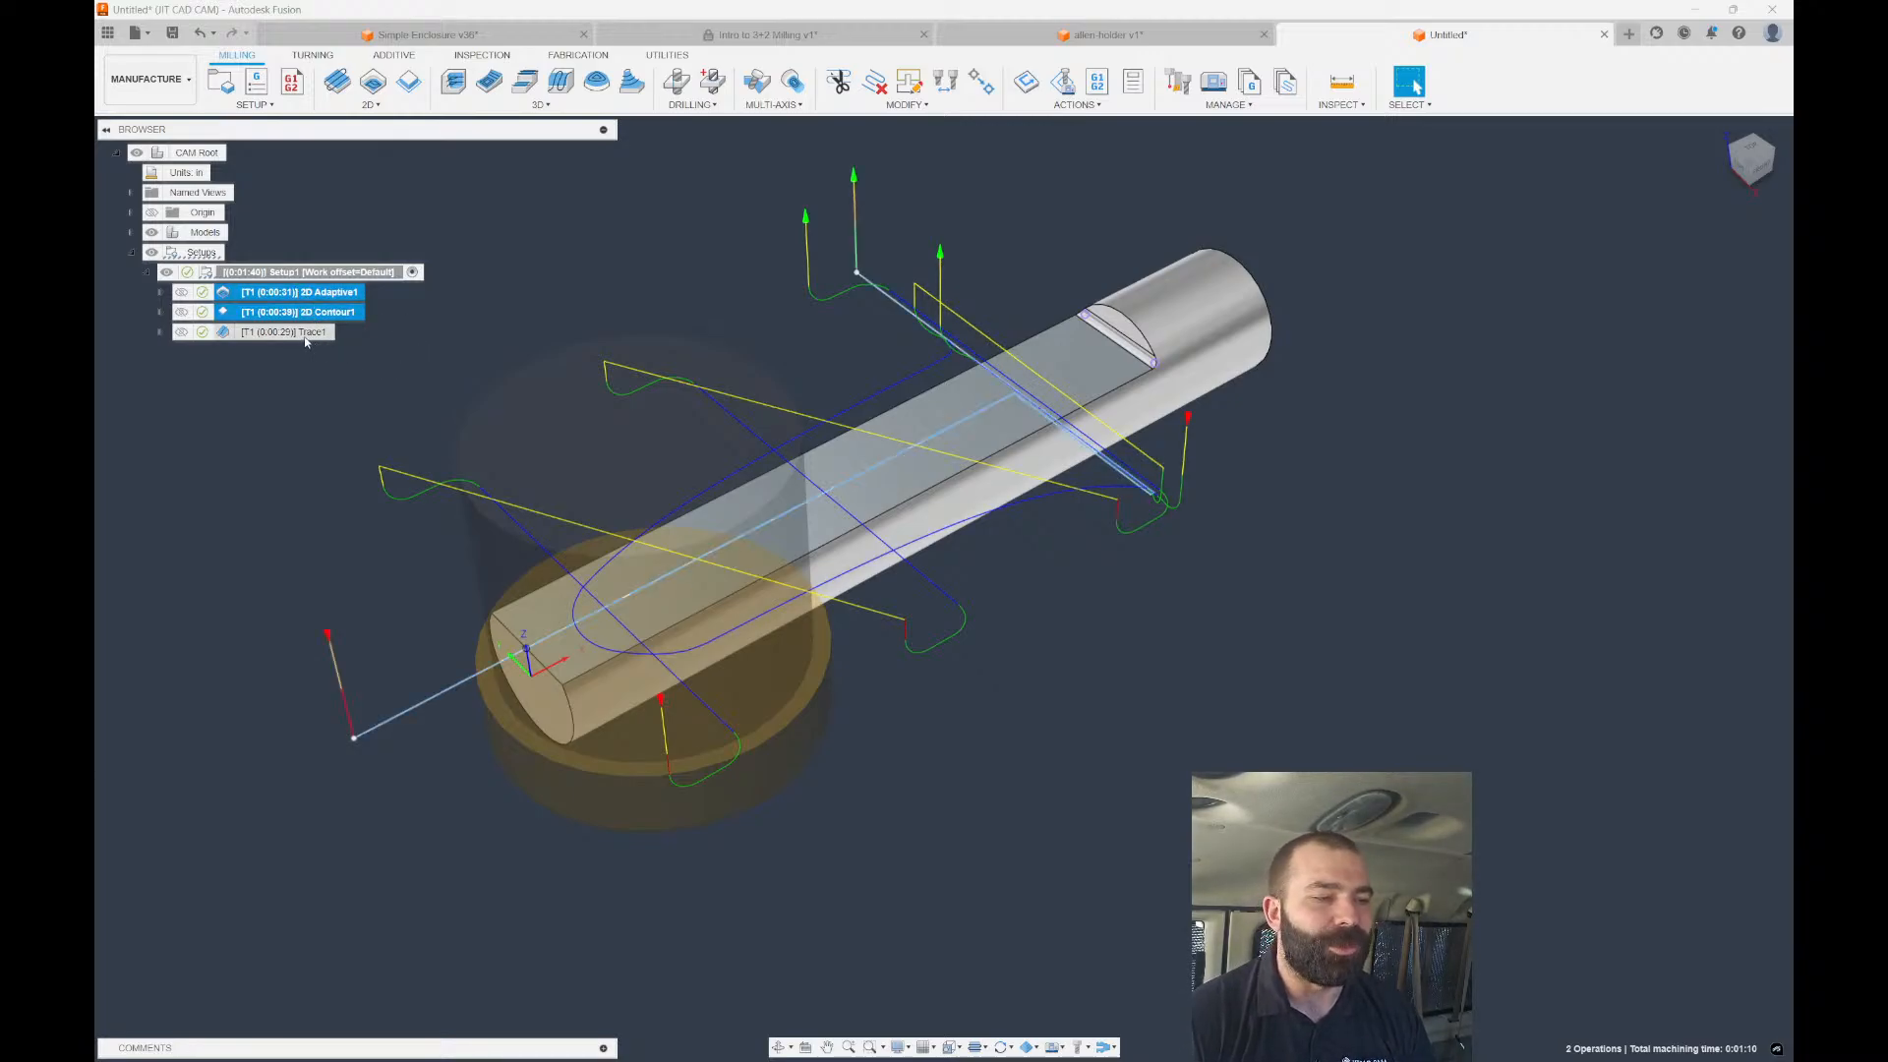
pyautogui.click(286, 332)
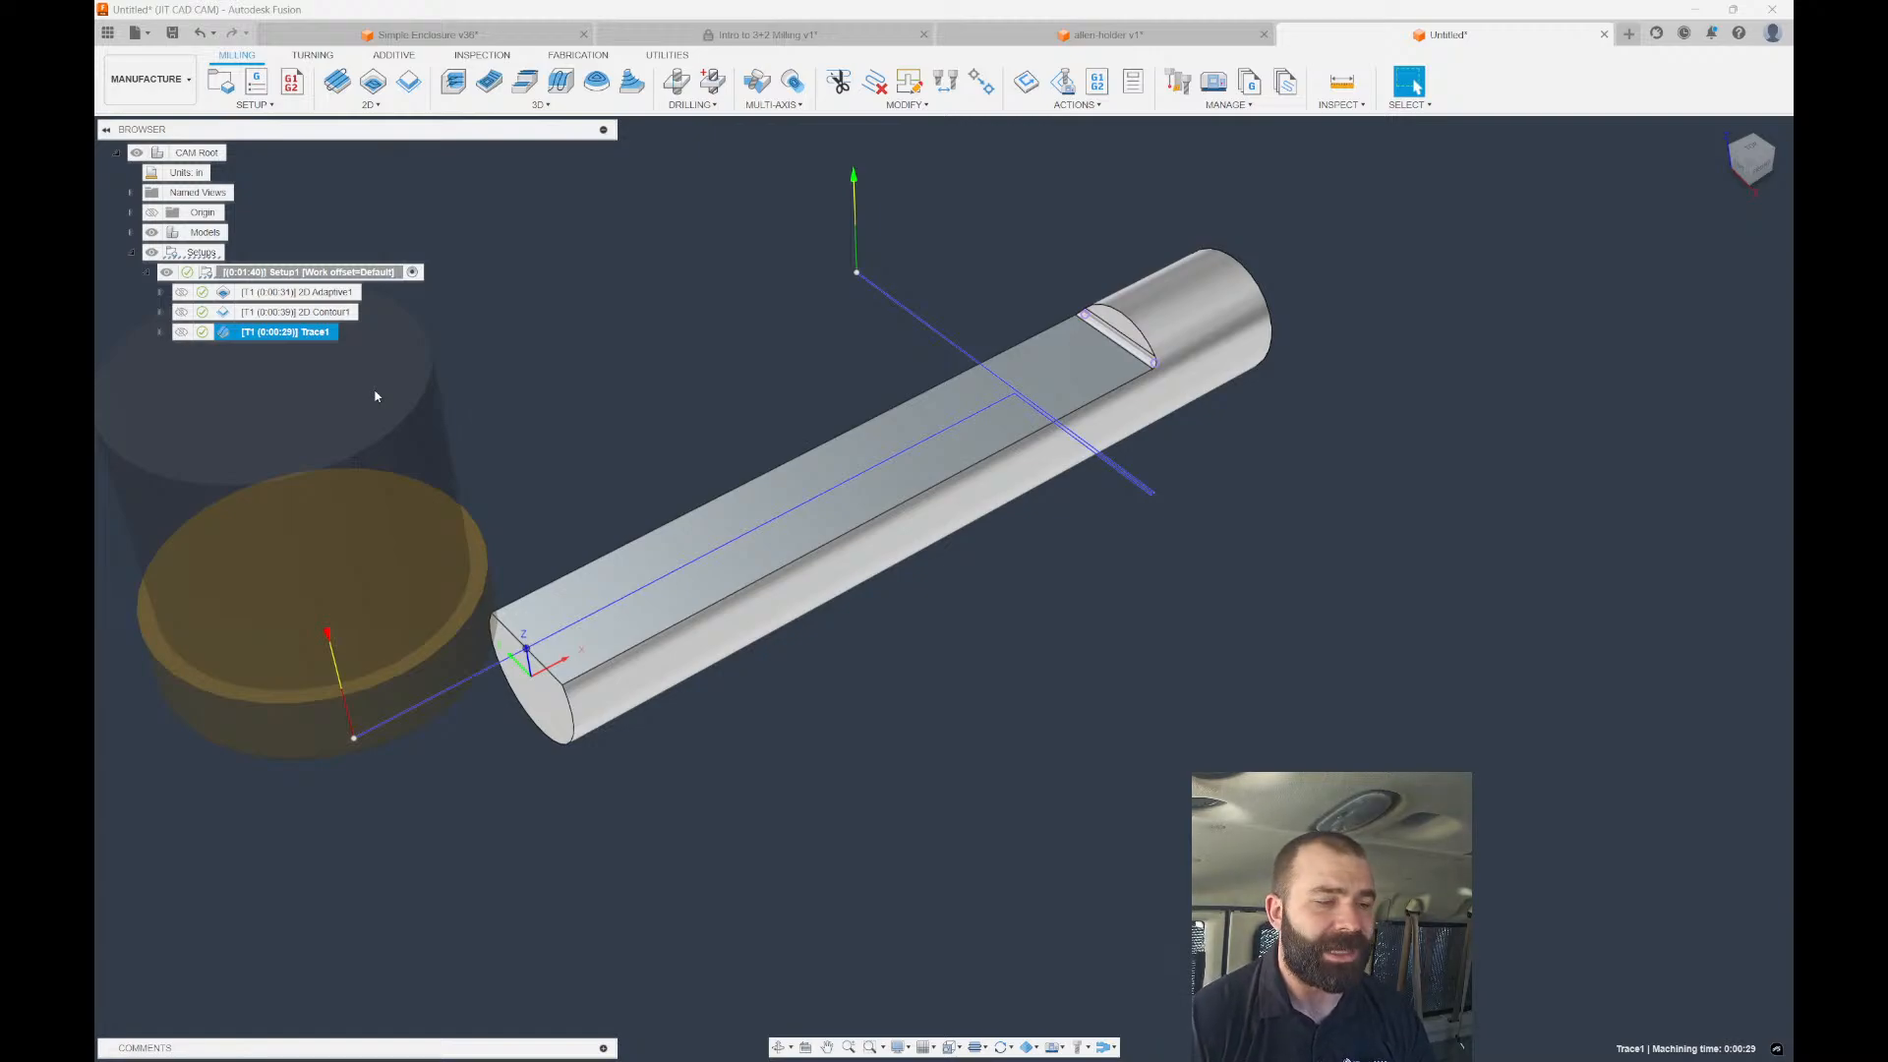
pyautogui.doubleClick(235, 333)
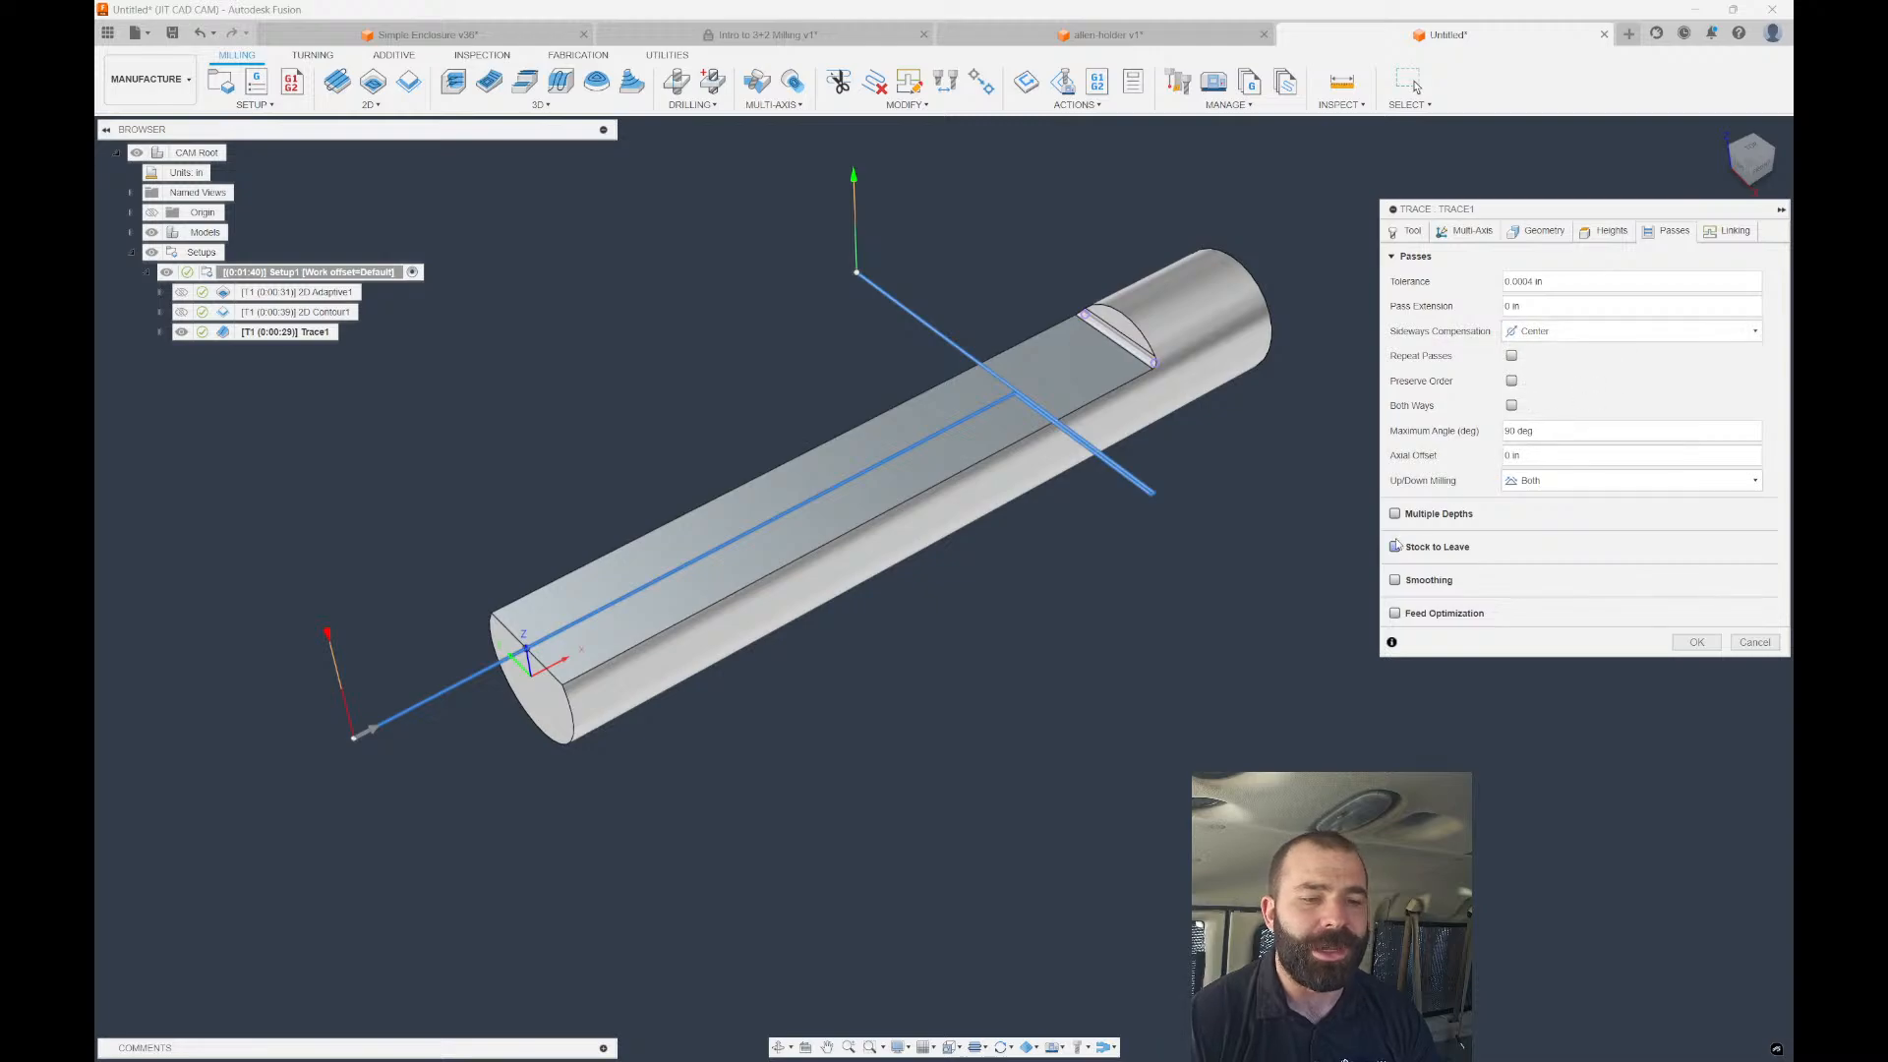
# Enable Multiple Depths on Trace1 with 2 stepdowns and apply.
pyautogui.click(1394, 513)
pyautogui.click(1557, 538)
pyautogui.moveTo(1557, 538); pyautogui.dragTo(1419, 546)
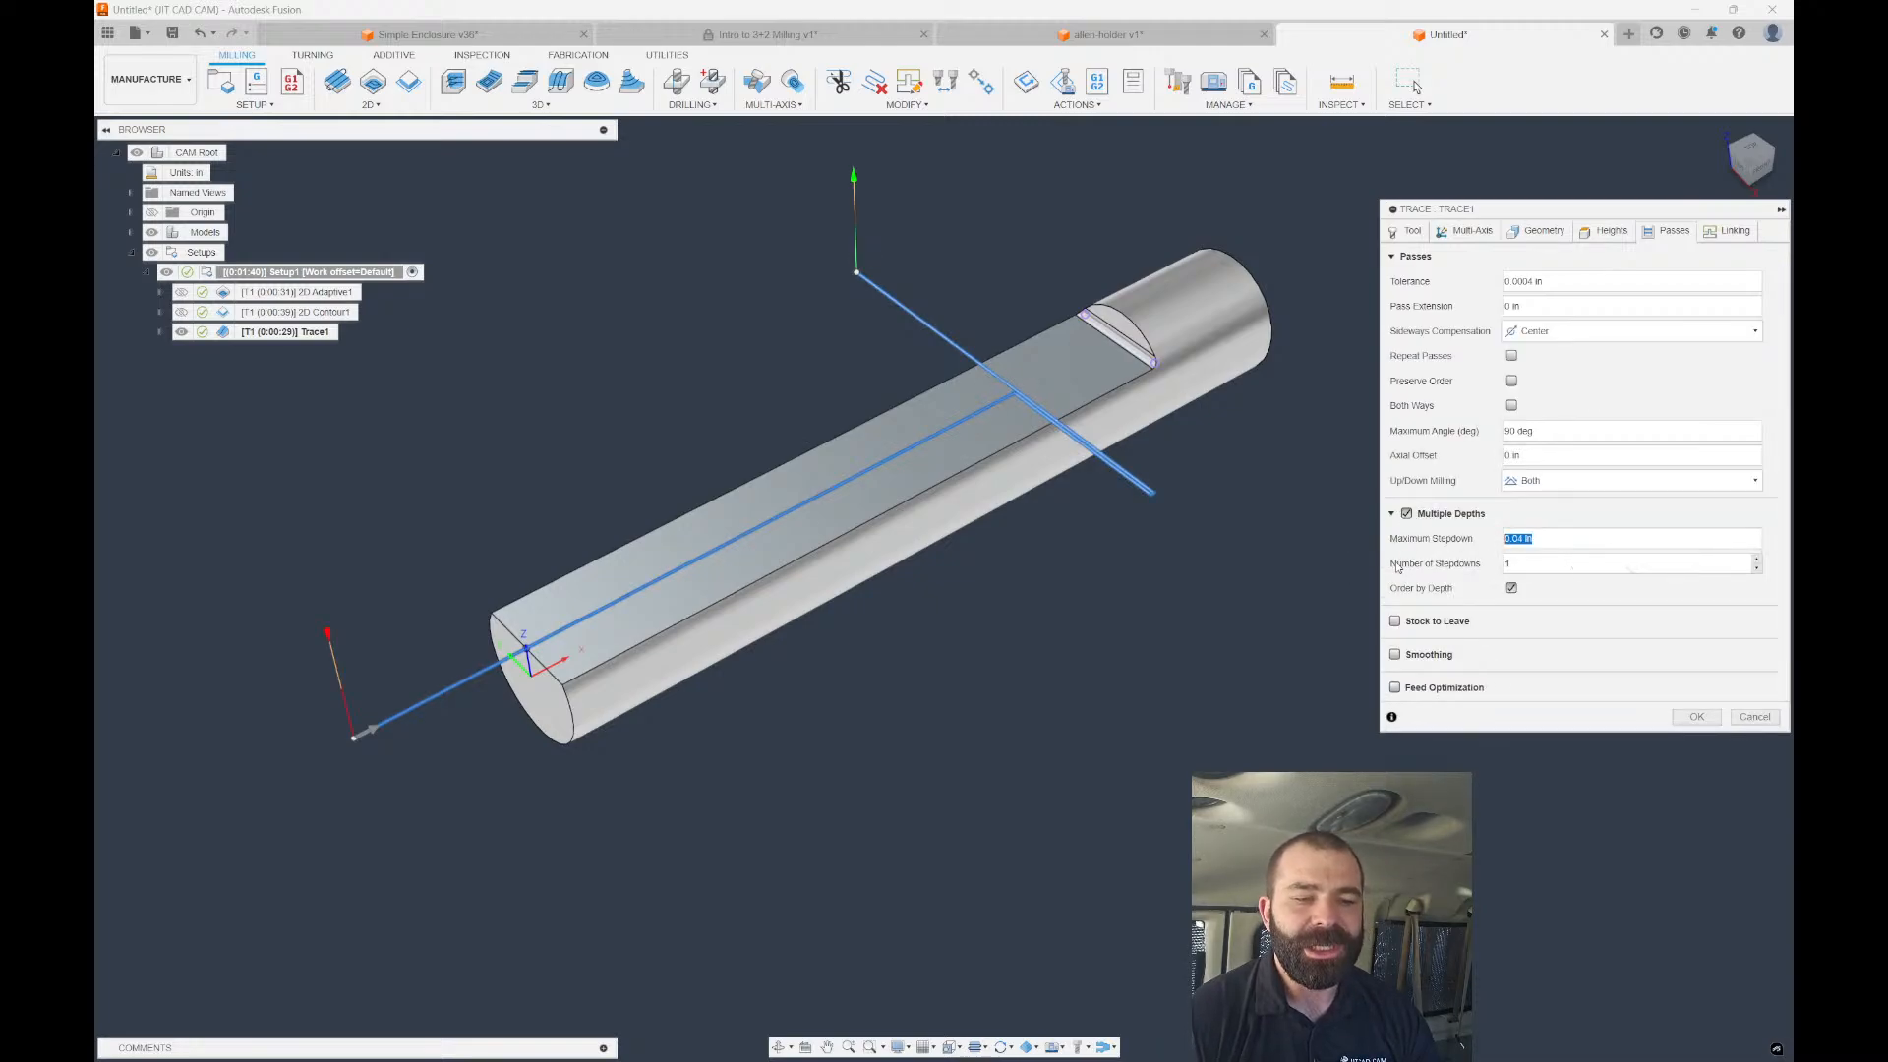
pyautogui.doubleClick(1506, 563)
pyautogui.write('2')
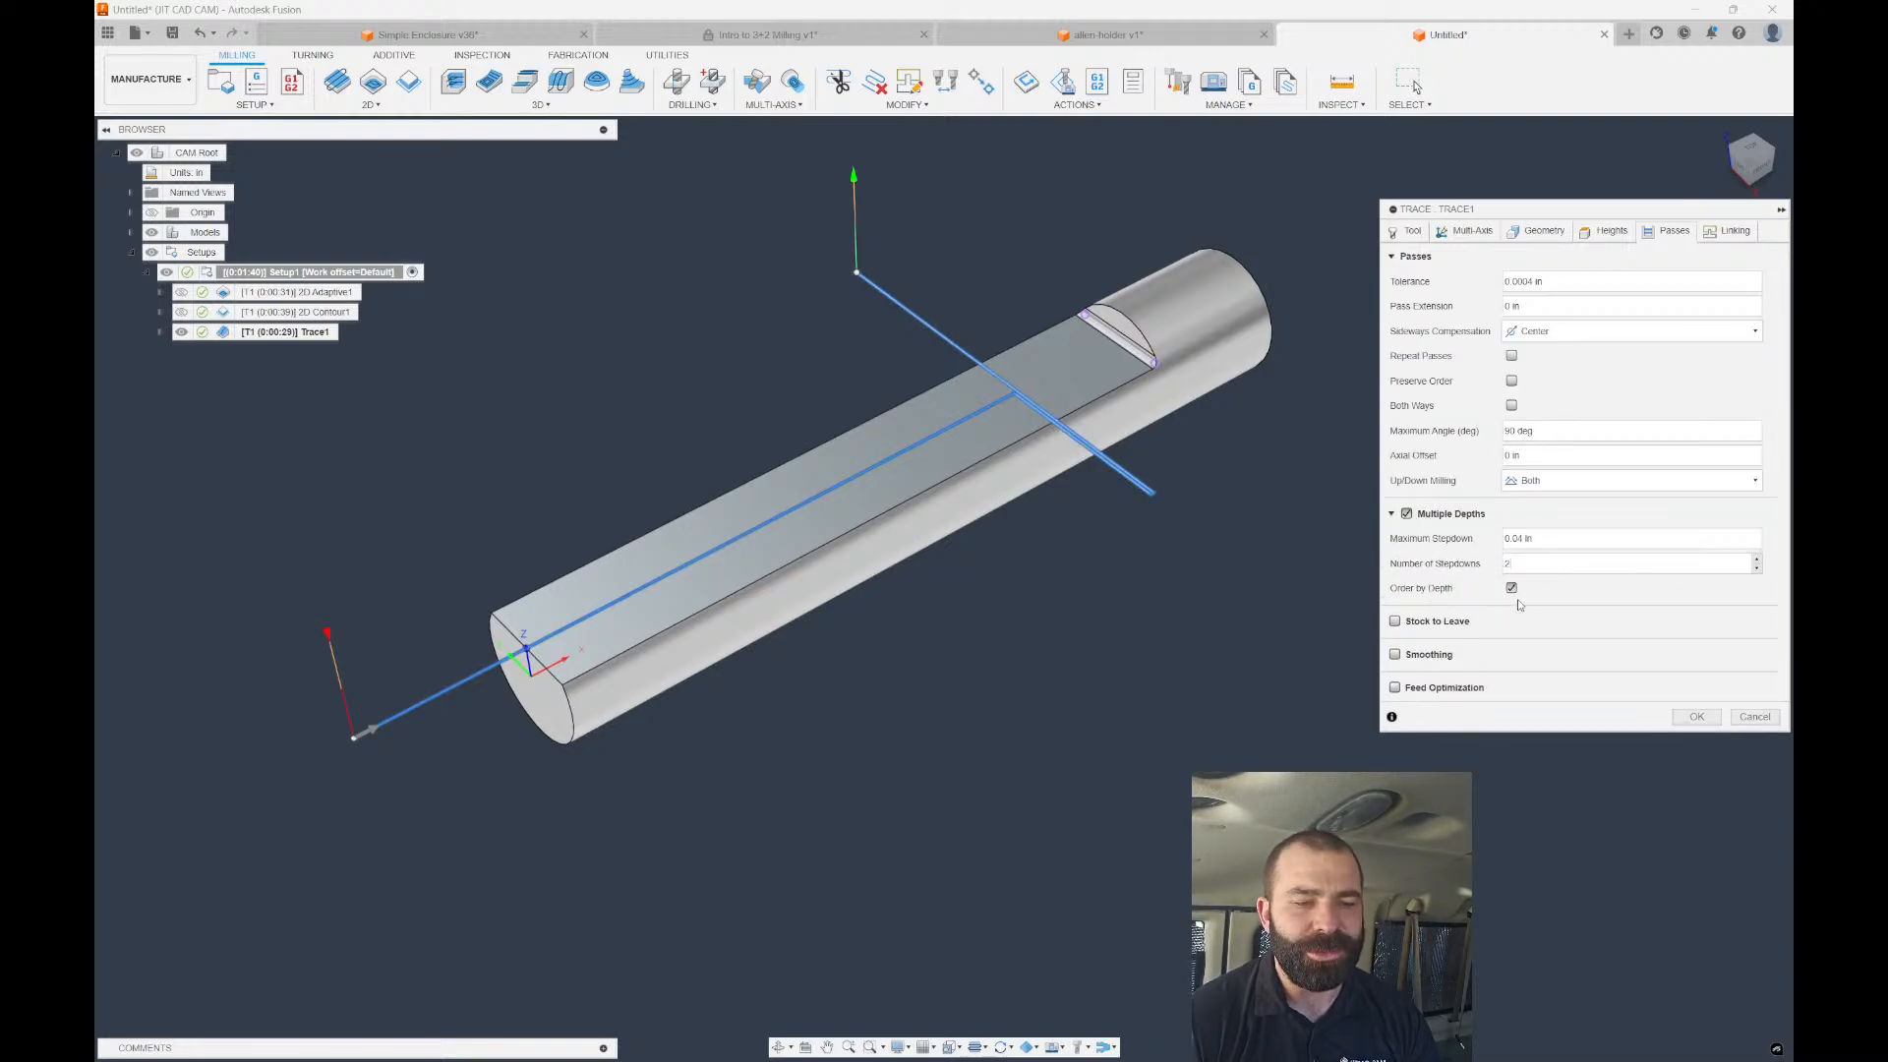
pyautogui.click(1699, 712)
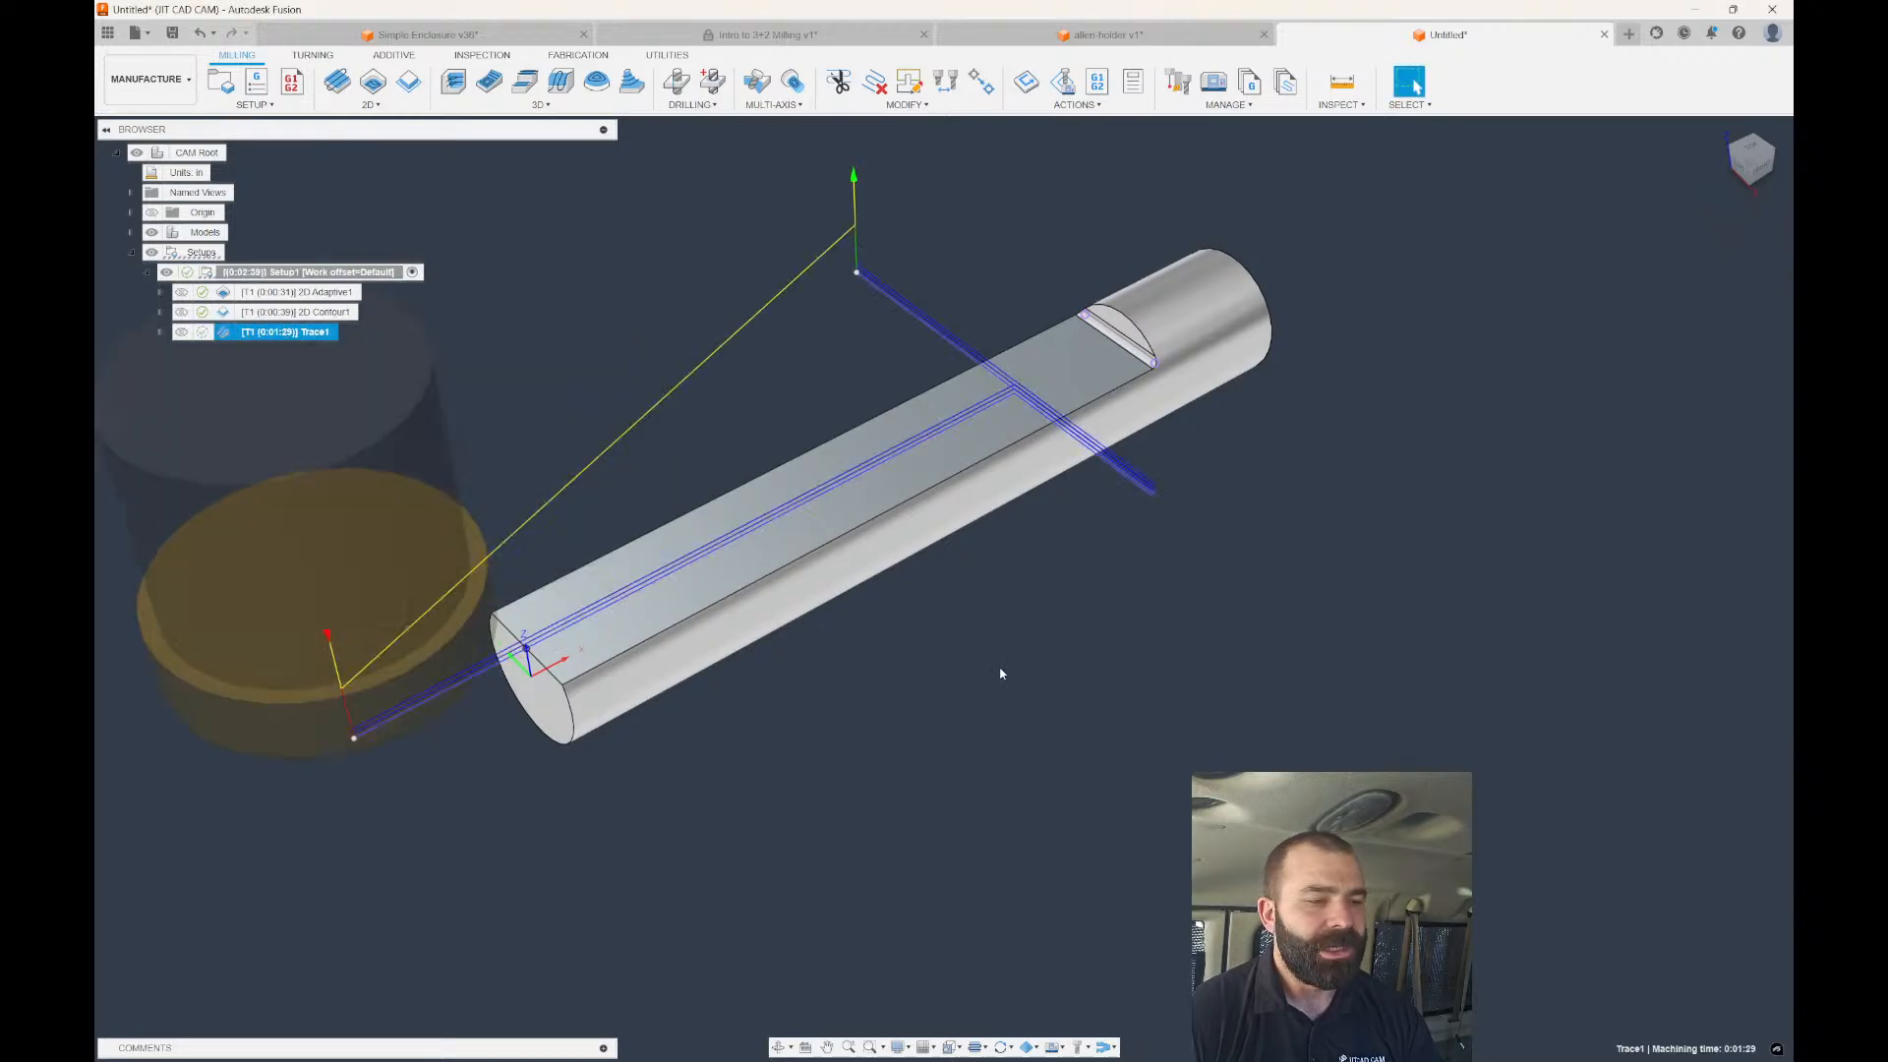
# Reduce Trace1's Number of Stepdowns to 1 and regenerate the toolpath.
pyautogui.keyDown('shift'); pyautogui.moveTo(1003, 674); pyautogui.dragTo(915, 586, button='middle'); pyautogui.keyUp('shift')
pyautogui.doubleClick(236, 334)
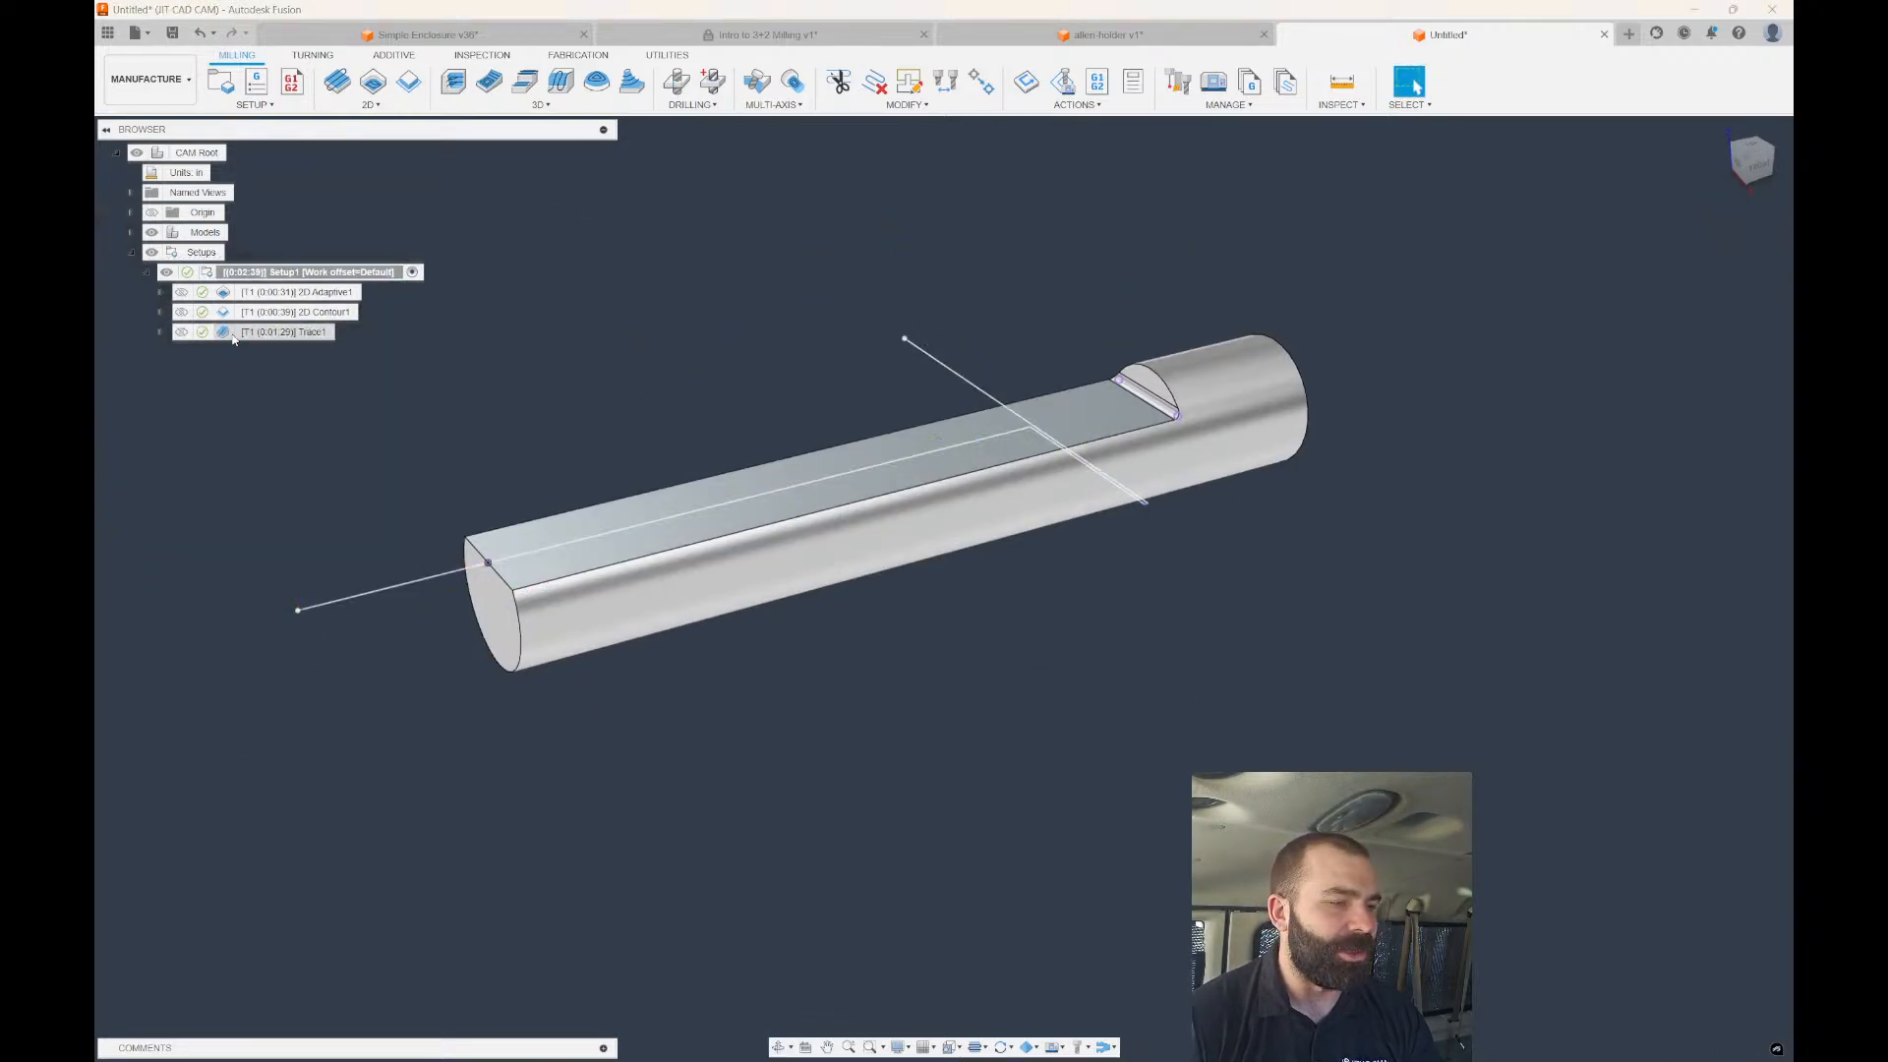
pyautogui.click(1666, 231)
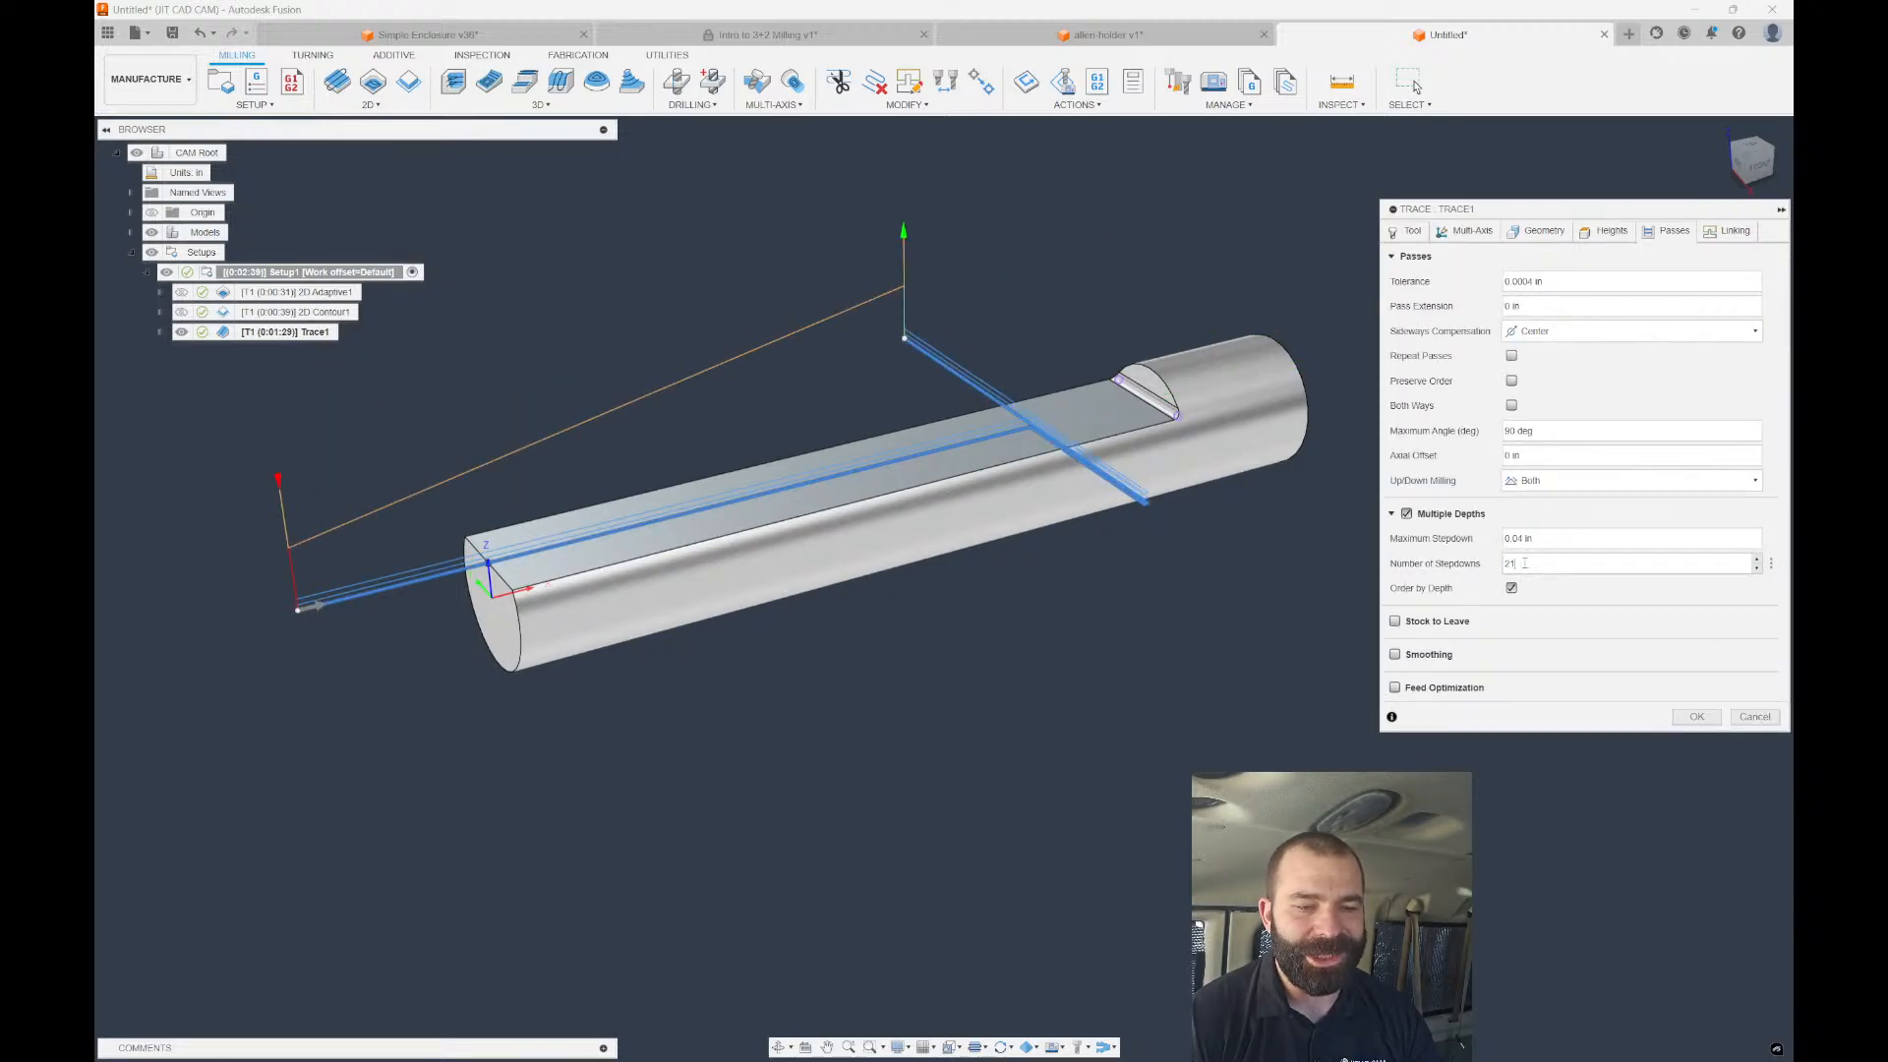
pyautogui.press('BackSpace')
pyautogui.press('BackSpace')
pyautogui.write('1')
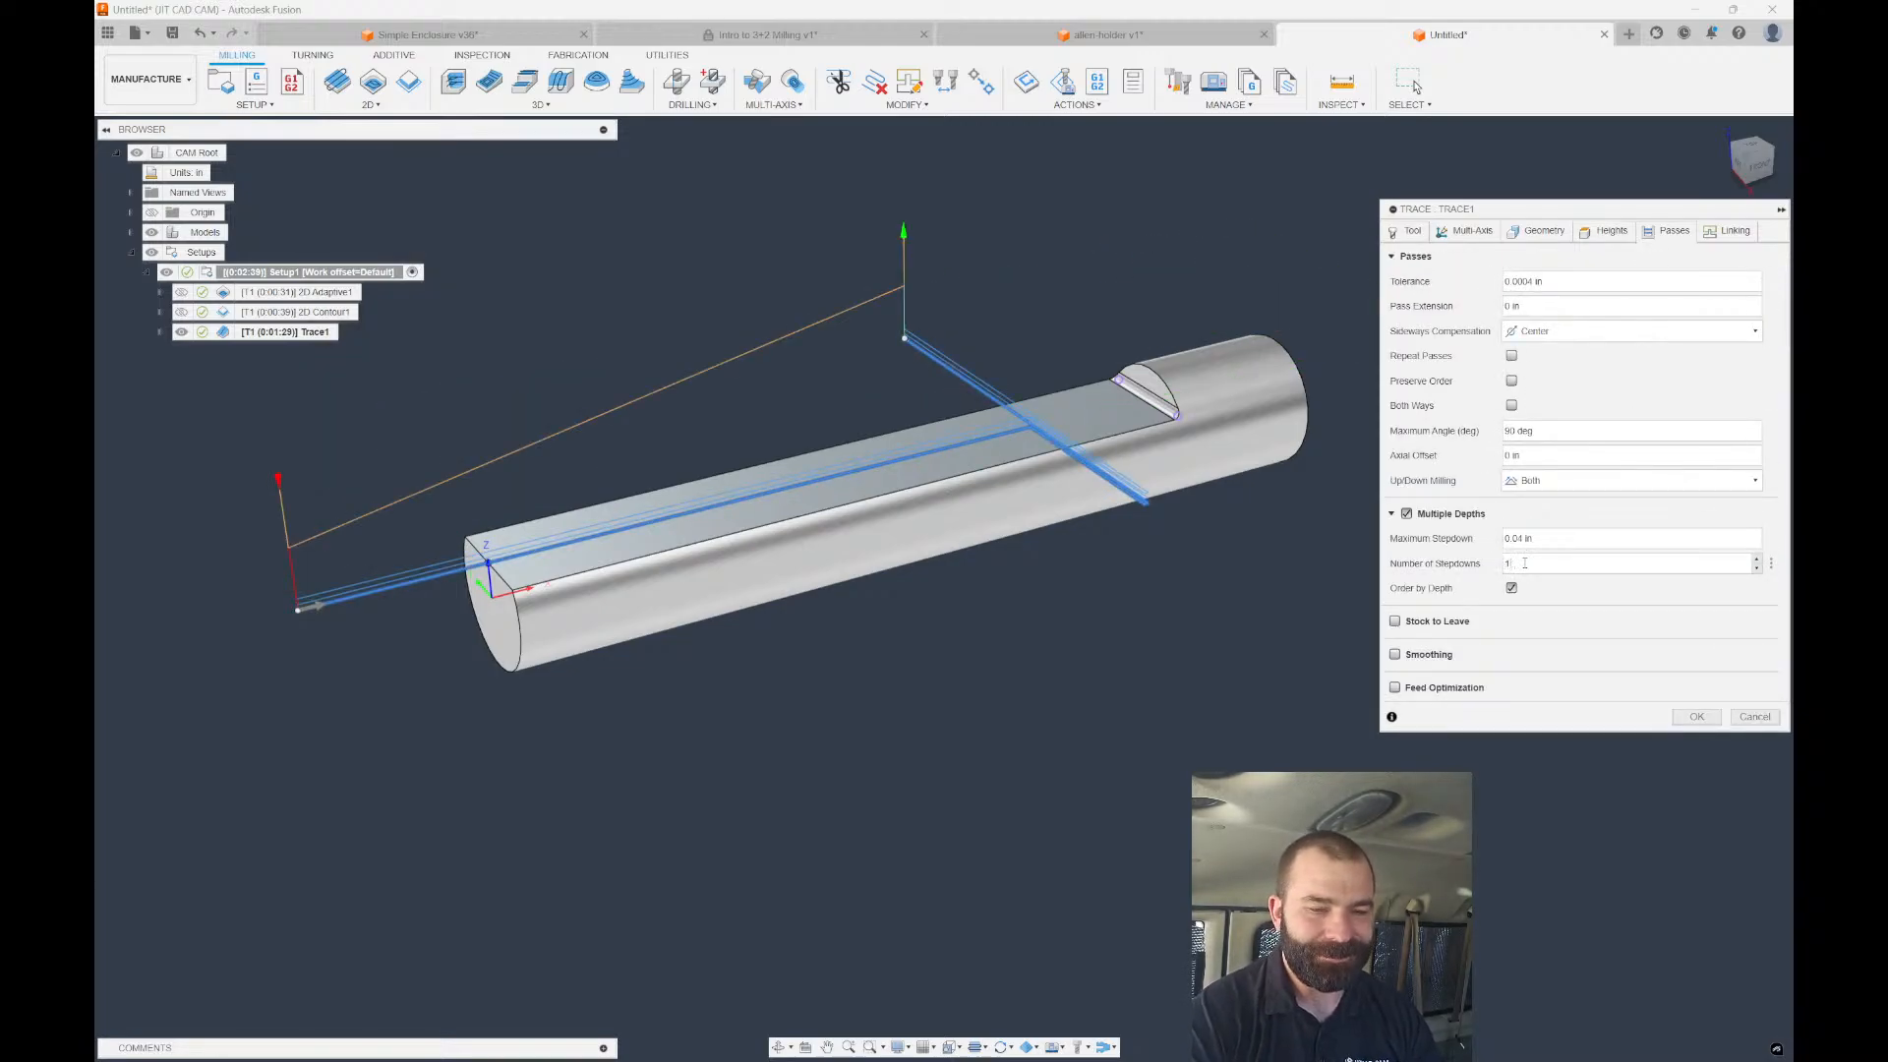
pyautogui.click(1698, 716)
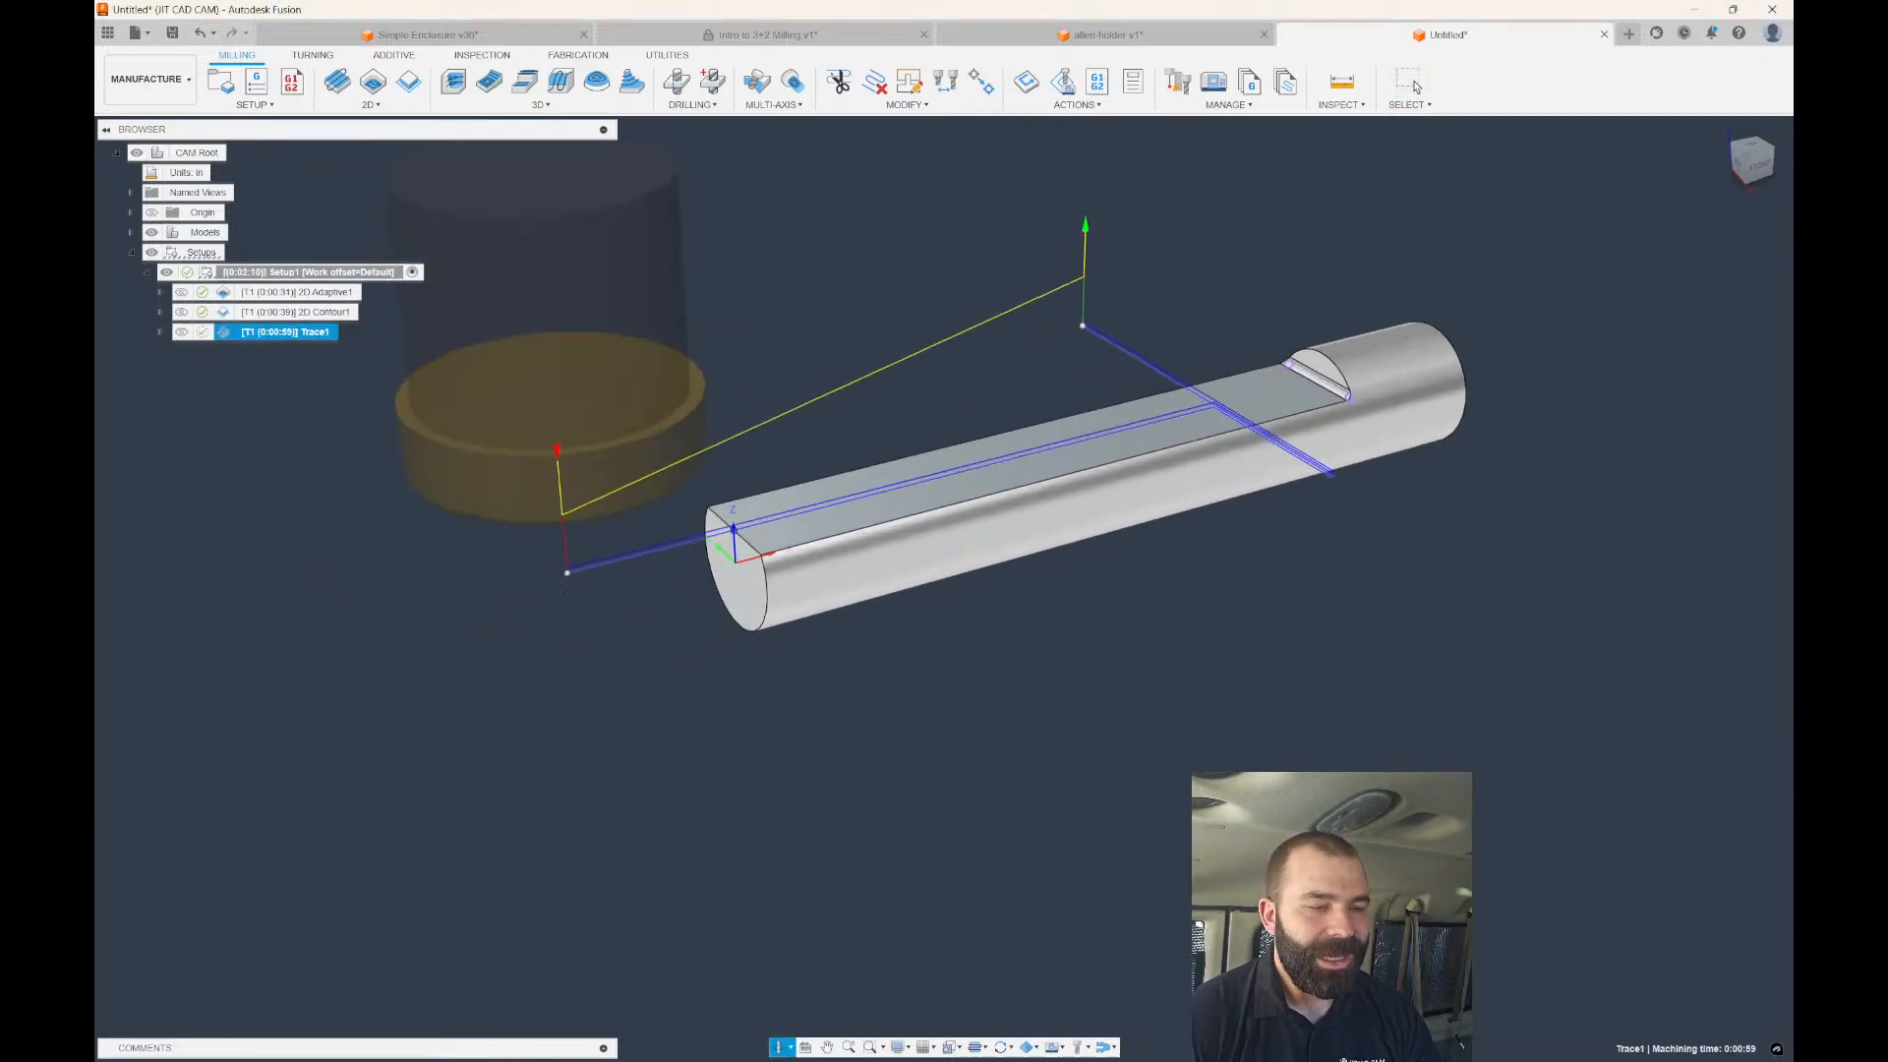
# Move Trace1 to the top of Setup1's operations and select it.
pyautogui.keyDown('shift'); pyautogui.moveTo(1072, 482); pyautogui.dragTo(882, 634, button='middle'); pyautogui.keyUp('shift')
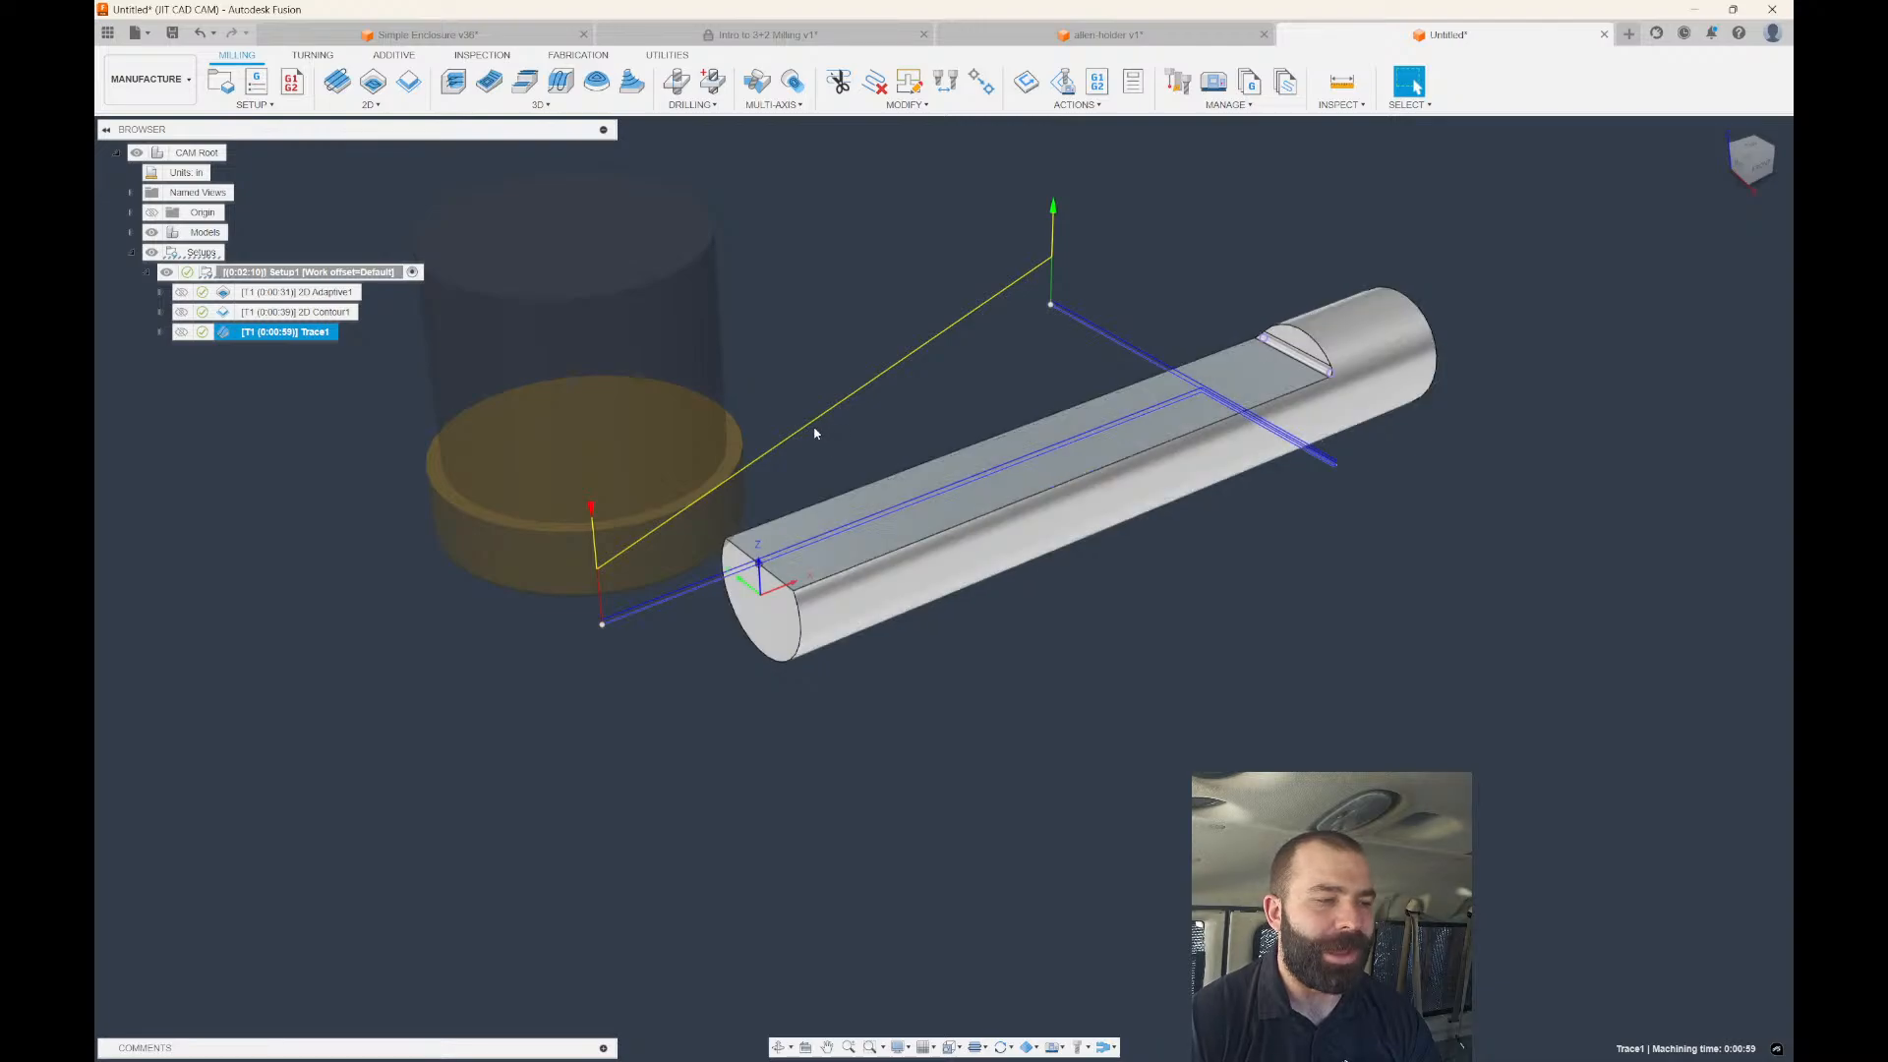
pyautogui.moveTo(248, 339); pyautogui.dragTo(295, 291)
pyautogui.click(276, 293)
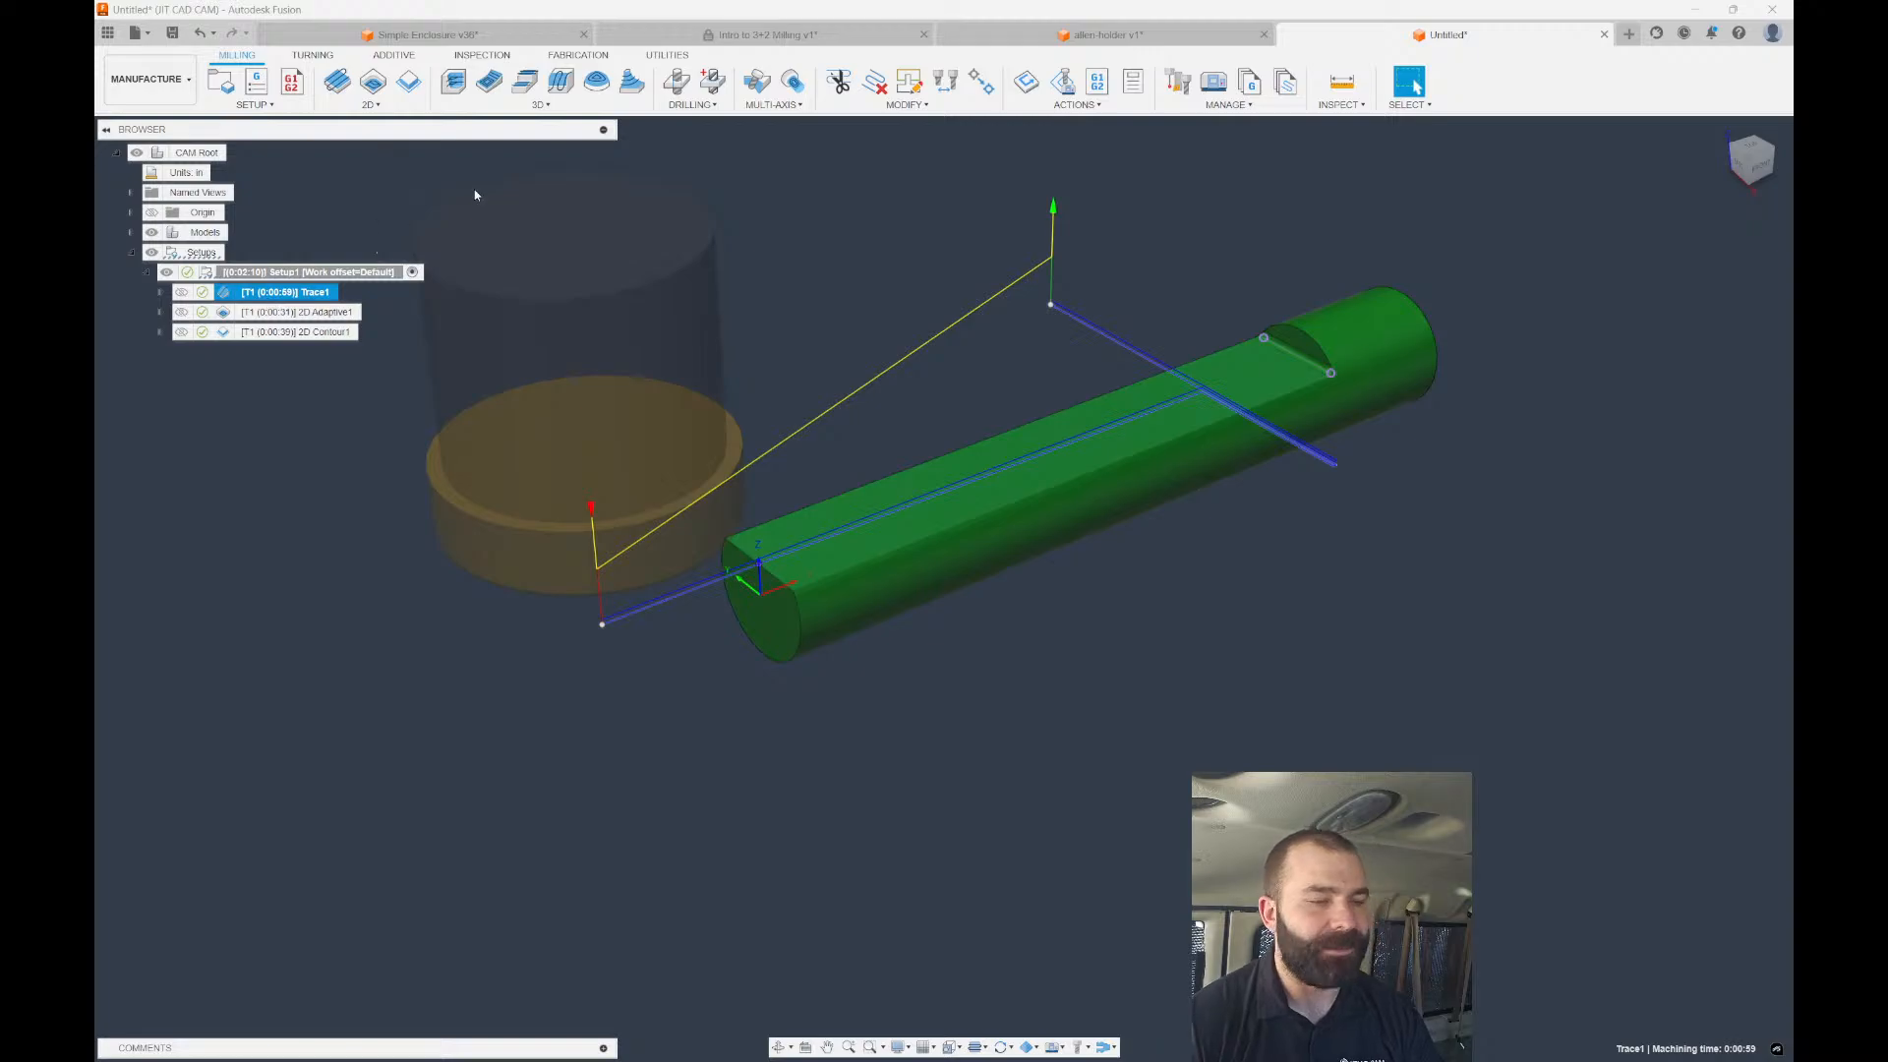
# Start a stock simulation of Setup1 and frame the cylinder from the front.
pyautogui.click(1066, 86)
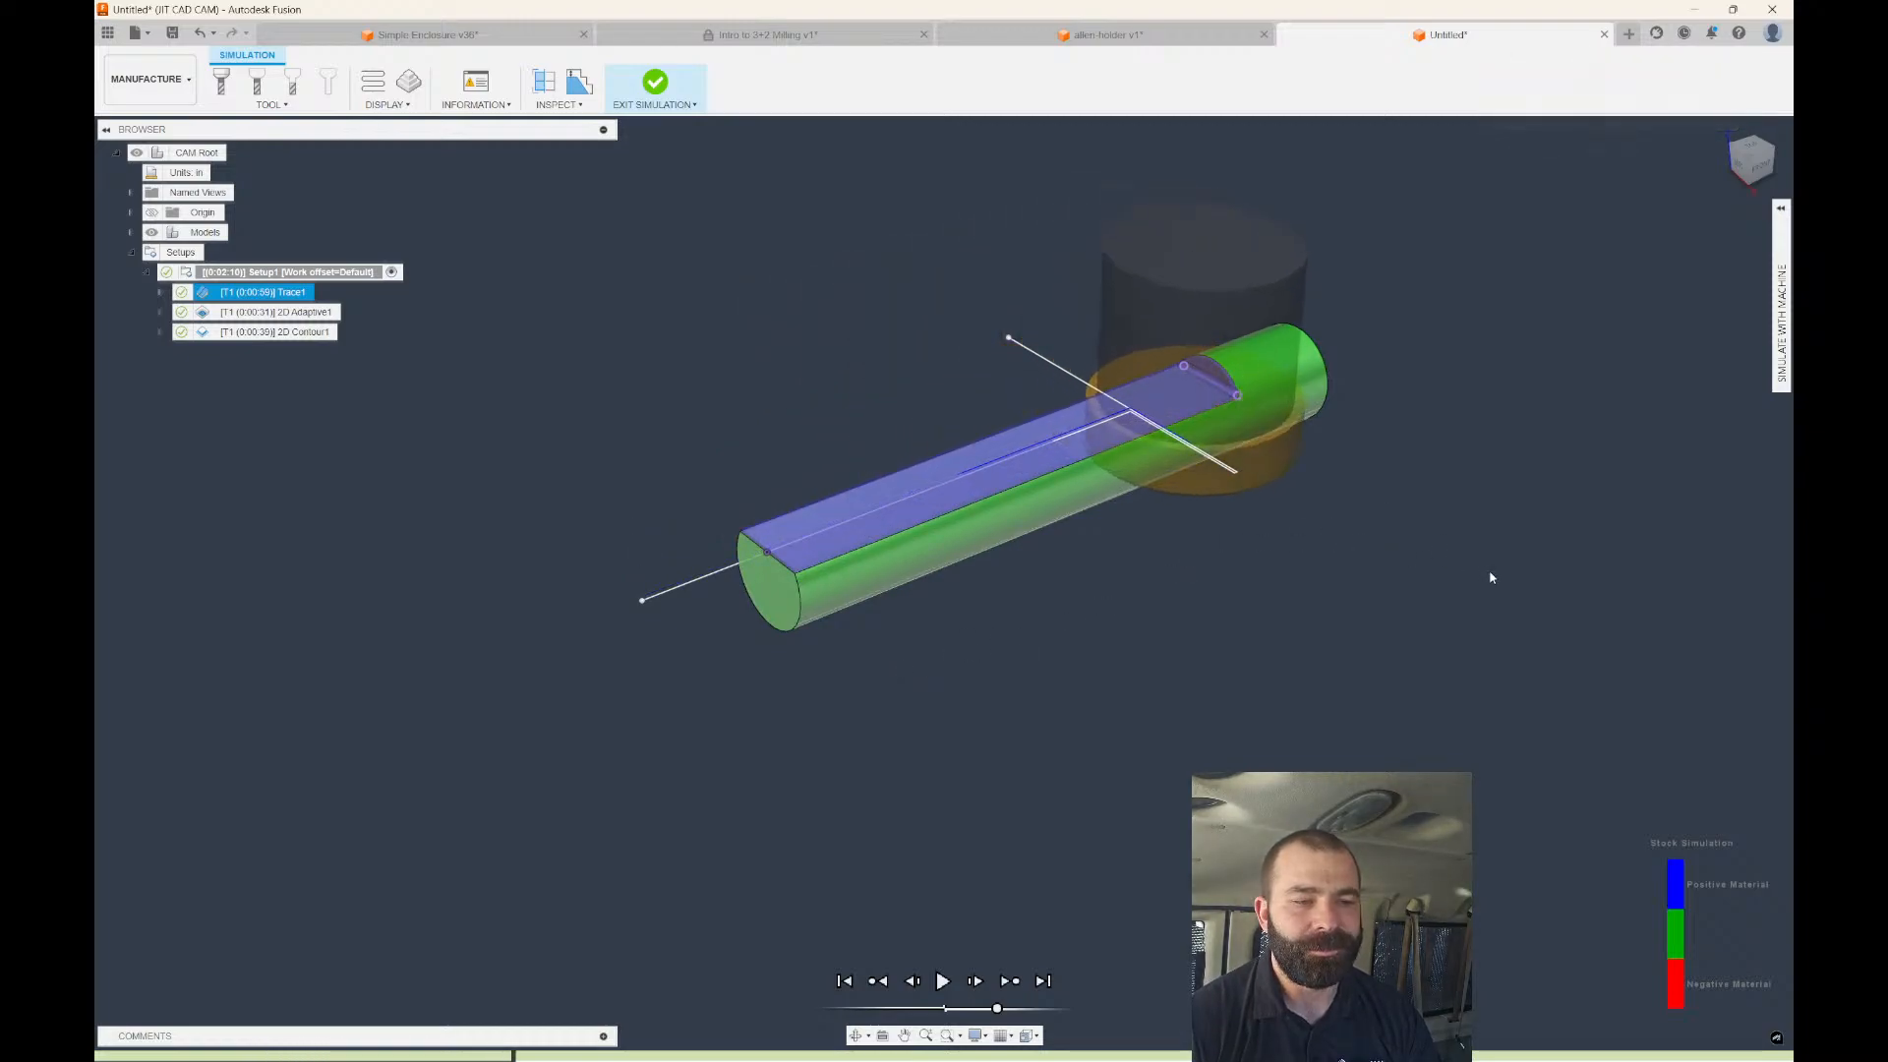
pyautogui.keyDown('shift'); pyautogui.moveTo(1552, 608); pyautogui.dragTo(1416, 580, button='middle'); pyautogui.keyUp('shift')
pyautogui.scroll(2, 1421, 482)
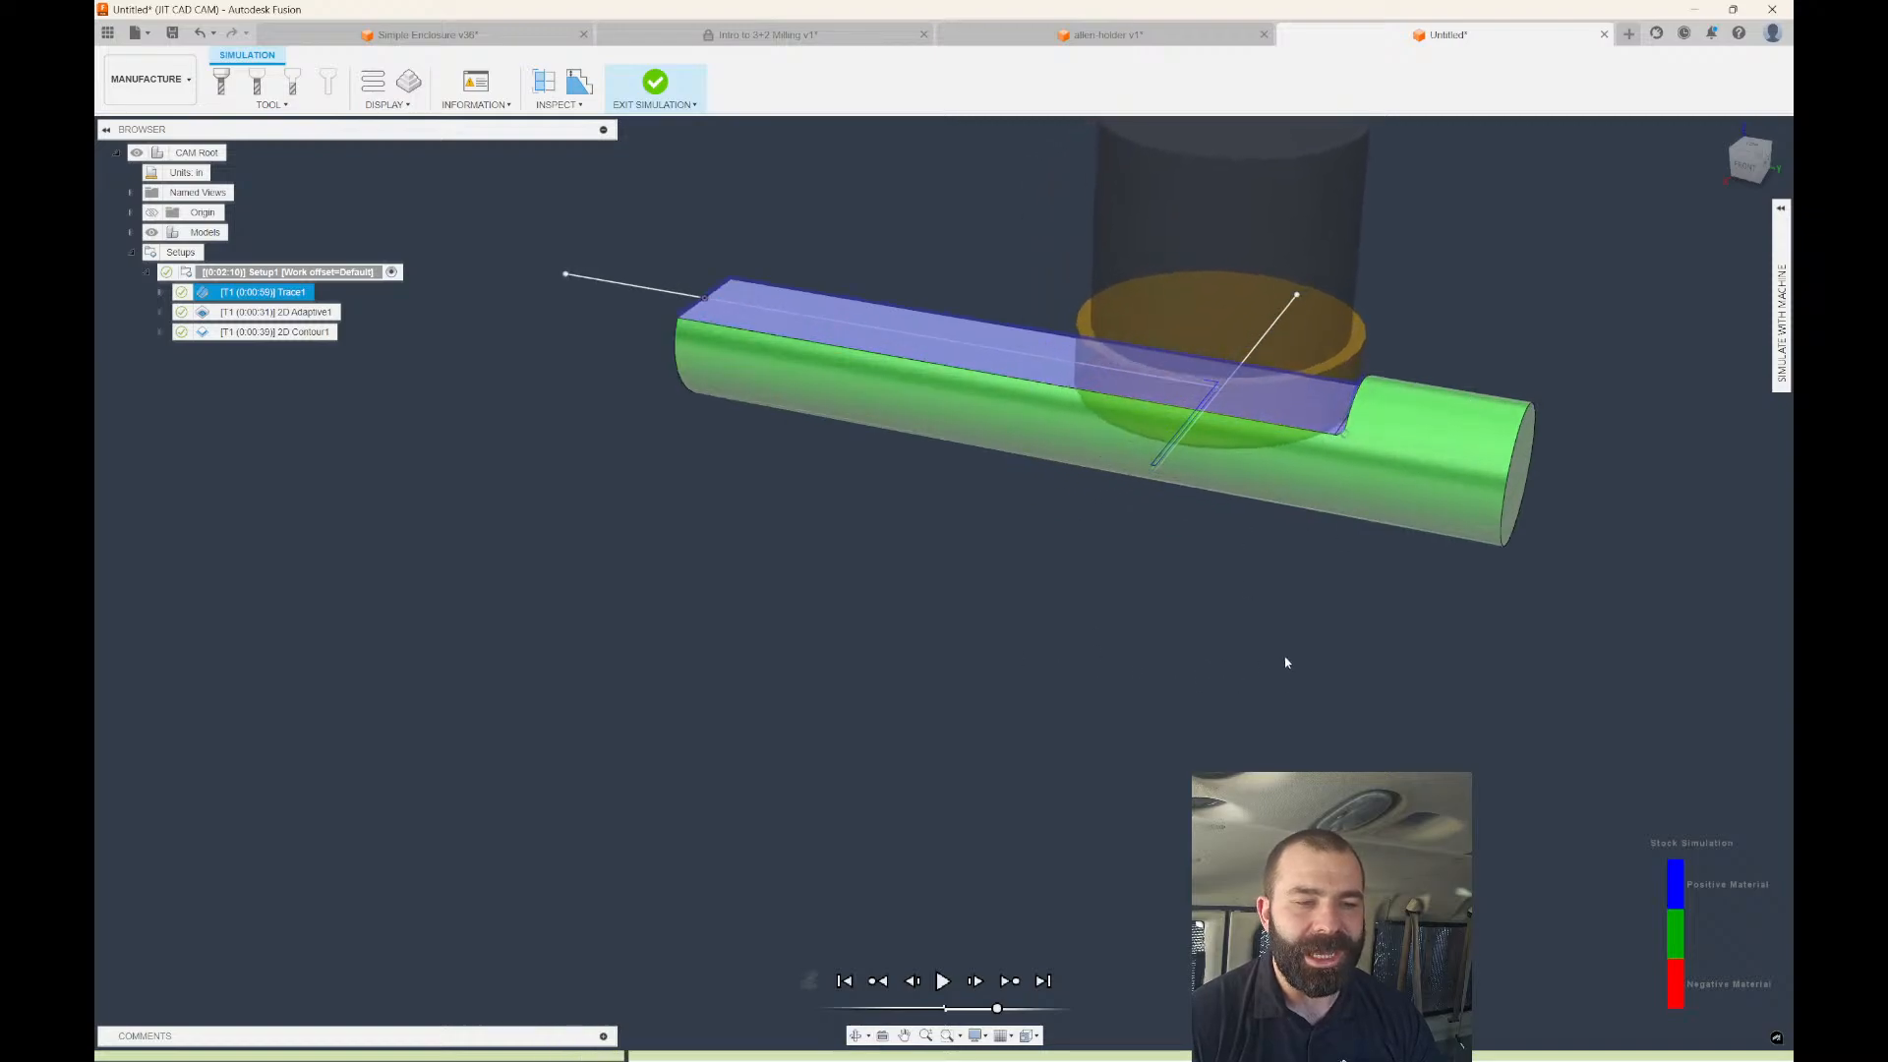
pyautogui.keyDown('shift'); pyautogui.moveTo(1245, 611); pyautogui.dragTo(1338, 555, button='middle'); pyautogui.keyUp('shift')
pyautogui.scroll(5, 1362, 393)
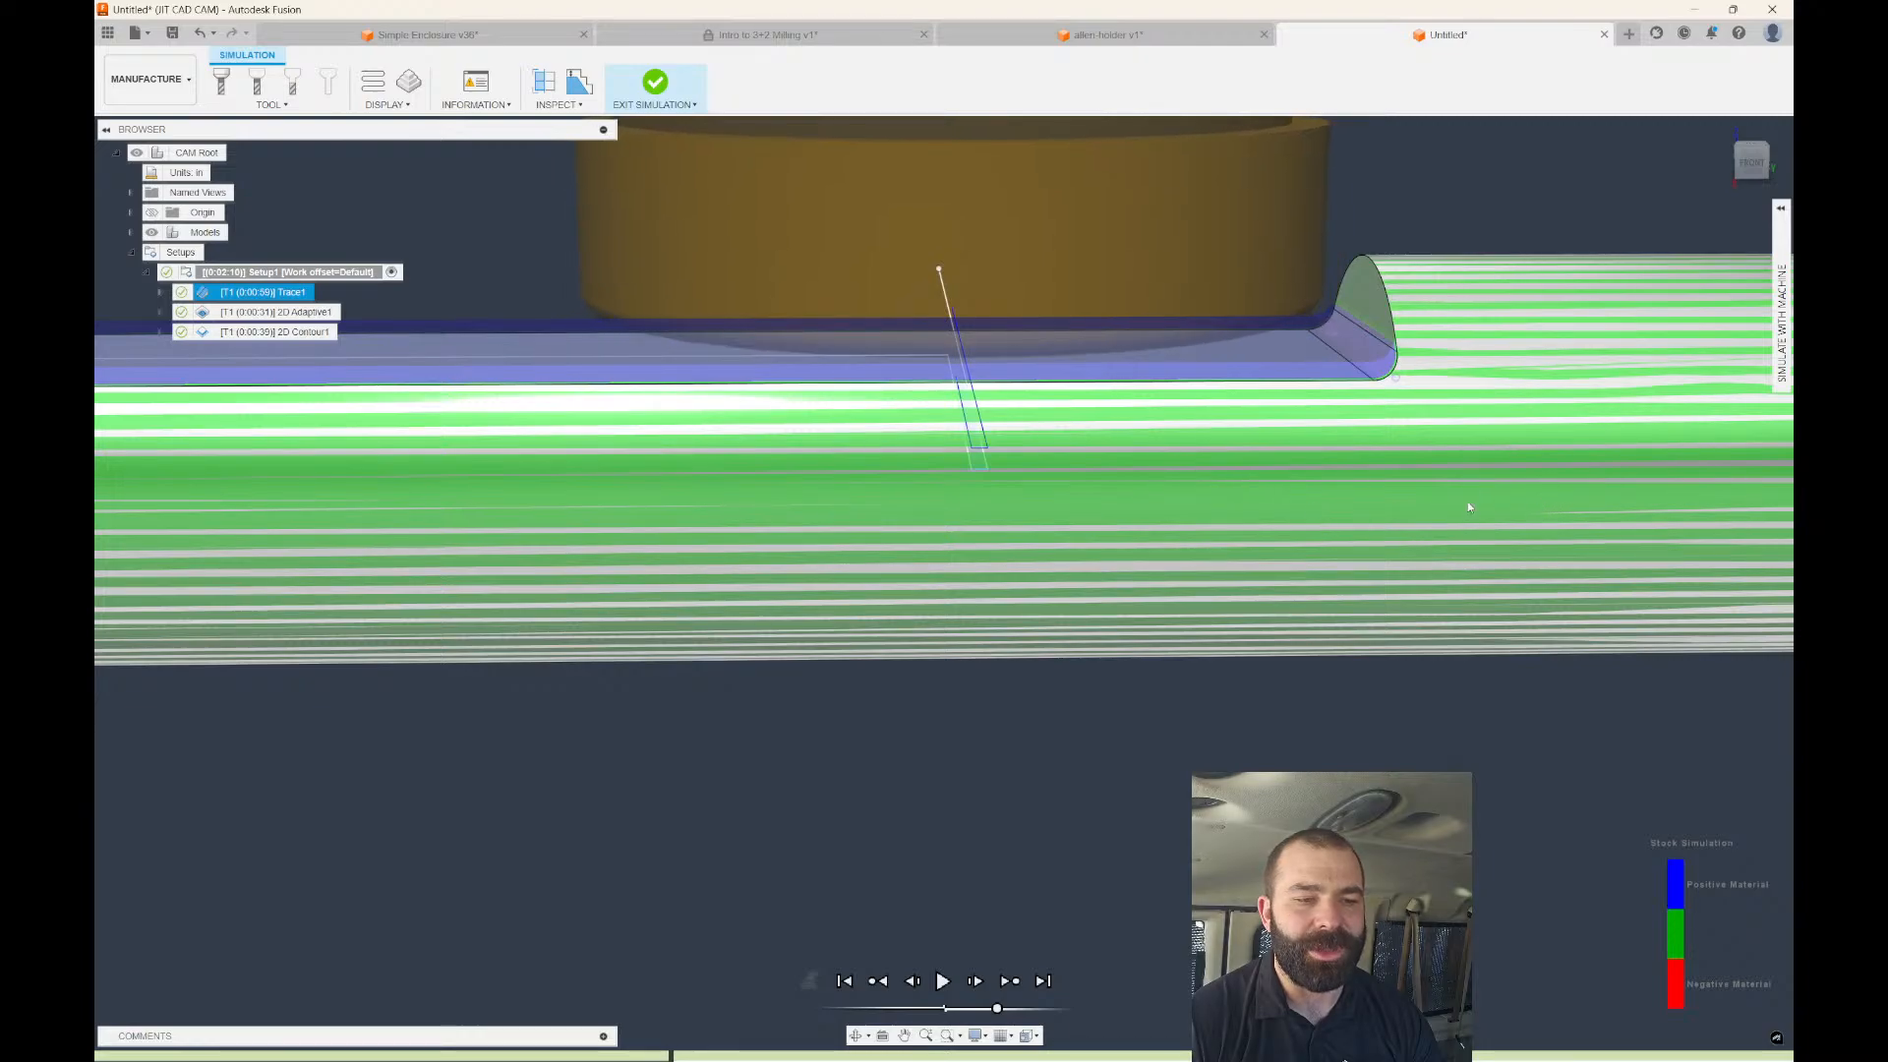
pyautogui.scroll(-3, 944, 590)
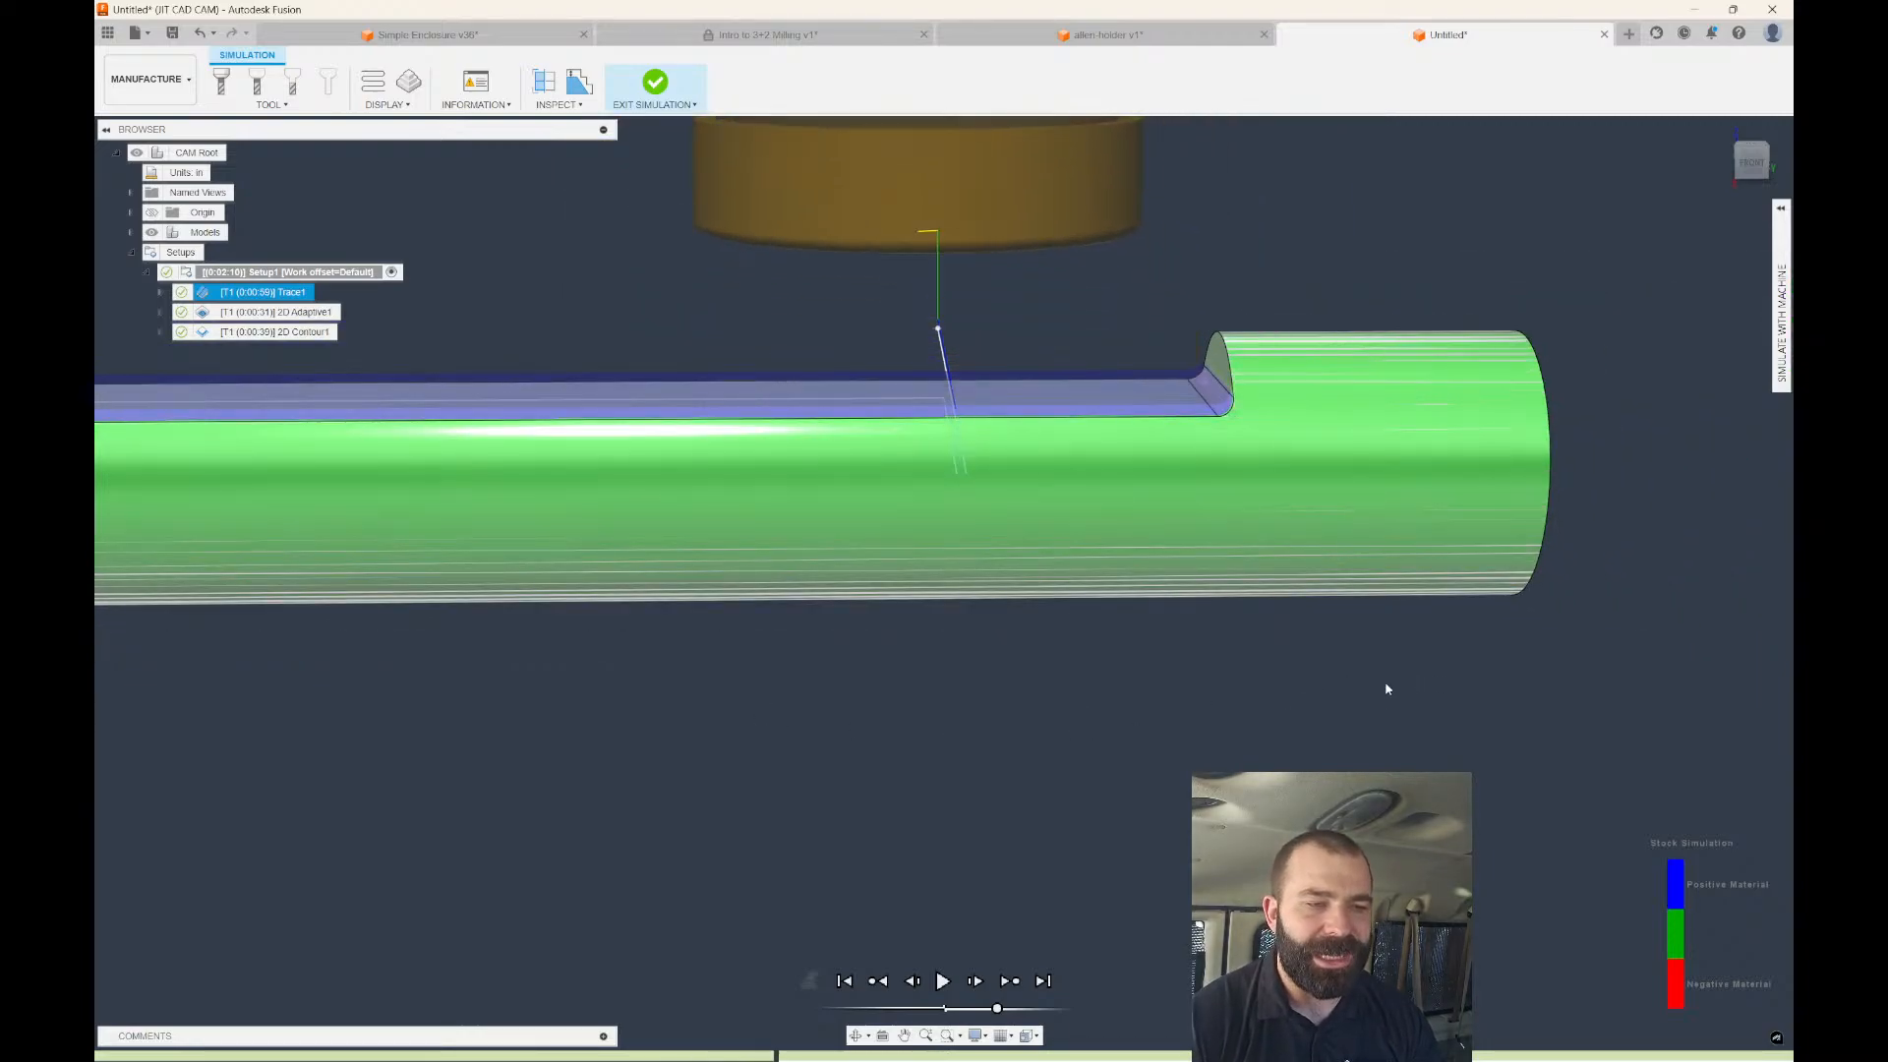
pyautogui.scroll(-3, 1279, 693)
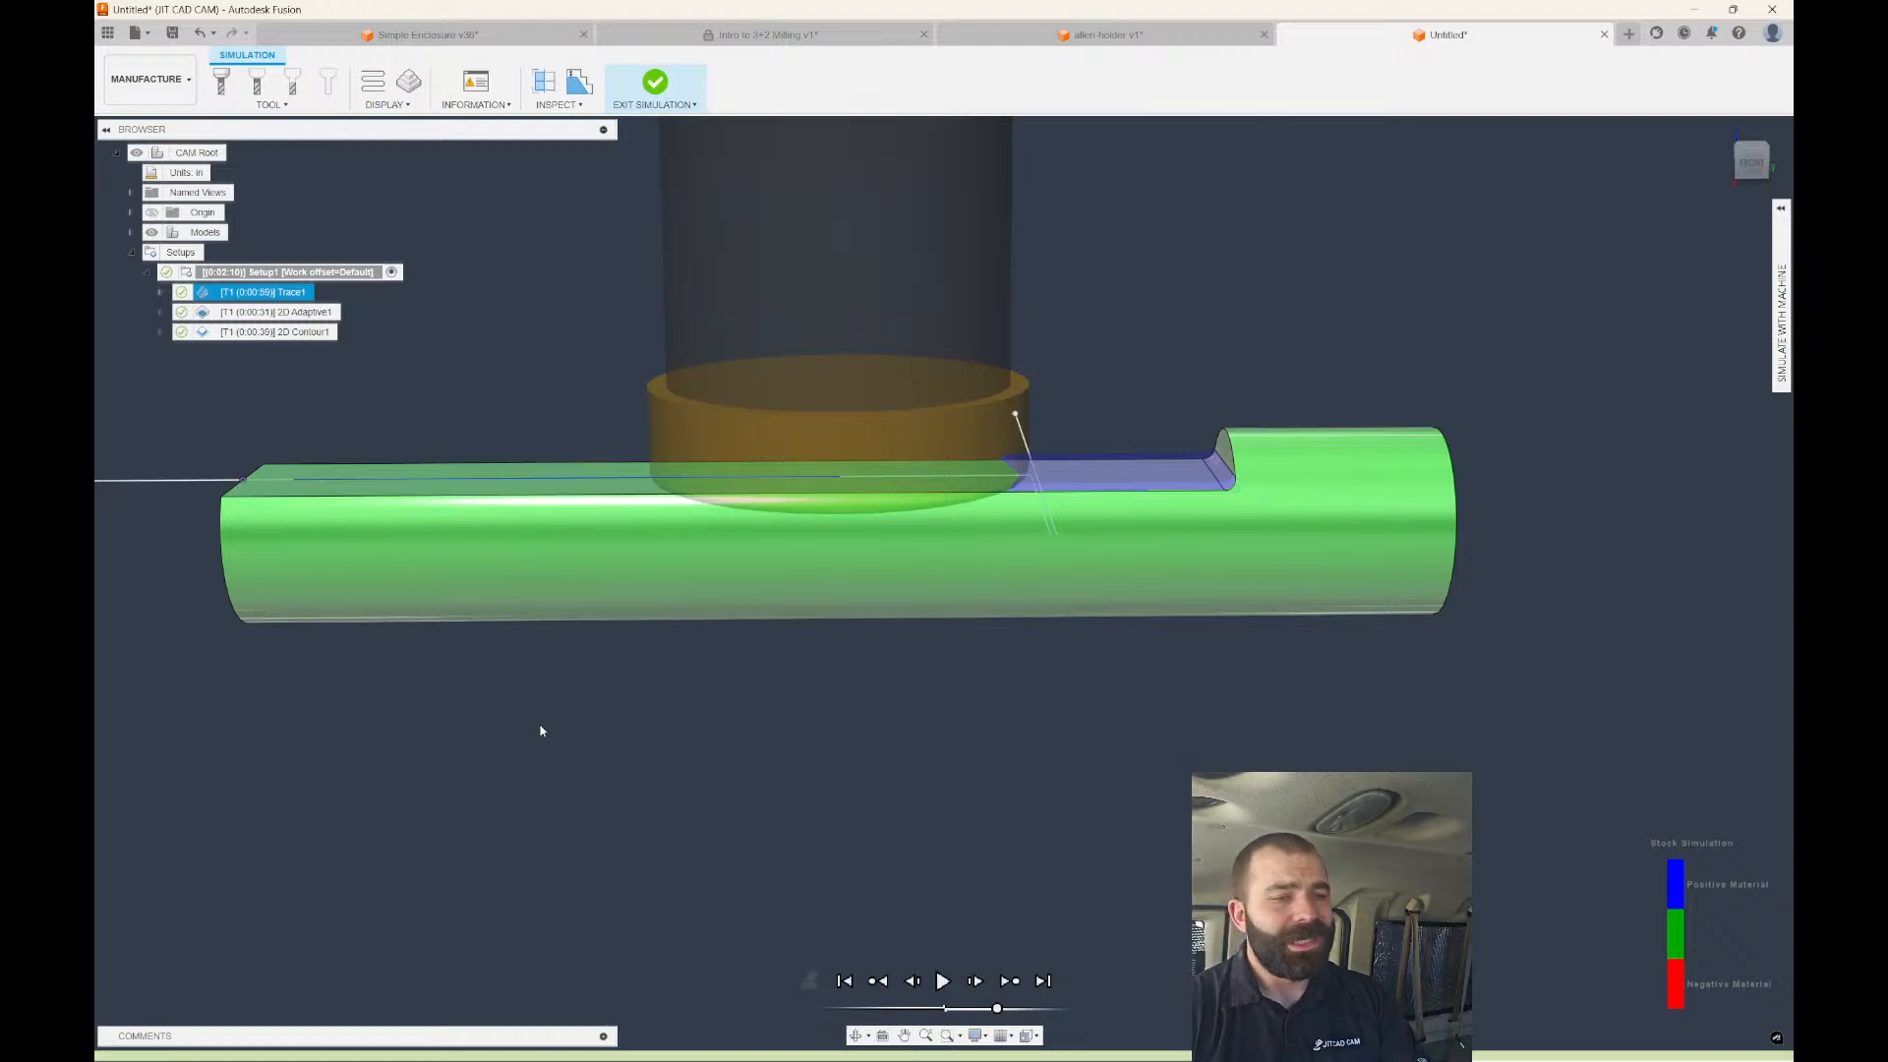
# Scrub the simulation until the tool lifts off, inspect the finished part, then return to allen-holder v1.
pyautogui.moveTo(540, 725); pyautogui.dragTo(1497, 714)
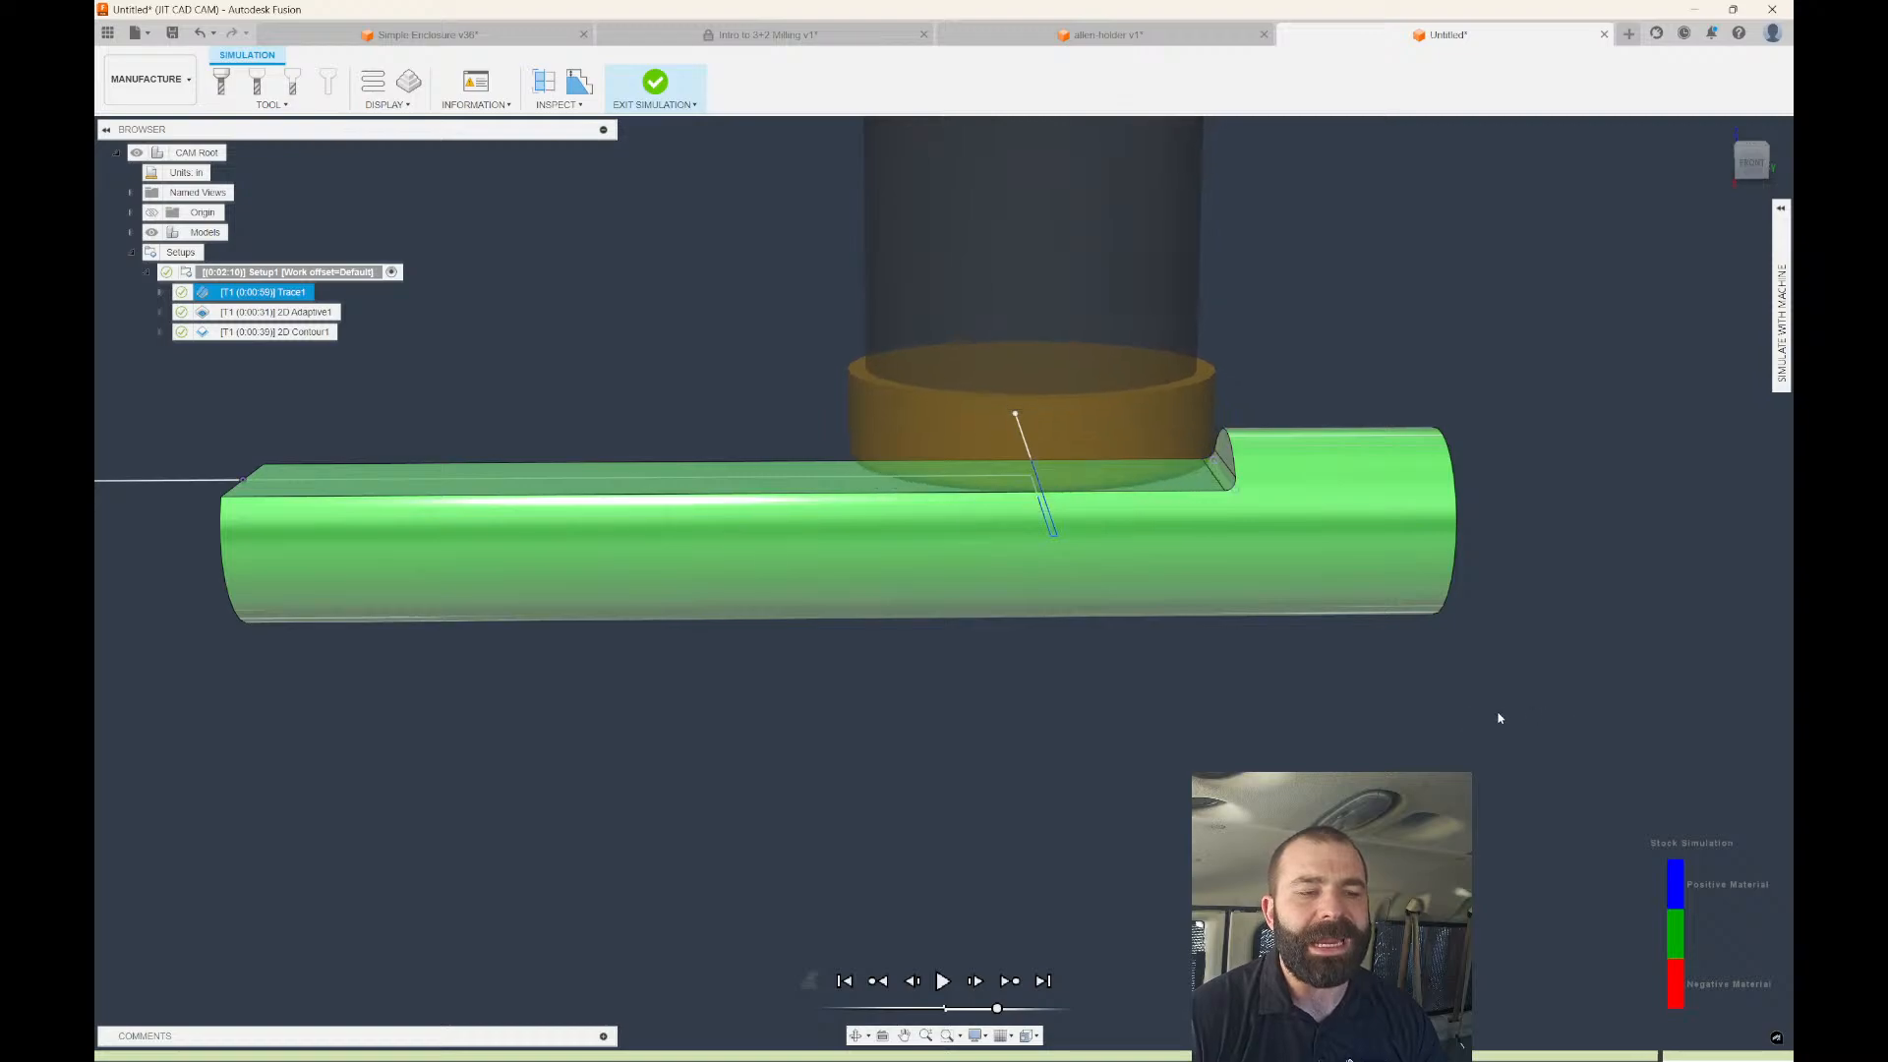
pyautogui.moveTo(1042, 773); pyautogui.dragTo(1330, 771)
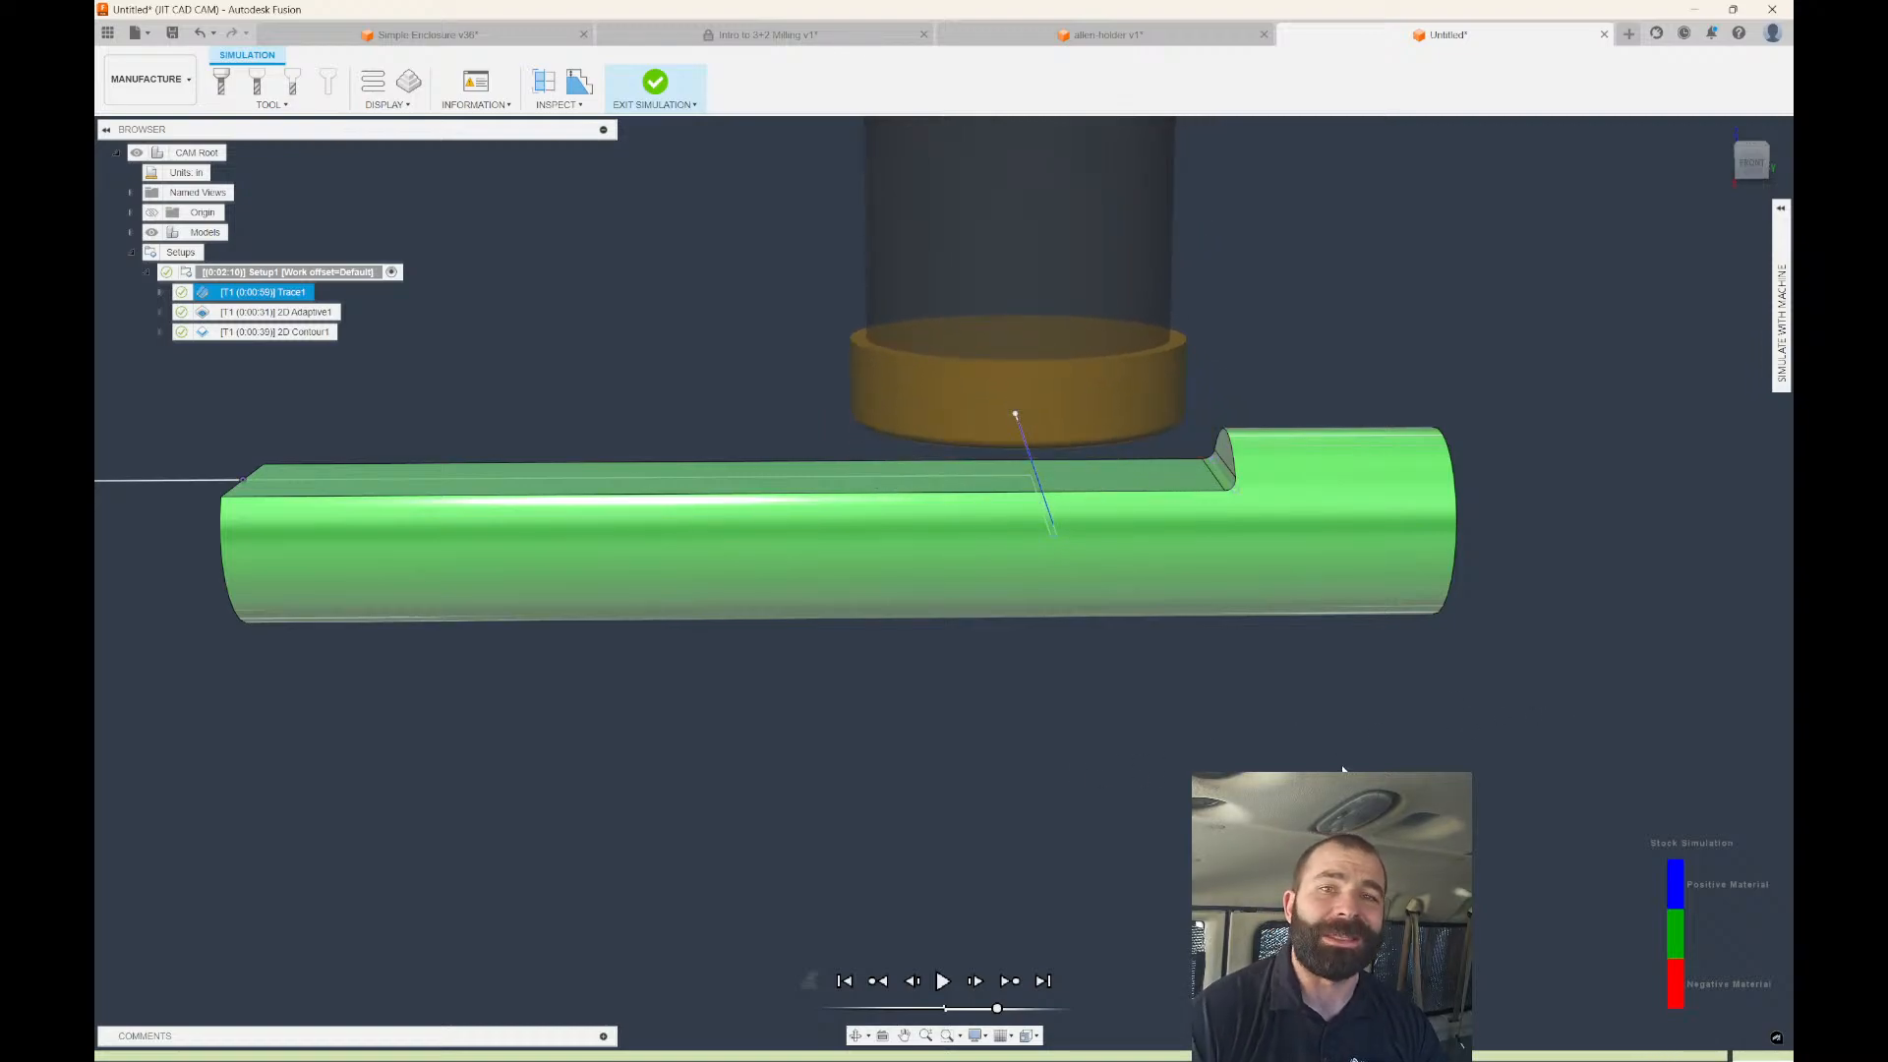
pyautogui.moveTo(942, 714); pyautogui.dragTo(1192, 723)
pyautogui.keyDown('shift'); pyautogui.moveTo(930, 684); pyautogui.dragTo(993, 732, button='middle'); pyautogui.keyUp('shift')
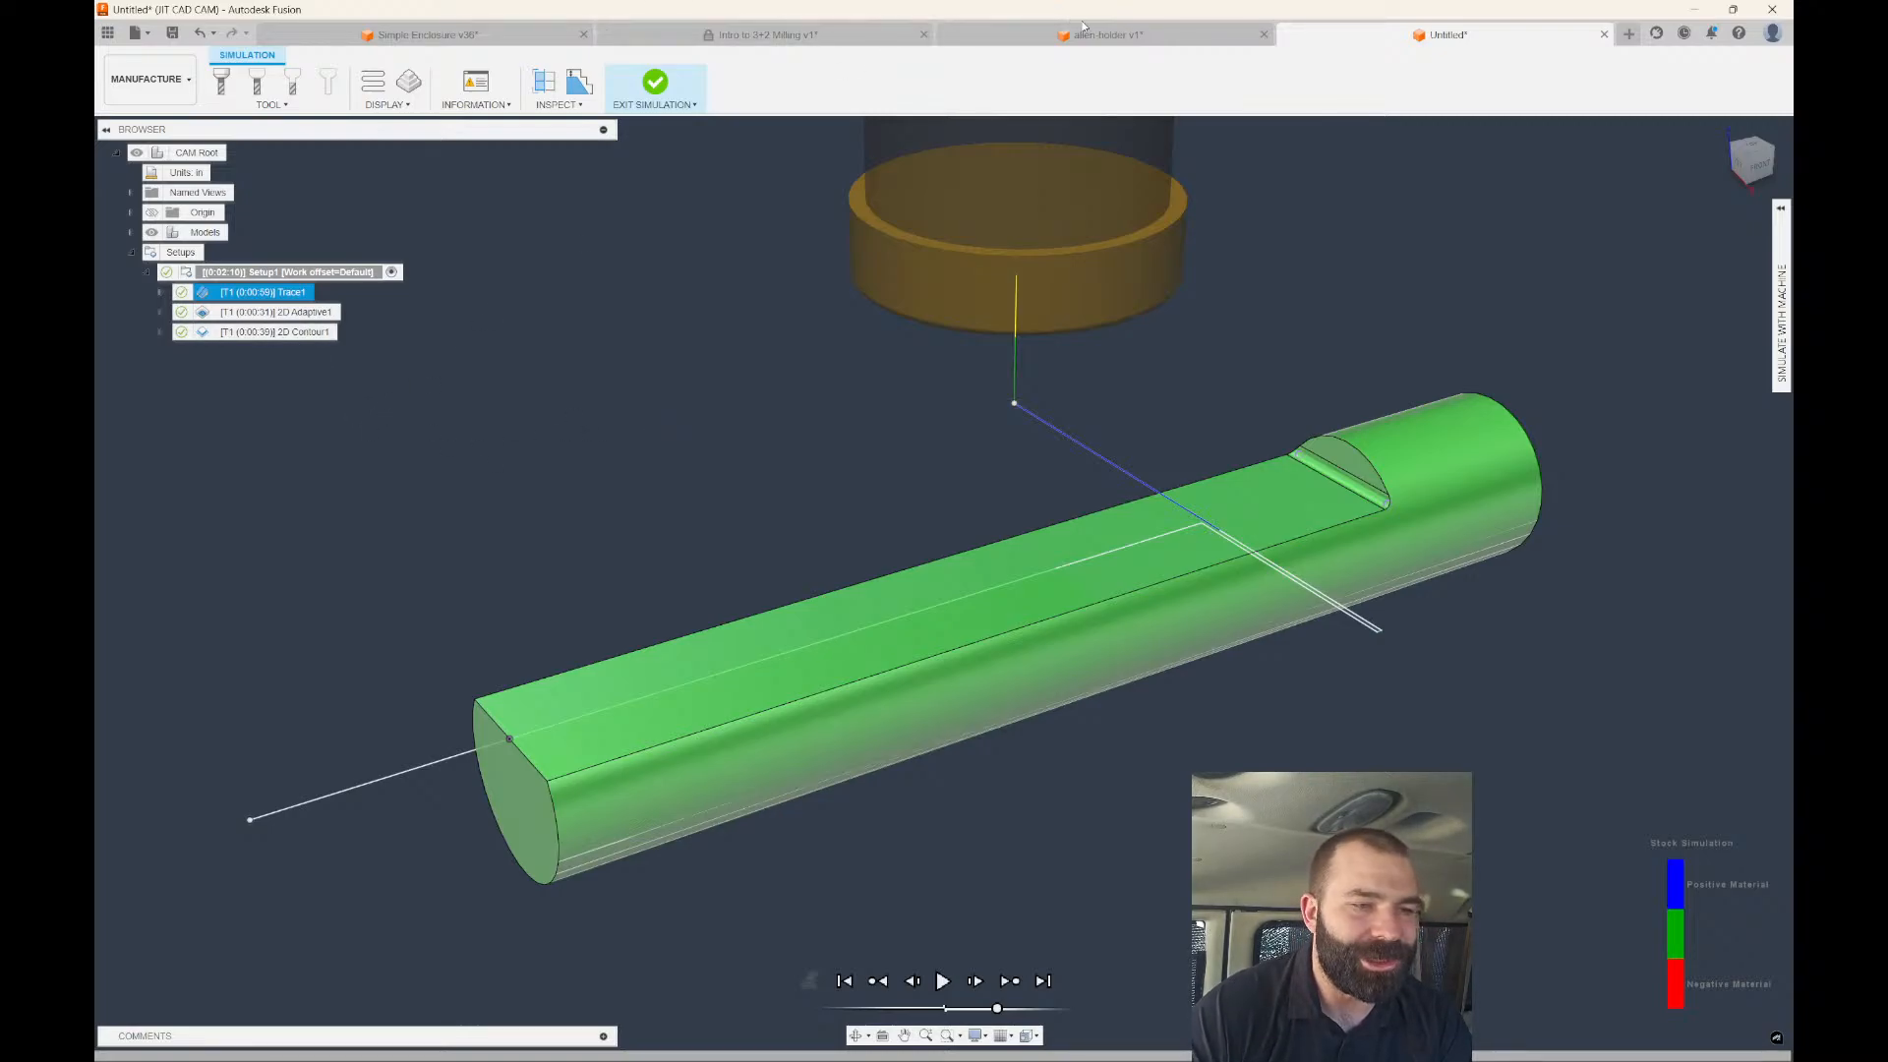
pyautogui.click(1108, 34)
# Review Face part (2)'s Linking and Passes settings, then close the dialog.
pyautogui.doubleClick(354, 391)
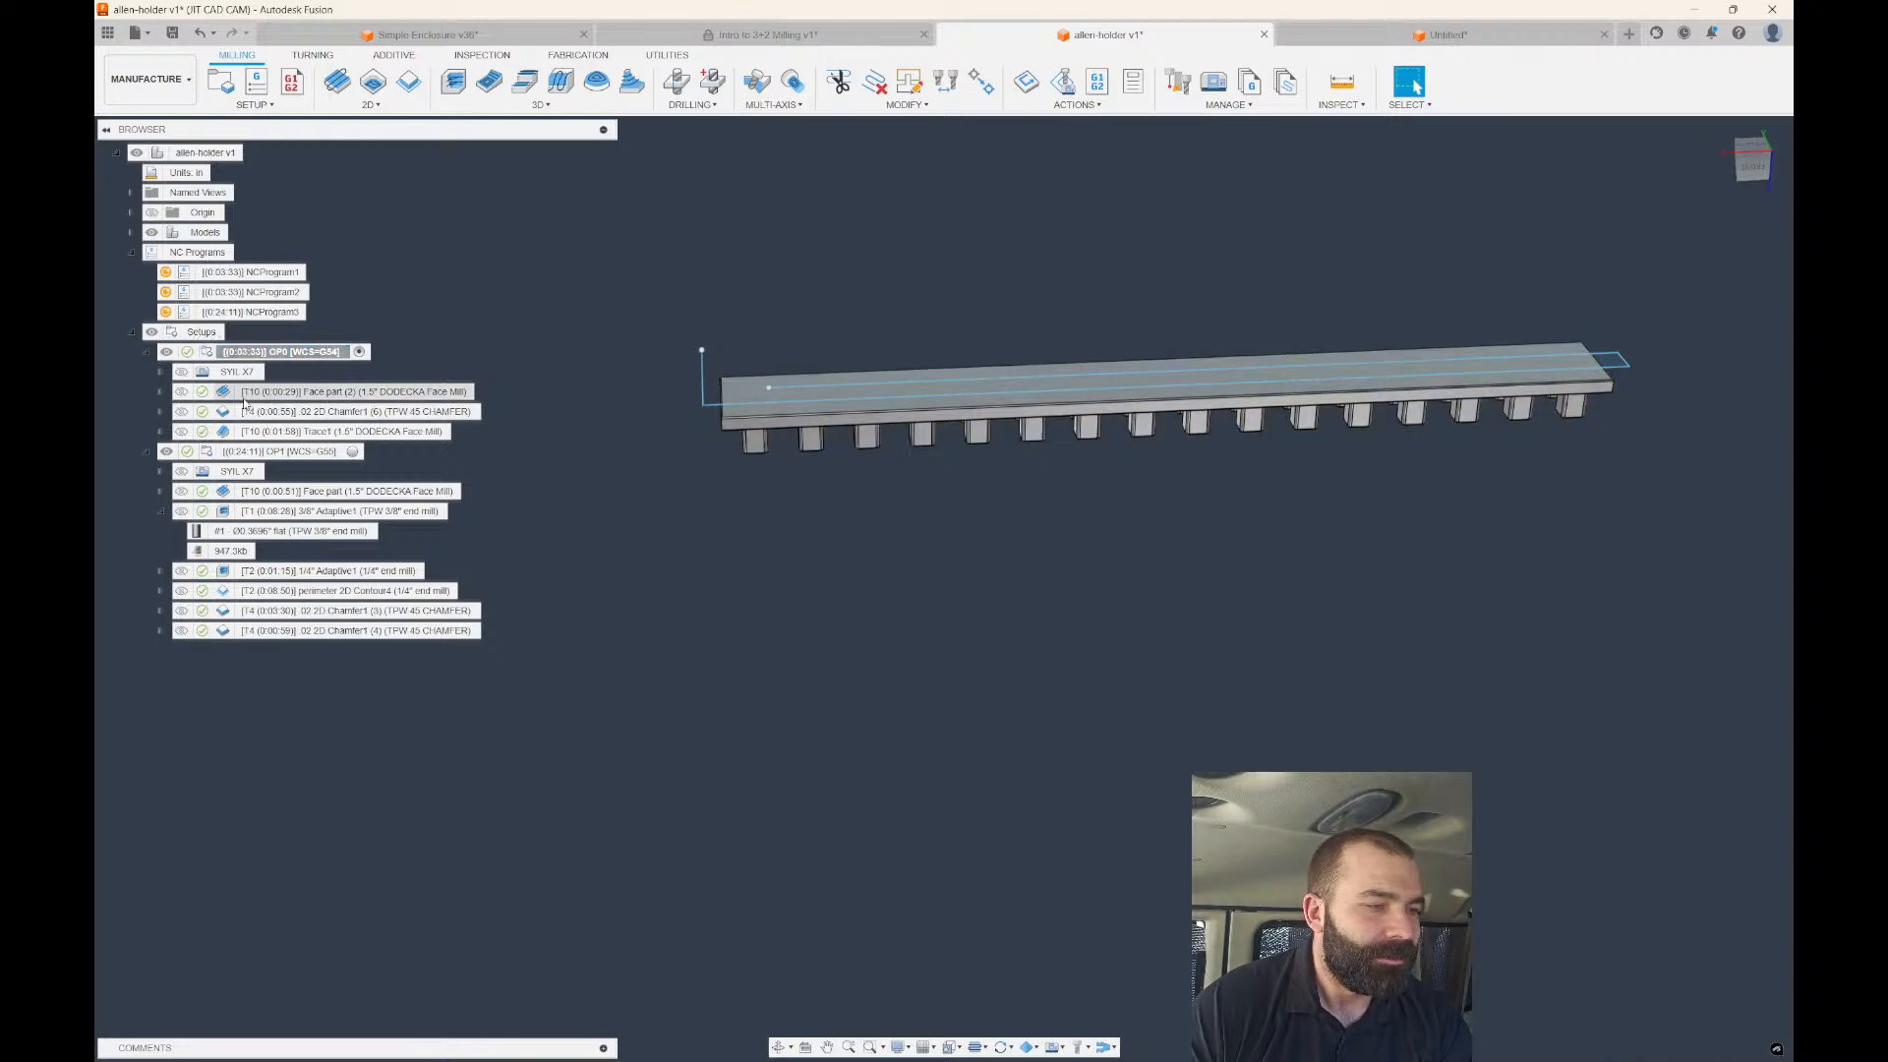
pyautogui.click(1728, 230)
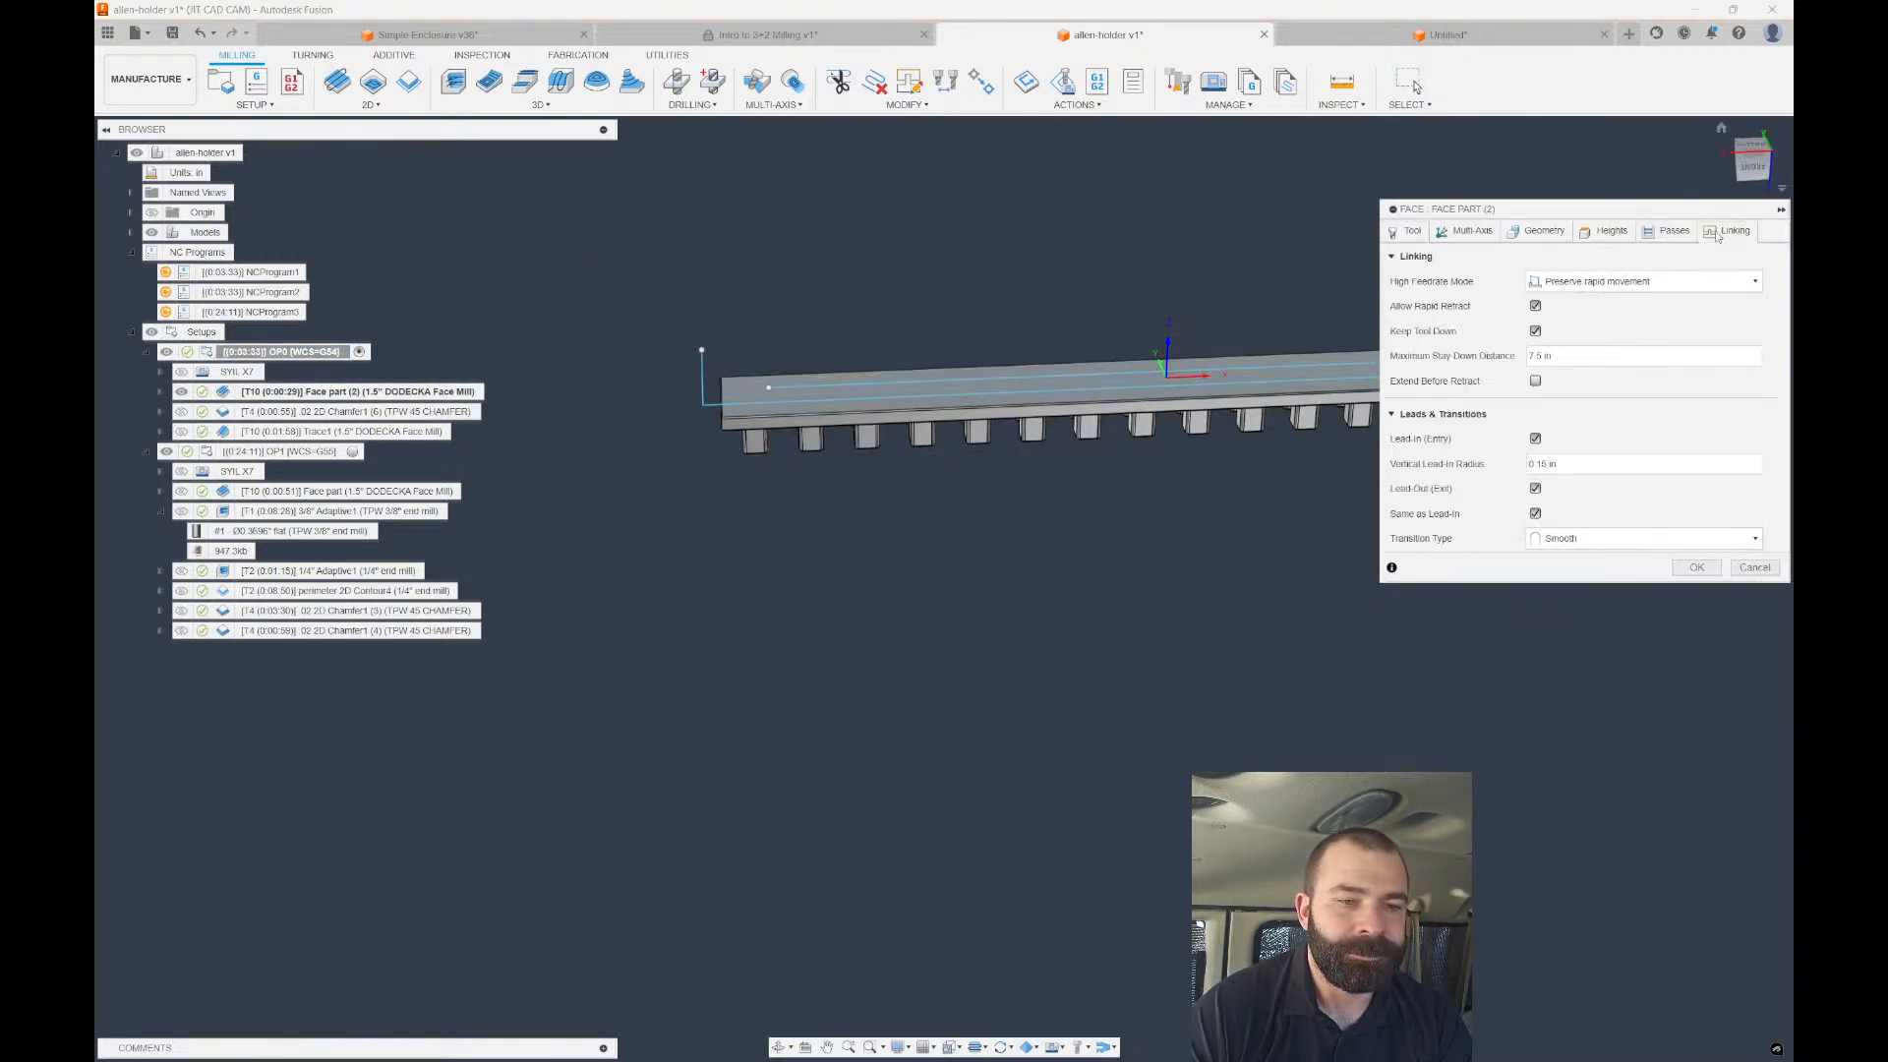
pyautogui.scroll(-2, 893, 308)
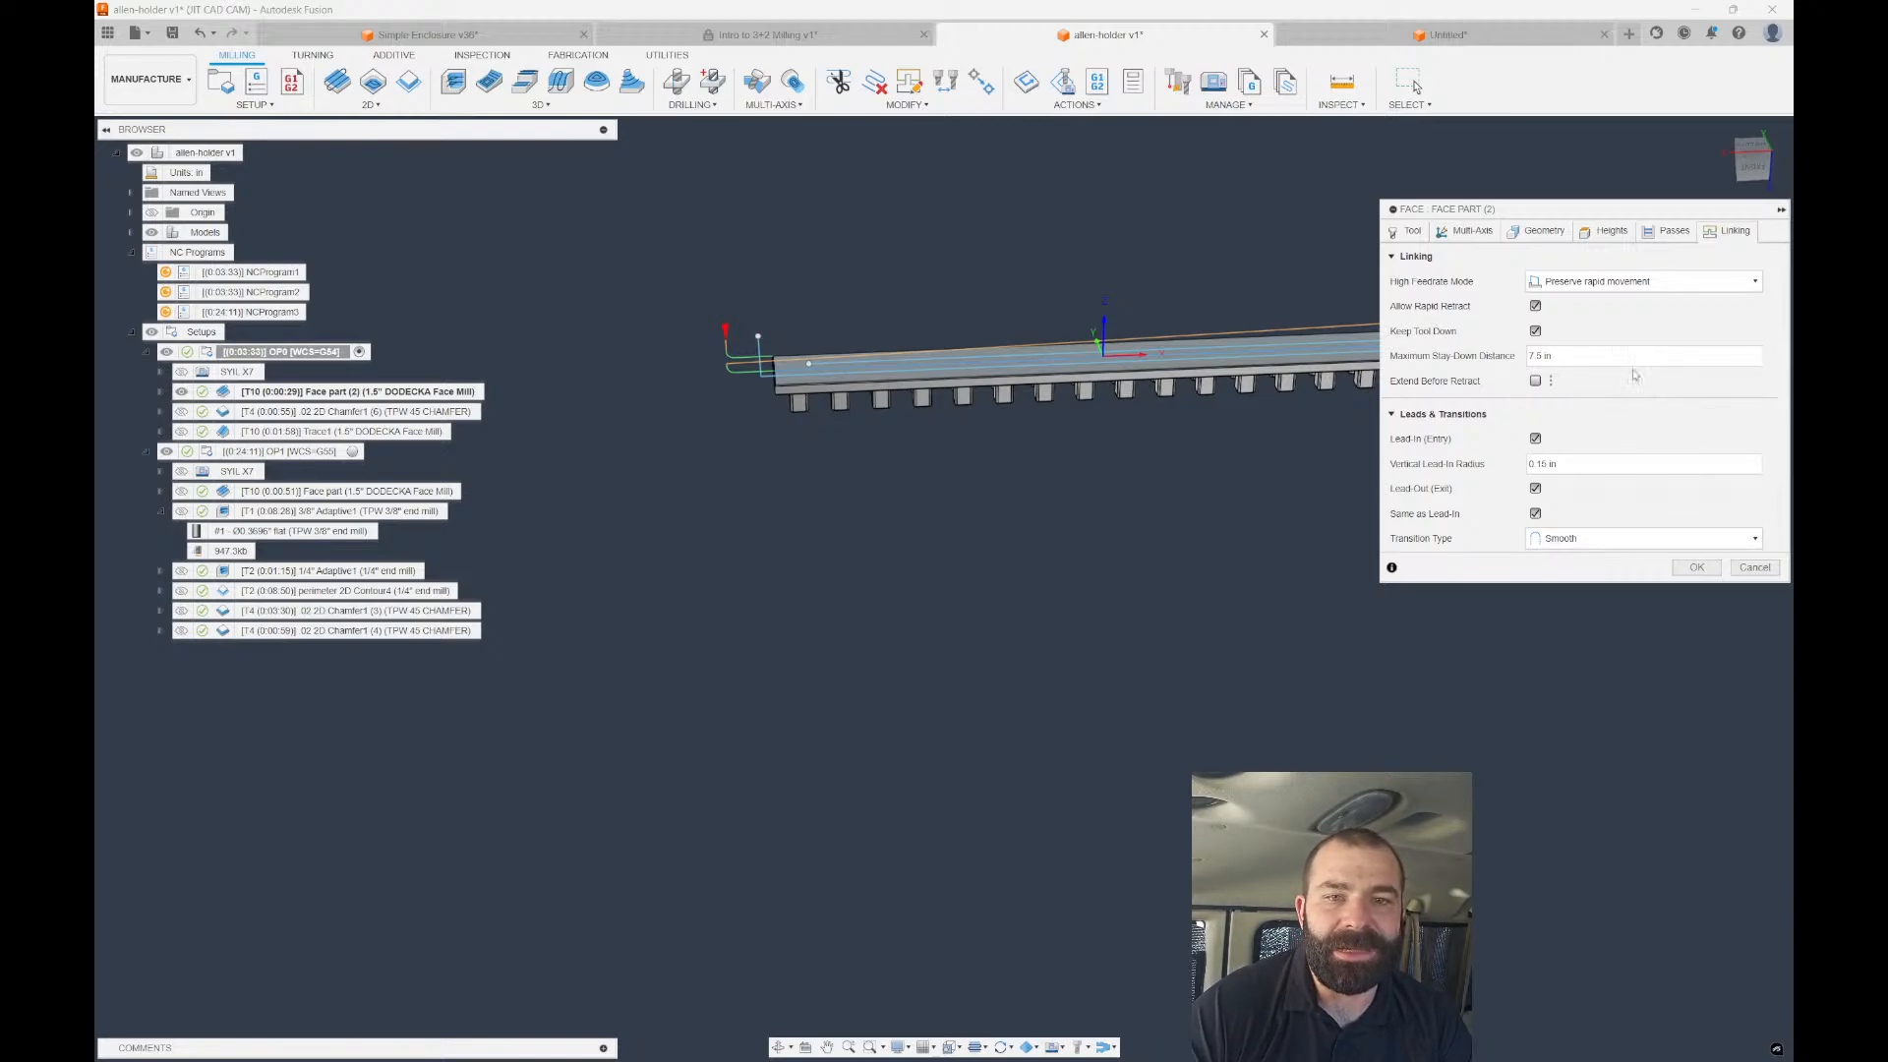
pyautogui.scroll(-4, 994, 438)
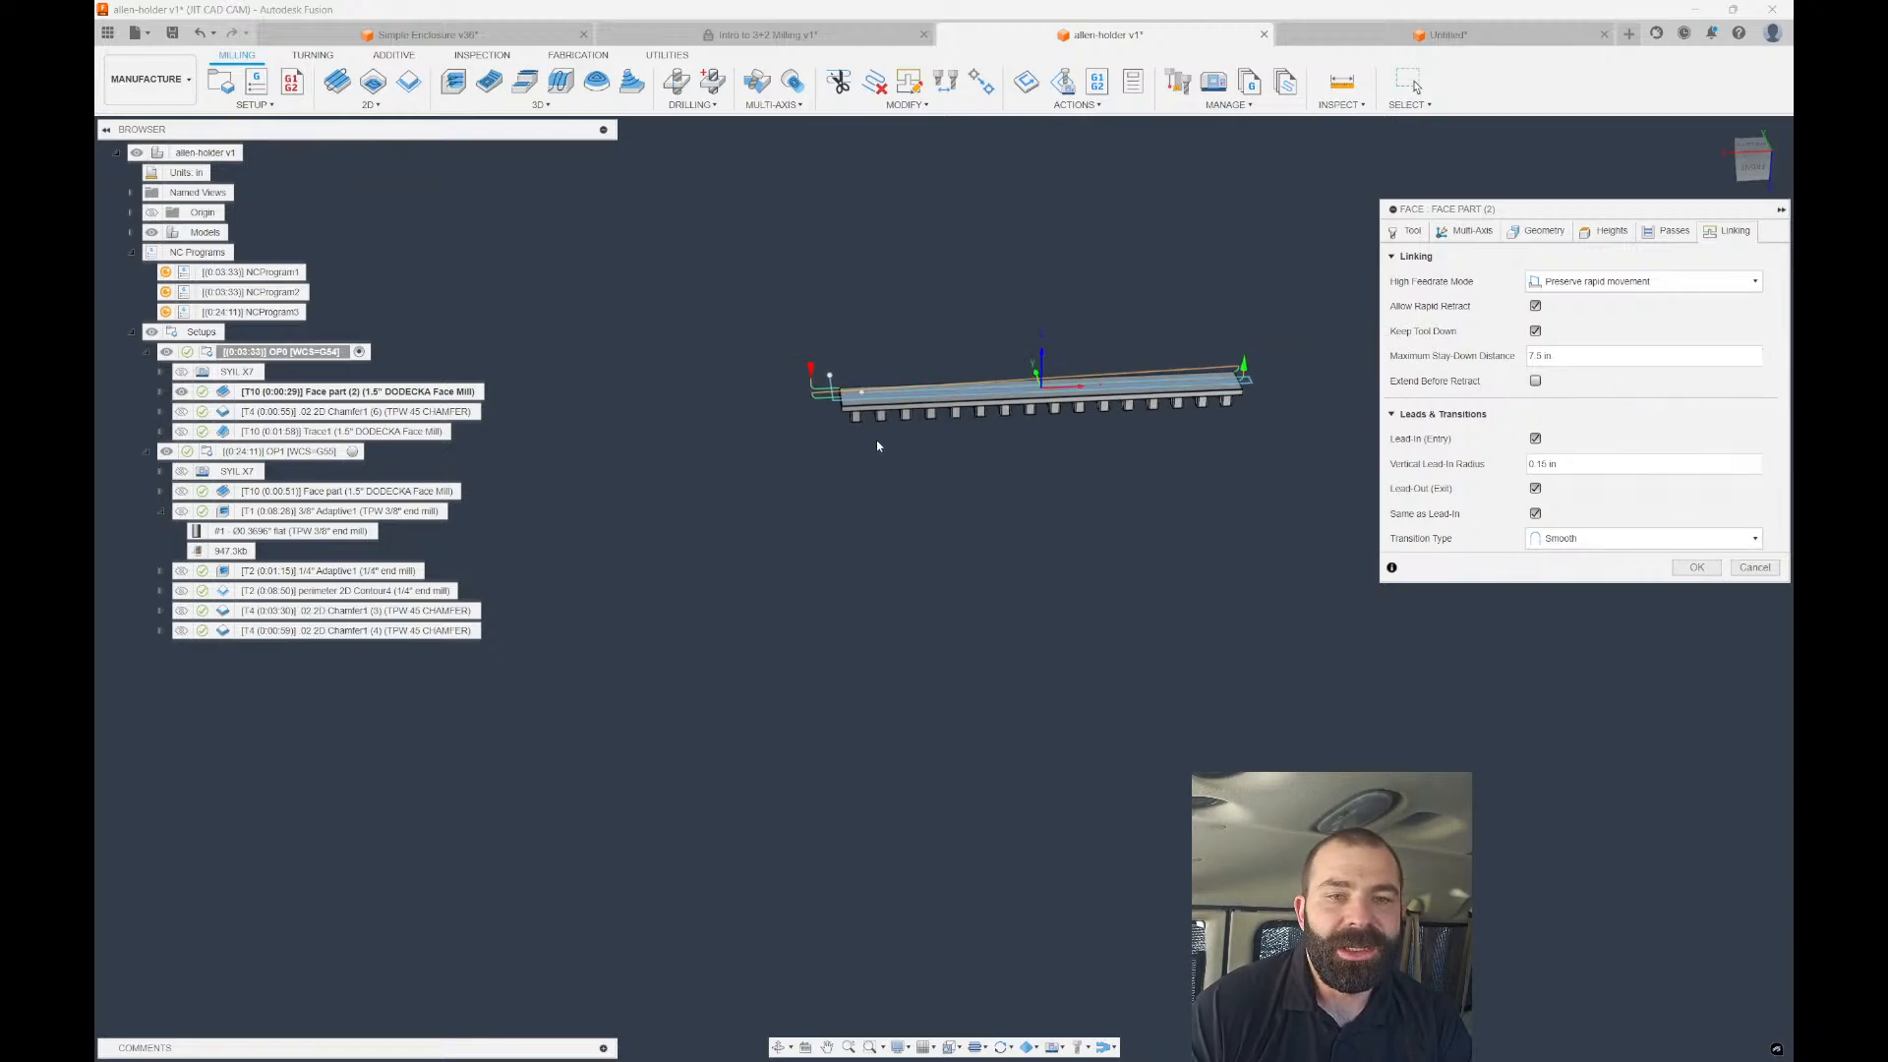
pyautogui.scroll(3, 1190, 394)
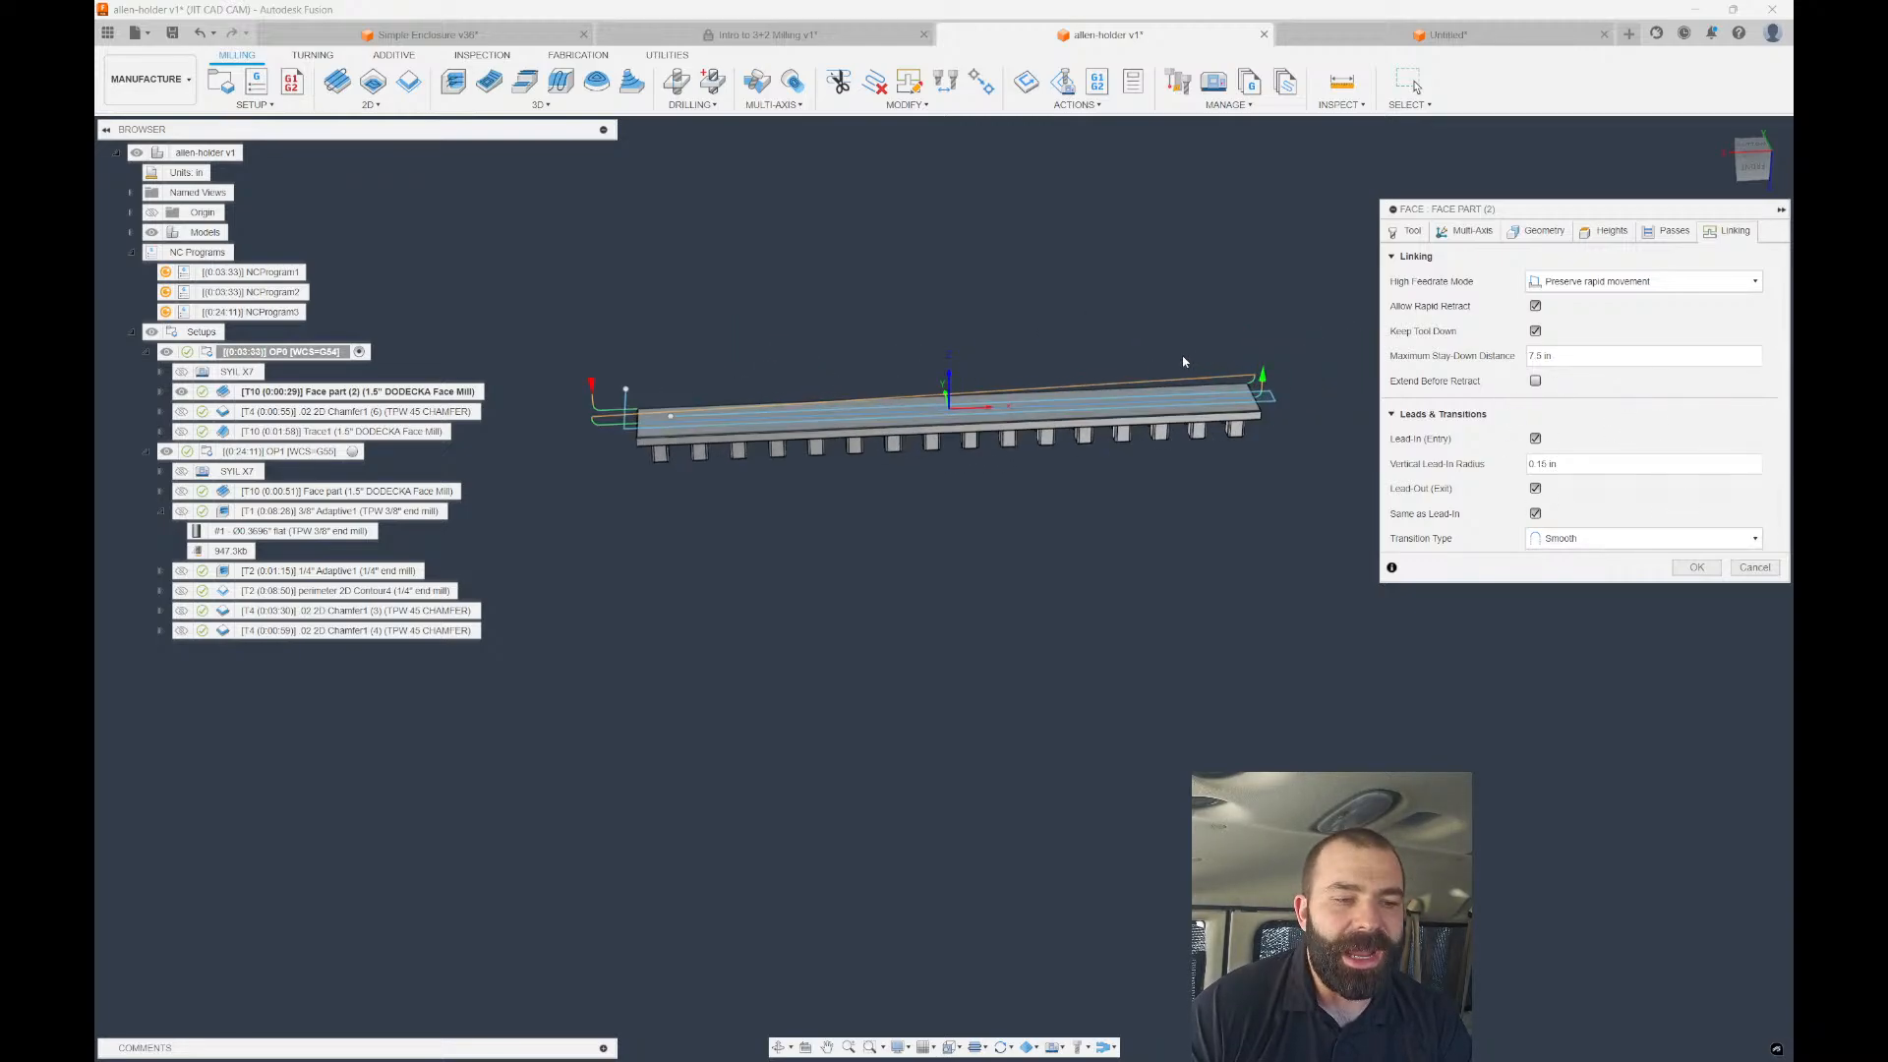
pyautogui.click(1668, 231)
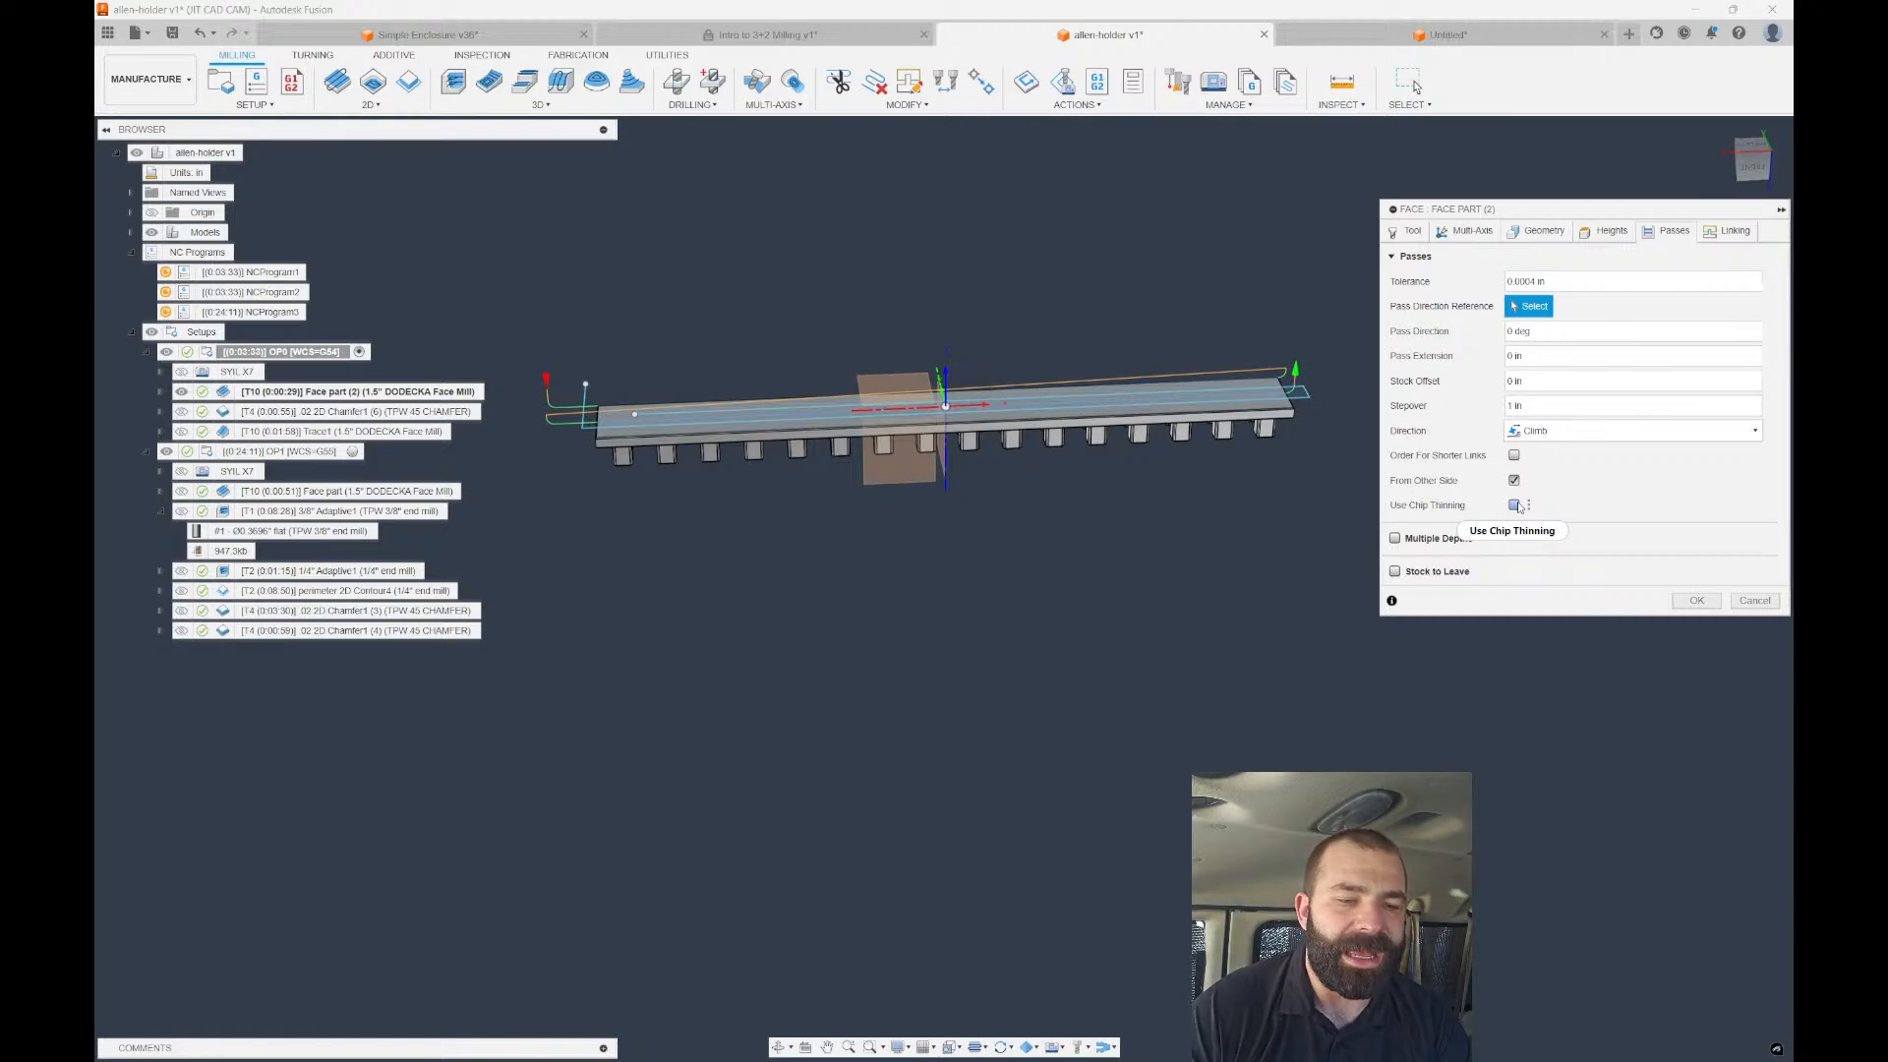
pyautogui.moveTo(1519, 506)
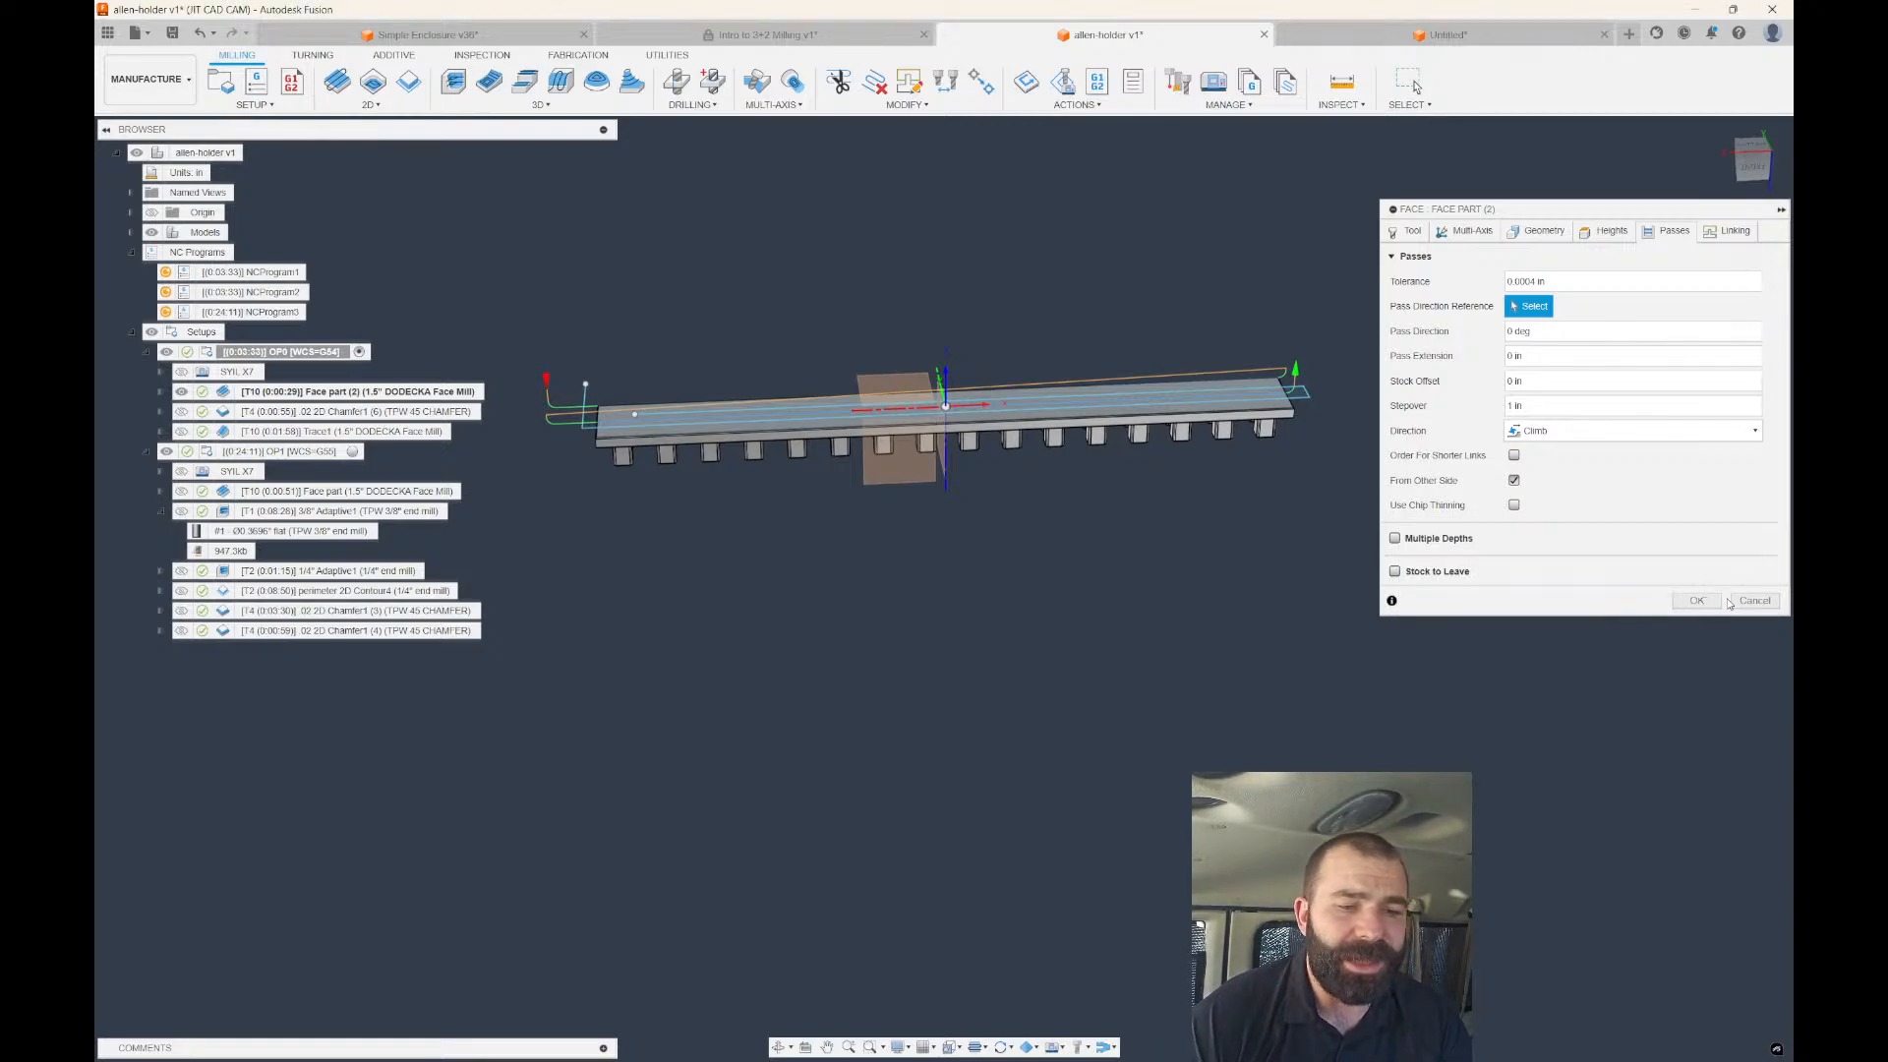
pyautogui.click(1729, 601)
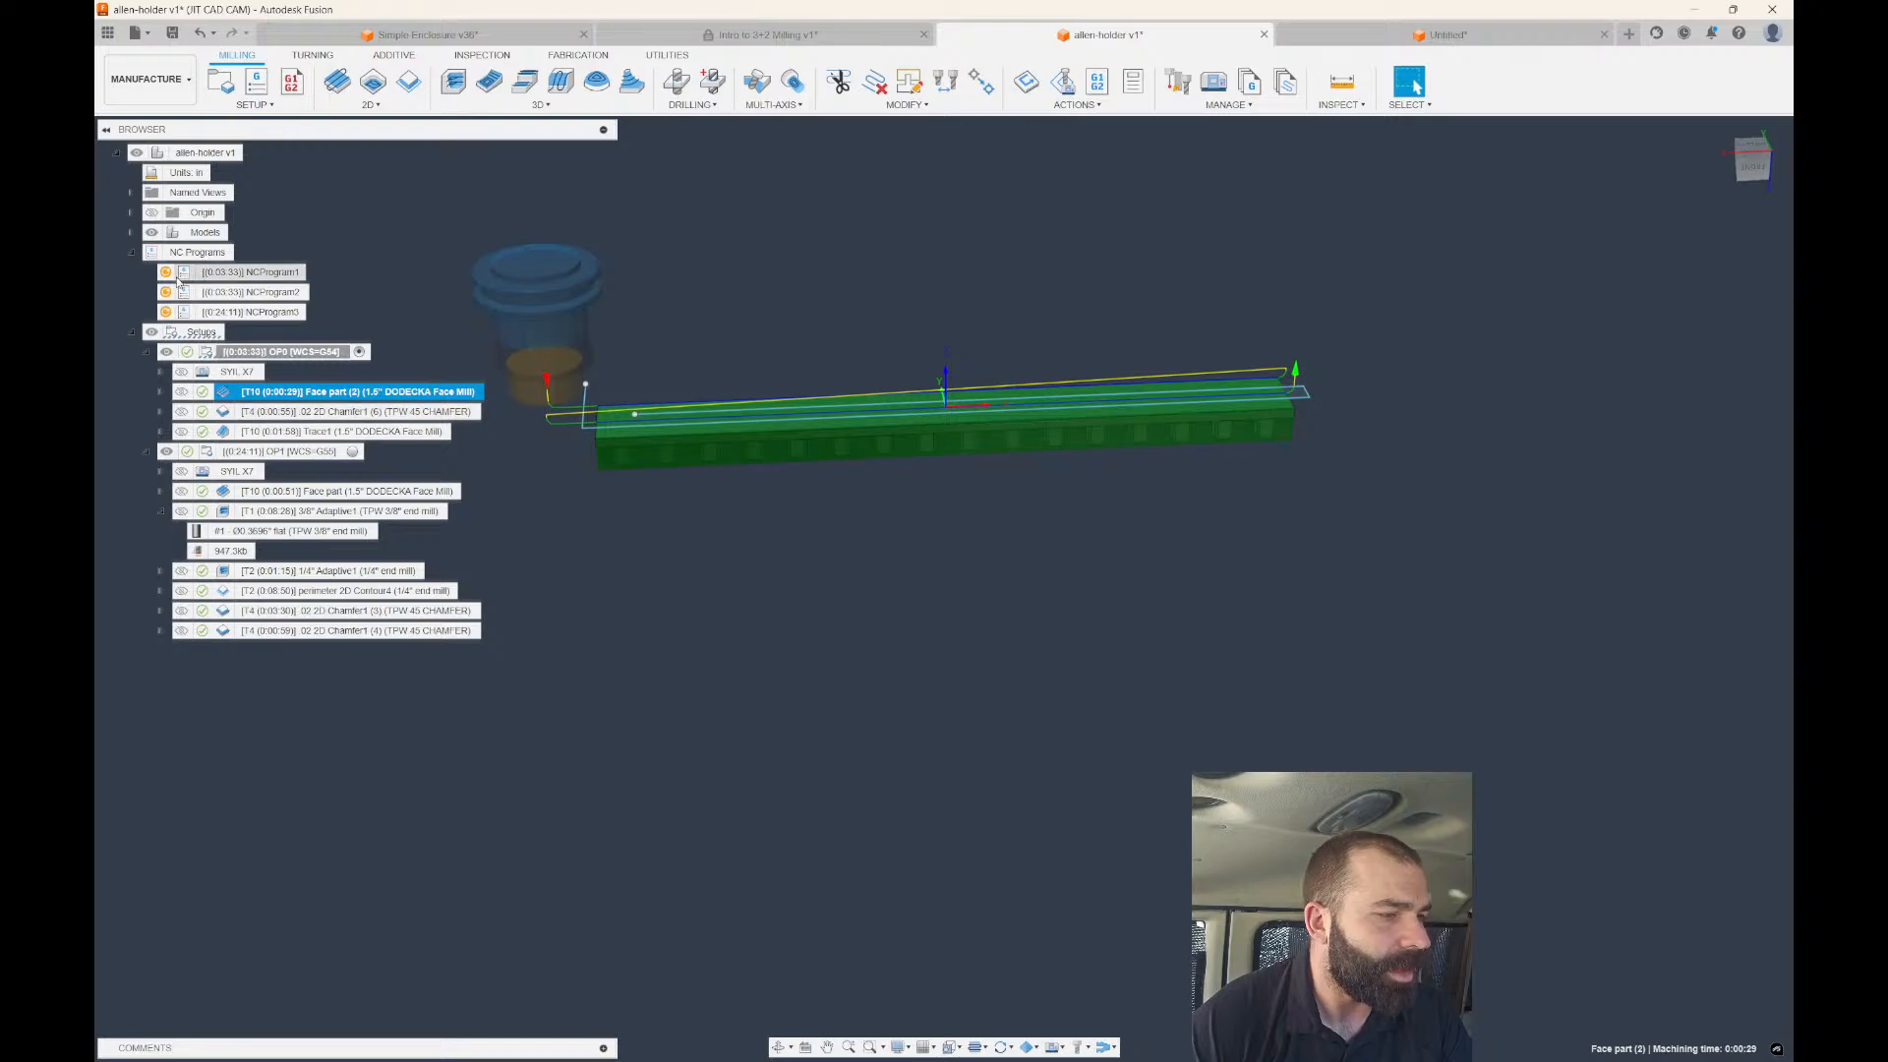
# Hide Sketch4 under the allen-holder v1:1 model's Sketches folder.
pyautogui.click(131, 232)
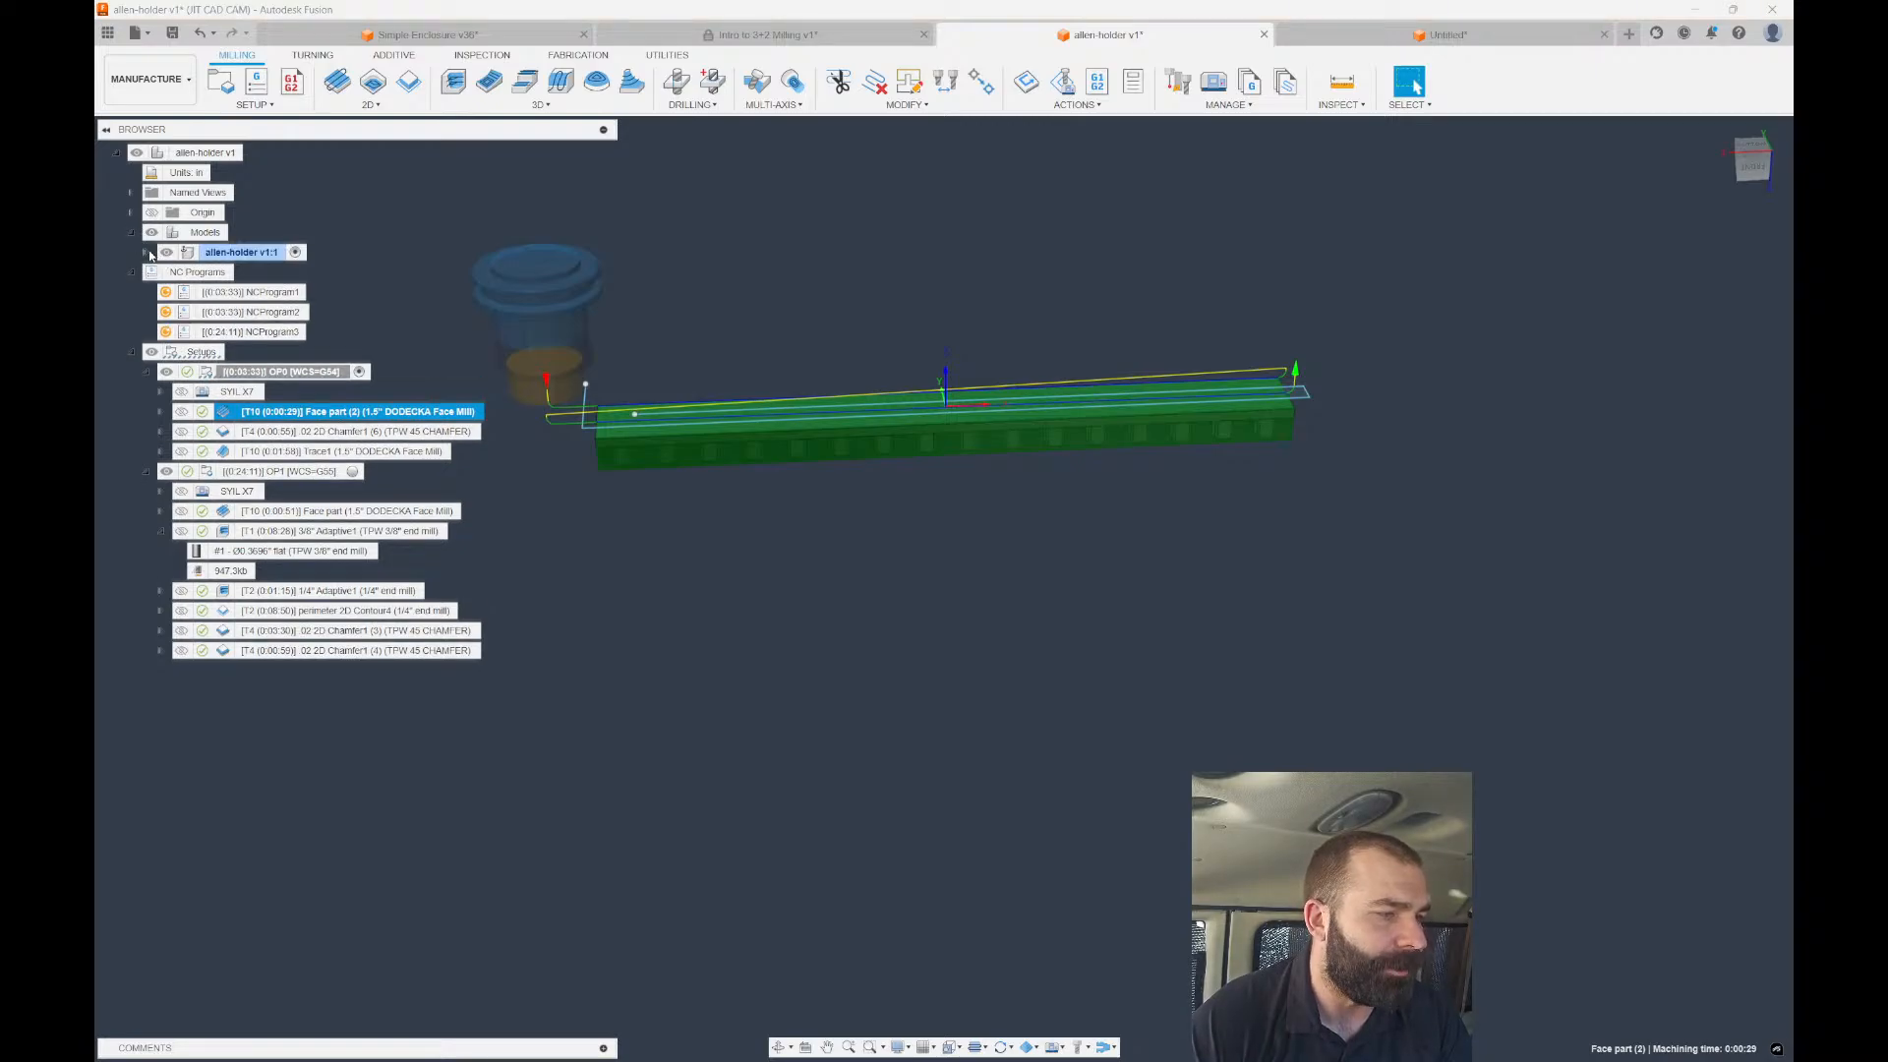
pyautogui.click(147, 253)
pyautogui.click(161, 331)
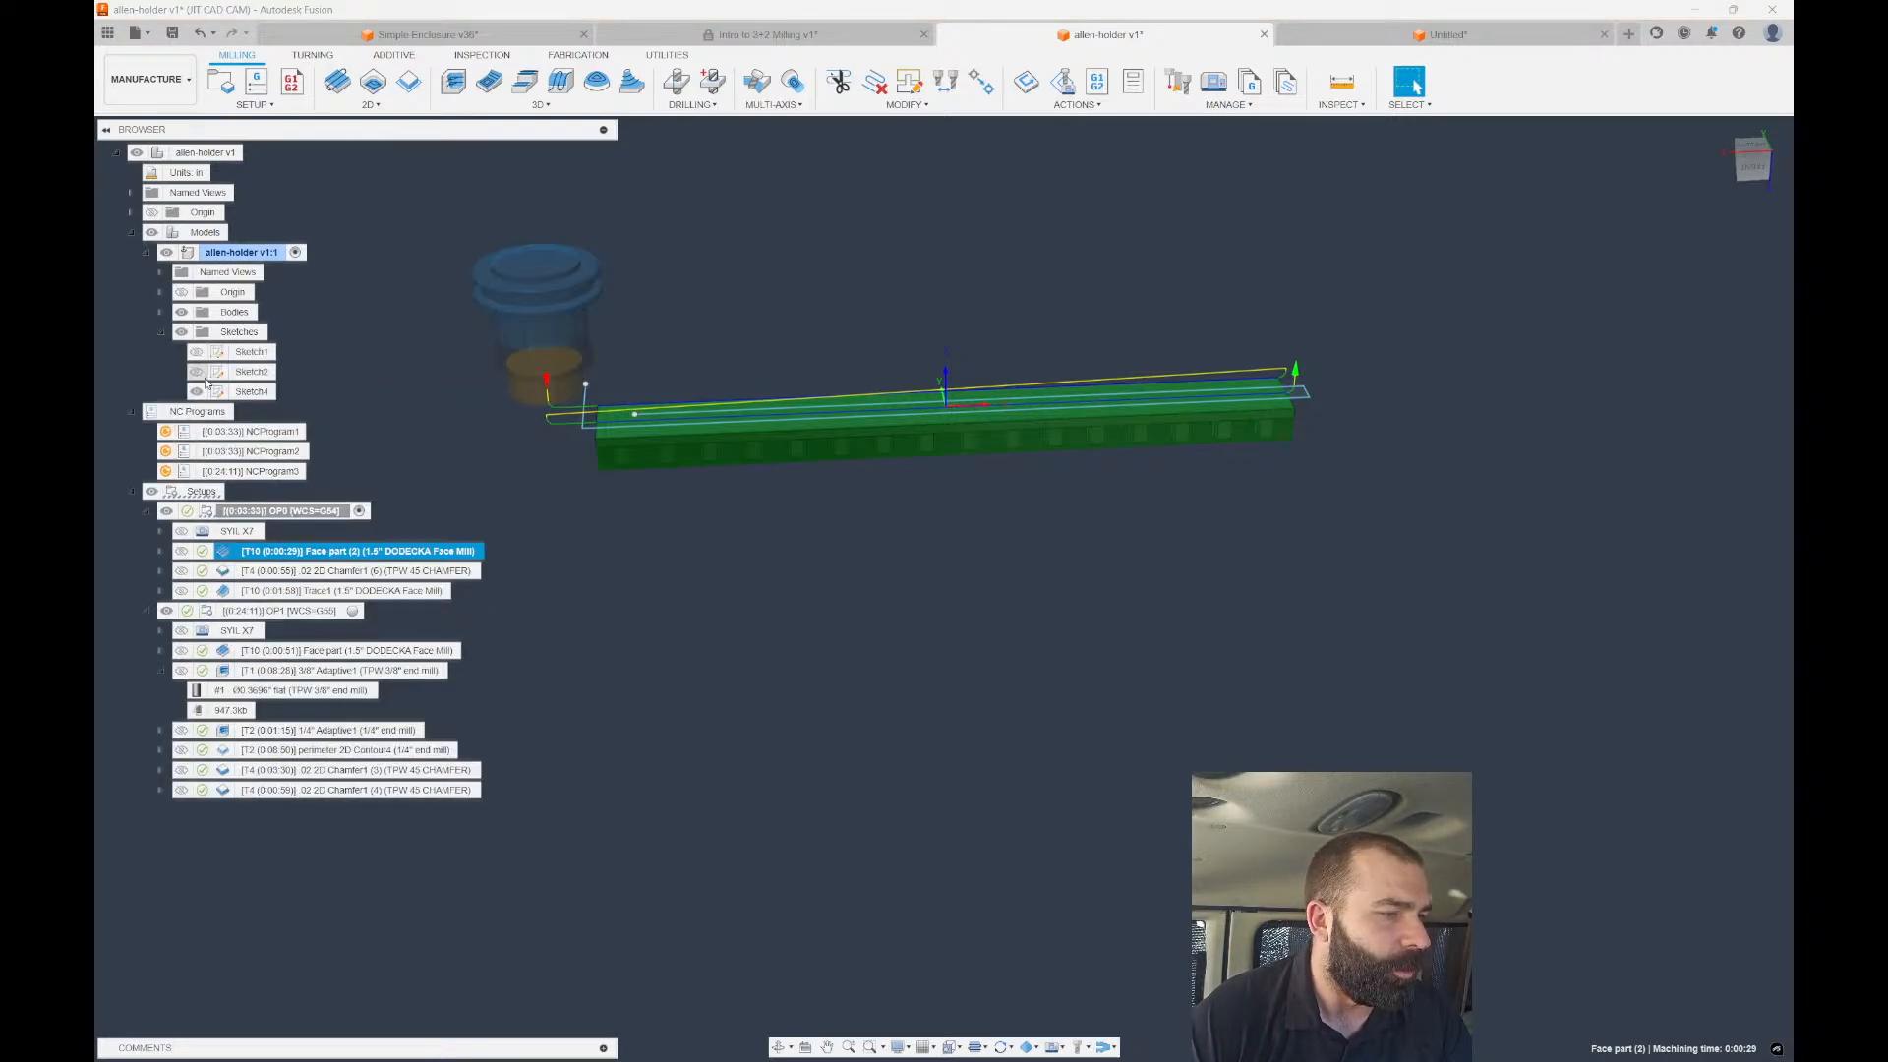
pyautogui.click(197, 391)
pyautogui.click(161, 332)
pyautogui.scroll(-2, 1131, 418)
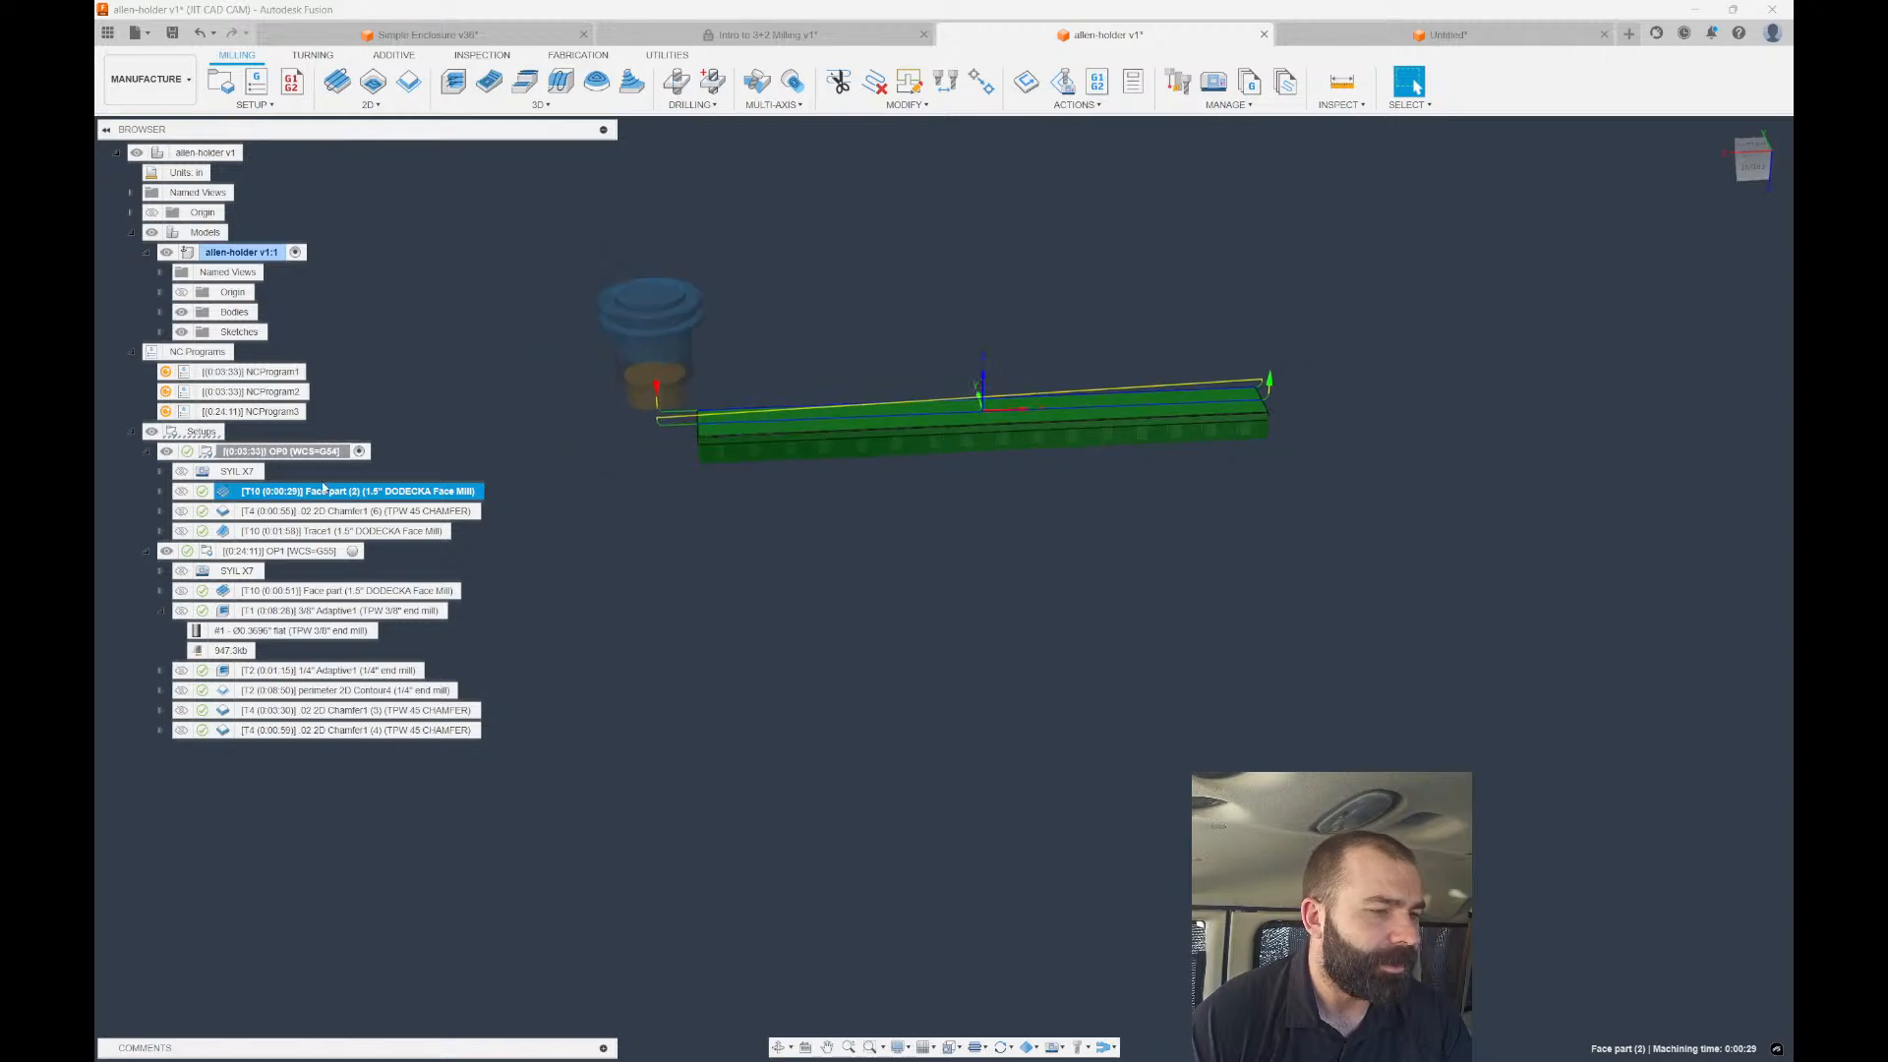
pyautogui.scroll(5, 629, 405)
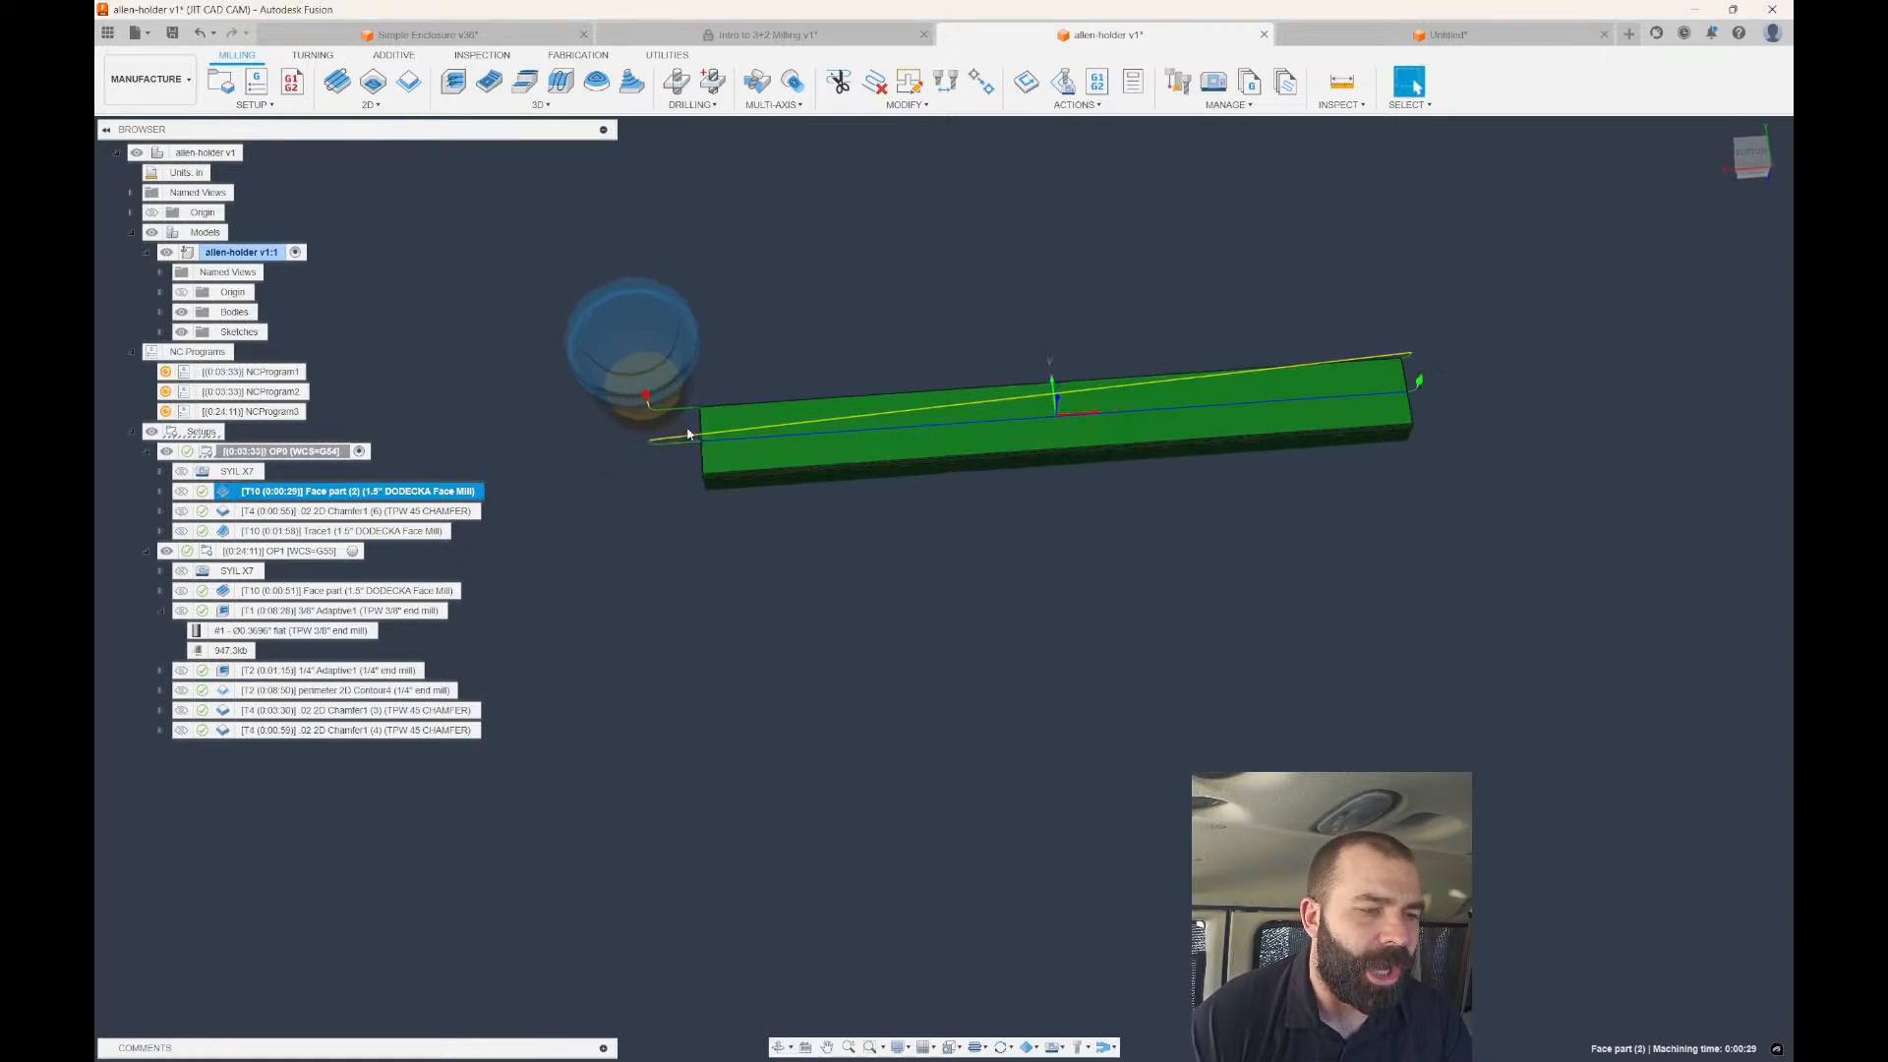
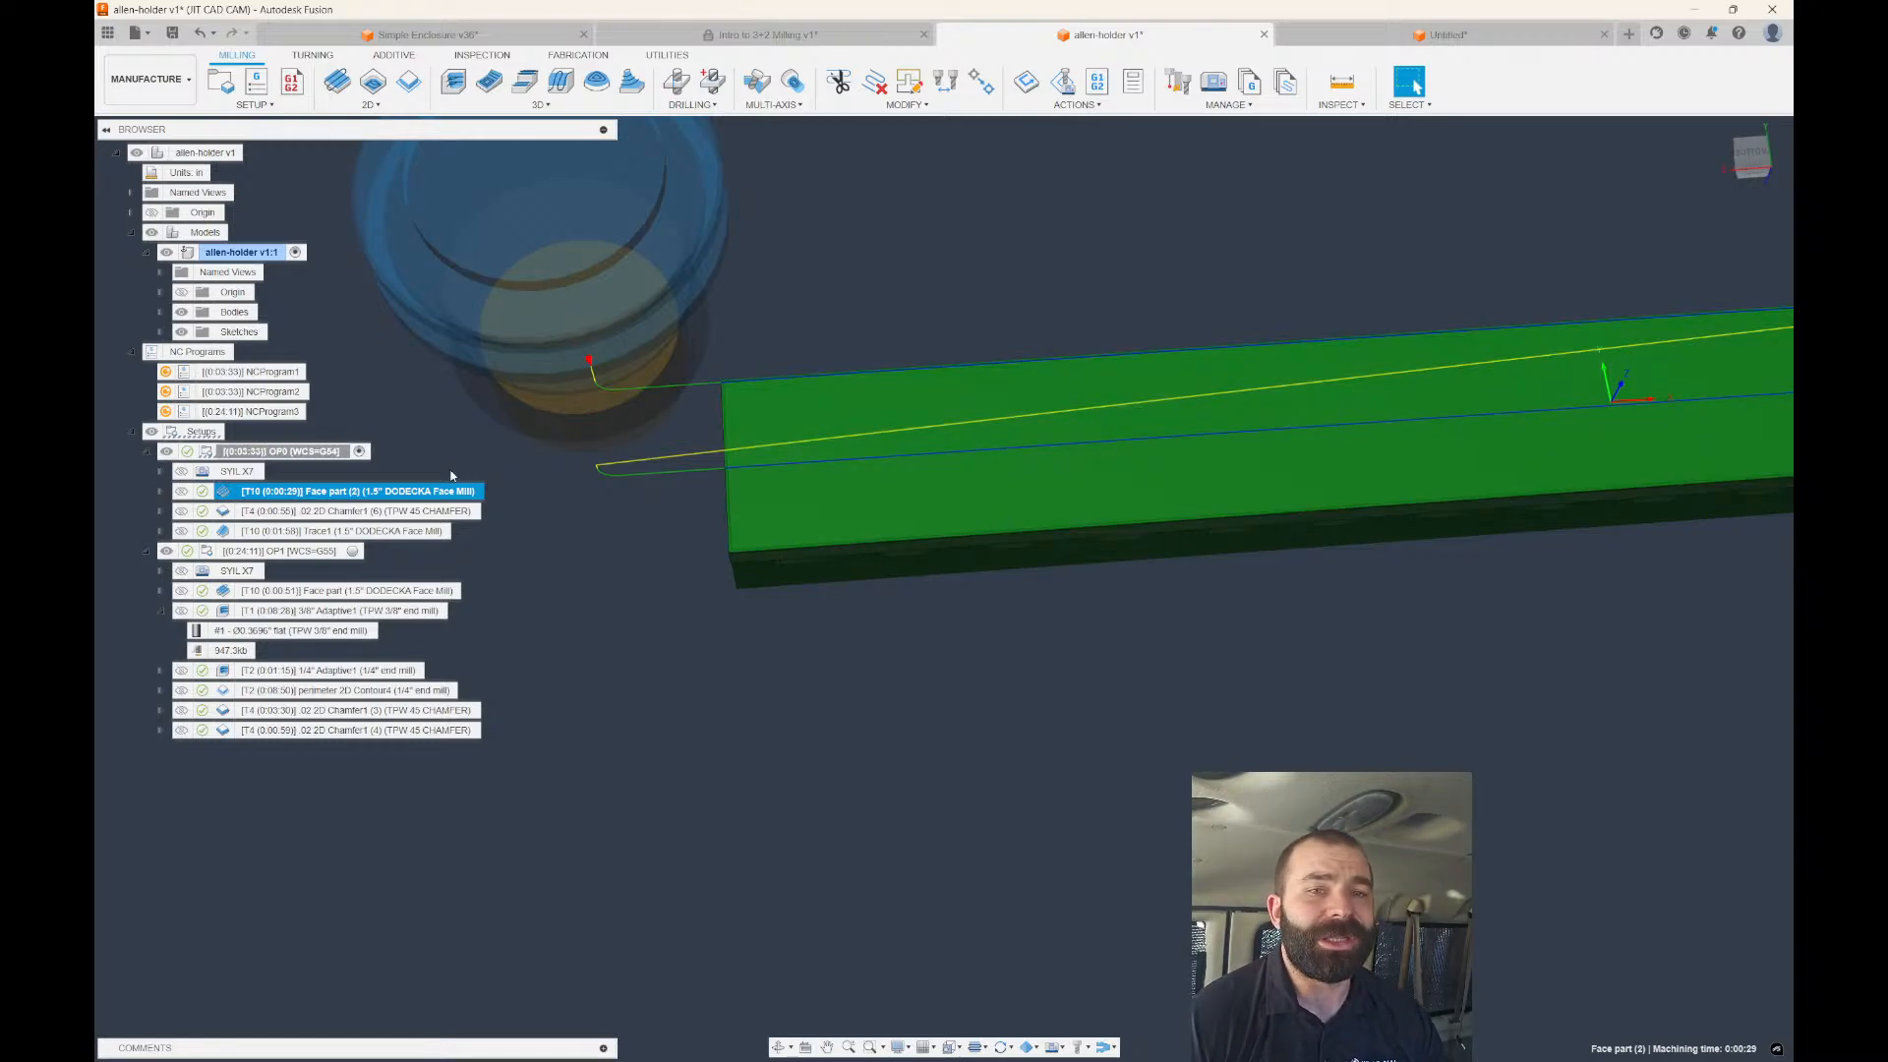
# Enable Use Chip Thinning on the Face part (2) passes and regenerate its toolpath.
pyautogui.doubleClick(345, 491)
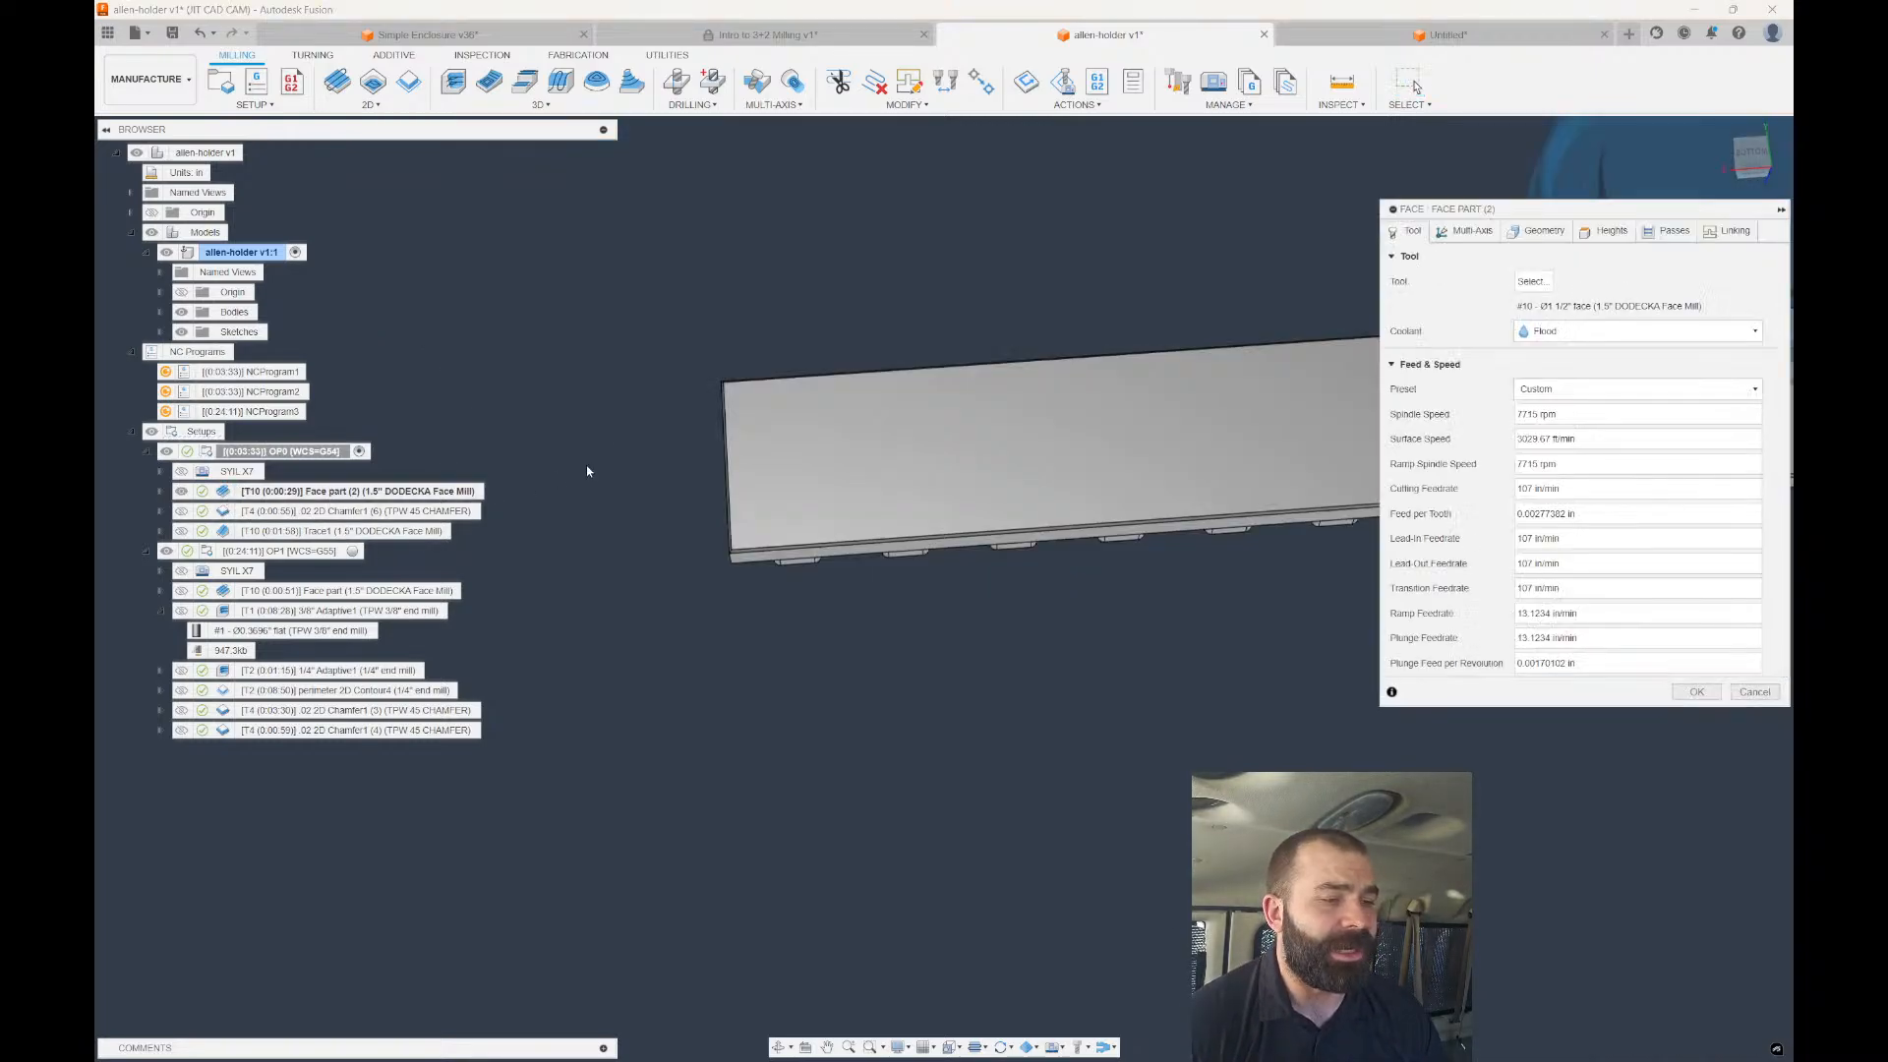
pyautogui.click(1658, 234)
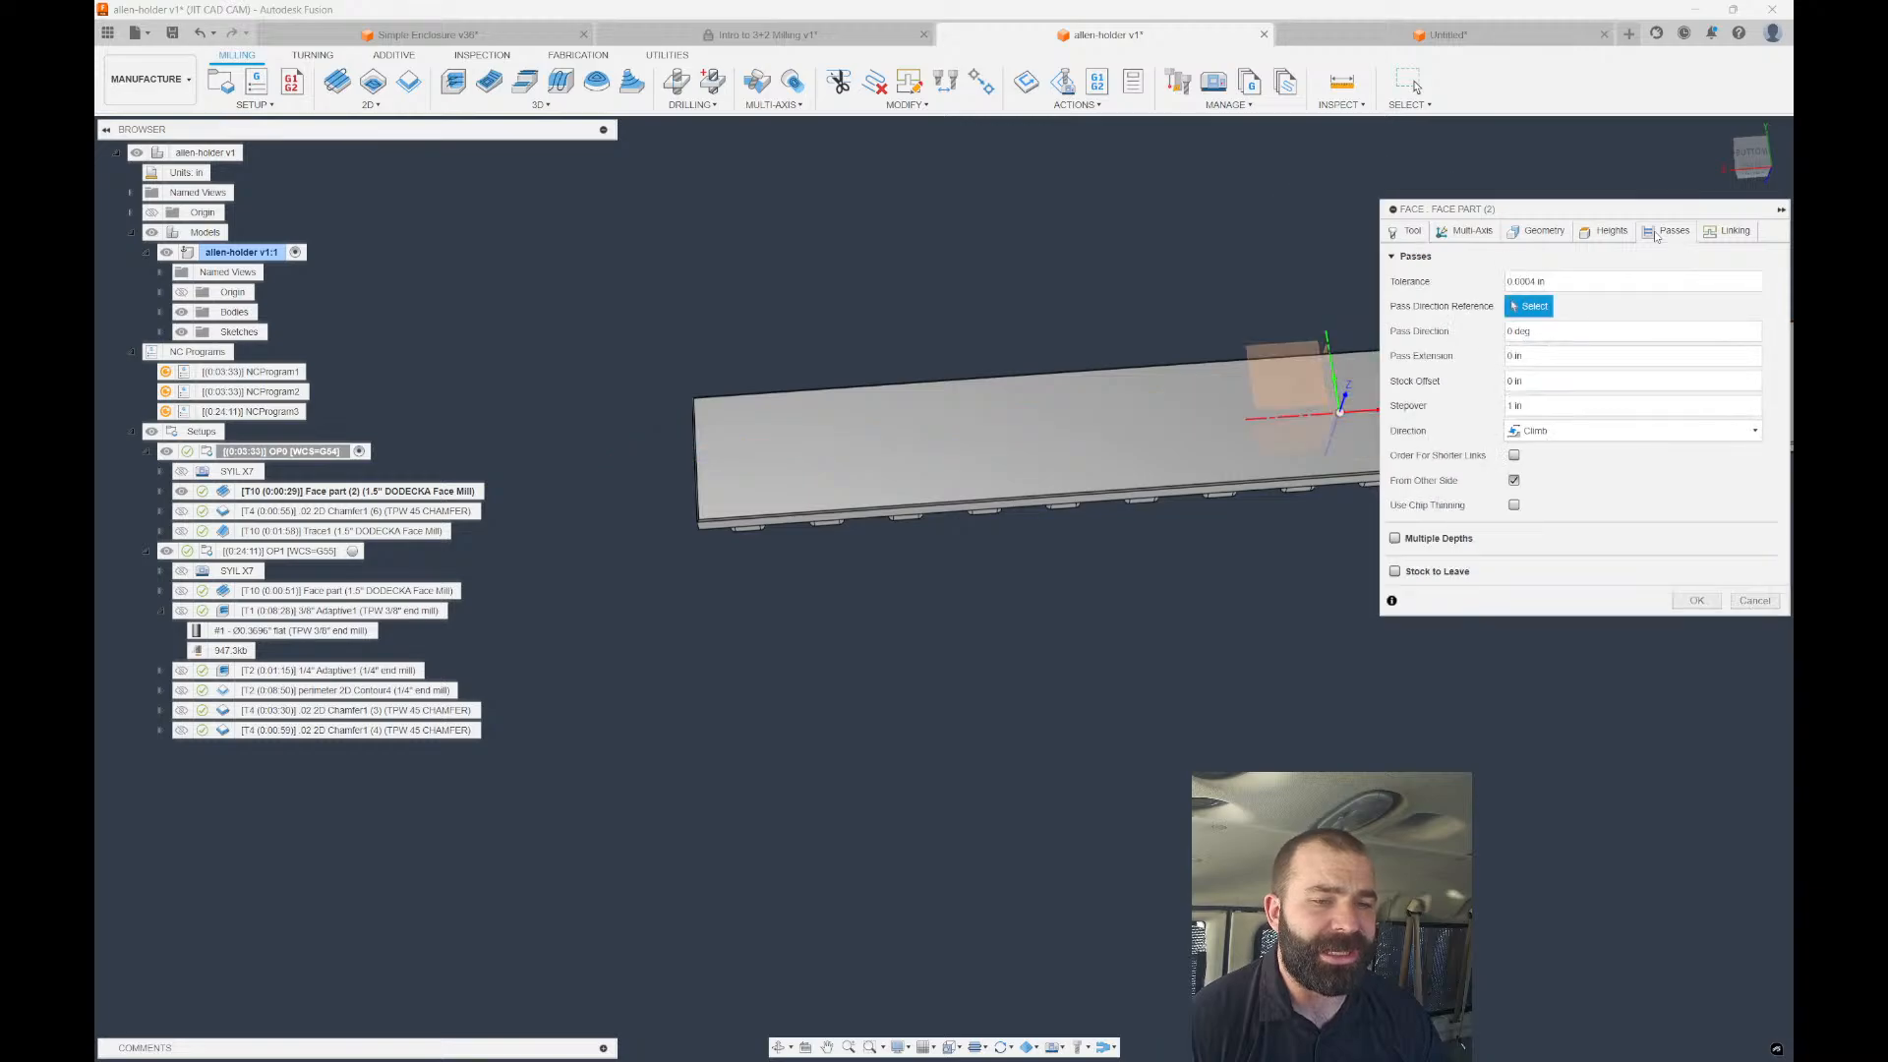
pyautogui.click(1513, 505)
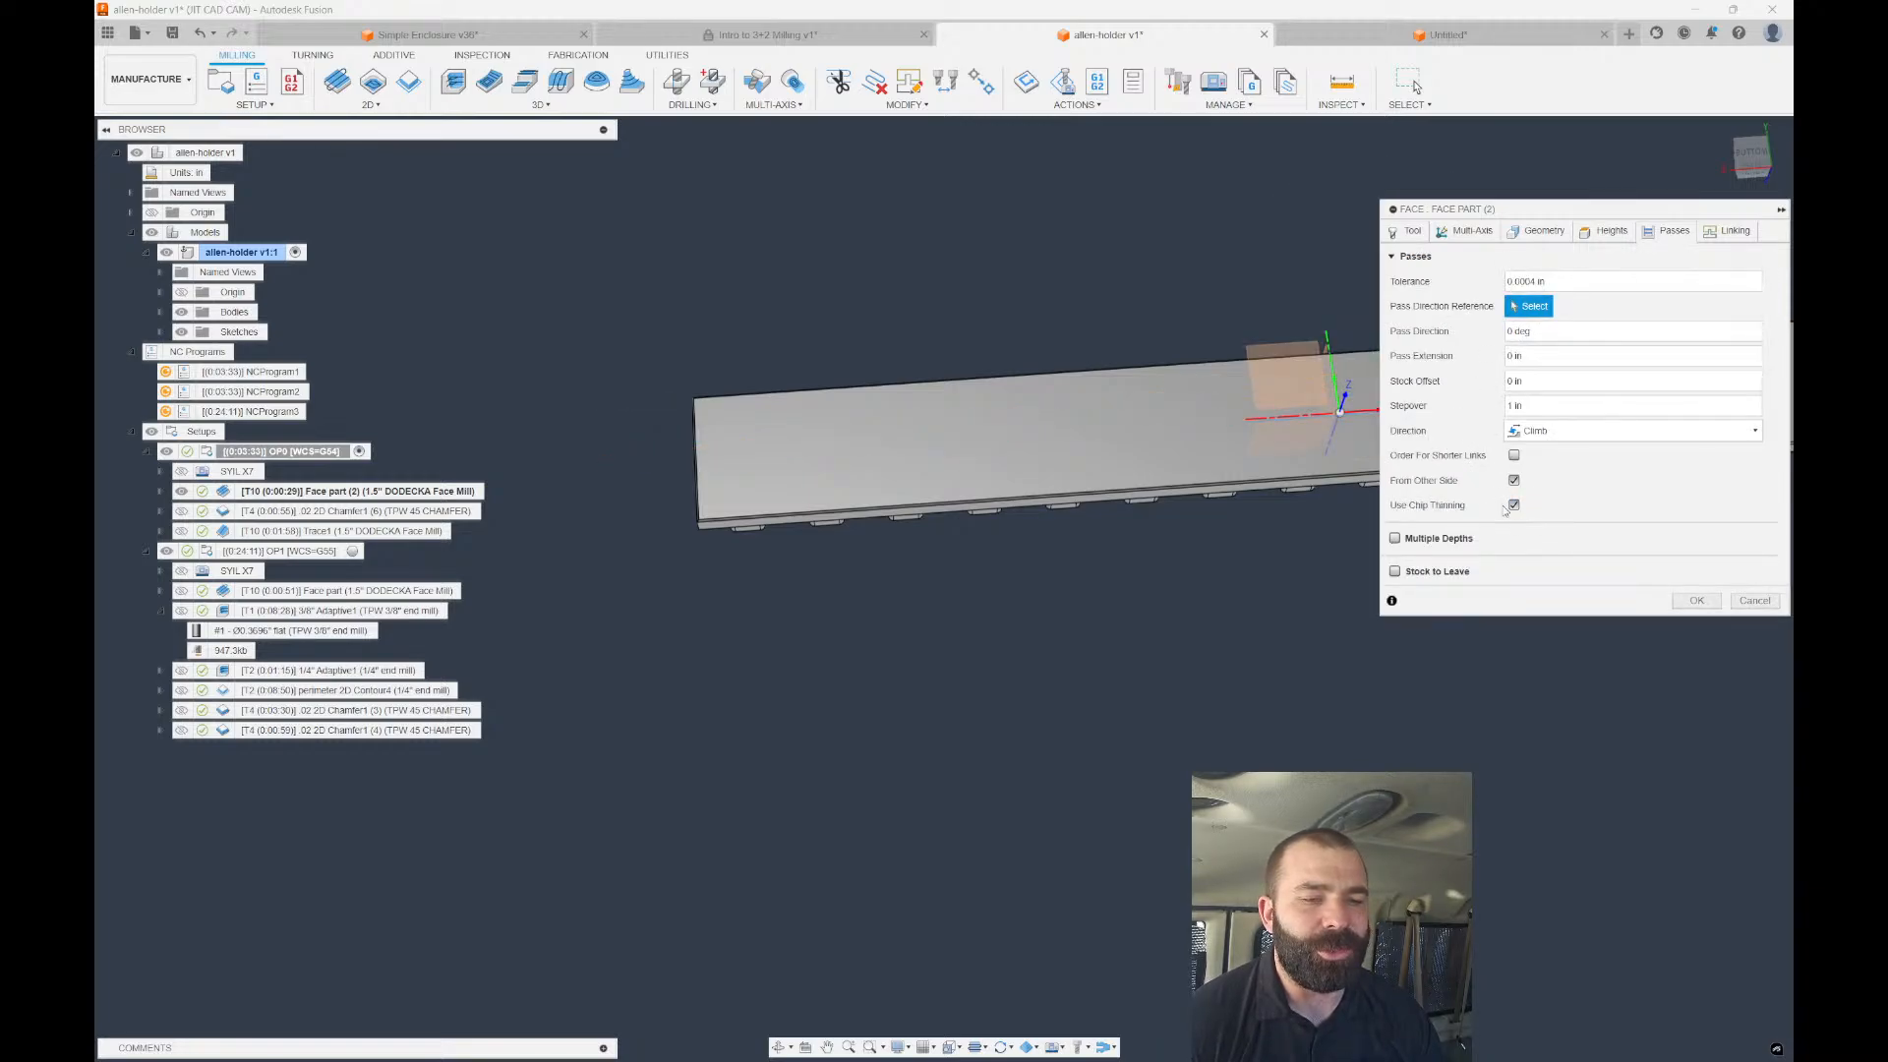
pyautogui.keyDown('shift'); pyautogui.moveTo(1081, 570); pyautogui.dragTo(749, 566, button='middle'); pyautogui.keyUp('shift')
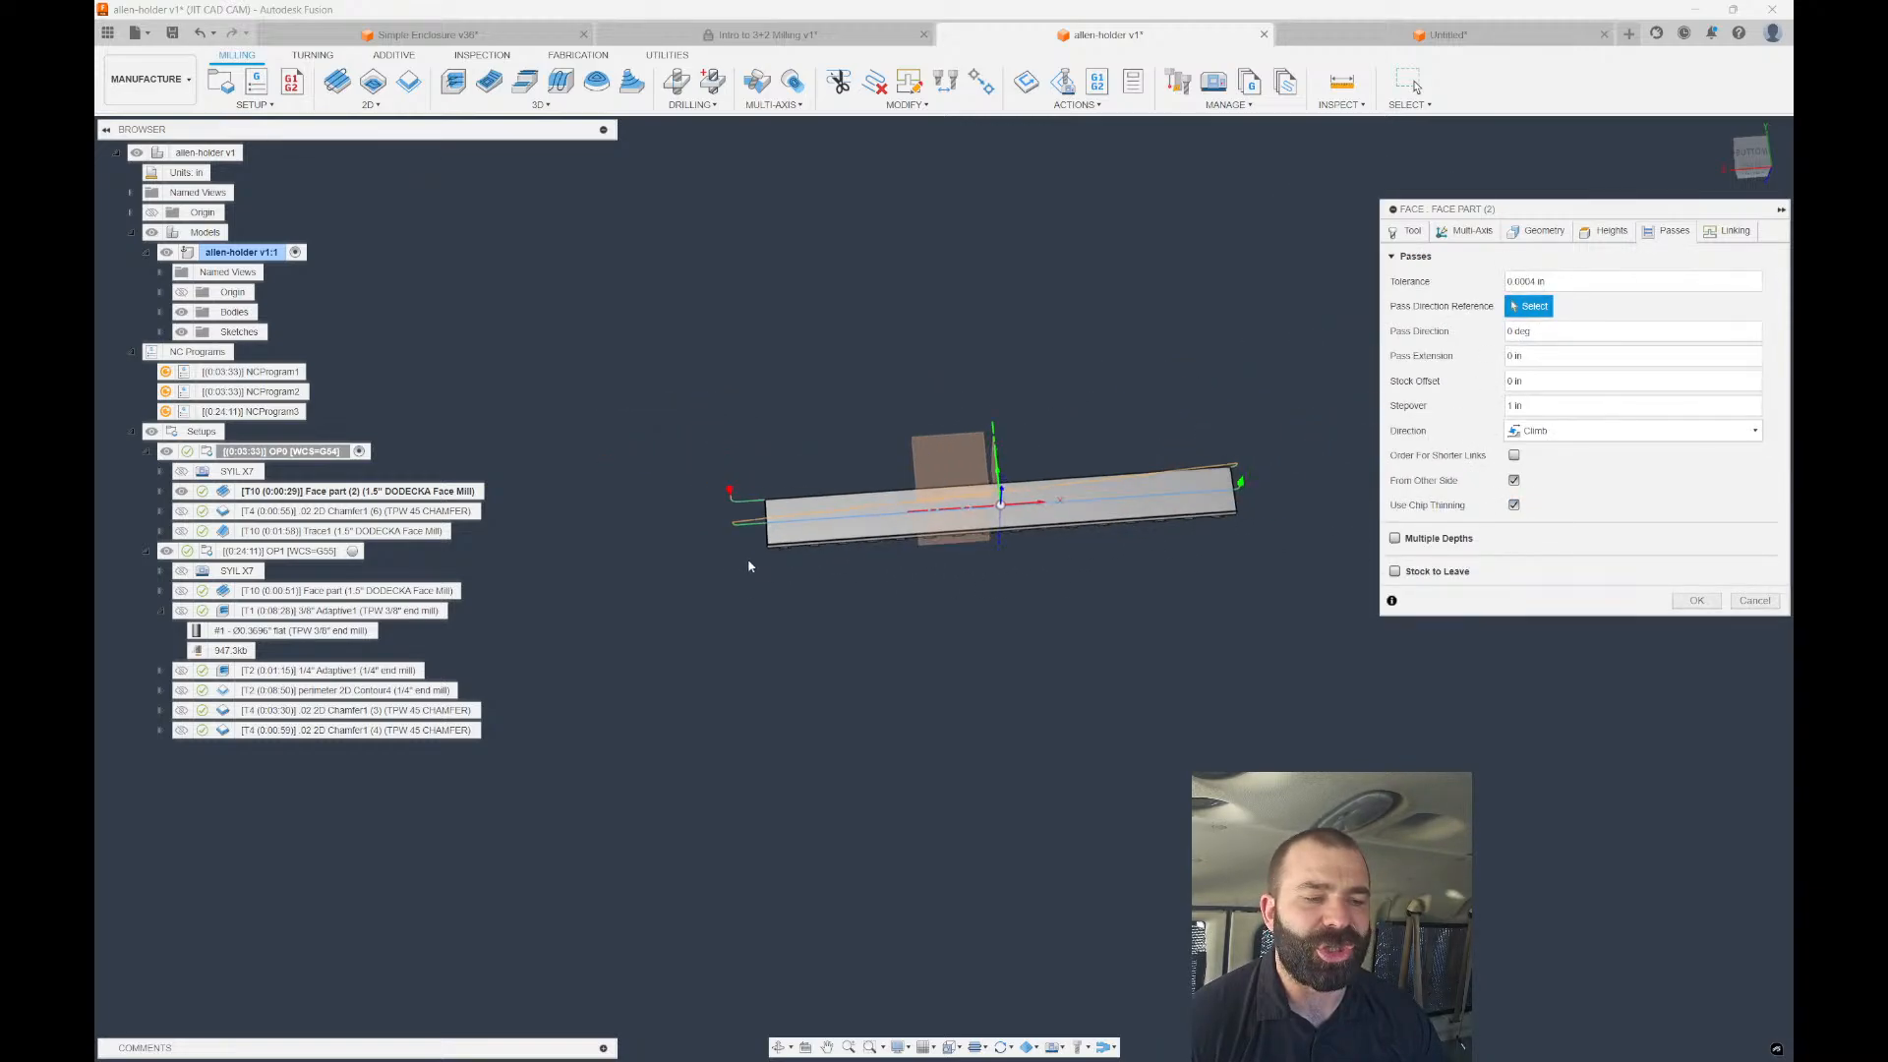
pyautogui.click(1697, 600)
# Orbit, zoom and view from below to inspect the regenerated facing toolpath on the bar.
pyautogui.keyDown('shift'); pyautogui.moveTo(907, 590); pyautogui.dragTo(801, 557, button='middle'); pyautogui.keyUp('shift')
pyautogui.scroll(5, 716, 542)
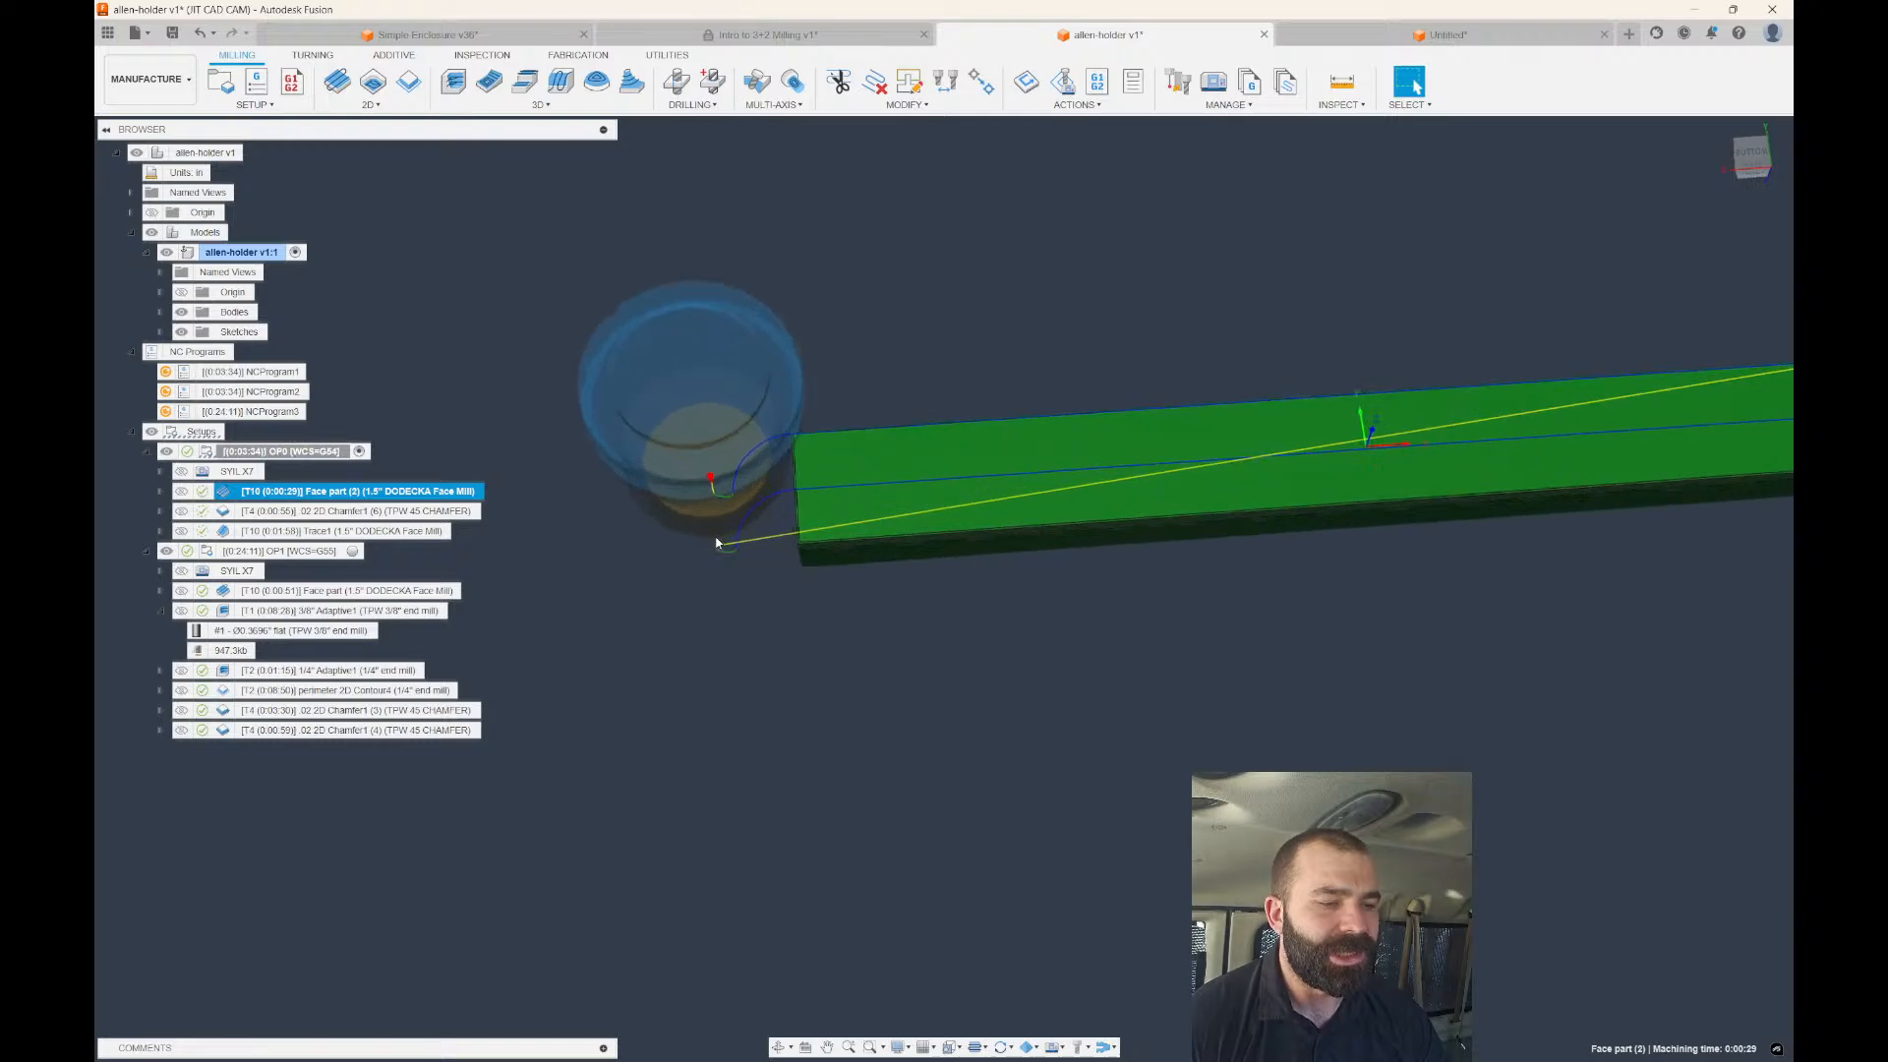
pyautogui.scroll(5, 717, 521)
pyautogui.keyDown('shift'); pyautogui.moveTo(741, 502); pyautogui.dragTo(846, 630, button='middle'); pyautogui.keyUp('shift')
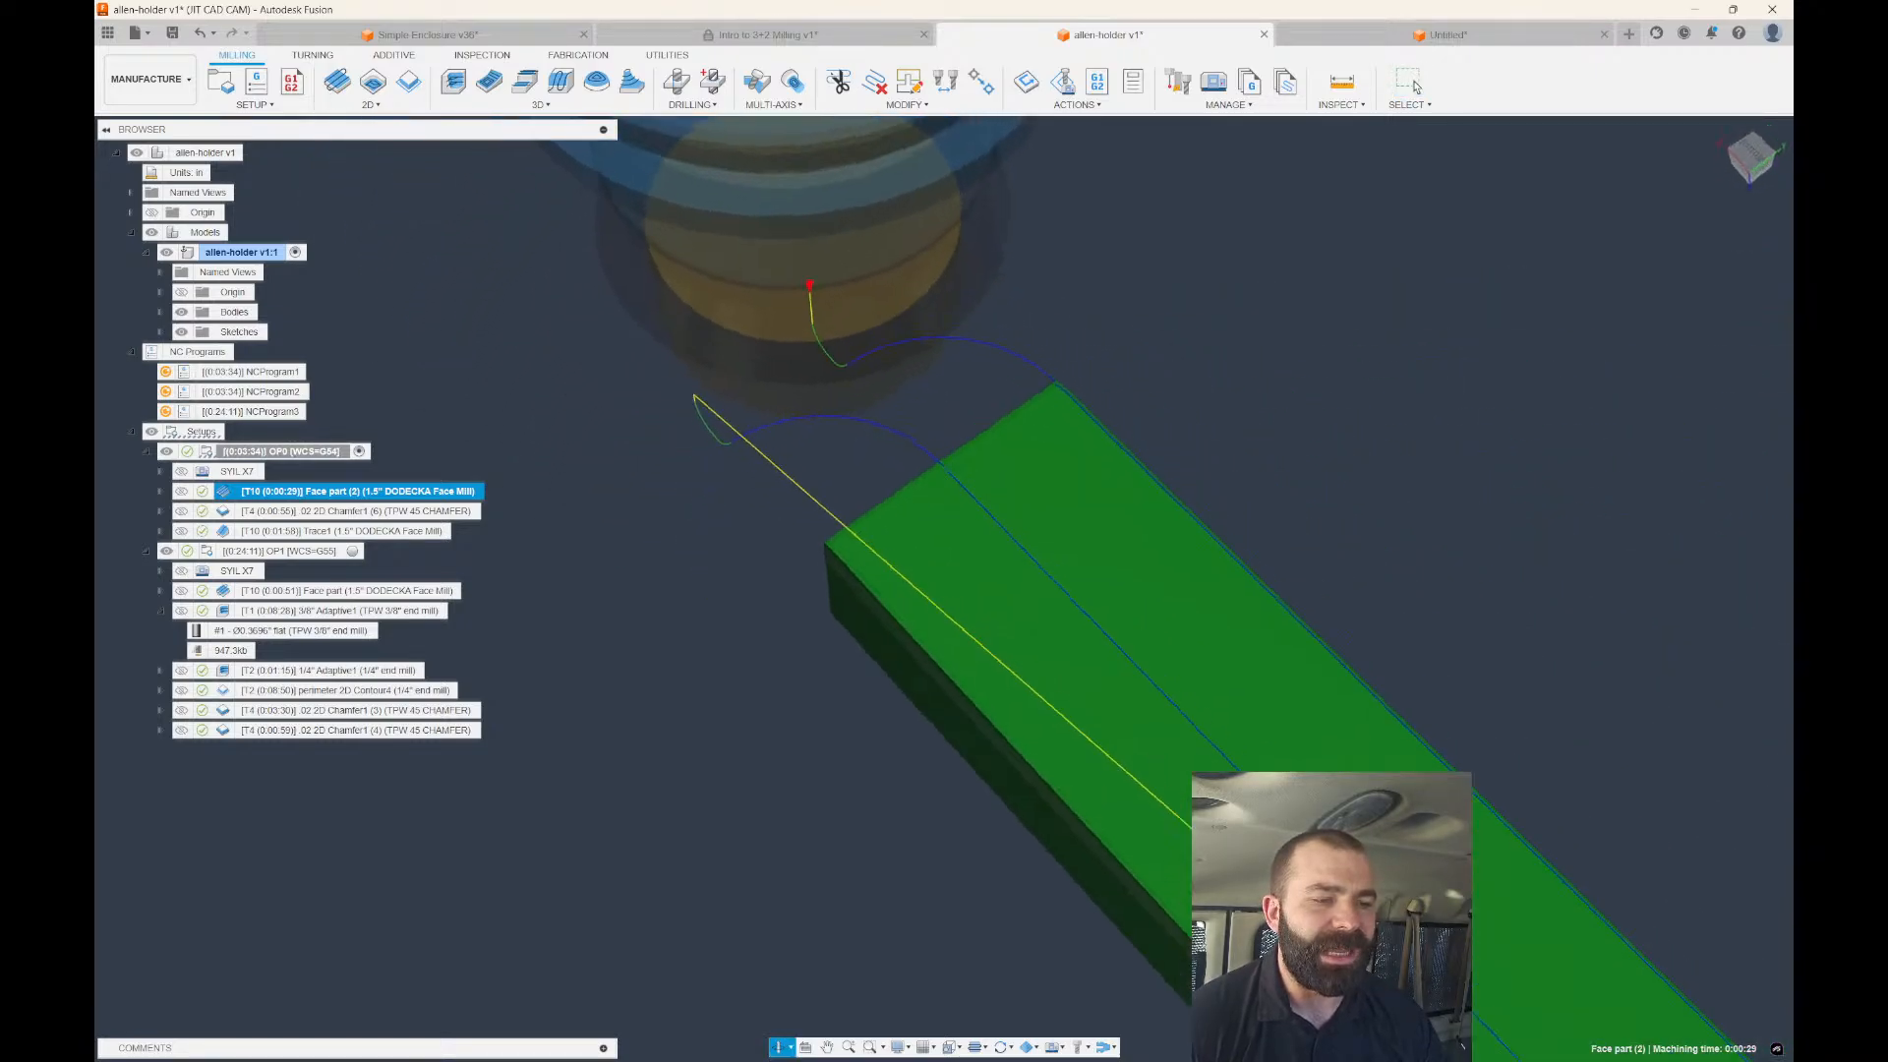
pyautogui.keyDown('shift'); pyautogui.moveTo(955, 405); pyautogui.dragTo(921, 399, button='middle'); pyautogui.keyUp('shift')
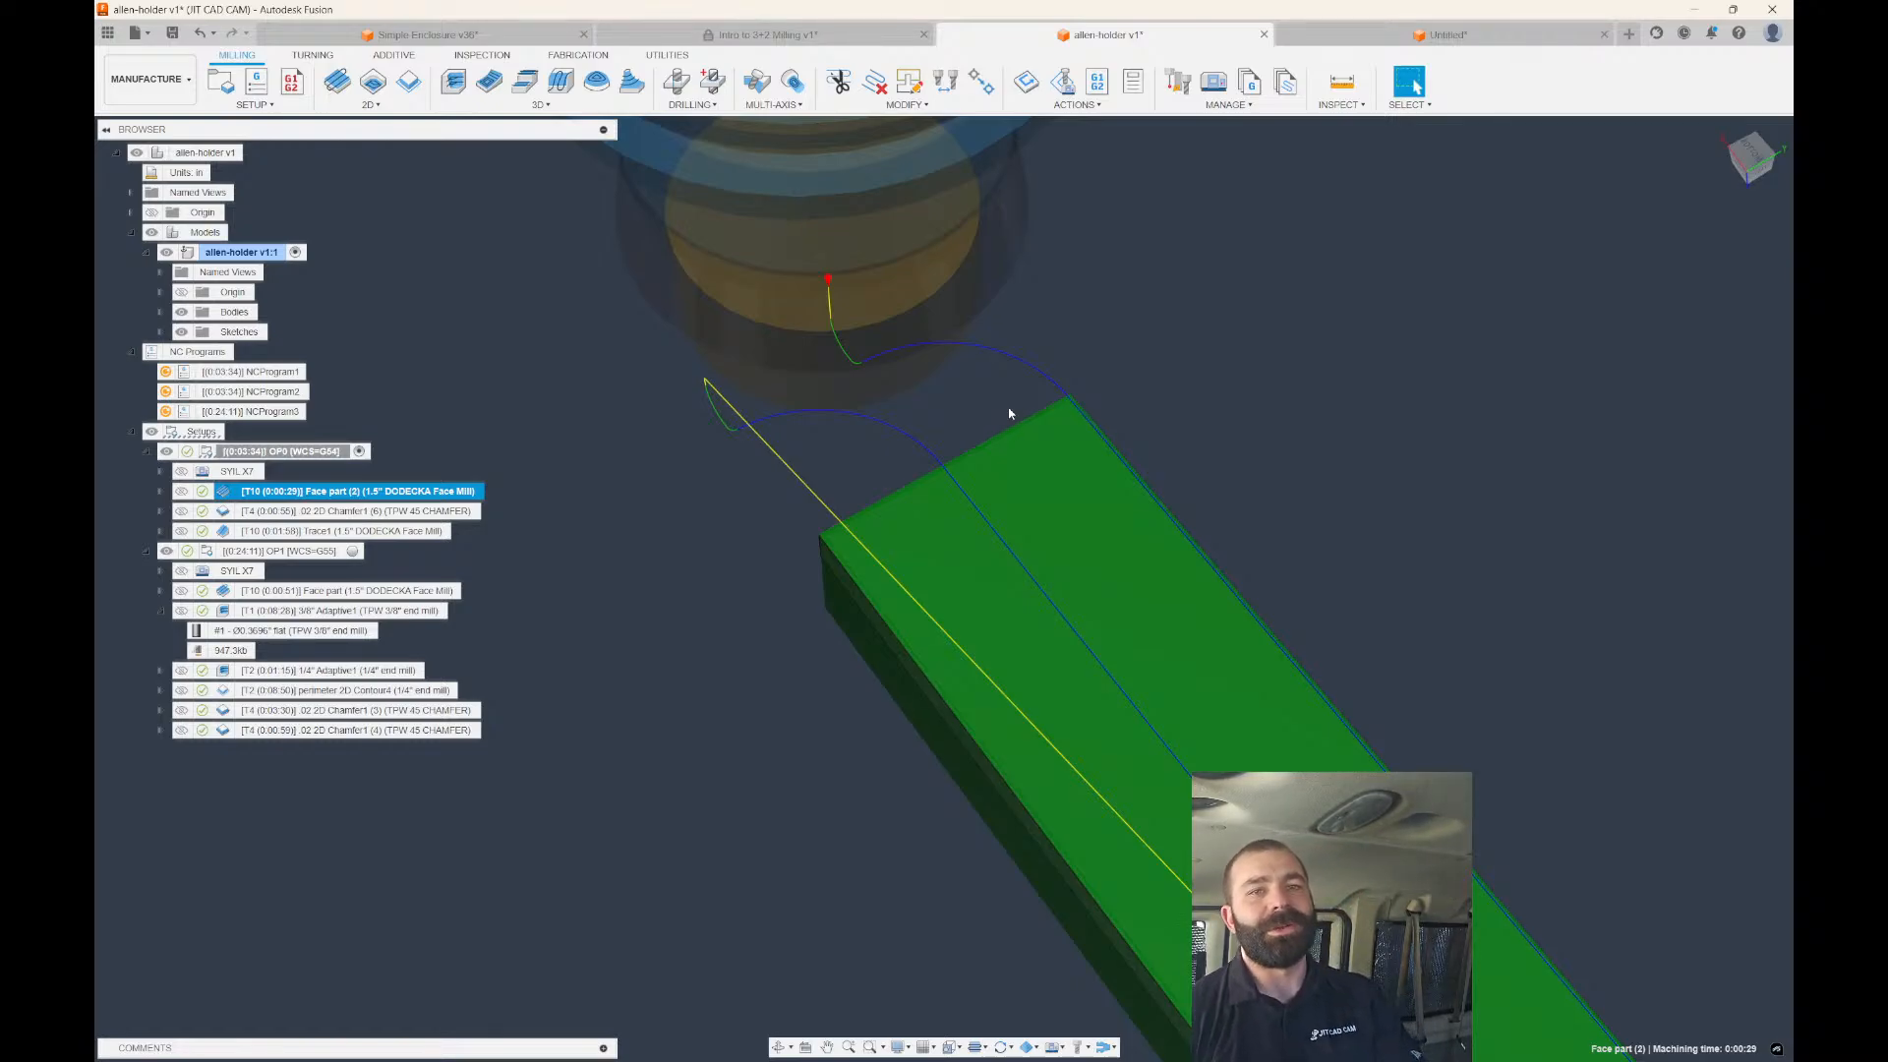
pyautogui.click(1732, 149)
pyautogui.click(1767, 135)
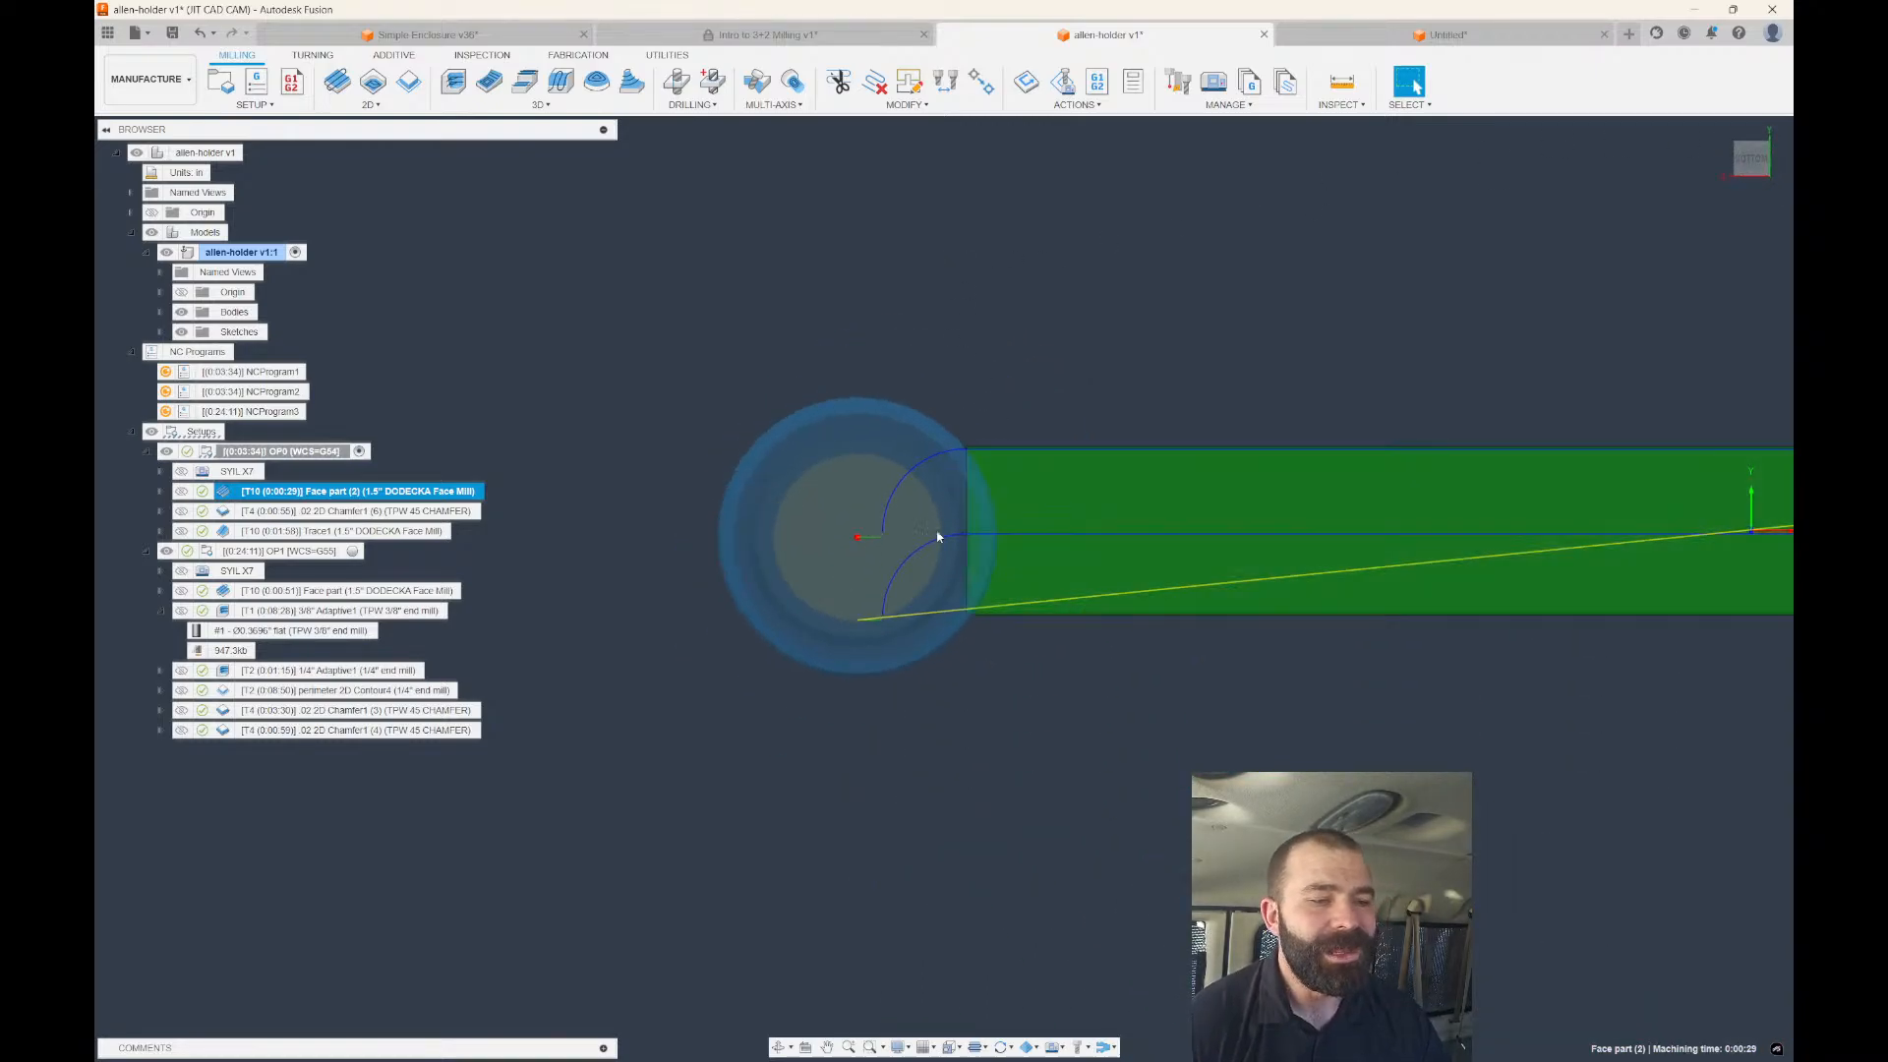
pyautogui.scroll(-2, 852, 536)
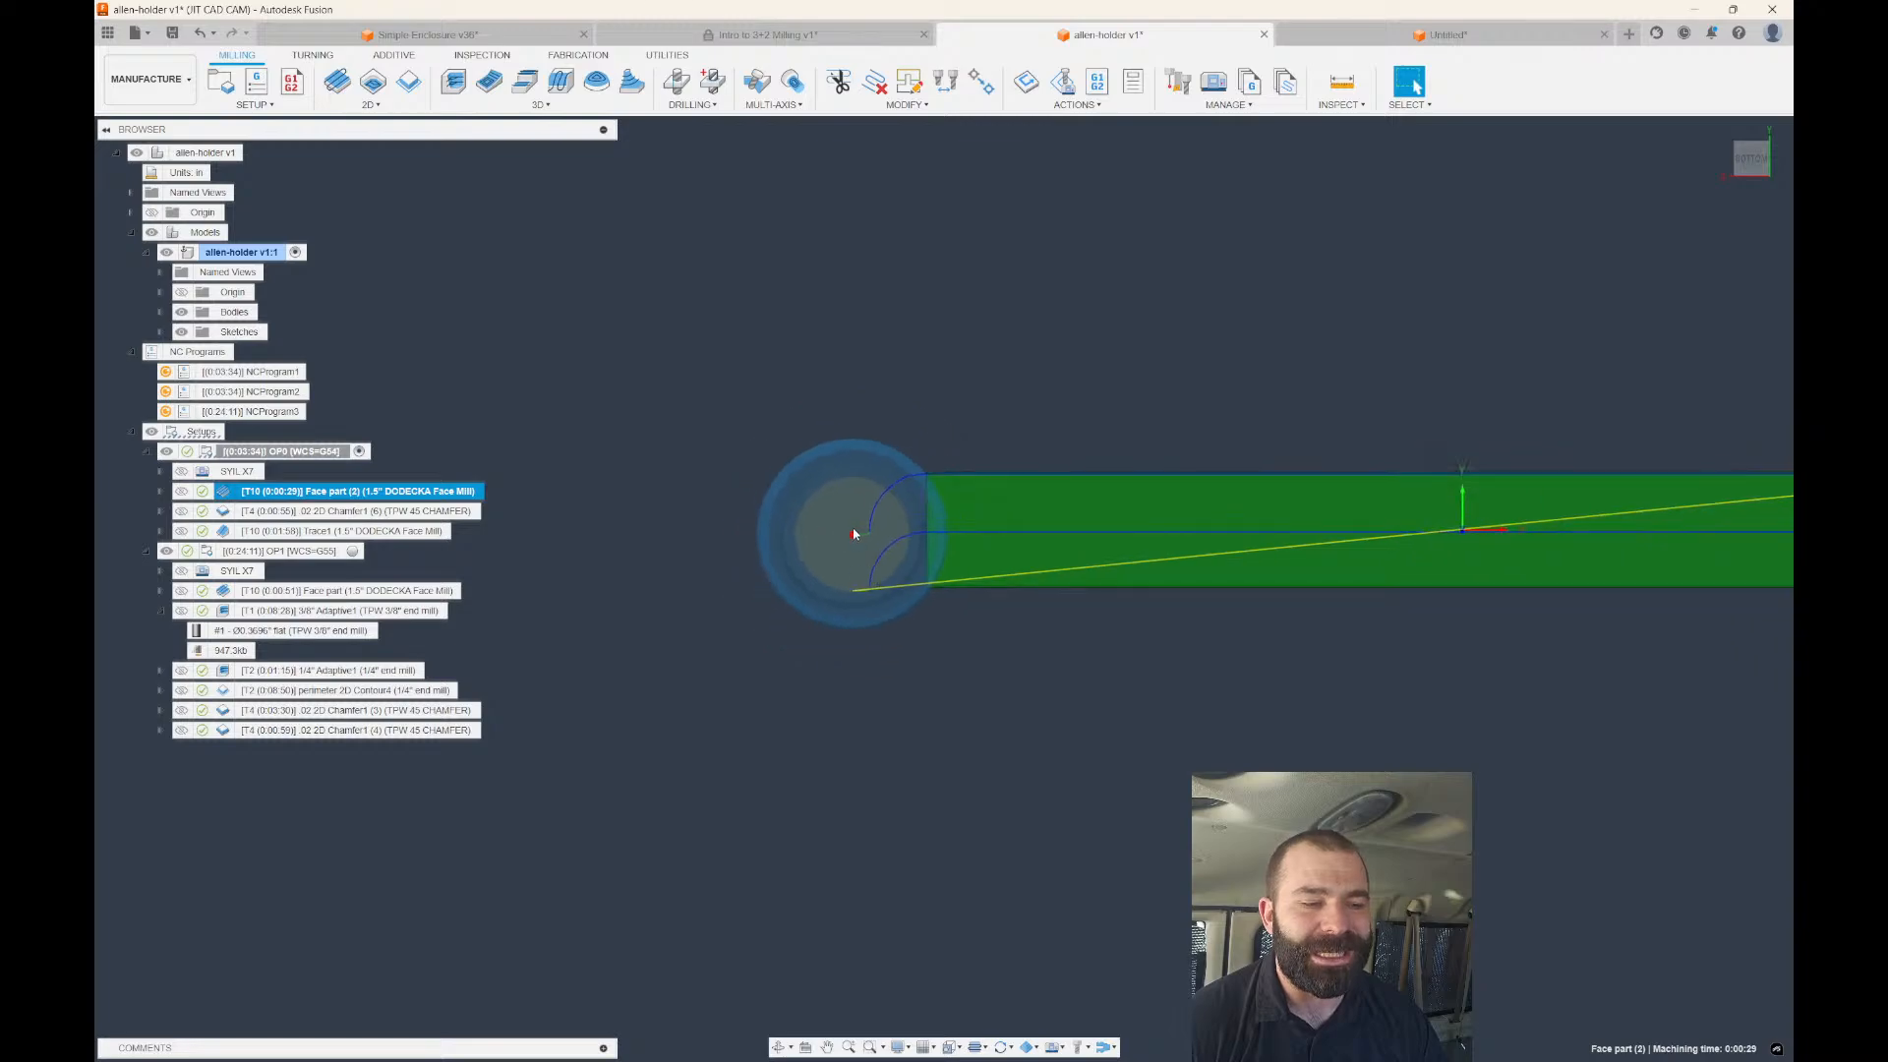
pyautogui.scroll(2, 872, 536)
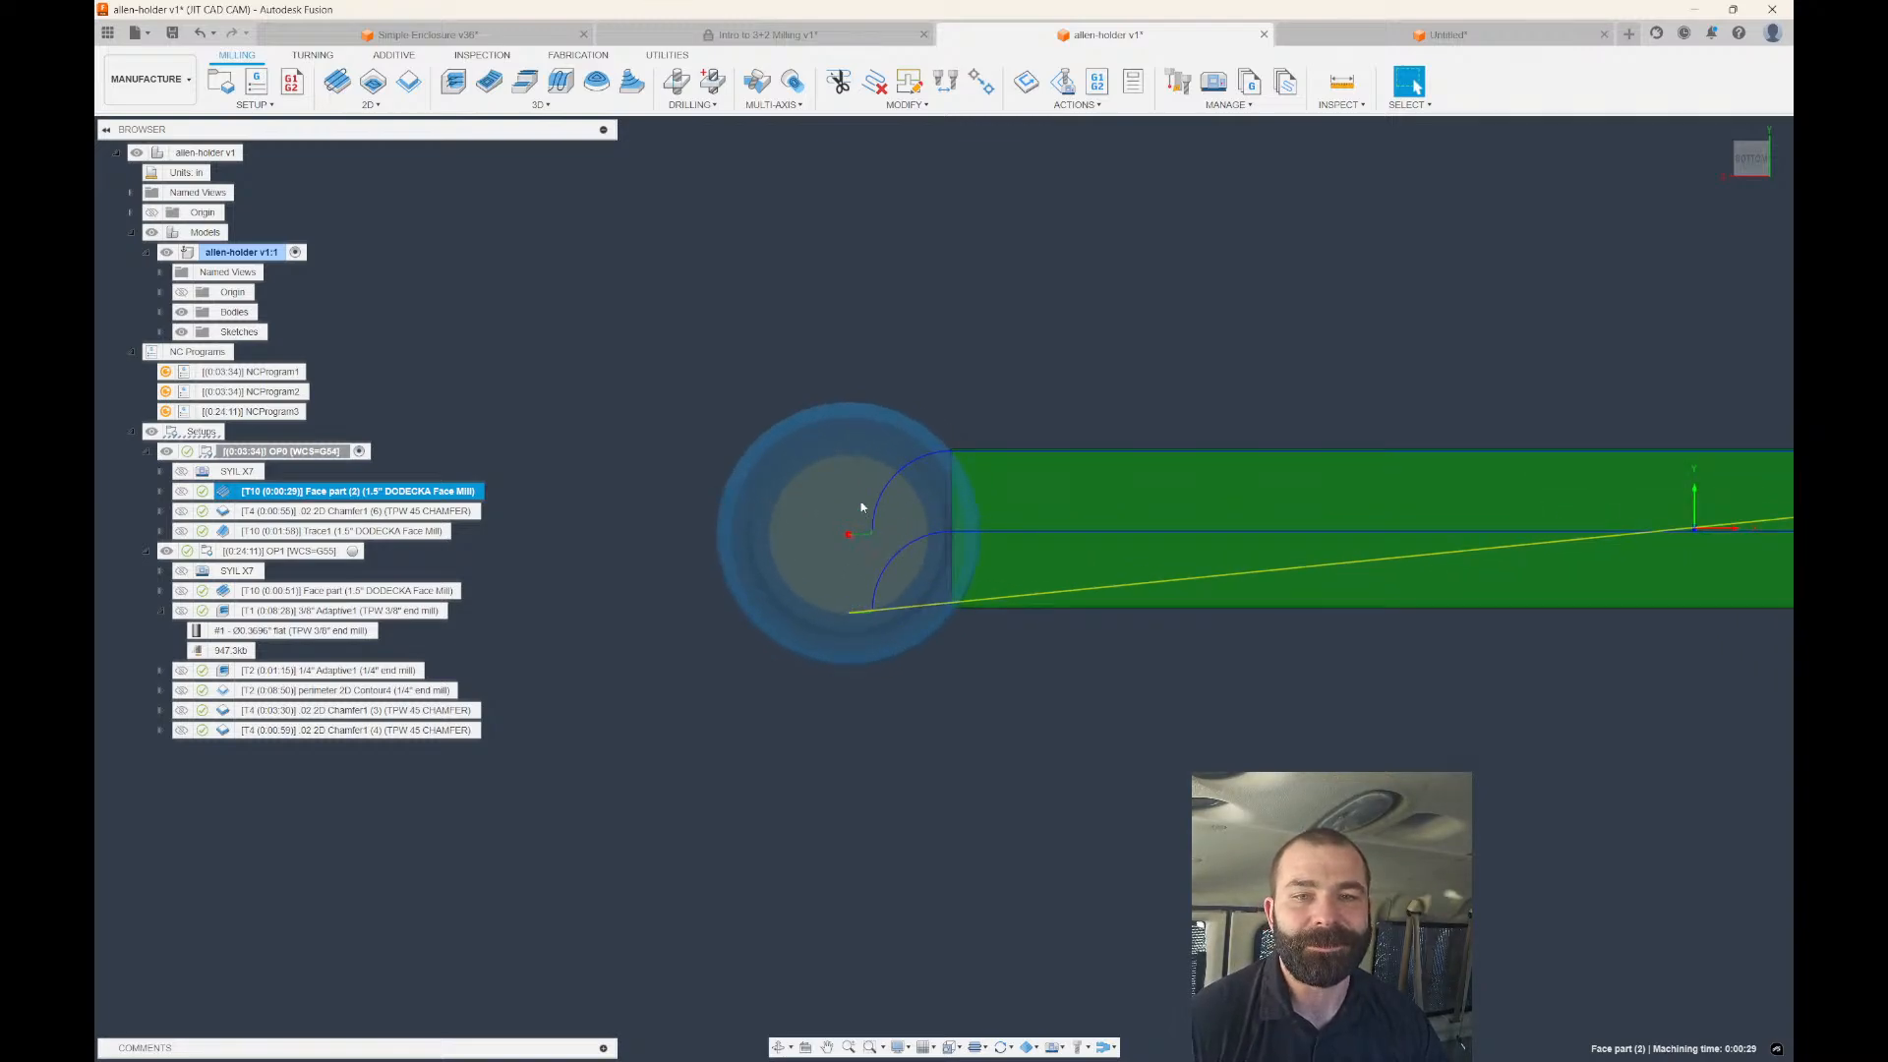
pyautogui.scroll(-1, 776, 405)
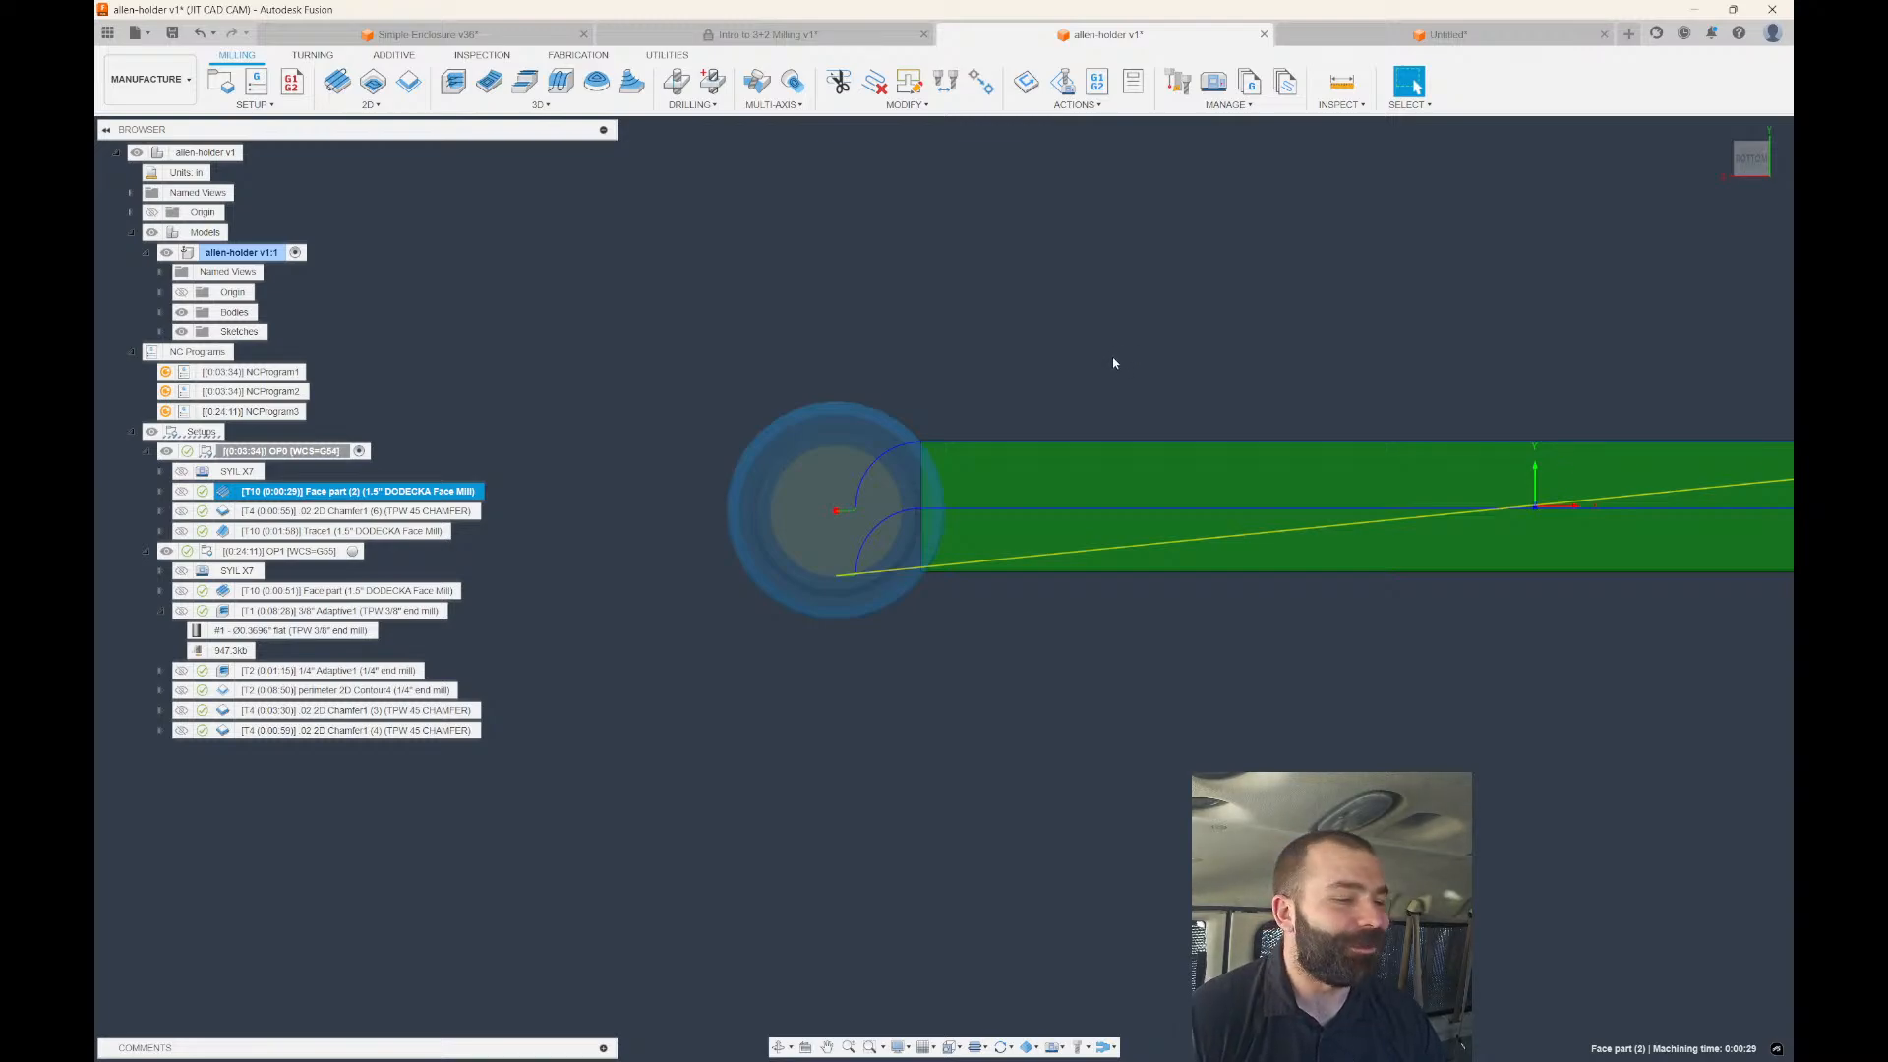
pyautogui.click(387, 512)
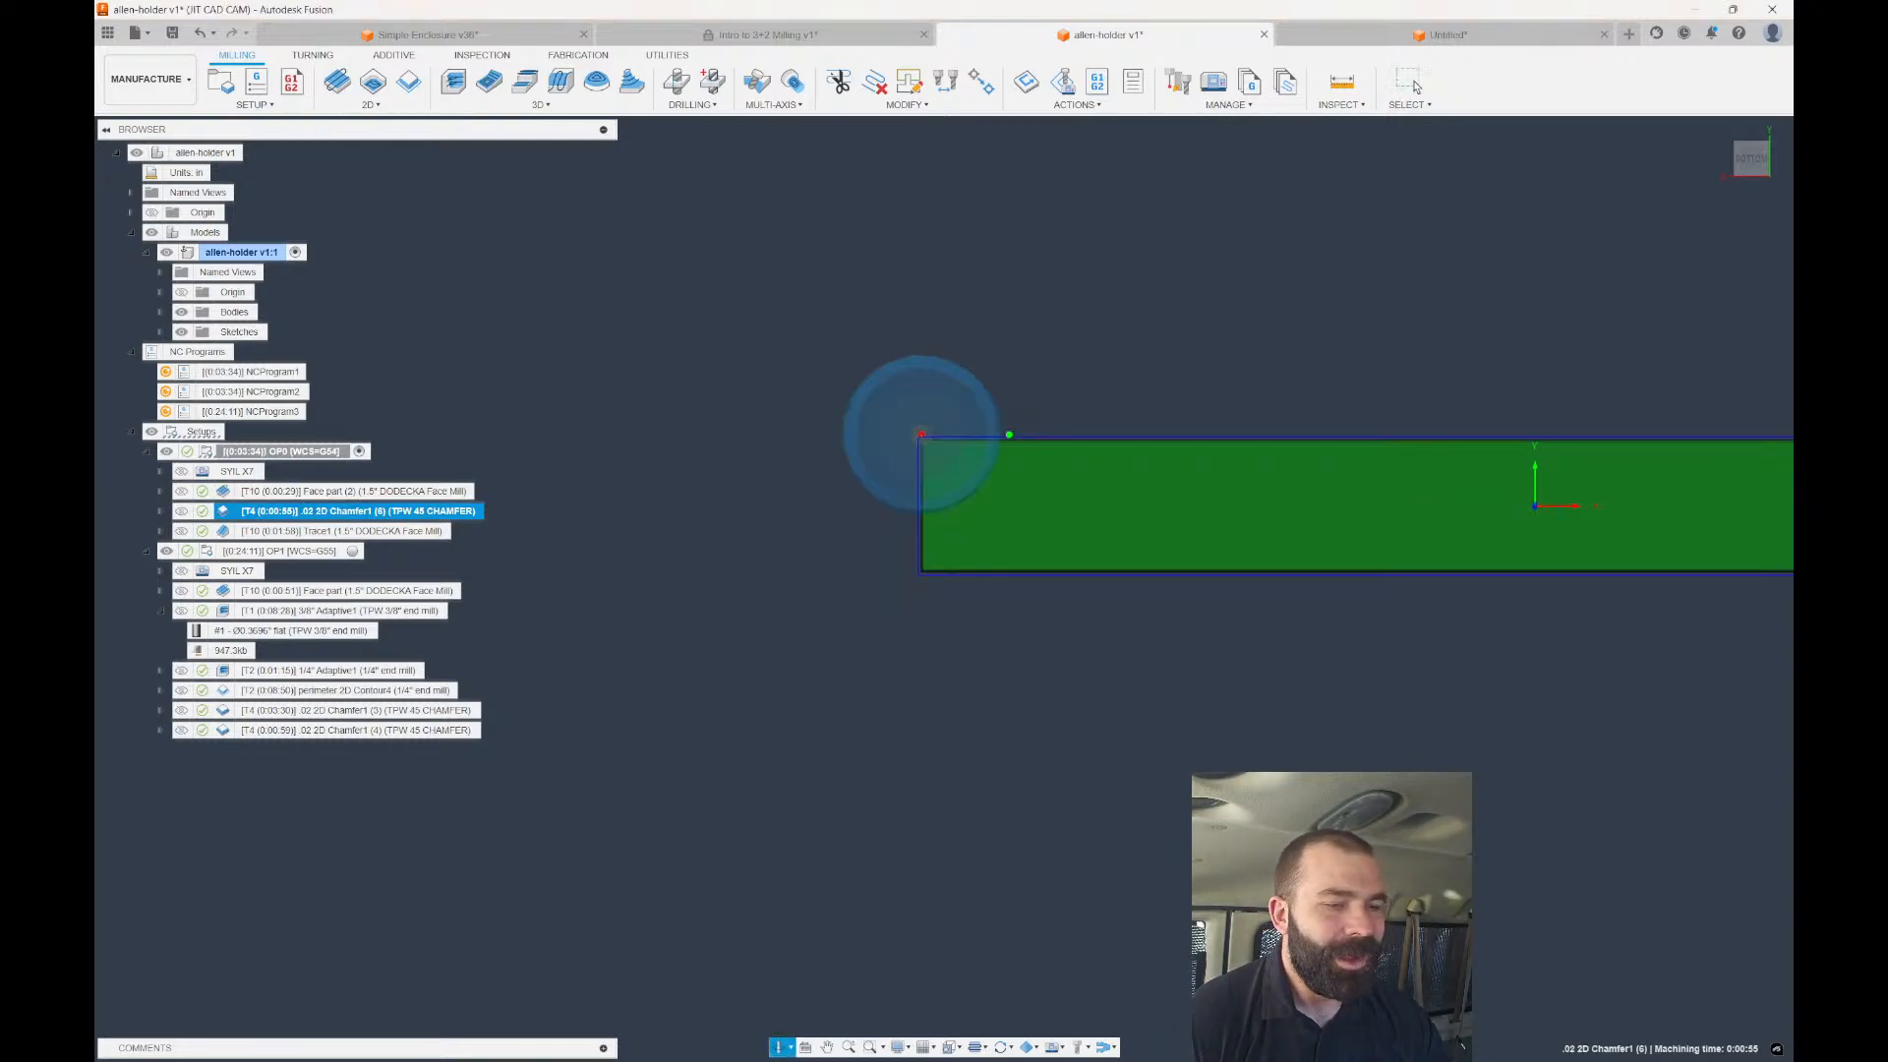
pyautogui.keyDown('shift'); pyautogui.moveTo(732, 546); pyautogui.dragTo(739, 455, button='middle'); pyautogui.keyUp('shift')
pyautogui.scroll(-2, 690, 513)
pyautogui.scroll(2, 1037, 477)
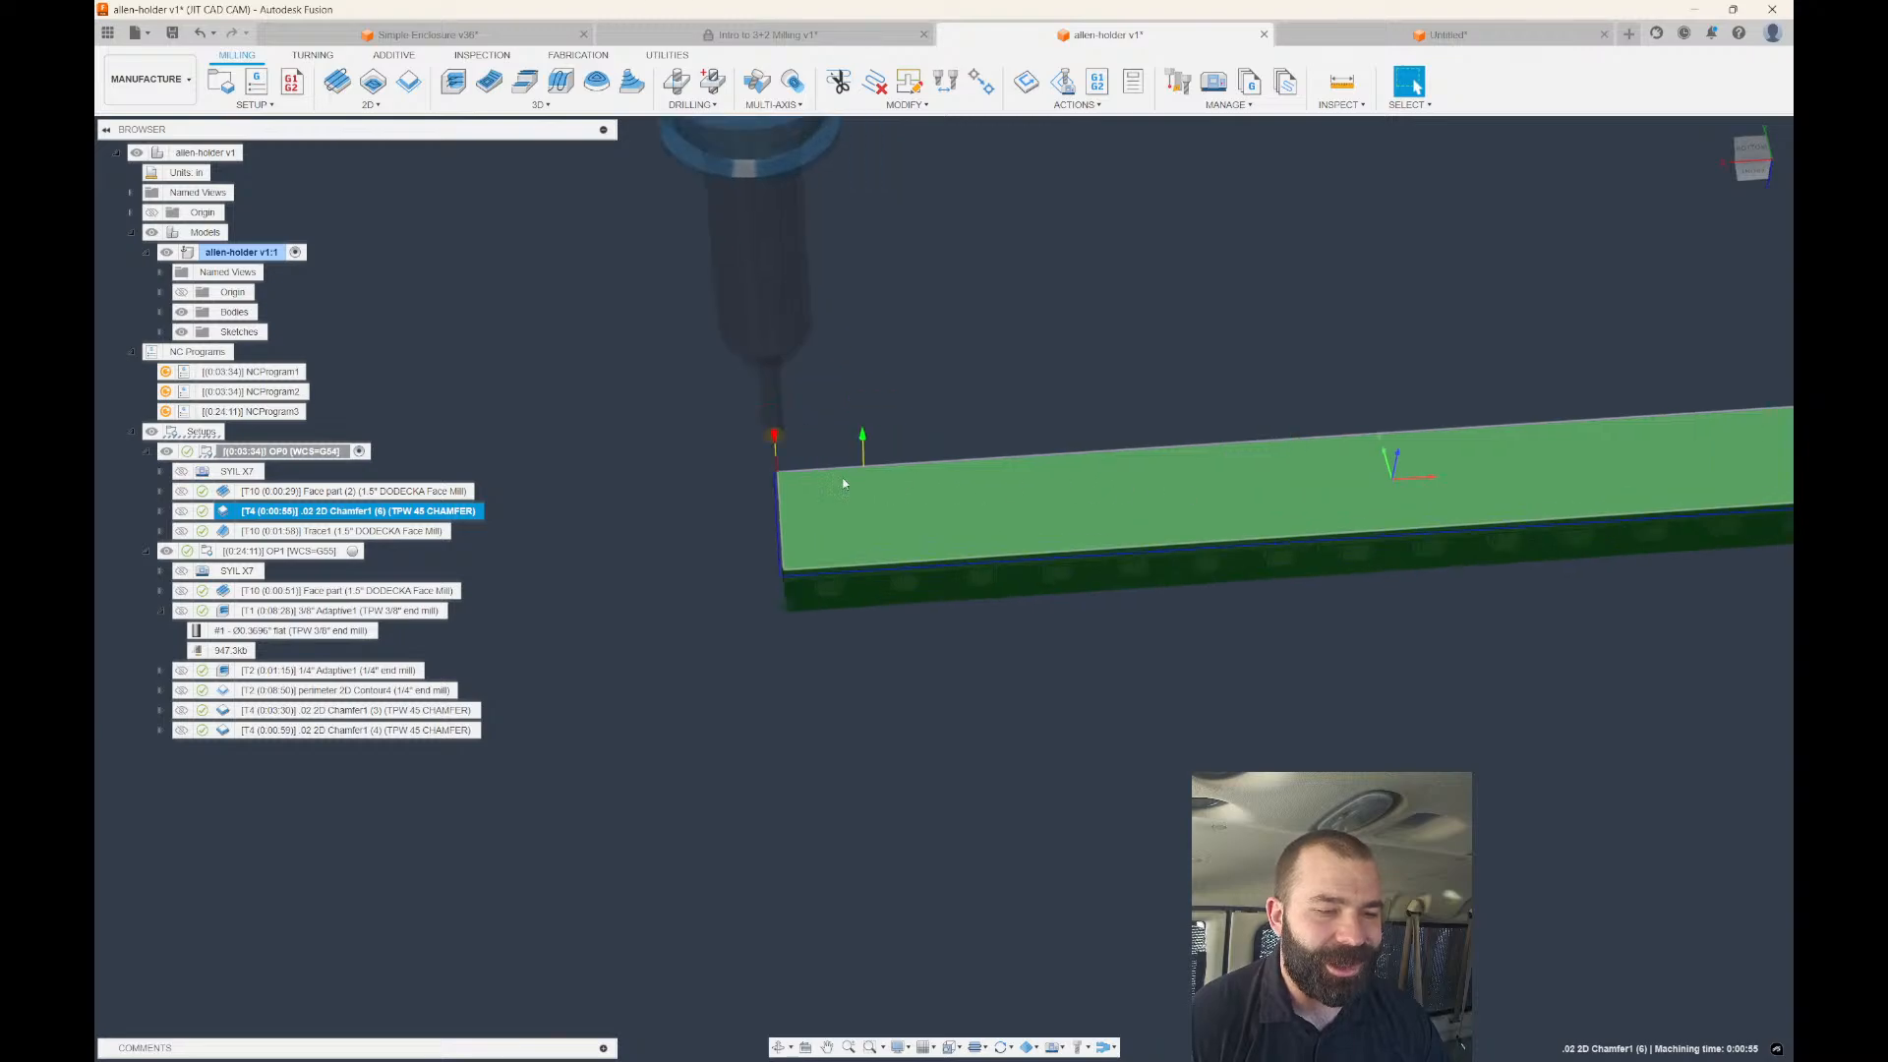
pyautogui.scroll(-2, 612, 502)
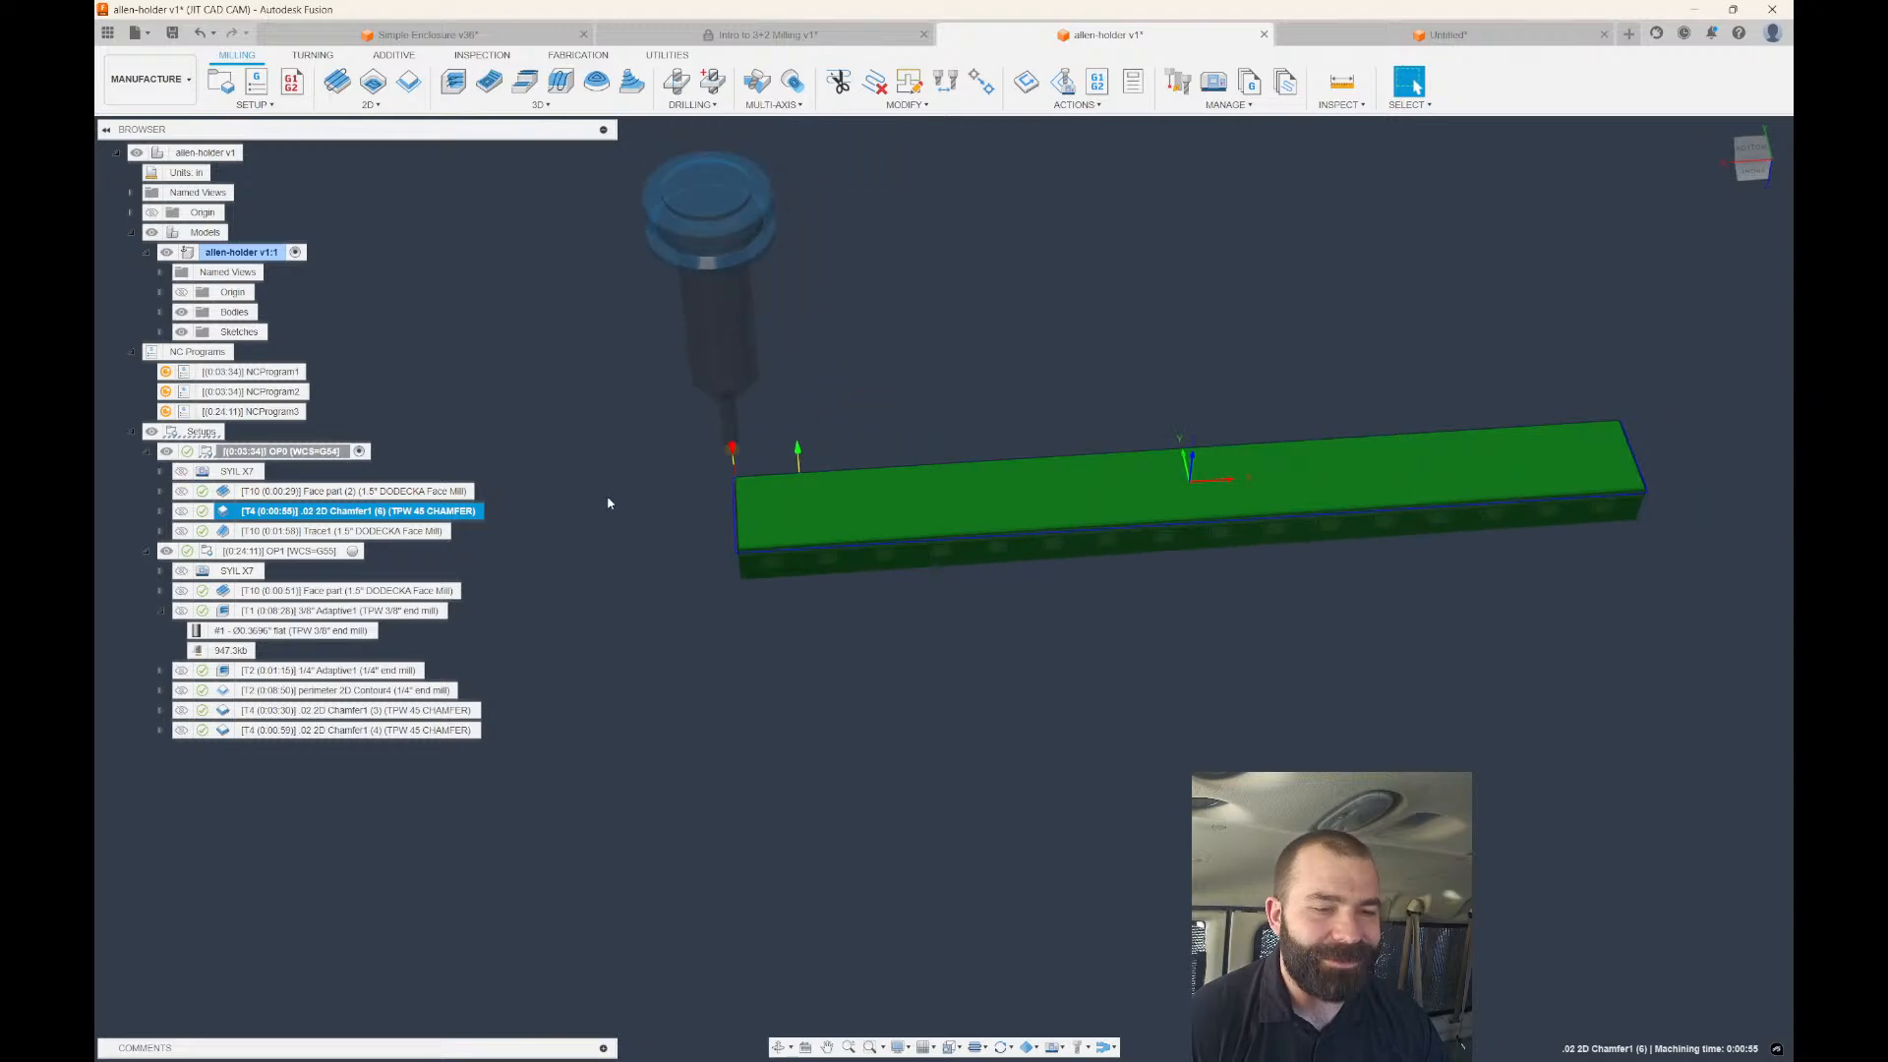
pyautogui.click(355, 531)
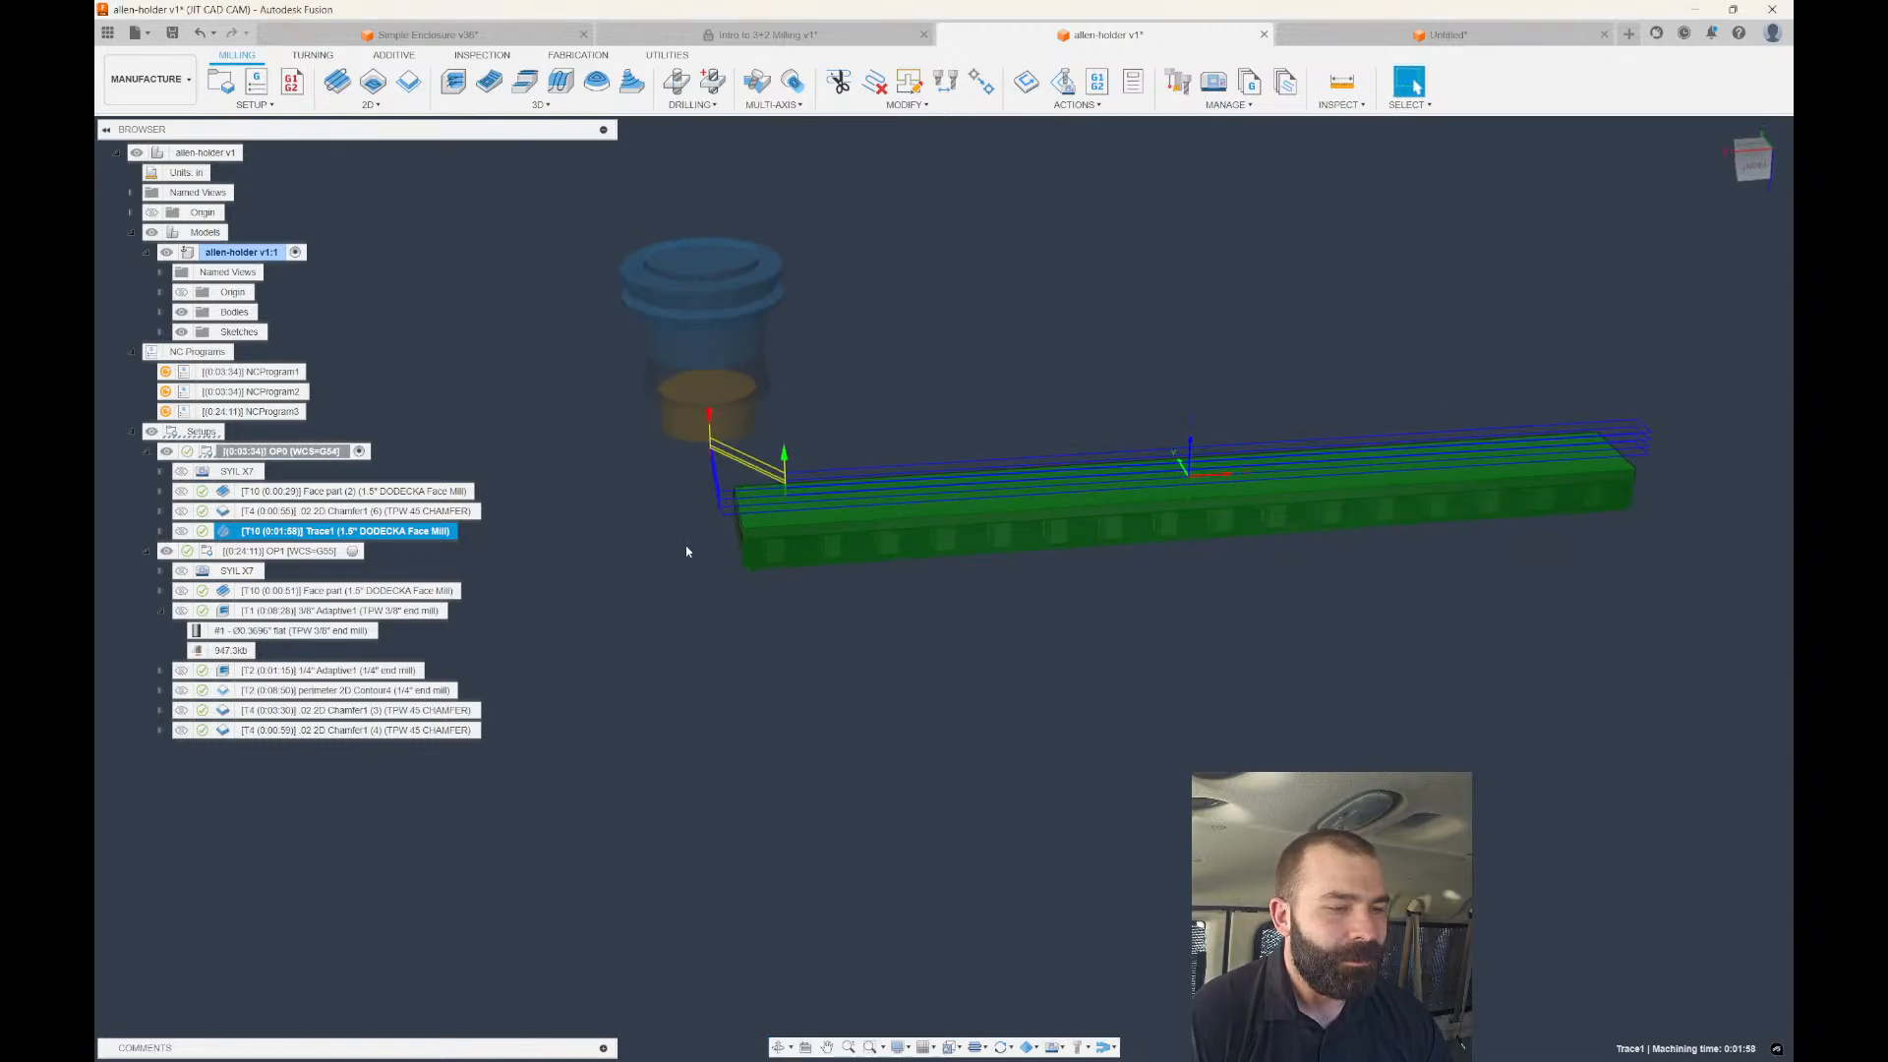
pyautogui.keyDown('shift'); pyautogui.moveTo(676, 573); pyautogui.dragTo(682, 591, button='middle'); pyautogui.keyUp('shift')
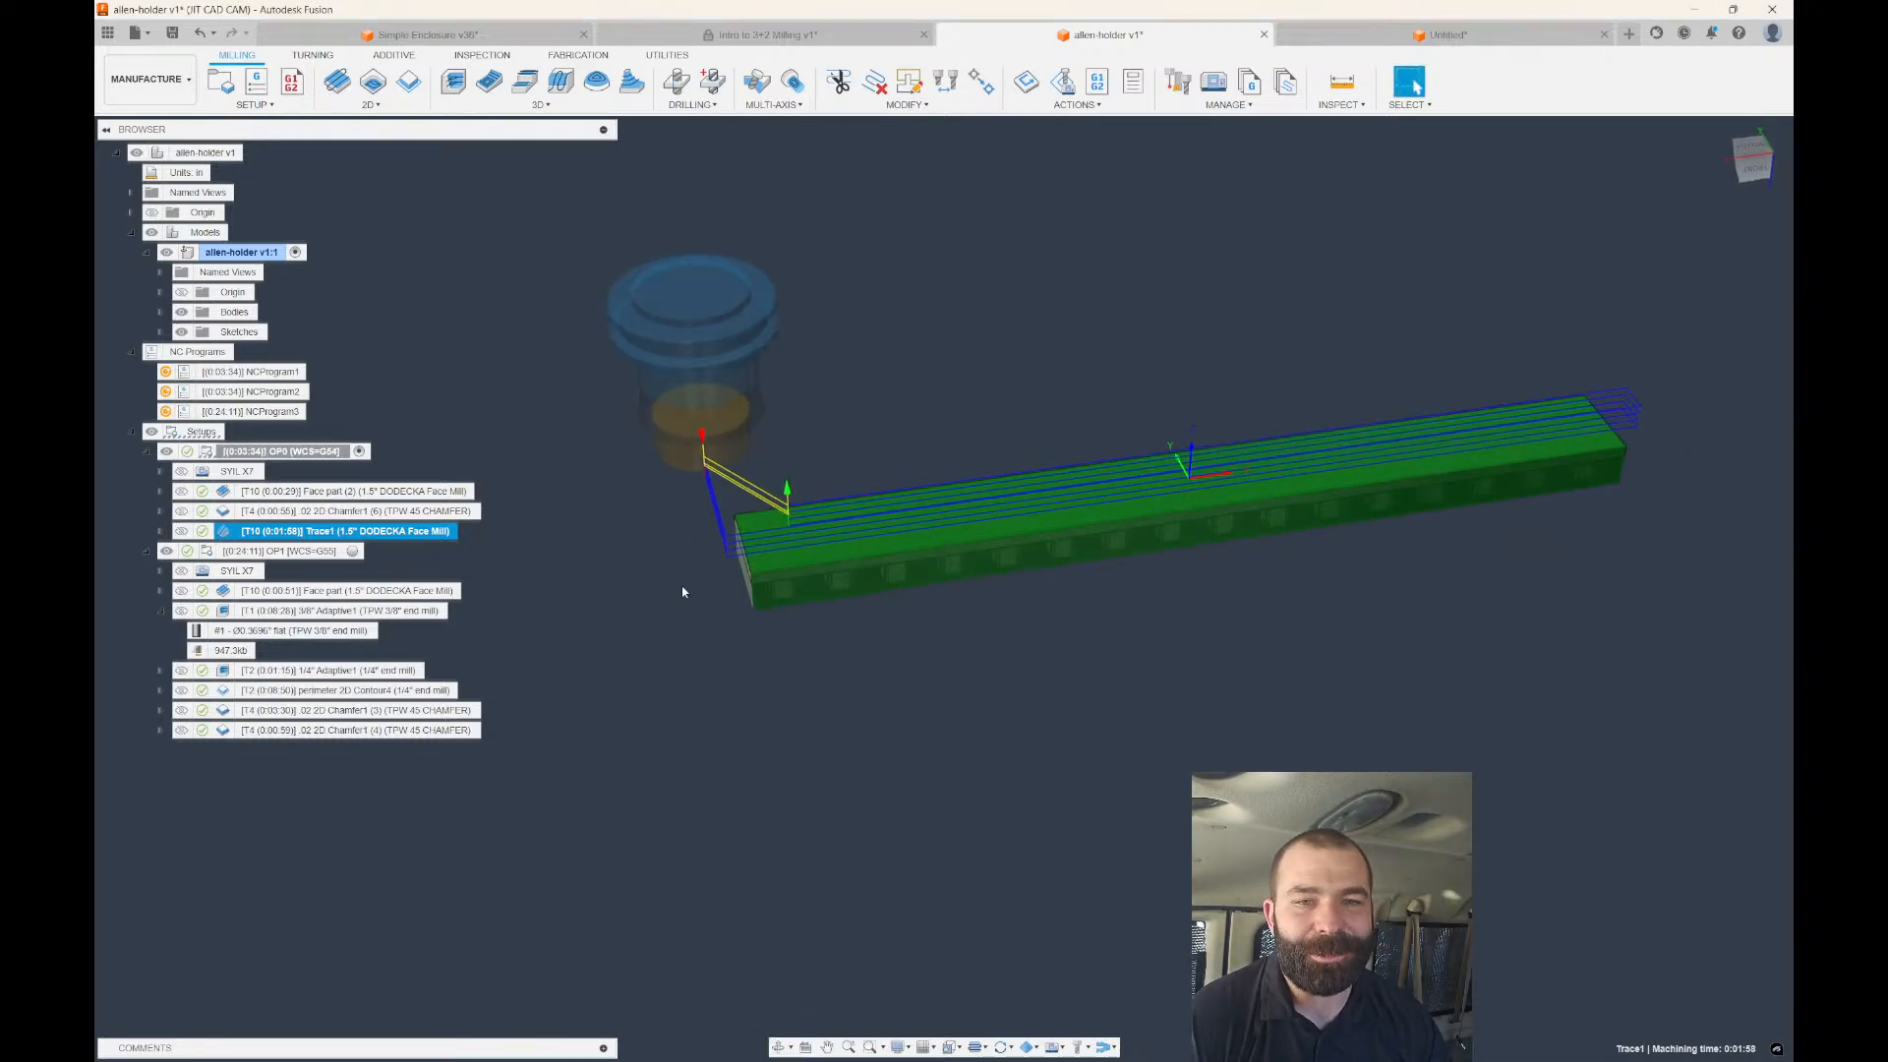
pyautogui.scroll(3, 1127, 470)
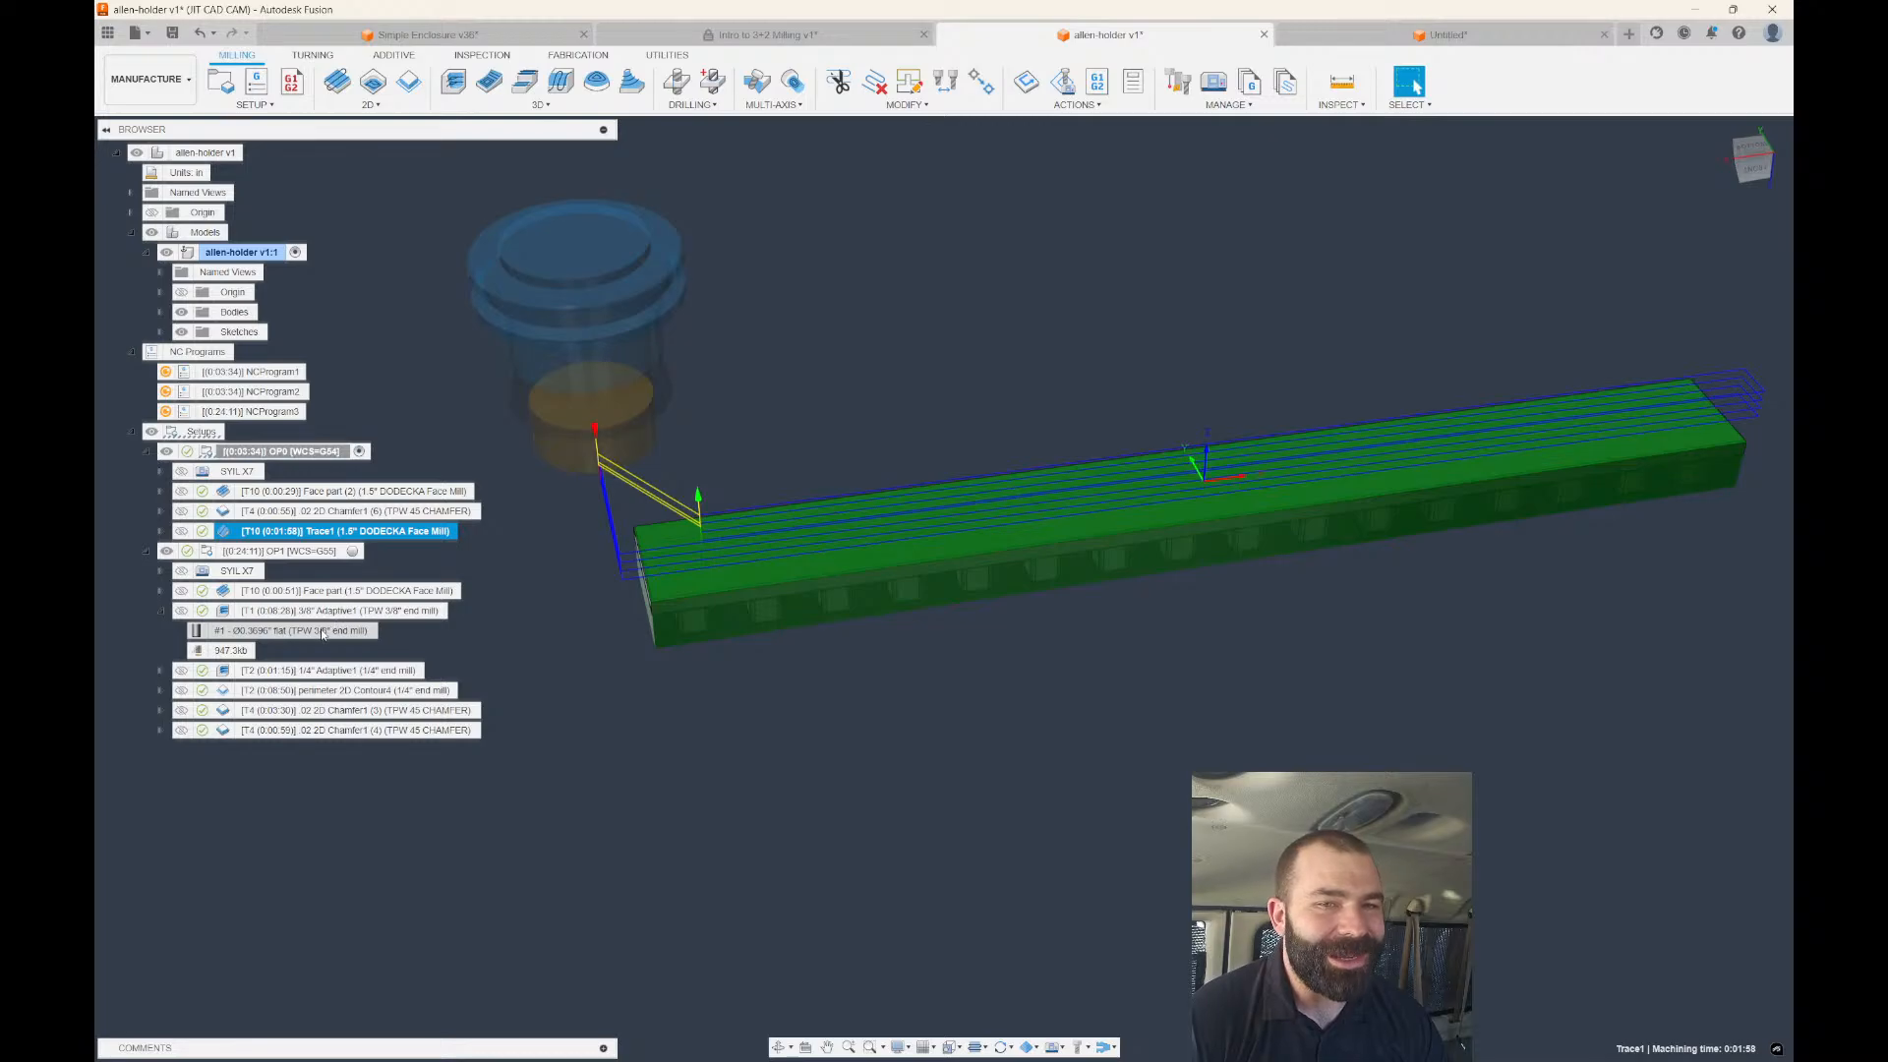
pyautogui.click(315, 591)
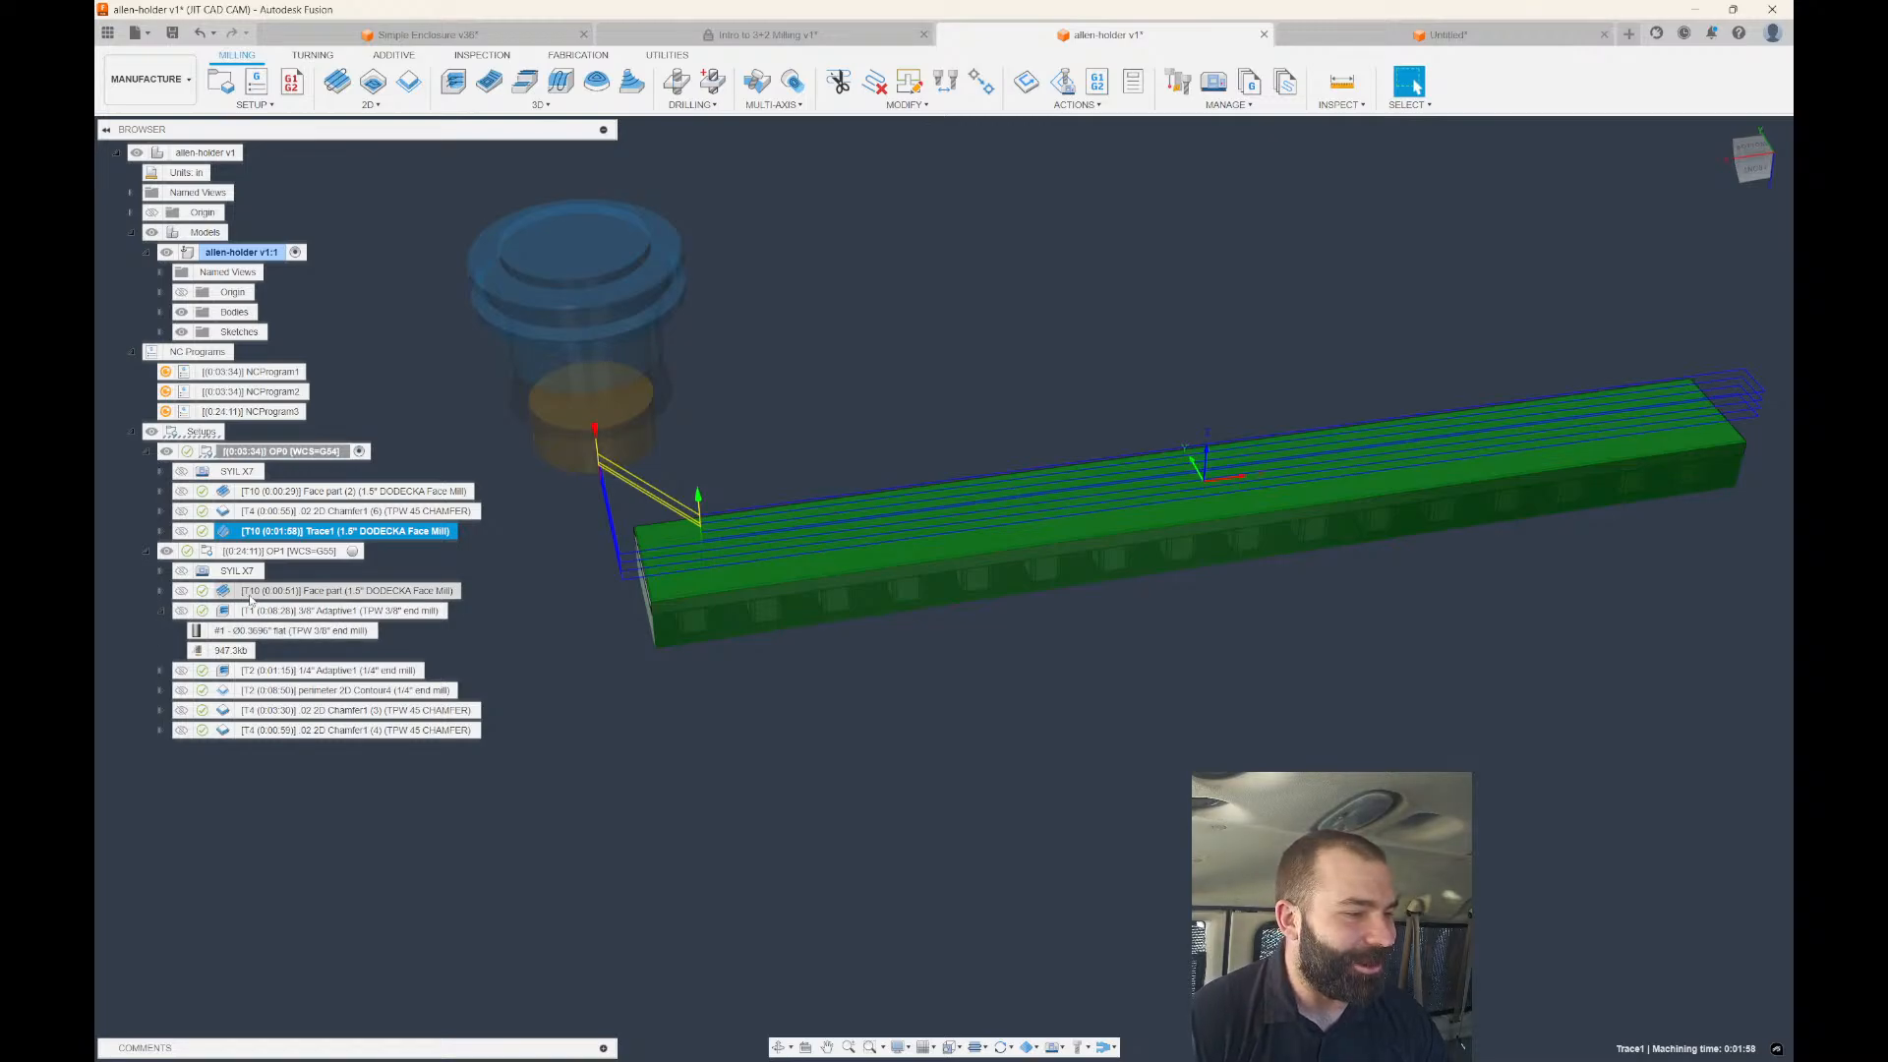
pyautogui.click(295, 552)
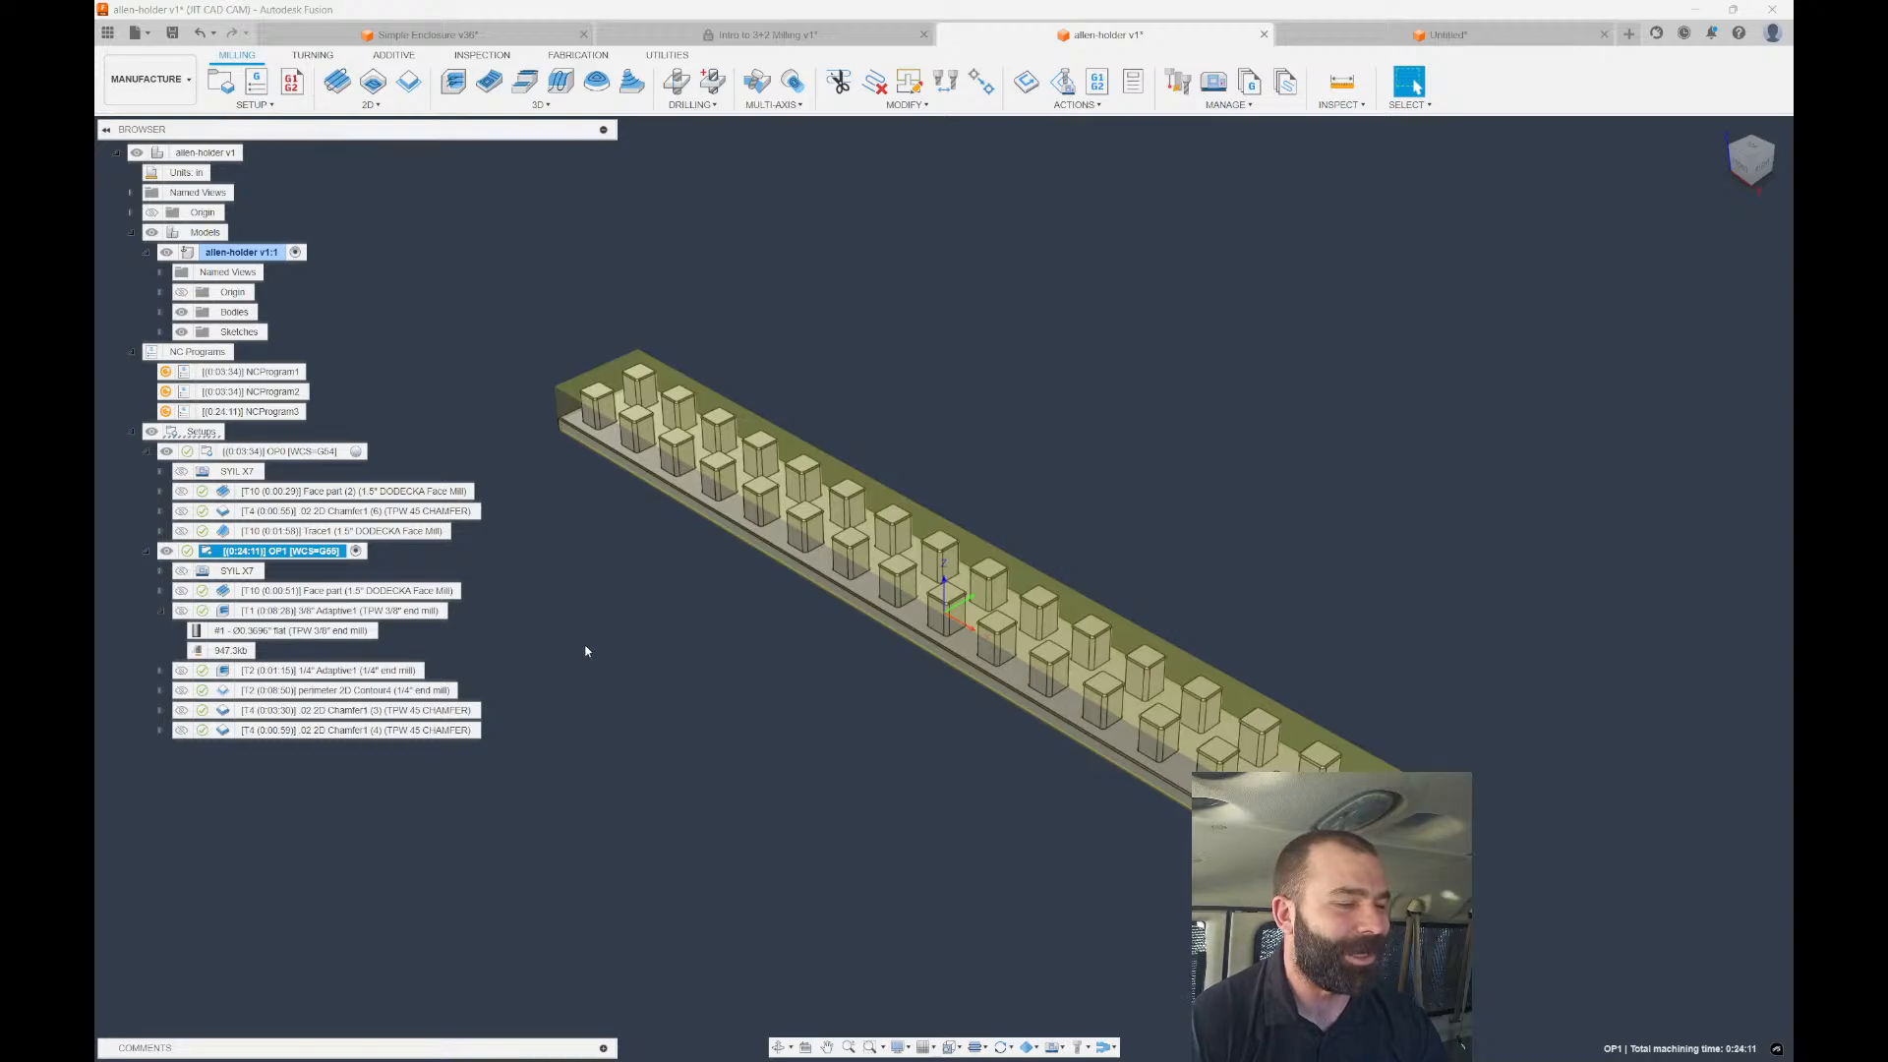
pyautogui.click(445, 612)
pyautogui.scroll(5, 575, 451)
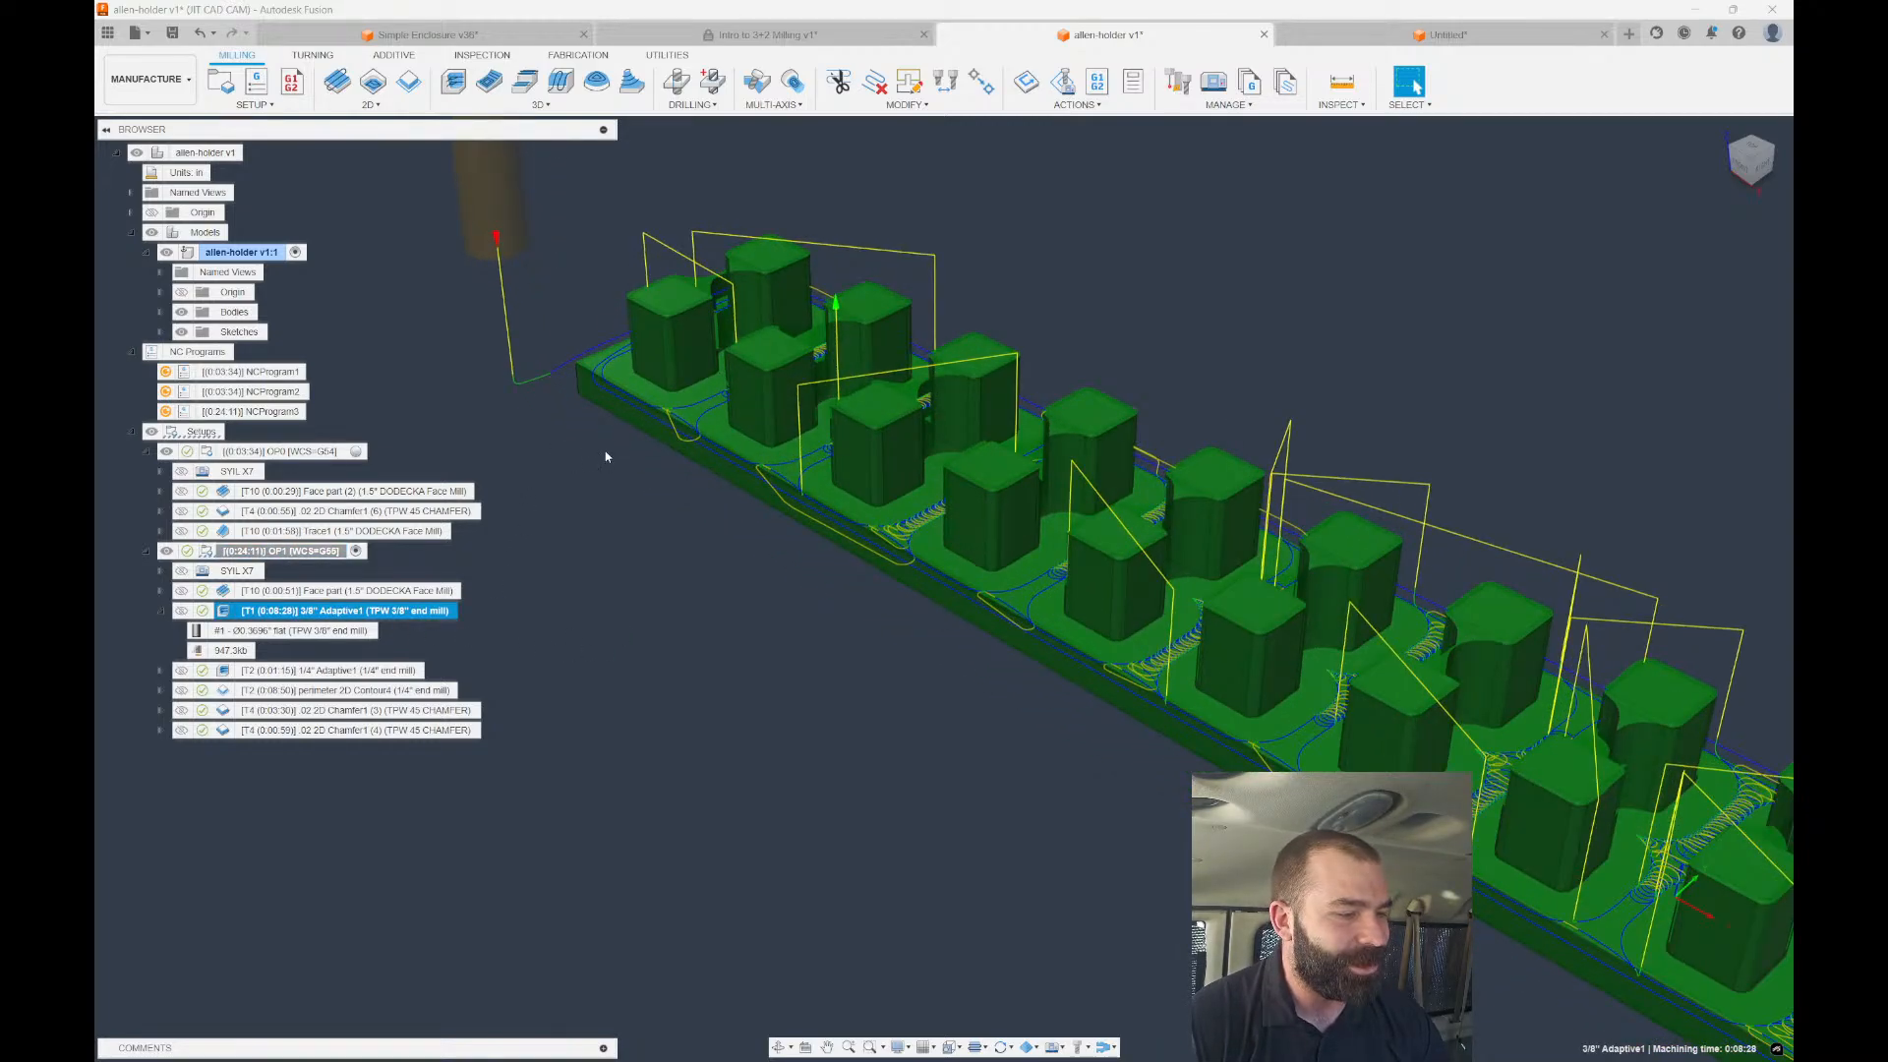
pyautogui.scroll(-1, 605, 451)
pyautogui.keyDown('shift'); pyautogui.moveTo(605, 451); pyautogui.dragTo(684, 482, button='middle'); pyautogui.keyUp('shift')
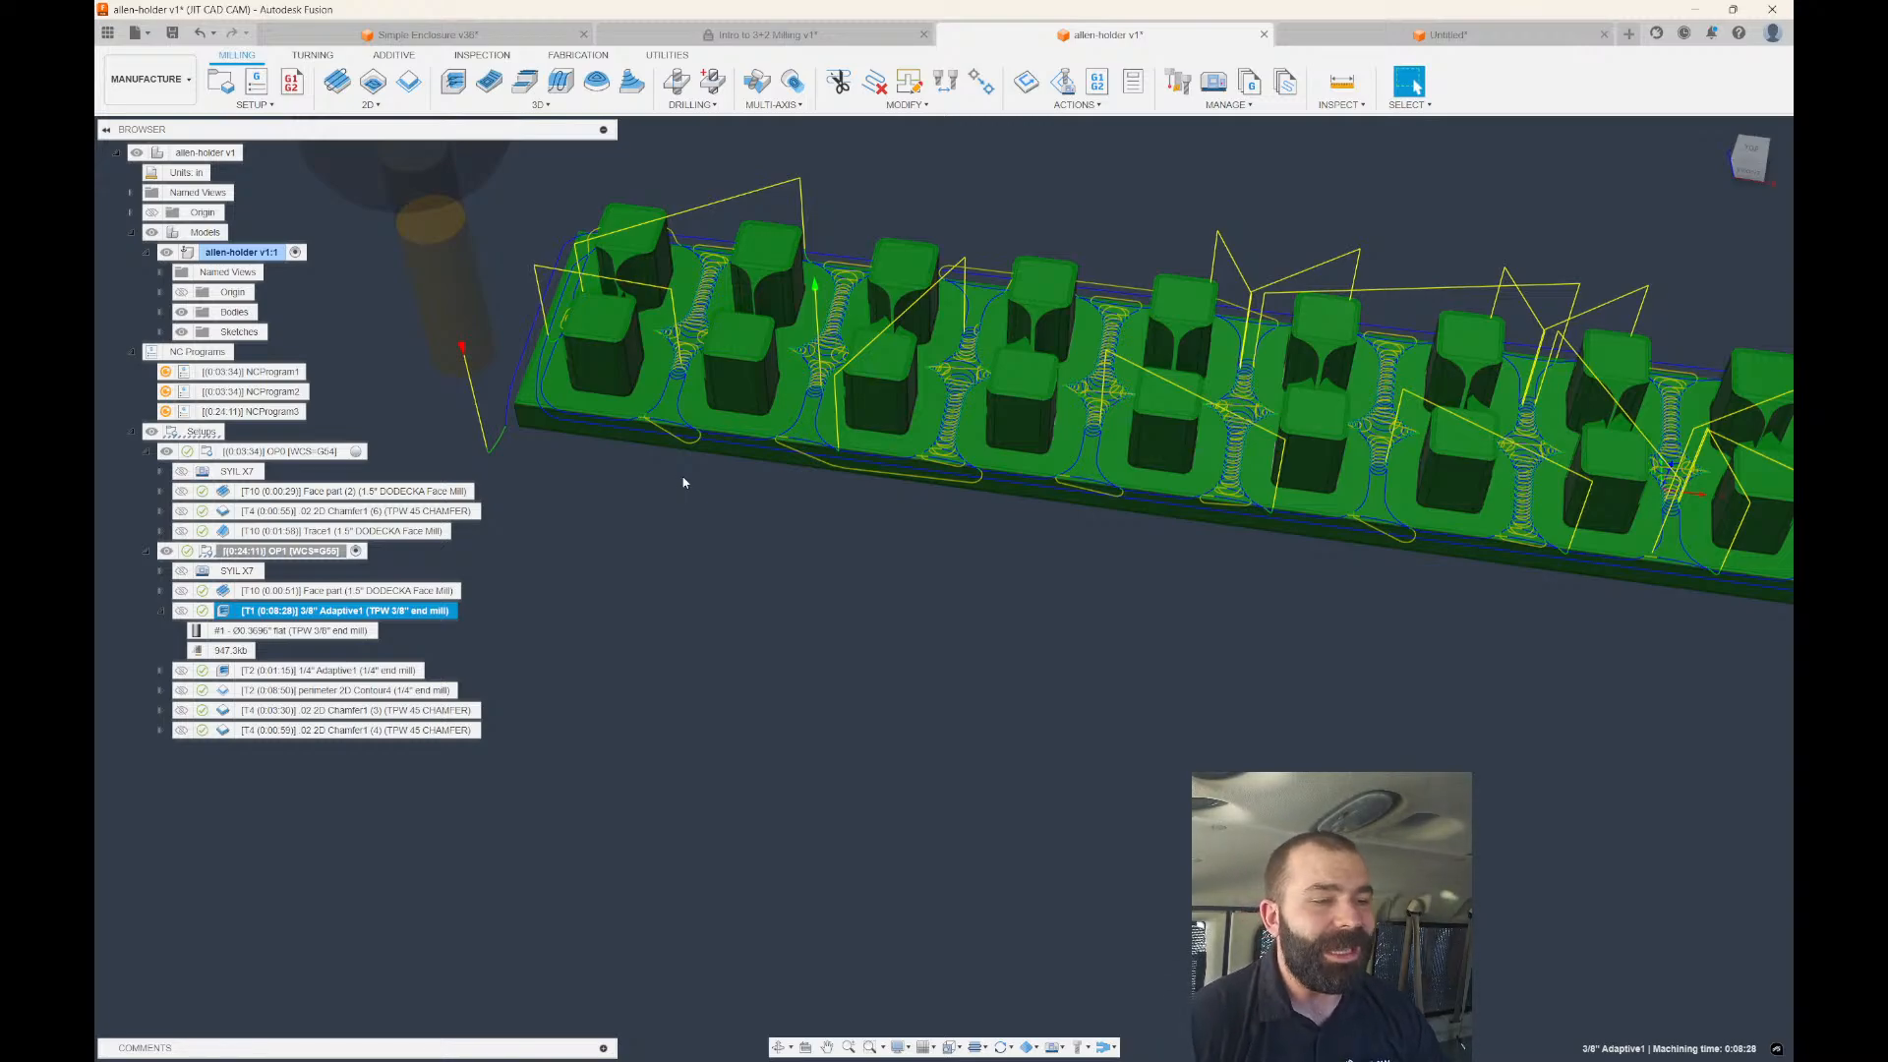
pyautogui.scroll(3, 685, 360)
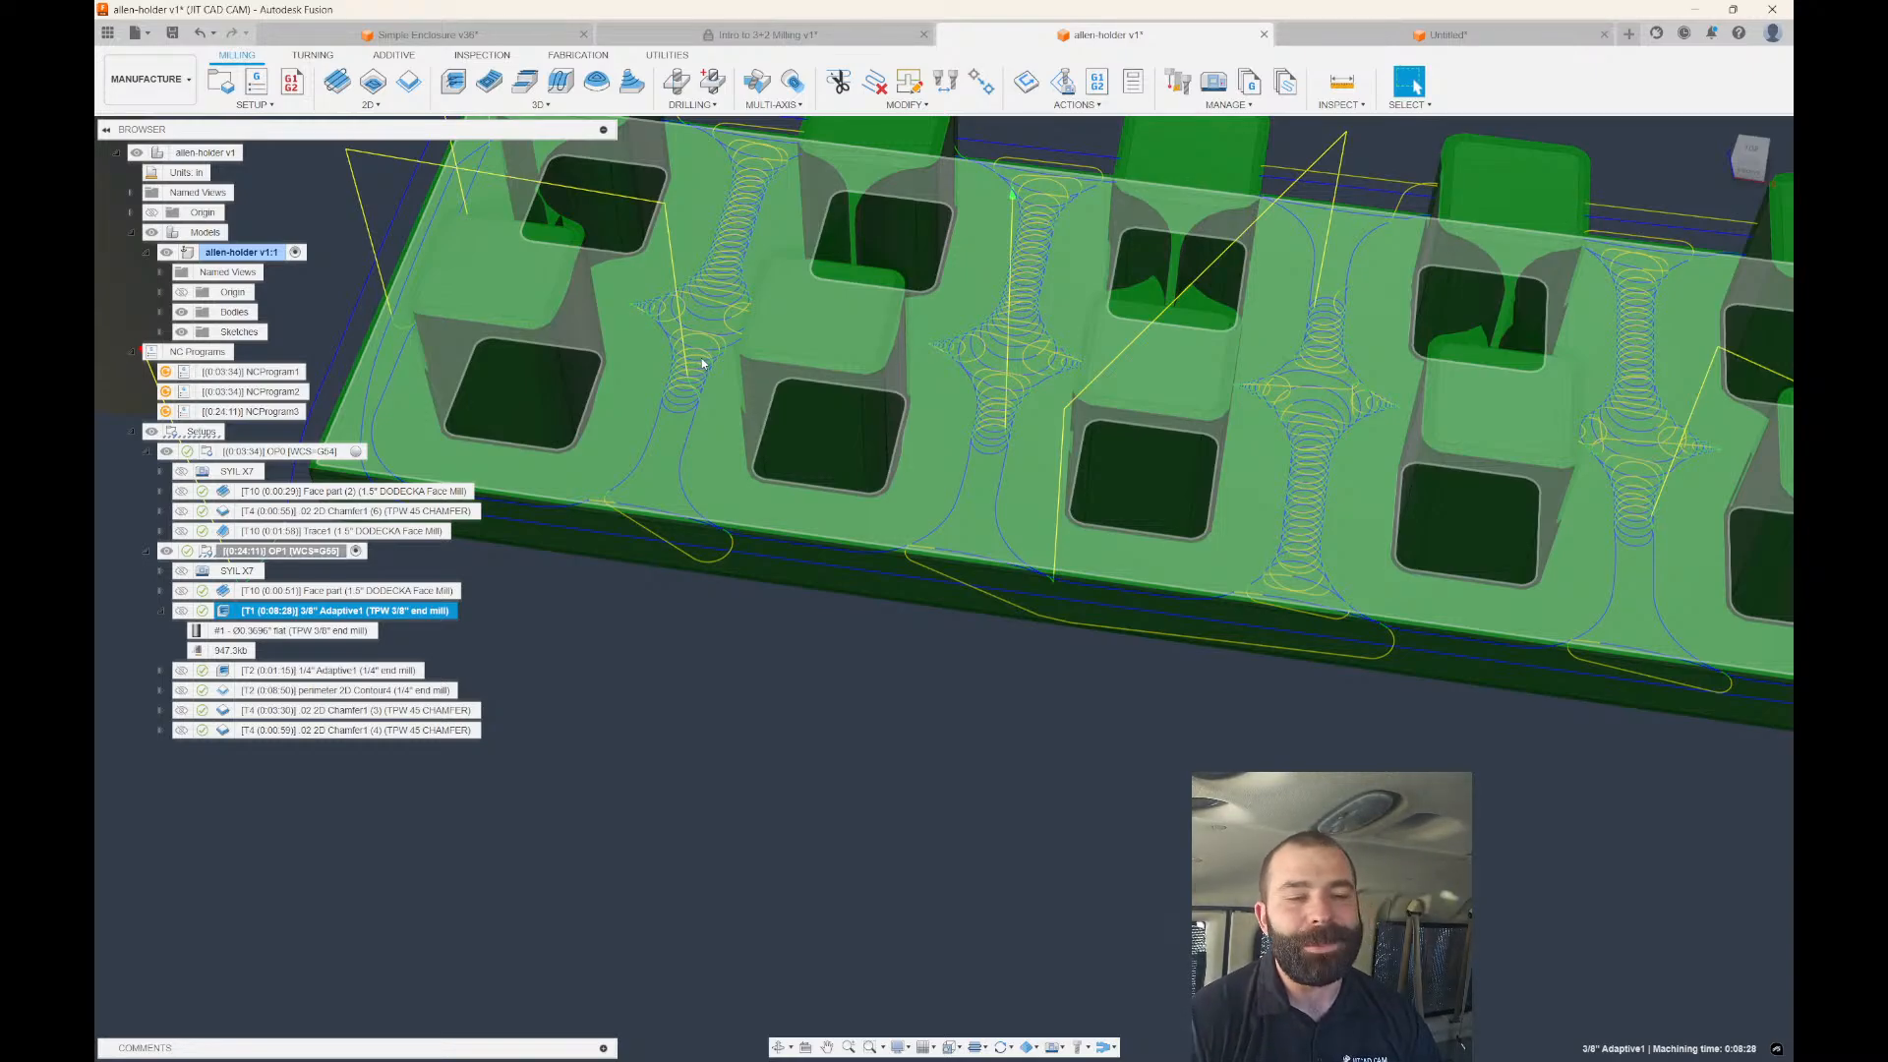
pyautogui.scroll(-2, 1112, 469)
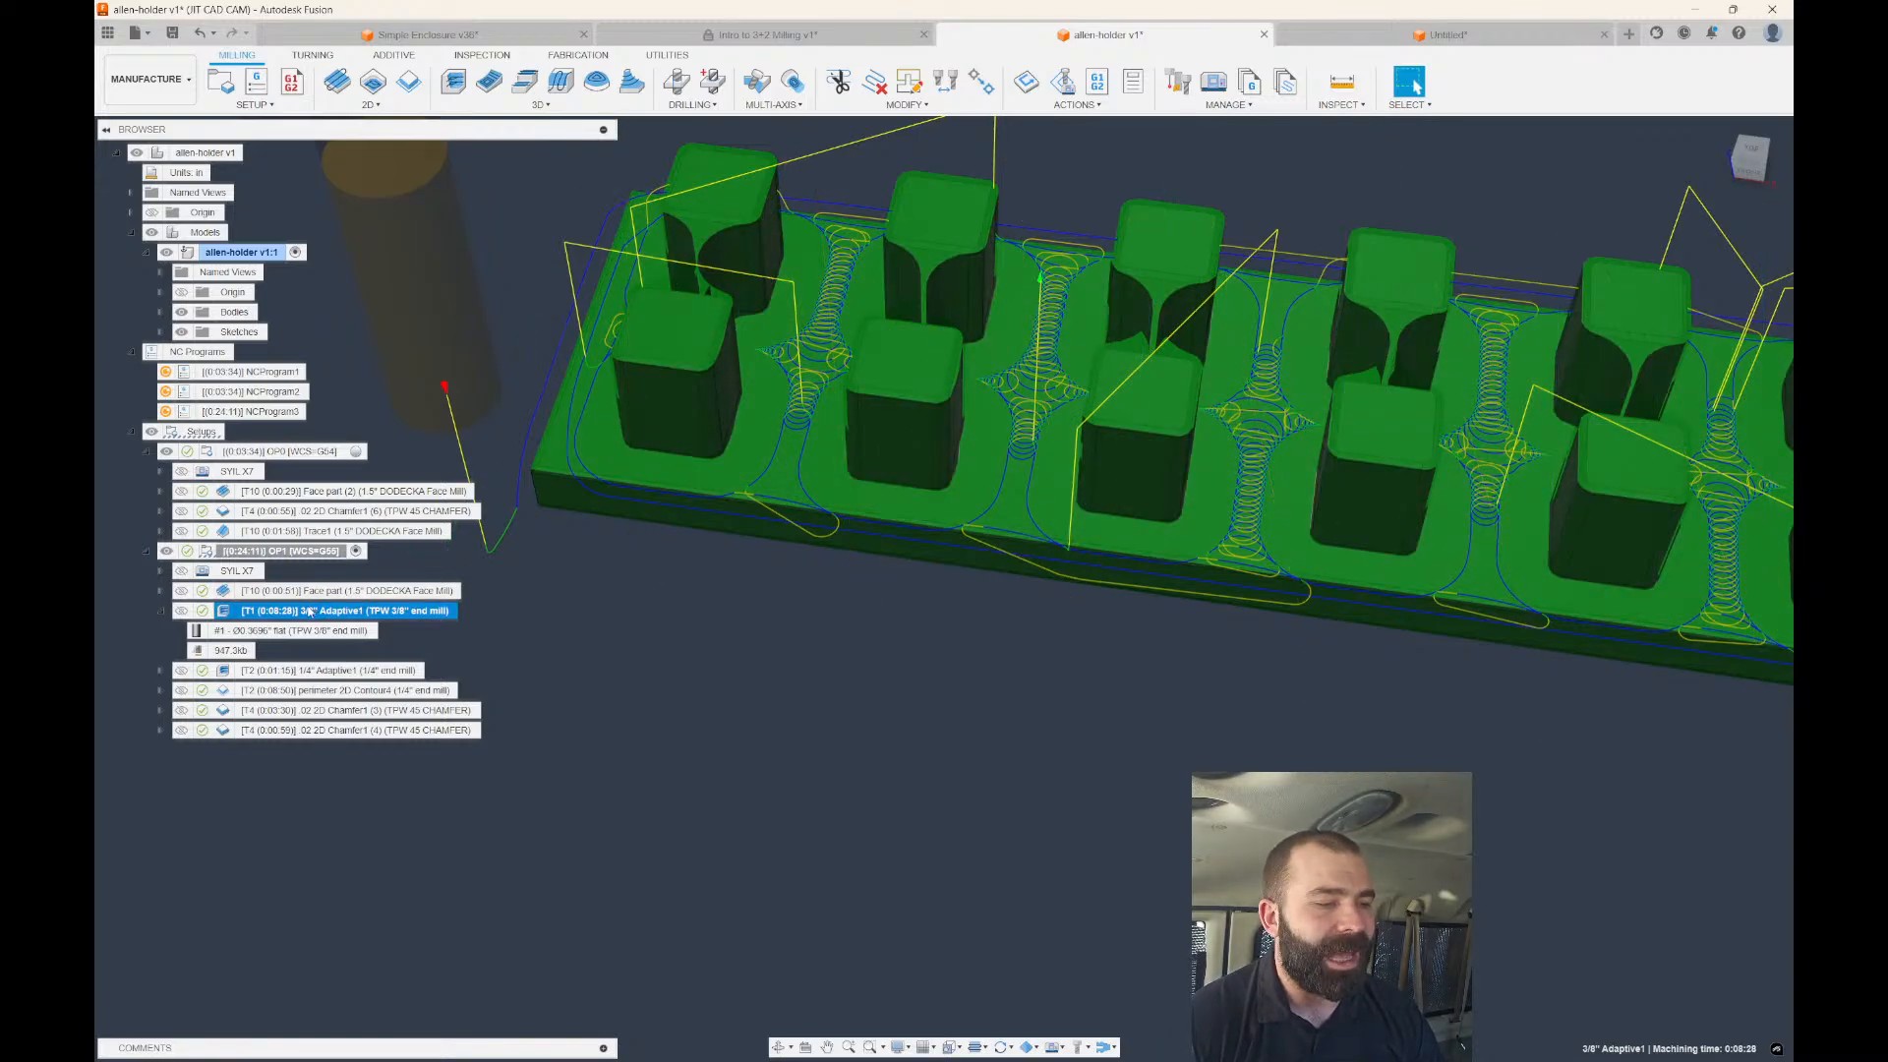
# Derive a pocket clearing operation from 3/8" Adaptive1 with machining boundary set to None.
pyautogui.rightClick(311, 611)
pyautogui.moveTo(423, 351)
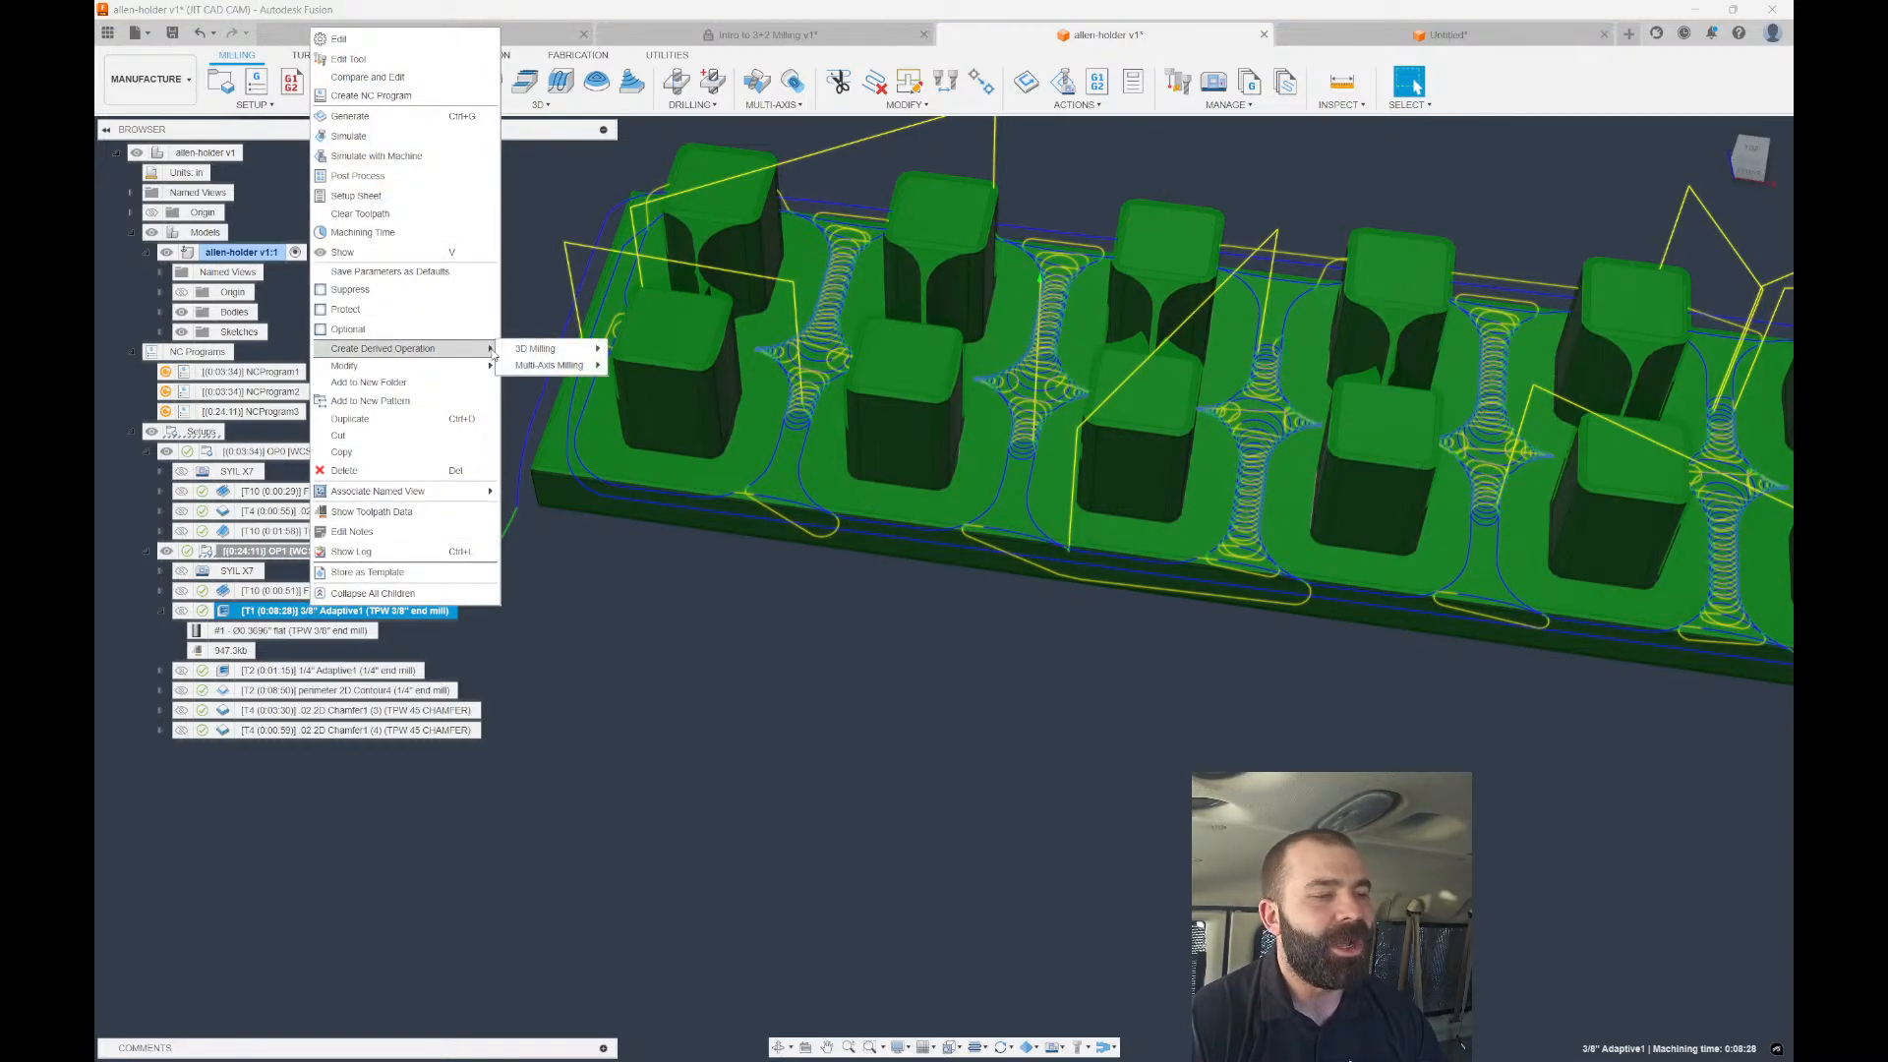
pyautogui.moveTo(527, 351)
pyautogui.click(649, 370)
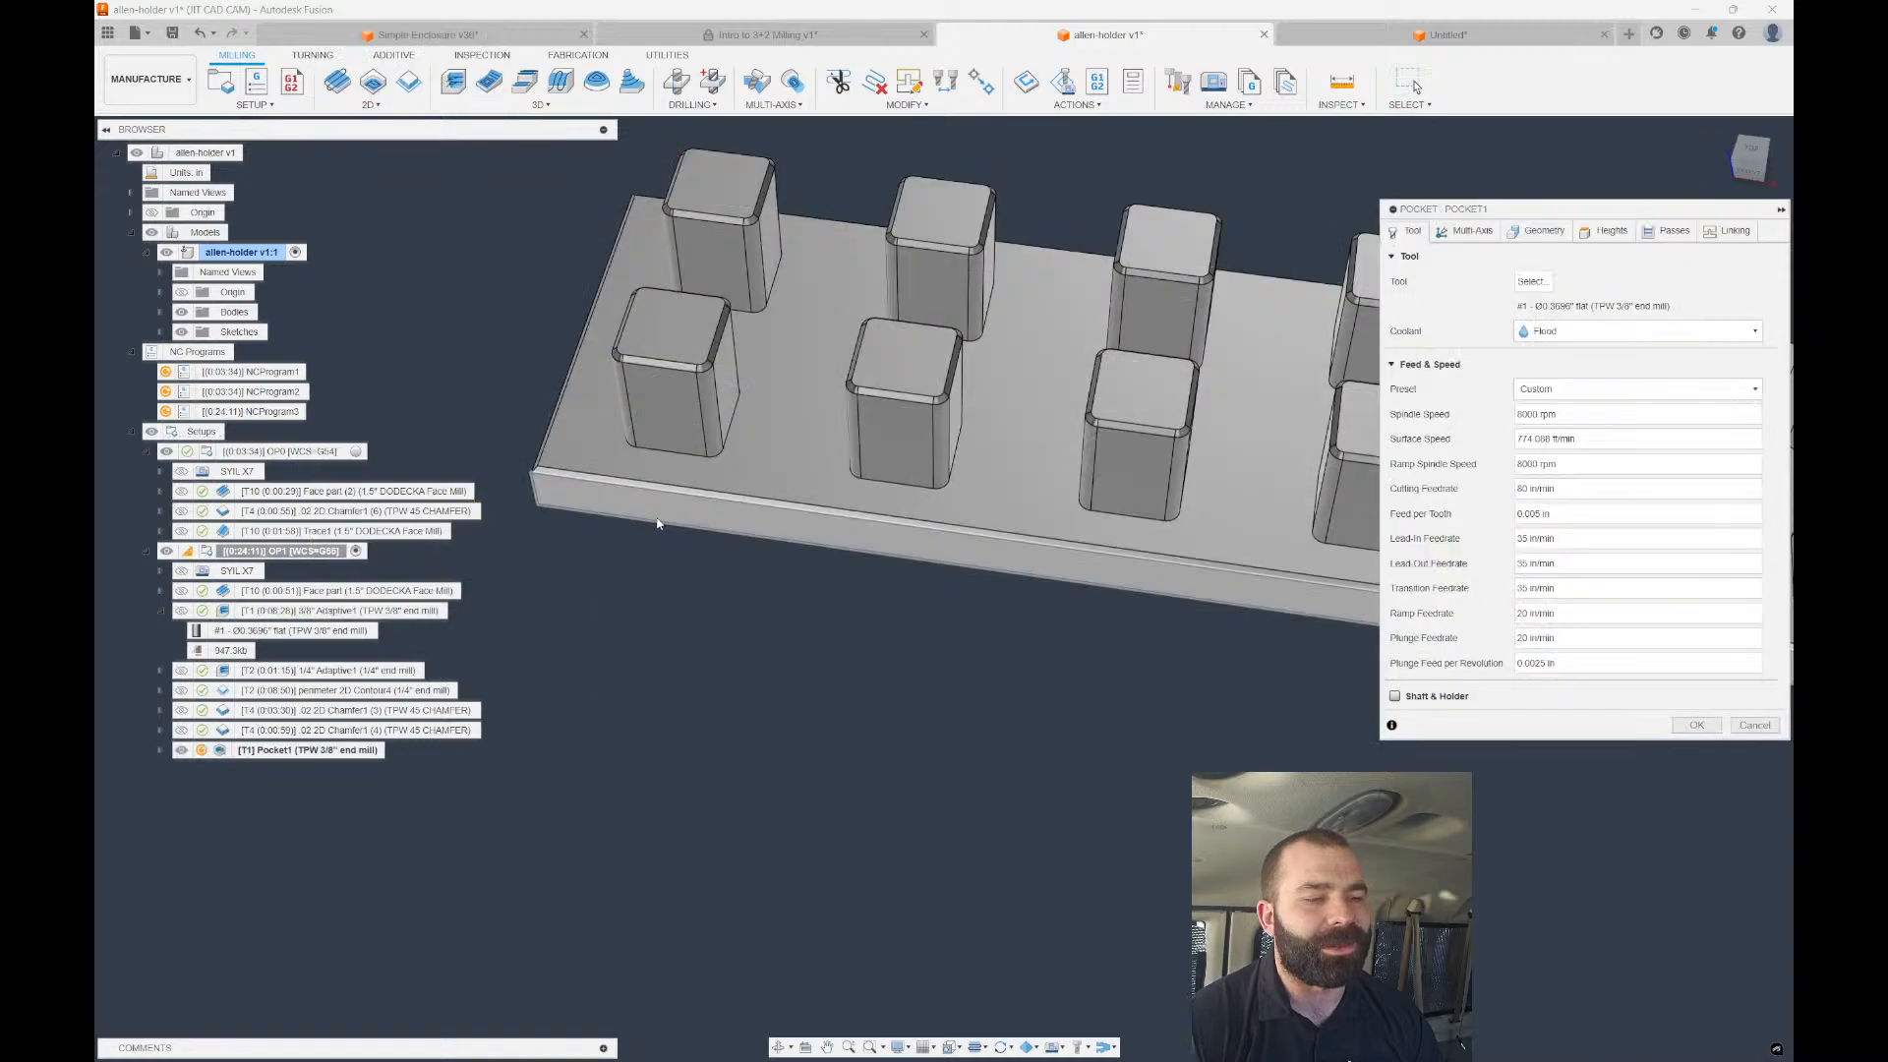
pyautogui.click(1544, 233)
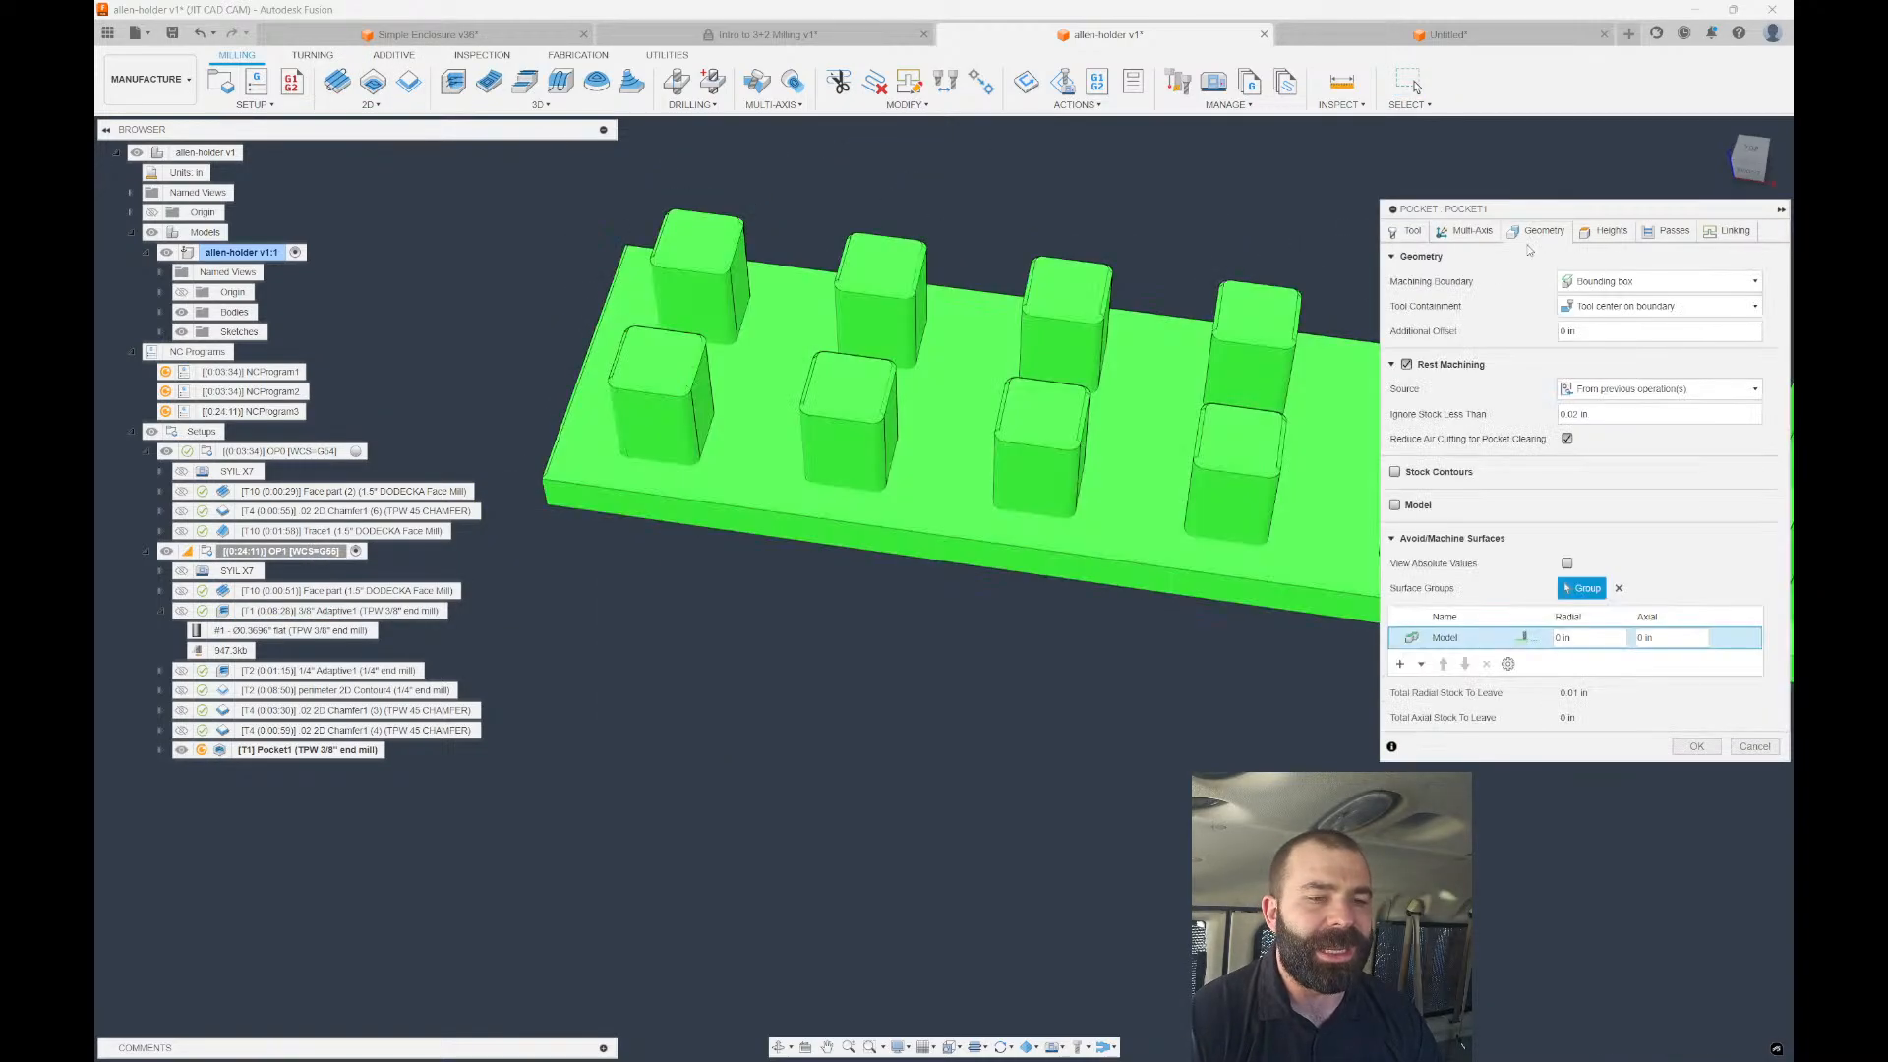
pyautogui.click(1607, 281)
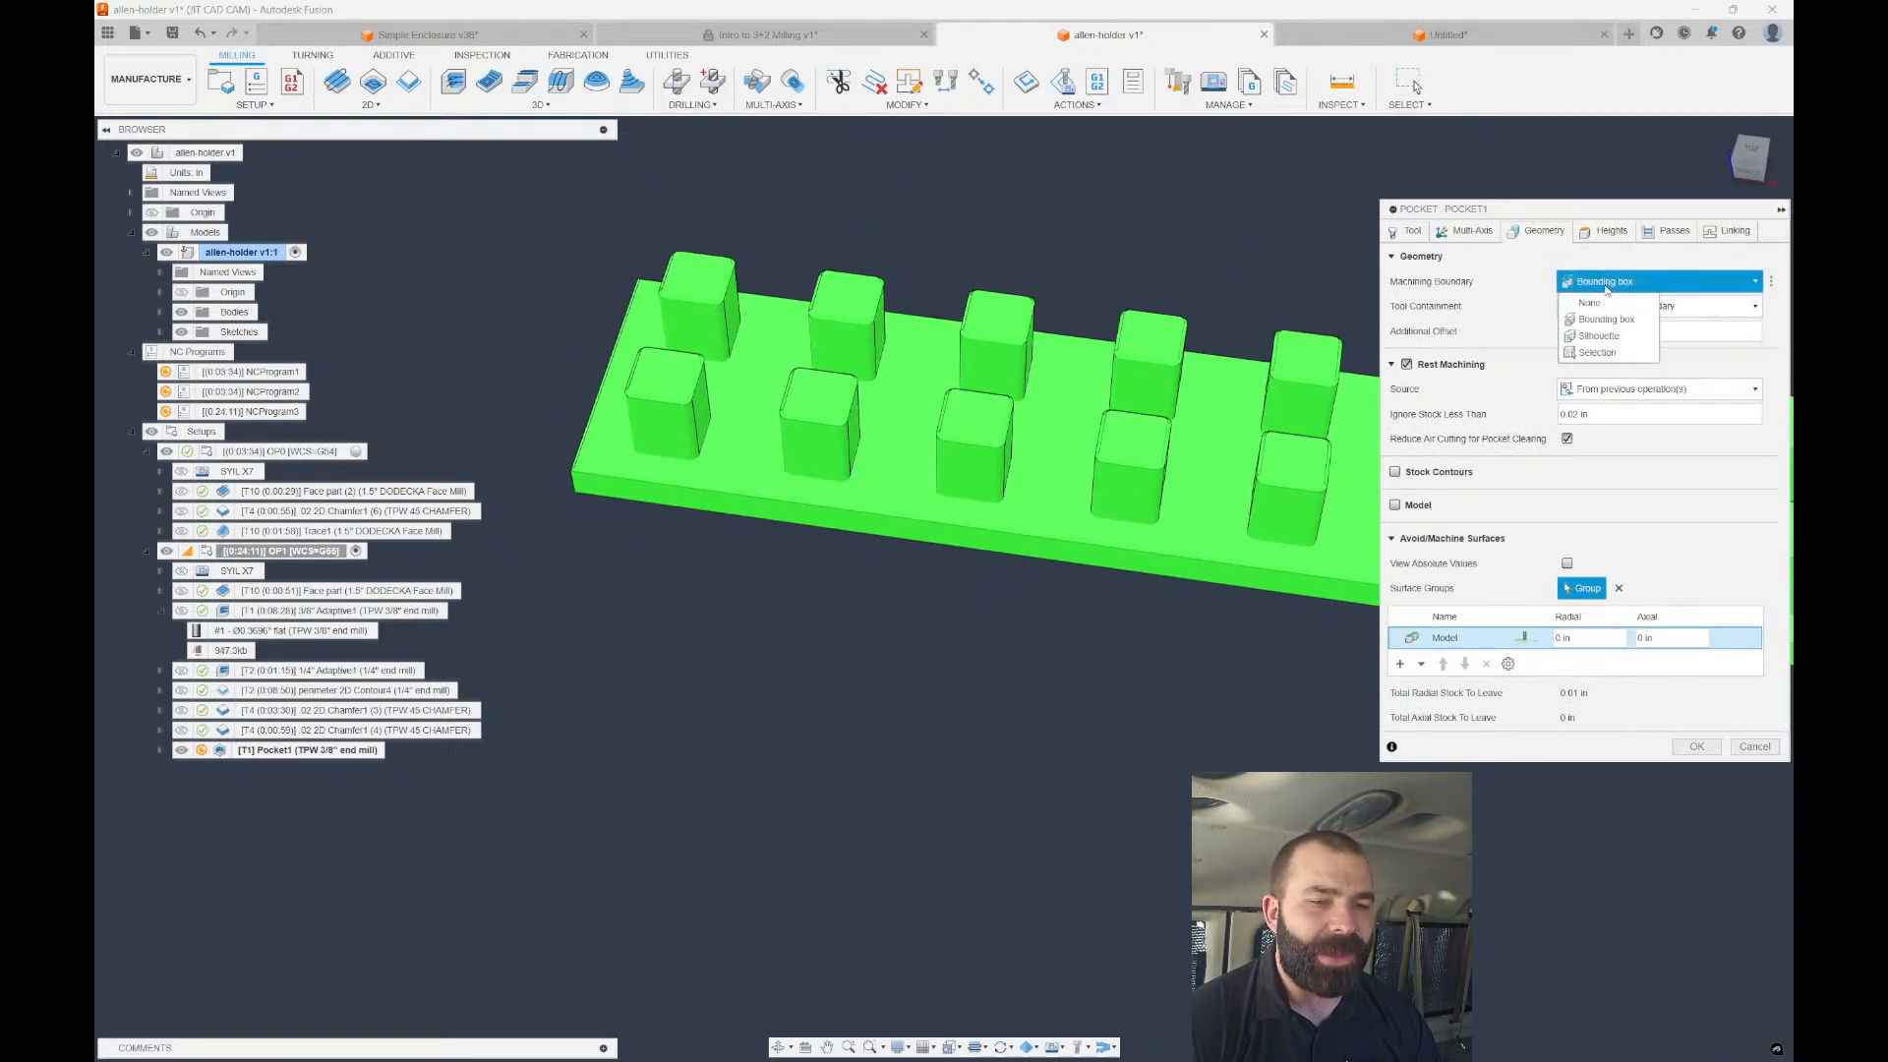
pyautogui.click(1610, 300)
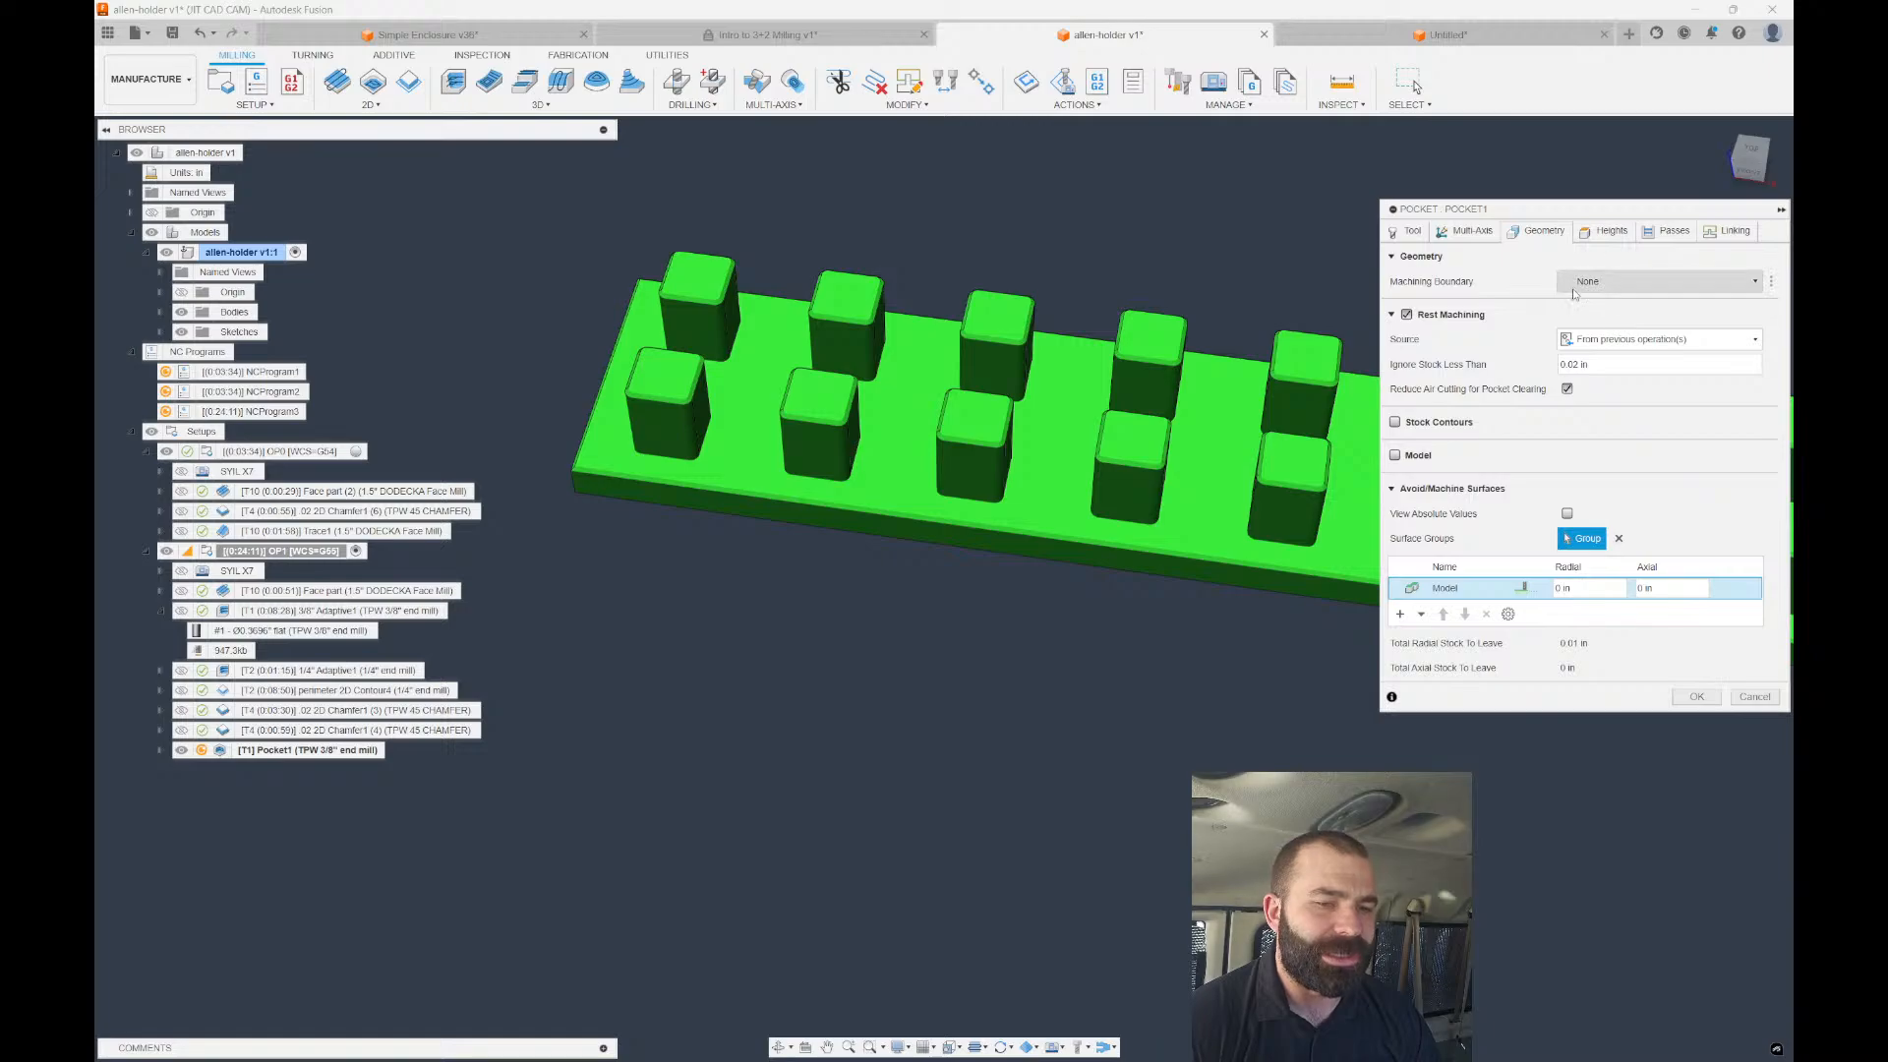
# Enter 03 as Pocket1's maximum roughing stepdown and accept the pocket settings.
pyautogui.click(1669, 234)
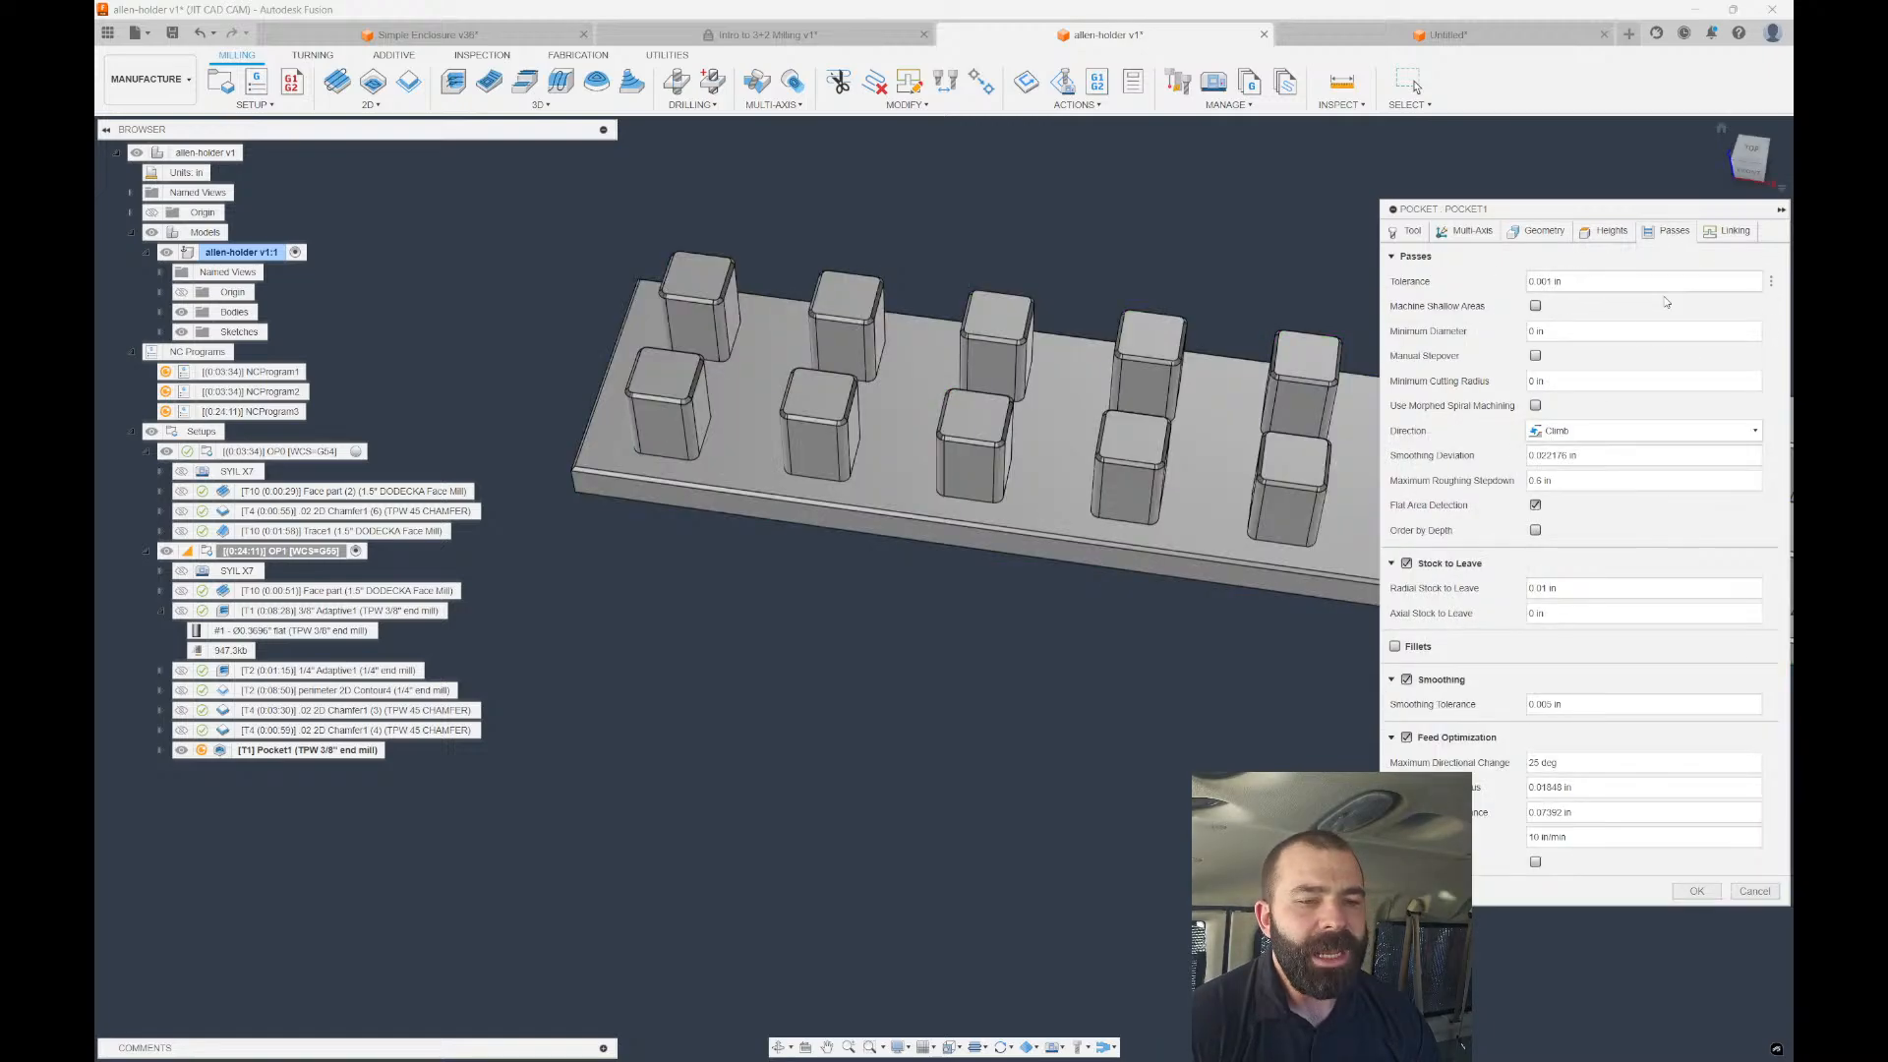
pyautogui.click(1583, 454)
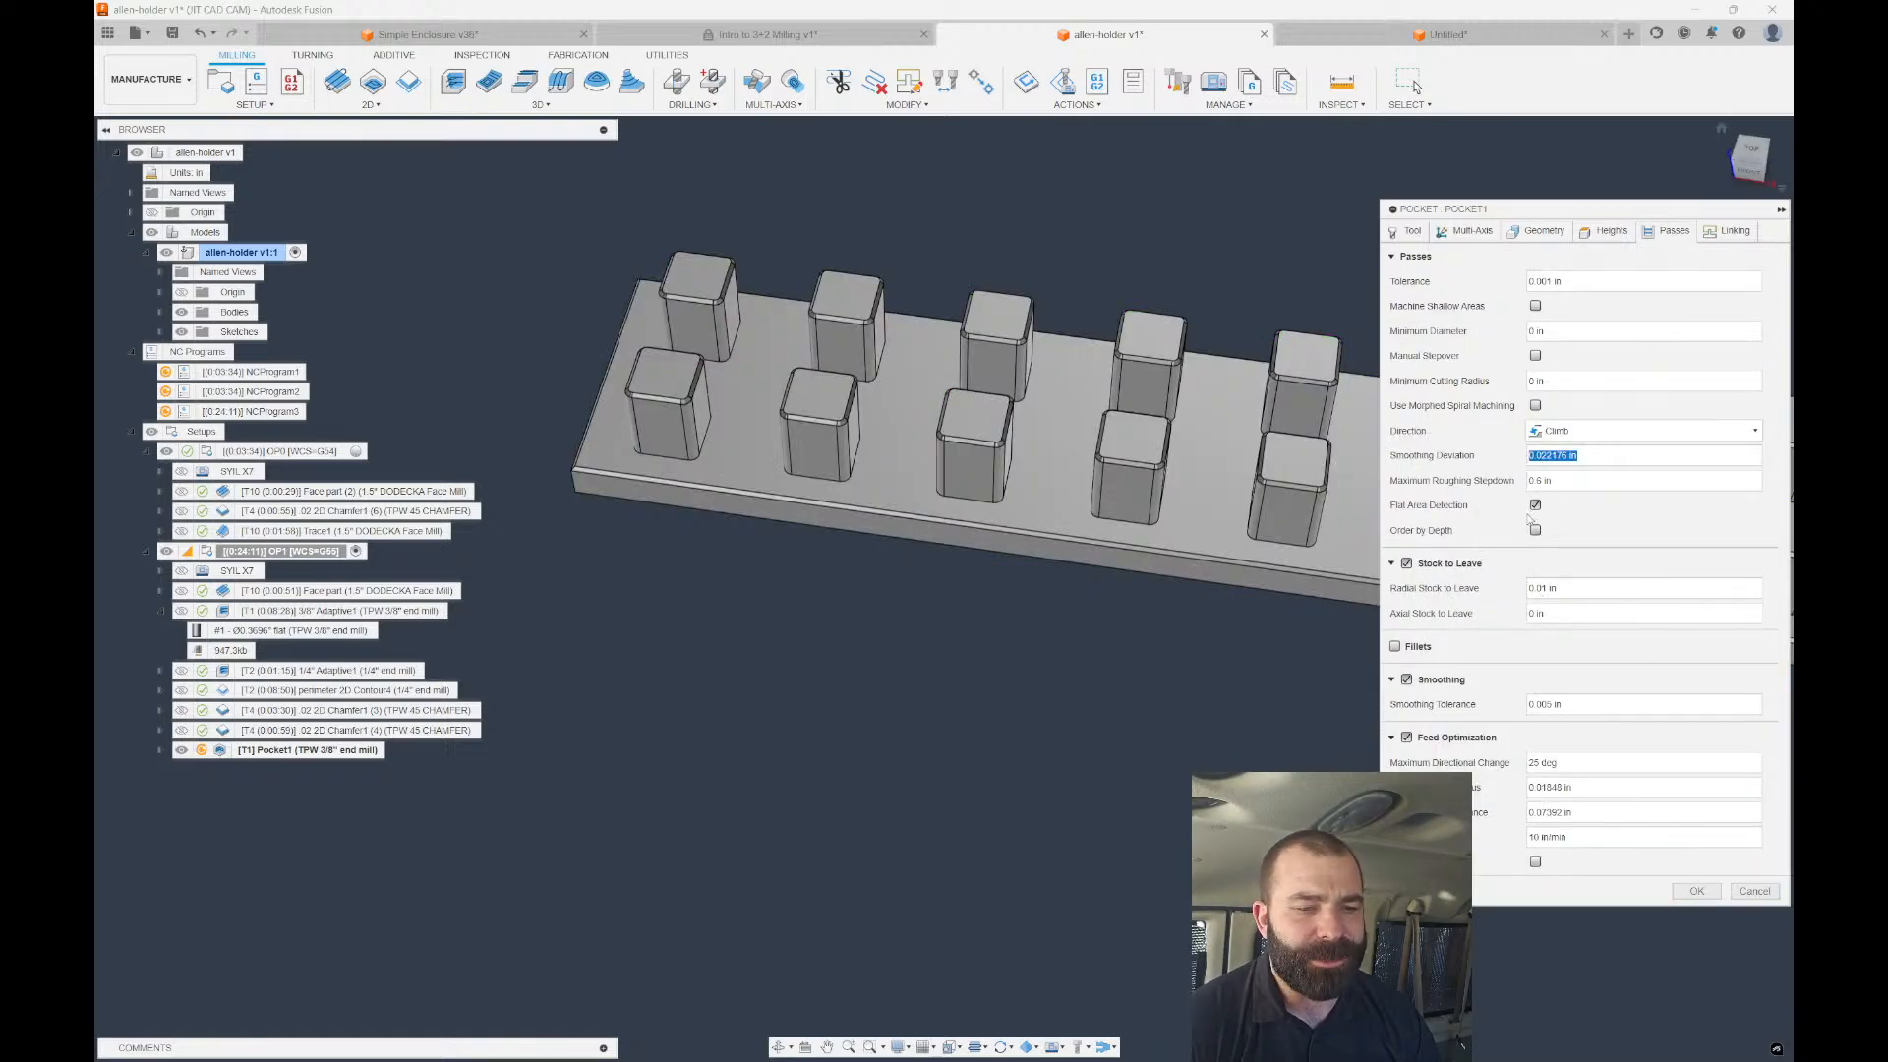
pyautogui.press('Tab')
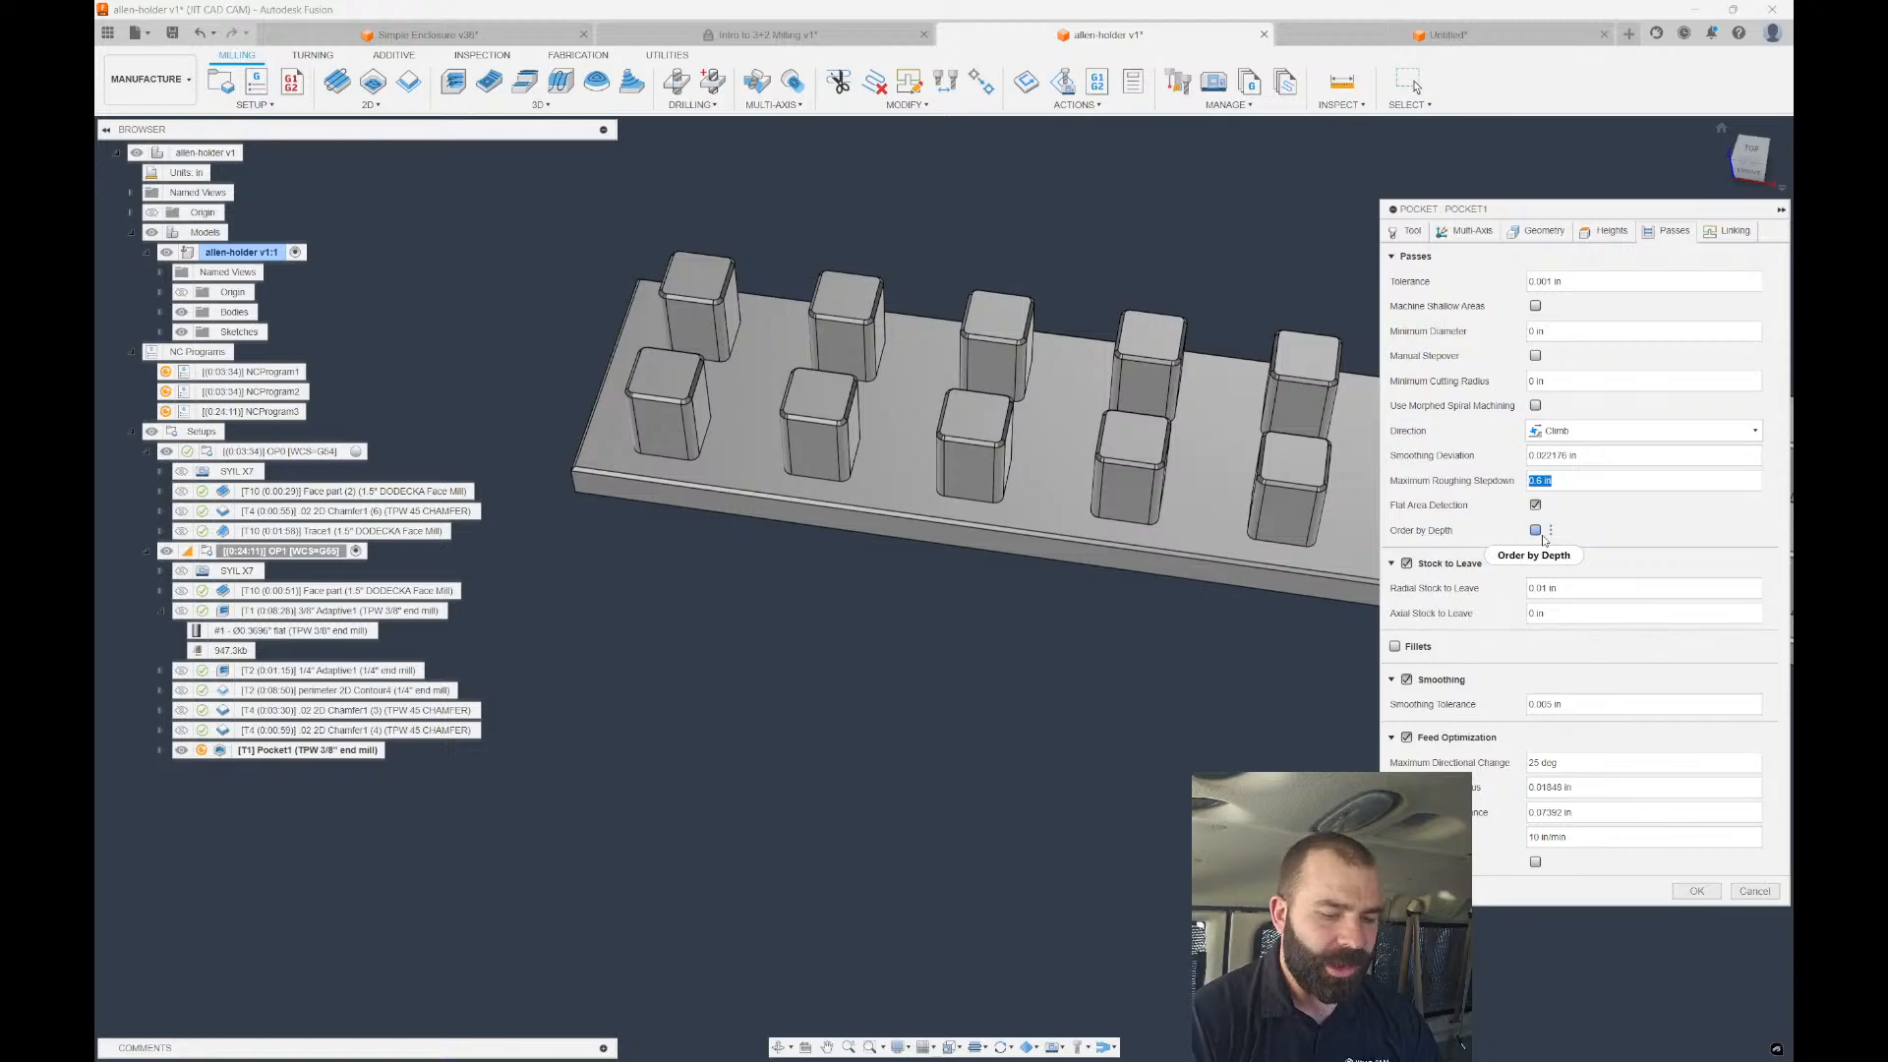
pyautogui.write('0')
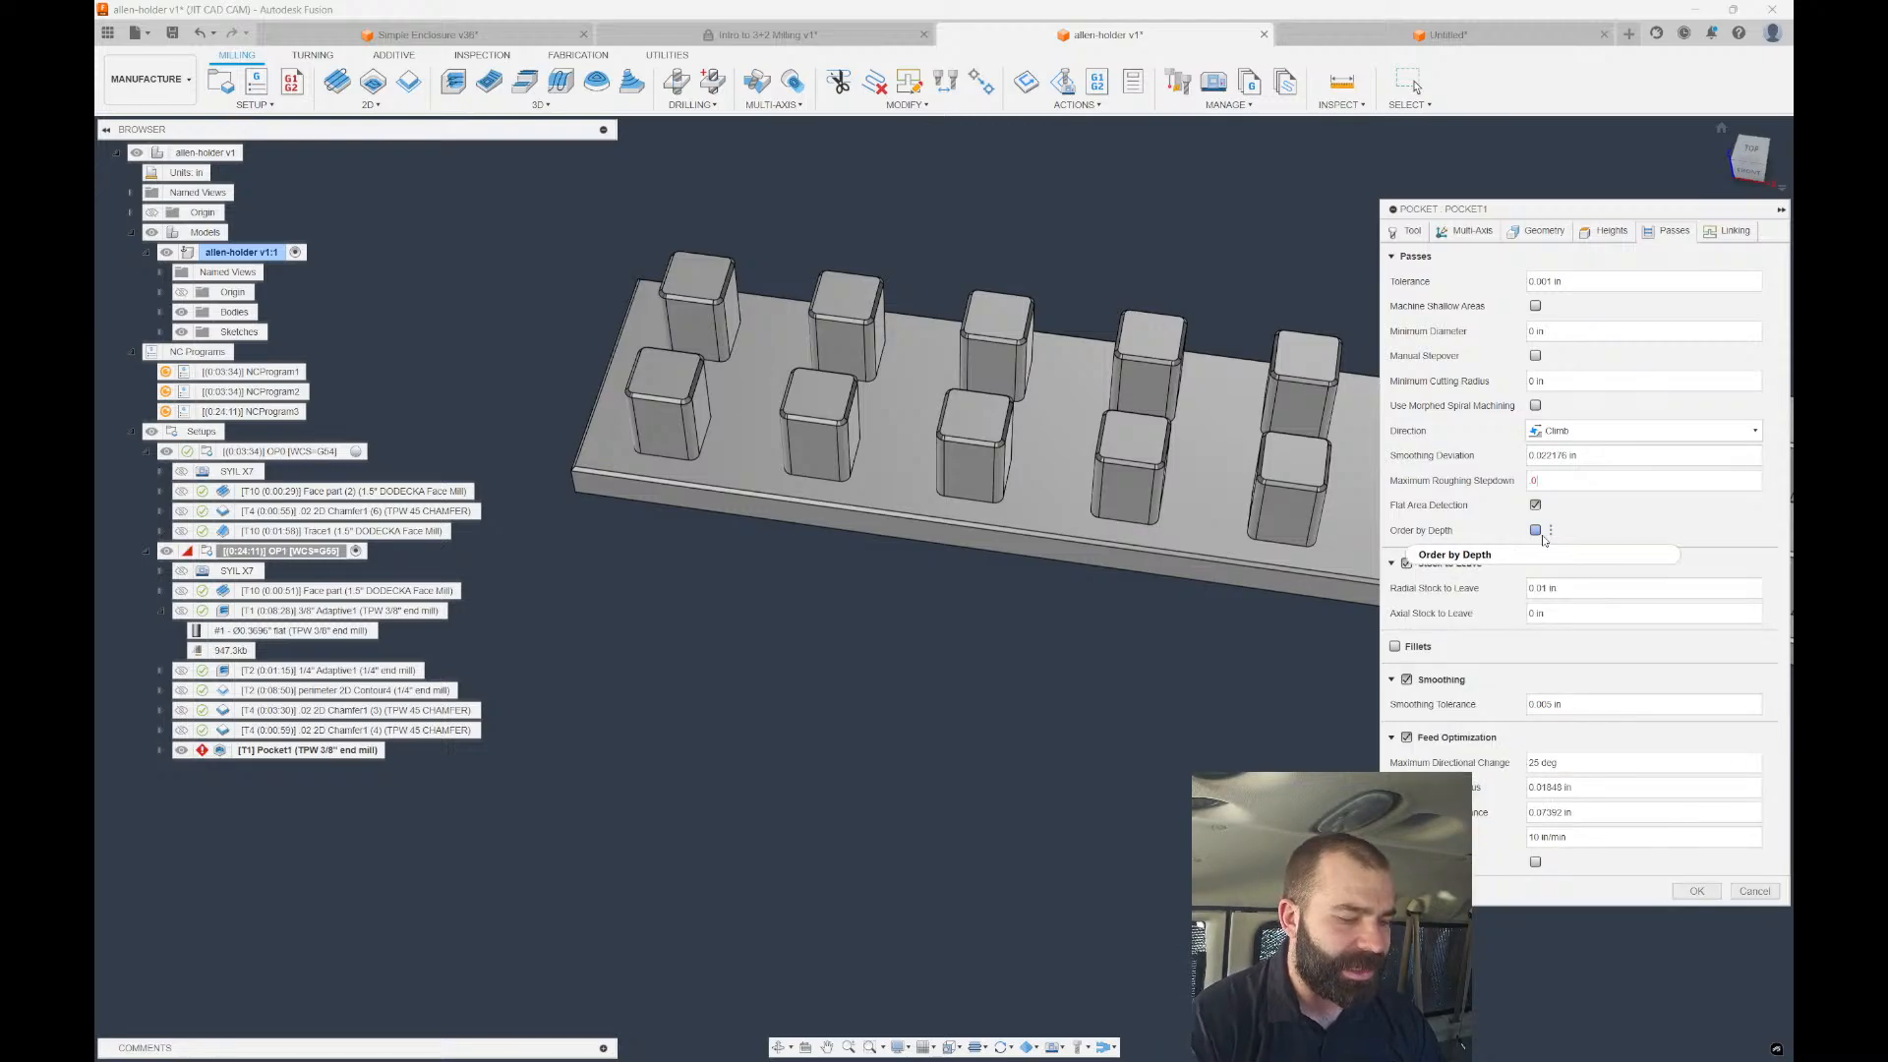
pyautogui.write('3')
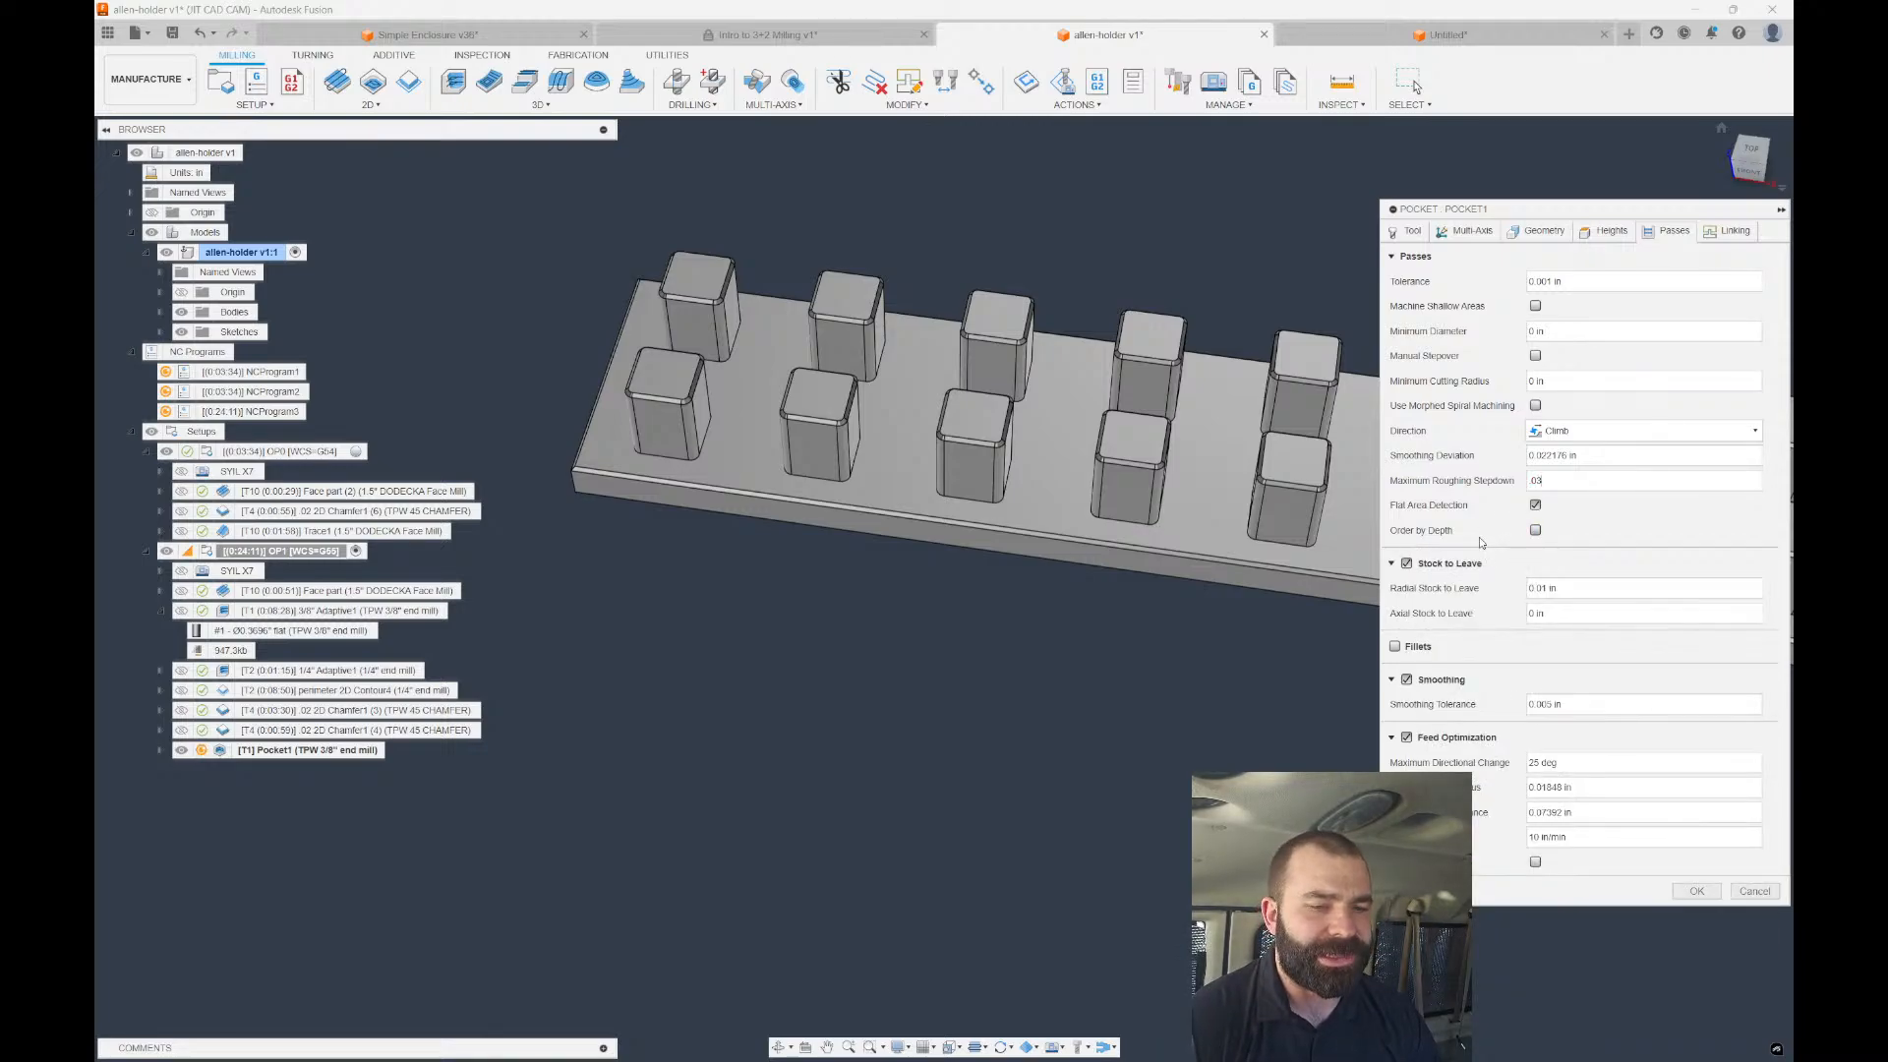
pyautogui.click(1696, 892)
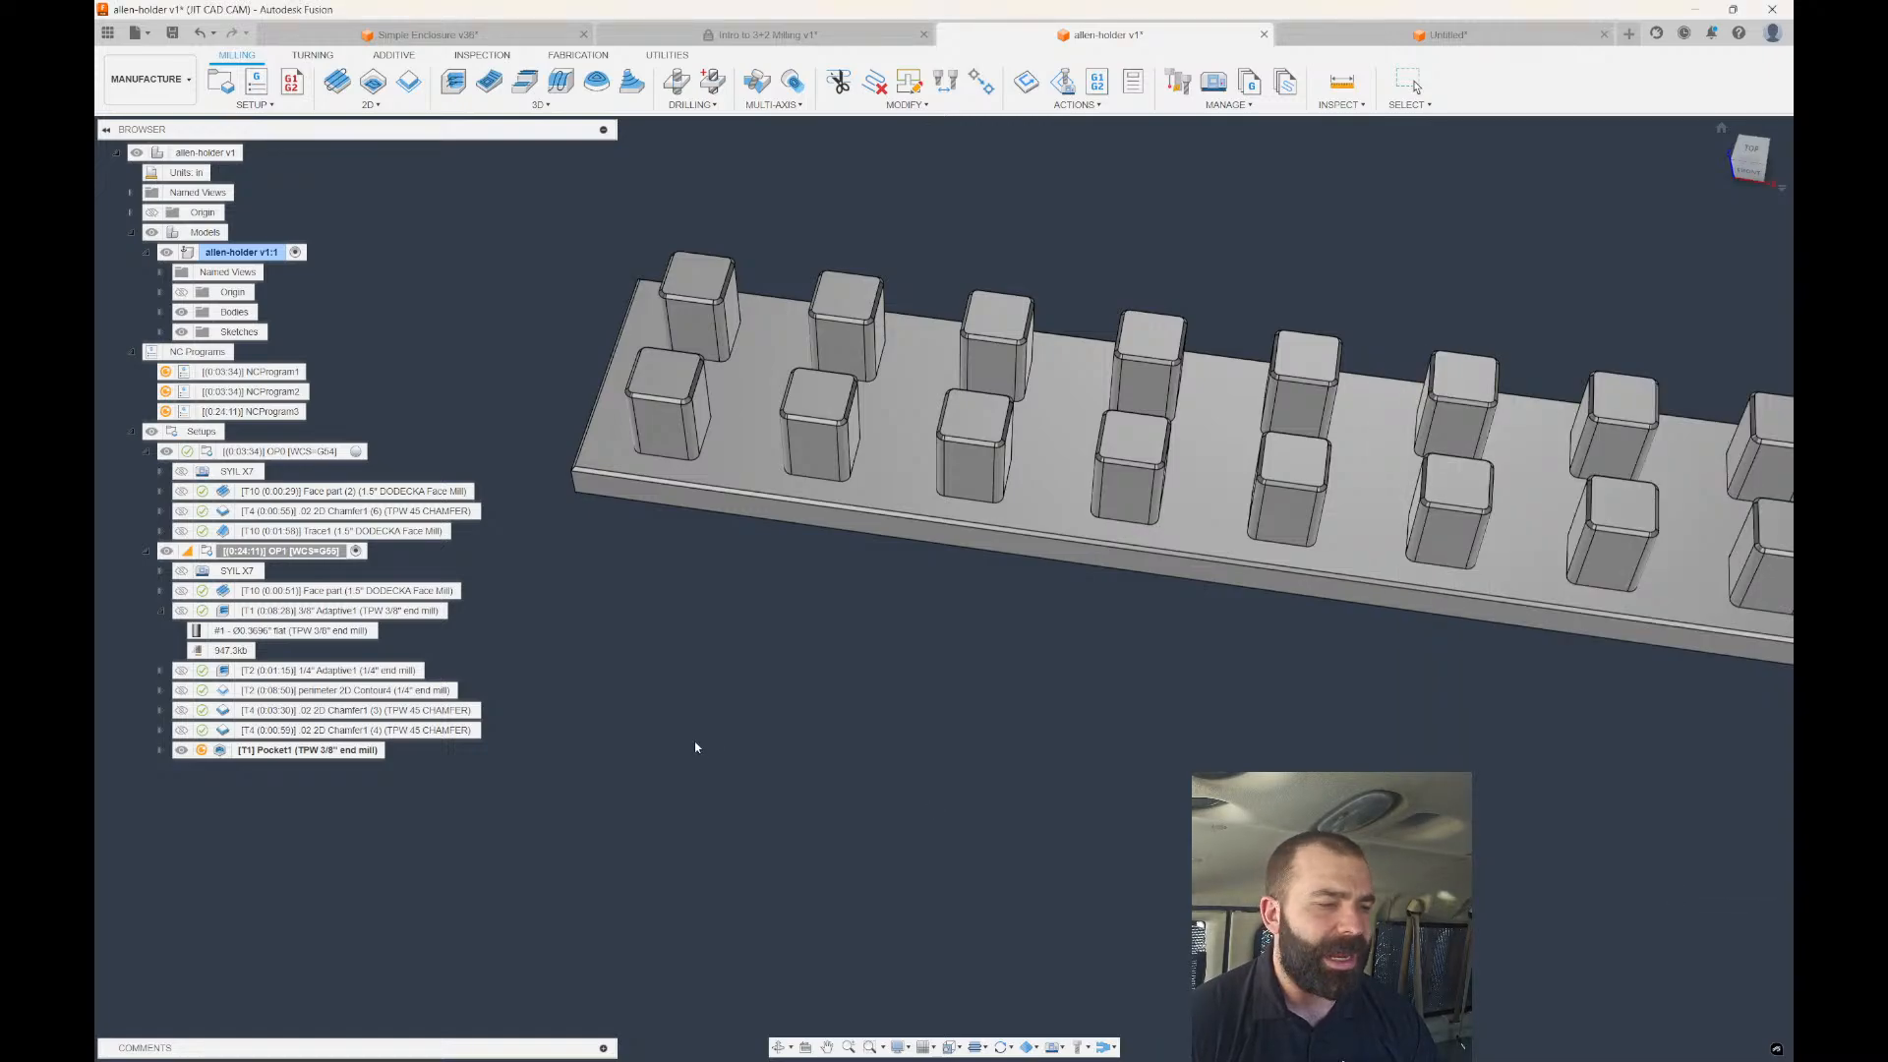
# Turn off Rest Machining on Pocket1's geometry and regenerate the toolpath.
pyautogui.doubleClick(222, 753)
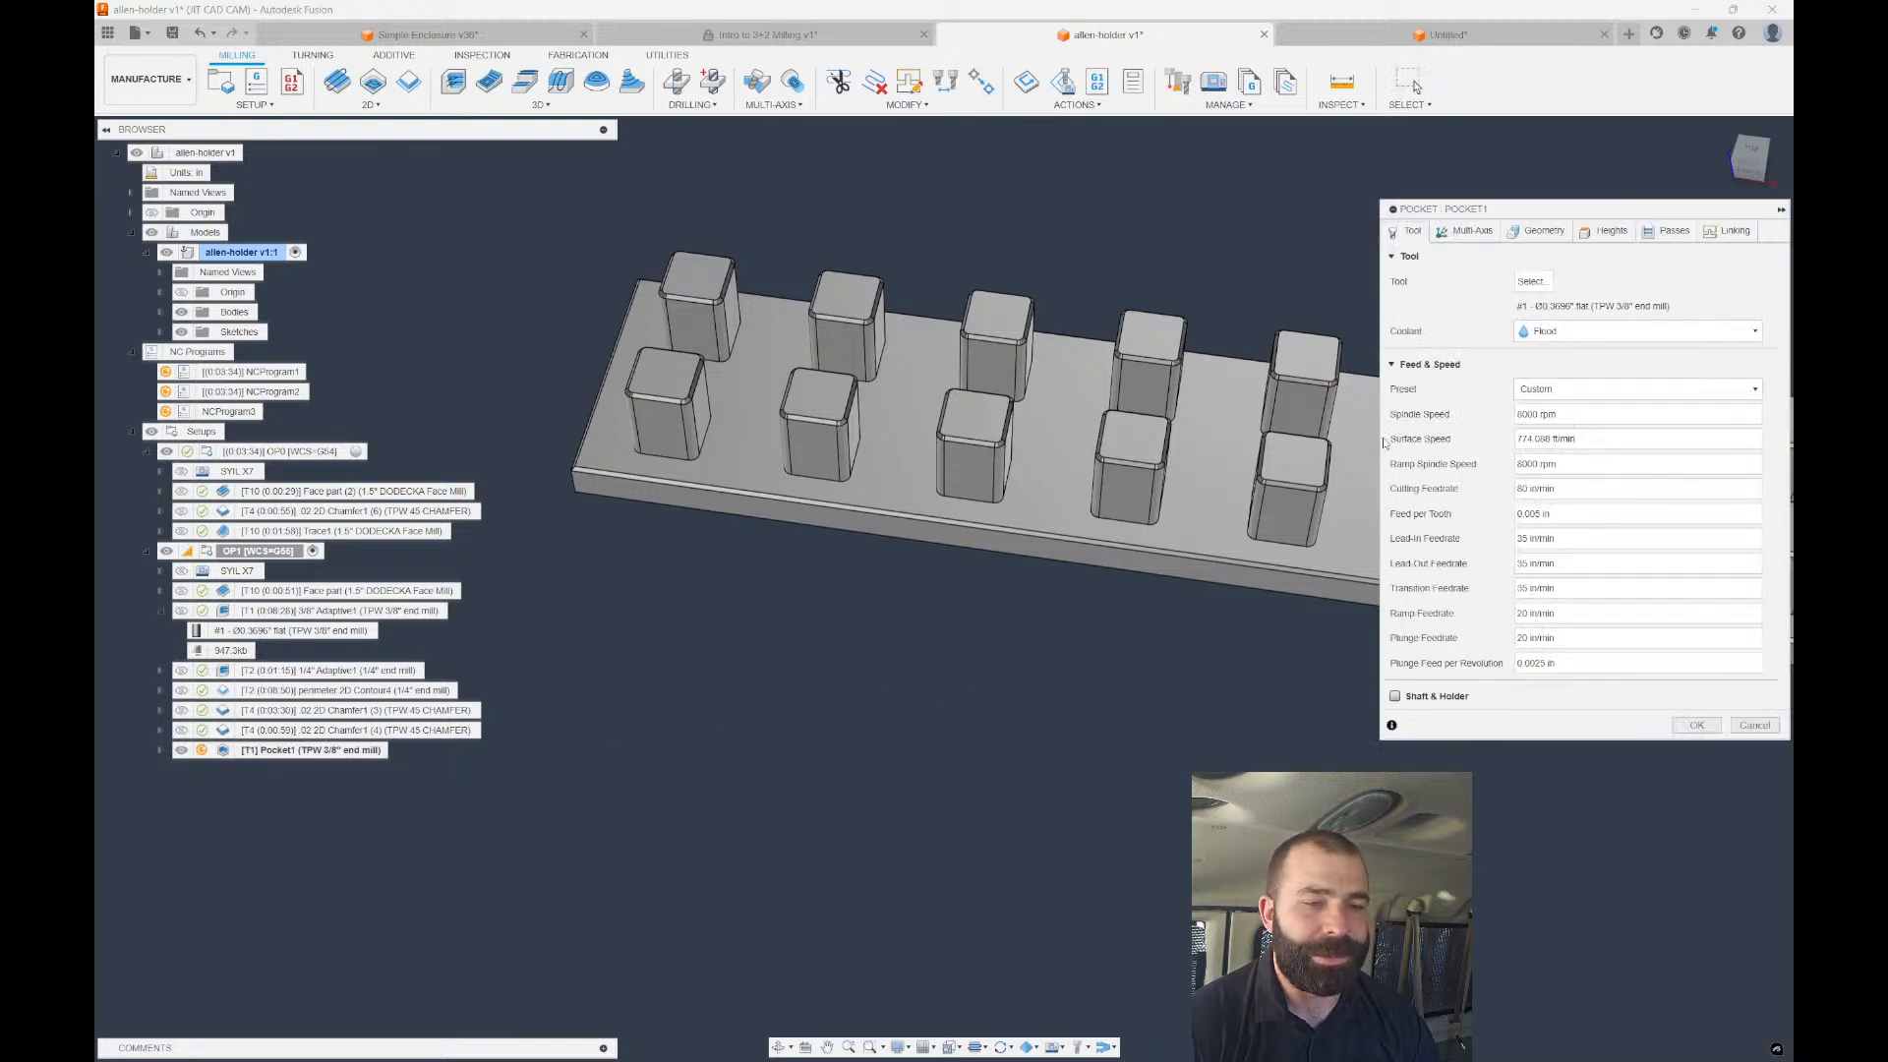
pyautogui.click(1542, 230)
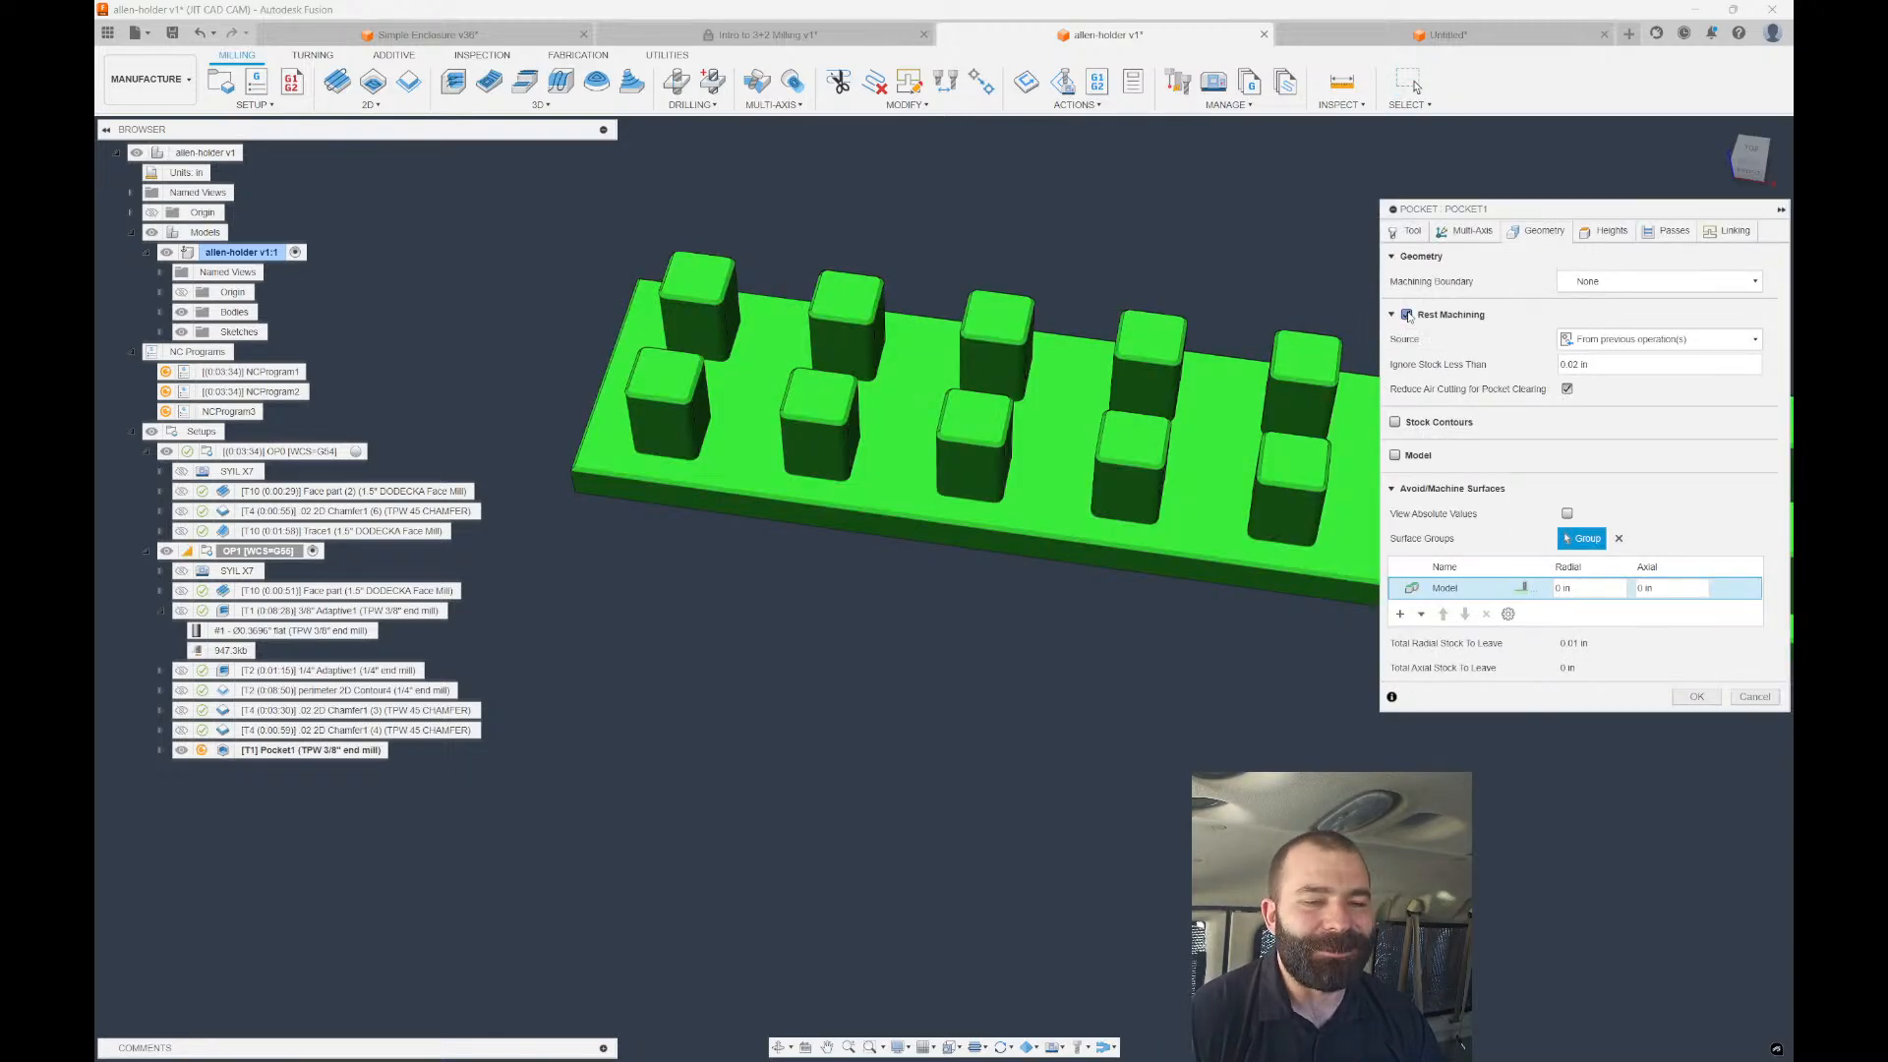
pyautogui.click(1406, 315)
pyautogui.click(1693, 622)
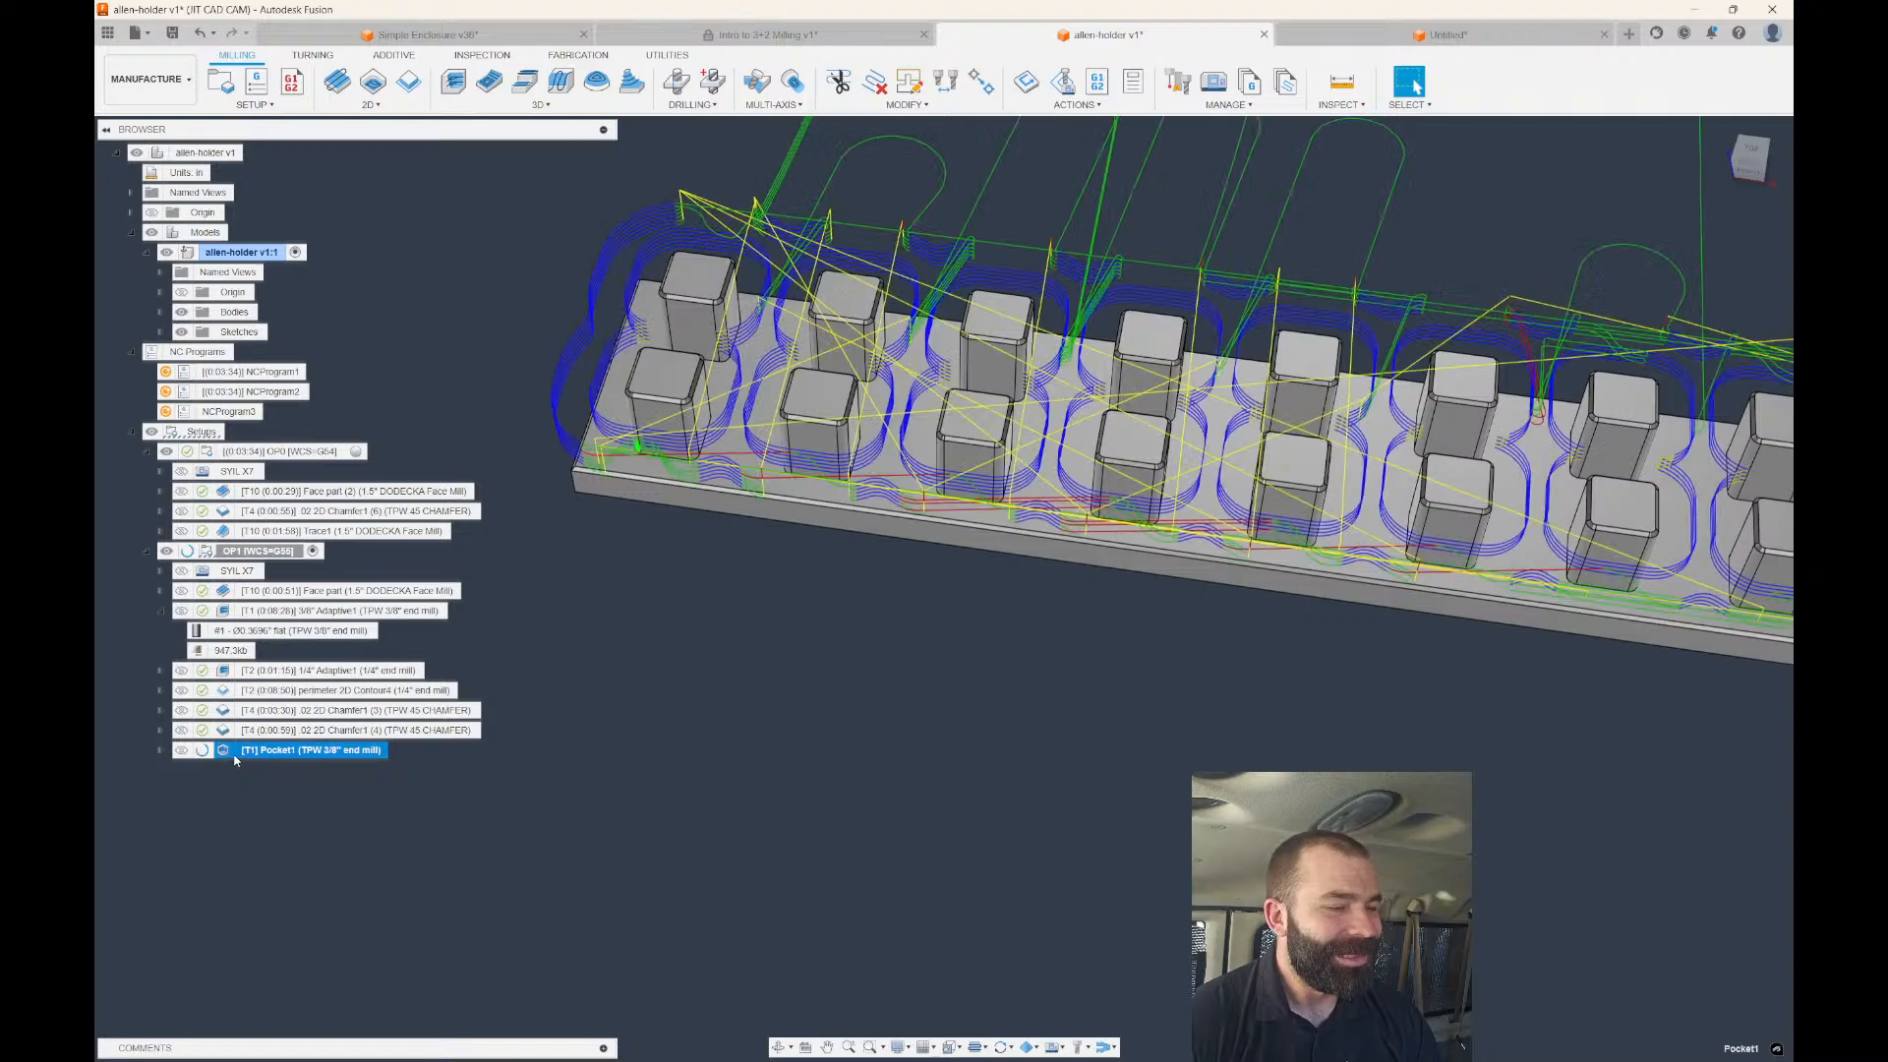
pyautogui.scroll(-6, 670, 675)
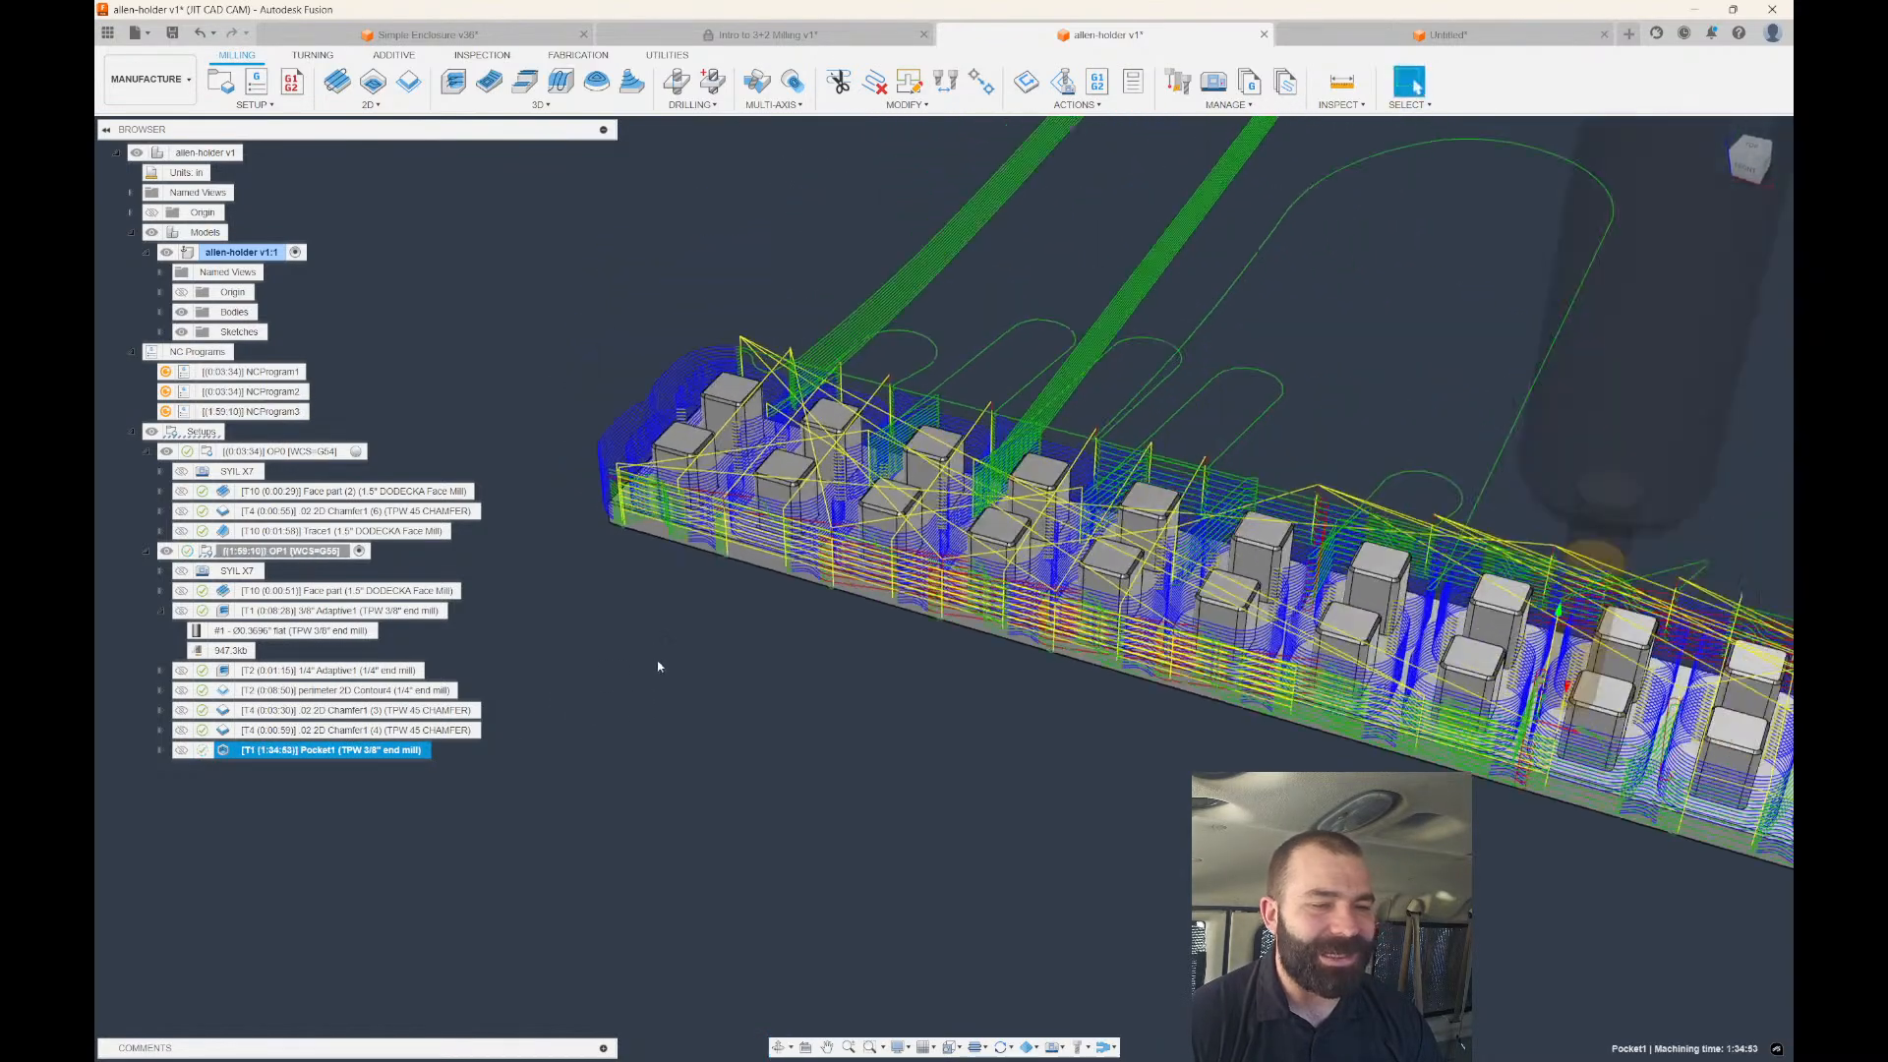
pyautogui.scroll(-2, 725, 670)
pyautogui.moveTo(725, 671)
pyautogui.keyDown('shift'); pyautogui.mouseDown(button='middle')
pyautogui.moveTo(735, 796)
pyautogui.moveTo(747, 681)
pyautogui.mouseUp(button='middle'); pyautogui.keyUp('shift')
pyautogui.scroll(2, 751, 684)
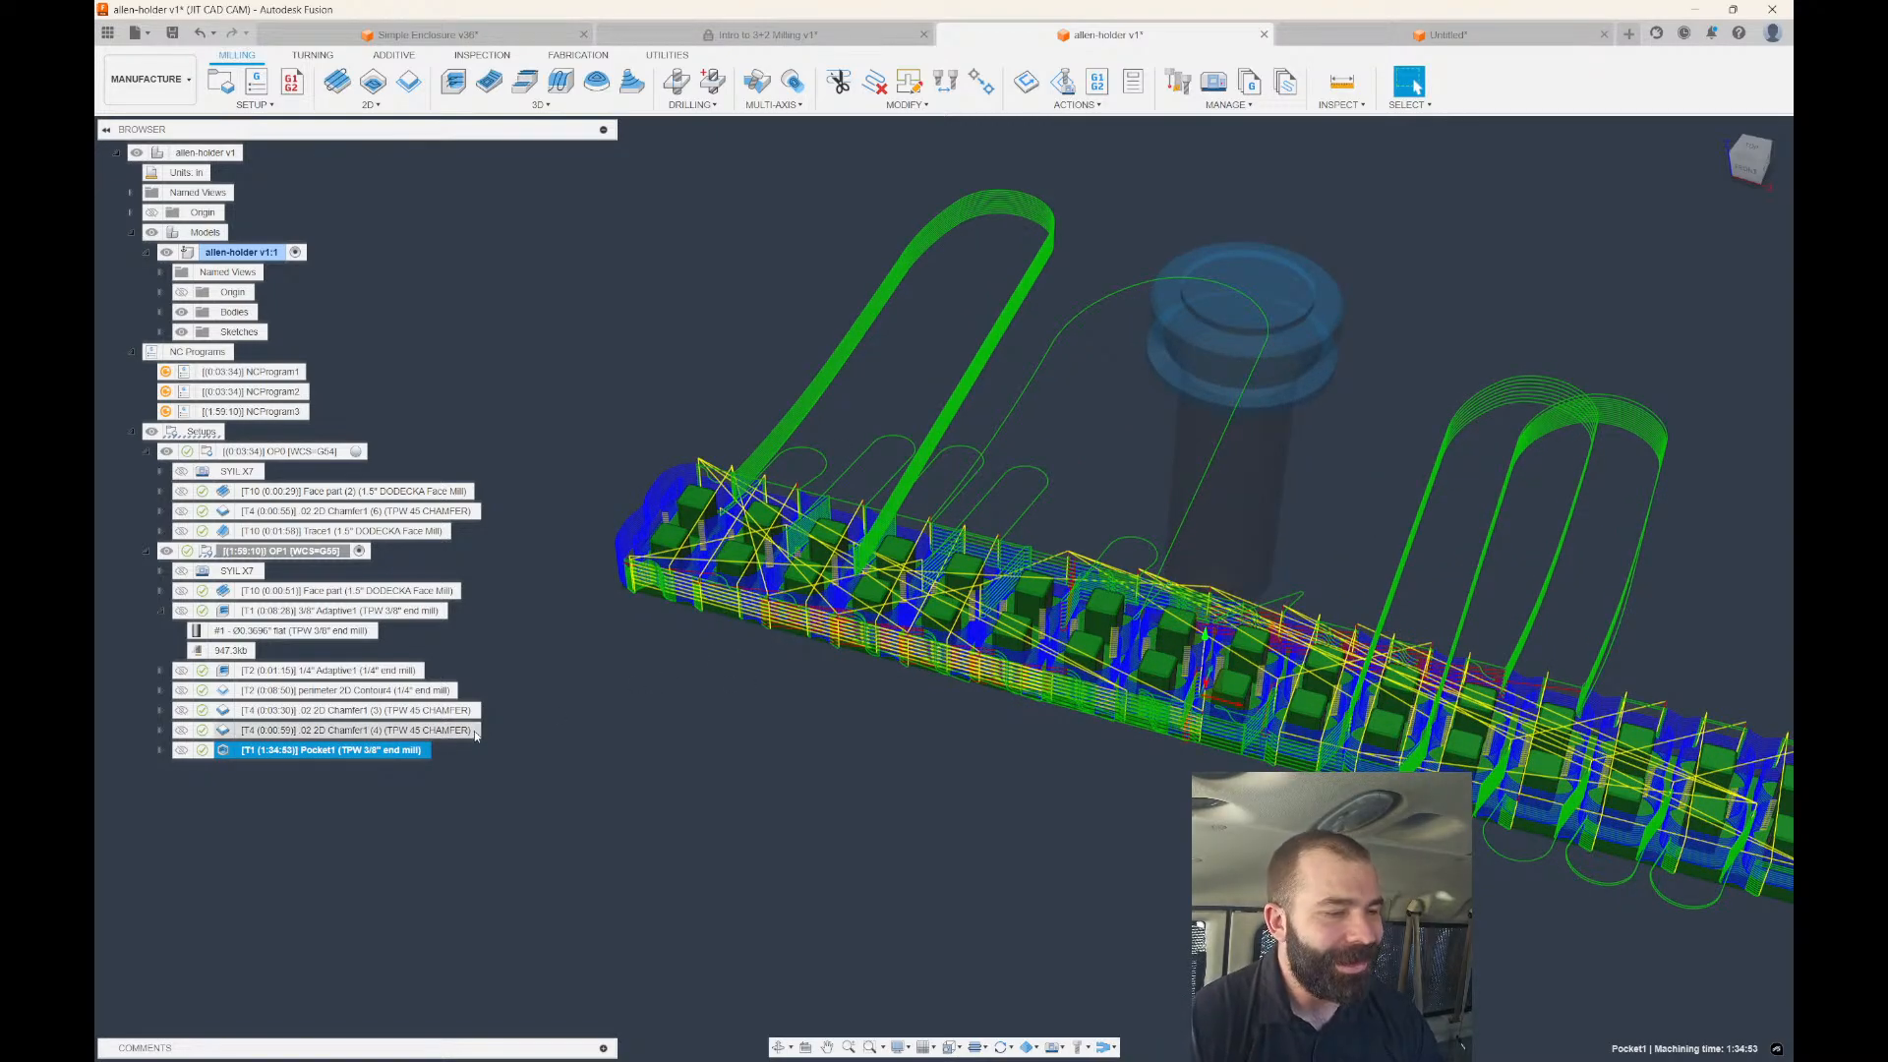
pyautogui.scroll(3, 736, 570)
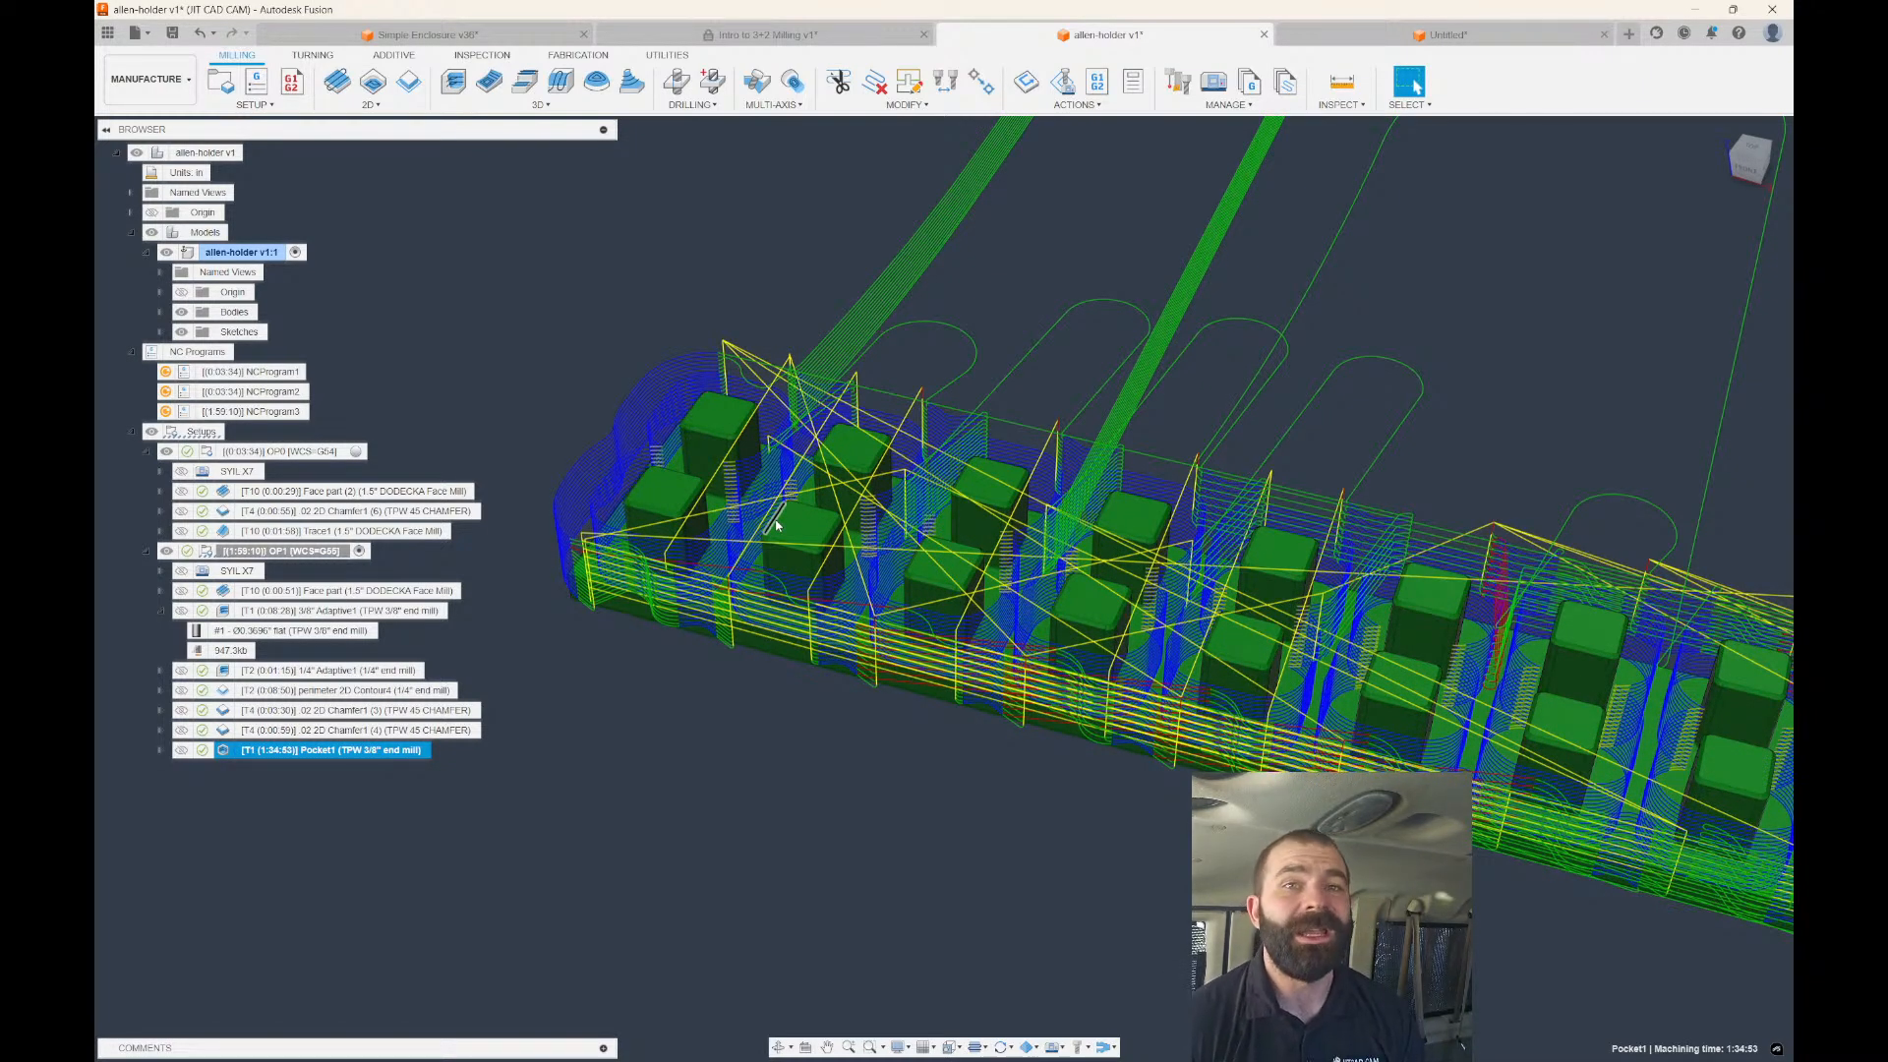
# Set Pocket1's cutting and lead-in feedrates to 230 in/min.
pyautogui.doubleClick(285, 751)
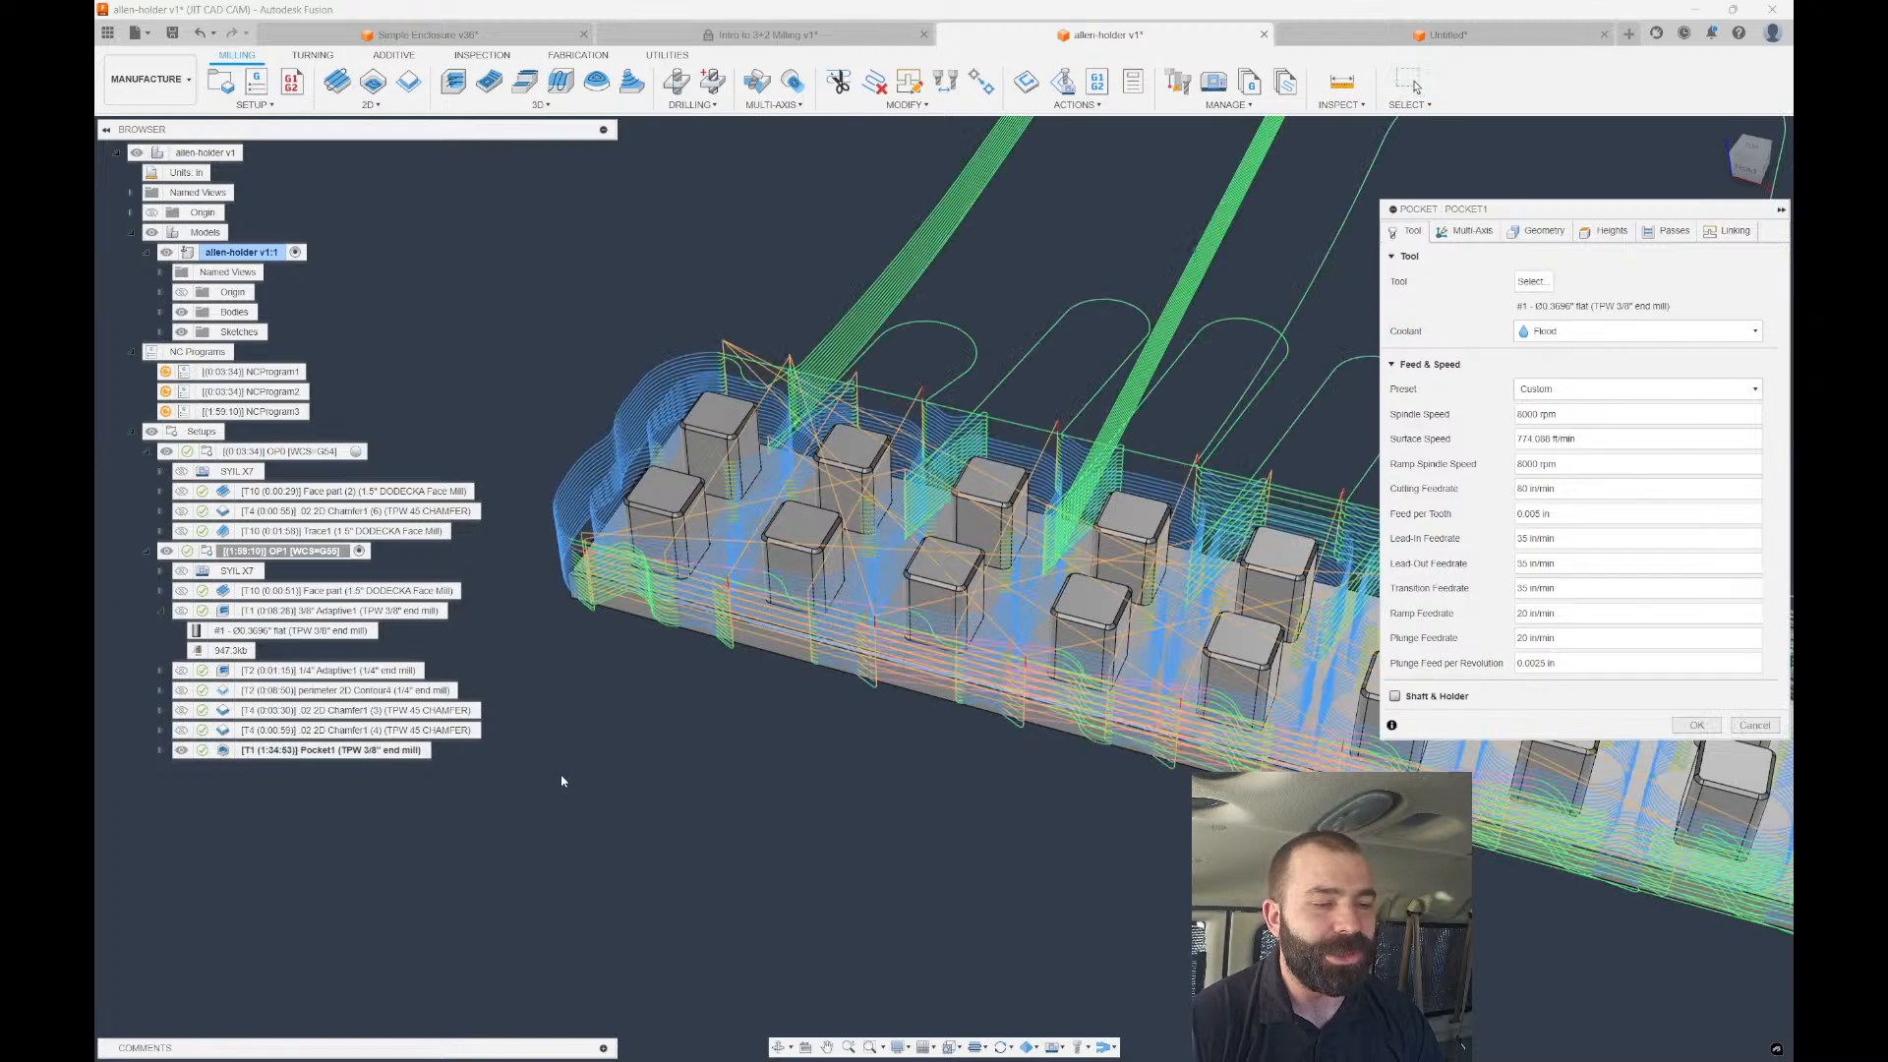
pyautogui.click(1544, 489)
pyautogui.write('230')
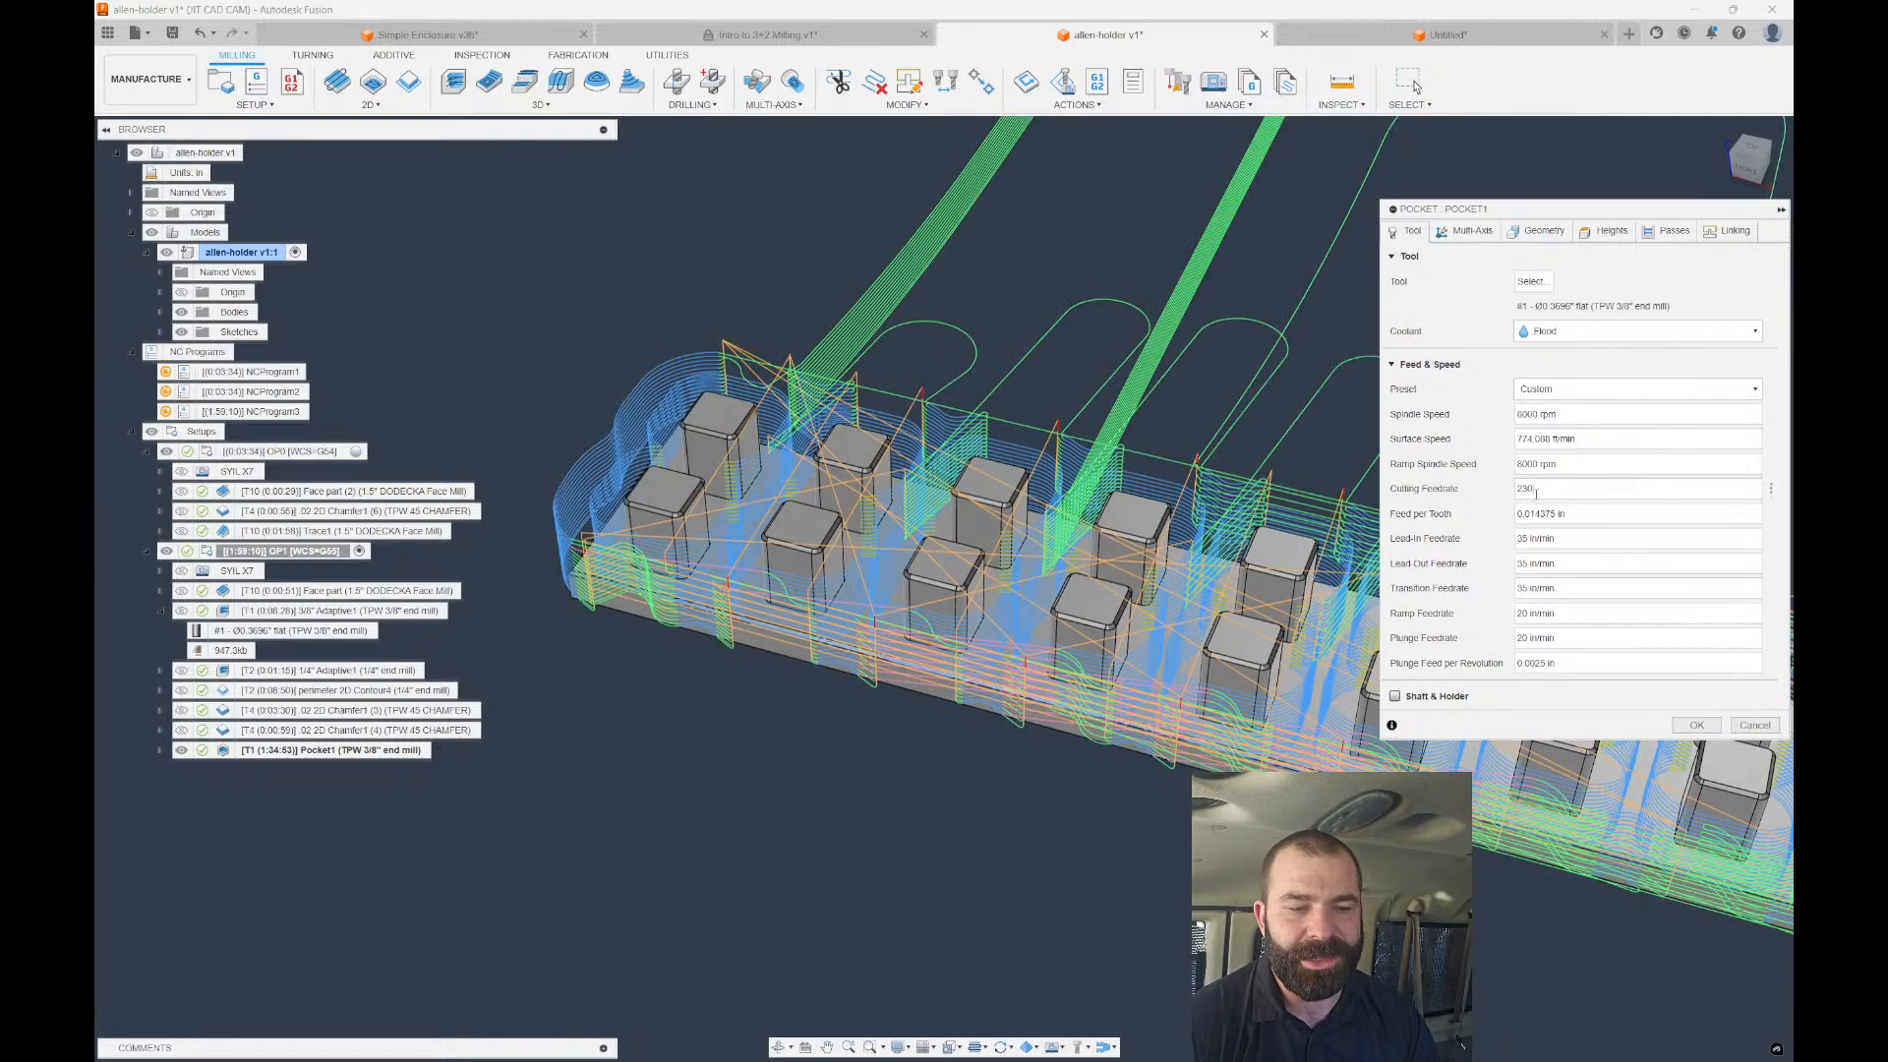
pyautogui.doubleClick(1548, 539)
pyautogui.tripleClick(1561, 539)
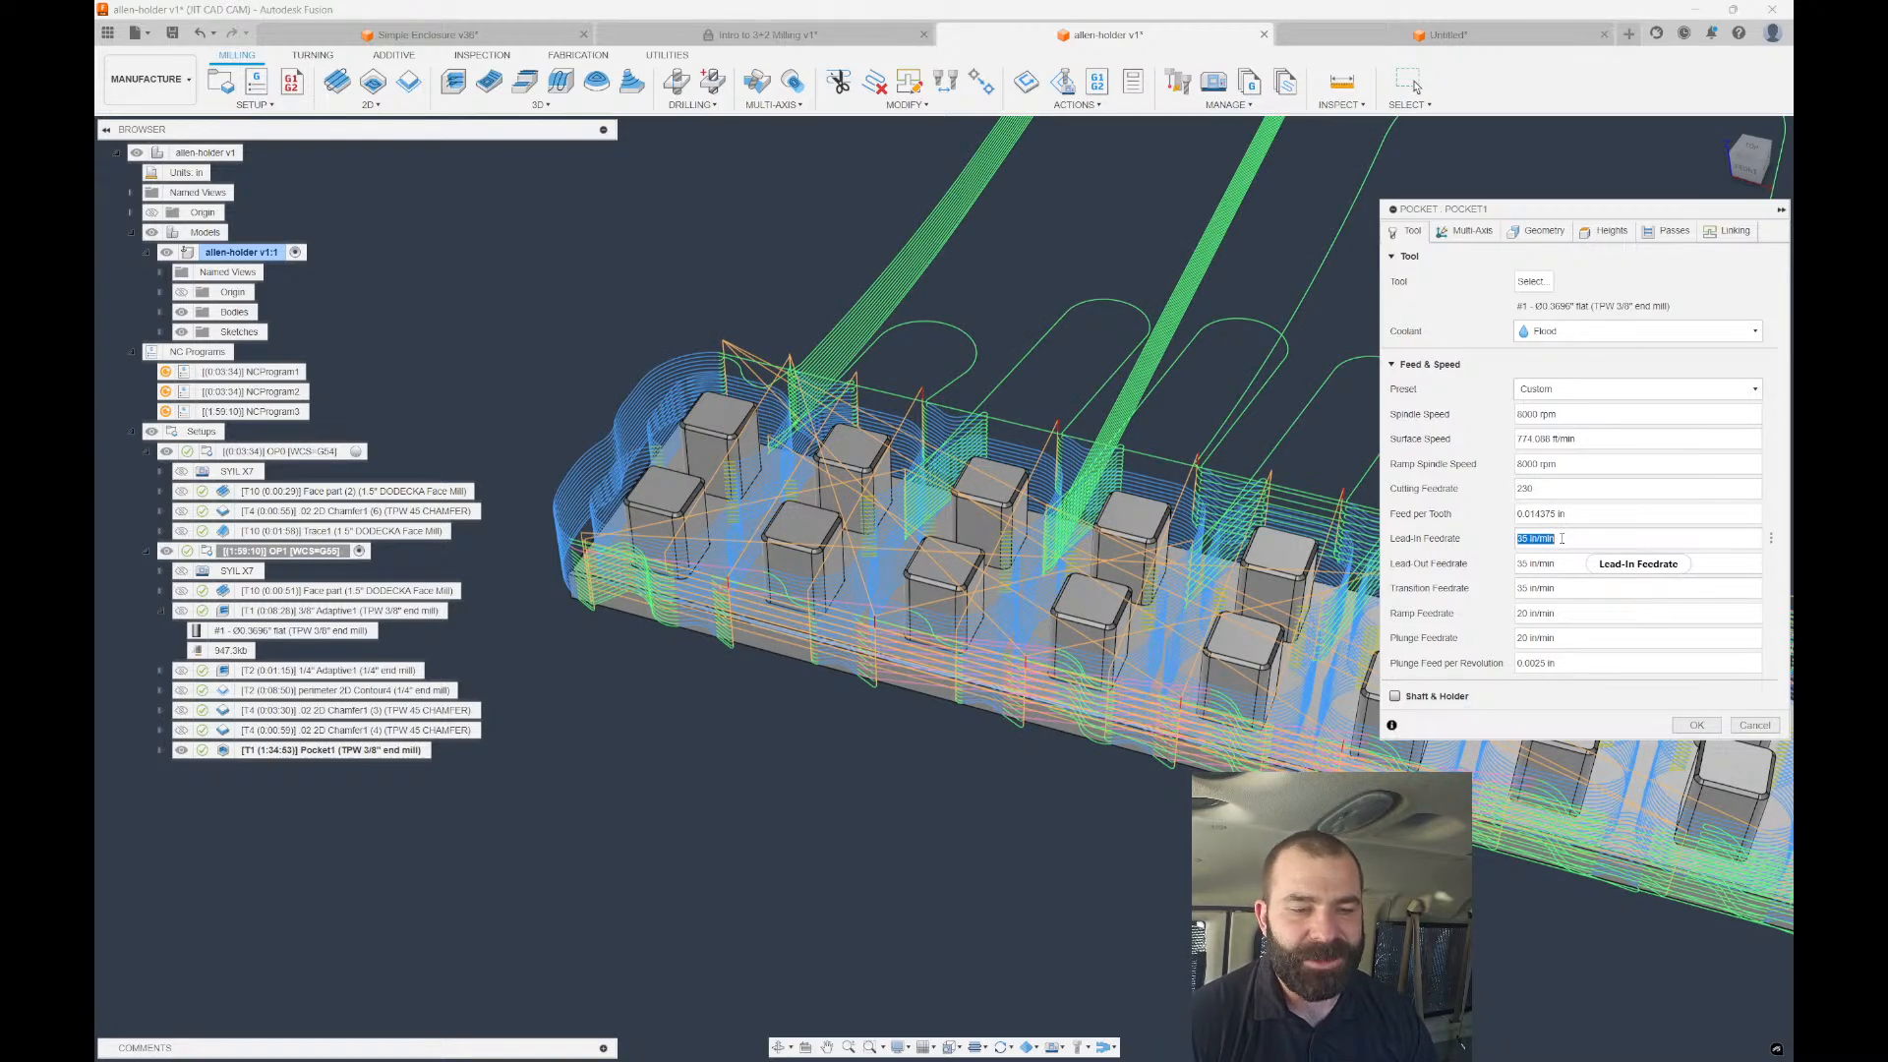
pyautogui.write('230')
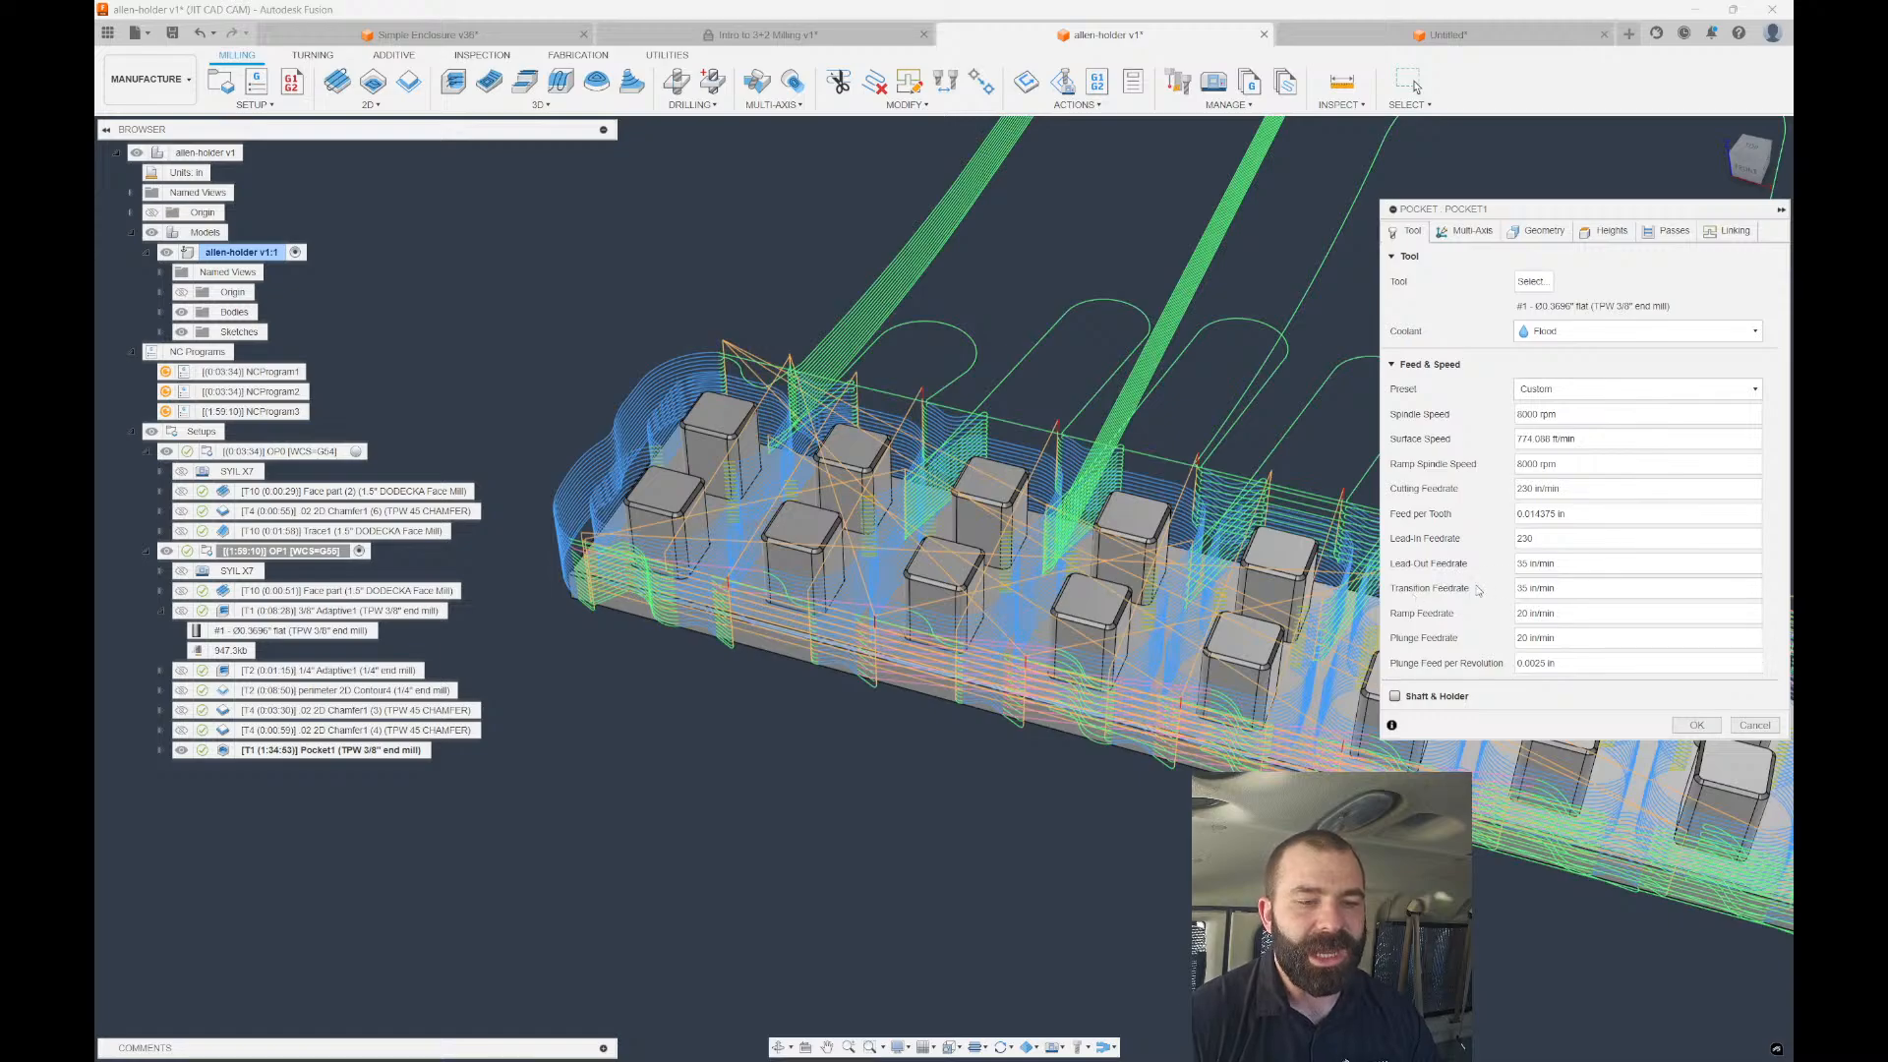
# Set lead-out, transition, ramp and plunge feedrates to 230 in/min and regenerate Pocket1.
pyautogui.press('Tab')
pyautogui.write('230')
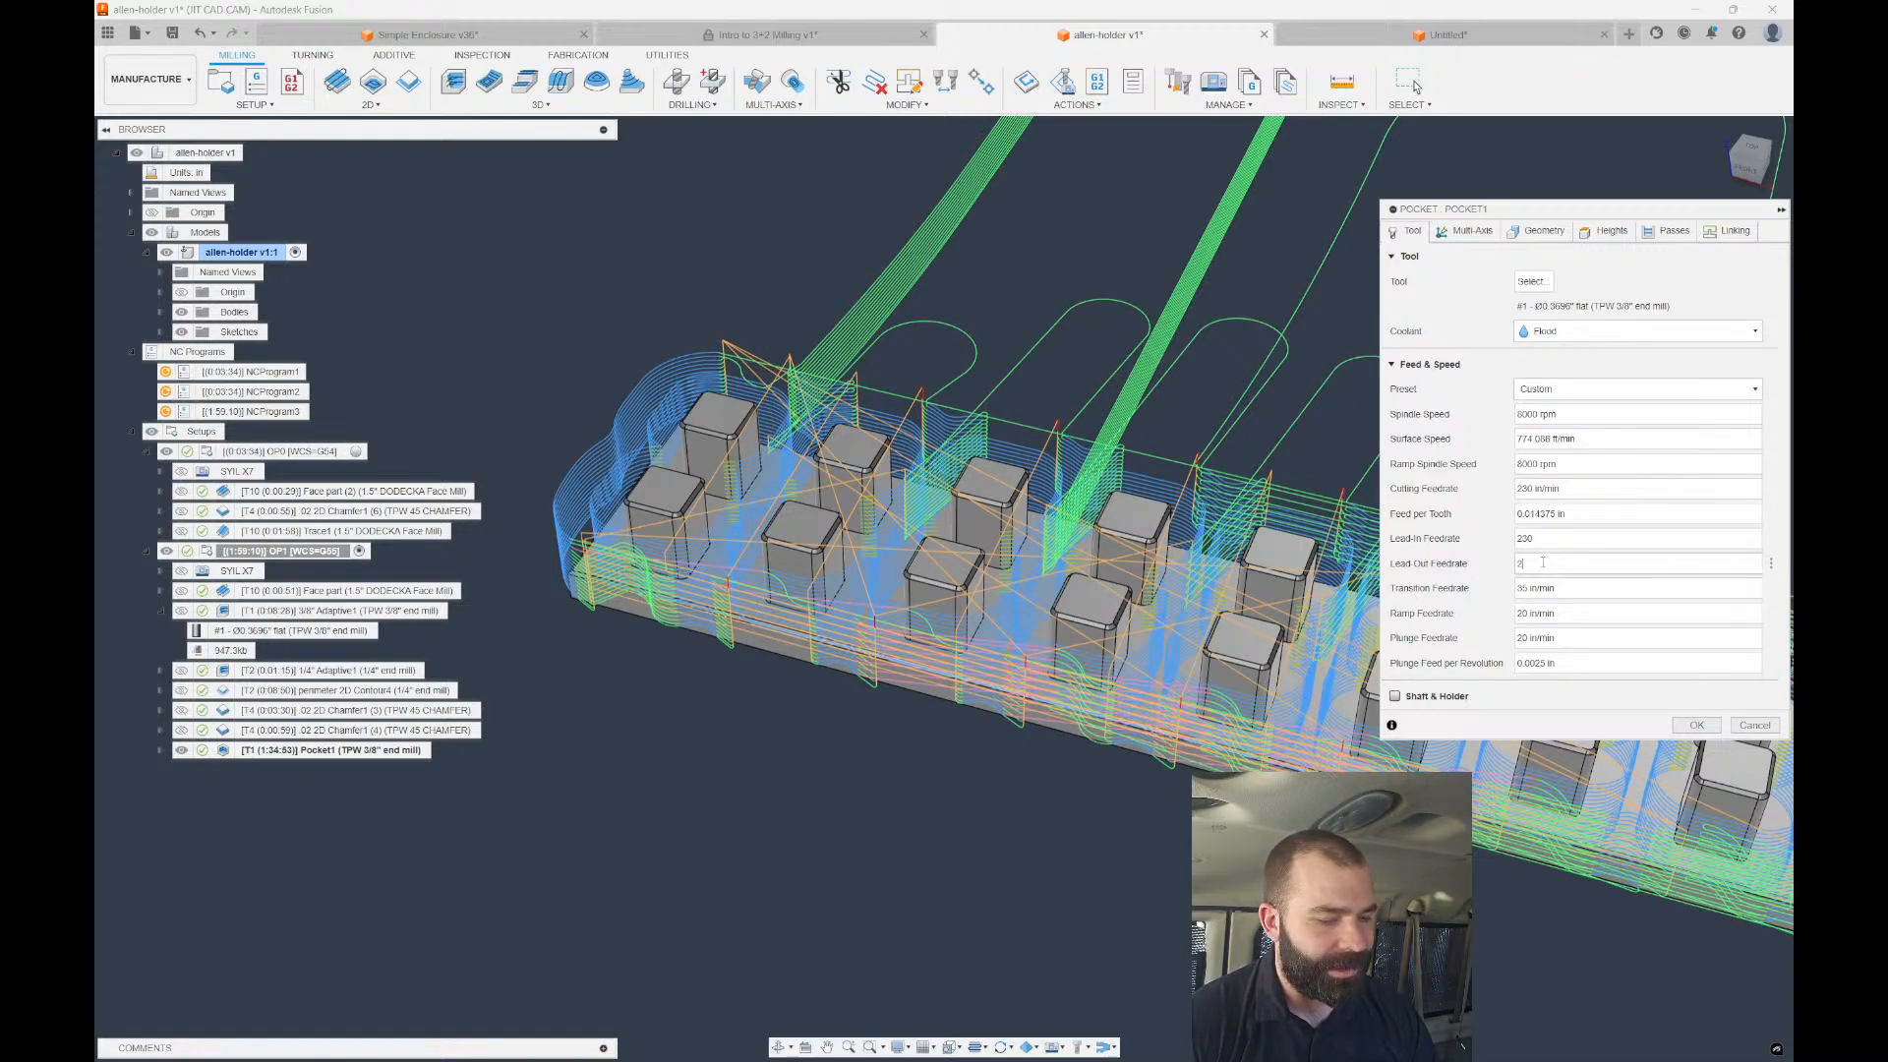
pyautogui.press('Tab')
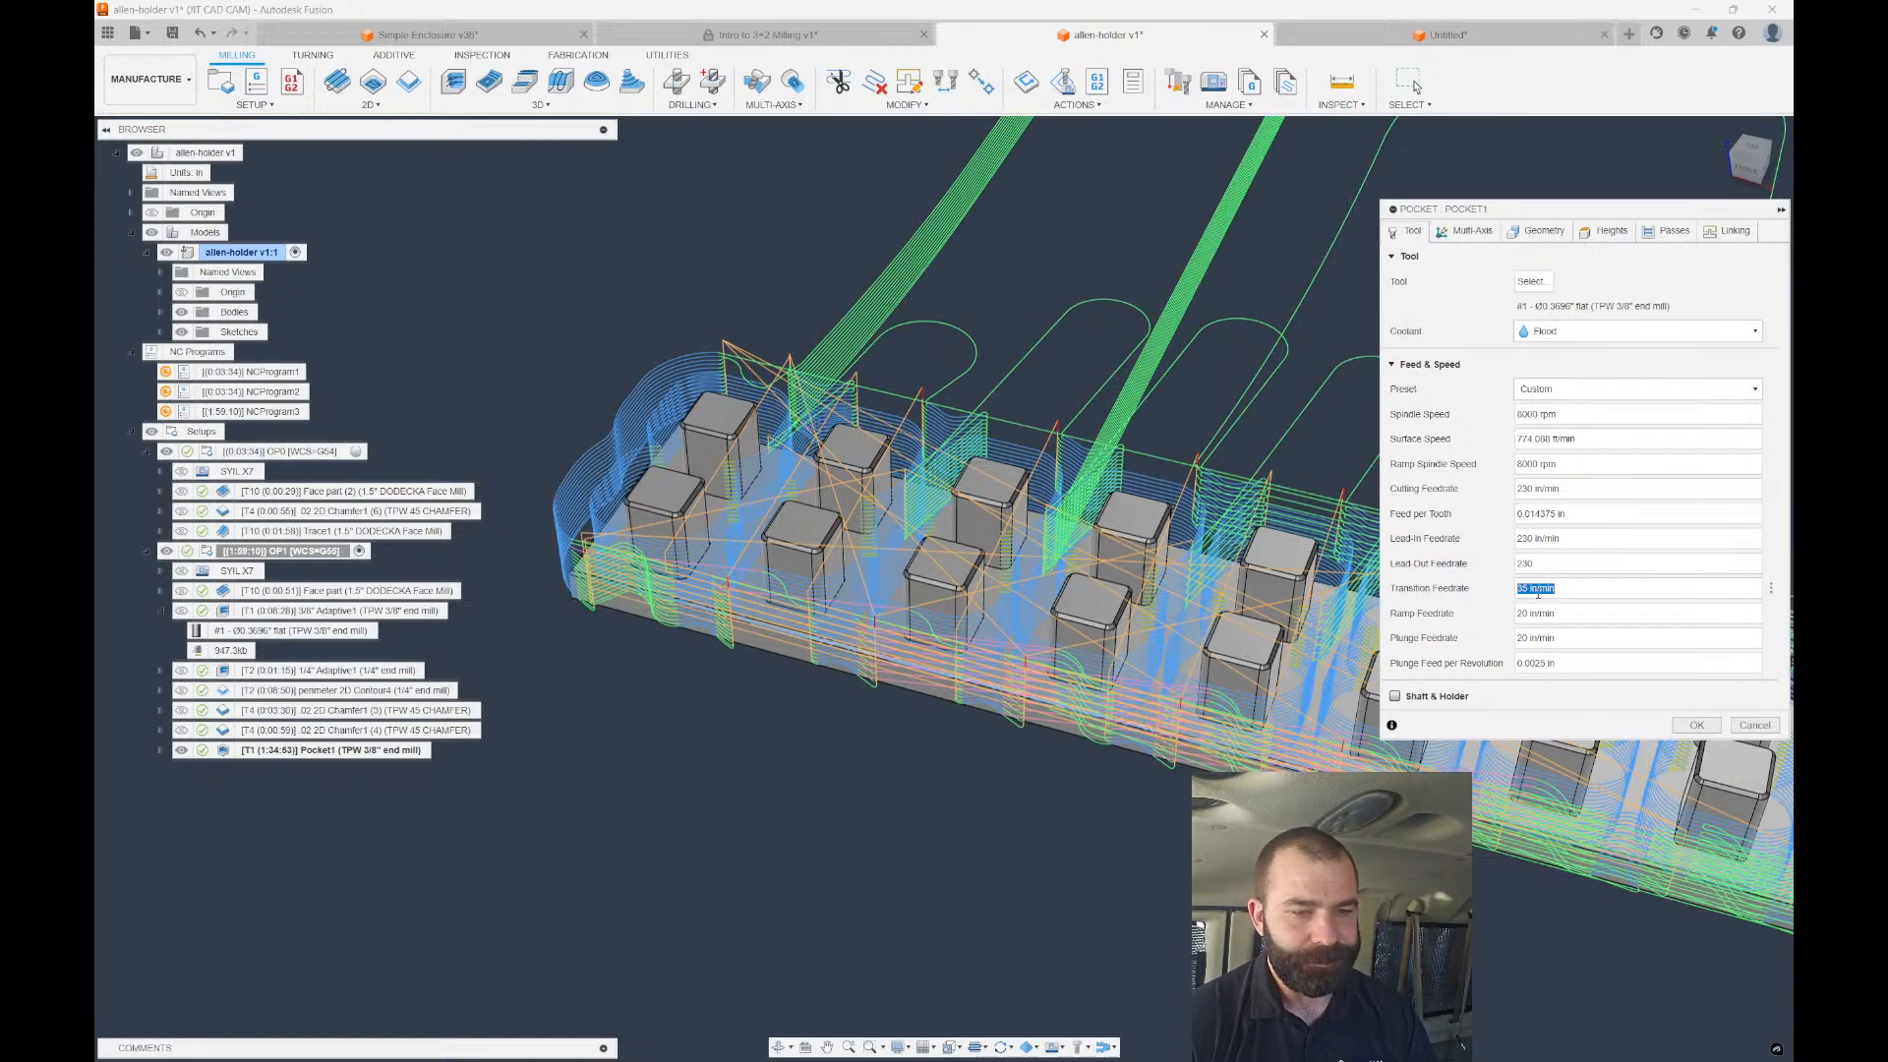
pyautogui.write('230')
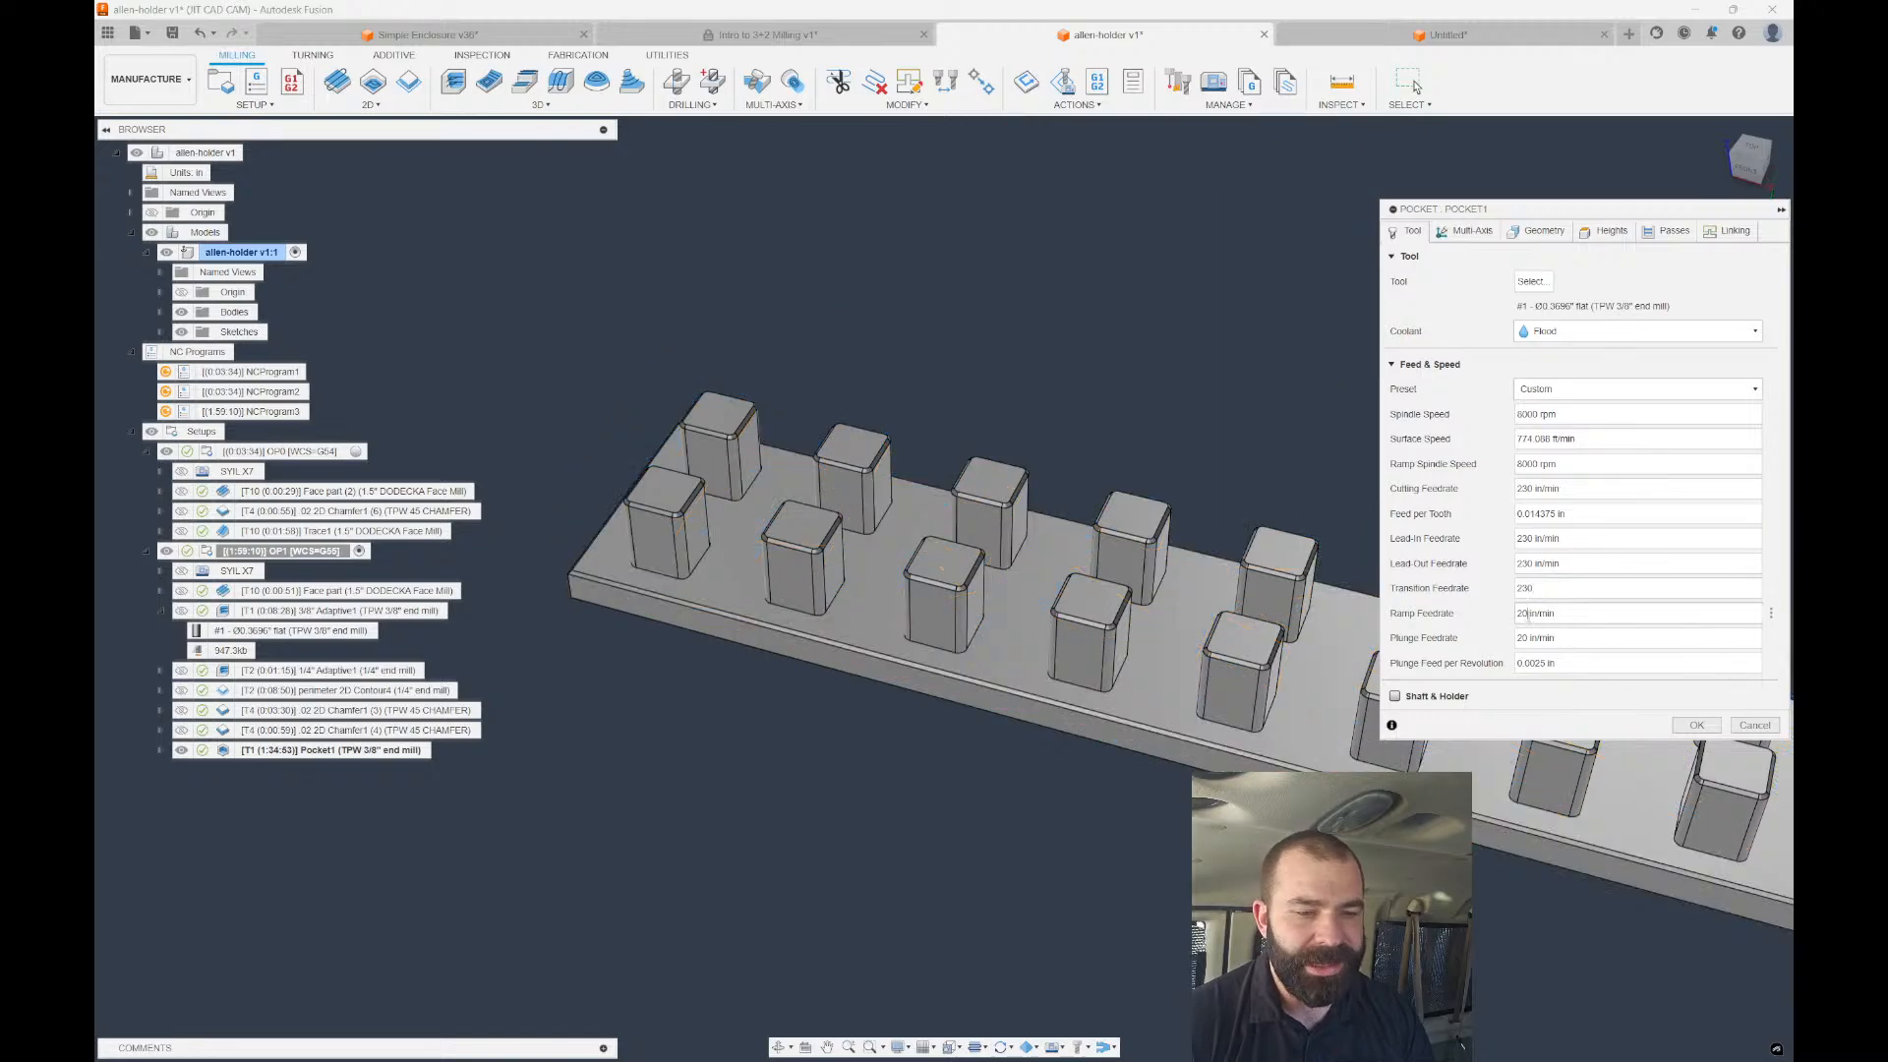
pyautogui.press('Tab')
pyautogui.write('2')
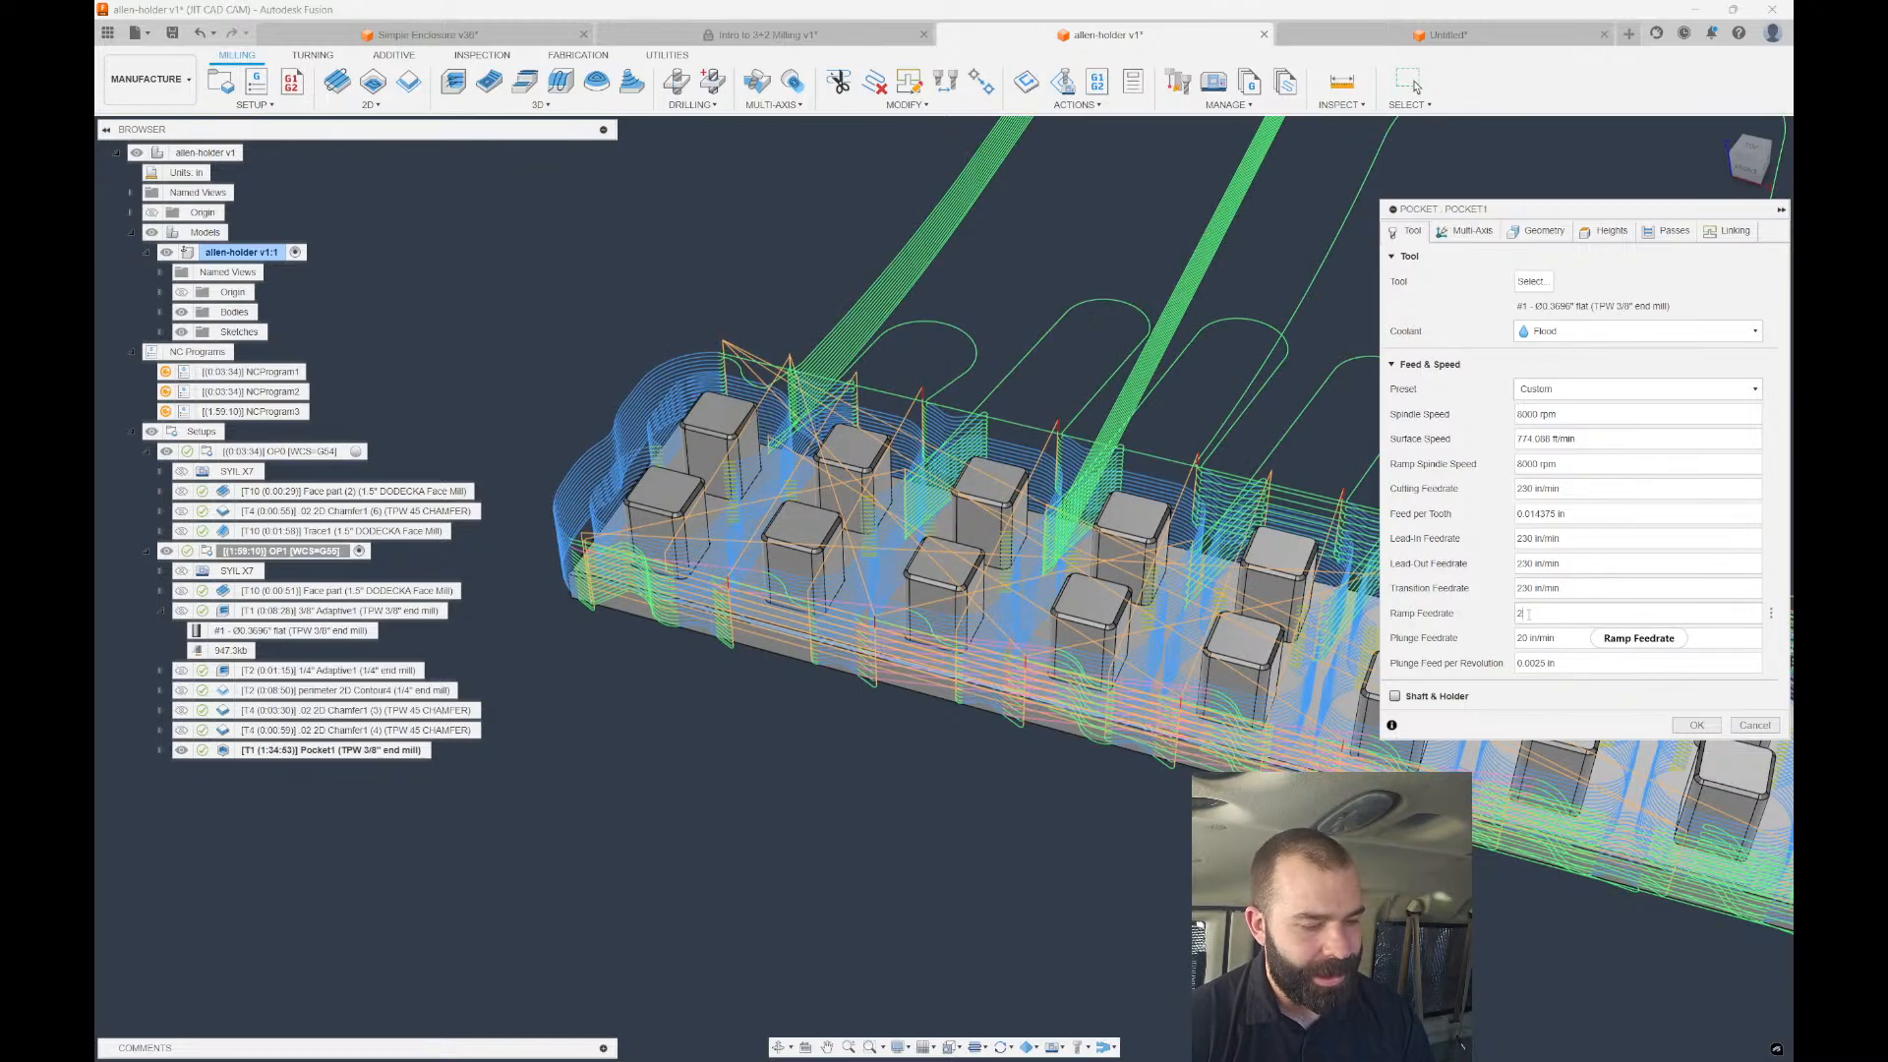
pyautogui.write('30')
pyautogui.press('Tab')
pyautogui.write('2')
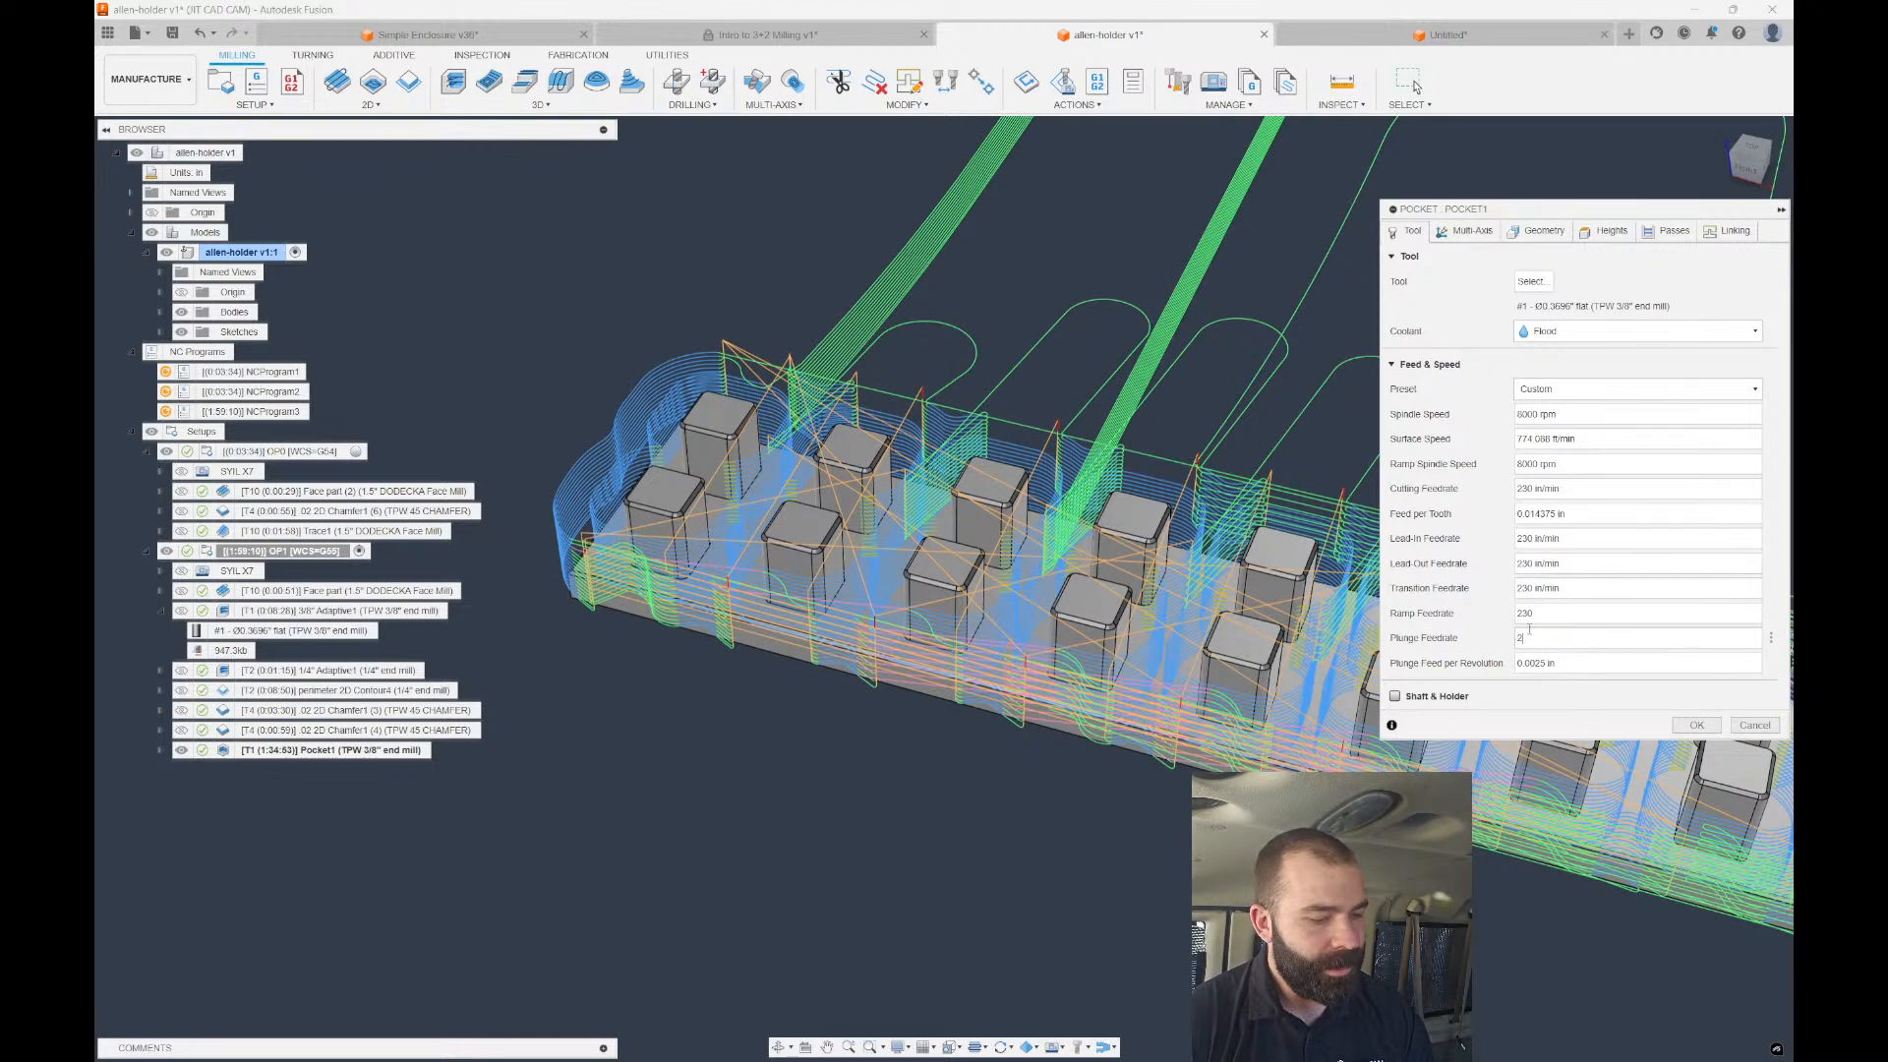
pyautogui.write('30')
pyautogui.click(1693, 727)
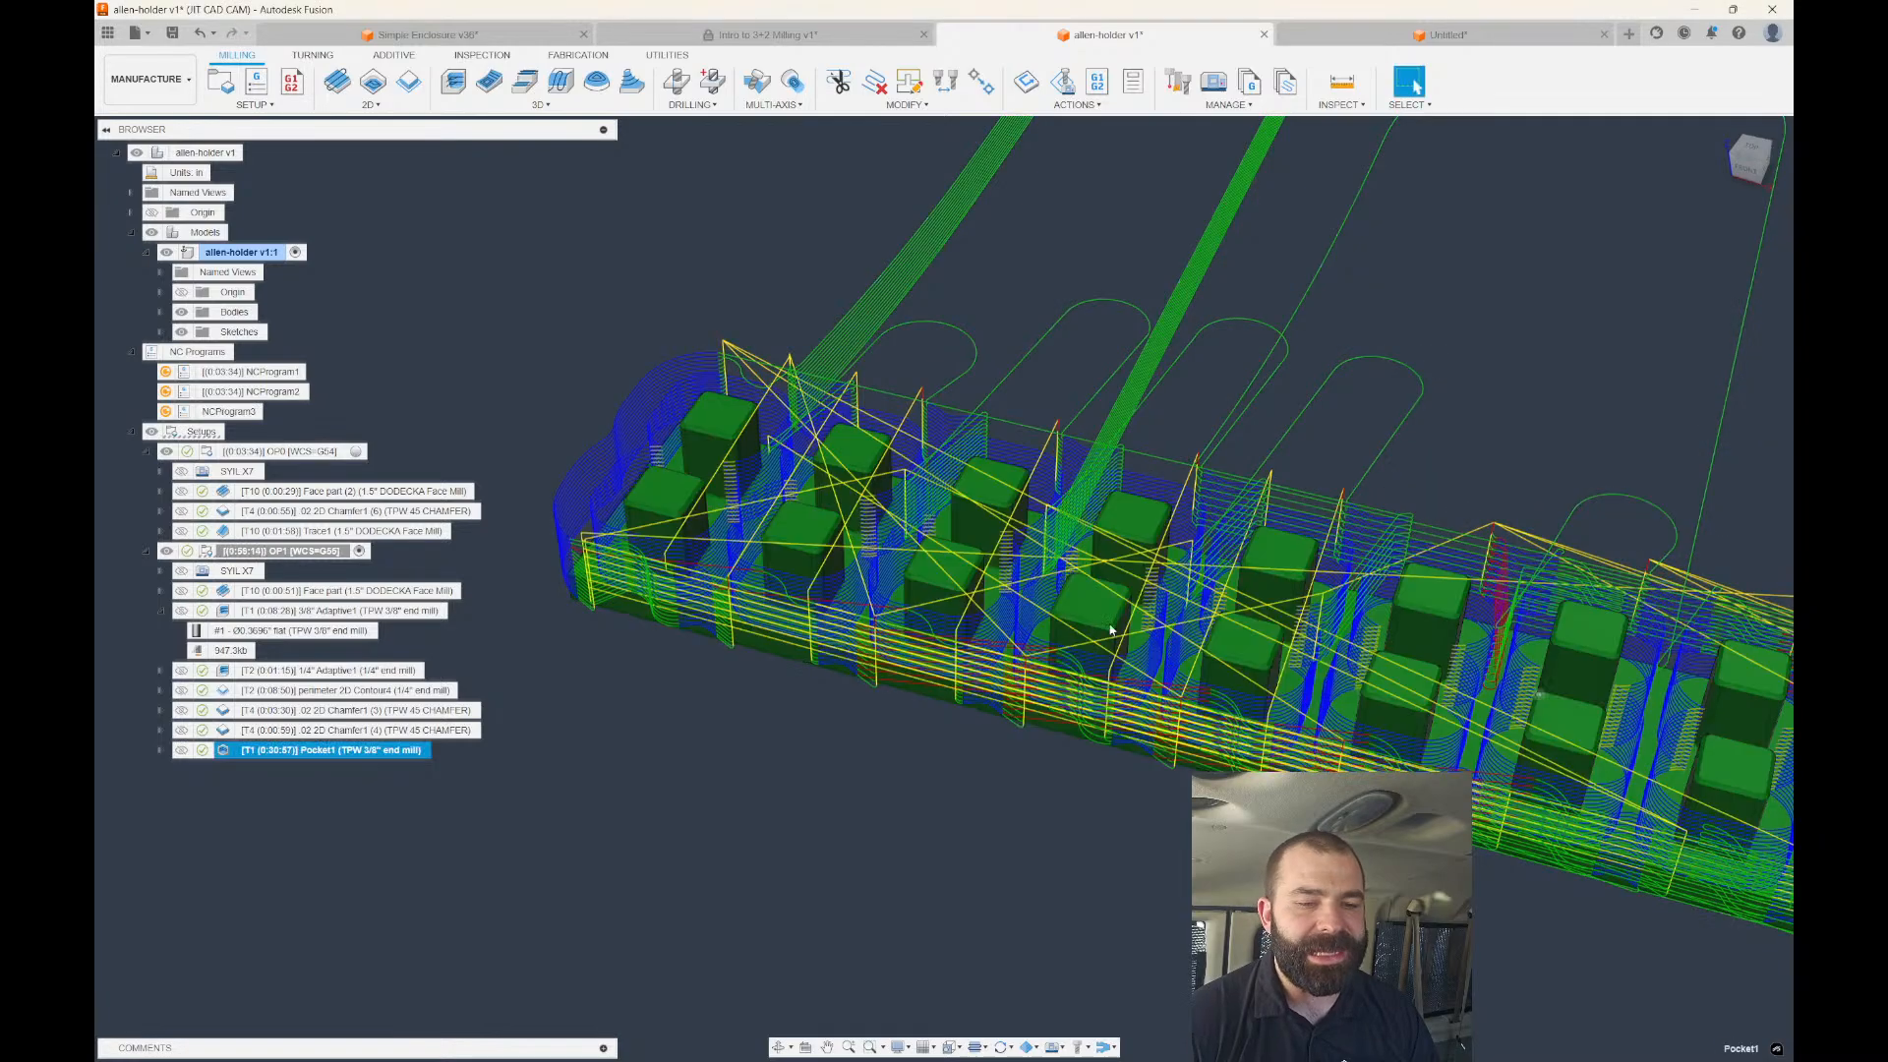
# Zoom out and display the 0:08:28 3/8" Adaptive1 toolpath, cancelling an accidental rename.
pyautogui.scroll(-2, 1111, 629)
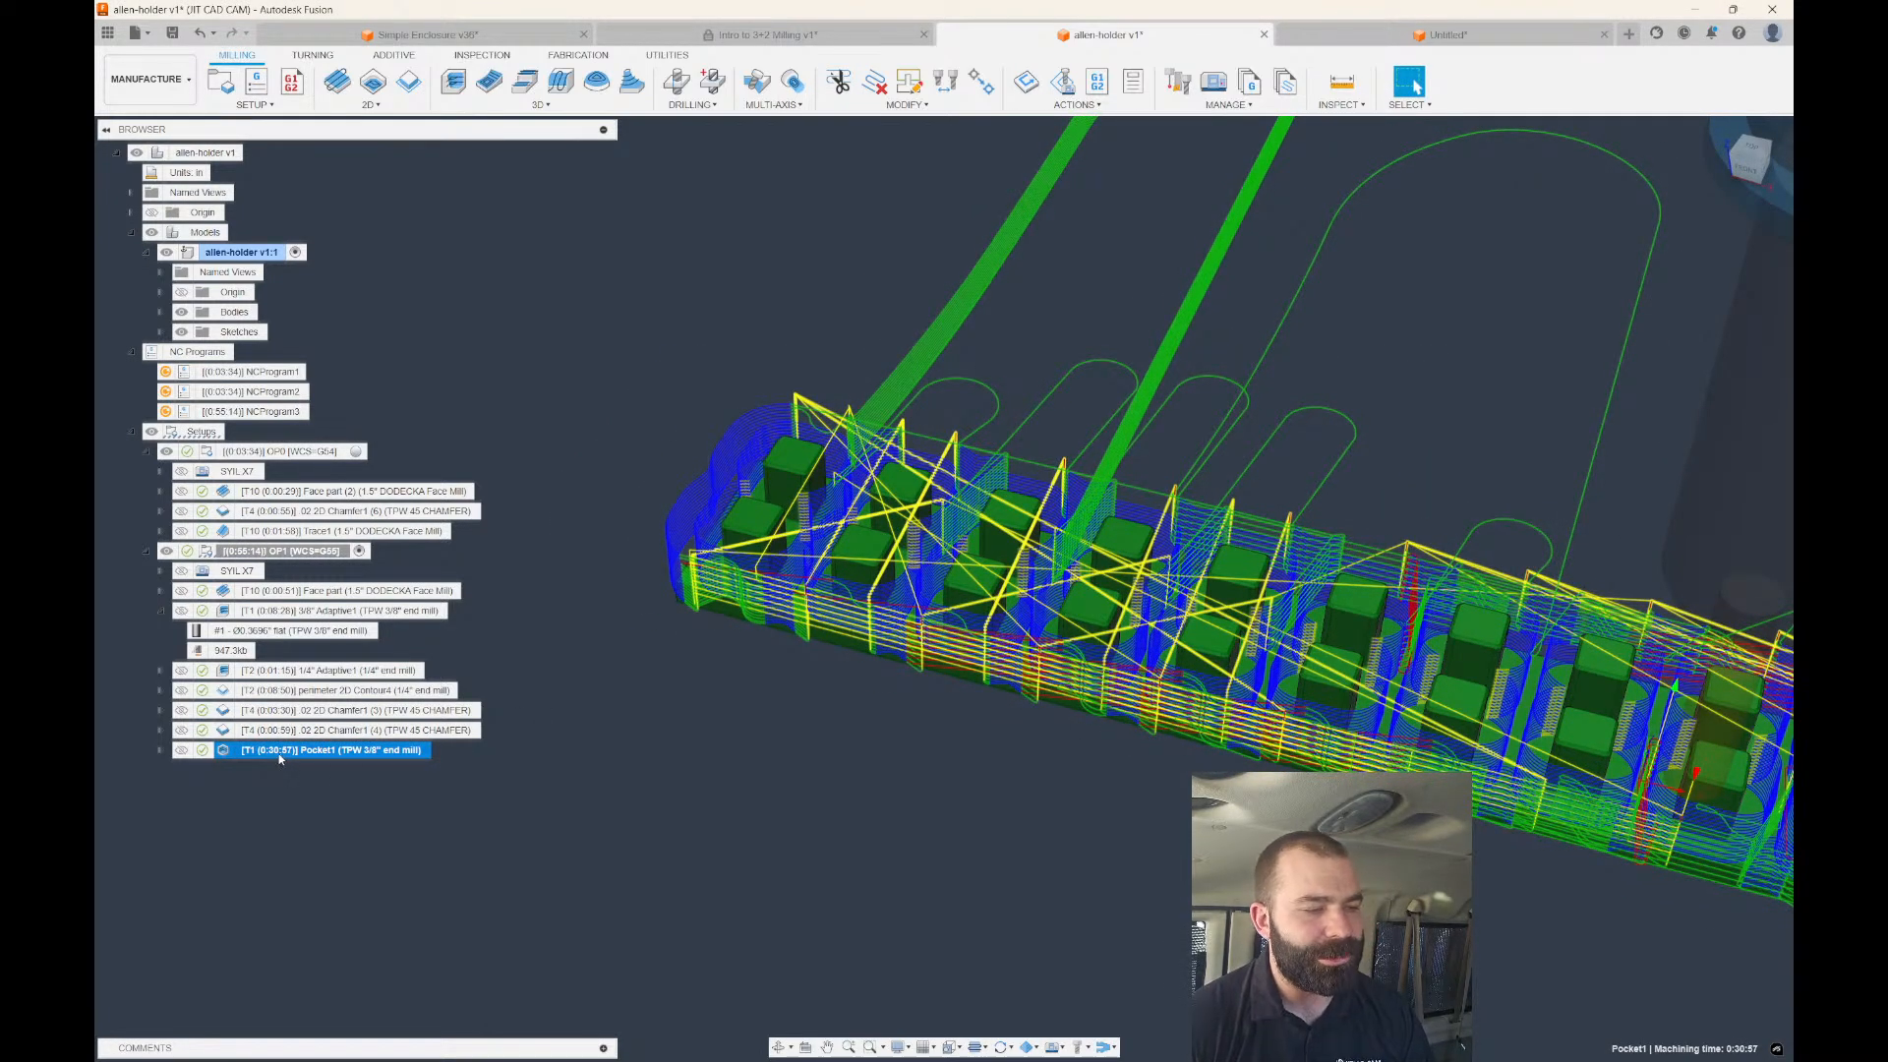
pyautogui.click(339, 610)
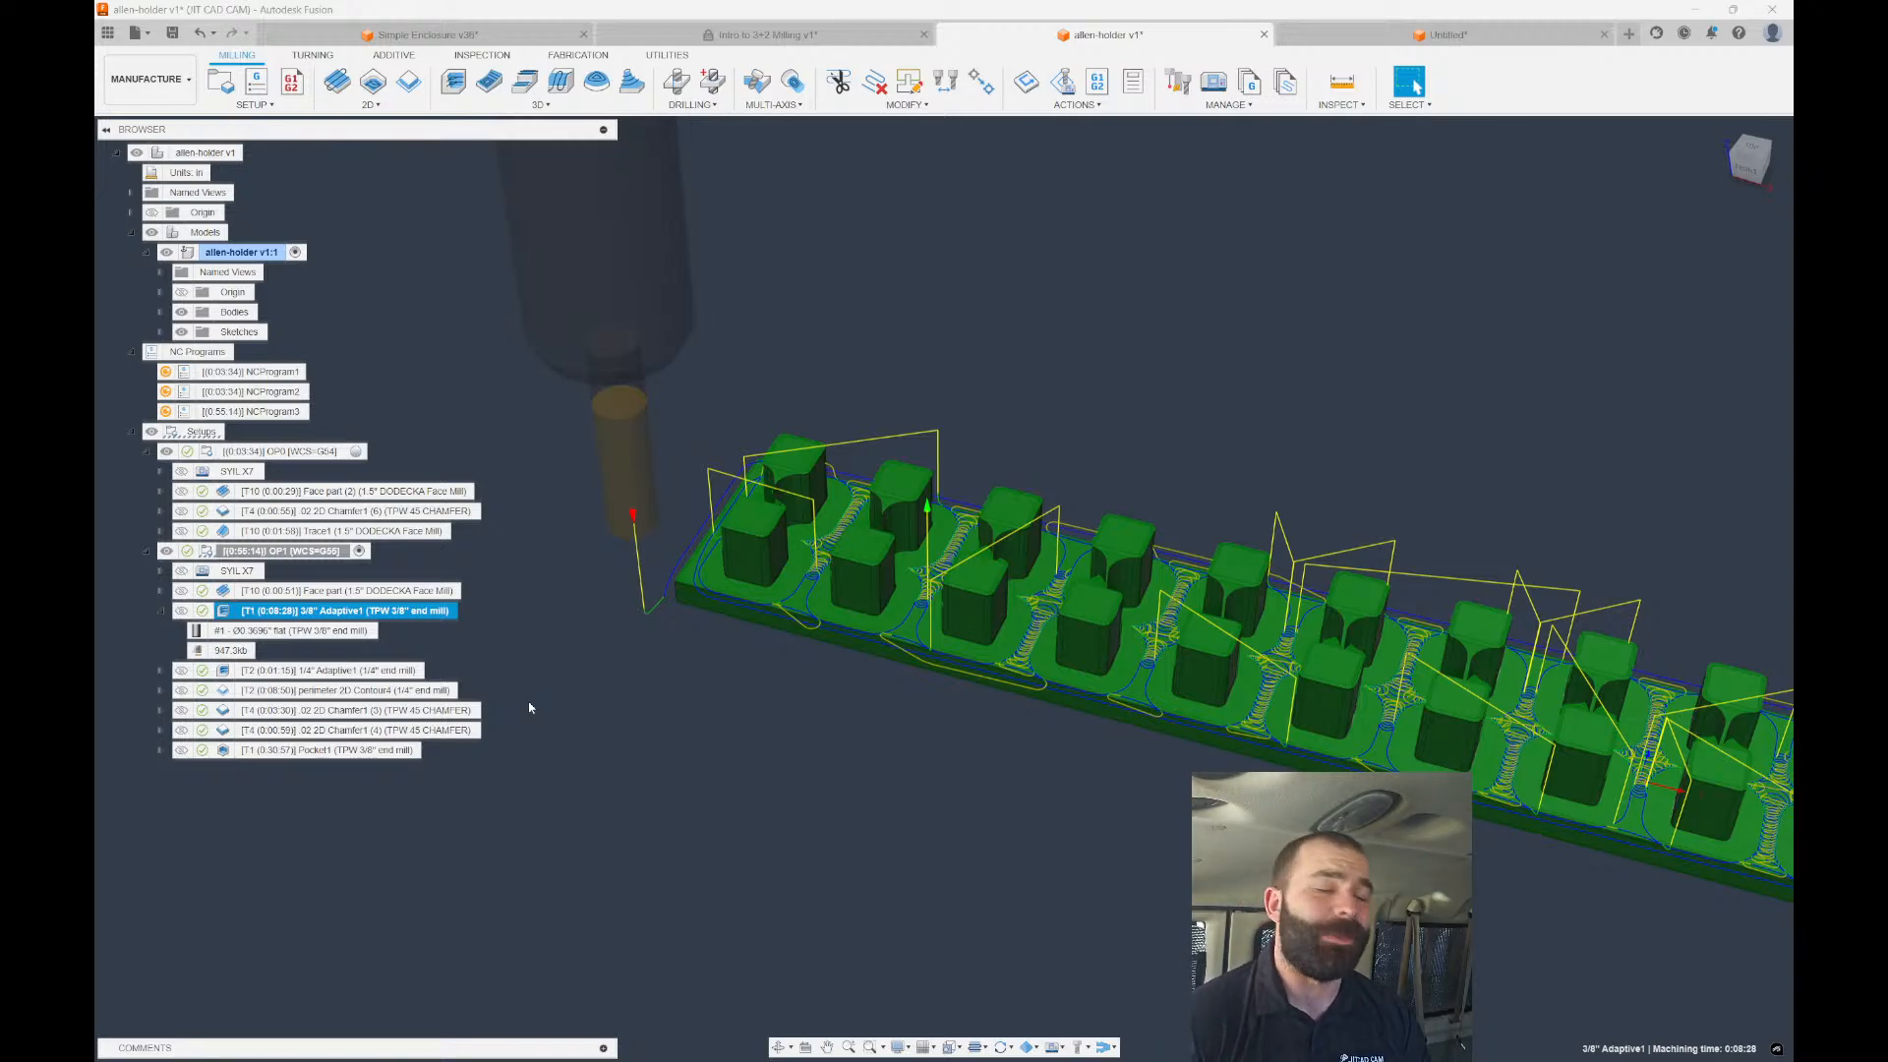
pyautogui.click(463, 664)
pyautogui.click(337, 617)
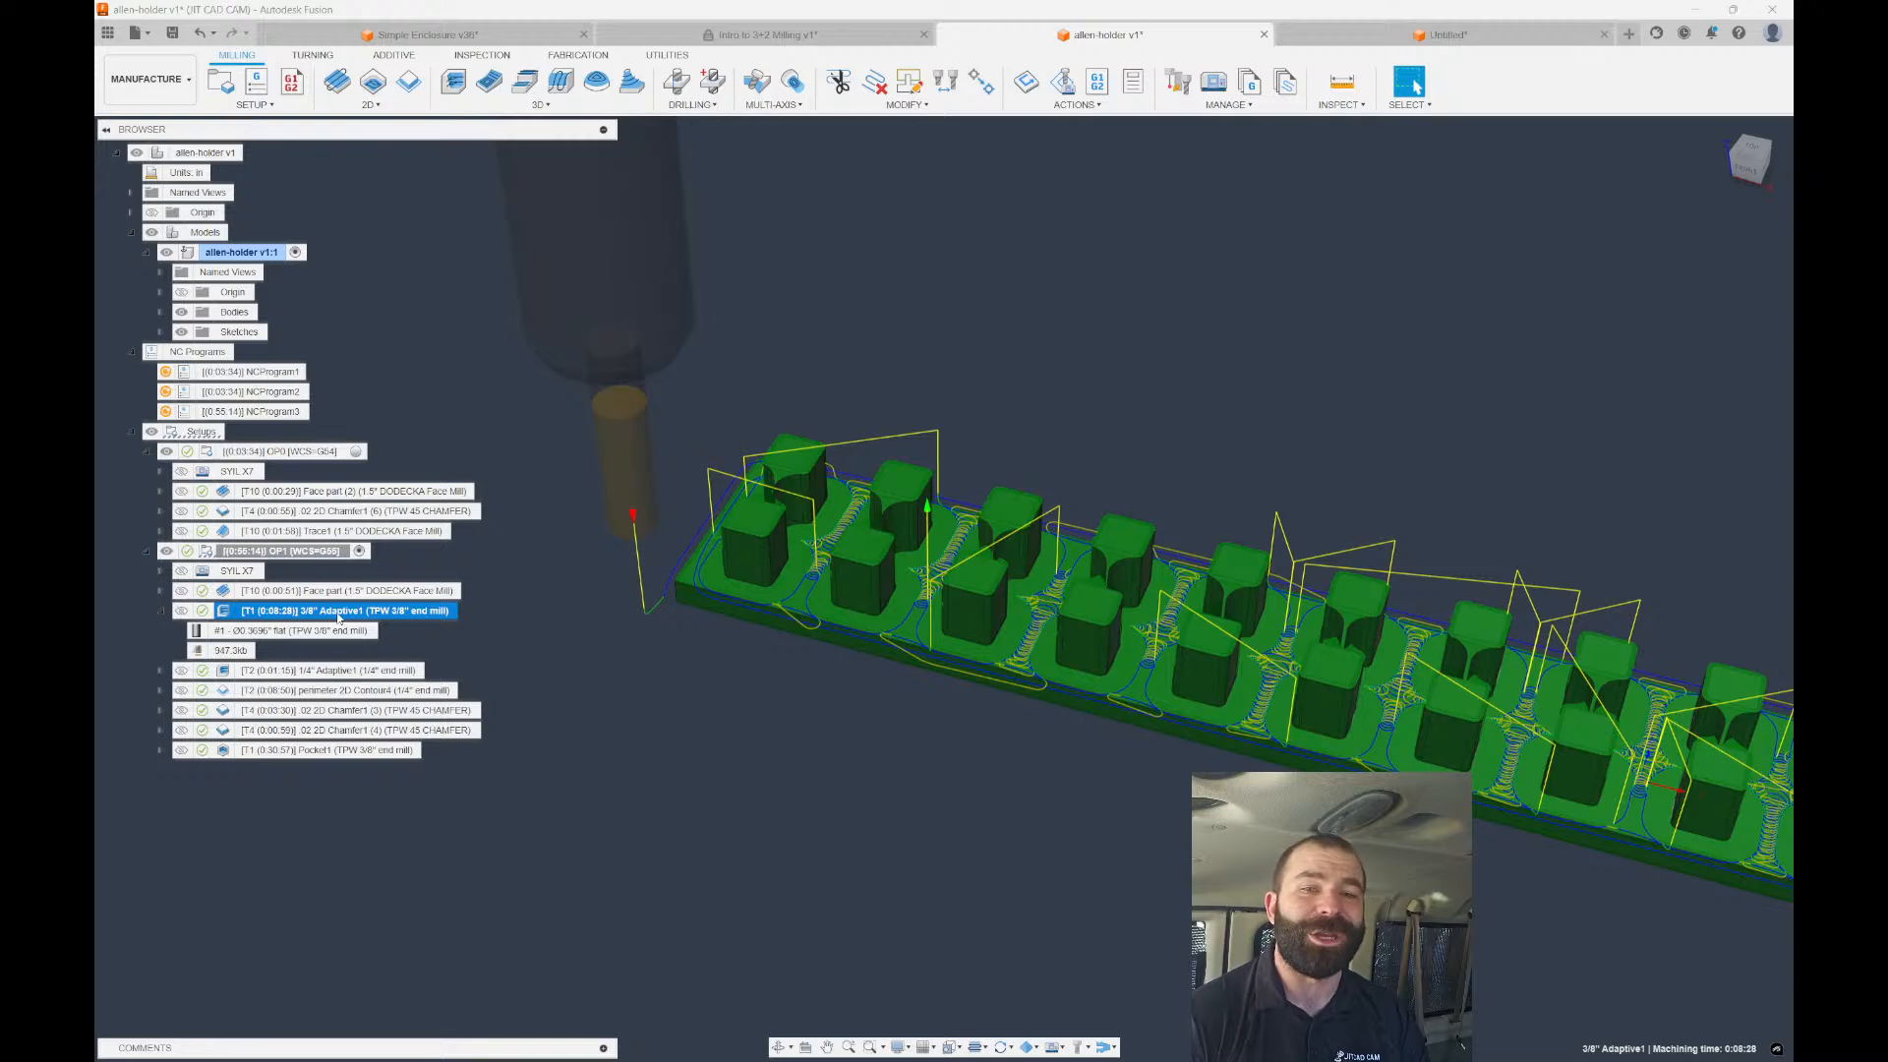
# Compare the 1/4" and 3/8" Adaptive1 toolpaths from tilted top-corner views.
pyautogui.click(372, 671)
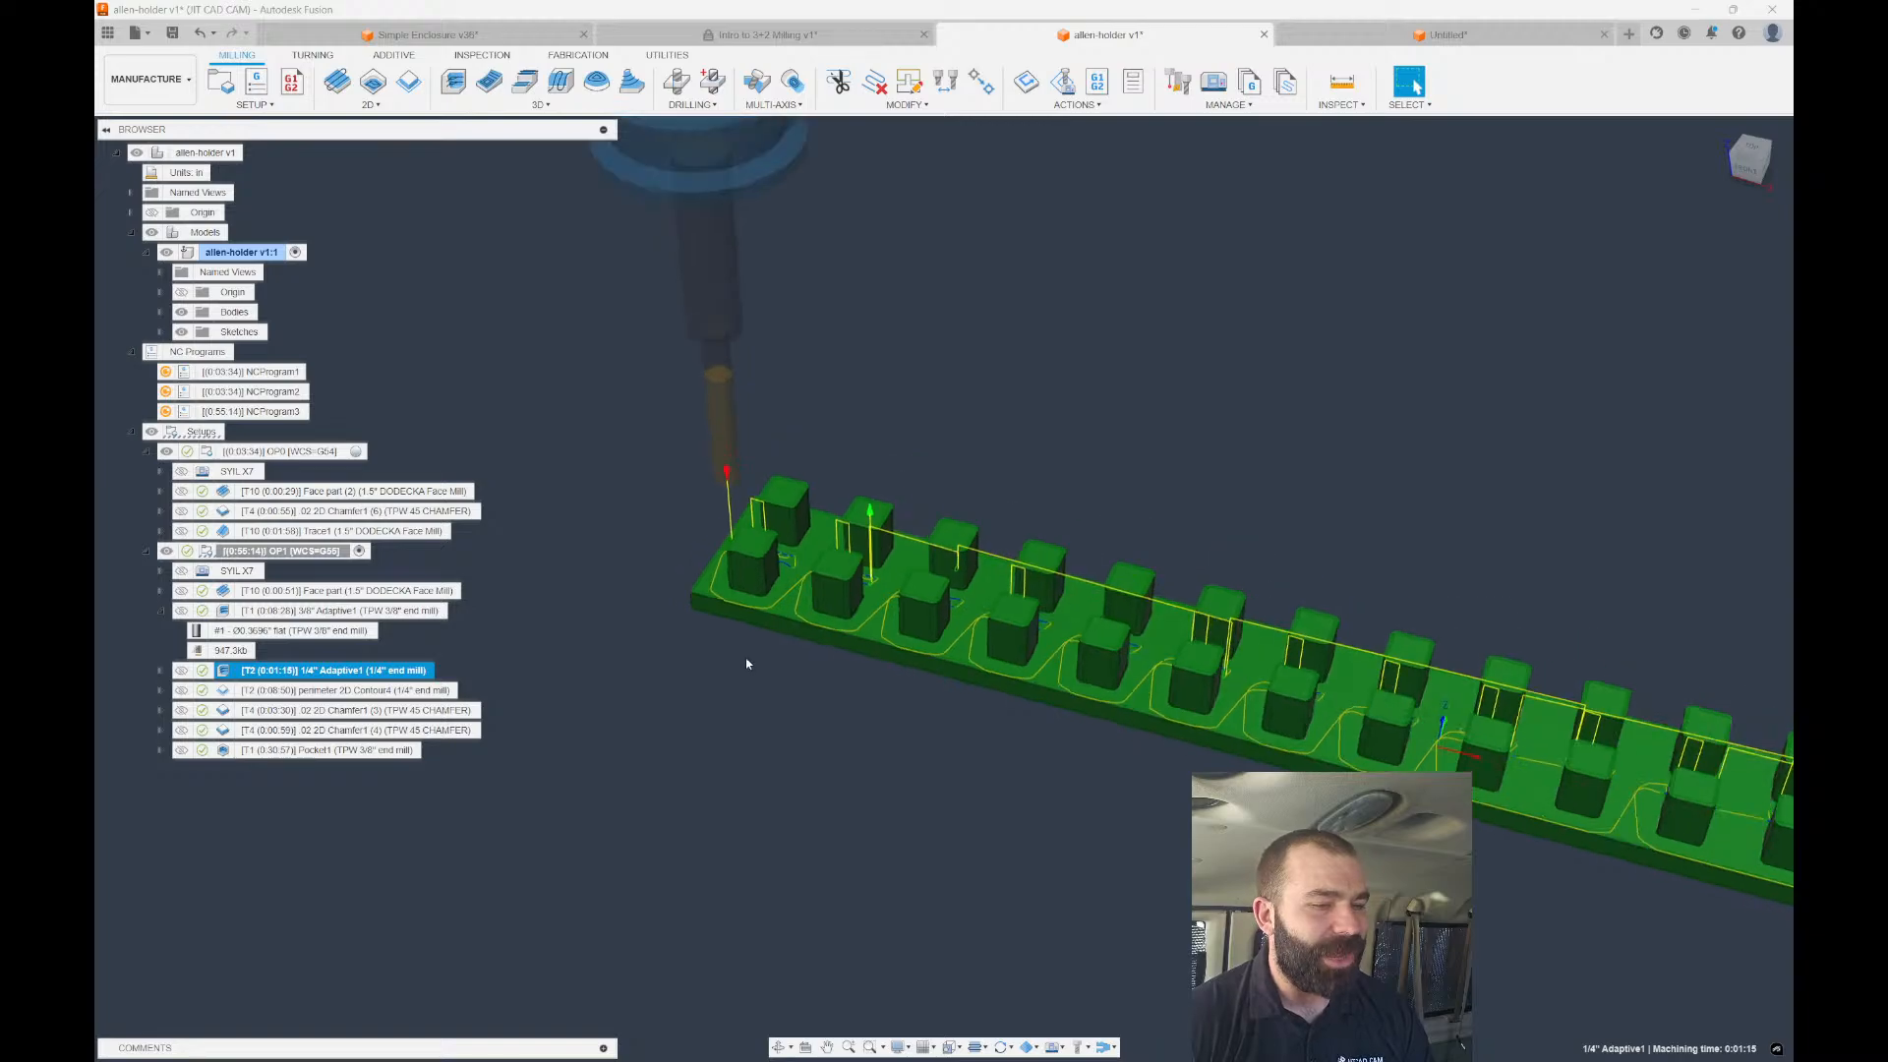
pyautogui.scroll(4, 747, 666)
pyautogui.keyDown('shift'); pyautogui.moveTo(750, 670); pyautogui.dragTo(634, 733, button='middle'); pyautogui.keyUp('shift')
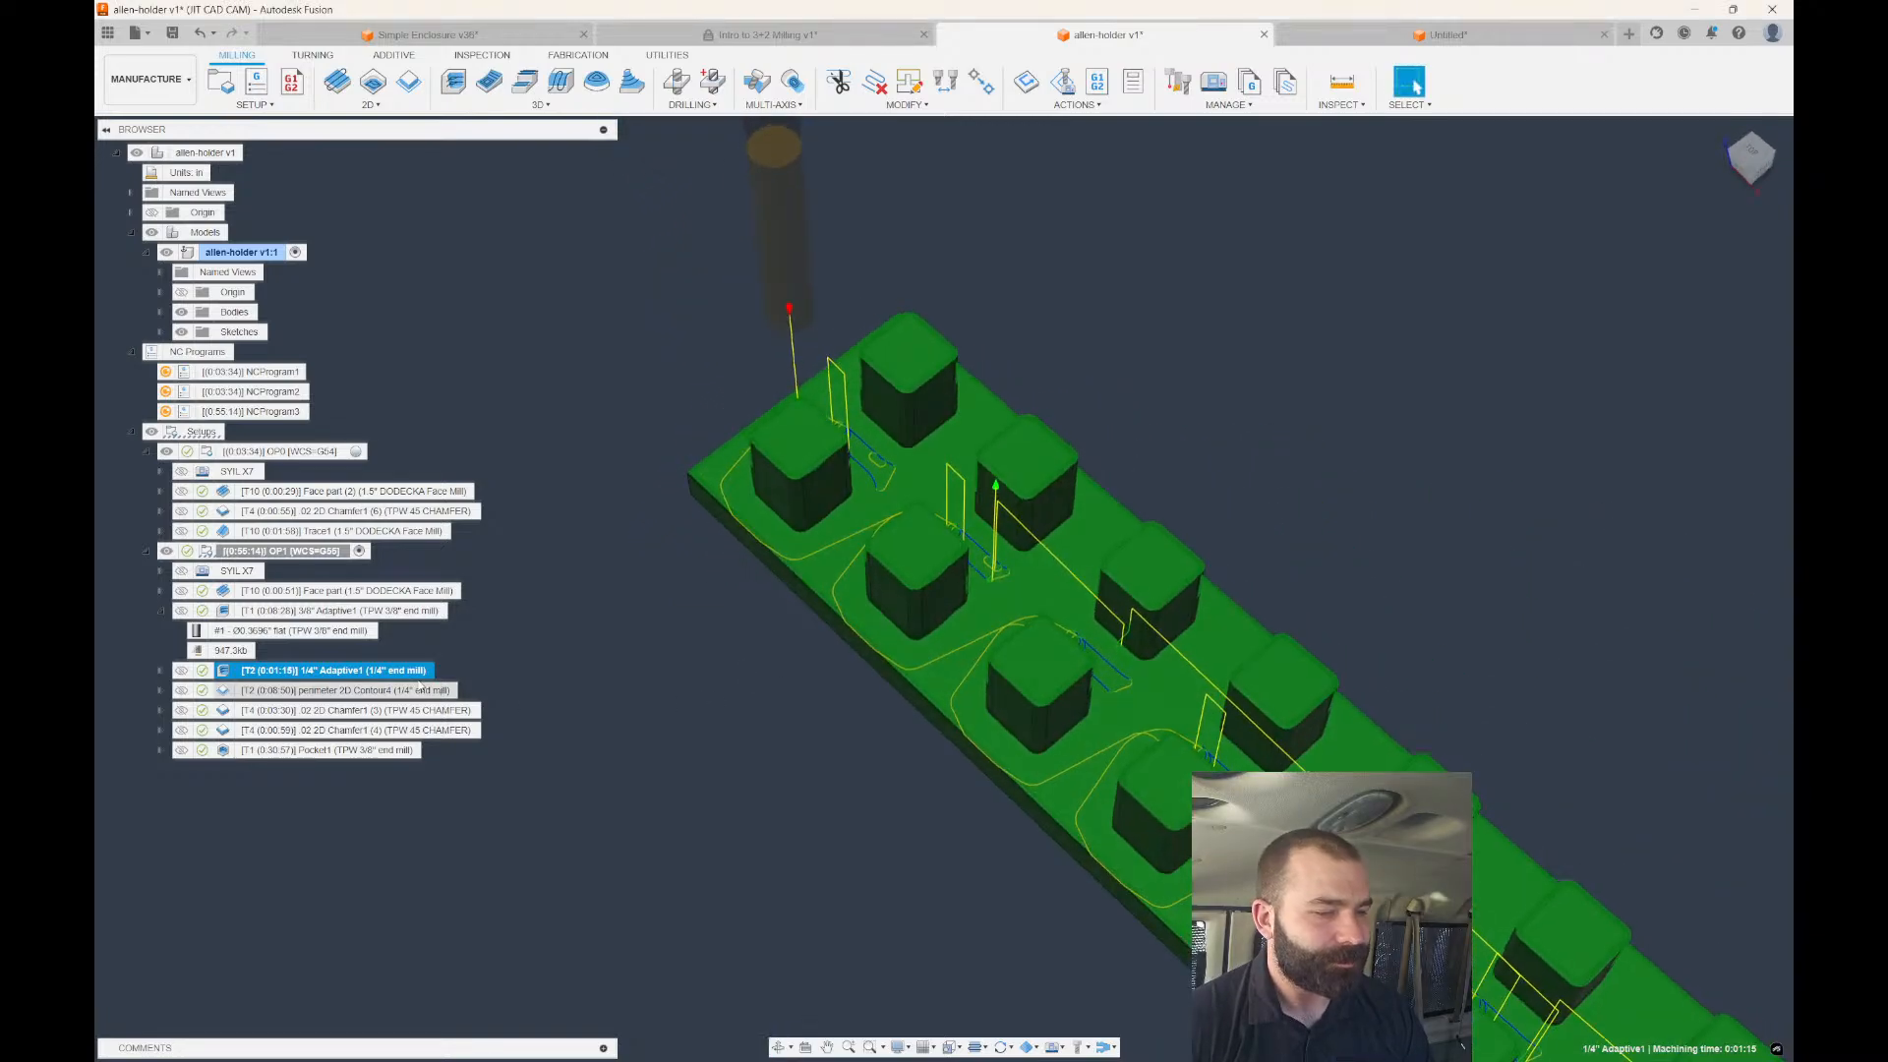
pyautogui.click(295, 611)
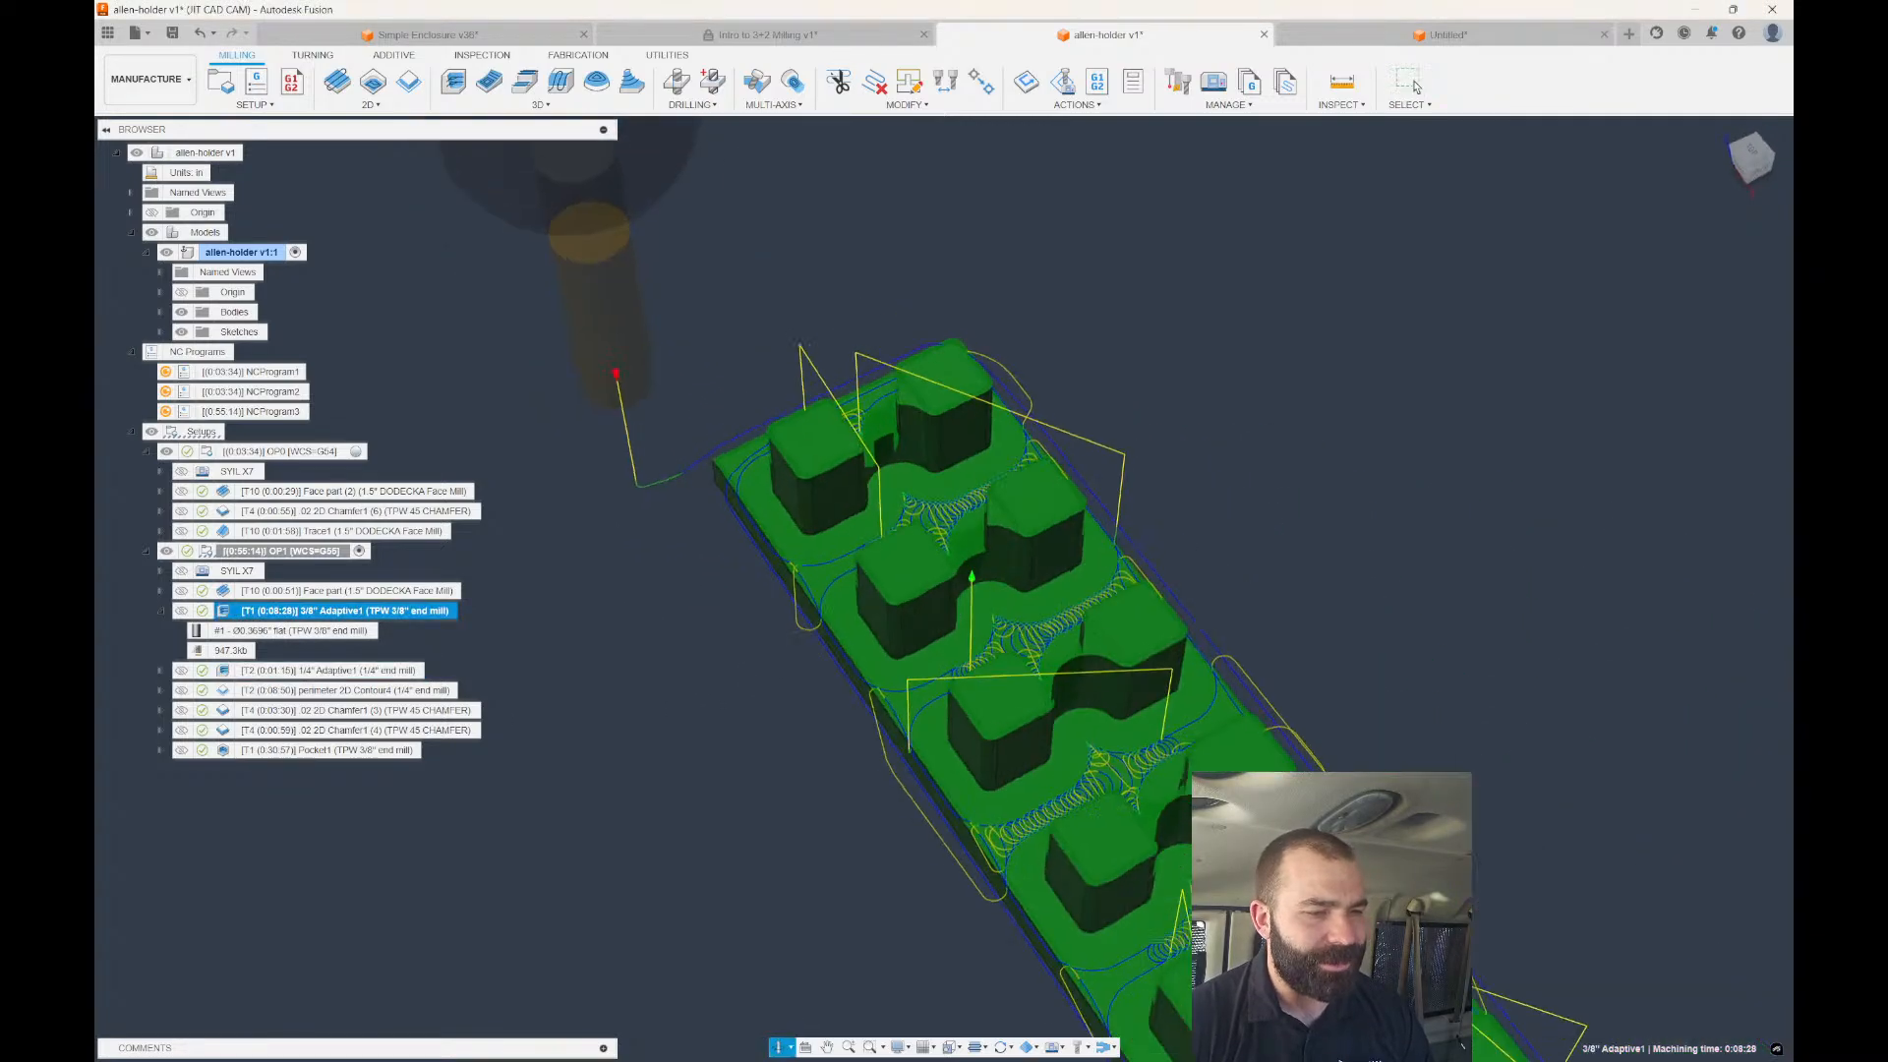
pyautogui.keyDown('shift'); pyautogui.moveTo(700, 625); pyautogui.dragTo(630, 592, button='middle'); pyautogui.keyUp('shift')
pyautogui.scroll(6, 988, 536)
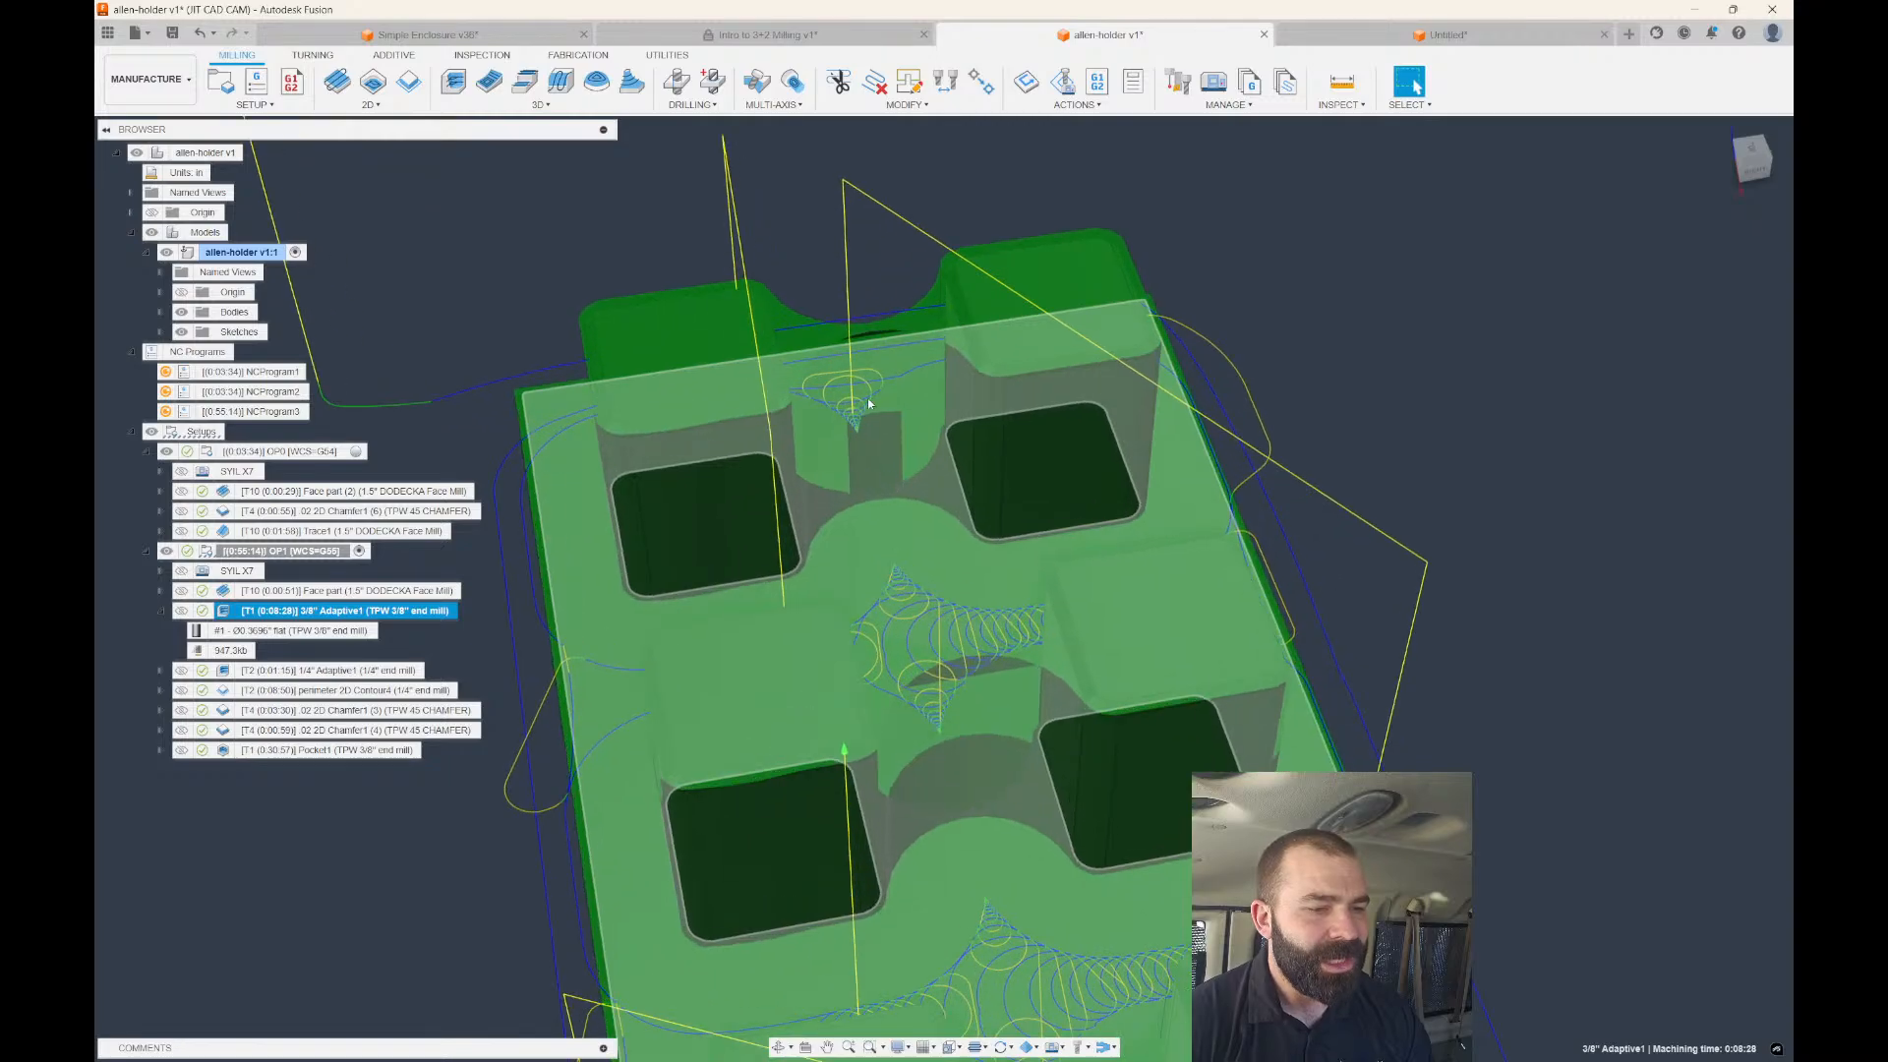
pyautogui.keyDown('shift'); pyautogui.moveTo(869, 403); pyautogui.dragTo(918, 456, button='middle'); pyautogui.keyUp('shift')
pyautogui.click(911, 254)
# Measure the gap between two opposite block faces, then close the measurement.
pyautogui.click(1342, 83)
pyautogui.moveTo(1023, 334)
pyautogui.keyDown('shift'); pyautogui.mouseDown(button='middle')
pyautogui.moveTo(1067, 346)
pyautogui.moveTo(1034, 336)
pyautogui.mouseUp(button='middle'); pyautogui.keyUp('shift')
pyautogui.click(968, 451)
pyautogui.keyDown('shift'); pyautogui.moveTo(968, 446); pyautogui.dragTo(1012, 444, button='middle'); pyautogui.keyUp('shift')
pyautogui.click(879, 426)
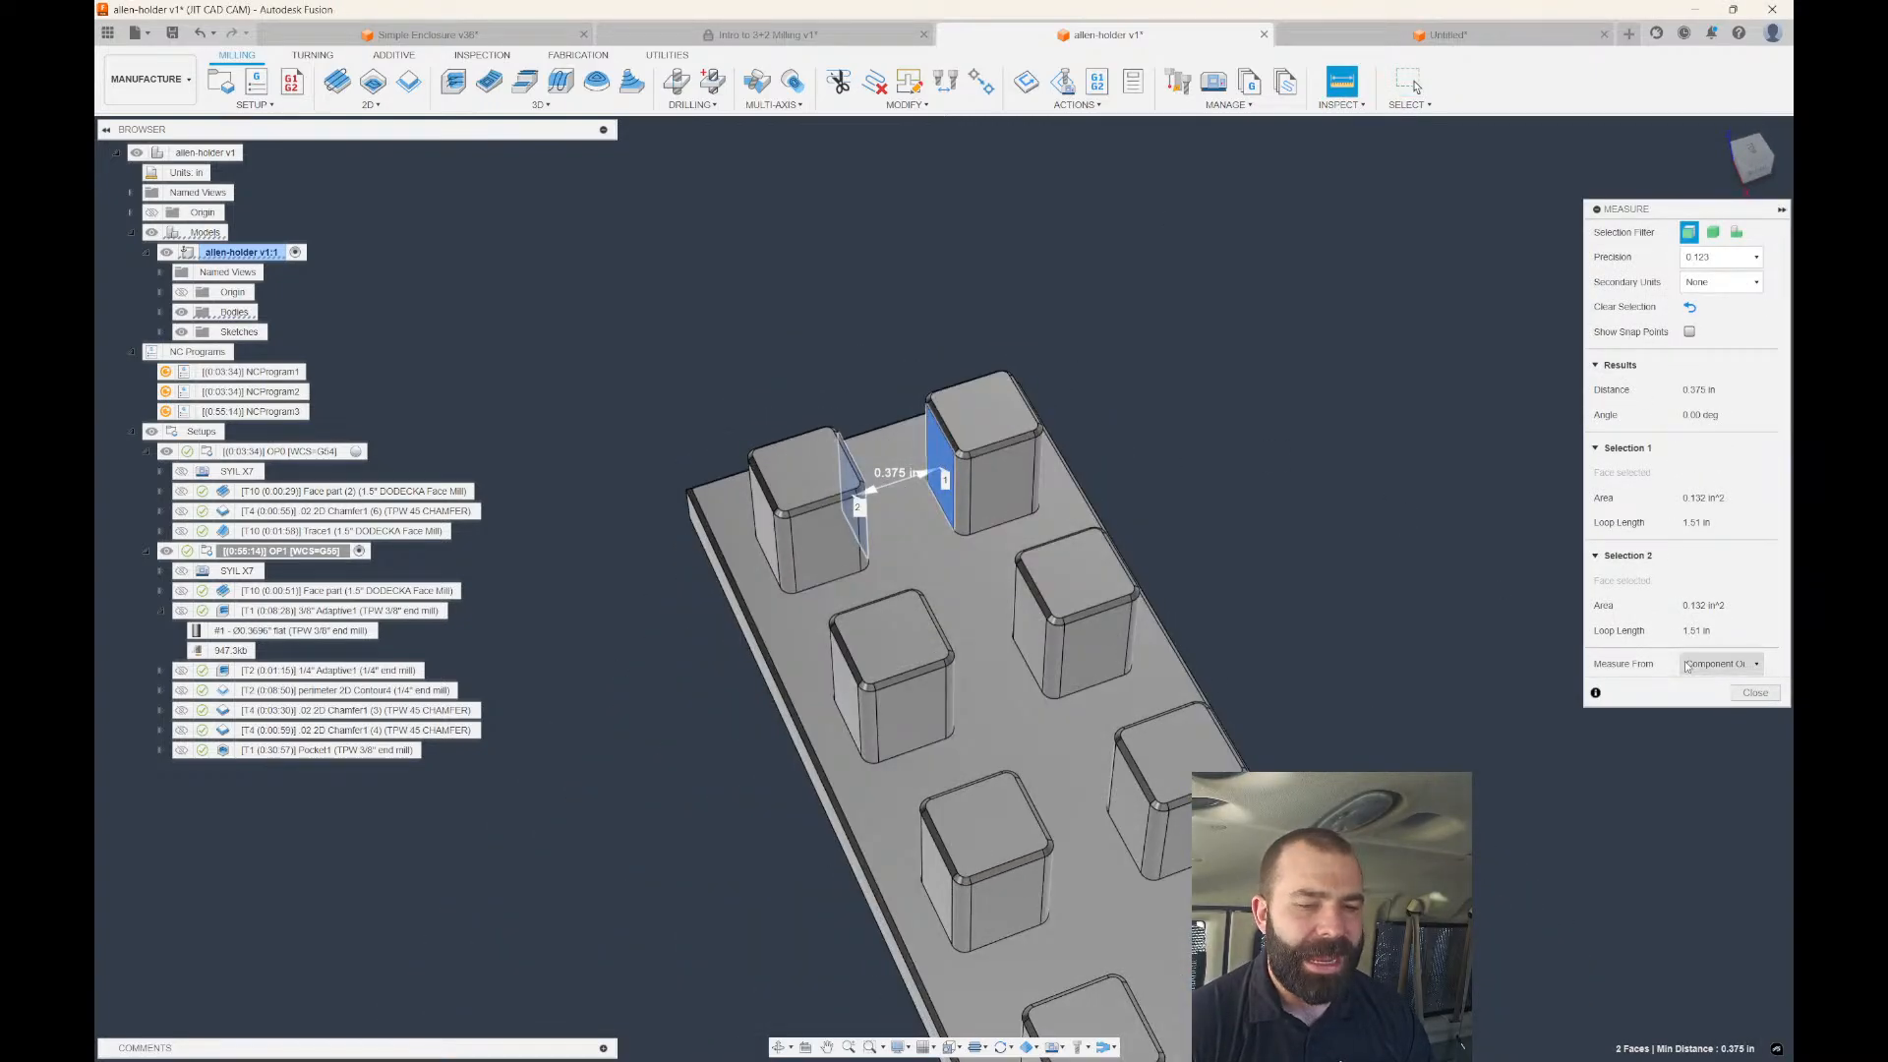
pyautogui.click(1755, 692)
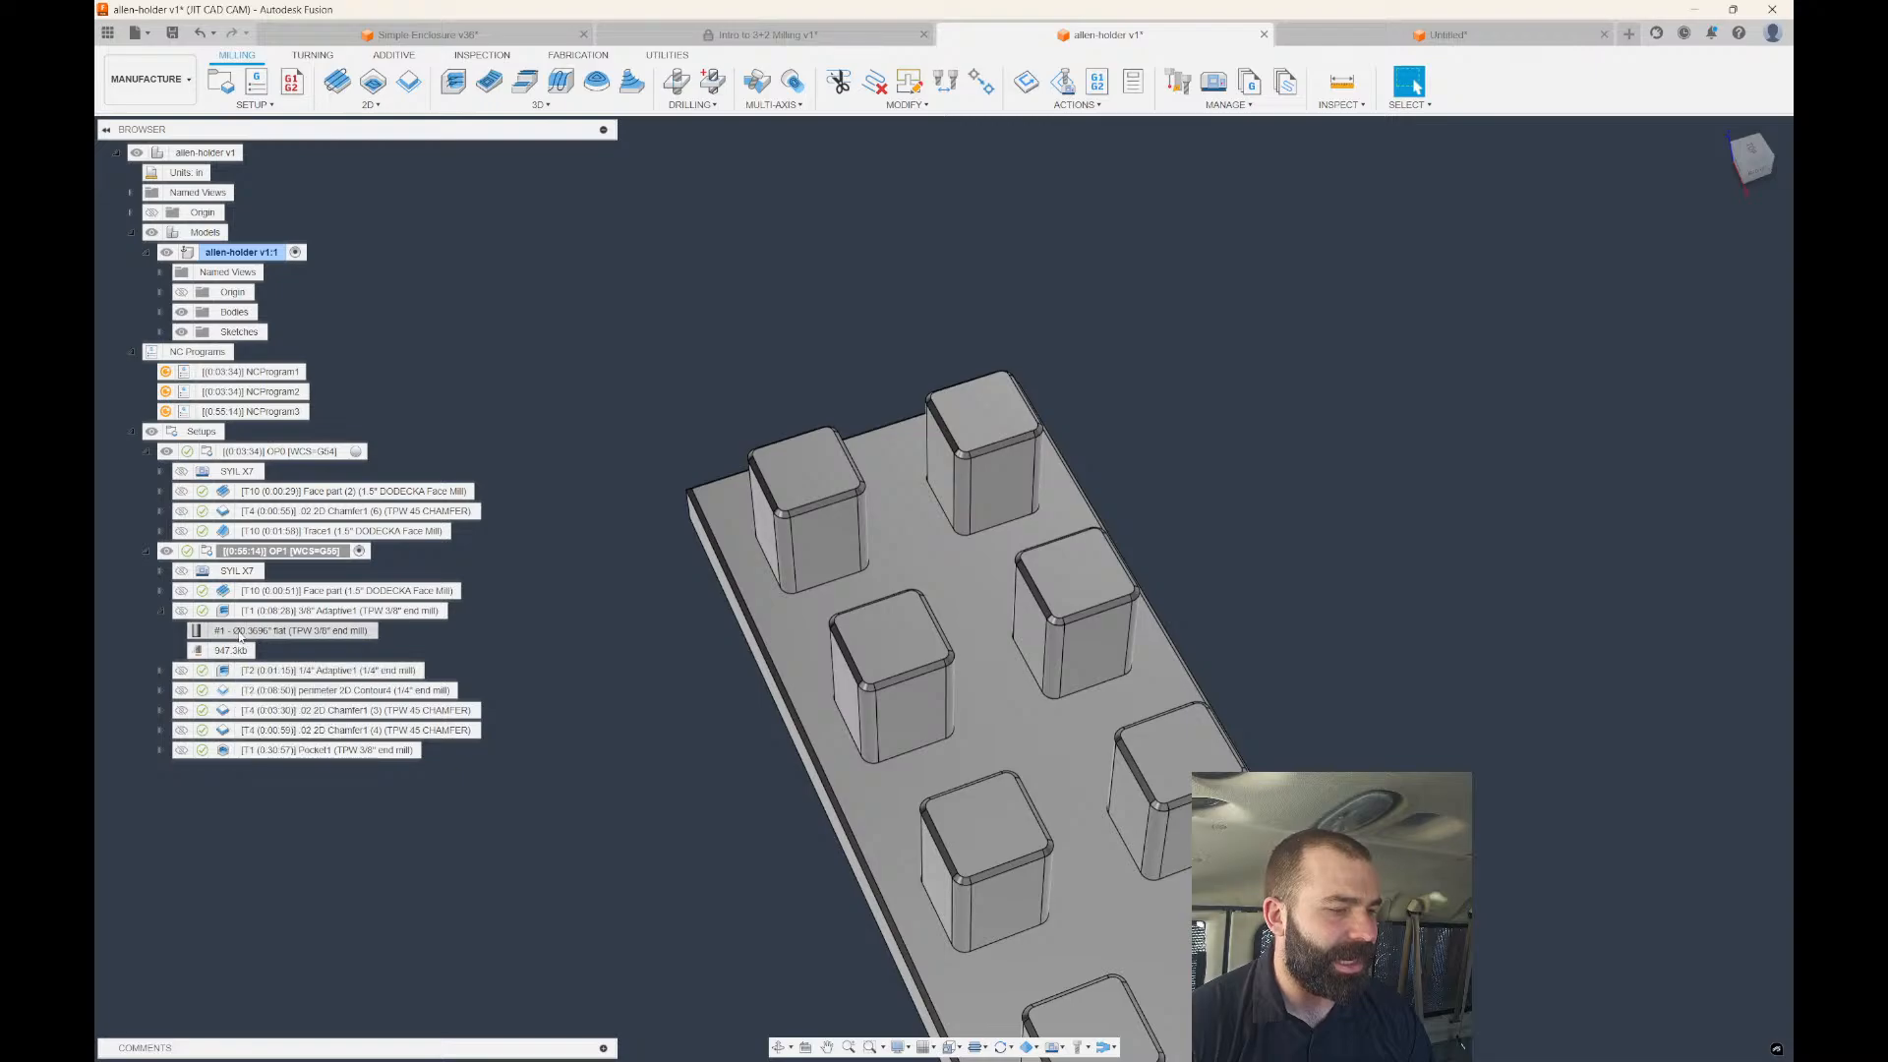
# Preview Face part, 3/8" Adaptive1, 1/4" Adaptive1 and perimeter 2D Contour4 toolpaths in turn.
pyautogui.click(264, 591)
pyautogui.click(360, 612)
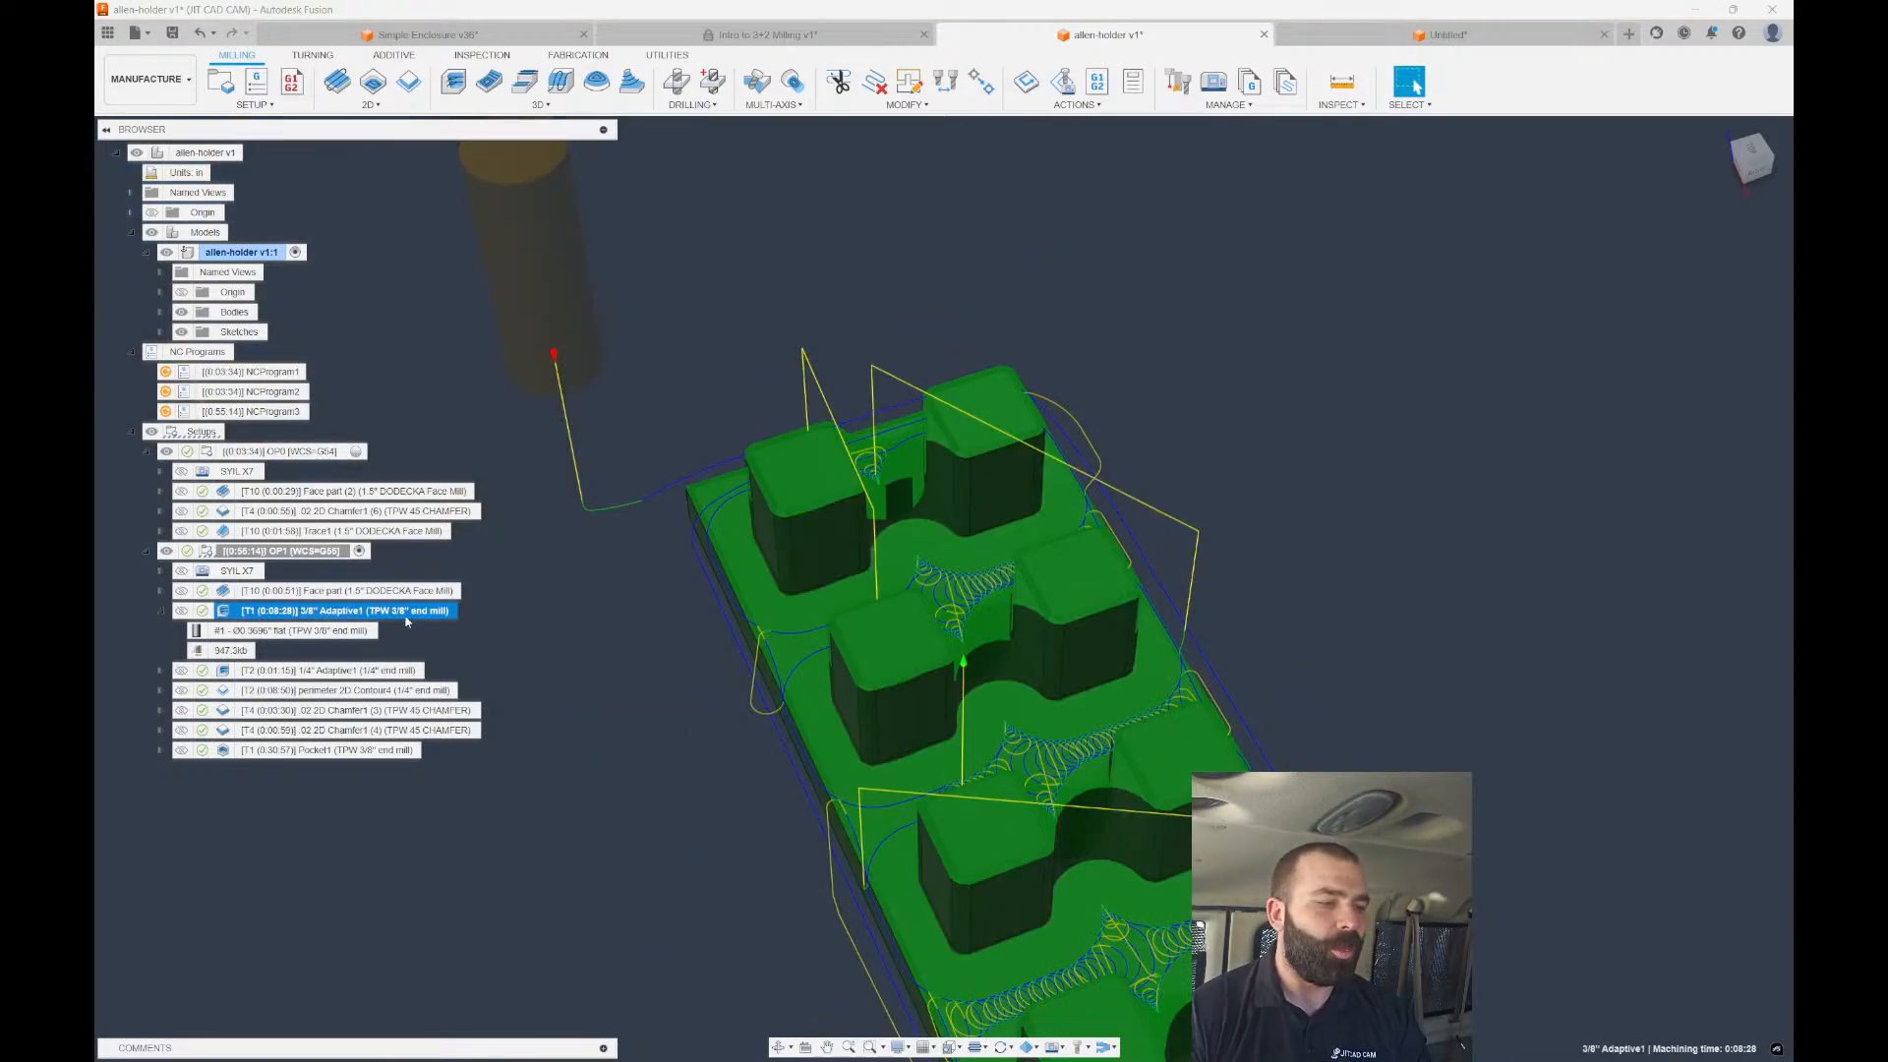
pyautogui.click(256, 672)
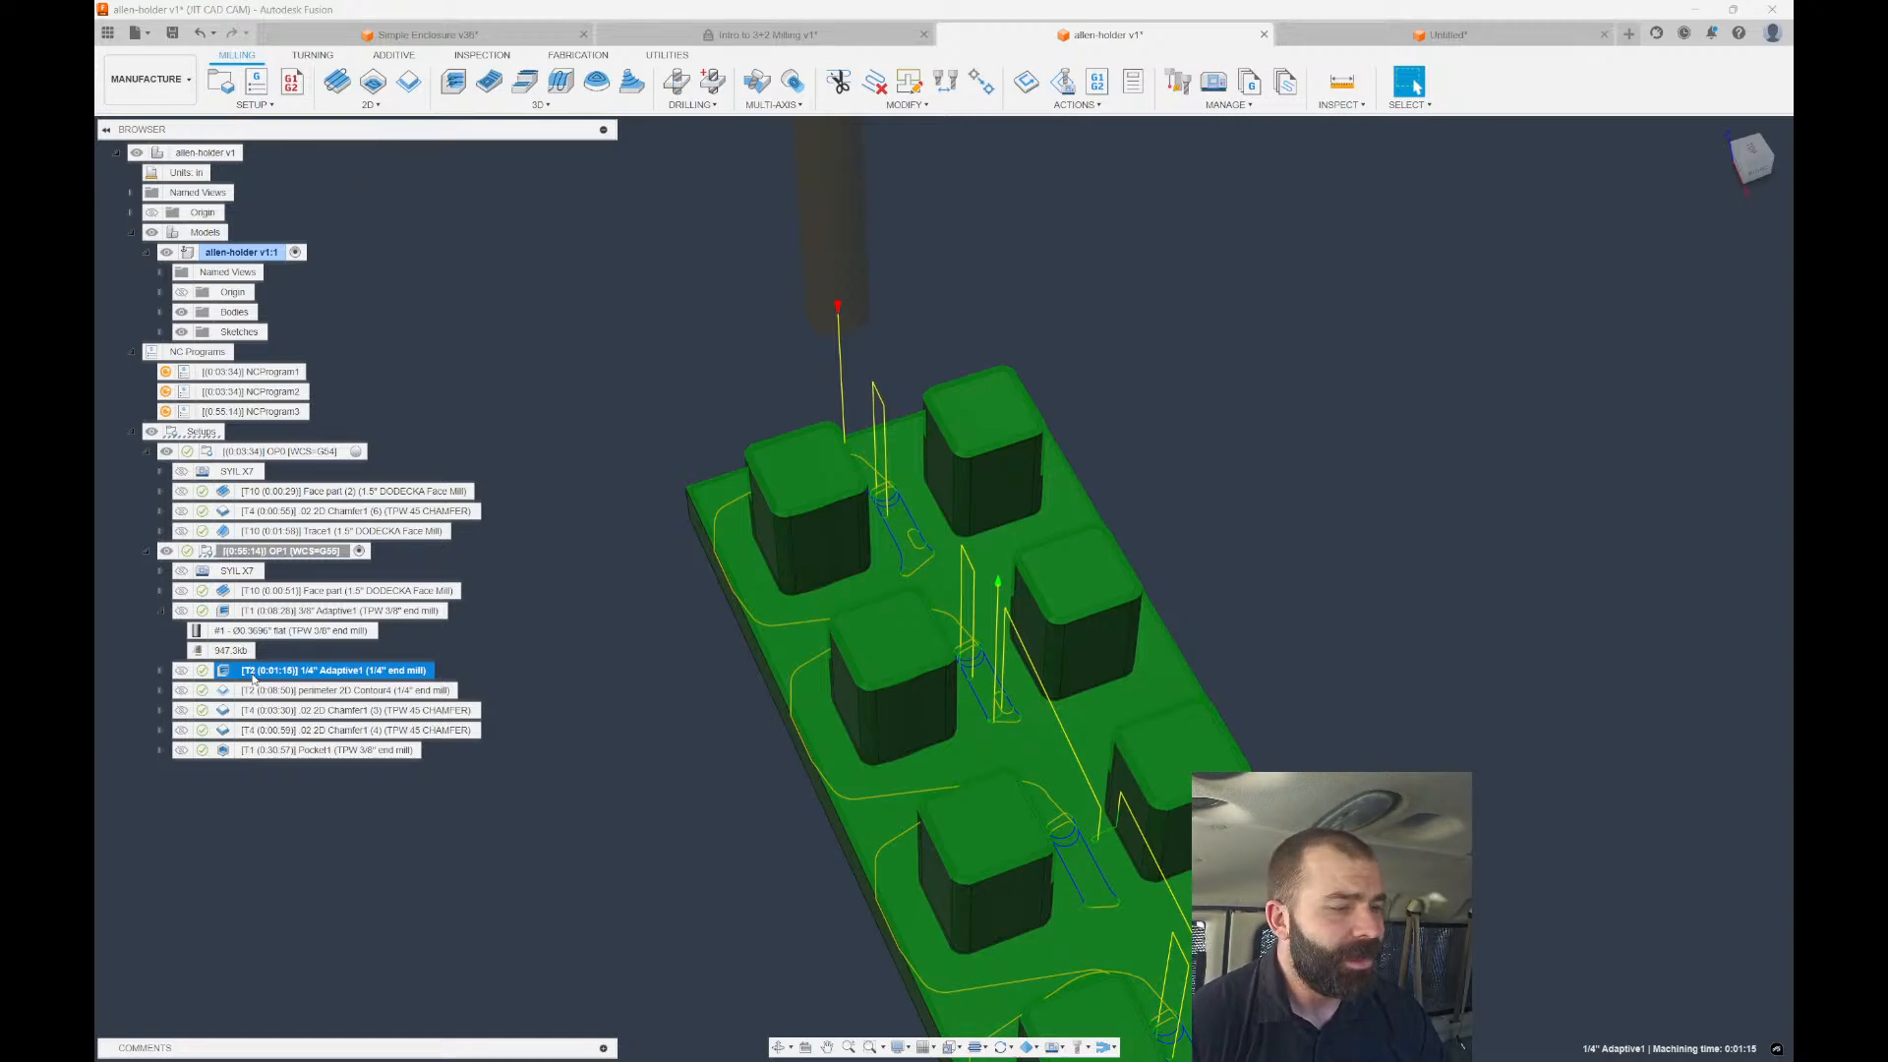
pyautogui.click(258, 690)
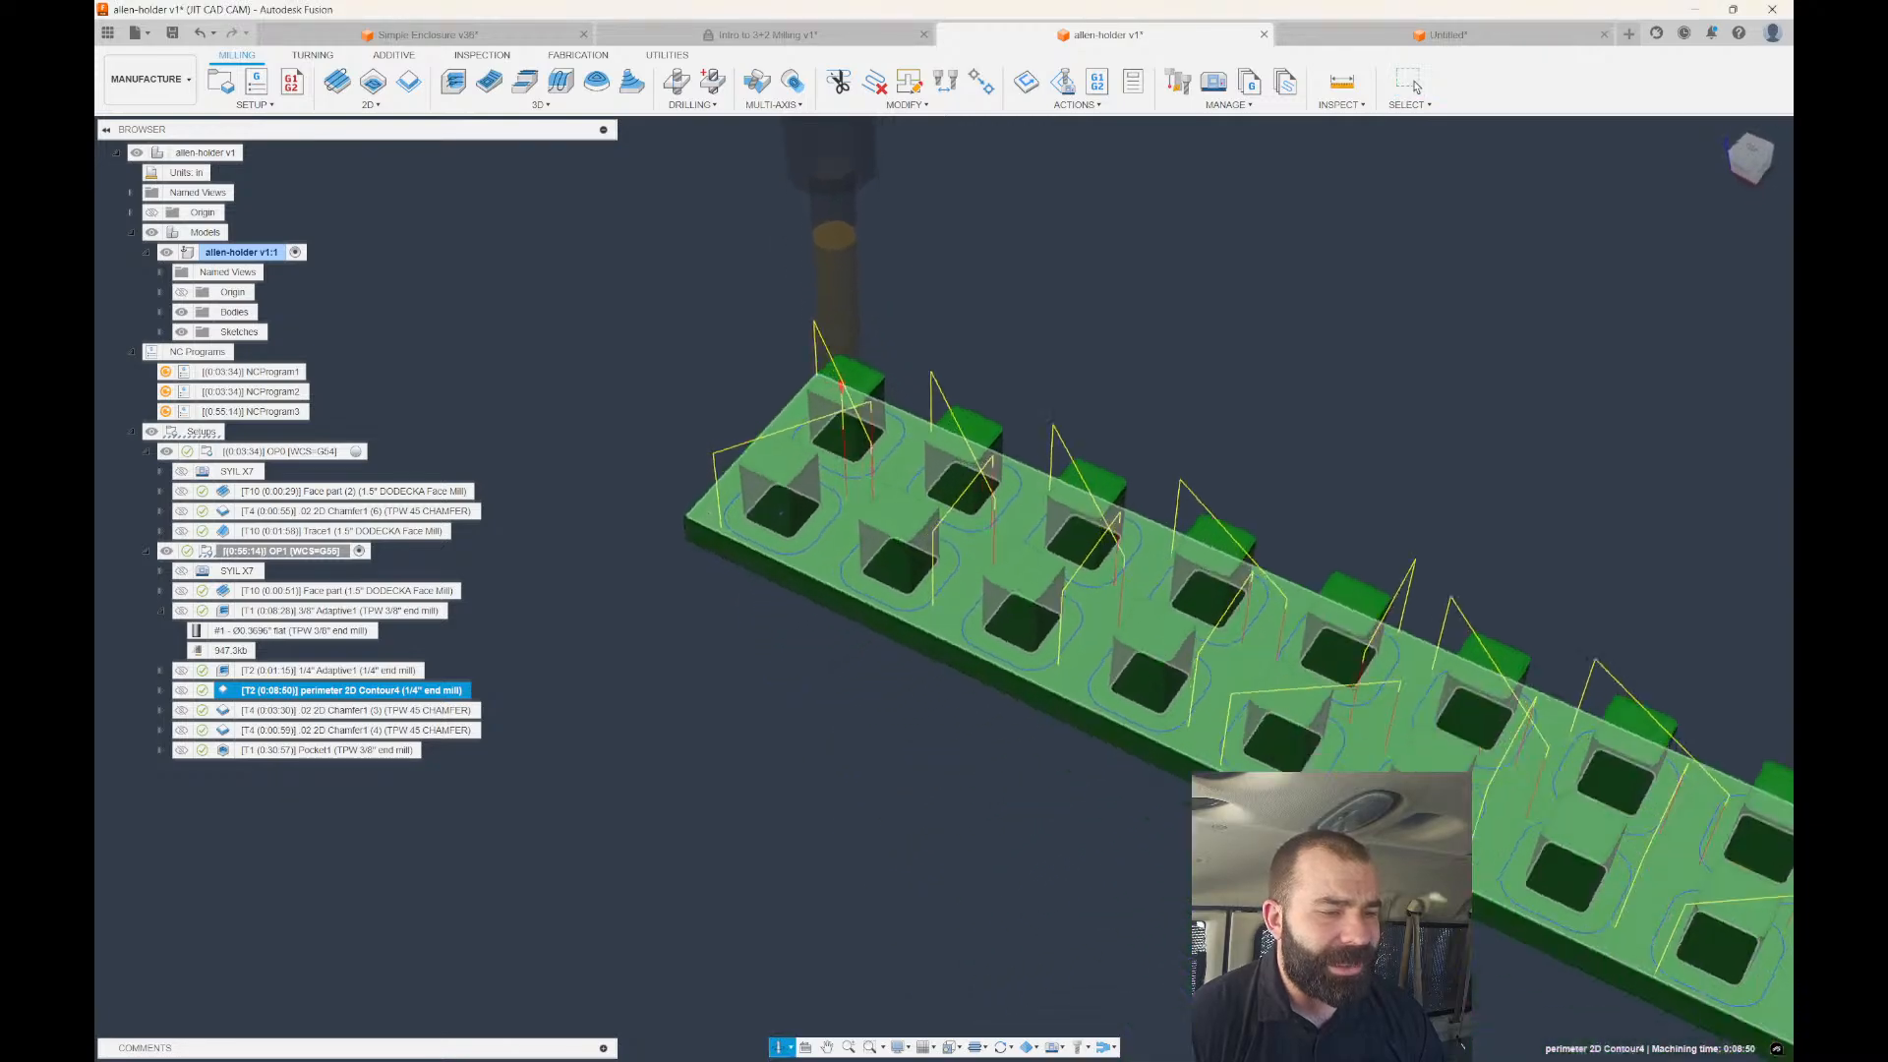
pyautogui.scroll(-10, 692, 620)
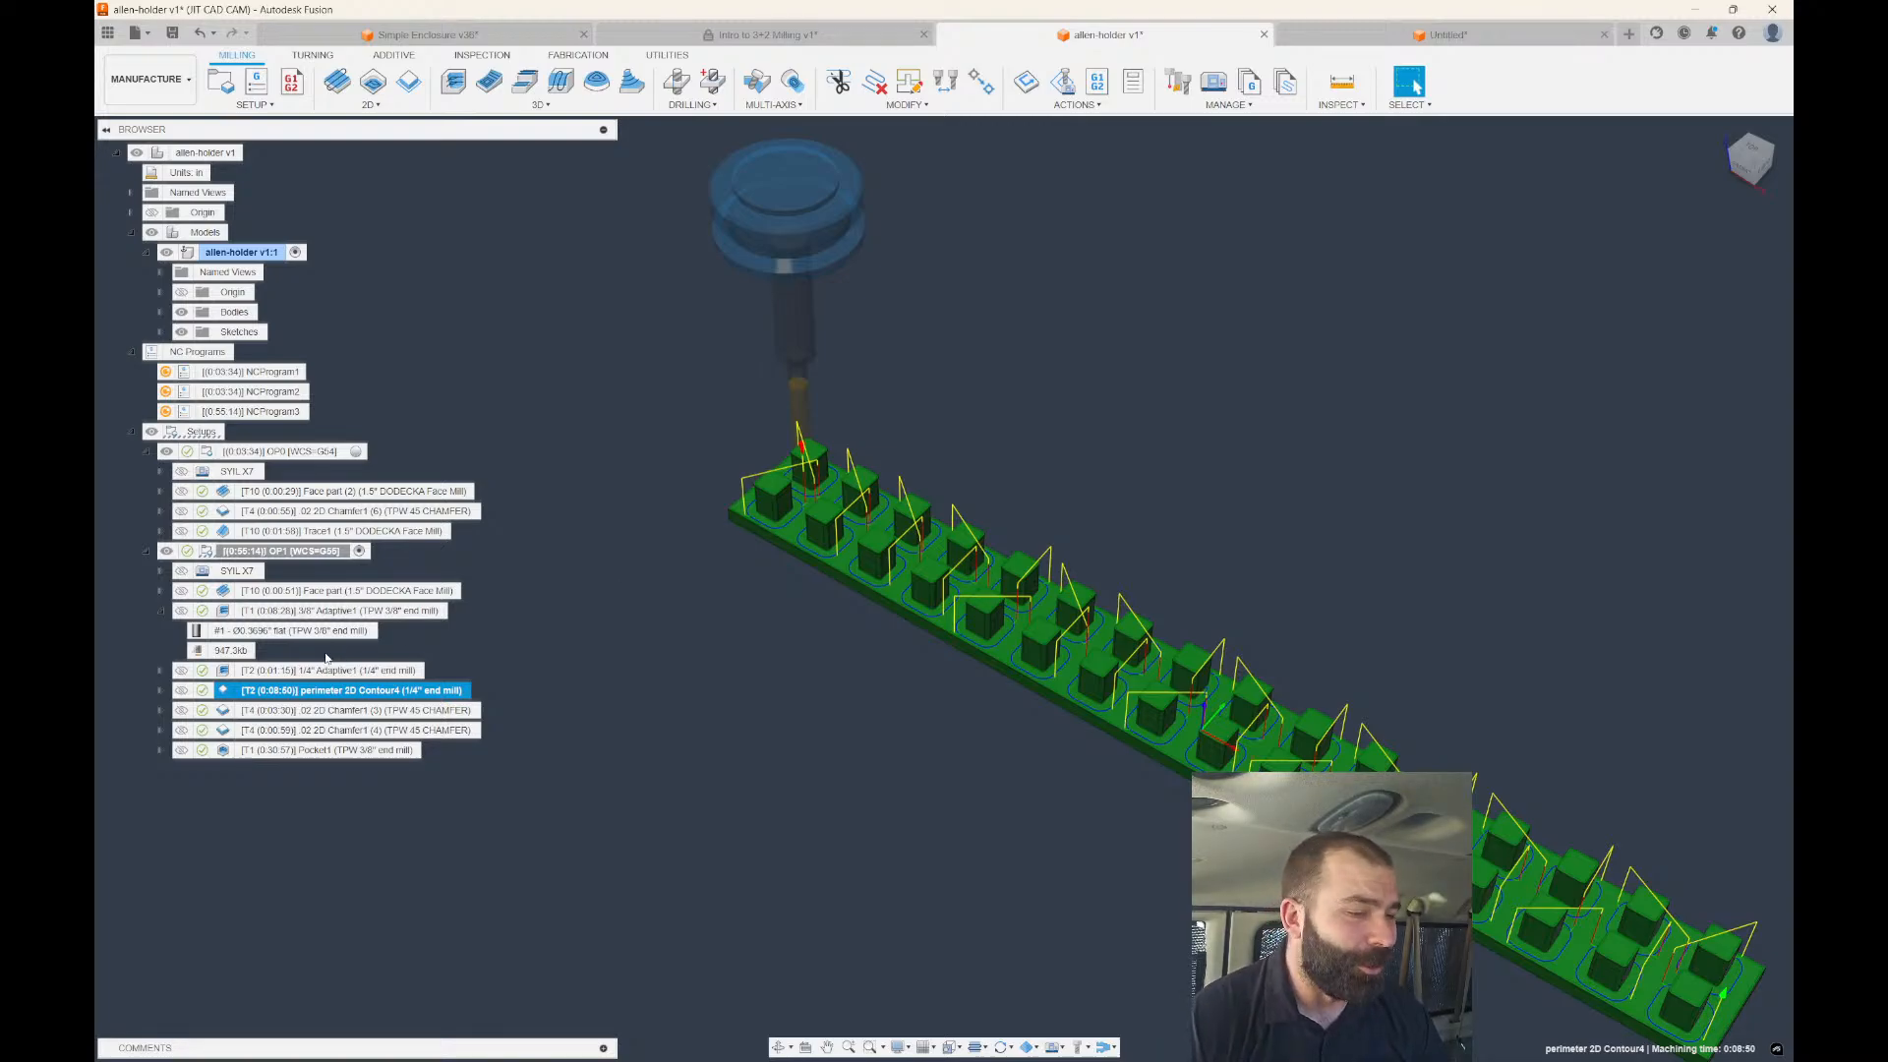
# Remove all the old closed-chain selections from perimeter 2D Contour4's geometry.
pyautogui.doubleClick(324, 690)
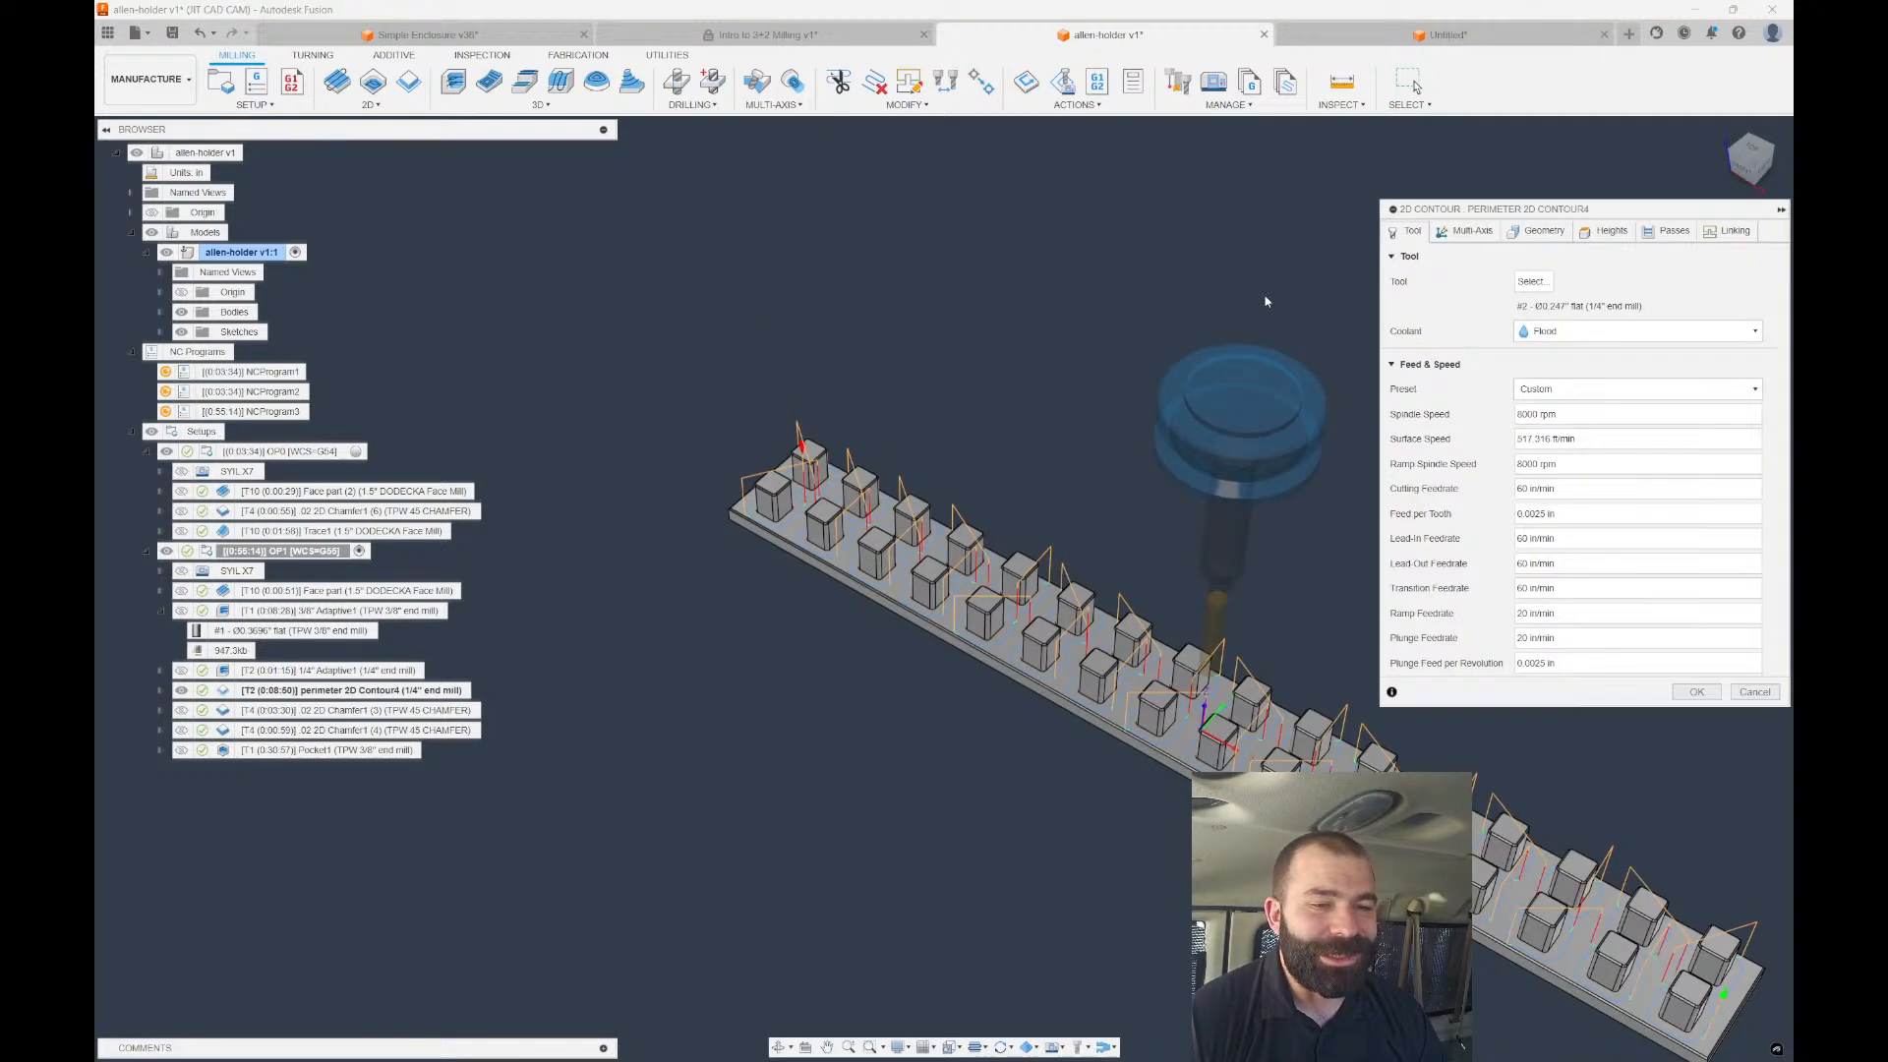
pyautogui.click(1537, 230)
pyautogui.scroll(-2, 757, 559)
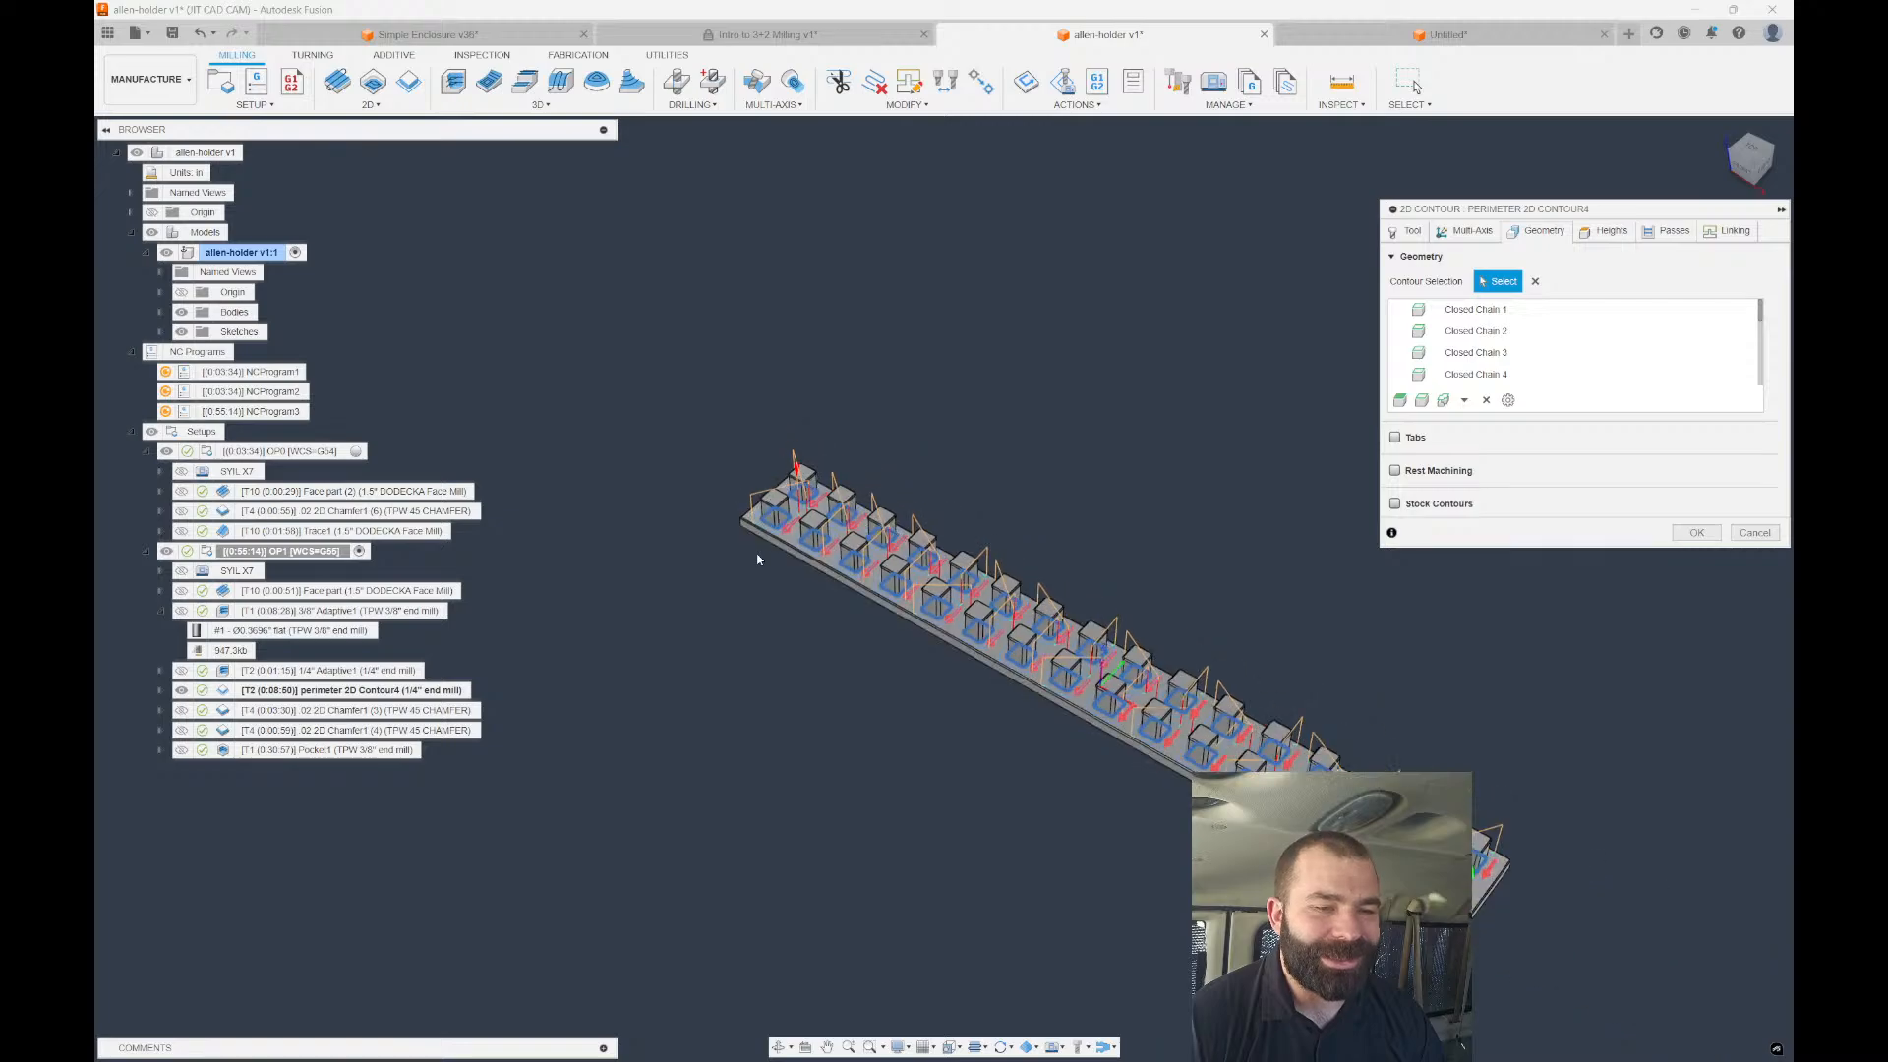
pyautogui.scroll(2, 907, 549)
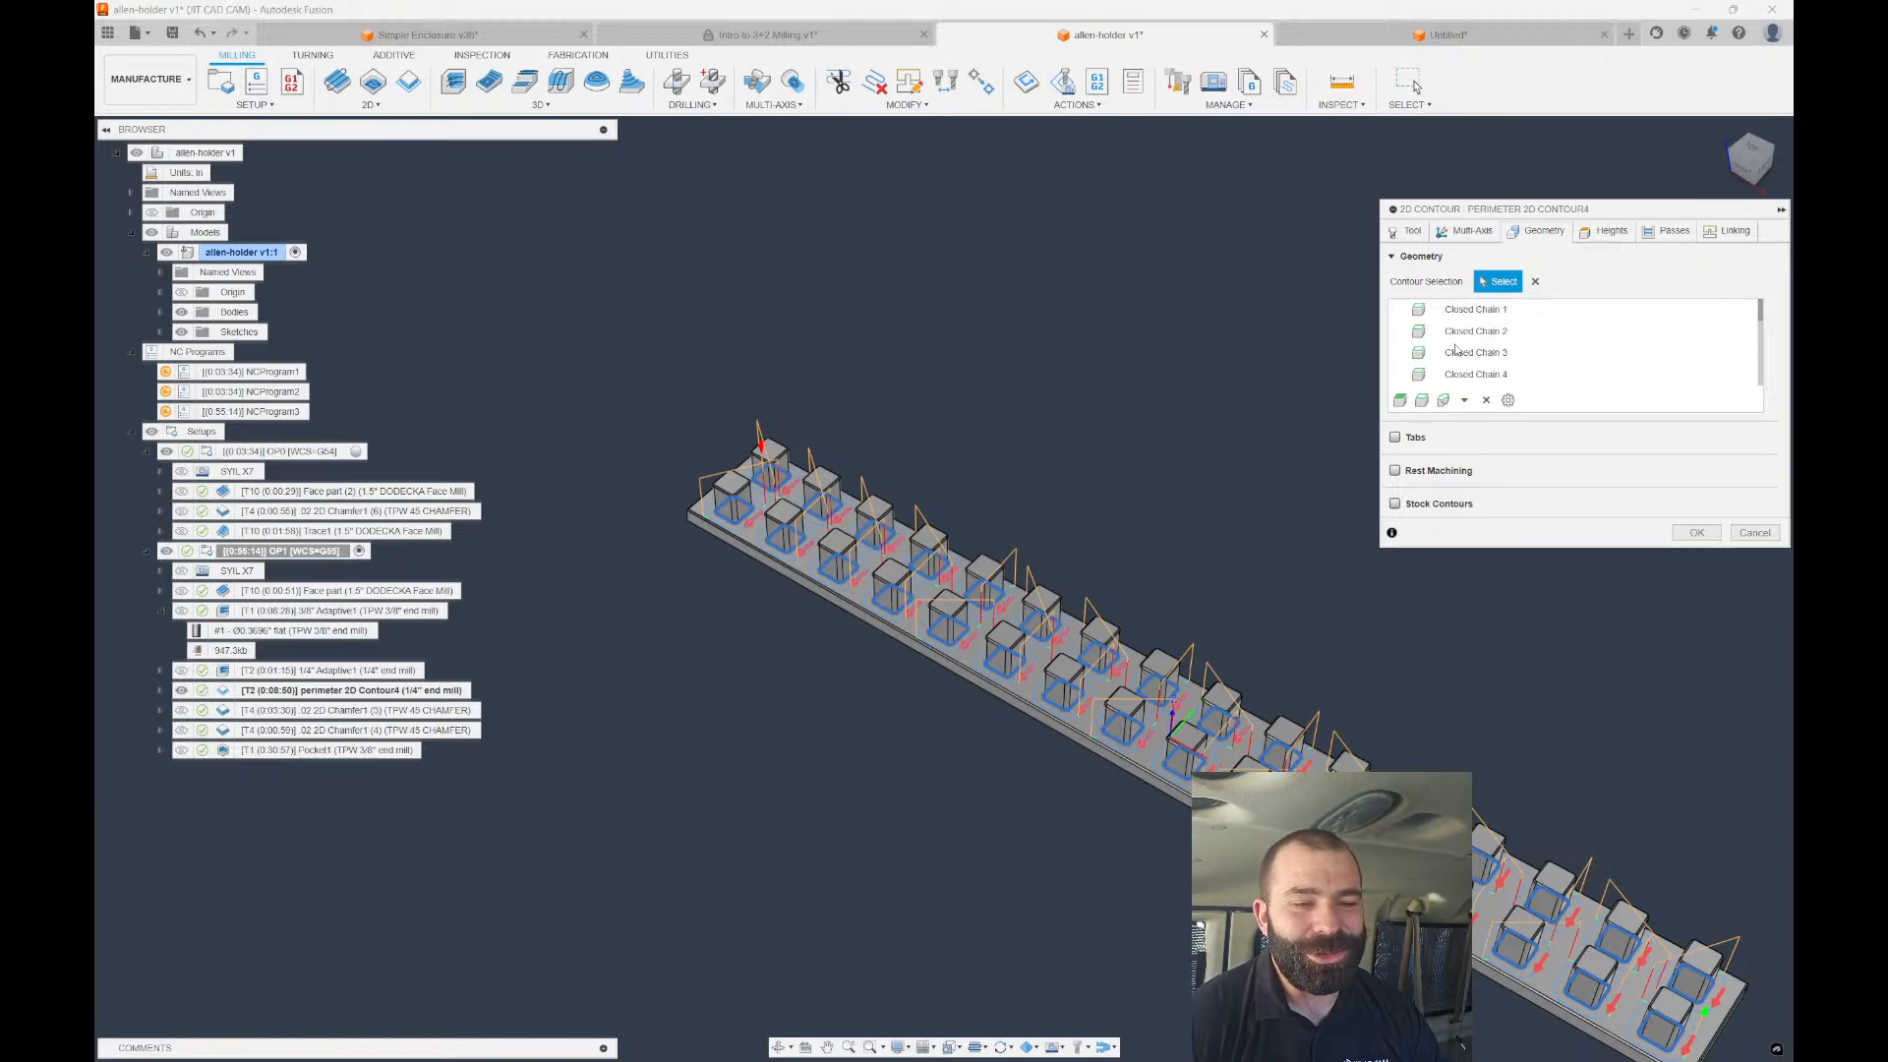
pyautogui.scroll(-1, 1508, 367)
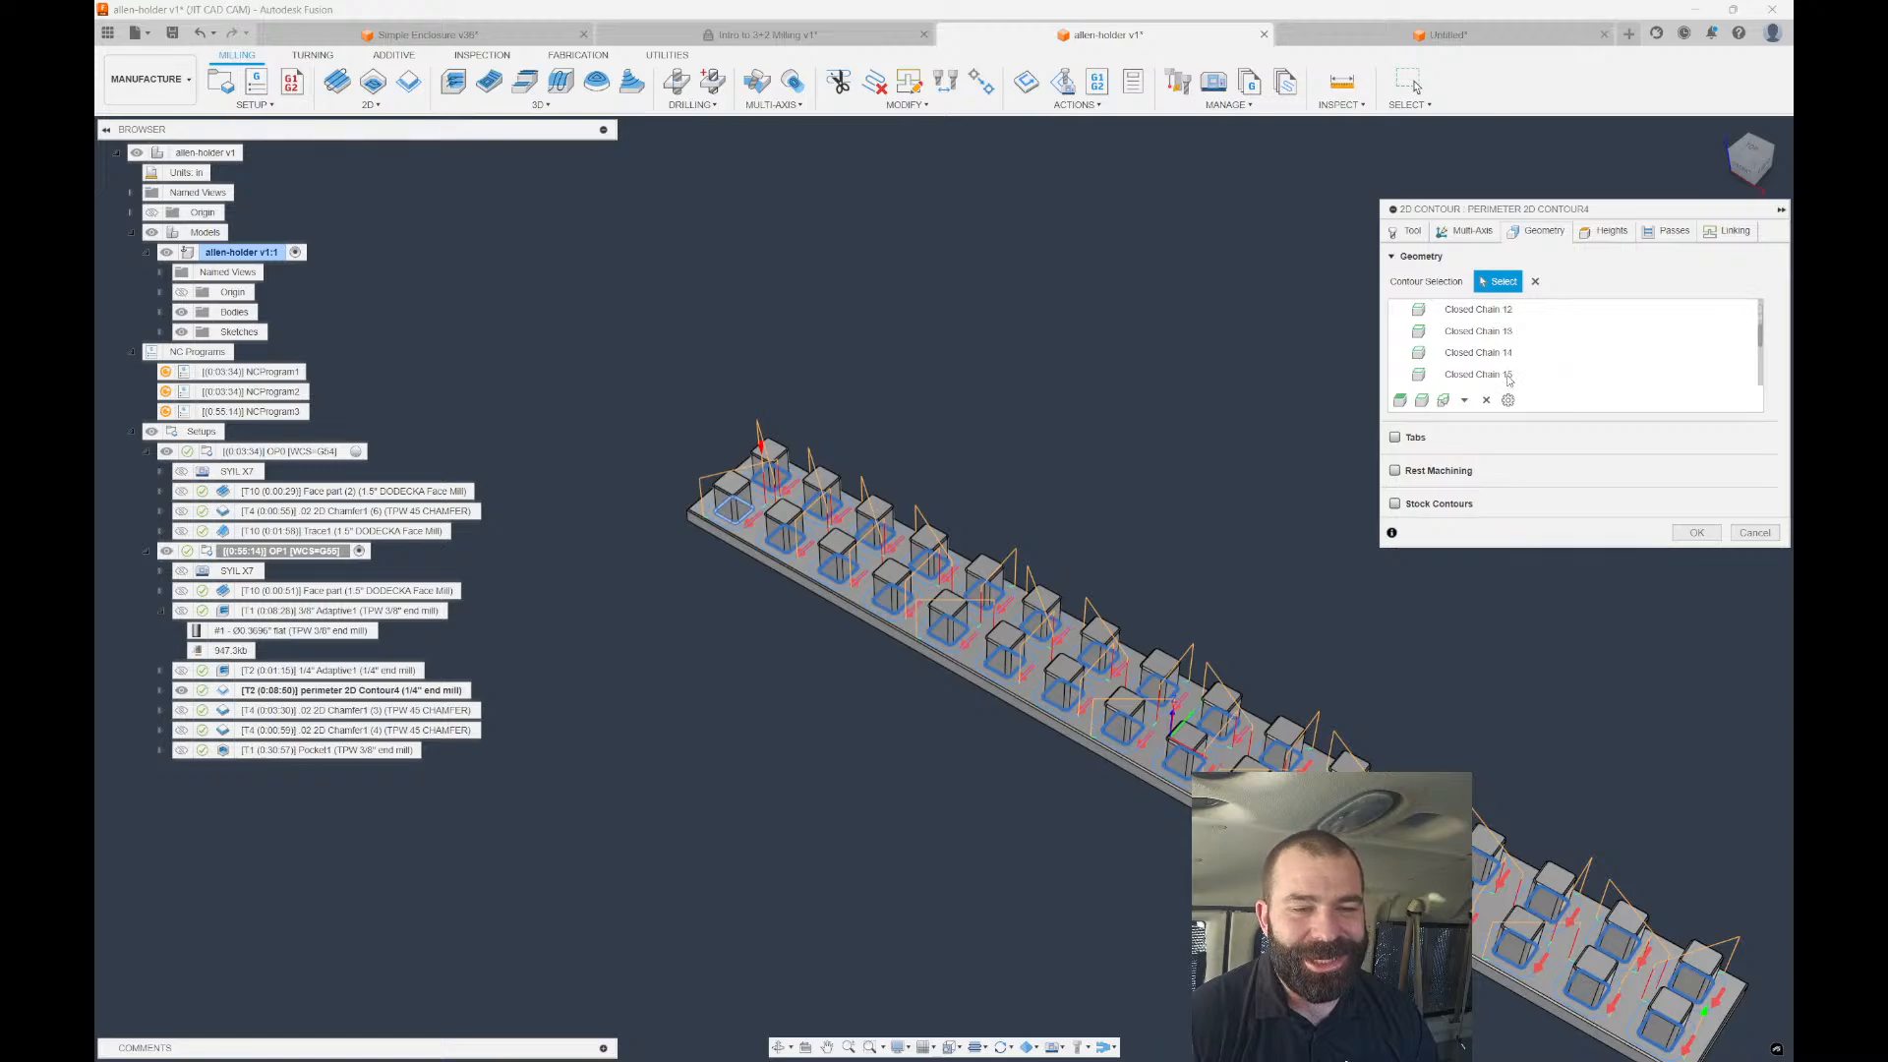
pyautogui.scroll(-2, 1508, 380)
pyautogui.keyDown('shift'); pyautogui.click(1522, 380); pyautogui.keyUp('shift')
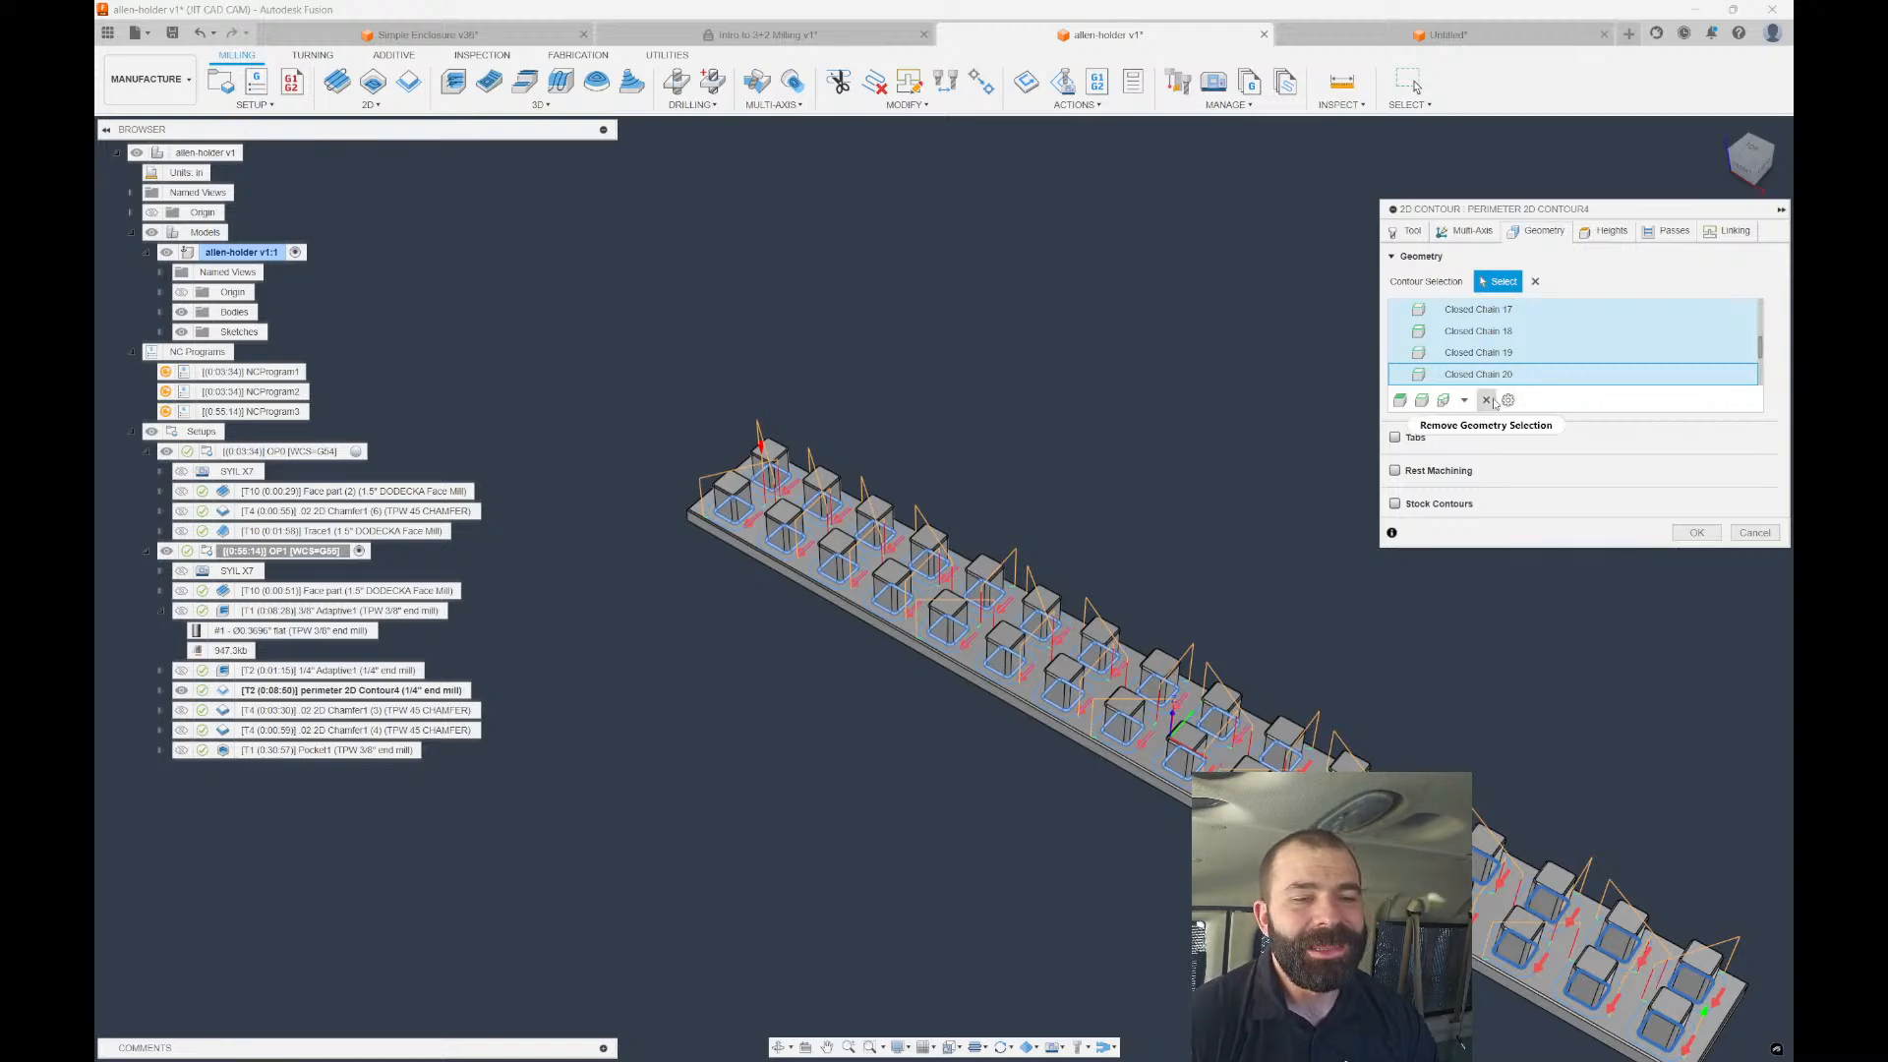
pyautogui.click(1487, 401)
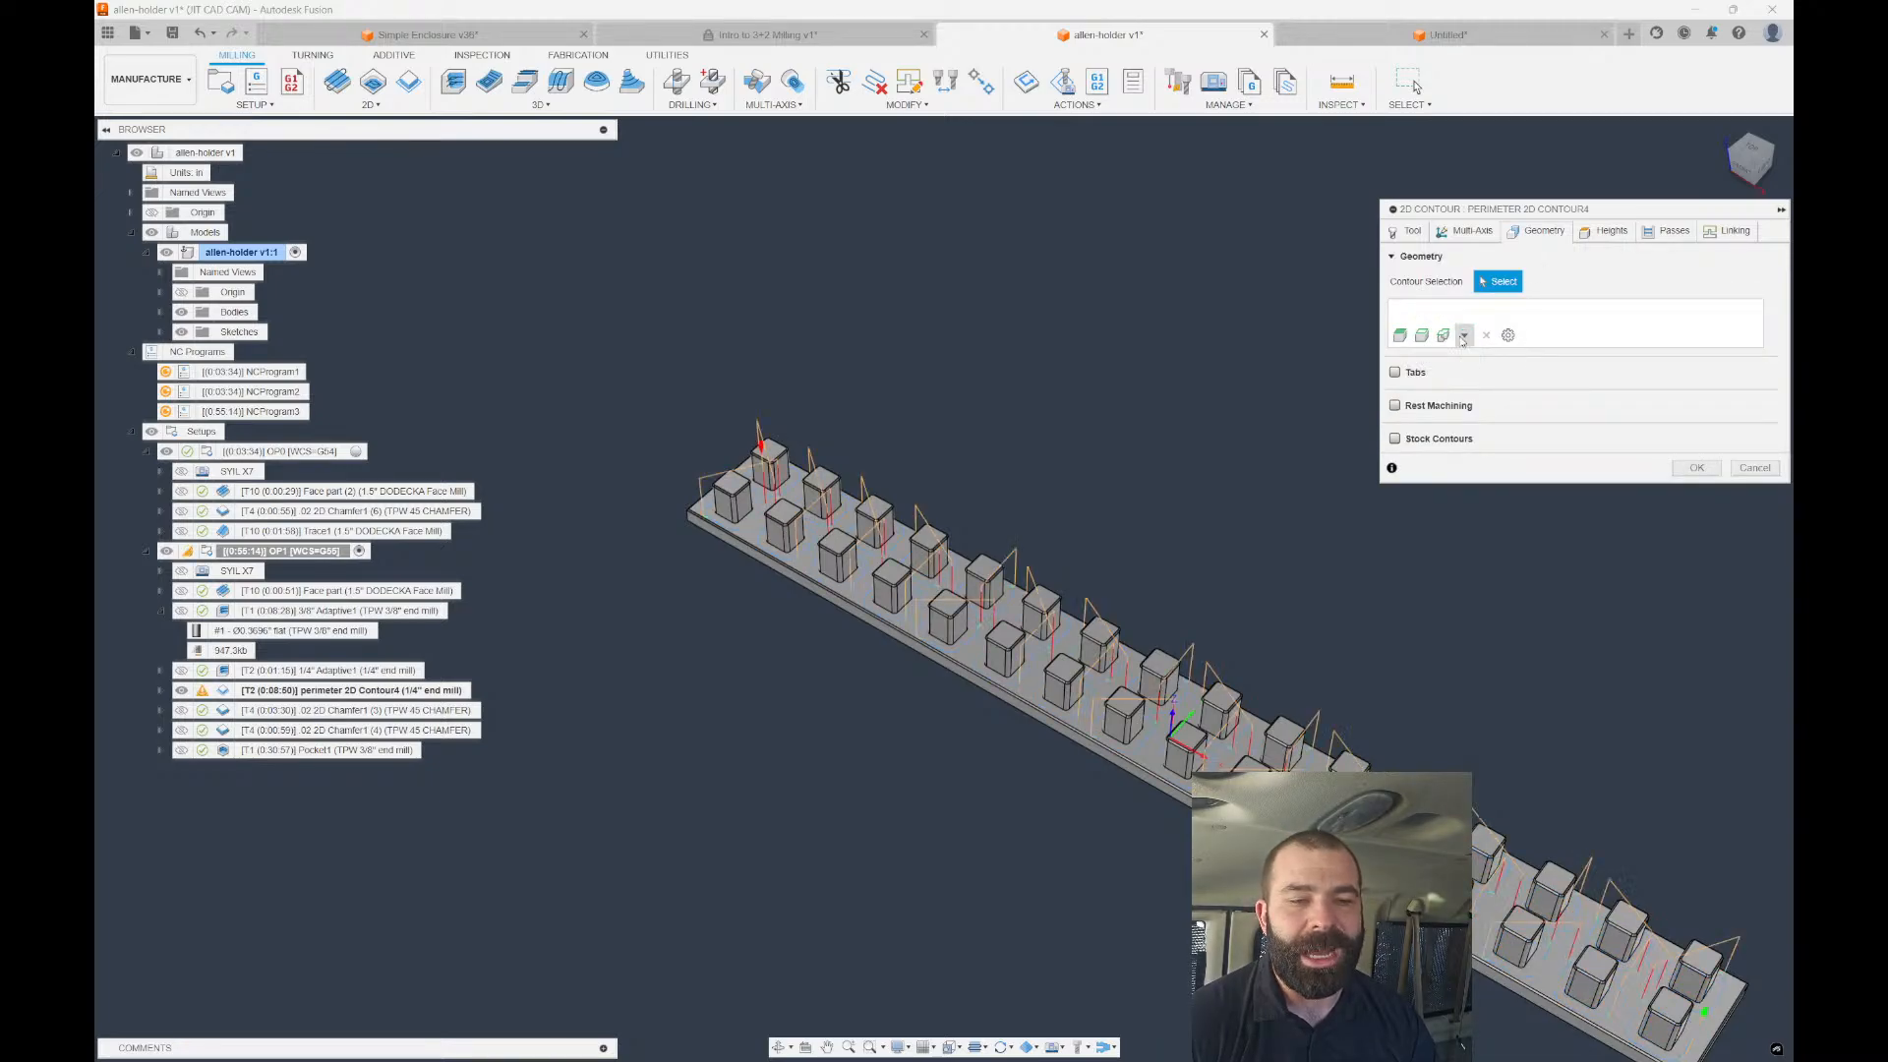
# Select the pocket floor face in Pockets mode and regenerate the contour, now 0:08:51.
pyautogui.click(1464, 337)
pyautogui.click(1445, 396)
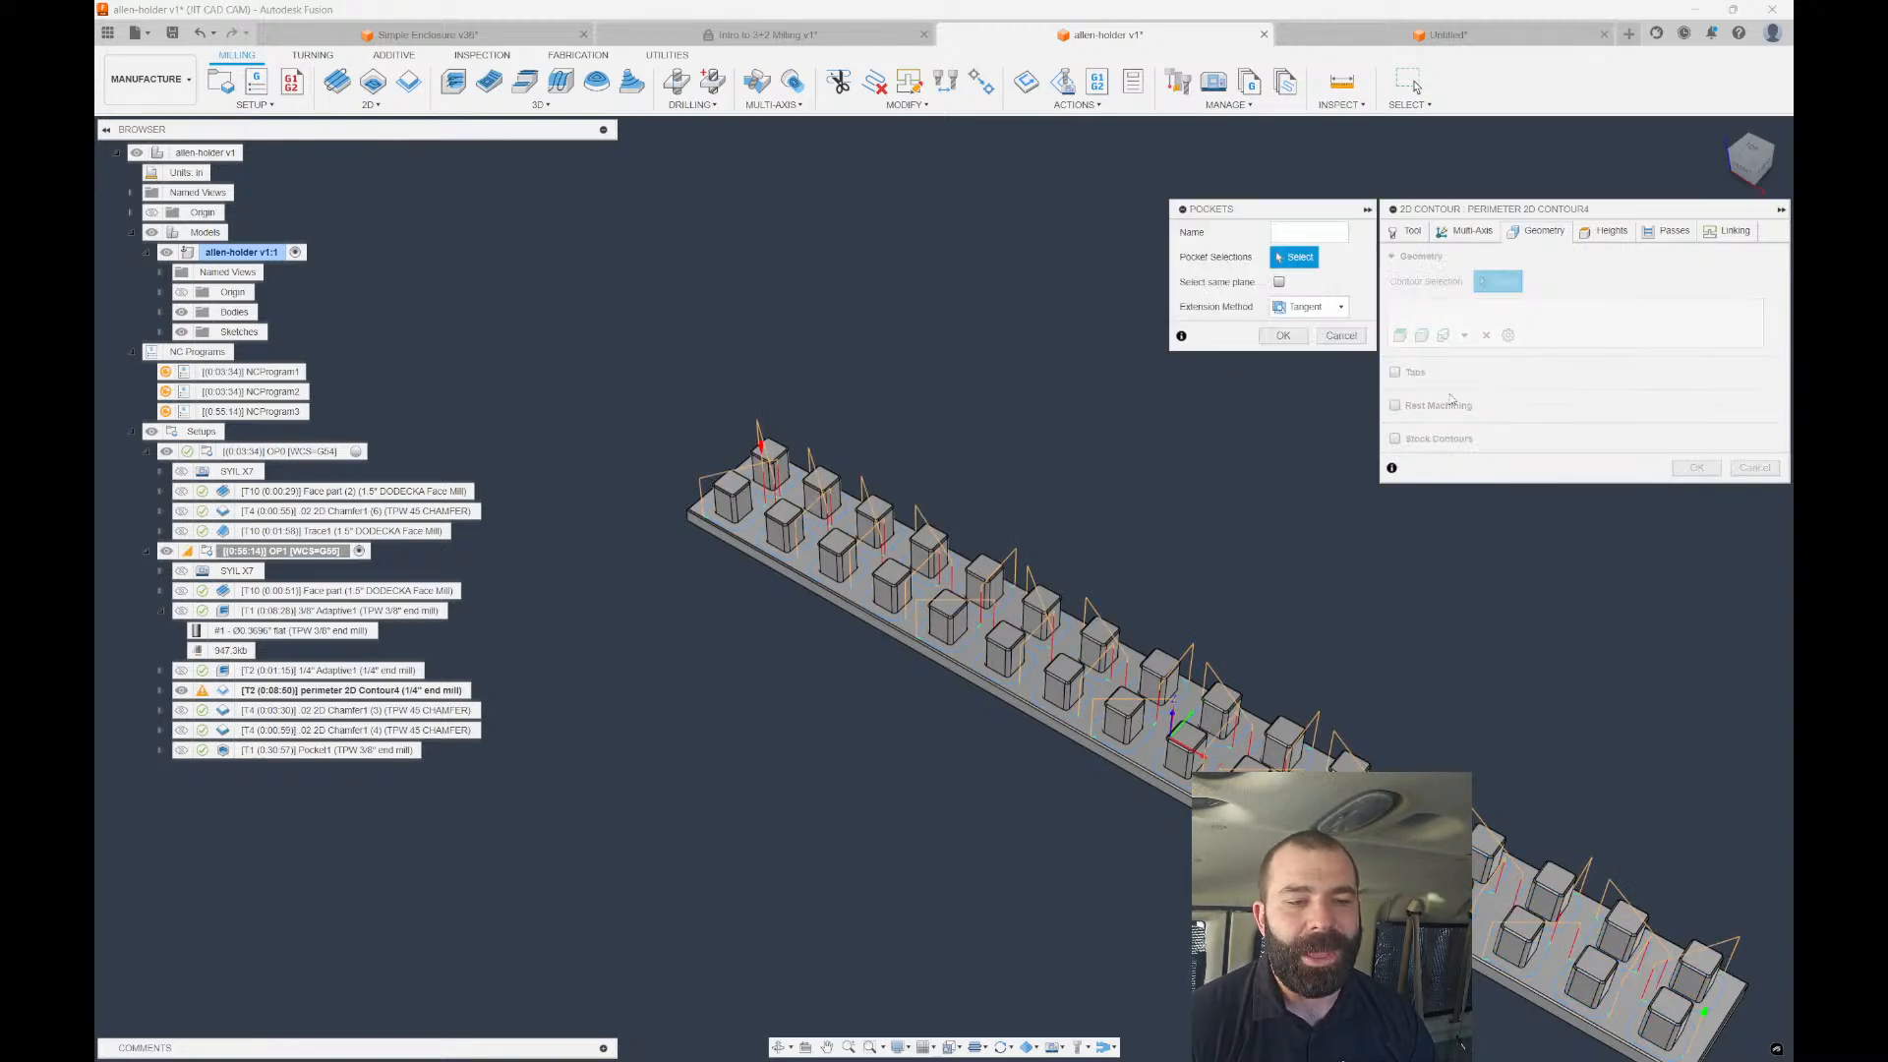
pyautogui.scroll(5, 922, 594)
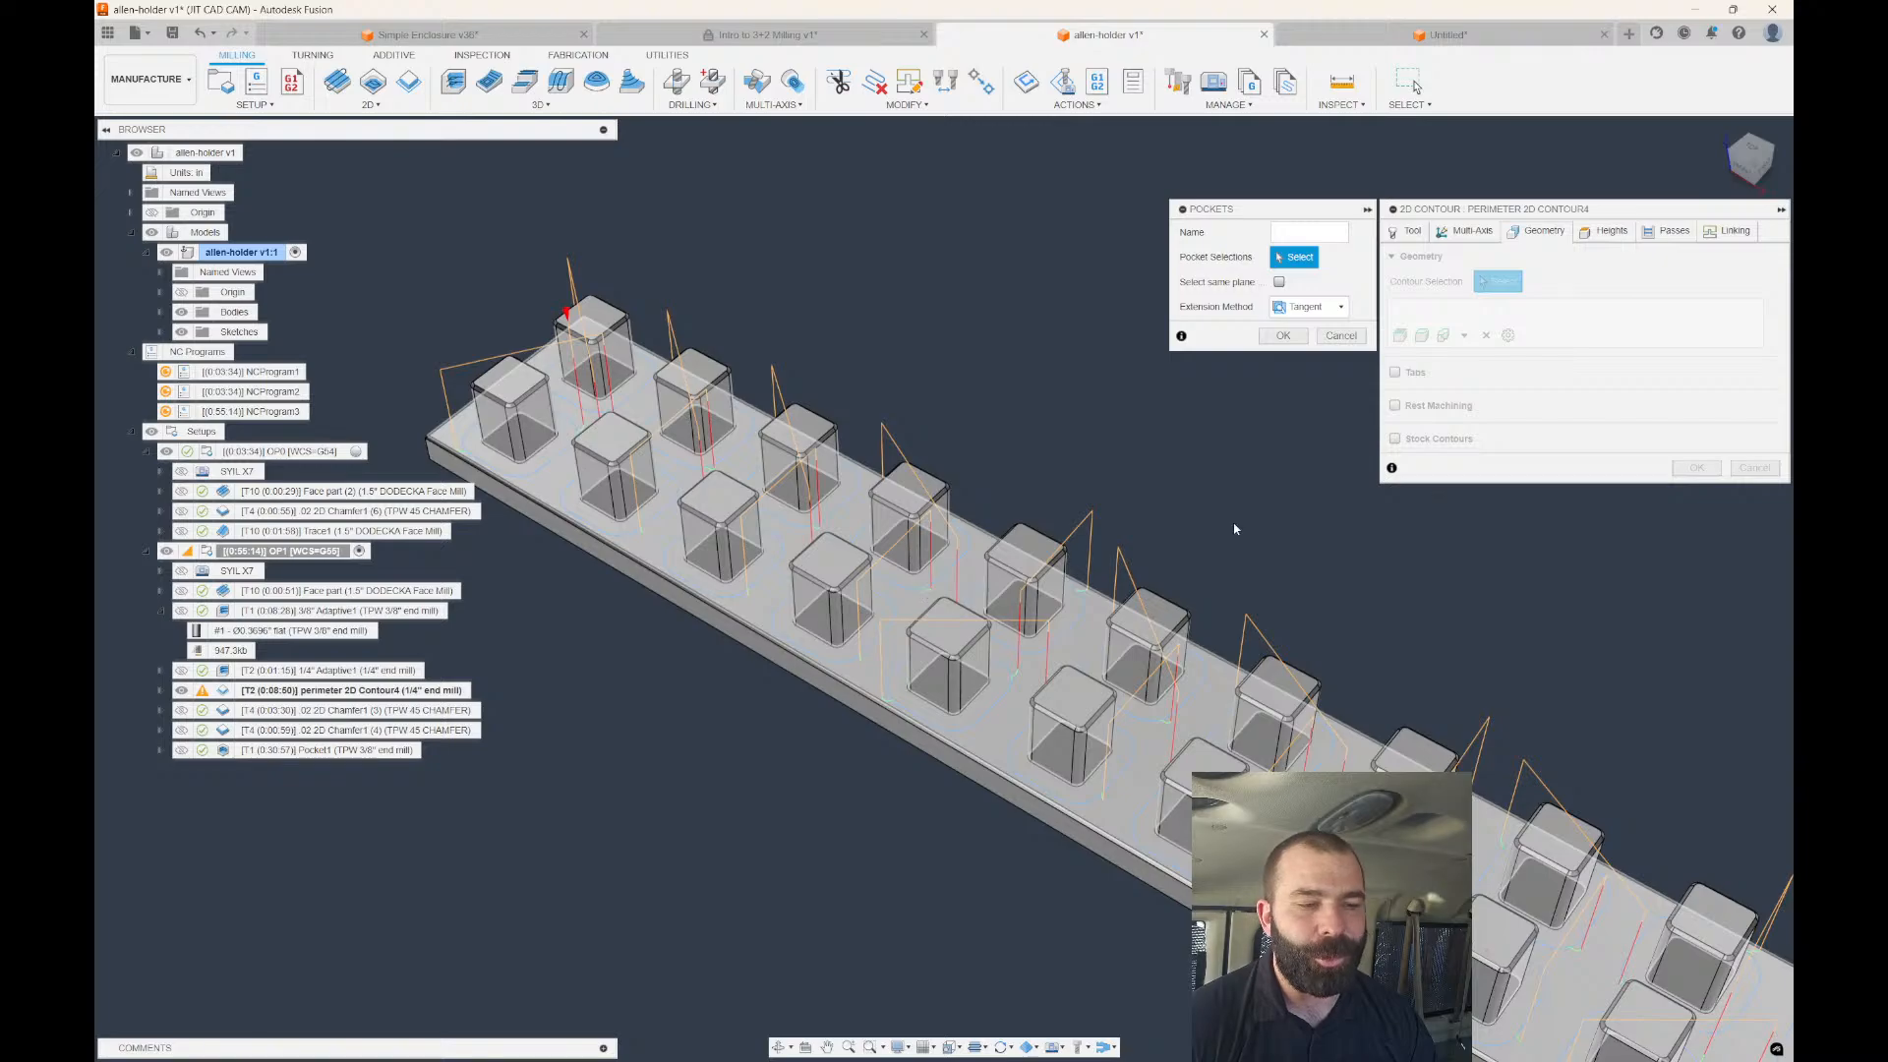
pyautogui.click(968, 551)
pyautogui.scroll(-1, 993, 459)
pyautogui.click(1284, 337)
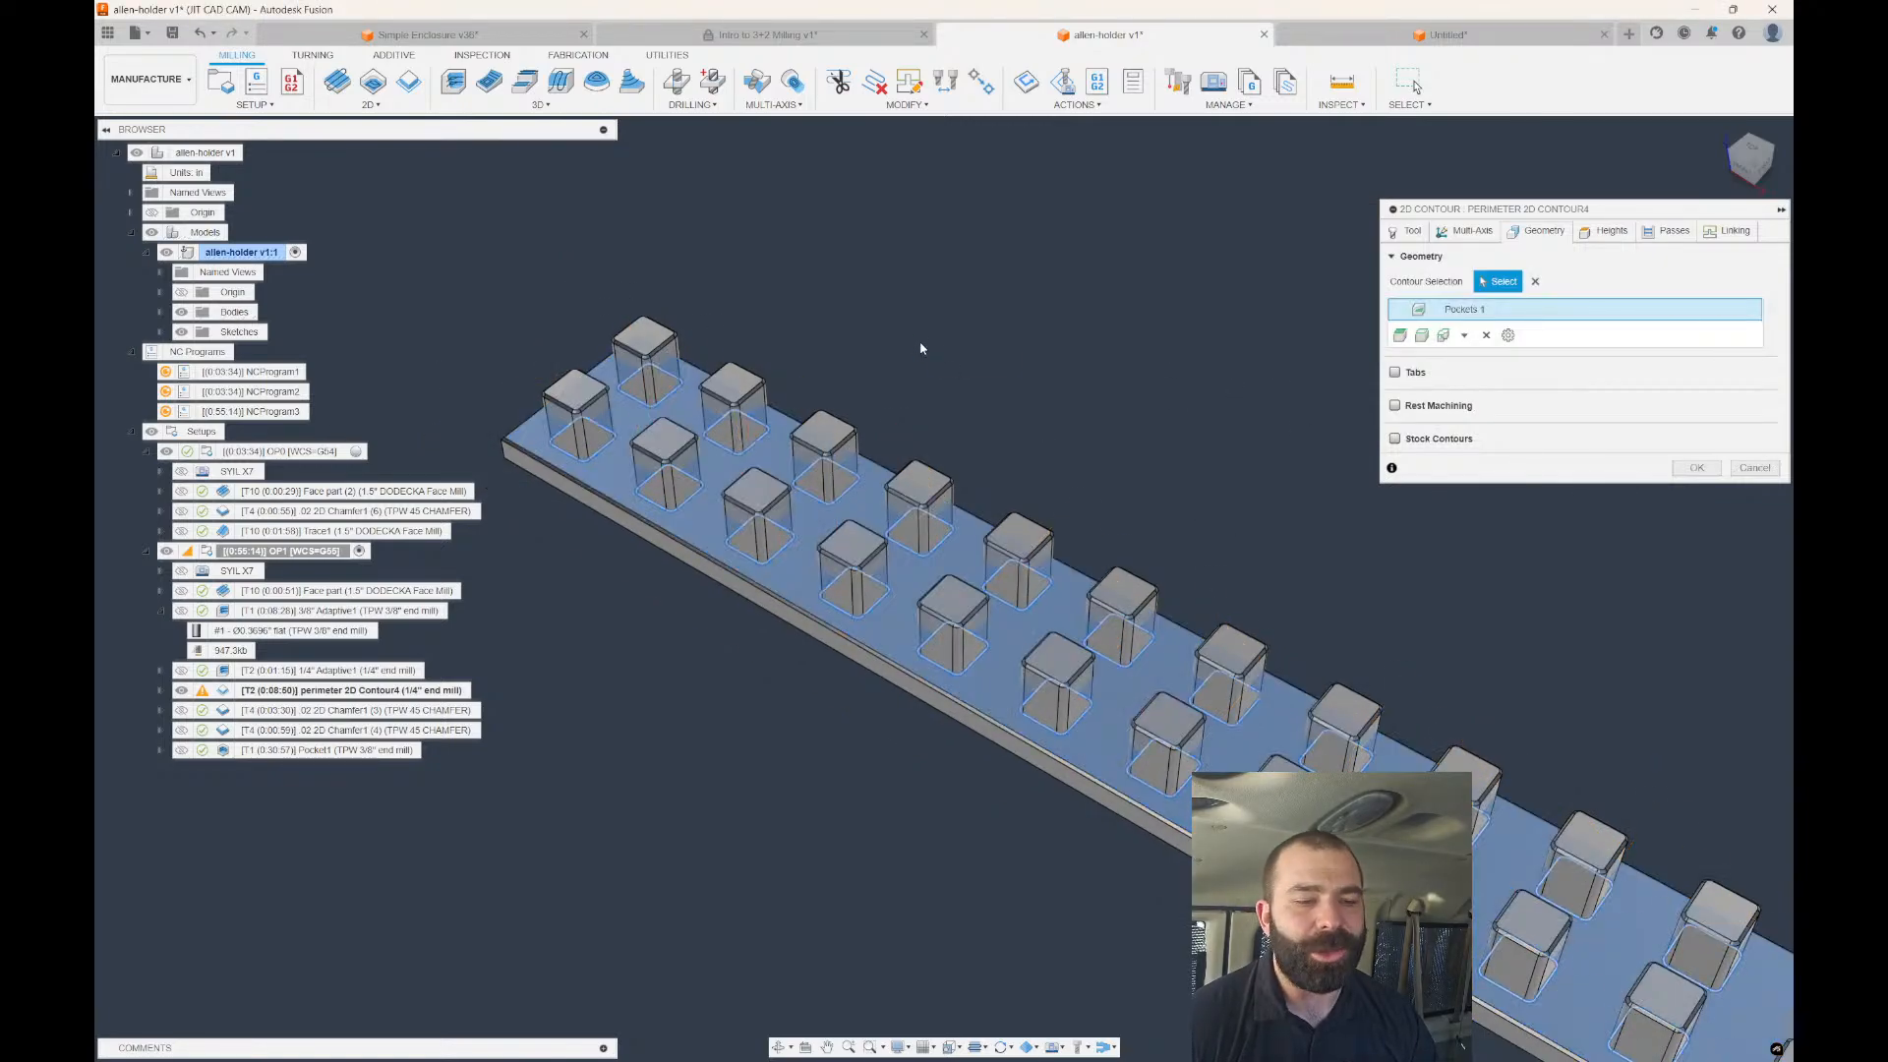
pyautogui.scroll(-4, 682, 377)
pyautogui.scroll(-2, 609, 413)
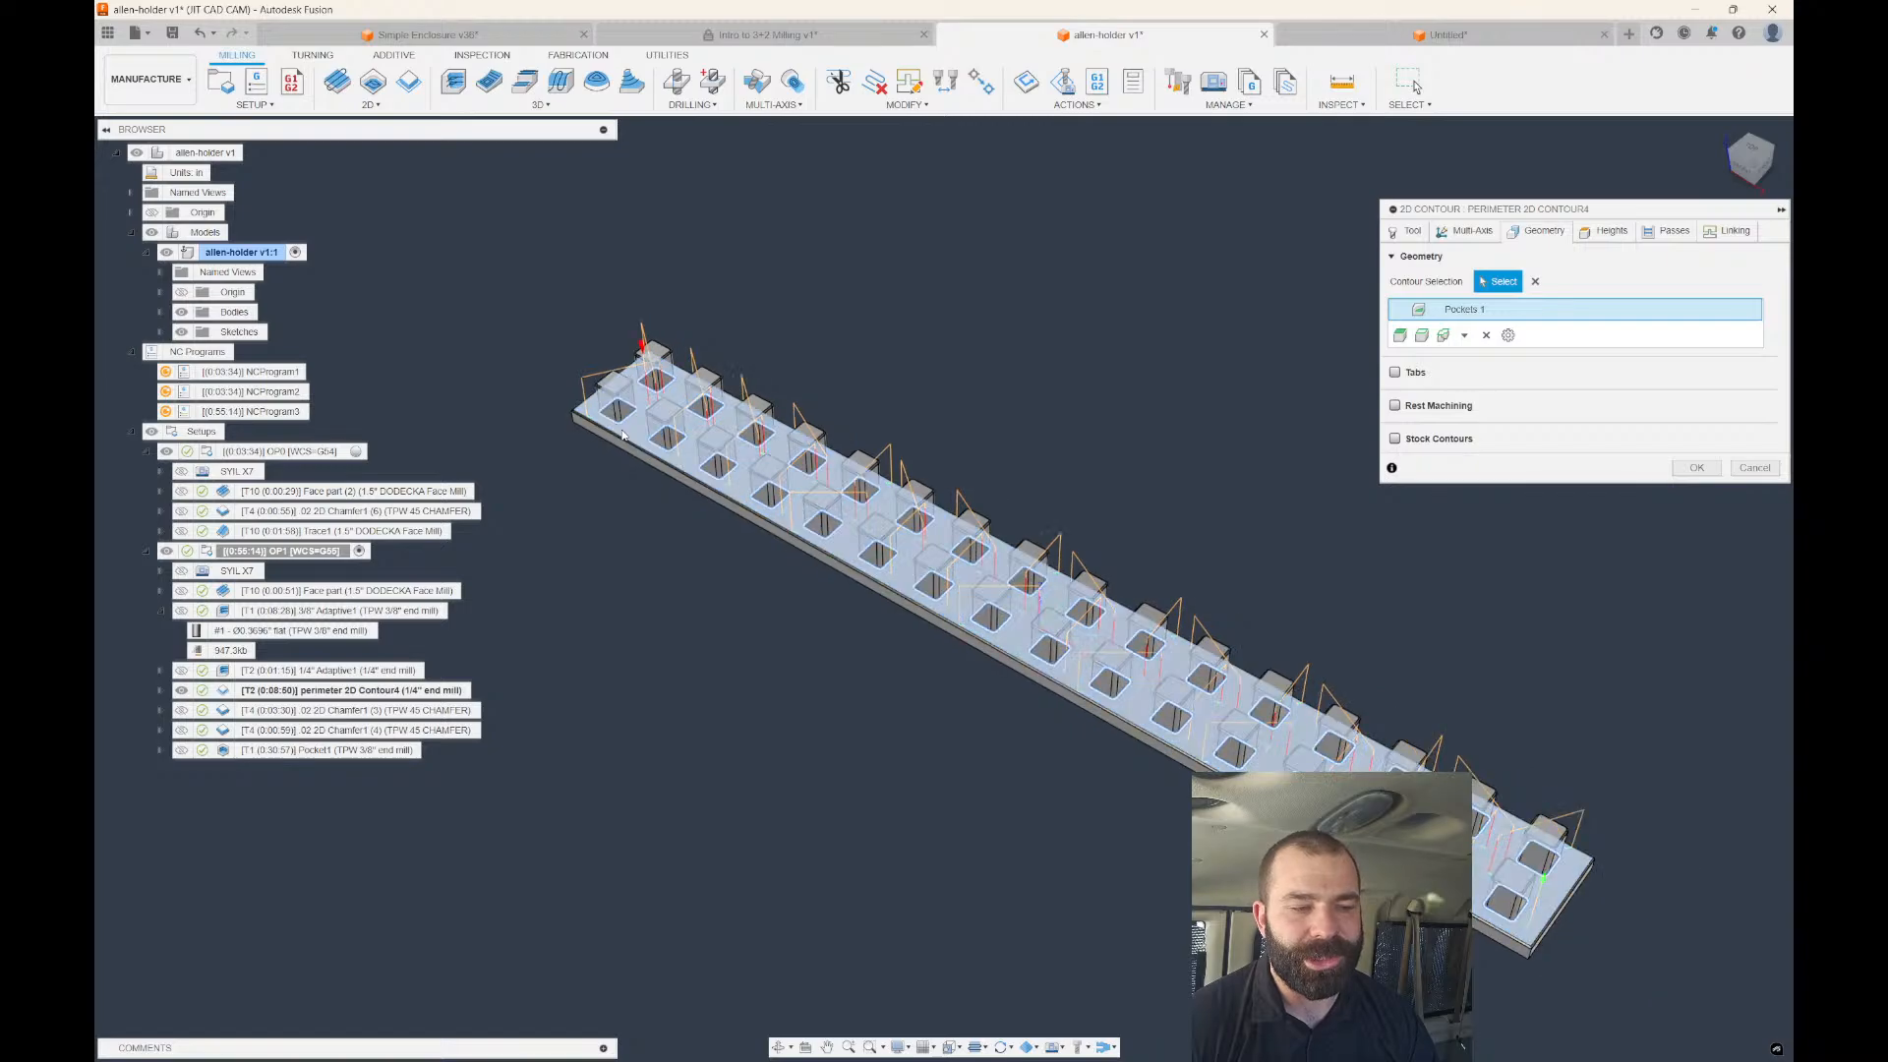
pyautogui.scroll(5, 1601, 735)
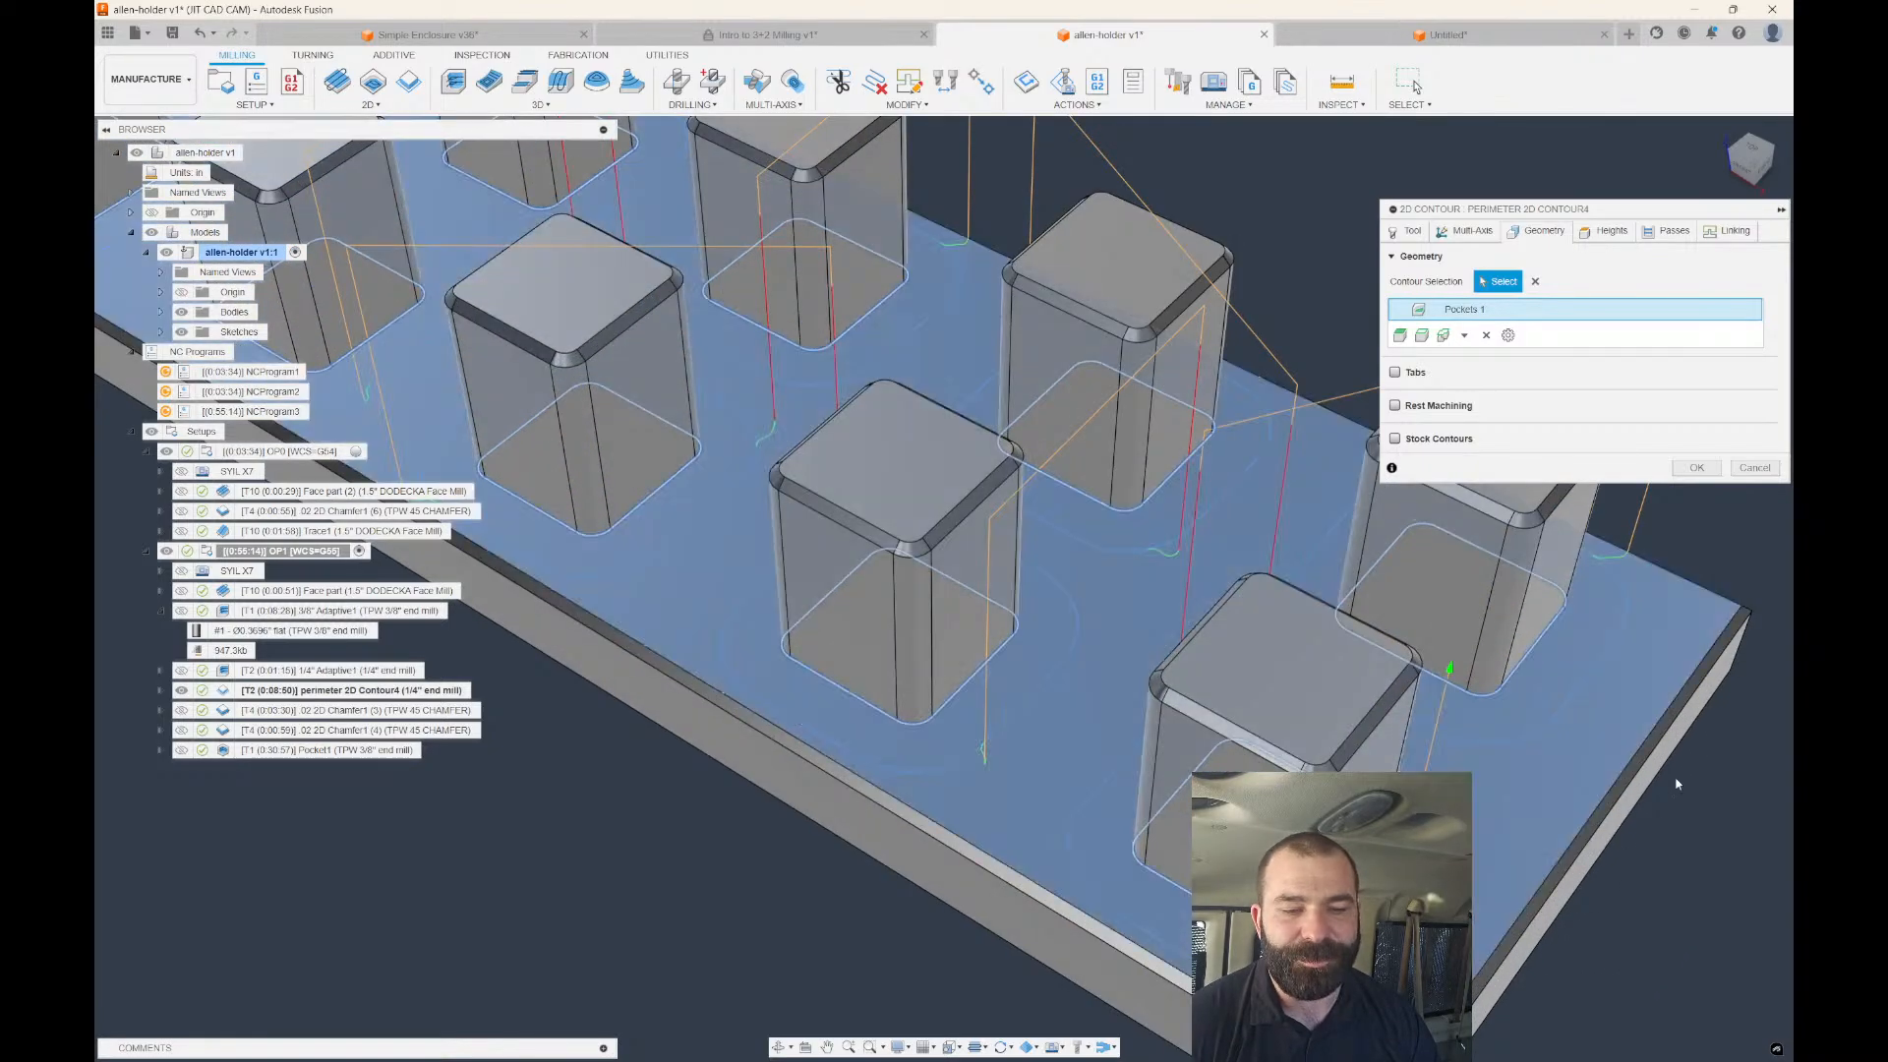
pyautogui.scroll(-8, 1608, 703)
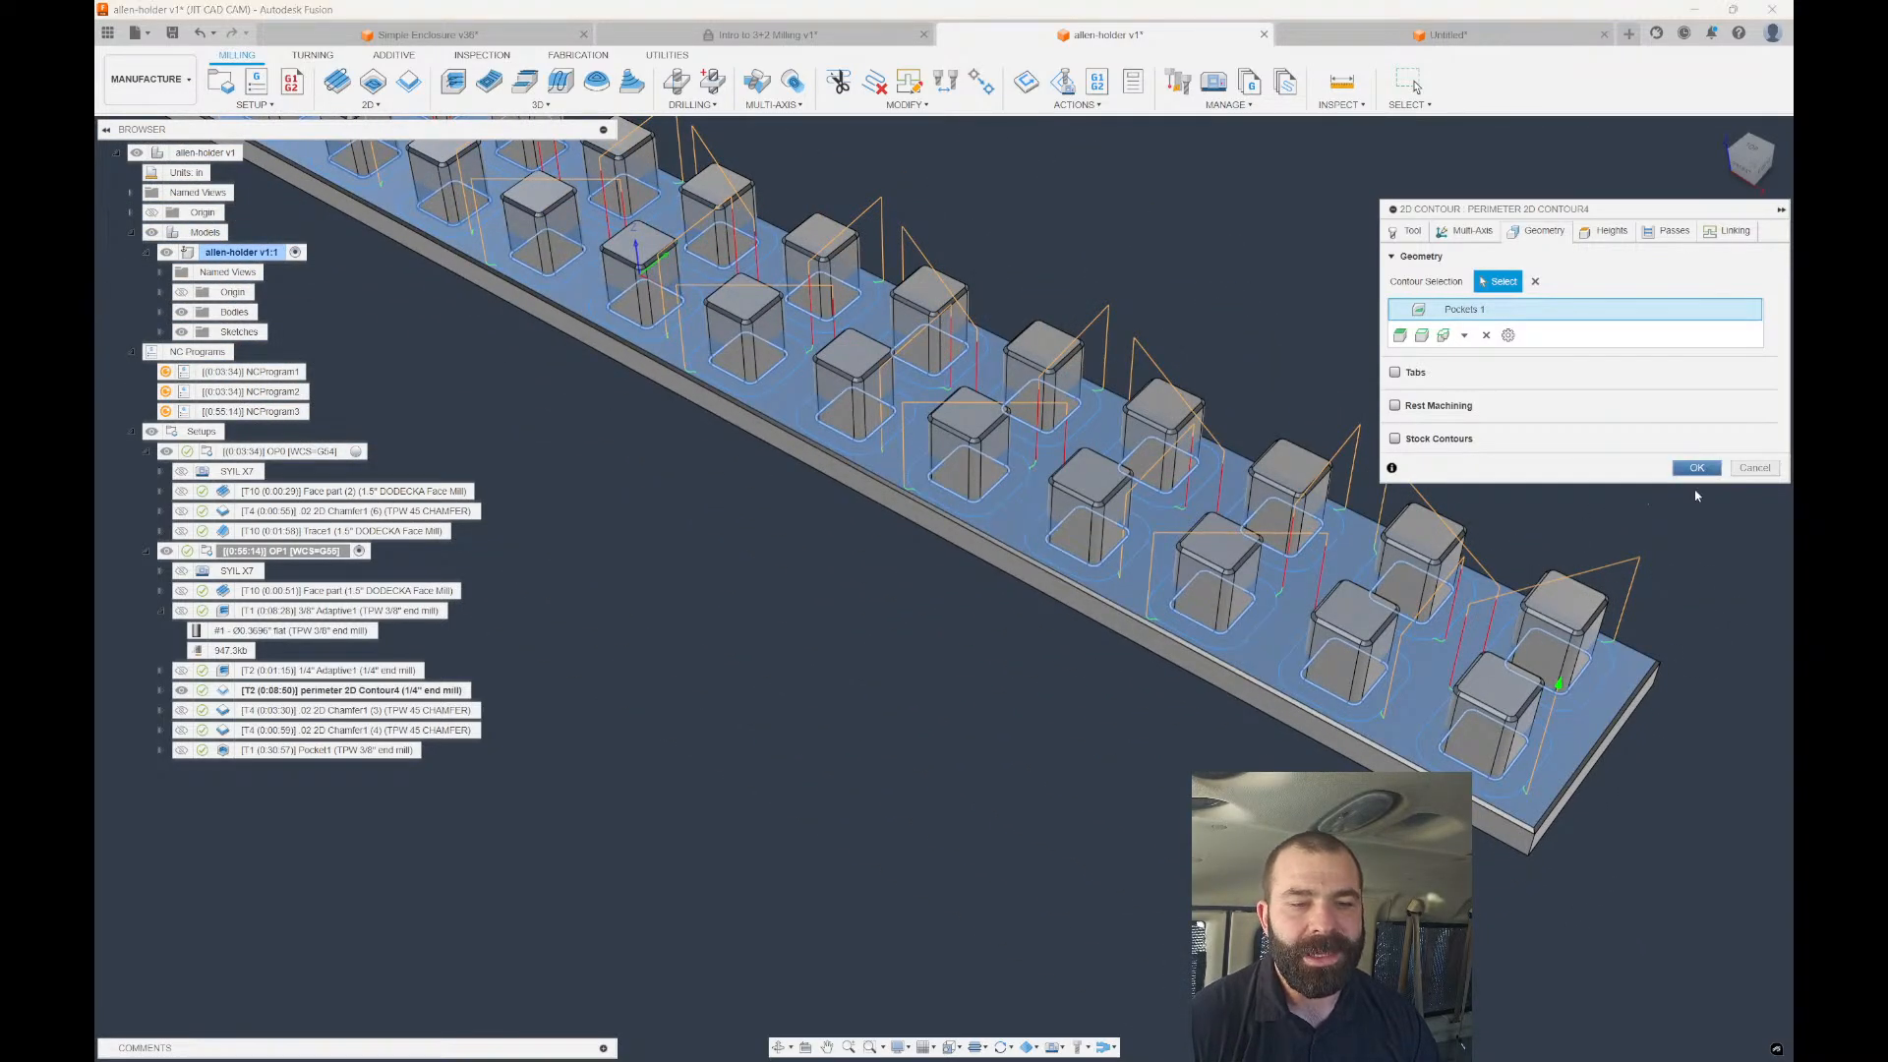
pyautogui.click(1696, 467)
pyautogui.scroll(-5, 1157, 769)
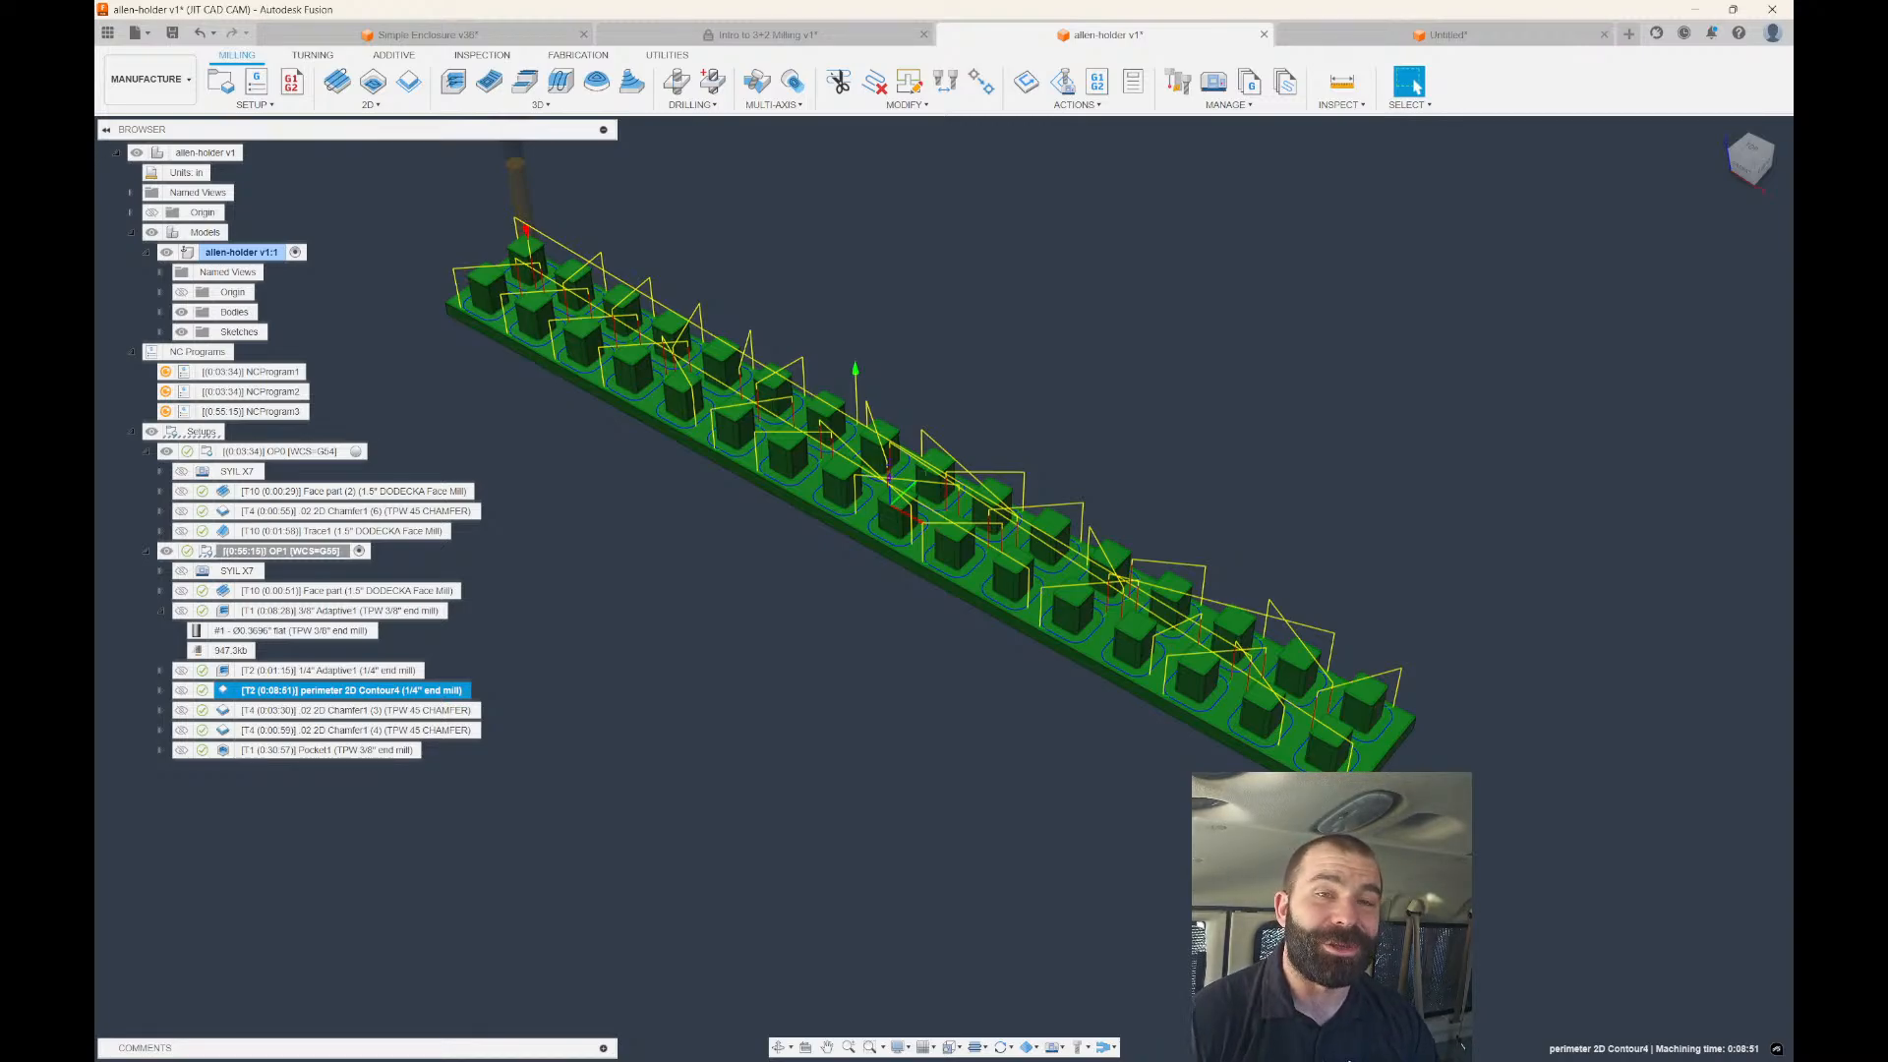
# Preview the .02 2D Chamfer1 (3) and Chamfer1 (4) toolpaths, separately and together.
pyautogui.click(356, 710)
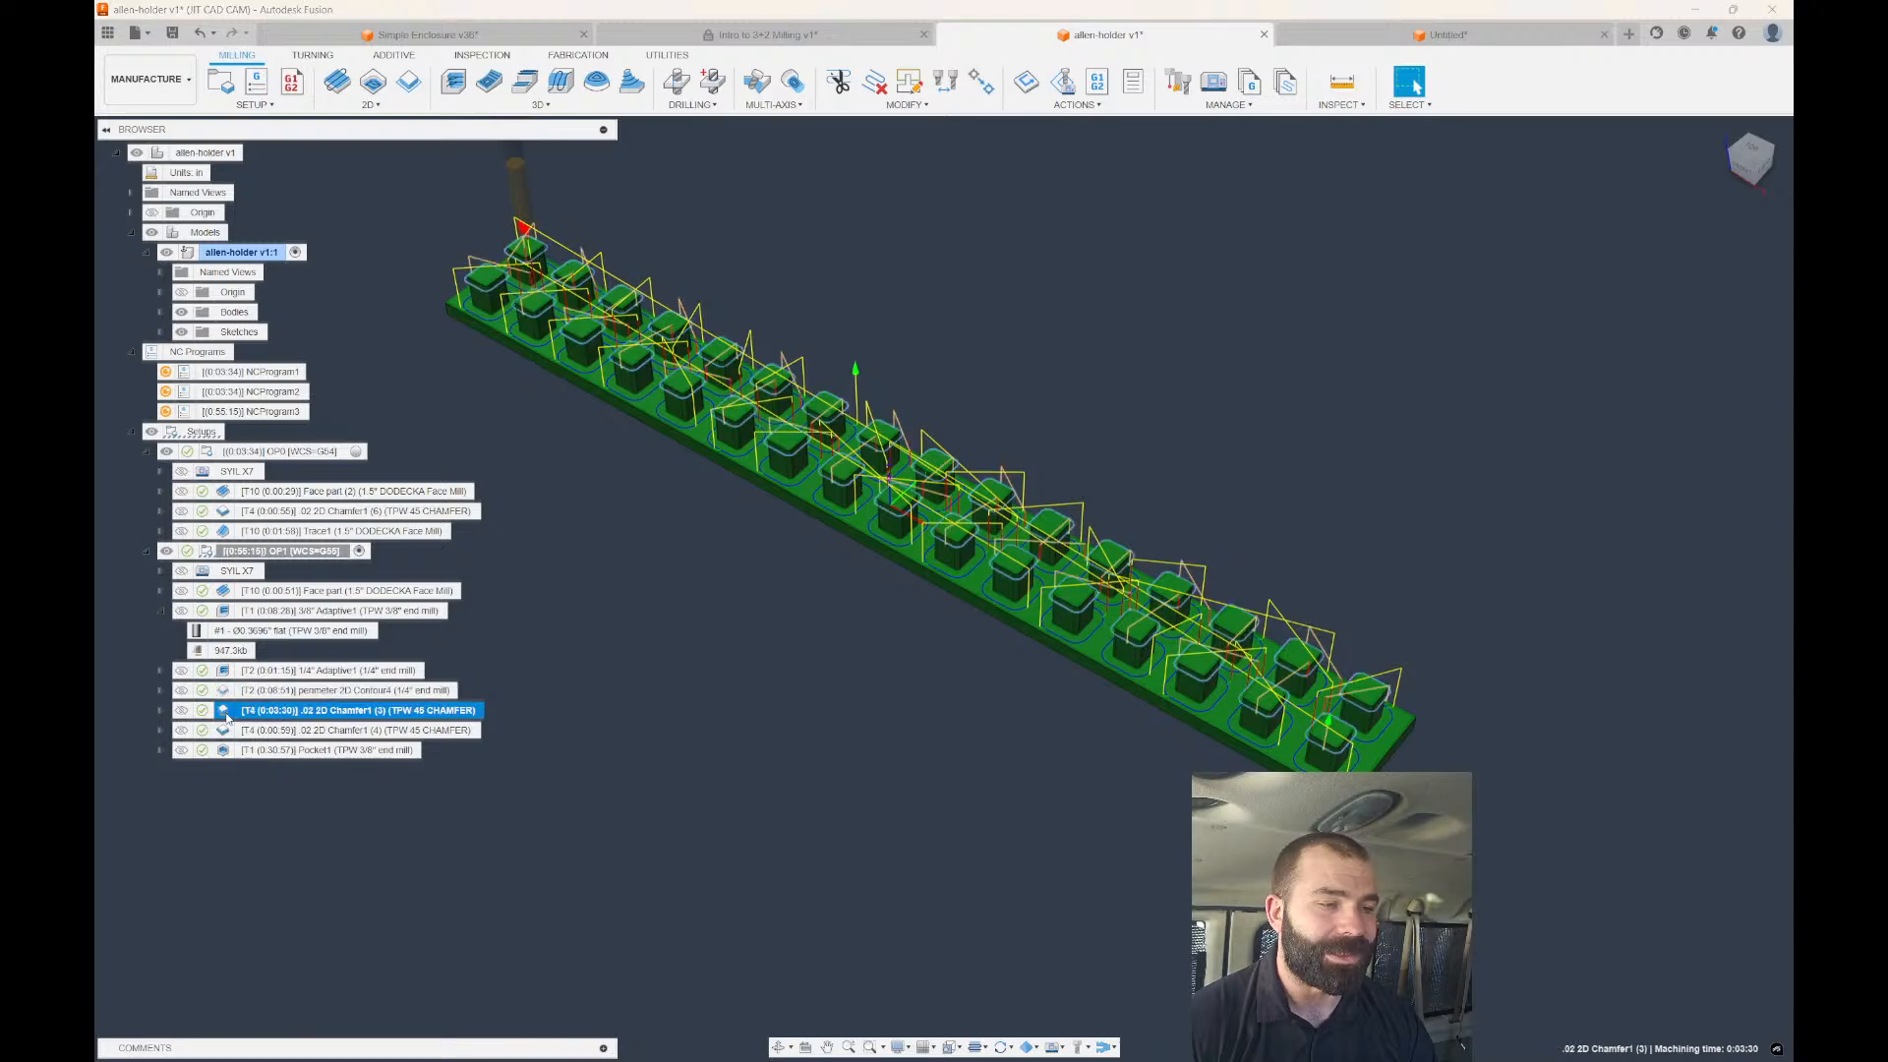
pyautogui.scroll(-3, 1332, 723)
pyautogui.scroll(6, 794, 433)
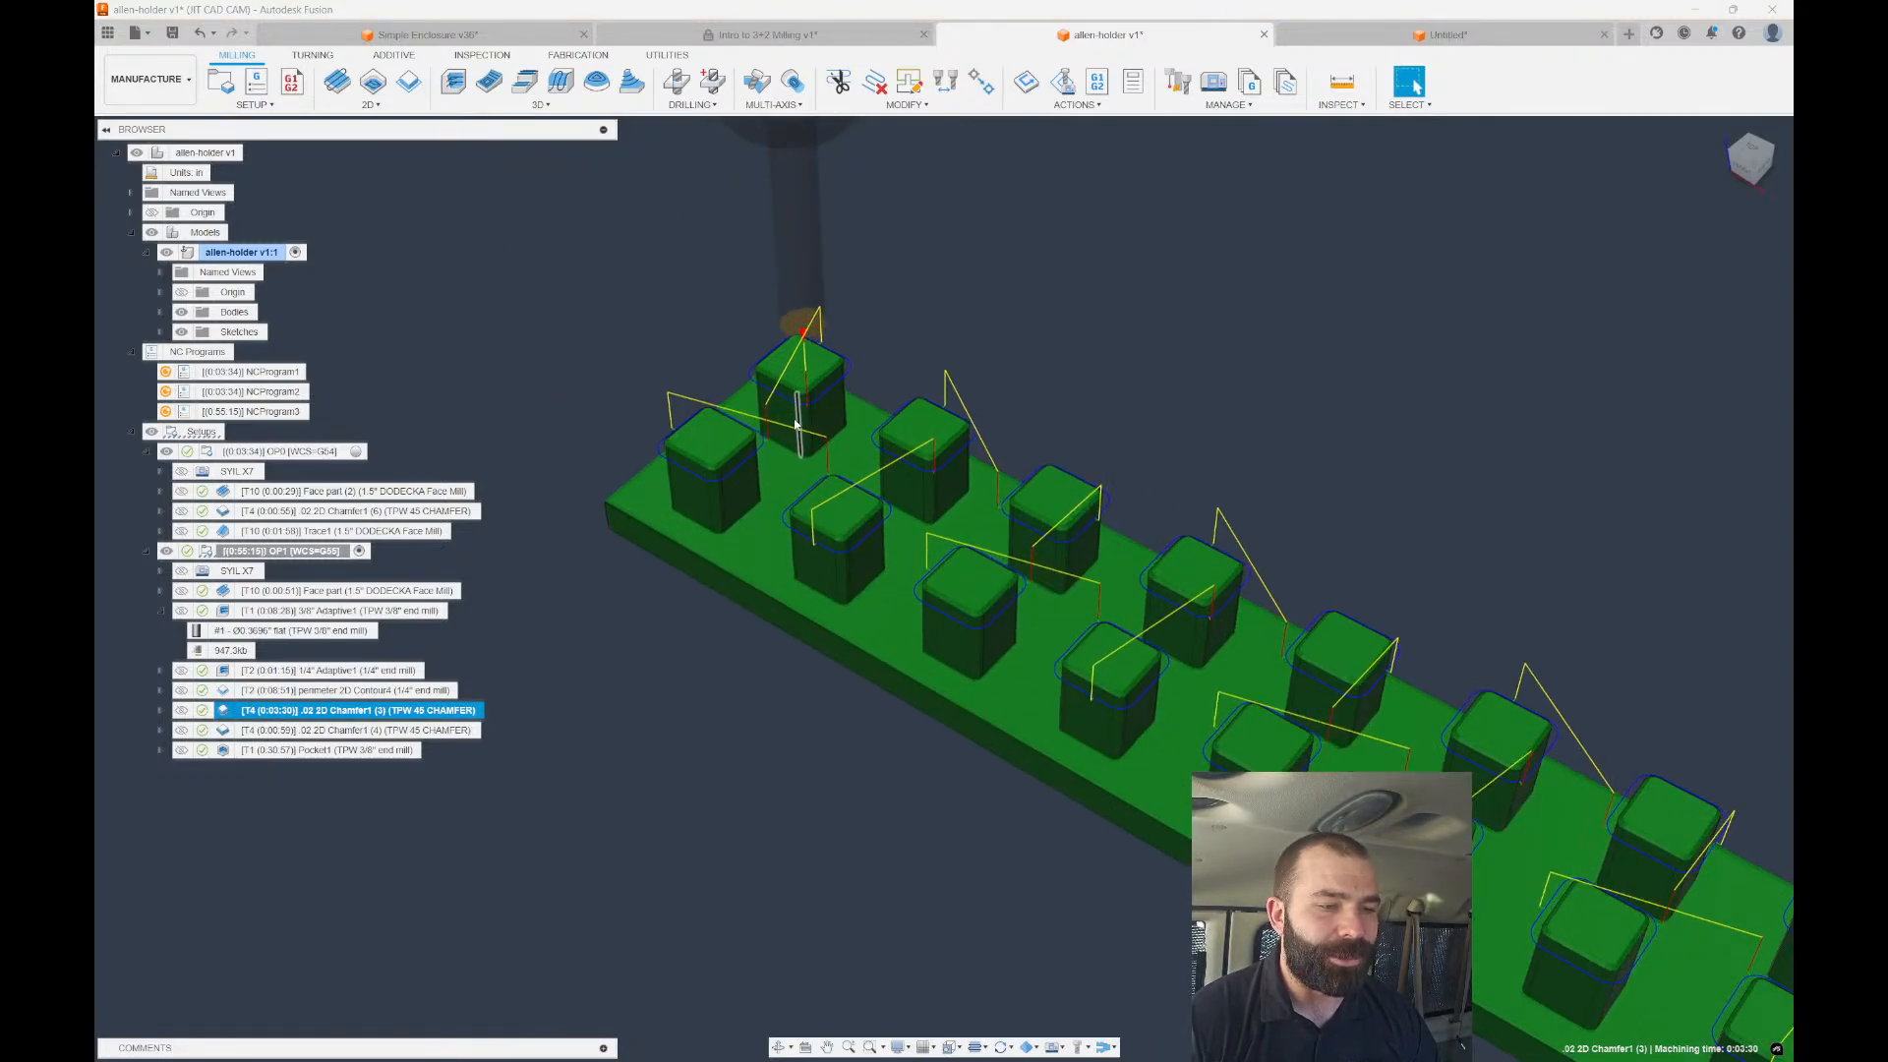
pyautogui.scroll(-2, 704, 346)
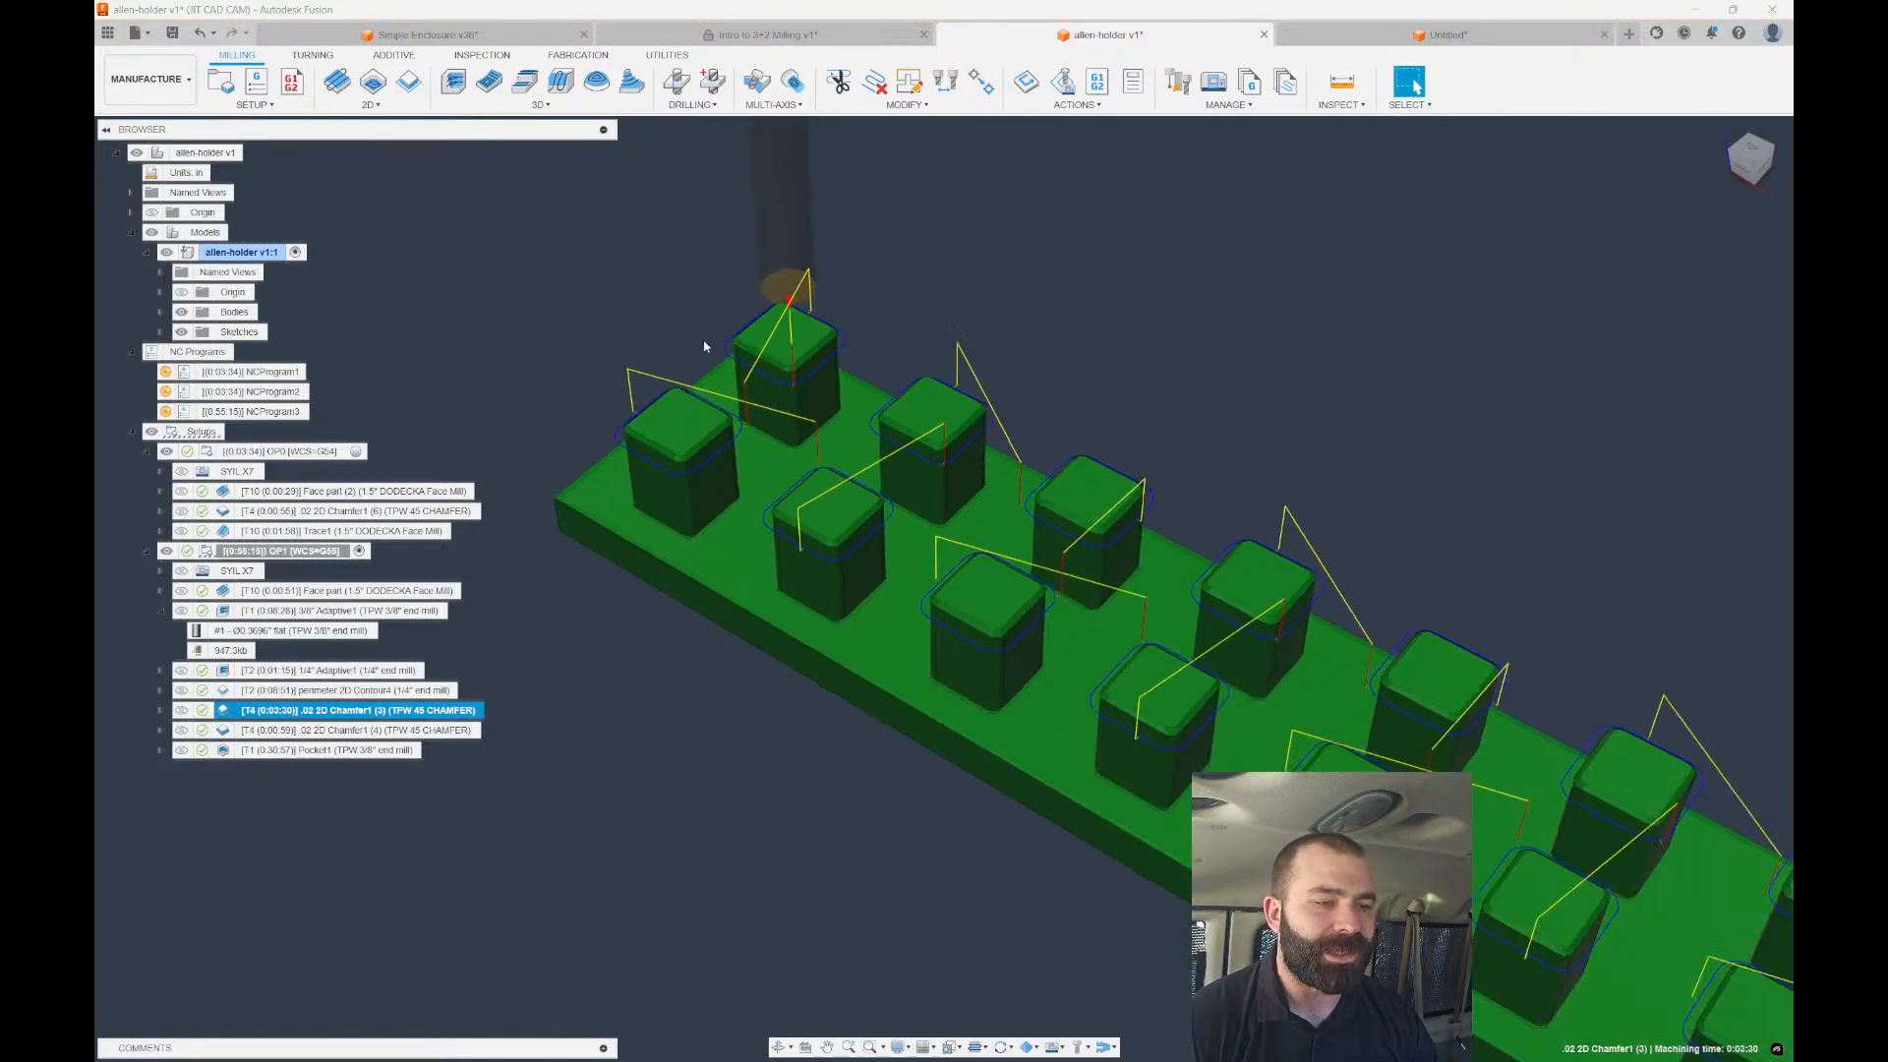
pyautogui.click(239, 730)
pyautogui.scroll(-8, 515, 518)
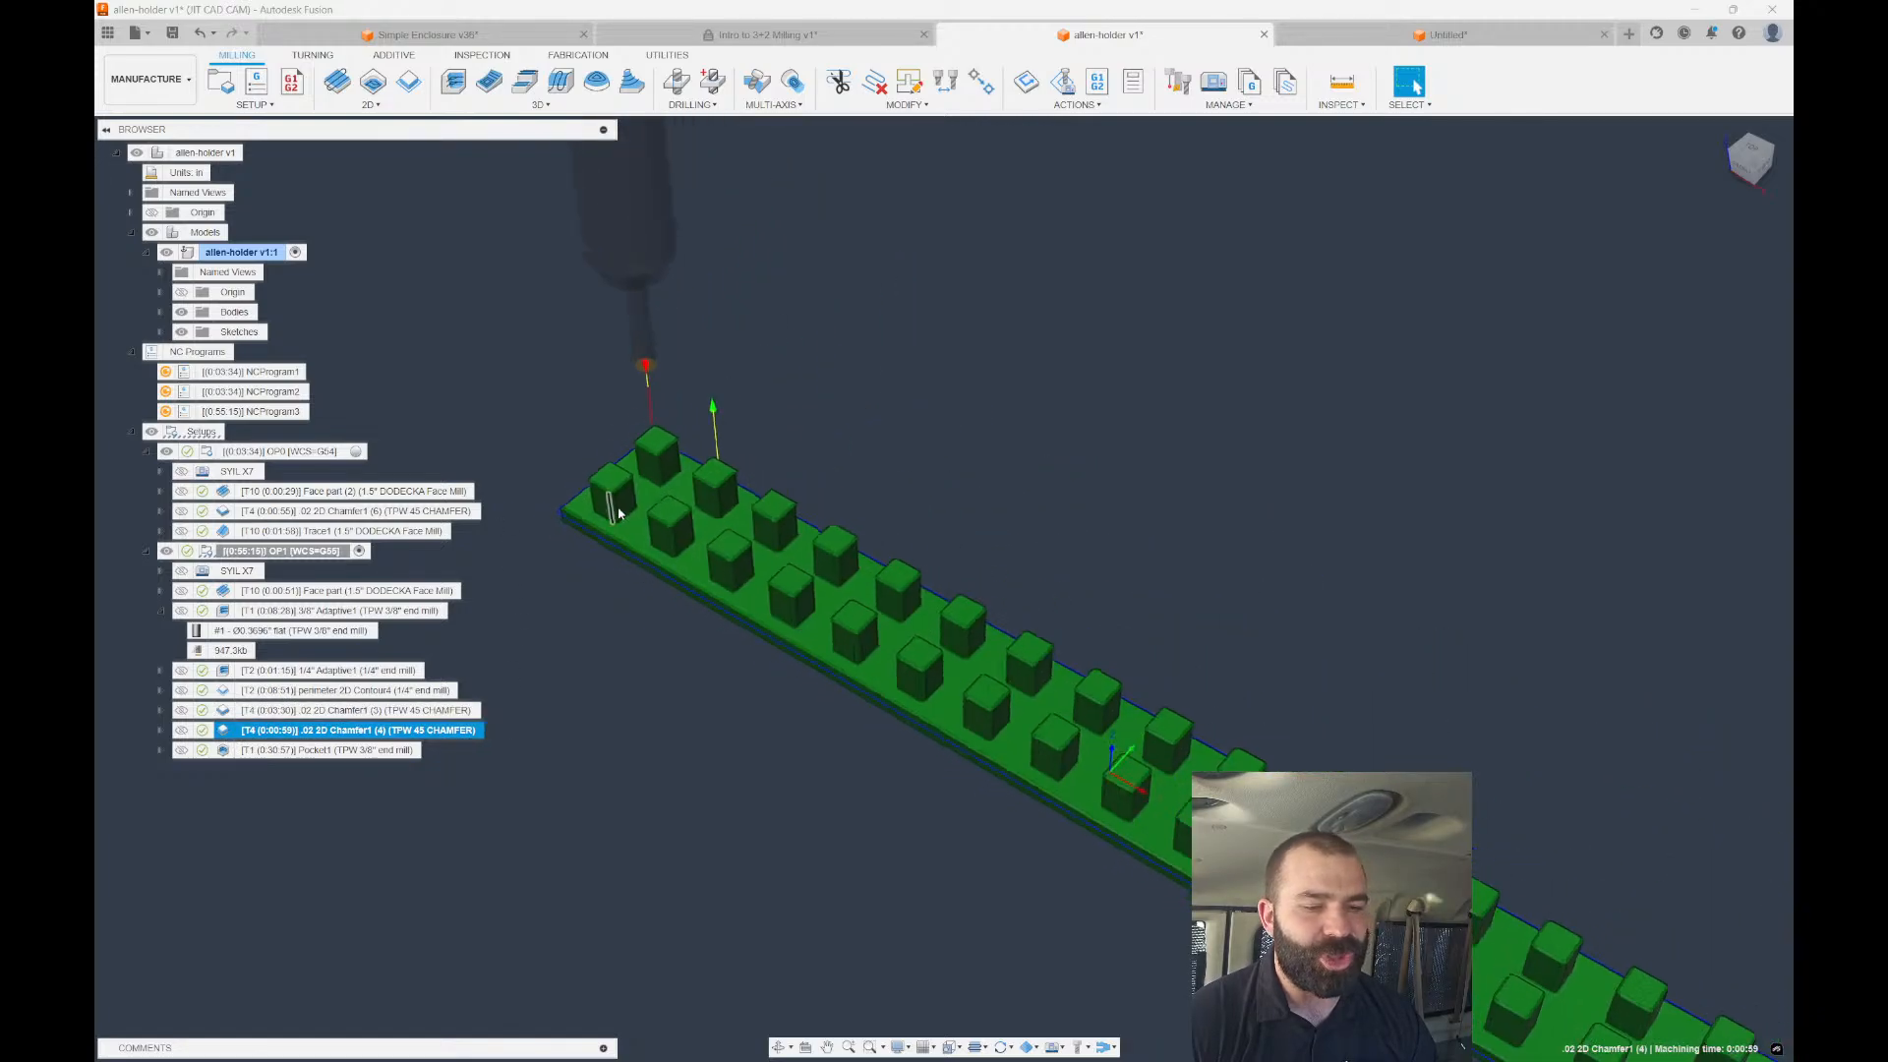
pyautogui.scroll(5, 626, 492)
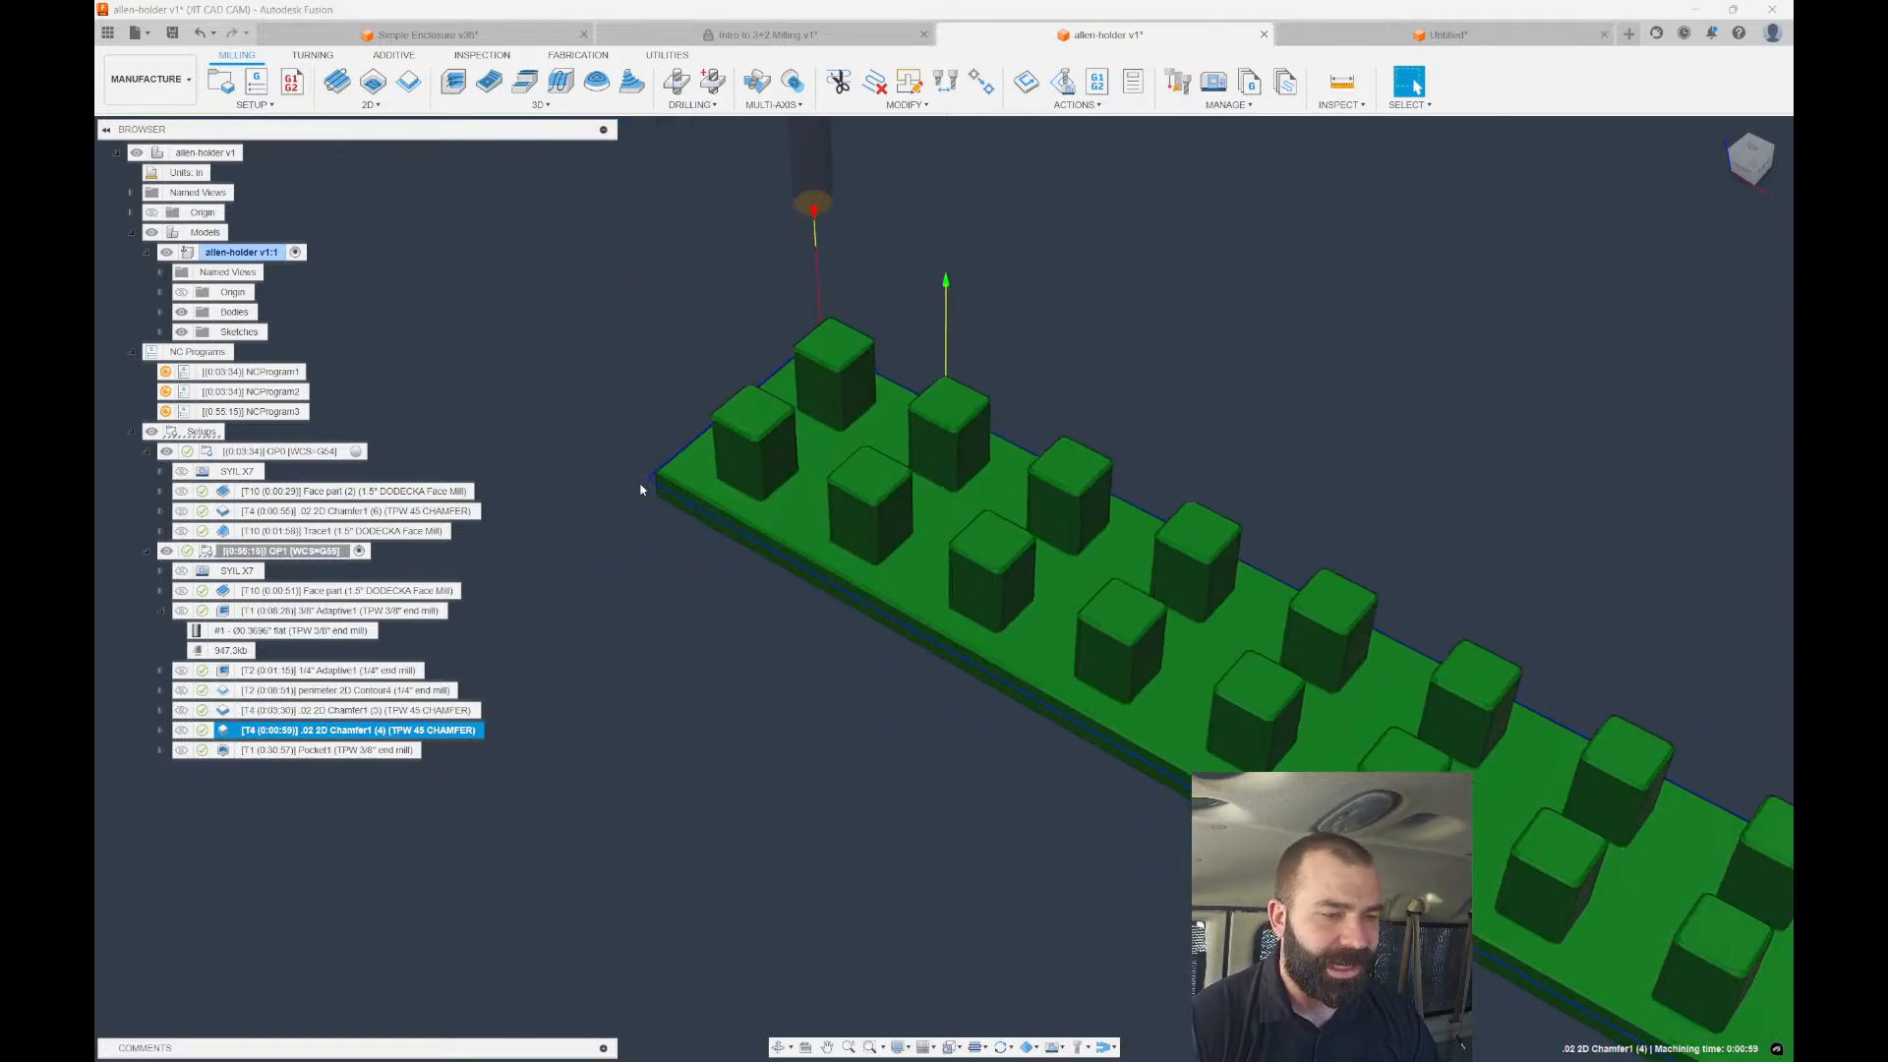
pyautogui.keyDown('ctrl'); pyautogui.click(328, 710); pyautogui.keyUp('ctrl')
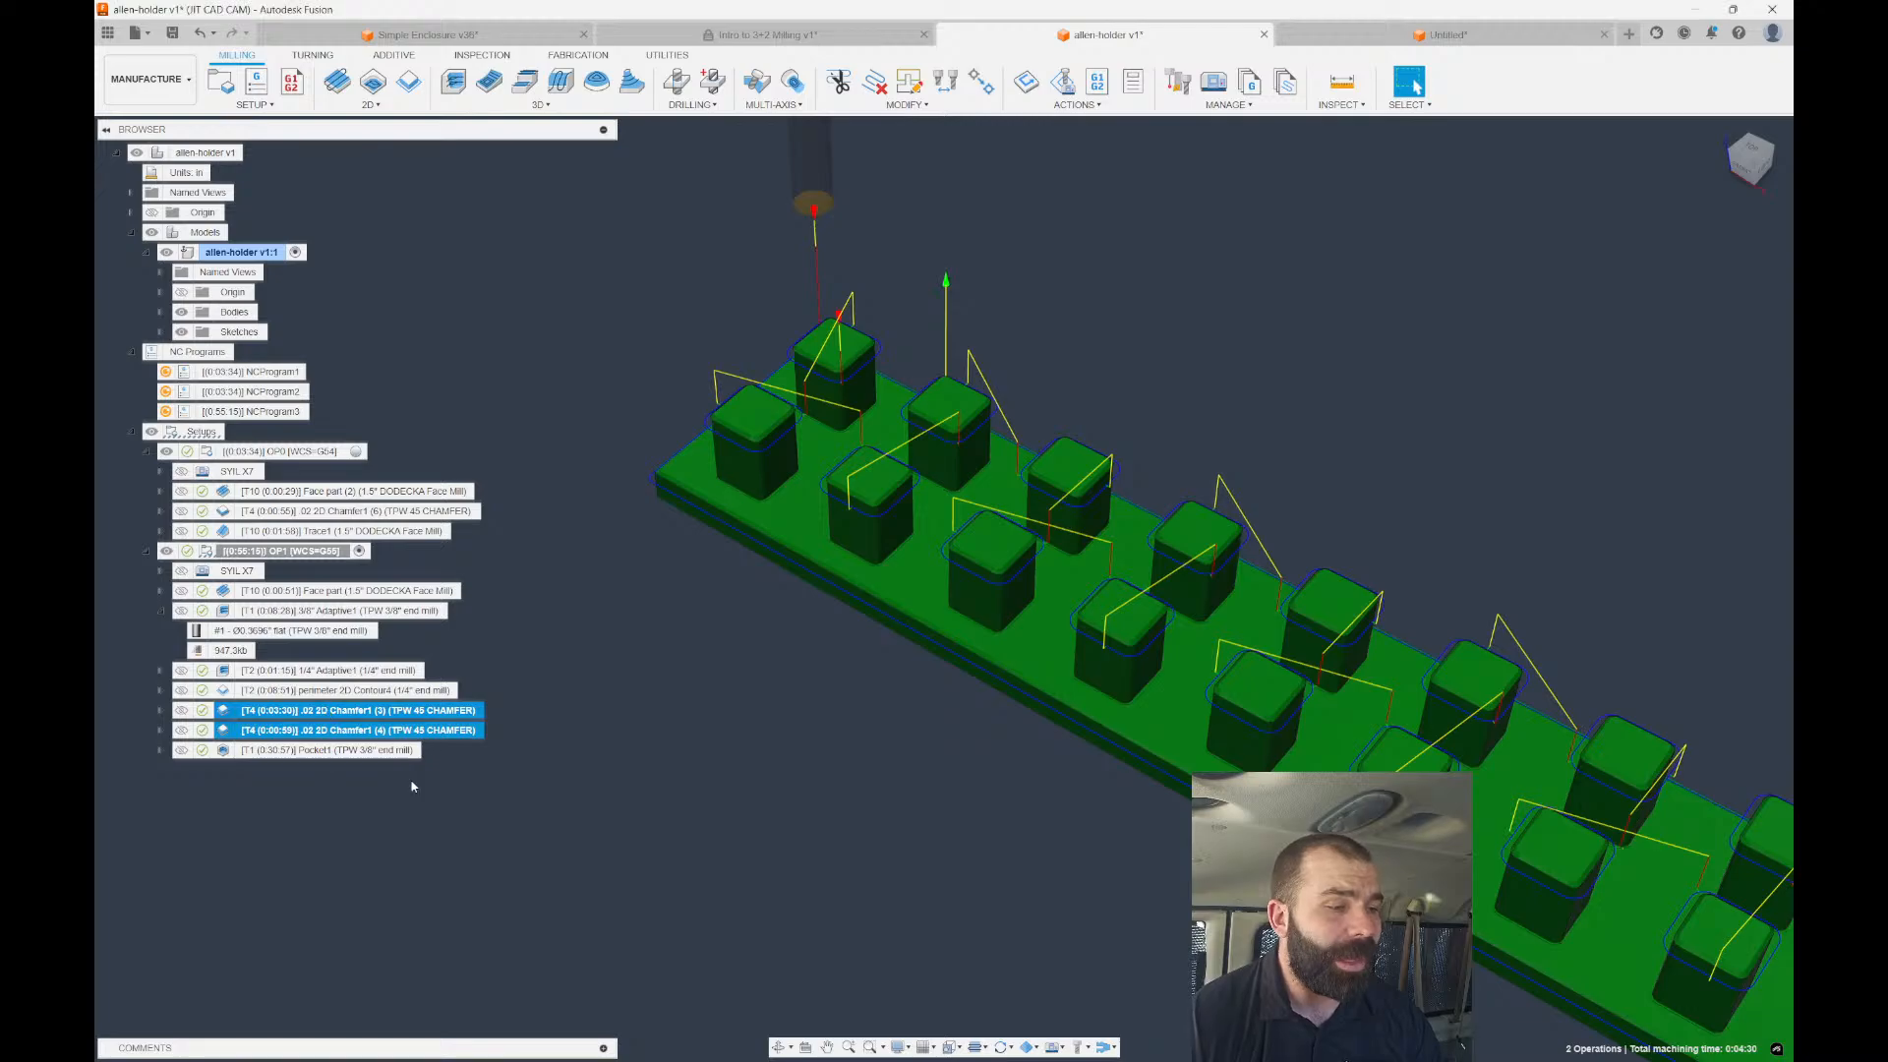
# Copy and paste .02 2D Chamfer1 (3) to create Chamfer1 (5), and select it.
pyautogui.press('Escape')
pyautogui.click(246, 712)
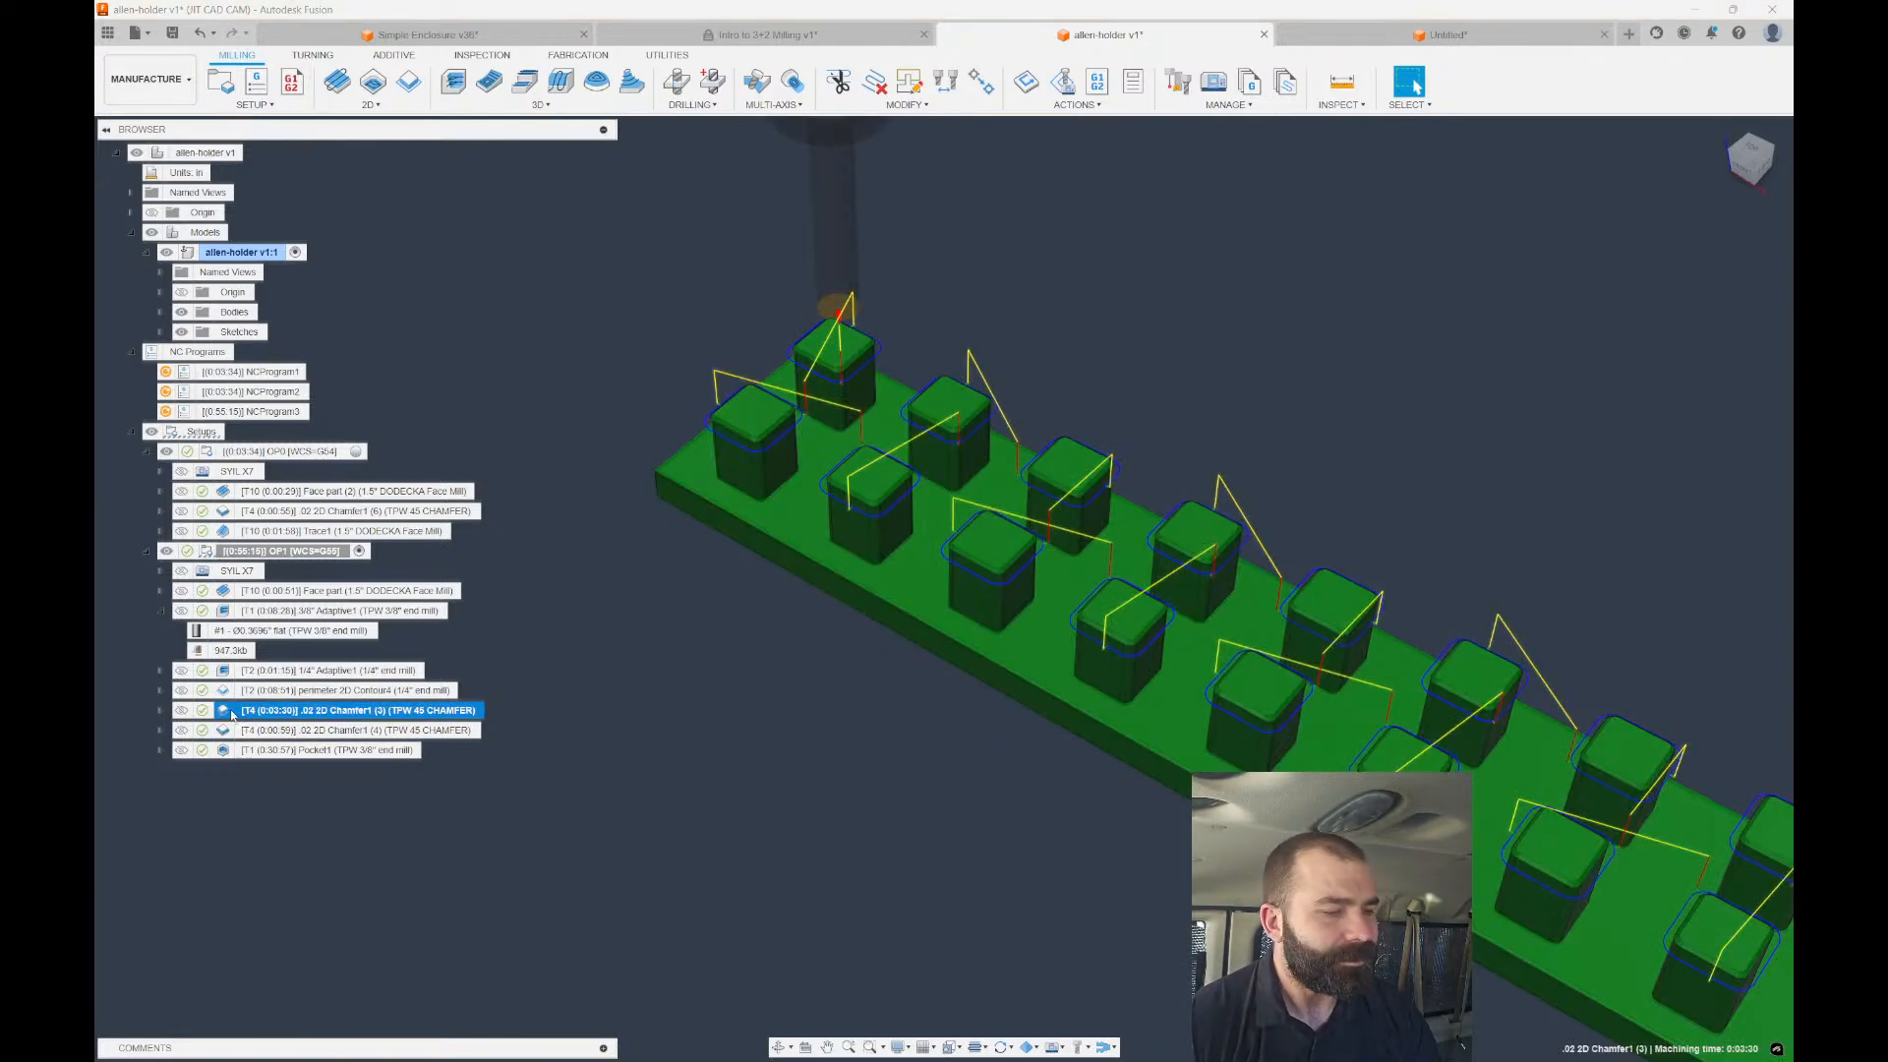
pyautogui.hotkey('ctrl', 'c')
pyautogui.hotkey('ctrl', 'v')
pyautogui.click(232, 731)
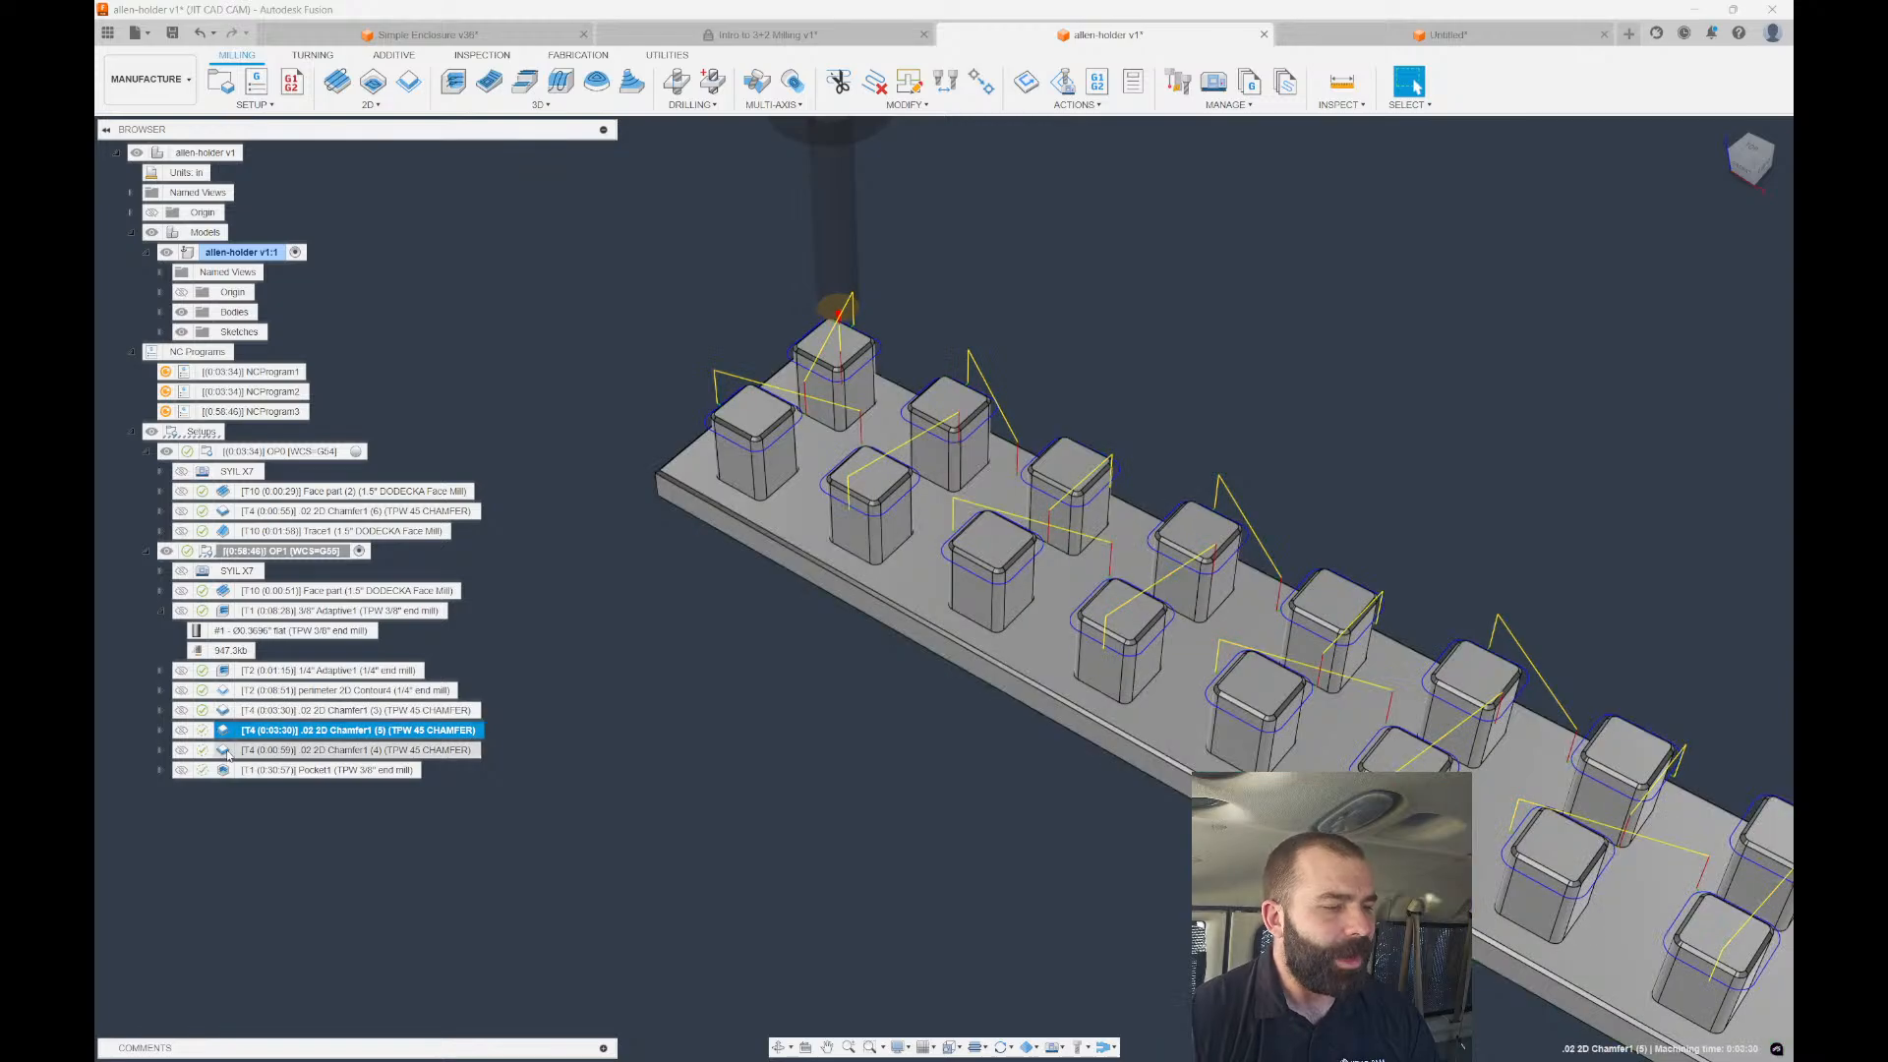
pyautogui.click(229, 731)
pyautogui.click(312, 732)
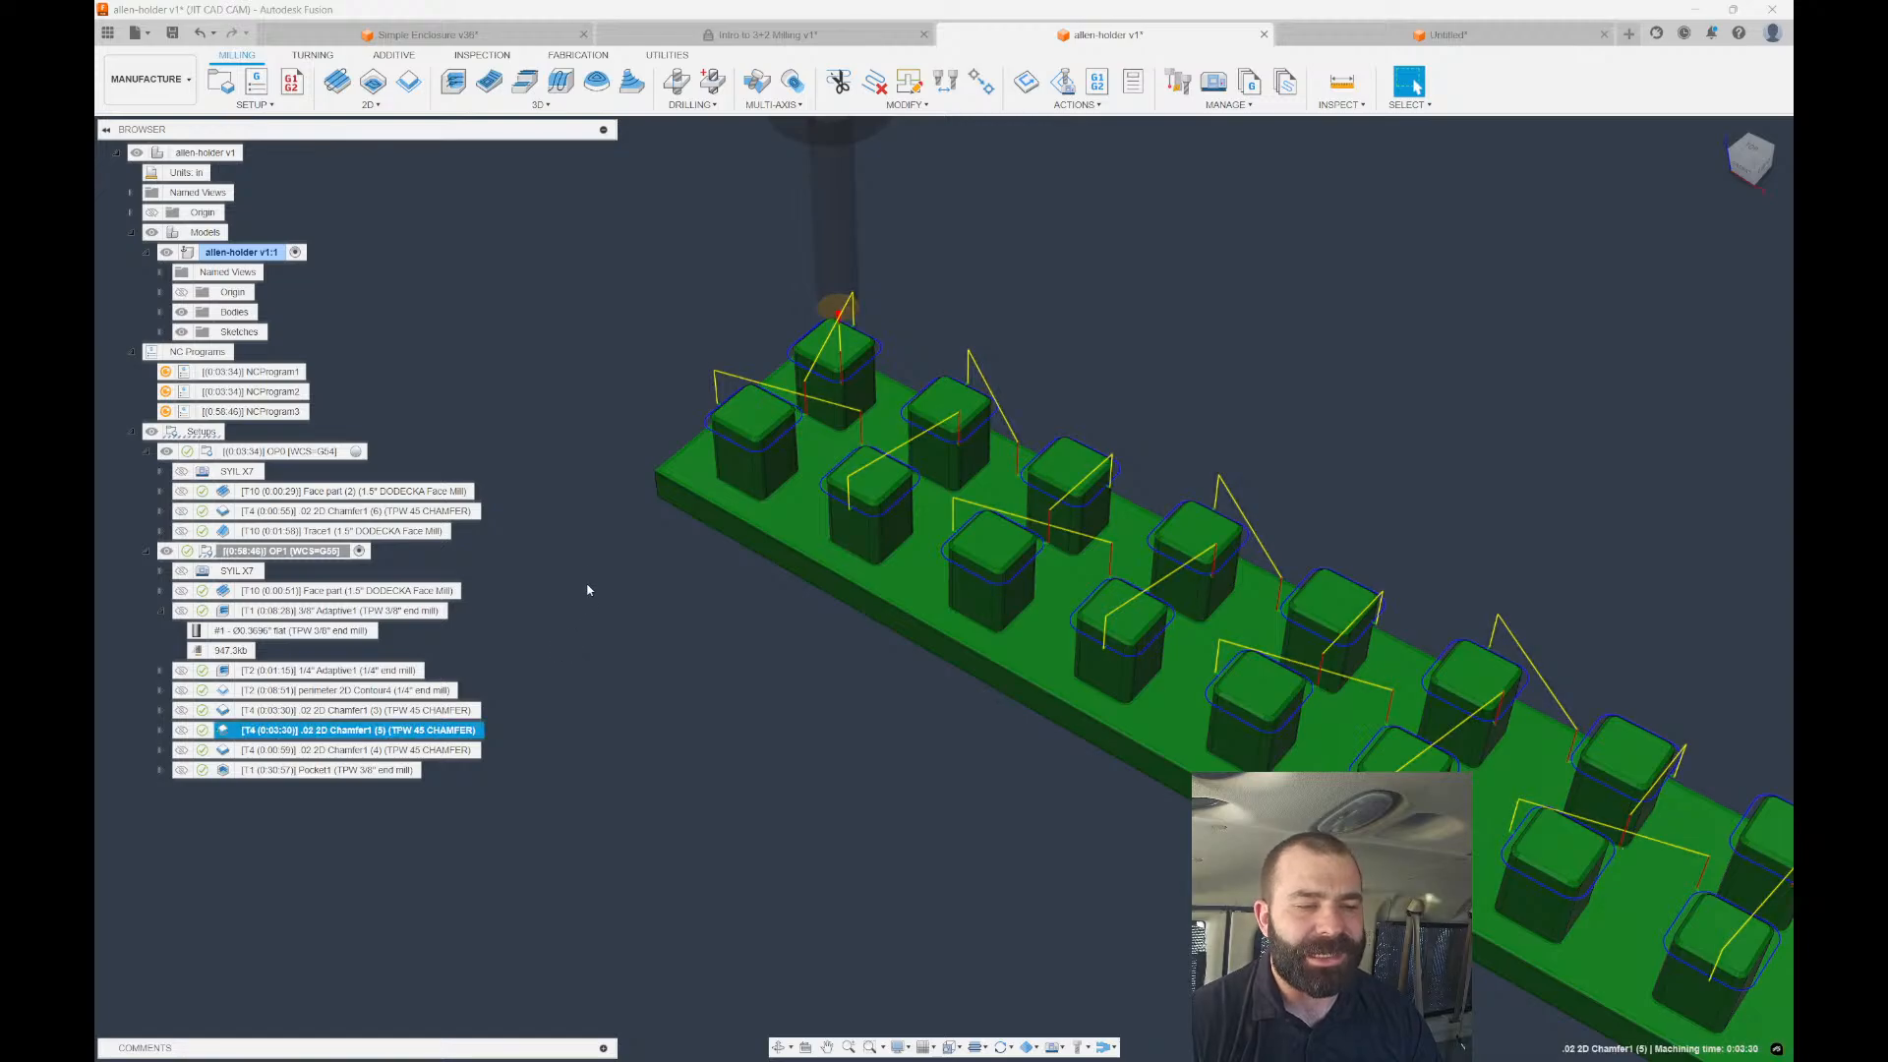
pyautogui.scroll(-2, 581, 580)
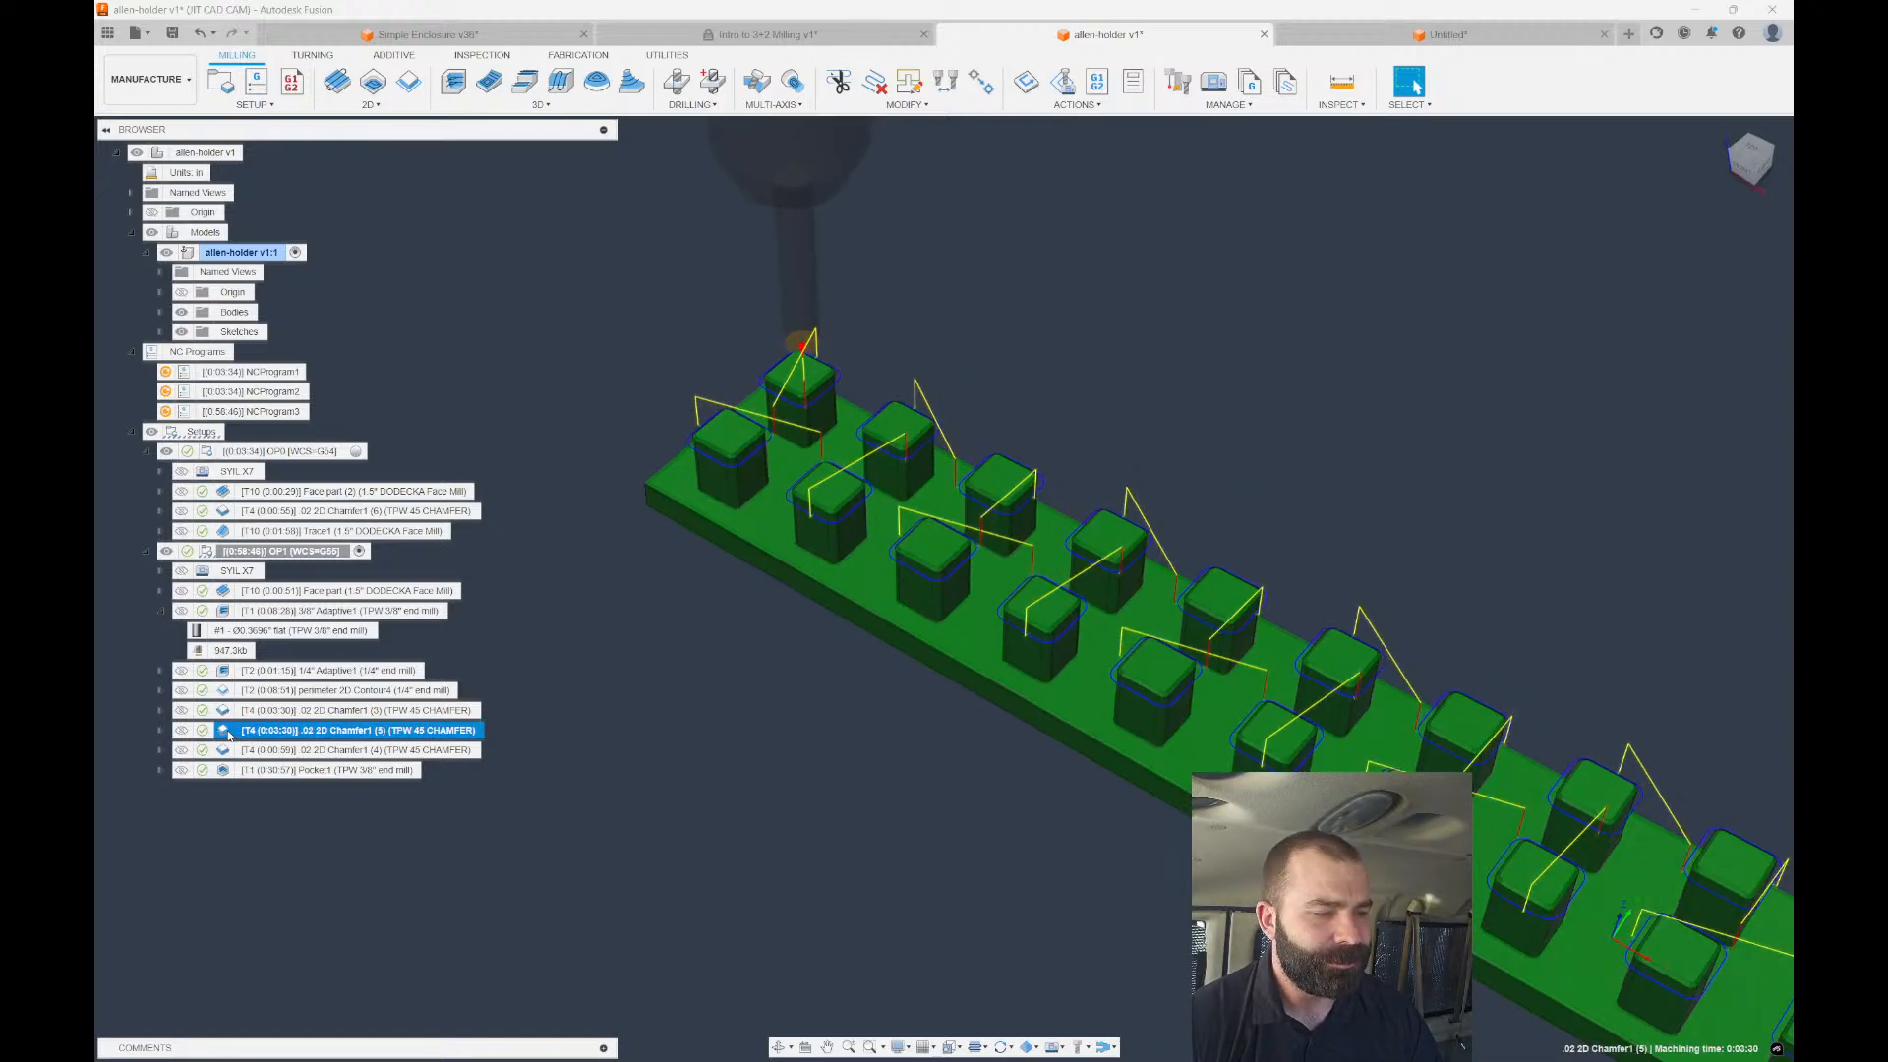
# Replace Chamfer1 (5)'s closed-chain contours with the part's top face picked in Pockets mode.
pyautogui.doubleClick(354, 729)
pyautogui.click(1538, 230)
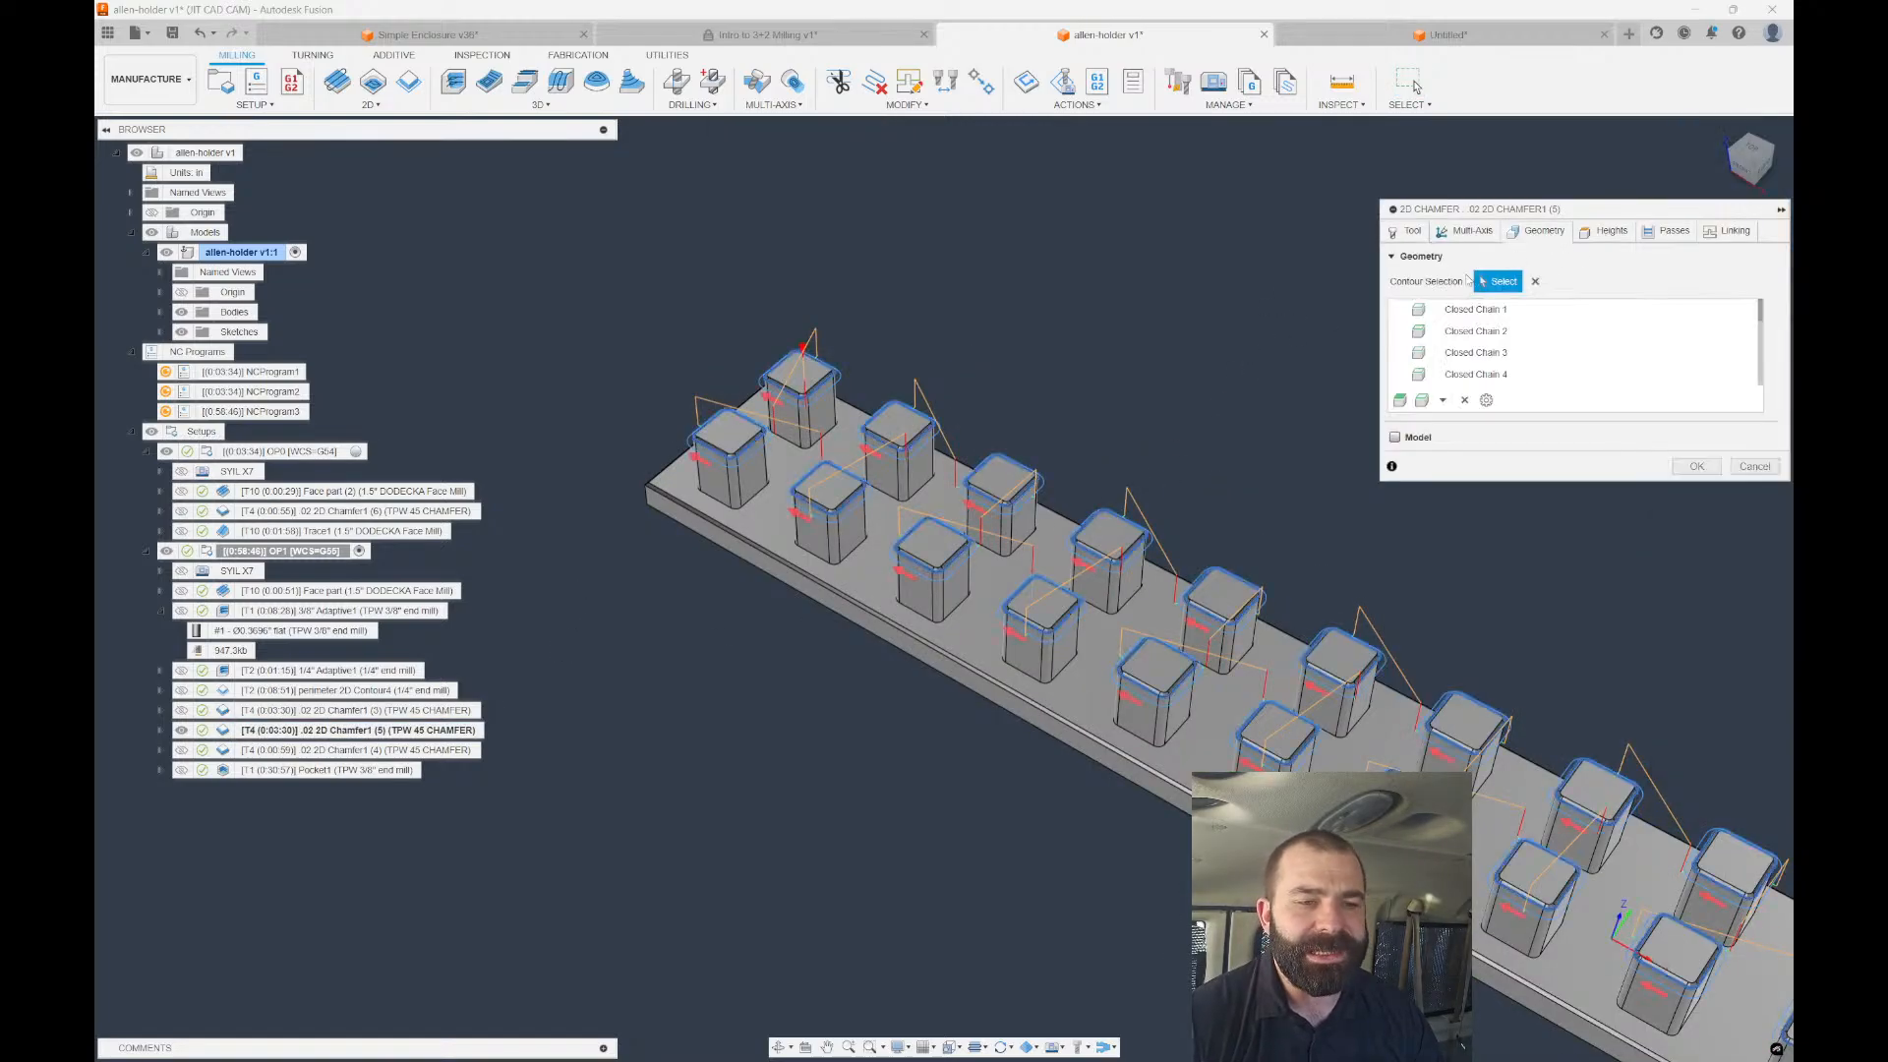
pyautogui.click(1535, 281)
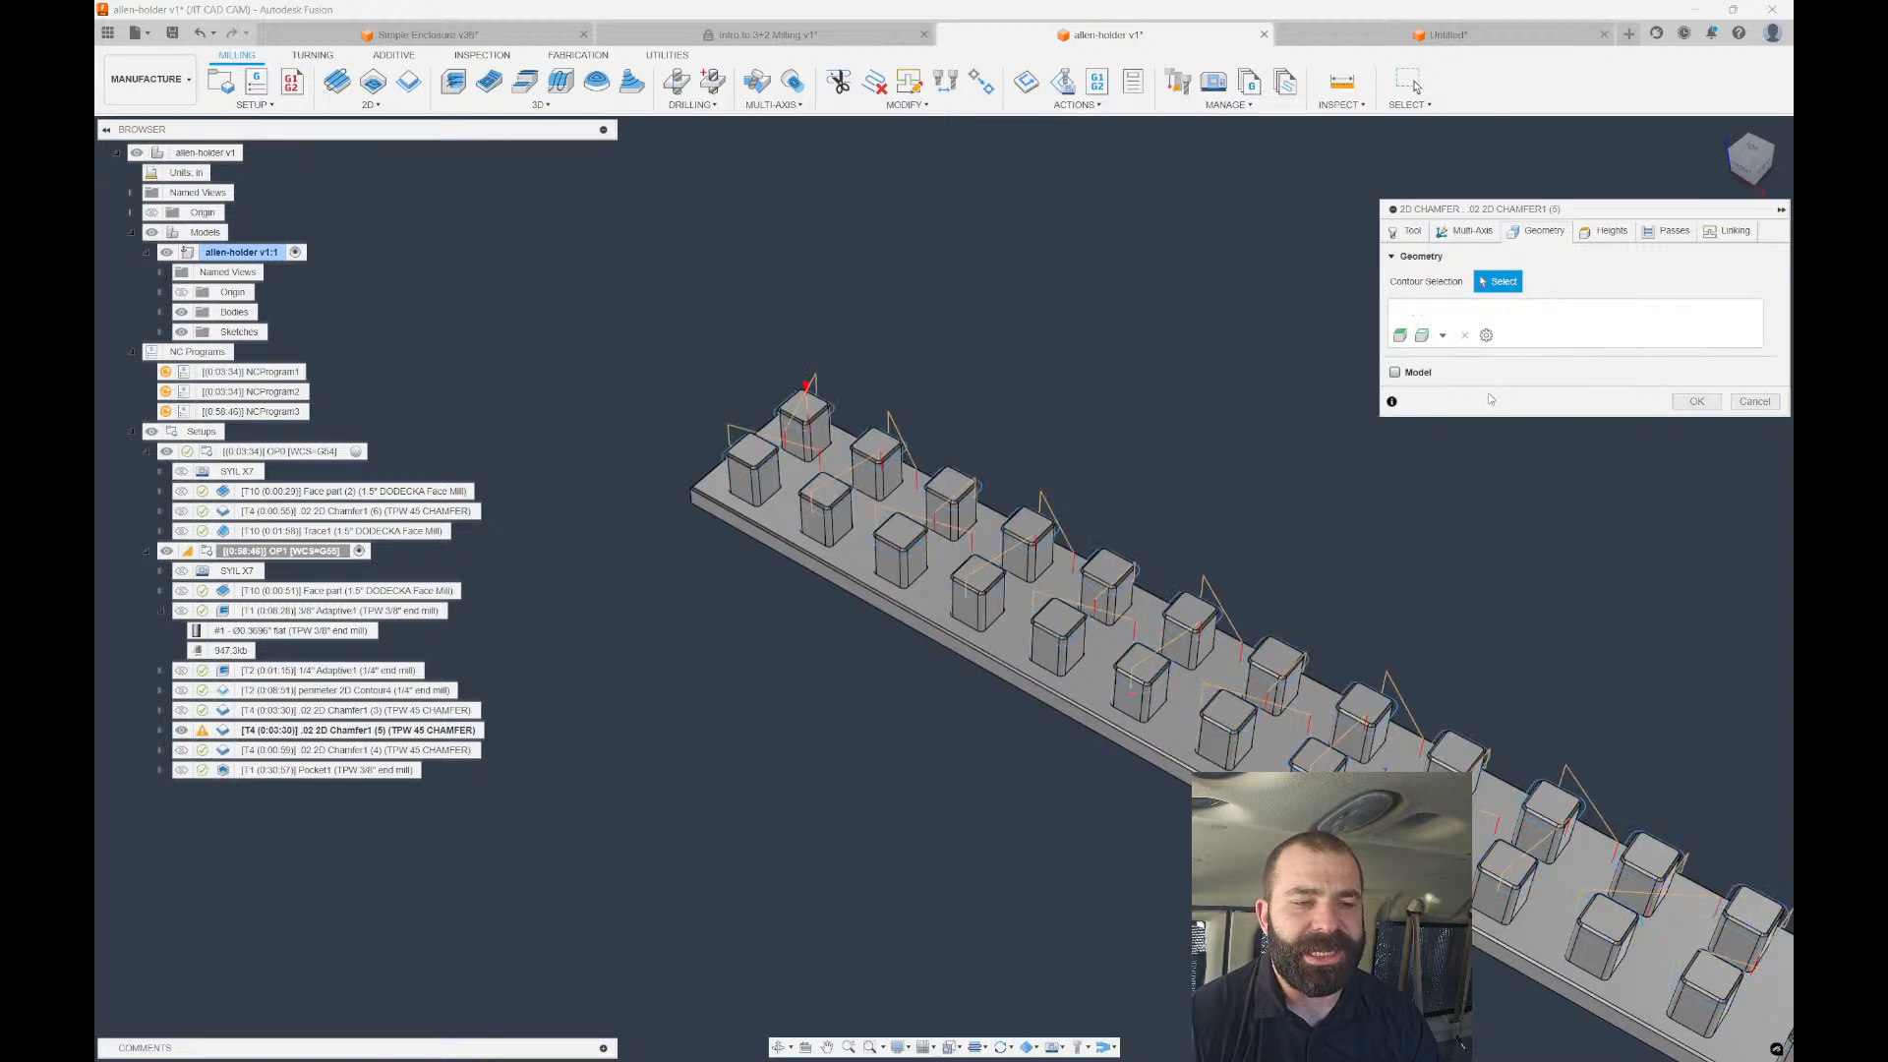
pyautogui.click(1442, 335)
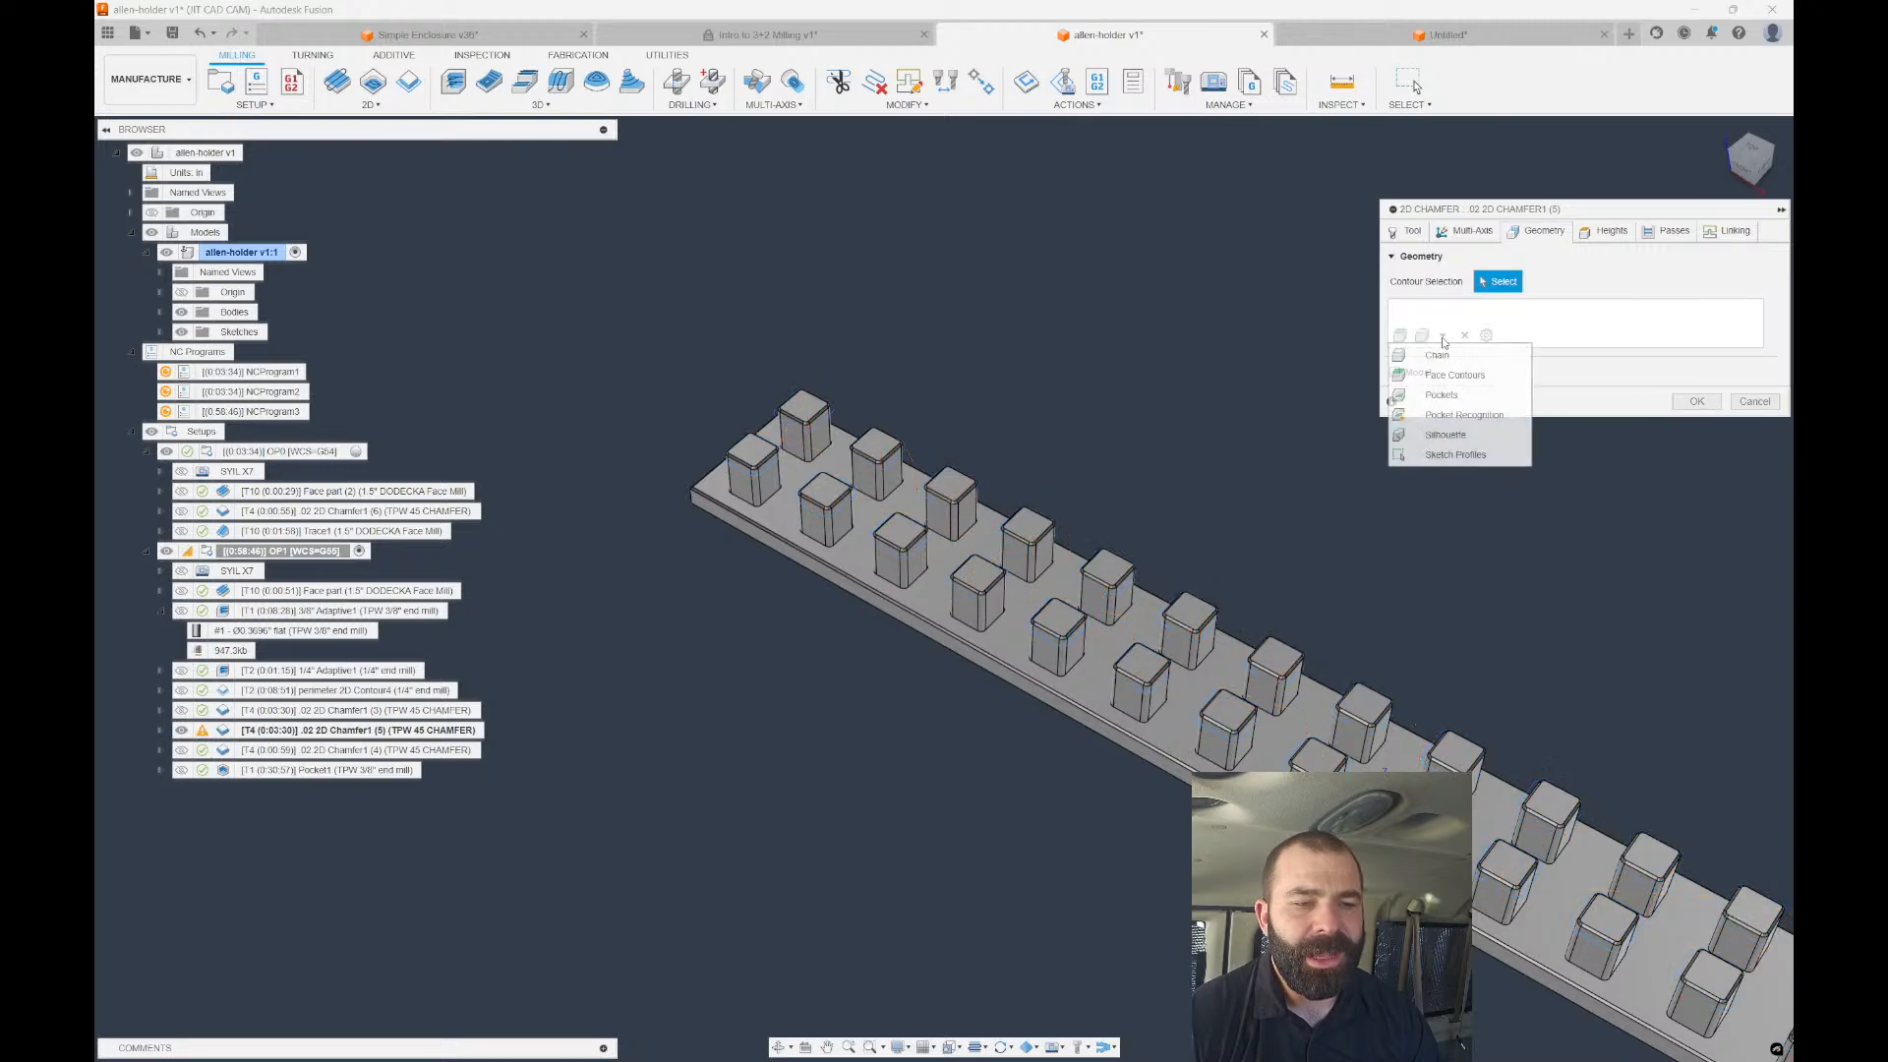
pyautogui.click(1441, 394)
pyautogui.click(1060, 594)
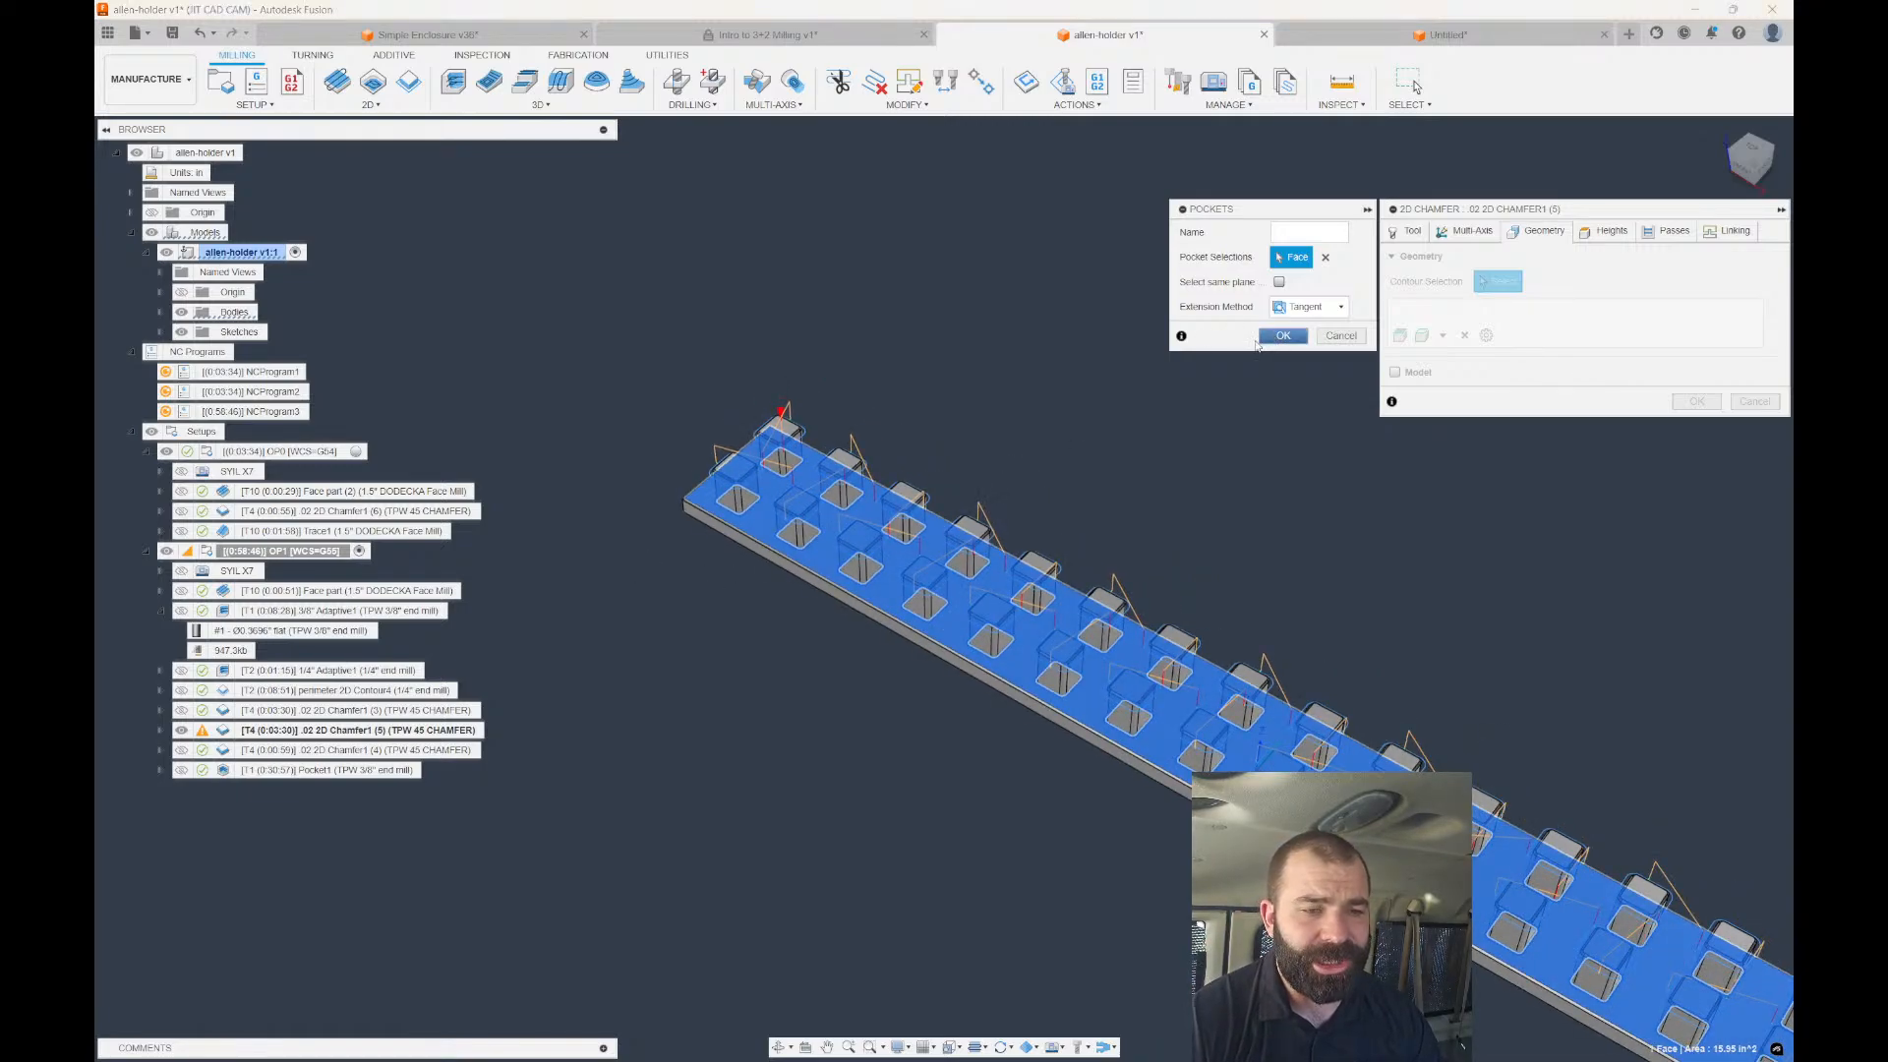
# Set the bottom height from a vertex on a block top and regenerate the chamfer.
pyautogui.click(1608, 231)
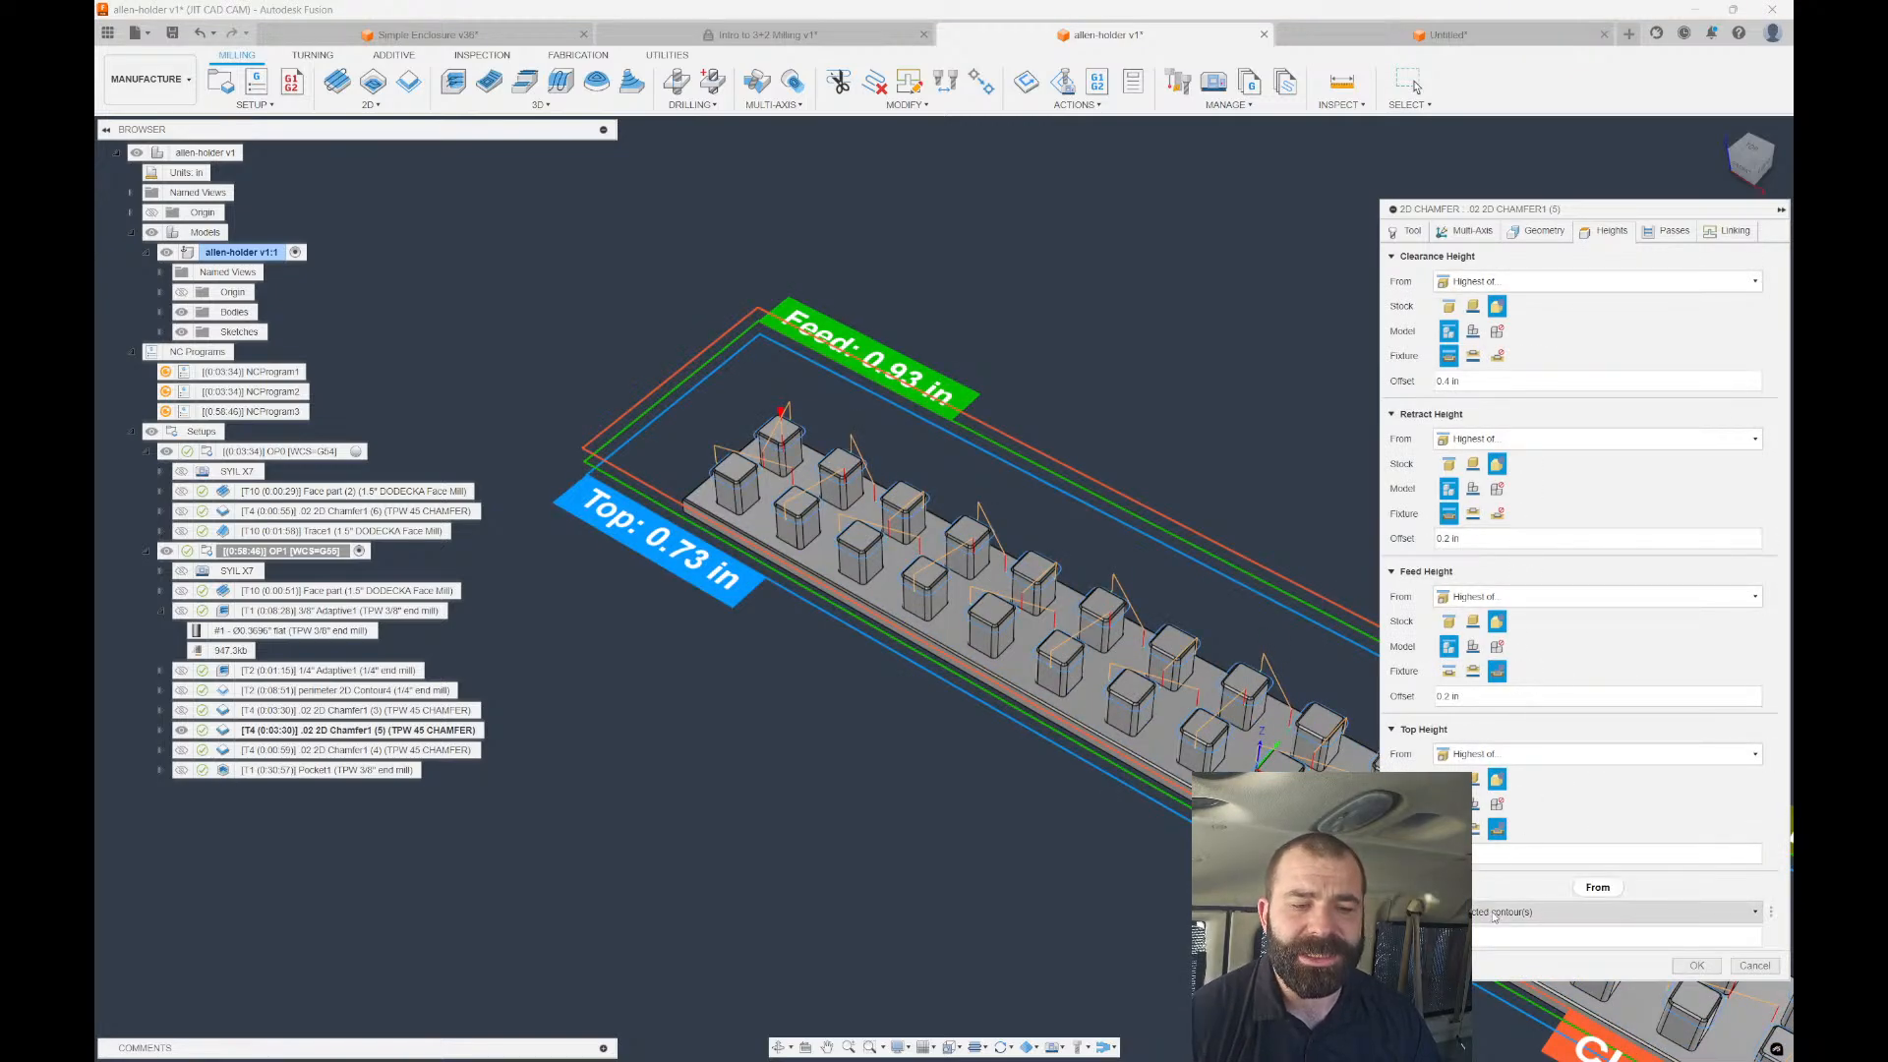
pyautogui.click(1484, 912)
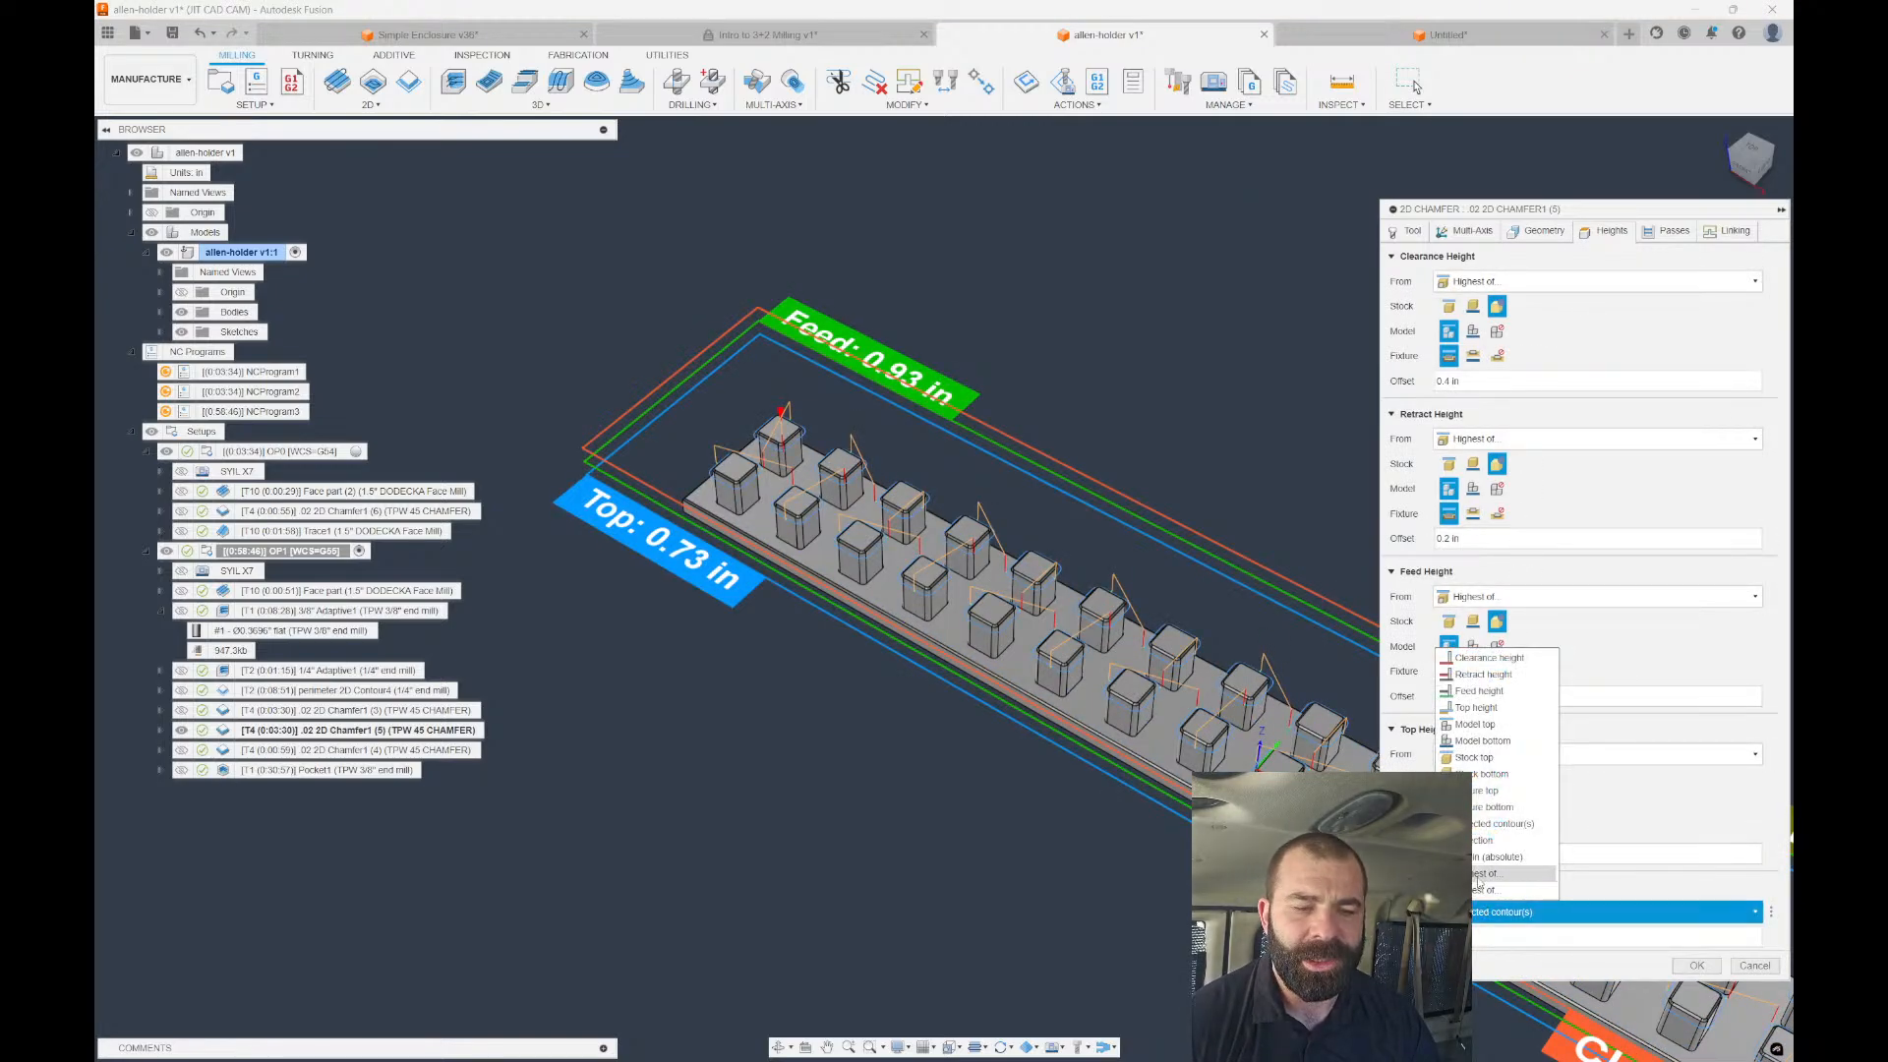
pyautogui.click(1485, 840)
pyautogui.scroll(5, 1239, 684)
pyautogui.scroll(2, 1205, 688)
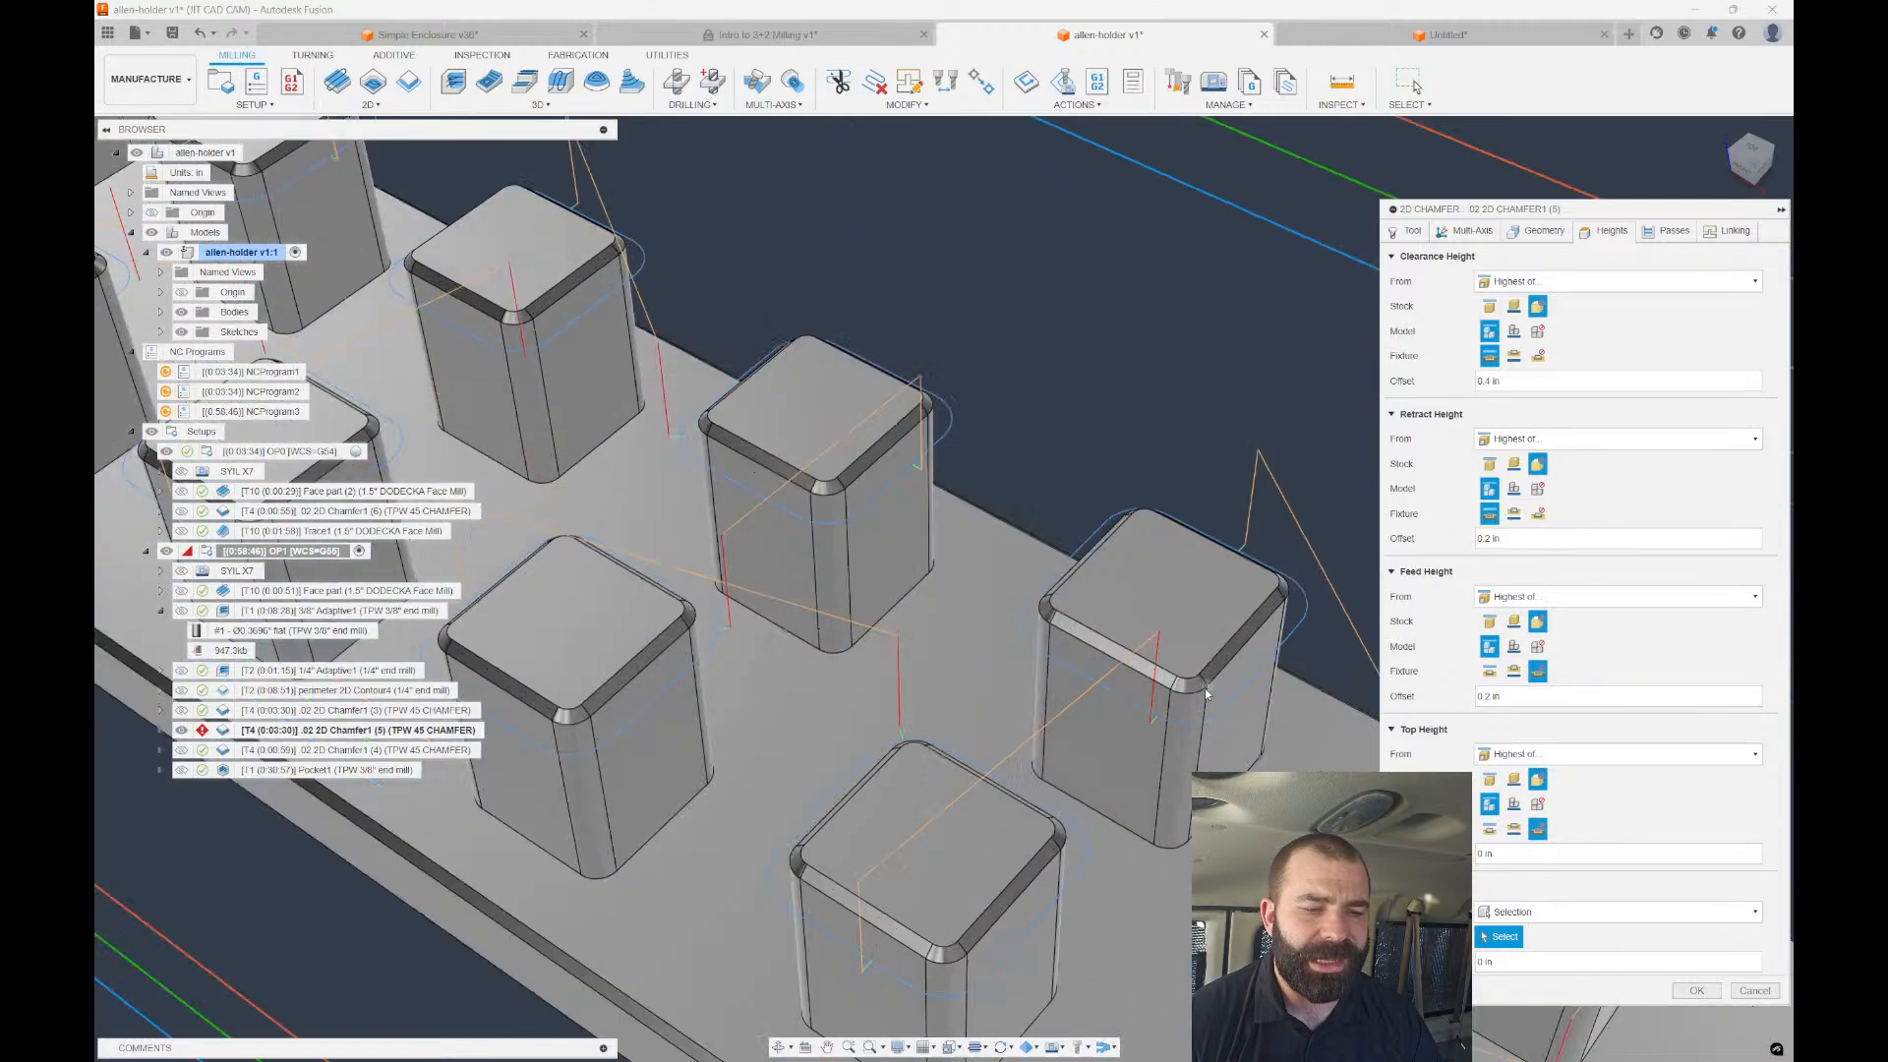
pyautogui.click(1152, 632)
pyautogui.scroll(-3, 1153, 633)
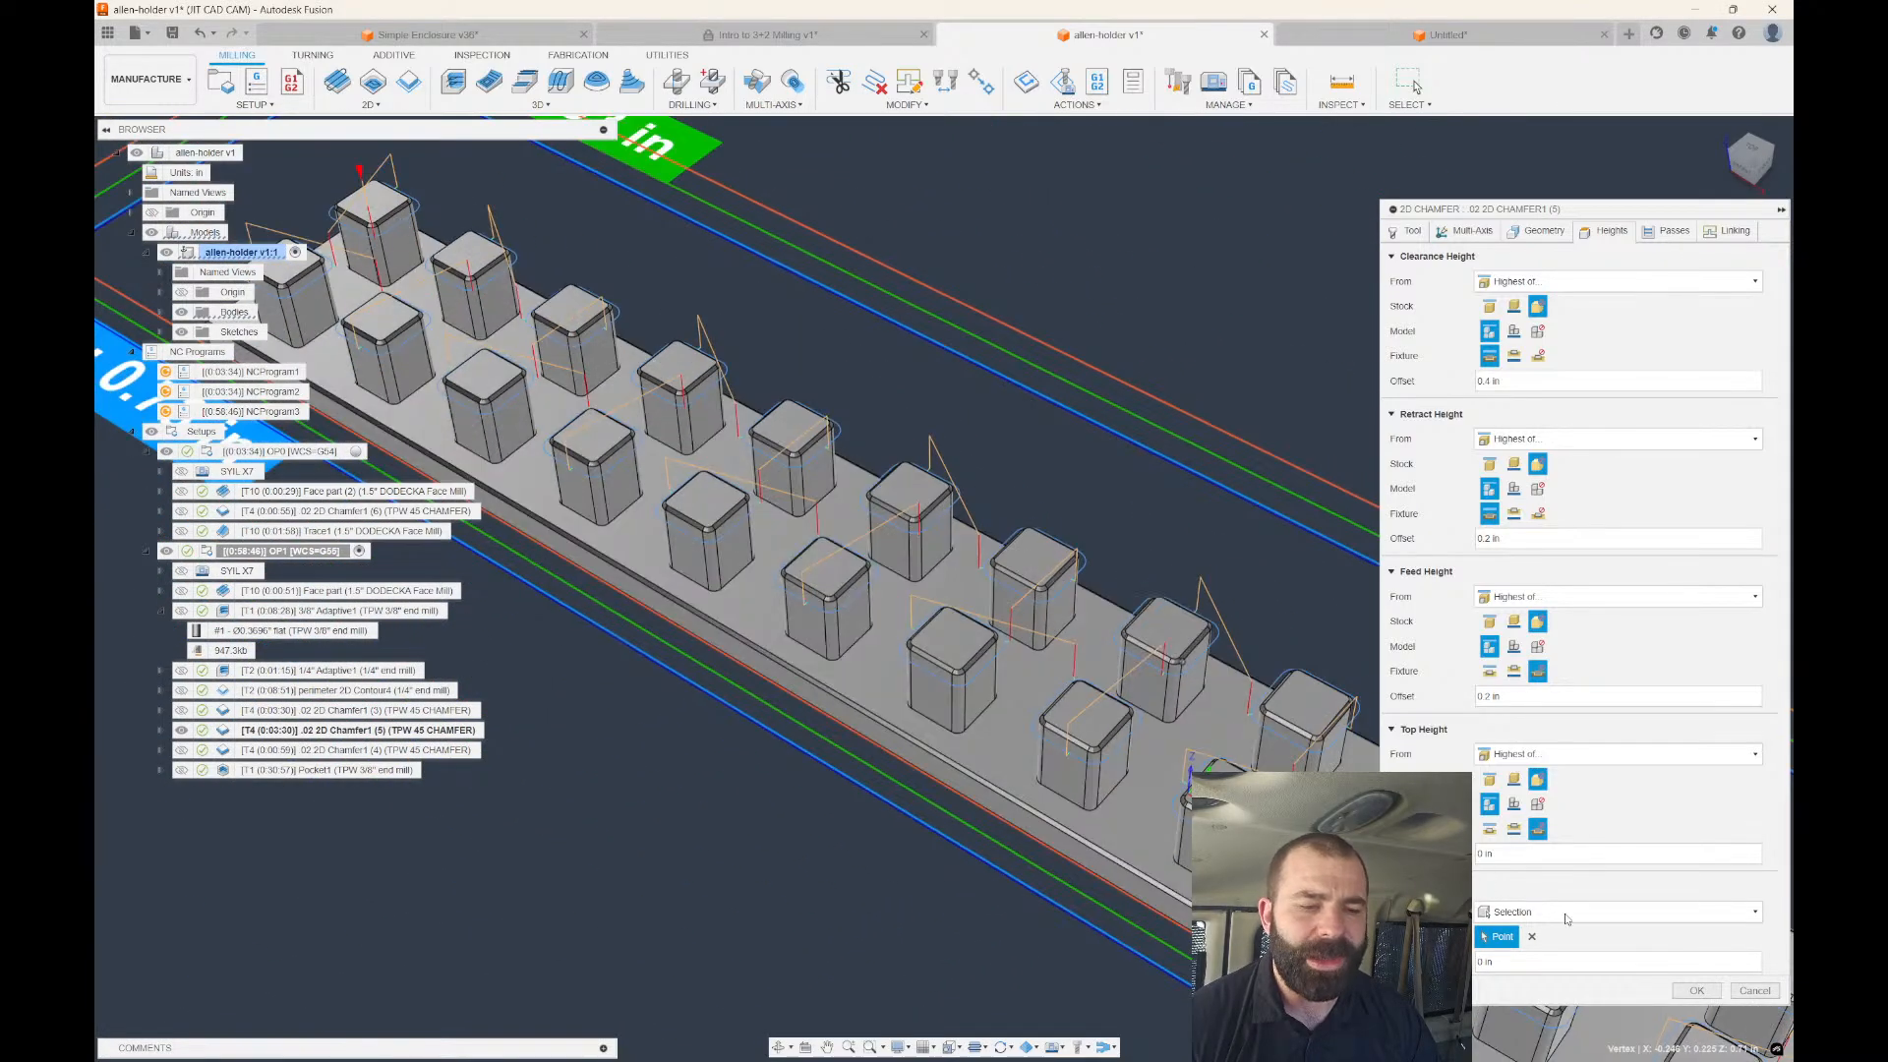
pyautogui.click(1696, 990)
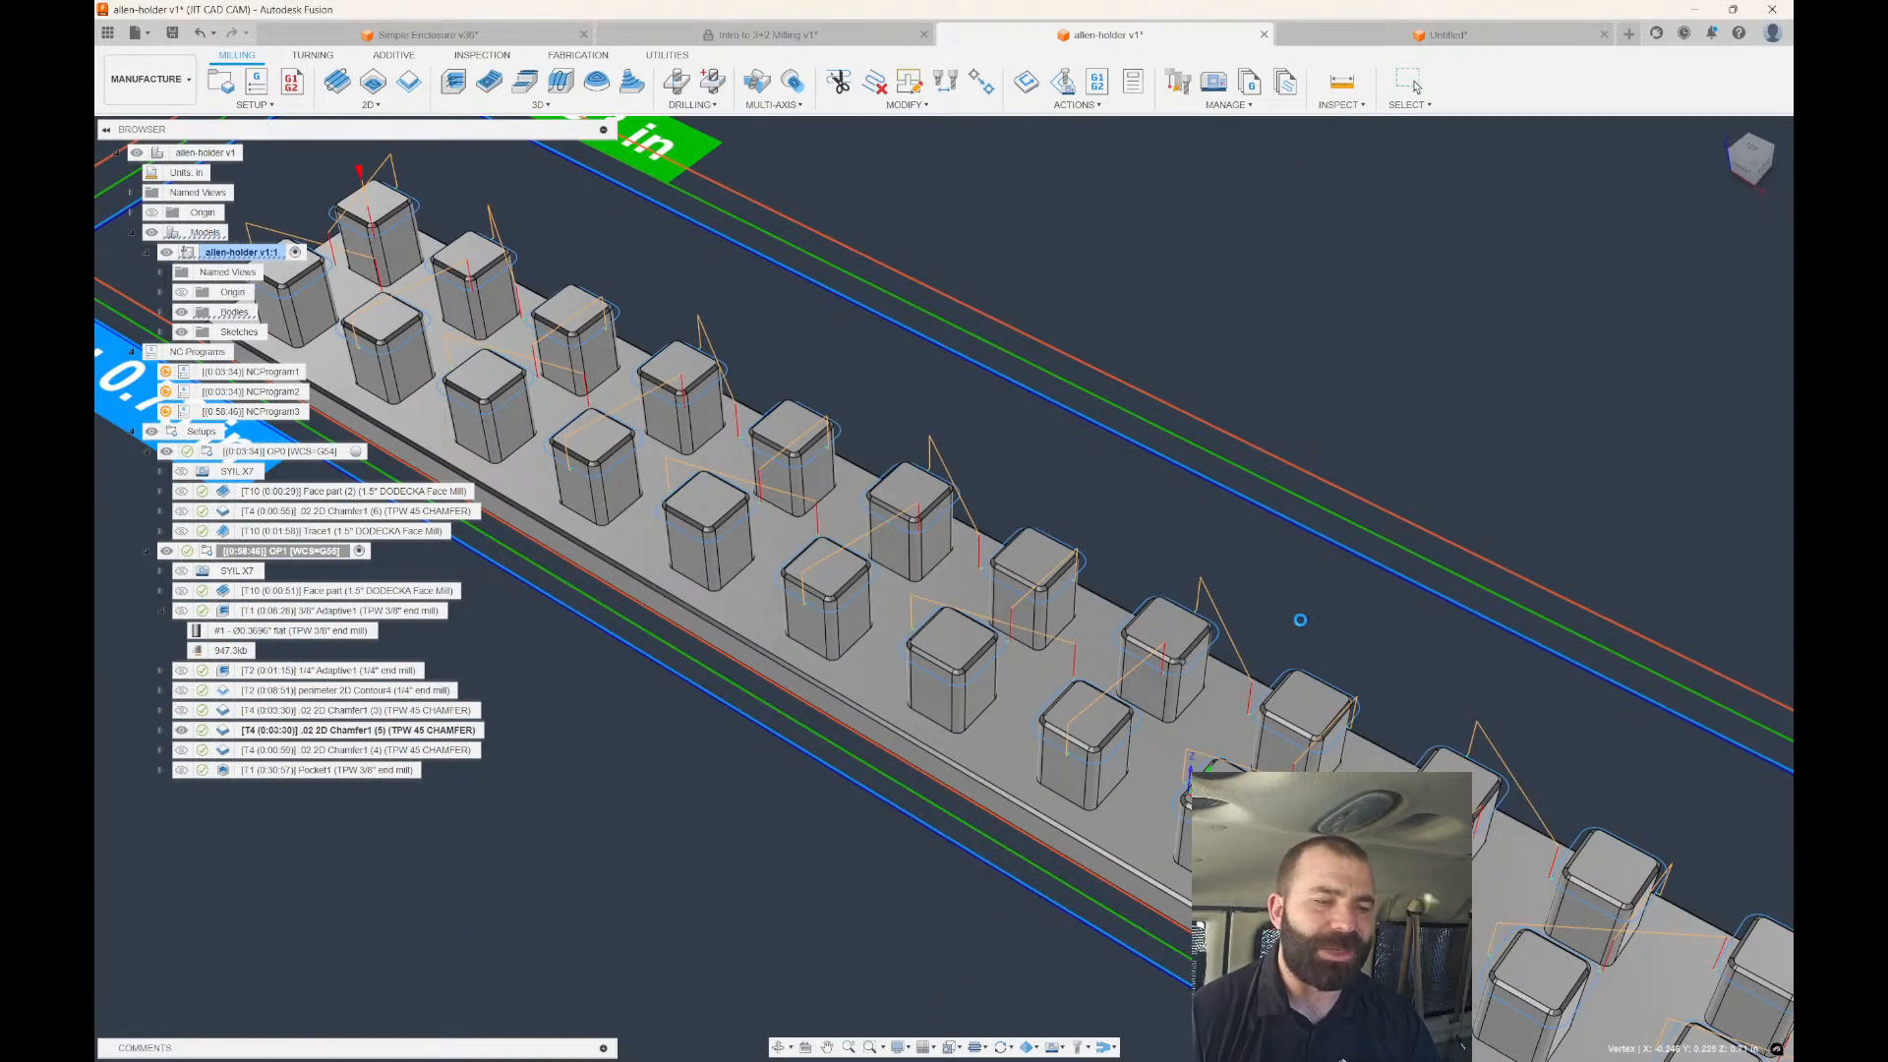
# Zoom in on the 0:02:32 Chamfer1 (5) toolpath around every block, then deselect it.
pyautogui.scroll(-2, 1262, 482)
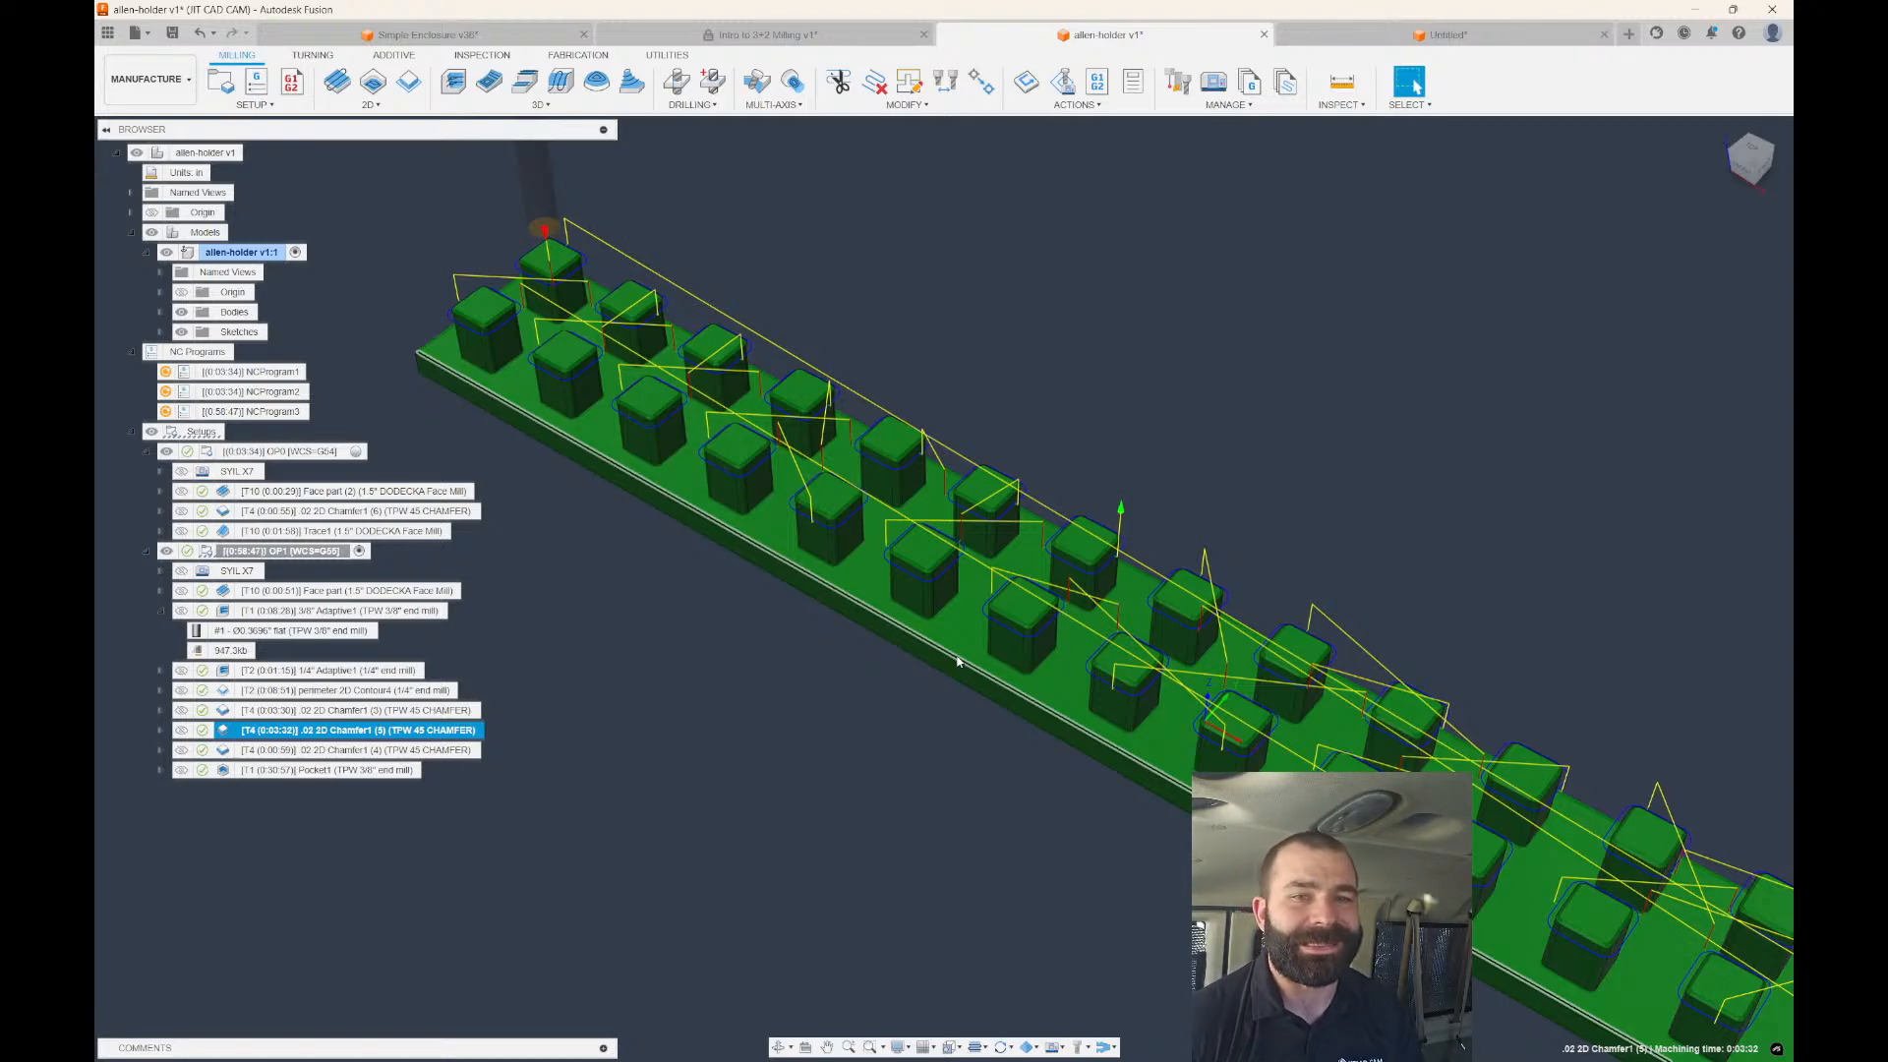
pyautogui.scroll(-2, 621, 404)
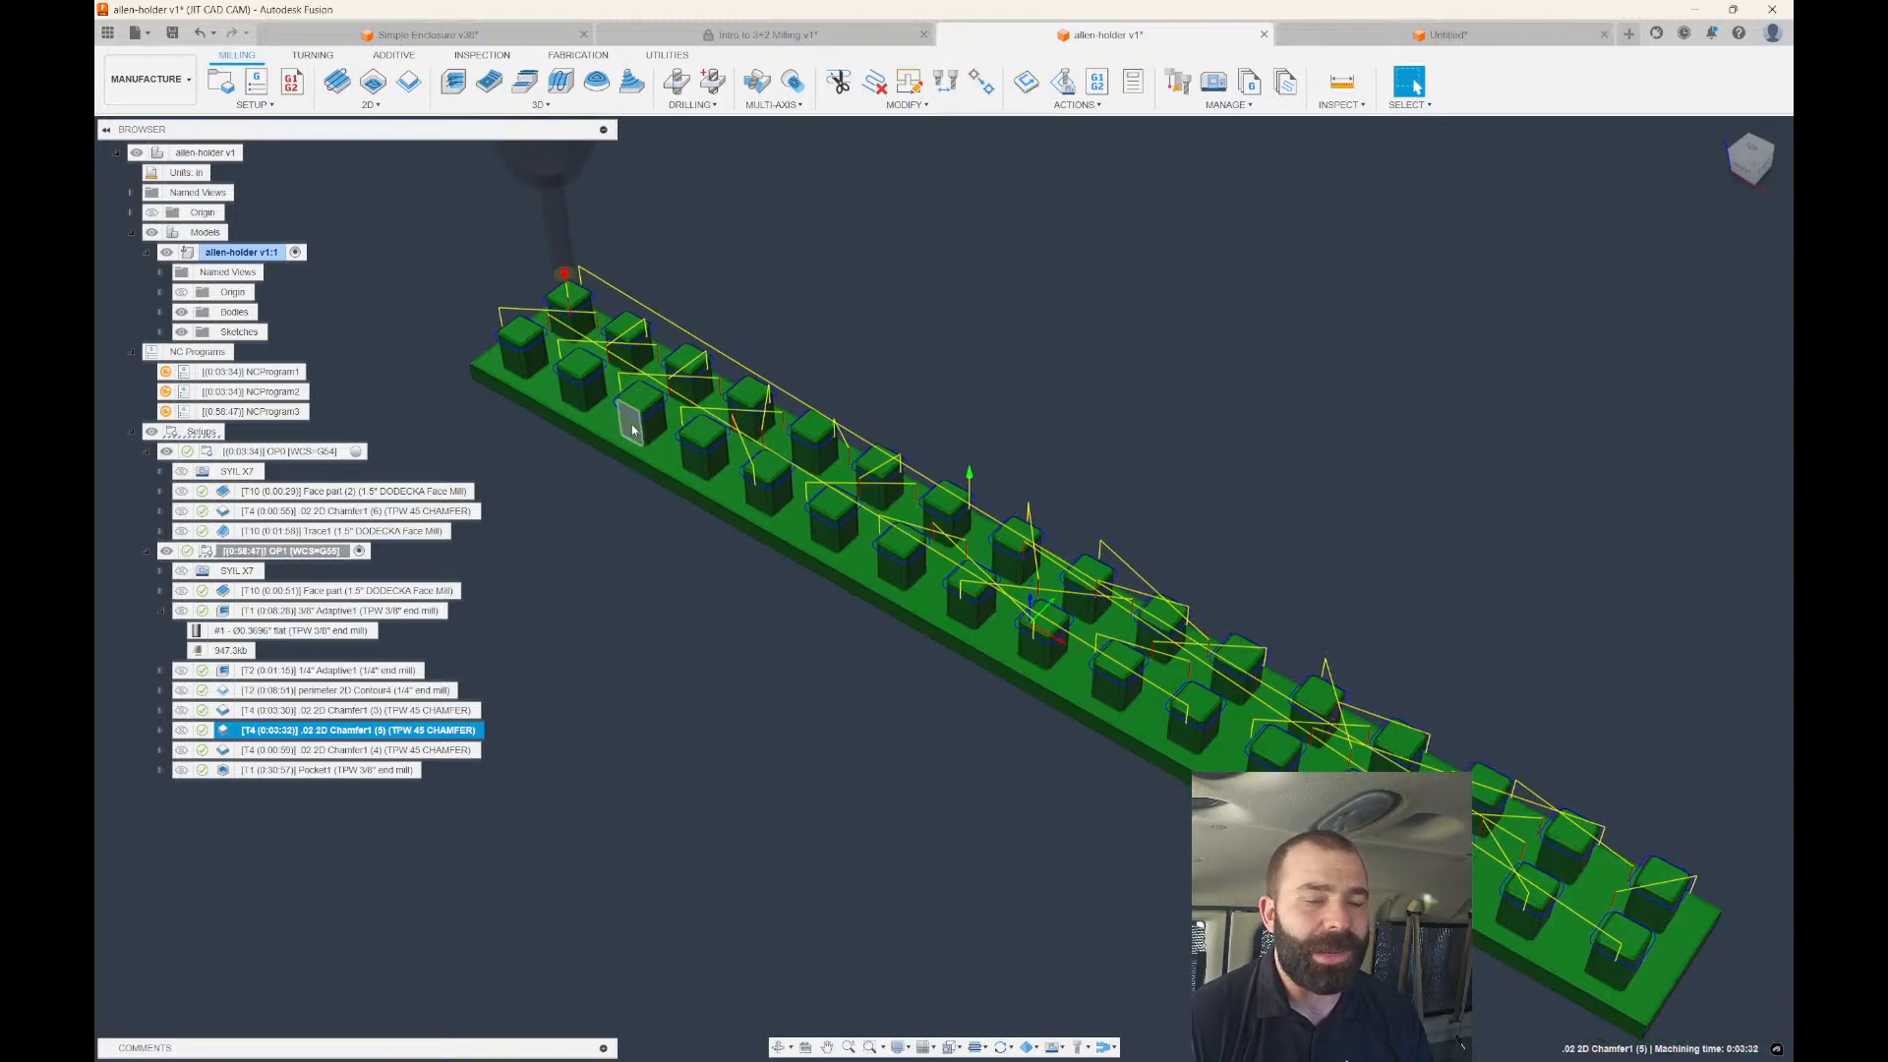
pyautogui.scroll(4, 472, 352)
pyautogui.scroll(1, 512, 349)
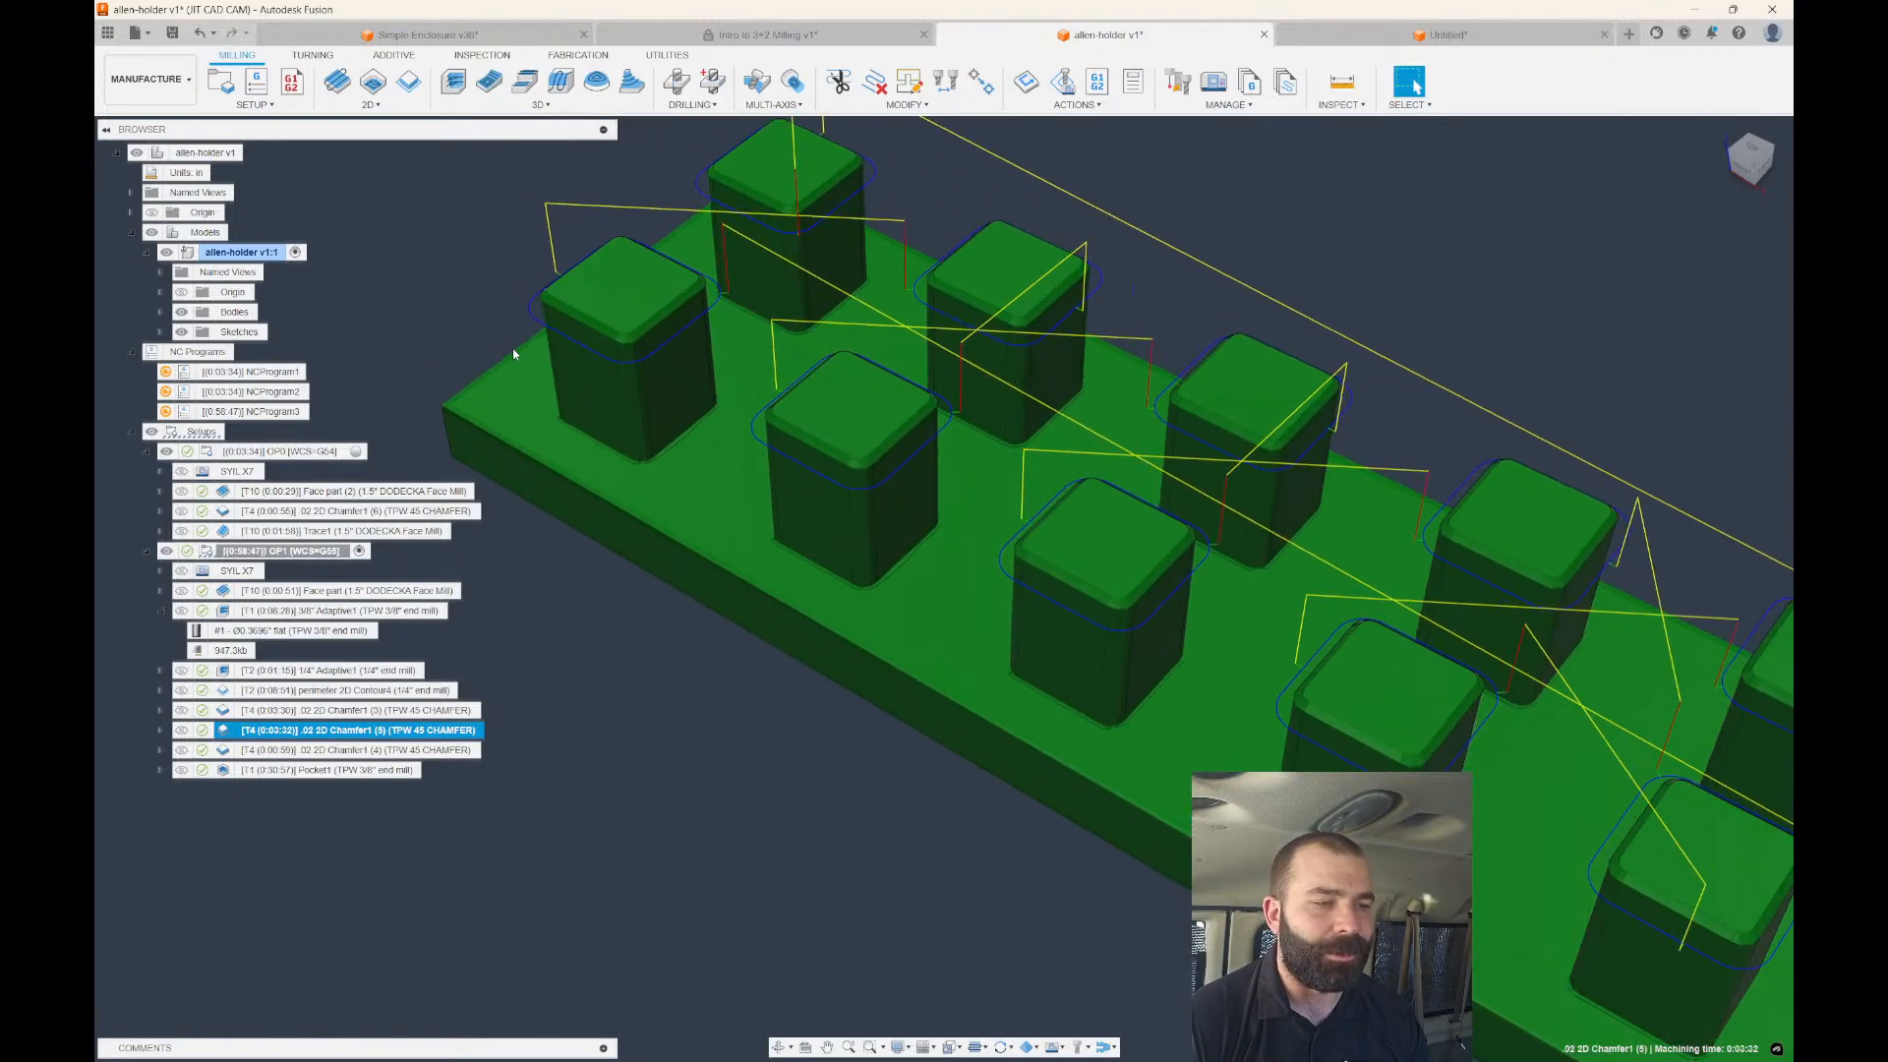
pyautogui.scroll(2, 573, 318)
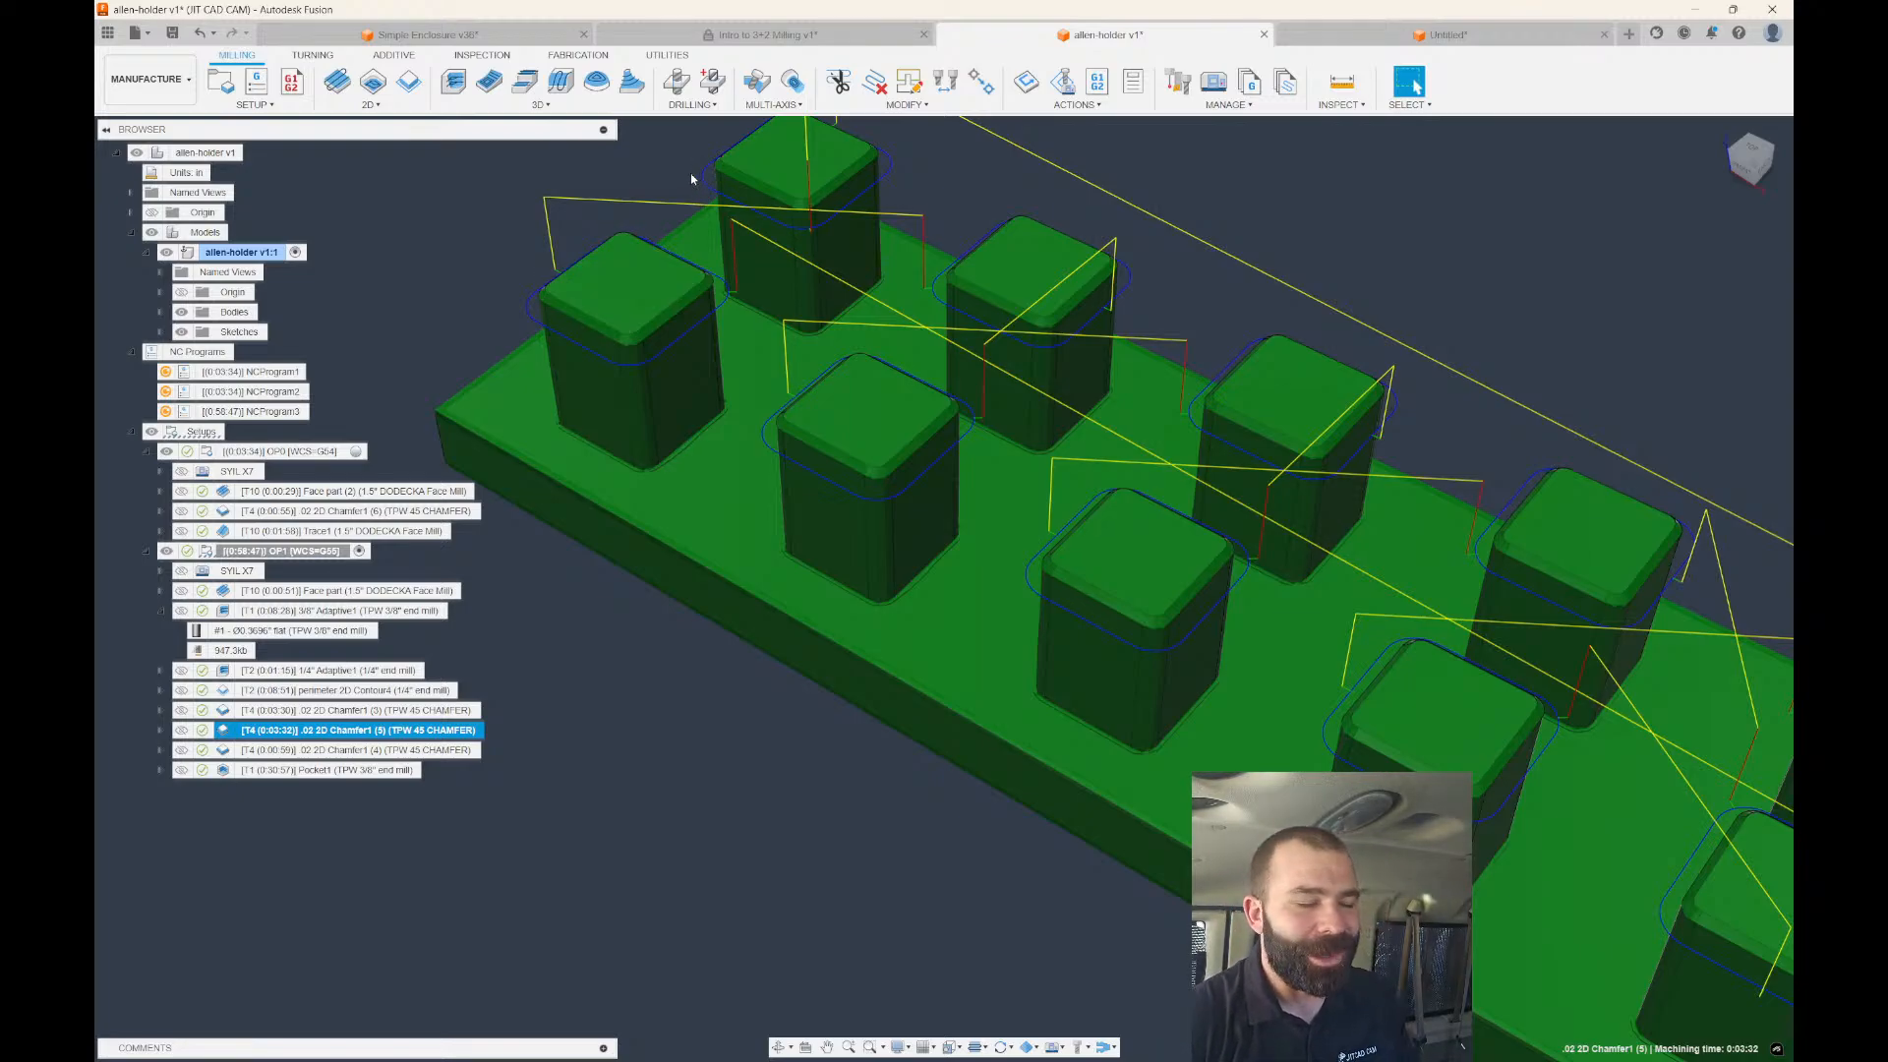
pyautogui.scroll(-2, 679, 385)
pyautogui.scroll(-3, 791, 670)
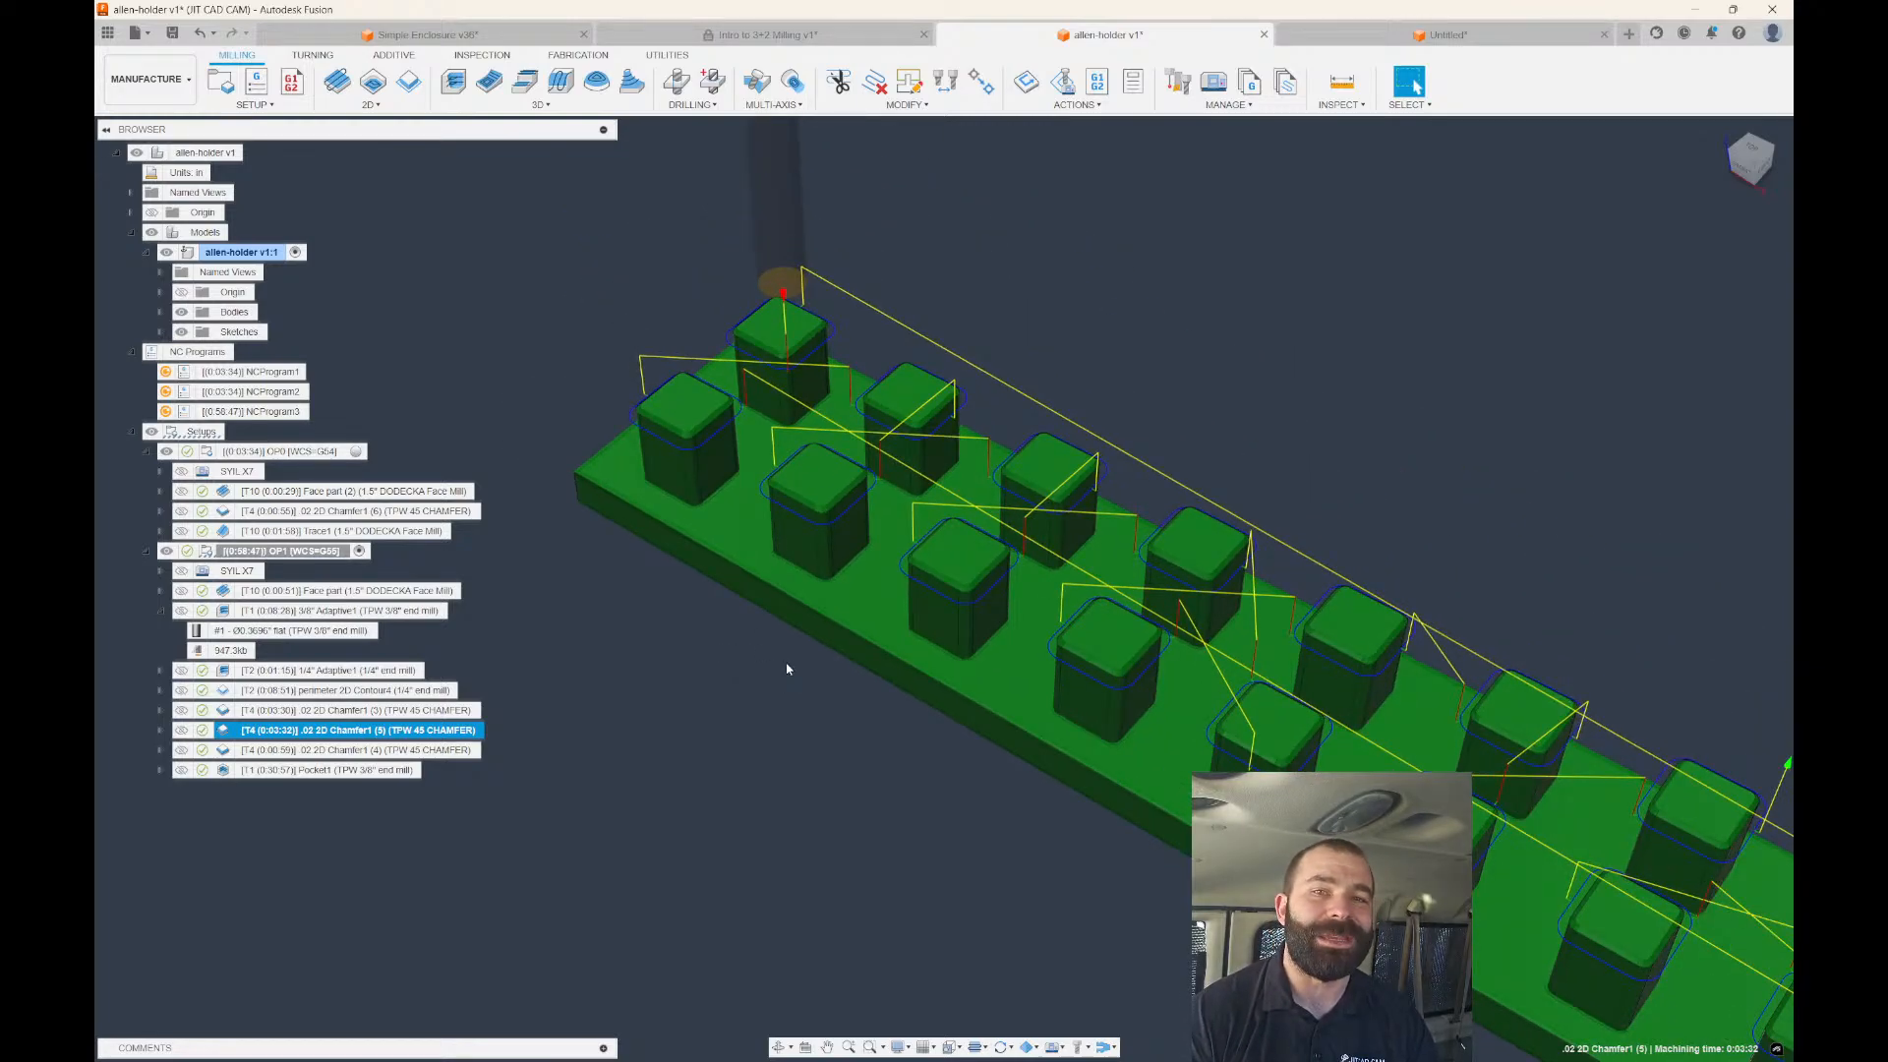
pyautogui.click(637, 655)
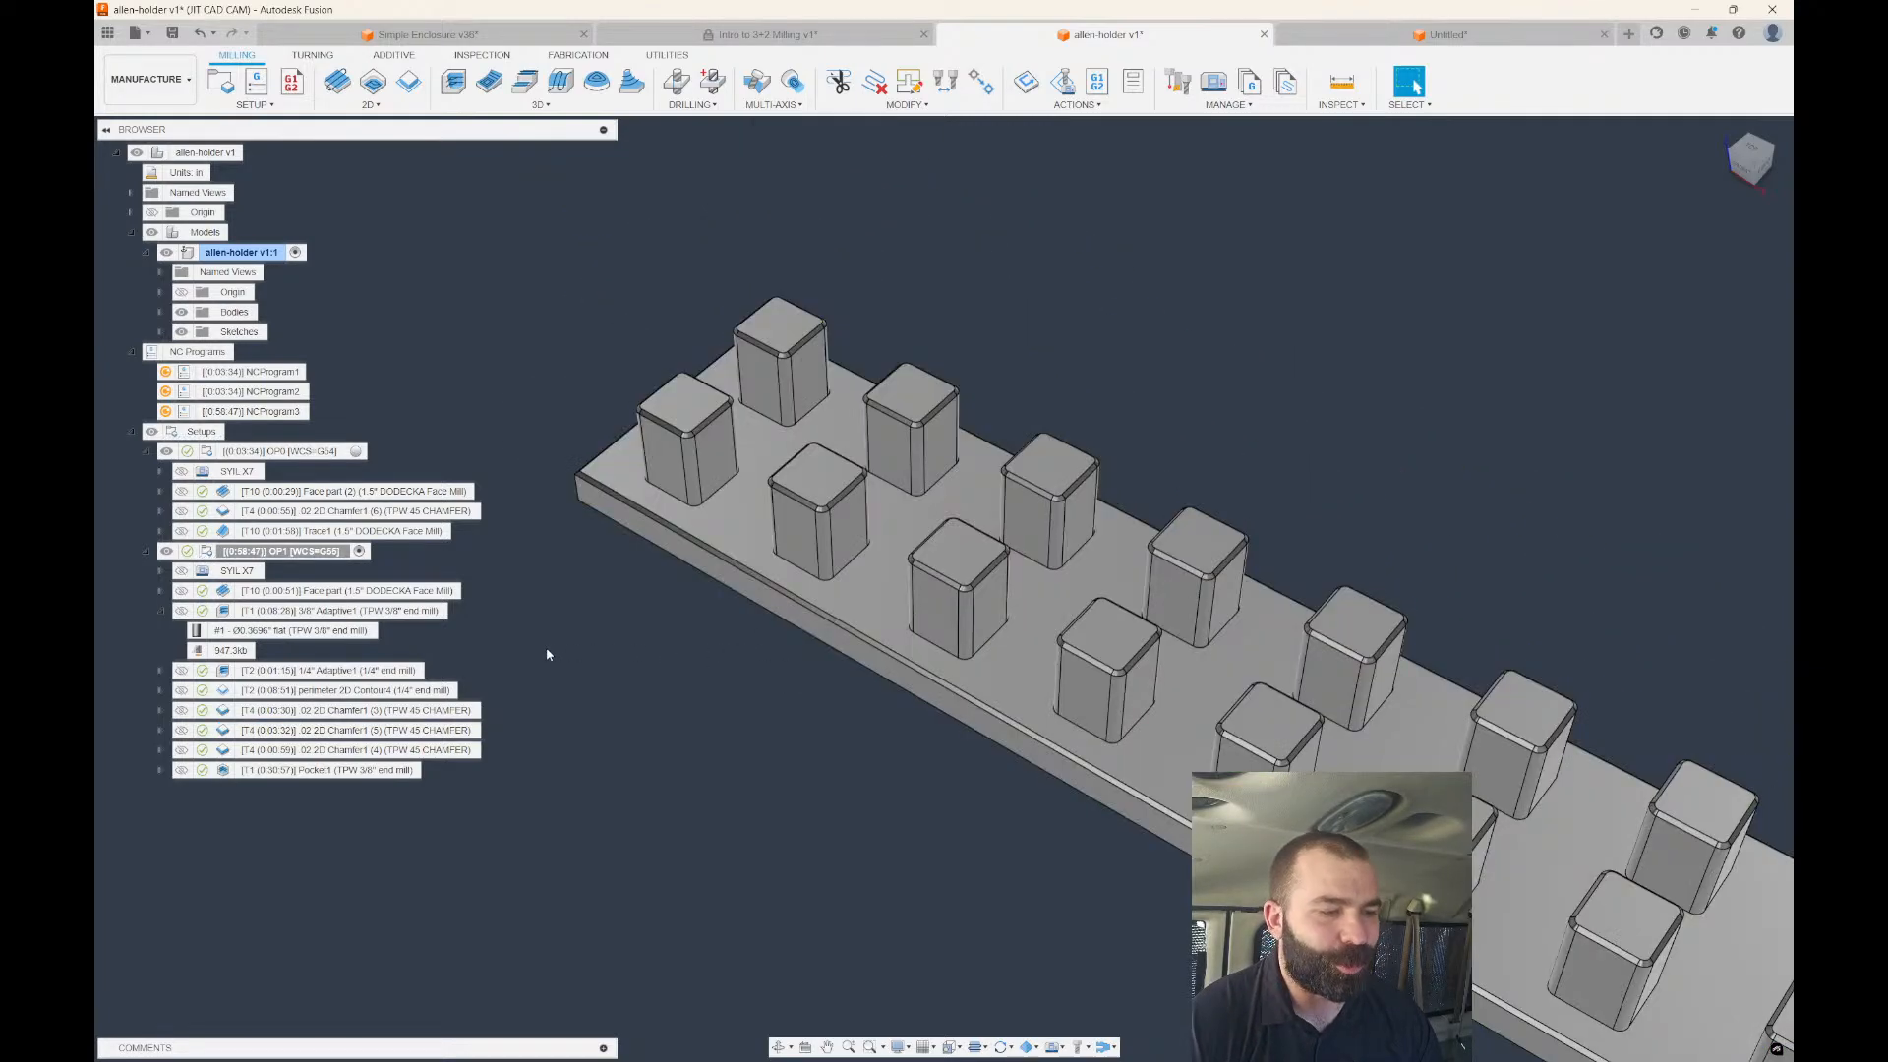
# Duplicate the OP1 setup as OP1 (2) and expand the copy.
pyautogui.click(312, 553)
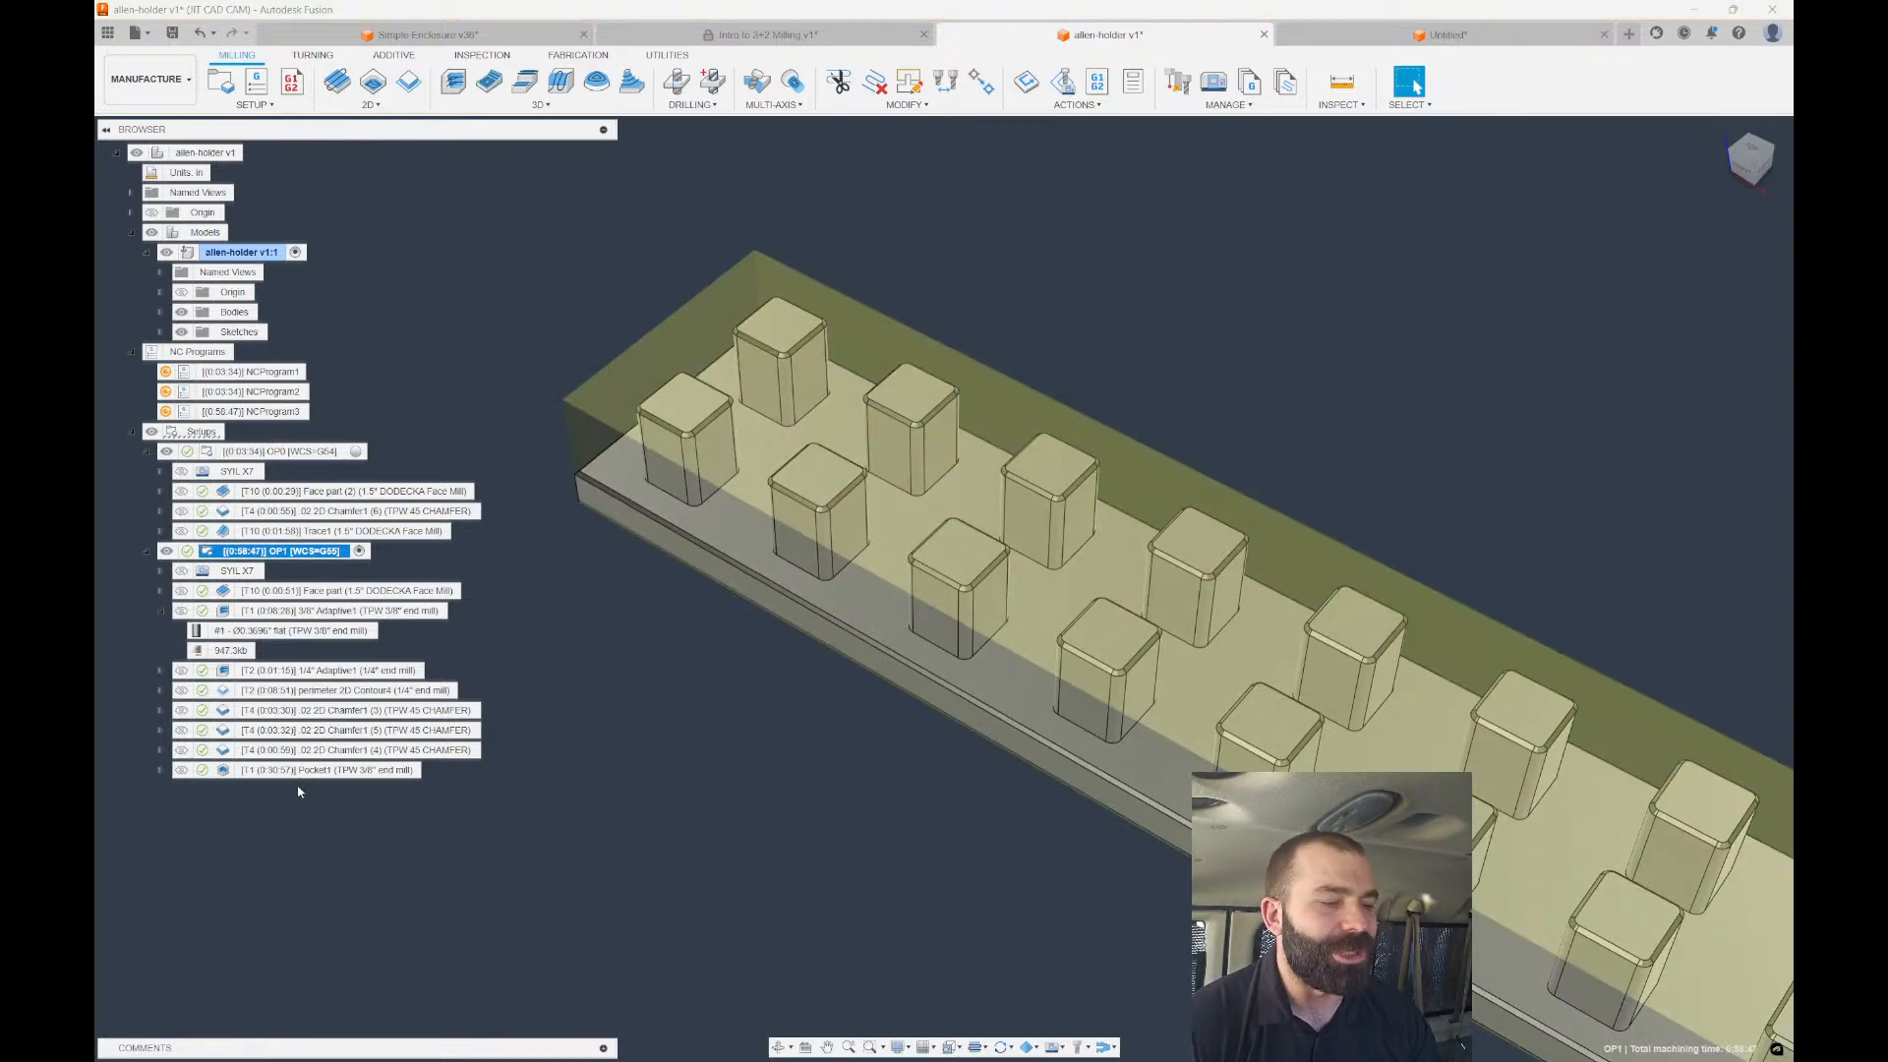
pyautogui.hotkey('ctrl', 'd')
pyautogui.scroll(2, 255, 794)
pyautogui.click(146, 551)
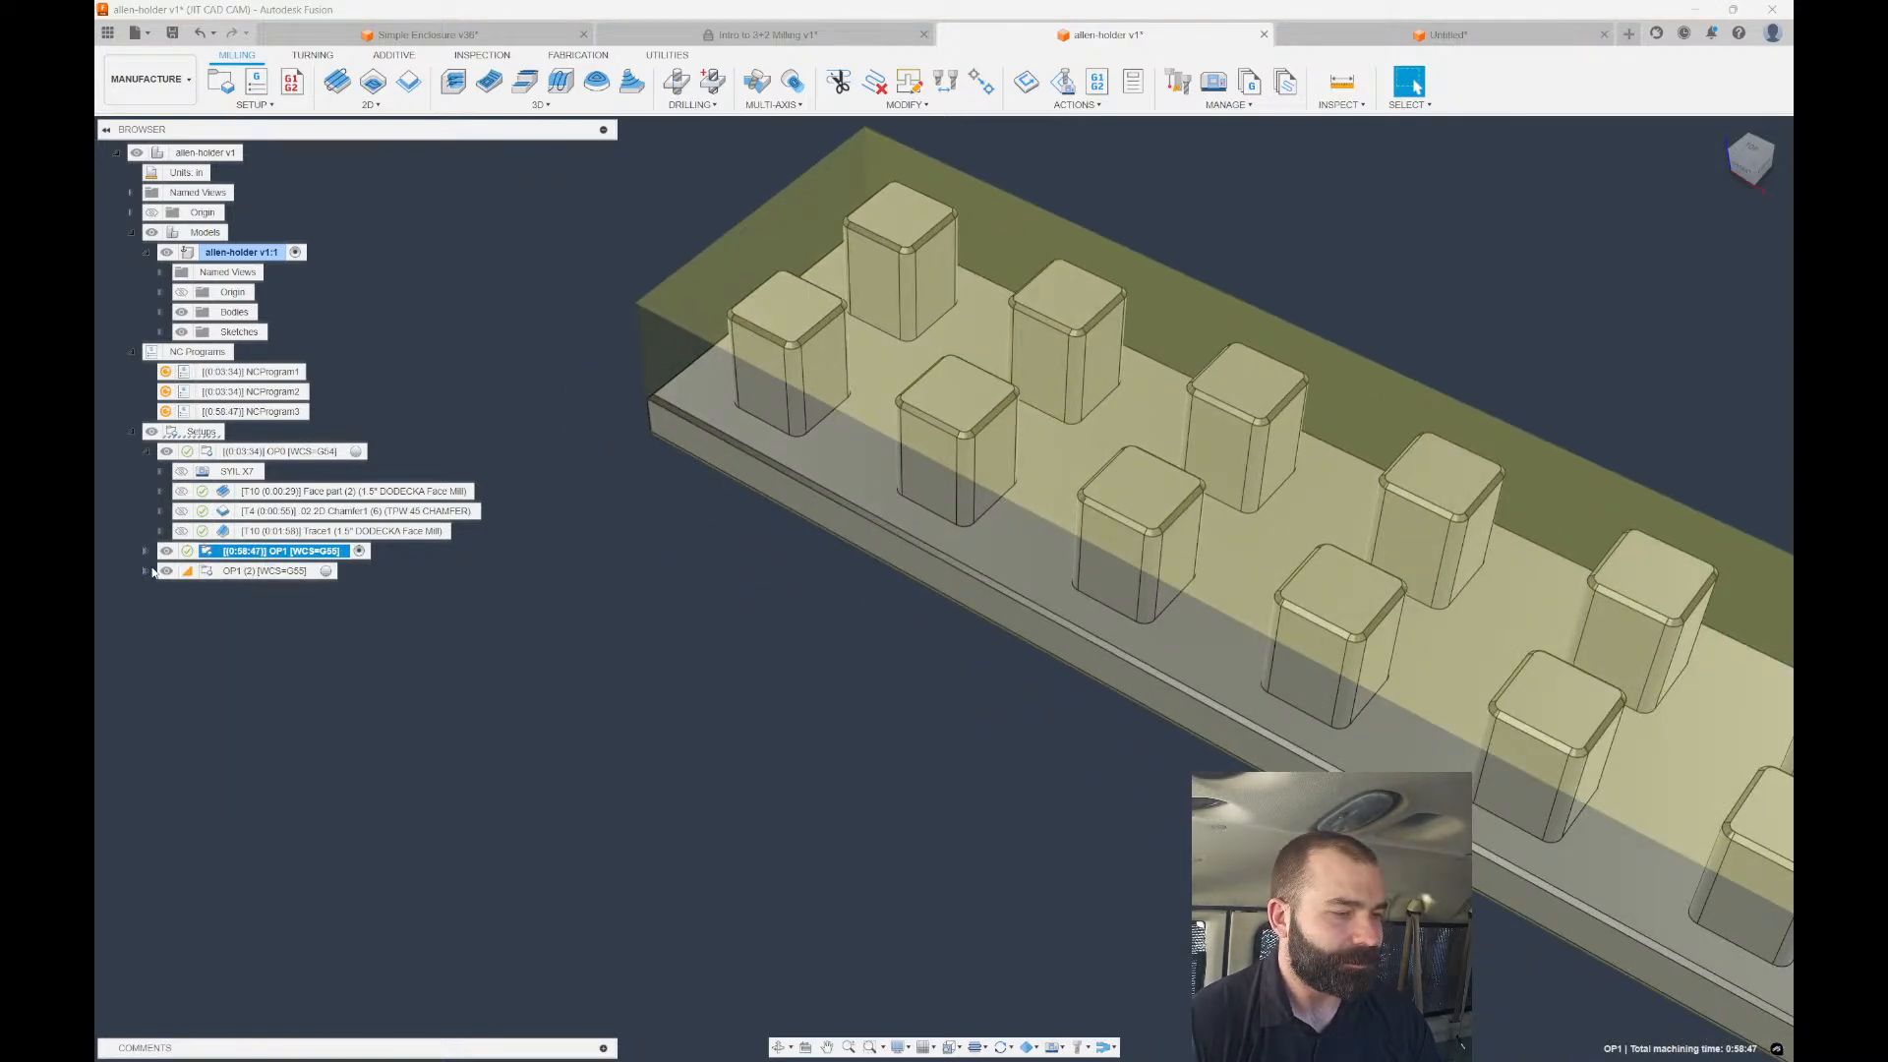
pyautogui.click(145, 572)
# Delete every OP1 (2) operation after Face part (3), through Pocket1.
pyautogui.click(285, 611)
pyautogui.click(274, 632)
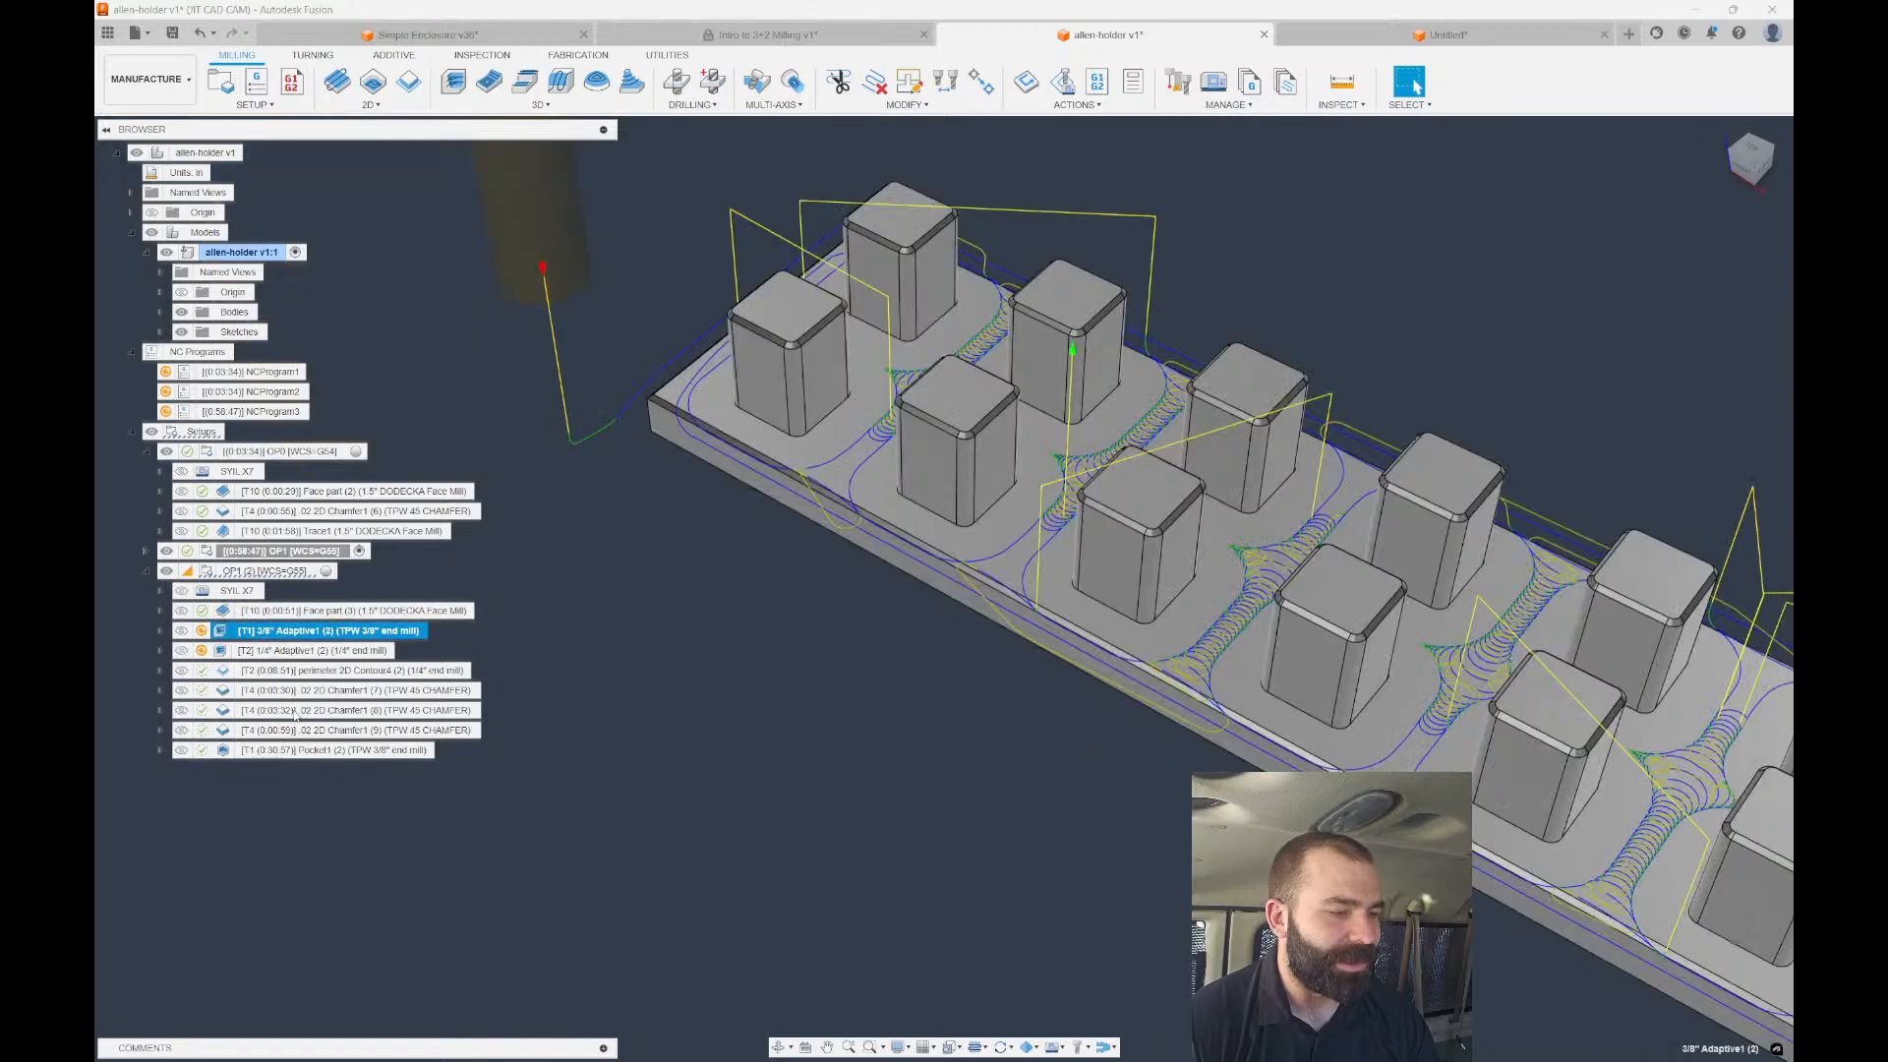
pyautogui.keyDown('shift'); pyautogui.click(293, 753); pyautogui.keyUp('shift')
pyautogui.press('Delete')
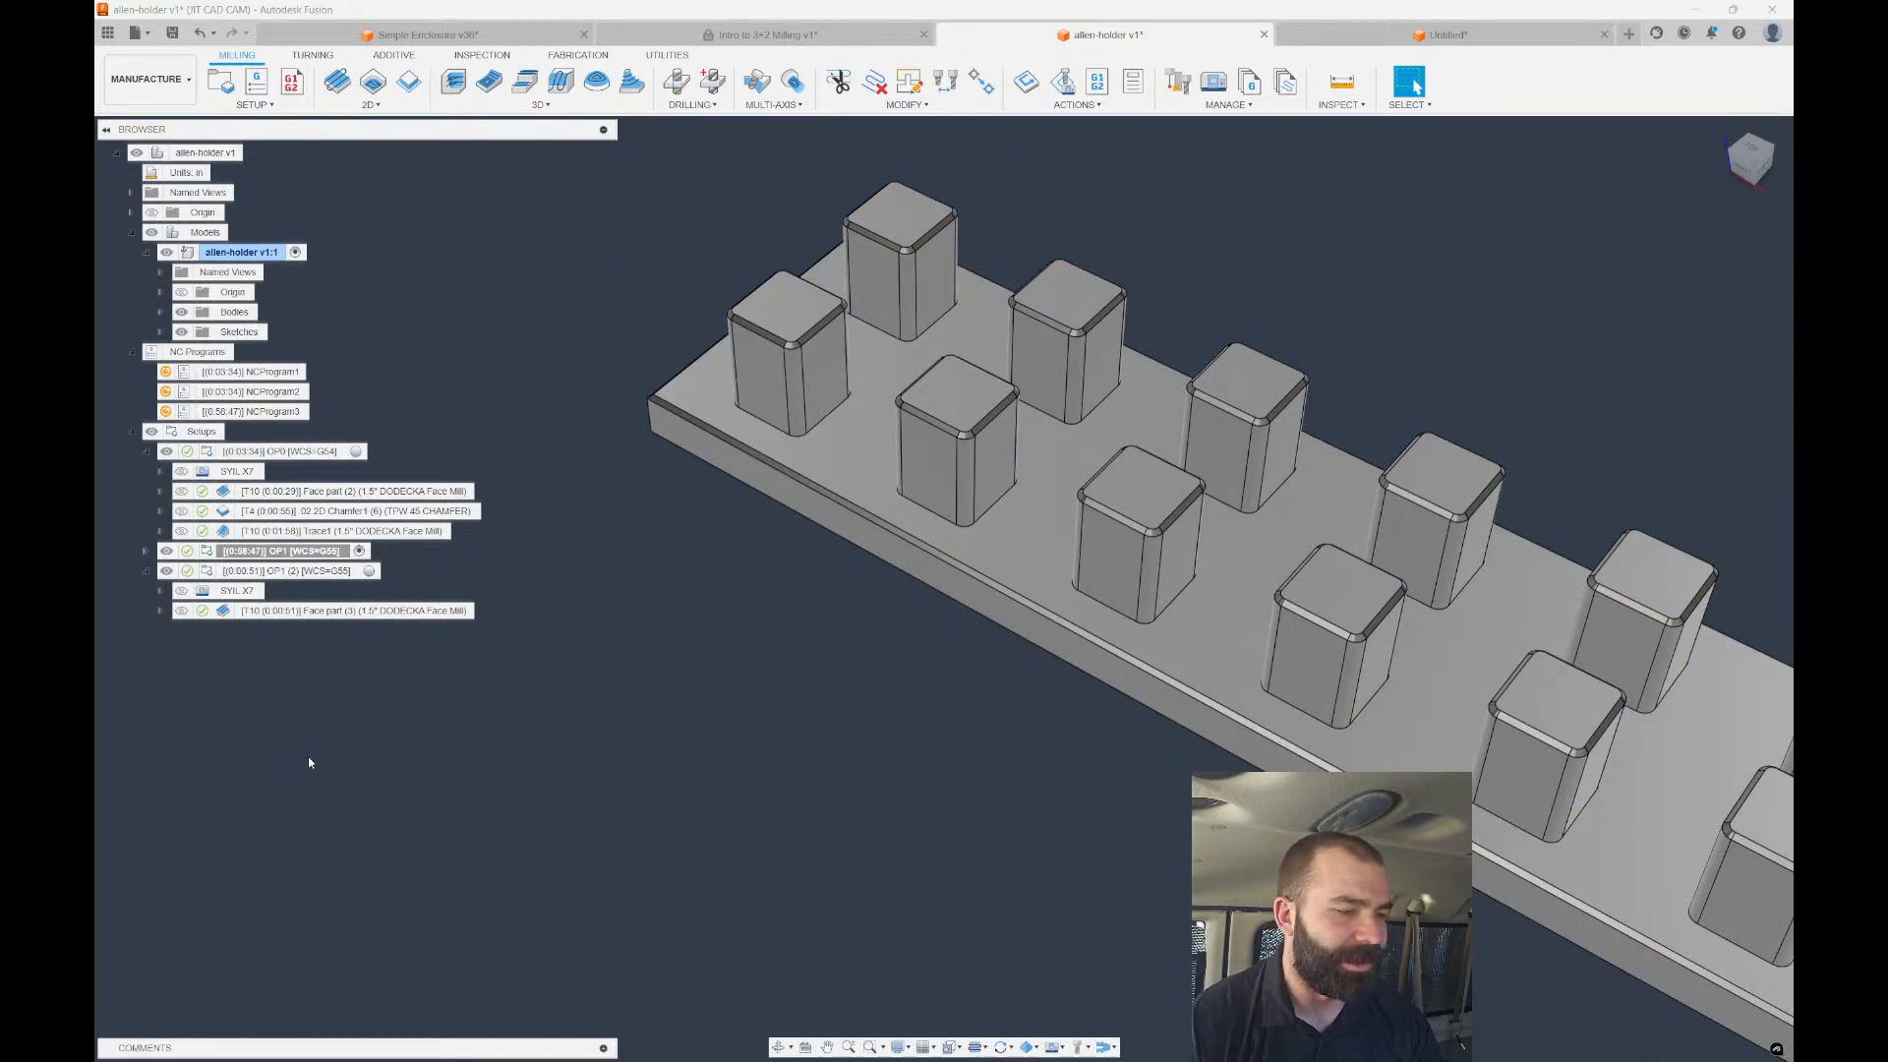
pyautogui.scroll(-1, 633, 586)
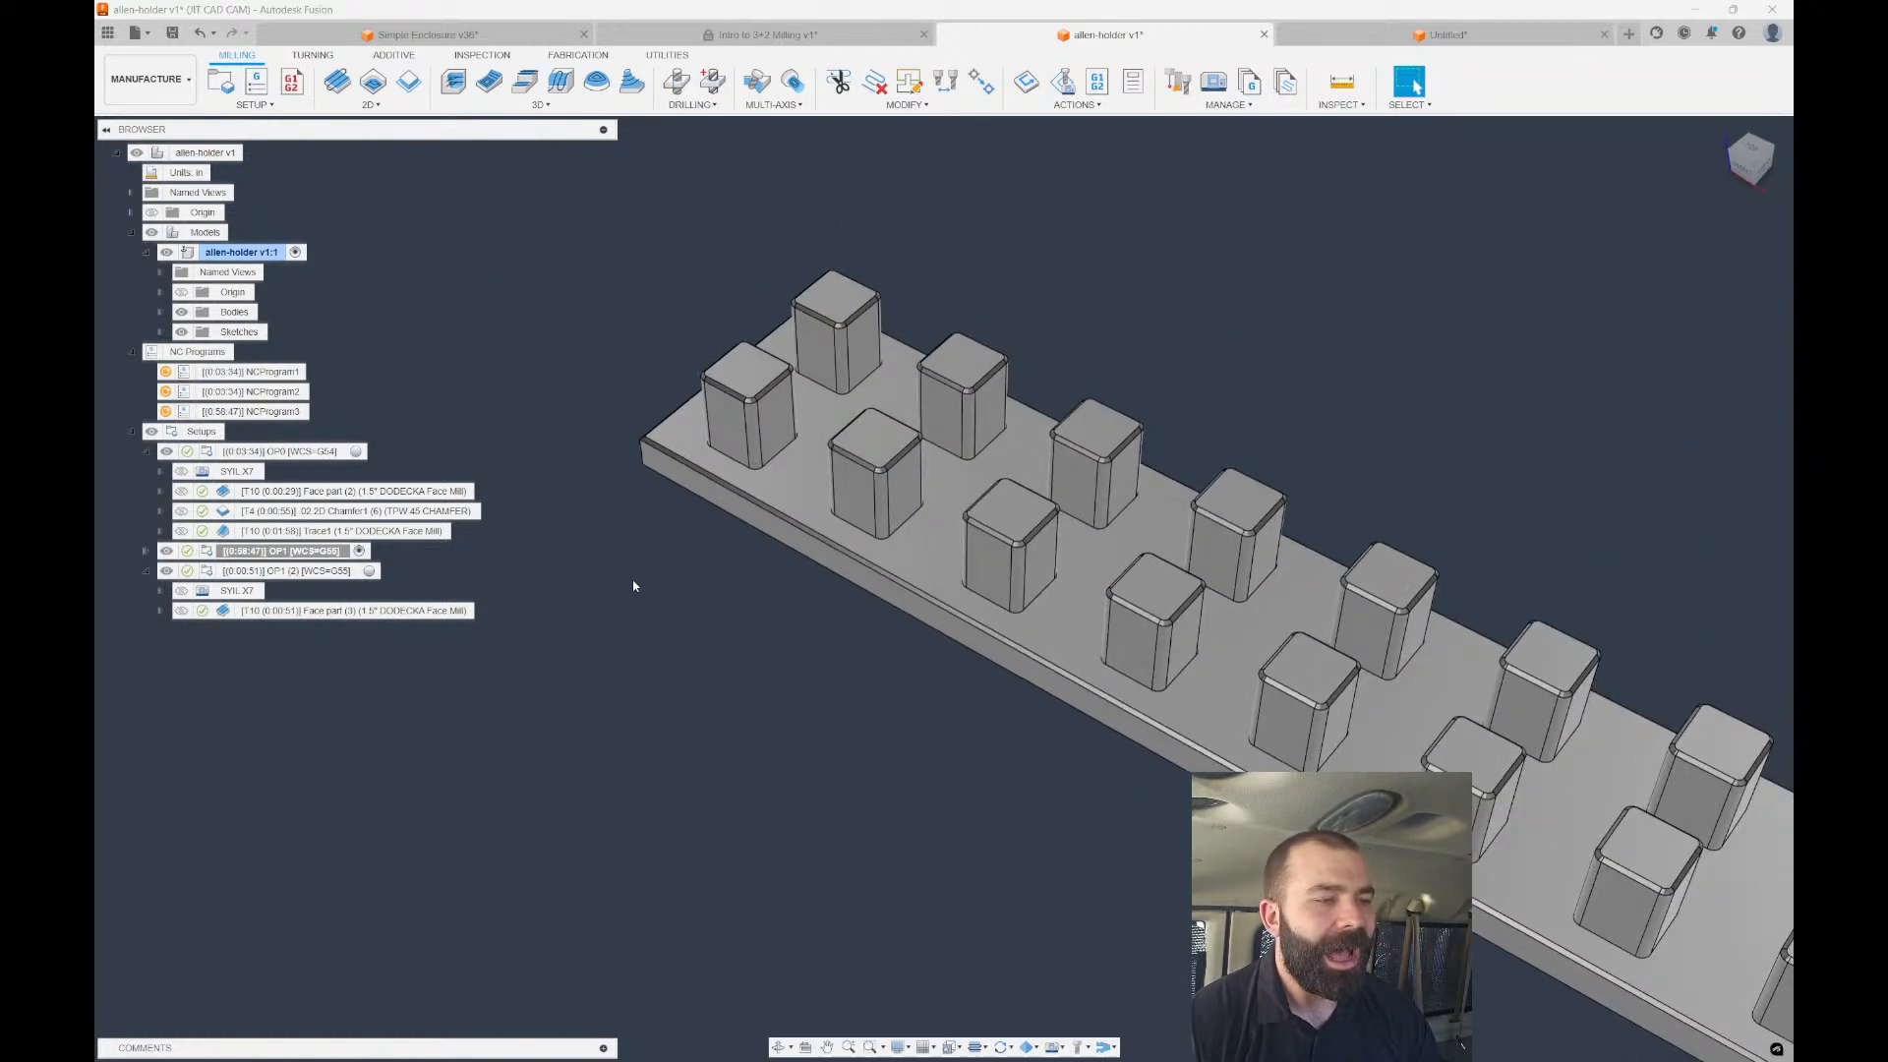
# Create a 2D Adaptive Clearing with Stock Contours using tool #1, the 3/8" end mill.
pyautogui.click(374, 84)
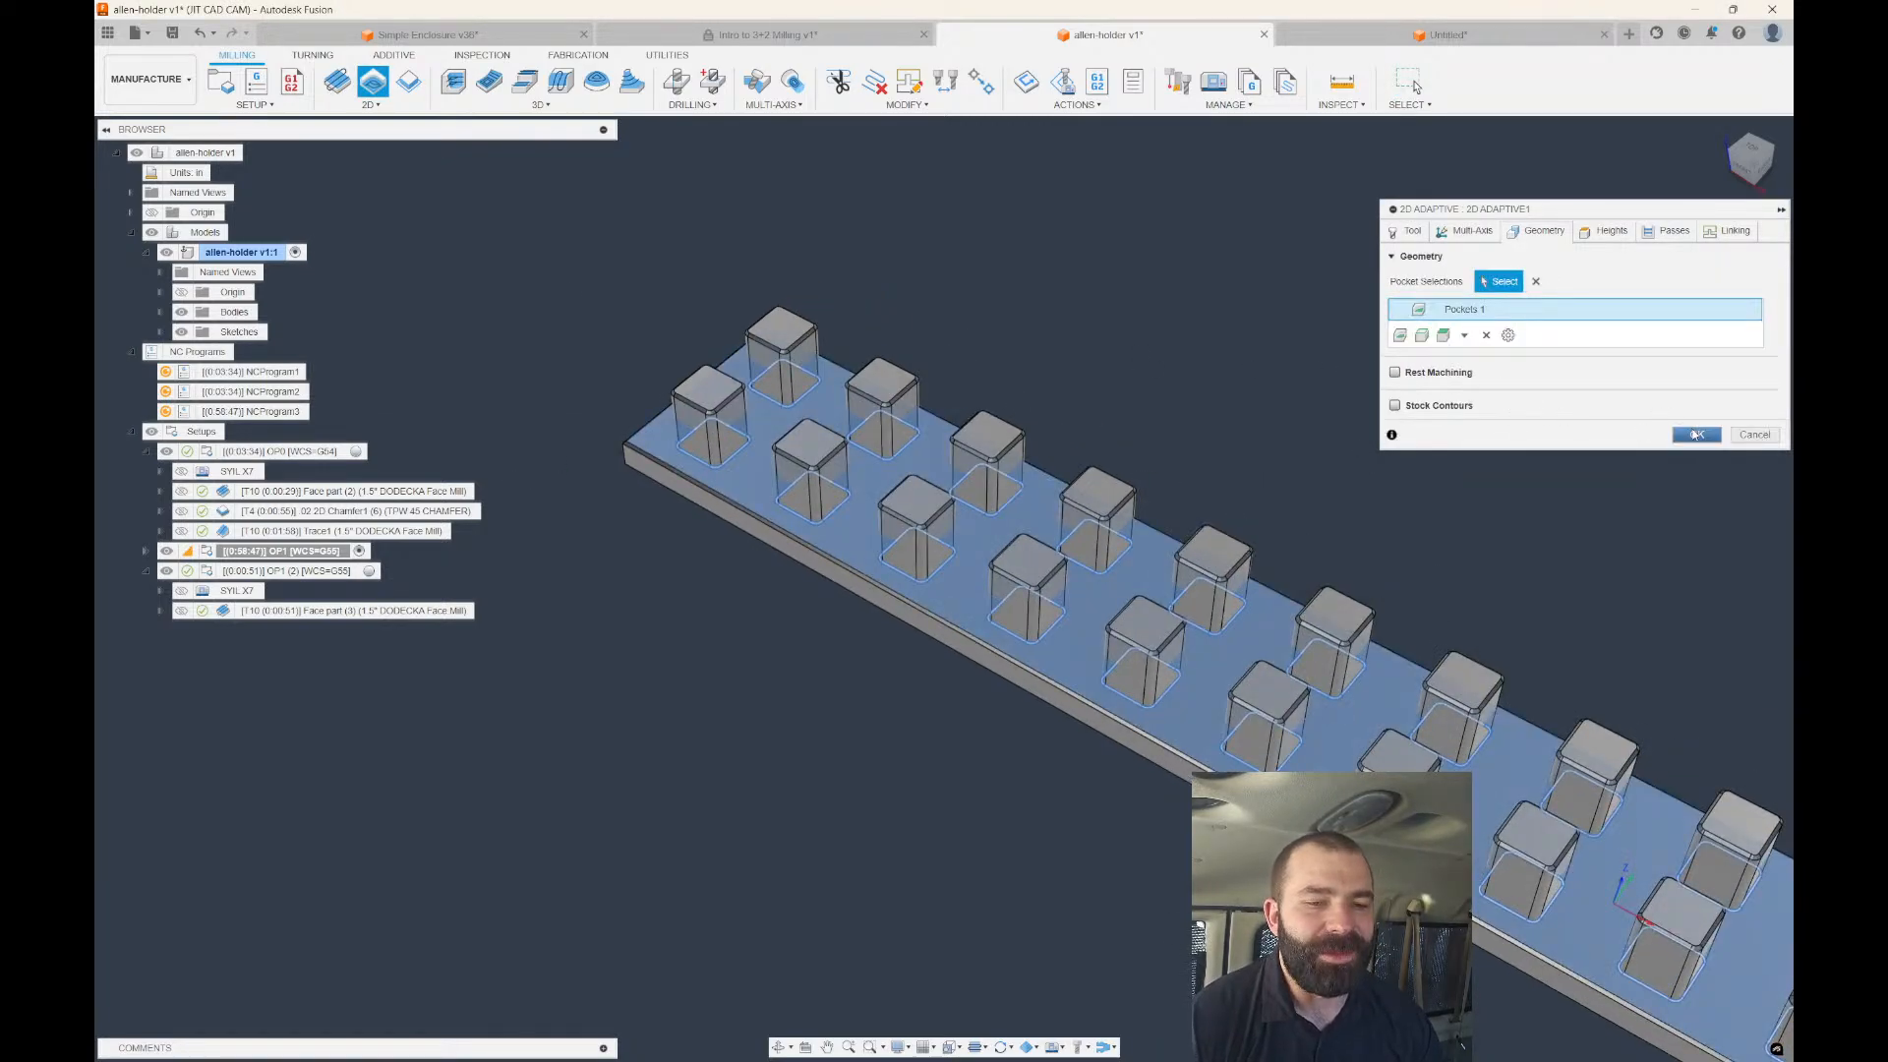
pyautogui.click(1396, 405)
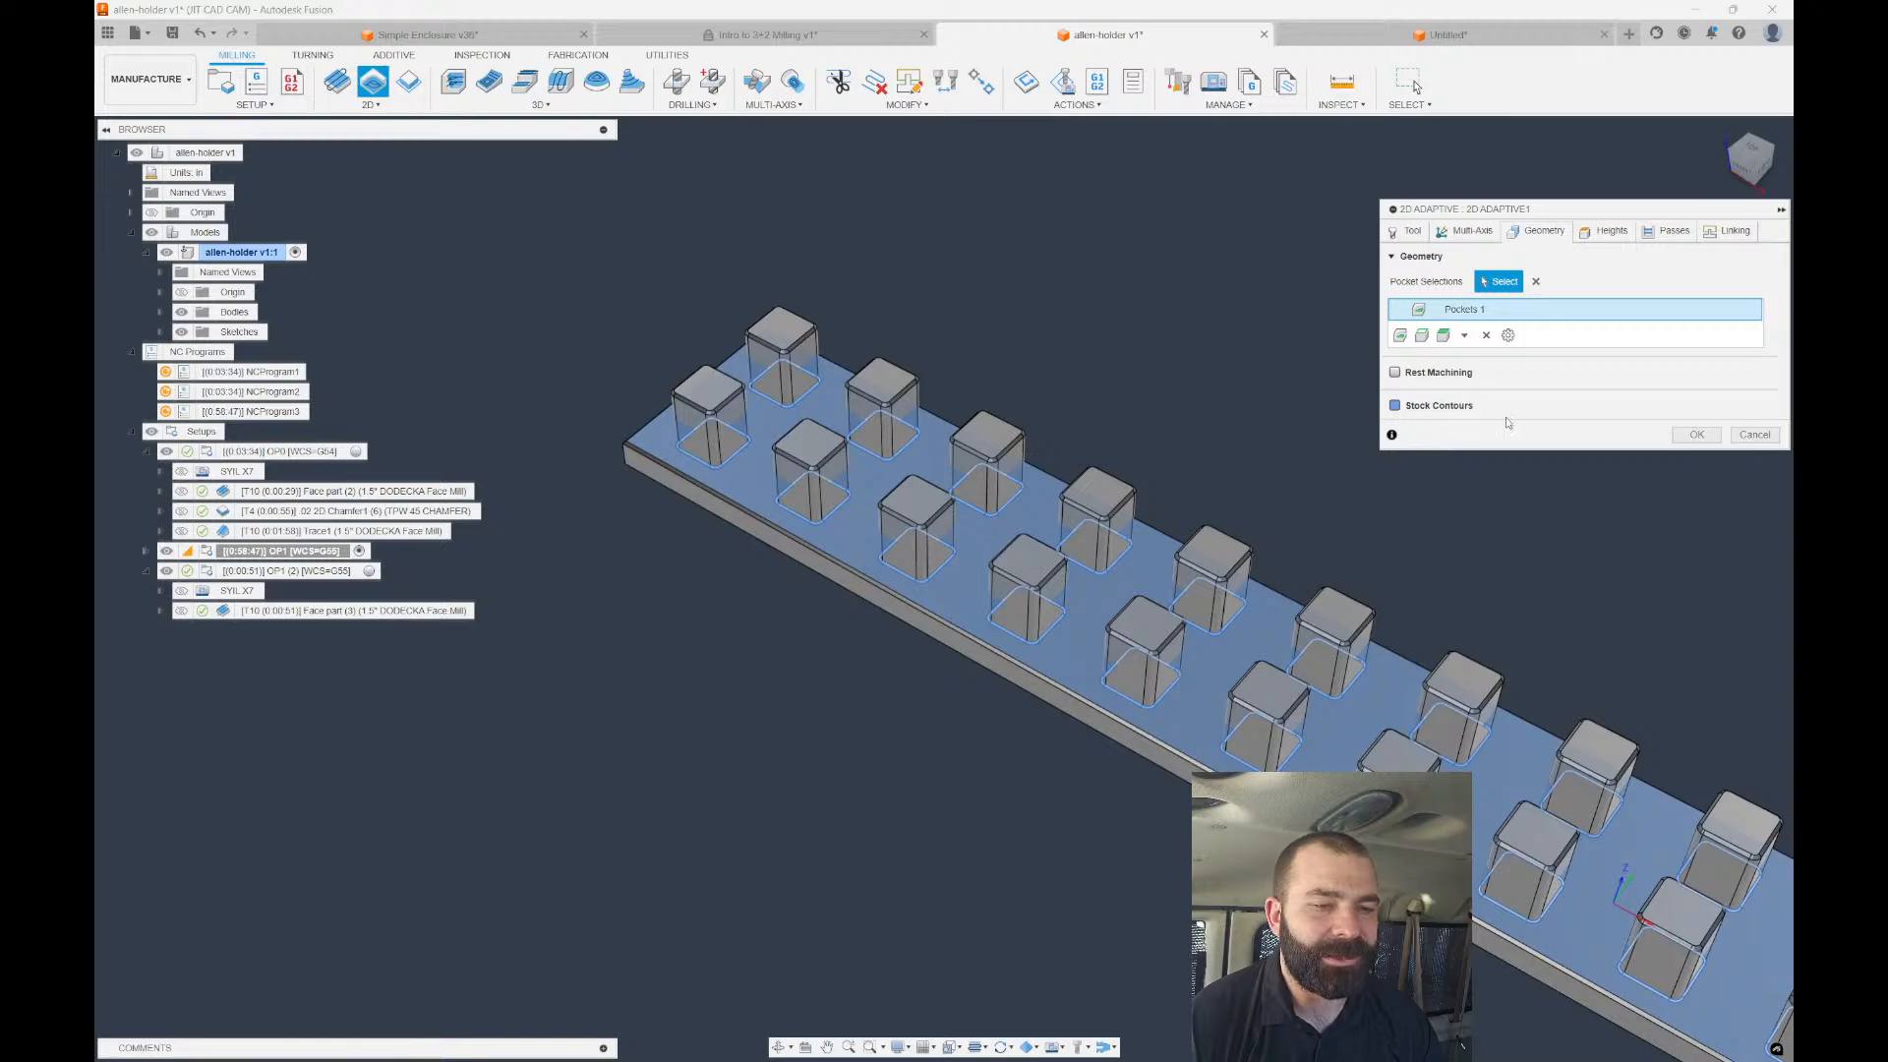
pyautogui.click(1406, 231)
pyautogui.click(1531, 282)
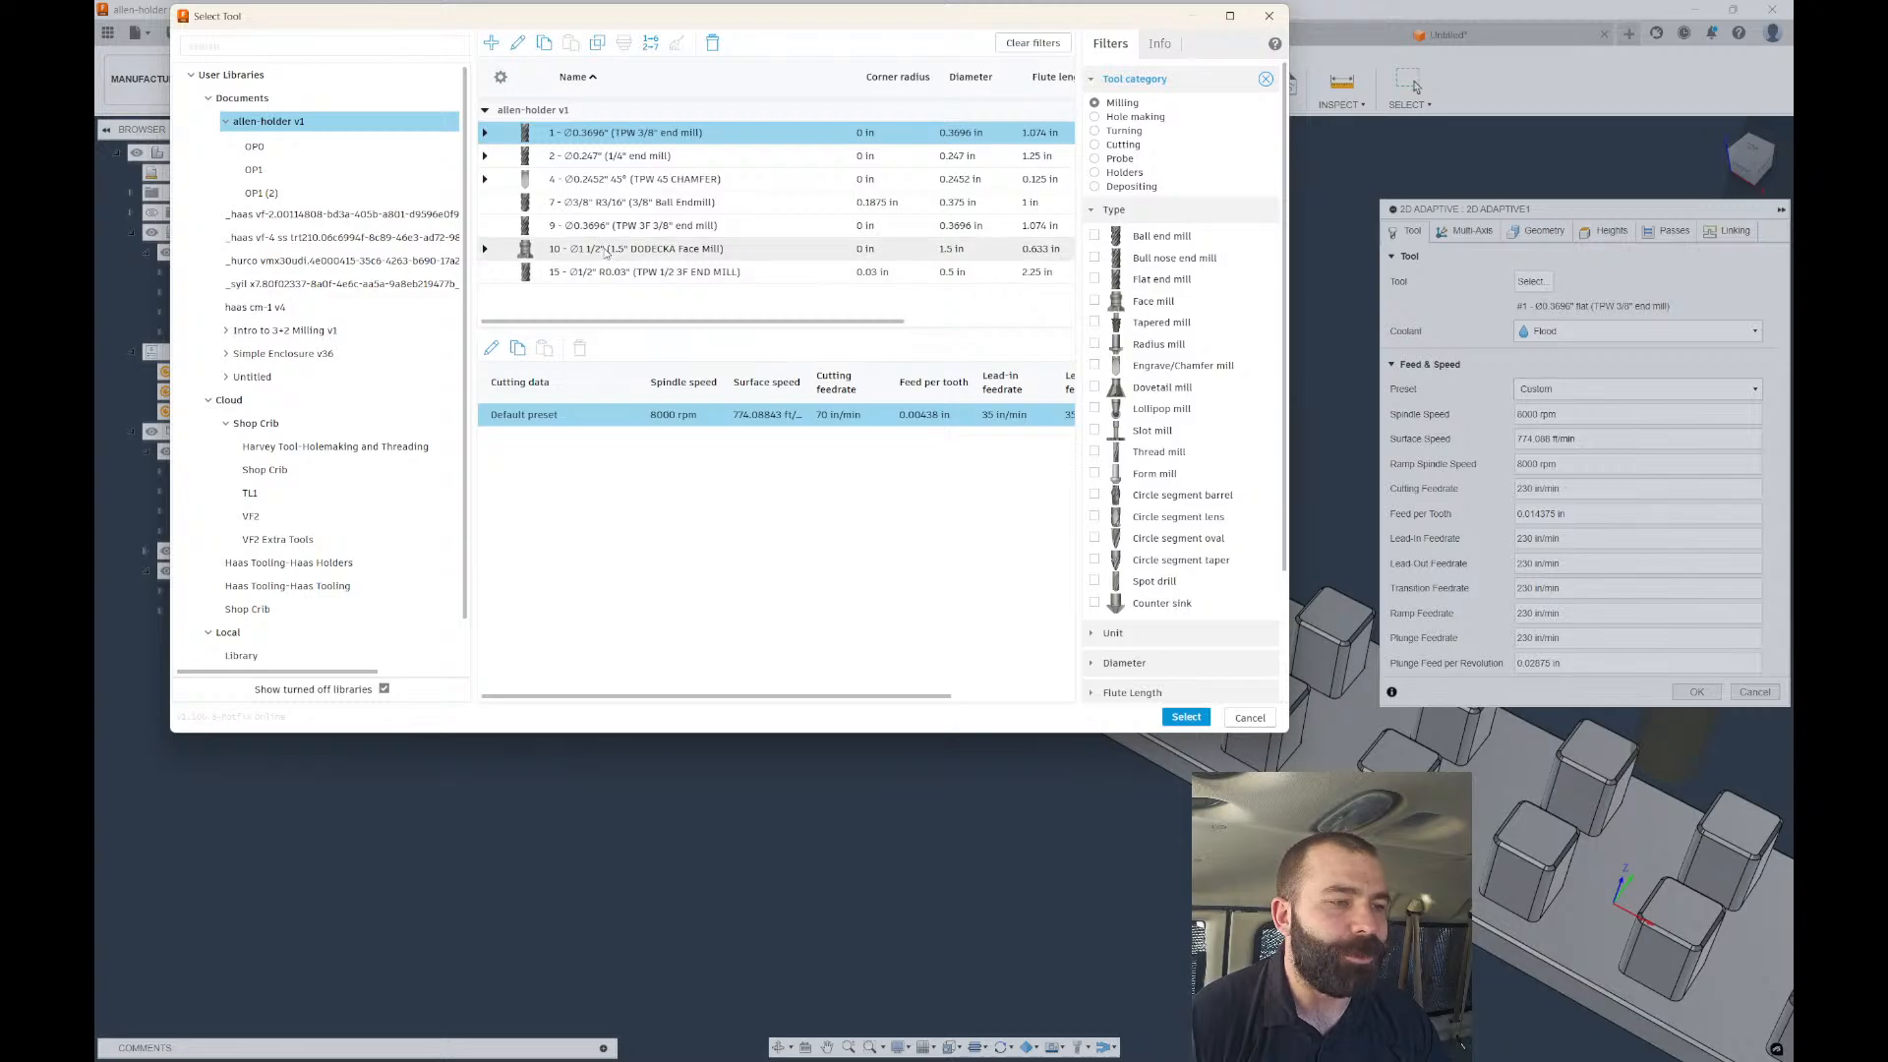
pyautogui.click(595, 136)
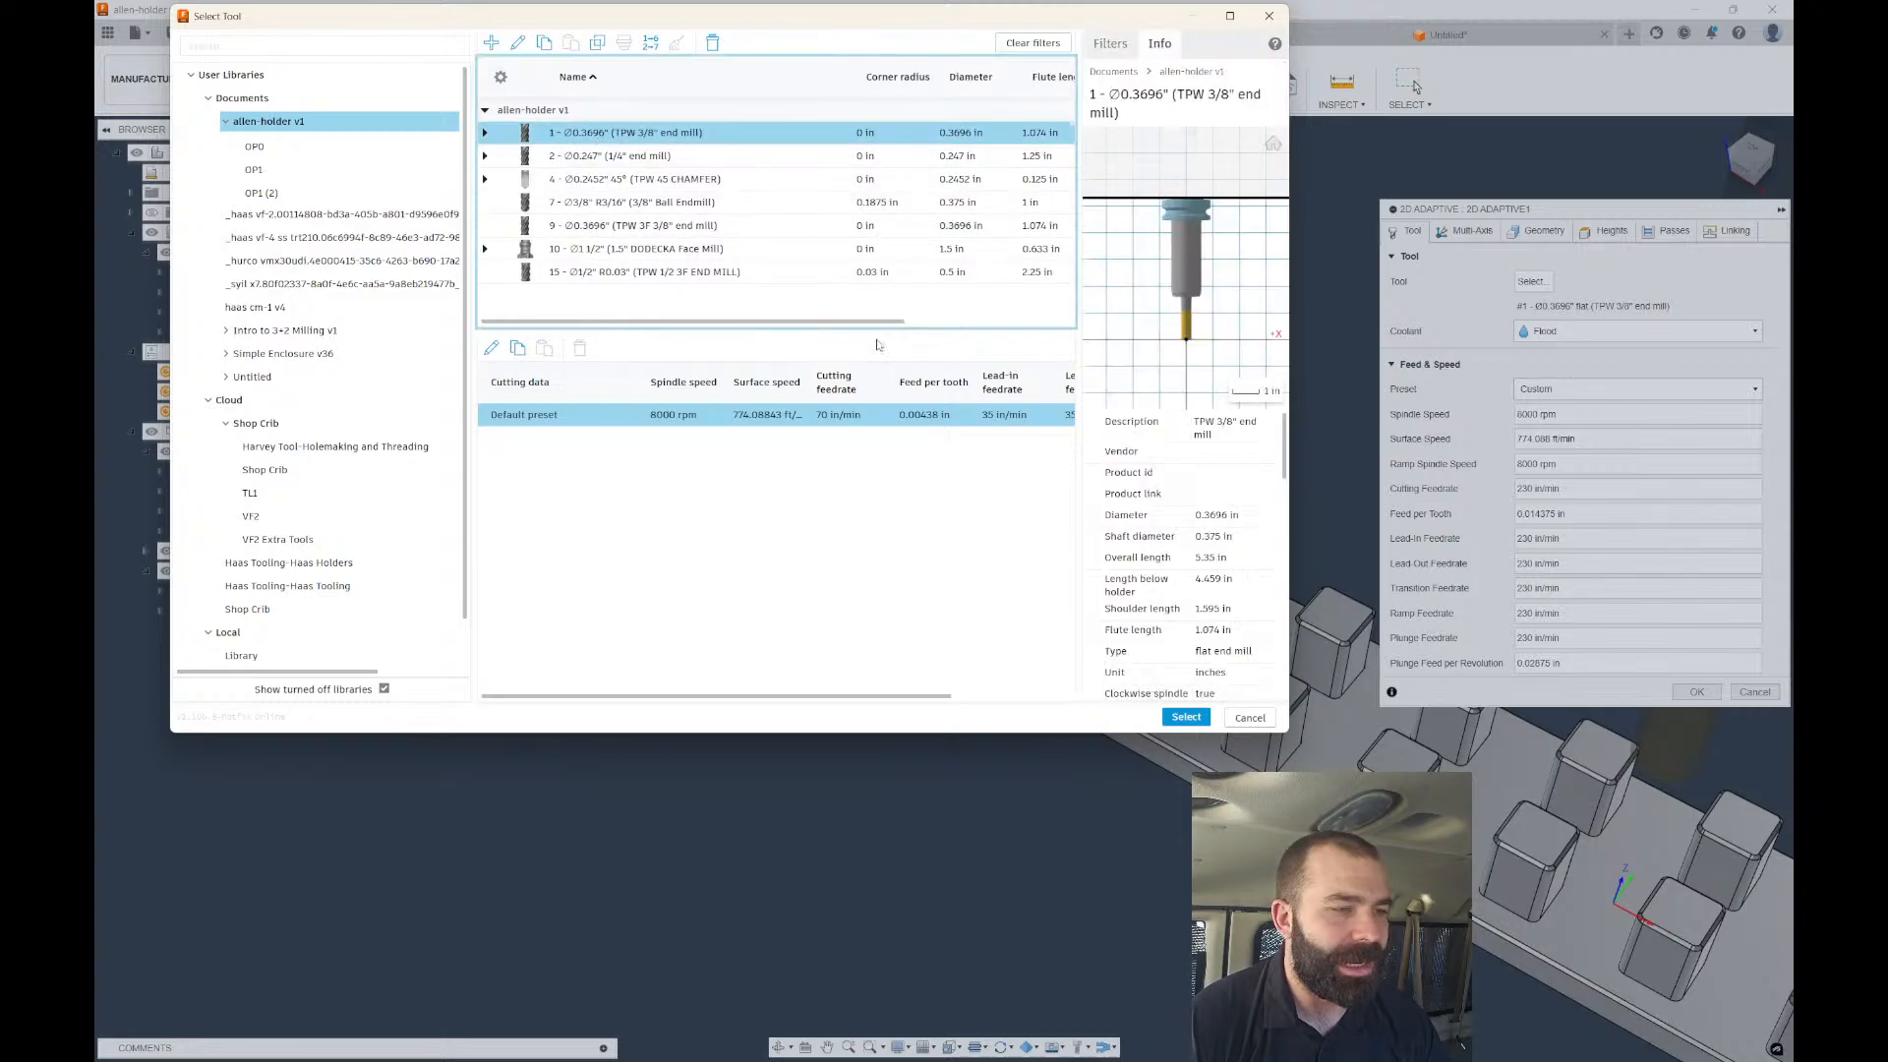
pyautogui.click(1186, 719)
pyautogui.scroll(-3, 787, 592)
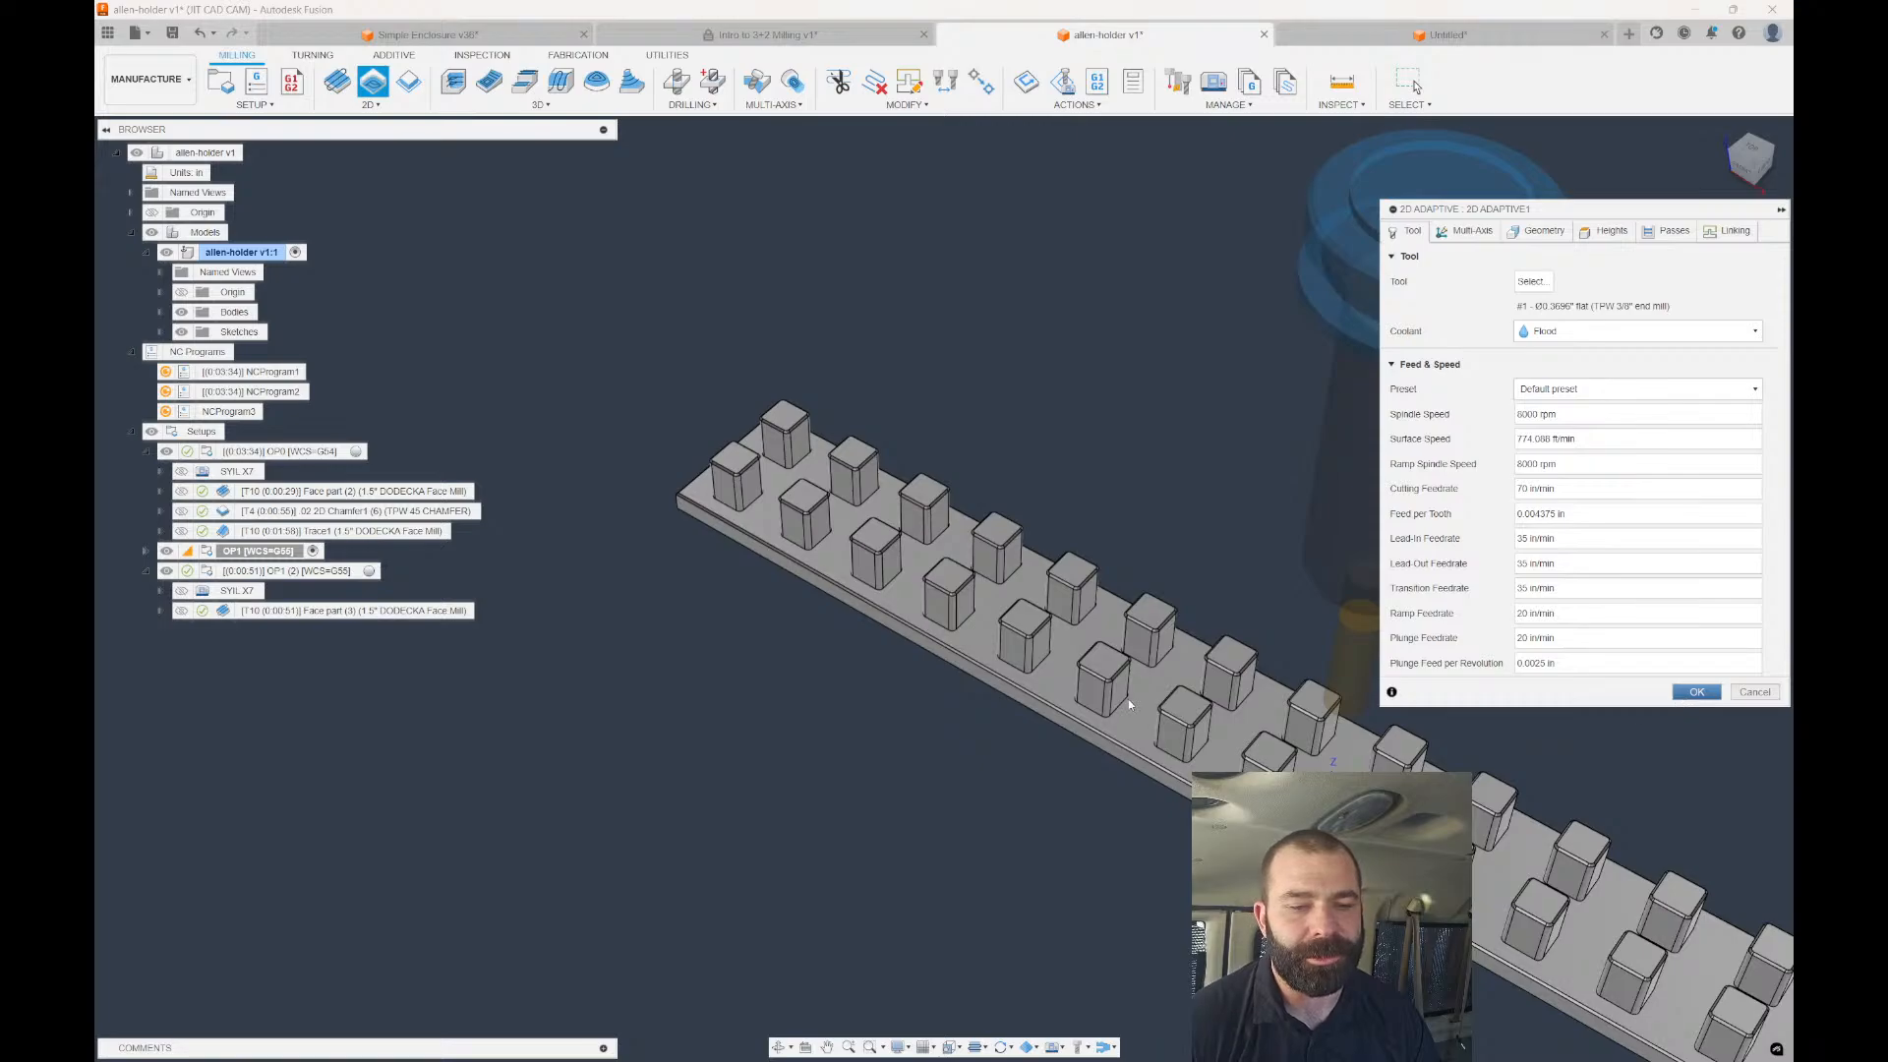
pyautogui.press('Return')
# Move 2D Adaptive1 into the OP1 (2) setup and preview its toolpath.
pyautogui.scroll(3, 805, 688)
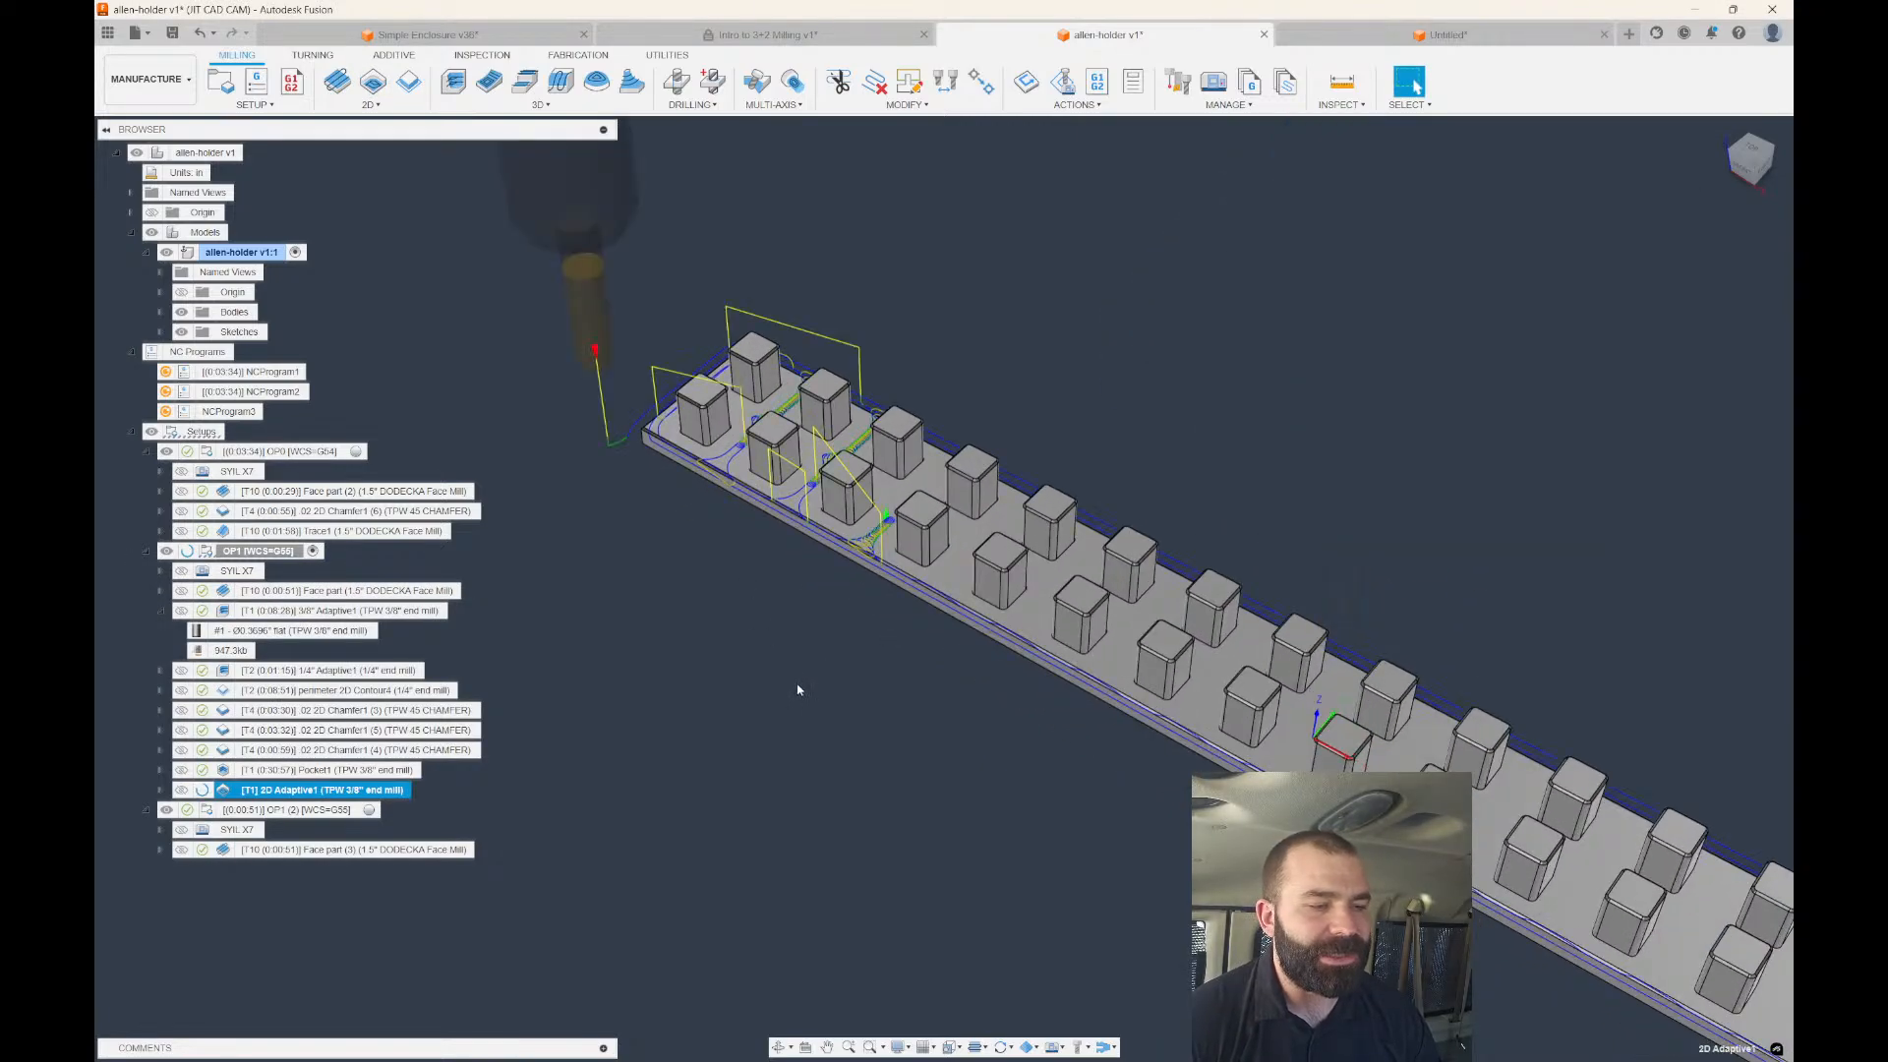
pyautogui.moveTo(337, 790); pyautogui.dragTo(317, 818)
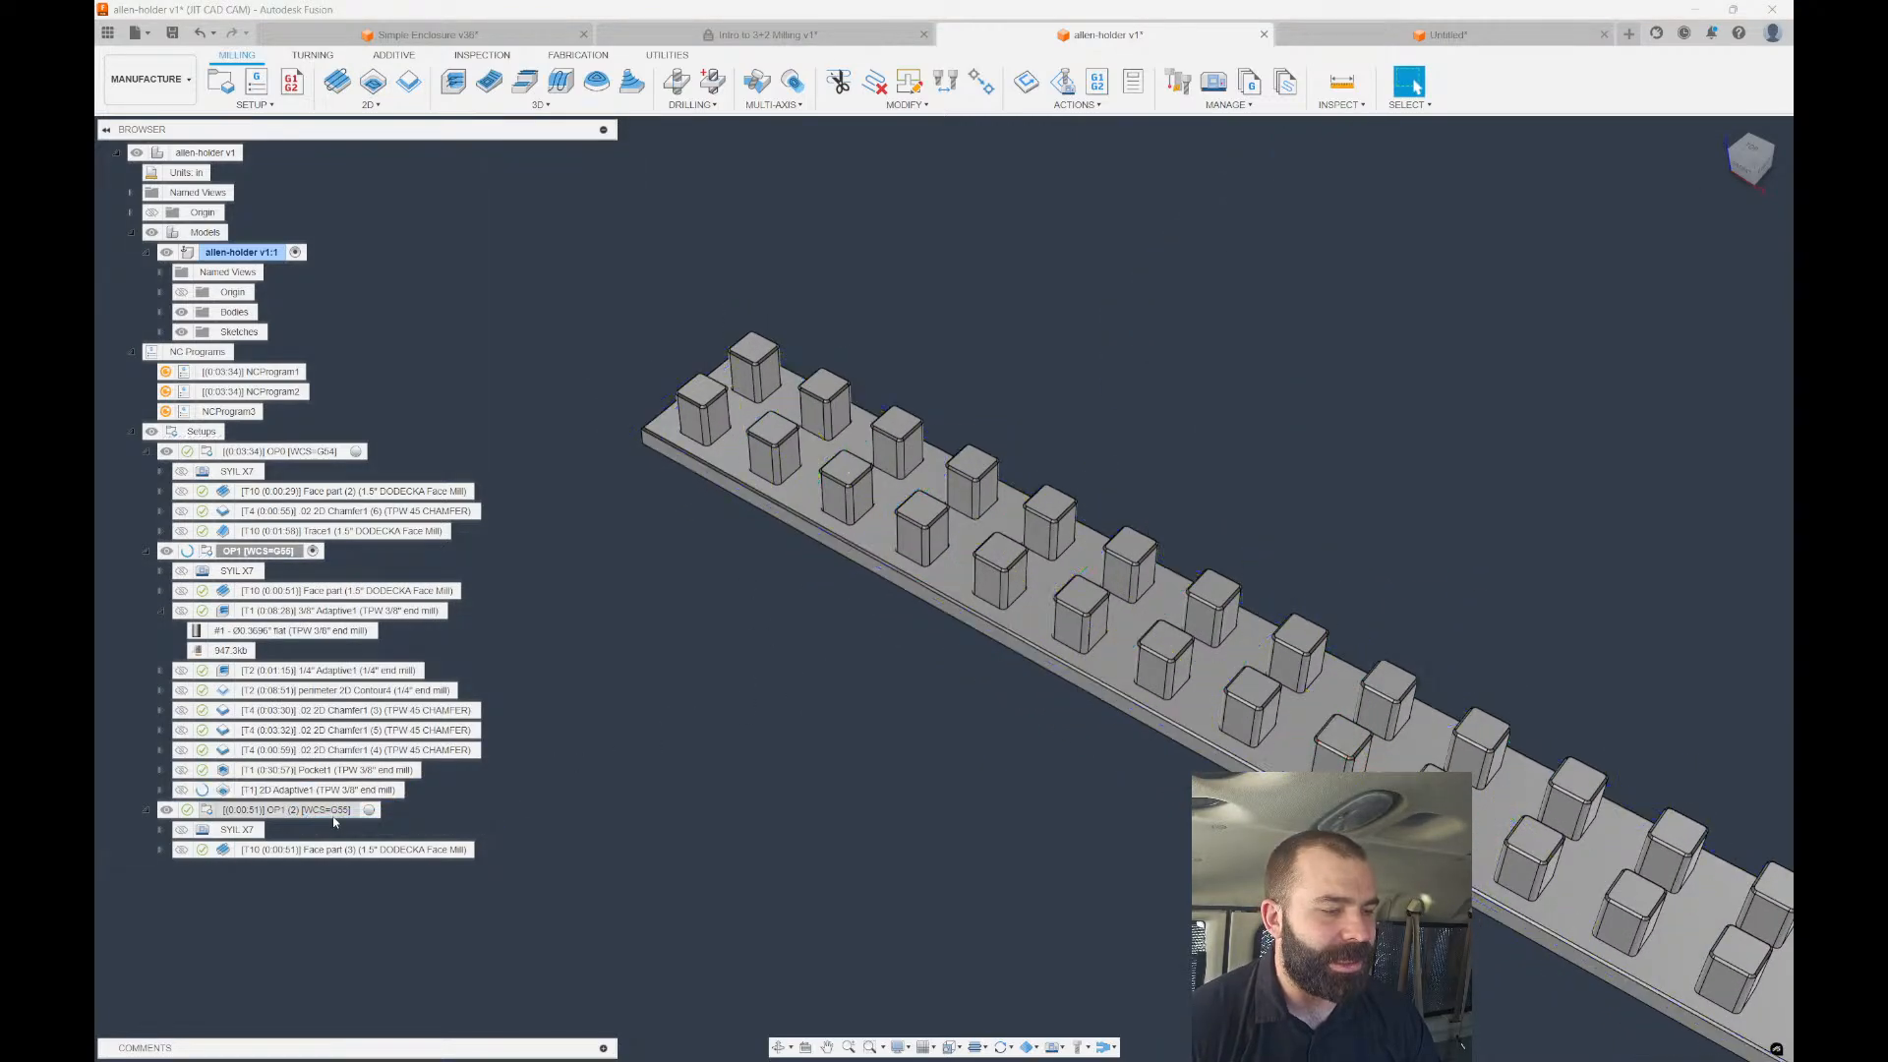
pyautogui.click(295, 790)
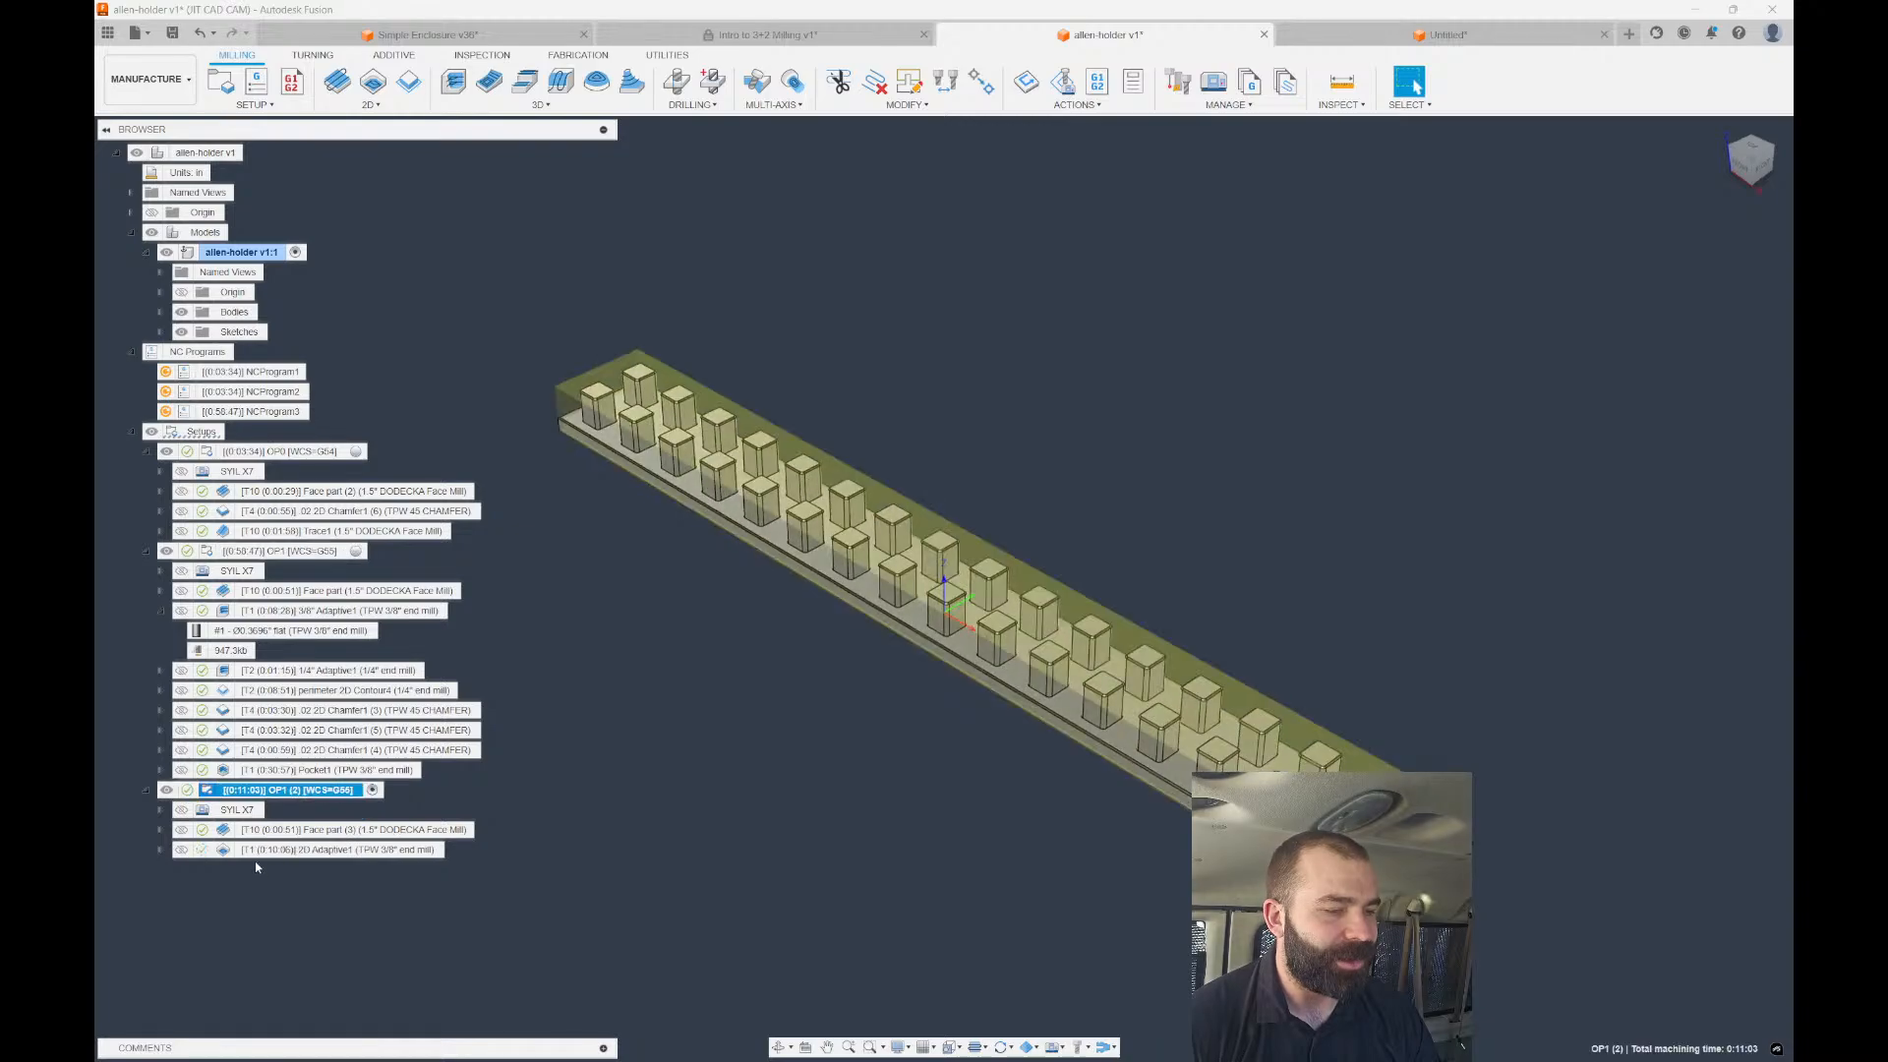
pyautogui.click(324, 850)
pyautogui.scroll(-2, 1006, 820)
pyautogui.scroll(5, 665, 535)
pyautogui.keyDown('shift'); pyautogui.moveTo(666, 535); pyautogui.dragTo(703, 561, button='middle'); pyautogui.keyUp('shift')
# Derive a 2D Adaptive Clearing from 2D Adaptive1 using the 1/4" end mill.
pyautogui.rightClick(329, 856)
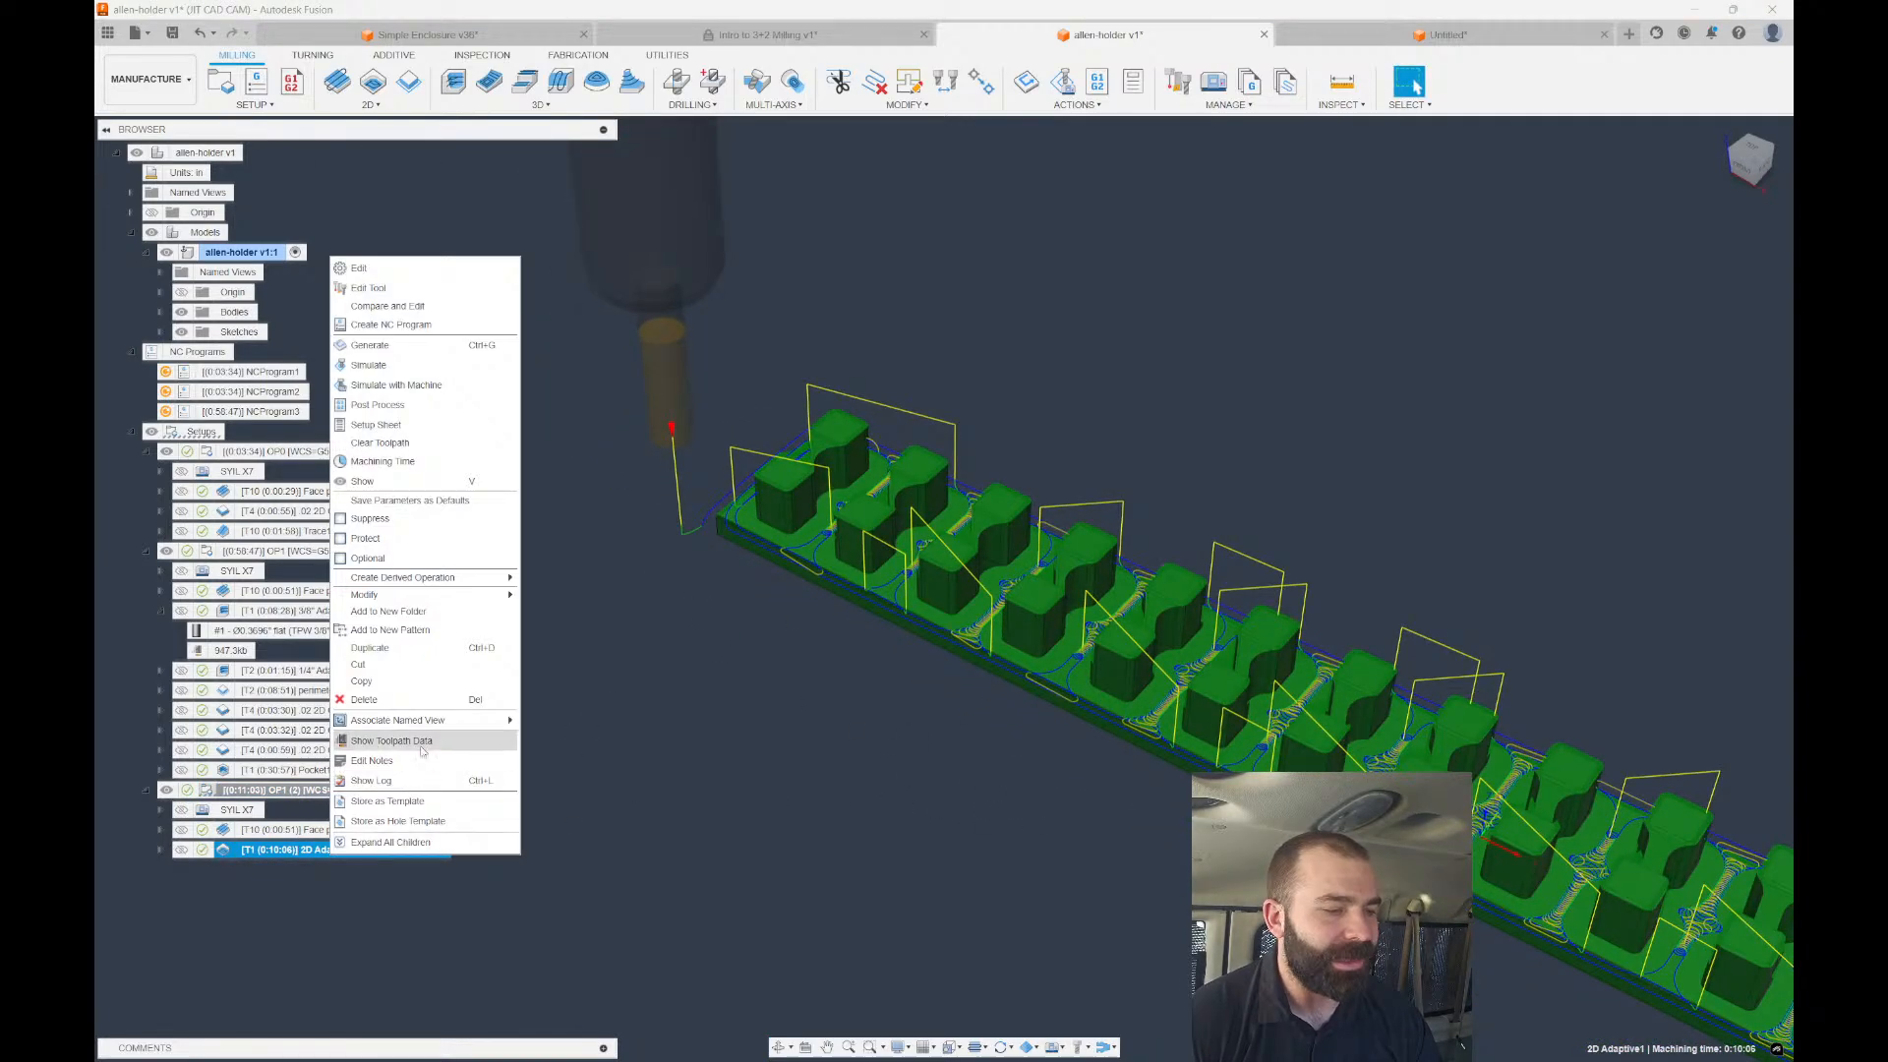
pyautogui.moveTo(457, 580)
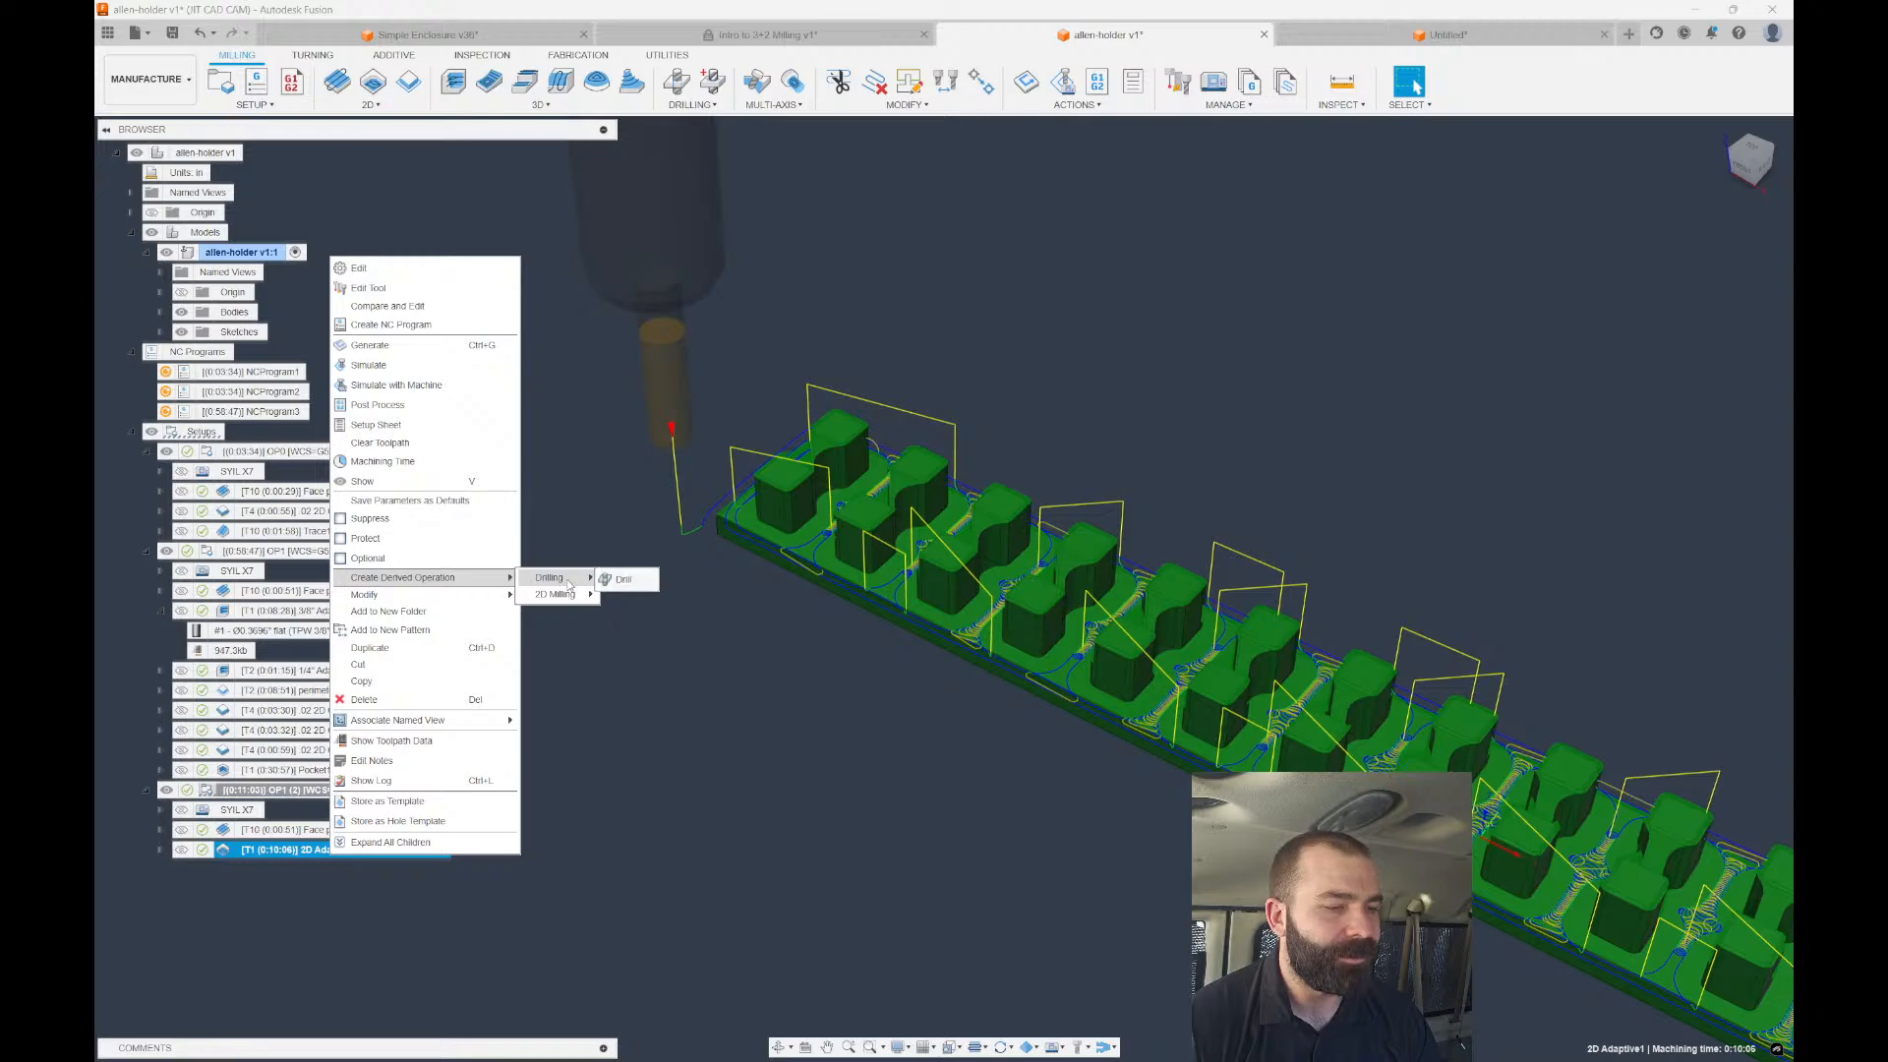
pyautogui.moveTo(556, 594)
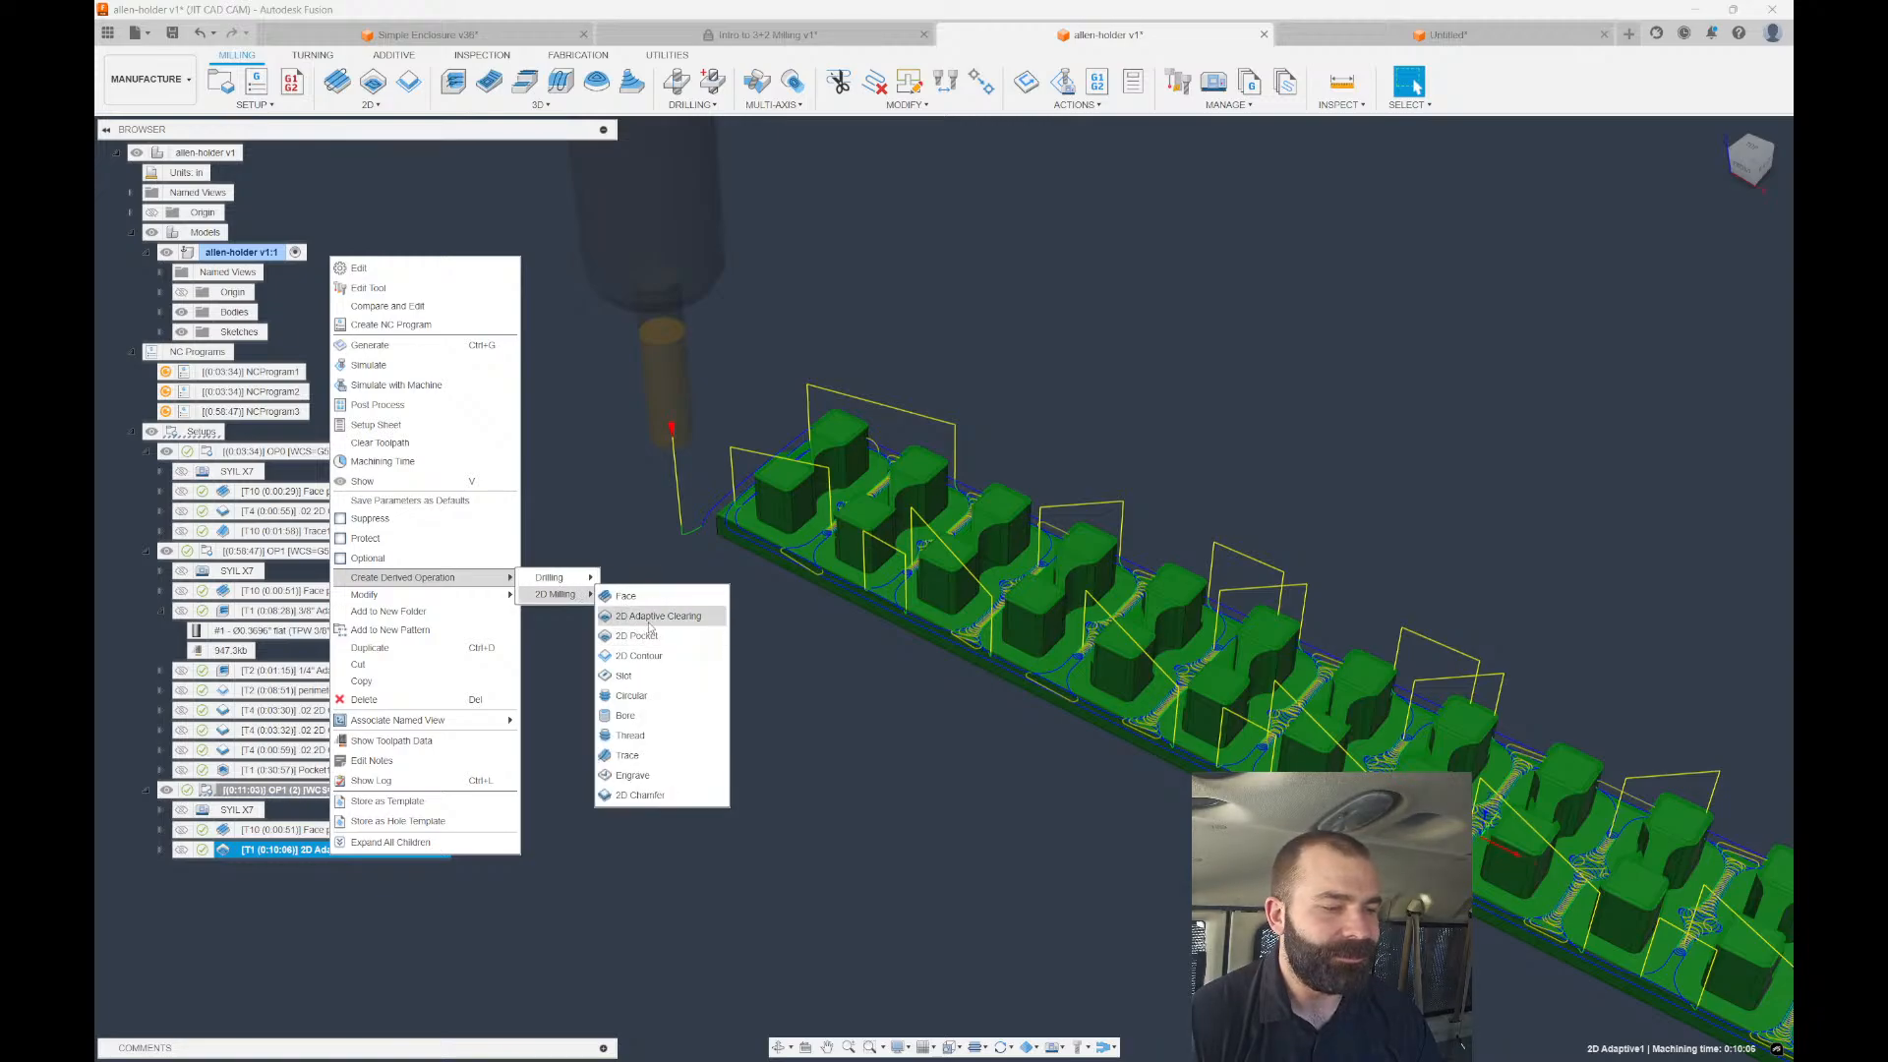
pyautogui.click(658, 621)
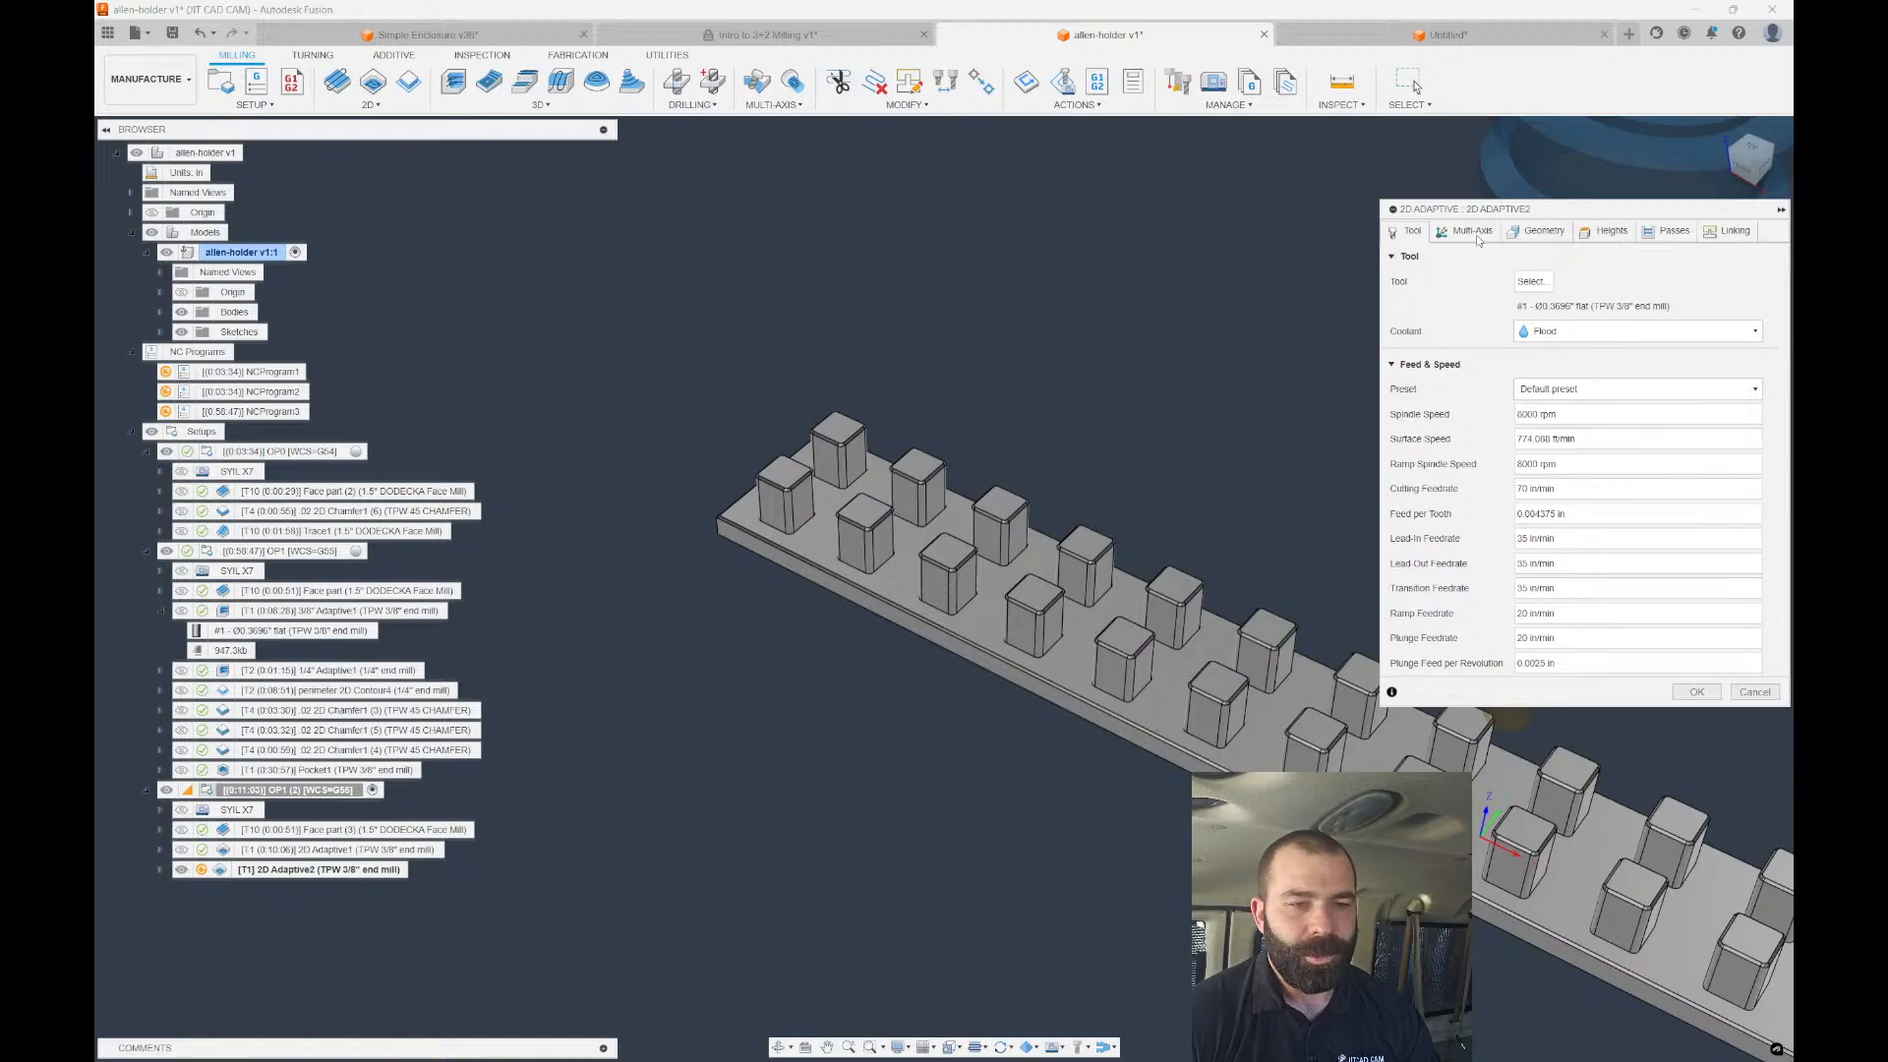
pyautogui.click(1539, 231)
pyautogui.click(1426, 233)
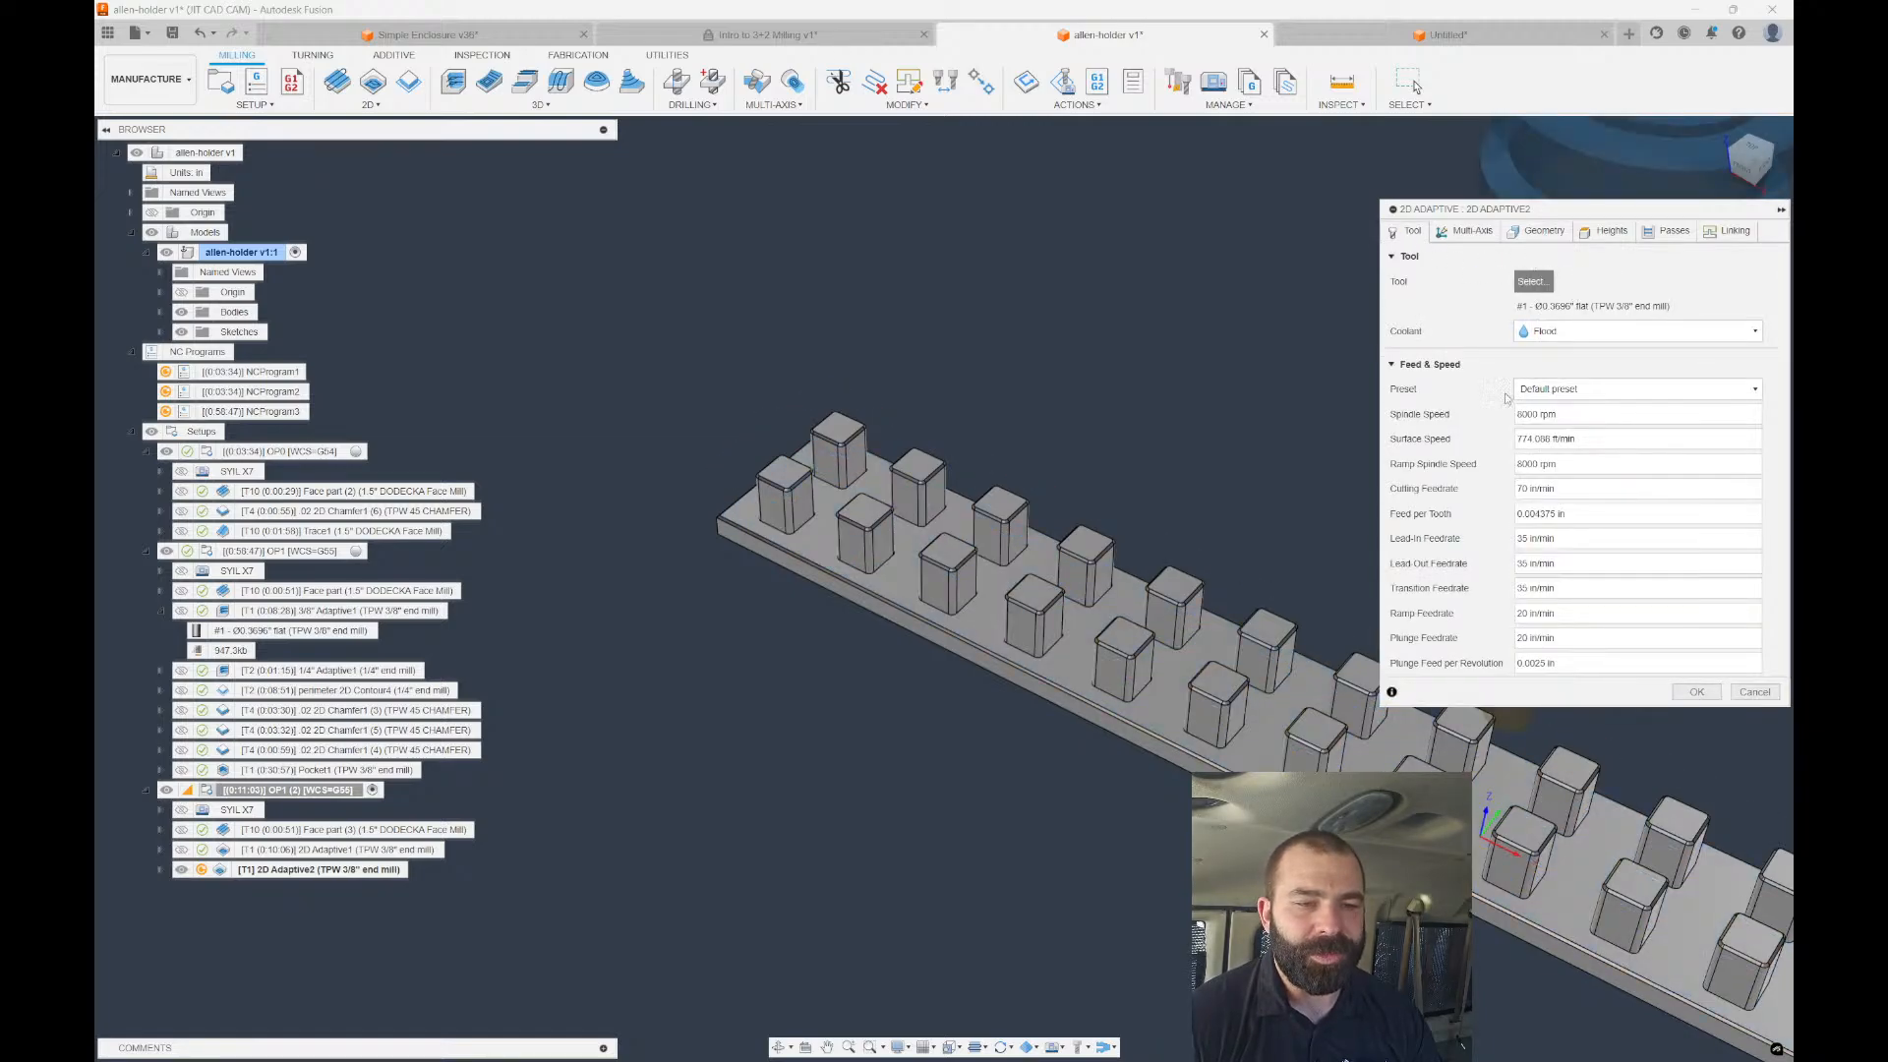
pyautogui.click(1531, 281)
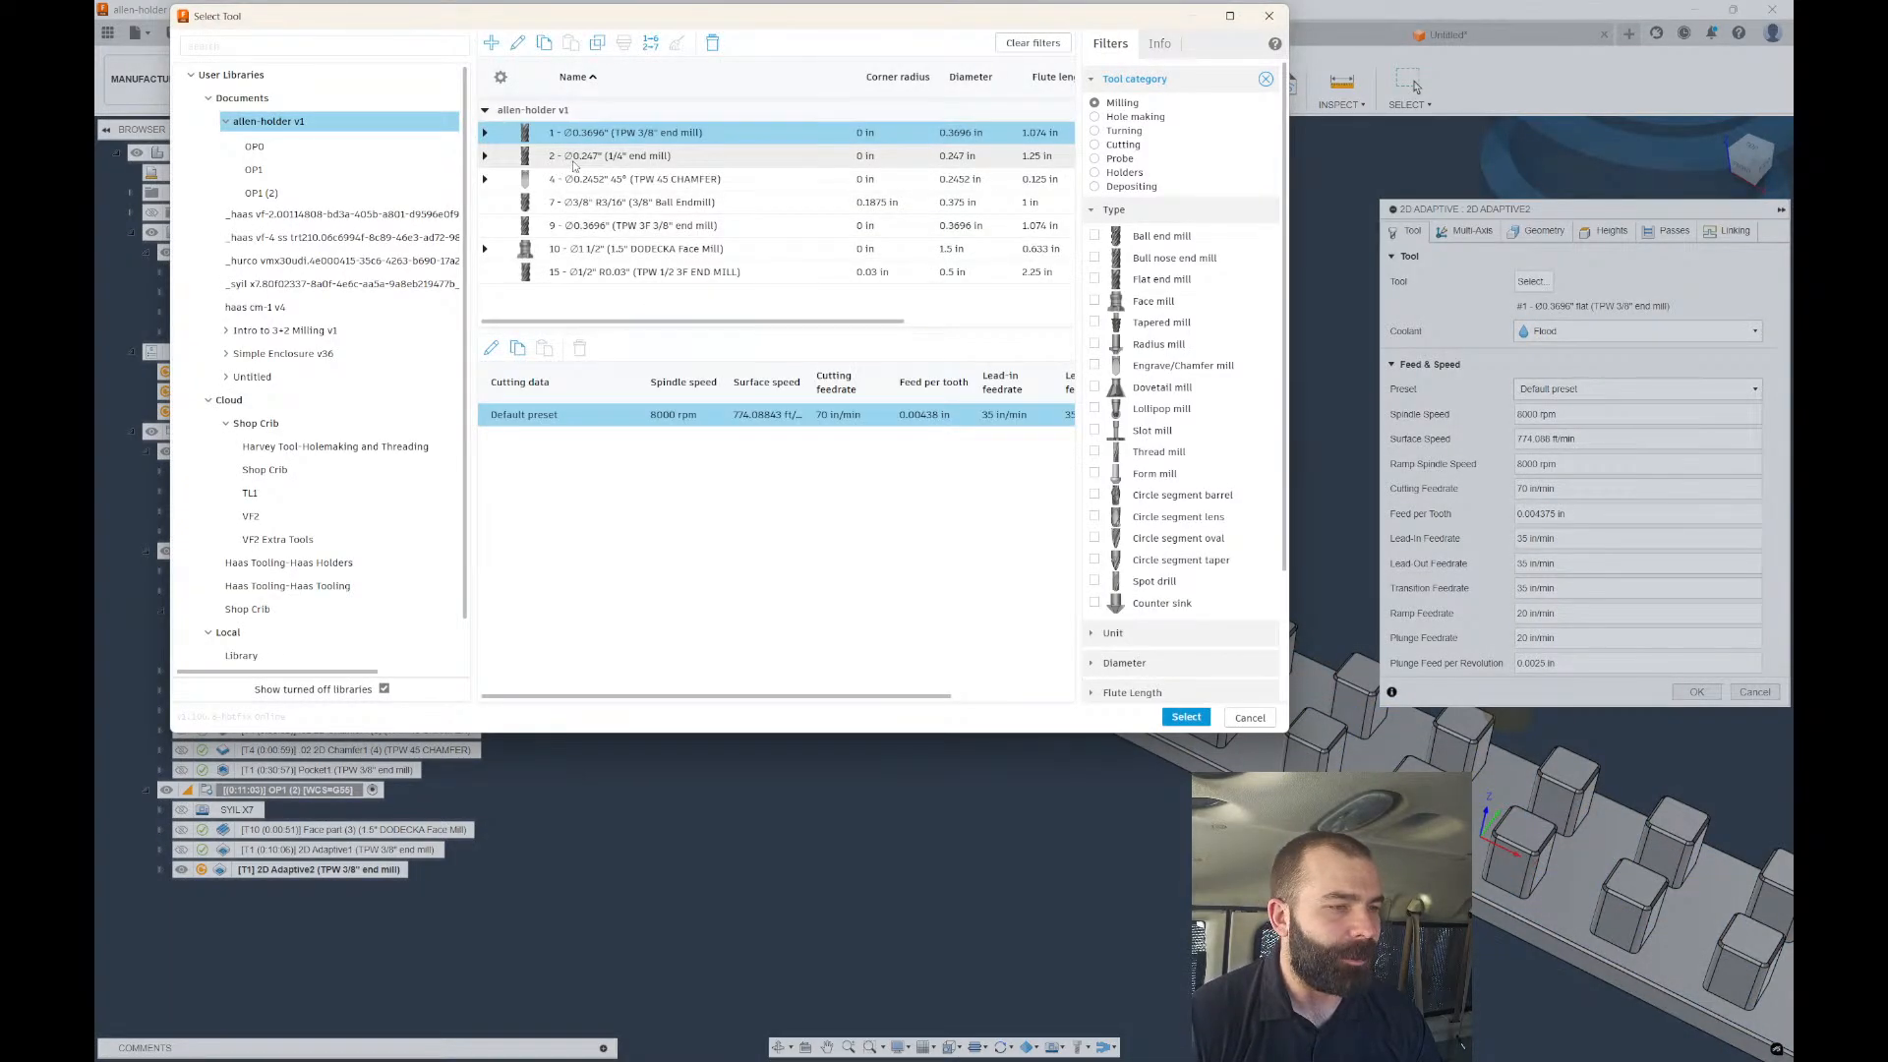
pyautogui.click(576, 158)
pyautogui.click(1186, 717)
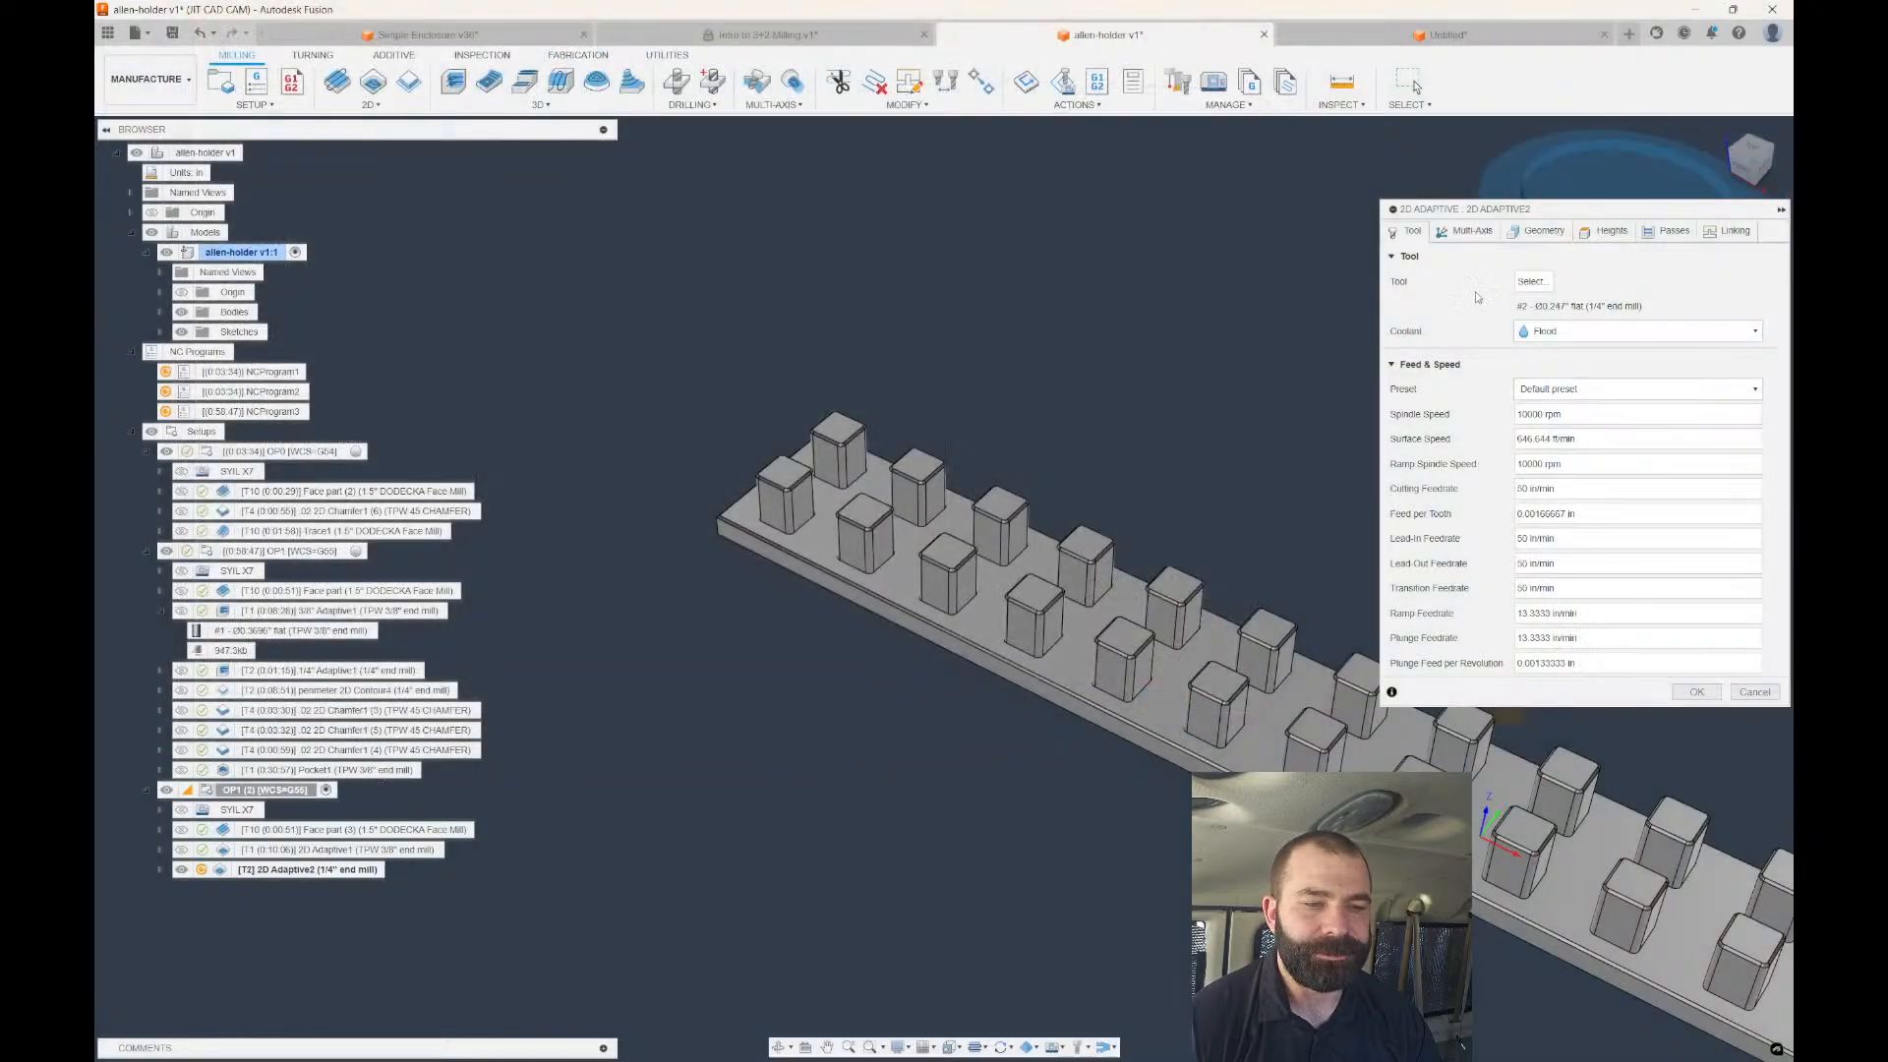
# Enable rest machining with a 0.375 previous tool diameter and generate the toolpath.
pyautogui.click(1520, 236)
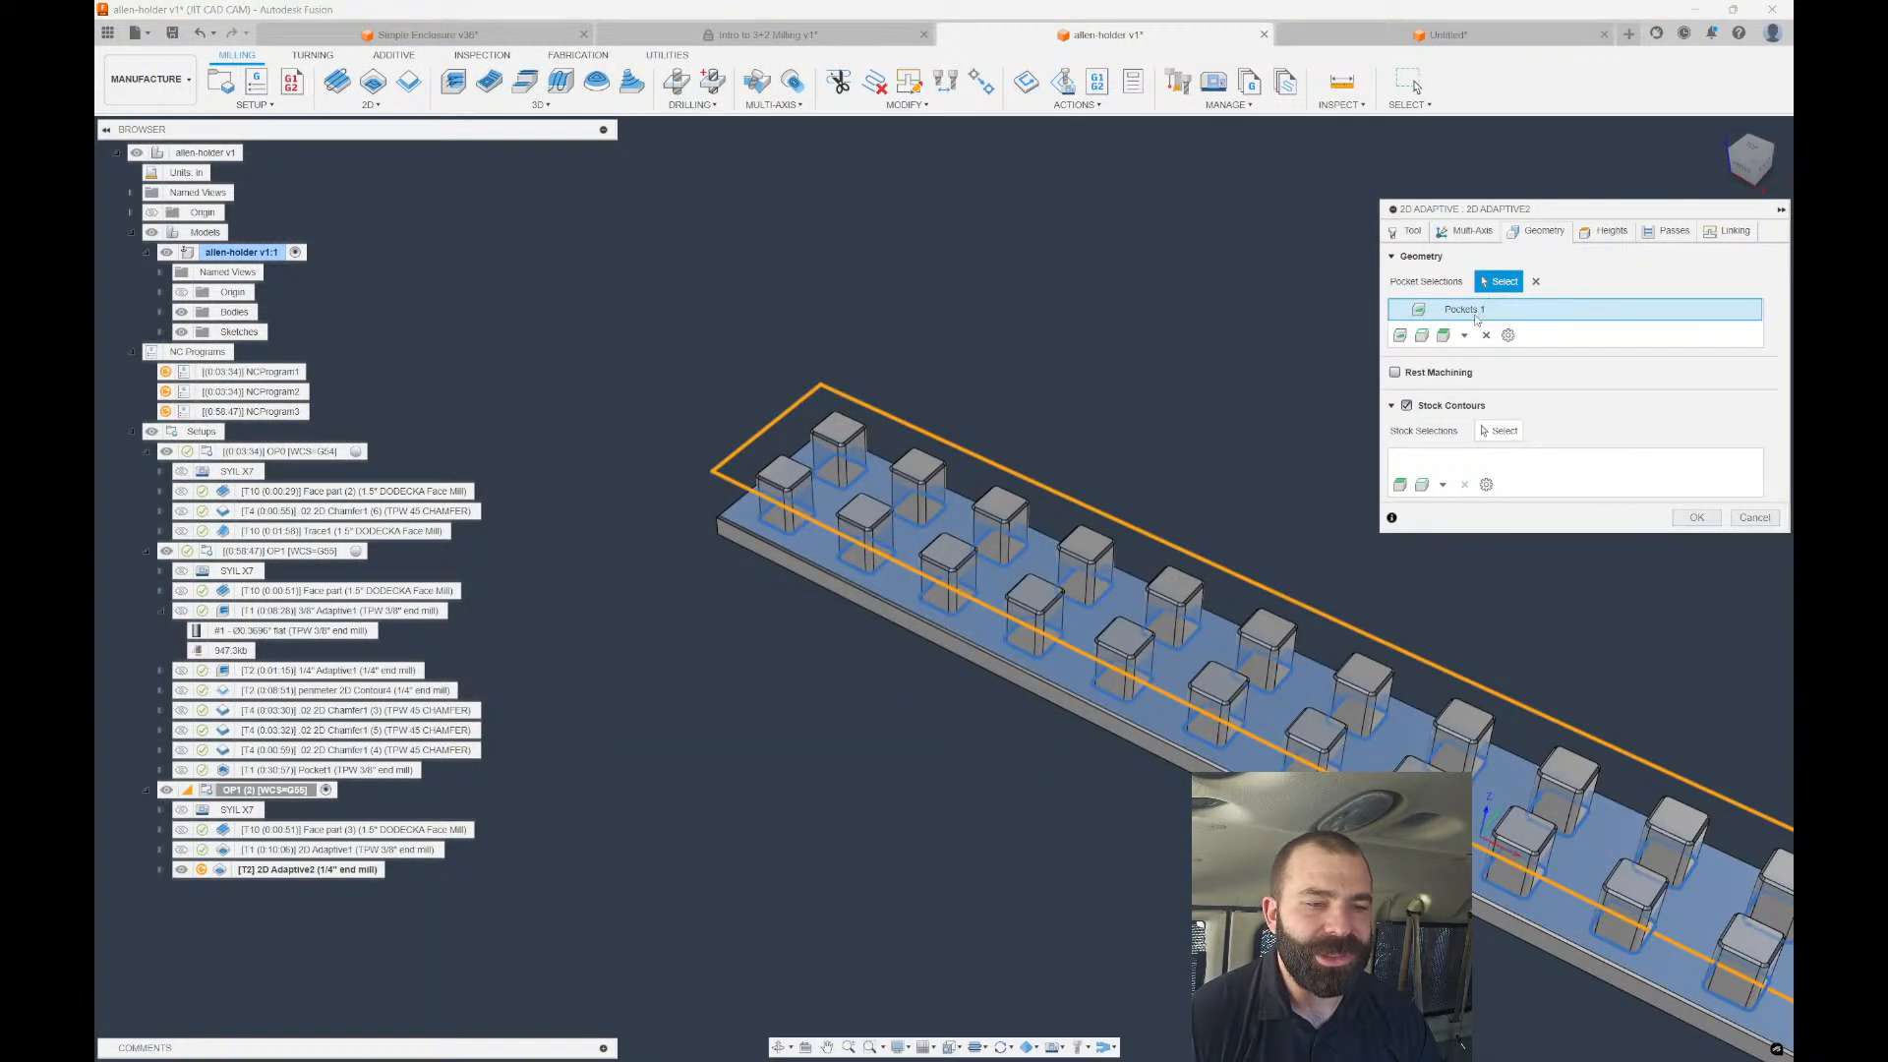
pyautogui.click(1394, 371)
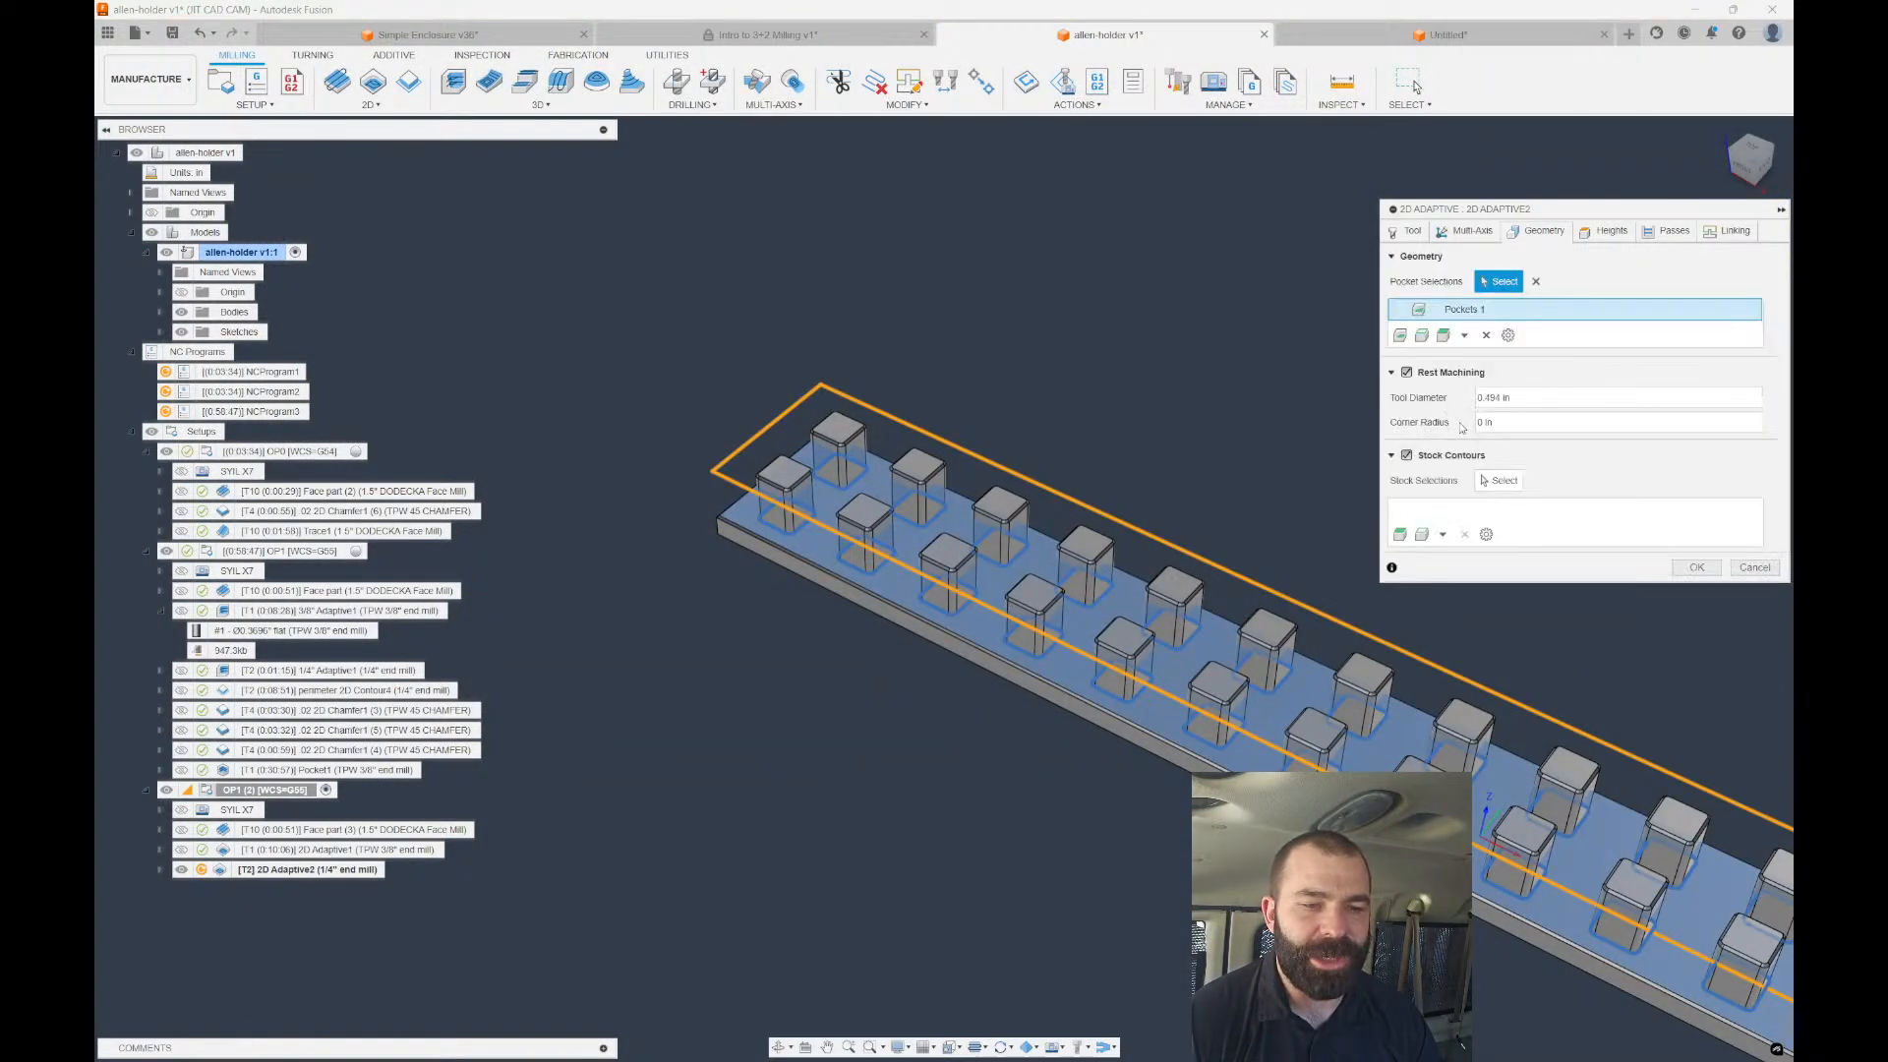
pyautogui.moveTo(1533, 398); pyautogui.dragTo(1443, 403)
pyautogui.write('.')
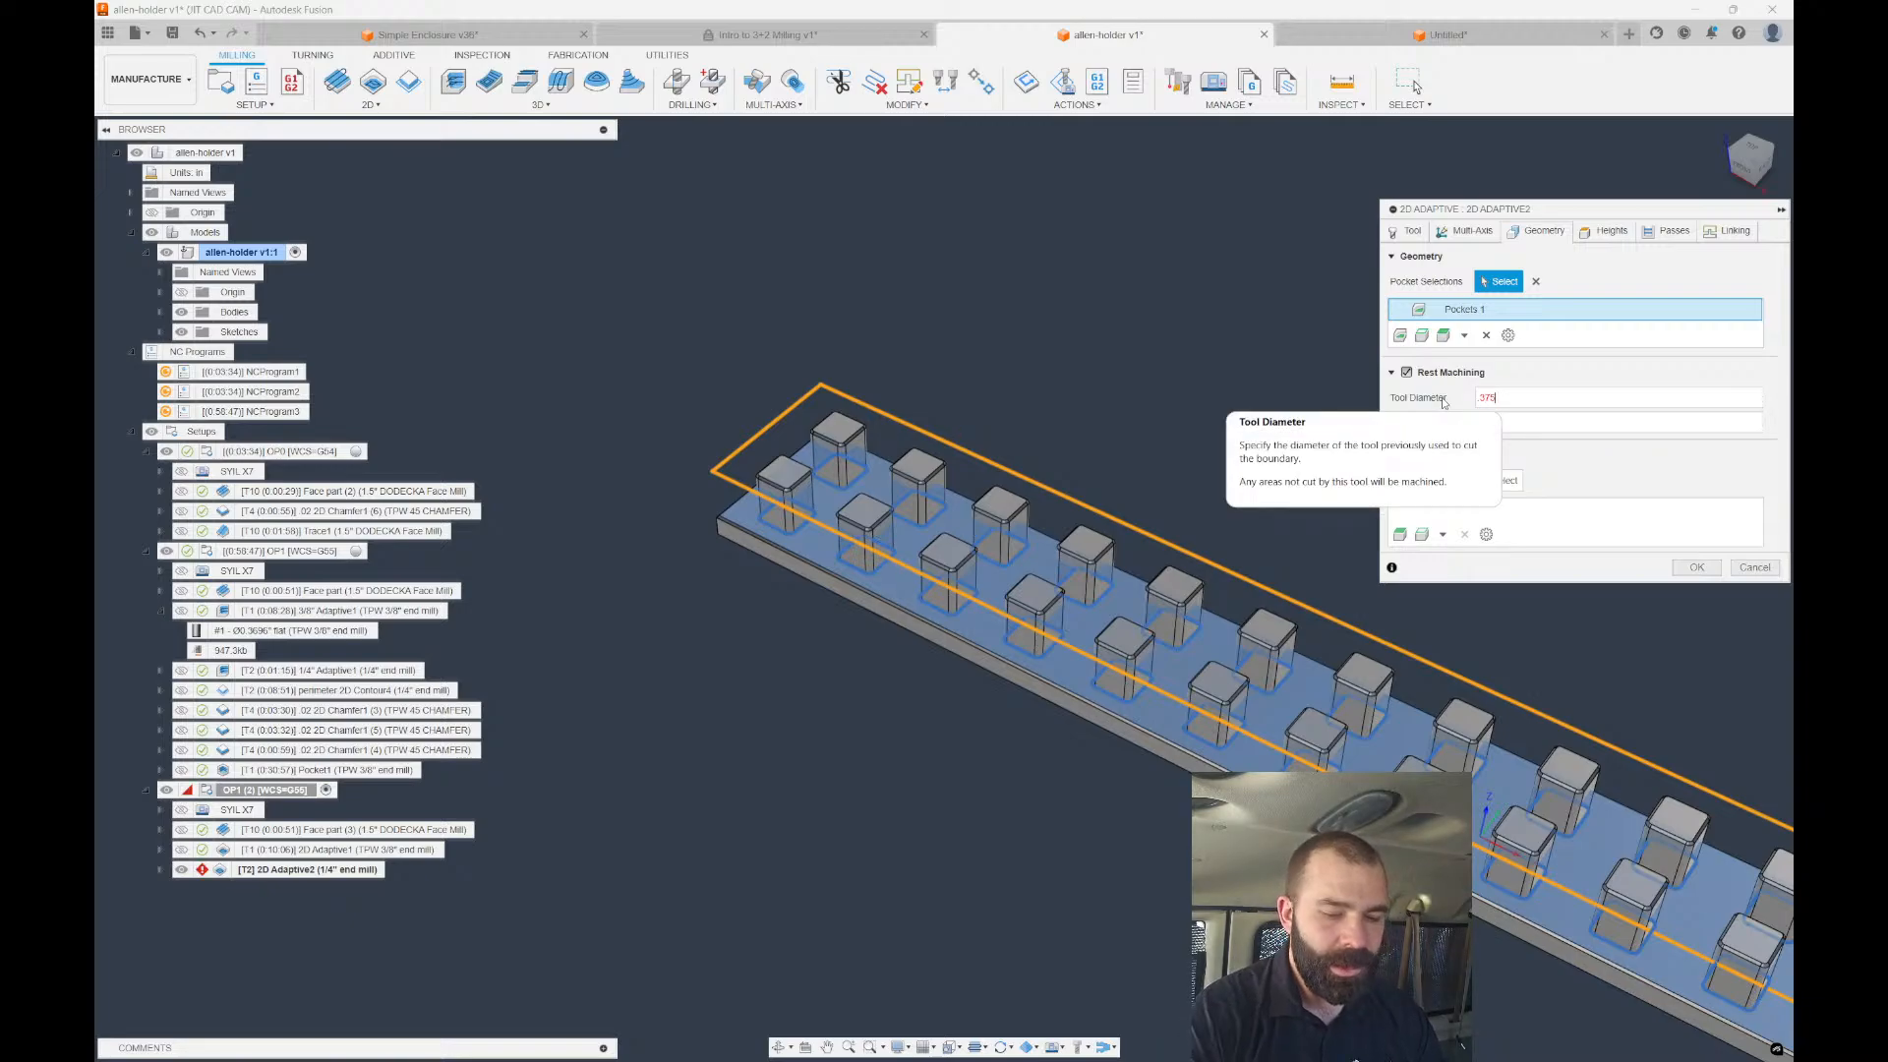
pyautogui.write('375')
pyautogui.press('Return')
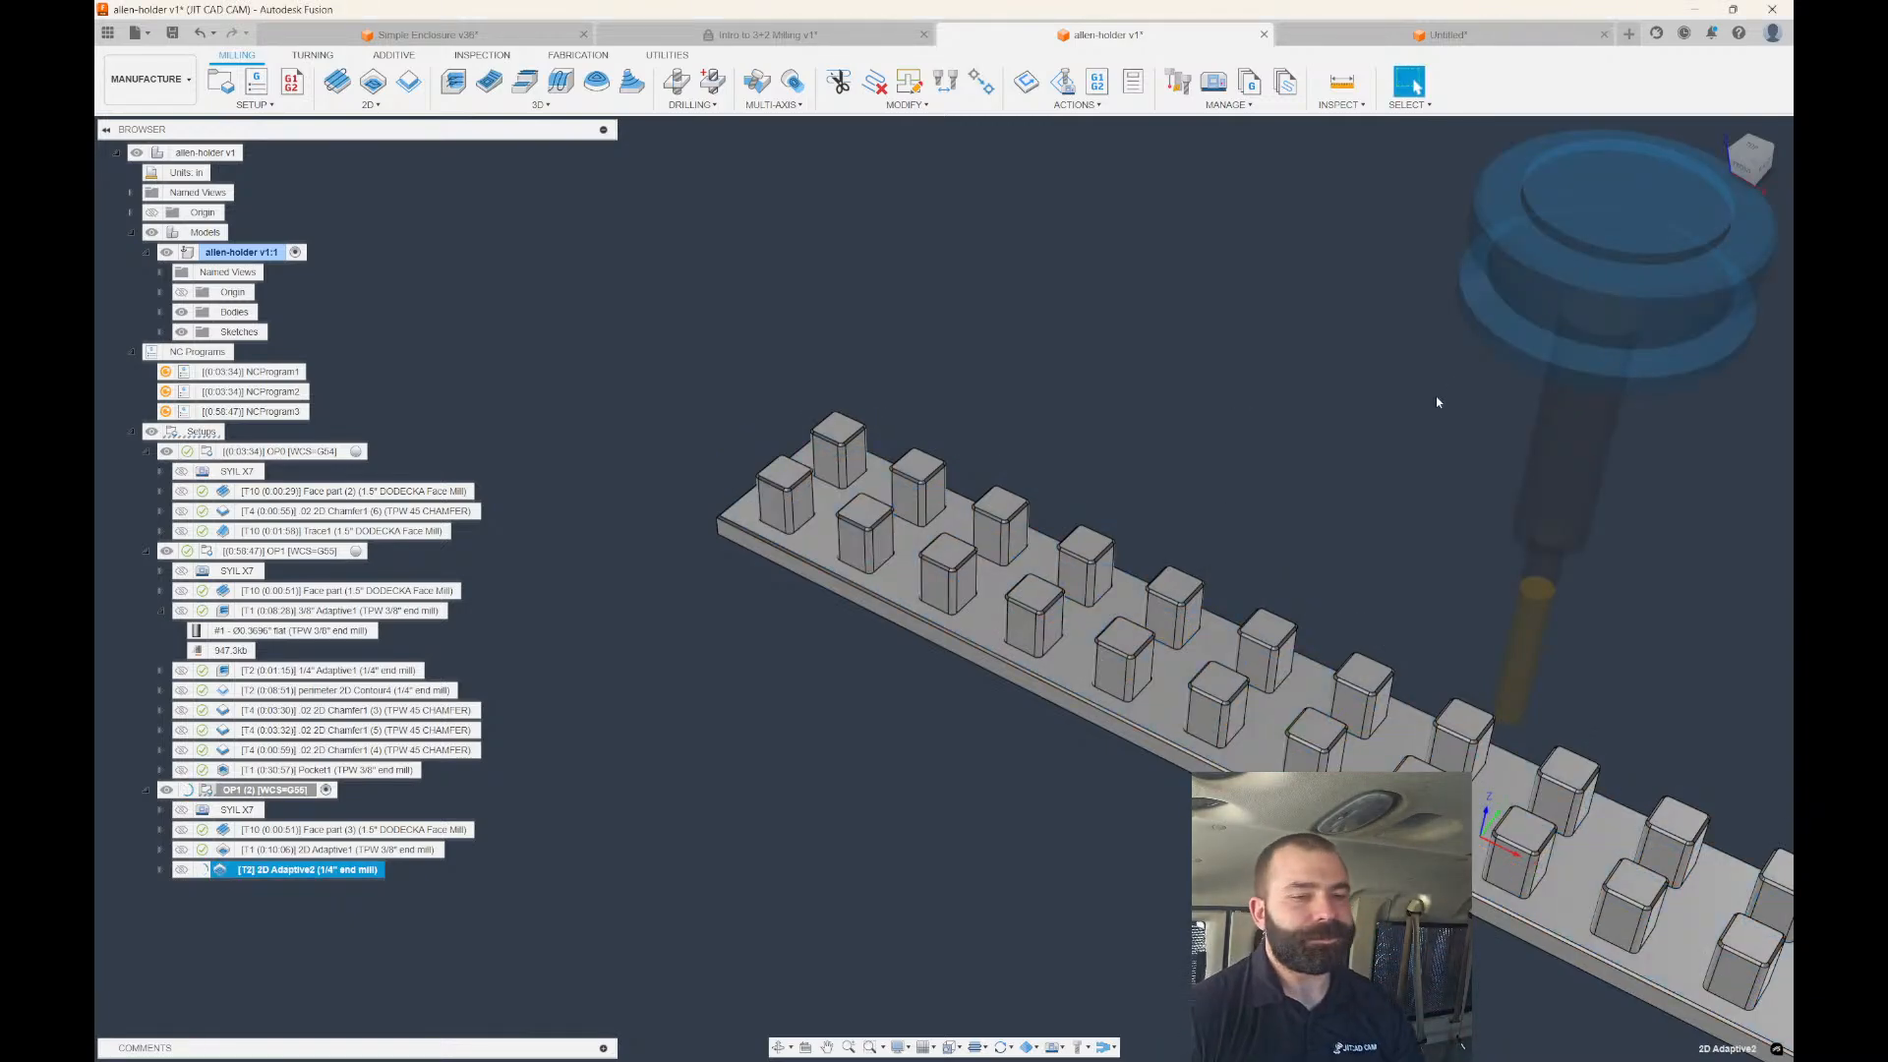
pyautogui.keyDown('shift'); pyautogui.moveTo(1436, 401); pyautogui.dragTo(790, 363, button='middle'); pyautogui.keyUp('shift')
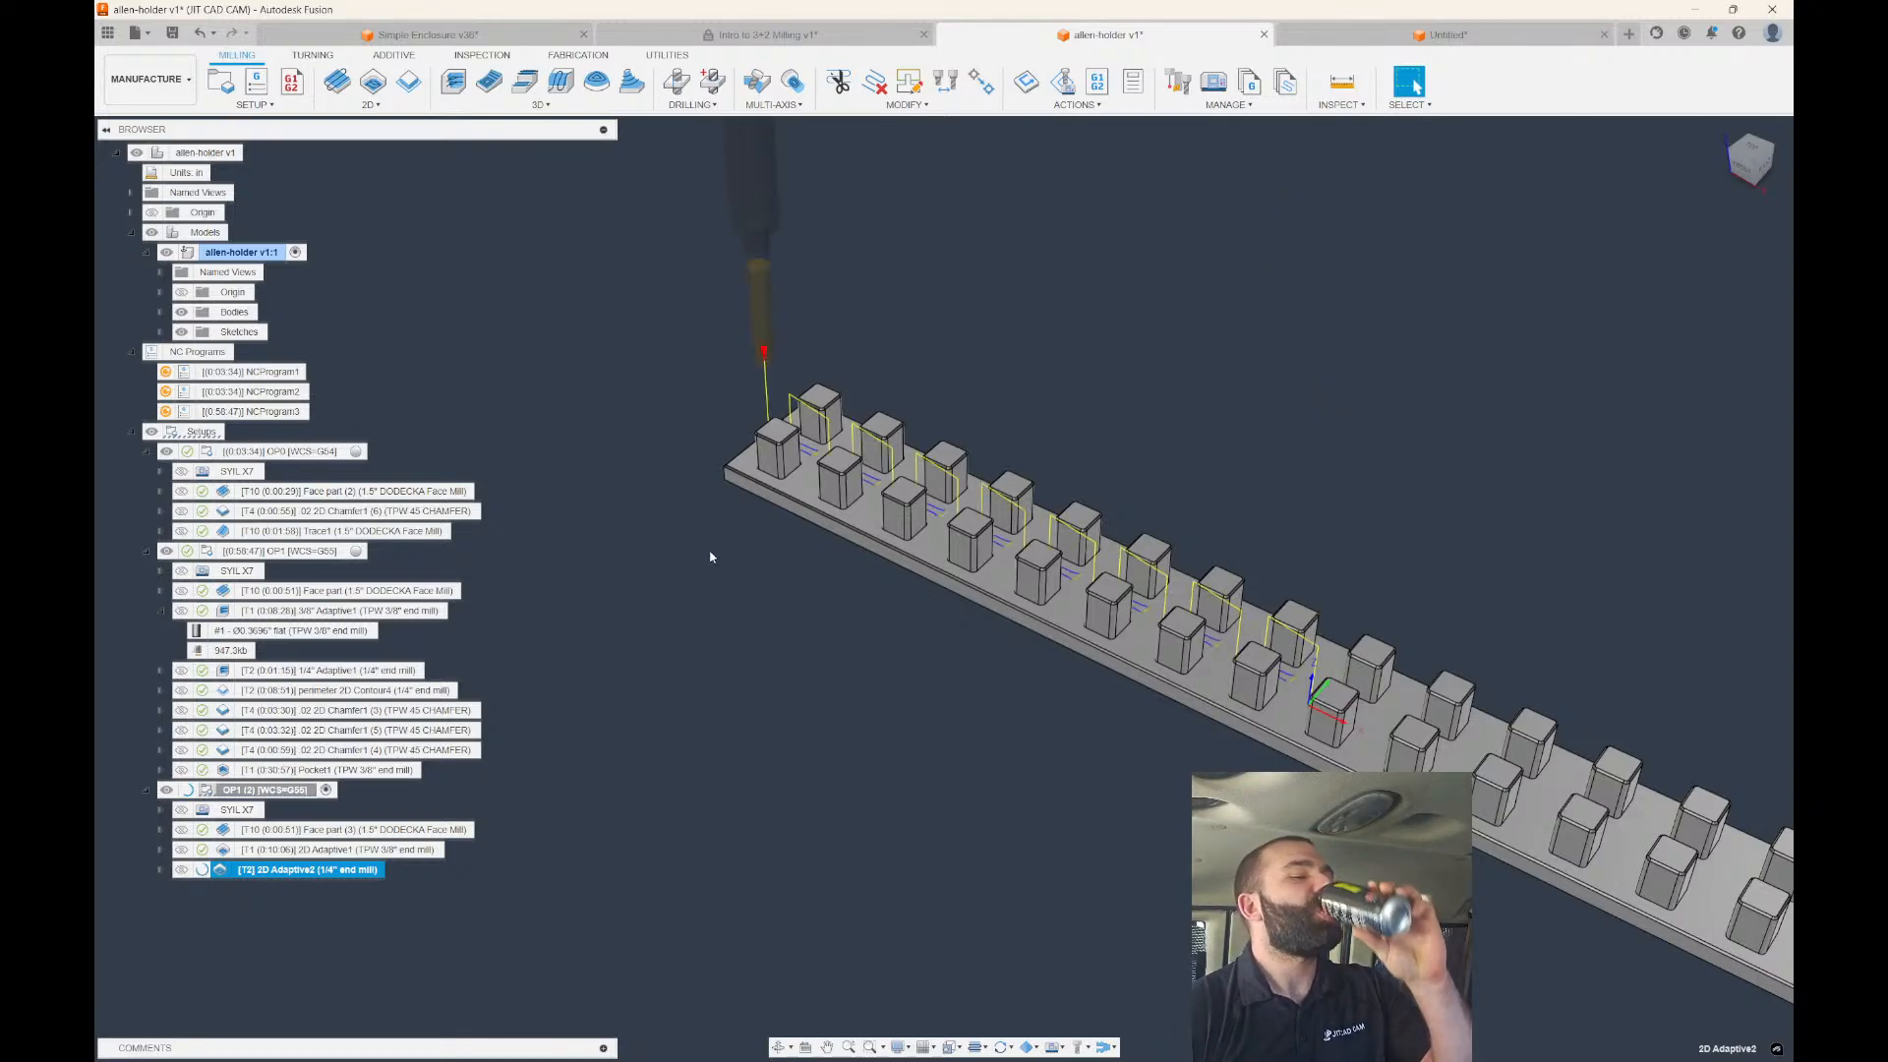
pyautogui.moveTo(784, 505)
pyautogui.keyDown('shift'); pyautogui.mouseDown(button='middle')
pyautogui.moveTo(801, 572)
pyautogui.moveTo(797, 523)
pyautogui.moveTo(784, 541)
pyautogui.mouseUp(button='middle'); pyautogui.keyUp('shift')
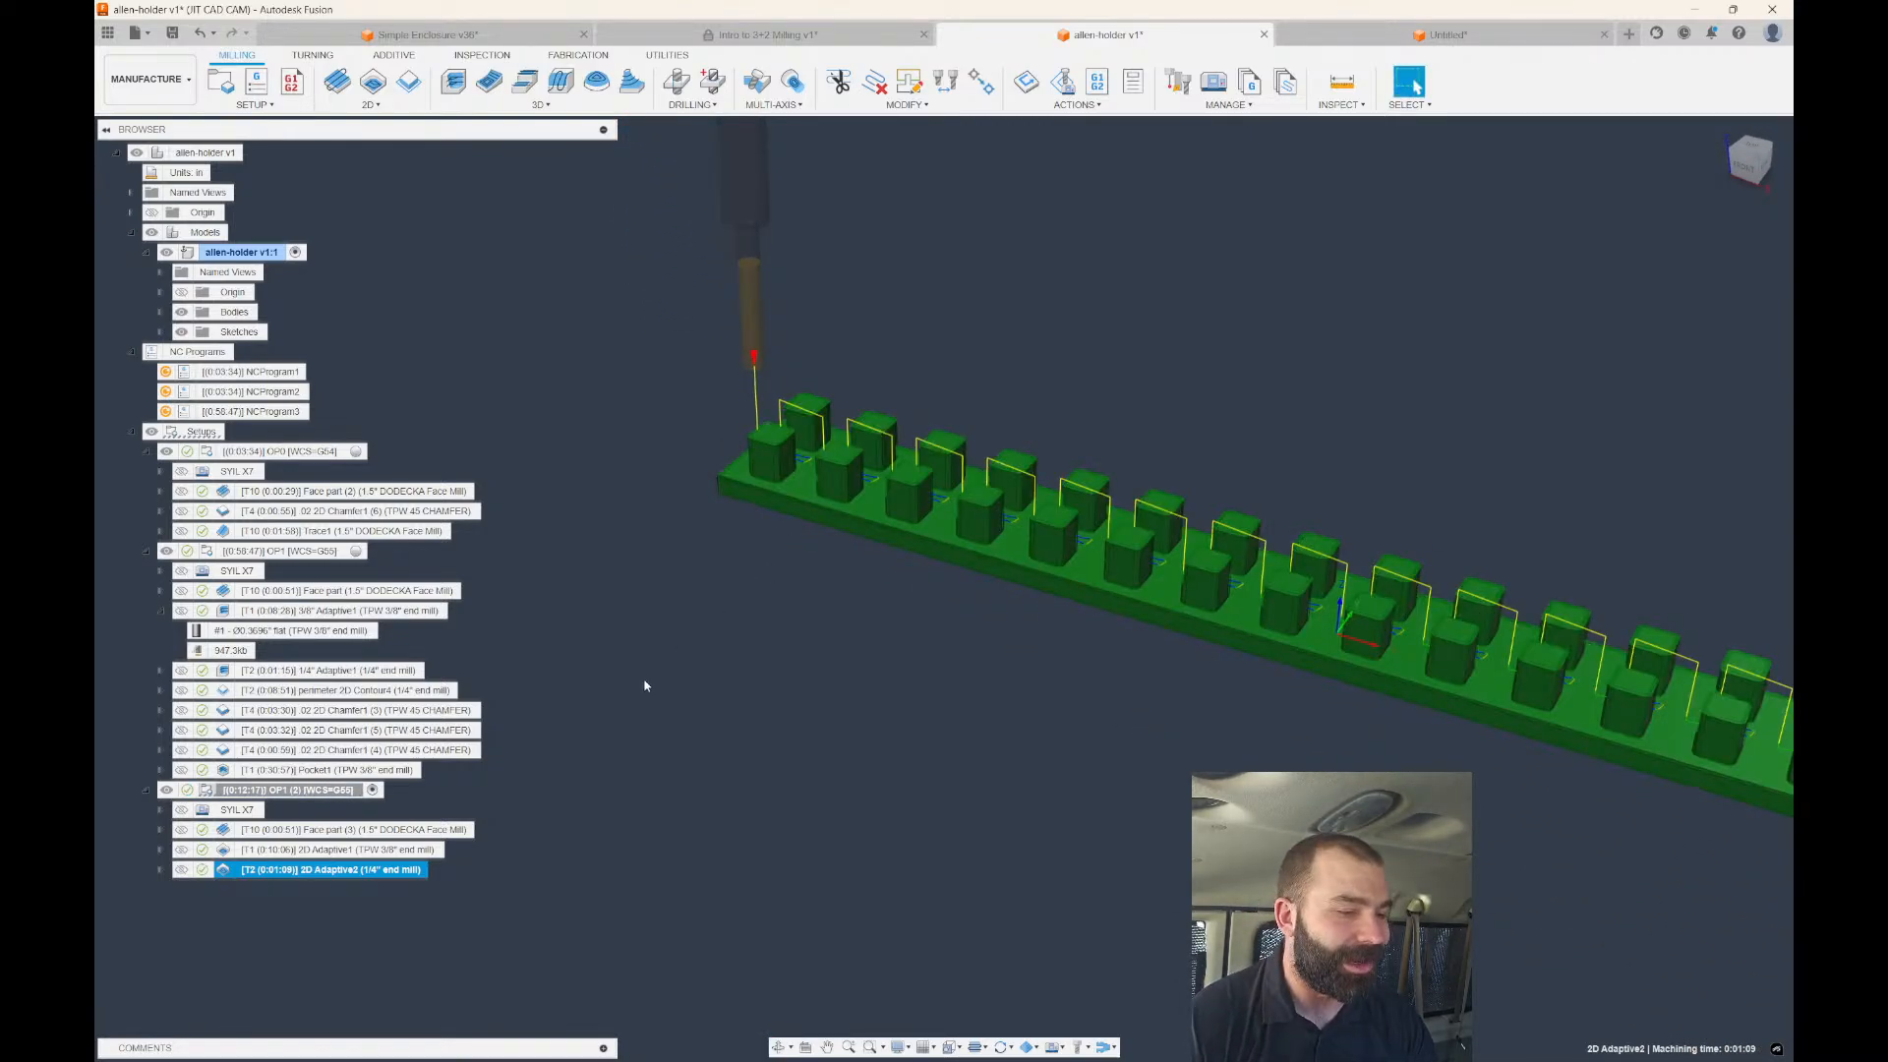
# Derive a 2D Contour from 2D Adaptive2 and inspect its 1/4" end mill toolpath around the blocks.
pyautogui.rightClick(334, 869)
pyautogui.moveTo(512, 594)
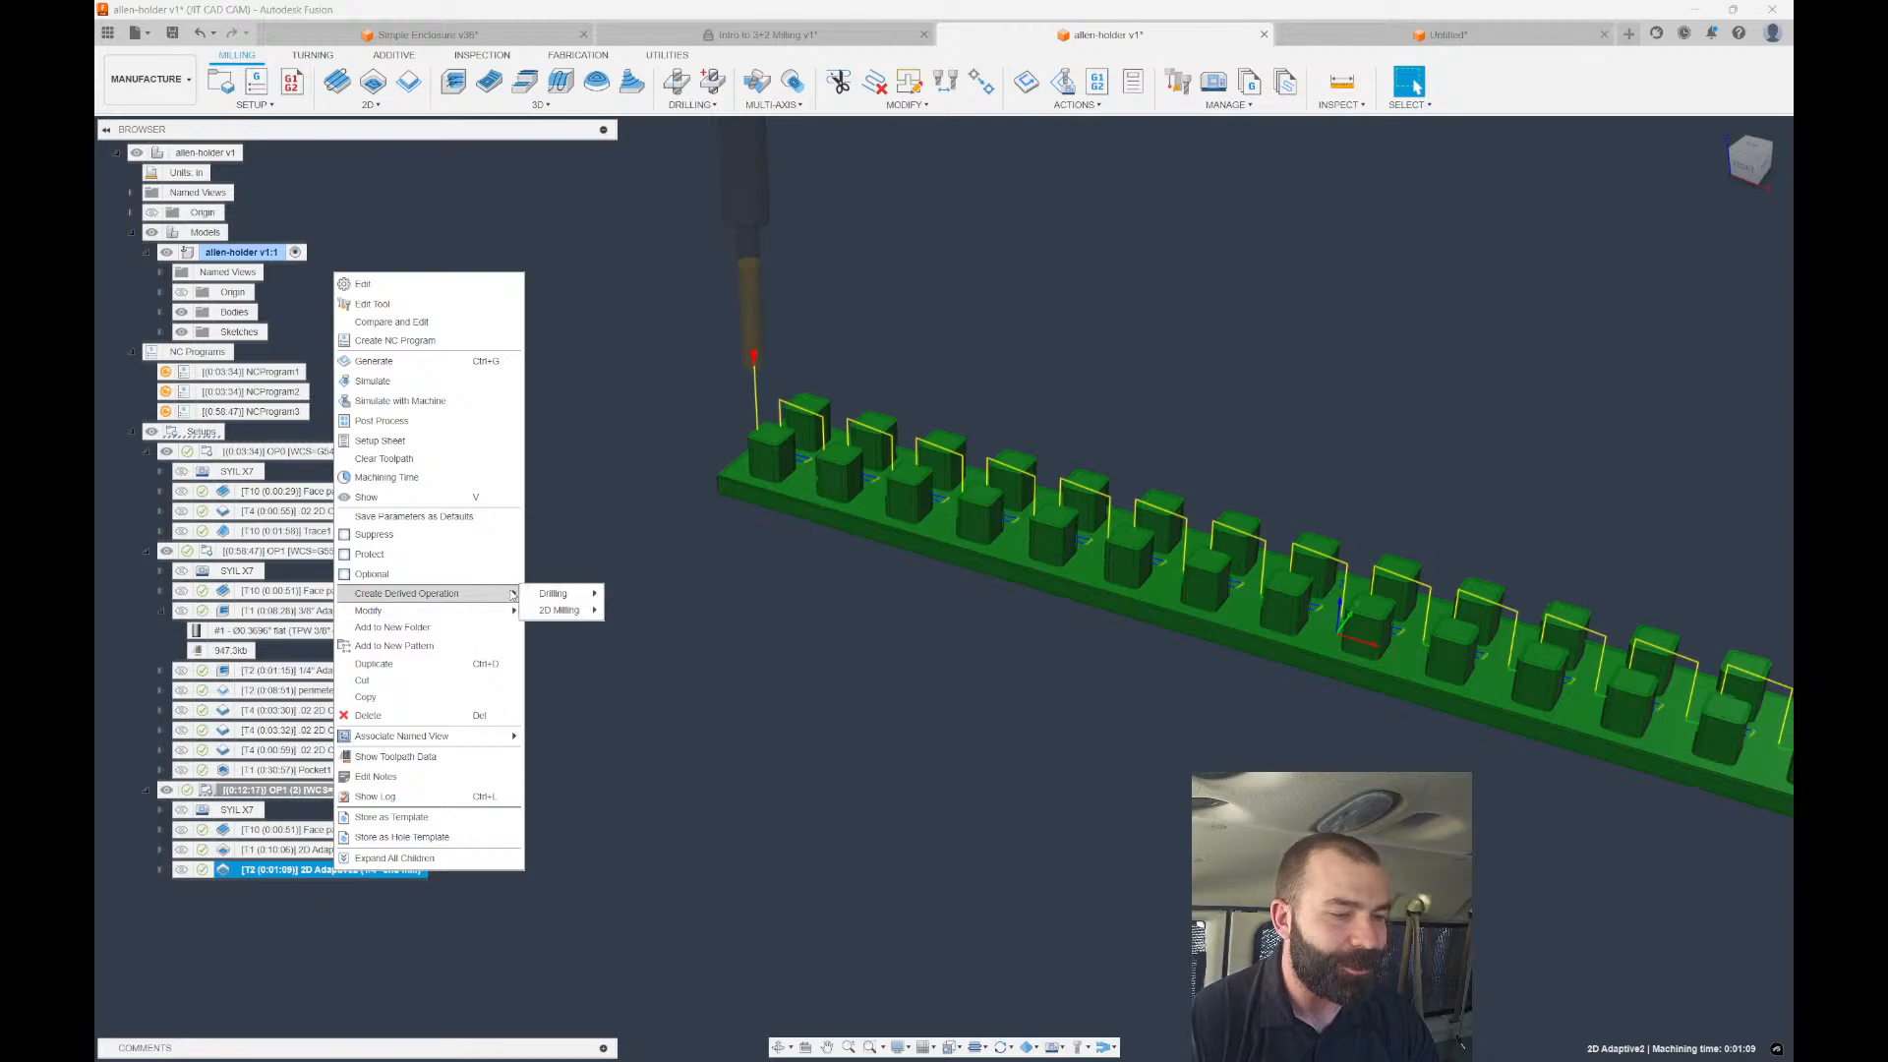
pyautogui.moveTo(565, 611)
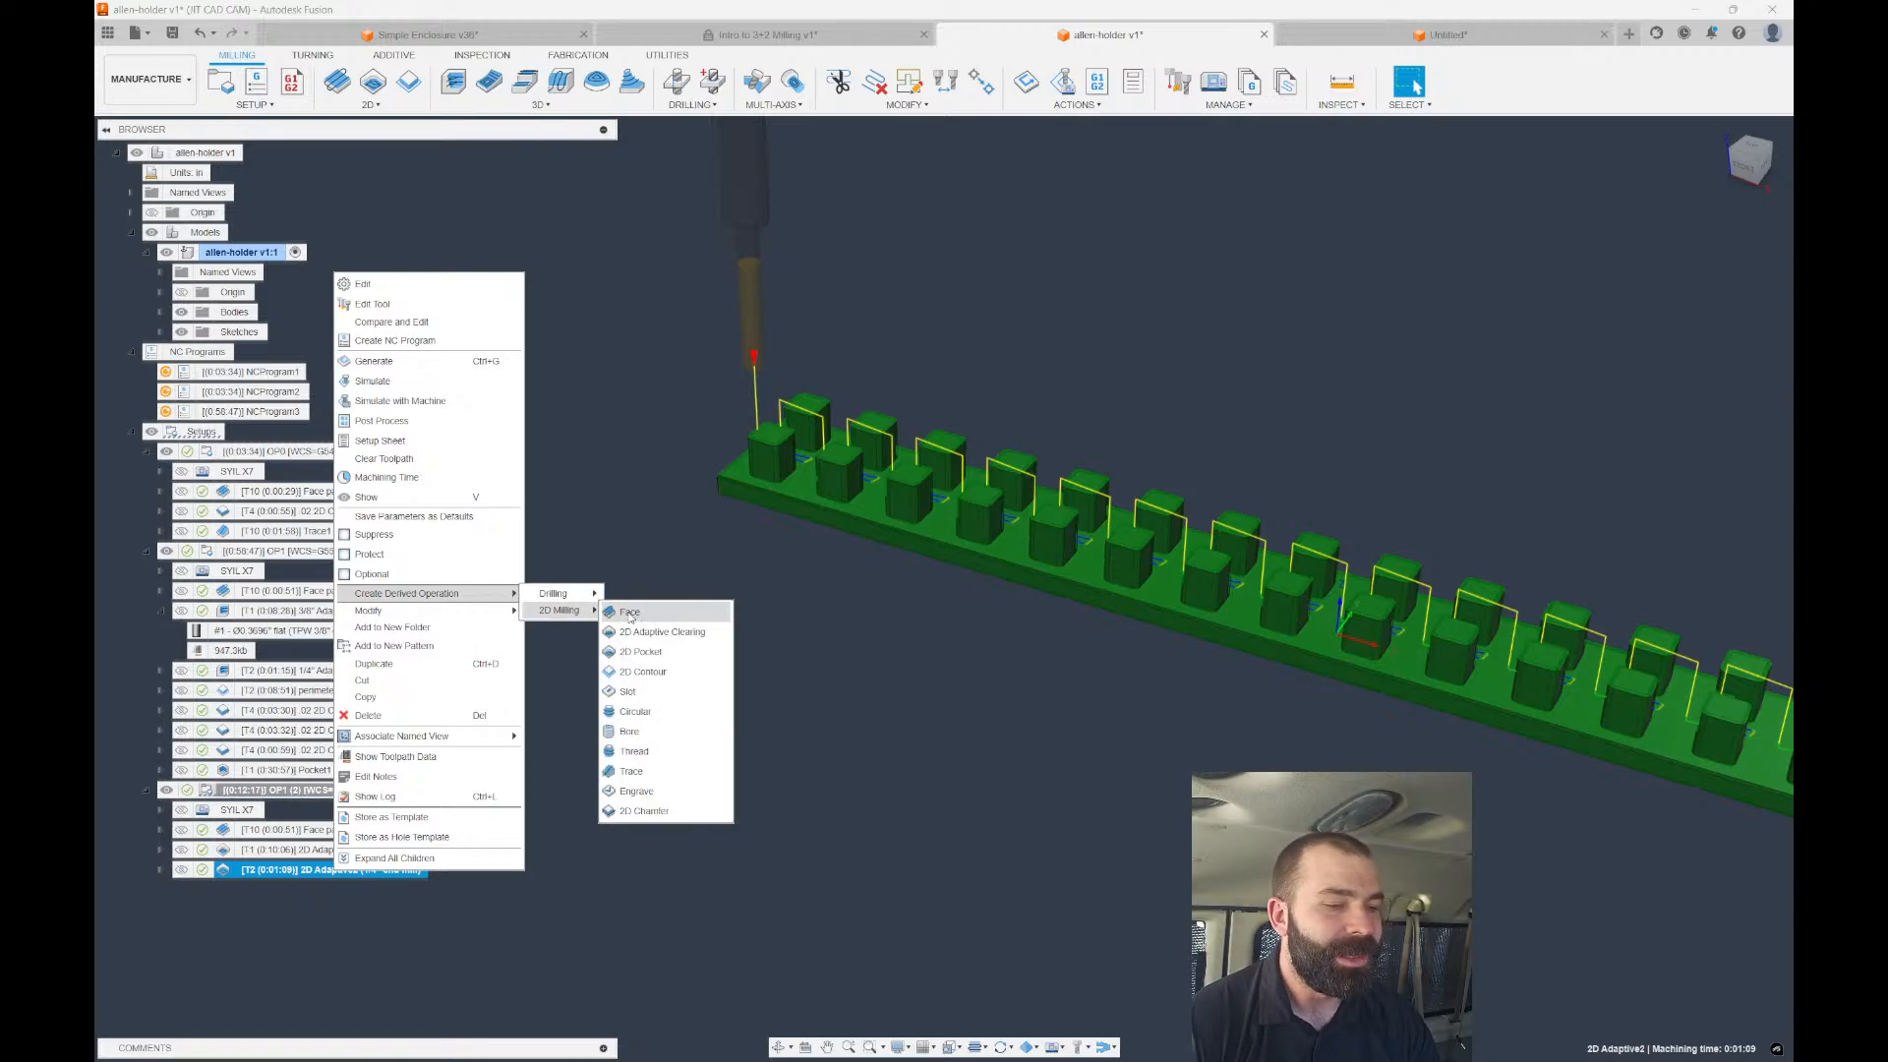
pyautogui.click(649, 676)
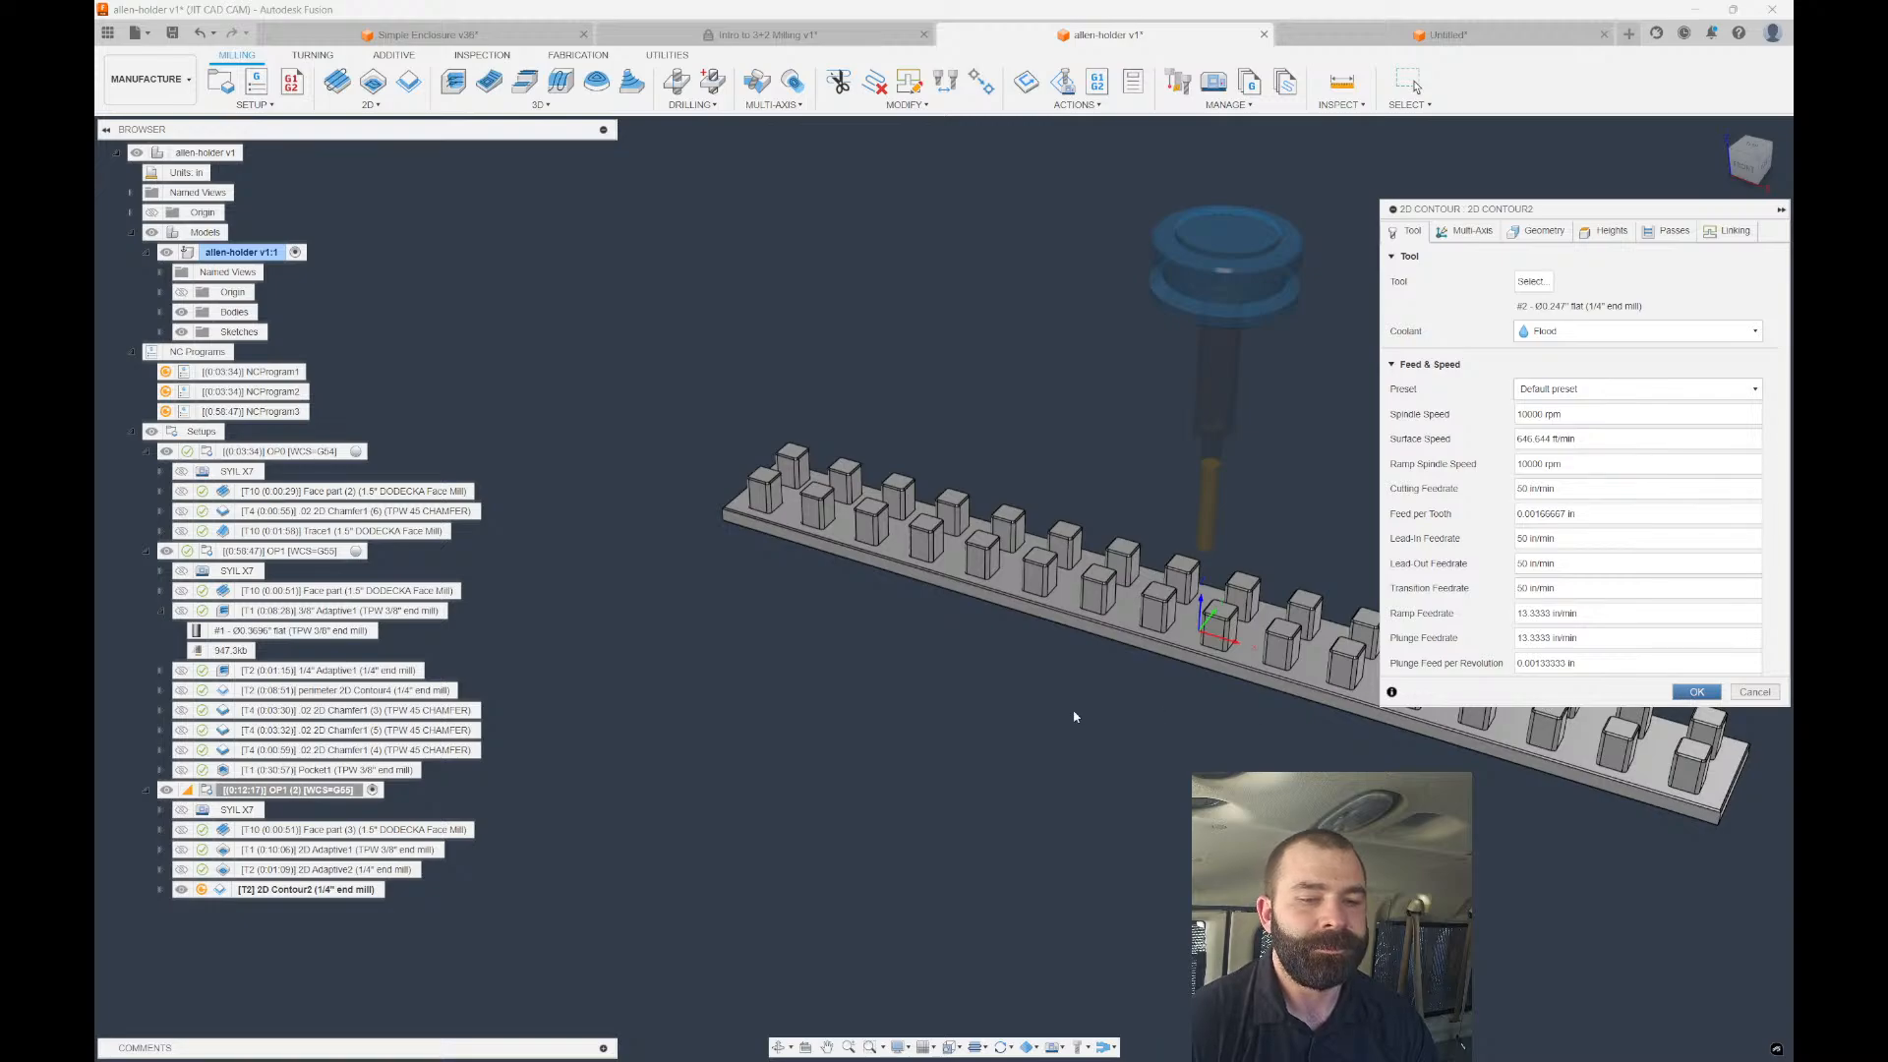
pyautogui.press('Return')
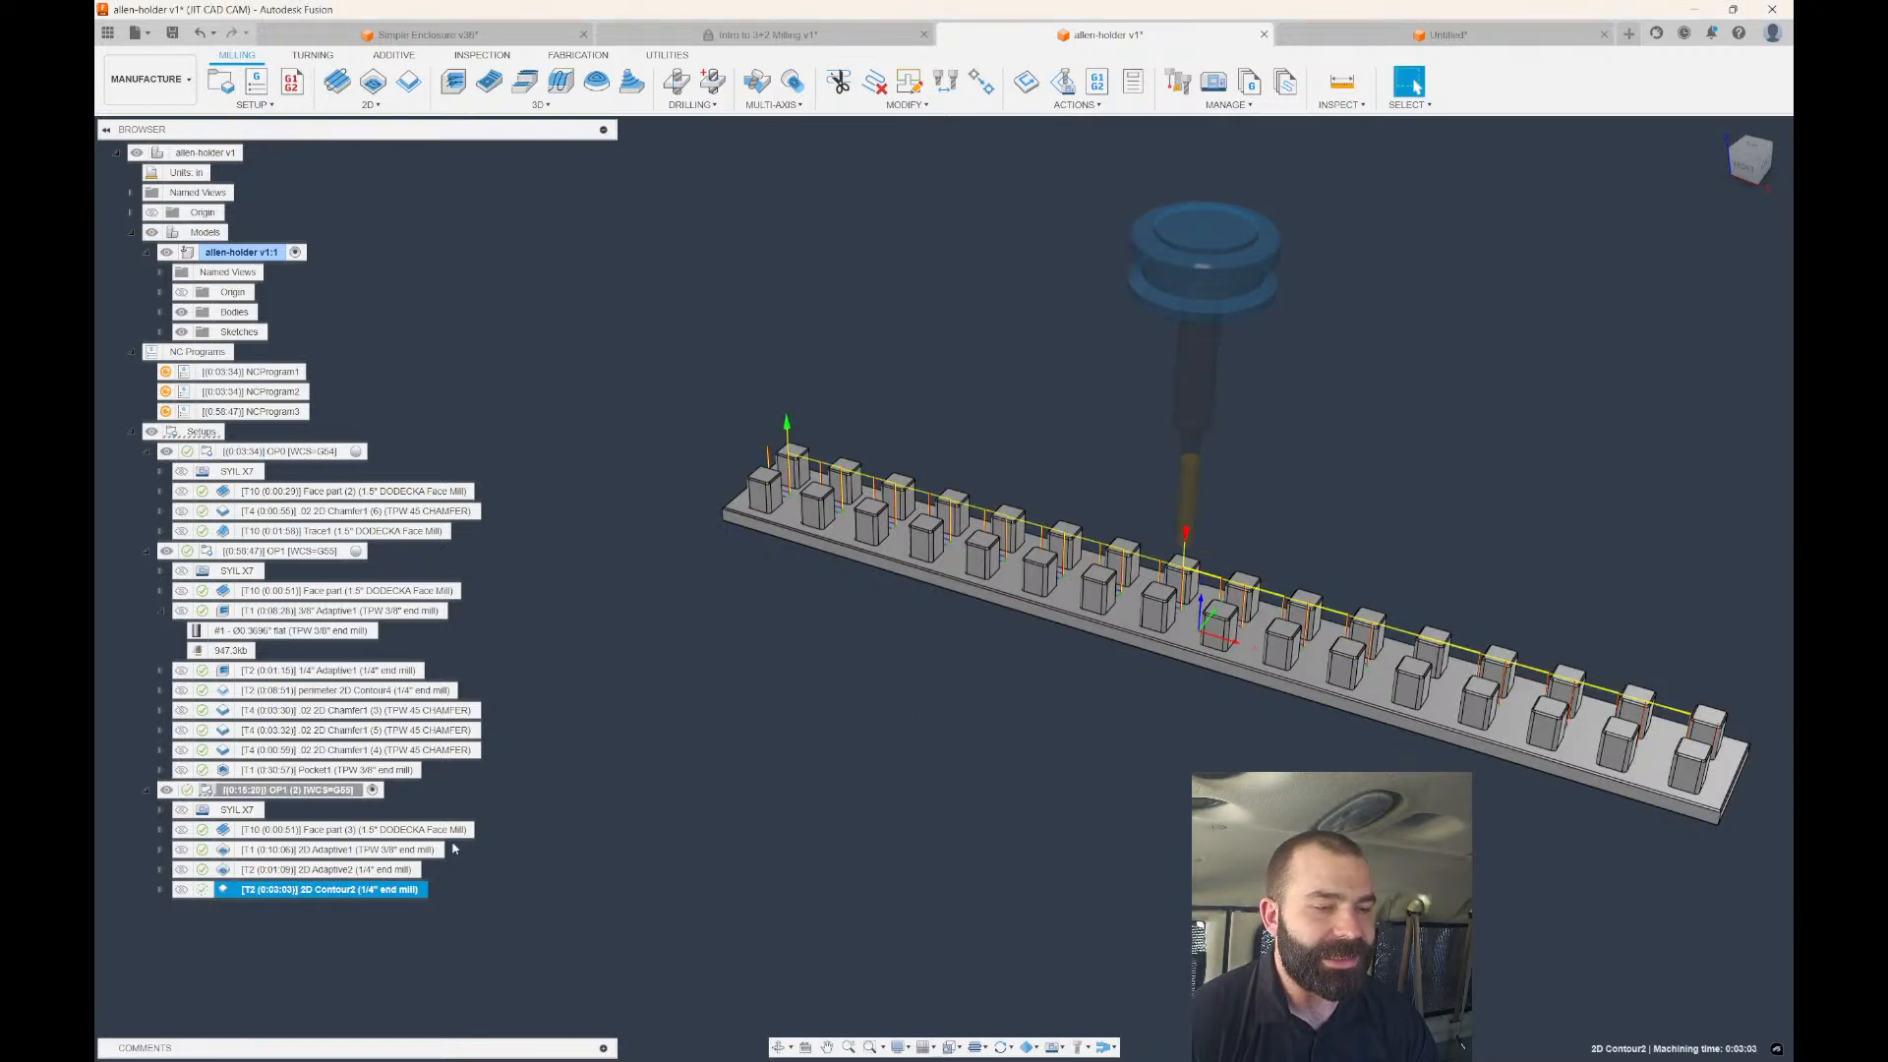
pyautogui.scroll(1, 859, 625)
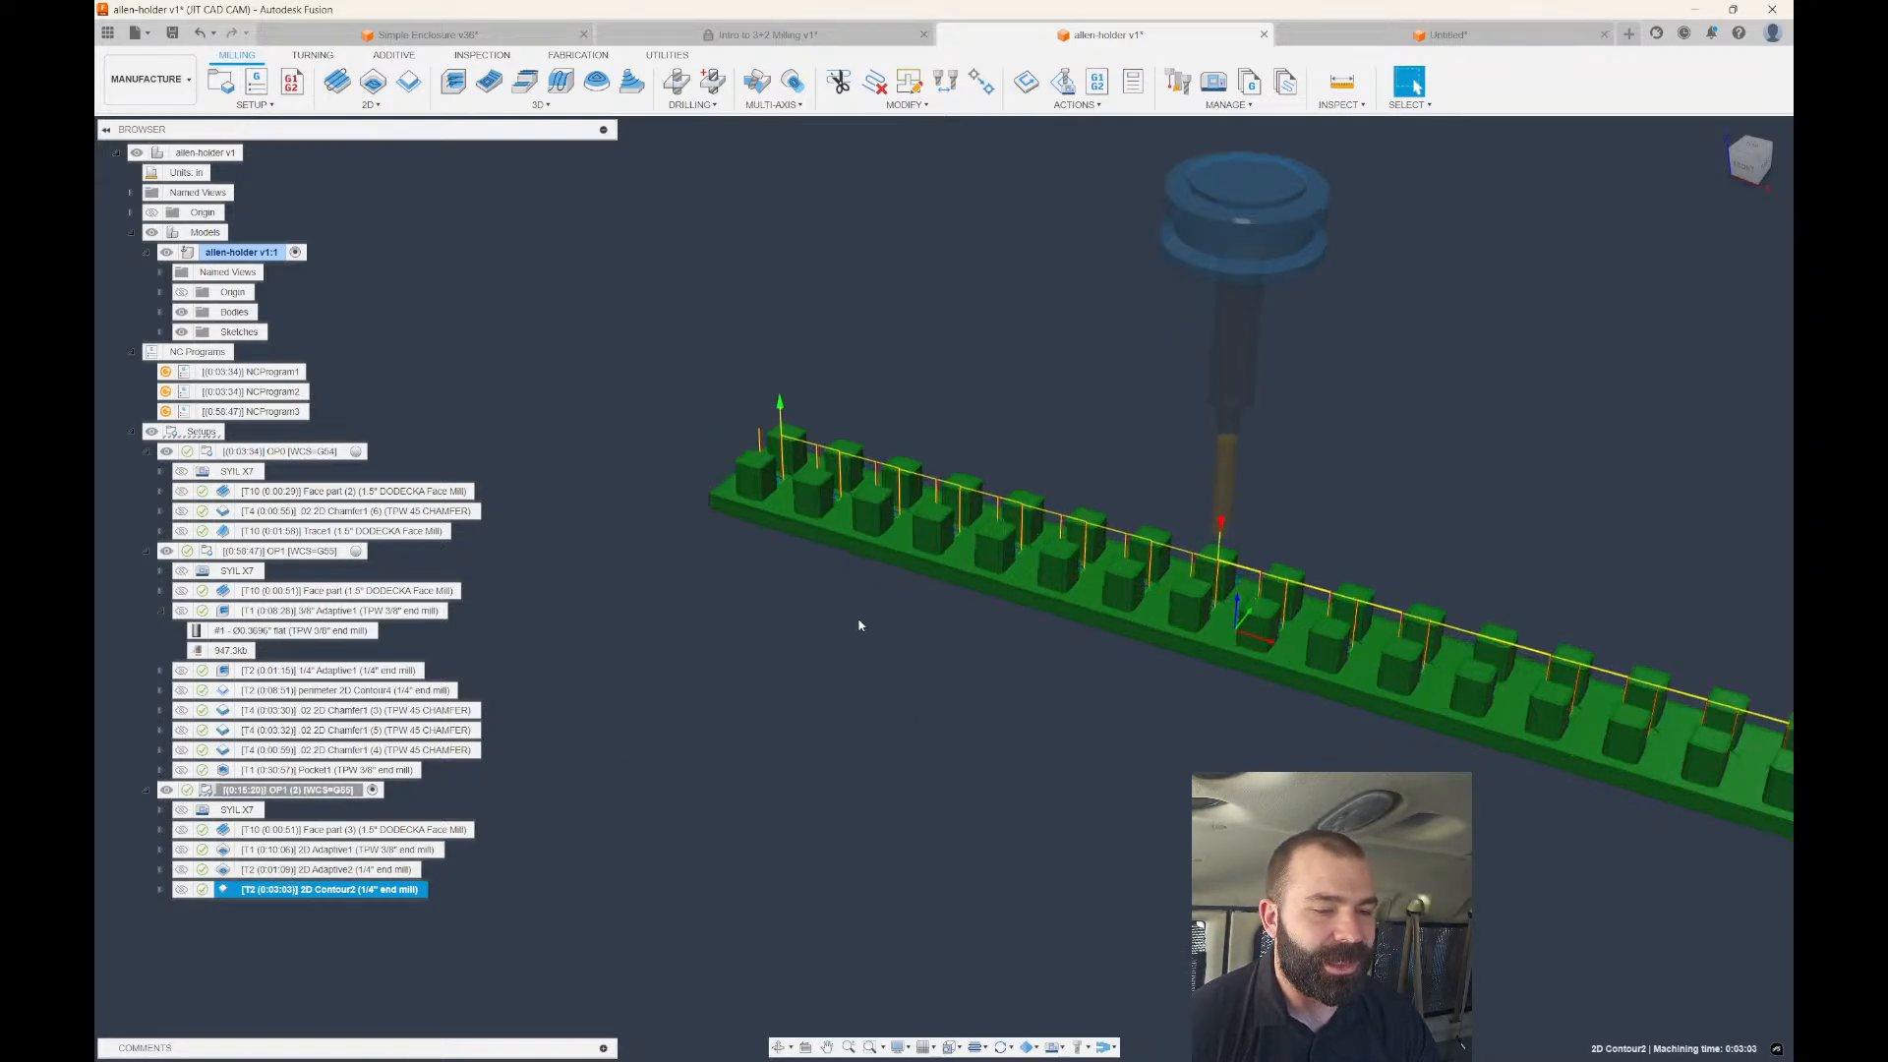
pyautogui.scroll(4, 888, 511)
pyautogui.keyDown('shift'); pyautogui.moveTo(897, 445); pyautogui.dragTo(932, 524, button='middle'); pyautogui.keyUp('shift')
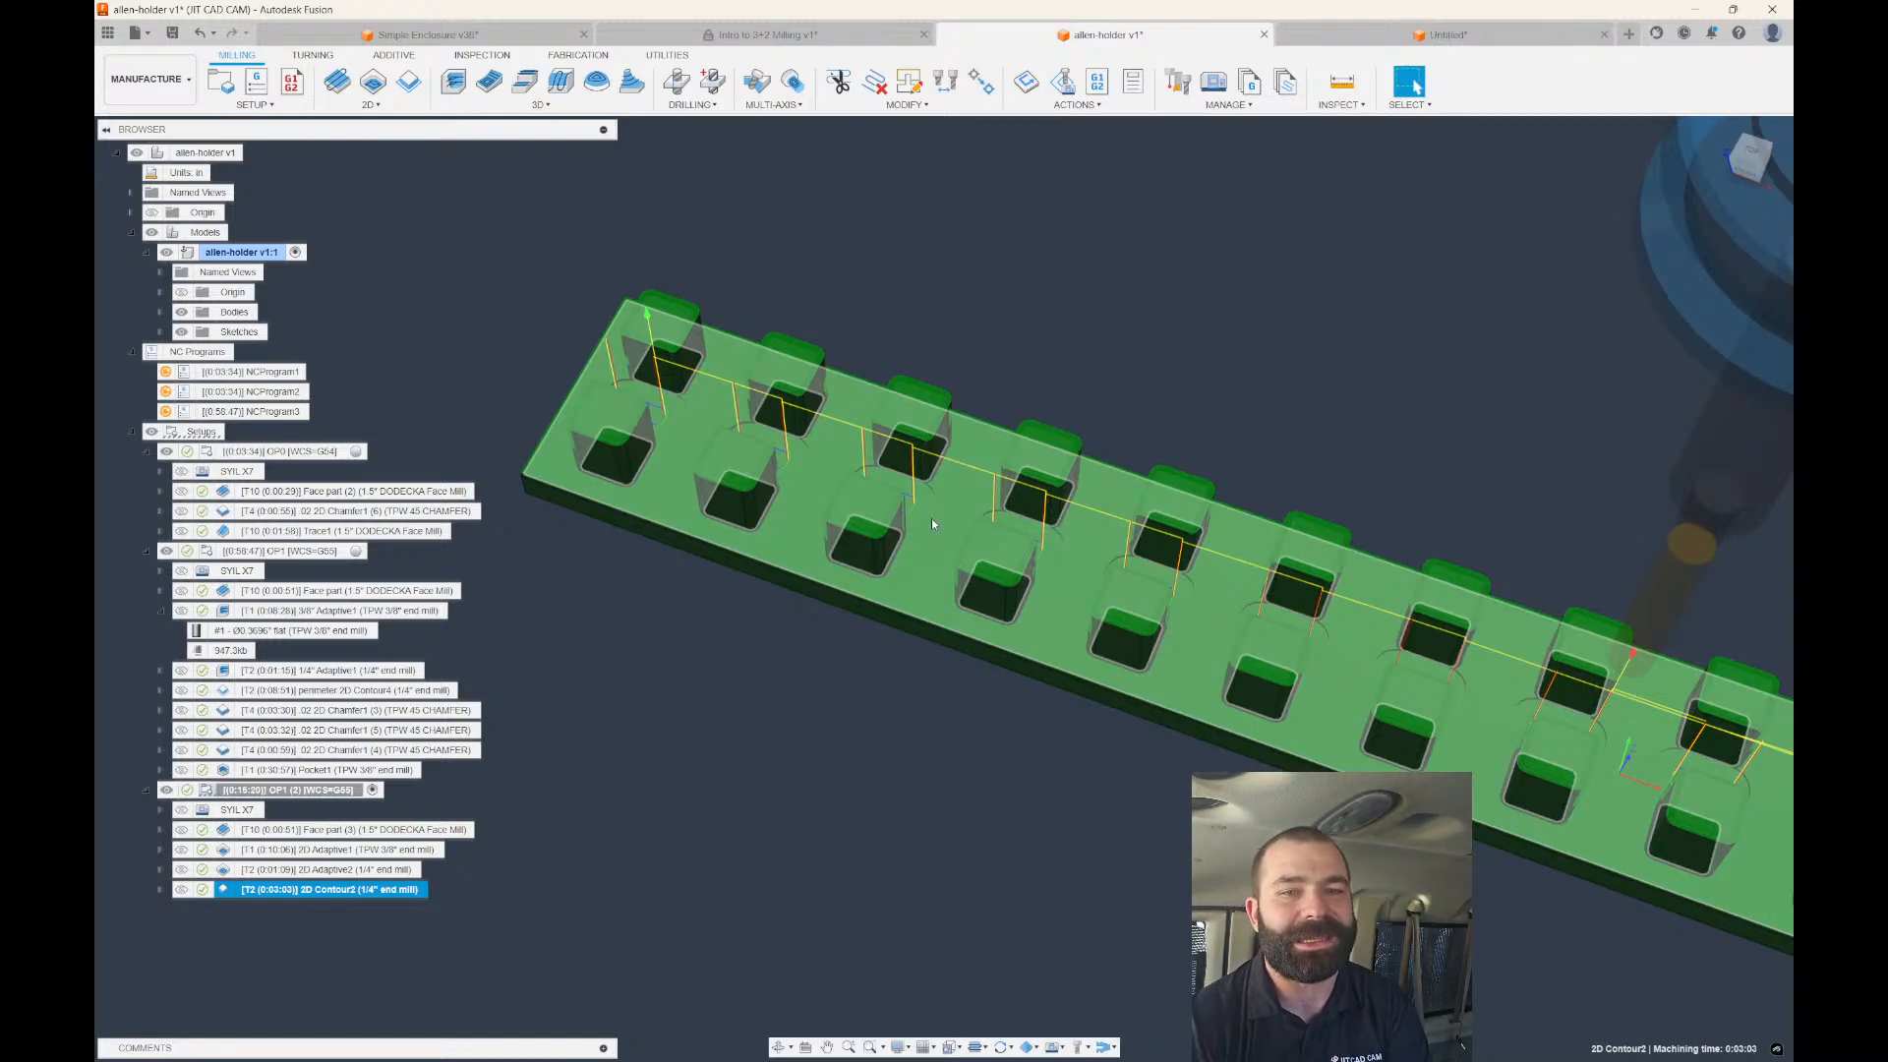
pyautogui.moveTo(930, 517)
pyautogui.keyDown('shift'); pyautogui.mouseDown(button='middle')
pyautogui.moveTo(836, 510)
pyautogui.moveTo(888, 475)
pyautogui.moveTo(902, 499)
pyautogui.mouseUp(button='middle'); pyautogui.keyUp('shift')
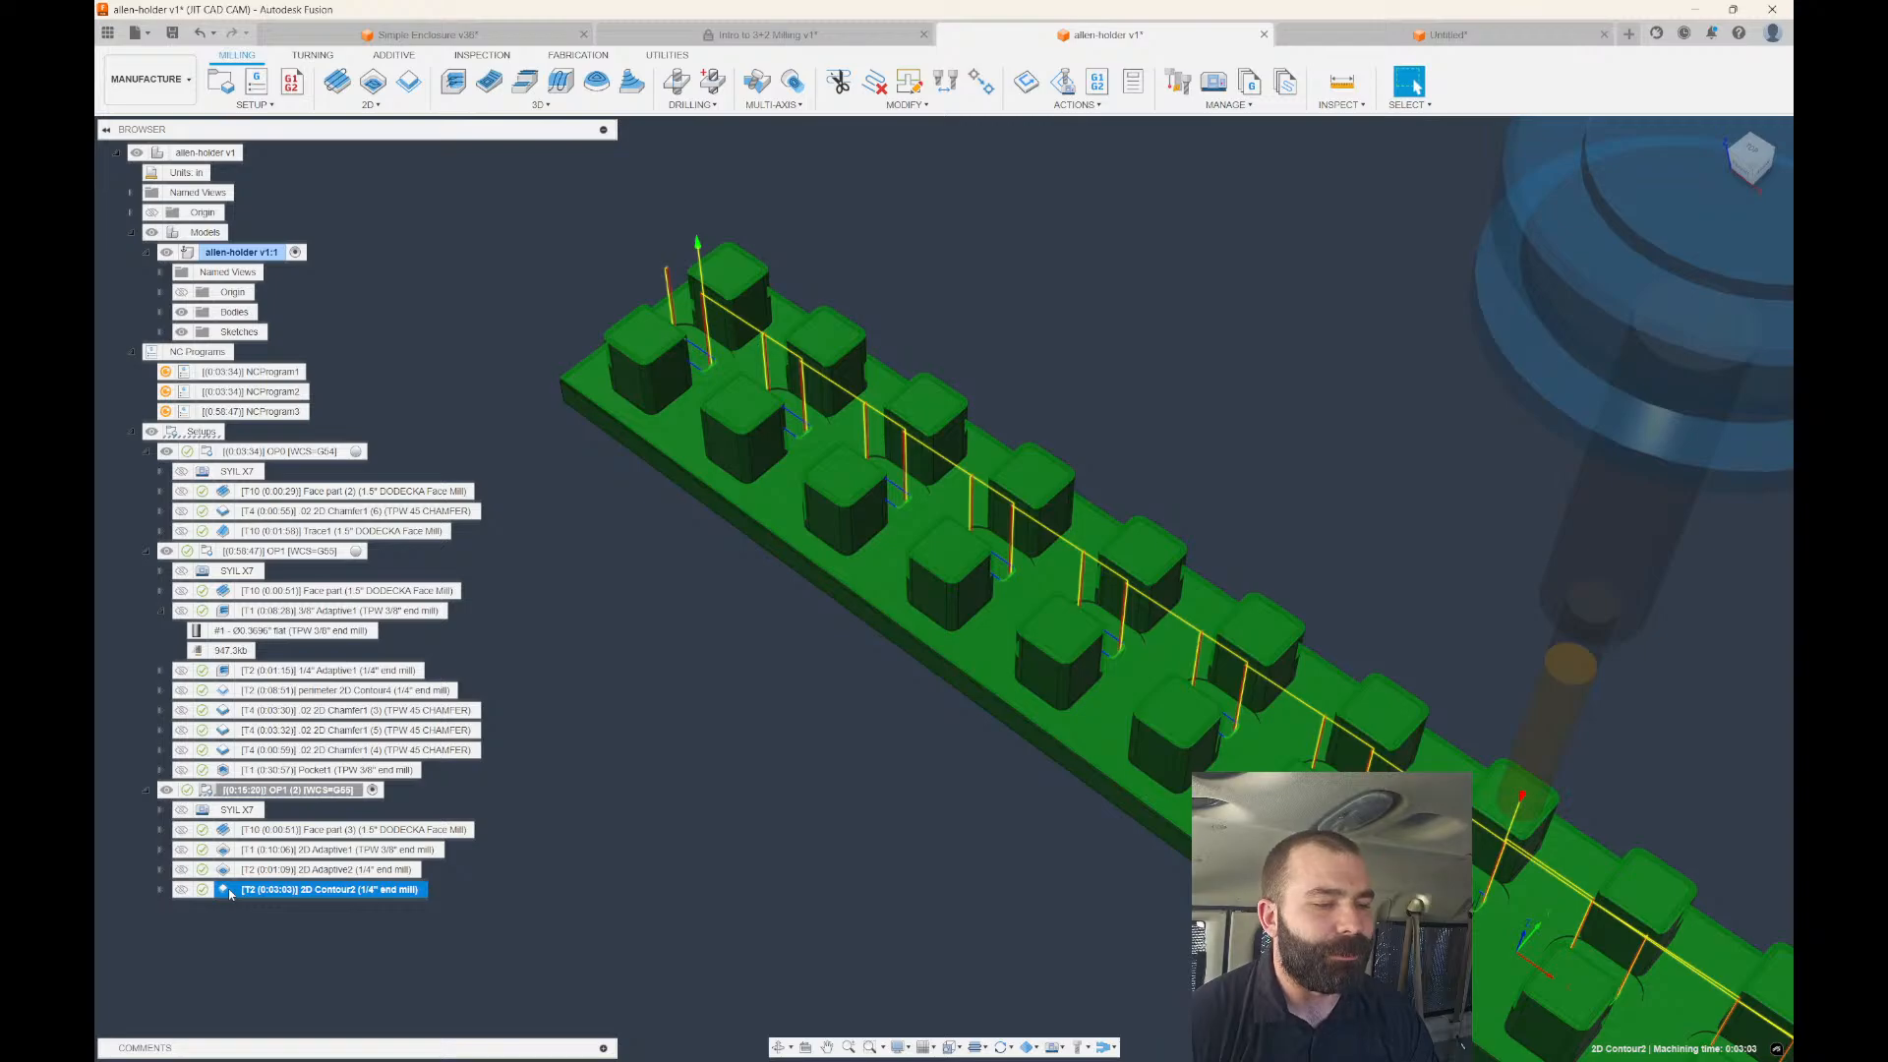
# Uncheck Rest Machining in 2D Contour2's geometry settings and regenerate the contour.
pyautogui.press('Escape')
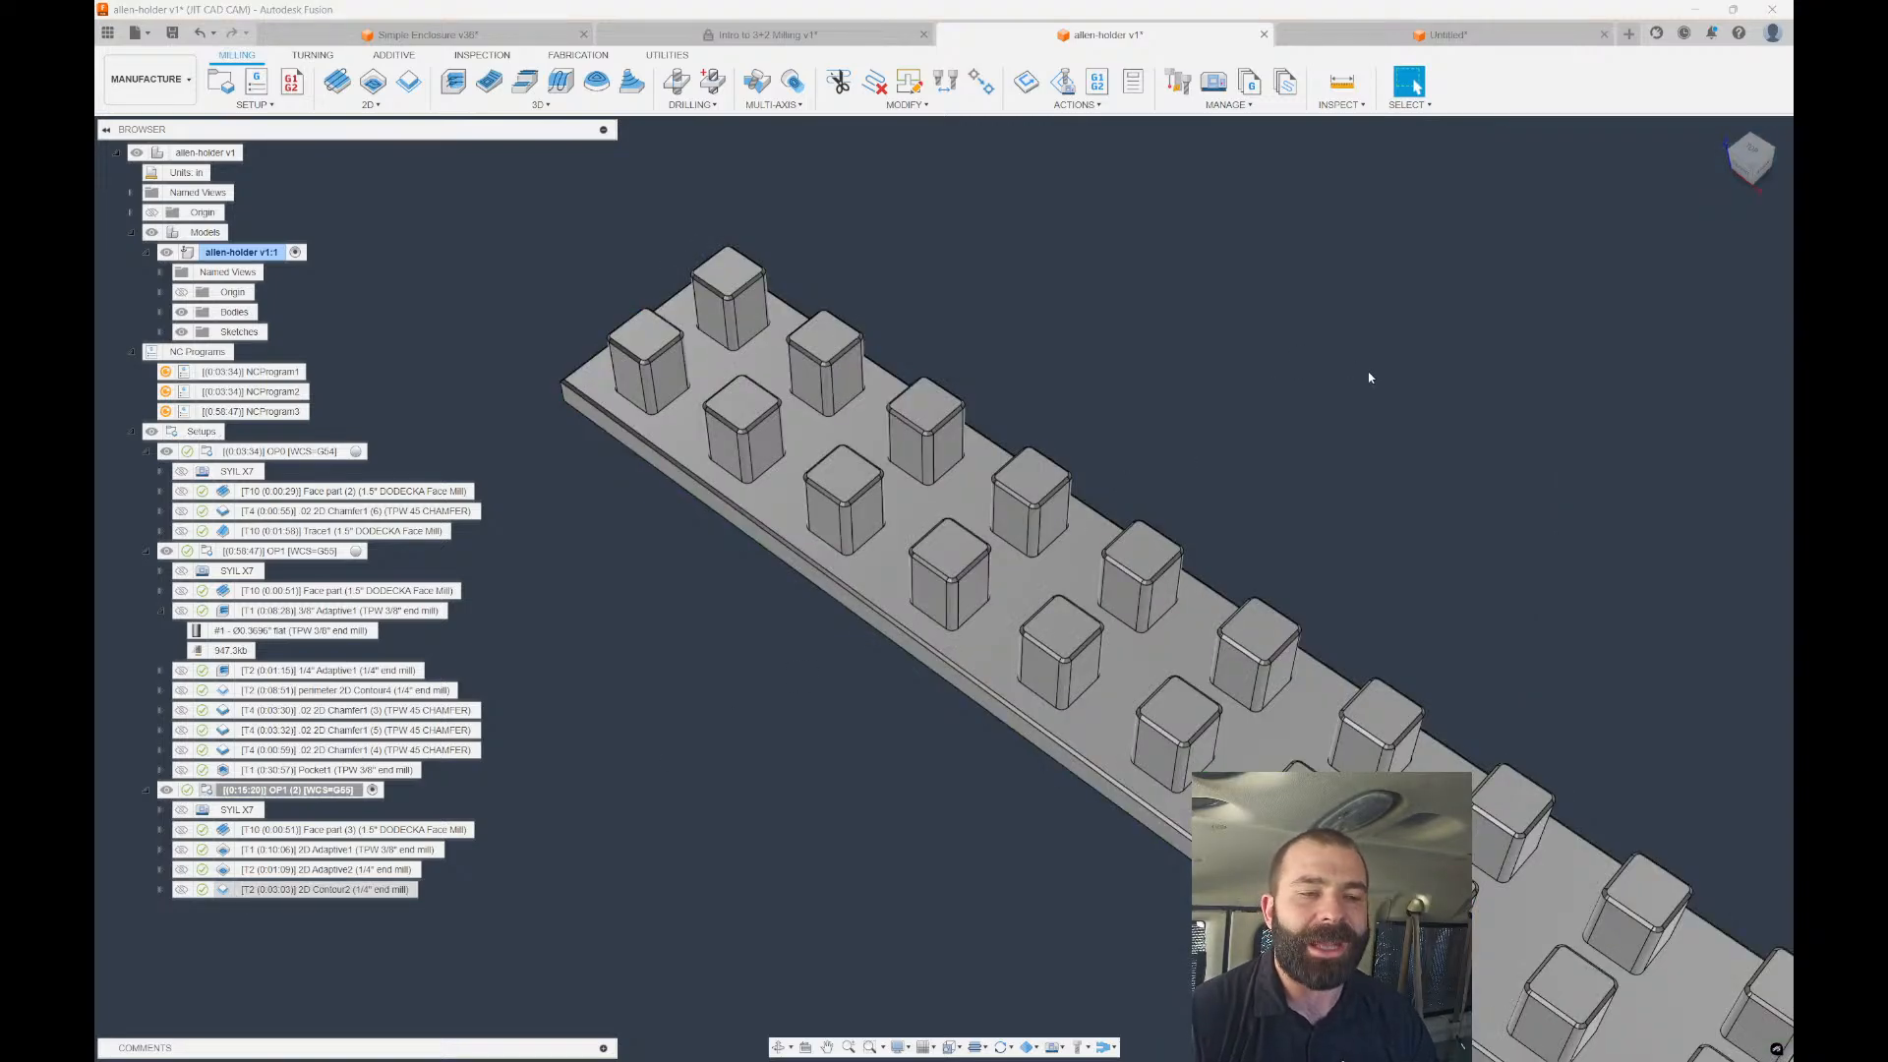
pyautogui.click(1537, 238)
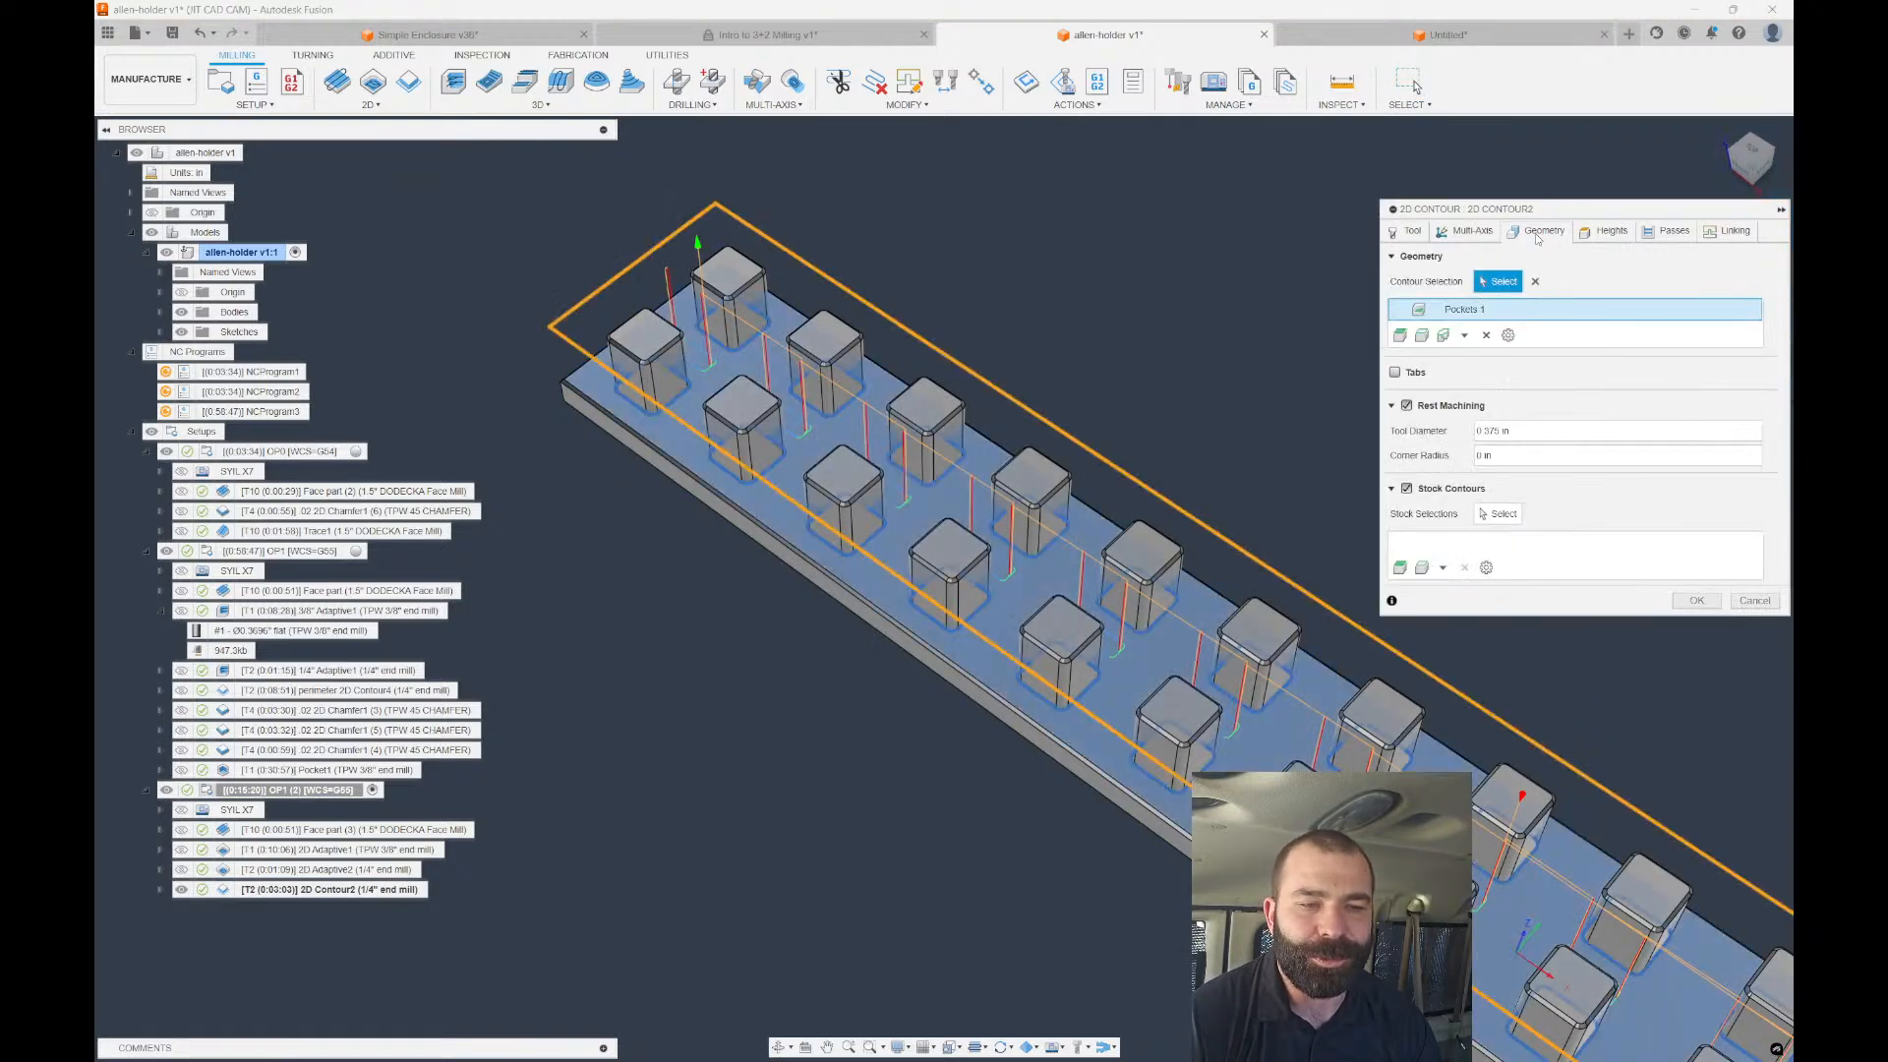
pyautogui.click(1407, 406)
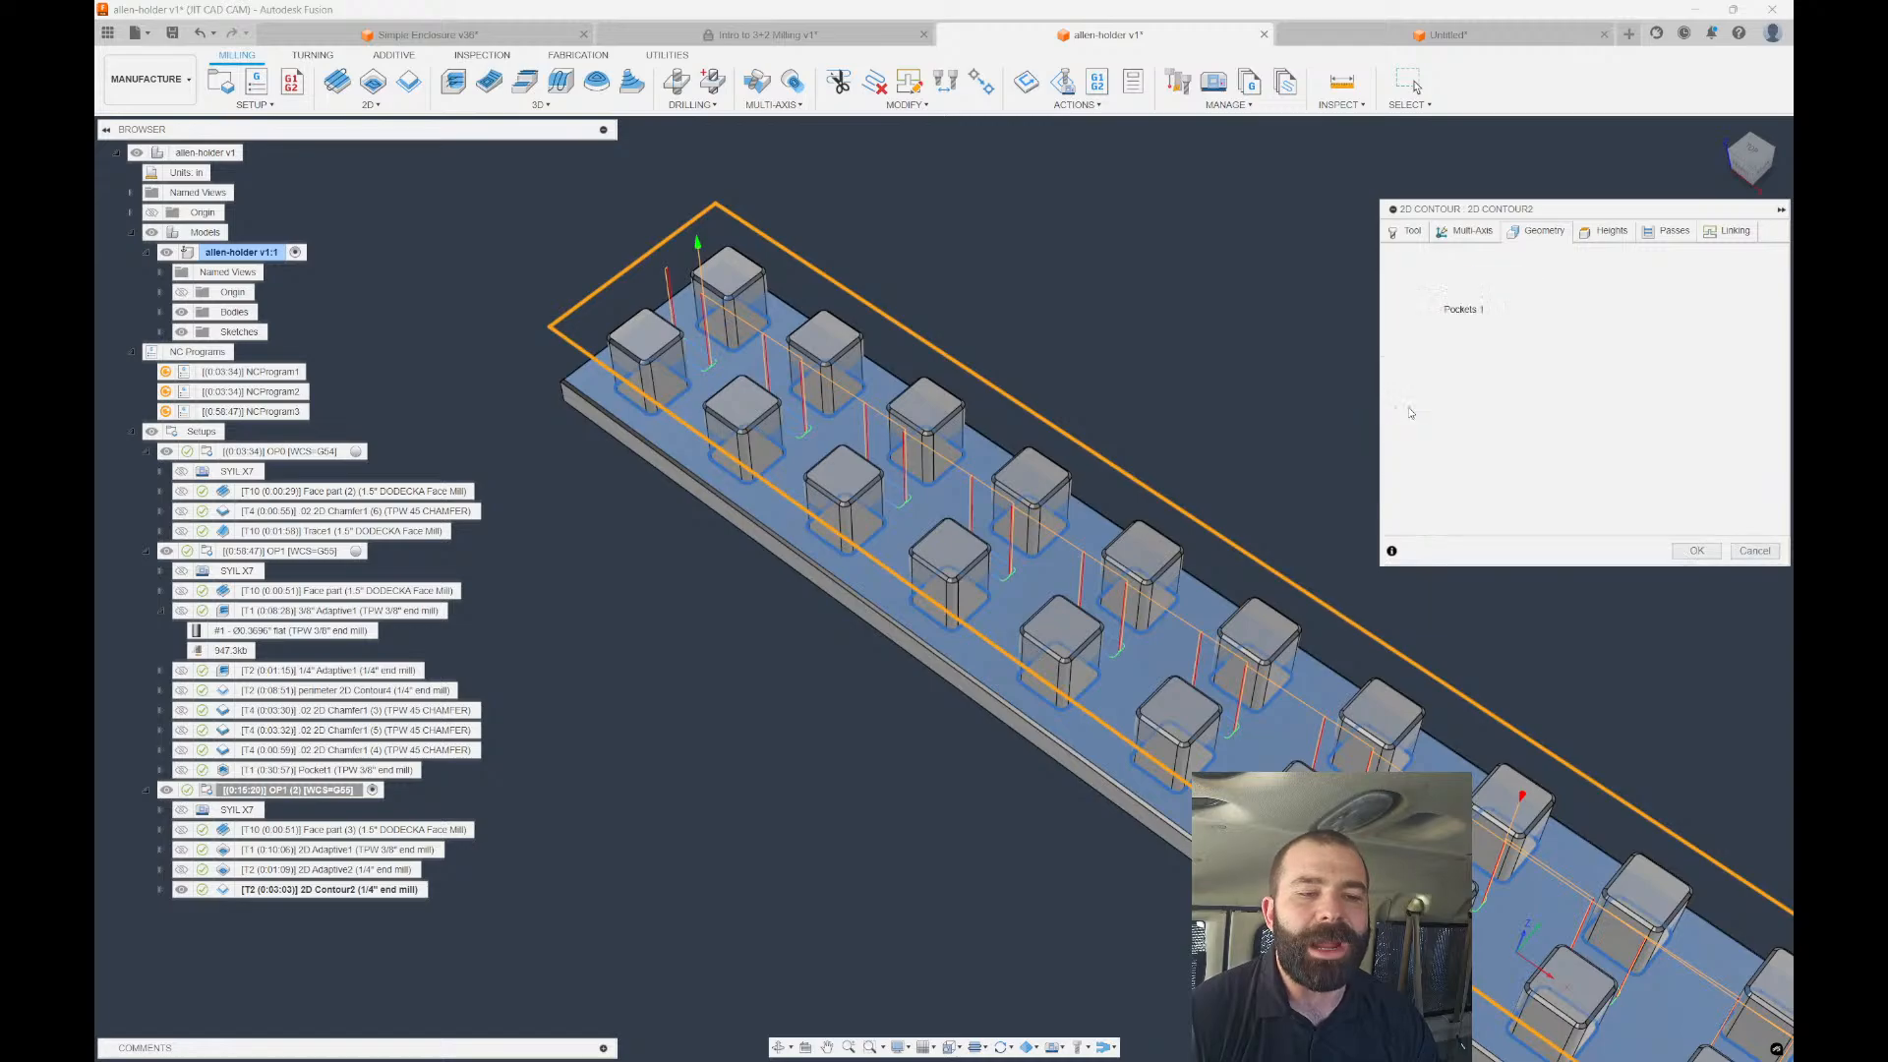
pyautogui.click(1695, 552)
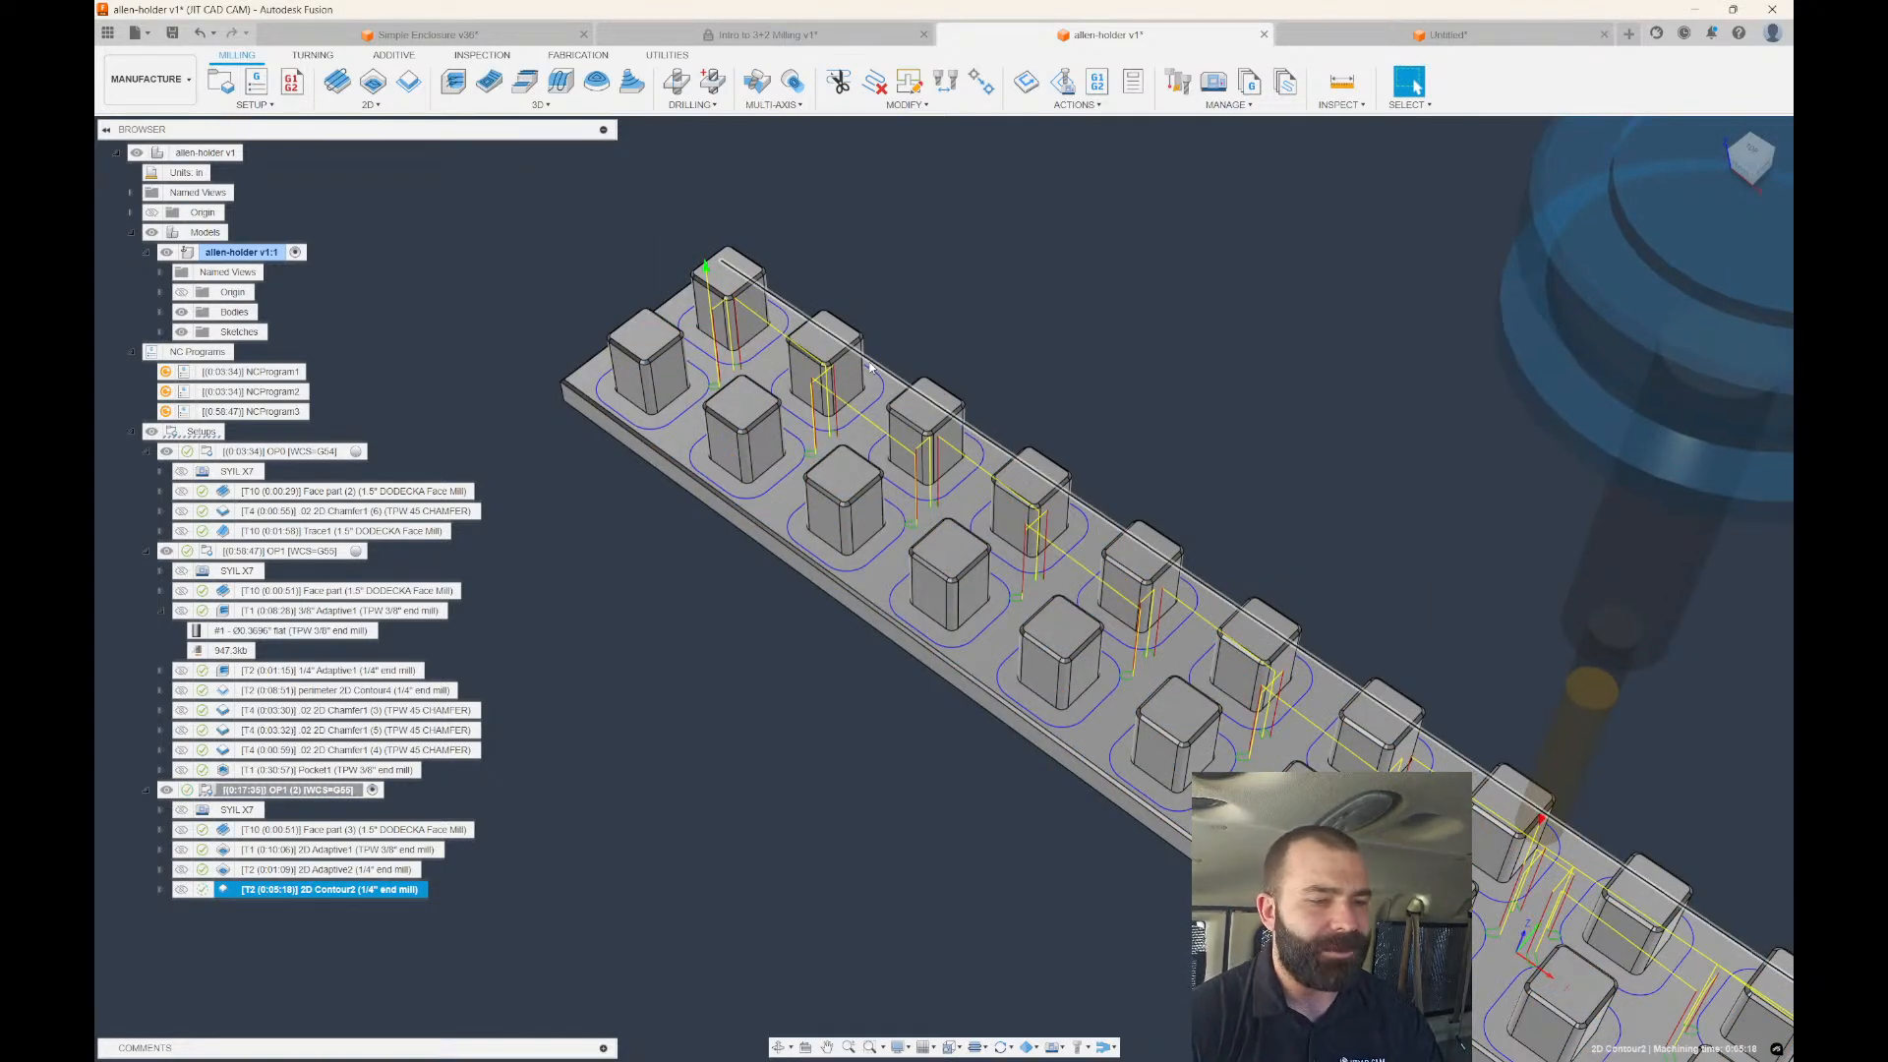
# Derive a new 2D Contour from 2D Contour2 using the TPW 45 CHAMFER tool.
pyautogui.rightClick(332, 895)
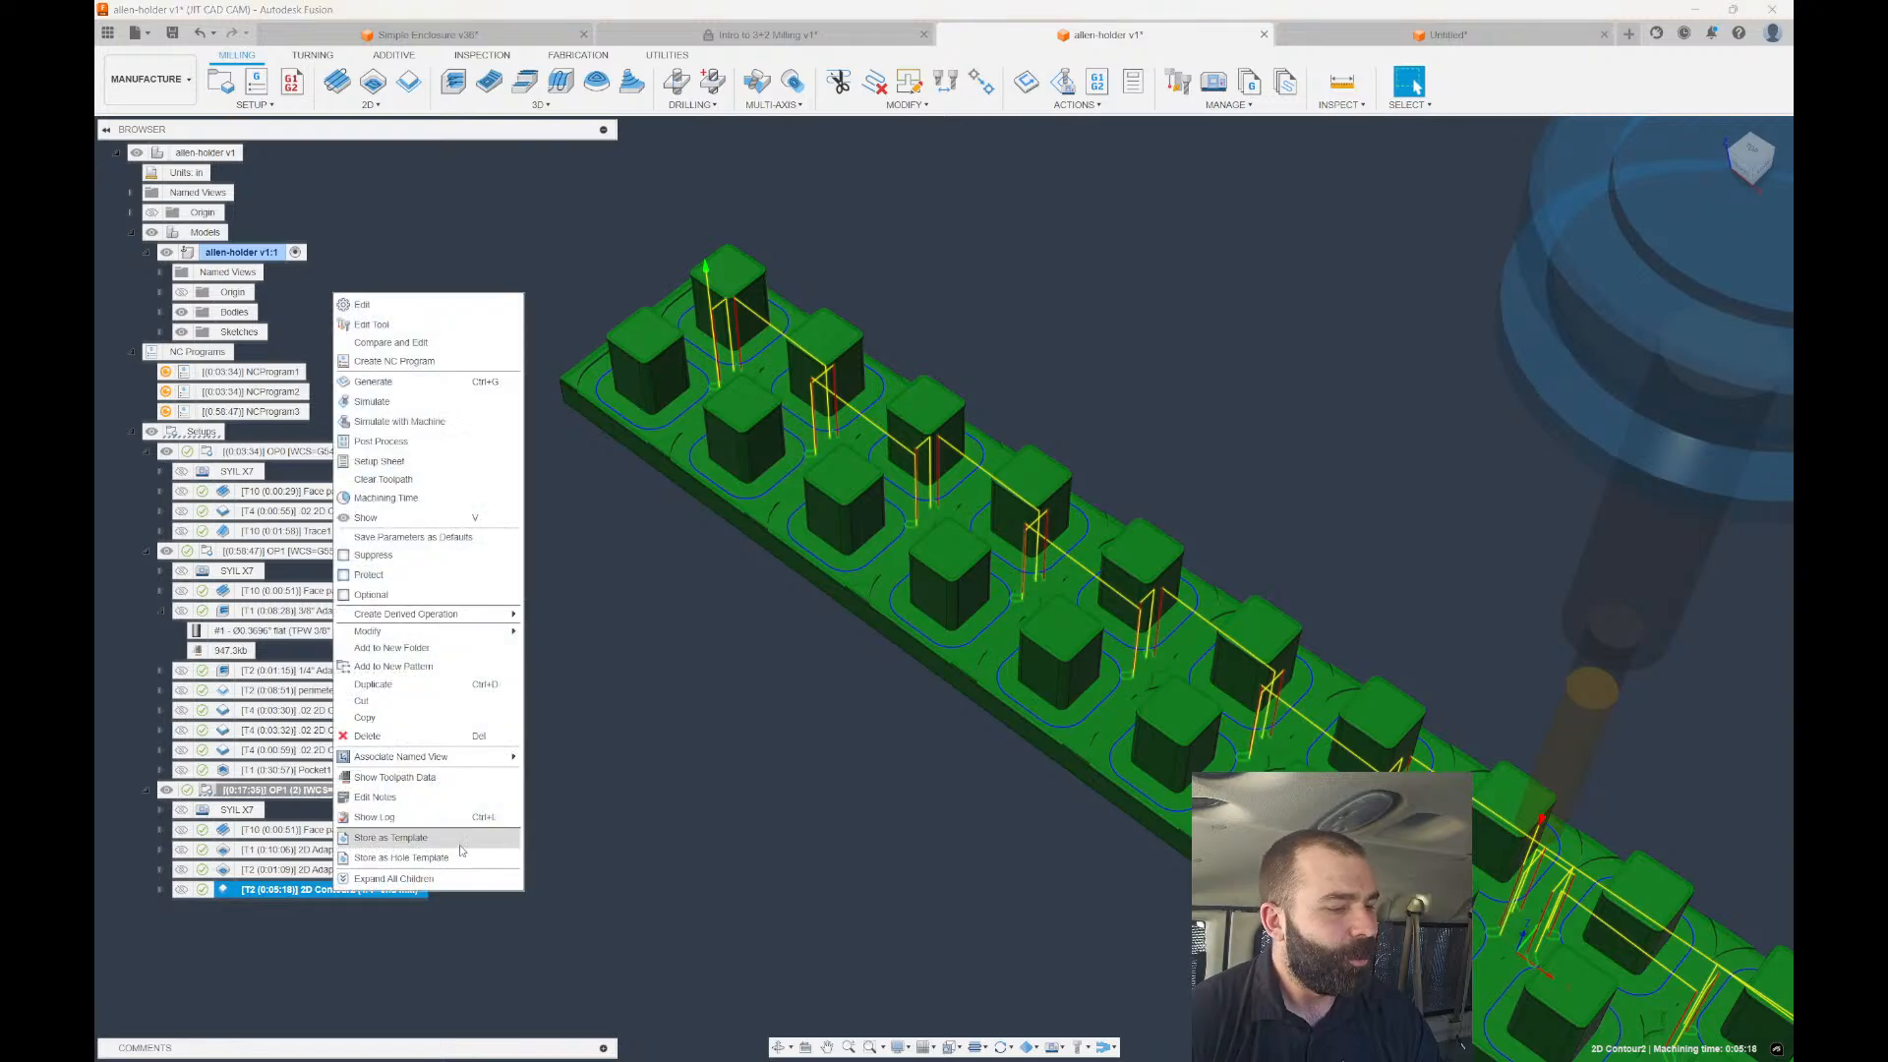
pyautogui.moveTo(506, 621)
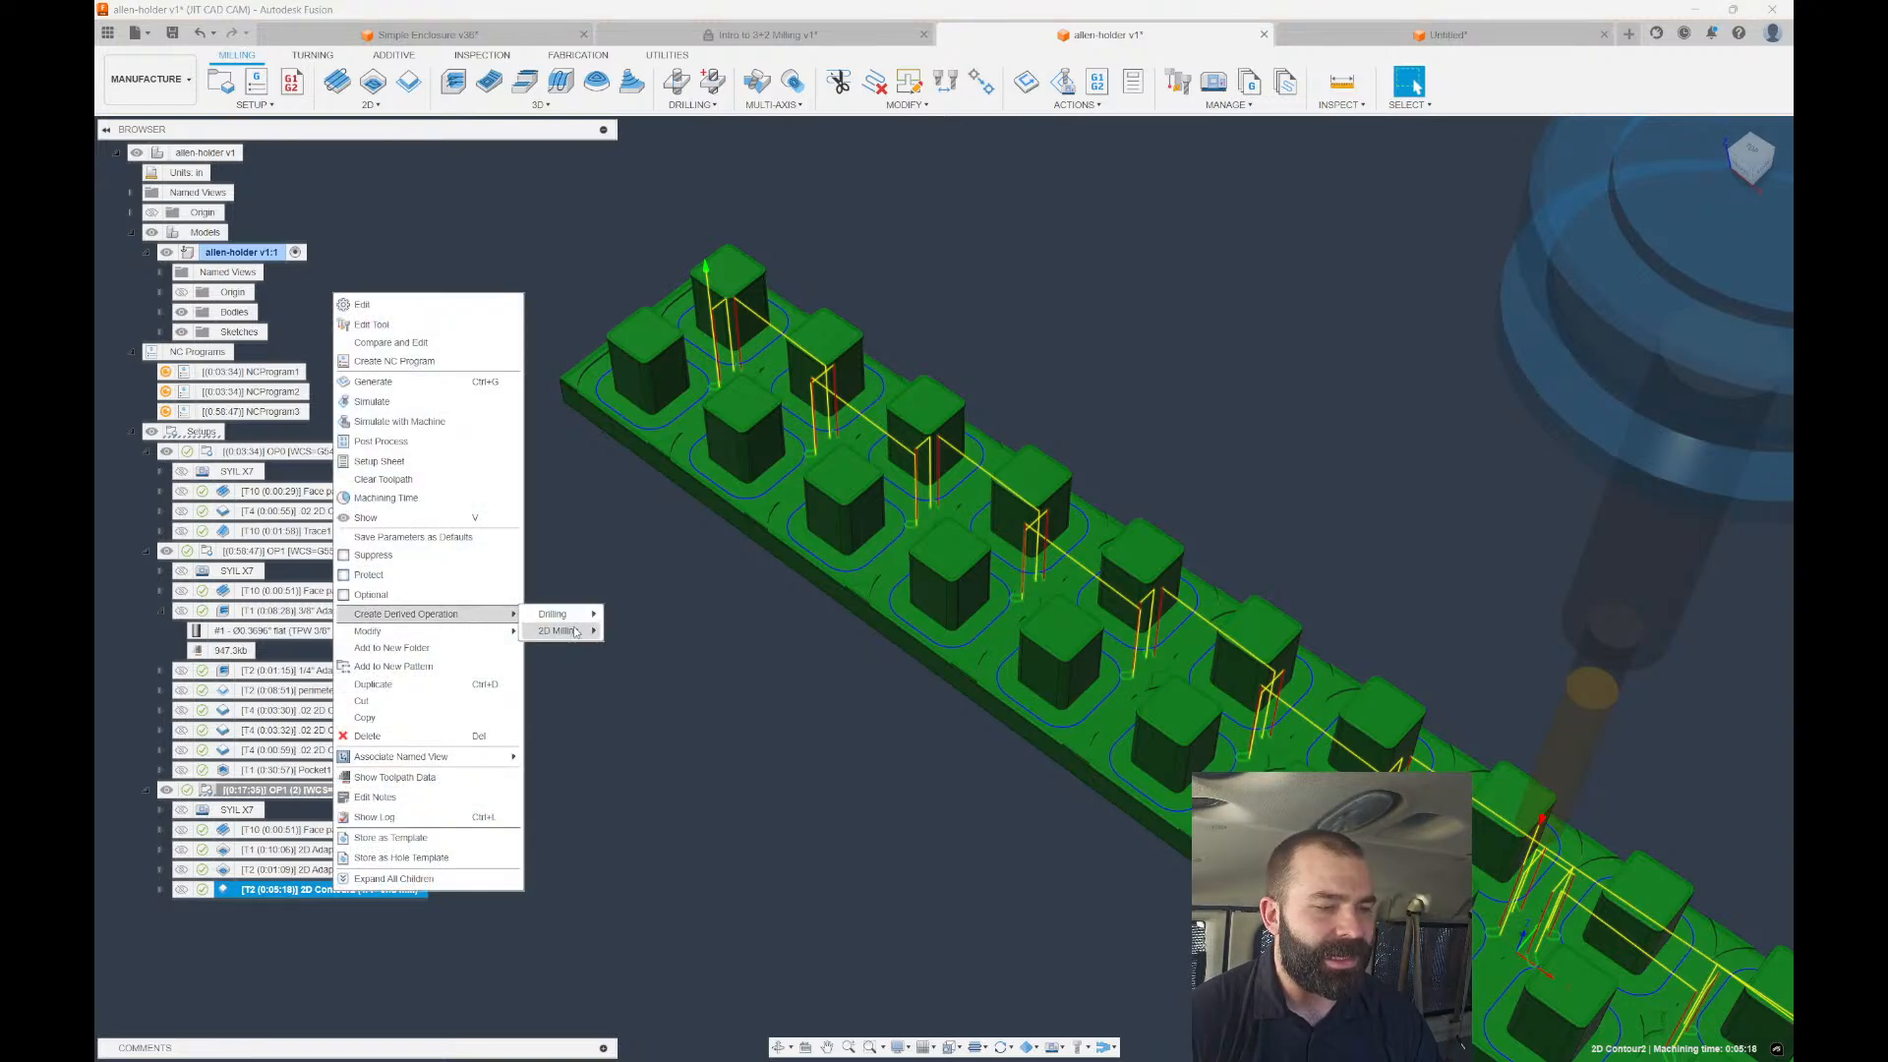
pyautogui.moveTo(578, 635)
pyautogui.click(665, 693)
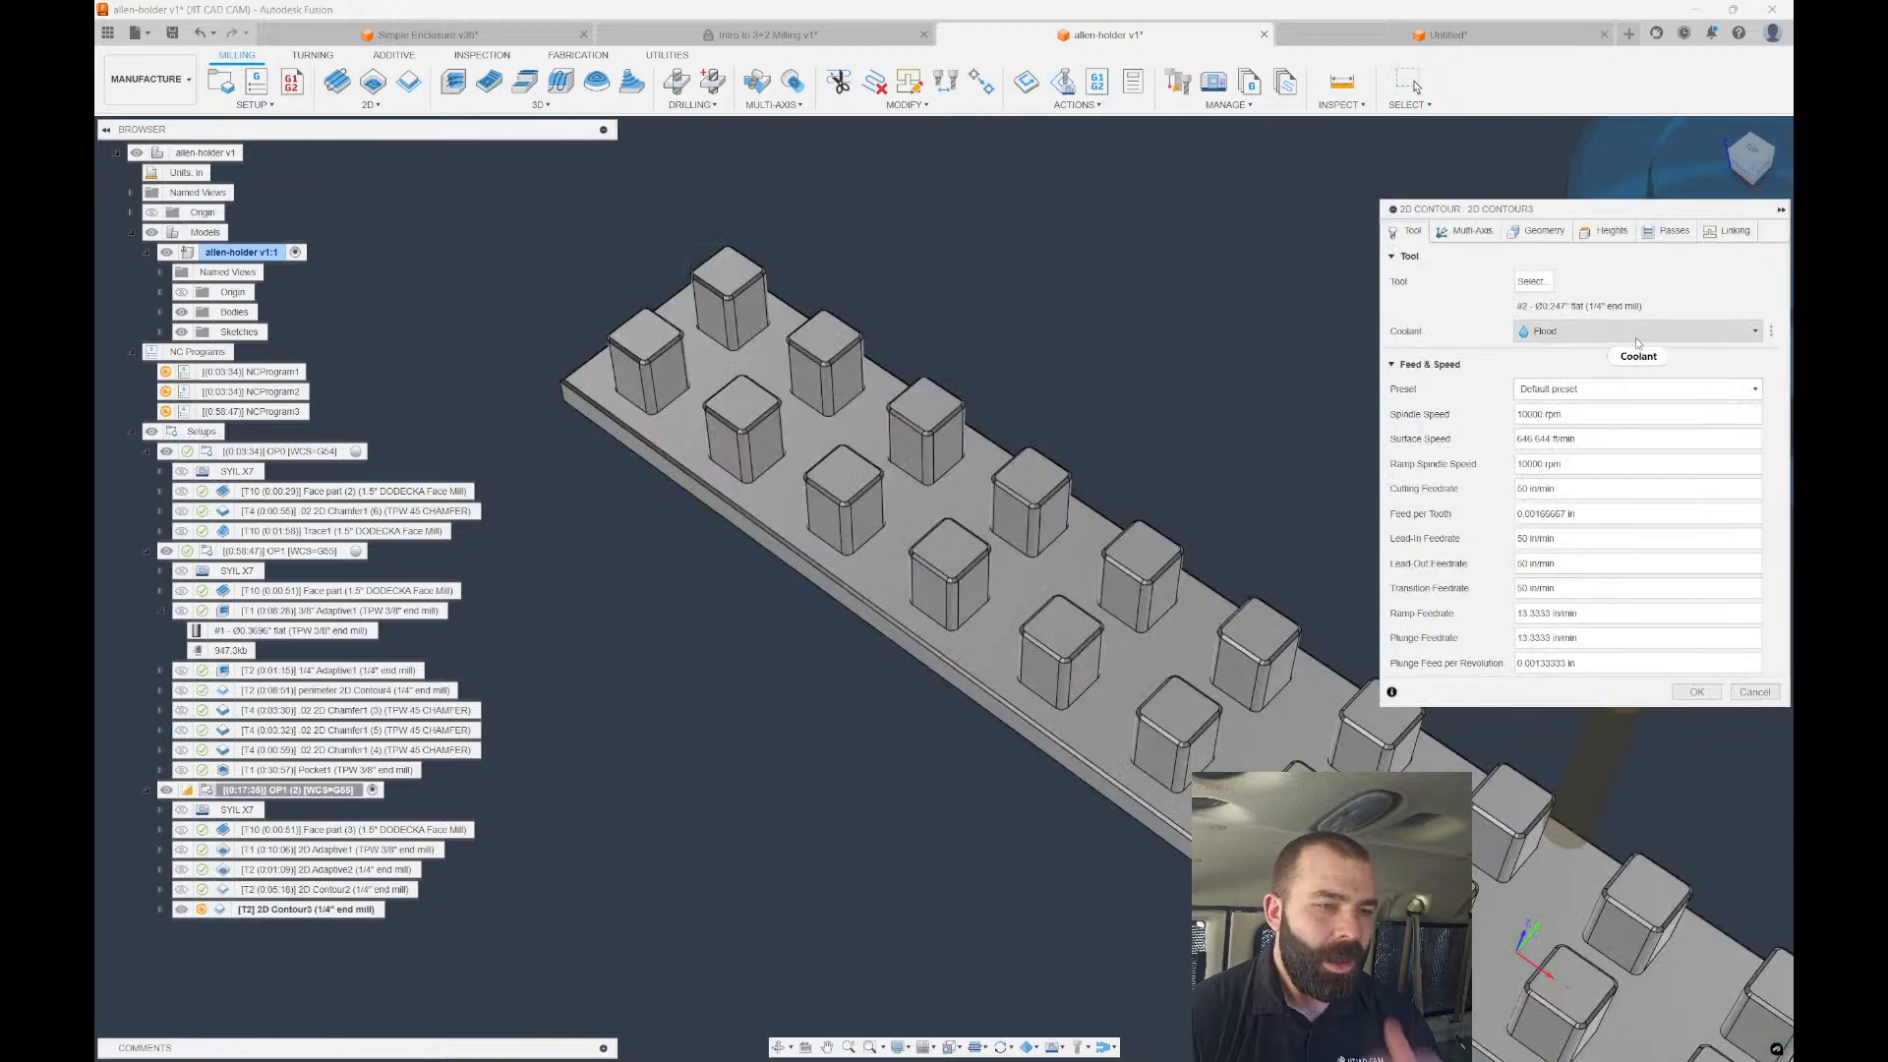
pyautogui.click(1531, 282)
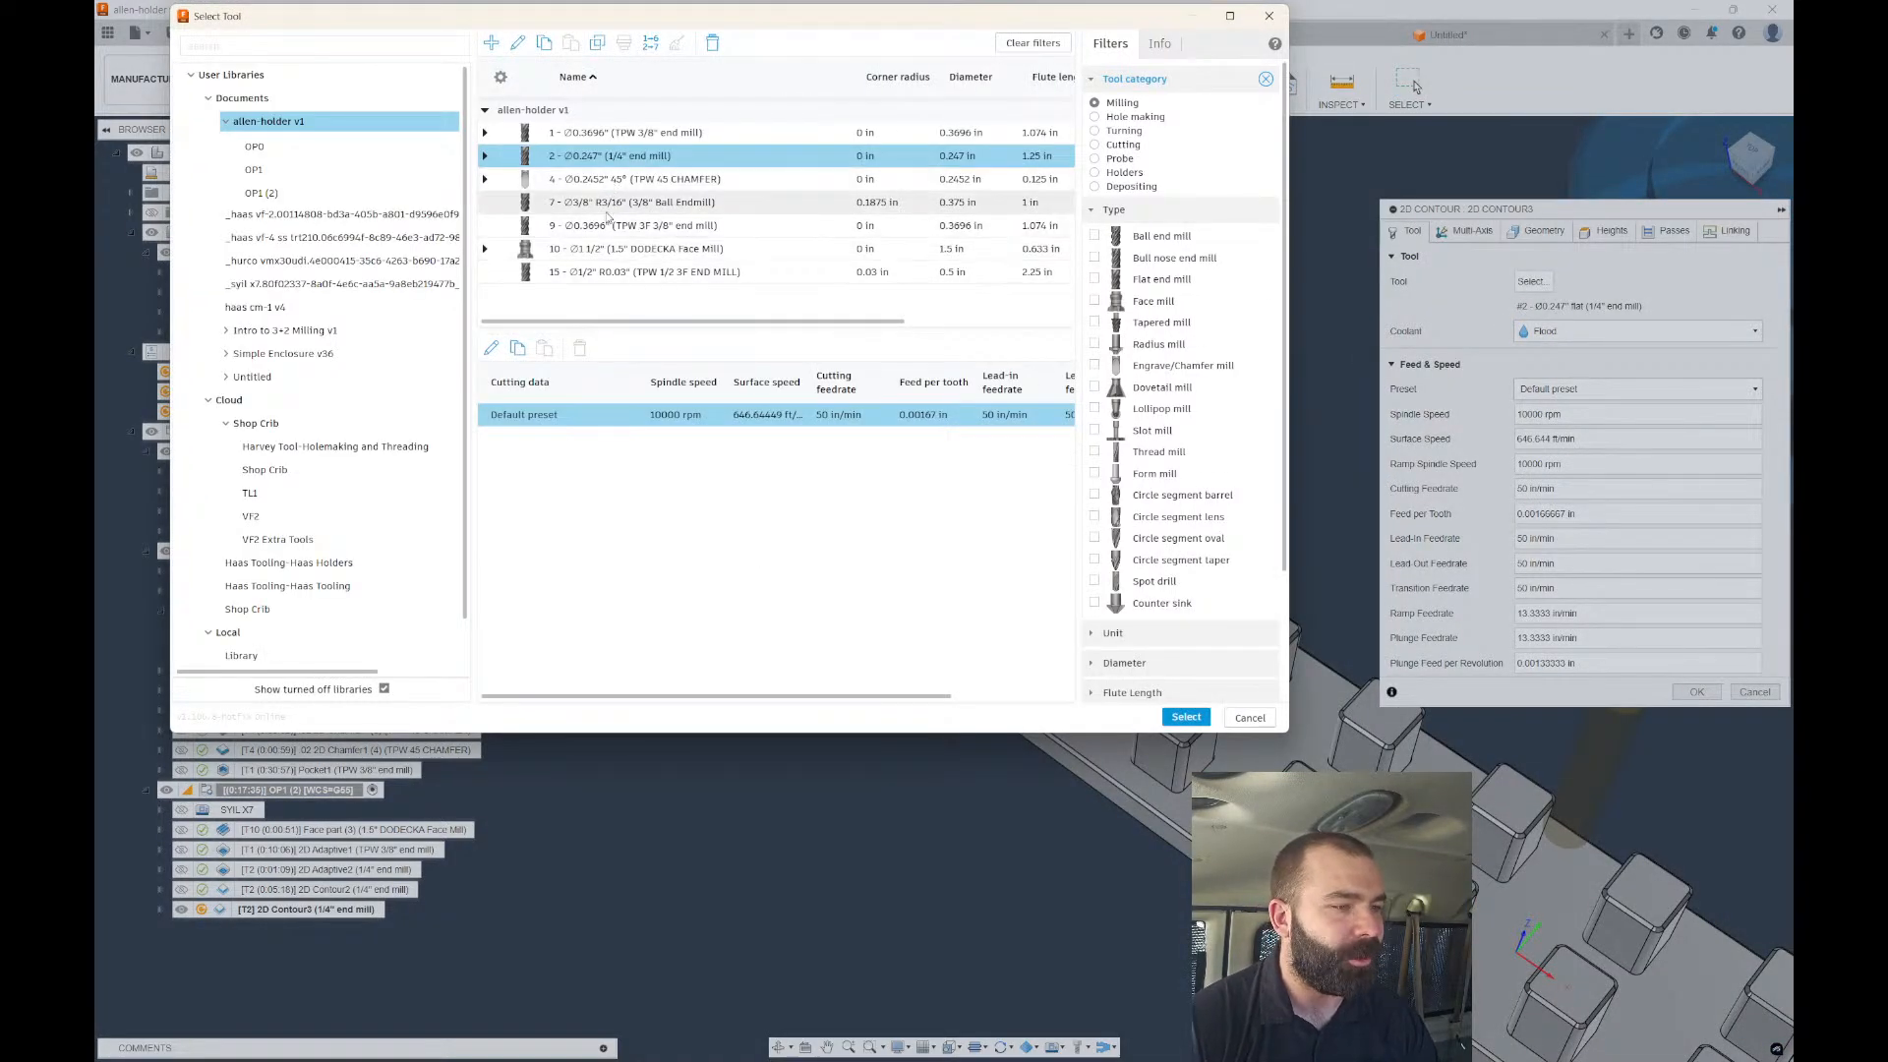
pyautogui.click(587, 178)
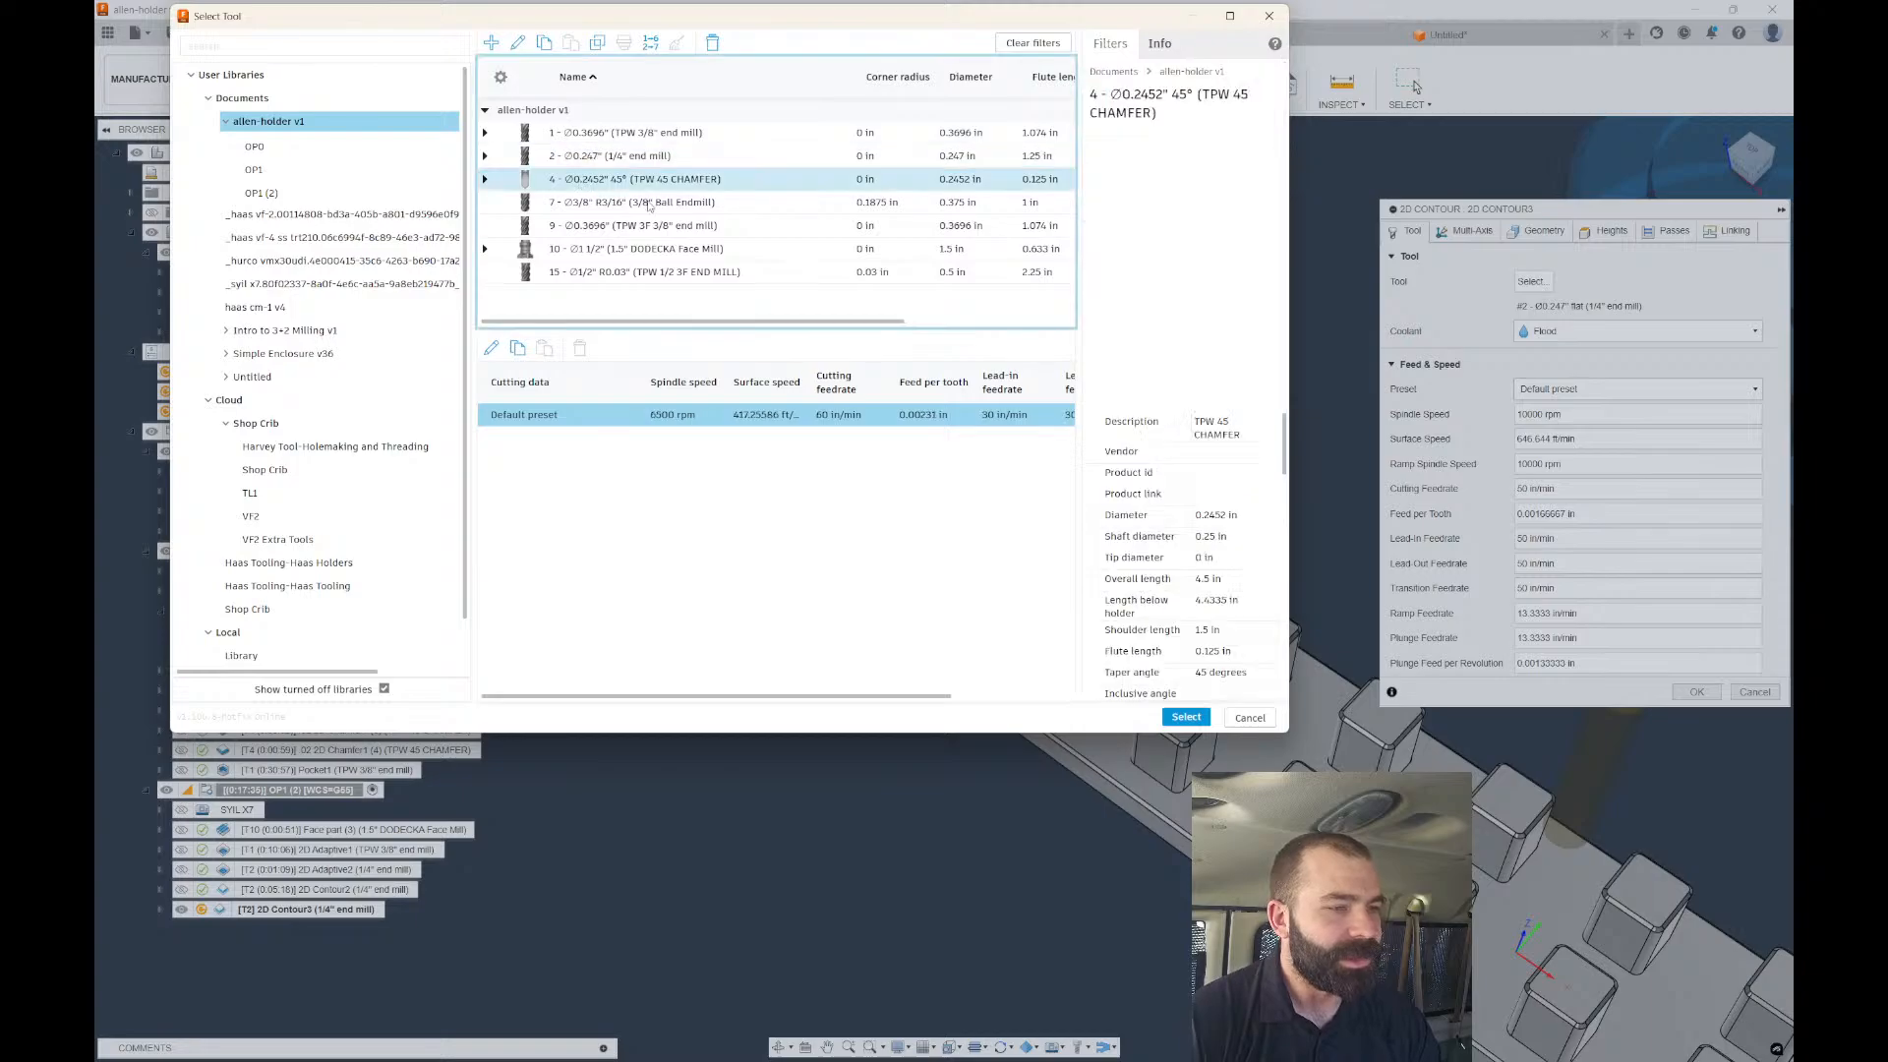
pyautogui.click(1186, 717)
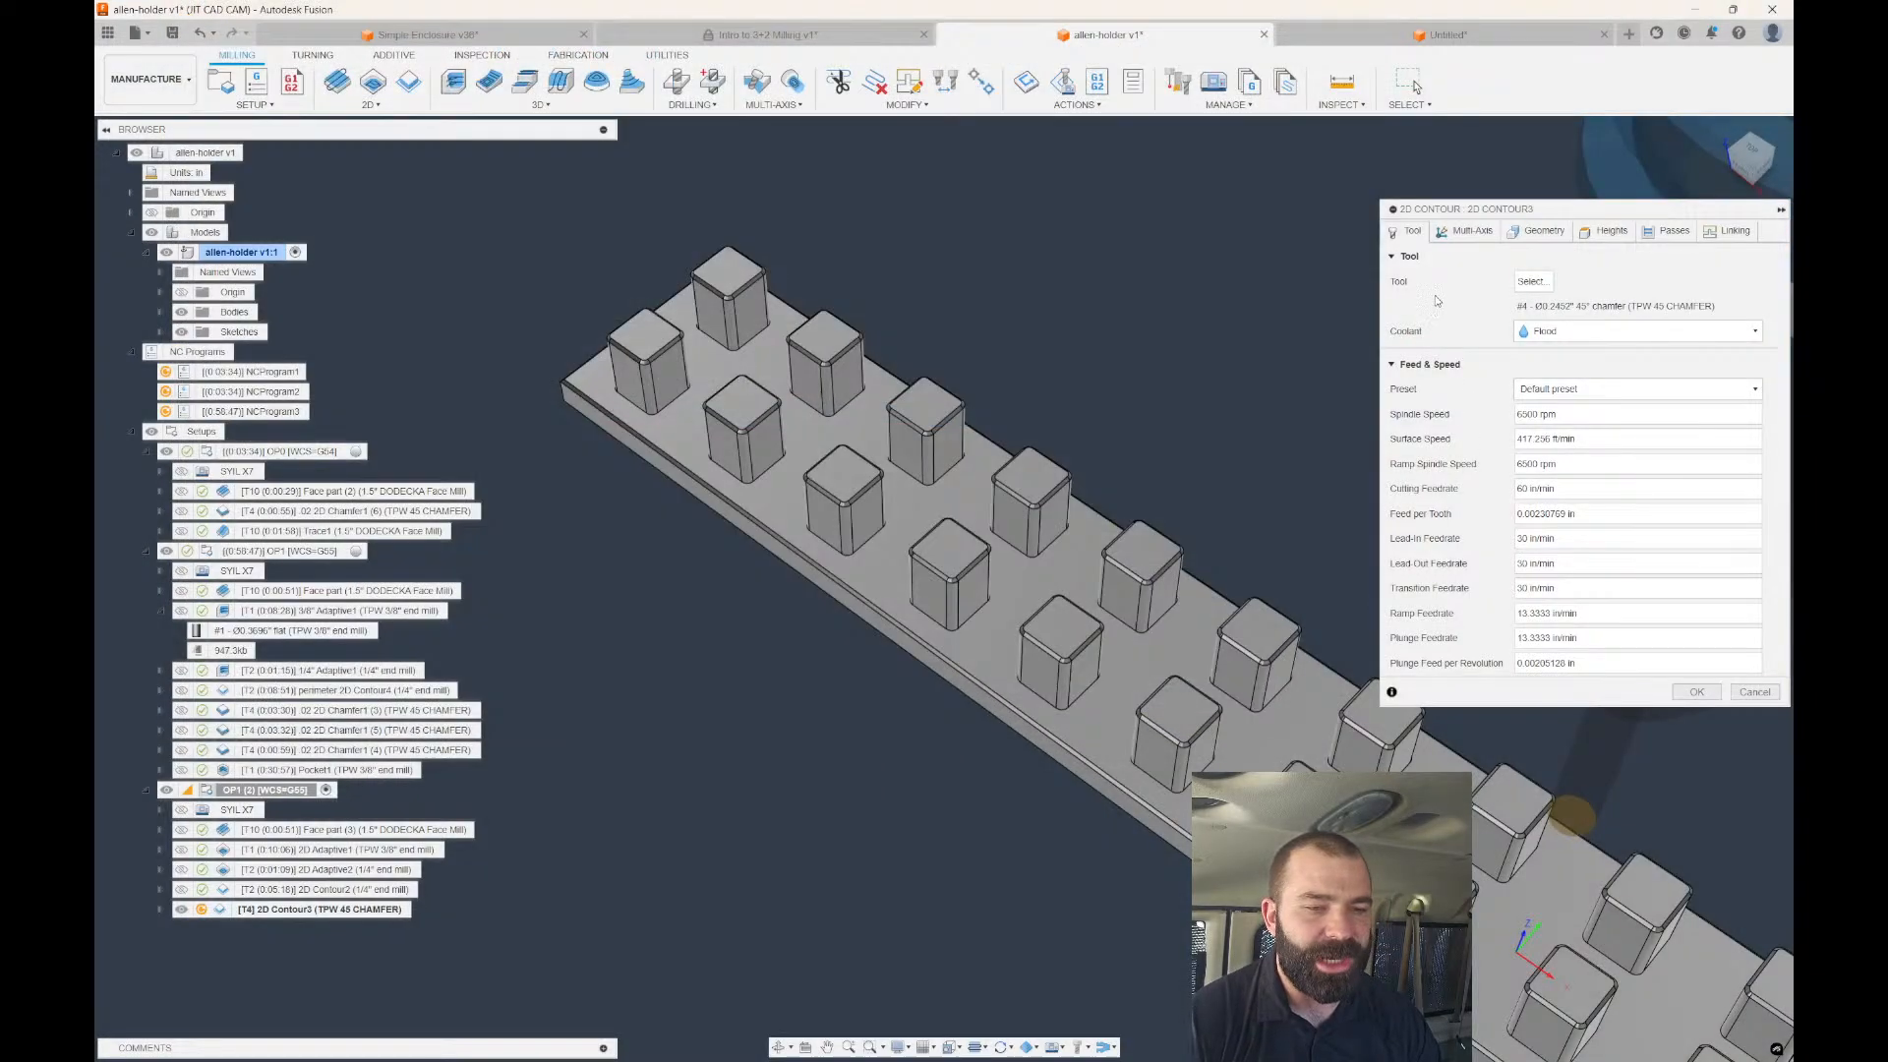
pyautogui.click(1608, 234)
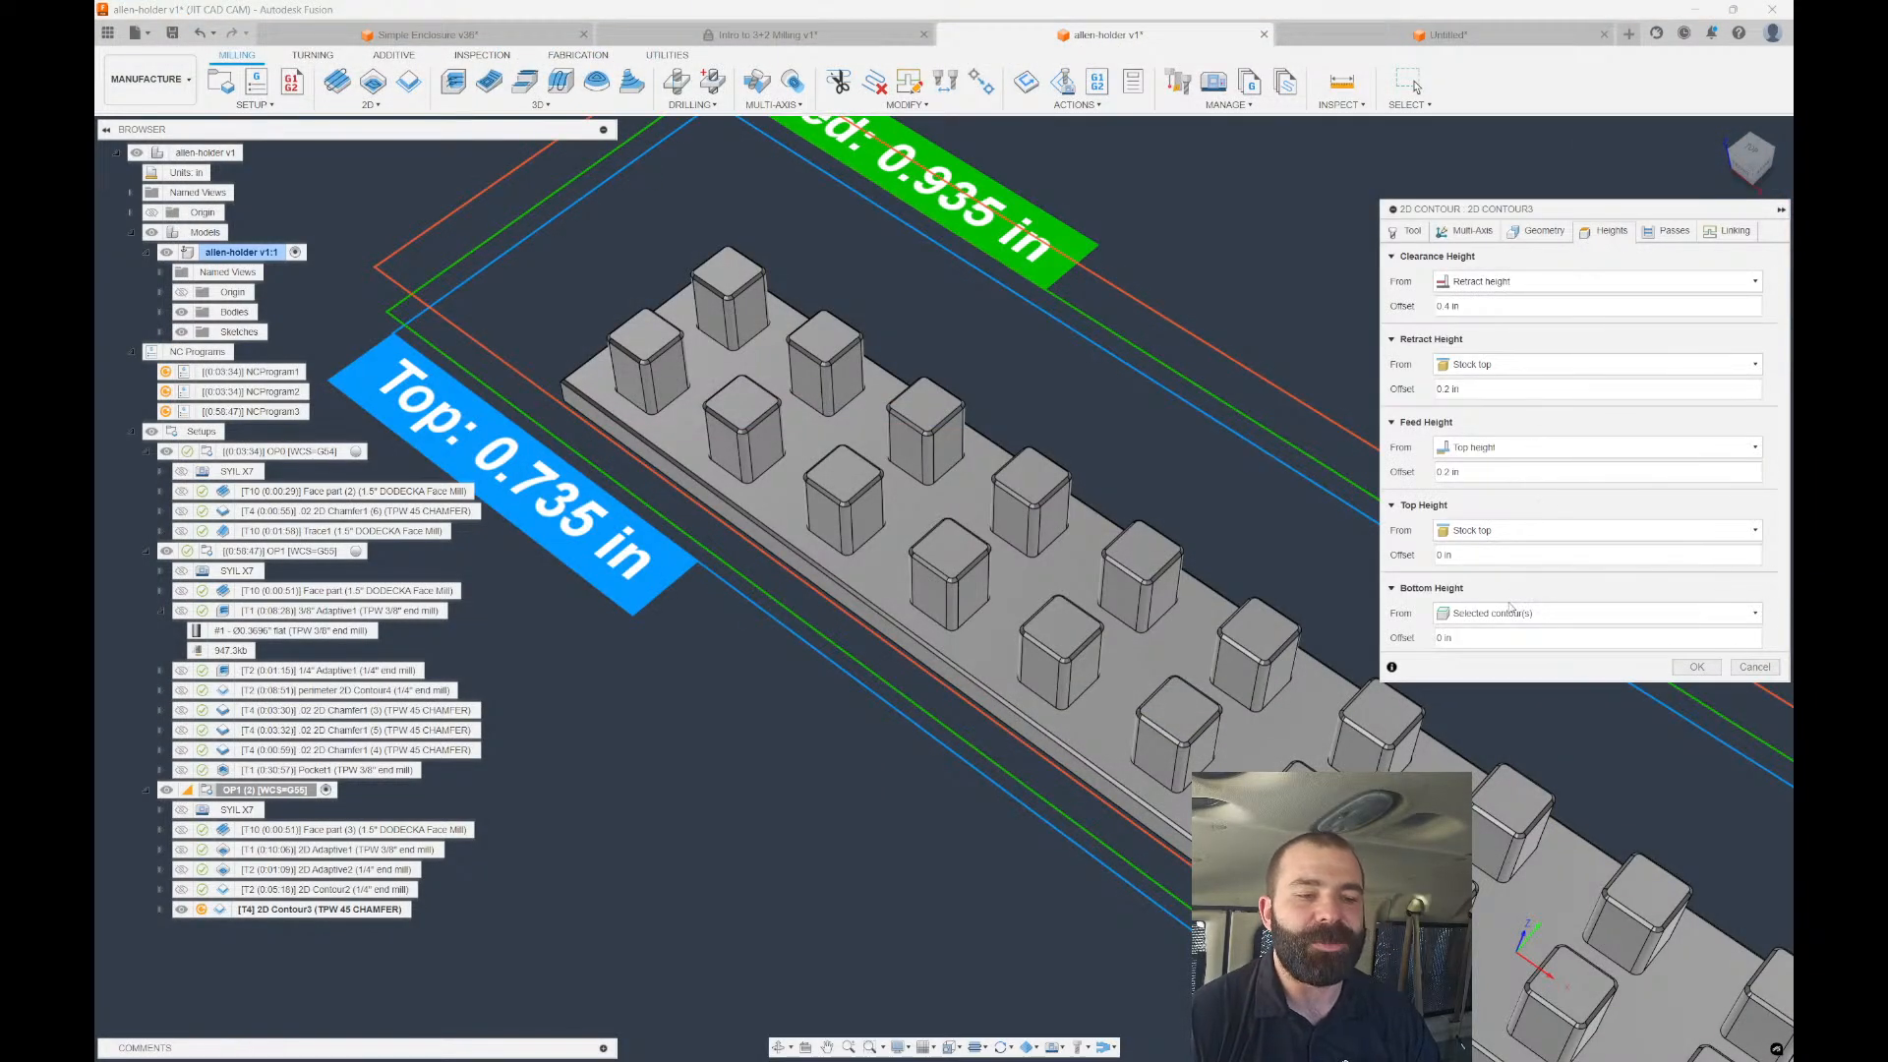
# Set the bottom height from a picked block-corner vertex and compute the chamfer toolpath.
pyautogui.click(1593, 613)
pyautogui.click(1504, 817)
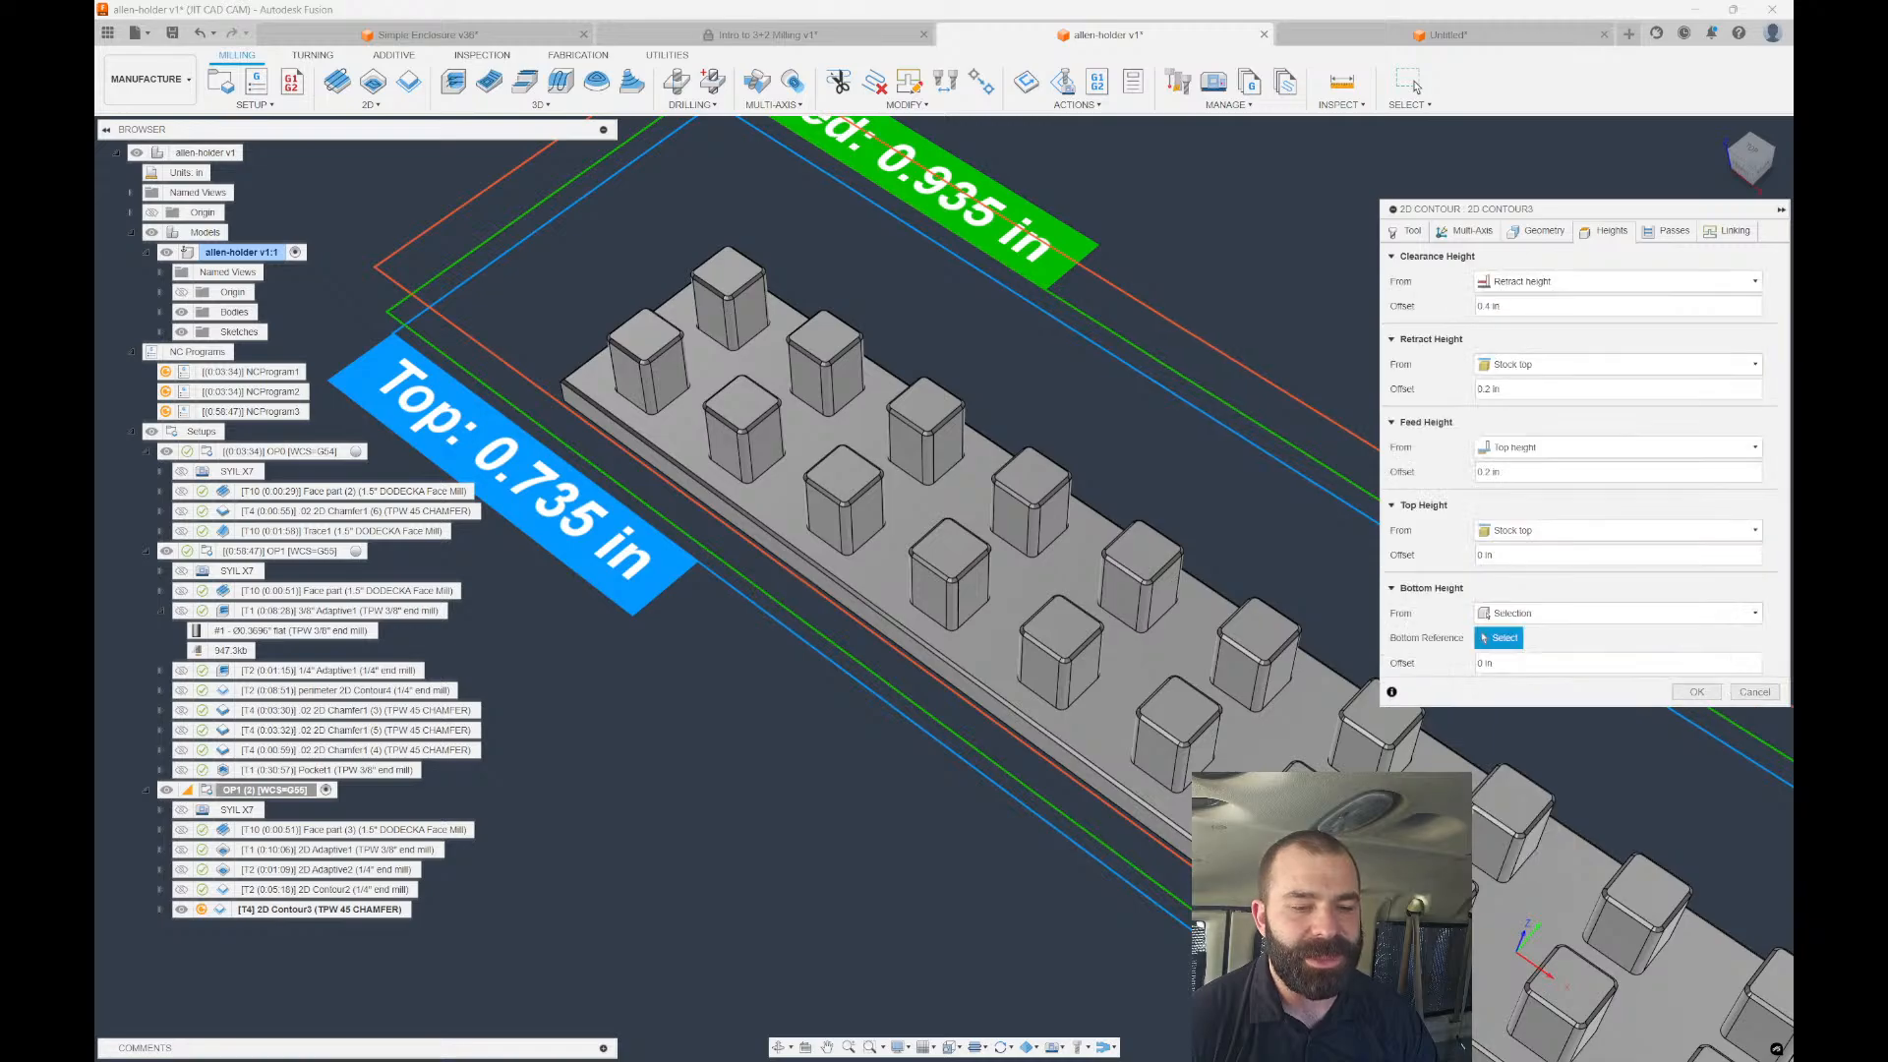
pyautogui.scroll(3, 1385, 755)
pyautogui.click(1384, 752)
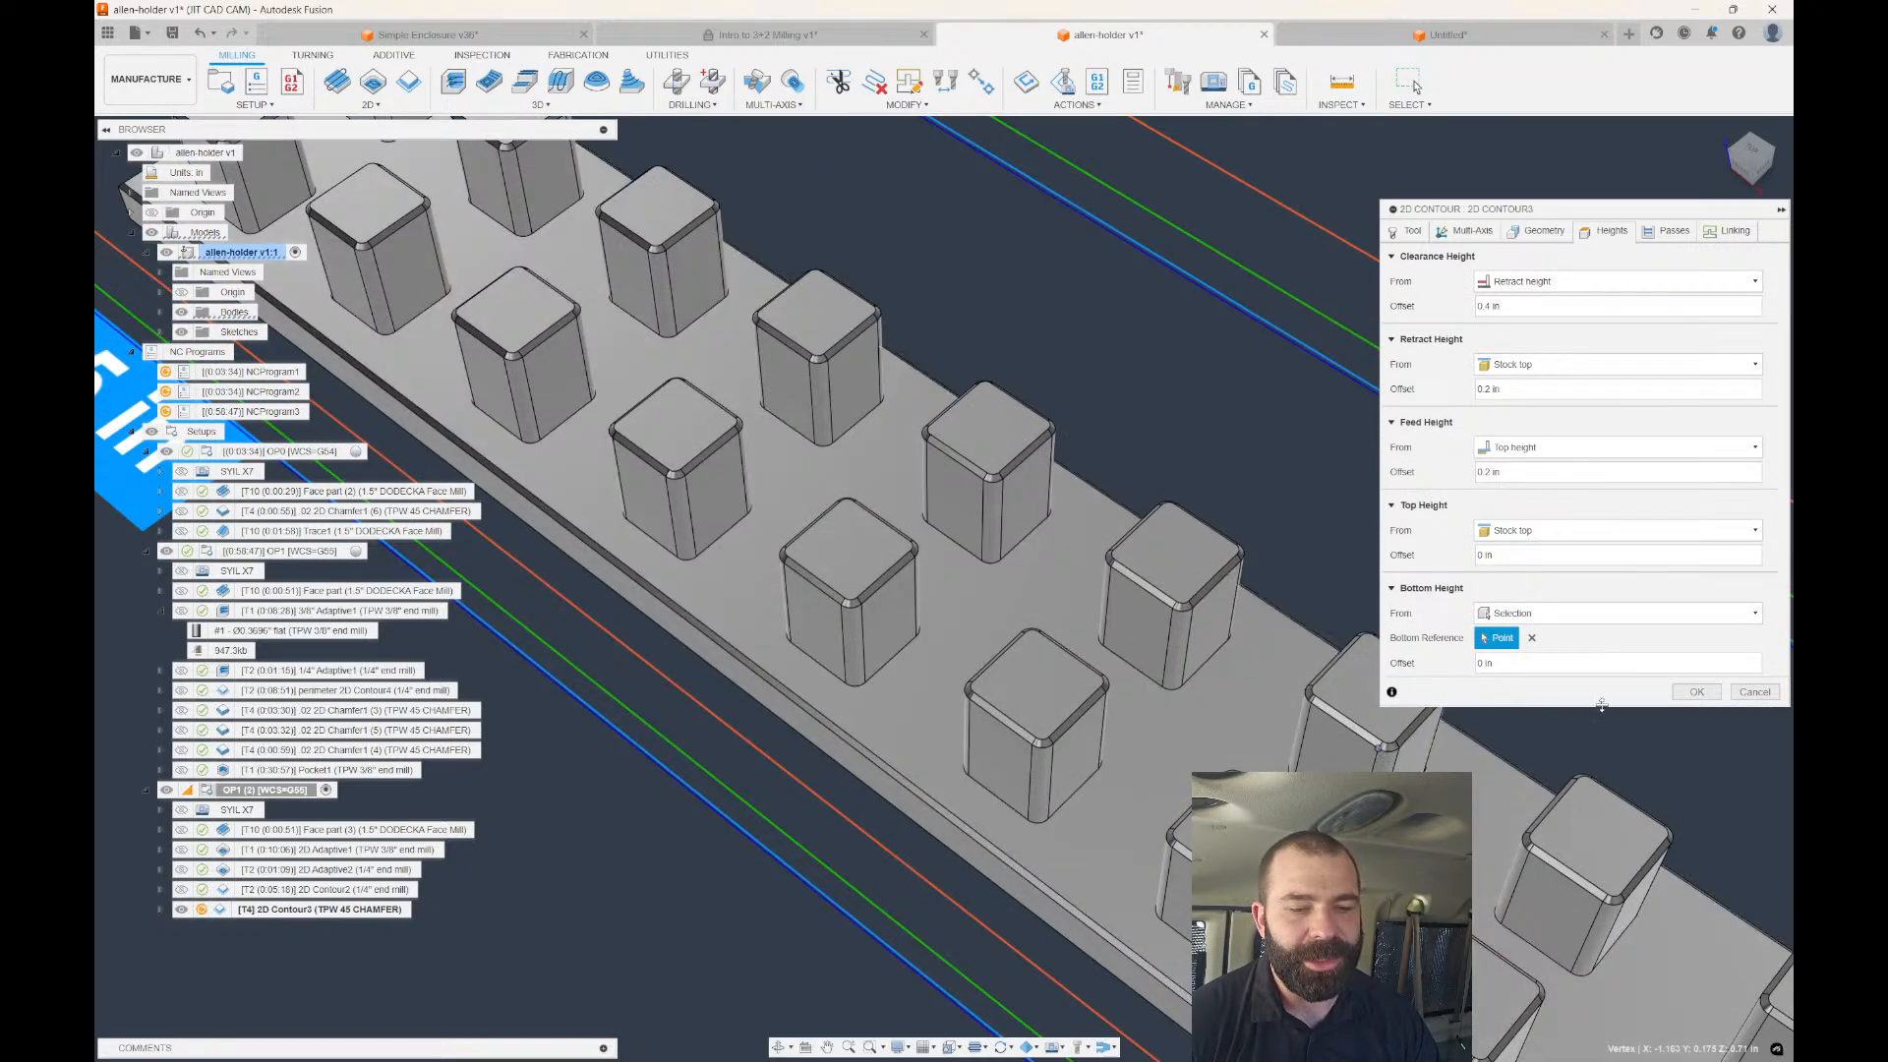
pyautogui.press('Return')
pyautogui.scroll(-5, 1090, 374)
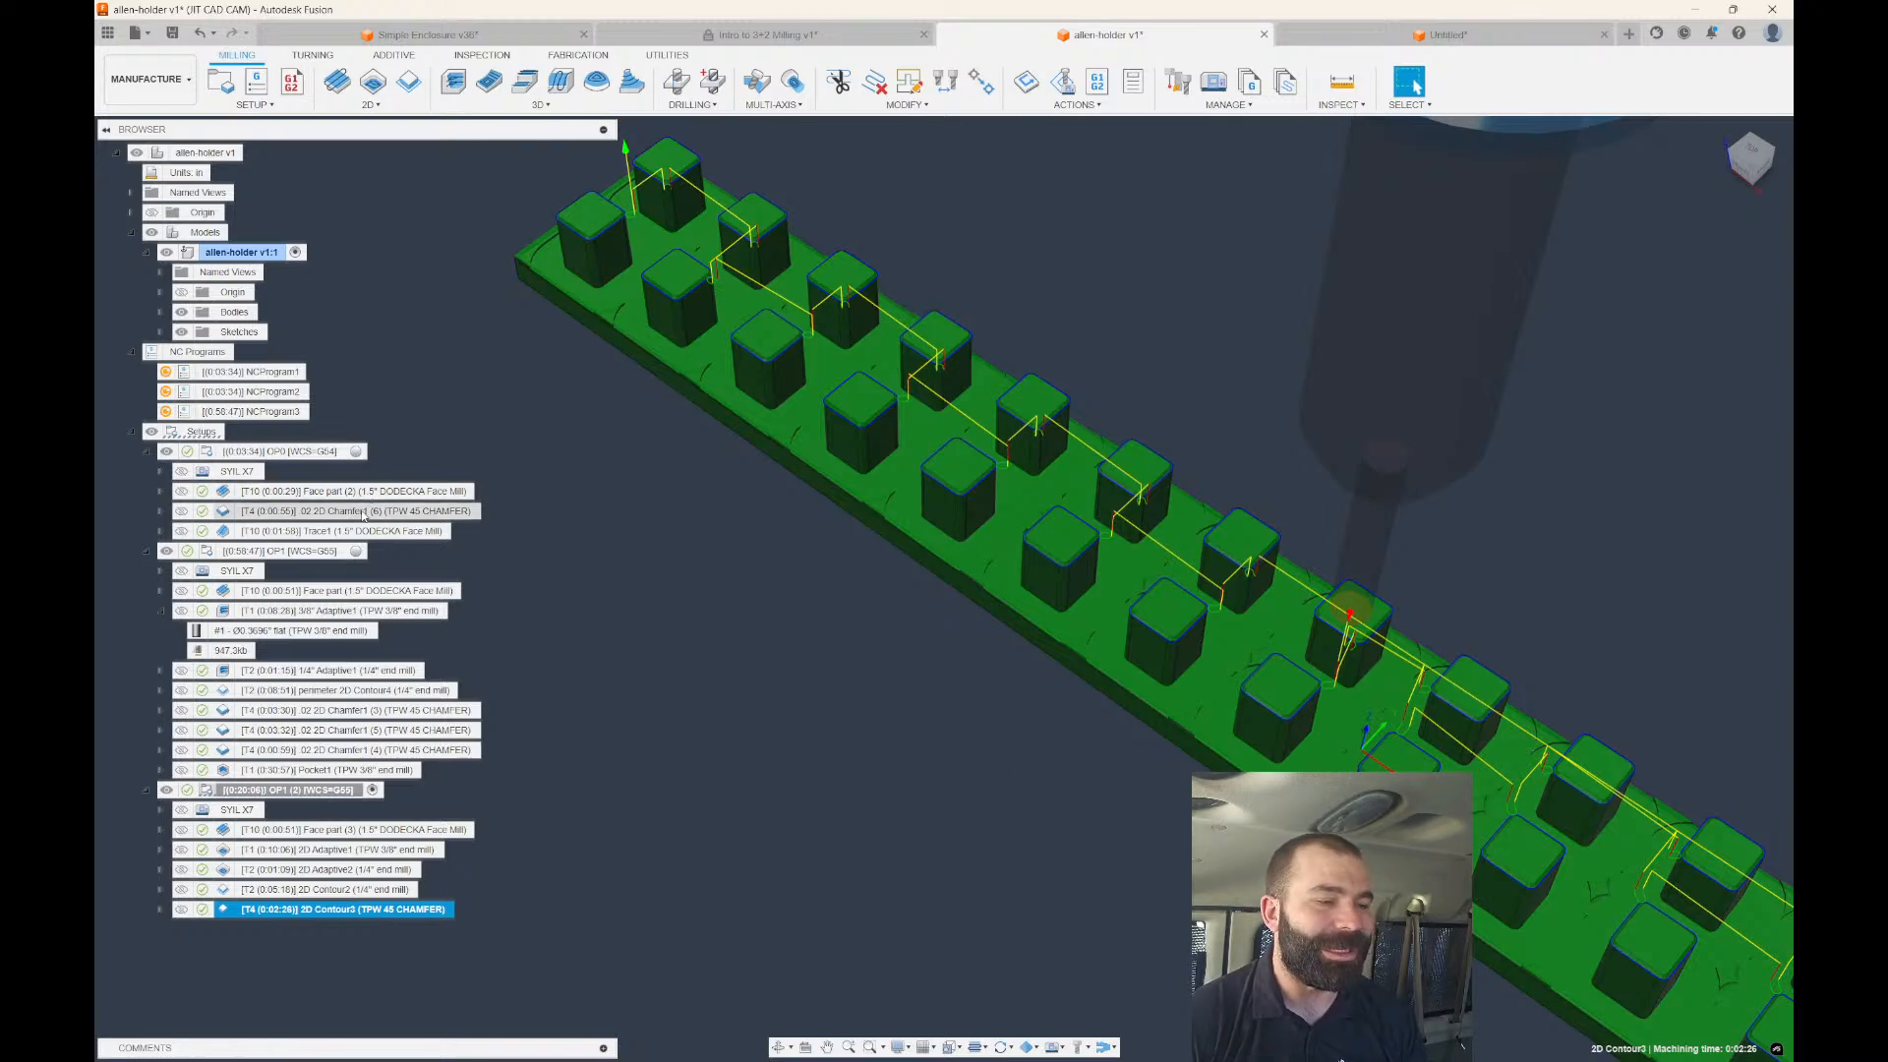
# Preview the 3/8" Adaptive1 toolpath, then open 2D Adaptive2's geometry showing Pockets 1.
pyautogui.click(326, 612)
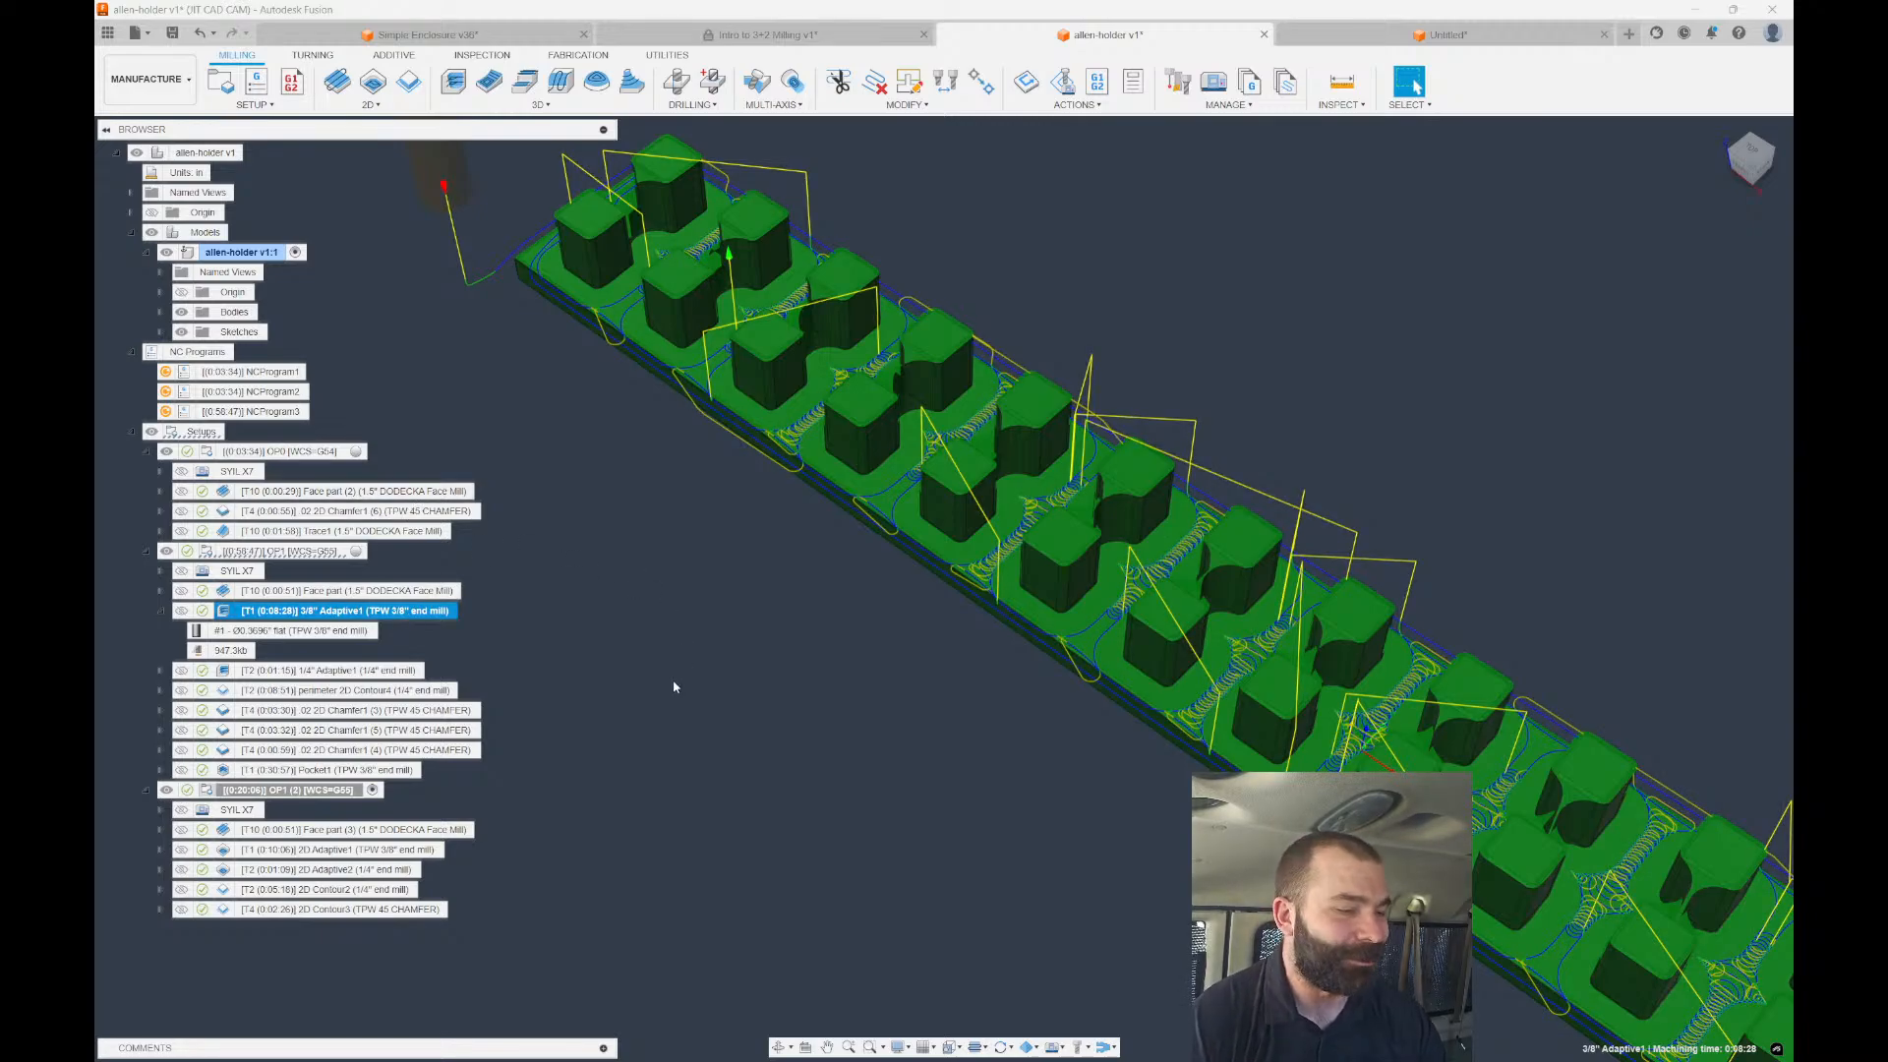
pyautogui.keyDown('shift'); pyautogui.moveTo(675, 687); pyautogui.dragTo(678, 666, button='middle'); pyautogui.keyUp('shift')
pyautogui.click(228, 871)
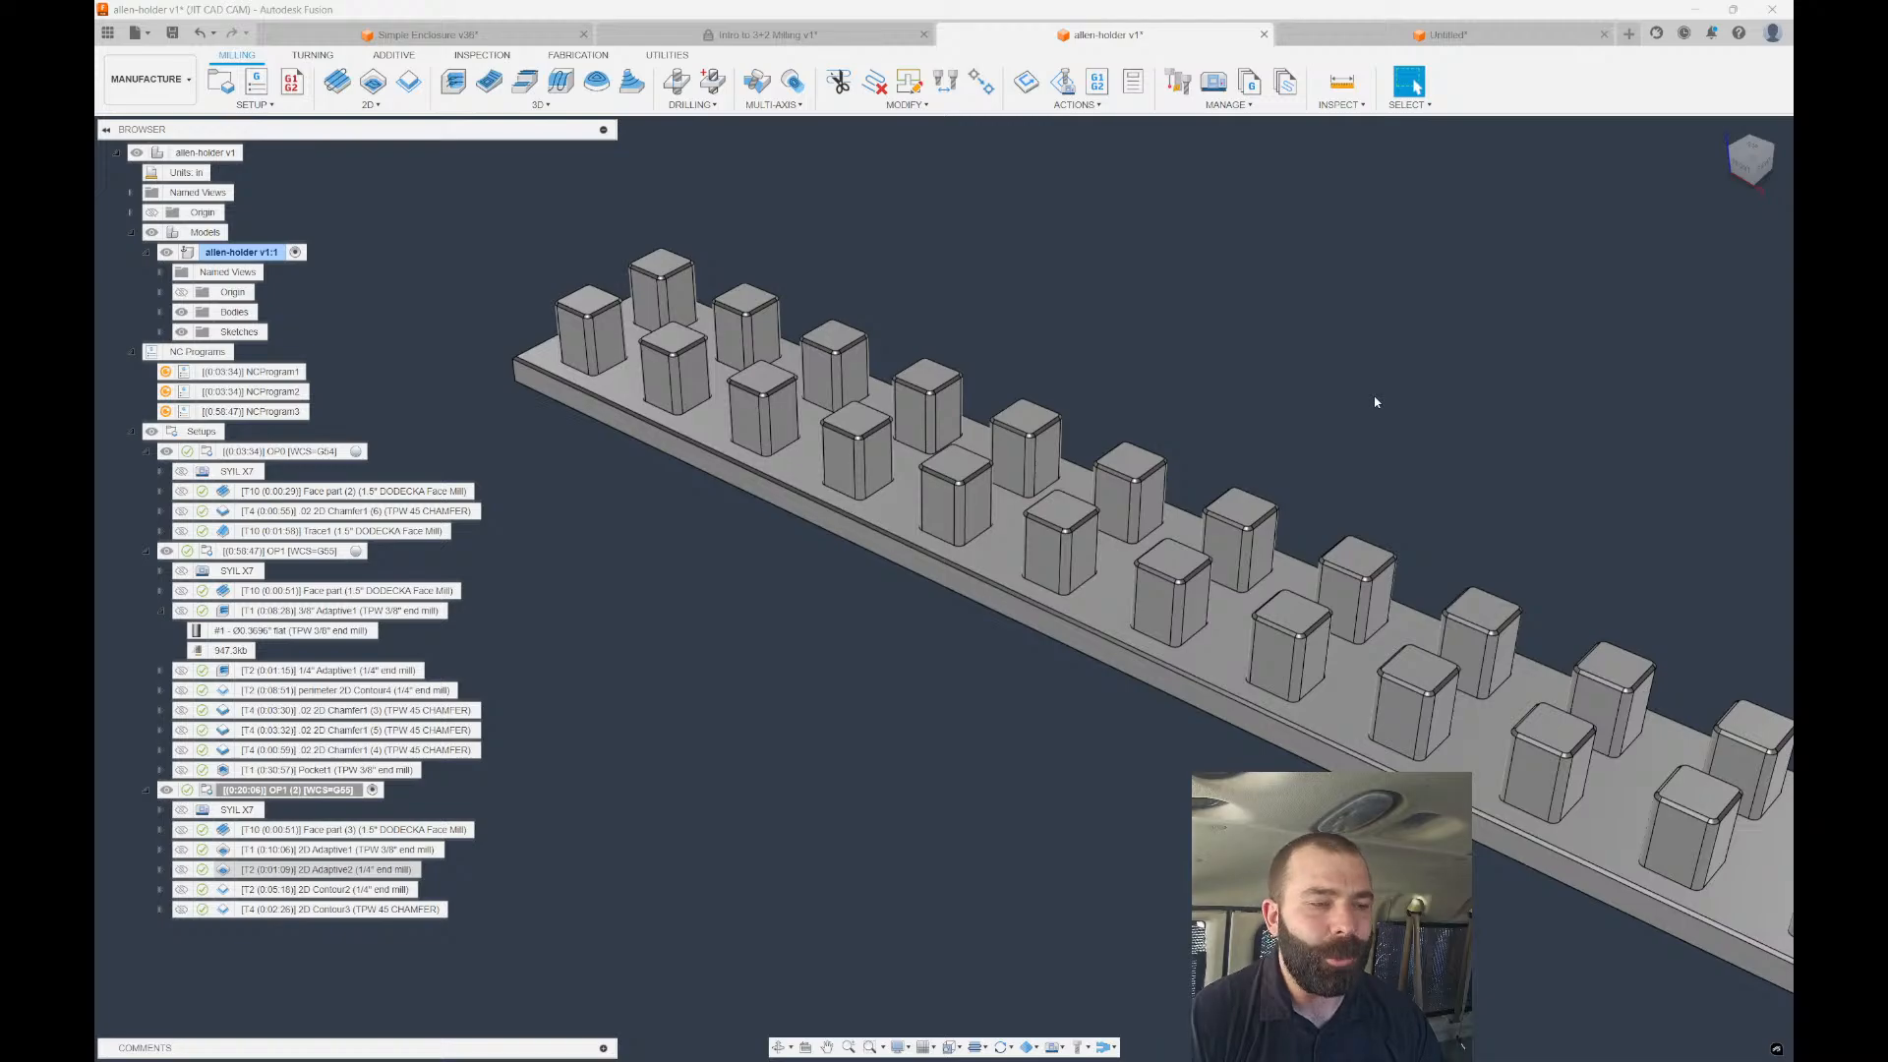
pyautogui.click(1537, 232)
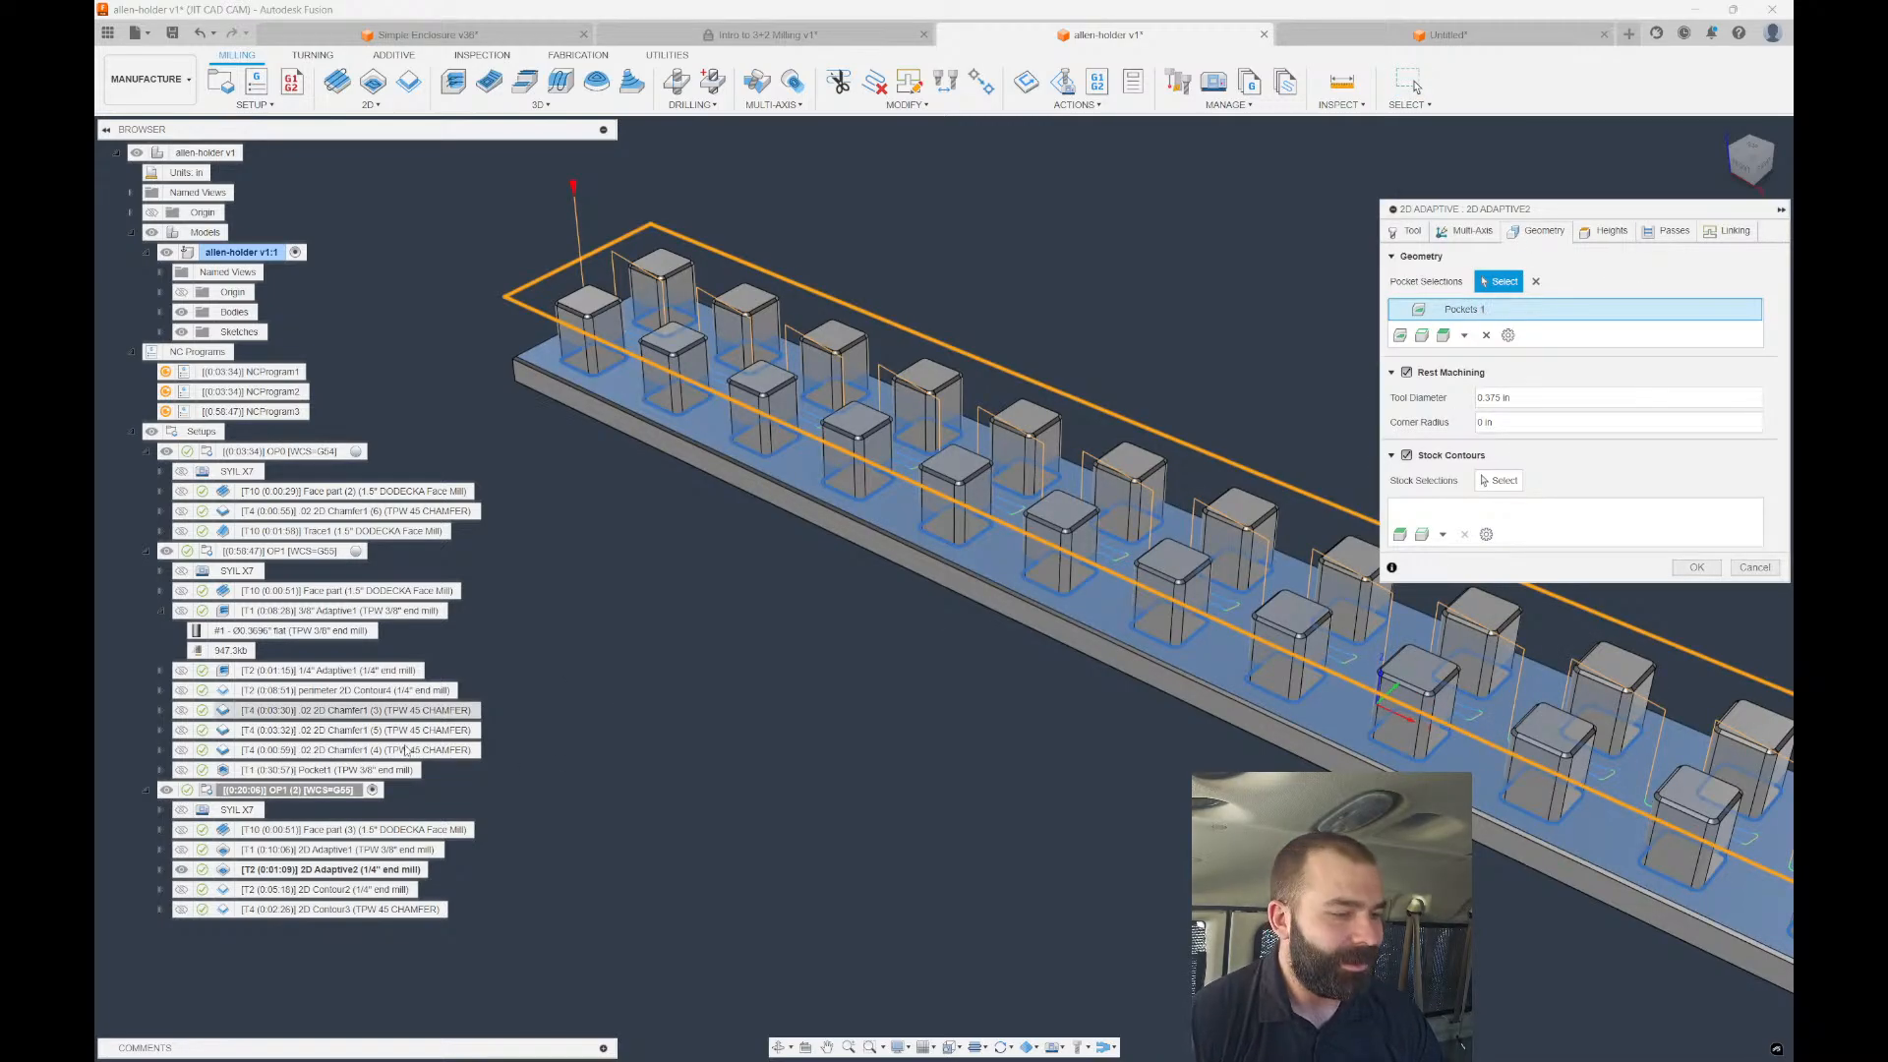
# Replace 2D Adaptive2's Pockets 1 with 2D Adaptive1's pocket selections and regenerate.
pyautogui.click(160, 832)
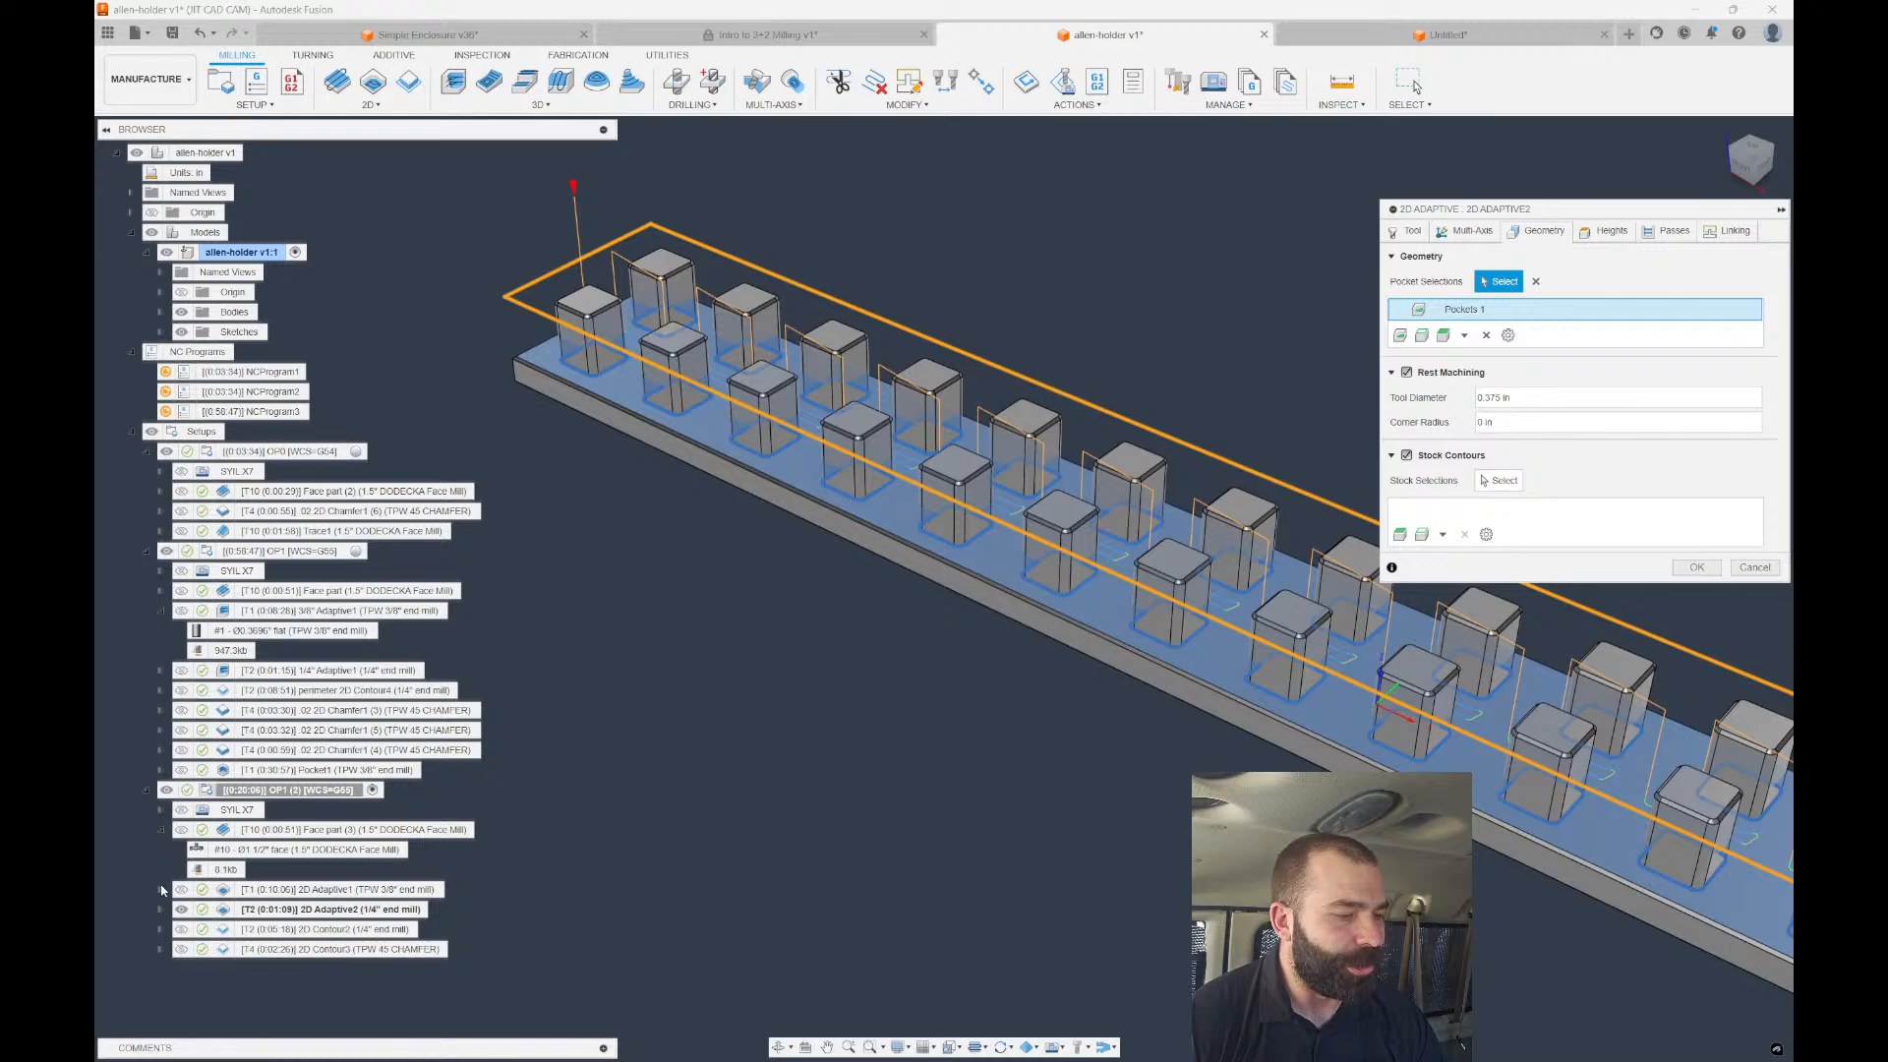
pyautogui.click(161, 889)
pyautogui.click(160, 832)
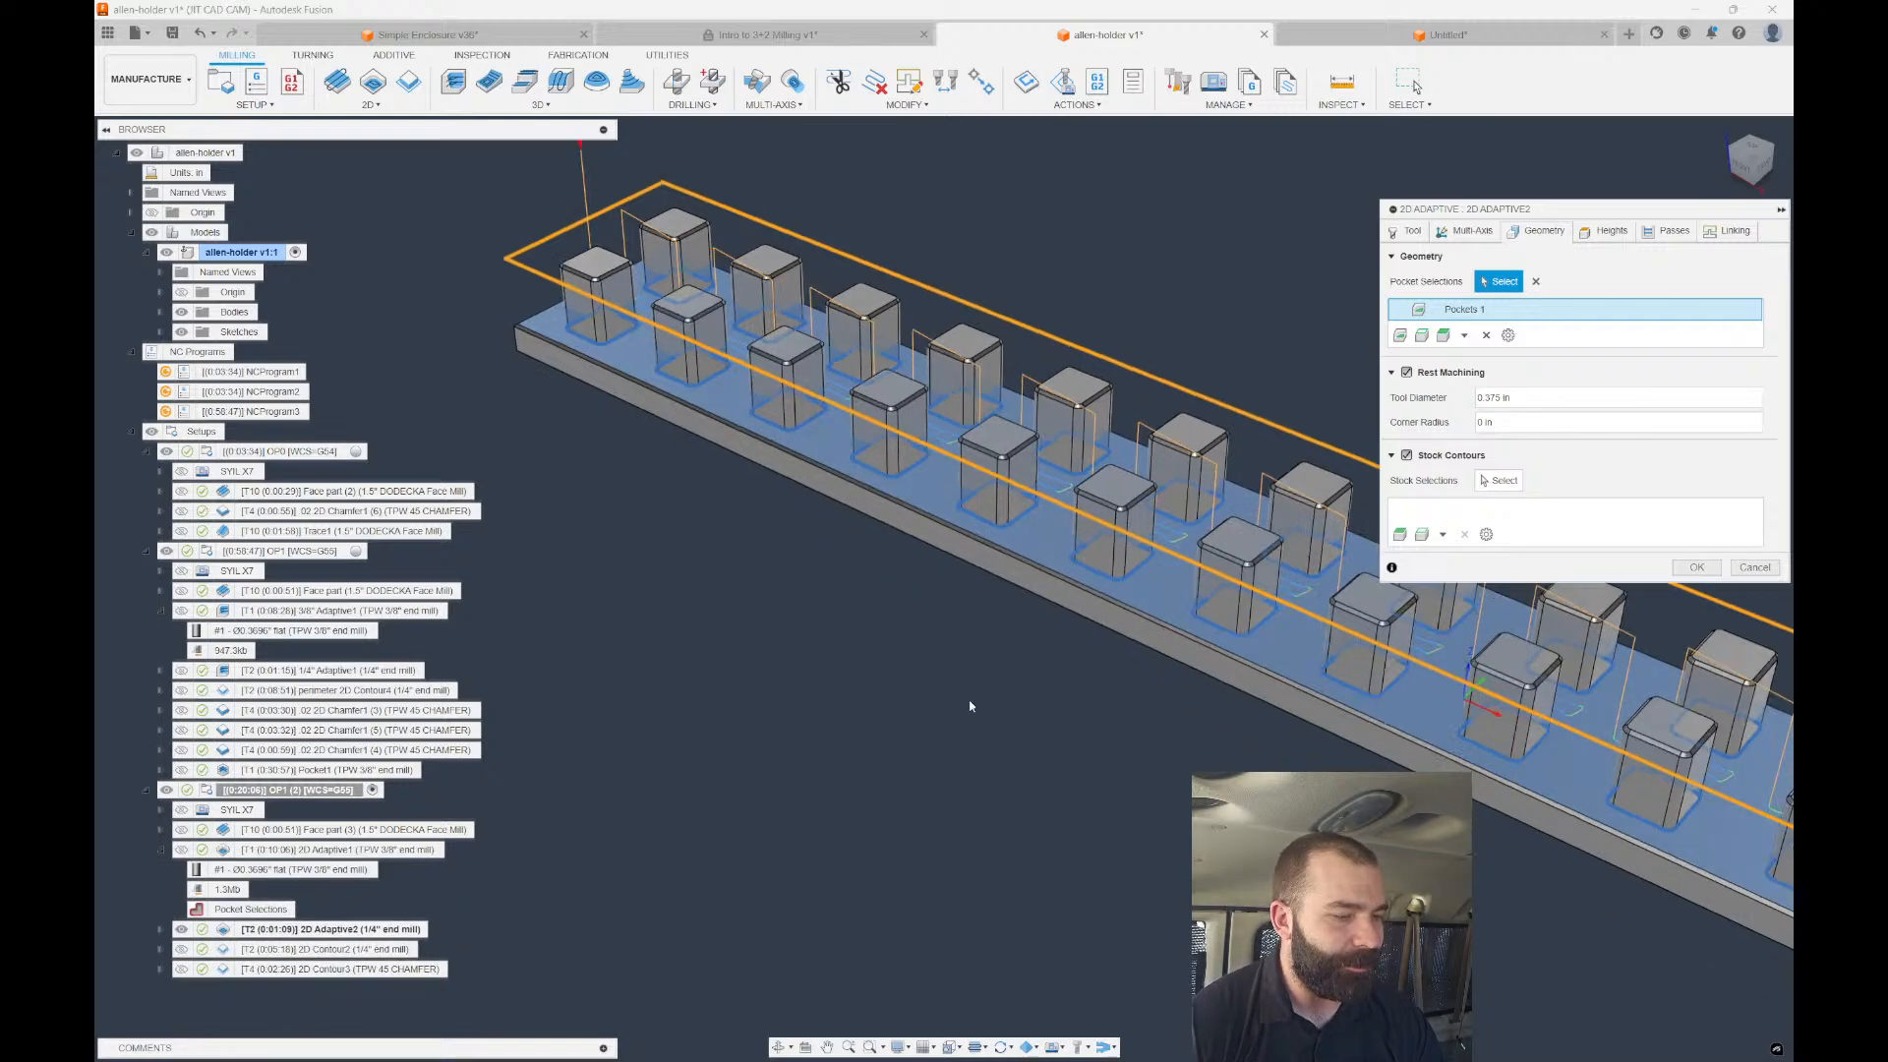
pyautogui.click(1487, 336)
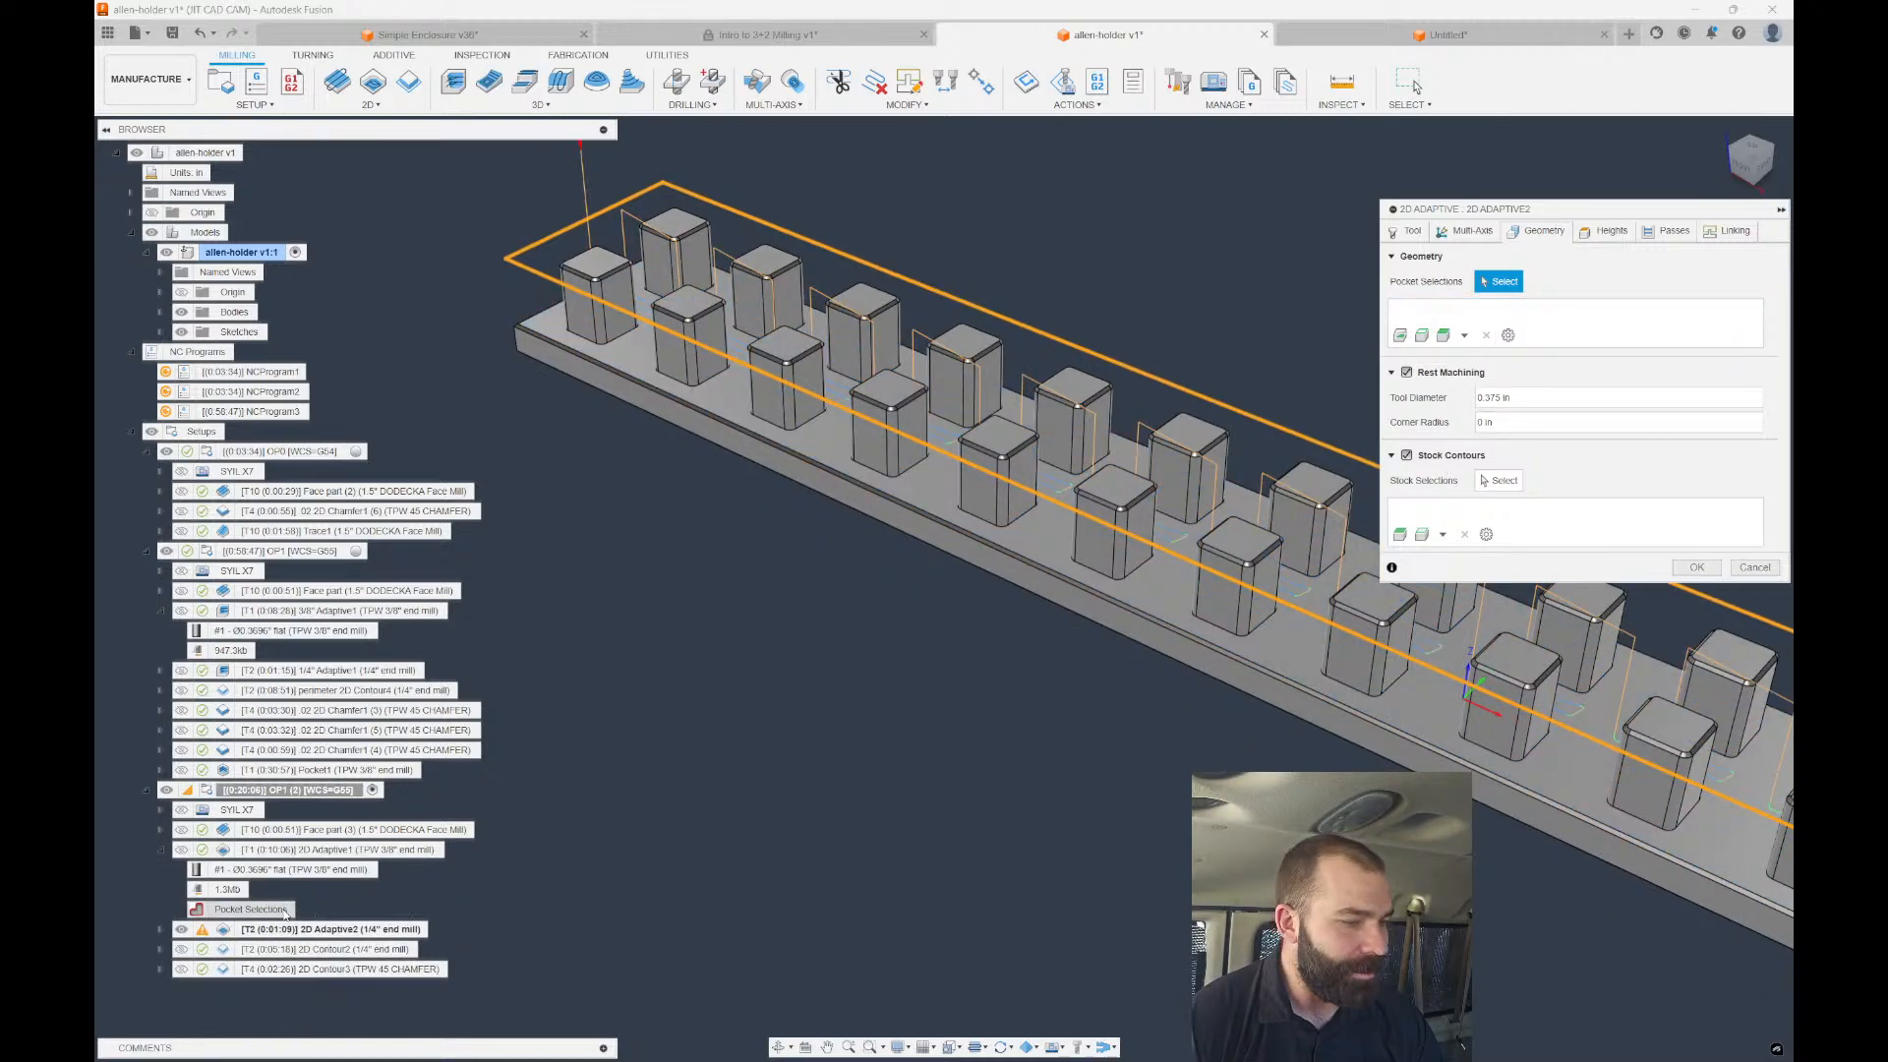
pyautogui.click(251, 909)
pyautogui.click(1696, 567)
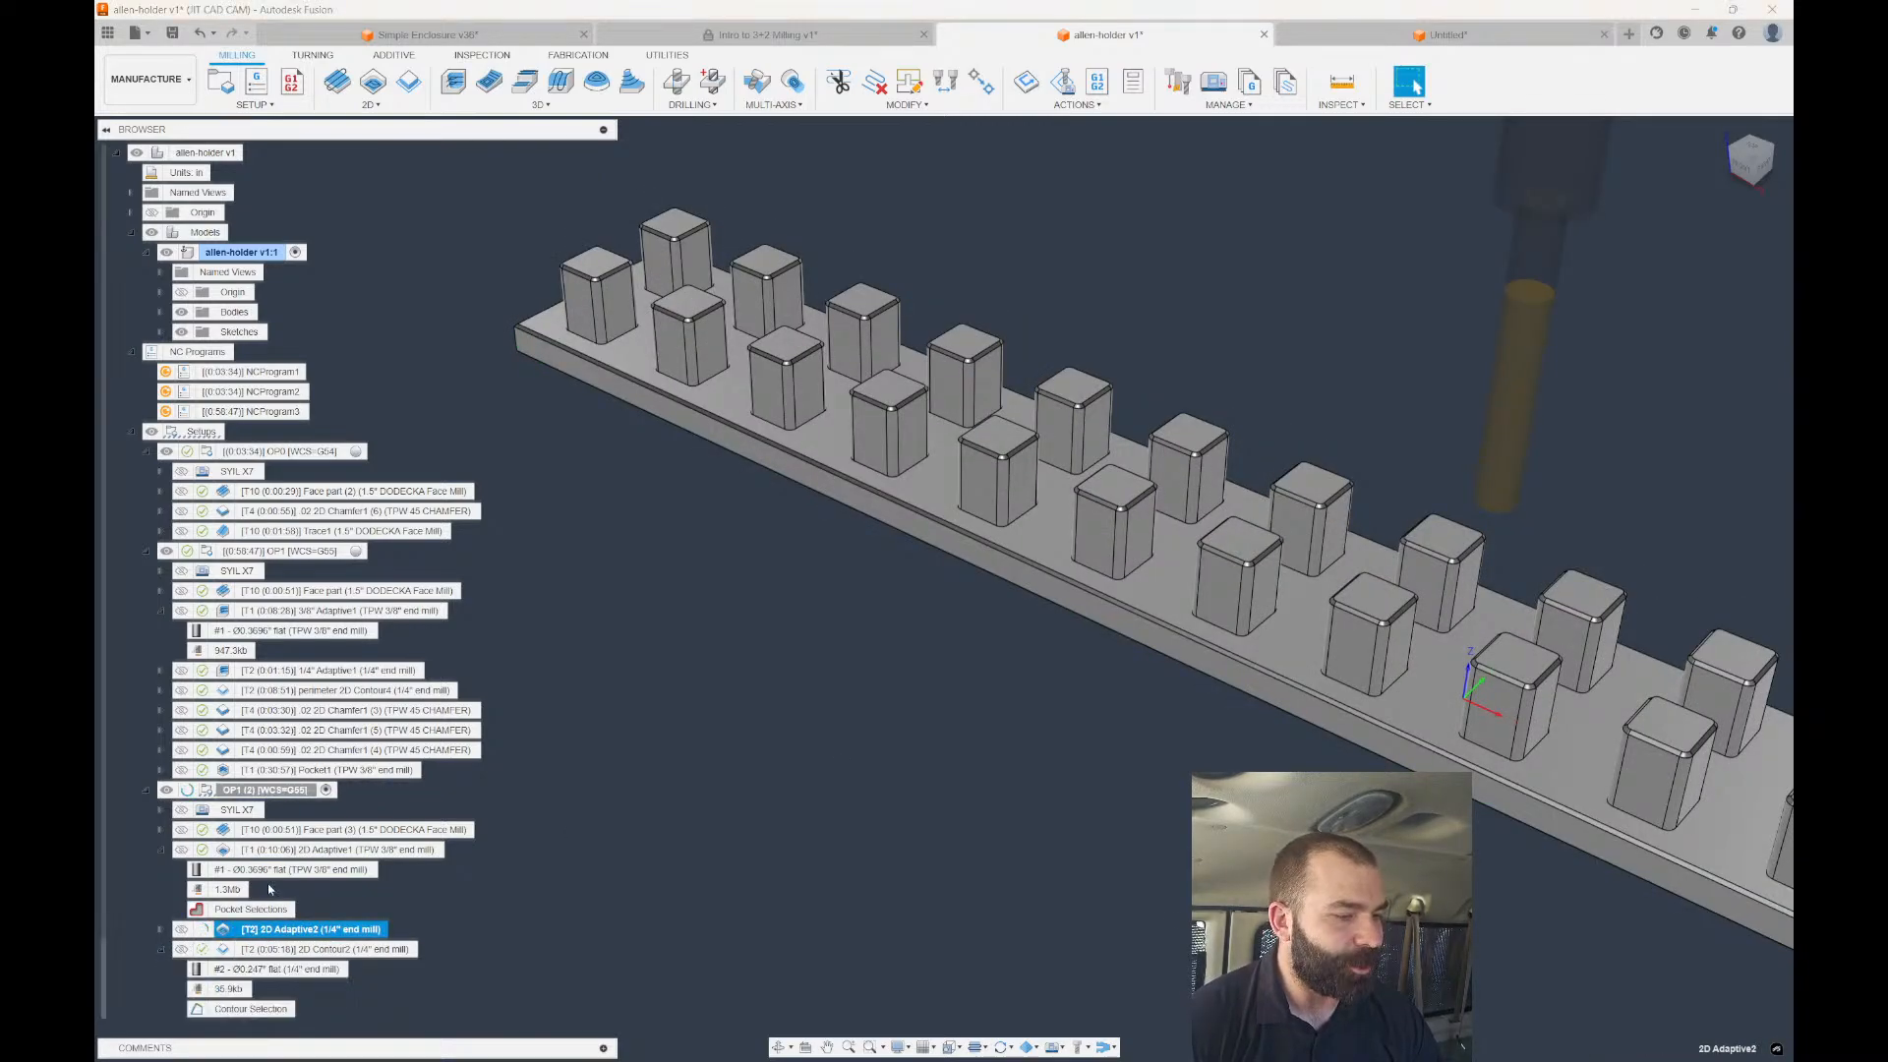
# Replace 2D Contour2's Pockets 1 with 2D Adaptive2's pocket selections and regenerate.
pyautogui.click(160, 949)
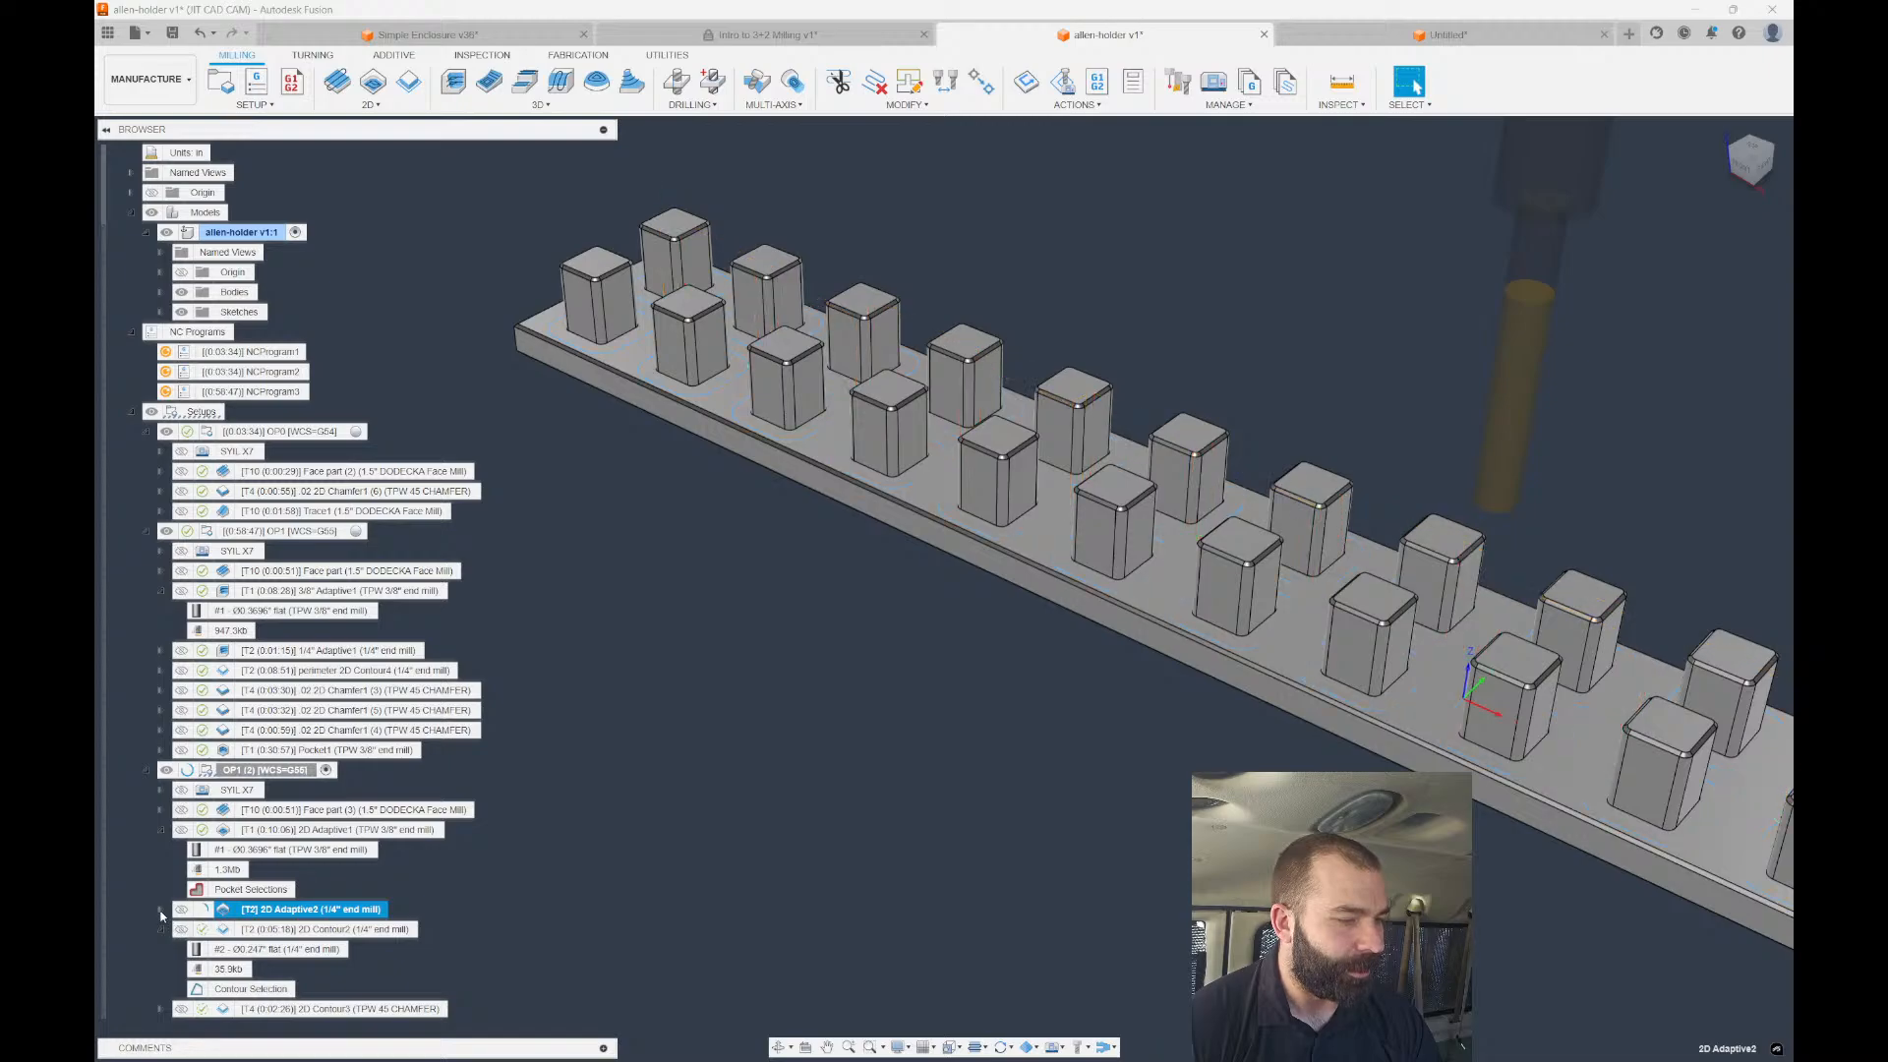
pyautogui.click(221, 933)
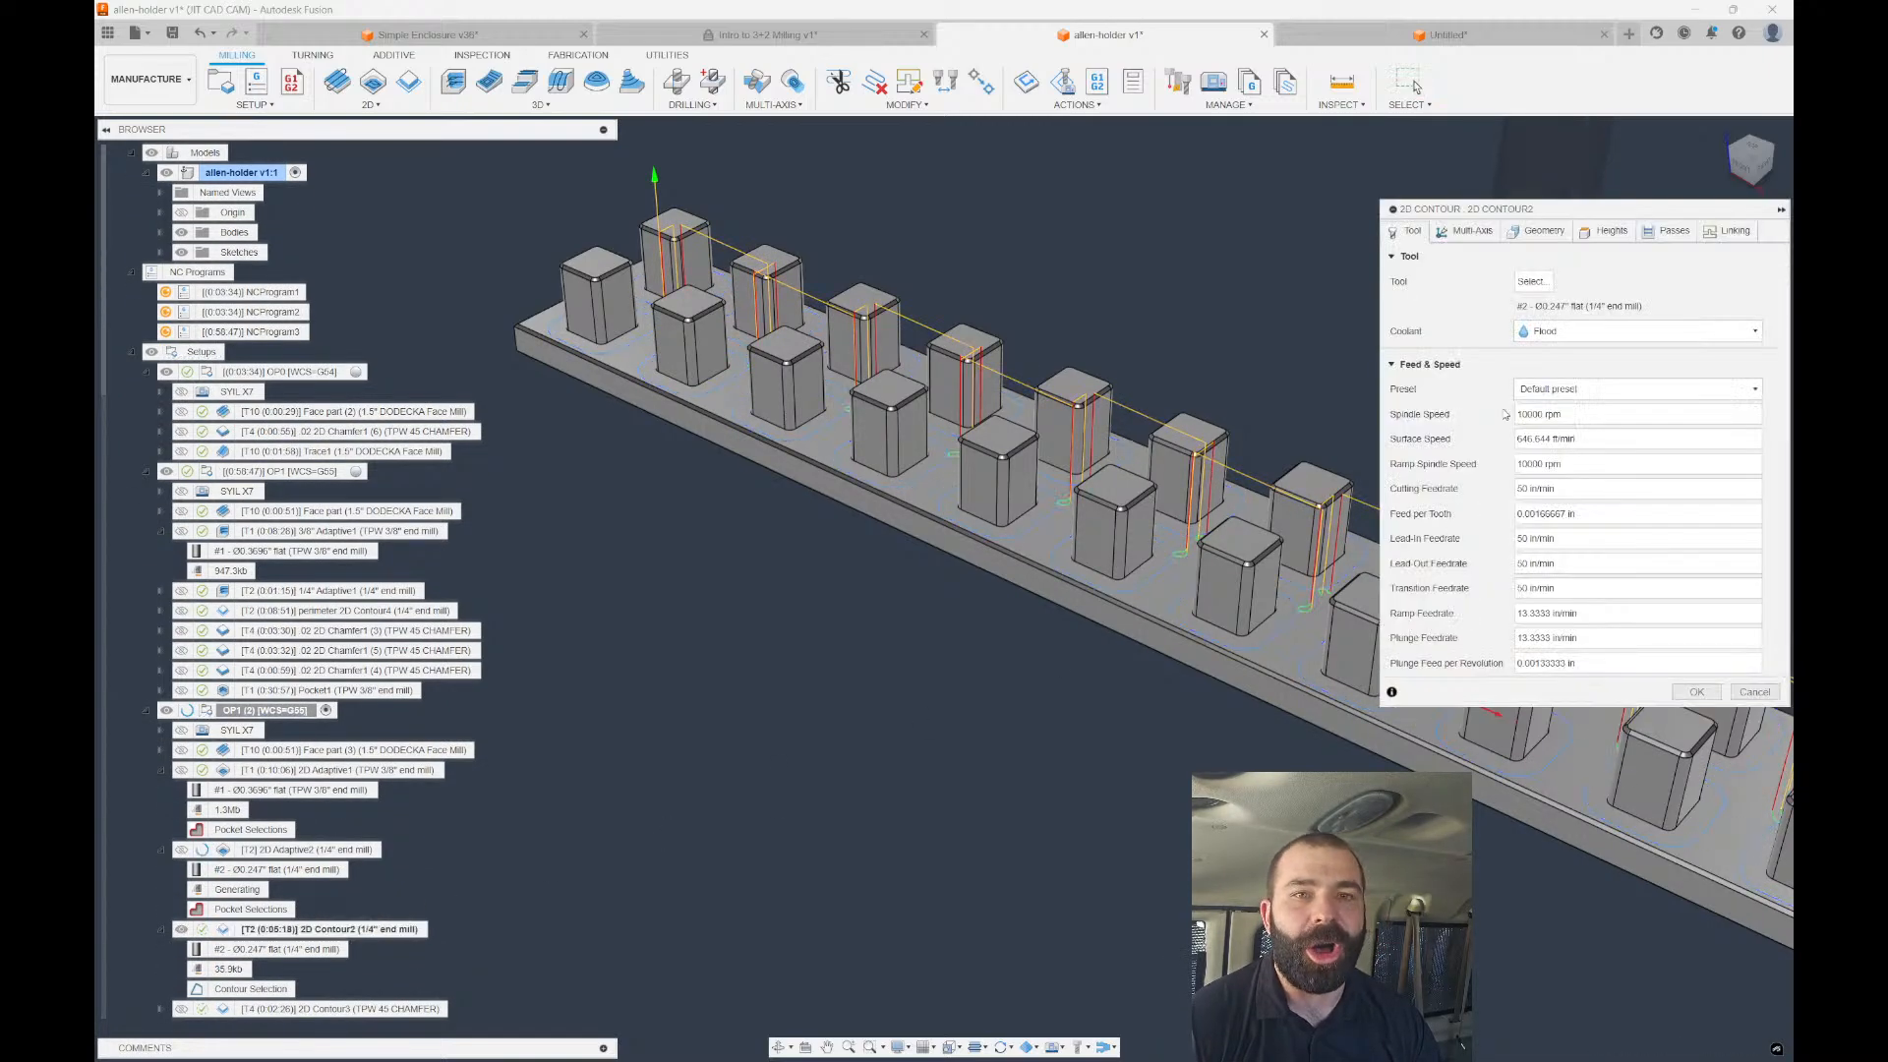
pyautogui.click(1531, 235)
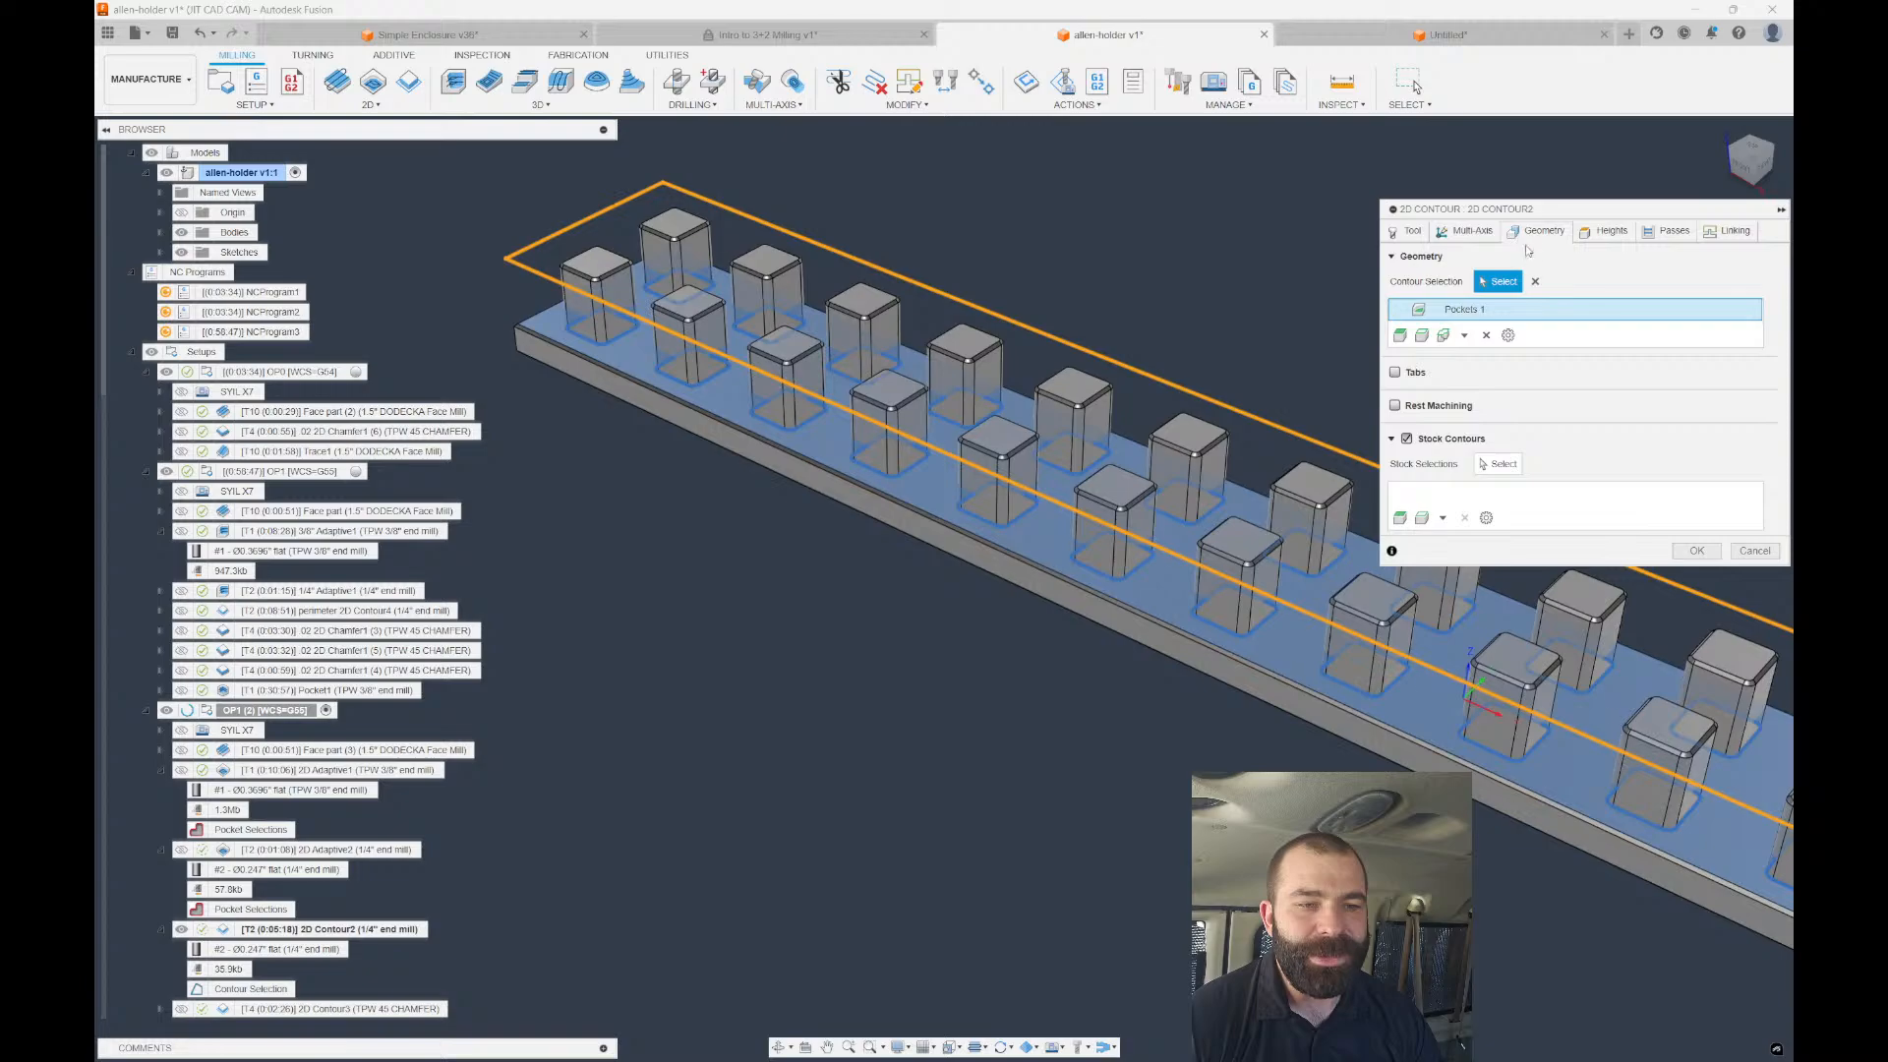
pyautogui.click(1486, 335)
pyautogui.click(245, 930)
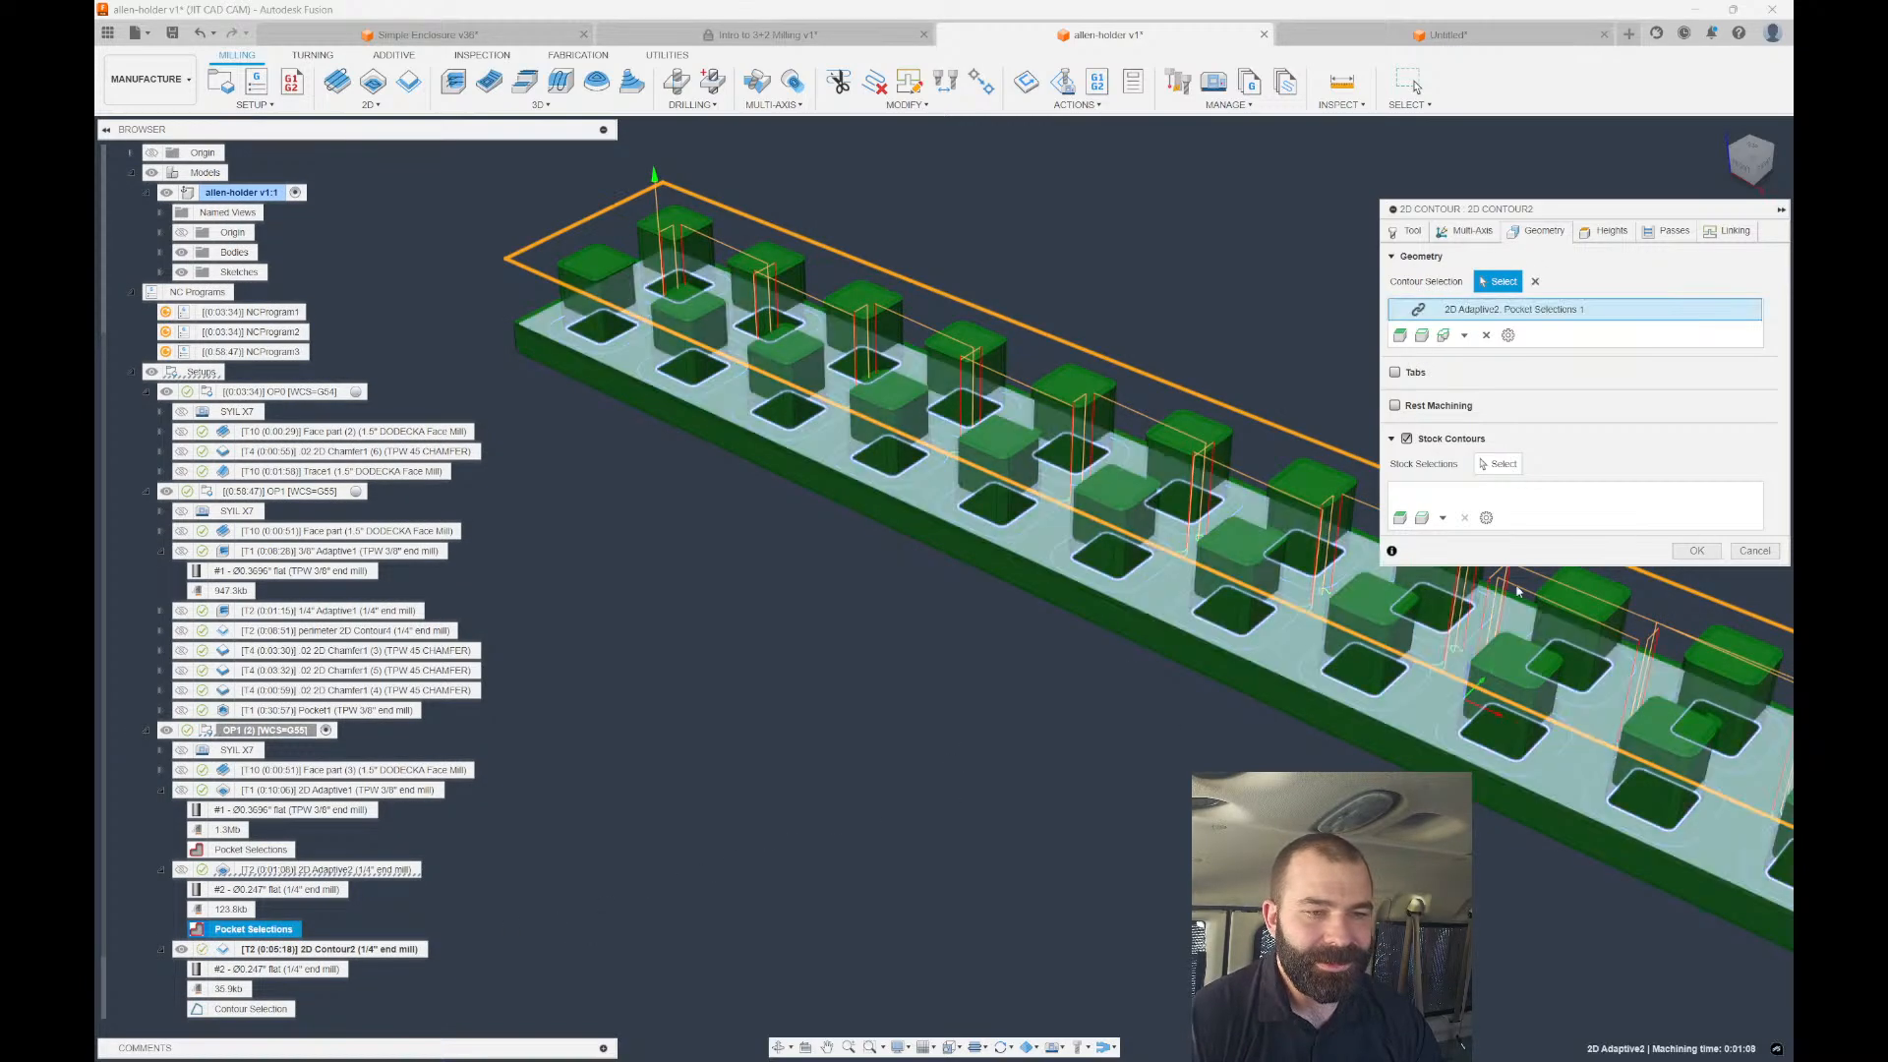
pyautogui.click(1696, 551)
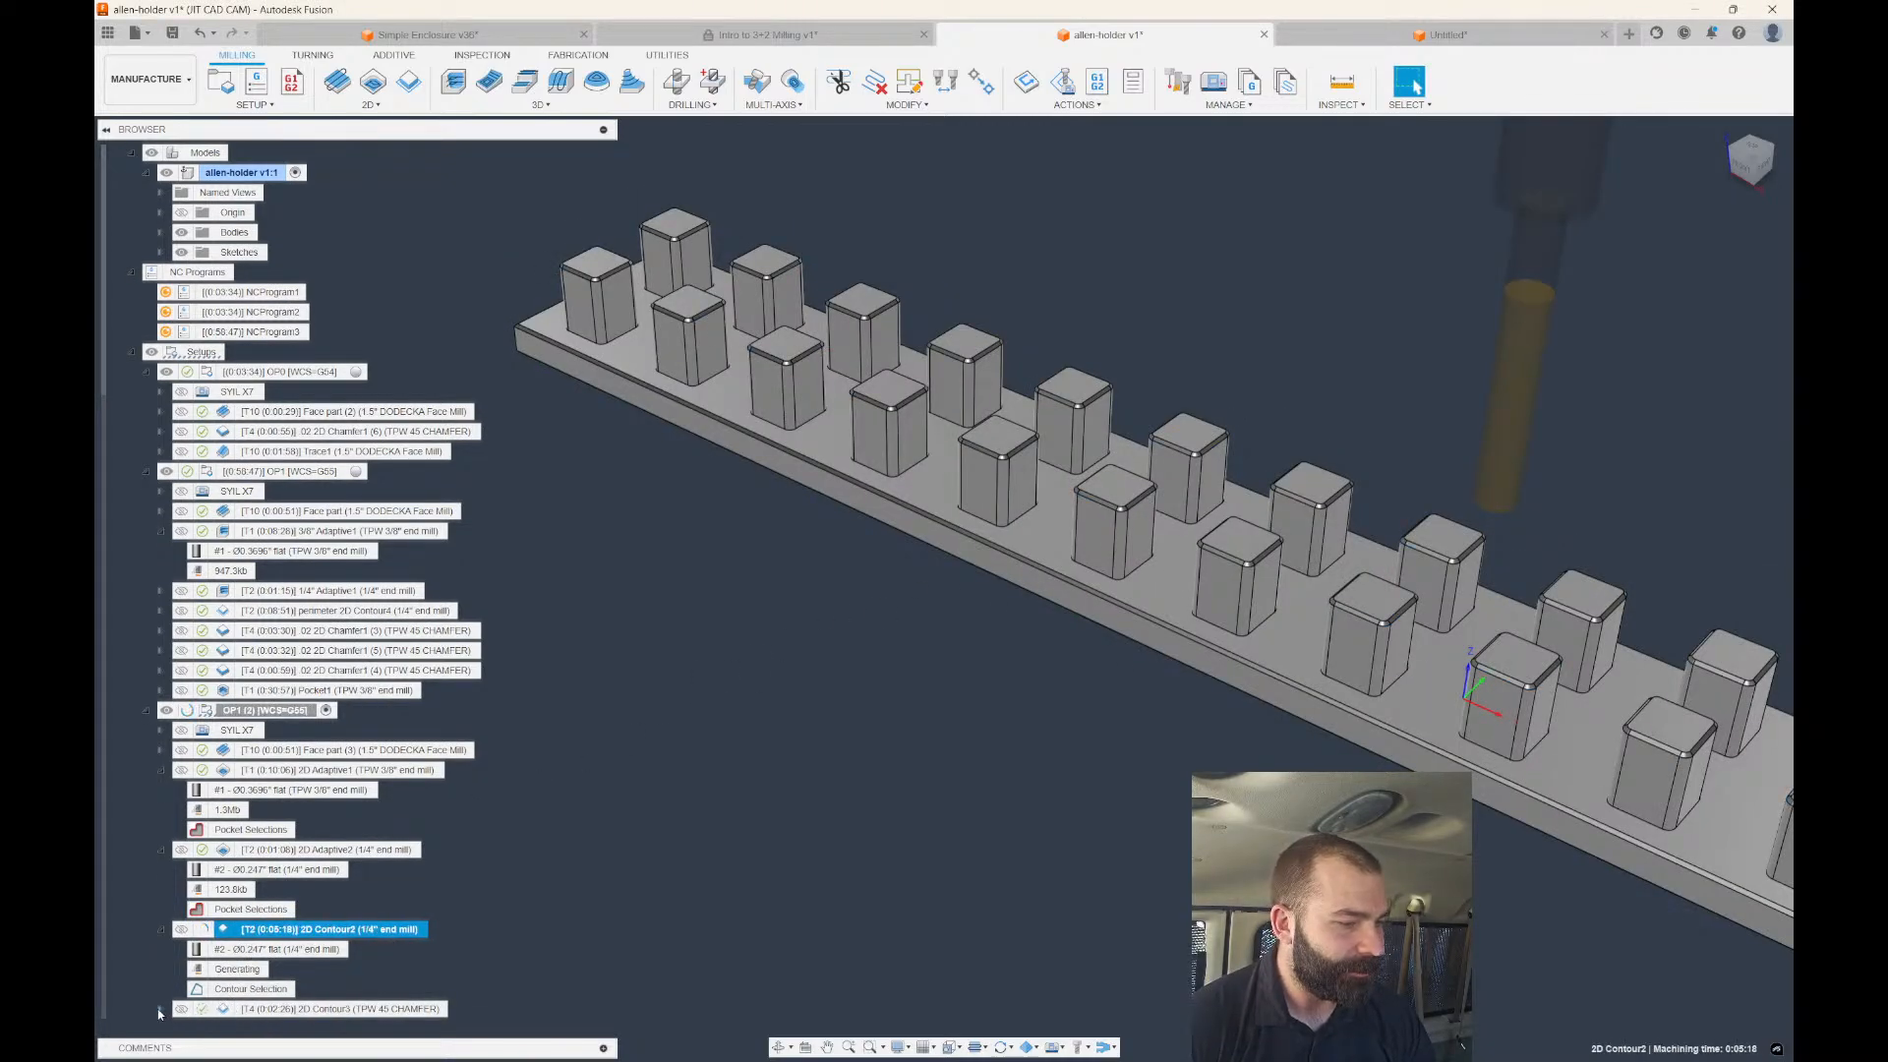
# Swap 2D Contour3's Pockets 1 for 2D Contour2's contour selection and regenerate the chamfer.
pyautogui.click(326, 950)
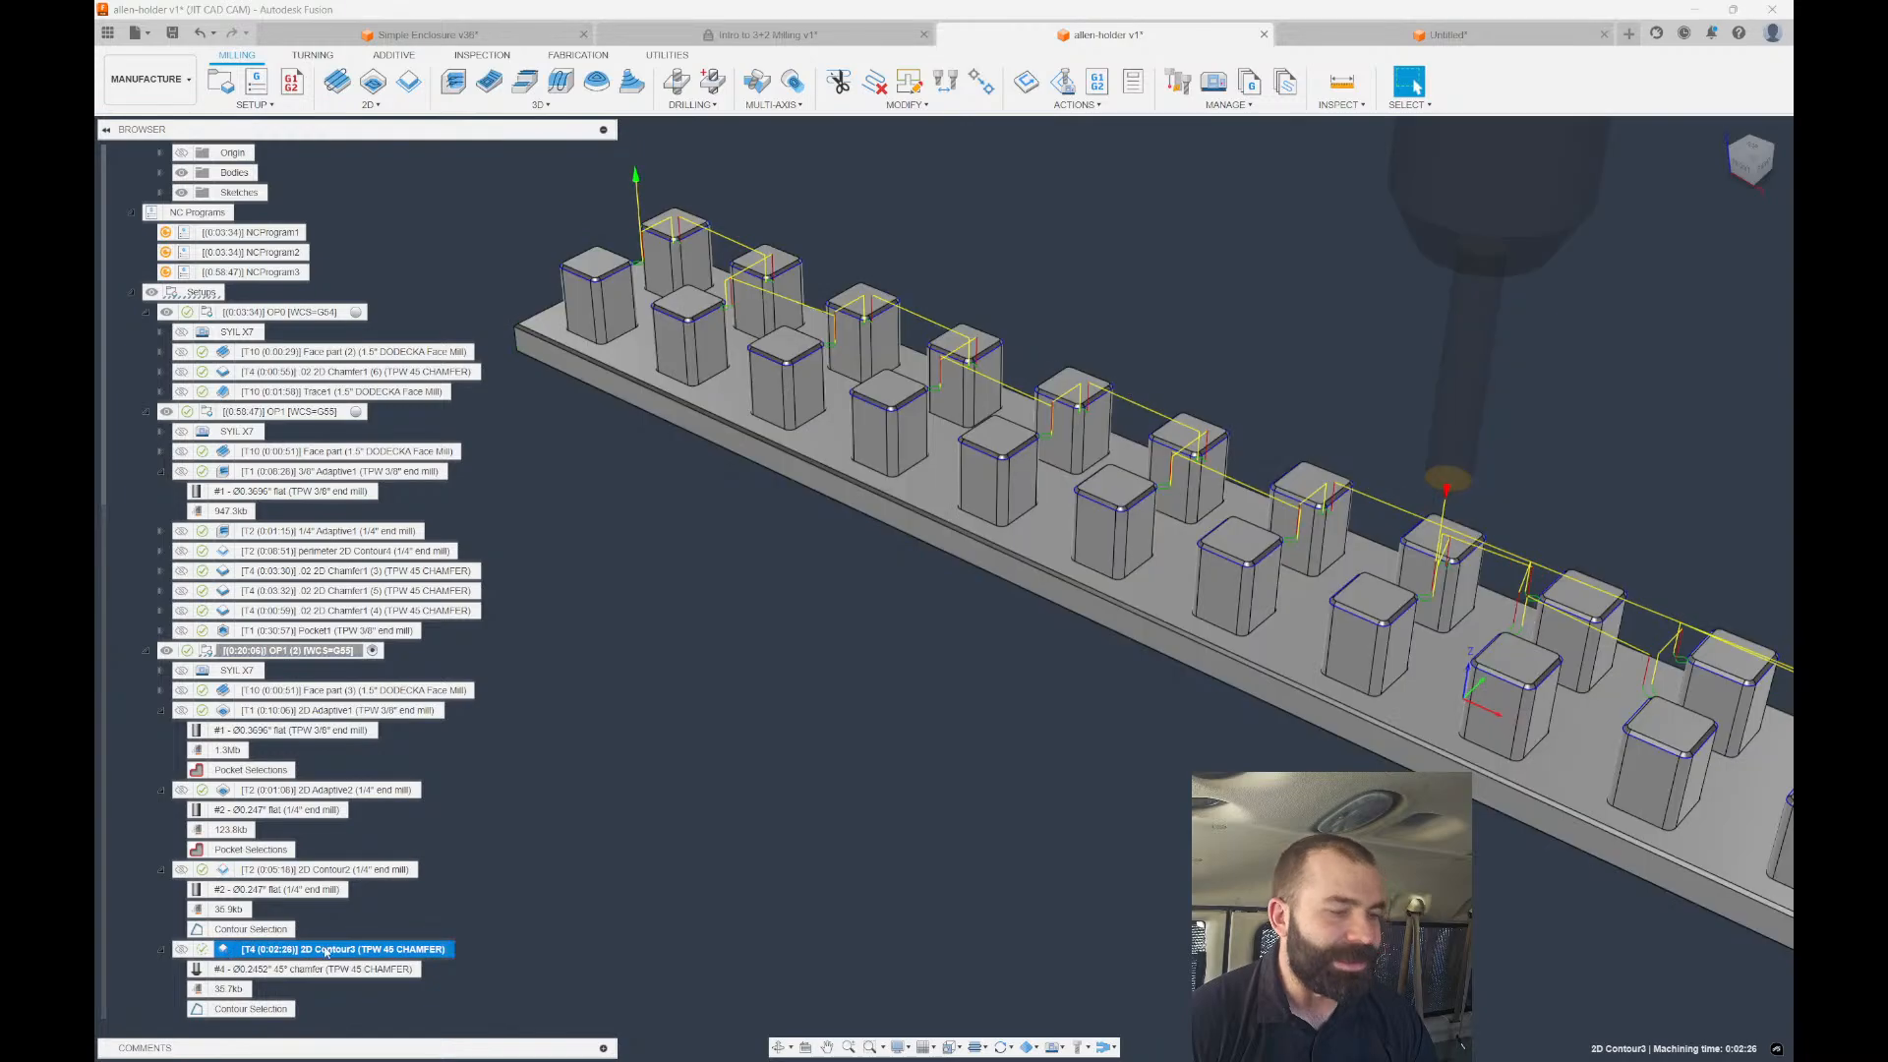
pyautogui.doubleClick(342, 949)
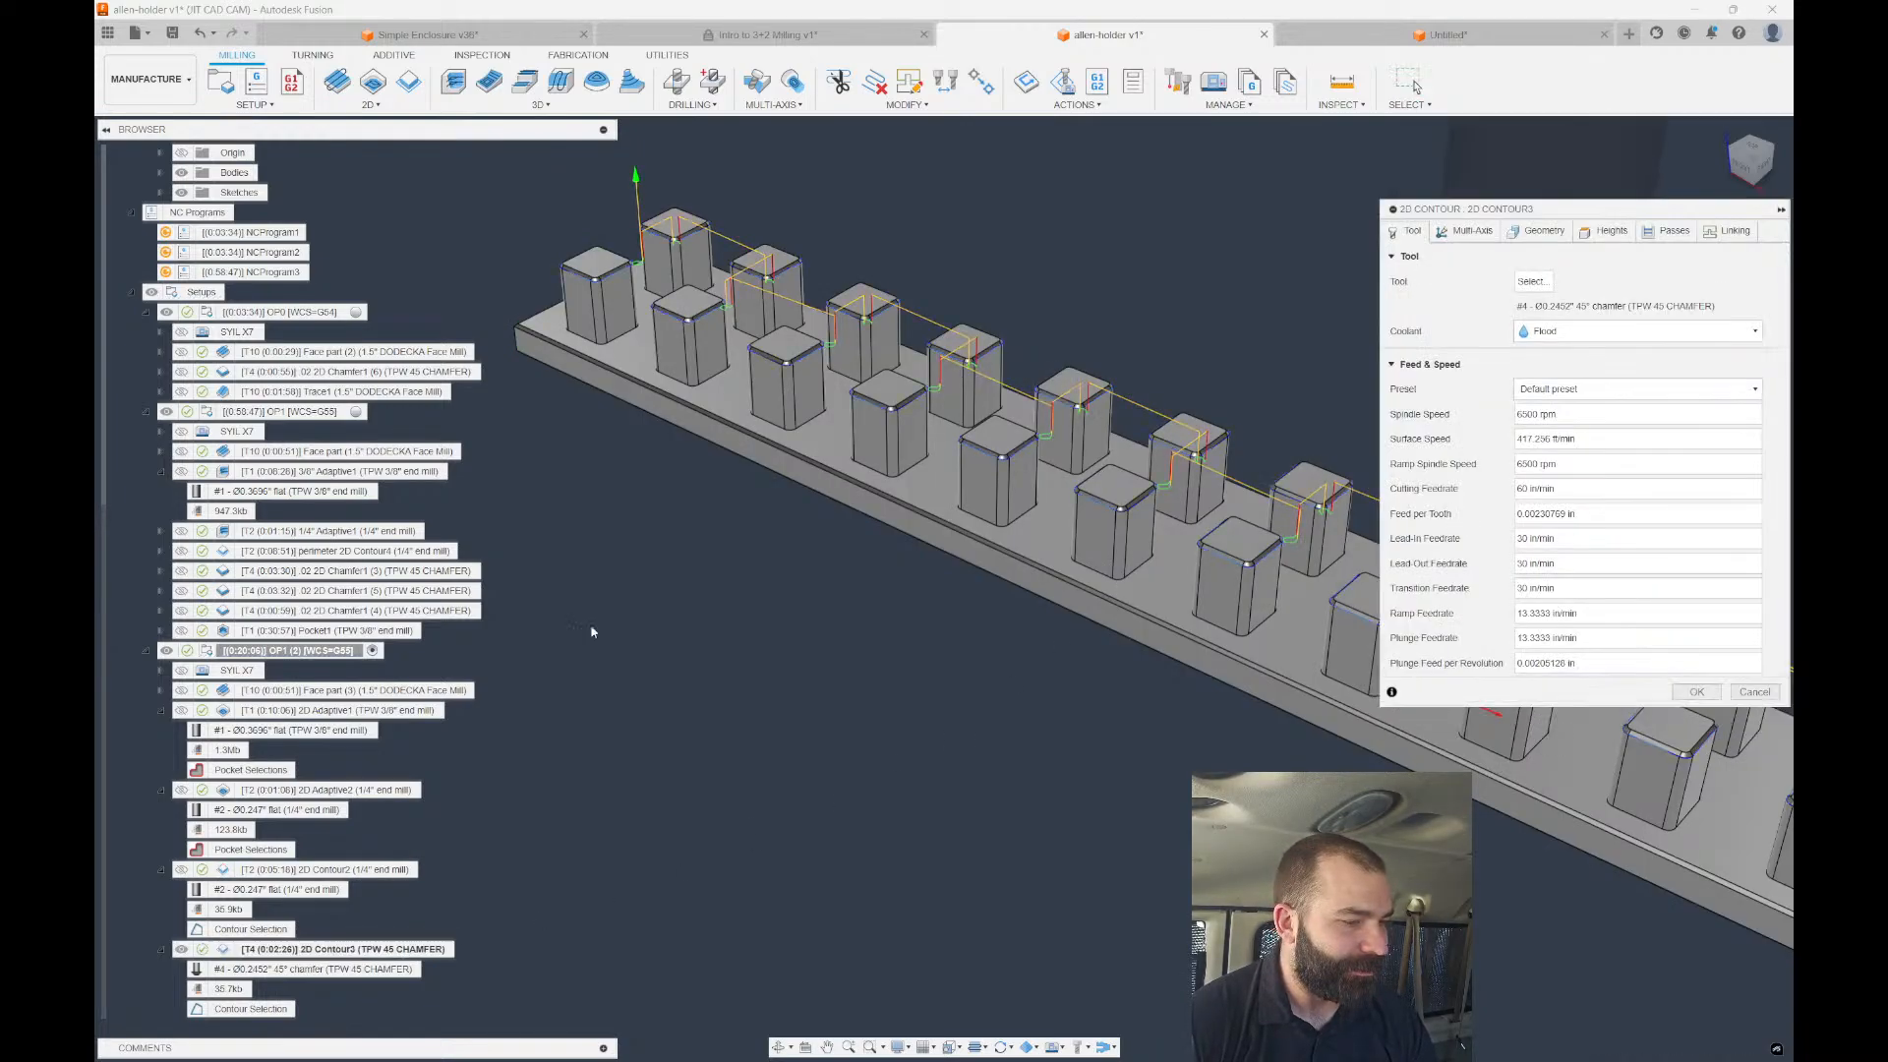
pyautogui.click(1550, 241)
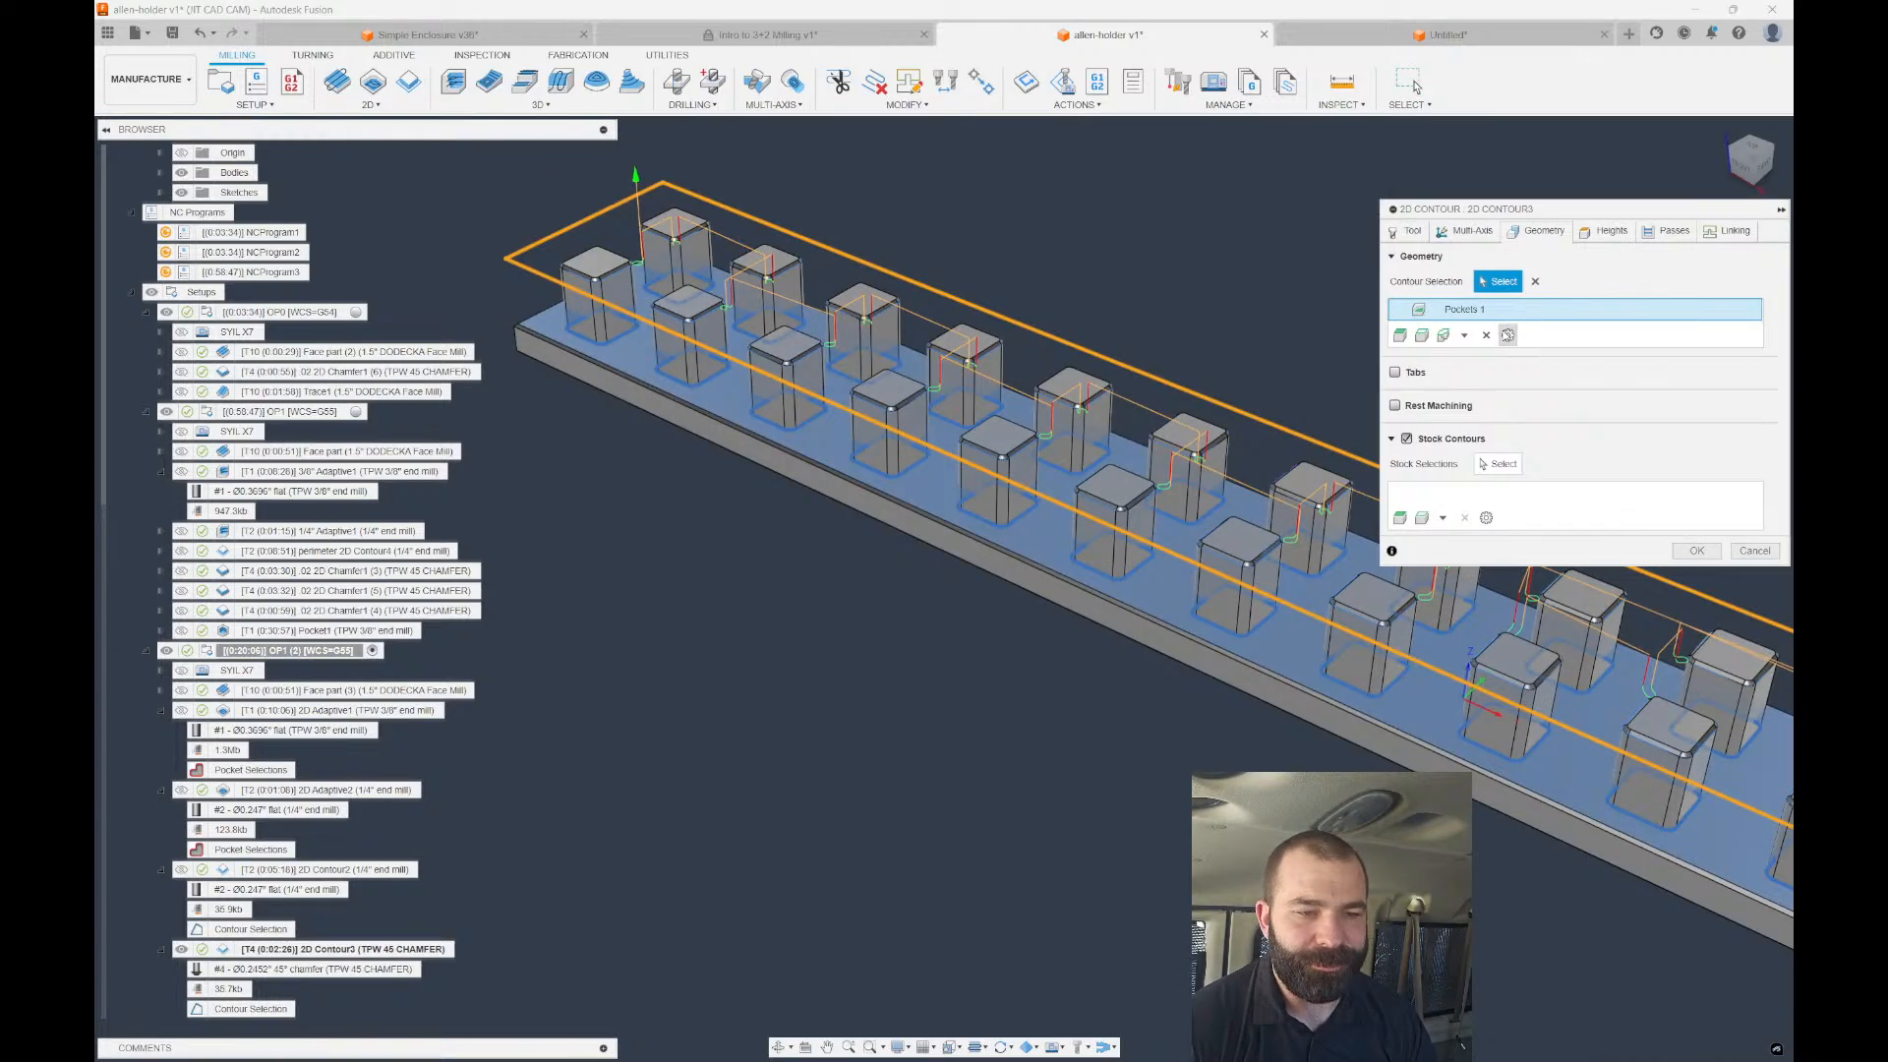
pyautogui.click(1486, 335)
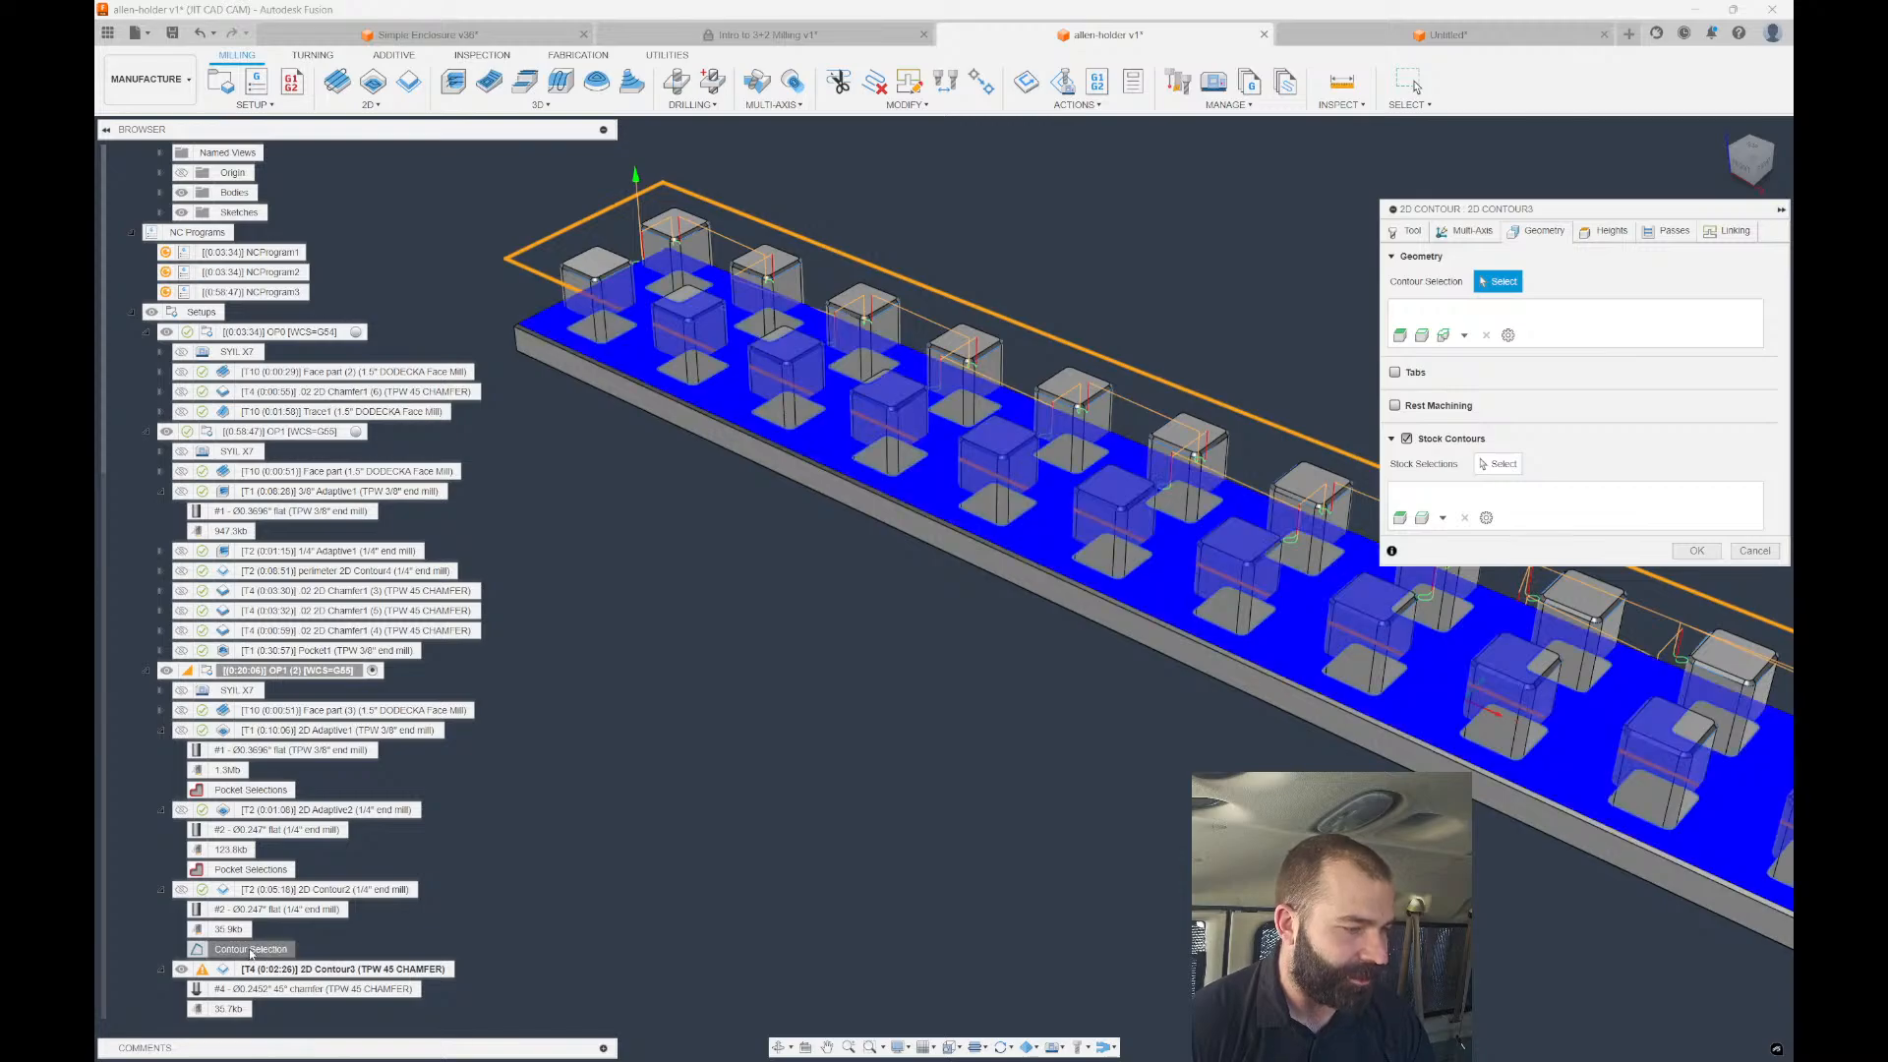
pyautogui.click(254, 948)
pyautogui.click(1695, 552)
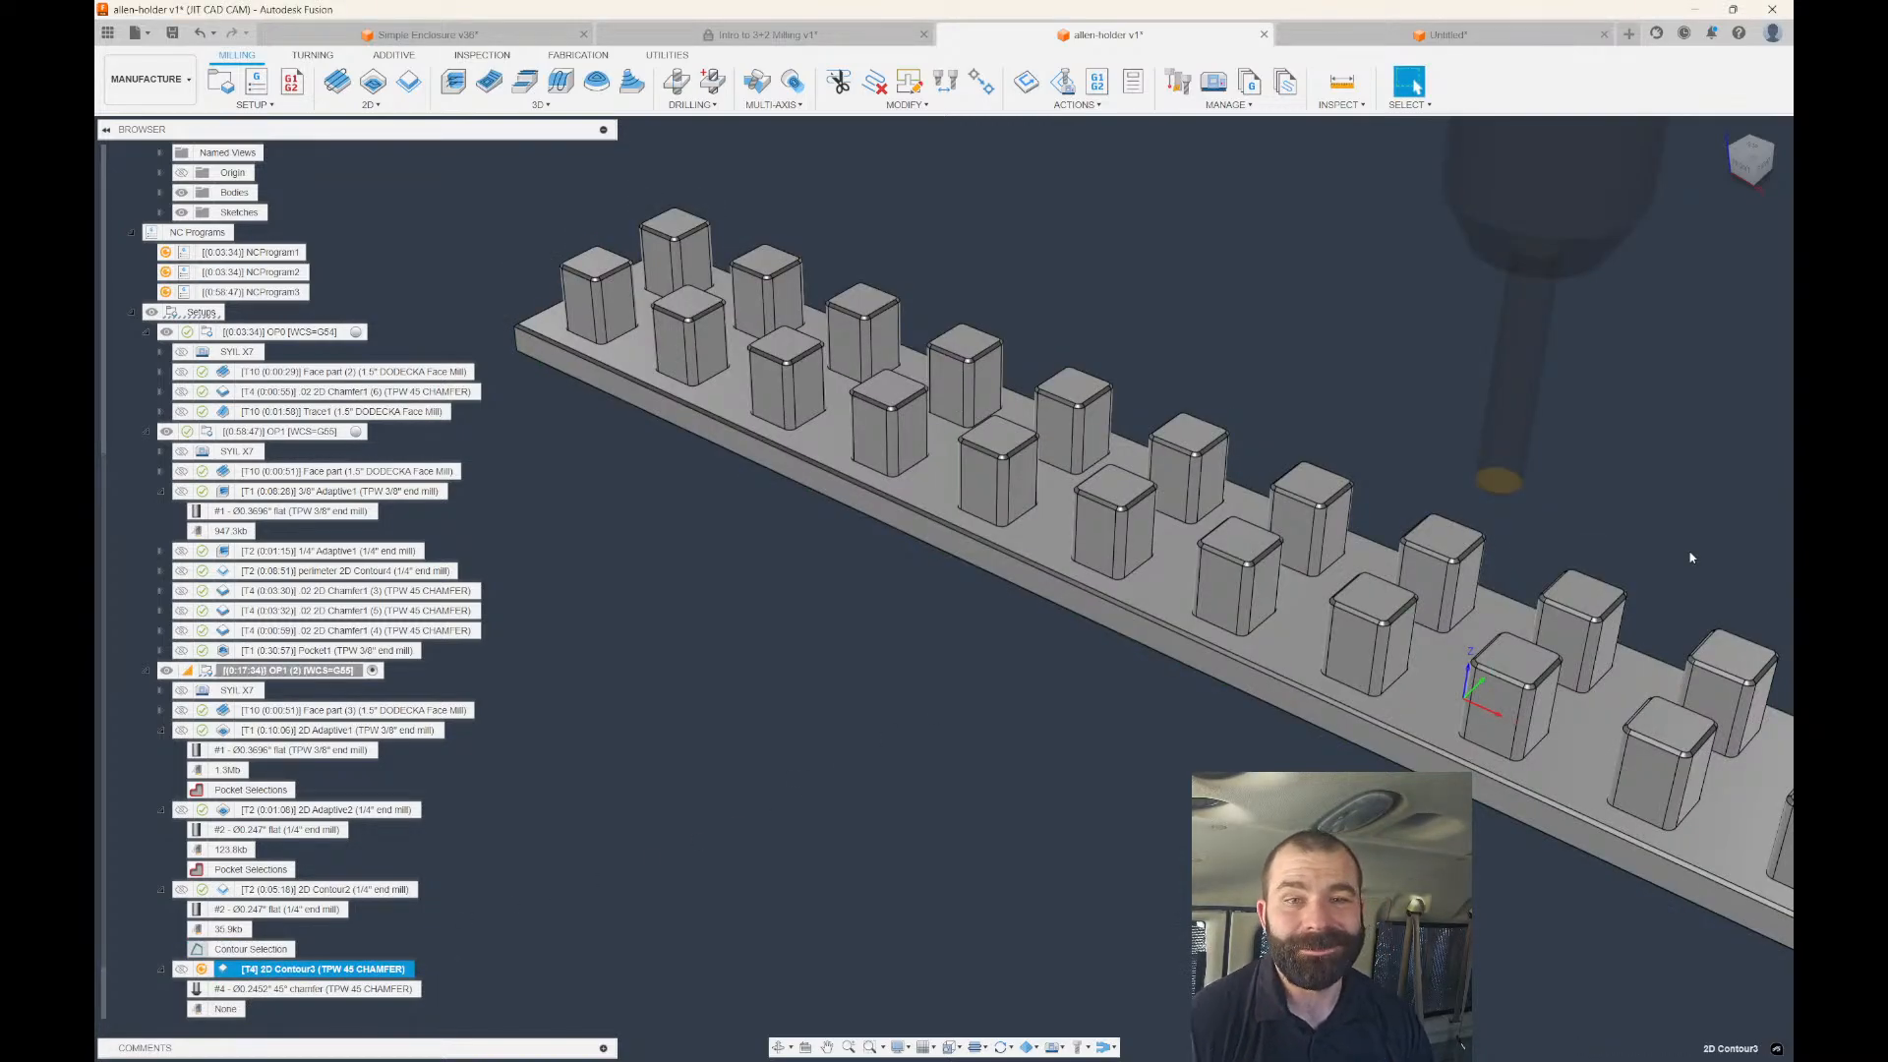
pyautogui.scroll(-1, 1249, 379)
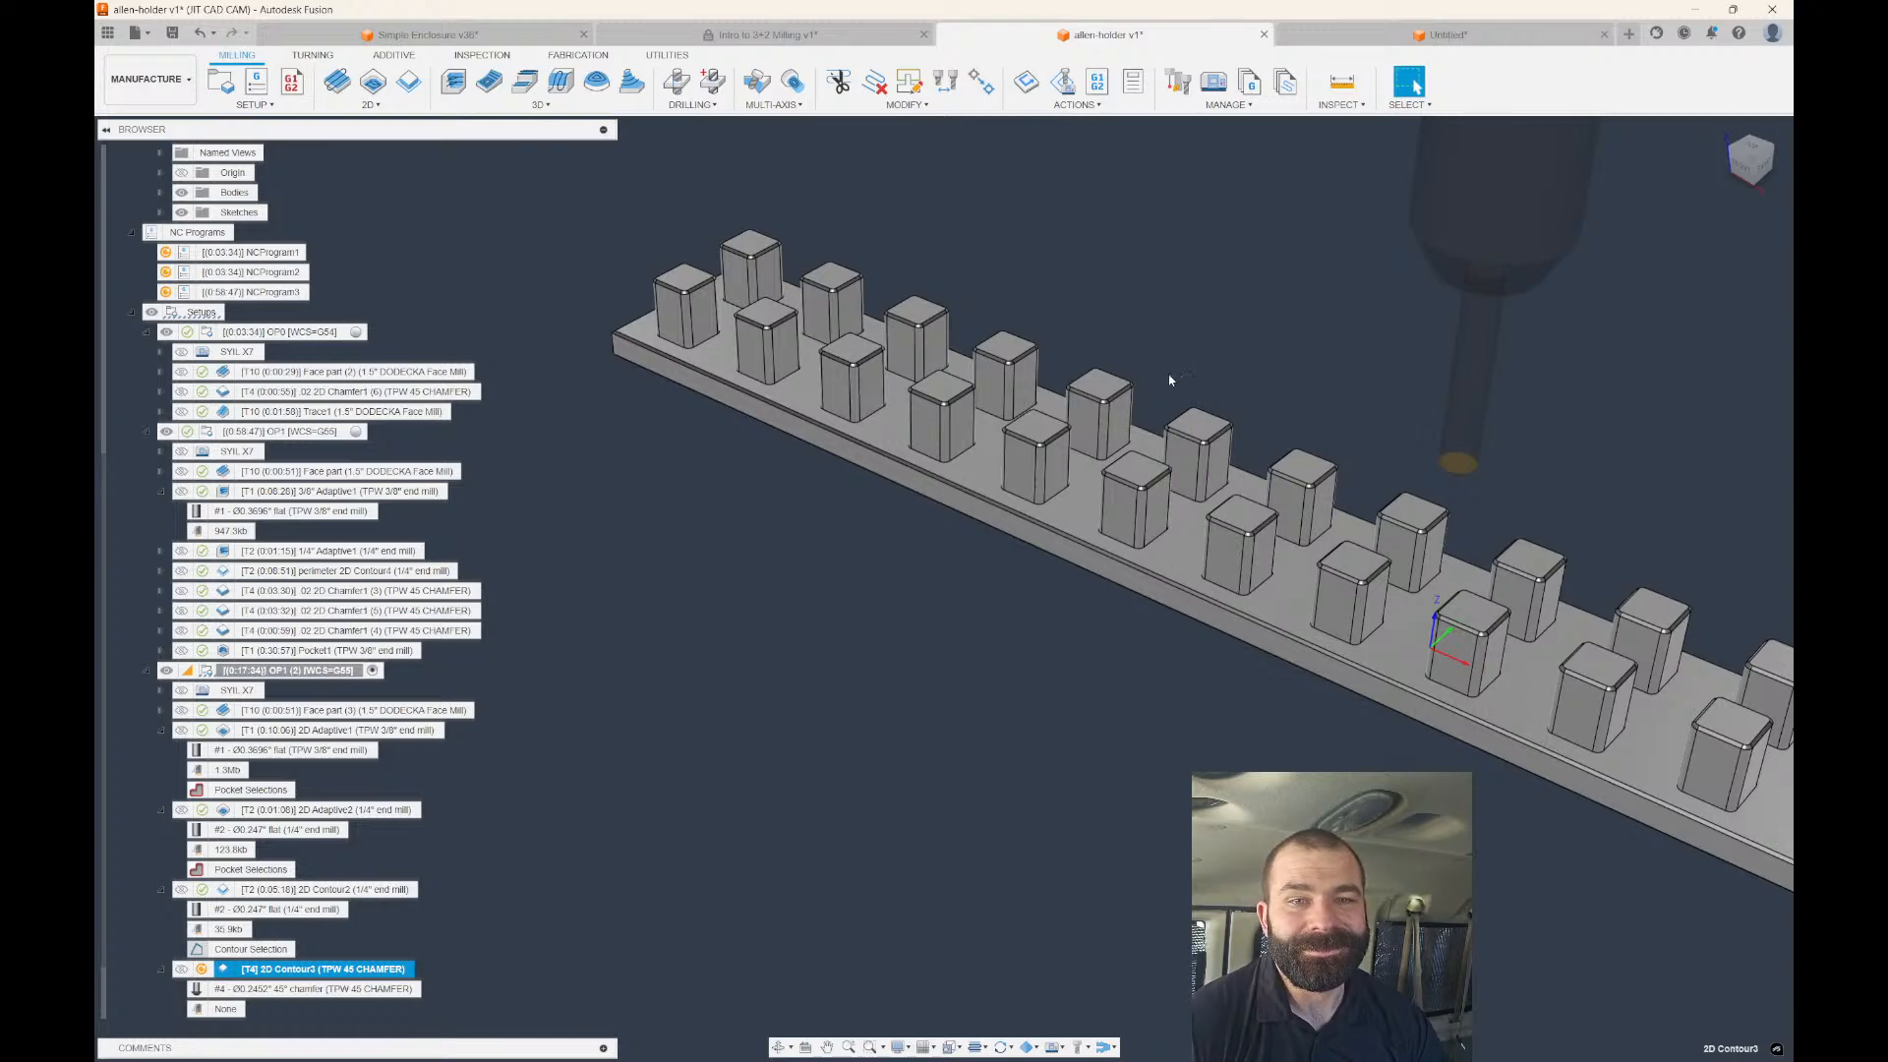
pyautogui.scroll(-1, 1170, 380)
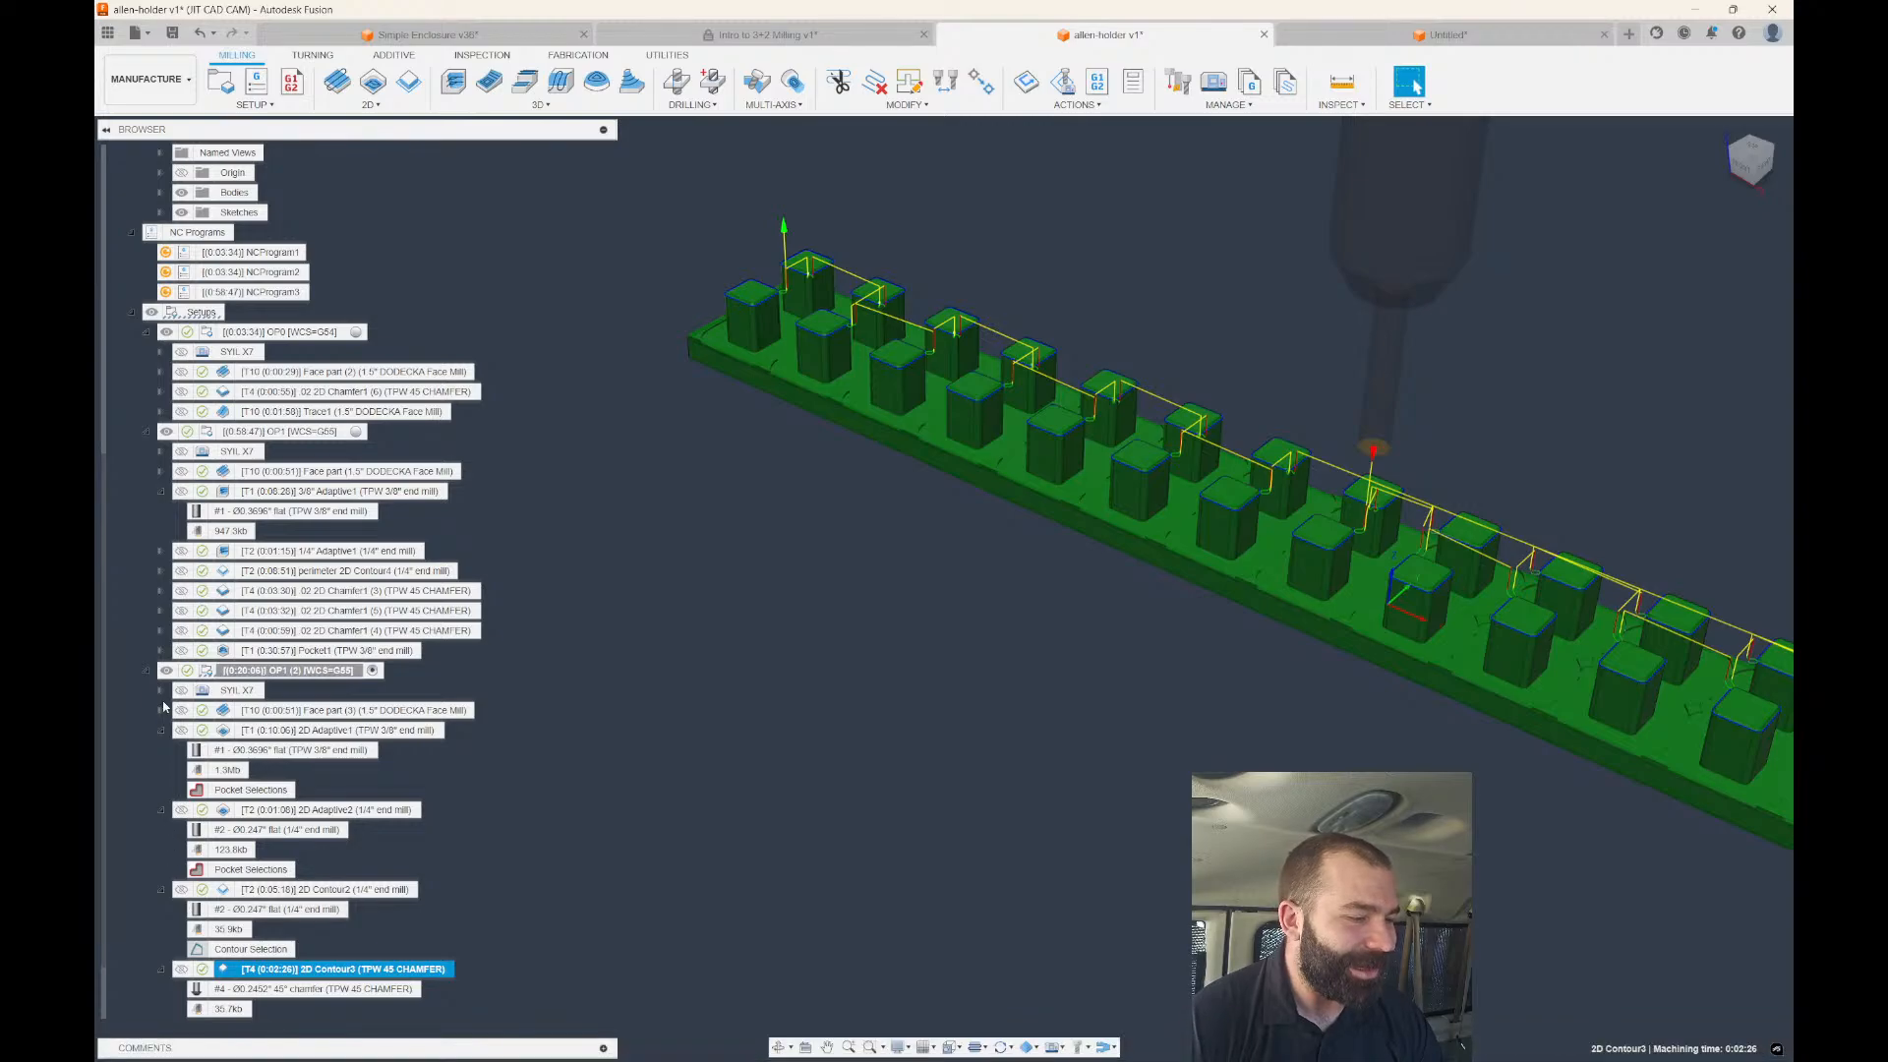
# Collapse the operation entries and preview the Adaptive1, Adaptive2 and Contour2 toolpaths.
pyautogui.click(163, 733)
pyautogui.click(160, 806)
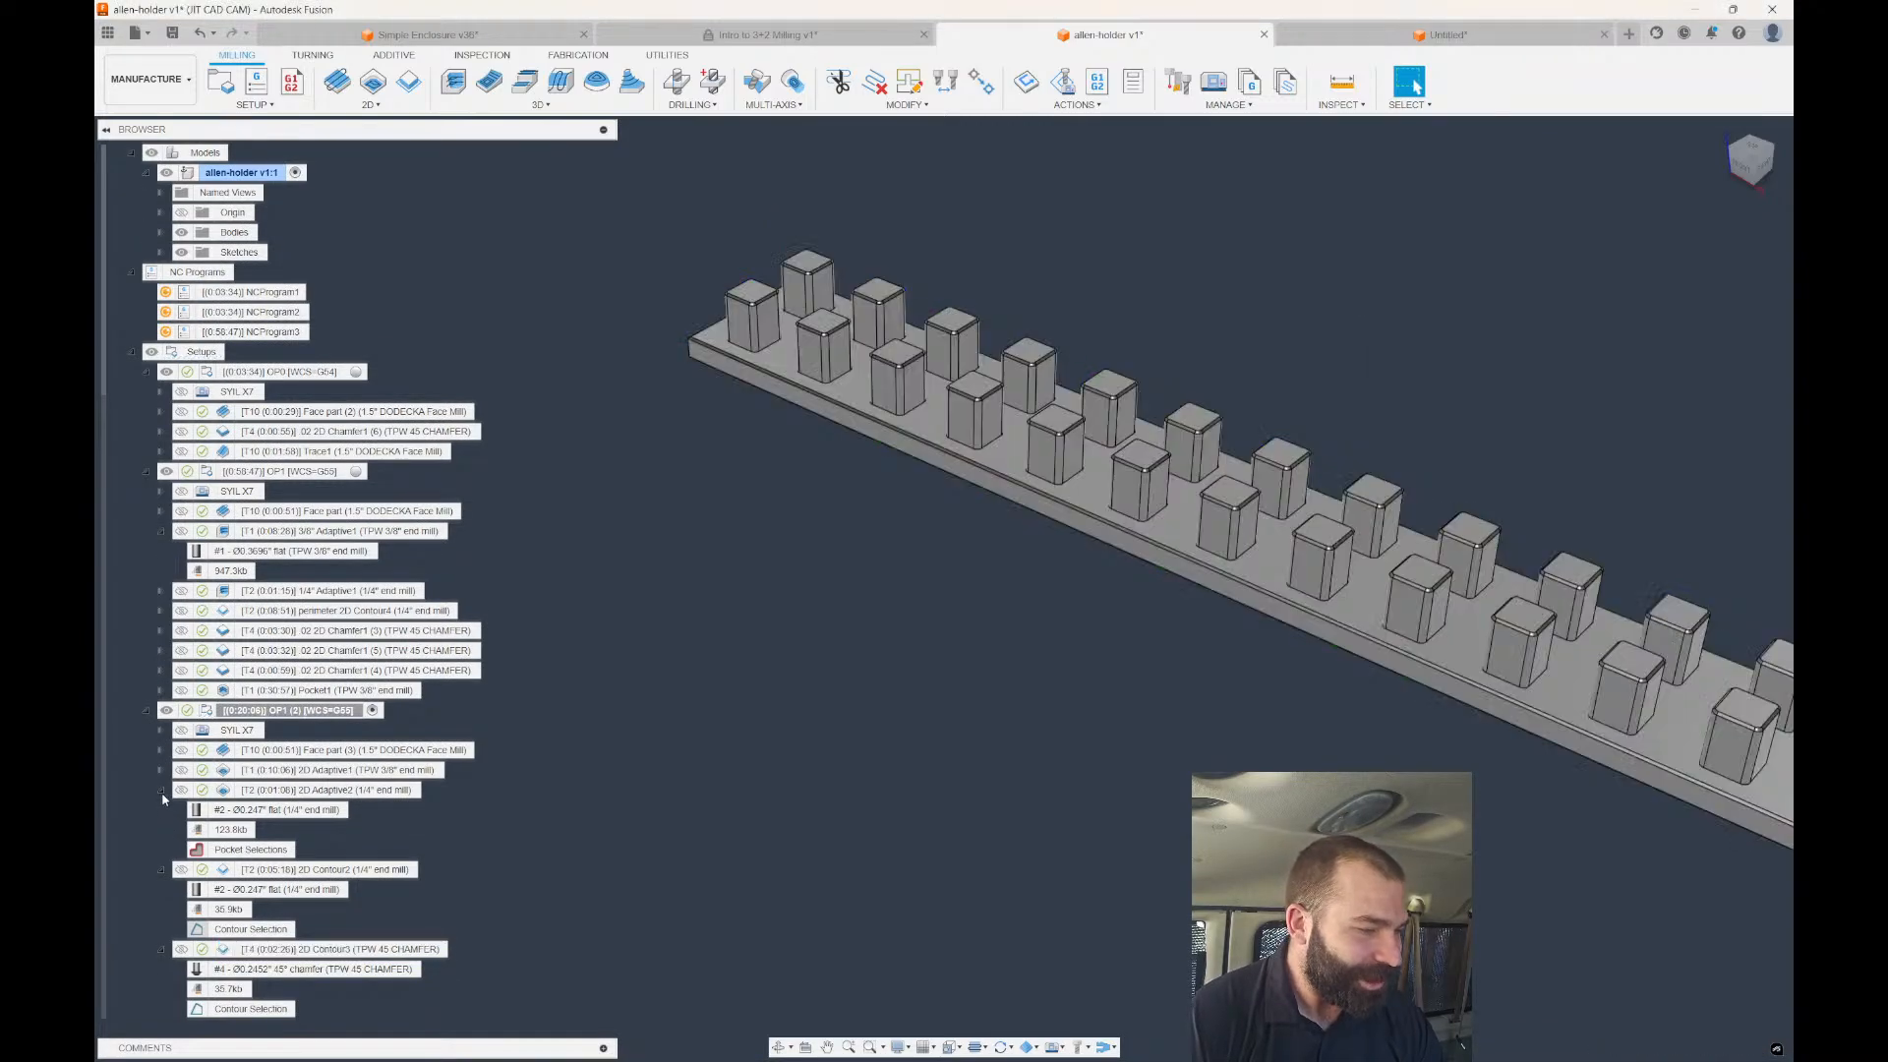
pyautogui.click(161, 791)
pyautogui.click(161, 870)
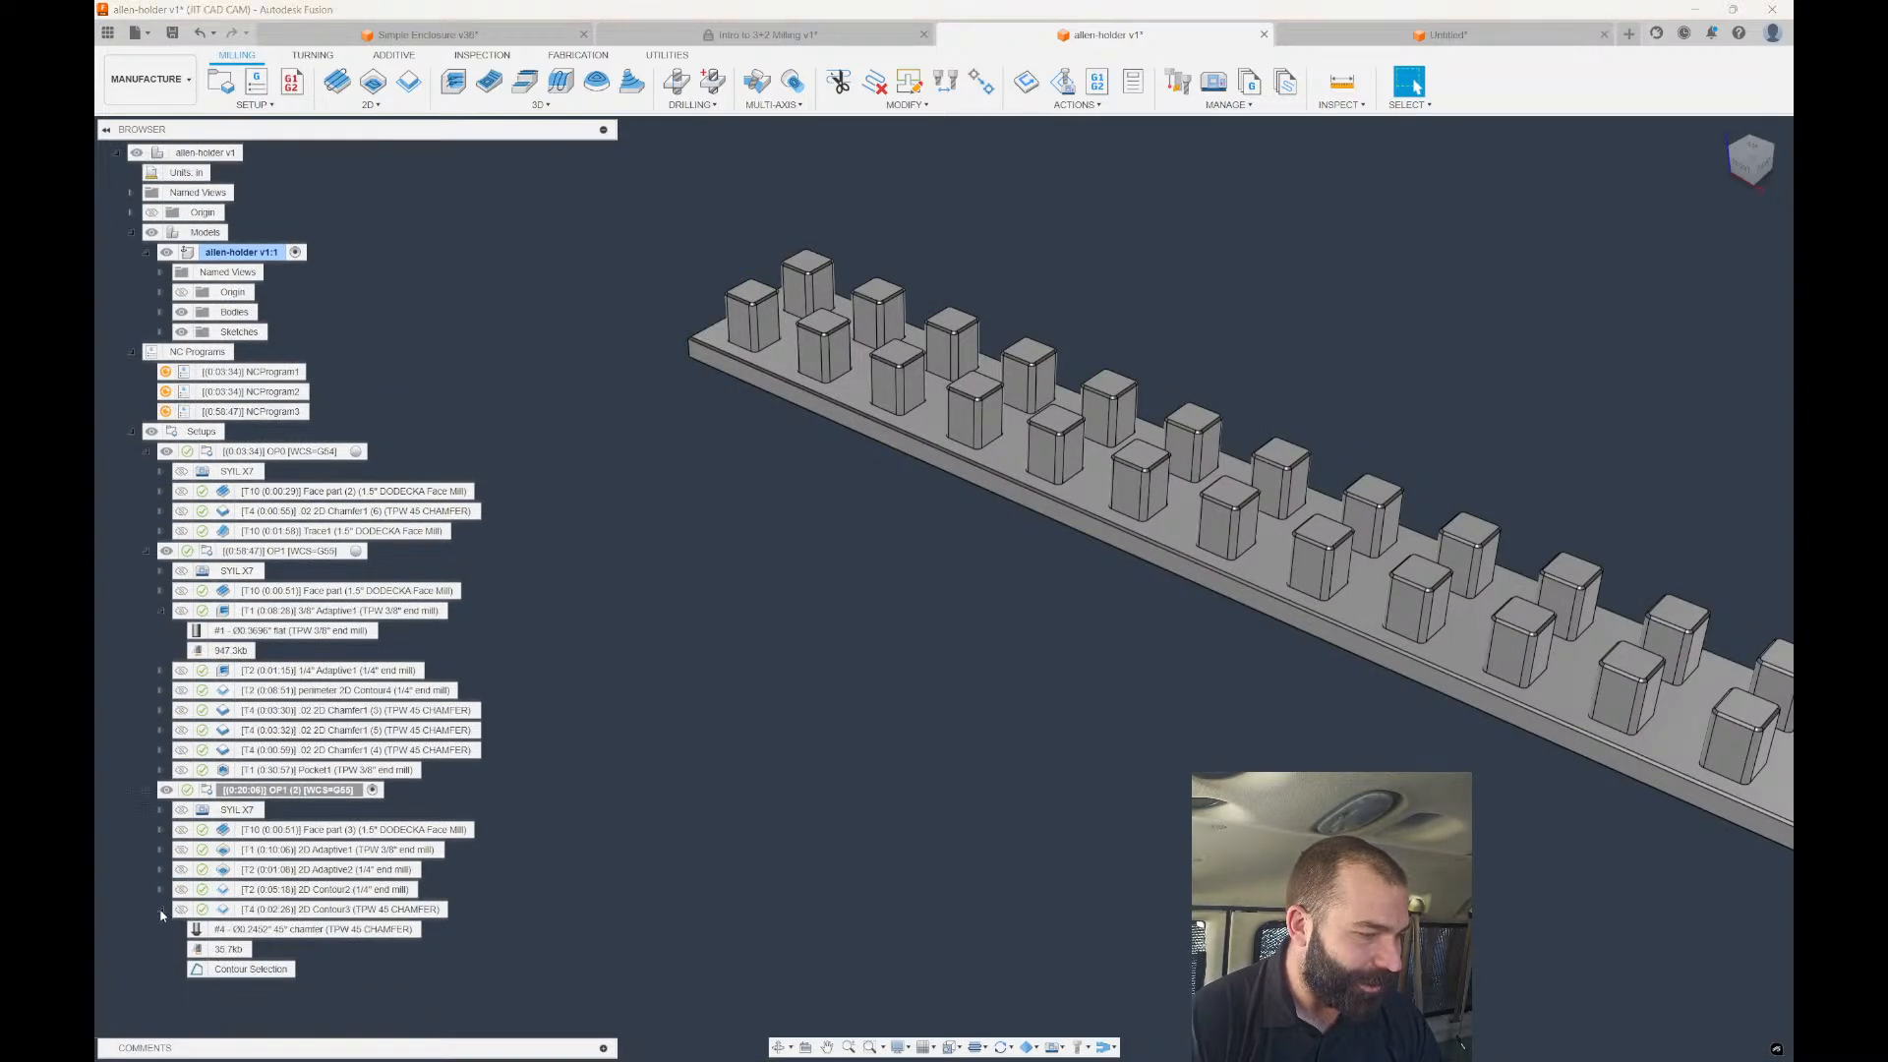
pyautogui.click(162, 909)
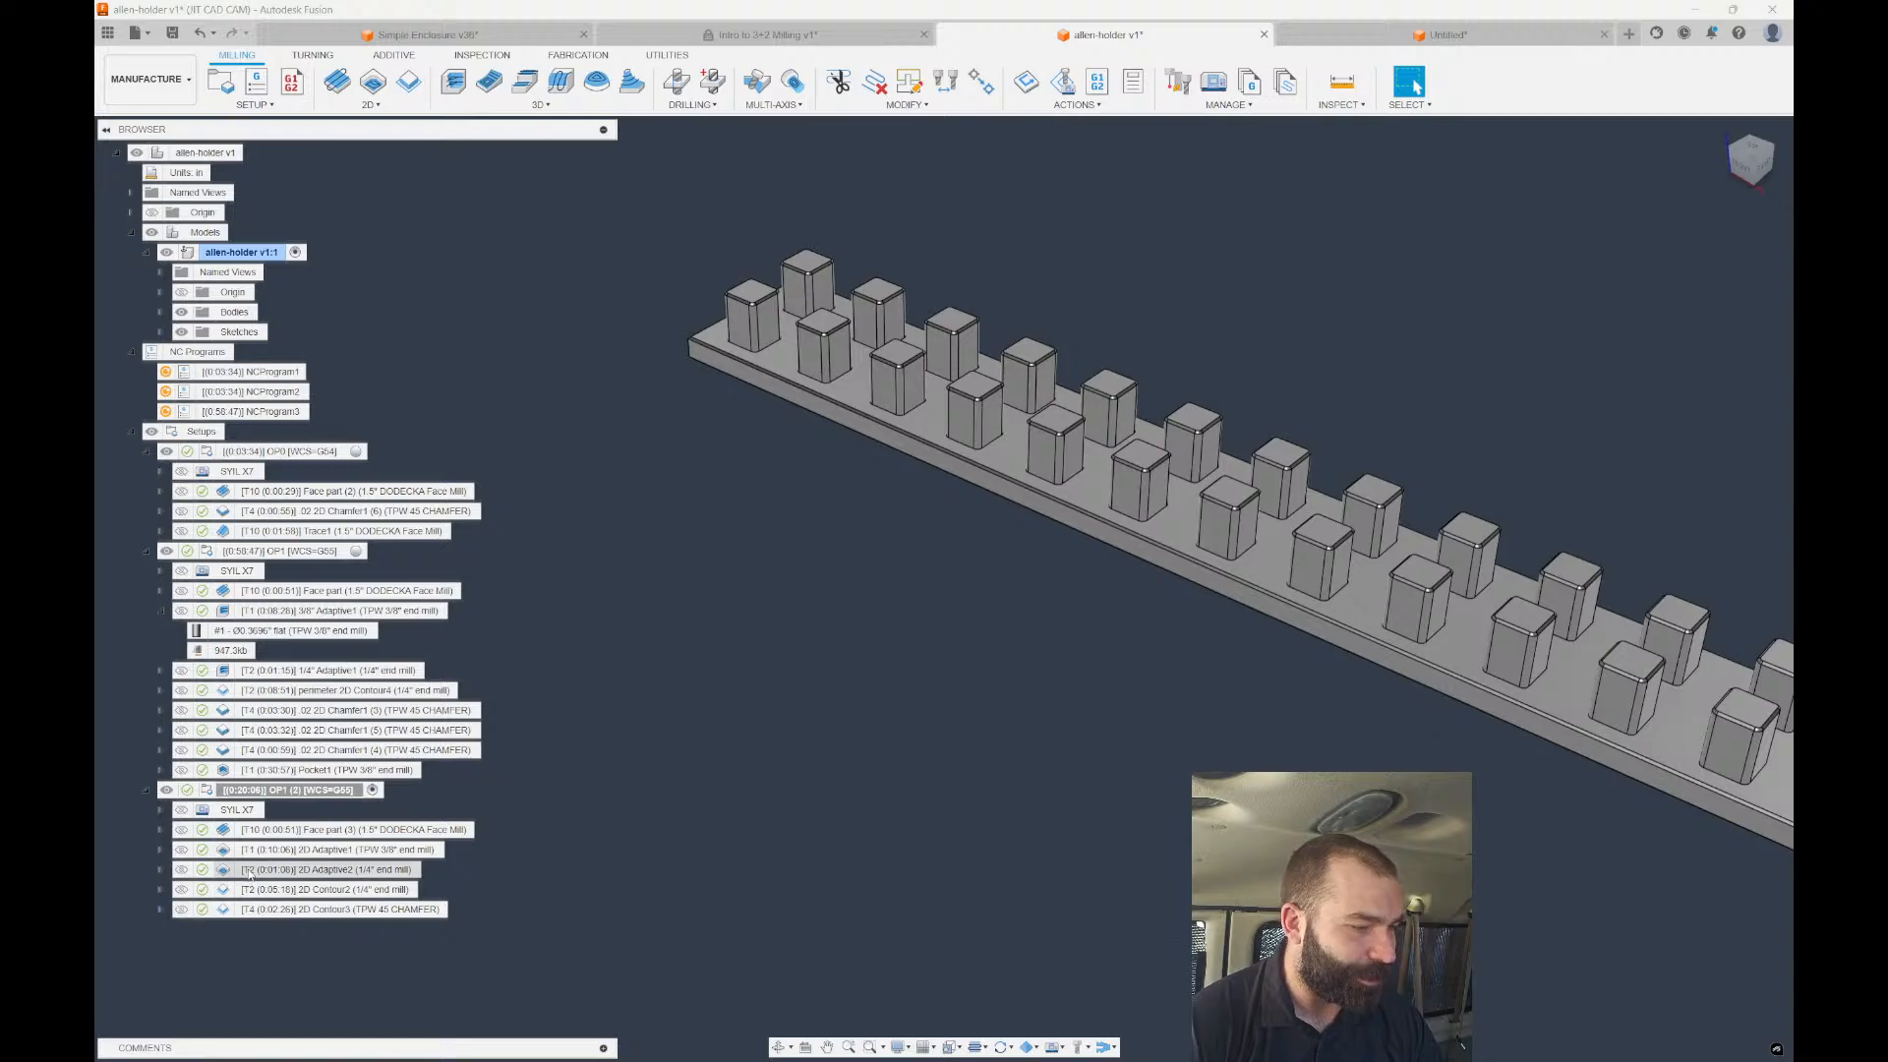
pyautogui.click(252, 851)
pyautogui.click(240, 870)
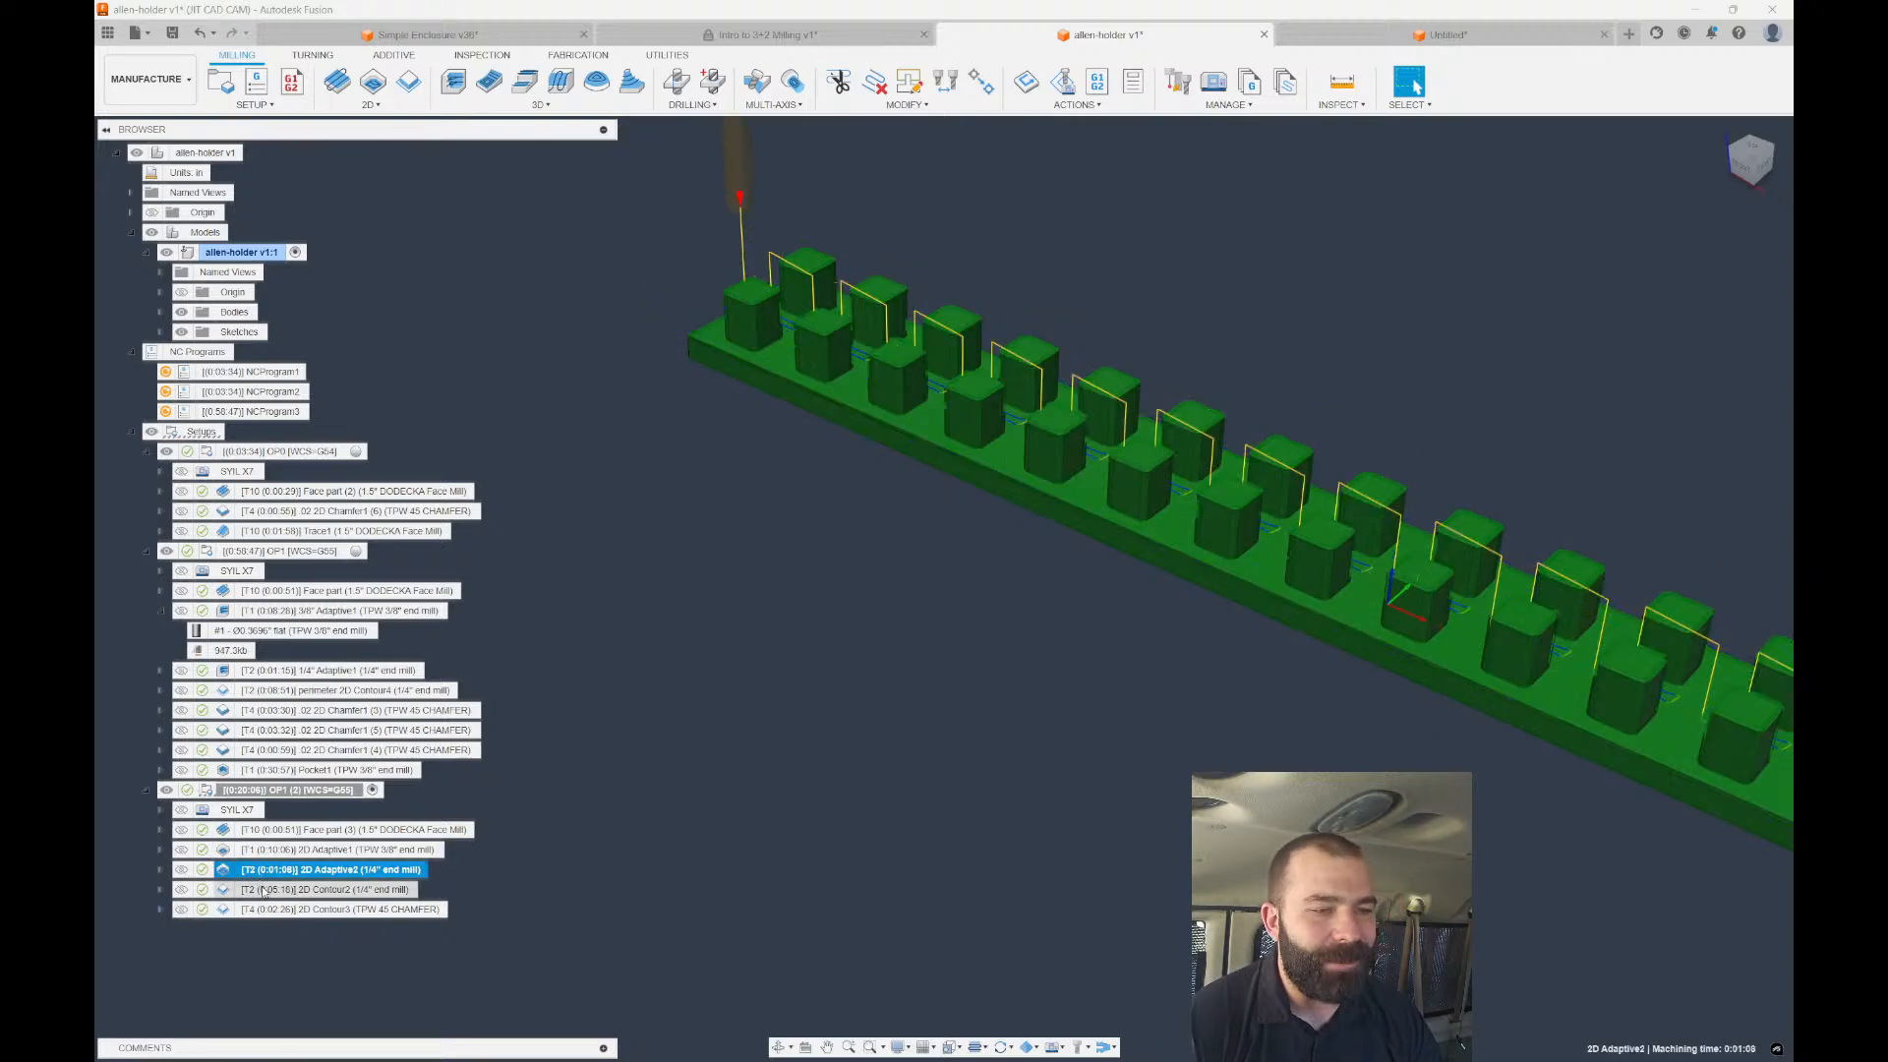
pyautogui.click(211, 889)
pyautogui.click(161, 890)
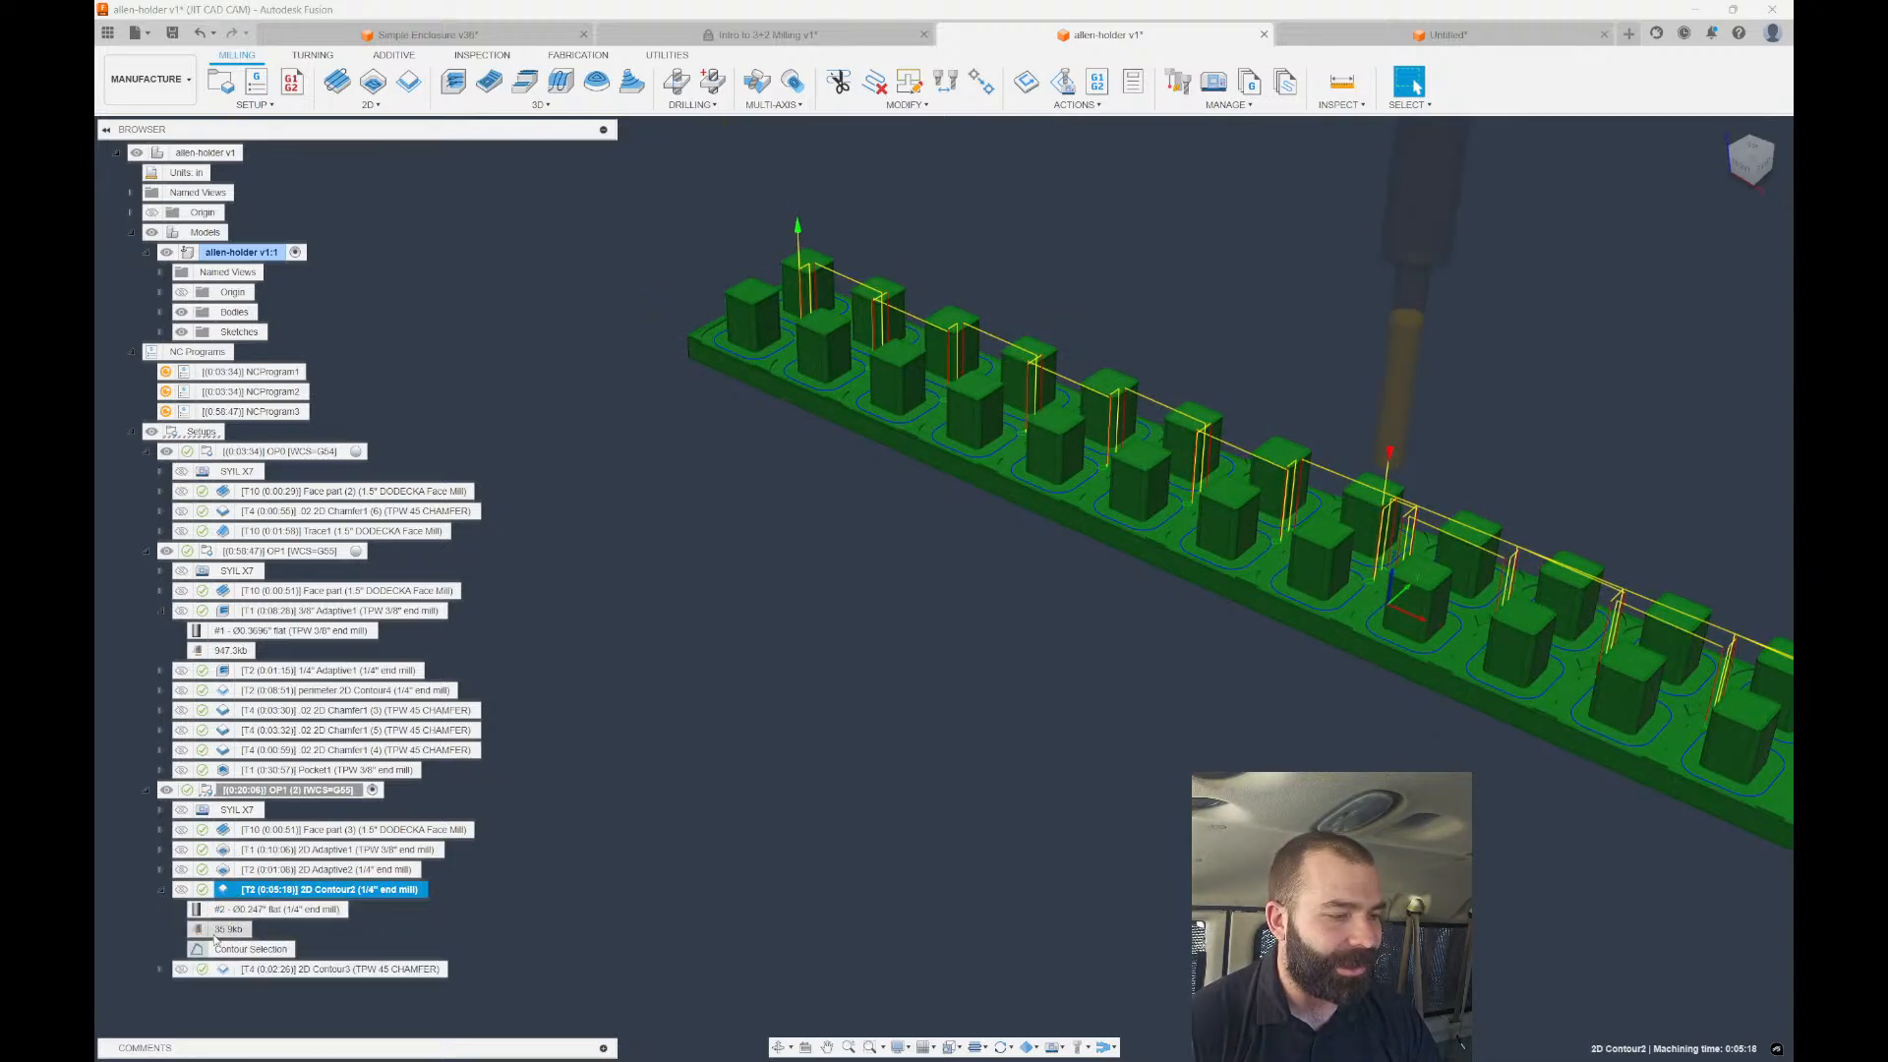
pyautogui.click(162, 890)
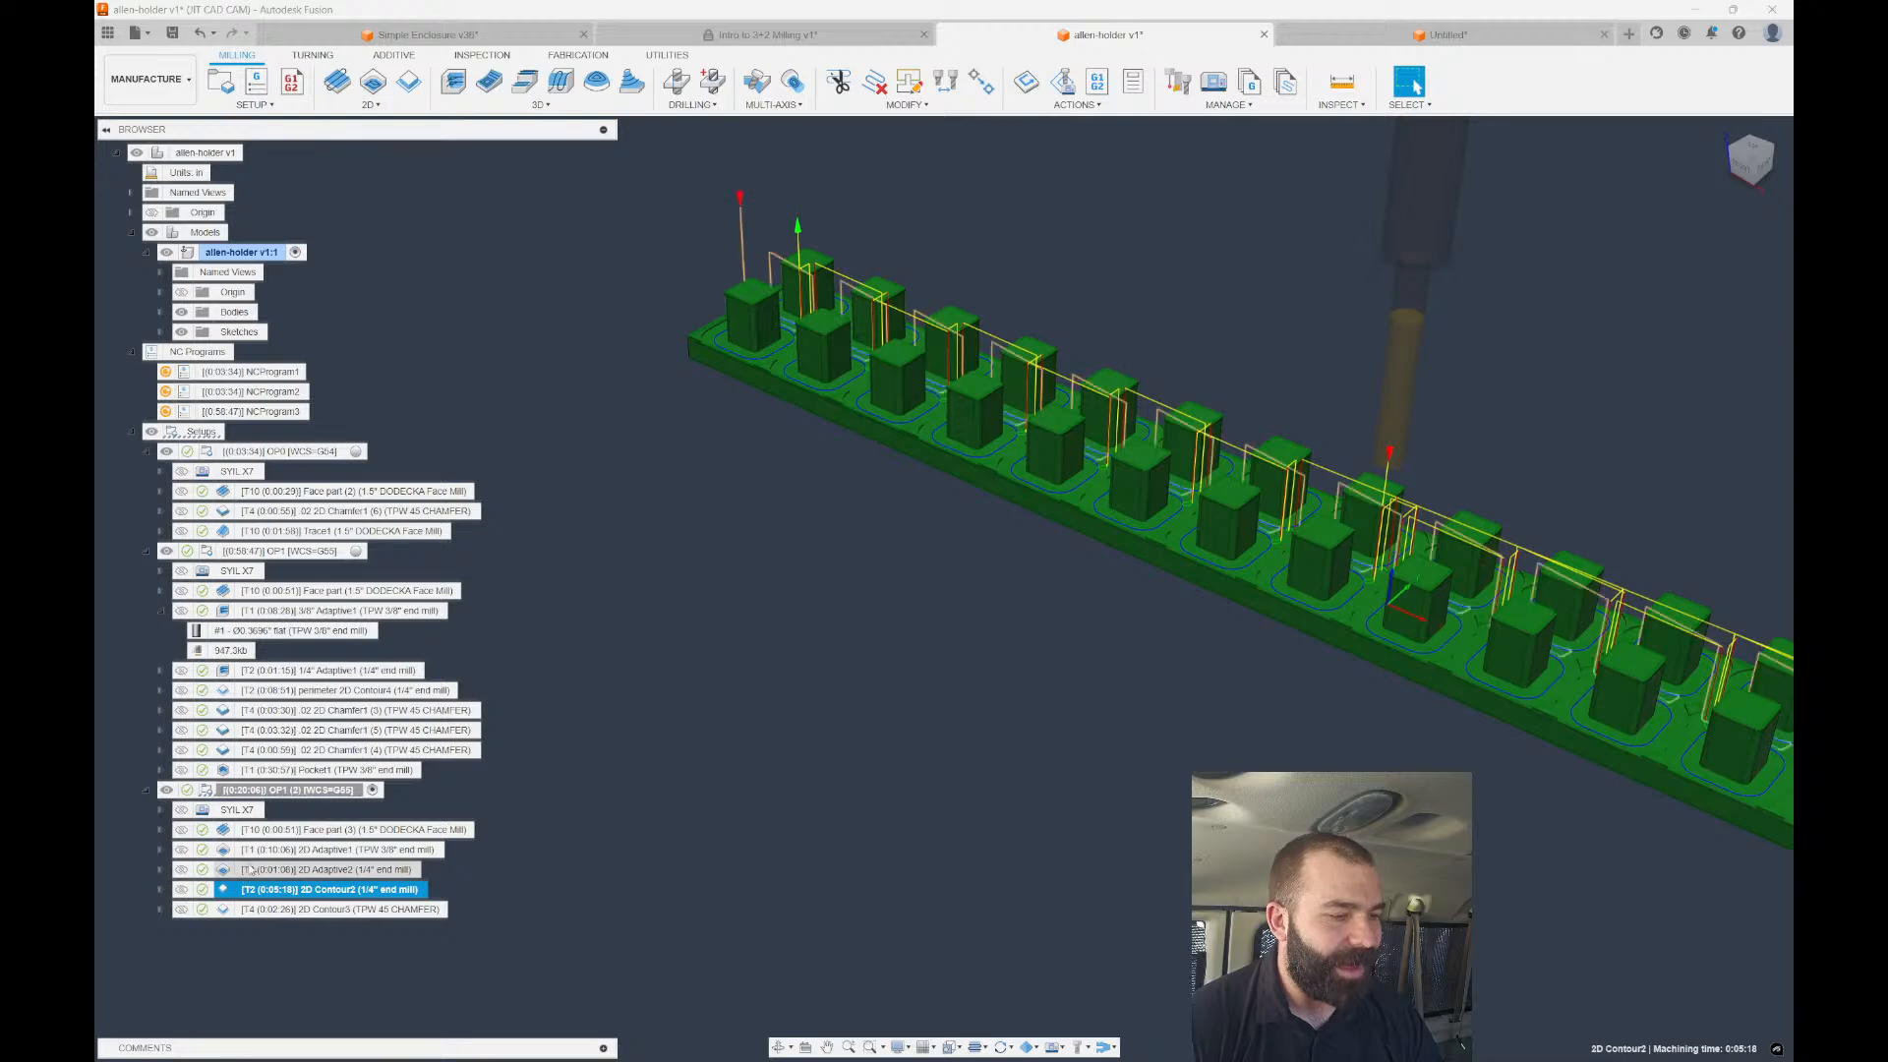
pyautogui.doubleClick(267, 847)
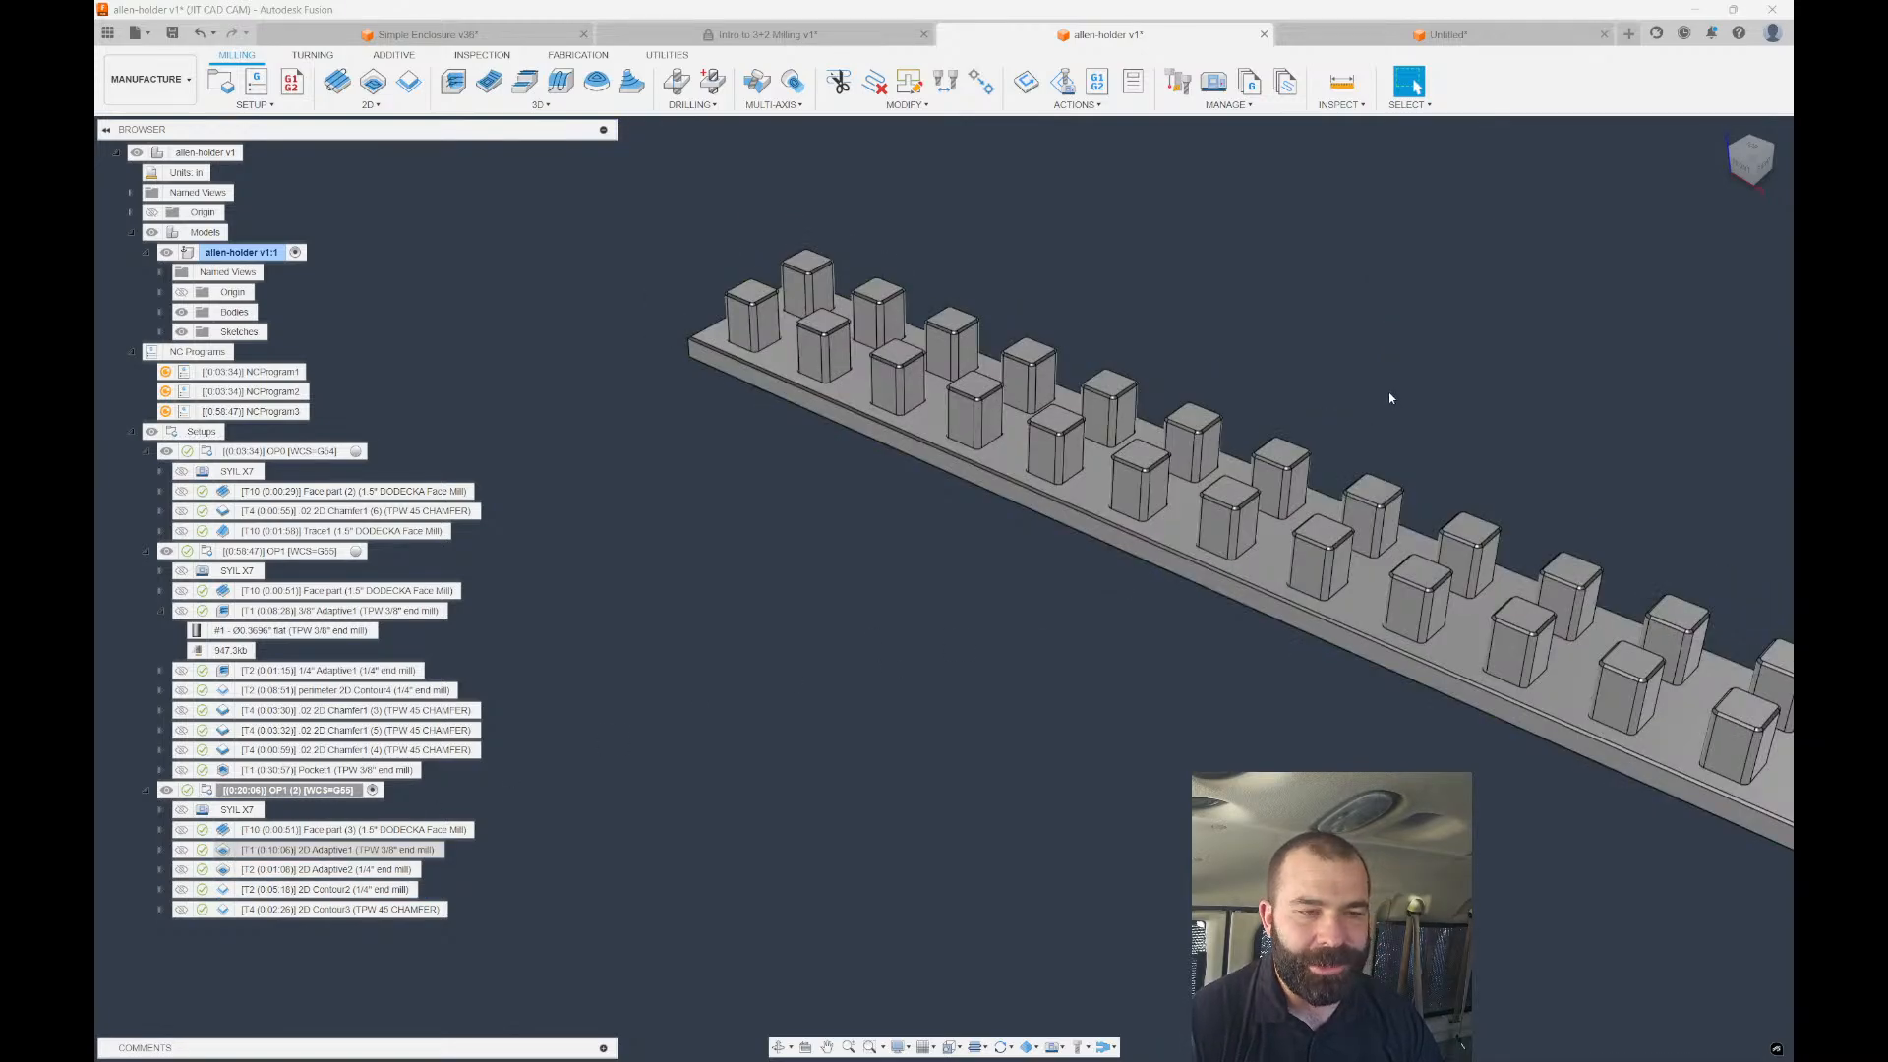
# Replace 2D Adaptive1's pocket selection with the plate's outer edge chain and regenerate.
pyautogui.click(1538, 230)
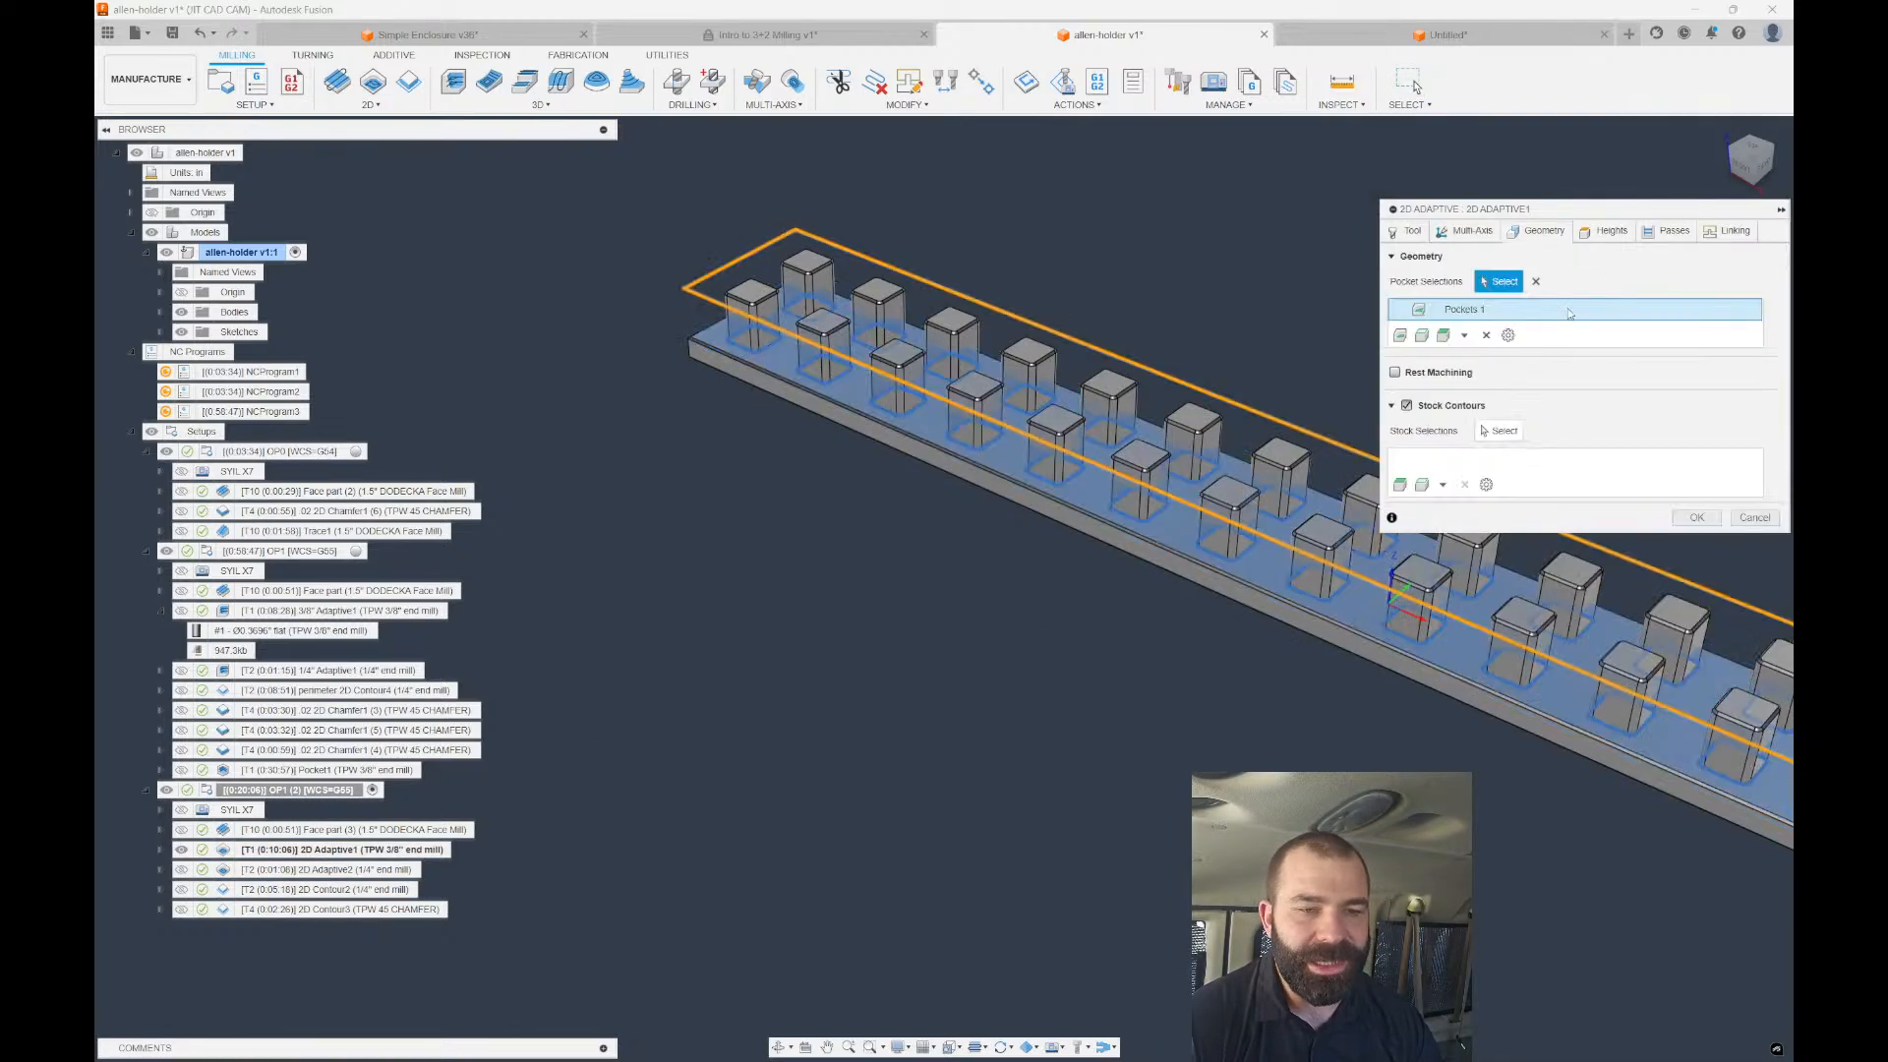
pyautogui.click(1485, 336)
pyautogui.scroll(3, 742, 362)
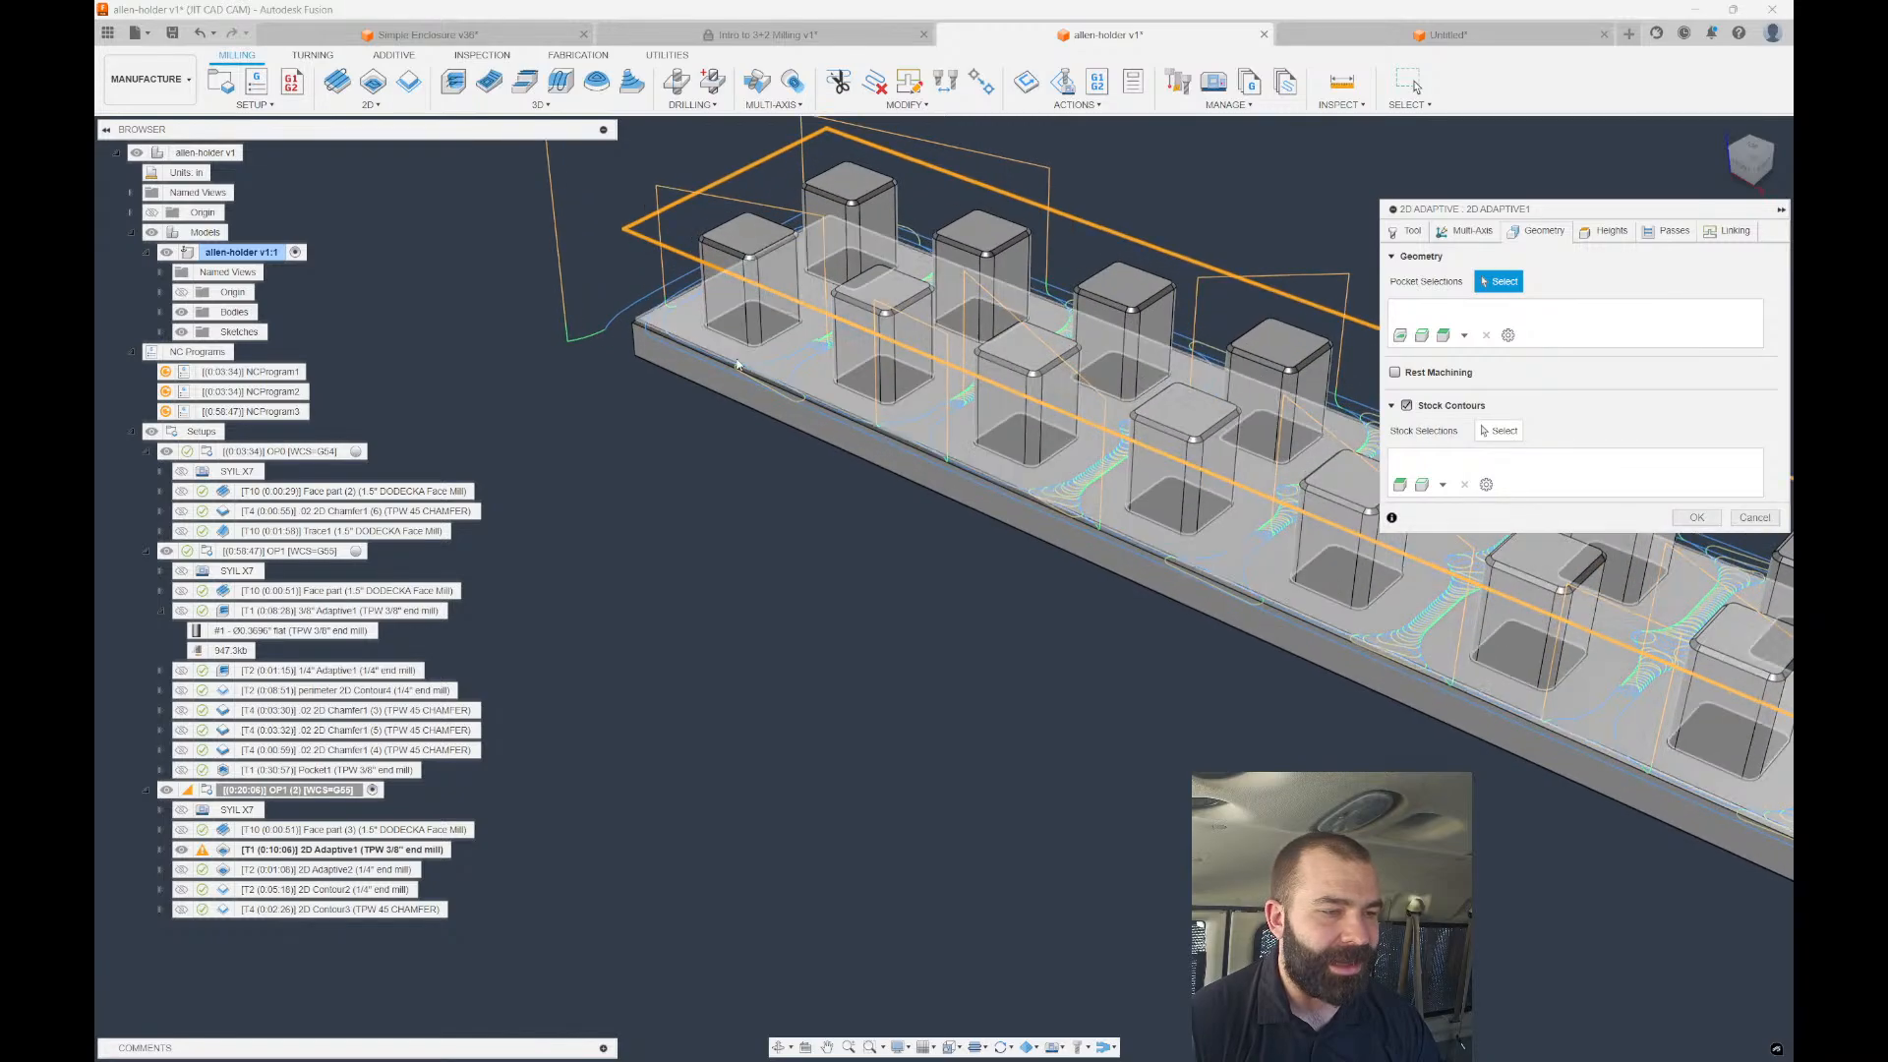
pyautogui.click(724, 404)
pyautogui.scroll(-3, 725, 401)
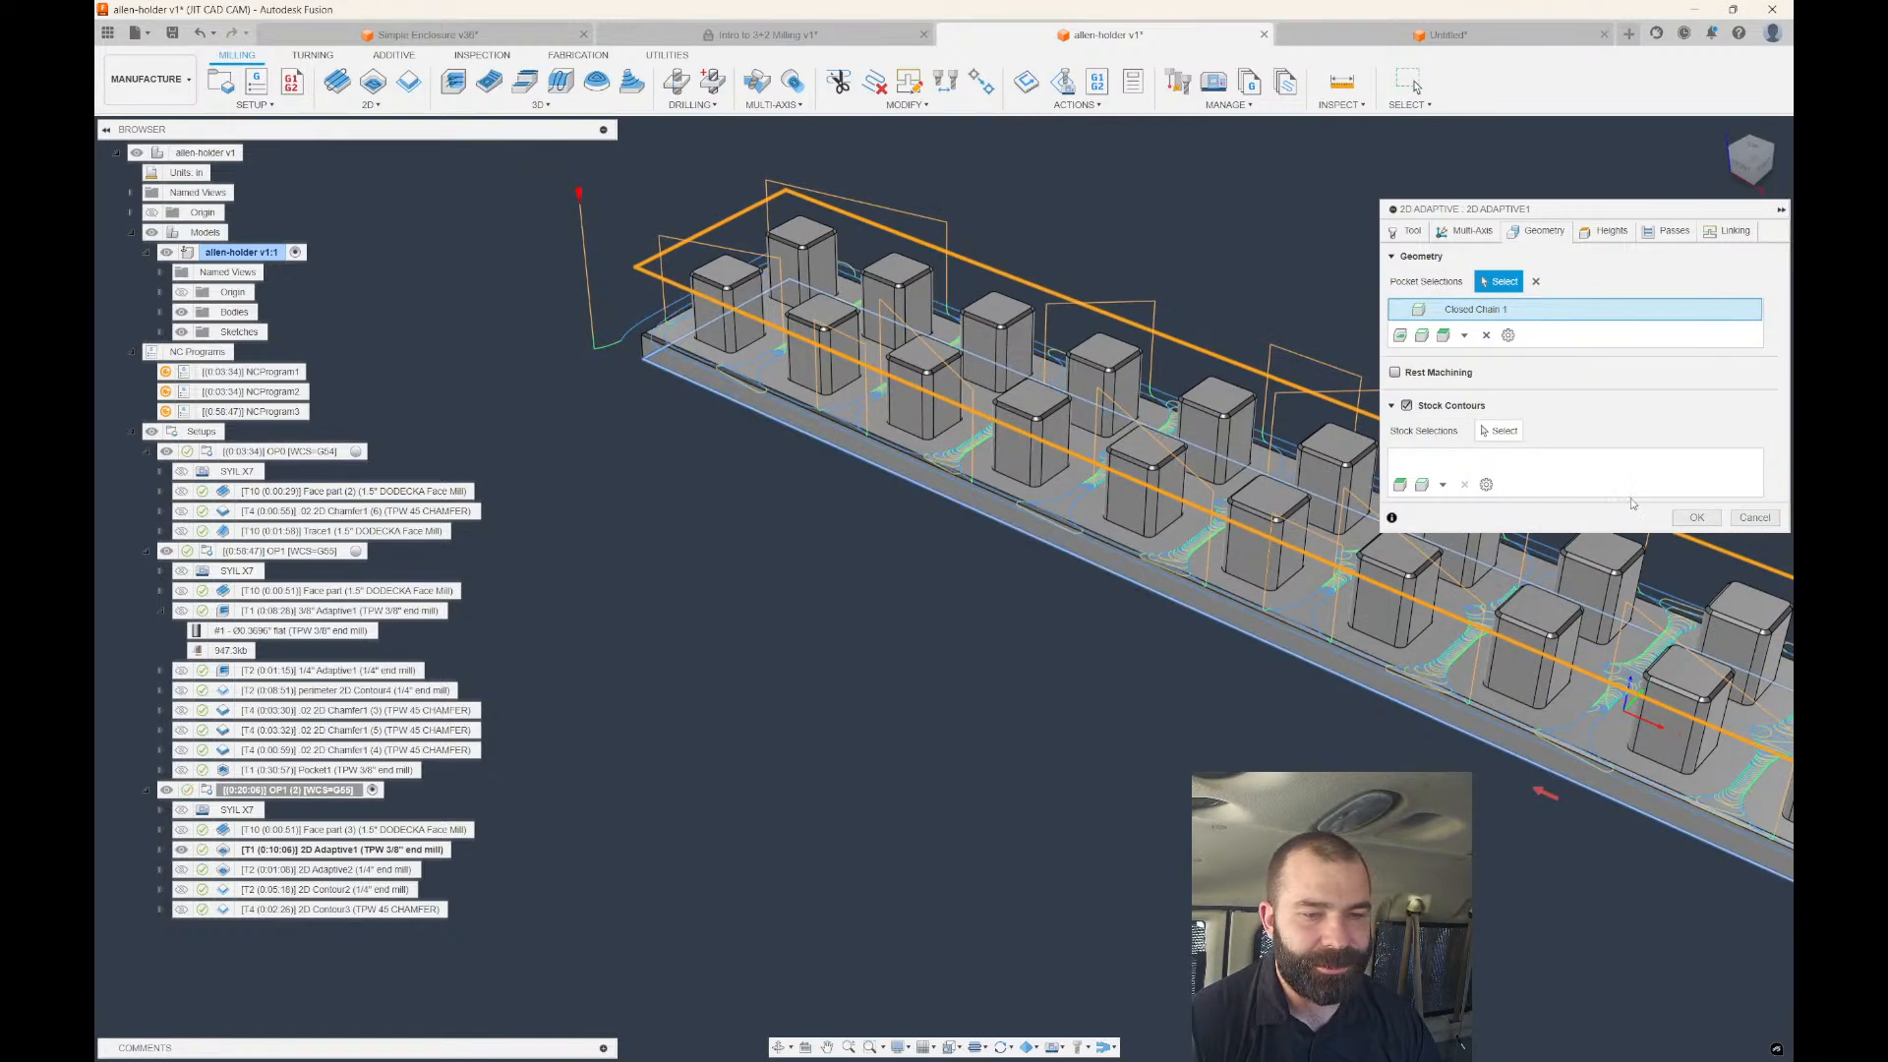
pyautogui.click(1696, 517)
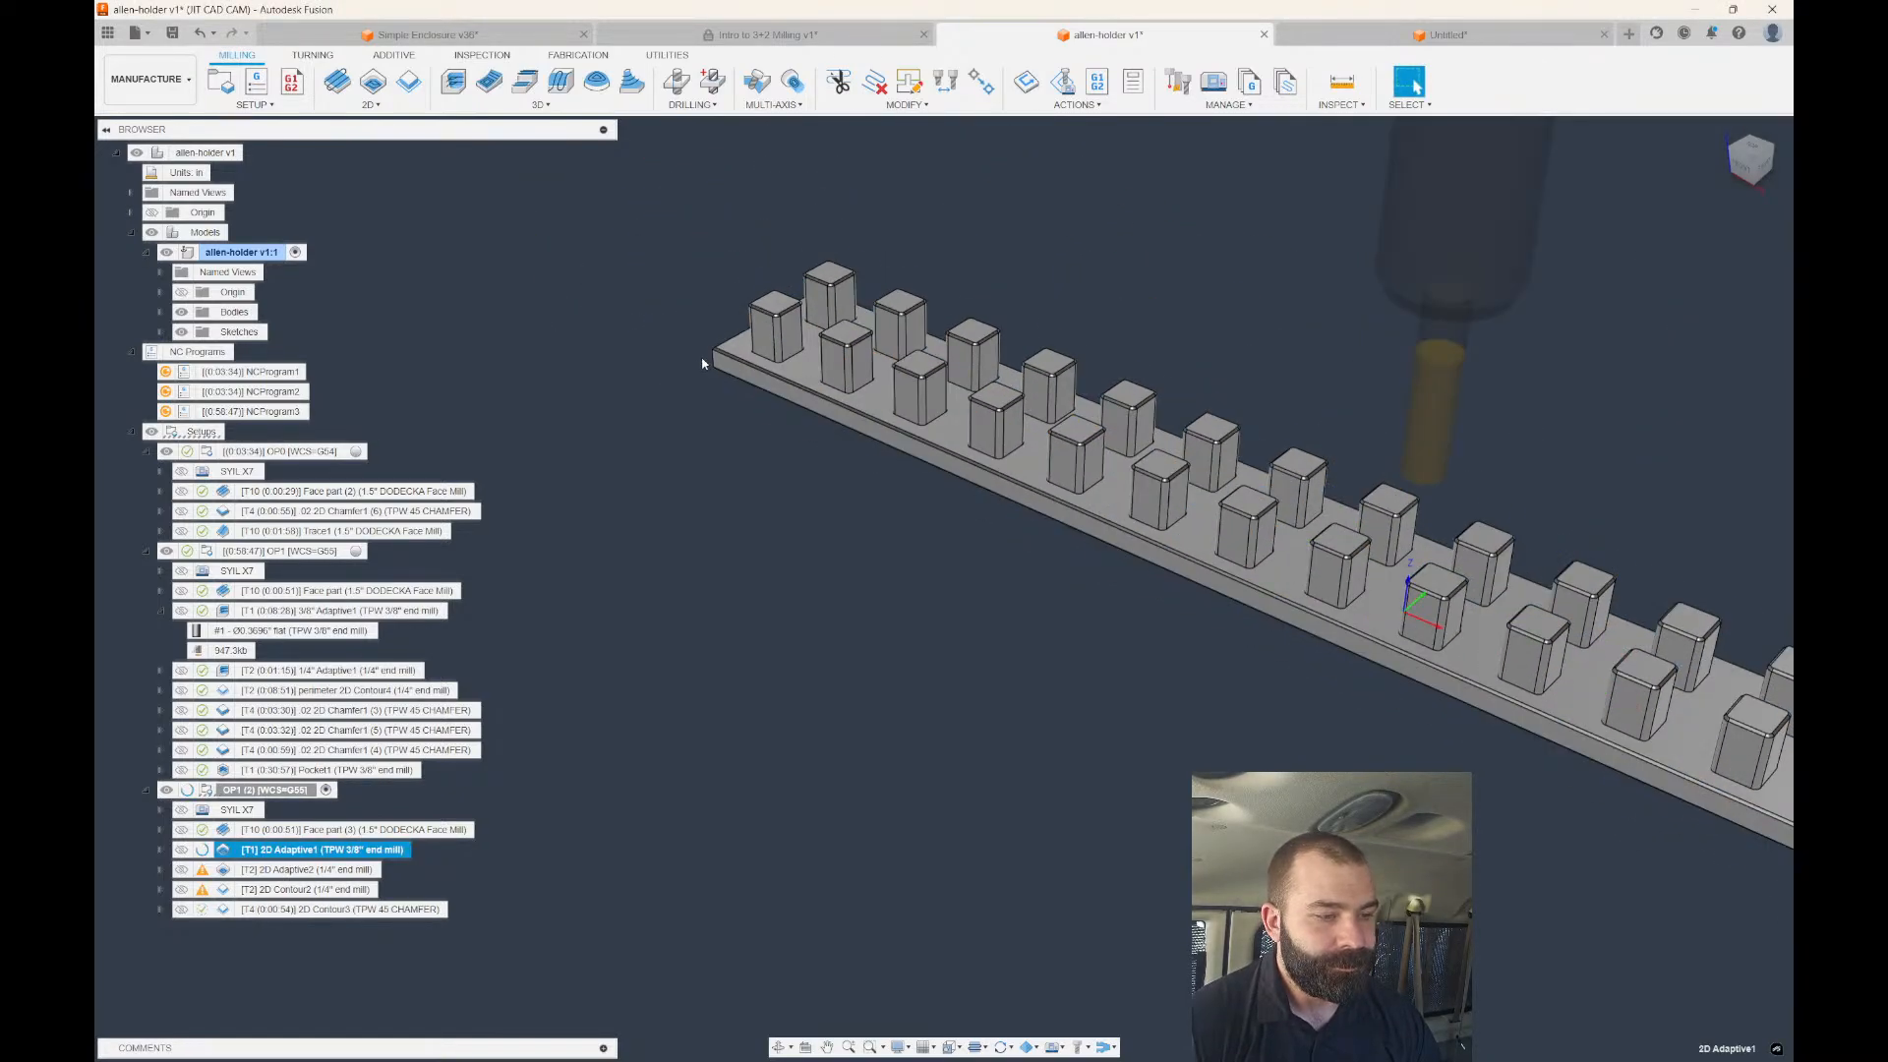
pyautogui.doubleClick(214, 793)
# Review OP1 (2)'s stock settings, keeping the Fixed size box stock mode.
pyautogui.click(1472, 231)
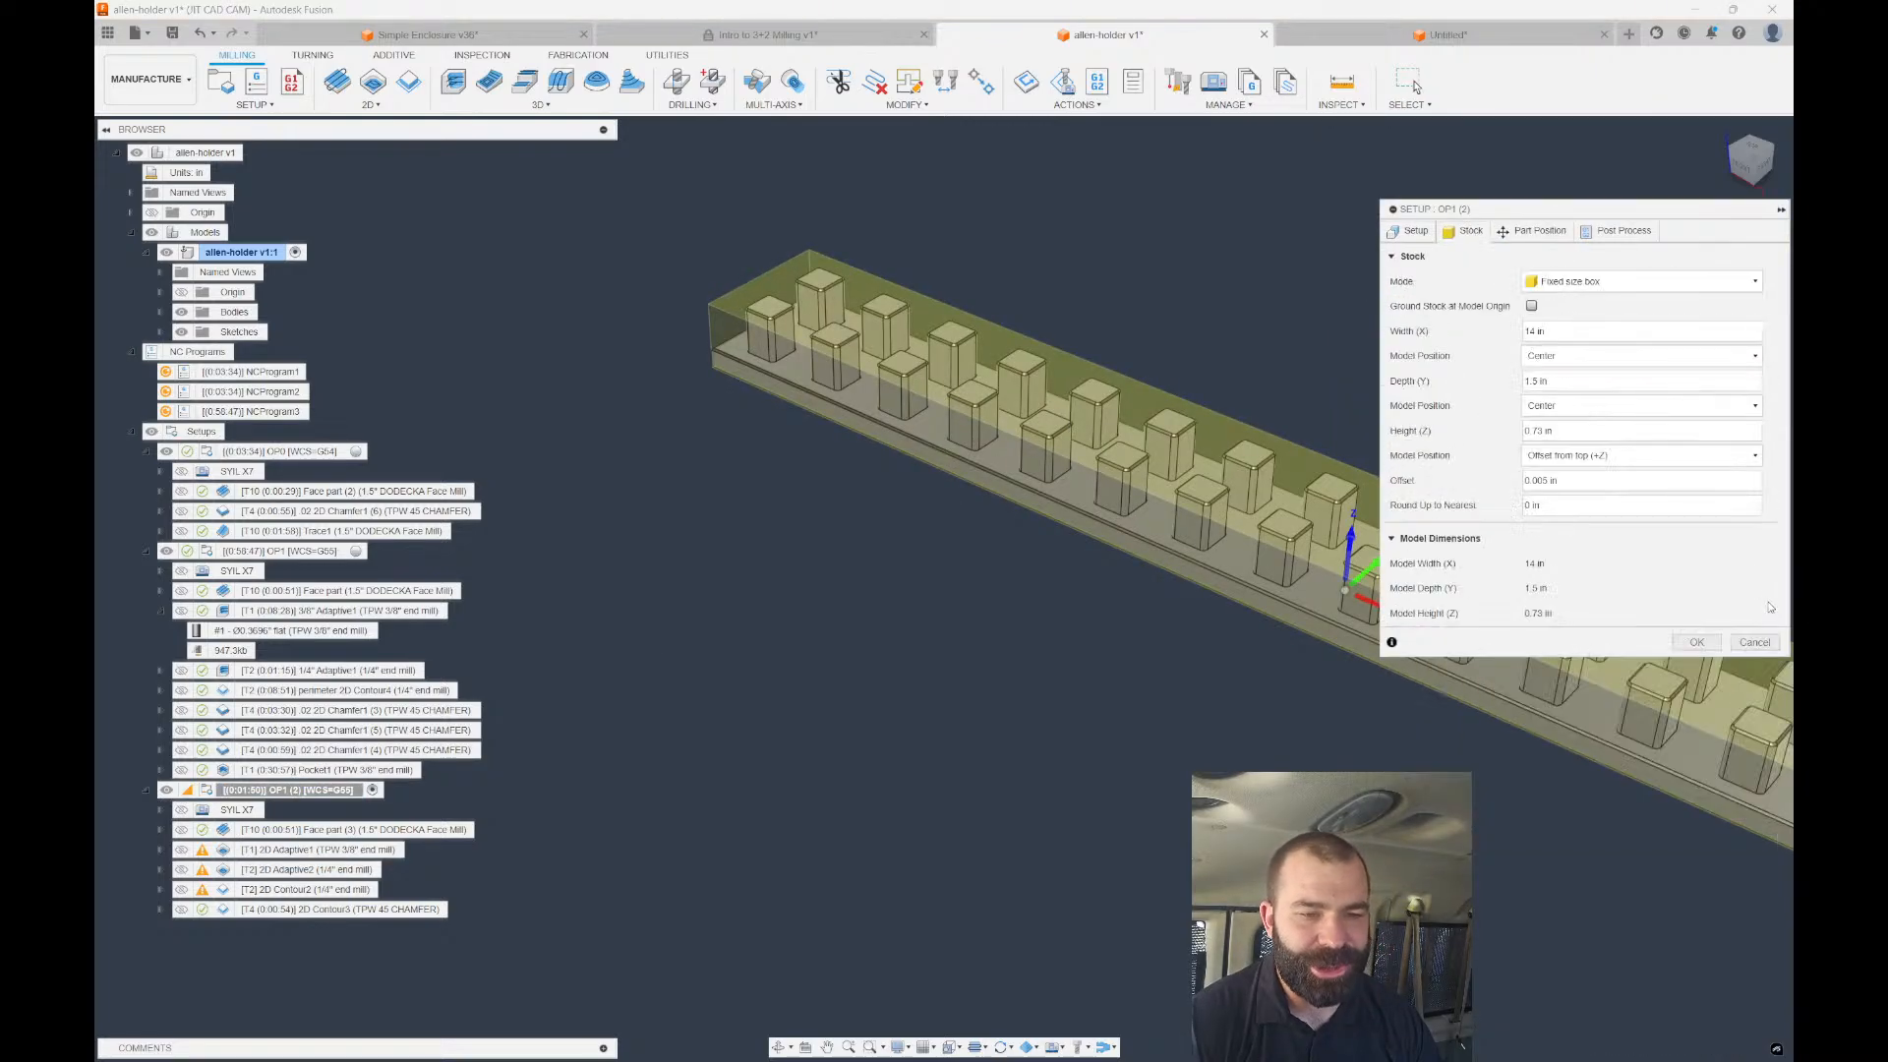
pyautogui.click(1755, 642)
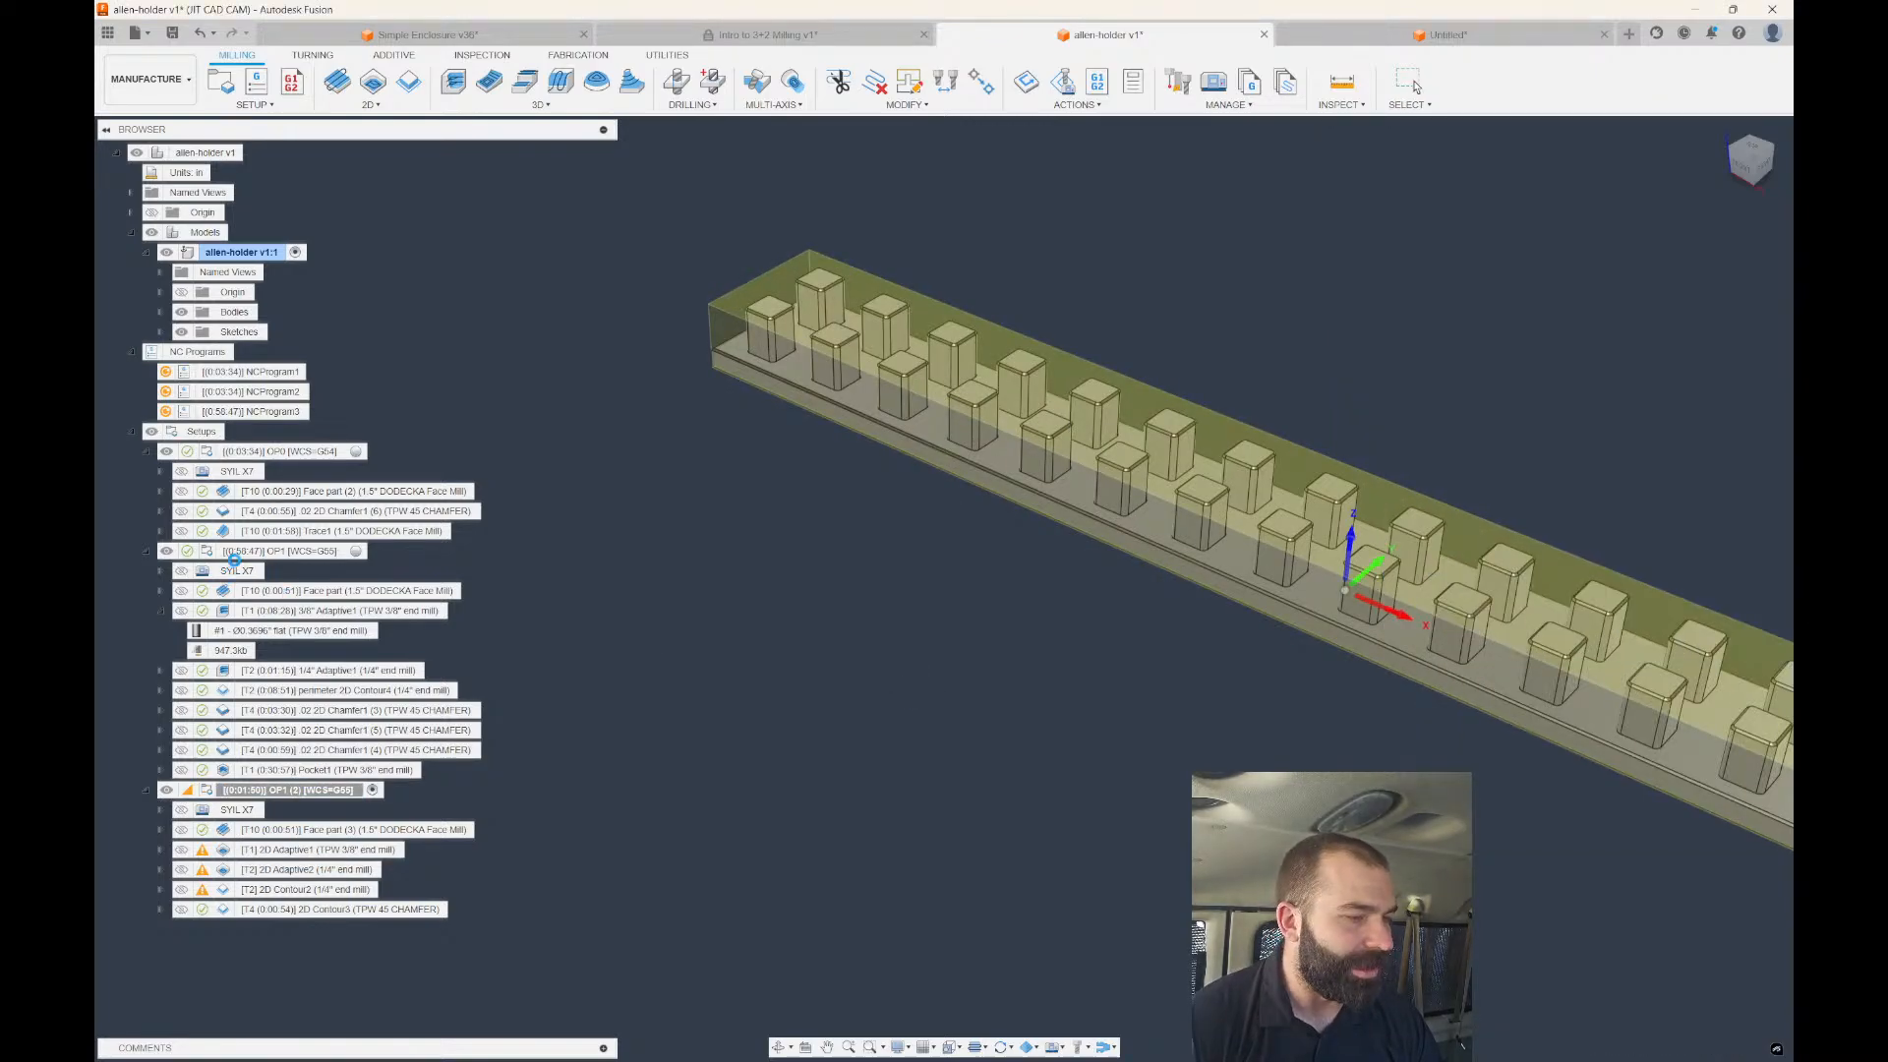
pyautogui.click(210, 791)
pyautogui.doubleClick(210, 791)
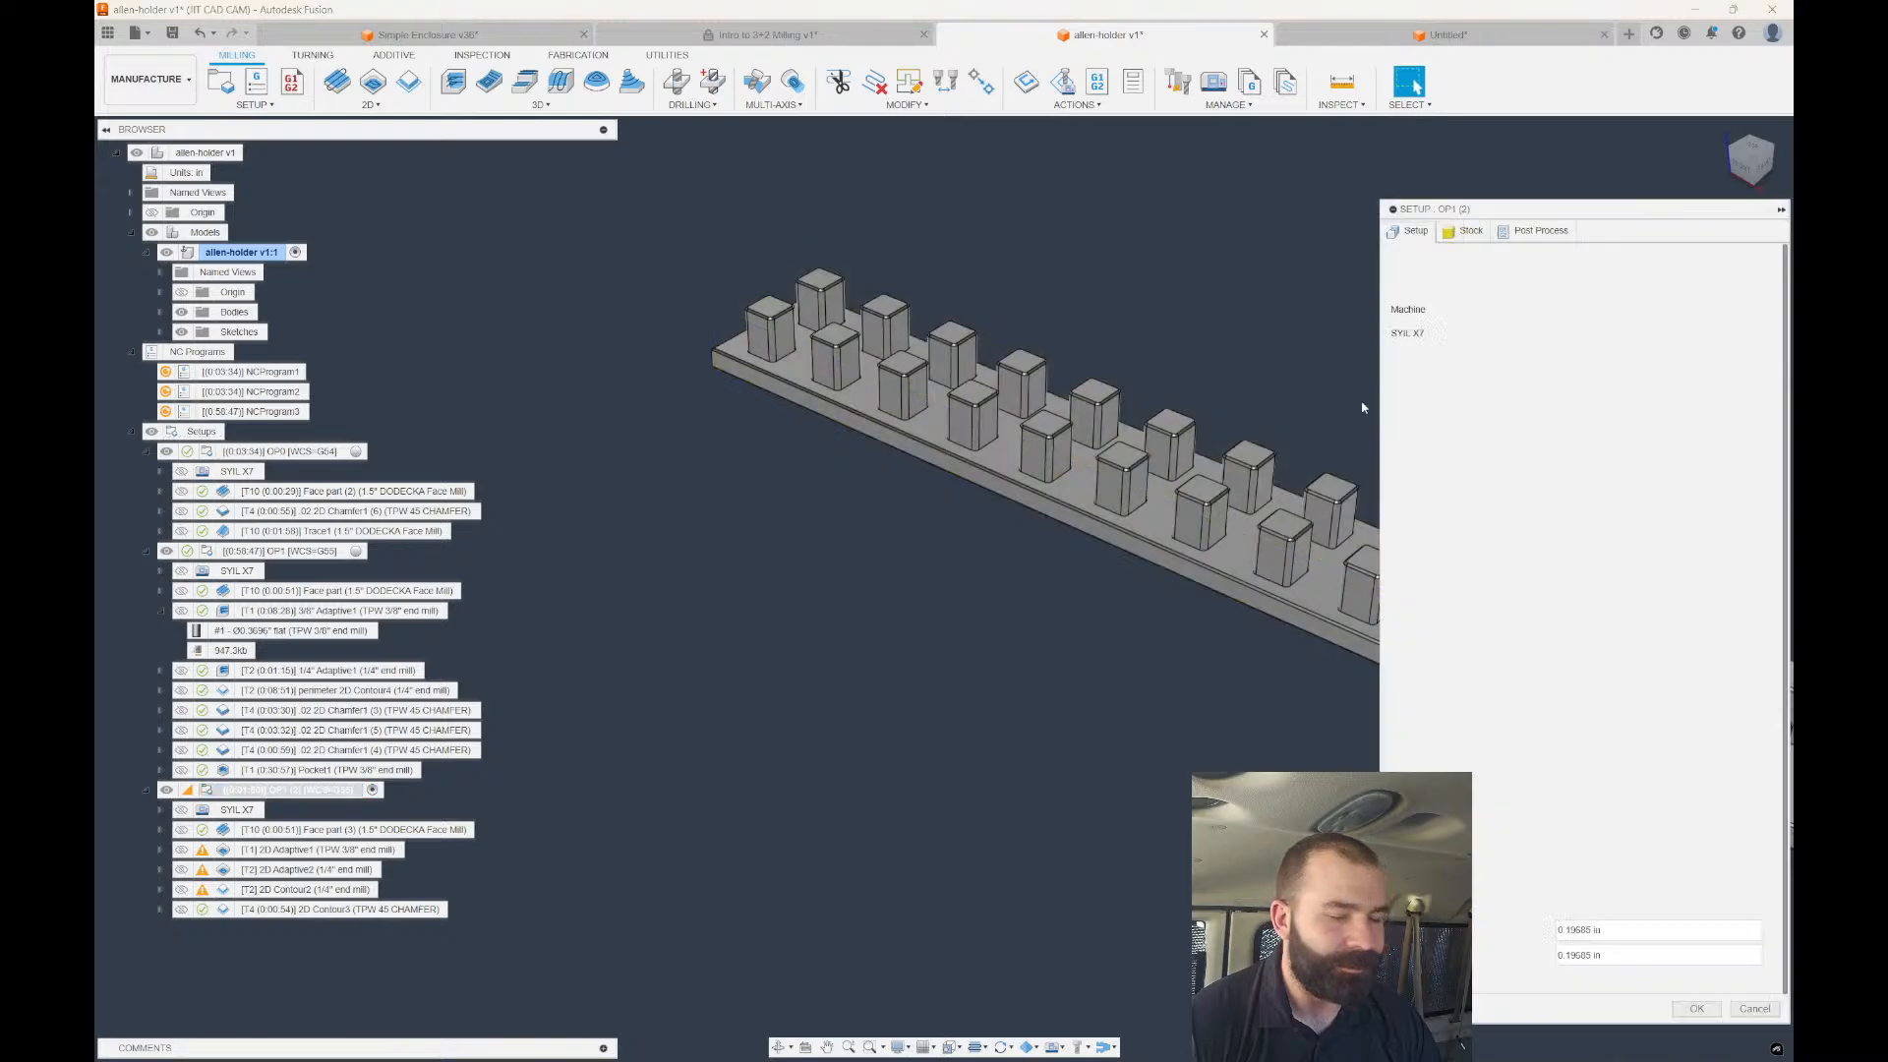
pyautogui.click(1472, 231)
pyautogui.click(1581, 282)
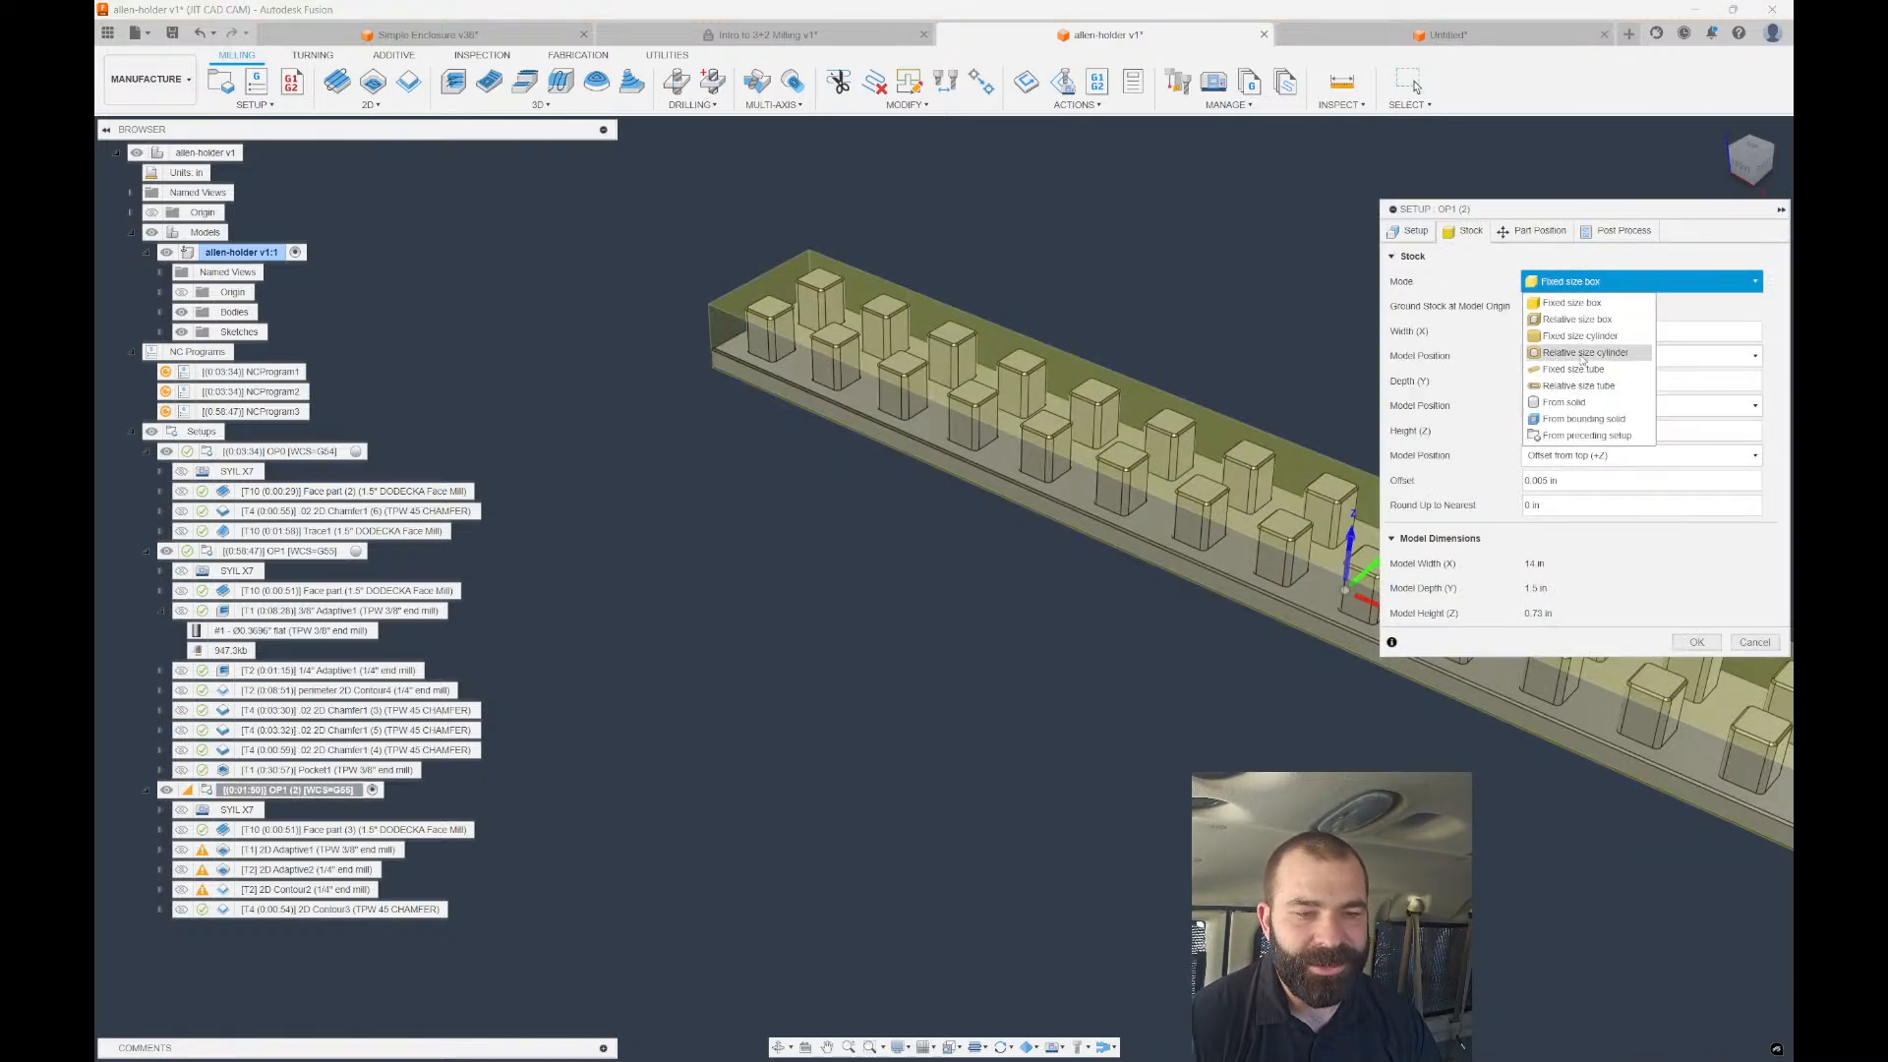
pyautogui.click(1463, 389)
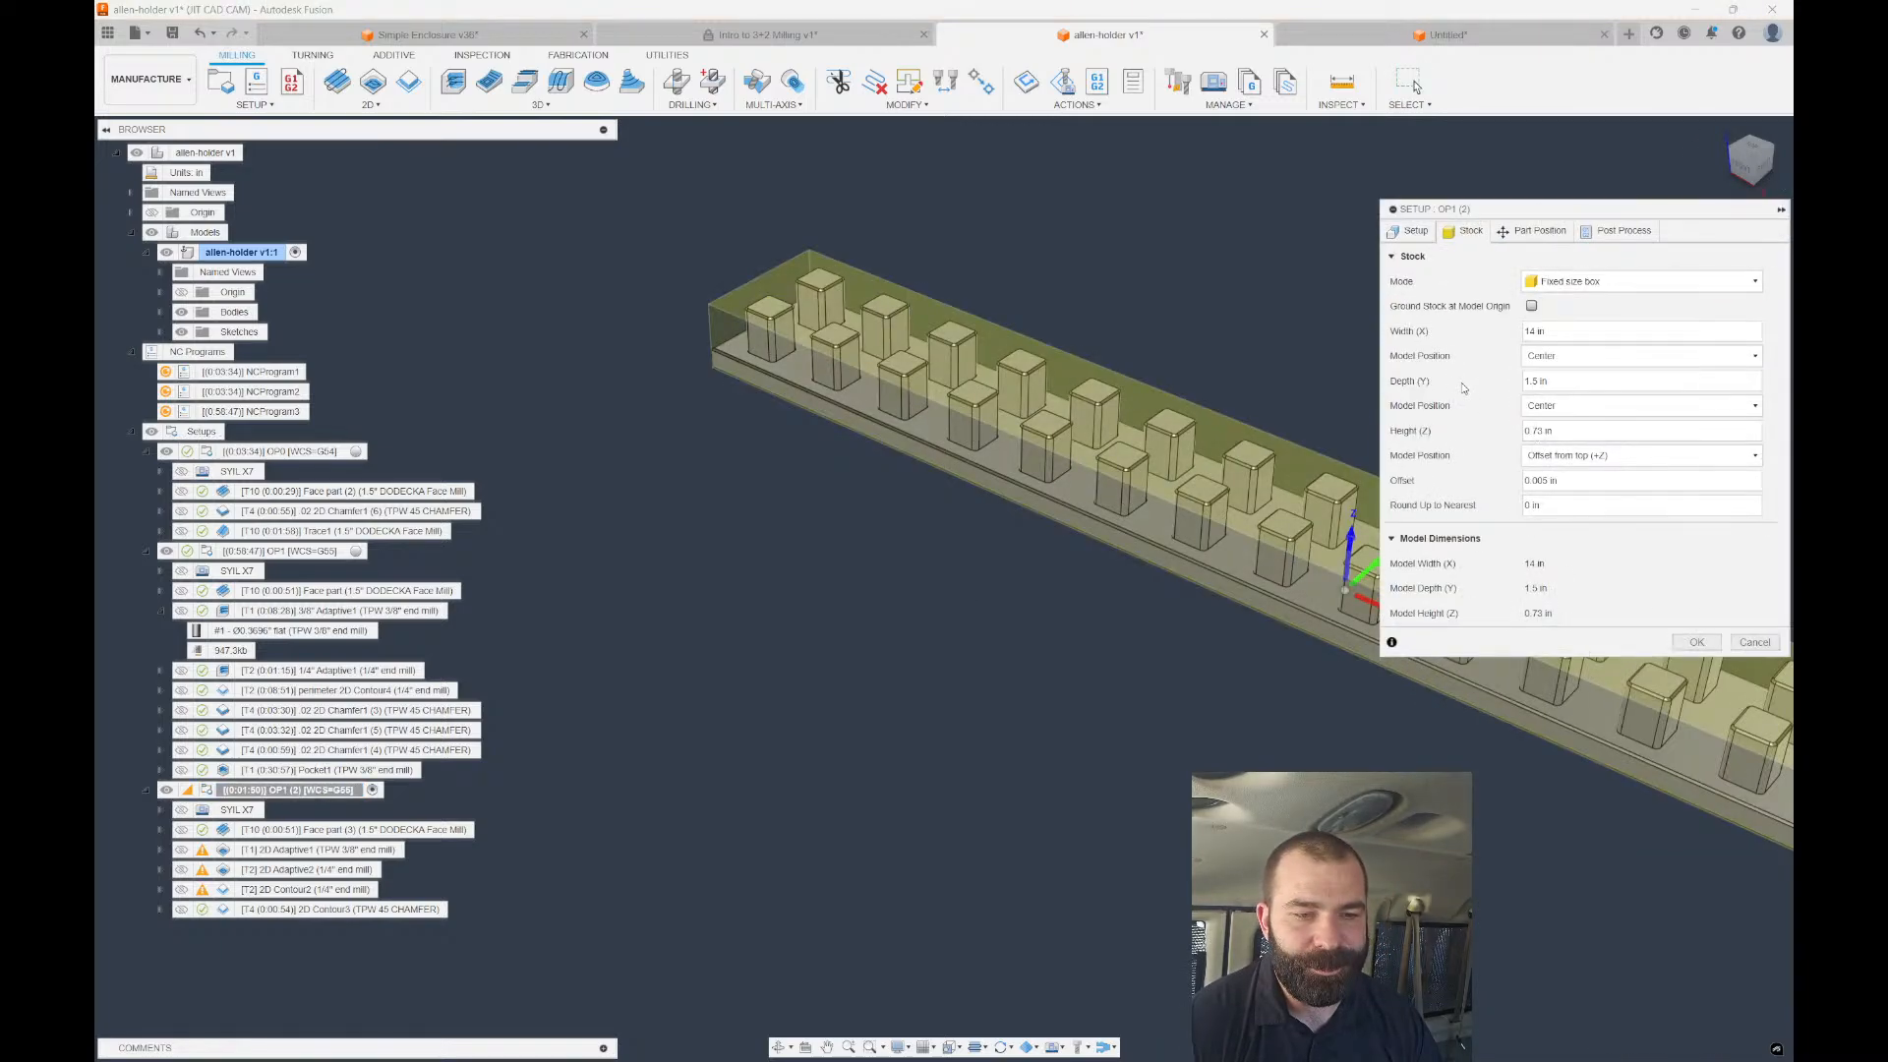
# Set the stock width to 14.25 in and depth to 1.75 in, and apply.
pyautogui.doubleClick(1568, 332)
pyautogui.write('1')
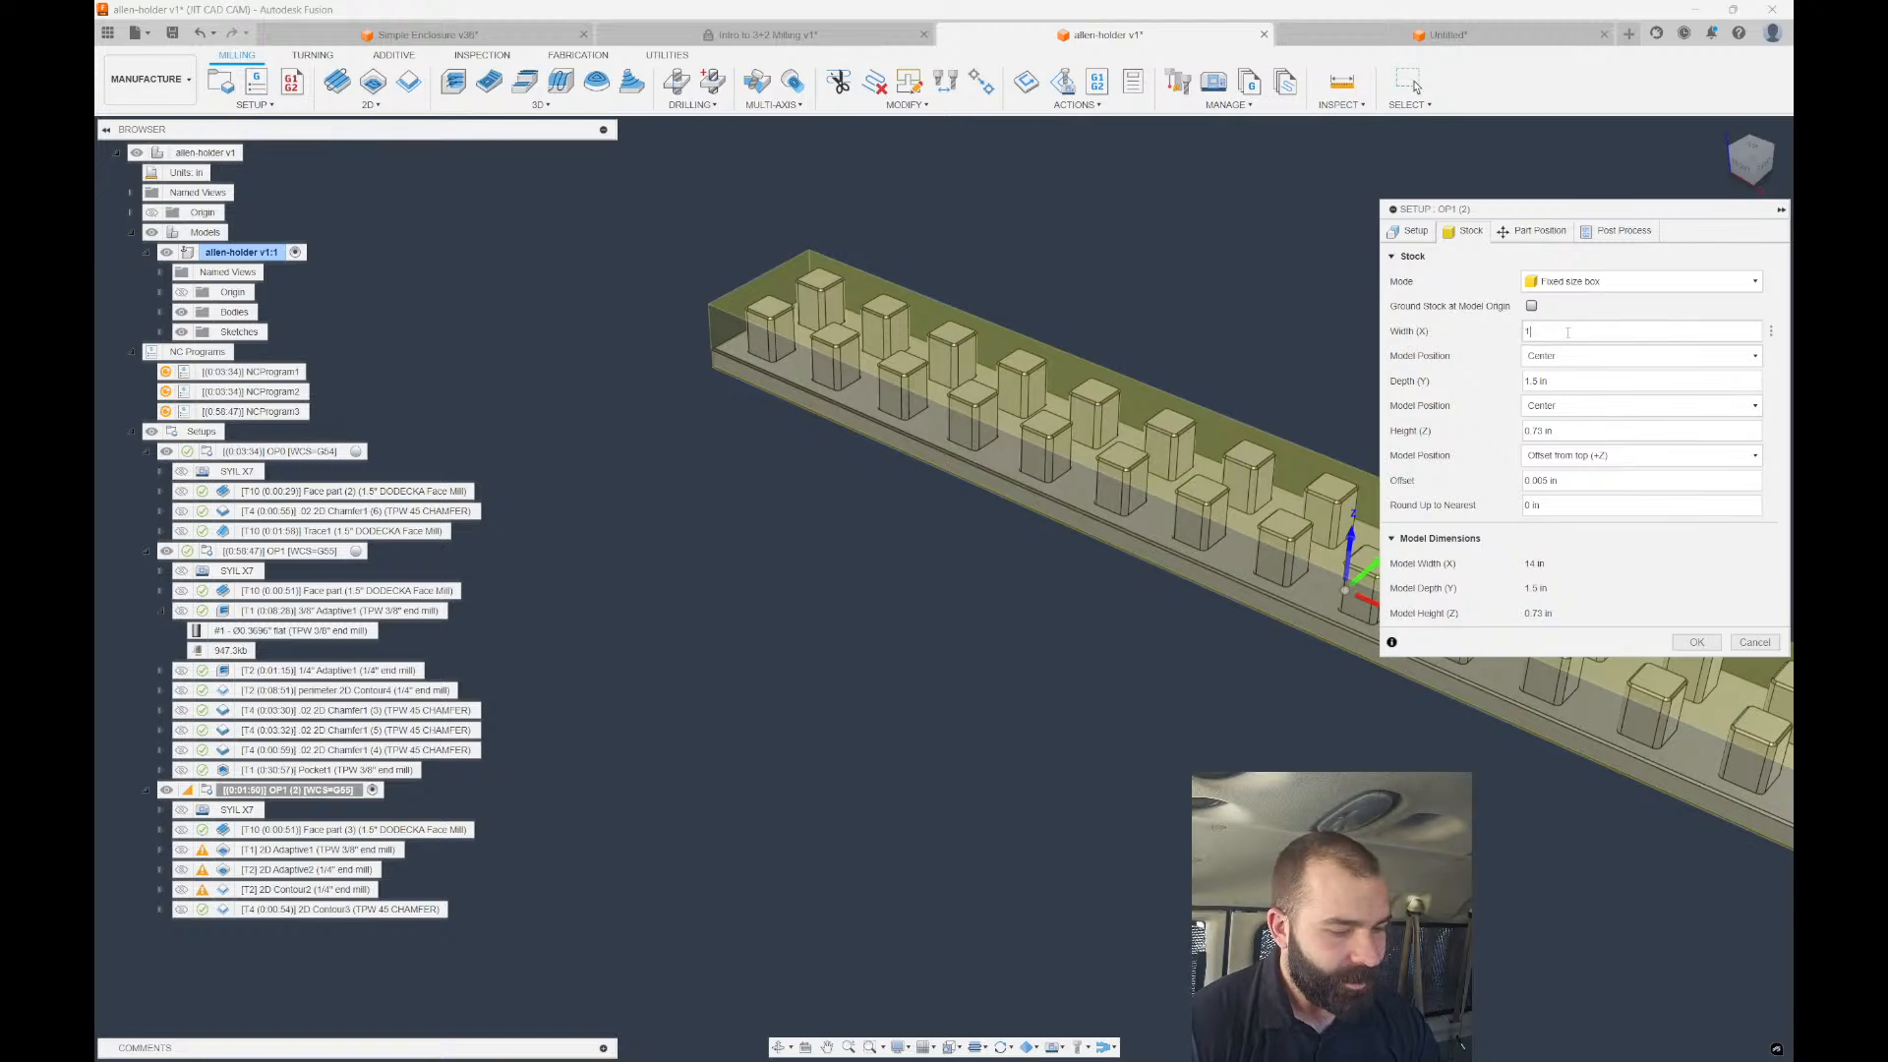
pyautogui.write('4.25')
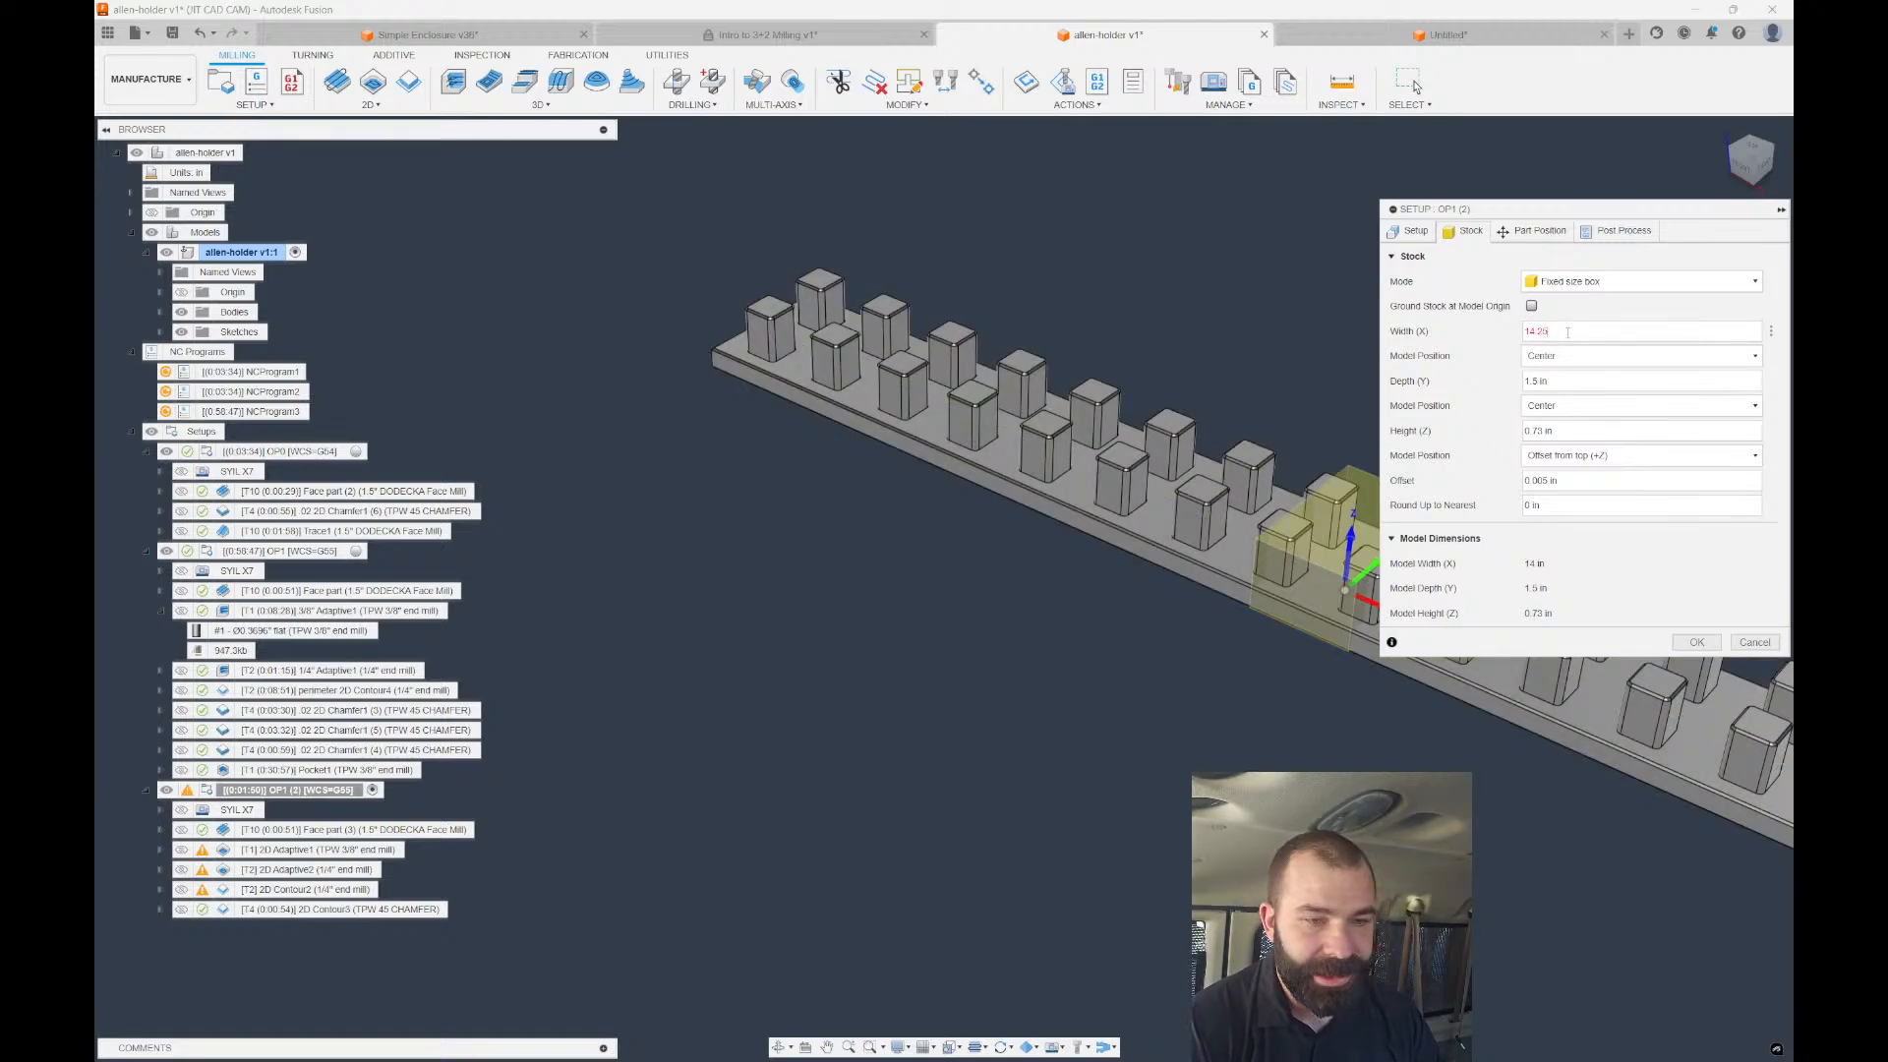
pyautogui.press('Tab')
pyautogui.write('1.75')
pyautogui.press('Tab')
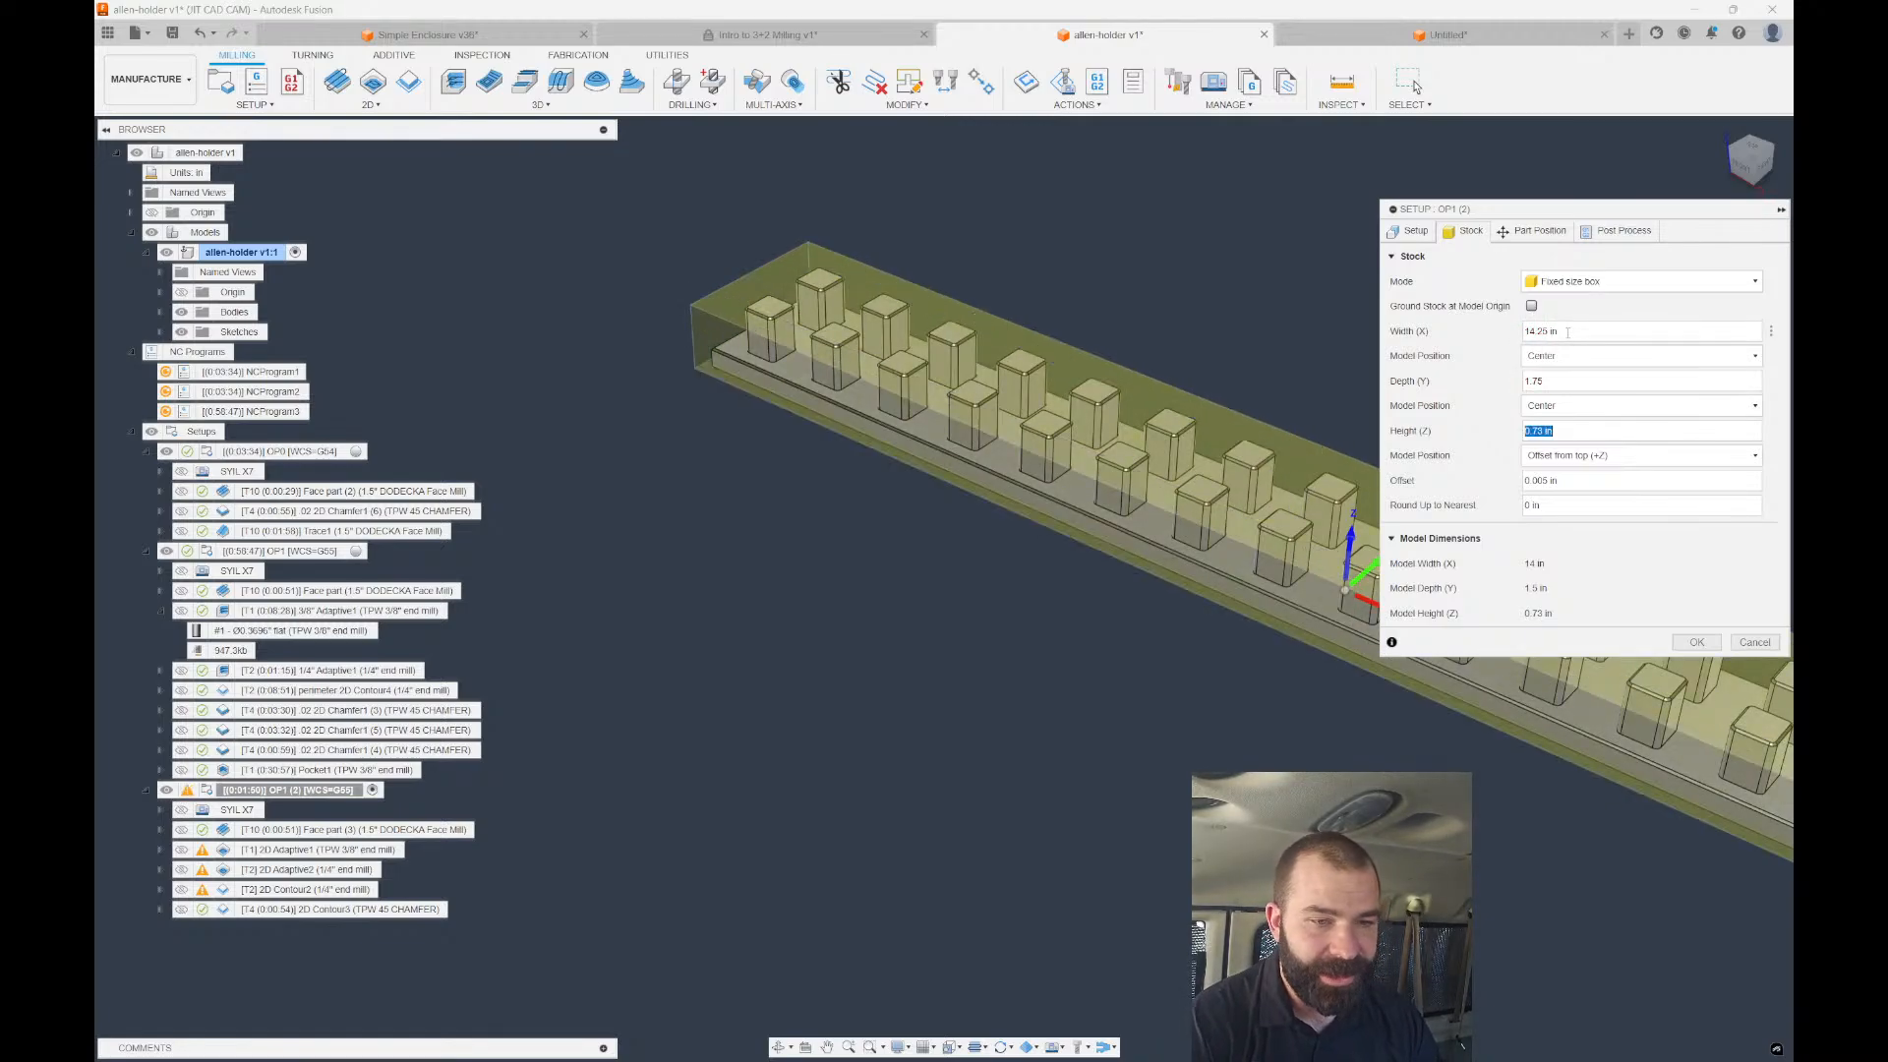
pyautogui.click(1696, 641)
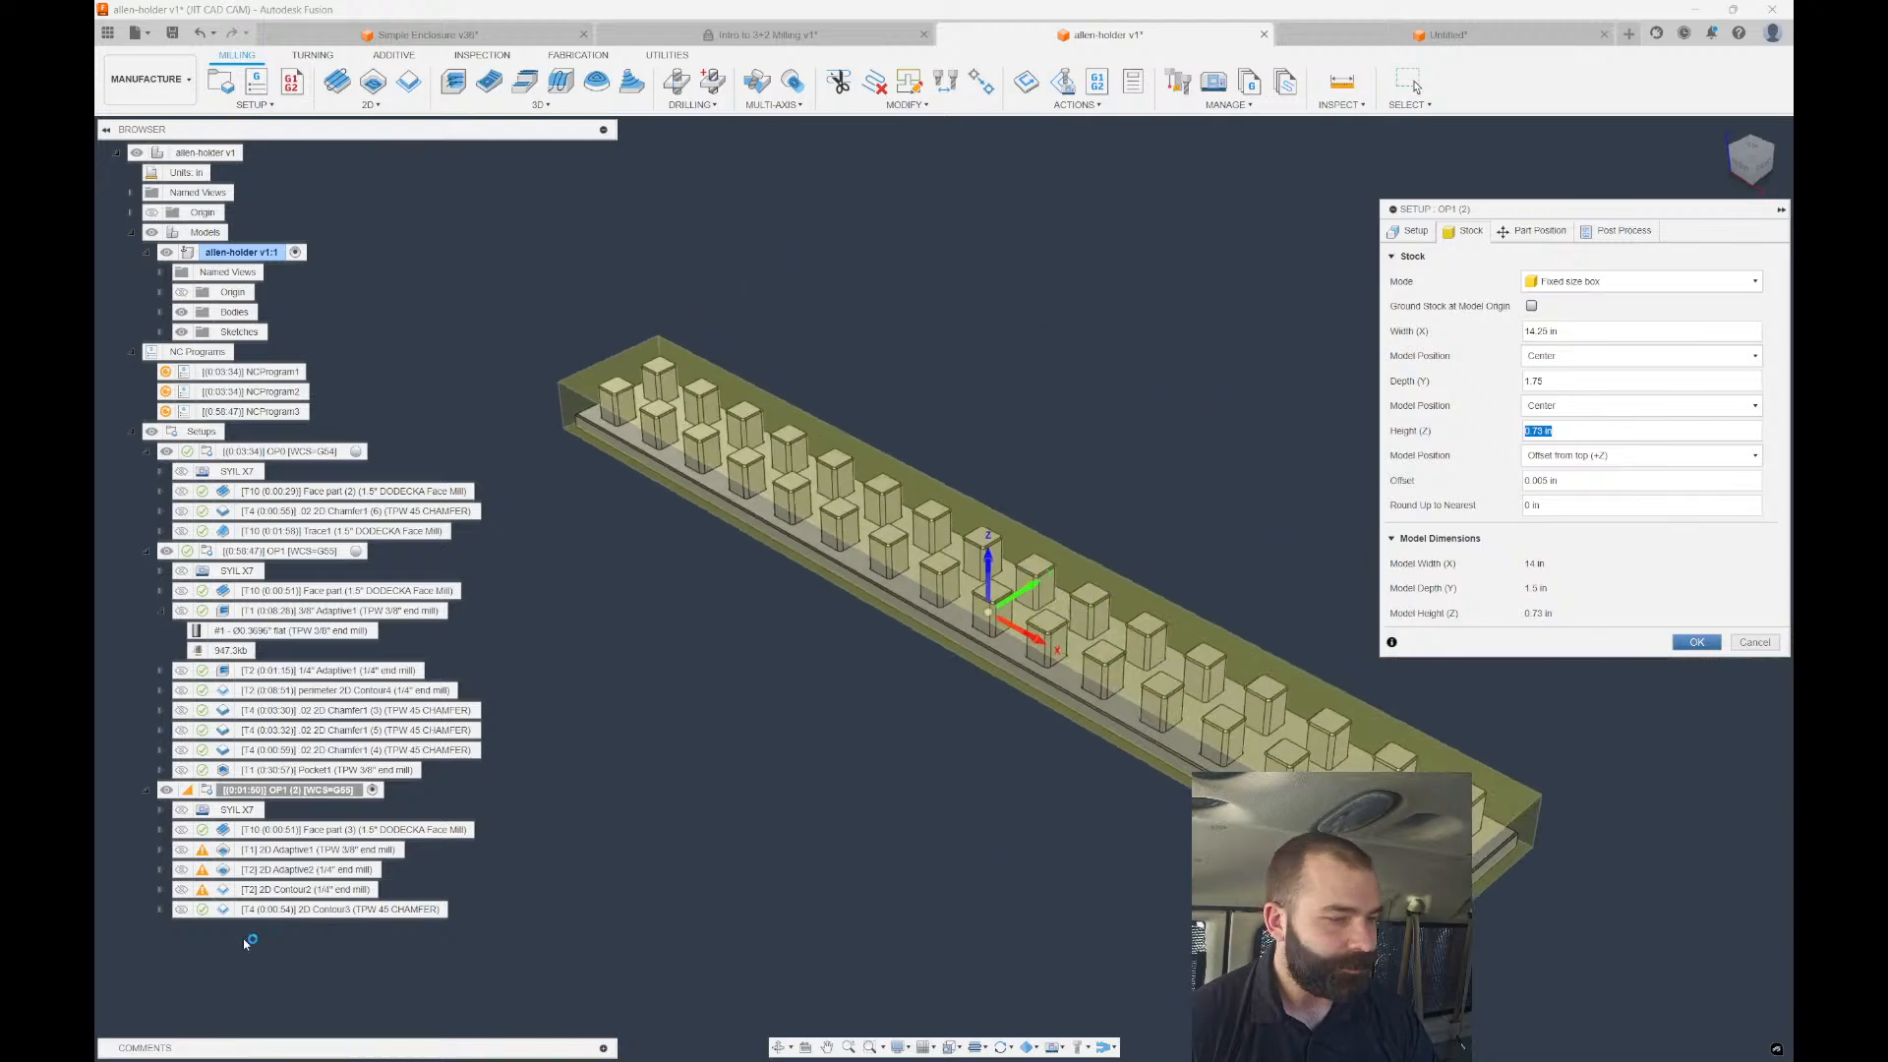
# Preview the regenerated 2D Adaptive1, 2D Adaptive2, 2D Contour2 and 2D Contour3 chamfer toolpaths on the part.
pyautogui.click(286, 848)
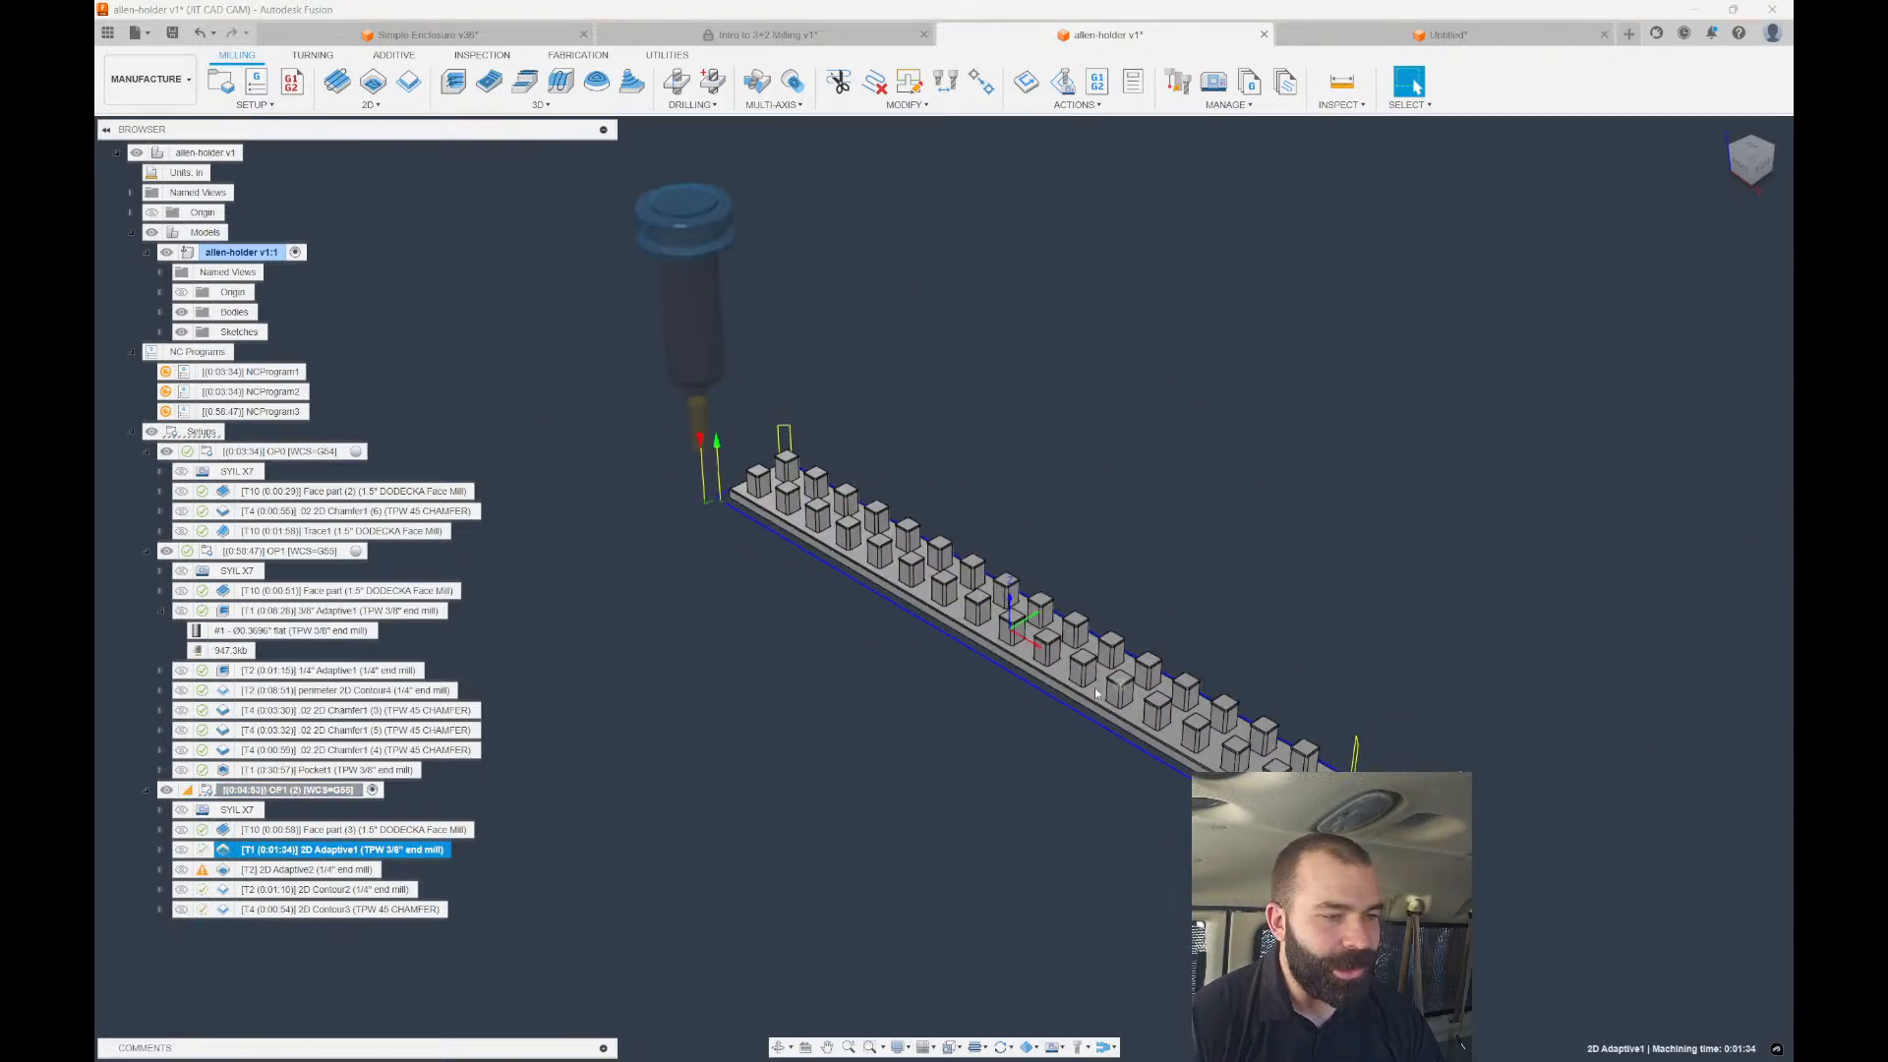
pyautogui.scroll(5, 653, 531)
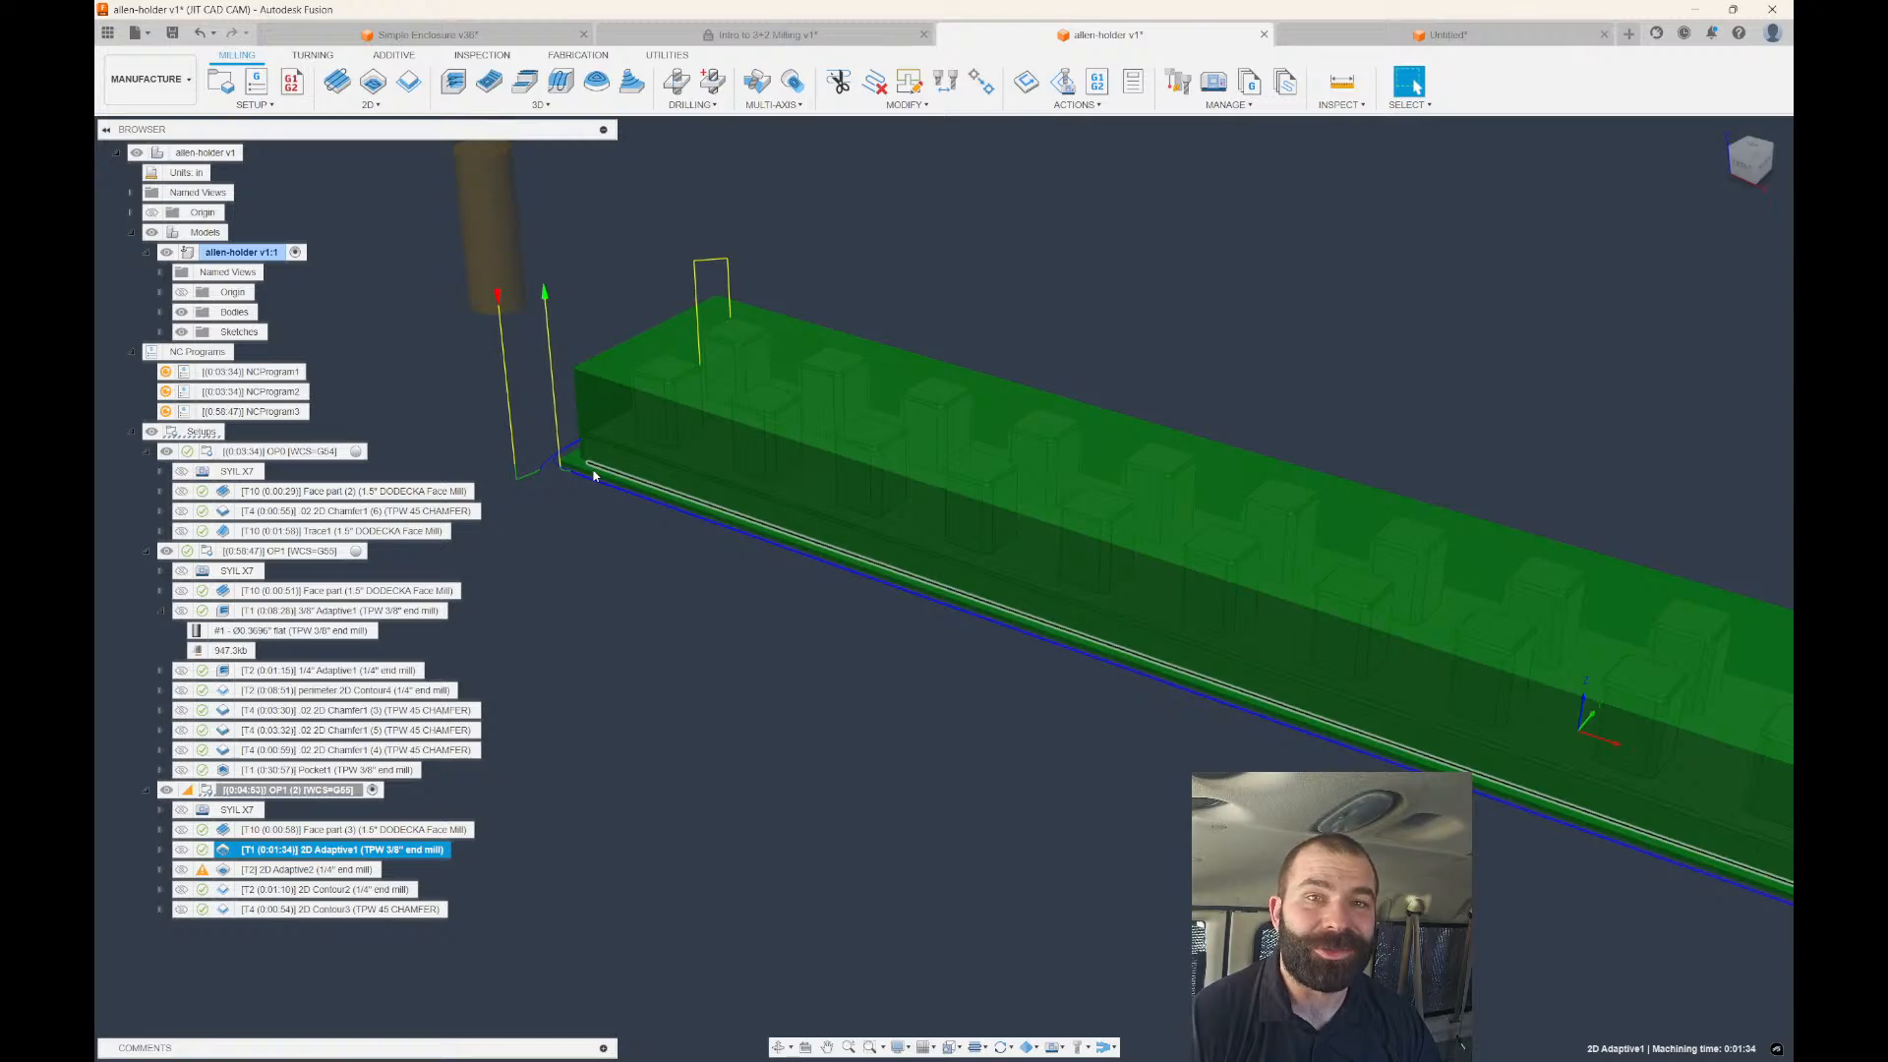
pyautogui.click(247, 871)
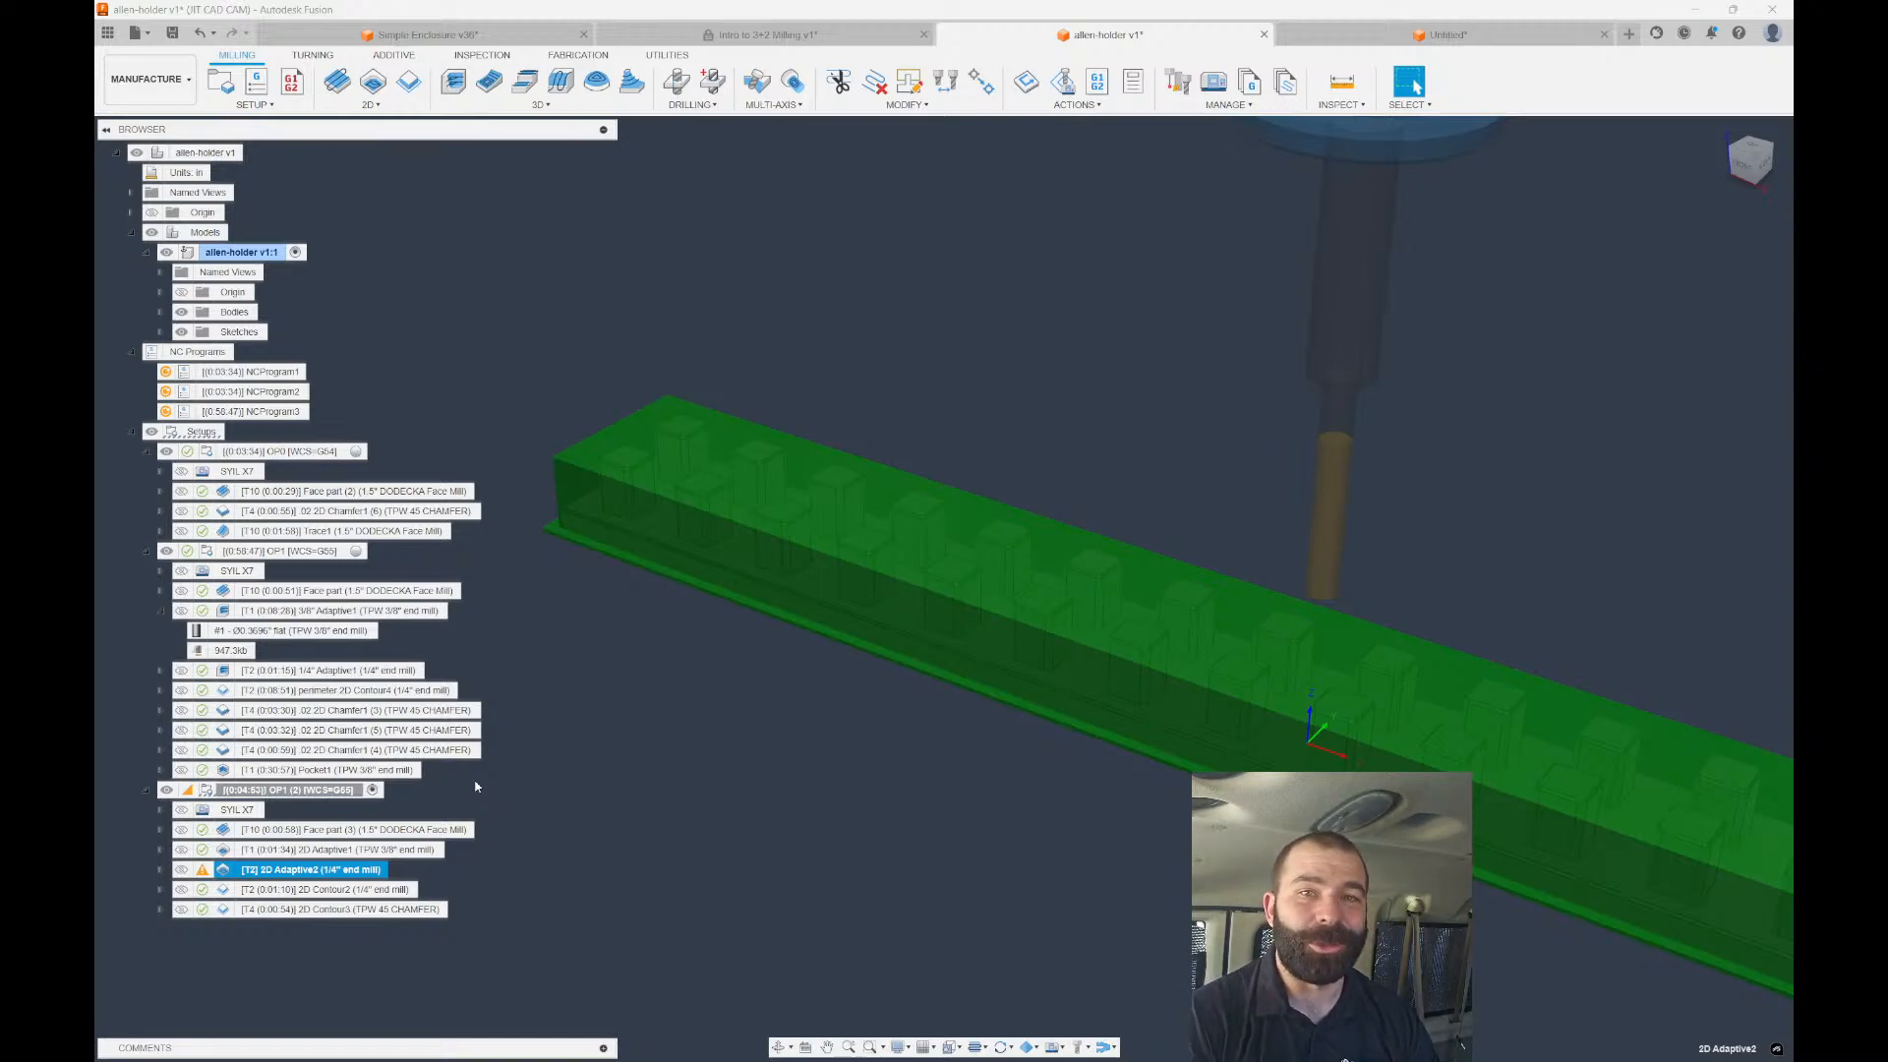
pyautogui.click(298, 885)
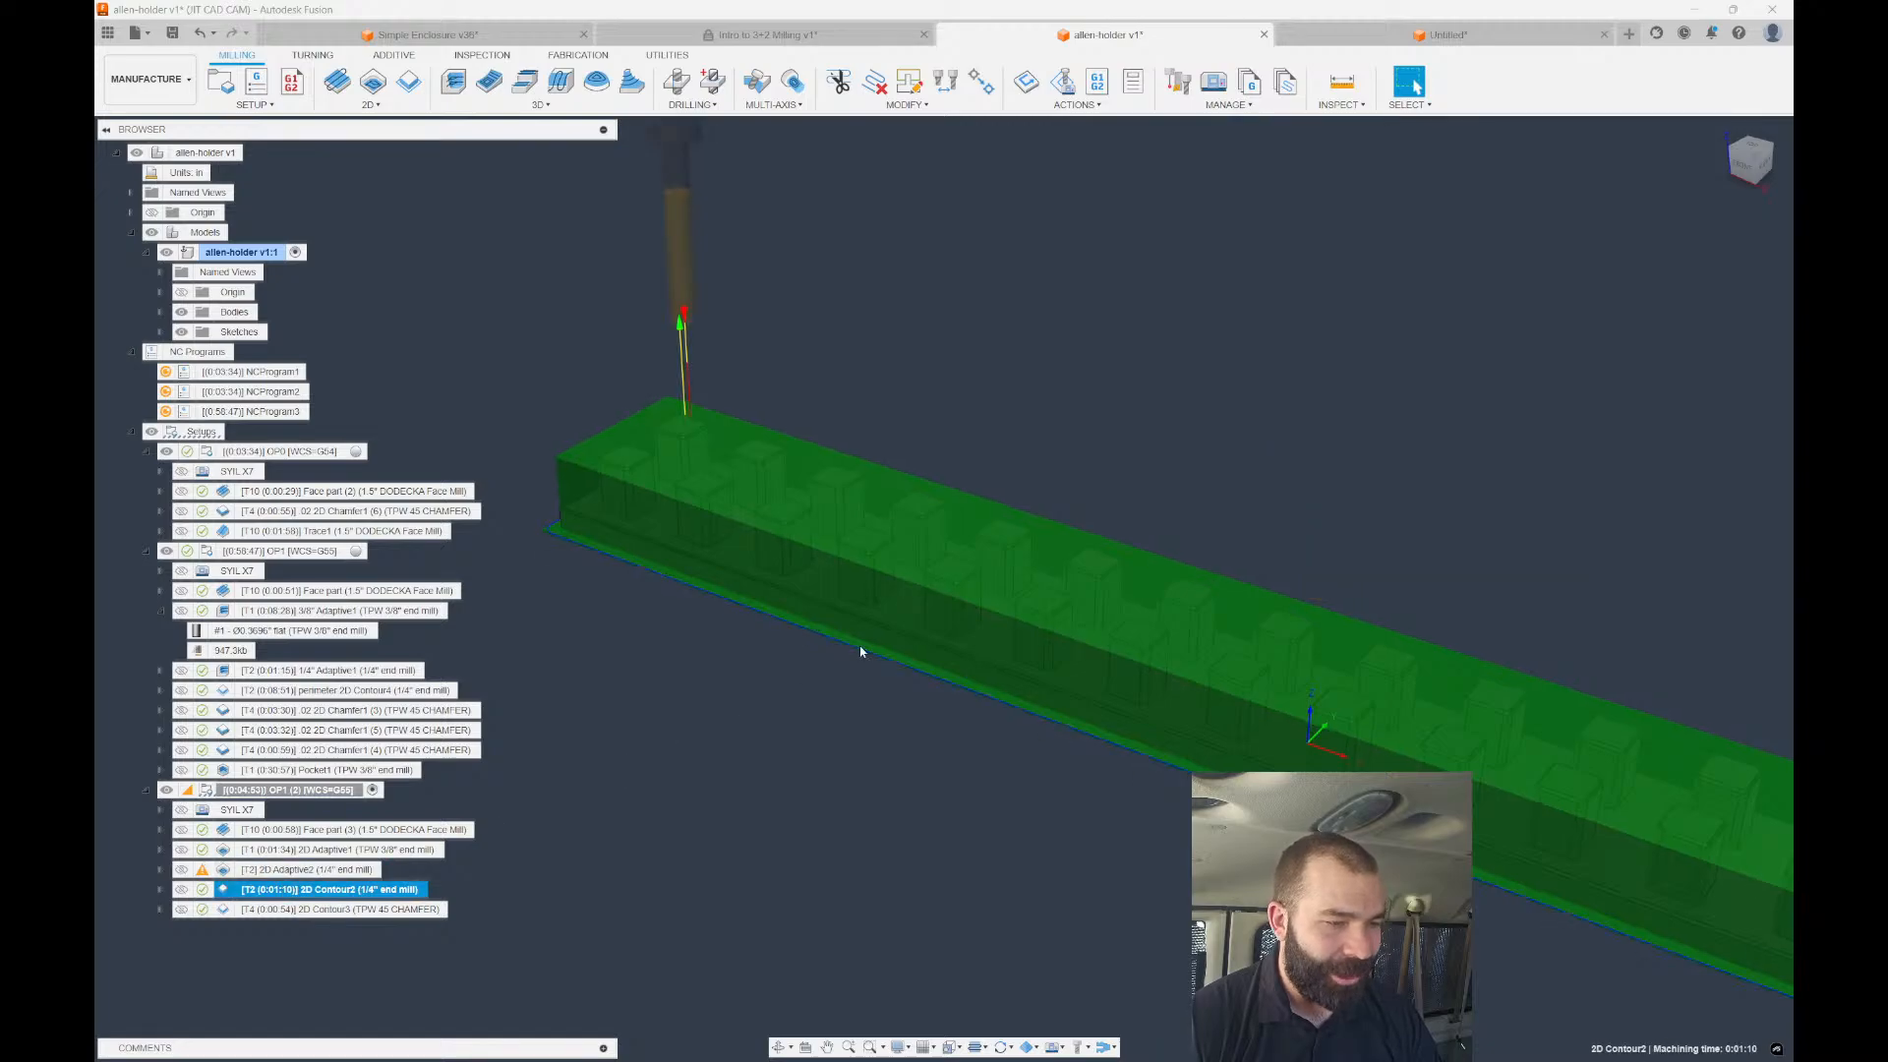
pyautogui.scroll(-2, 1003, 551)
pyautogui.keyDown('shift'); pyautogui.moveTo(1003, 564); pyautogui.dragTo(737, 515, button='middle'); pyautogui.keyUp('shift')
pyautogui.scroll(-2, 738, 516)
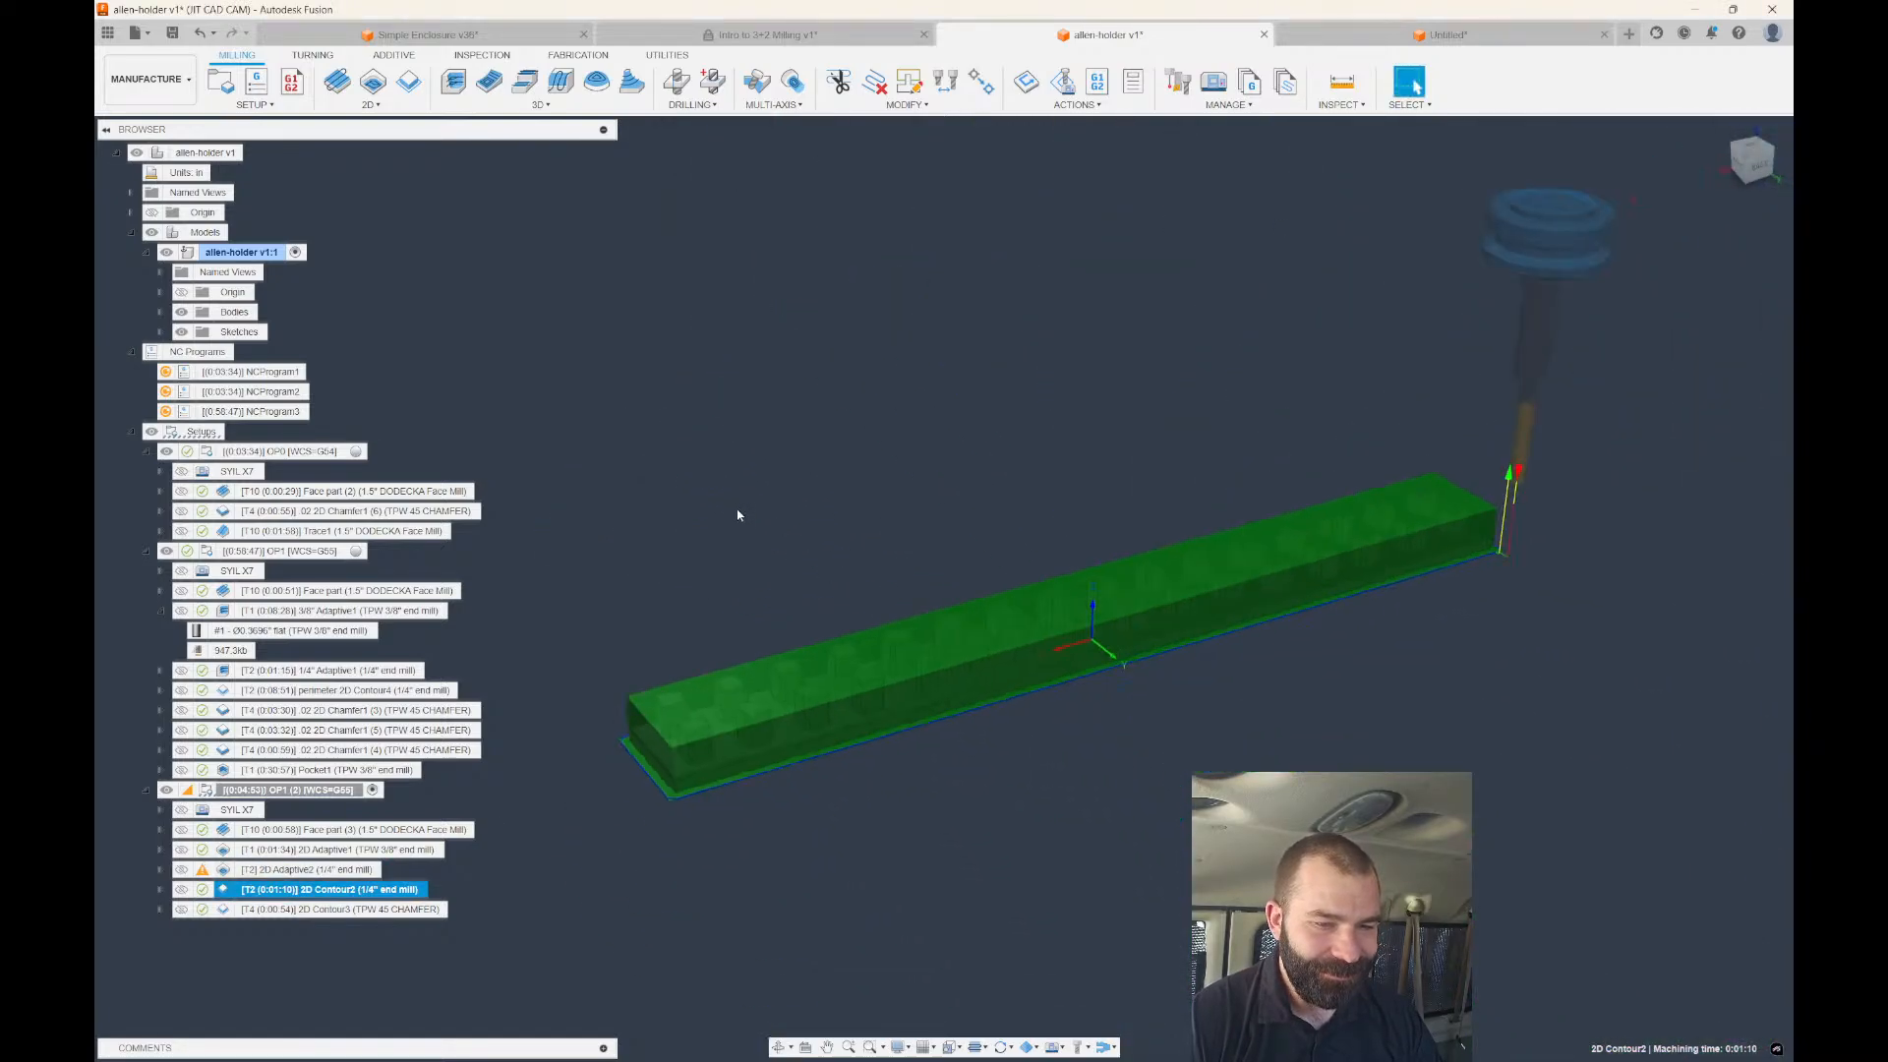
pyautogui.click(373, 909)
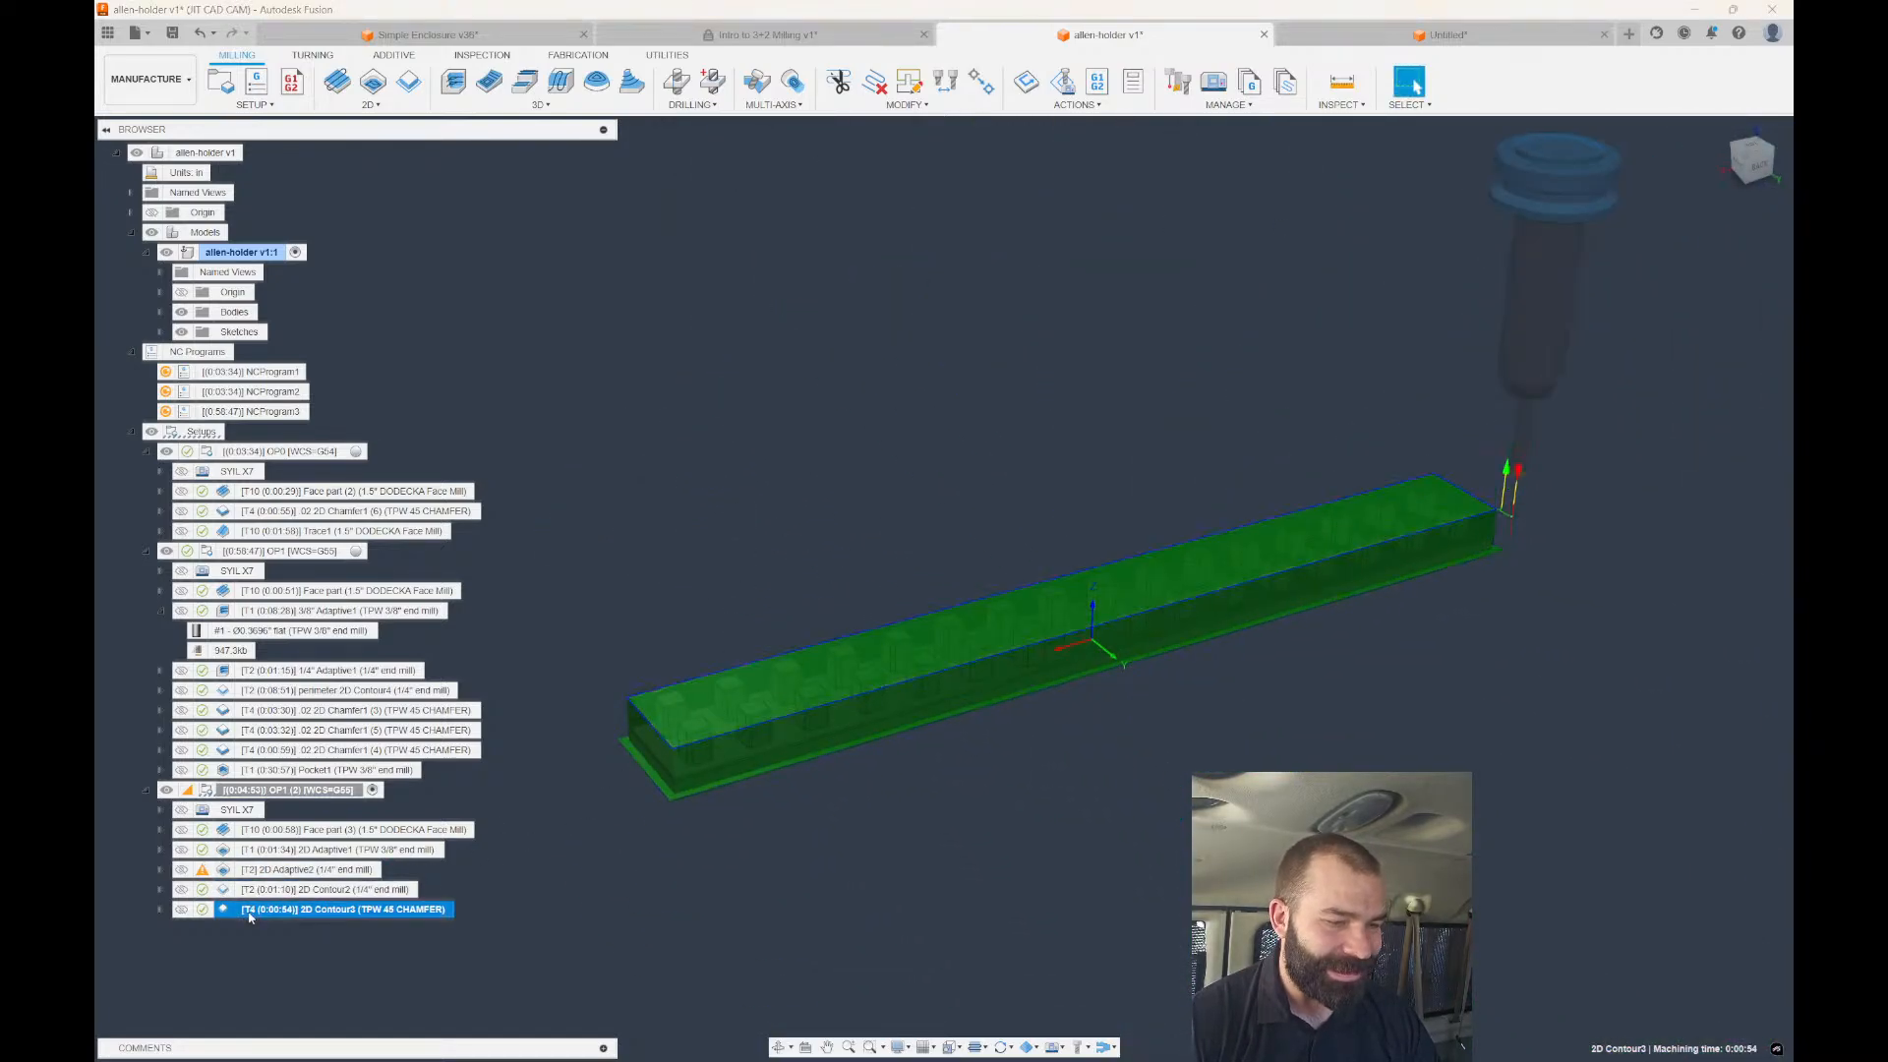
pyautogui.scroll(2, 647, 777)
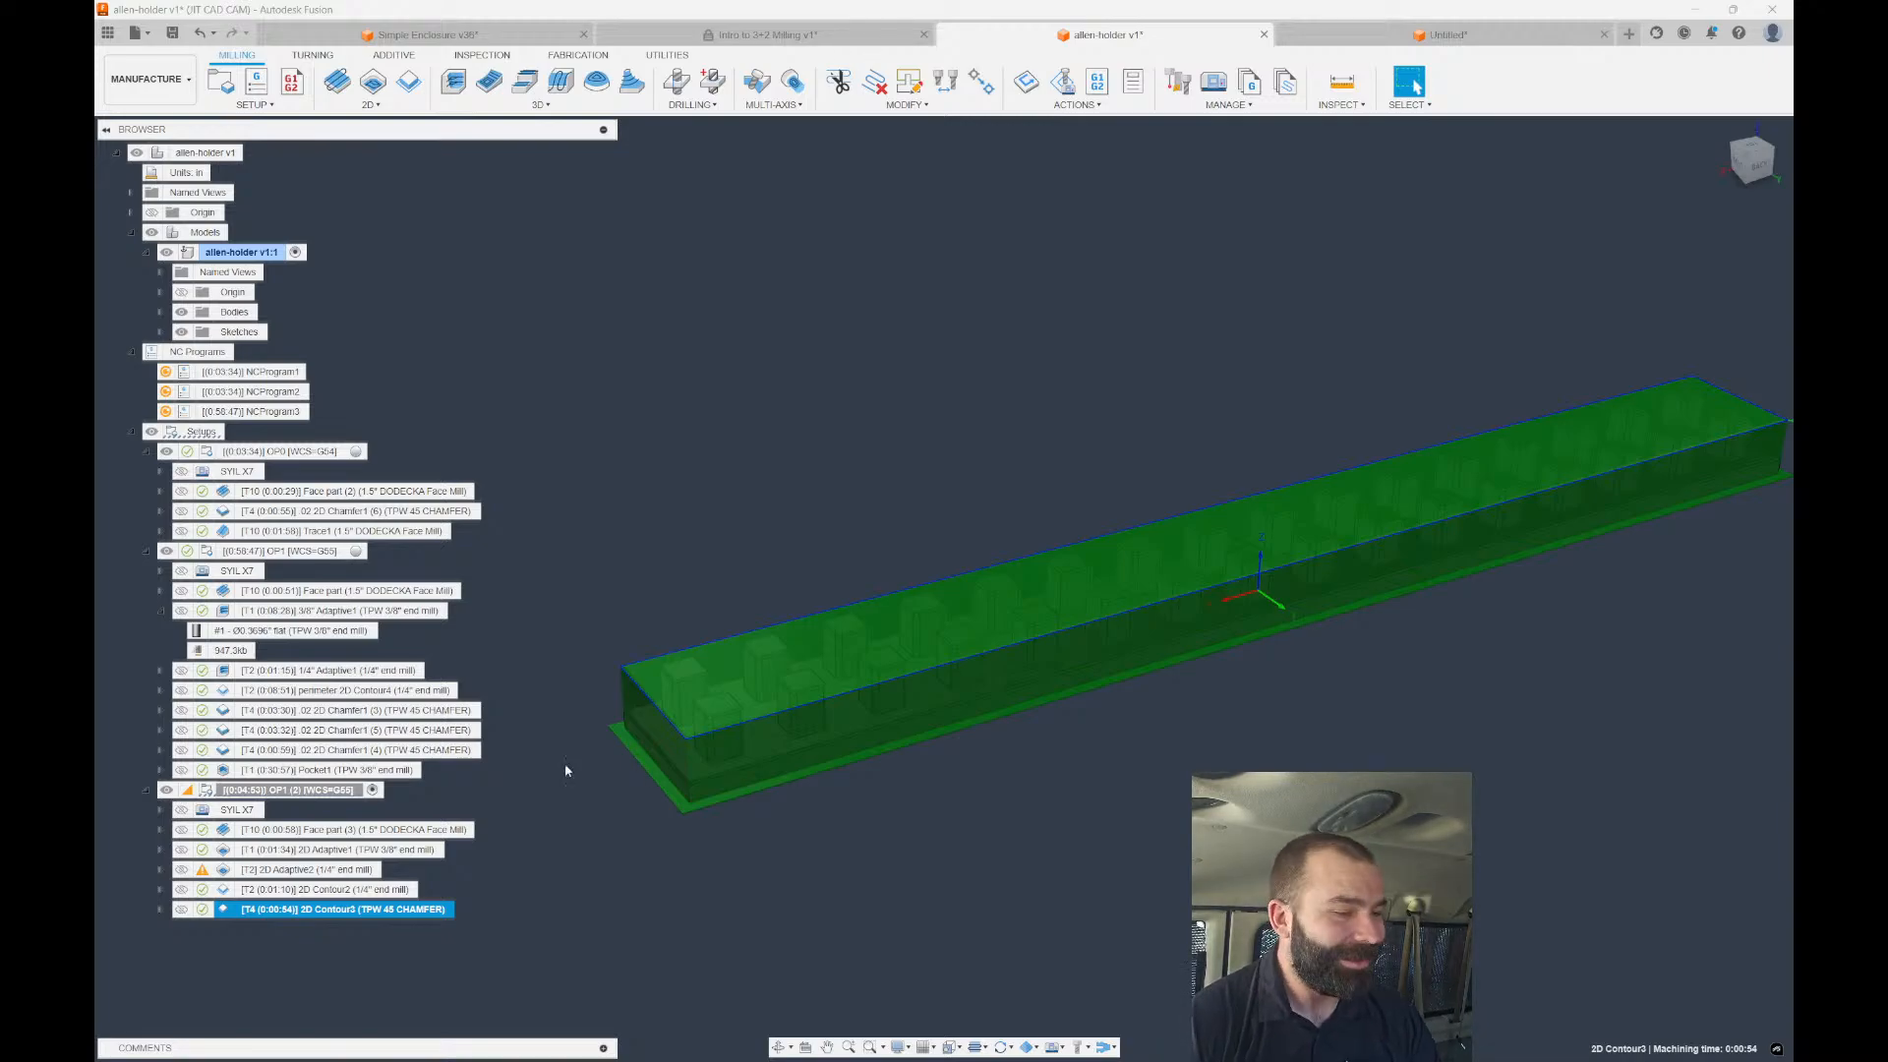
# Select 2D Adaptive1 through 2D Contour2 together and view their combined toolpaths along the part.
pyautogui.click(325, 849)
pyautogui.keyDown('shift'); pyautogui.click(307, 891); pyautogui.keyUp('shift')
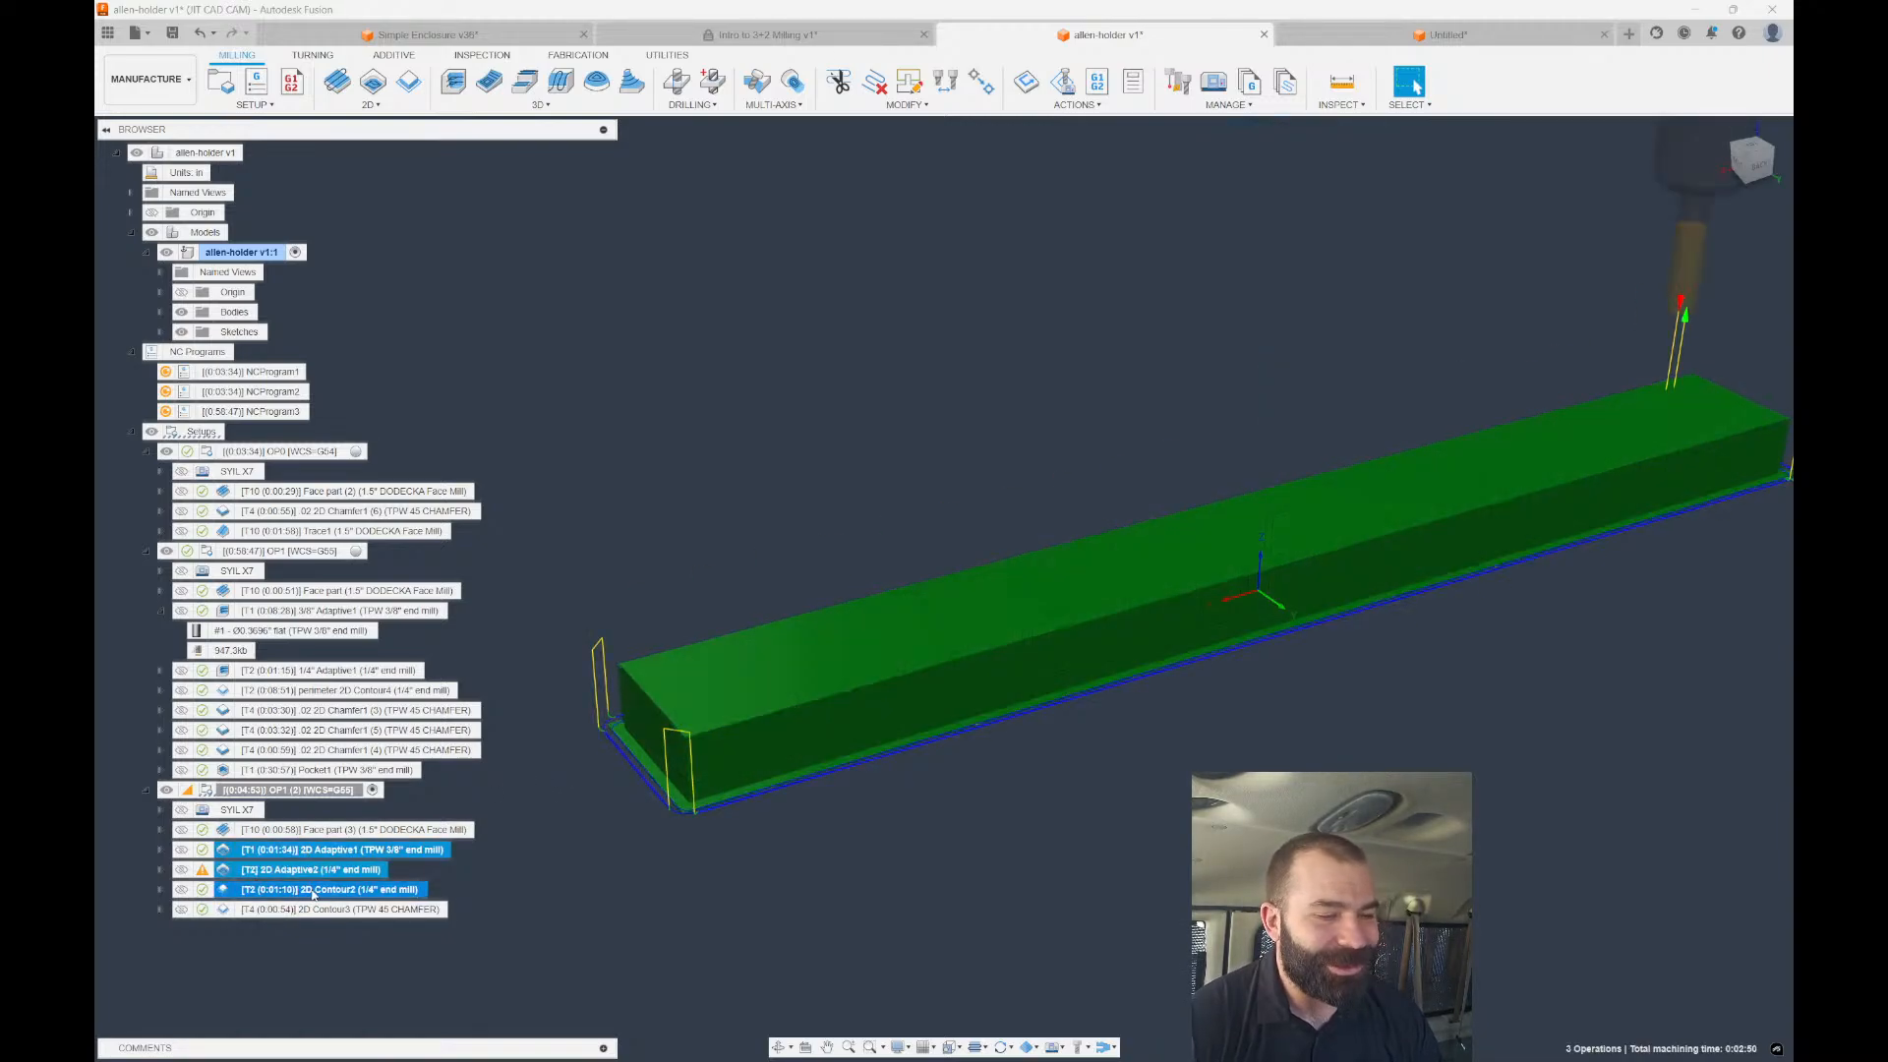
pyautogui.keyDown('shift'); pyautogui.moveTo(678, 786); pyautogui.dragTo(1023, 767, button='middle'); pyautogui.keyUp('shift')
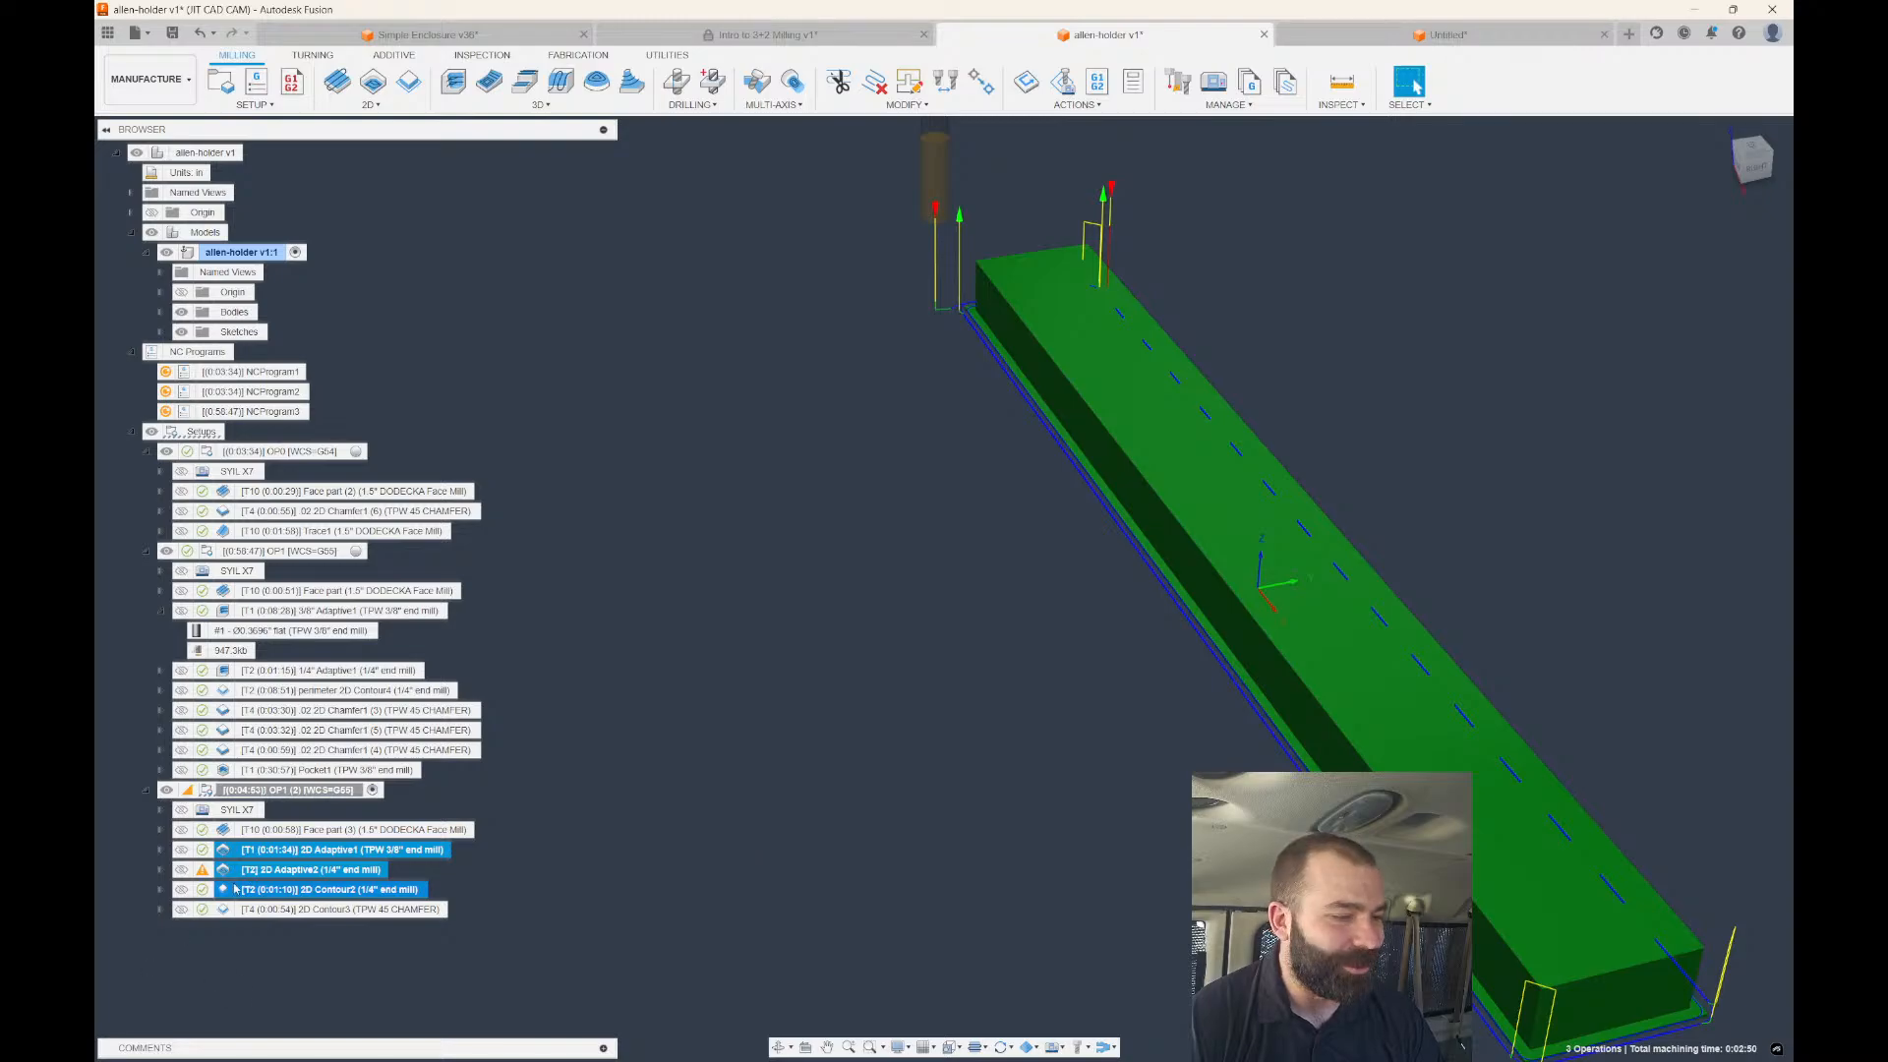
# Check the pocket chain geometry in 2D Adaptive1's settings without changing it.
pyautogui.rightClick(271, 852)
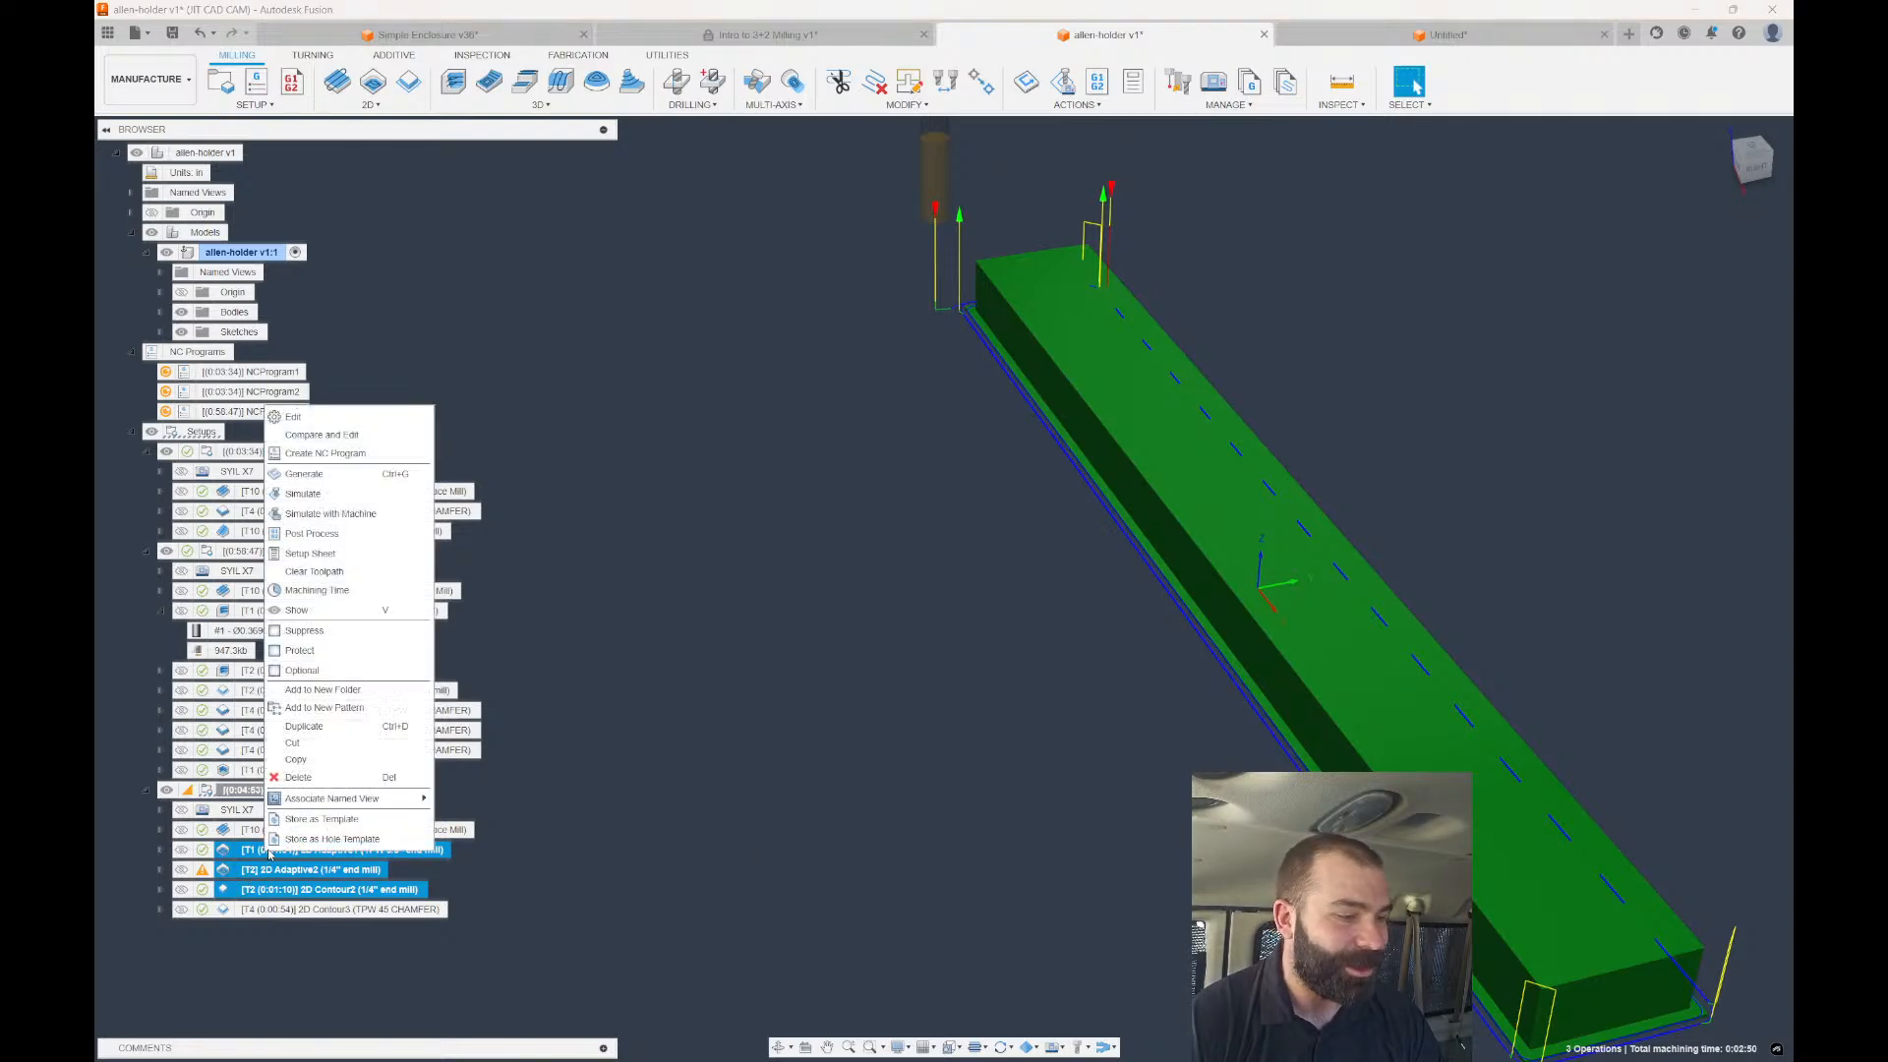
pyautogui.click(293, 416)
pyautogui.click(1537, 231)
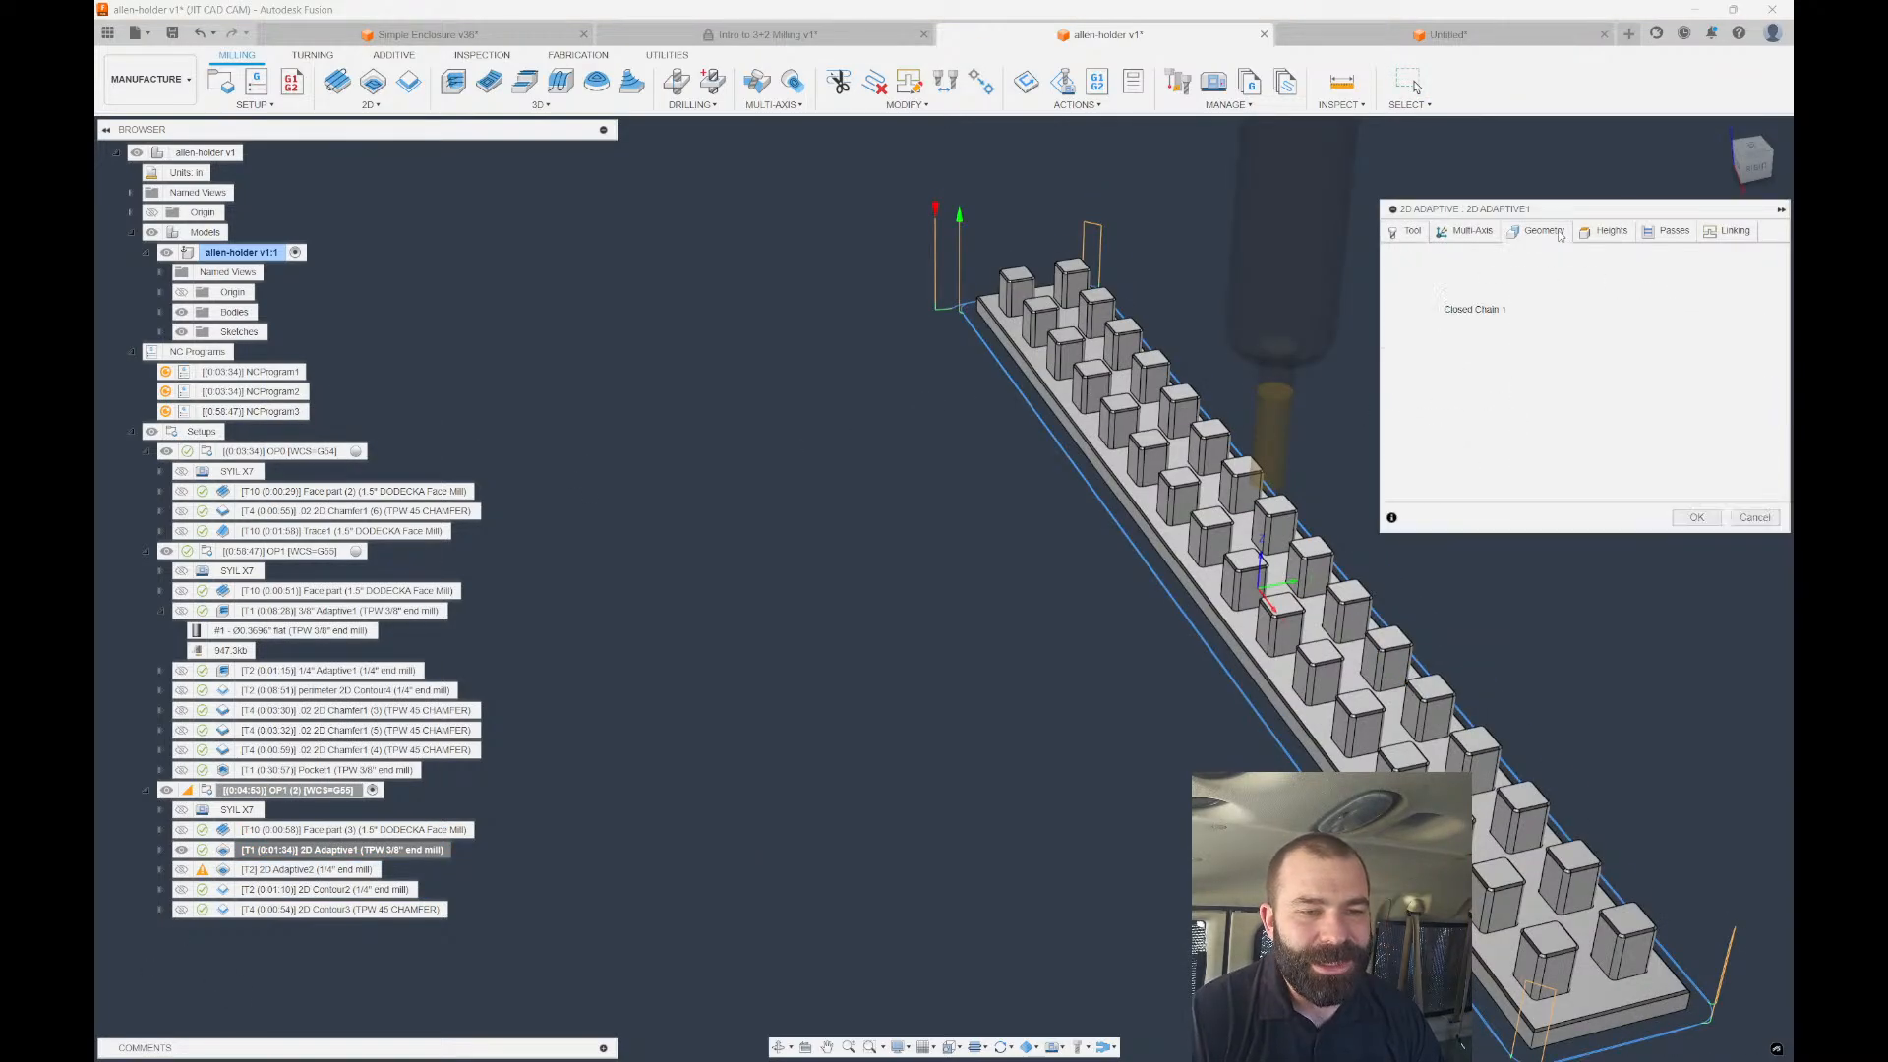
pyautogui.click(1754, 519)
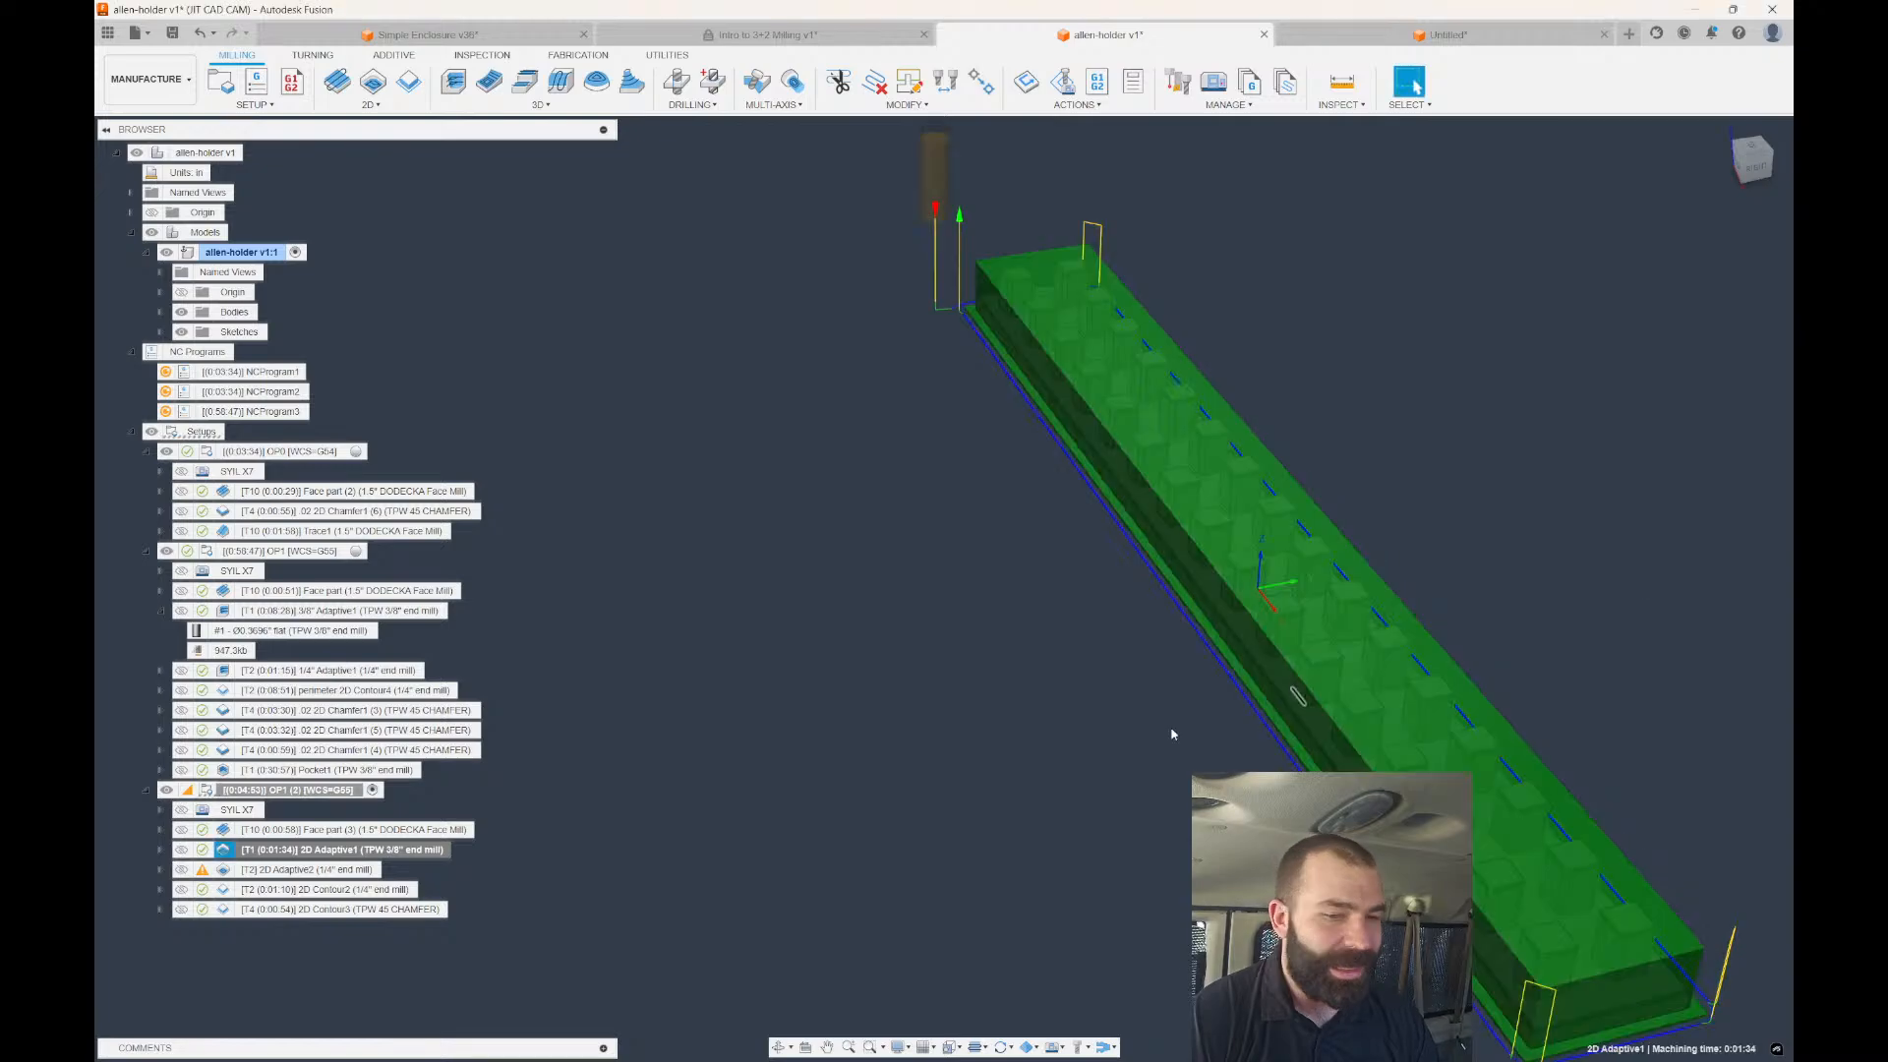
# Save 2D Adaptive1, 2D Adaptive2 and 2D Contour2 as the cloud template '2D RoughRestFinish'.
pyautogui.keyDown('shift'); pyautogui.click(332, 890); pyautogui.keyUp('shift')
pyautogui.rightClick(333, 889)
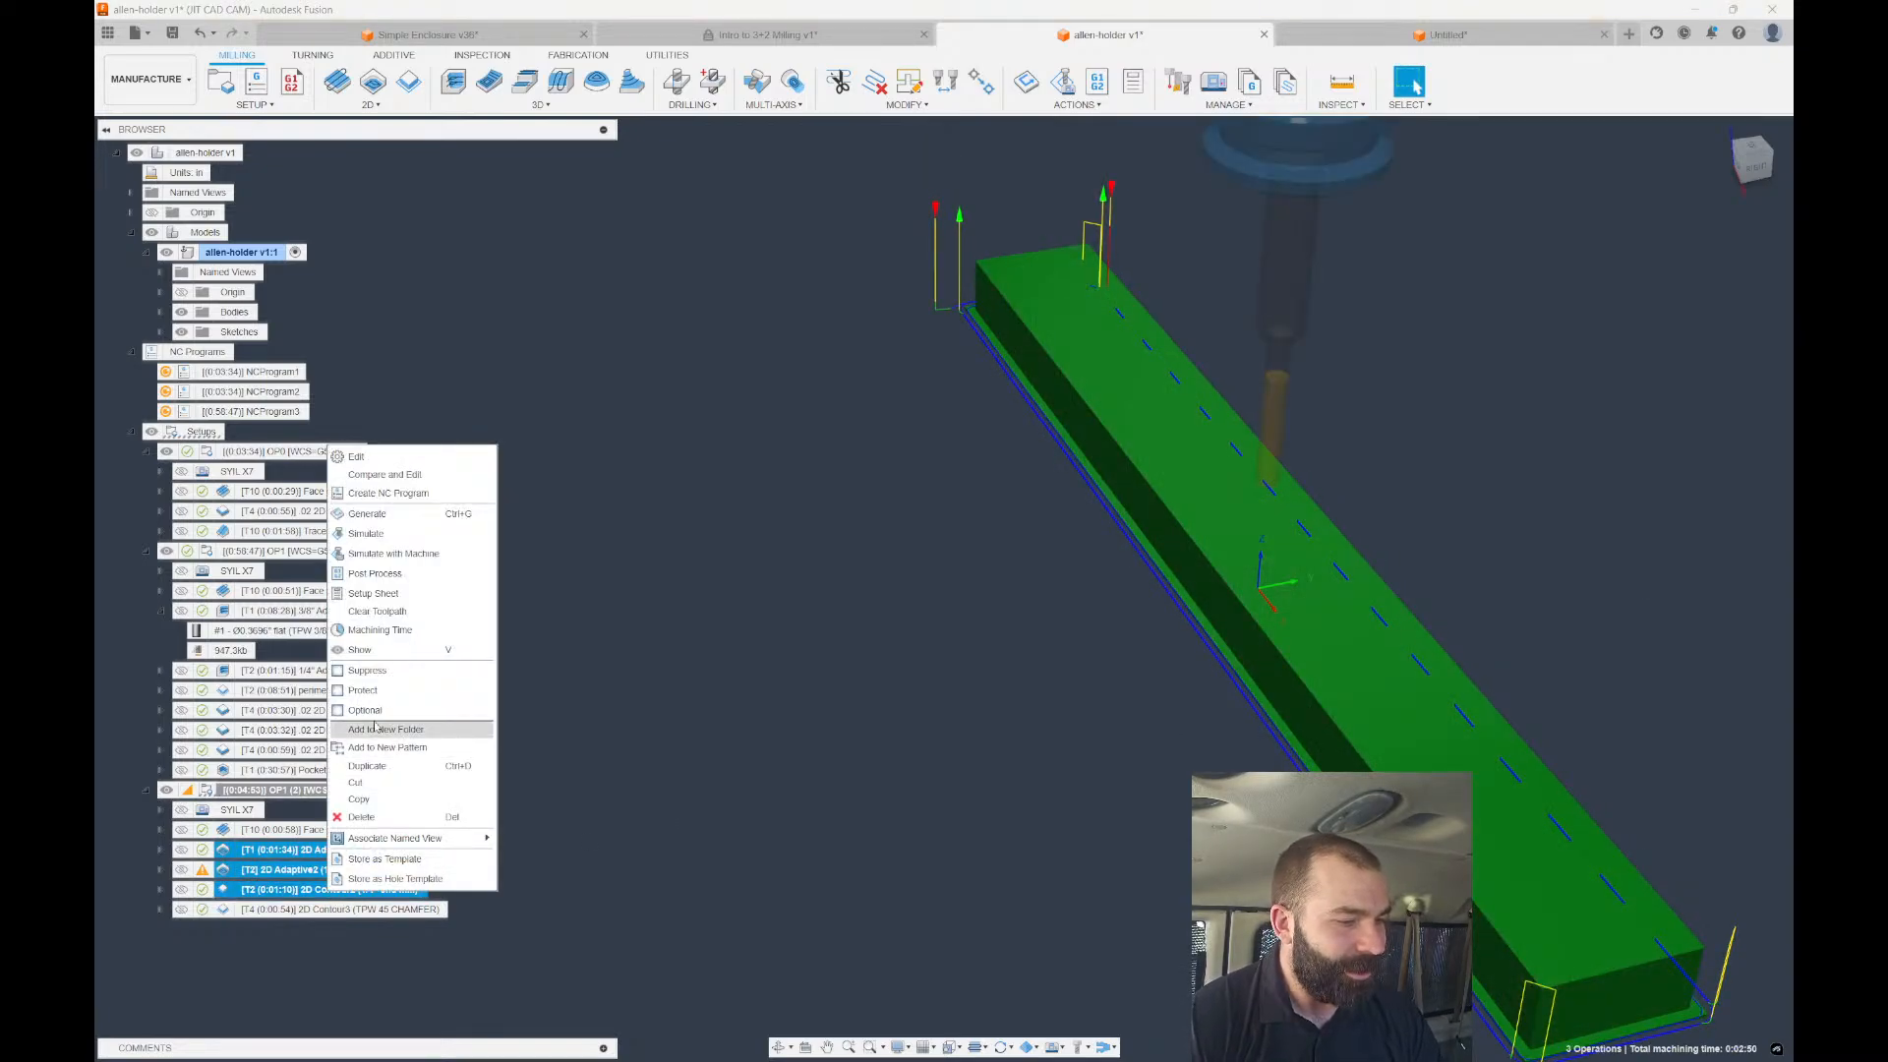
pyautogui.click(383, 859)
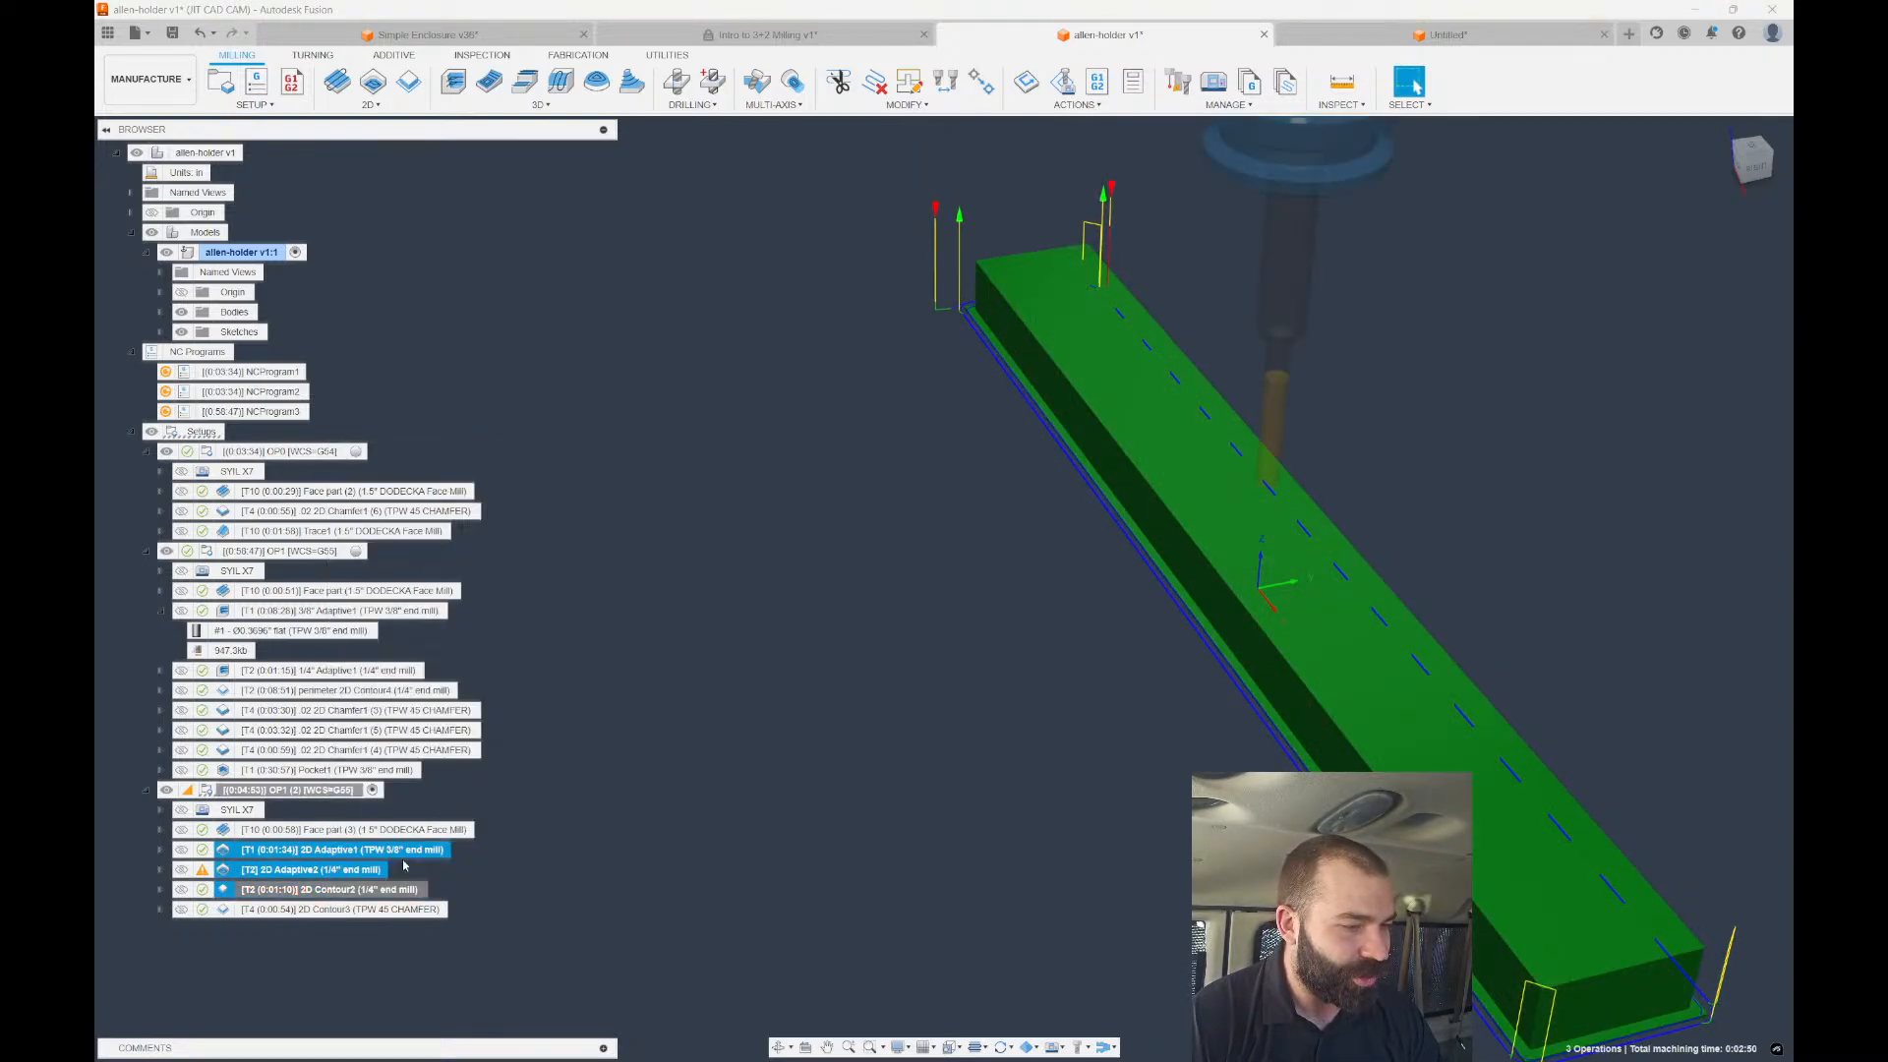
pyautogui.write('2D RoughRestFinish')
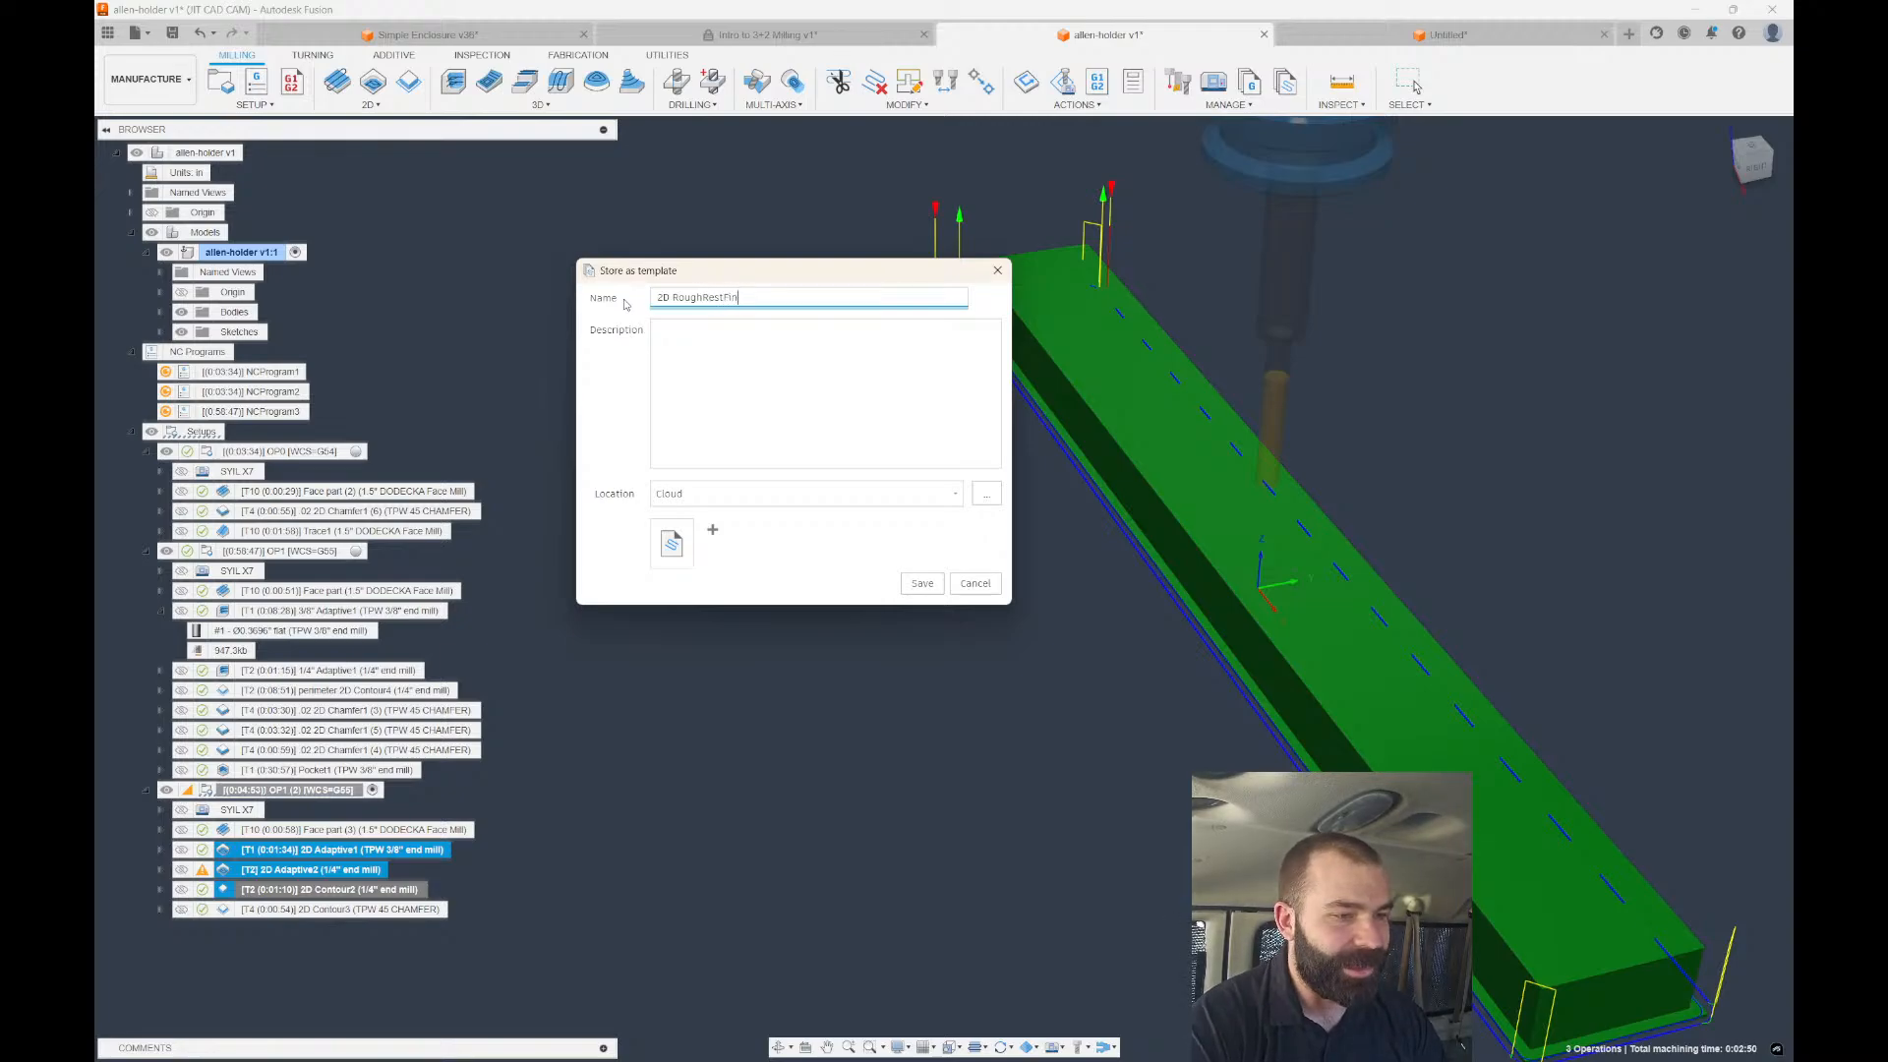
pyautogui.click(939, 584)
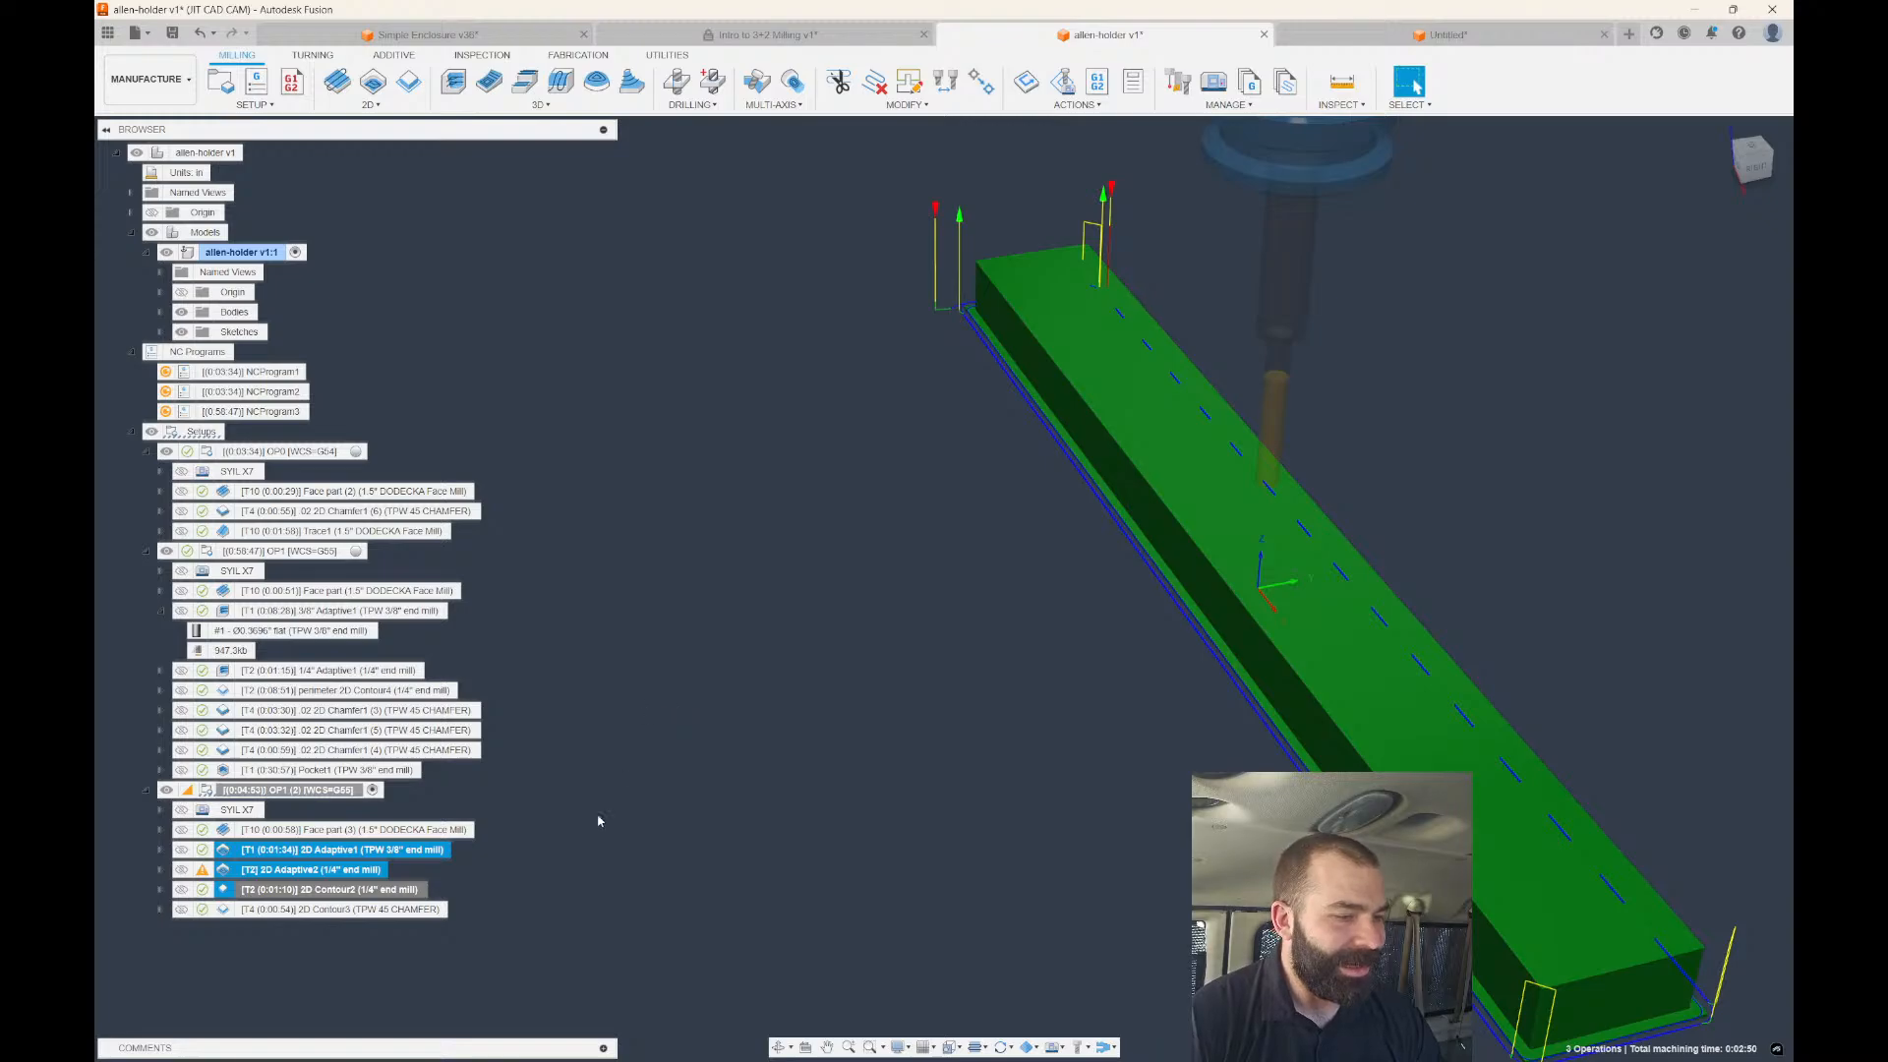
pyautogui.click(630, 855)
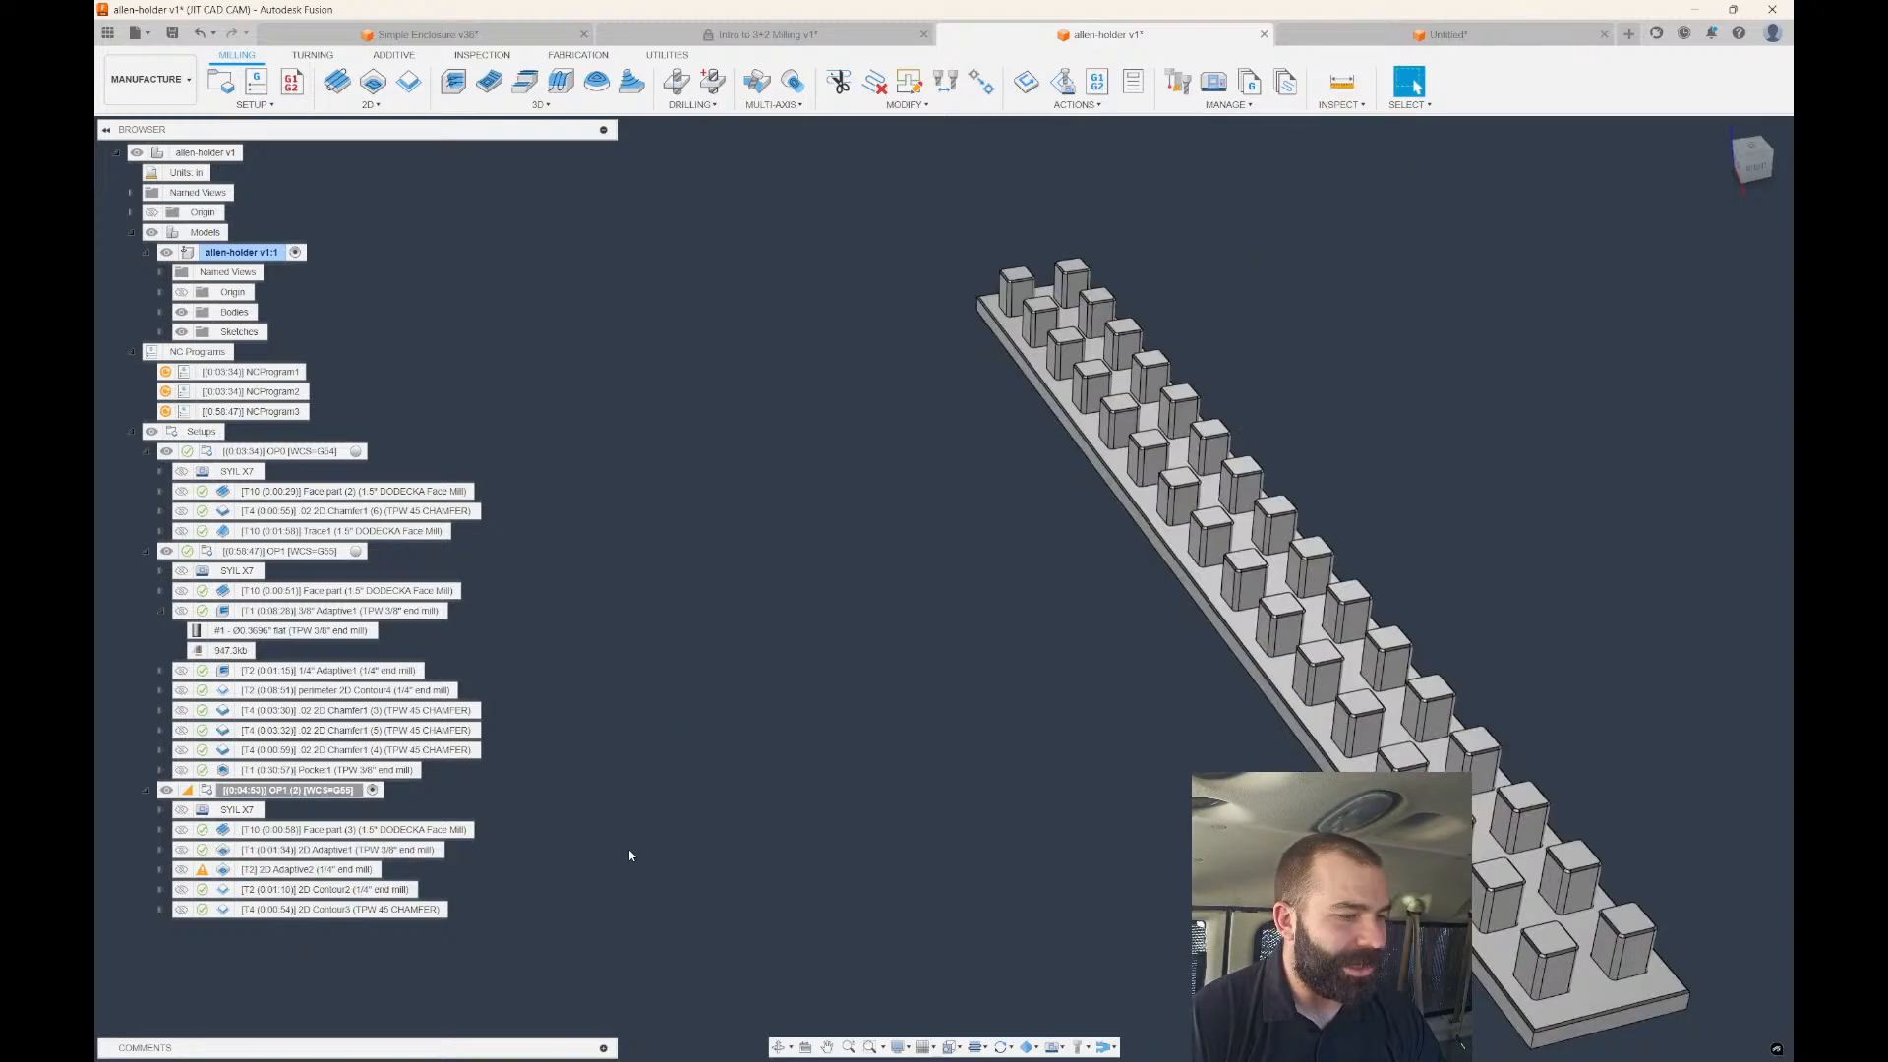
# Delete the four operations from 2D Adaptive1 through 2D Contour3 in OP1 (2).
pyautogui.click(364, 829)
pyautogui.click(349, 849)
pyautogui.keyDown('shift'); pyautogui.click(338, 909); pyautogui.keyUp('shift')
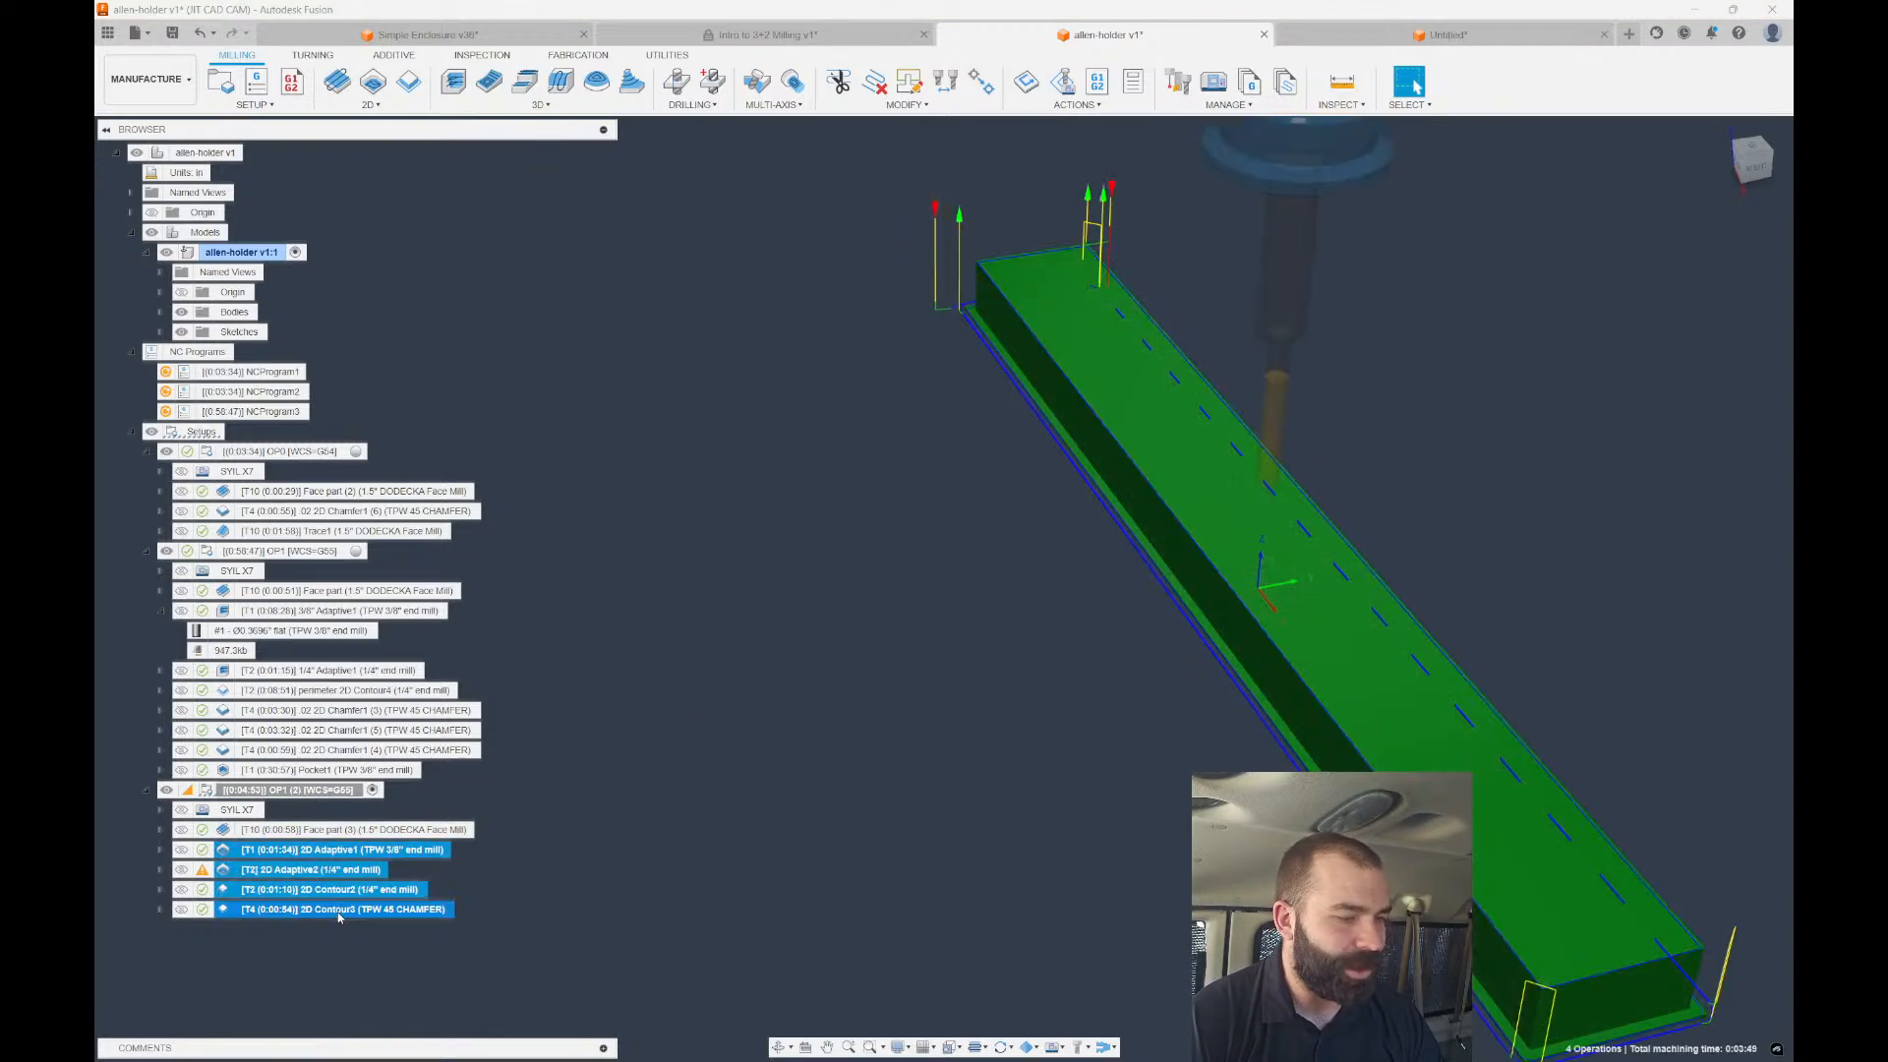
pyautogui.press('Delete')
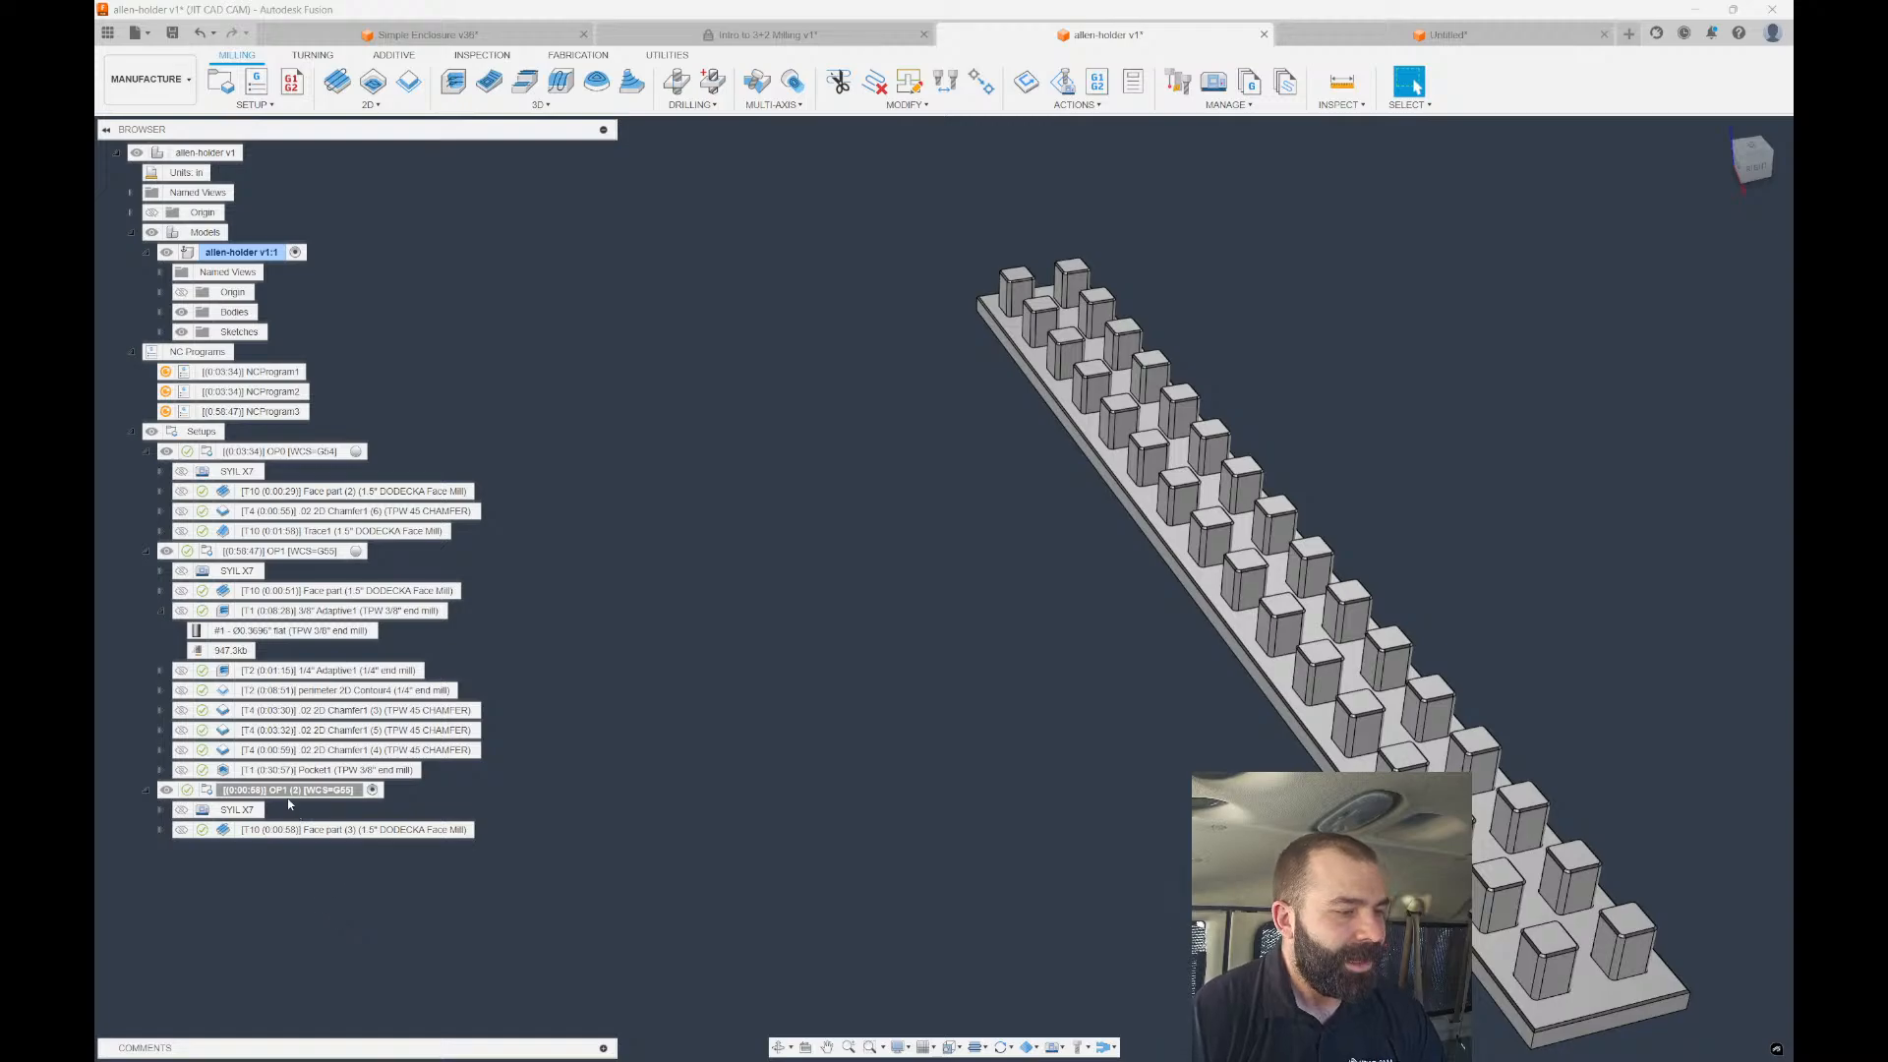
# Add operations to OP1 (2) from the '2D RoughRestFinish' template.
pyautogui.rightClick(289, 795)
pyautogui.click(379, 789)
pyautogui.rightClick(381, 788)
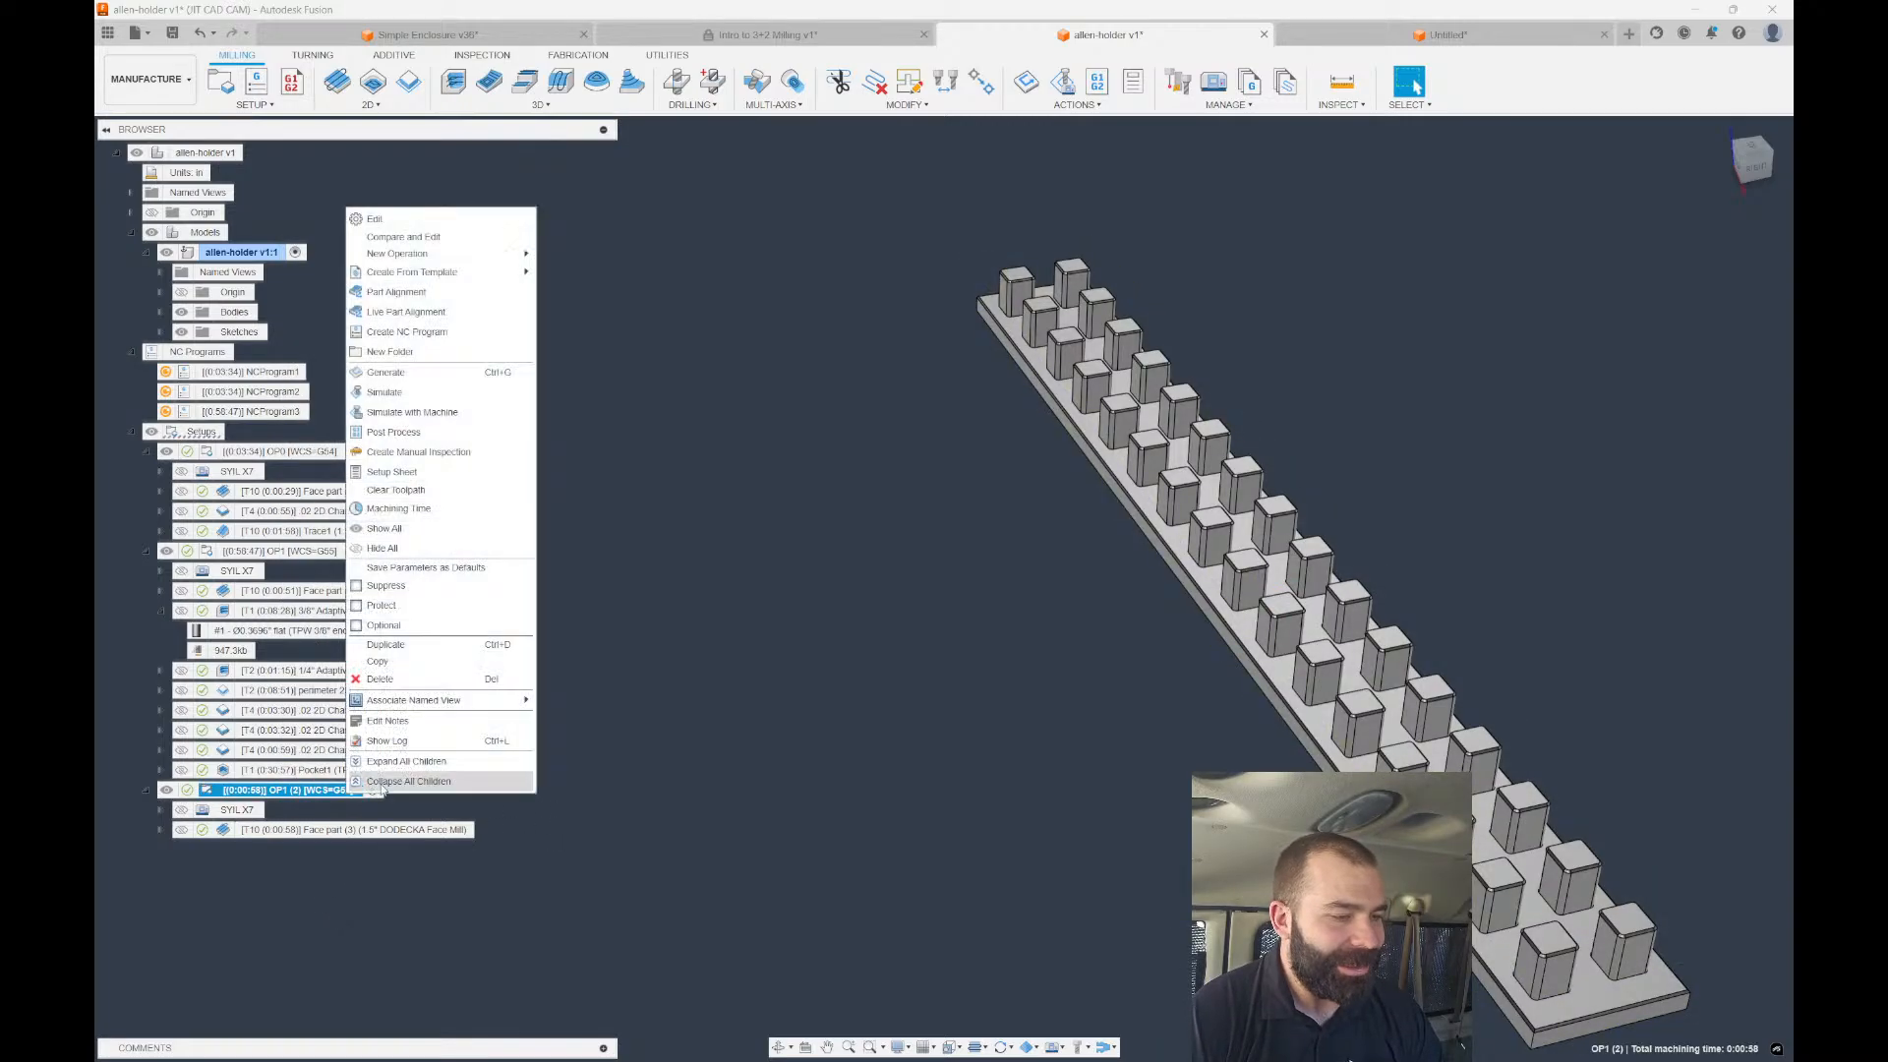
pyautogui.moveTo(522, 276)
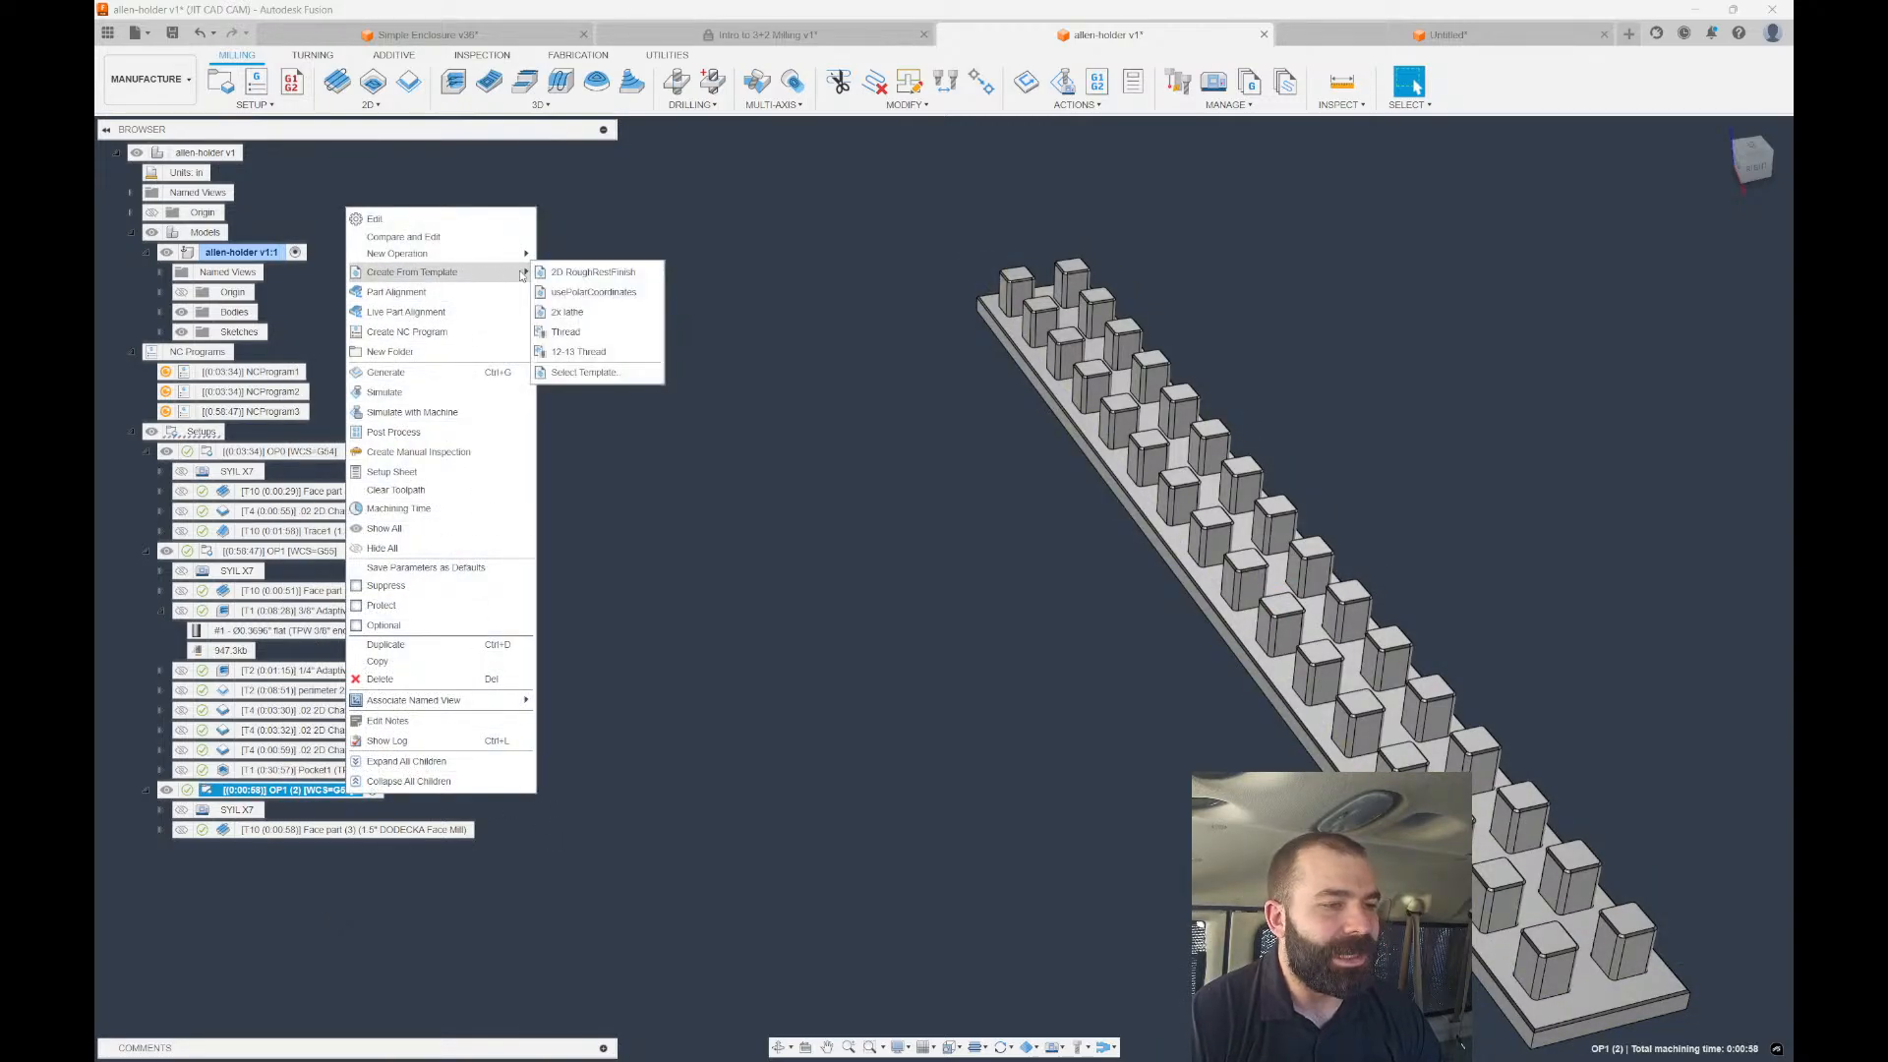
pyautogui.click(594, 273)
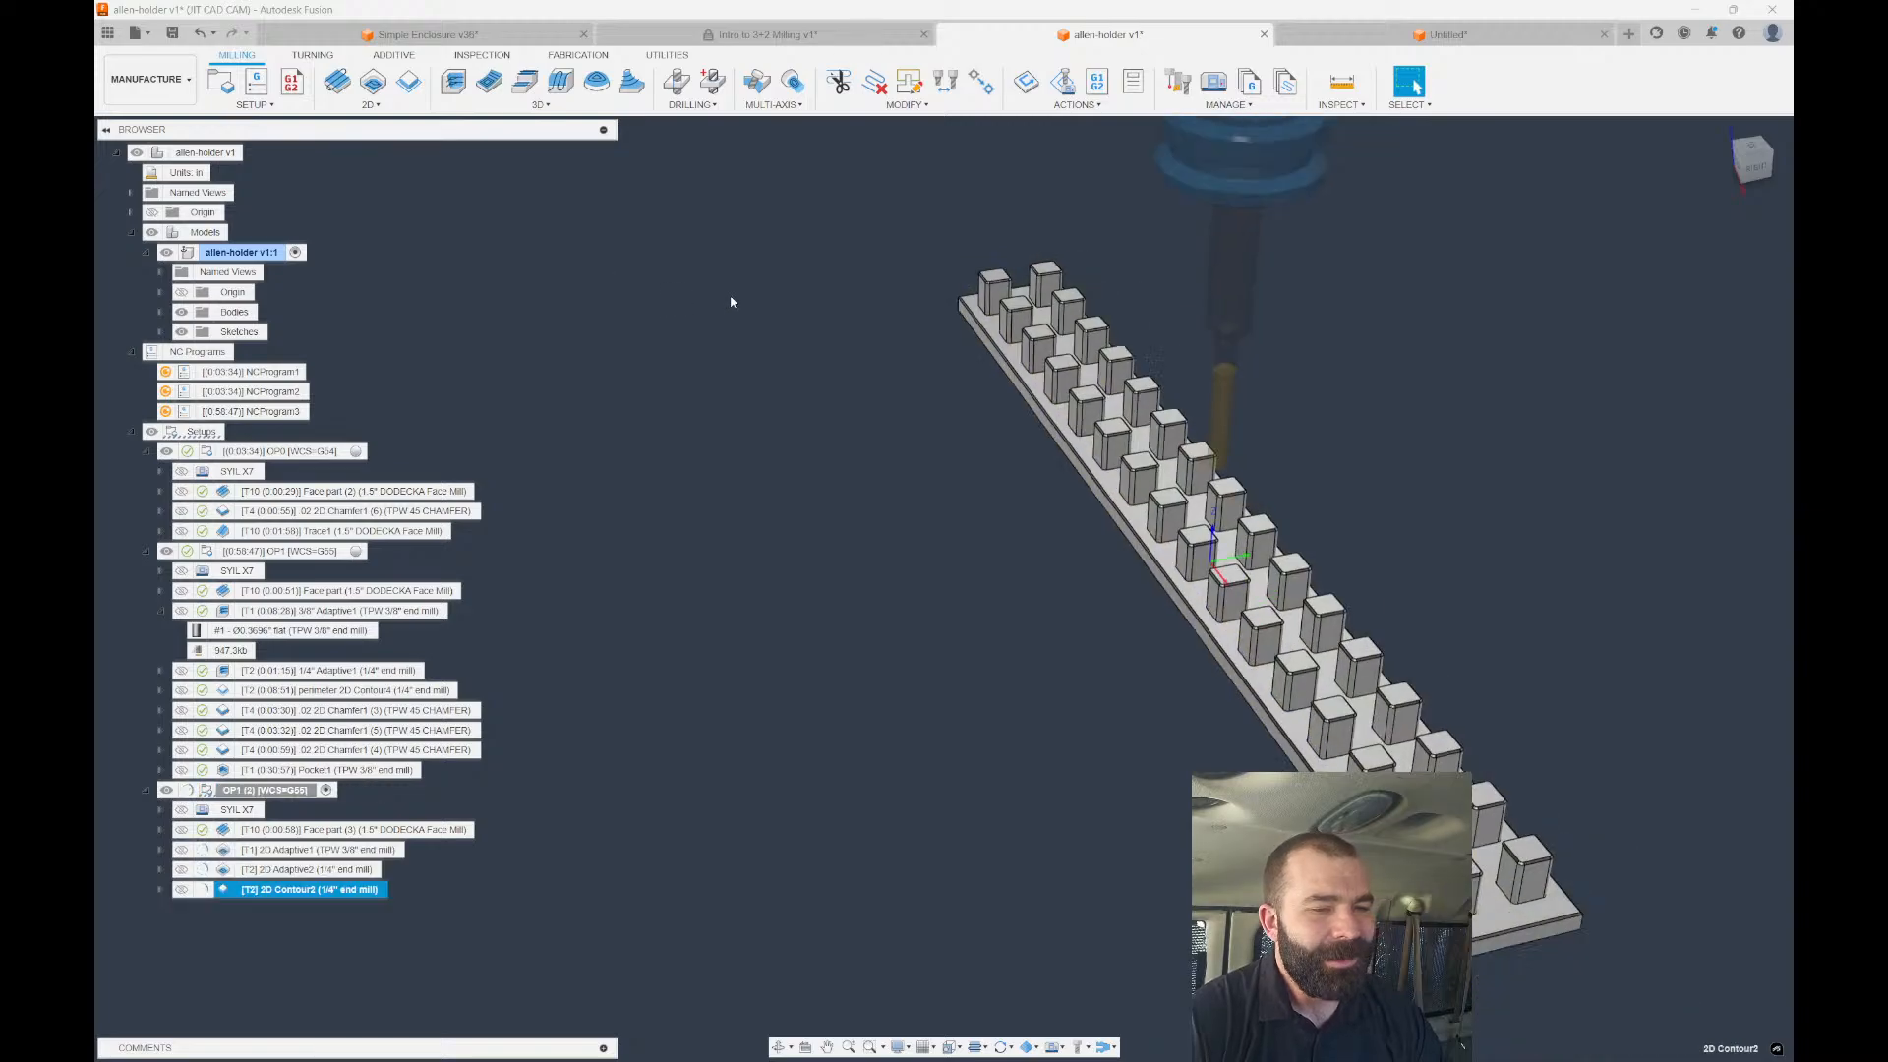
# Pick the plate's four outer rim edges as 2D Adaptive1's pocket chain and recompute it (0:01:36).
pyautogui.doubleClick(223, 869)
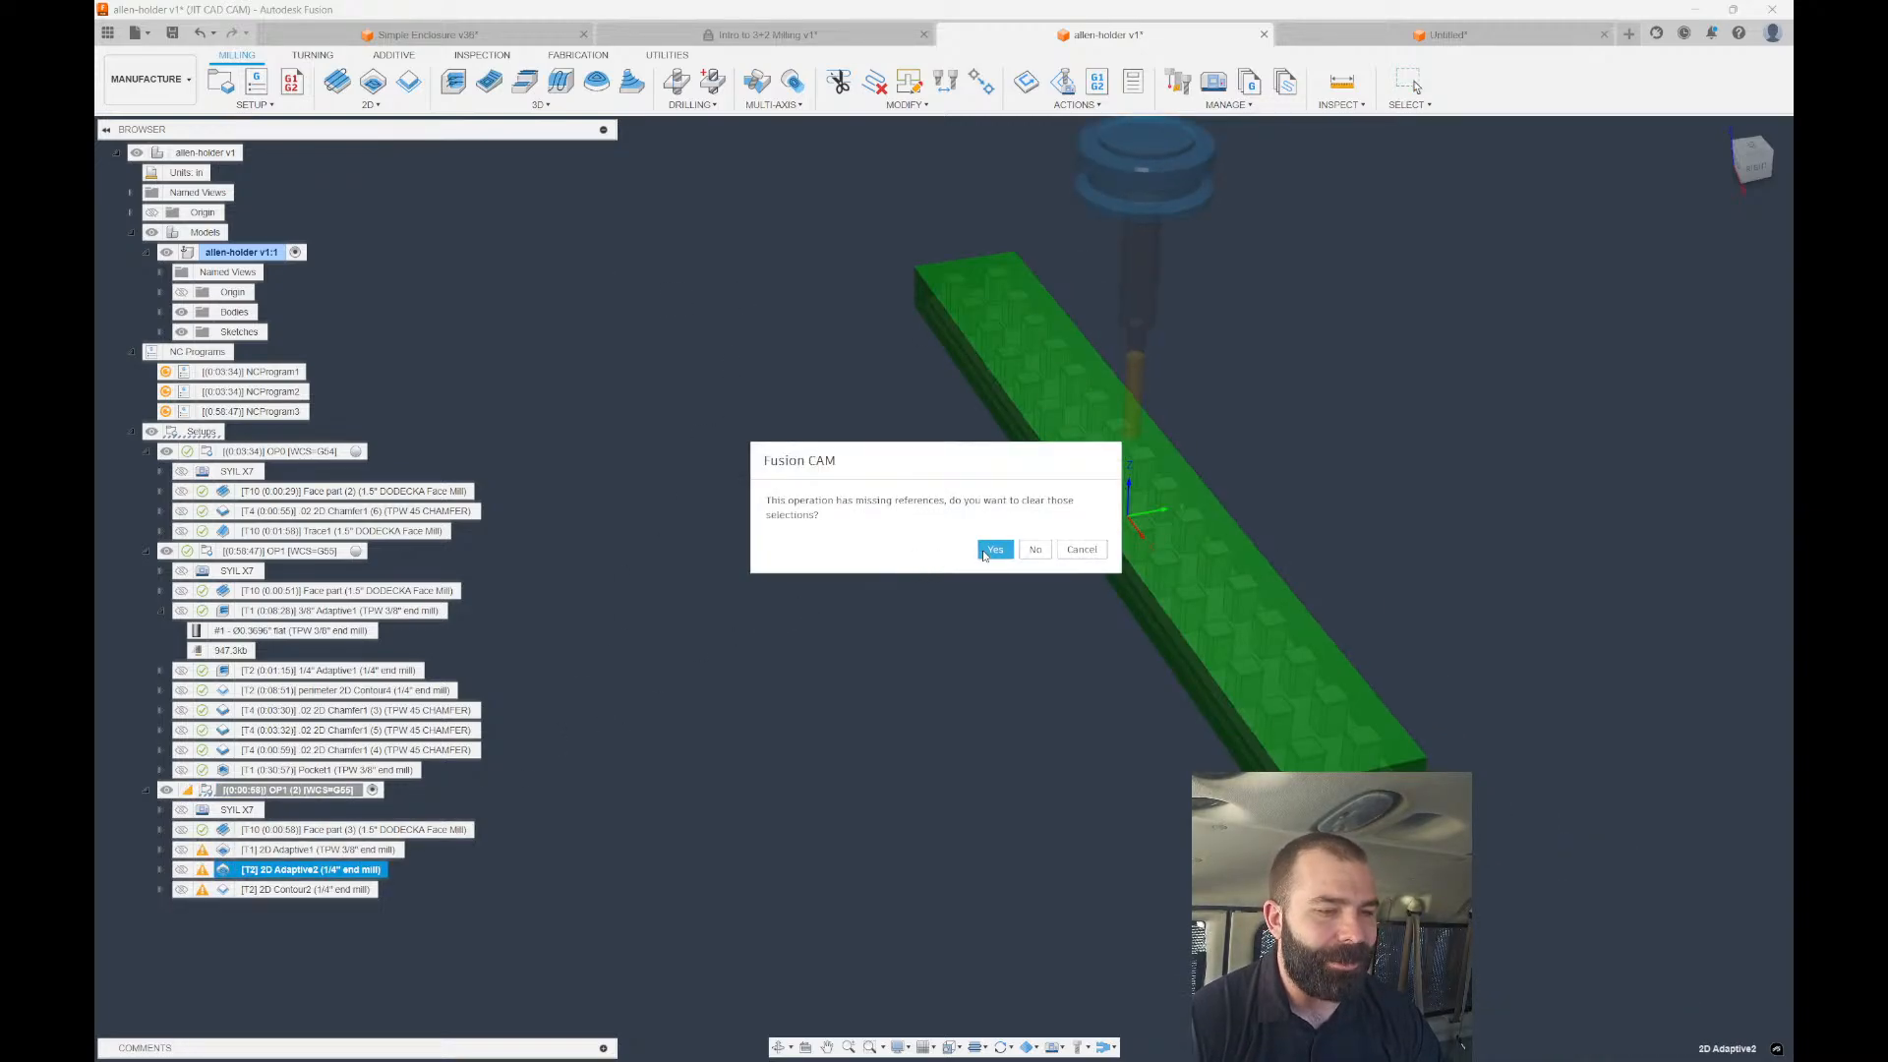
pyautogui.click(1084, 552)
pyautogui.doubleClick(223, 851)
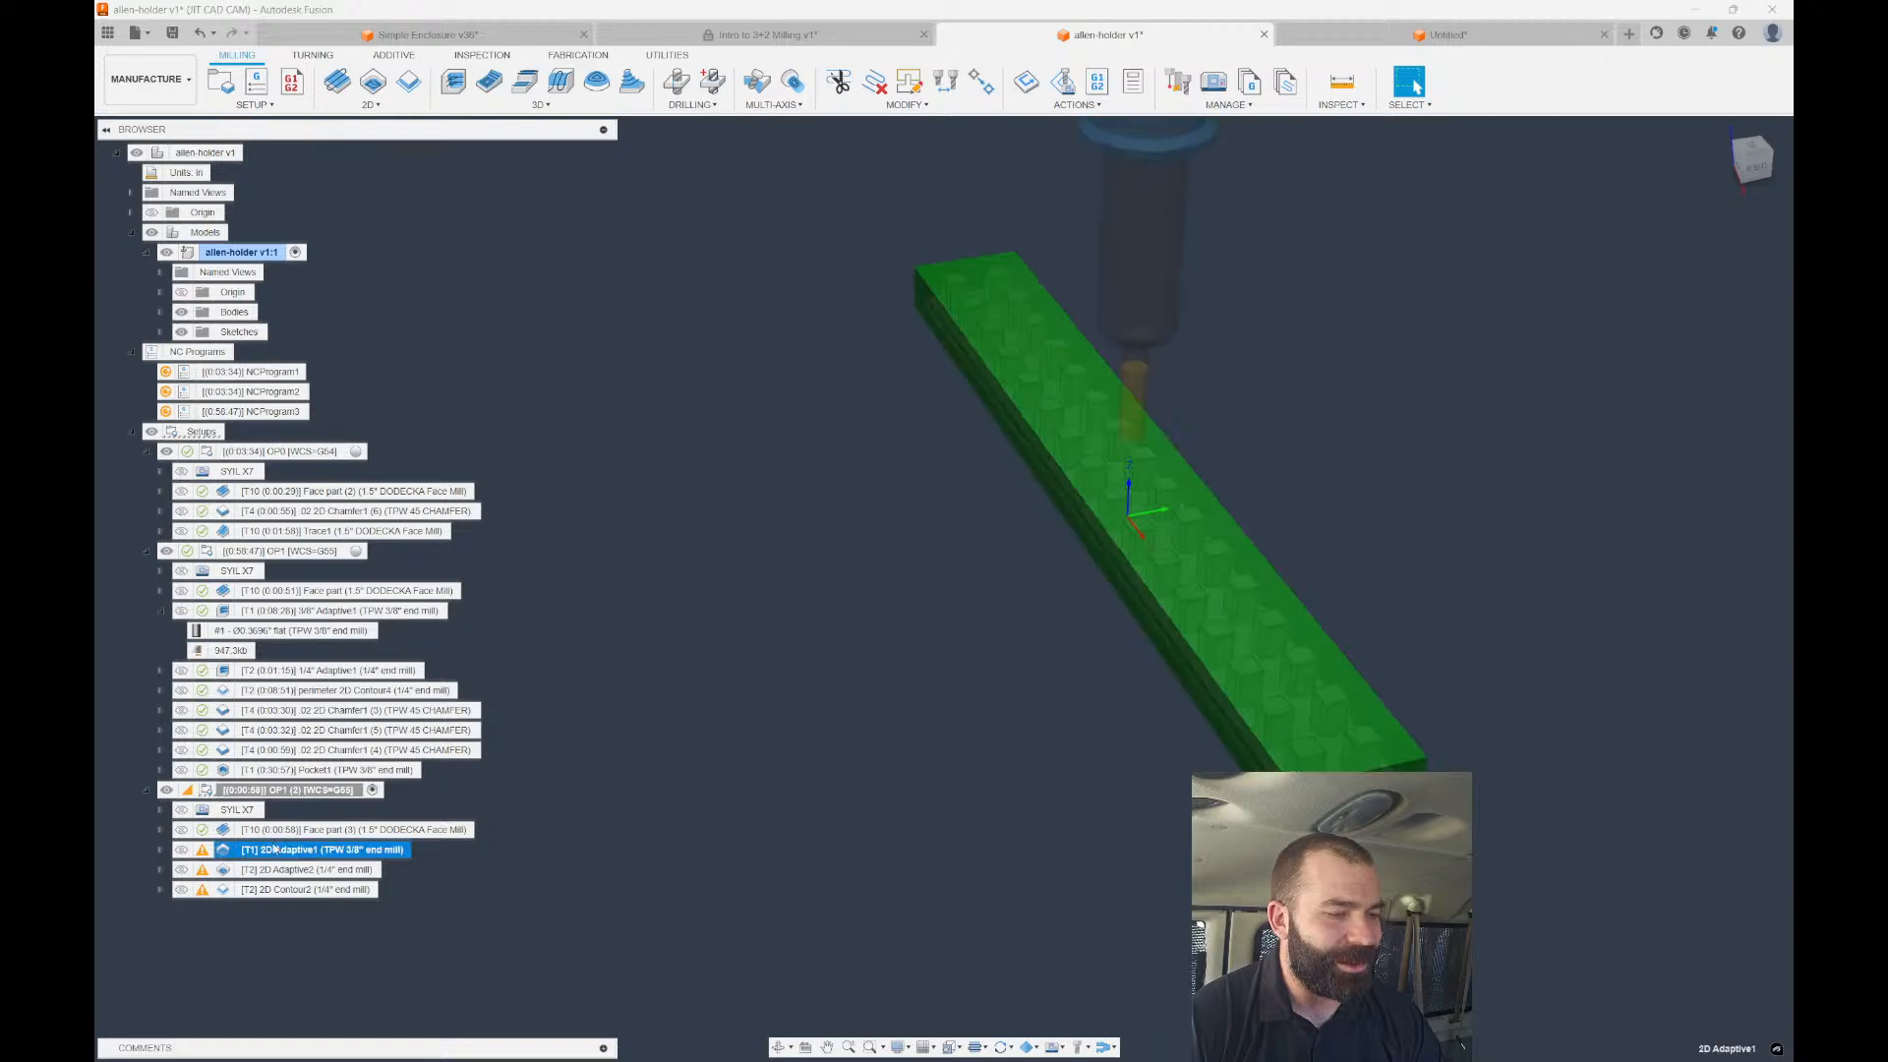
pyautogui.doubleClick(1502, 311)
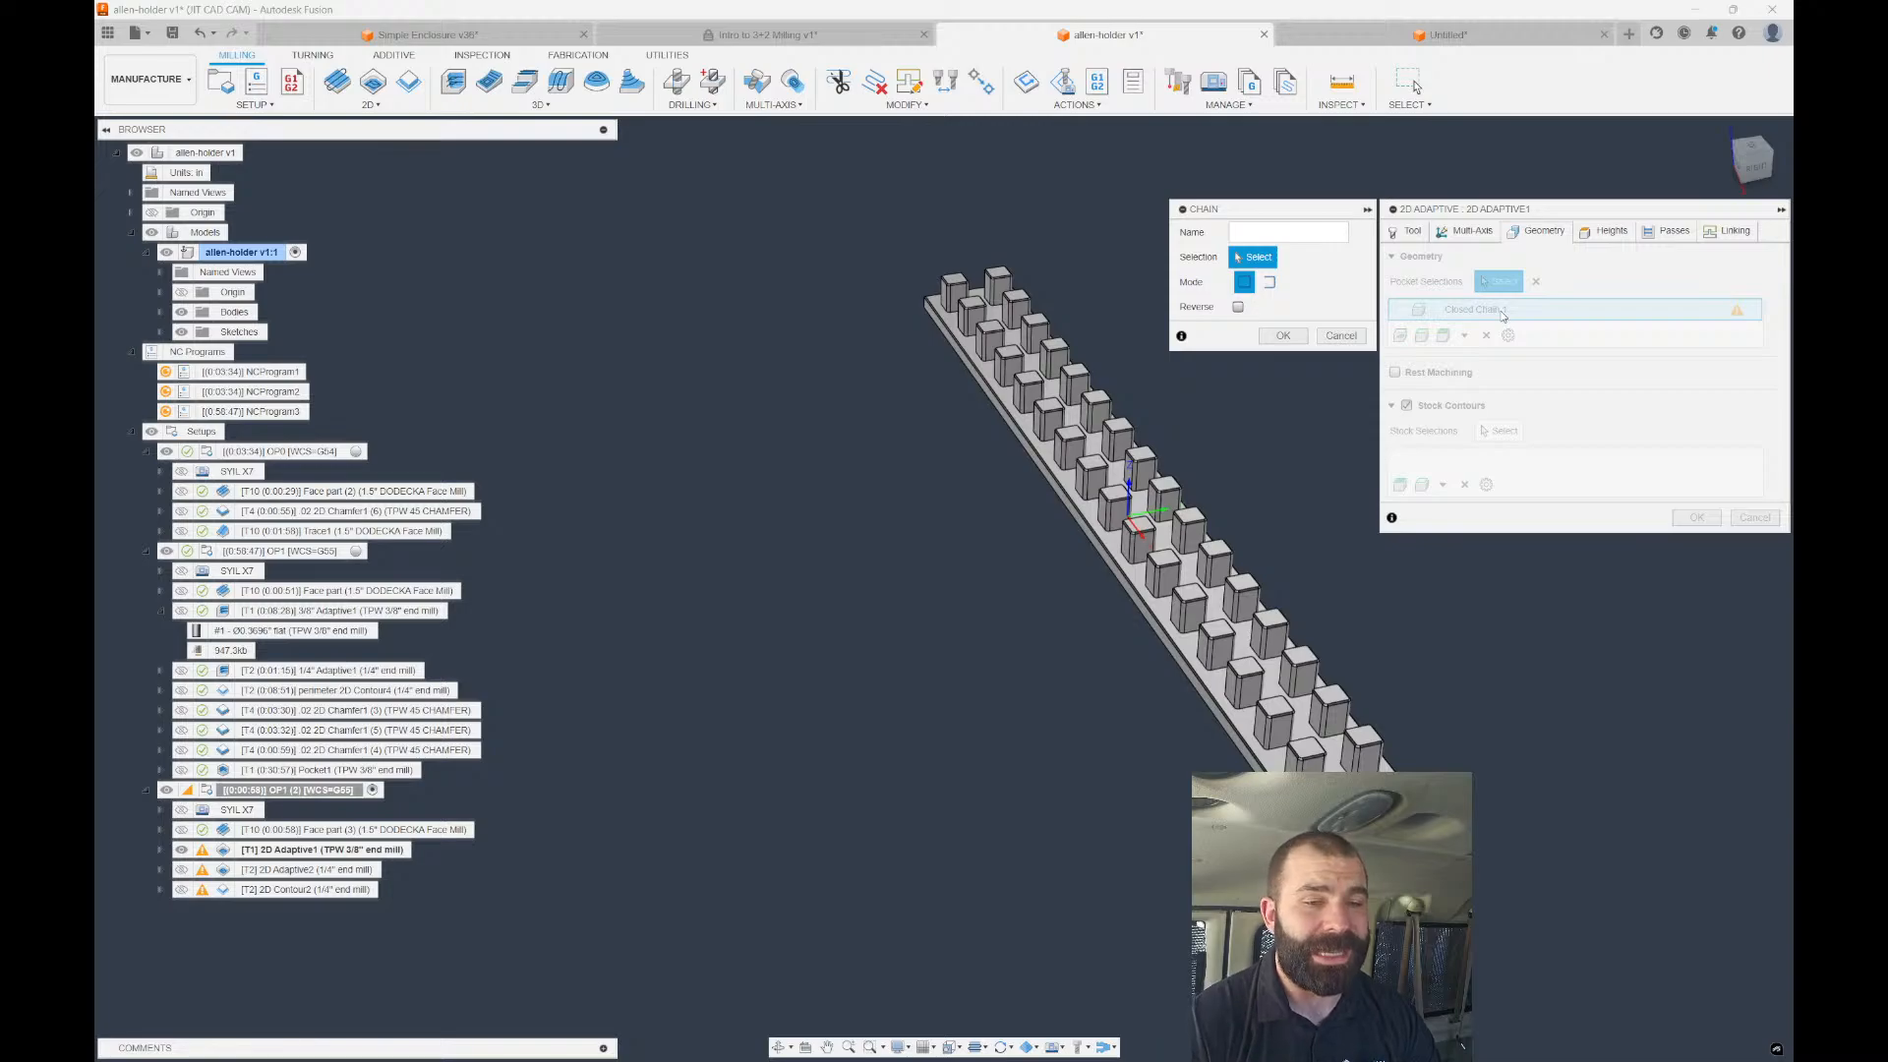
pyautogui.scroll(5, 1308, 748)
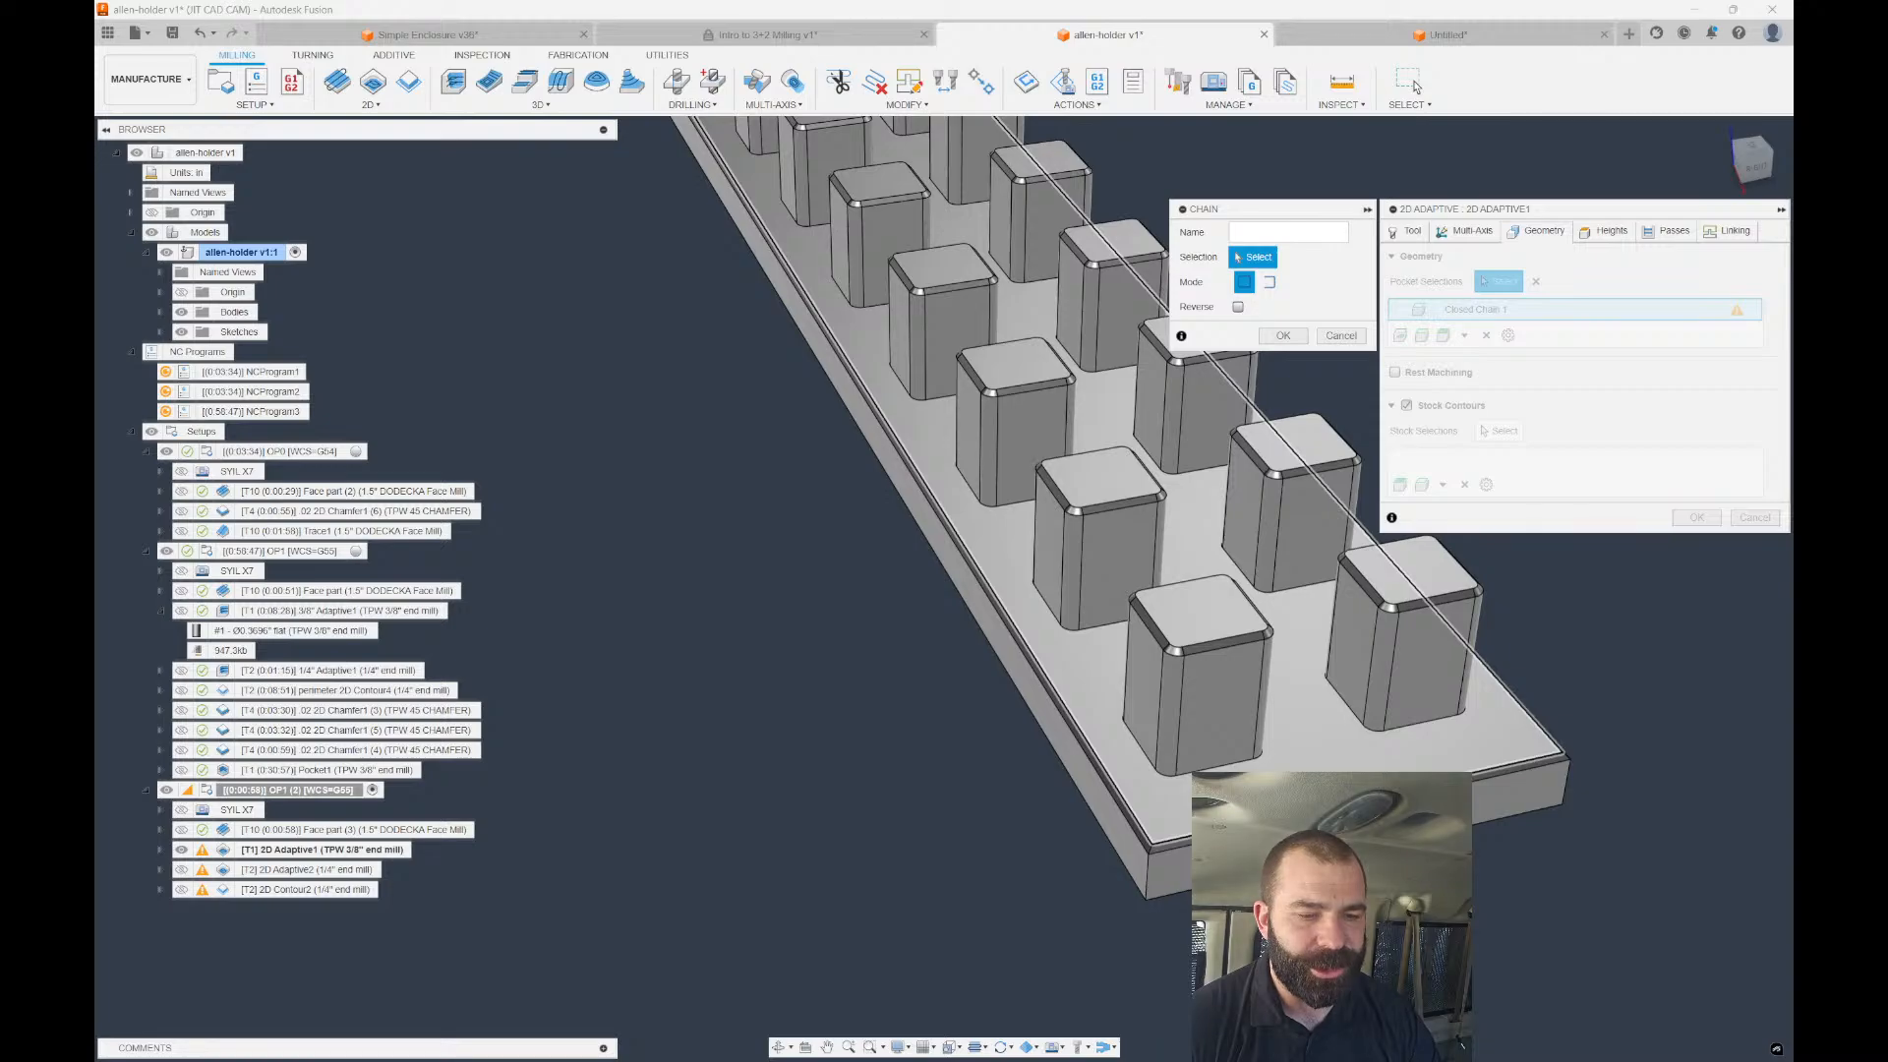
pyautogui.click(1298, 812)
pyautogui.scroll(2, 1278, 808)
pyautogui.scroll(-5, 1244, 786)
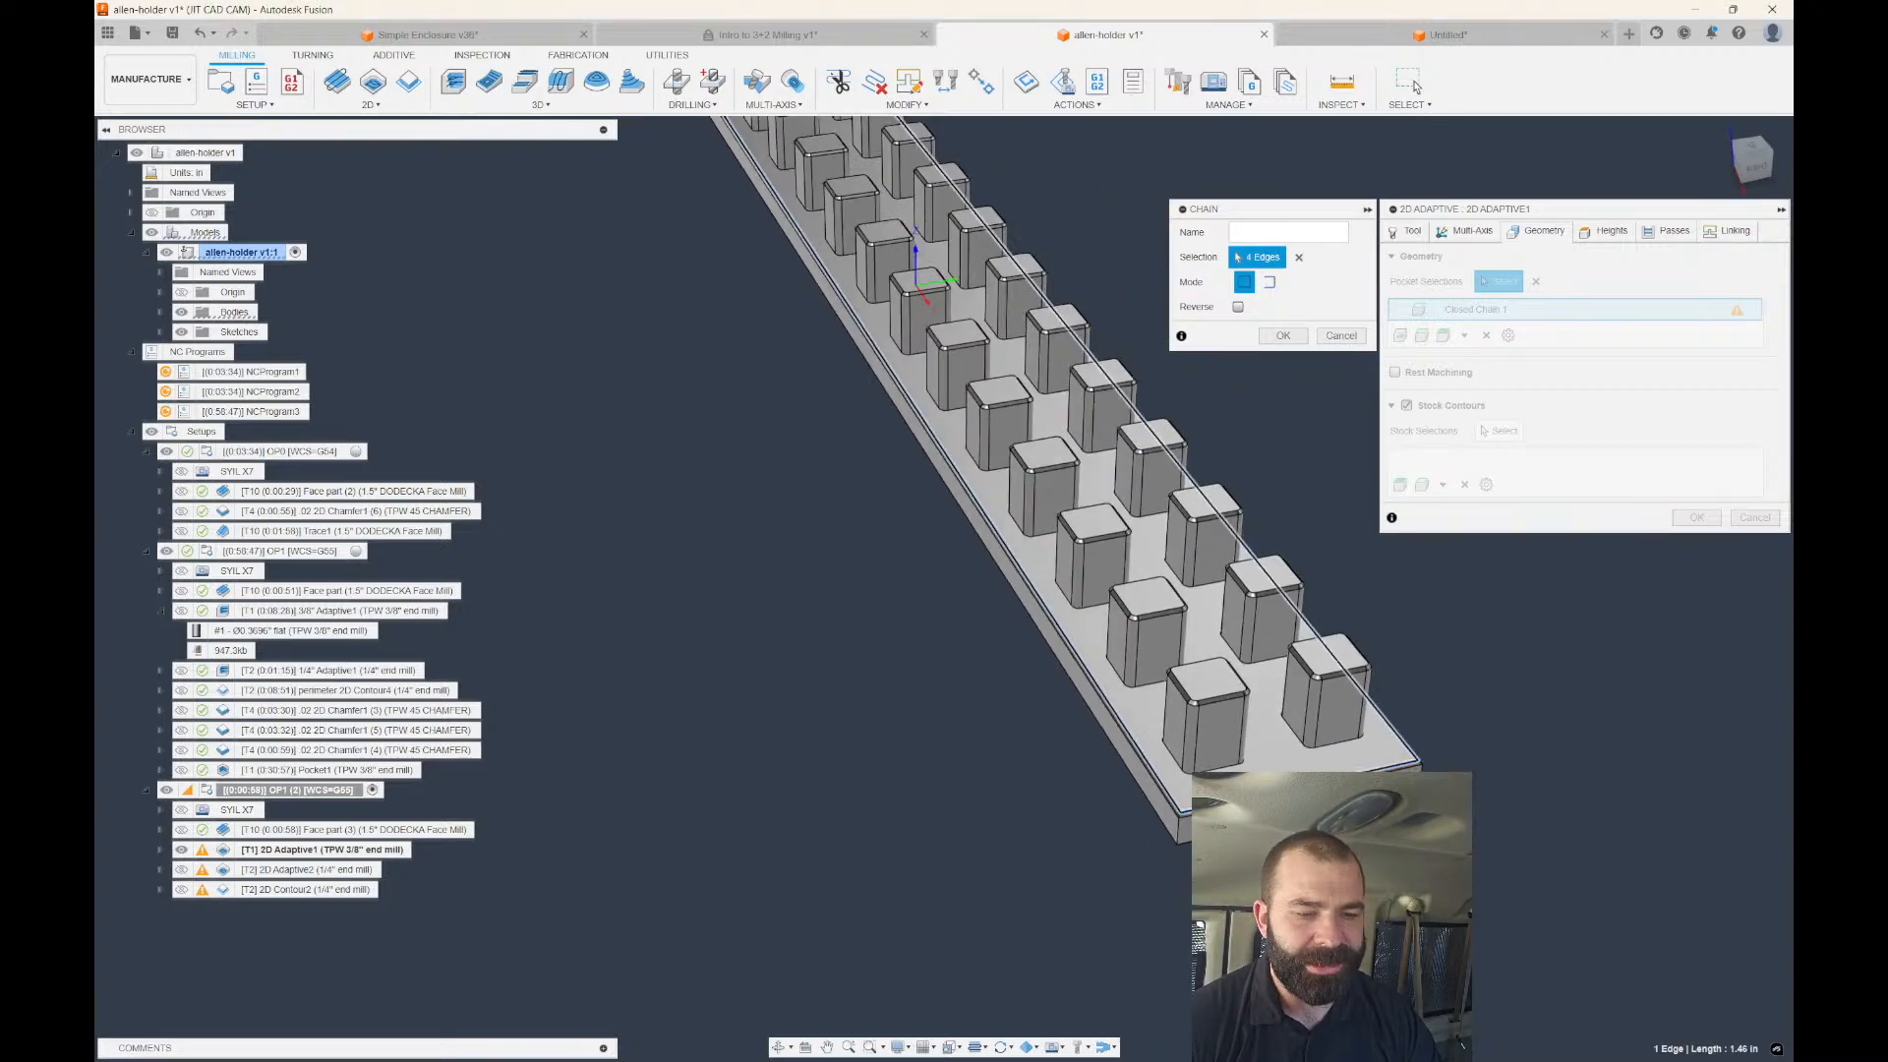
pyautogui.scroll(-2, 1248, 787)
pyautogui.click(1283, 335)
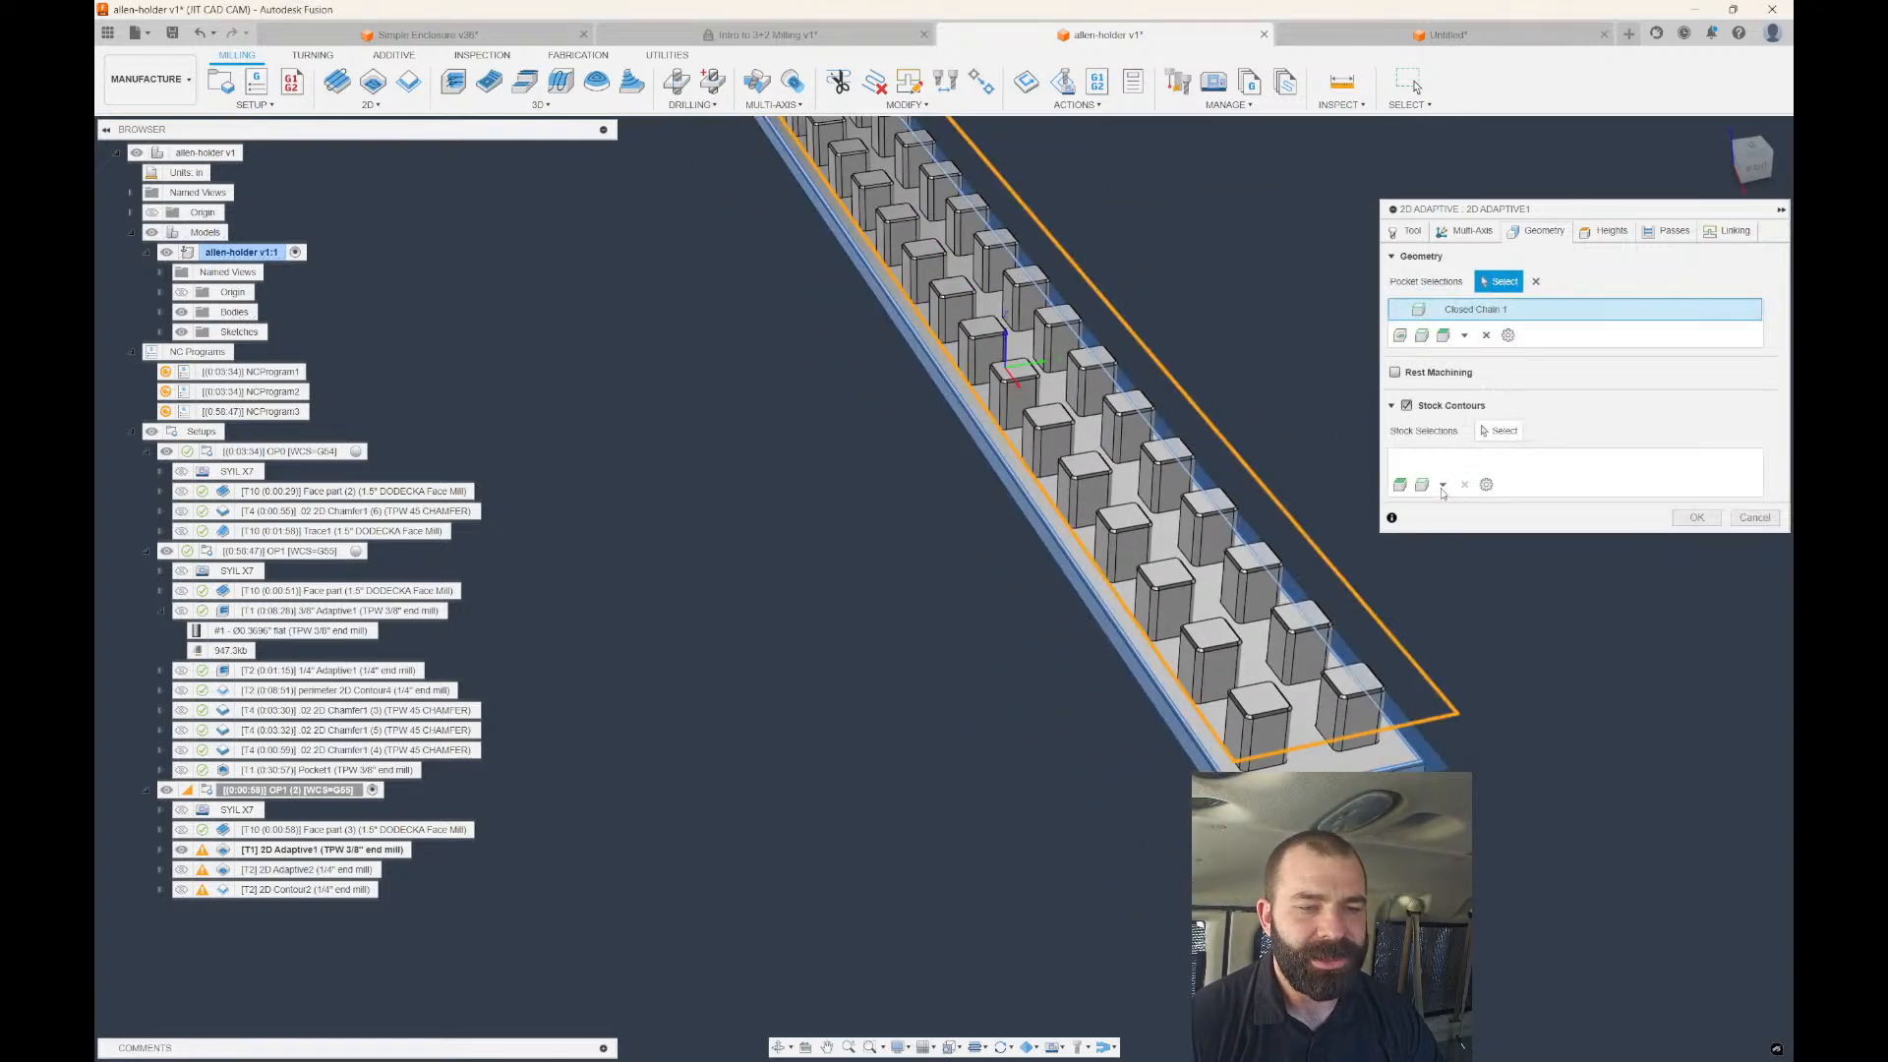
pyautogui.click(1696, 517)
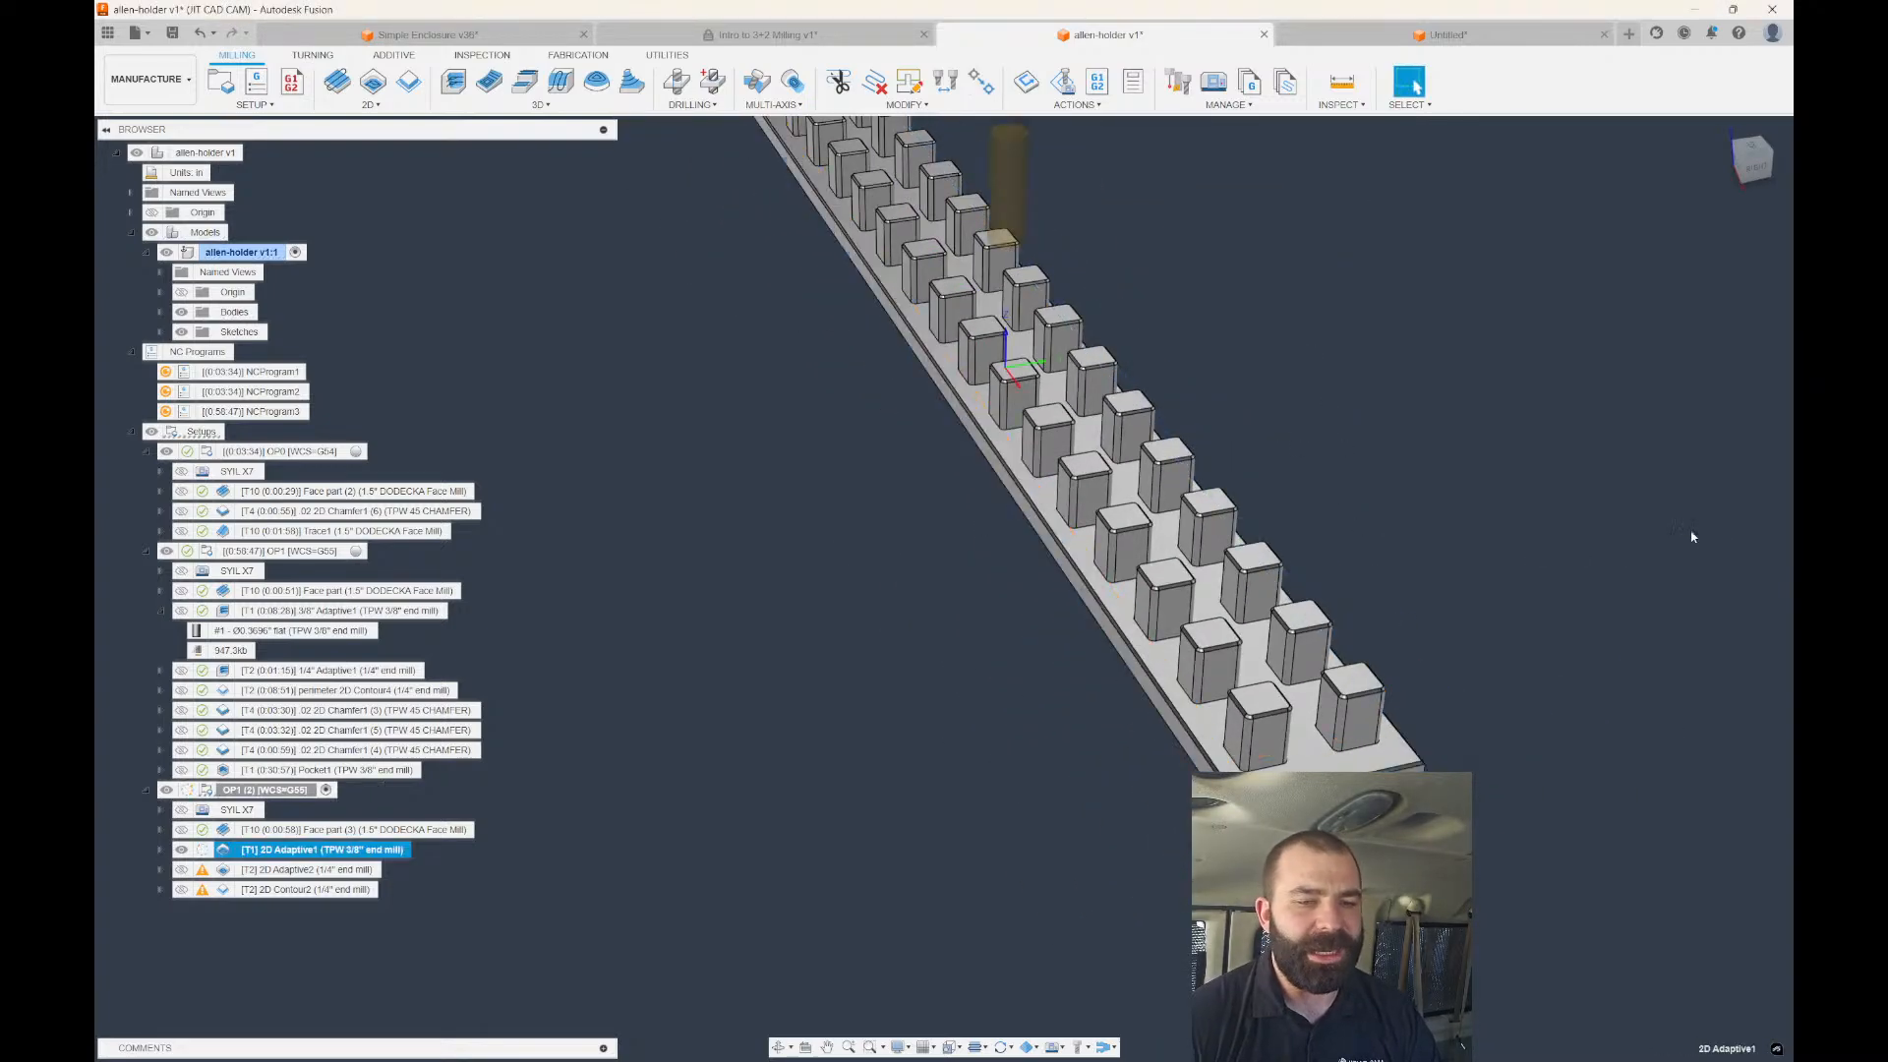
# Try generating the 2D Adaptive2 and 2D Contour2 toolpaths with Ctrl+G.
pyautogui.click(307, 869)
pyautogui.hotkey('ctrl', 'g')
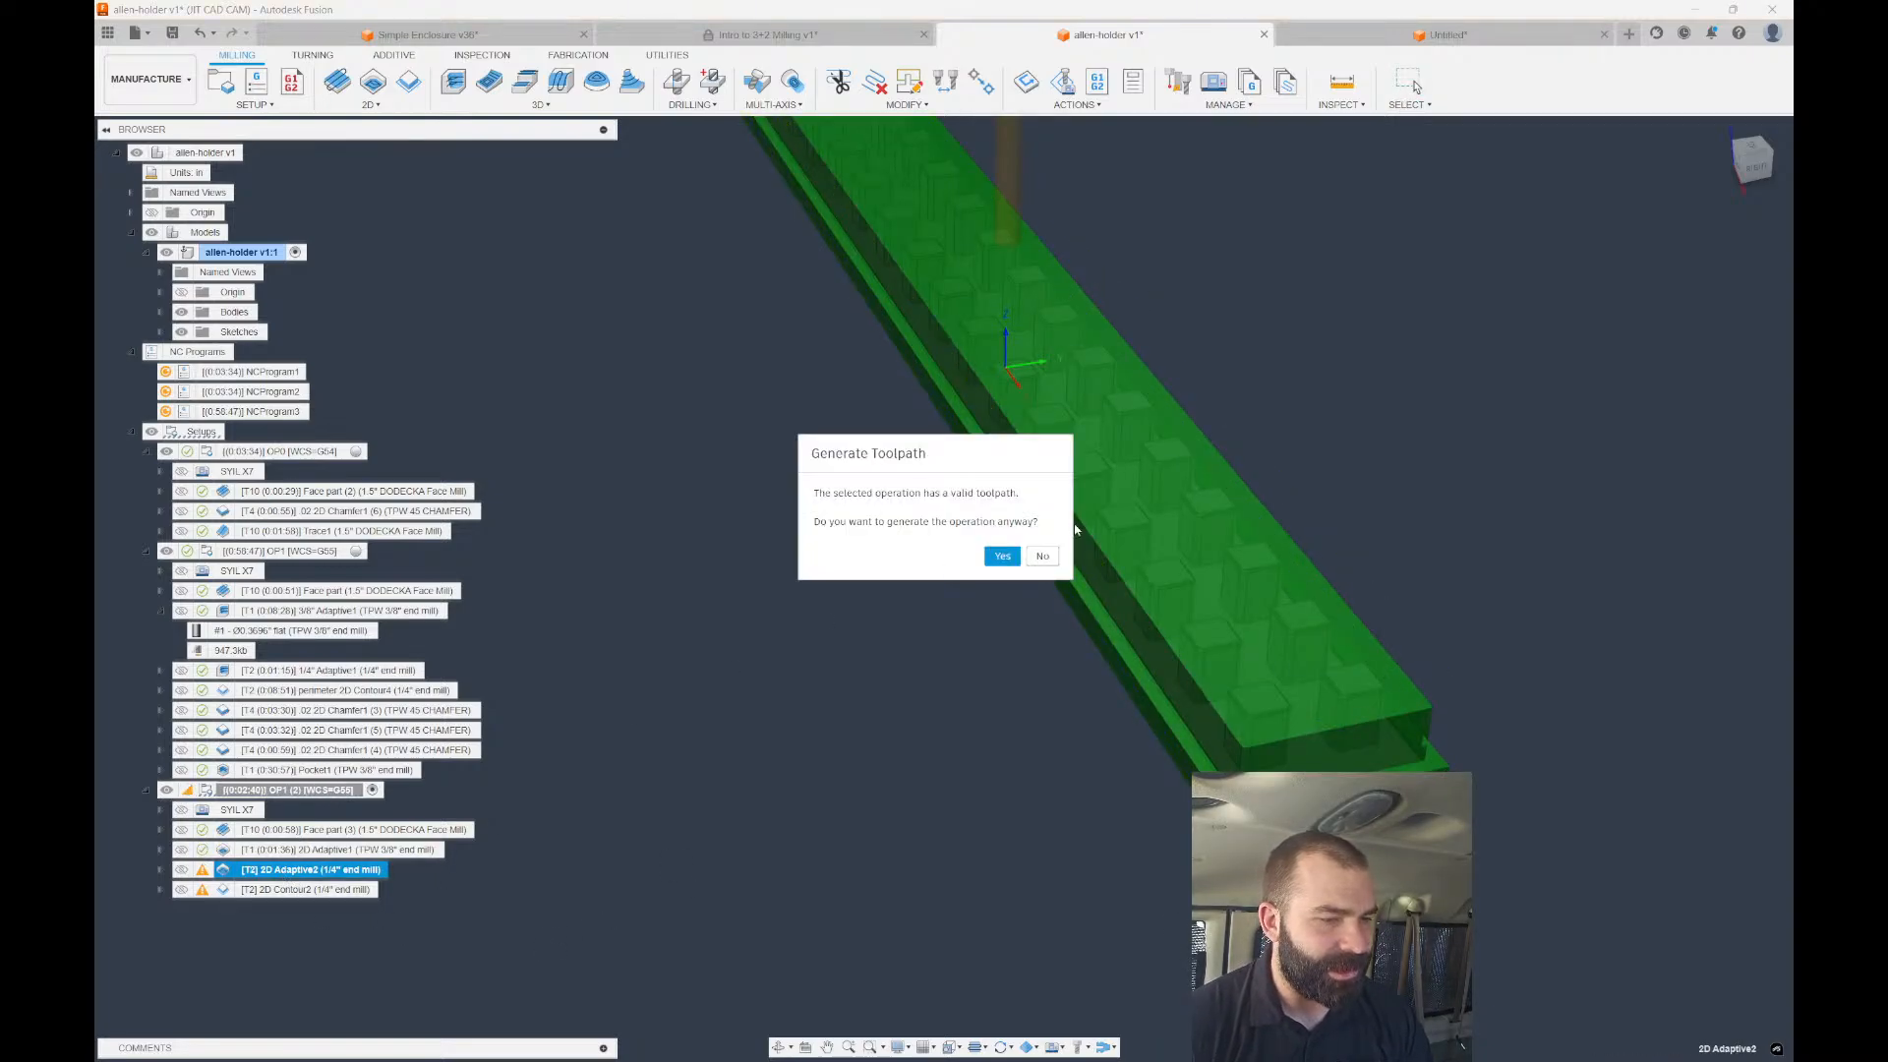
pyautogui.click(1002, 555)
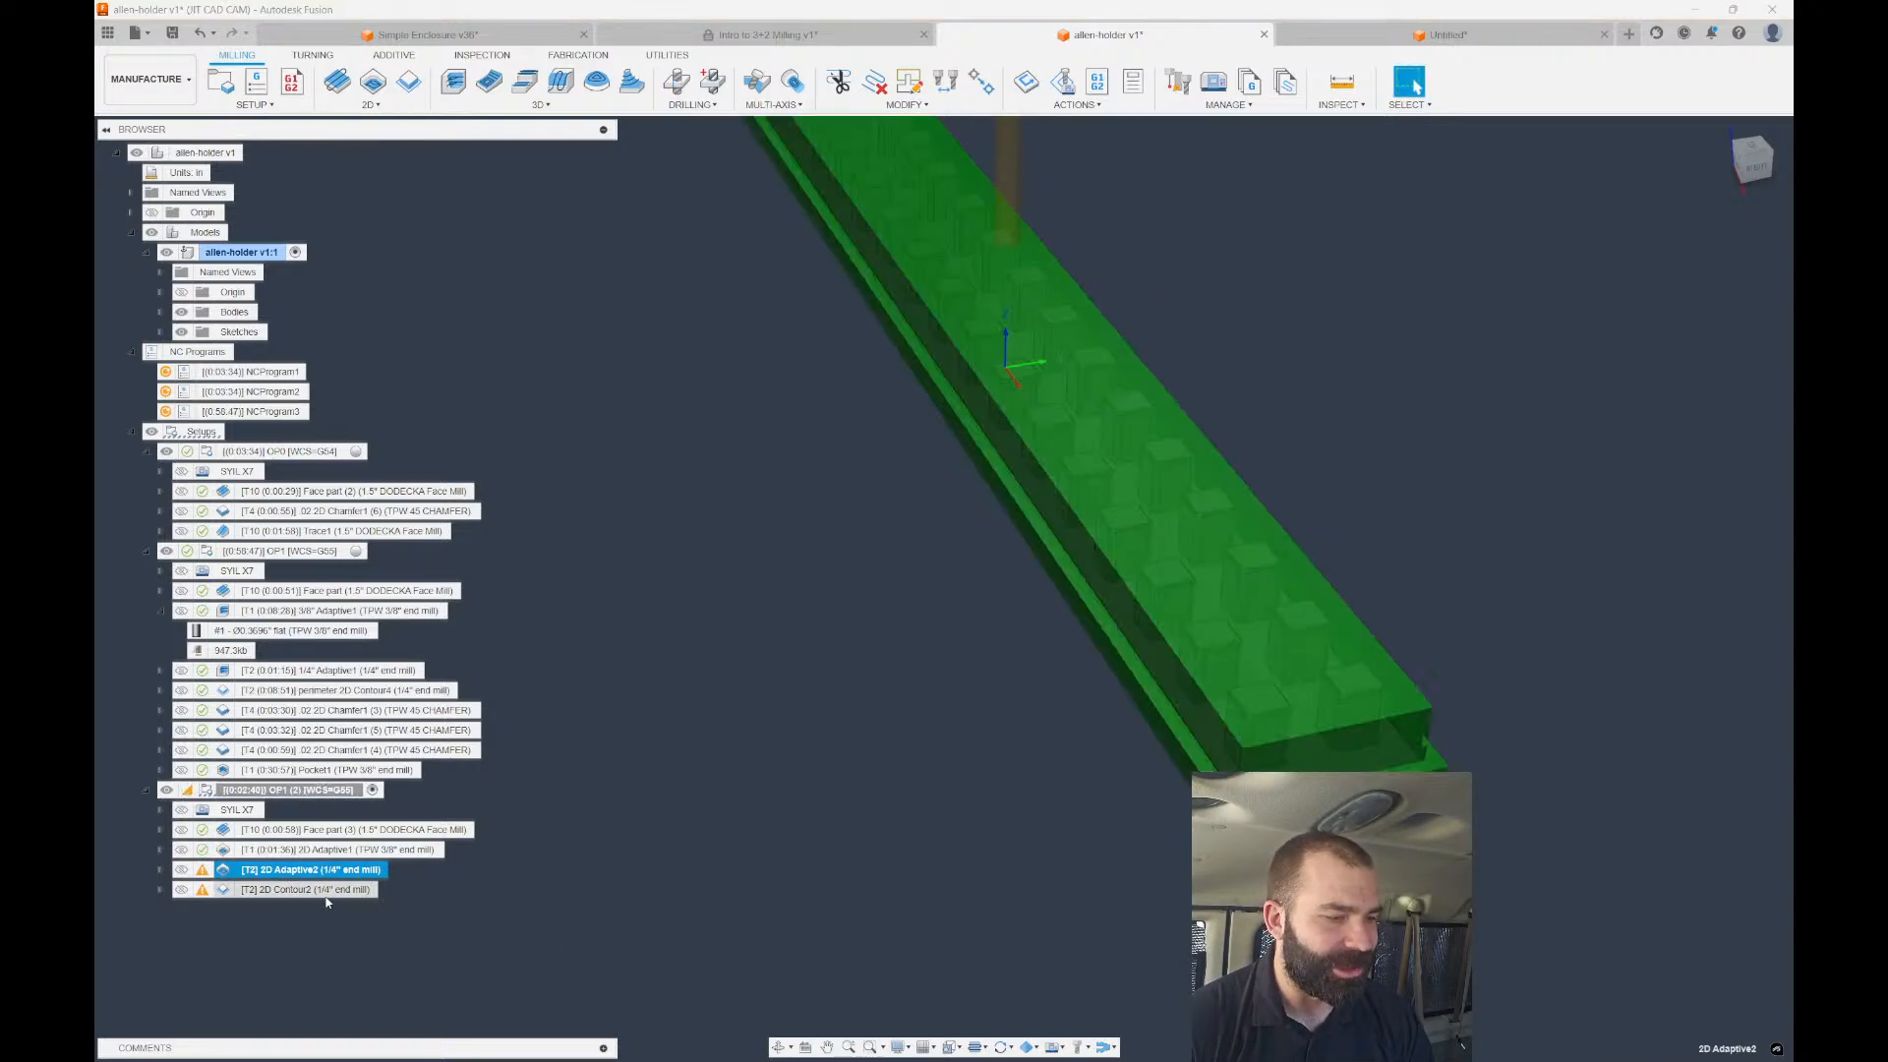
pyautogui.click(252, 888)
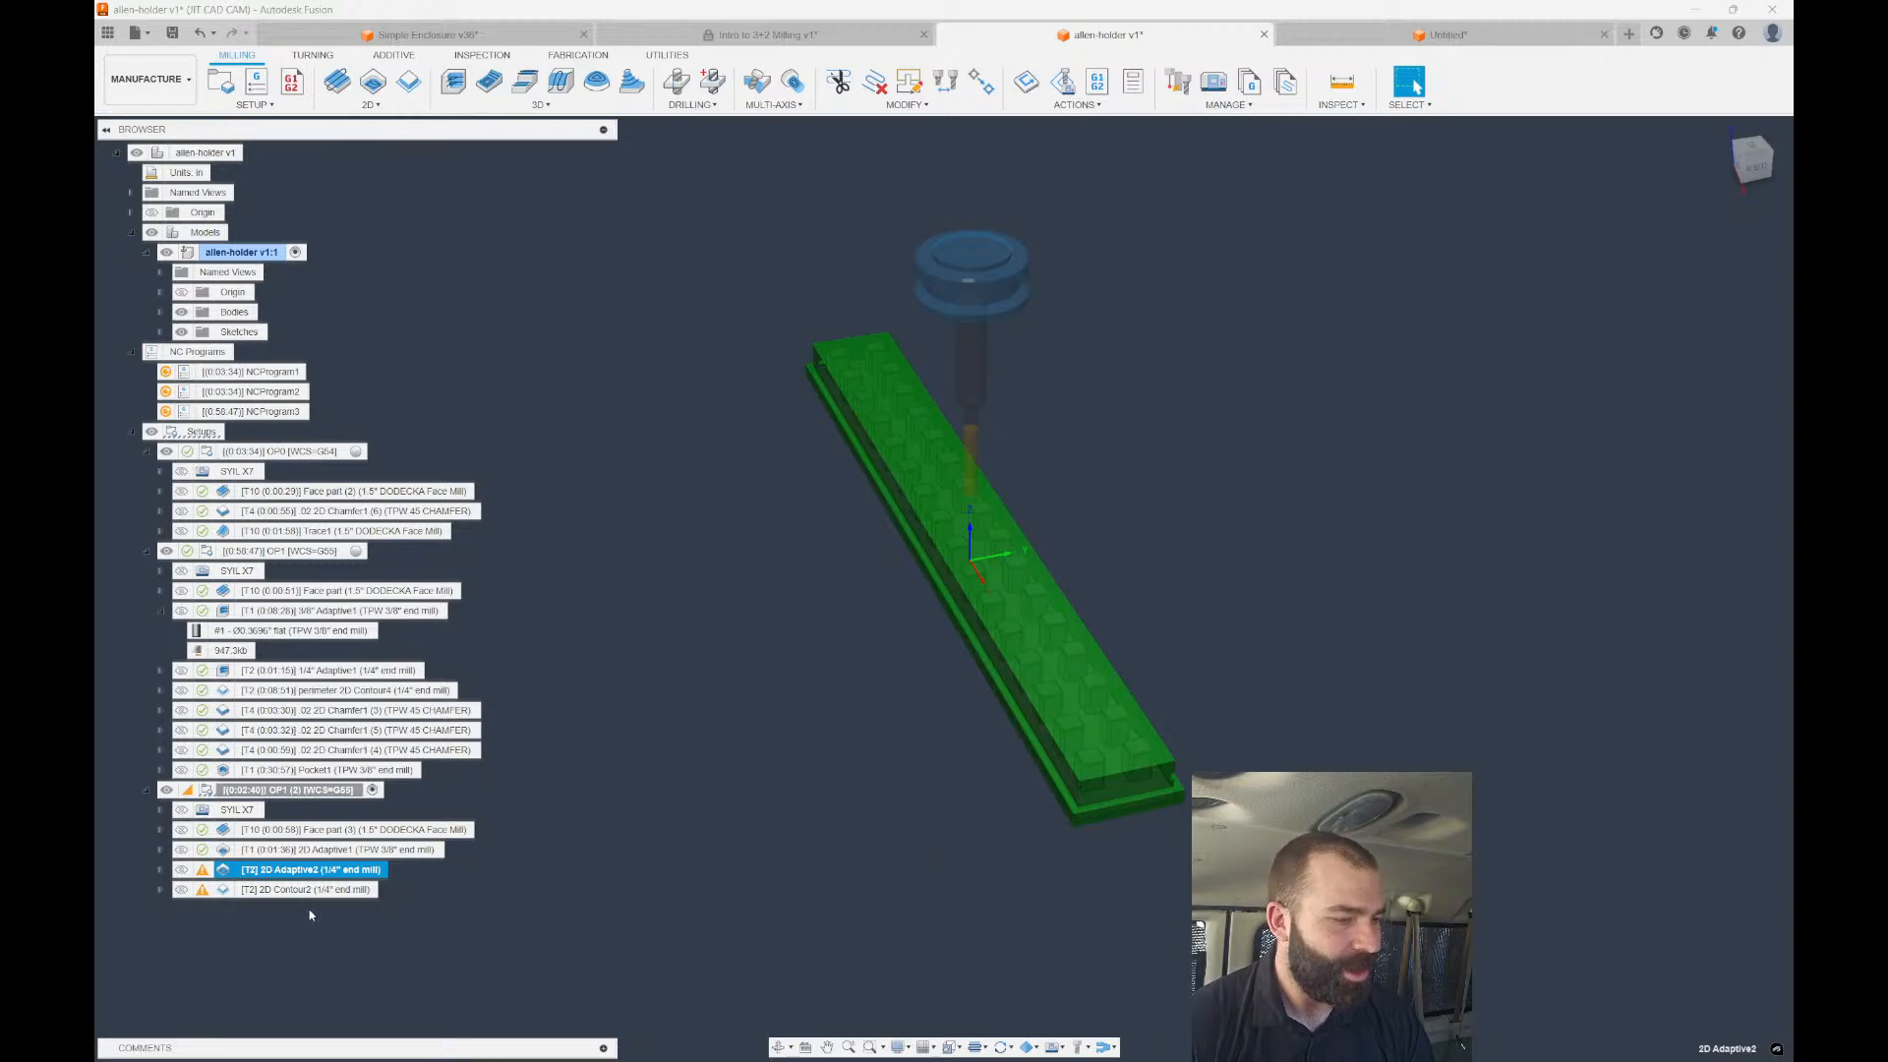
pyautogui.hotkey('ctrl', 'g')
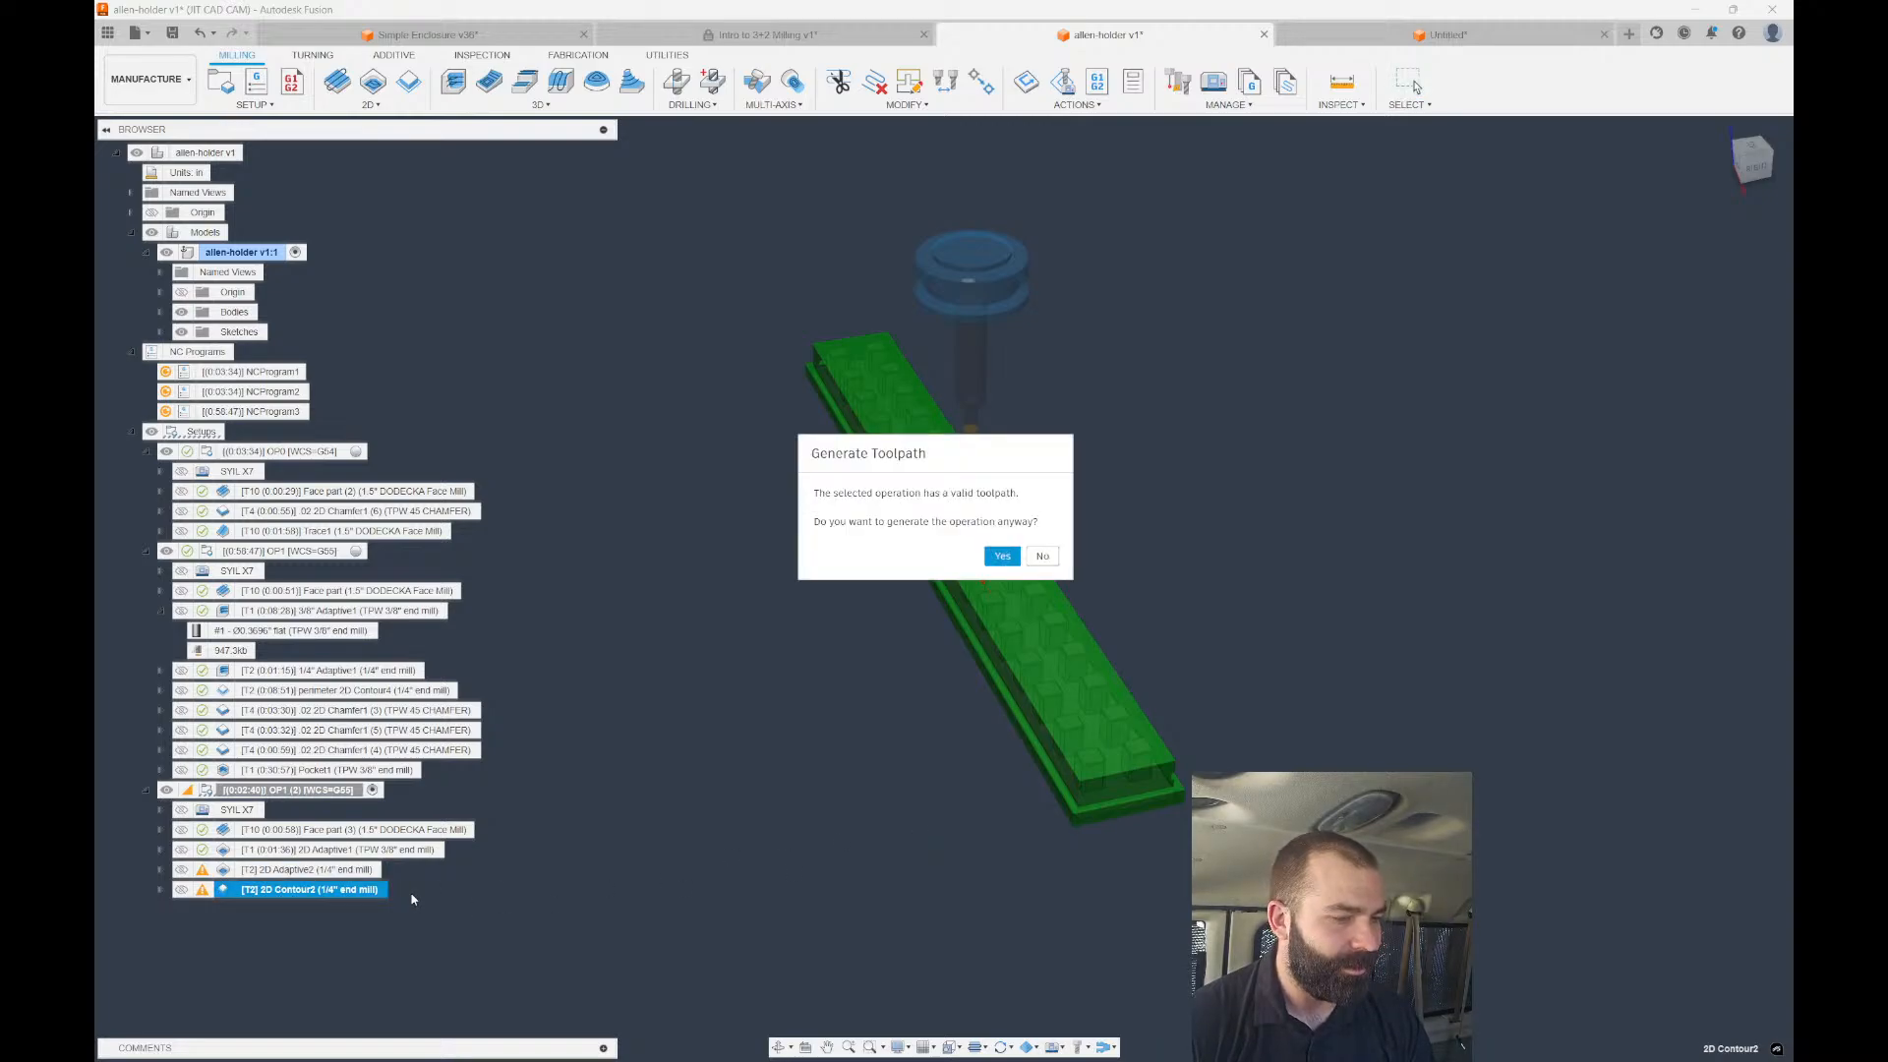
pyautogui.click(1002, 555)
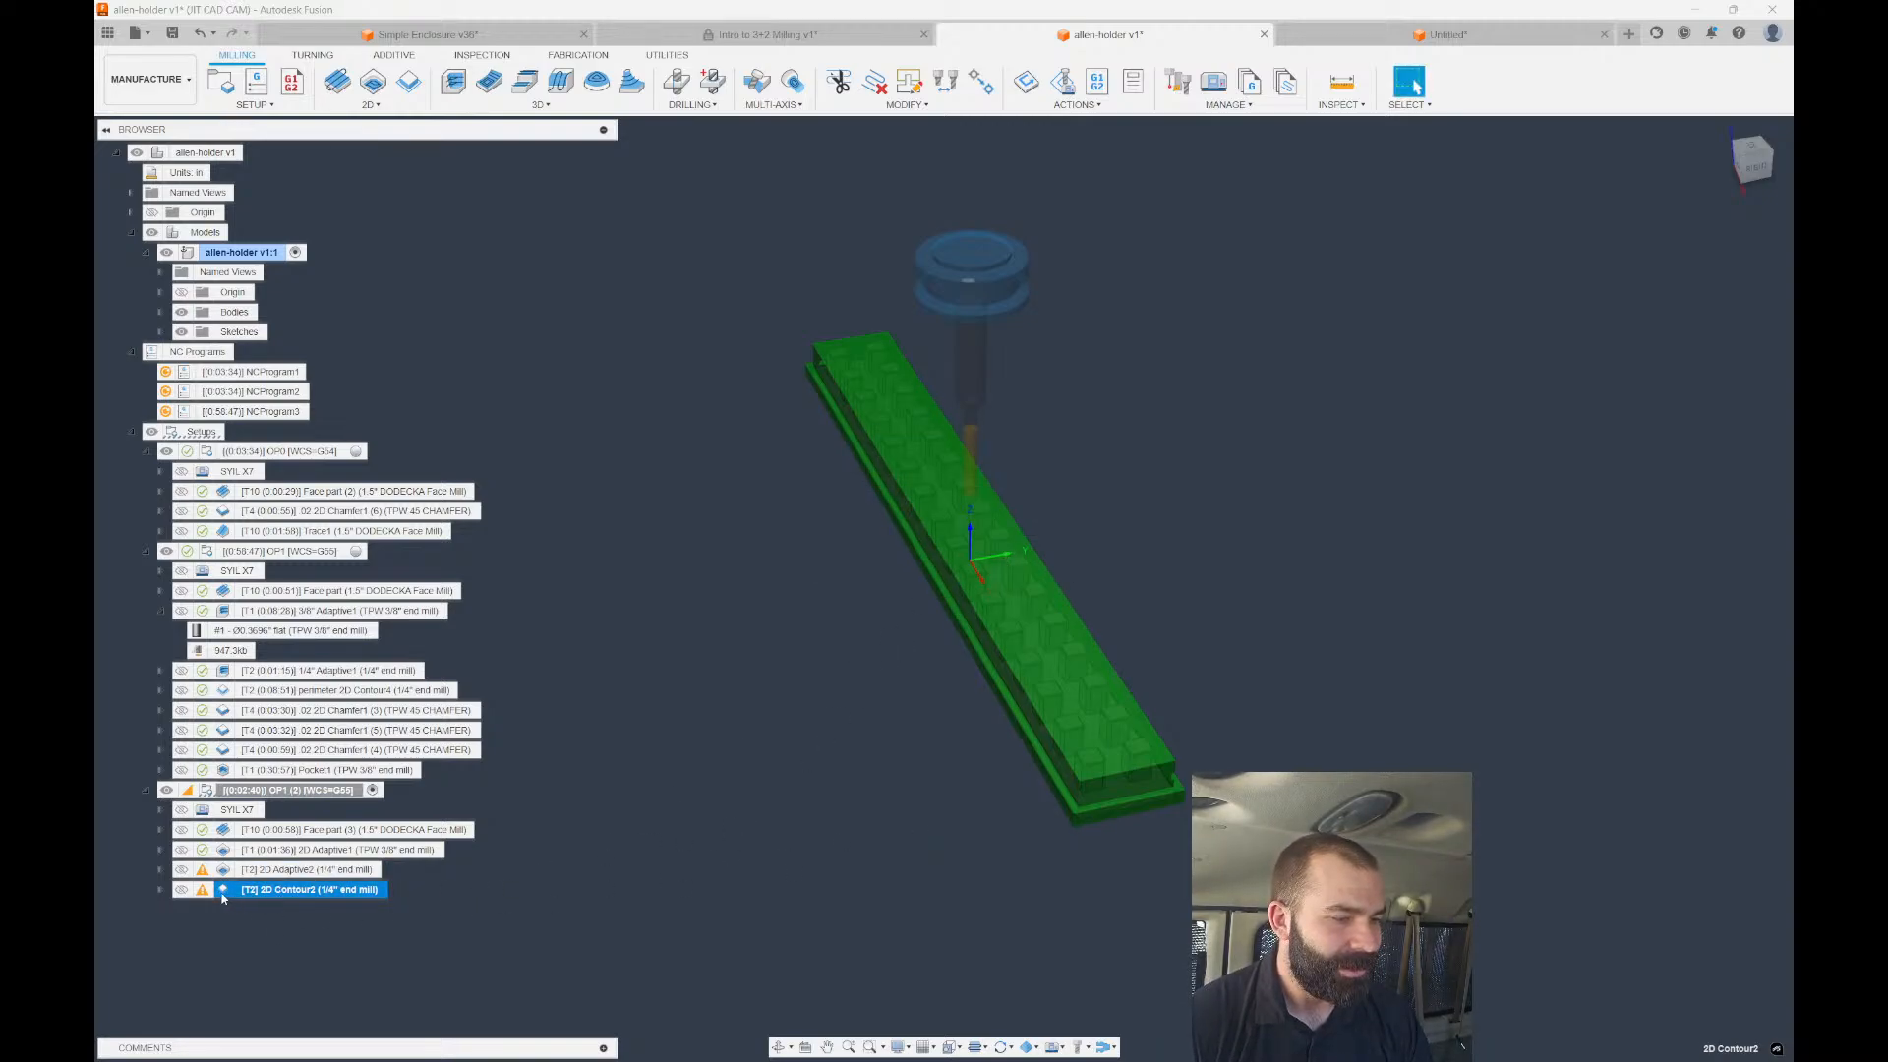
pyautogui.click(502, 897)
pyautogui.click(258, 892)
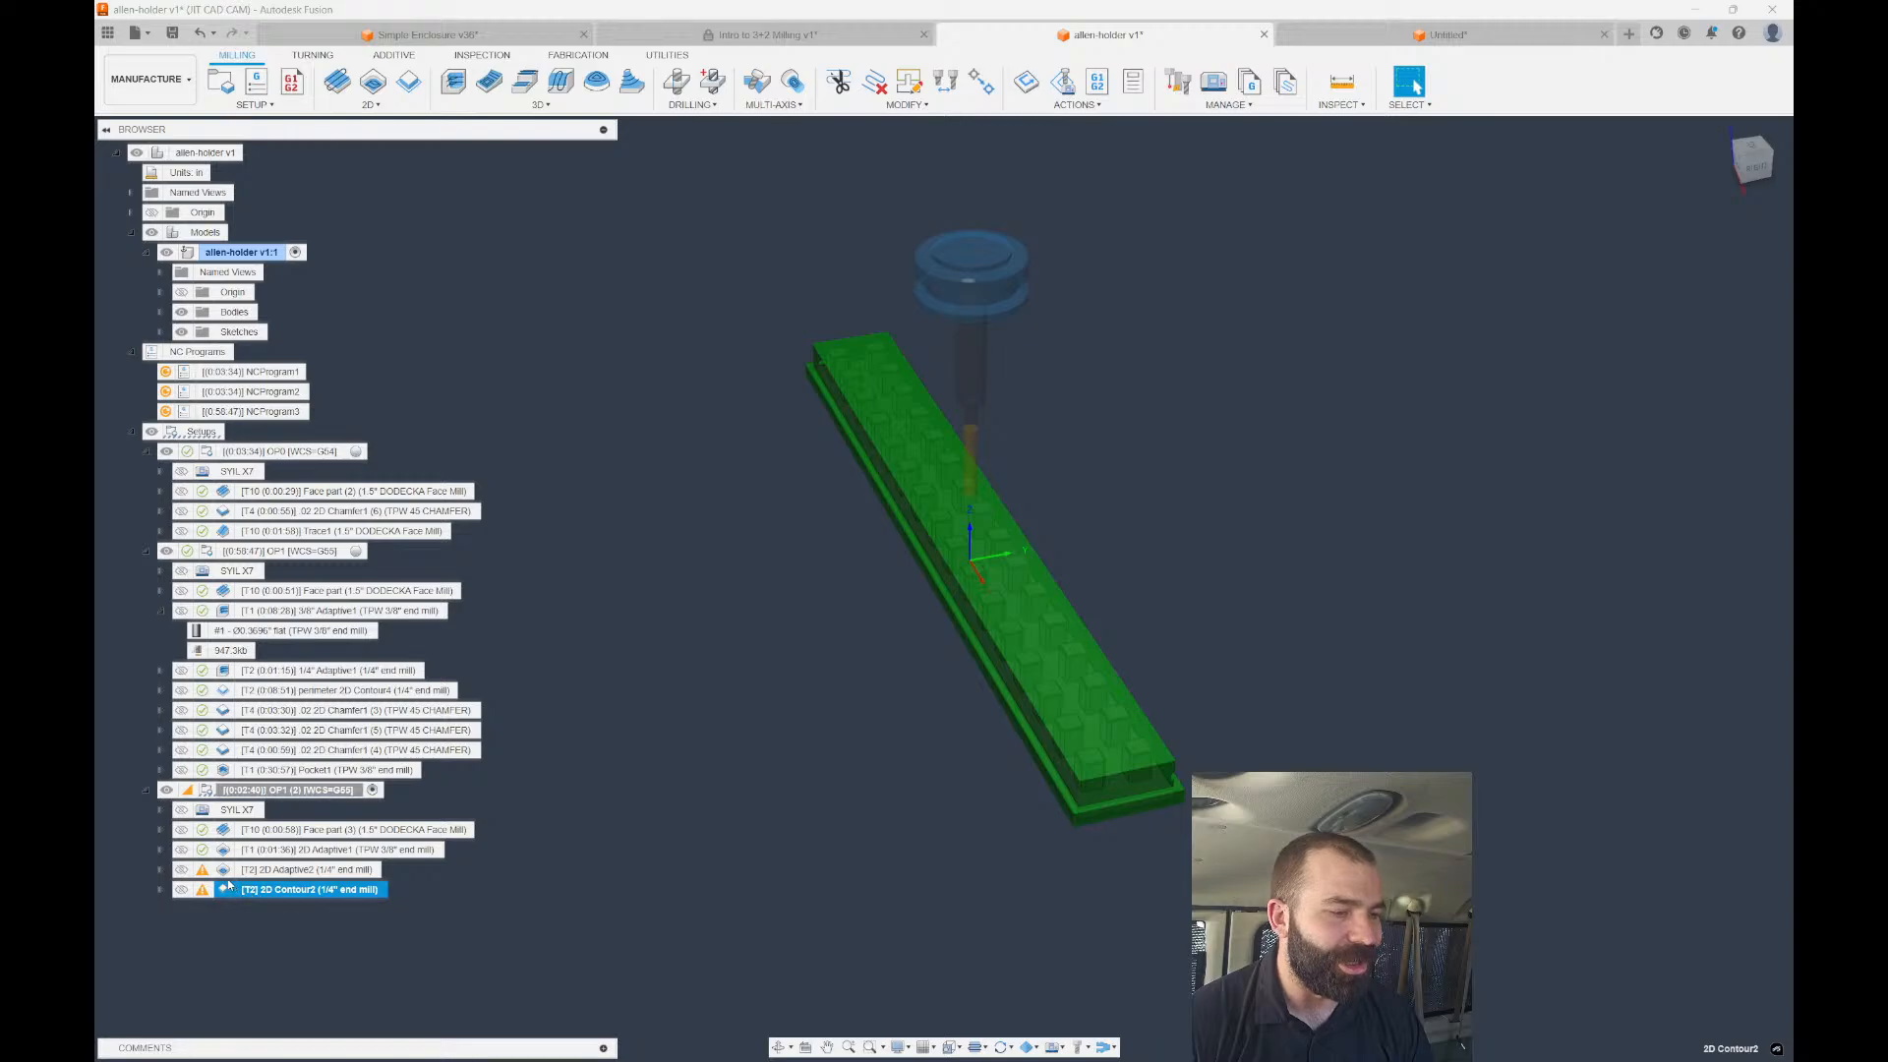
# Clear the missing geometry references from 2D Adaptive2 and 2D Contour2.
pyautogui.click(258, 869)
pyautogui.hotkey('ctrl', 'g')
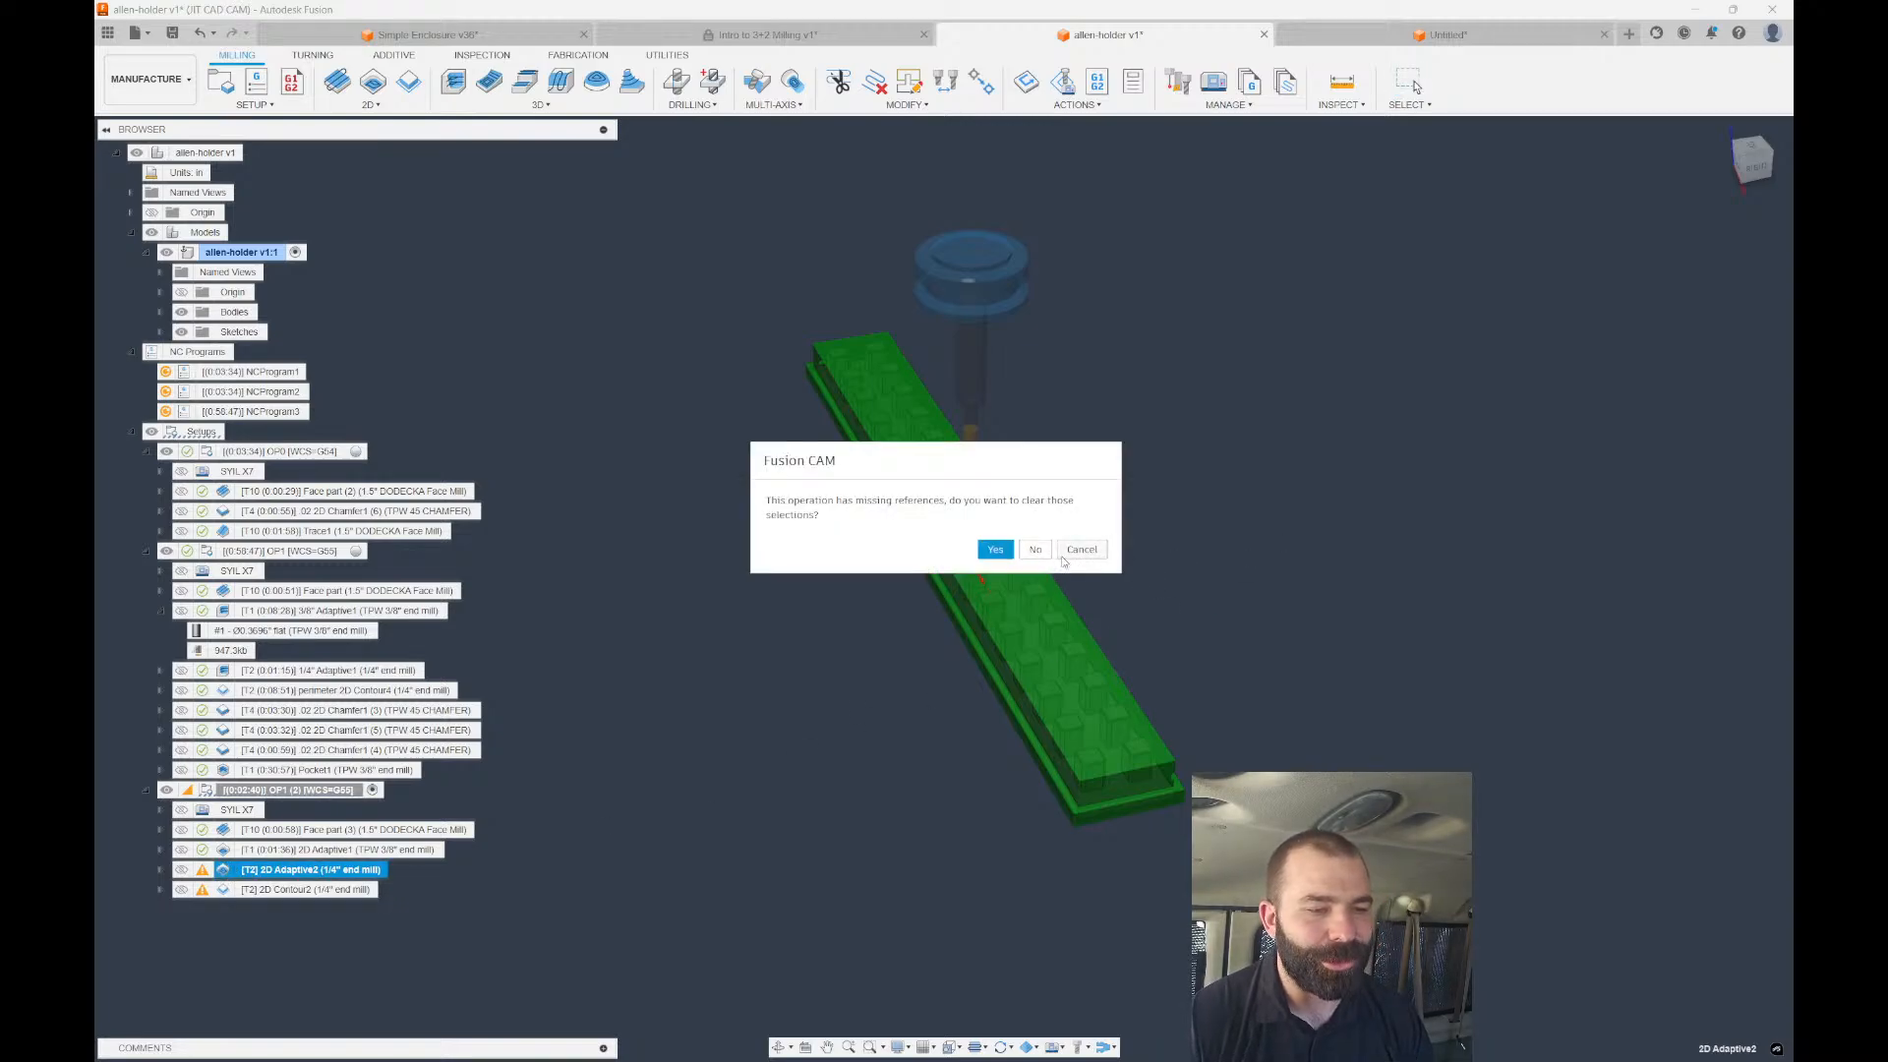
pyautogui.click(995, 549)
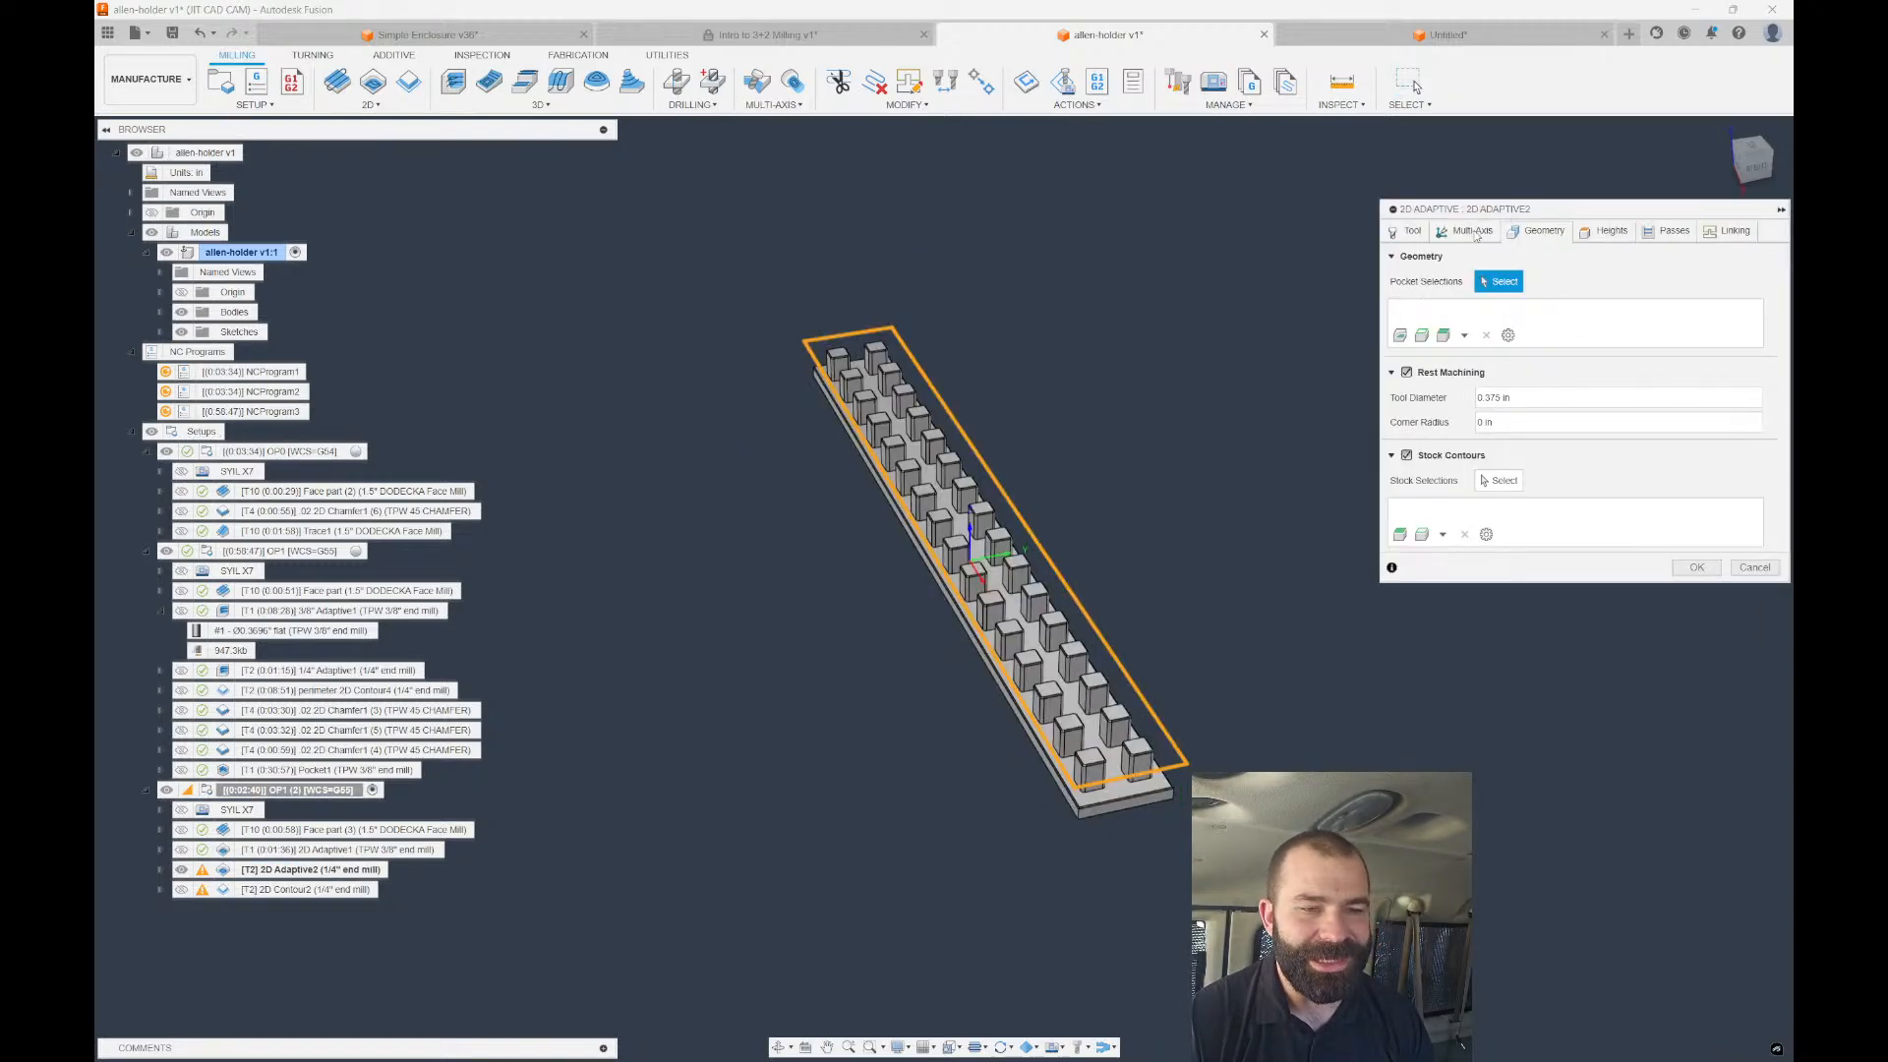
pyautogui.click(1754, 568)
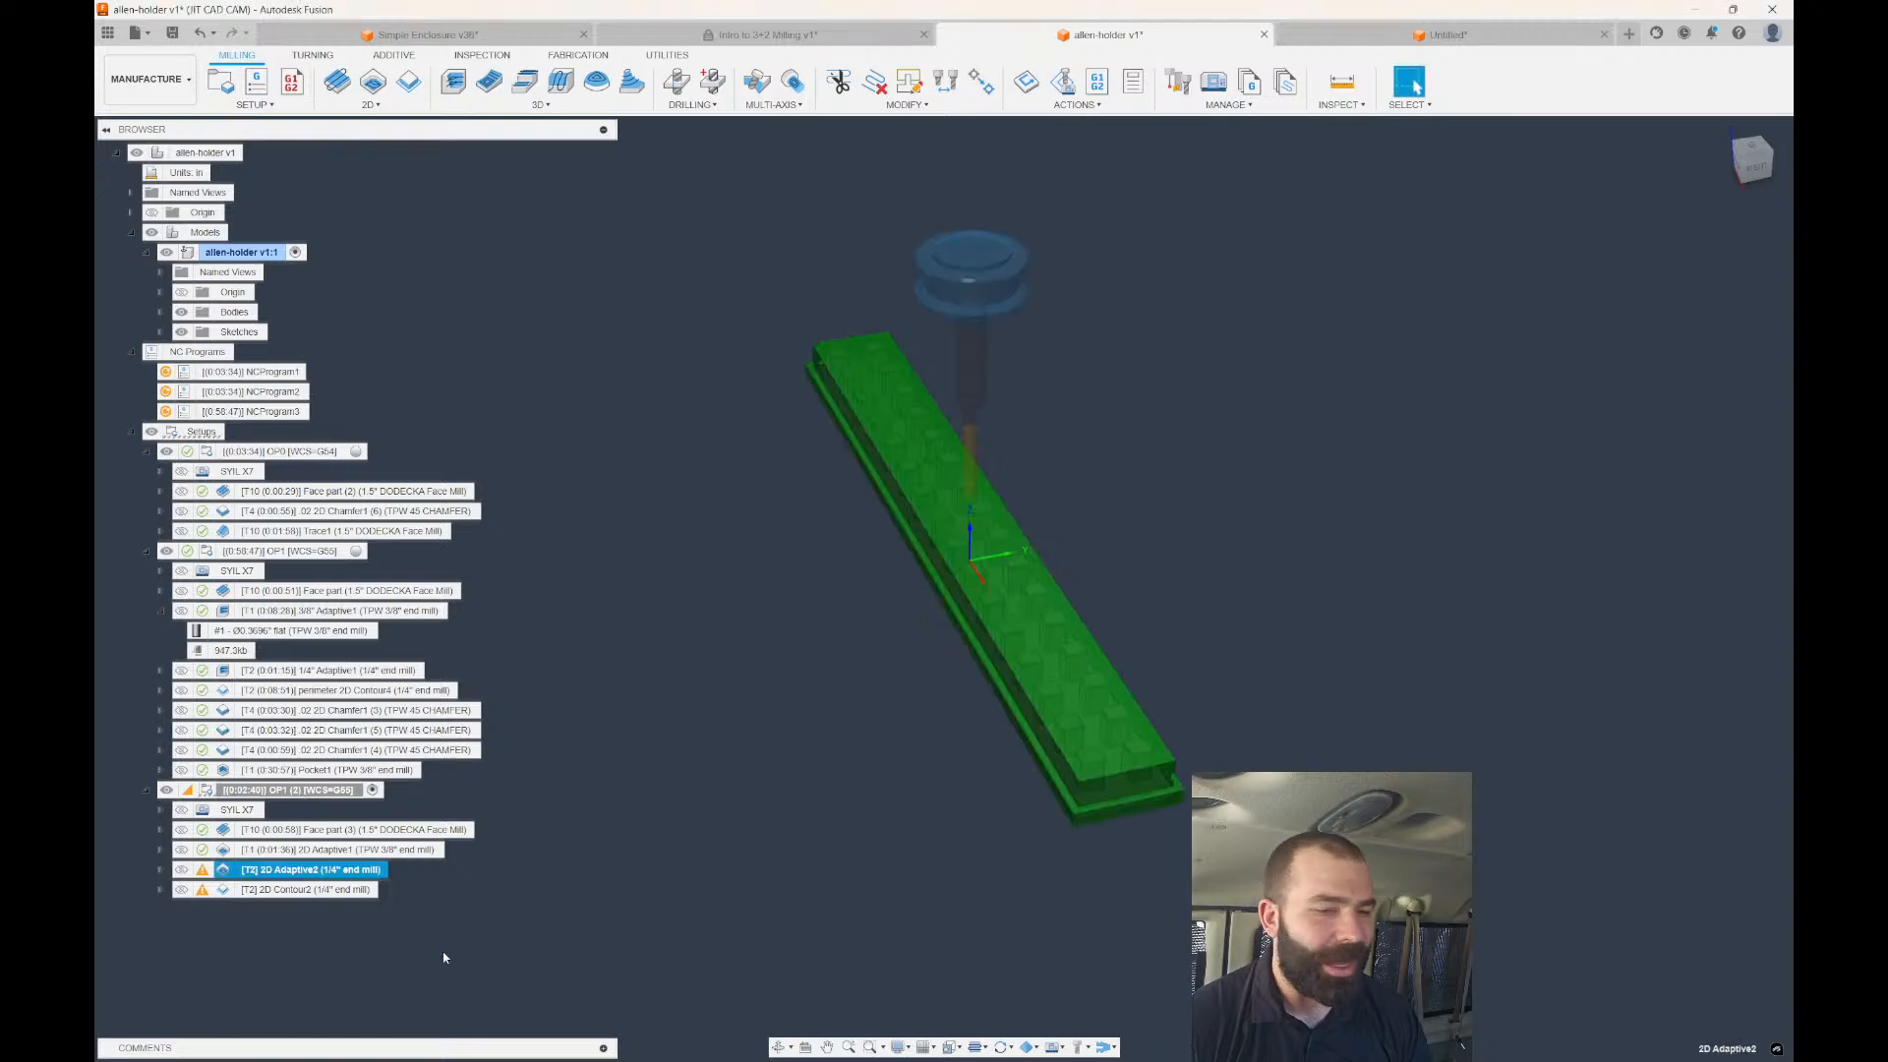
pyautogui.doubleClick(224, 892)
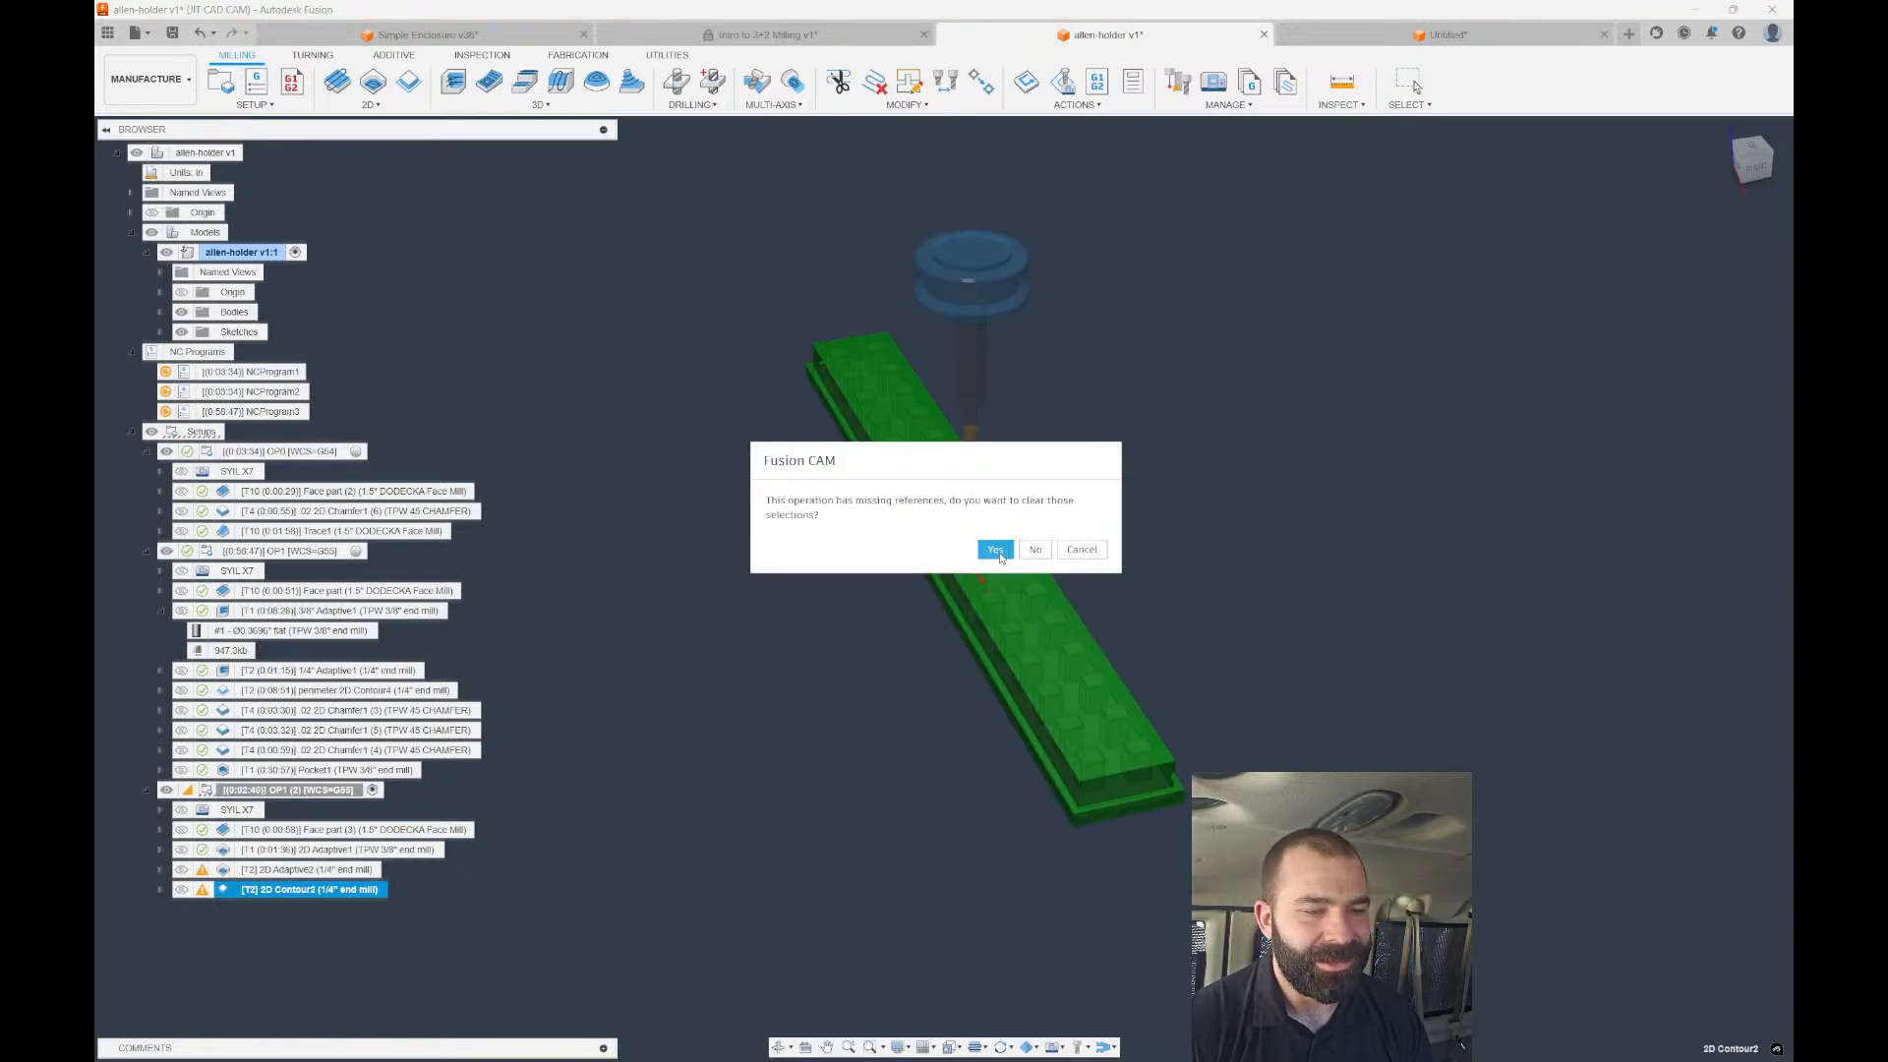
pyautogui.click(997, 549)
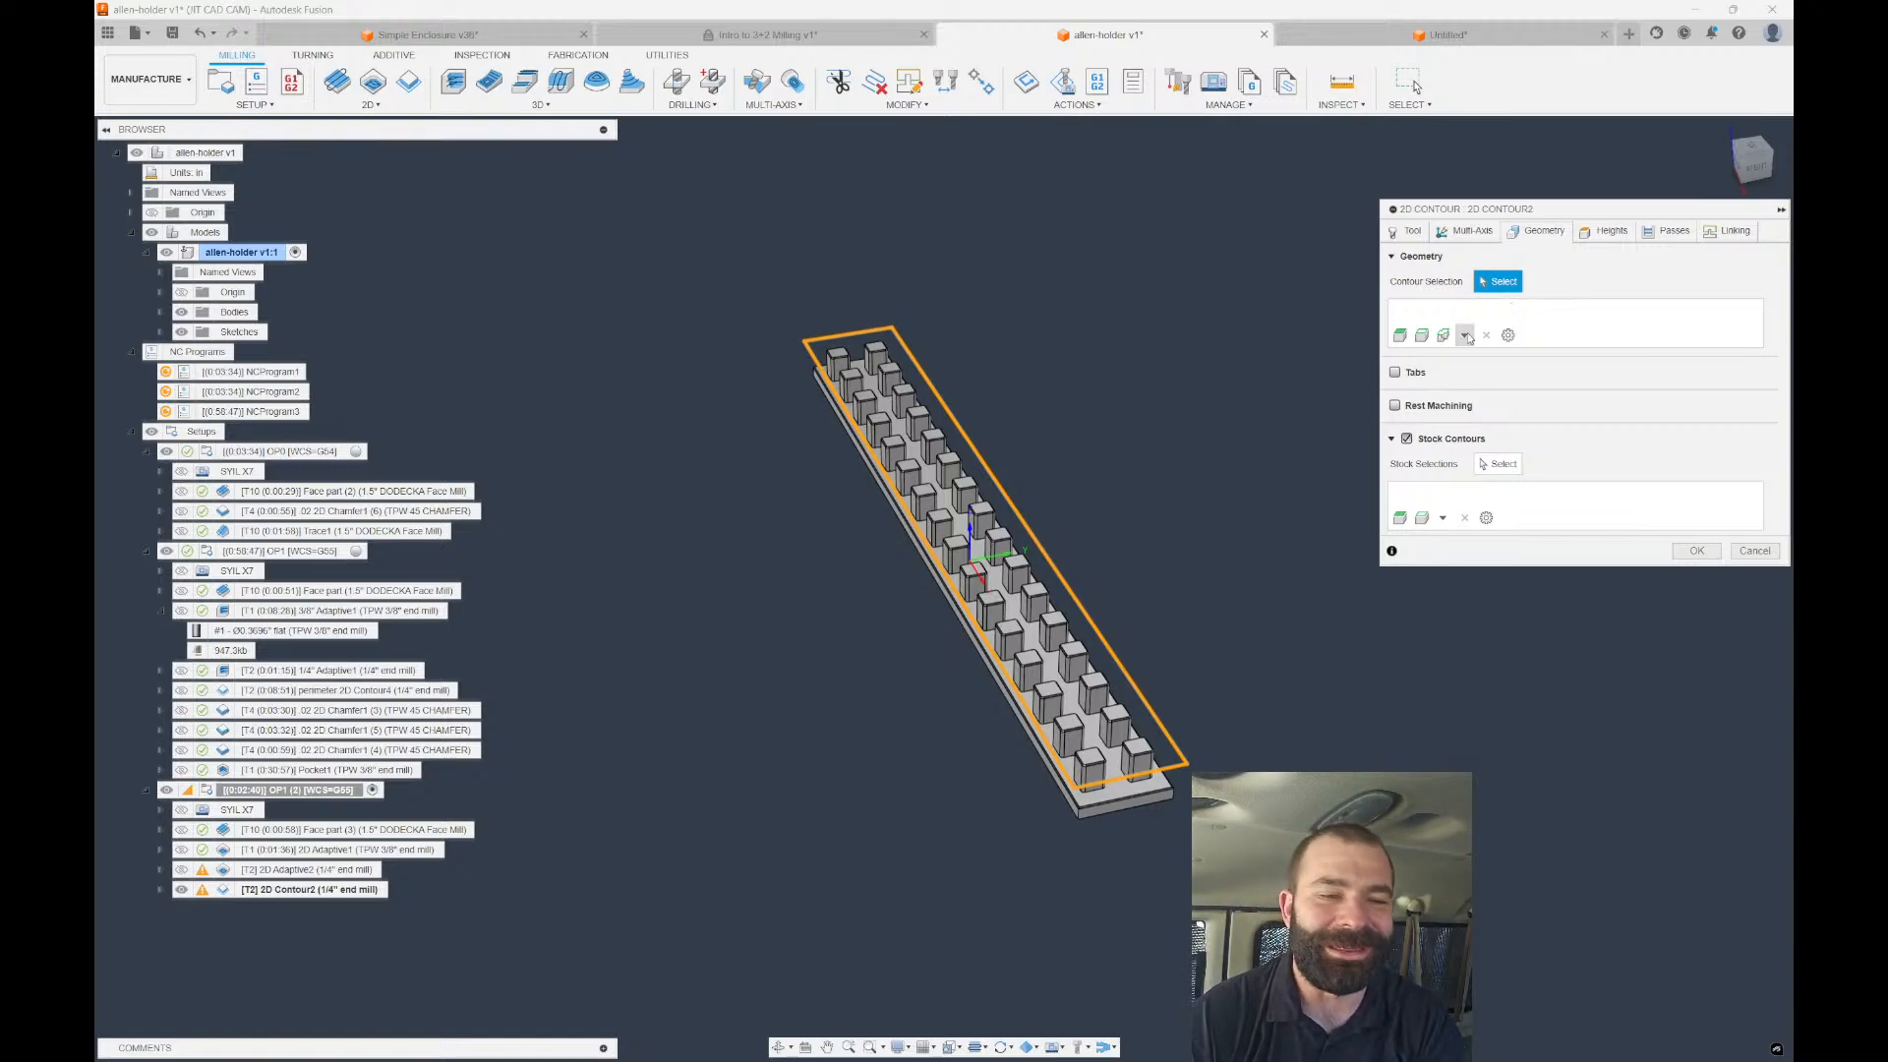
pyautogui.click(1752, 552)
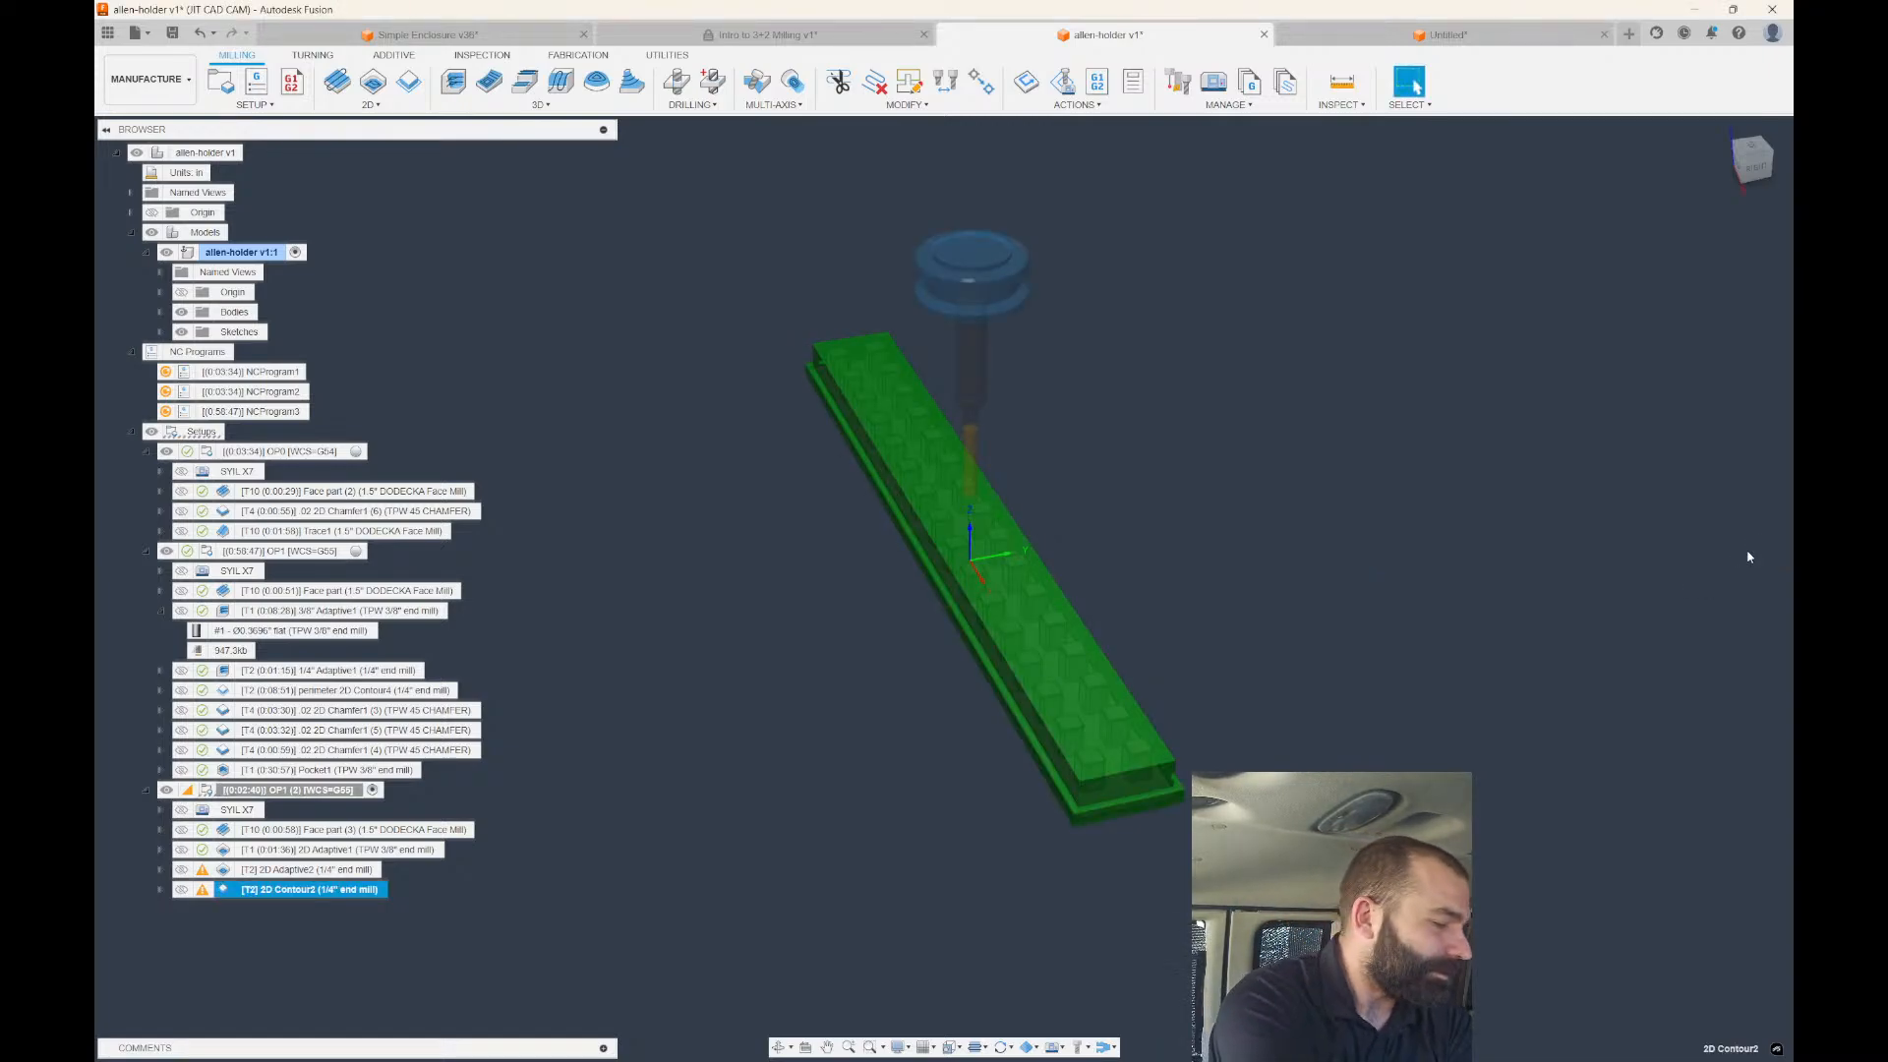
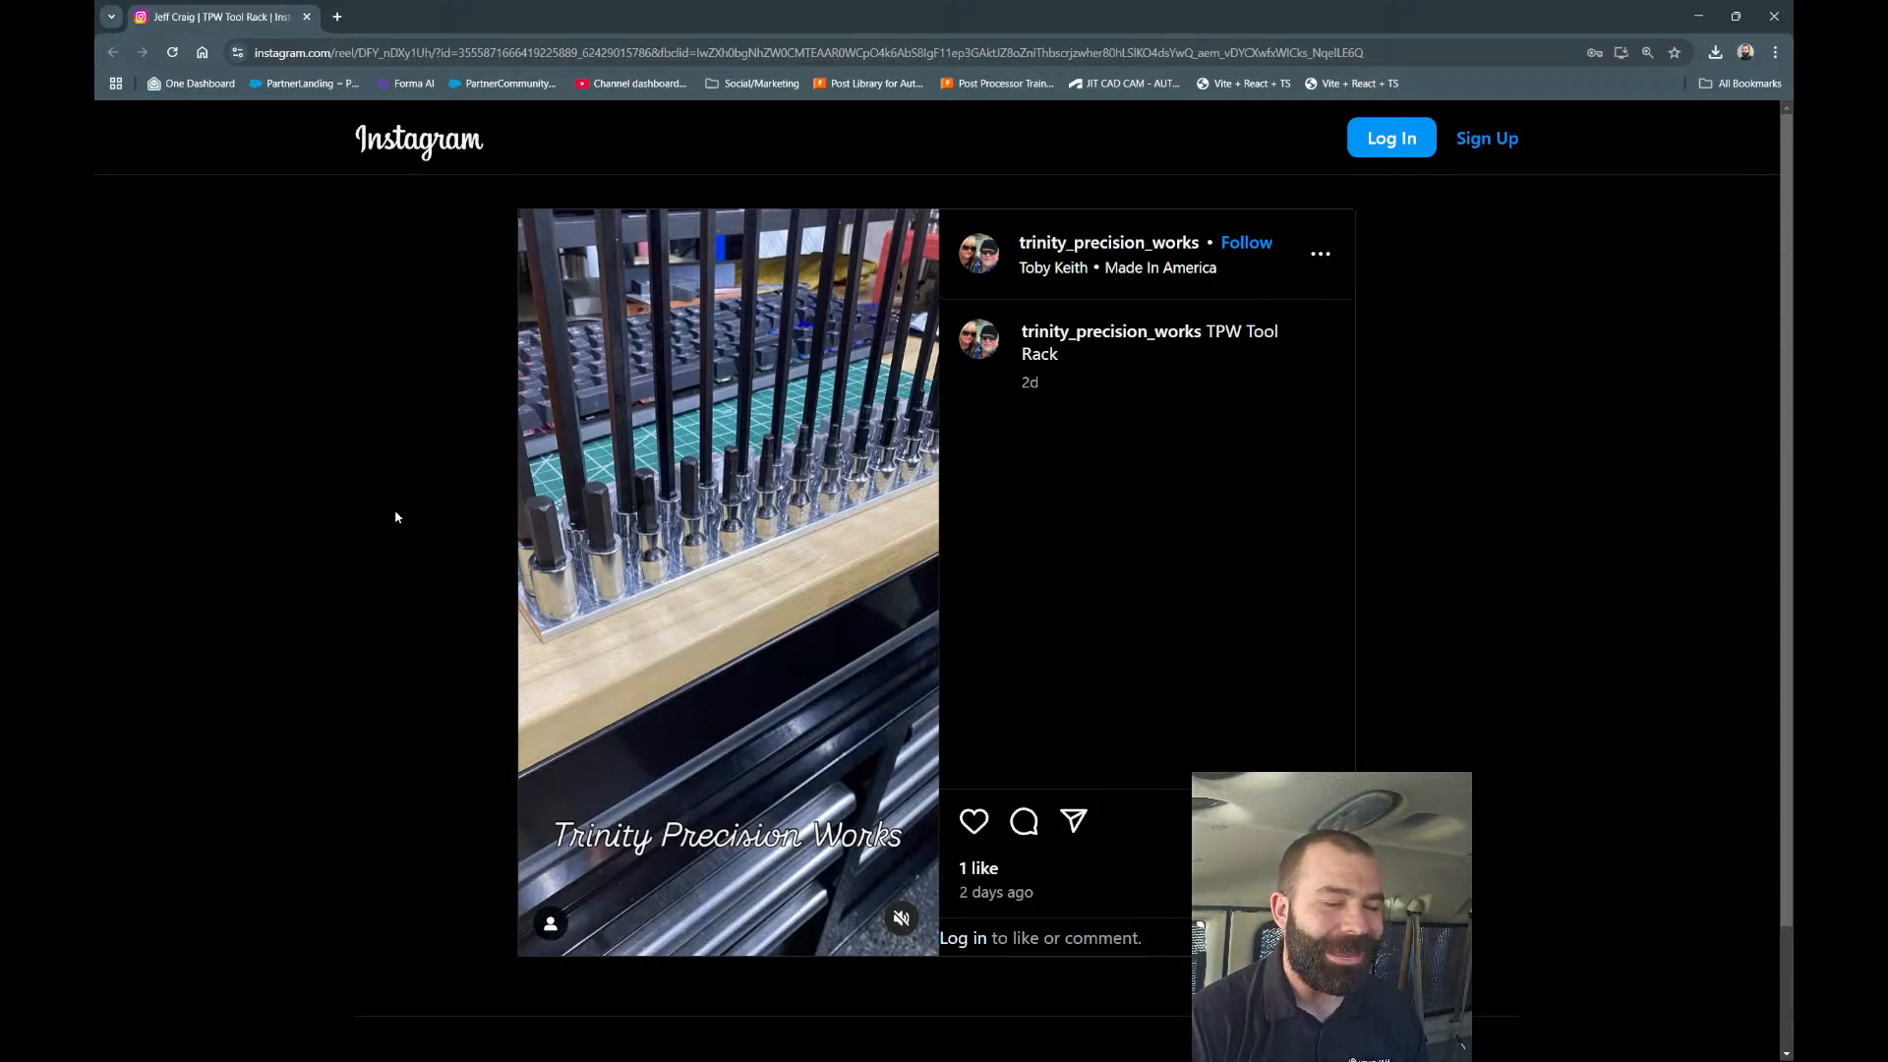
# Resume the TPW Tool Rack reel to show the rack being milled, then select its web address.
pyautogui.click(773, 586)
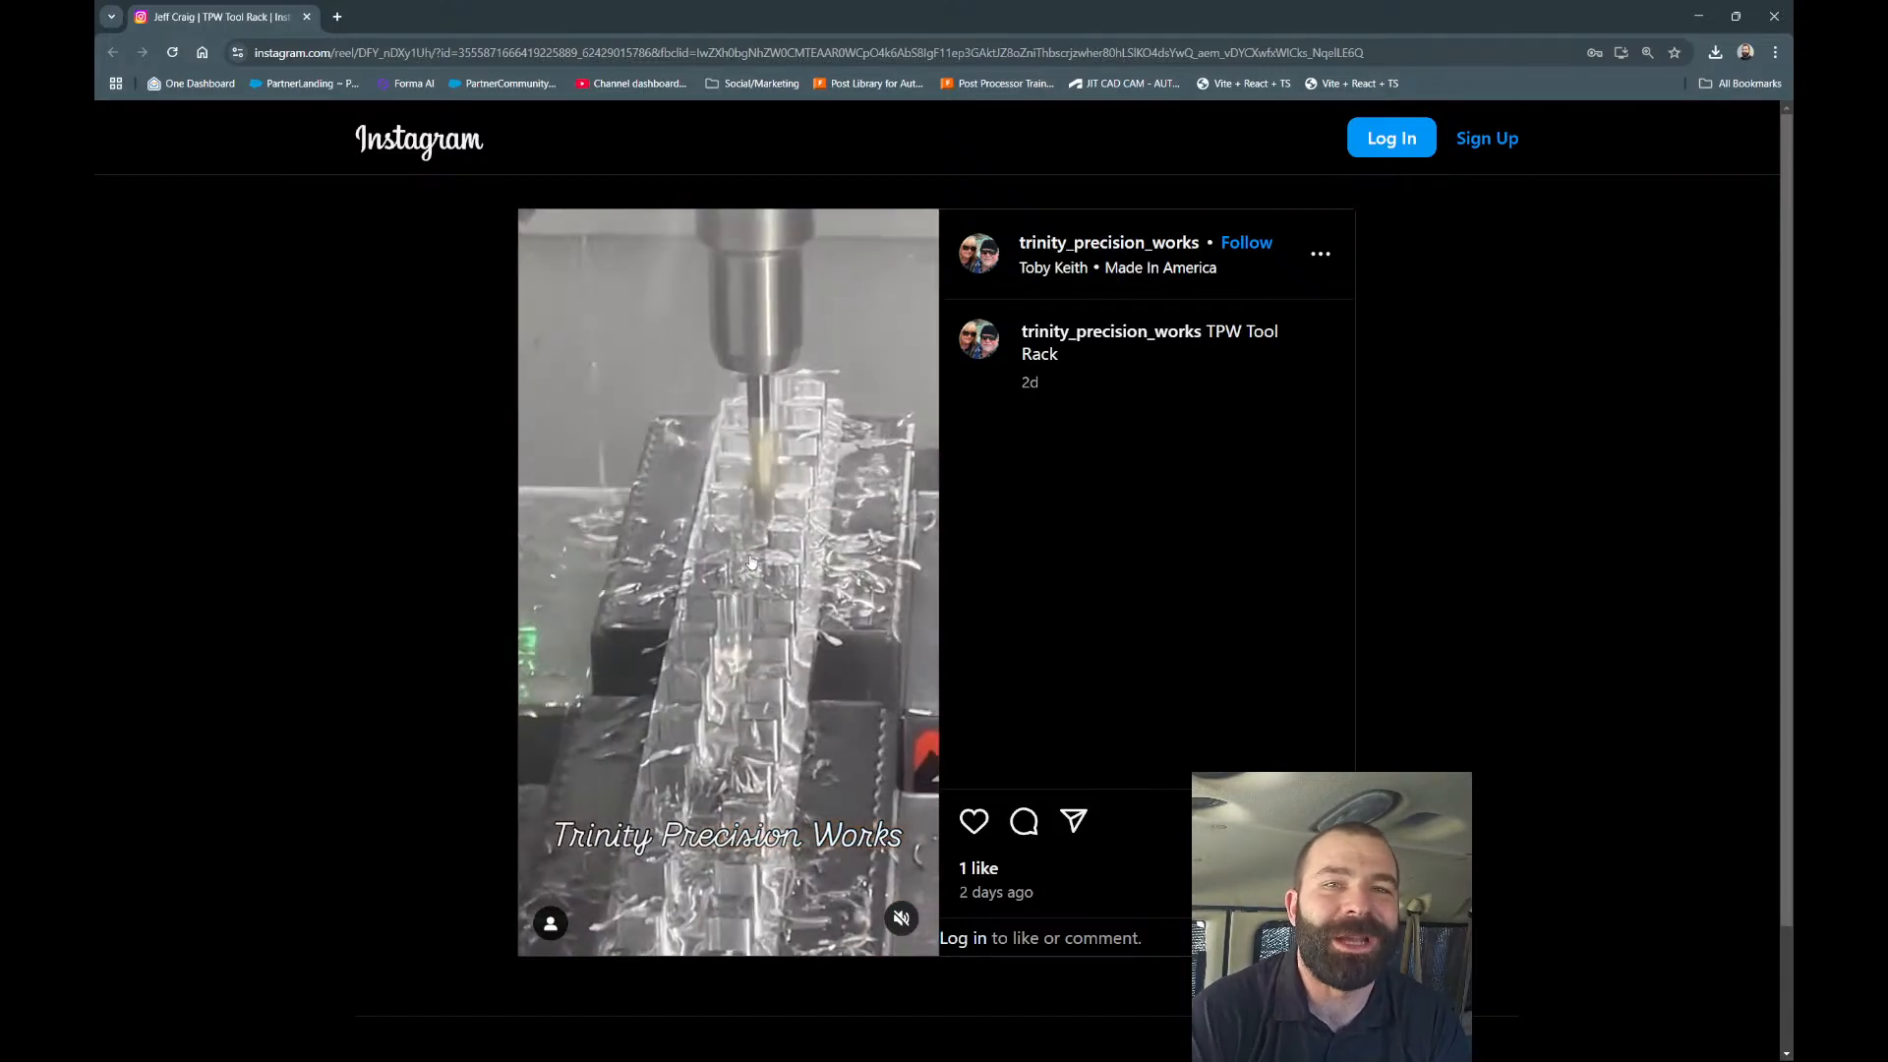
pyautogui.click(574, 52)
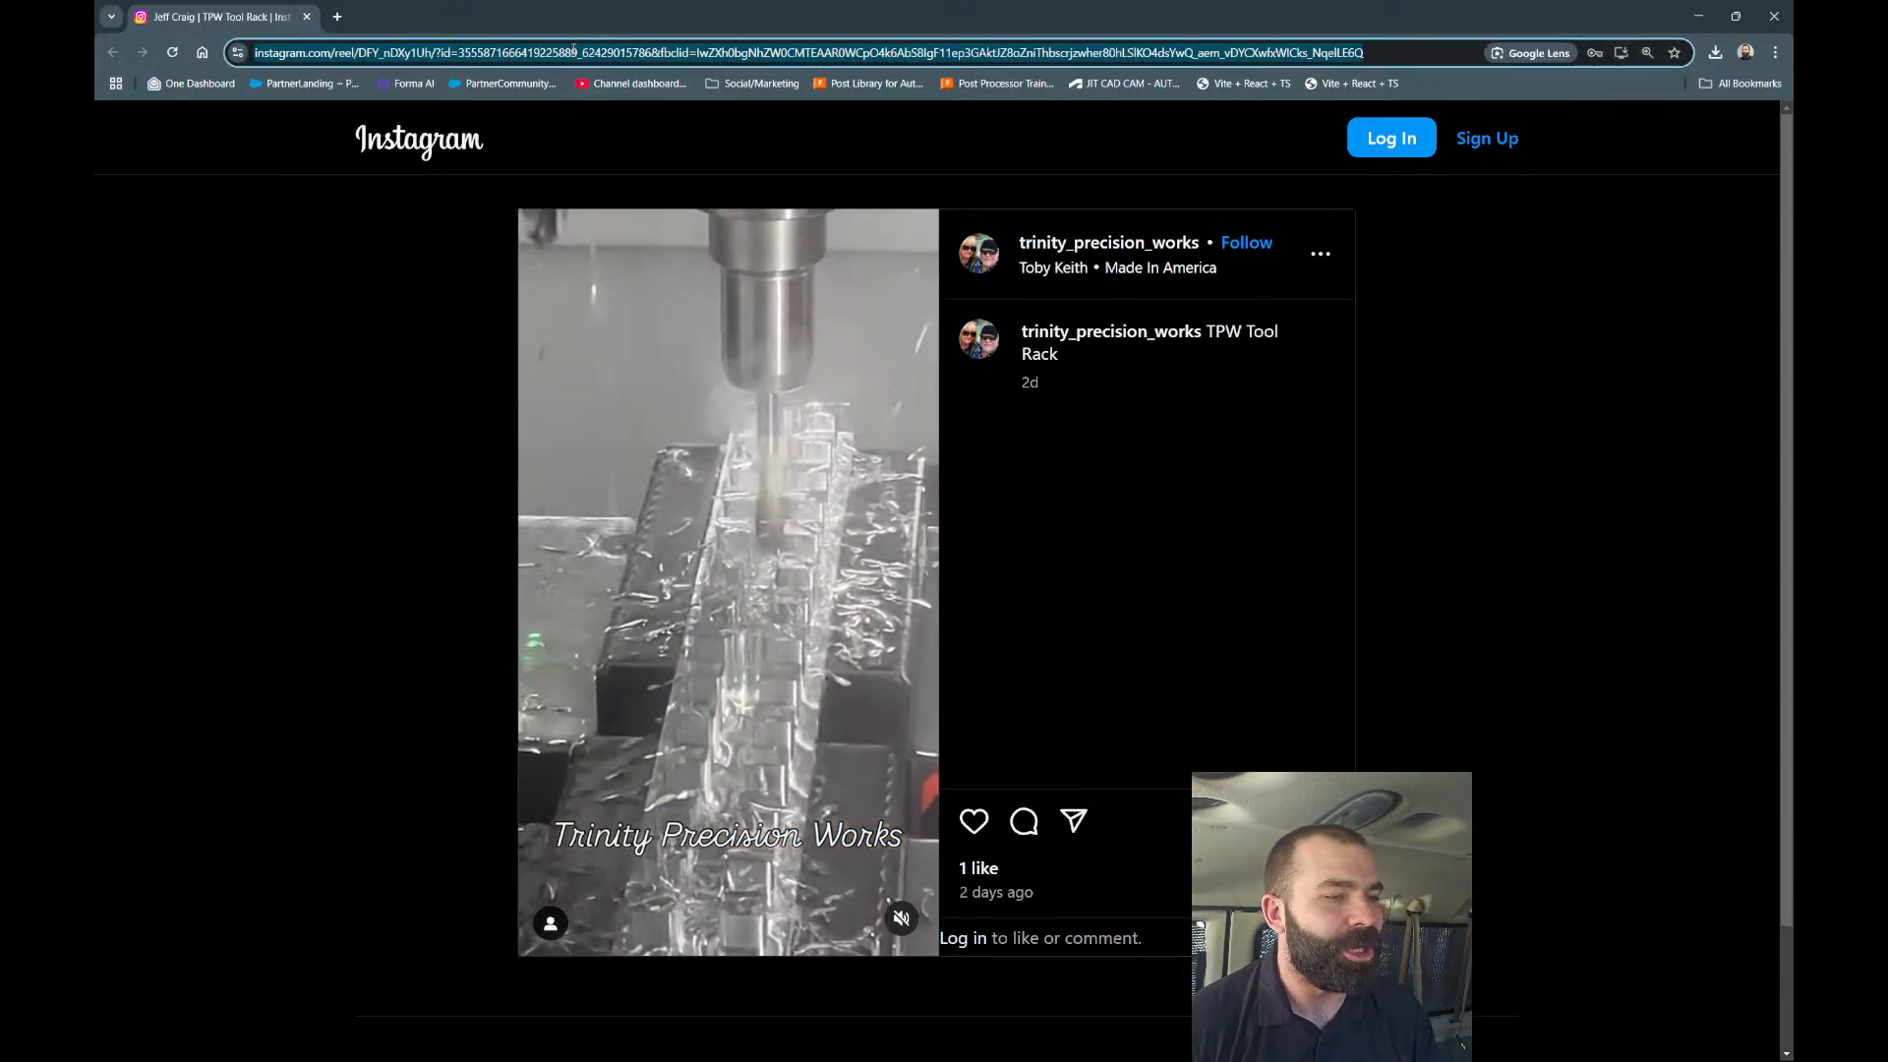
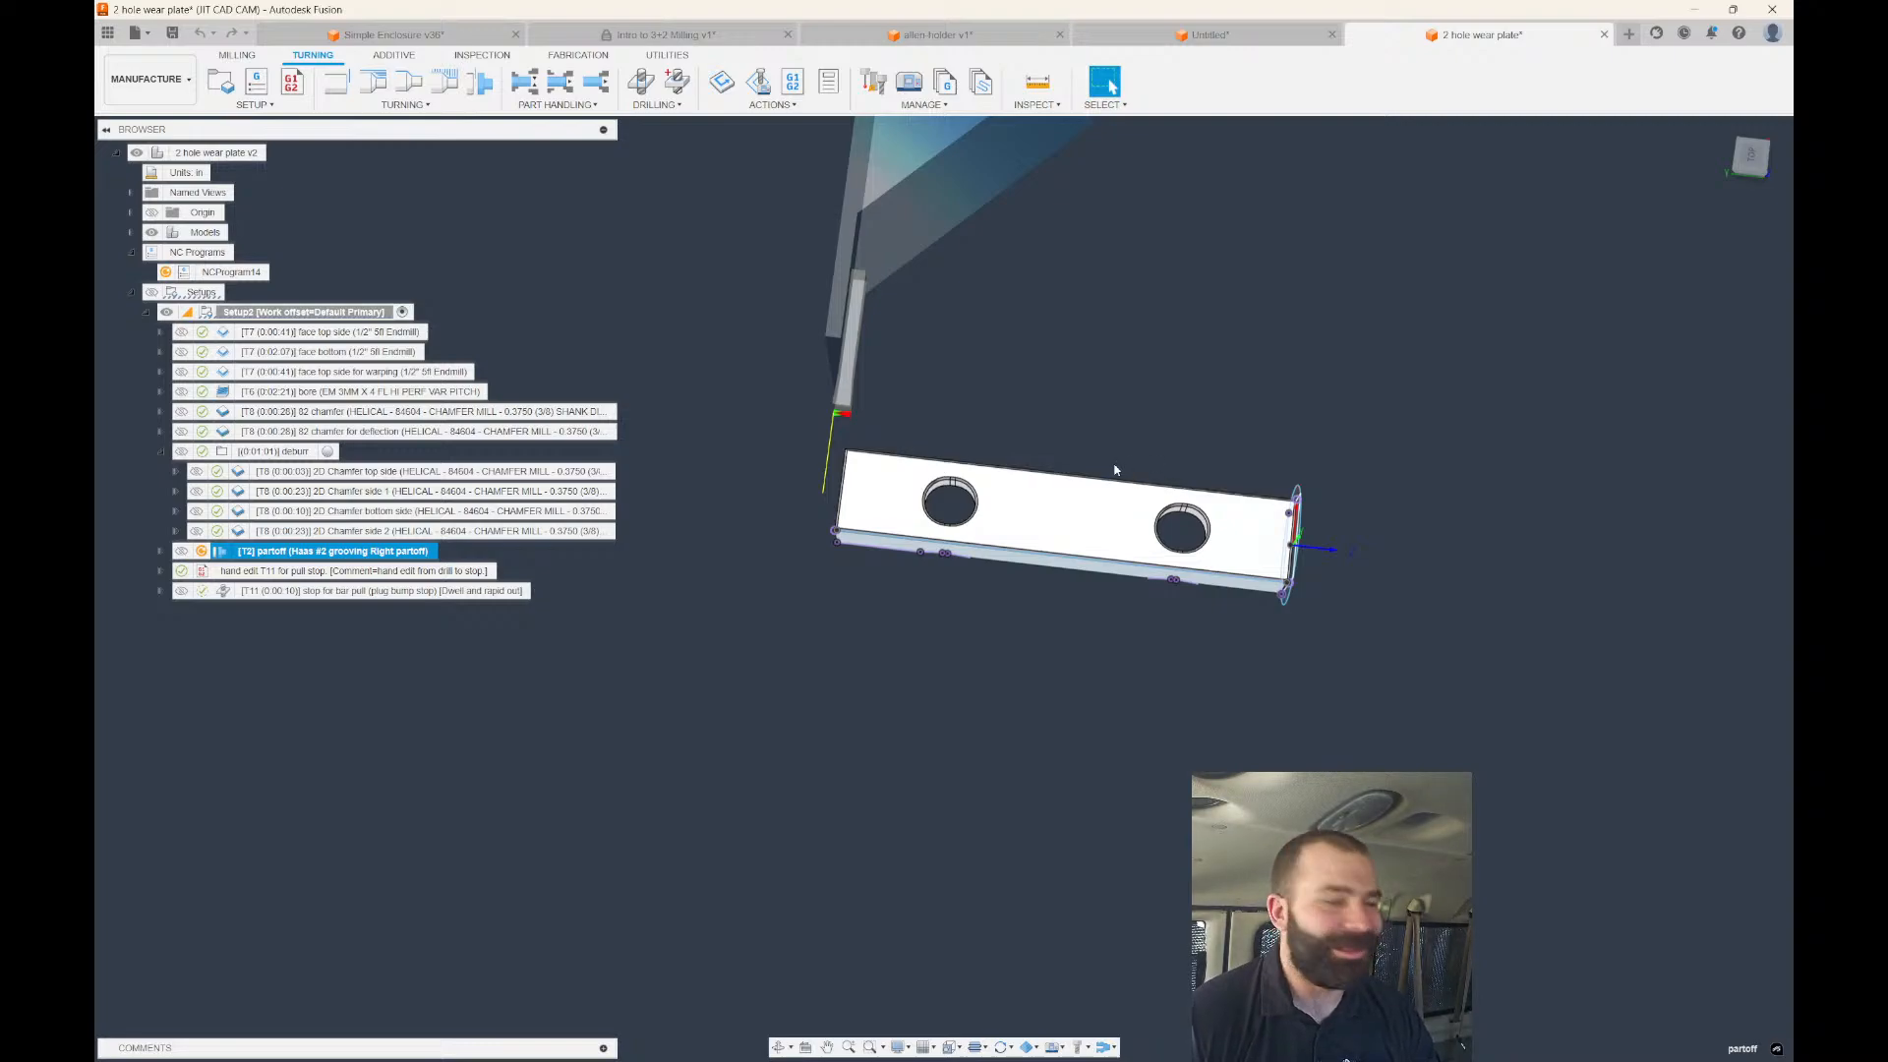
# Inspect the hand edit T11 comment and the stop for bar pull operation, leaving the comment unchanged.
pyautogui.click(334, 571)
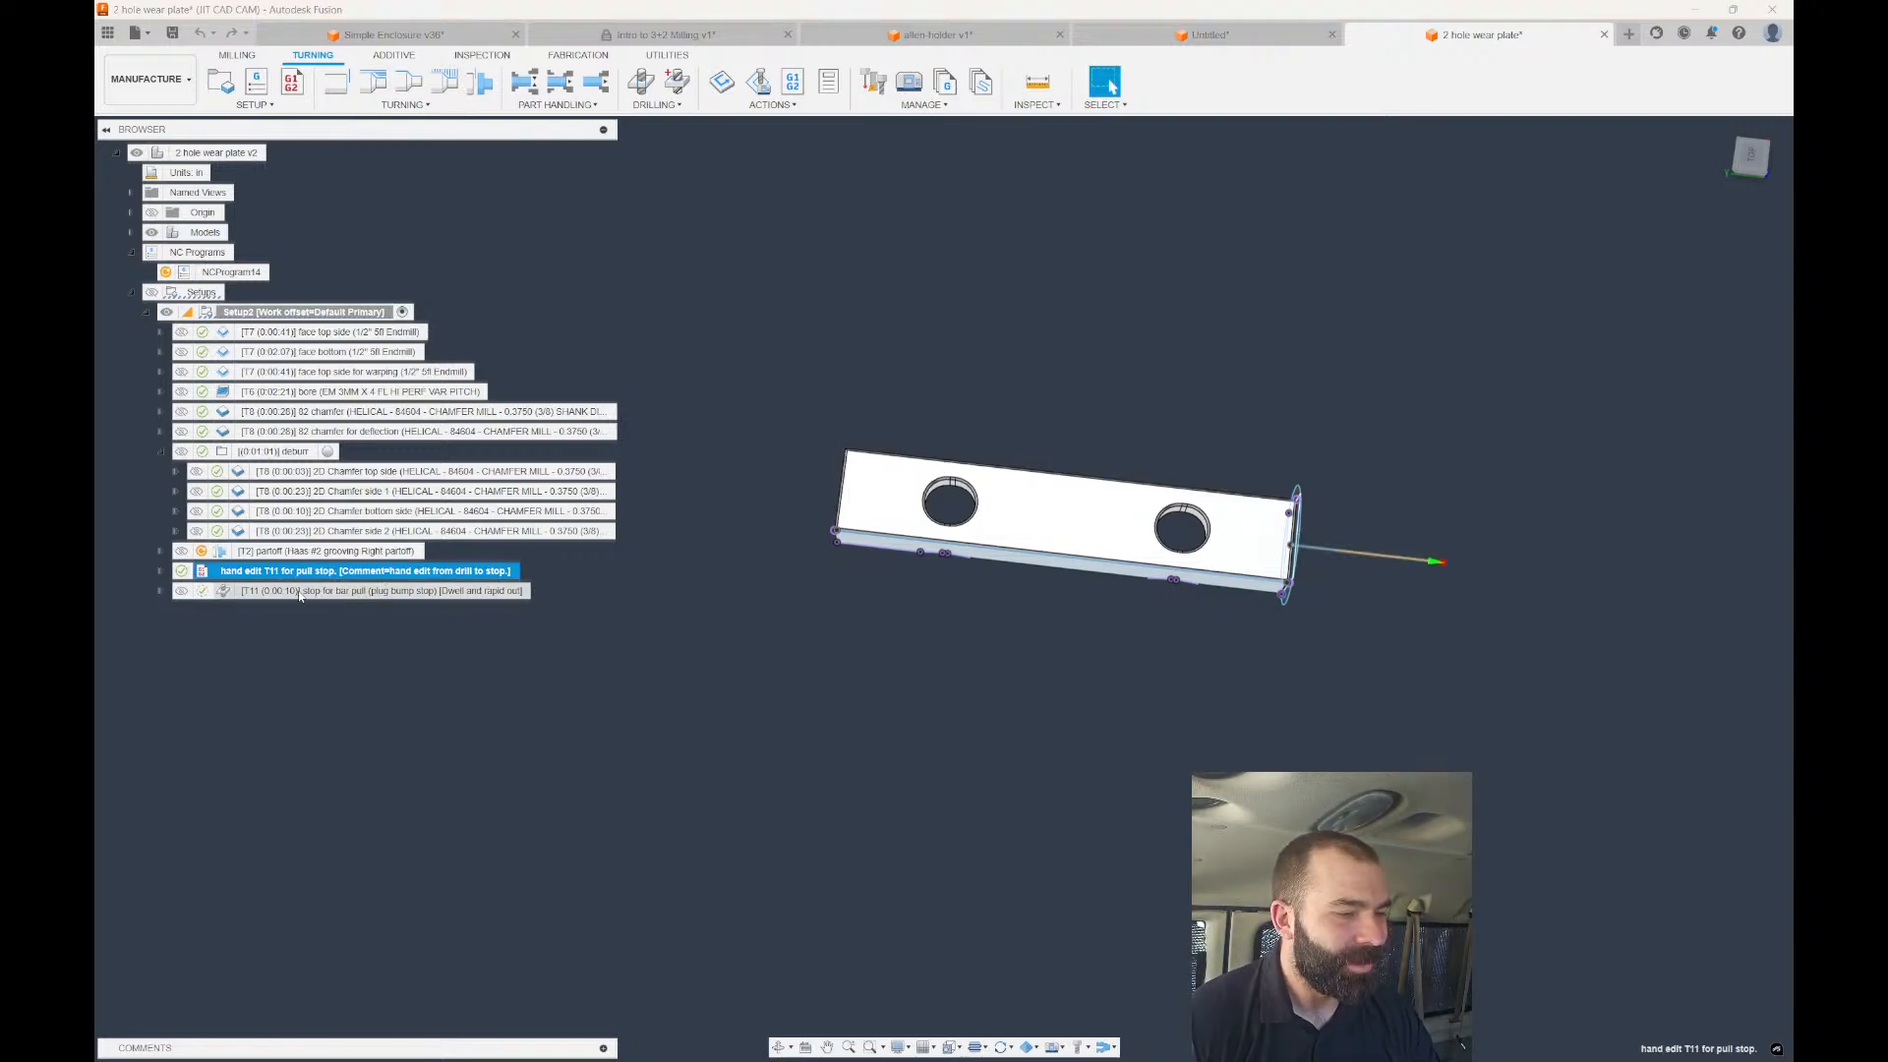
pyautogui.click(267, 590)
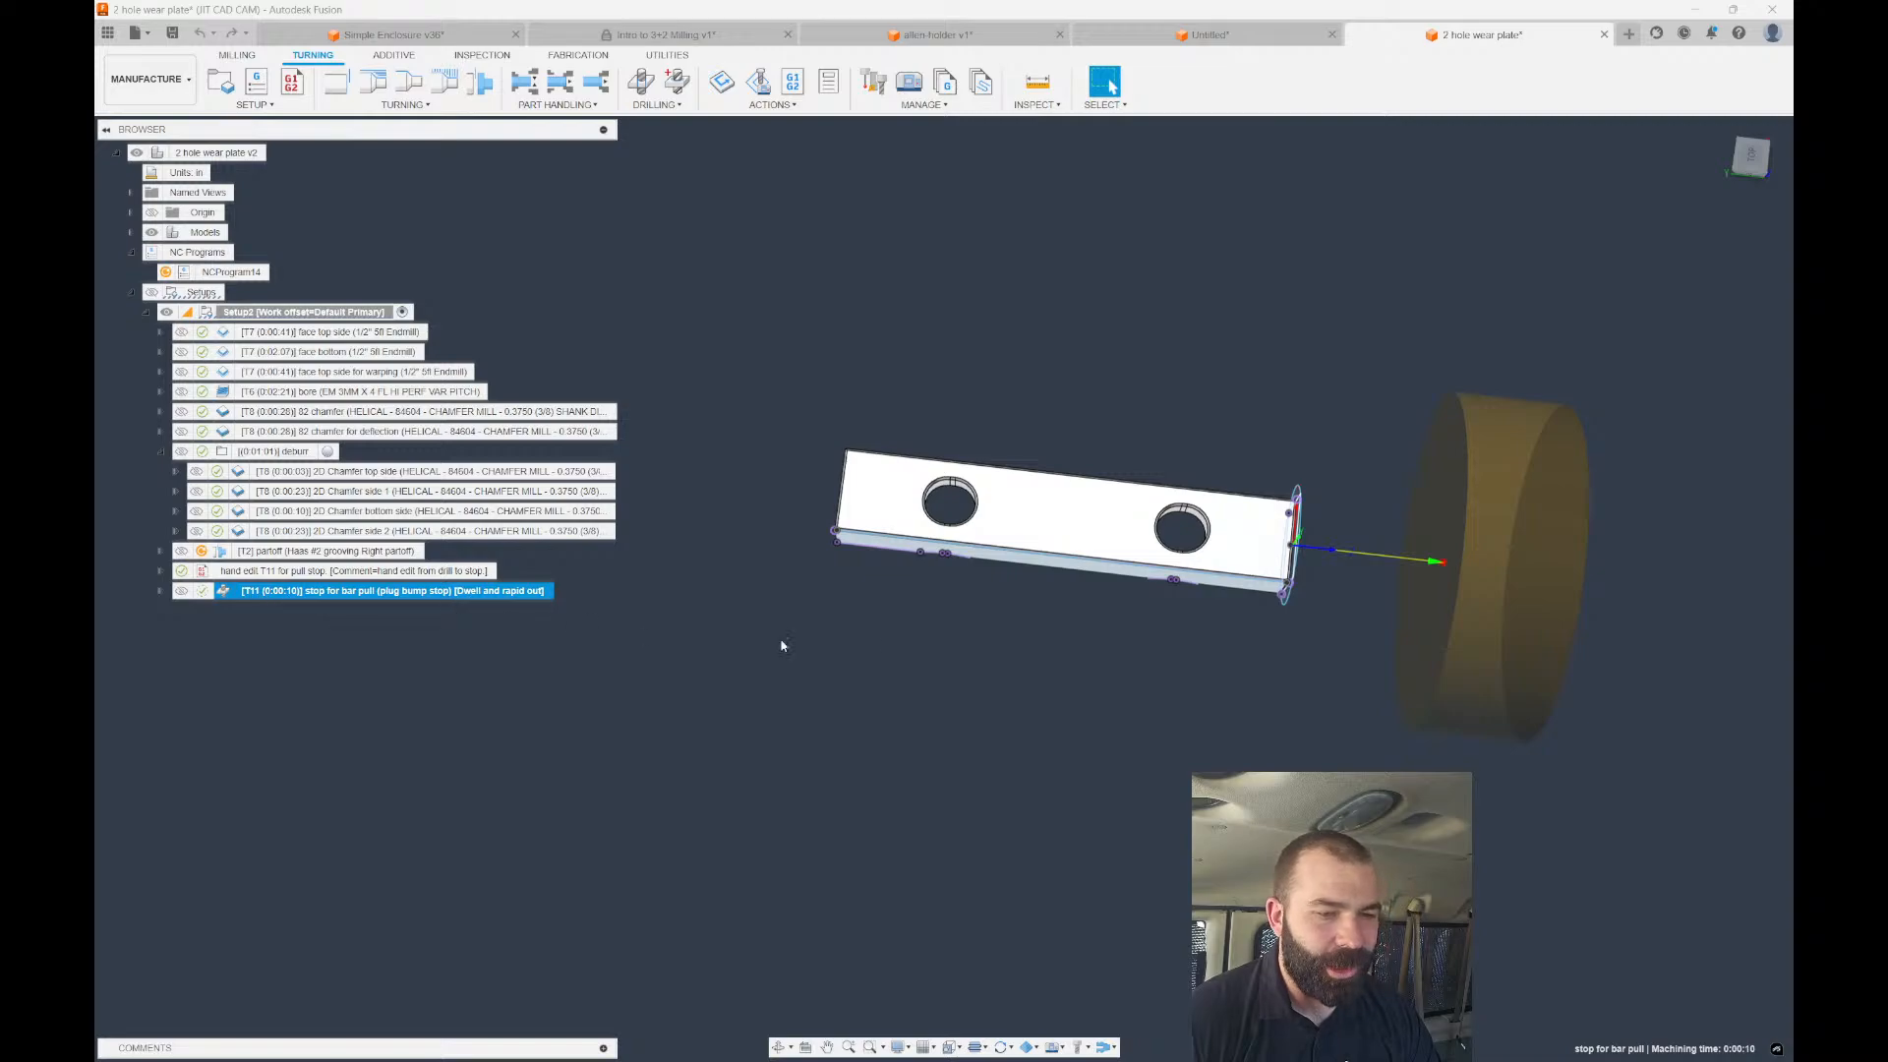
pyautogui.keyDown('shift'); pyautogui.moveTo(981, 616); pyautogui.dragTo(783, 645, button='middle'); pyautogui.keyUp('shift')
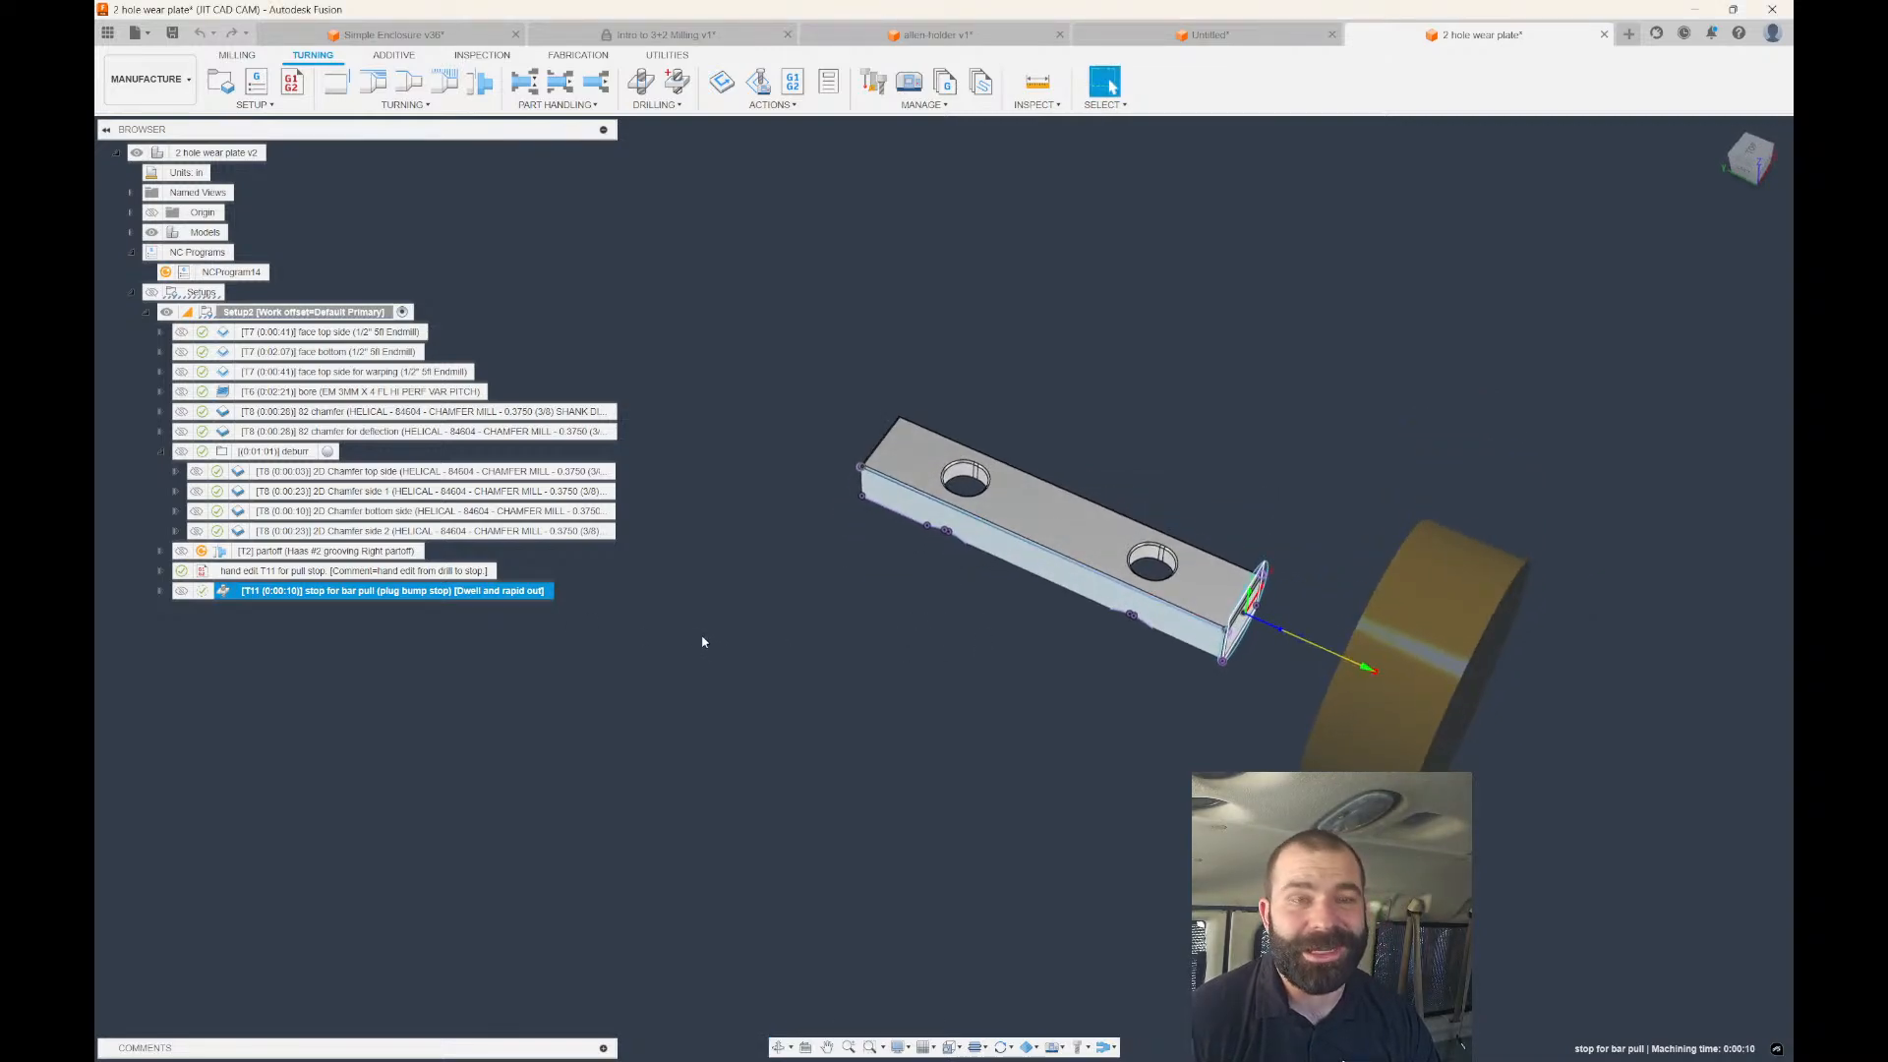
pyautogui.click(280, 573)
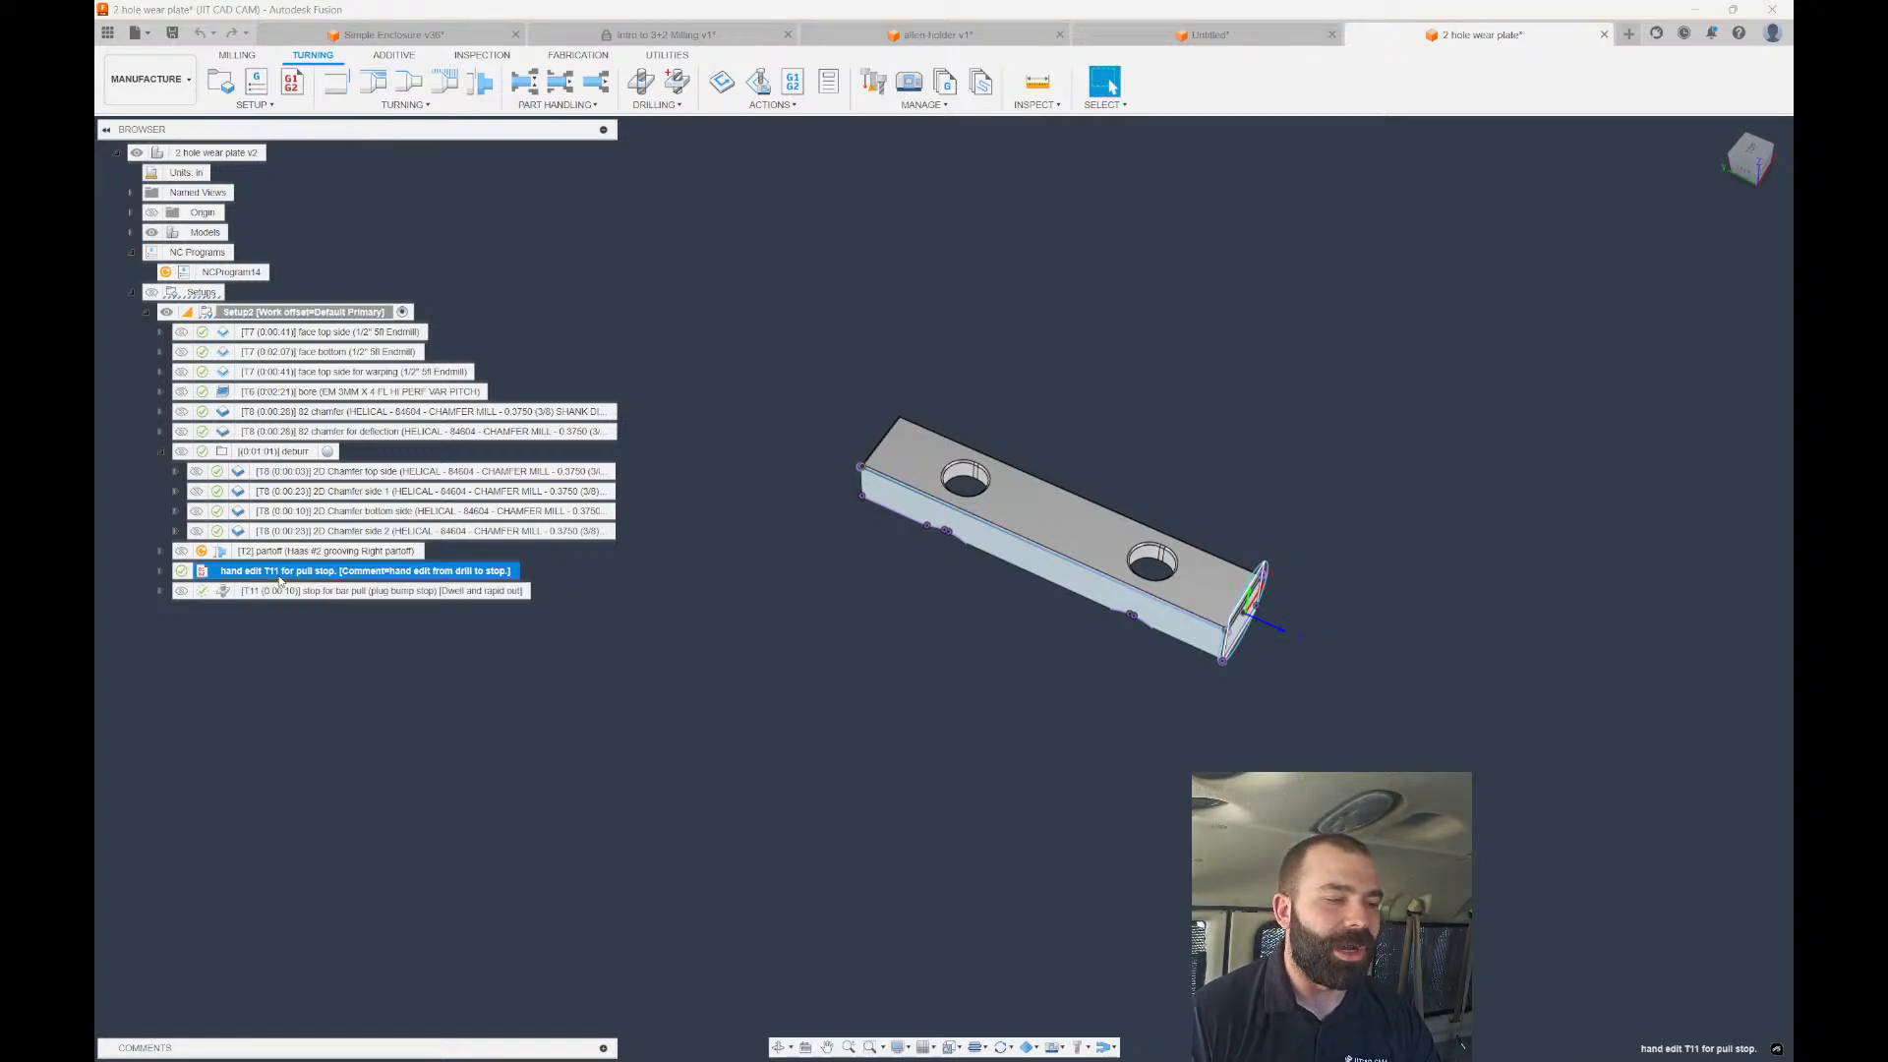
pyautogui.click(284, 590)
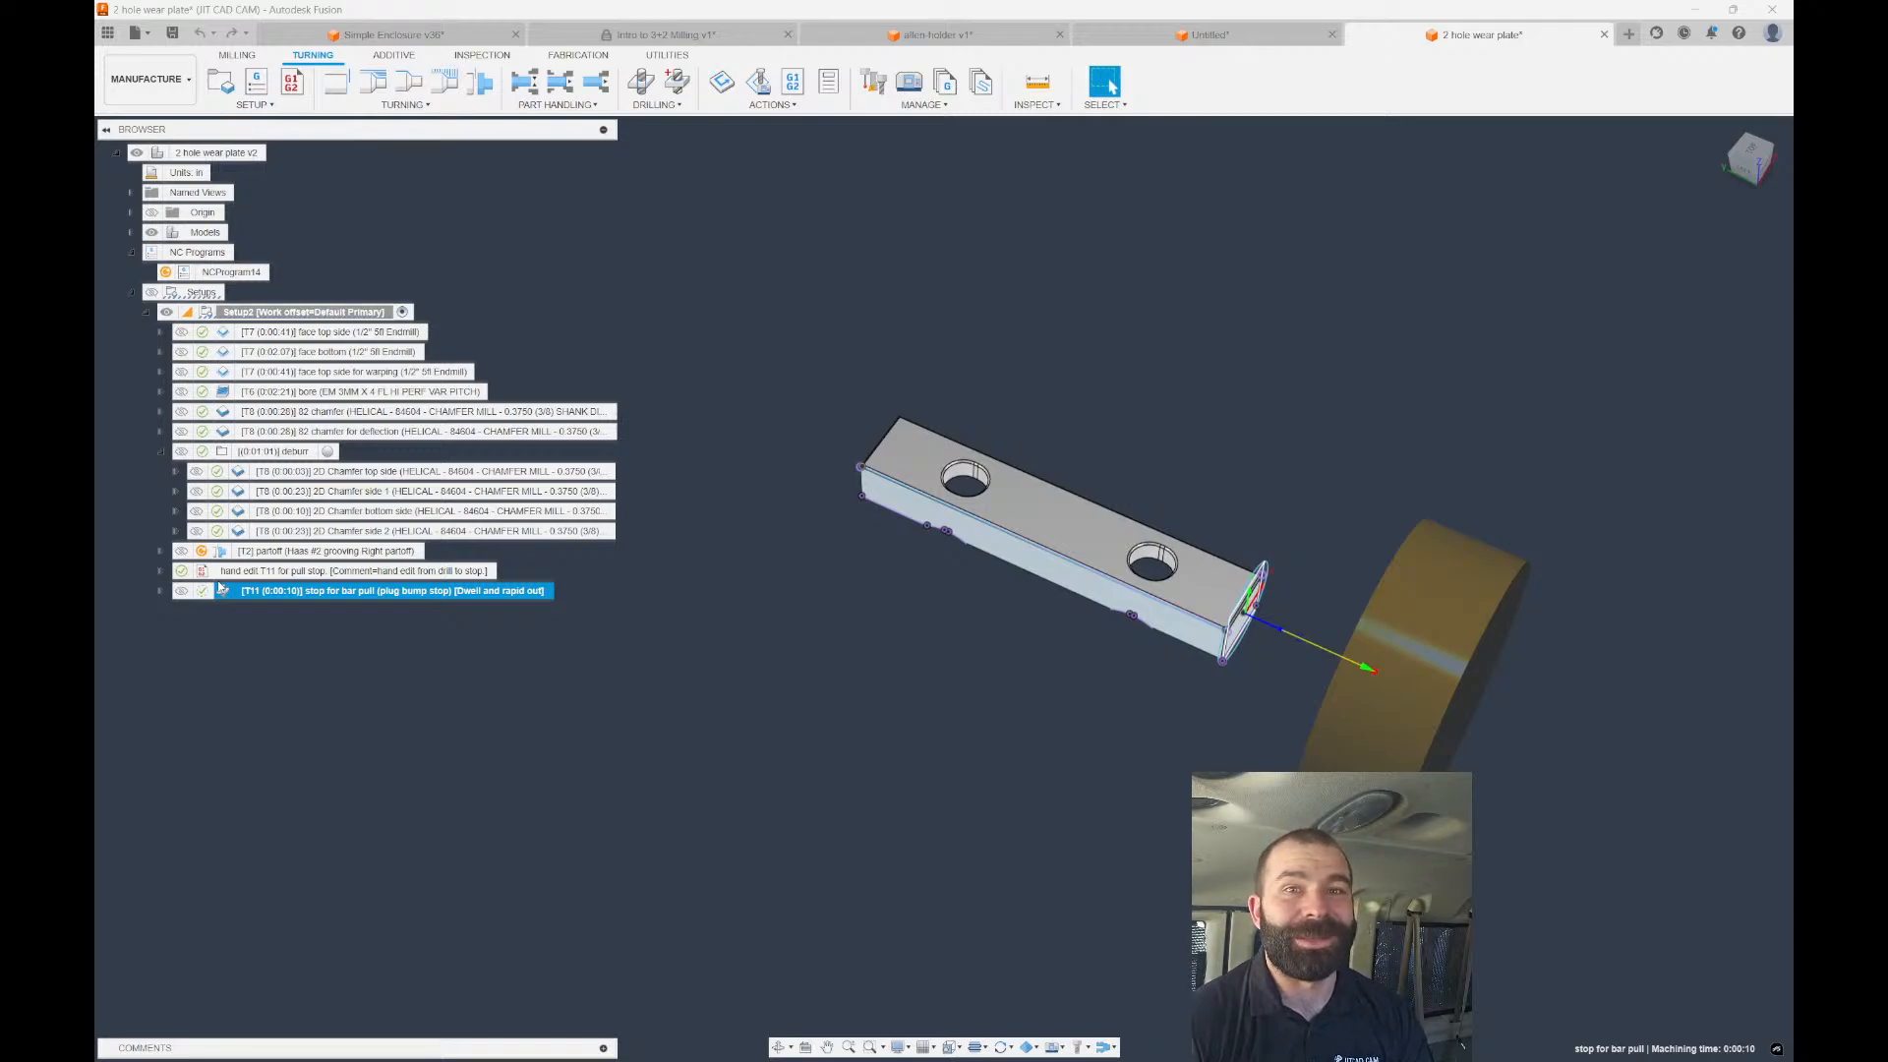
pyautogui.doubleClick(218, 572)
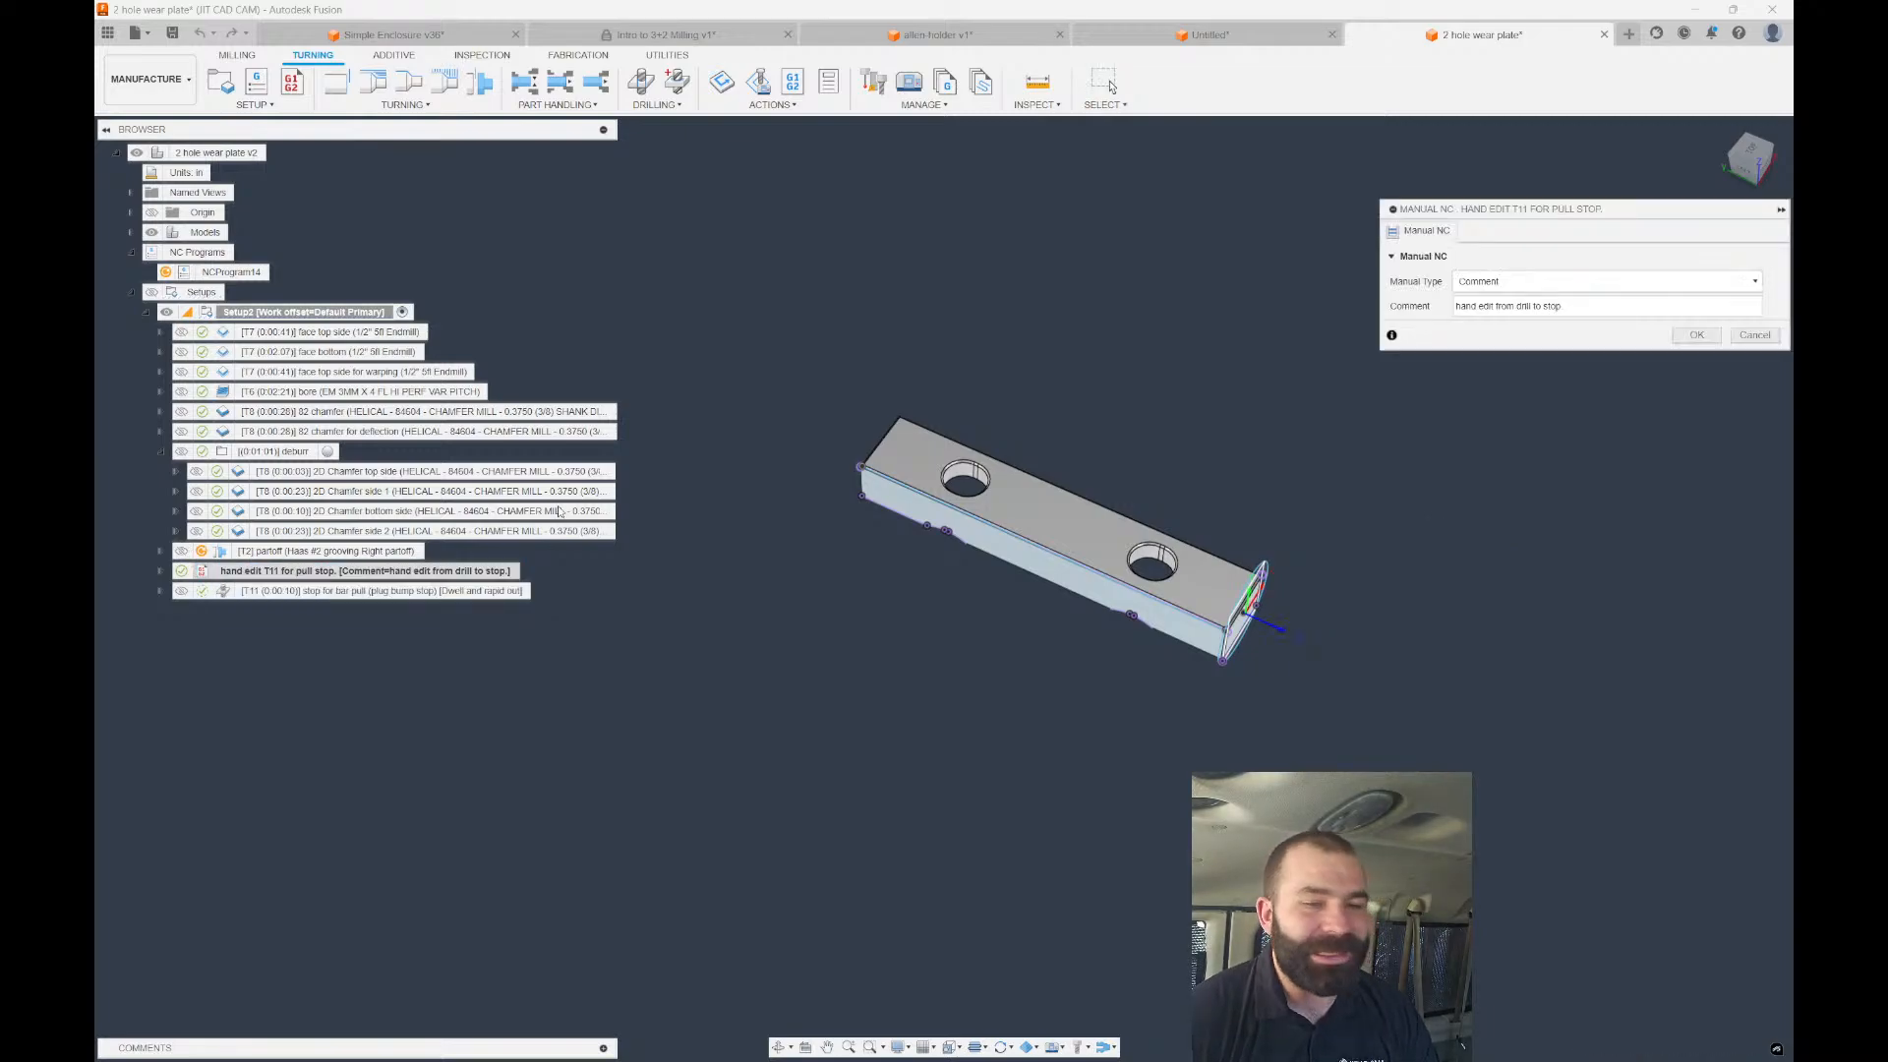
pyautogui.press('Tab')
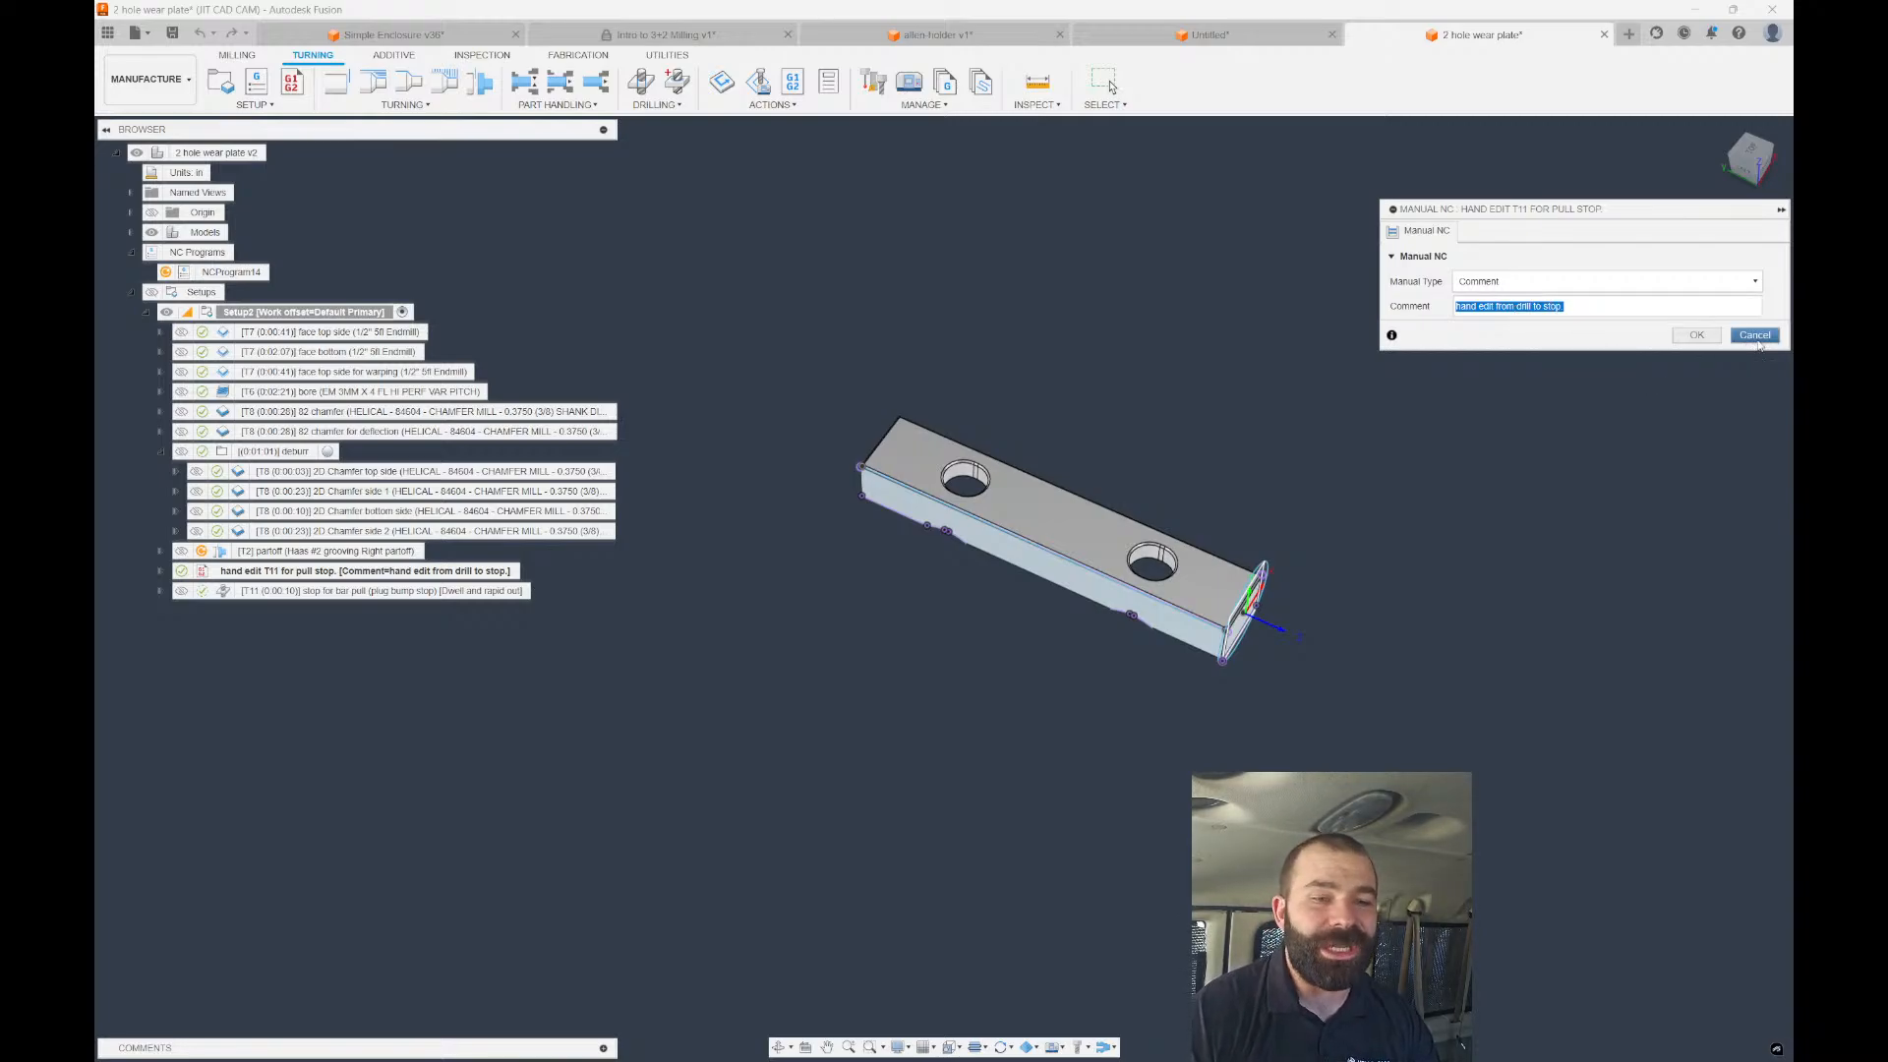
pyautogui.click(1756, 339)
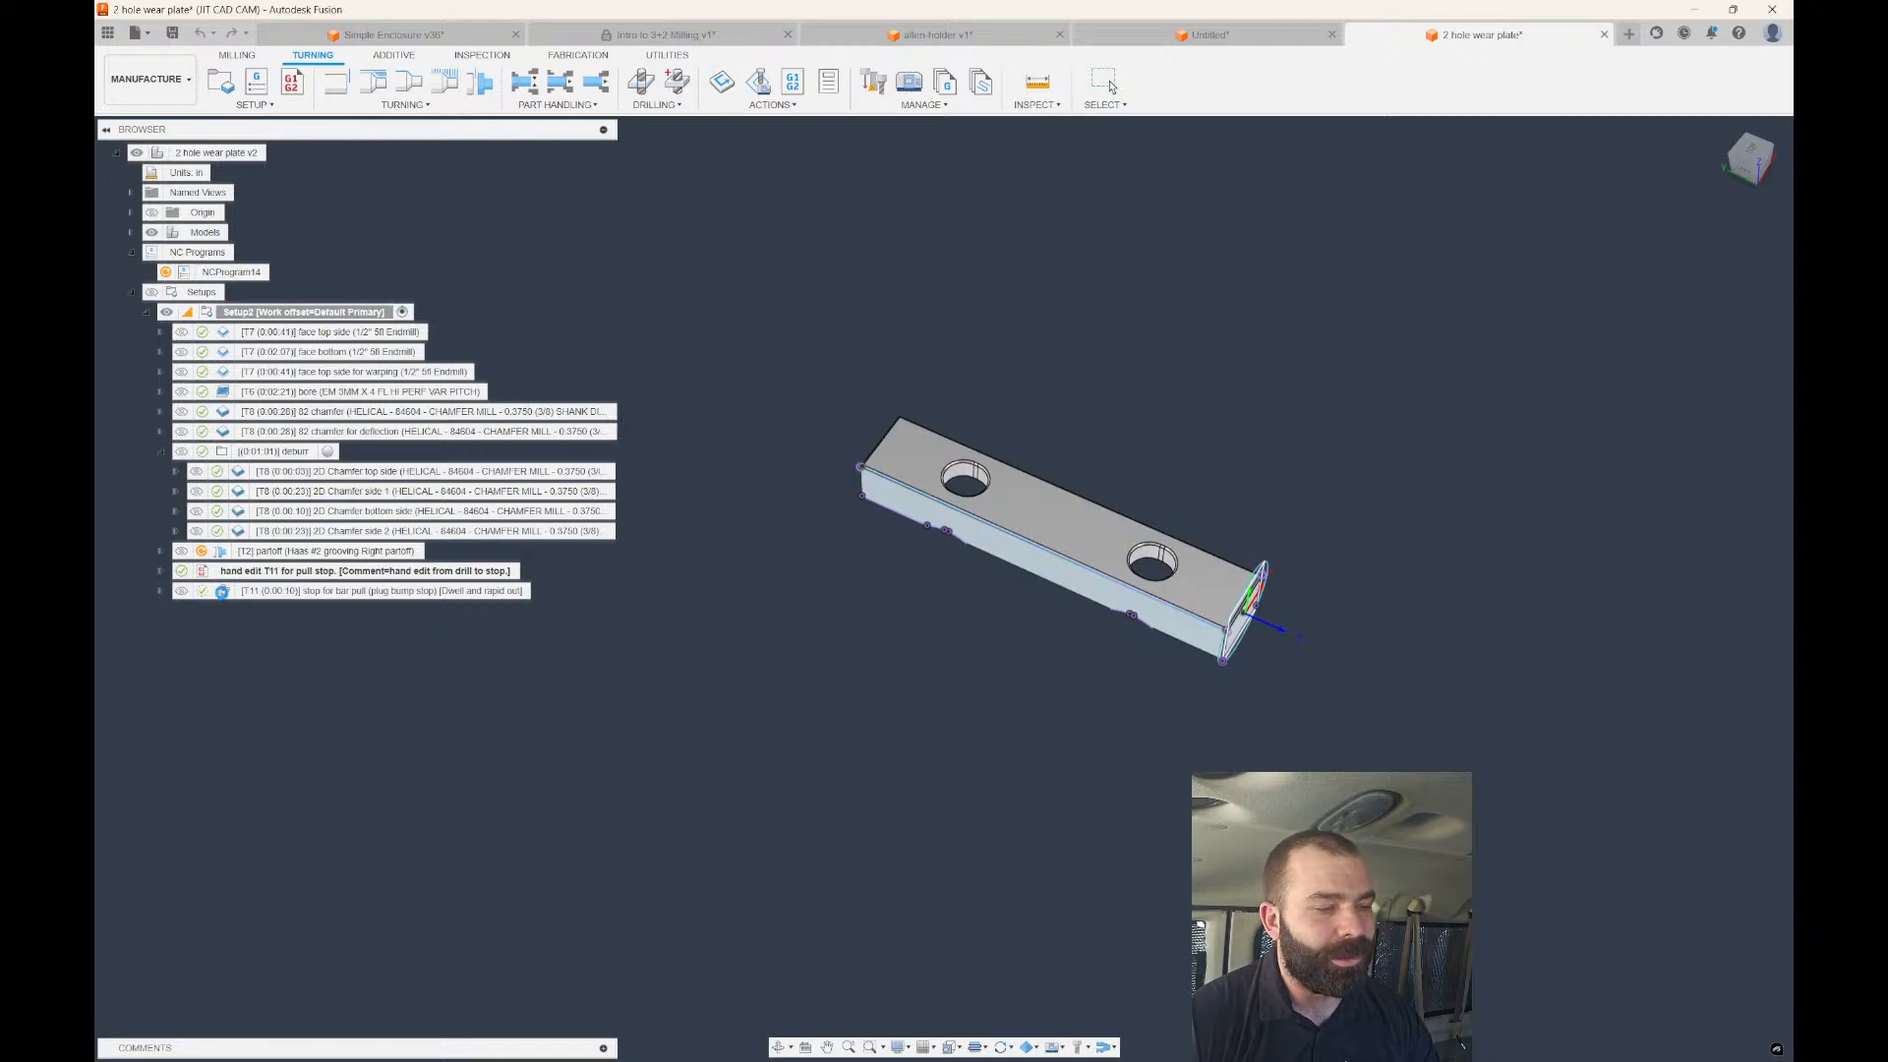
# Try a Custom cycle type on the stop for bar pull drilling operation, then discard the change.
pyautogui.doubleClick(222, 592)
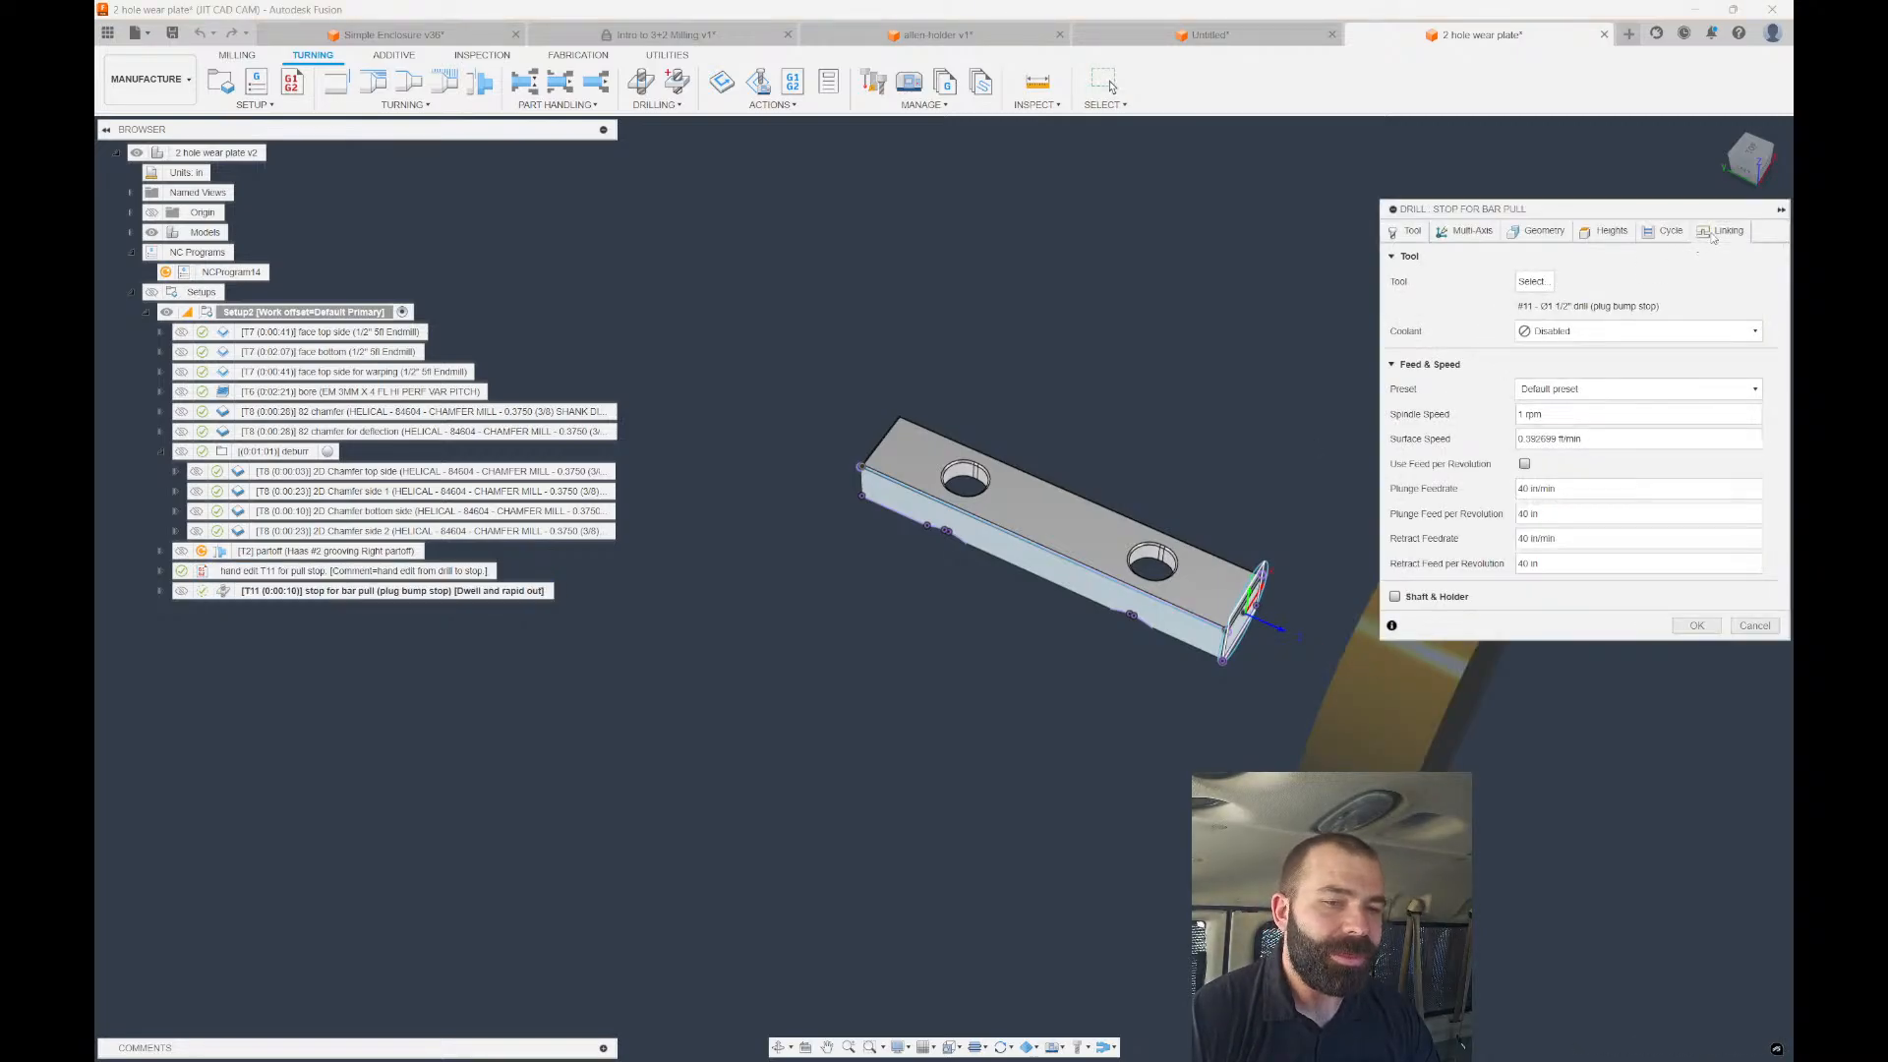
pyautogui.click(1719, 232)
pyautogui.click(1678, 239)
pyautogui.click(1600, 285)
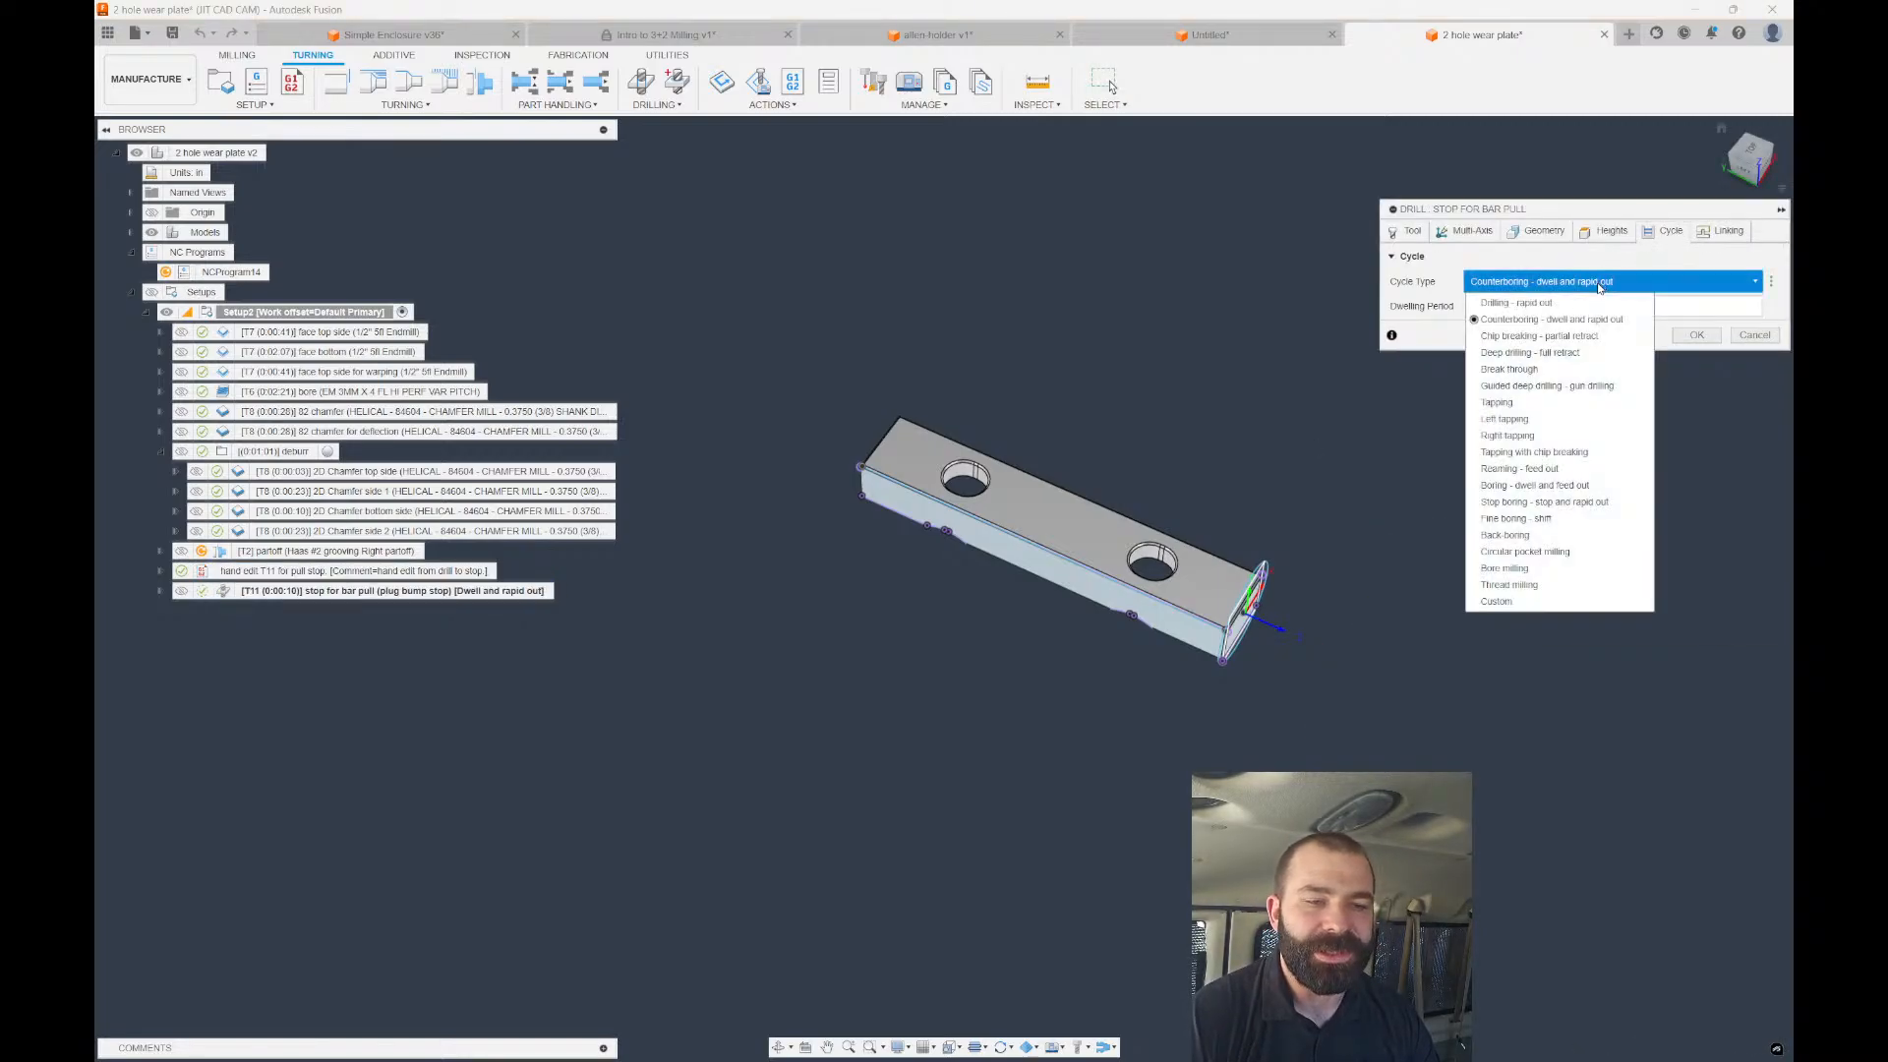
pyautogui.click(1514, 600)
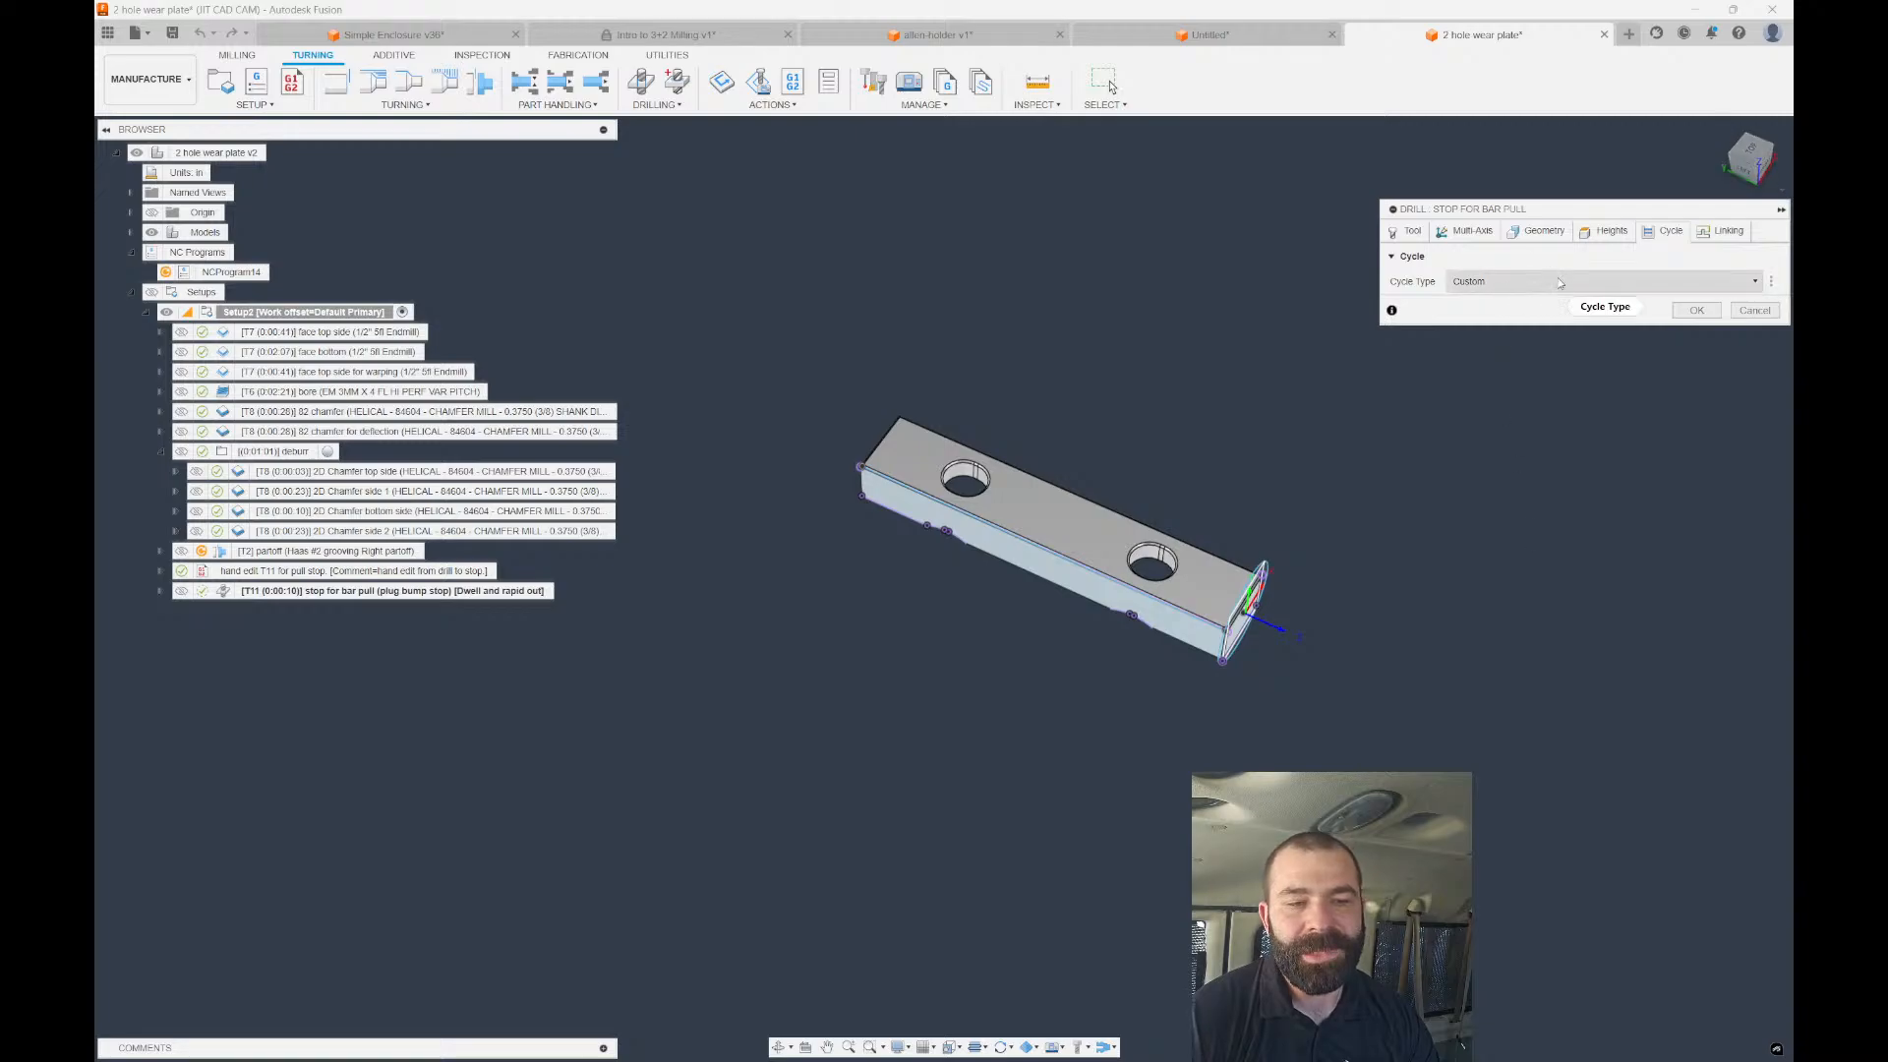
pyautogui.moveTo(1522, 285)
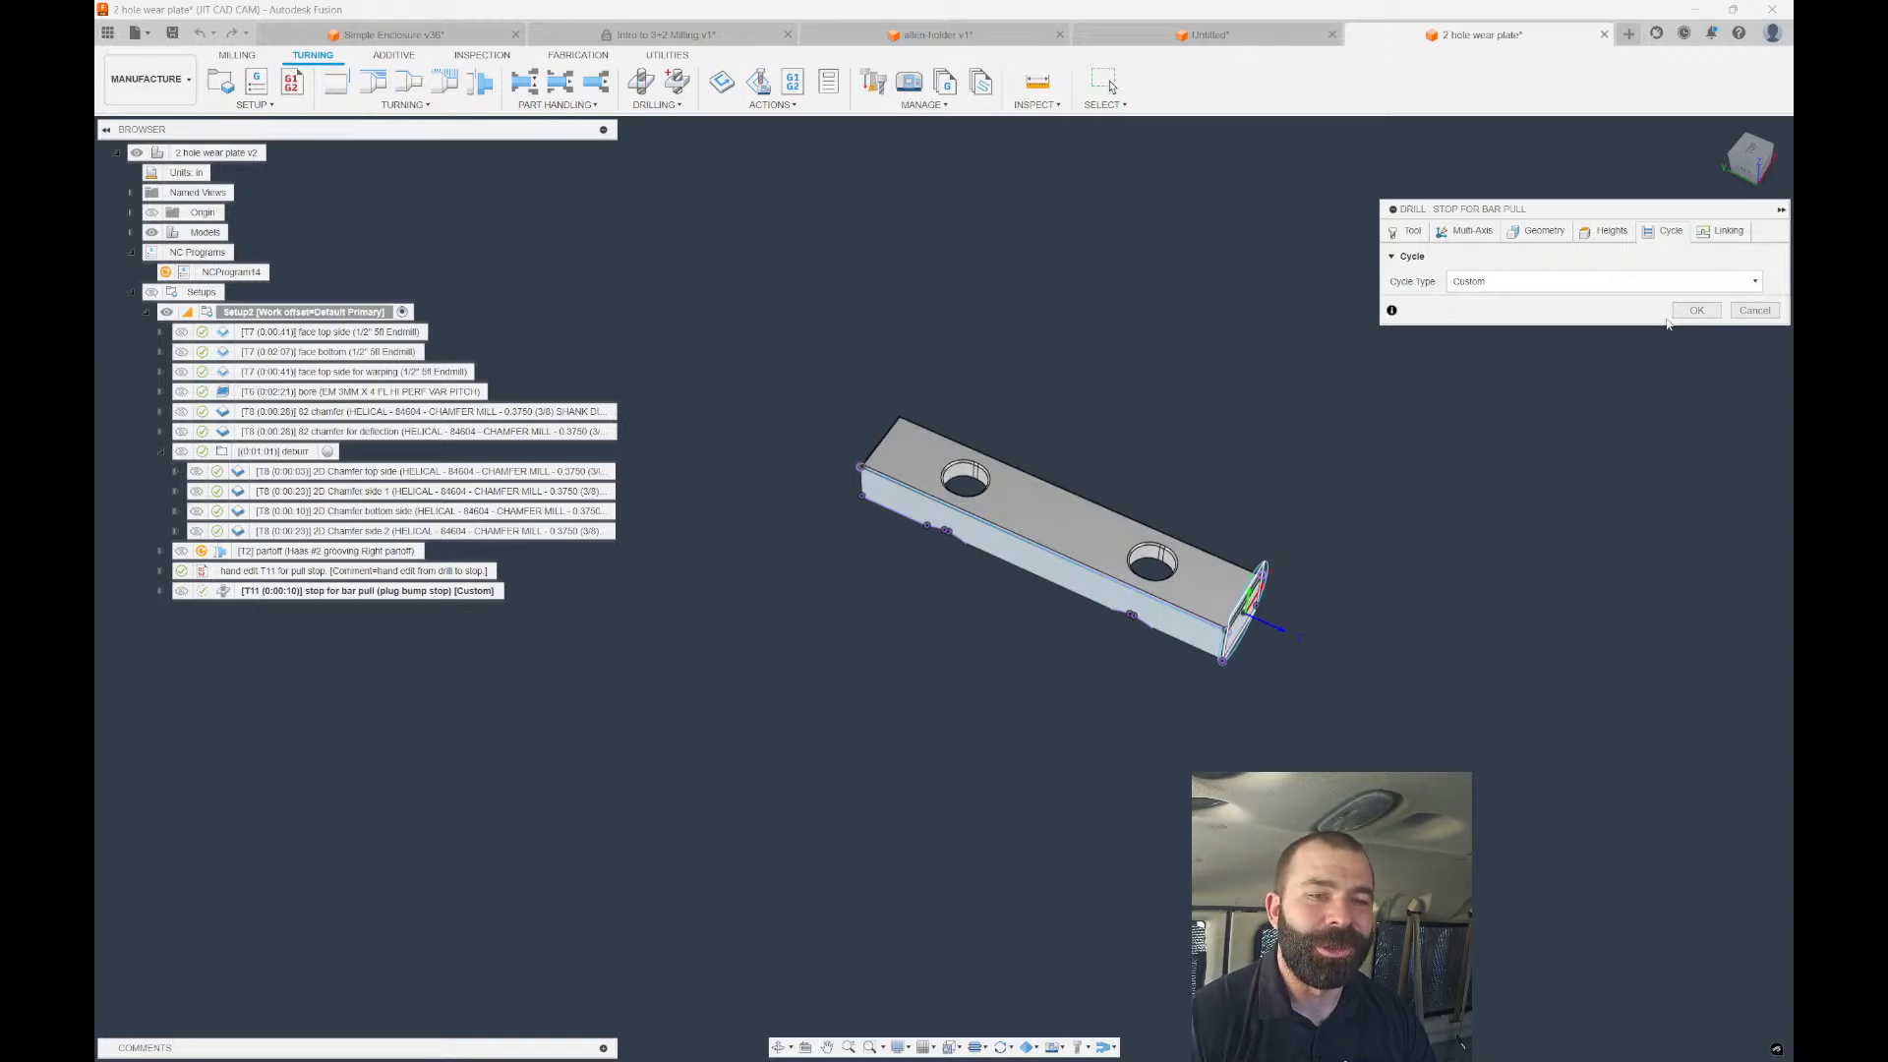
pyautogui.click(1754, 310)
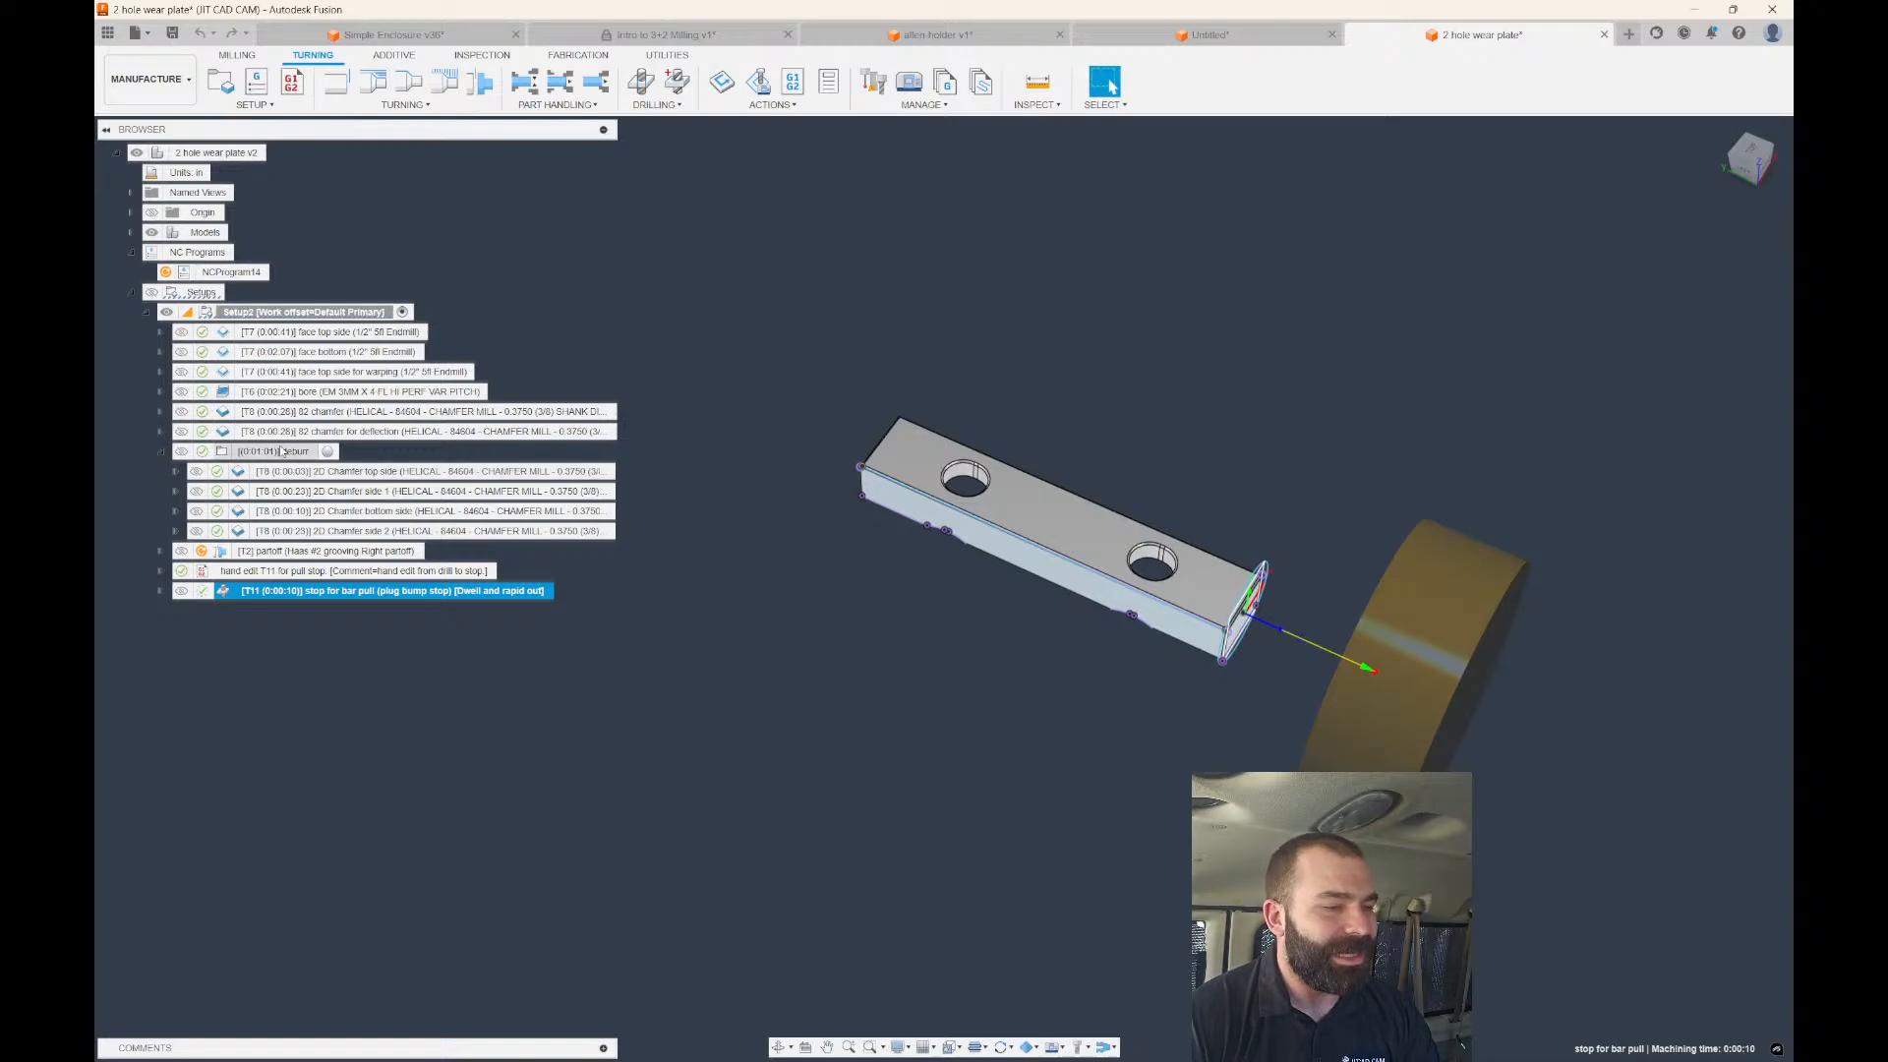
# Preview the face top side and face bottom toolpaths from below the part.
pyautogui.click(262, 336)
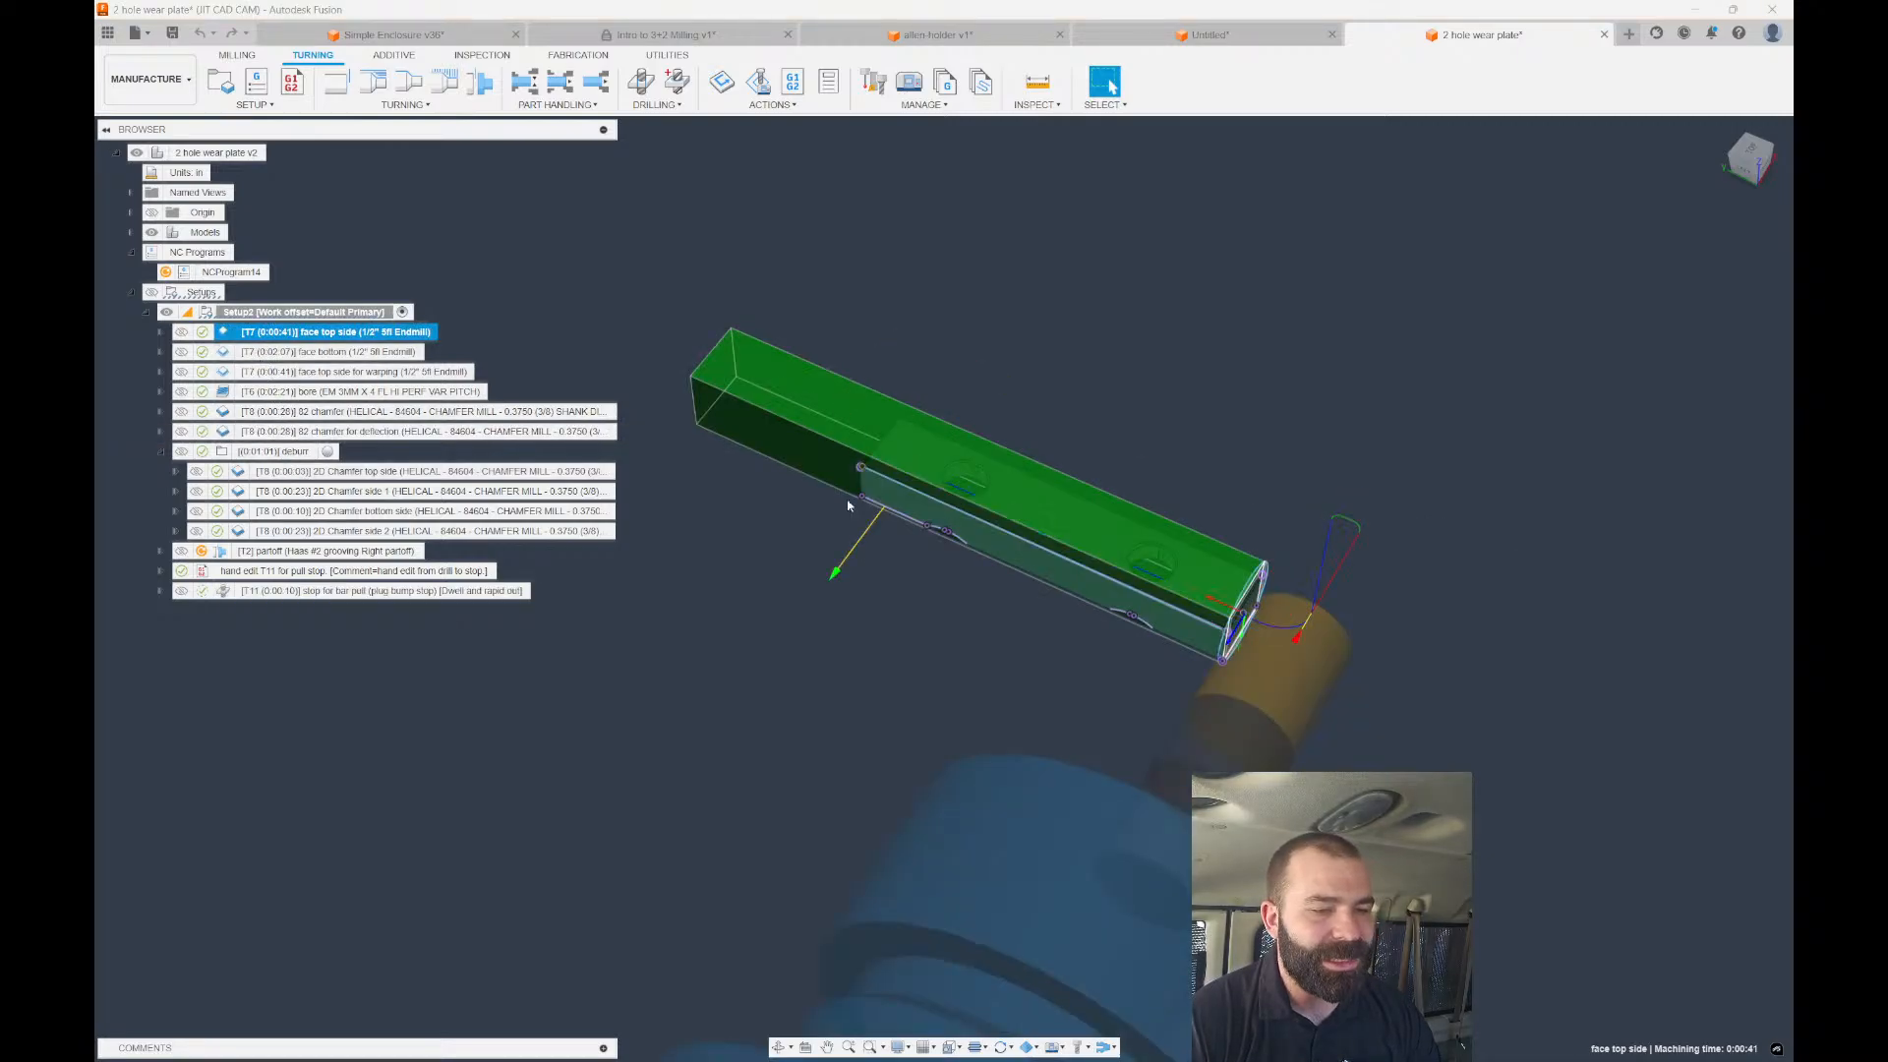
pyautogui.keyDown('shift'); pyautogui.moveTo(849, 505); pyautogui.dragTo(828, 293, button='middle'); pyautogui.keyUp('shift')
pyautogui.scroll(-2, 946, 487)
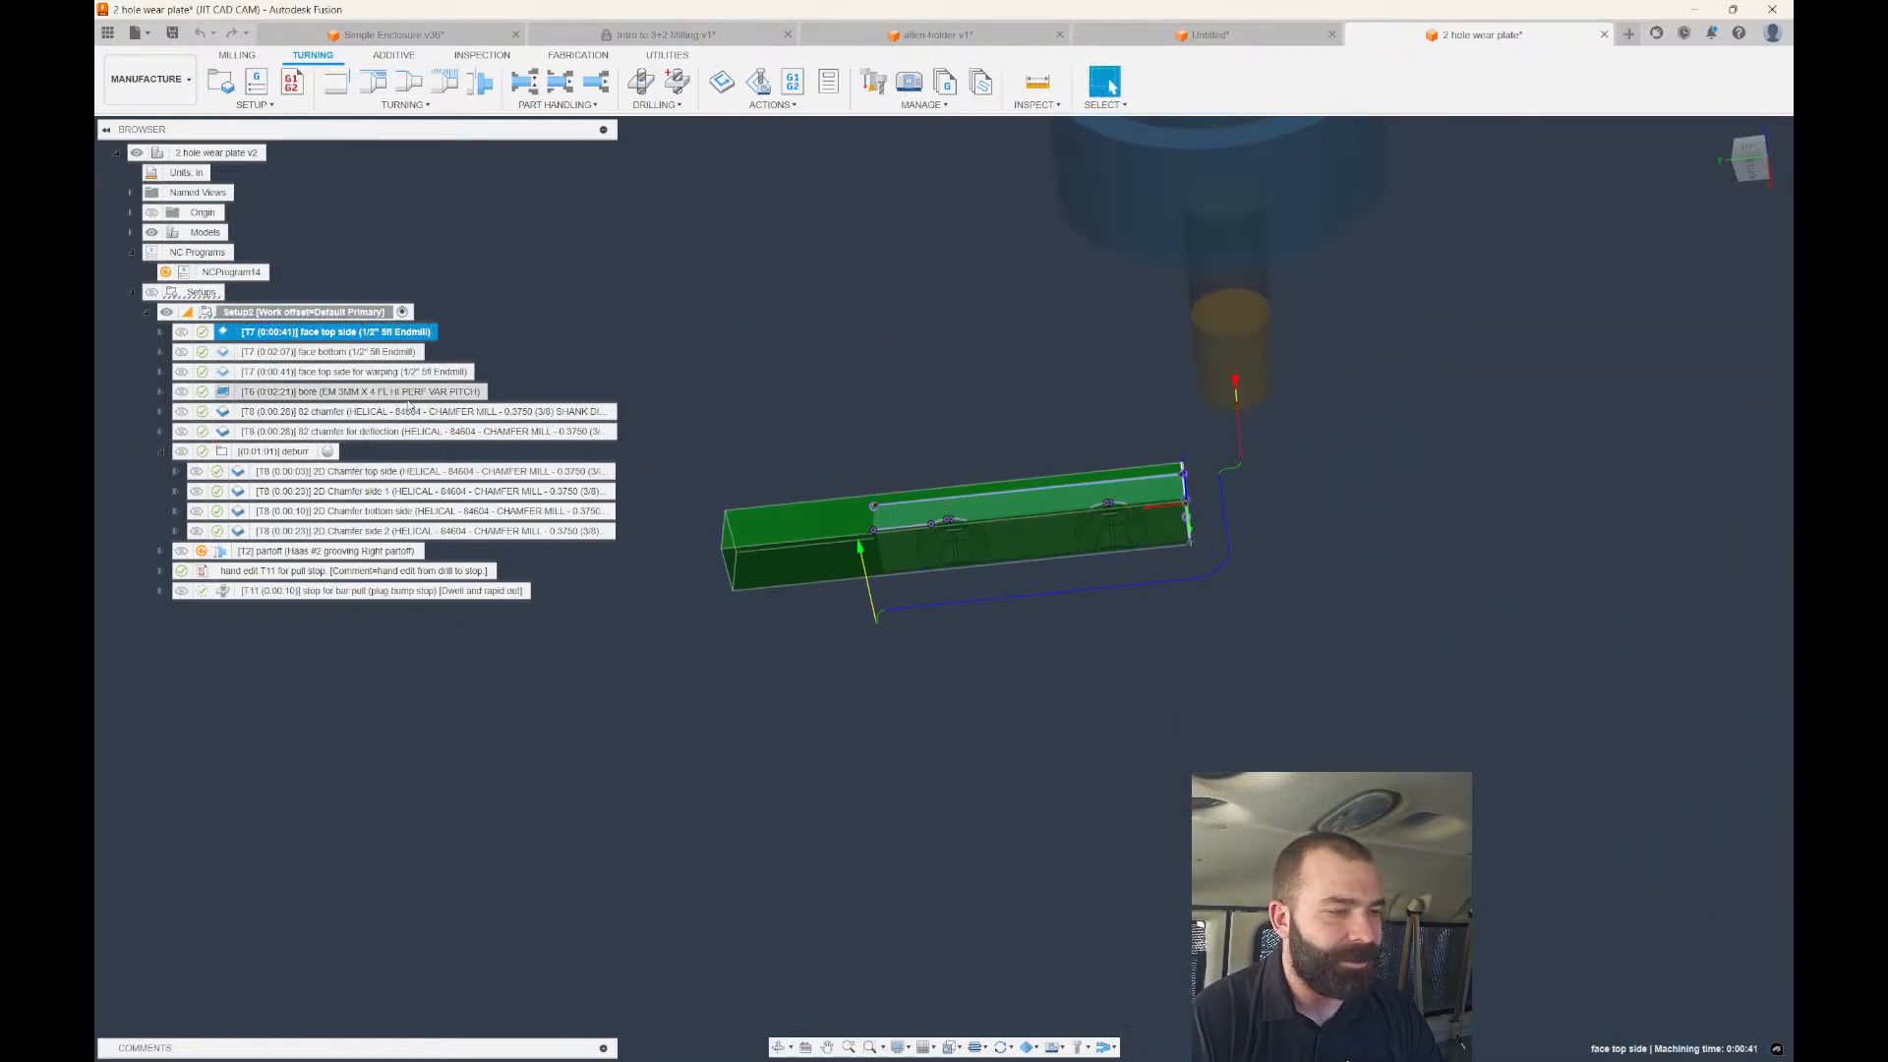
pyautogui.click(295, 352)
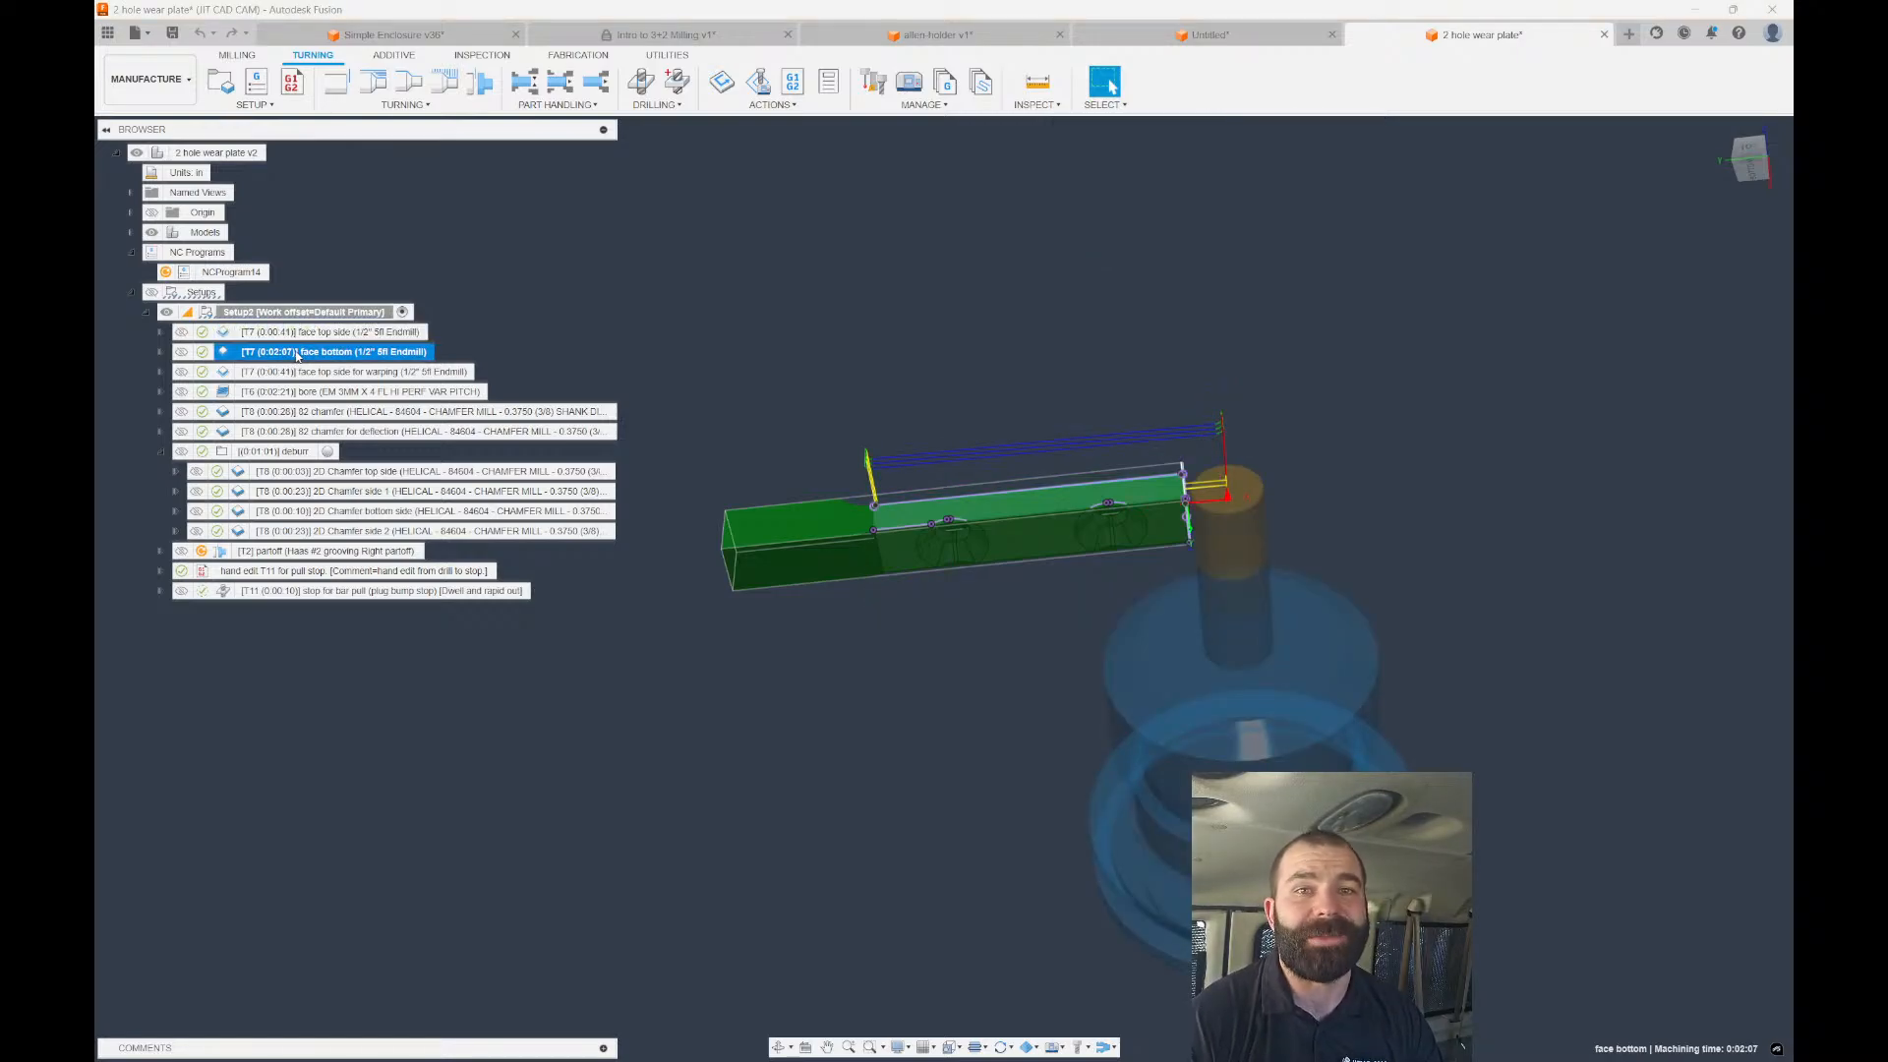
# Create a new NC program from the face top side and face bottom operations.
pyautogui.keyDown('ctrl'); pyautogui.click(298, 334); pyautogui.keyUp('ctrl')
pyautogui.rightClick(298, 336)
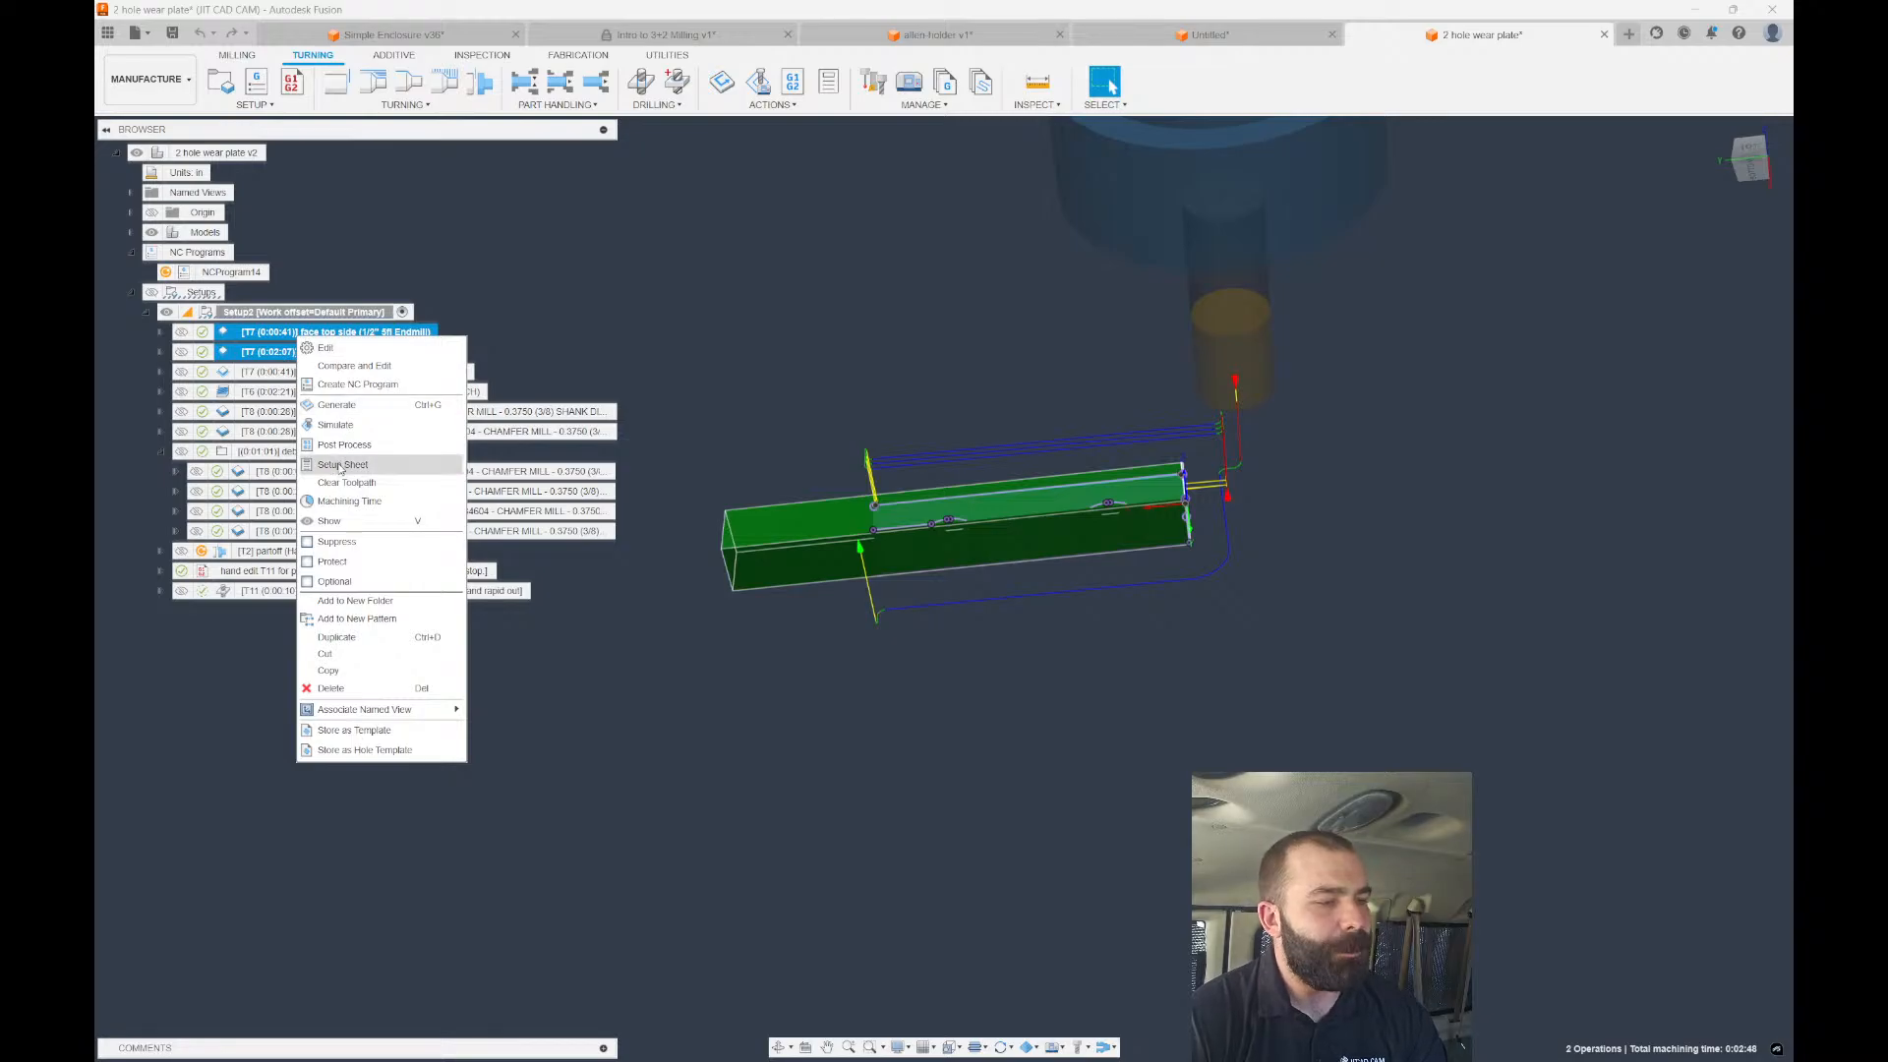
pyautogui.click(357, 385)
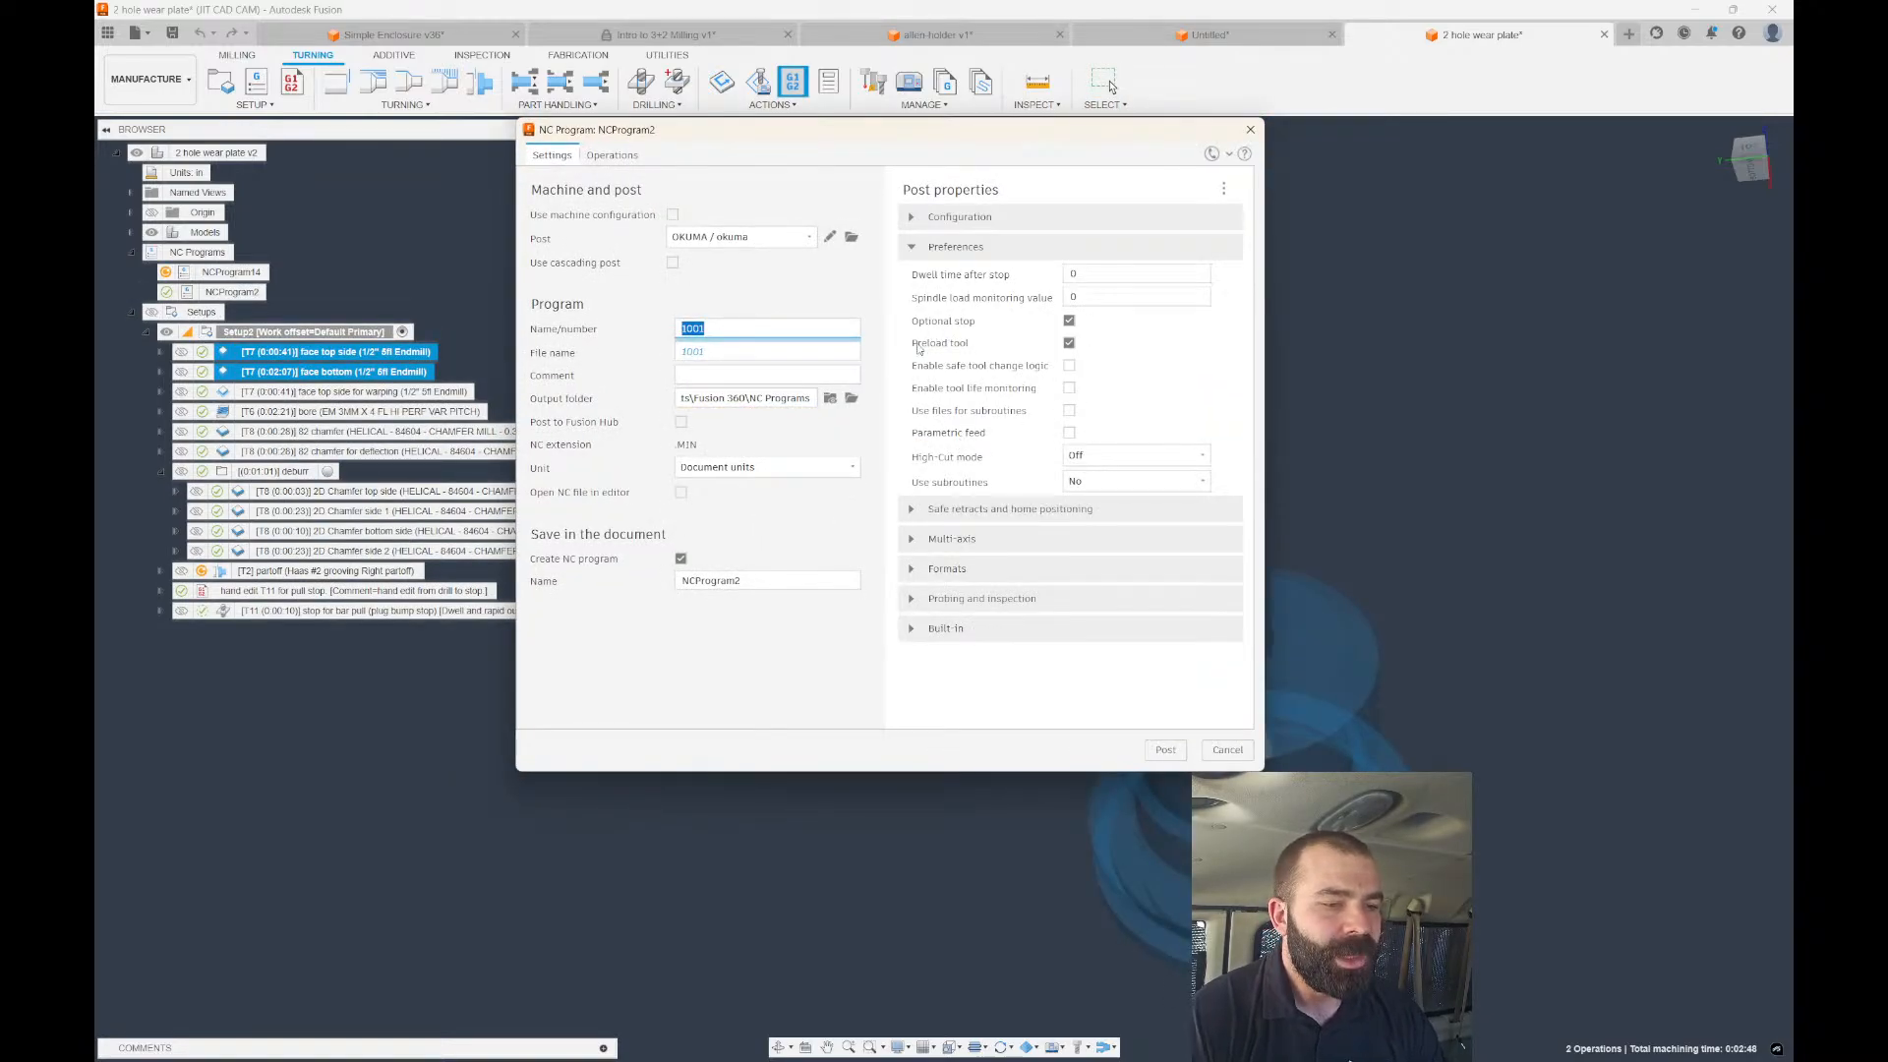
# Expand Safe retracts and Multi-axis settings and keep G0 for safe retracts.
pyautogui.click(910, 510)
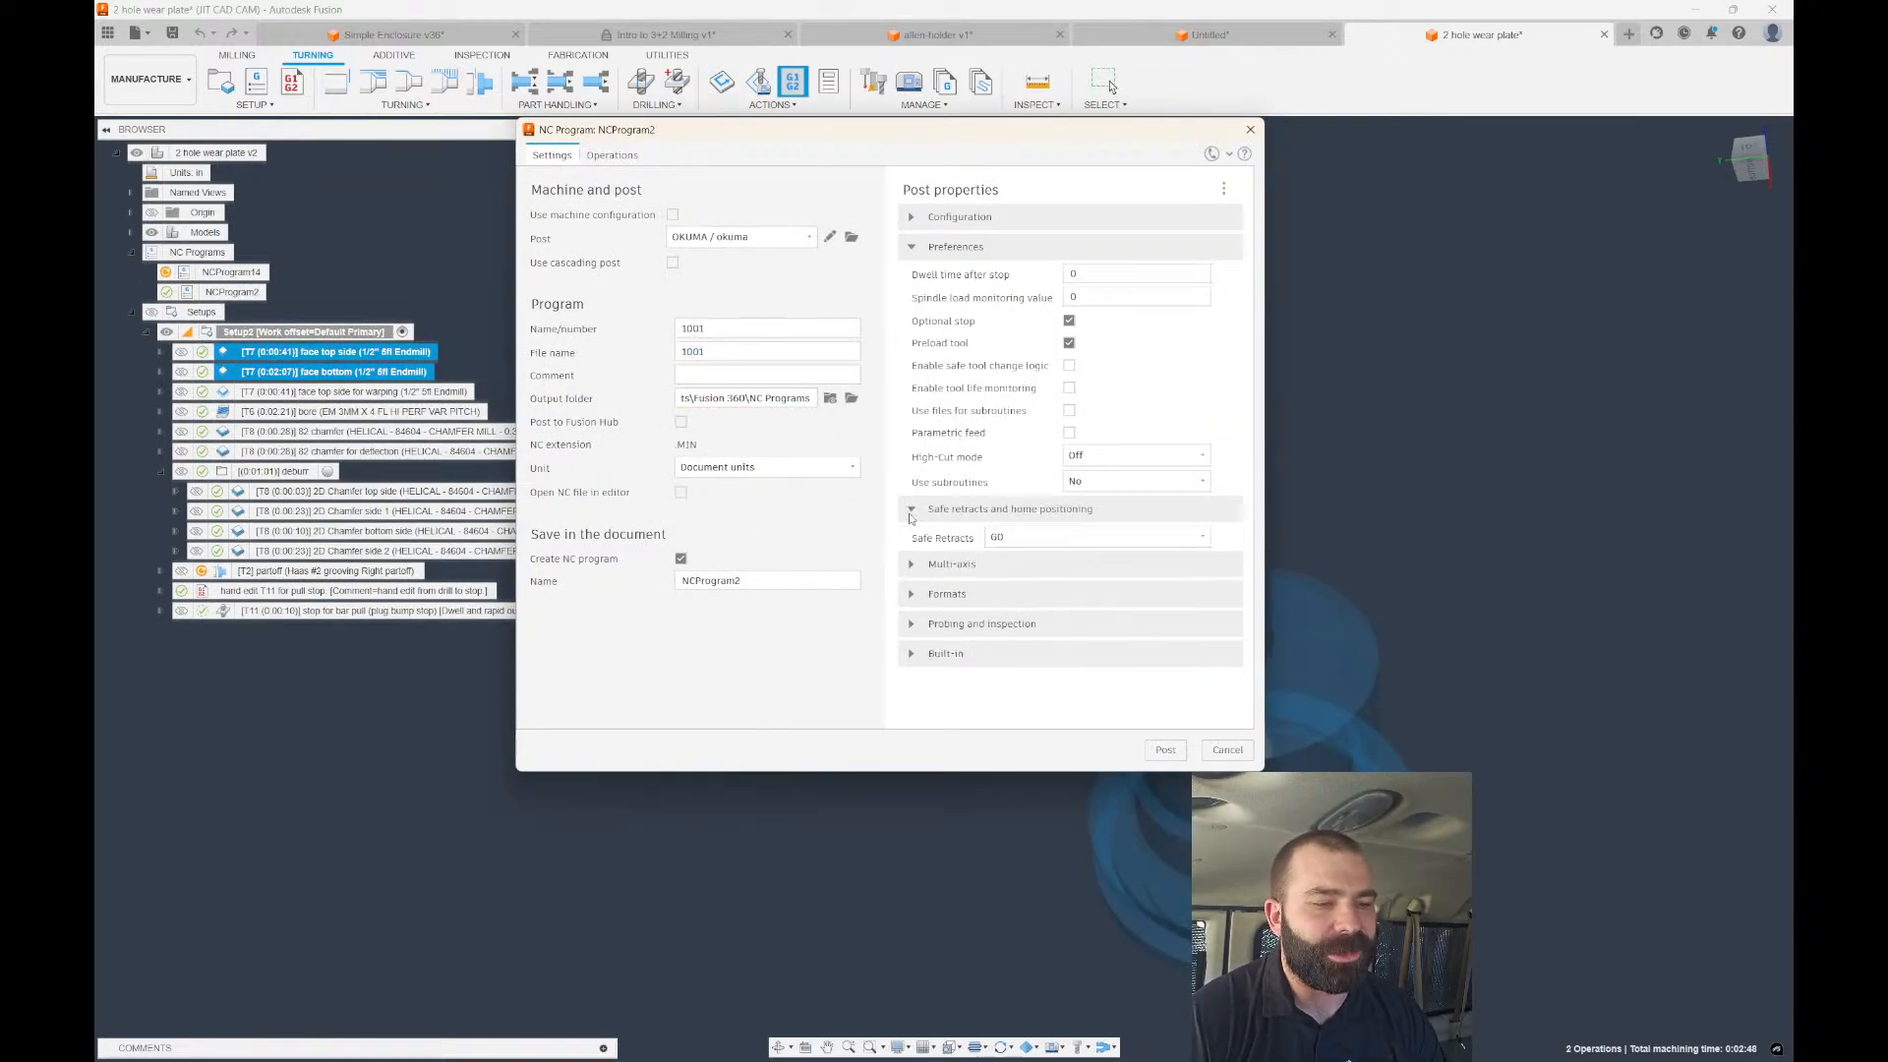
pyautogui.click(910, 566)
pyautogui.scroll(-1, 963, 539)
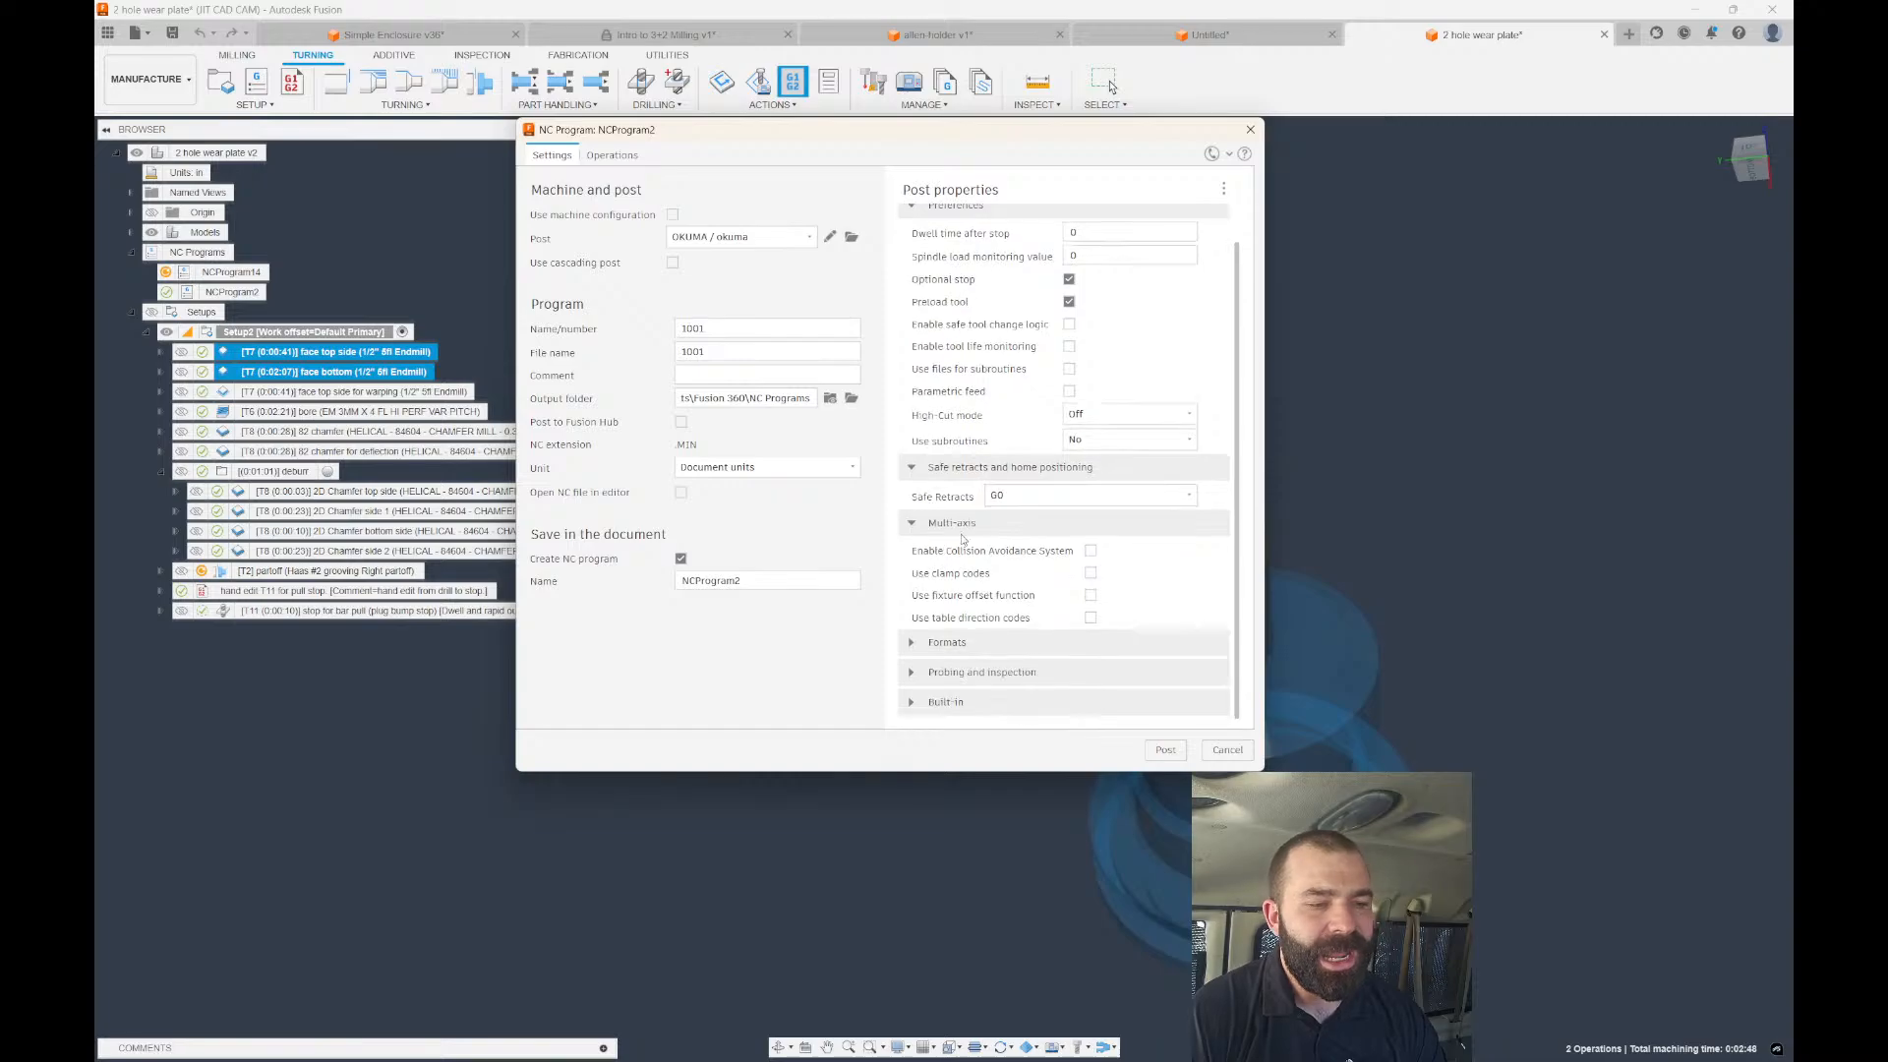
pyautogui.click(1012, 502)
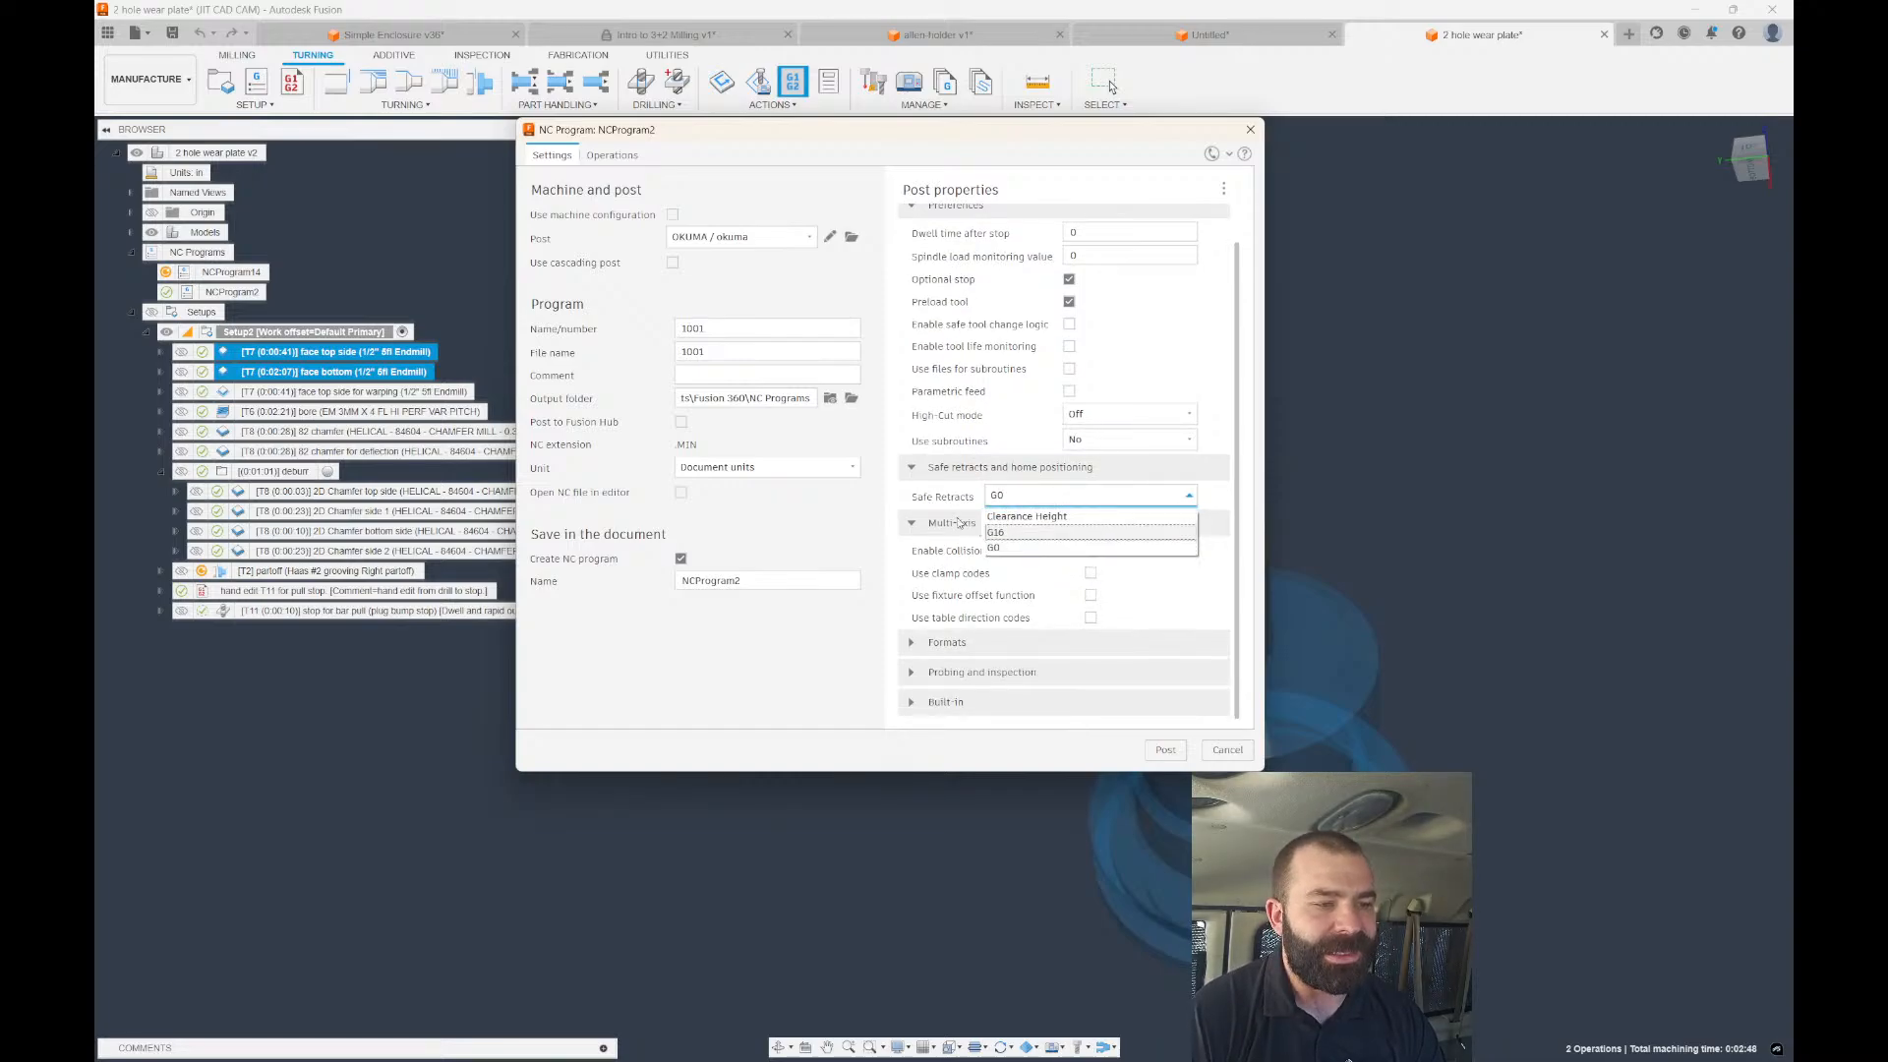
pyautogui.click(814, 306)
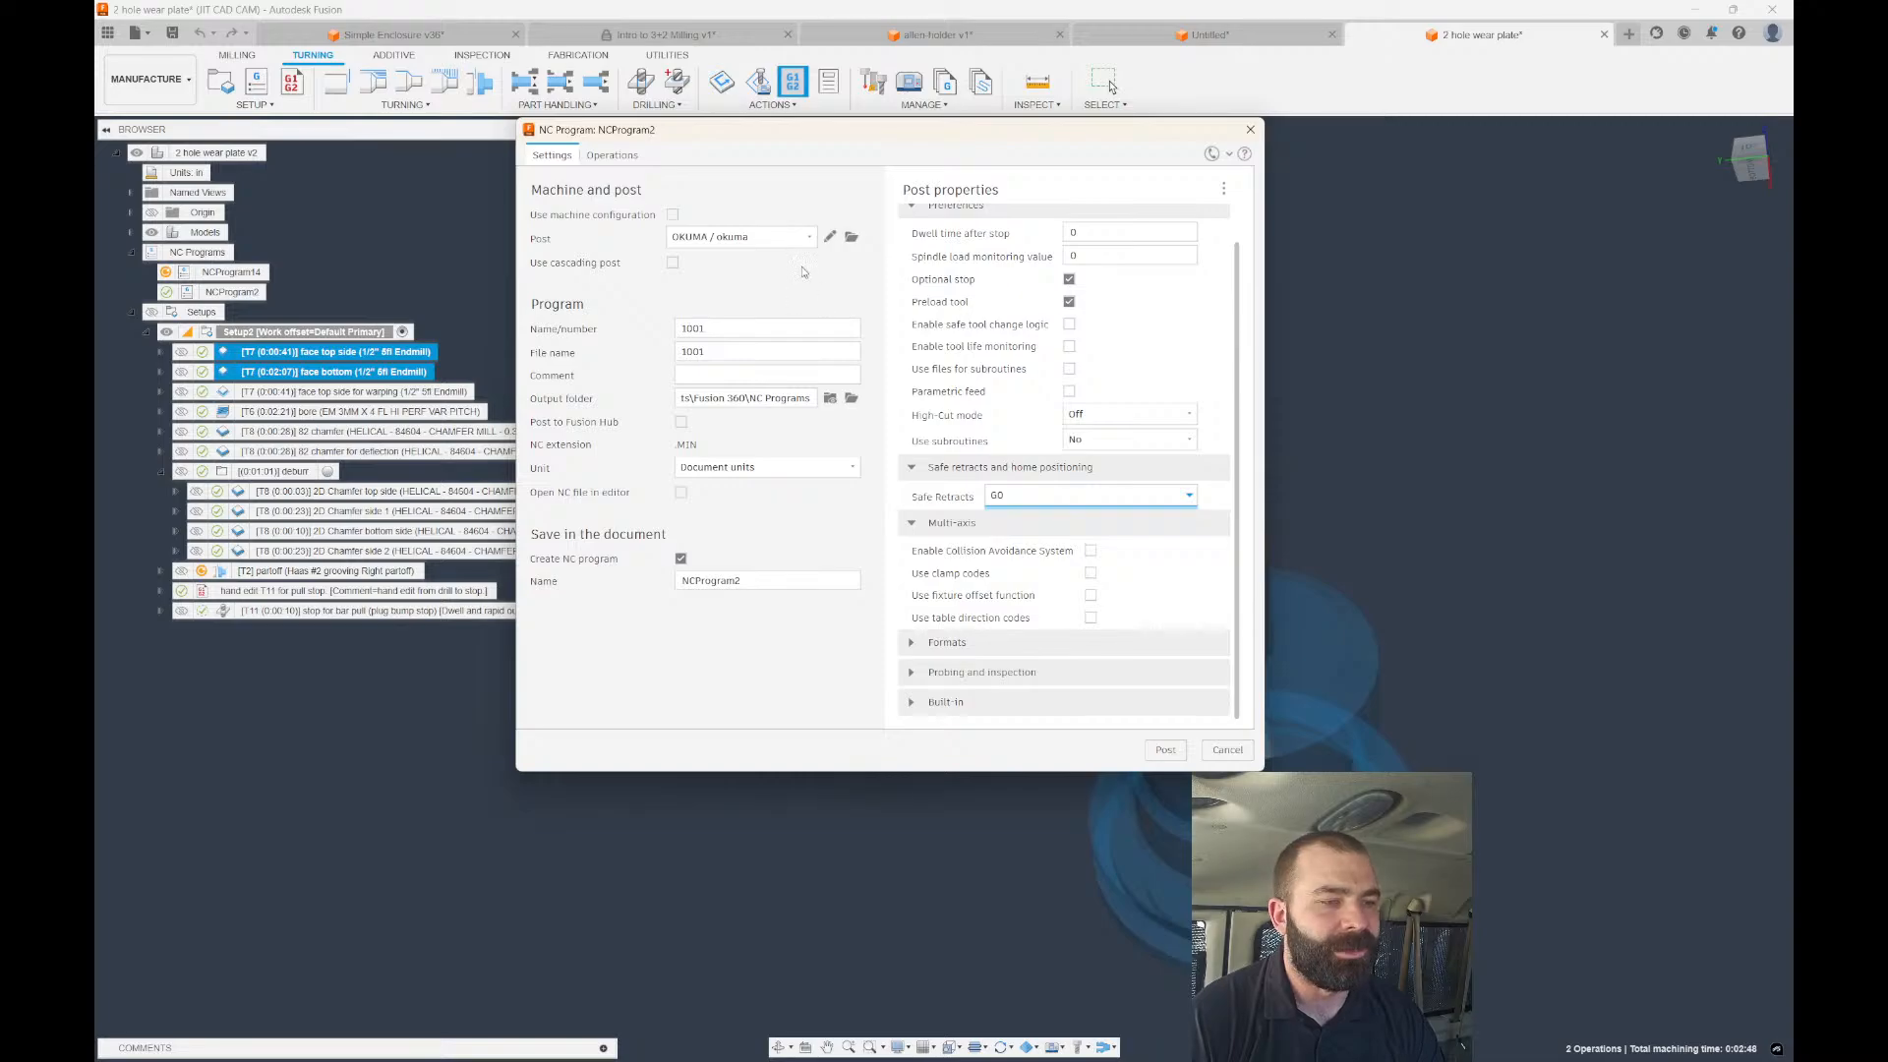
pyautogui.click(755, 245)
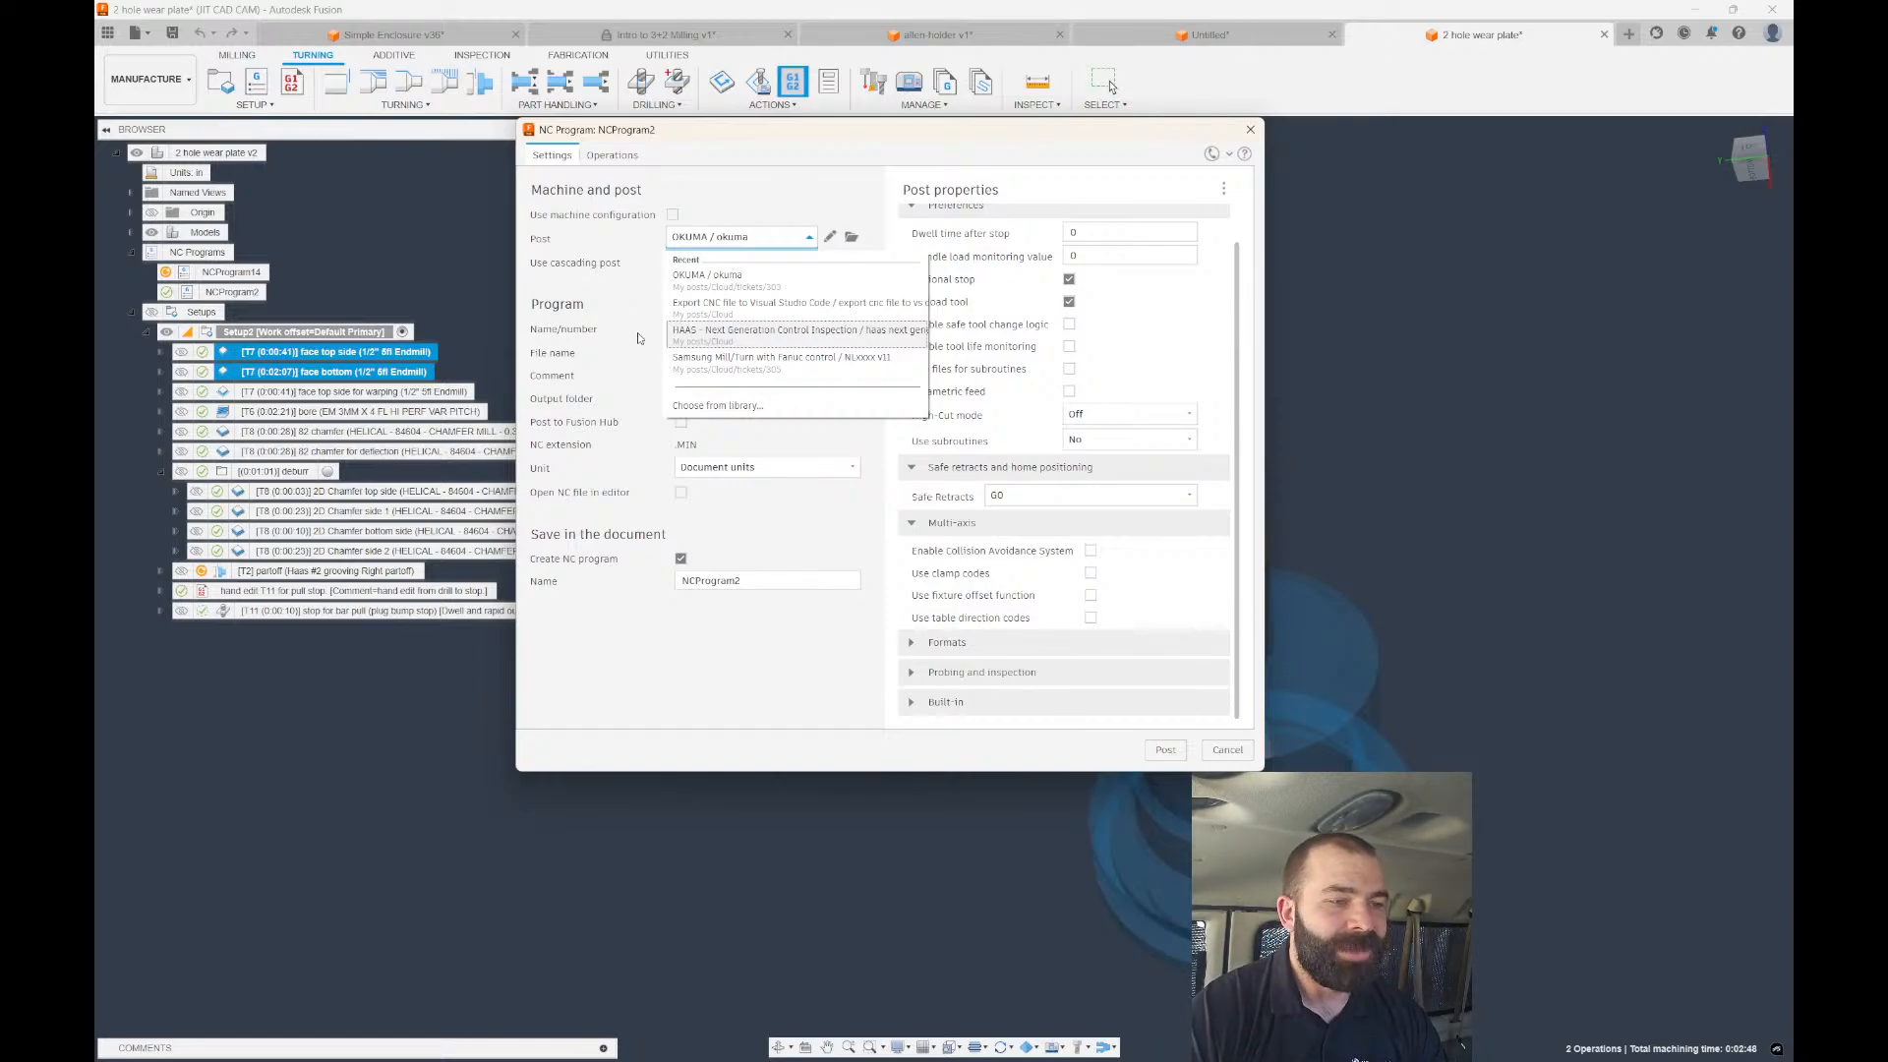
# Filter the Fusion post library to Haas Automation turning posts.
pyautogui.click(710, 403)
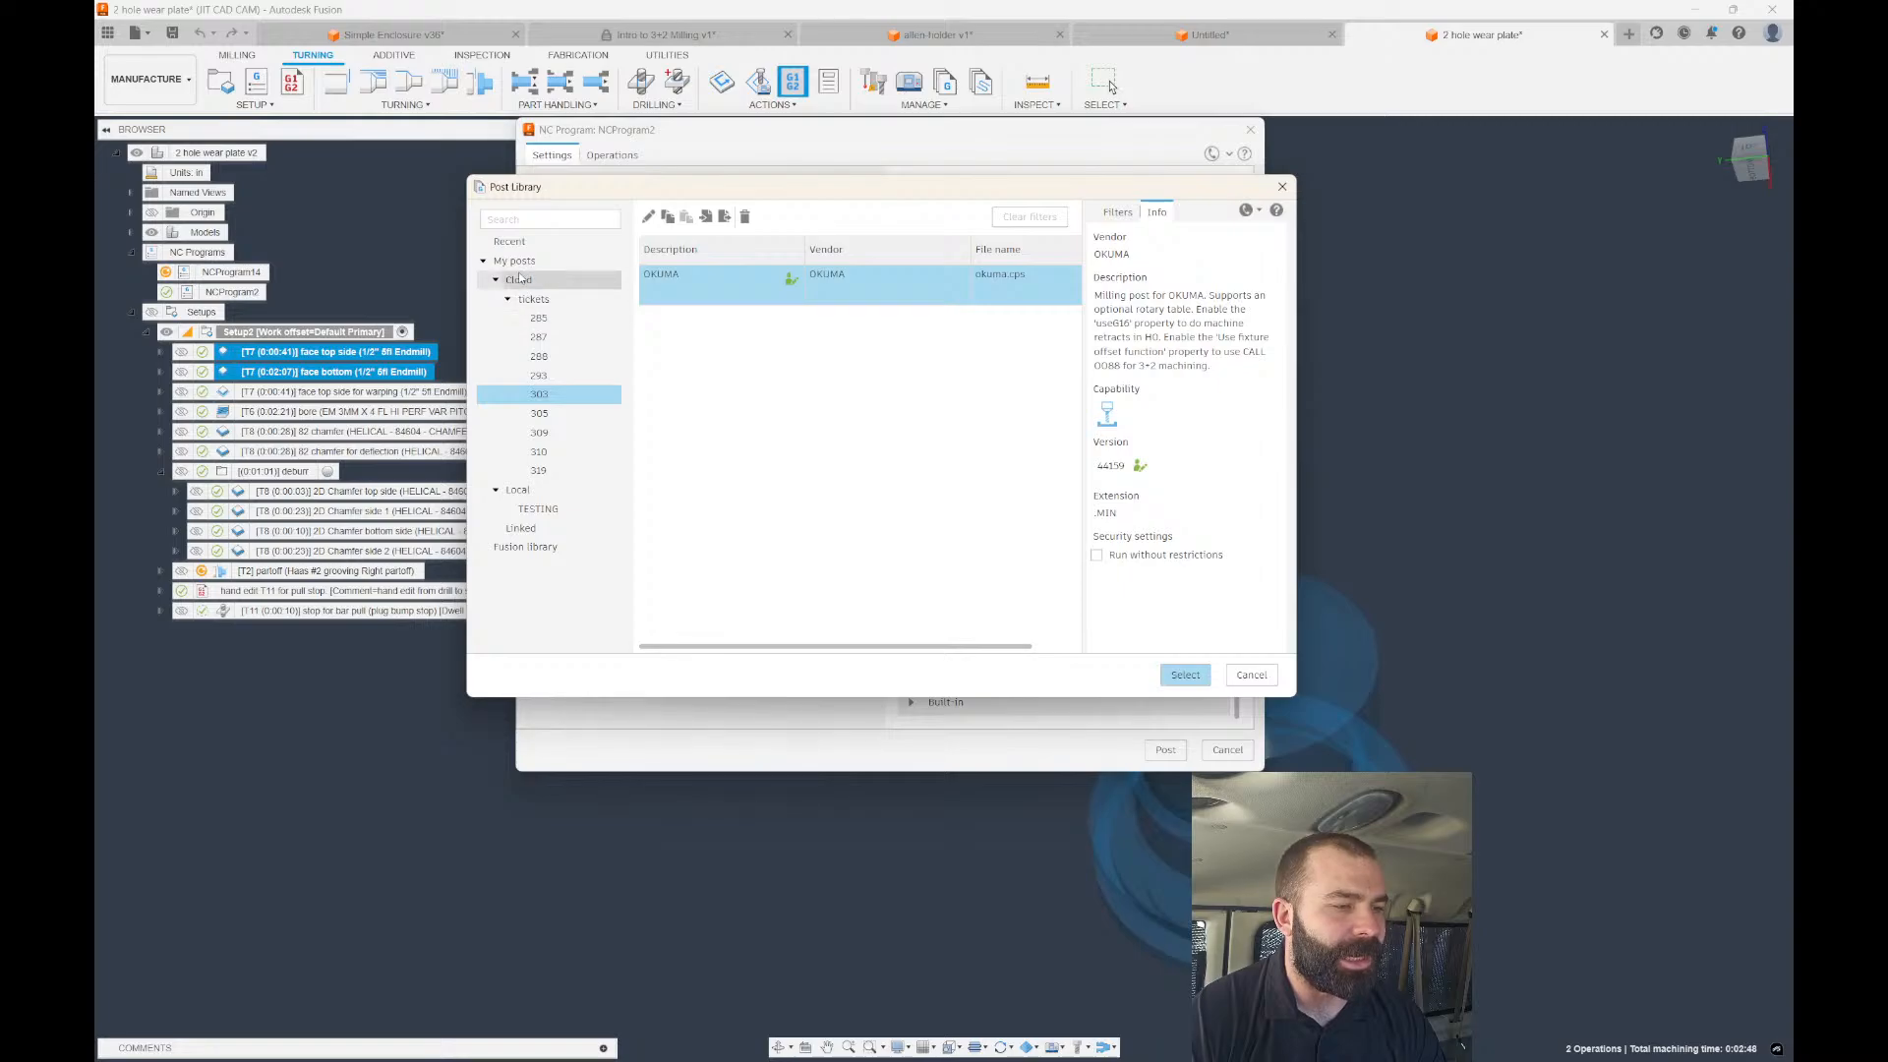
pyautogui.click(590, 490)
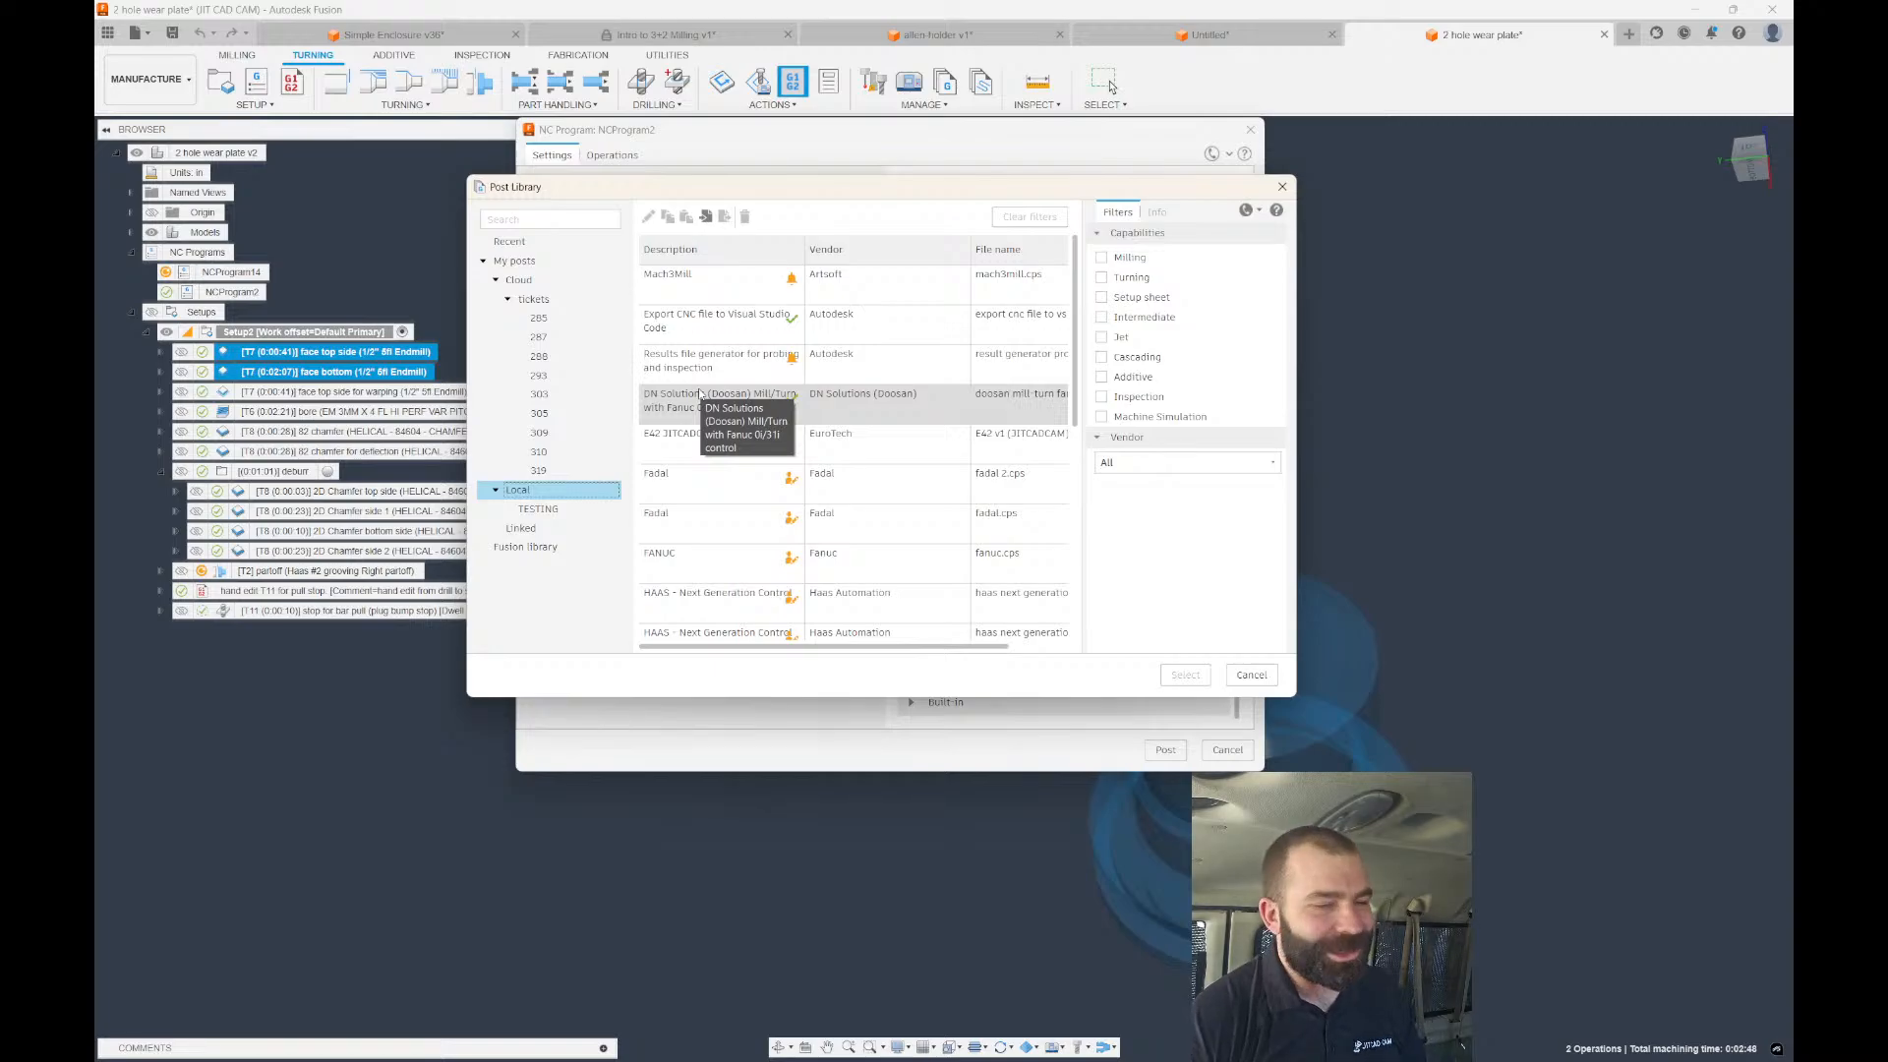
pyautogui.click(526, 546)
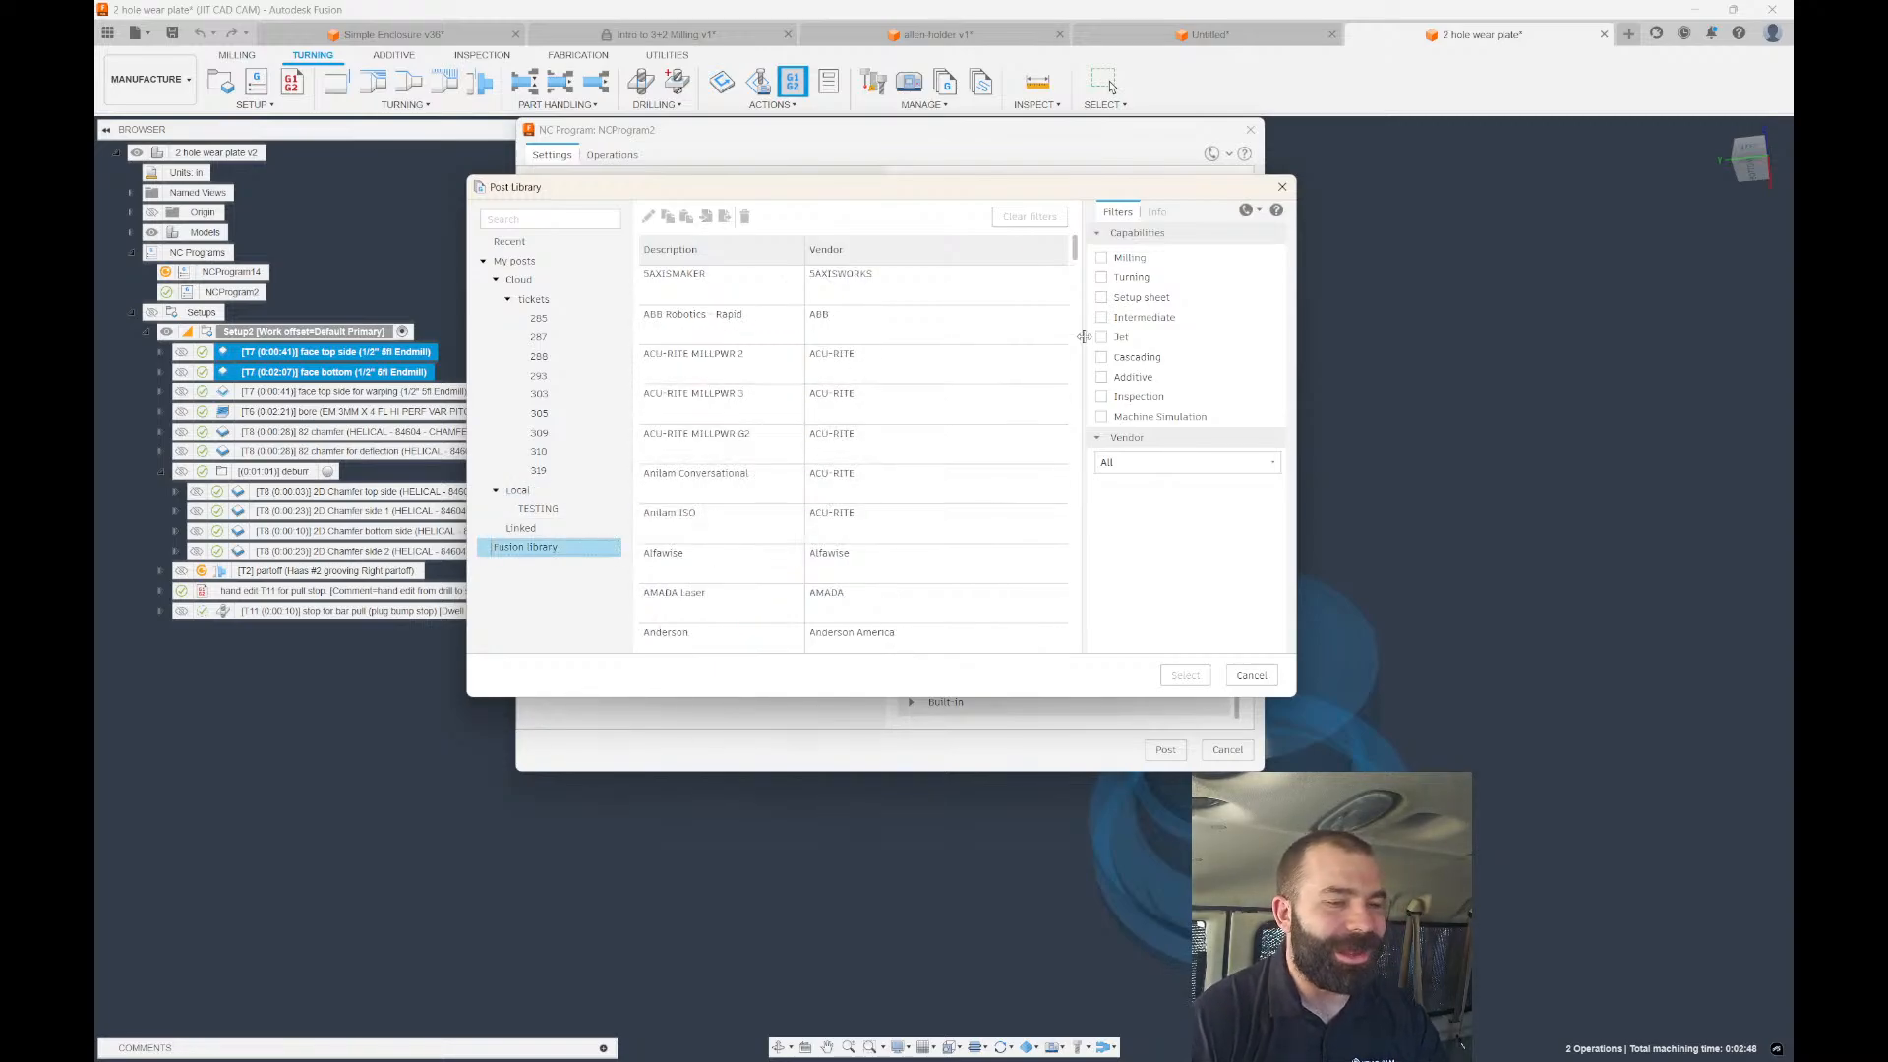
pyautogui.click(1130, 277)
pyautogui.click(1129, 462)
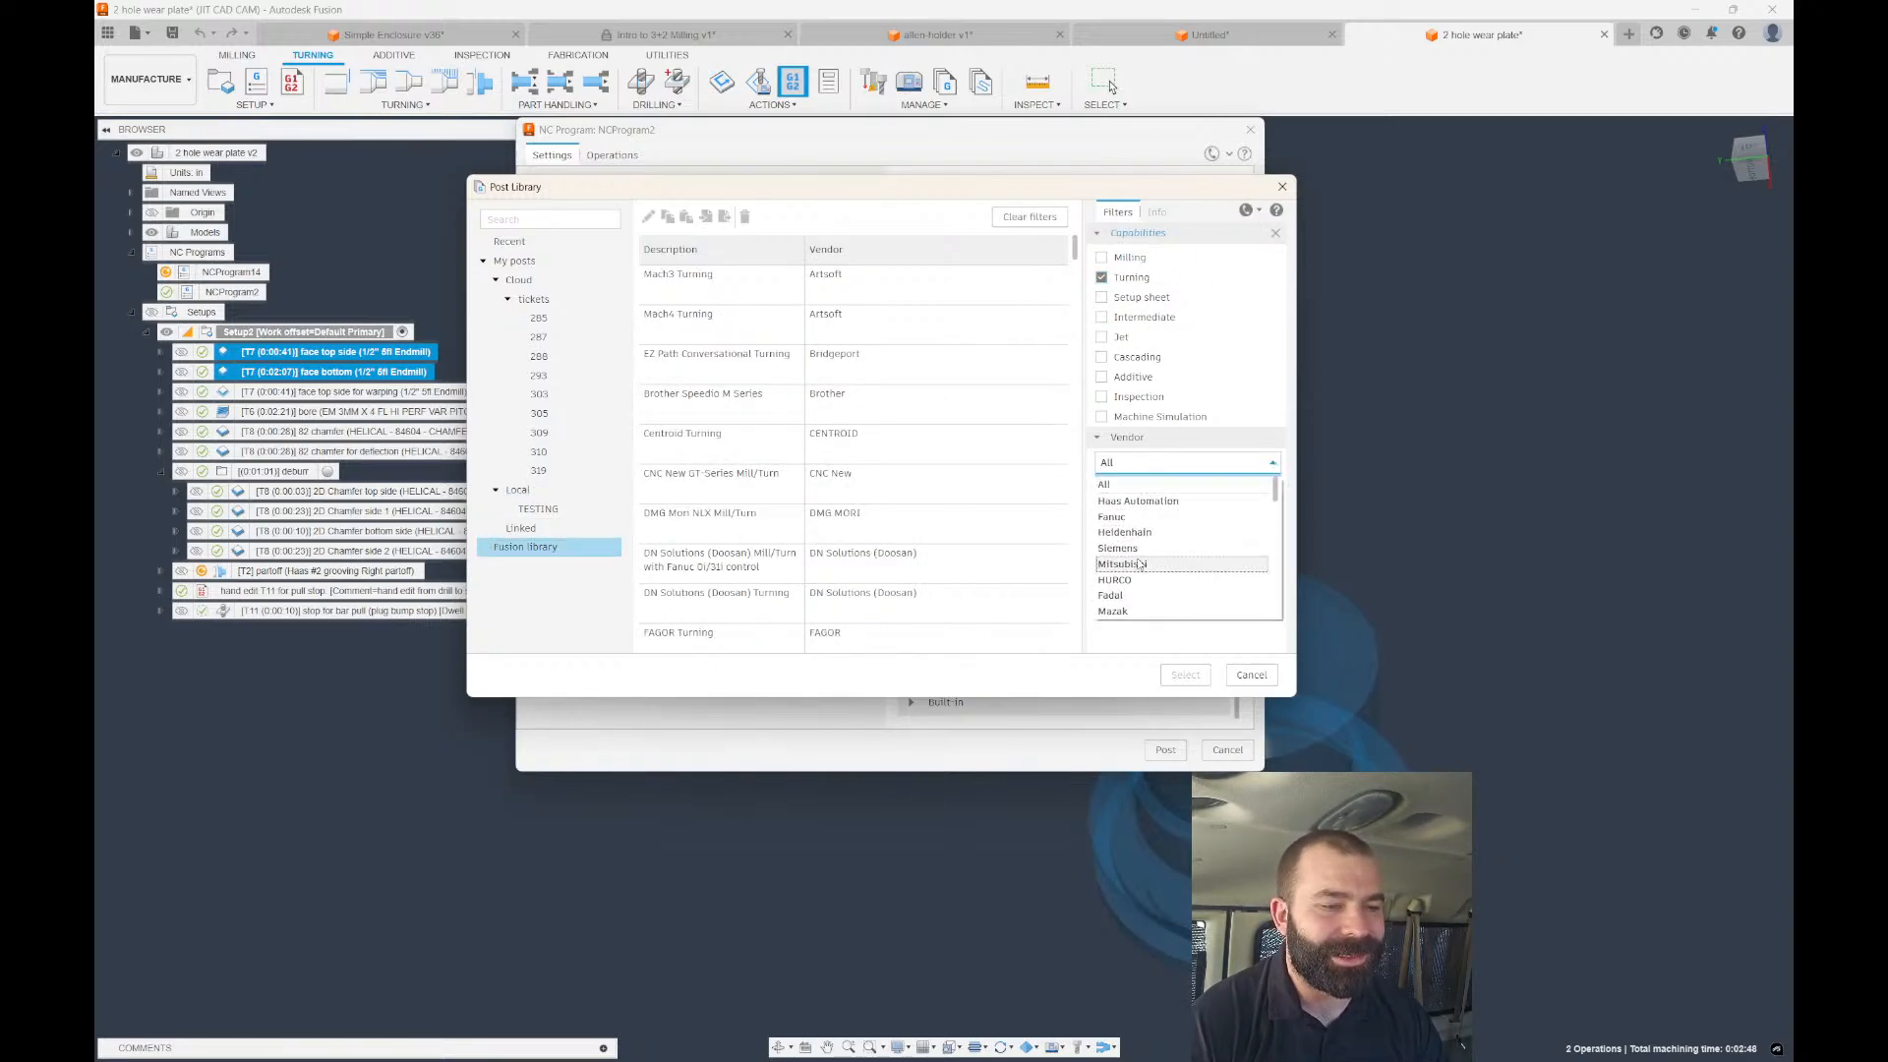
pyautogui.click(1137, 501)
pyautogui.scroll(-6, 826, 480)
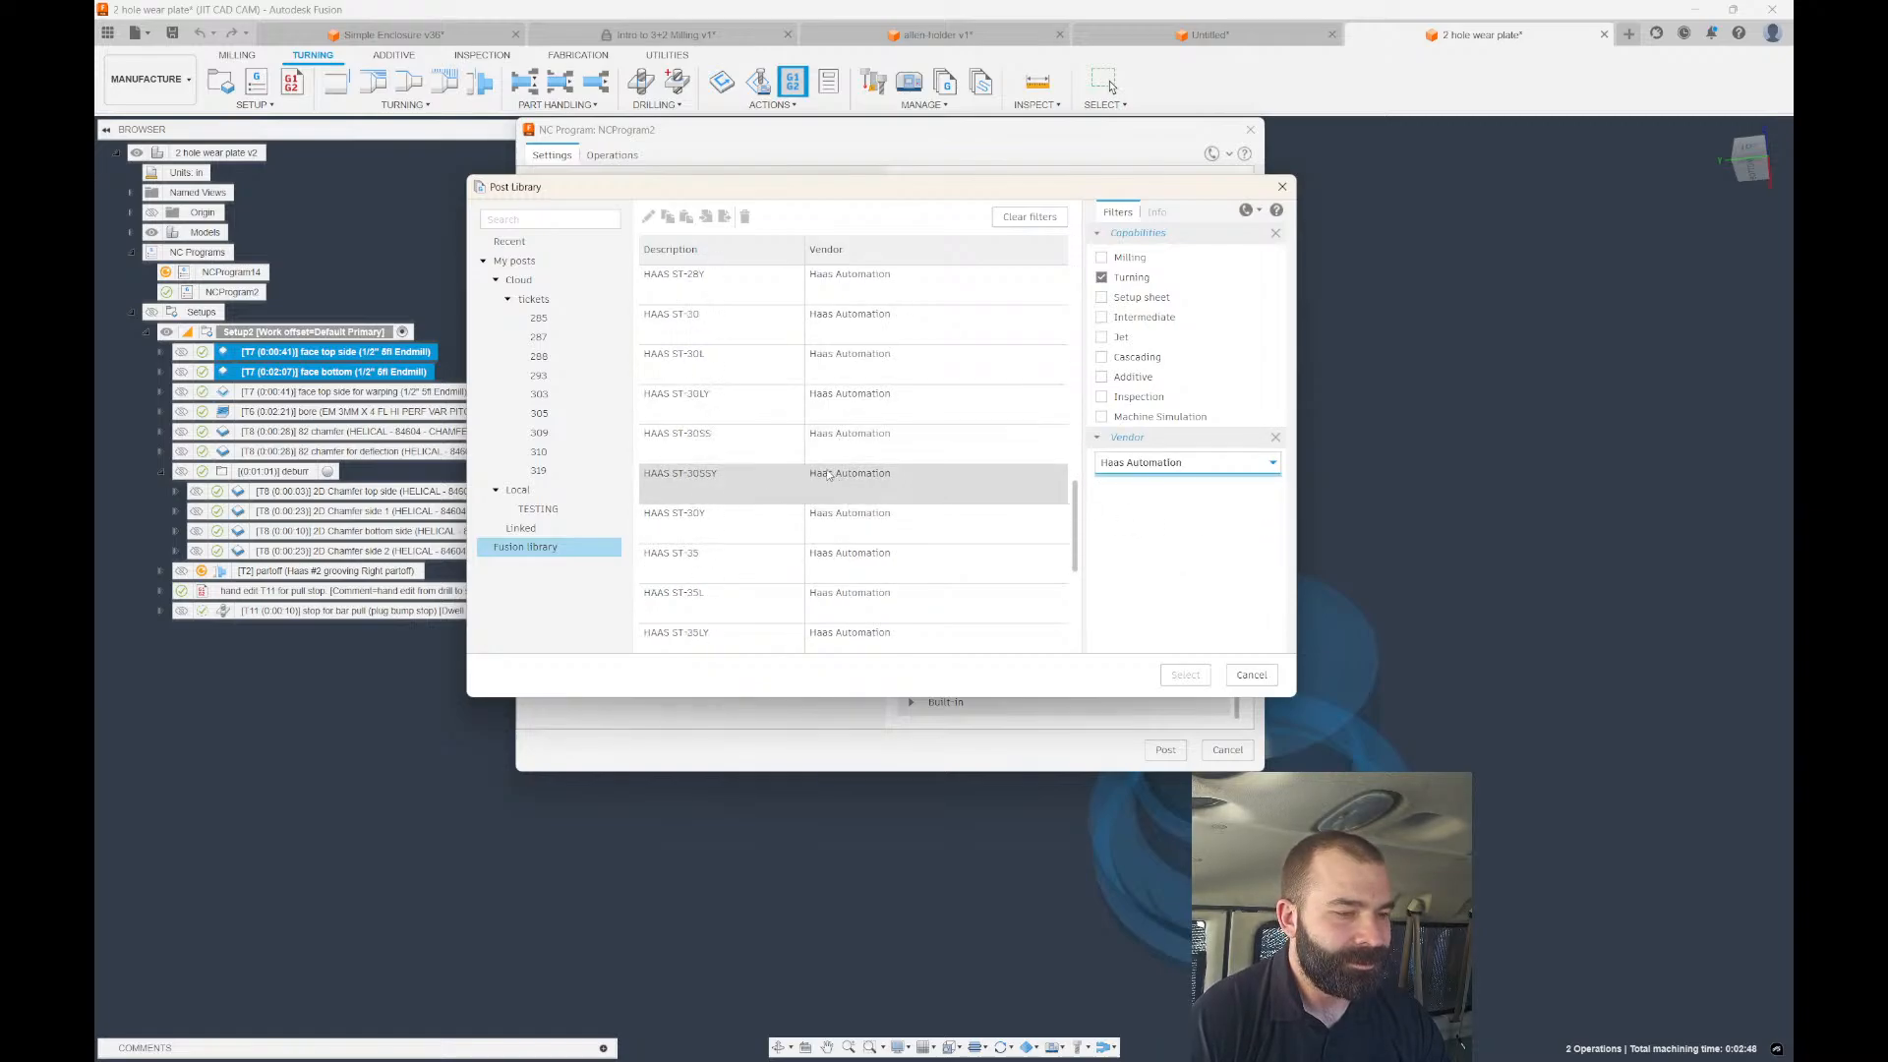
pyautogui.scroll(6, 826, 480)
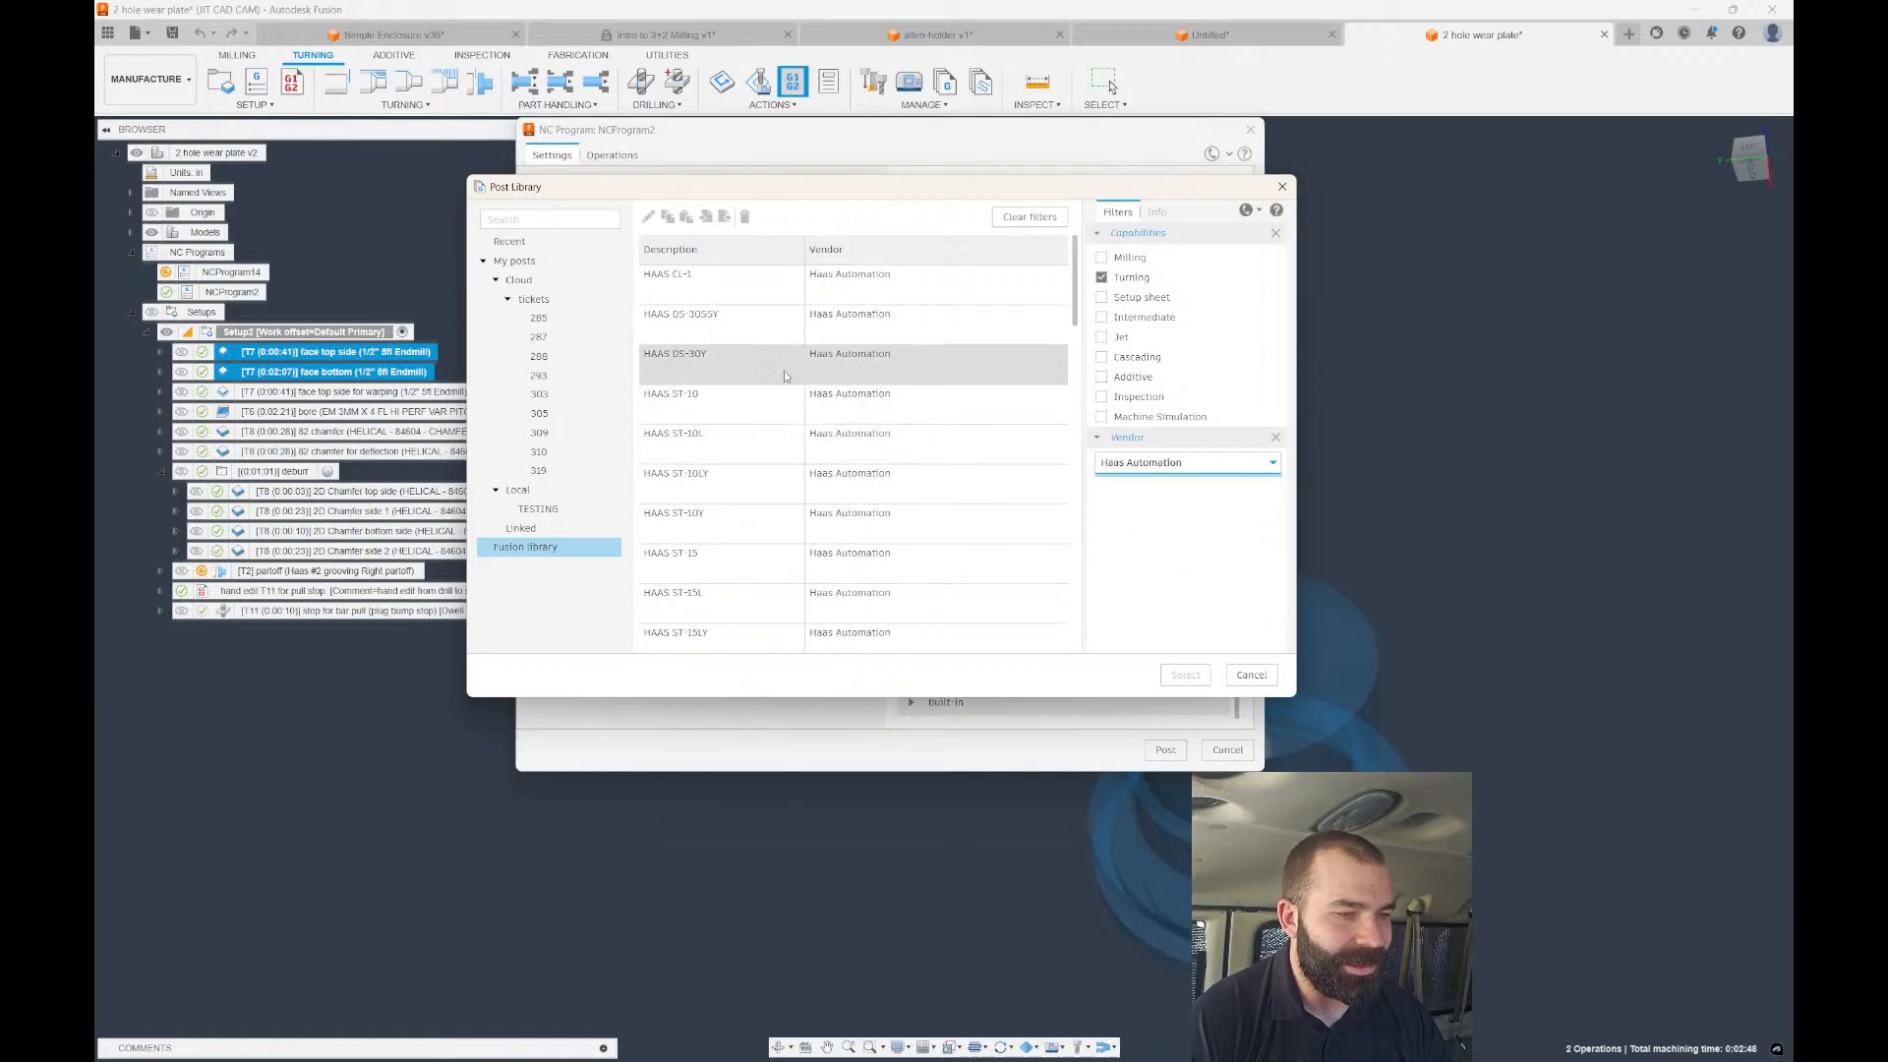
# Choose the HAAS DS-30Y post, copying it into My Posts, for the NC program.
pyautogui.click(865, 364)
pyautogui.click(1185, 675)
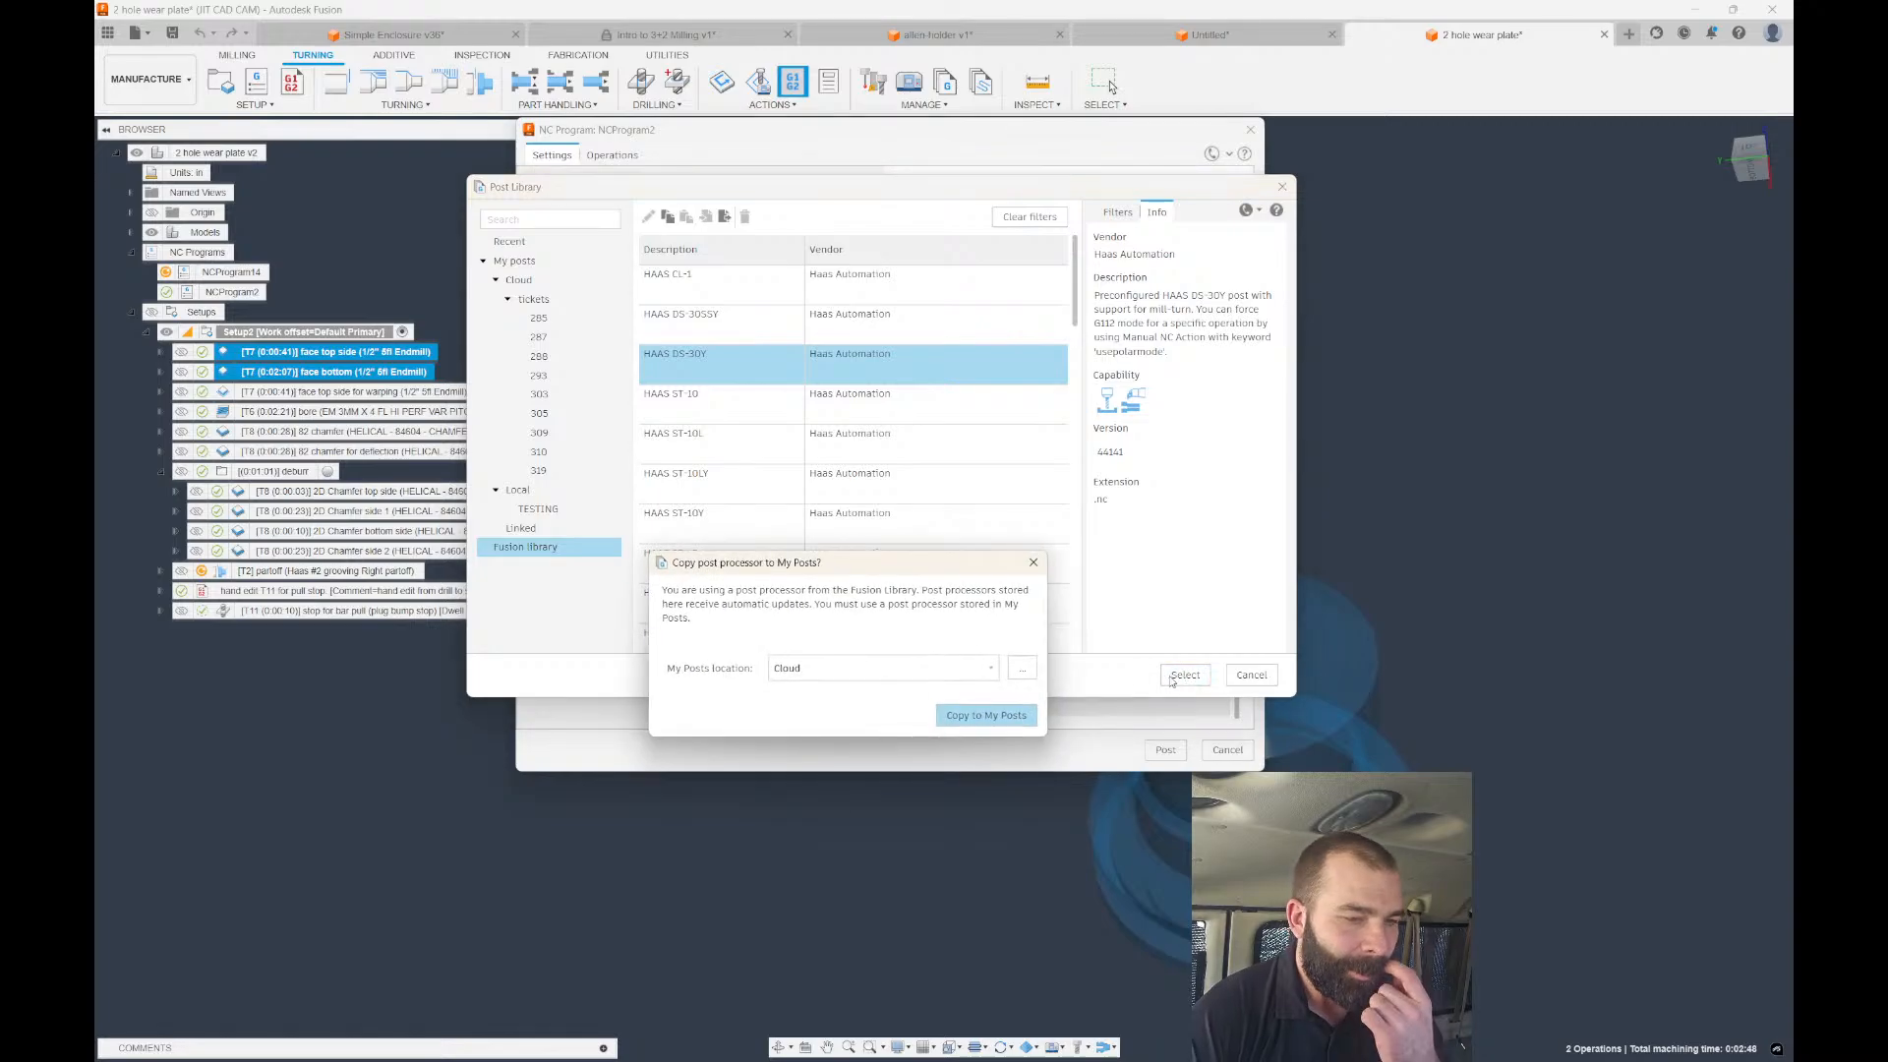
pyautogui.click(986, 715)
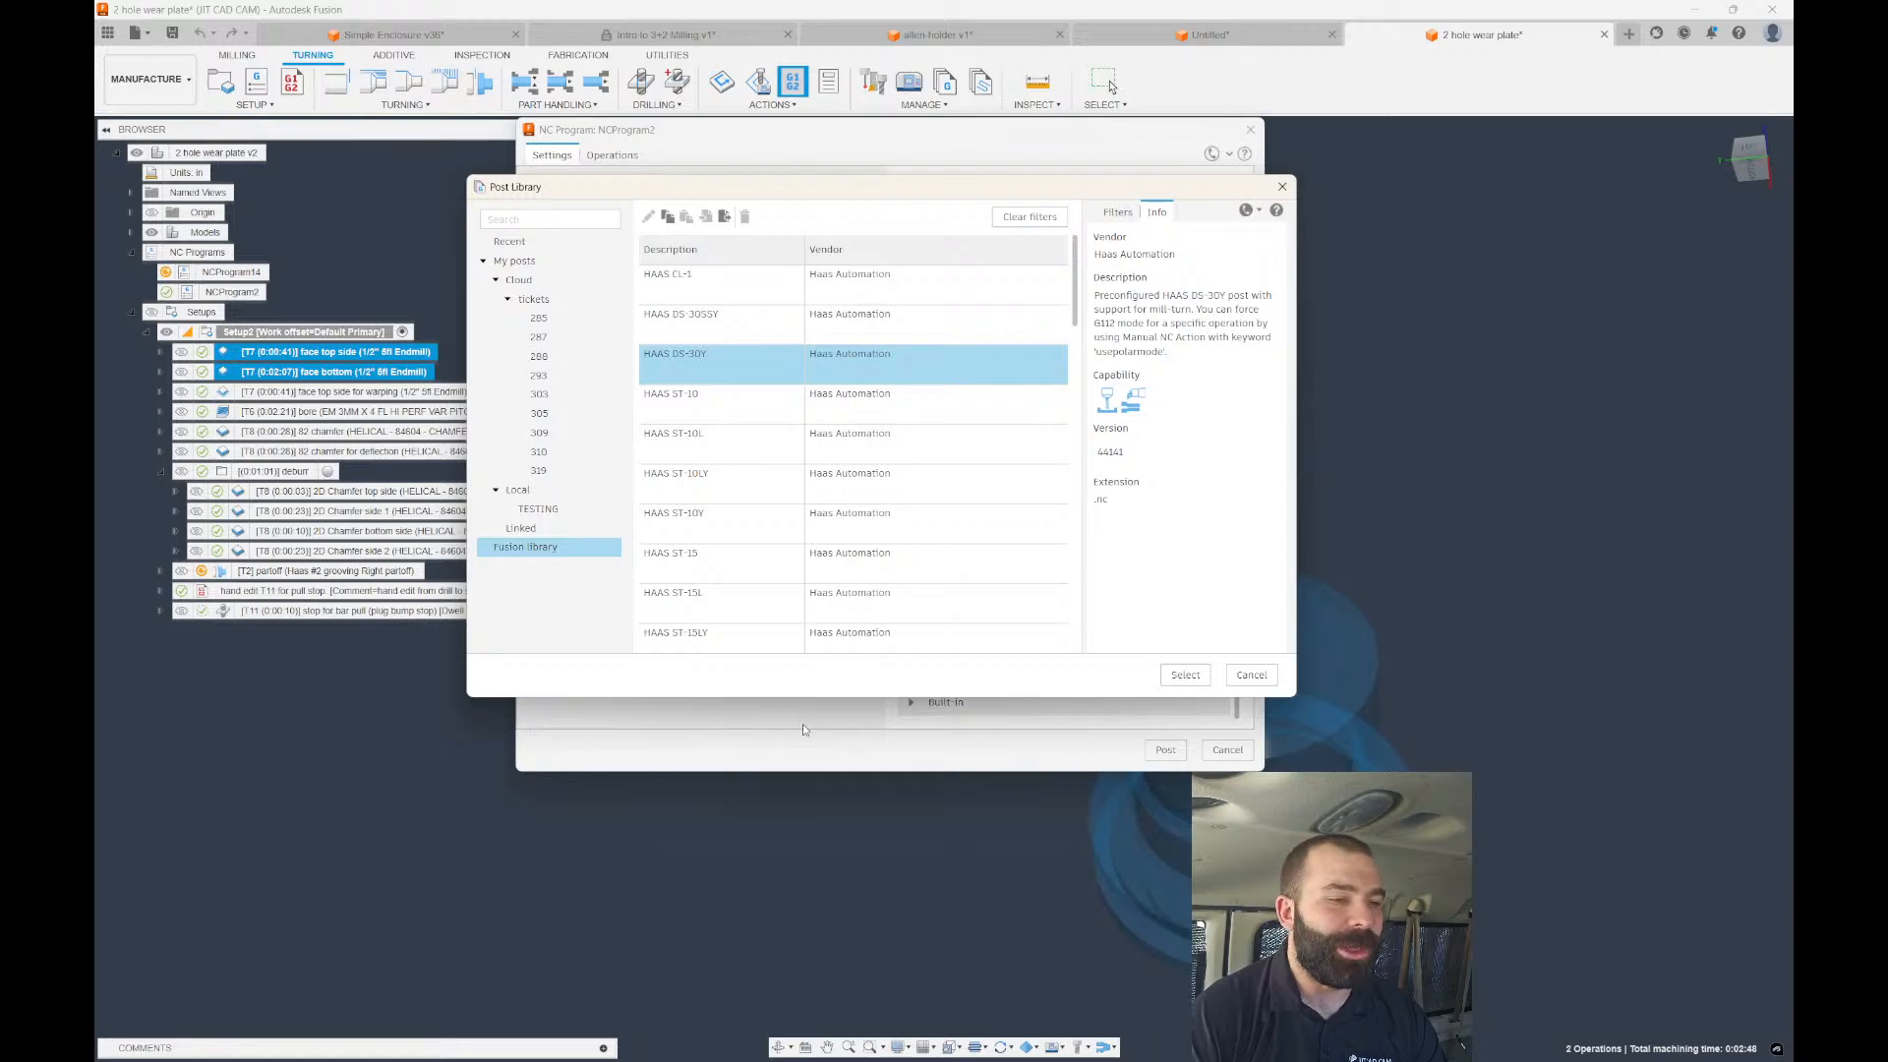
pyautogui.click(1185, 675)
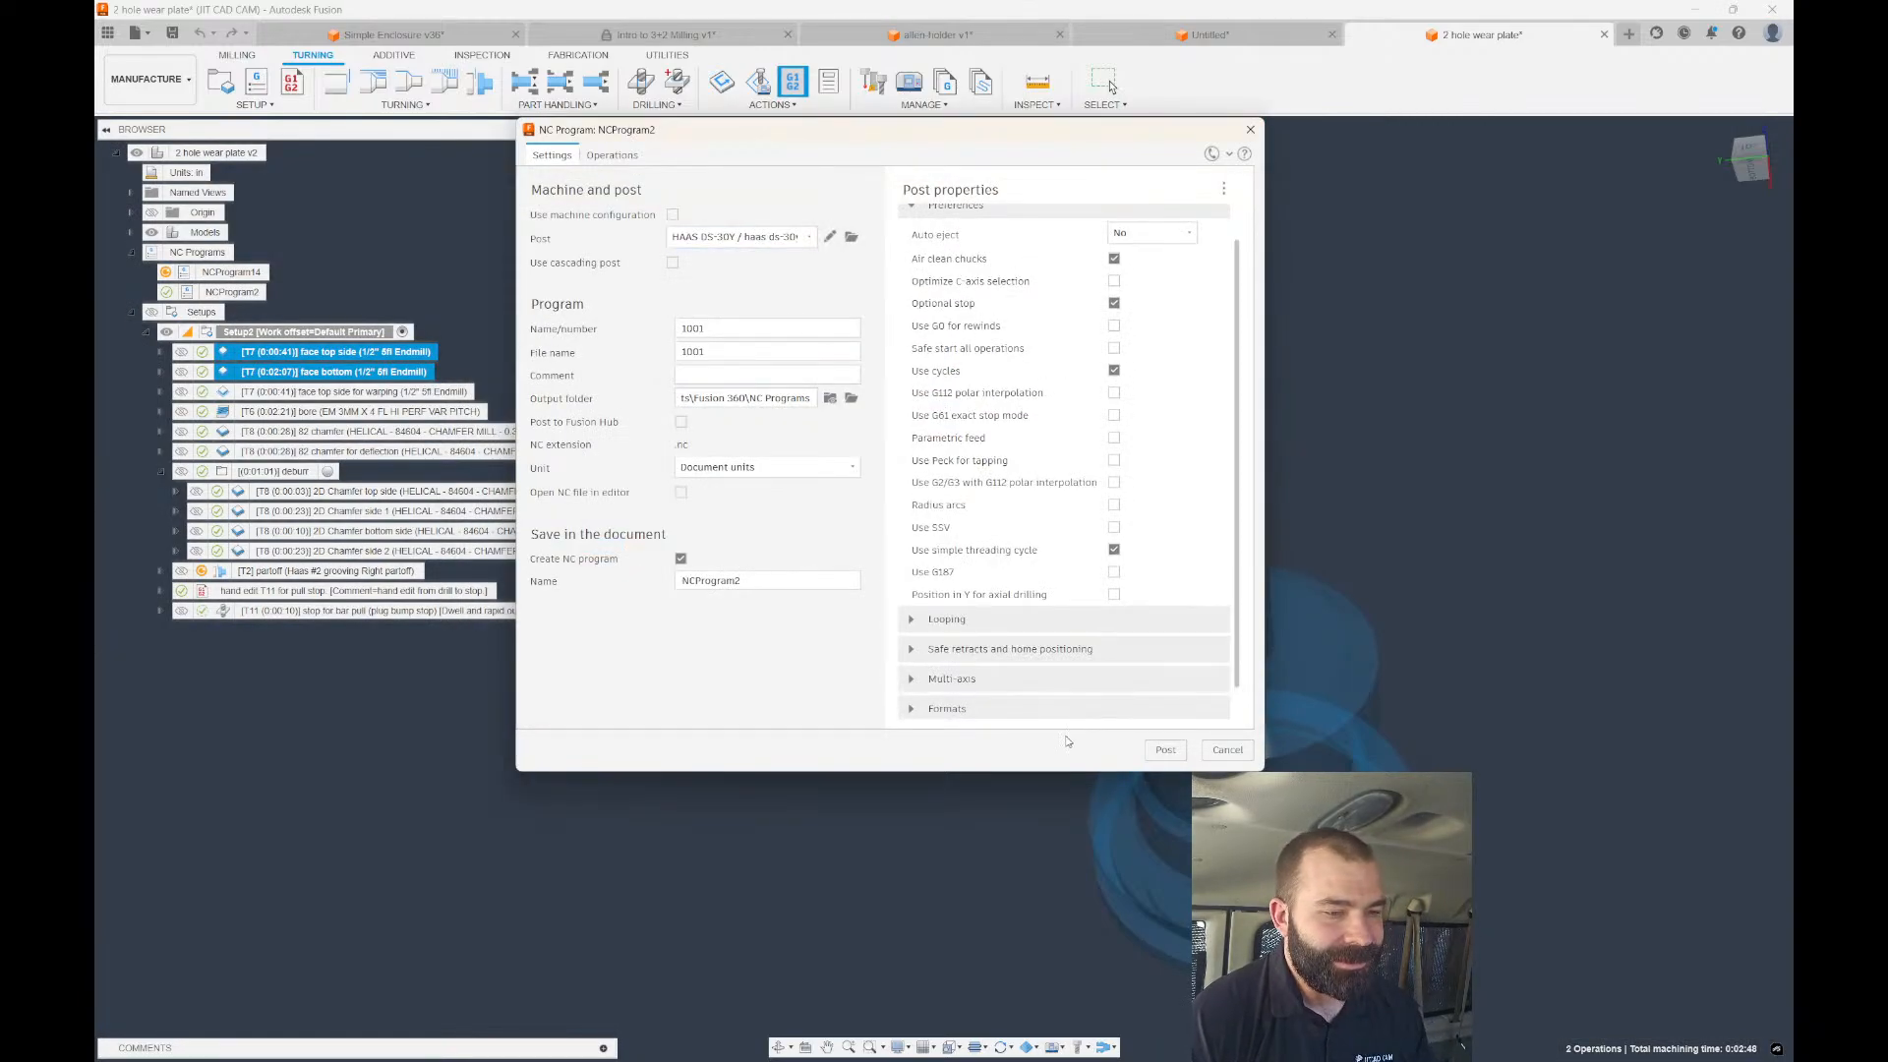
# Check the G53 home position fields, post over 1001.nc, and open the G-code.
pyautogui.click(959, 649)
pyautogui.scroll(-3, 958, 607)
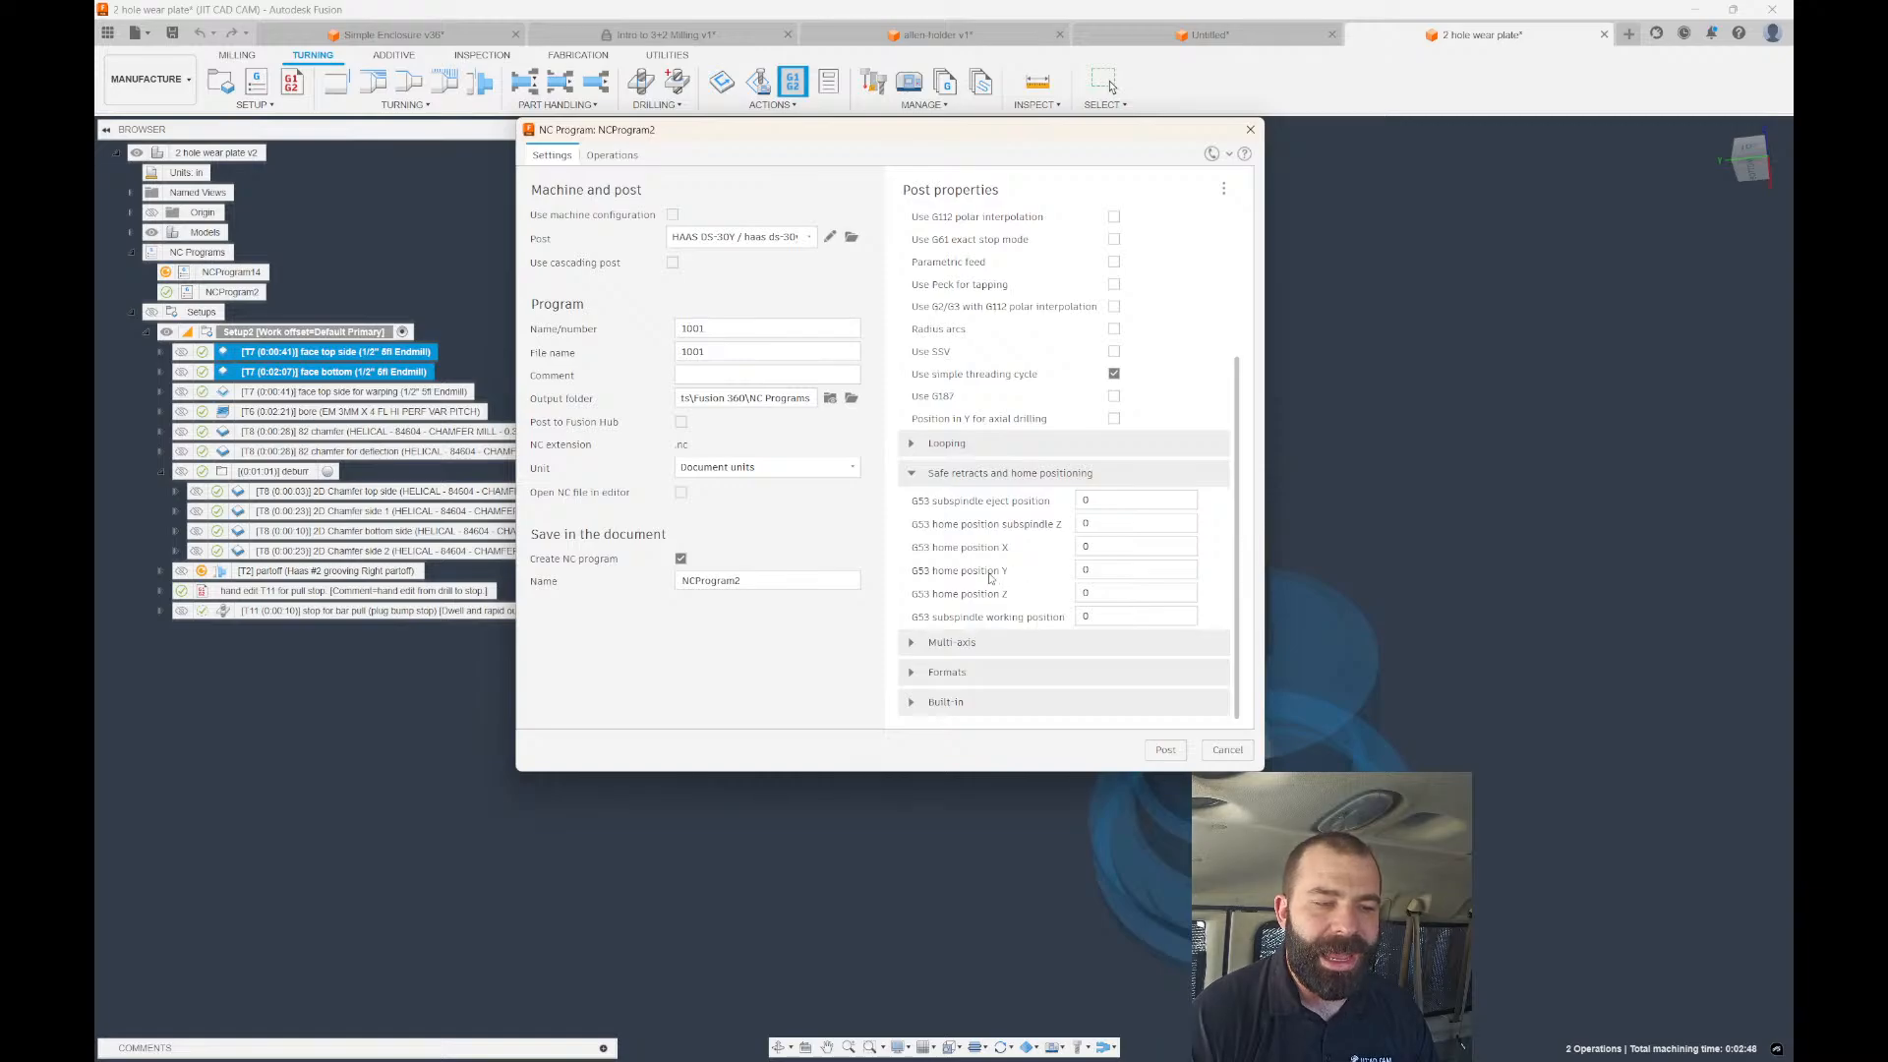
pyautogui.click(1086, 547)
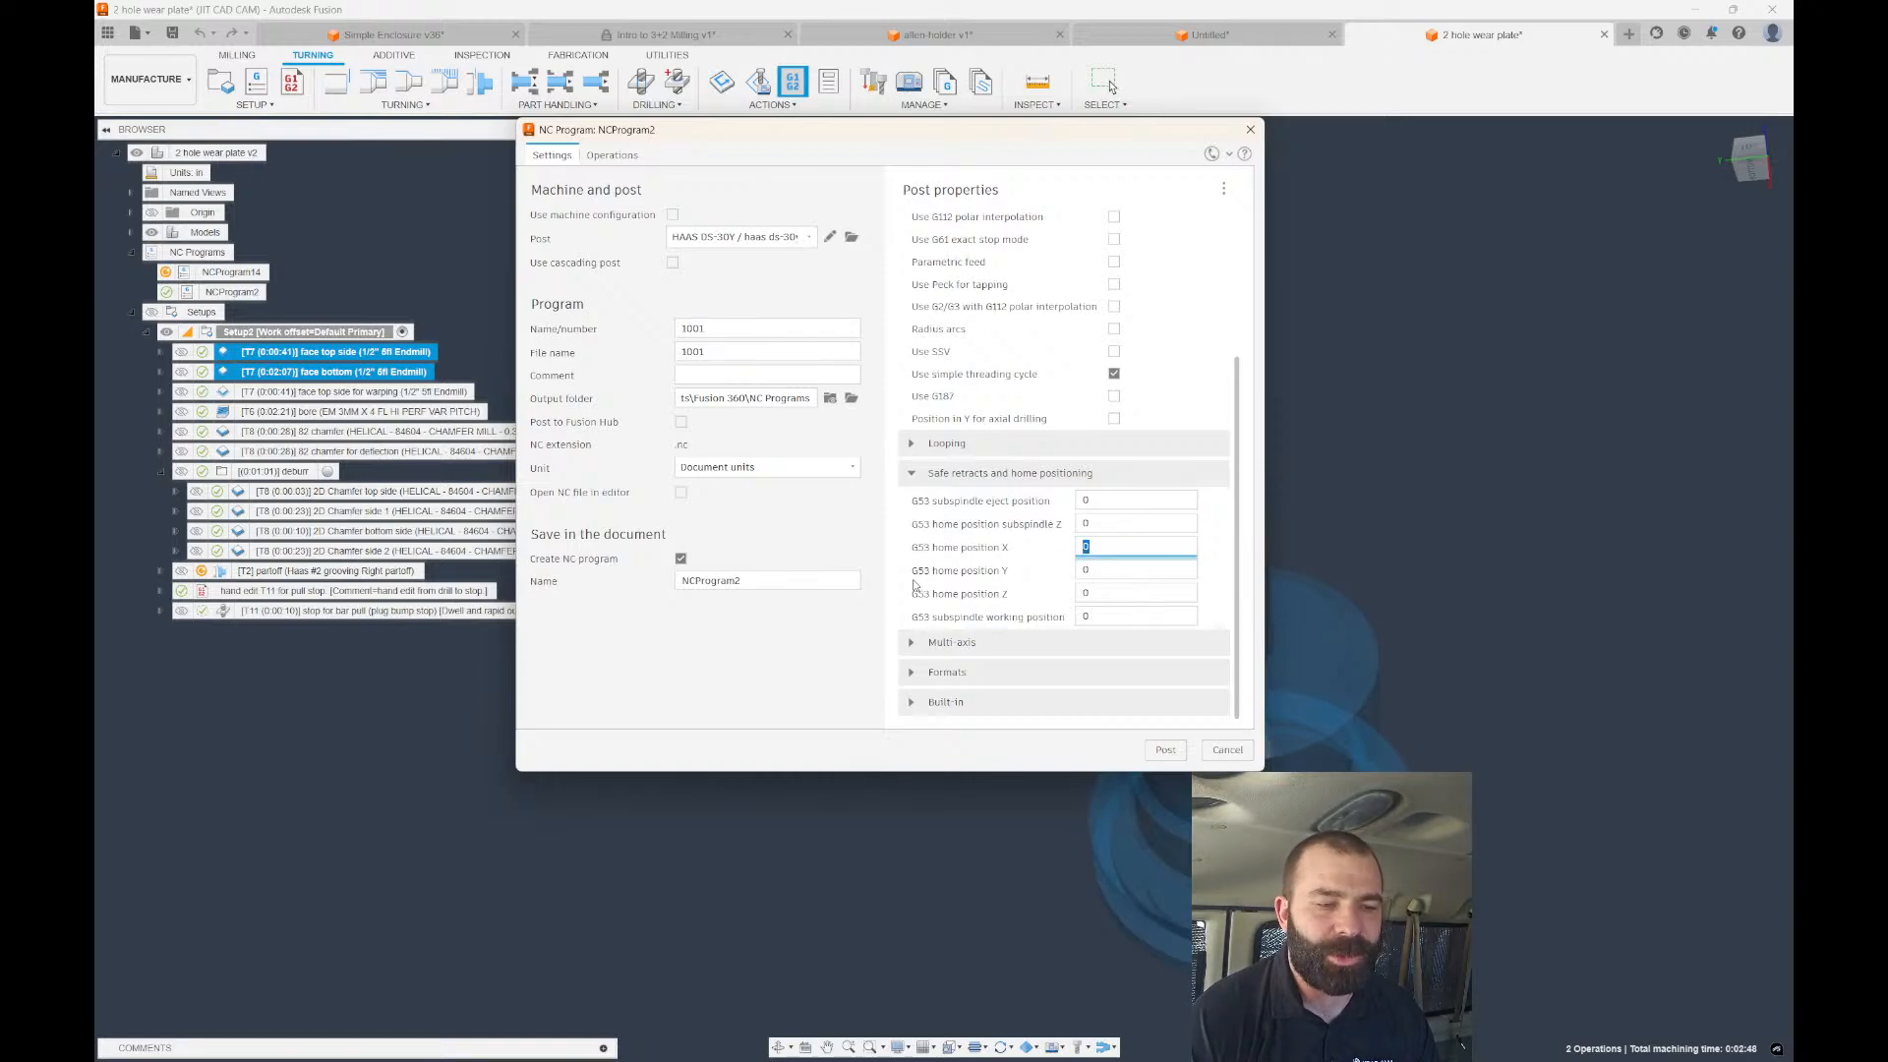
pyautogui.scroll(3, 1042, 540)
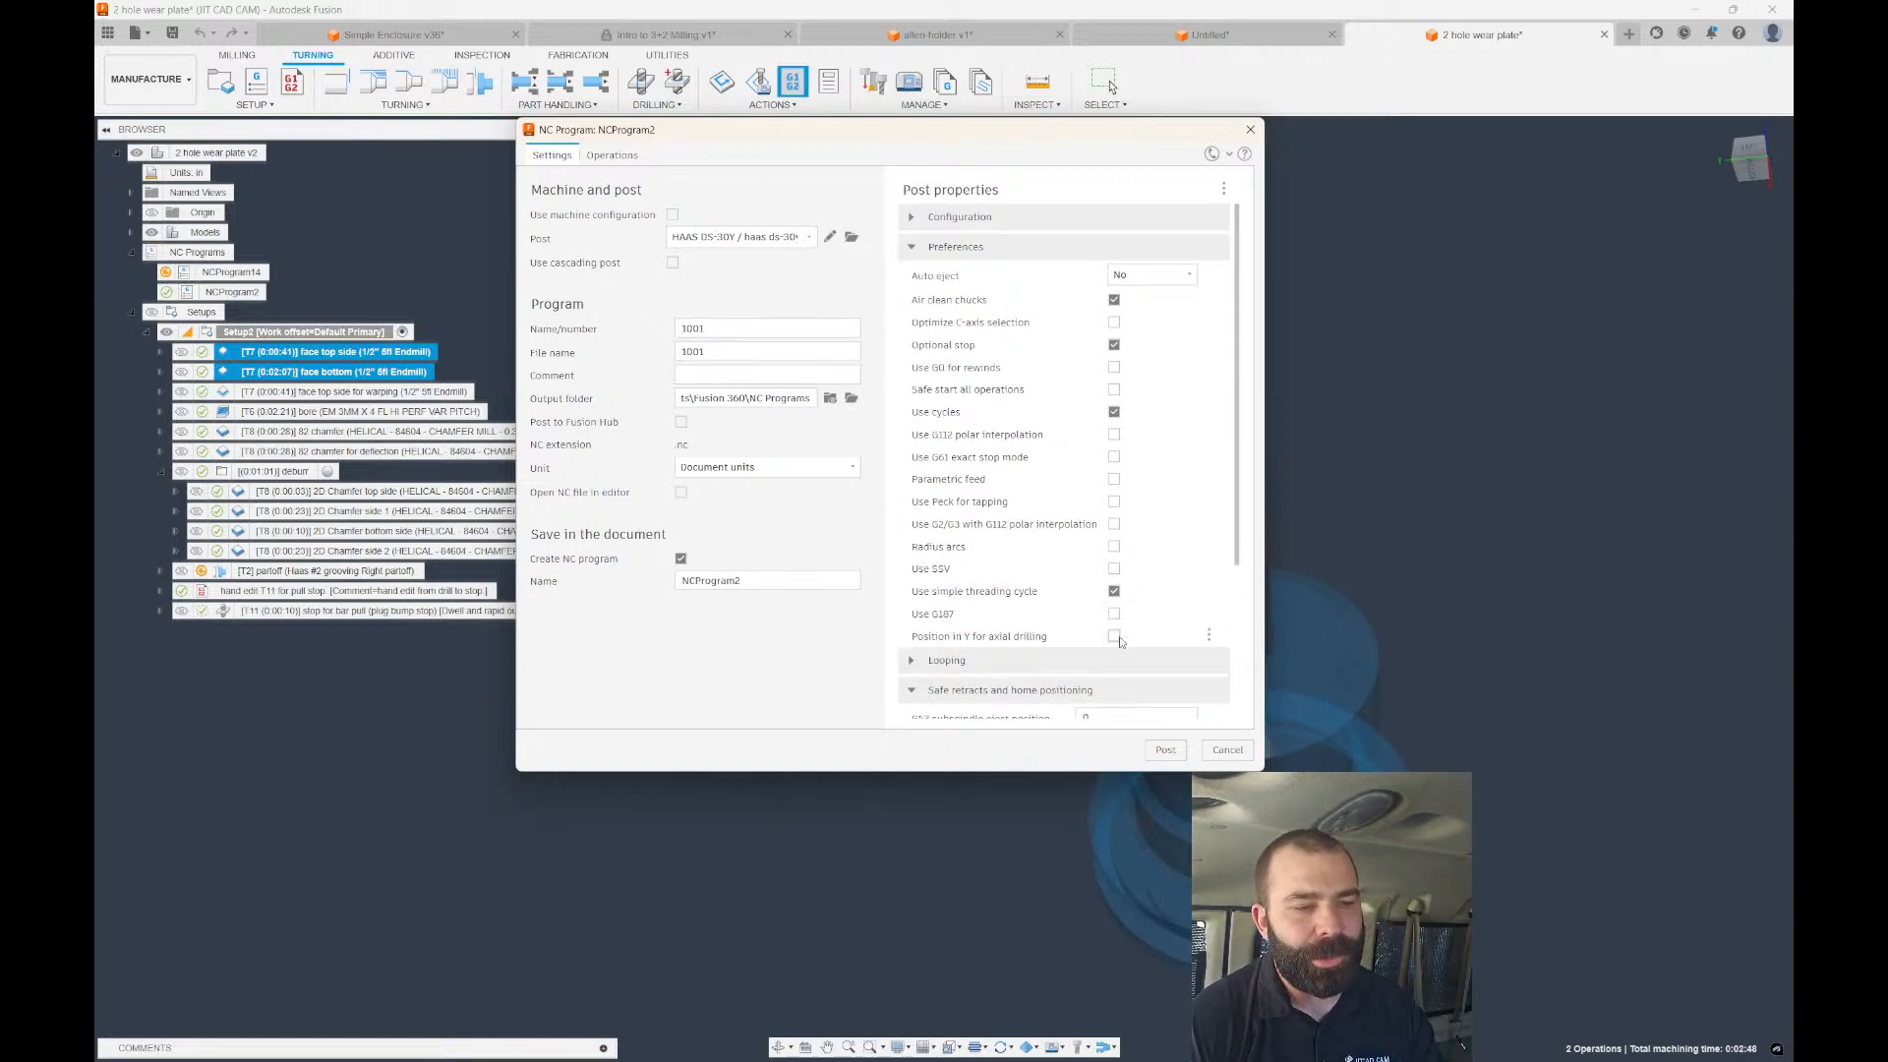
pyautogui.click(1165, 749)
pyautogui.click(999, 556)
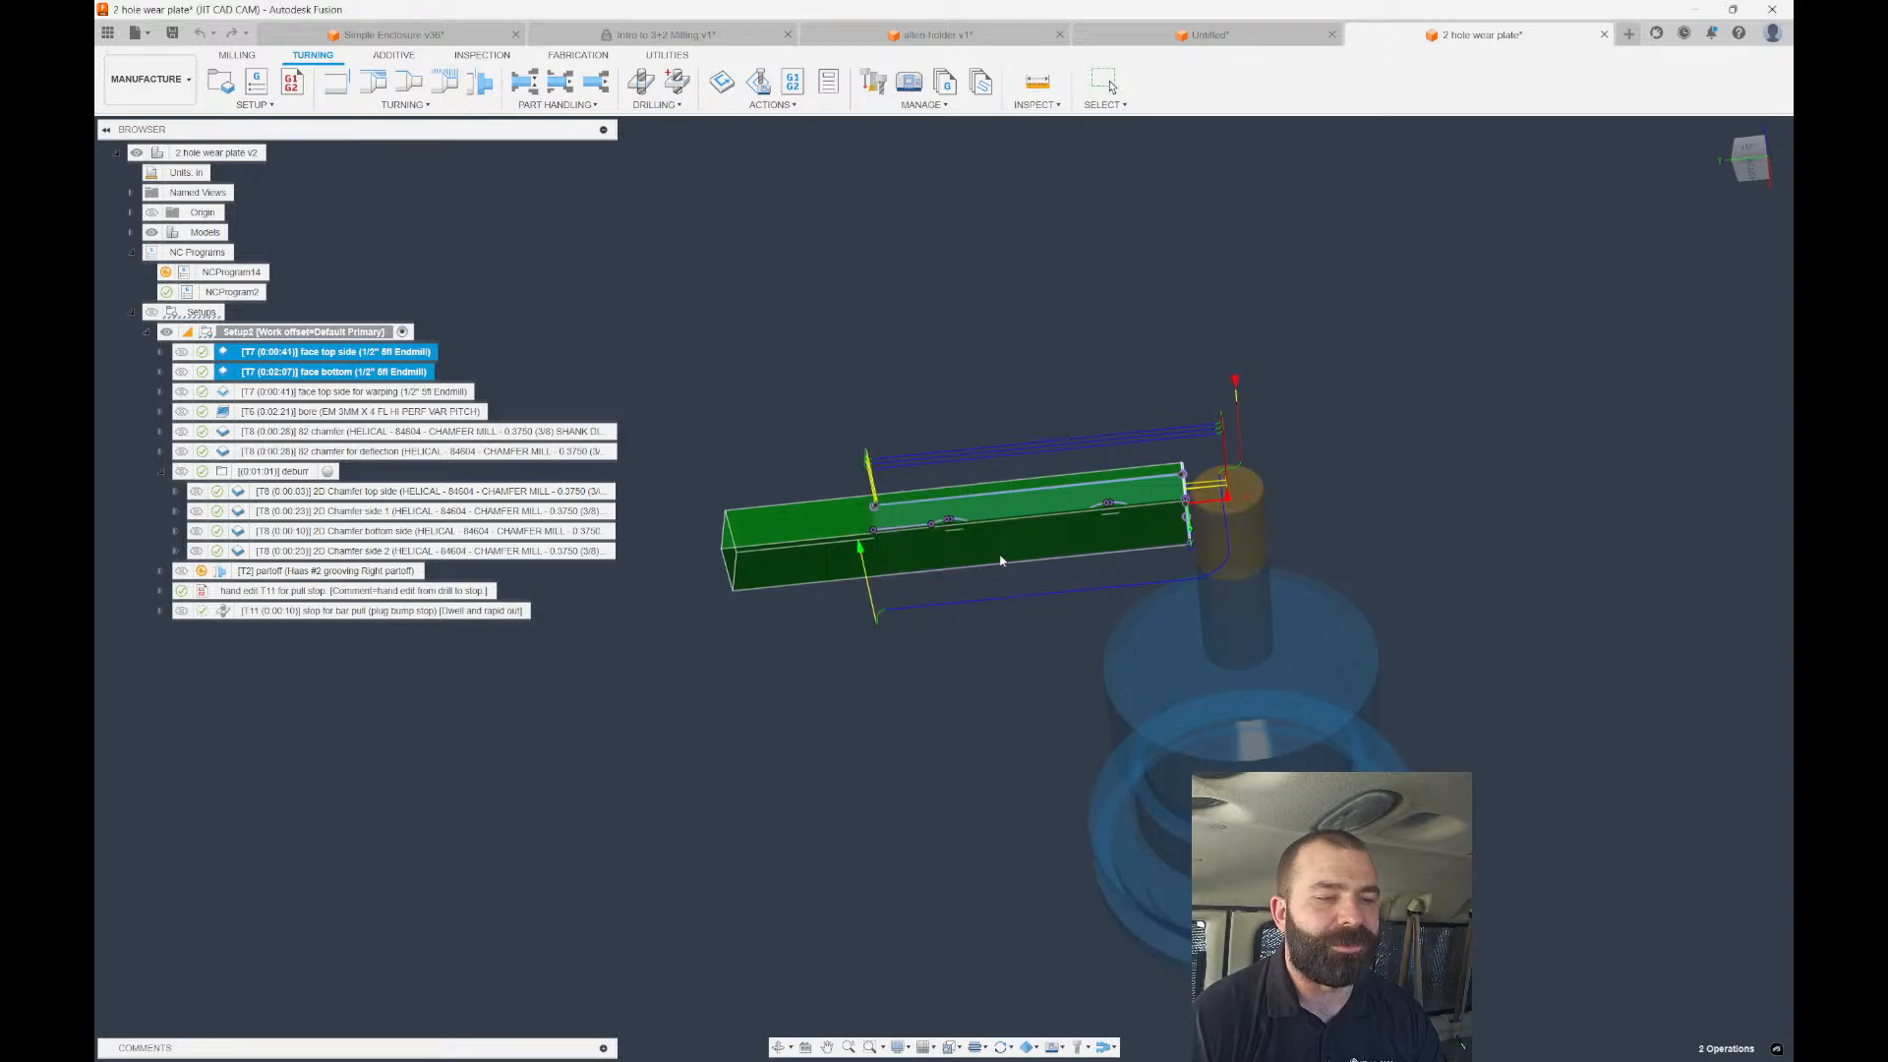
pyautogui.click(1609, 1023)
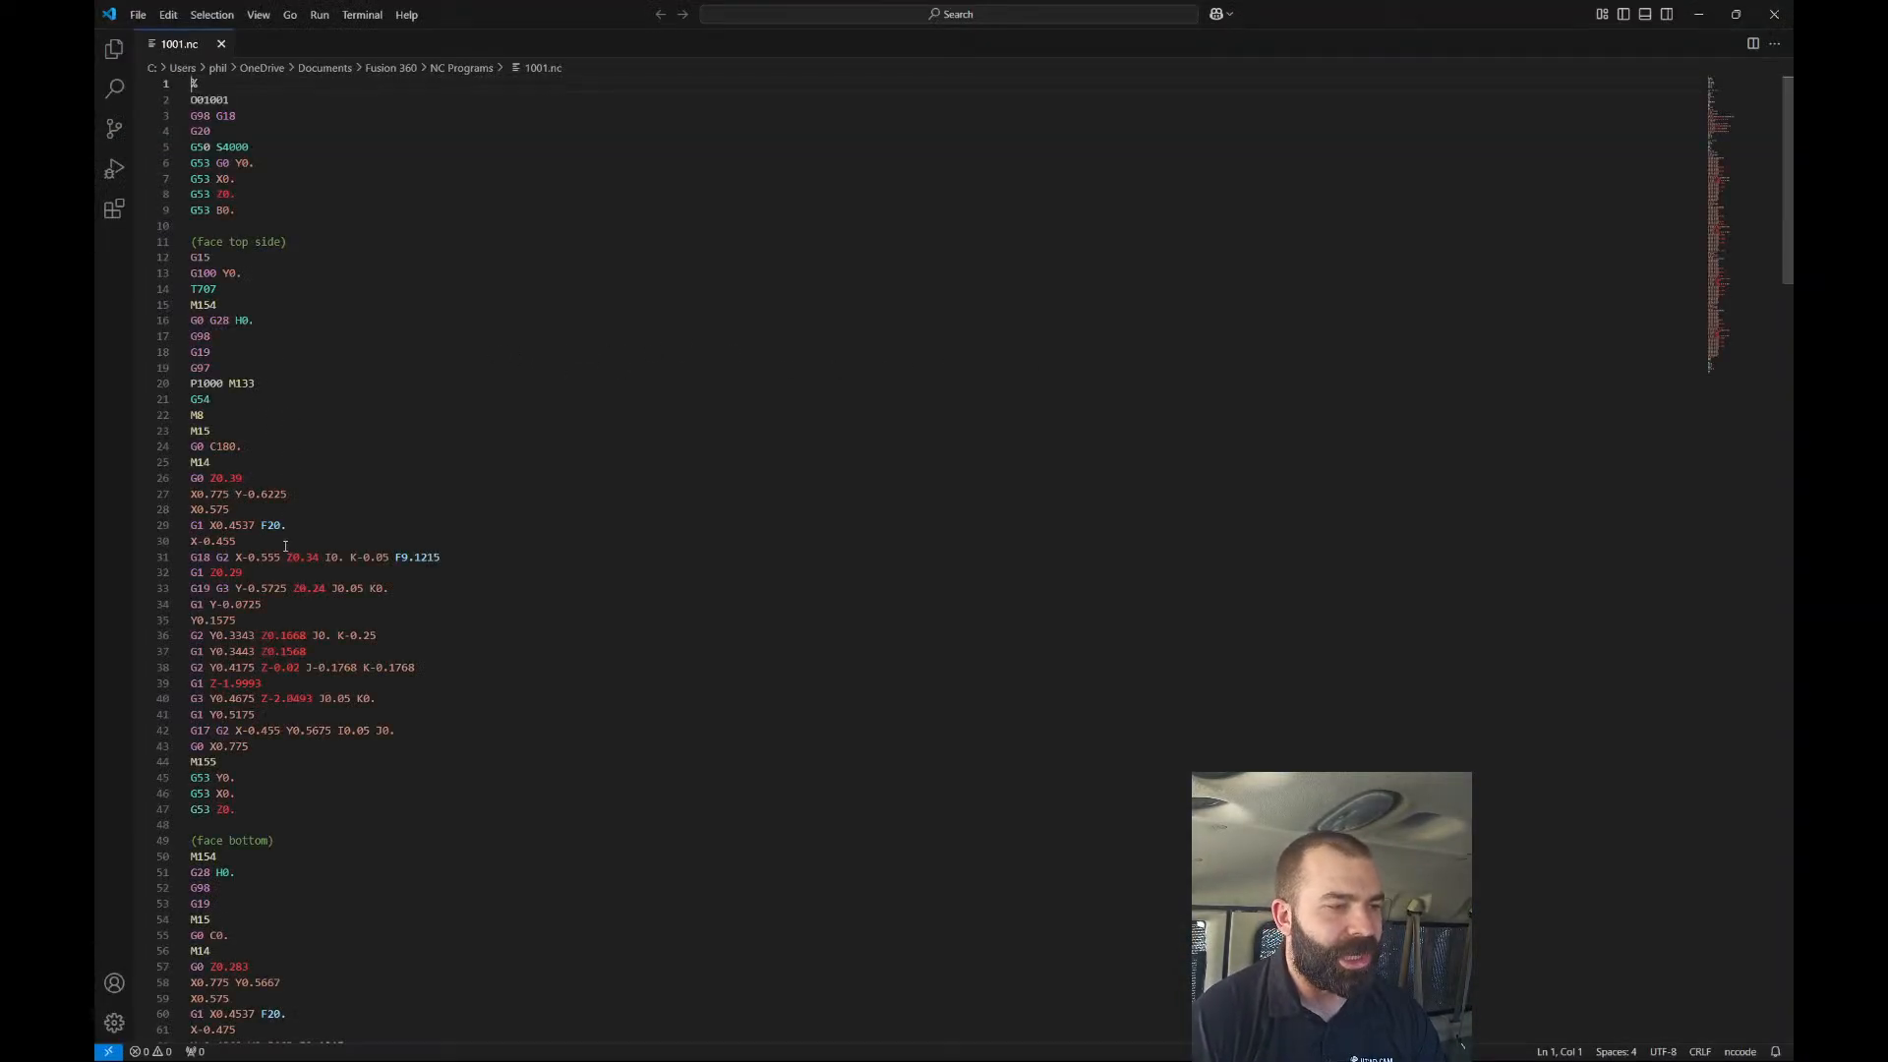
pyautogui.scroll(-3, 245, 401)
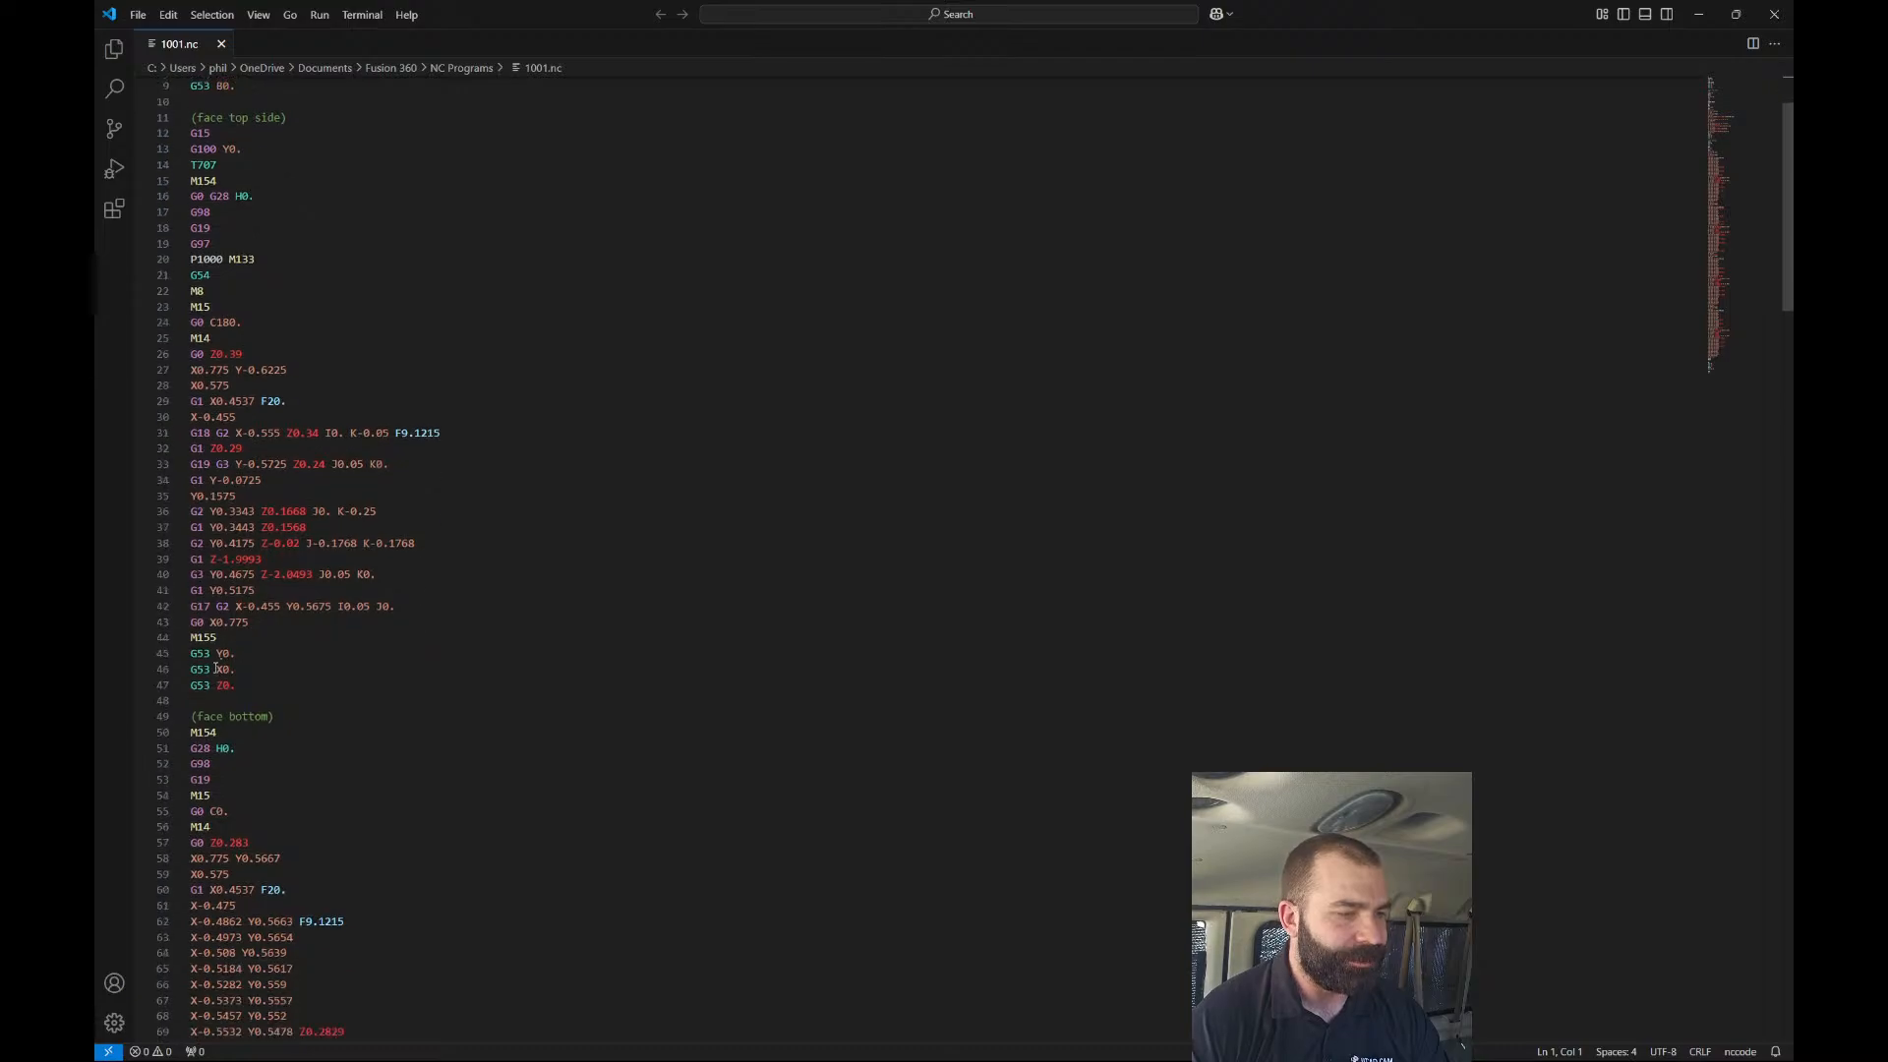
pyautogui.moveTo(217, 653); pyautogui.dragTo(239, 687)
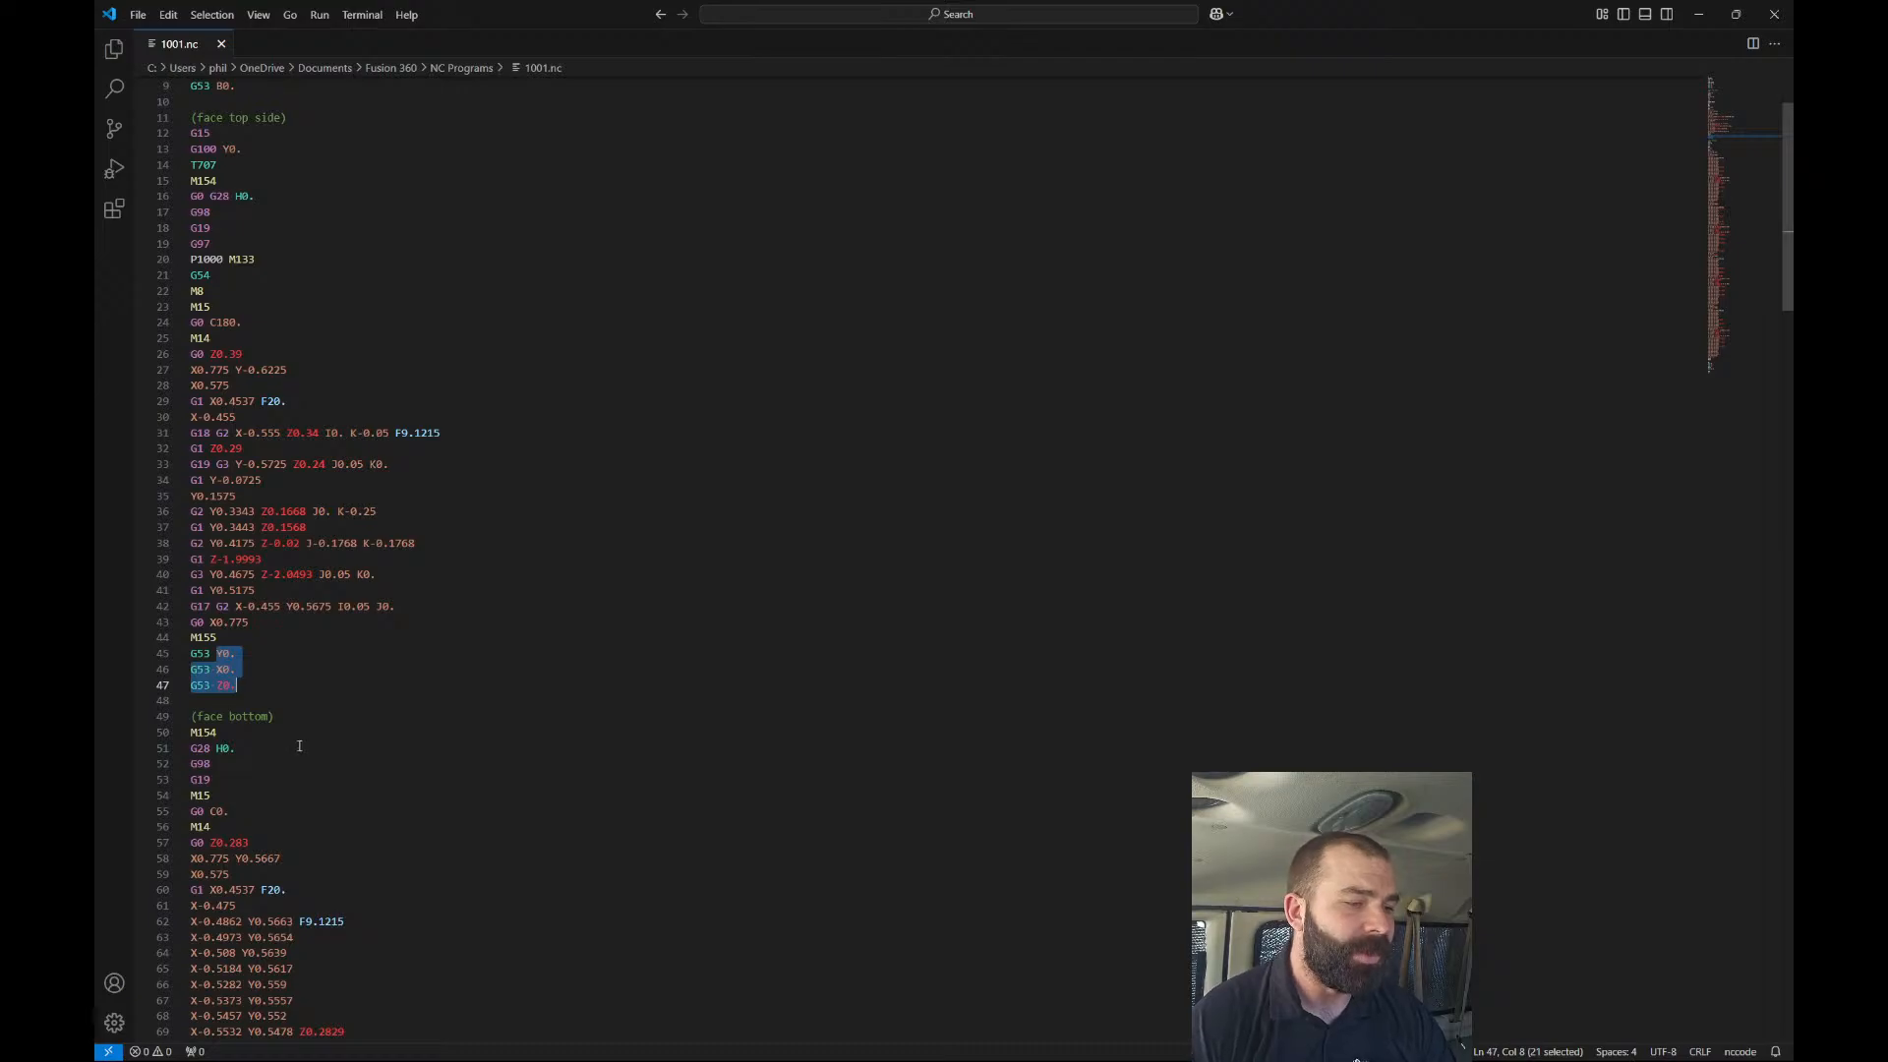
pyautogui.scroll(-15, 299, 746)
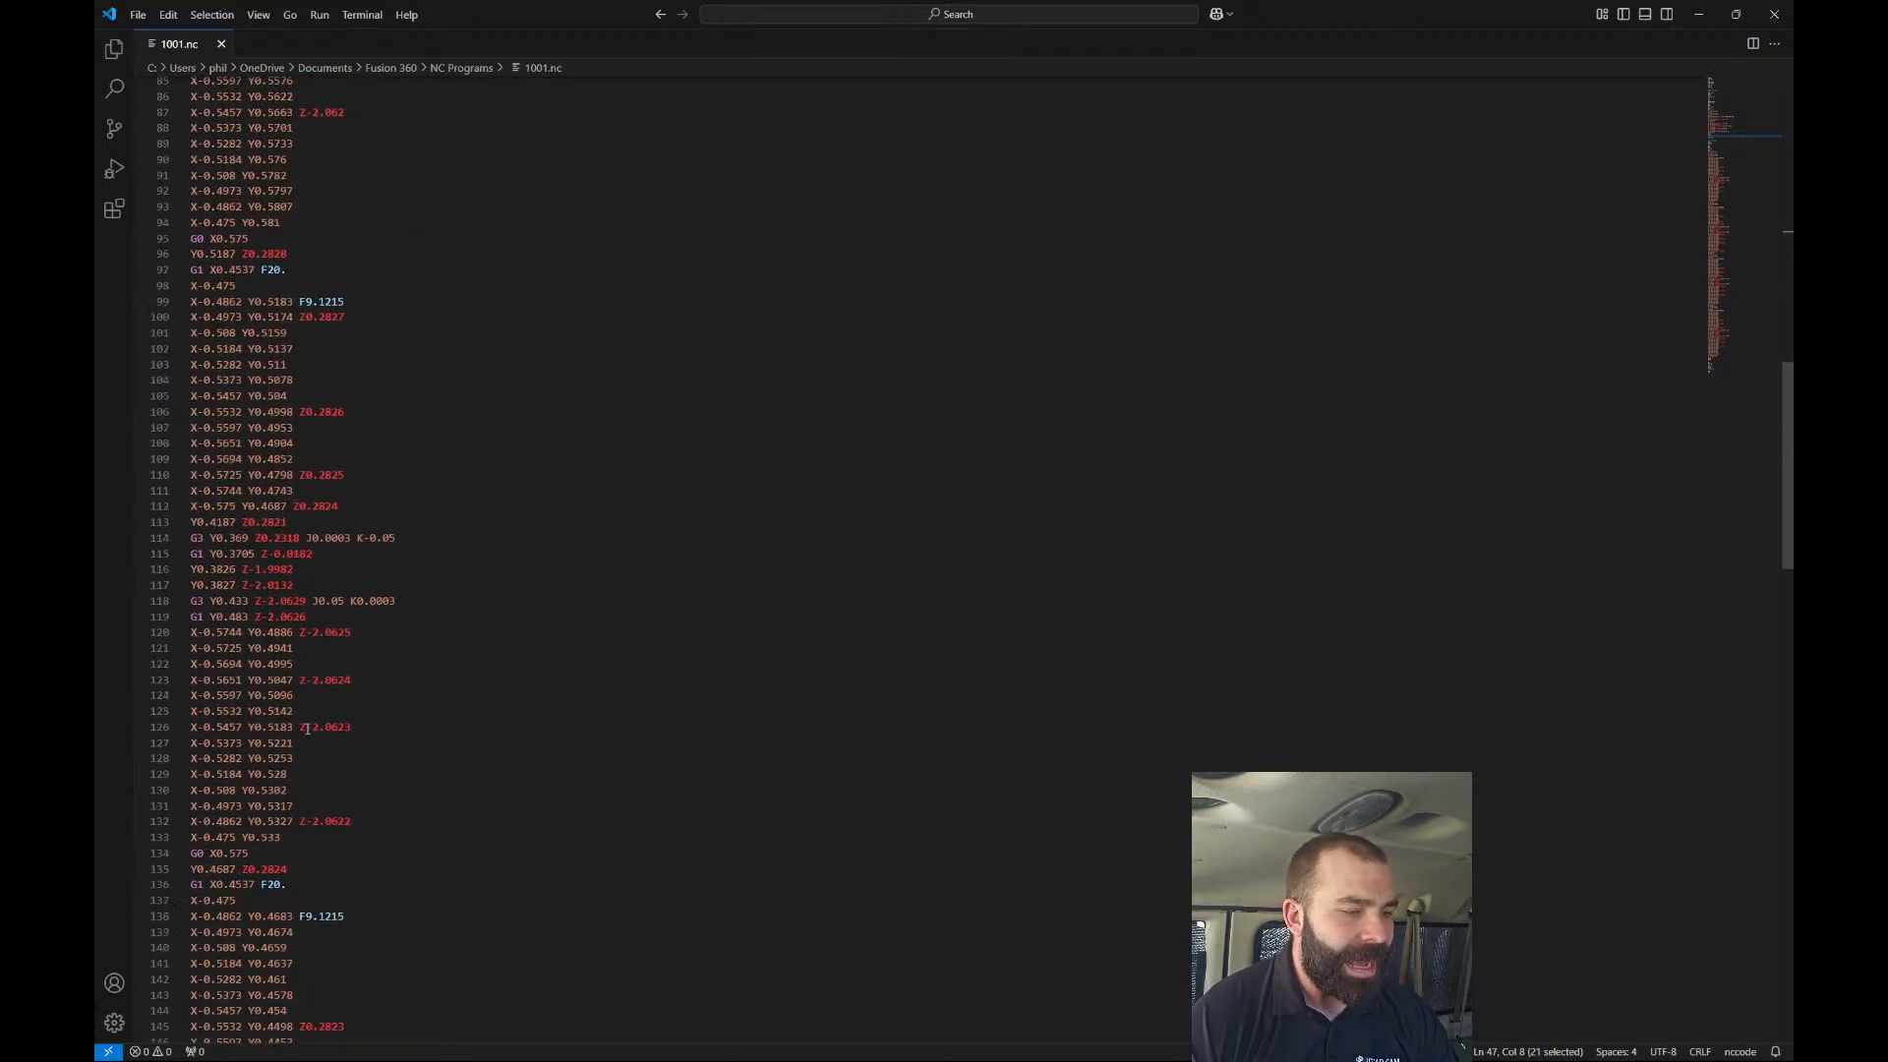
pyautogui.scroll(-15, 306, 728)
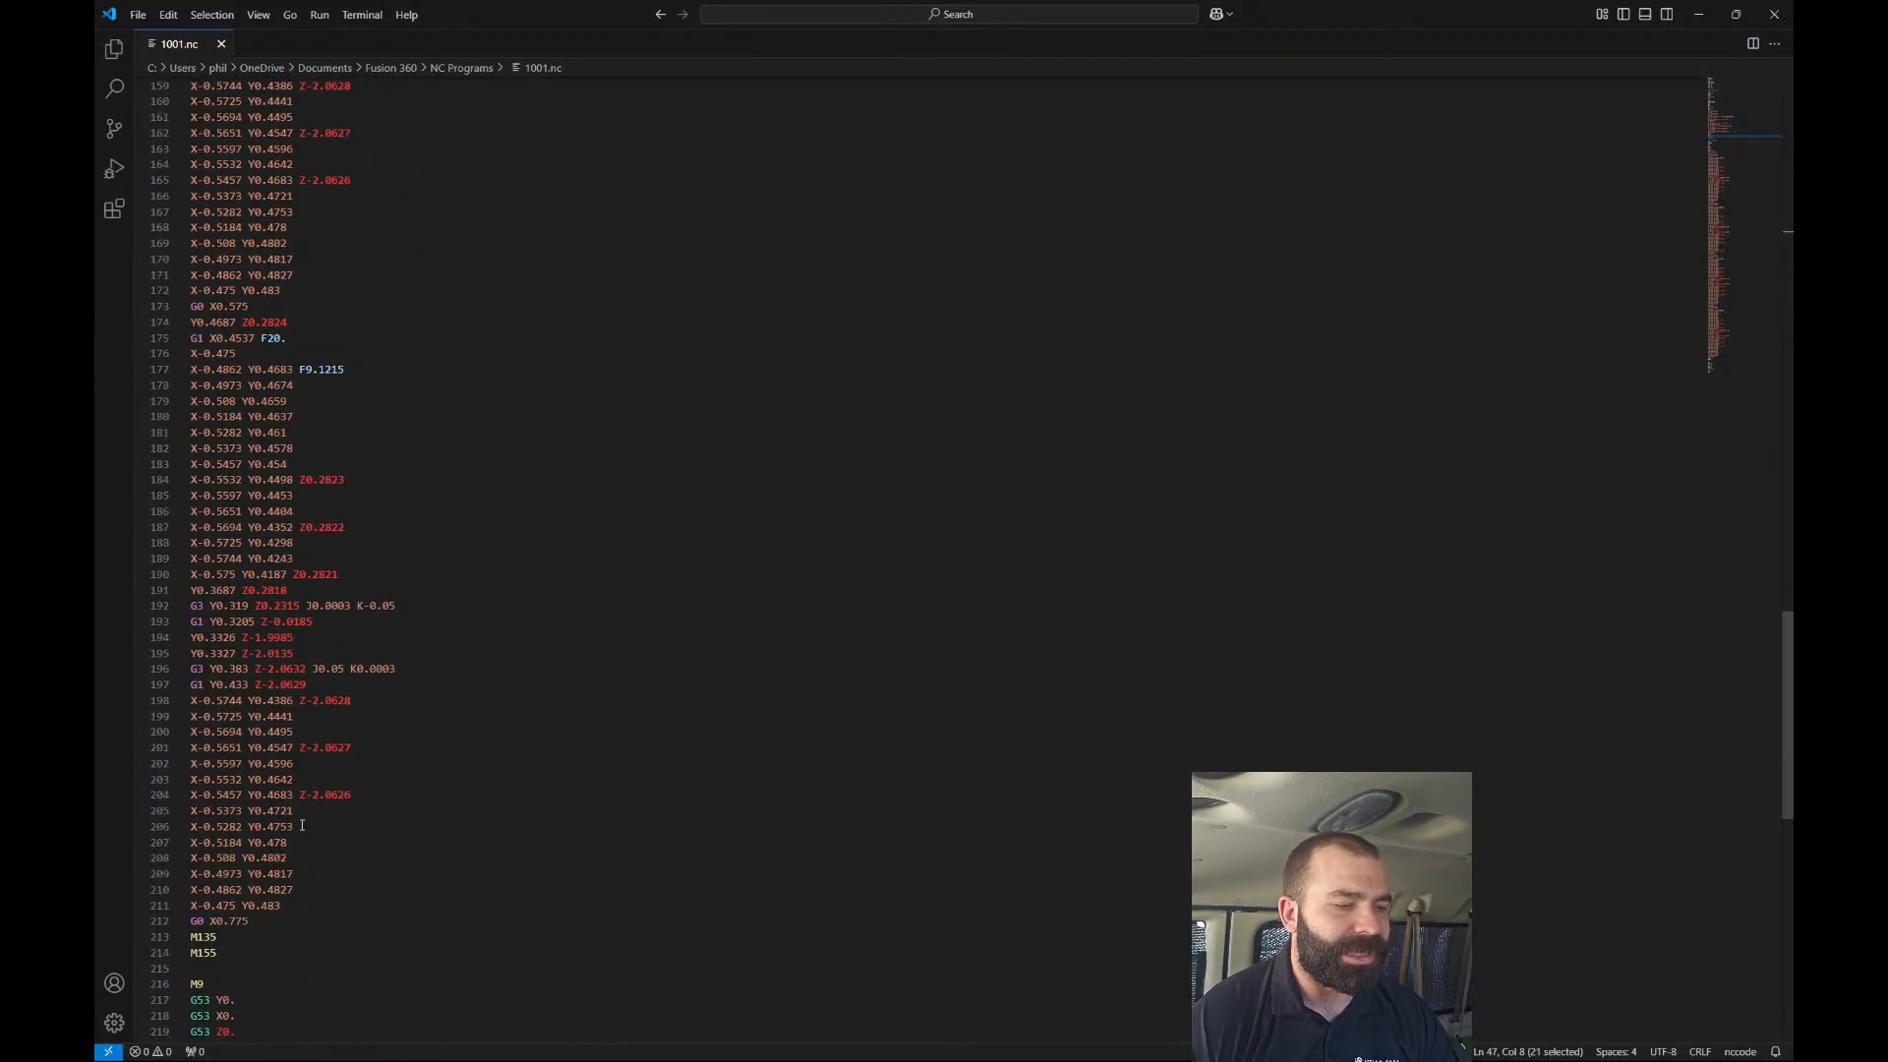
pyautogui.scroll(-3, 295, 844)
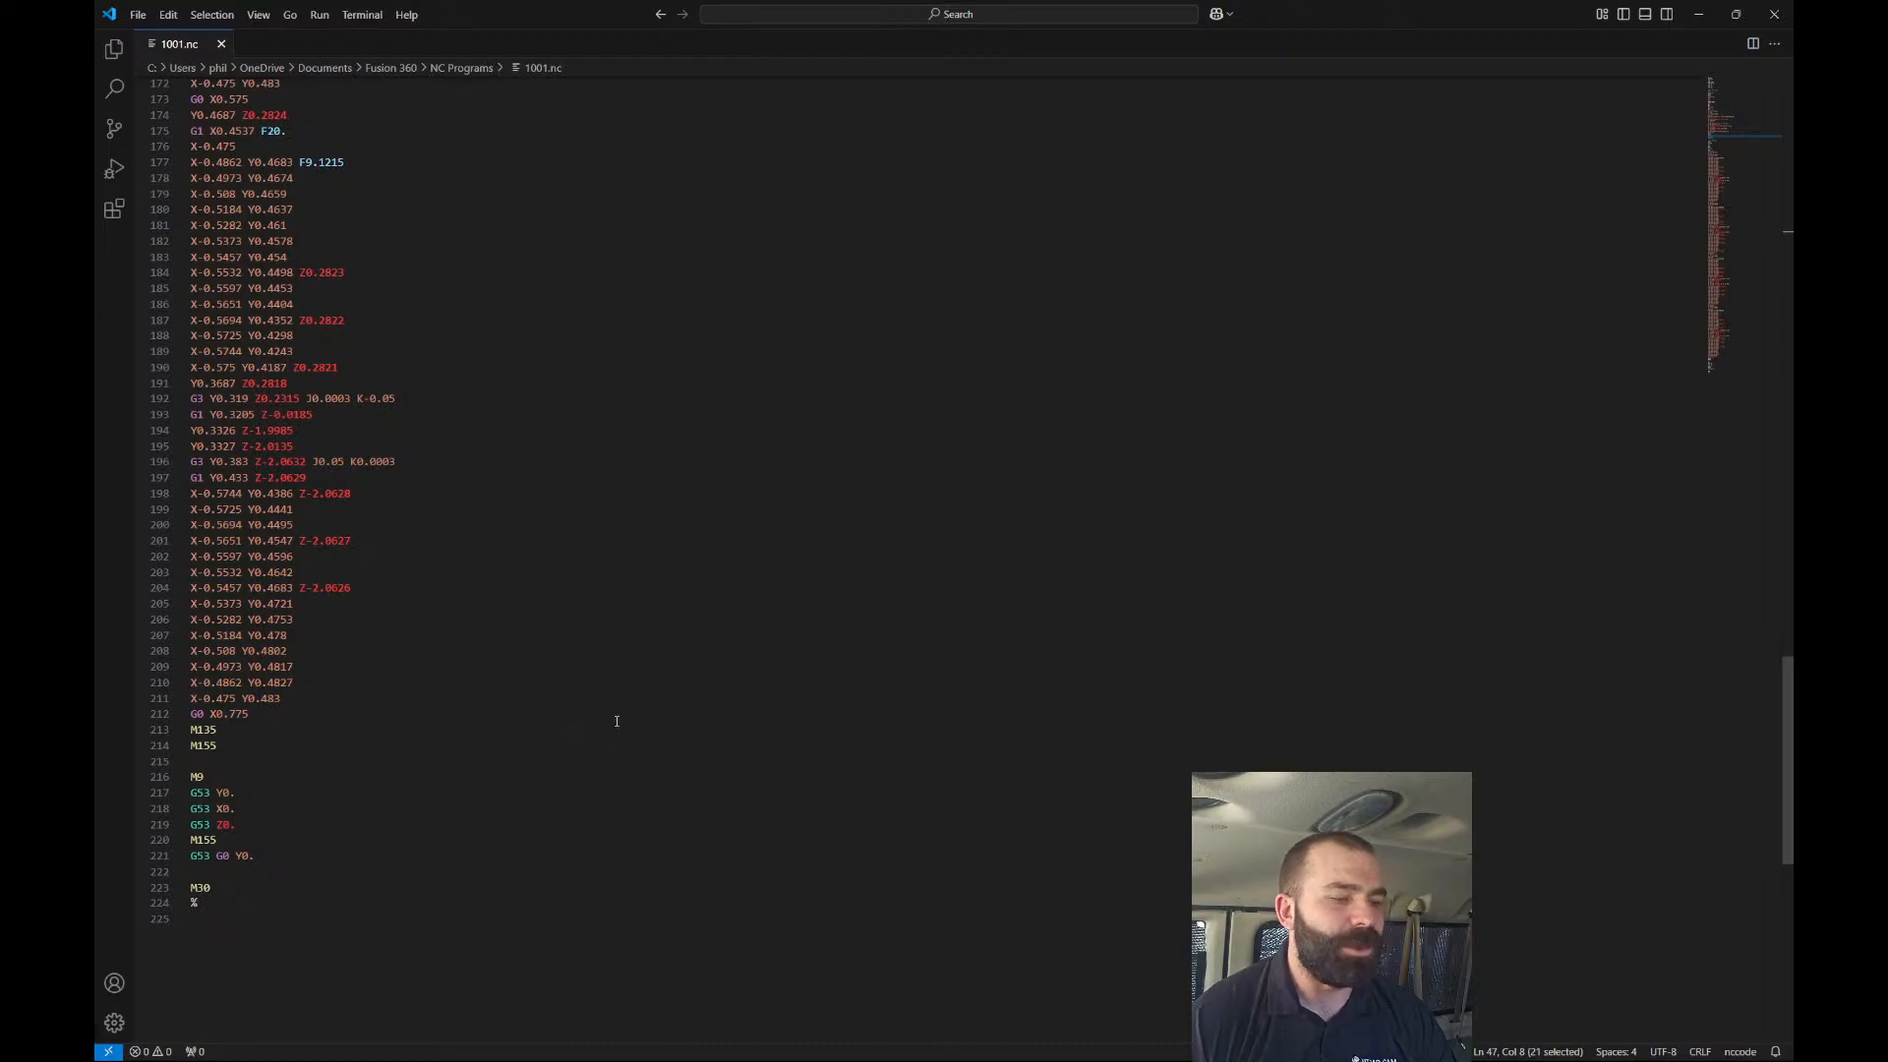
# Close VS Code and create a new NC program from the selected face operations.
pyautogui.click(1774, 14)
pyautogui.rightClick(261, 376)
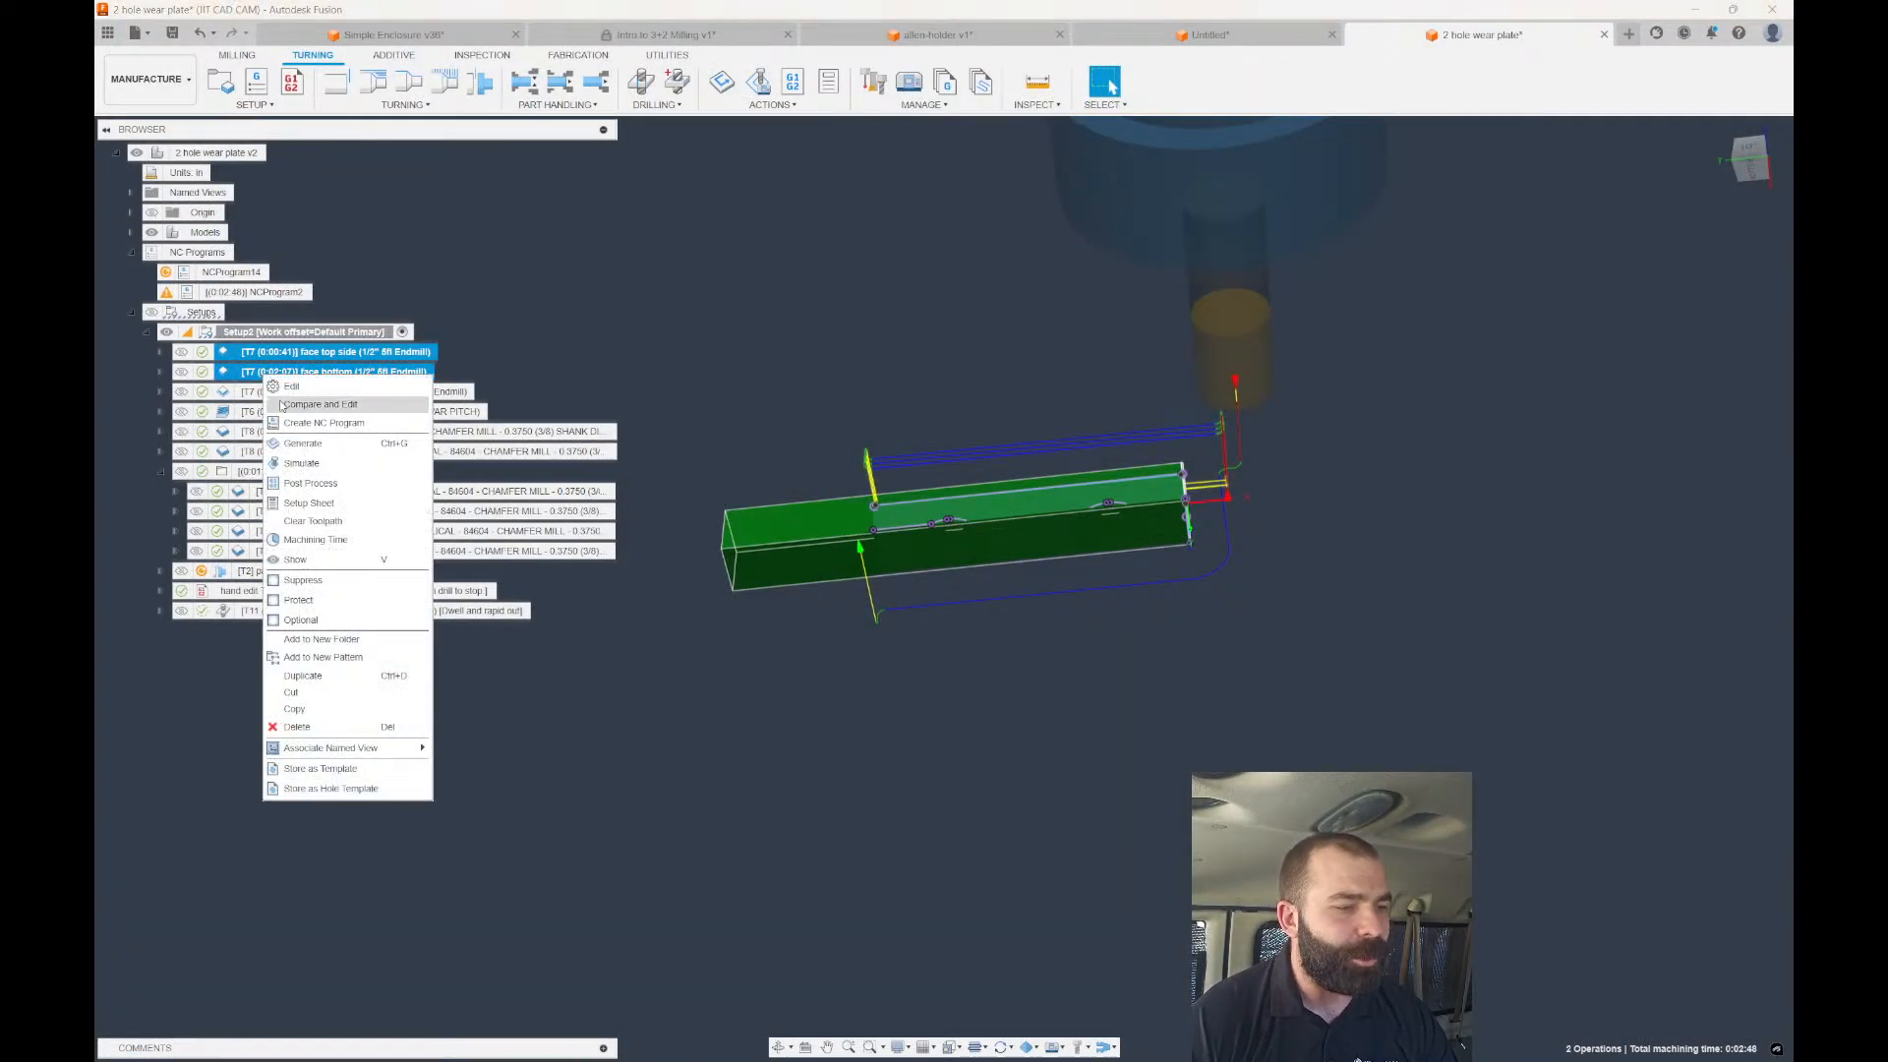
pyautogui.click(305, 475)
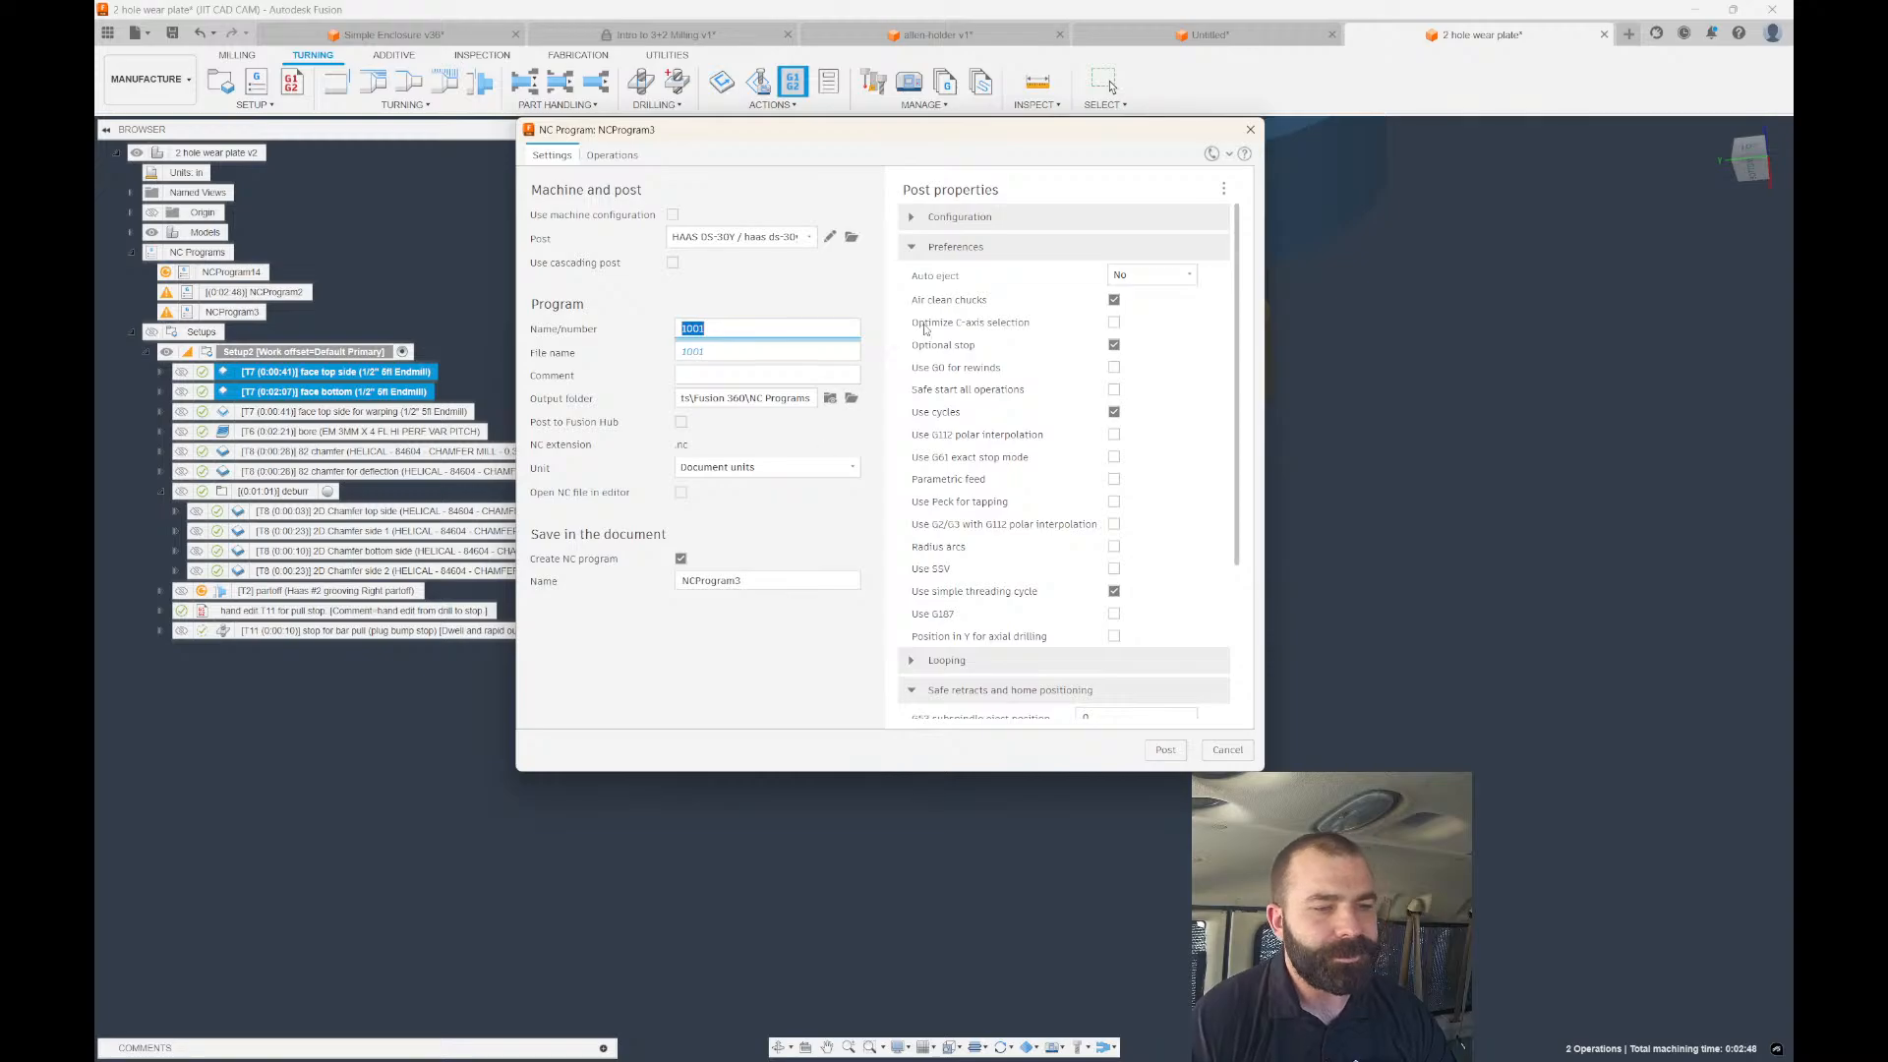
pyautogui.scroll(-3, 975, 504)
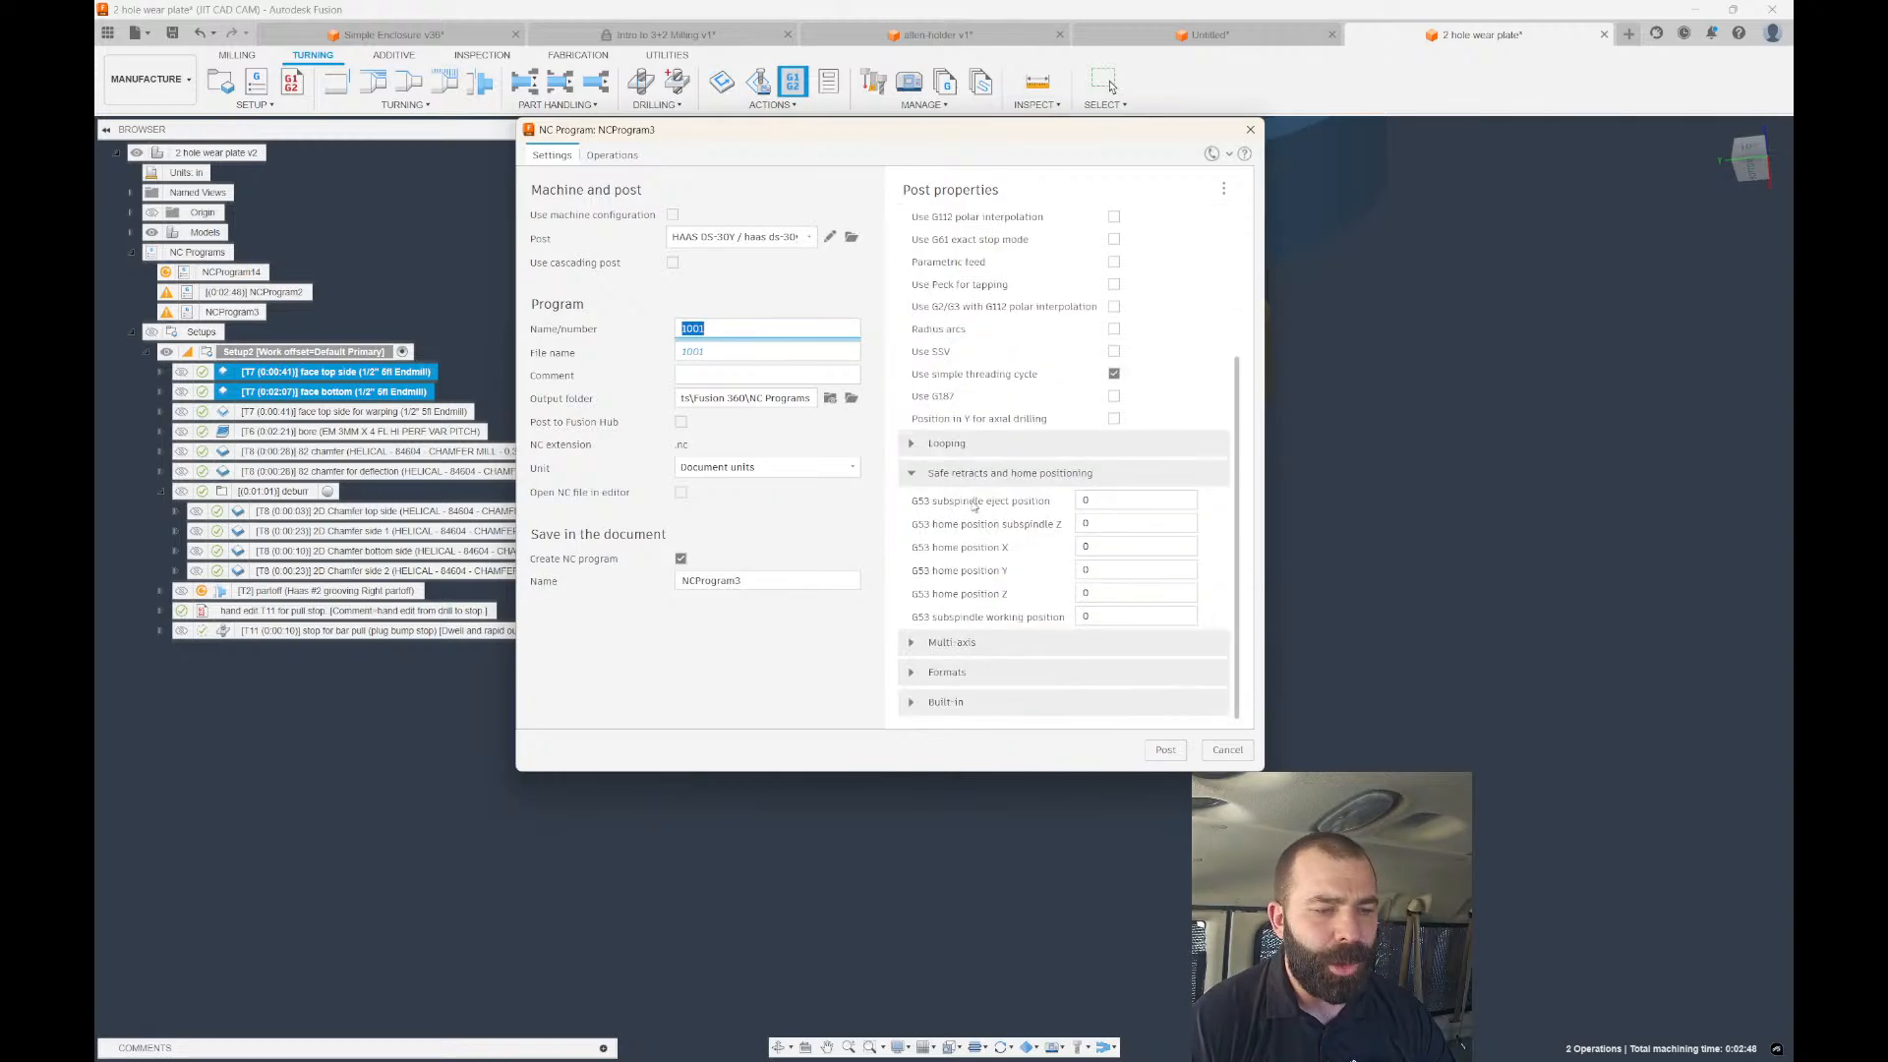
# Set G53 home position X to -3.0 and post, overwriting 1001.nc.
pyautogui.click(1090, 547)
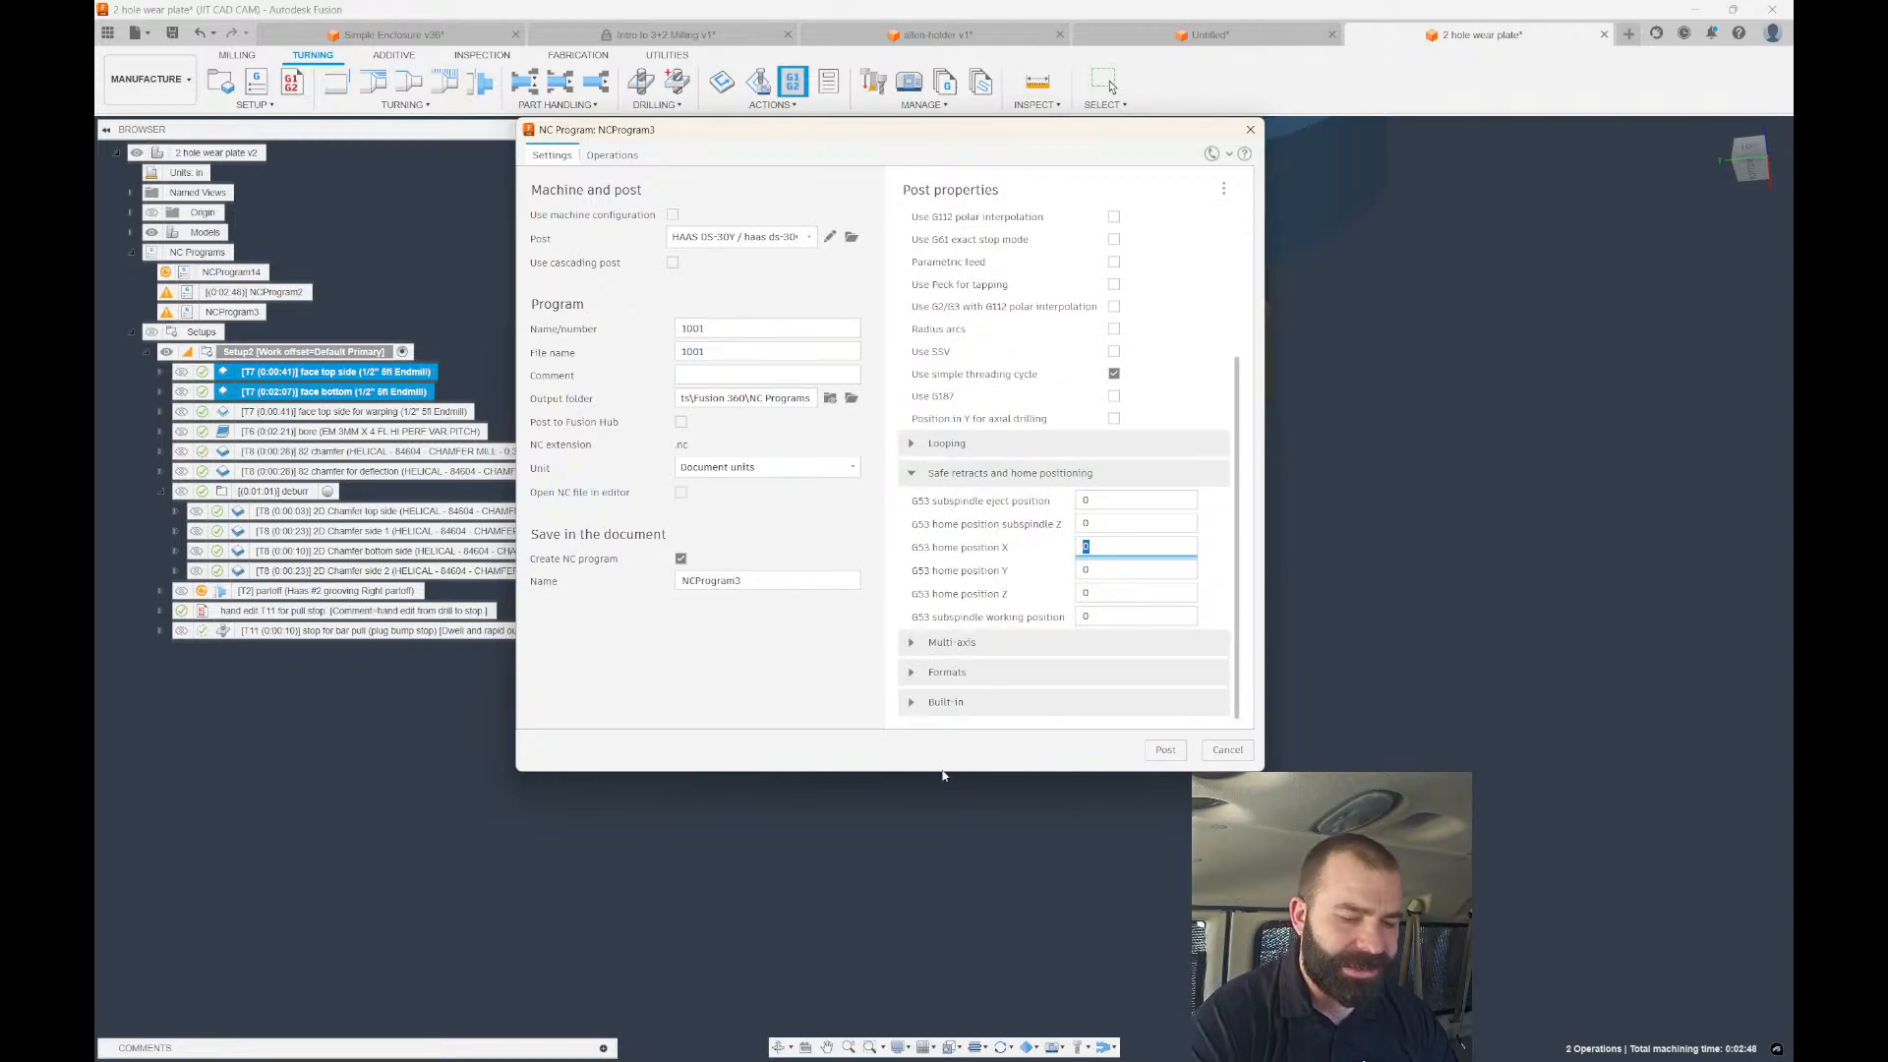
pyautogui.press('BackSpace')
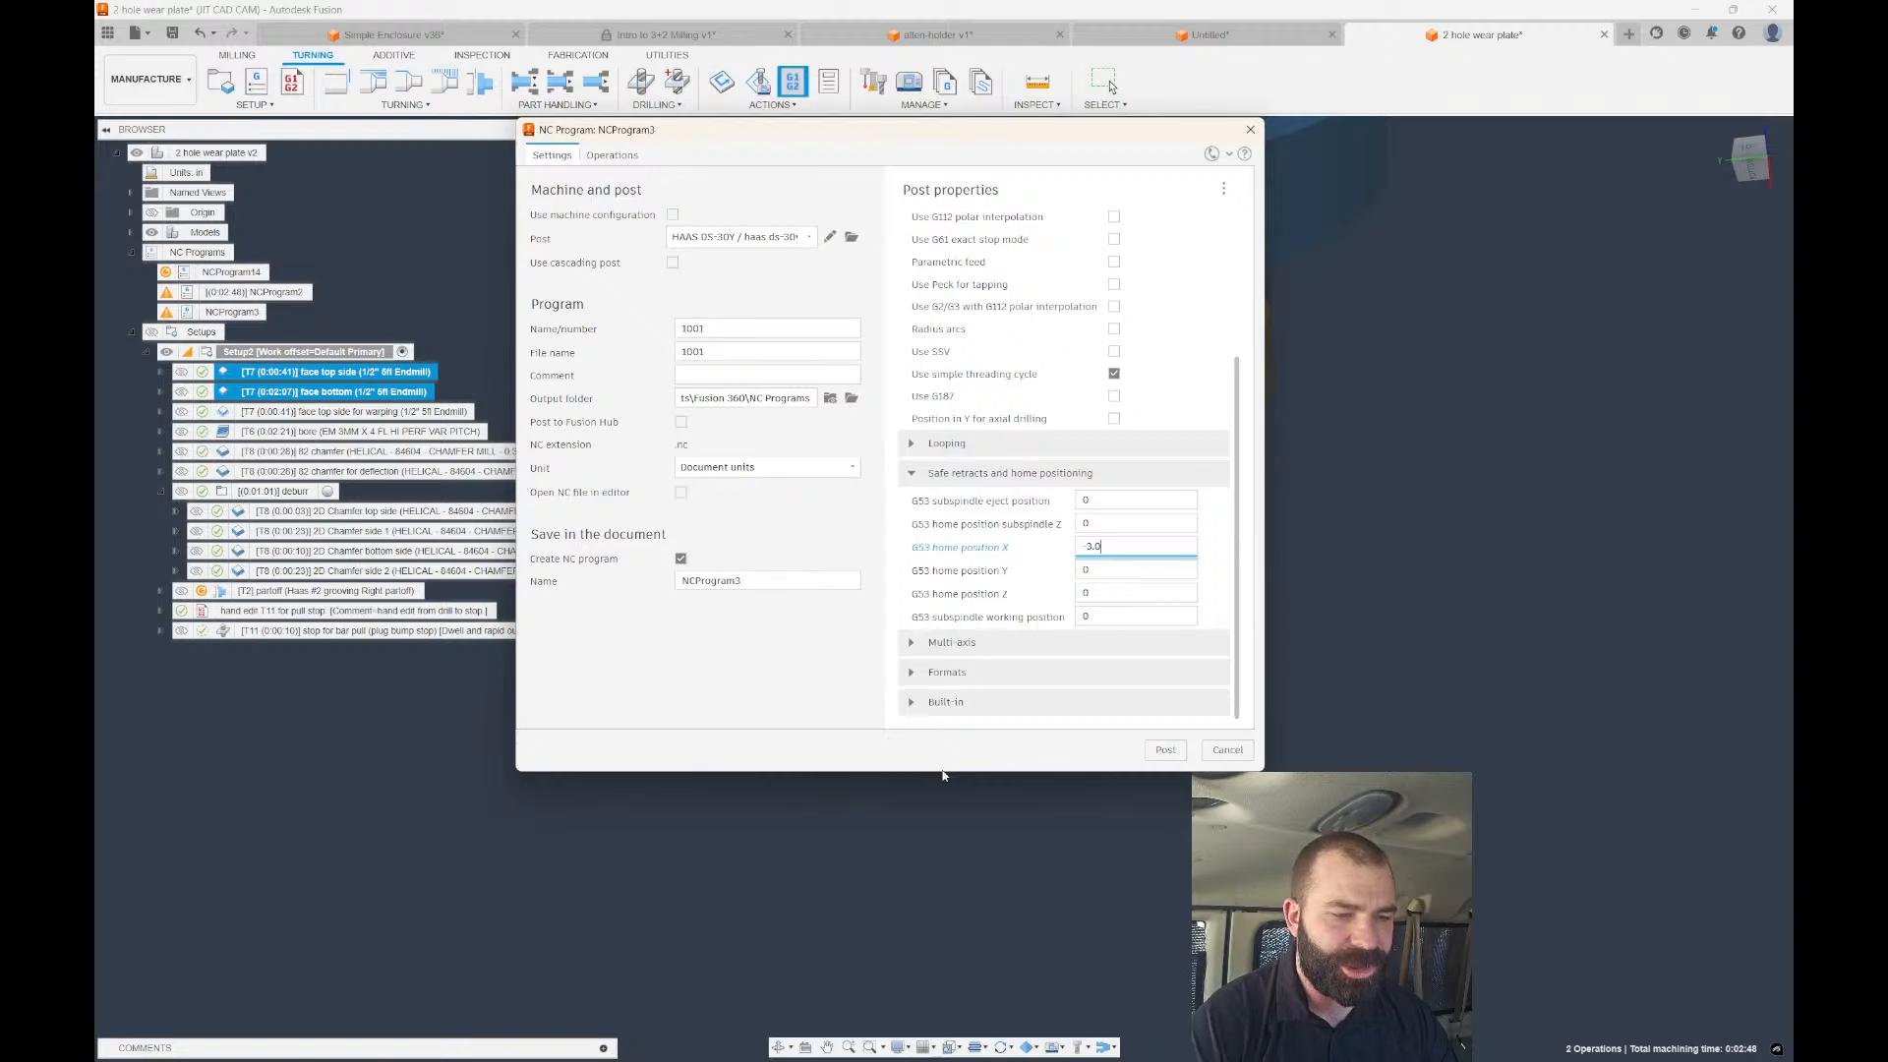
pyautogui.write('-3.0')
pyautogui.click(1165, 749)
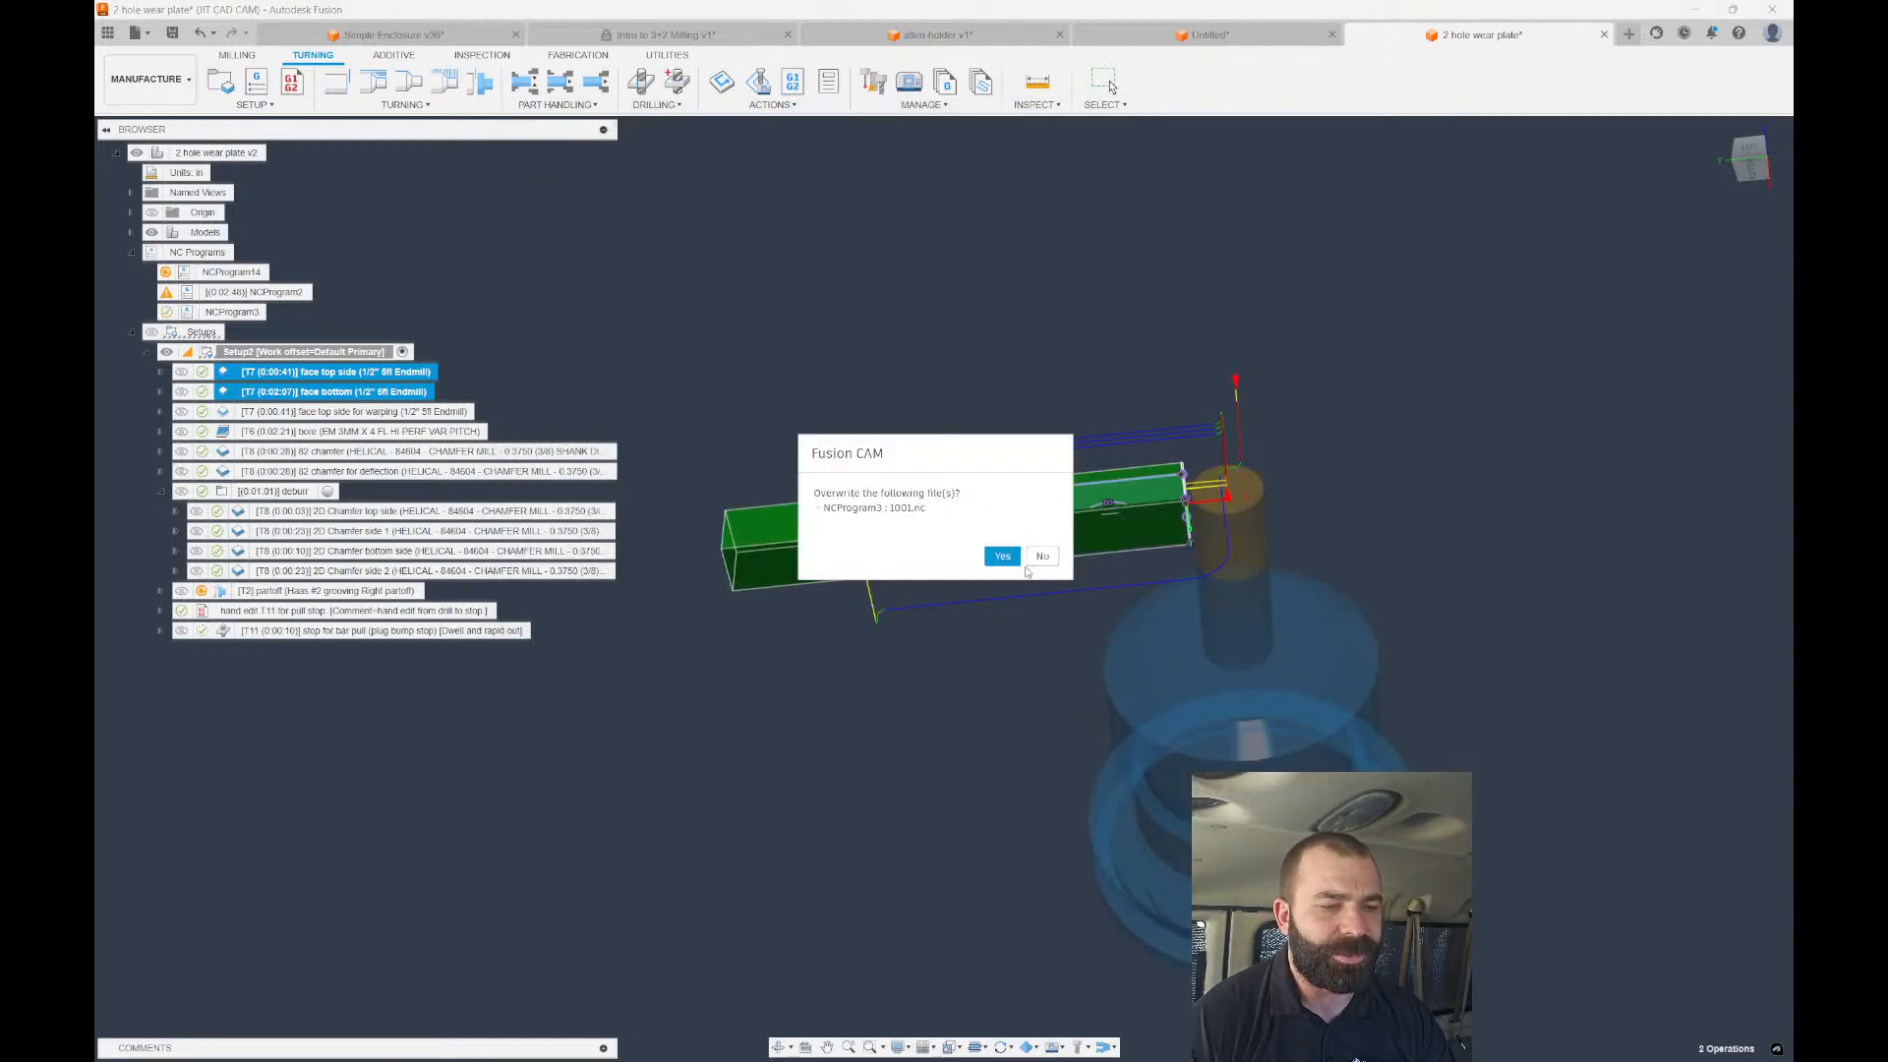
pyautogui.click(1008, 556)
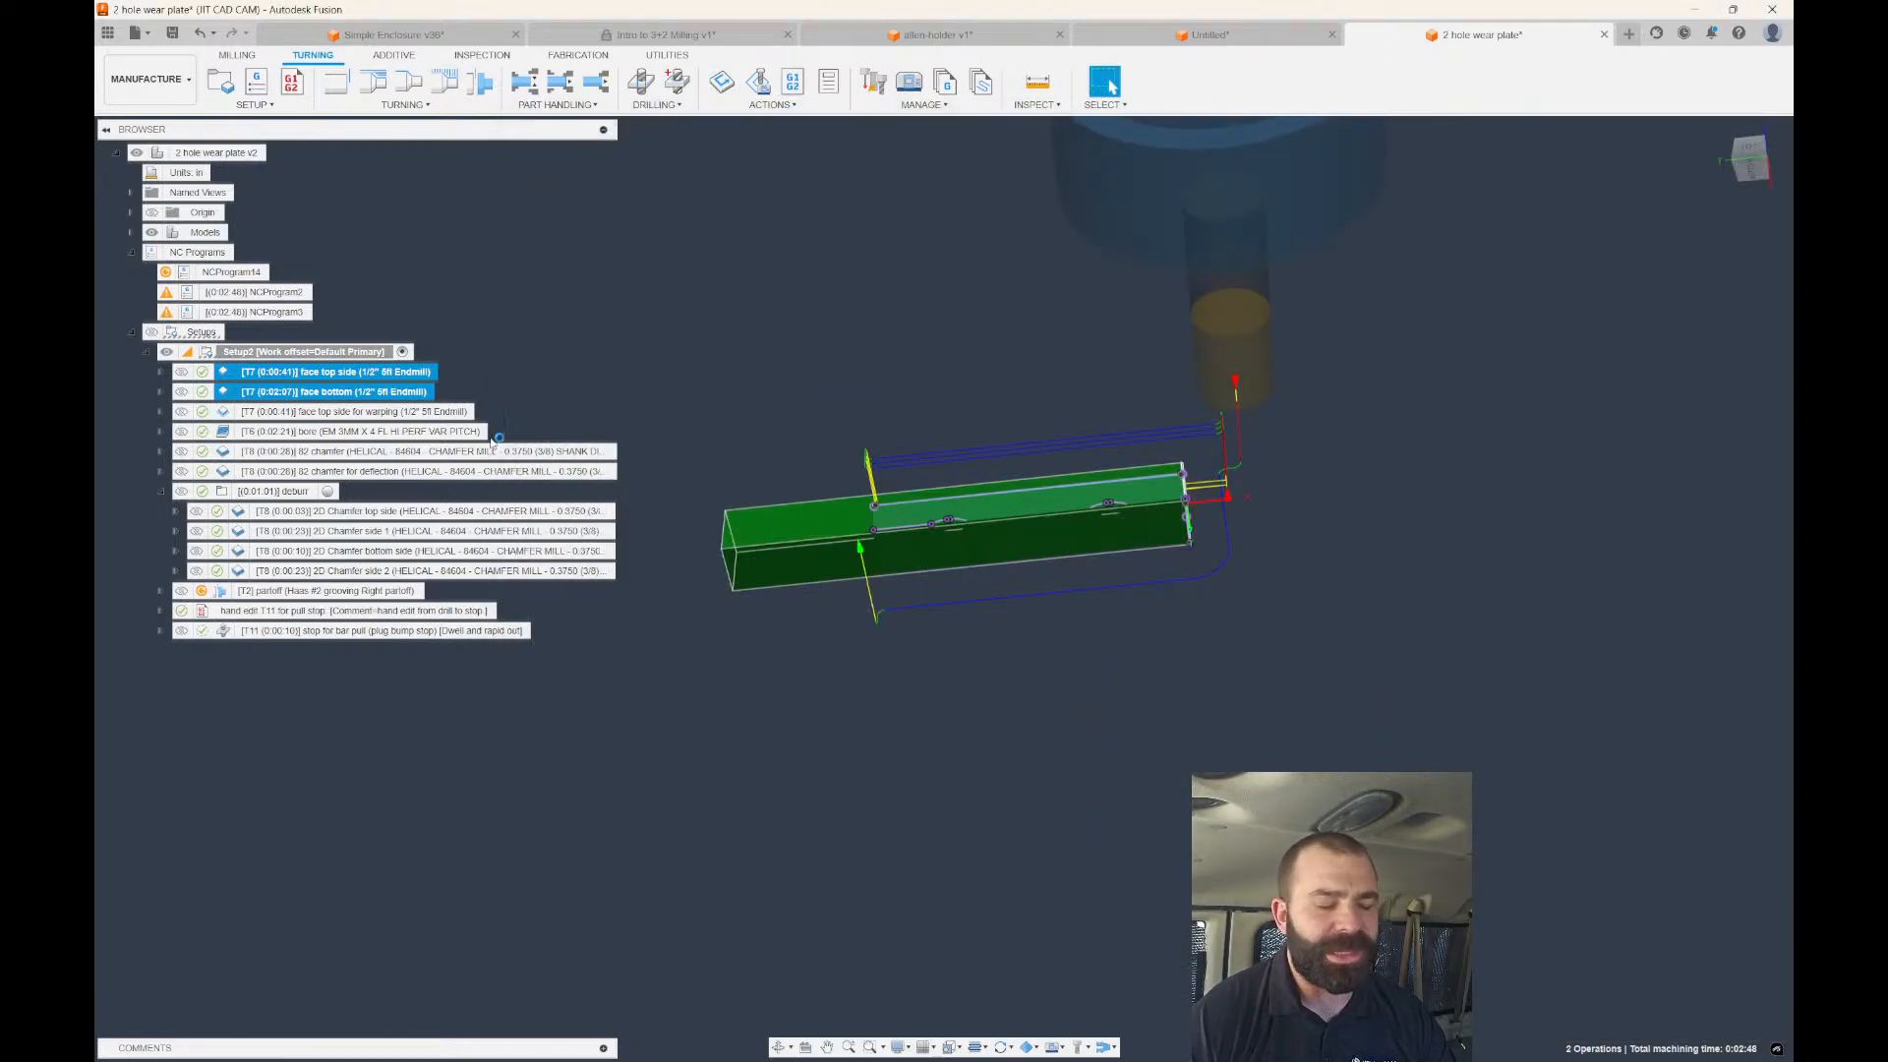
pyautogui.scroll(-4, 258, 567)
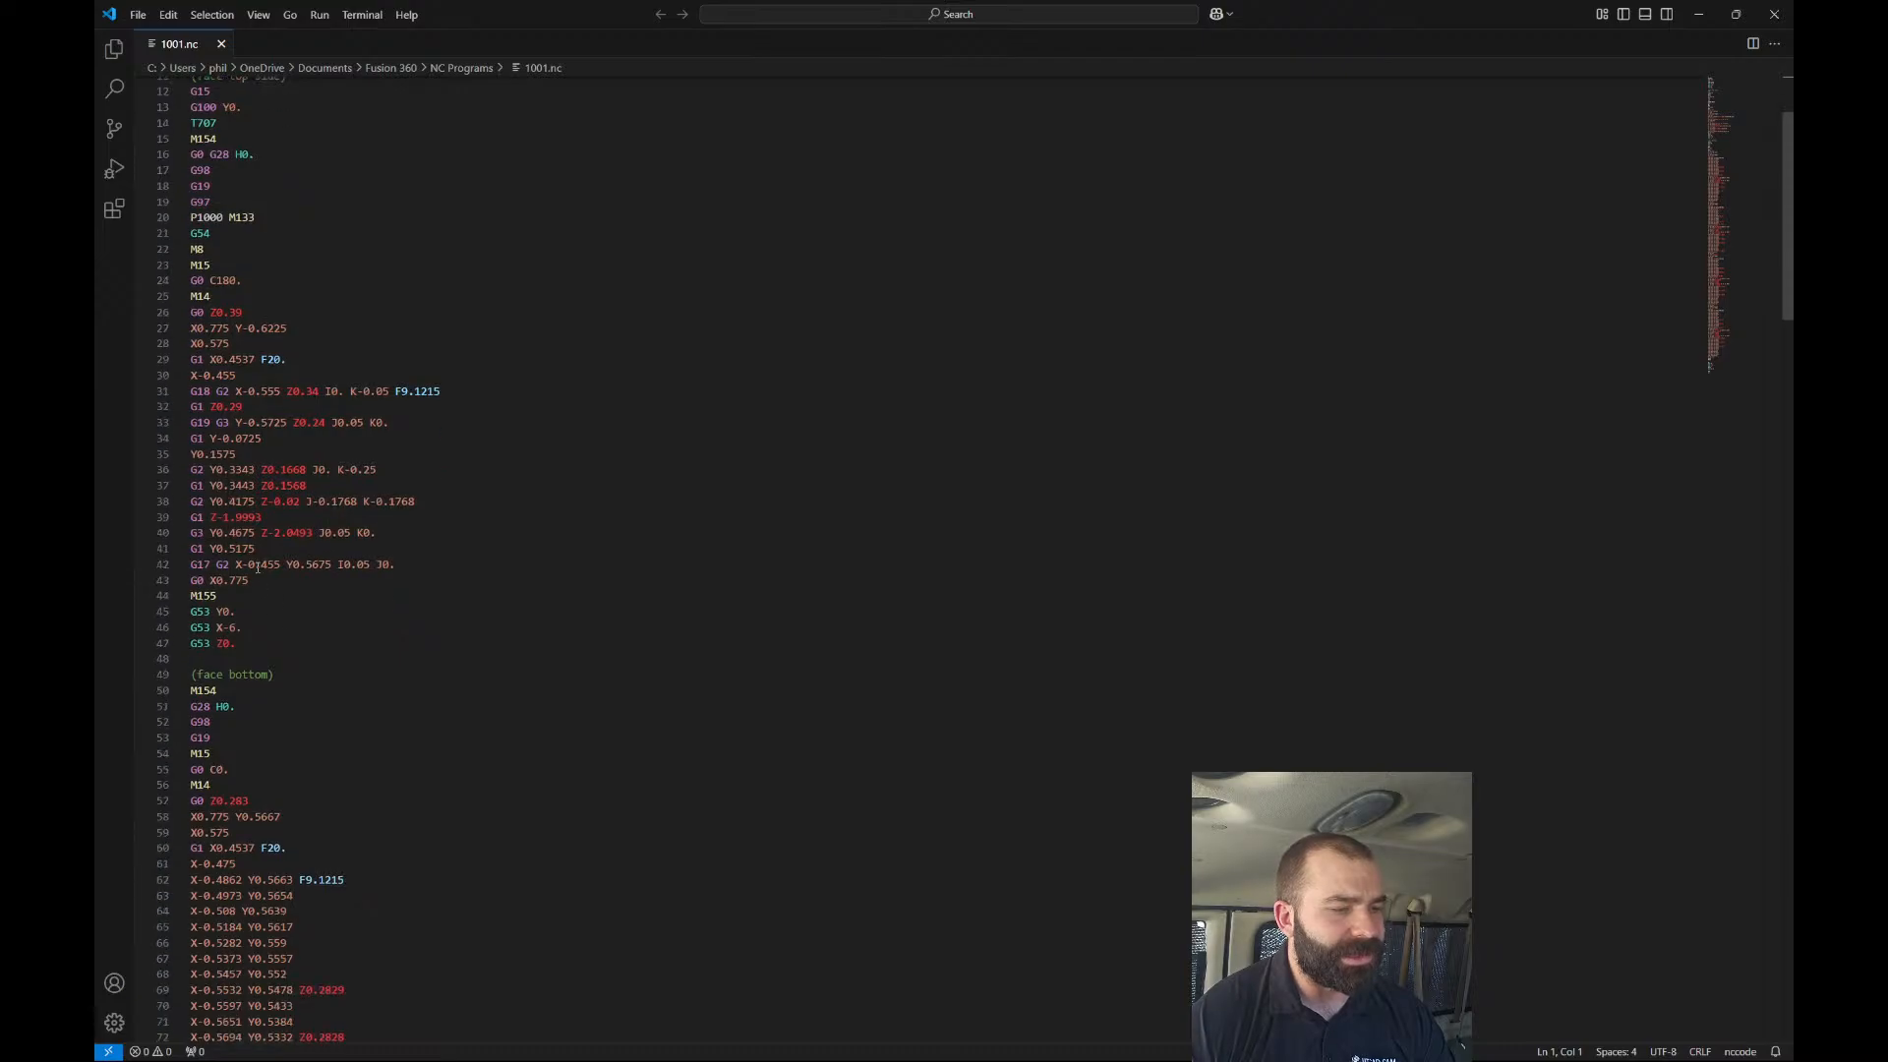
pyautogui.moveTo(252, 629); pyautogui.dragTo(177, 633)
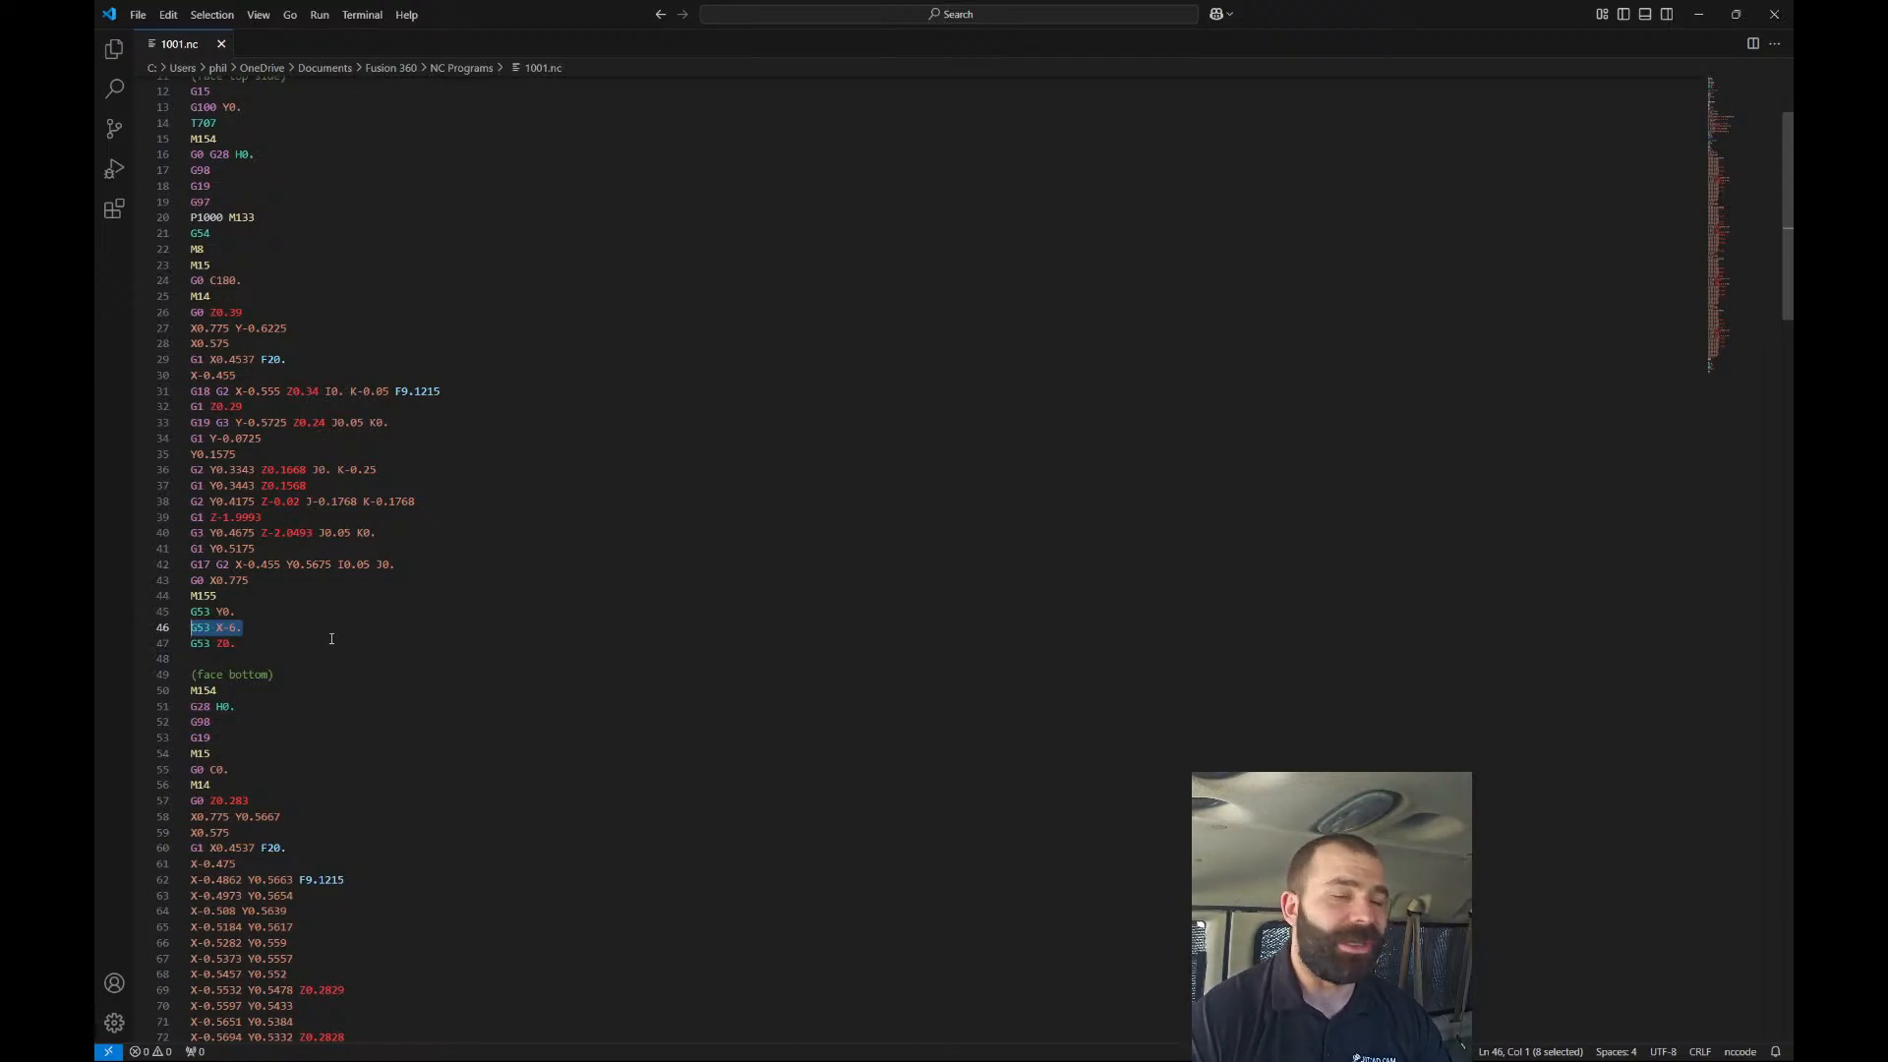
# Select face top side for warping and 82 chamfer, create an NC program, and post over 1001.nc.
pyautogui.click(1775, 12)
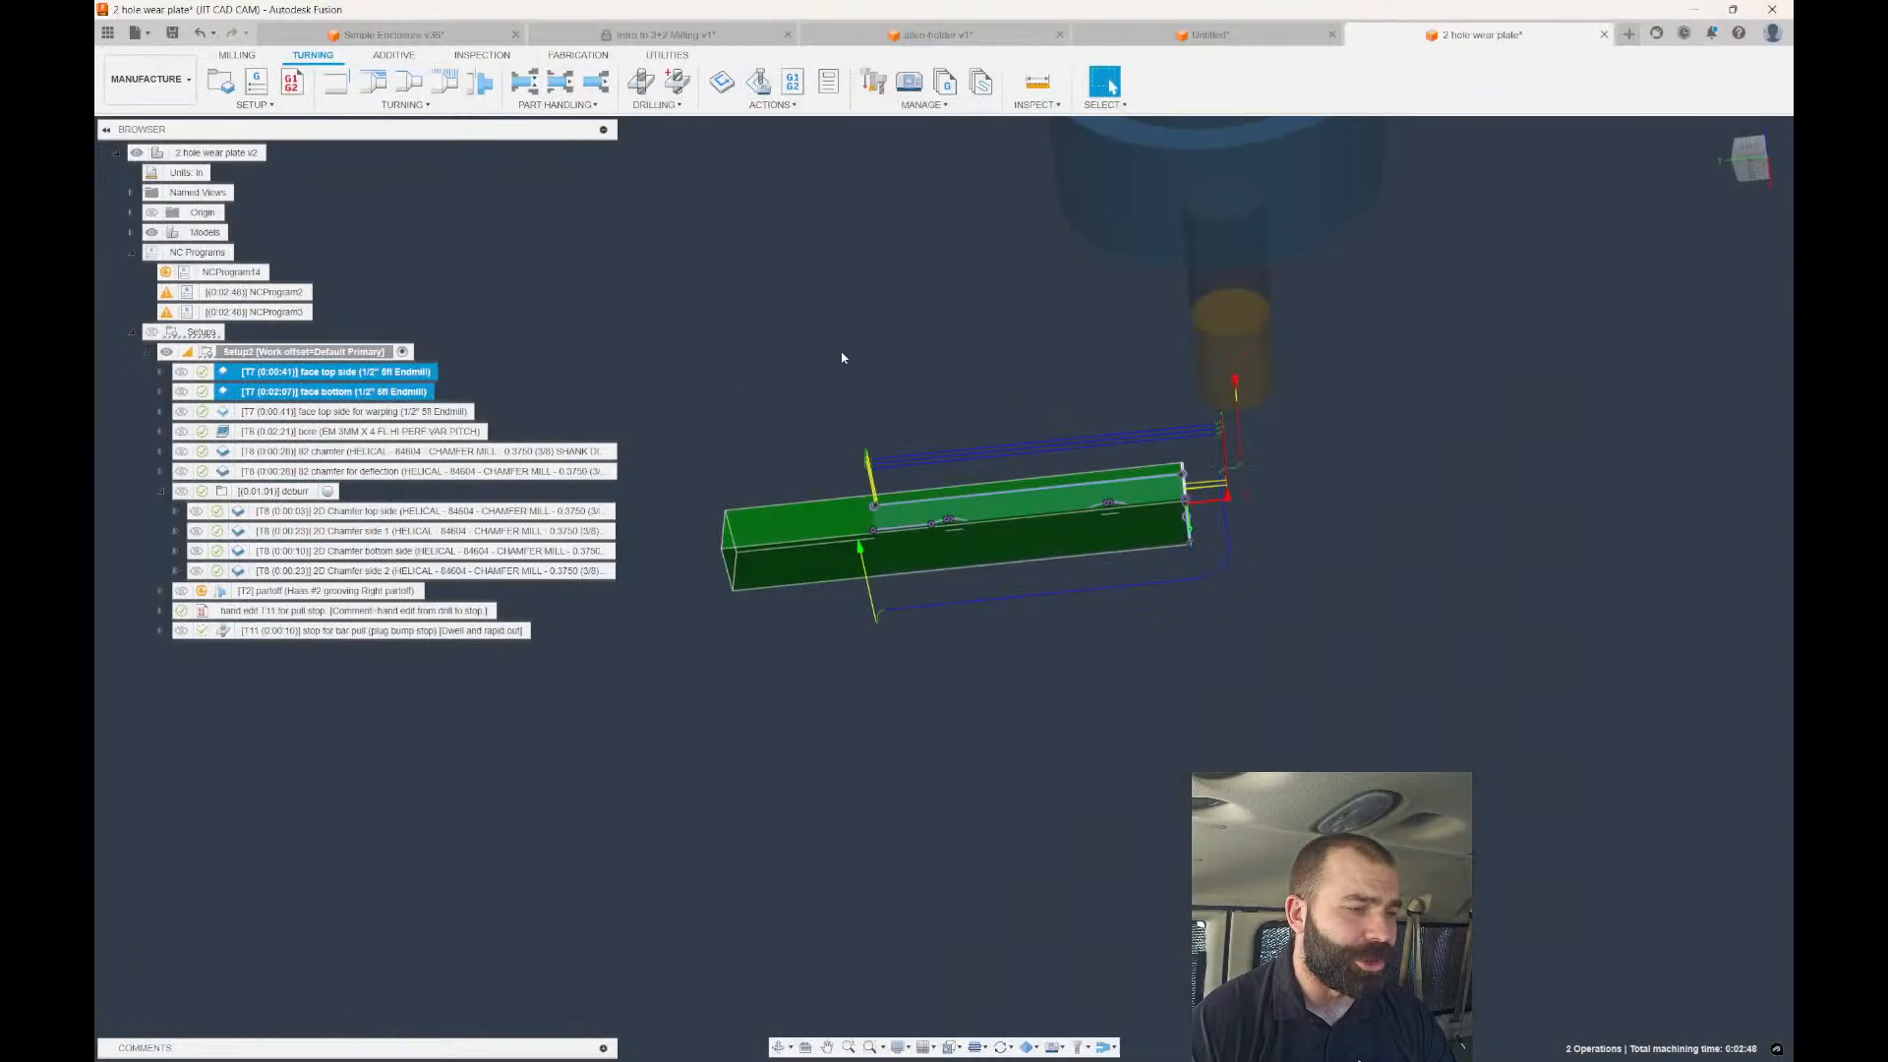
pyautogui.click(346, 392)
pyautogui.click(346, 392)
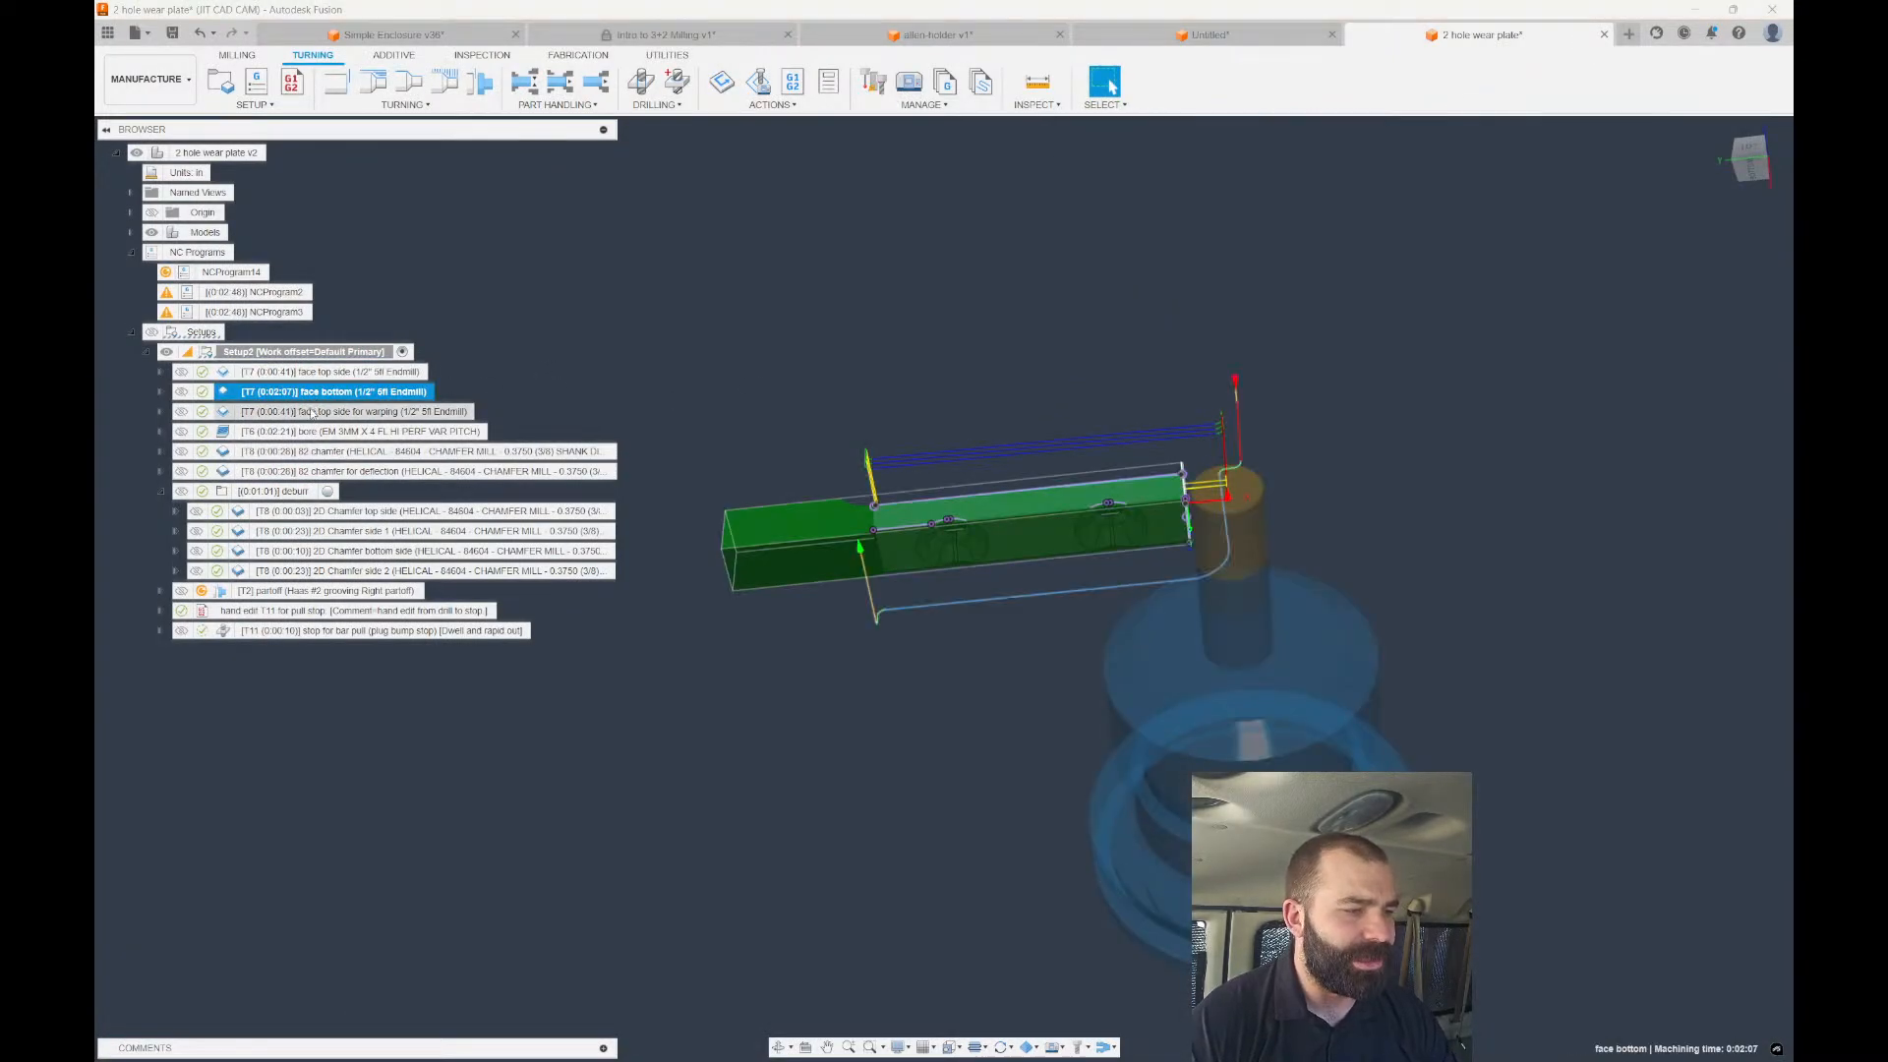
pyautogui.click(325, 412)
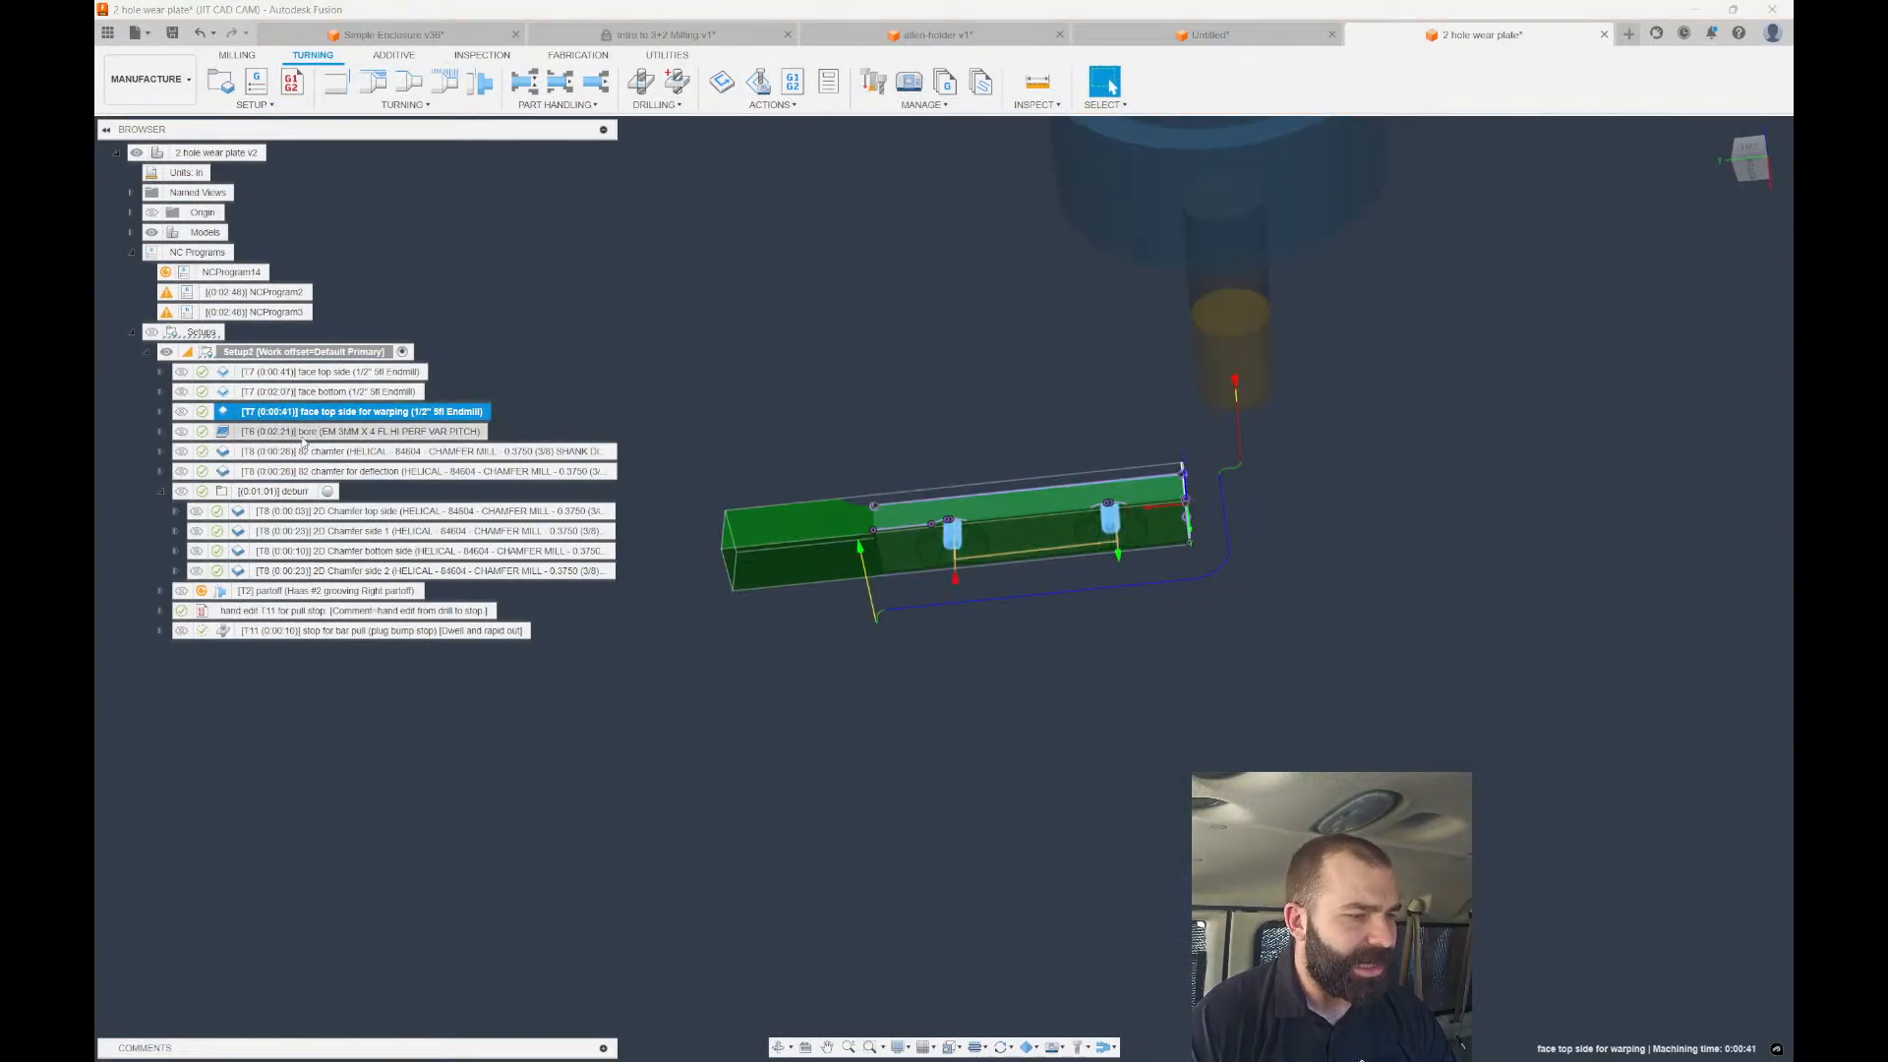
pyautogui.keyDown('ctrl'); pyautogui.click(295, 454); pyautogui.keyUp('ctrl')
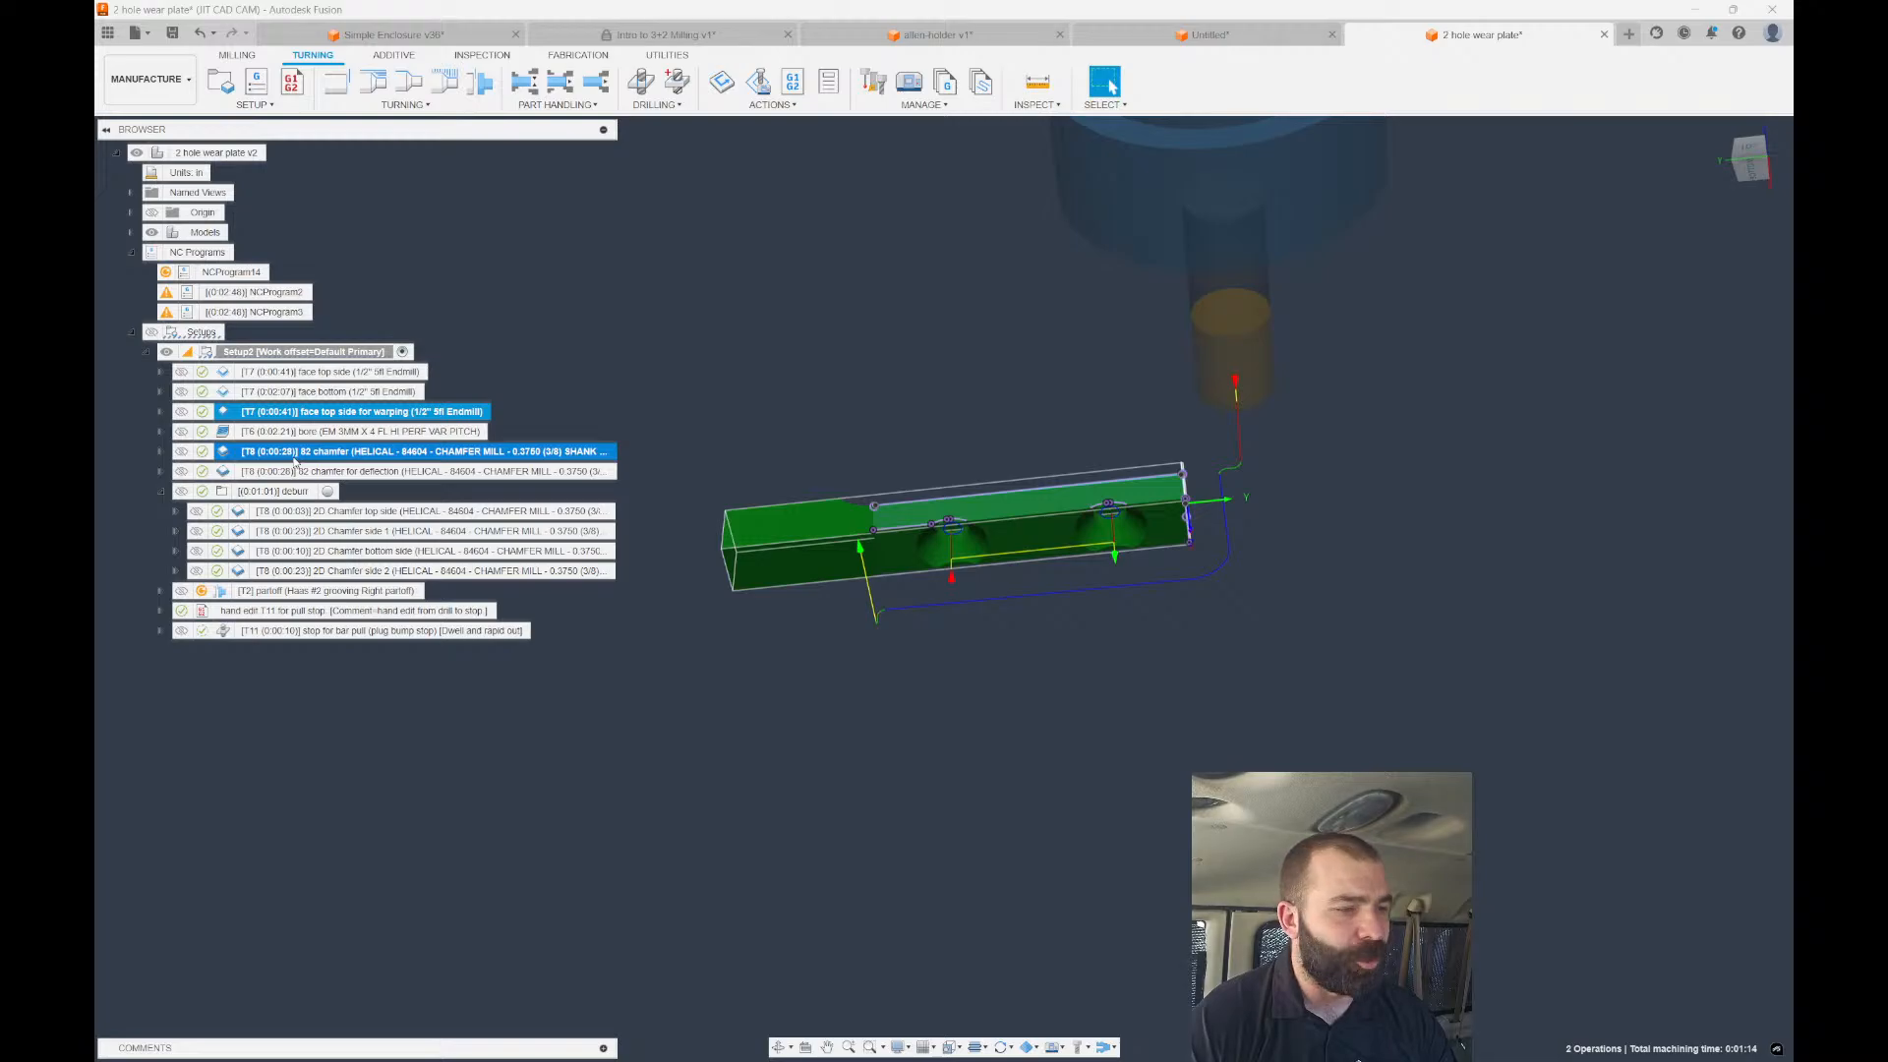
pyautogui.rightClick(295, 462)
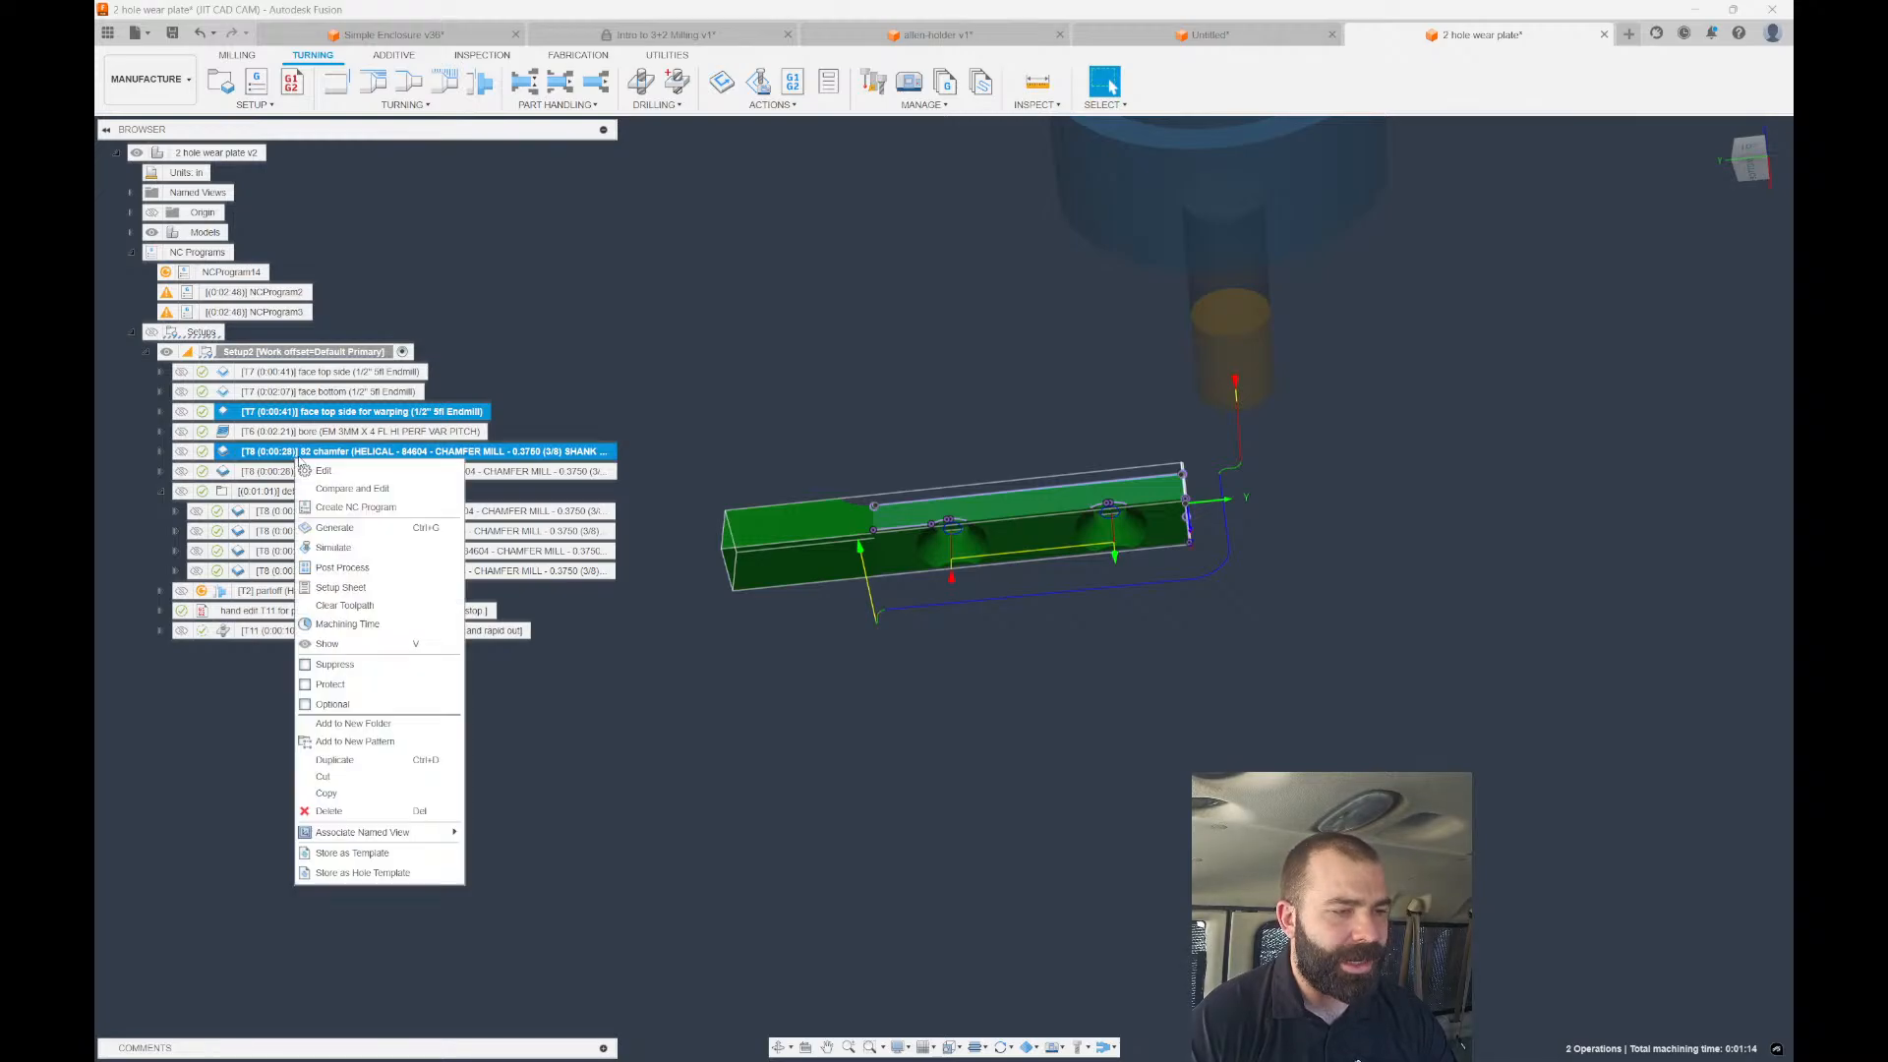
pyautogui.click(324, 566)
pyautogui.click(1165, 749)
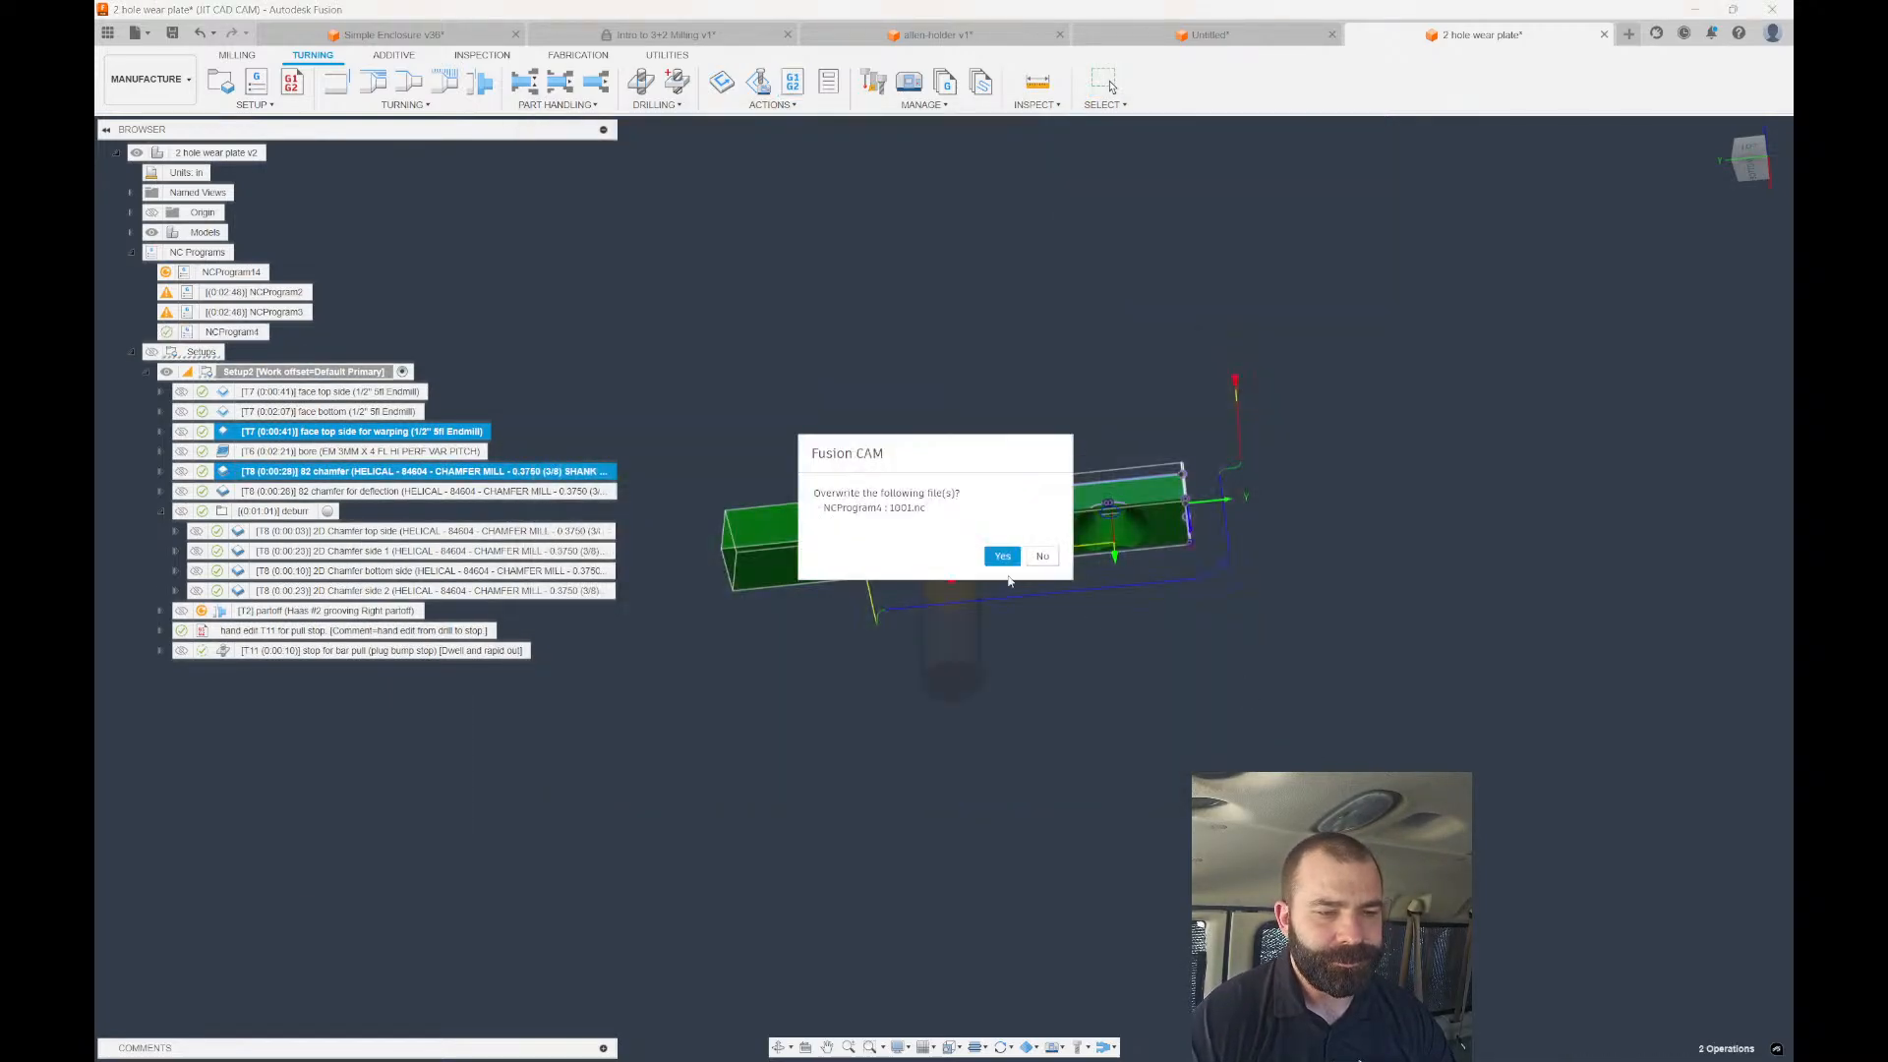
pyautogui.click(1002, 556)
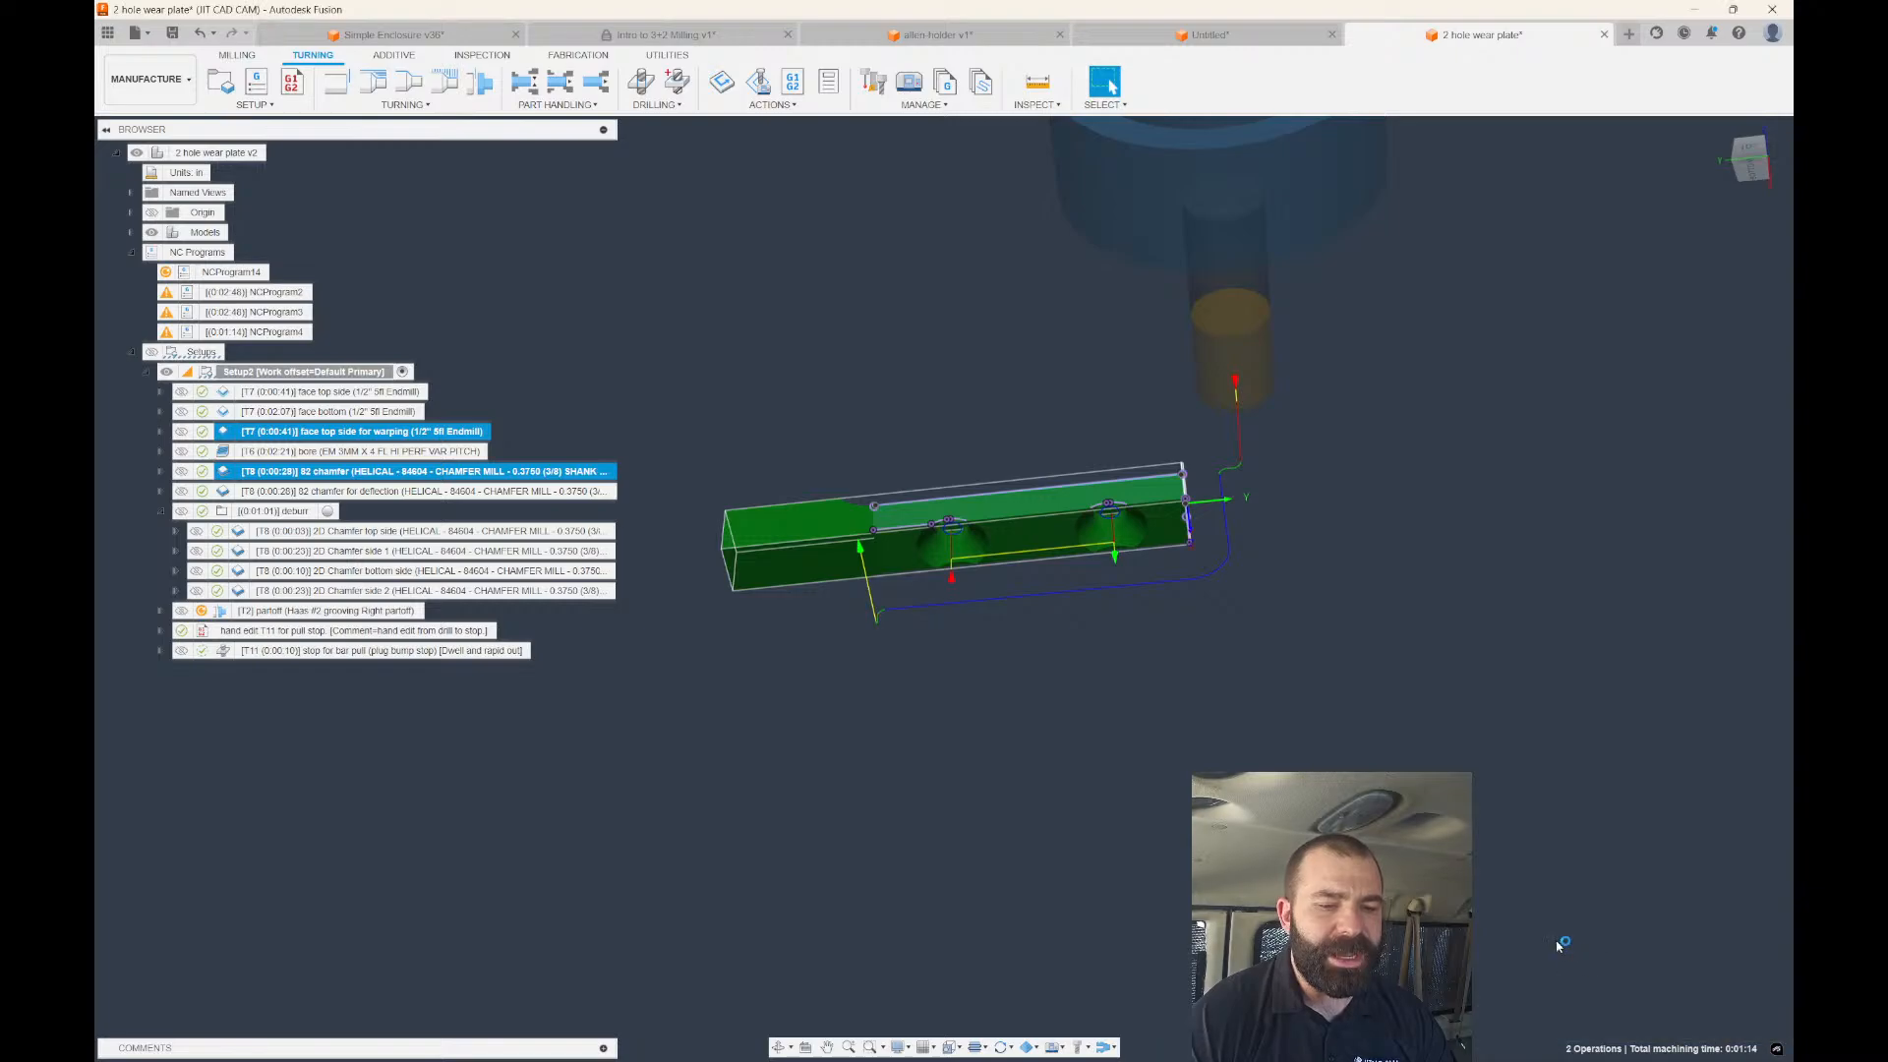
# Inspect the G53 X-6. line and the T808 tool call in 1001.nc, then close VS Code.
pyautogui.scroll(-4, 521, 462)
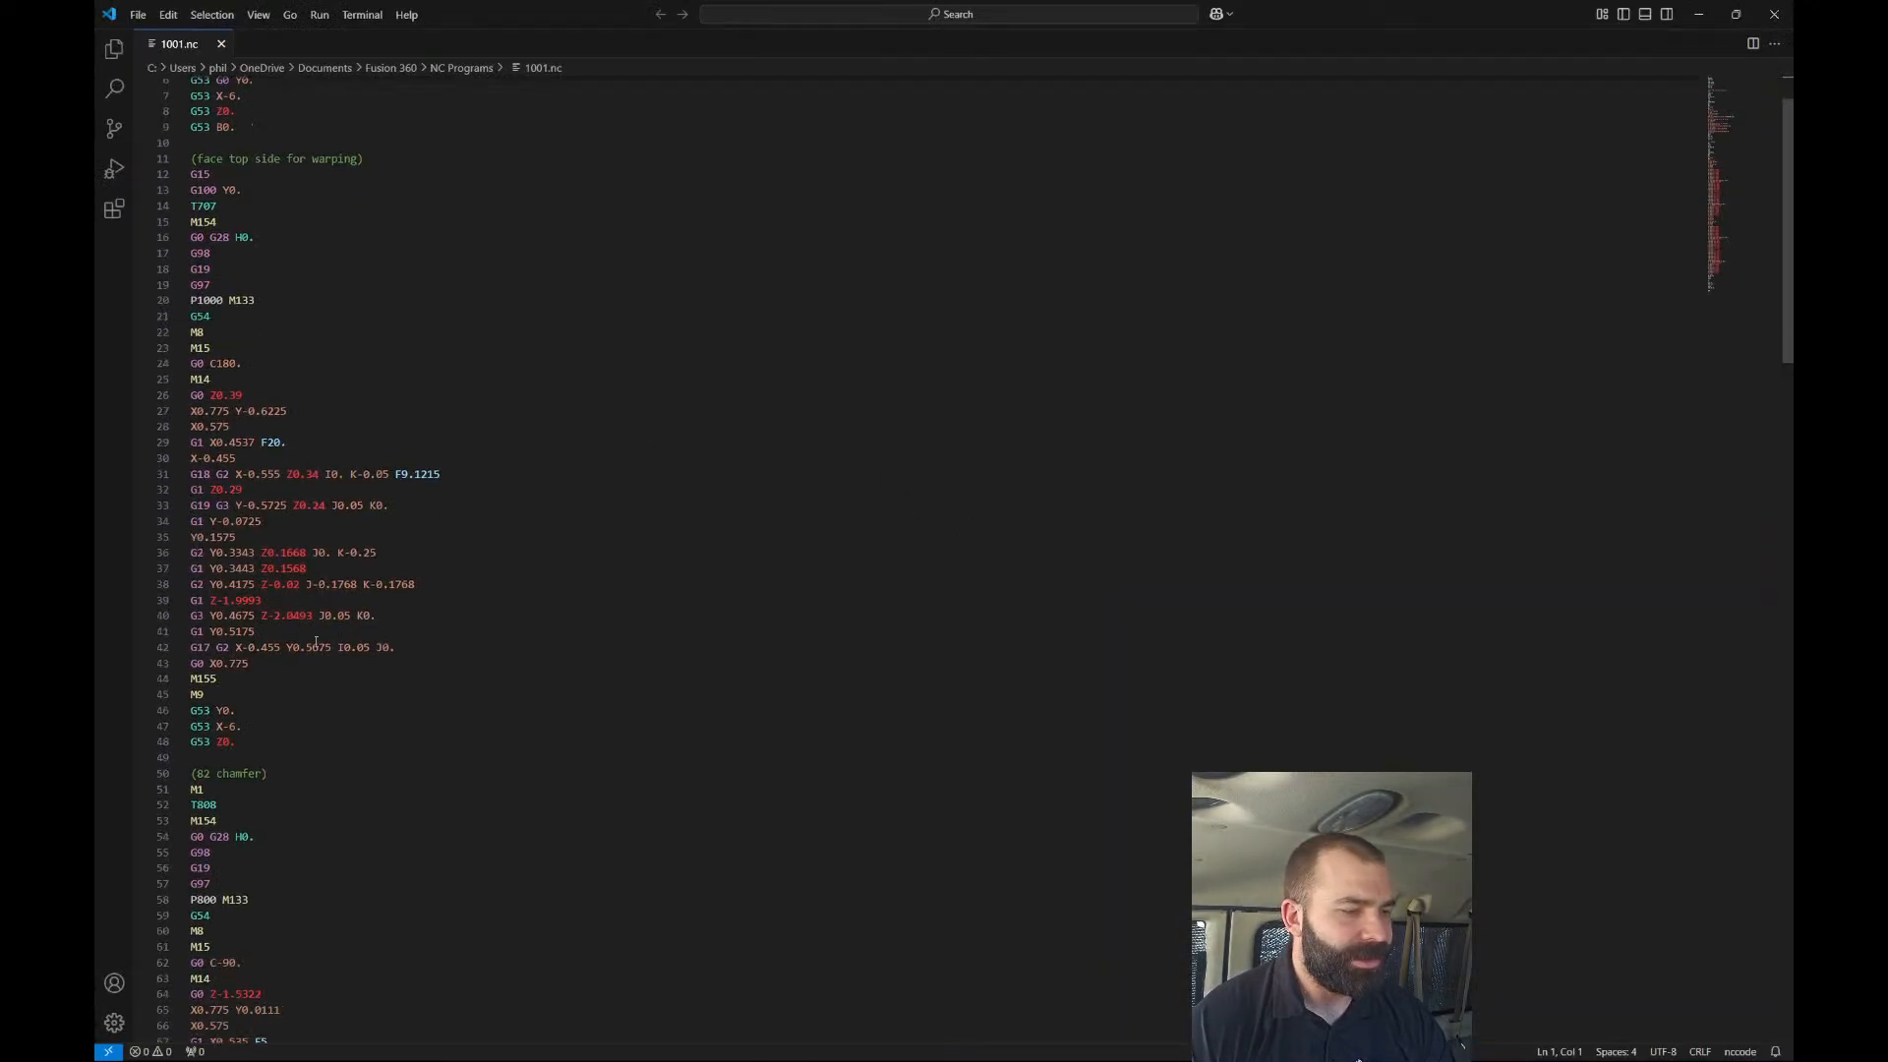
pyautogui.moveTo(241, 602); pyautogui.dragTo(190, 605)
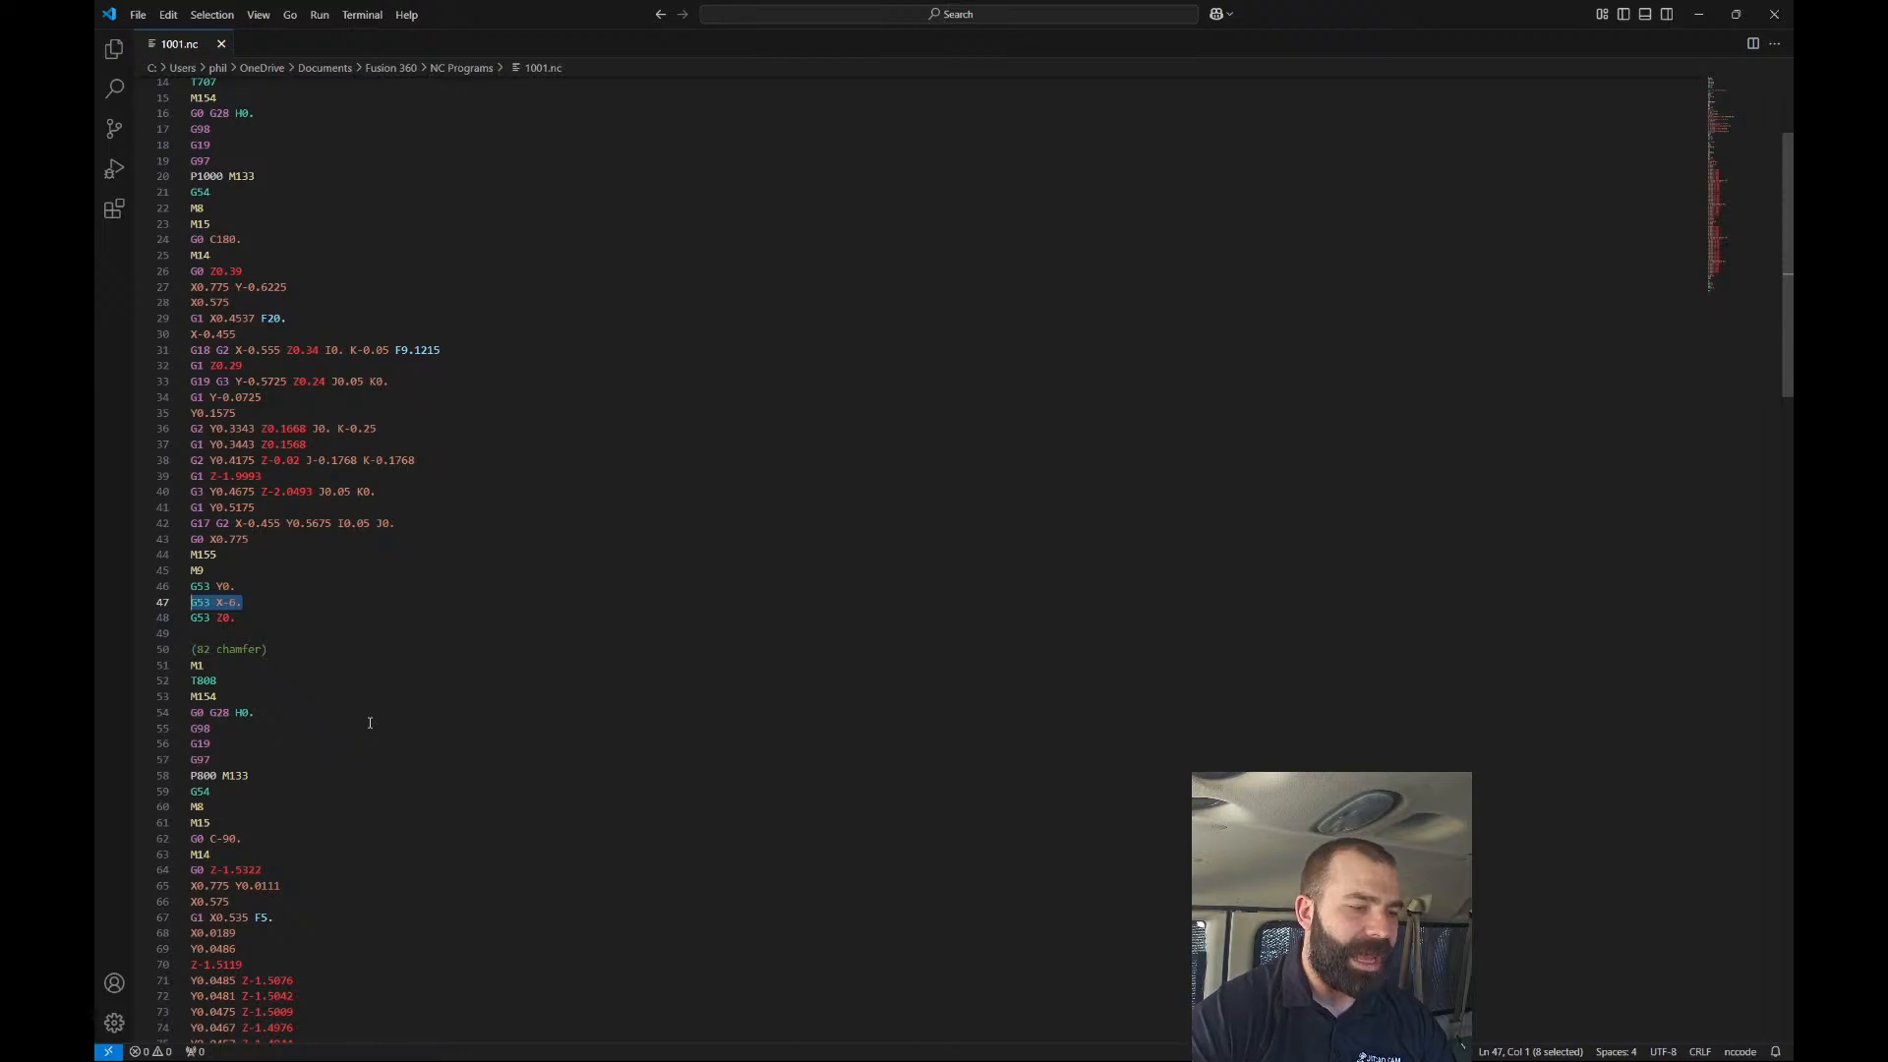
pyautogui.tripleClick(204, 680)
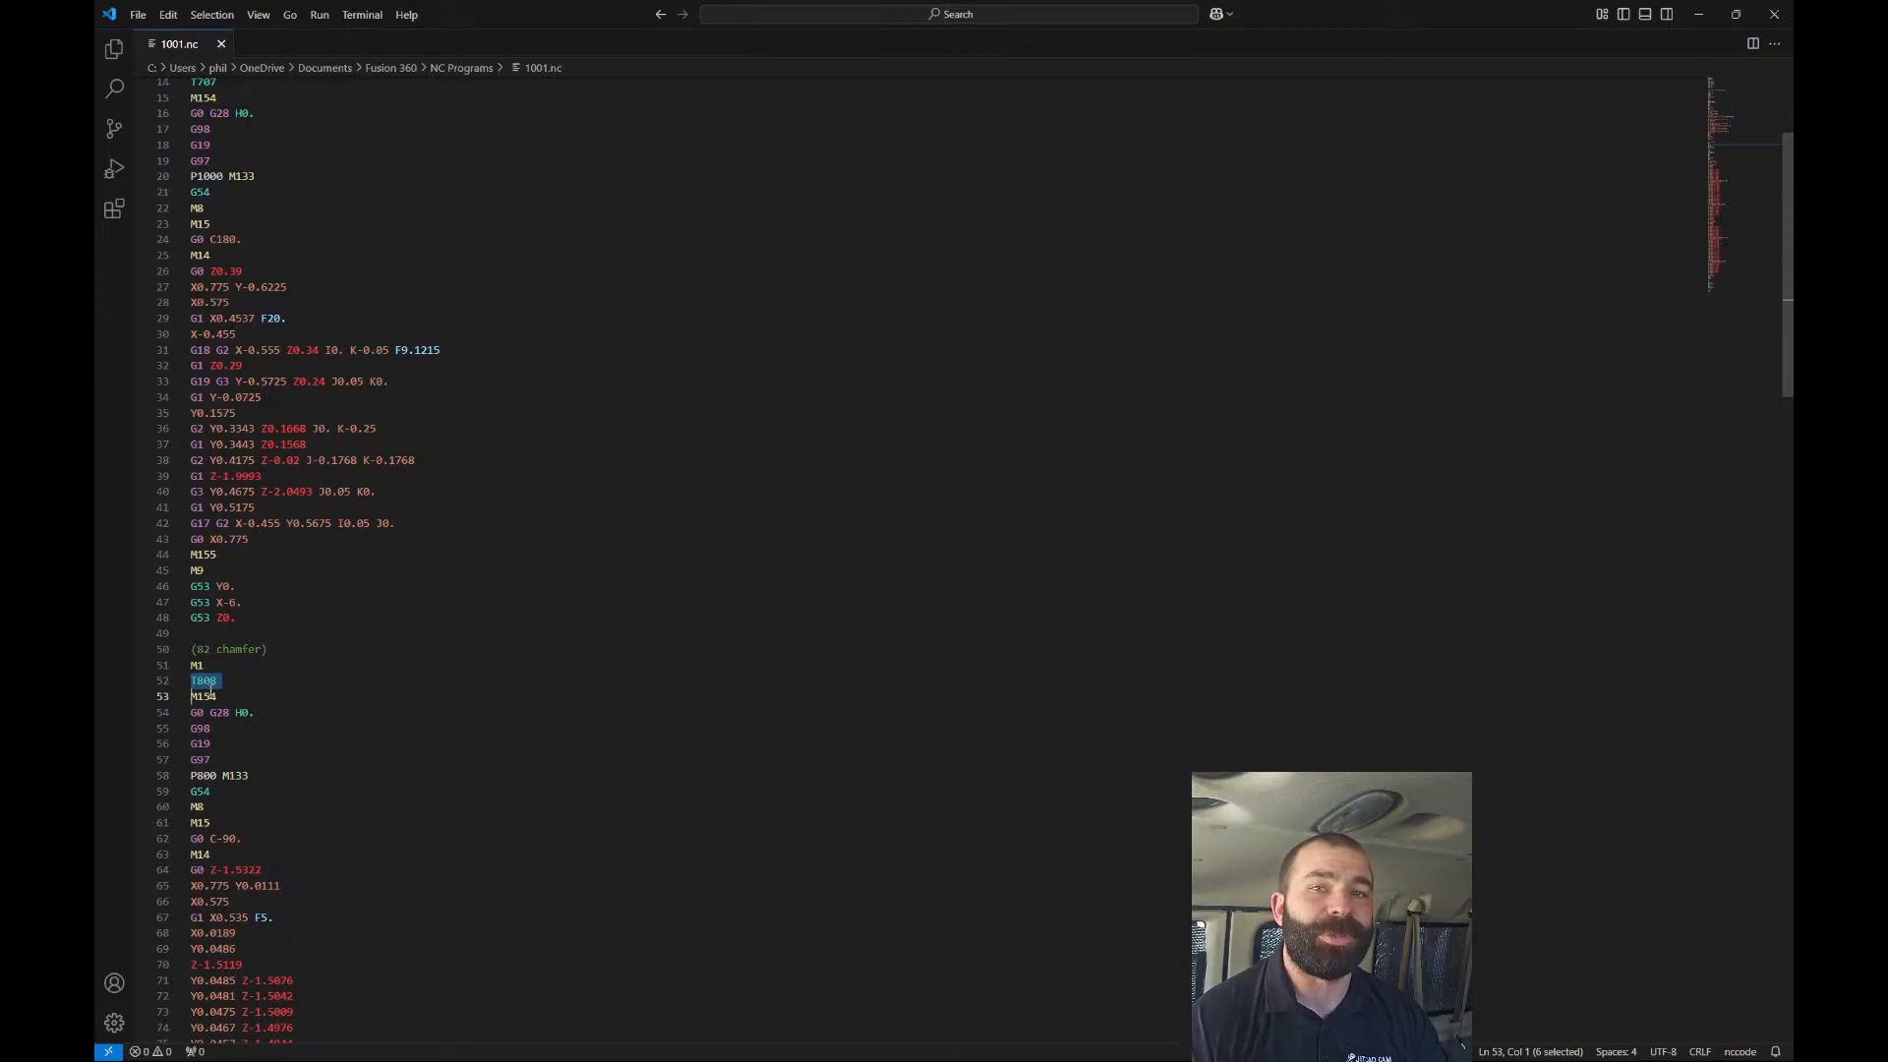
pyautogui.doubleClick(233, 601)
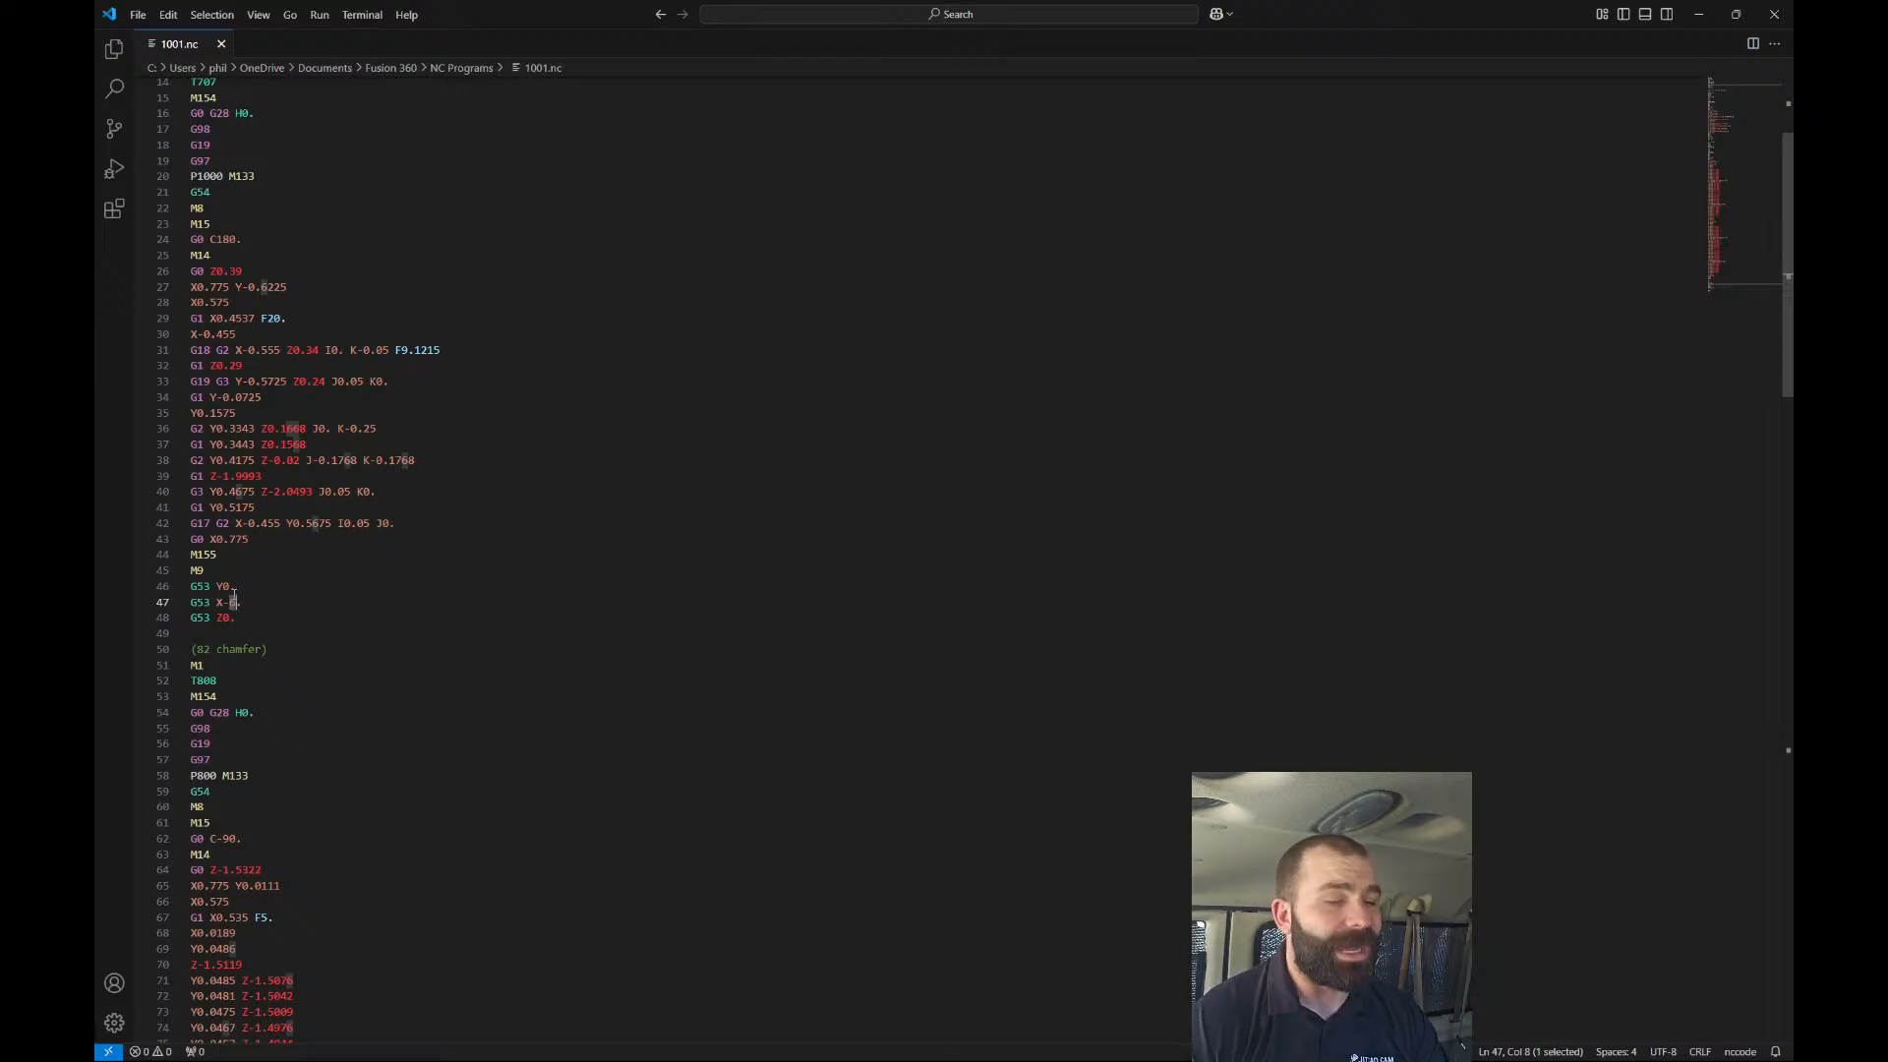
pyautogui.scroll(5, 255, 496)
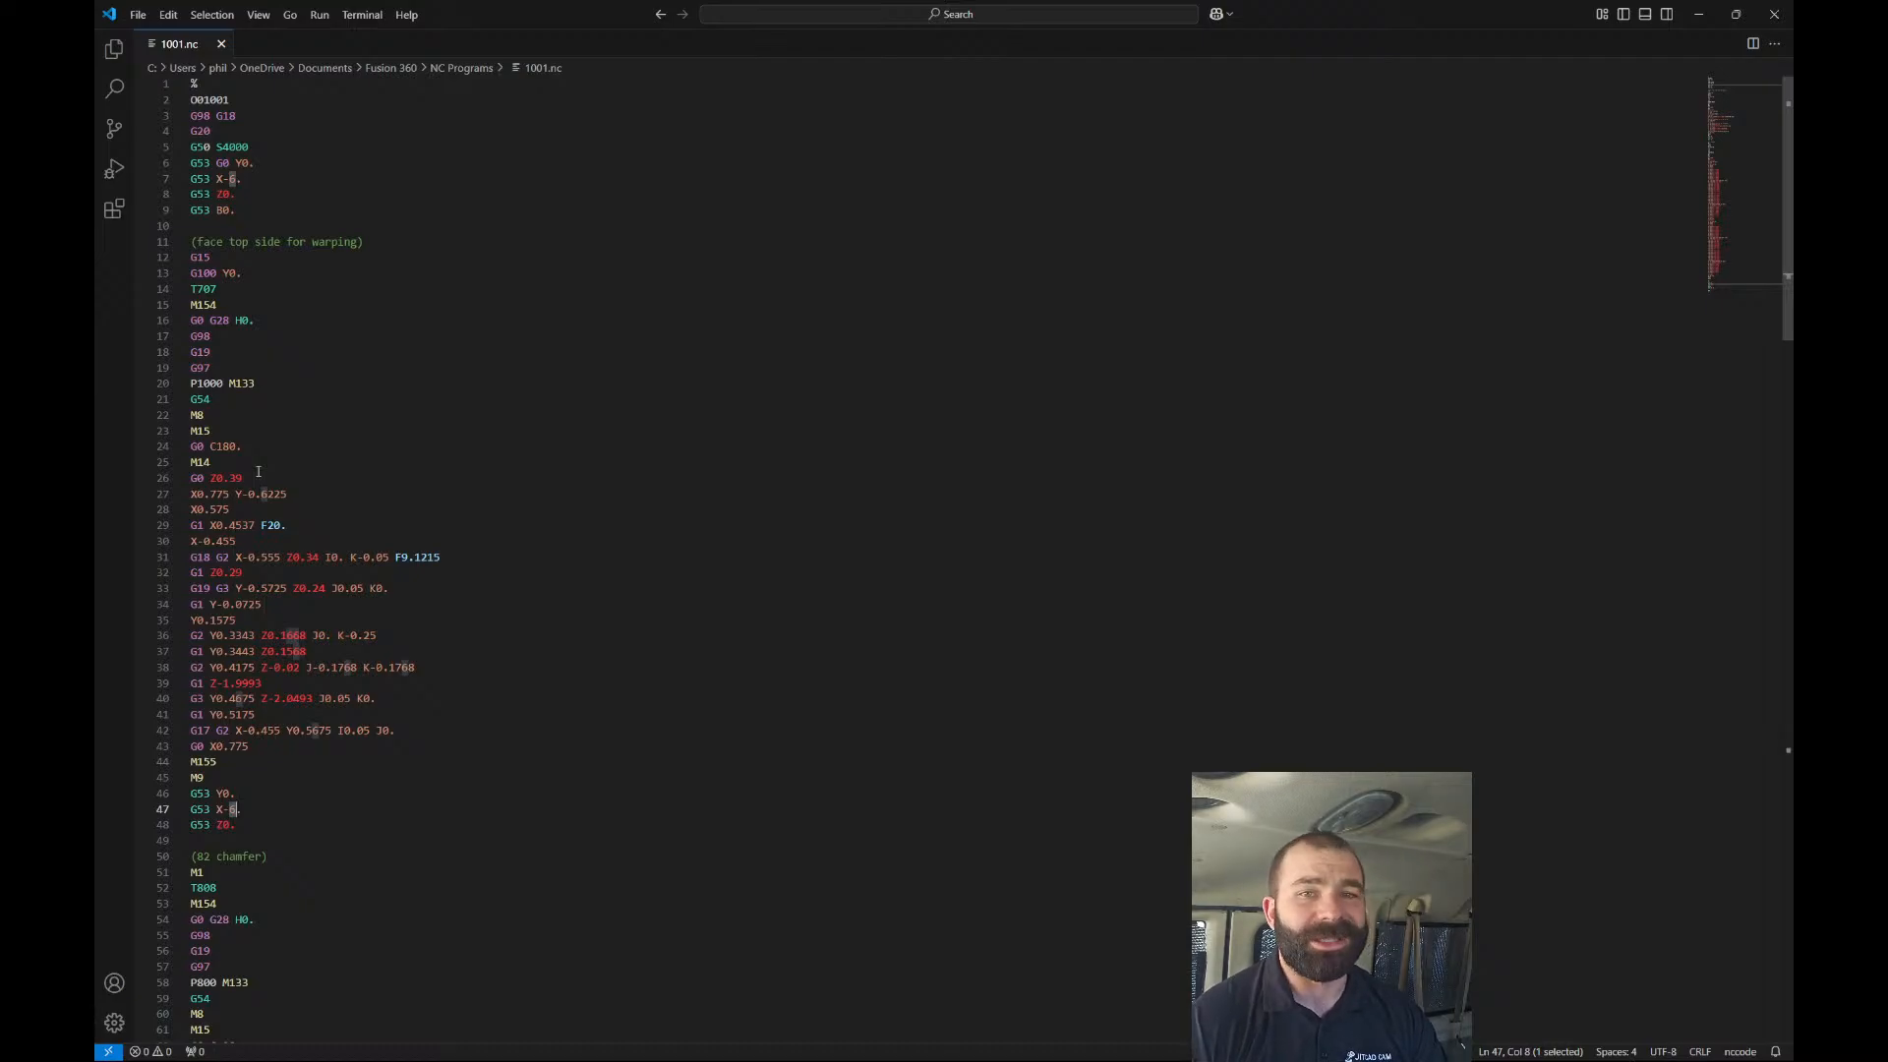
pyautogui.click(1773, 14)
# Post process the chamfer operation using the Export CNC file to Visual Studio Code post.
pyautogui.rightClick(337, 476)
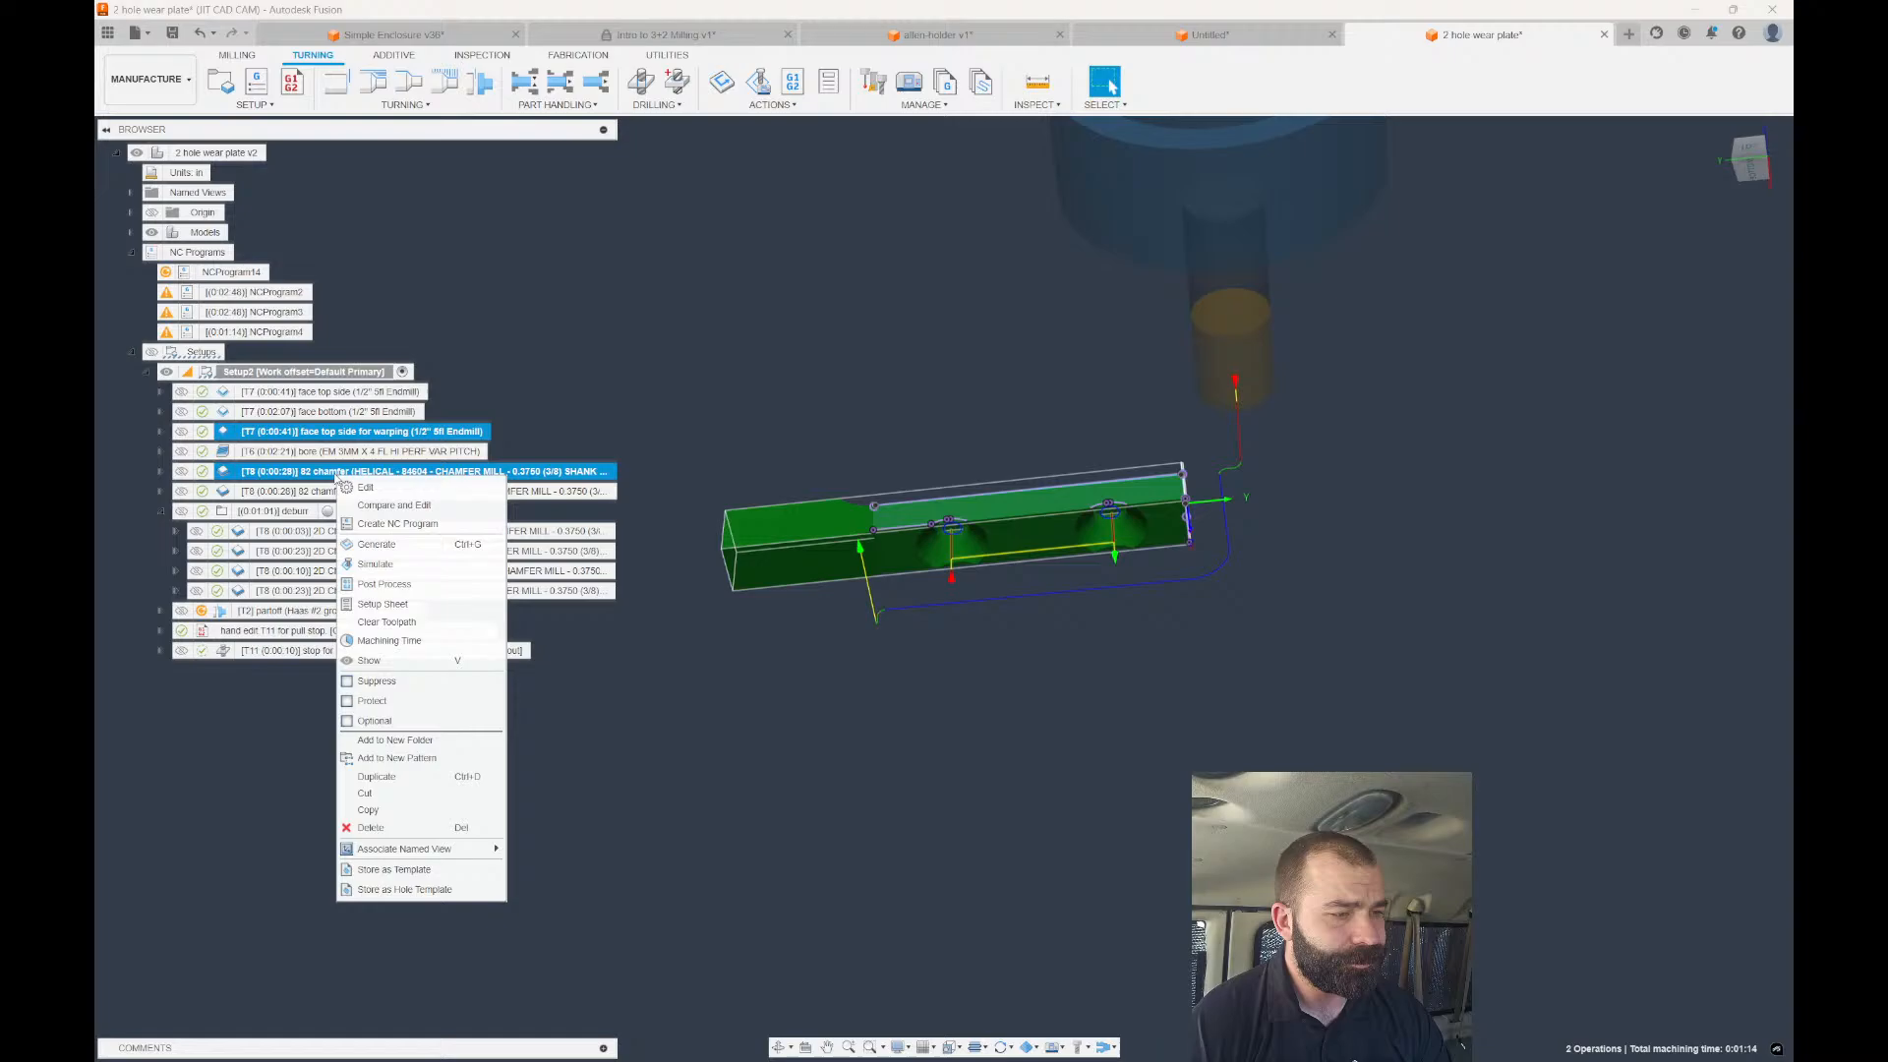
pyautogui.click(384, 585)
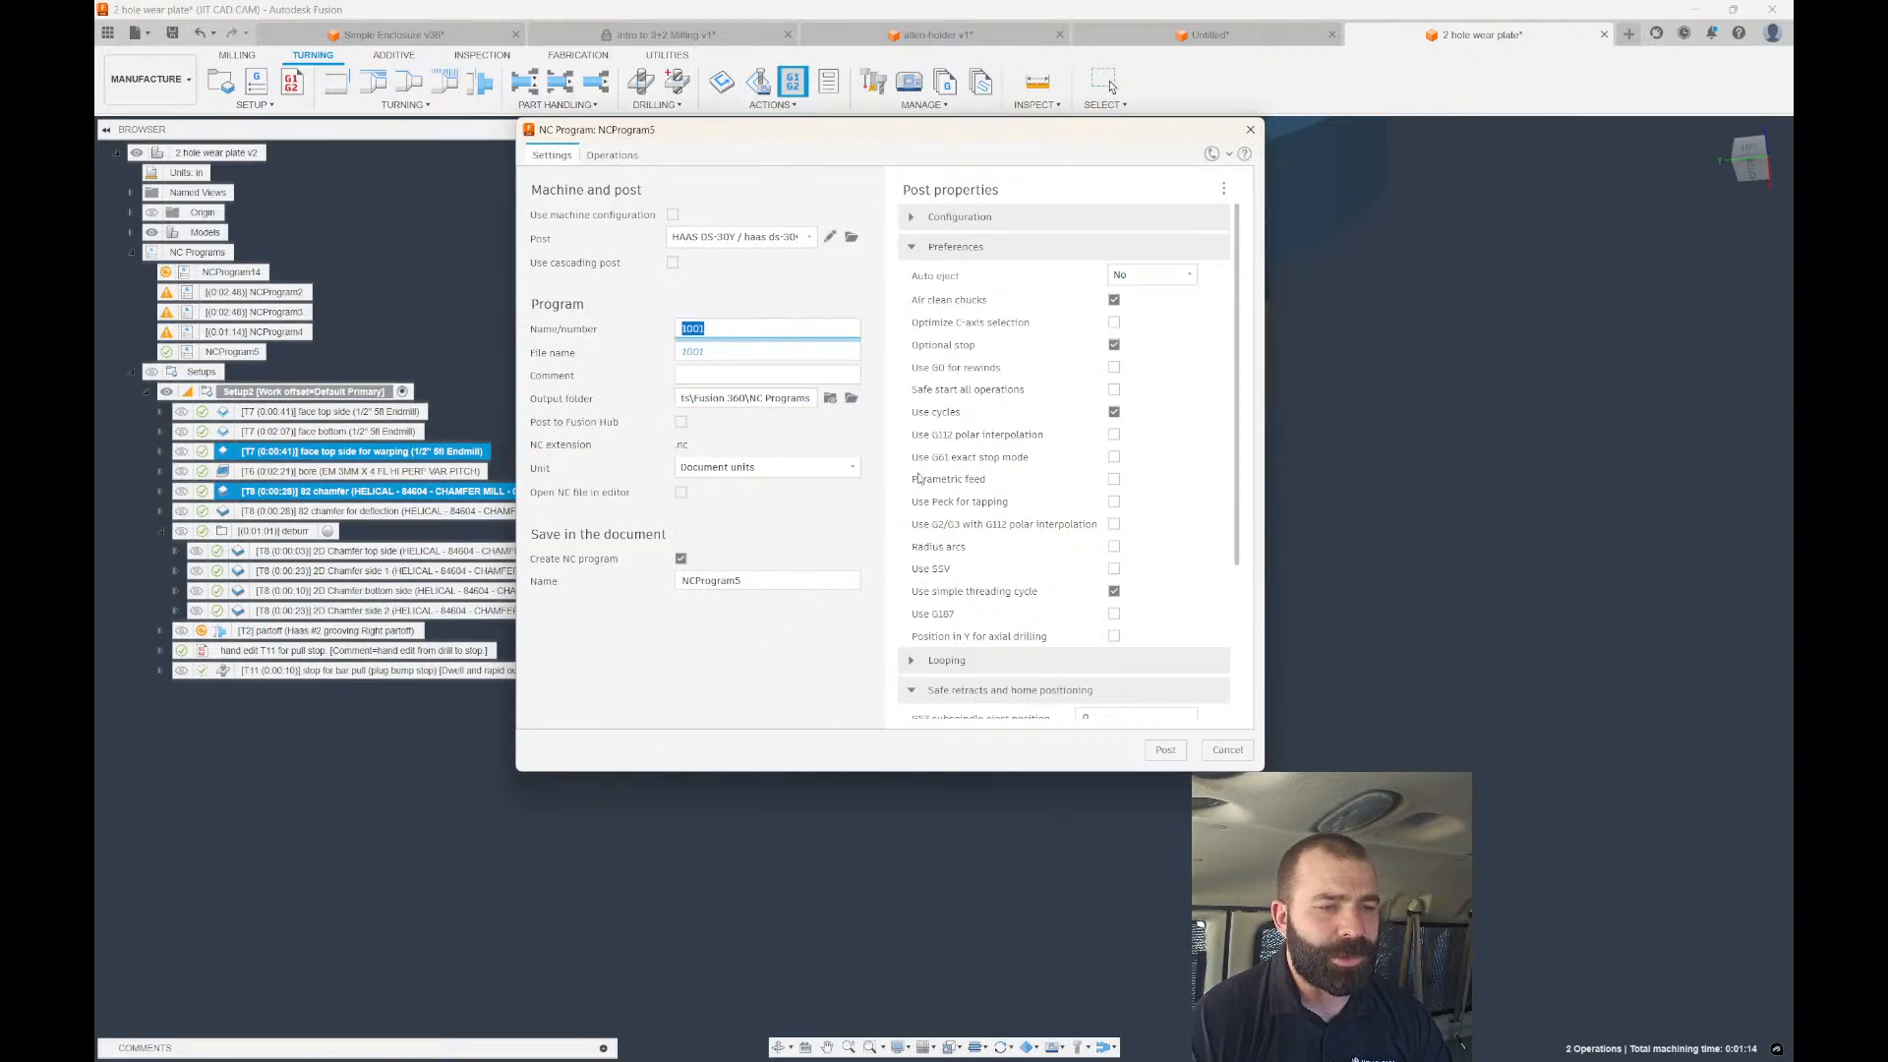
pyautogui.click(833, 241)
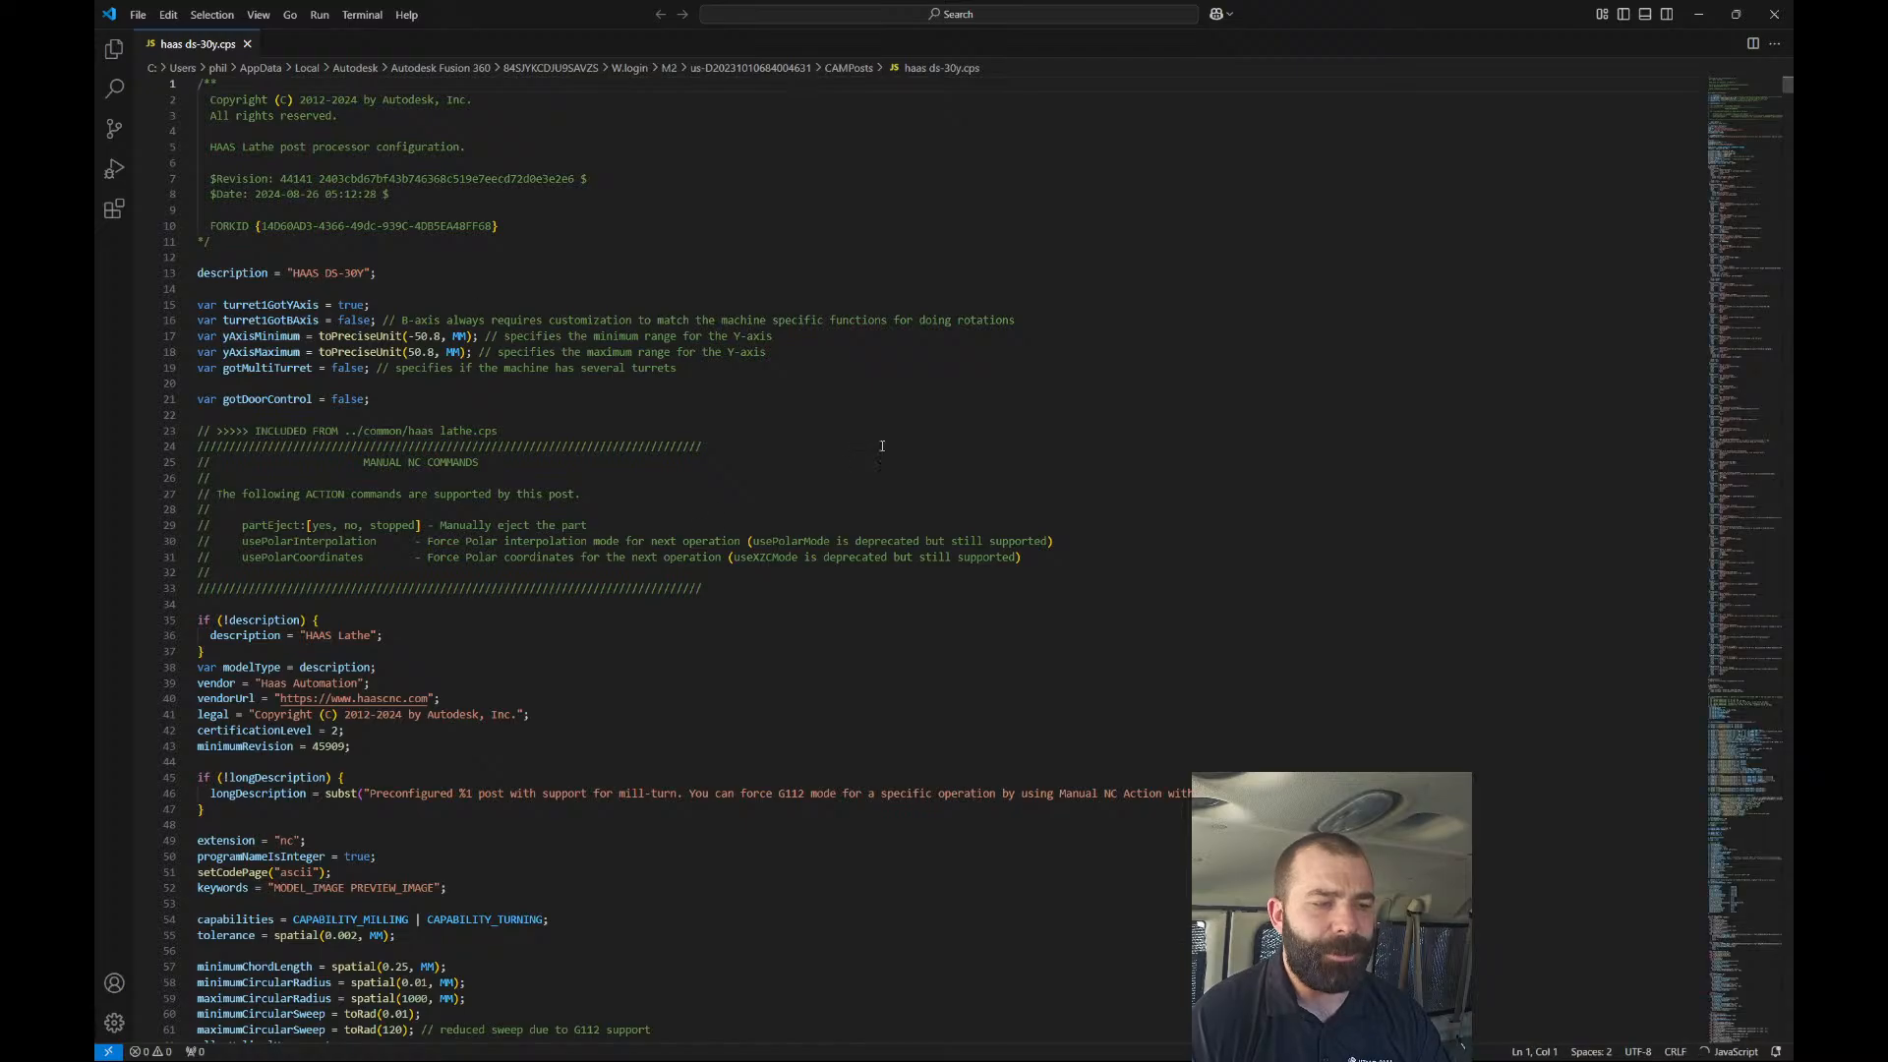
pyautogui.click(1699, 14)
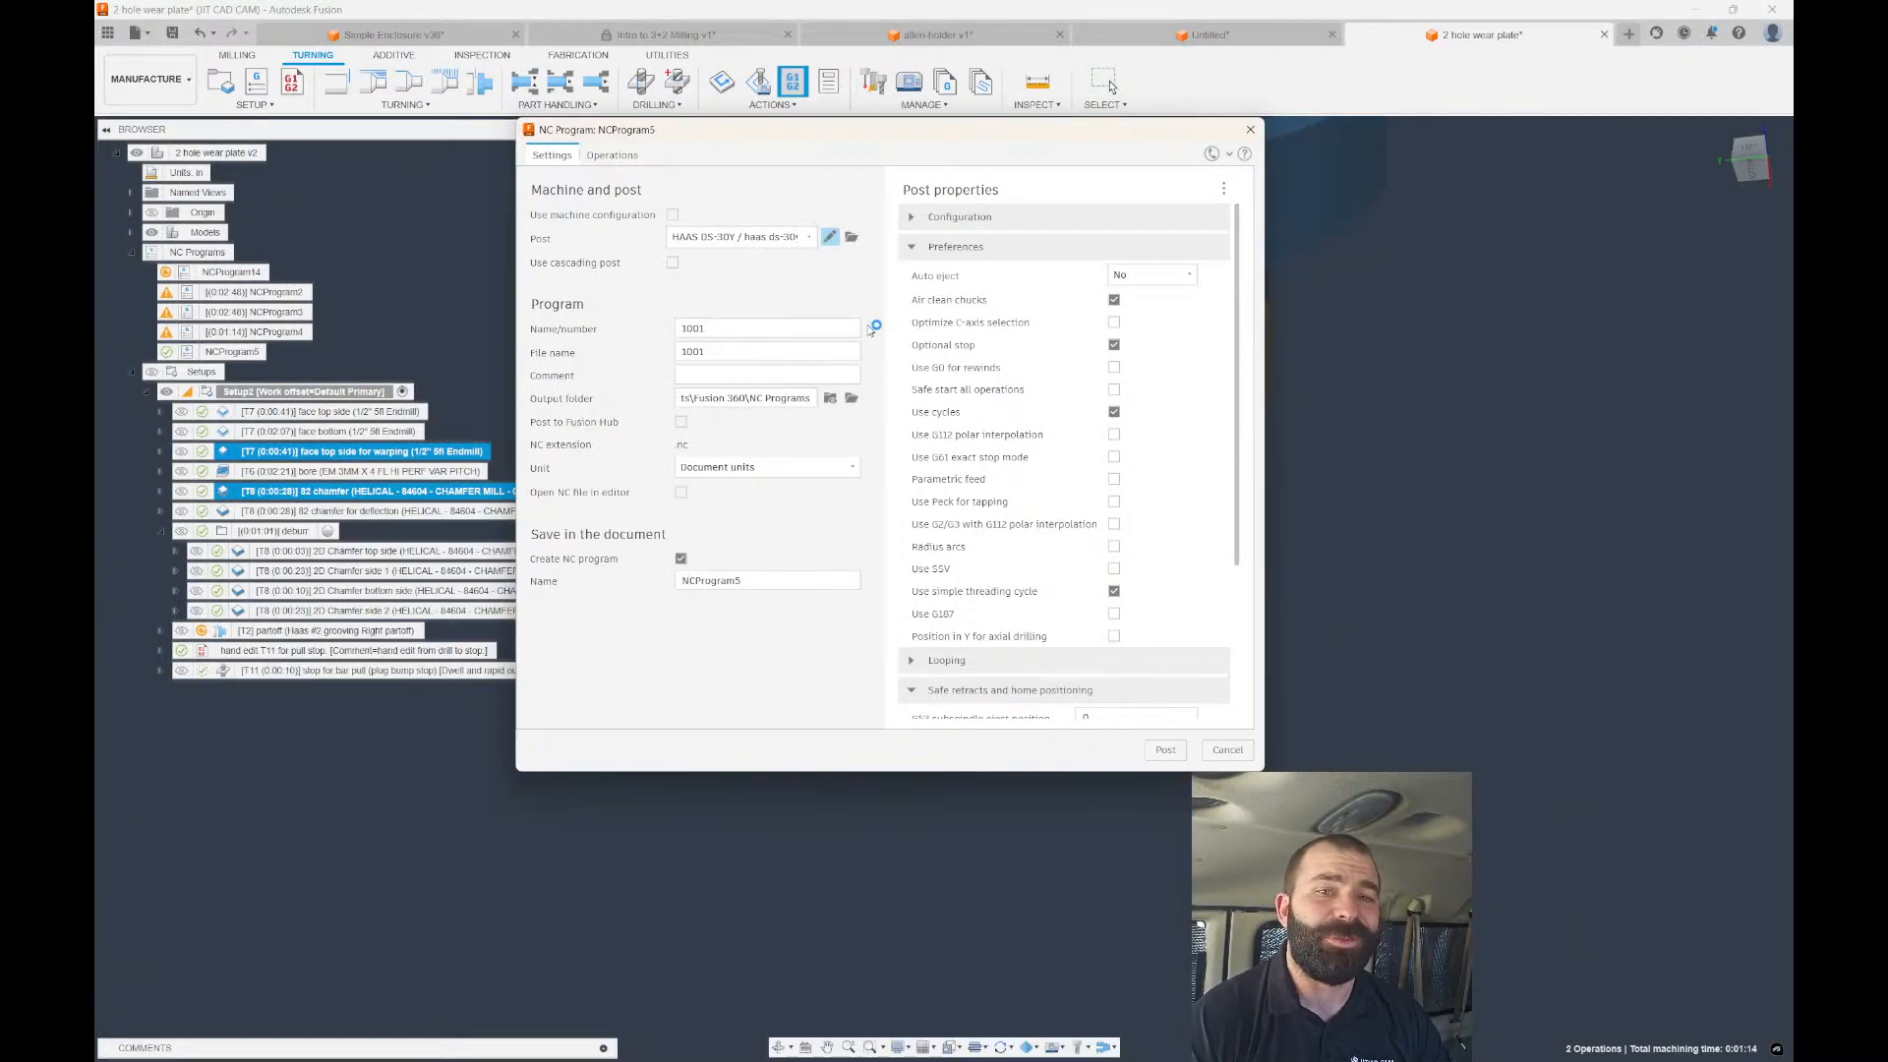
pyautogui.click(785, 242)
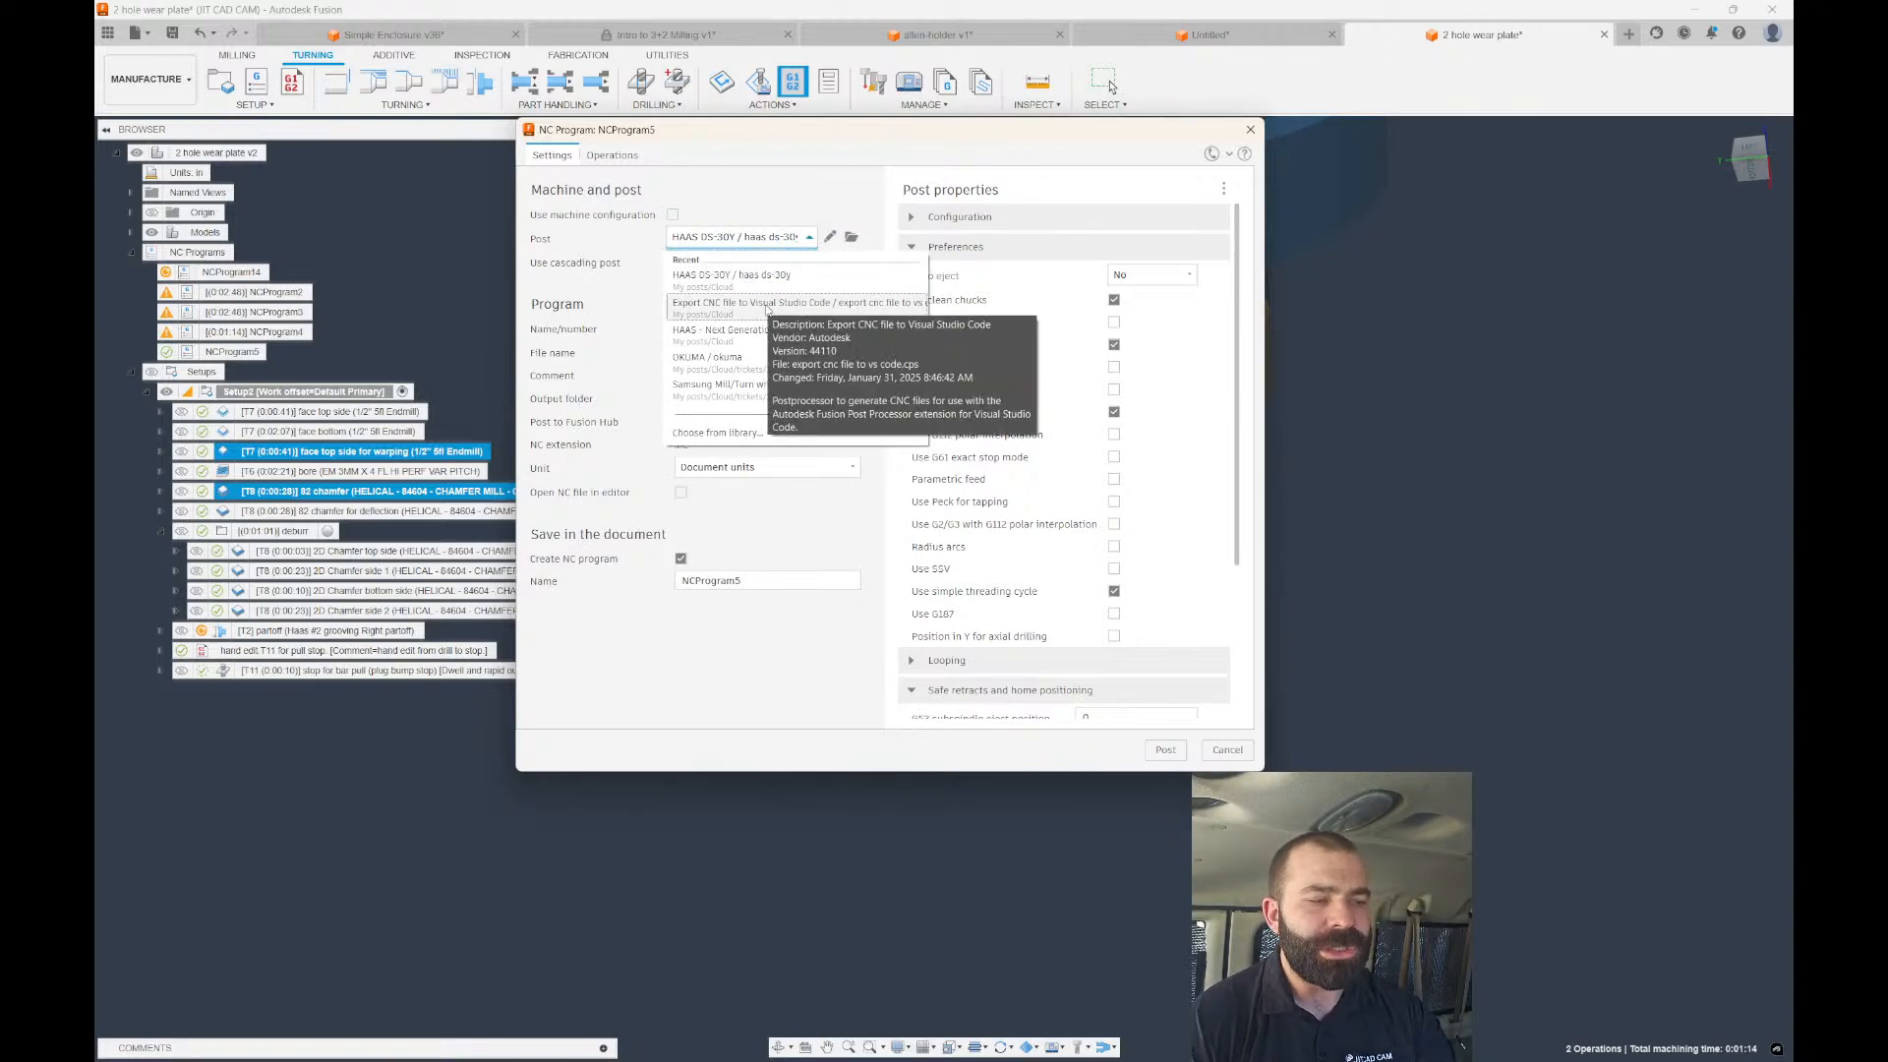
pyautogui.click(757, 307)
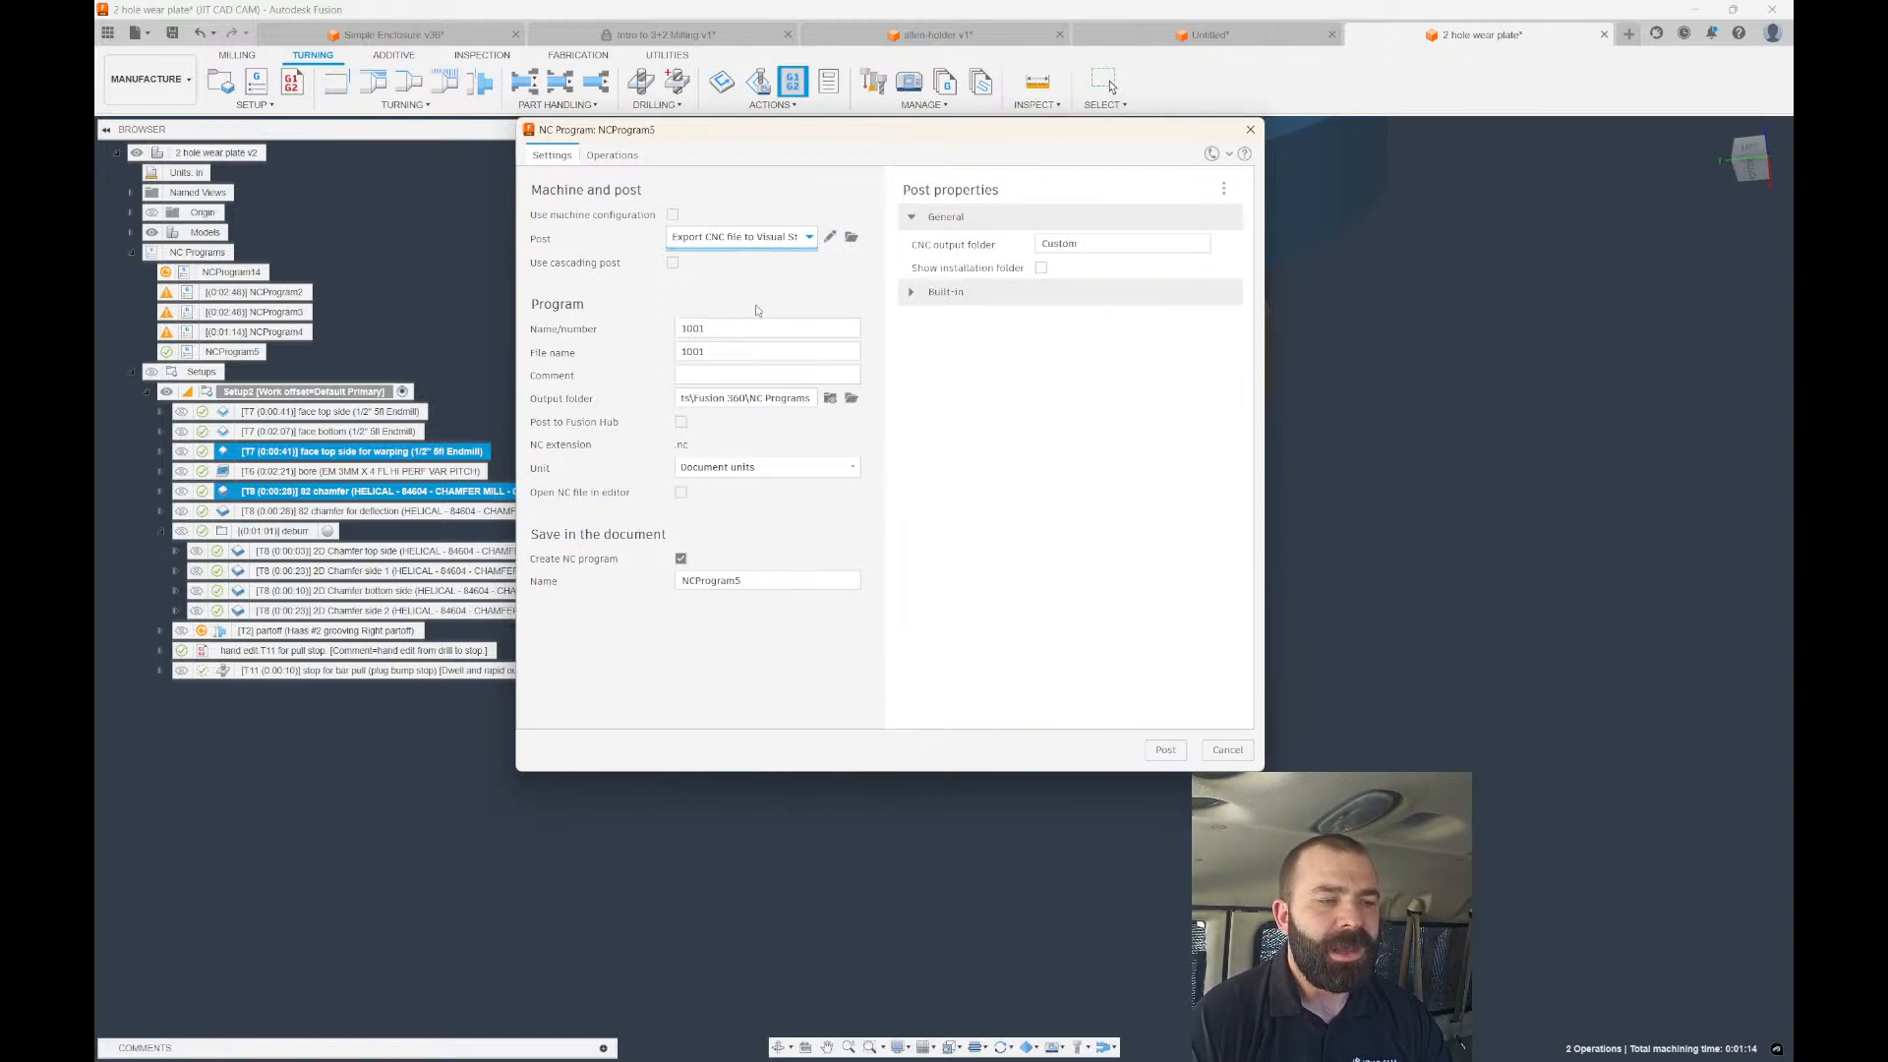
pyautogui.click(723, 243)
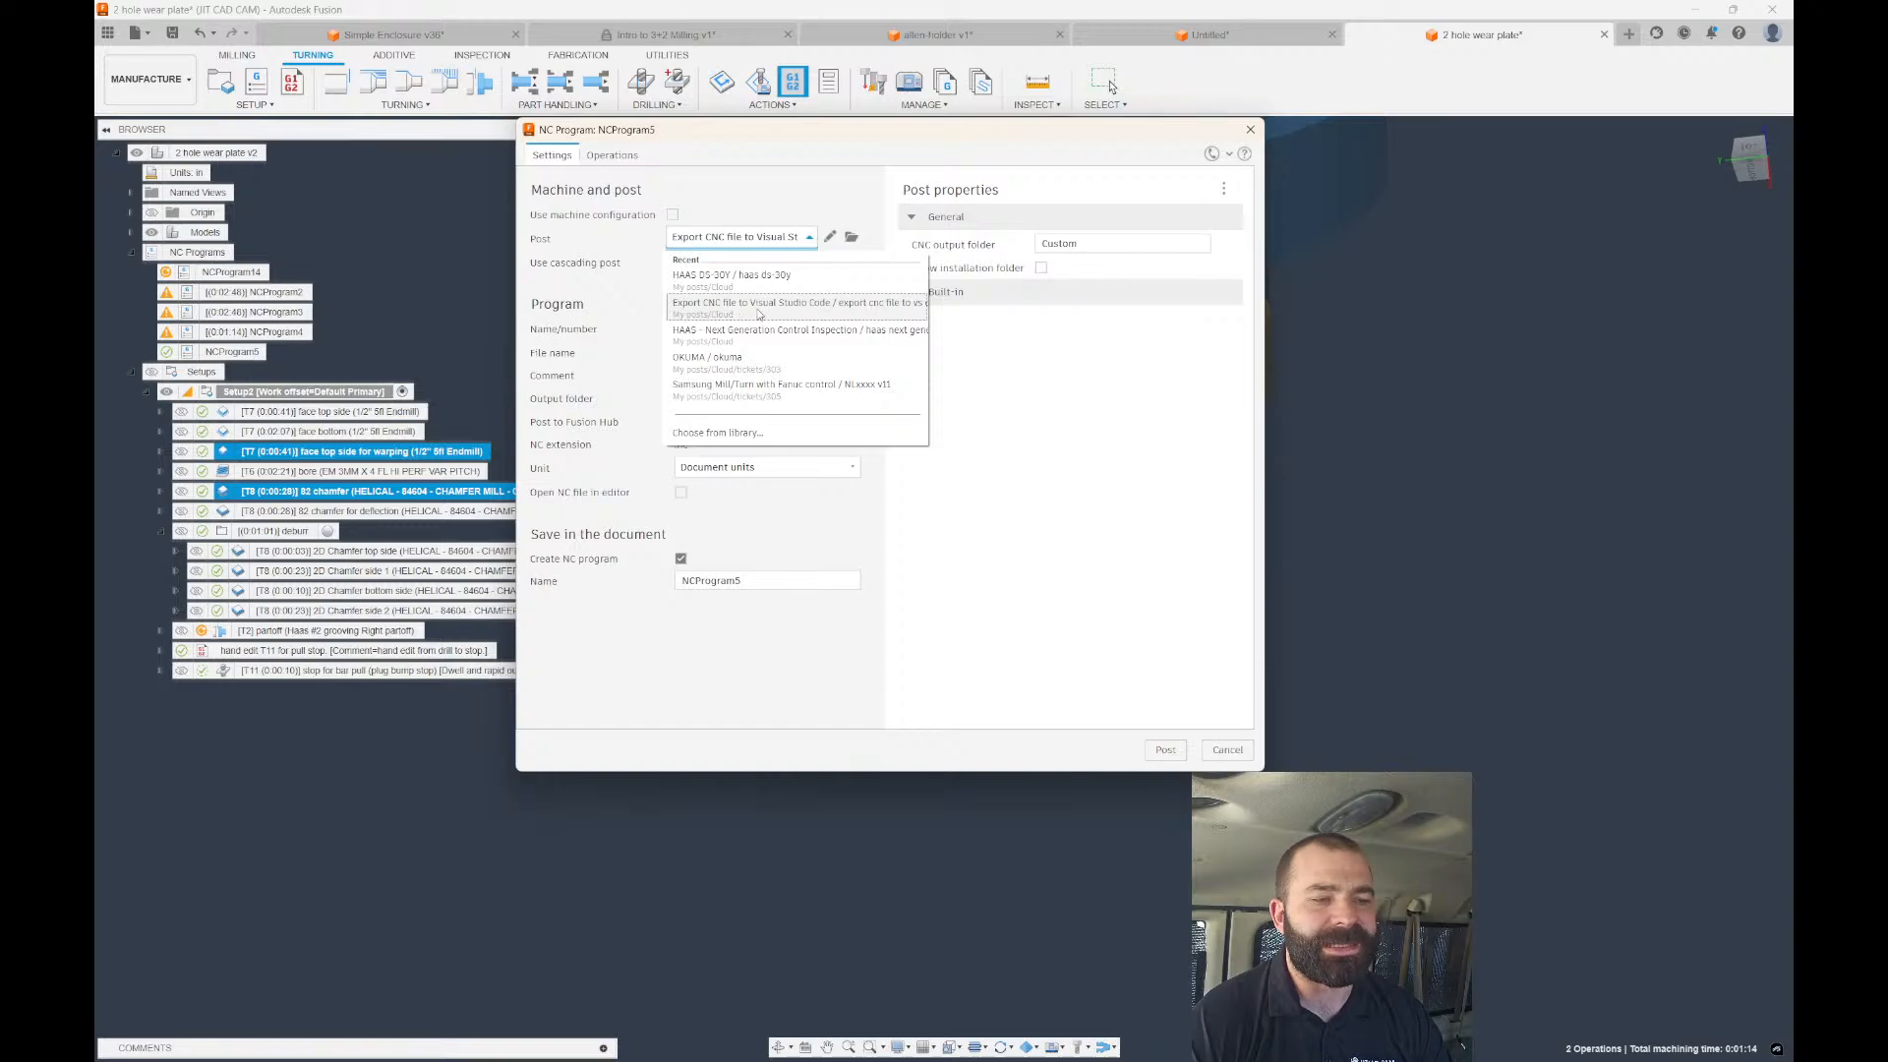
pyautogui.click(799, 315)
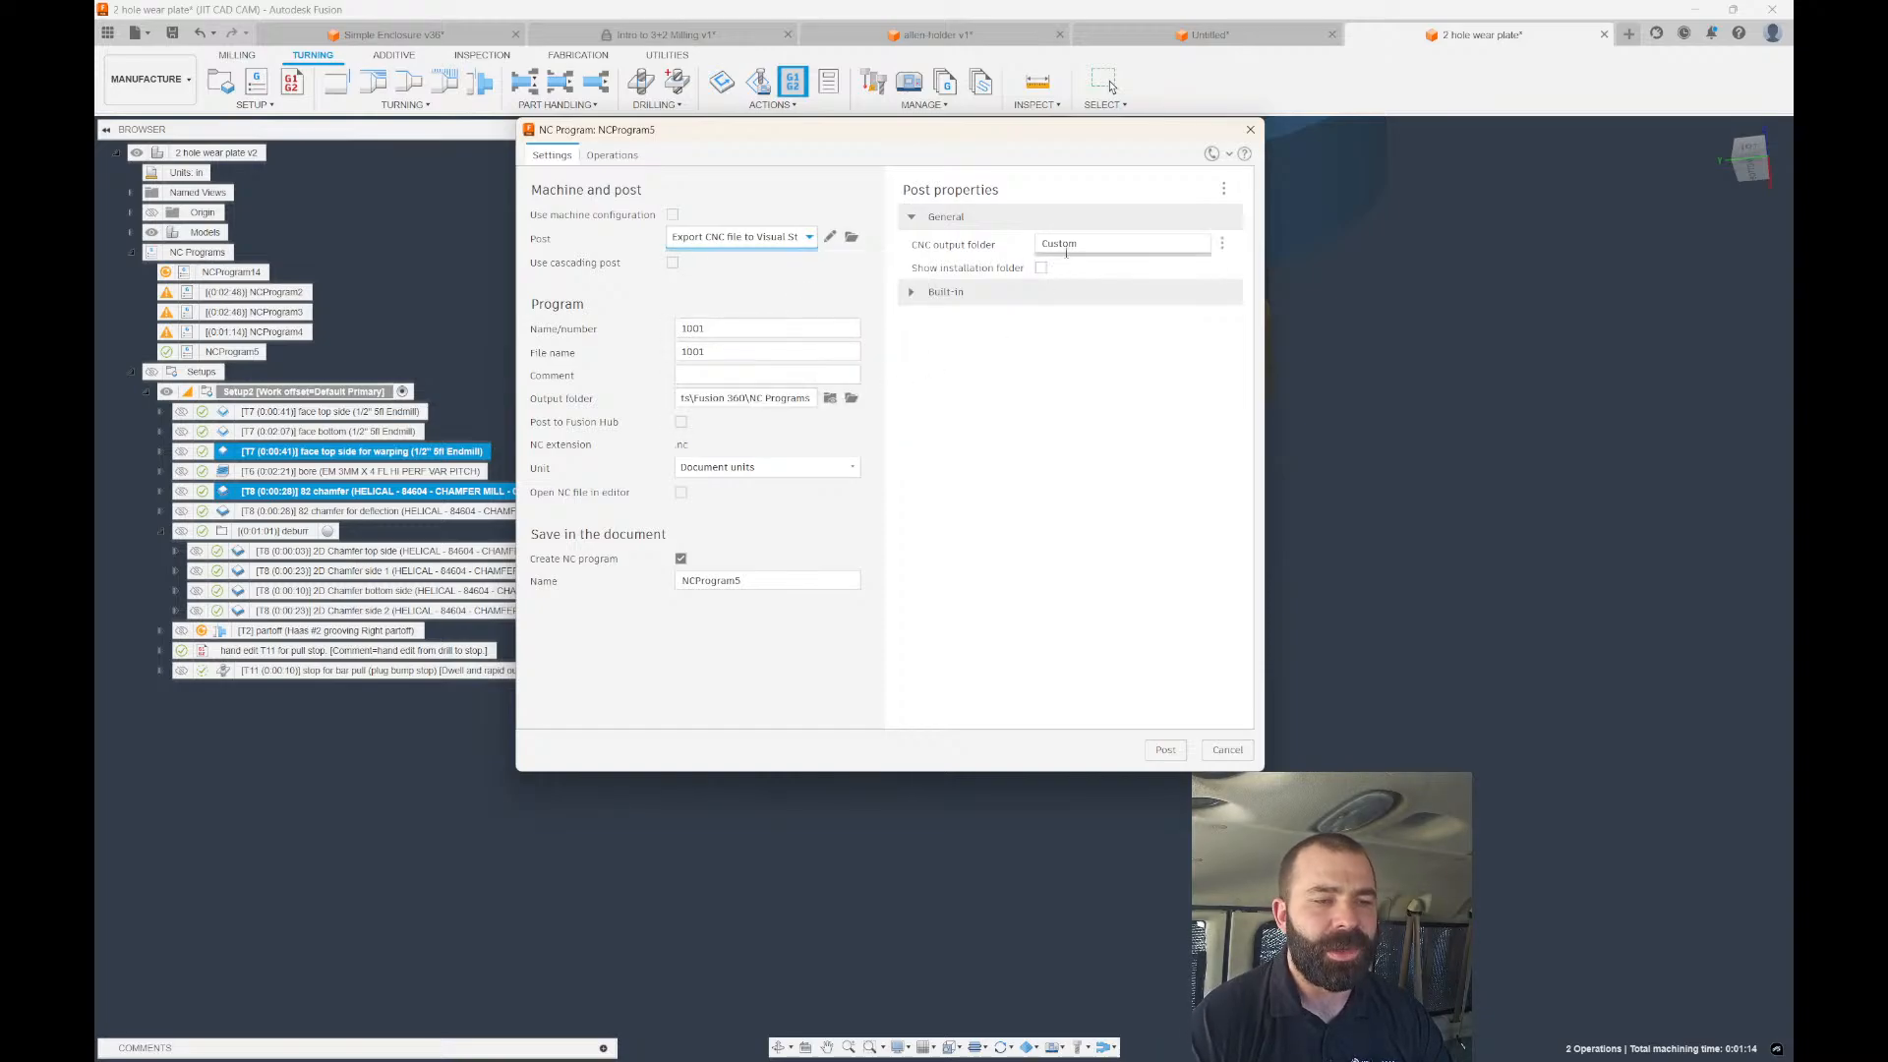
# Set the program number to 1212 and run the post, allowing the unsafe post processor.
pyautogui.moveTo(741, 330); pyautogui.dragTo(634, 334)
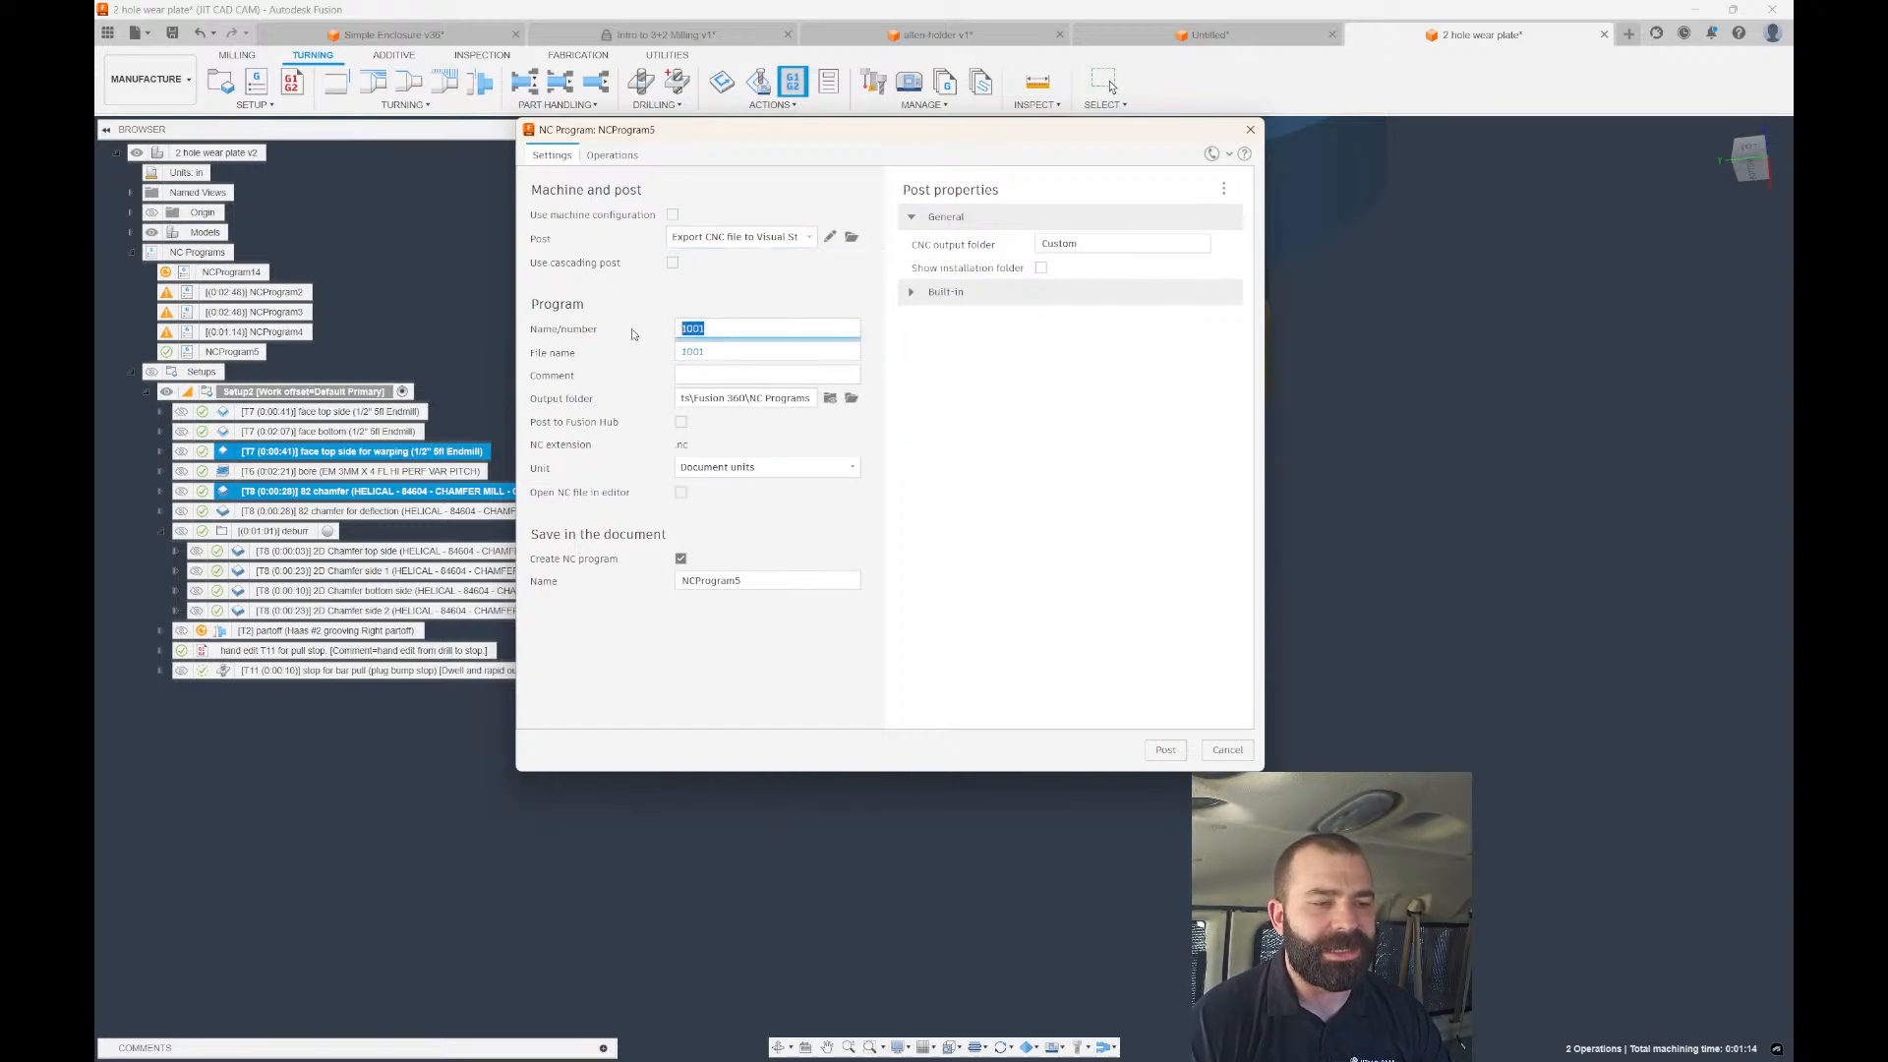
pyautogui.write('1212')
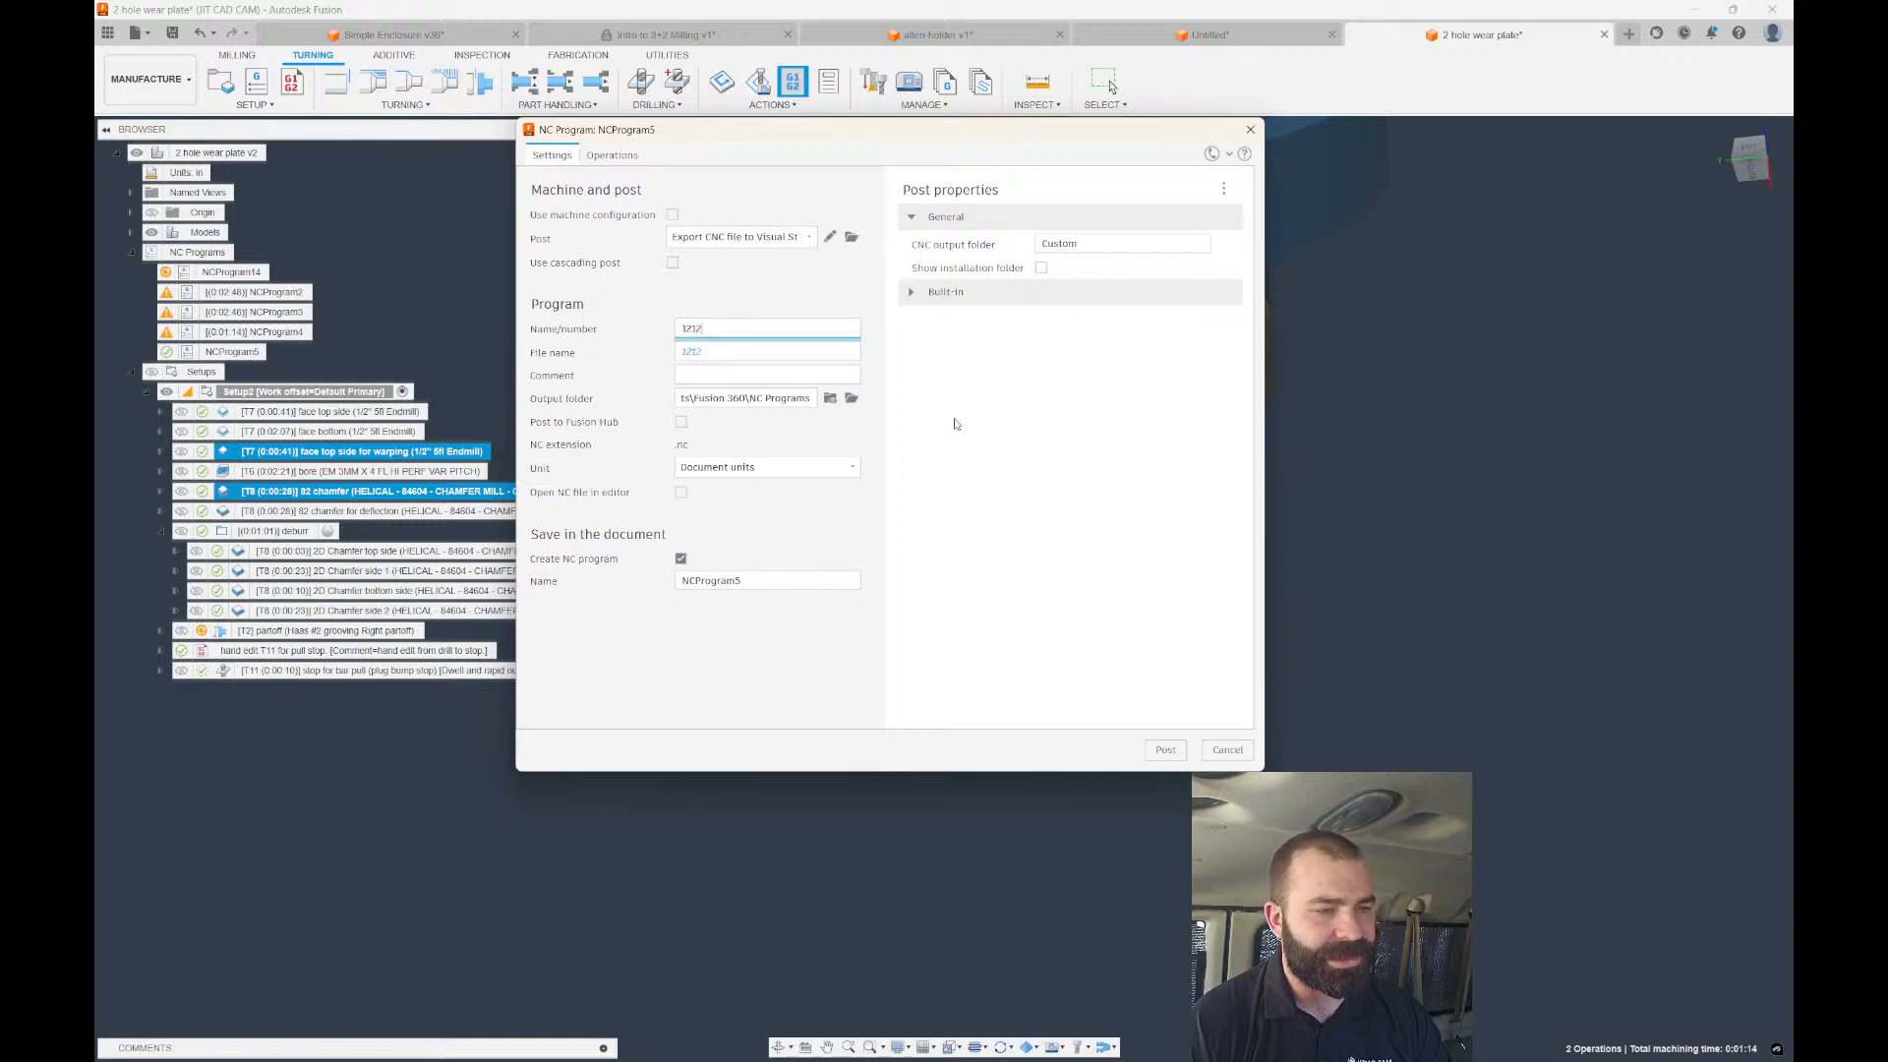
pyautogui.press('Return')
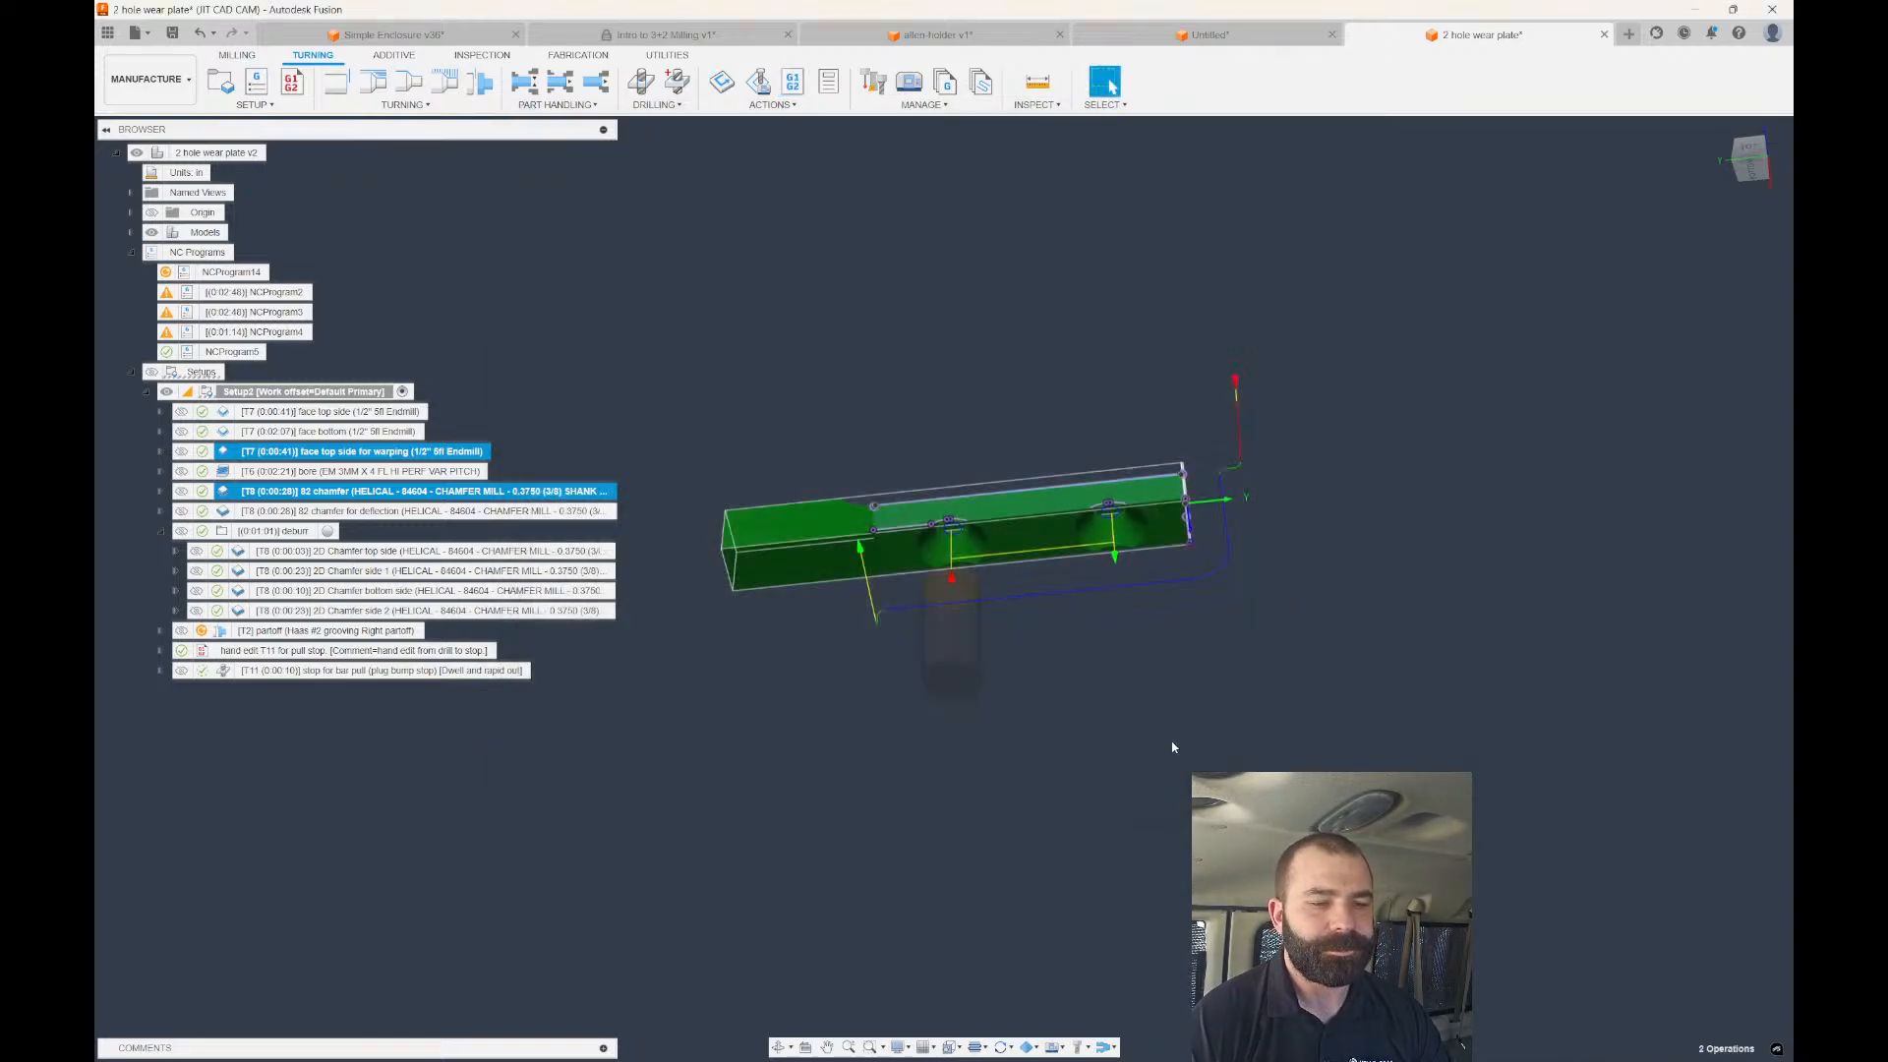
pyautogui.click(1071, 577)
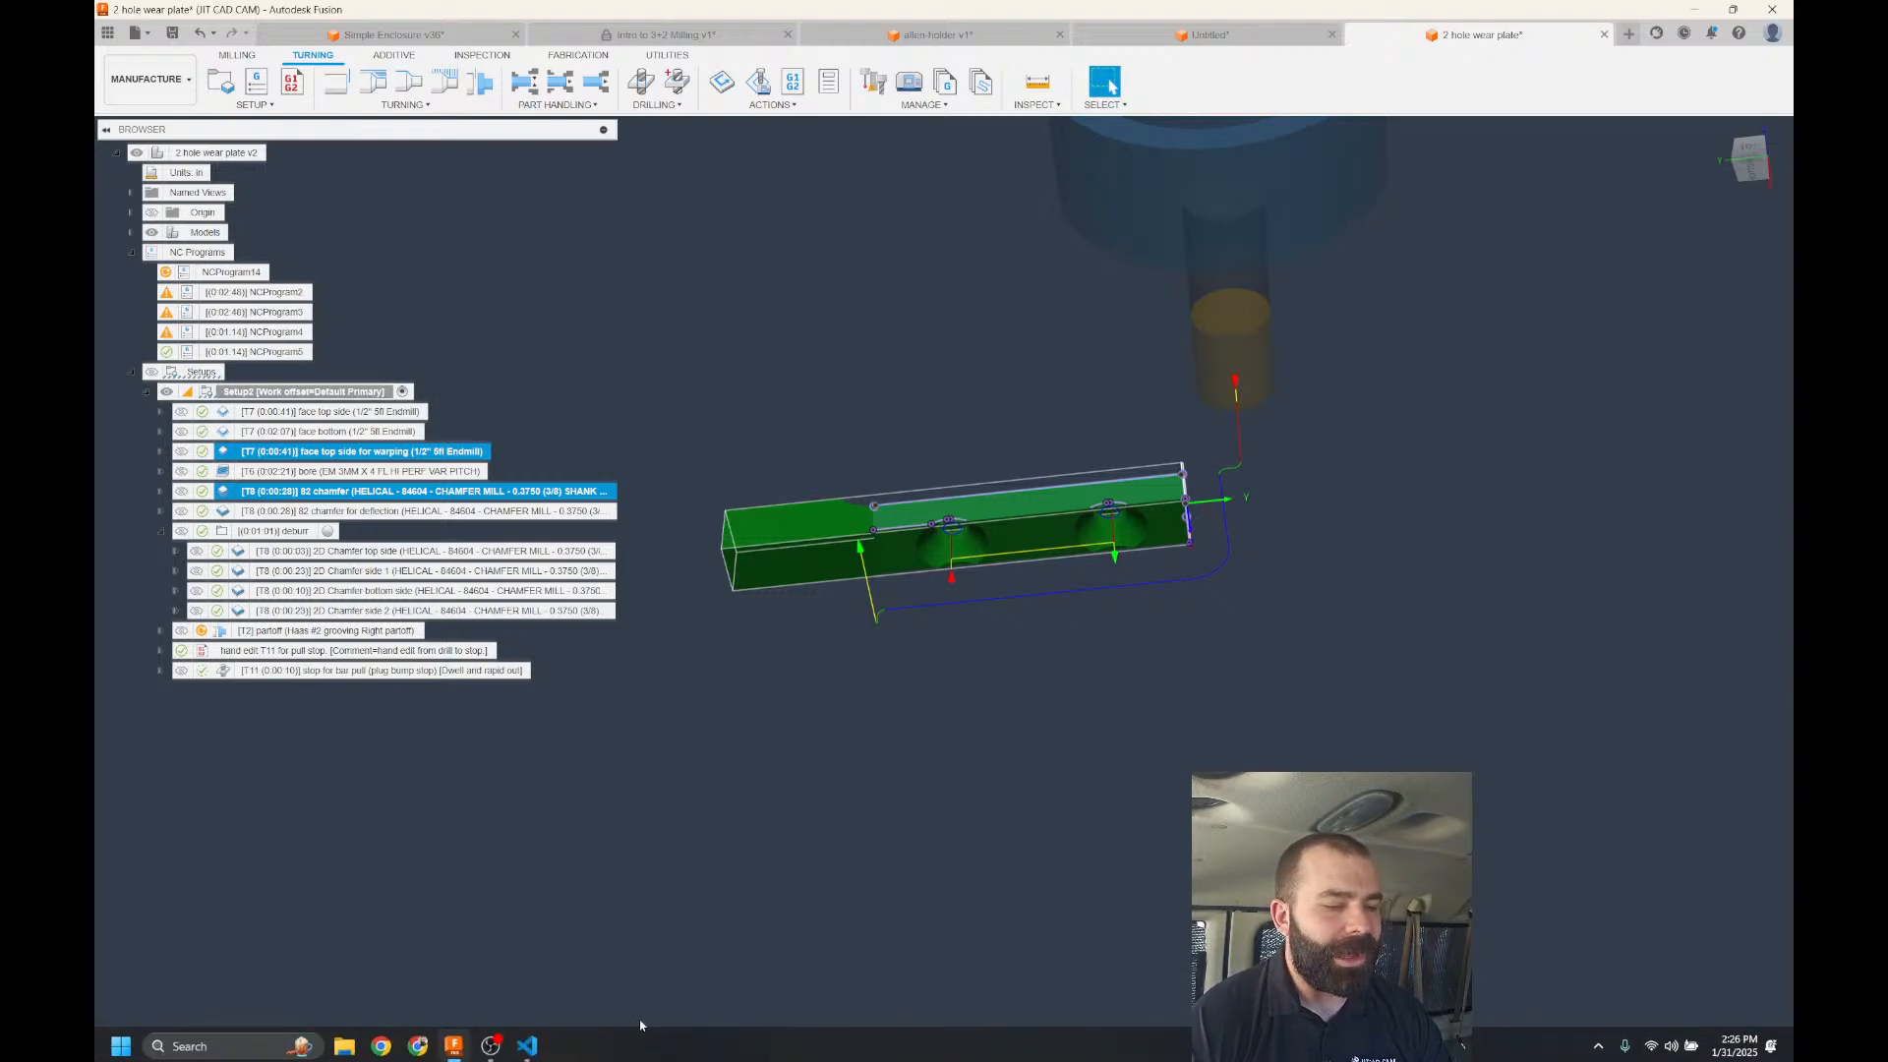
# In VS Code, check the Fusion Post Processor Utility extension details, then return to Explorer.
pyautogui.click(536, 1050)
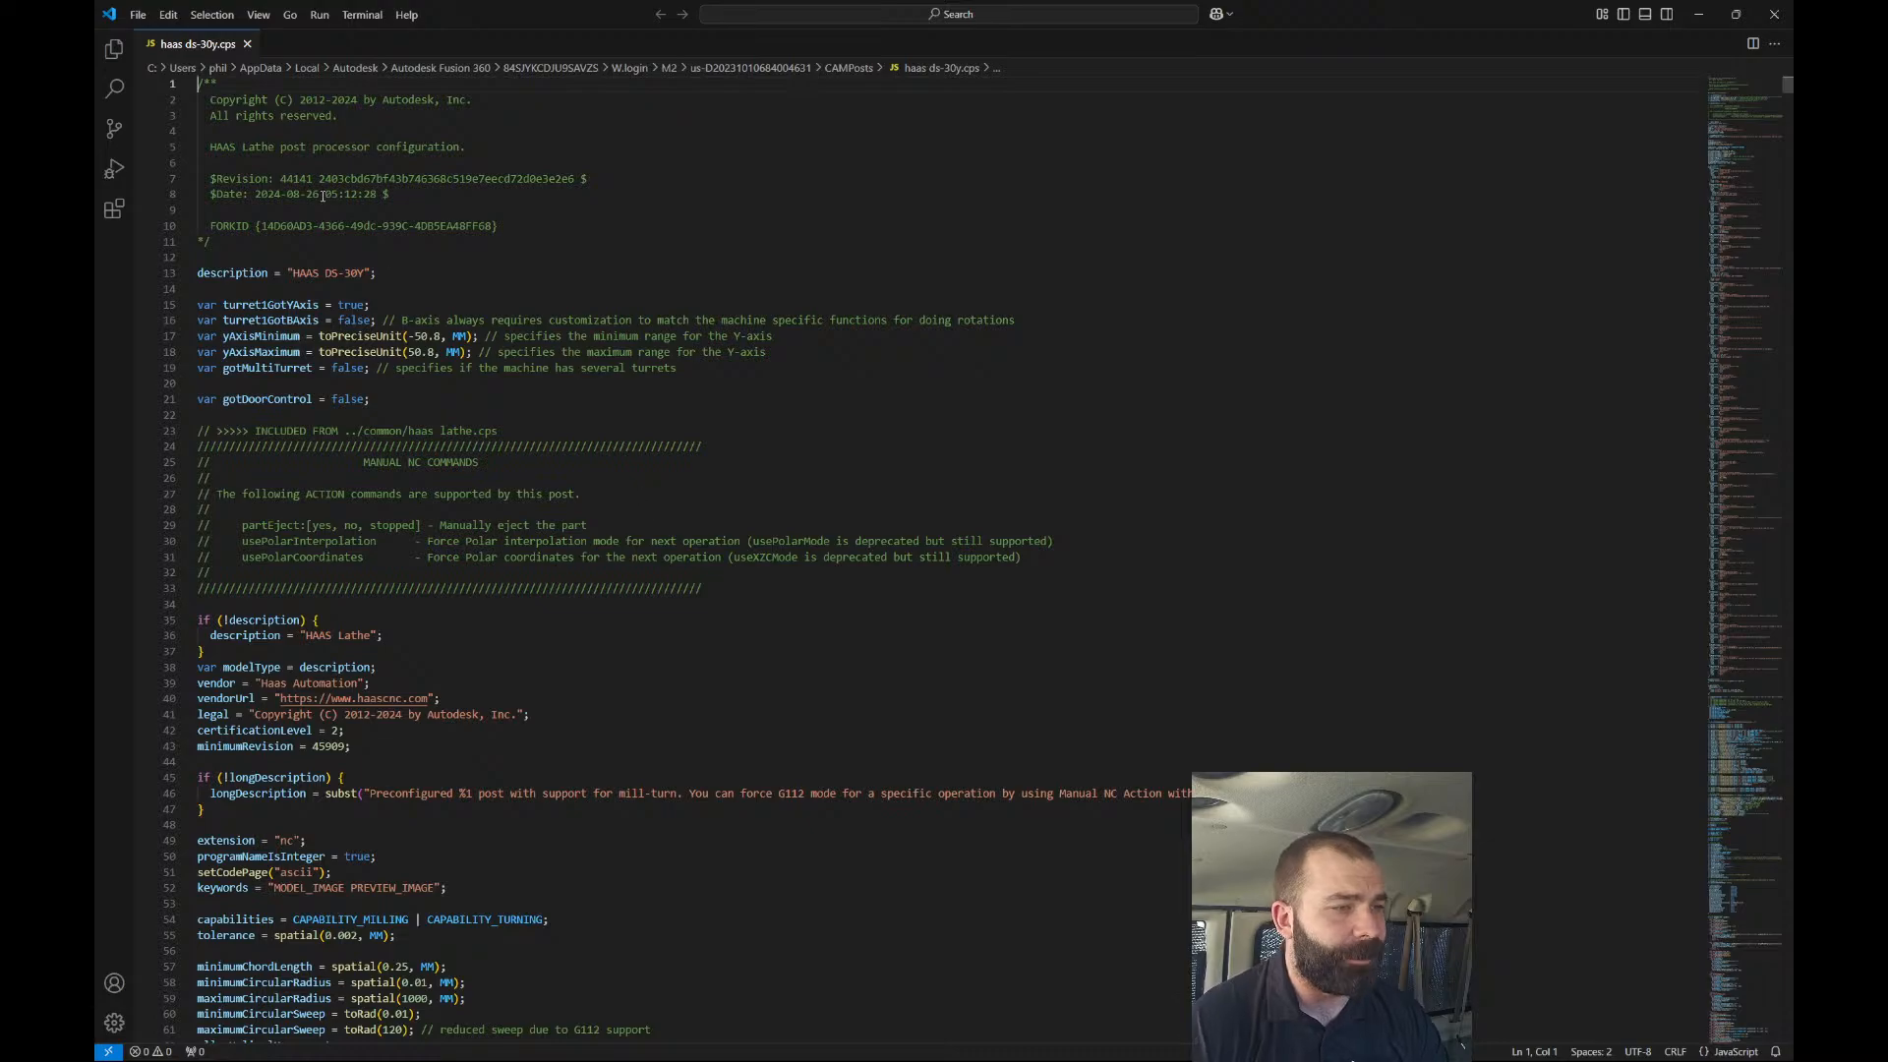
pyautogui.click(115, 48)
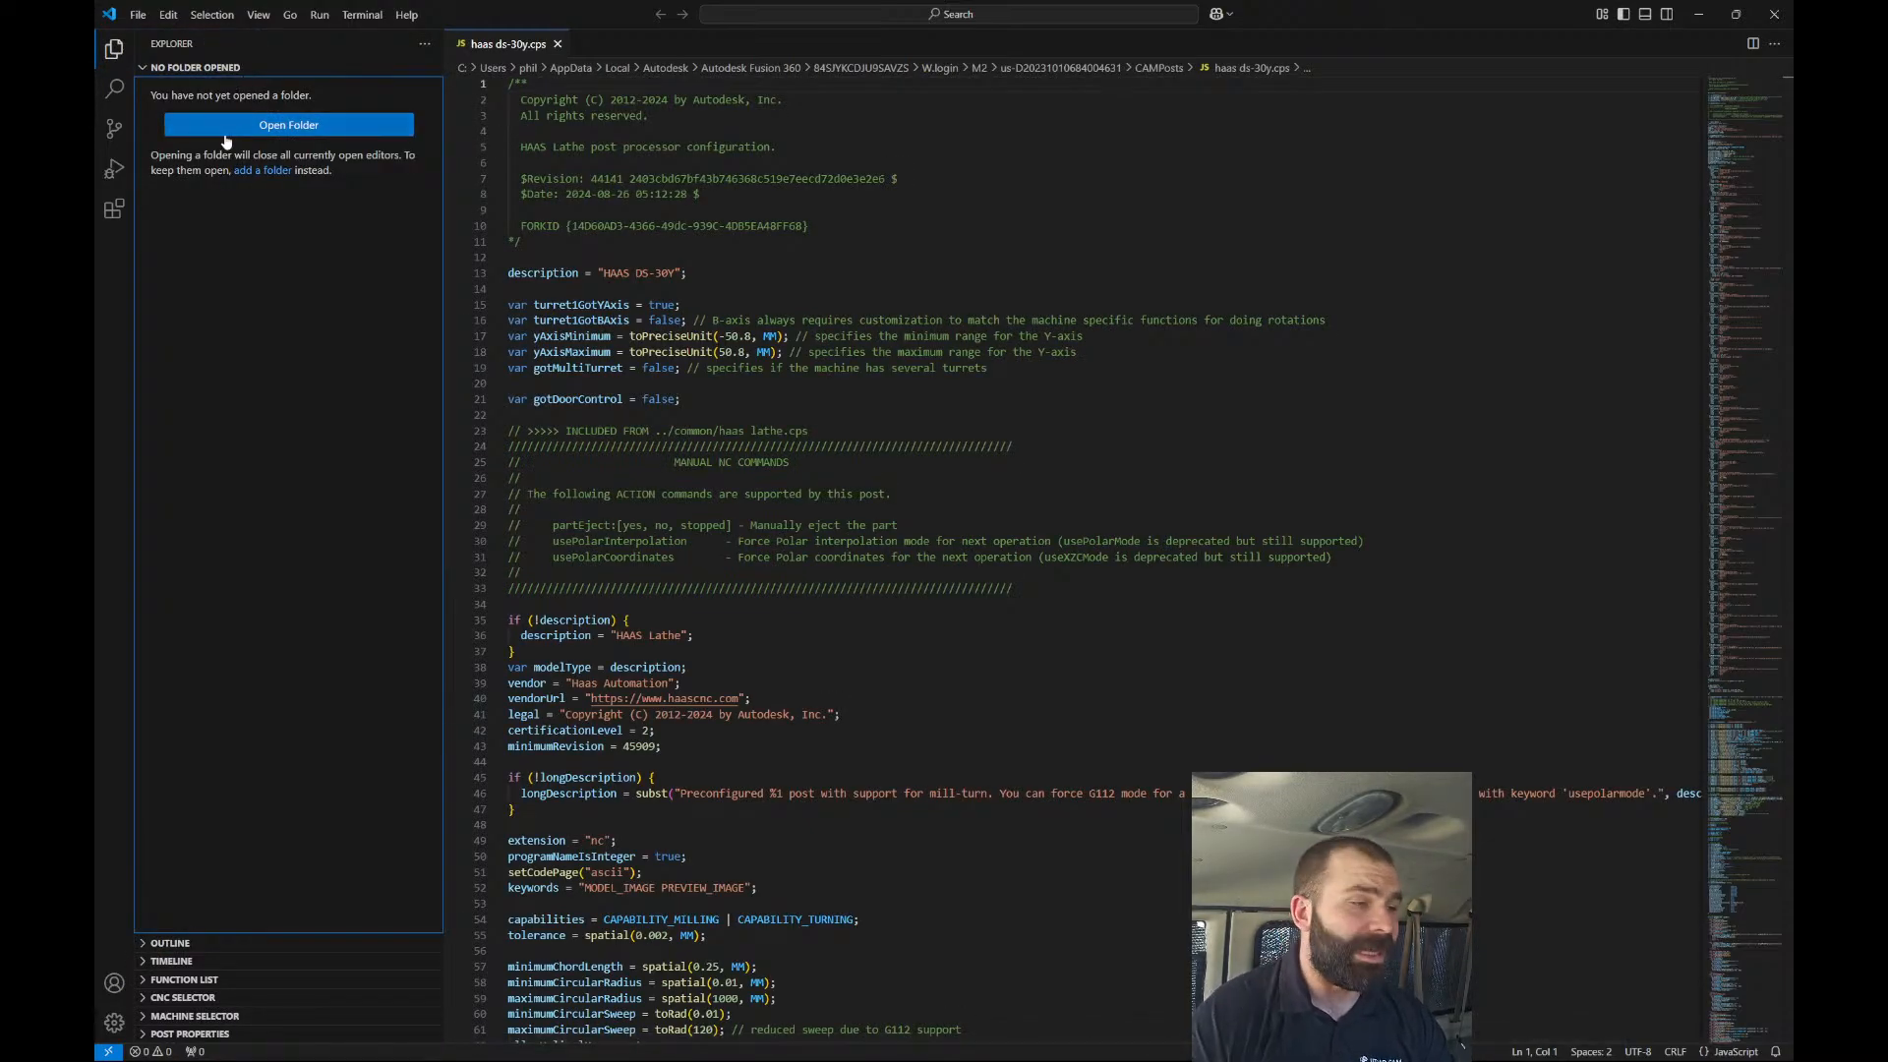
pyautogui.click(115, 208)
pyautogui.click(265, 150)
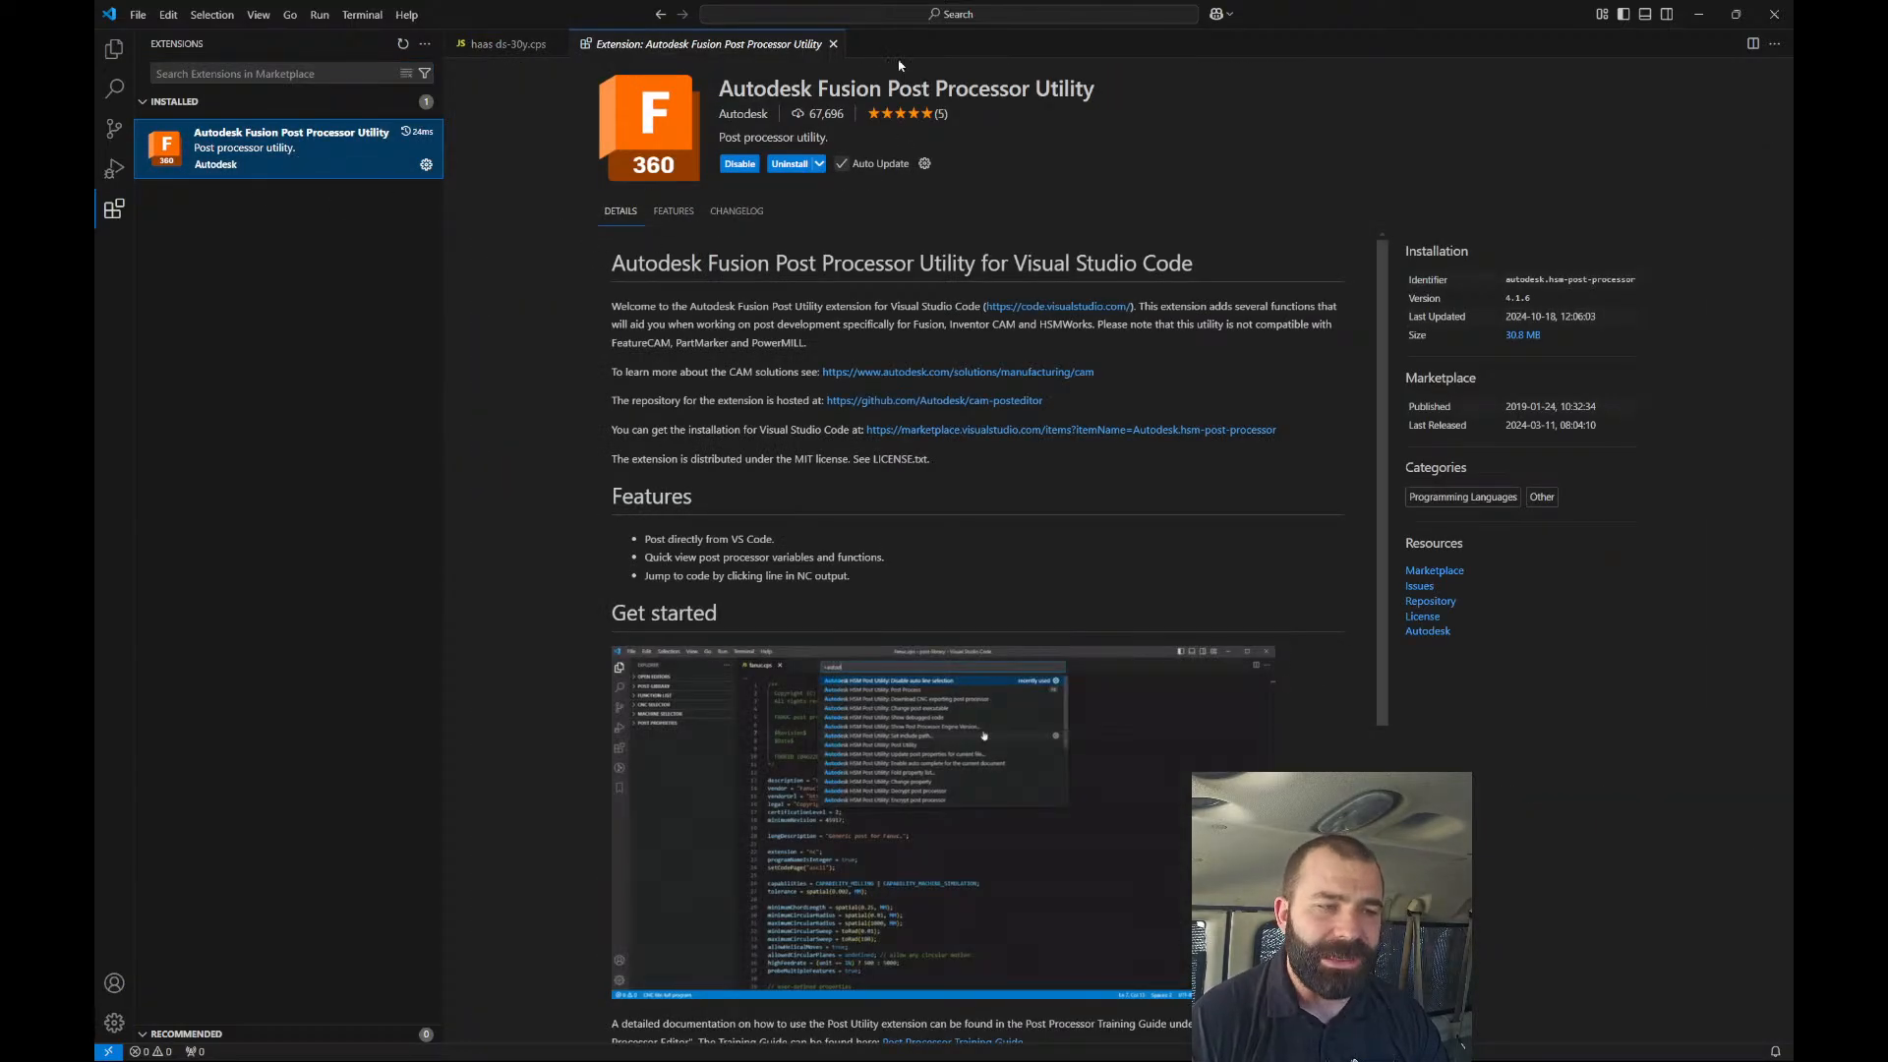
pyautogui.click(833, 44)
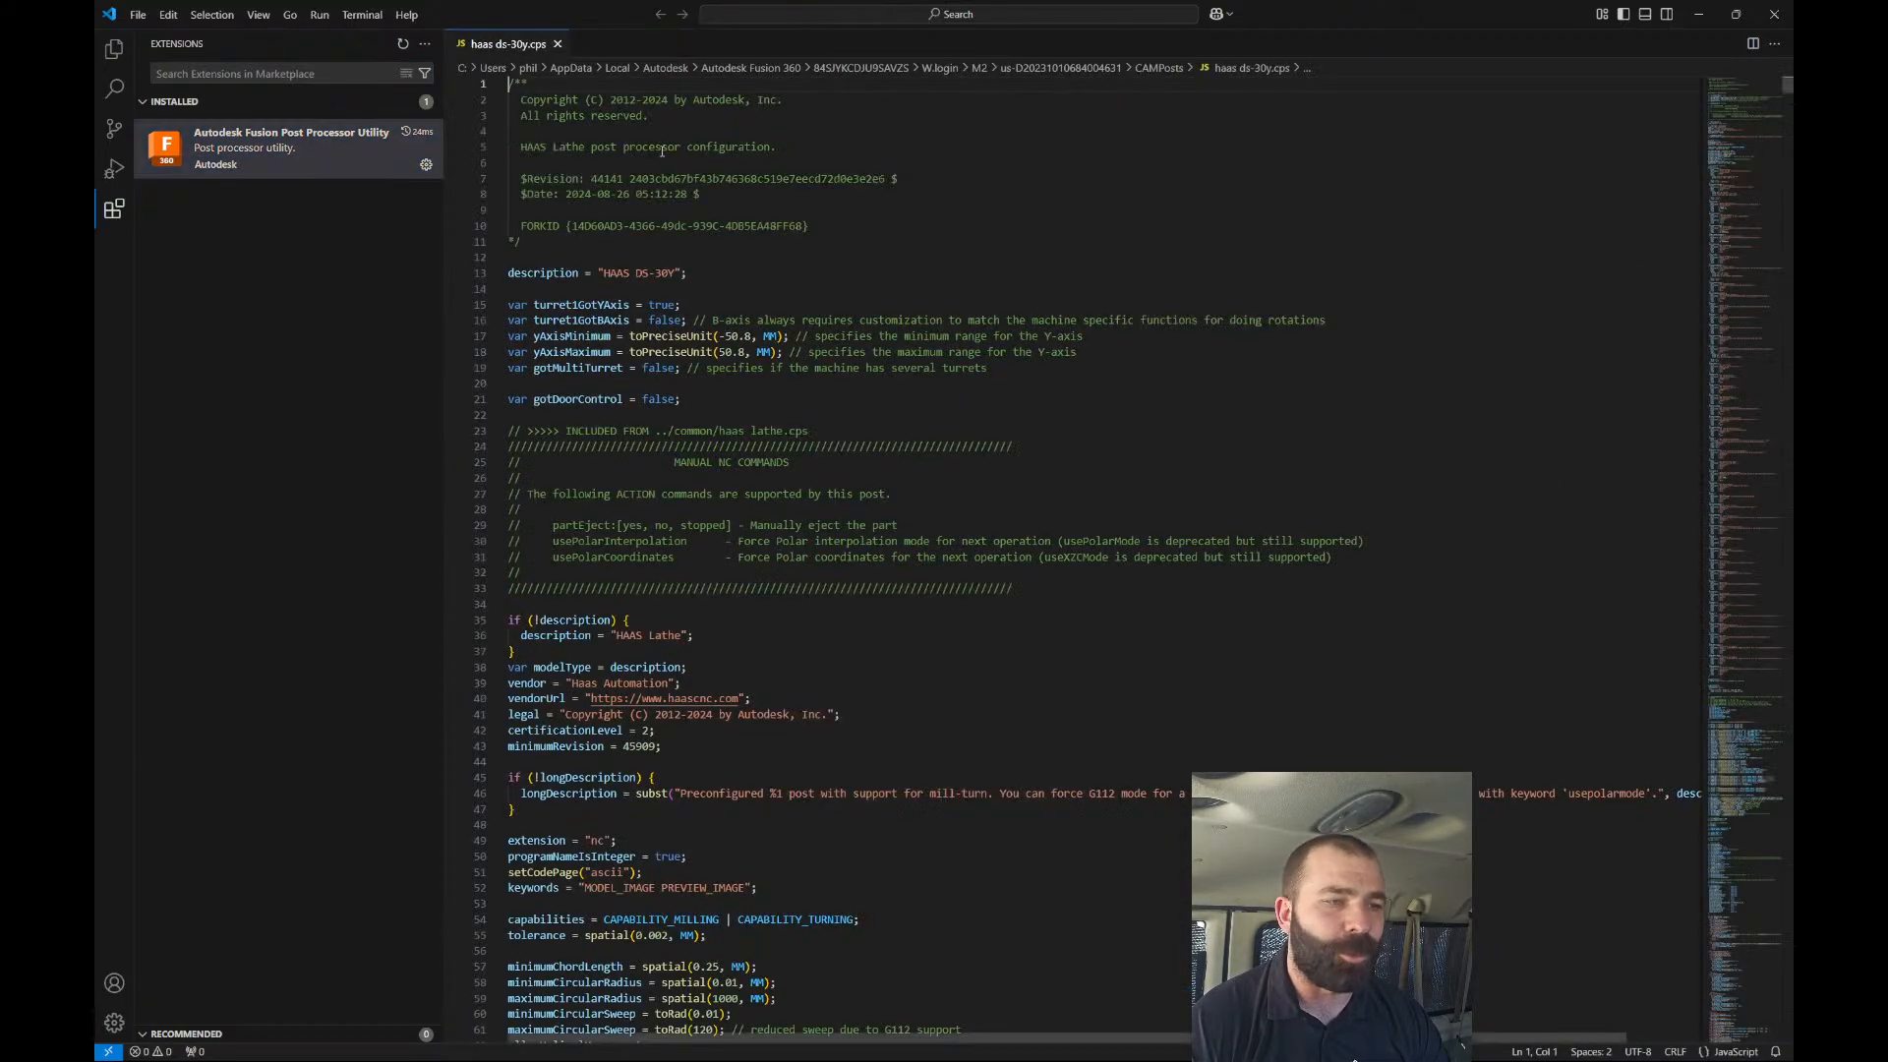
pyautogui.click(114, 49)
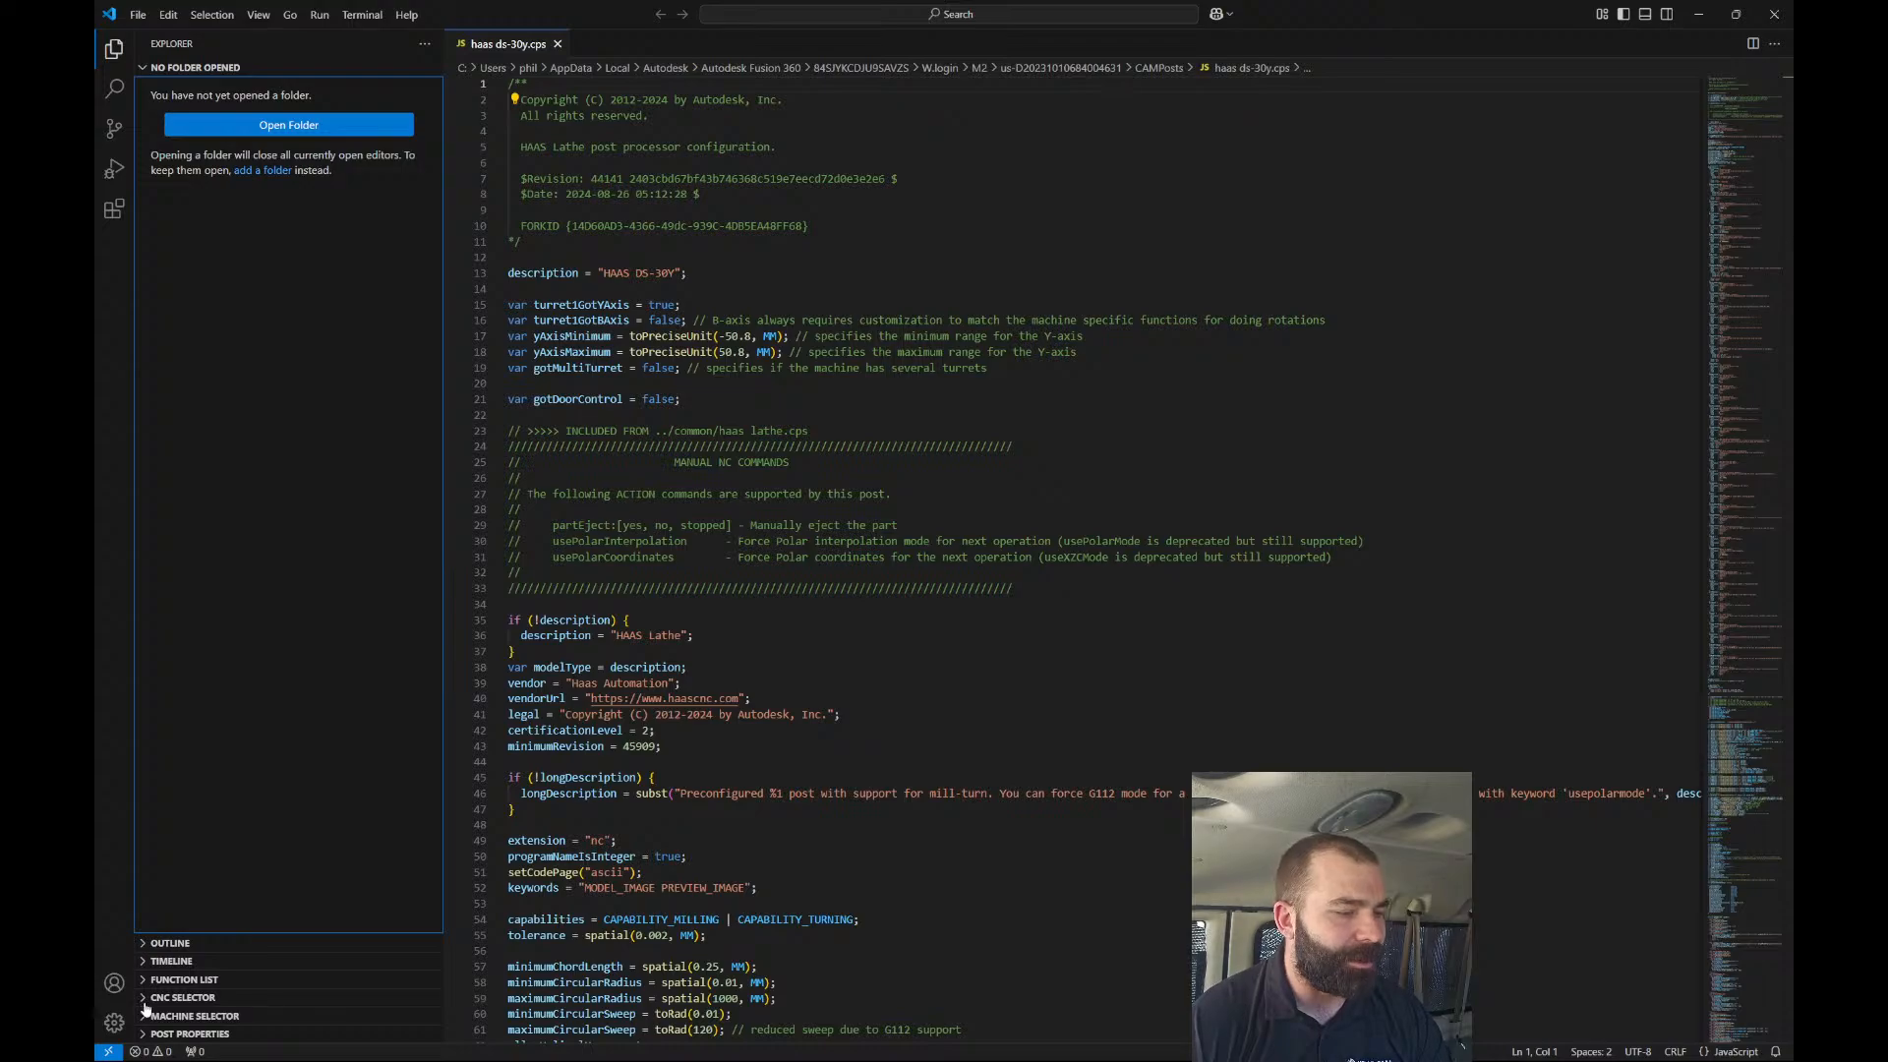
# Choose 1212.cnc from the CNC Selector's Custom folder.
pyautogui.click(177, 997)
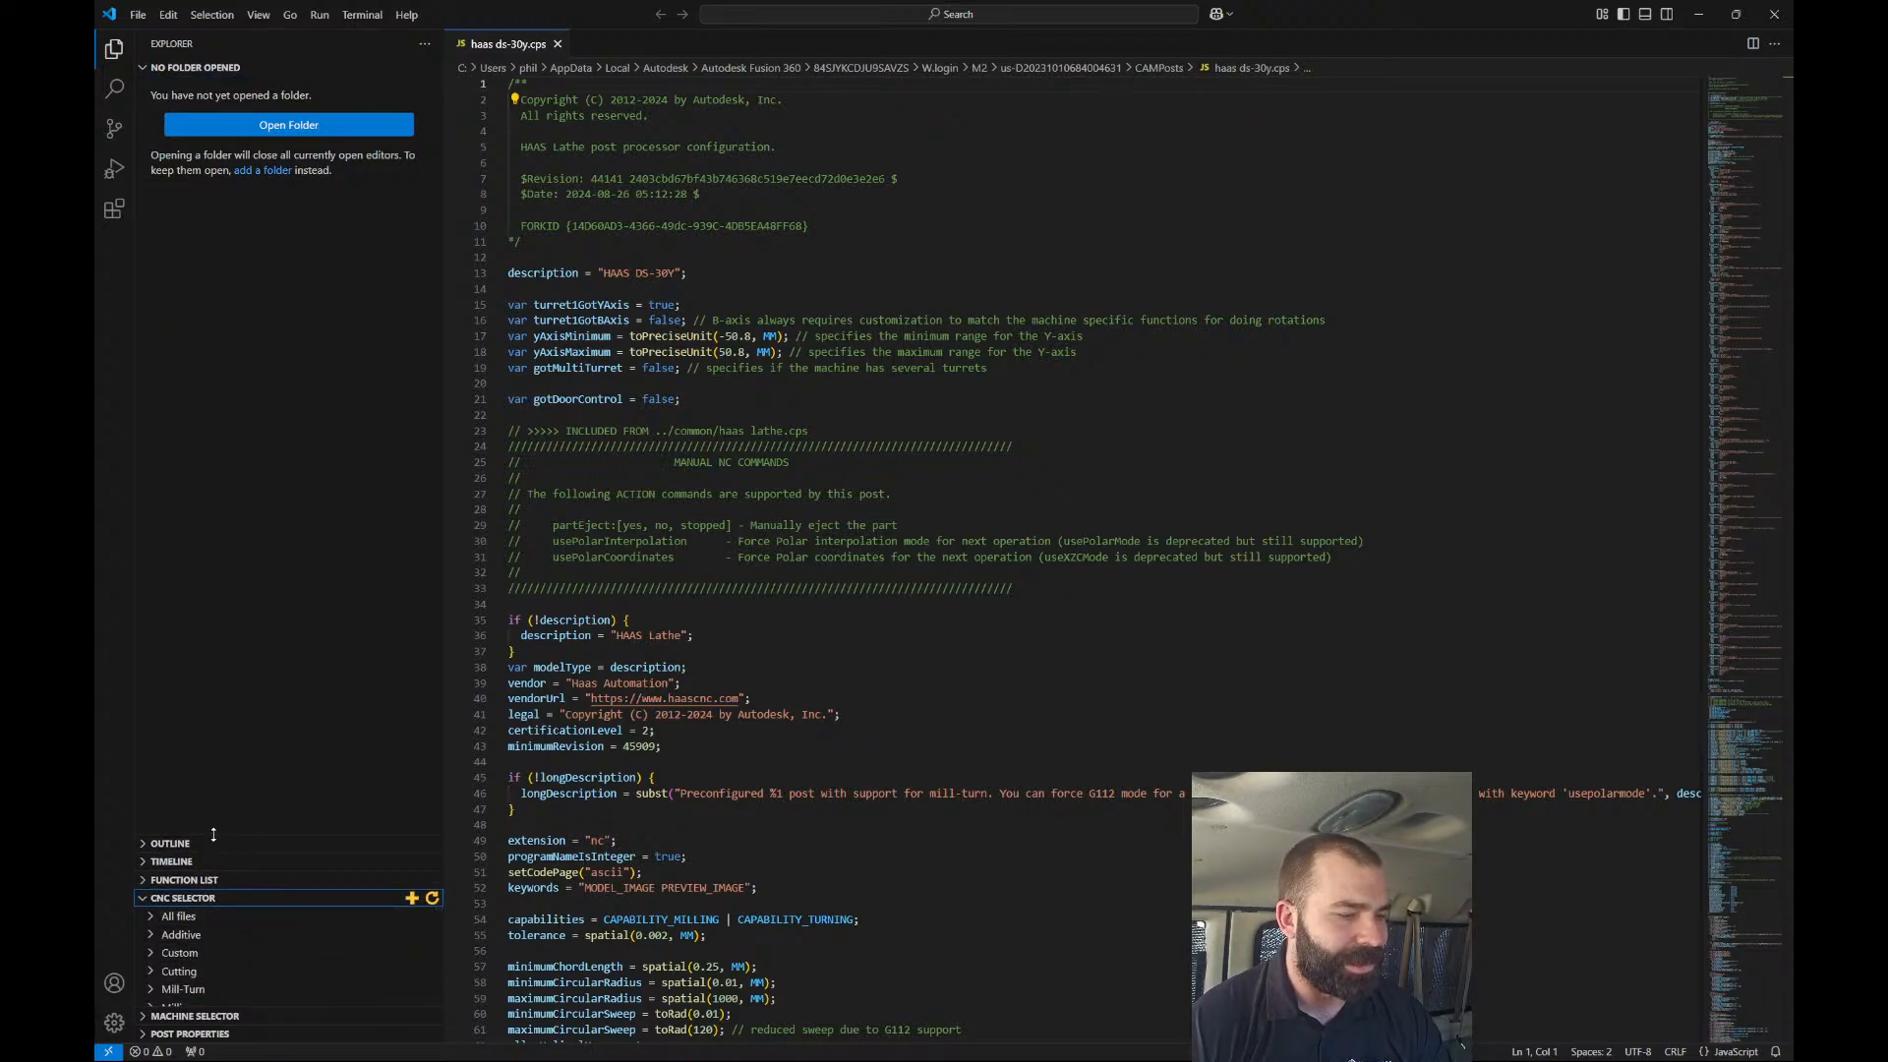
pyautogui.moveTo(215, 835); pyautogui.dragTo(215, 612)
pyautogui.click(154, 729)
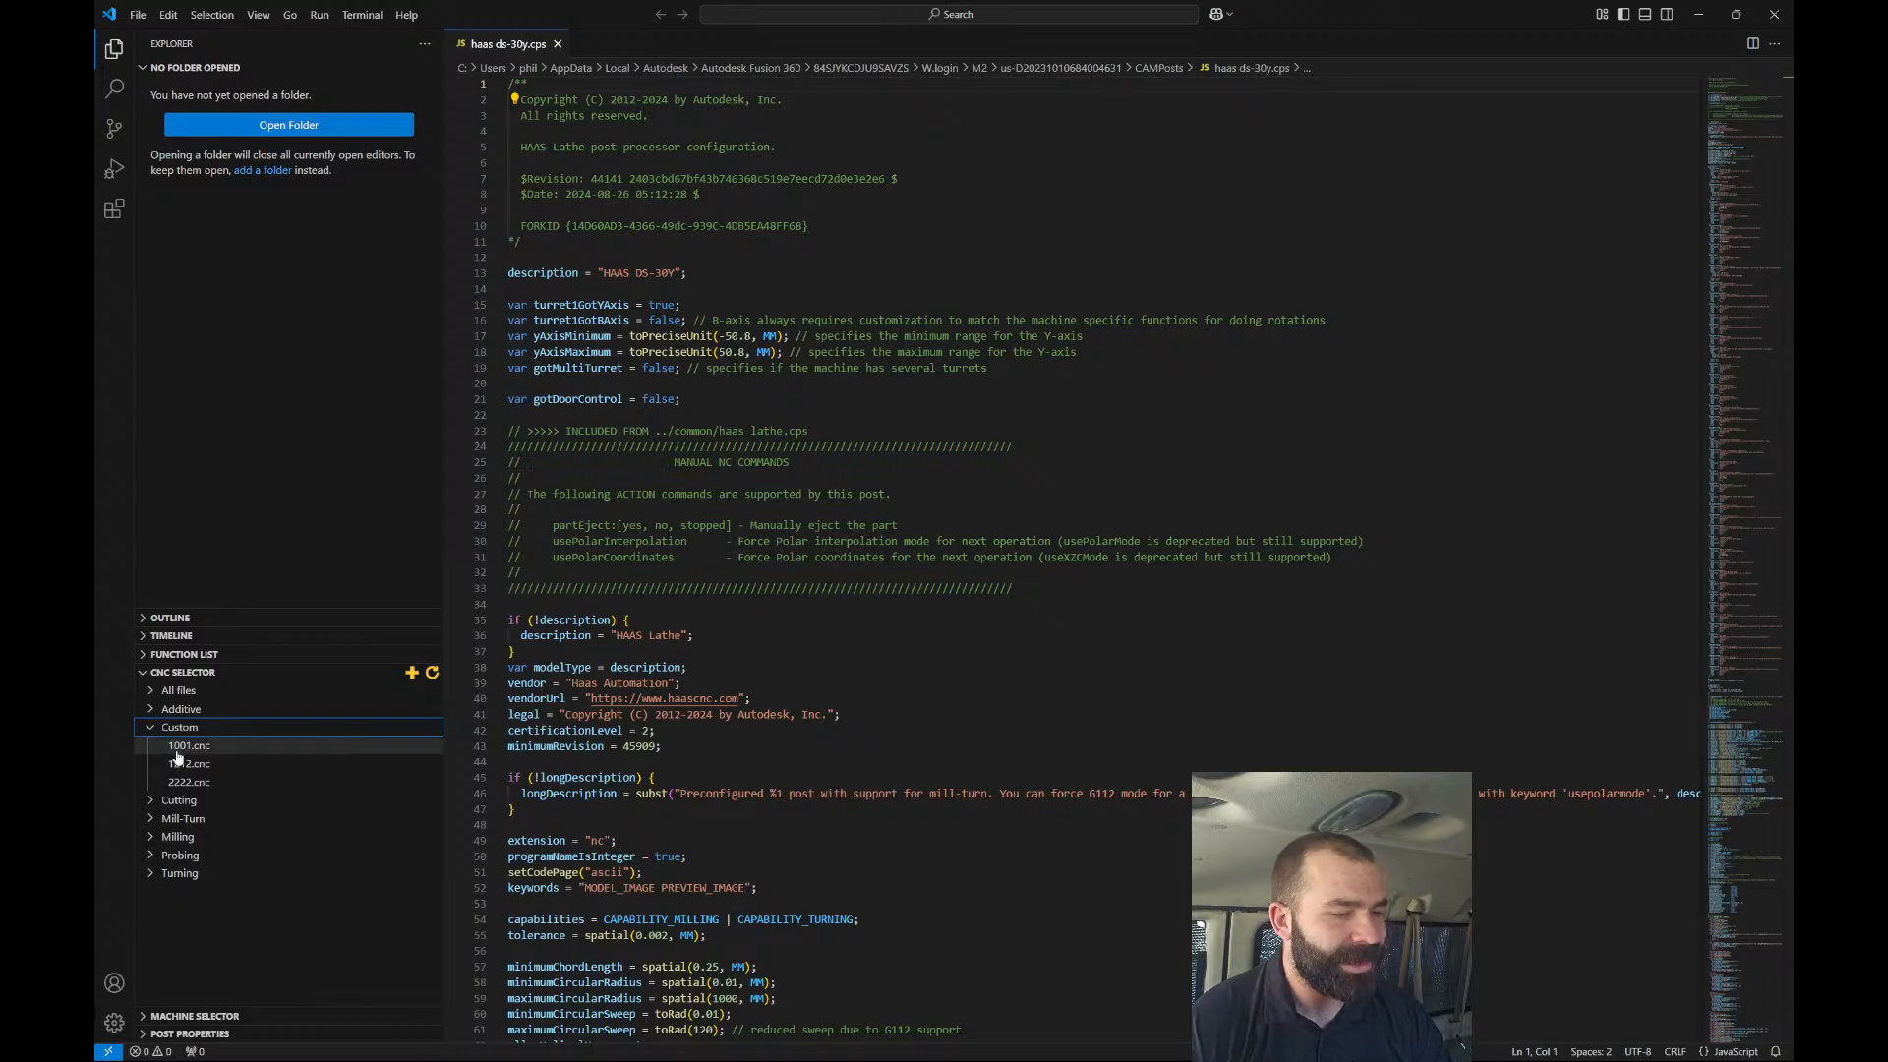
pyautogui.click(185, 766)
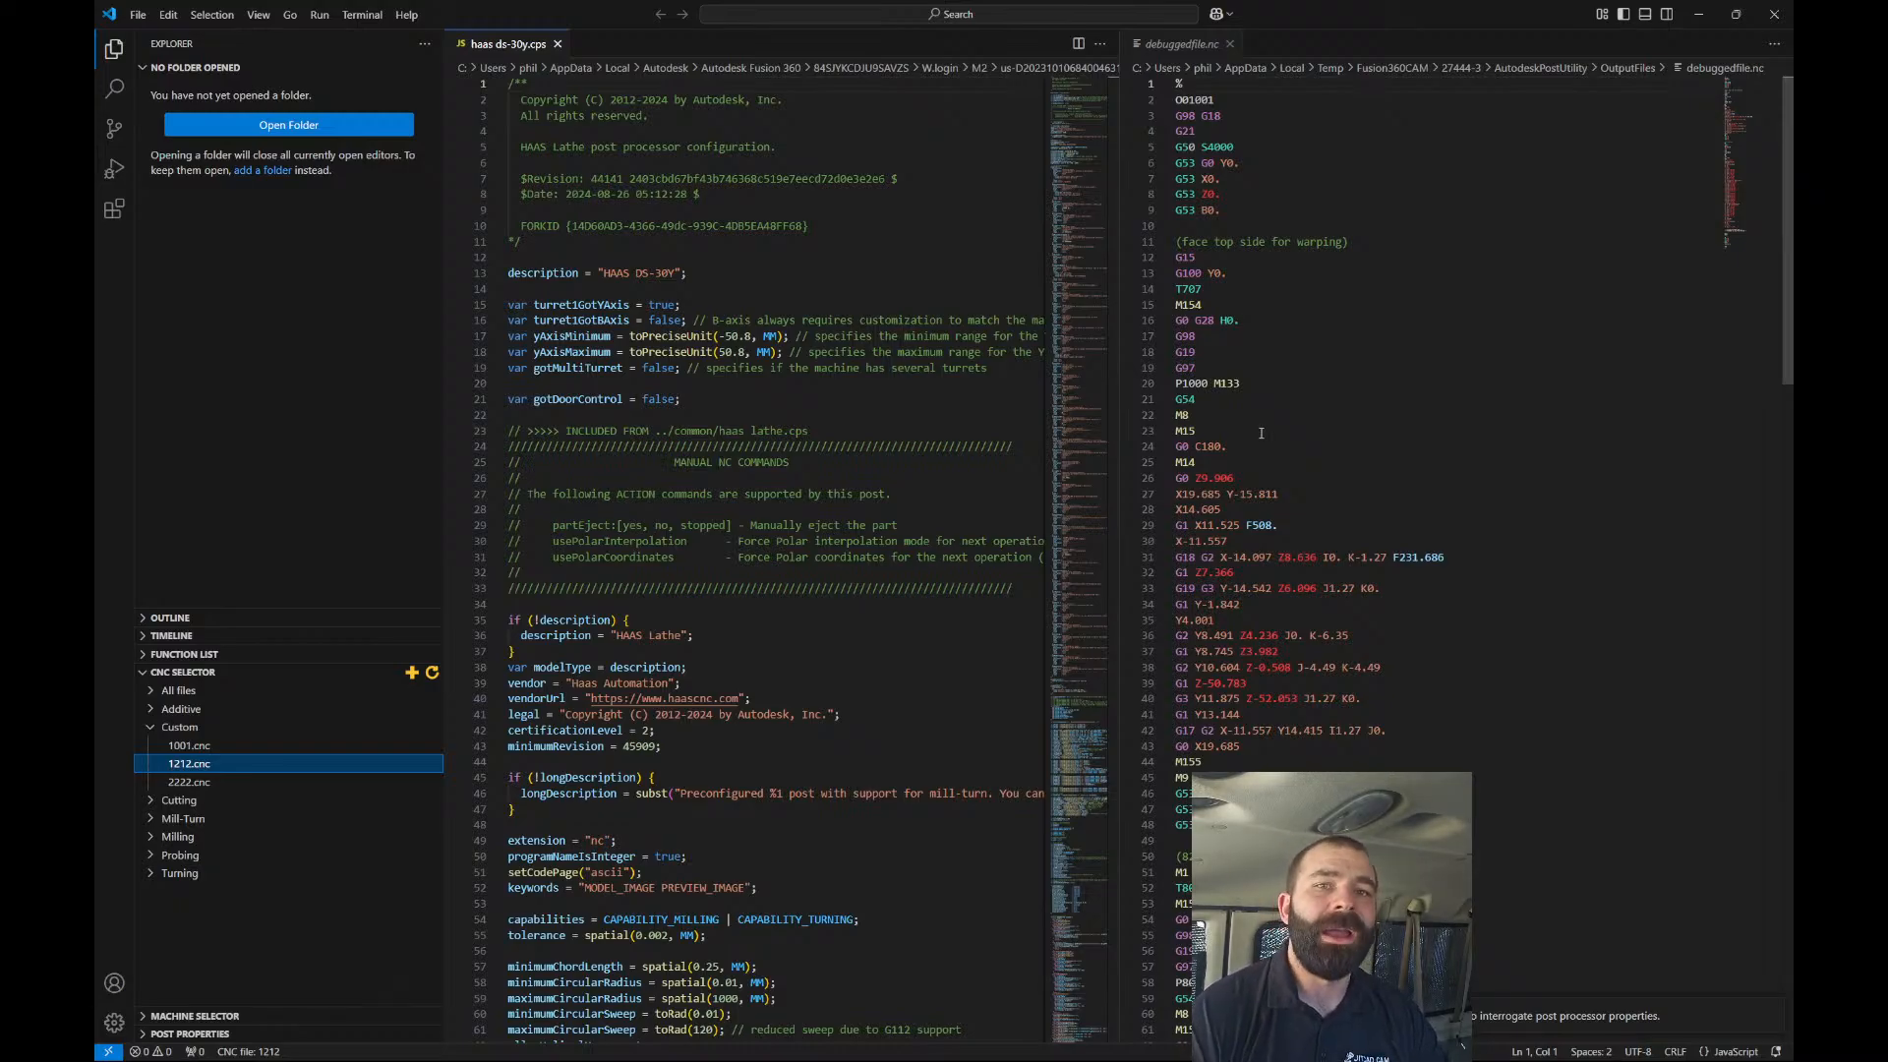
# Trace the T808 output back to the writeToolBlock call in the post code.
pyautogui.scroll(-5, 1258, 447)
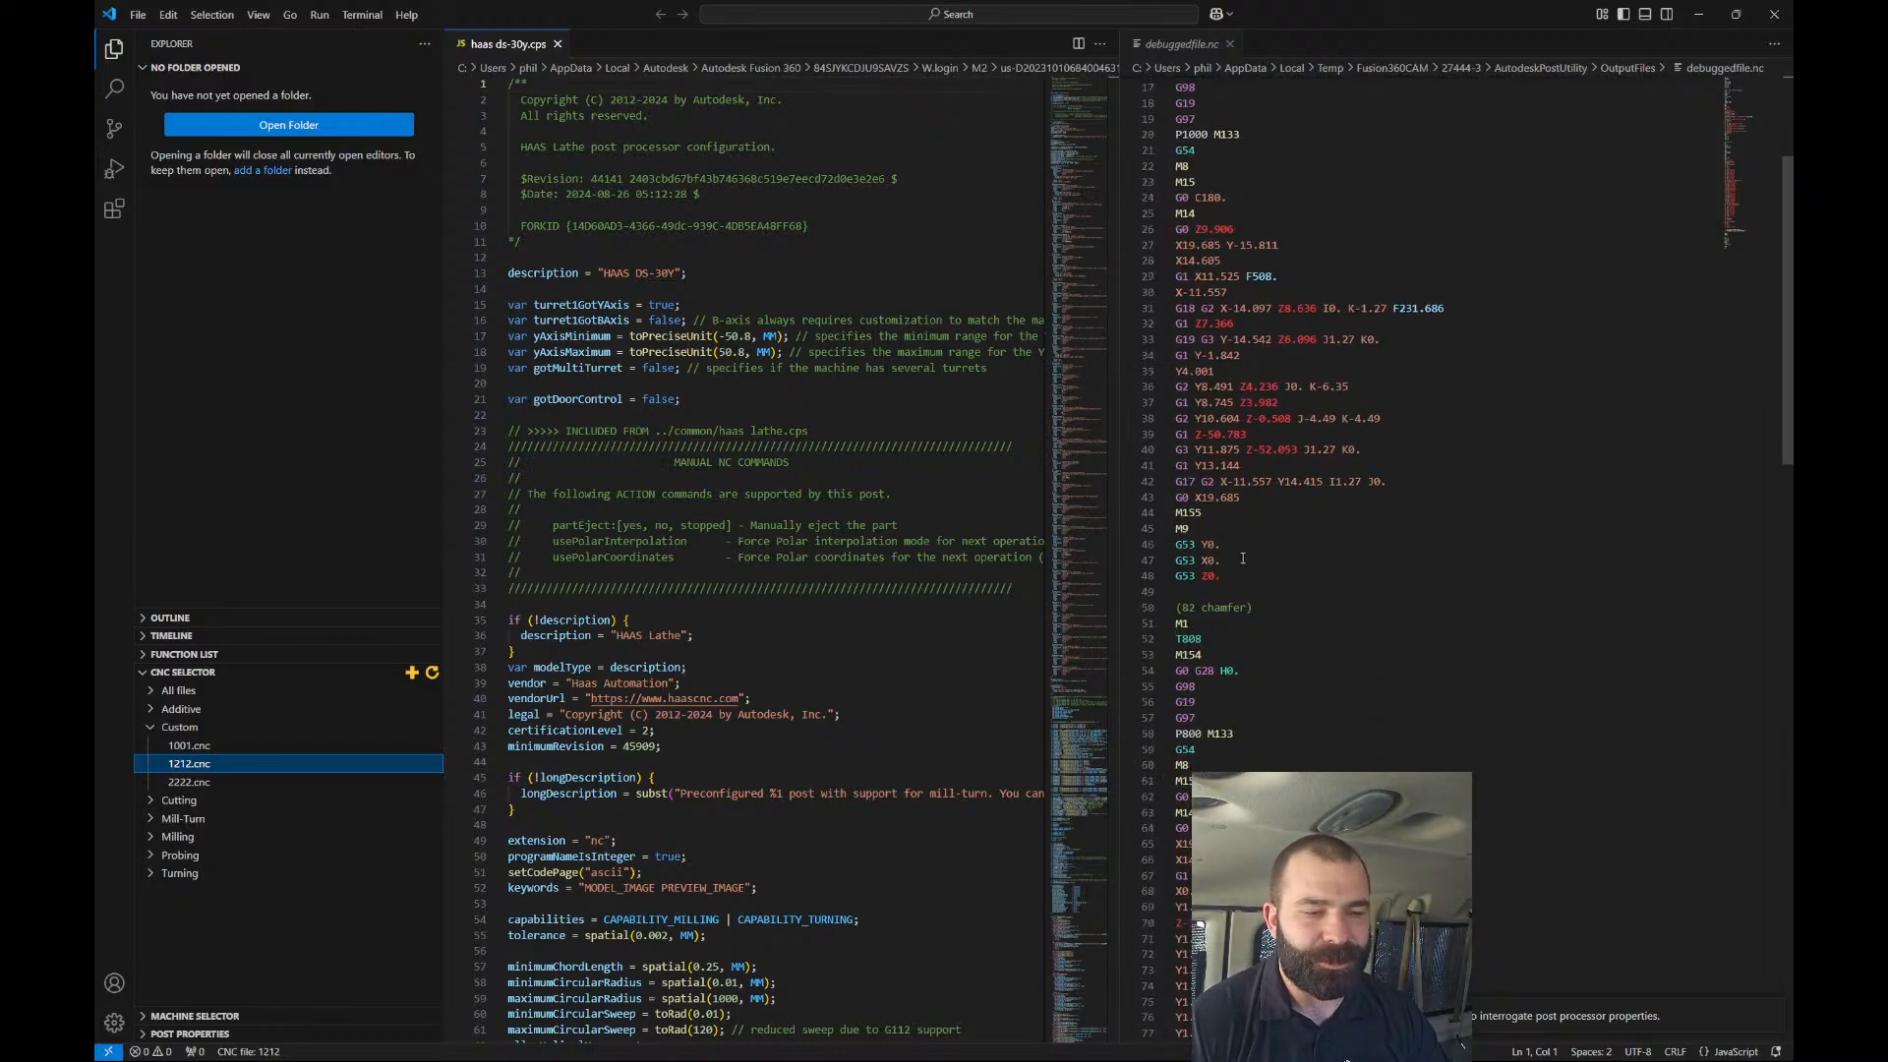
pyautogui.doubleClick(1190, 638)
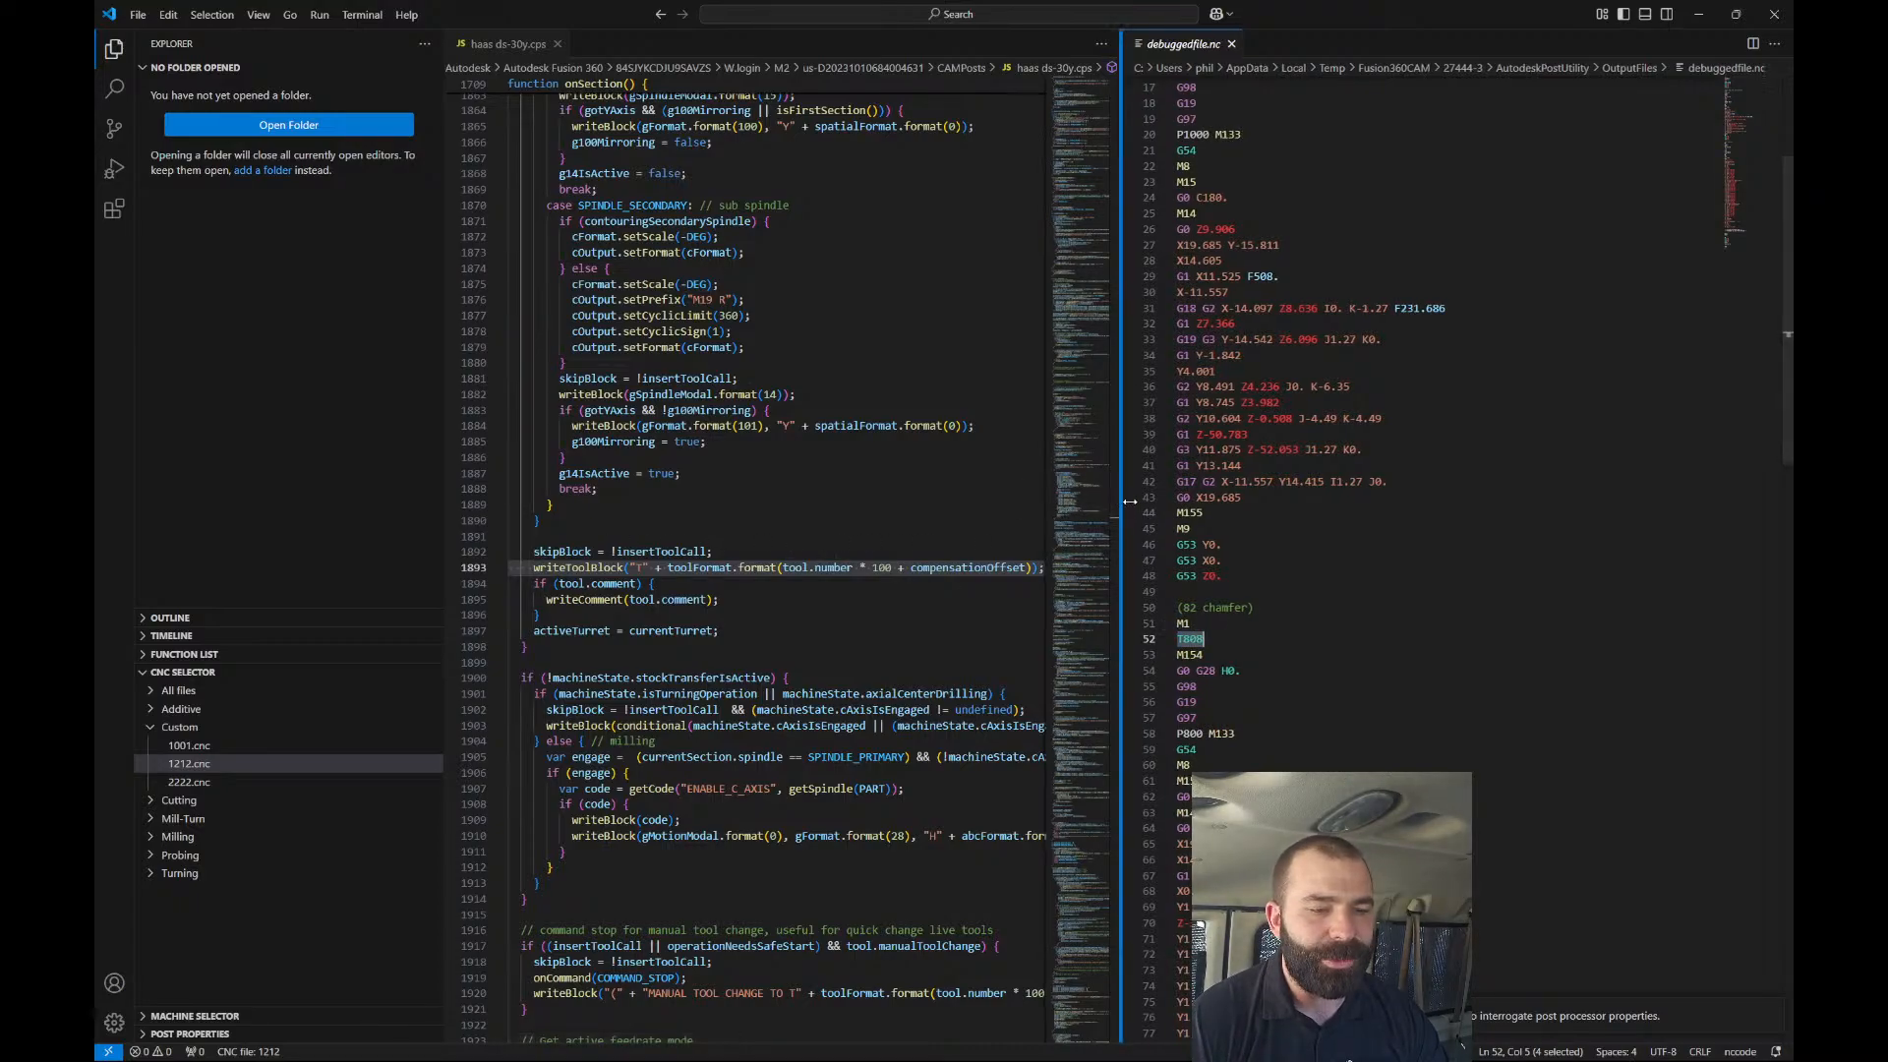
pyautogui.moveTo(1119, 506); pyautogui.dragTo(1326, 503)
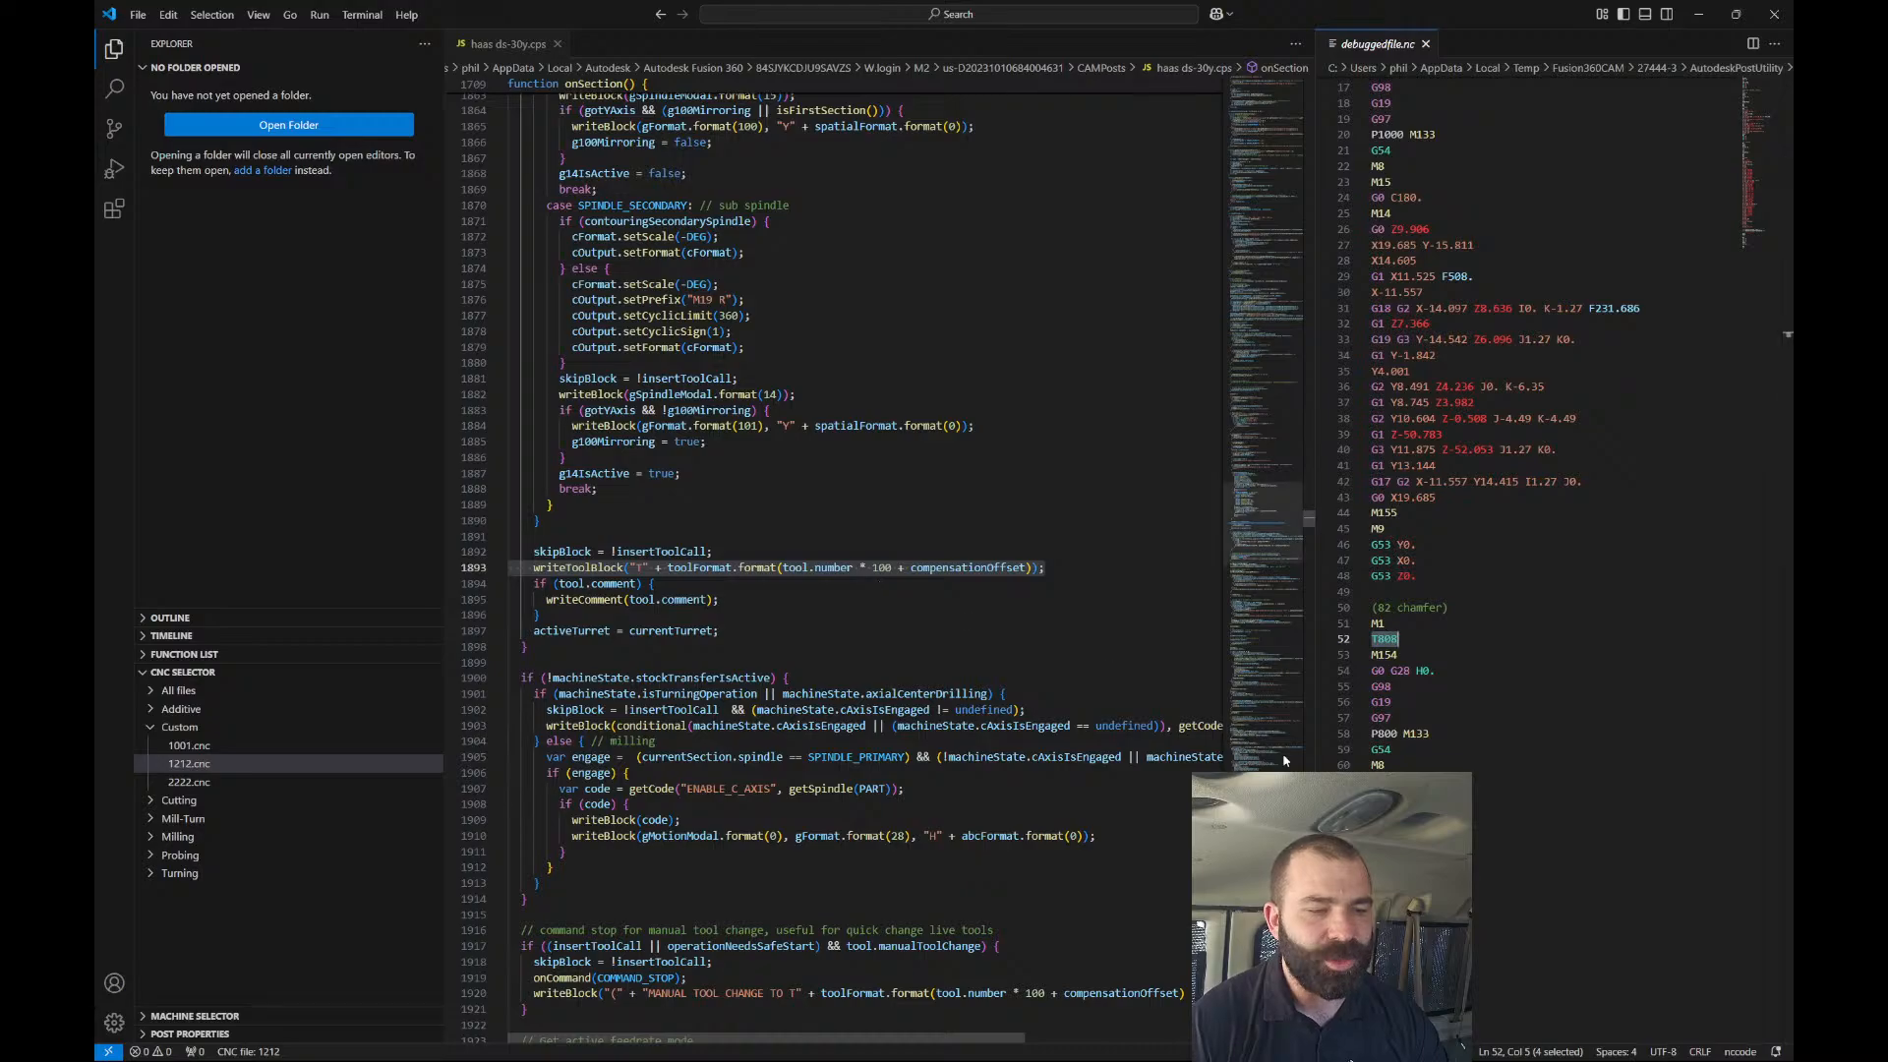
pyautogui.click(1378, 644)
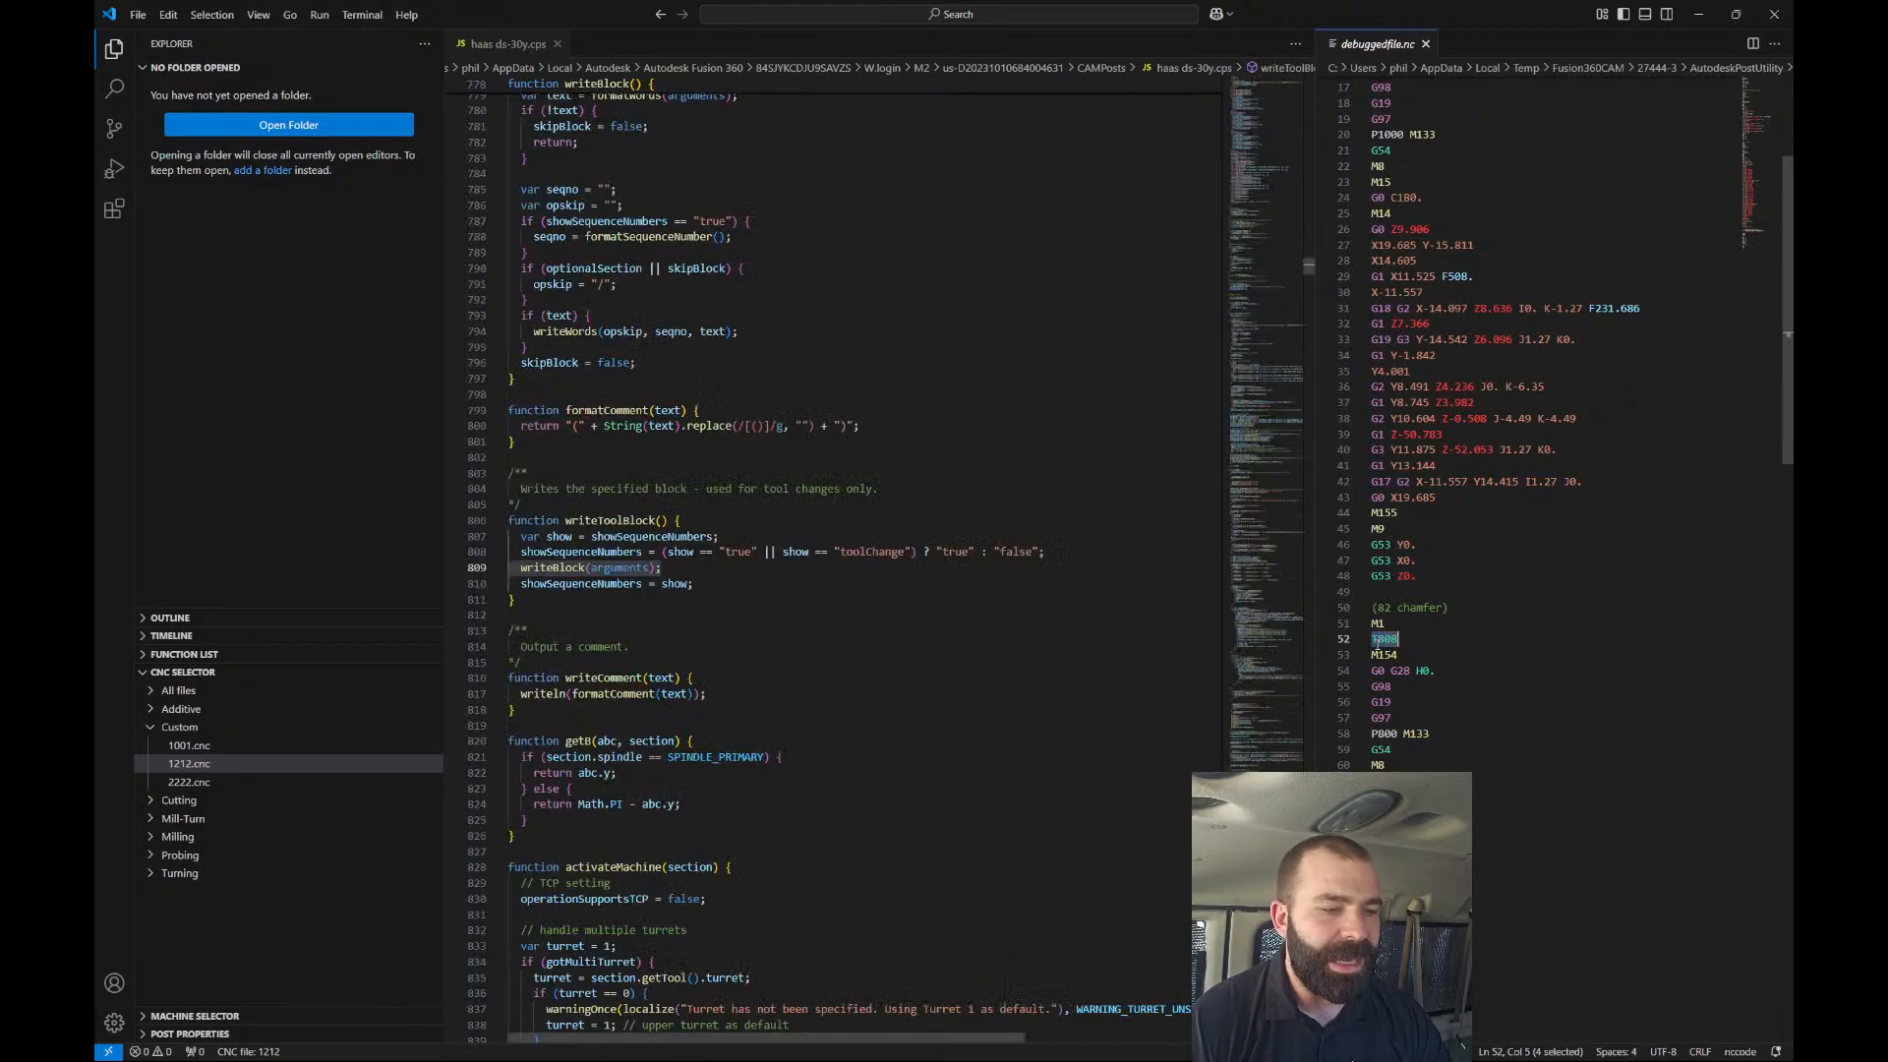
pyautogui.click(1378, 644)
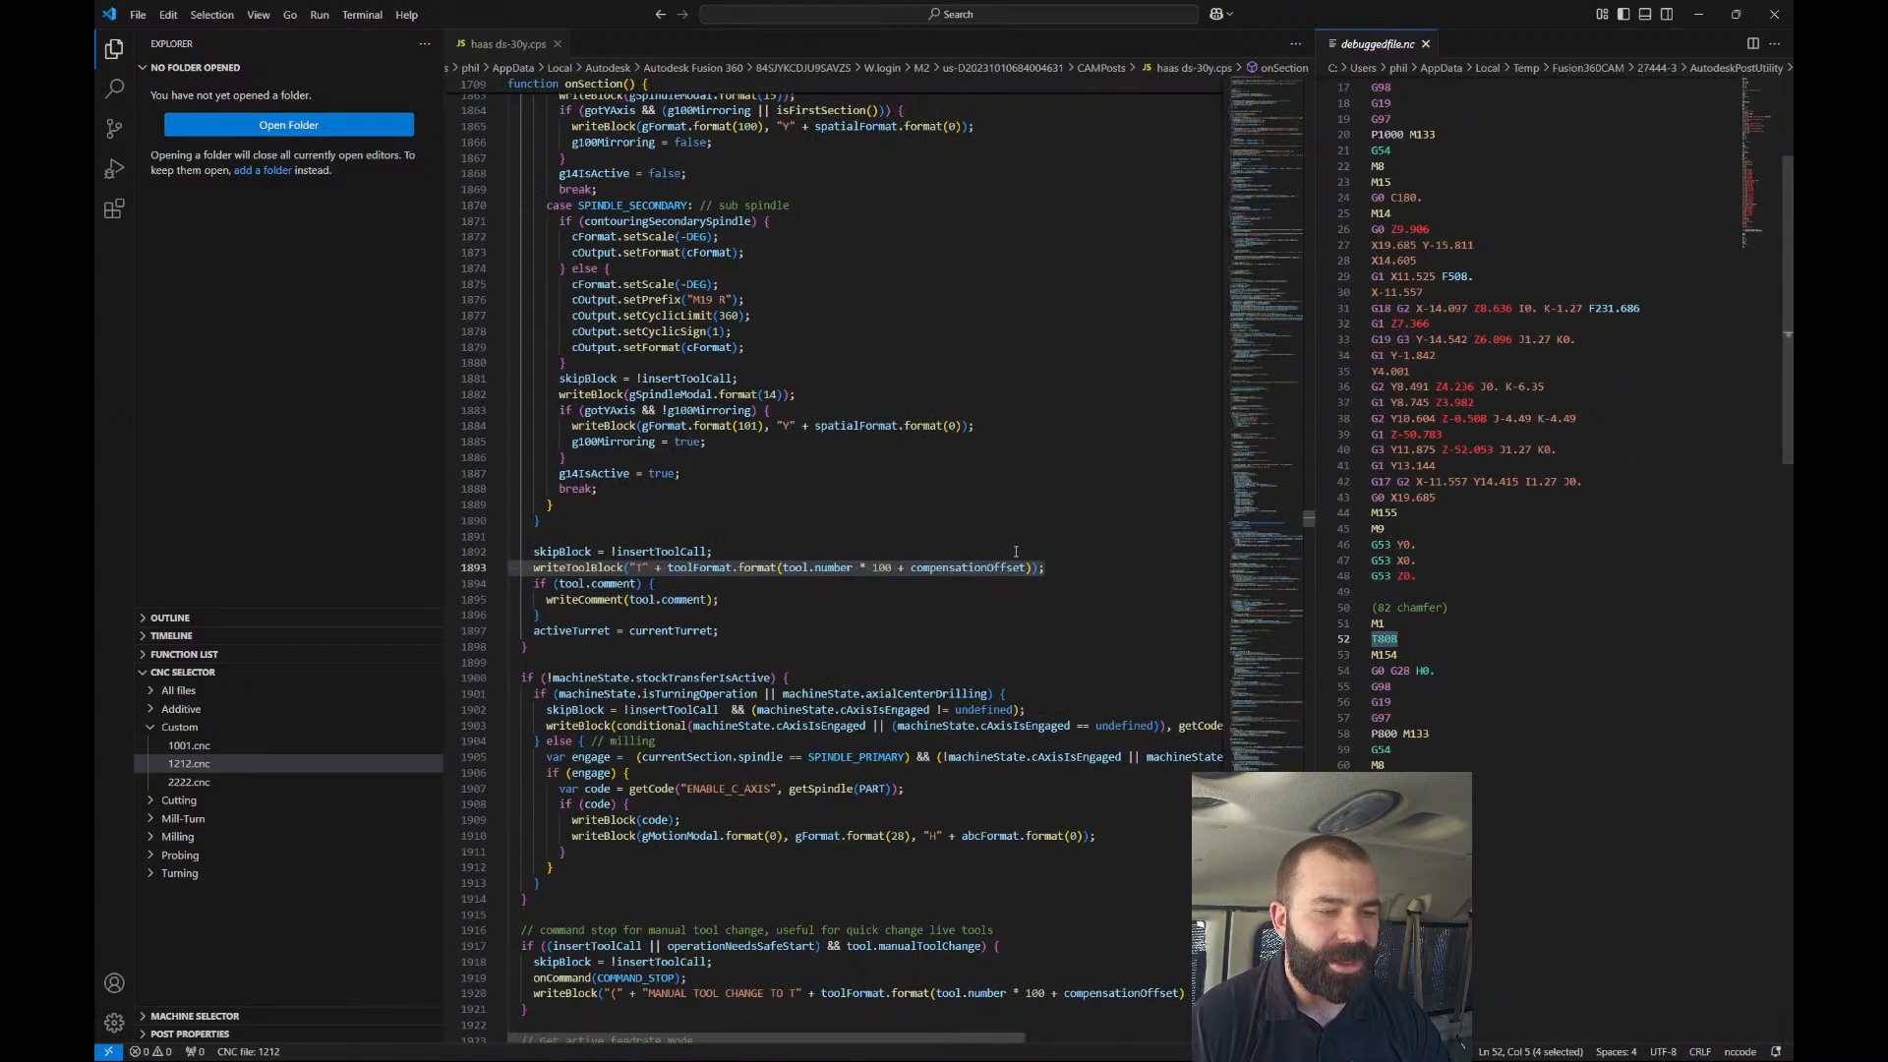
# Add writeBlock("G53 X0.") after the skipBlock line and save haas ds-30y.cps.
pyautogui.click(923, 543)
pyautogui.click(892, 593)
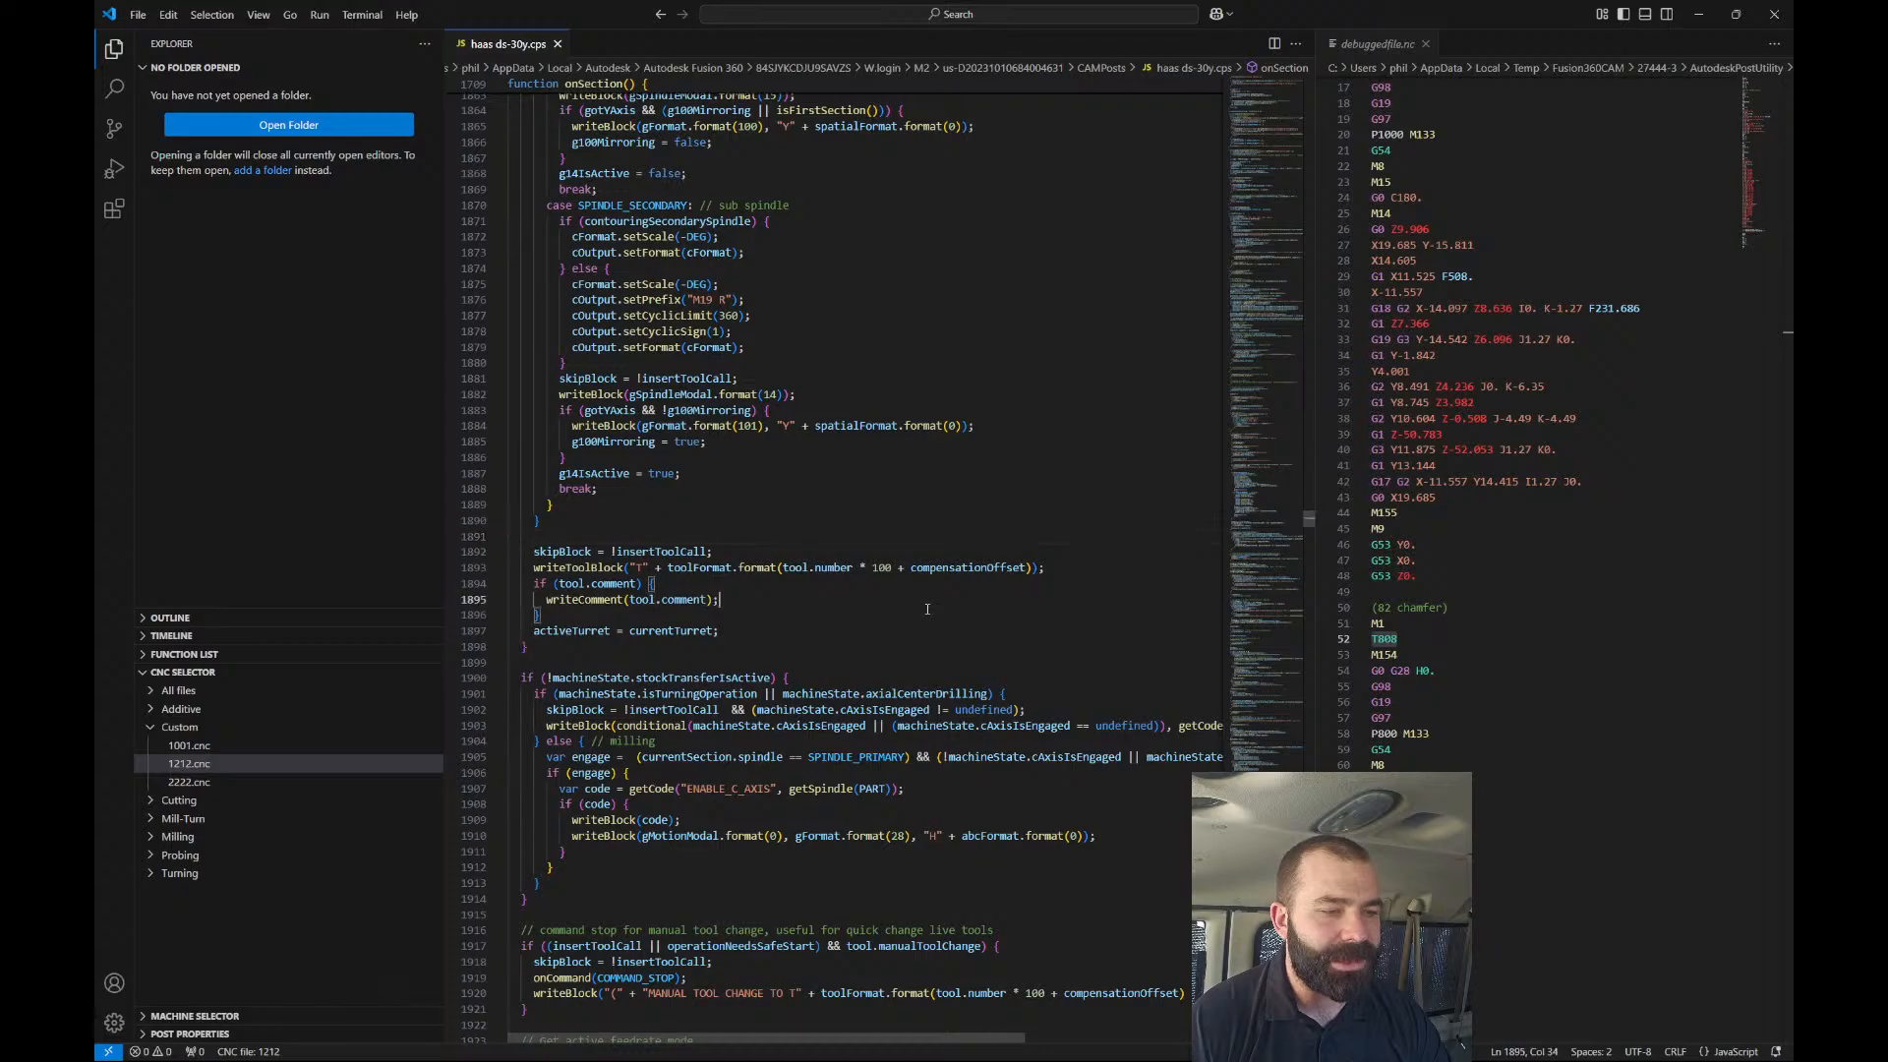
pyautogui.click(763, 555)
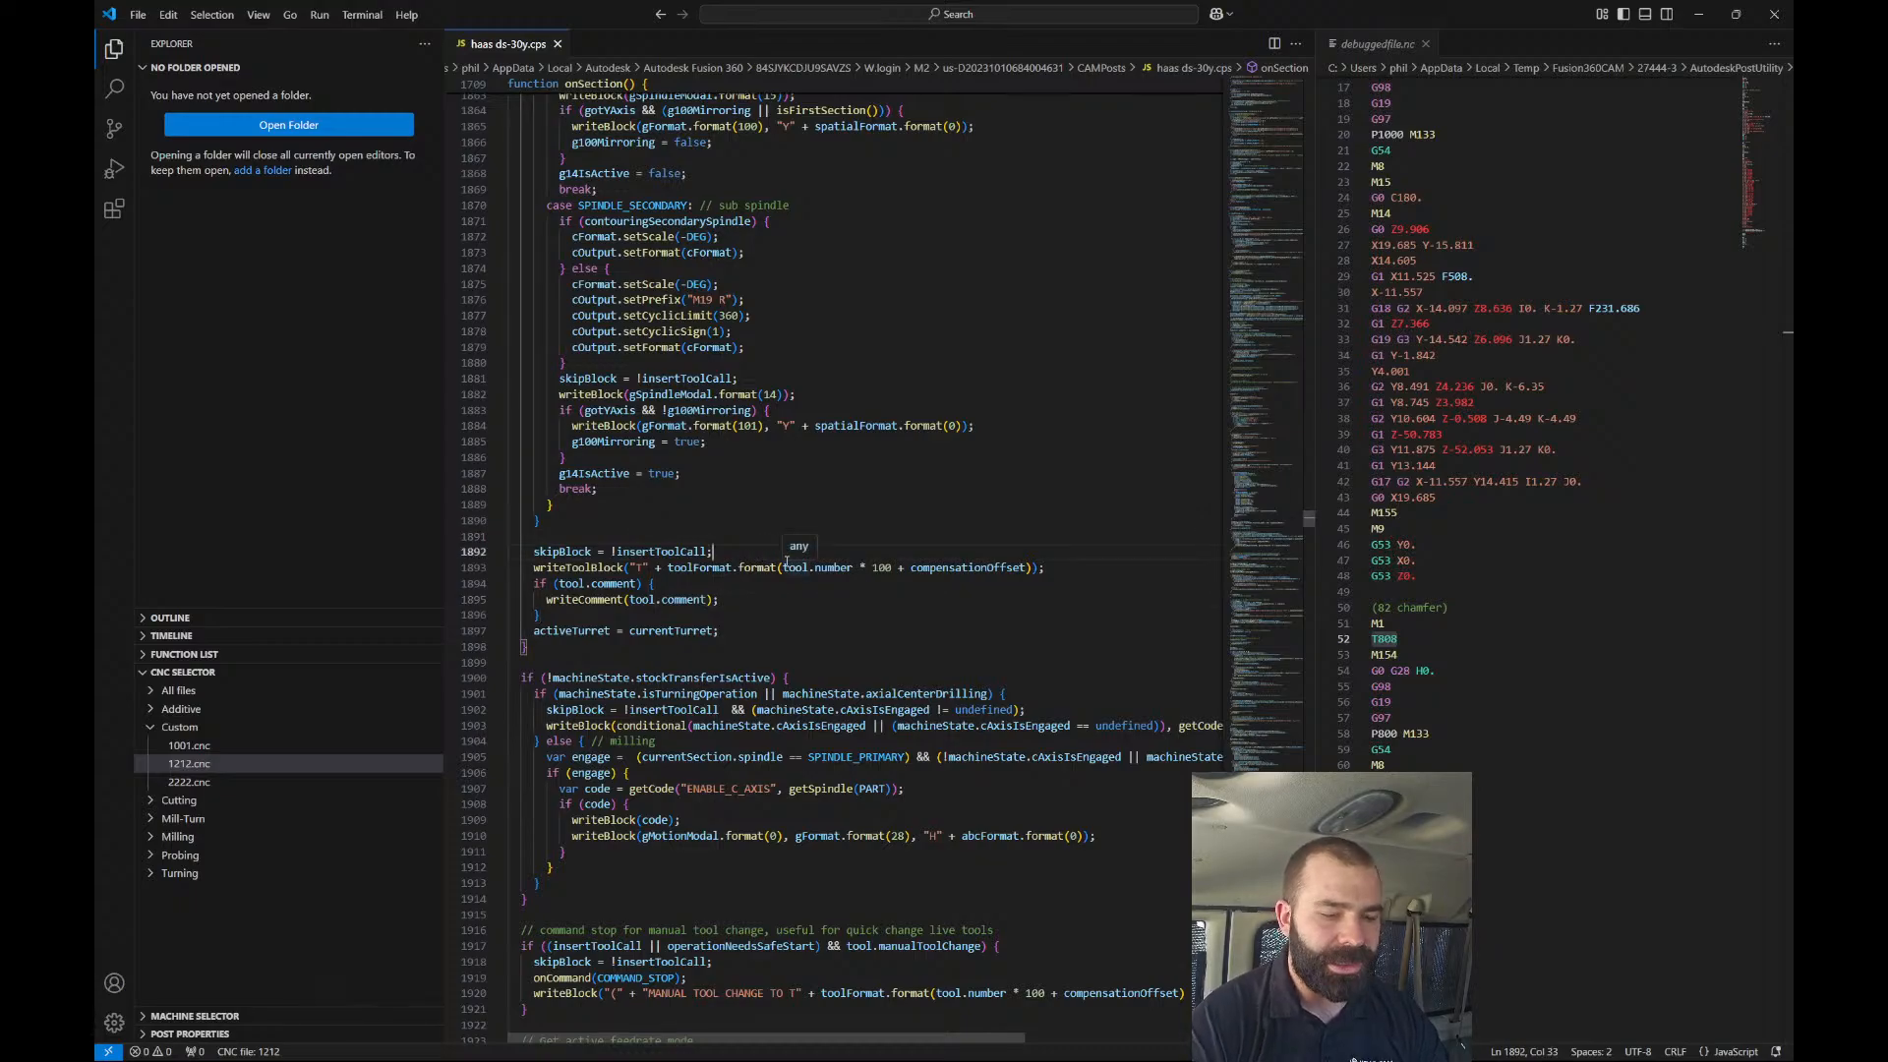
pyautogui.press('Return')
pyautogui.write('writeBlock')
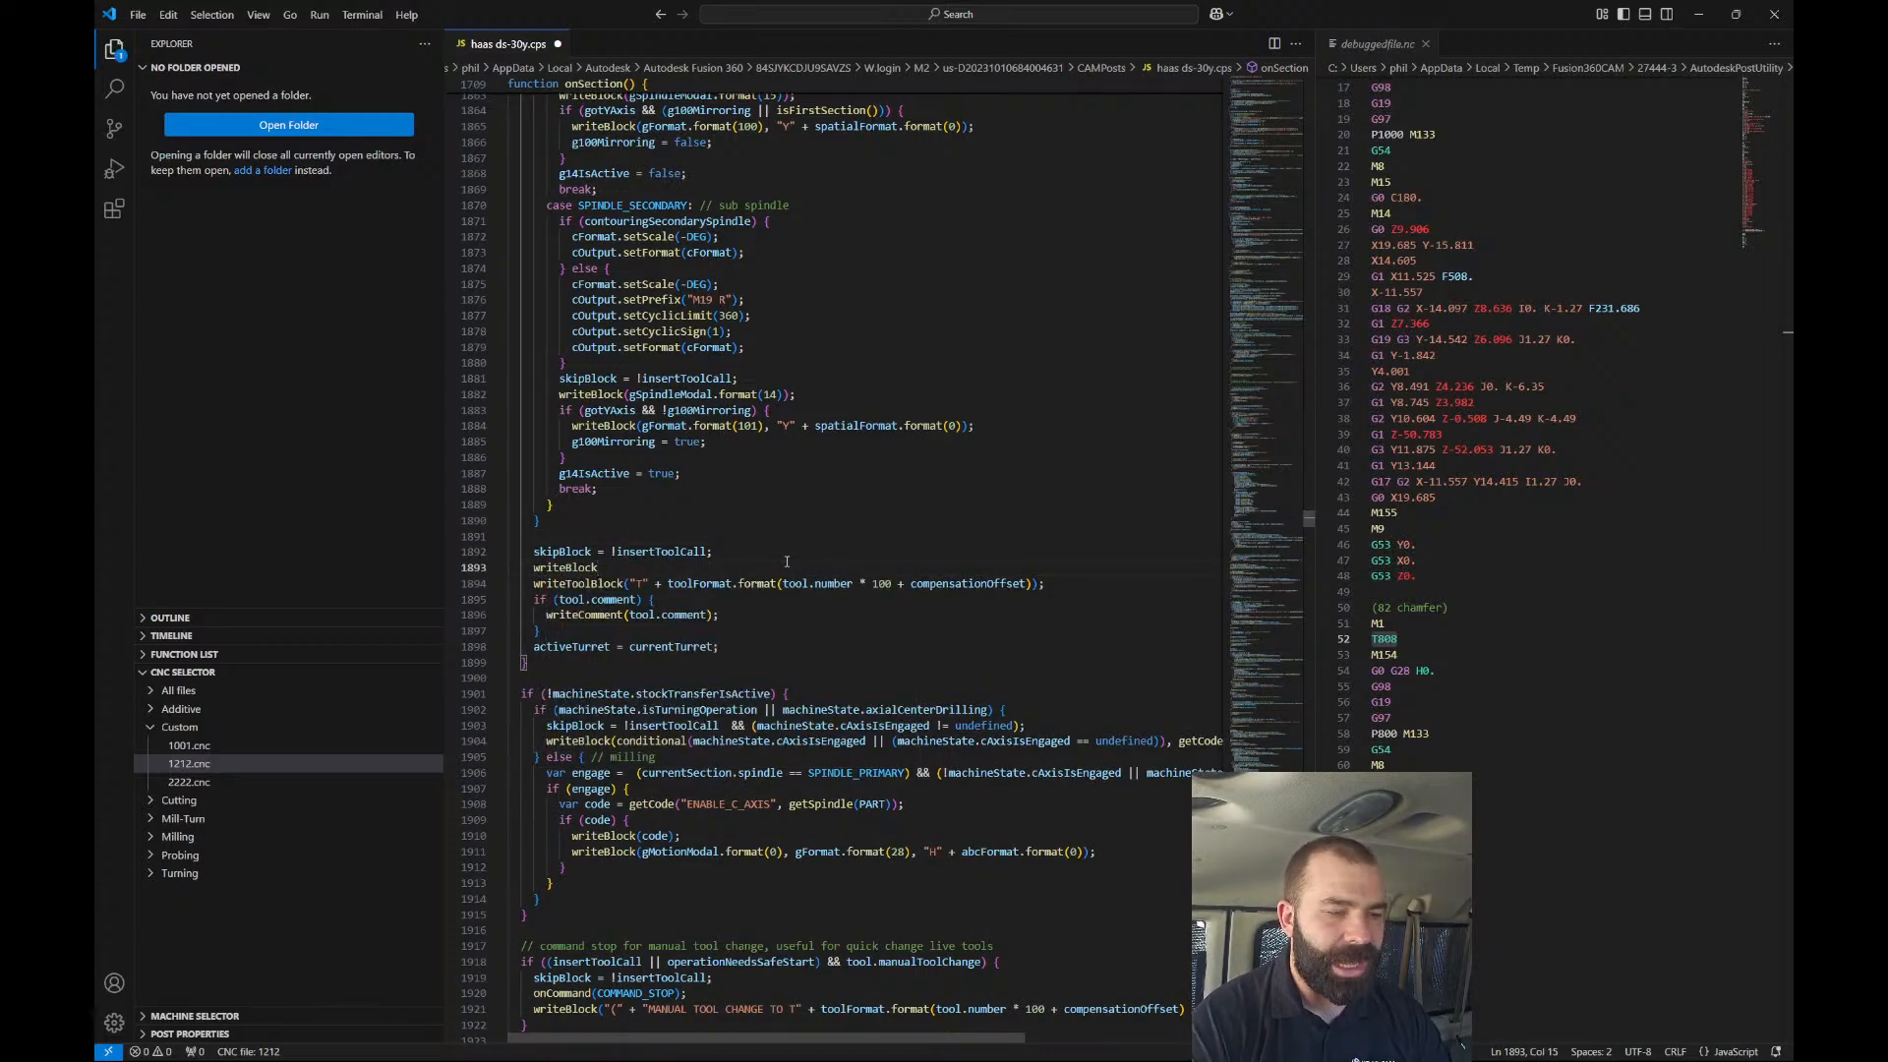
pyautogui.write('(')
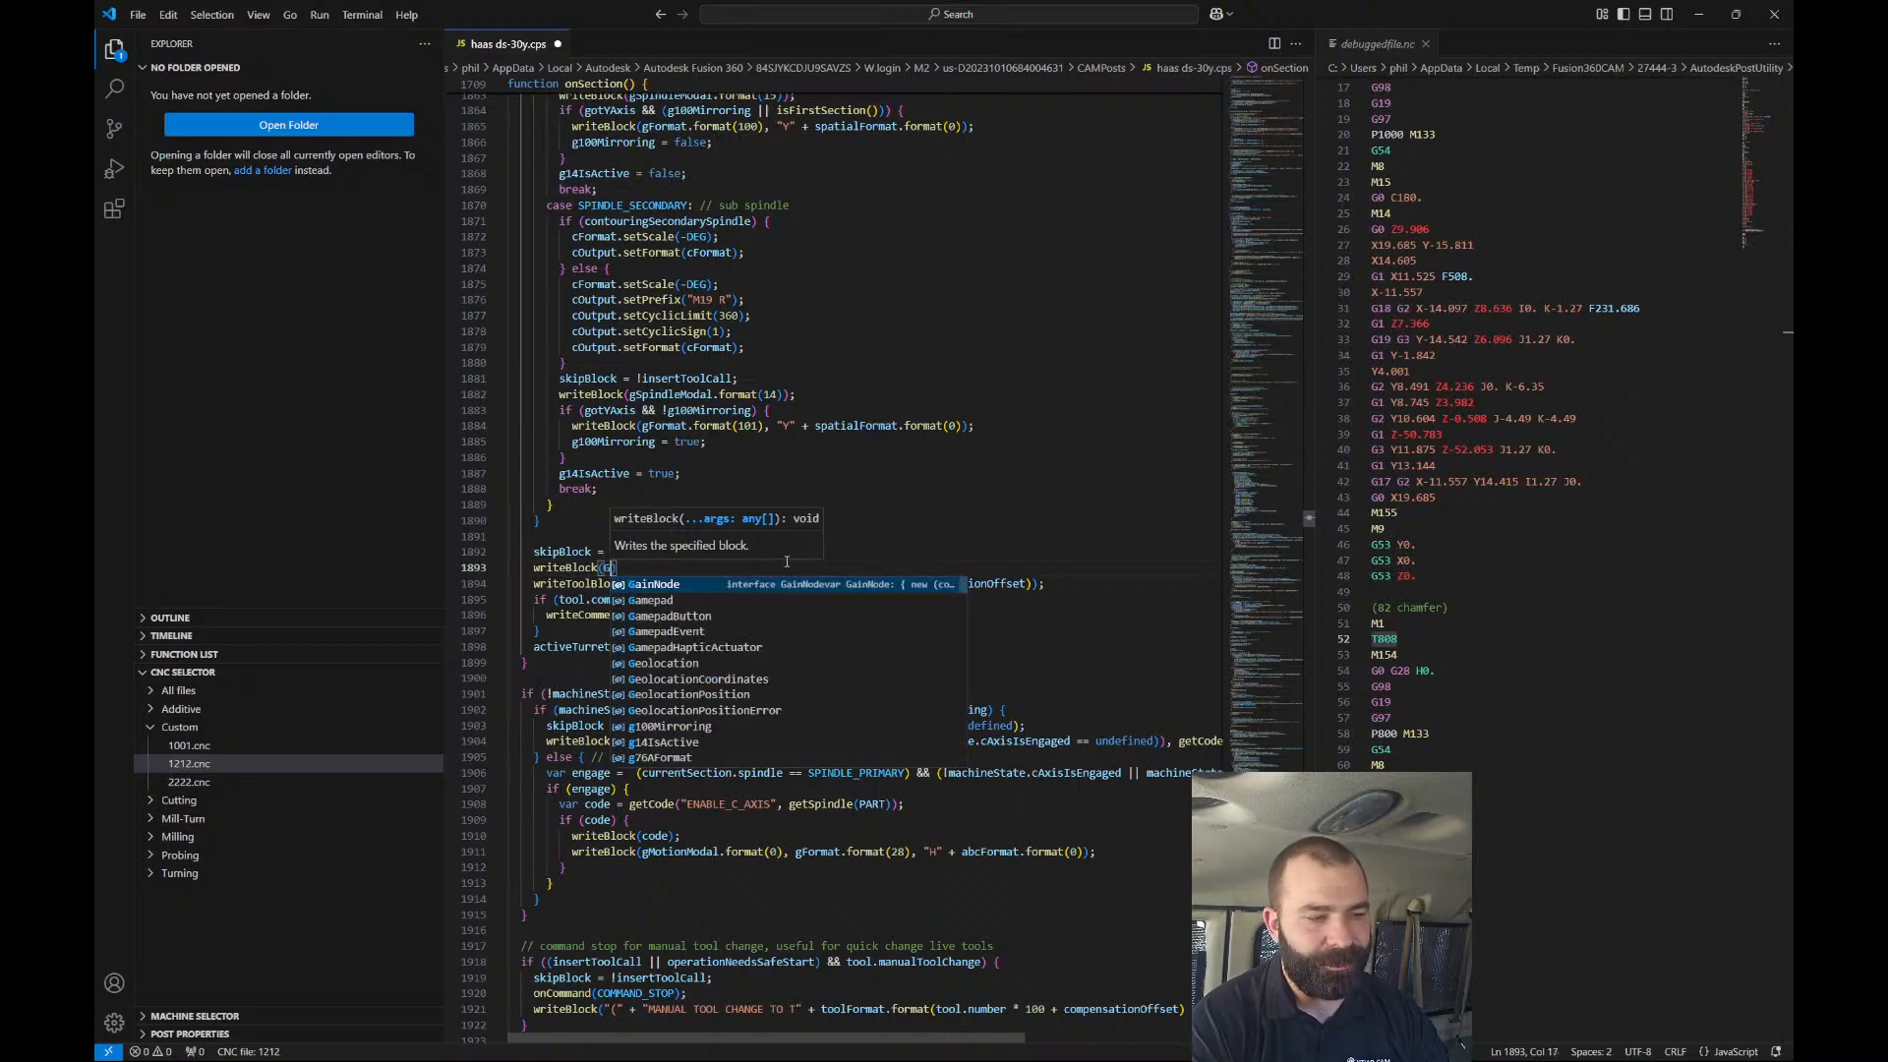
pyautogui.write('"')
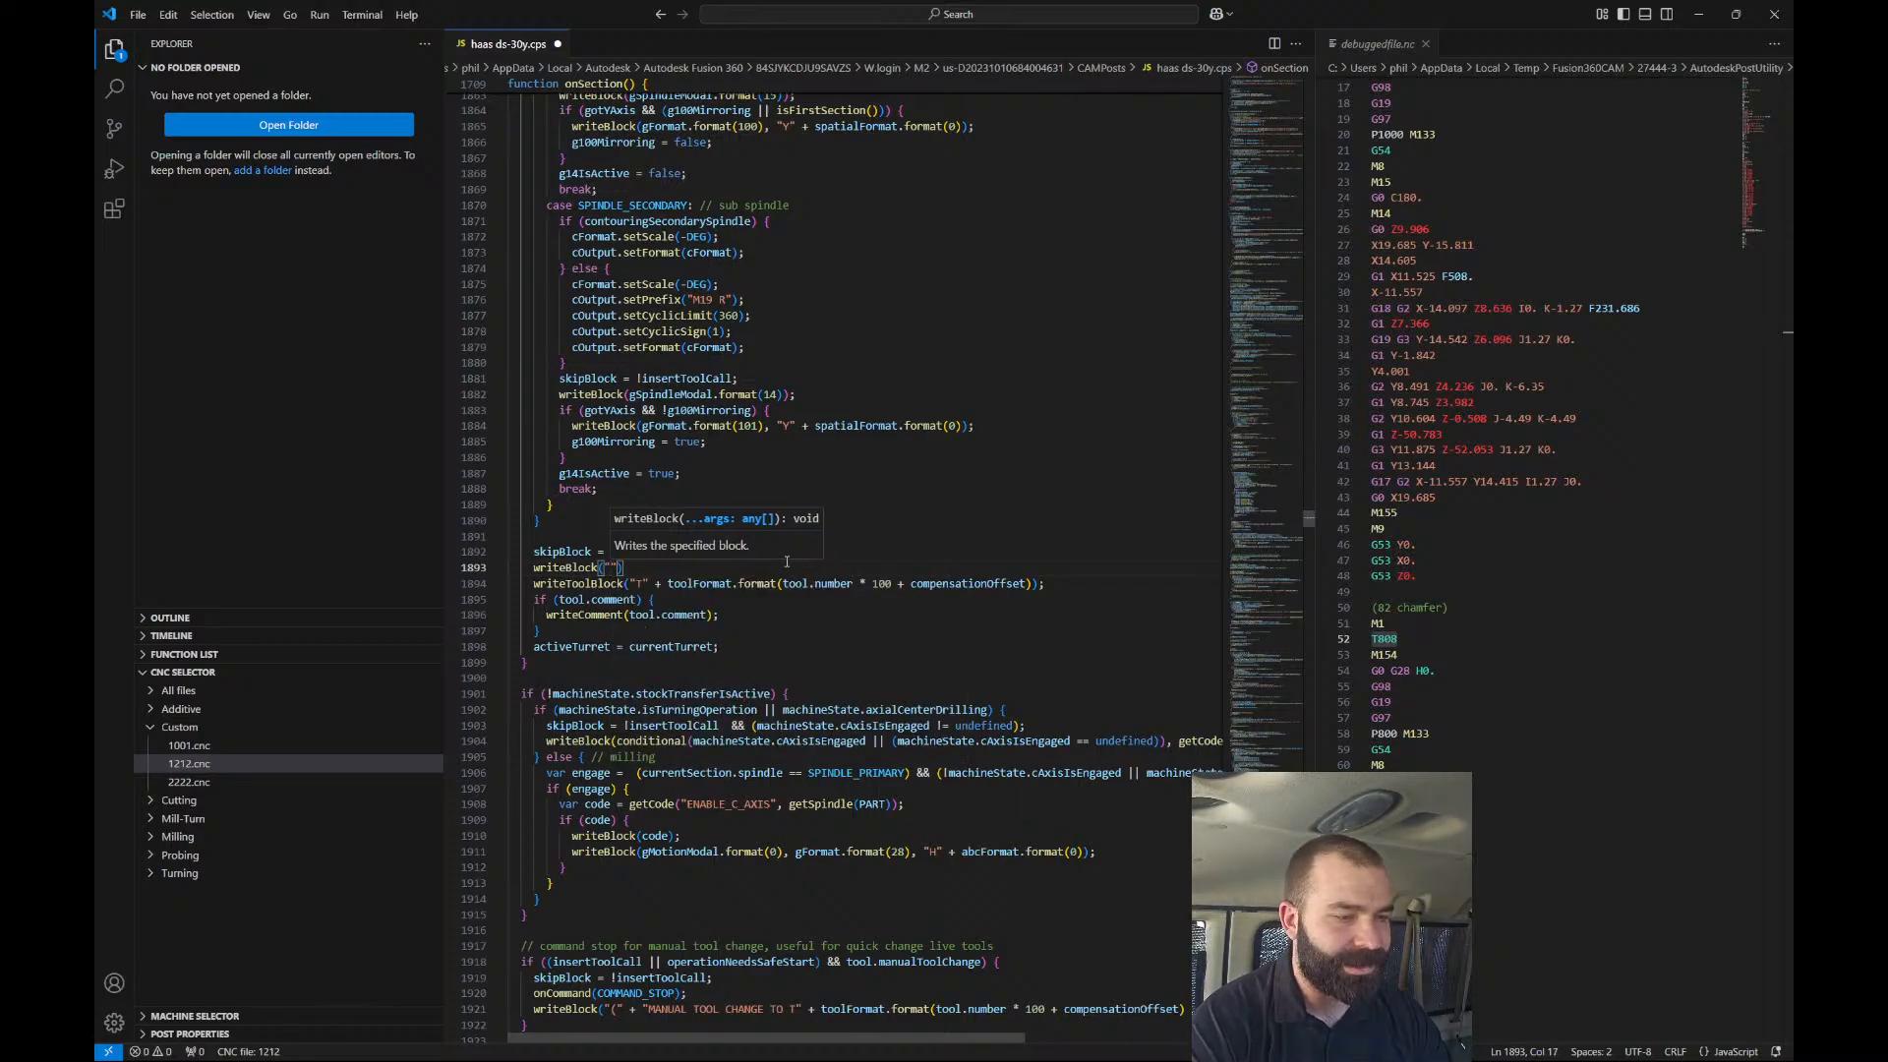
pyautogui.write('G')
pyautogui.write('53 X0')
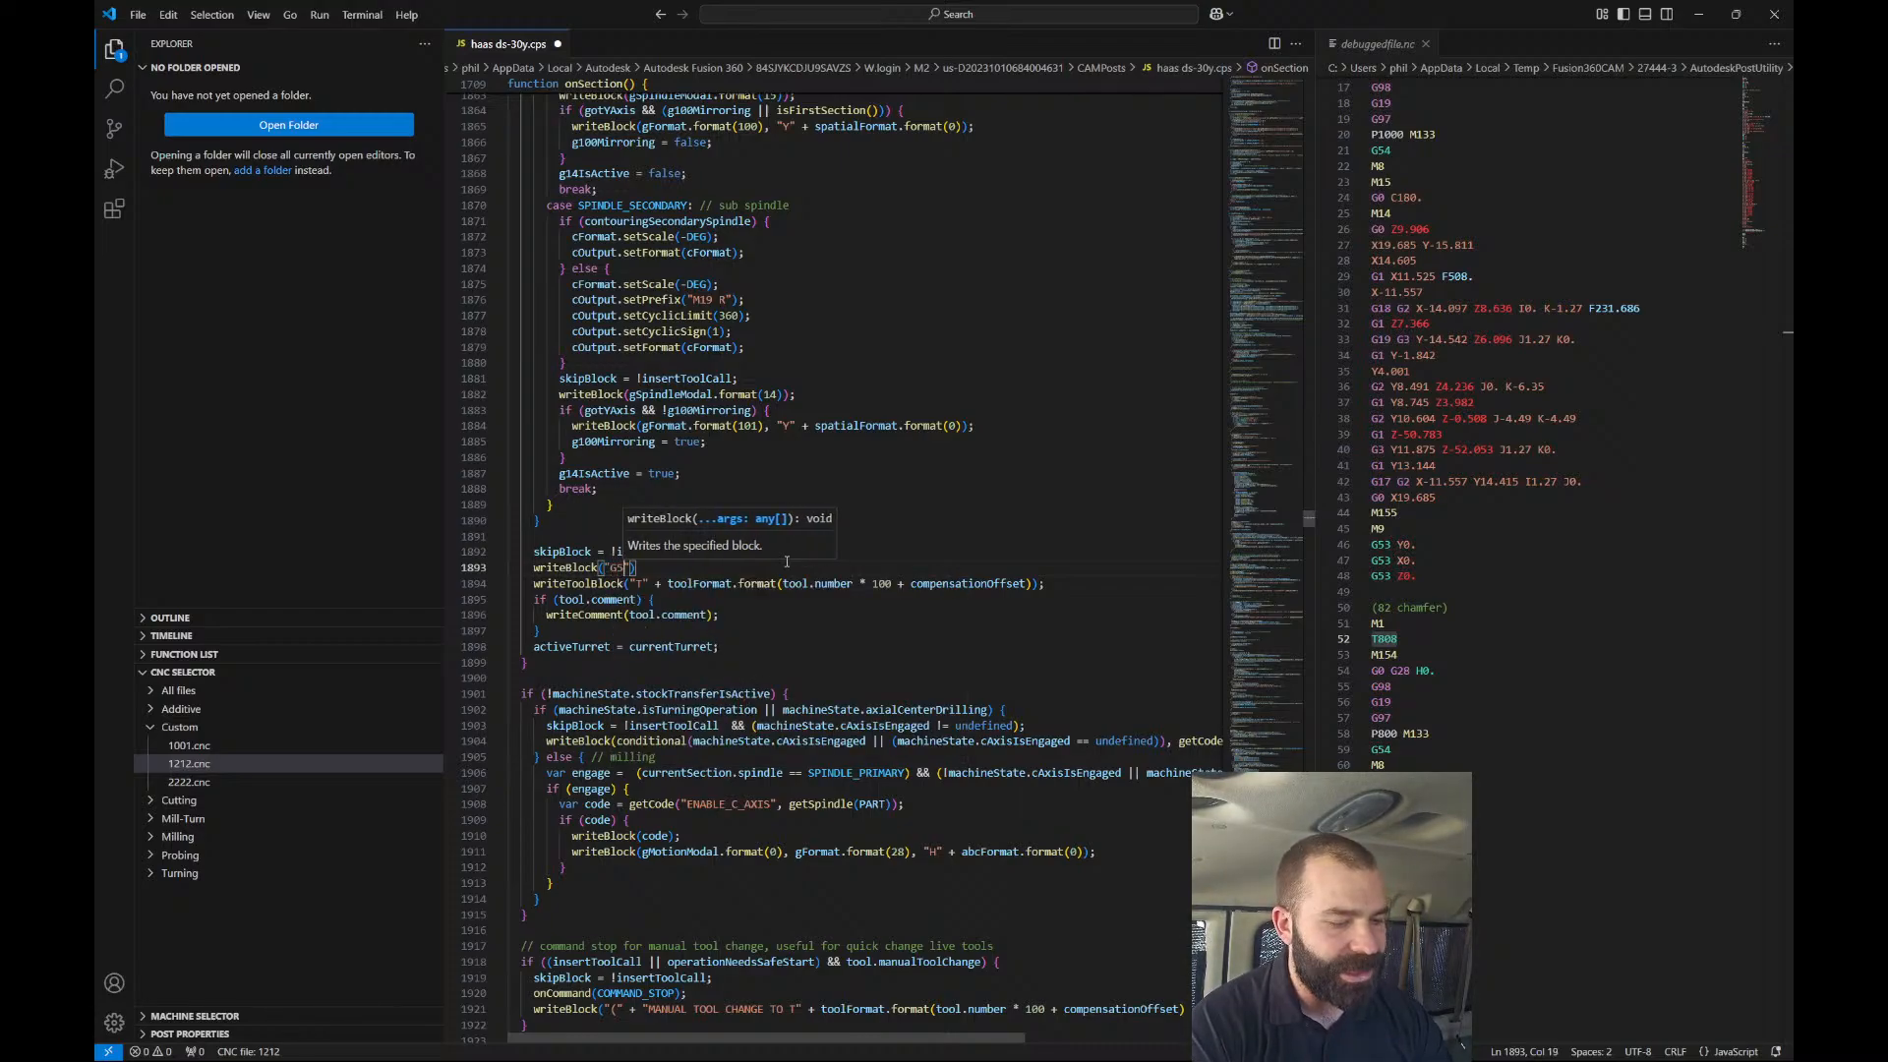
pyautogui.press('BackSpace')
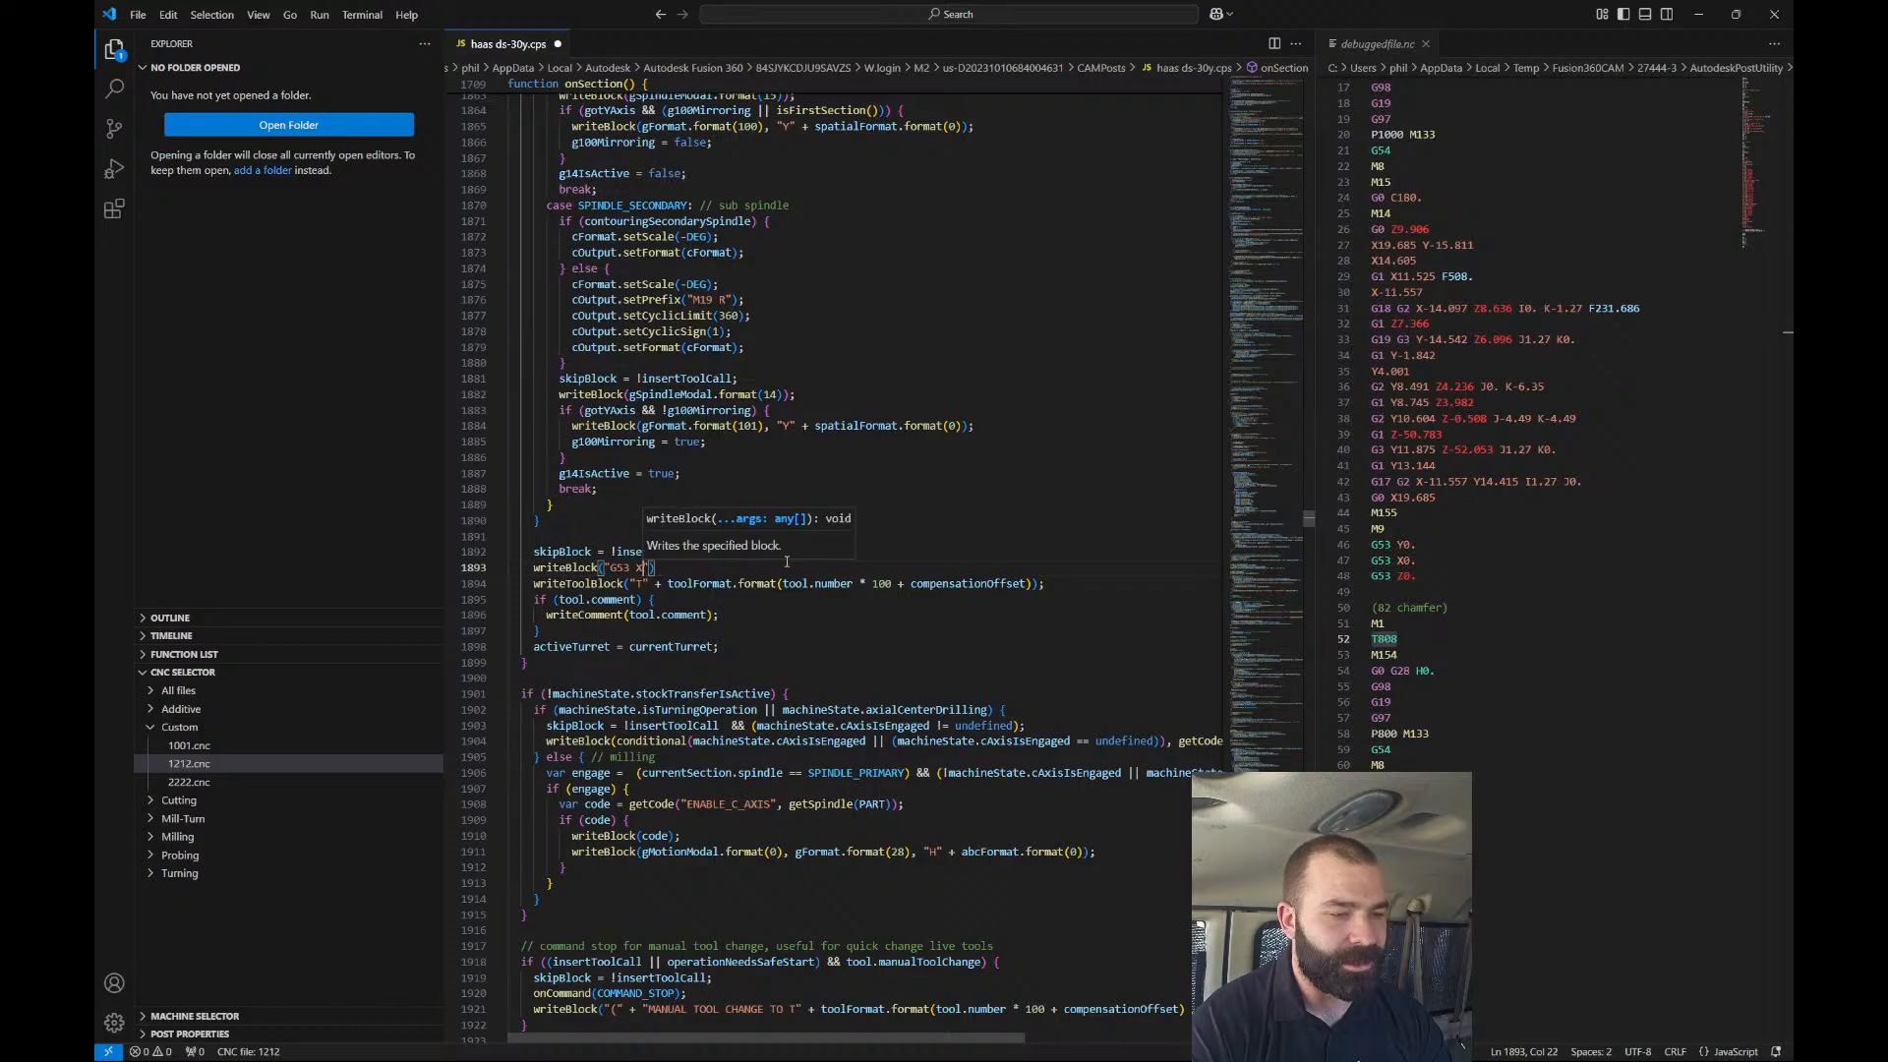
pyautogui.write('0.')
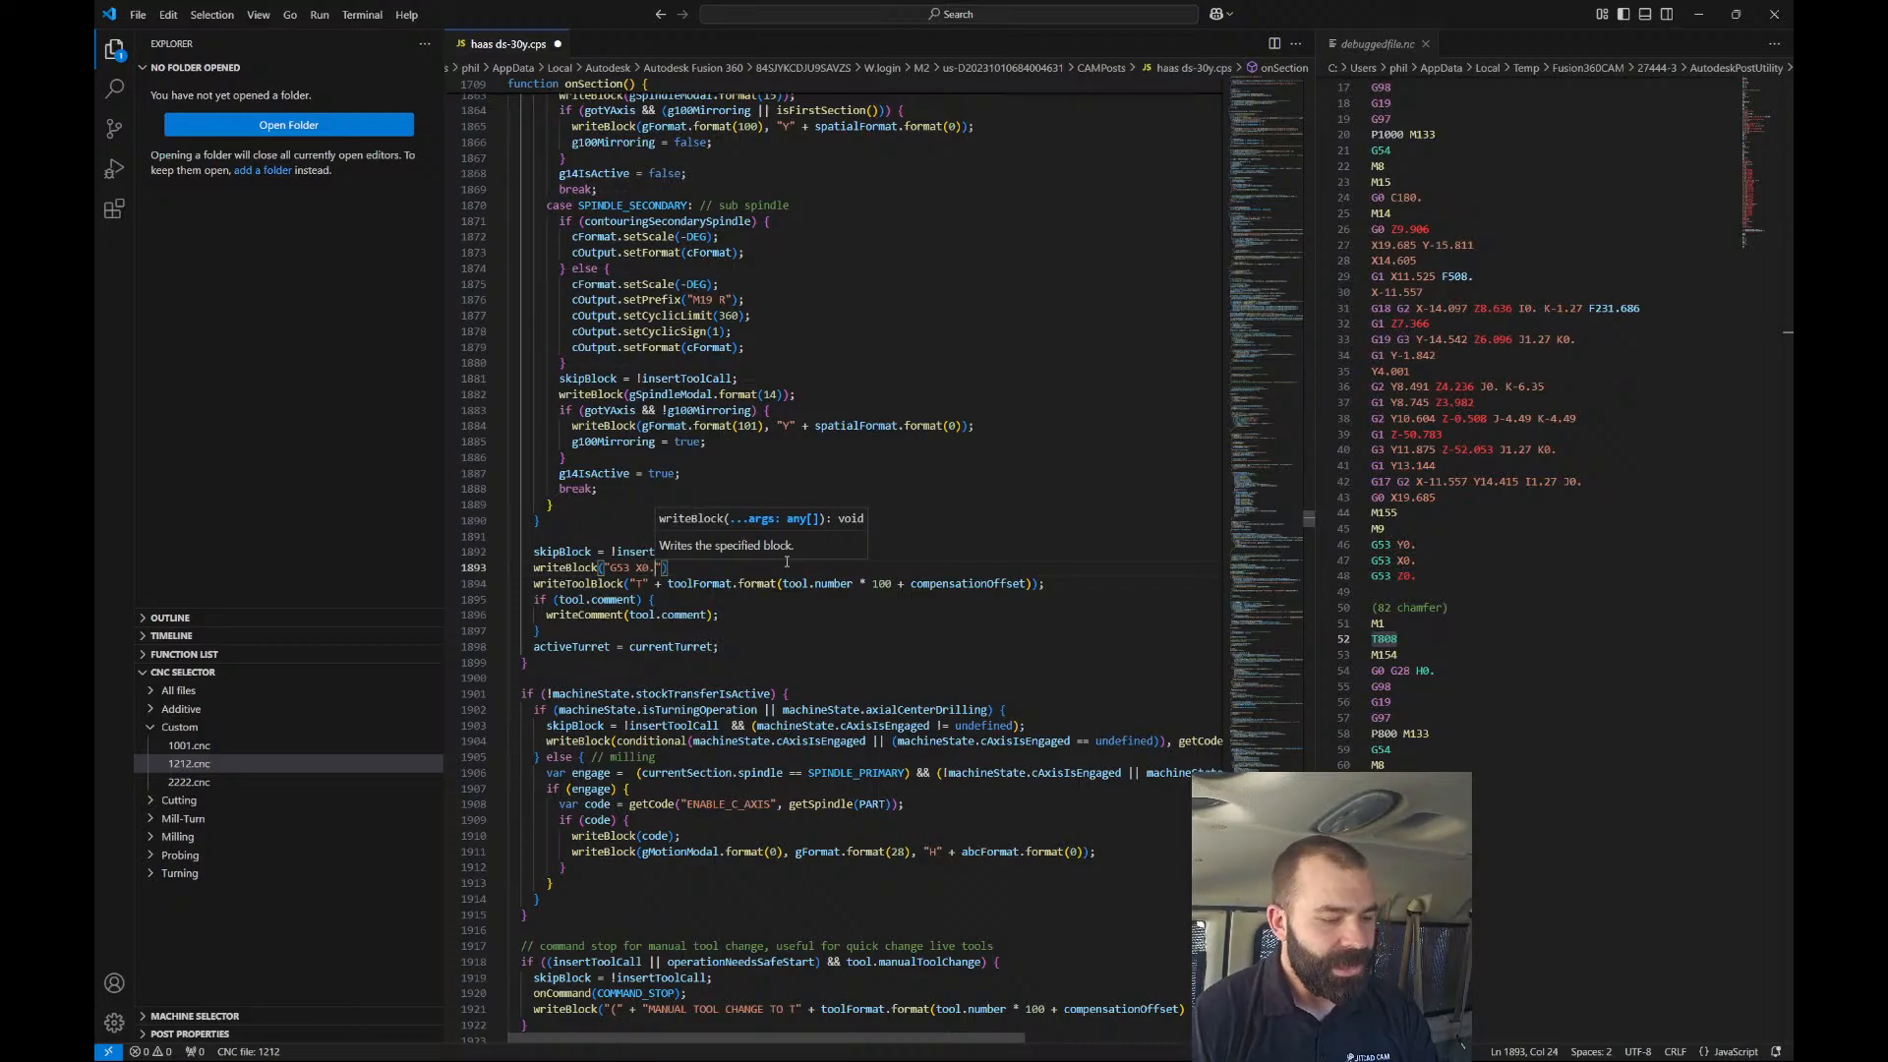
pyautogui.hotkey('ctrl', 's')
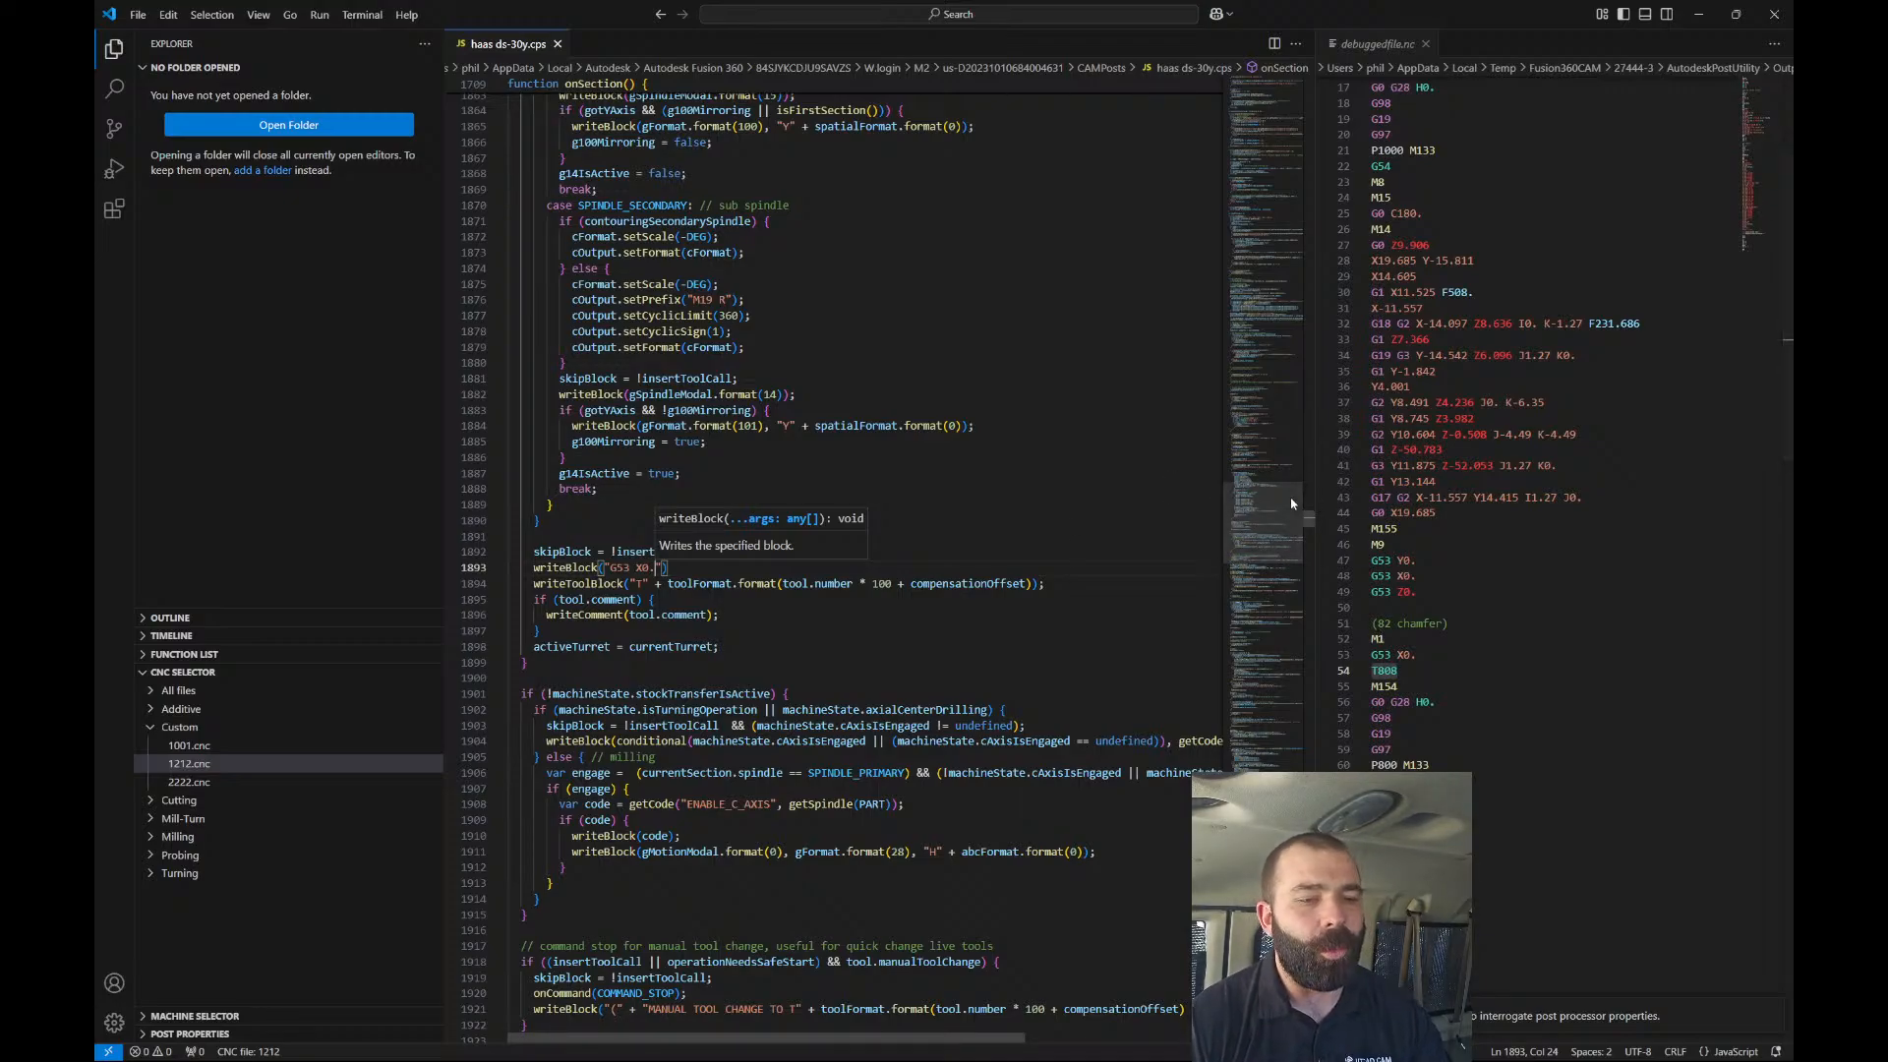
# Scroll through the Haas post code to locate the homePositionX property.
pyautogui.moveTo(1310, 516); pyautogui.dragTo(1301, 92)
pyautogui.scroll(-13, 846, 595)
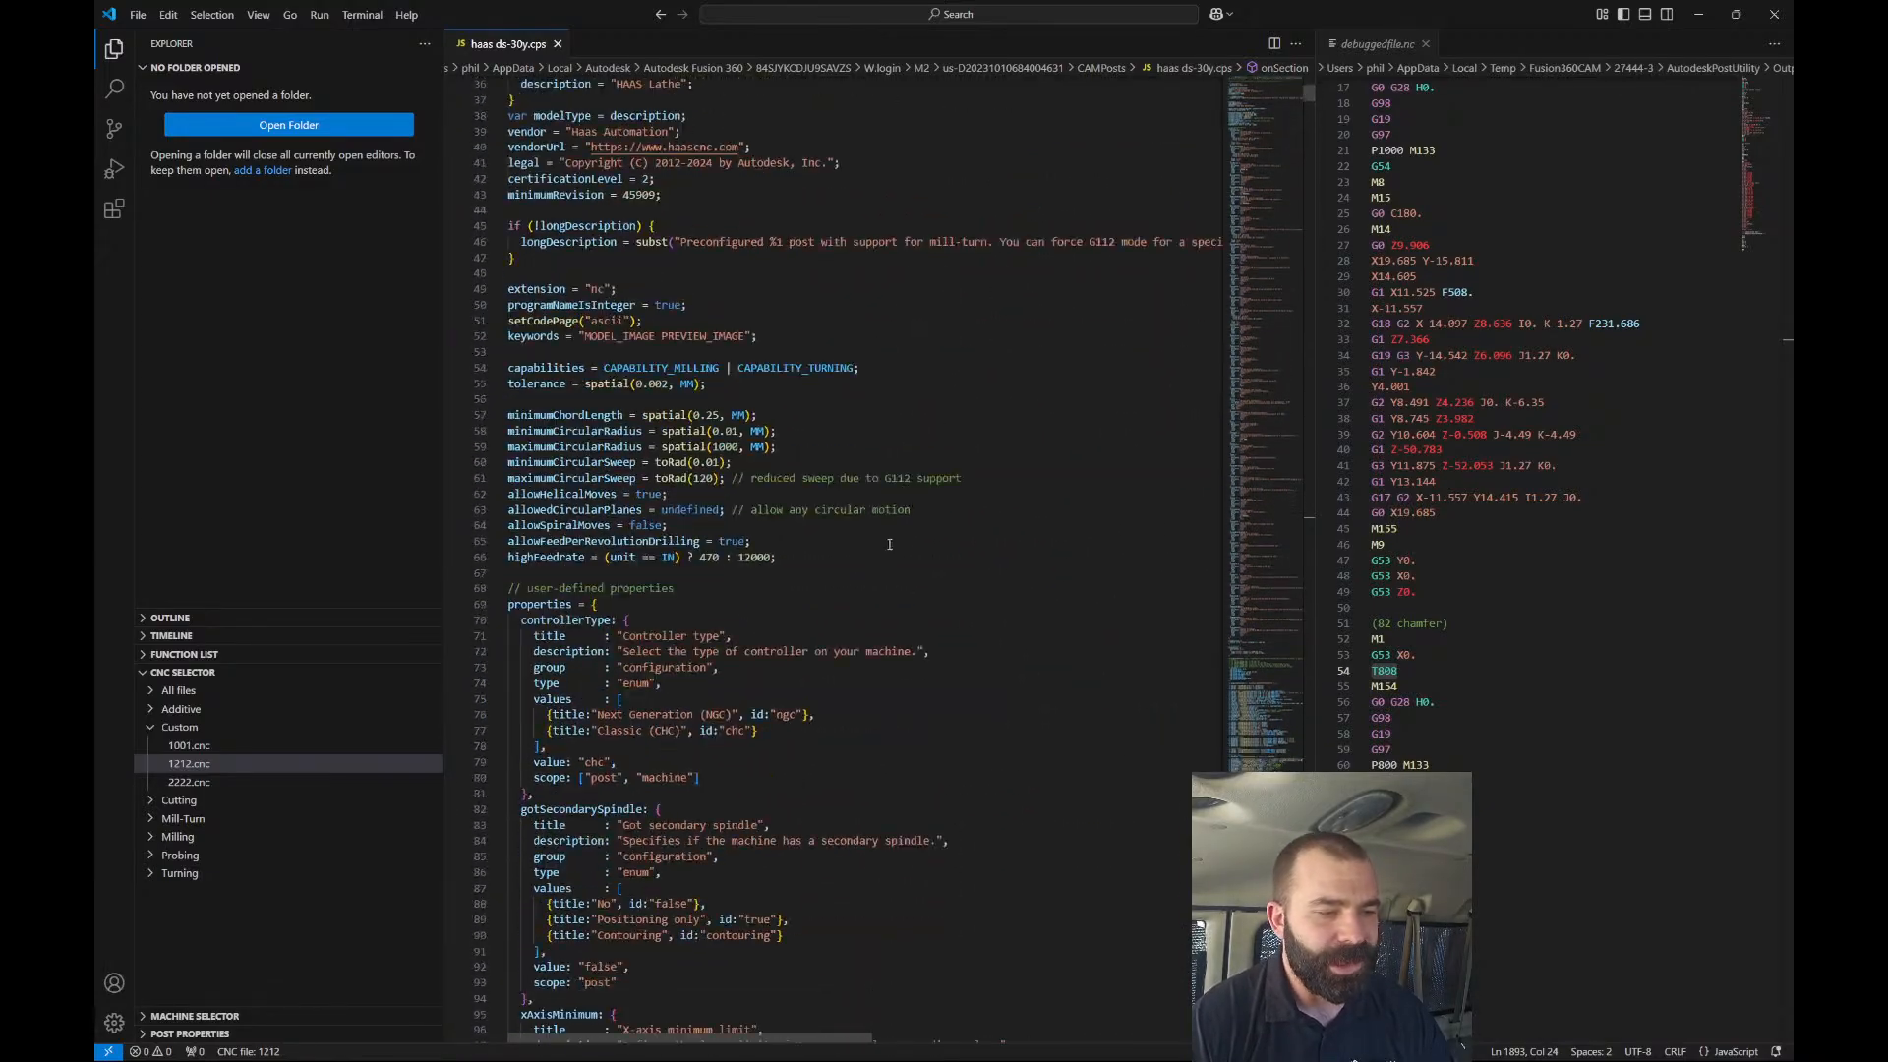
pyautogui.scroll(-20, 846, 595)
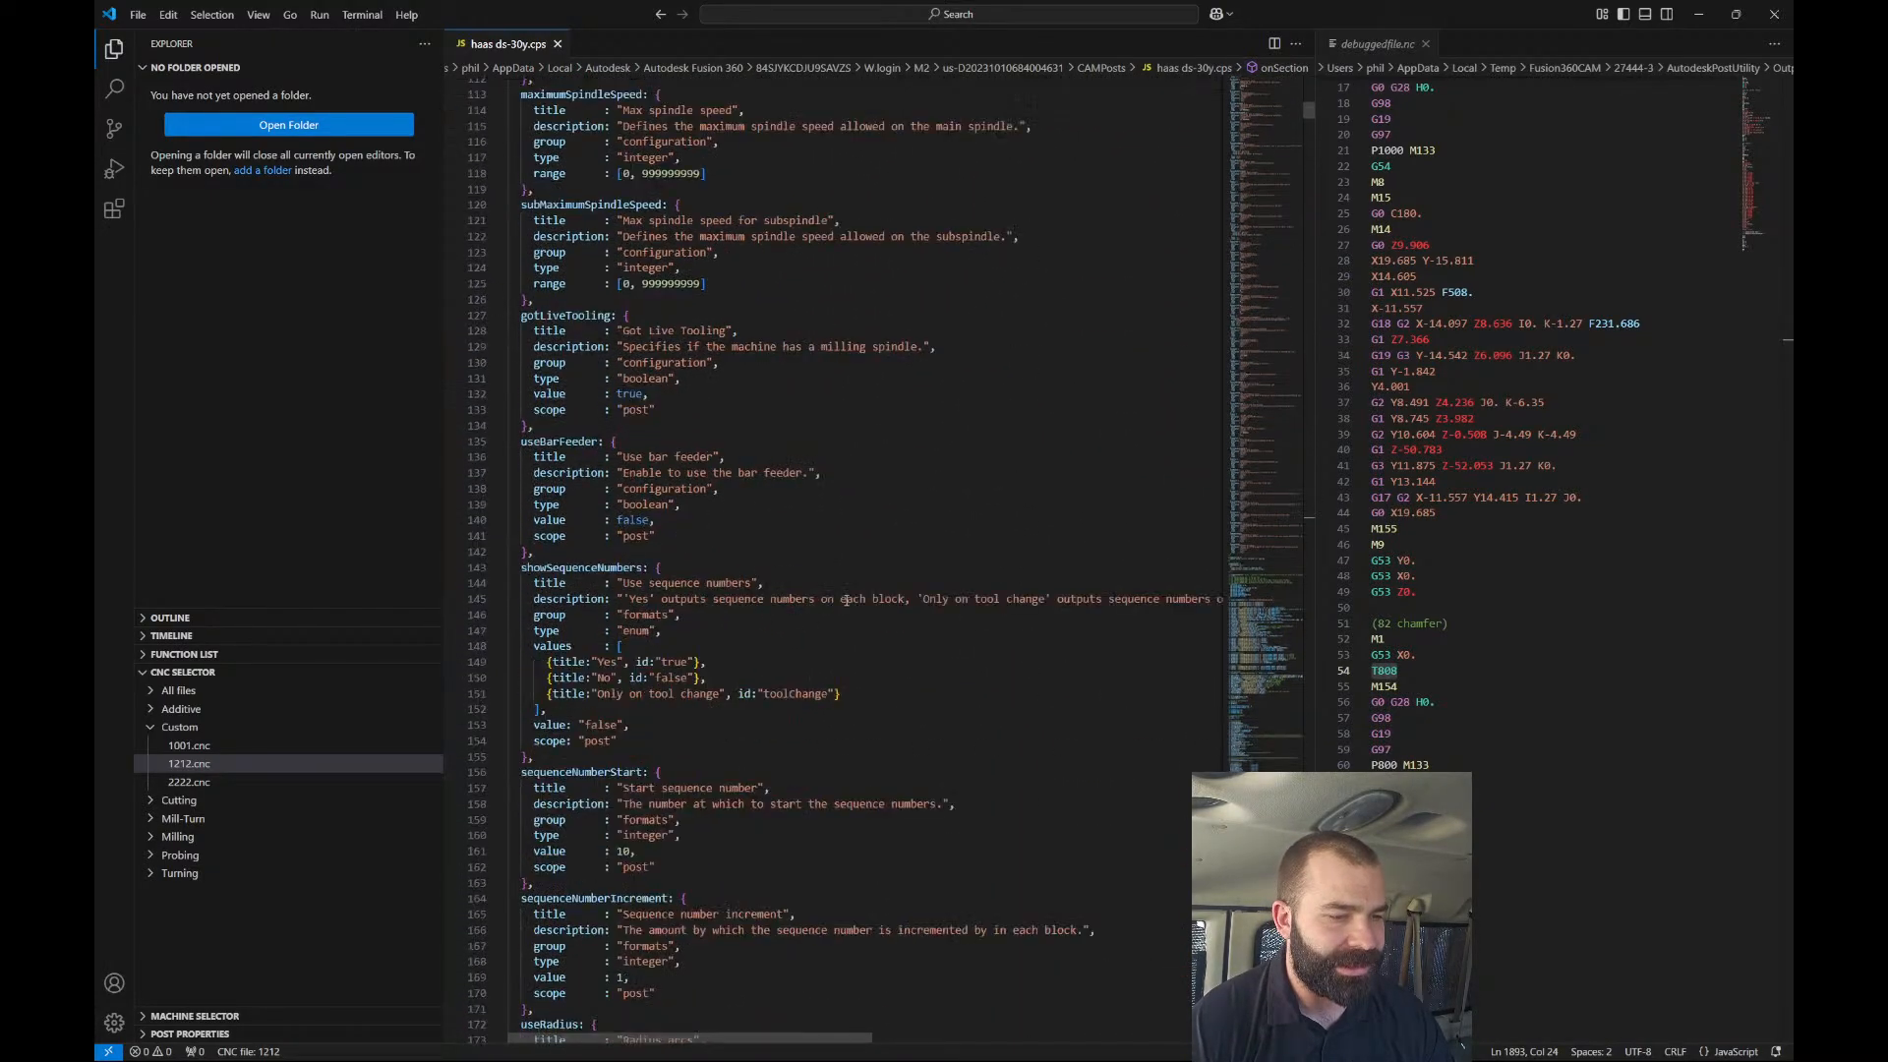
pyautogui.scroll(-20, 845, 600)
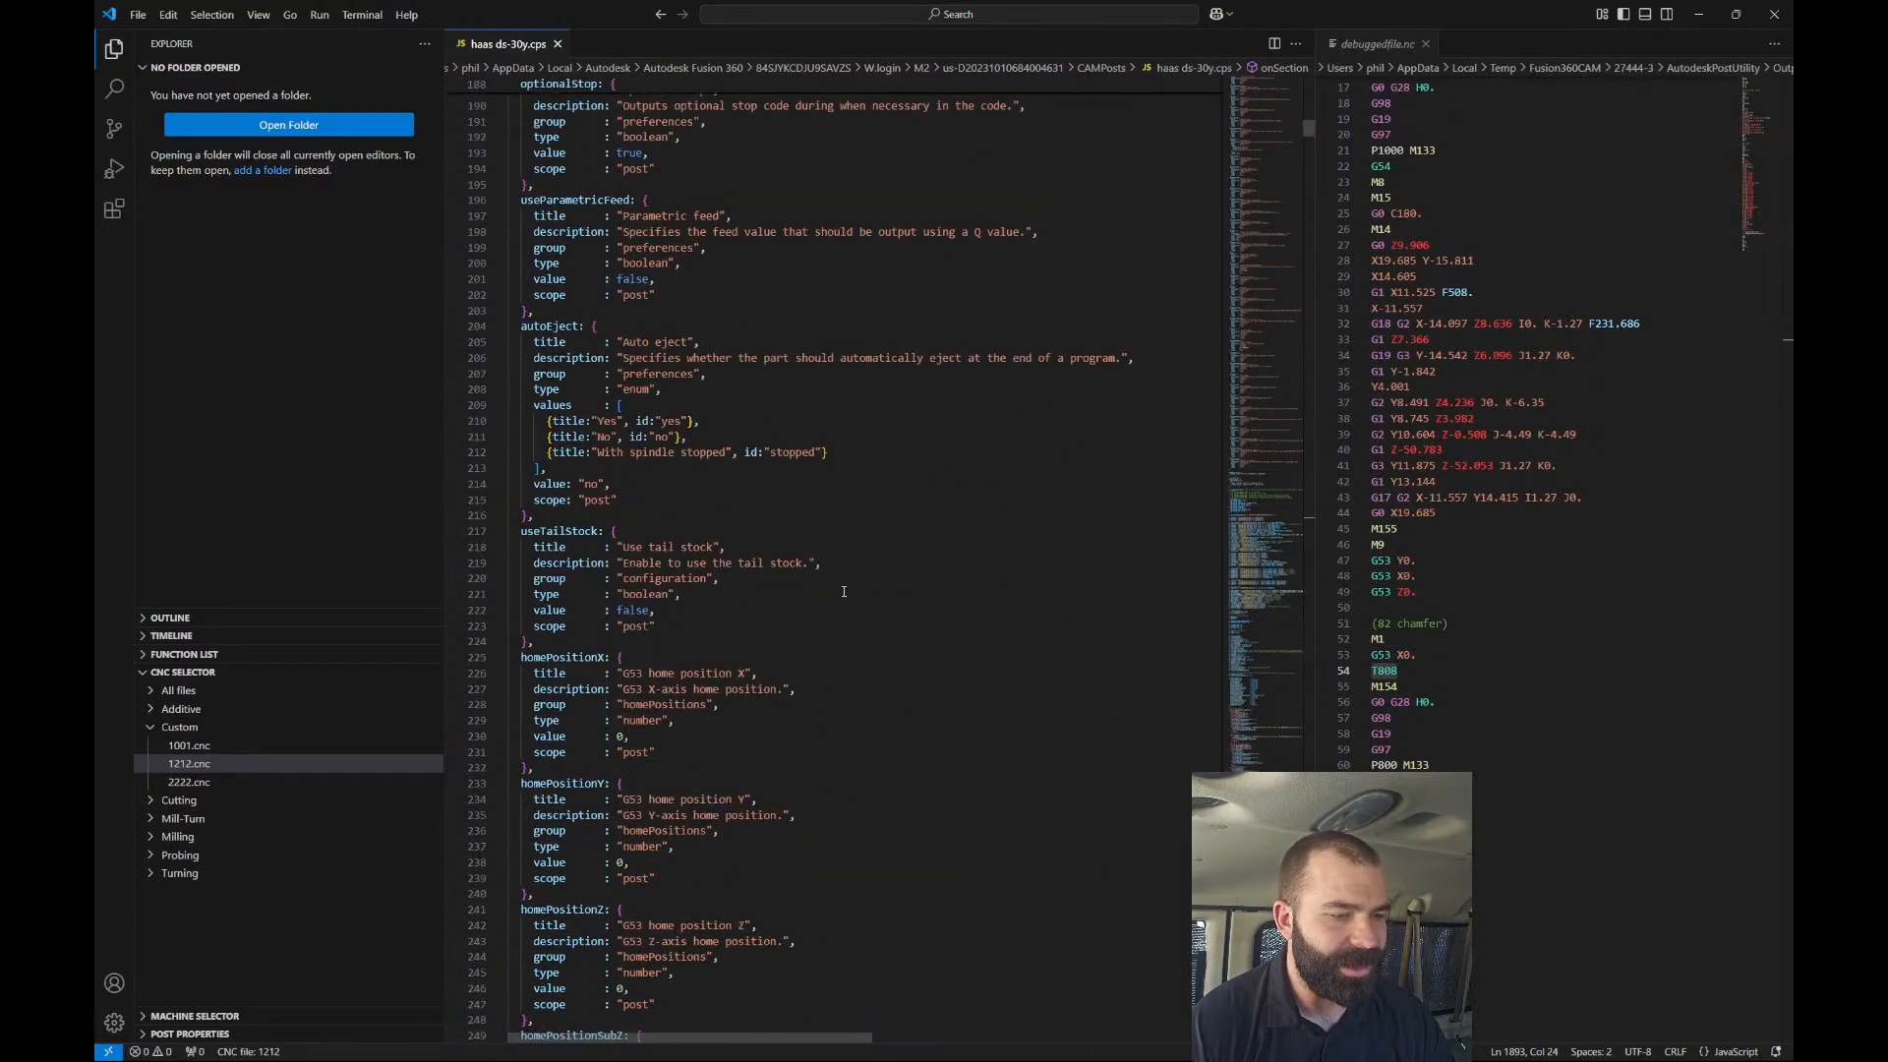
pyautogui.scroll(2, 777, 586)
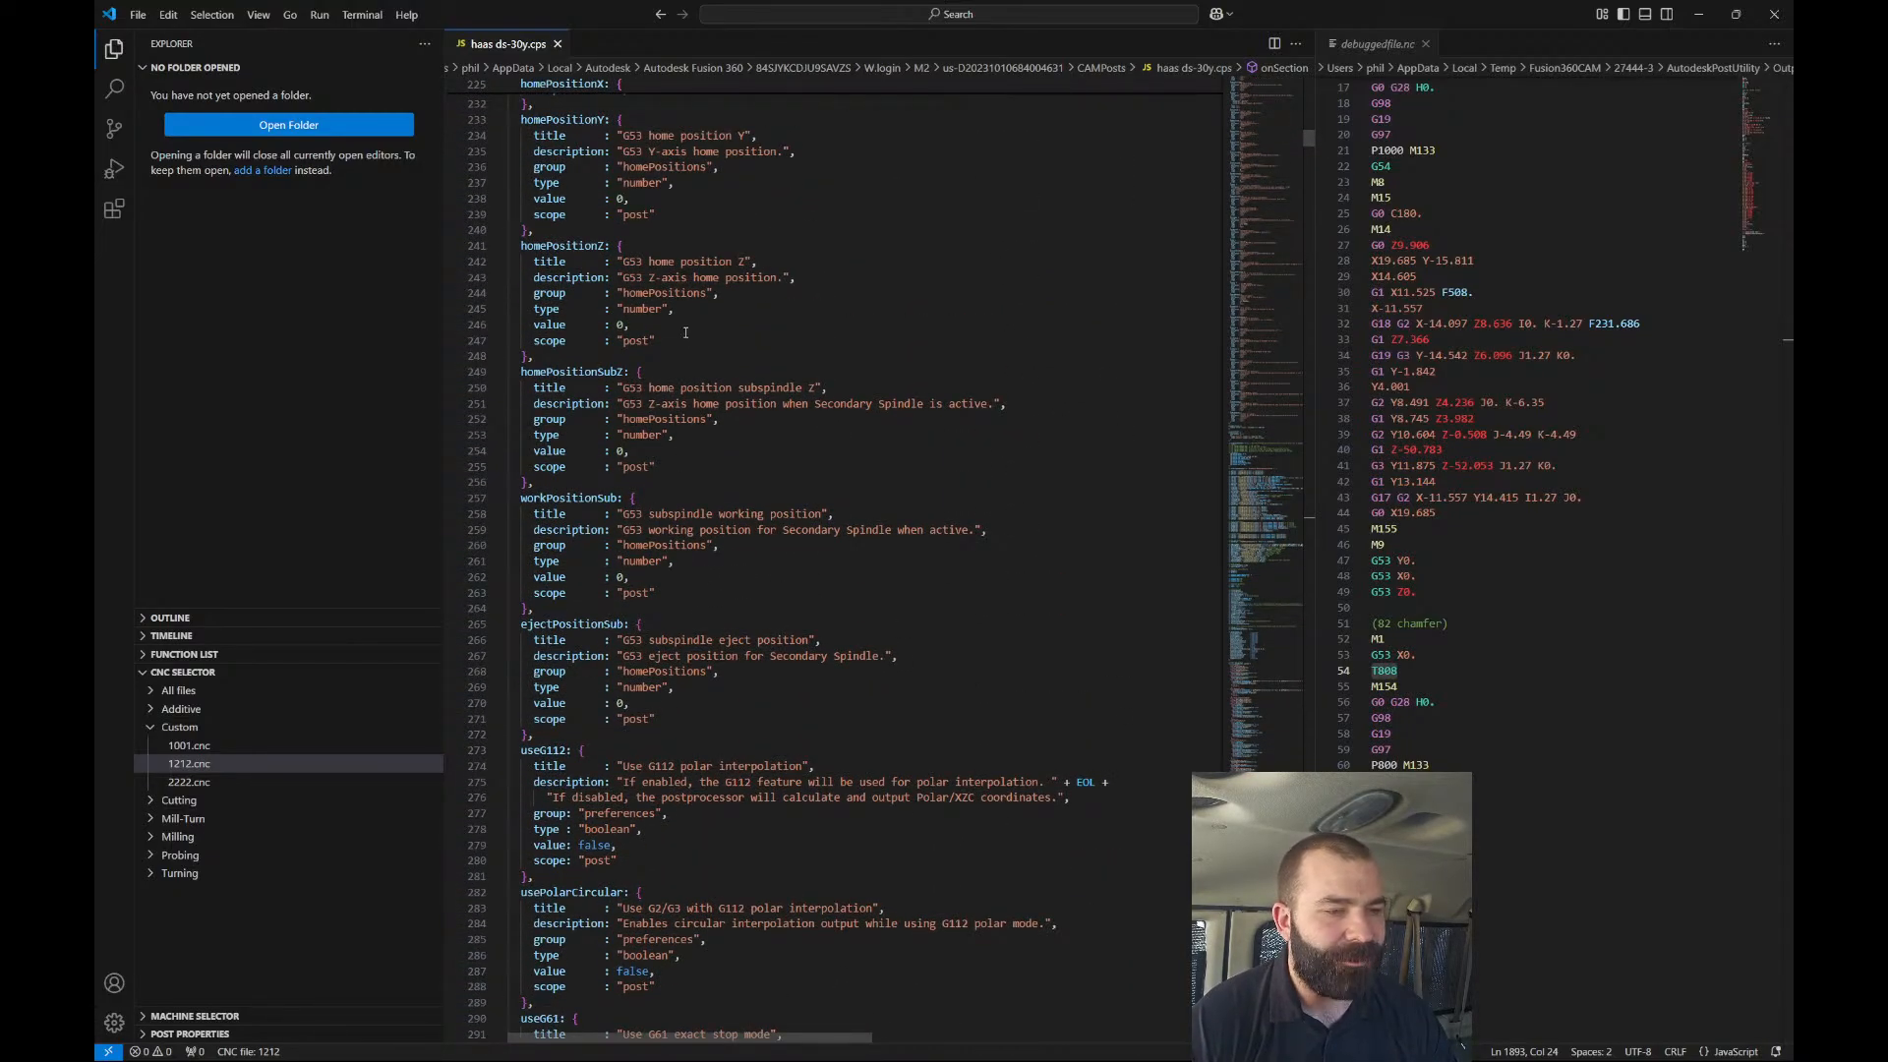
pyautogui.scroll(3, 686, 332)
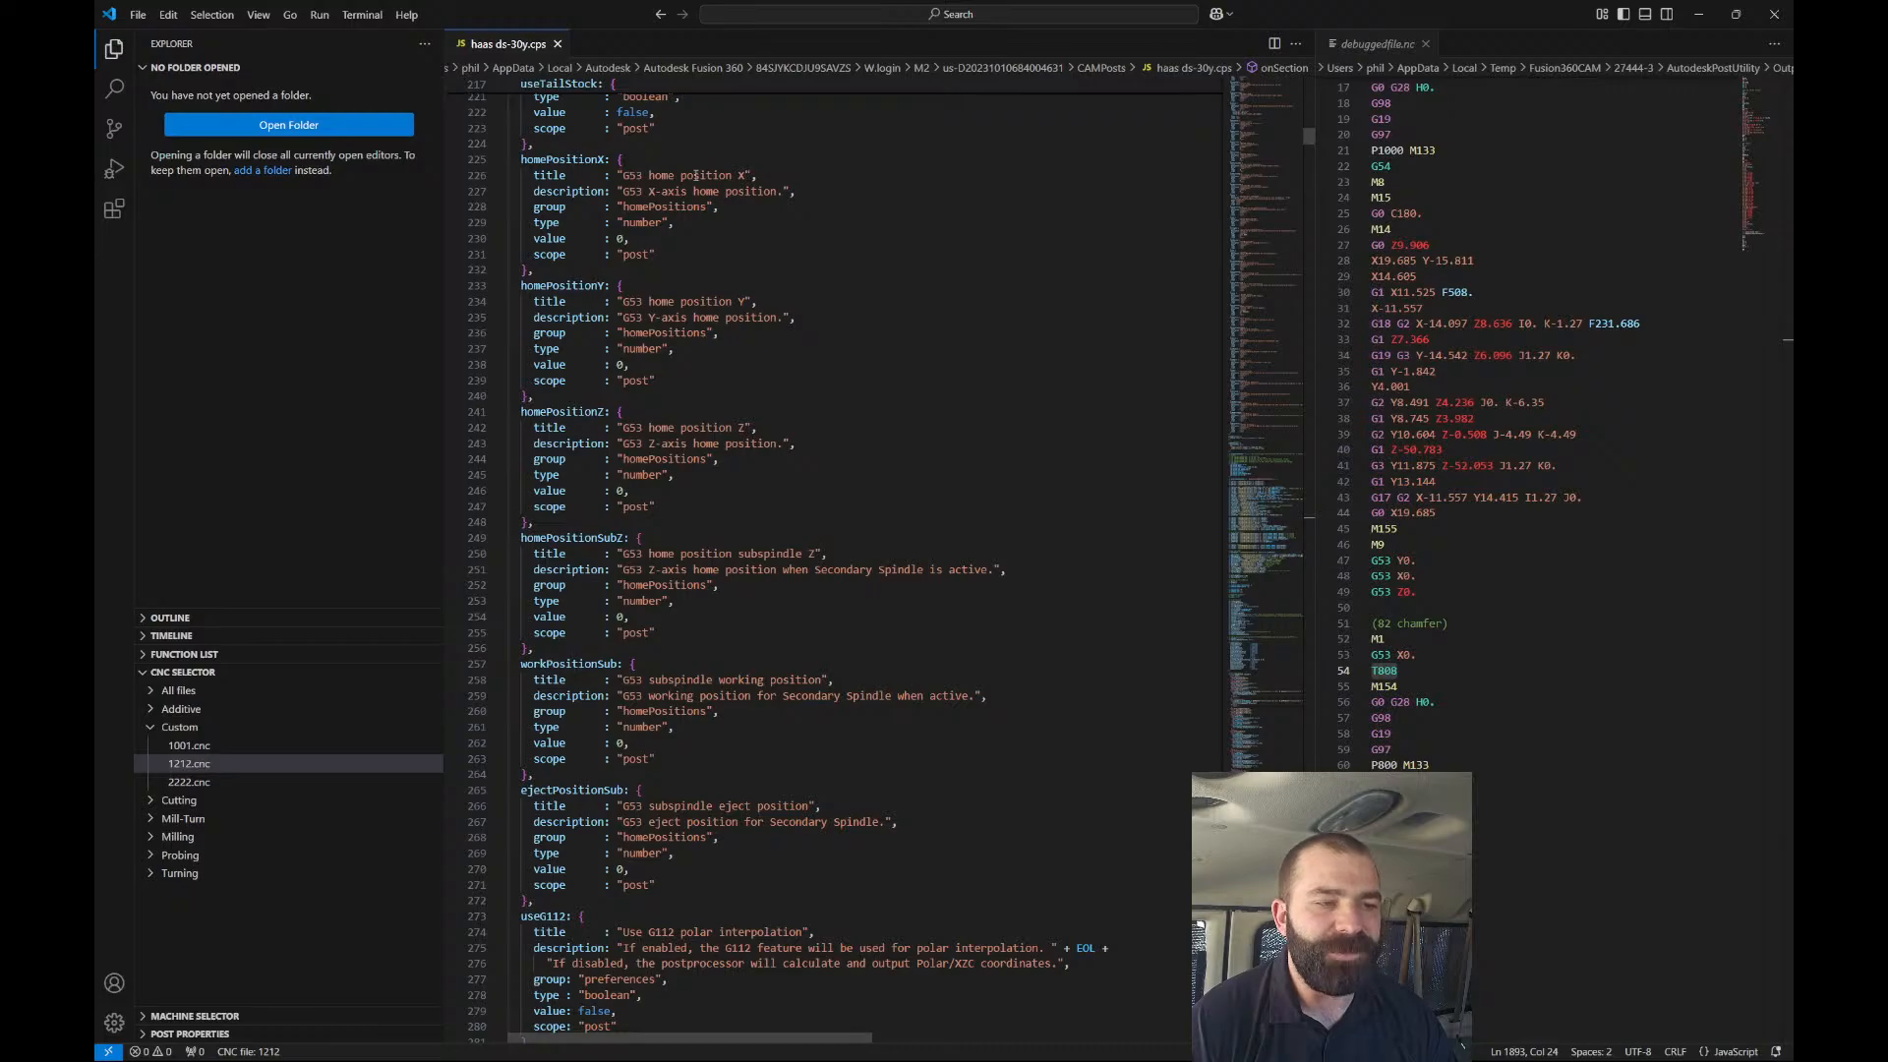
# Change homePositionX from 0 to -3., save, and trace the regenerated G-code lines.
pyautogui.click(626, 239)
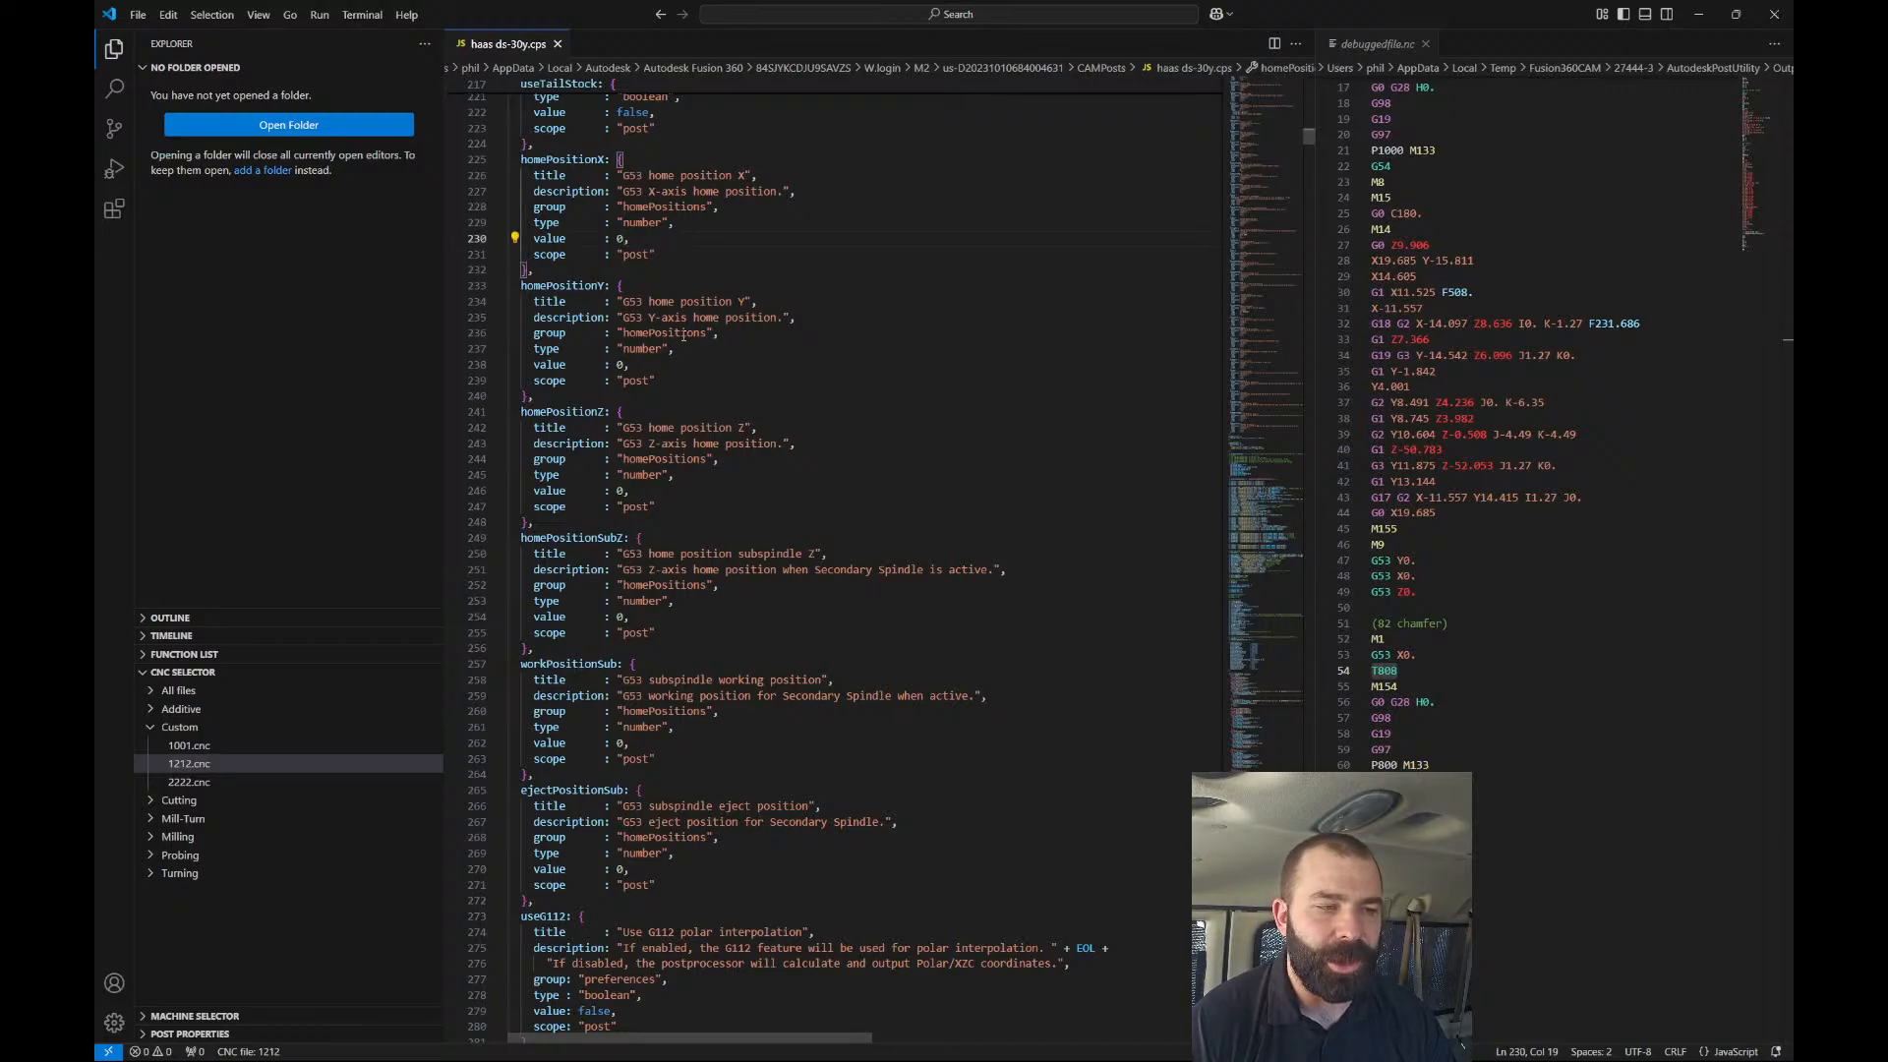
pyautogui.press('BackSpace')
pyautogui.write('-3')
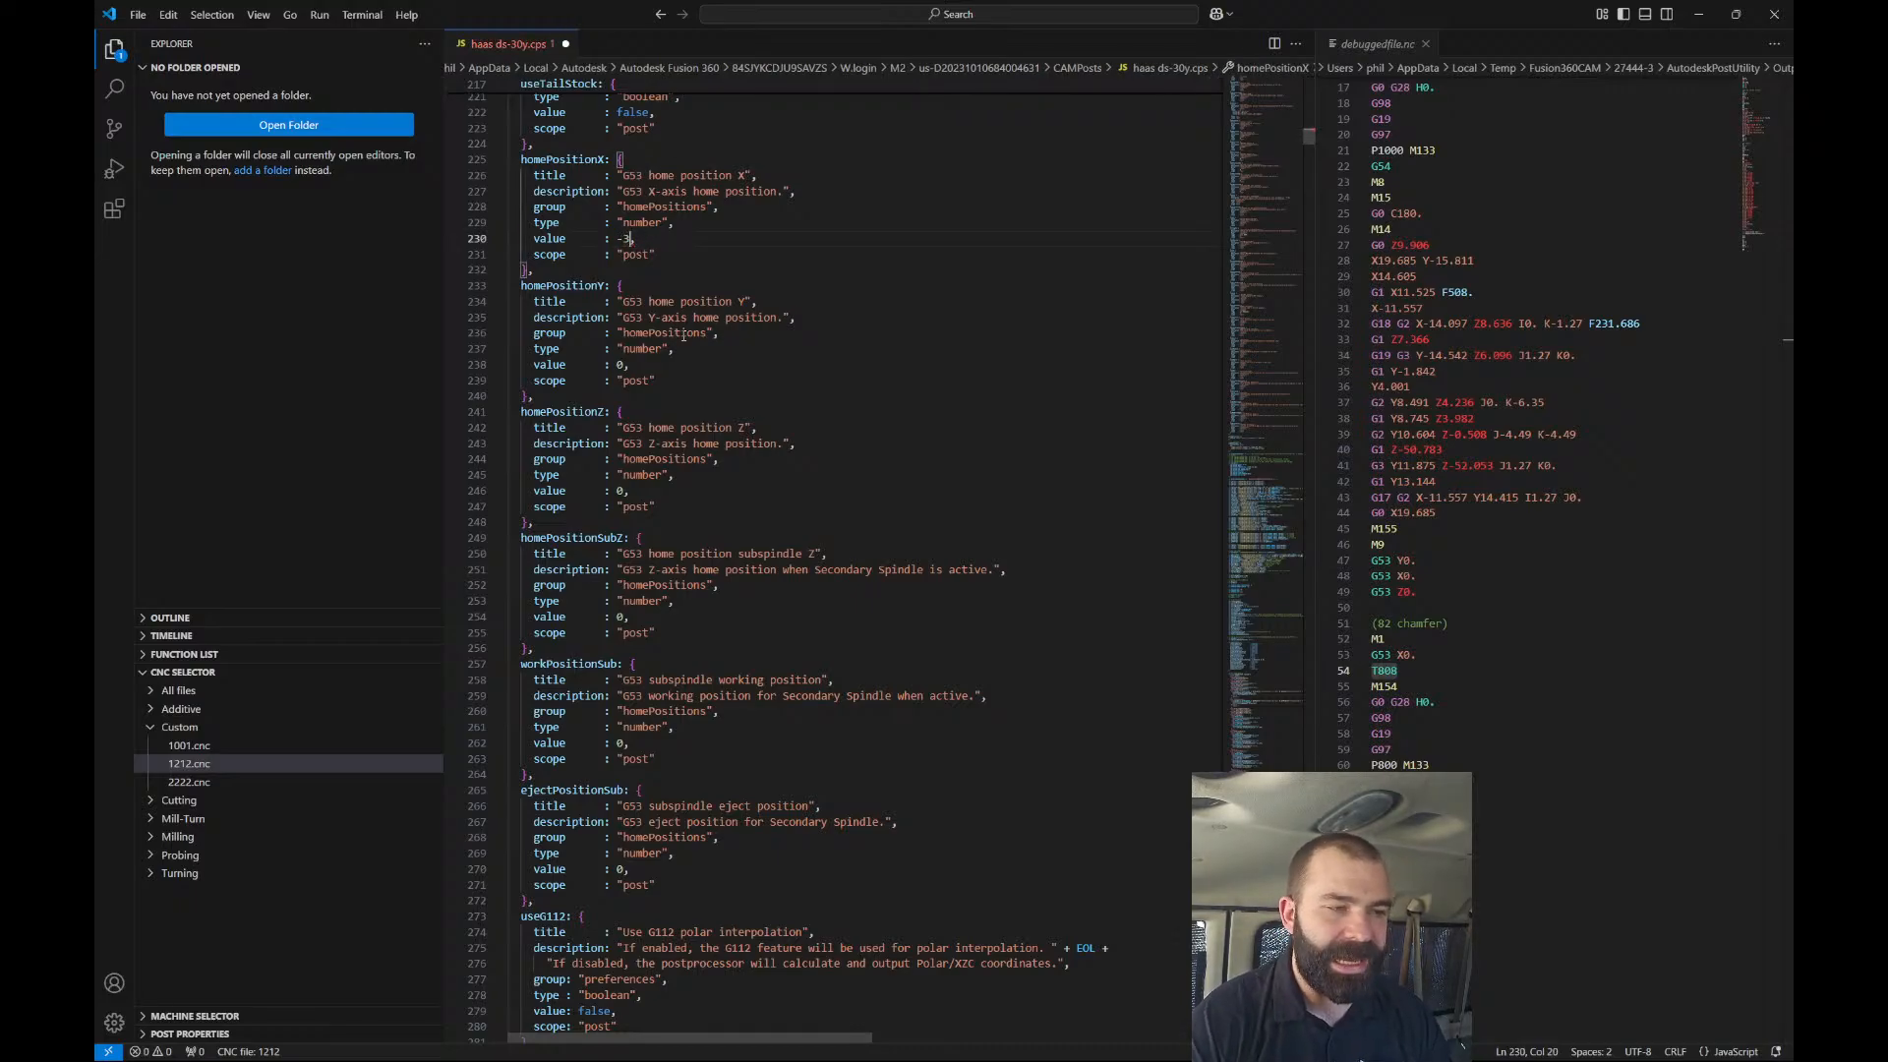
pyautogui.write('.')
pyautogui.hotkey('ctrl', 's')
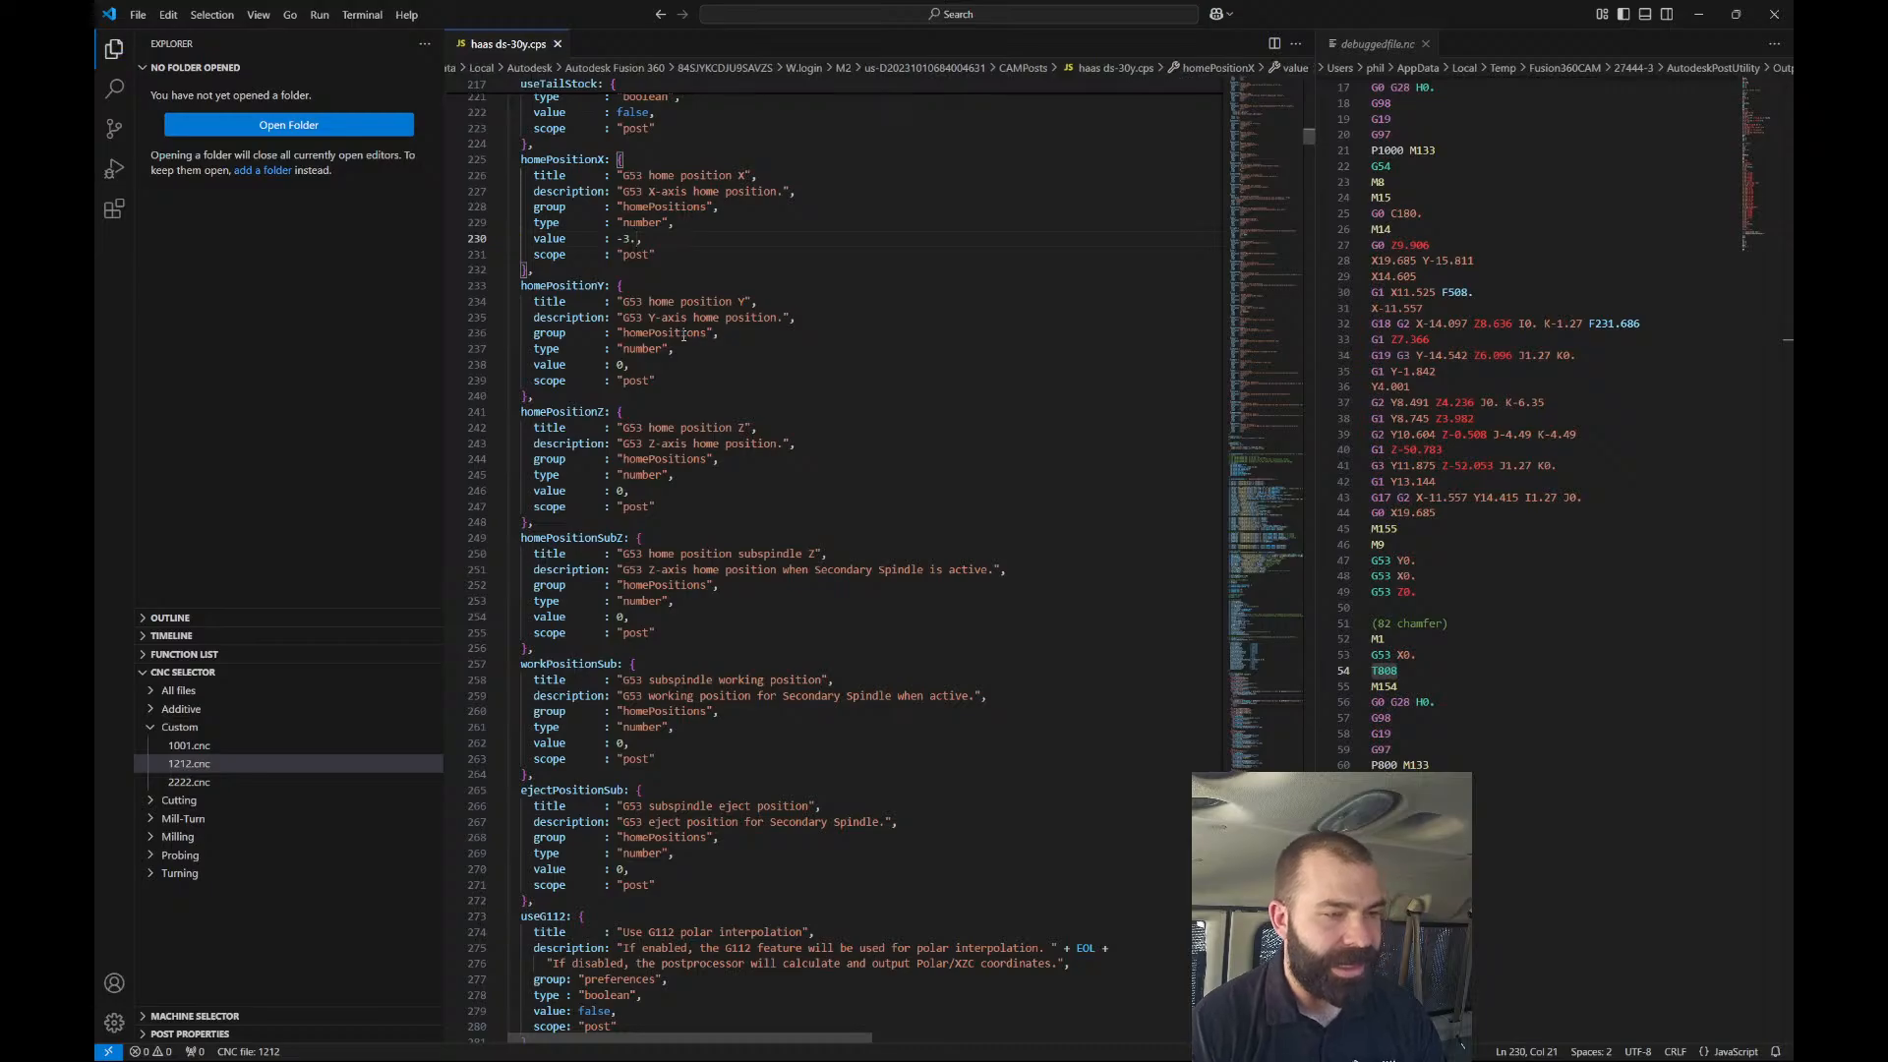
pyautogui.click(1470, 561)
pyautogui.click(1466, 576)
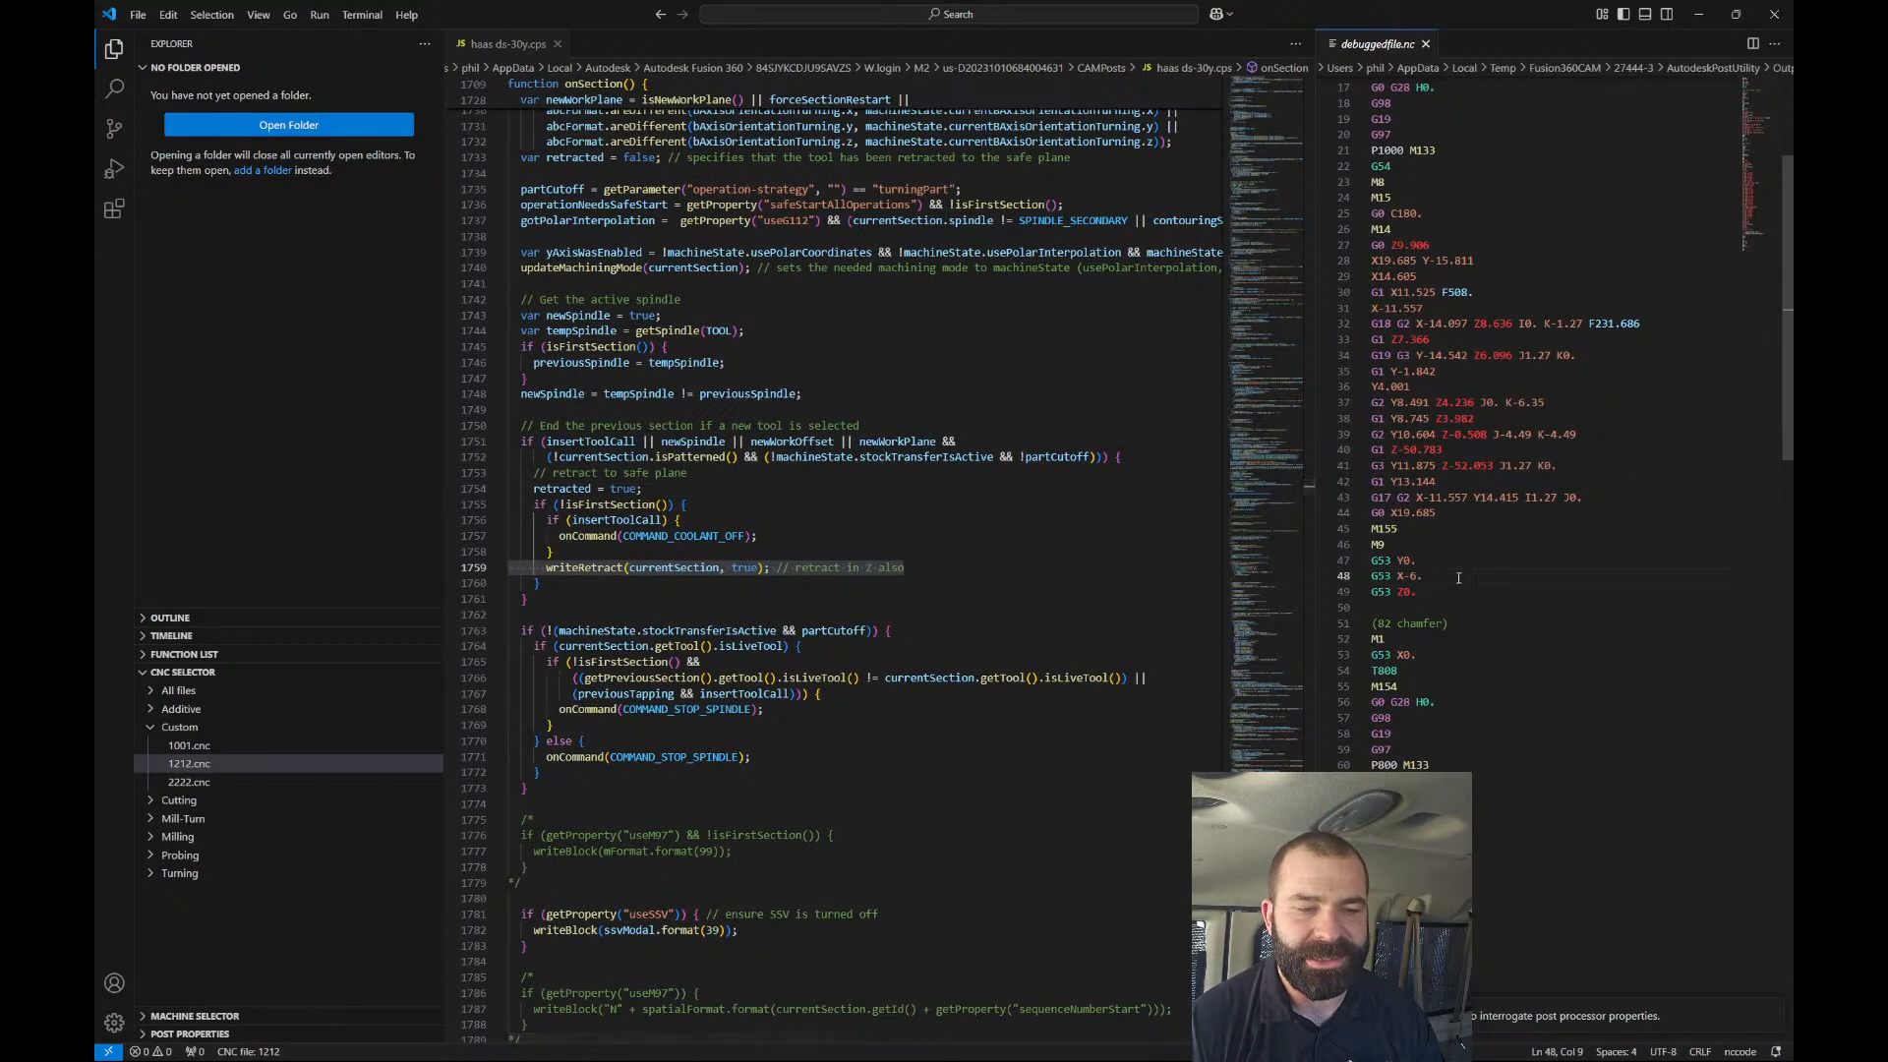
pyautogui.moveTo(1457, 577); pyautogui.dragTo(1419, 578)
pyautogui.tripleClick(1418, 576)
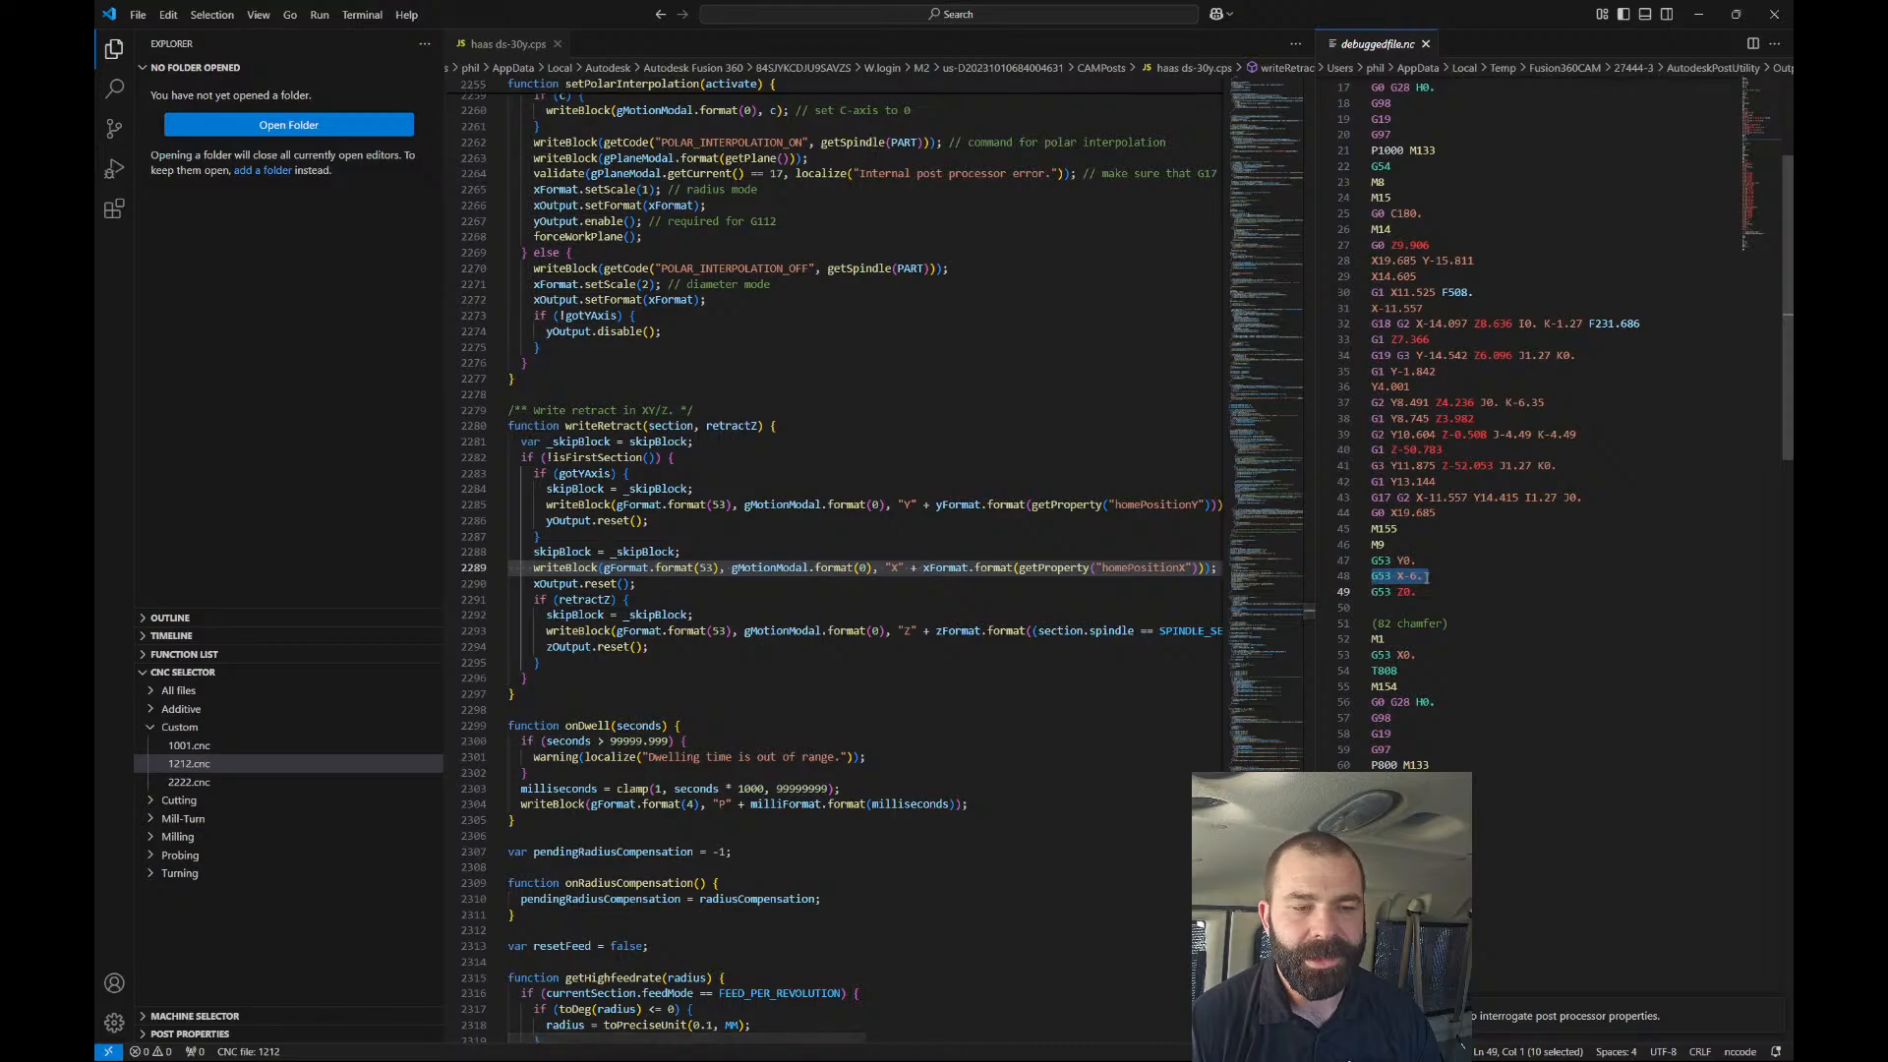
pyautogui.press('Down')
pyautogui.press('Down')
pyautogui.press('Down')
pyautogui.press('Down')
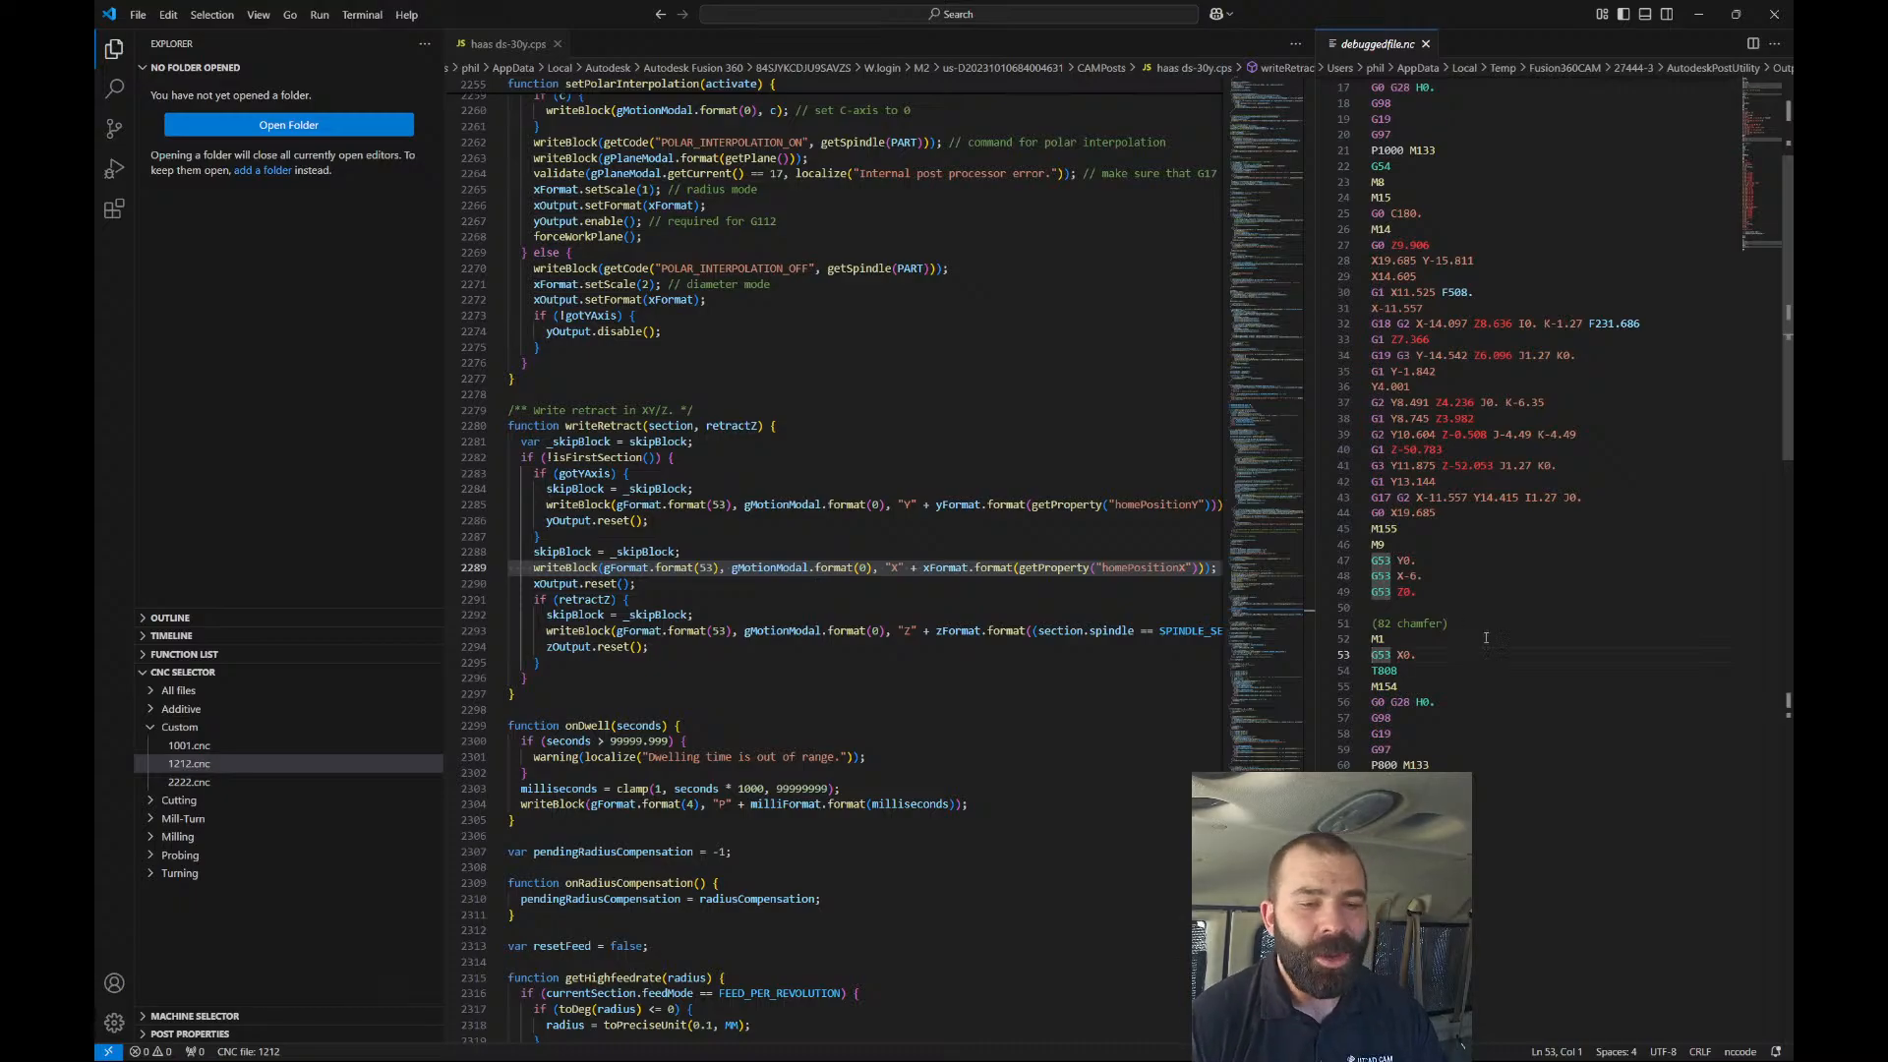
pyautogui.moveTo(1374, 655); pyautogui.dragTo(1389, 655)
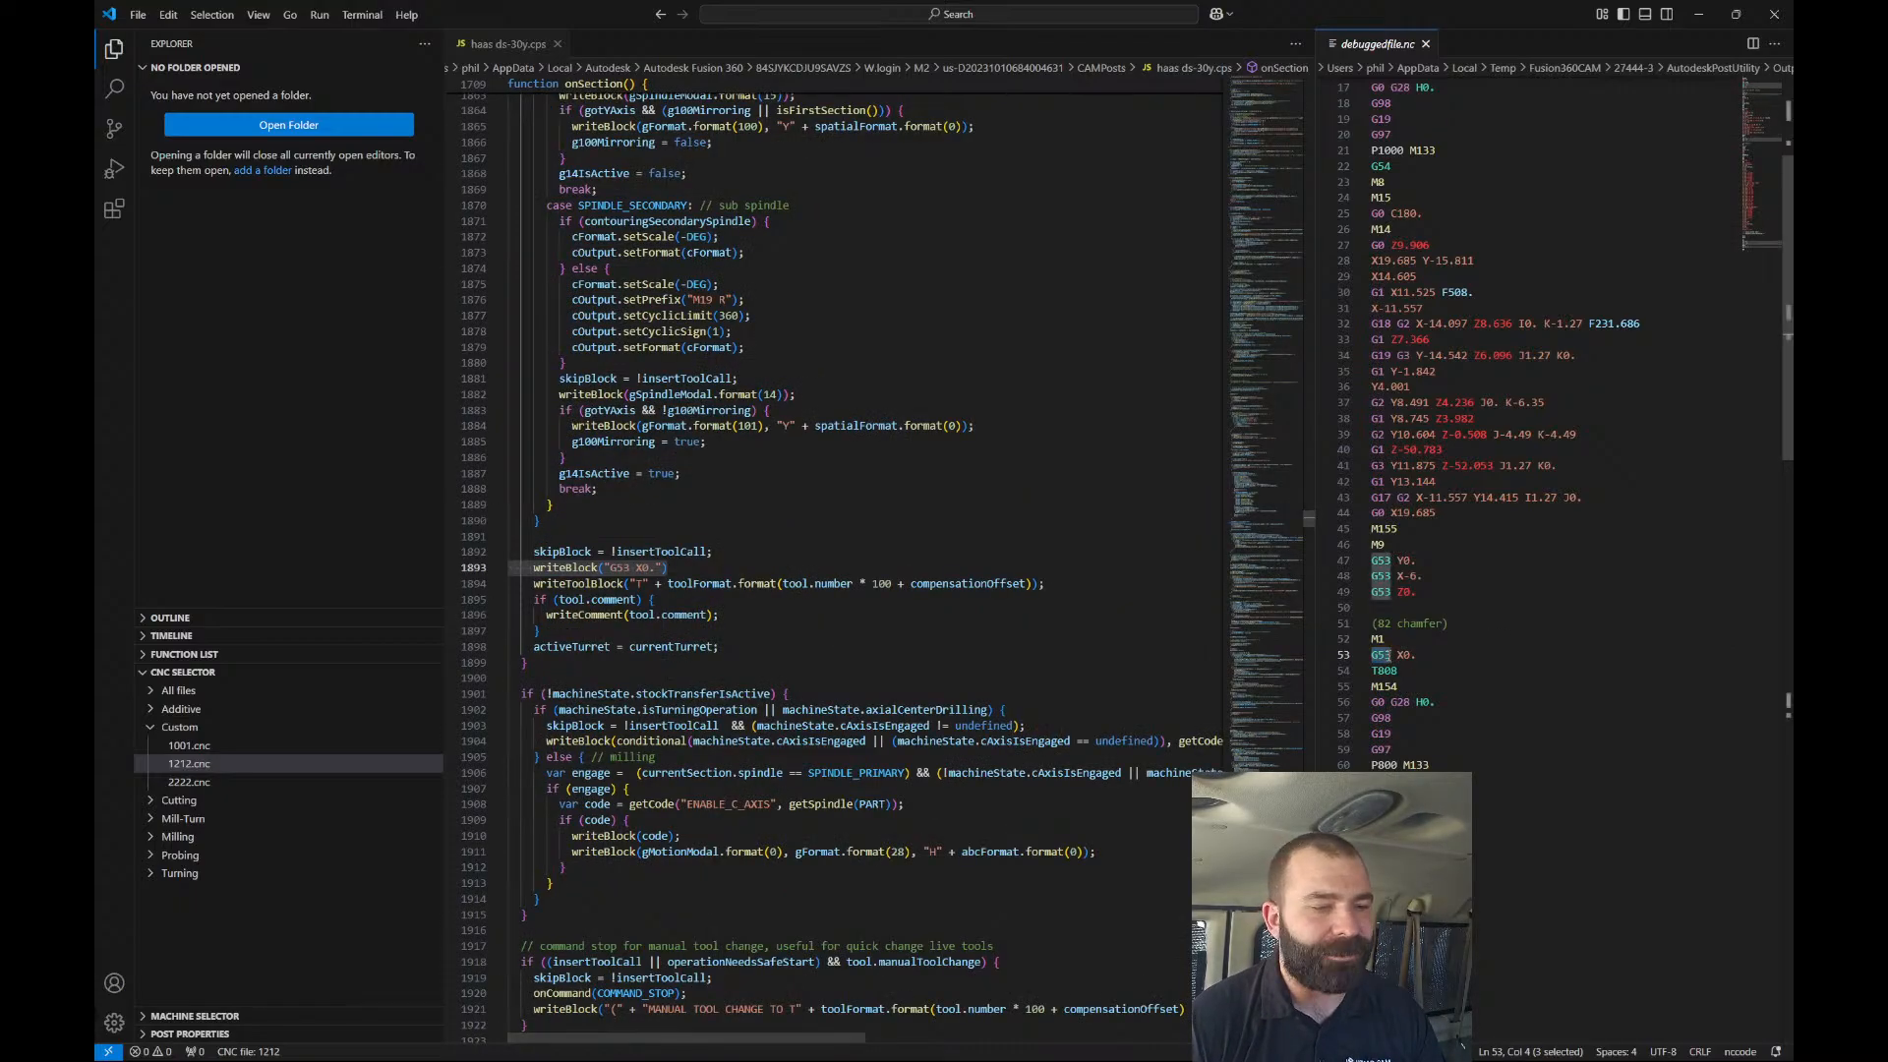
pyautogui.click(782, 558)
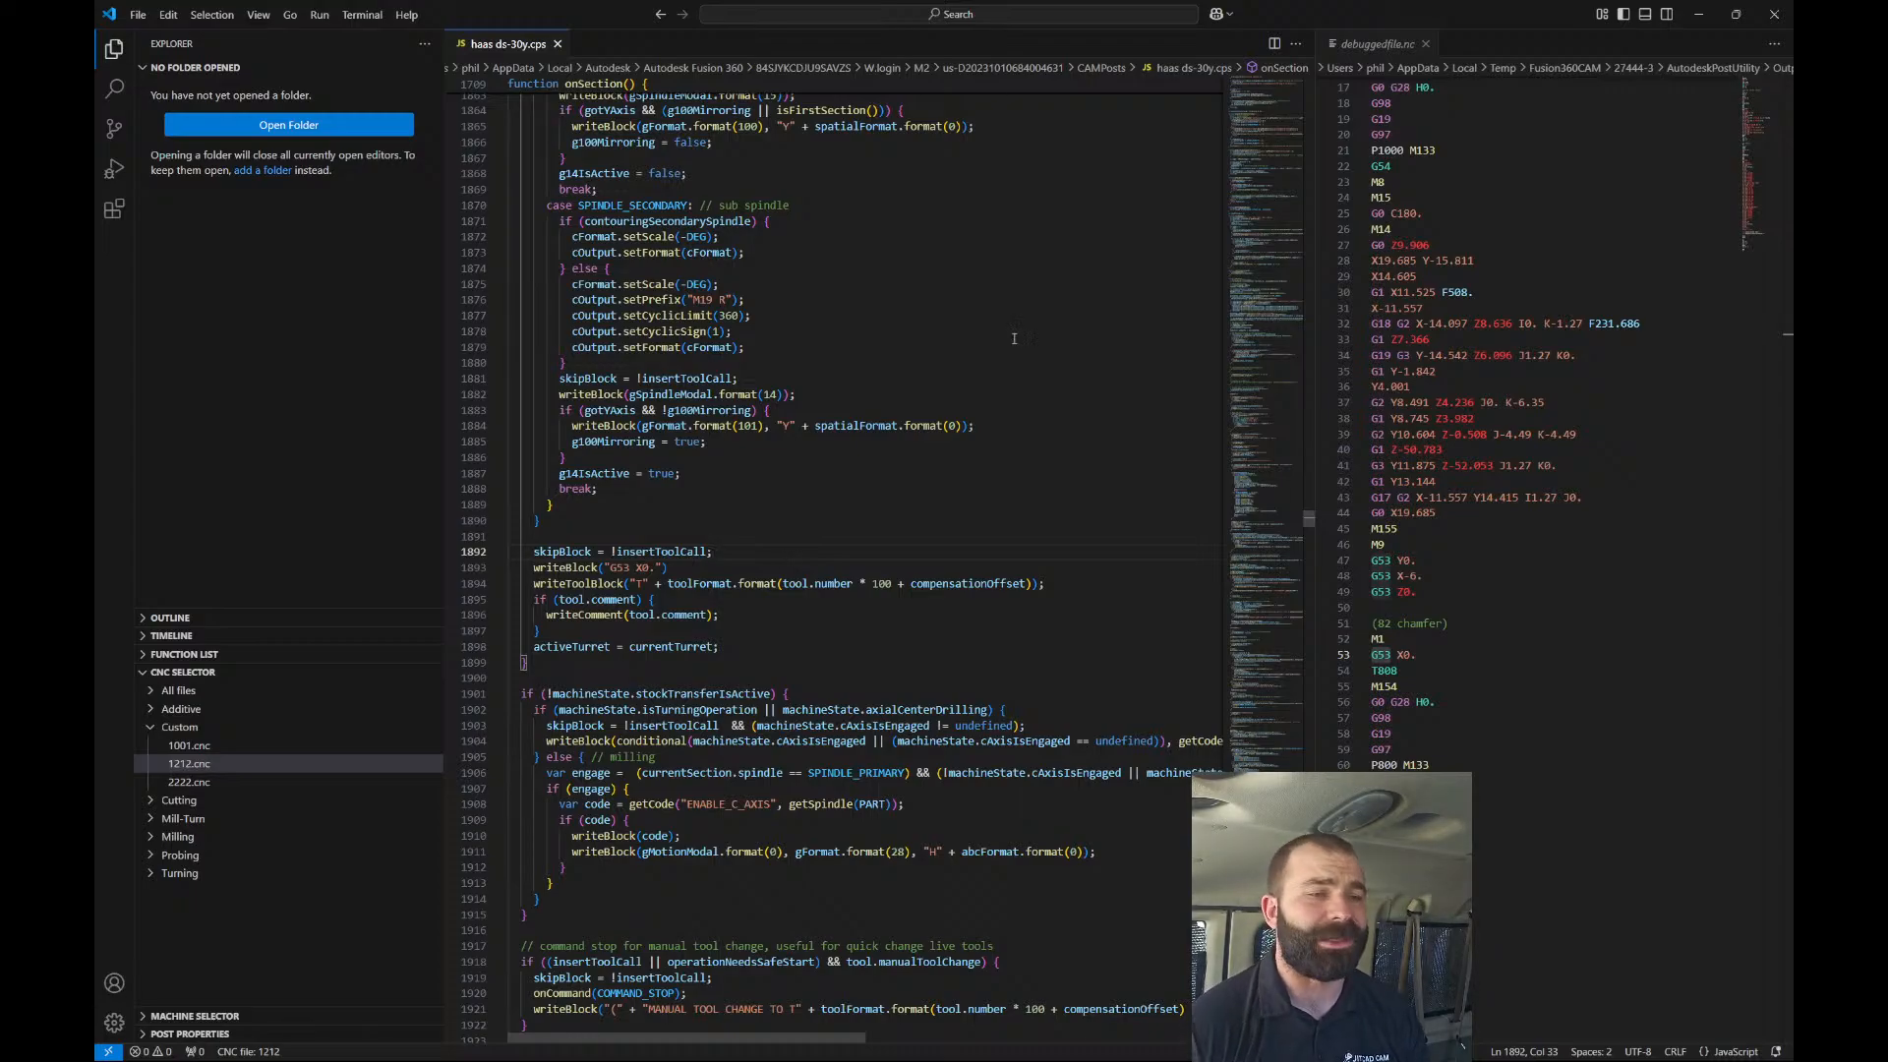
# Close the code editor and display the face top side toolpath from a corner isometric view.
pyautogui.click(1772, 15)
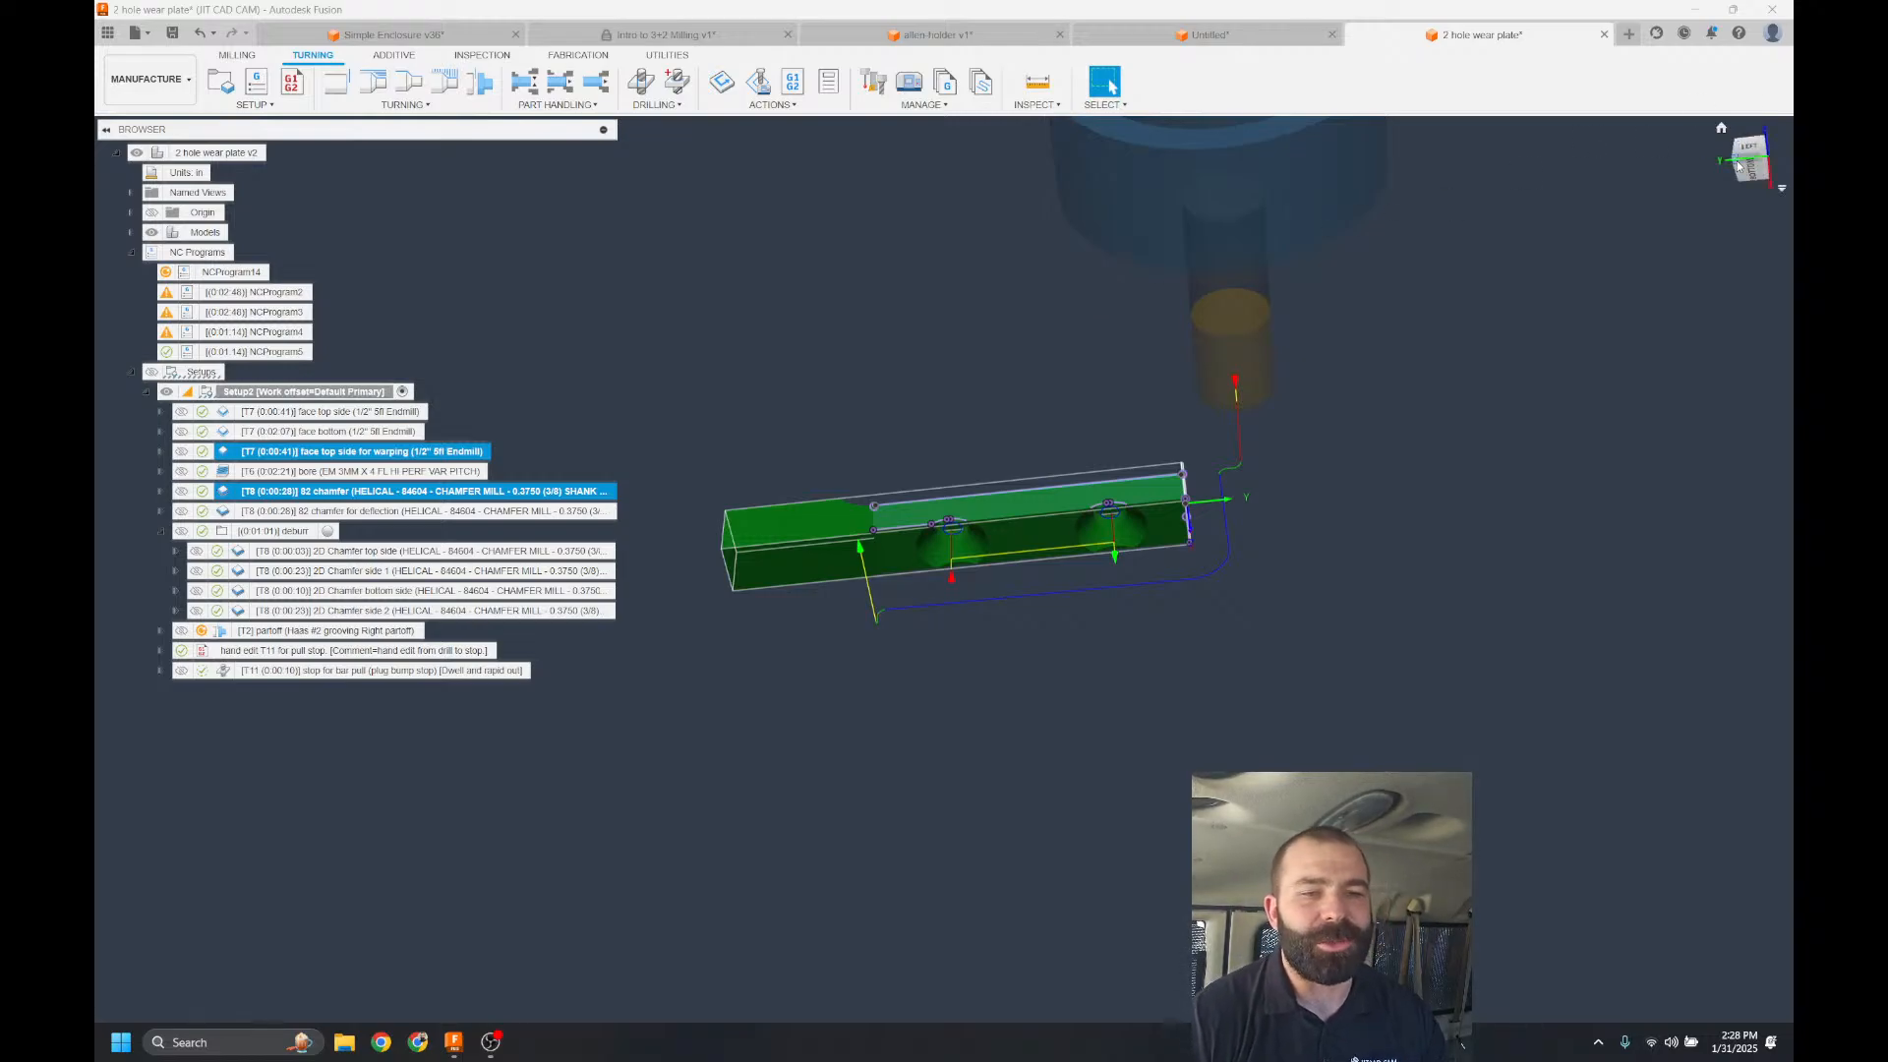
pyautogui.click(1722, 127)
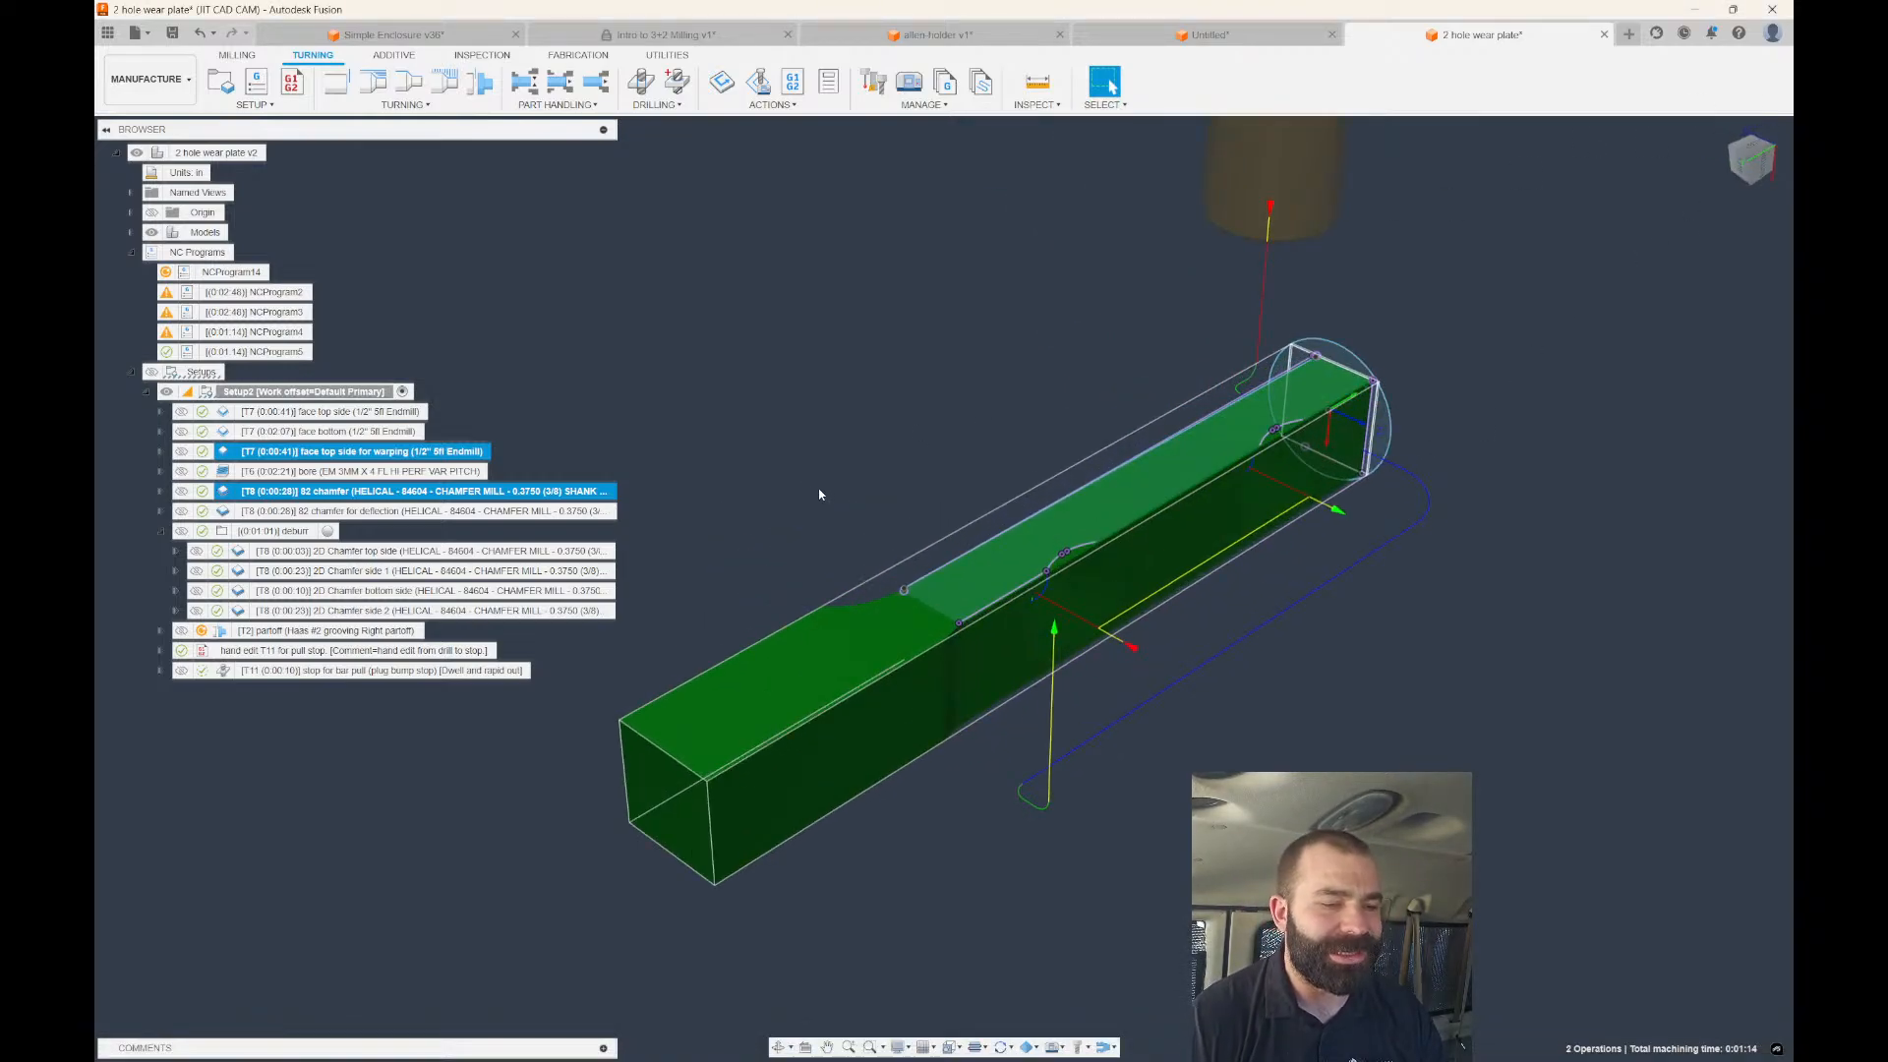
pyautogui.click(696, 439)
pyautogui.click(305, 413)
pyautogui.keyDown('shift'); pyautogui.moveTo(725, 431); pyautogui.dragTo(880, 431, button='middle'); pyautogui.keyUp('shift')
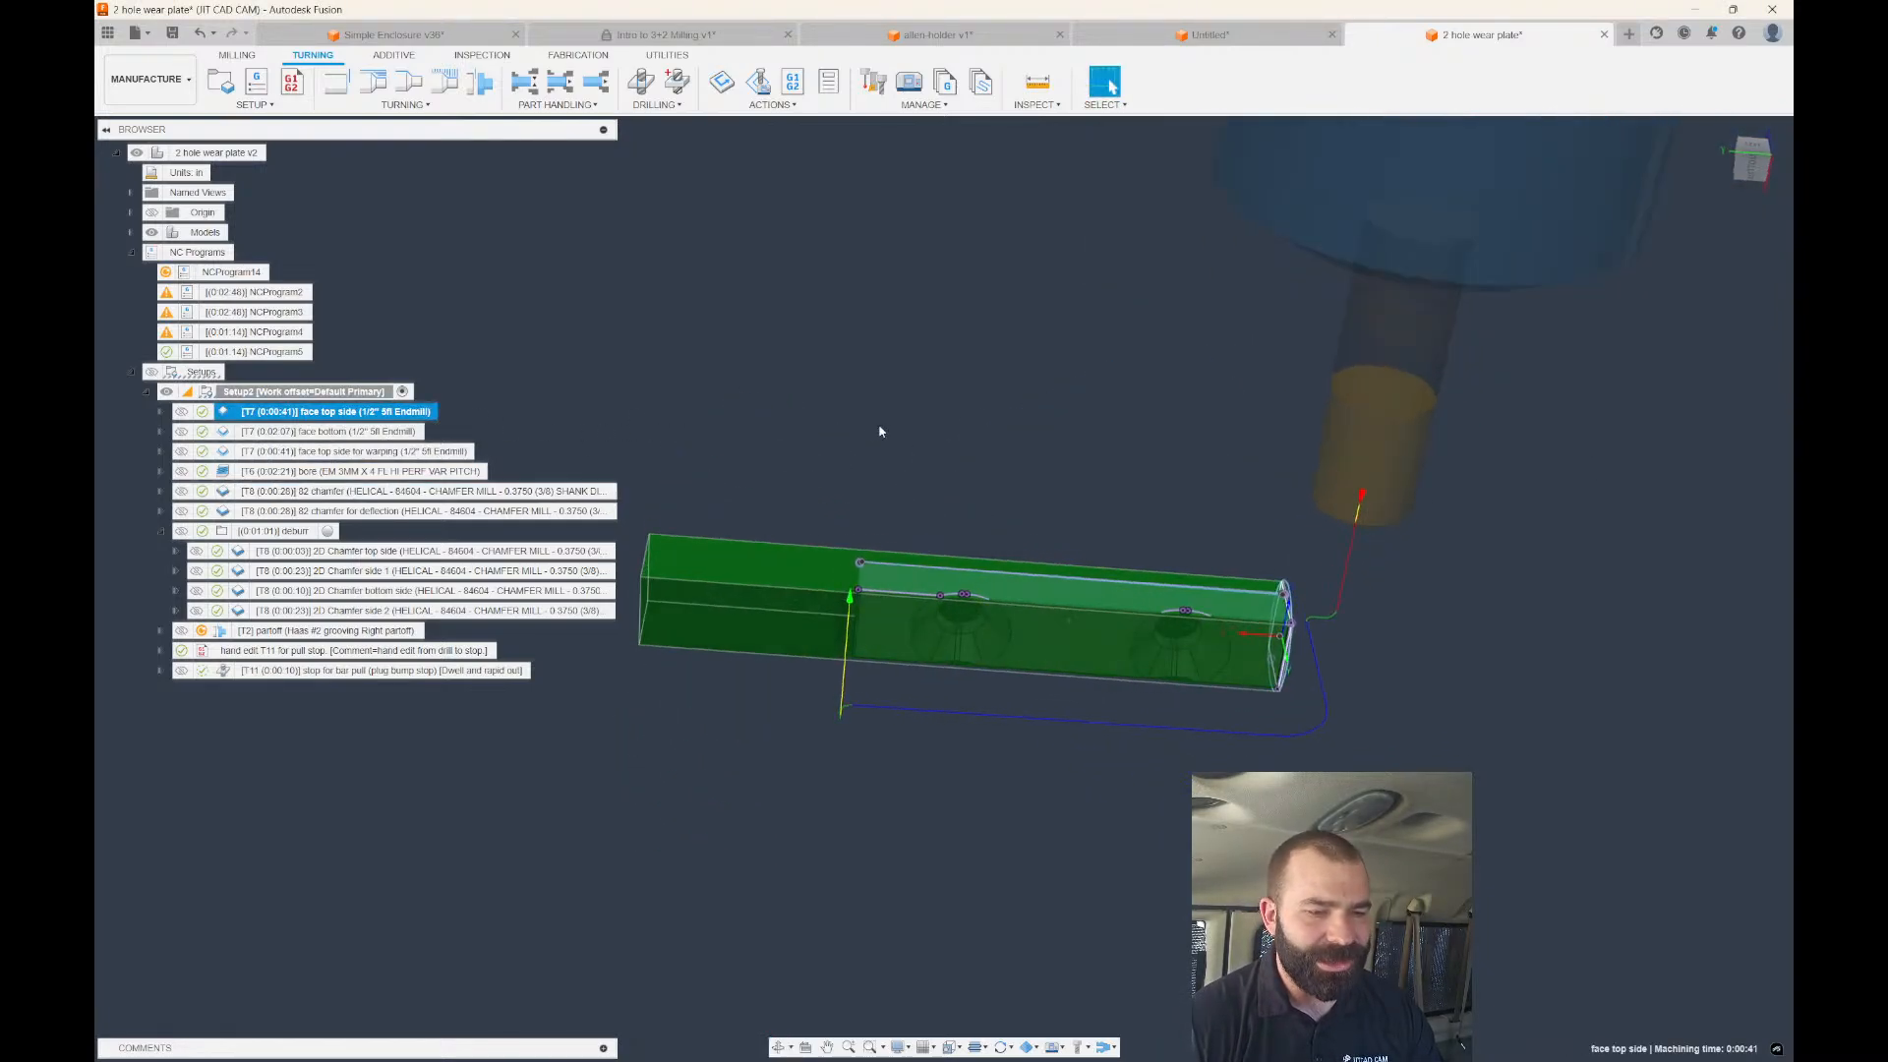
pyautogui.click(1771, 157)
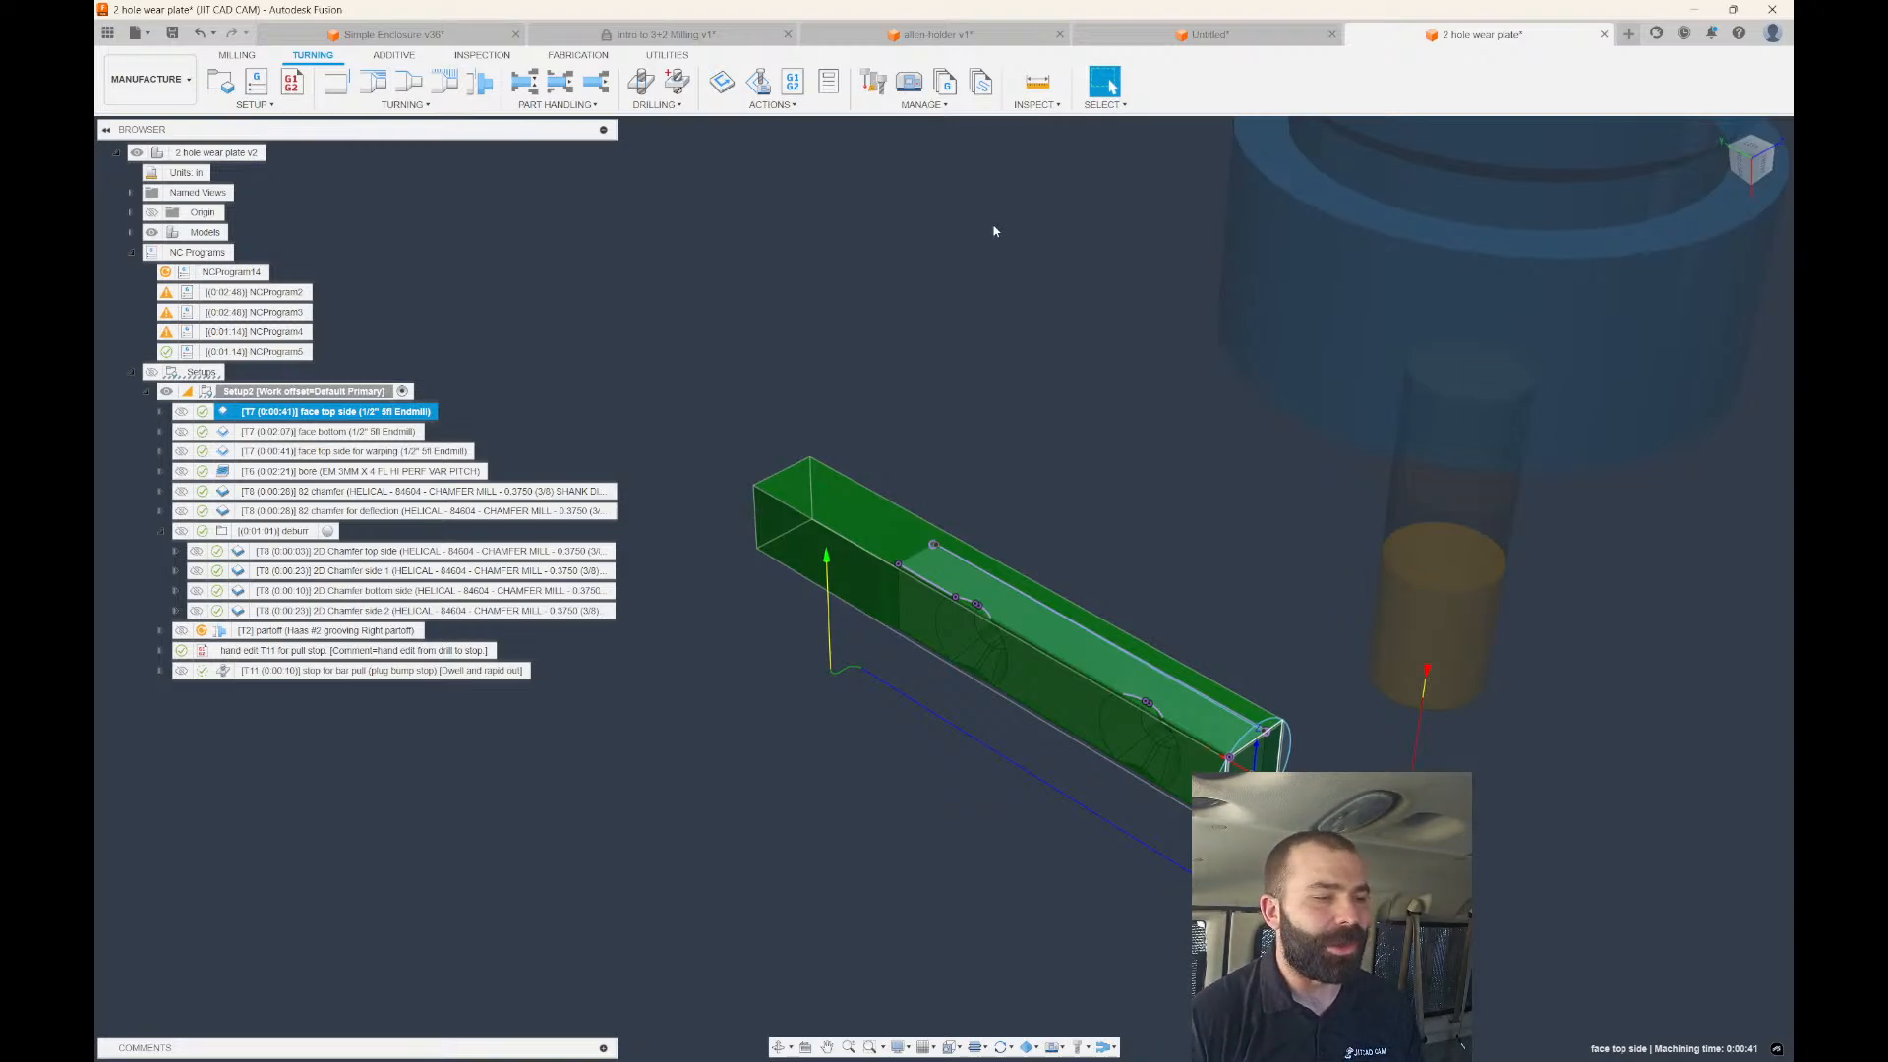
# Review the face-for-warping, bore and 82 chamfer toolpaths in turn.
pyautogui.click(284, 453)
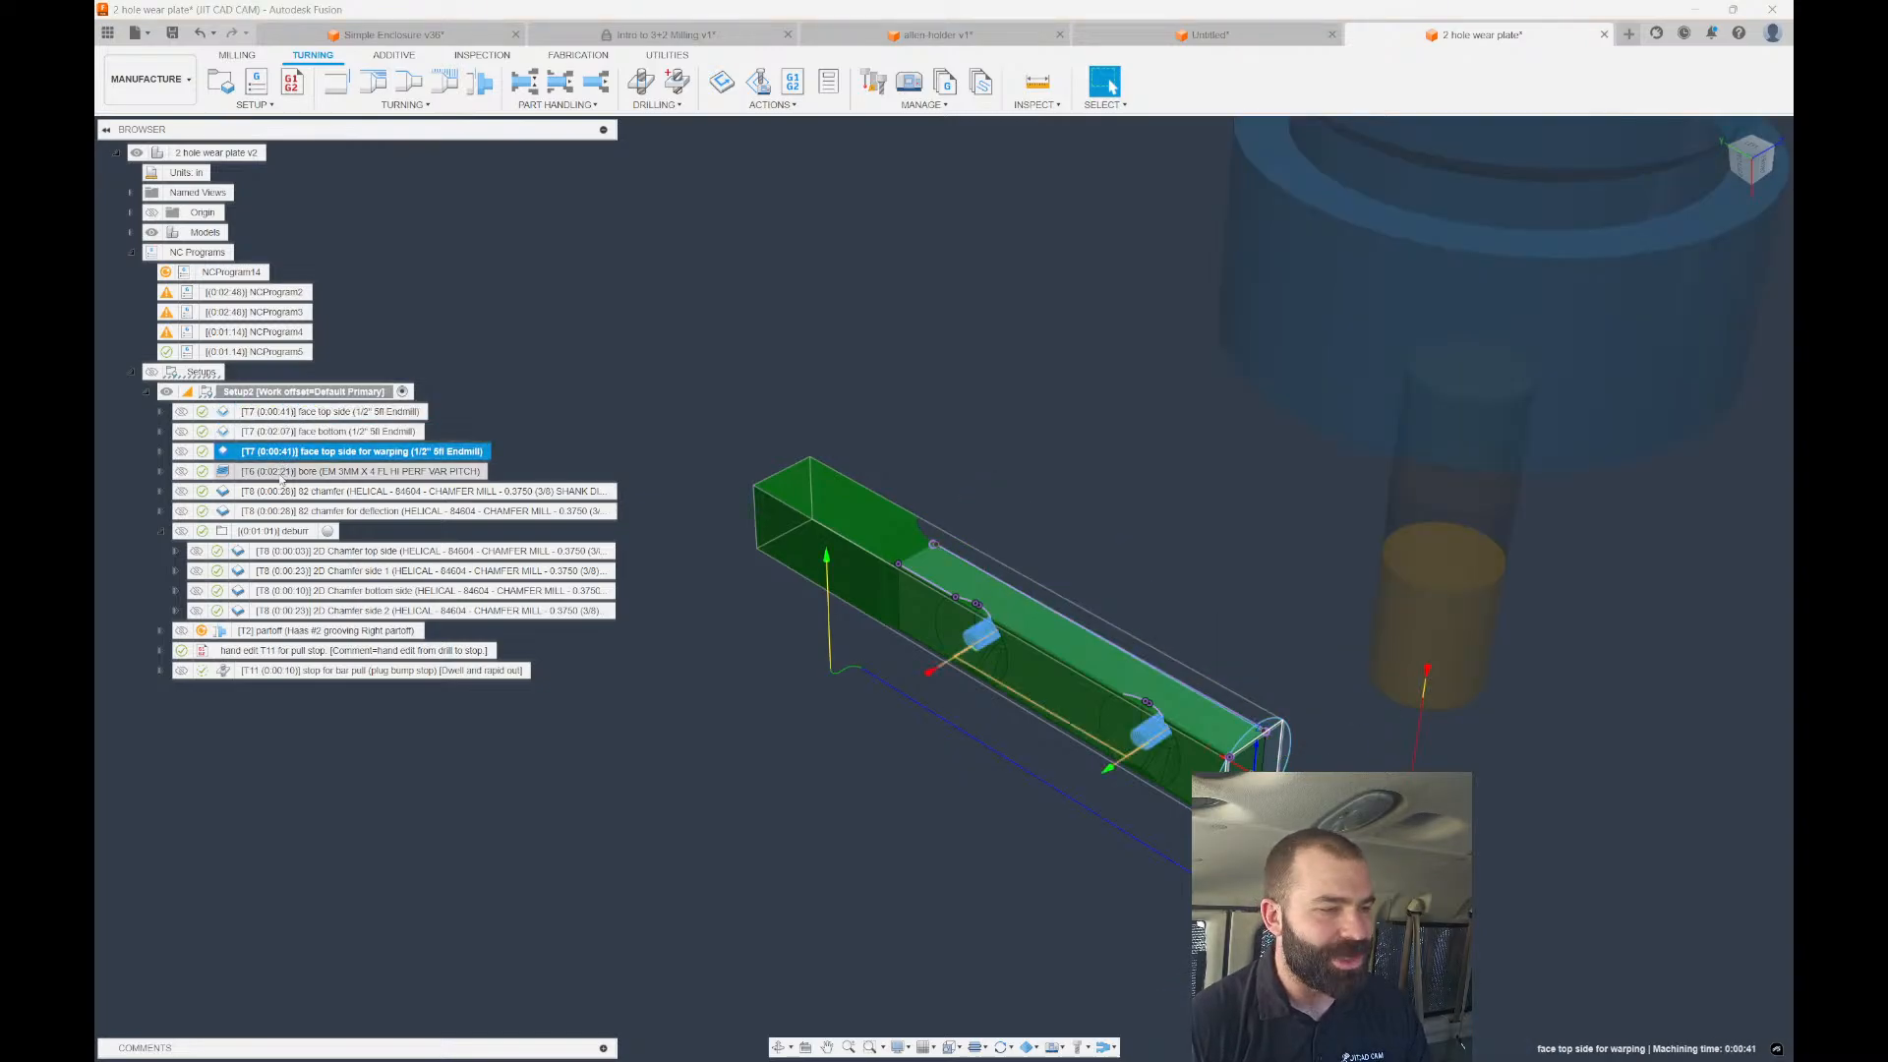
pyautogui.click(285, 473)
pyautogui.keyDown('shift'); pyautogui.moveTo(737, 535); pyautogui.dragTo(782, 373, button='middle'); pyautogui.keyUp('shift')
pyautogui.click(1108, 84)
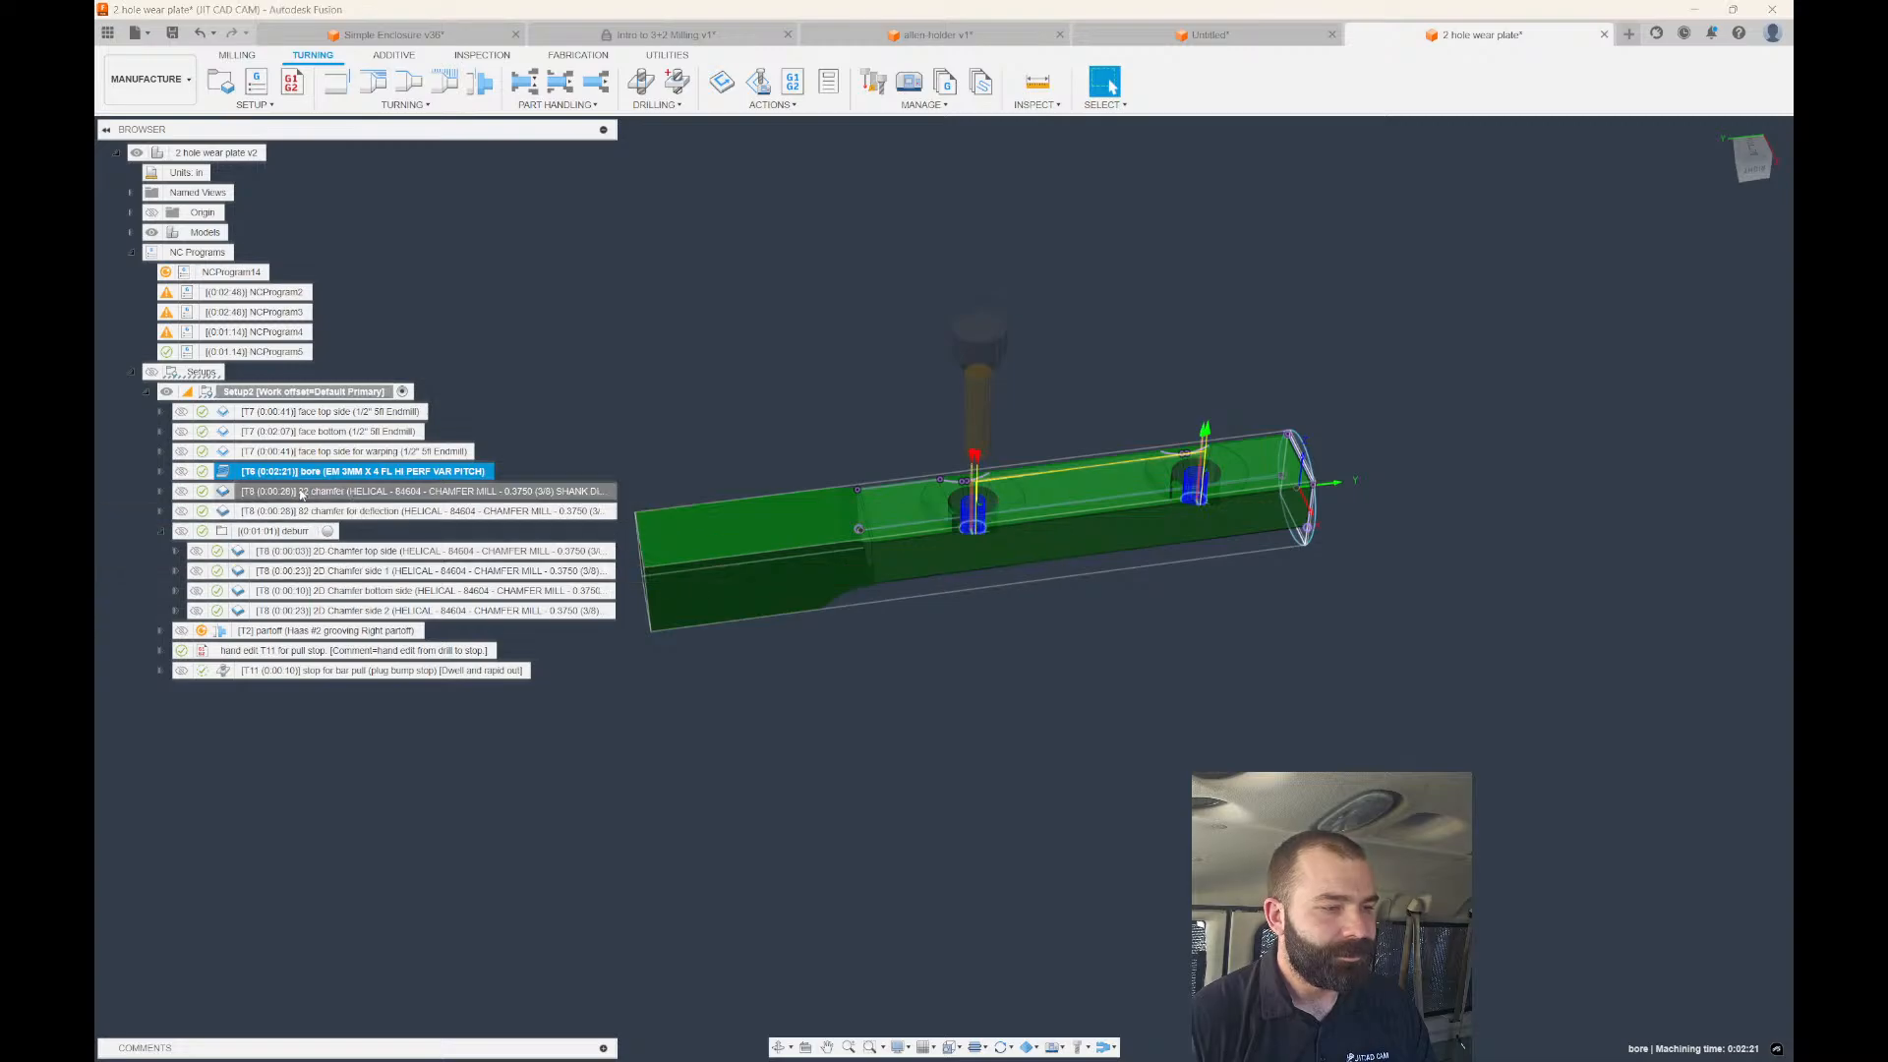
pyautogui.click(297, 512)
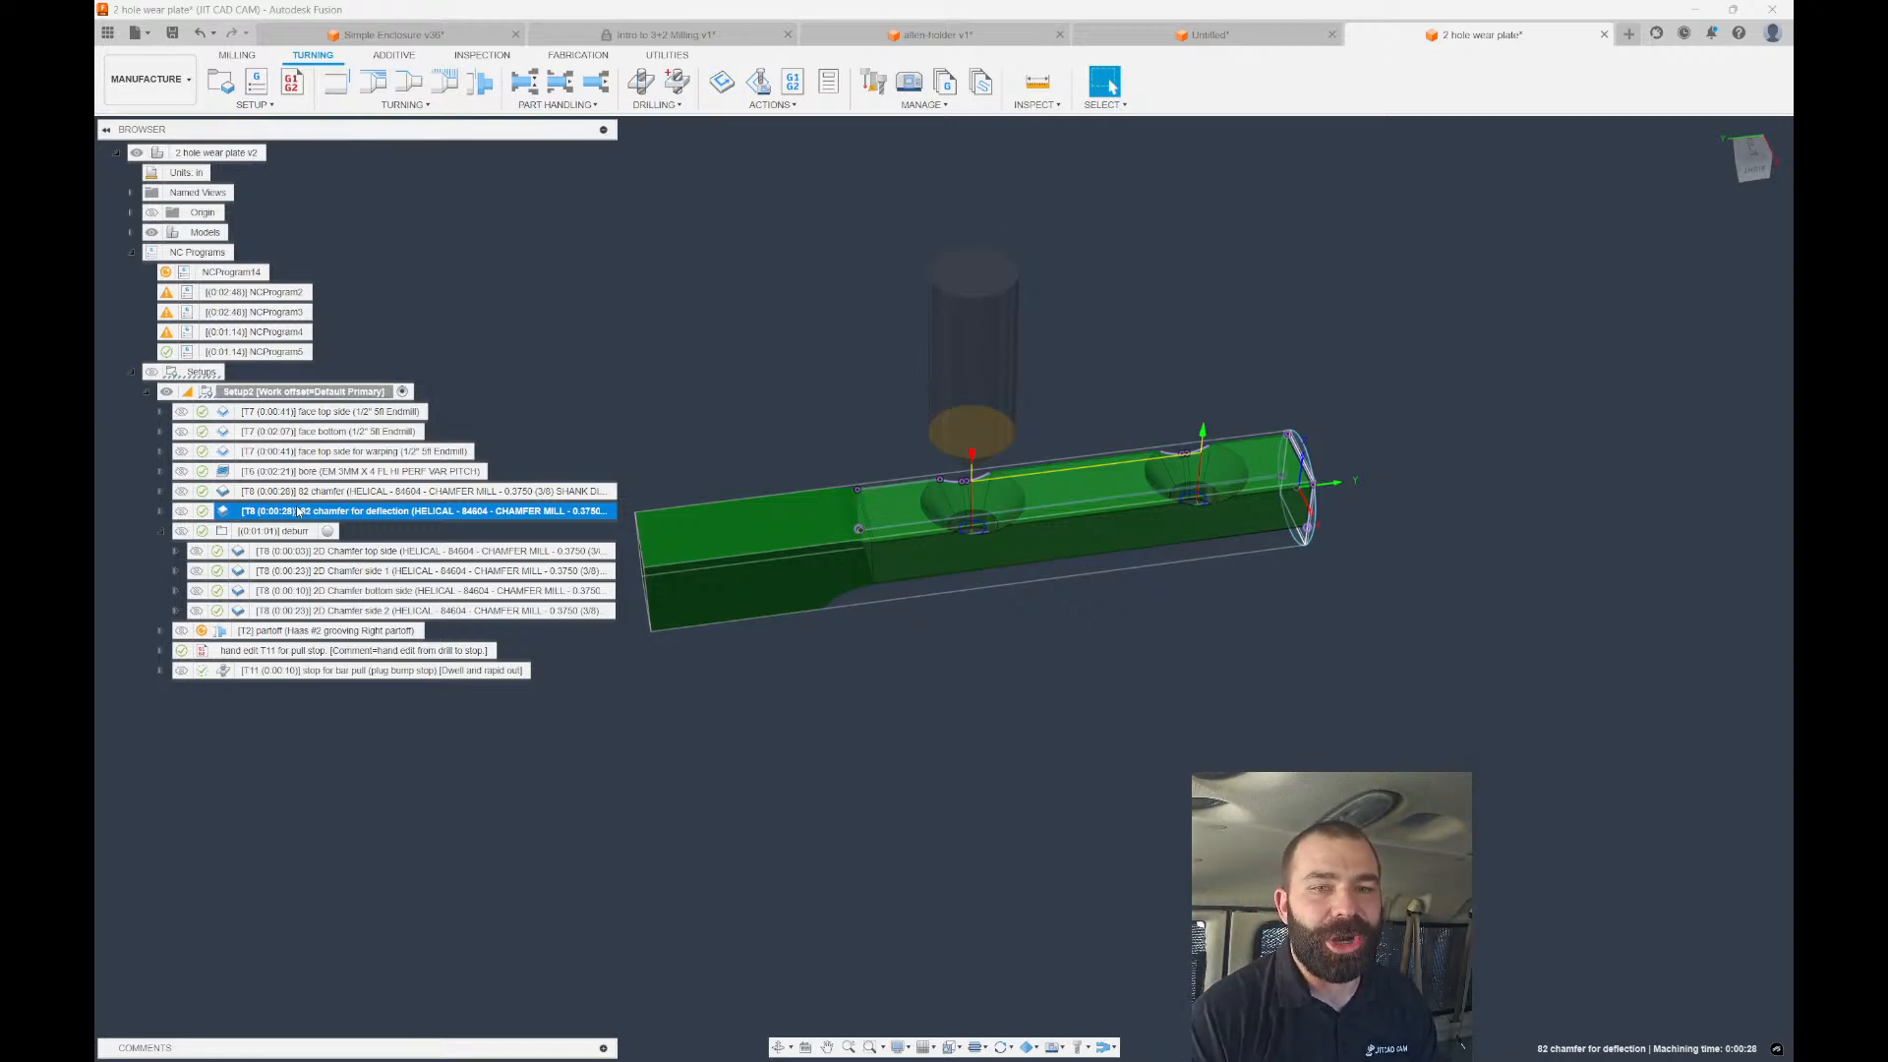
pyautogui.click(447, 491)
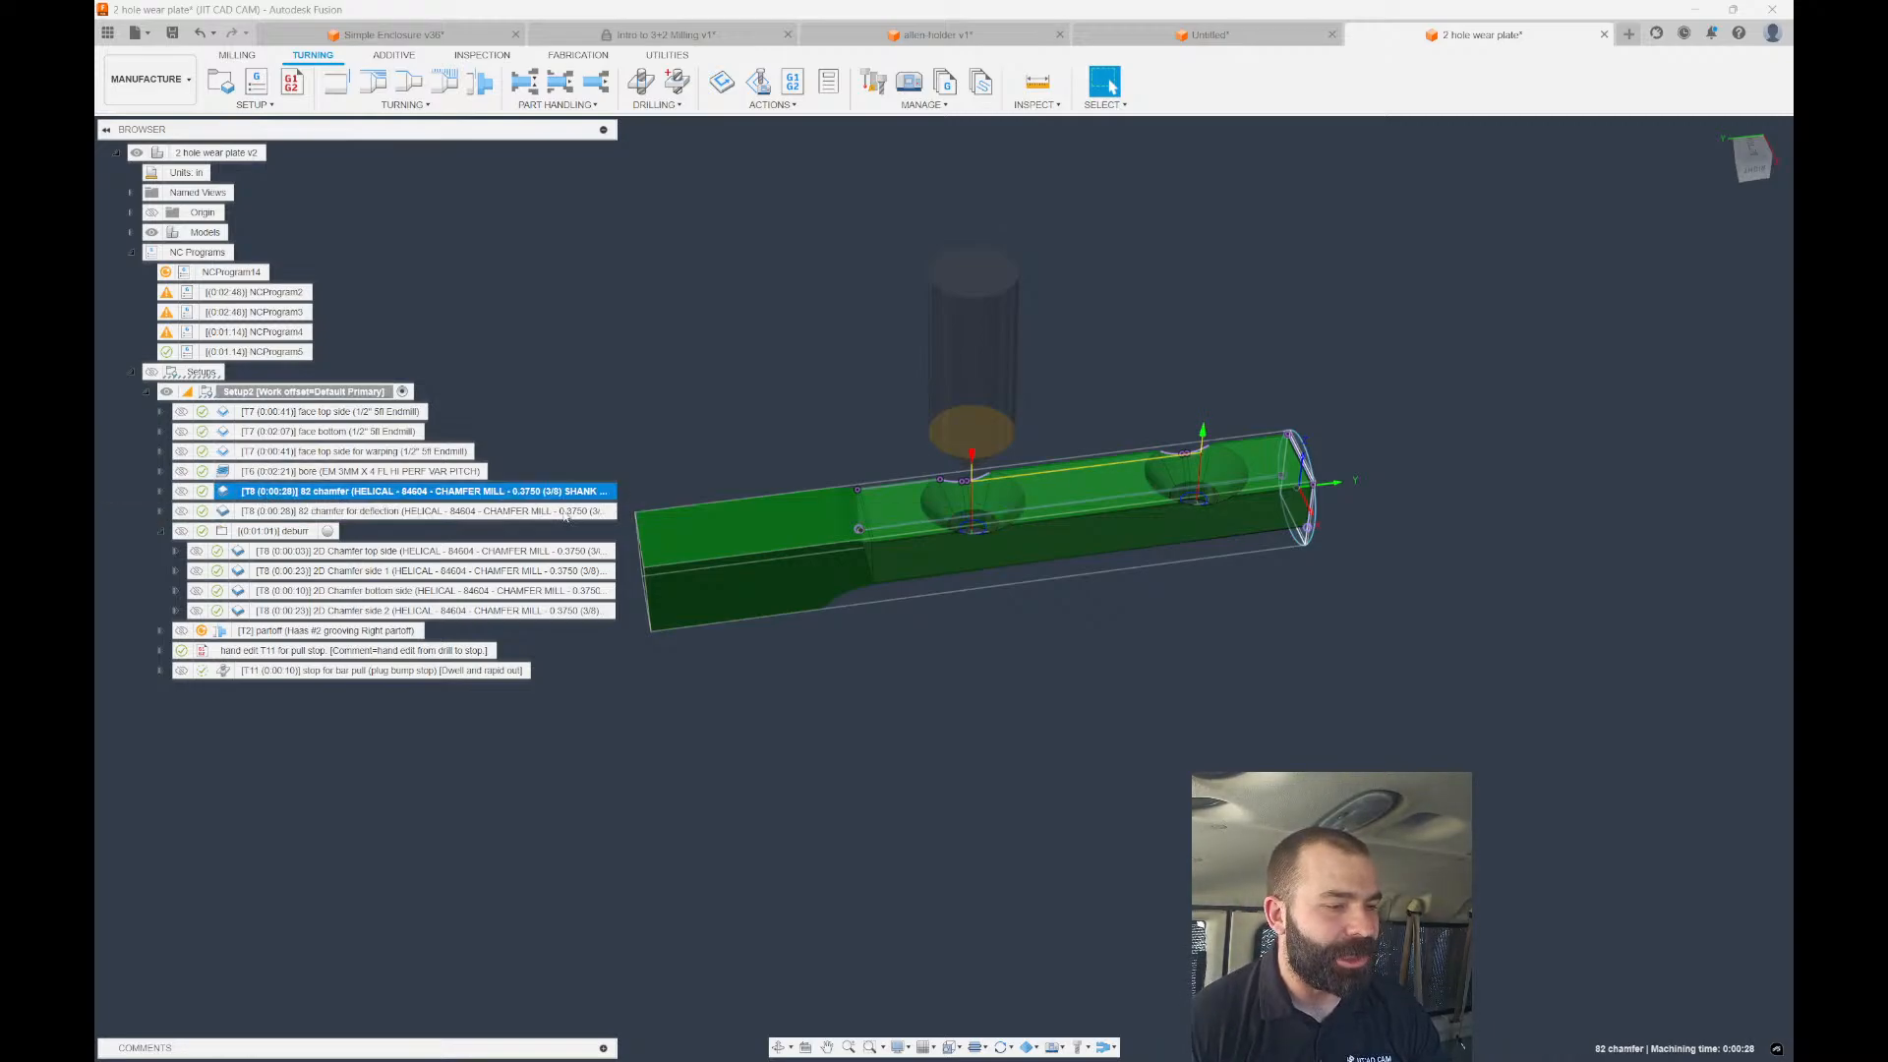
# Show the bore toolpath again and zoom onto the hole's helical path.
pyautogui.click(450, 471)
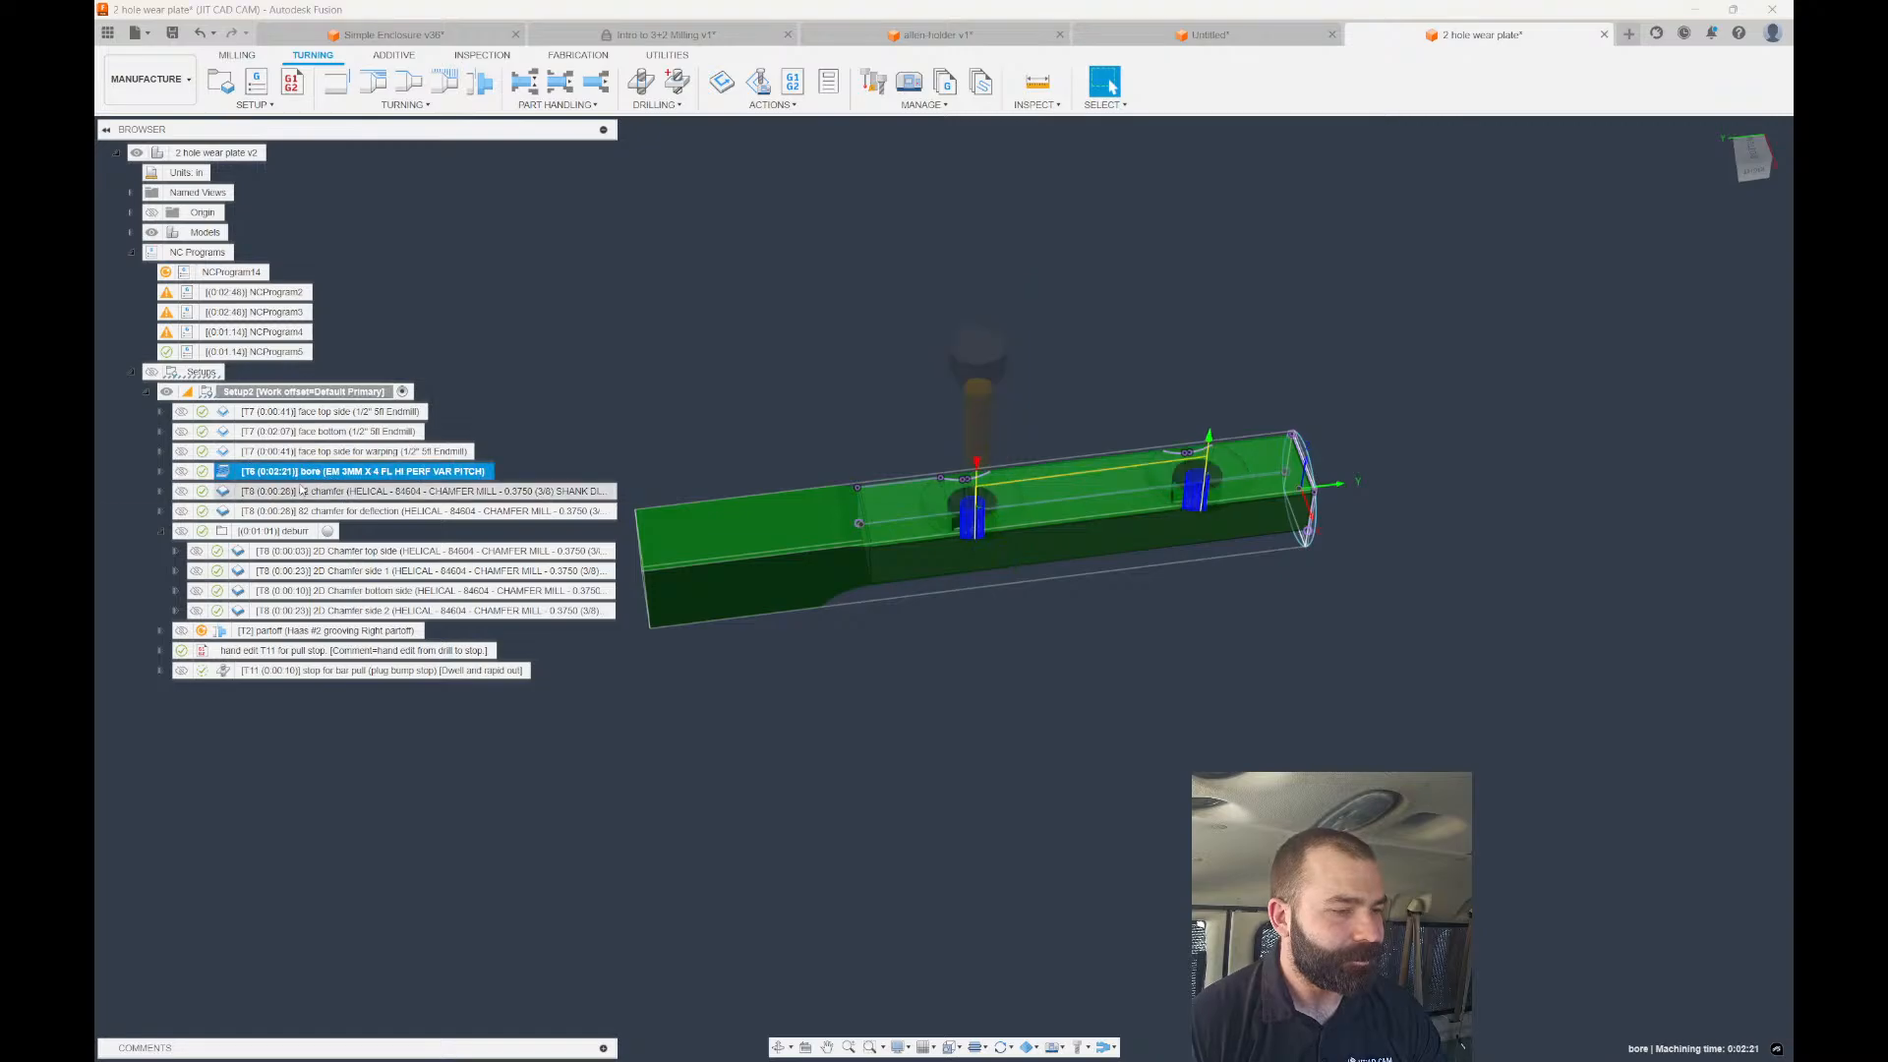
pyautogui.scroll(2, 947, 524)
pyautogui.scroll(5, 987, 517)
pyautogui.keyDown('shift'); pyautogui.moveTo(999, 510); pyautogui.dragTo(1200, 422, button='middle'); pyautogui.keyUp('shift')
pyautogui.scroll(4, 1031, 360)
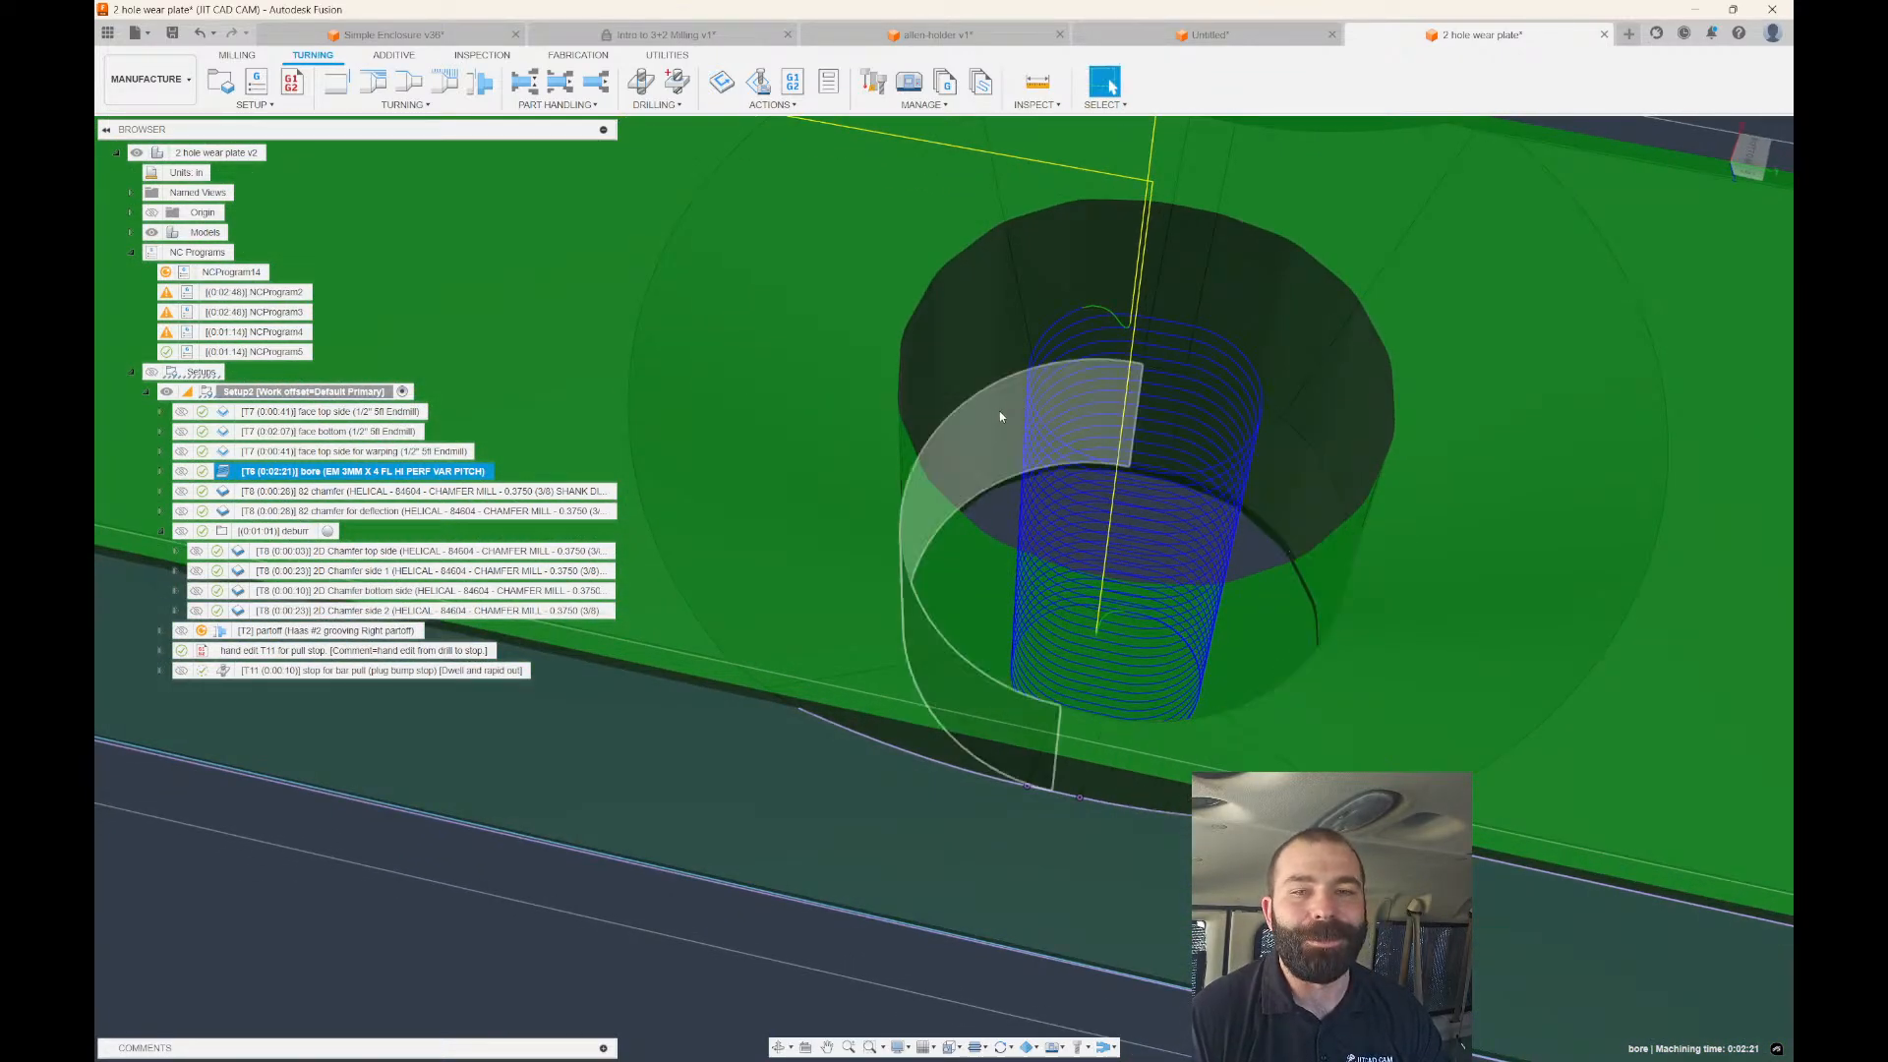
pyautogui.scroll(-3, 1241, 435)
pyautogui.scroll(-2, 1241, 436)
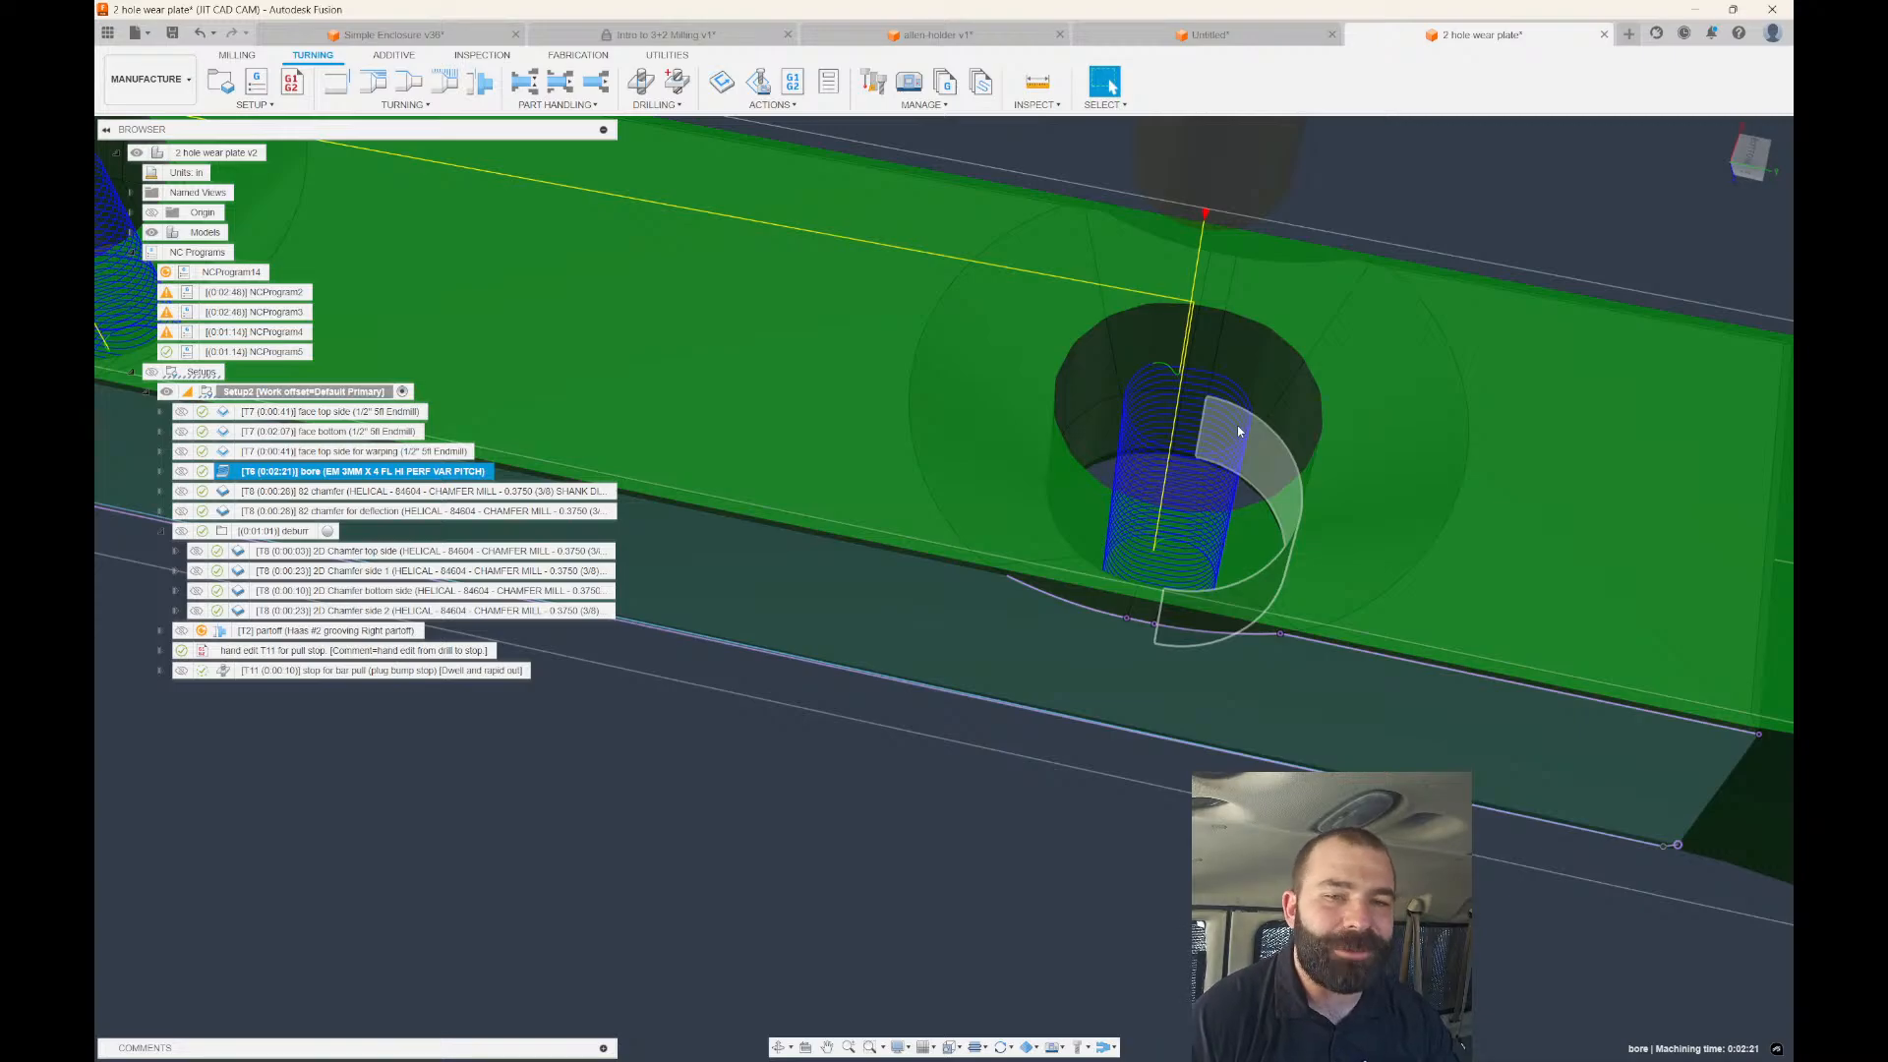
# Check the bore's Geometry closed chains around both holes, then OK to regenerate its toolpath.
pyautogui.doubleClick(228, 474)
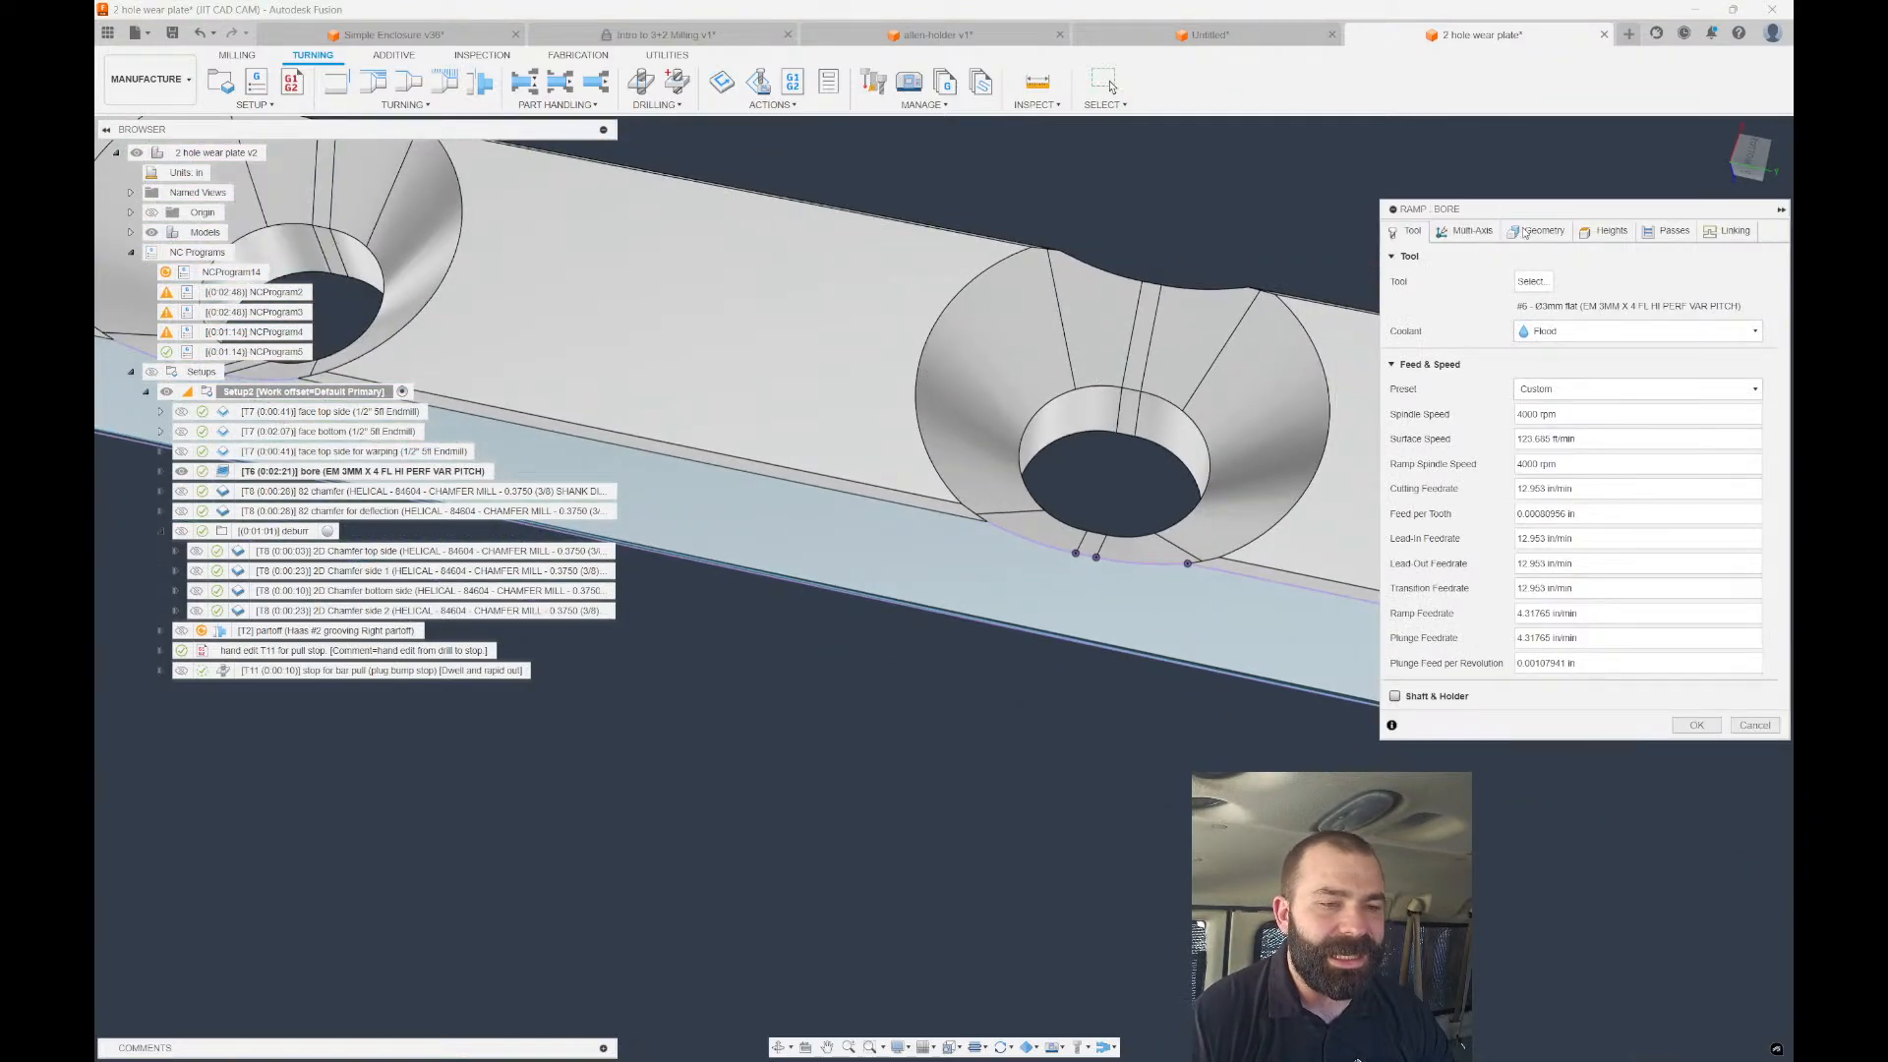
pyautogui.click(1524, 233)
pyautogui.scroll(-3, 949, 293)
pyautogui.scroll(2, 1089, 369)
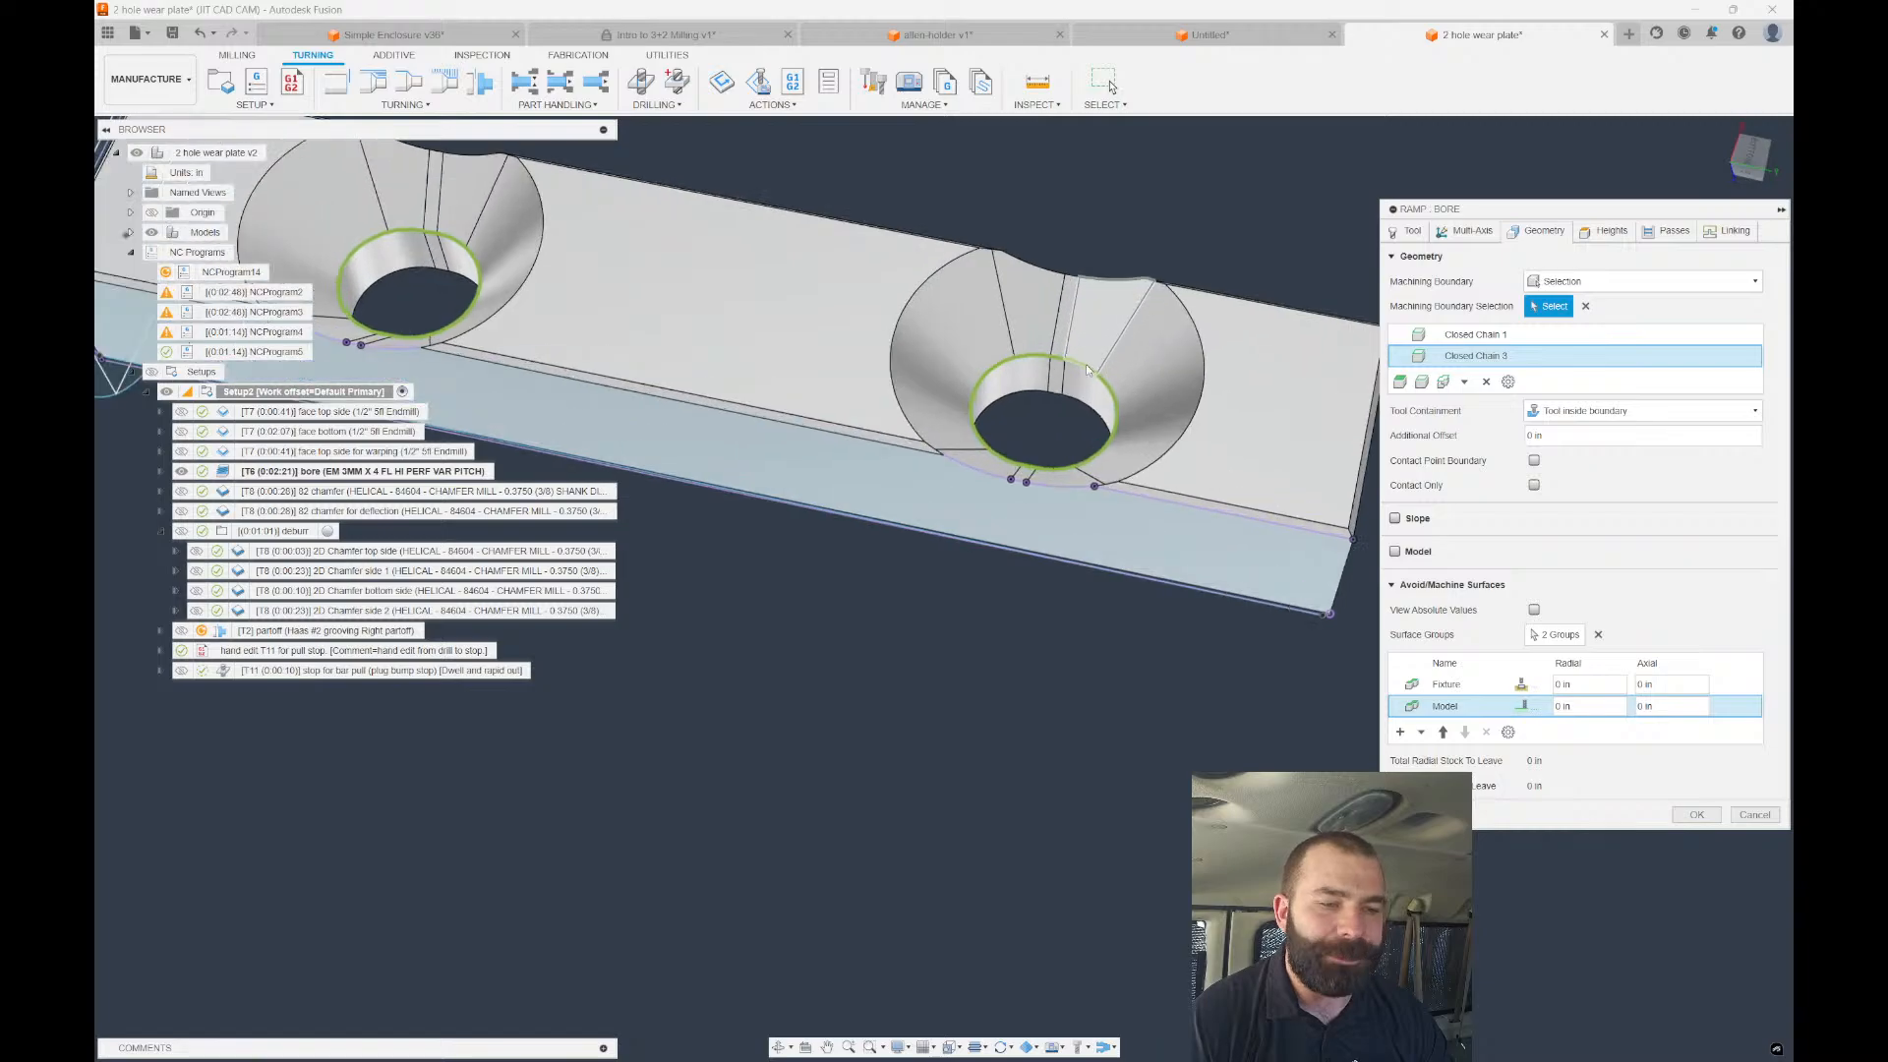
pyautogui.scroll(2, 1086, 366)
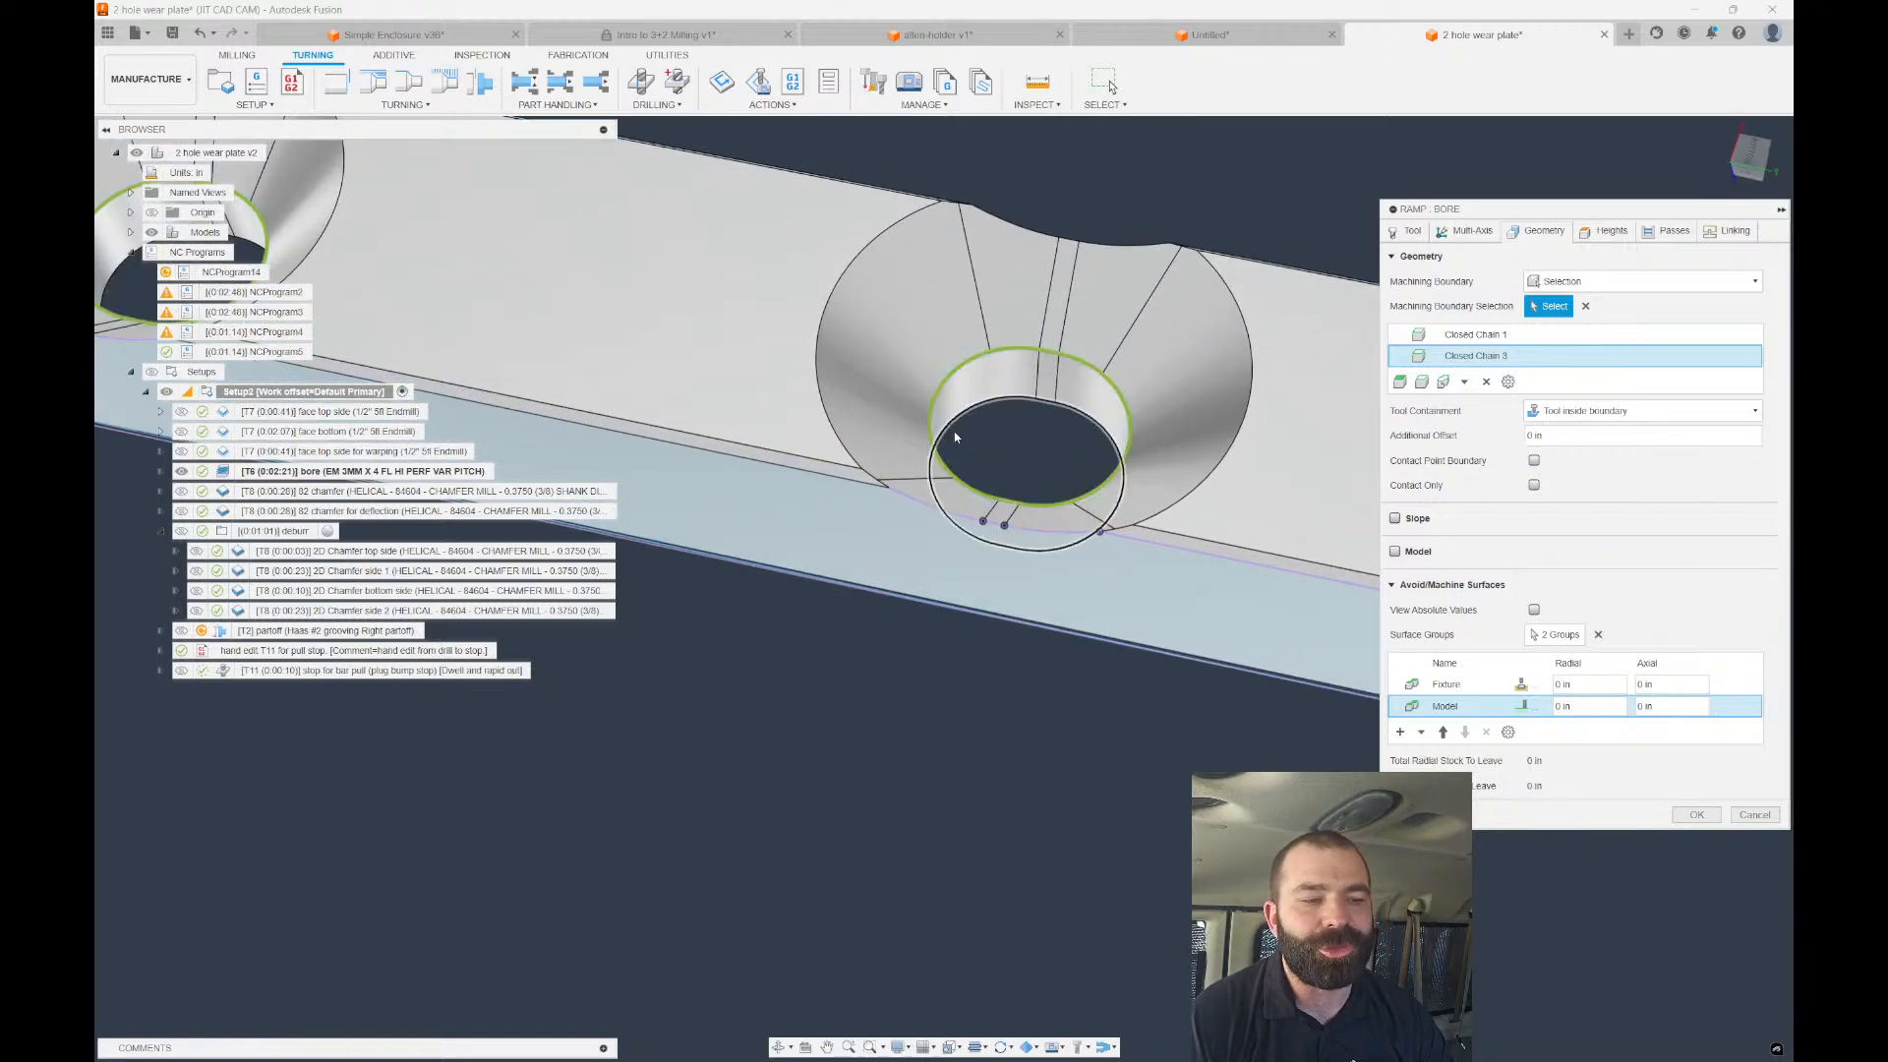
pyautogui.scroll(-2, 1166, 379)
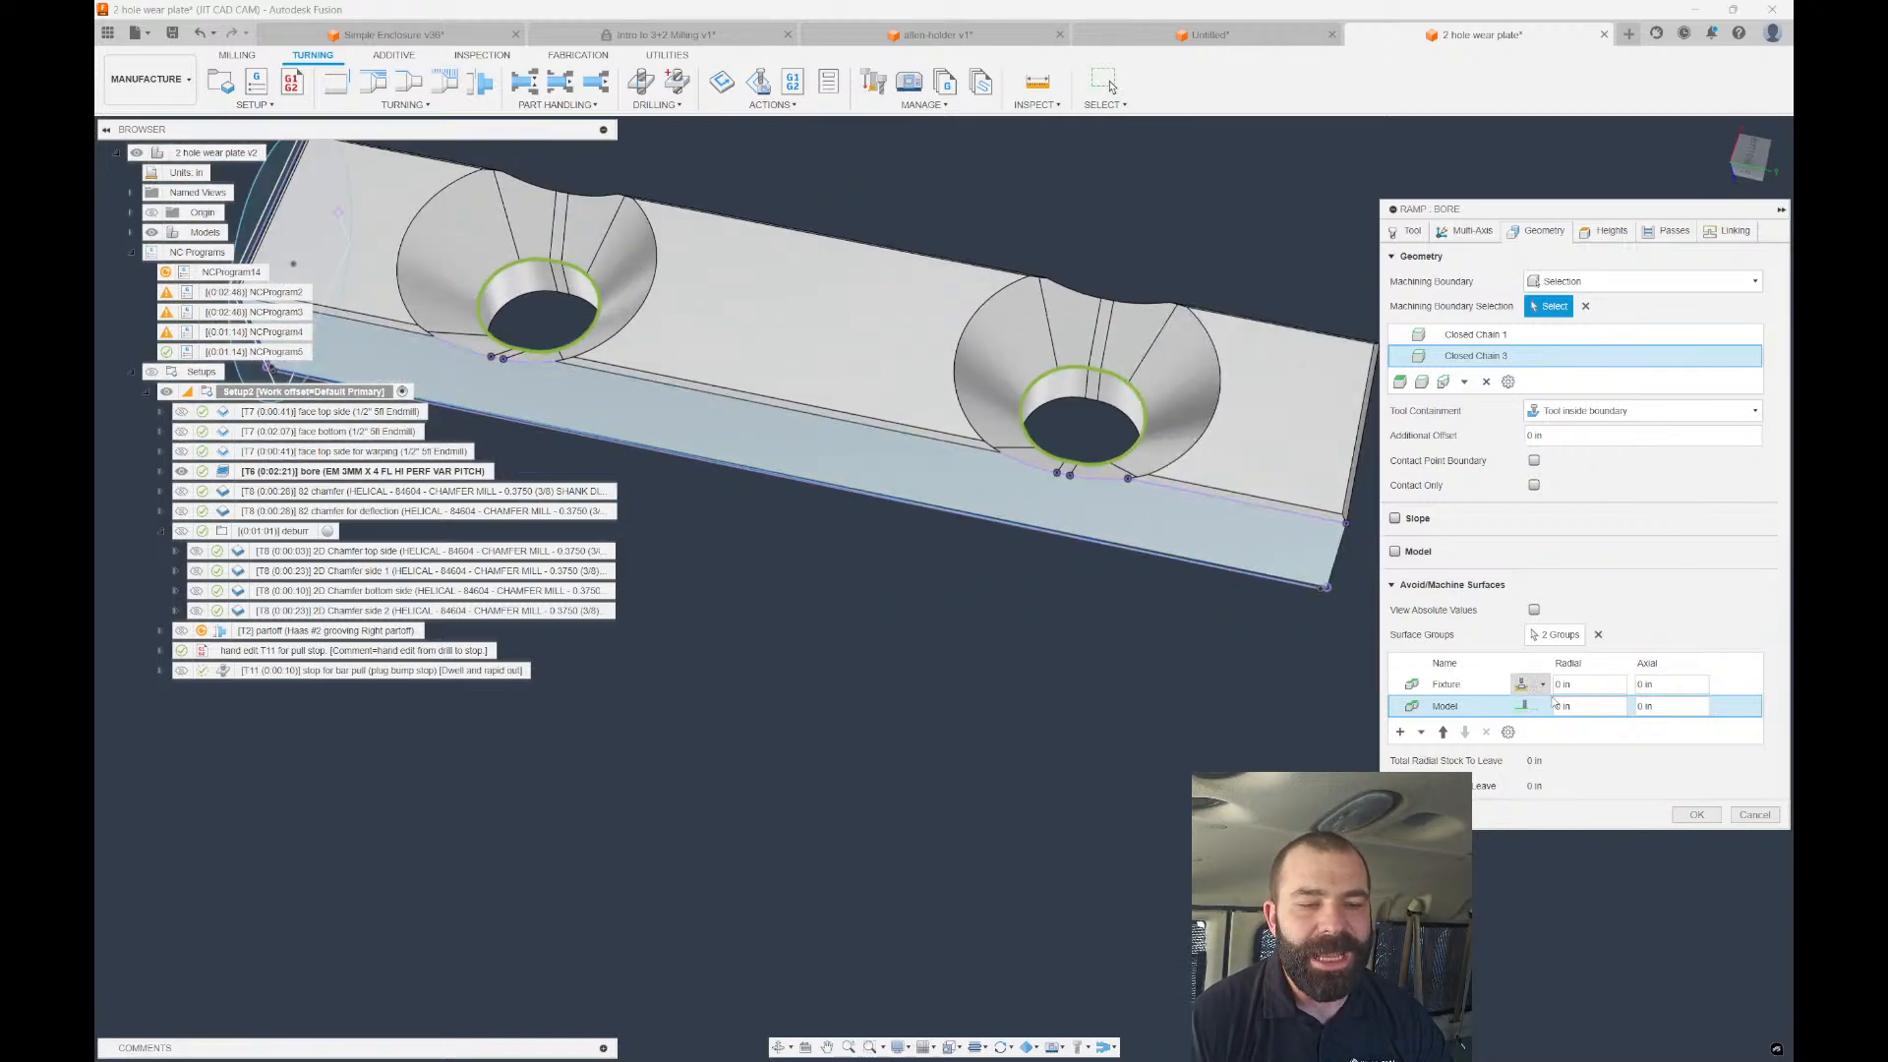
pyautogui.click(1696, 814)
# Switch to the Milling toolset and start a 2D > 2D Contour operation.
pyautogui.scroll(3, 1097, 450)
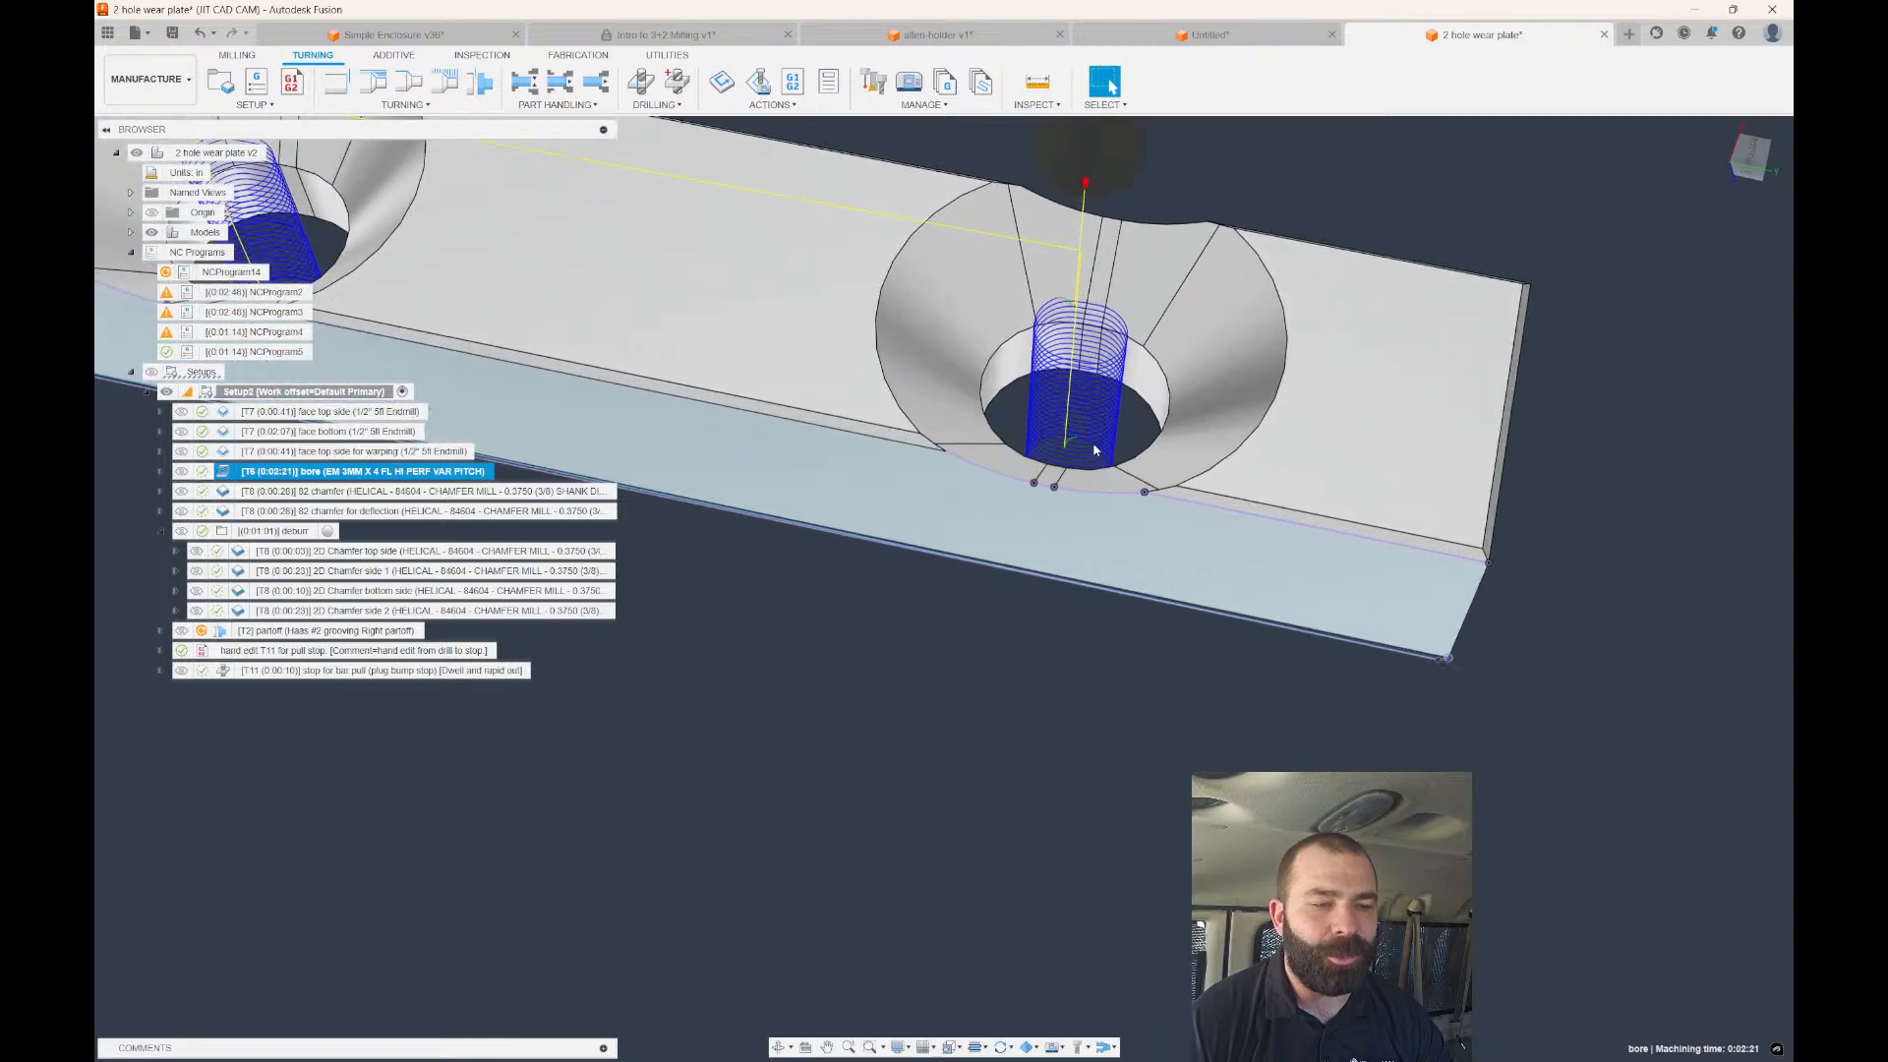
pyautogui.scroll(2, 1094, 449)
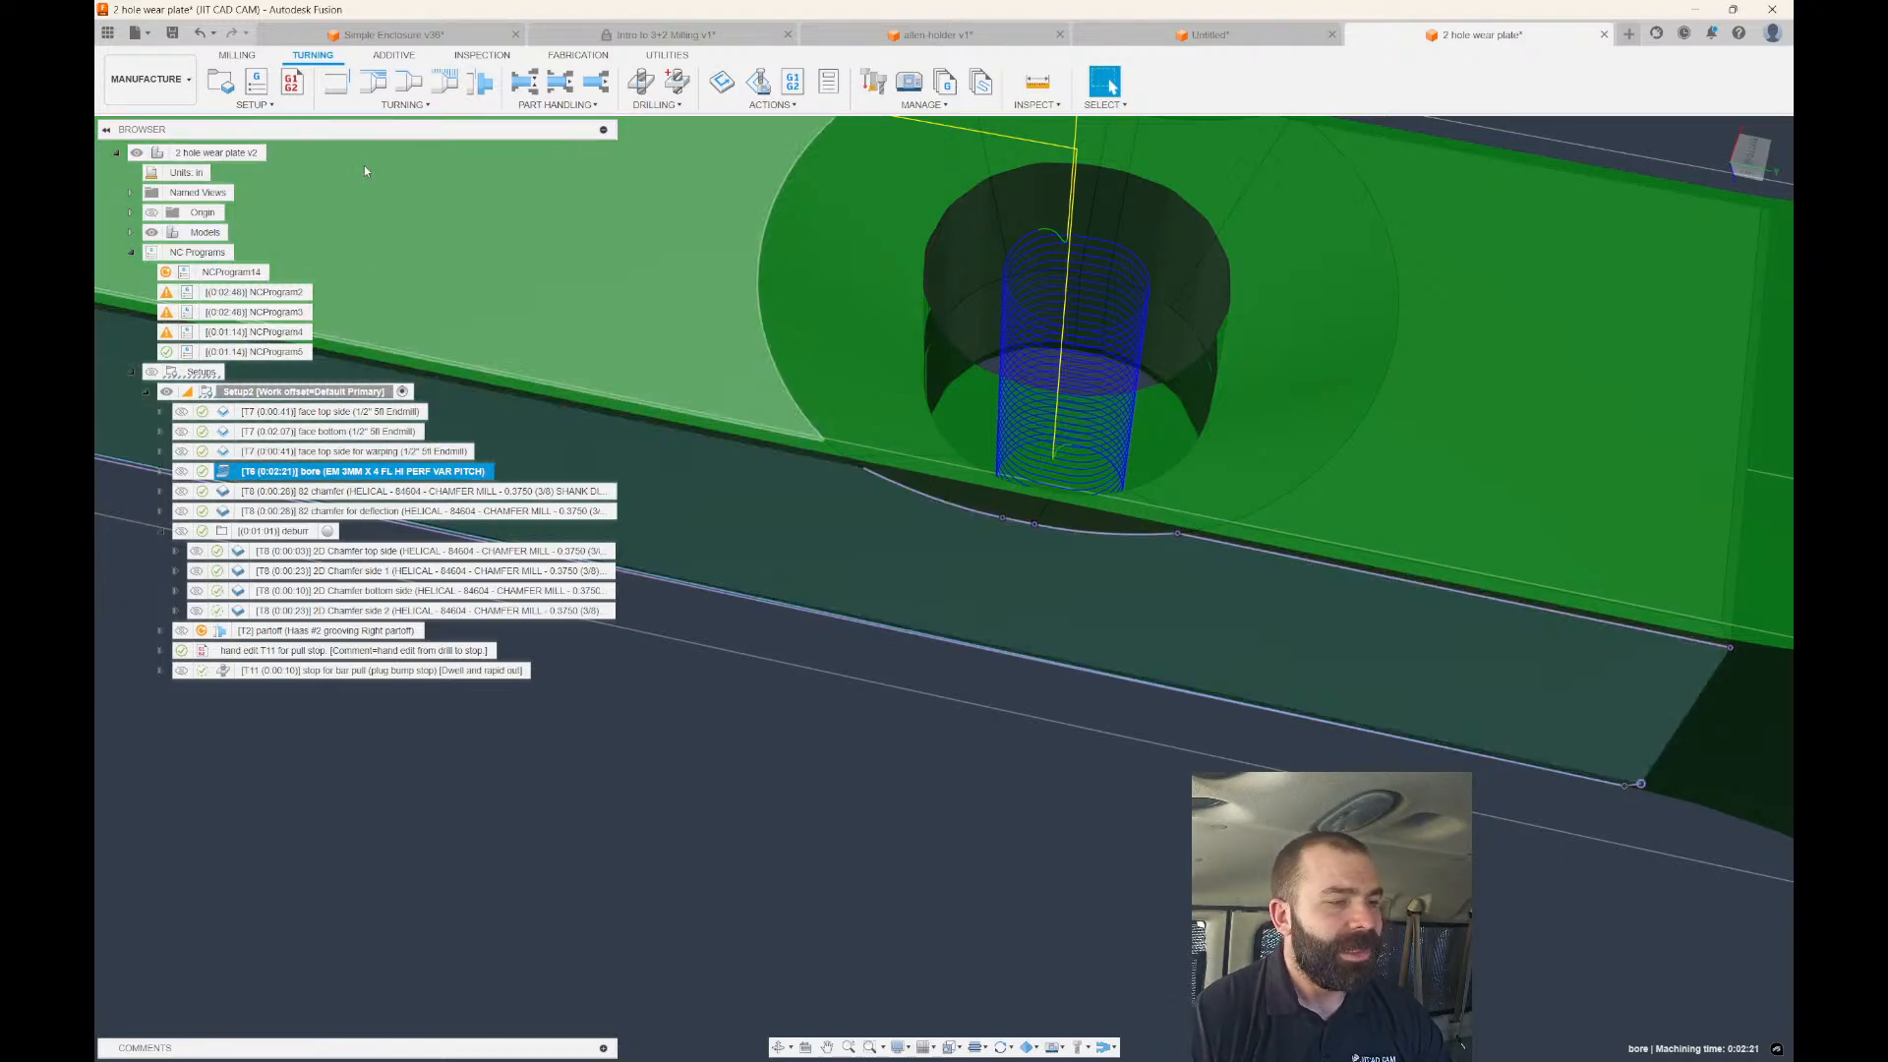
pyautogui.click(239, 56)
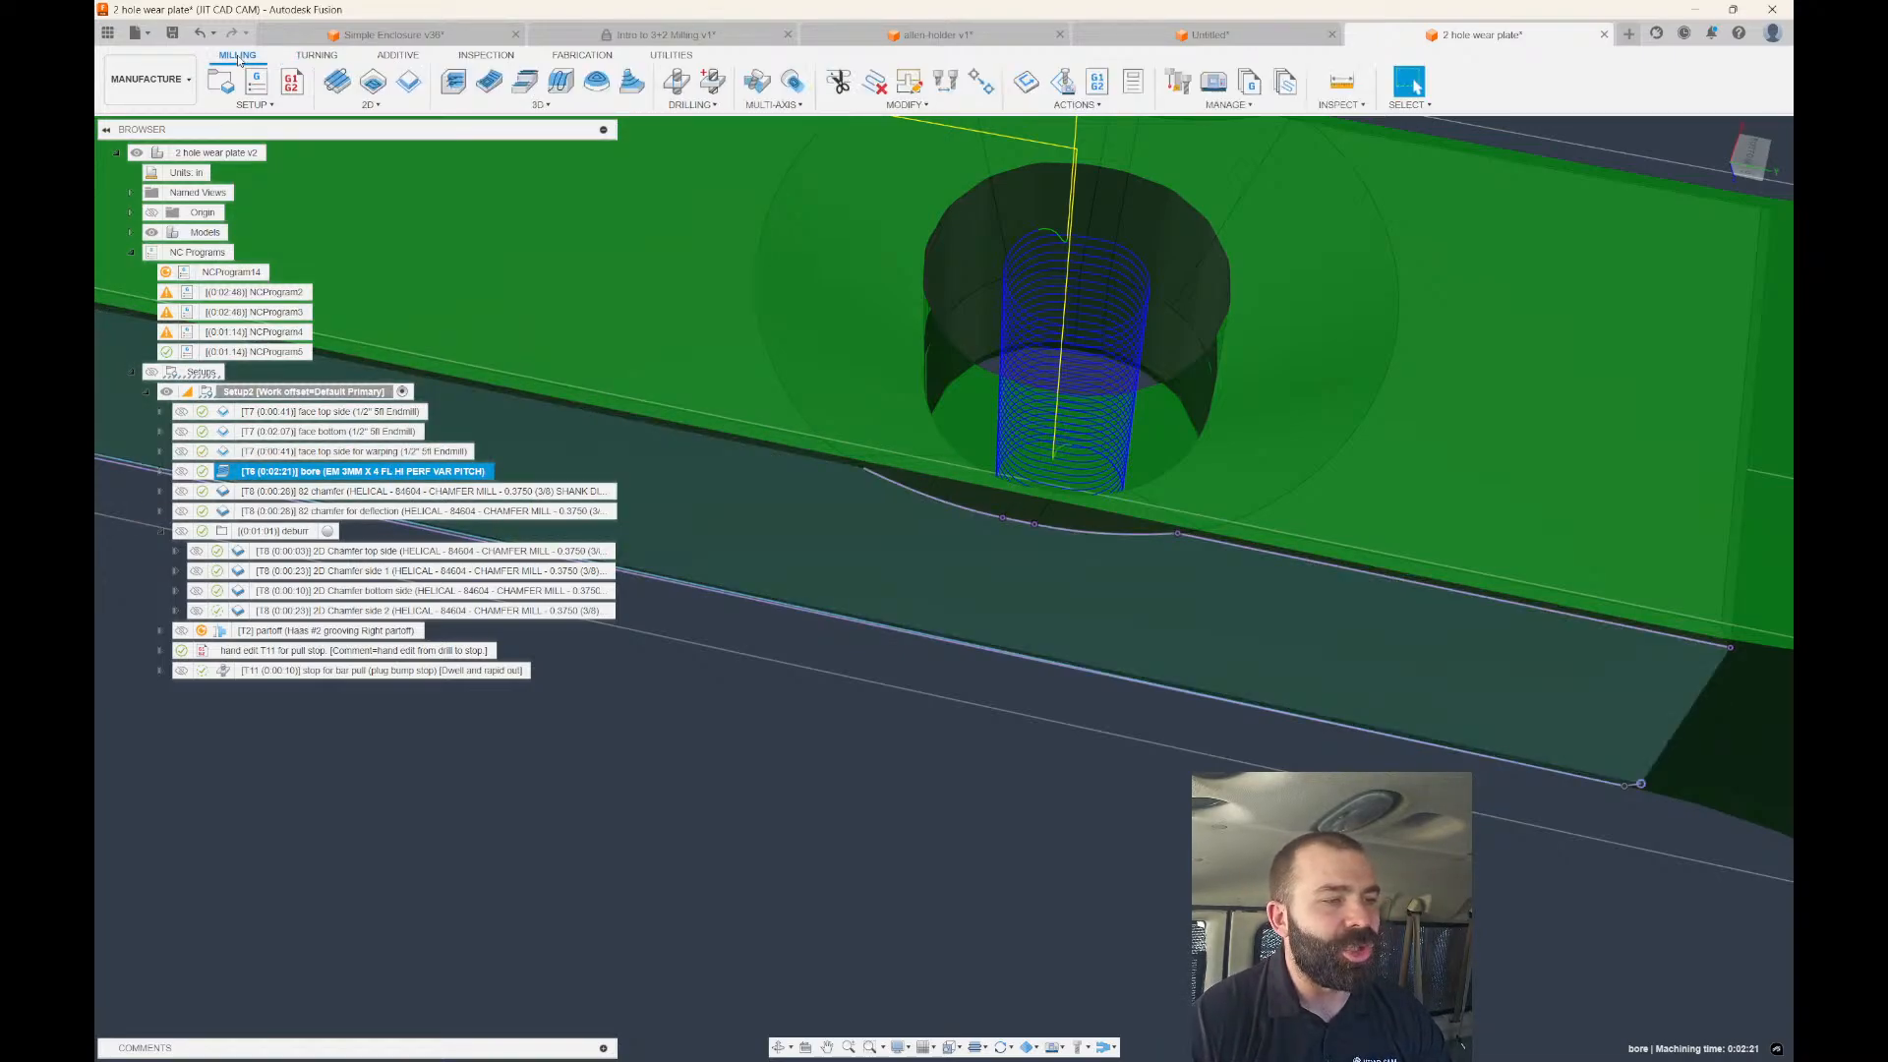
pyautogui.click(408, 83)
# Pick the hole edge as Closed Chain 1 and use the bore operation's coordinate system for tool orientation.
pyautogui.click(989, 358)
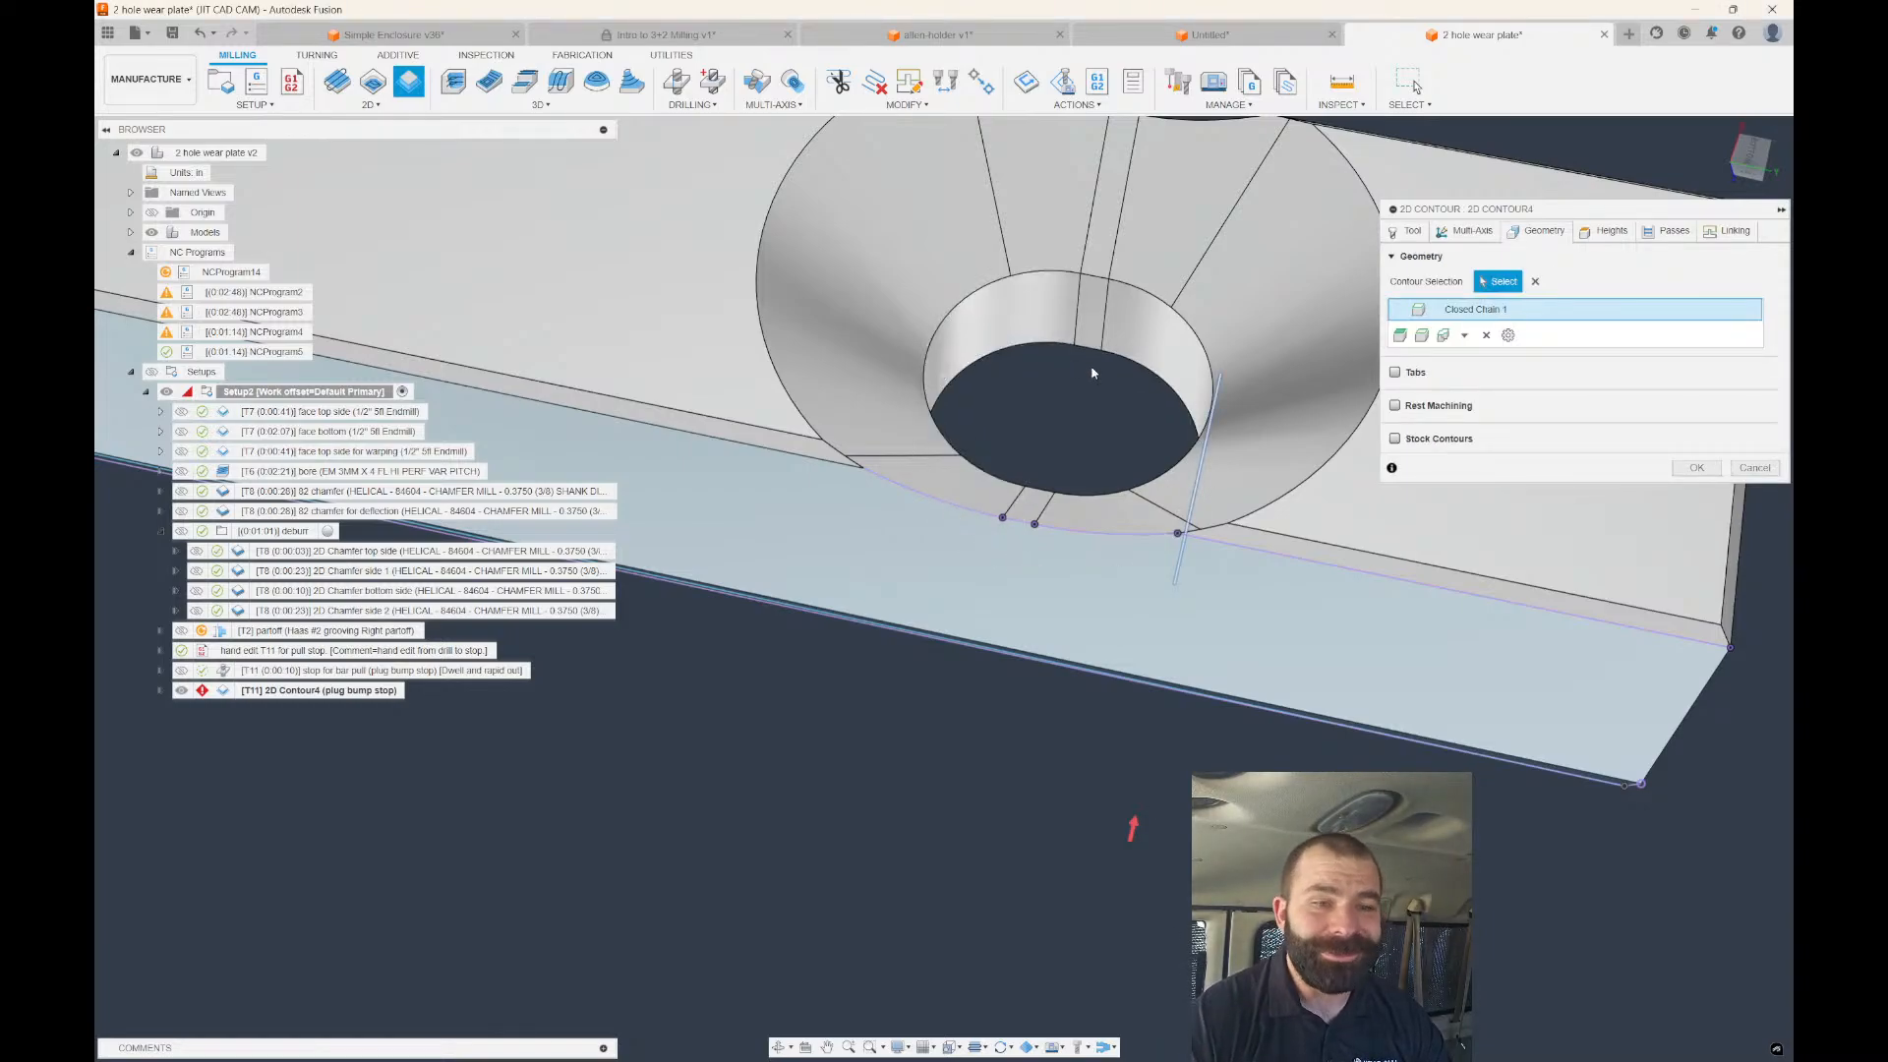
pyautogui.click(1462, 232)
pyautogui.click(1394, 314)
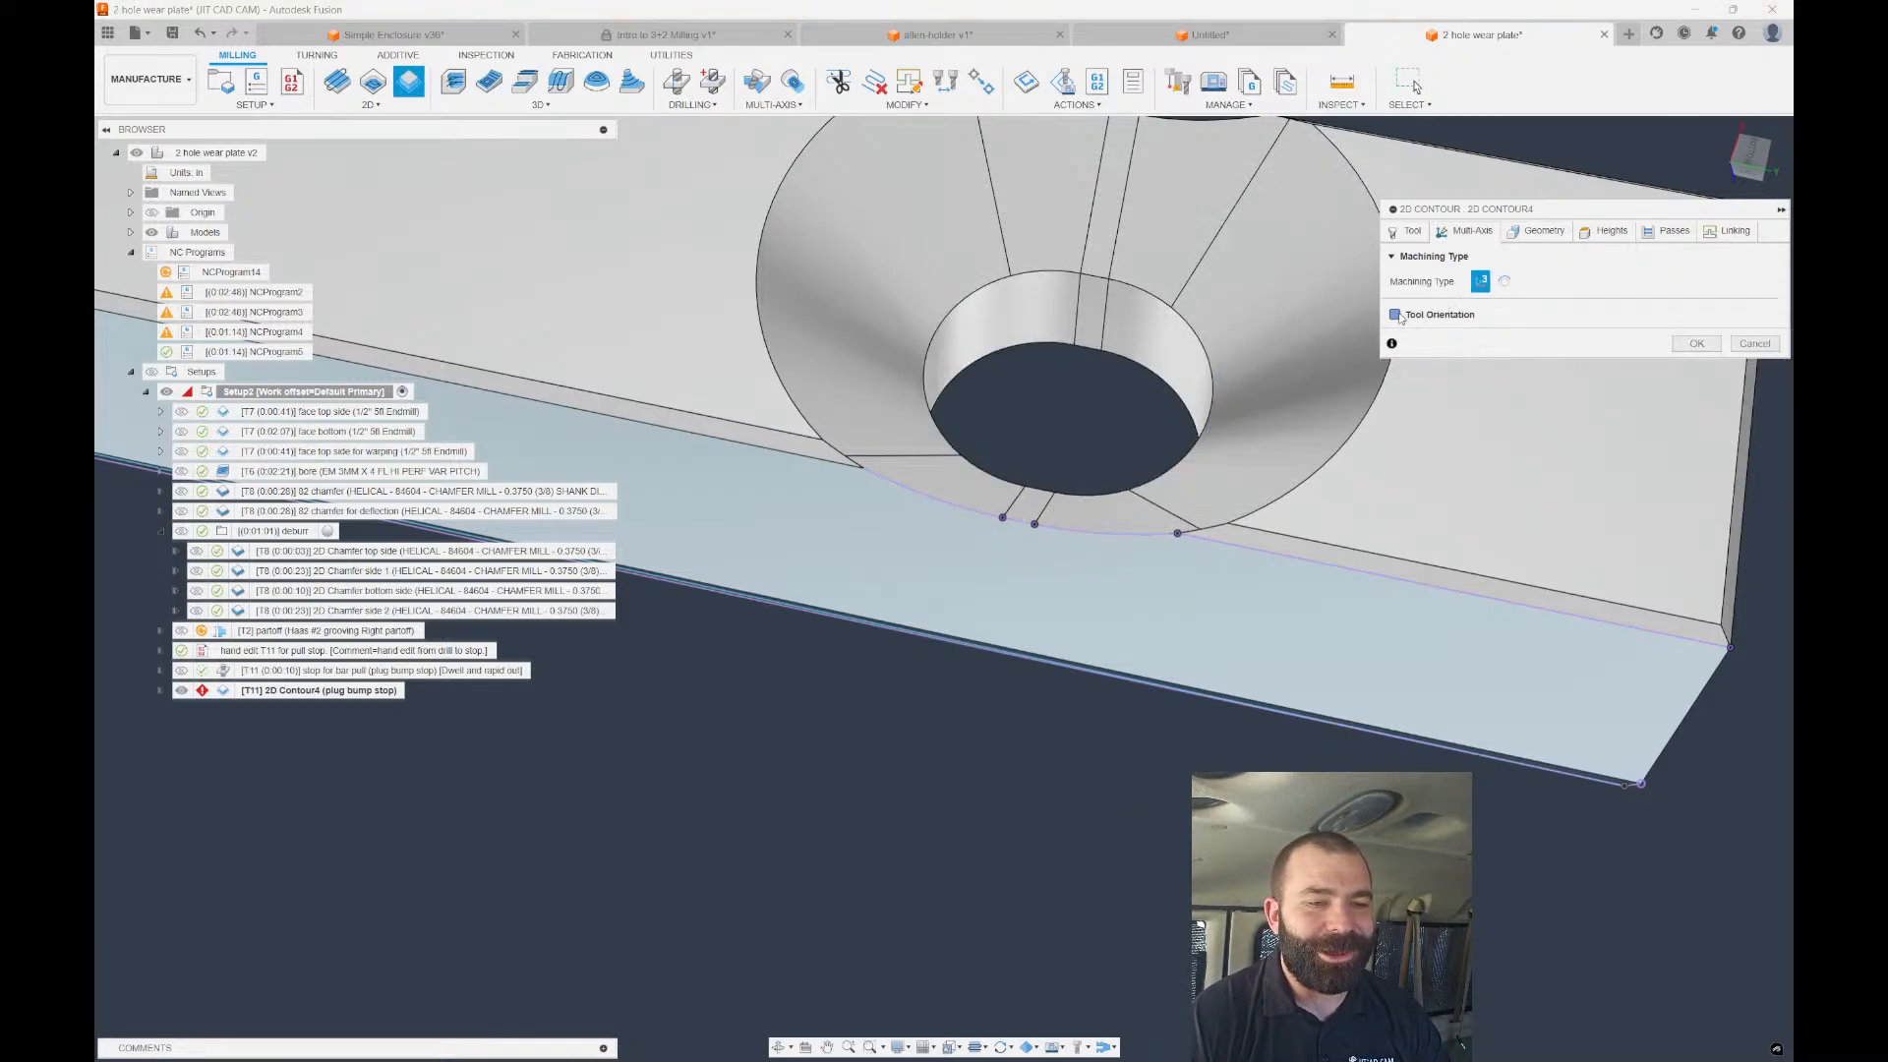
pyautogui.click(1530, 339)
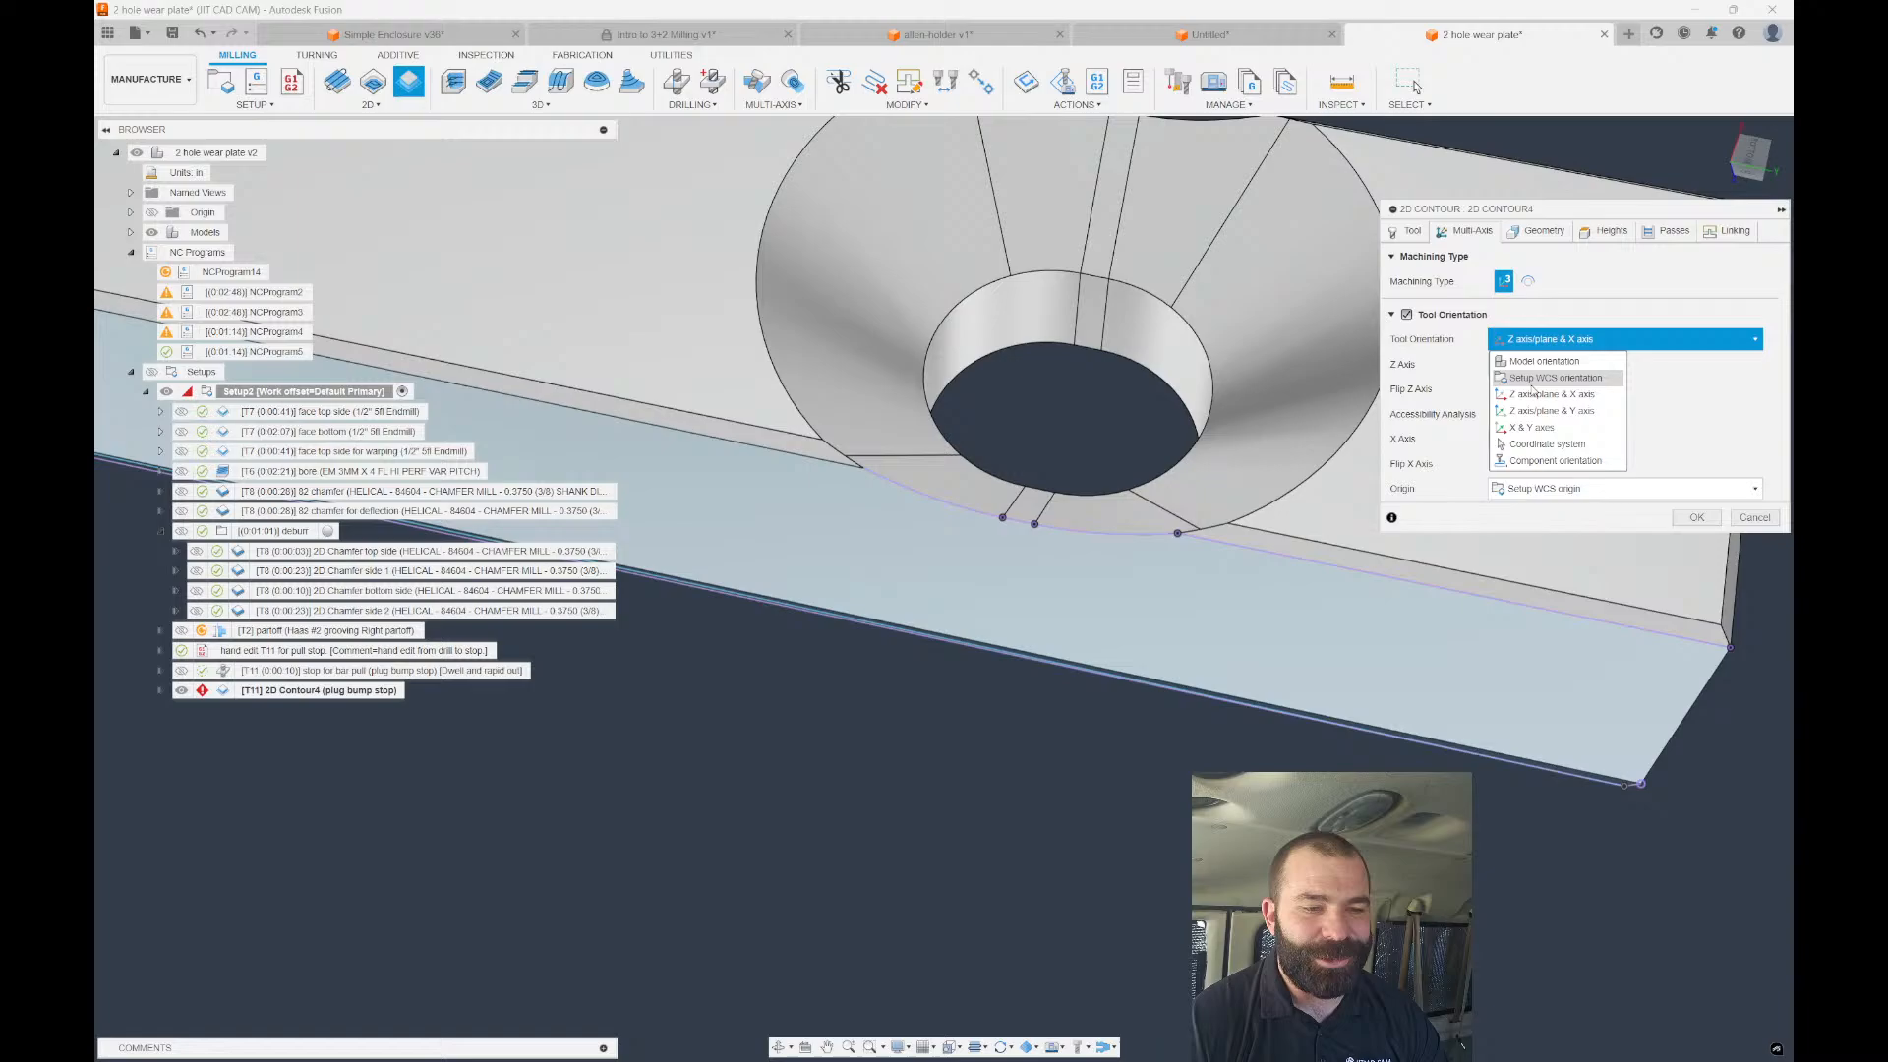
pyautogui.click(1547, 444)
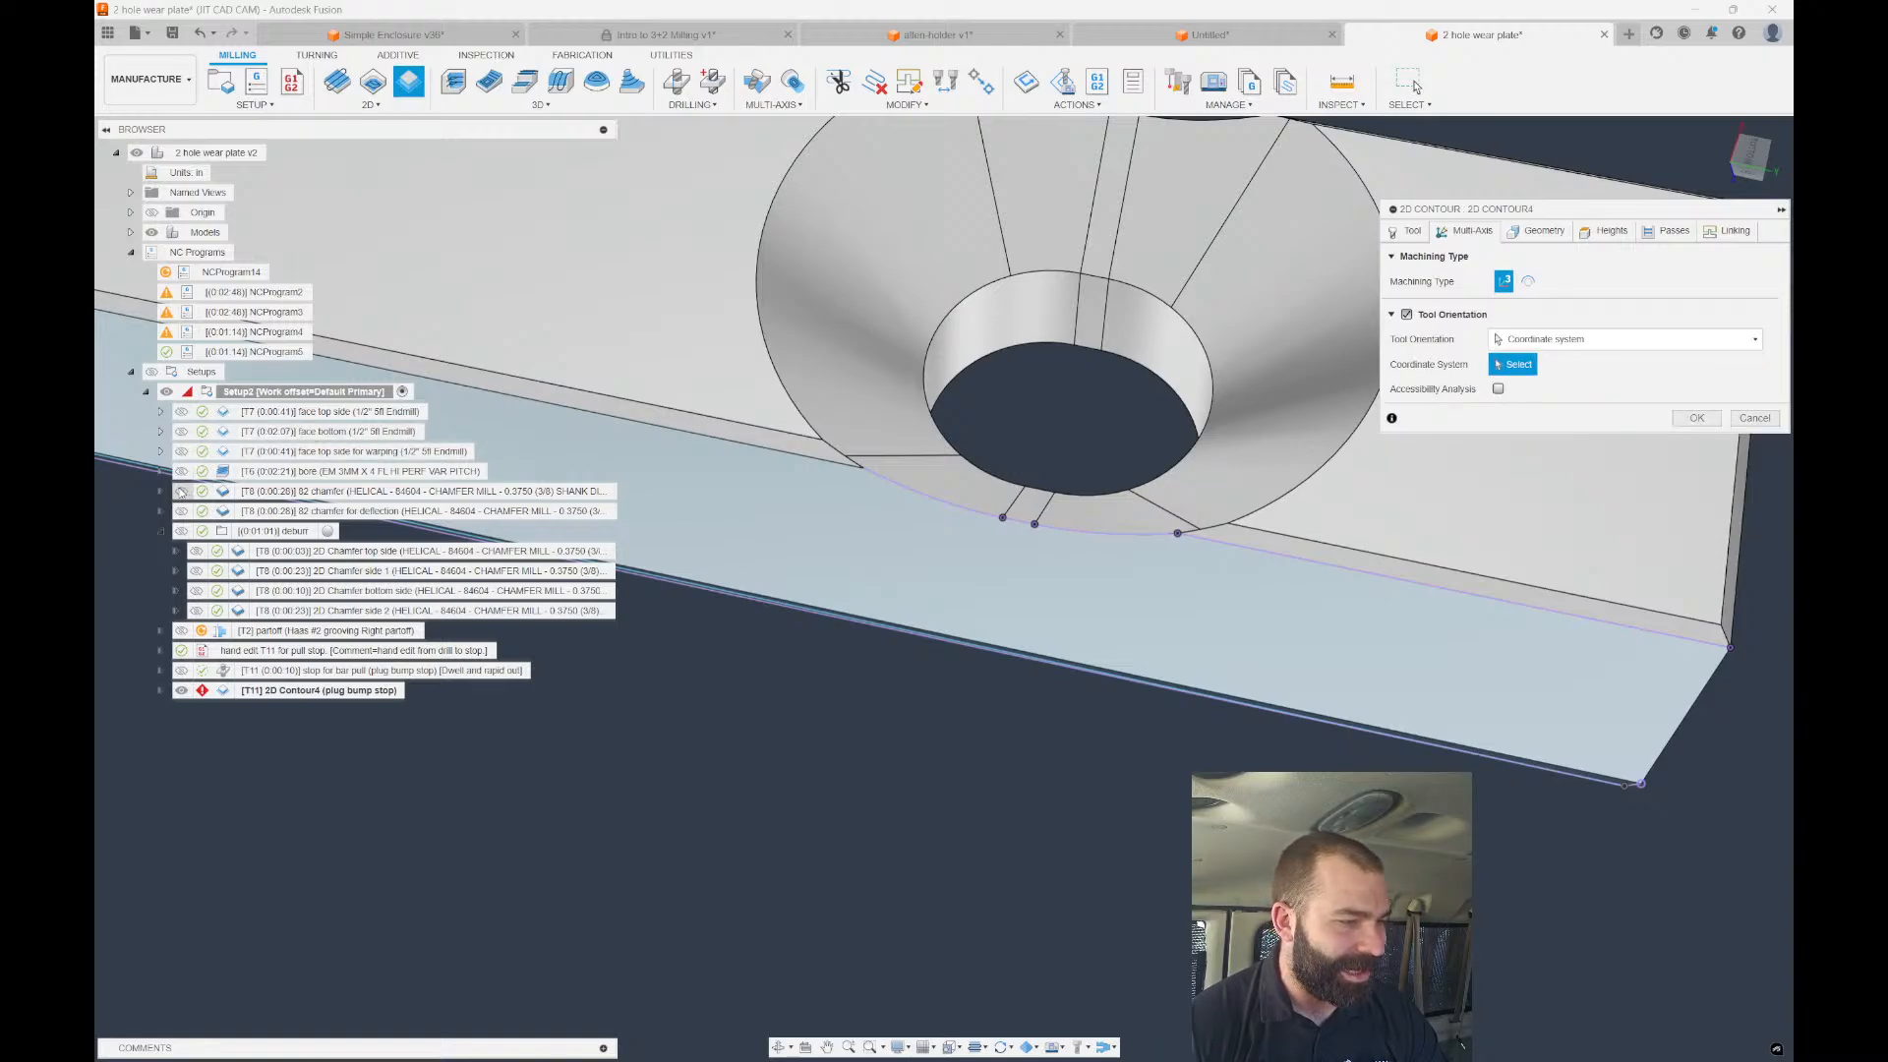
pyautogui.click(161, 471)
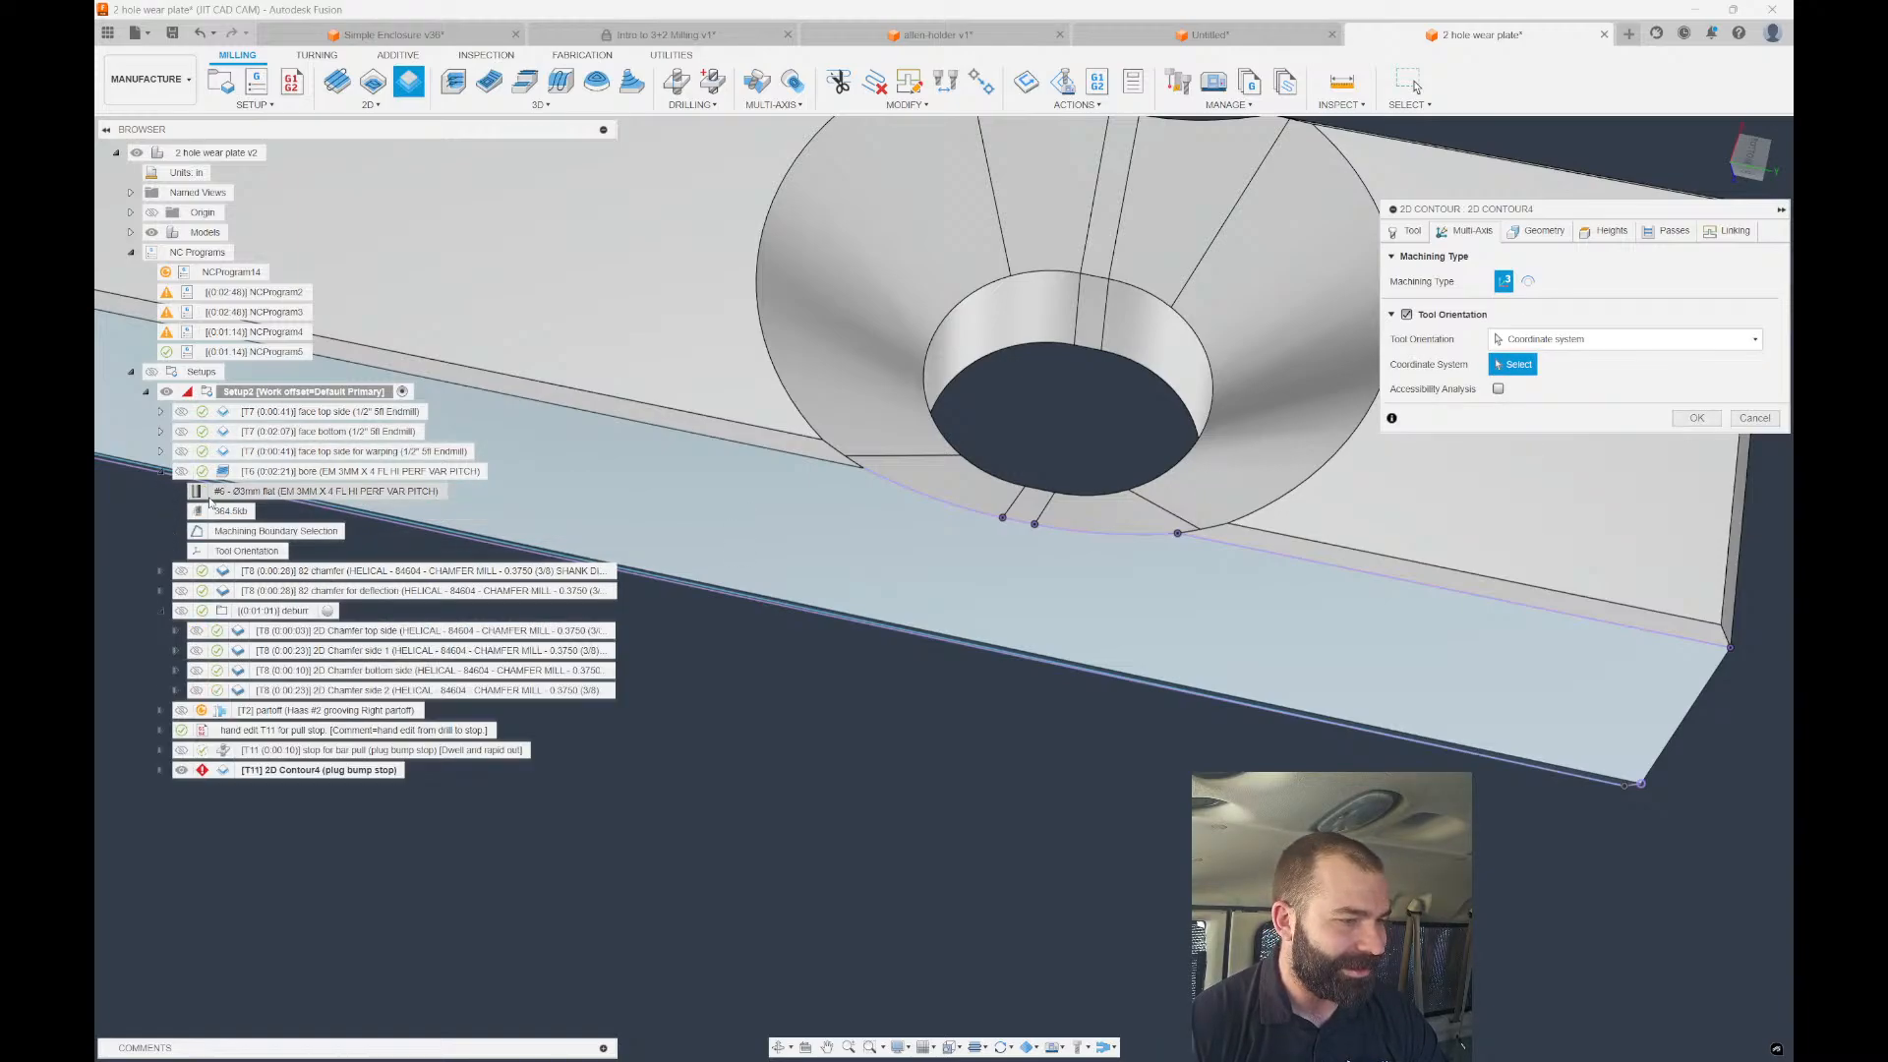
pyautogui.click(248, 551)
pyautogui.scroll(-2, 1170, 727)
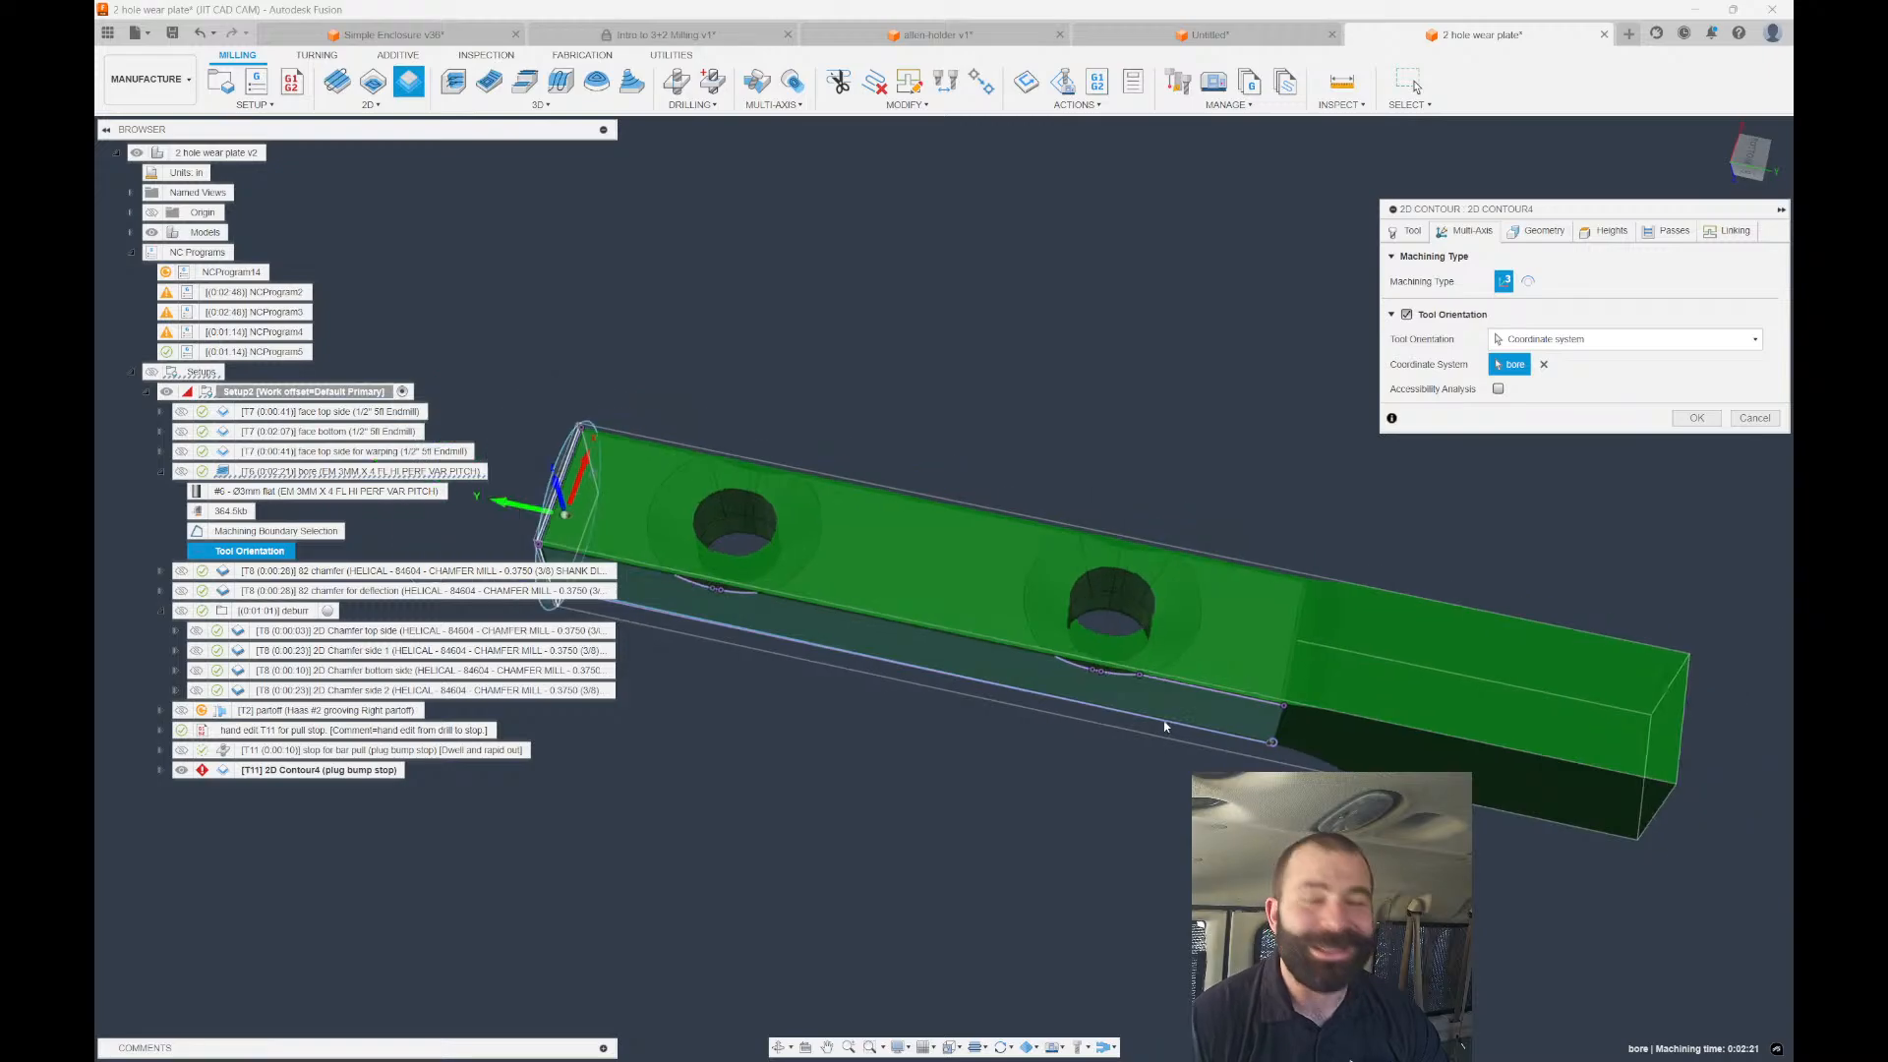
pyautogui.scroll(3, 1153, 705)
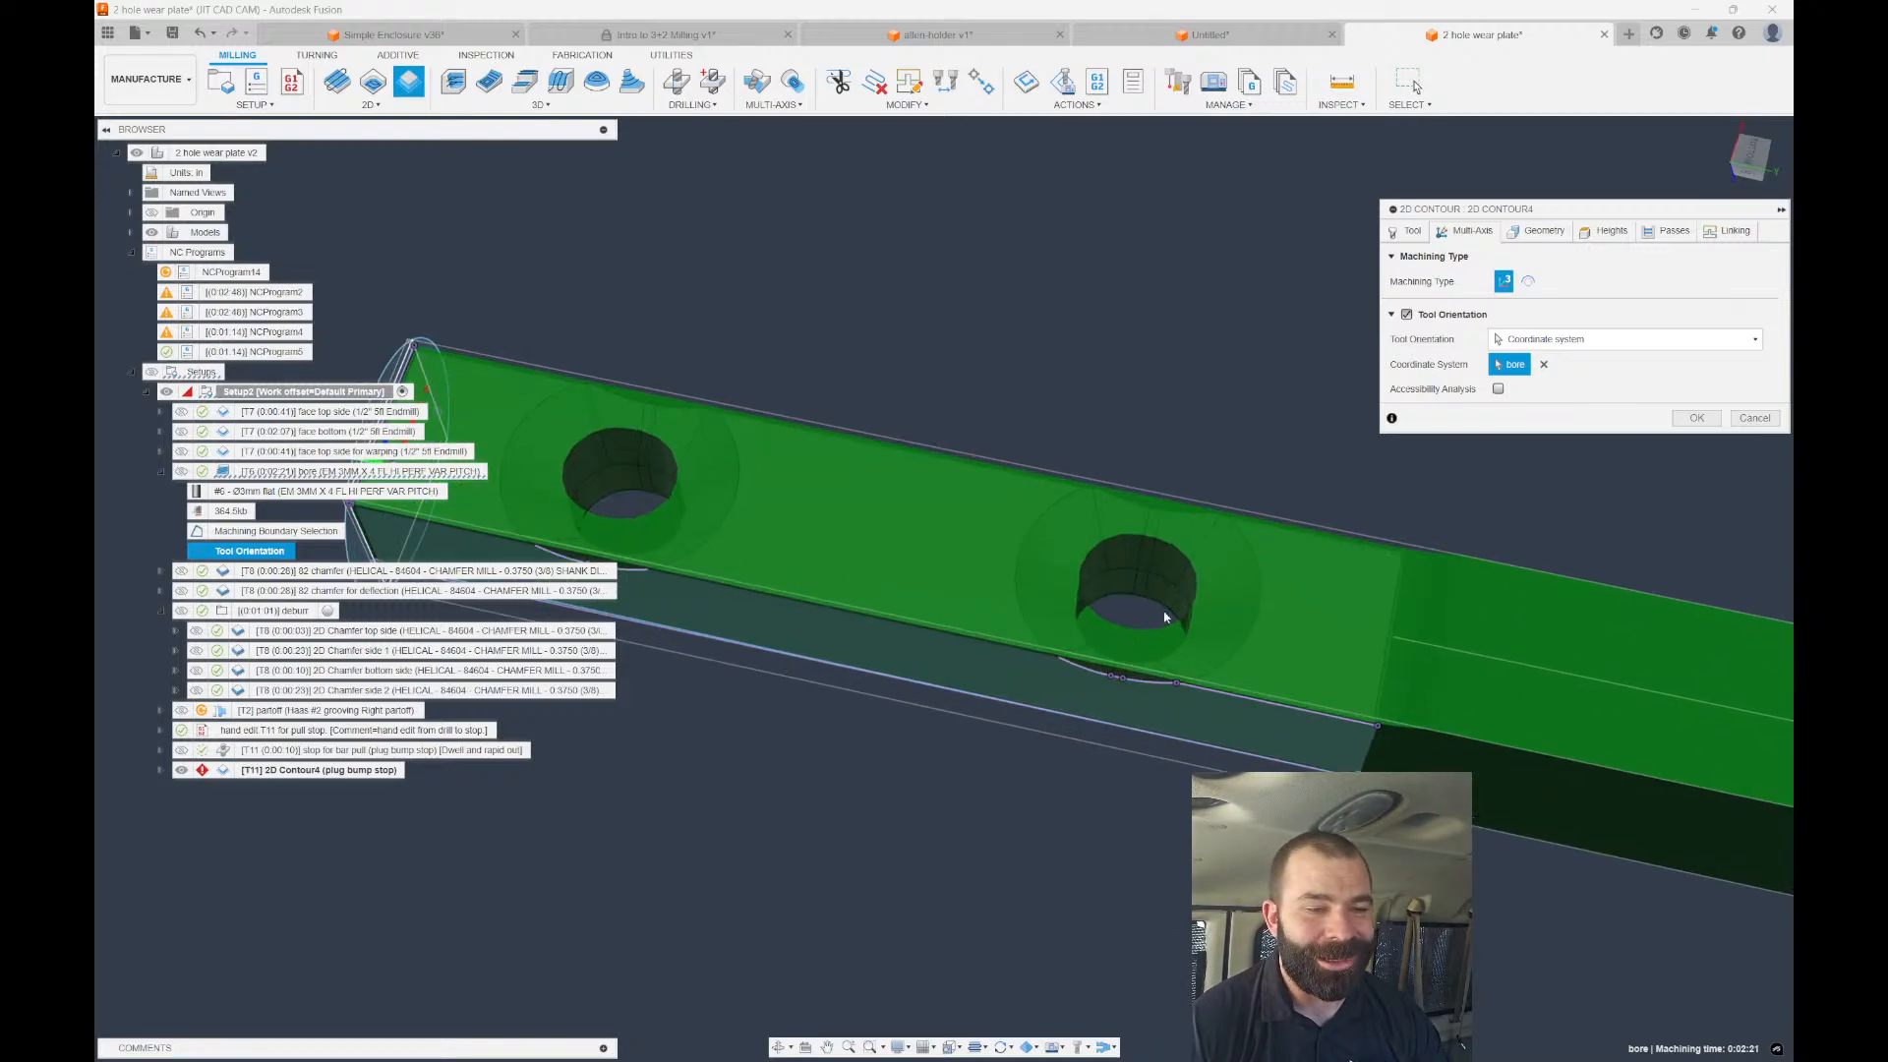
pyautogui.click(1524, 232)
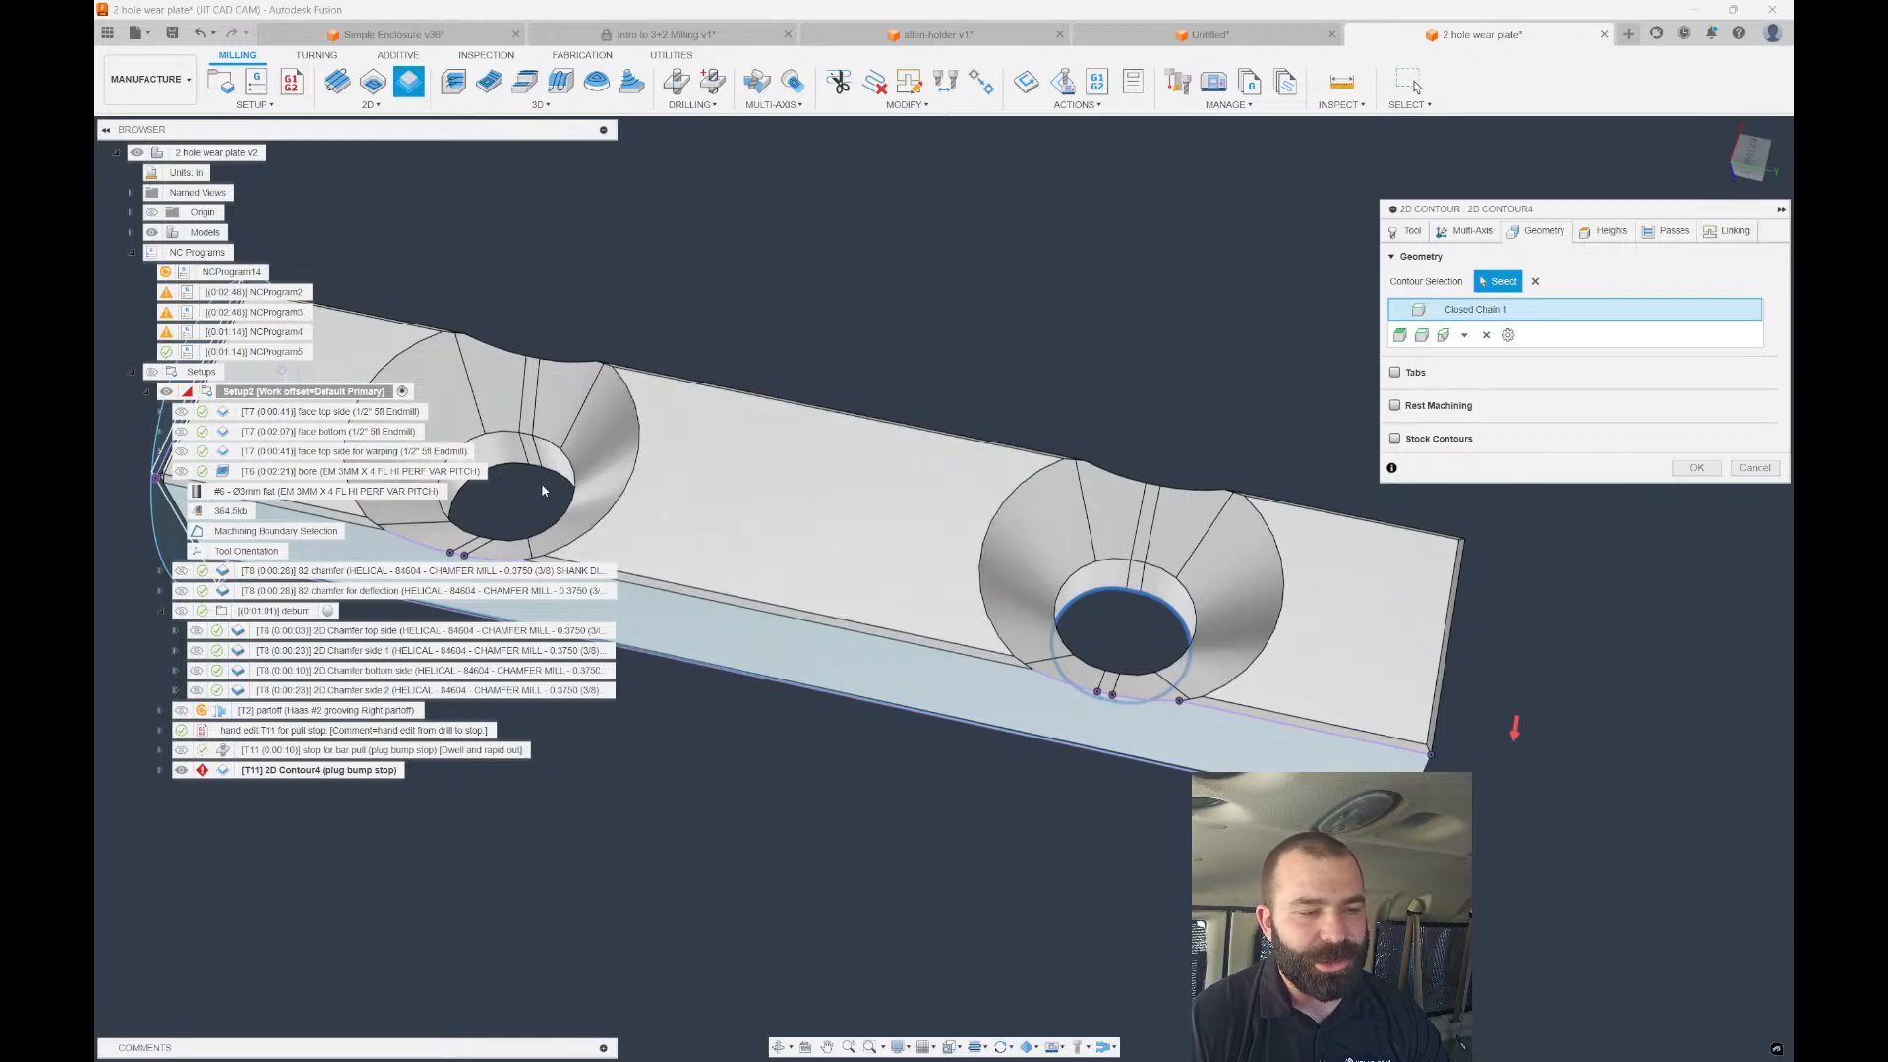
# Enable ramping in Linking with a ramp clearance height of 0.
pyautogui.click(1727, 232)
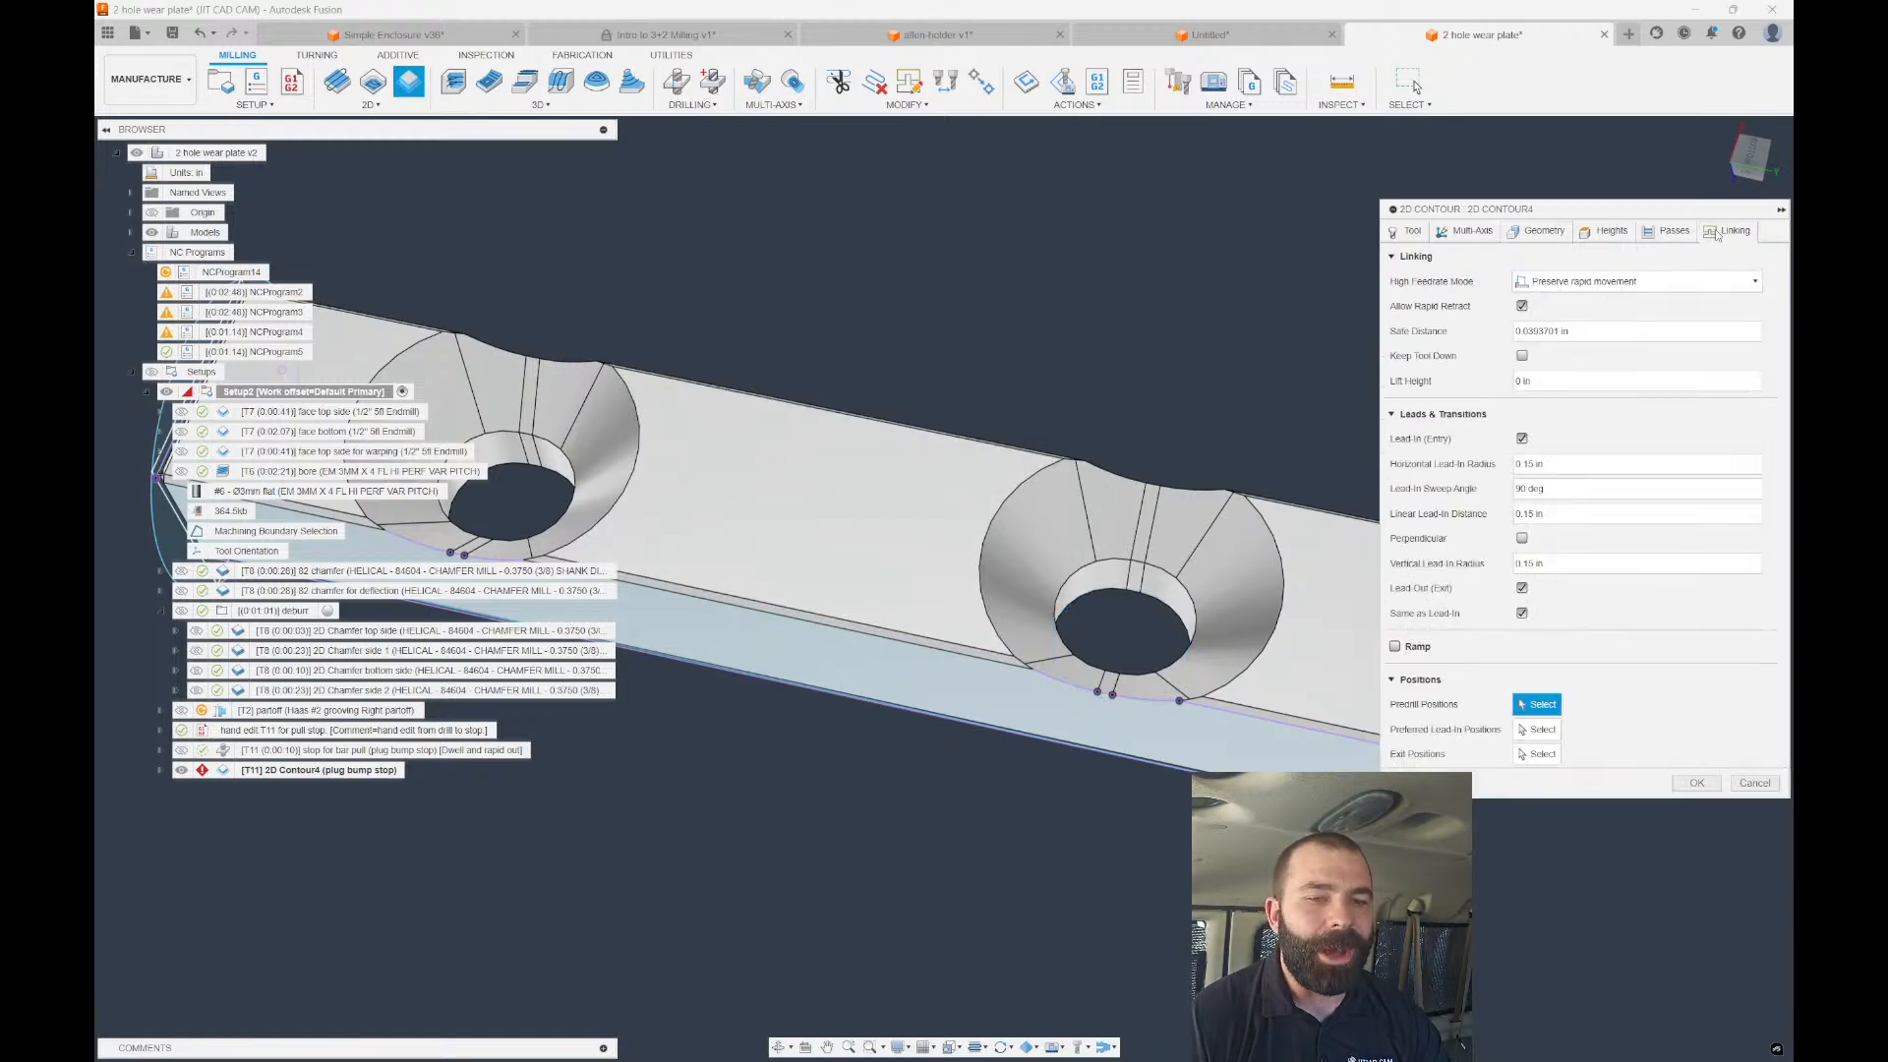
pyautogui.click(1394, 646)
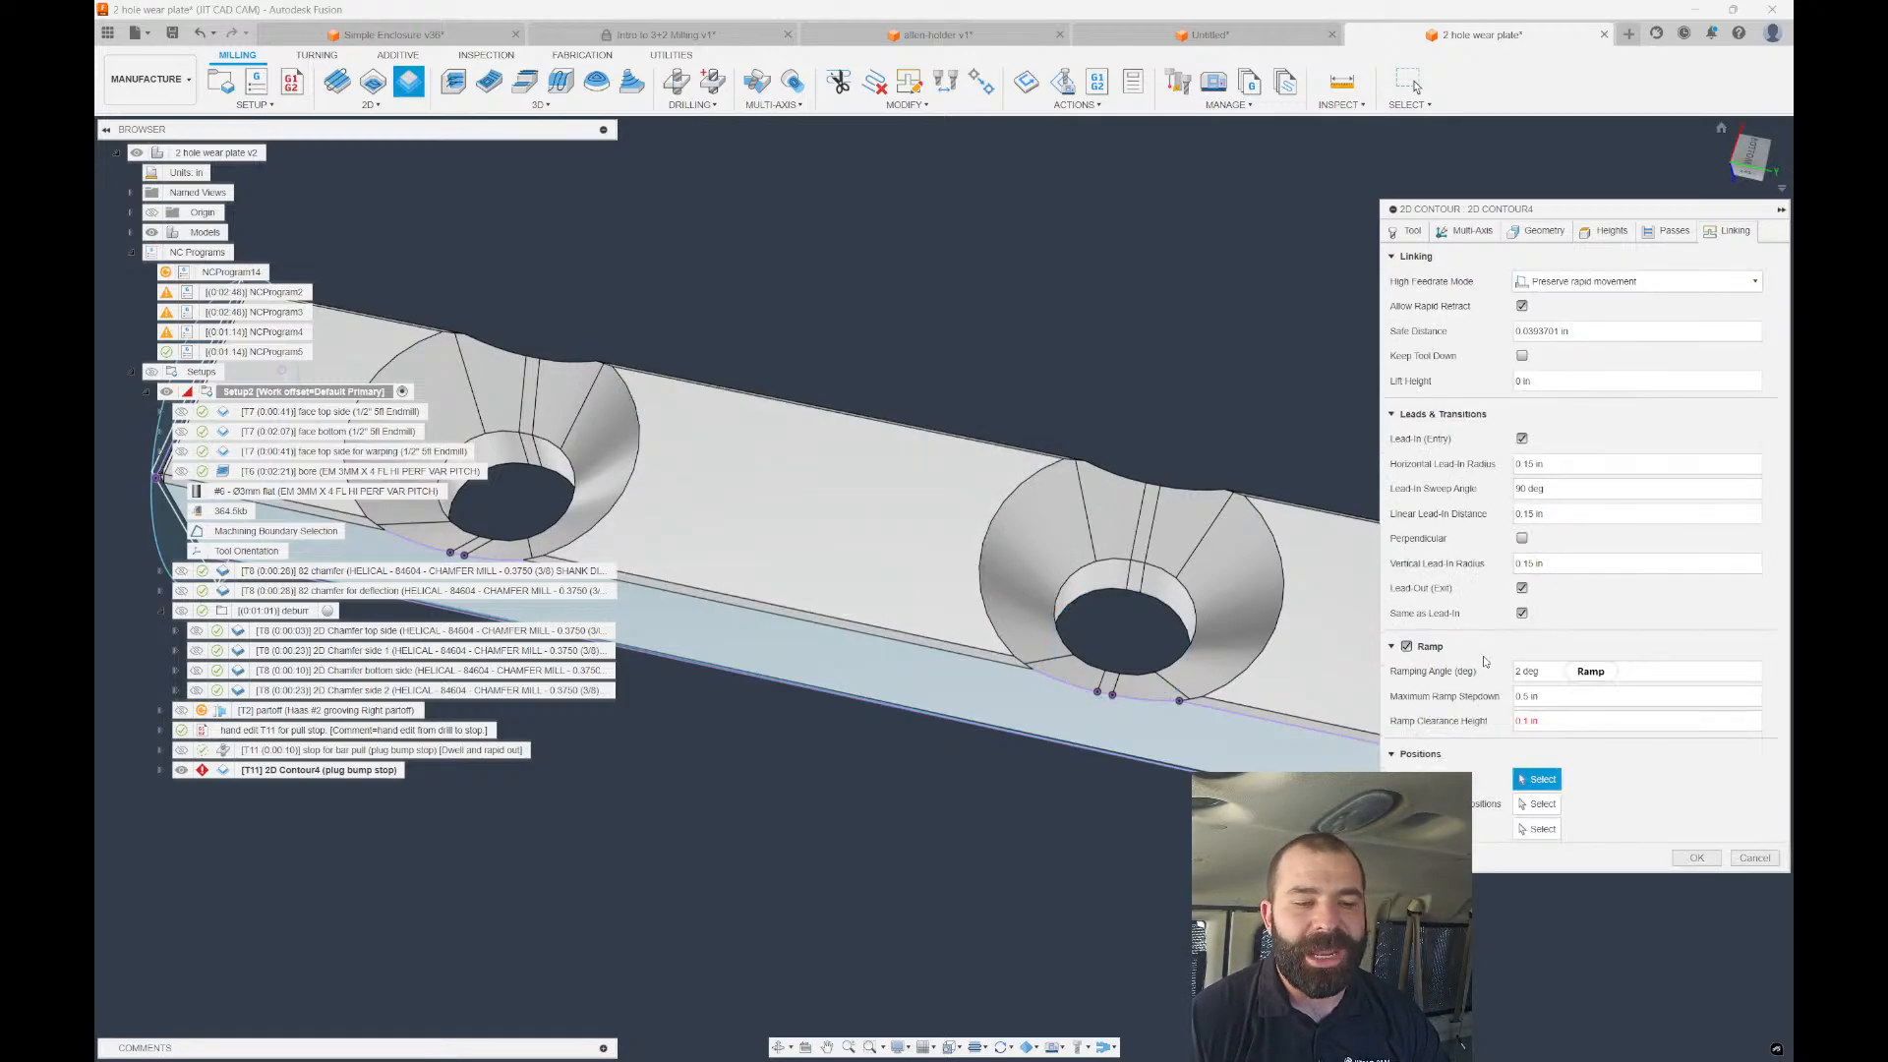
pyautogui.click(1530, 720)
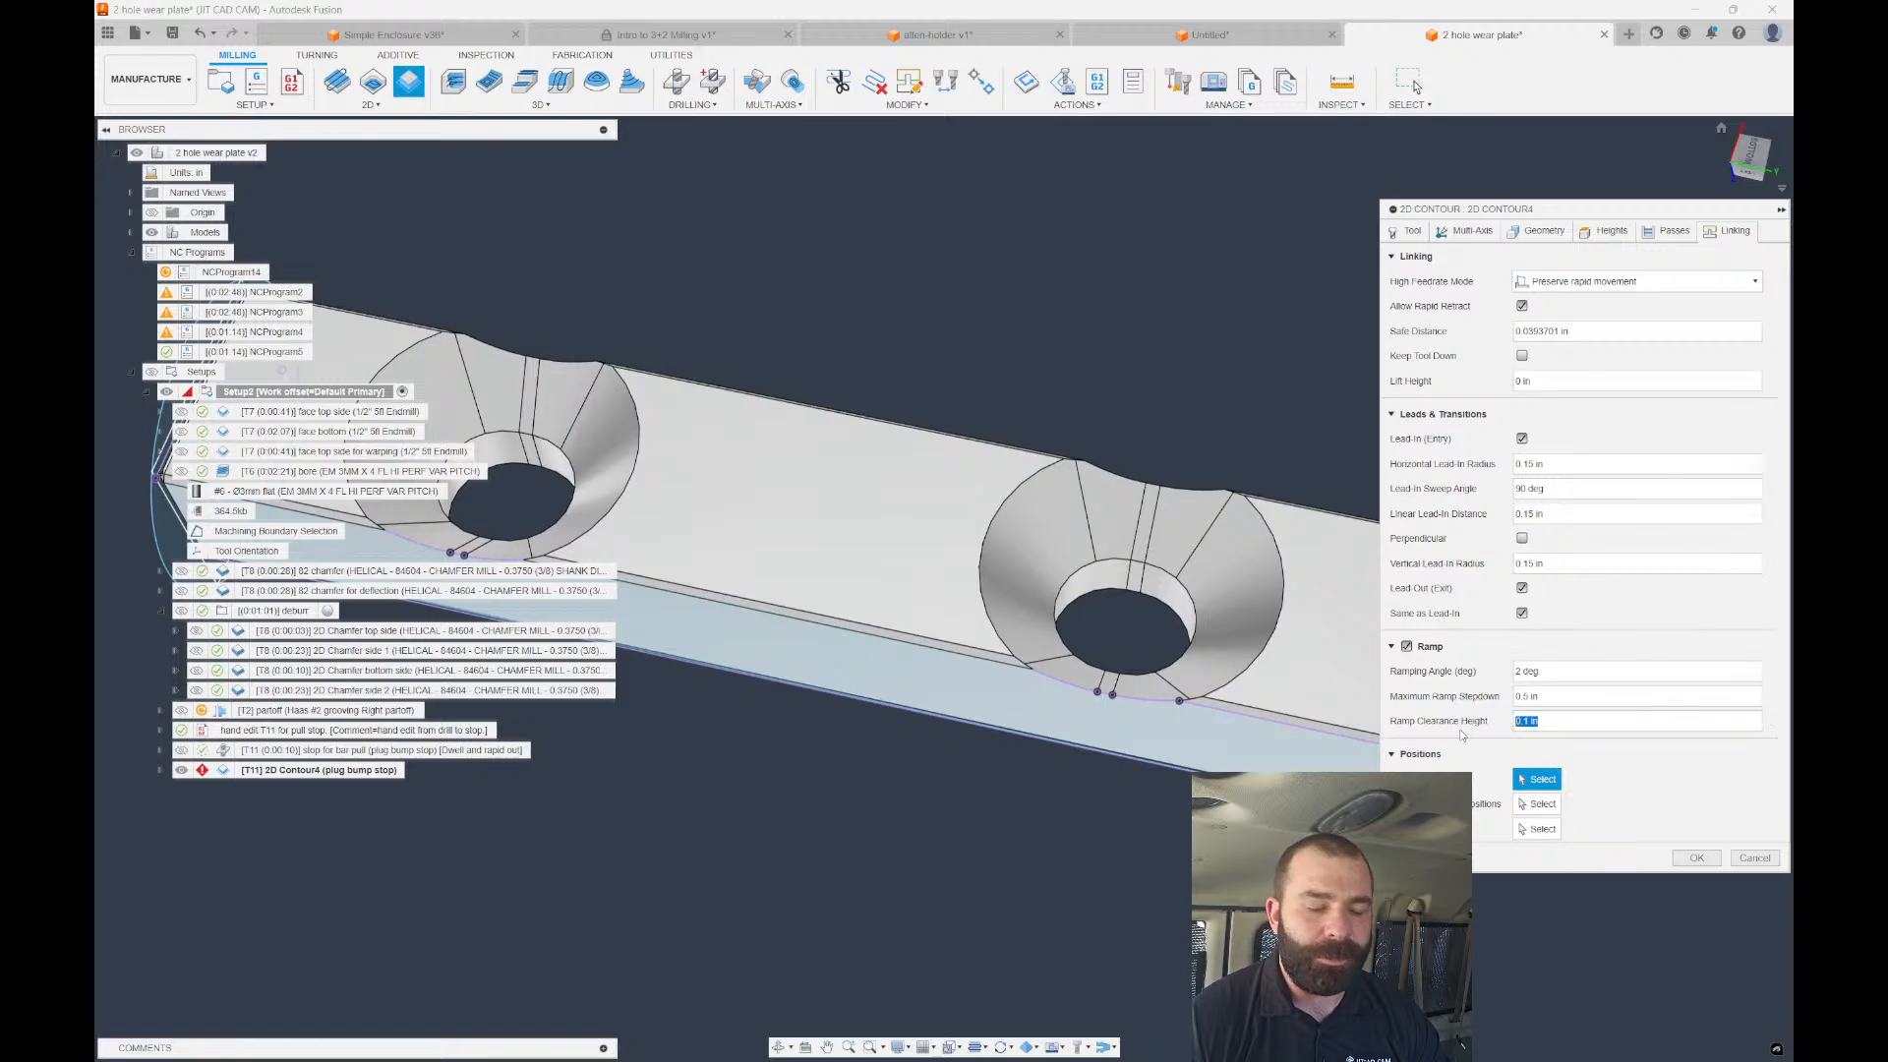
pyautogui.write('05')
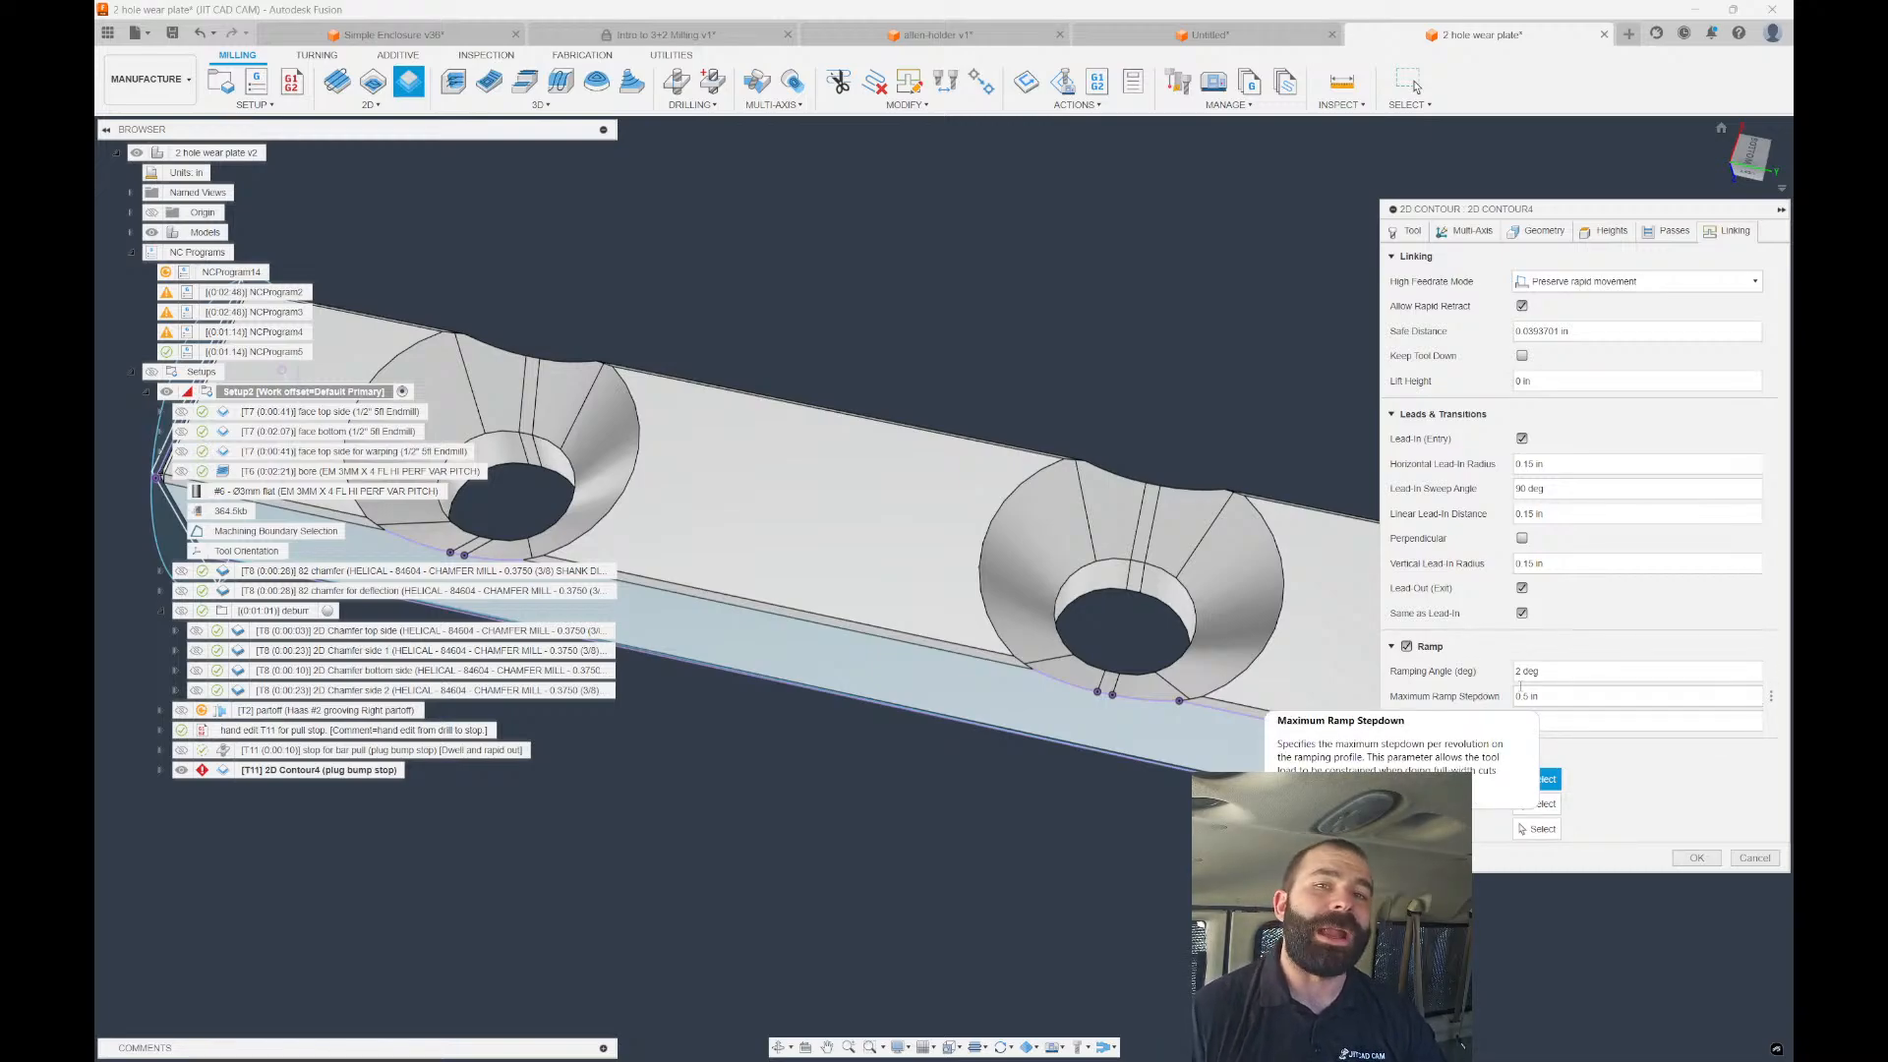
# Set Top height from the plate's end face selection and a -0.02 in bottom offset.
pyautogui.click(1544, 234)
pyautogui.click(1592, 236)
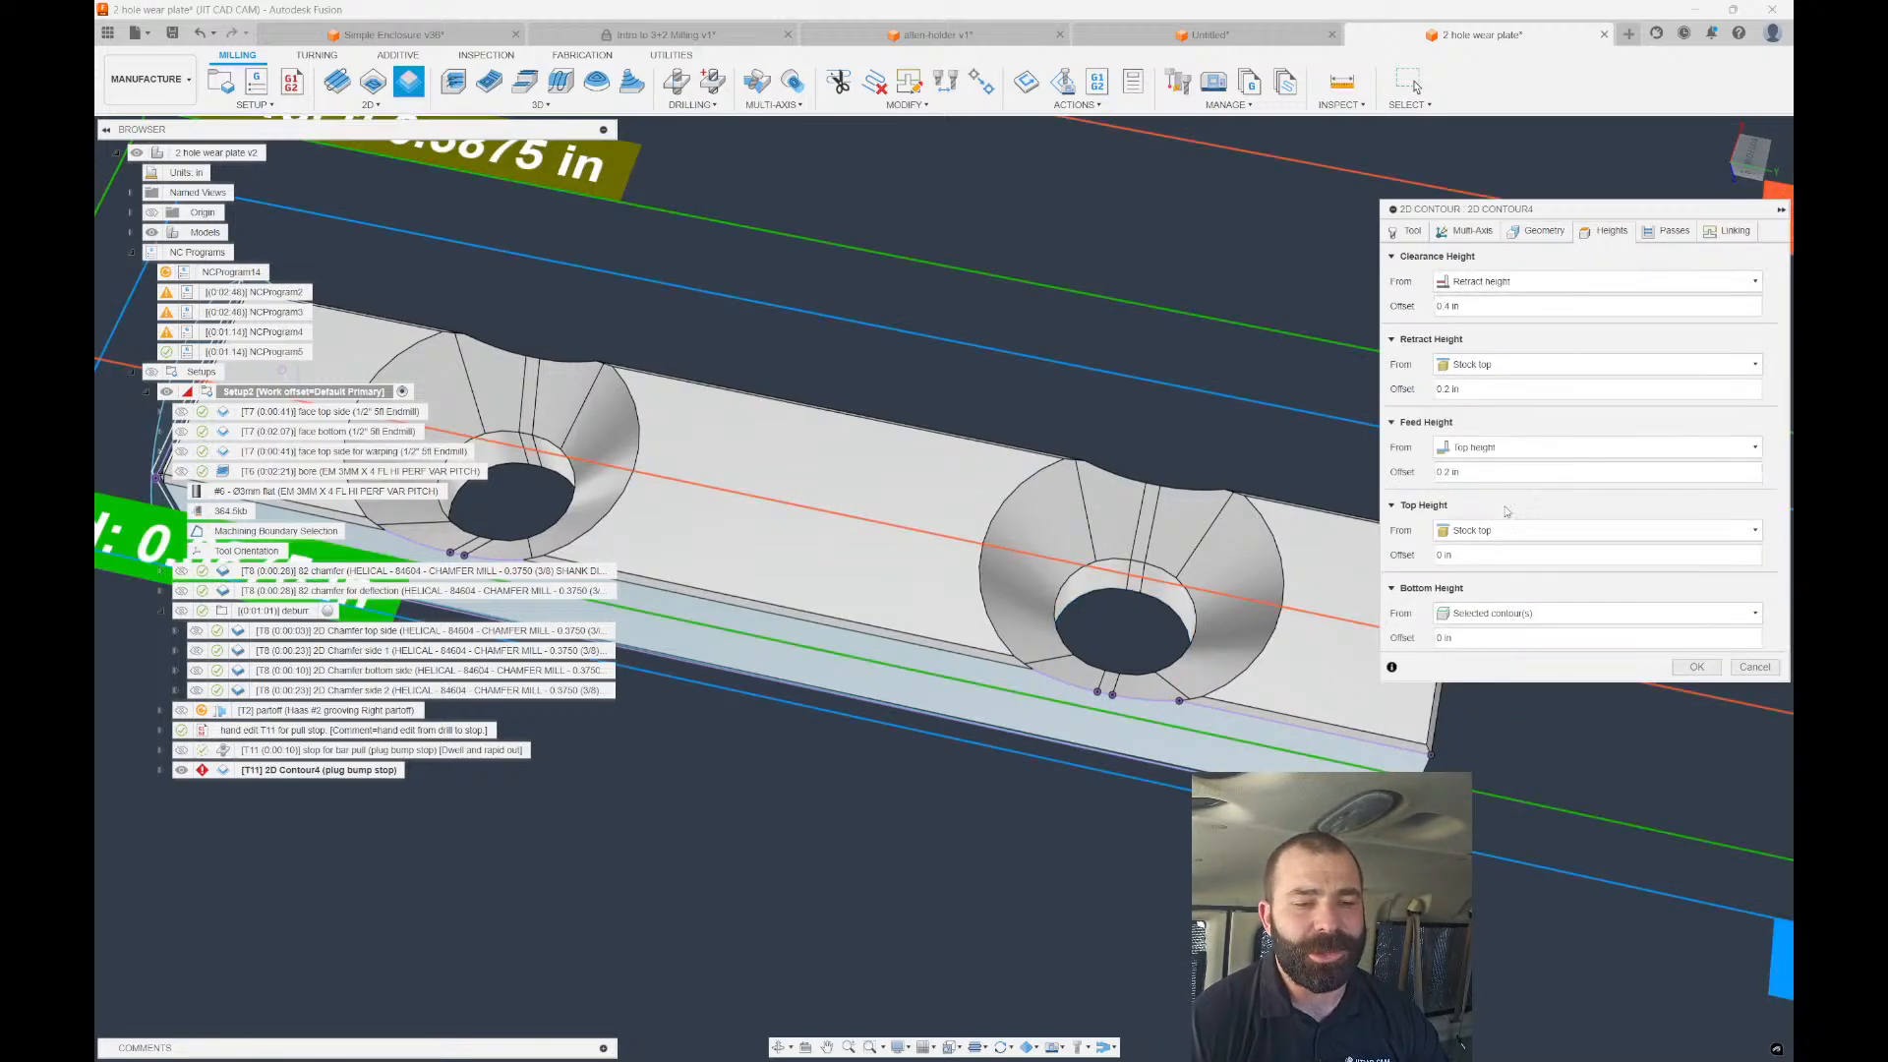
pyautogui.click(1593, 530)
pyautogui.click(1472, 735)
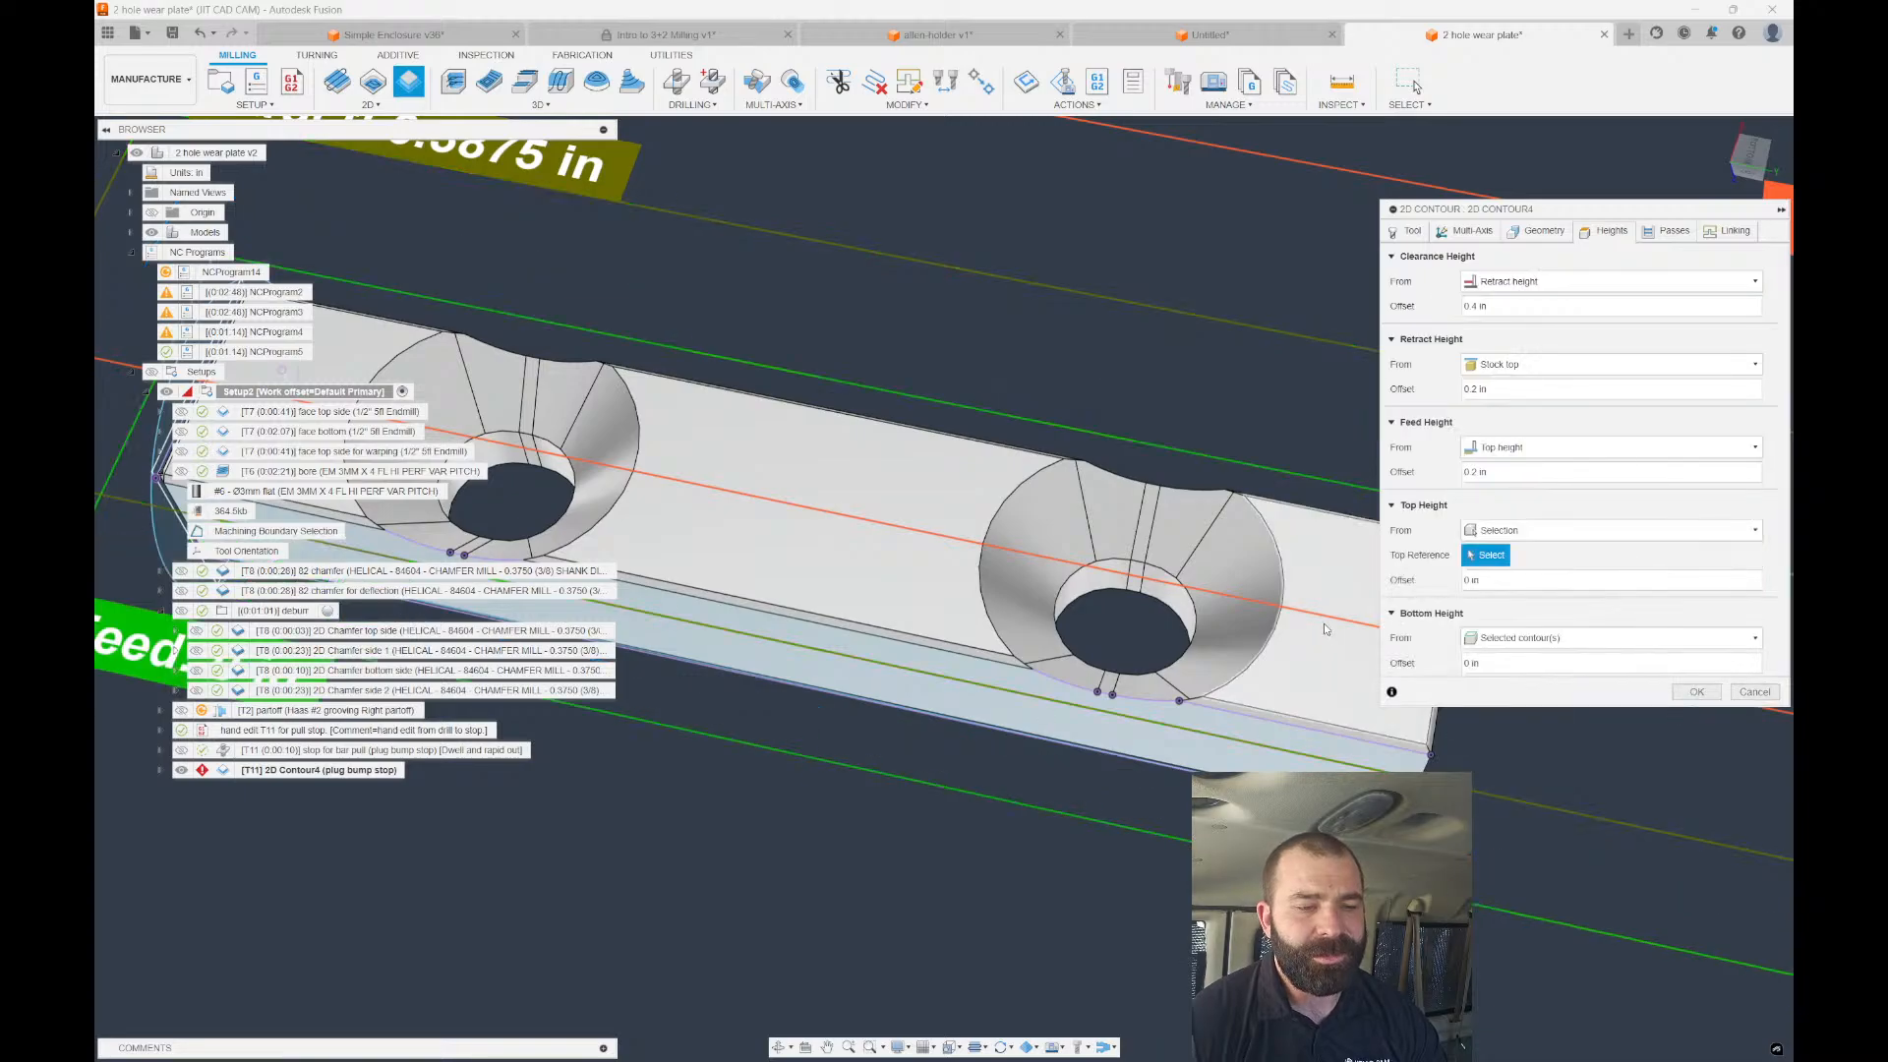
pyautogui.click(1328, 610)
pyautogui.write('-.02')
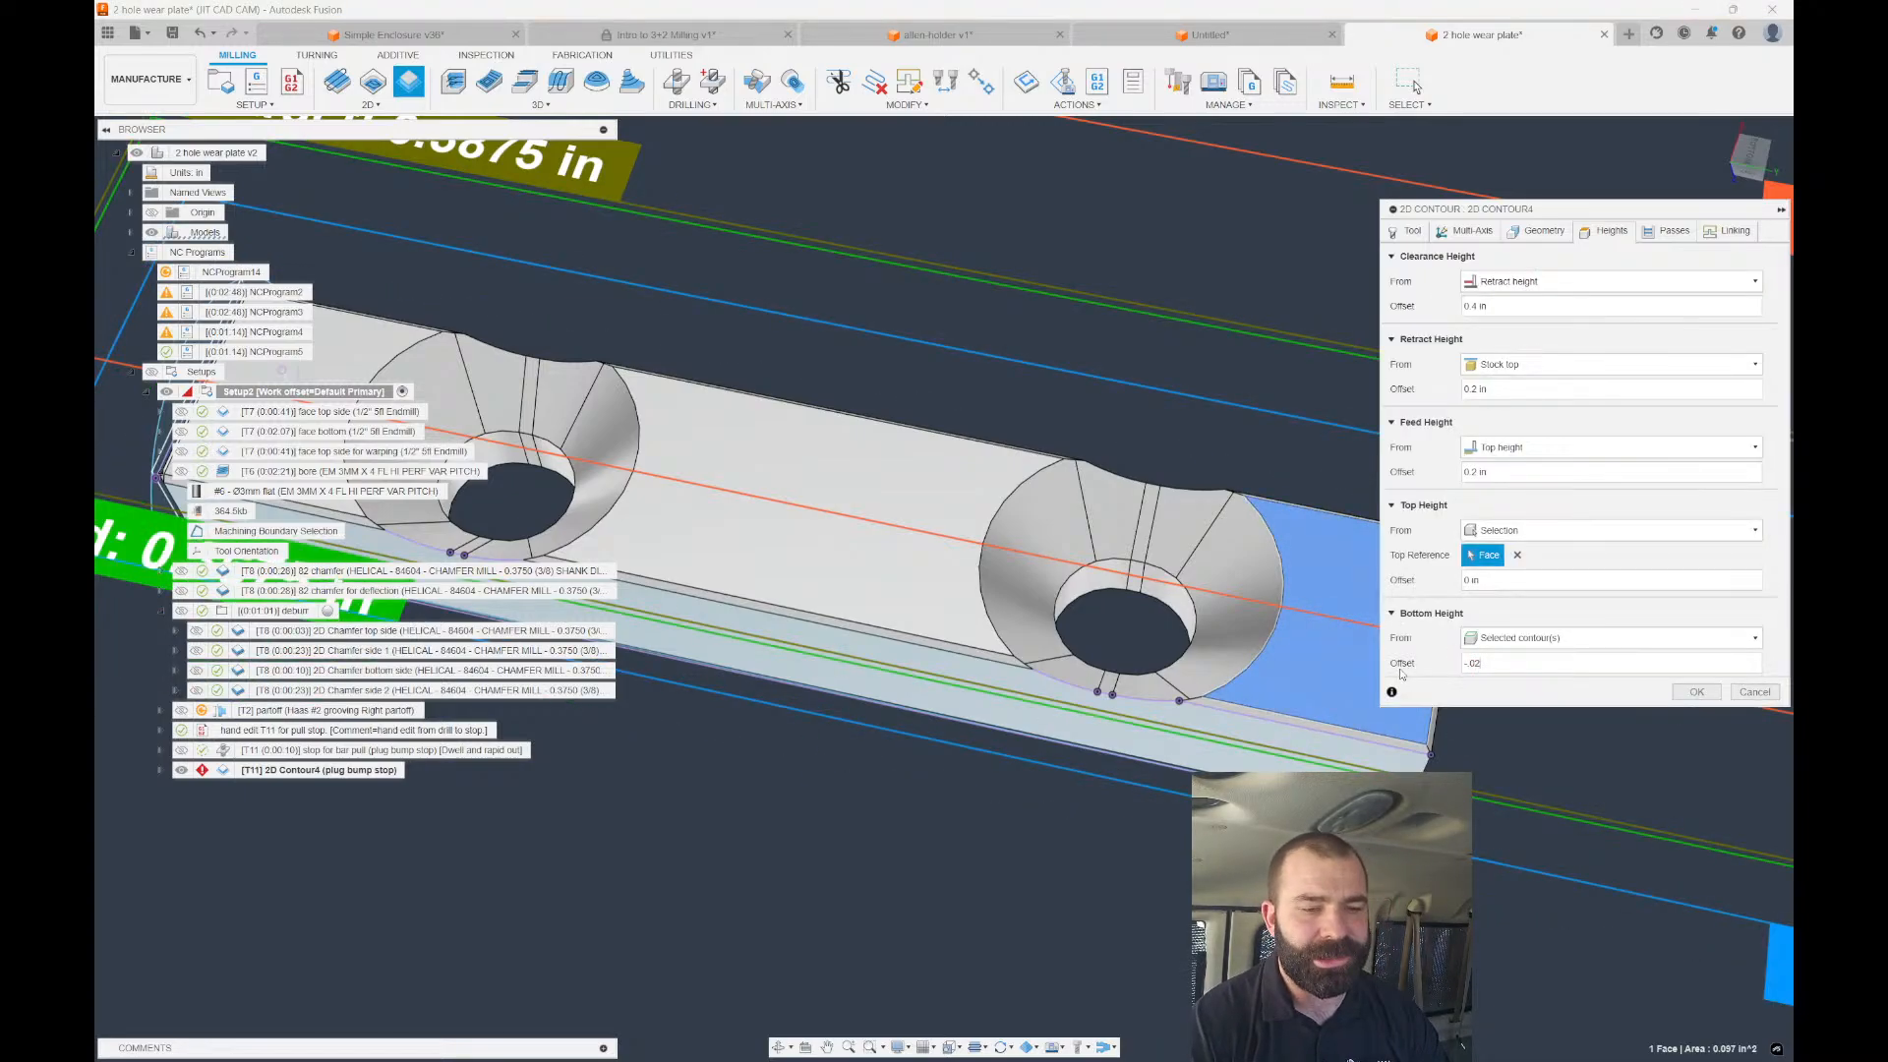
pyautogui.press('Return')
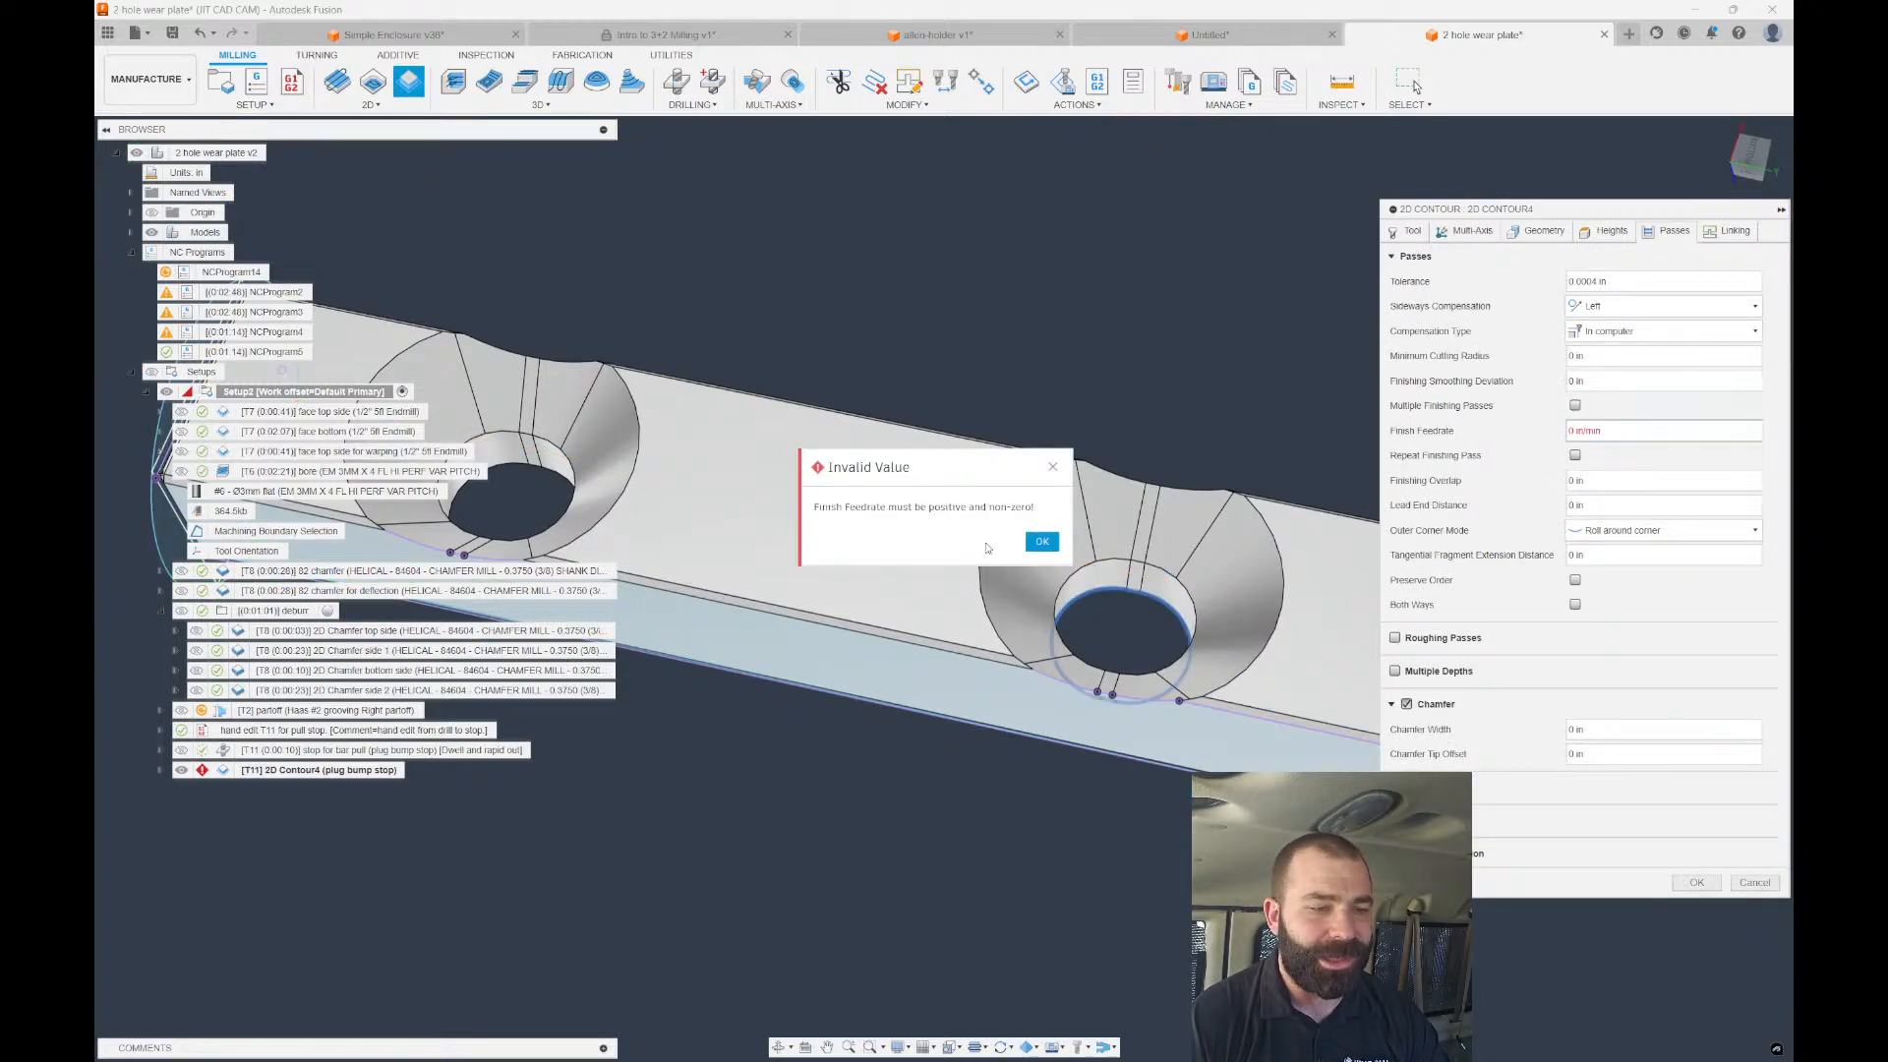
pyautogui.click(1041, 541)
# Choose the Ø3mm flat end mill (tool #6) for the contour.
pyautogui.click(1406, 230)
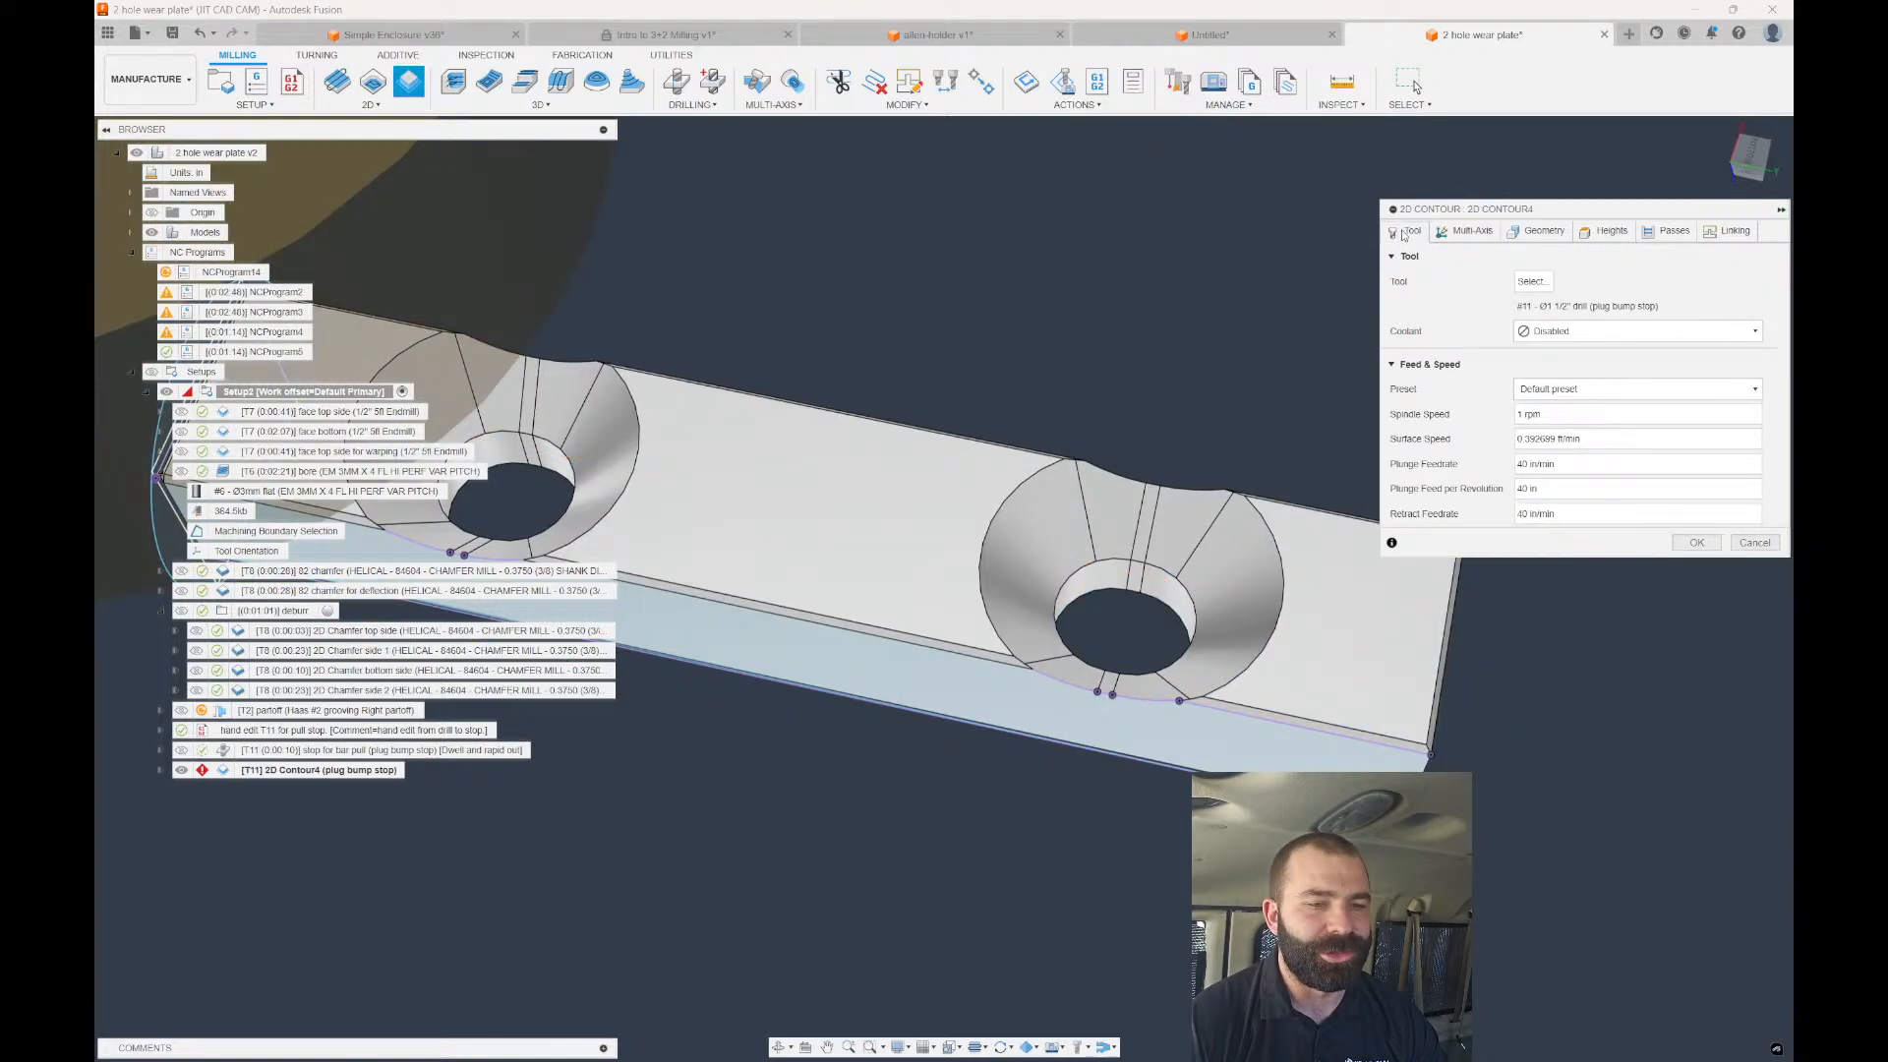
pyautogui.click(1530, 282)
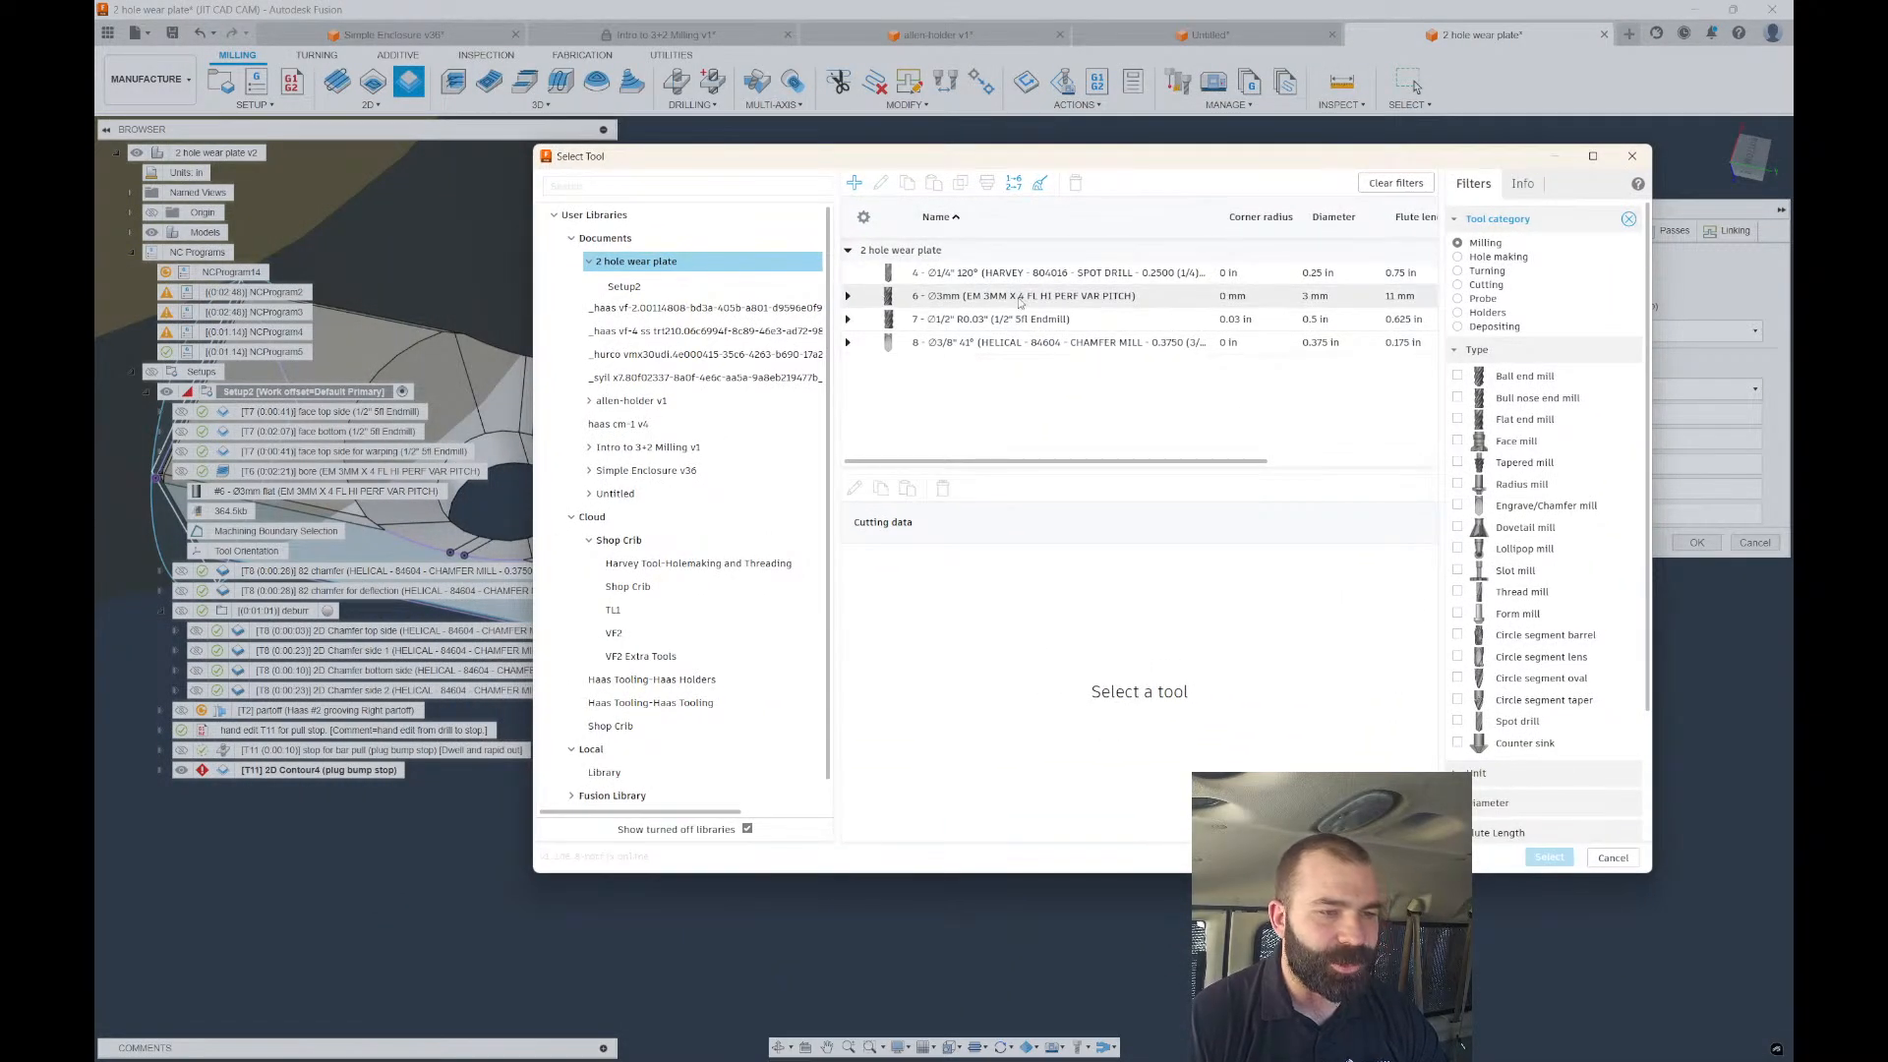
pyautogui.click(1021, 296)
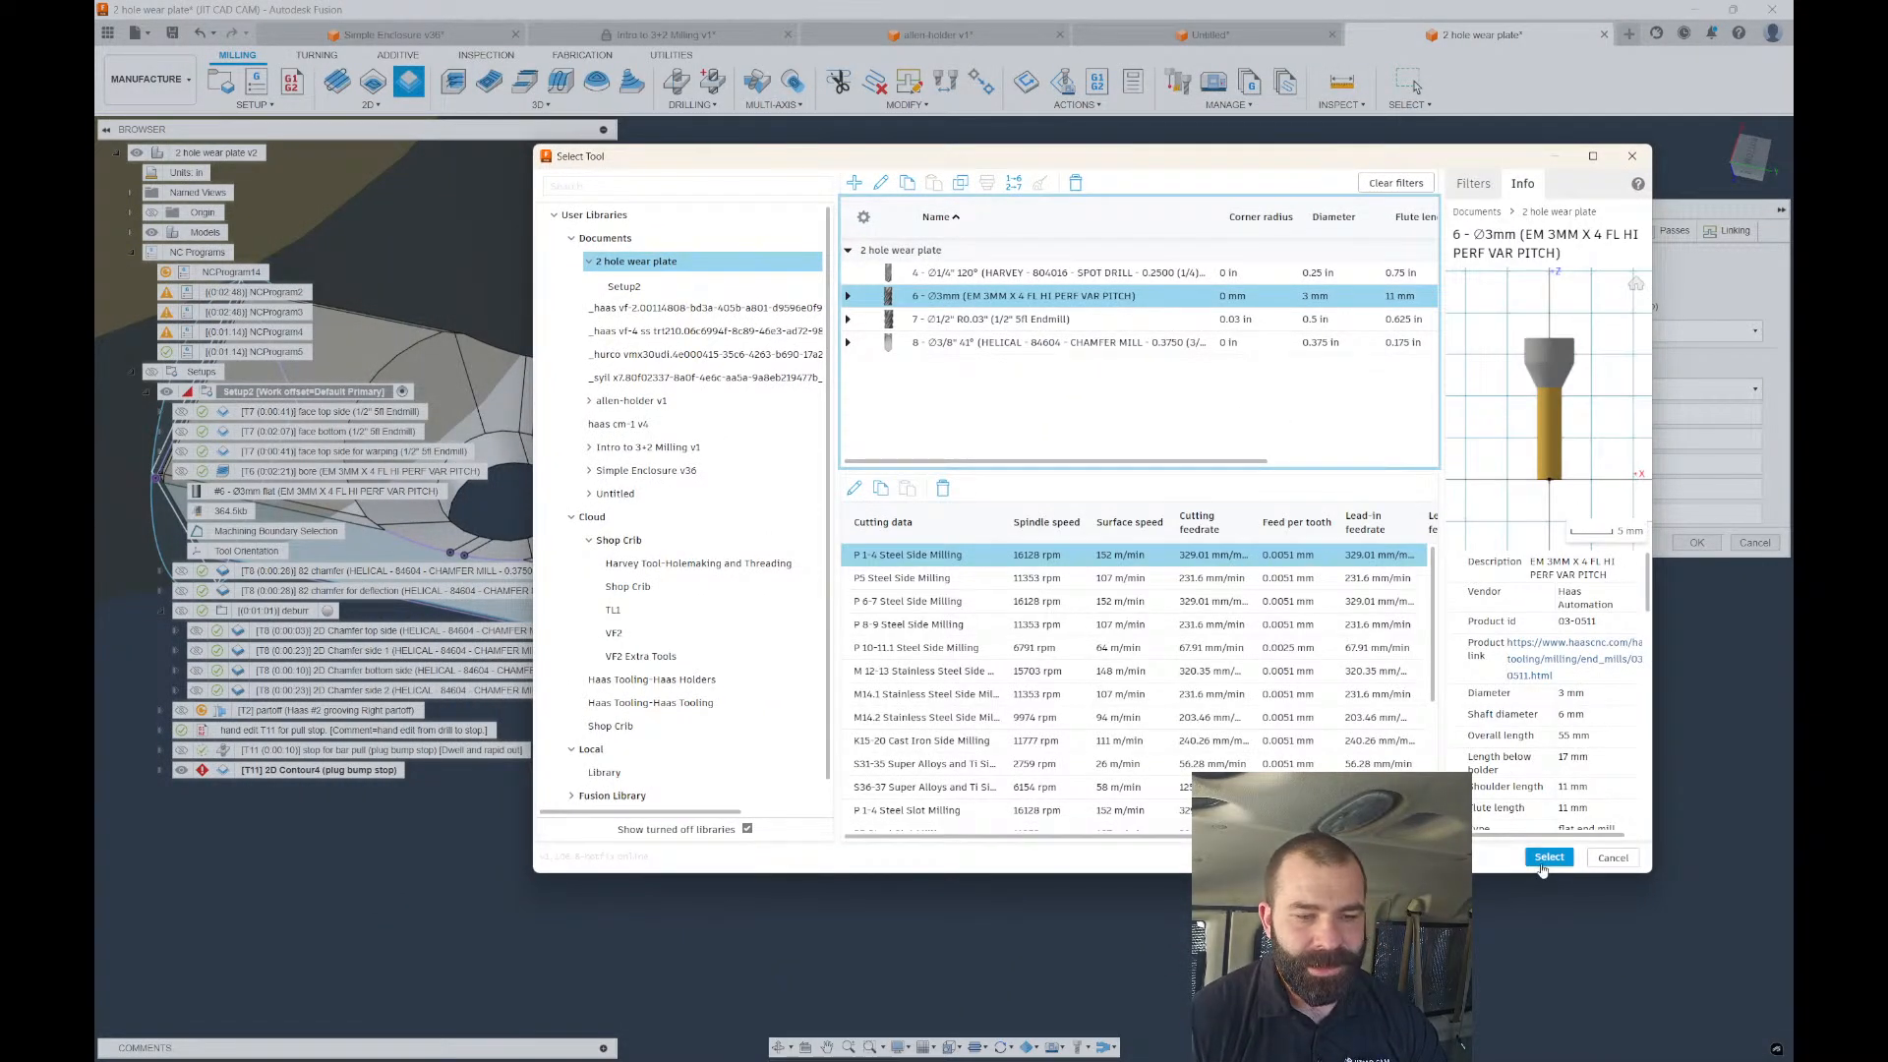
pyautogui.click(1548, 858)
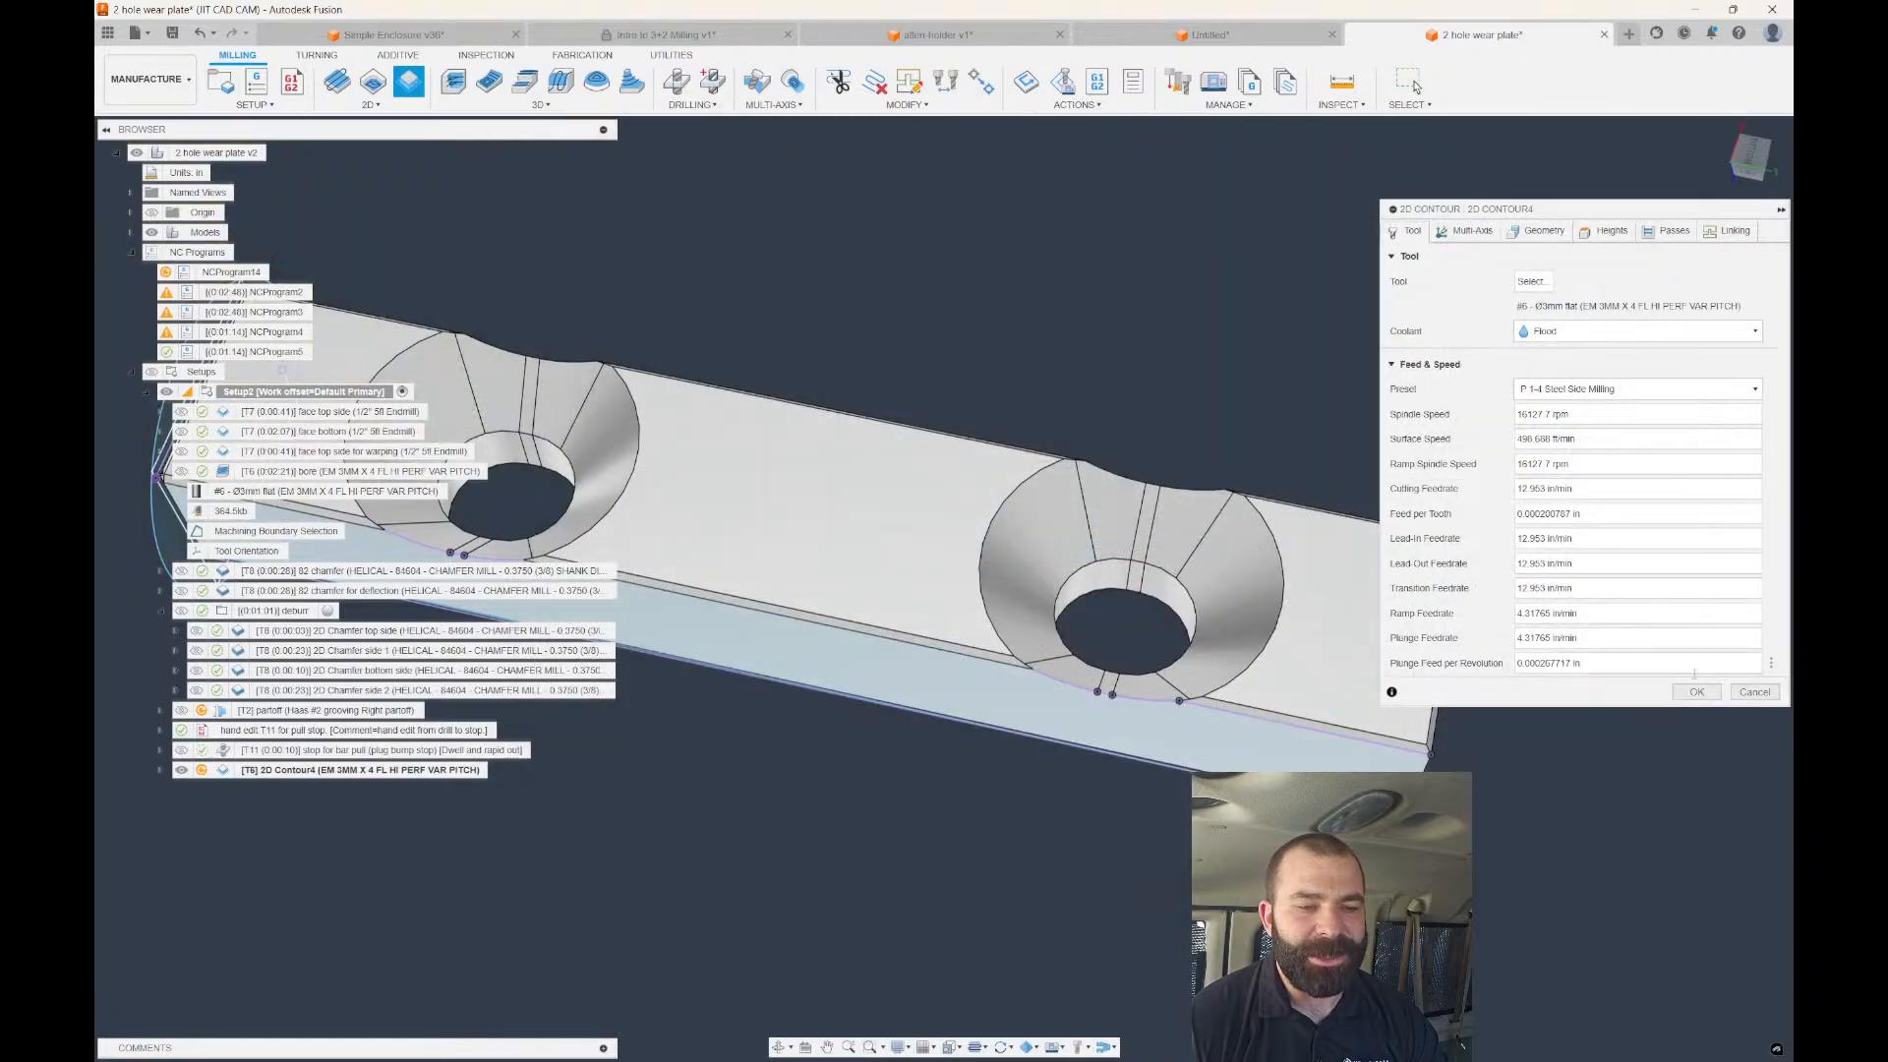
pyautogui.click(1695, 691)
pyautogui.scroll(-2, 1444, 605)
pyautogui.moveTo(1377, 645)
pyautogui.keyDown('shift'); pyautogui.mouseDown(button='middle')
pyautogui.moveTo(1358, 566)
pyautogui.moveTo(1347, 649)
pyautogui.mouseUp(button='middle'); pyautogui.keyUp('shift')
pyautogui.scroll(4, 1205, 570)
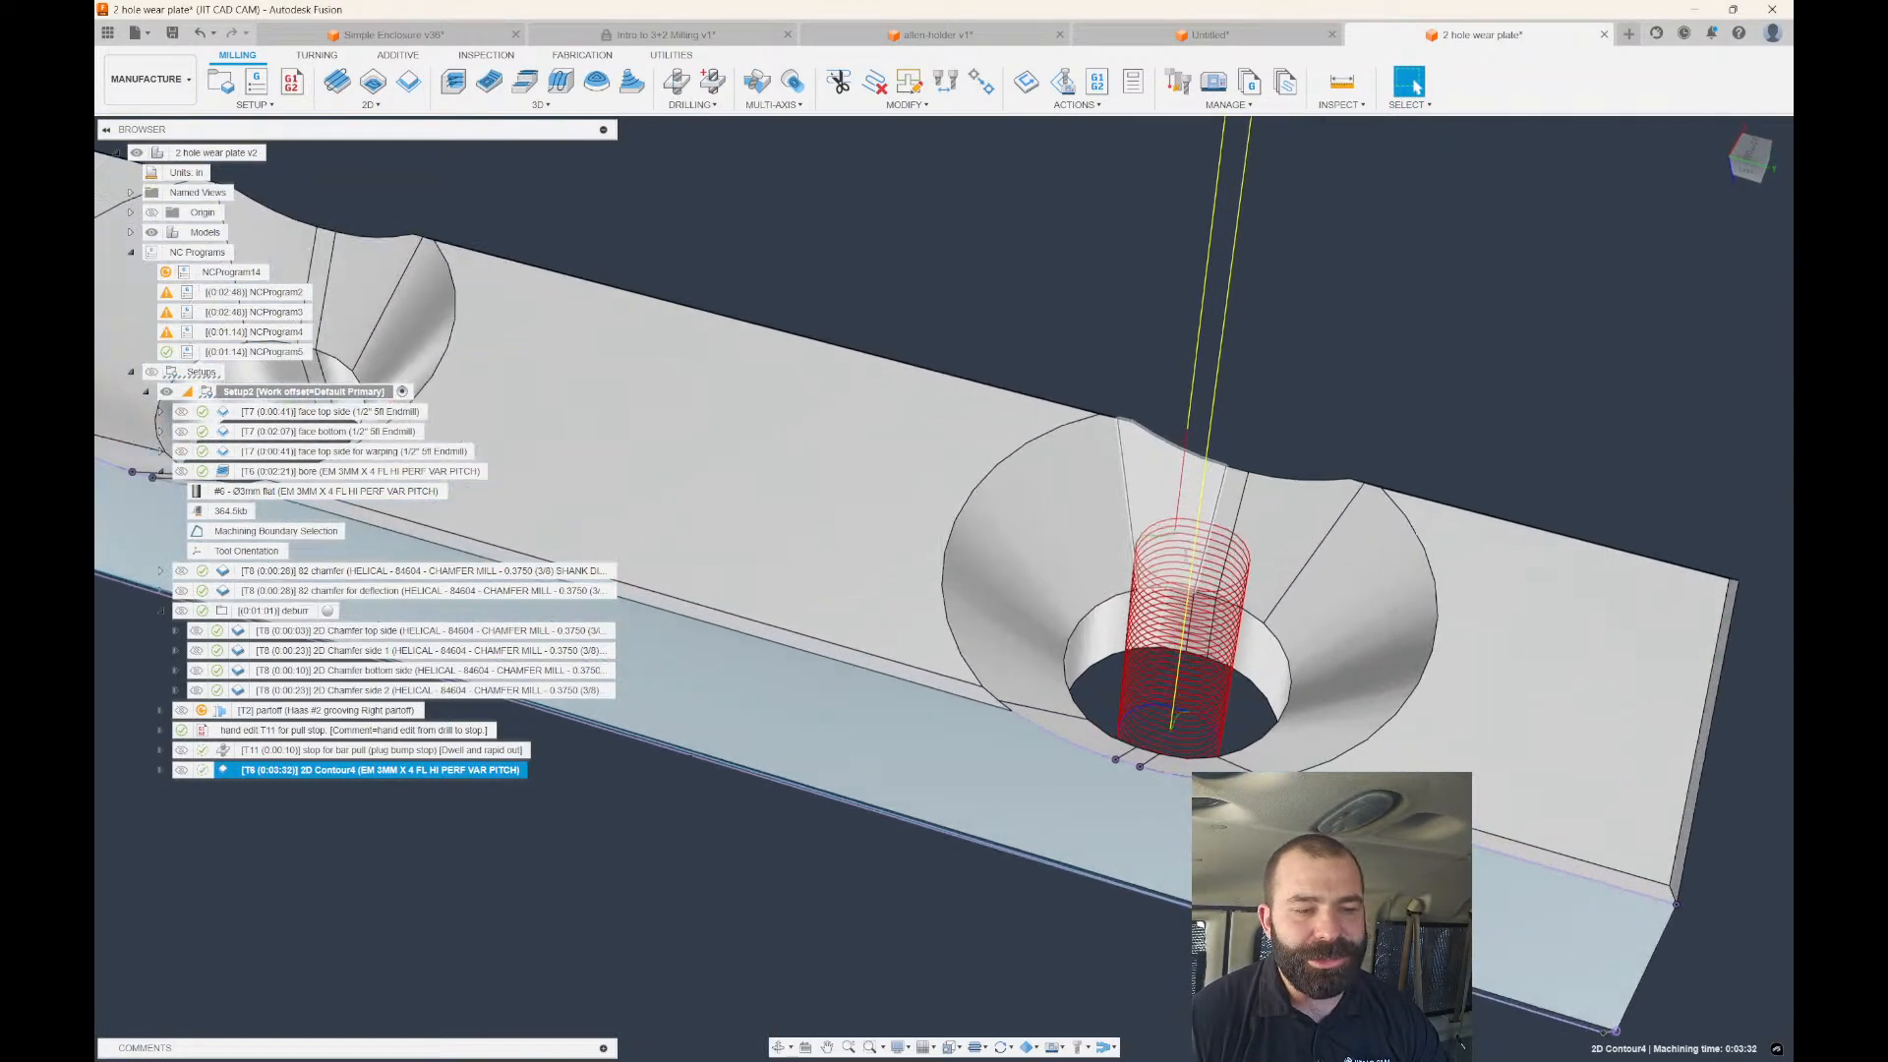
pyautogui.scroll(1, 1160, 556)
pyautogui.keyDown('shift'); pyautogui.moveTo(1140, 612); pyautogui.dragTo(1199, 607, button='middle'); pyautogui.keyUp('shift')
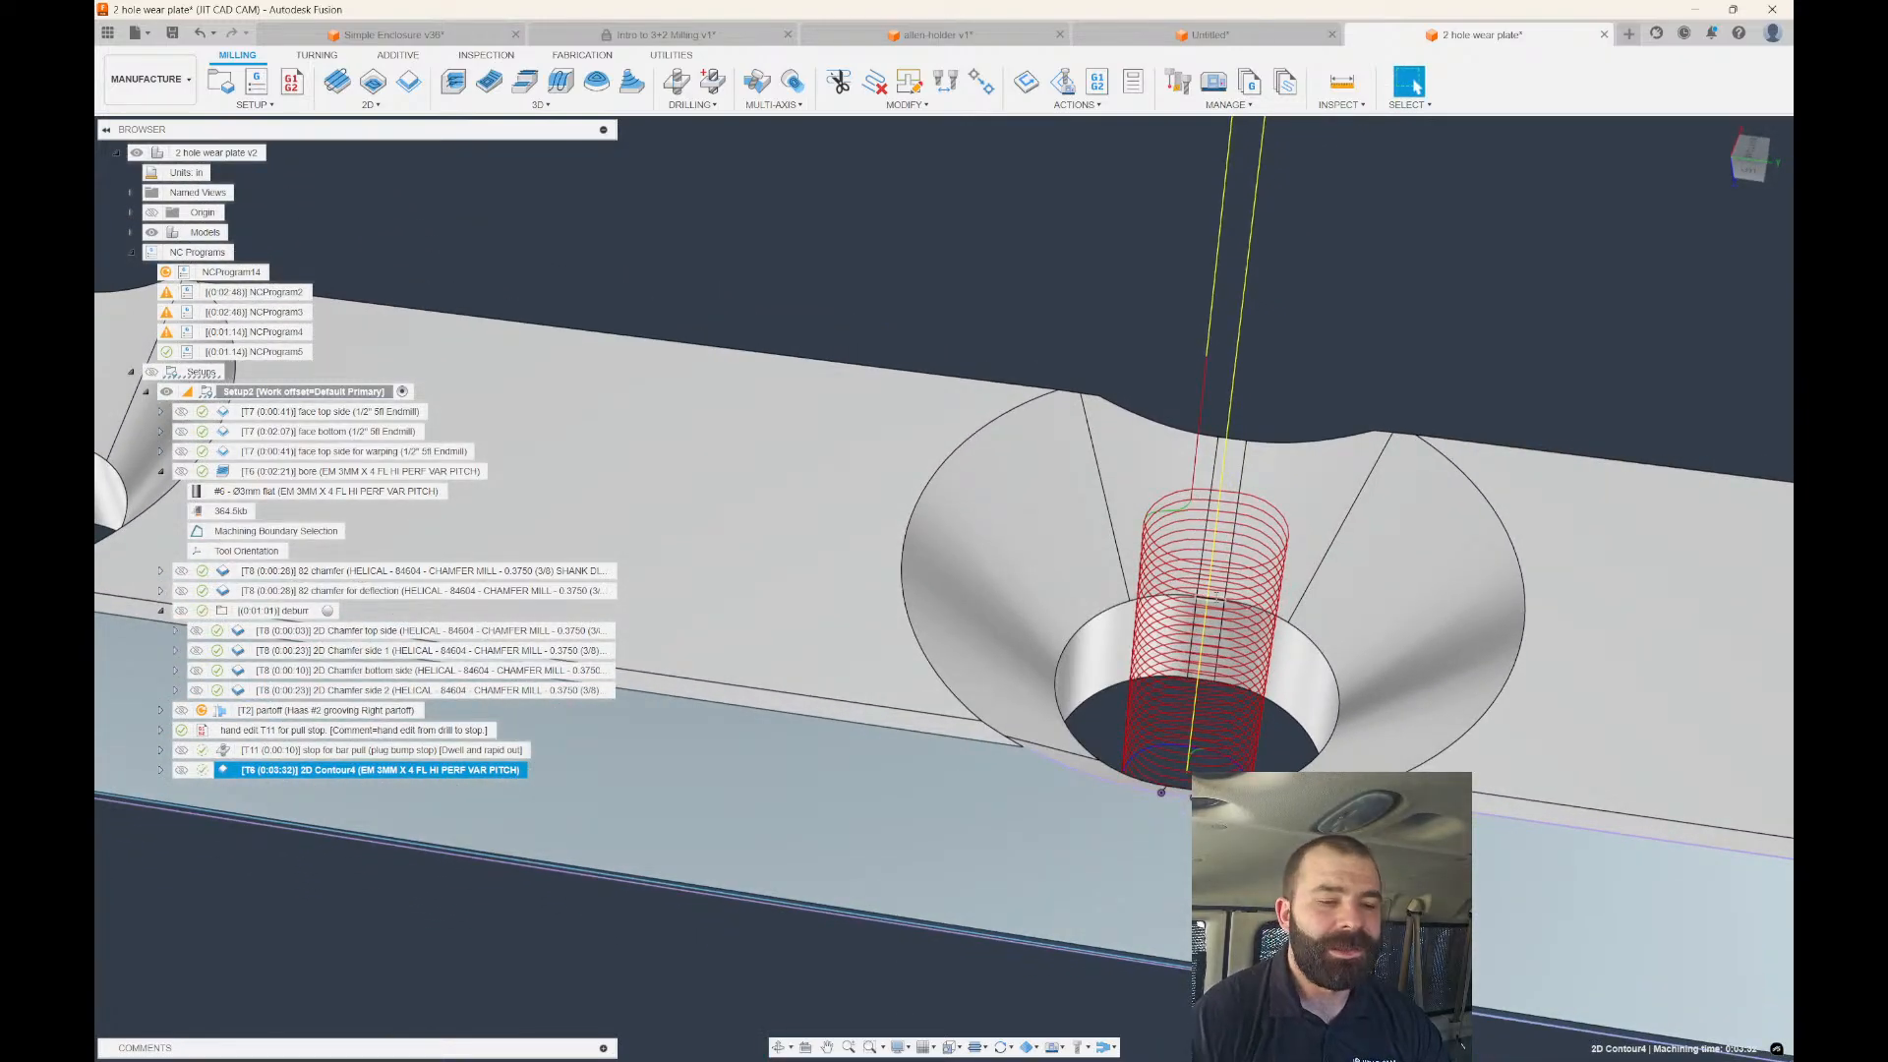
pyautogui.scroll(2, 1193, 752)
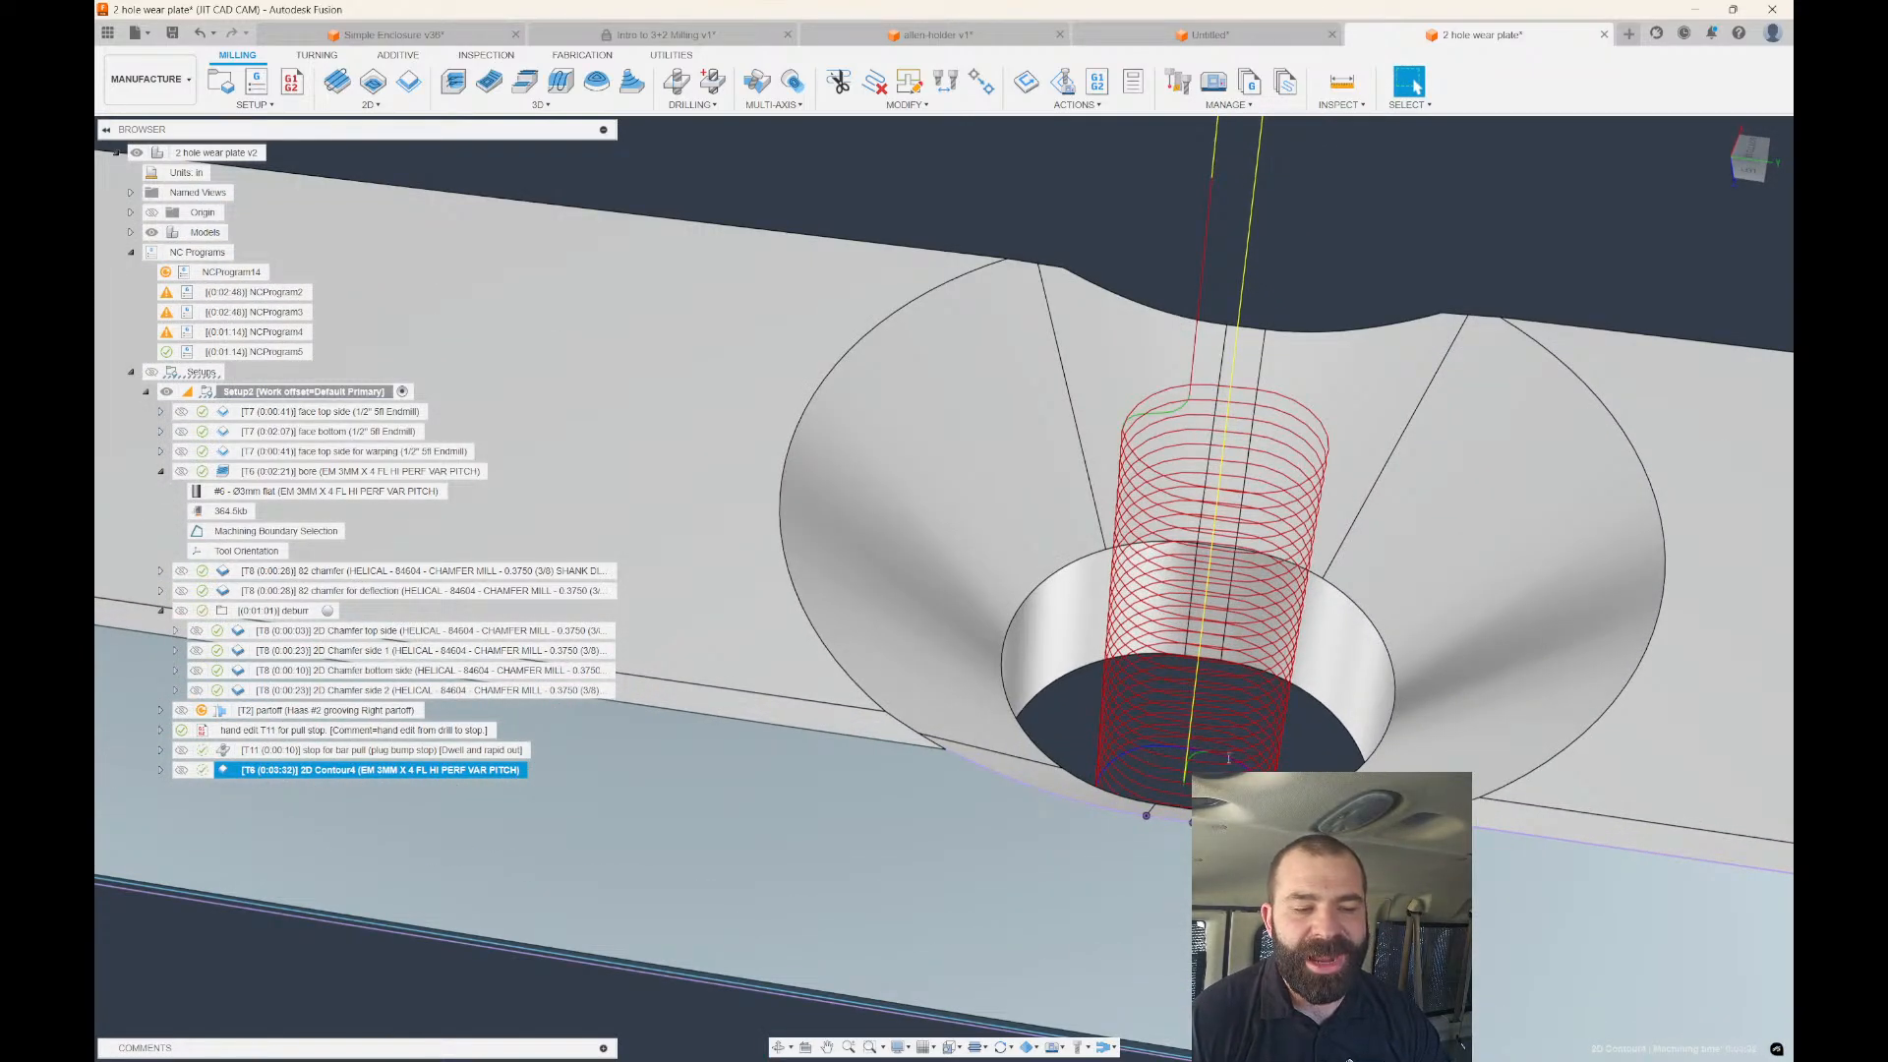
pyautogui.scroll(-3, 1229, 758)
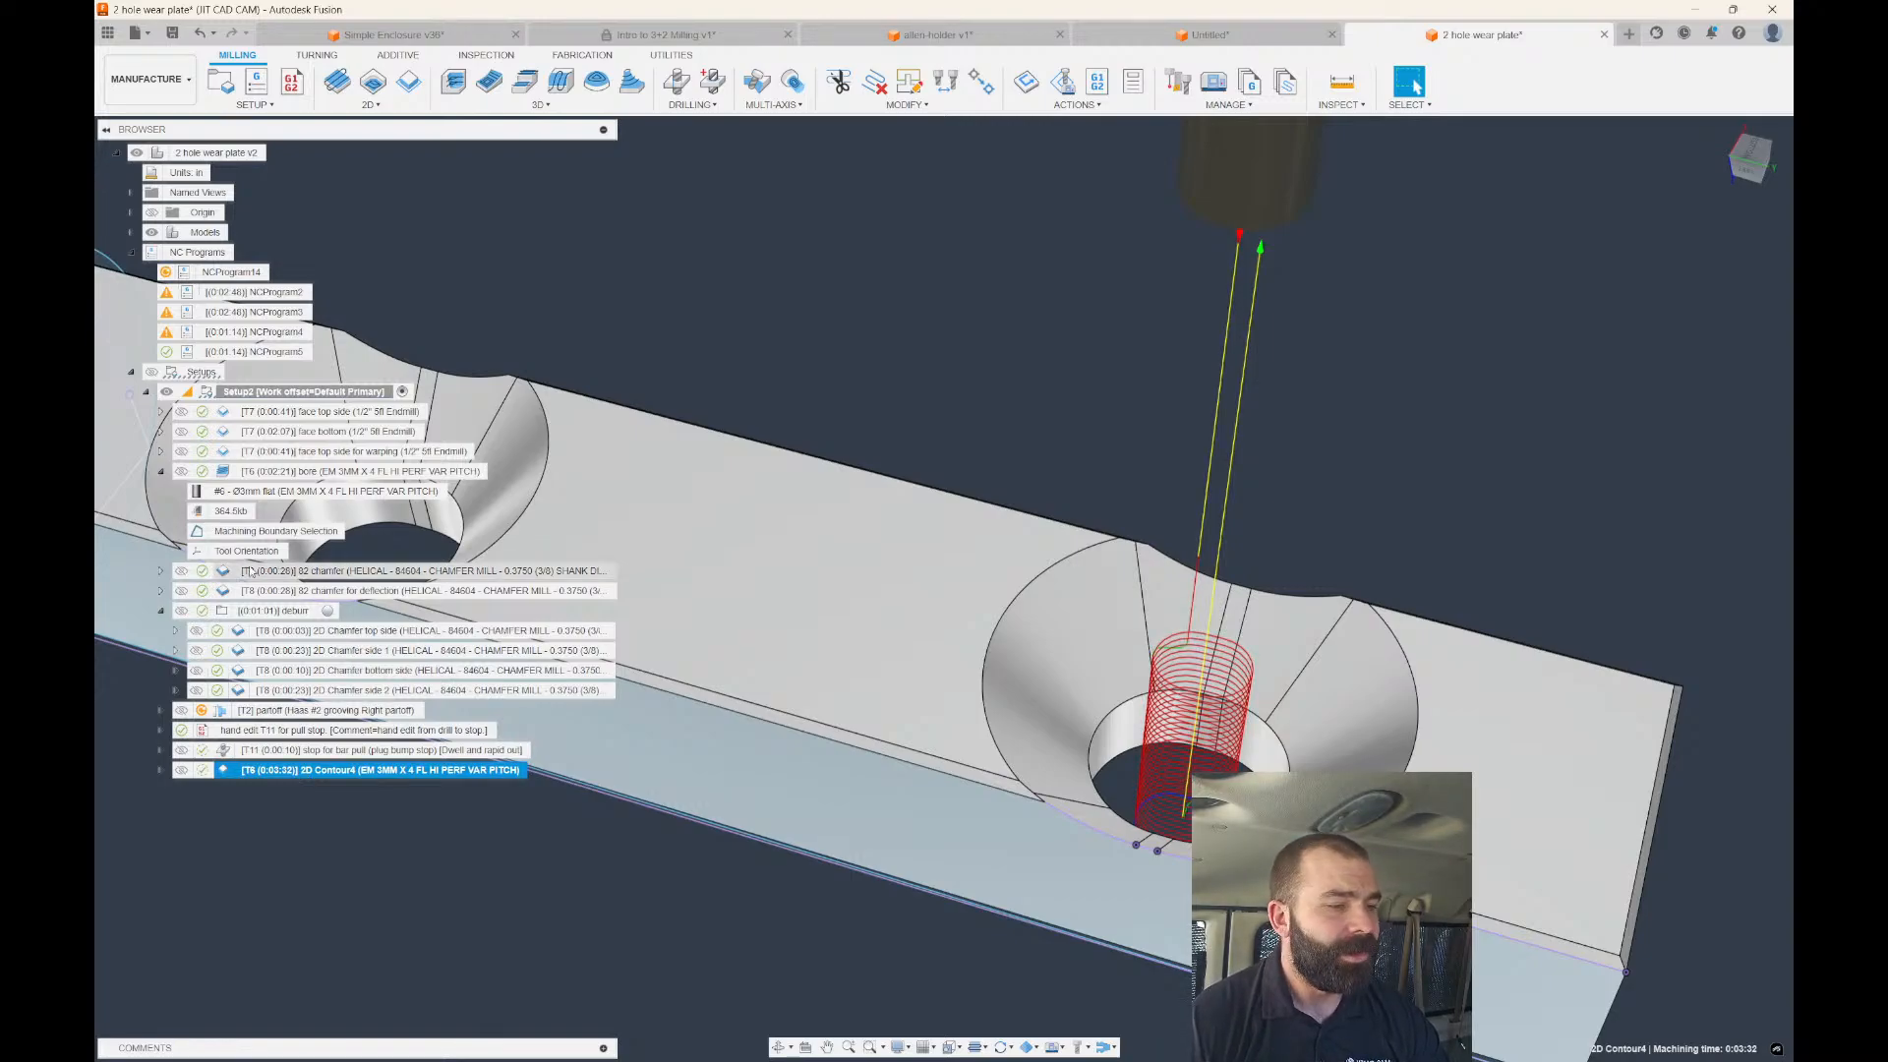
pyautogui.click(325, 471)
pyautogui.scroll(6, 1215, 698)
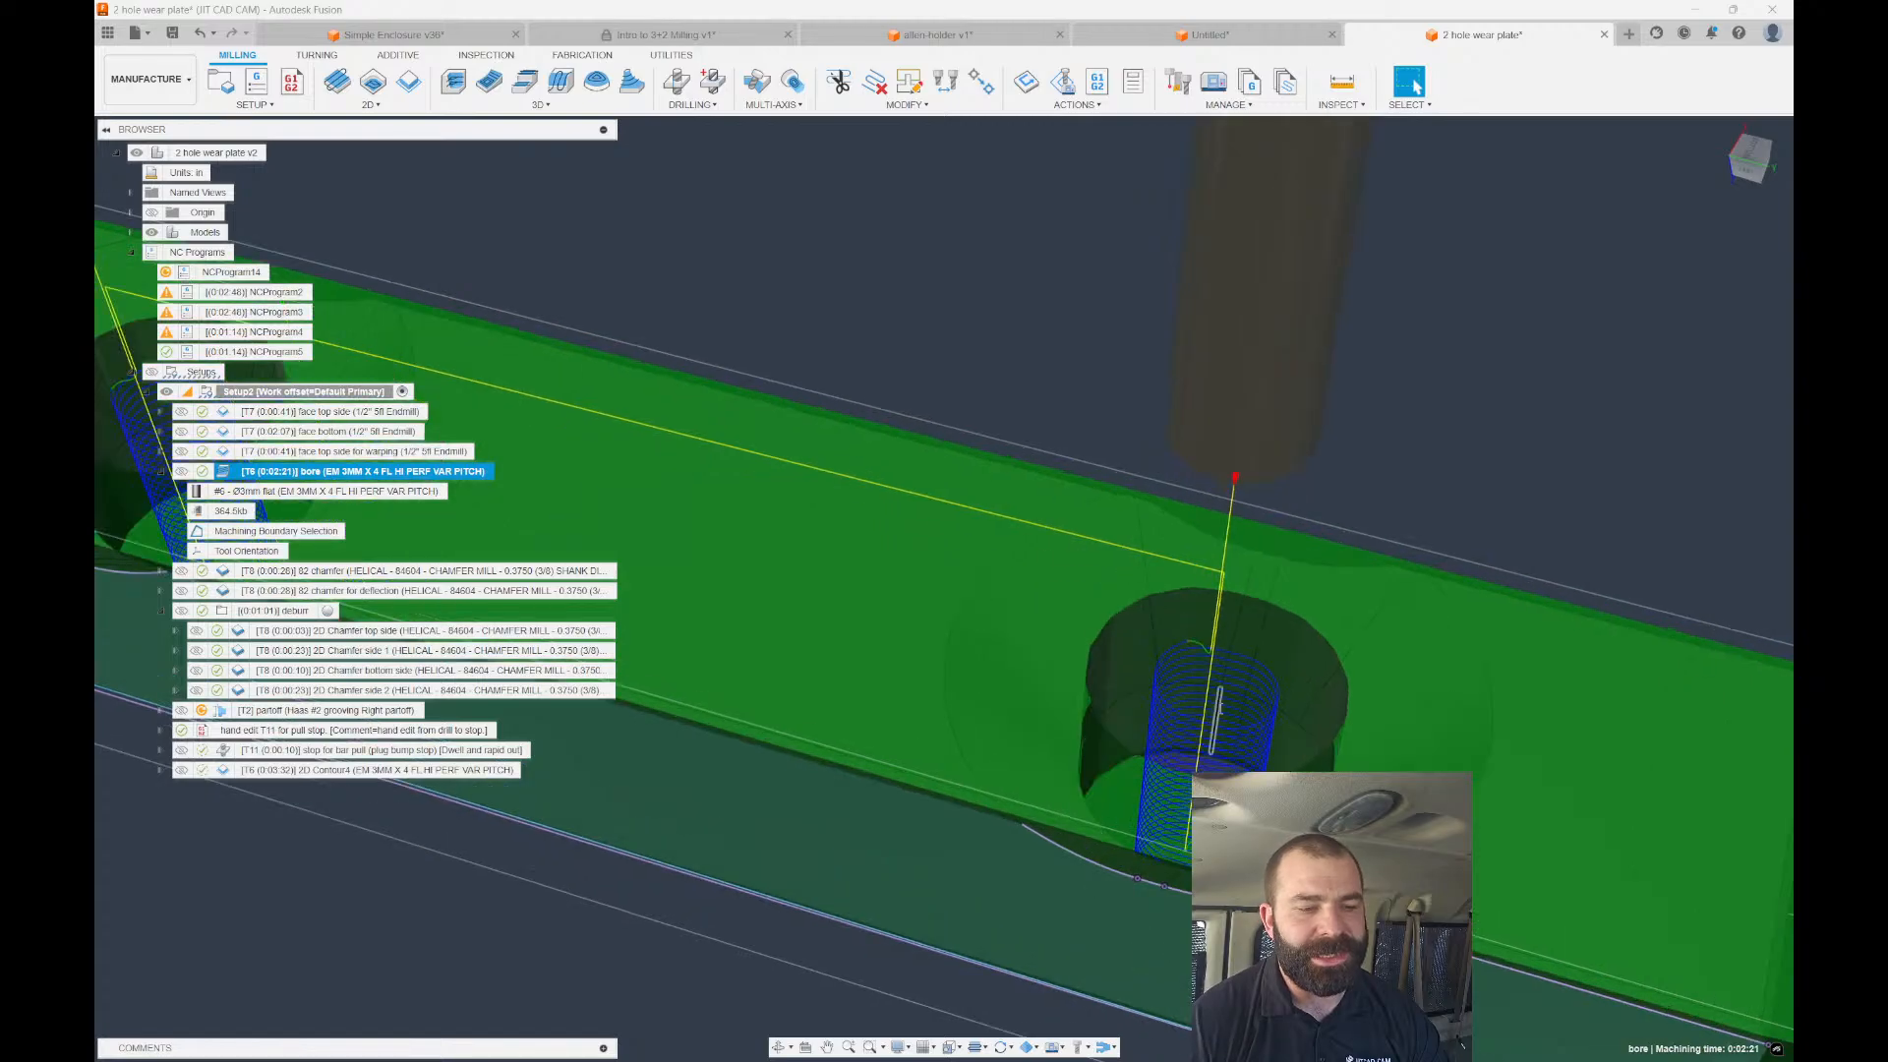
pyautogui.scroll(-2, 1166, 649)
pyautogui.scroll(-1, 1165, 649)
pyautogui.moveTo(1166, 649)
pyautogui.keyDown('shift'); pyautogui.mouseDown(button='middle')
pyautogui.moveTo(1167, 694)
pyautogui.moveTo(1160, 670)
pyautogui.mouseUp(button='middle'); pyautogui.keyUp('shift')
pyautogui.click(295, 770)
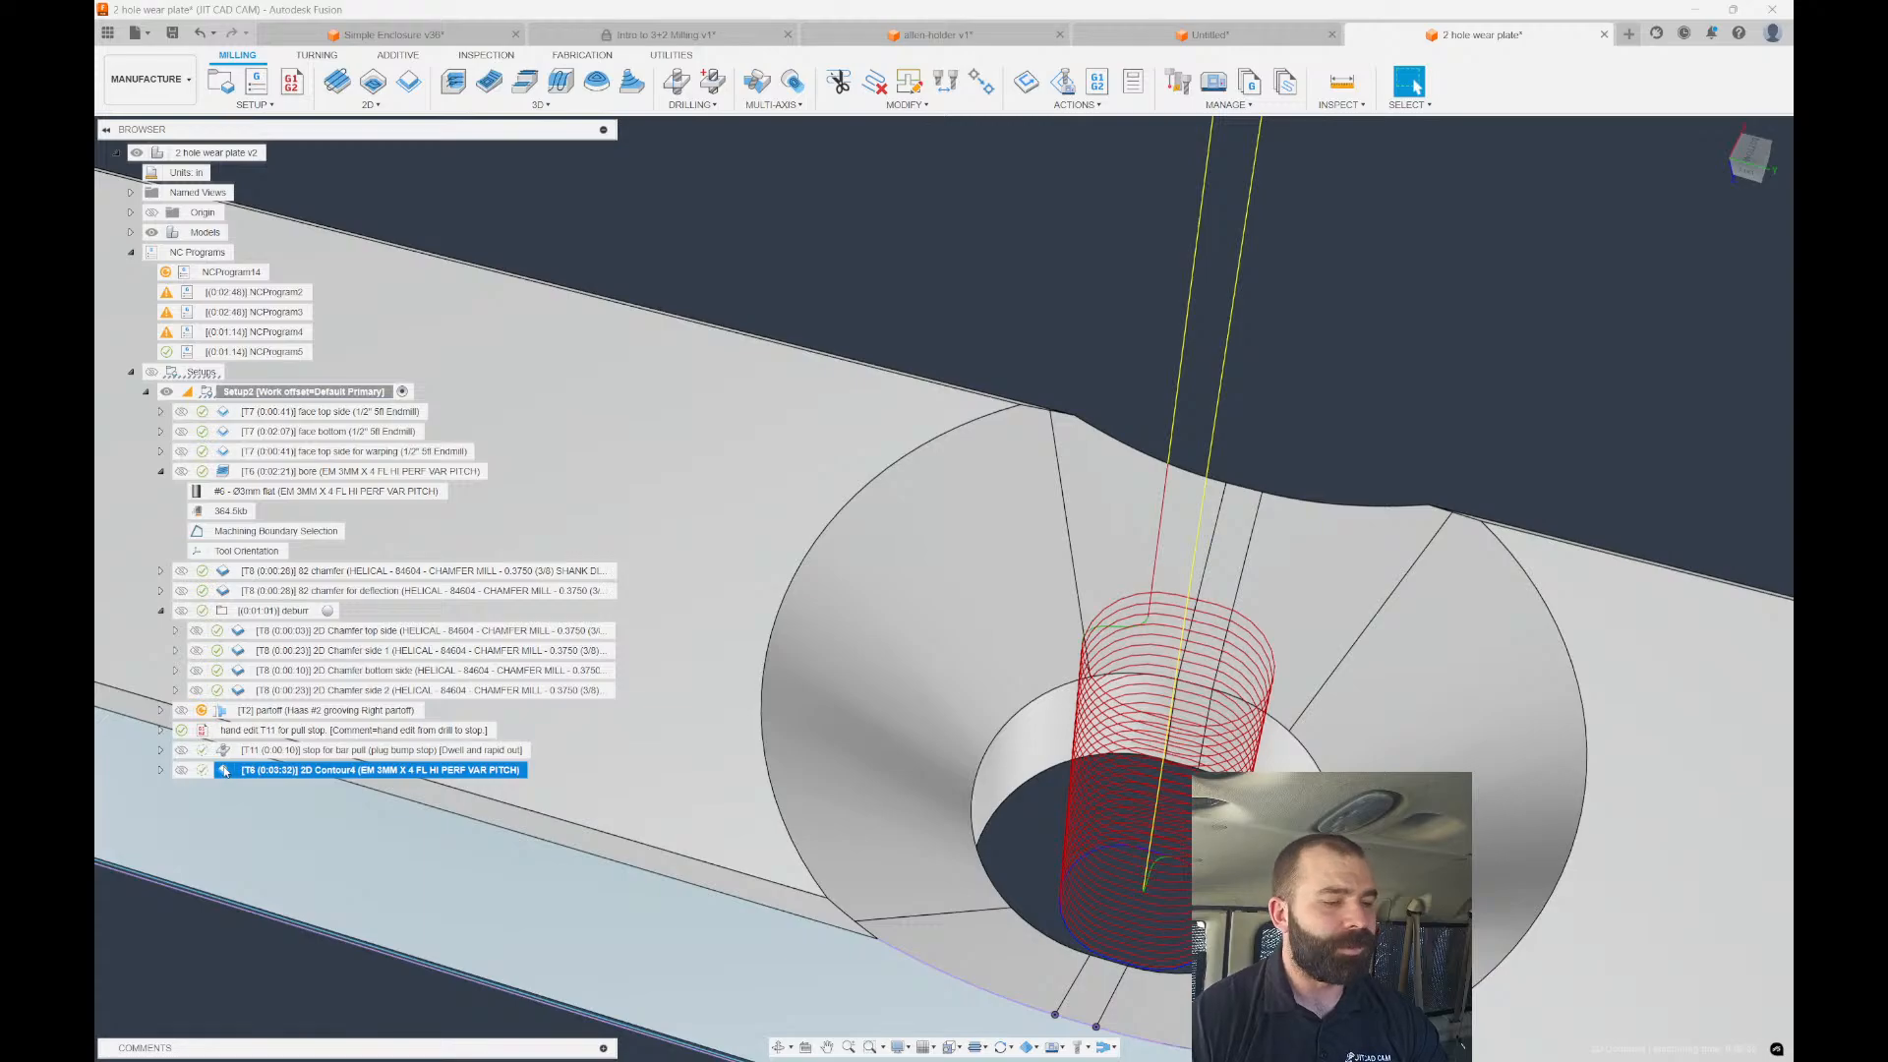
# Set 2D Contour4's compensation type to Wear, regenerate it, and switch to allen-holder v1.
pyautogui.doubleClick(227, 772)
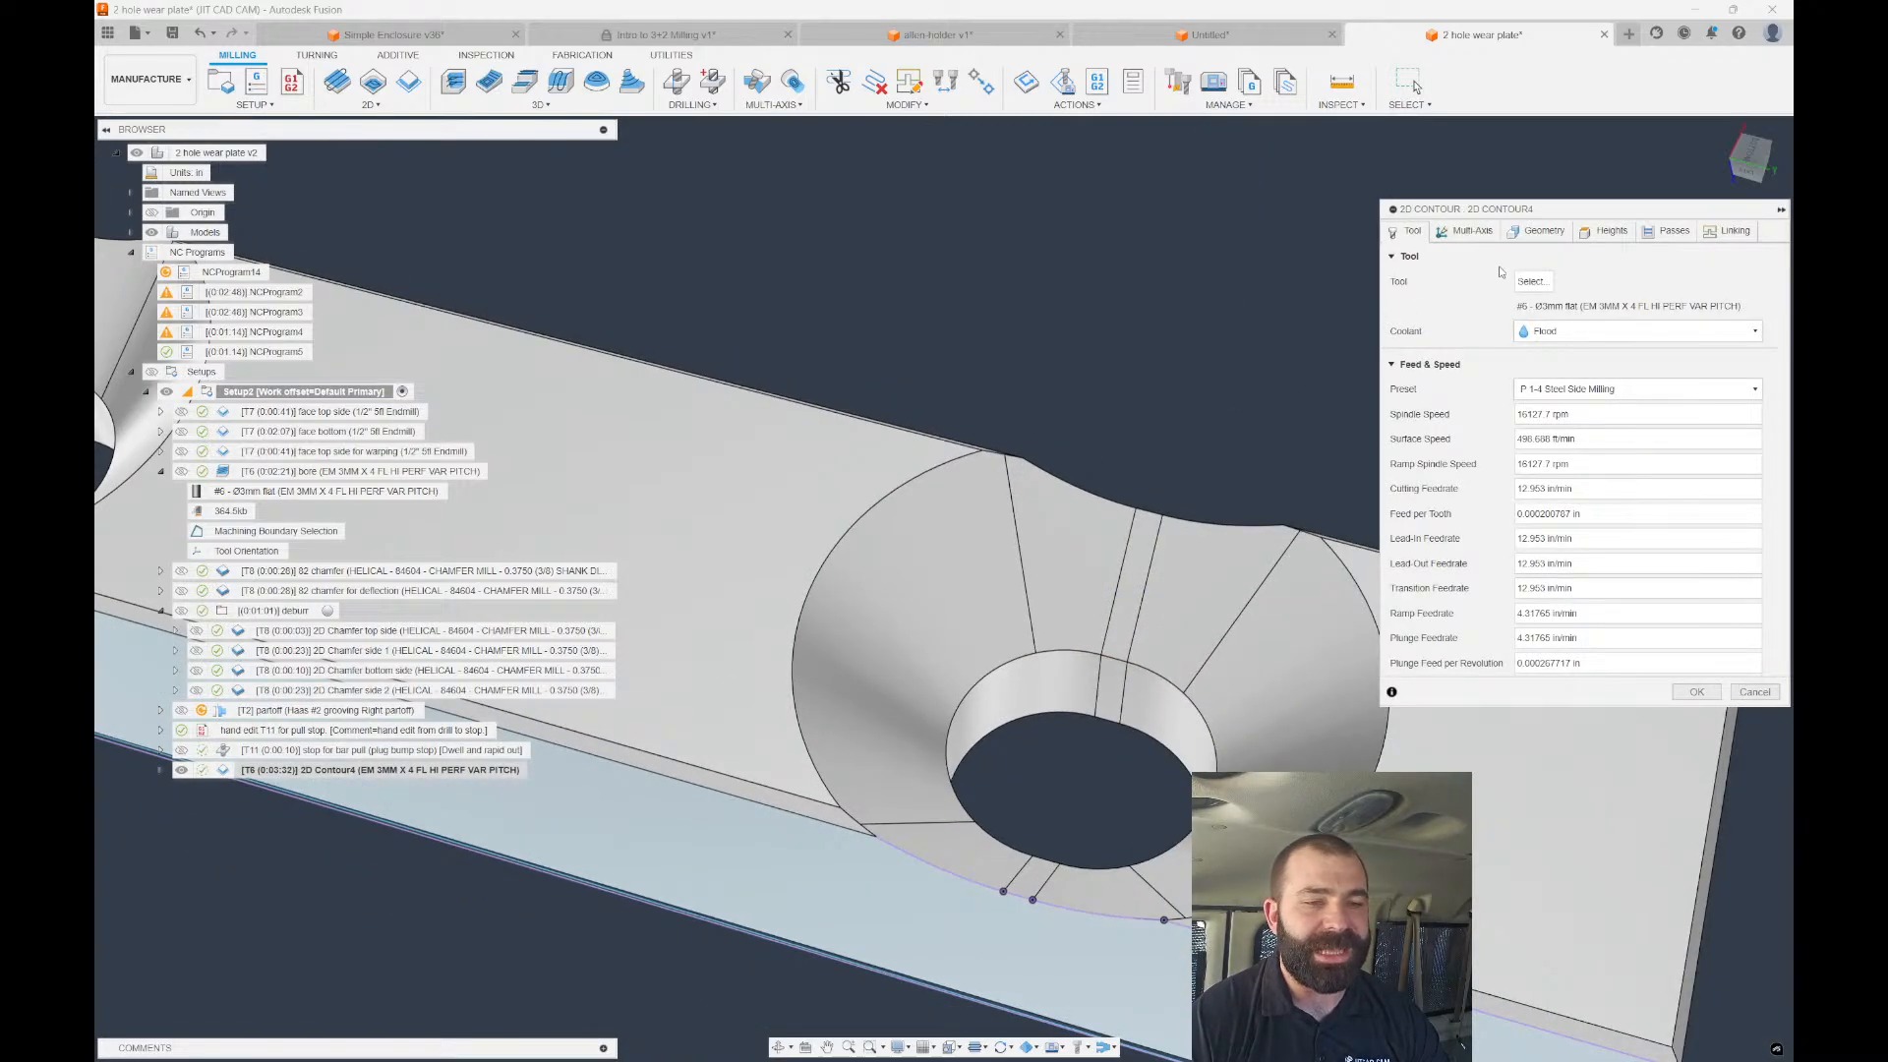
pyautogui.click(1662, 232)
pyautogui.click(1662, 330)
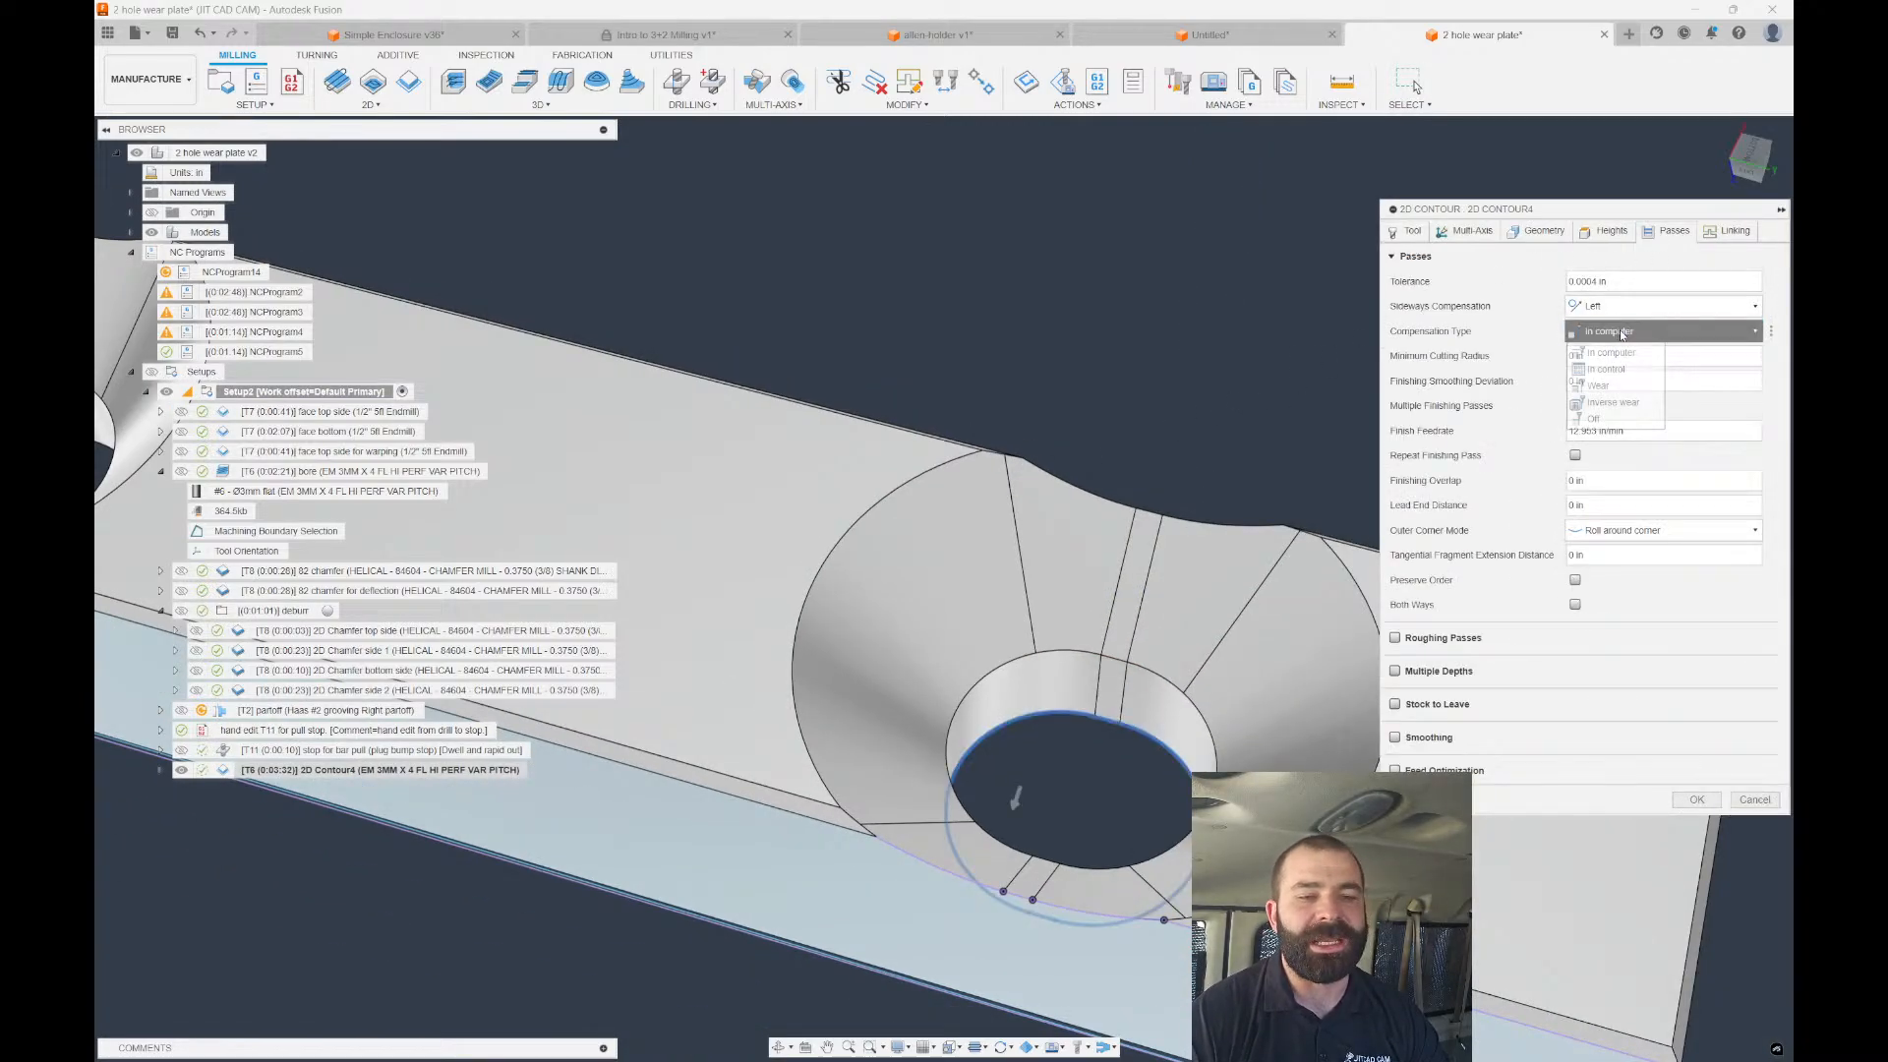
pyautogui.click(1617, 388)
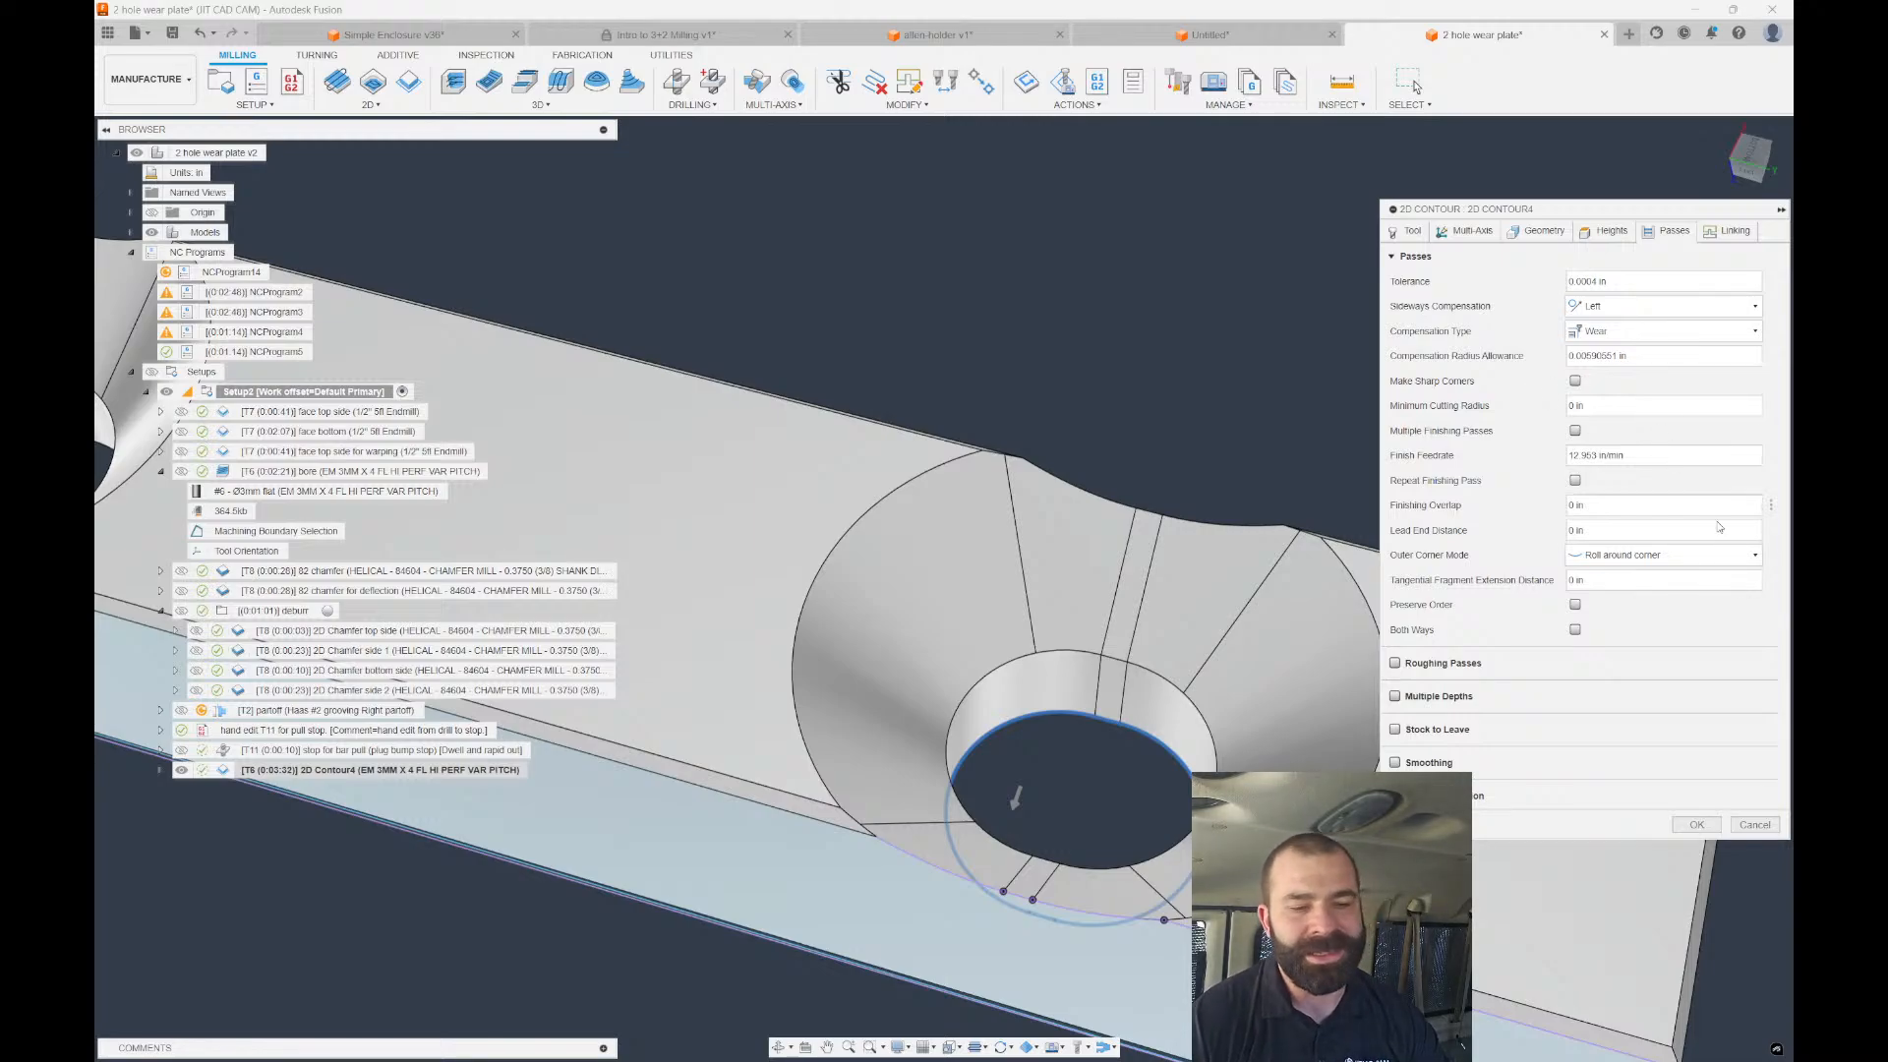
pyautogui.click(1754, 824)
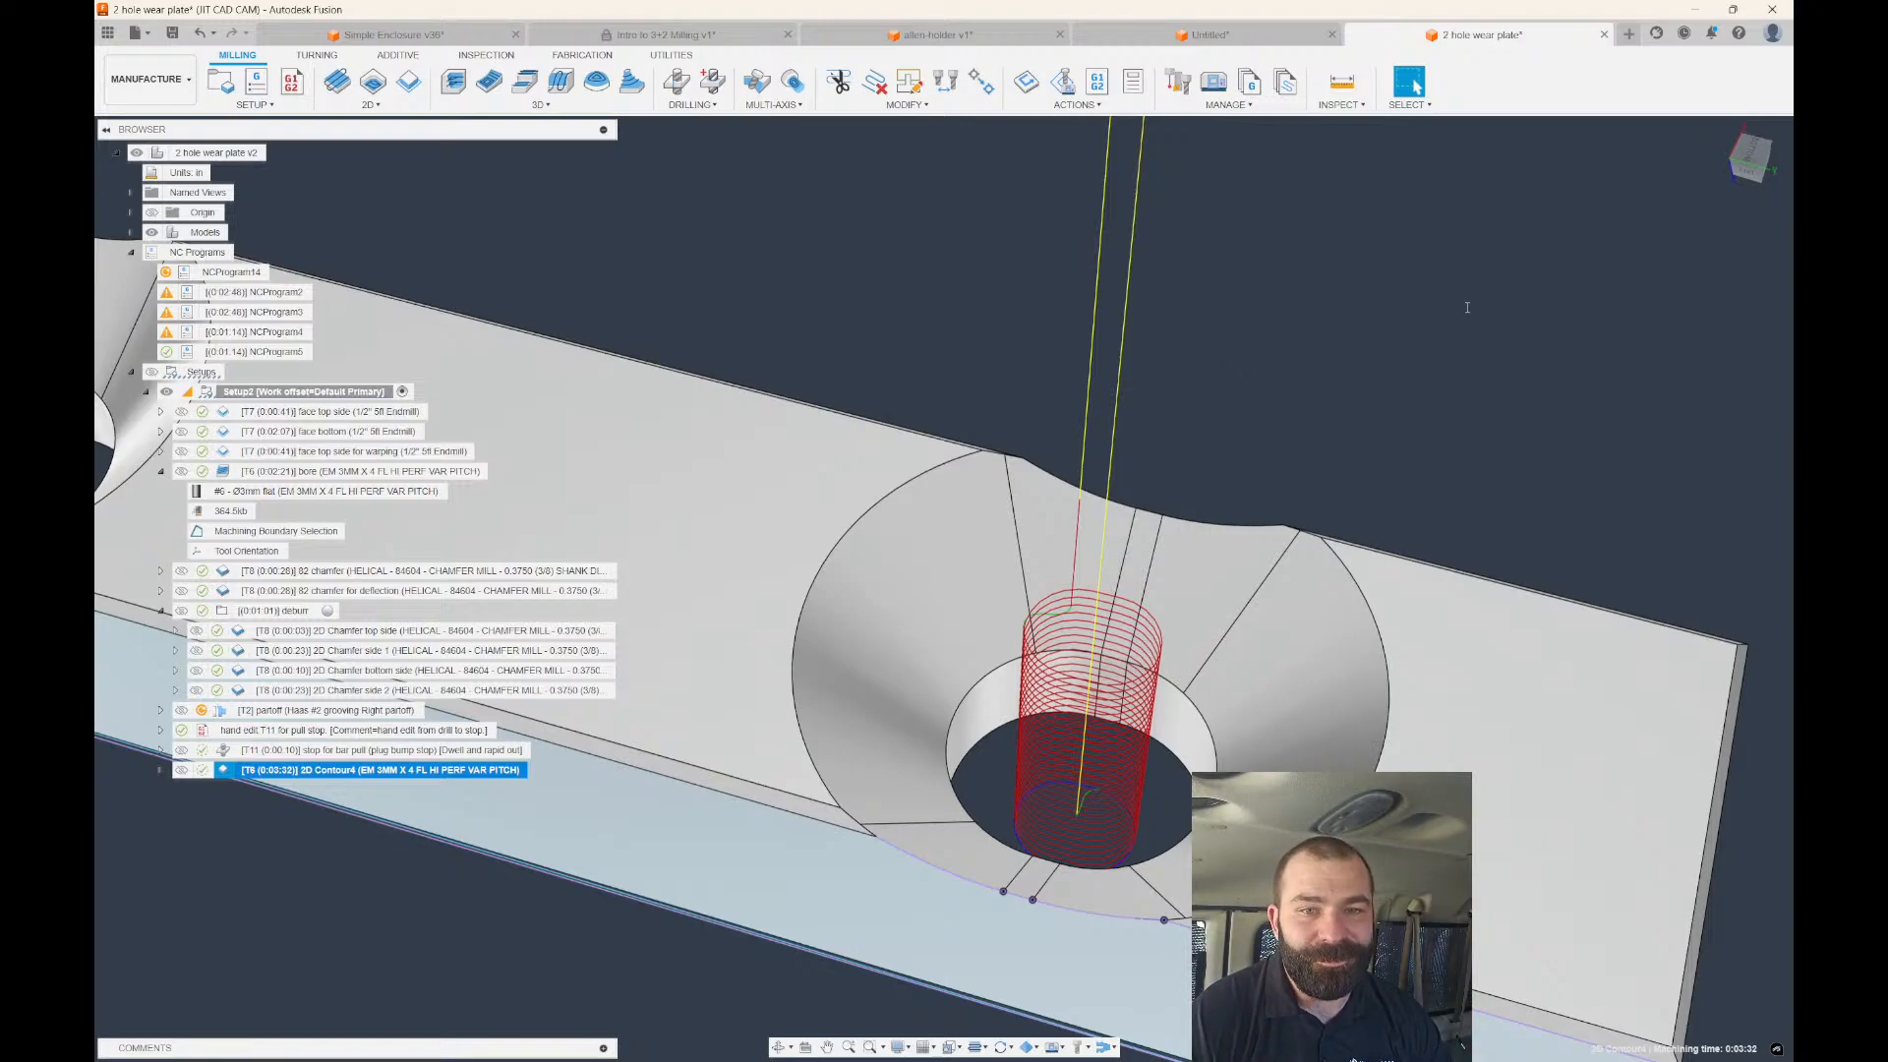
pyautogui.click(935, 34)
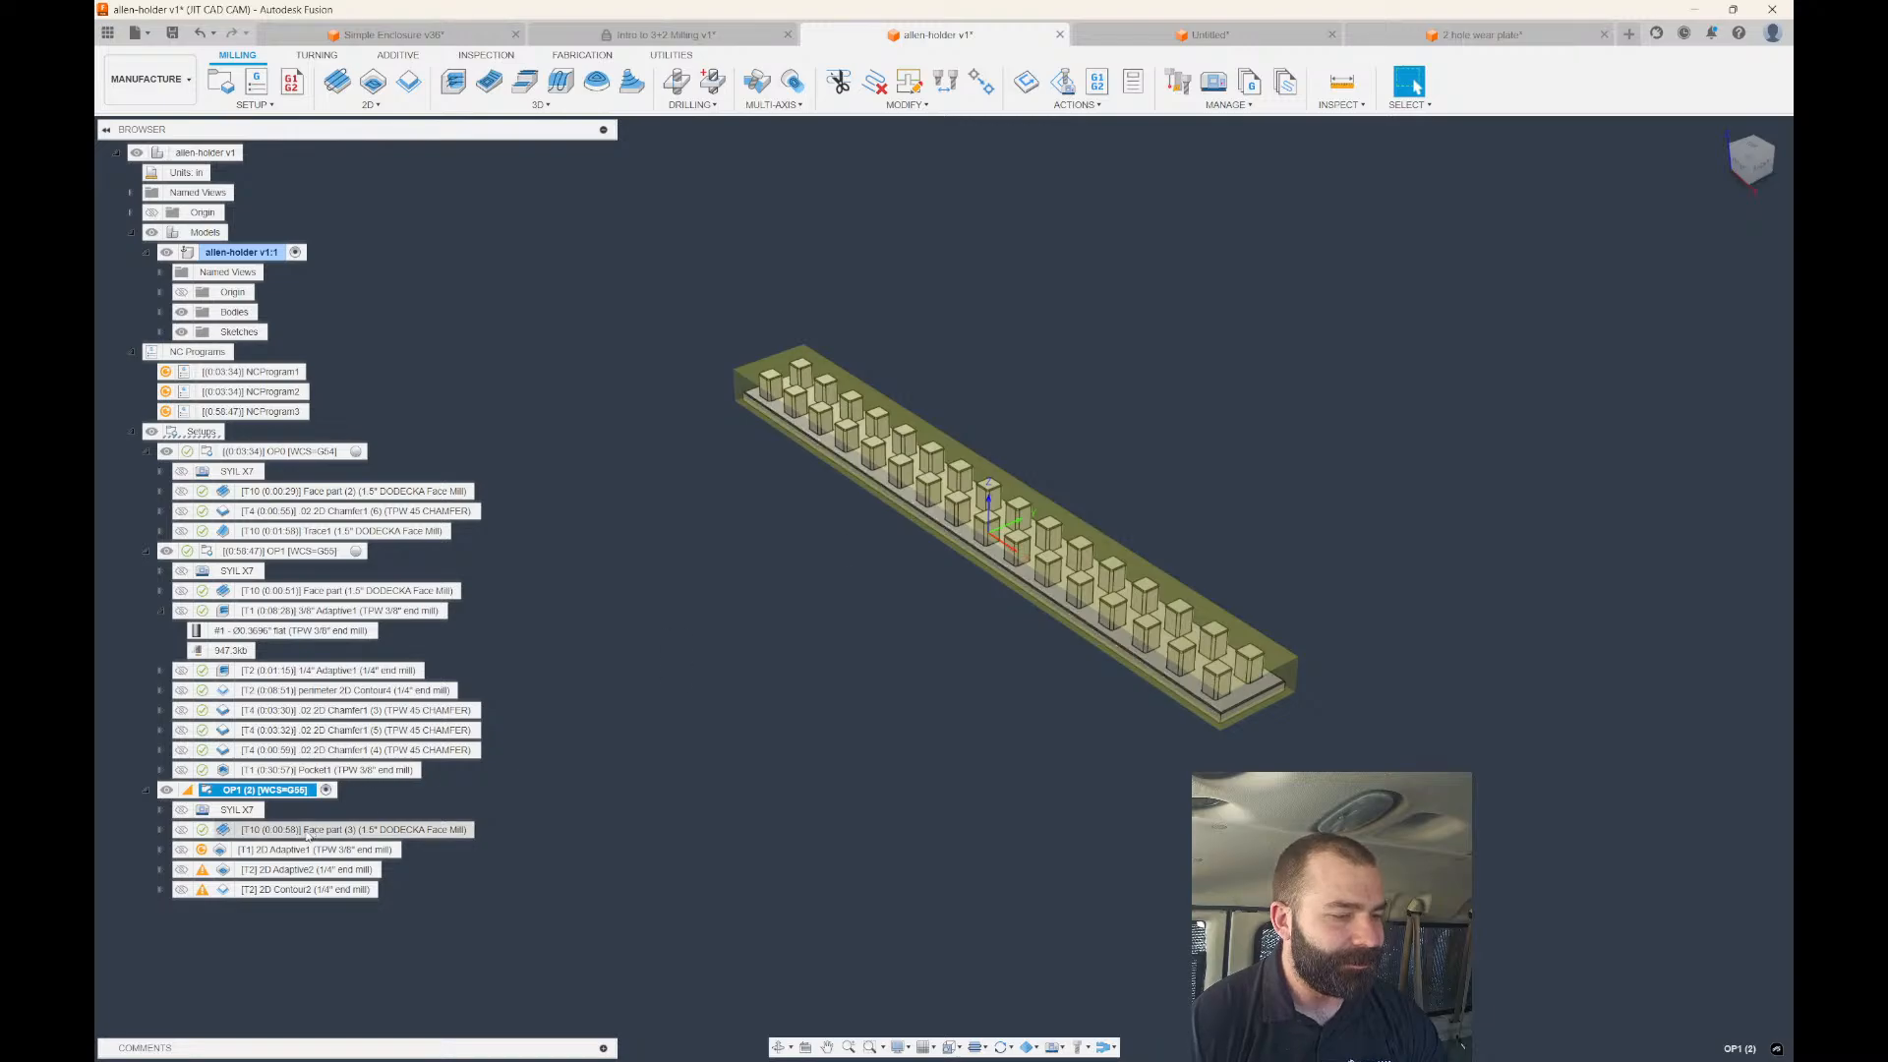
# Collapse the Setups tree and save a new version of the allen-holder design.
pyautogui.click(304, 849)
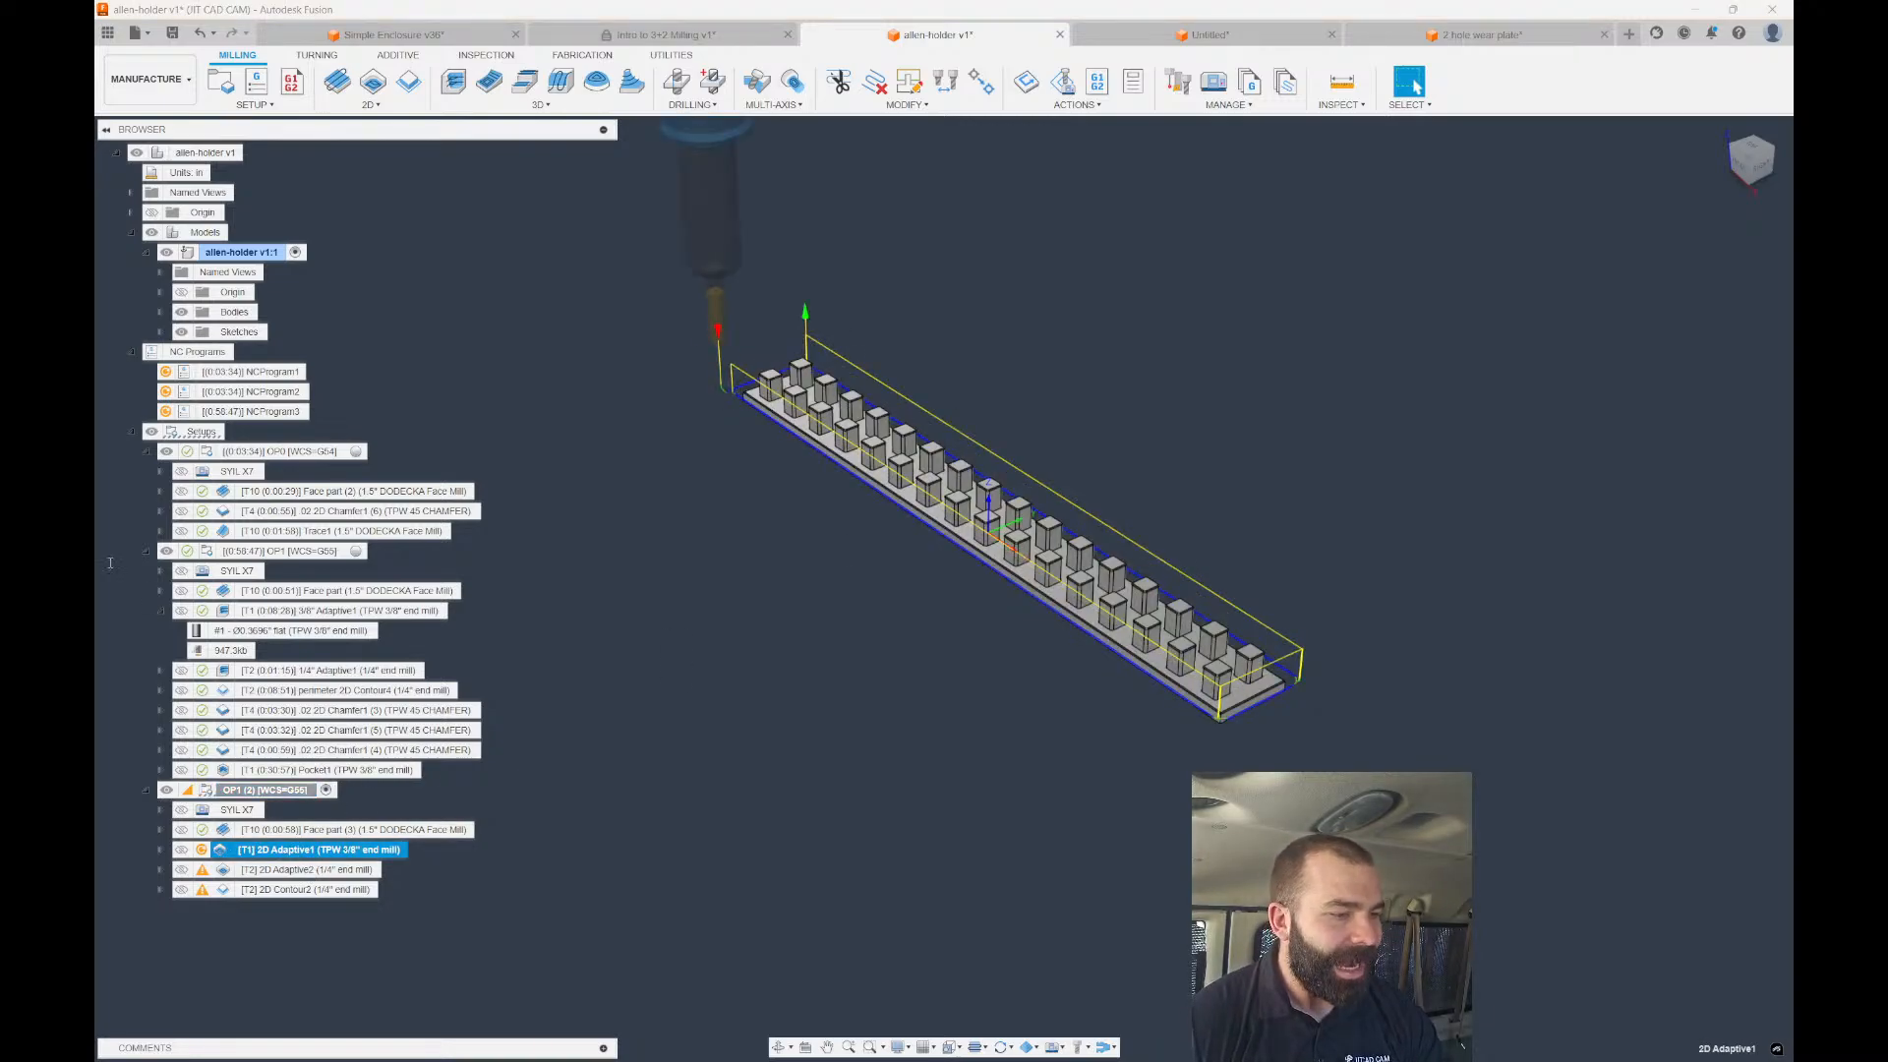
pyautogui.click(145, 551)
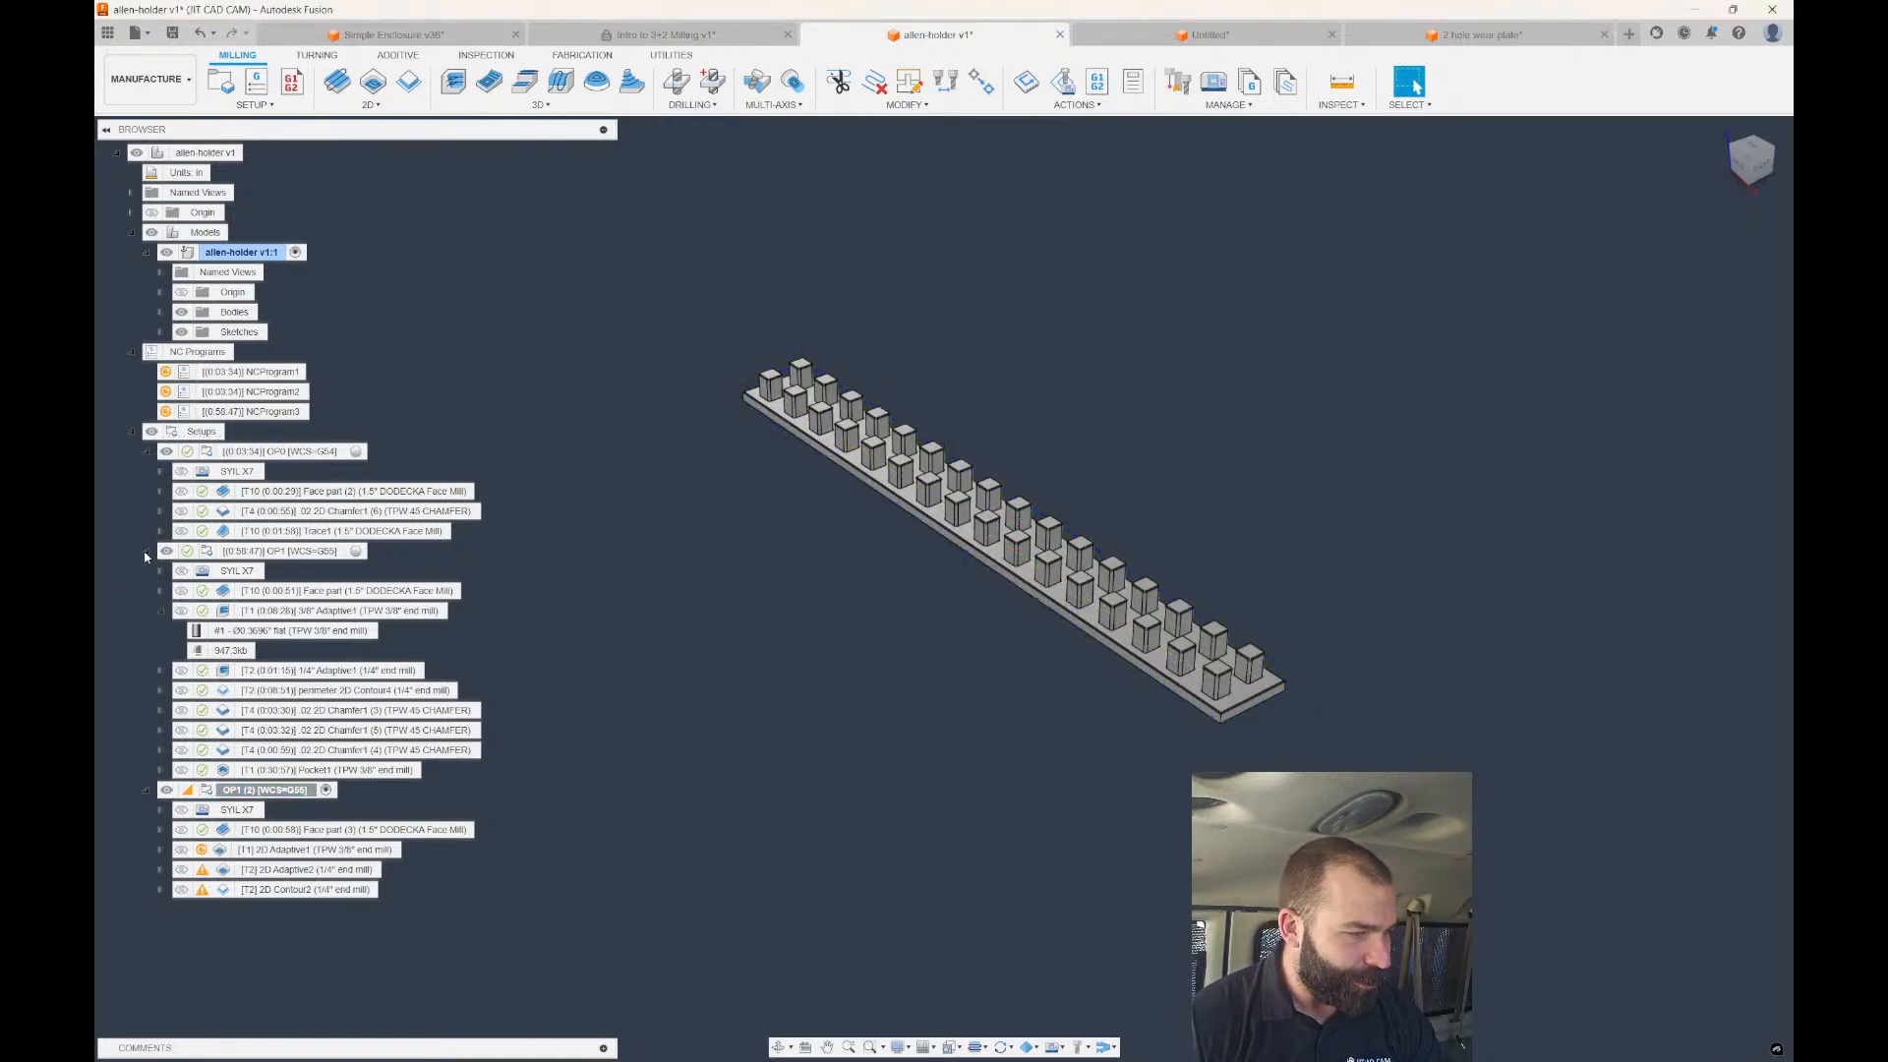
pyautogui.click(131, 431)
pyautogui.click(172, 32)
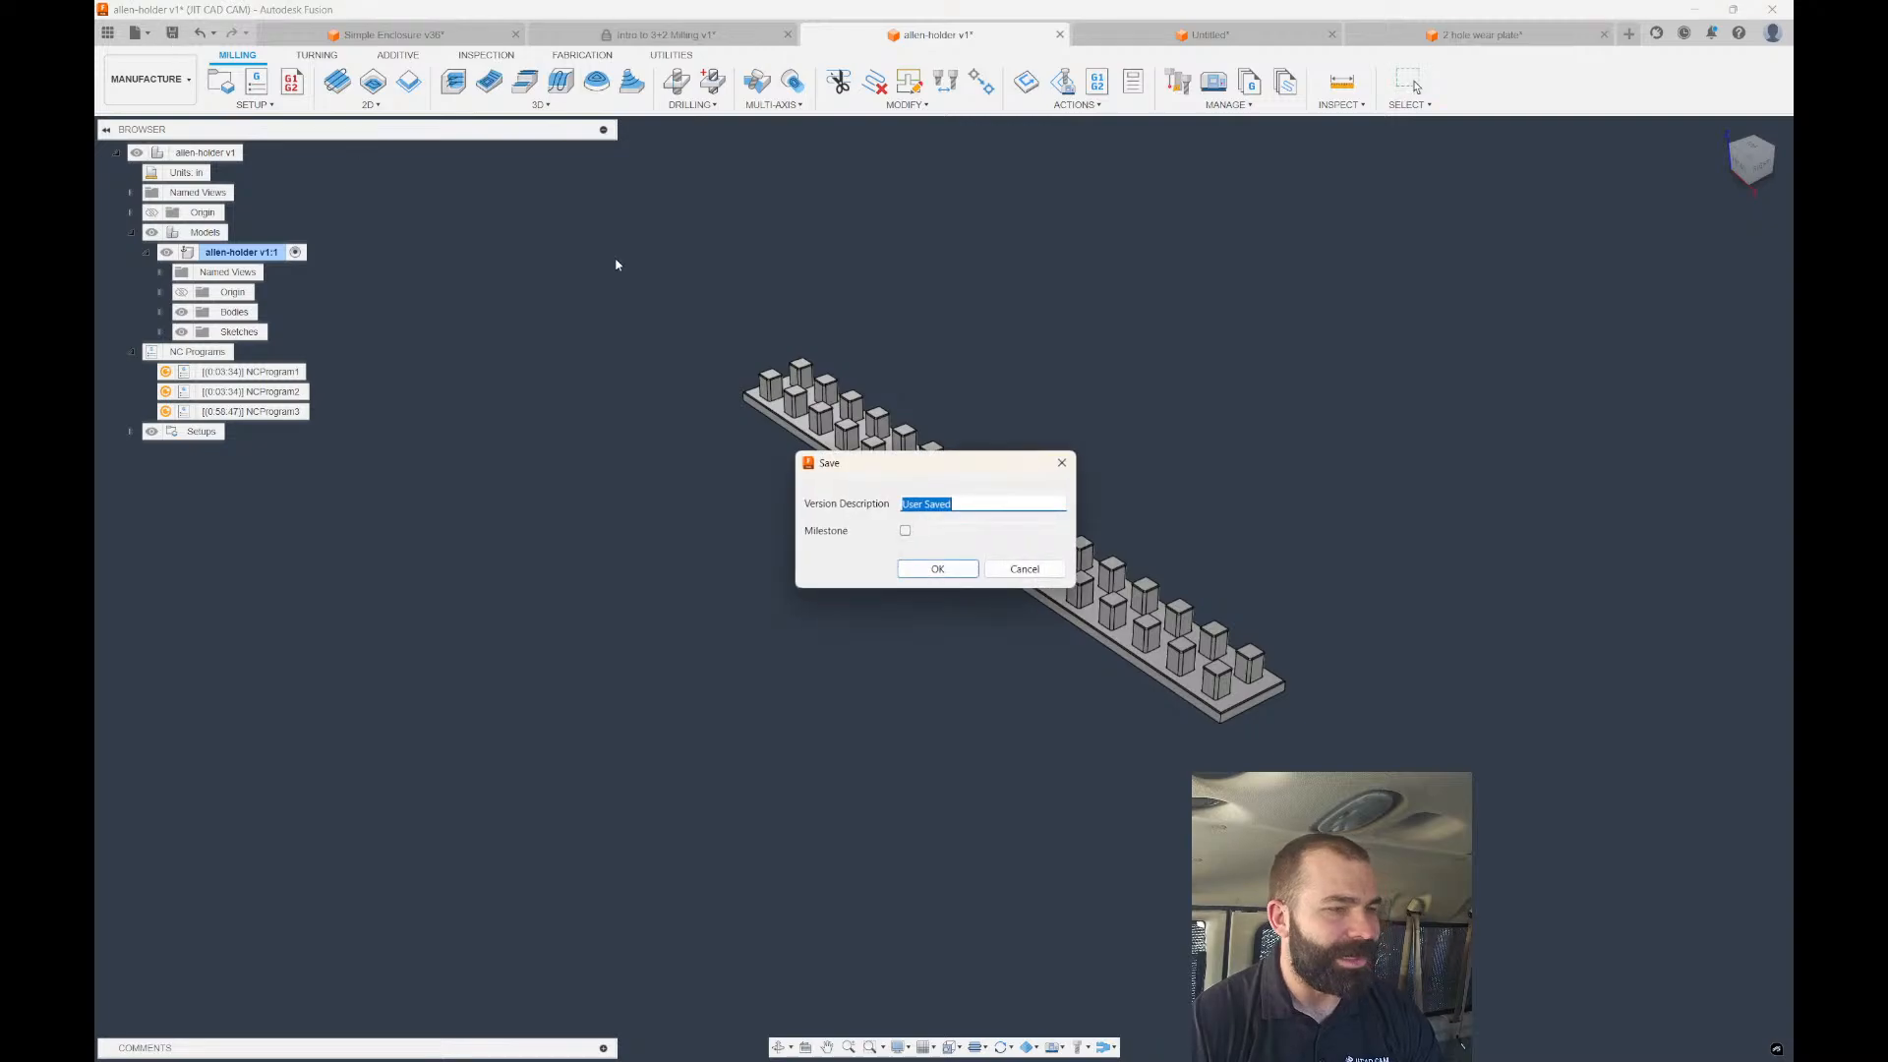
pyautogui.click(935, 568)
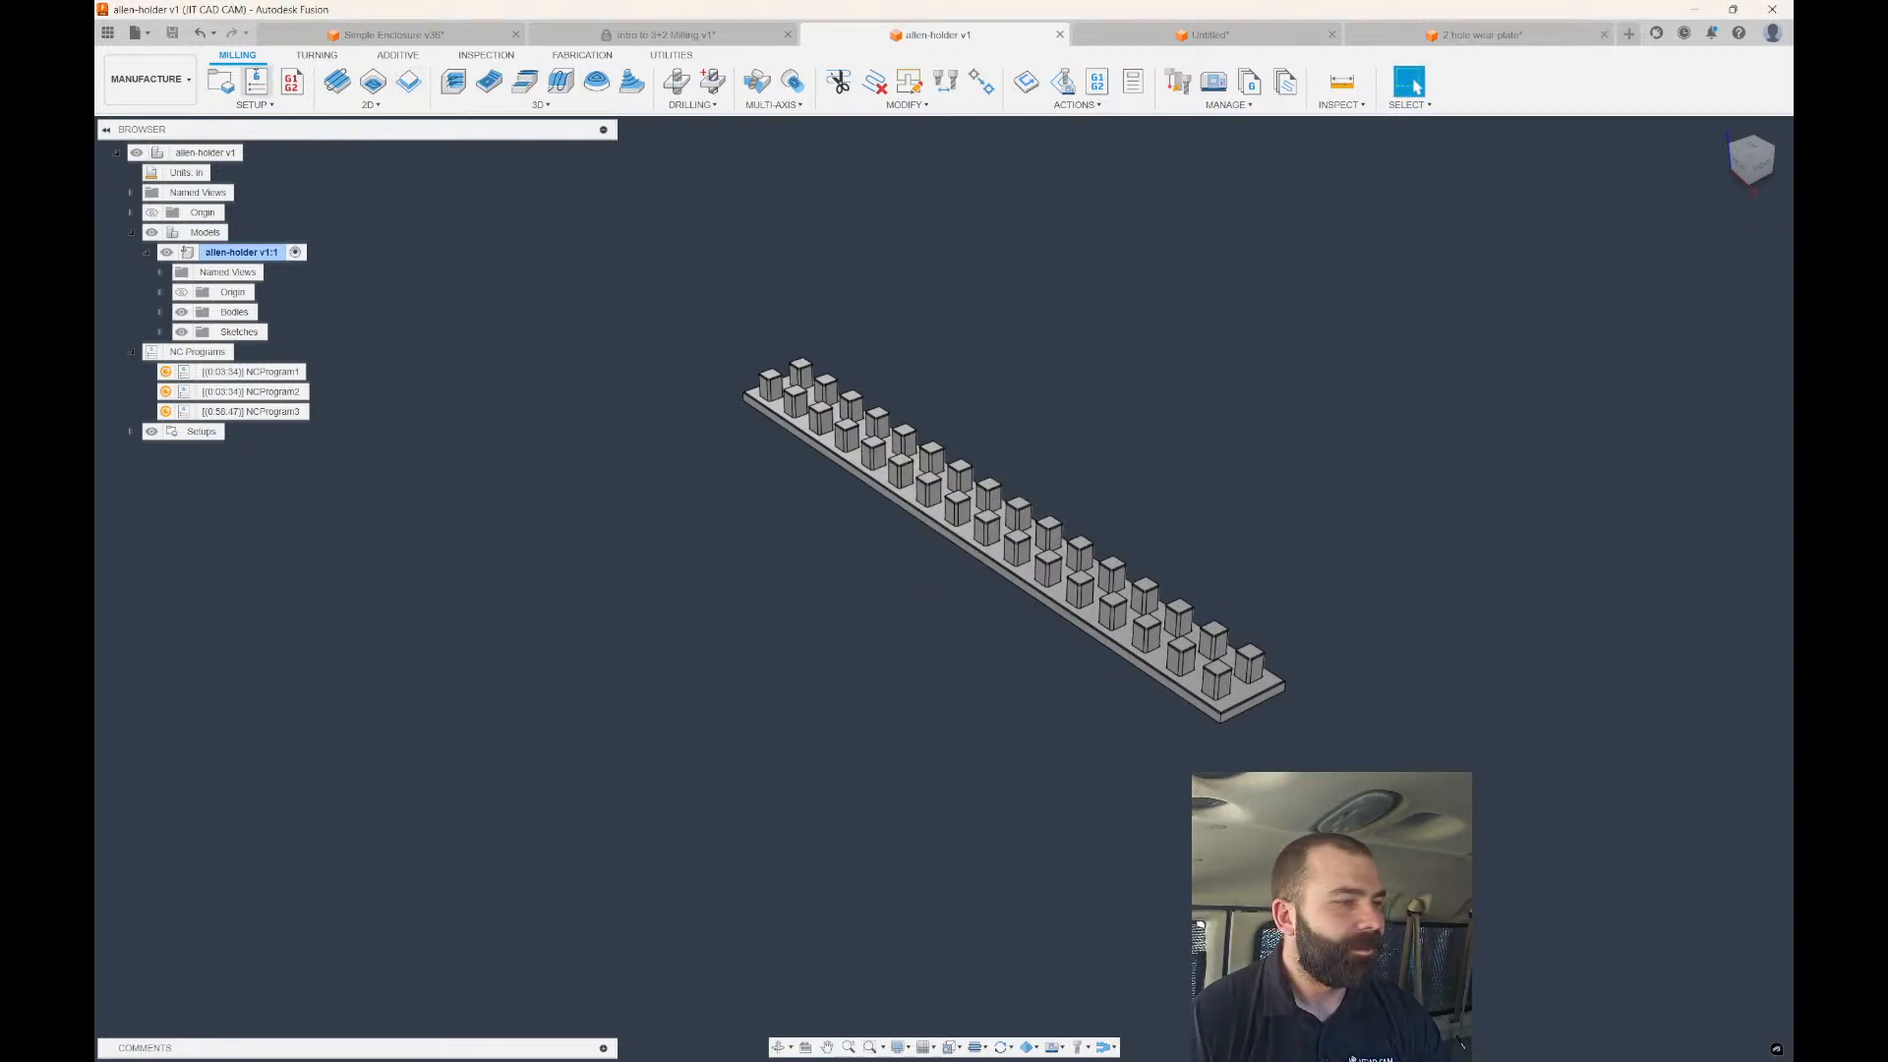
# Export the design as 'FGSJCC FSF' to Downloads, then open a new blank design.
pyautogui.click(135, 33)
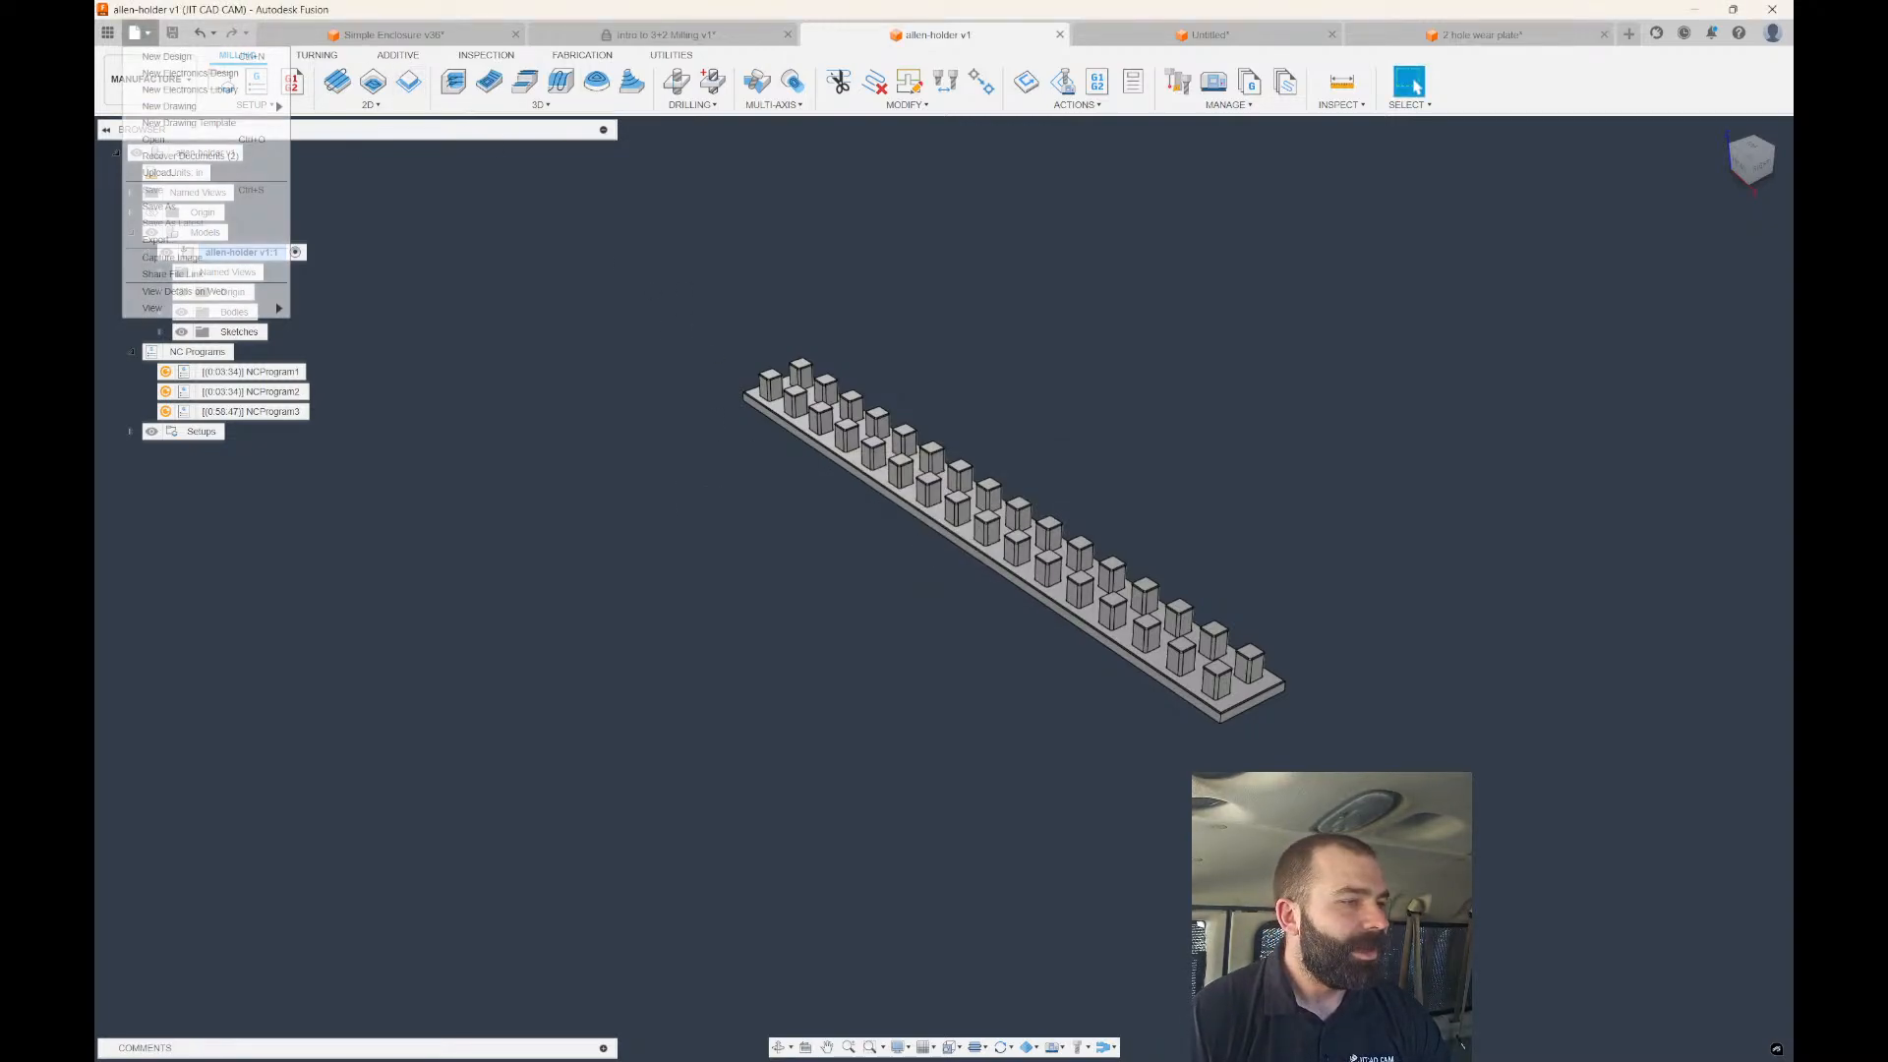
pyautogui.click(195, 241)
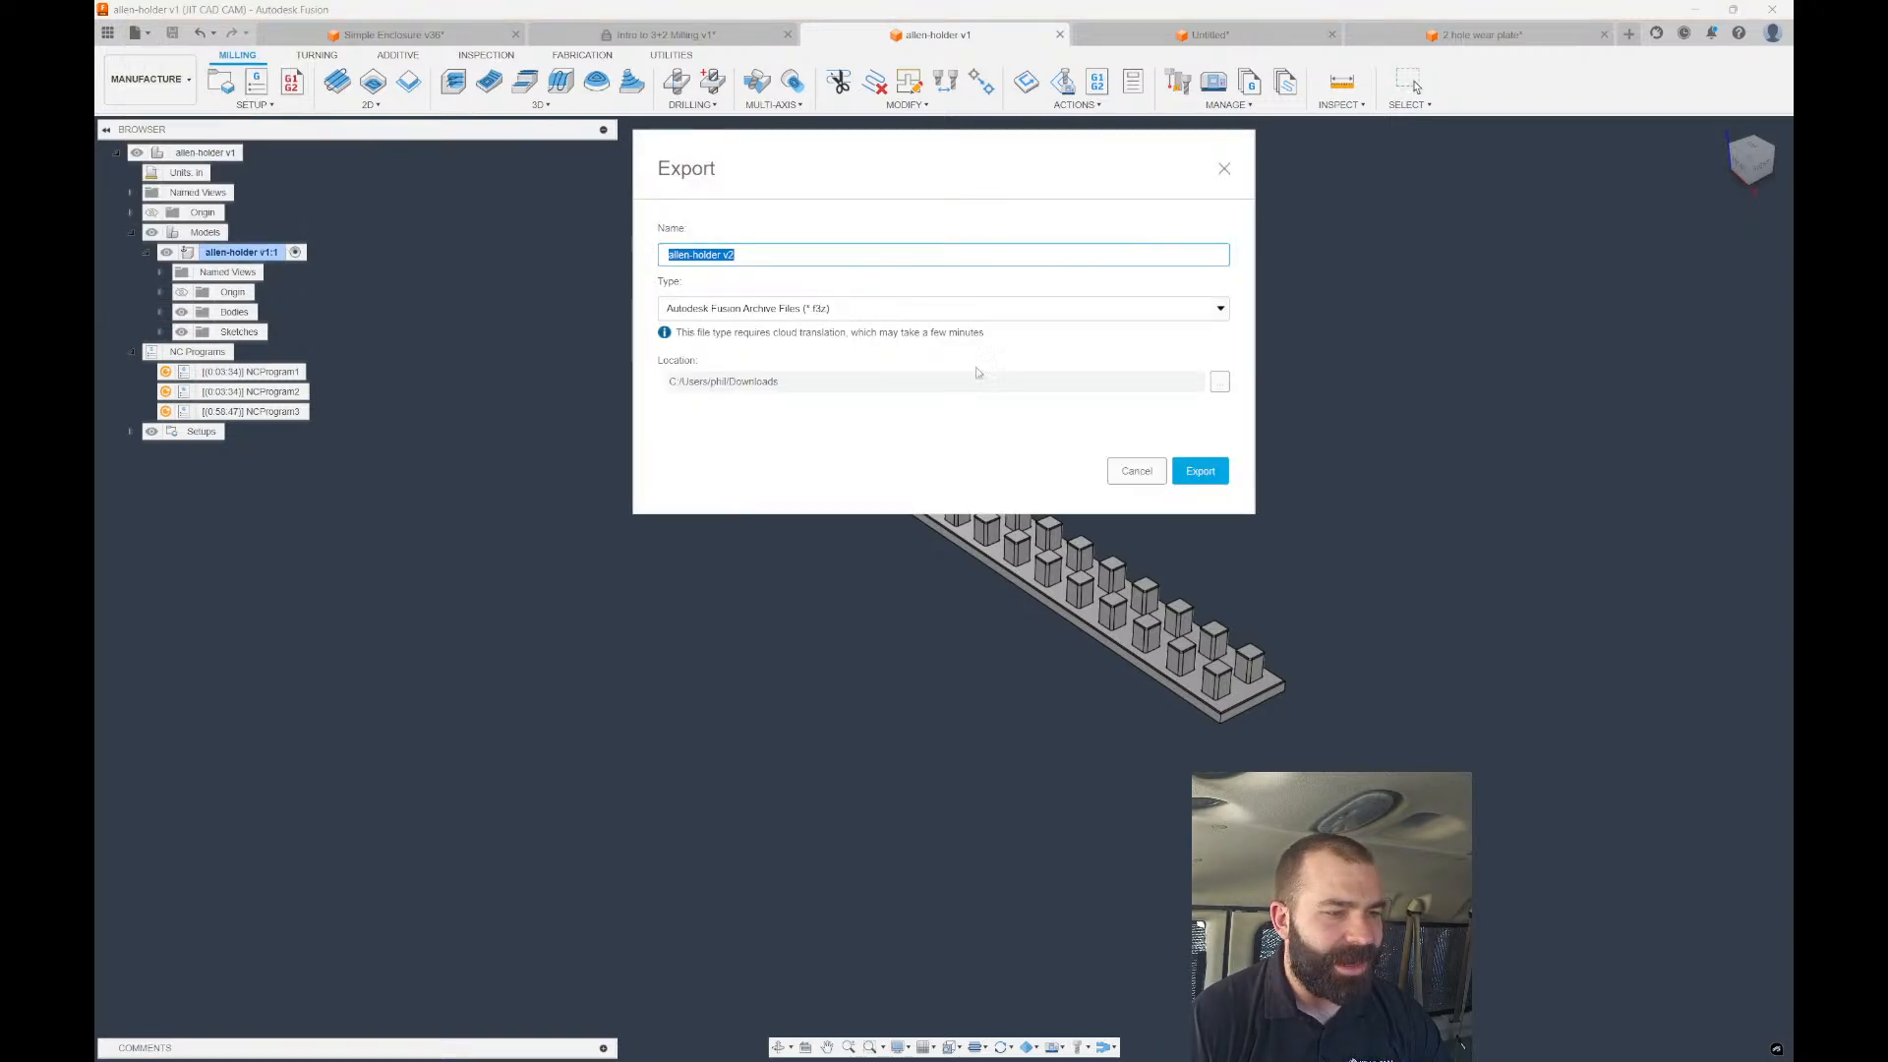
pyautogui.click(746, 251)
pyautogui.press('BackSpace')
pyautogui.press('BackSpace')
pyautogui.press('BackSpace')
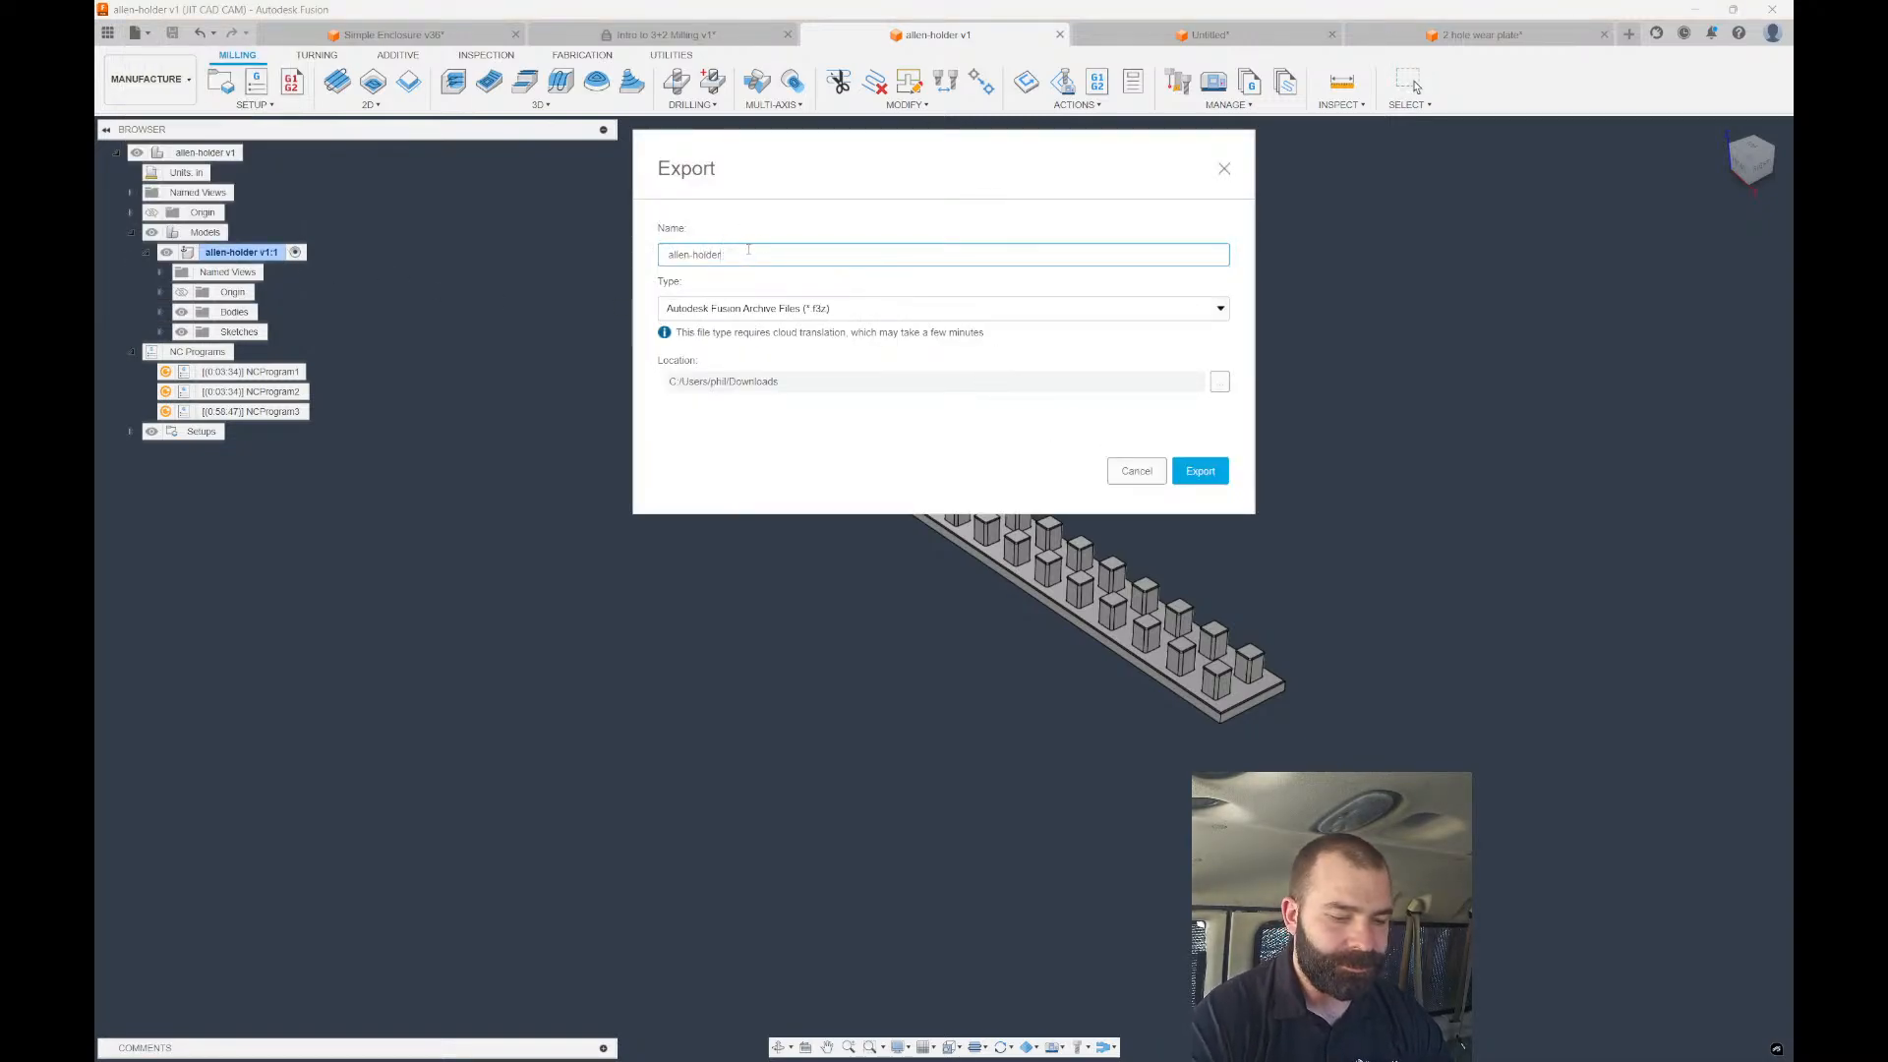
pyautogui.write('FGS')
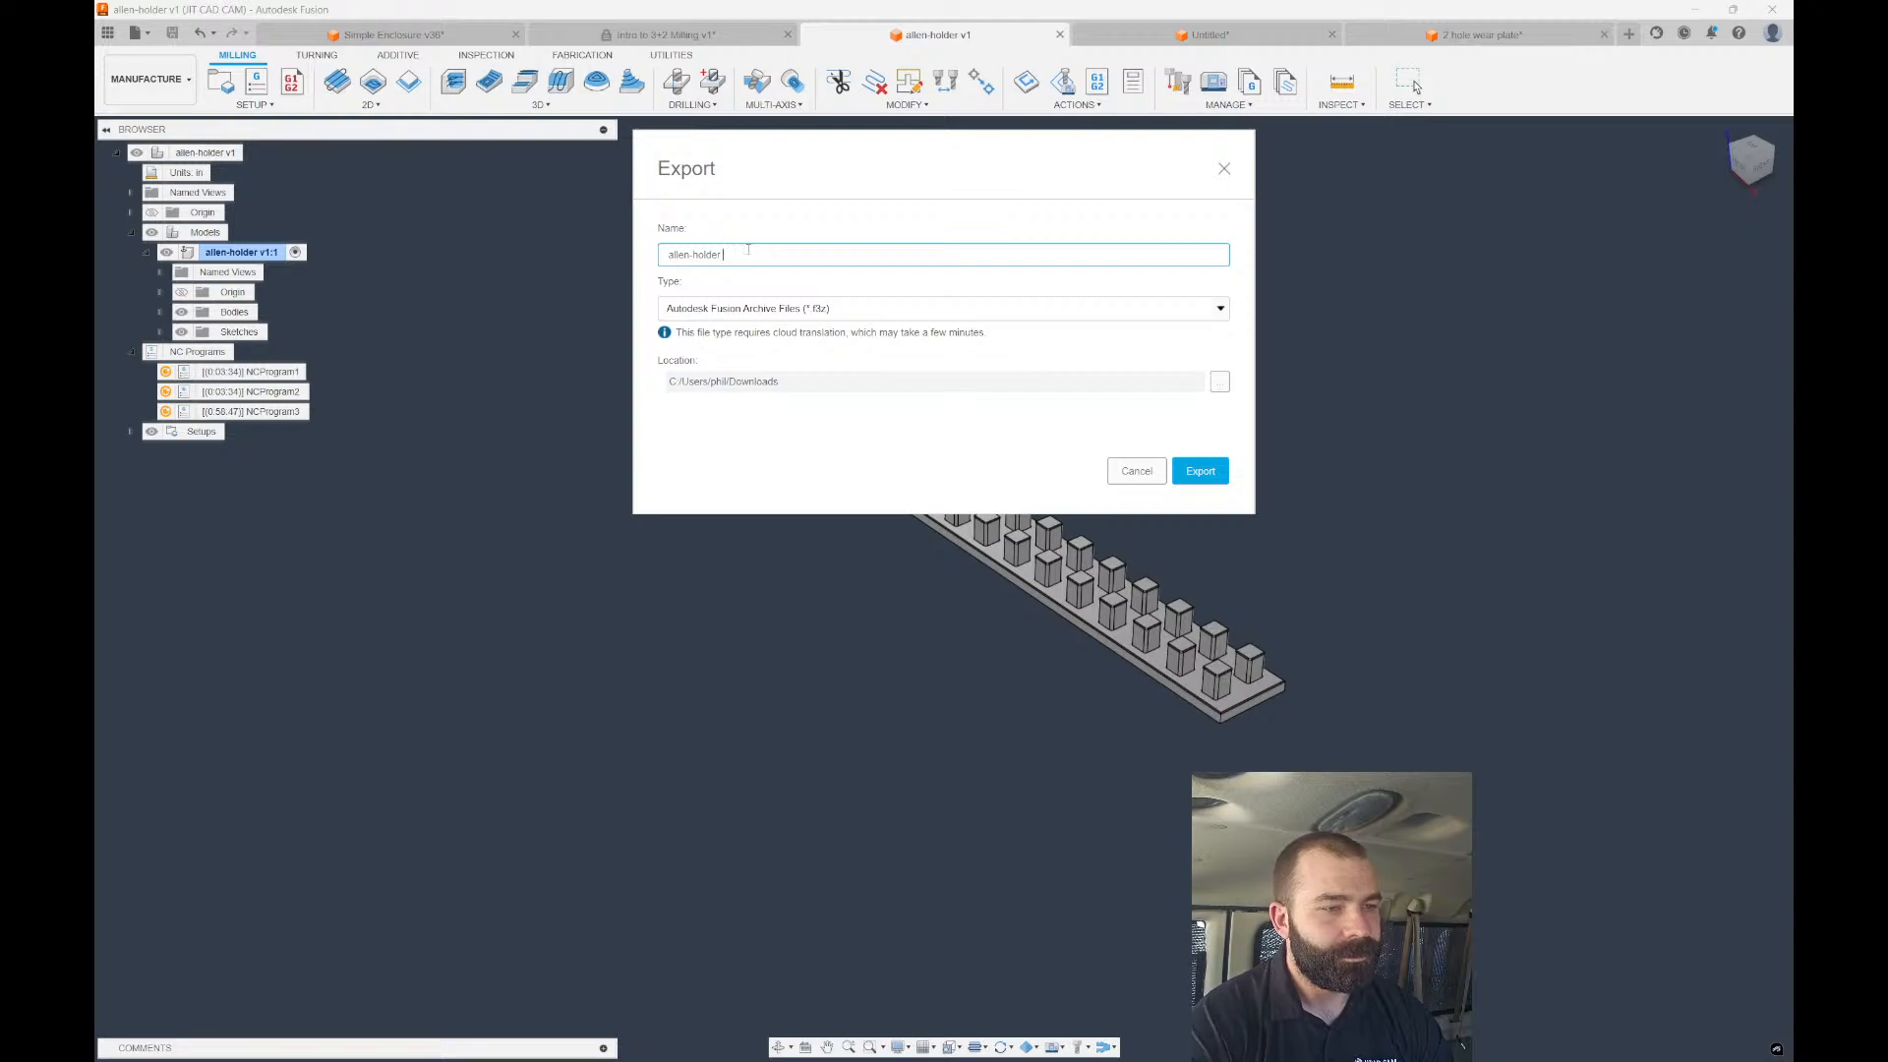
pyautogui.write('JCC FSF')
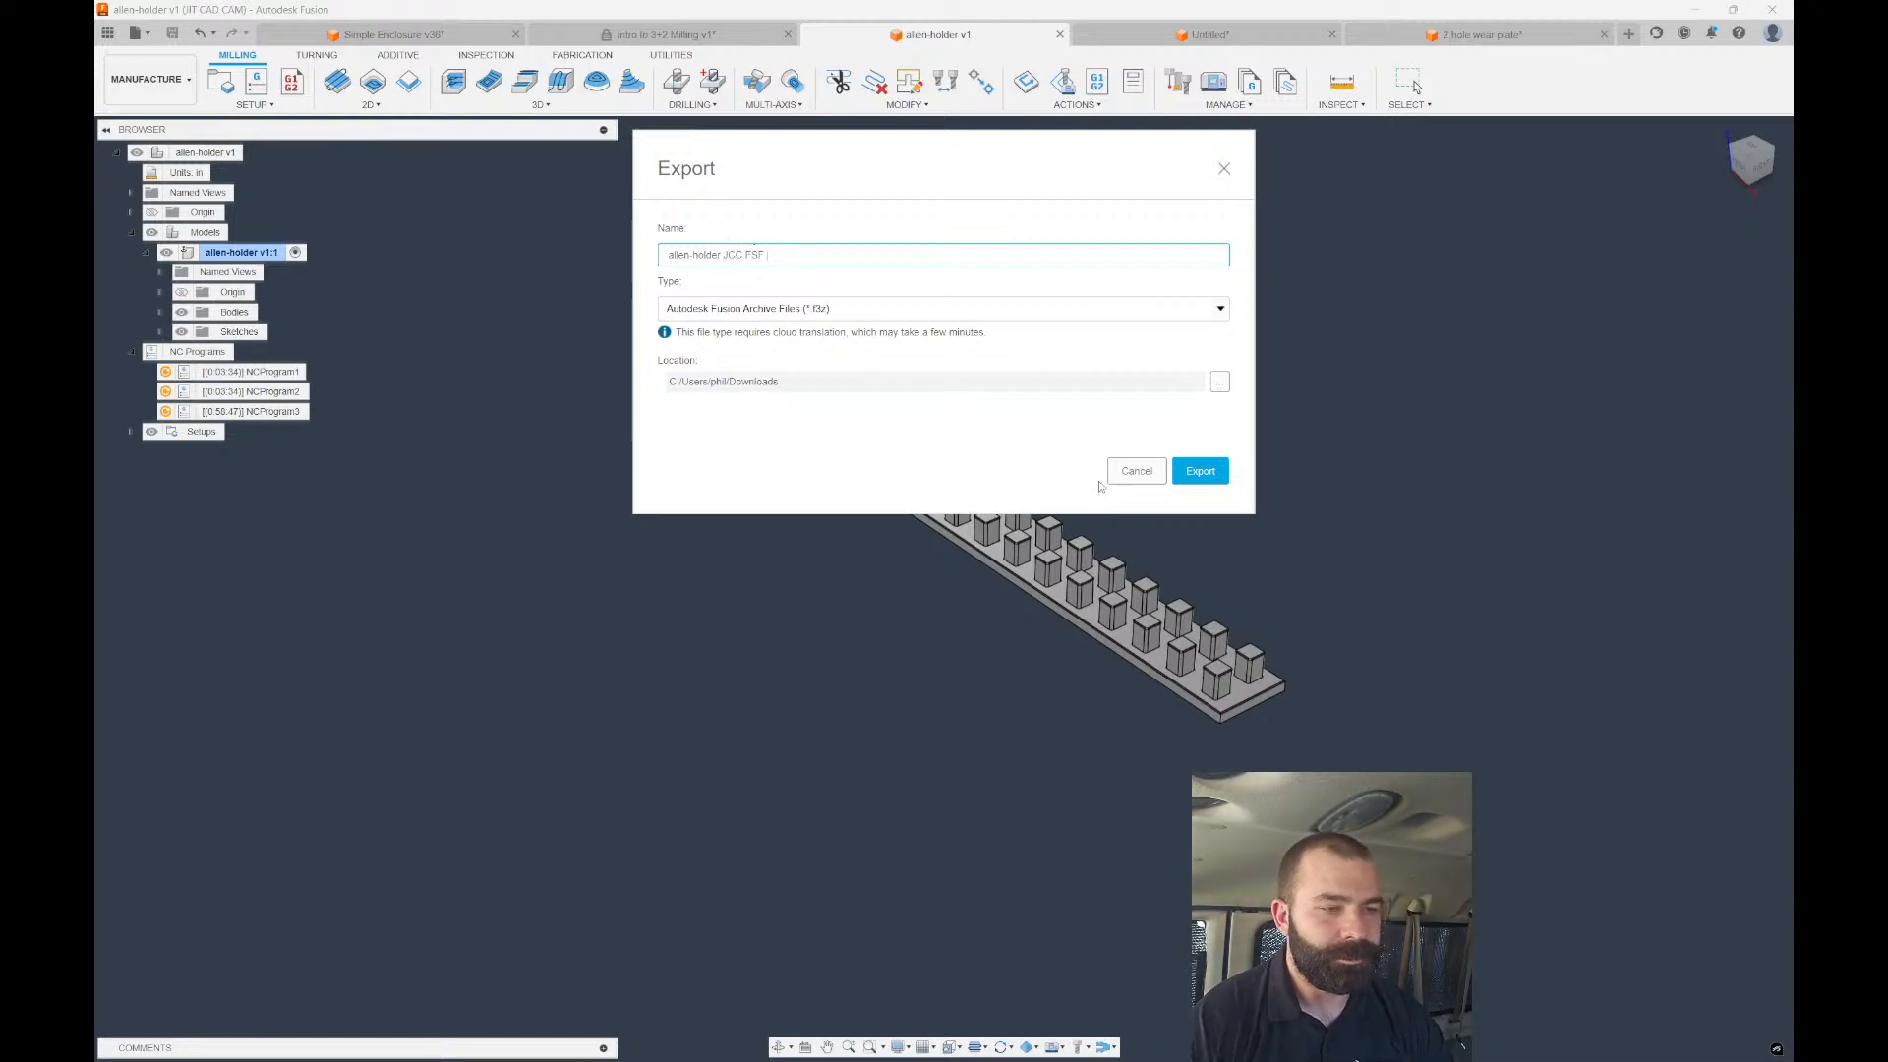
pyautogui.click(1198, 476)
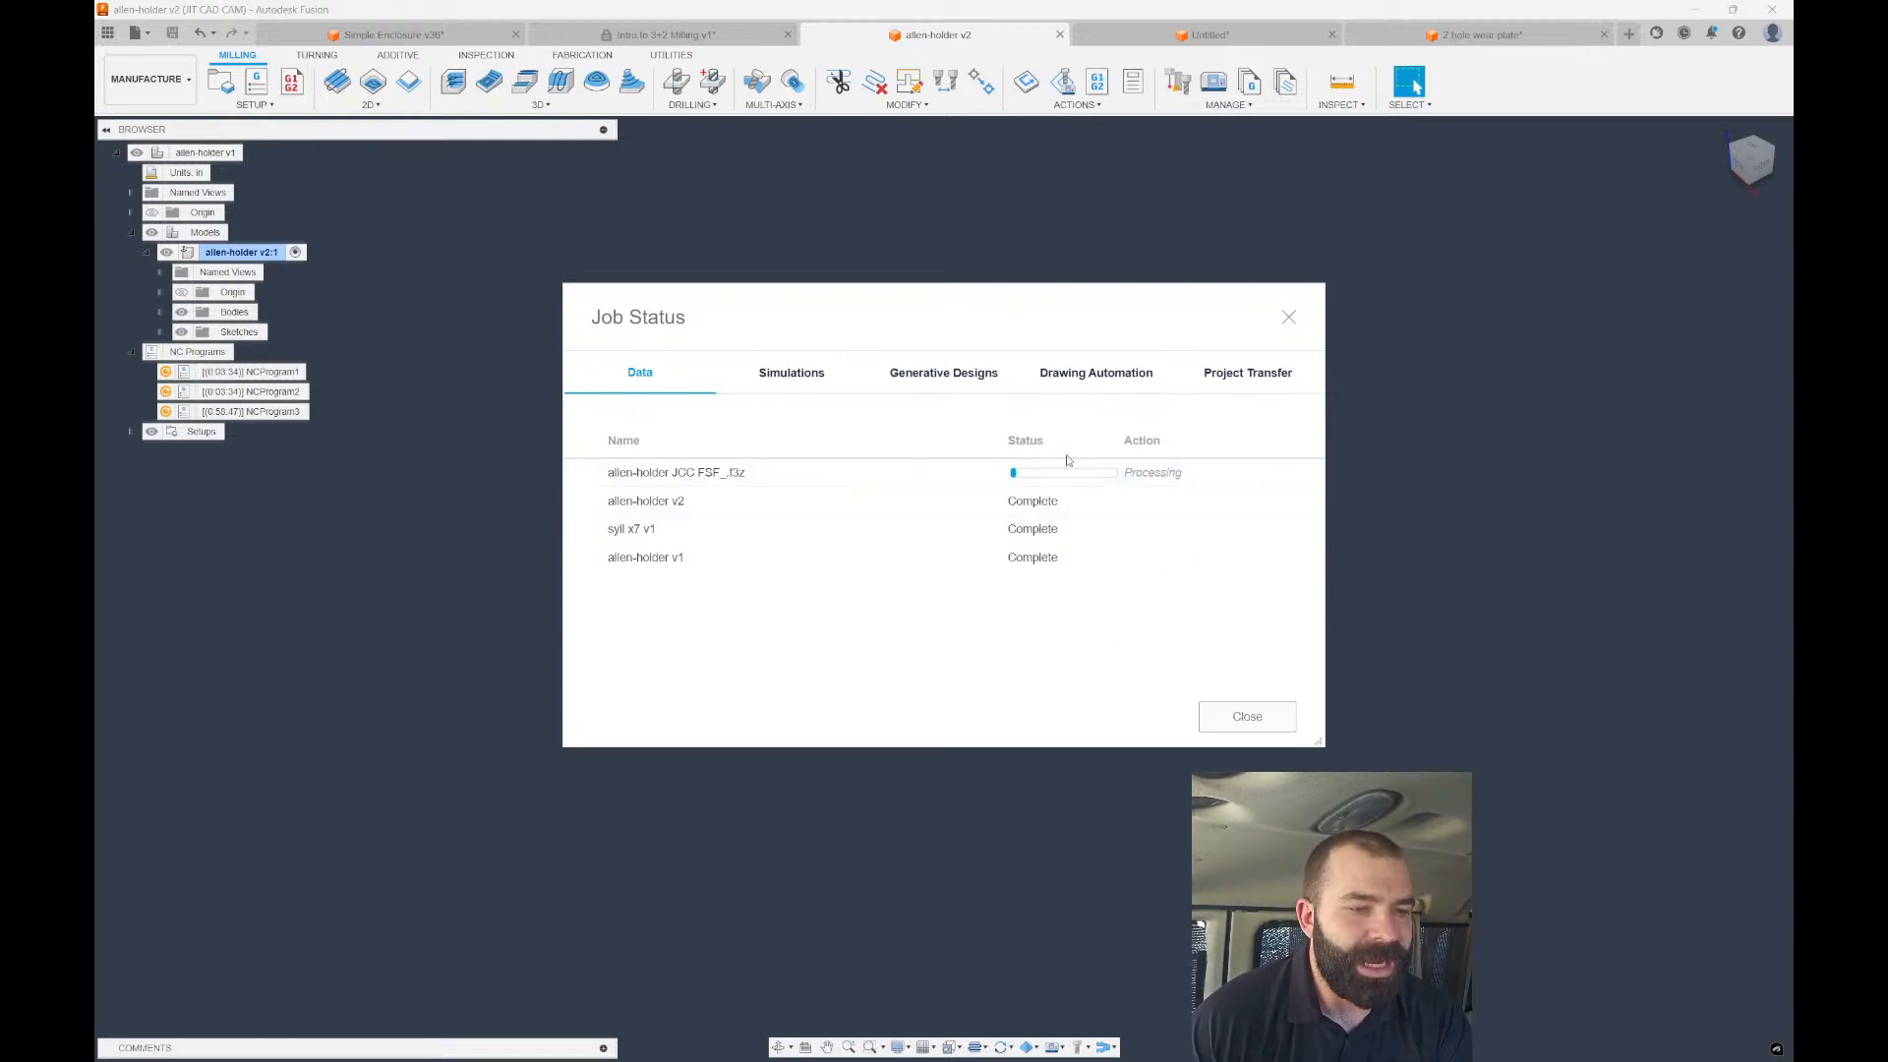
pyautogui.click(1288, 317)
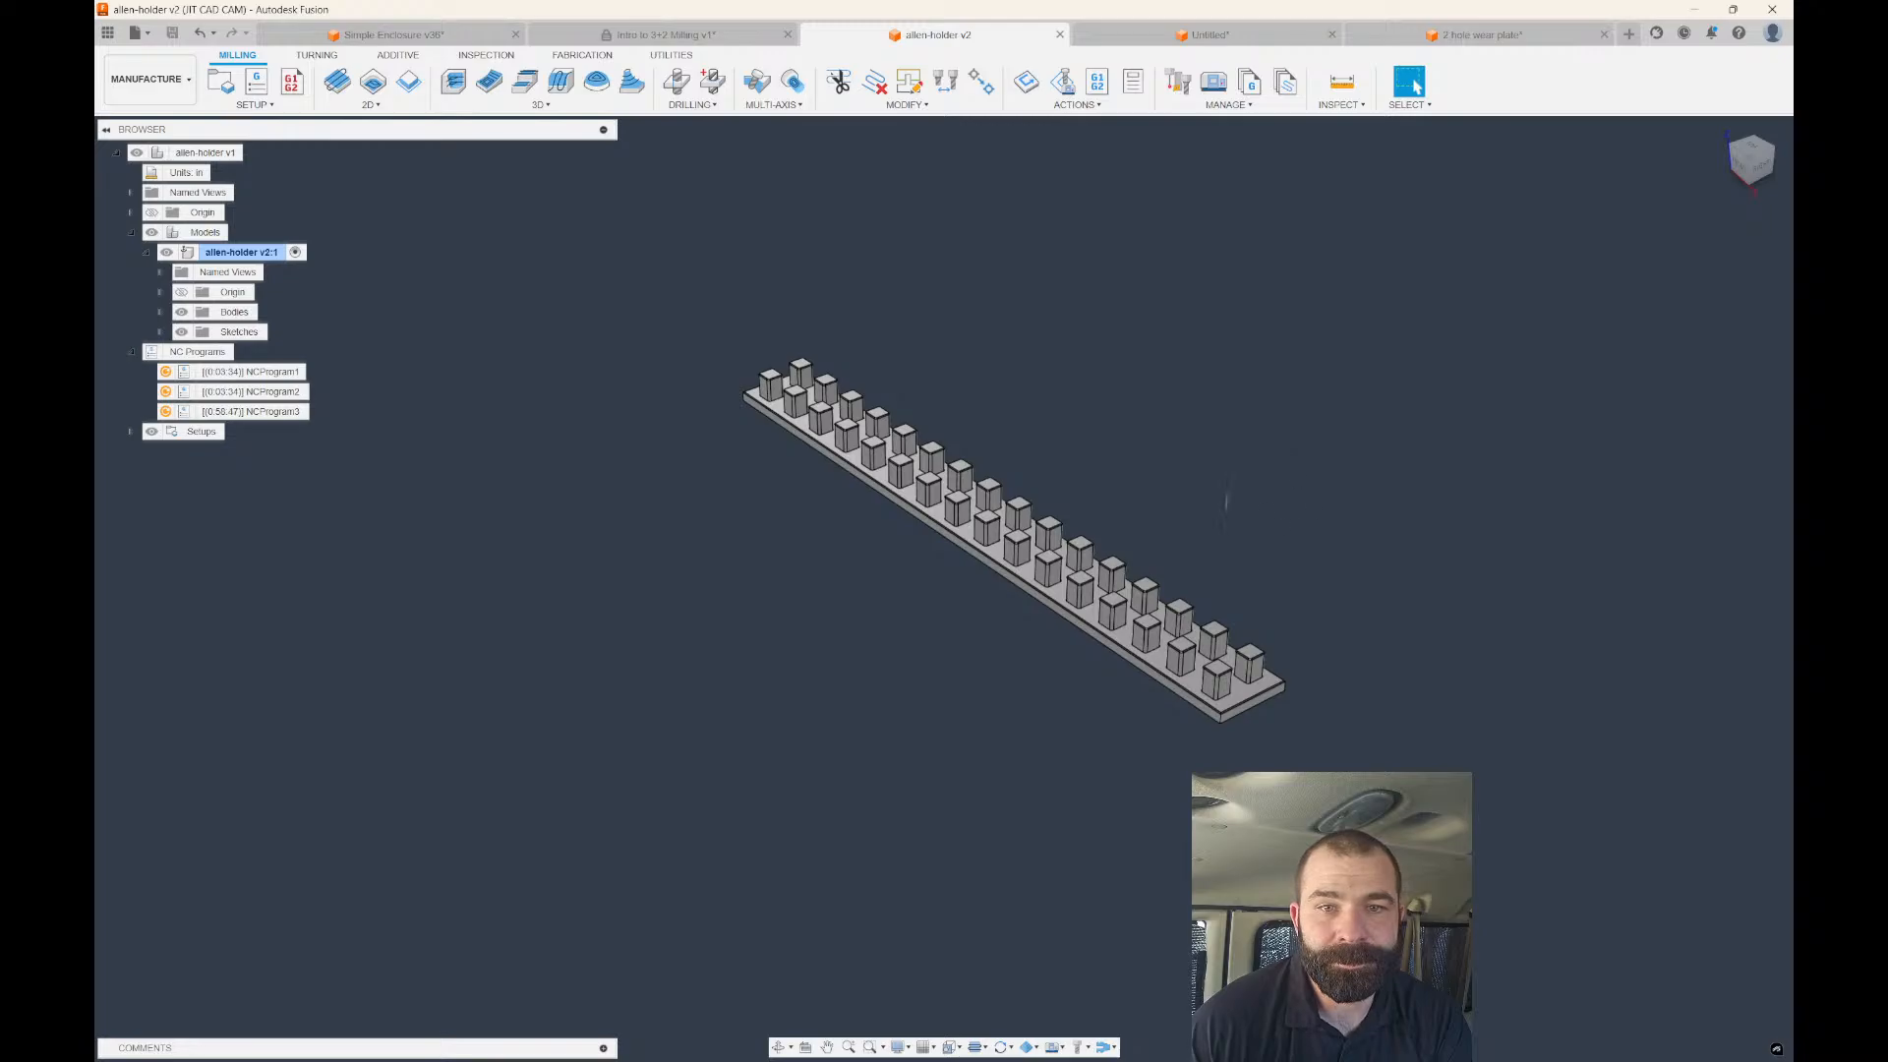
pyautogui.scroll(4, 1184, 463)
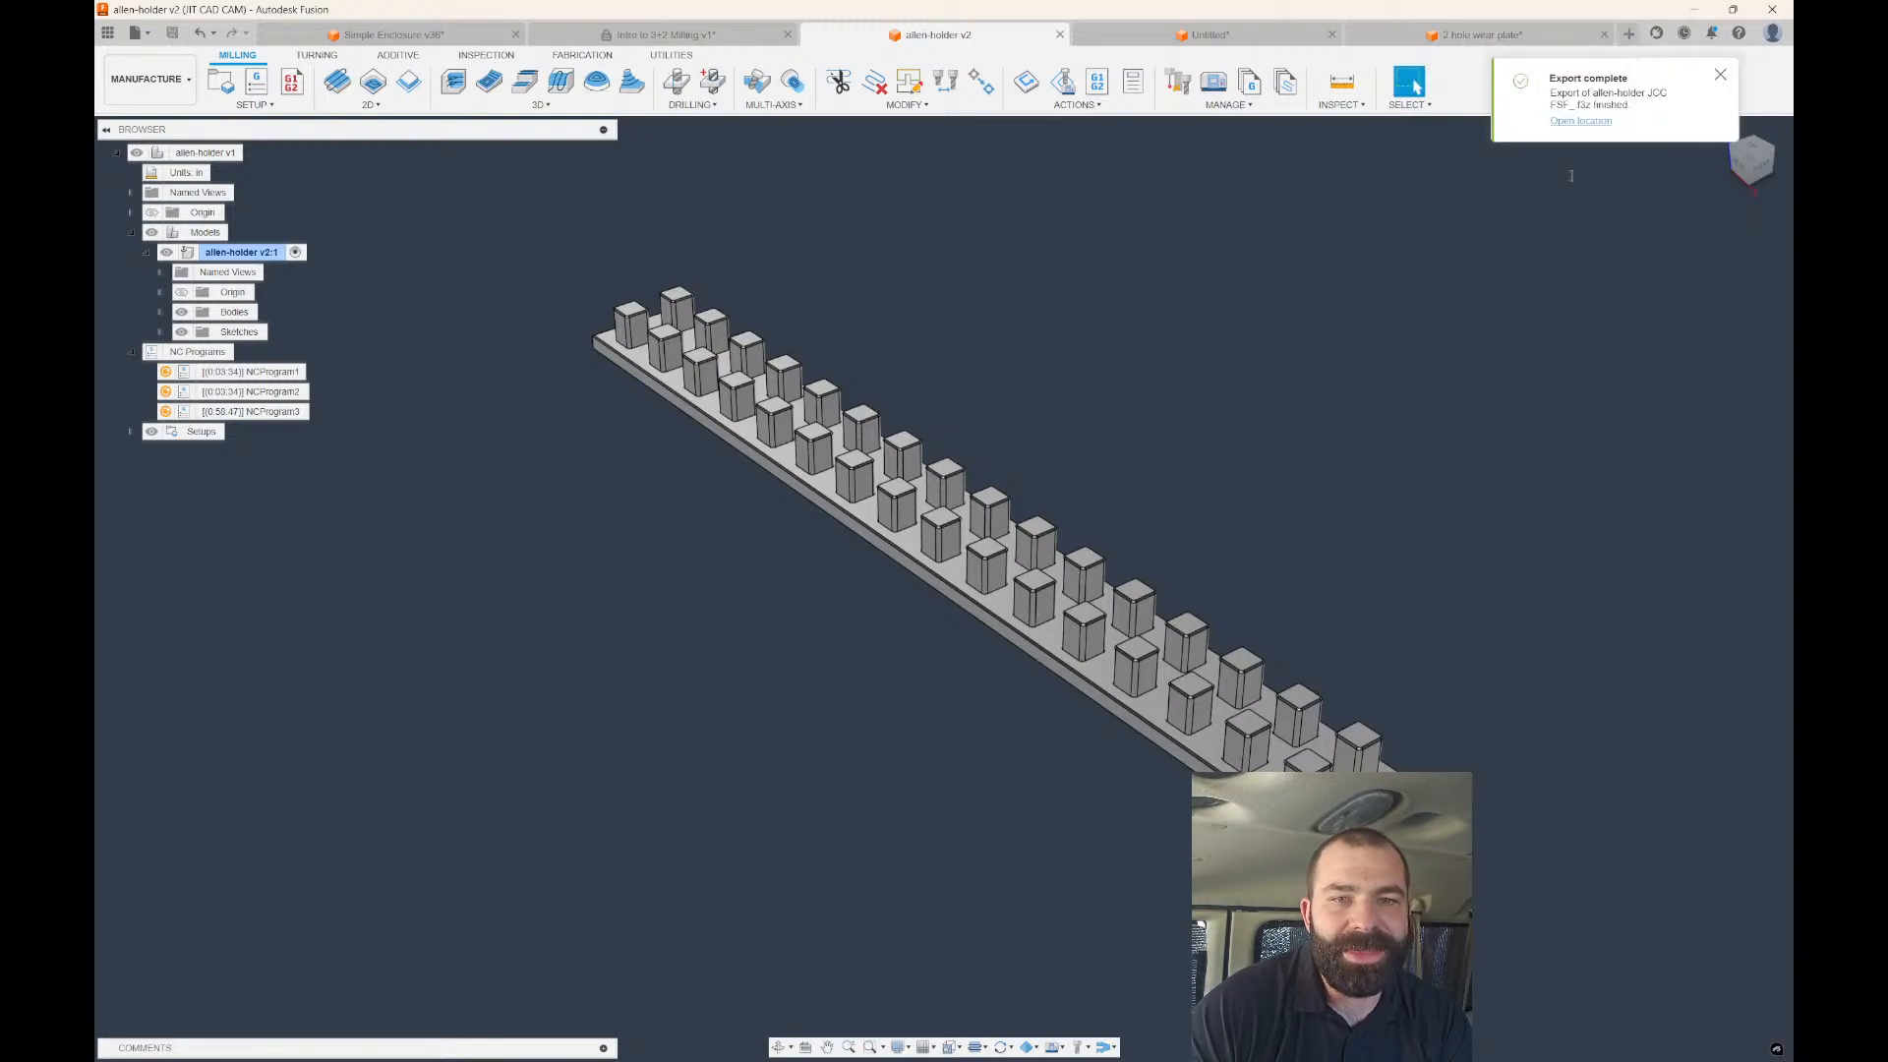
pyautogui.click(1628, 35)
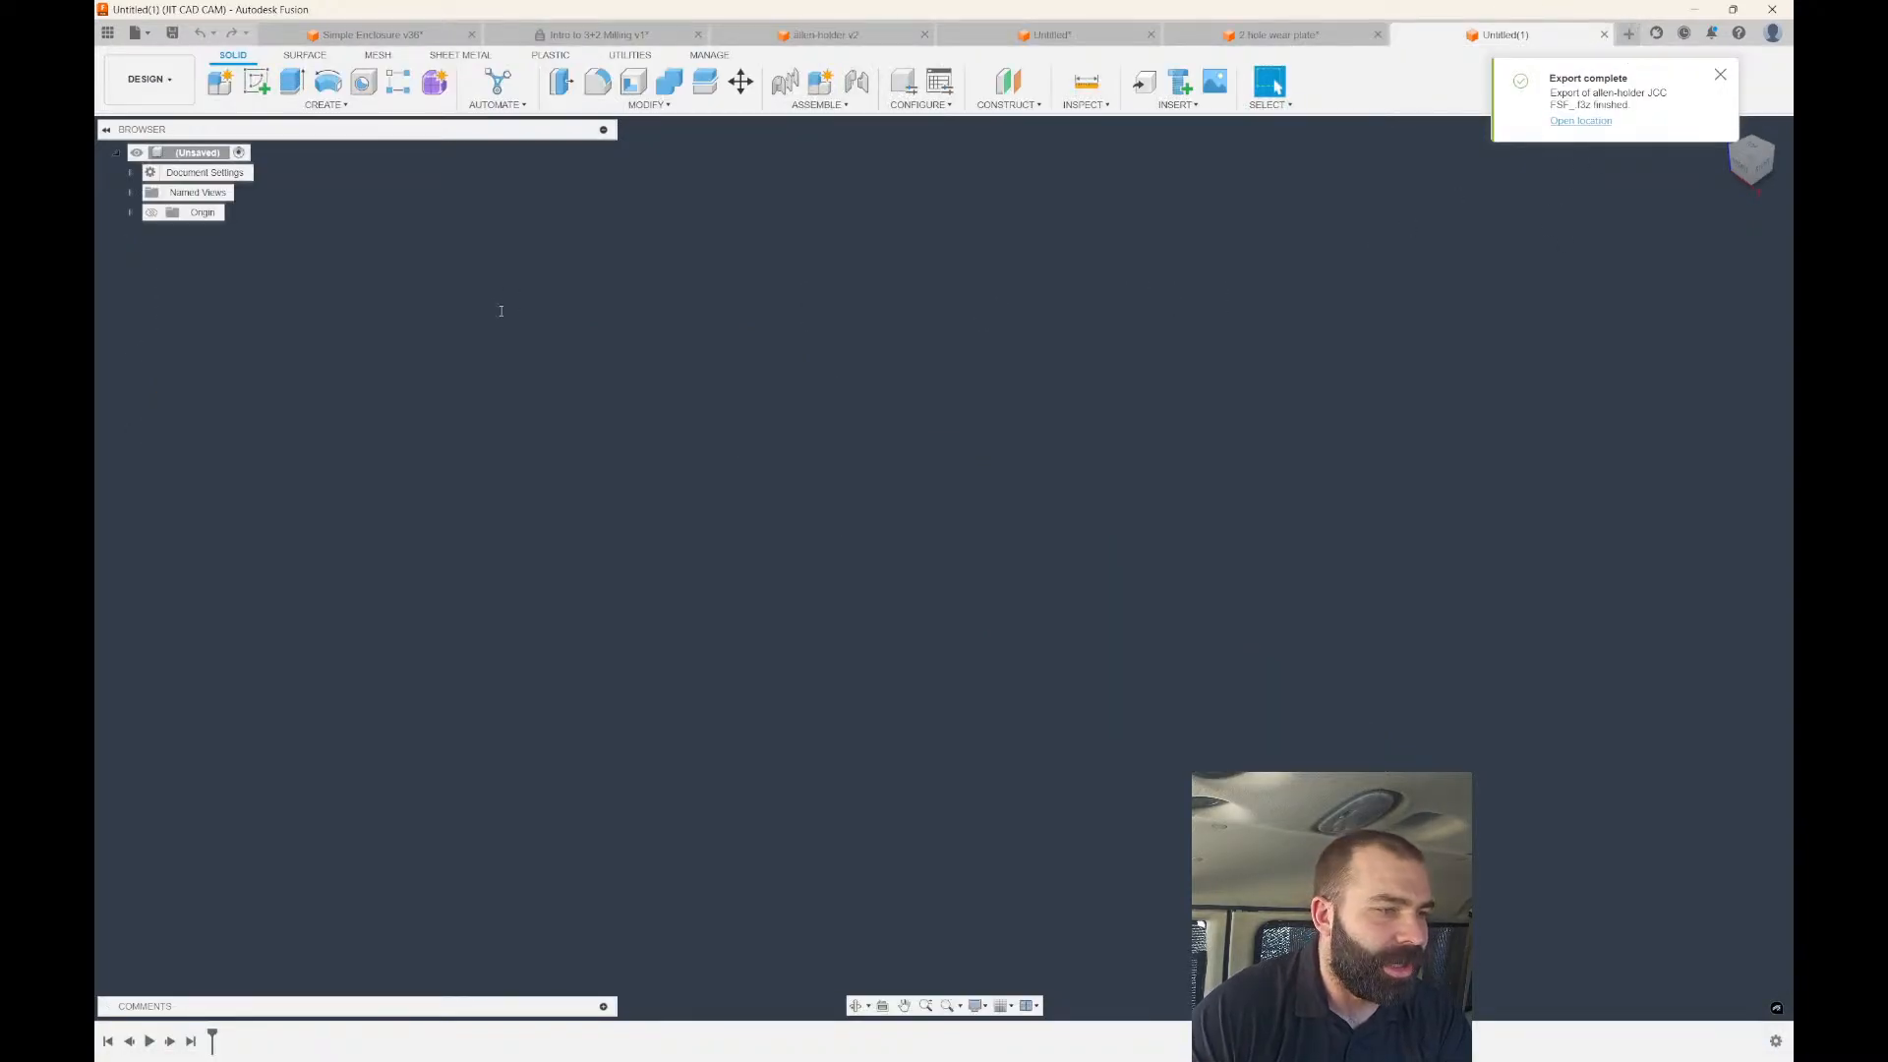
# Start a cylinder on the ground plane, then cancel the attempt.
pyautogui.click(295, 105)
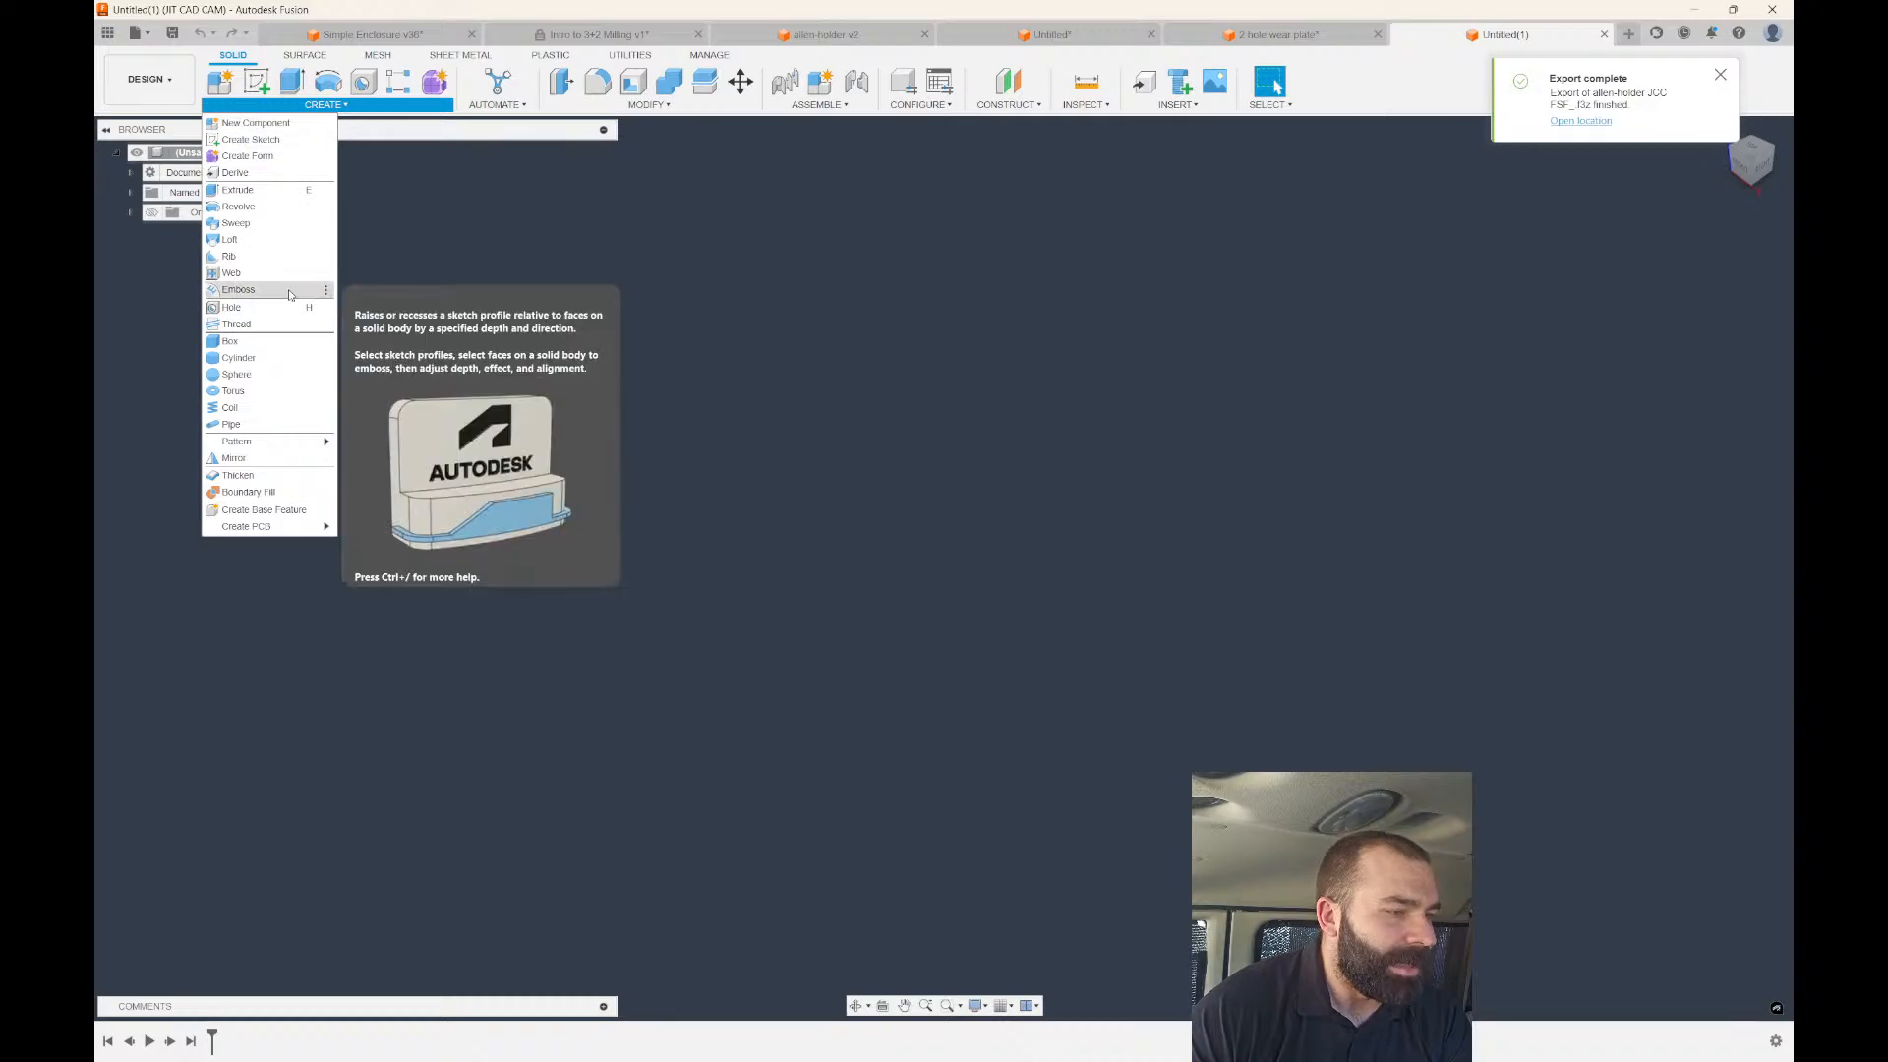
pyautogui.click(237, 358)
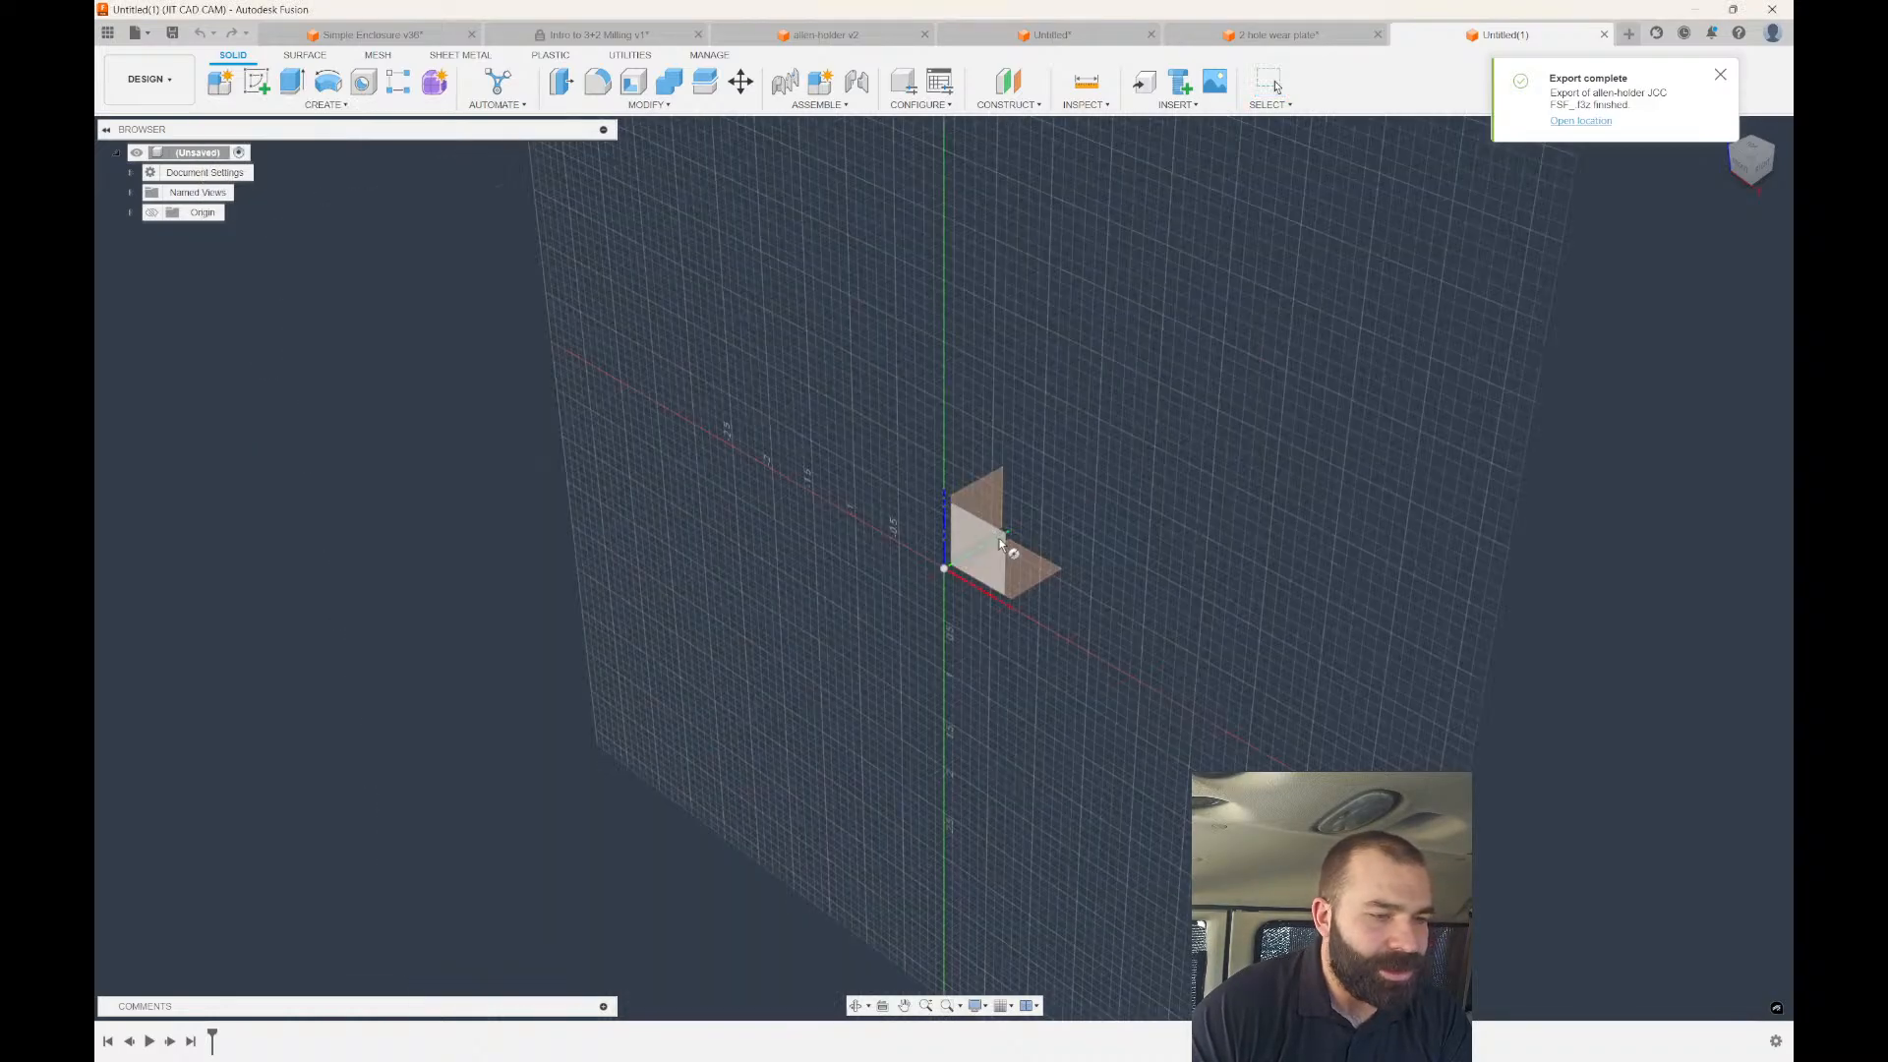
pyautogui.click(1033, 570)
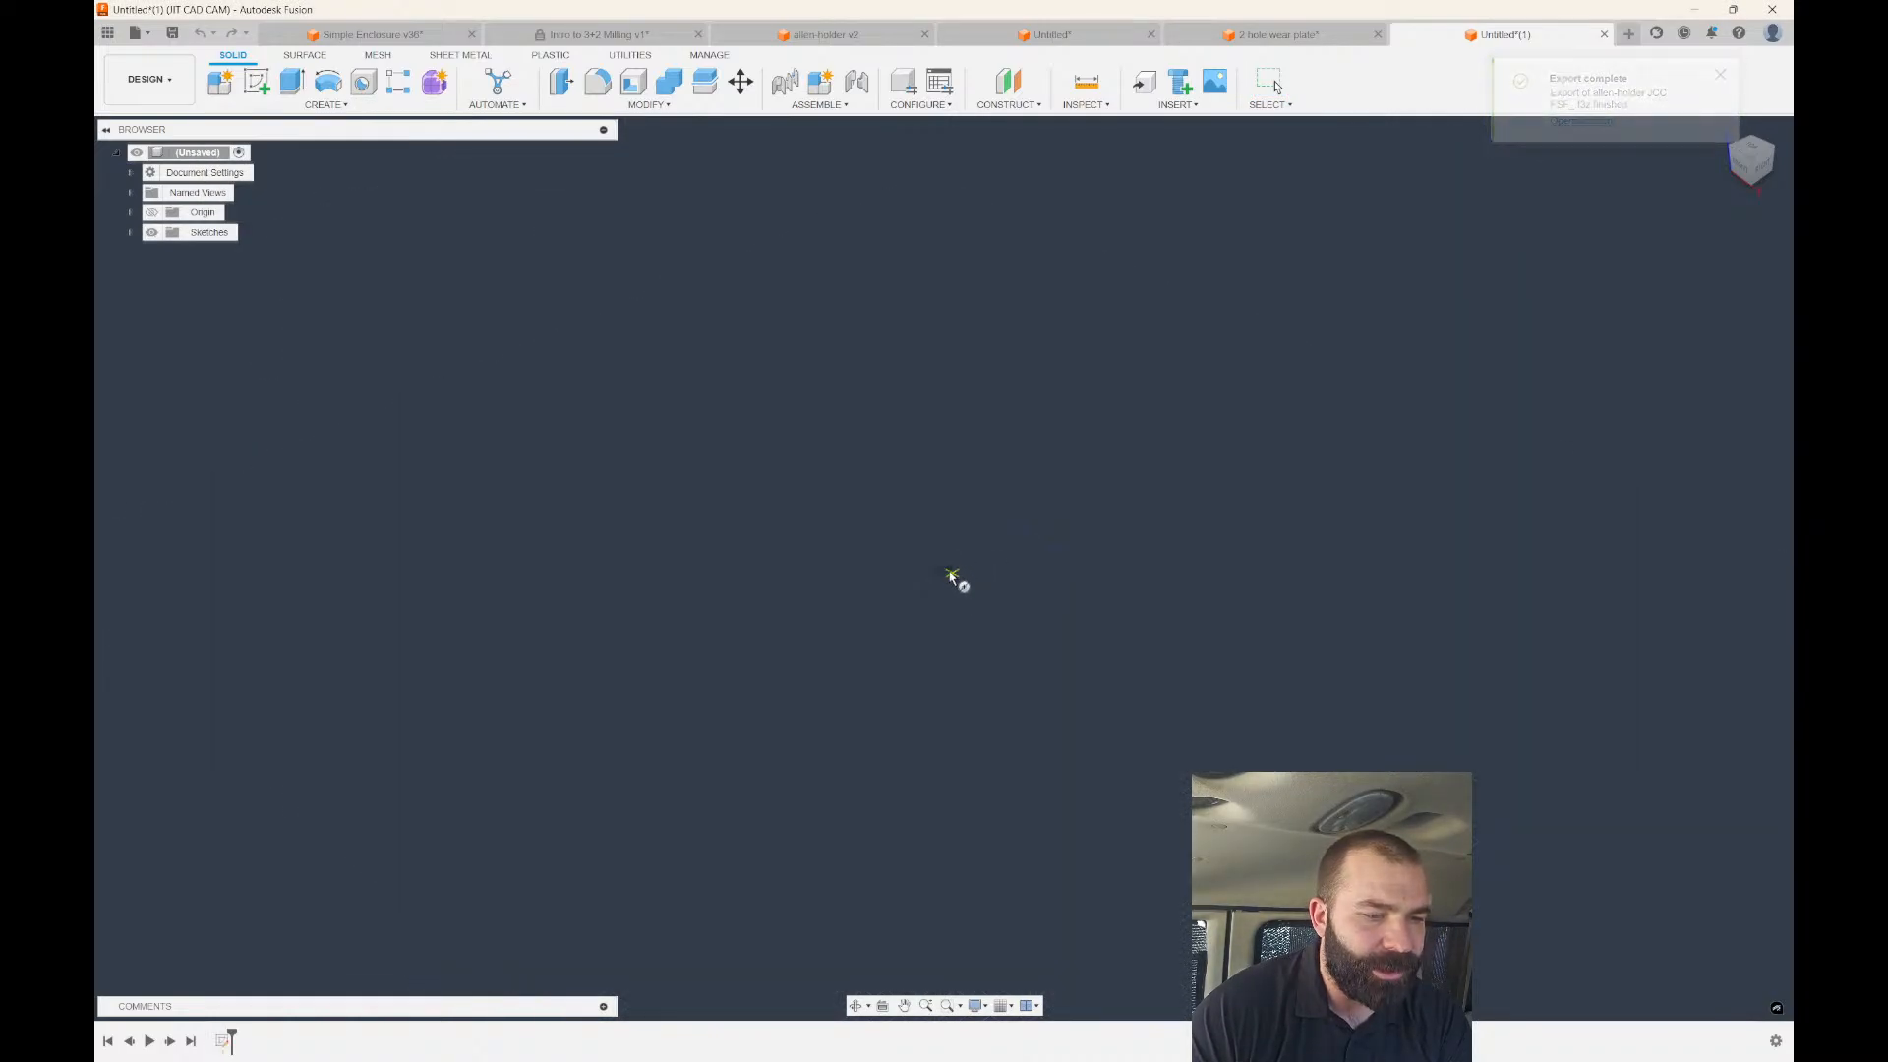
pyautogui.press('Escape')
# Create a cylinder centred at the origin with height 125 as a new solid body.
pyautogui.click(300, 104)
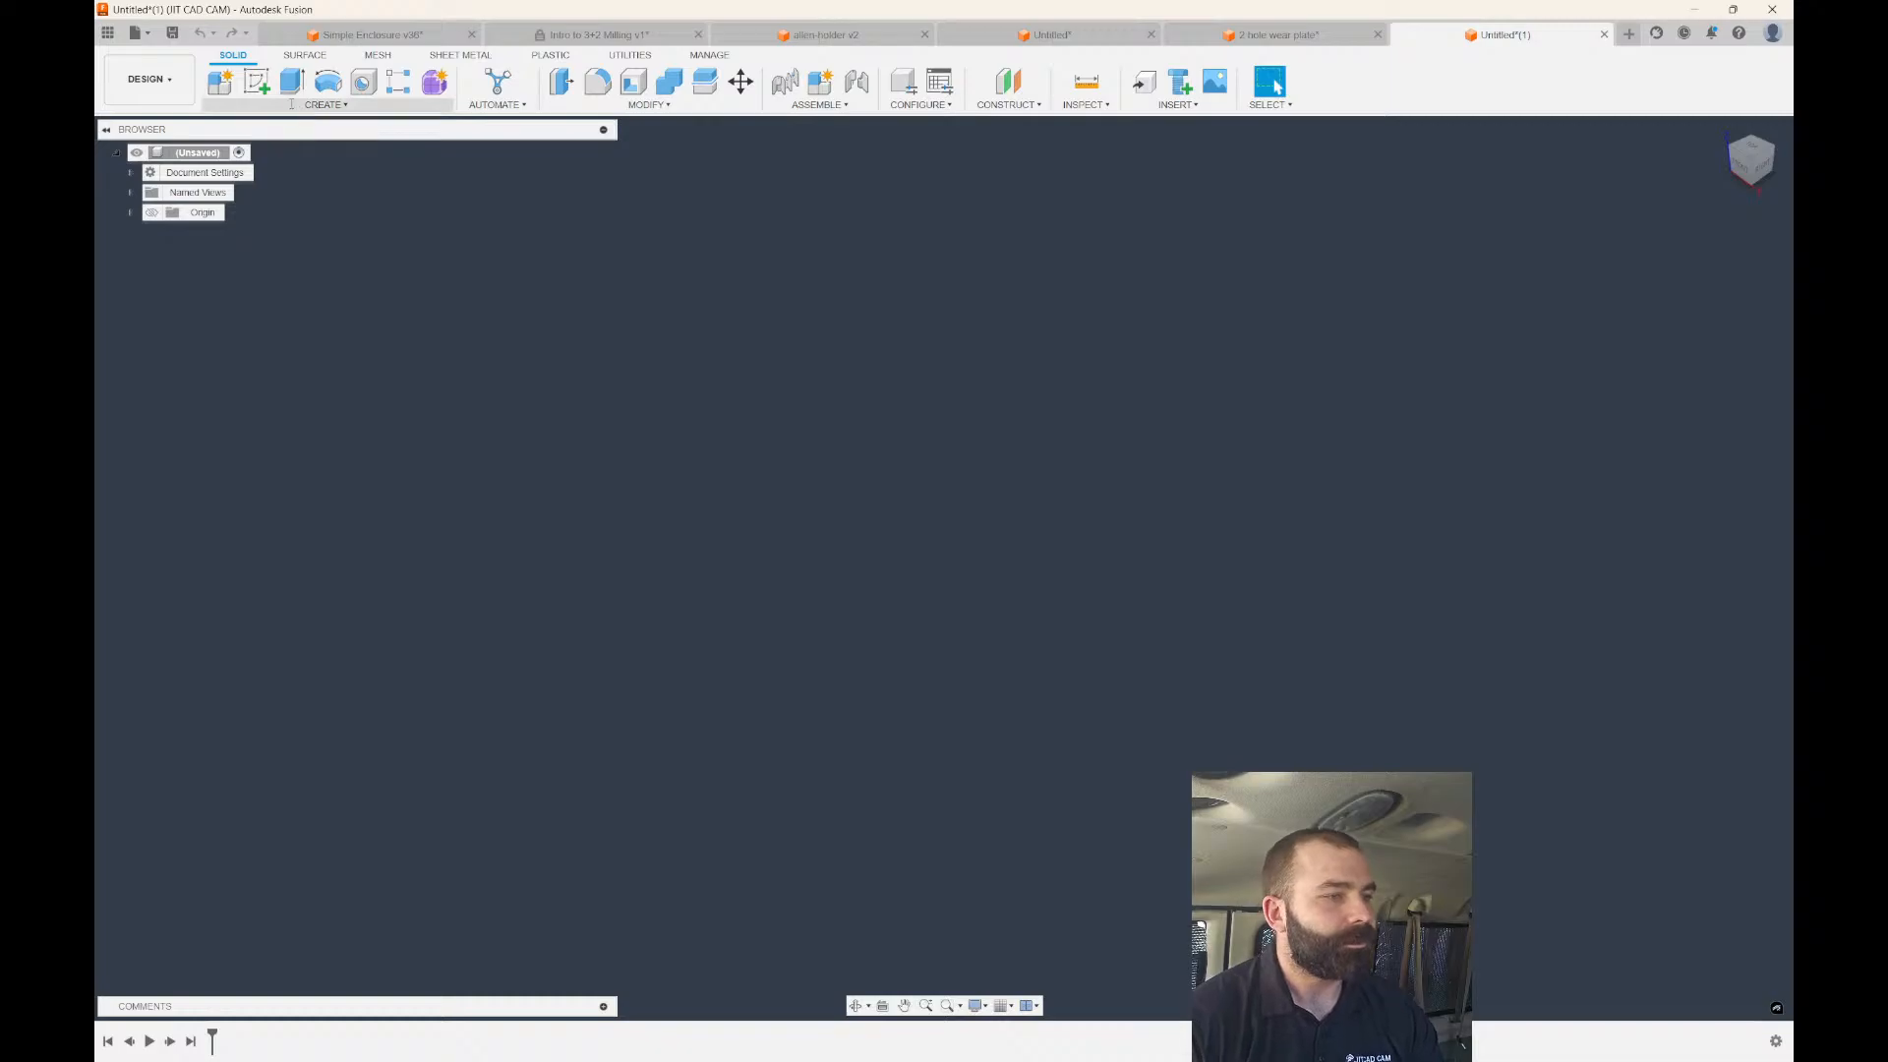
pyautogui.click(273, 342)
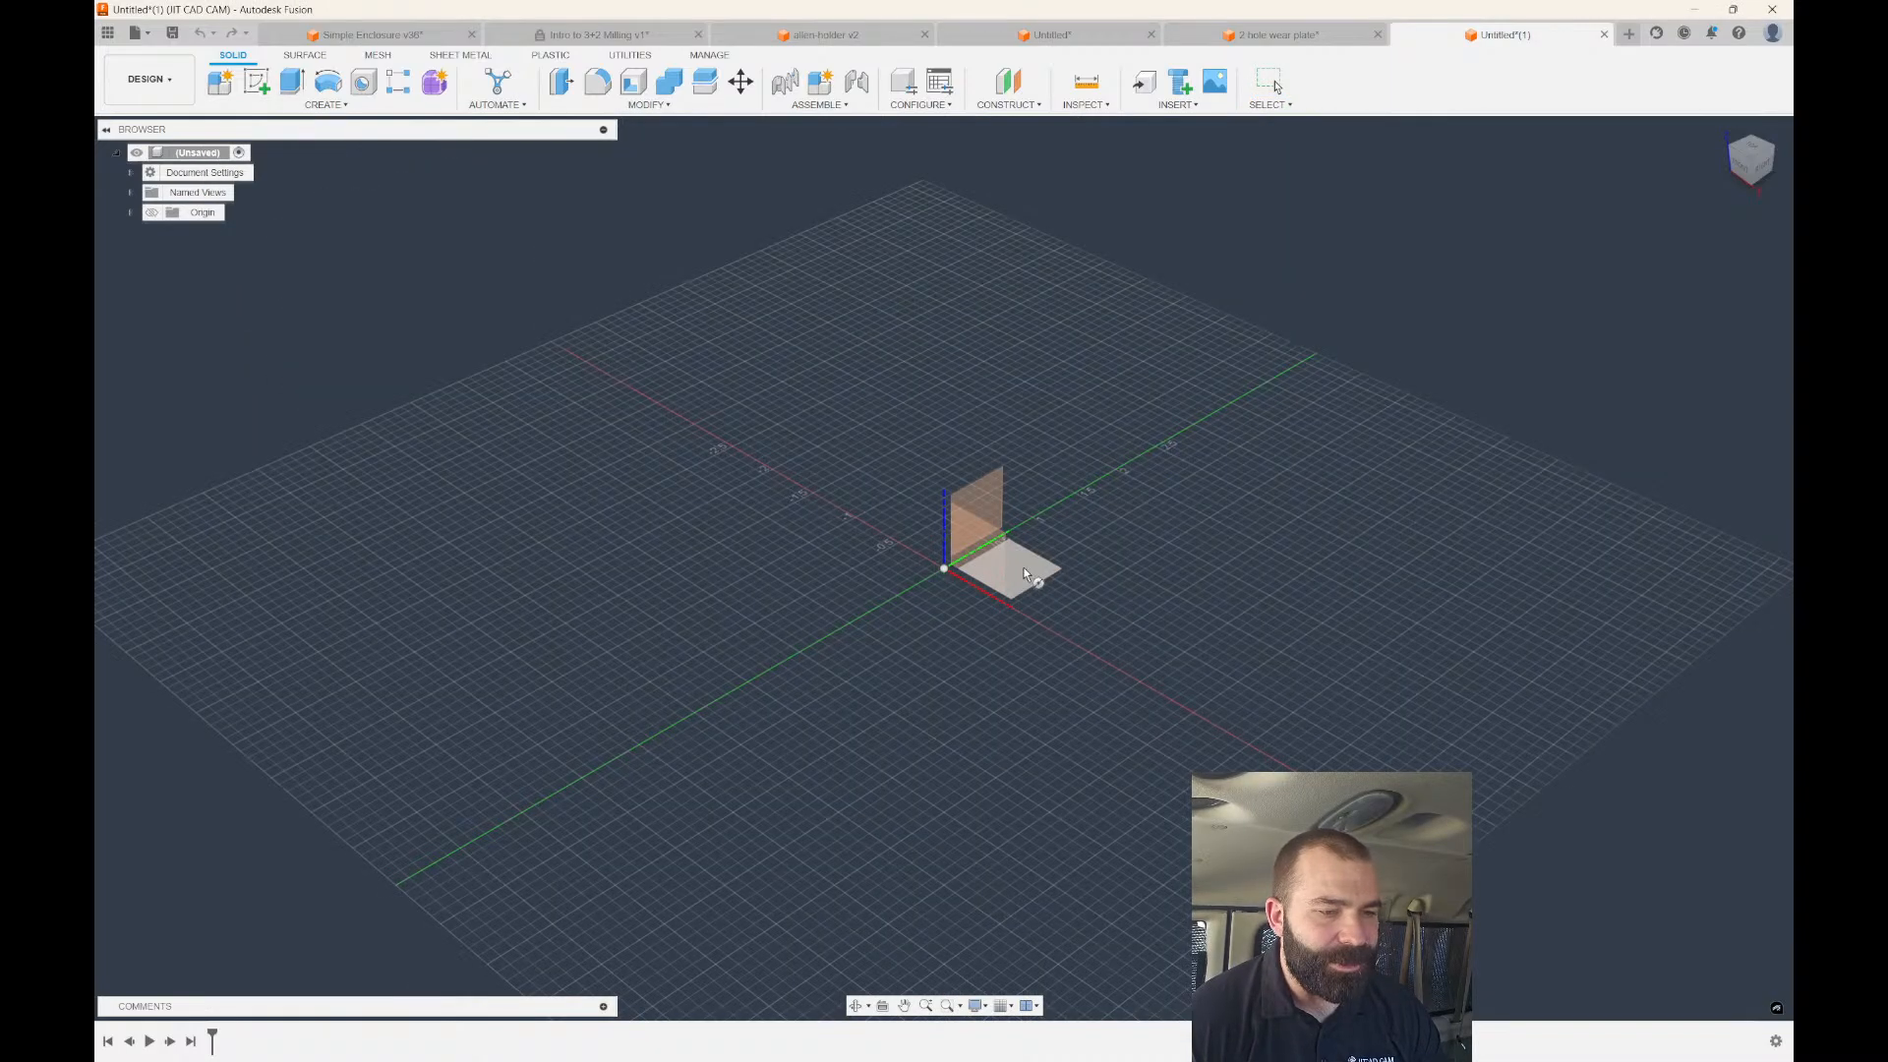
pyautogui.click(949, 575)
pyautogui.click(946, 570)
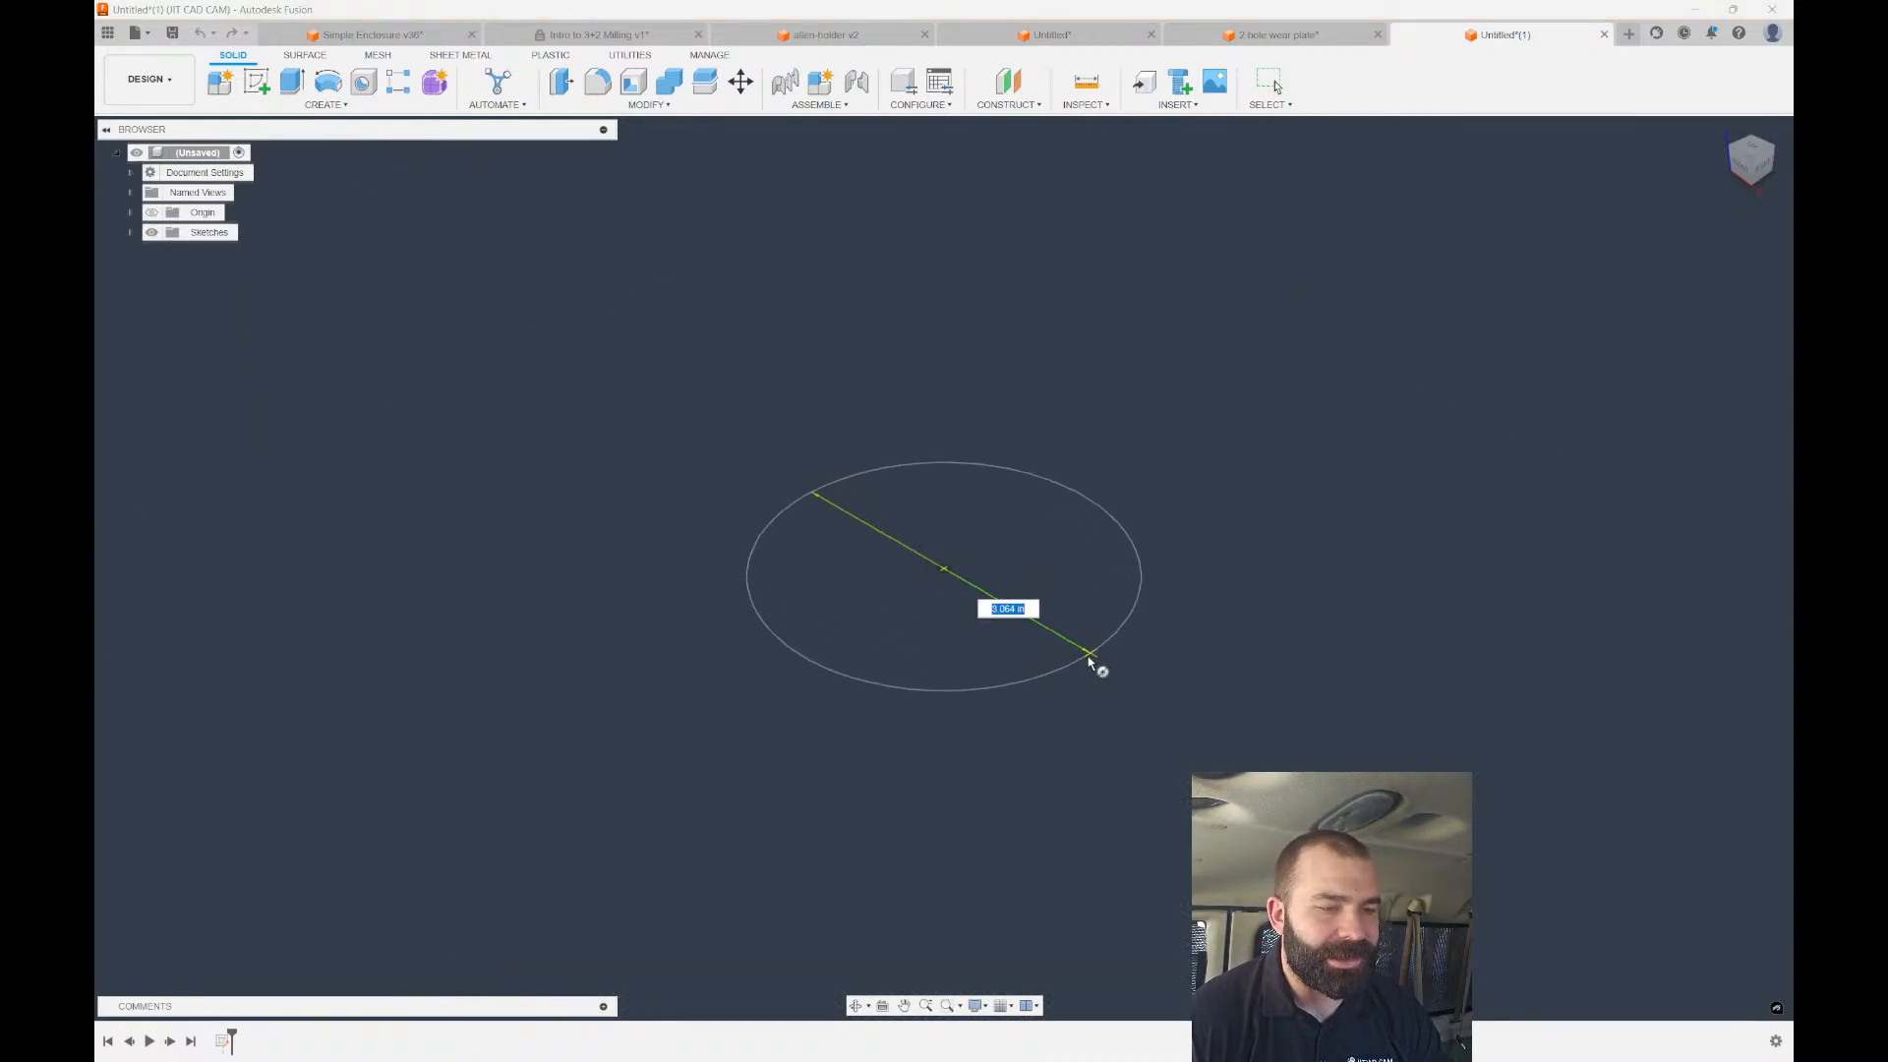
pyautogui.click(1176, 704)
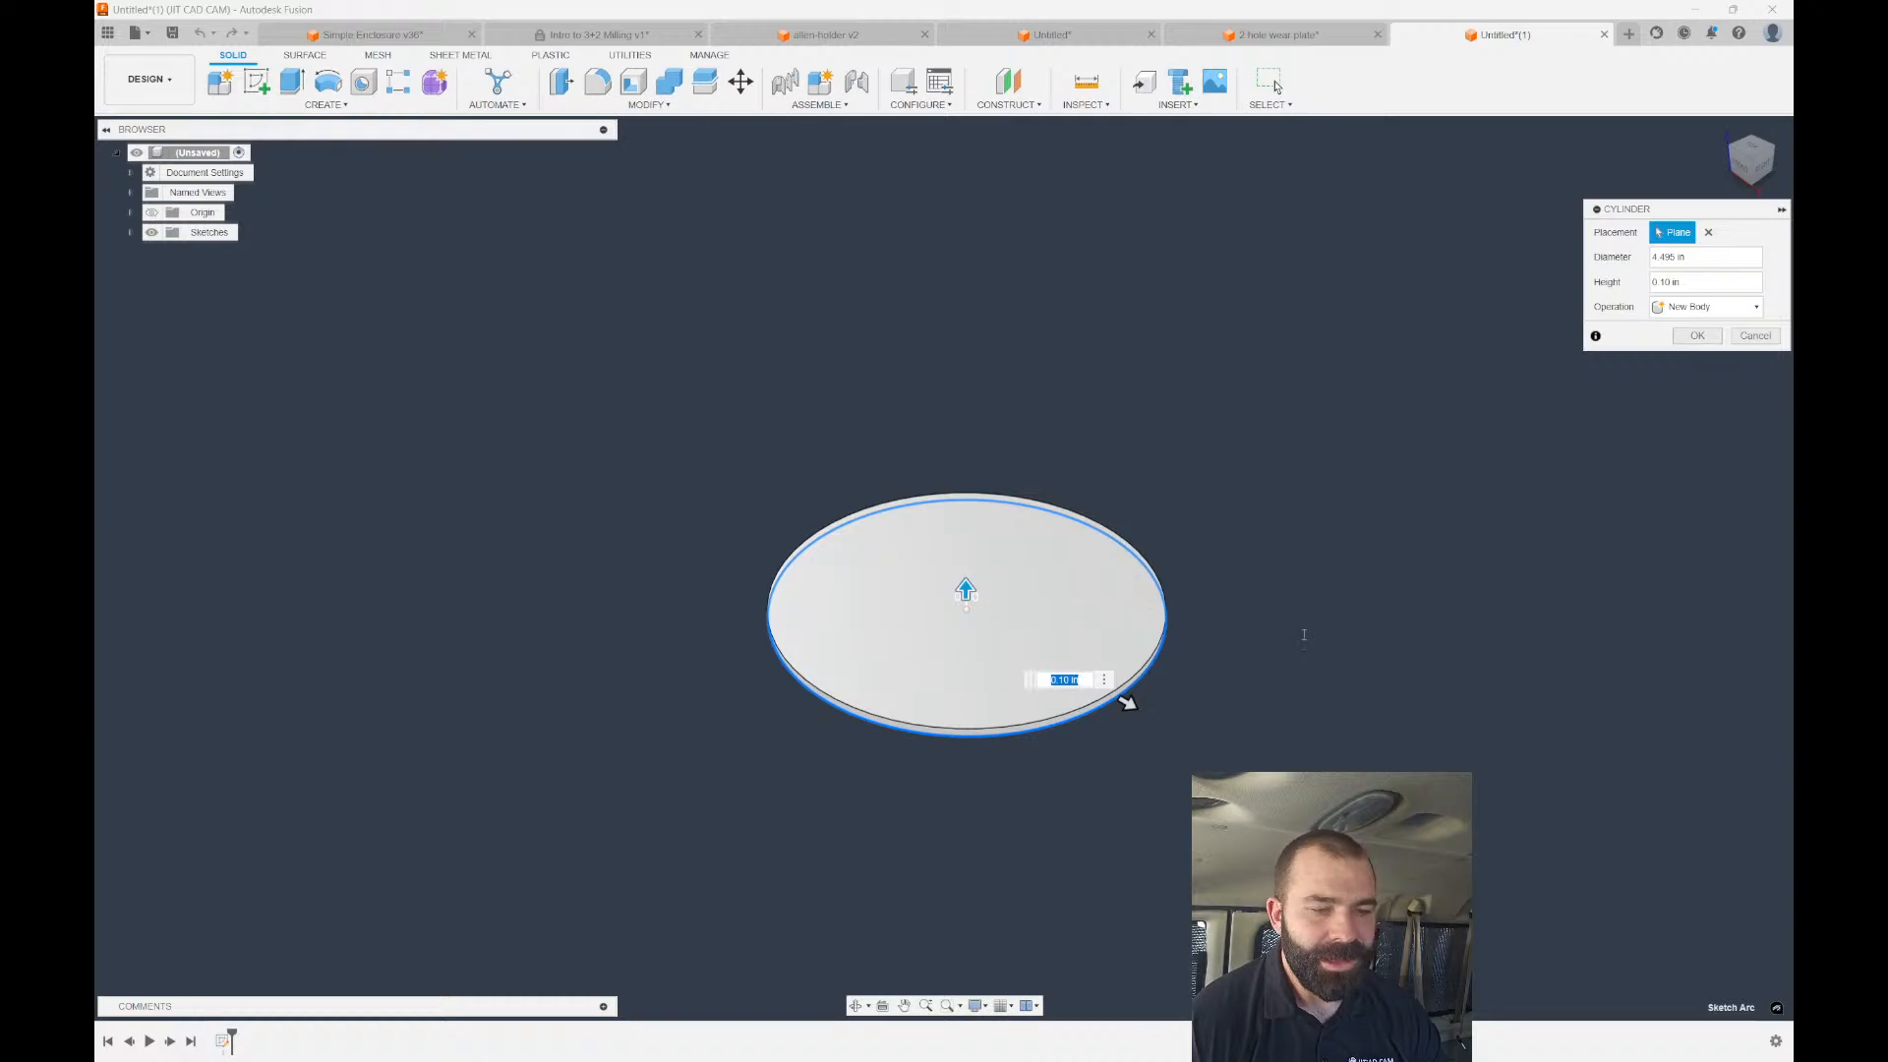
pyautogui.click(1687, 285)
pyautogui.write('12')
pyautogui.moveTo(1693, 258); pyautogui.dragTo(1651, 284)
pyautogui.write('5')
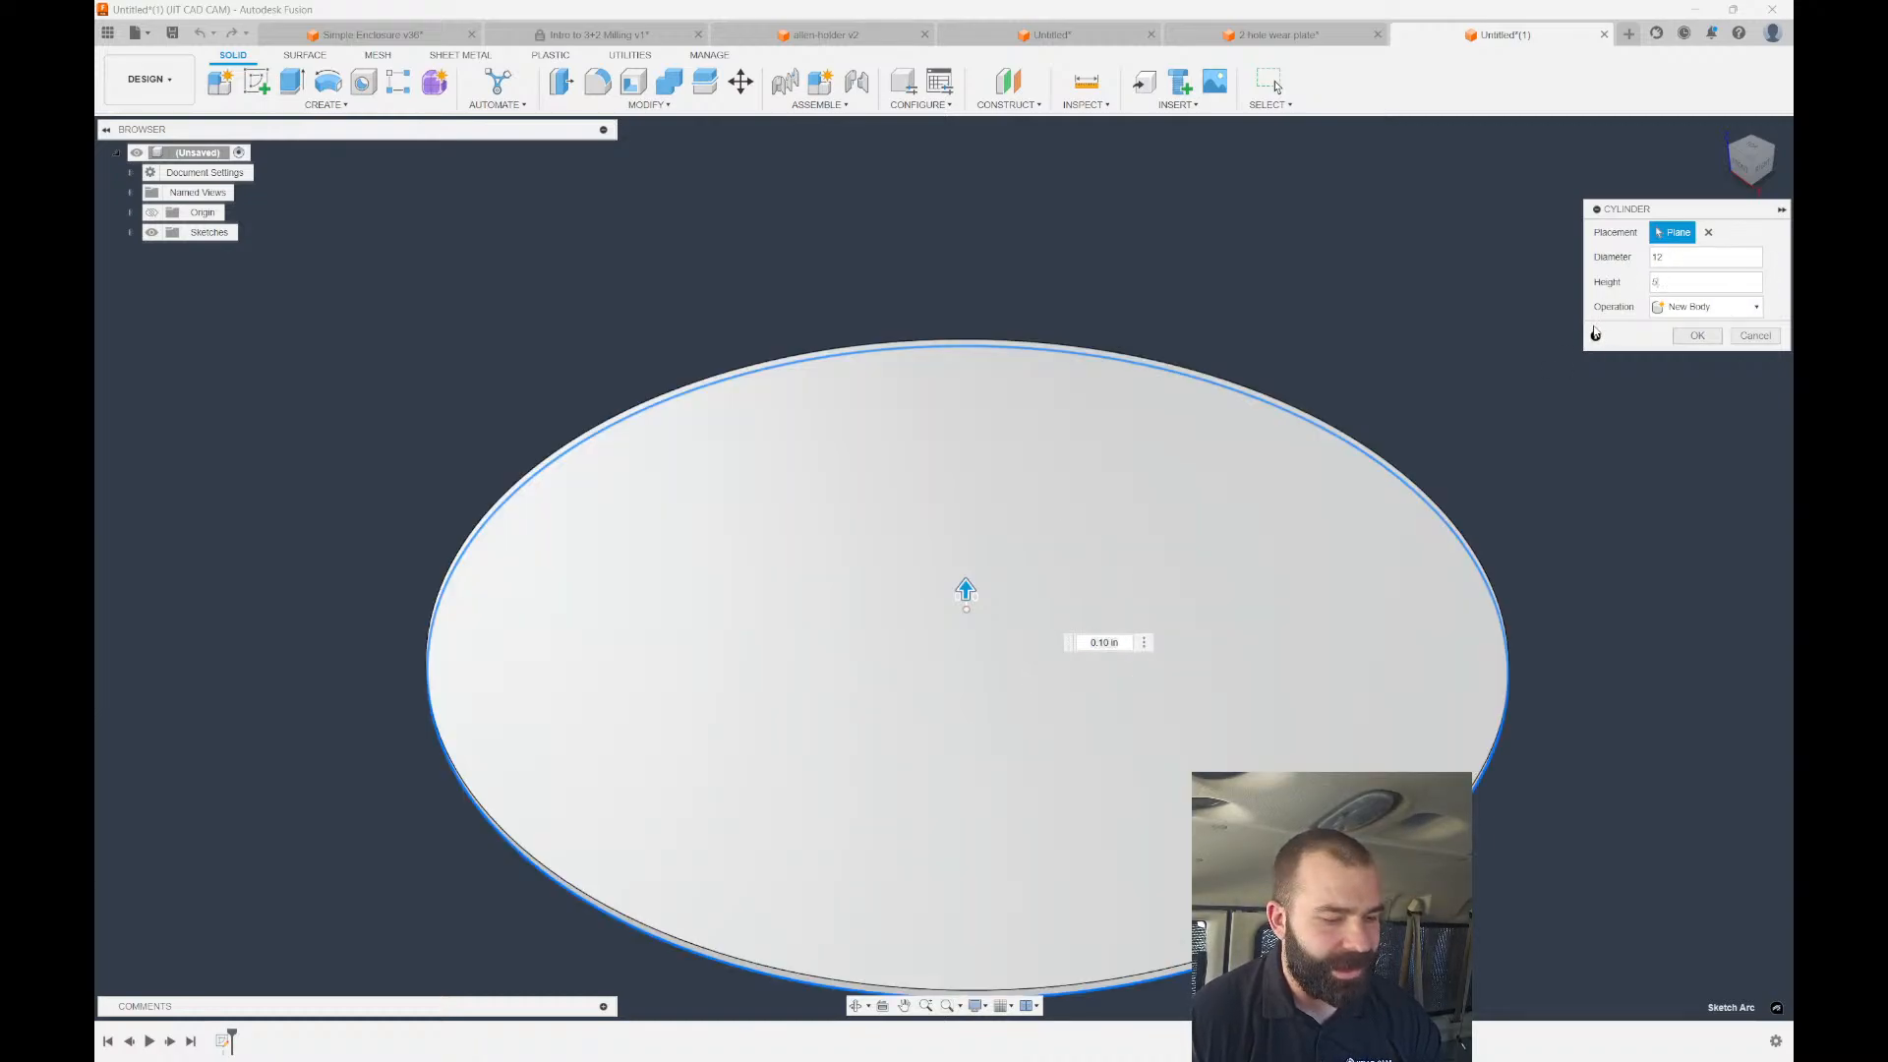
pyautogui.click(1716, 335)
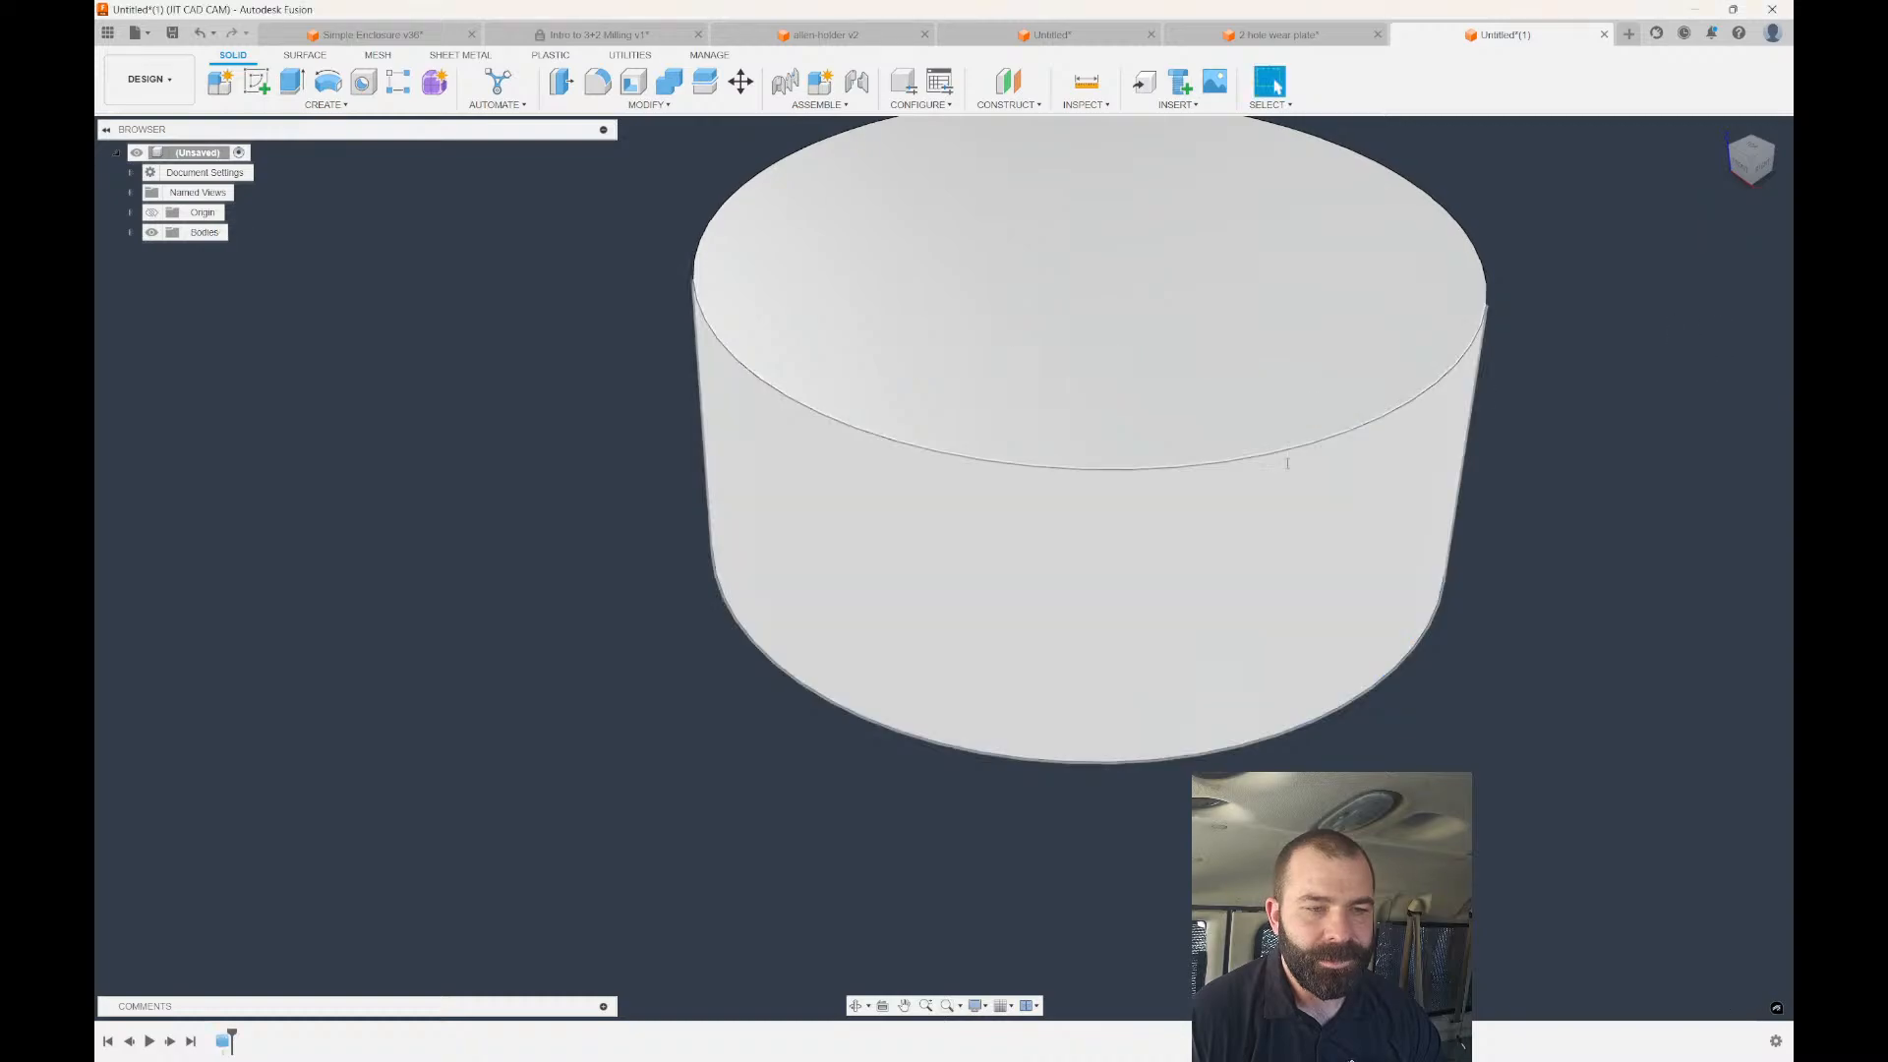
# Sketch a tilted rectangle on the front plane across the cylinder's top edge.
pyautogui.click(1741, 167)
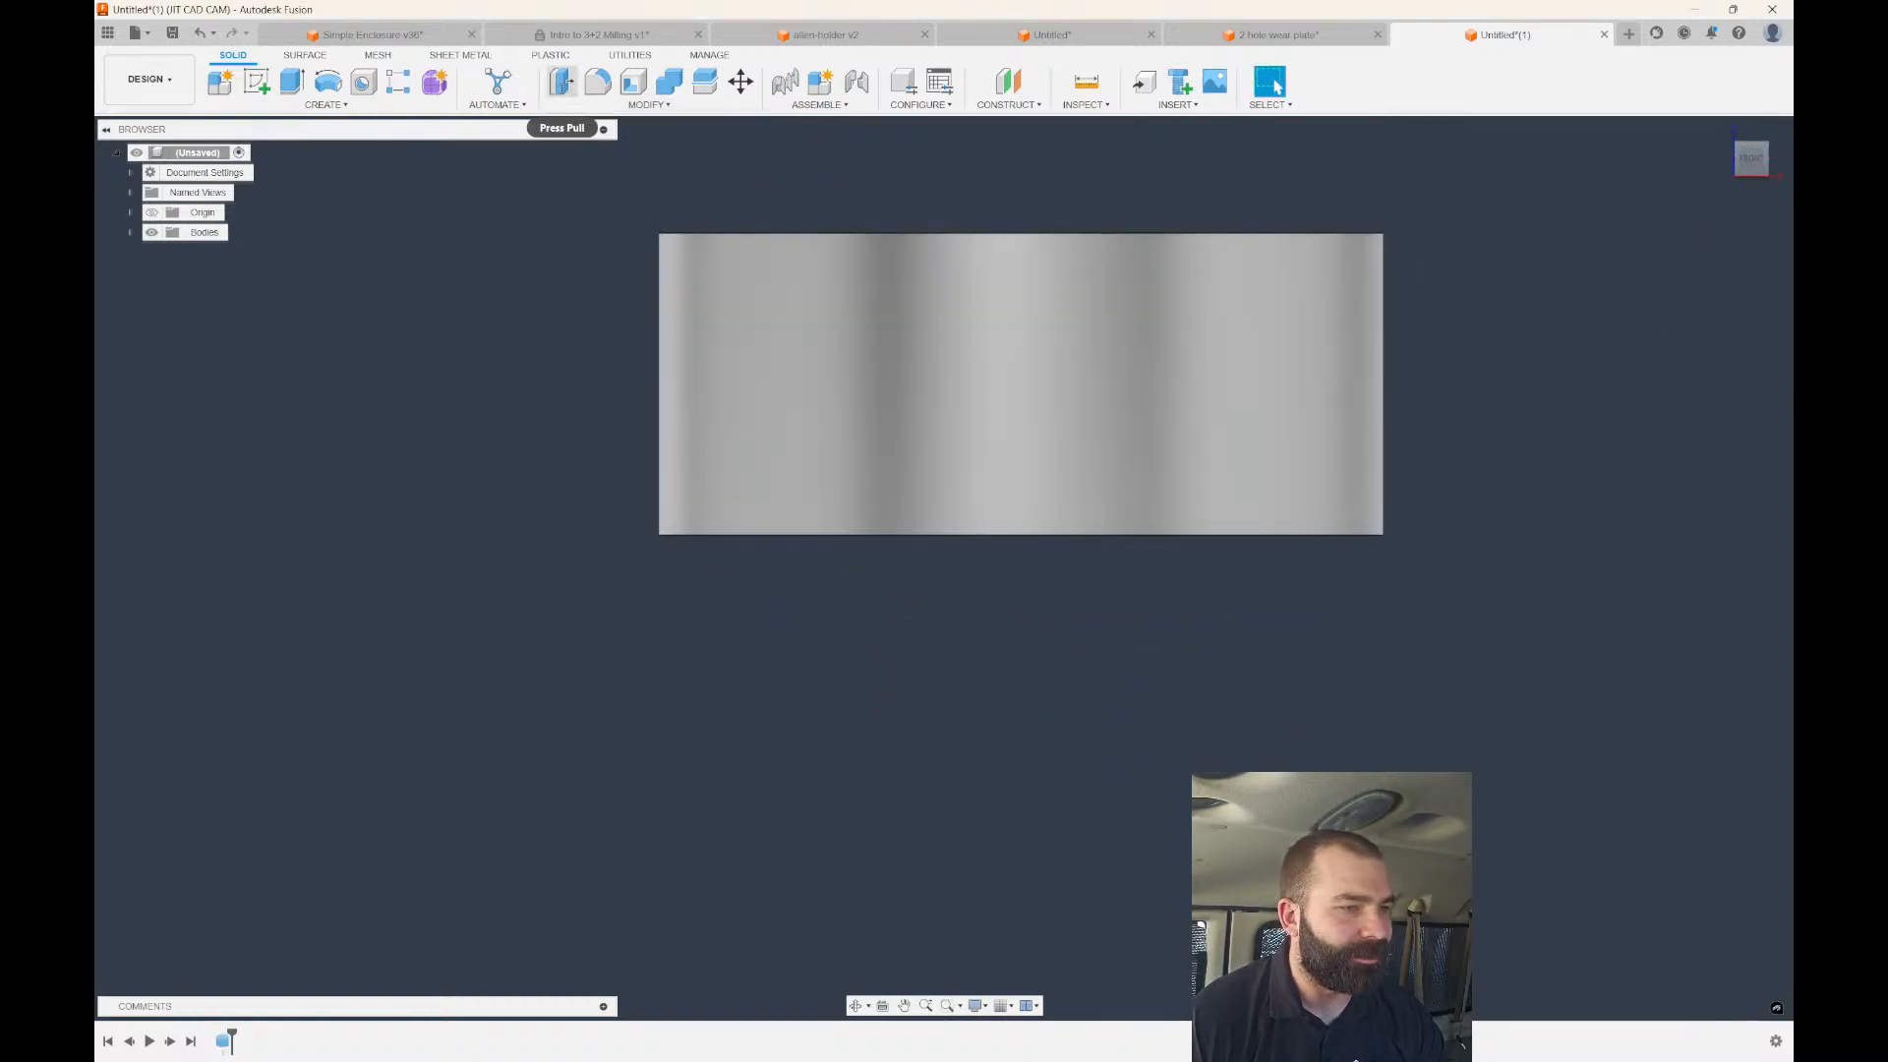
pyautogui.click(255, 81)
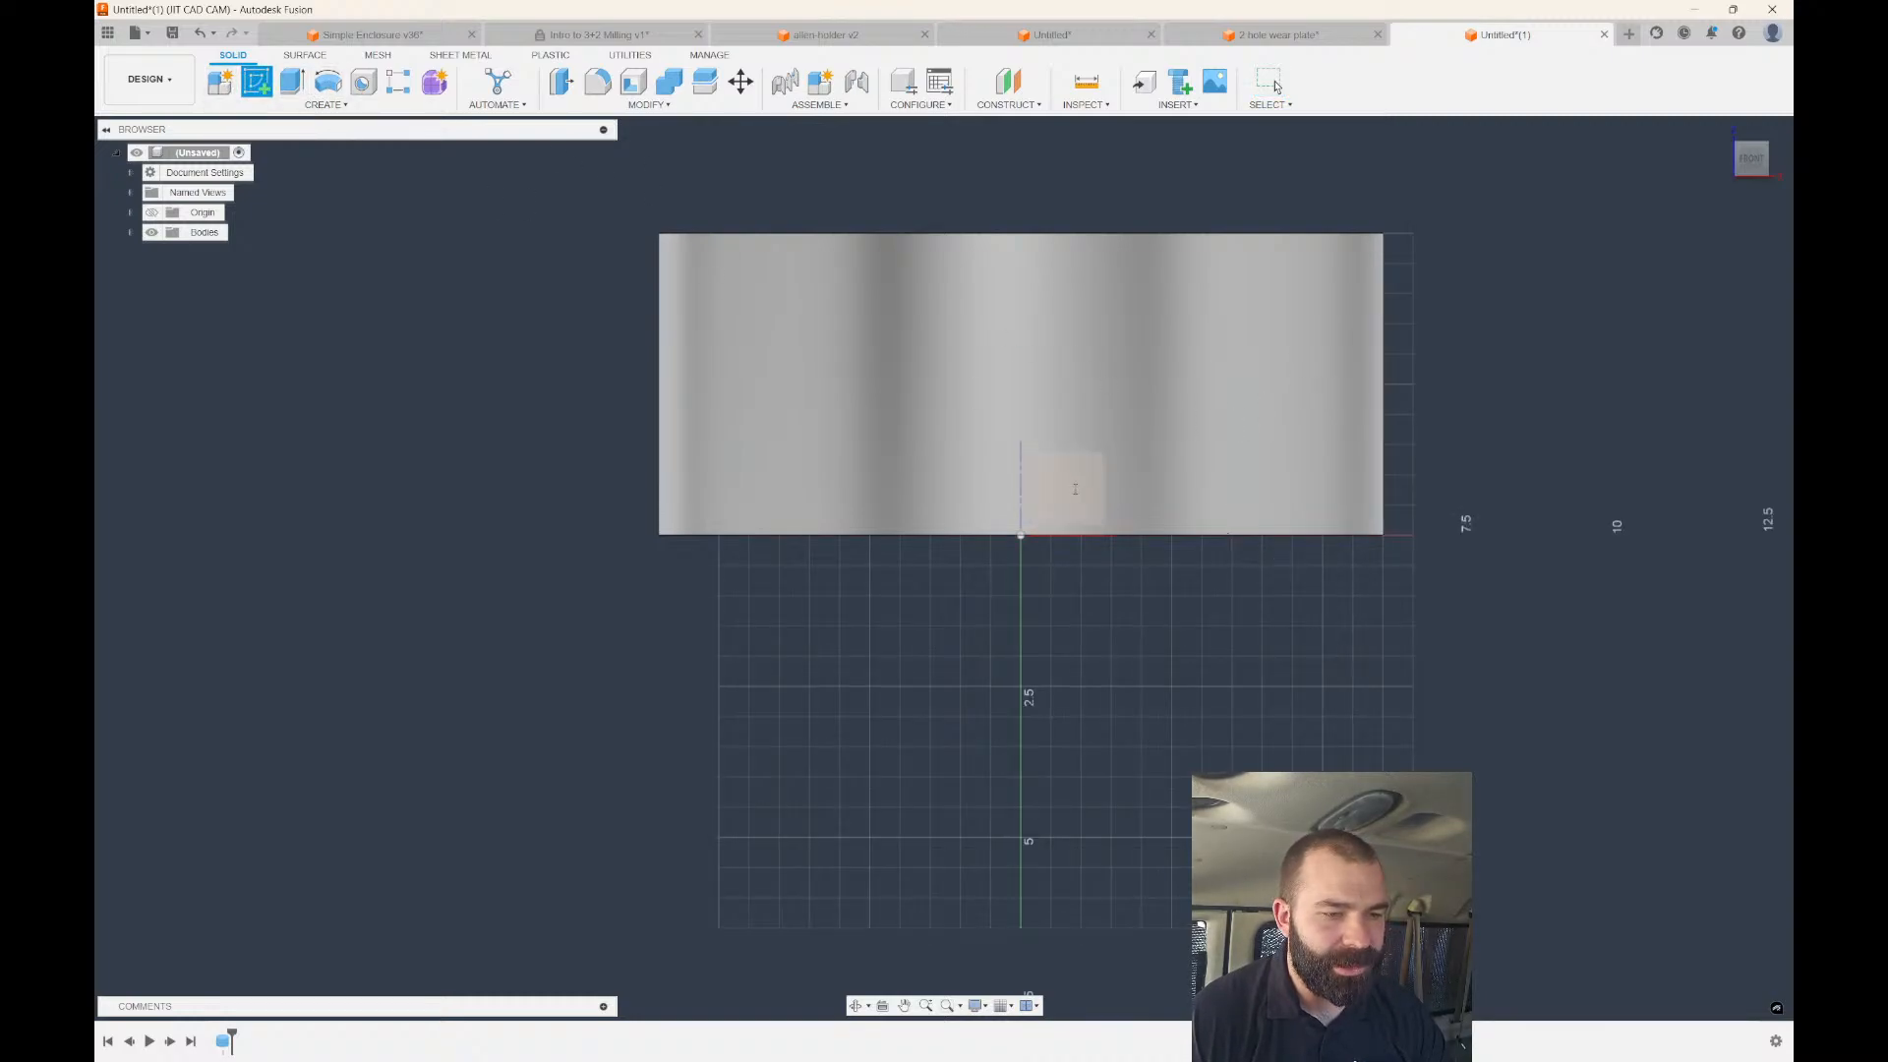
pyautogui.click(1068, 488)
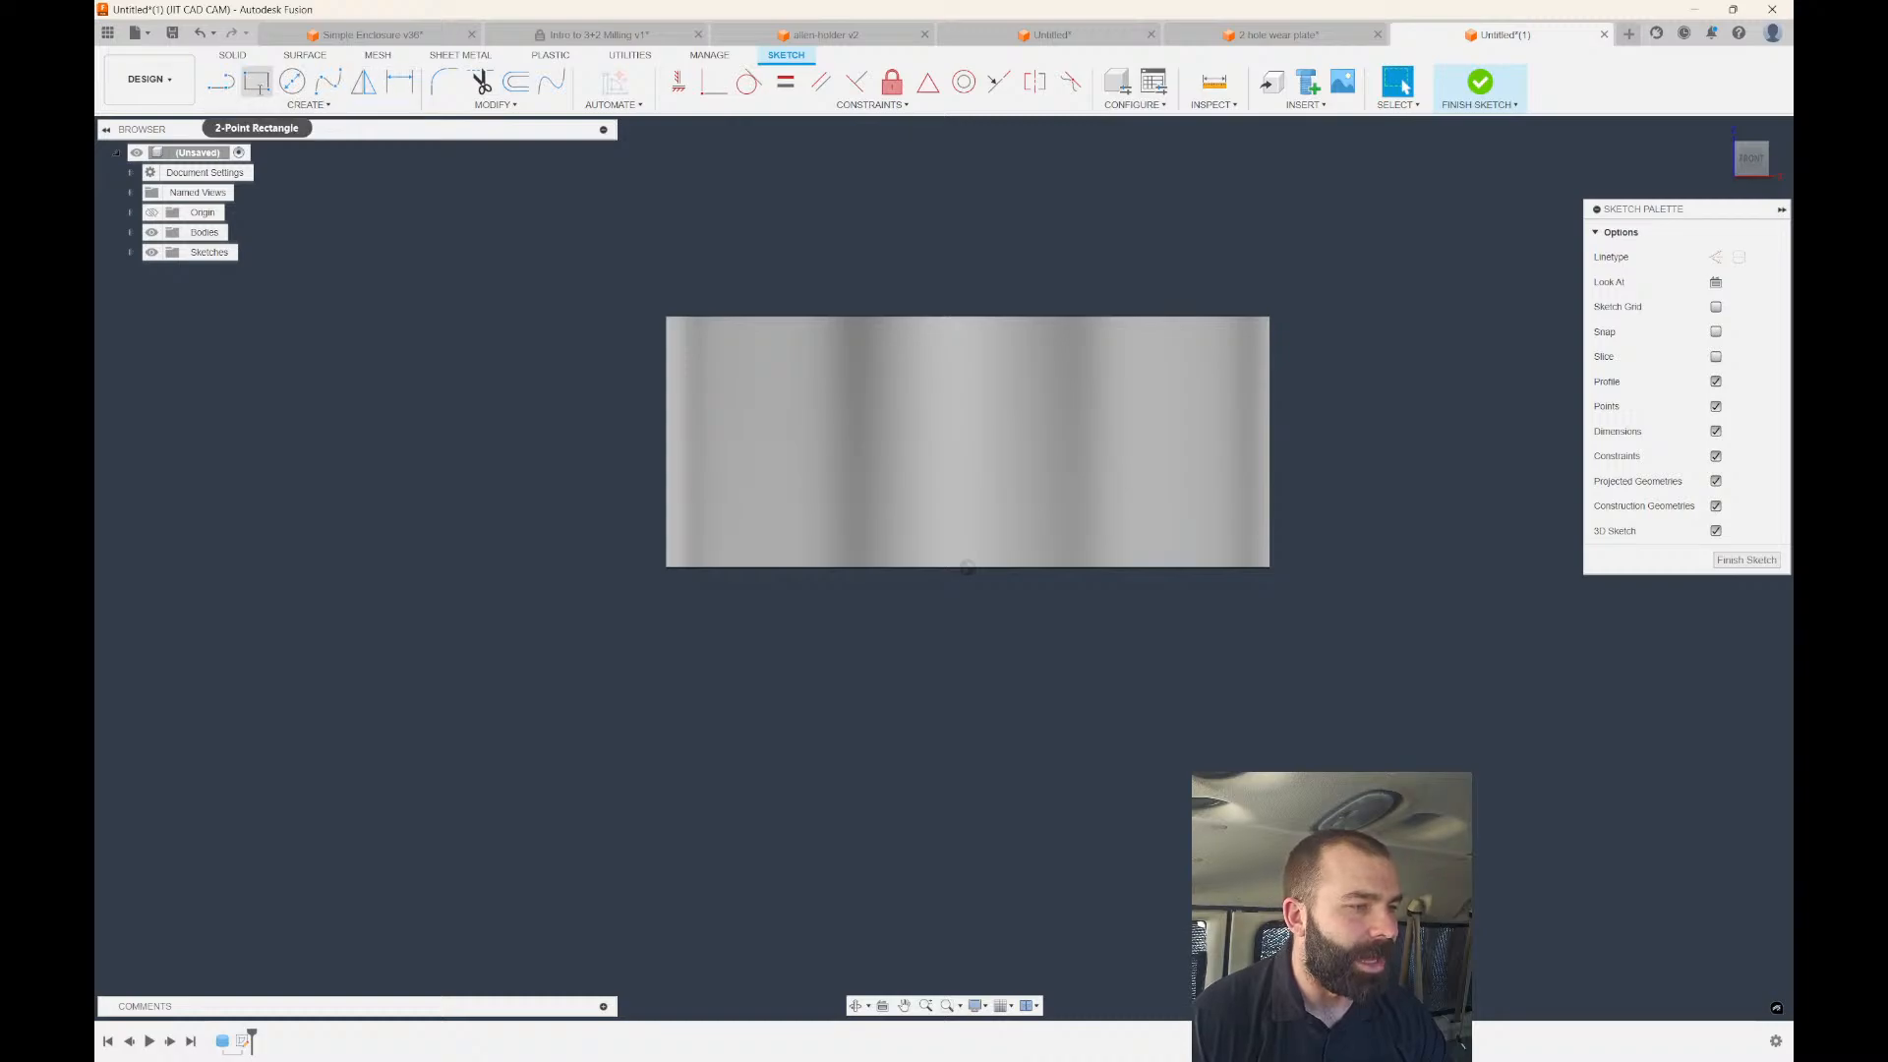
pyautogui.press('r')
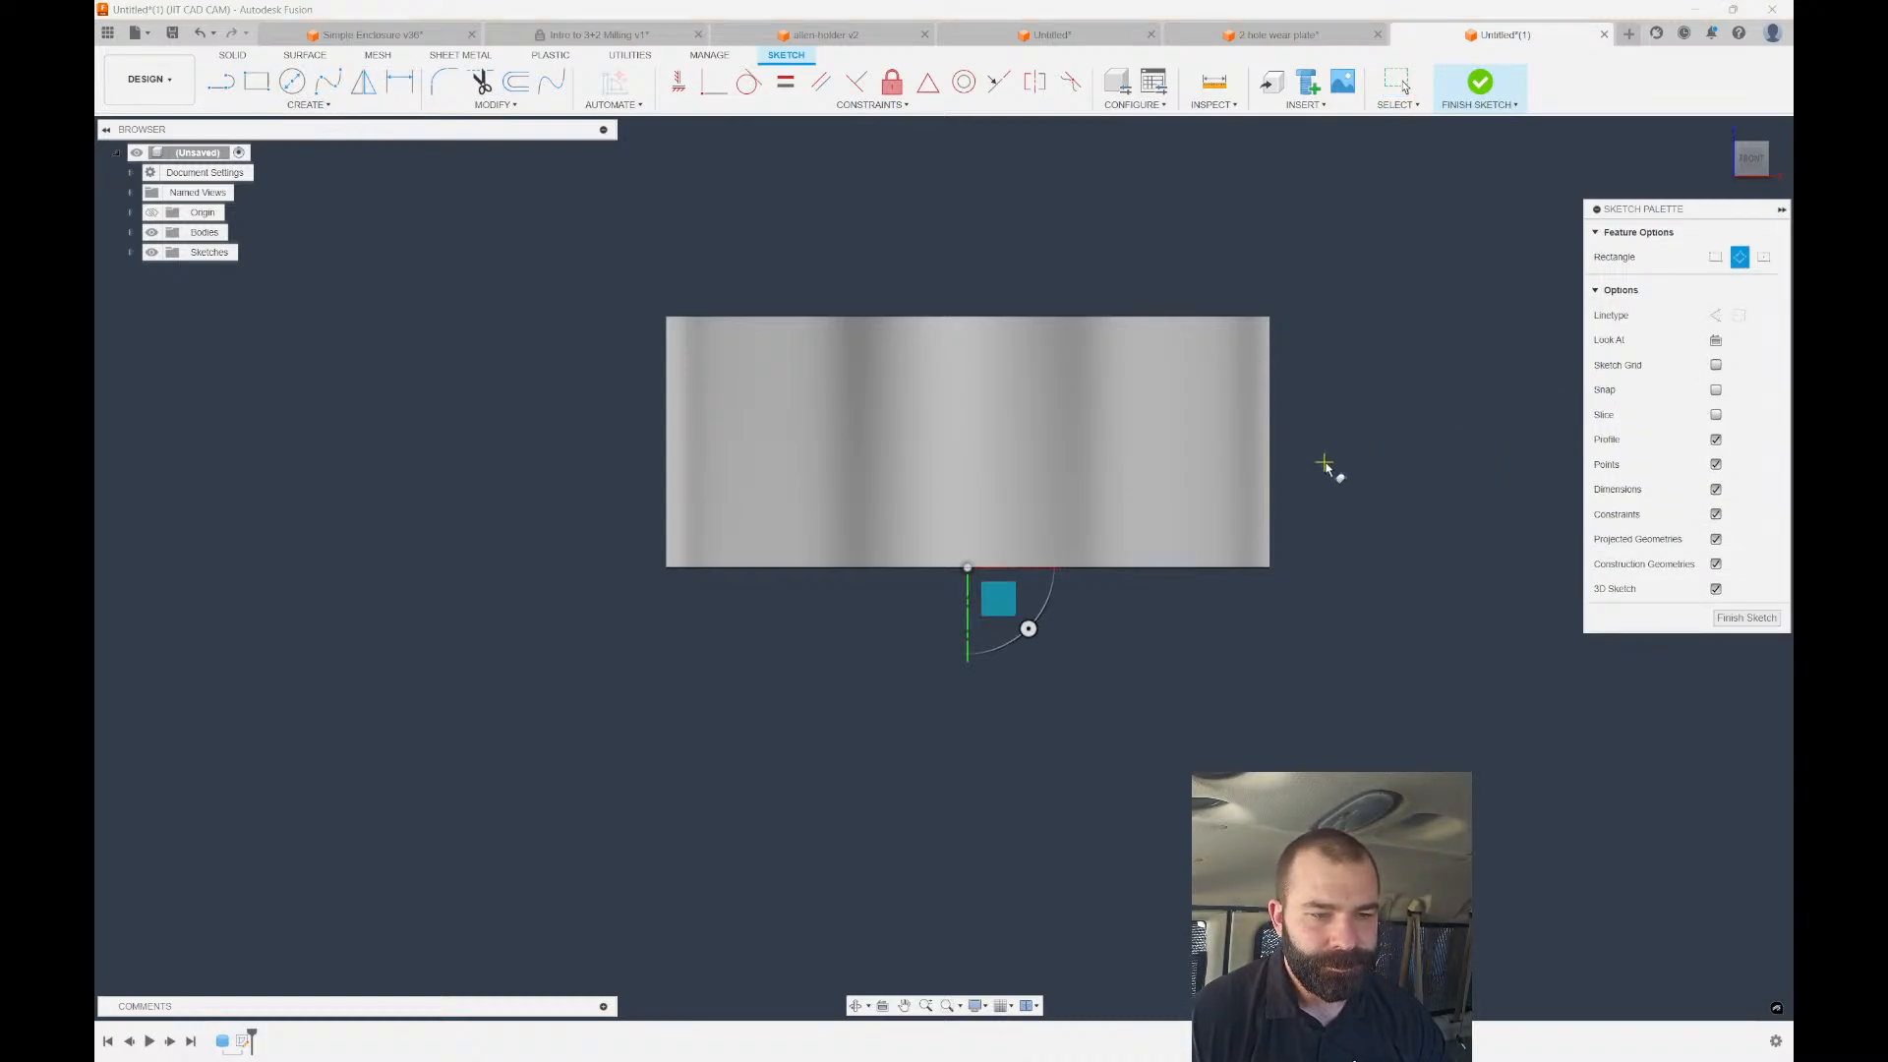
pyautogui.click(1324, 486)
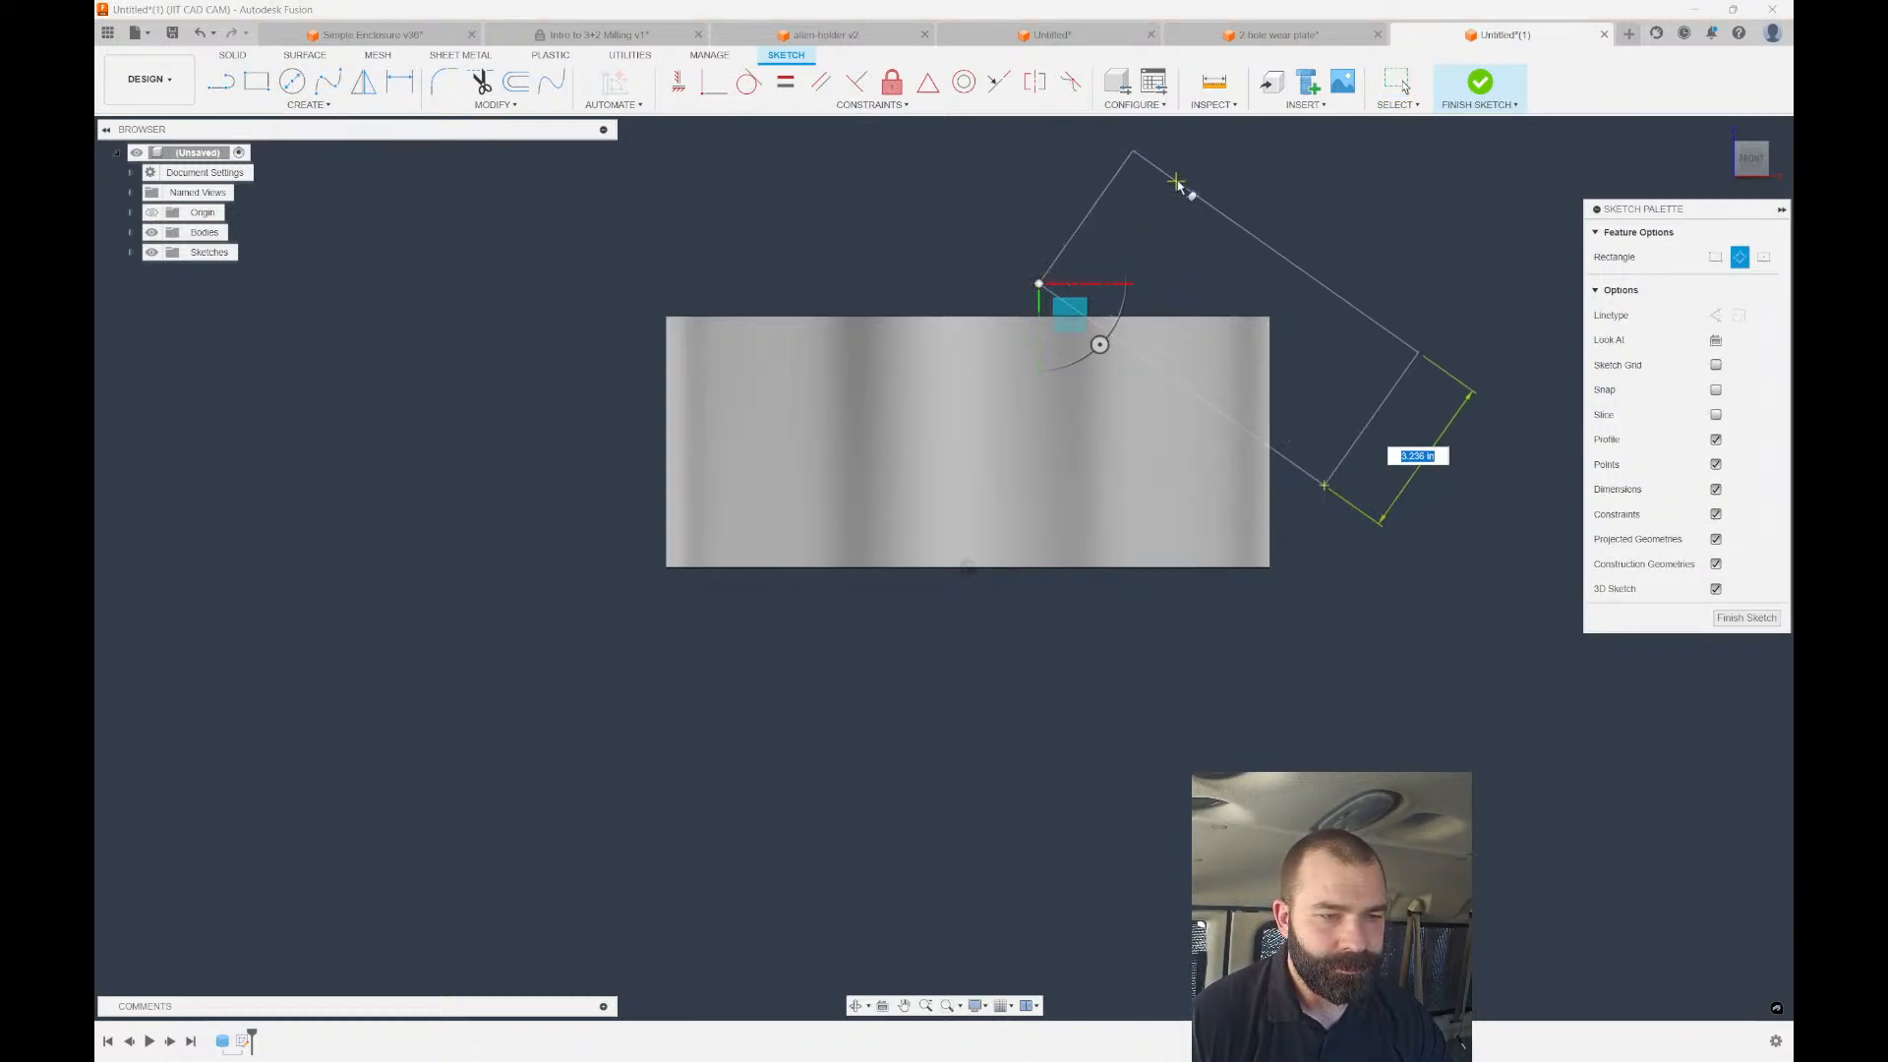
pyautogui.click(1229, 211)
# Extrude-cut the rectangle symmetrically 6.50 in through the cylinder.
pyautogui.press('e')
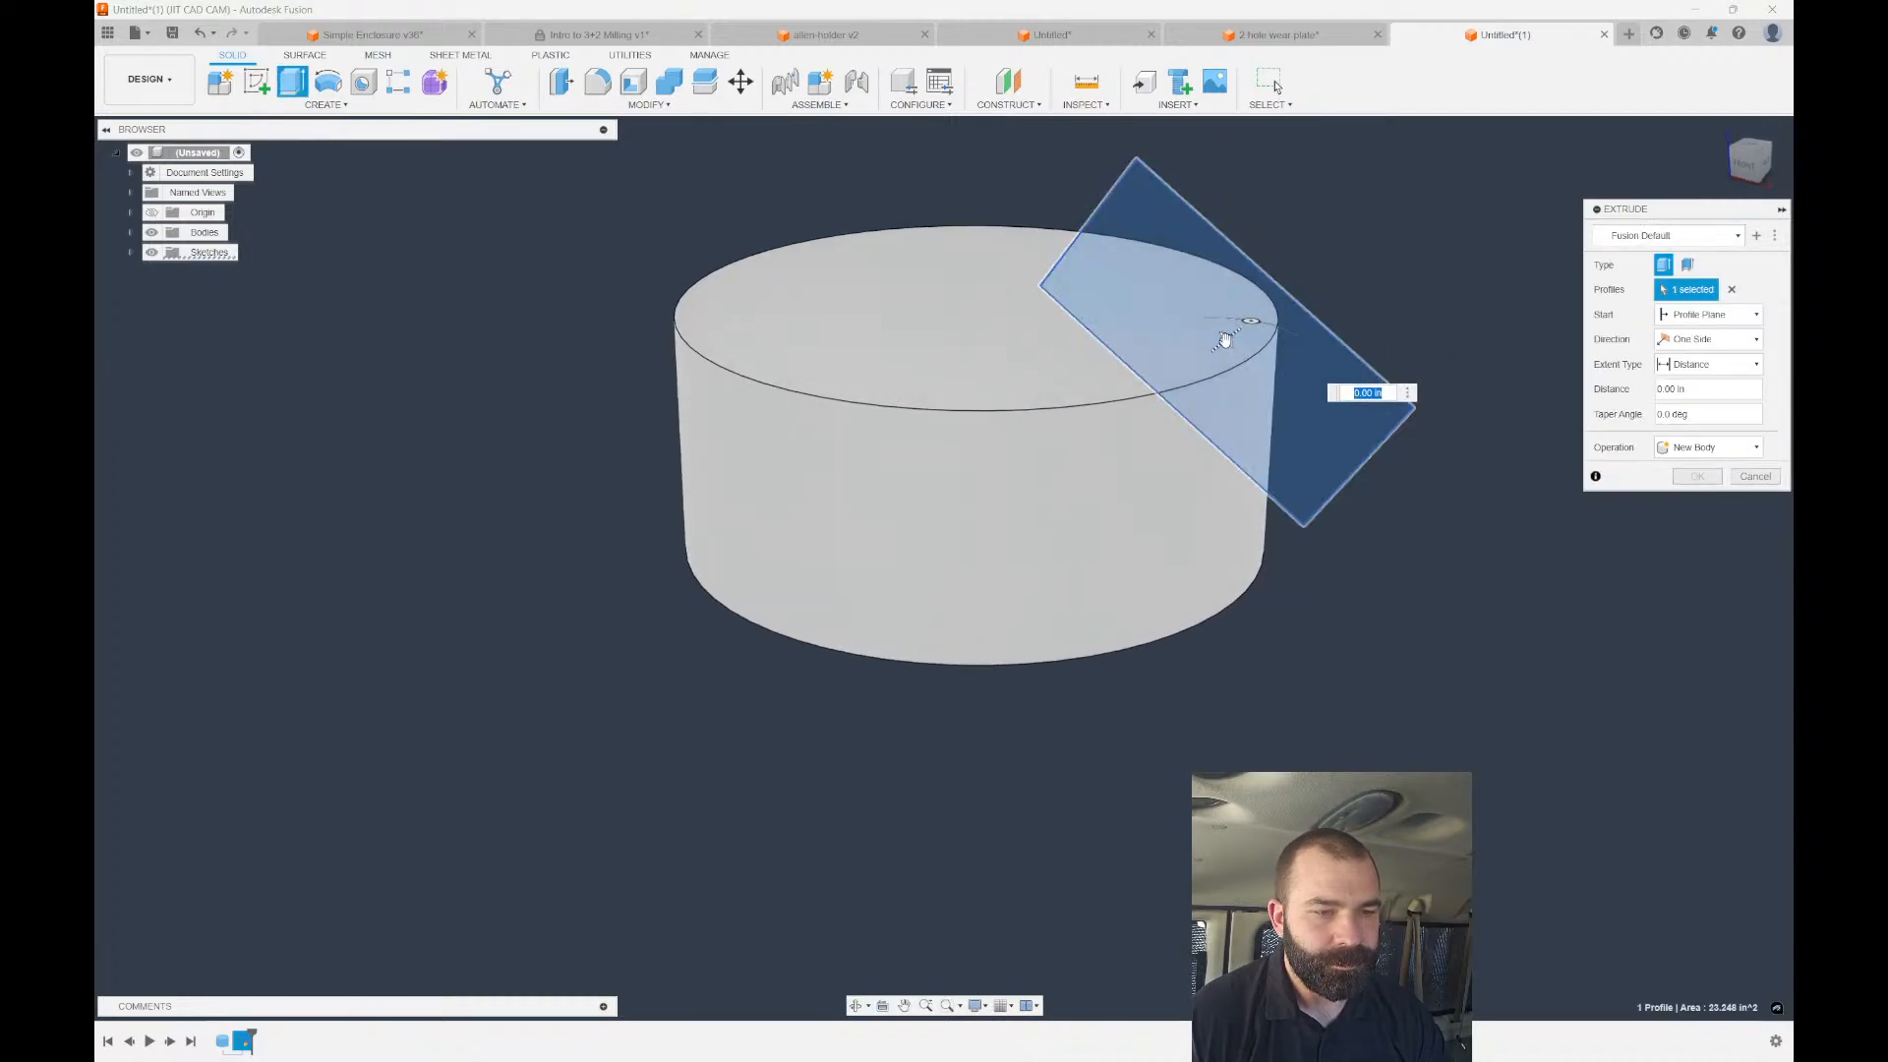
pyautogui.moveTo(1225, 339); pyautogui.dragTo(1333, 257)
pyautogui.click(1708, 338)
pyautogui.click(1696, 393)
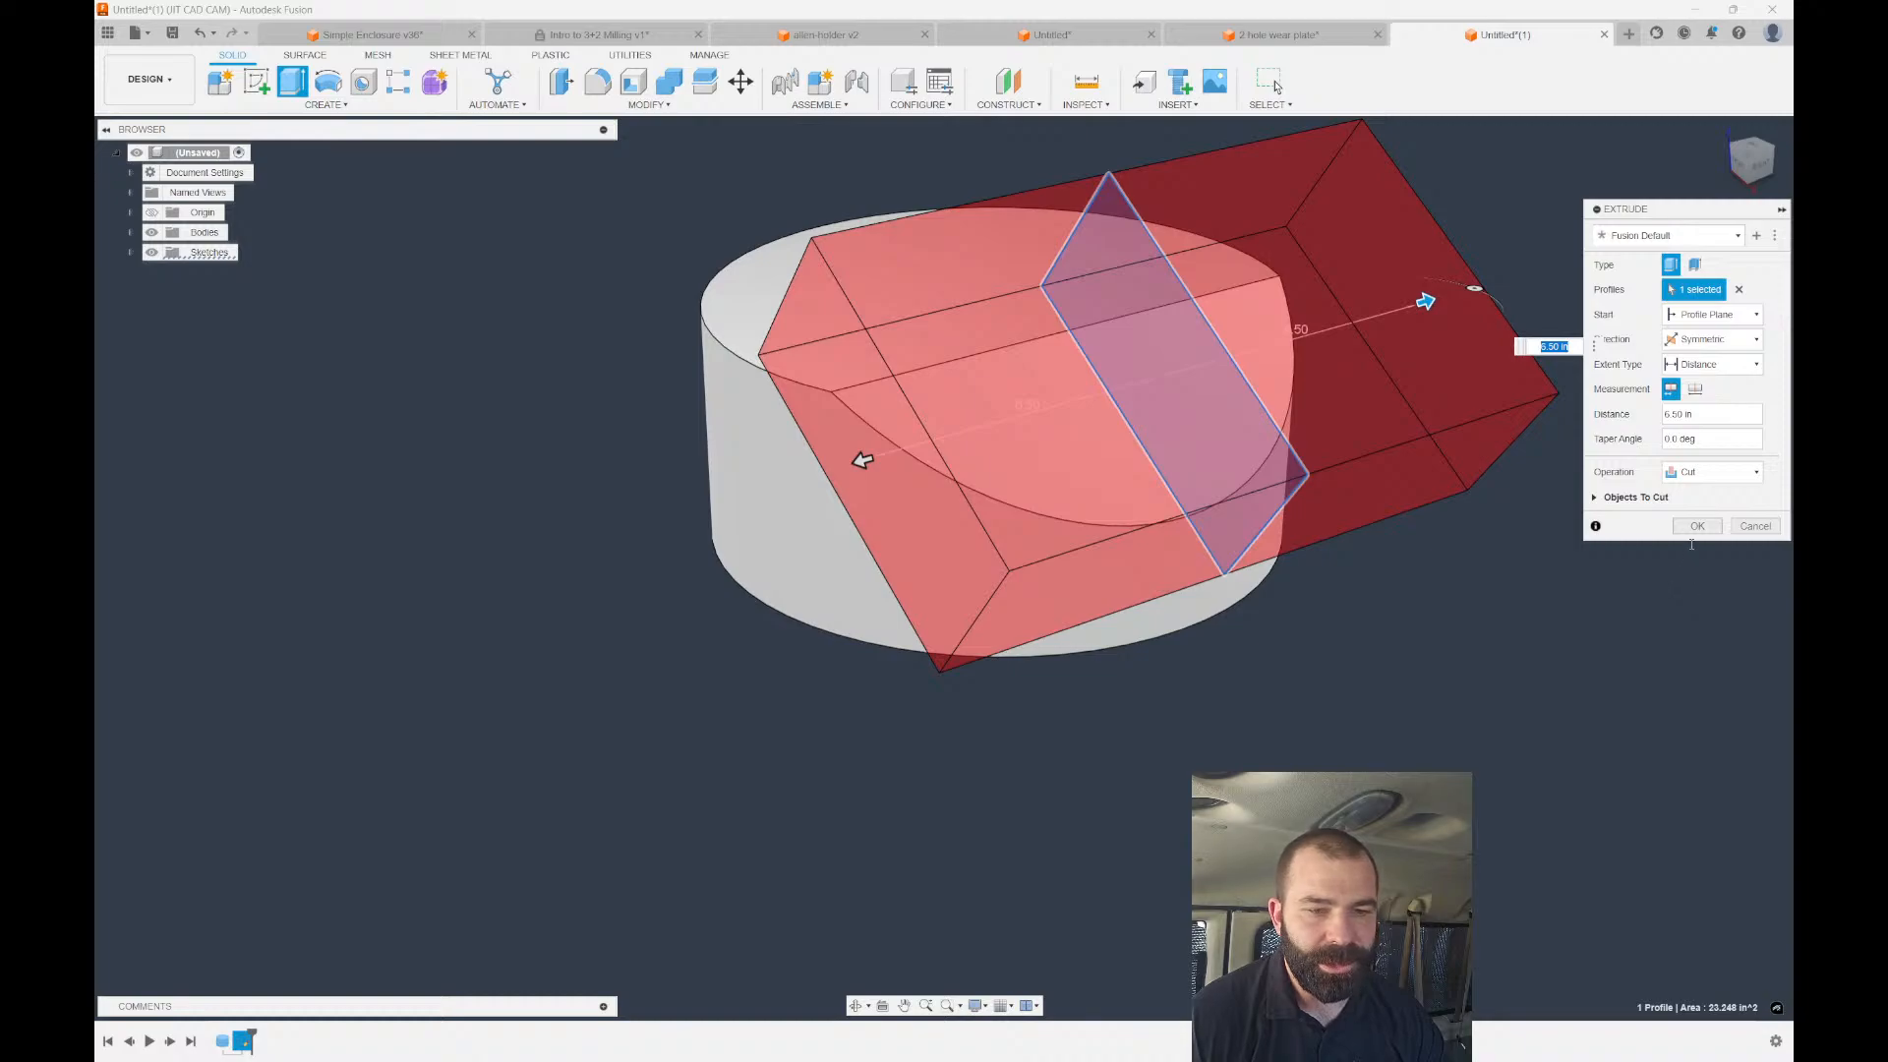
pyautogui.click(1696, 527)
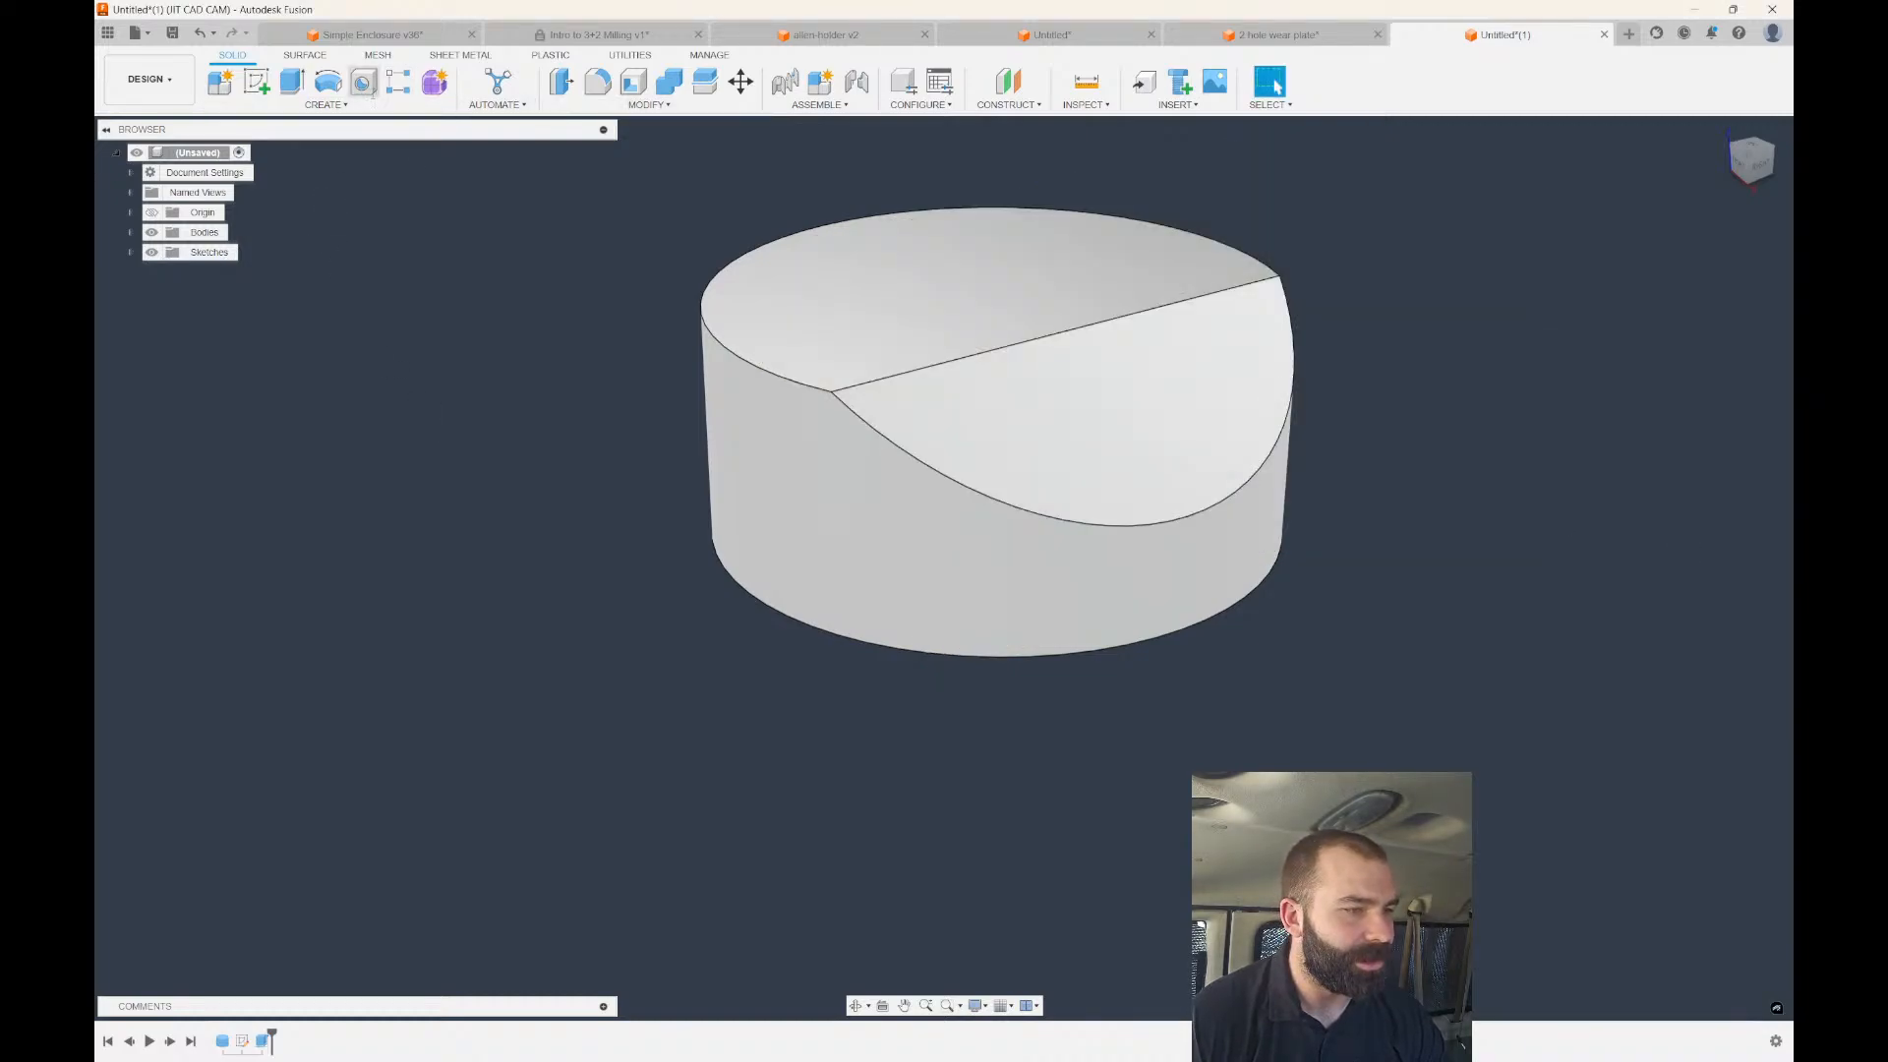
# Circular-pattern the angled cut feature three times around the cylinder axis.
pyautogui.click(398, 82)
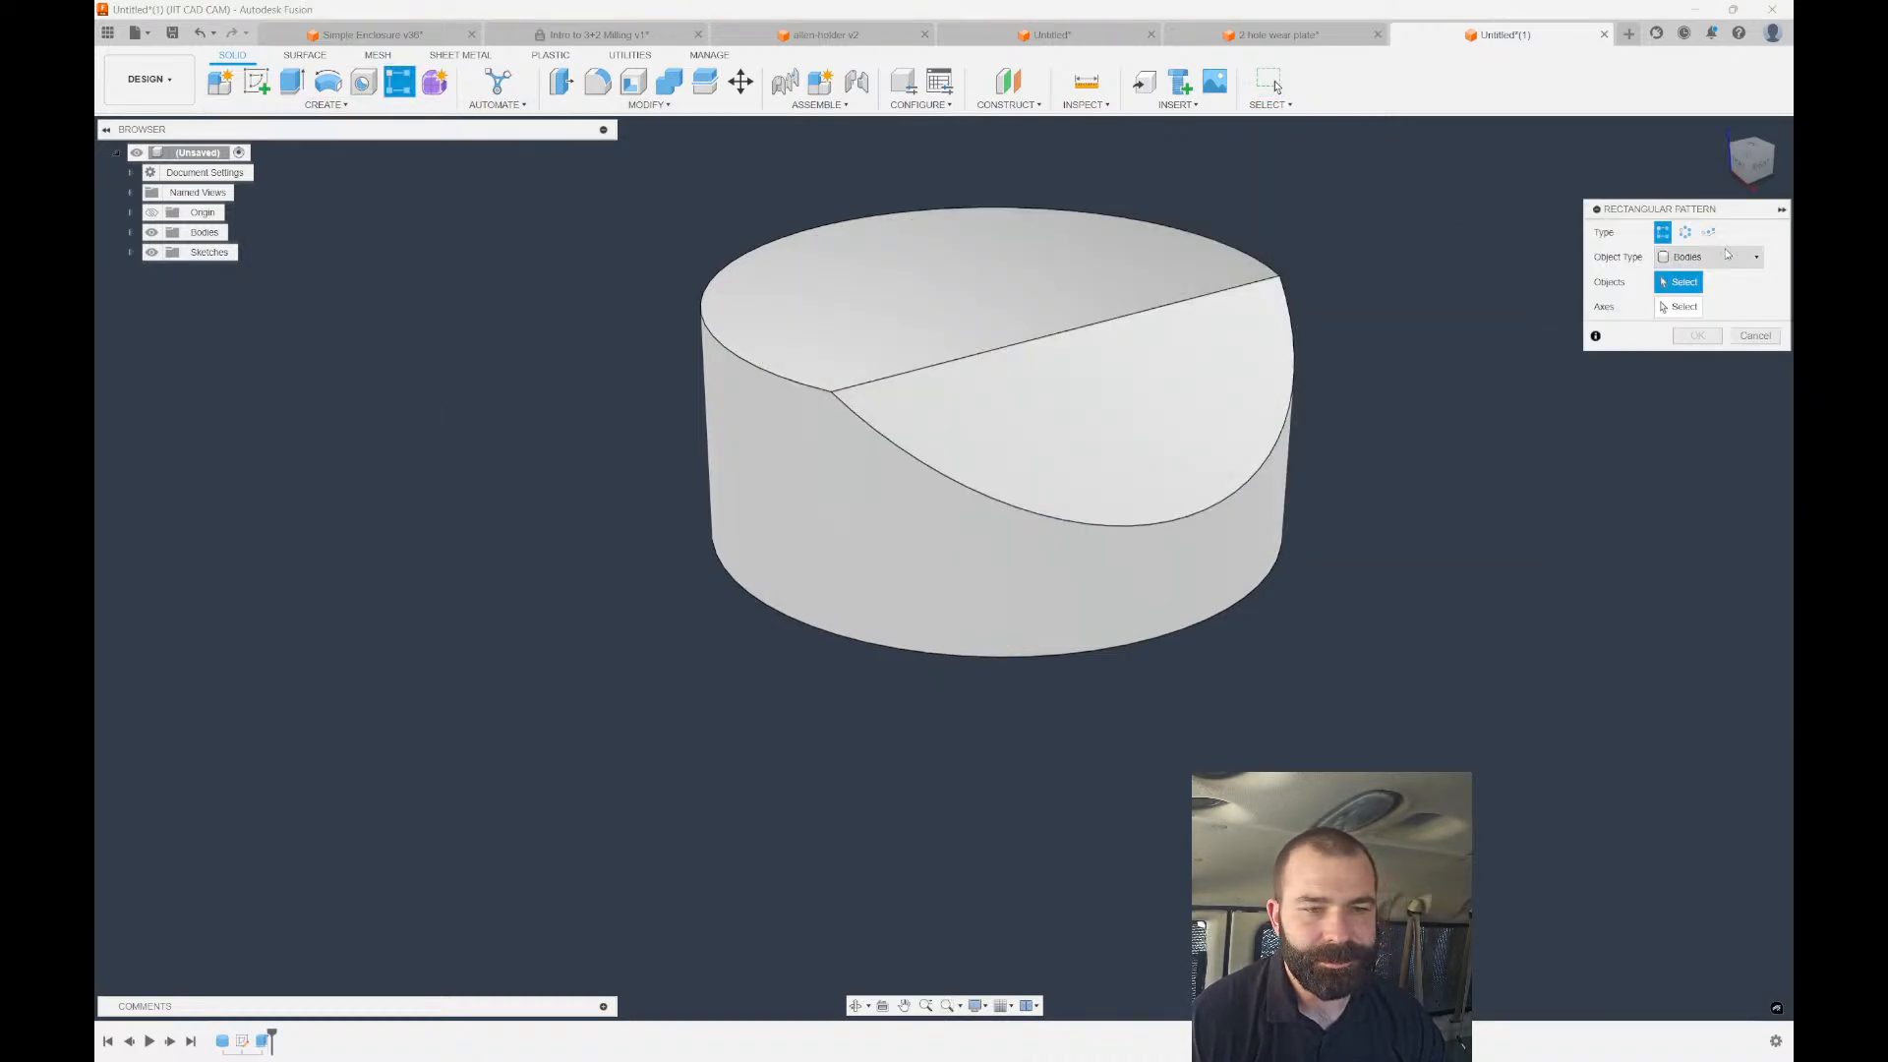
pyautogui.click(1685, 232)
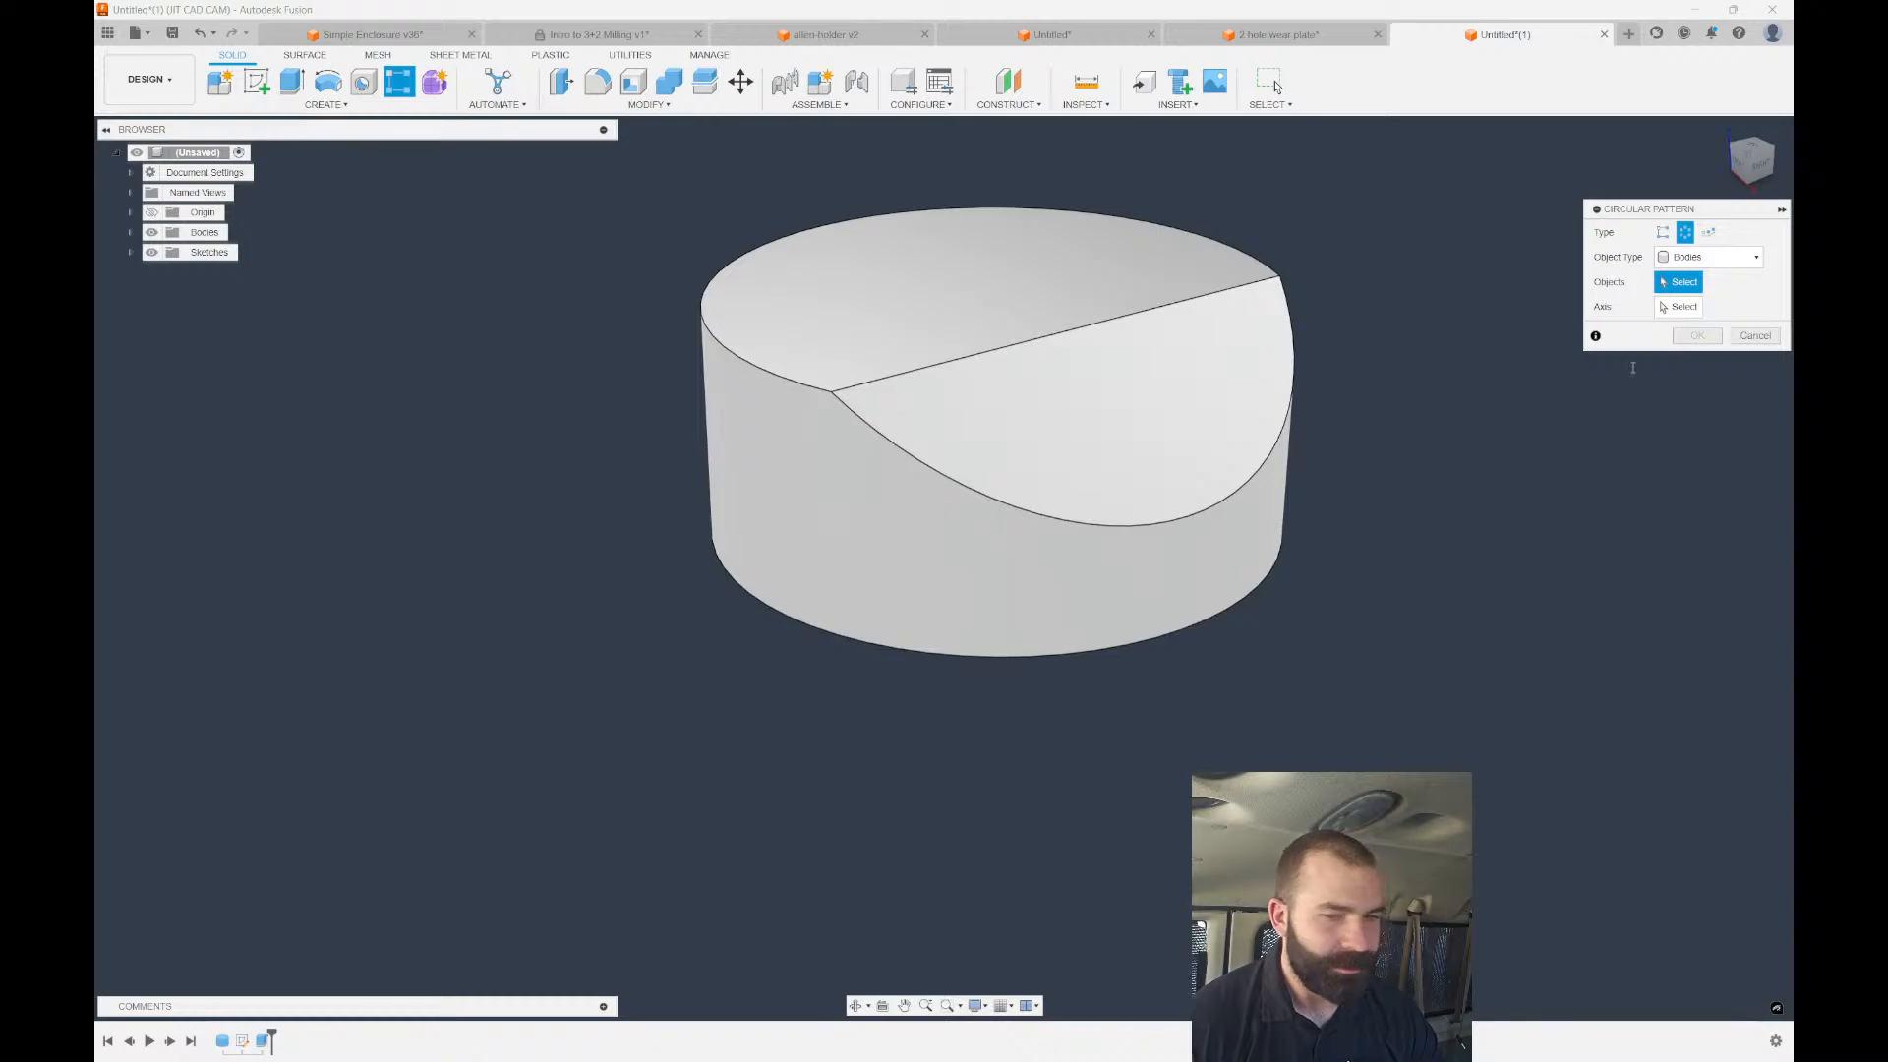
pyautogui.click(1711, 258)
pyautogui.click(1701, 313)
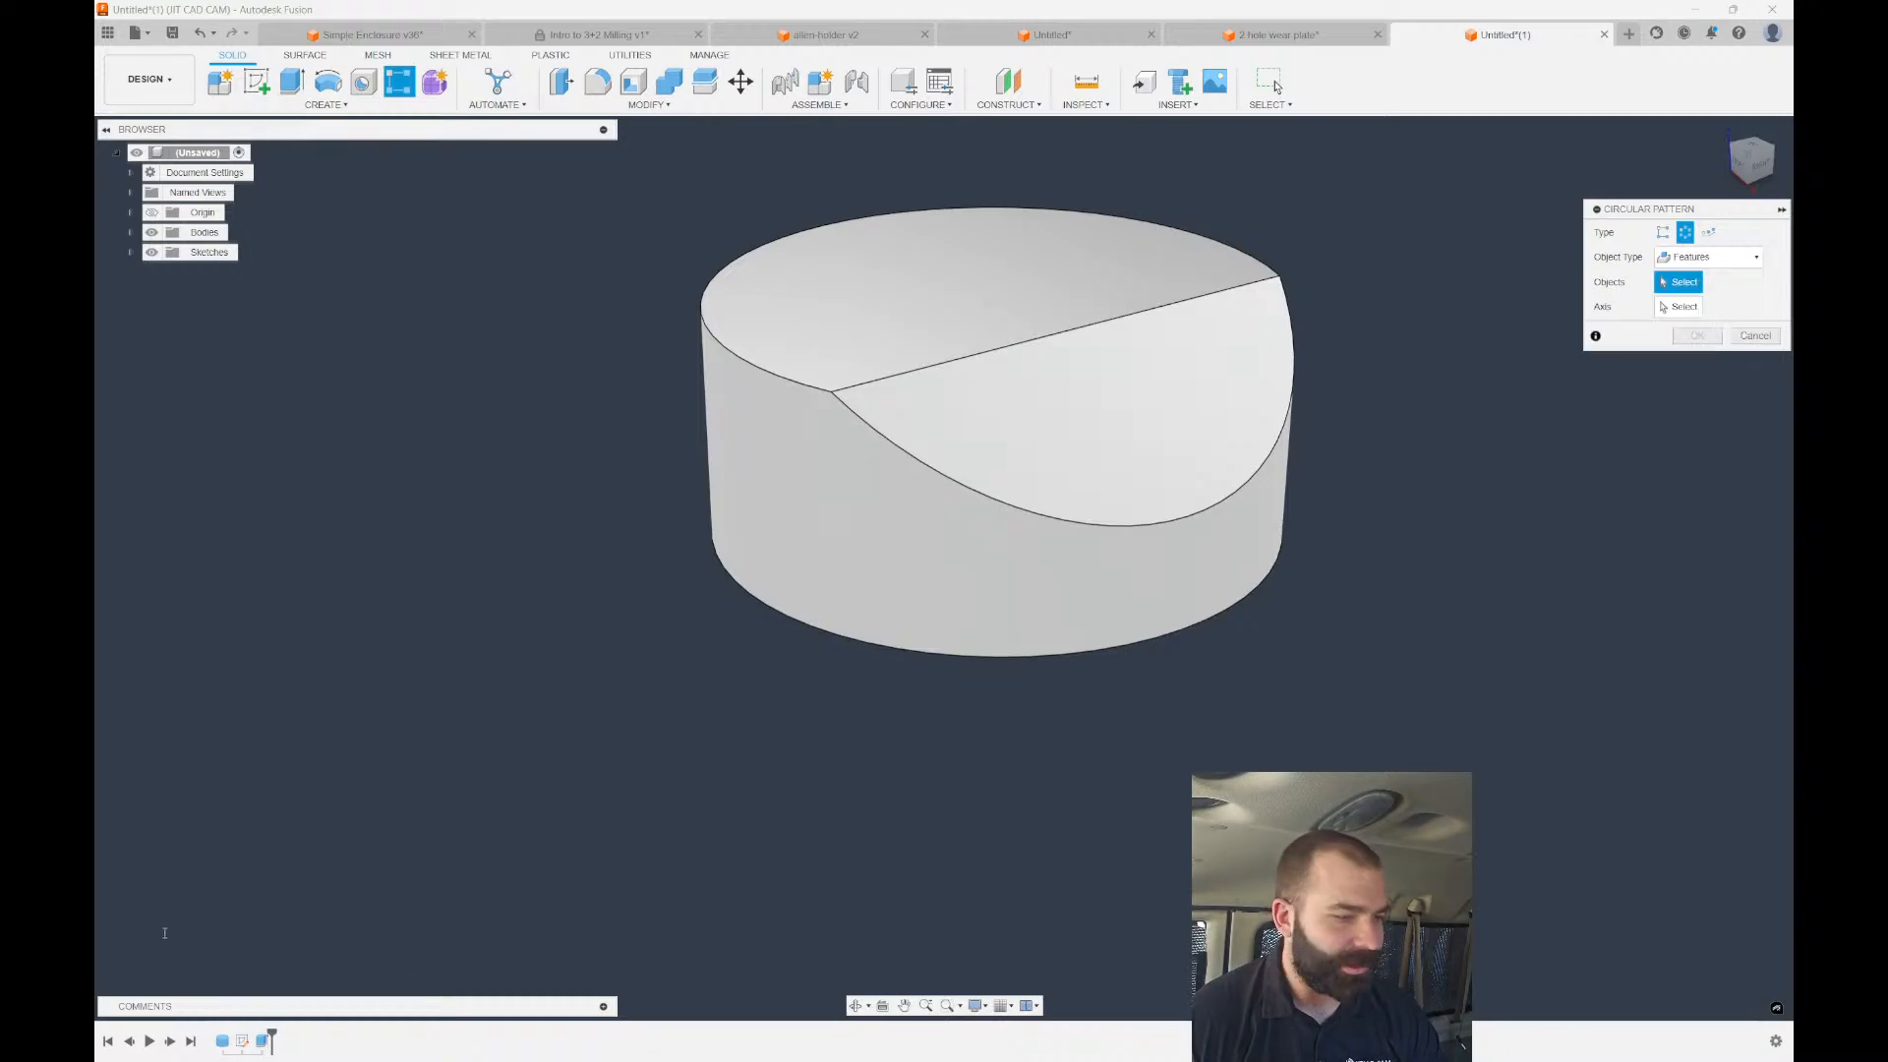
pyautogui.click(262, 1040)
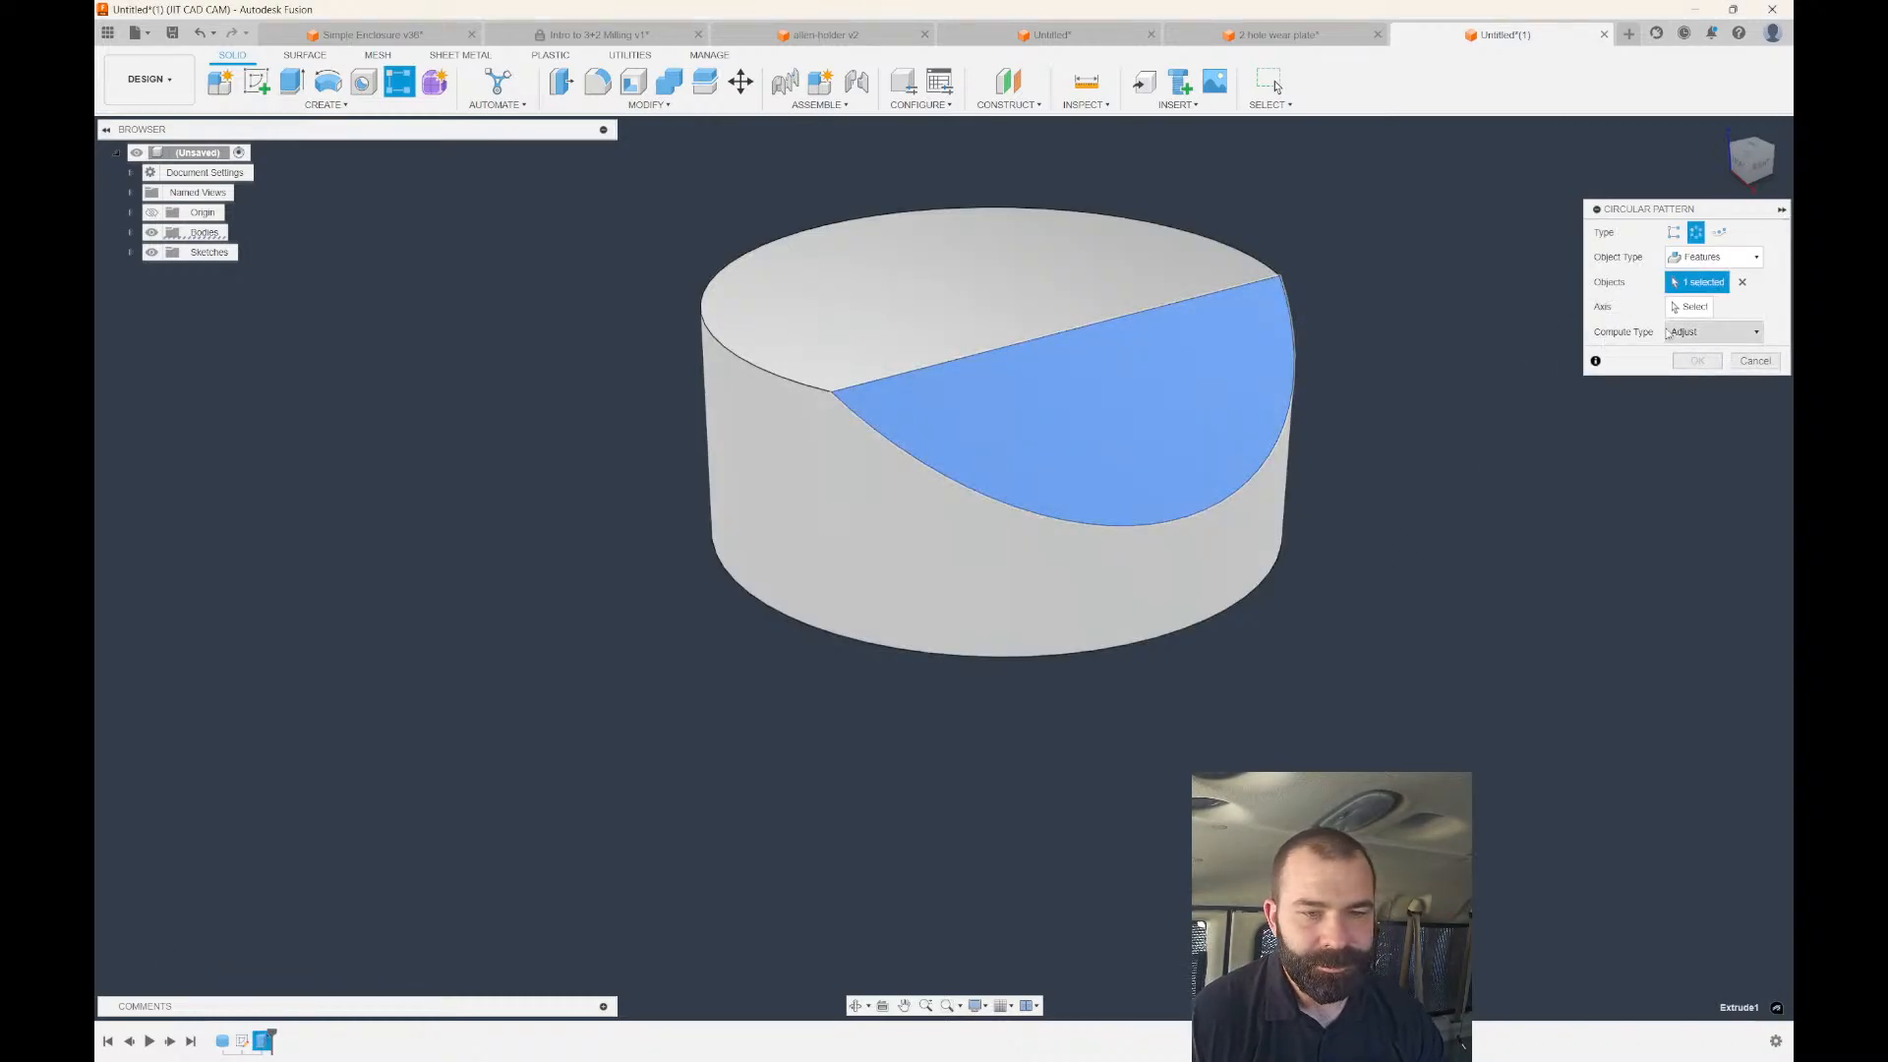
pyautogui.click(1252, 288)
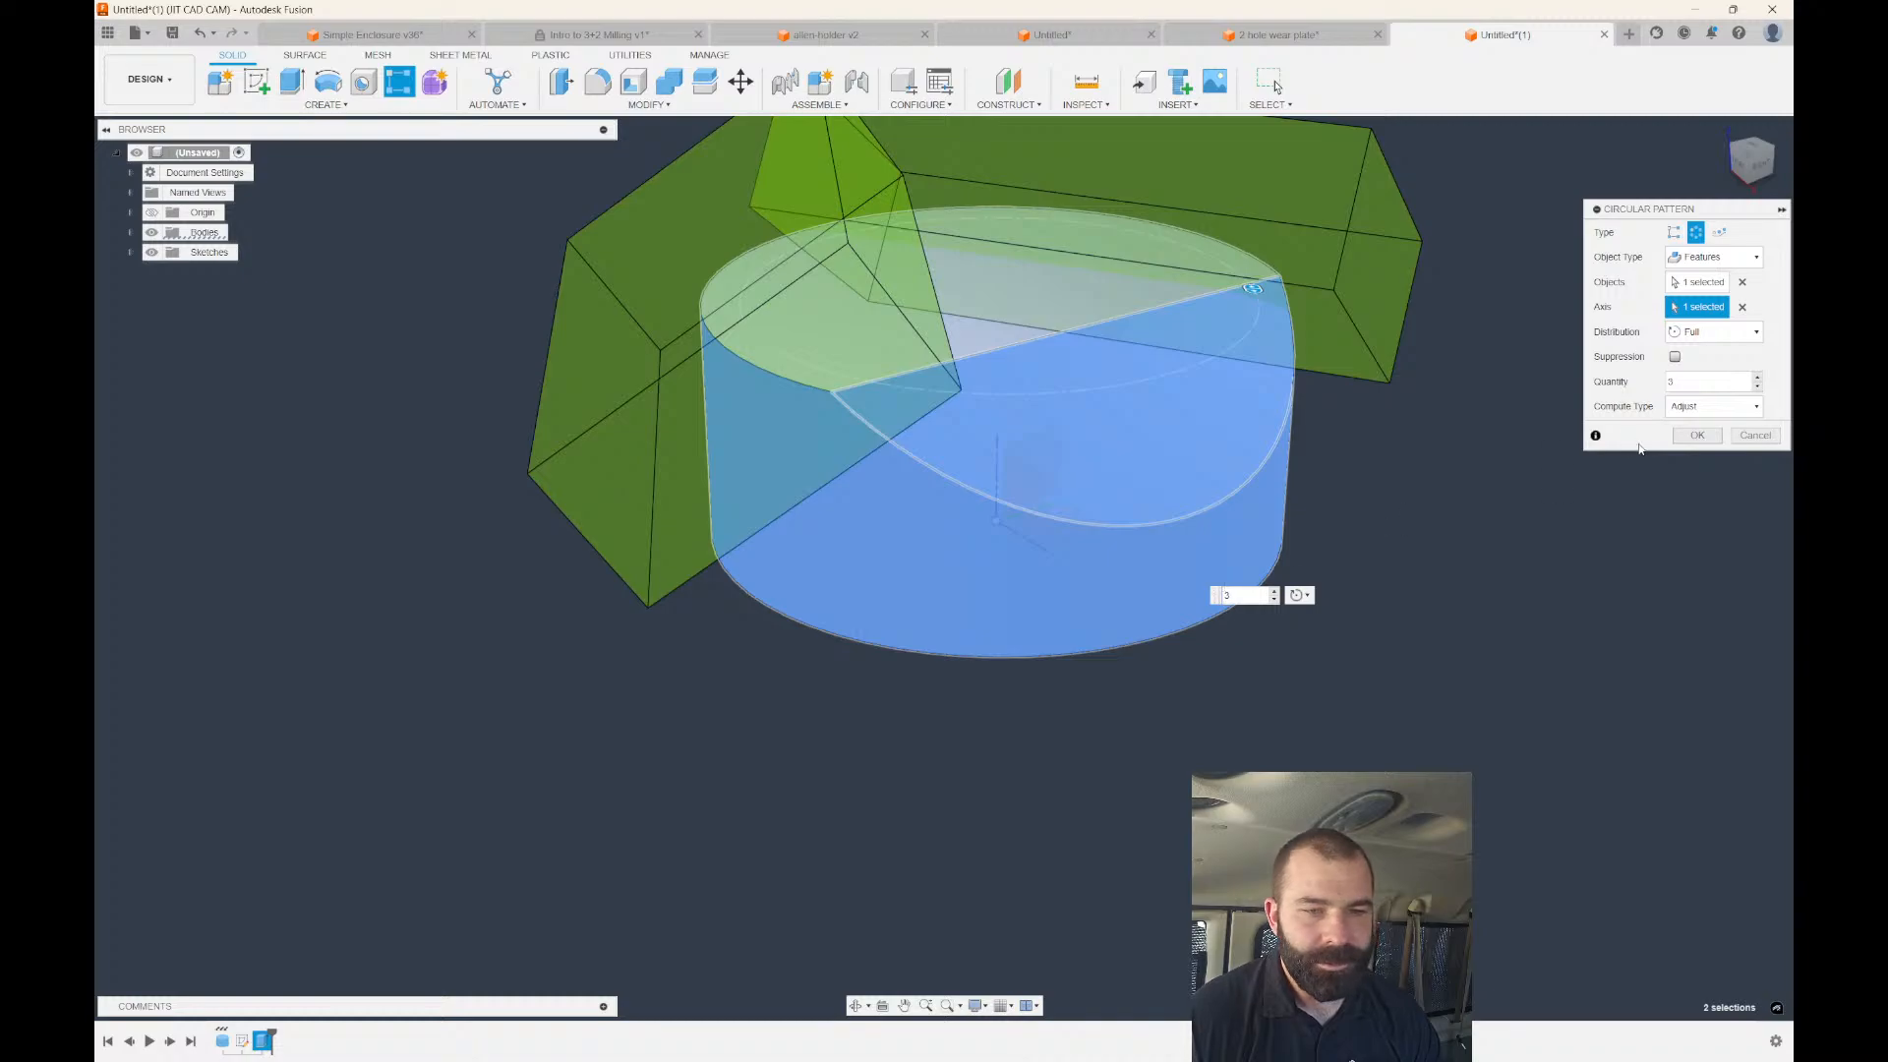
pyautogui.click(1697, 435)
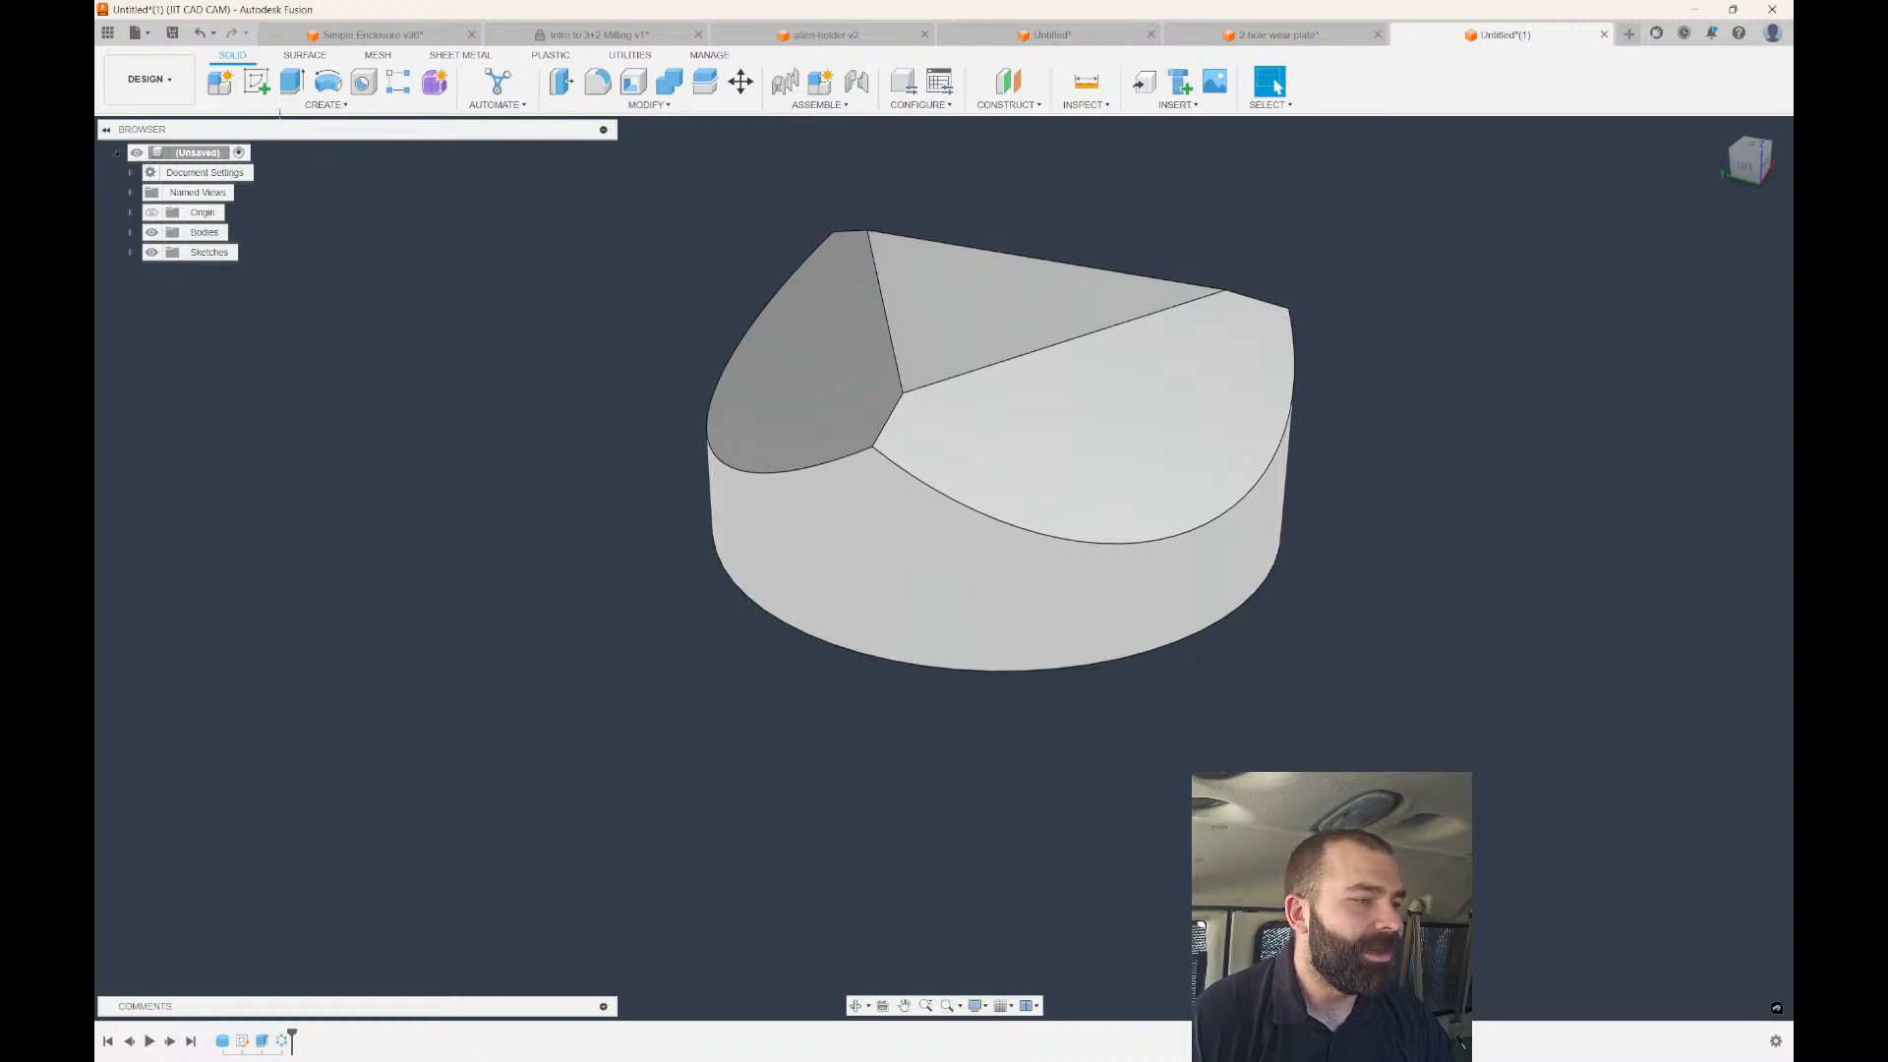
pyautogui.click(256, 82)
# Sketch a square on one angled top face, discarding an initial circle.
pyautogui.click(1085, 438)
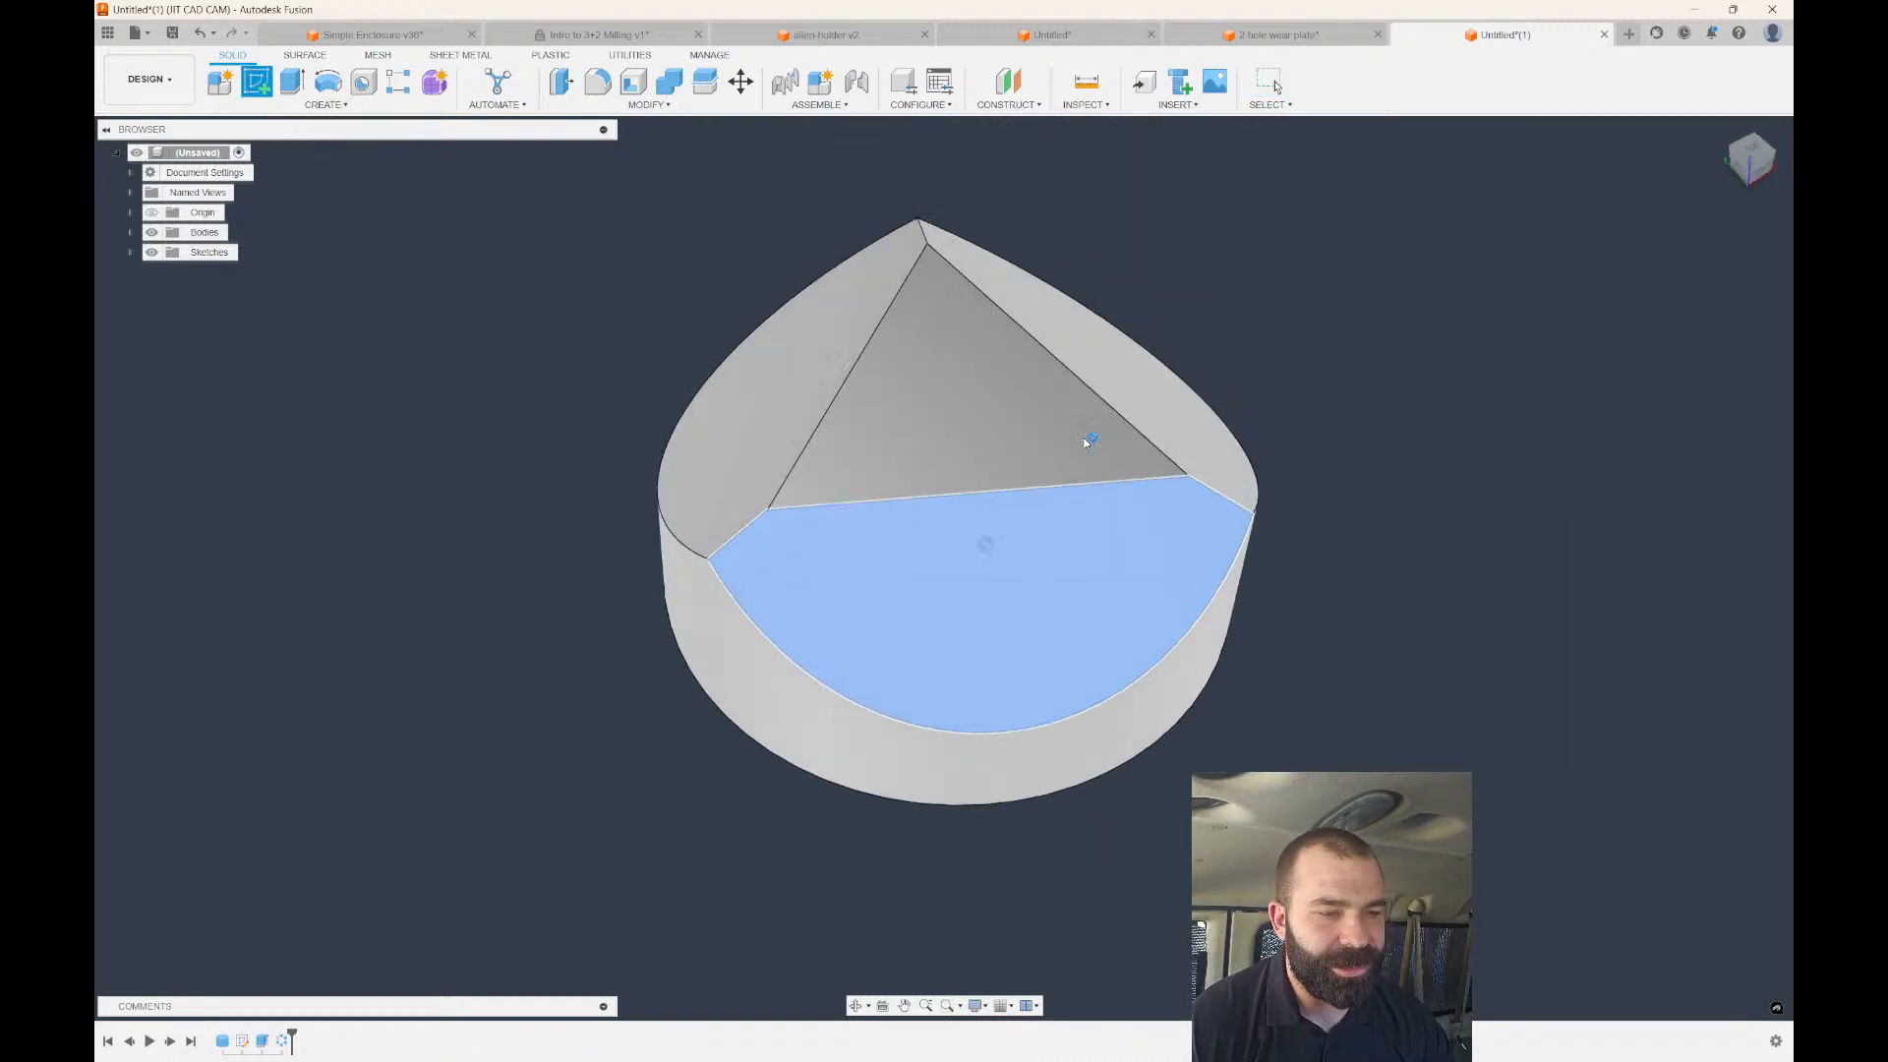
pyautogui.press('c')
pyautogui.click(889, 578)
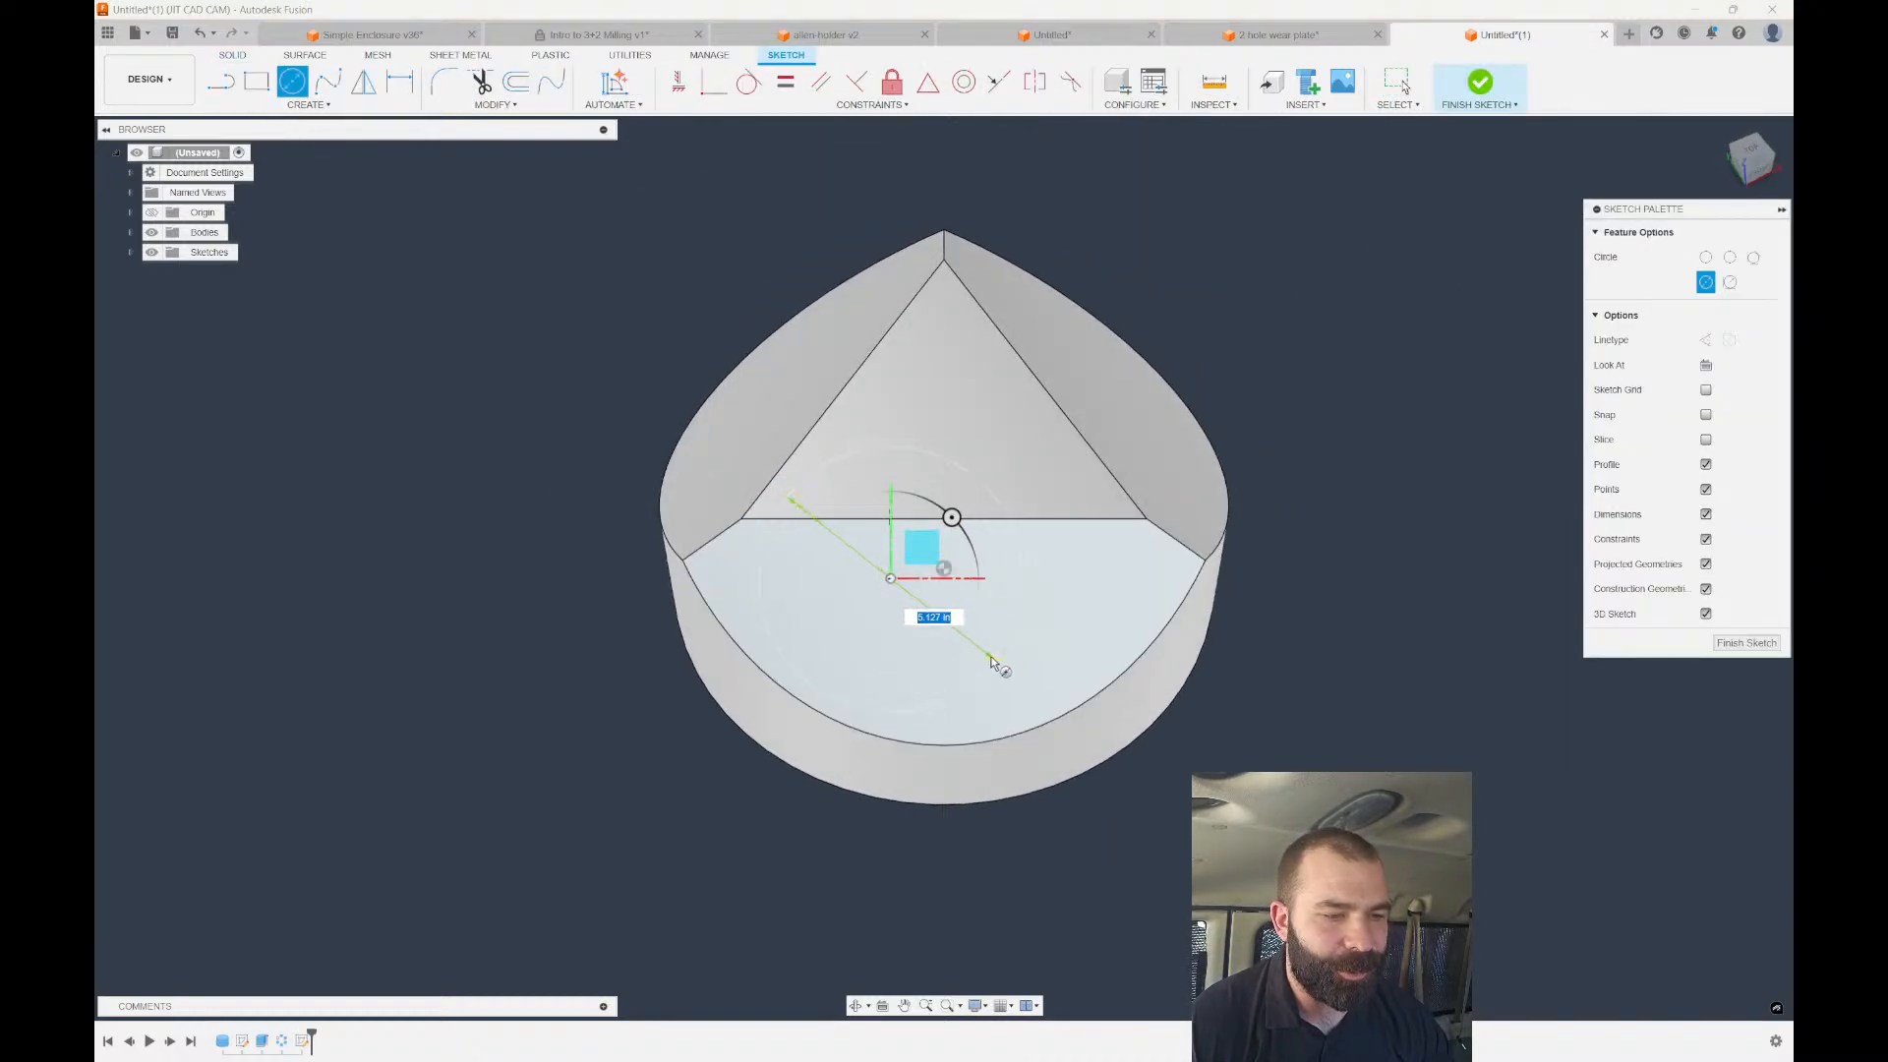
pyautogui.press('Escape')
pyautogui.press('r')
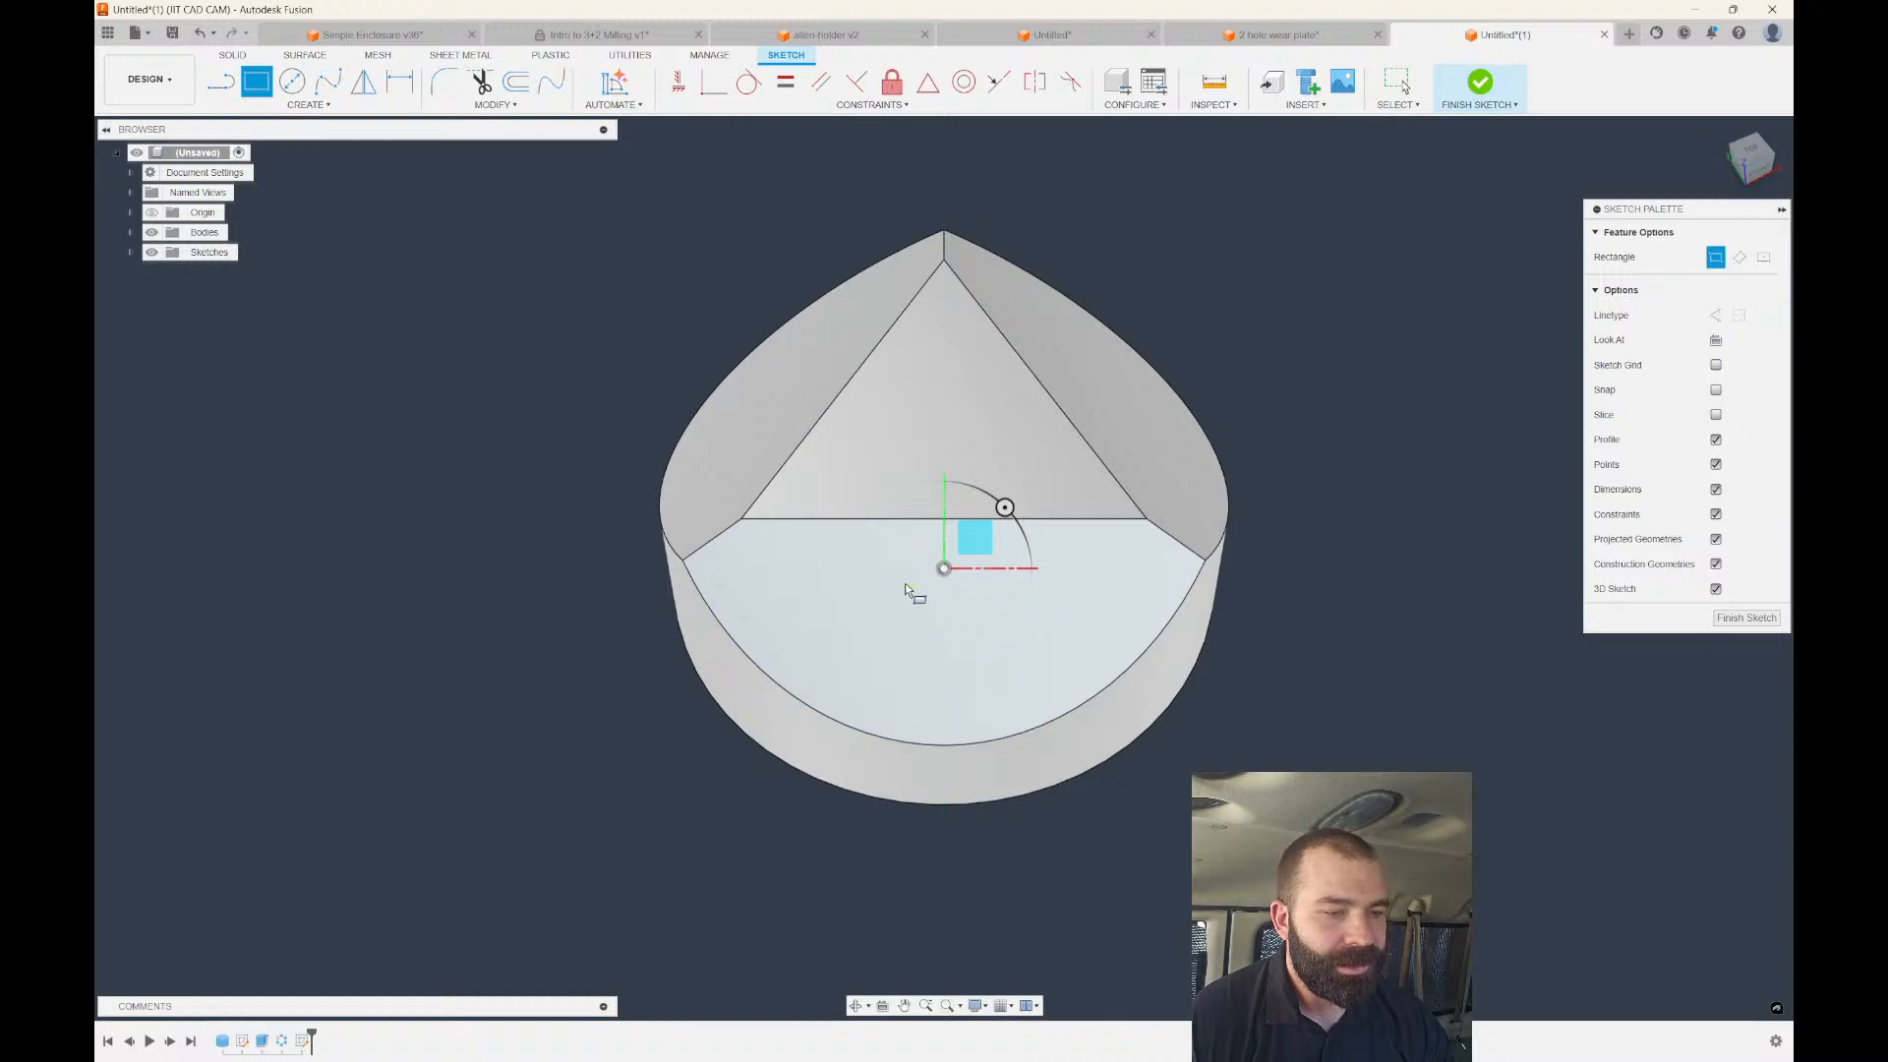
pyautogui.click(884, 587)
pyautogui.click(1007, 678)
# Extrude the square 2.50 in as a Join to form the block.
pyautogui.press('e')
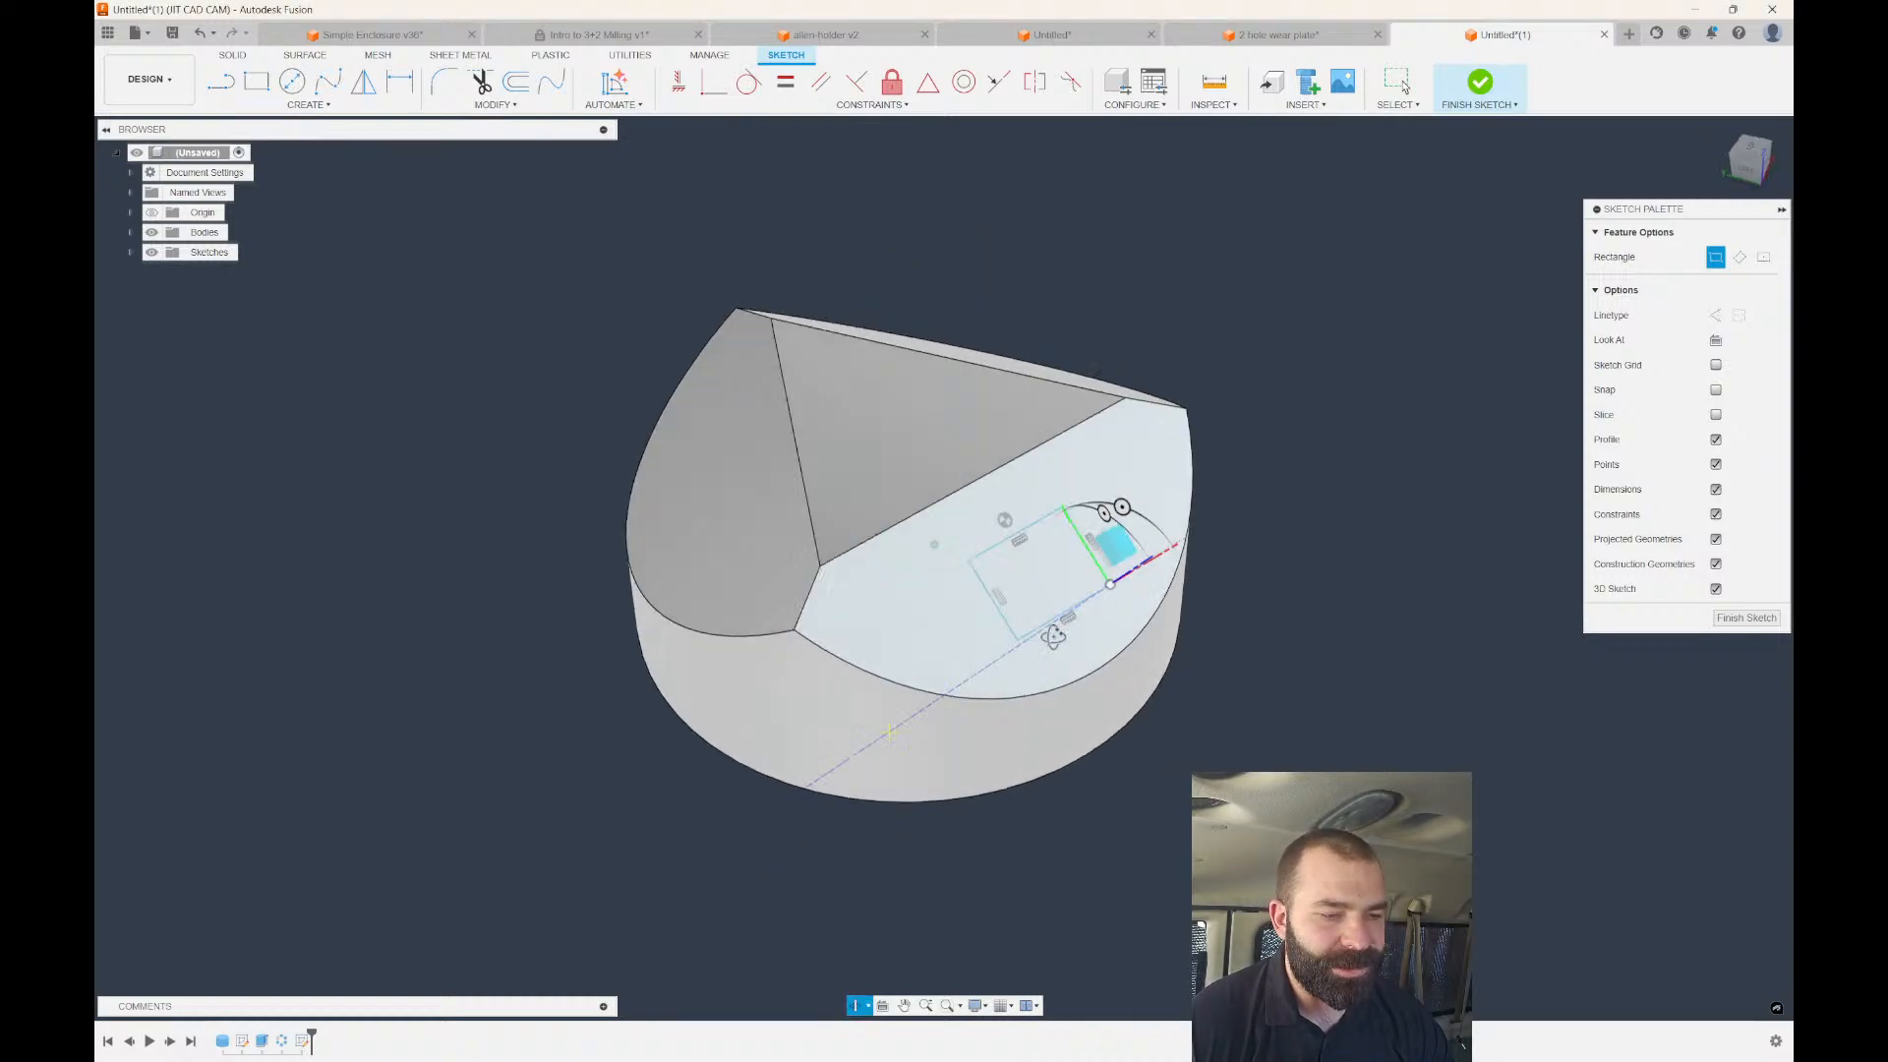
pyautogui.moveTo(1084, 503); pyautogui.dragTo(1202, 375)
pyautogui.click(1706, 449)
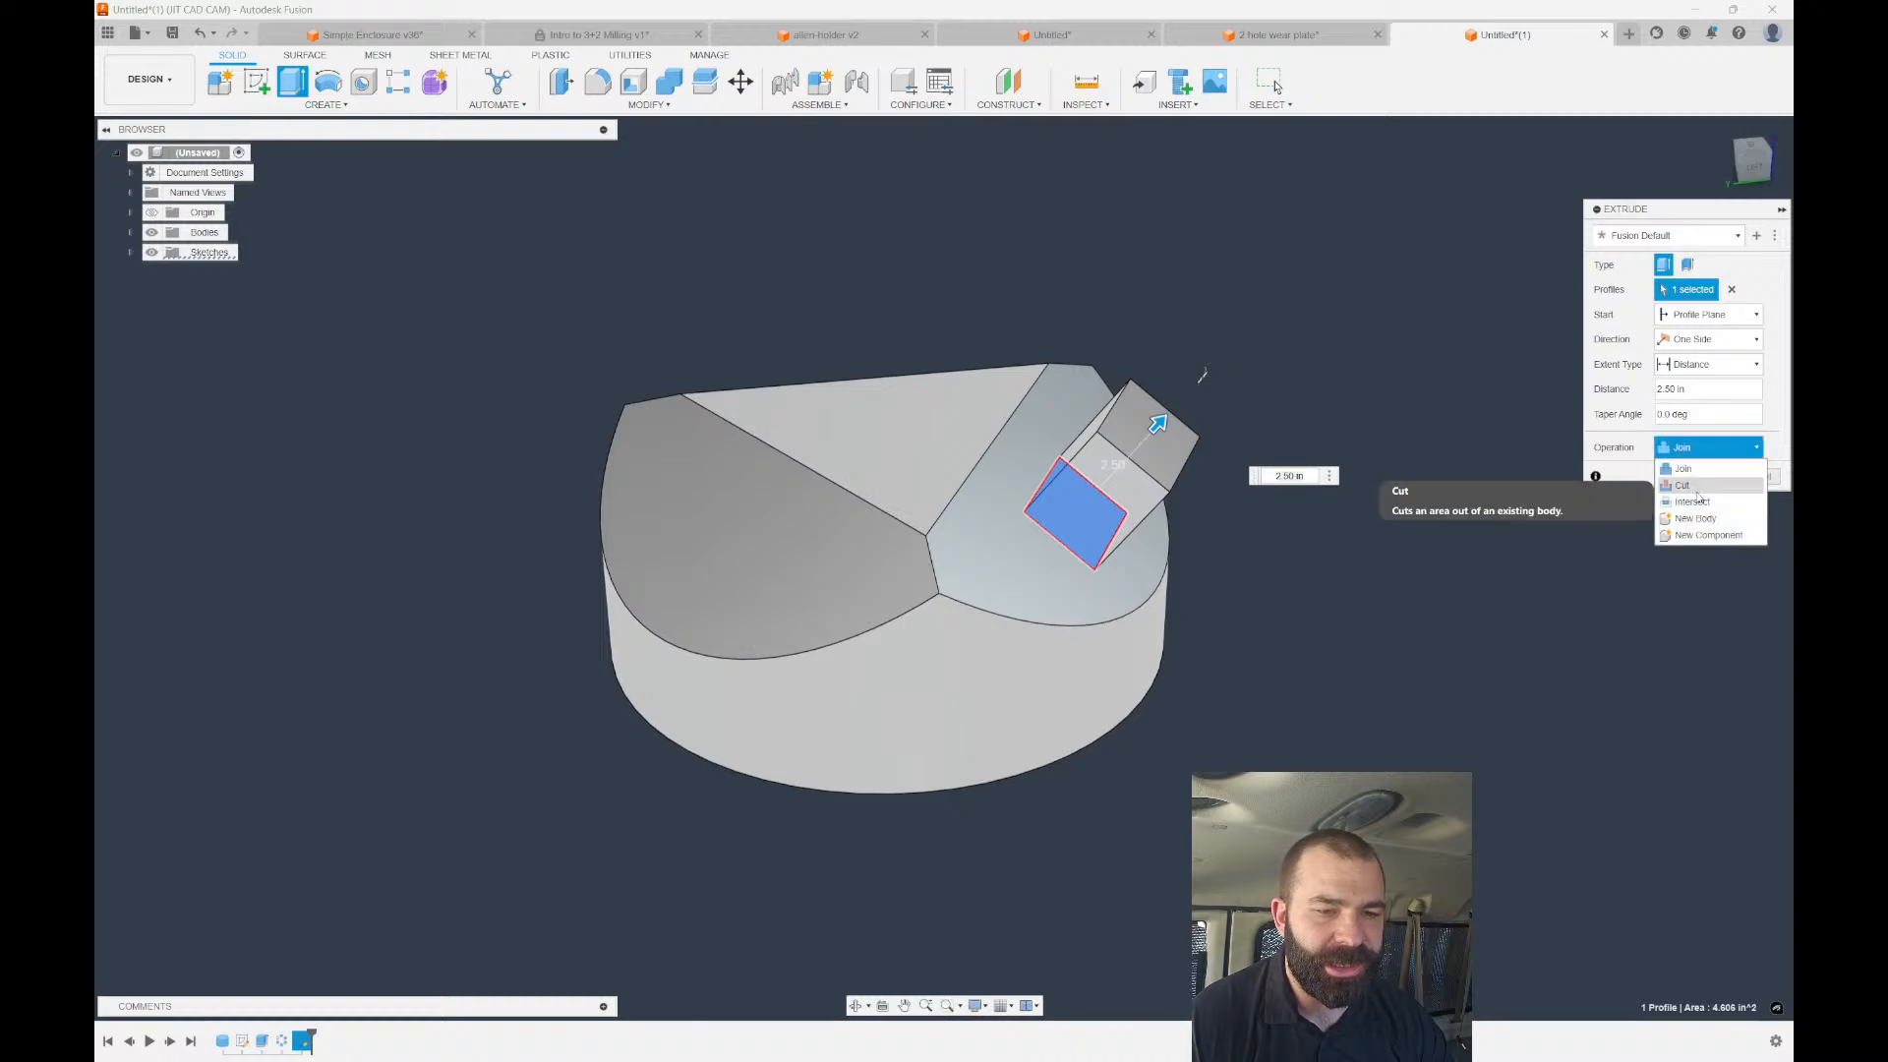
pyautogui.click(1699, 463)
pyautogui.click(1693, 477)
pyautogui.keyDown('shift'); pyautogui.moveTo(1692, 480); pyautogui.dragTo(1530, 476, button='middle'); pyautogui.keyUp('shift')
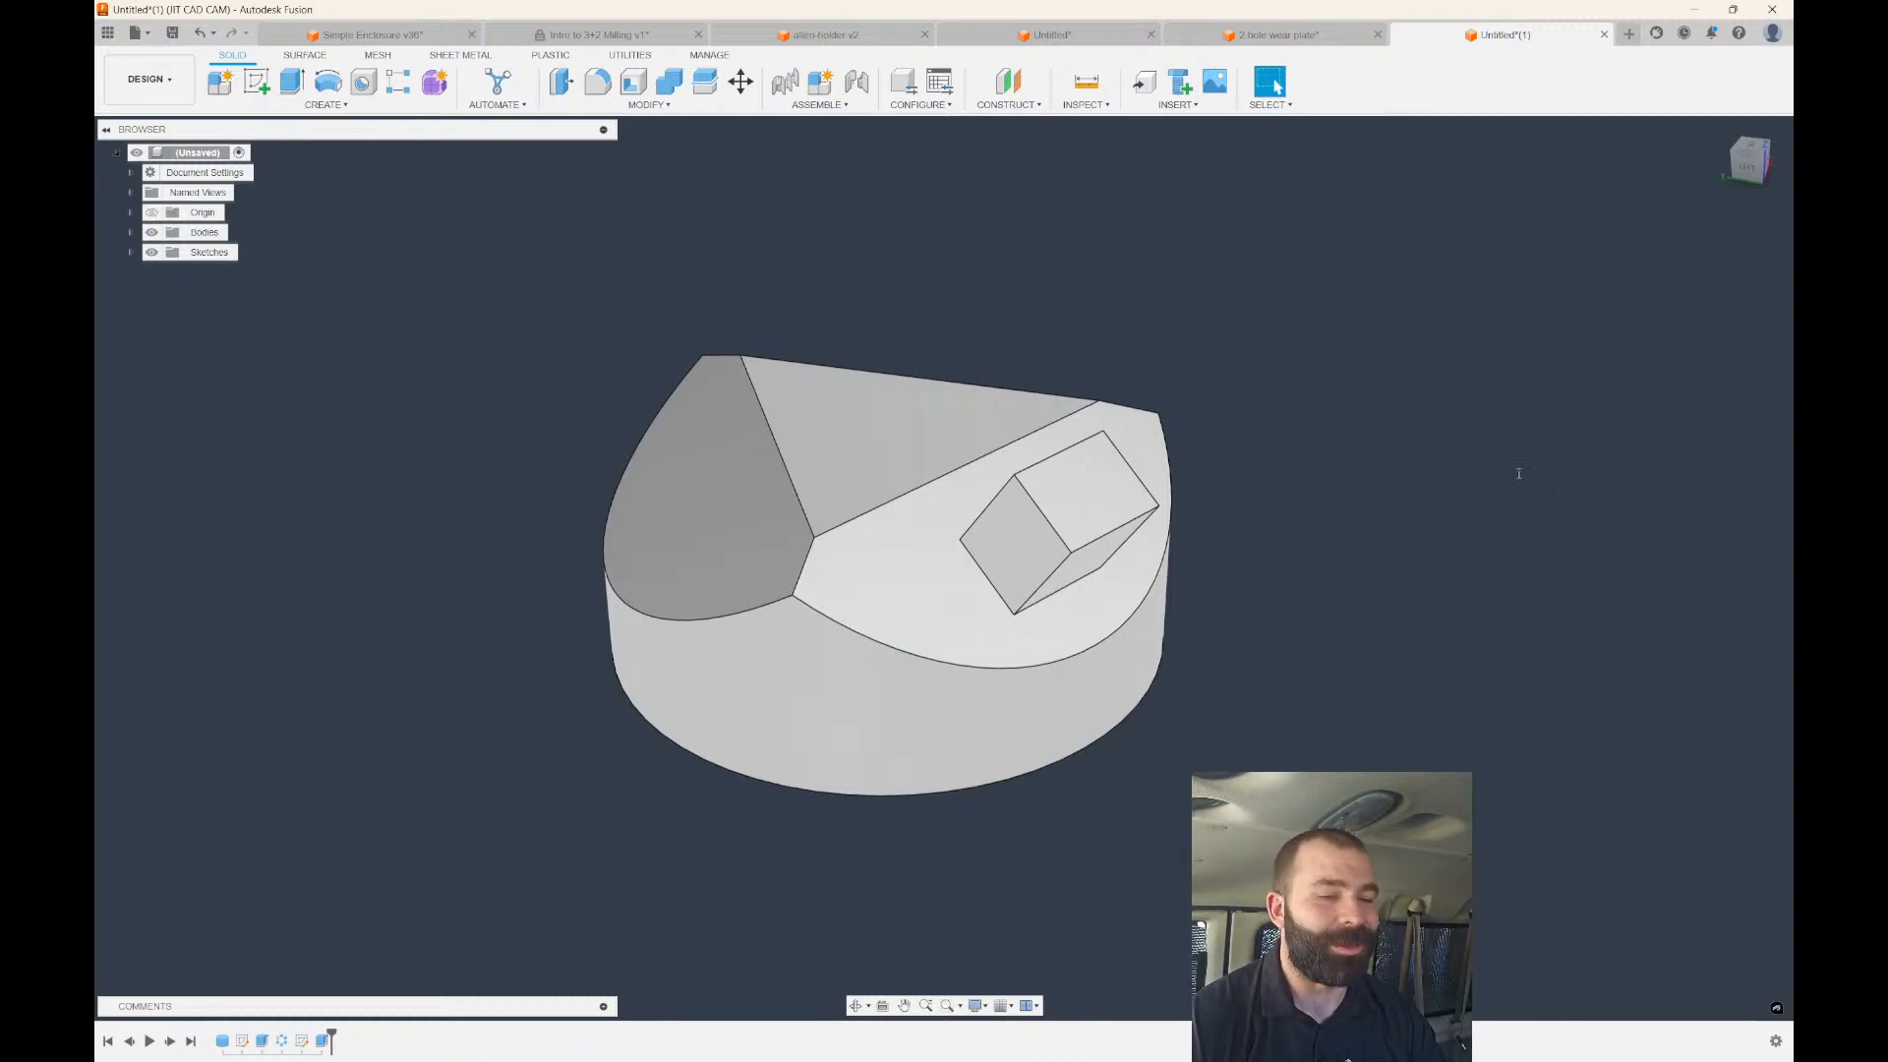
# Switch to the Manufacture workspace and orbit the model to inspect it.
pyautogui.click(147, 79)
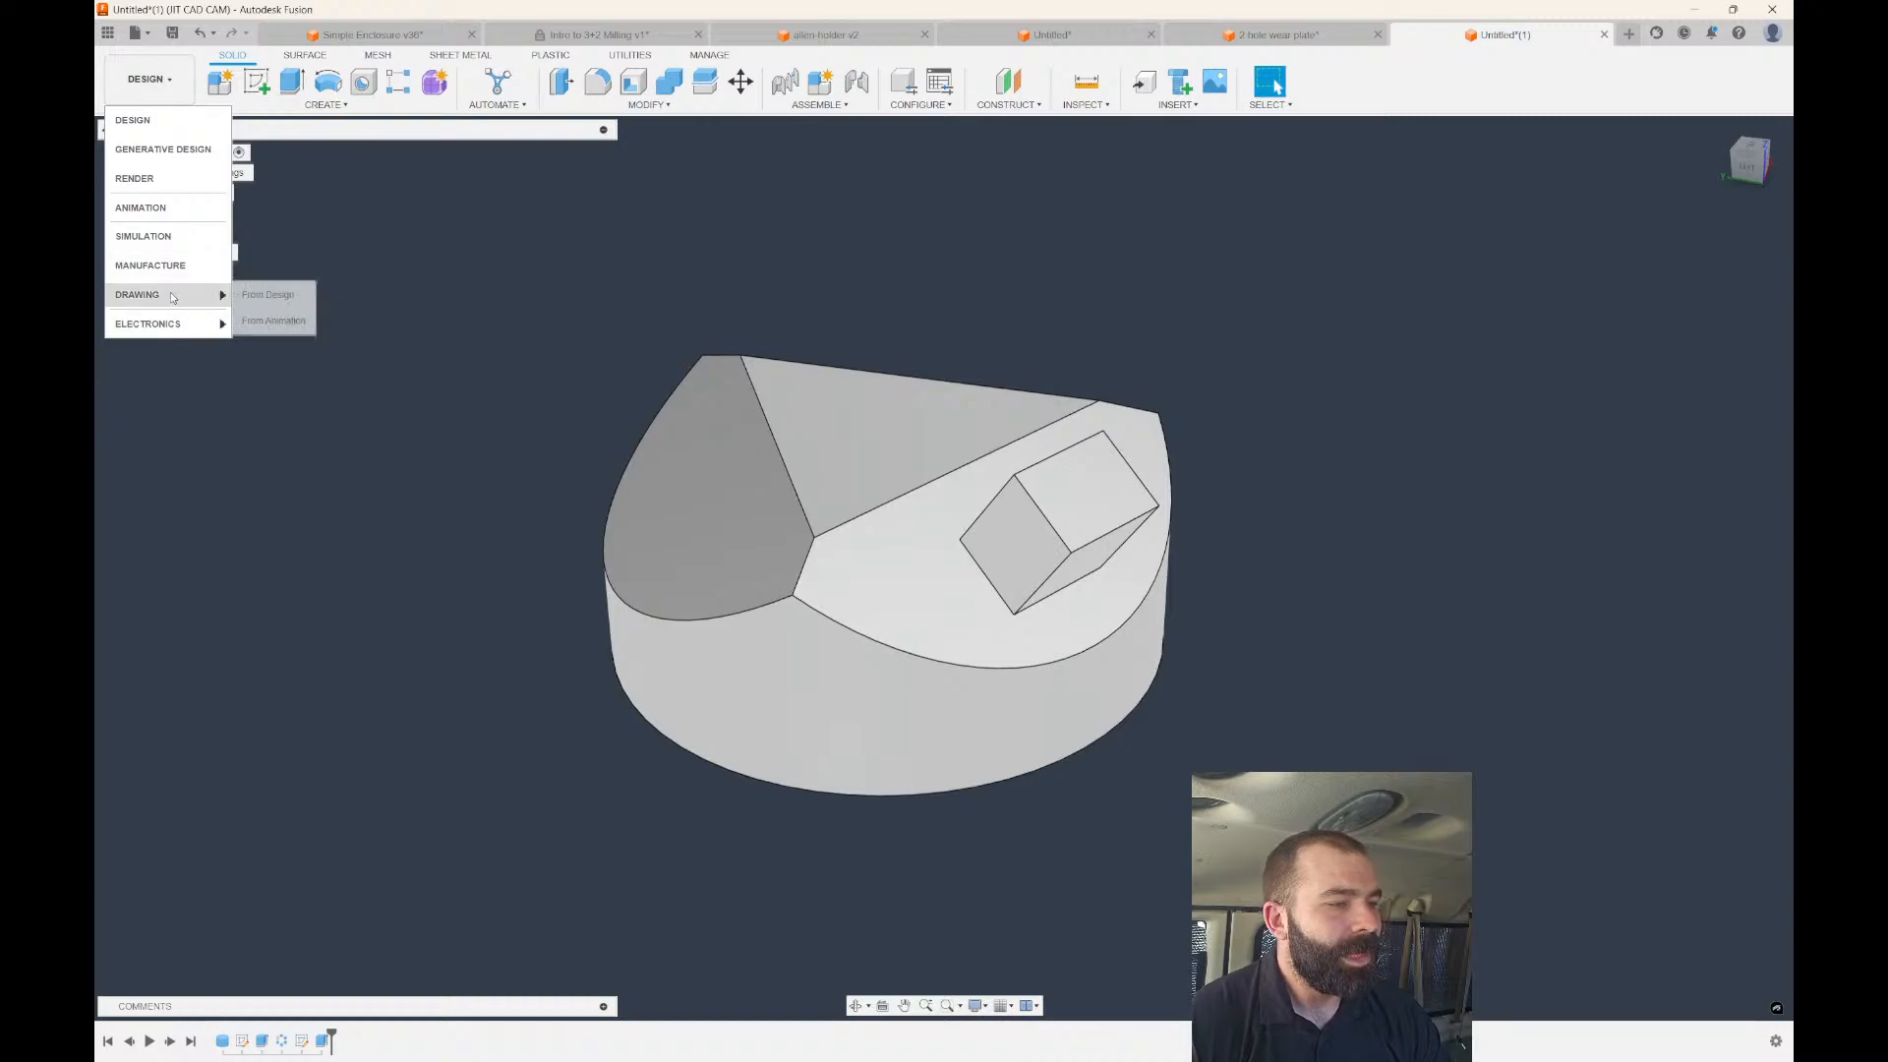
pyautogui.click(167, 266)
pyautogui.scroll(-2, 549, 293)
pyautogui.keyDown('shift'); pyautogui.moveTo(710, 386); pyautogui.dragTo(334, 378, button='middle'); pyautogui.keyUp('shift')
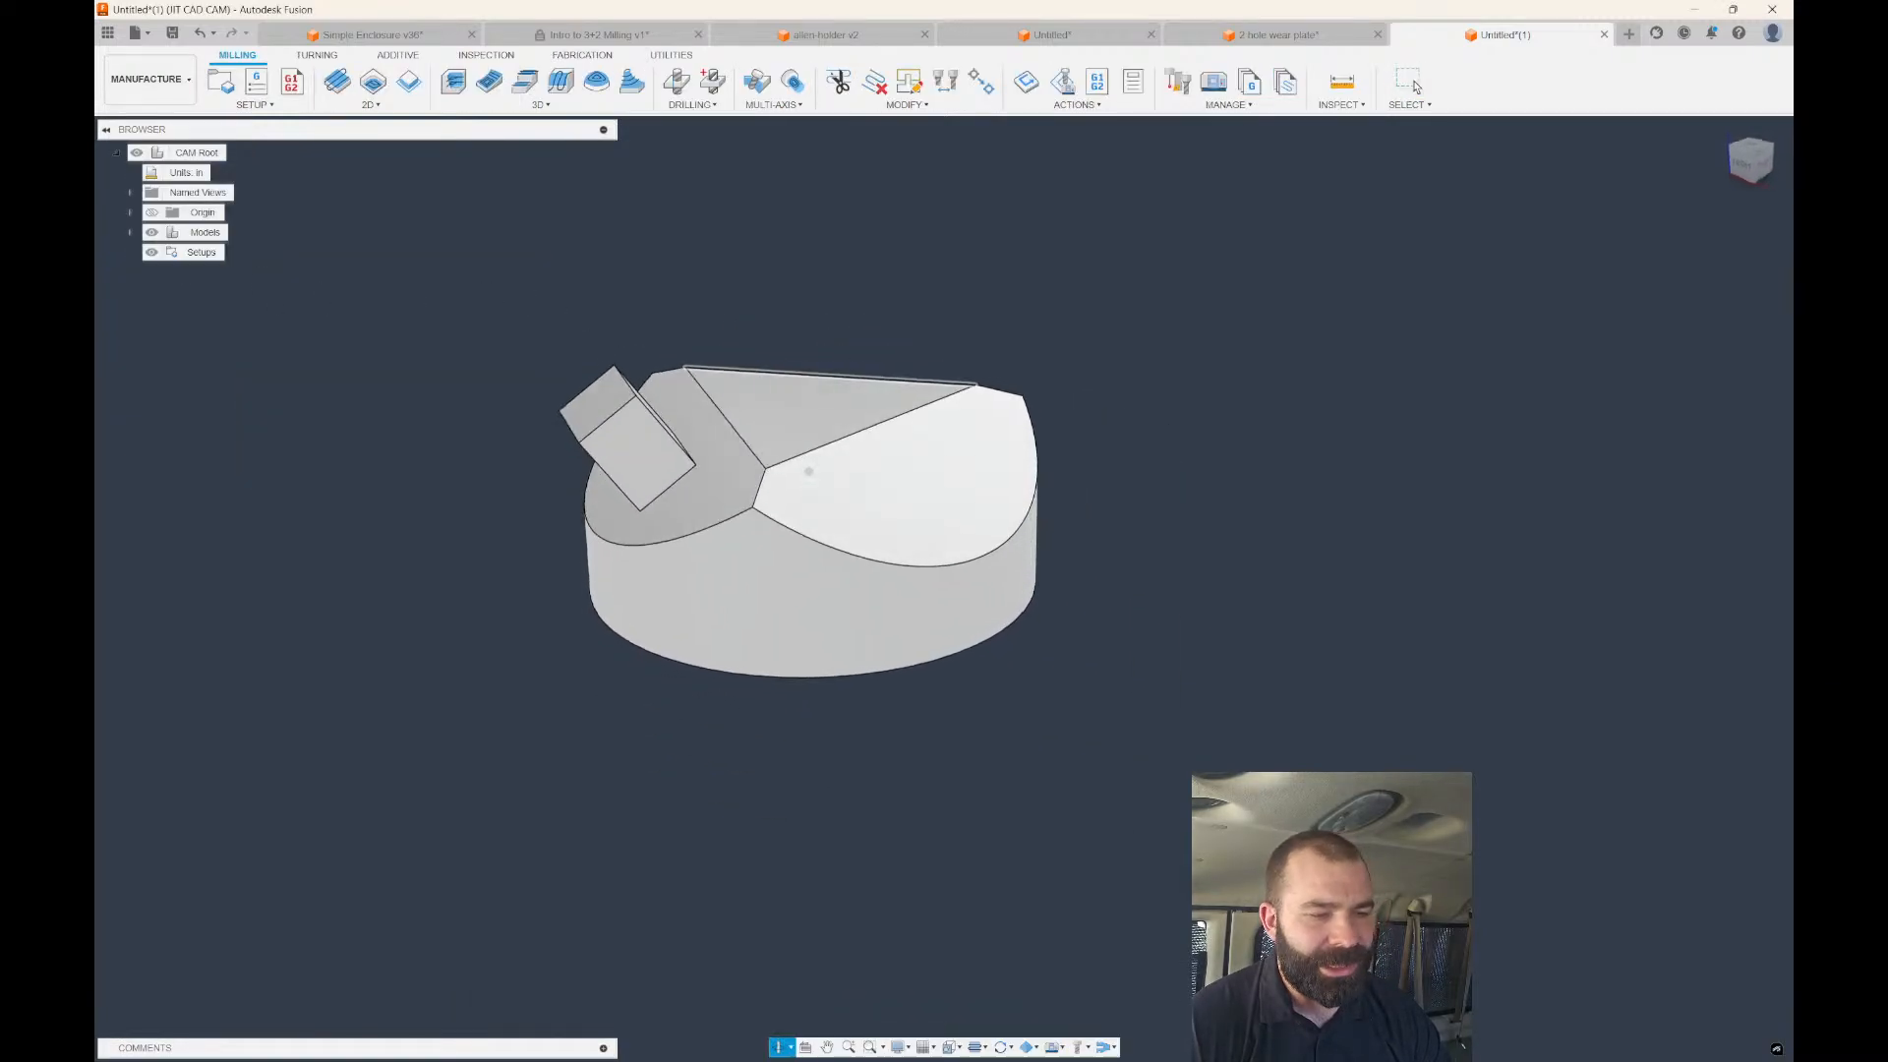
pyautogui.keyDown('shift'); pyautogui.moveTo(808, 471); pyautogui.dragTo(1045, 410, button='middle'); pyautogui.keyUp('shift')
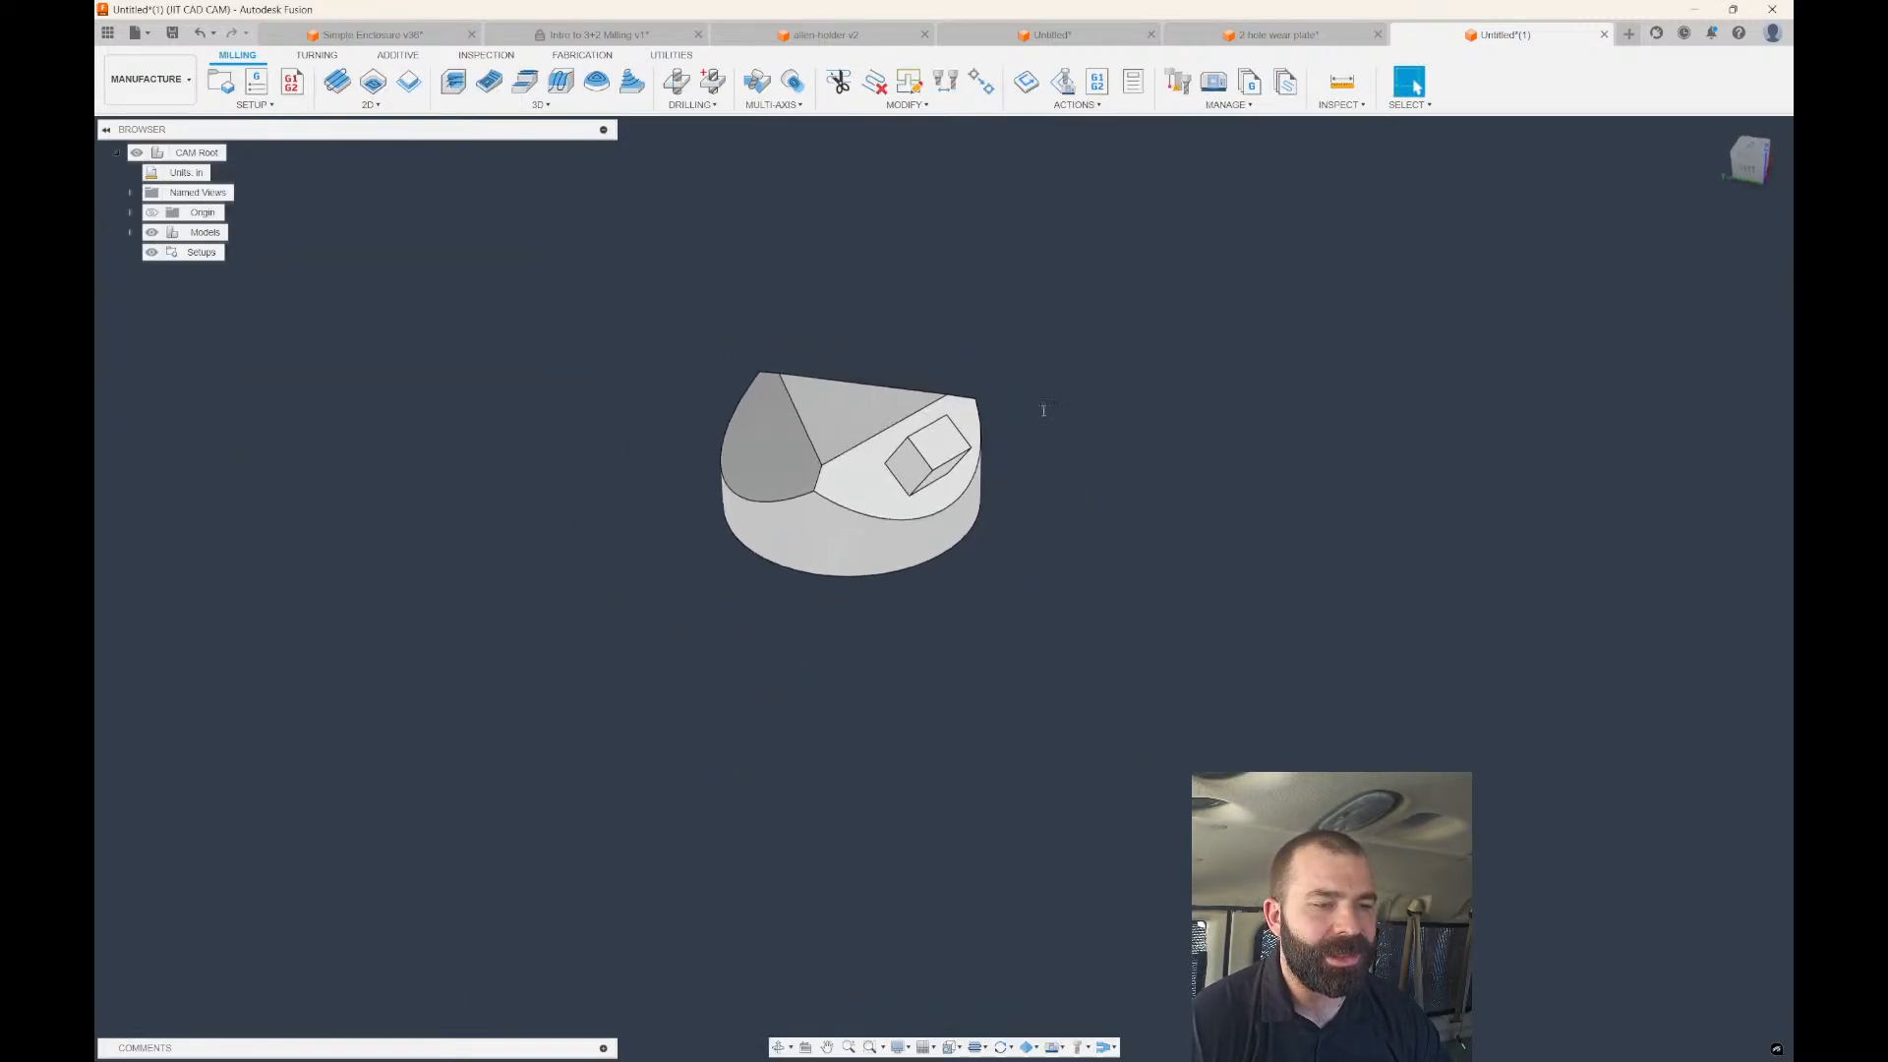
pyautogui.scroll(2, 809, 460)
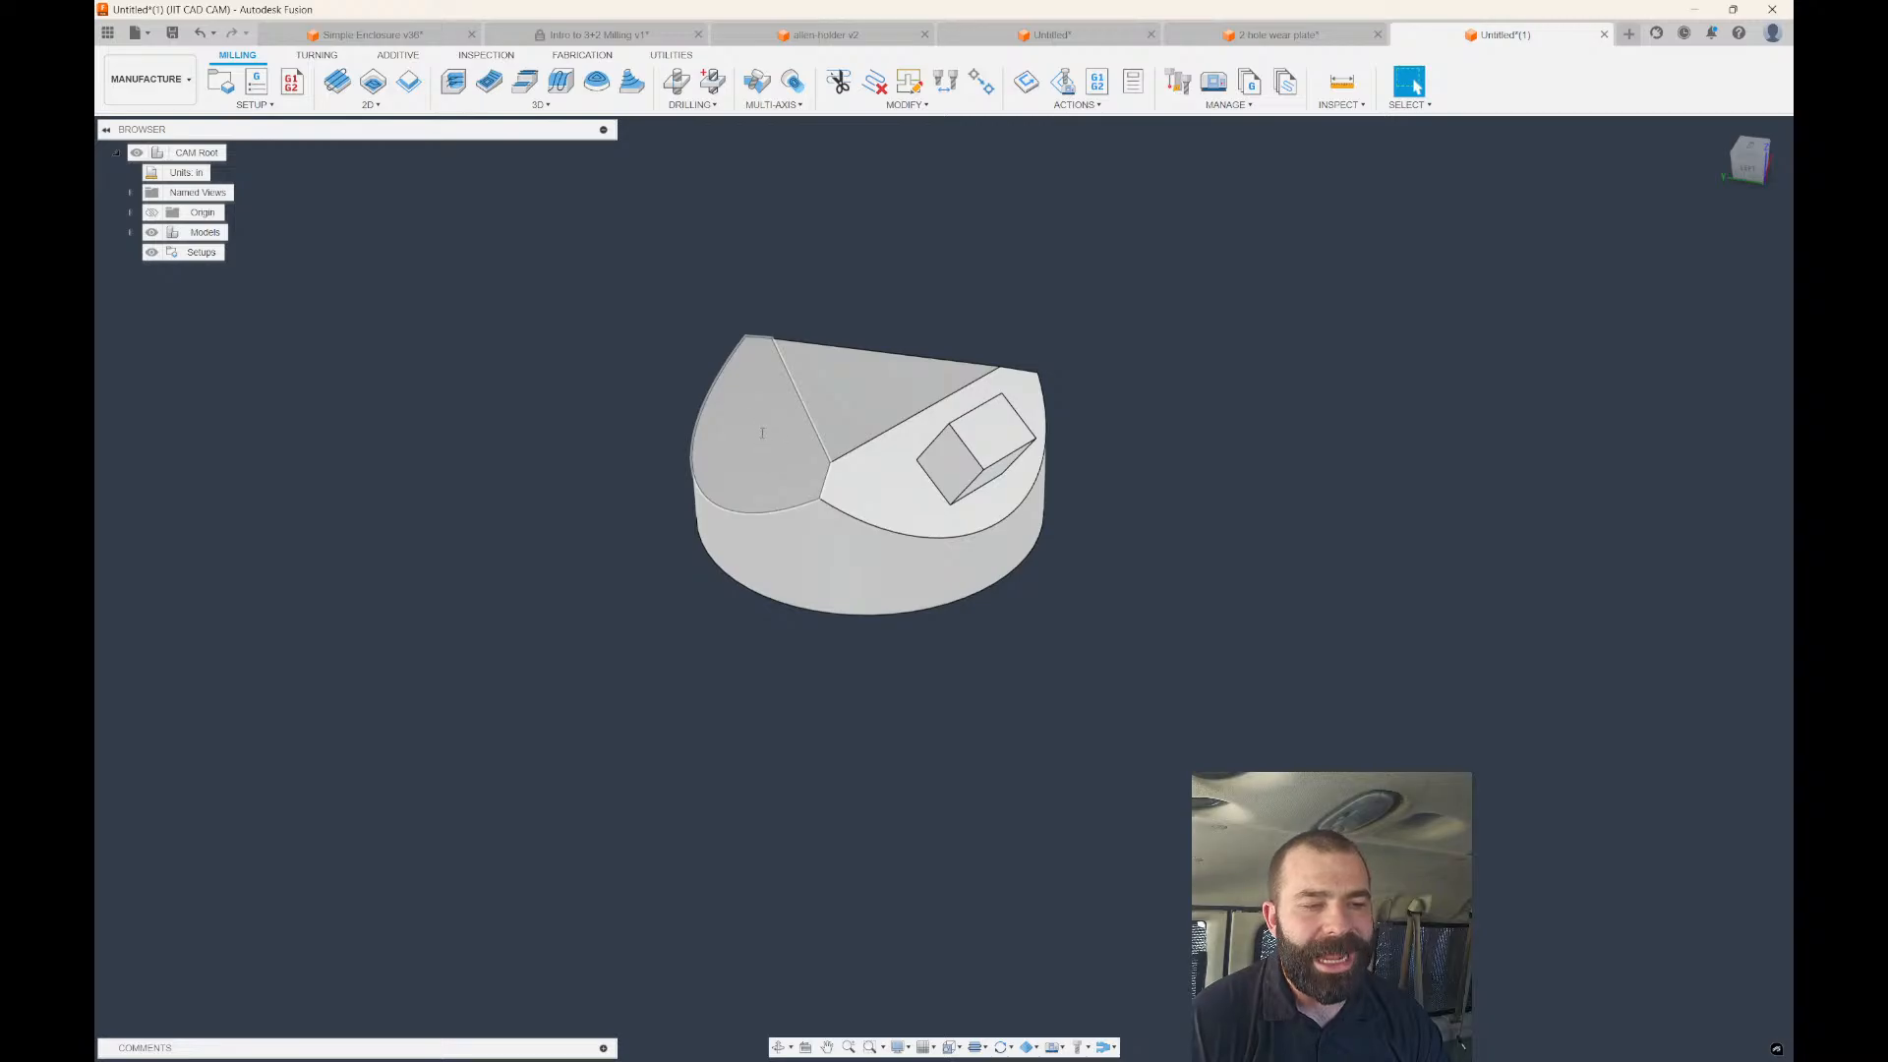
# Start a new setup and assign the HAAS UMC-750, skipping the machine model download.
pyautogui.click(220, 82)
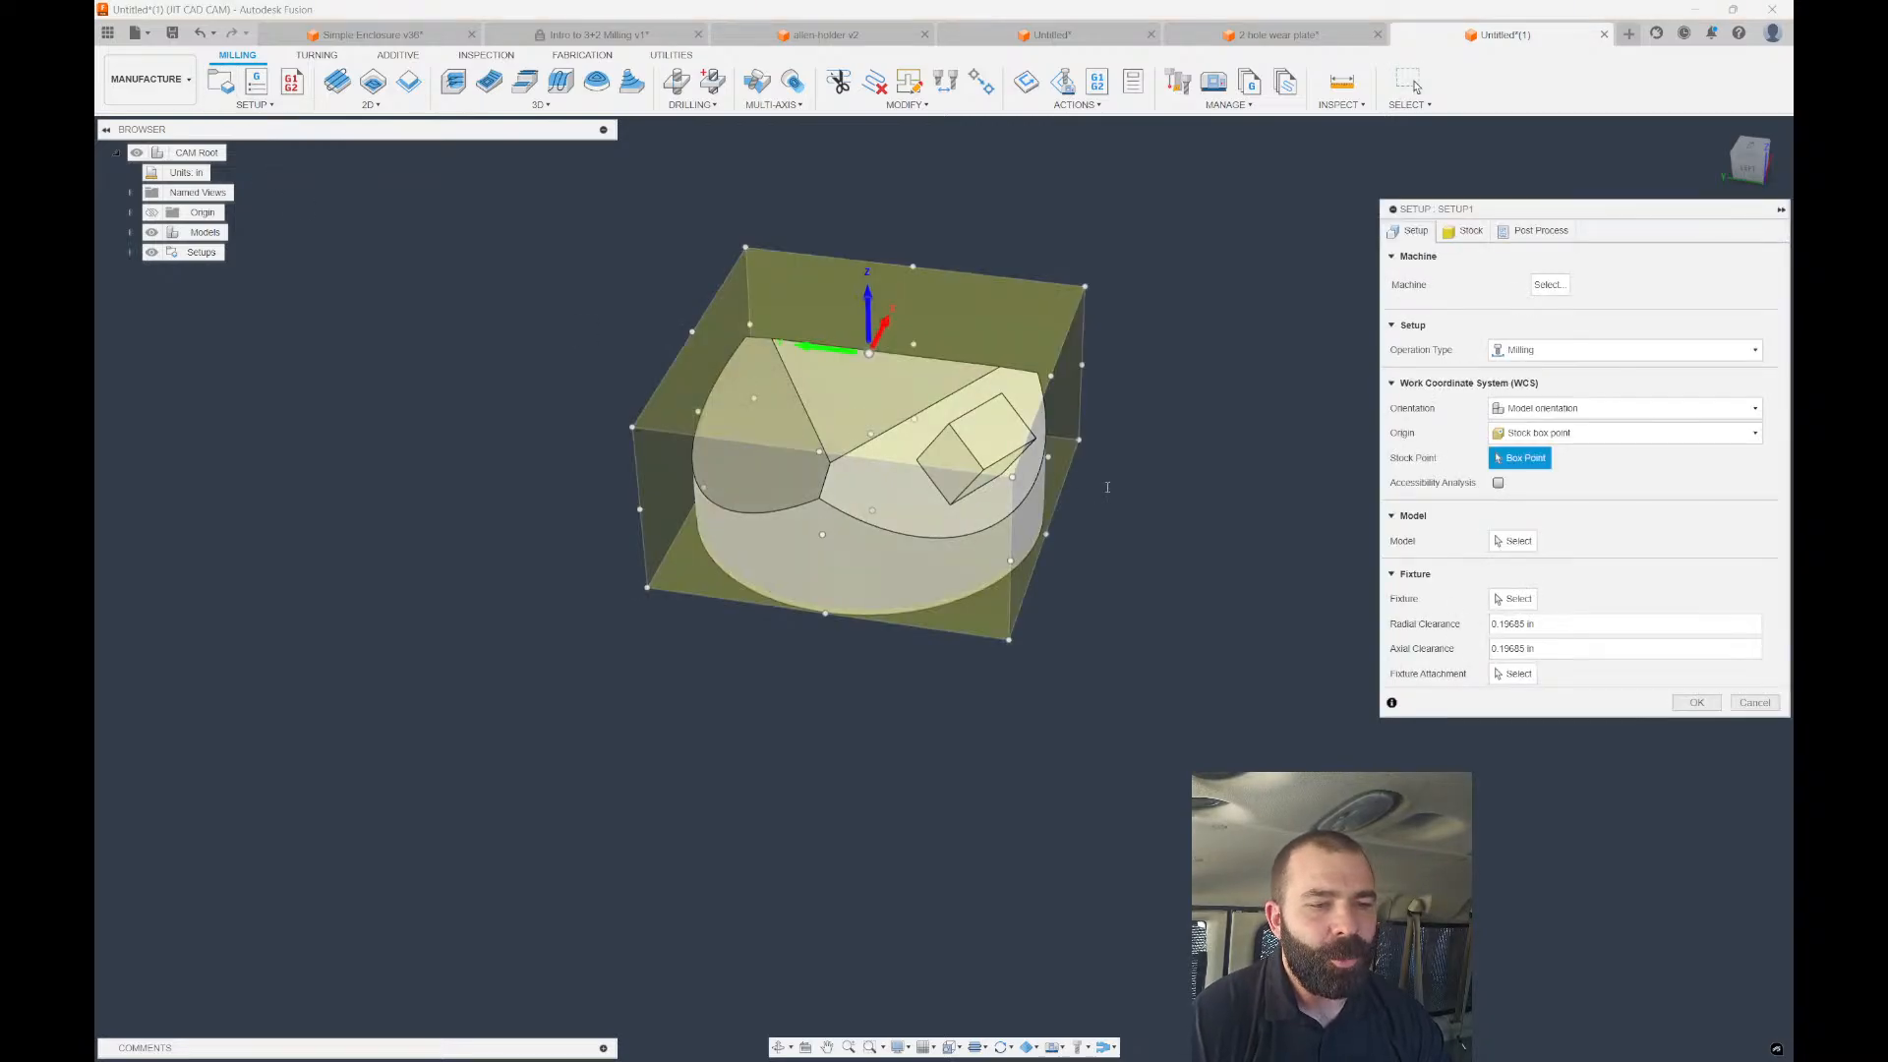
pyautogui.keyDown('shift'); pyautogui.moveTo(1101, 488); pyautogui.dragTo(988, 474, button='middle'); pyautogui.keyUp('shift')
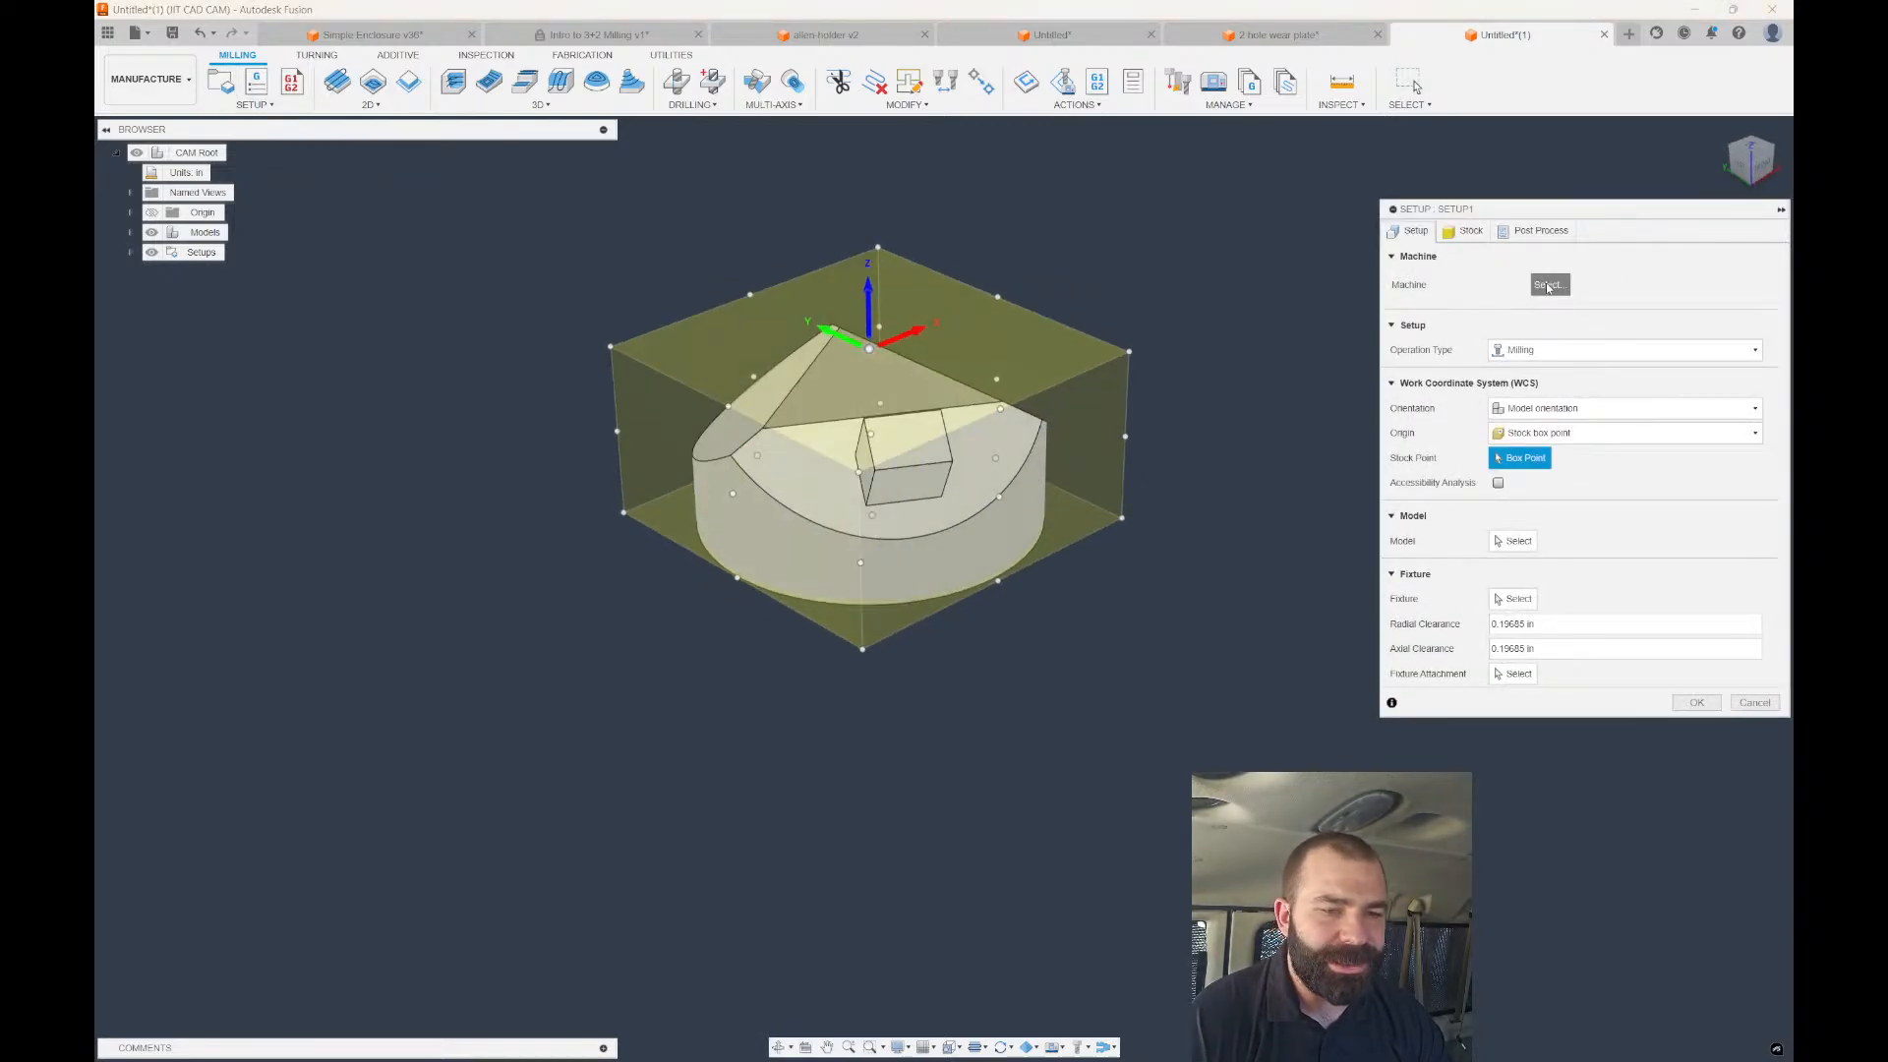
pyautogui.click(1548, 284)
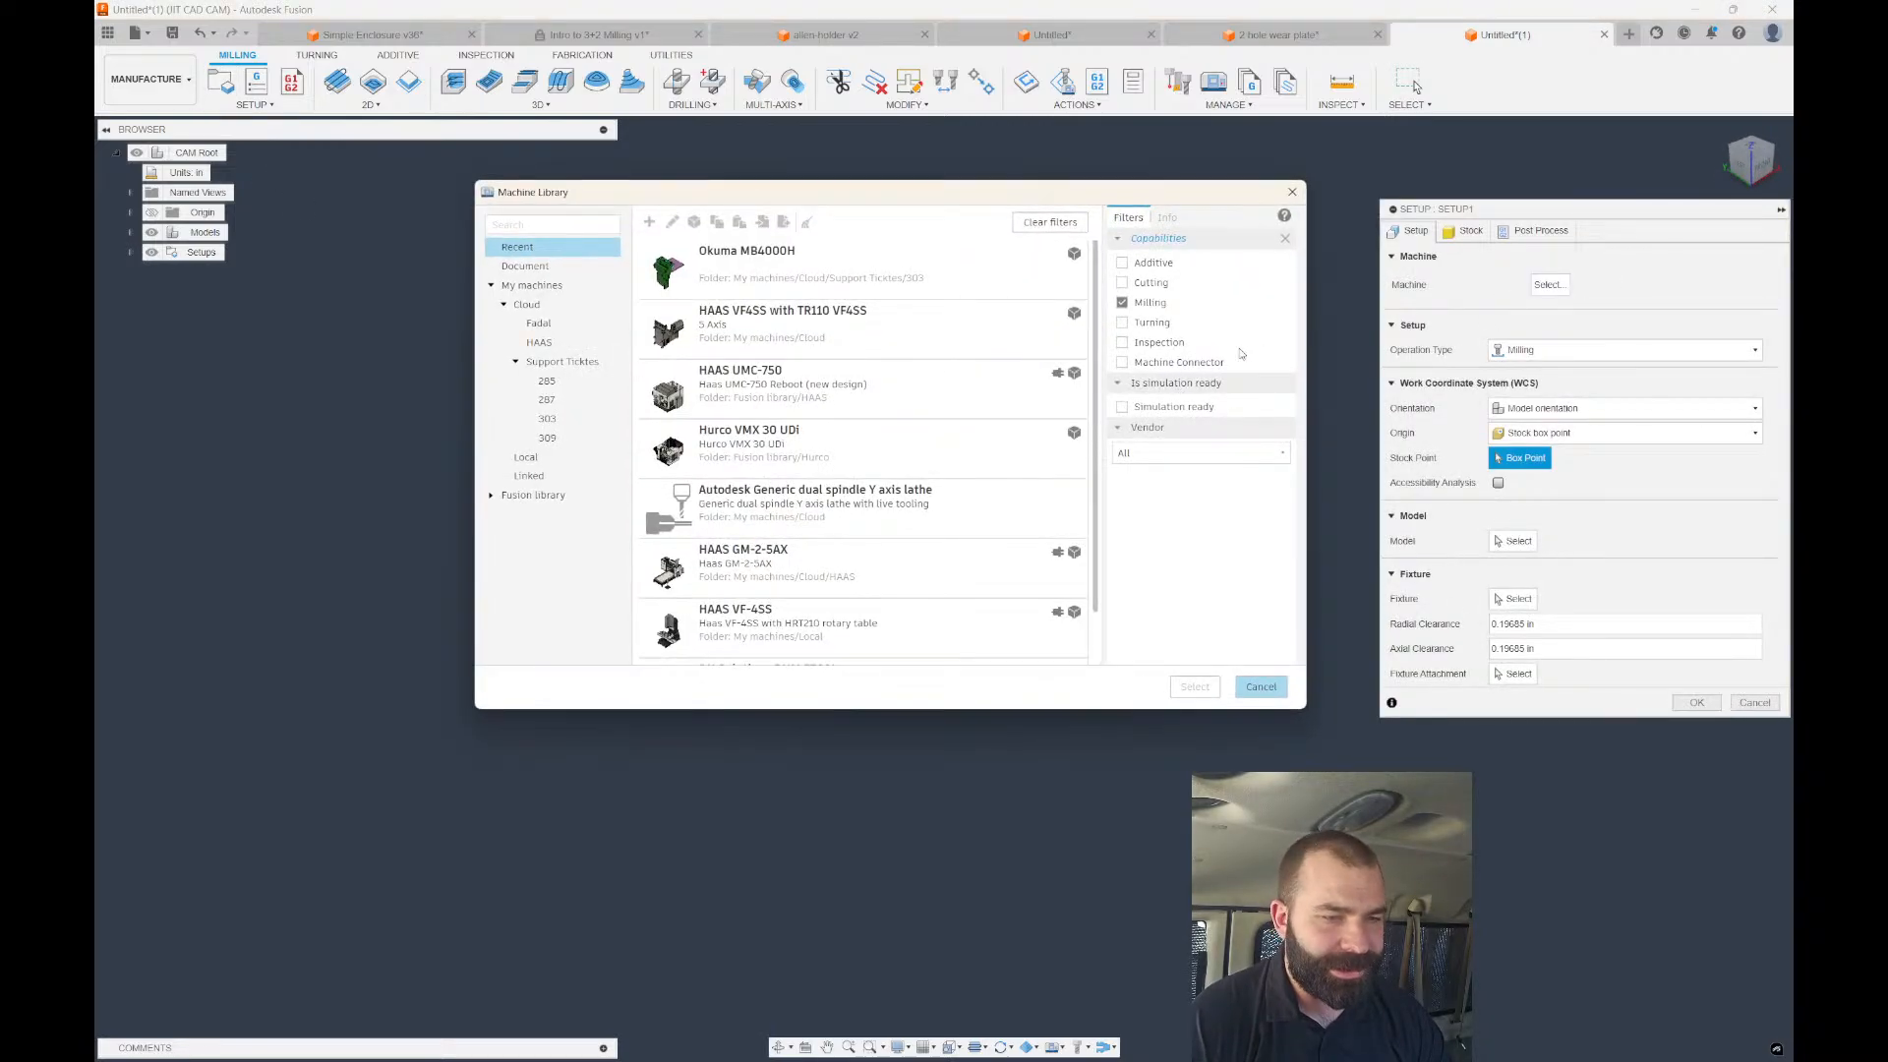
pyautogui.click(803, 399)
pyautogui.click(1195, 686)
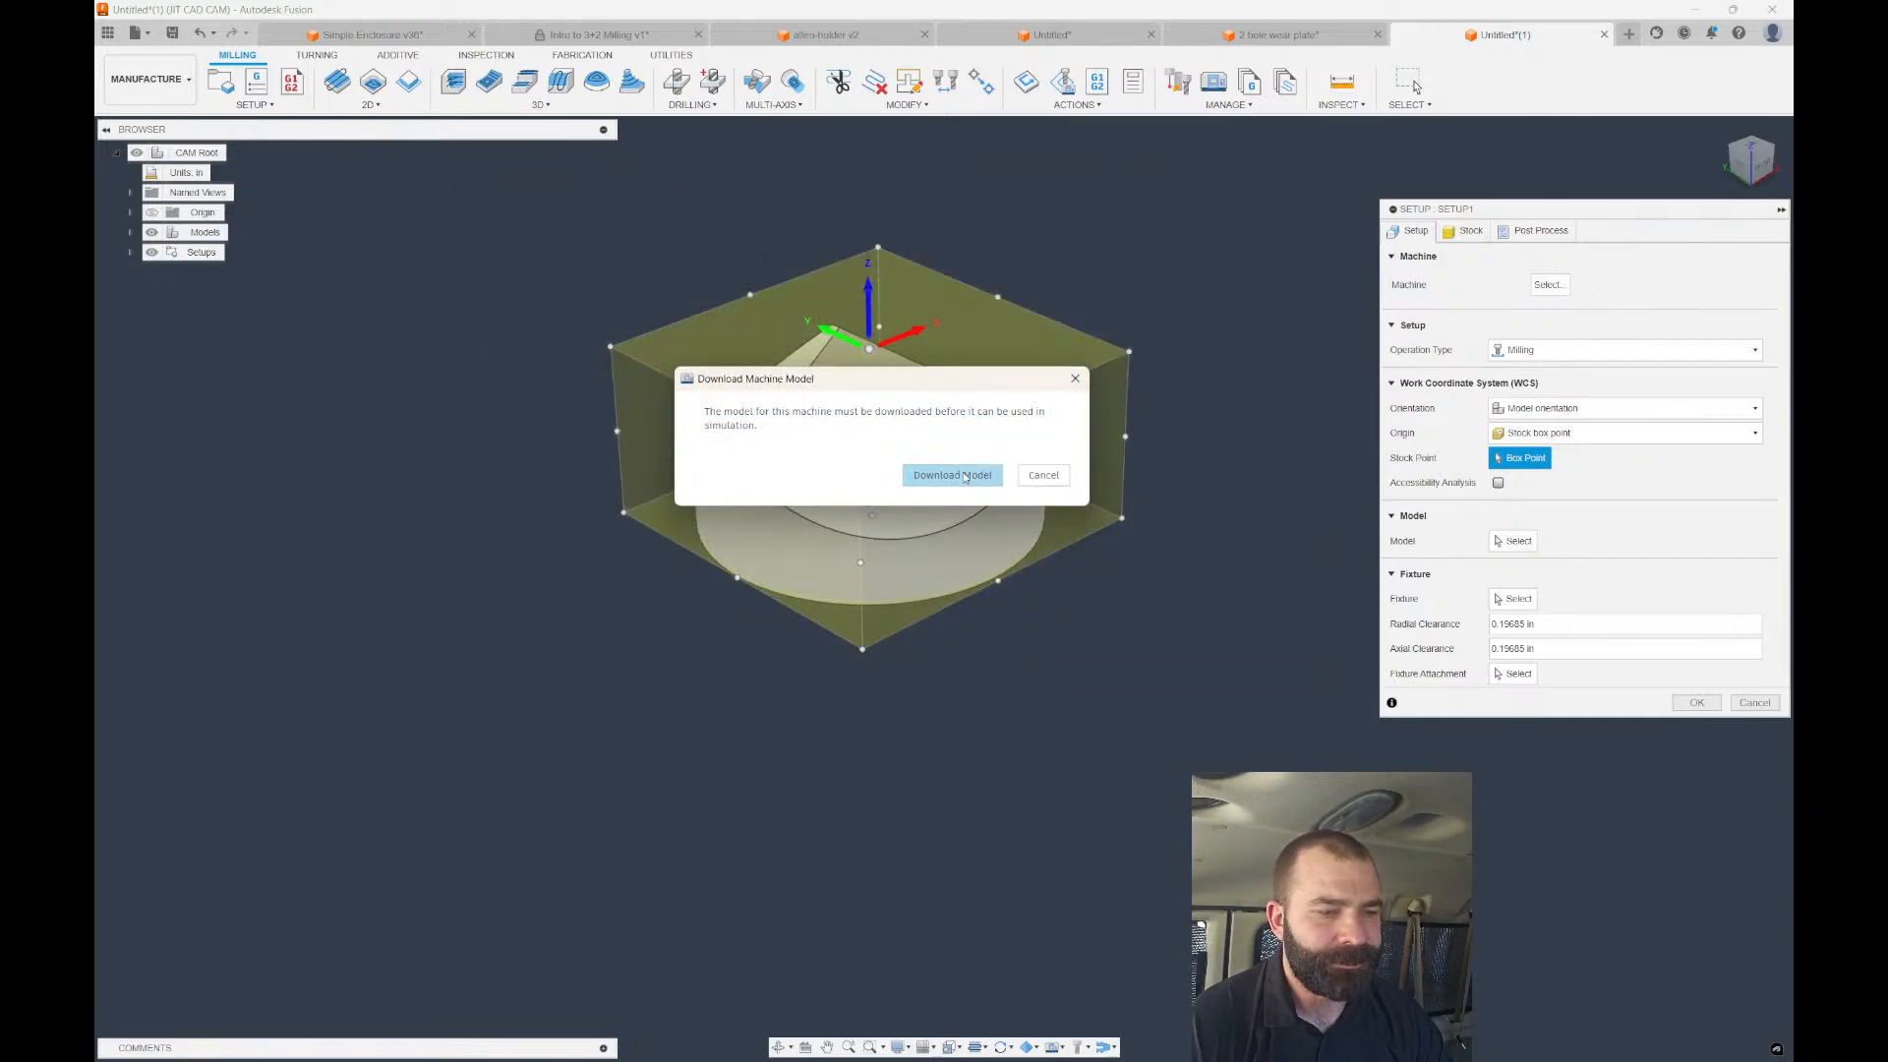
pyautogui.click(1043, 475)
# Replace the machine with the DN Solutions DVF 5000 from My machines.
pyautogui.click(1549, 285)
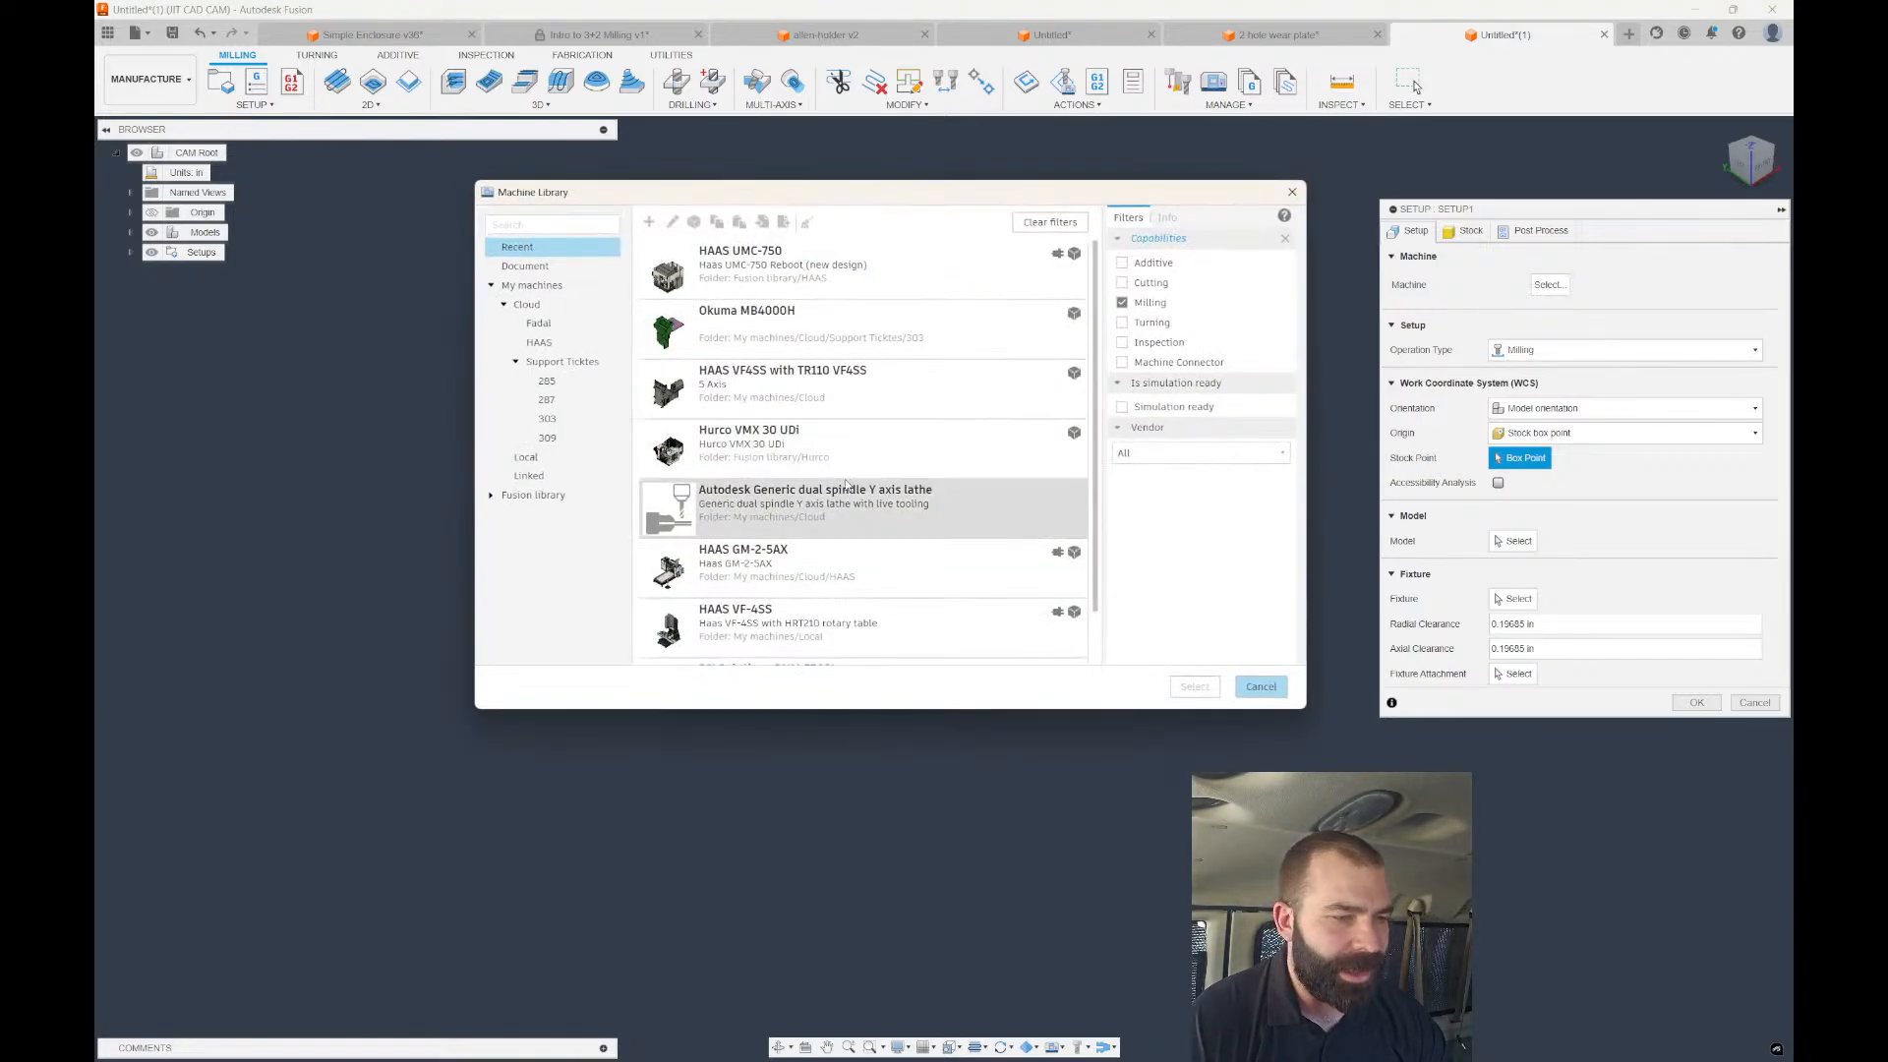
pyautogui.click(531, 285)
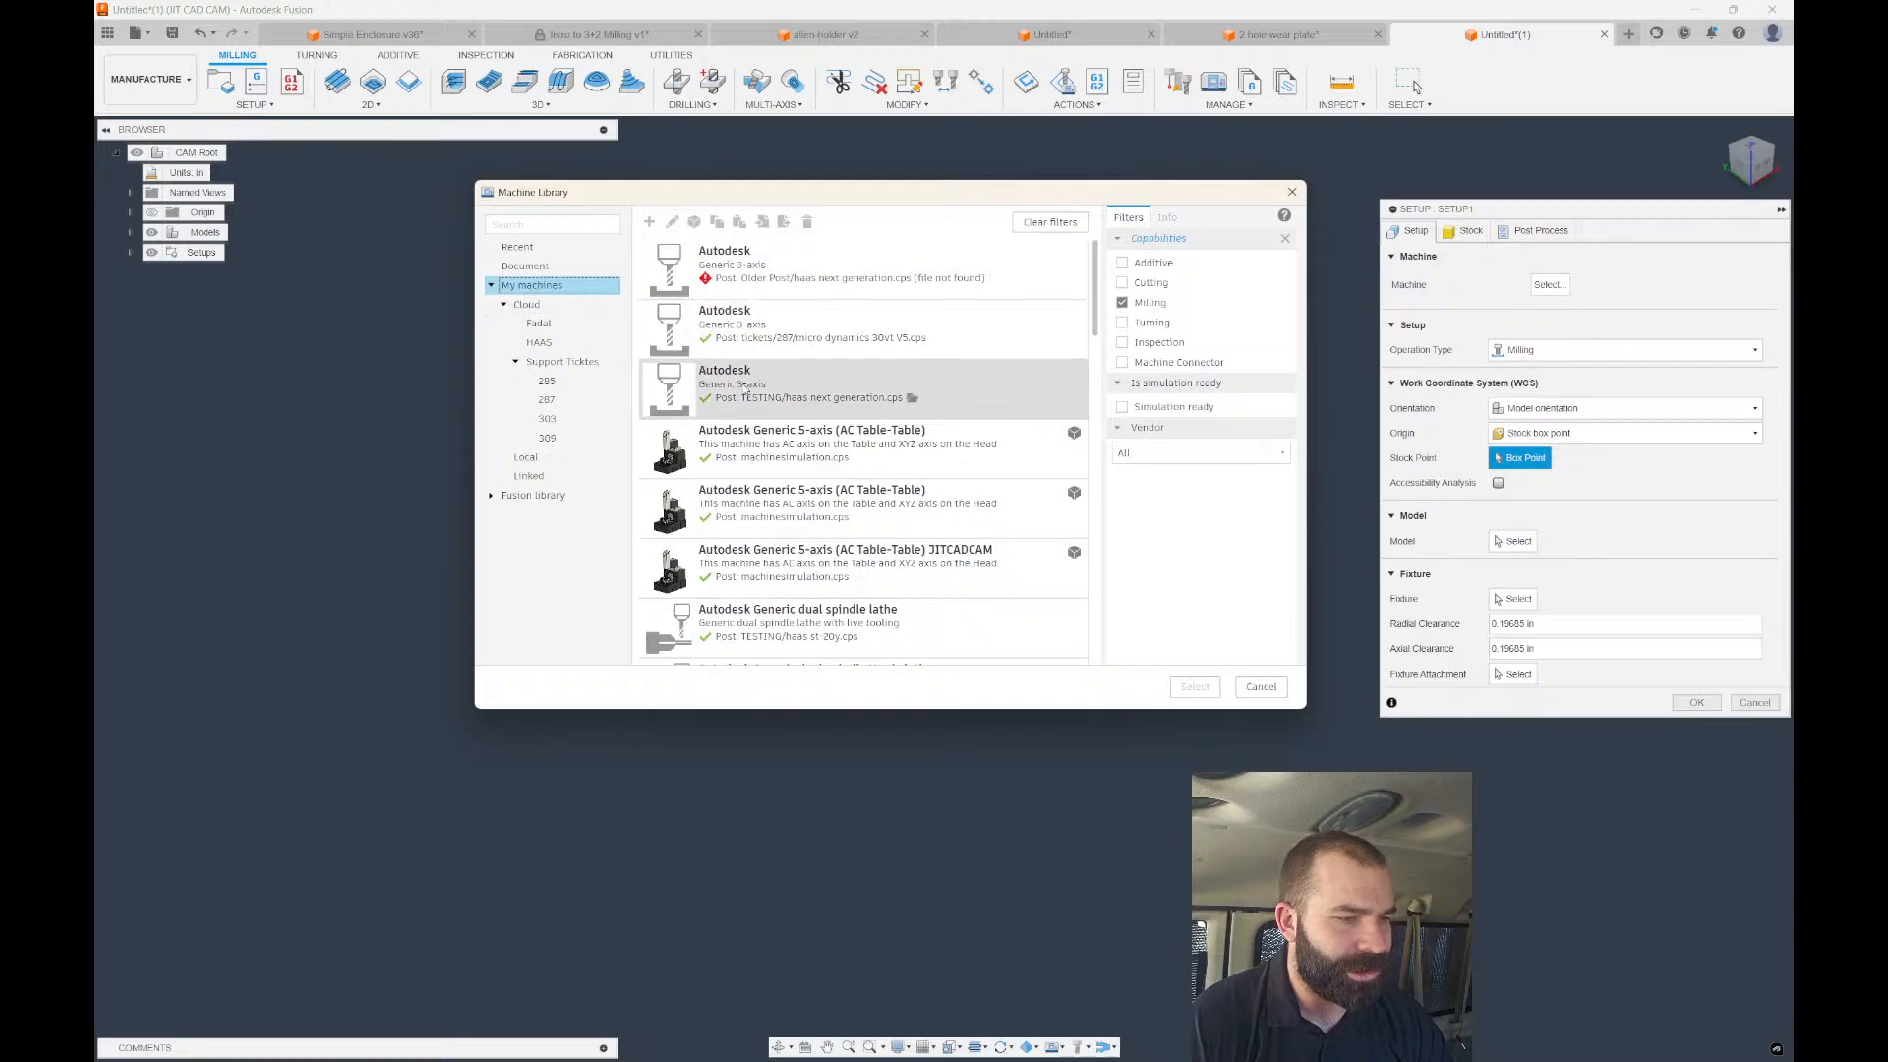
pyautogui.scroll(-3, 747, 394)
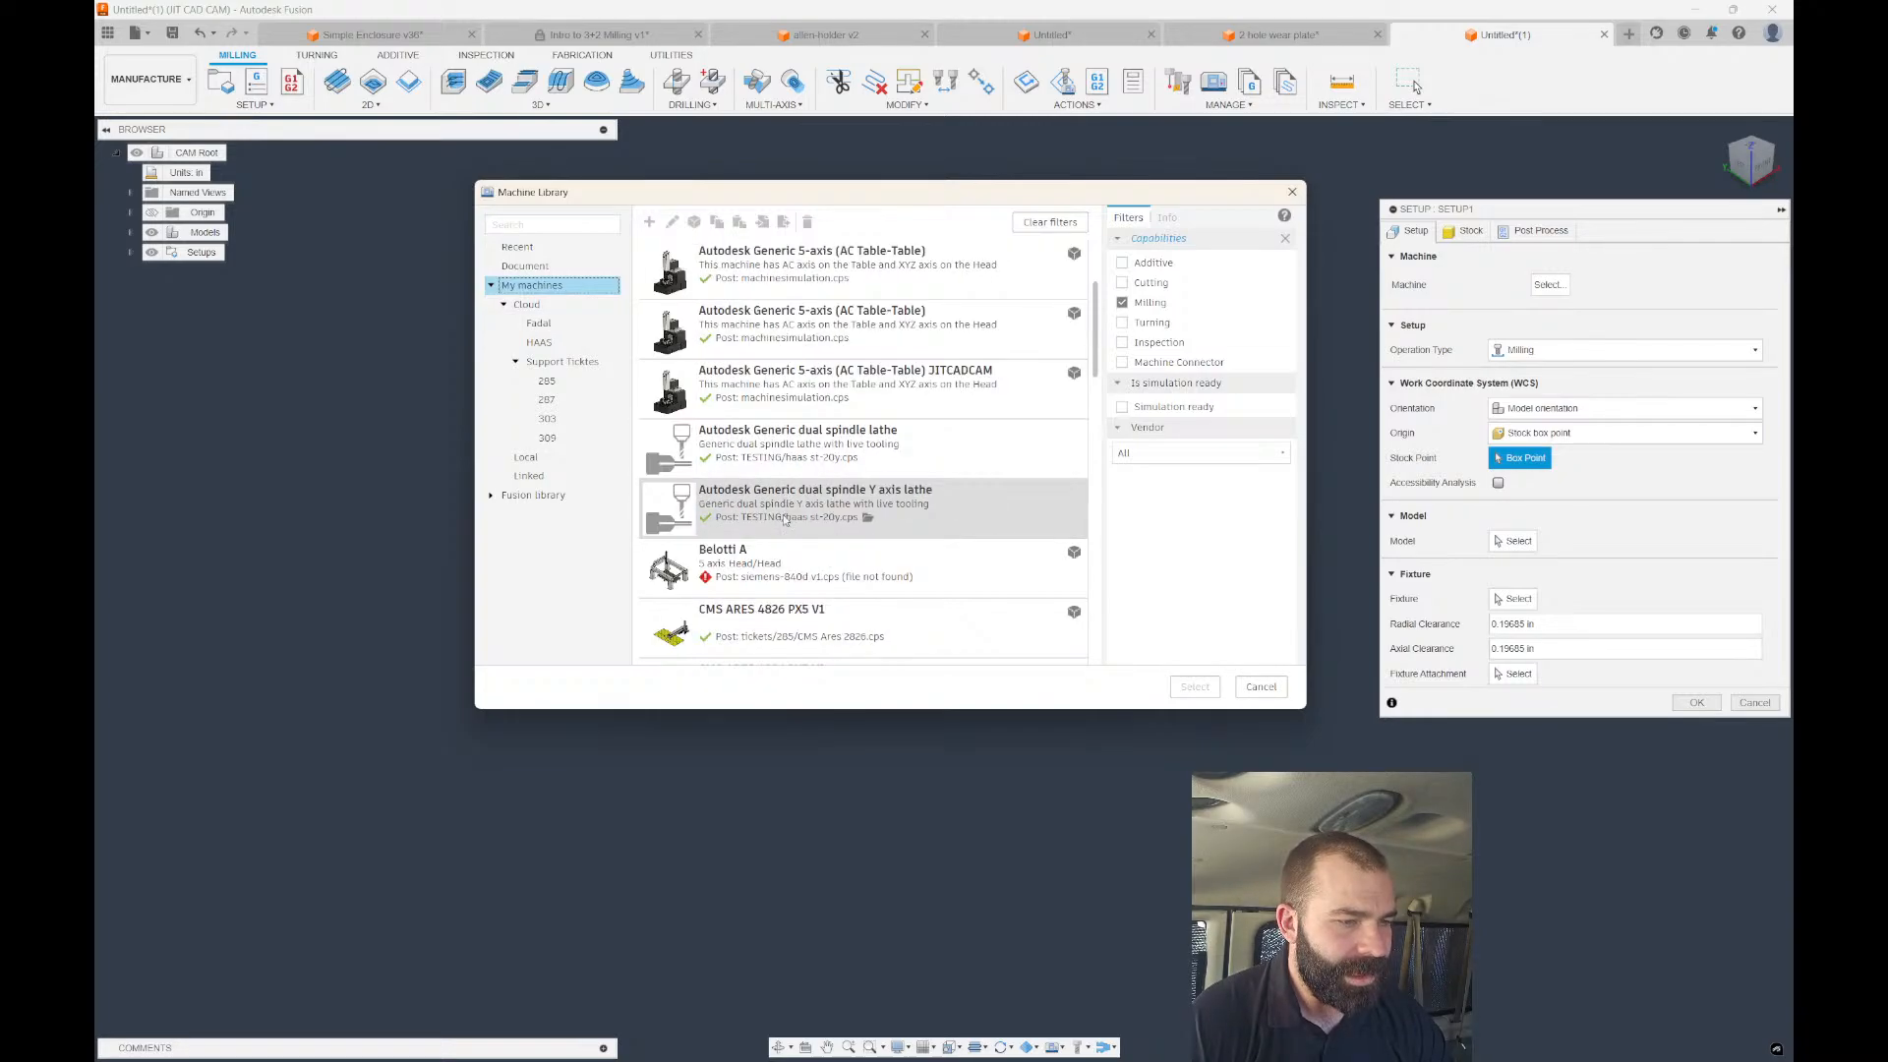
pyautogui.scroll(-6, 799, 564)
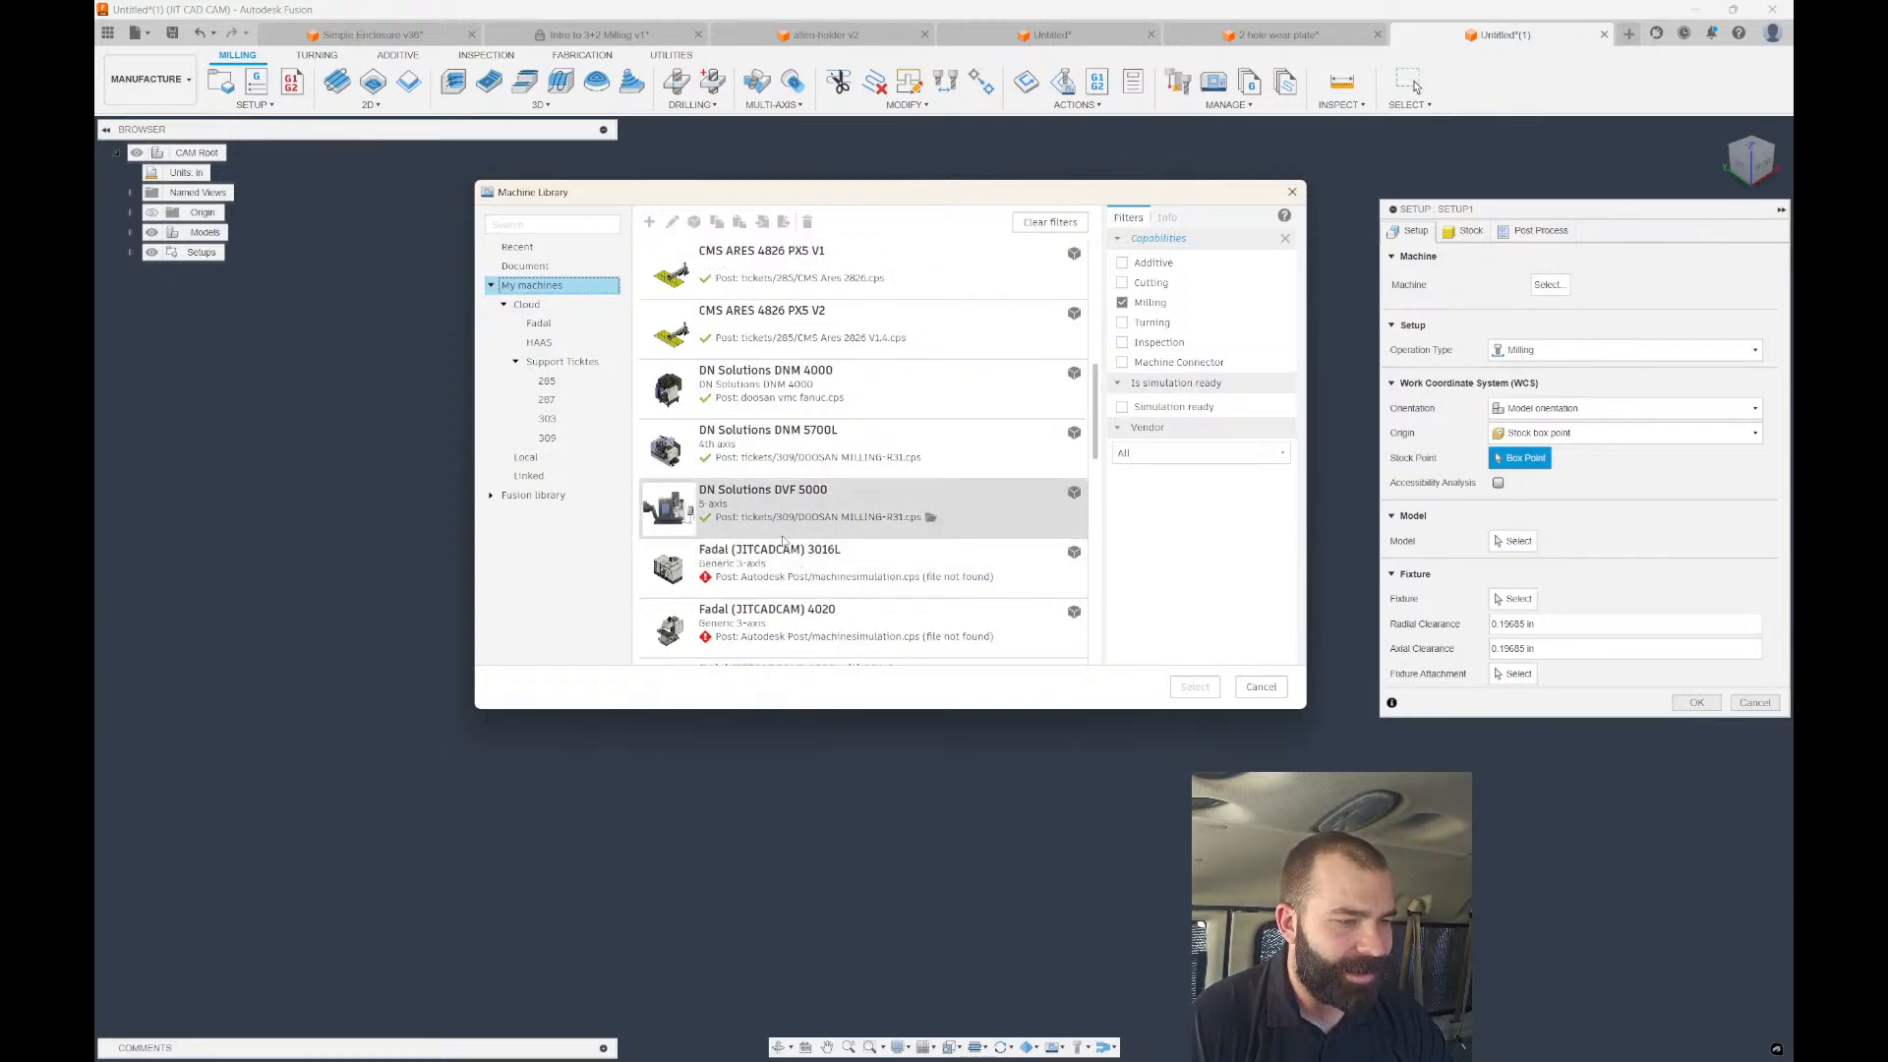
pyautogui.scroll(3, 792, 551)
pyautogui.scroll(-3, 790, 556)
pyautogui.click(914, 521)
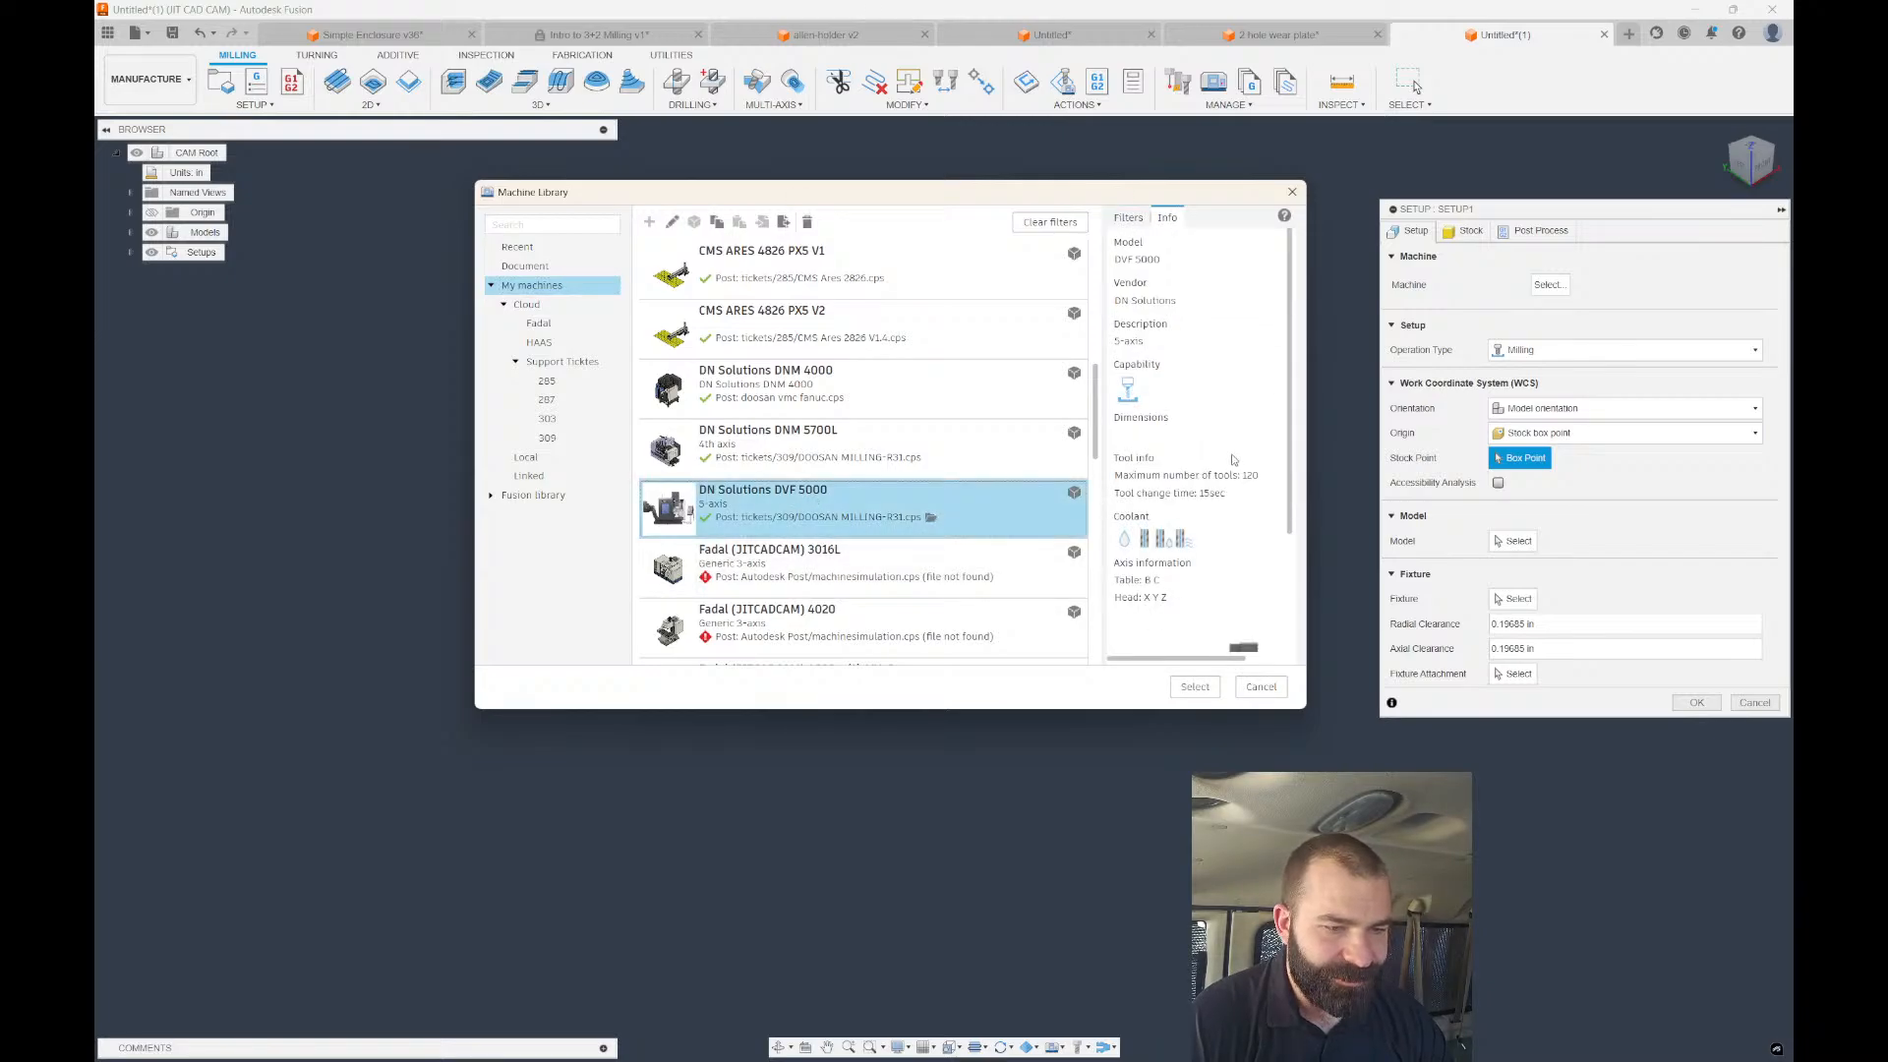
pyautogui.click(1195, 686)
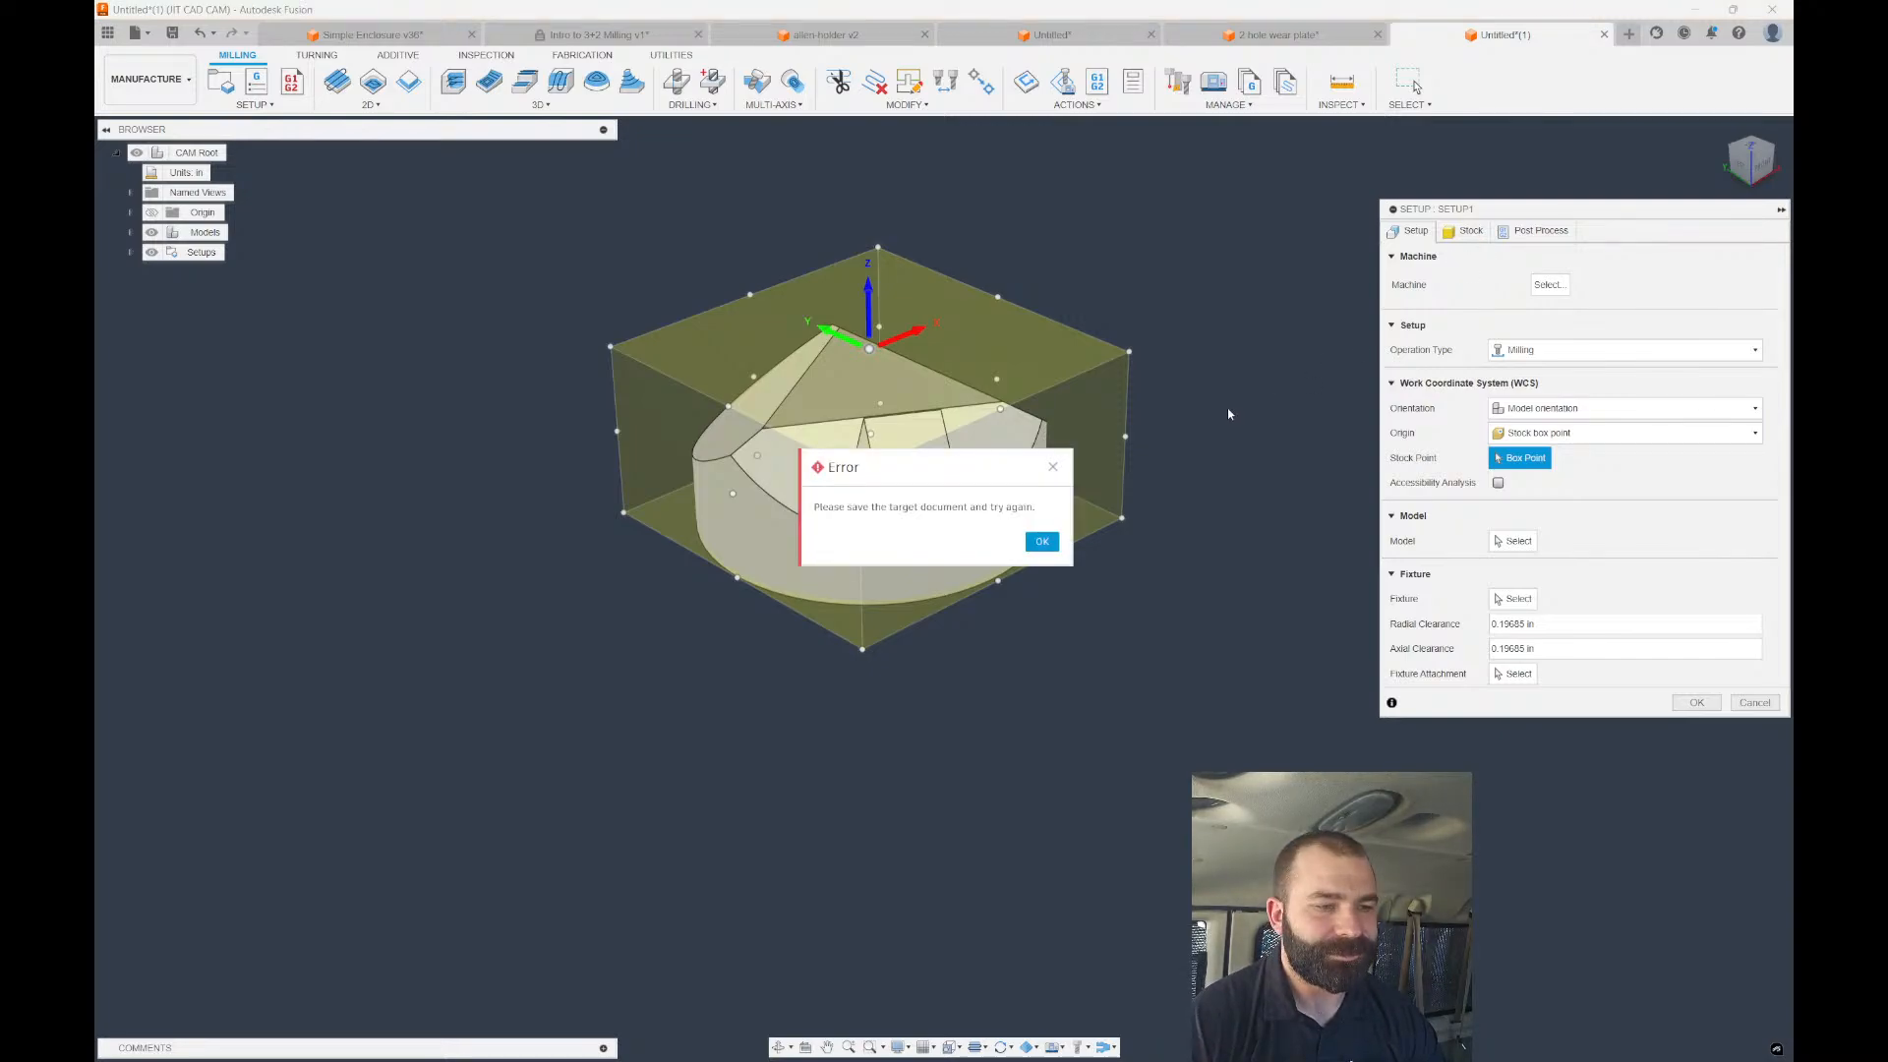
# Dismiss the save error, cancel the setup, save the design as 'Pyramid Fixture', and restart Setup.
pyautogui.click(1041, 540)
pyautogui.click(1754, 702)
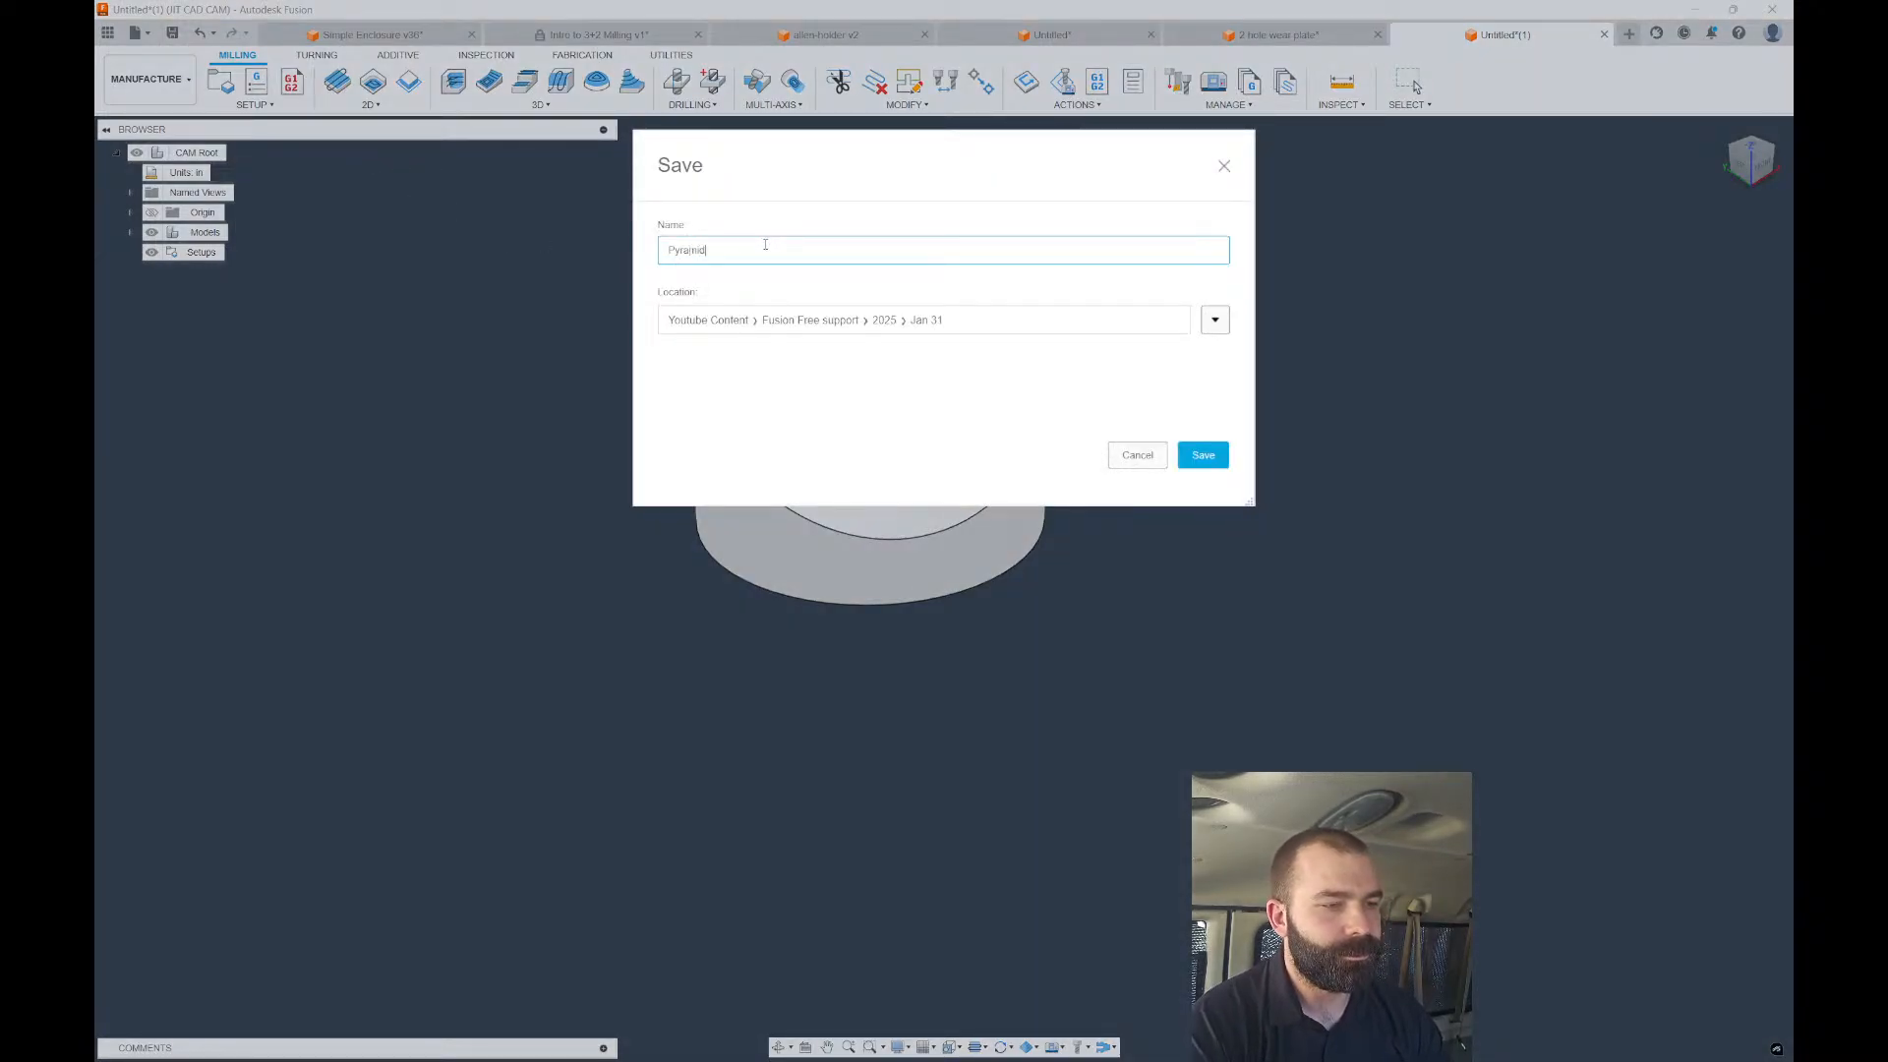
pyautogui.write('ure')
pyautogui.press('Return')
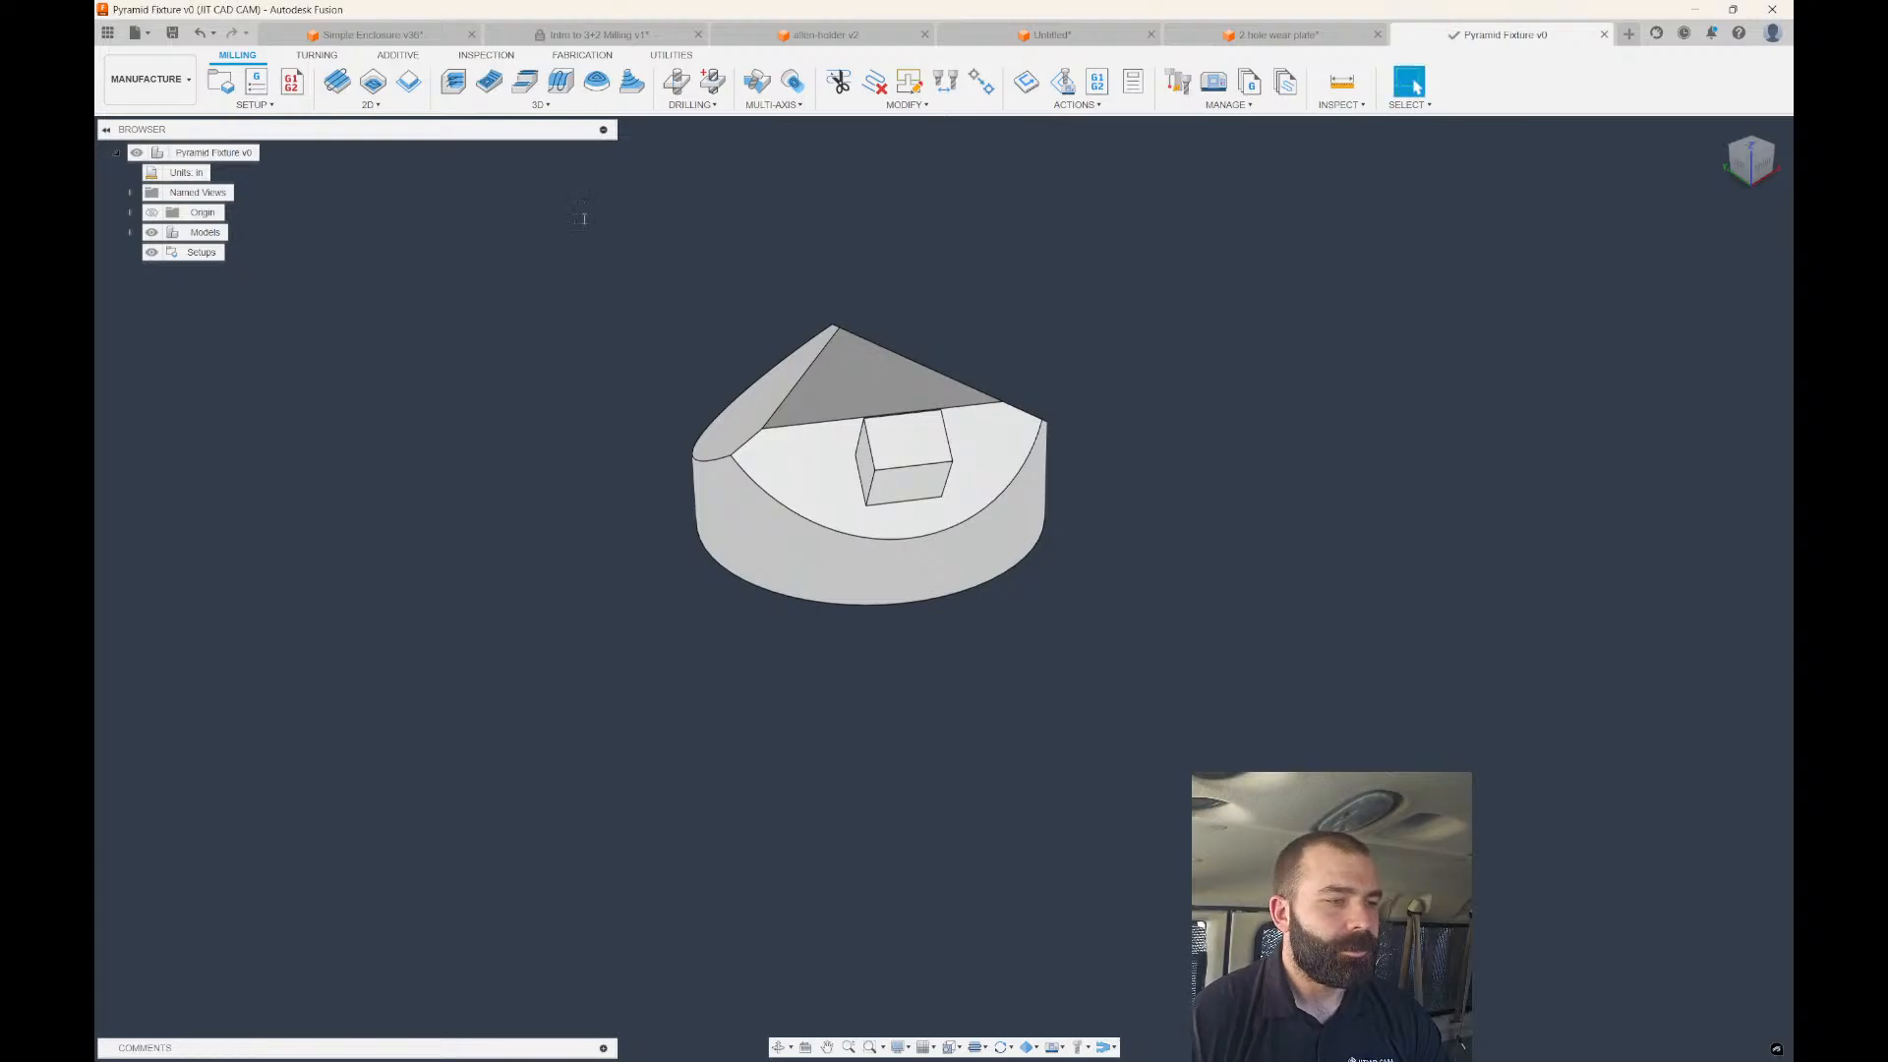
pyautogui.click(220, 81)
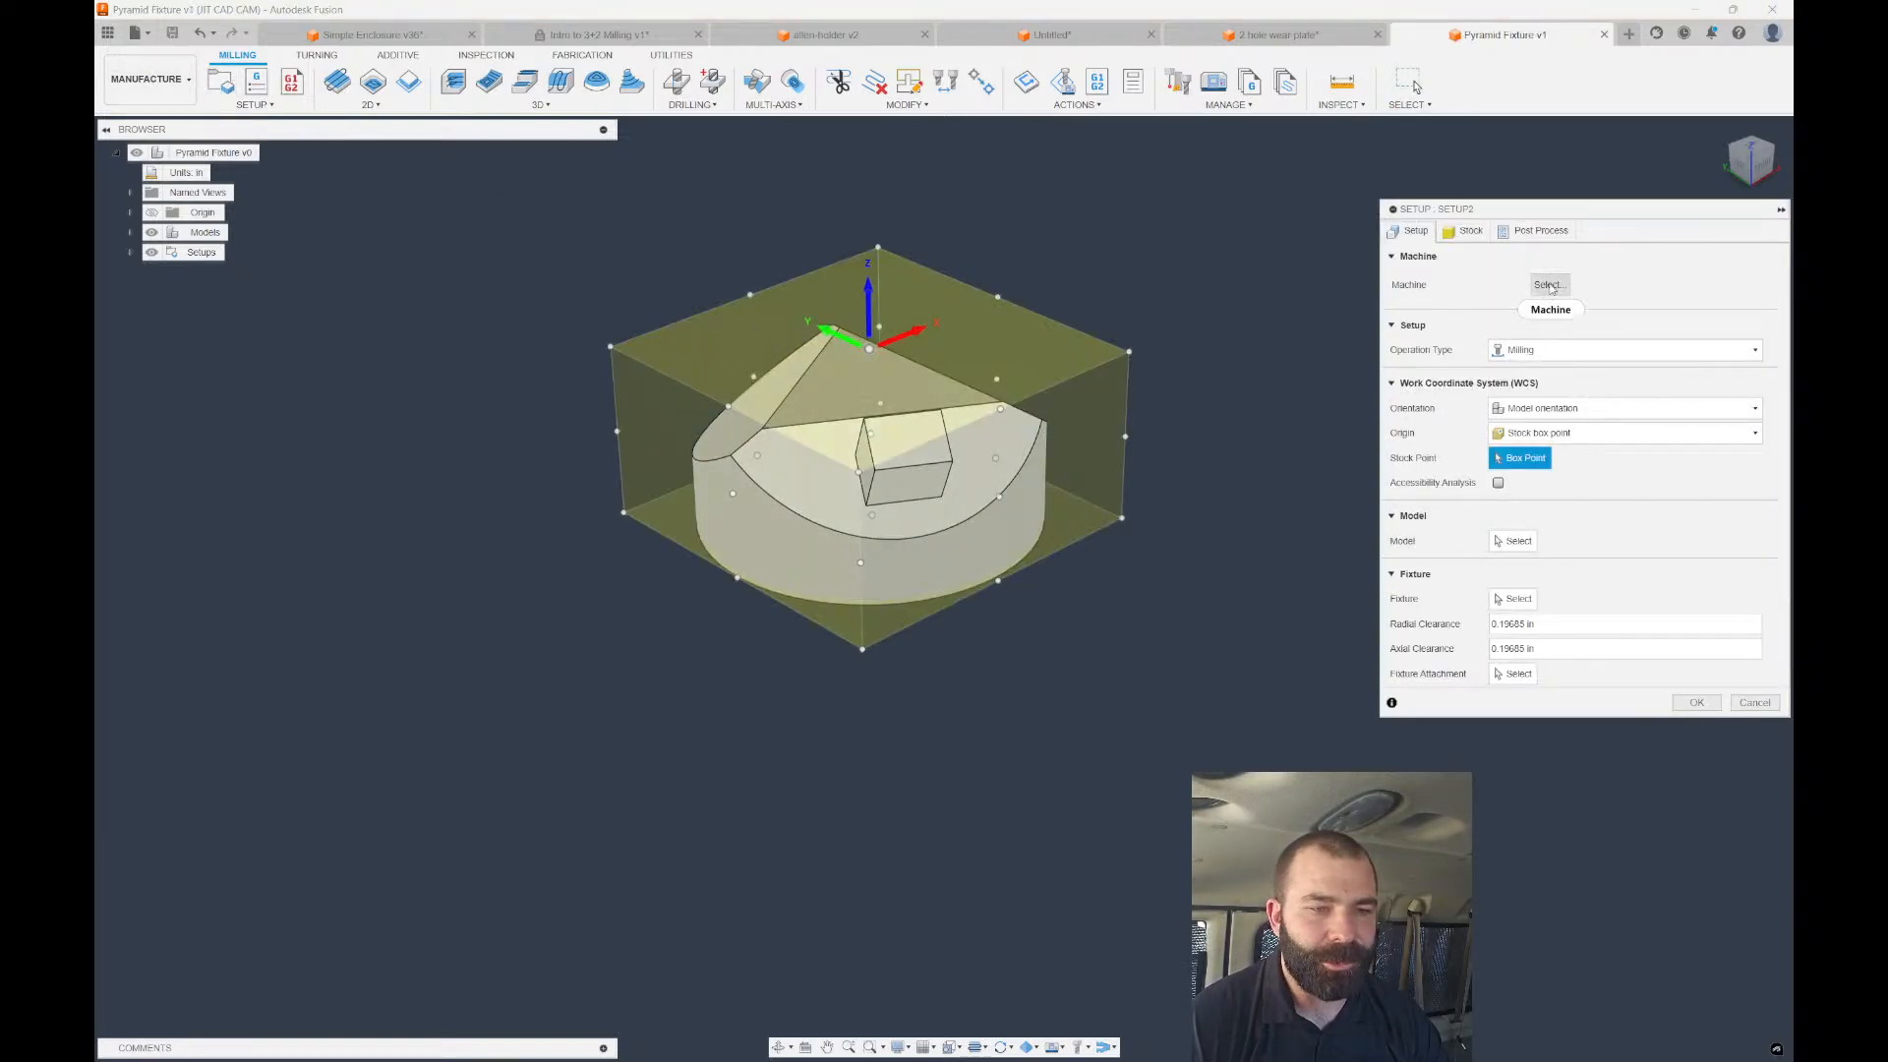
# Assign the DN Solutions DVF 5000 from My machines to the new setup.
pyautogui.click(1550, 284)
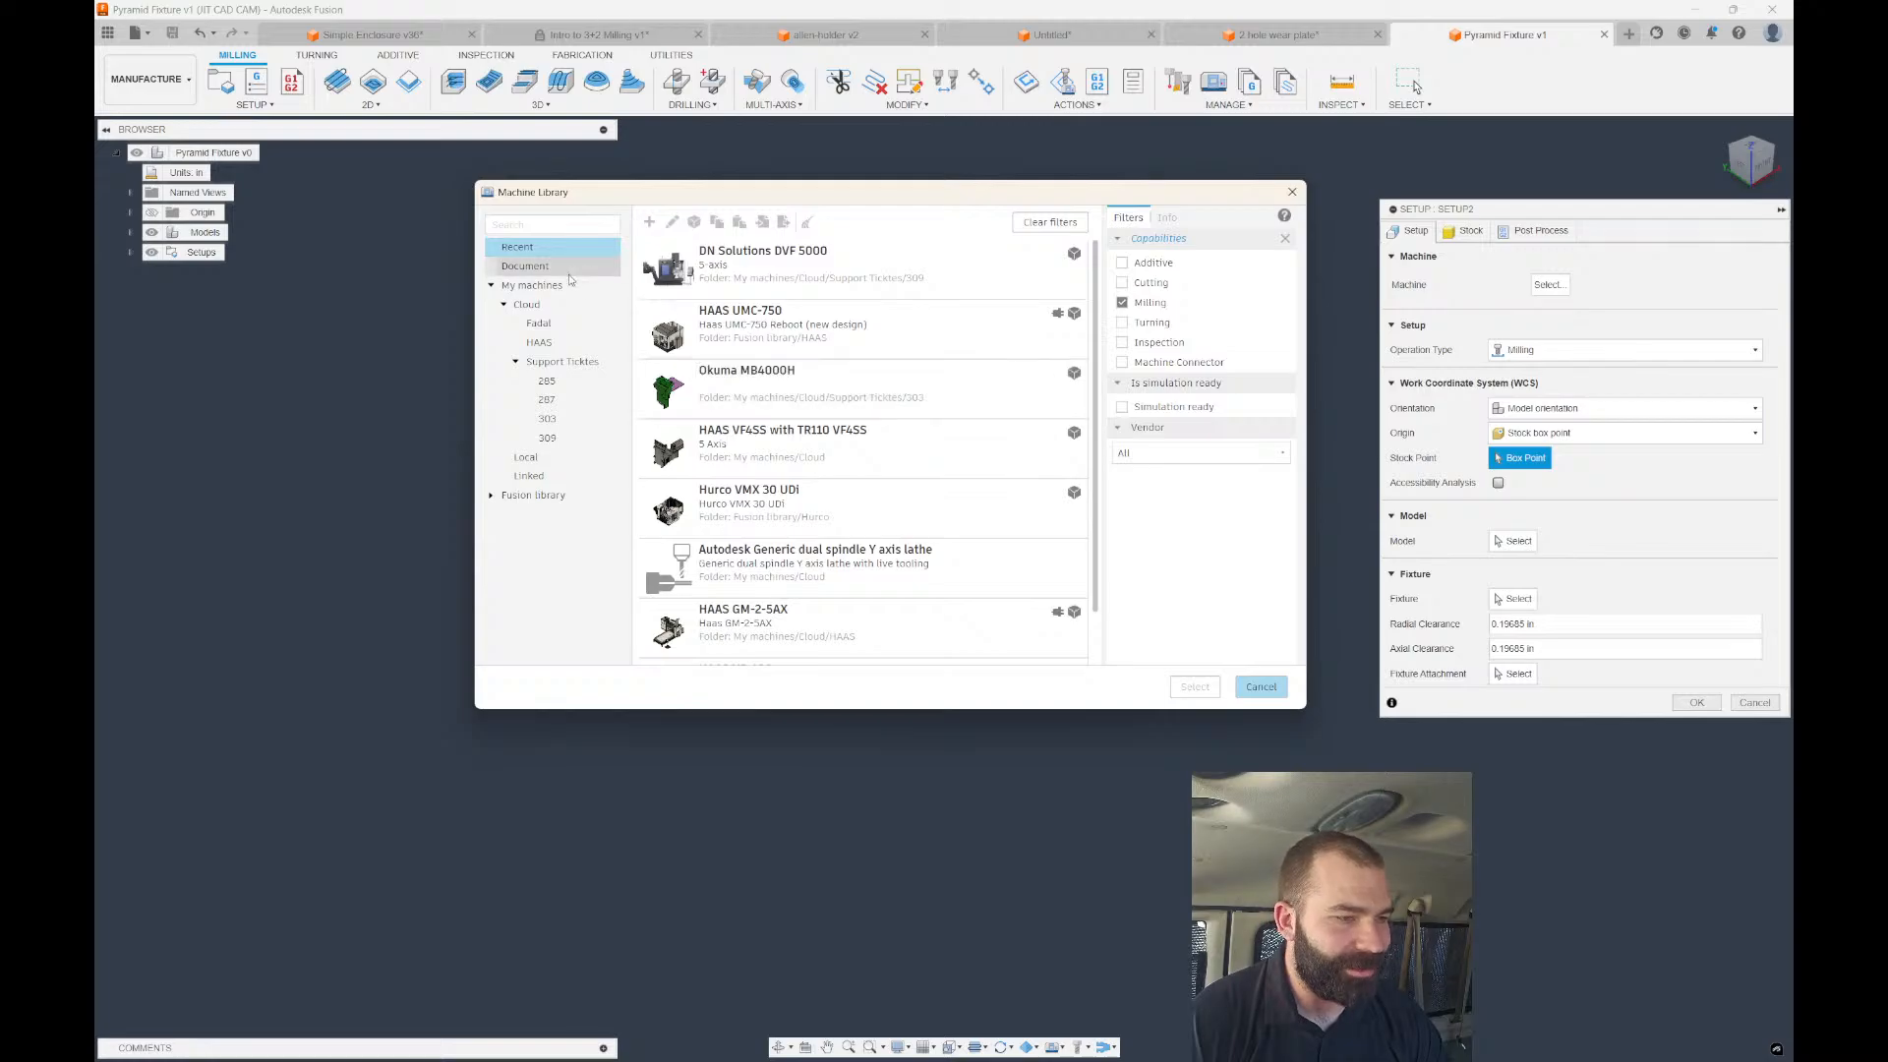
pyautogui.click(531, 284)
pyautogui.scroll(-3, 796, 537)
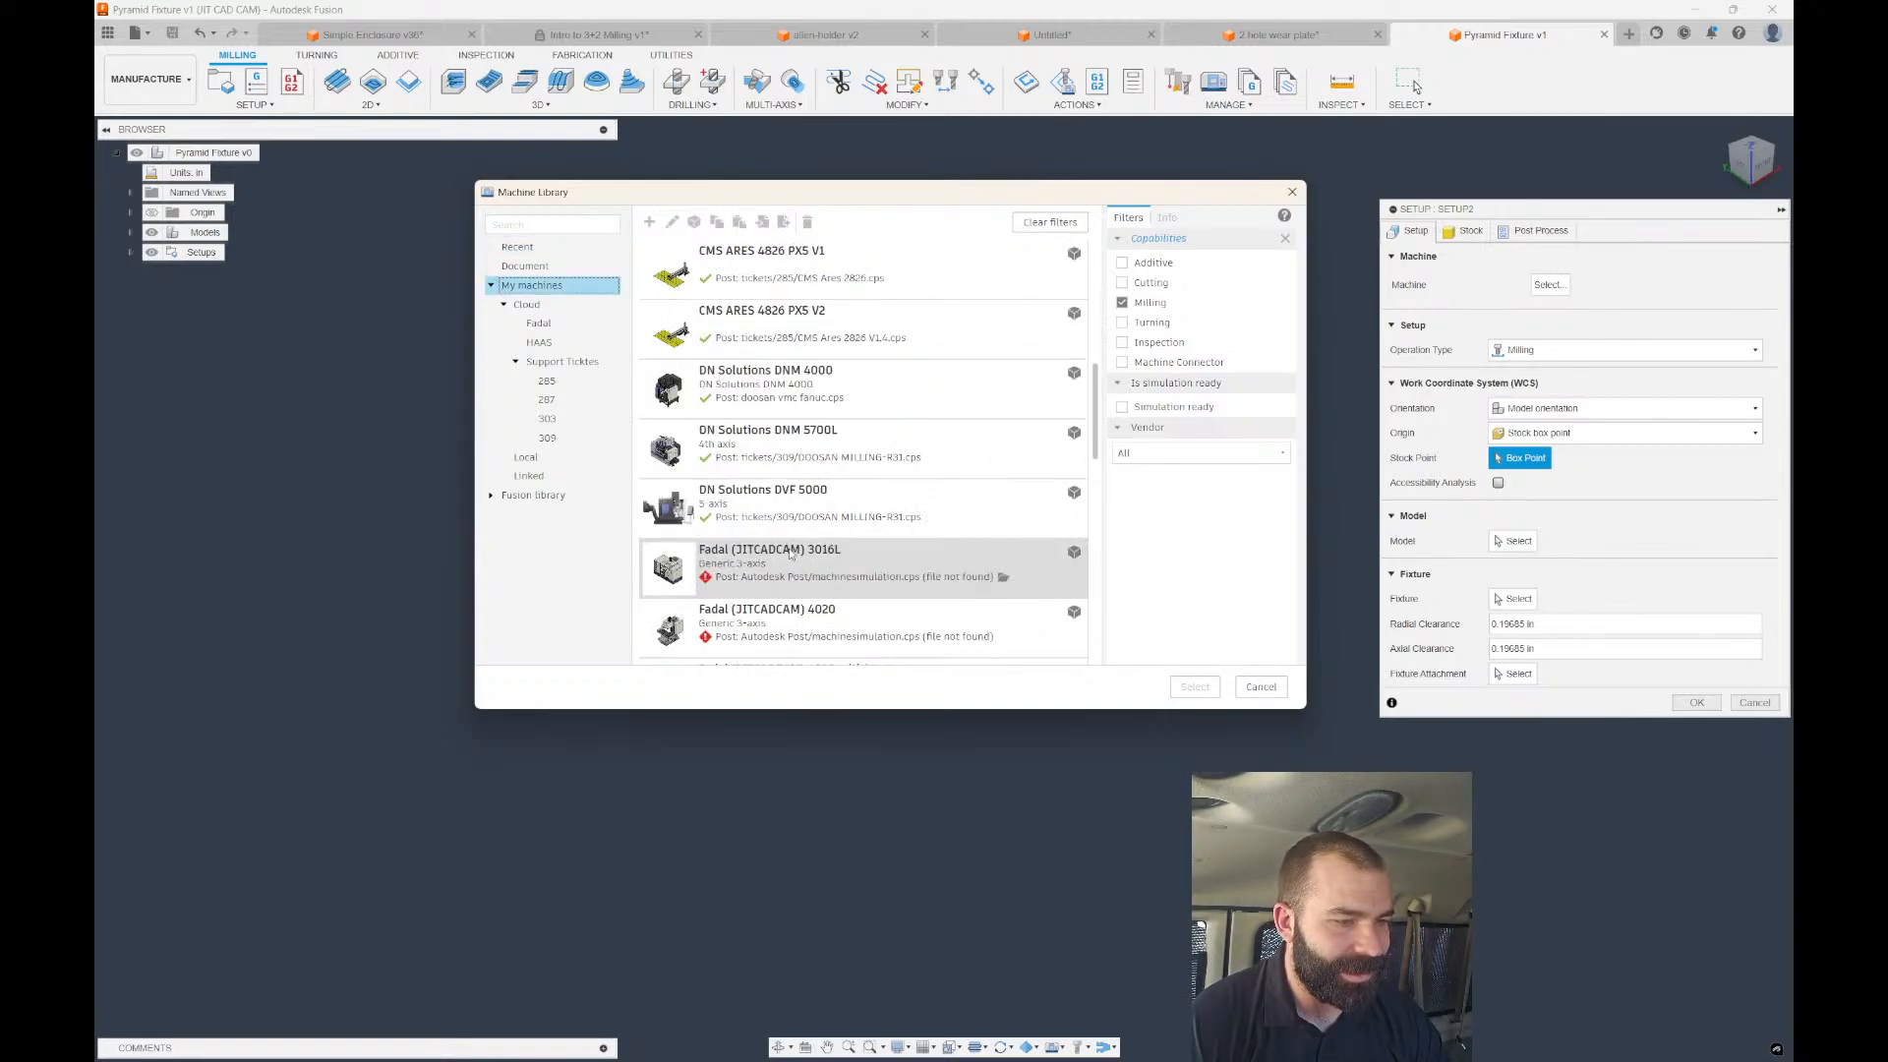
pyautogui.click(752, 505)
pyautogui.click(1192, 685)
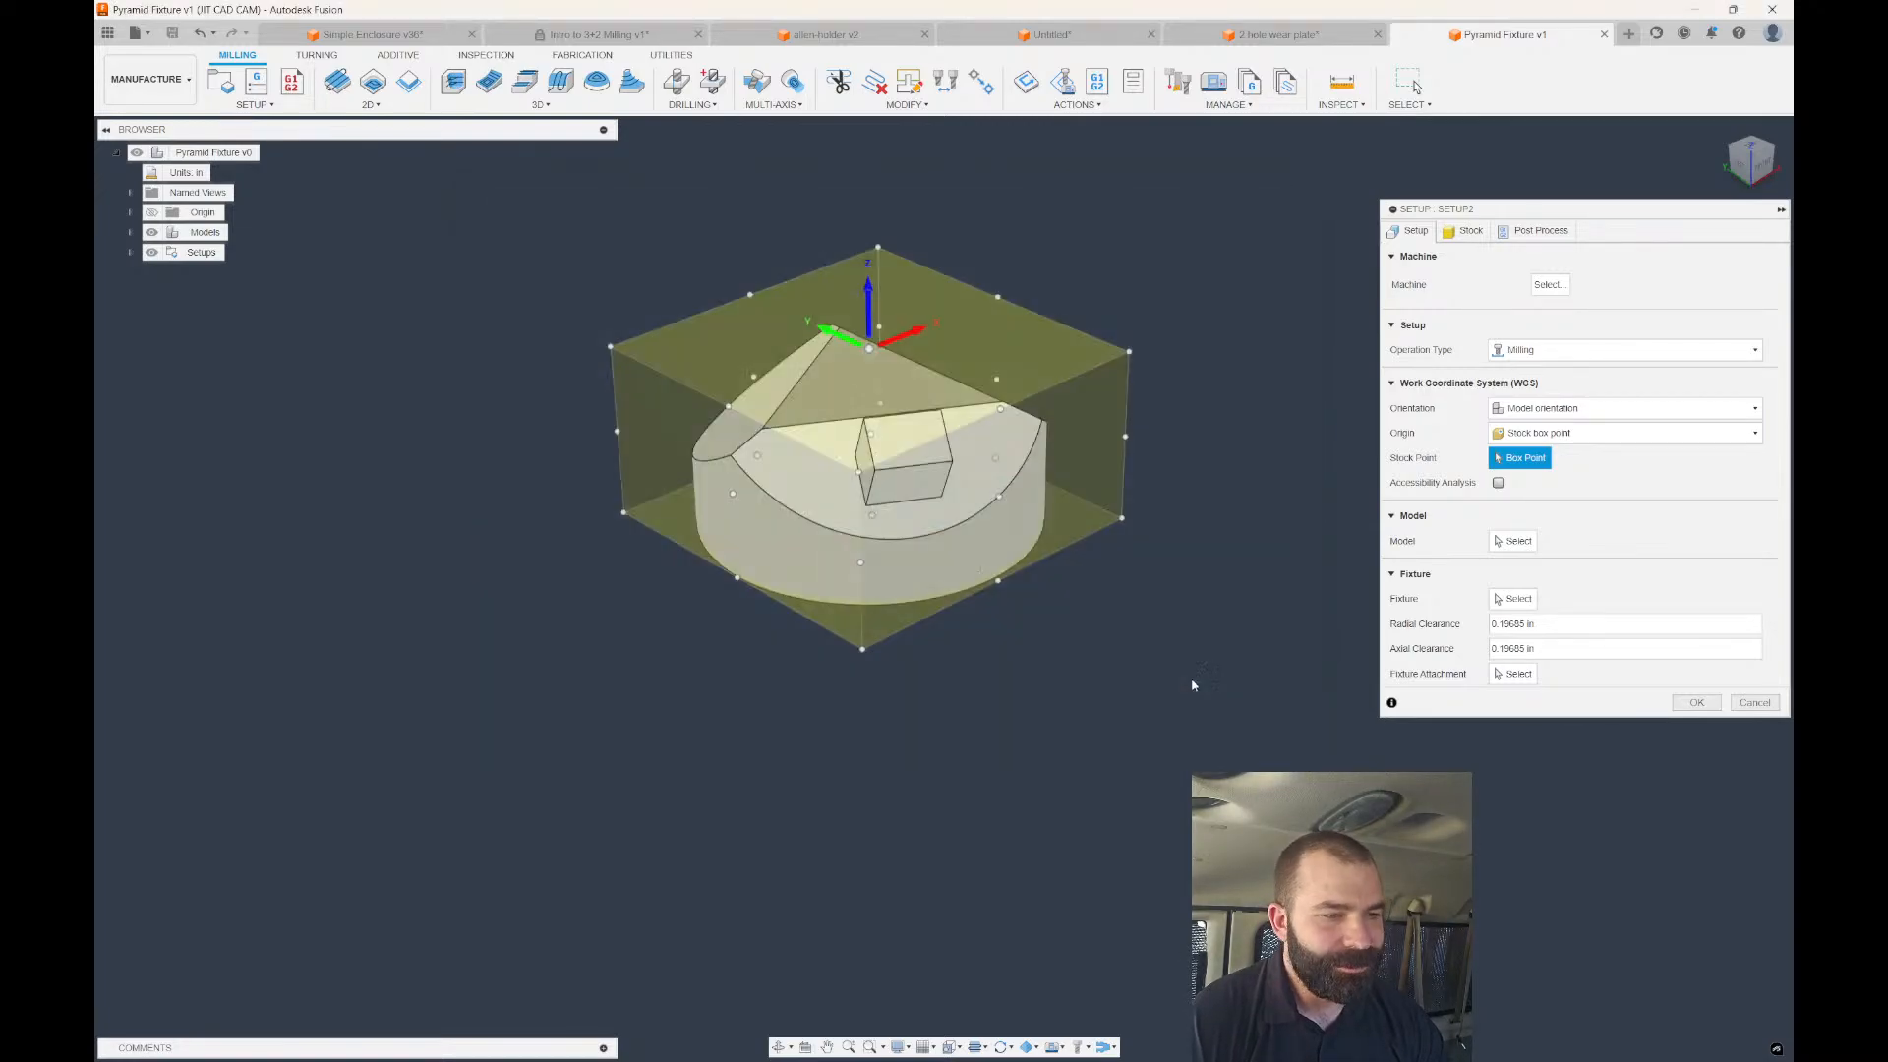
pyautogui.click(1532, 231)
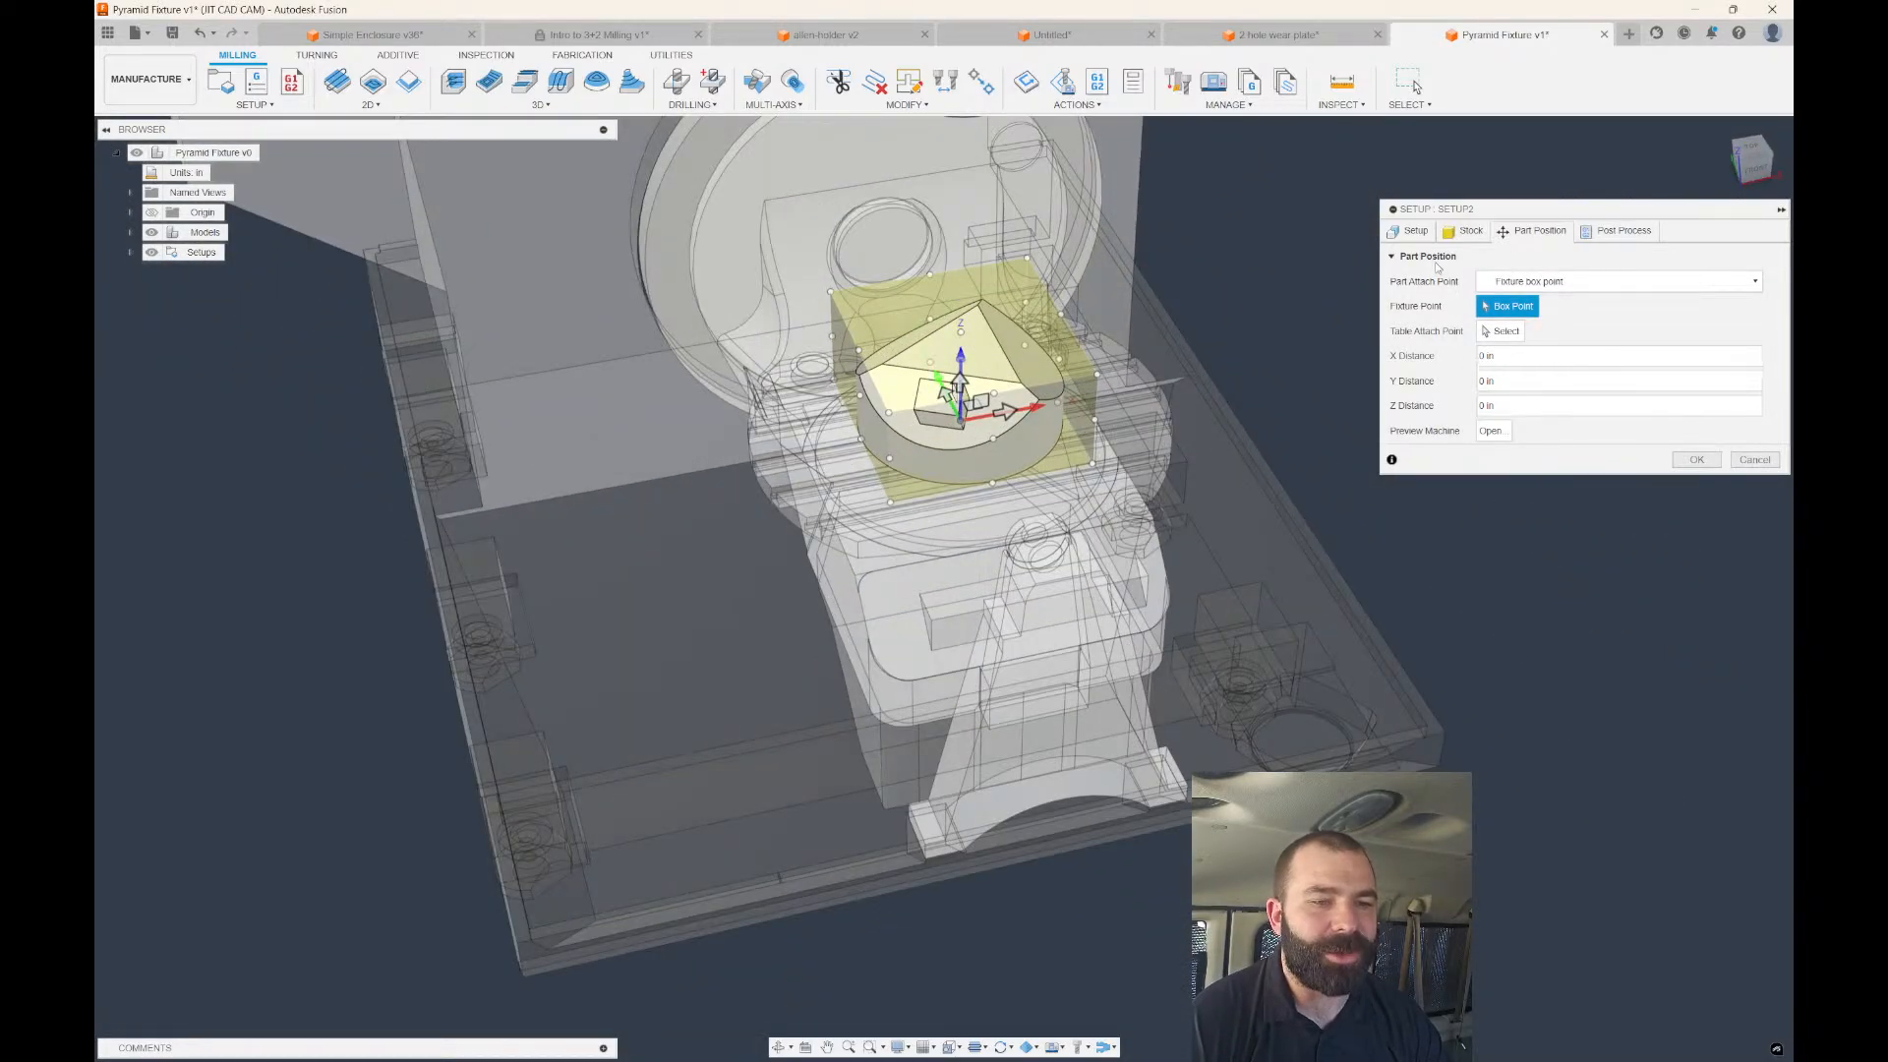
pyautogui.click(1410, 231)
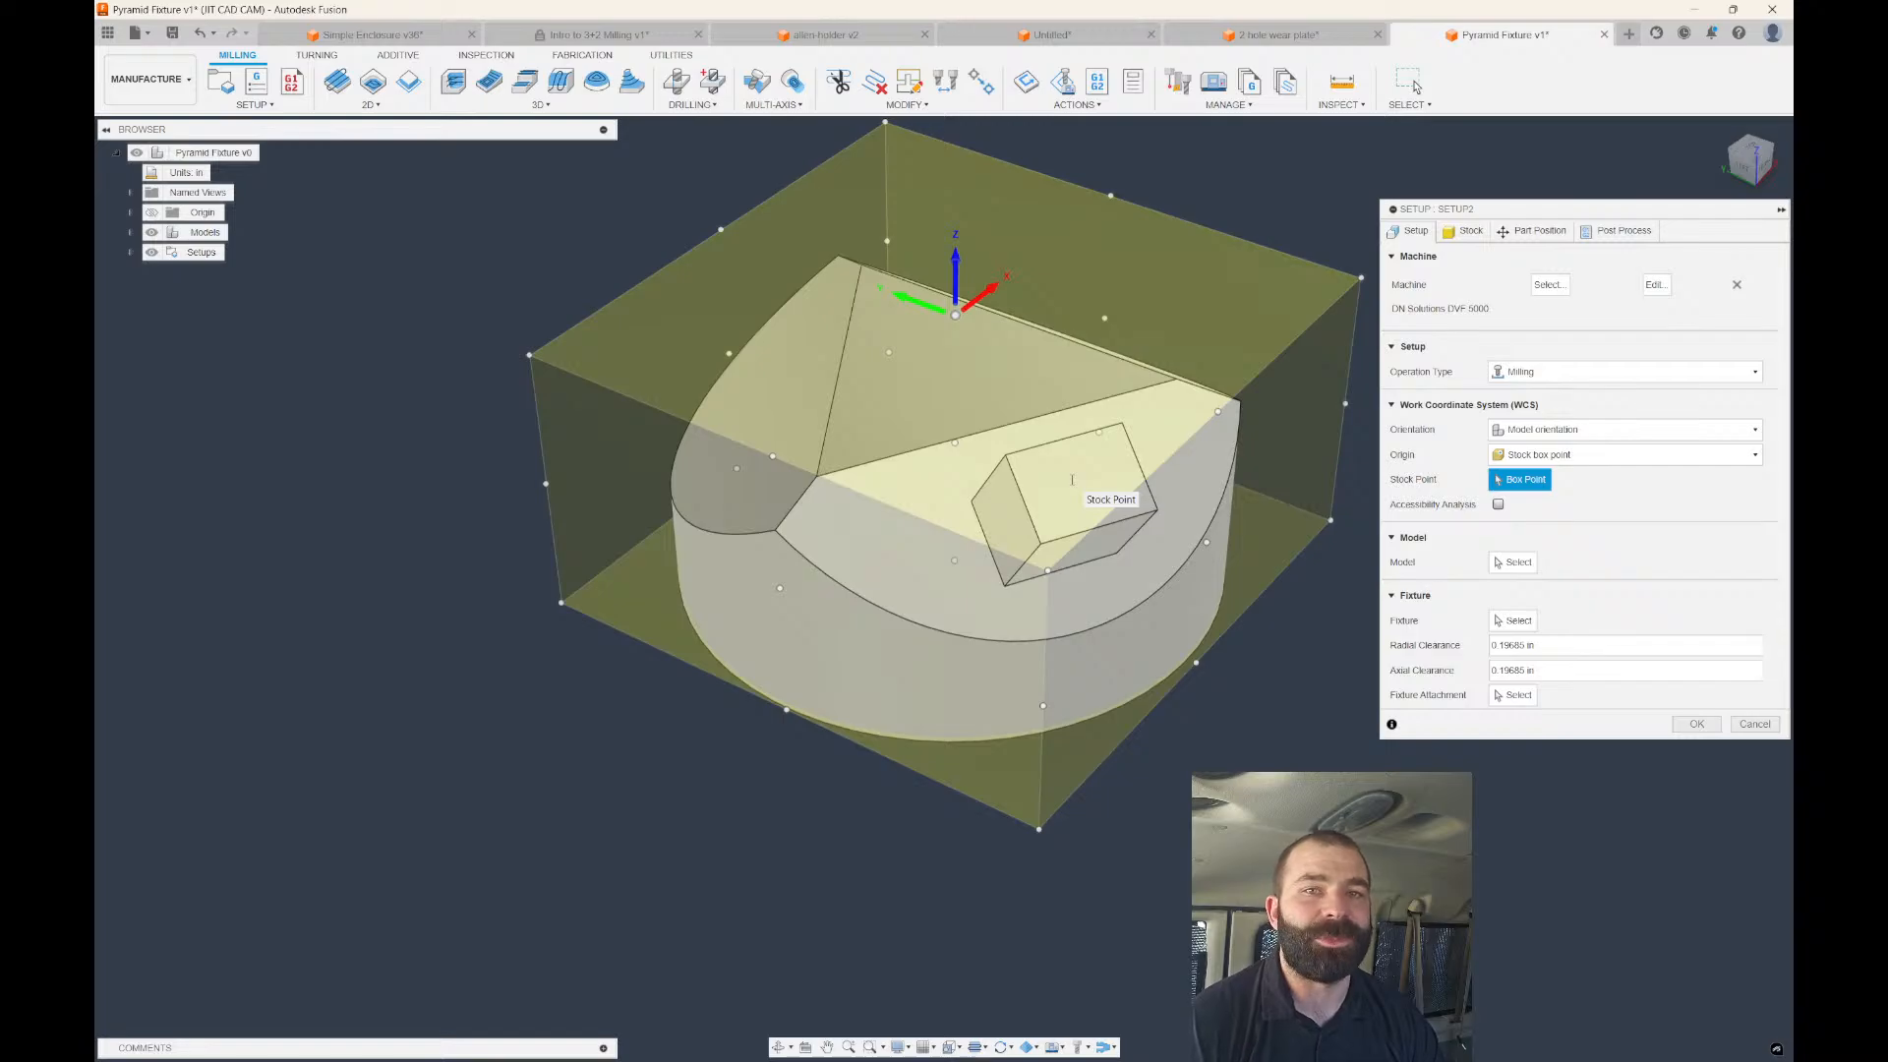
# Orient the WCS by Z axis/plane & X axis using the cube's face and edge.
pyautogui.scroll(-3, 1073, 480)
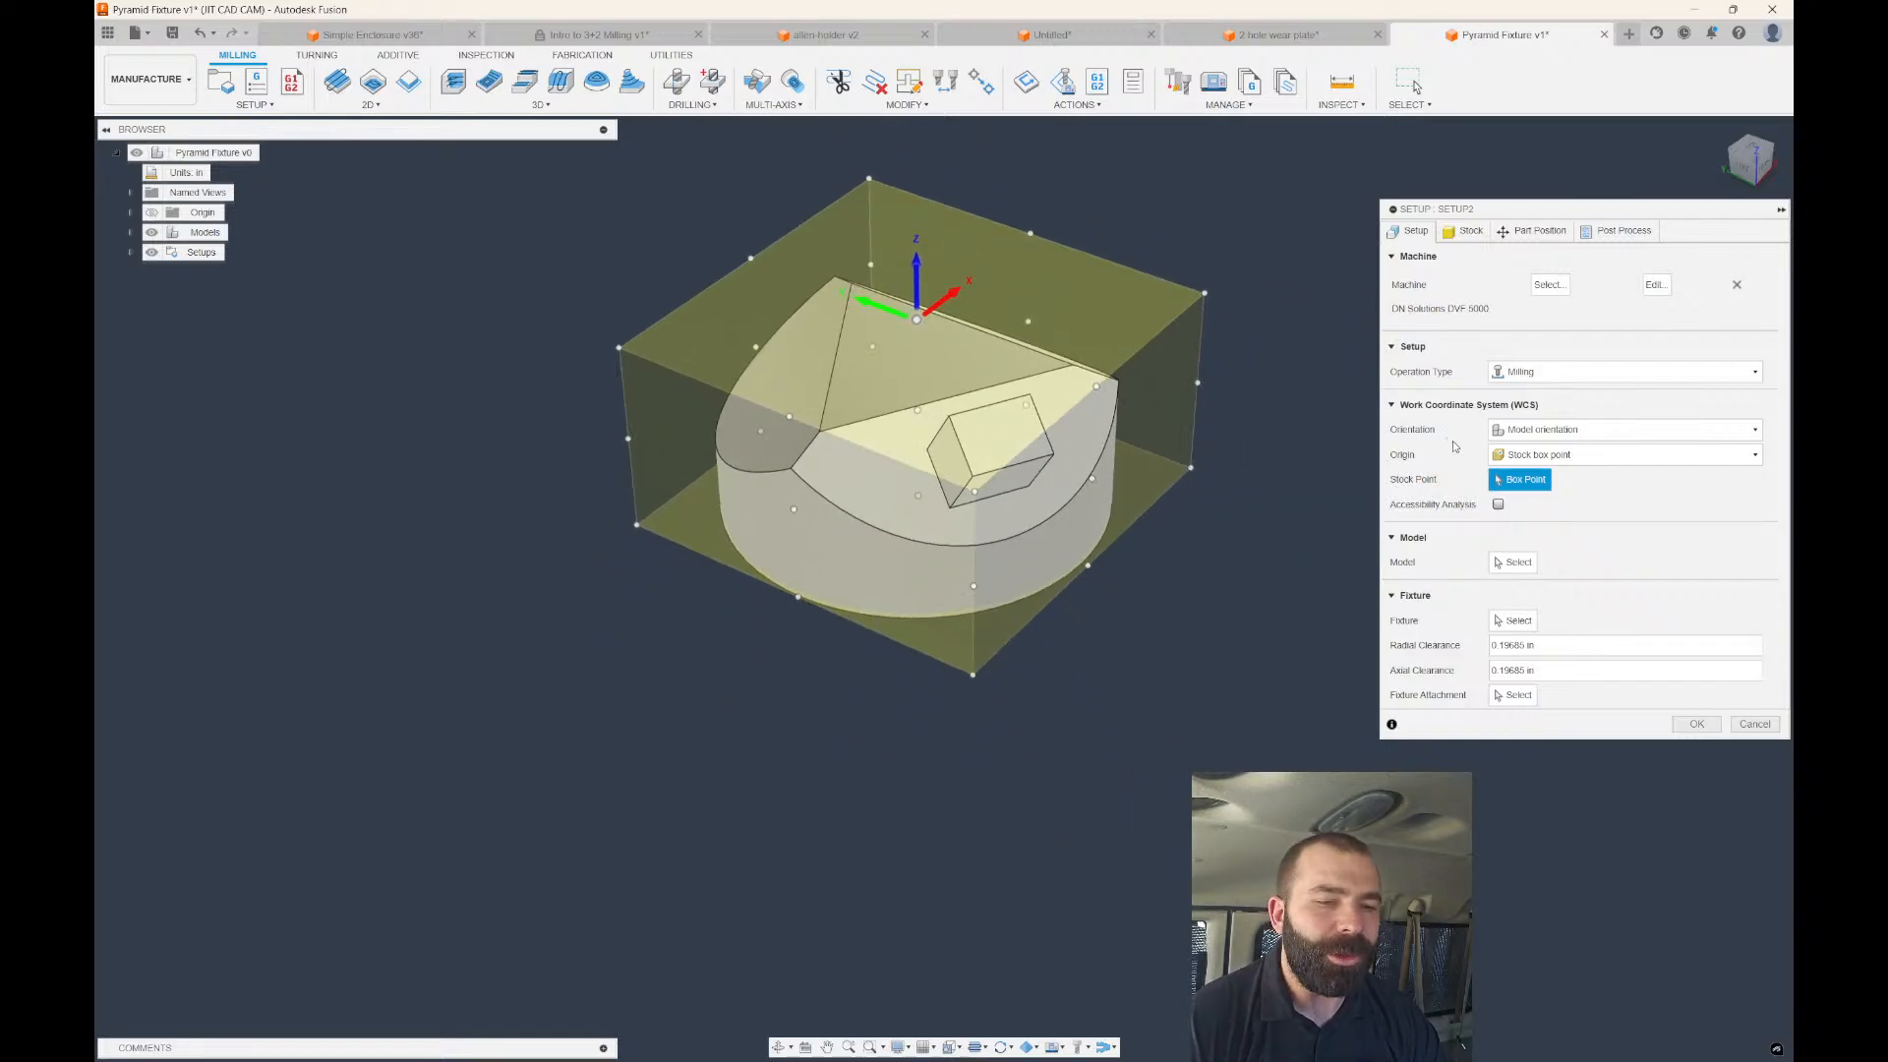
pyautogui.click(1549, 429)
pyautogui.click(1550, 473)
pyautogui.scroll(3, 1070, 382)
pyautogui.click(1067, 393)
pyautogui.scroll(-3, 1165, 459)
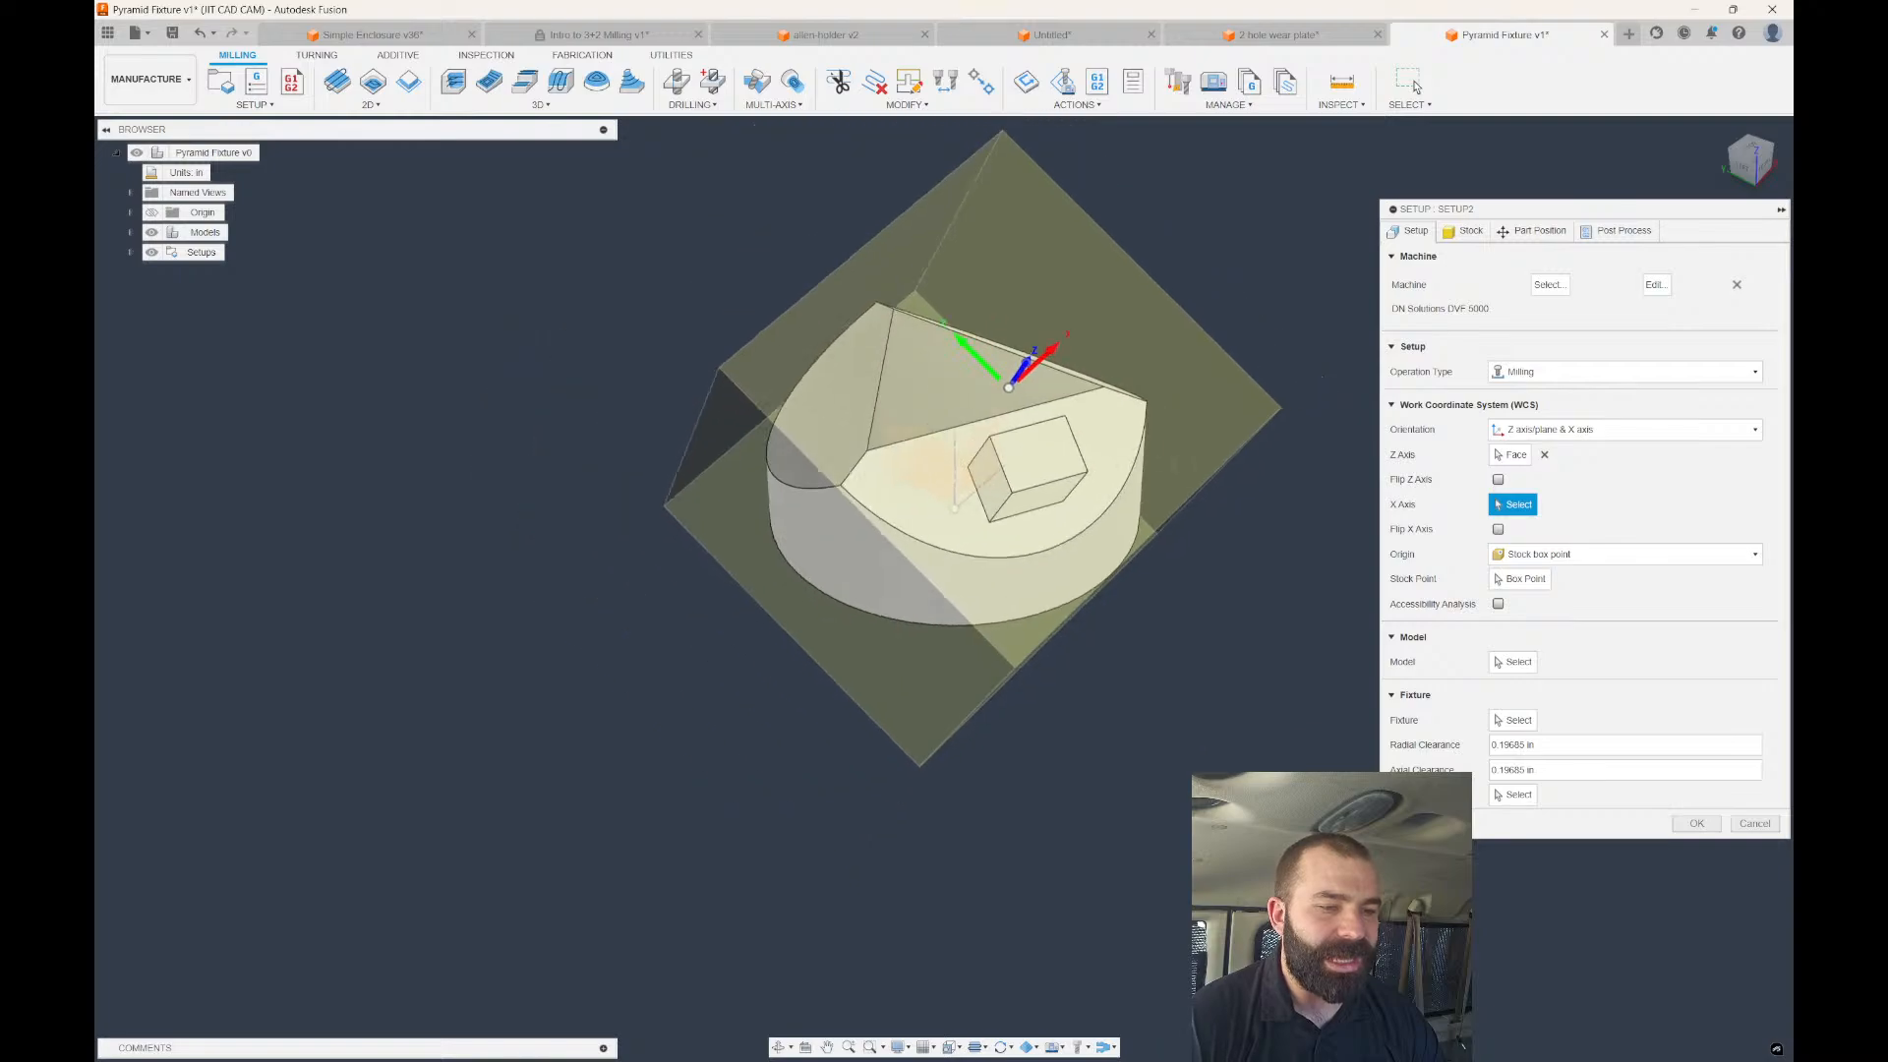
pyautogui.keyDown('shift'); pyautogui.moveTo(1165, 459); pyautogui.dragTo(1142, 422, button='middle'); pyautogui.keyUp('shift')
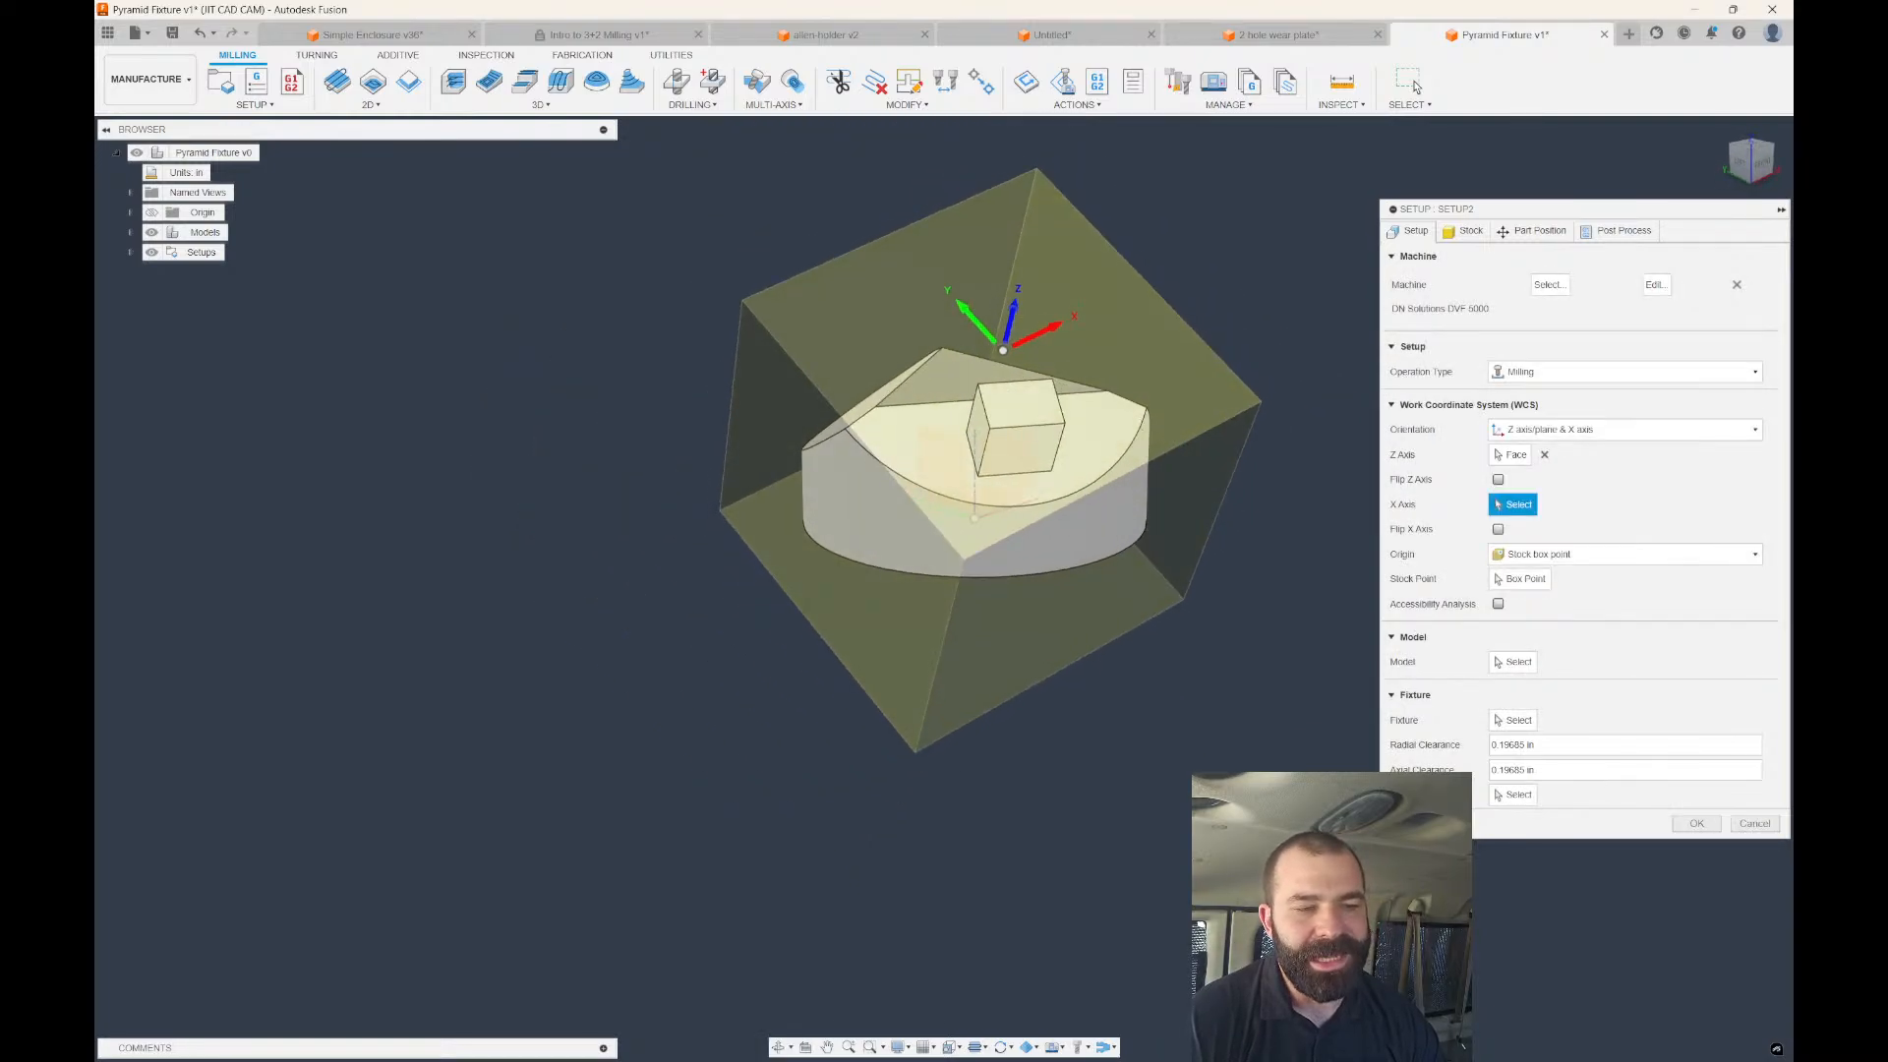
pyautogui.scroll(2, 1184, 489)
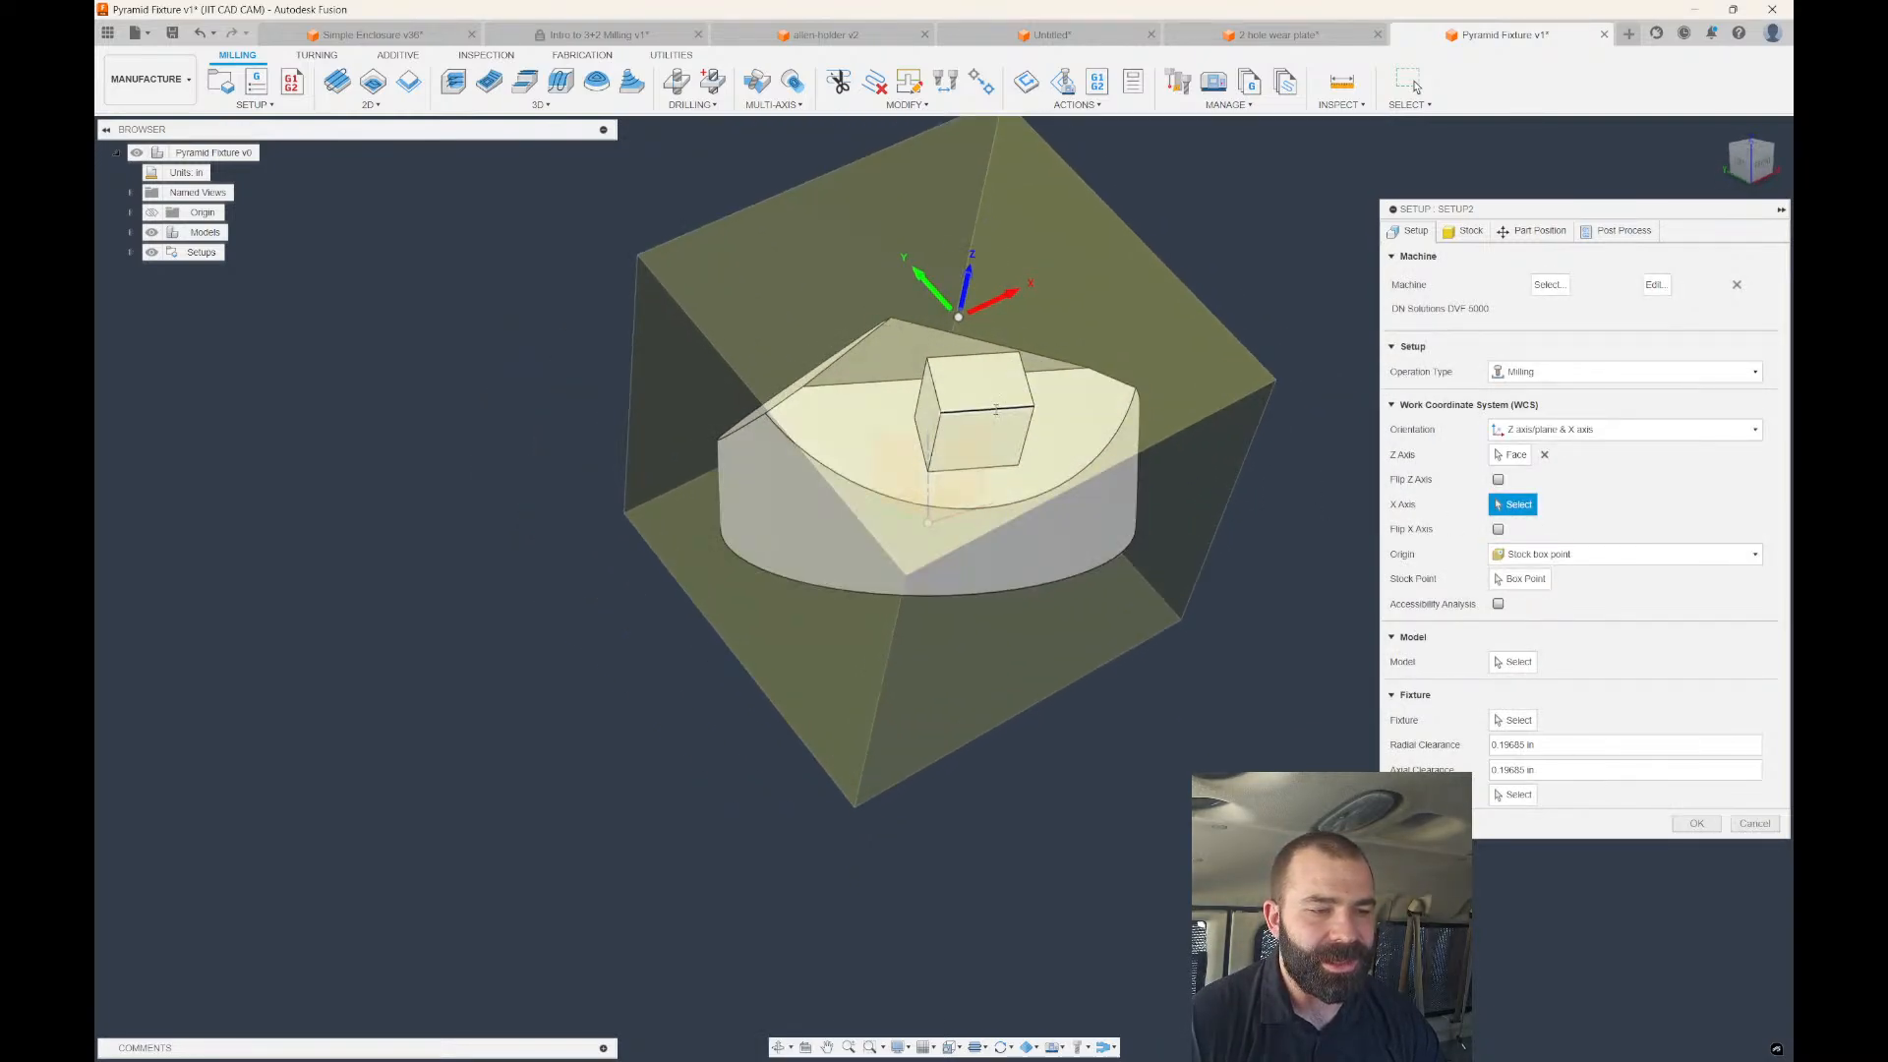
pyautogui.click(1013, 409)
pyautogui.scroll(-2, 1166, 473)
pyautogui.keyDown('shift'); pyautogui.moveTo(1166, 473); pyautogui.dragTo(1288, 482, button='middle'); pyautogui.keyUp('shift')
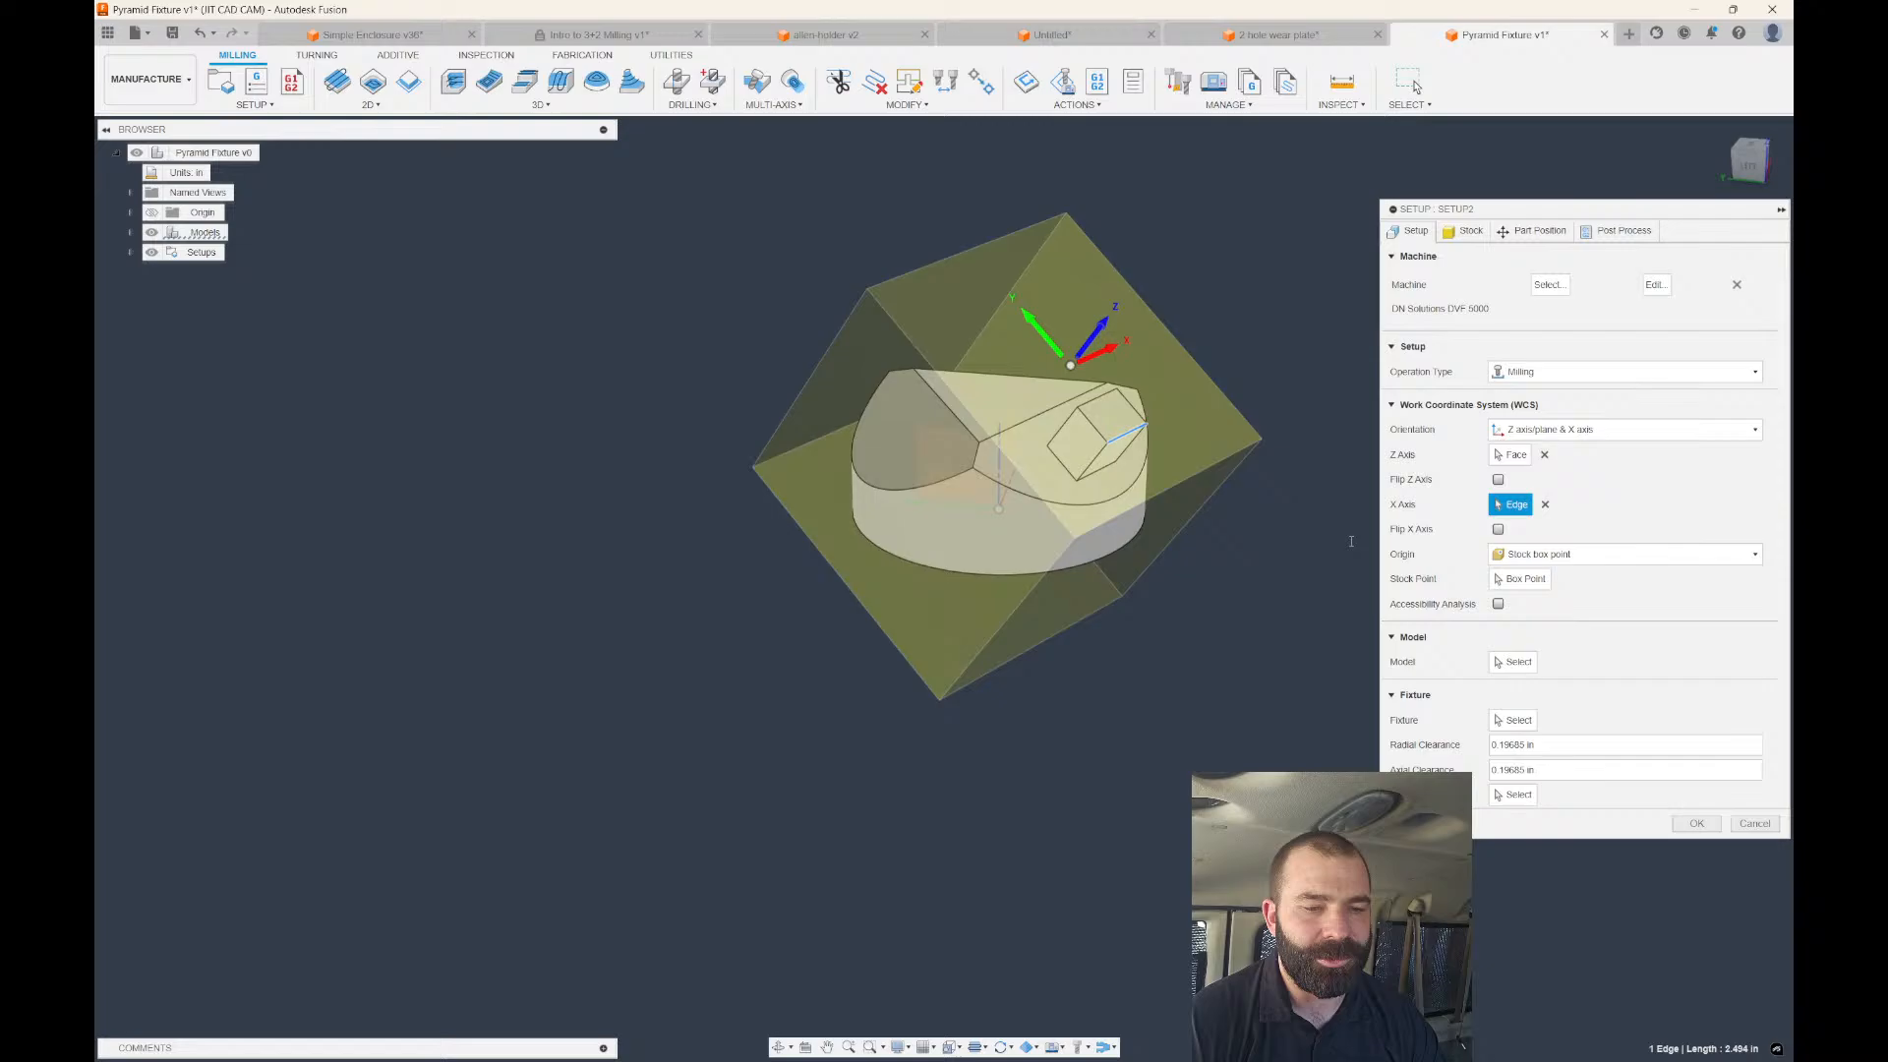
# Select the small cube as the model body and preview it on the machine.
pyautogui.click(1516, 662)
pyautogui.click(1094, 444)
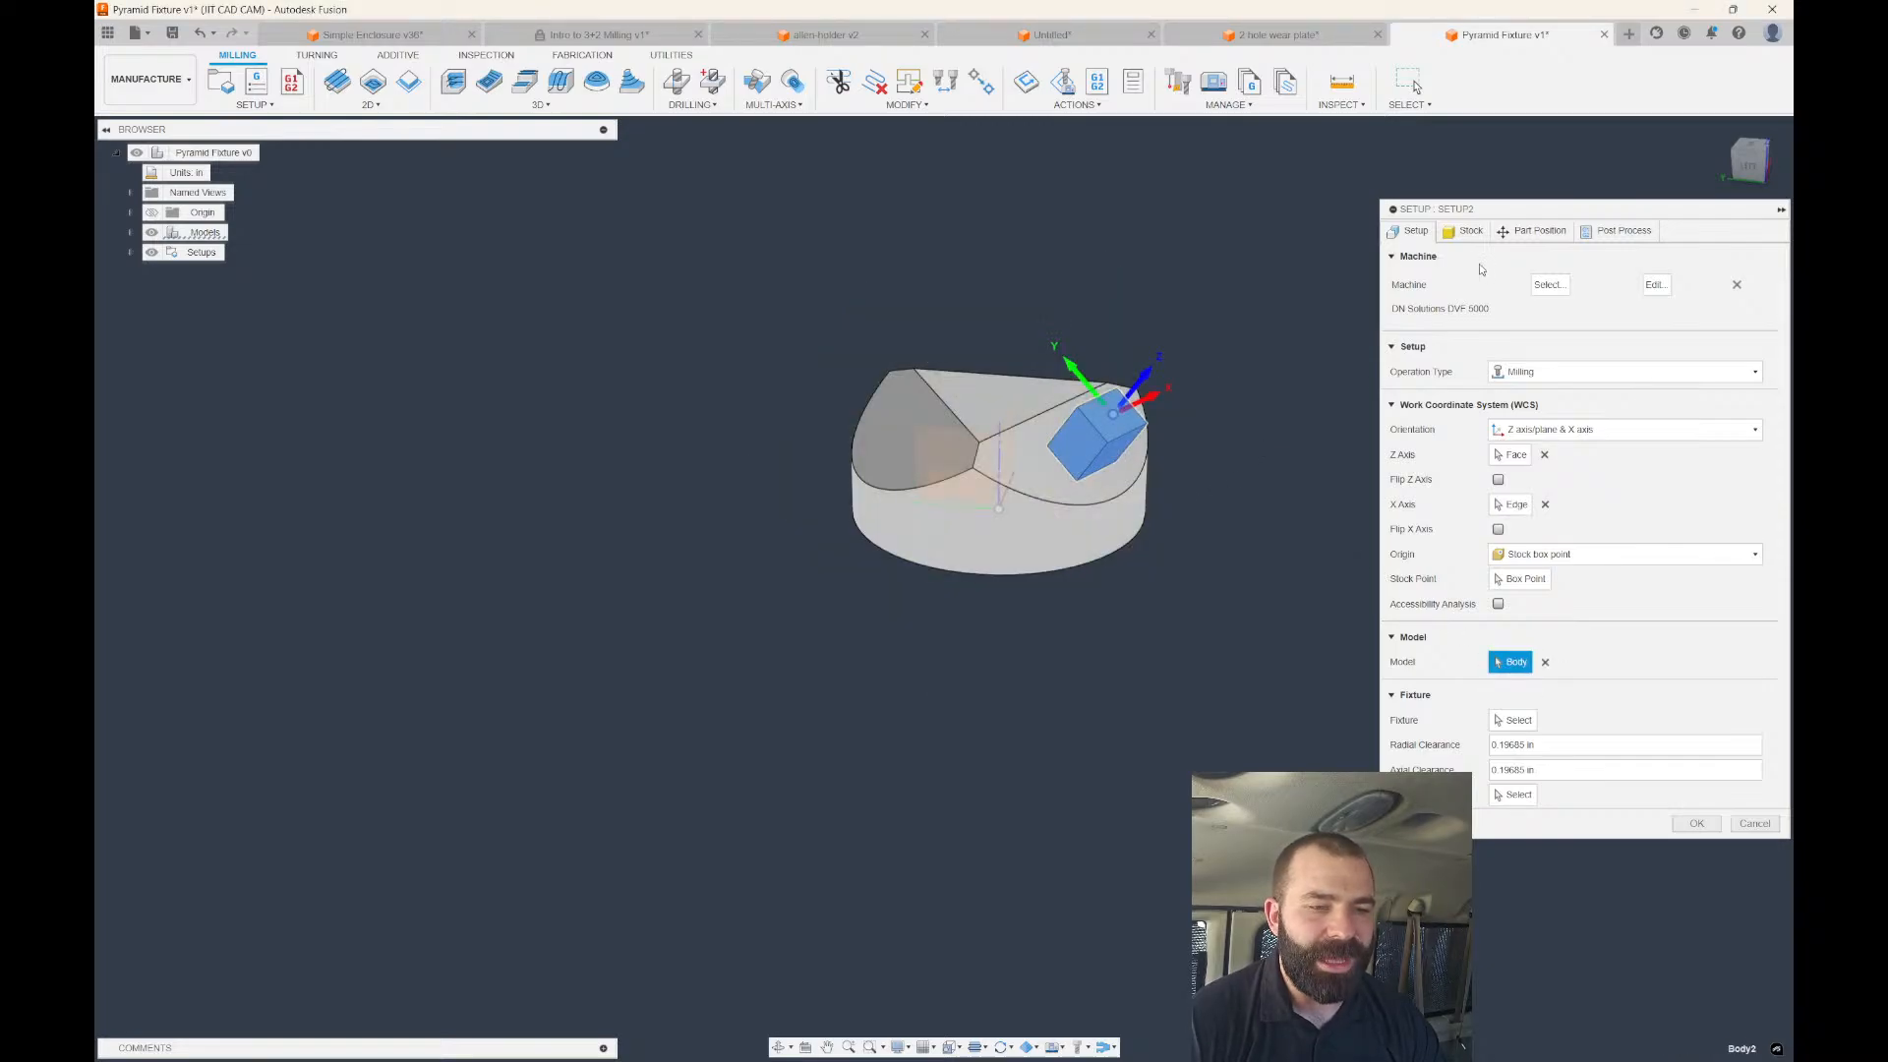
pyautogui.click(1532, 231)
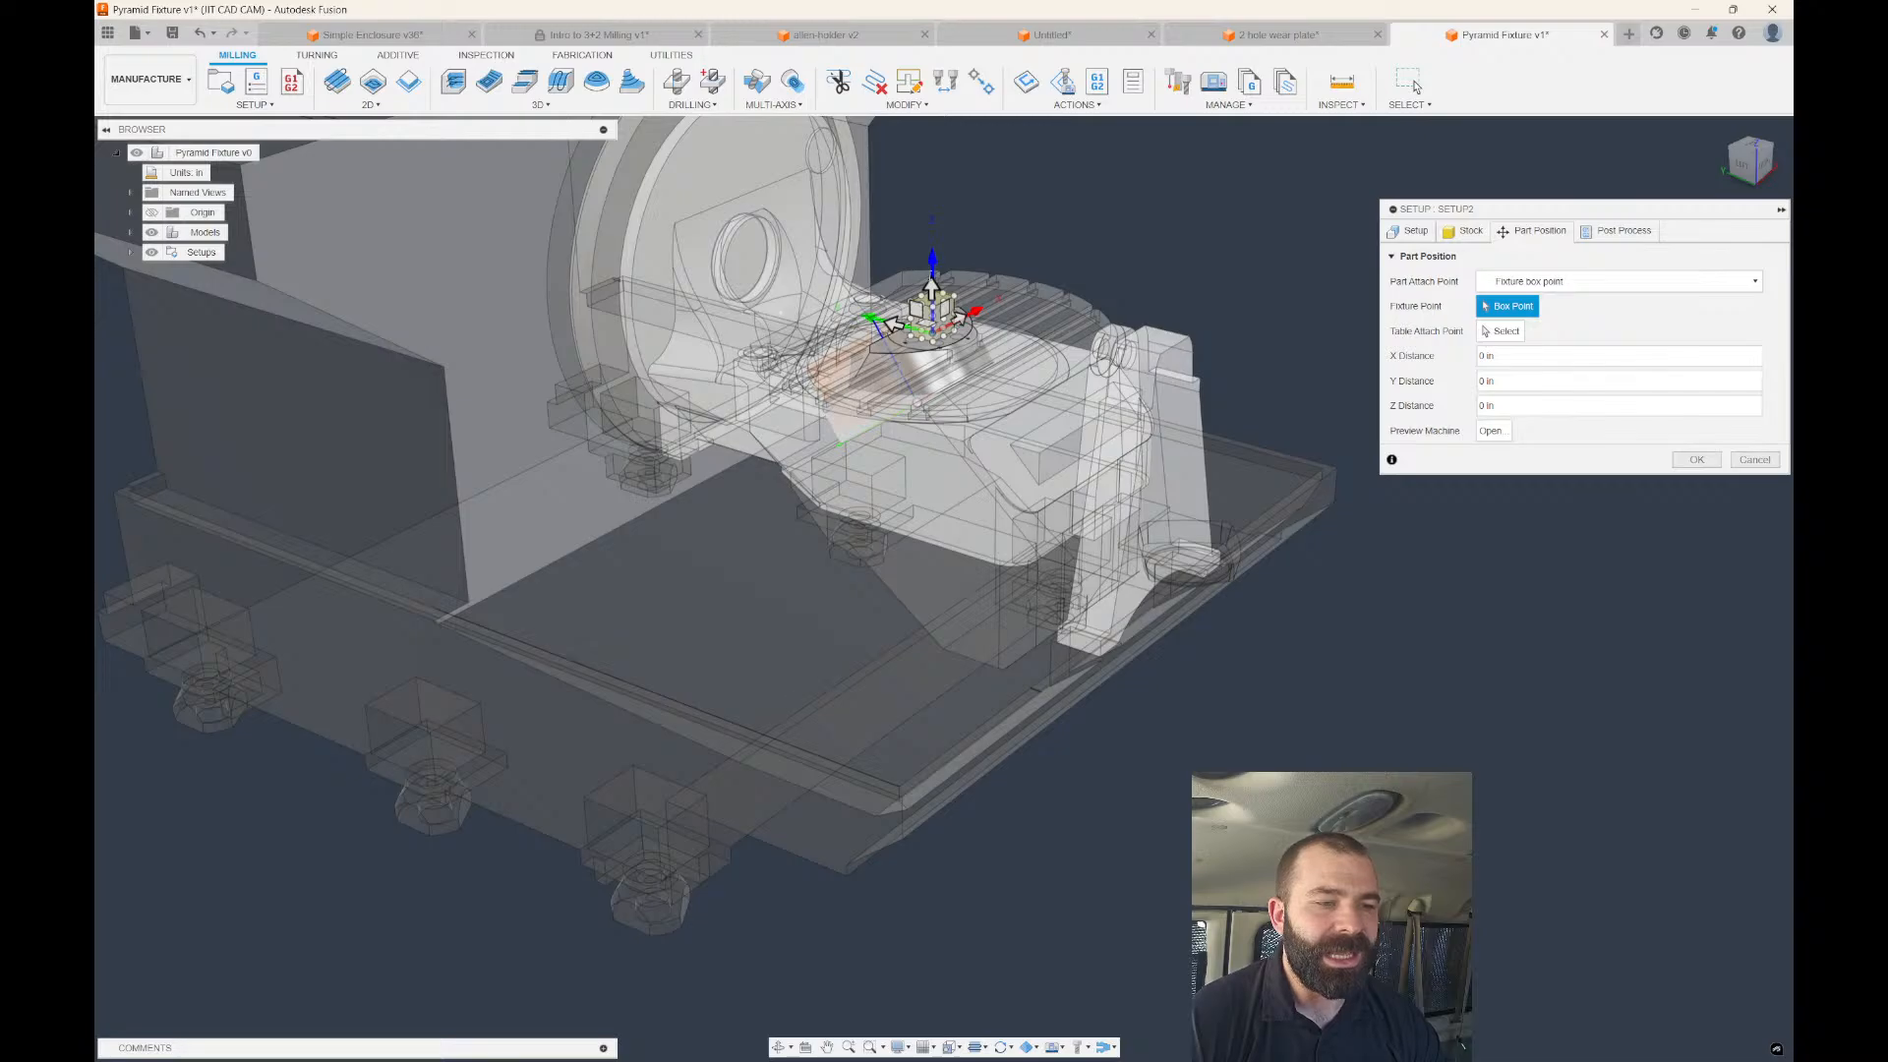
# Inspect the part's placement on the DVF 5000 table and its Part Attach Point, then check Stock.
pyautogui.moveTo(932, 289); pyautogui.dragTo(932, 174)
pyautogui.keyDown('shift'); pyautogui.moveTo(1131, 304); pyautogui.dragTo(961, 260, button='middle'); pyautogui.keyUp('shift')
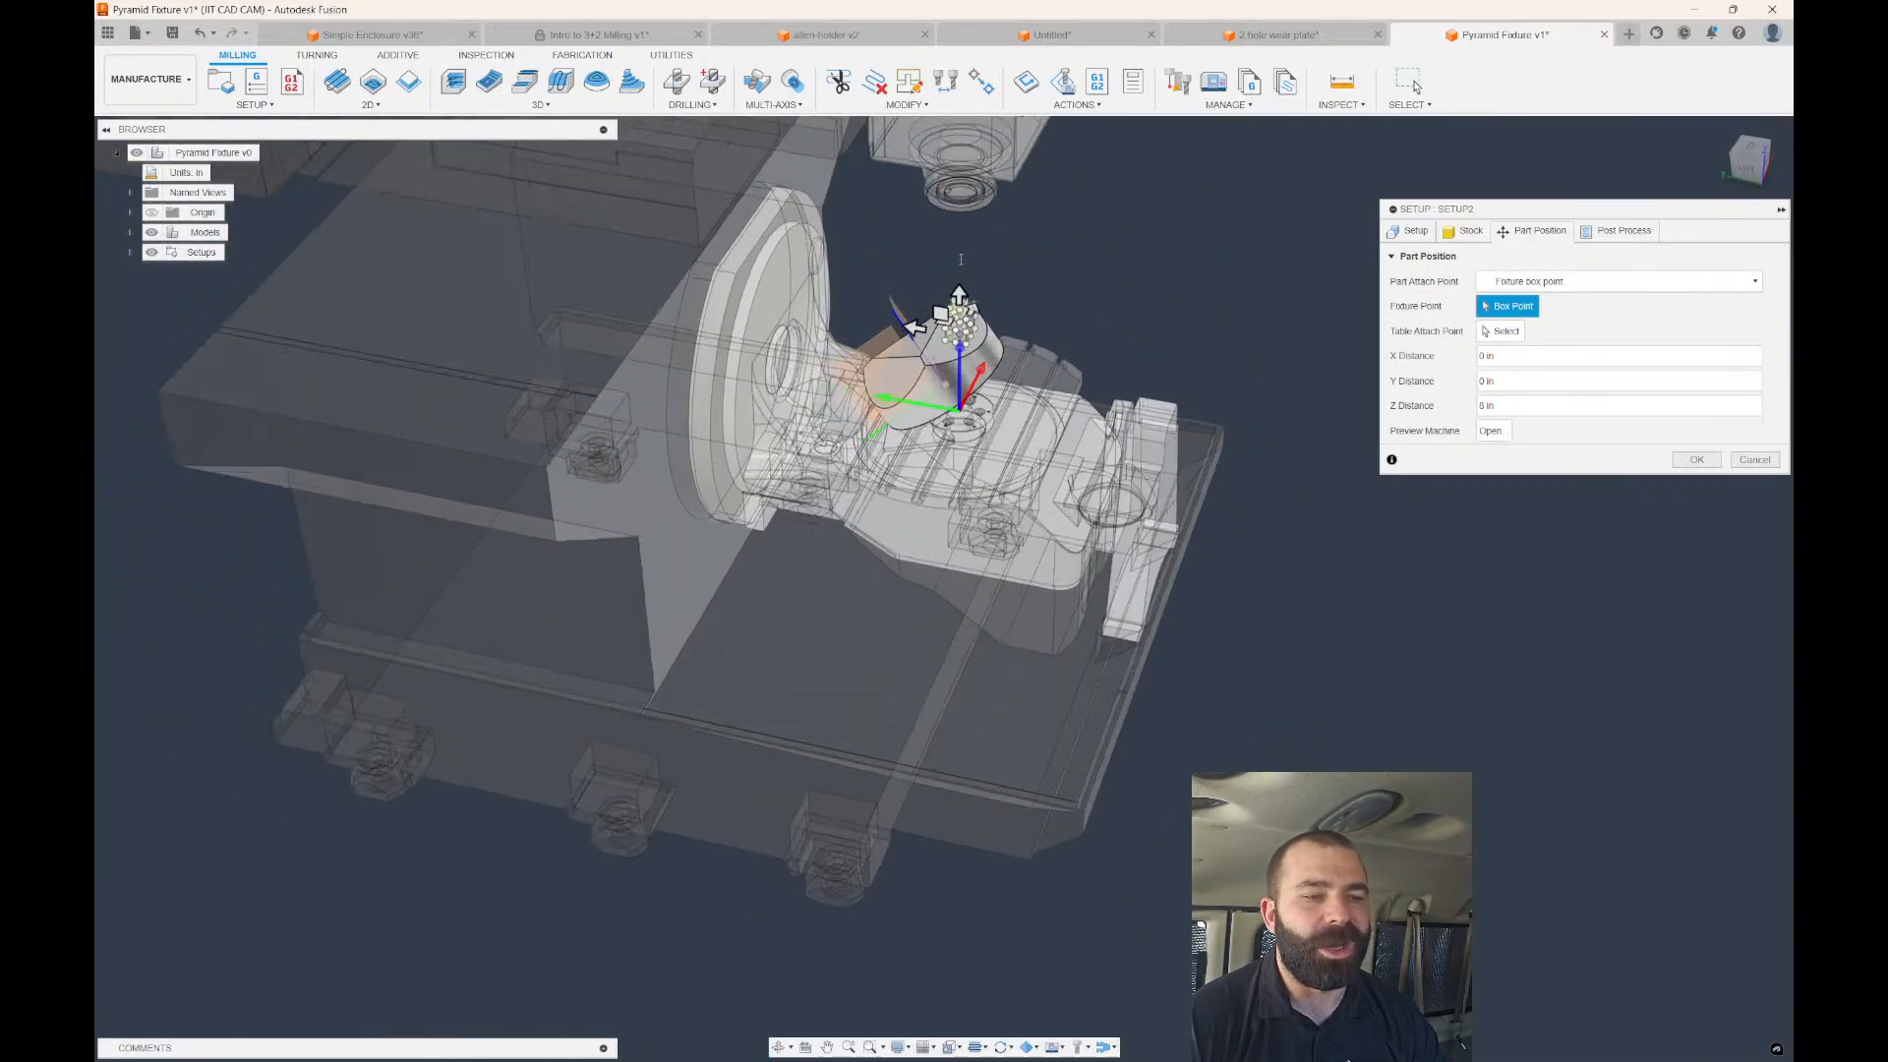
pyautogui.scroll(2, 961, 260)
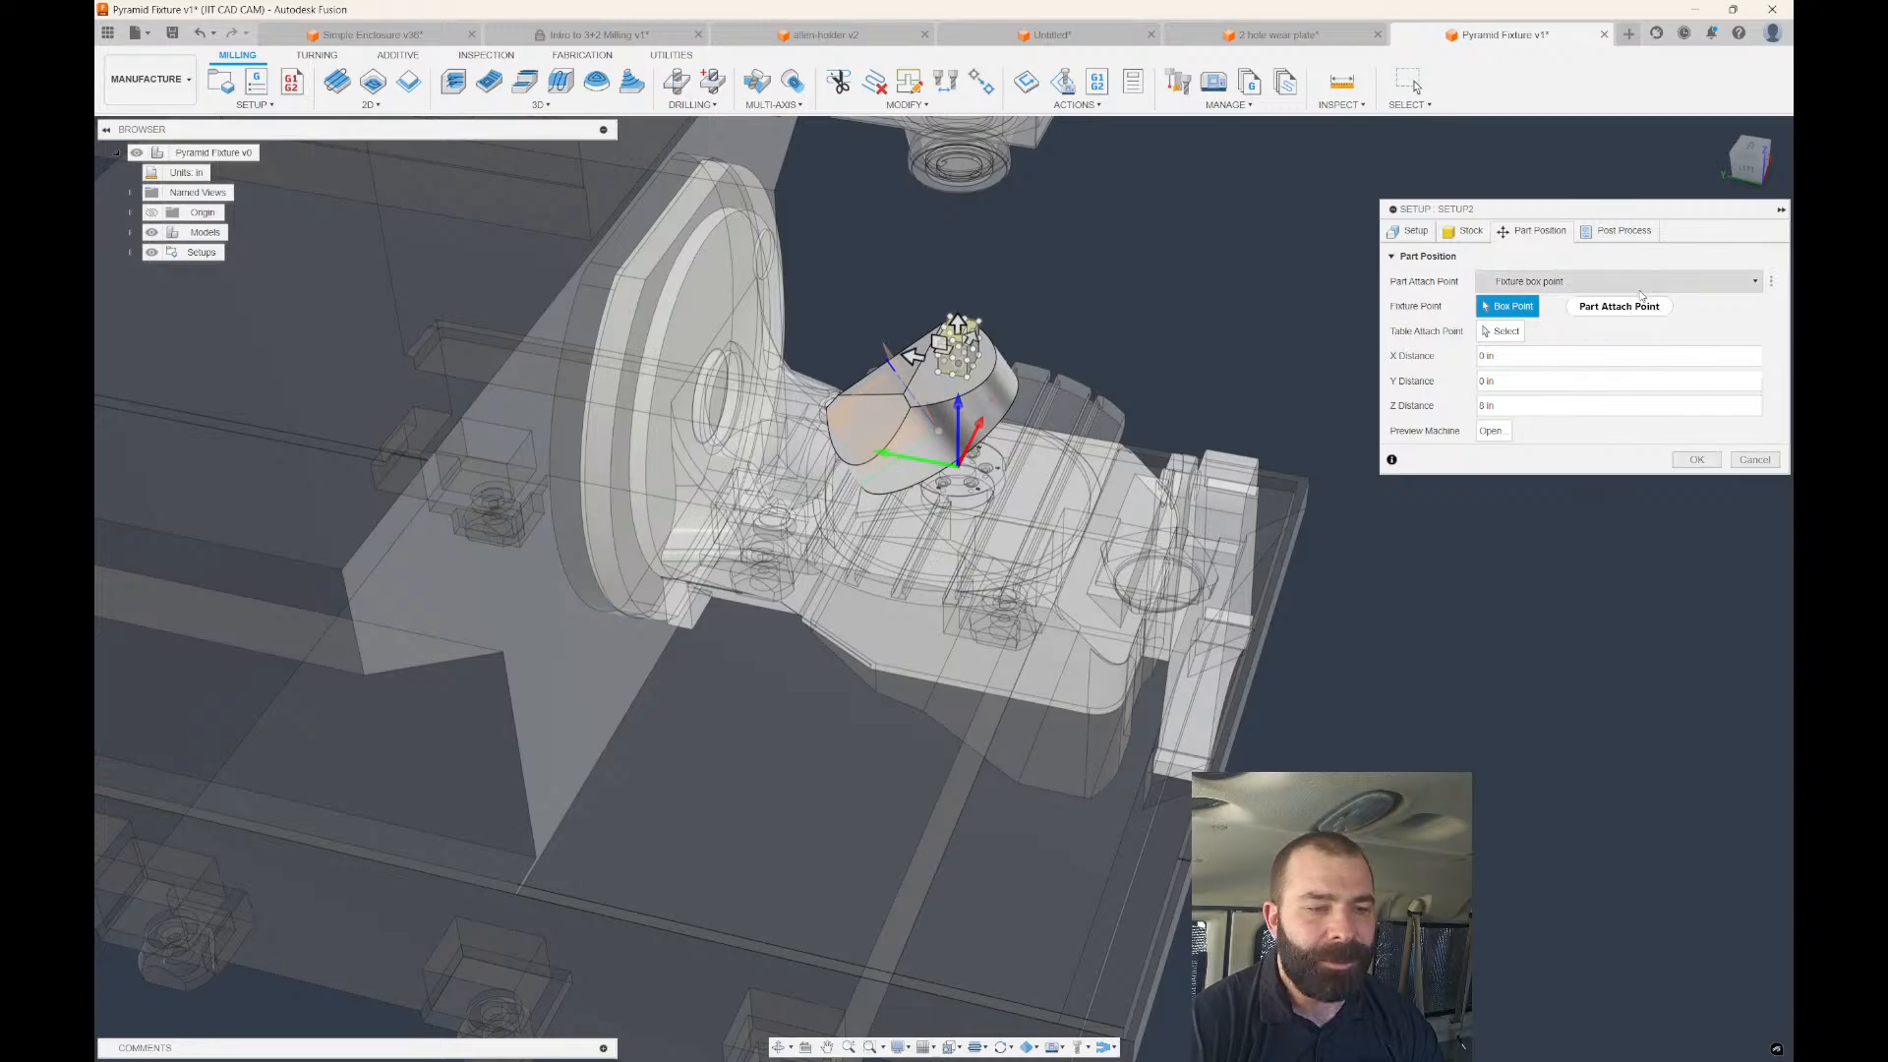
pyautogui.moveTo(1642, 295)
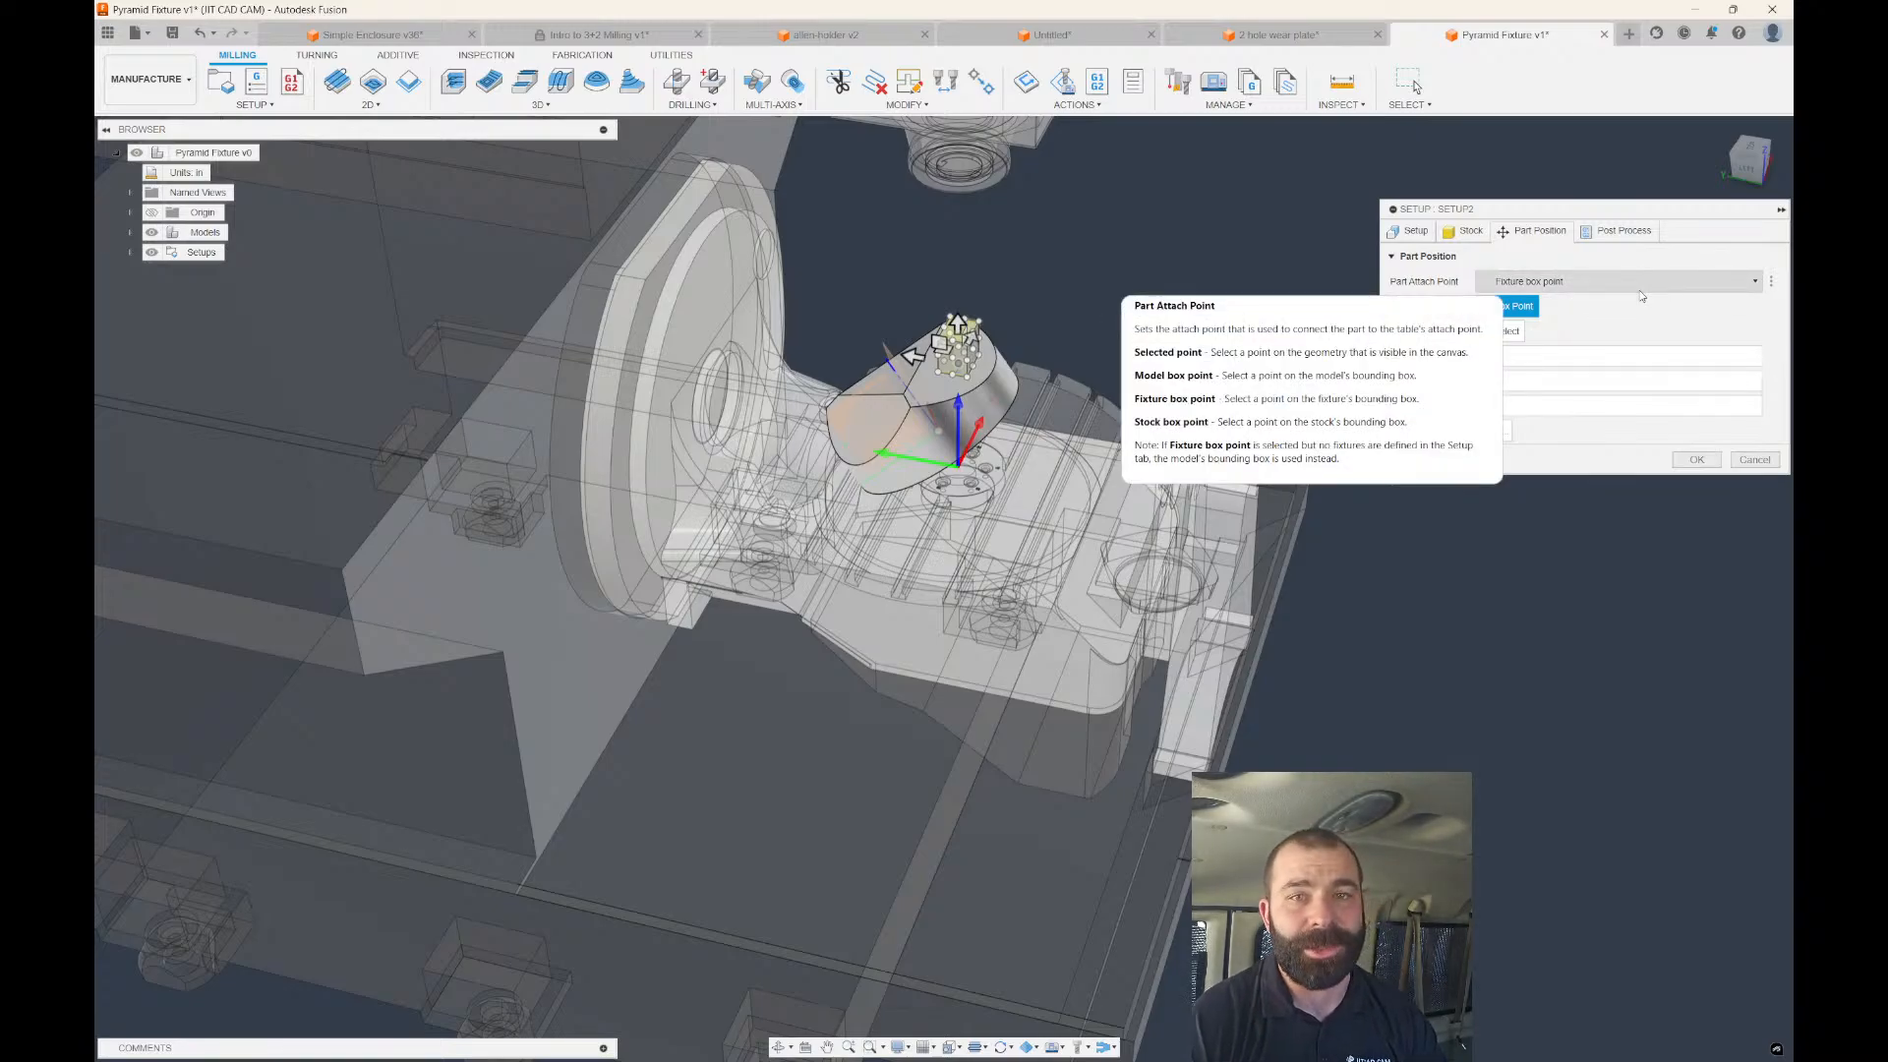
pyautogui.click(1475, 237)
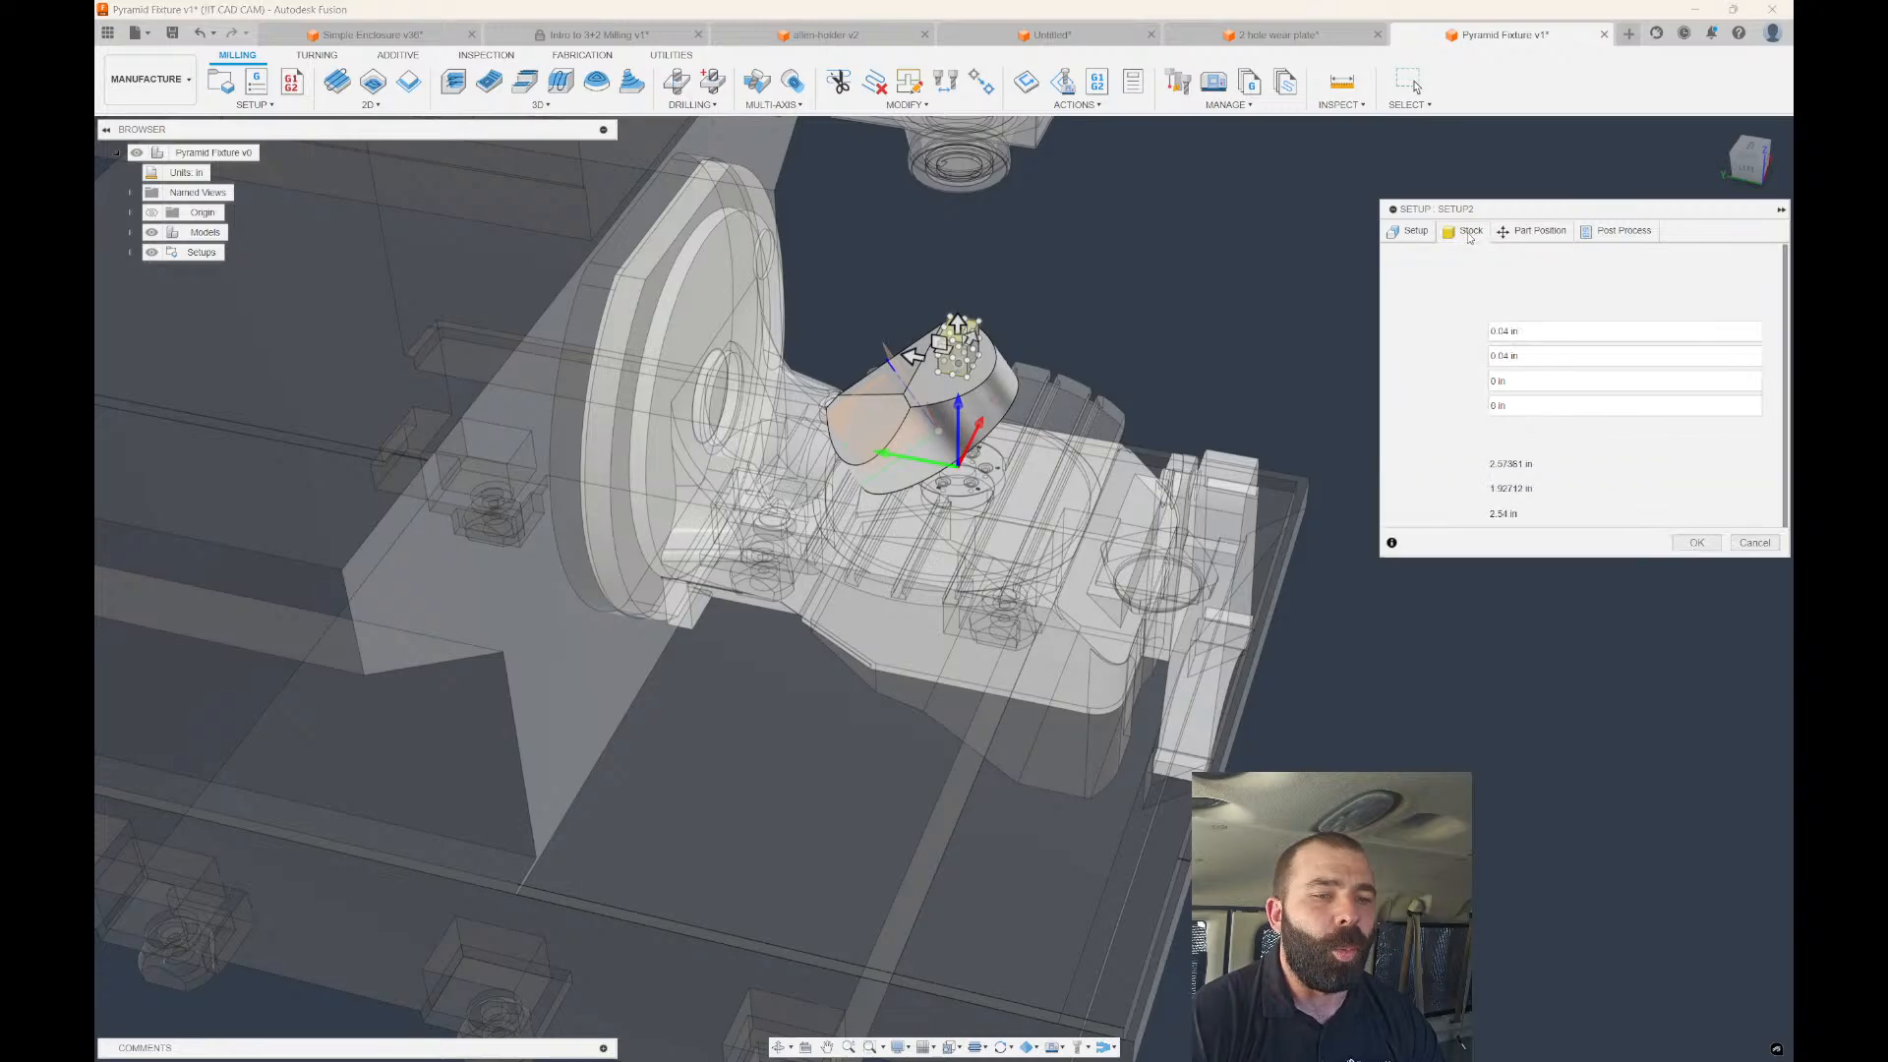
pyautogui.click(1420, 236)
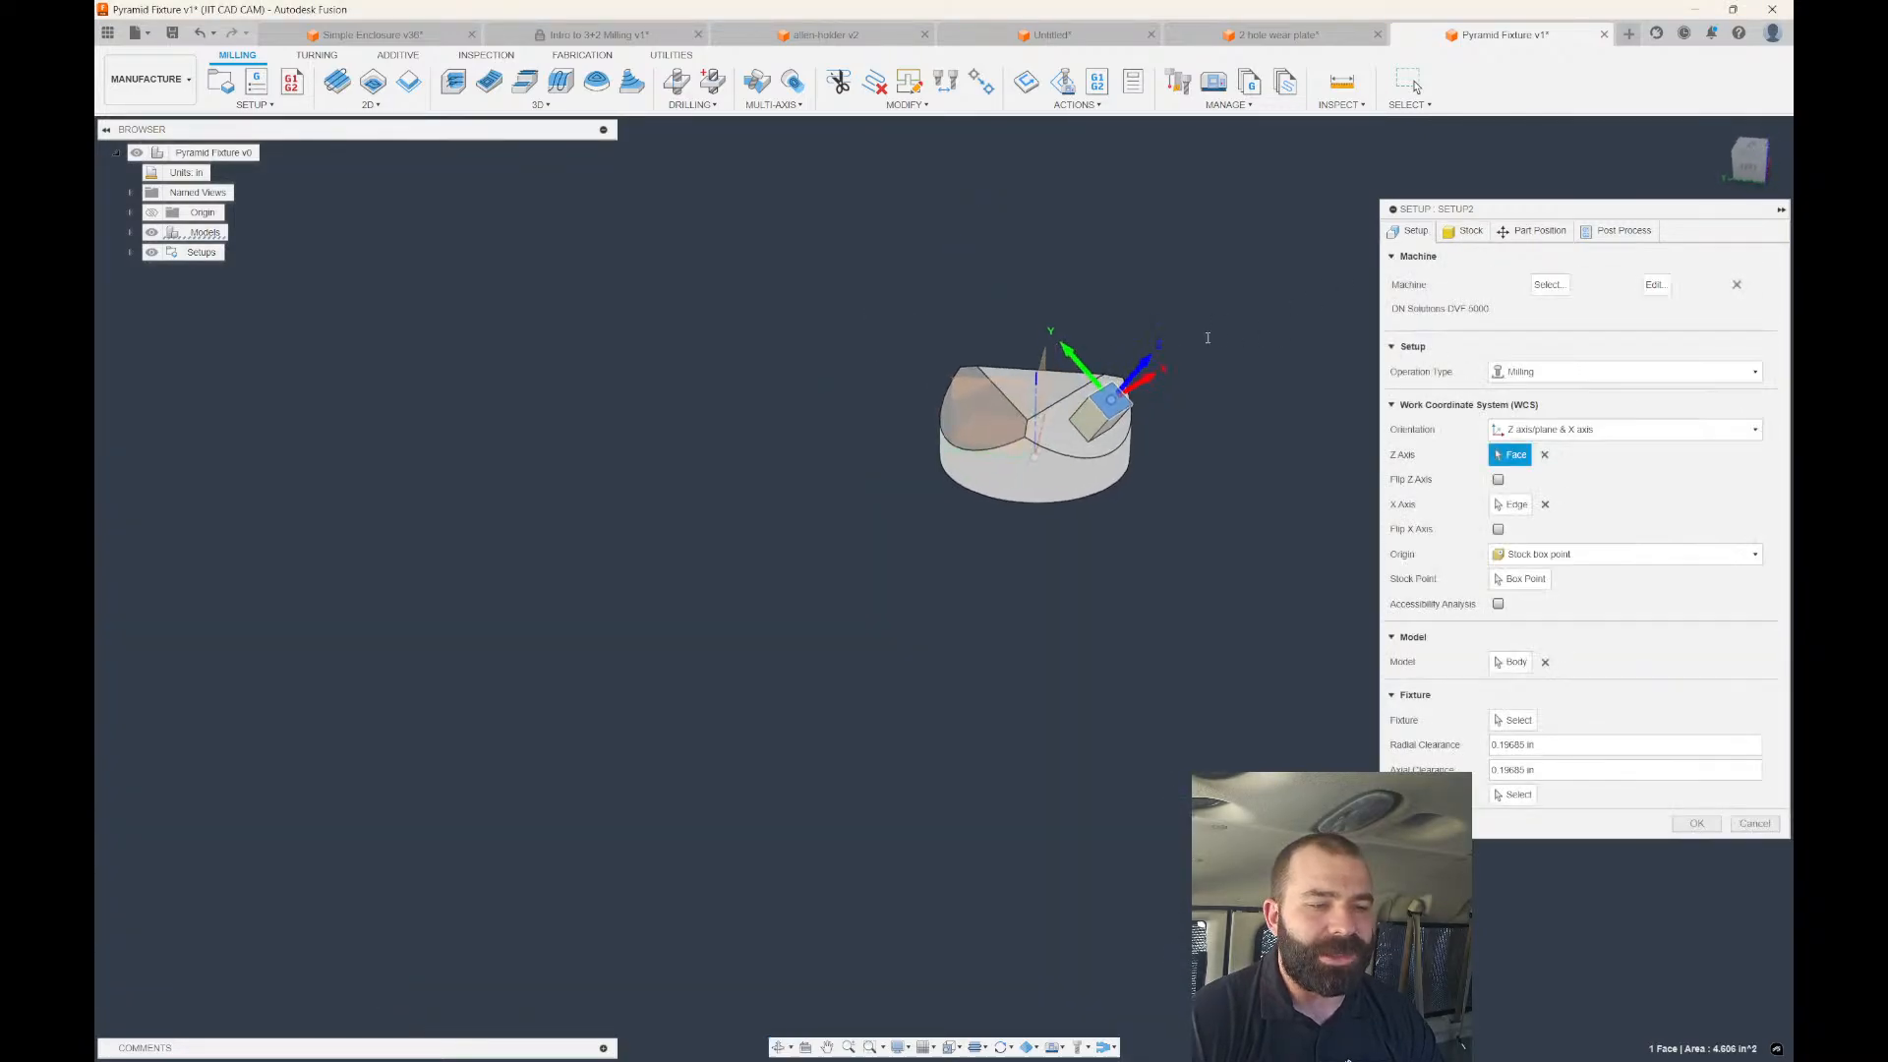
# Re-pick the cube's top face for the WCS Z axis and a cube edge for X.
pyautogui.click(1563, 431)
pyautogui.click(1567, 473)
pyautogui.click(1544, 454)
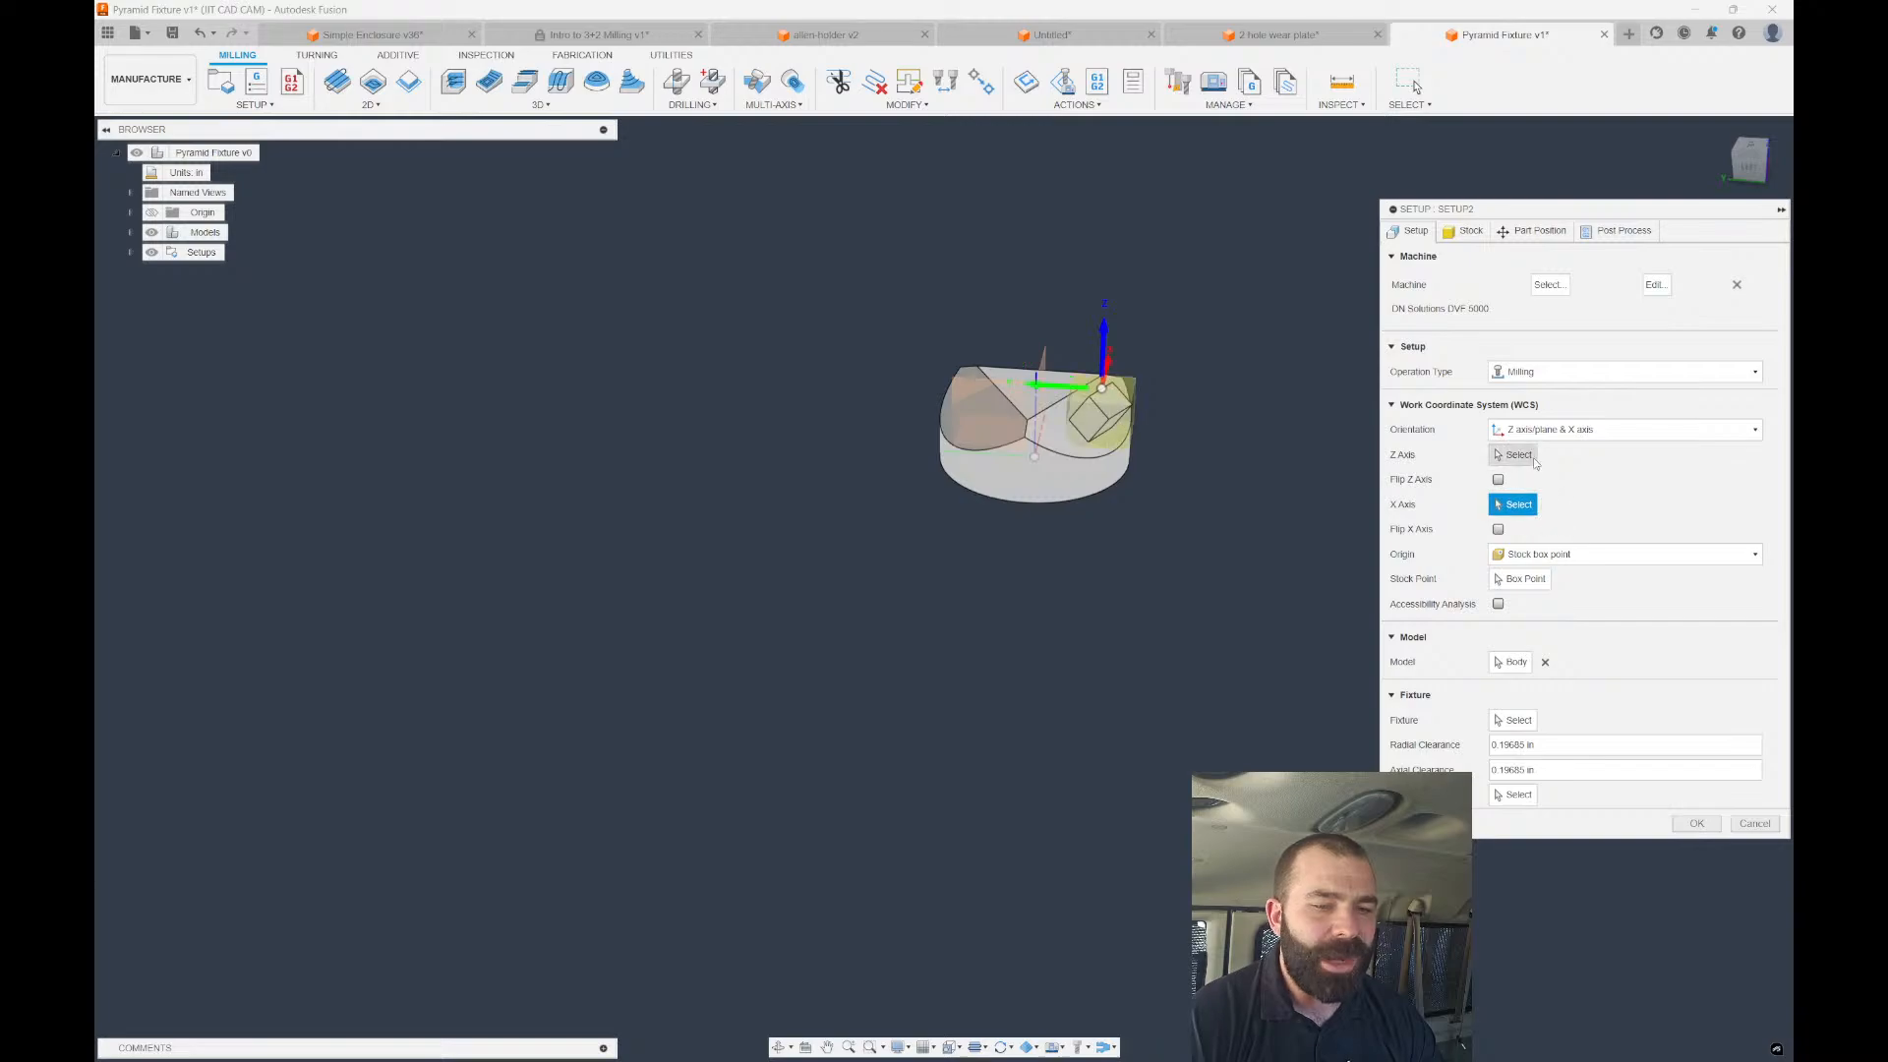
pyautogui.click(911, 352)
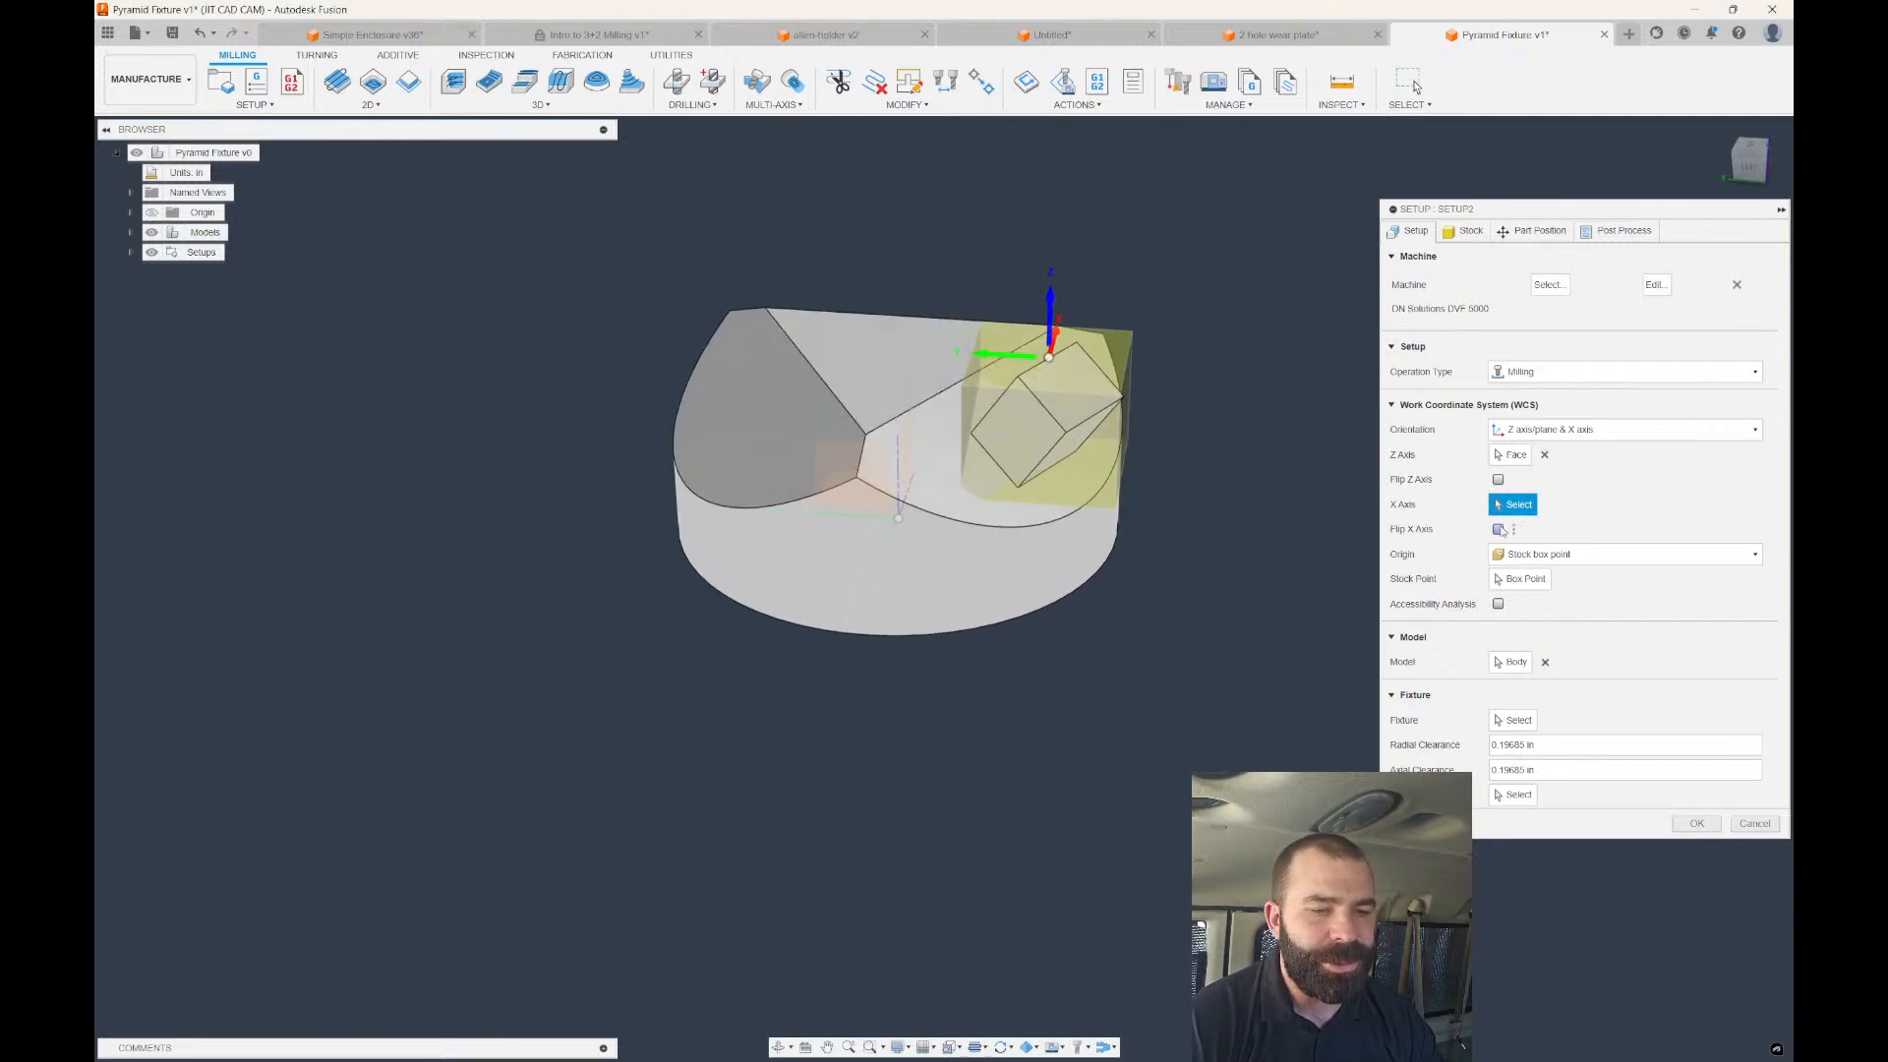
pyautogui.keyDown('shift'); pyautogui.moveTo(1219, 491); pyautogui.dragTo(1192, 507, button='middle'); pyautogui.keyUp('shift')
pyautogui.keyDown('shift'); pyautogui.moveTo(984, 316); pyautogui.dragTo(894, 326, button='middle'); pyautogui.keyUp('shift')
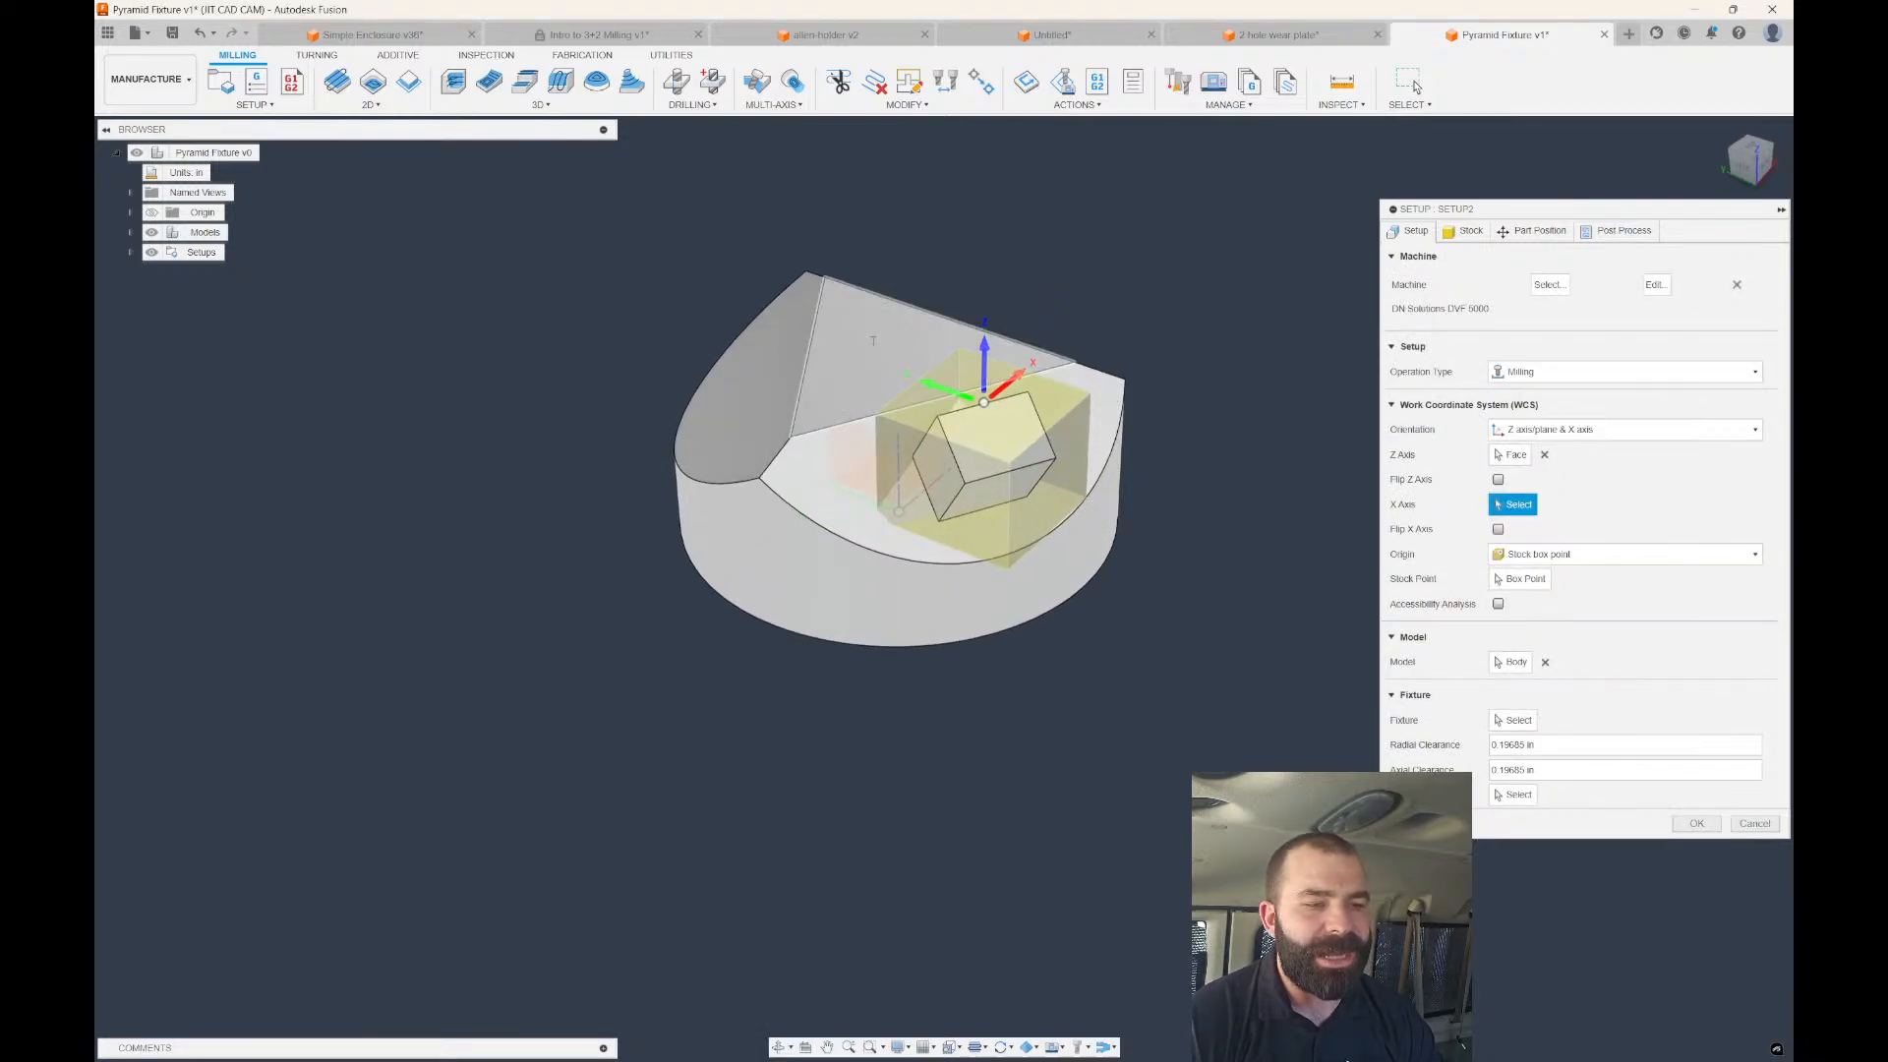
pyautogui.click(1010, 470)
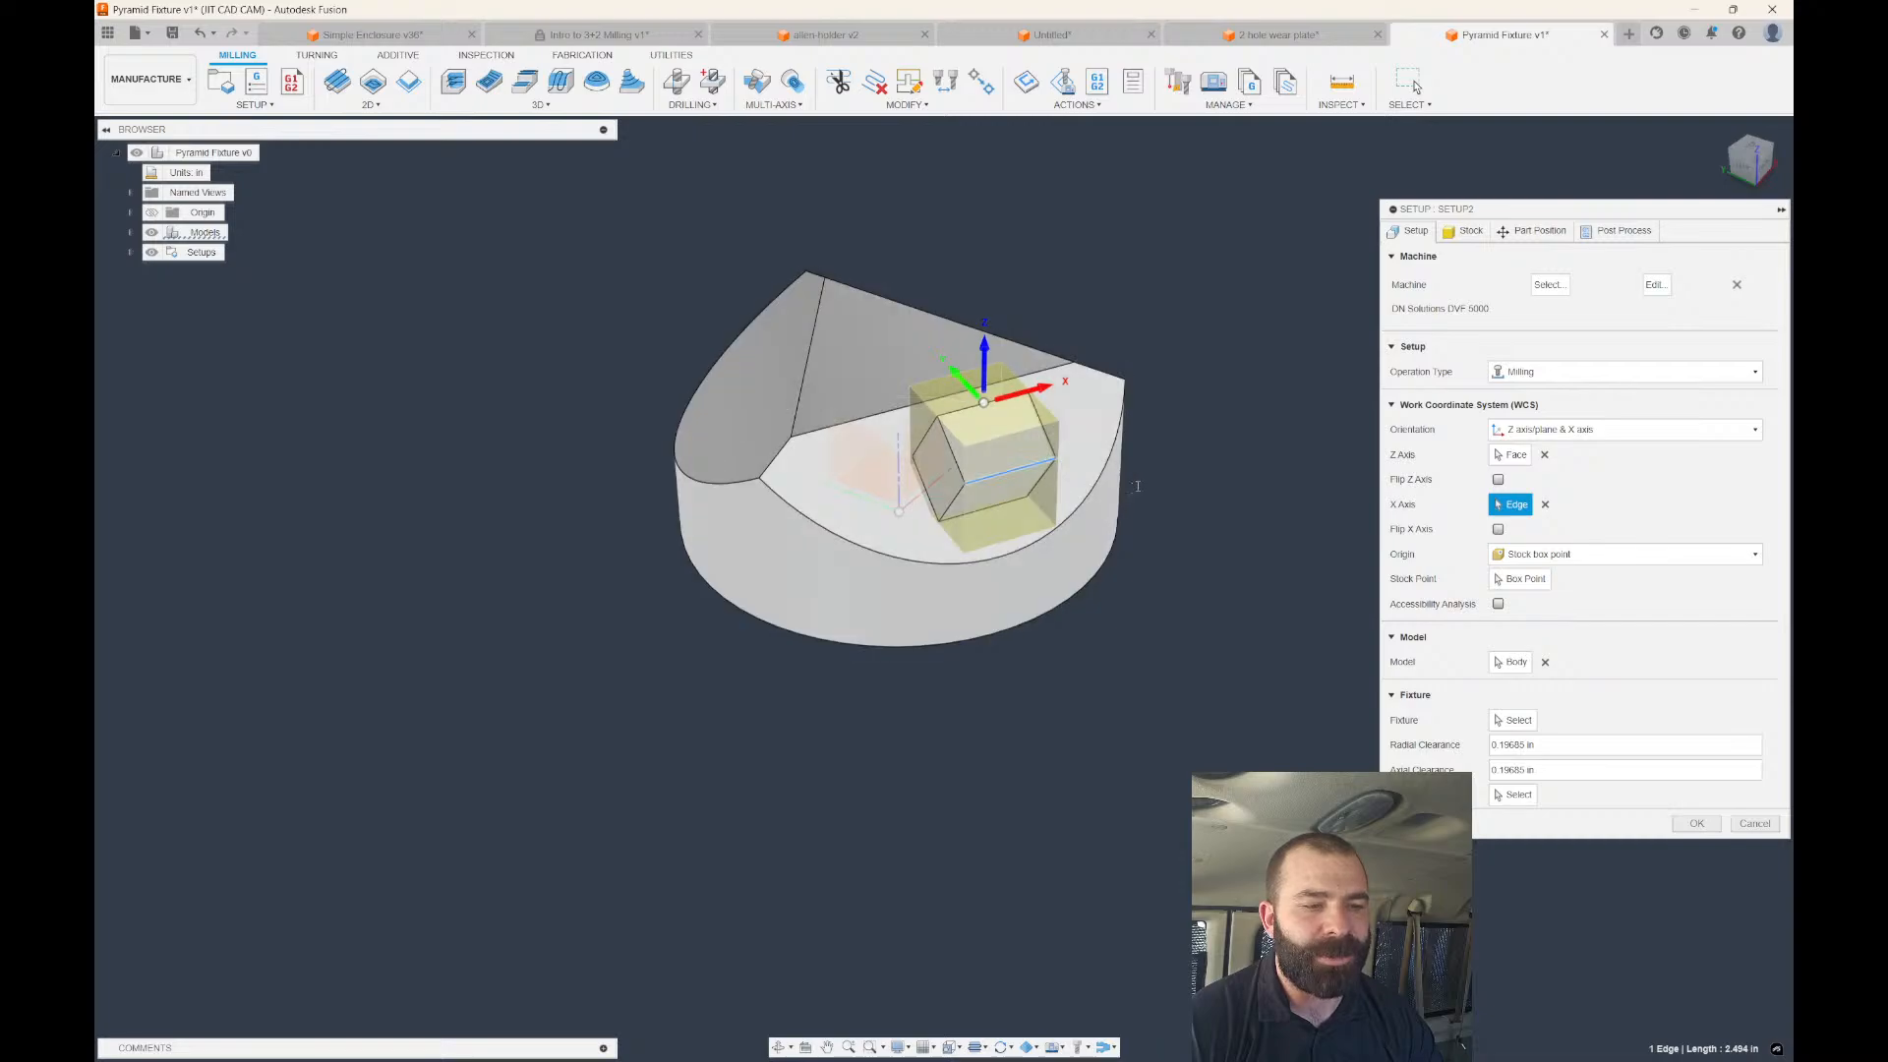
pyautogui.moveTo(1138, 486)
pyautogui.keyDown('shift'); pyautogui.mouseDown(button='middle')
pyautogui.moveTo(1288, 515)
pyautogui.moveTo(1137, 501)
pyautogui.mouseUp(button='middle'); pyautogui.keyUp('shift')
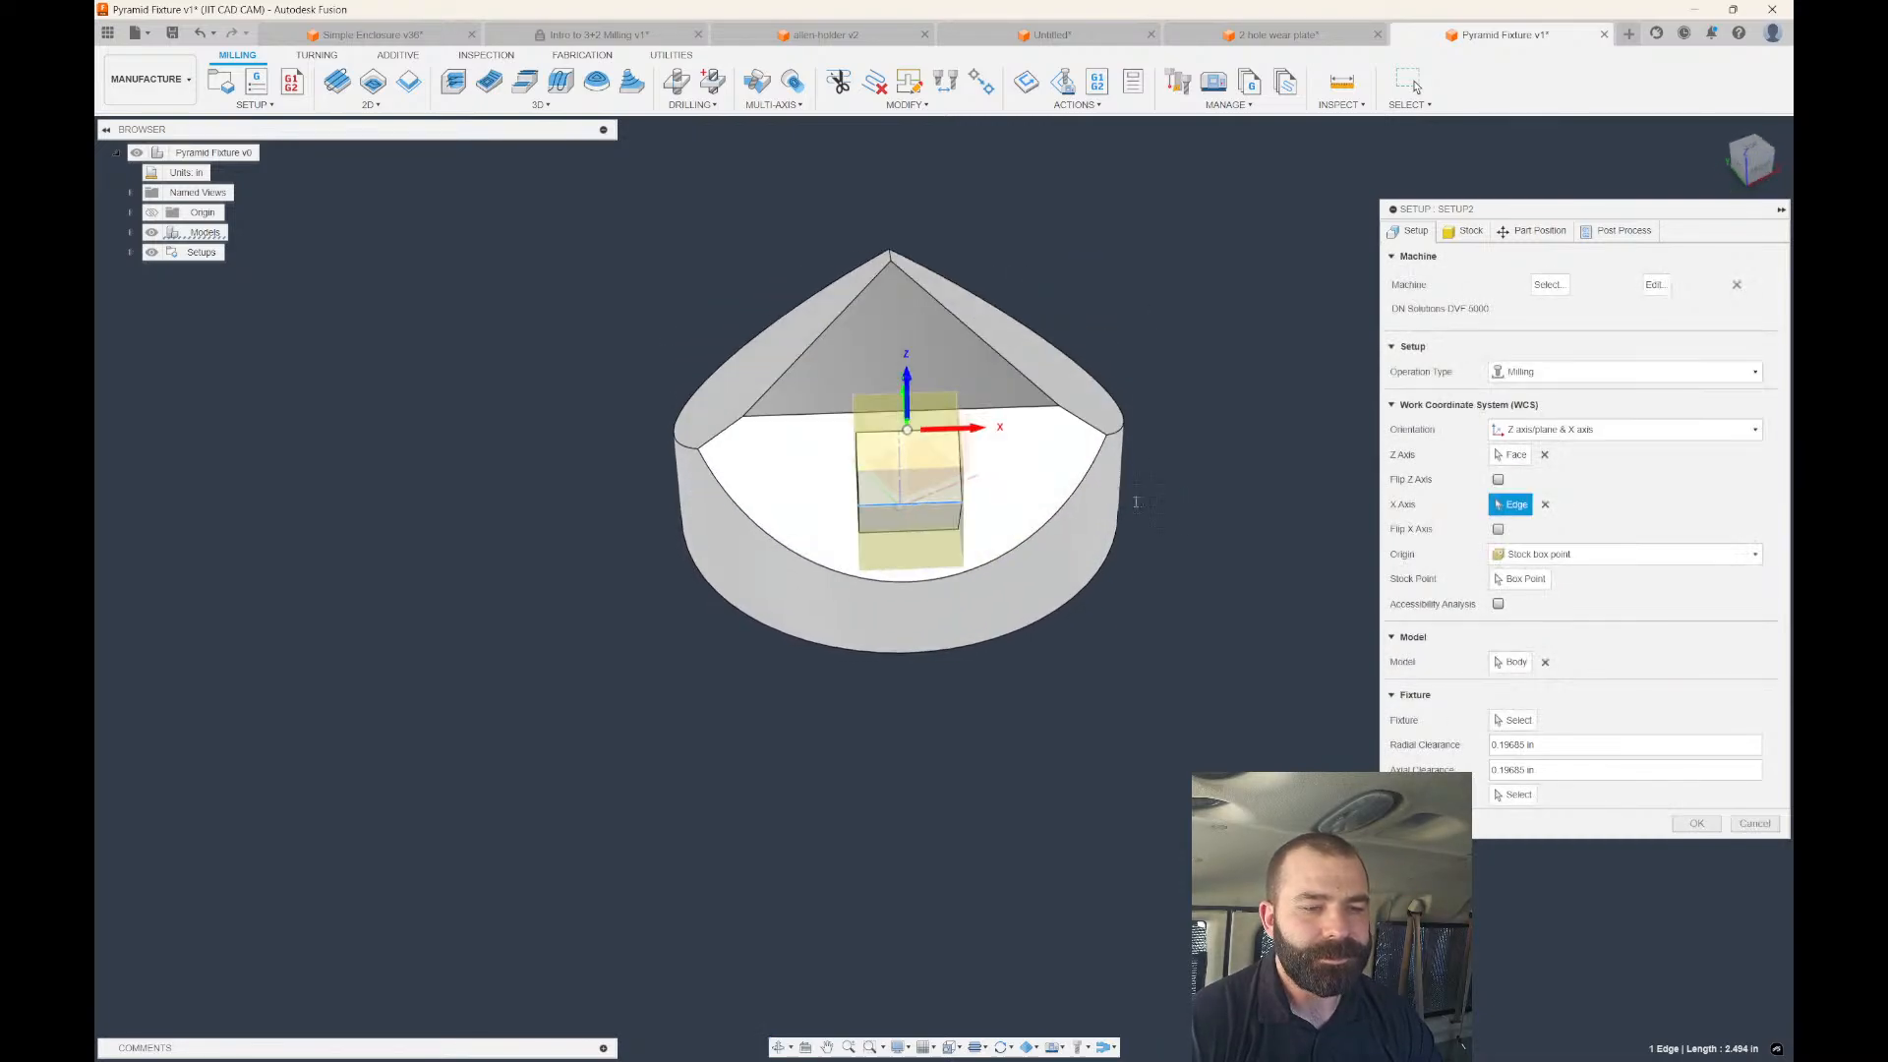
# Set the WCS origin to a selected point and confirm to create Setup2.
pyautogui.click(1534, 554)
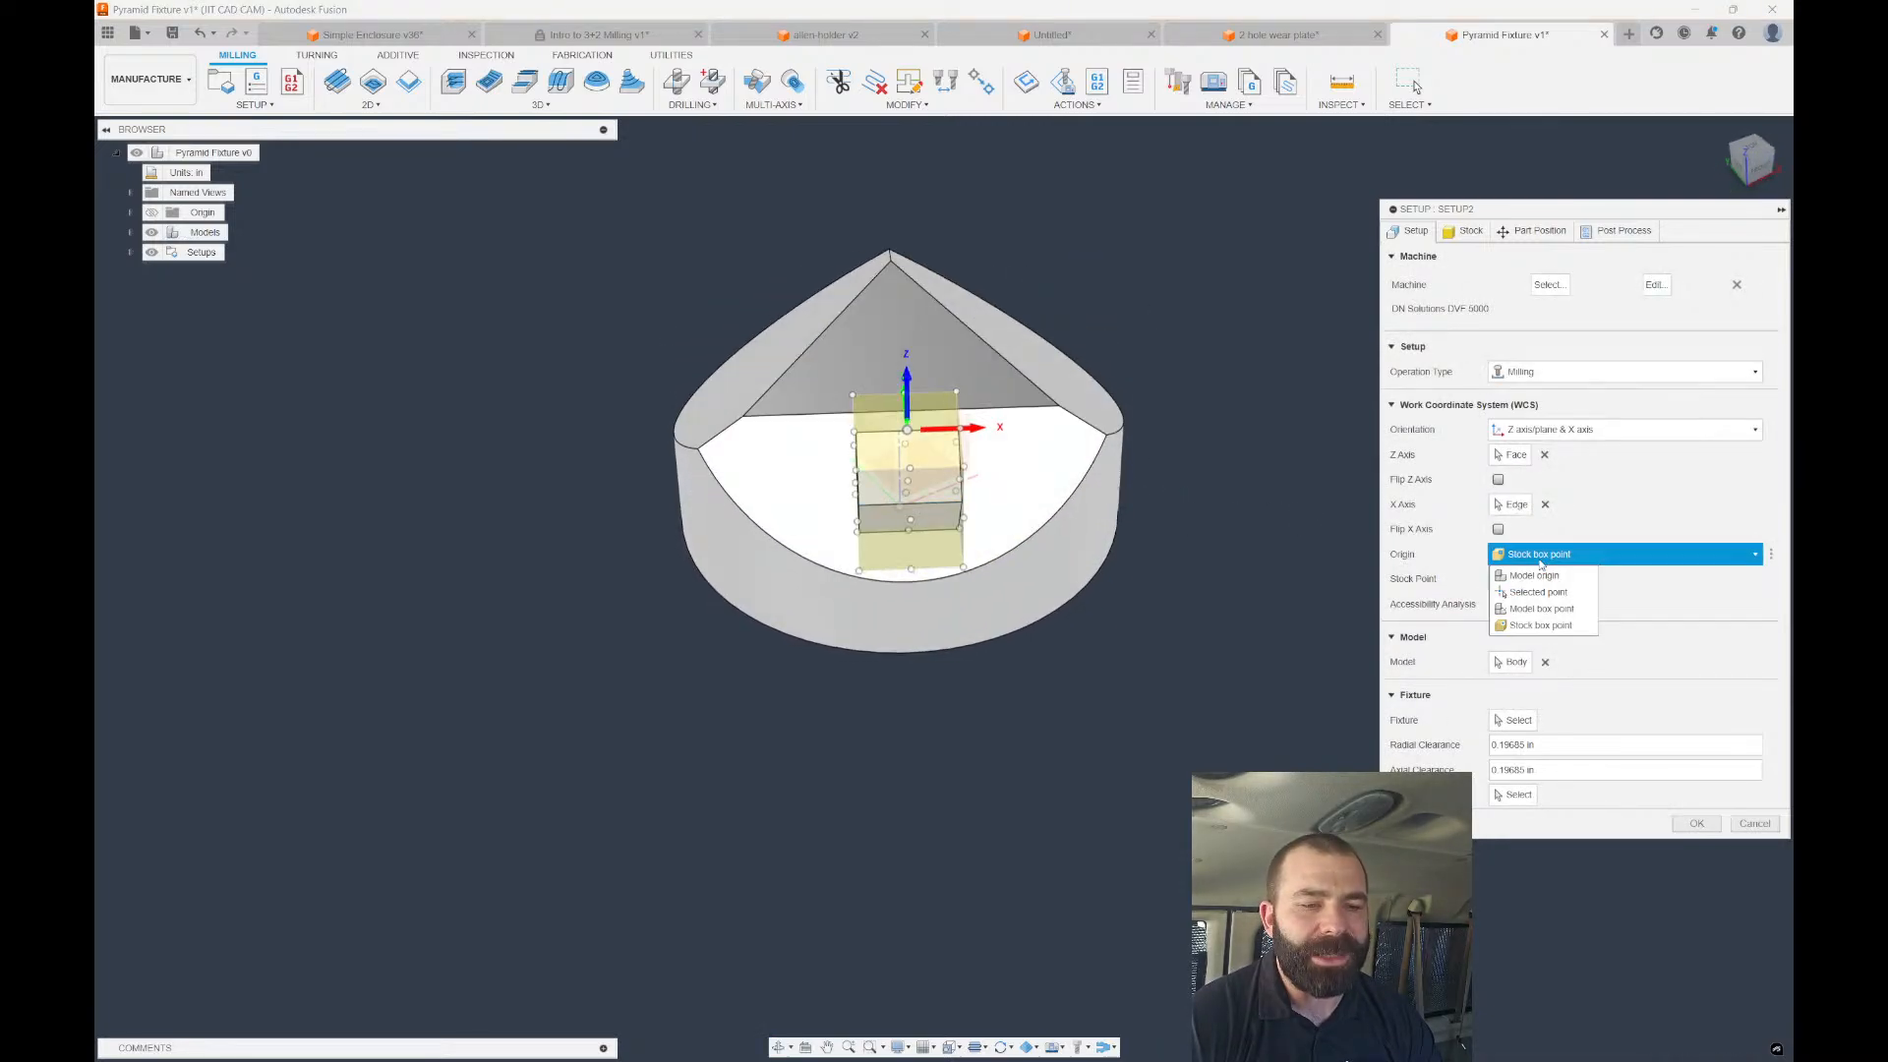
pyautogui.click(1536, 598)
pyautogui.keyDown('shift'); pyautogui.moveTo(1205, 531); pyautogui.dragTo(1353, 381, button='middle'); pyautogui.keyUp('shift')
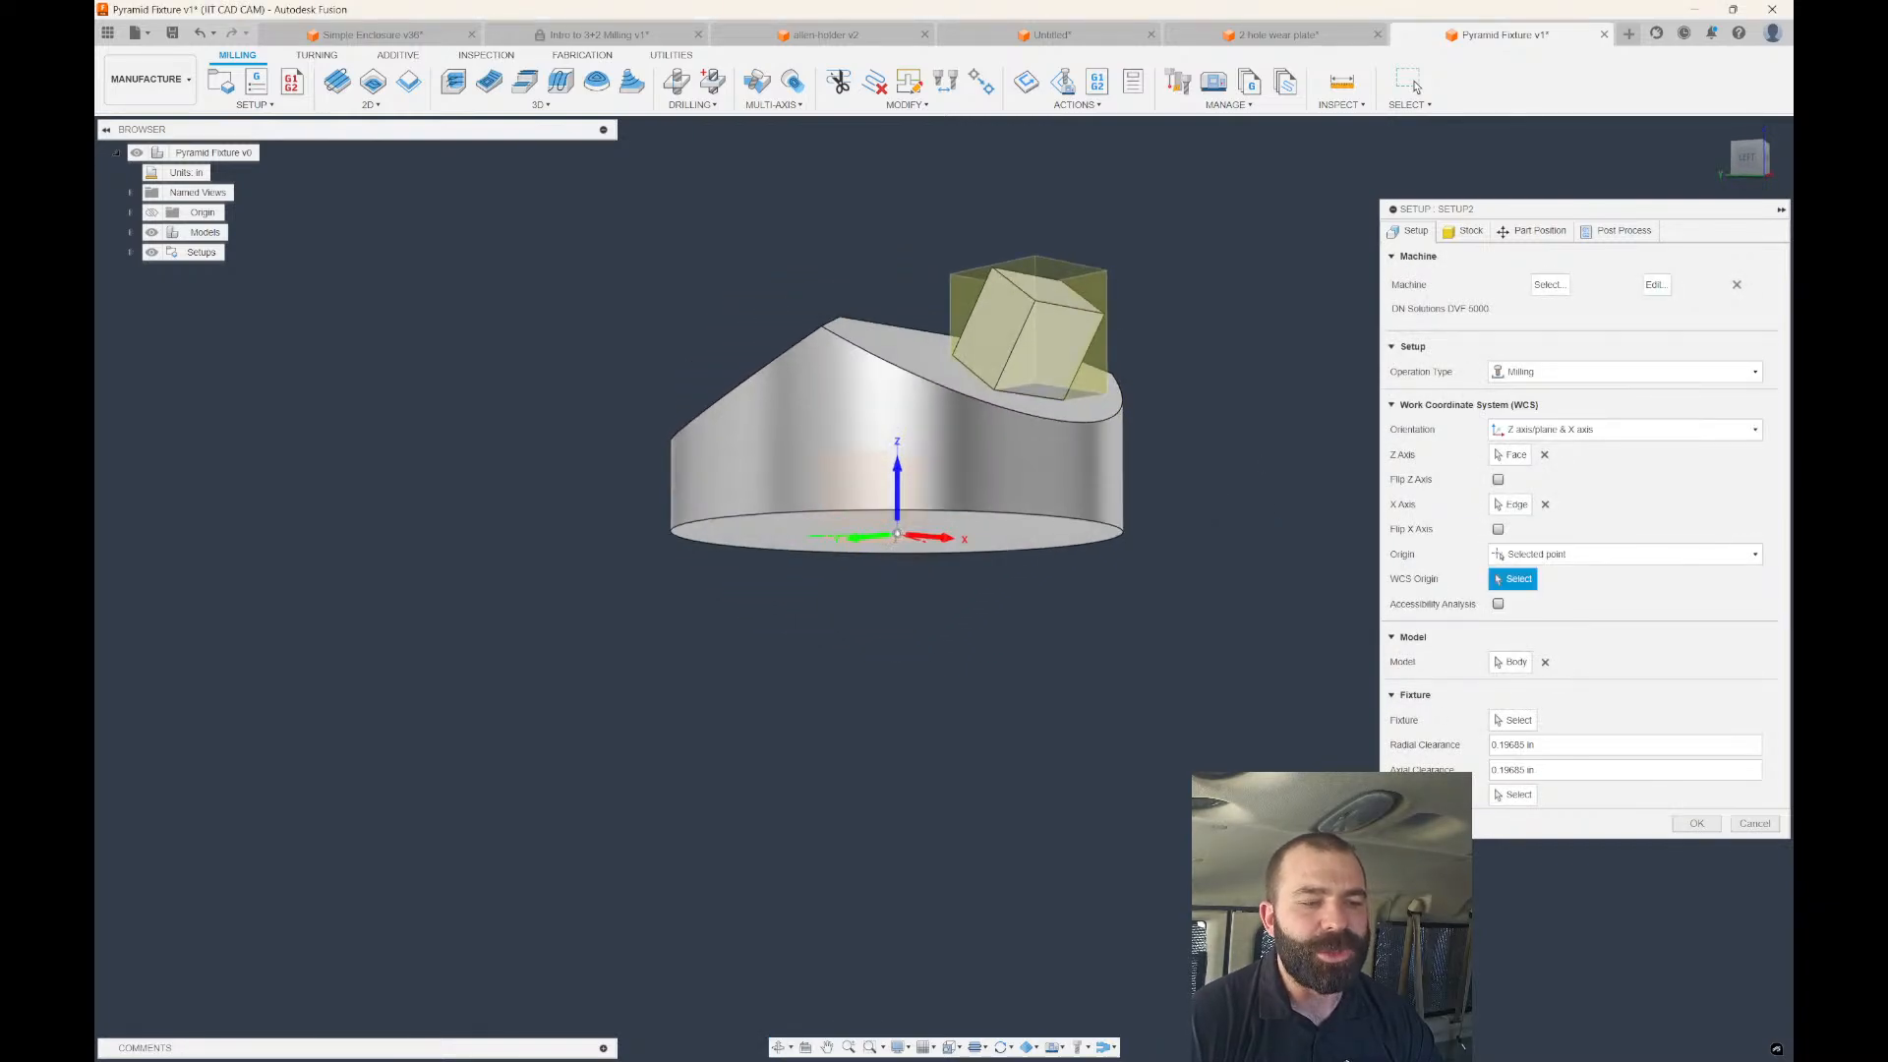
pyautogui.keyDown('shift'); pyautogui.moveTo(897, 534); pyautogui.dragTo(868, 586, button='middle'); pyautogui.keyUp('shift')
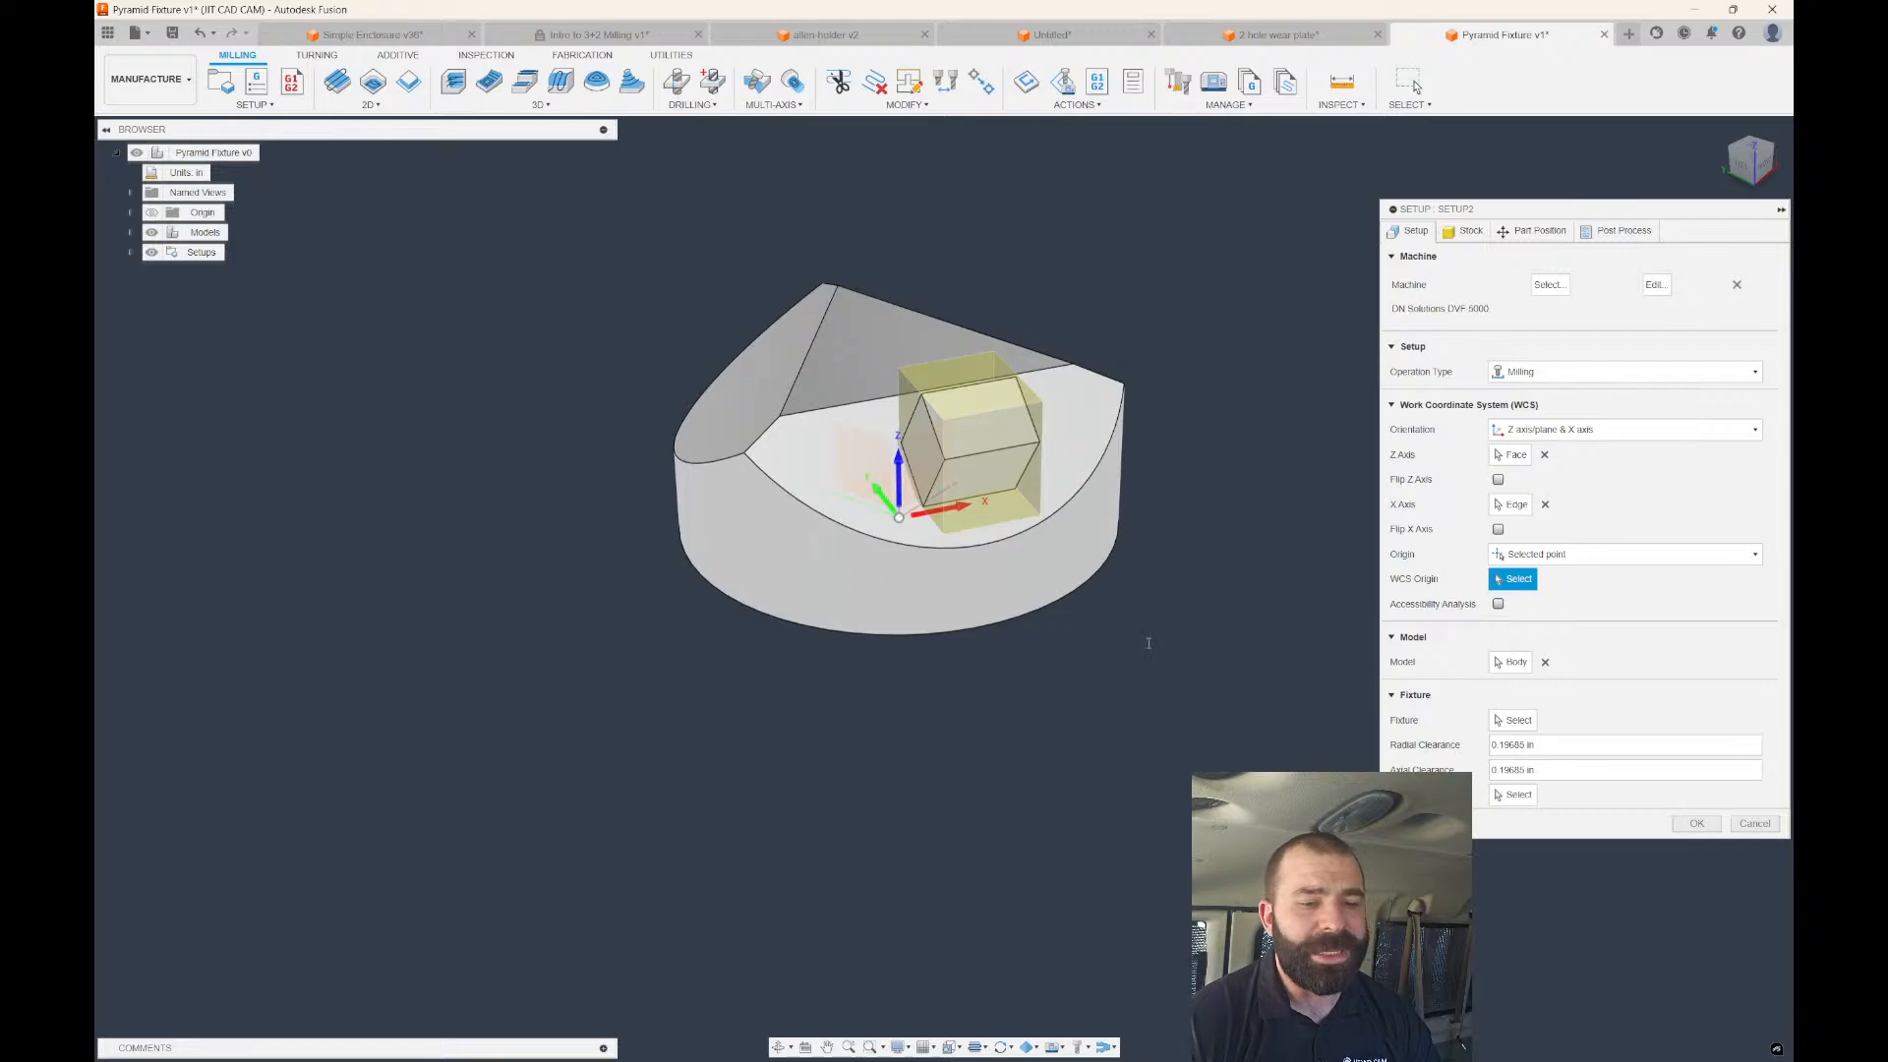
pyautogui.click(1696, 823)
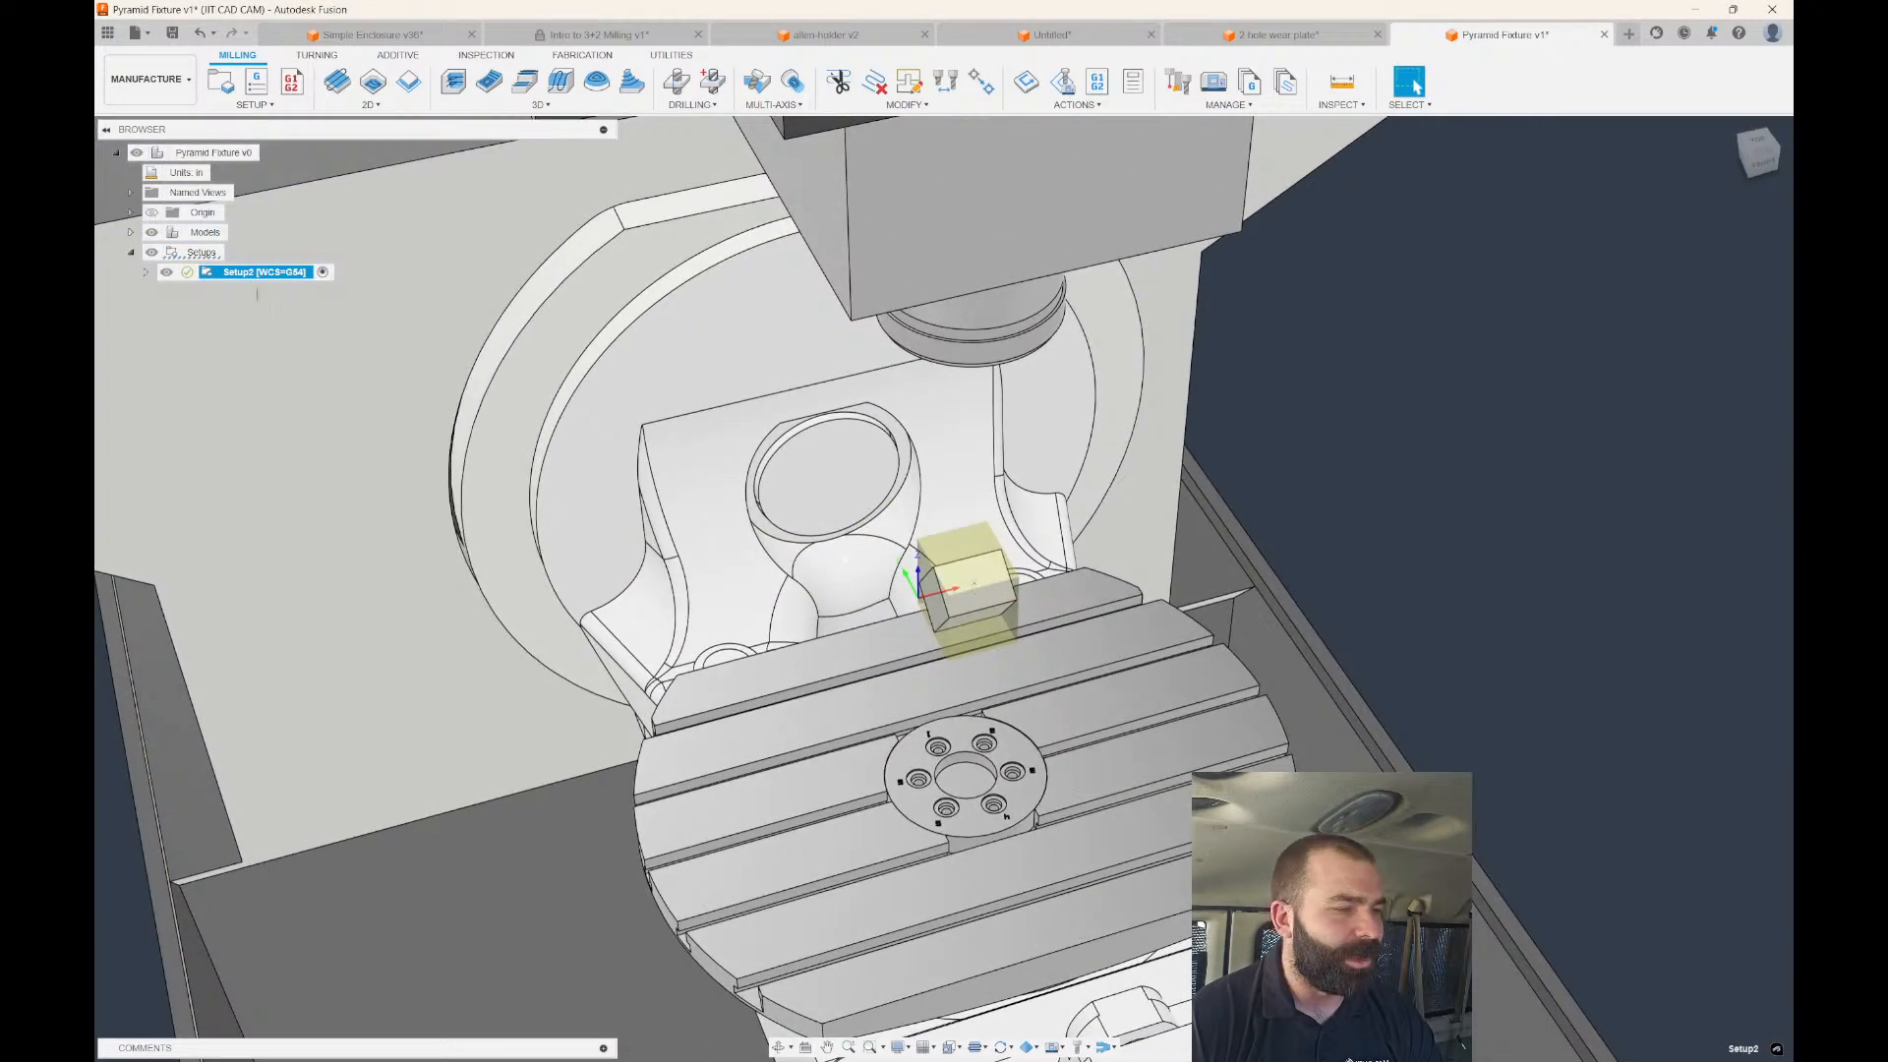
# Edit Setup2 and choose Body1 from Pyramid Fixture v1:1 as the fixture.
pyautogui.doubleClick(259, 274)
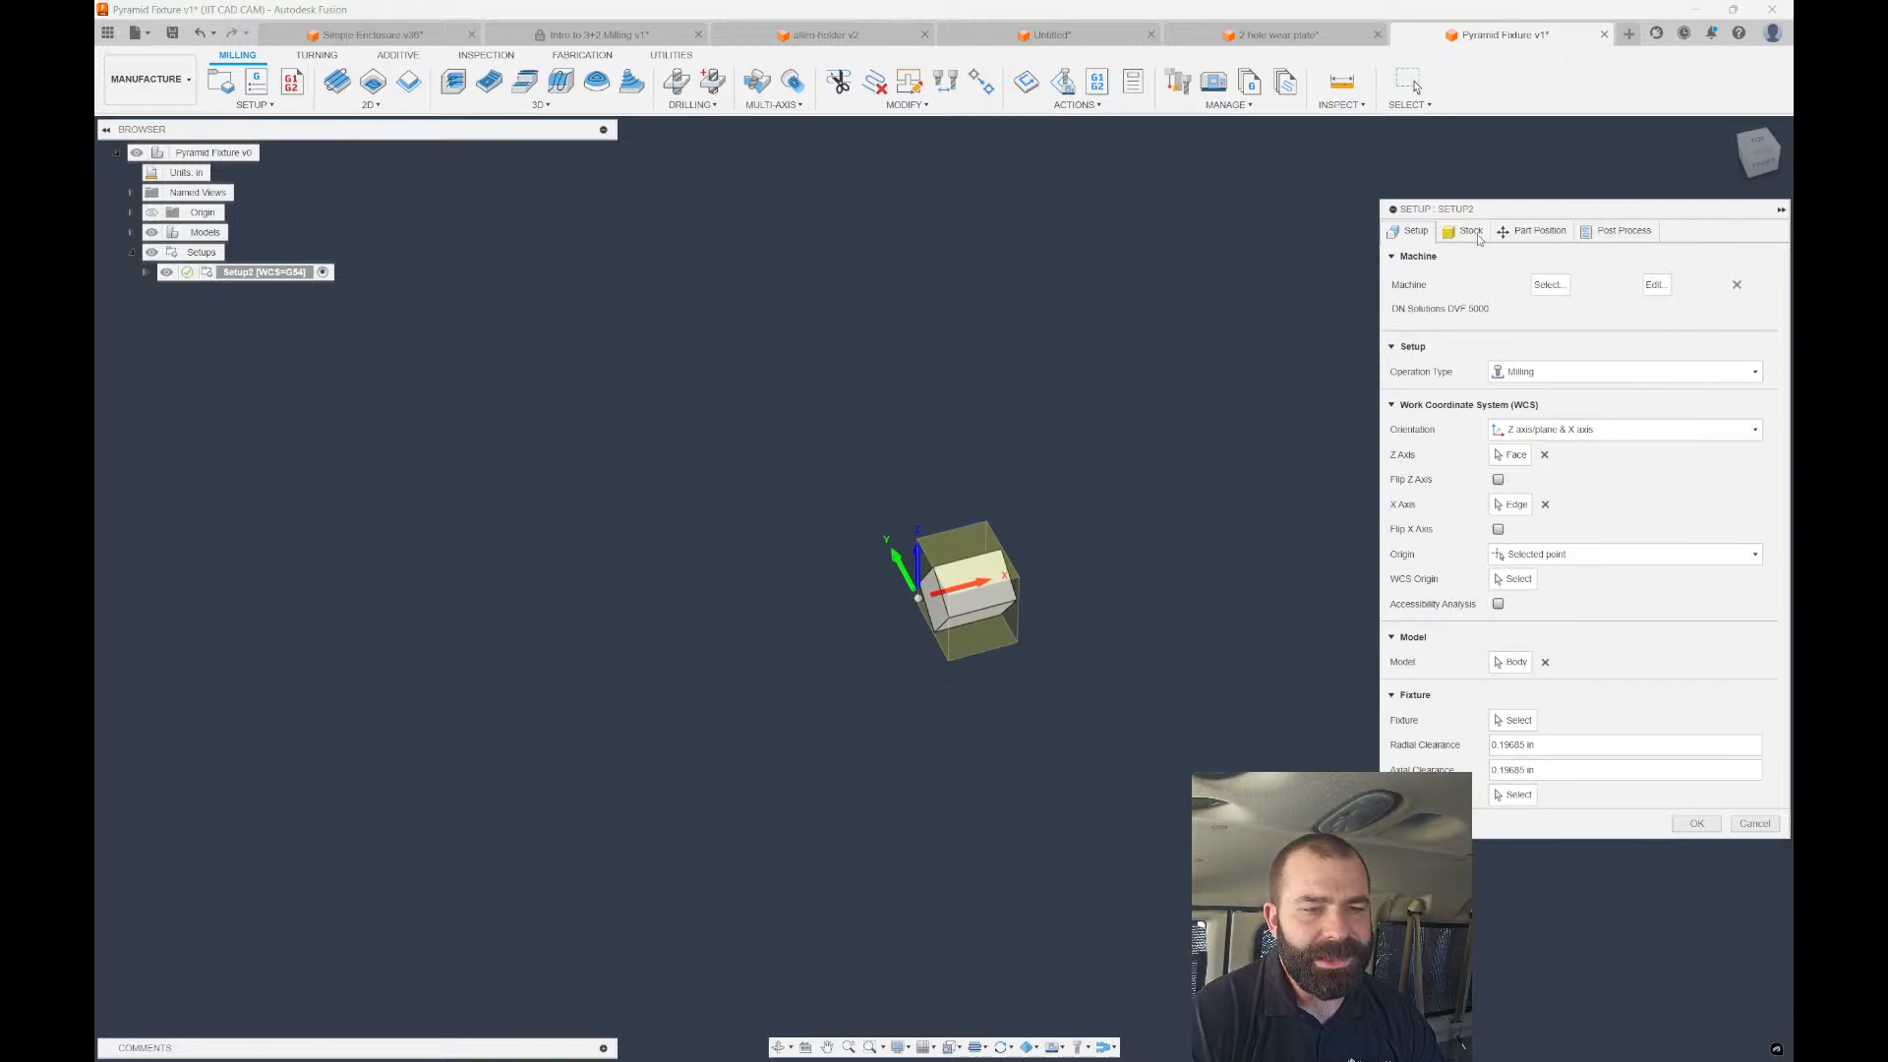
pyautogui.click(1472, 232)
pyautogui.click(1409, 231)
pyautogui.click(1517, 719)
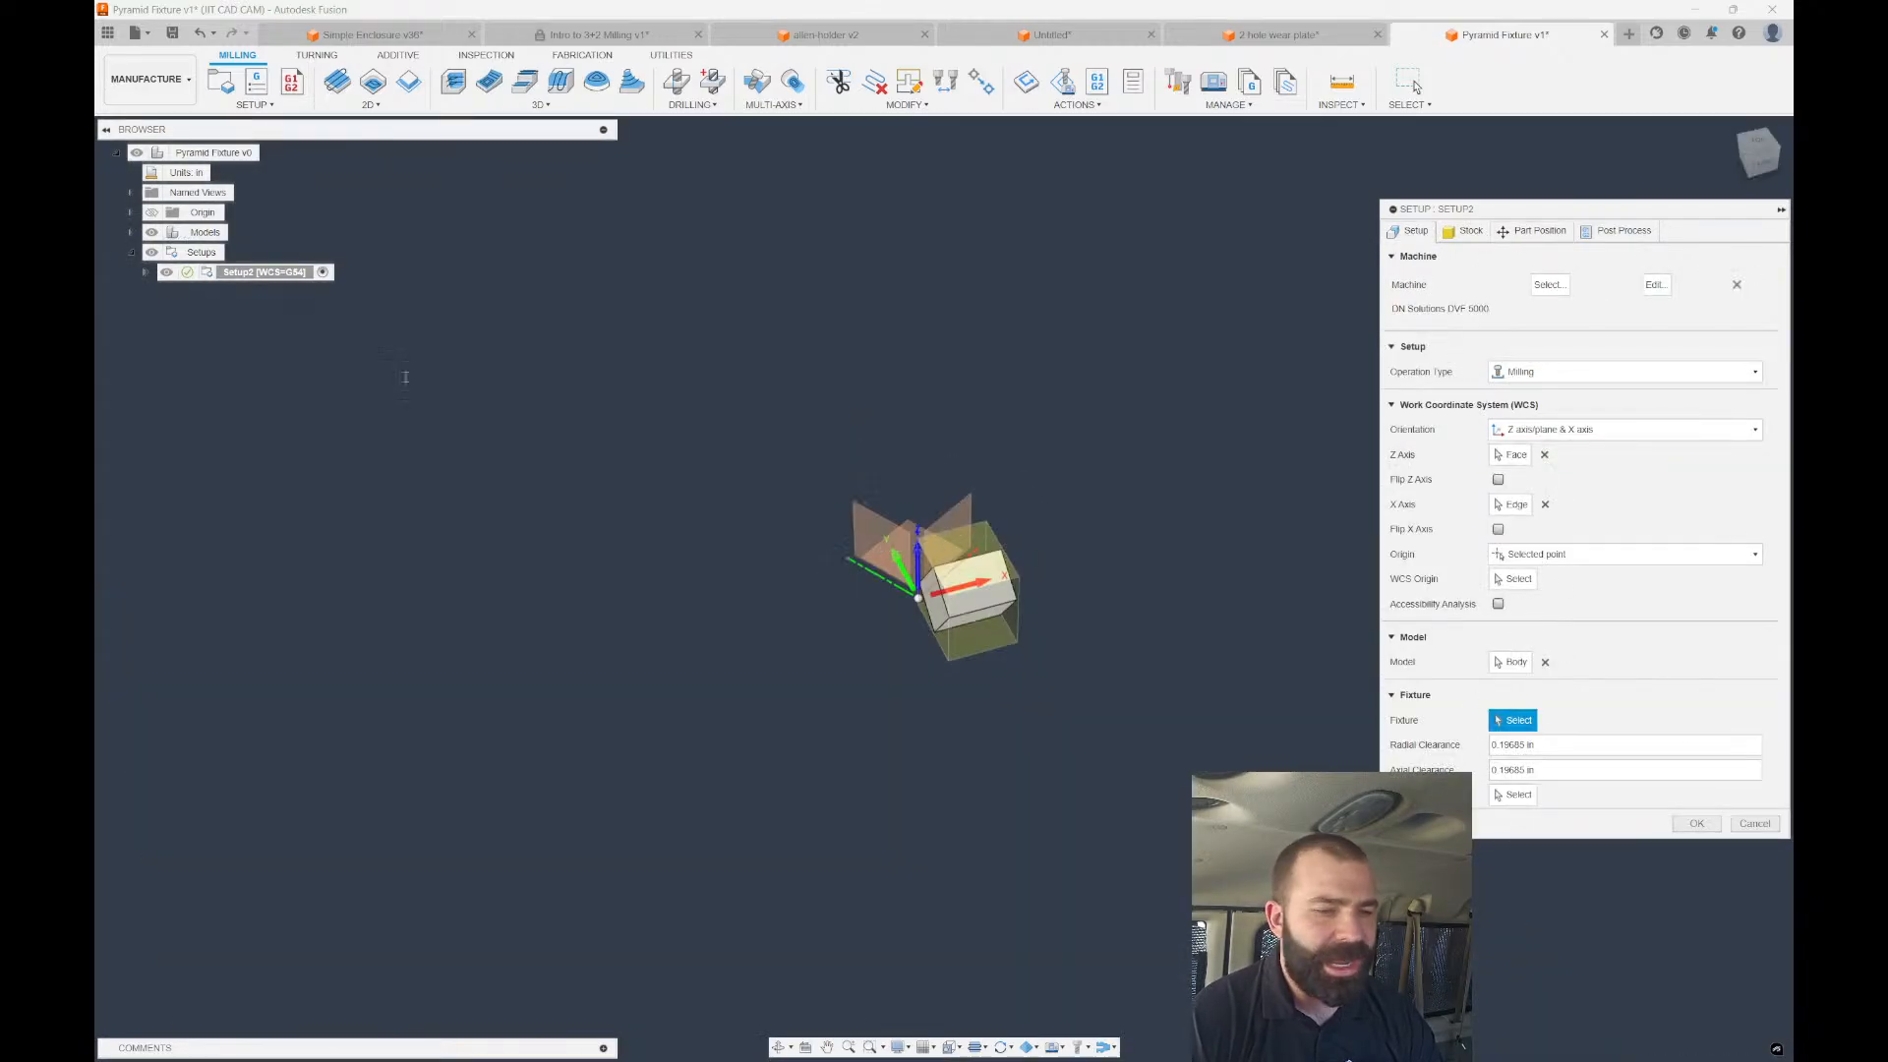
pyautogui.click(130, 232)
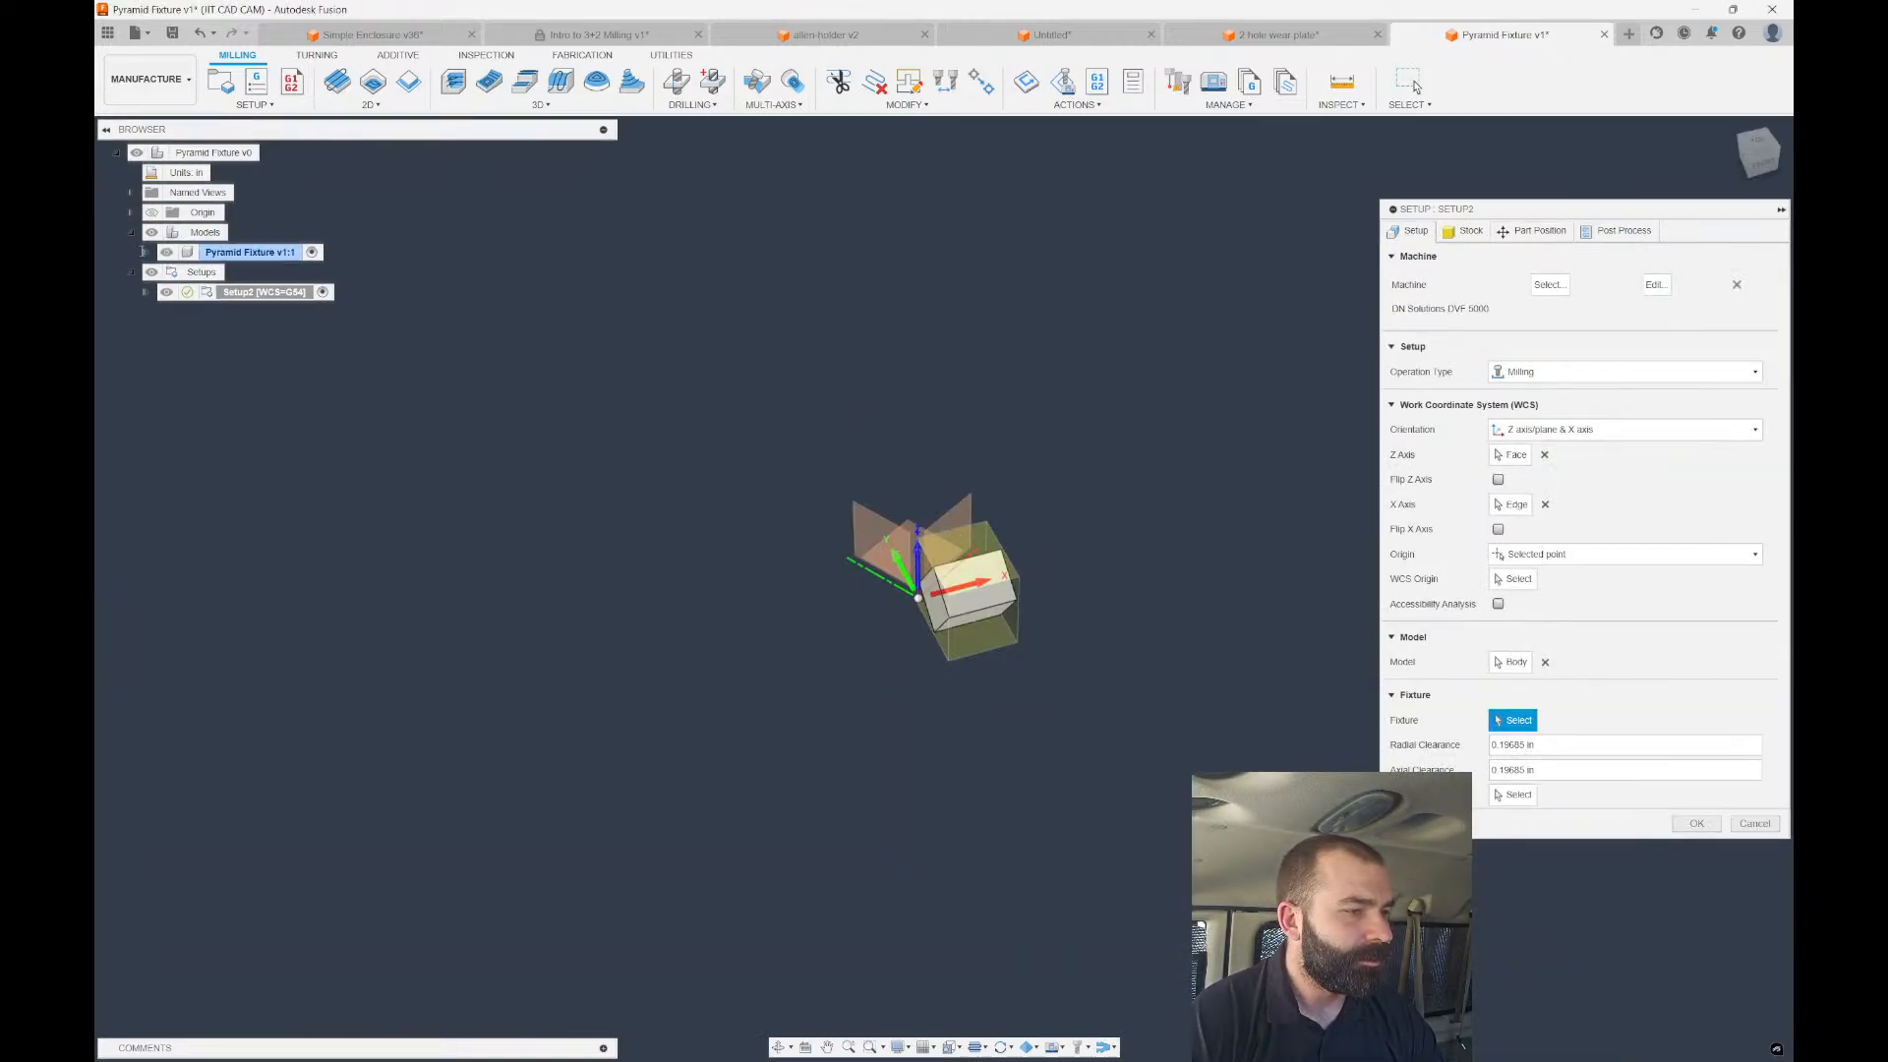
pyautogui.click(146, 253)
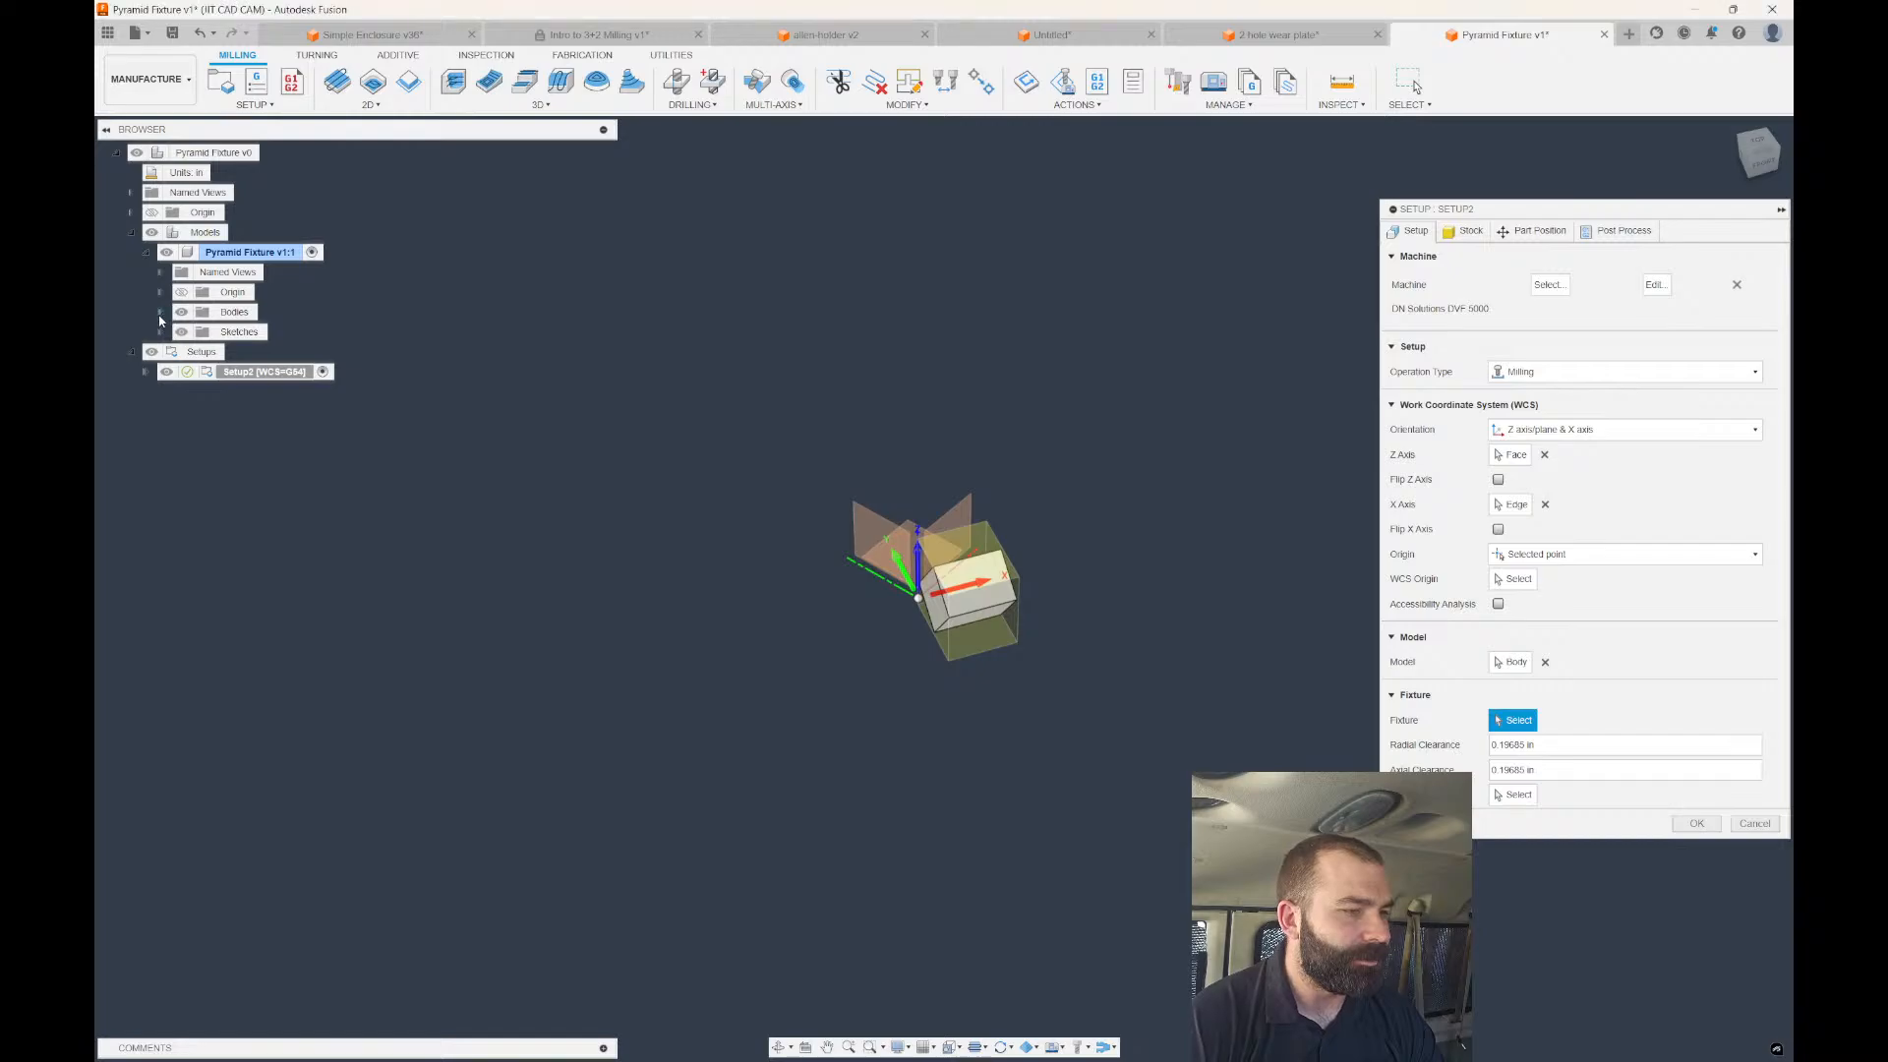
pyautogui.click(161, 312)
pyautogui.click(249, 331)
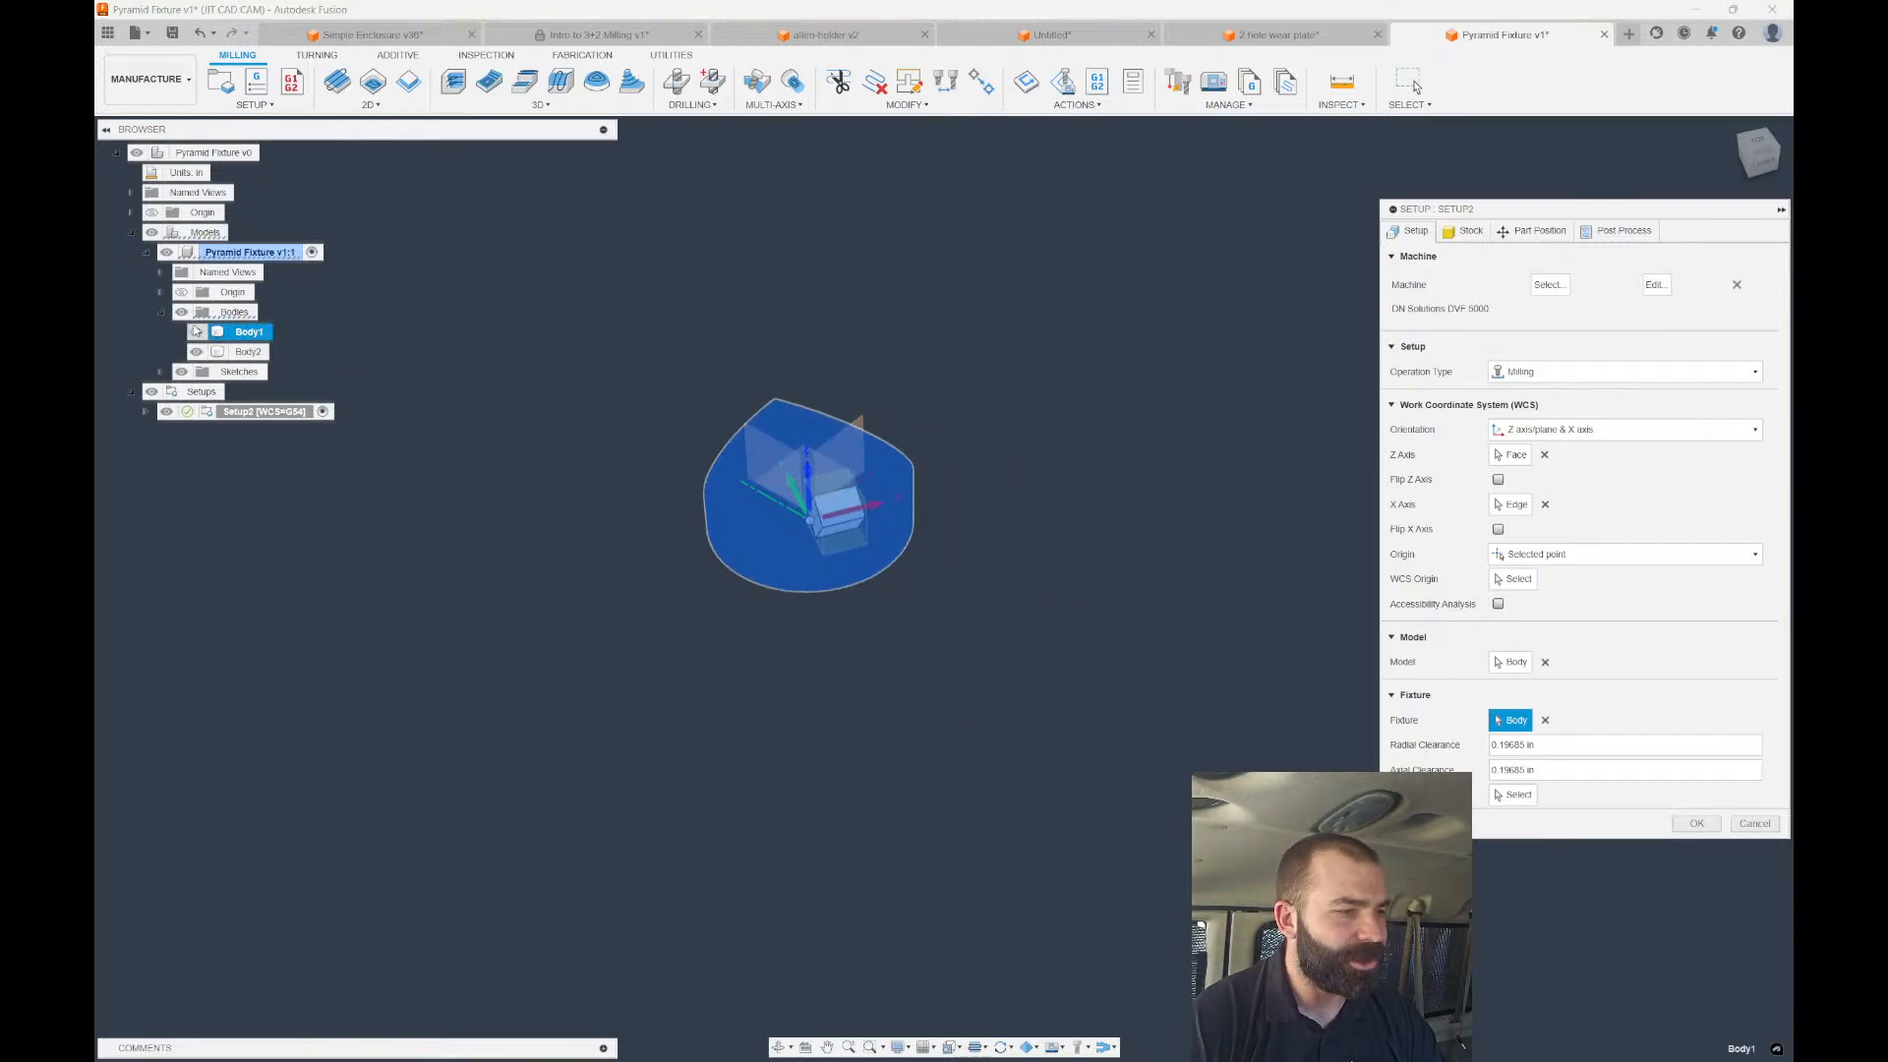
pyautogui.click(195, 332)
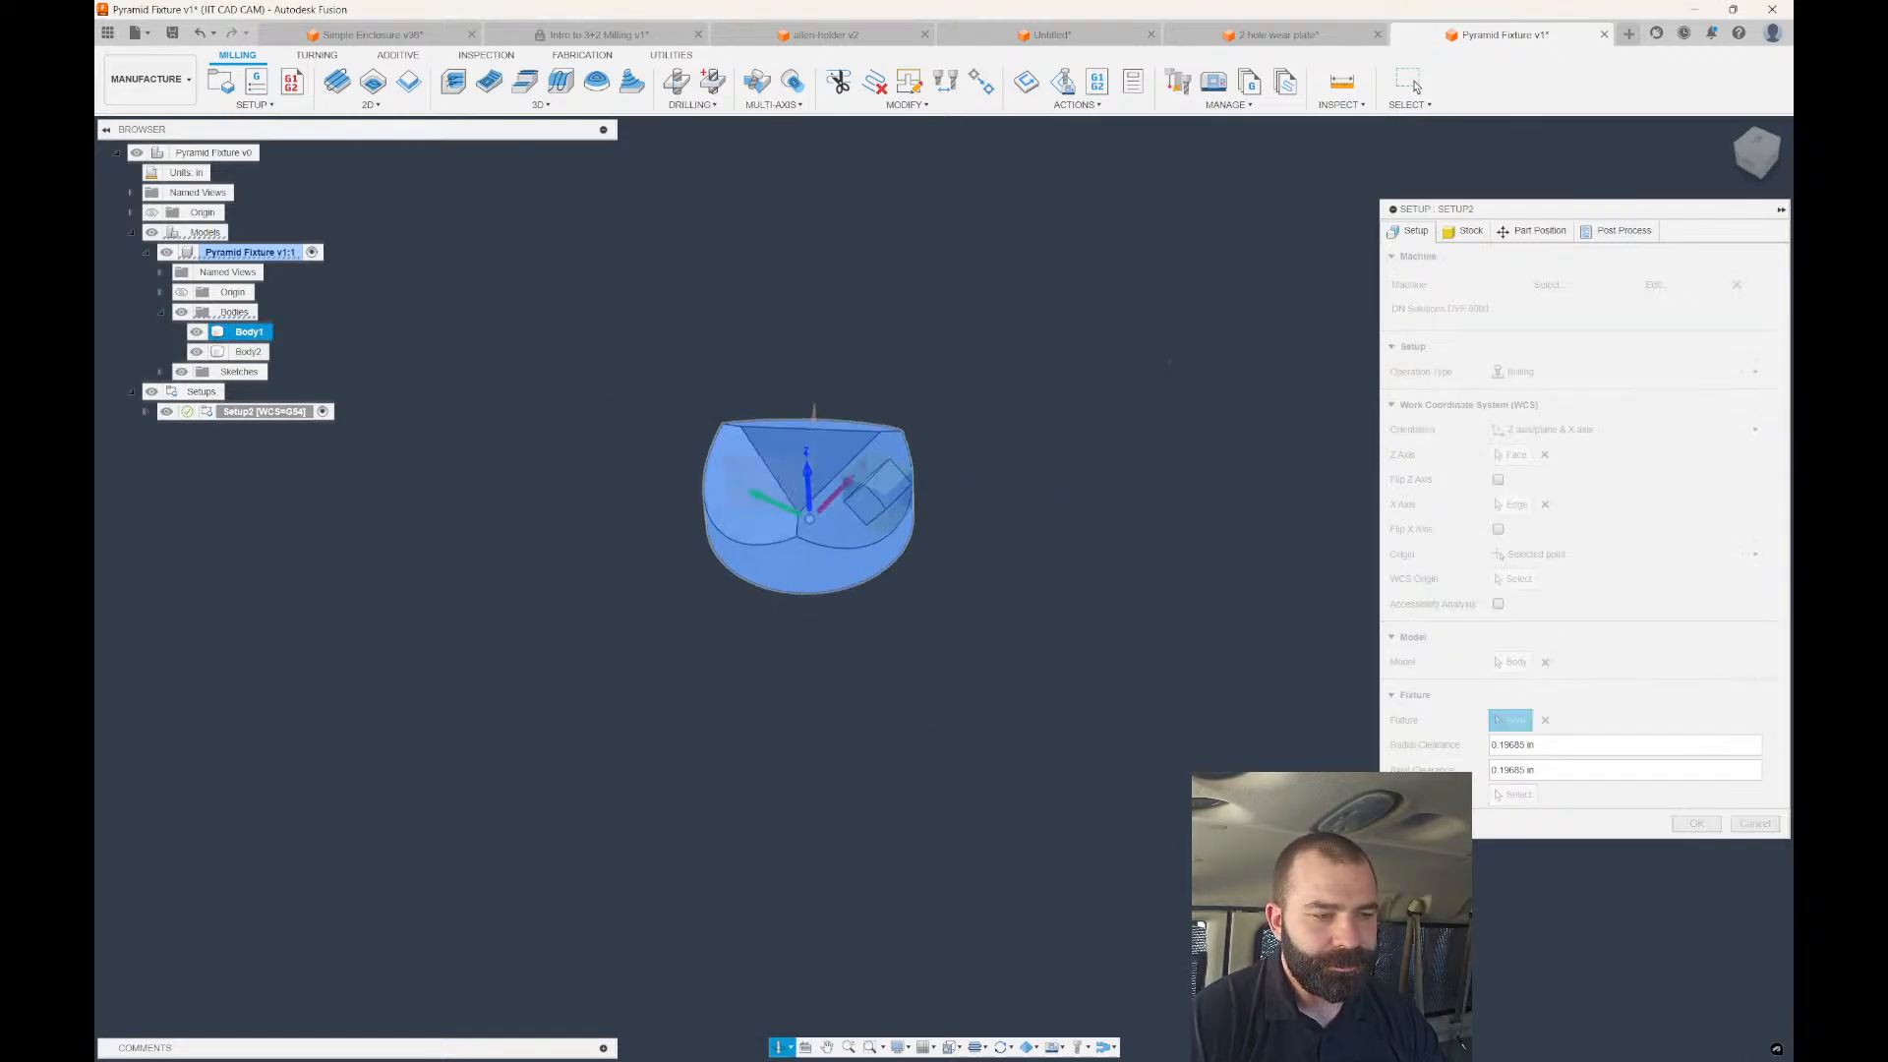
# Set the Part Position Z Distance to 0 and confirm the setup.
pyautogui.click(1499, 238)
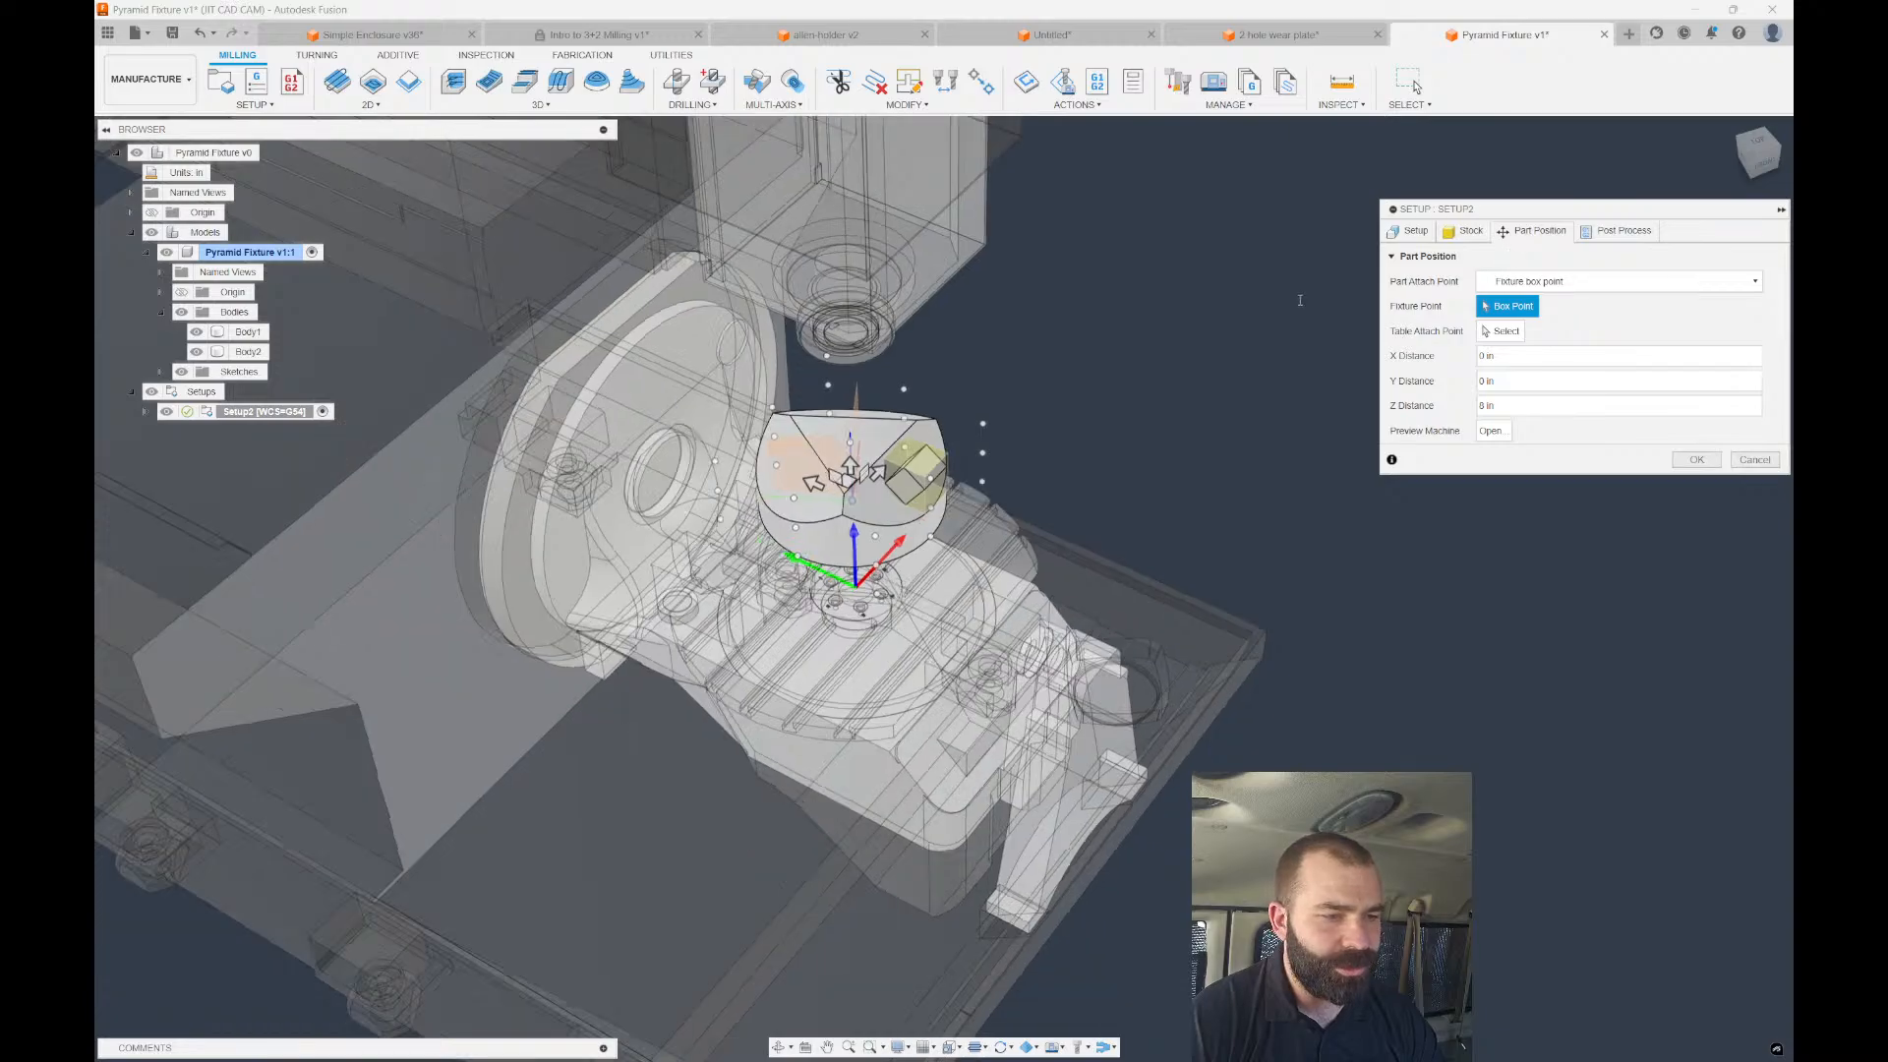
pyautogui.click(1506, 405)
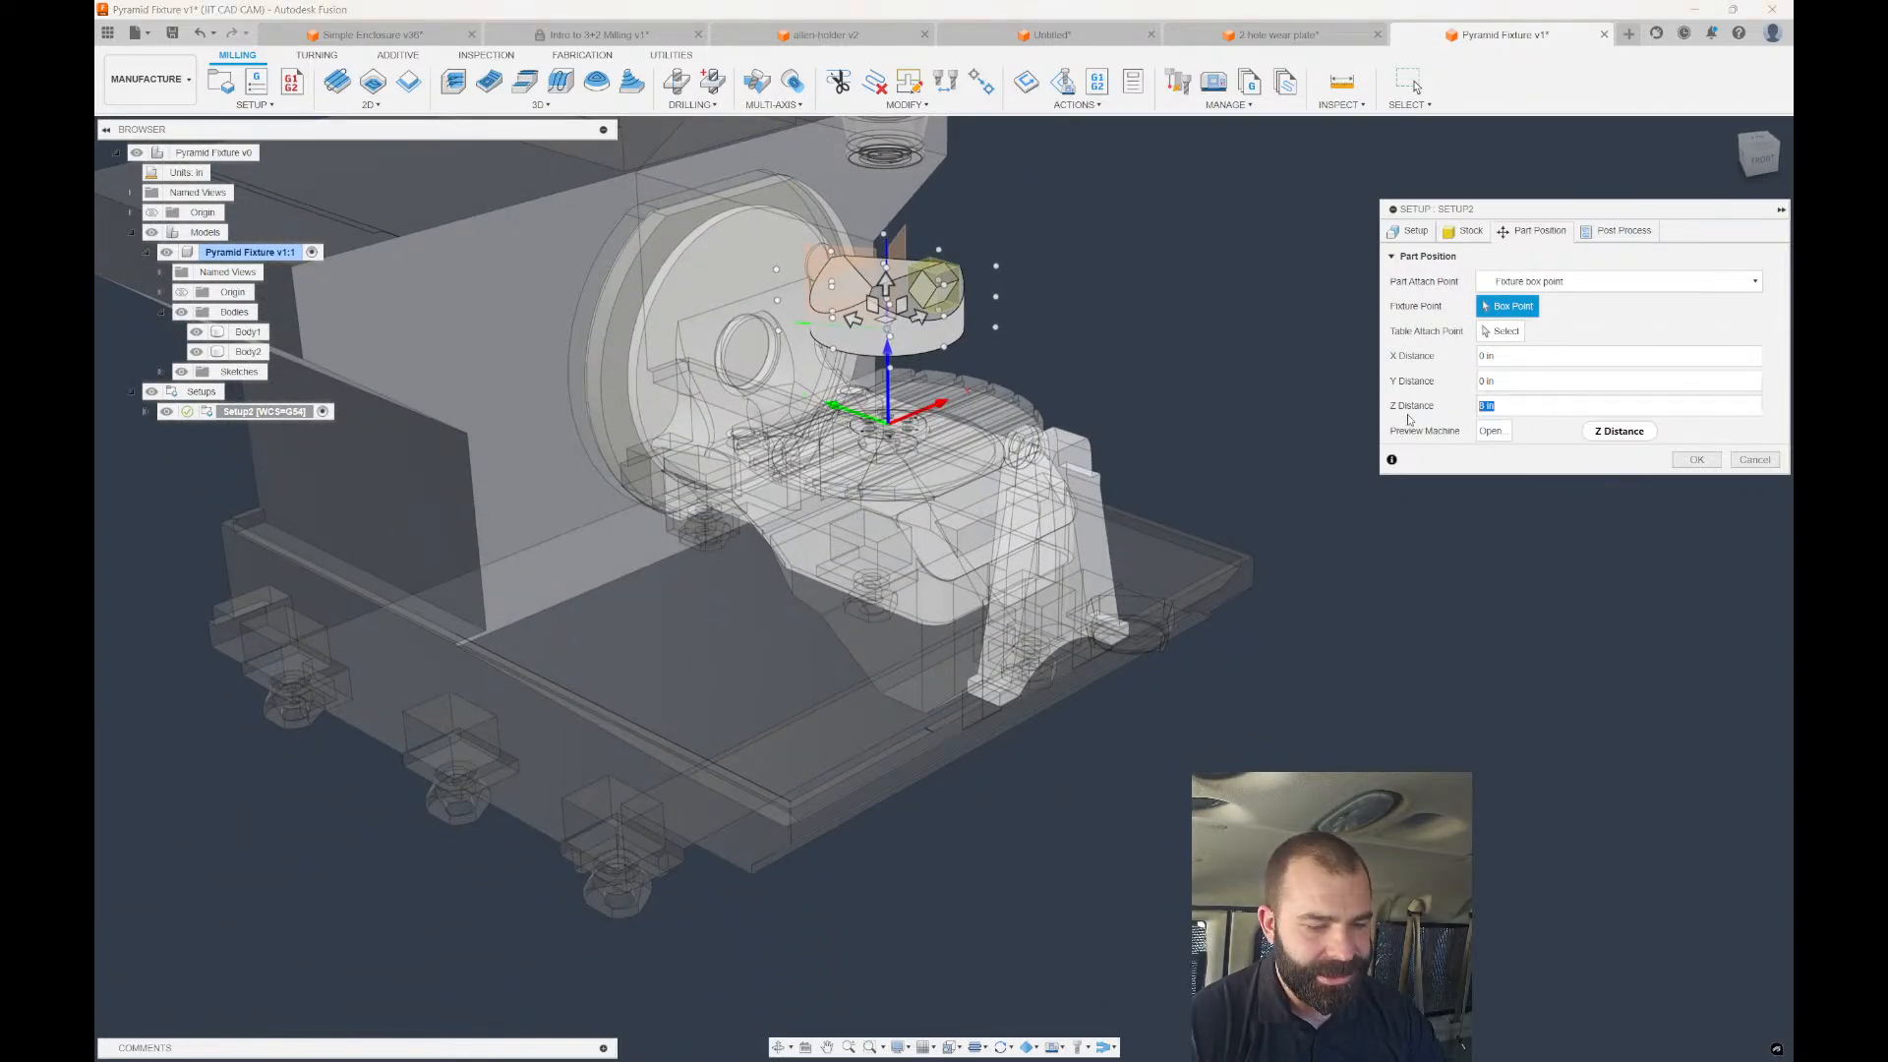
pyautogui.write('0')
pyautogui.press('Return')
pyautogui.click(1686, 462)
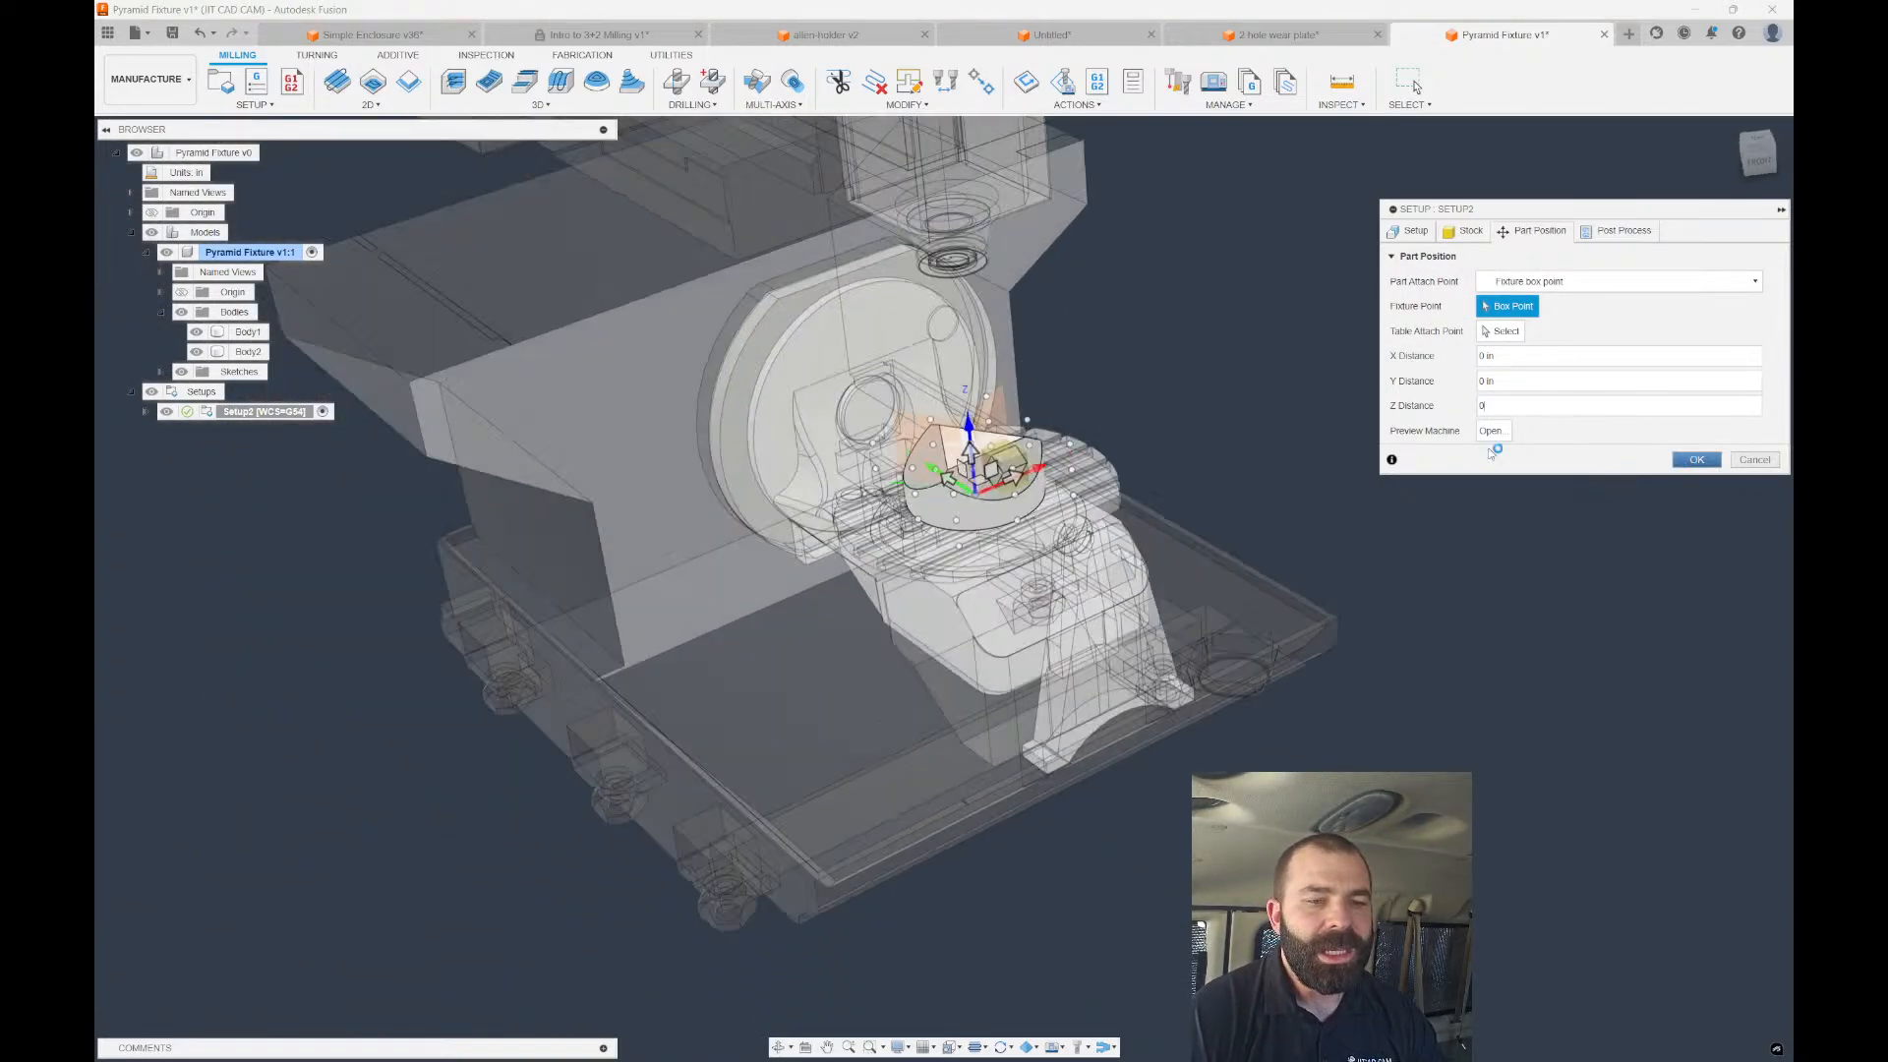
# Deselect and reselect Setup2 to hide and then show the machine.
pyautogui.scroll(5, 913, 687)
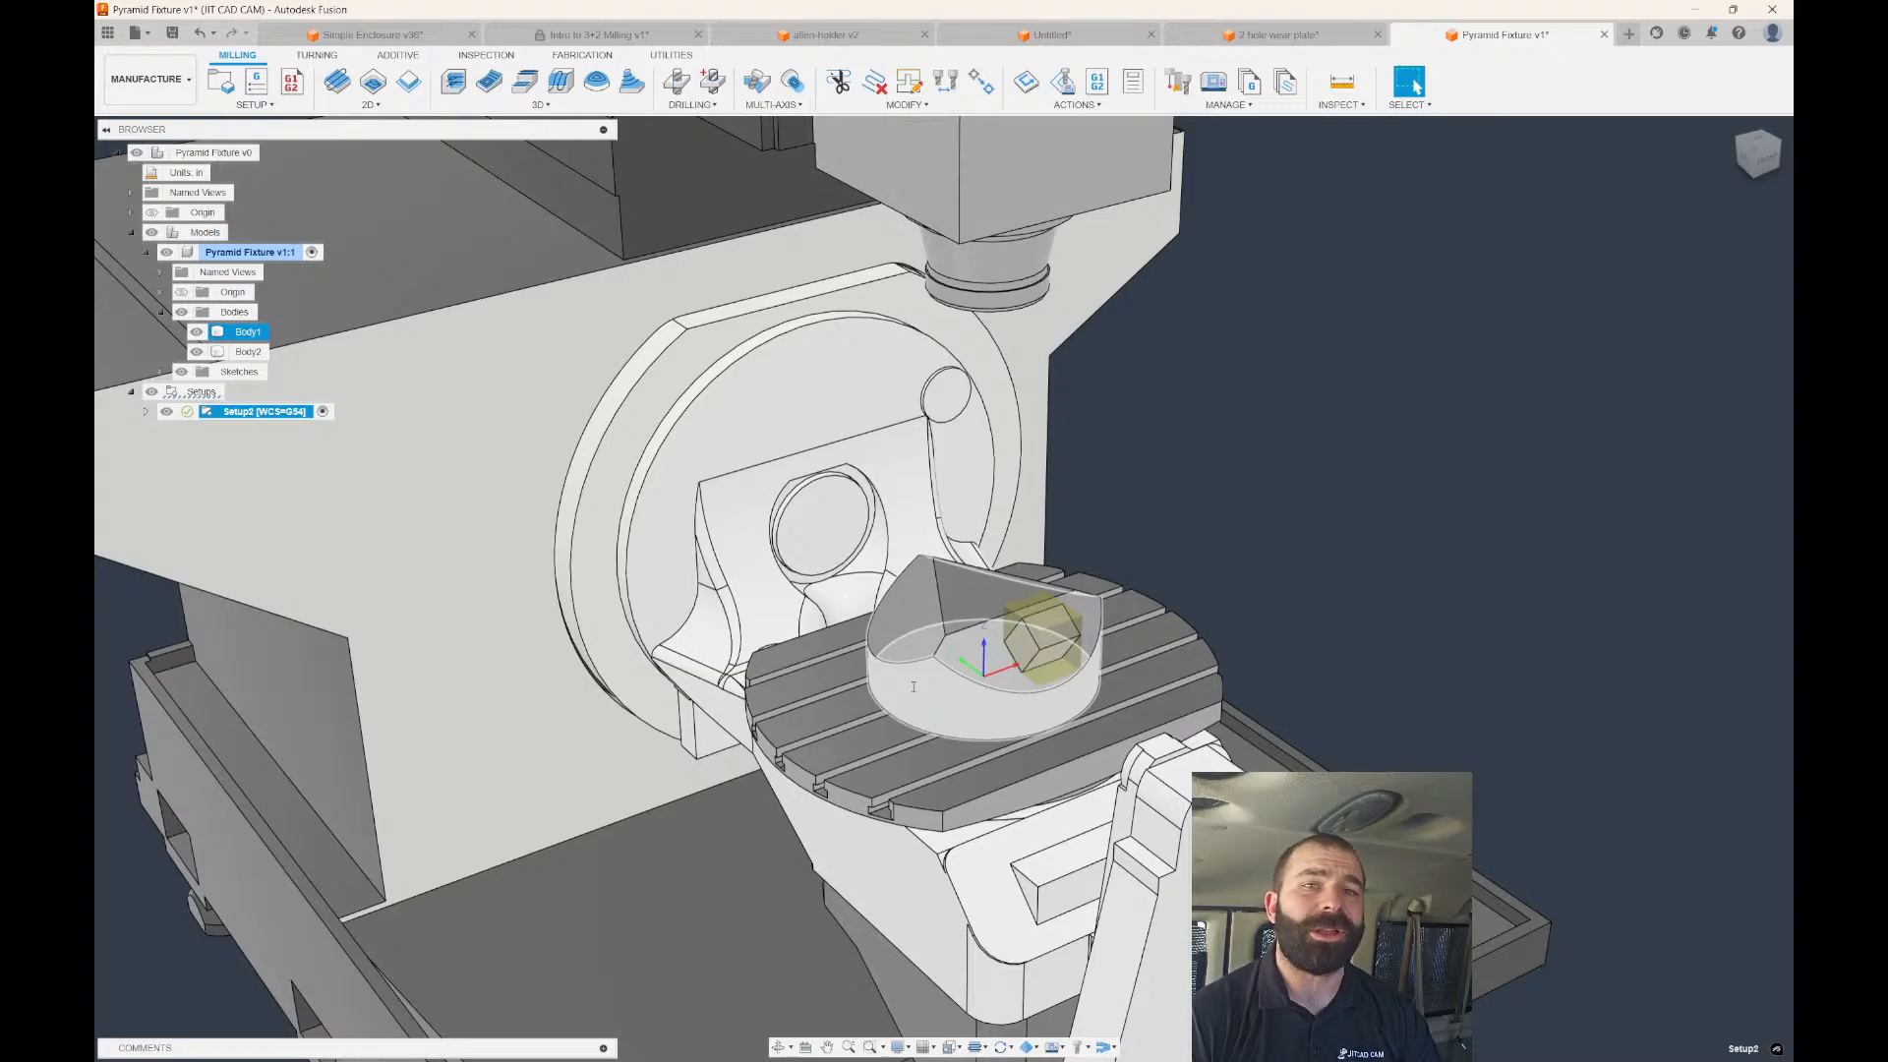
pyautogui.scroll(-2, 1146, 482)
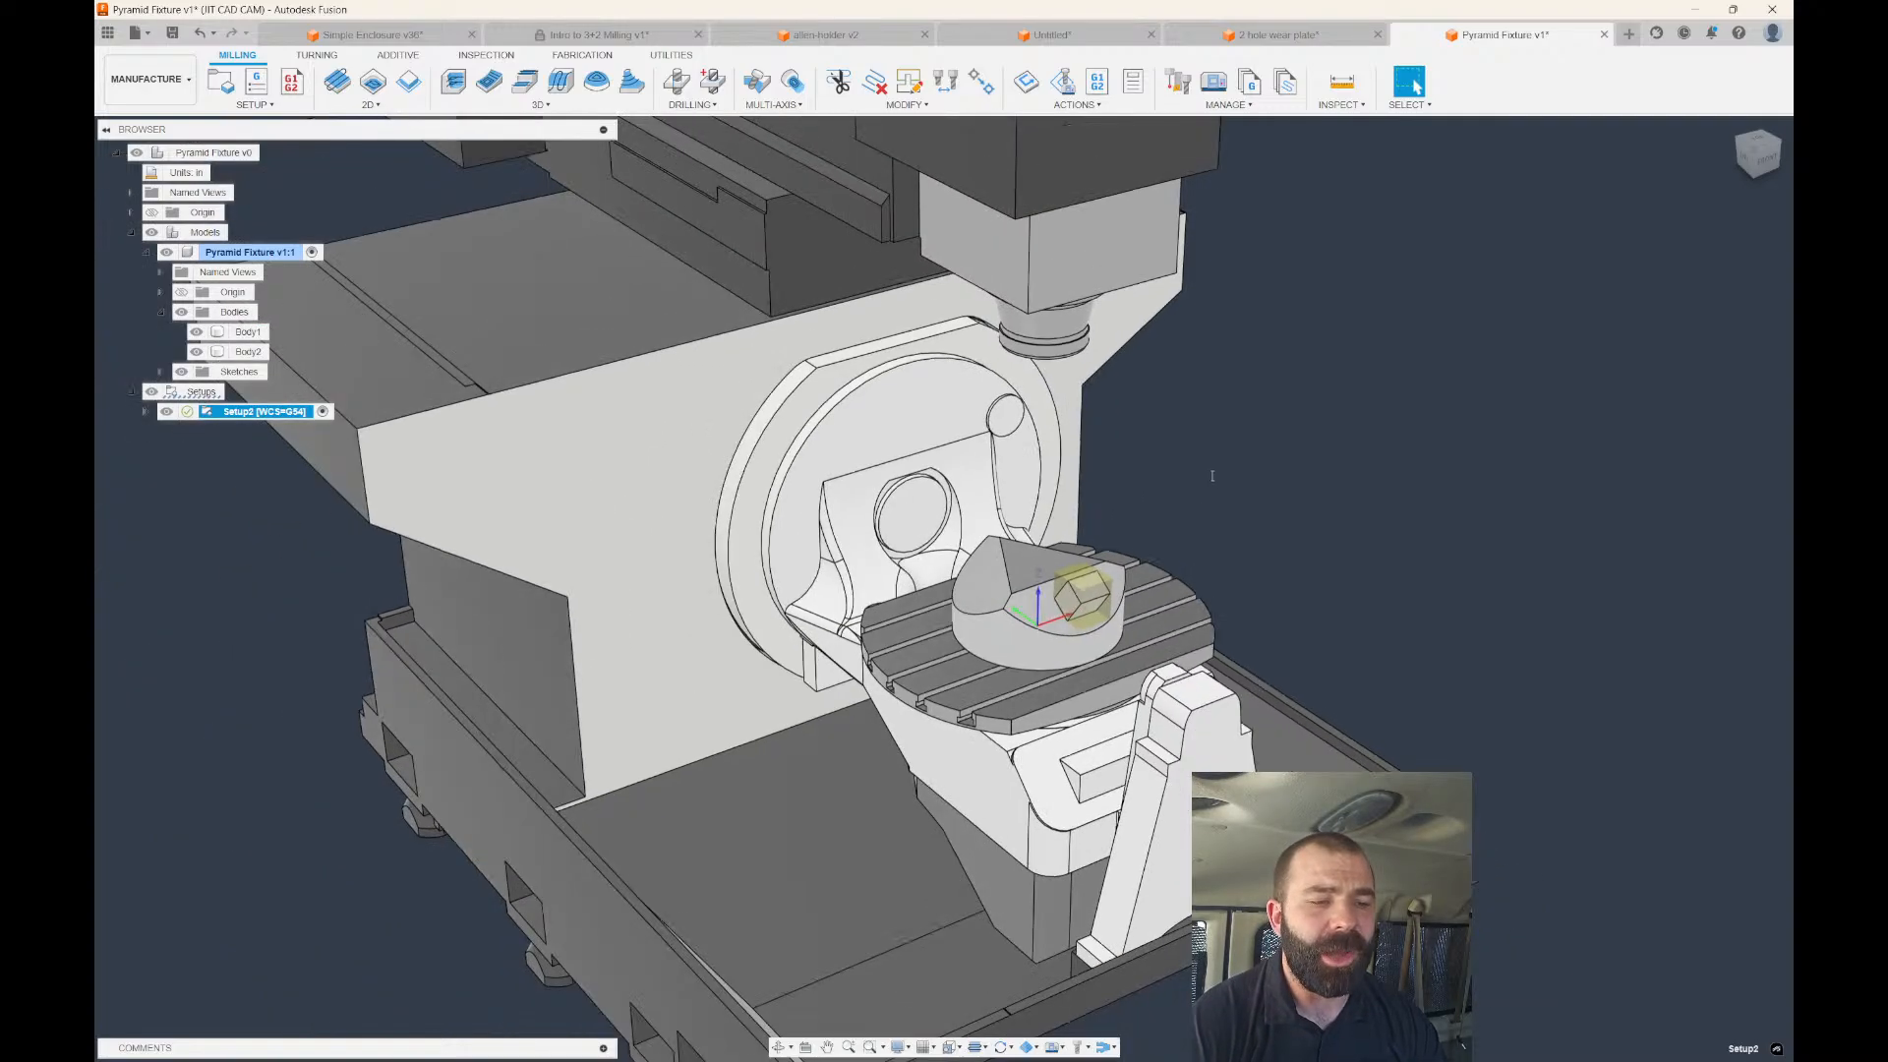
pyautogui.click(1210, 472)
pyautogui.scroll(2, 1082, 595)
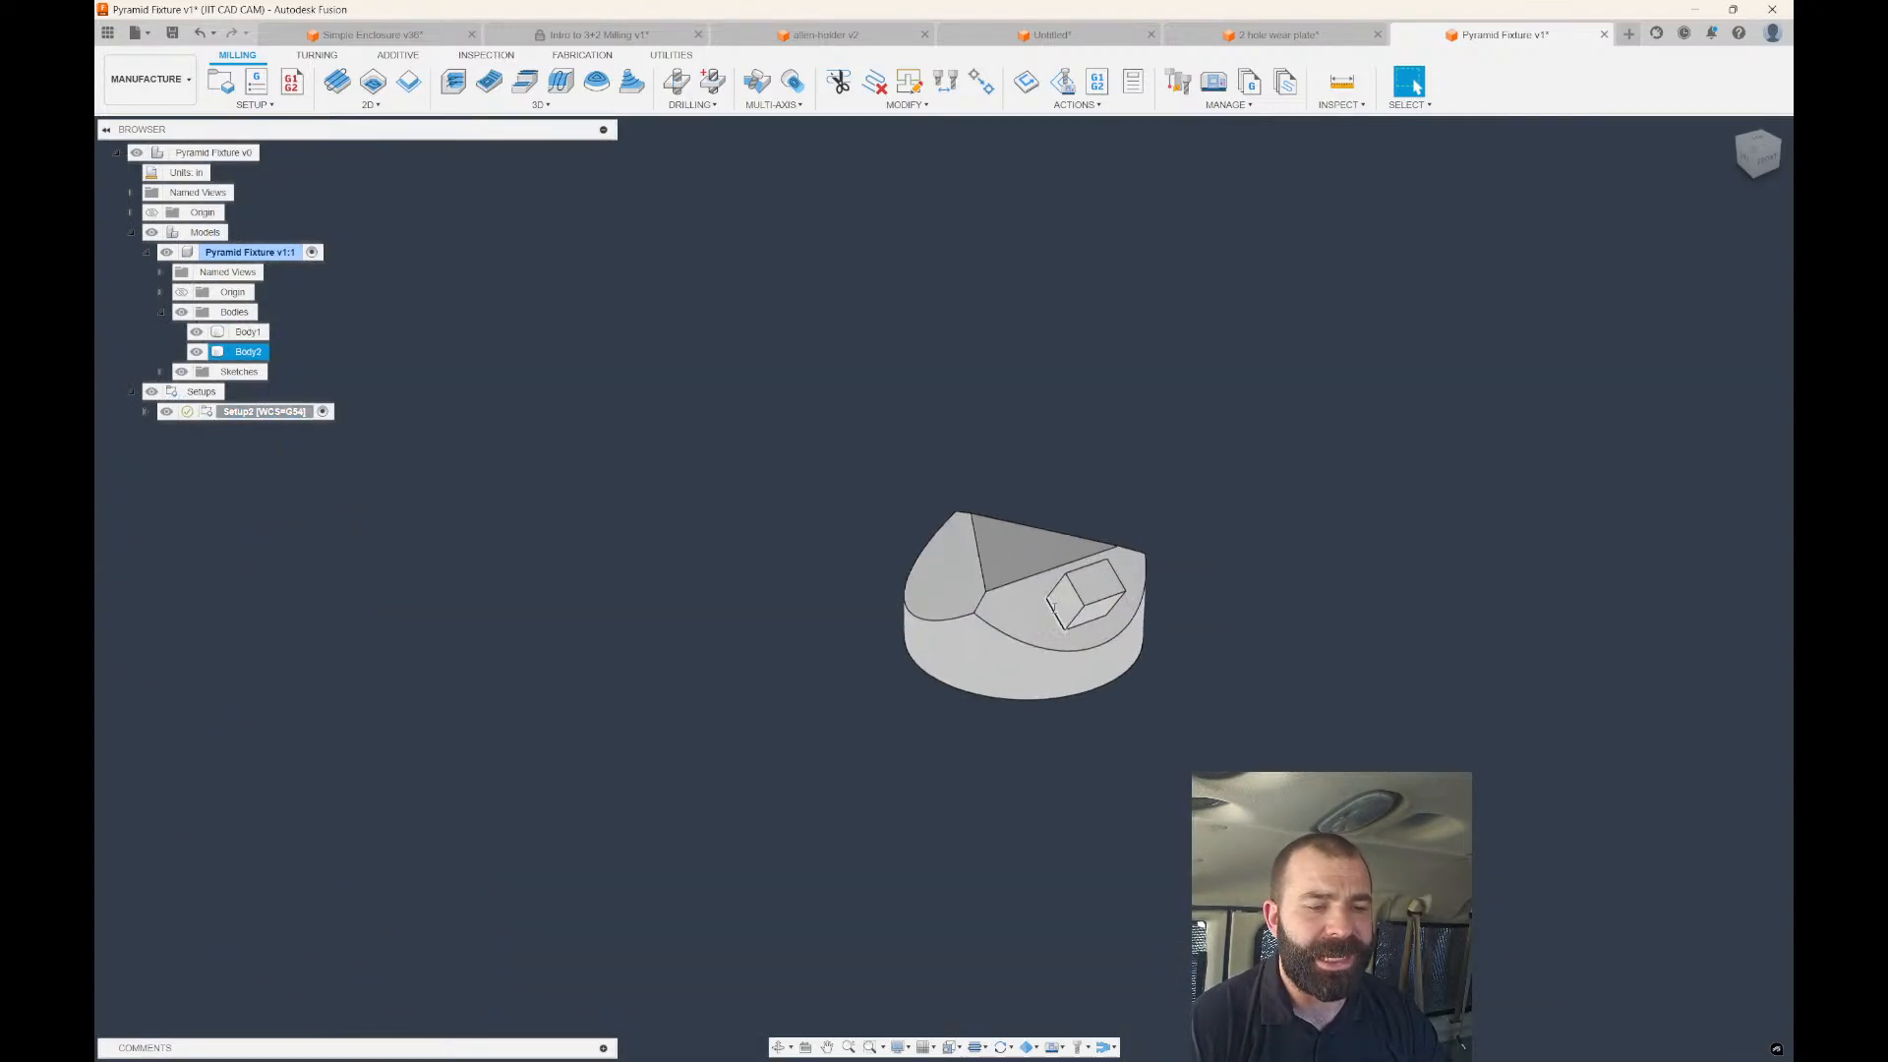
pyautogui.click(208, 415)
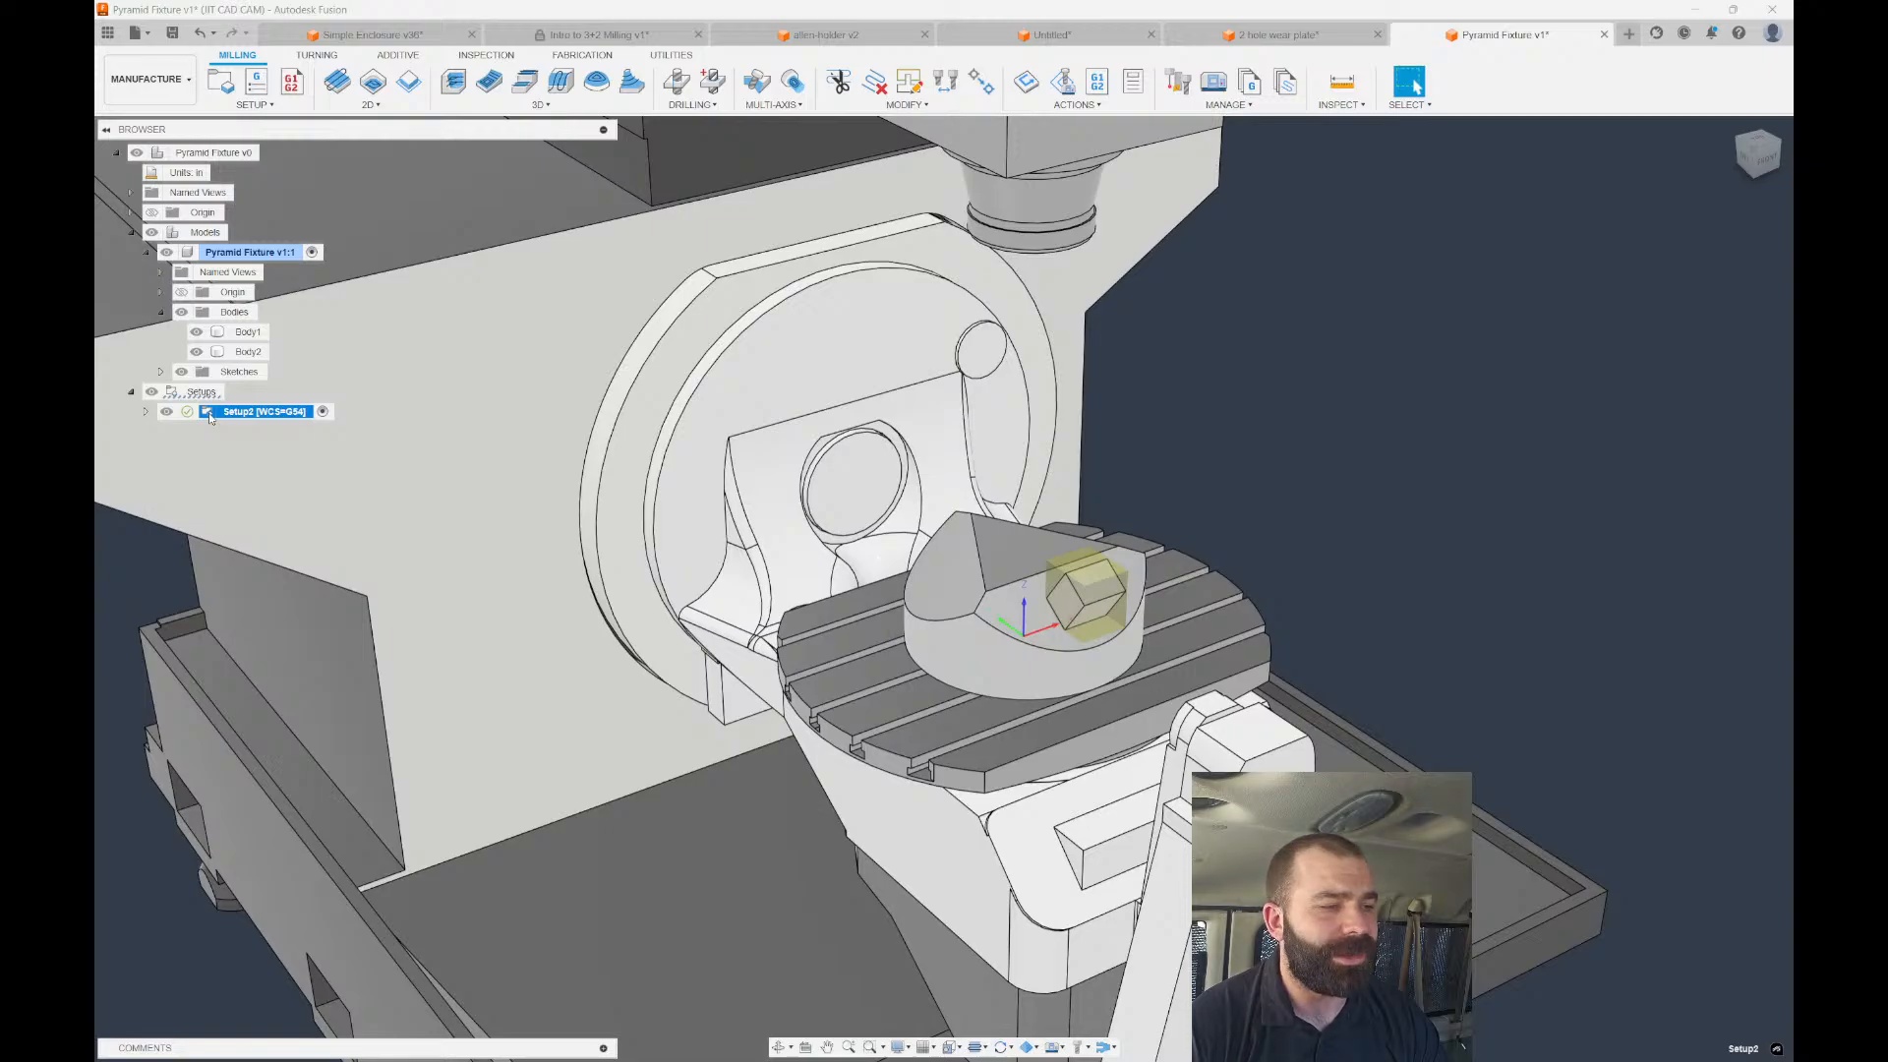
# Start a Face toolpath with tool orientation from the cube's top face and top edge.
pyautogui.click(336, 82)
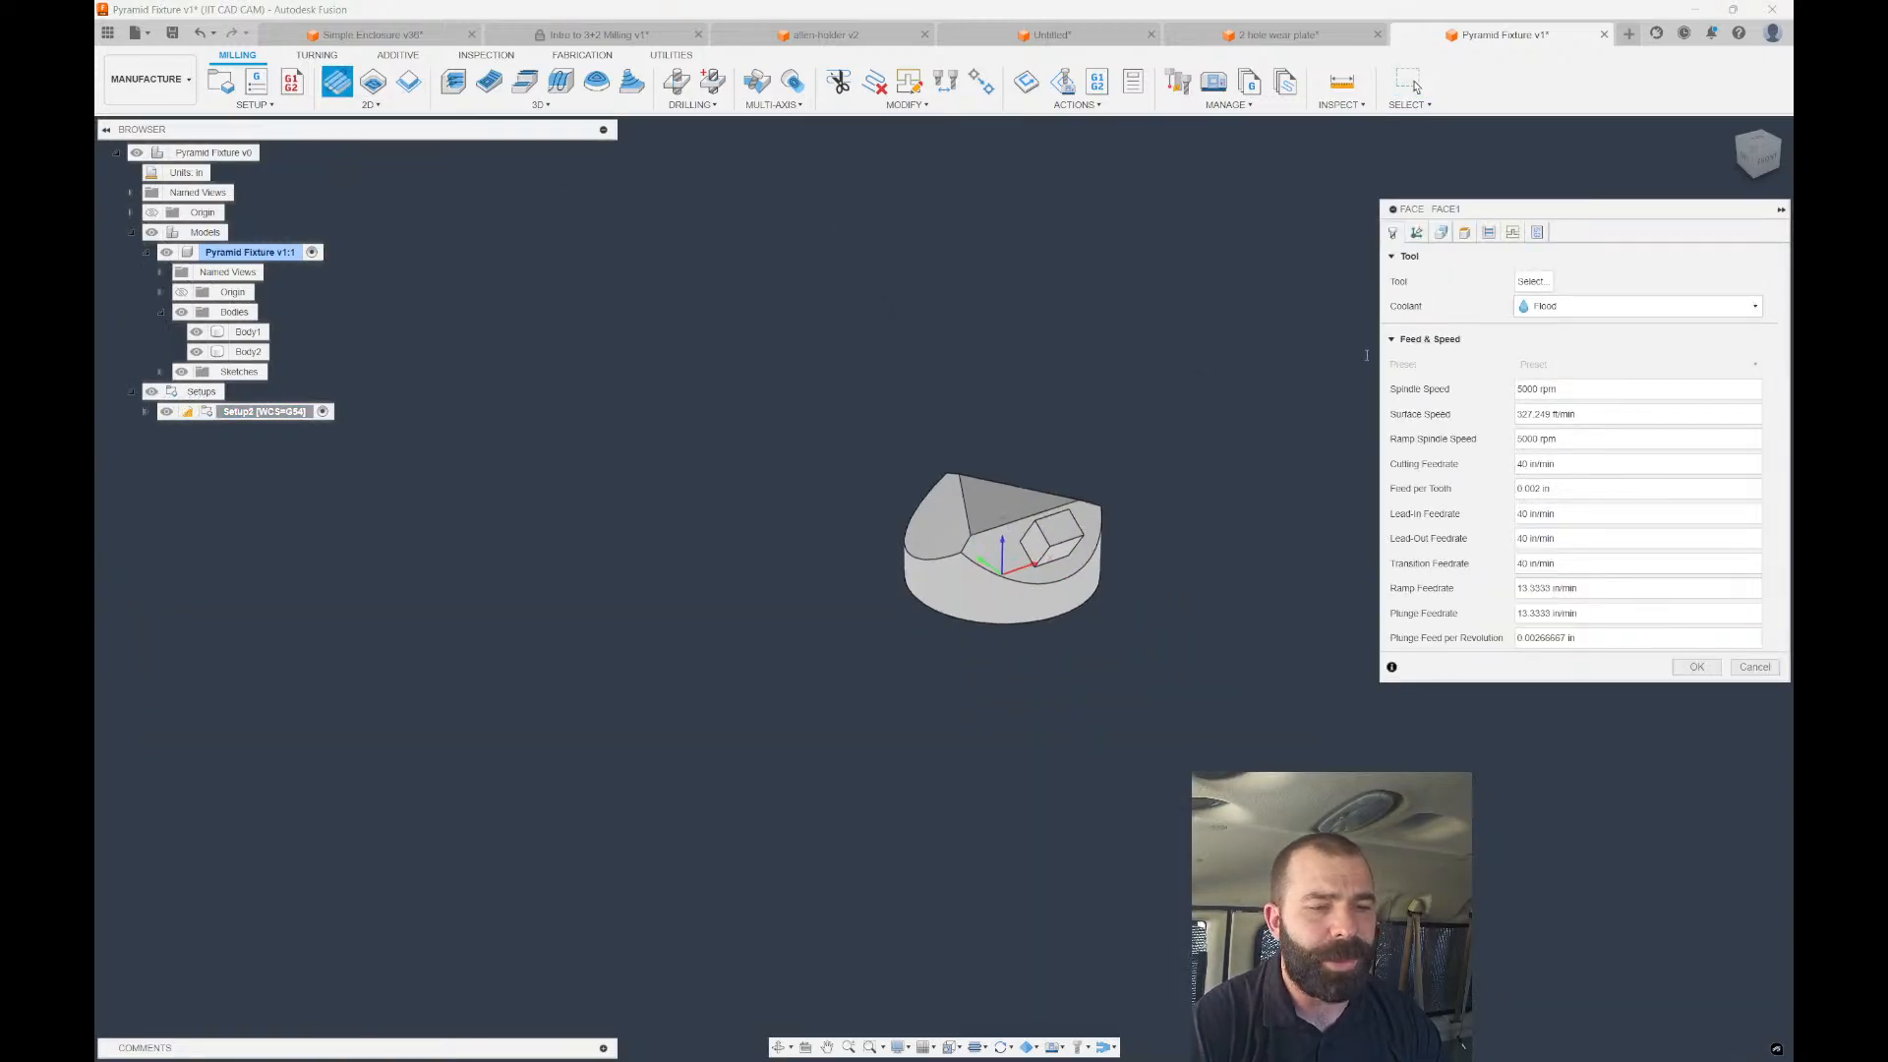
pyautogui.click(1416, 232)
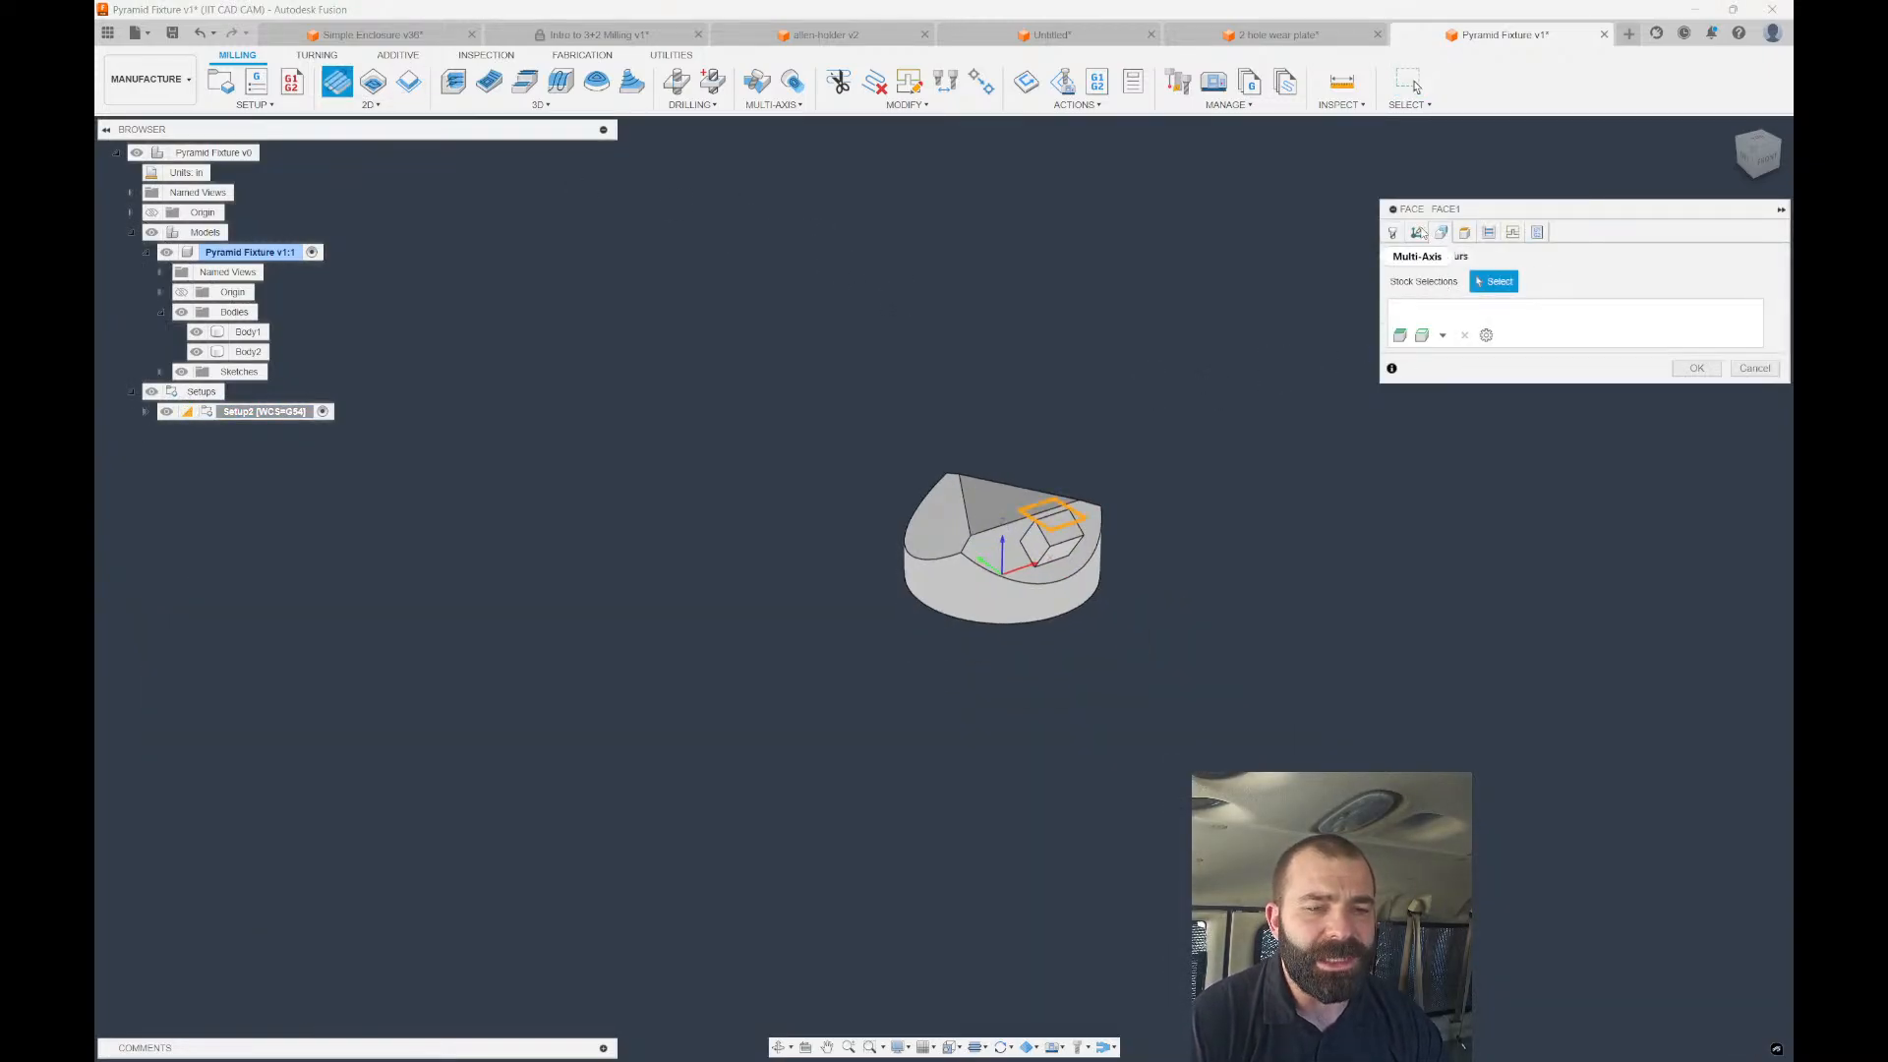
pyautogui.click(1417, 232)
pyautogui.click(1406, 256)
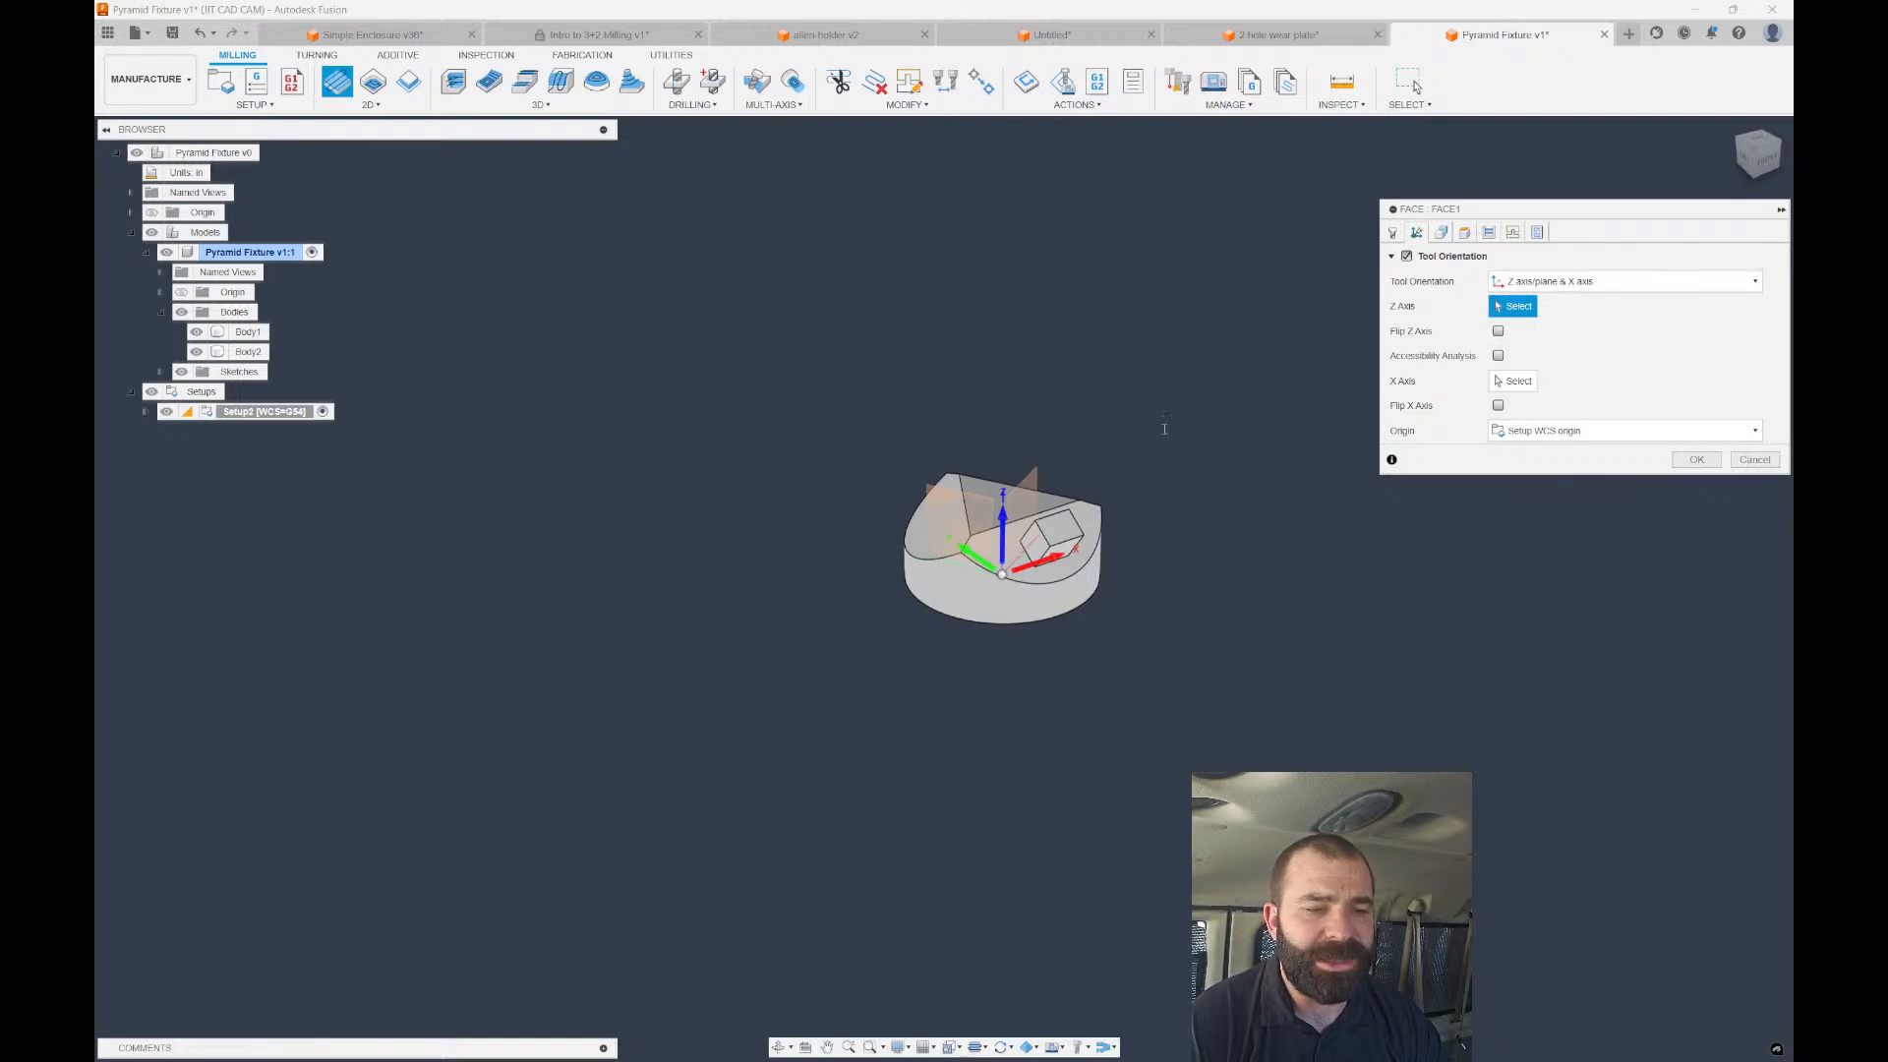
pyautogui.scroll(5, 1078, 518)
pyautogui.click(1044, 548)
pyautogui.keyDown('shift'); pyautogui.moveTo(1267, 596); pyautogui.dragTo(1289, 556, button='middle'); pyautogui.keyUp('shift')
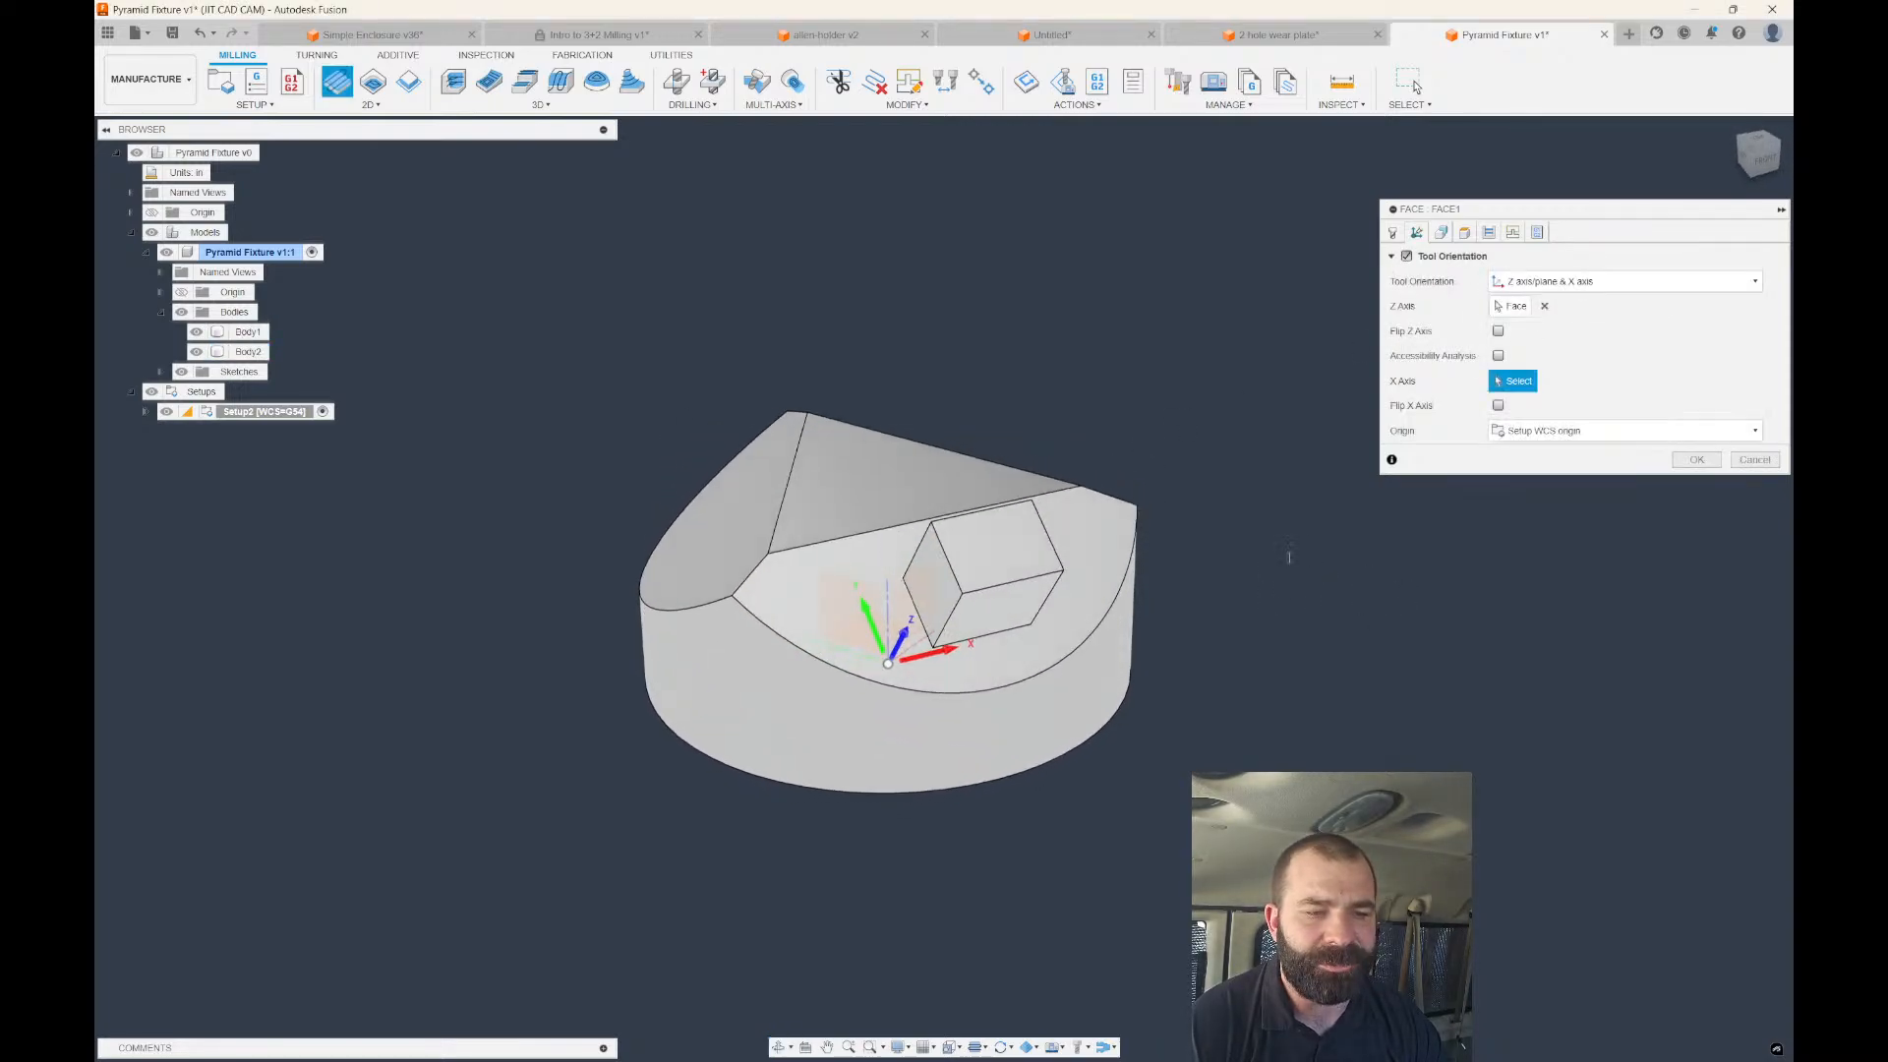
pyautogui.click(1007, 582)
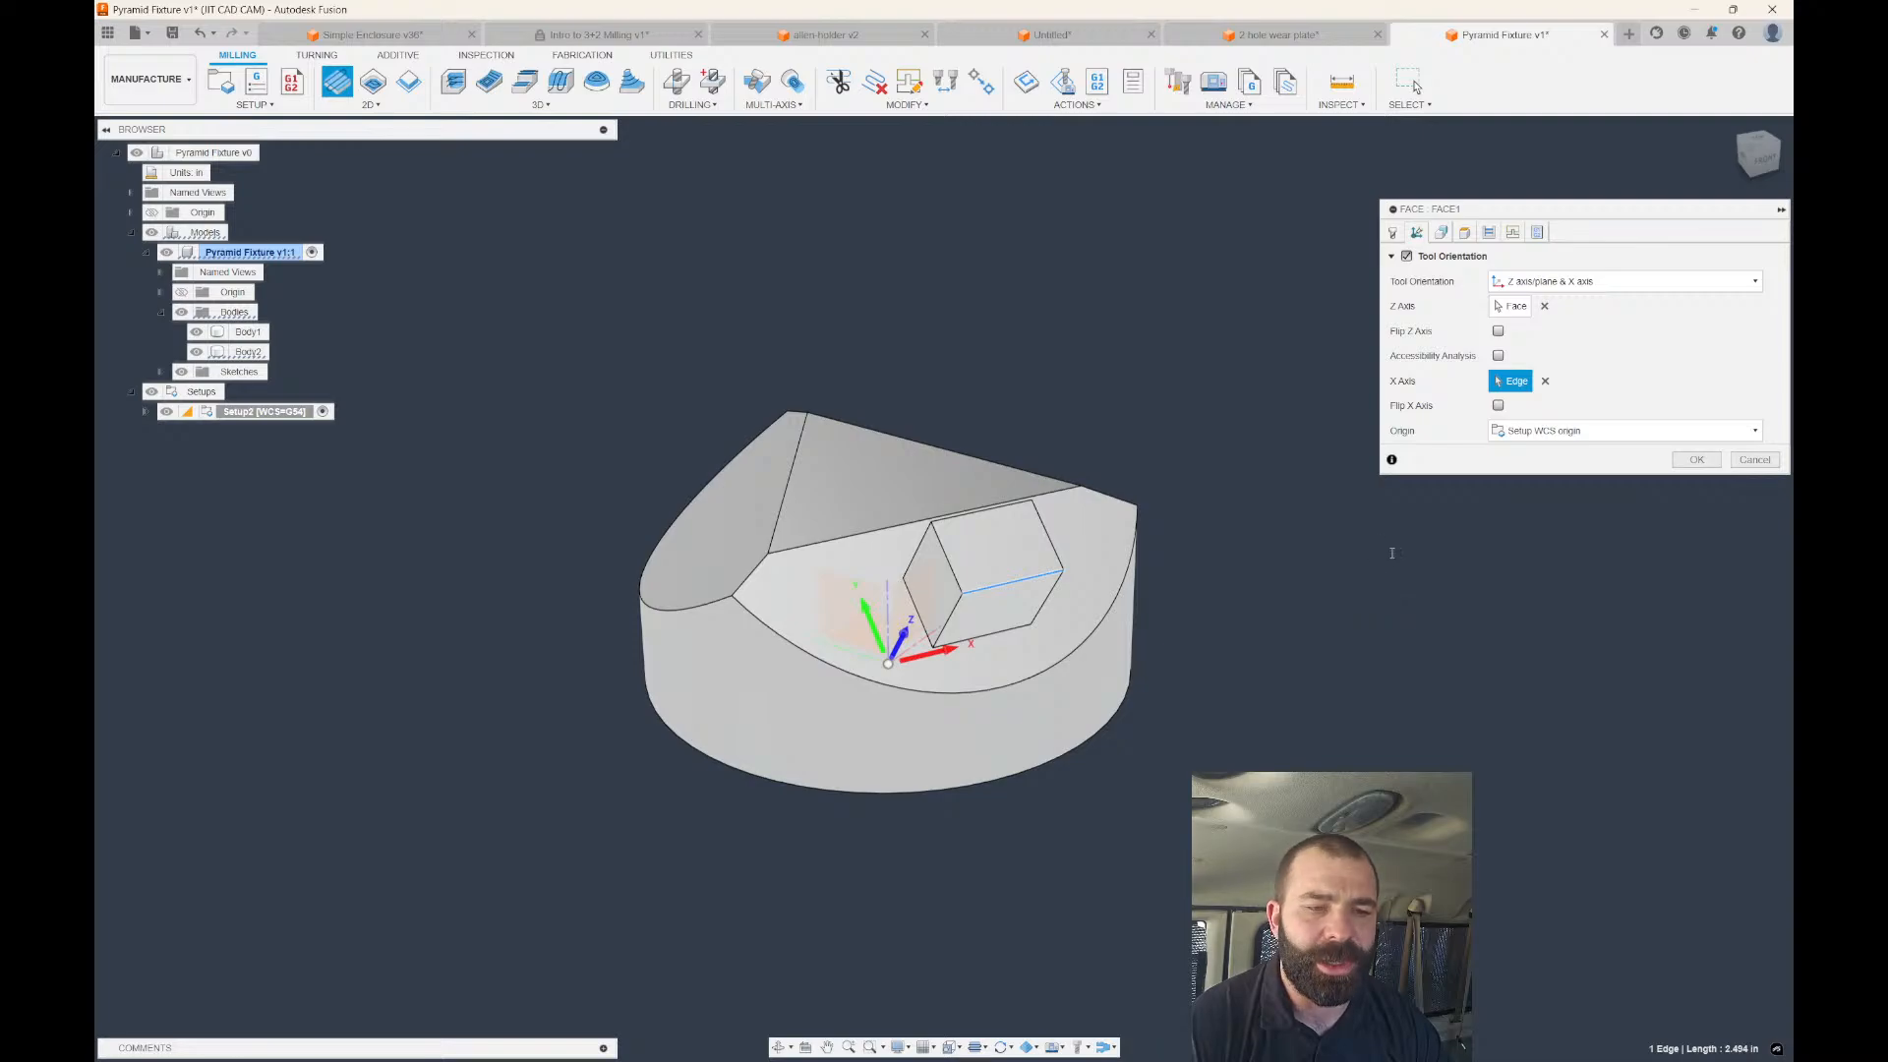
# Set the tool orientation origin to a picked corner point of the cube.
pyautogui.click(1552, 433)
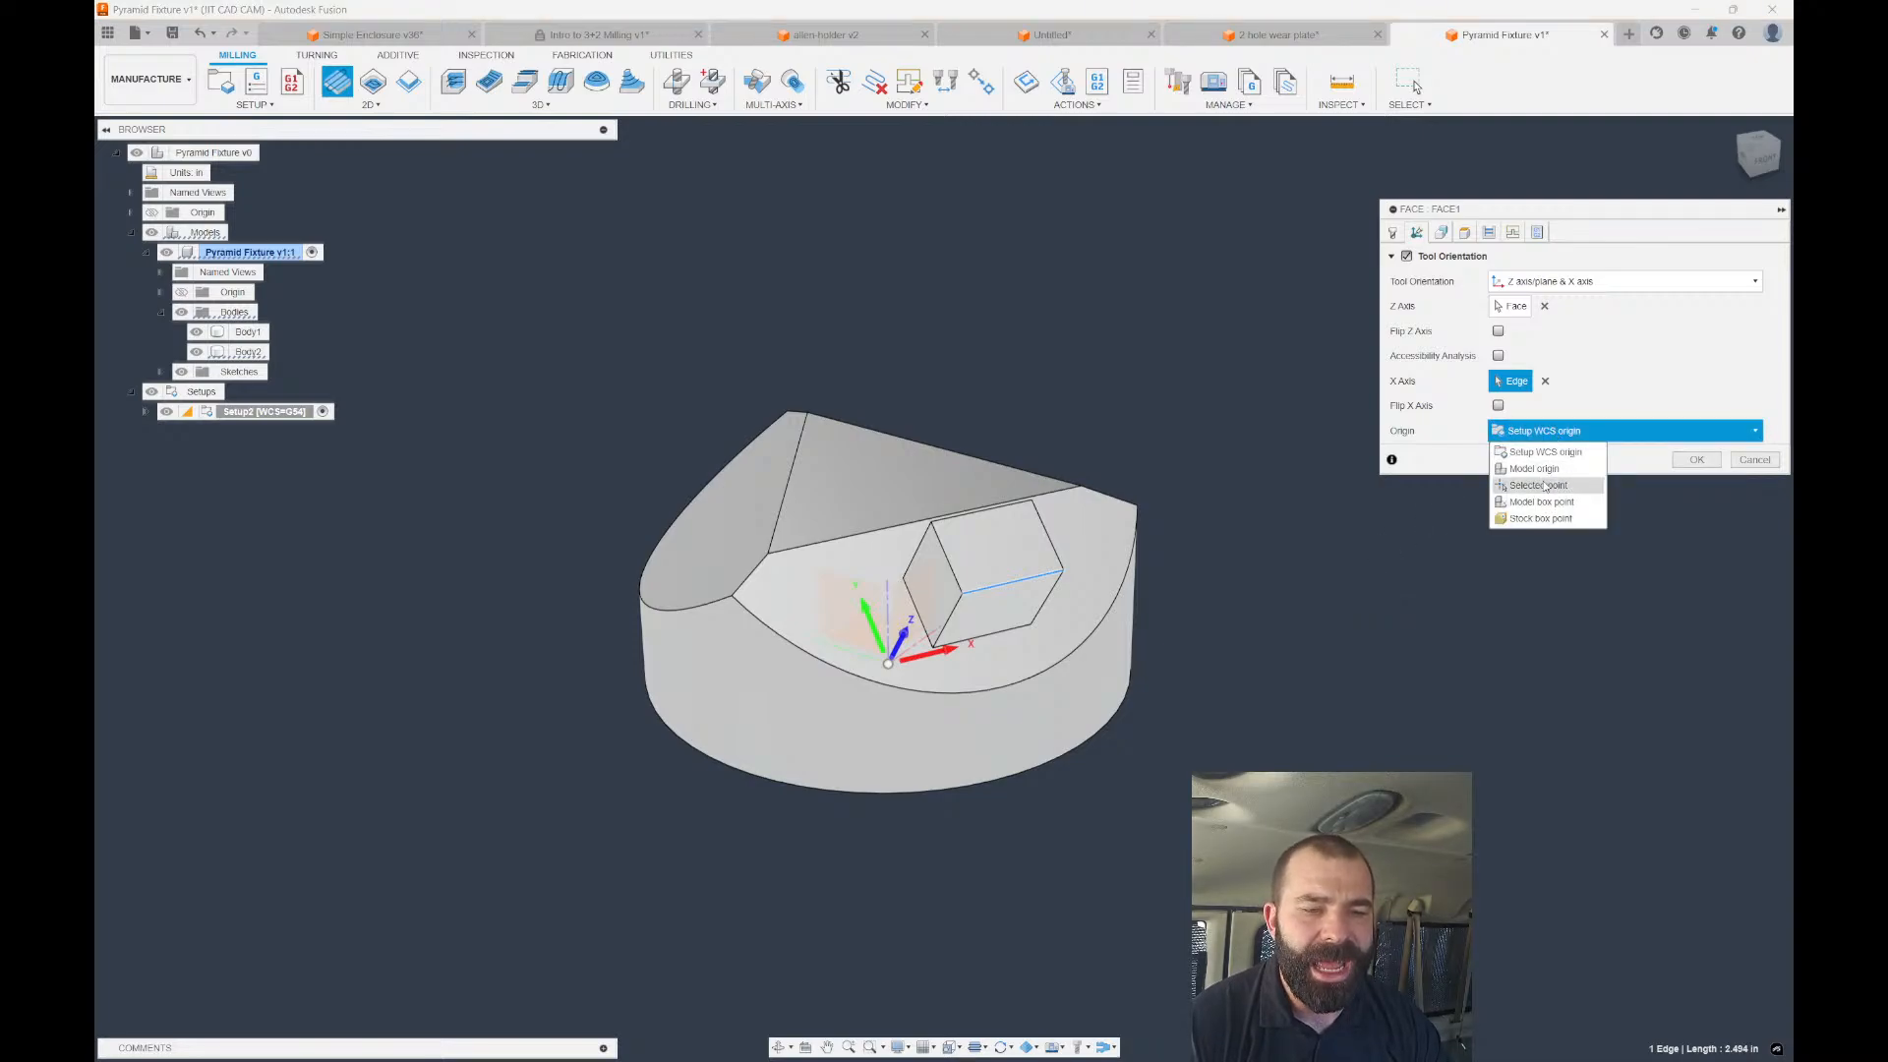
pyautogui.click(1539, 485)
pyautogui.click(933, 523)
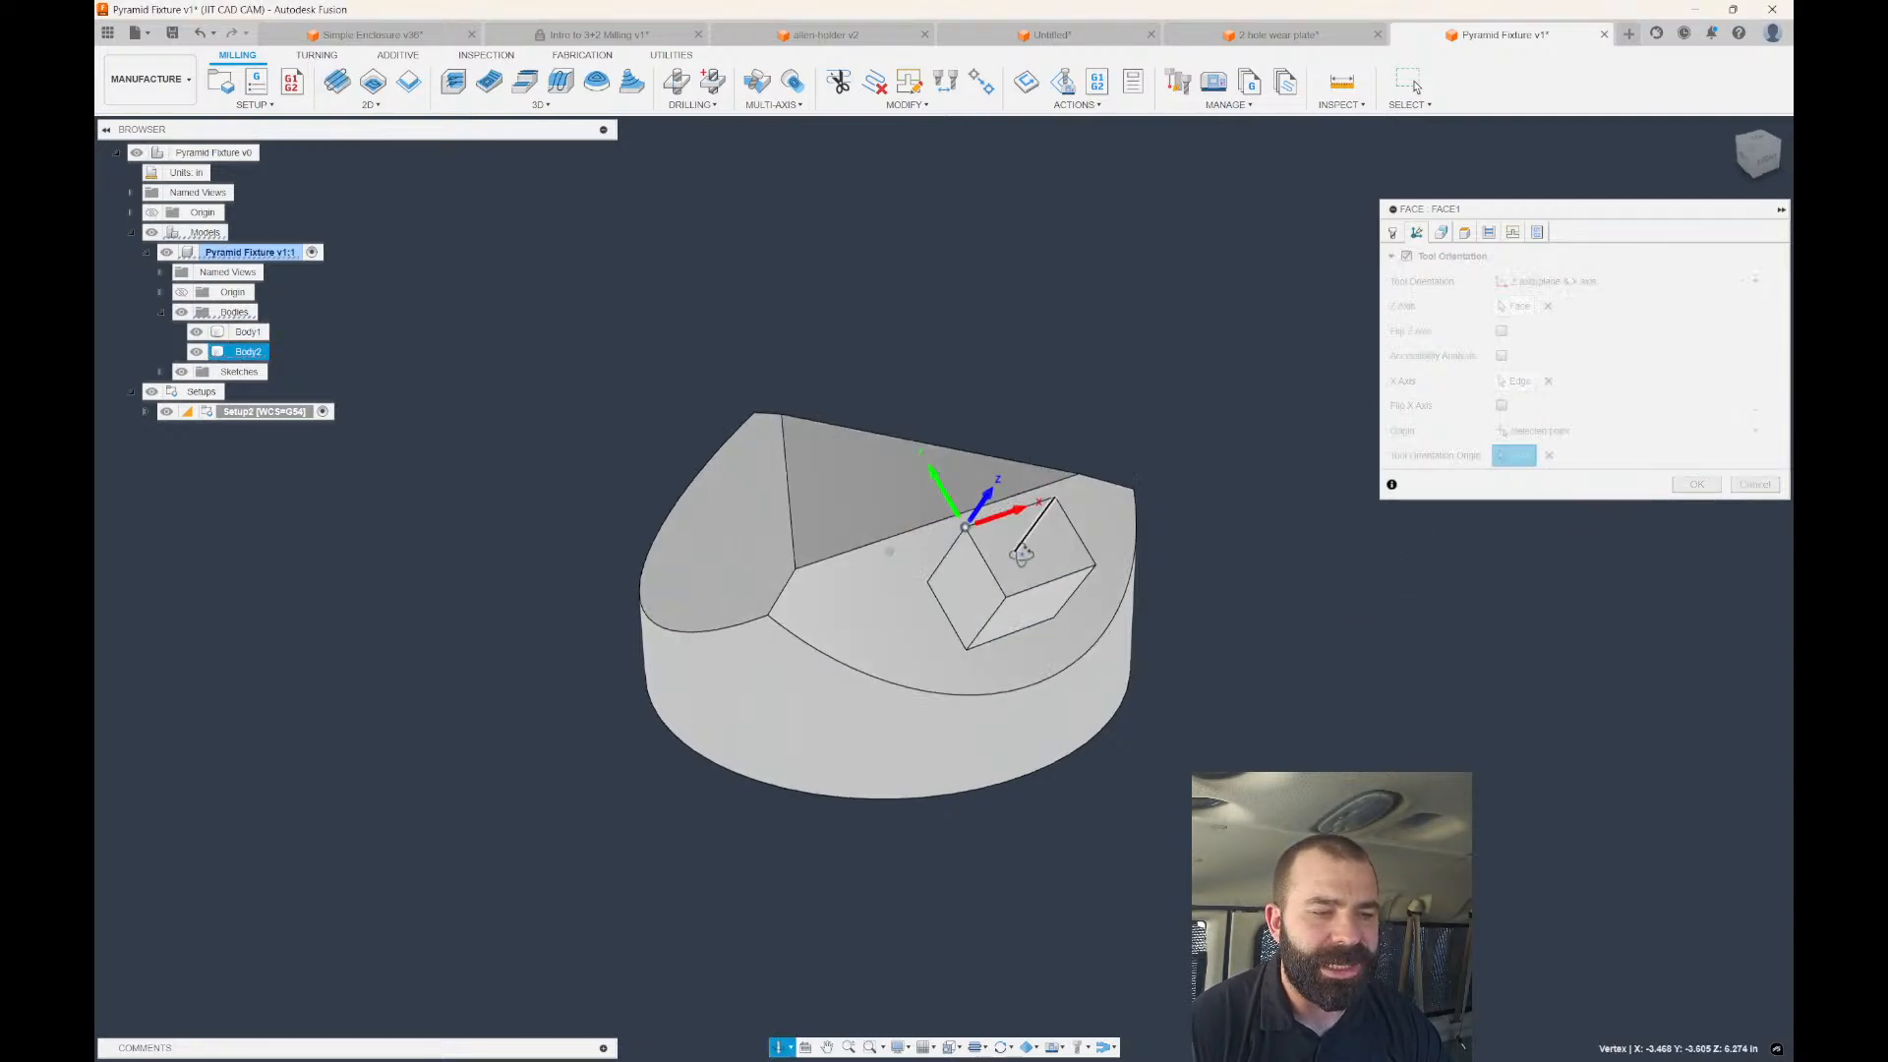
pyautogui.keyDown('shift'); pyautogui.moveTo(933, 523); pyautogui.dragTo(993, 531, button='middle'); pyautogui.keyUp('shift')
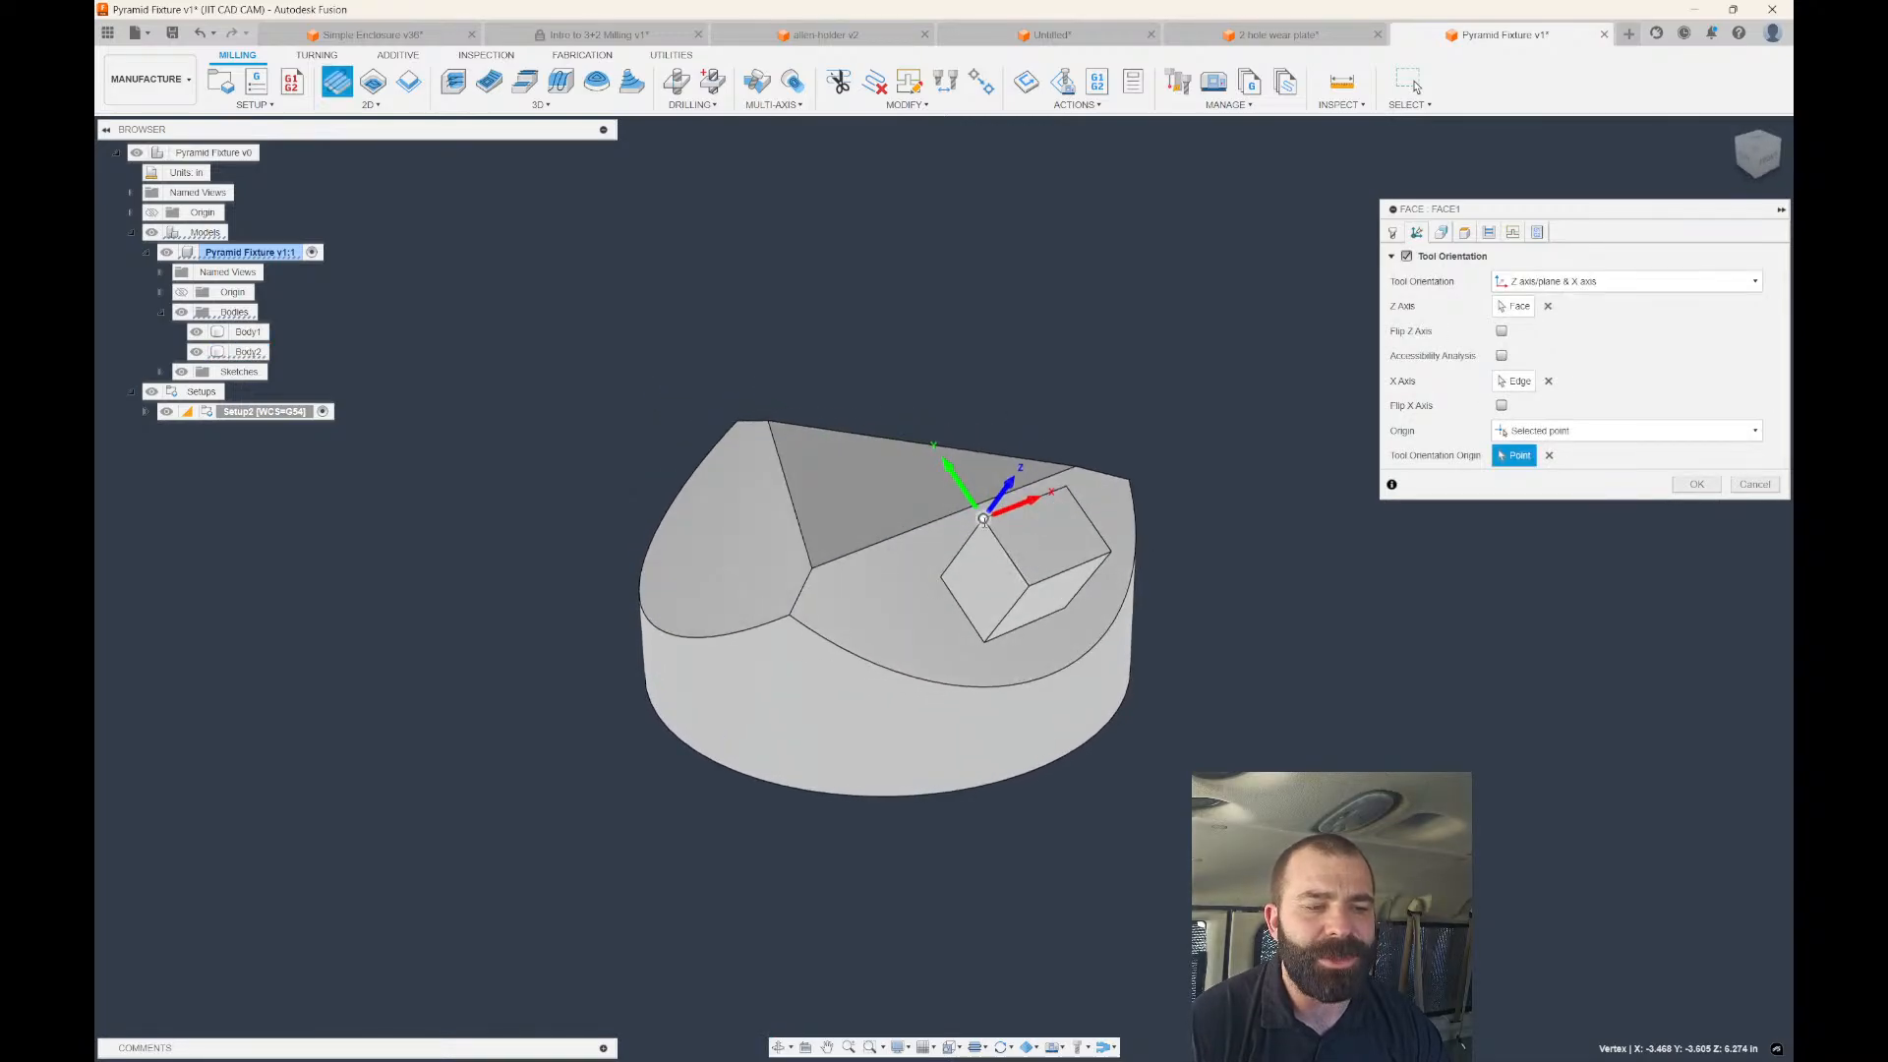
# Choose tool 10, the 2" face mill from the VF2 library, and generate Face1.
pyautogui.click(1691, 484)
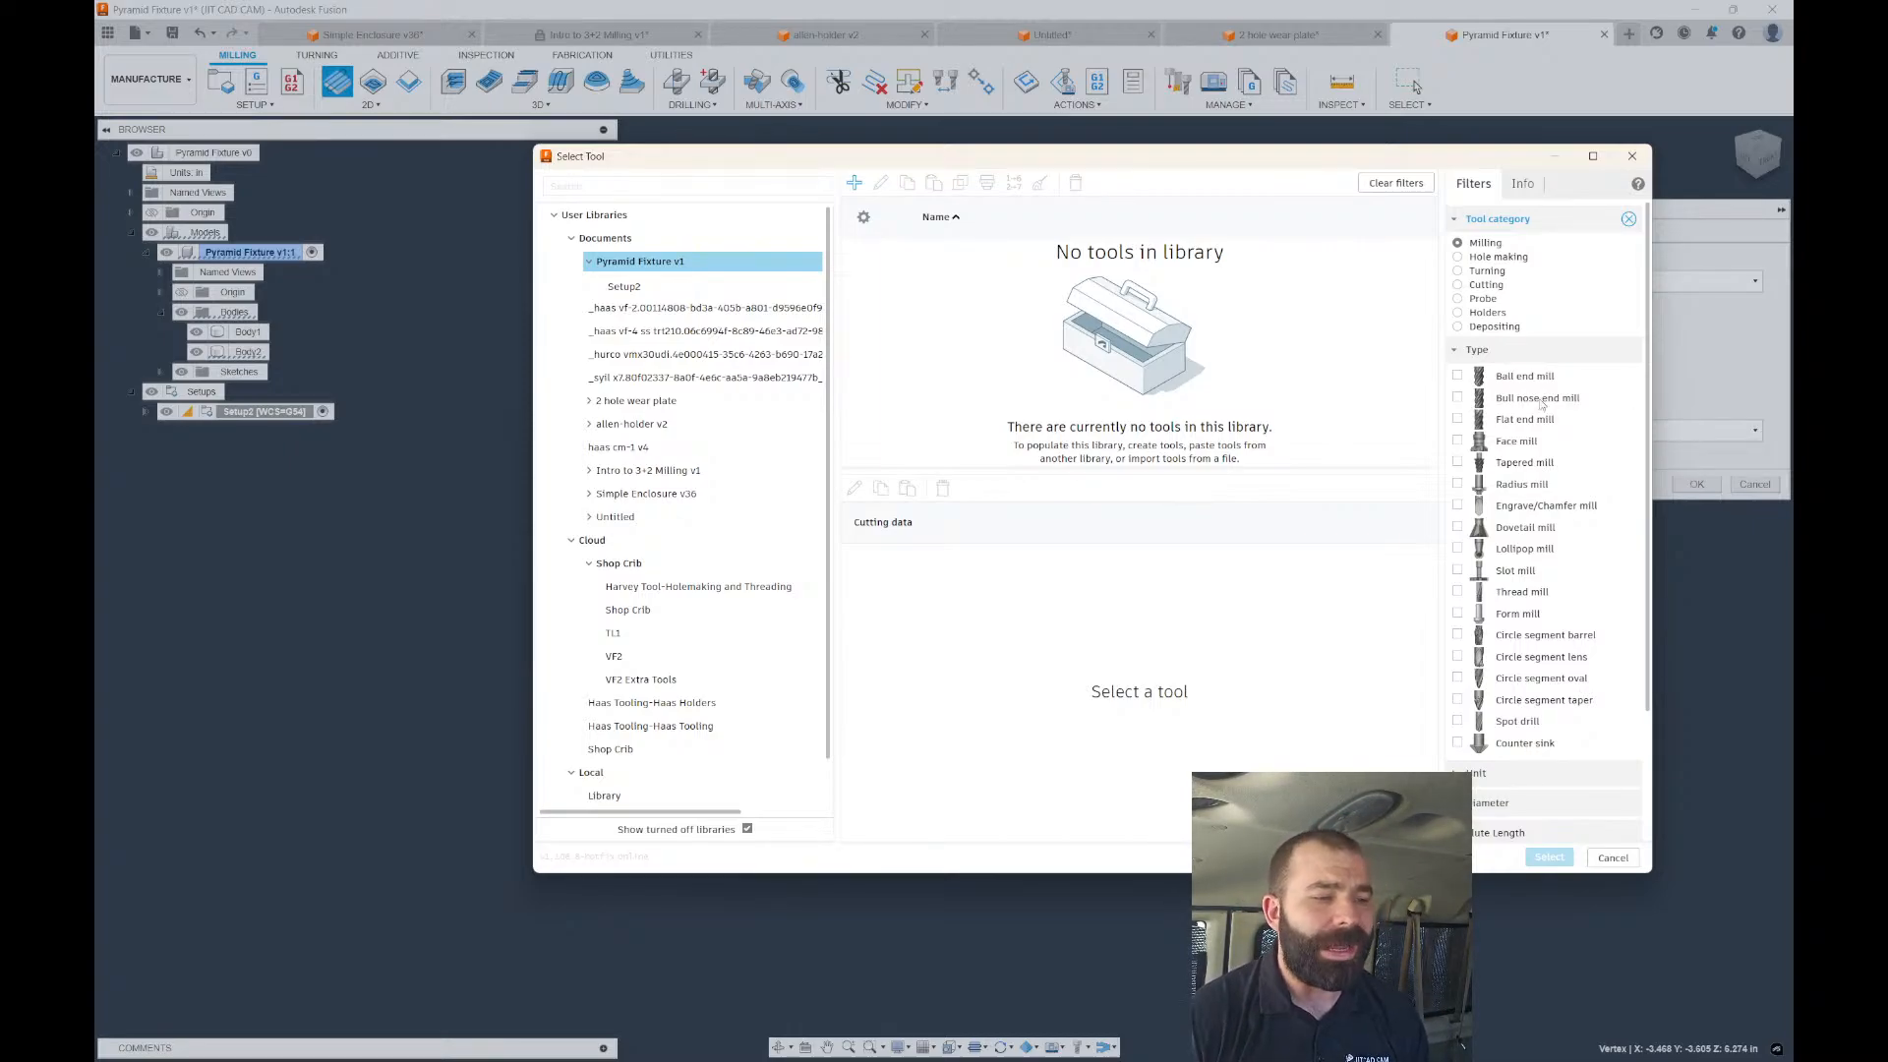
pyautogui.click(753, 657)
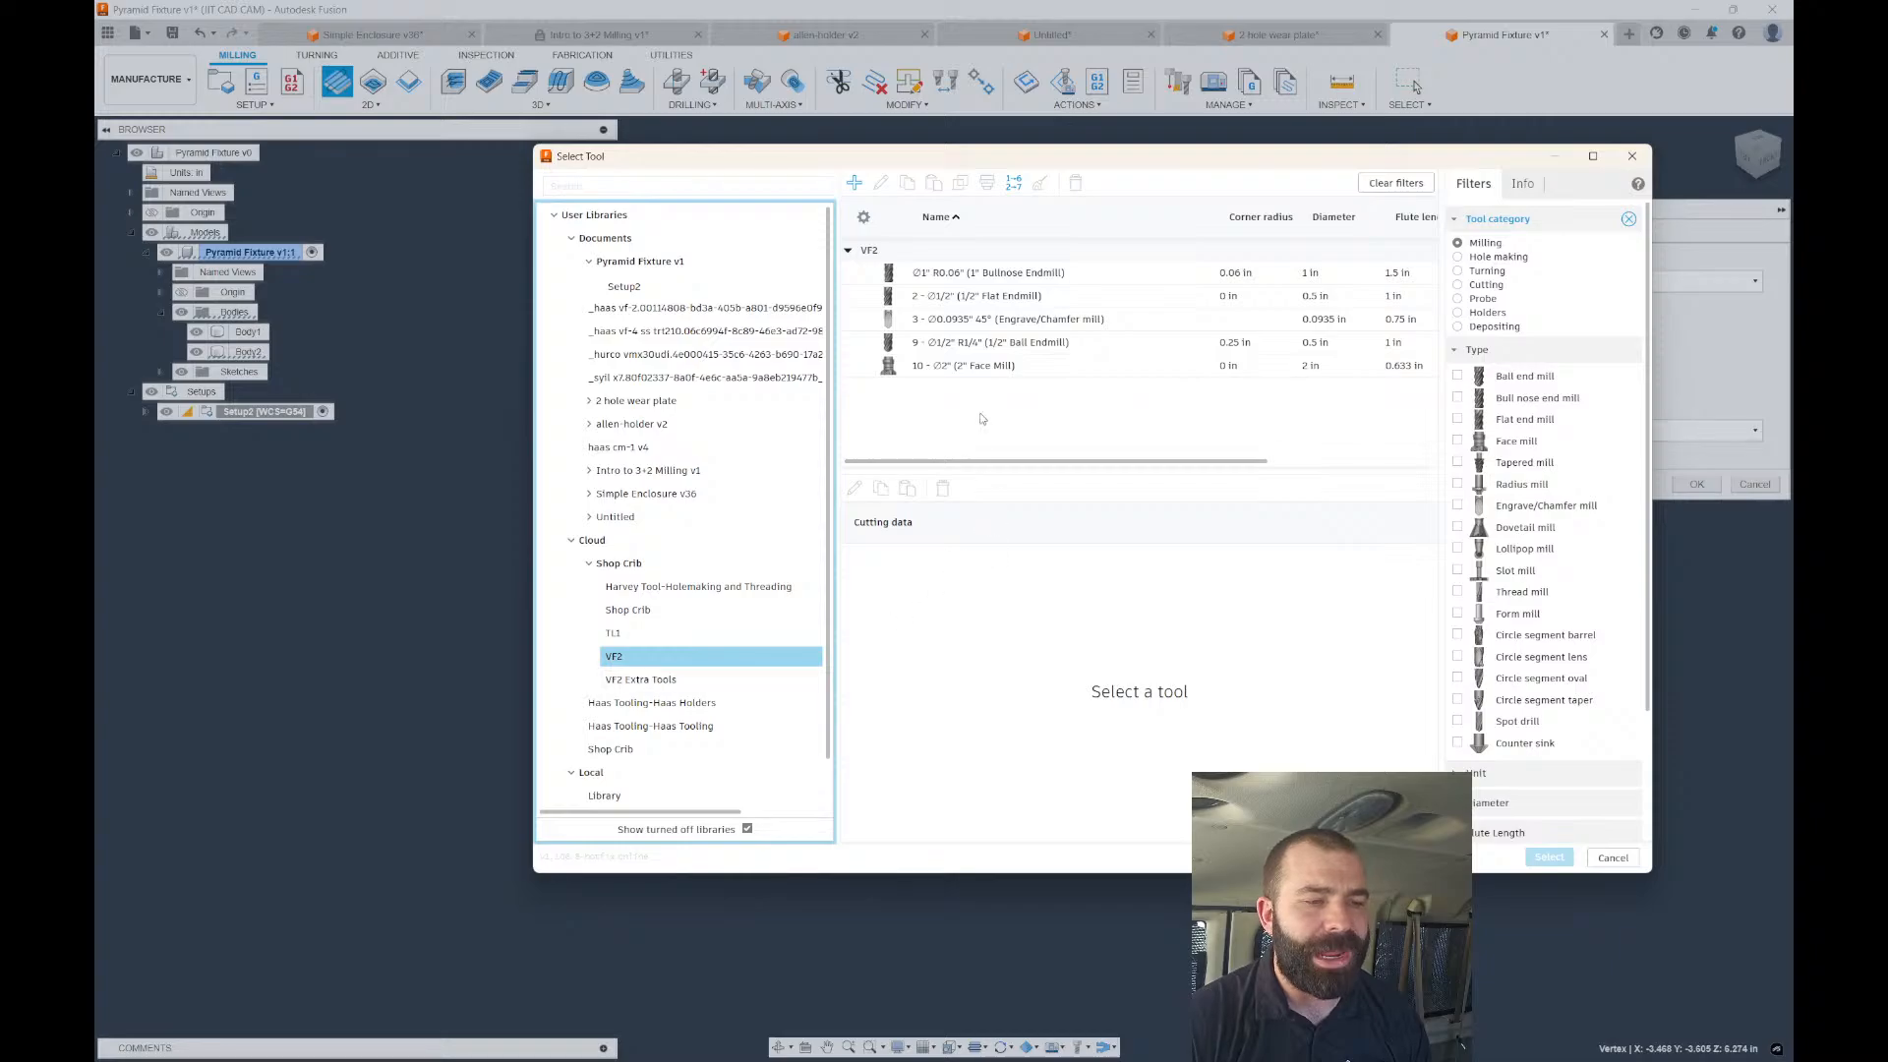
pyautogui.click(979, 367)
pyautogui.click(1550, 857)
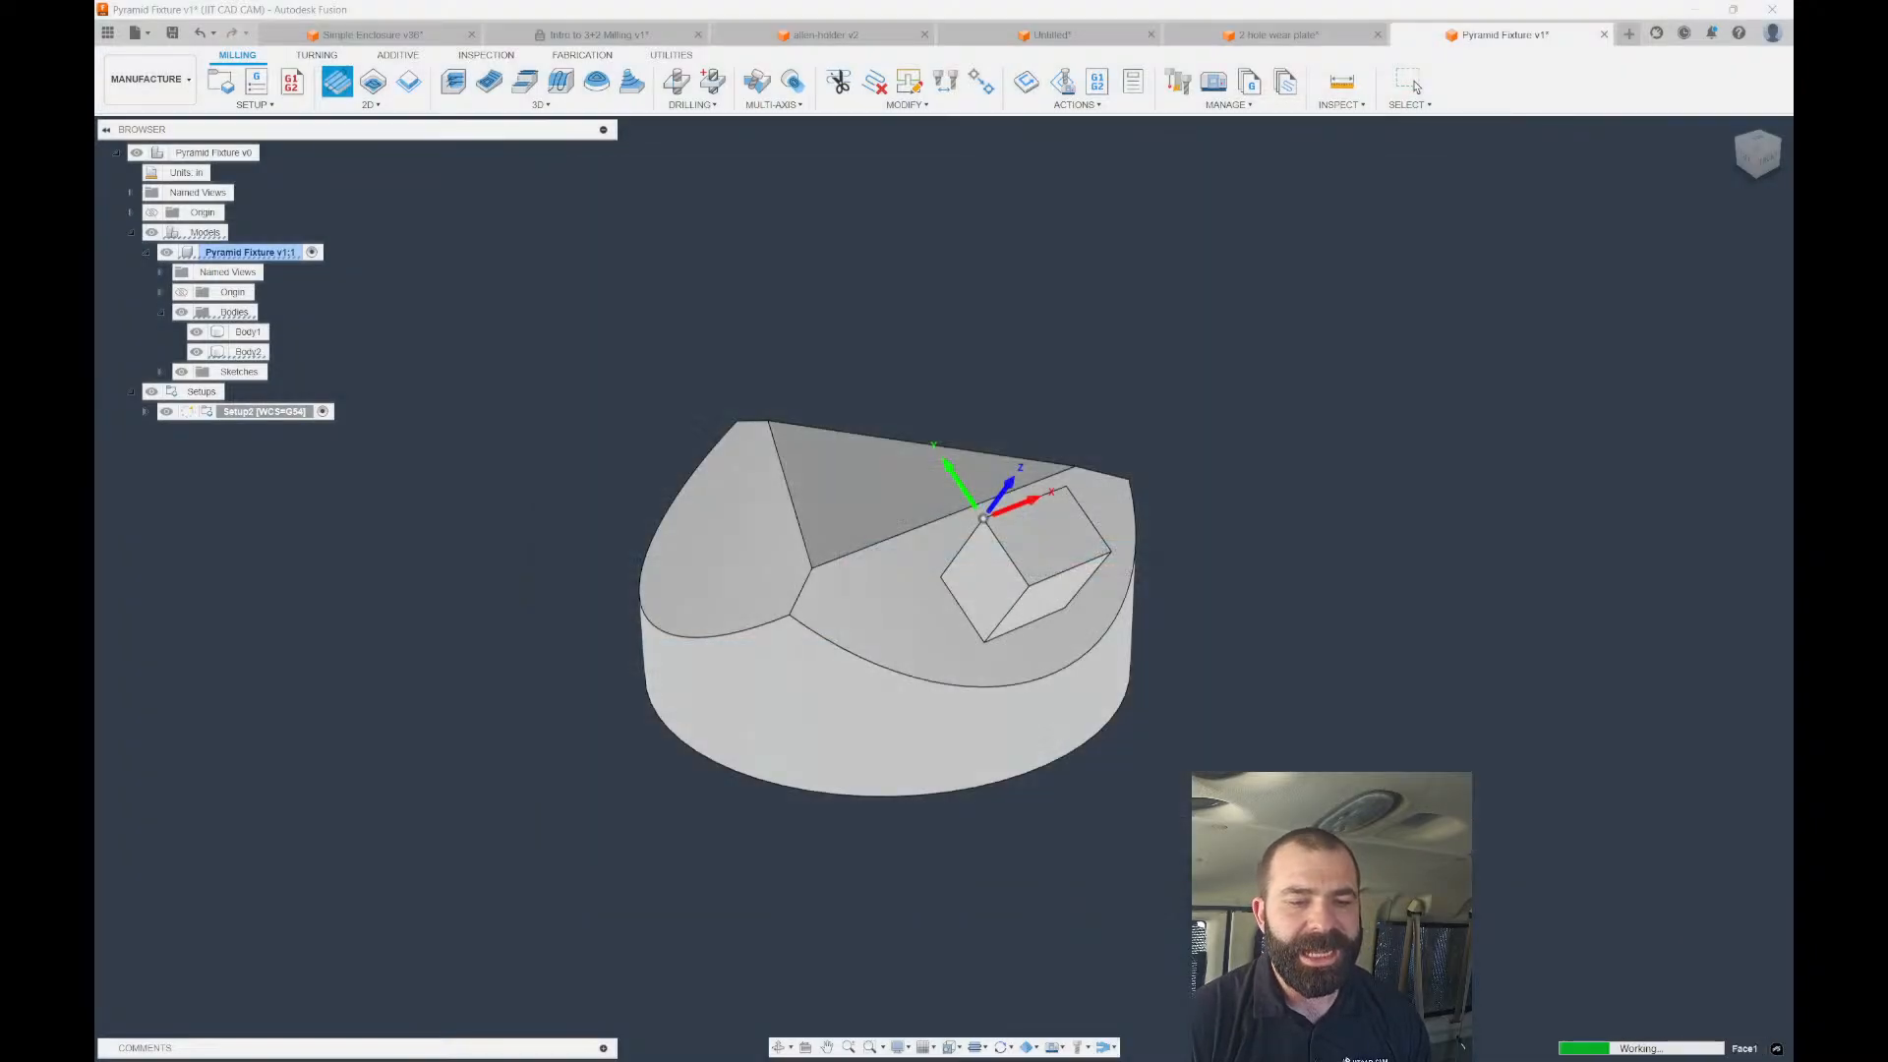
# Set Setup2's stock mode to From solid using the cube body Body2.
pyautogui.click(1416, 86)
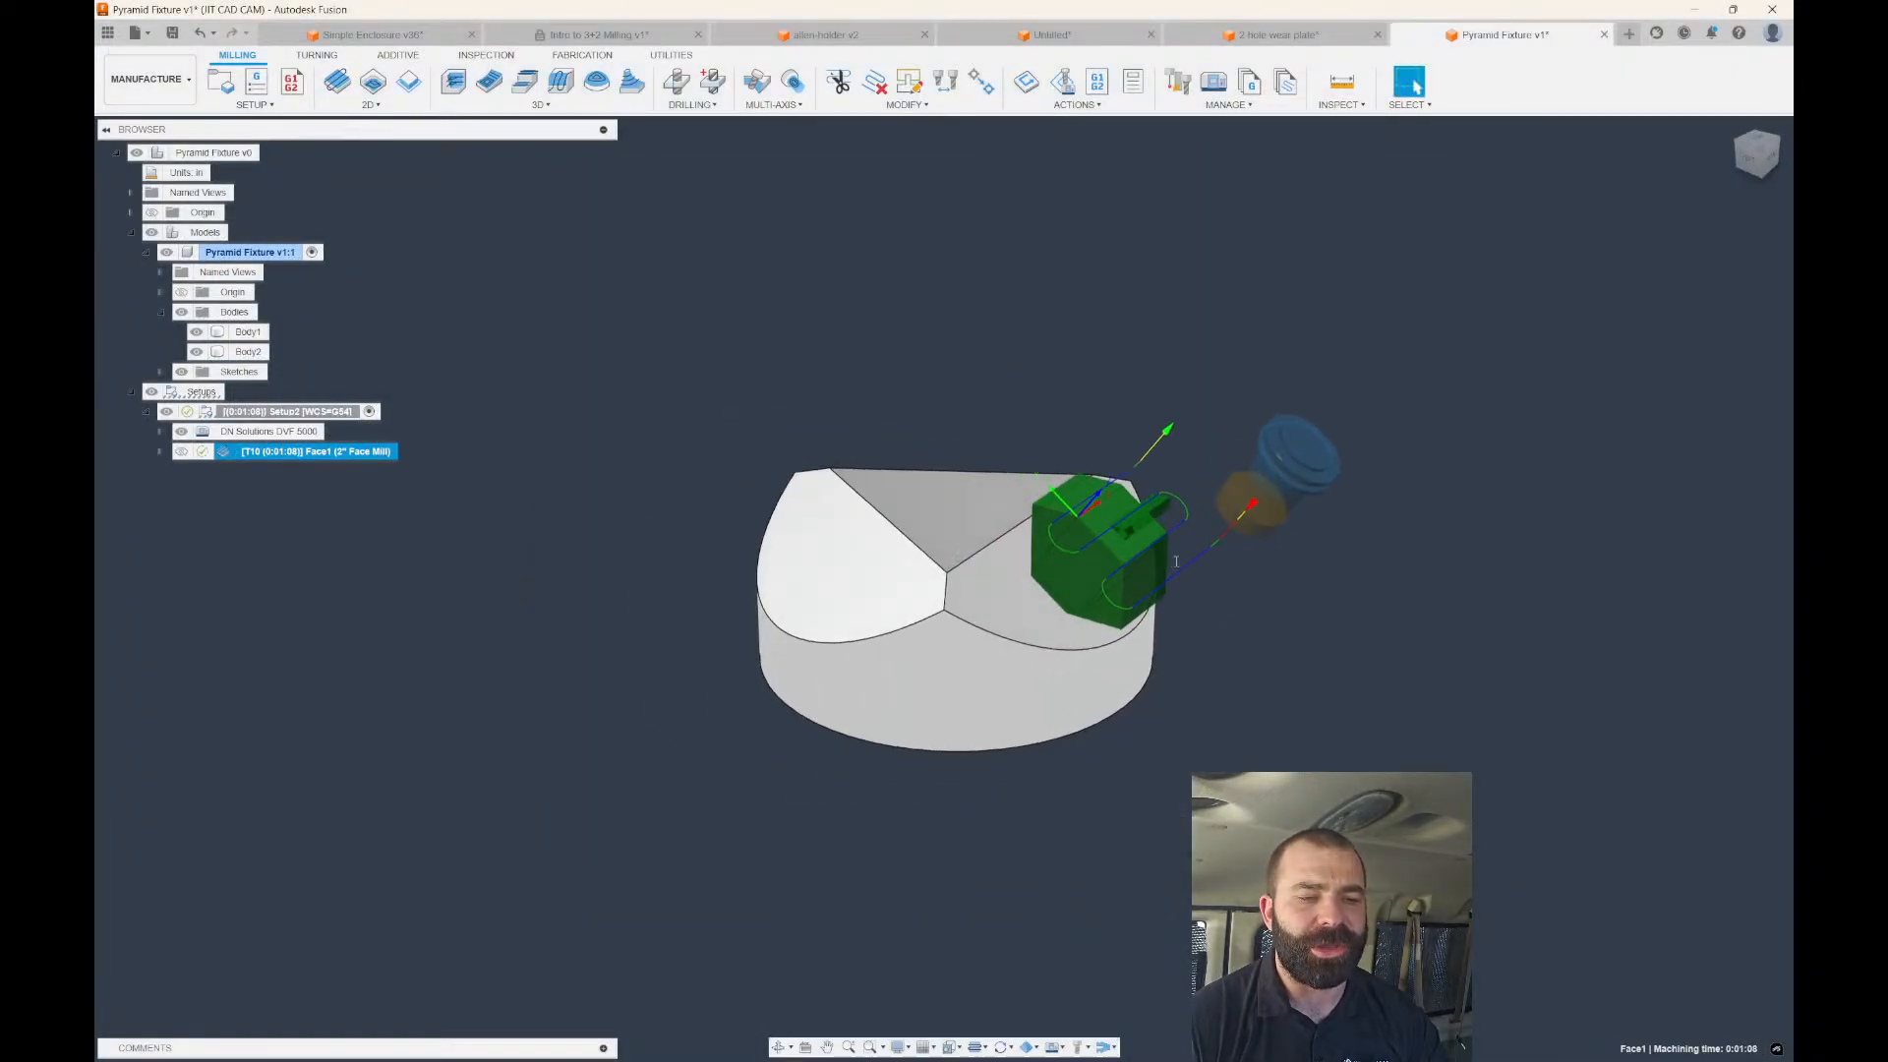
pyautogui.scroll(3, 1167, 545)
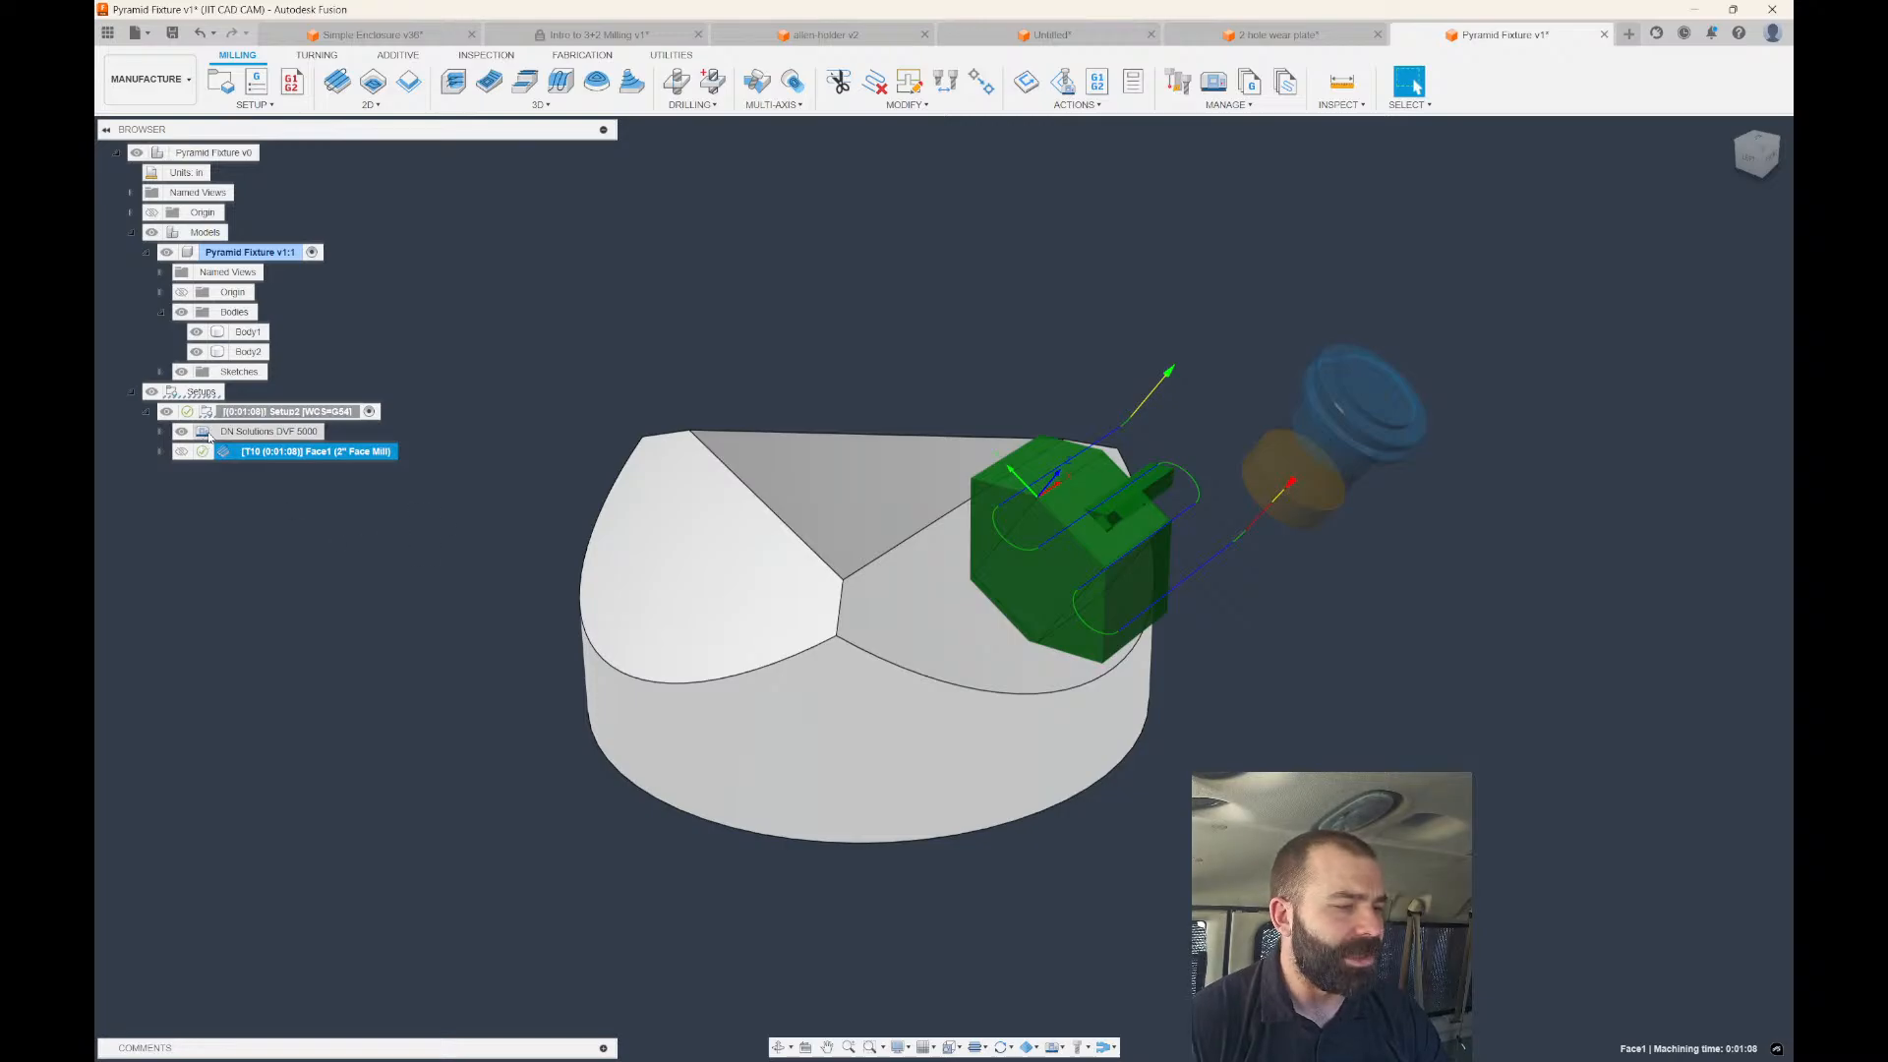
pyautogui.doubleClick(290, 411)
pyautogui.click(1469, 231)
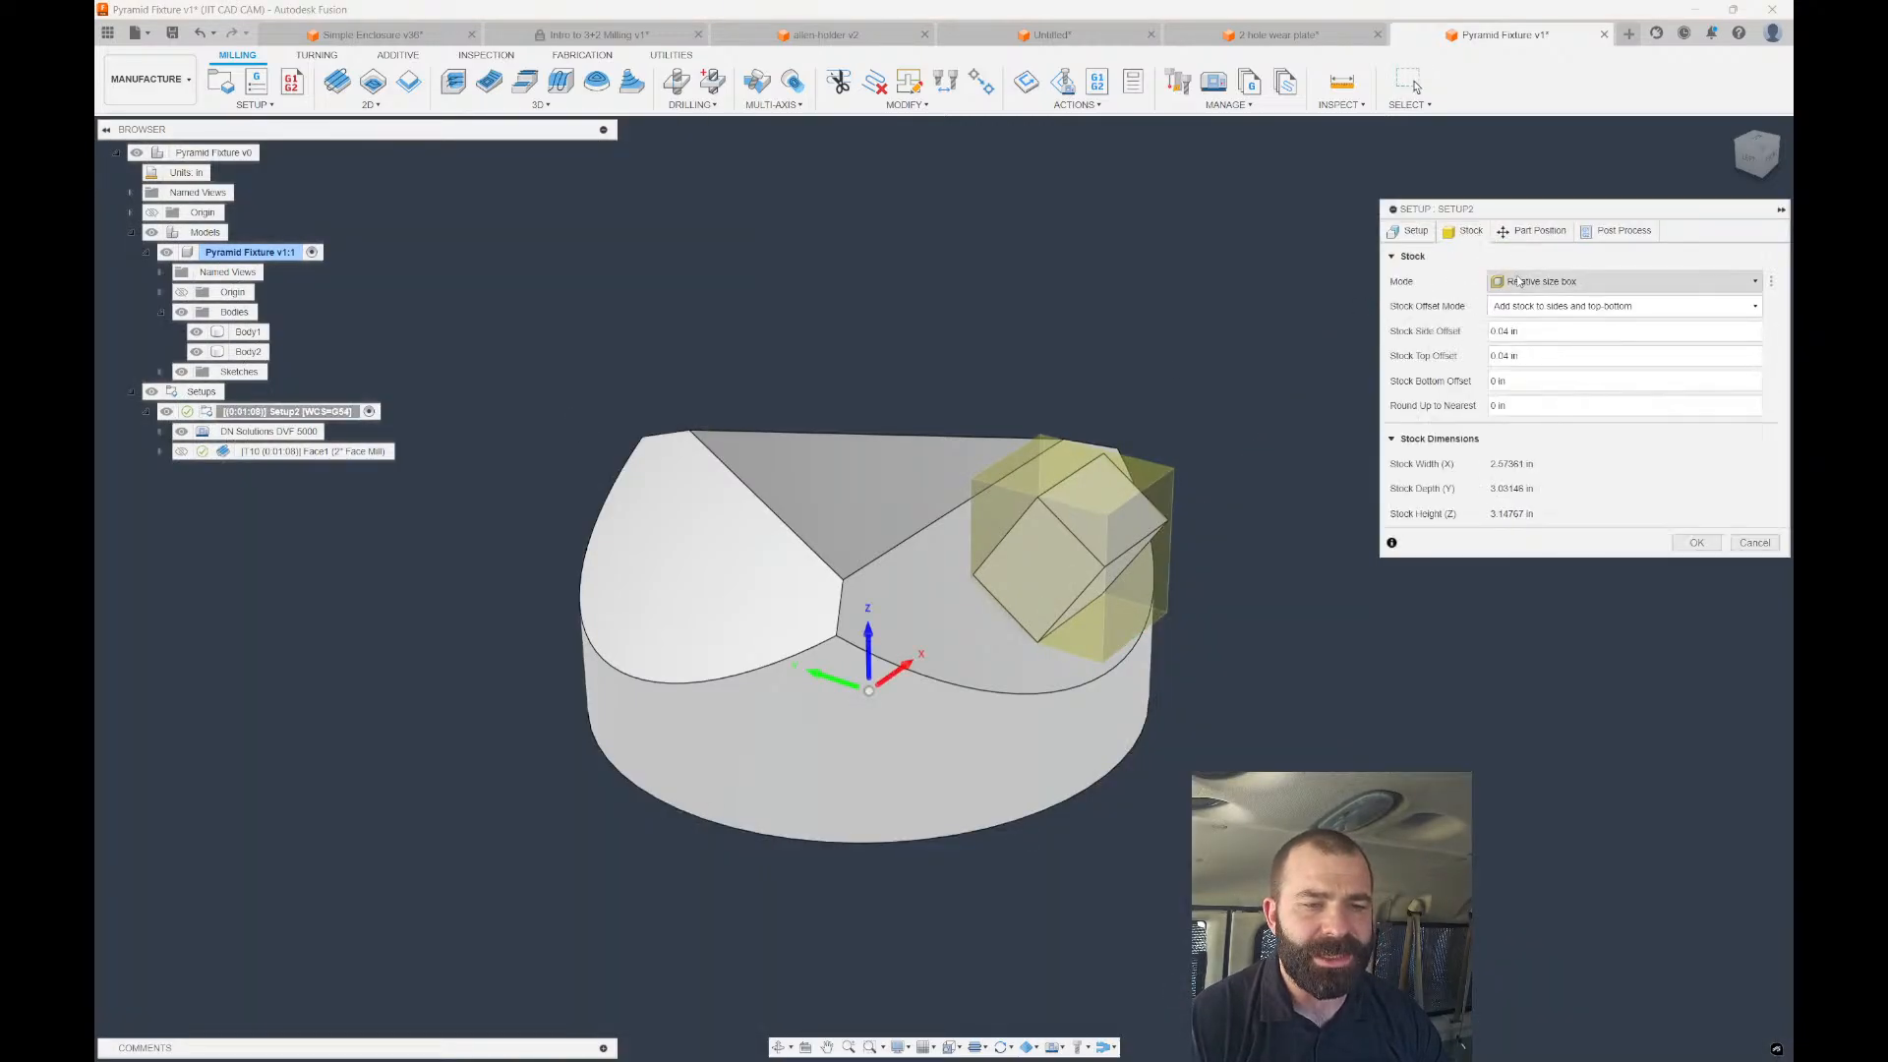
pyautogui.click(1613, 281)
pyautogui.click(1549, 418)
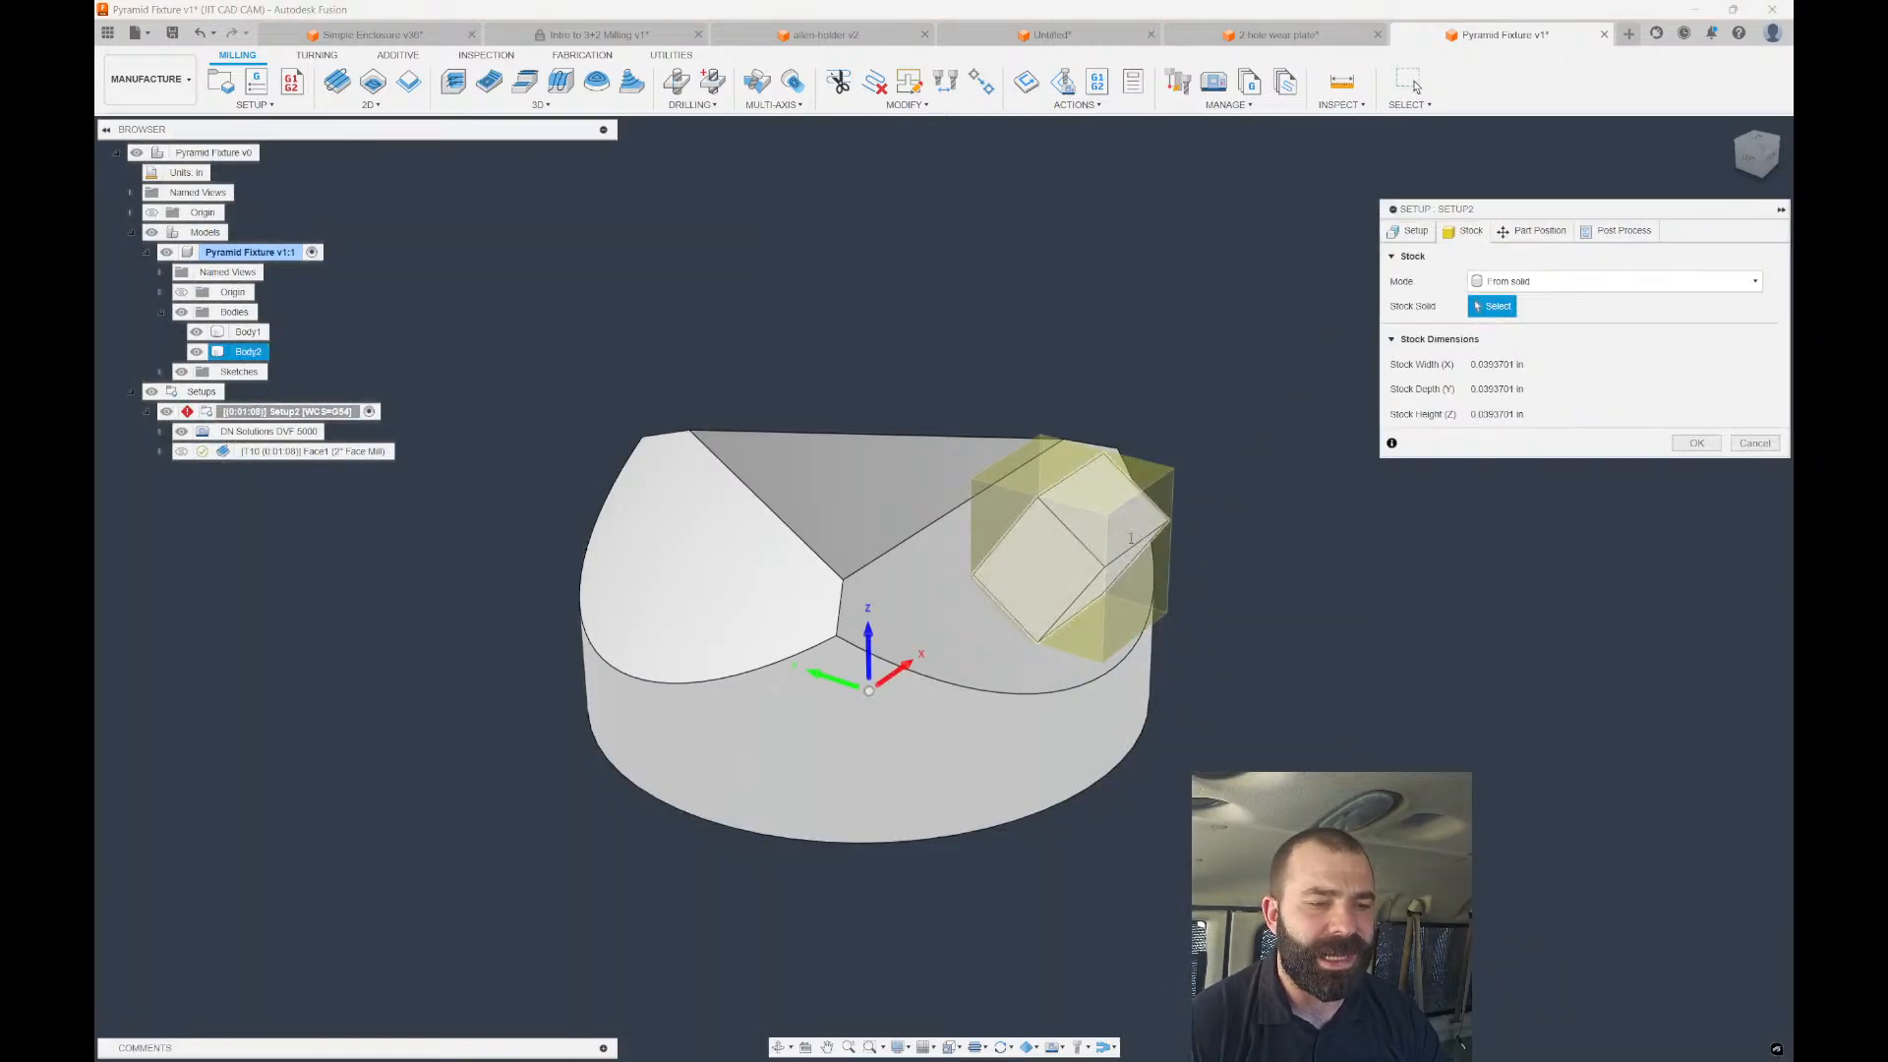
pyautogui.click(1069, 565)
pyautogui.click(1696, 443)
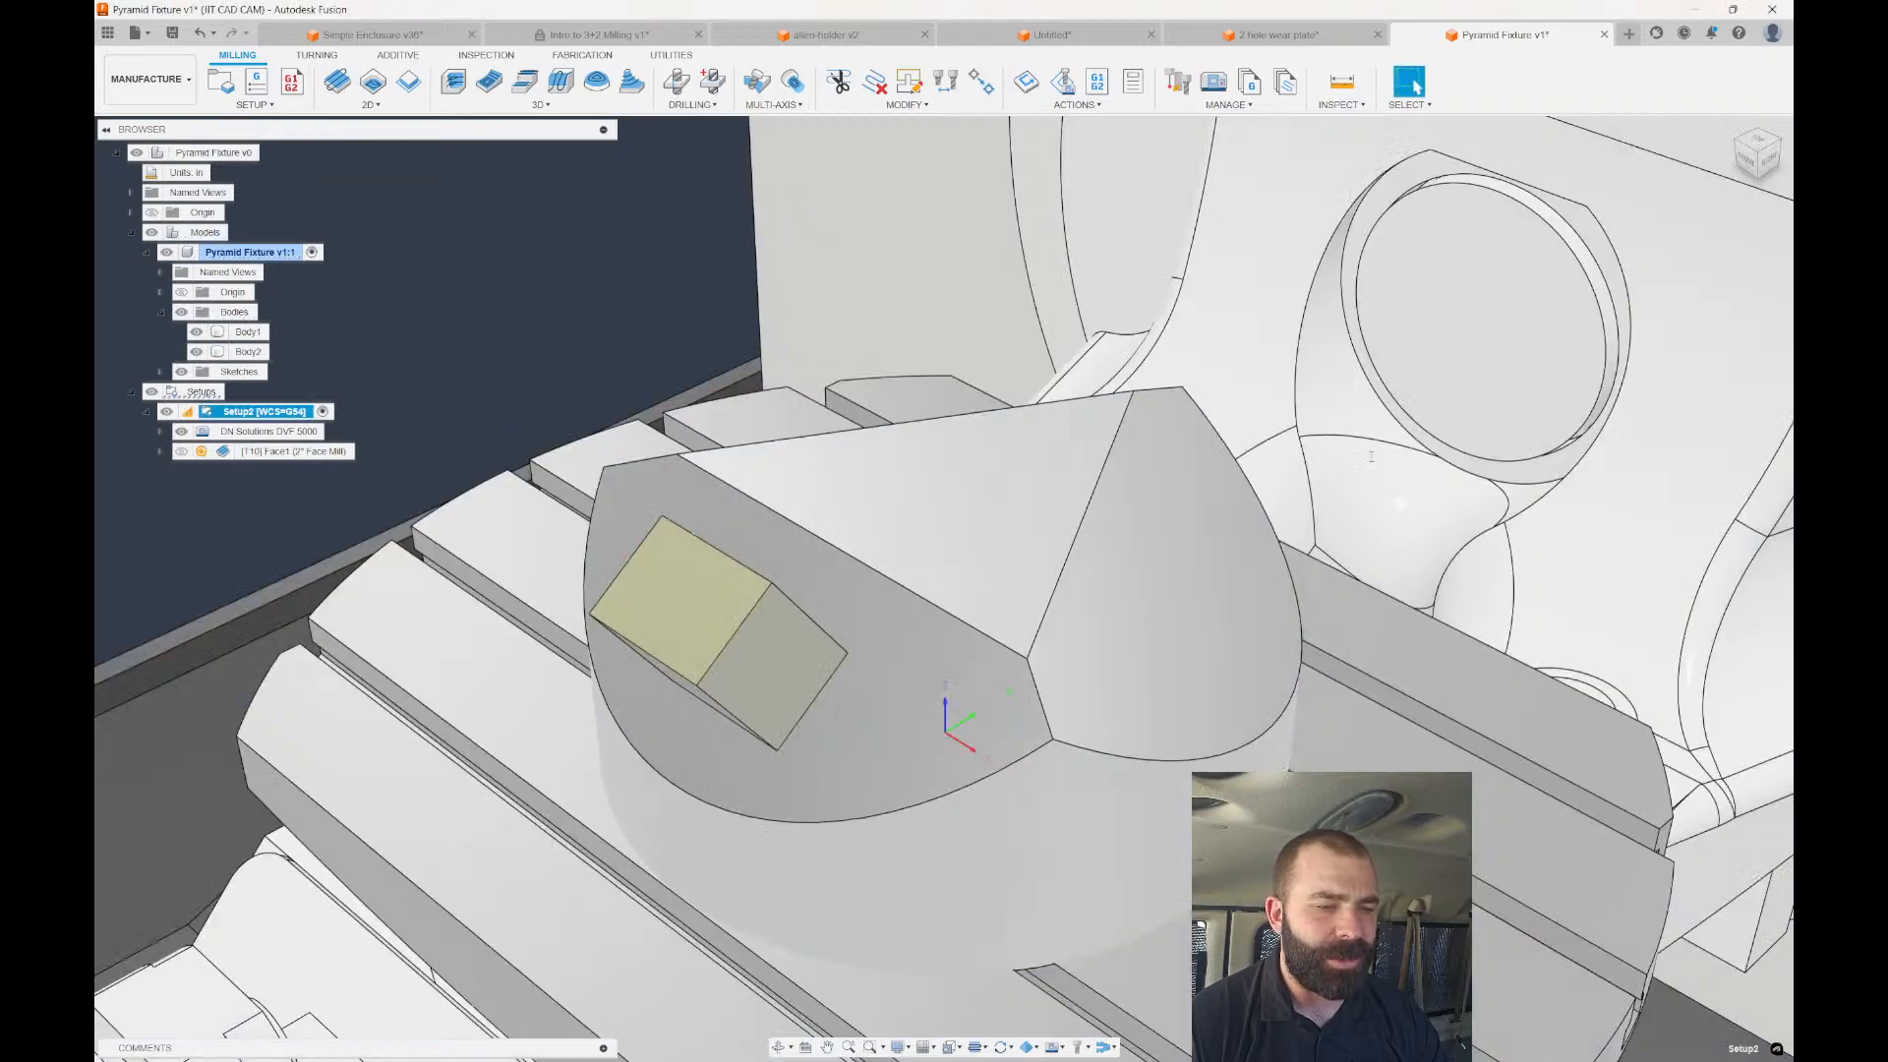
# Post Face1 with the Doosan 3/5-axis VMC post and open the NC code.
pyautogui.click(295, 451)
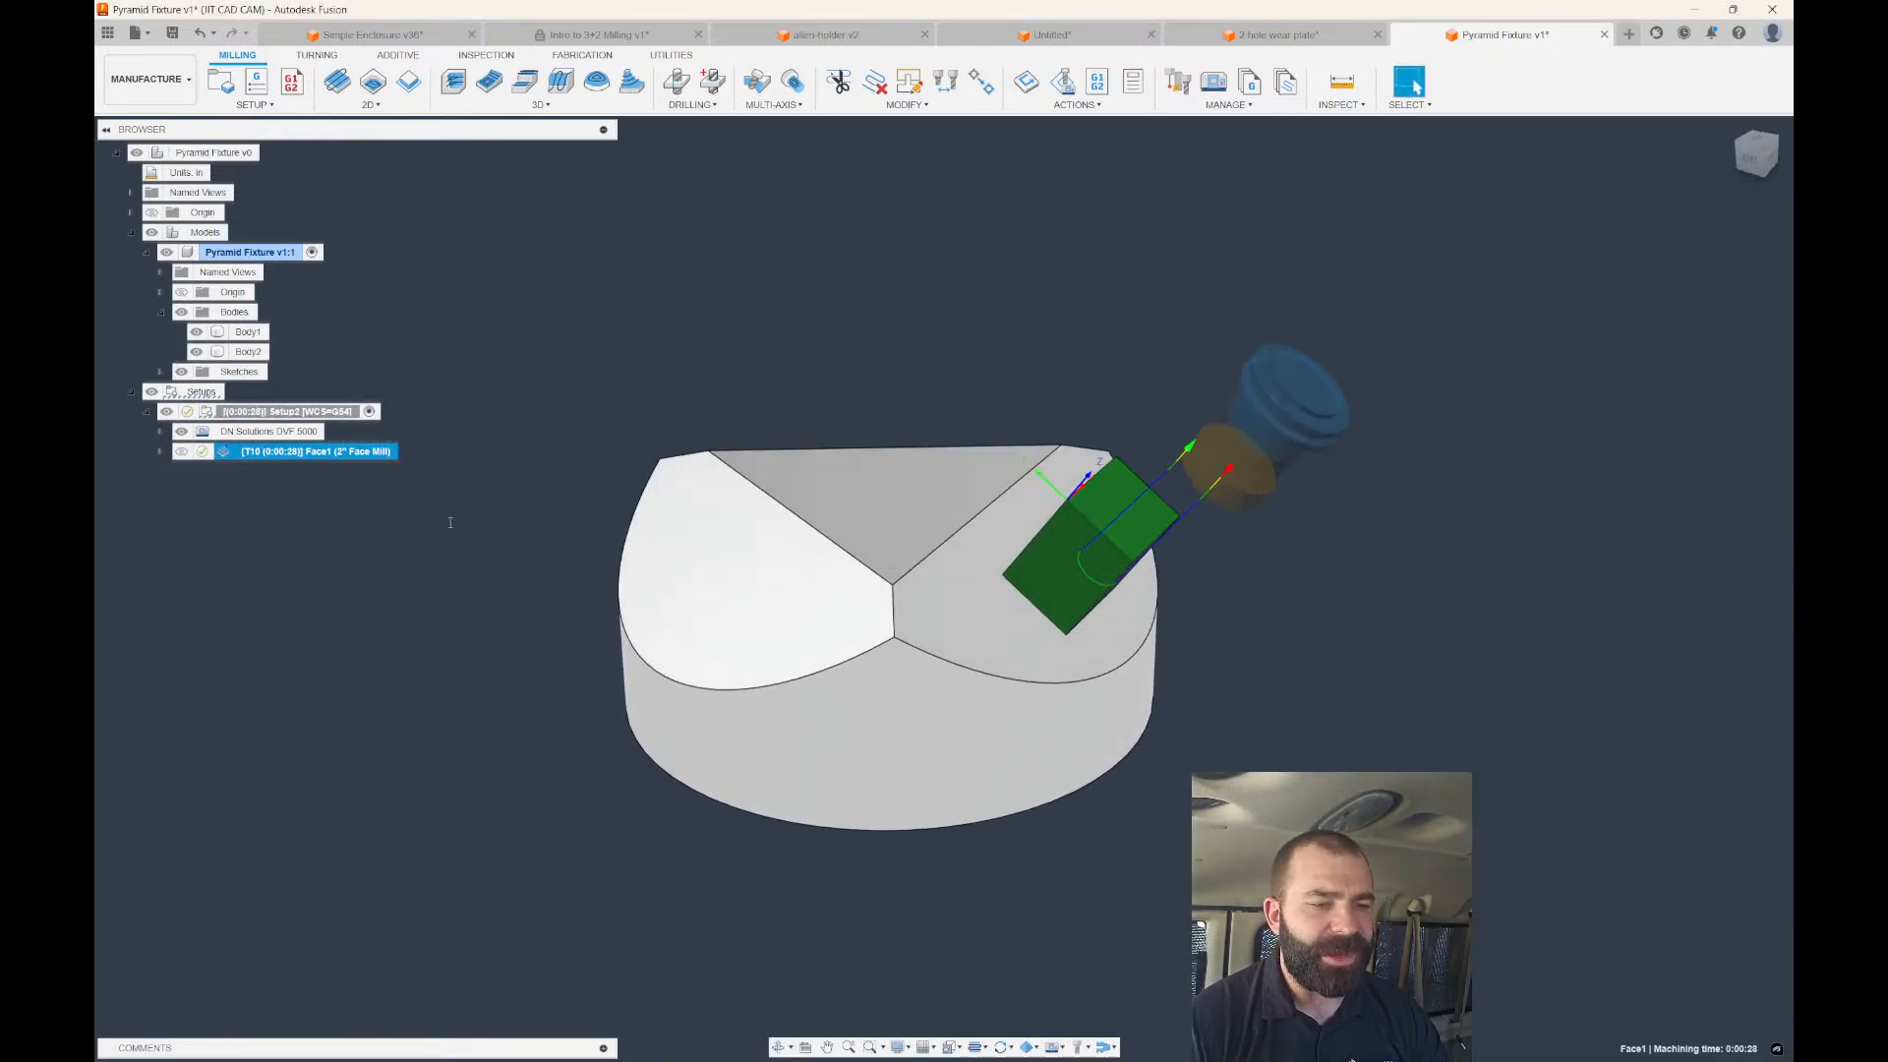
pyautogui.rightClick(275, 454)
pyautogui.click(325, 606)
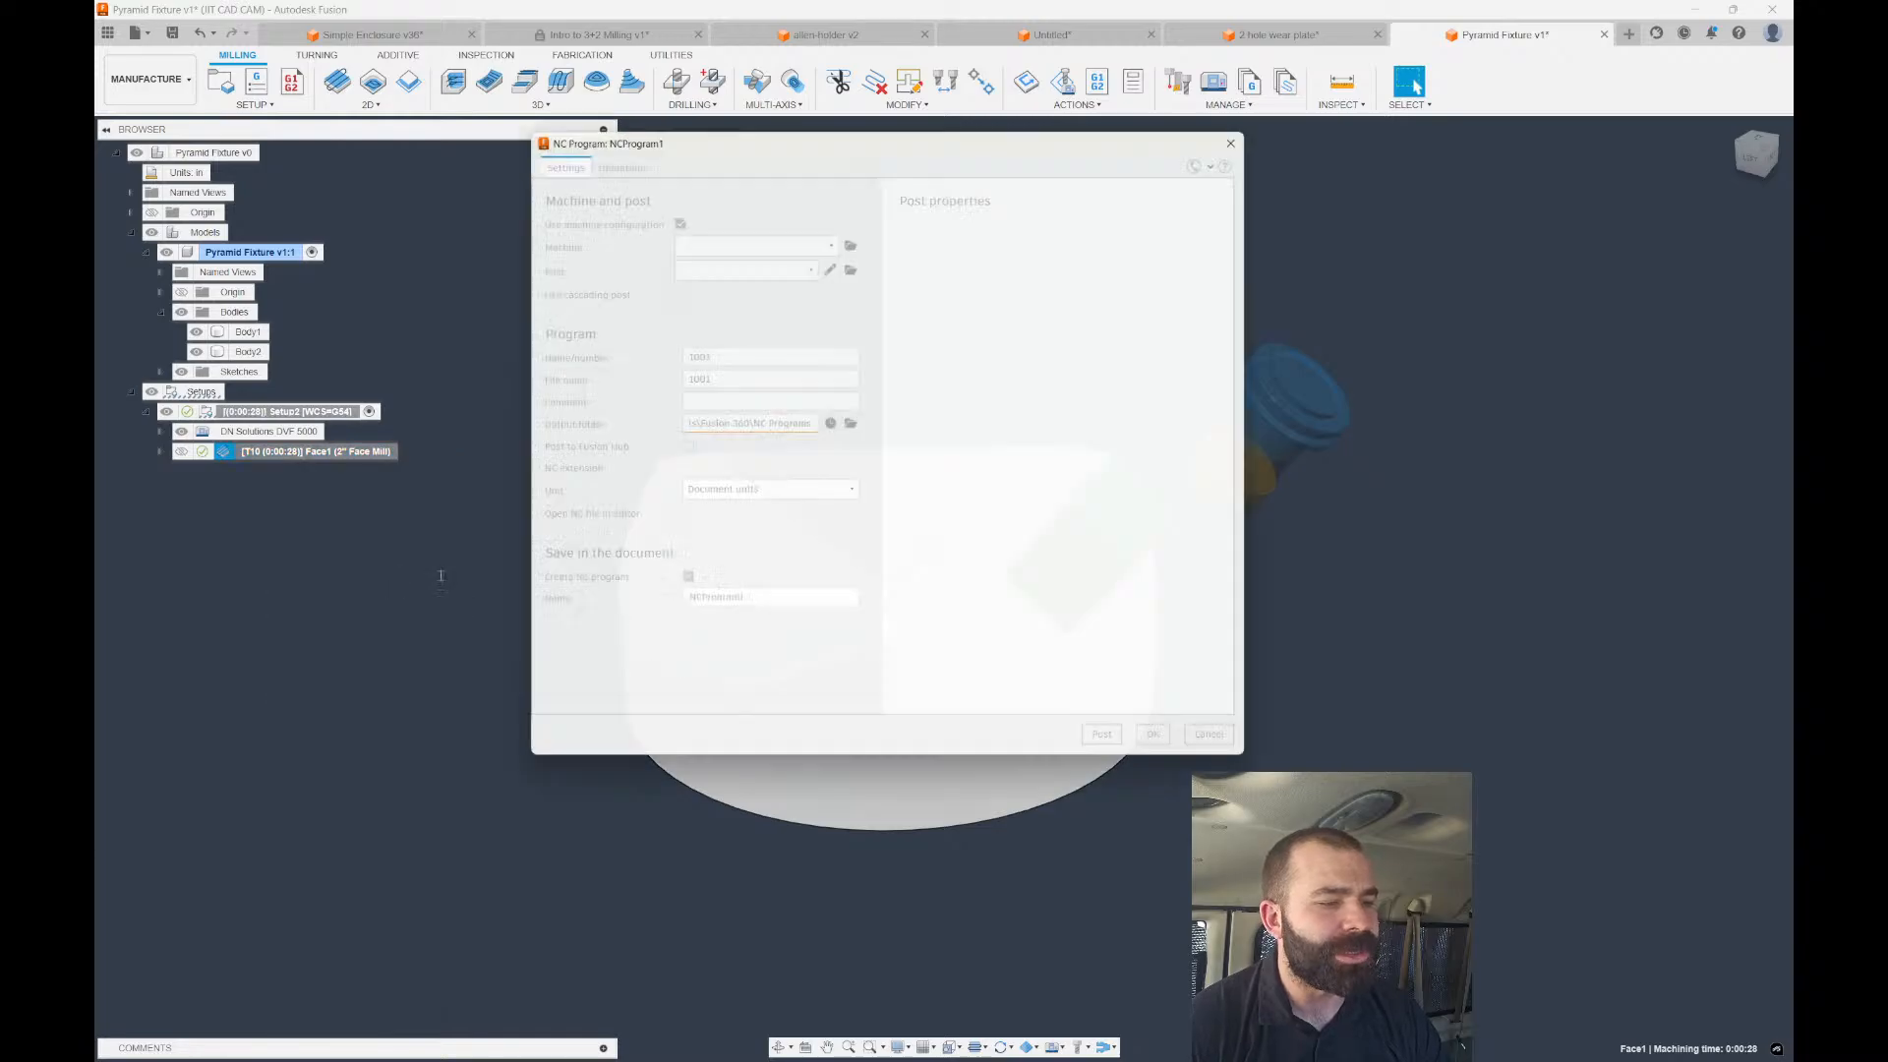
pyautogui.click(780, 265)
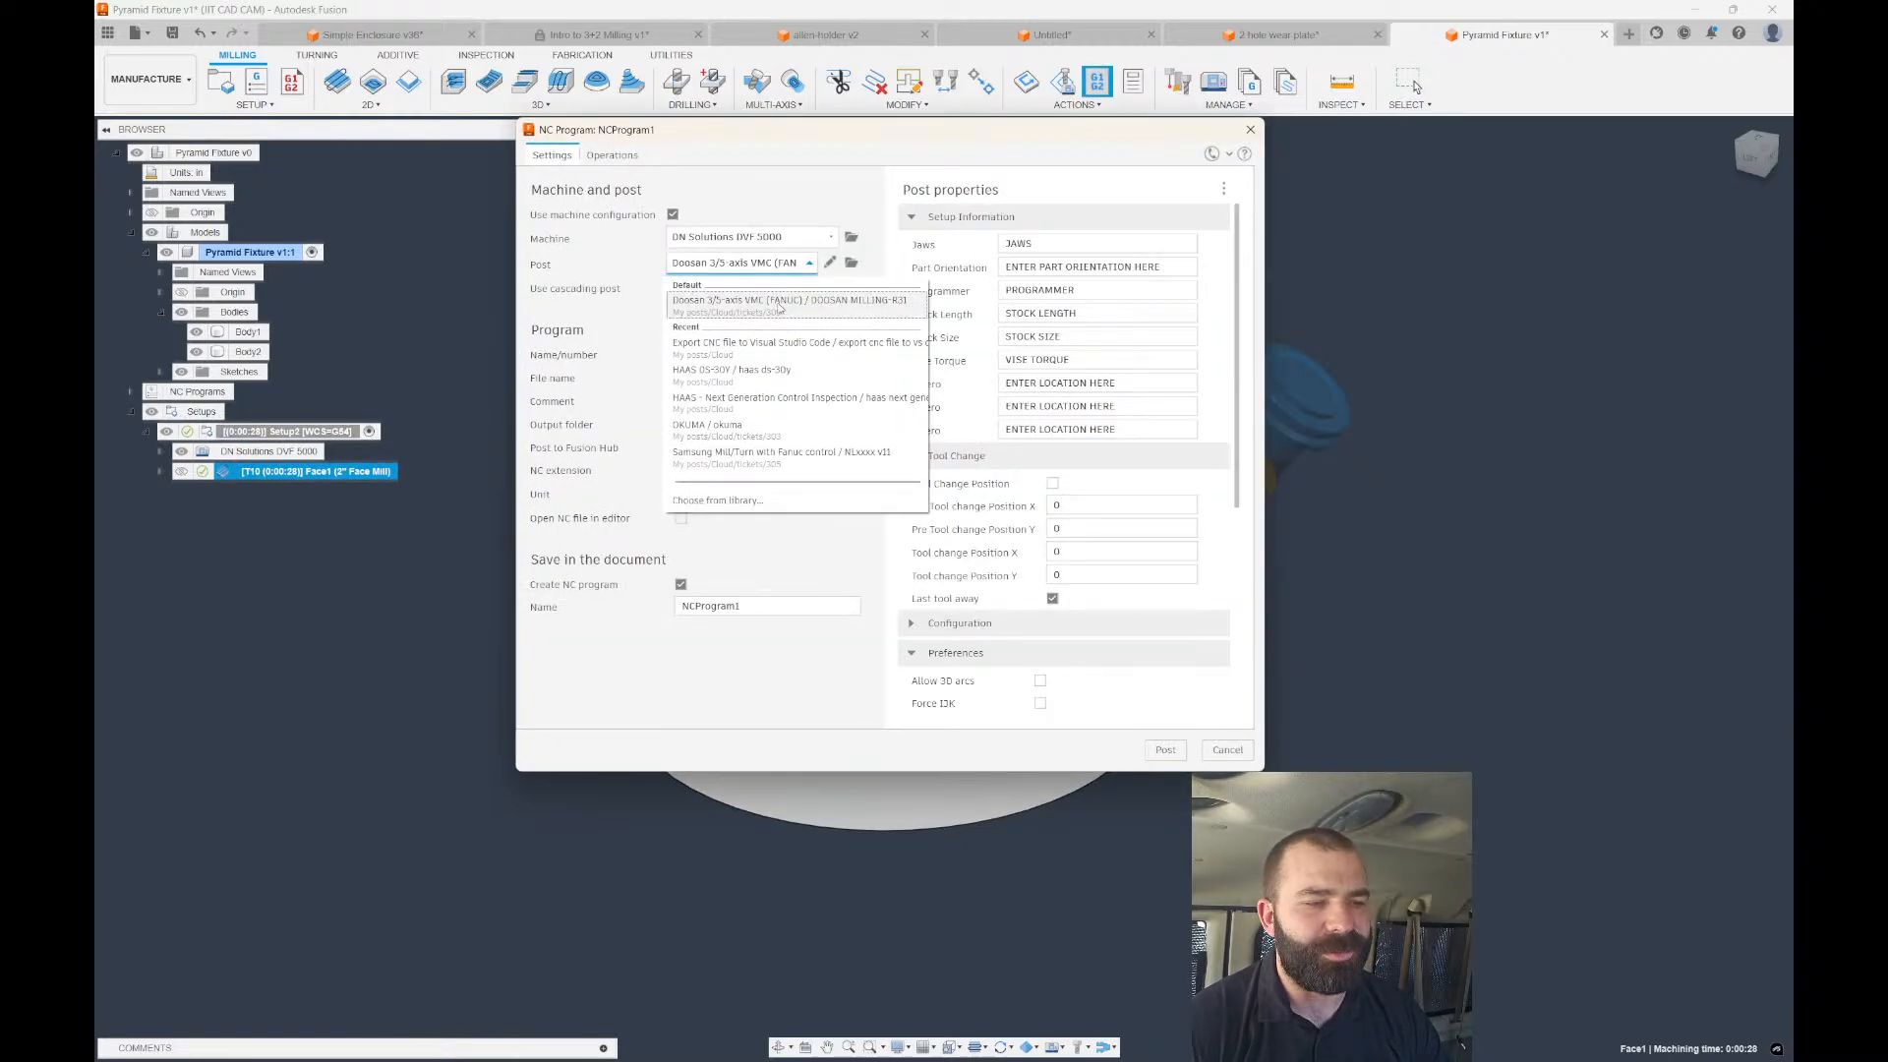
pyautogui.click(780, 303)
pyautogui.scroll(-1, 1078, 676)
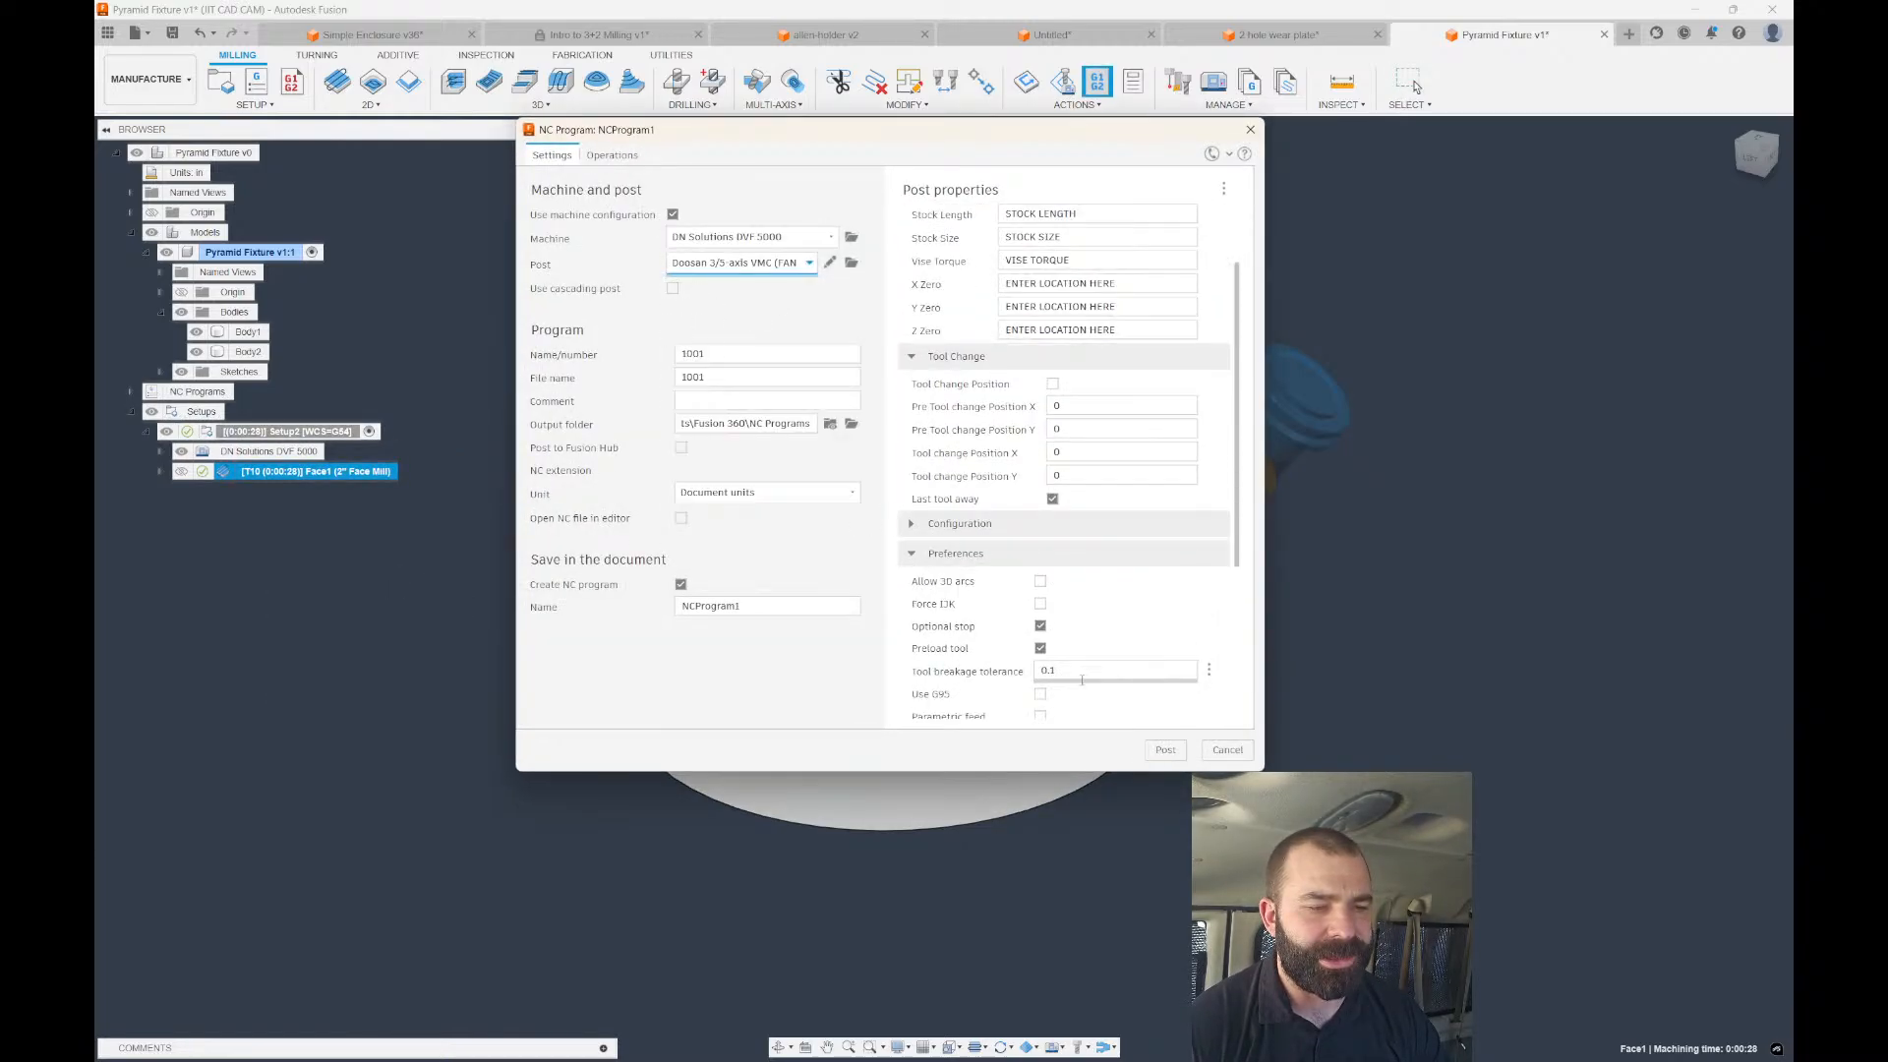
pyautogui.scroll(-3, 1049, 666)
pyautogui.click(1162, 750)
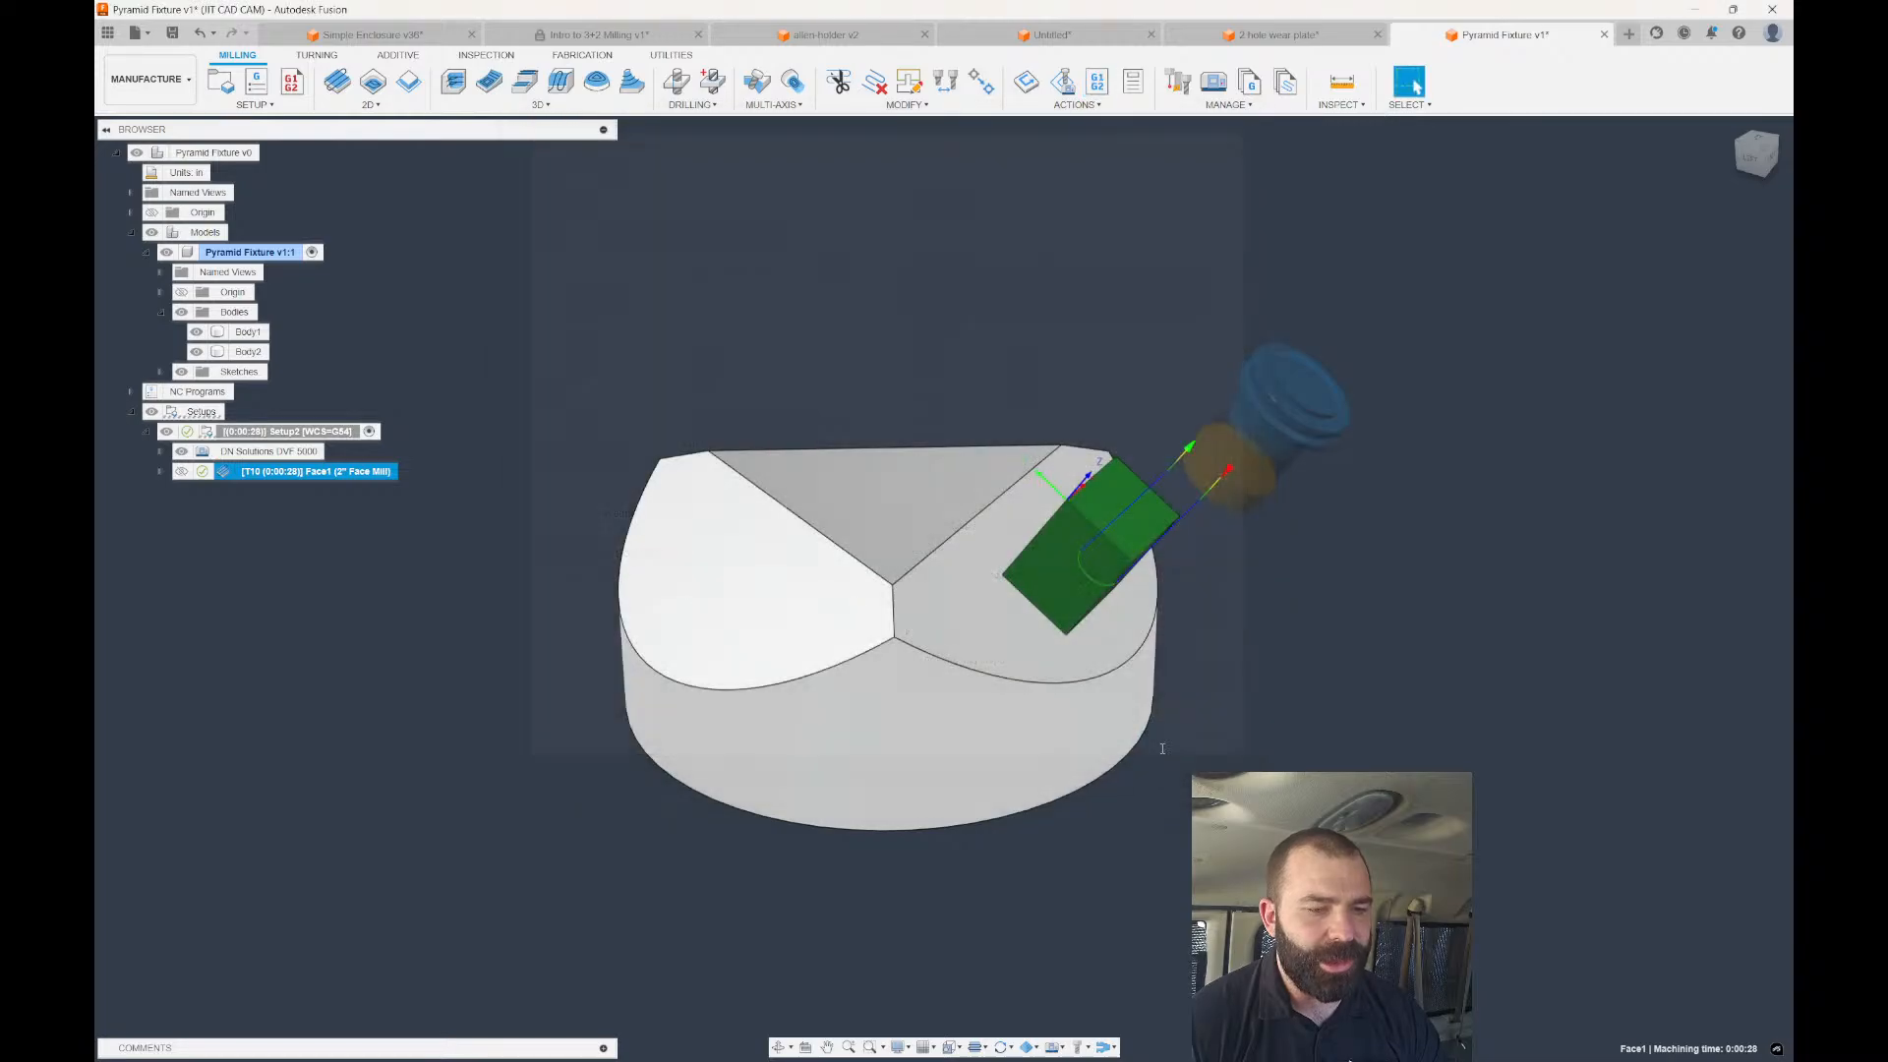
pyautogui.click(1561, 1026)
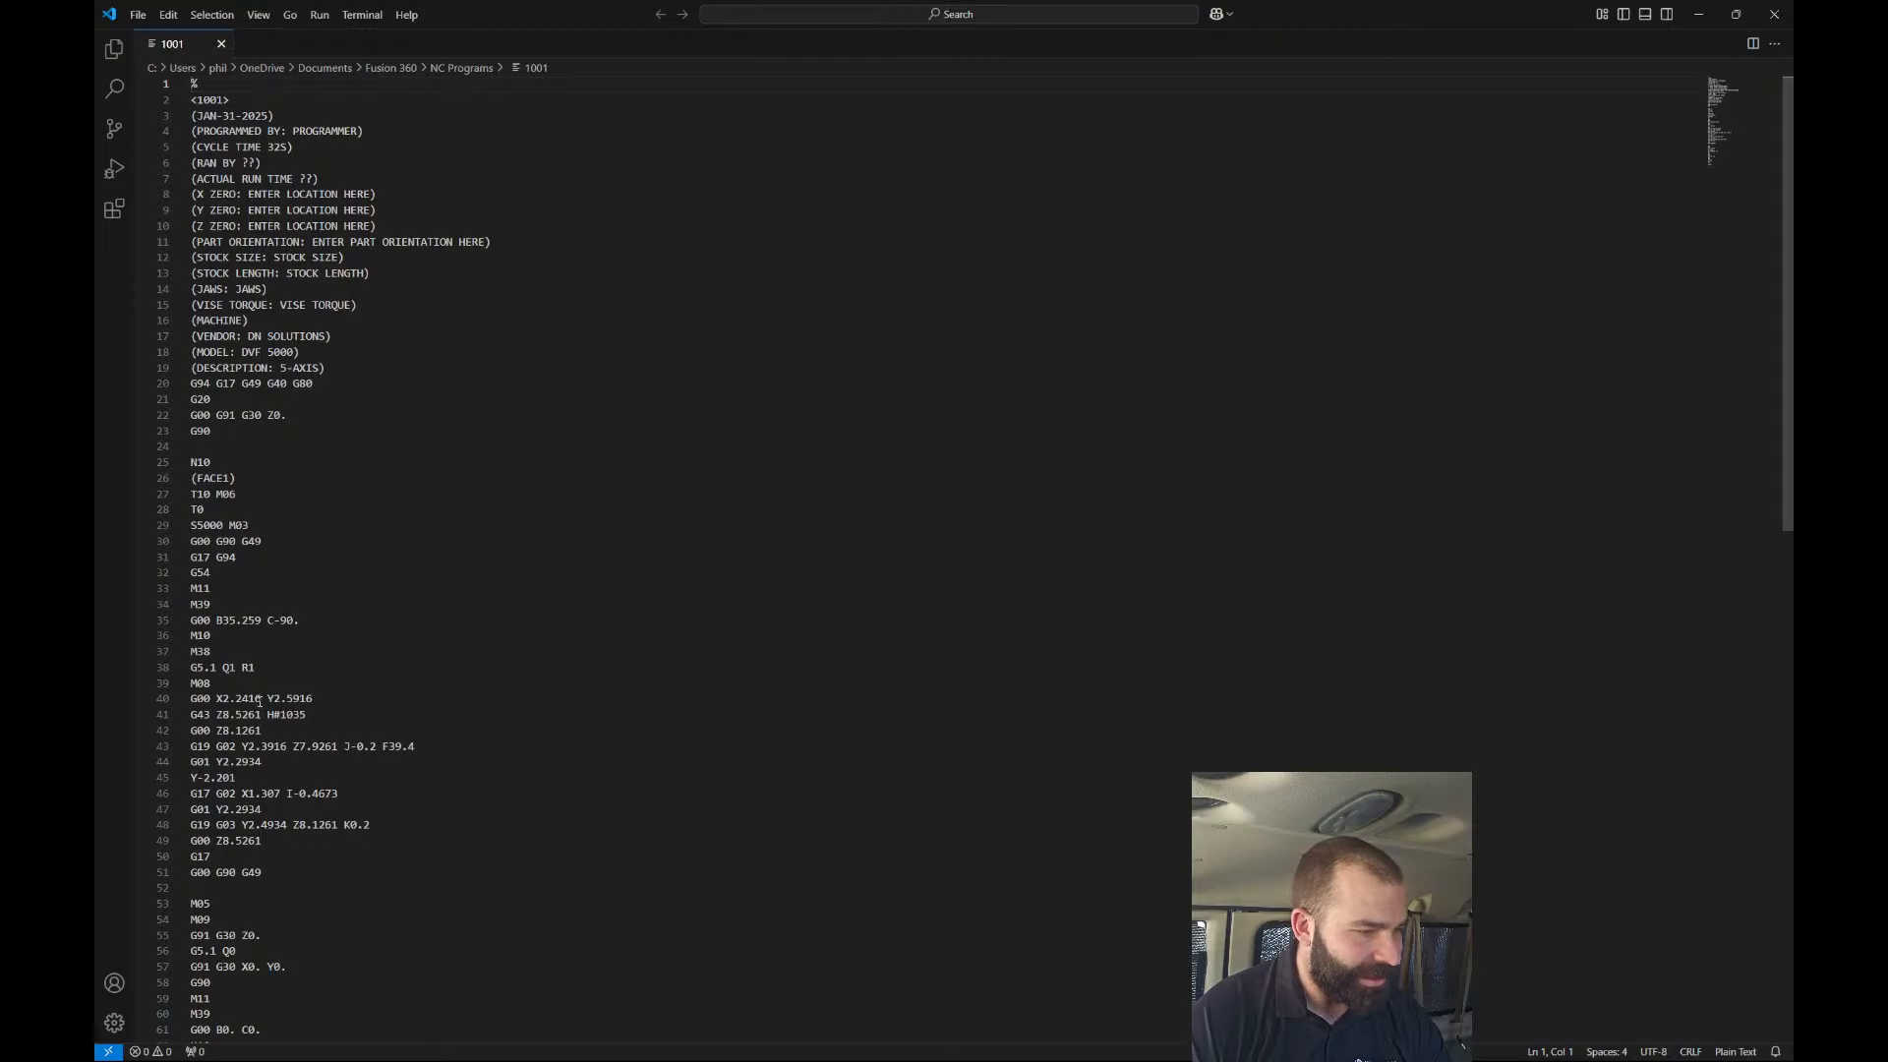
# Highlight 'B35.259 C-90.' on line 35, then close VS Code and return to Fusion.
pyautogui.moveTo(221, 621); pyautogui.dragTo(310, 622)
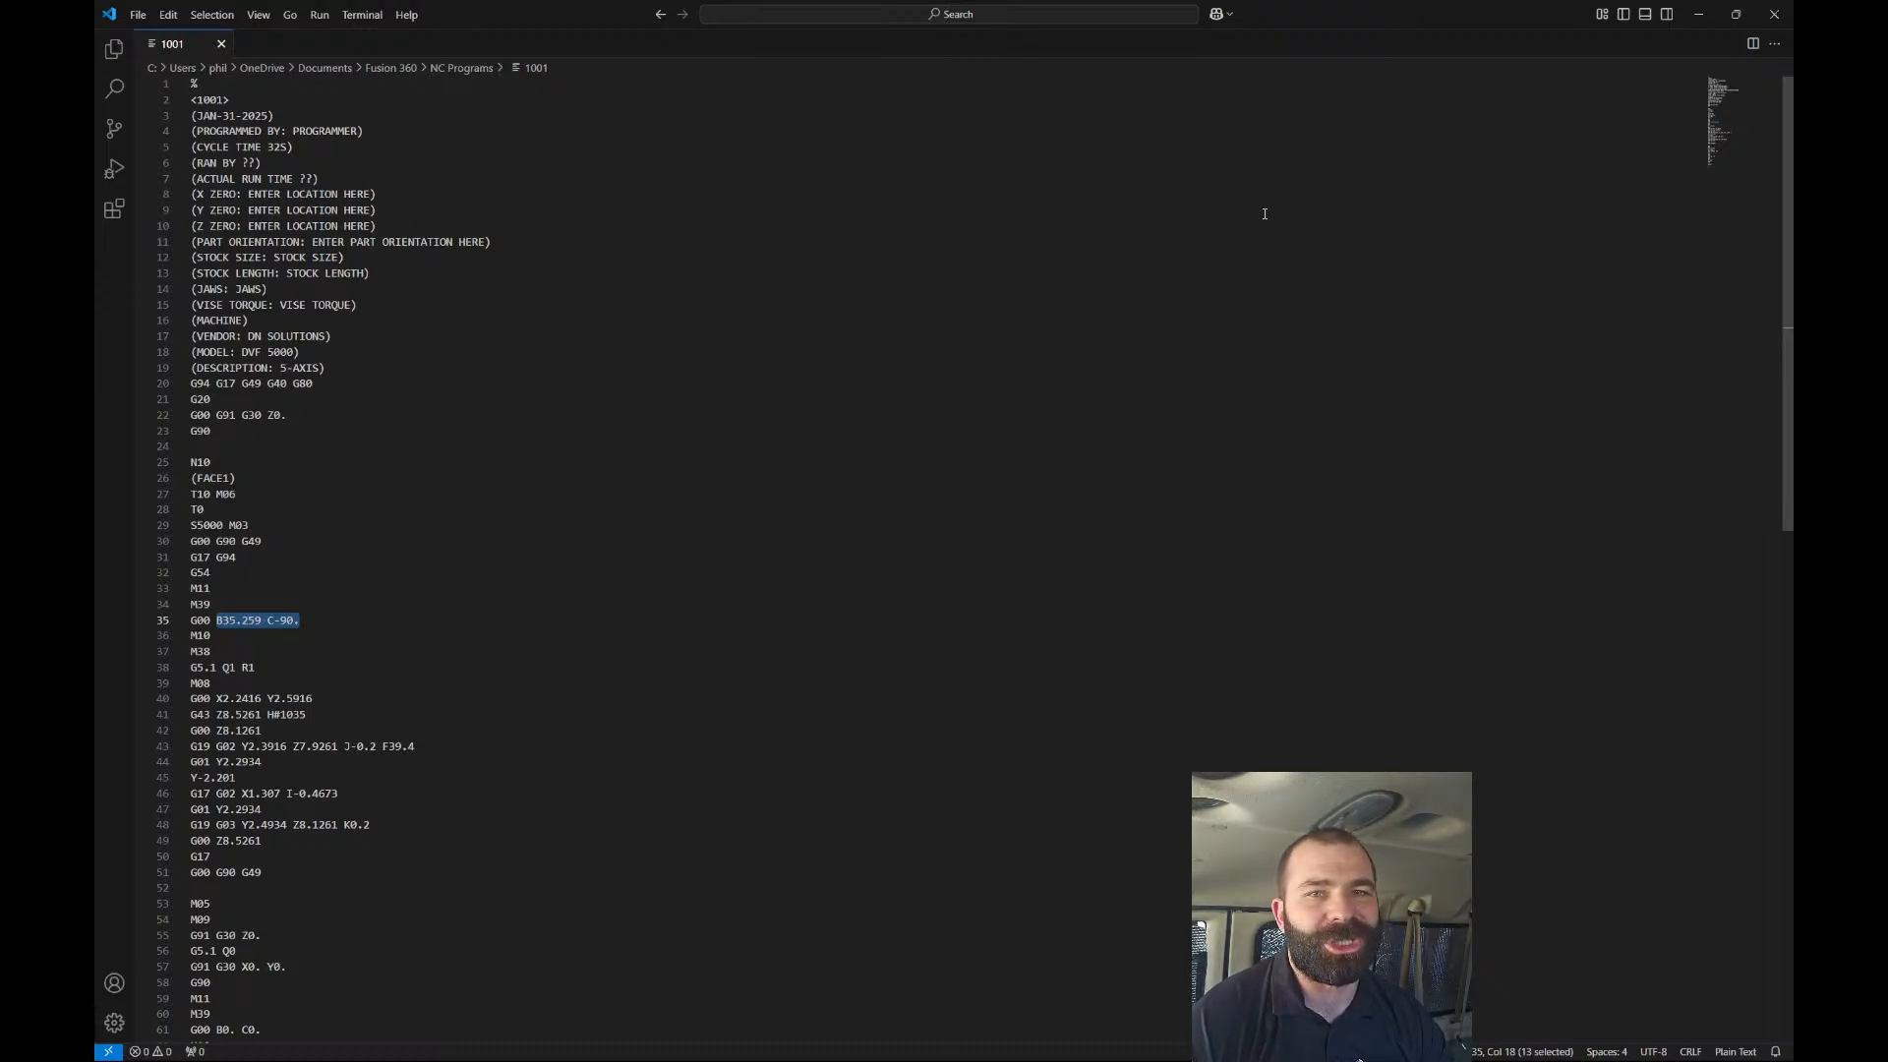
pyautogui.click(1774, 15)
pyautogui.scroll(-3, 1058, 427)
pyautogui.moveTo(1053, 427)
pyautogui.keyDown('shift'); pyautogui.mouseDown(button='middle')
pyautogui.moveTo(1160, 404)
pyautogui.moveTo(1057, 433)
pyautogui.mouseUp(button='middle'); pyautogui.keyUp('shift')
# Reopen Setup2, review Stock, and inspect the fixture on the machine table in Part Position.
pyautogui.click(536, 482)
pyautogui.doubleClick(252, 432)
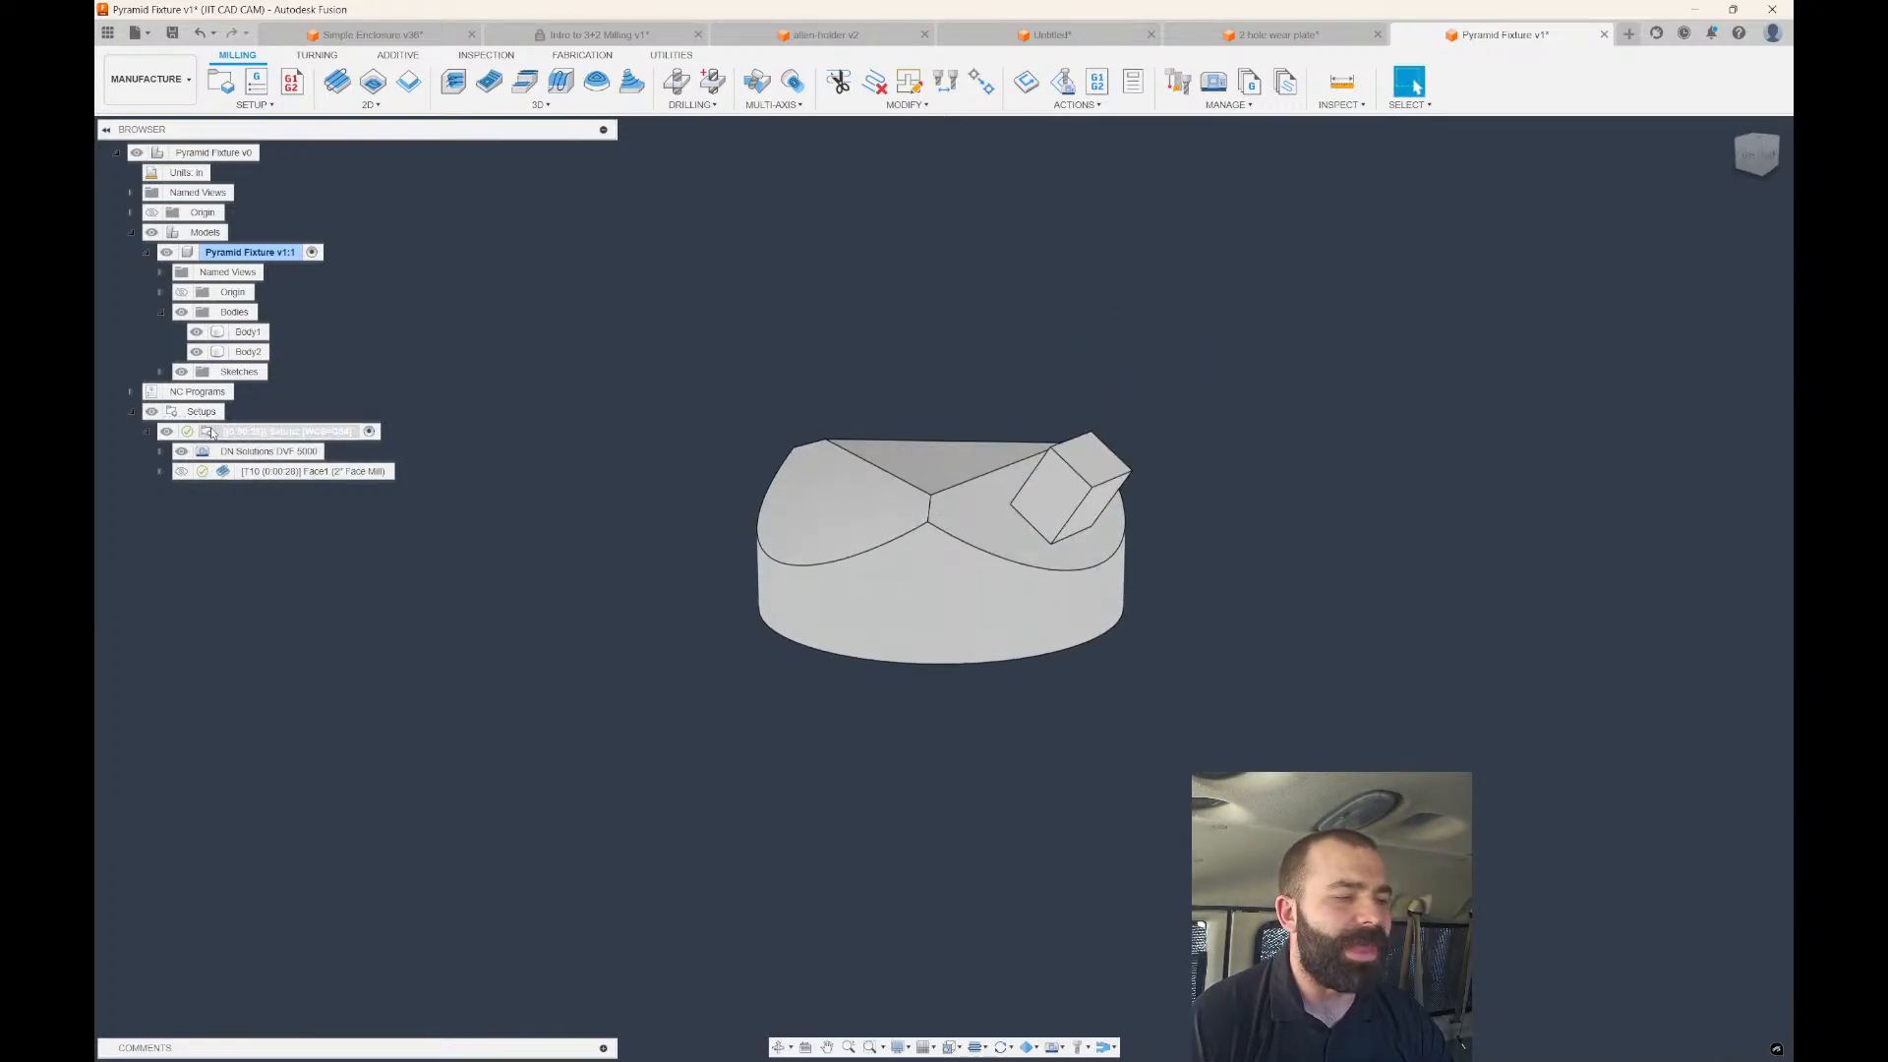
pyautogui.scroll(-2, 875, 484)
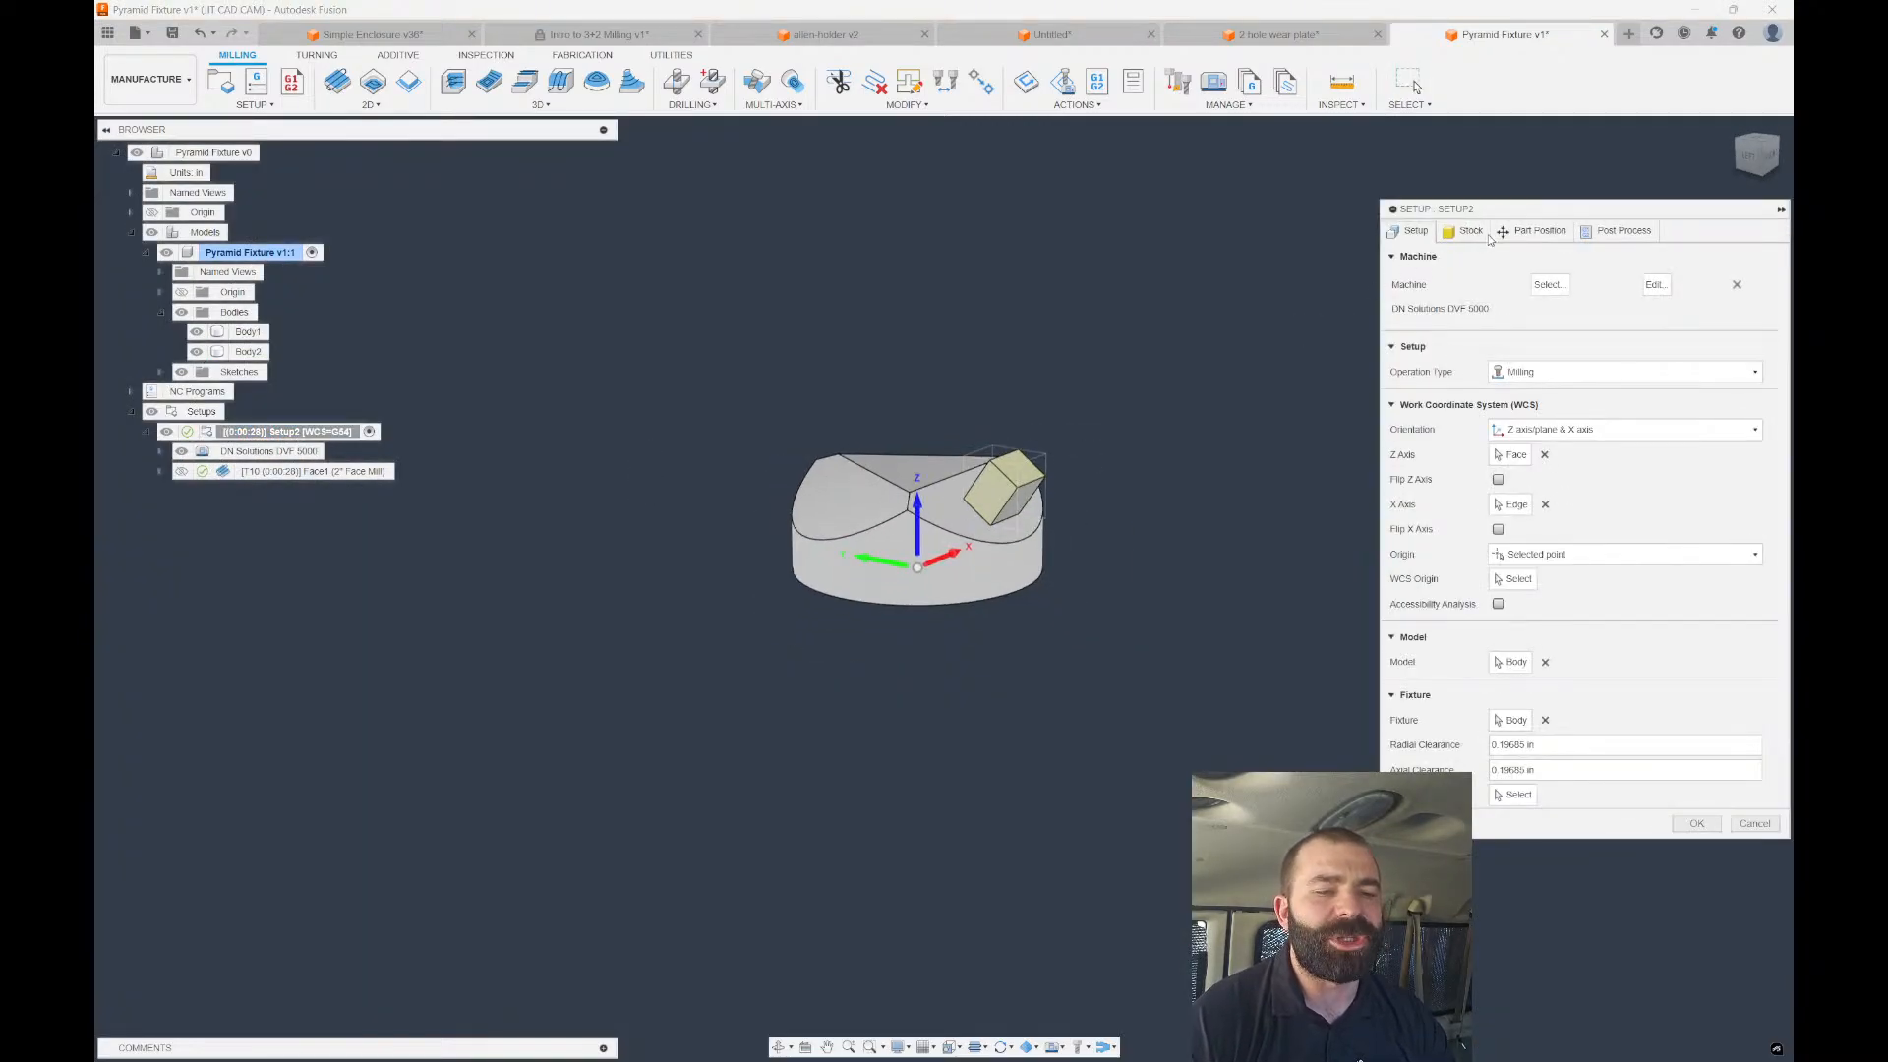
pyautogui.scroll(2, 930, 551)
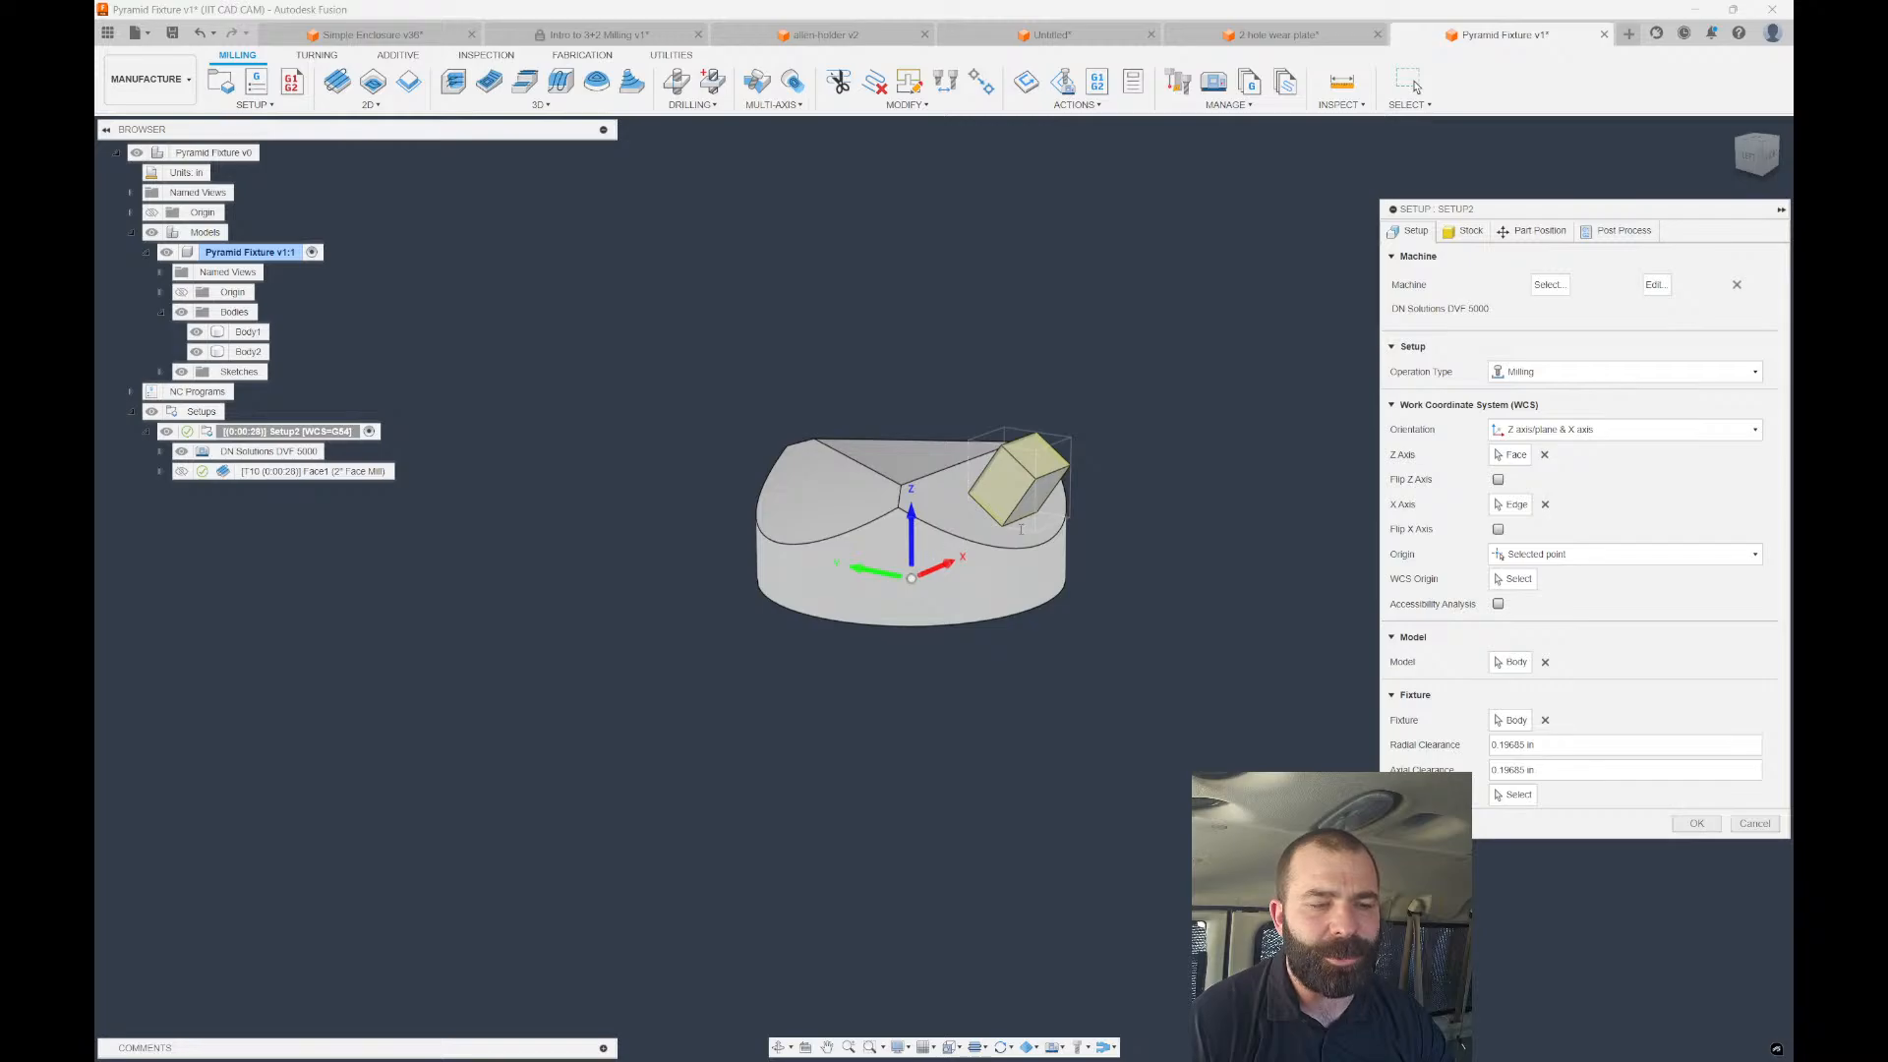
pyautogui.click(1465, 231)
pyautogui.click(1557, 228)
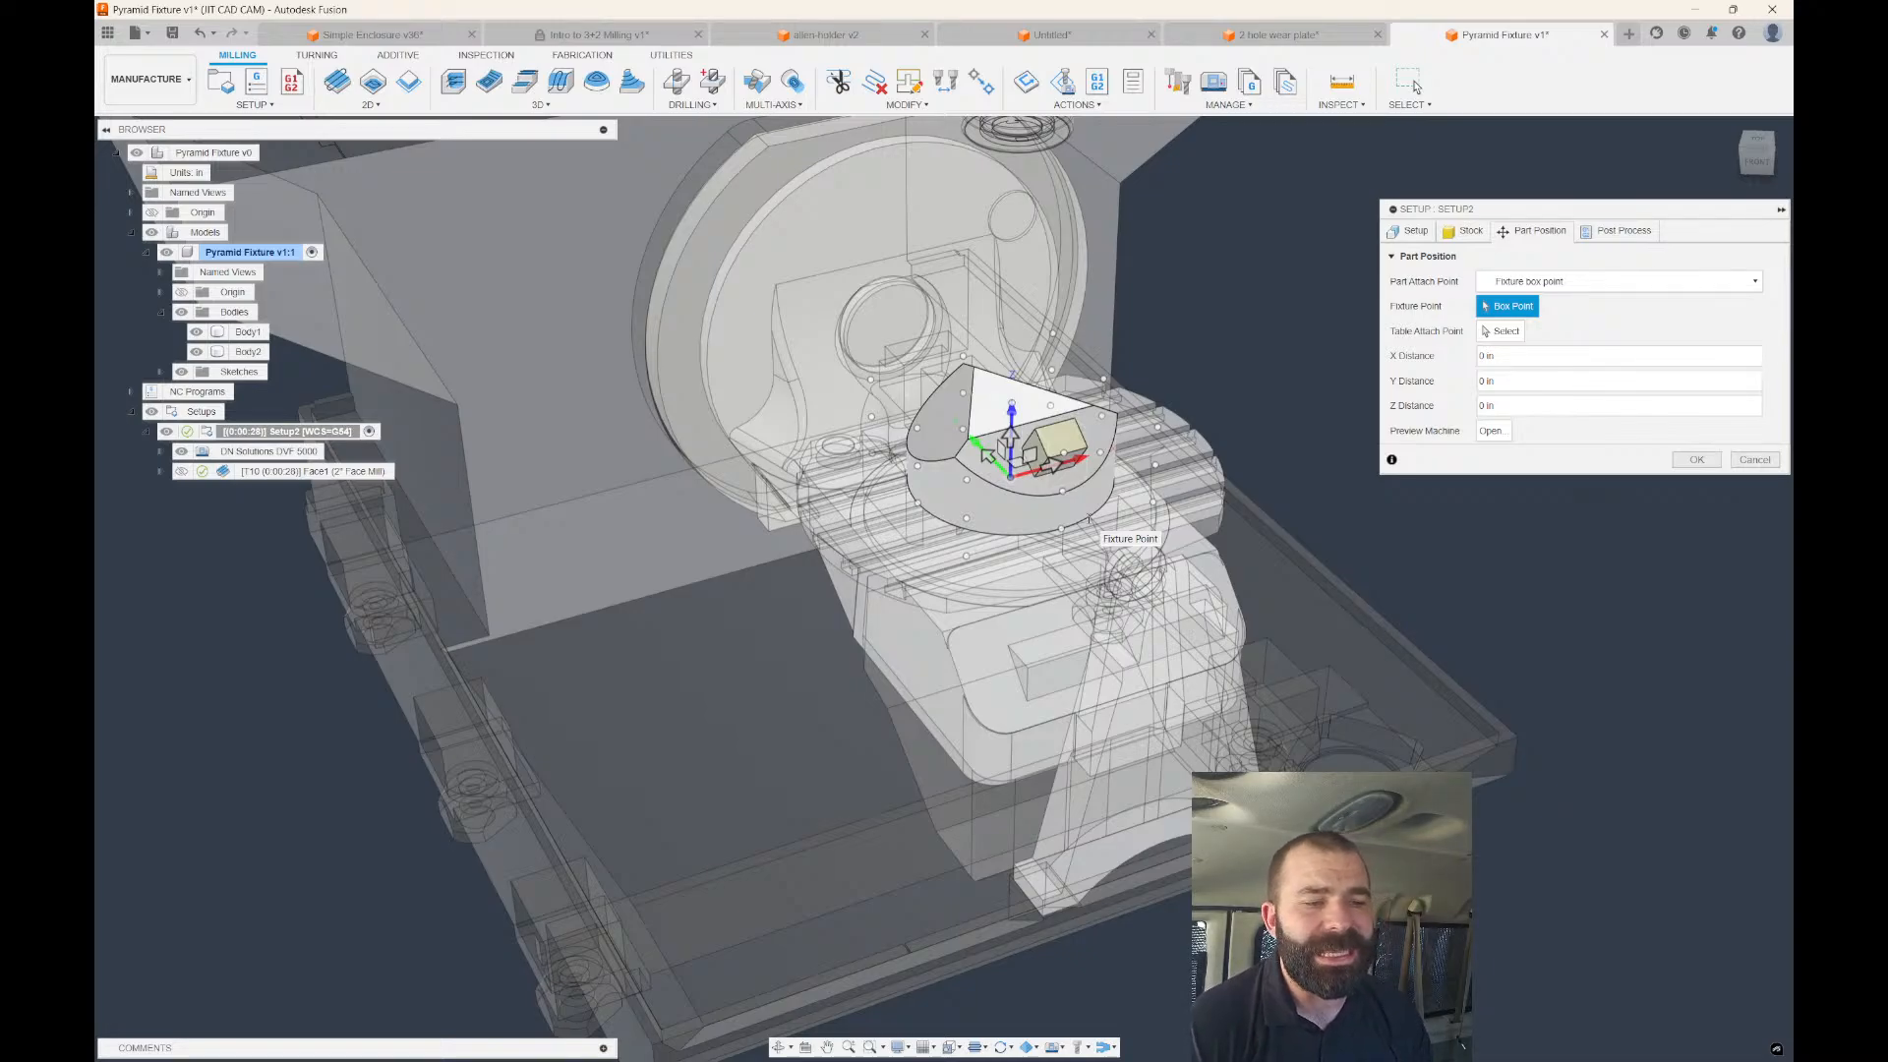
pyautogui.keyDown('shift'); pyautogui.moveTo(1088, 518); pyautogui.dragTo(1178, 509, button='middle'); pyautogui.keyUp('shift')
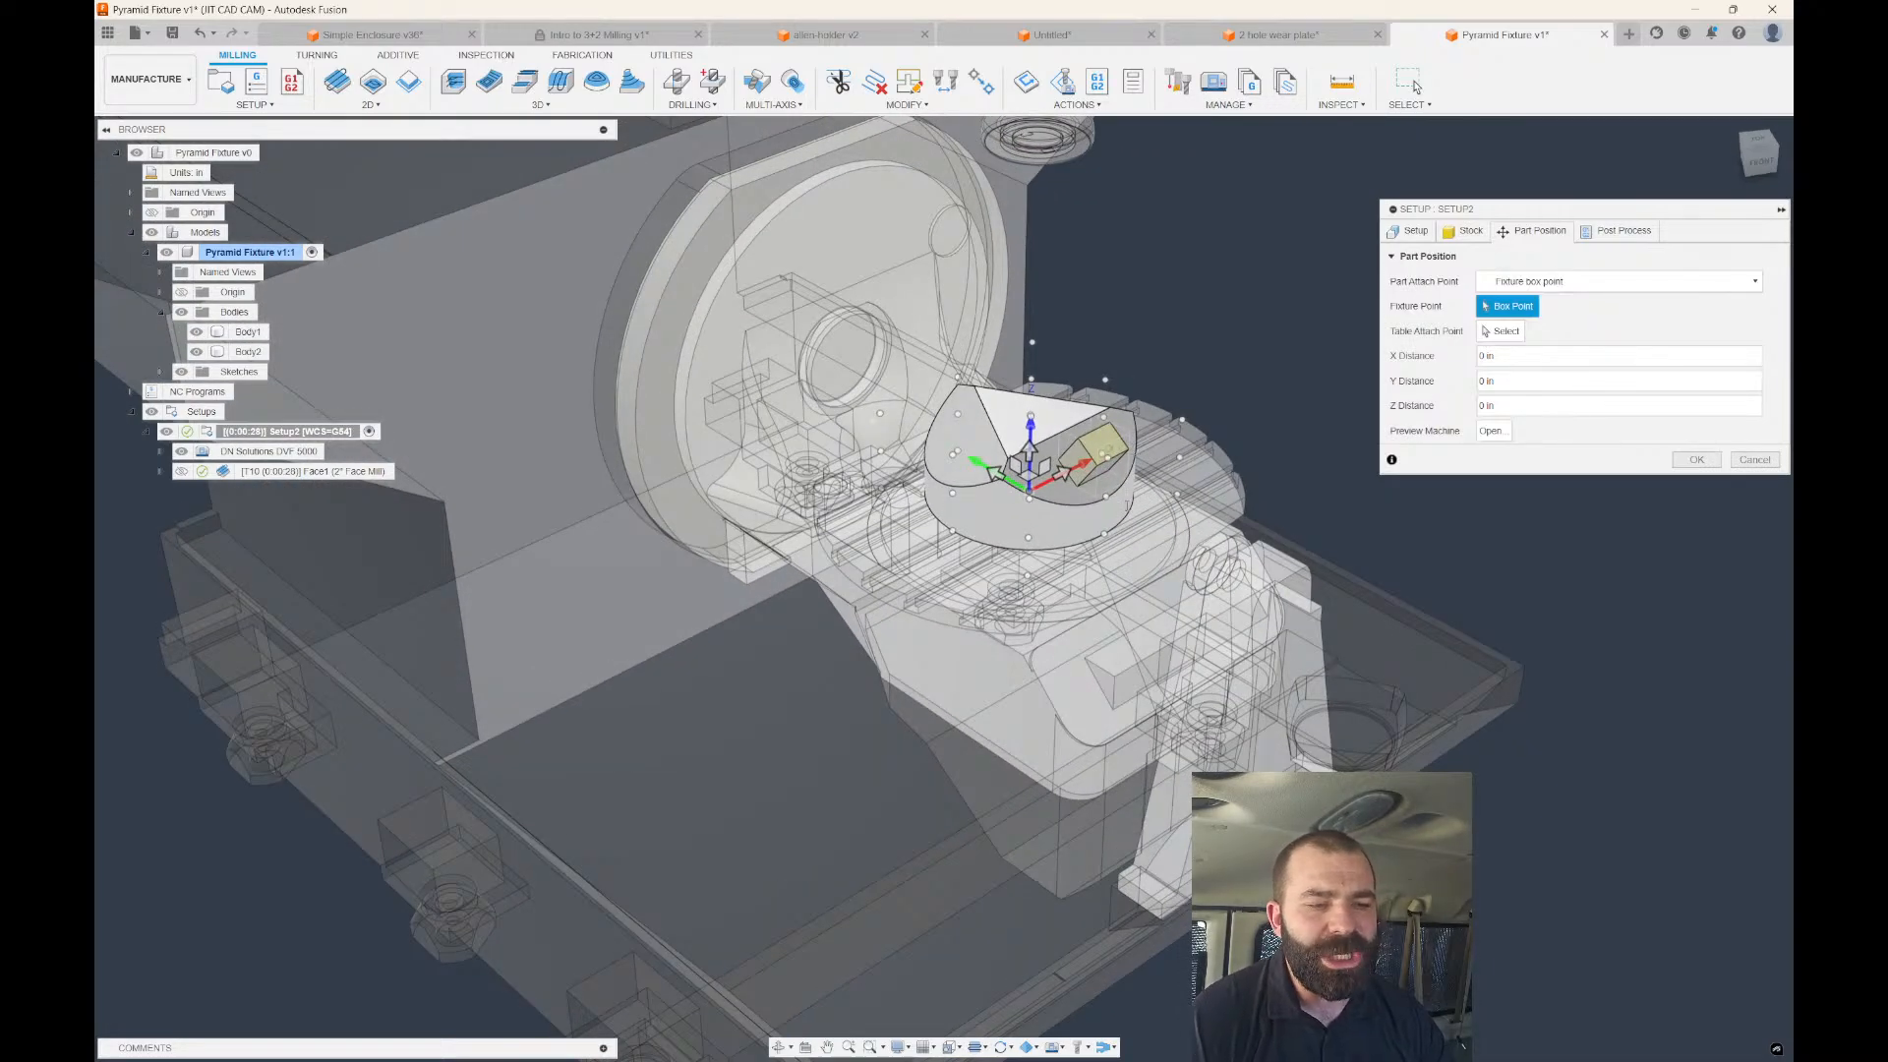
pyautogui.scroll(5, 1087, 508)
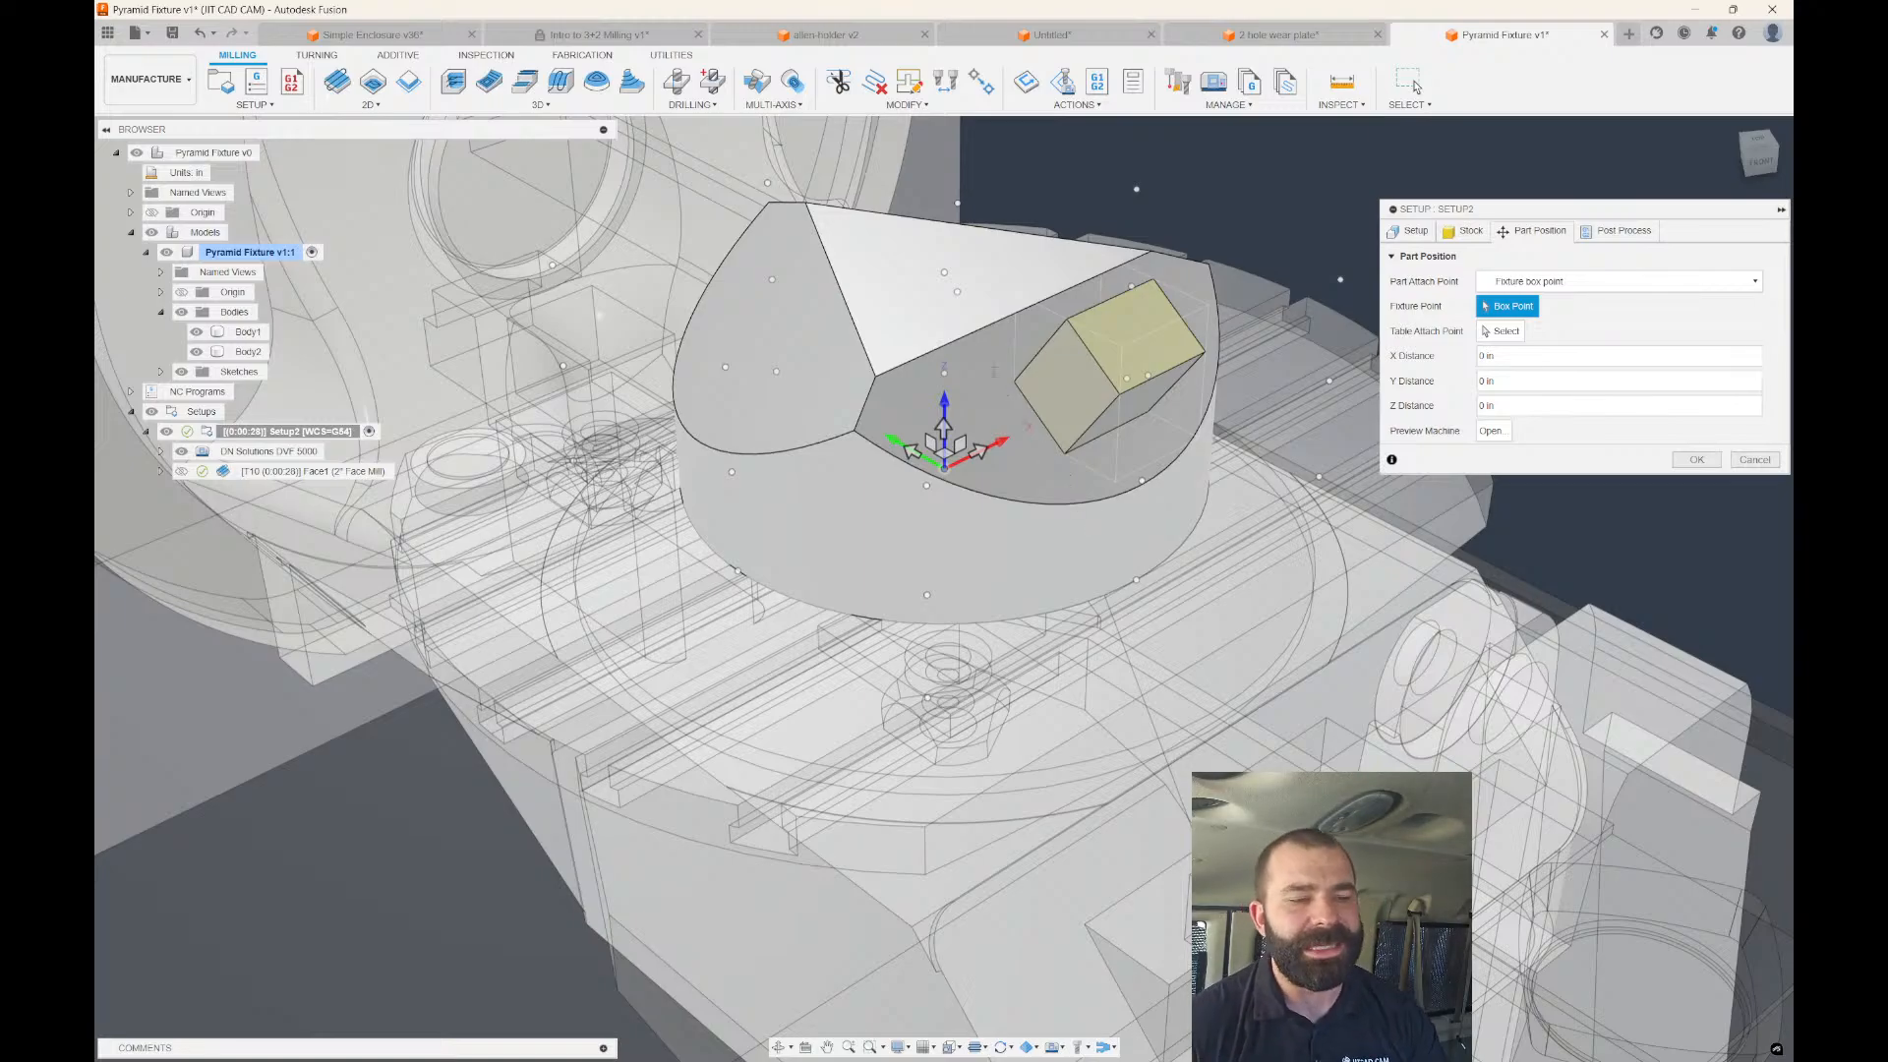
pyautogui.scroll(-5, 1003, 376)
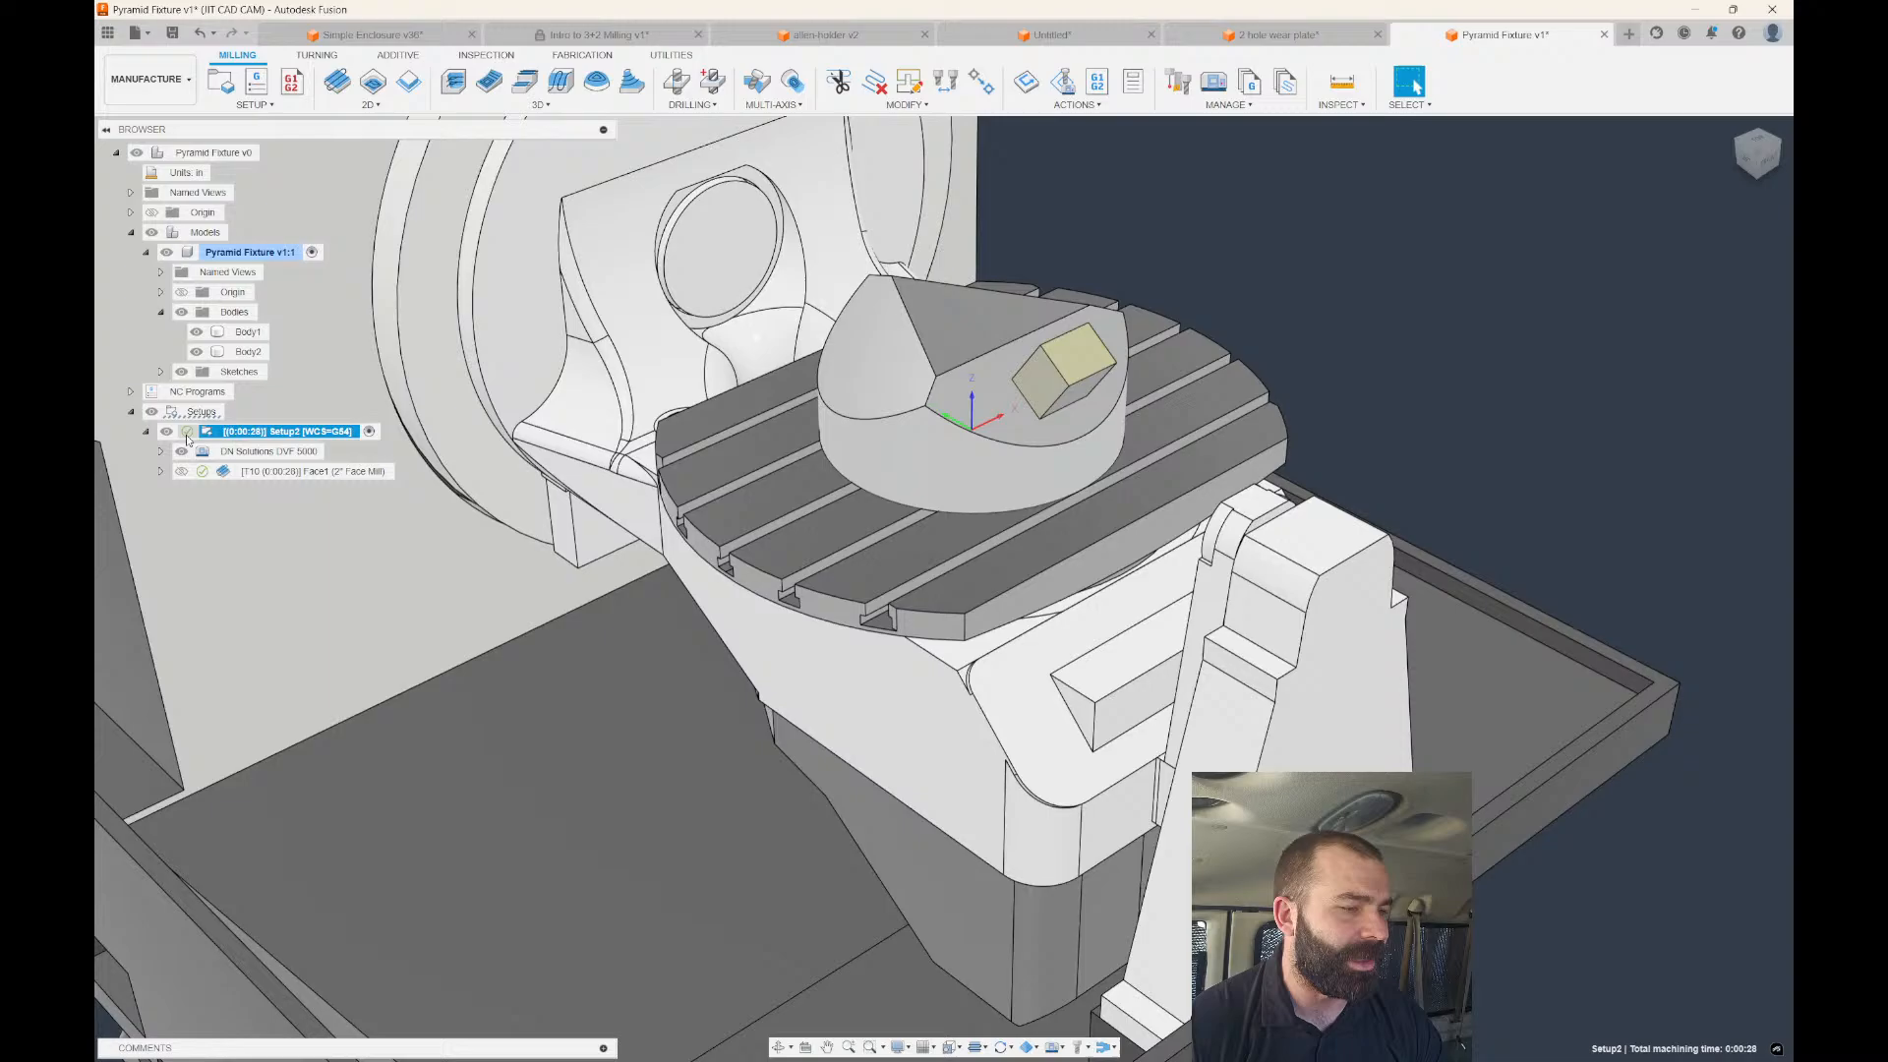
pyautogui.doubleClick(207, 434)
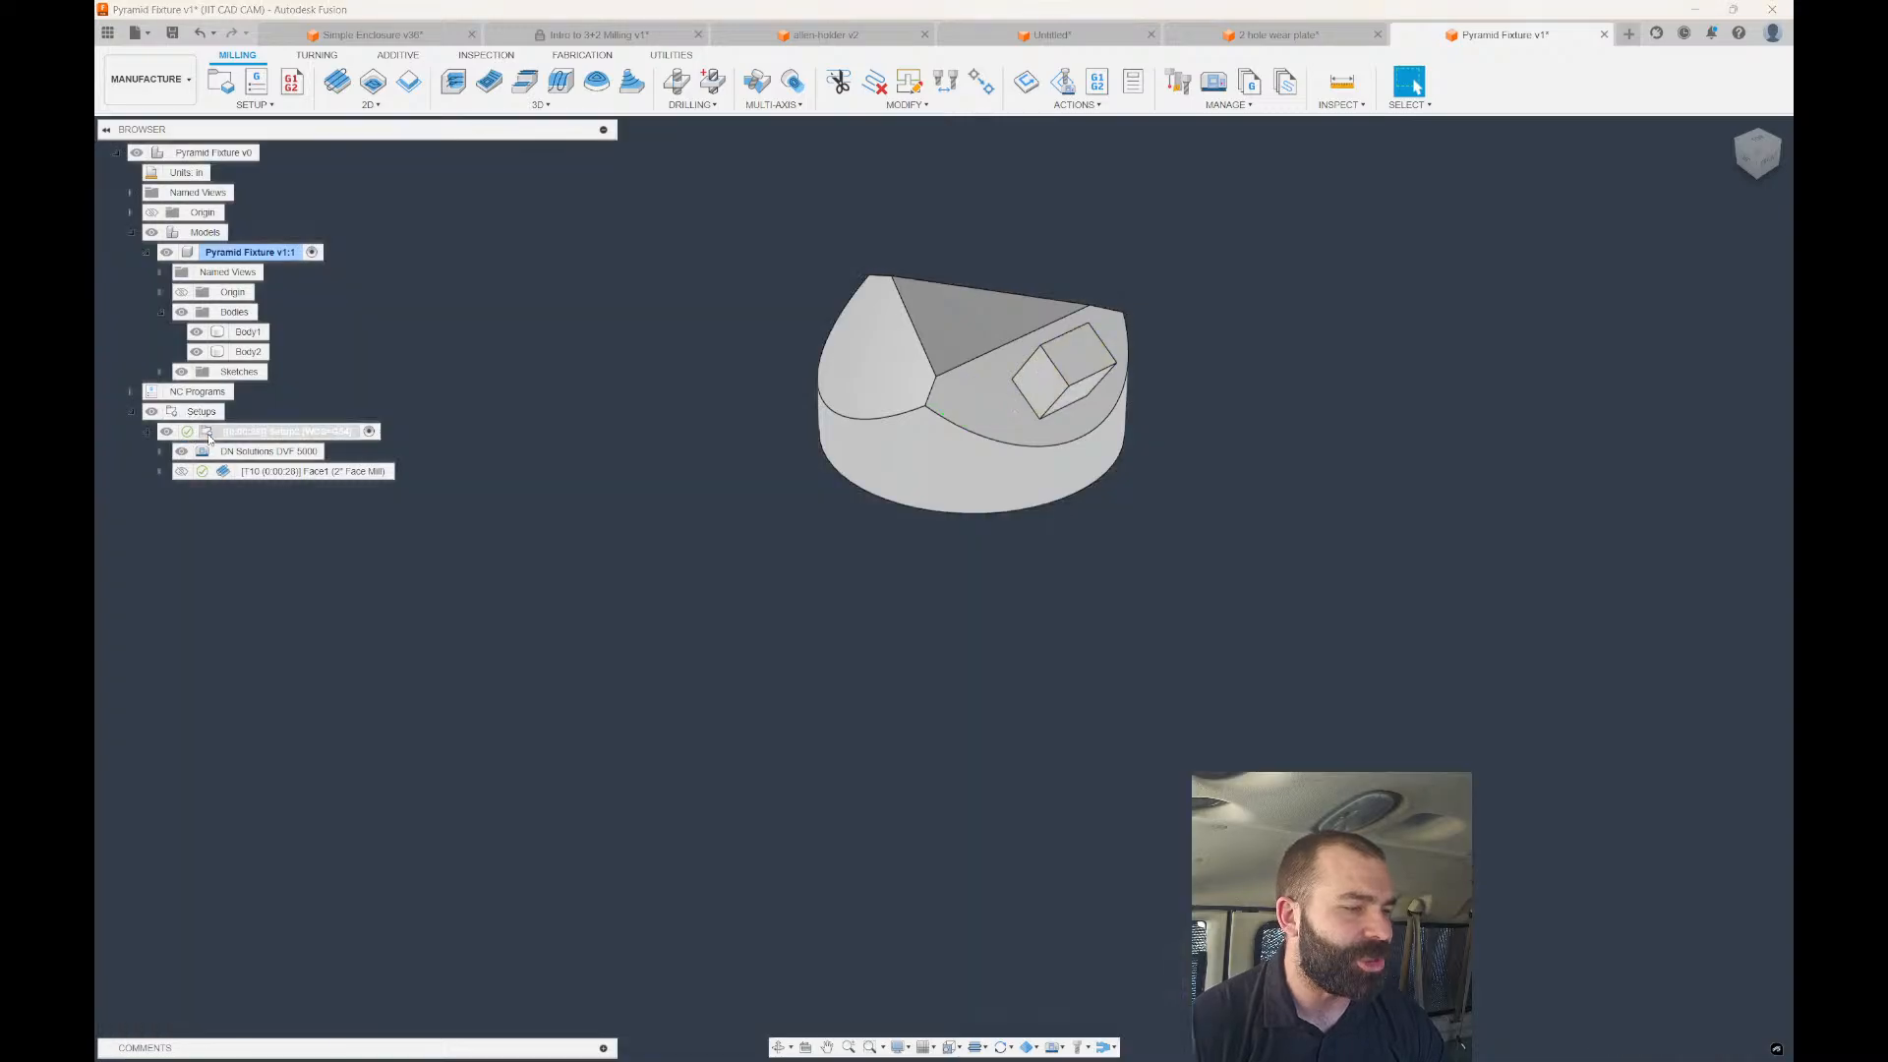
pyautogui.click(1538, 236)
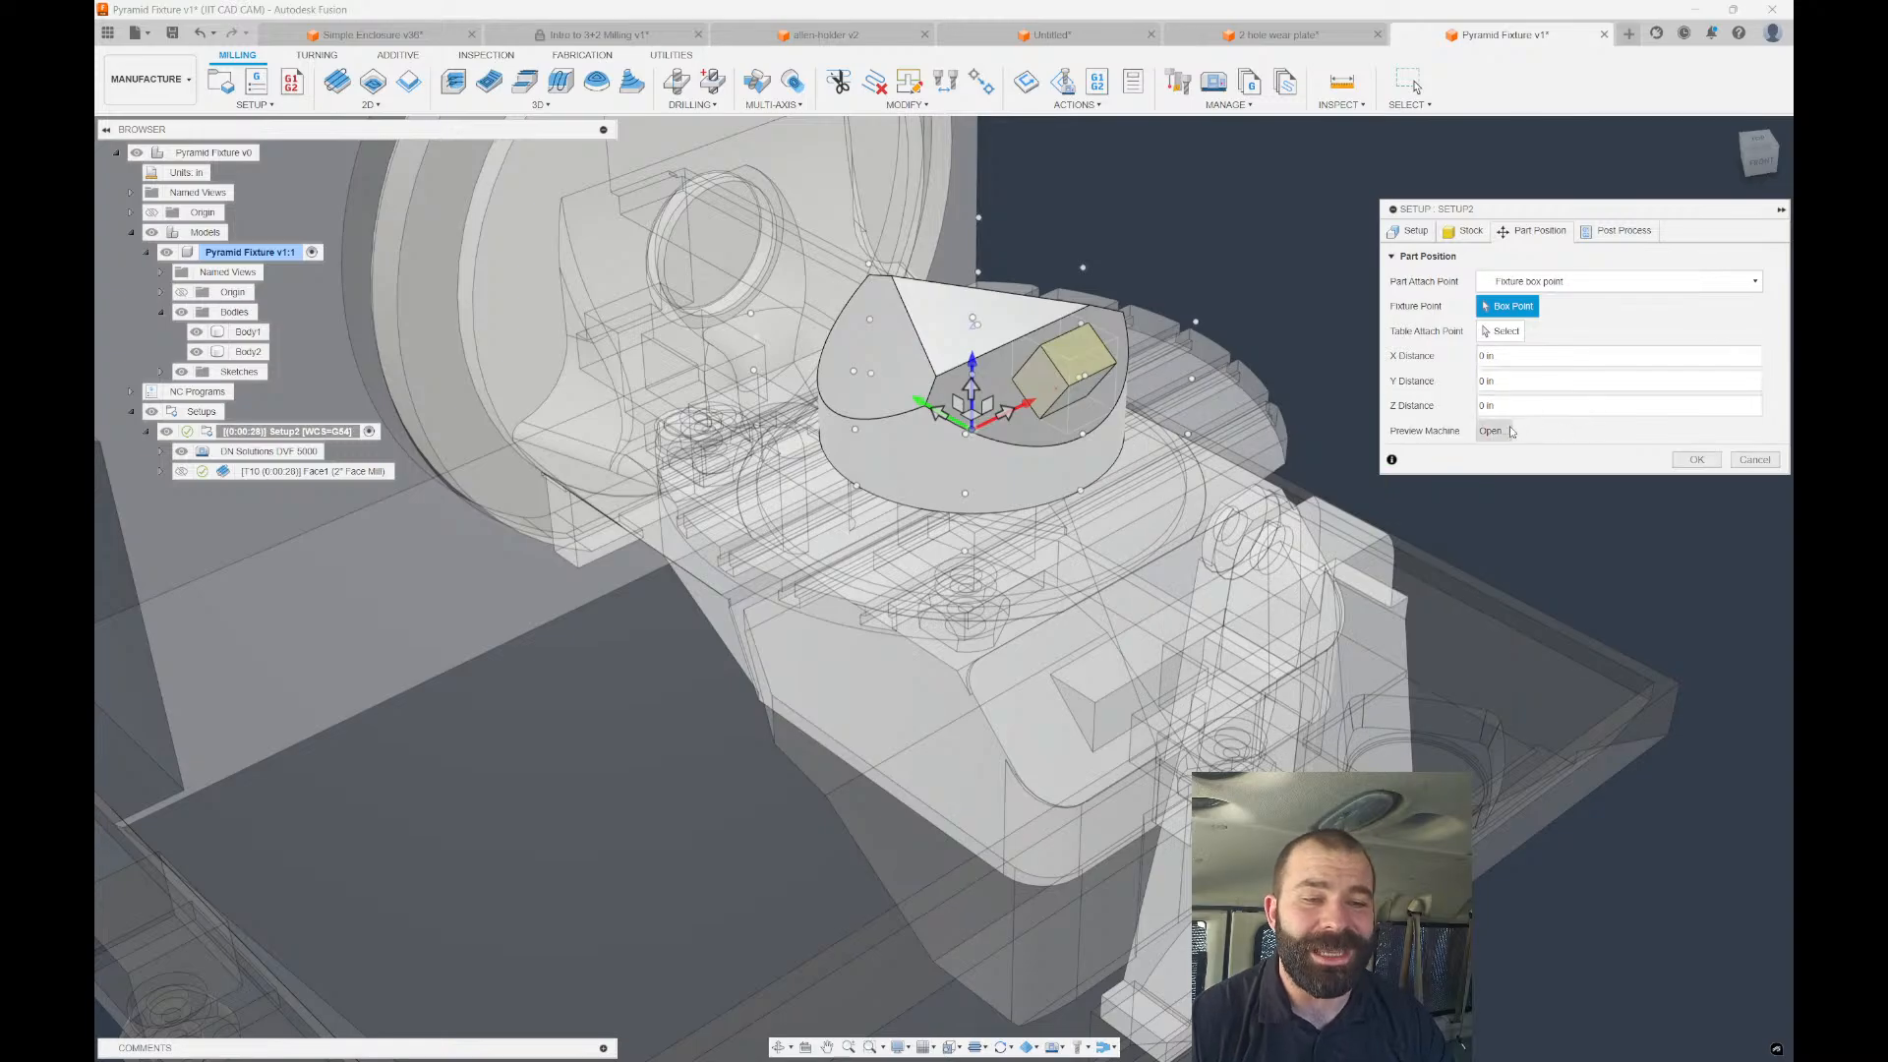
# Preview machine movements, jogging the table to C -86.218° and B 41.764°, then inspect.
pyautogui.click(1493, 431)
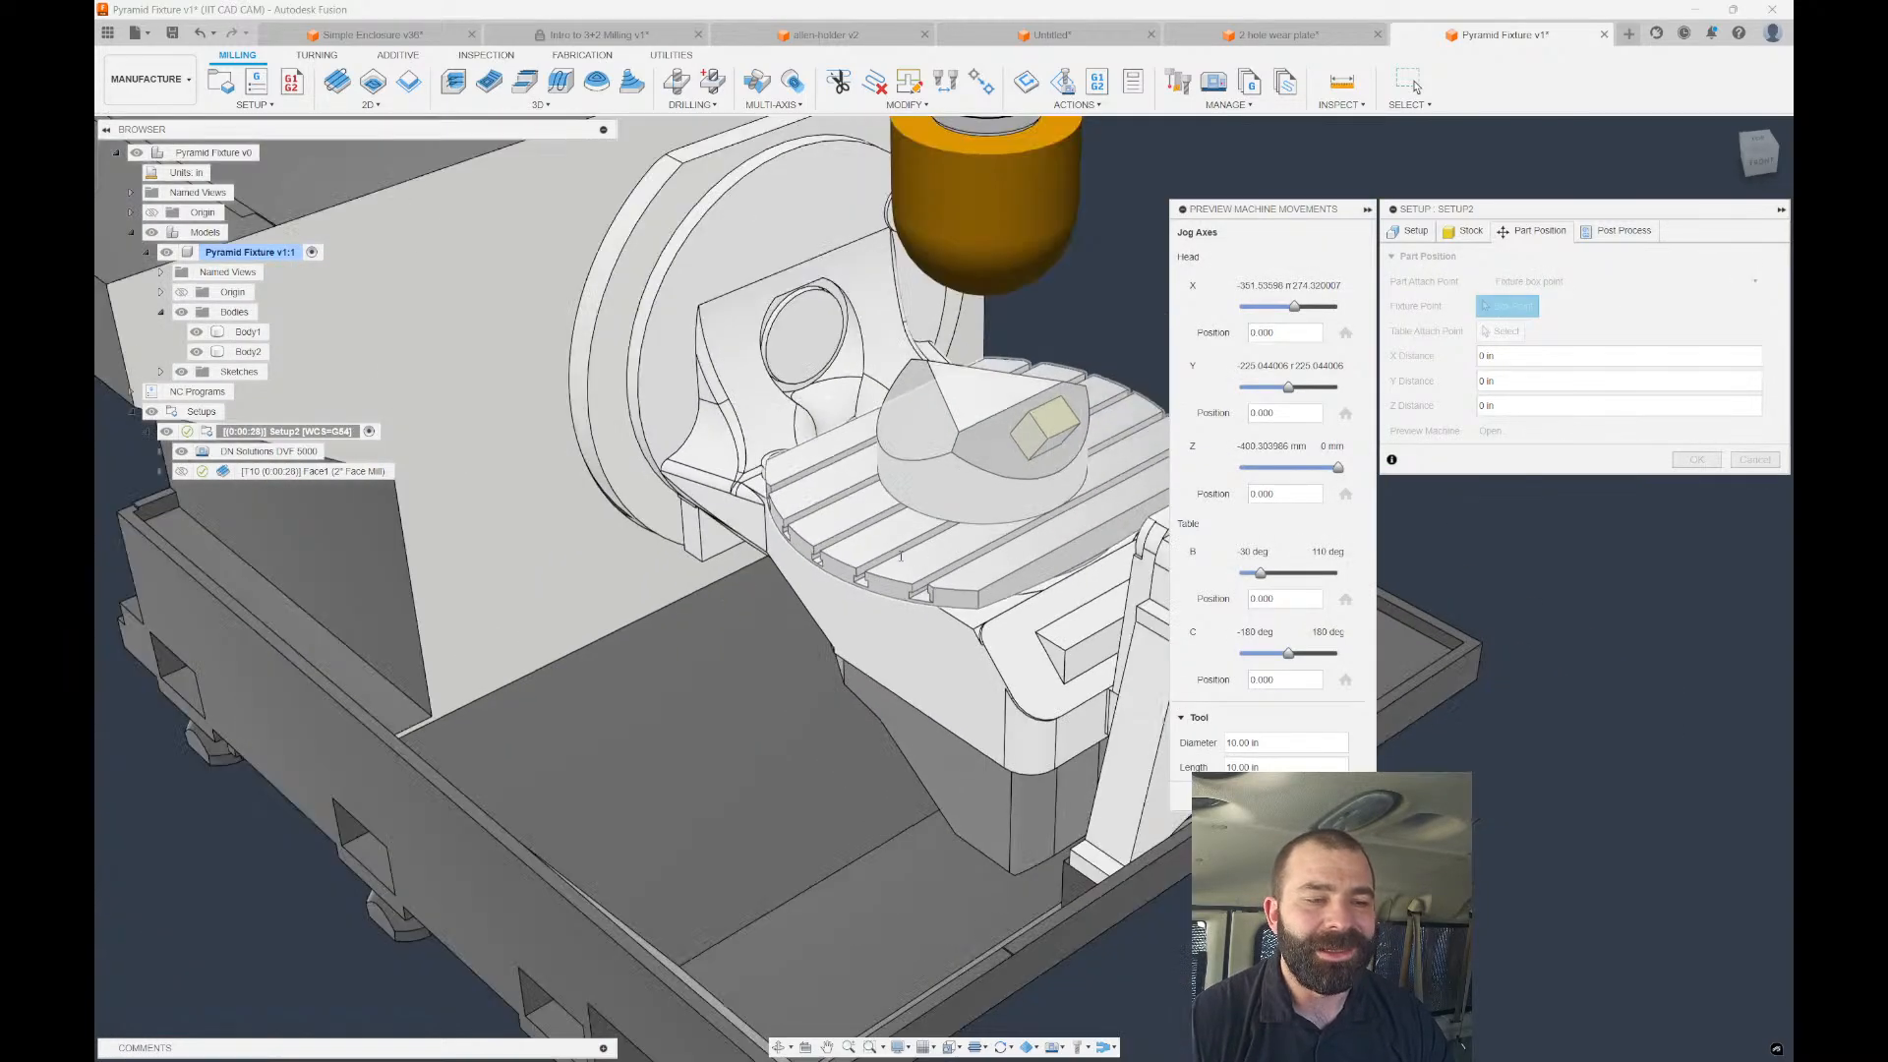
pyautogui.scroll(5, 900, 578)
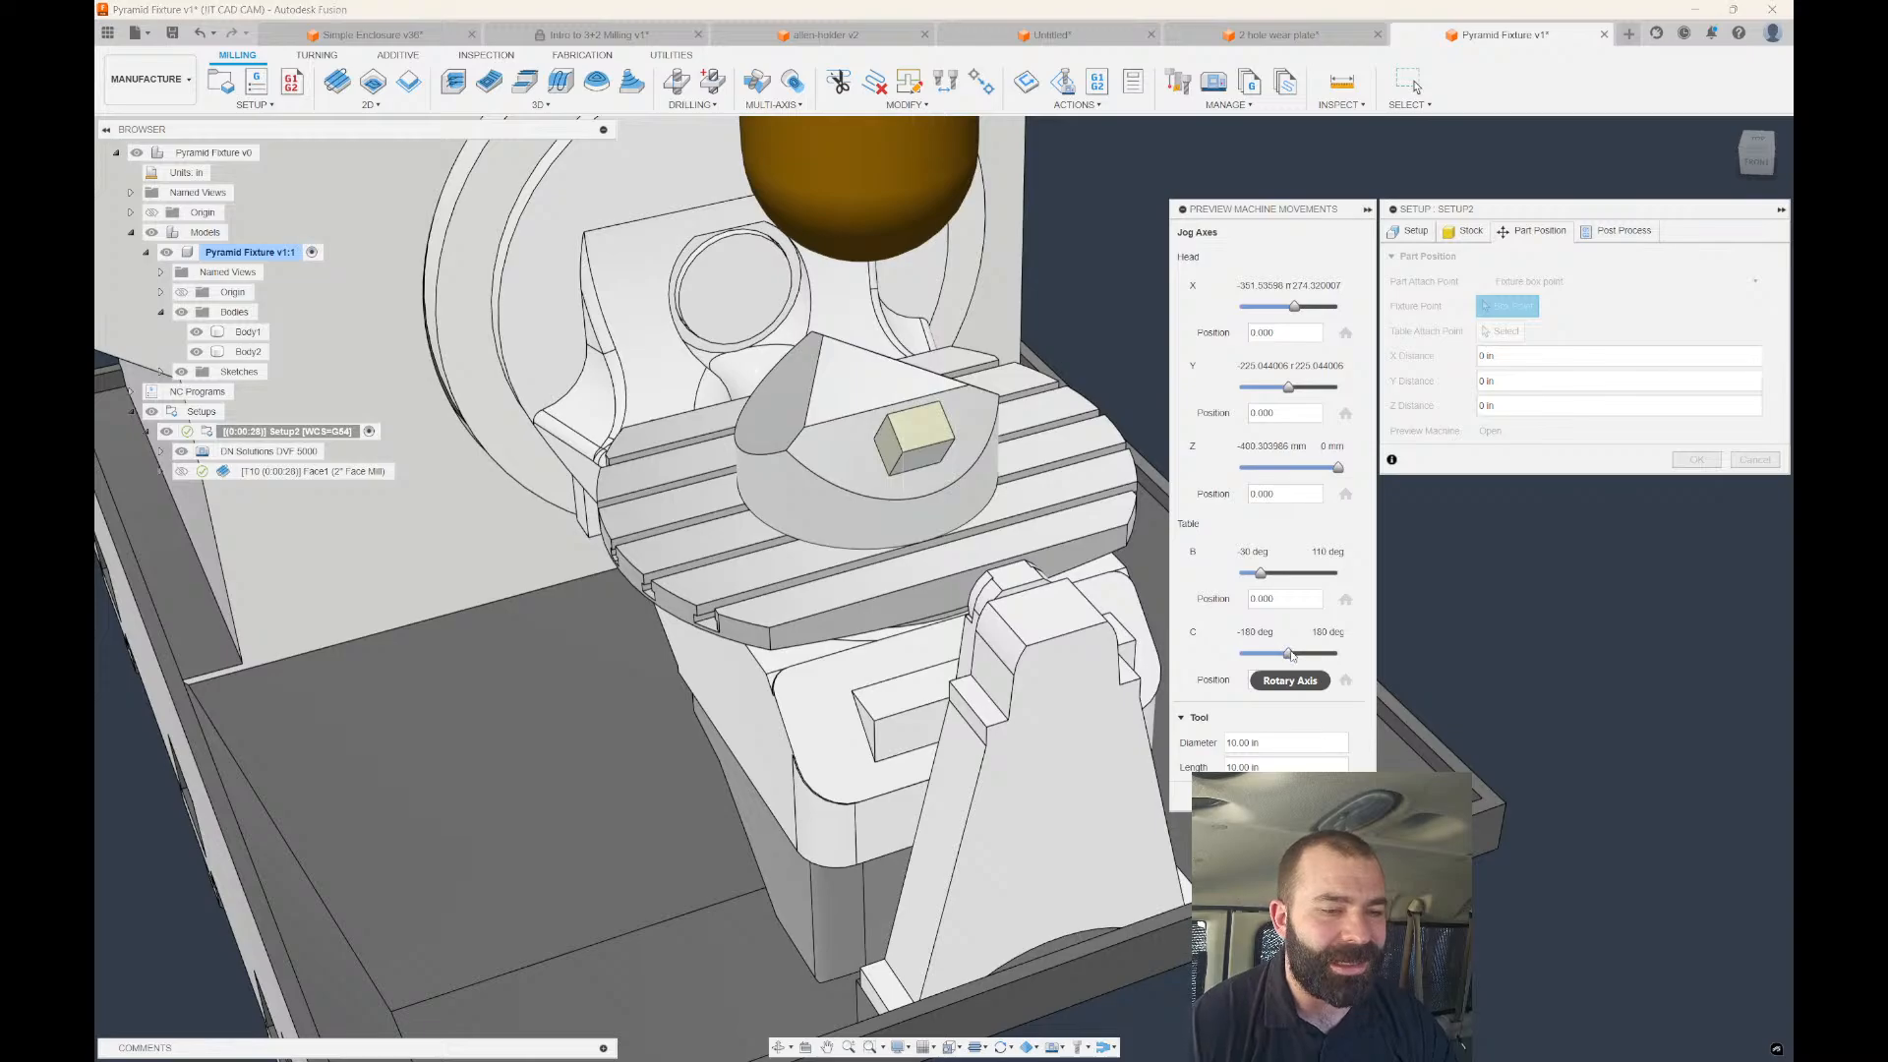
pyautogui.moveTo(1288, 653)
pyautogui.mouseDown()
pyautogui.moveTo(1318, 654)
pyautogui.moveTo(1268, 668)
pyautogui.mouseUp()
pyautogui.moveTo(1261, 573); pyautogui.dragTo(1291, 577)
pyautogui.scroll(-3, 899, 507)
pyautogui.keyDown('shift'); pyautogui.moveTo(934, 519); pyautogui.dragTo(906, 473, button='middle'); pyautogui.keyUp('shift')
pyautogui.scroll(5, 924, 442)
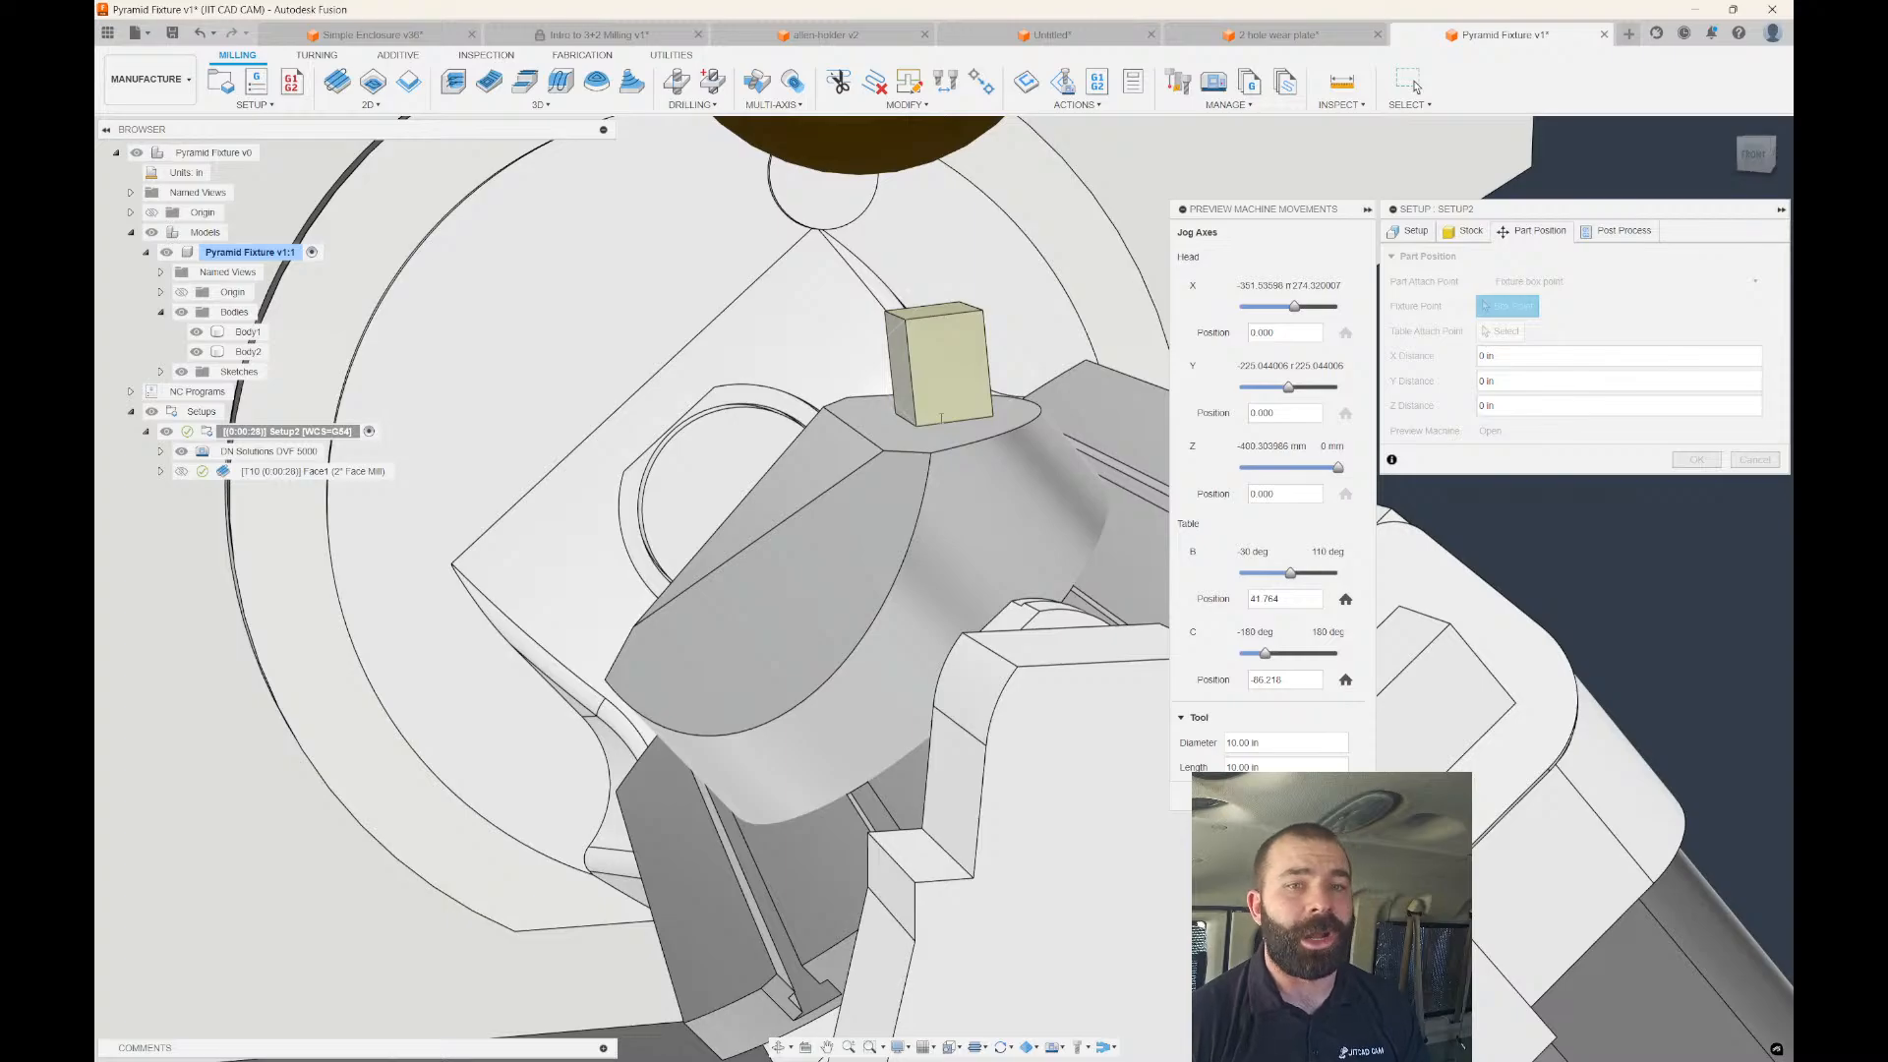
pyautogui.scroll(-8, 828, 349)
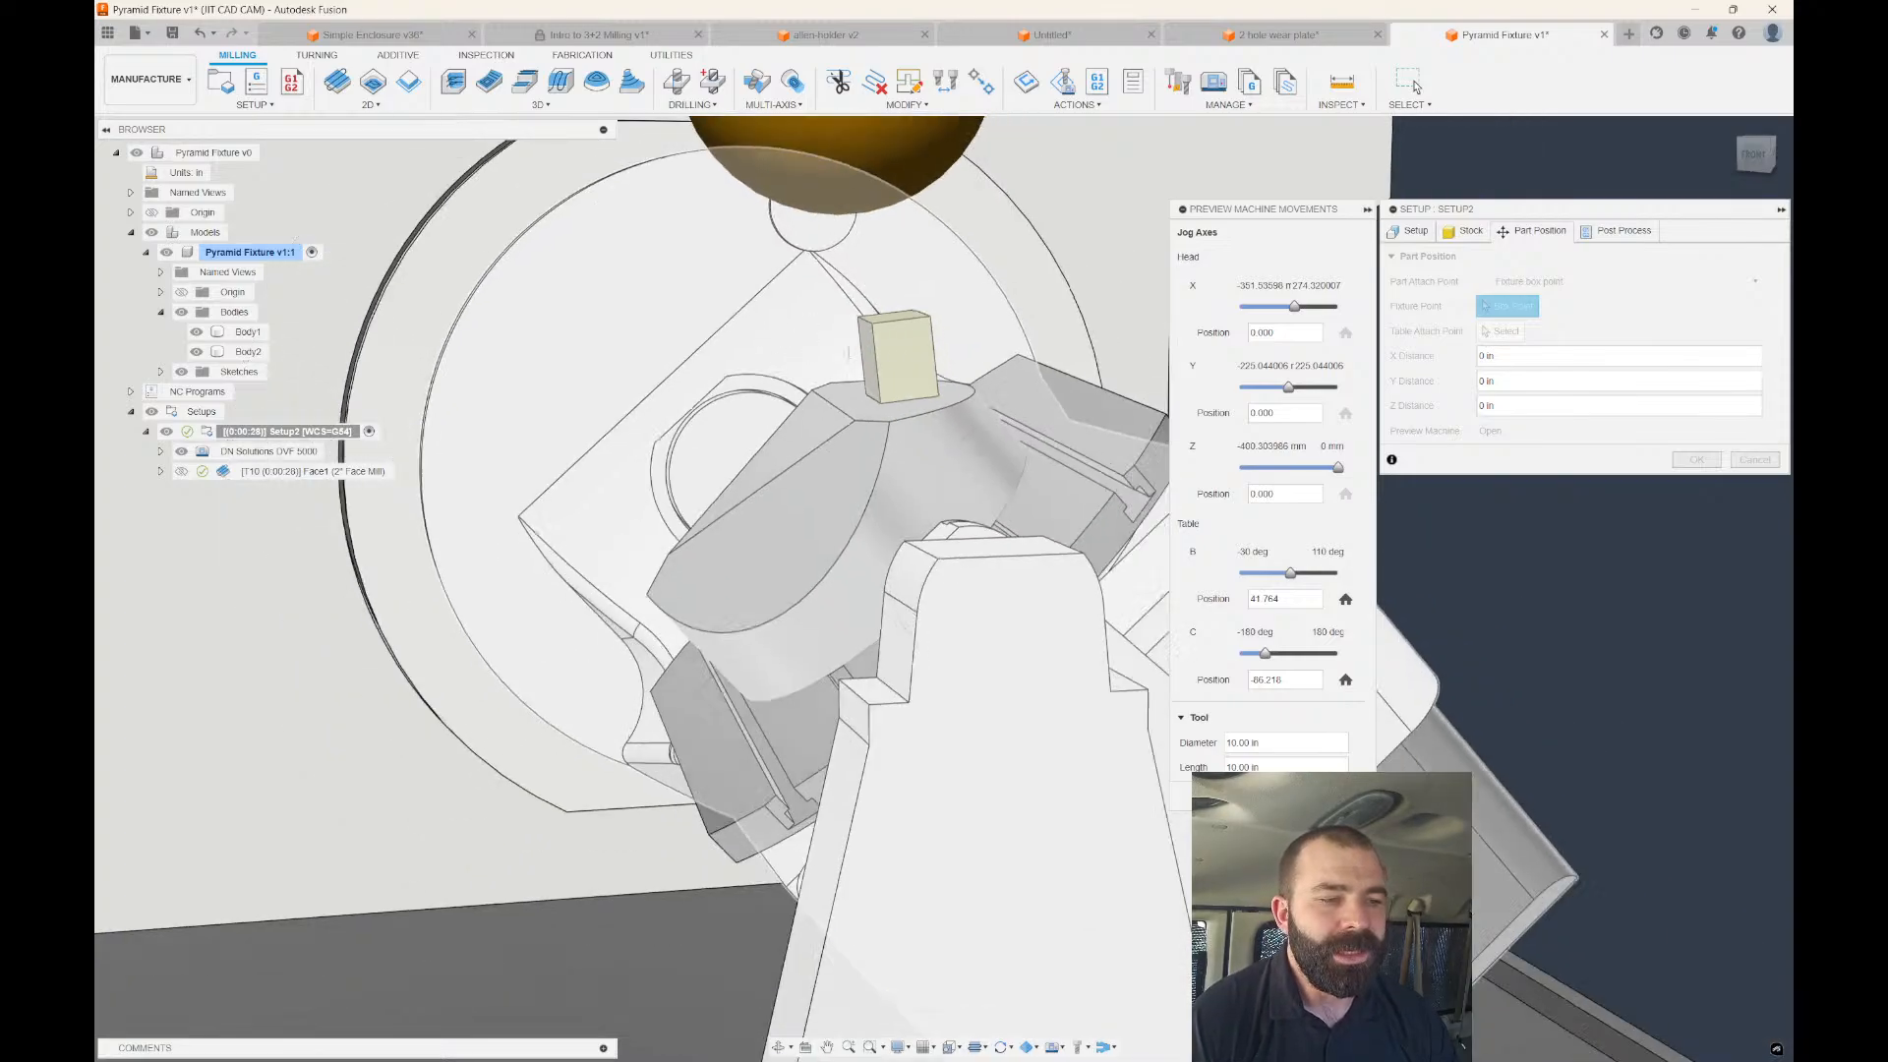
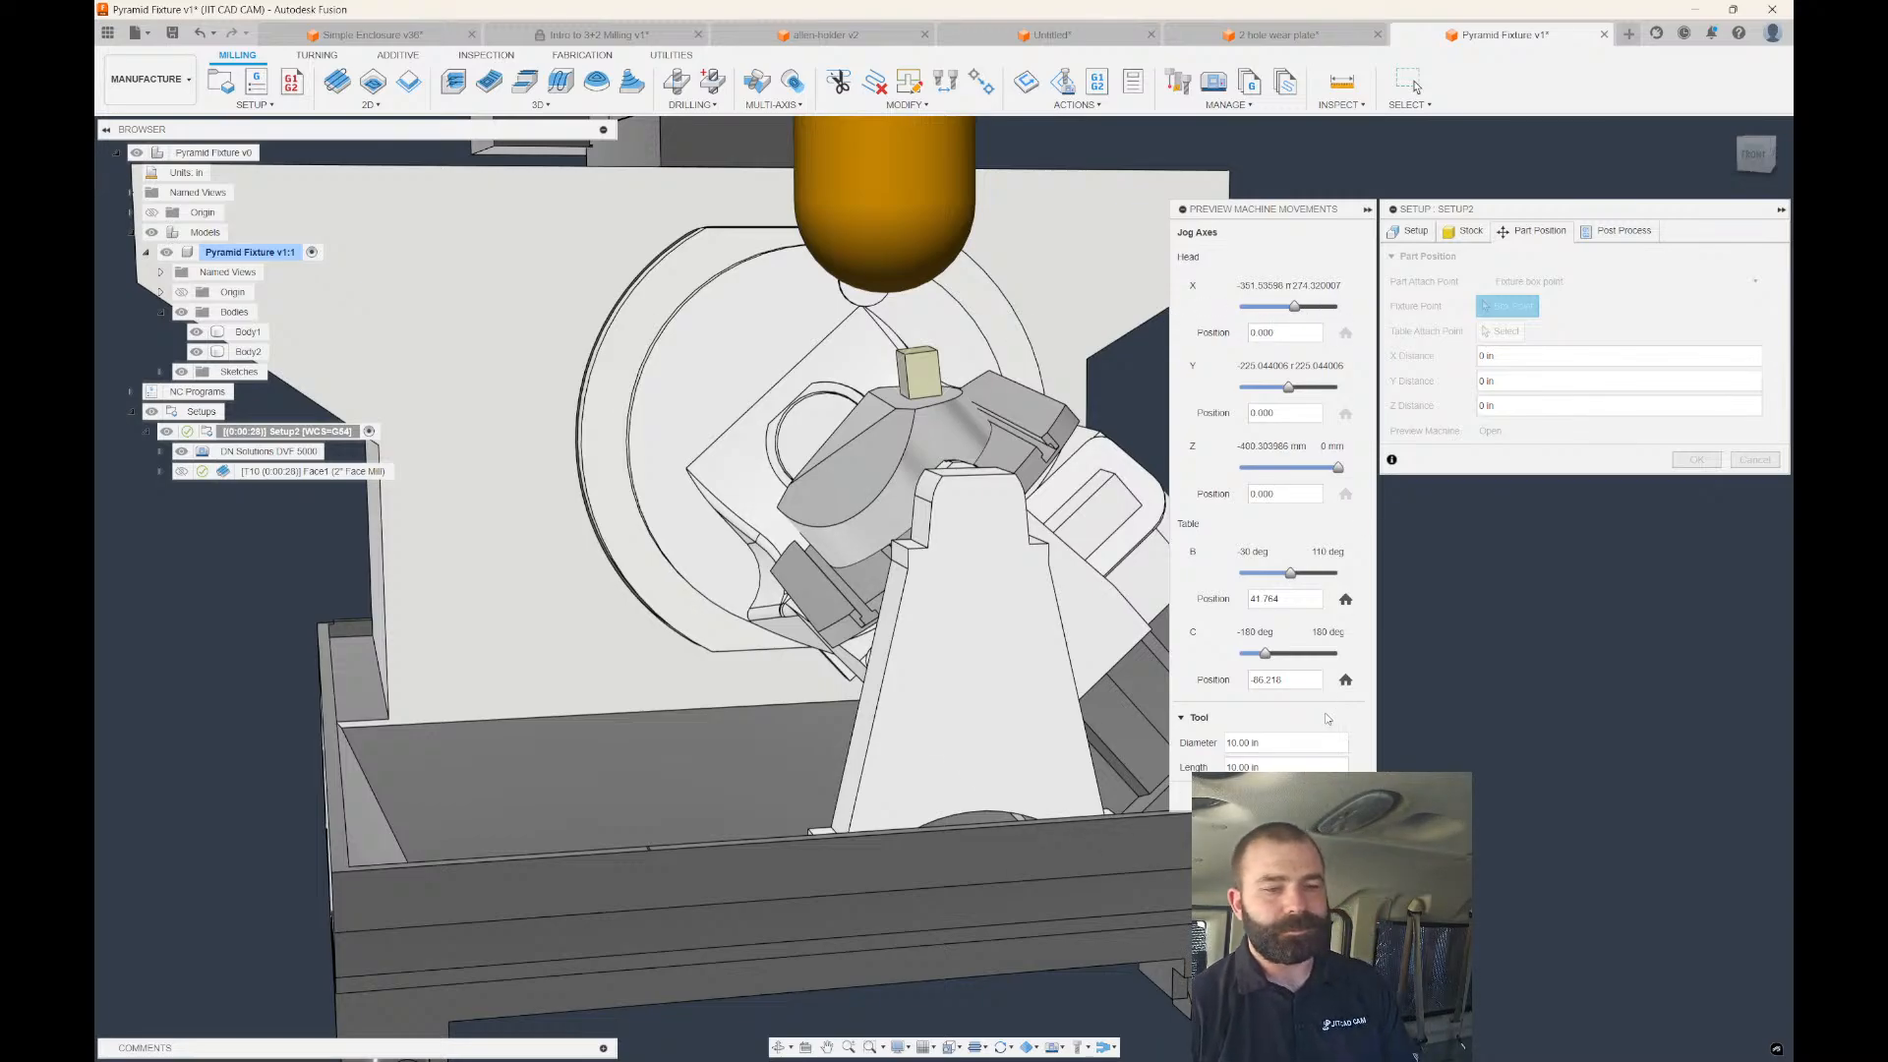
# Close the machine preview and Setup2 dialog, deselect Setup2 to hide the machine, and zoom to Body1.
pyautogui.click(1341, 795)
pyautogui.click(1747, 461)
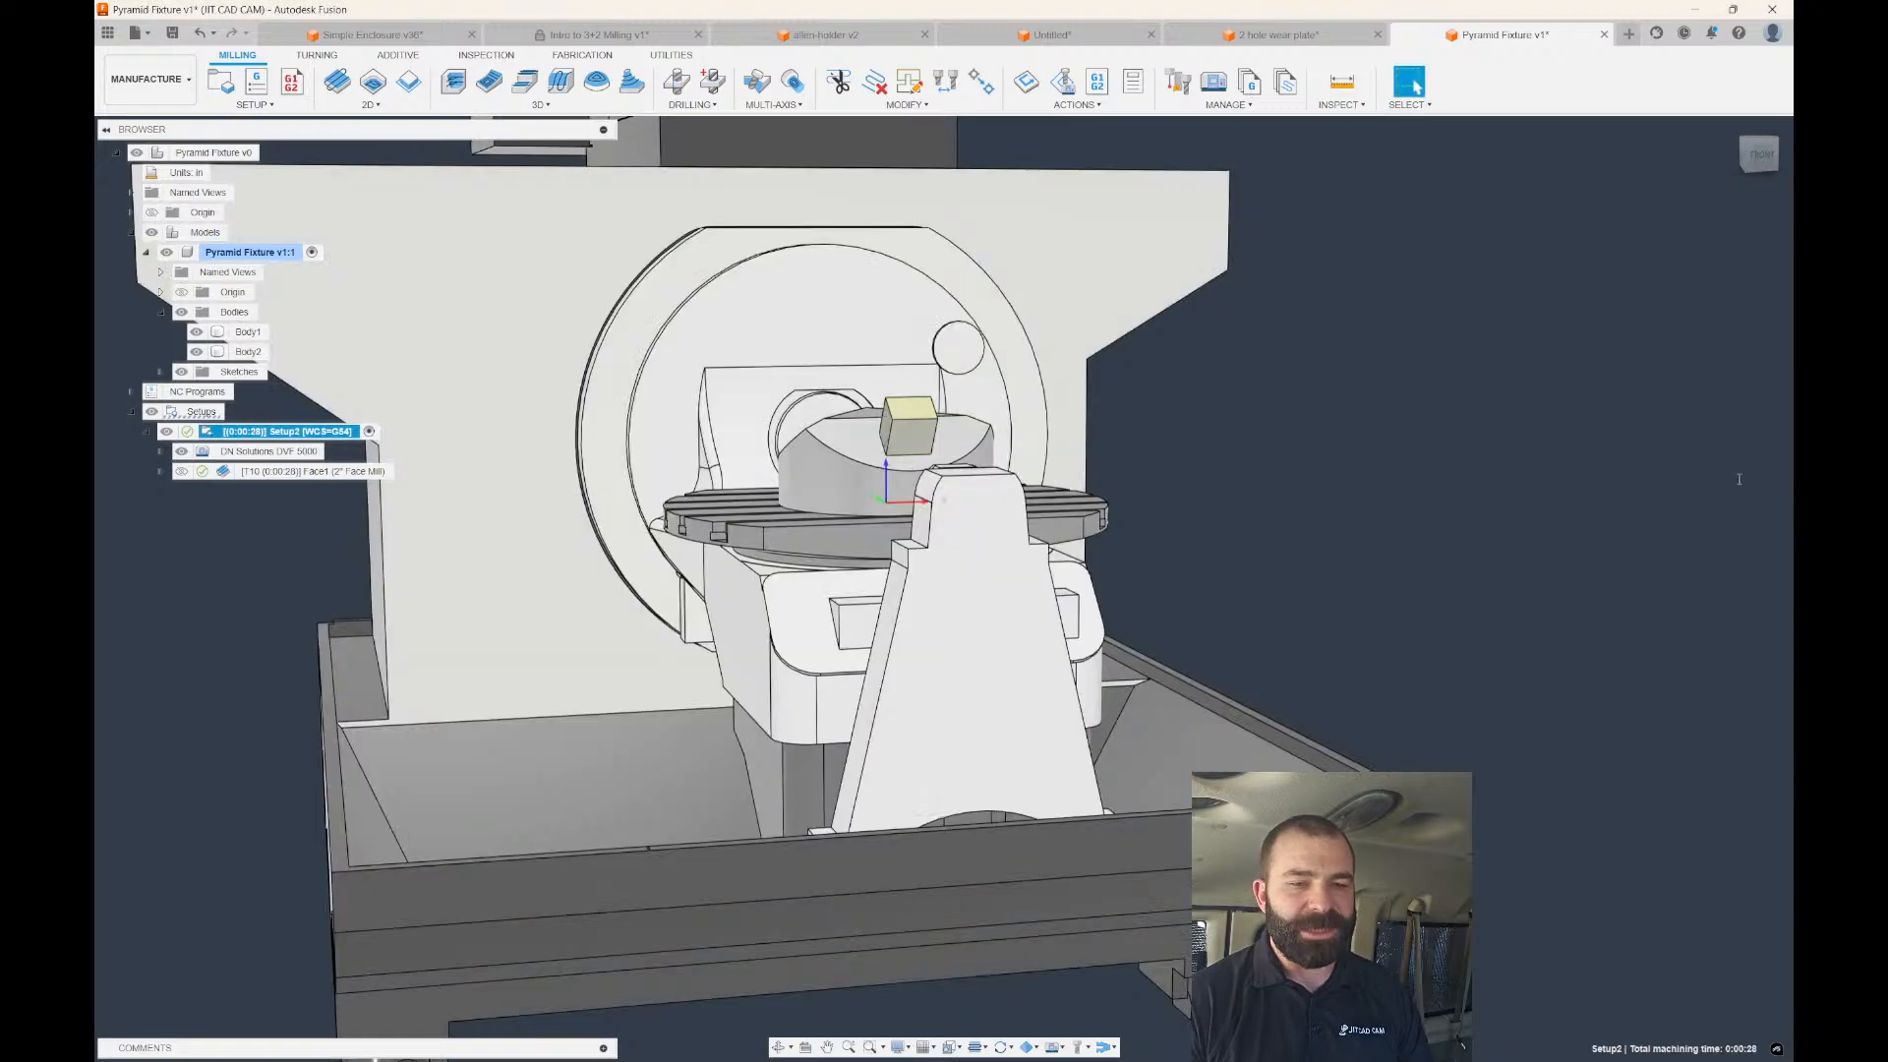
pyautogui.scroll(-3, 1471, 550)
pyautogui.scroll(-3, 1416, 541)
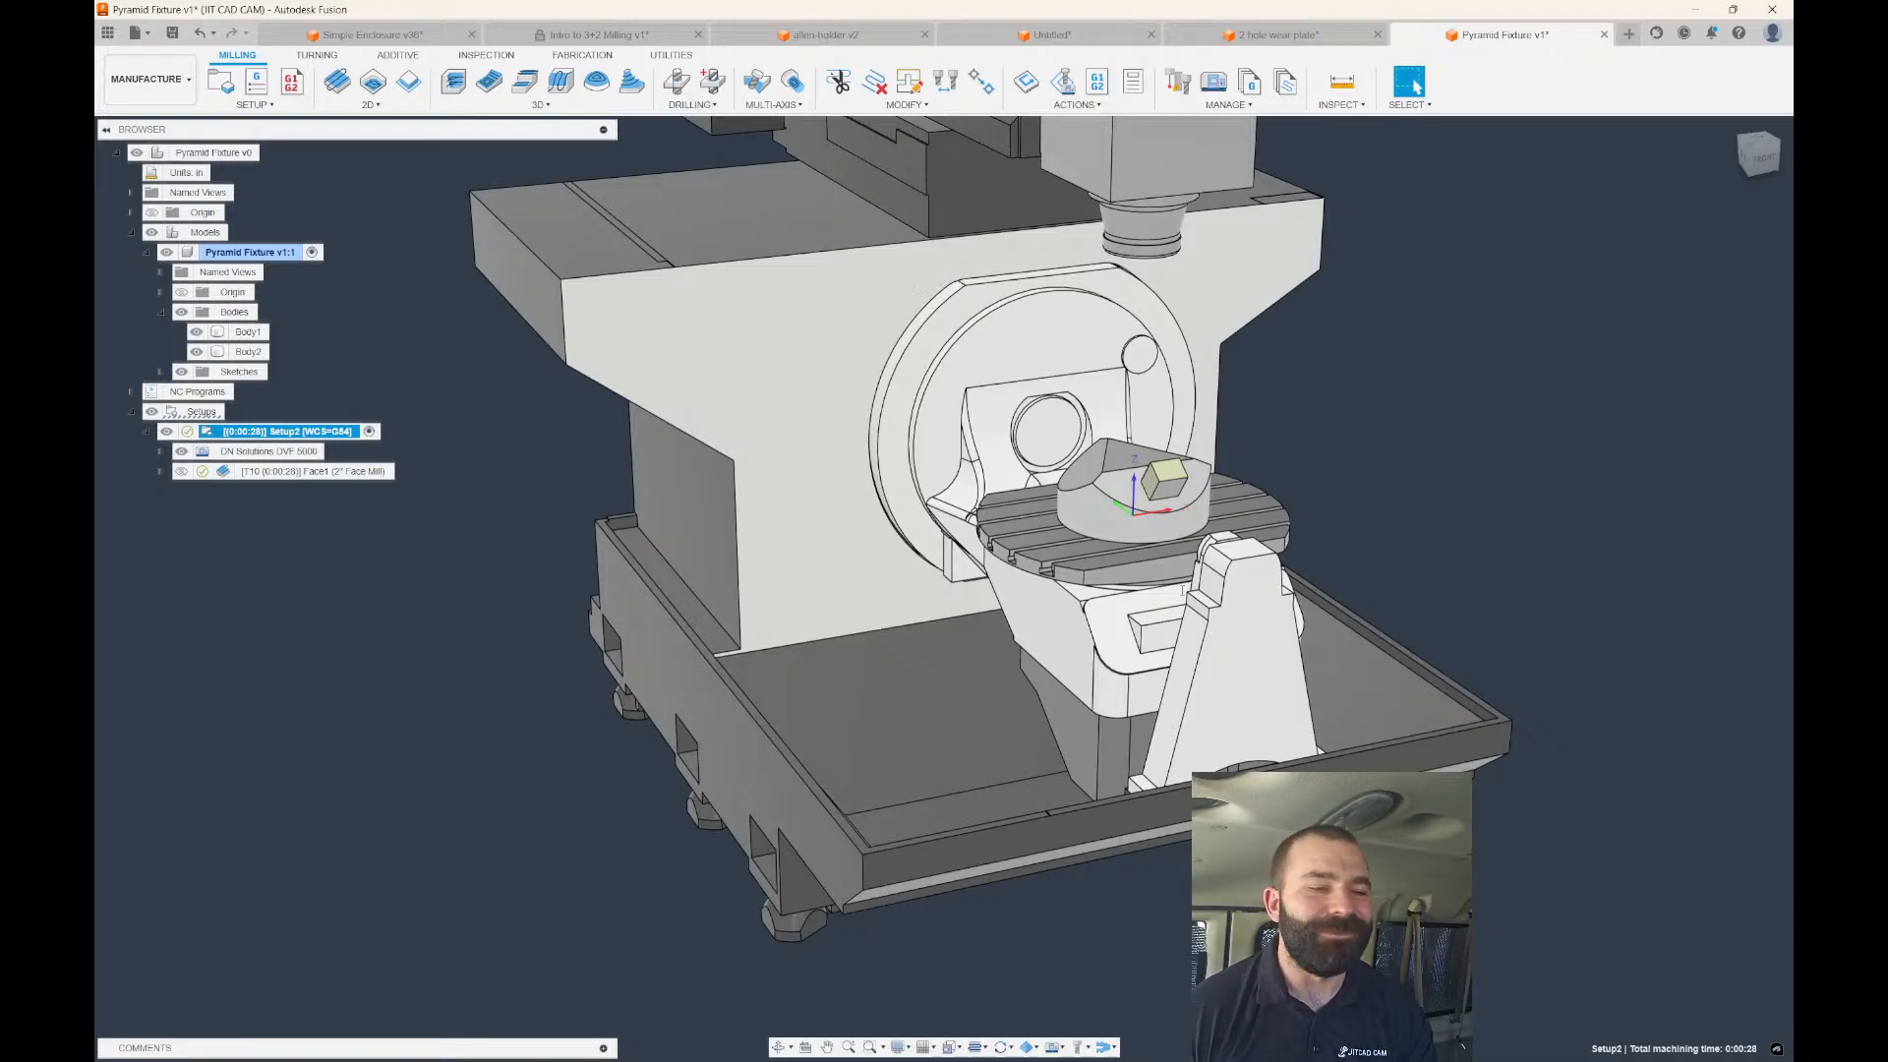
pyautogui.scroll(-3, 844, 548)
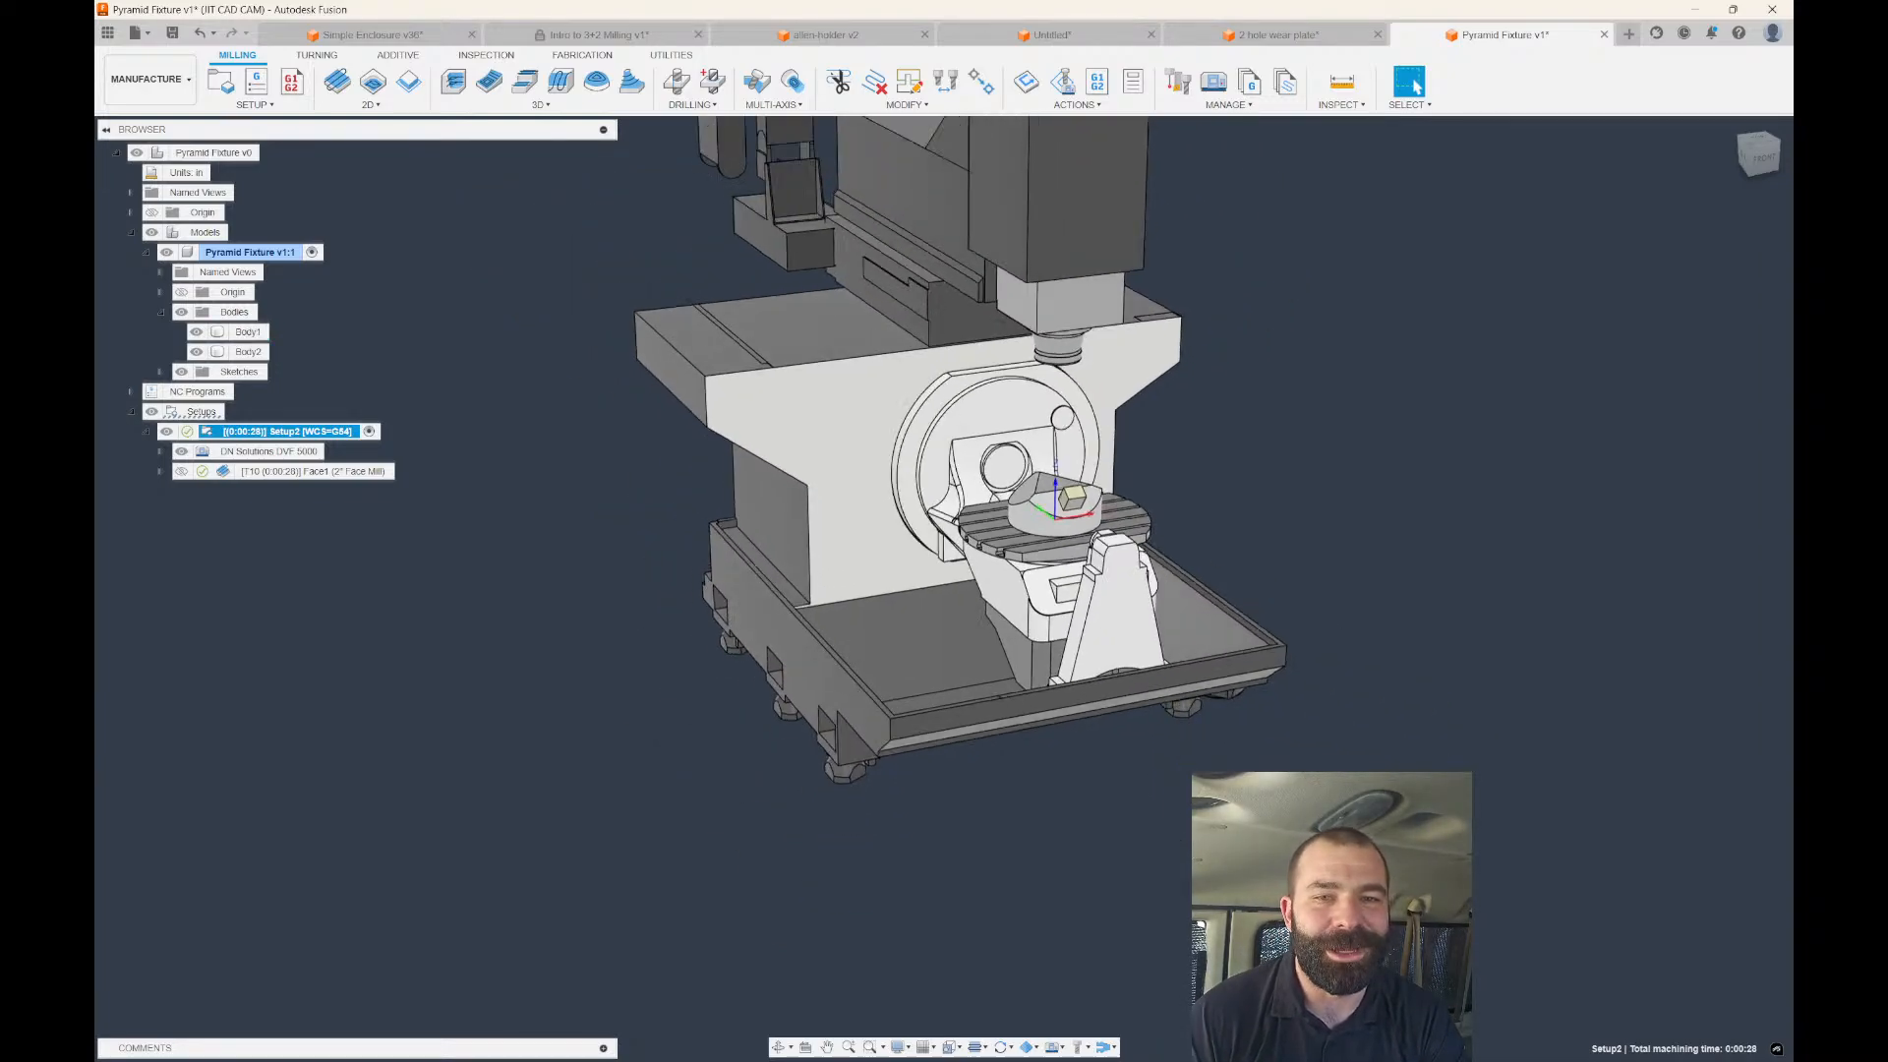
pyautogui.click(741, 560)
pyautogui.click(1058, 535)
pyautogui.scroll(2, 1168, 522)
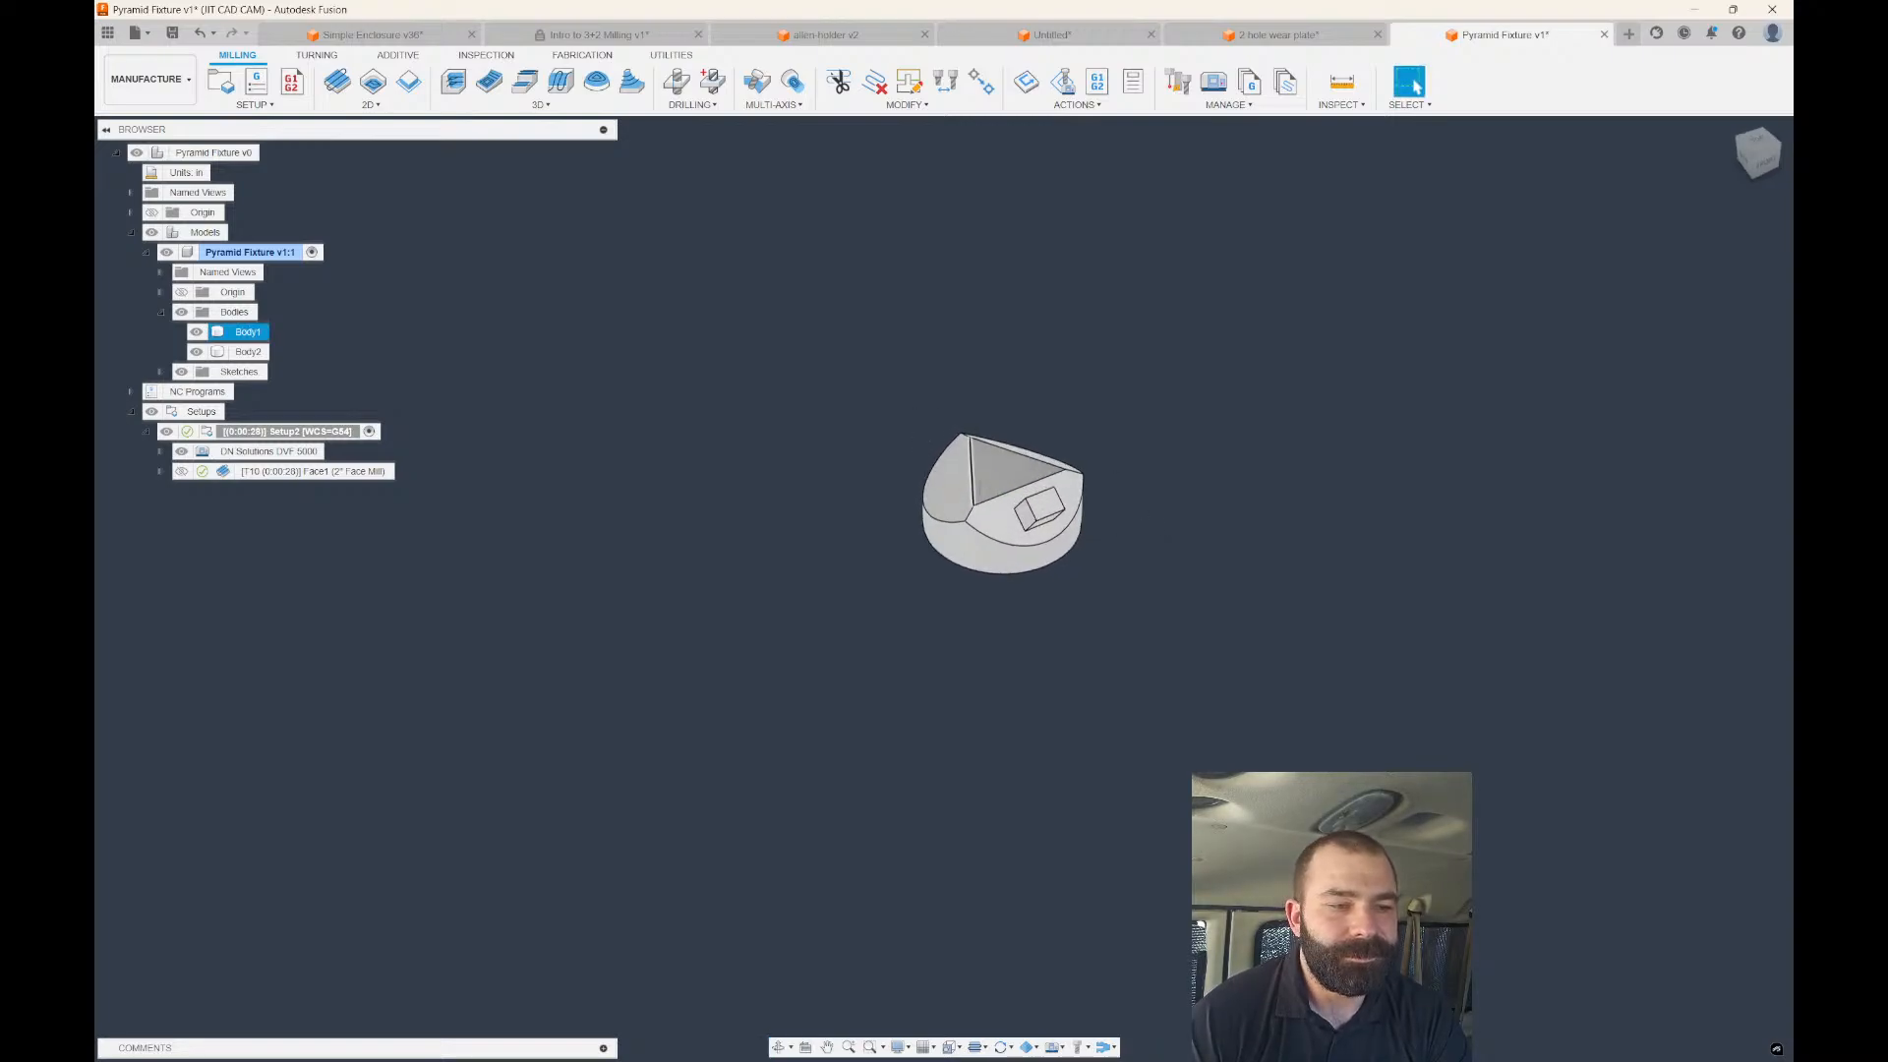
# Post process Face1, open the Doosan post in VS Code, and search it for 'preload'.
pyautogui.scroll(3, 1027, 481)
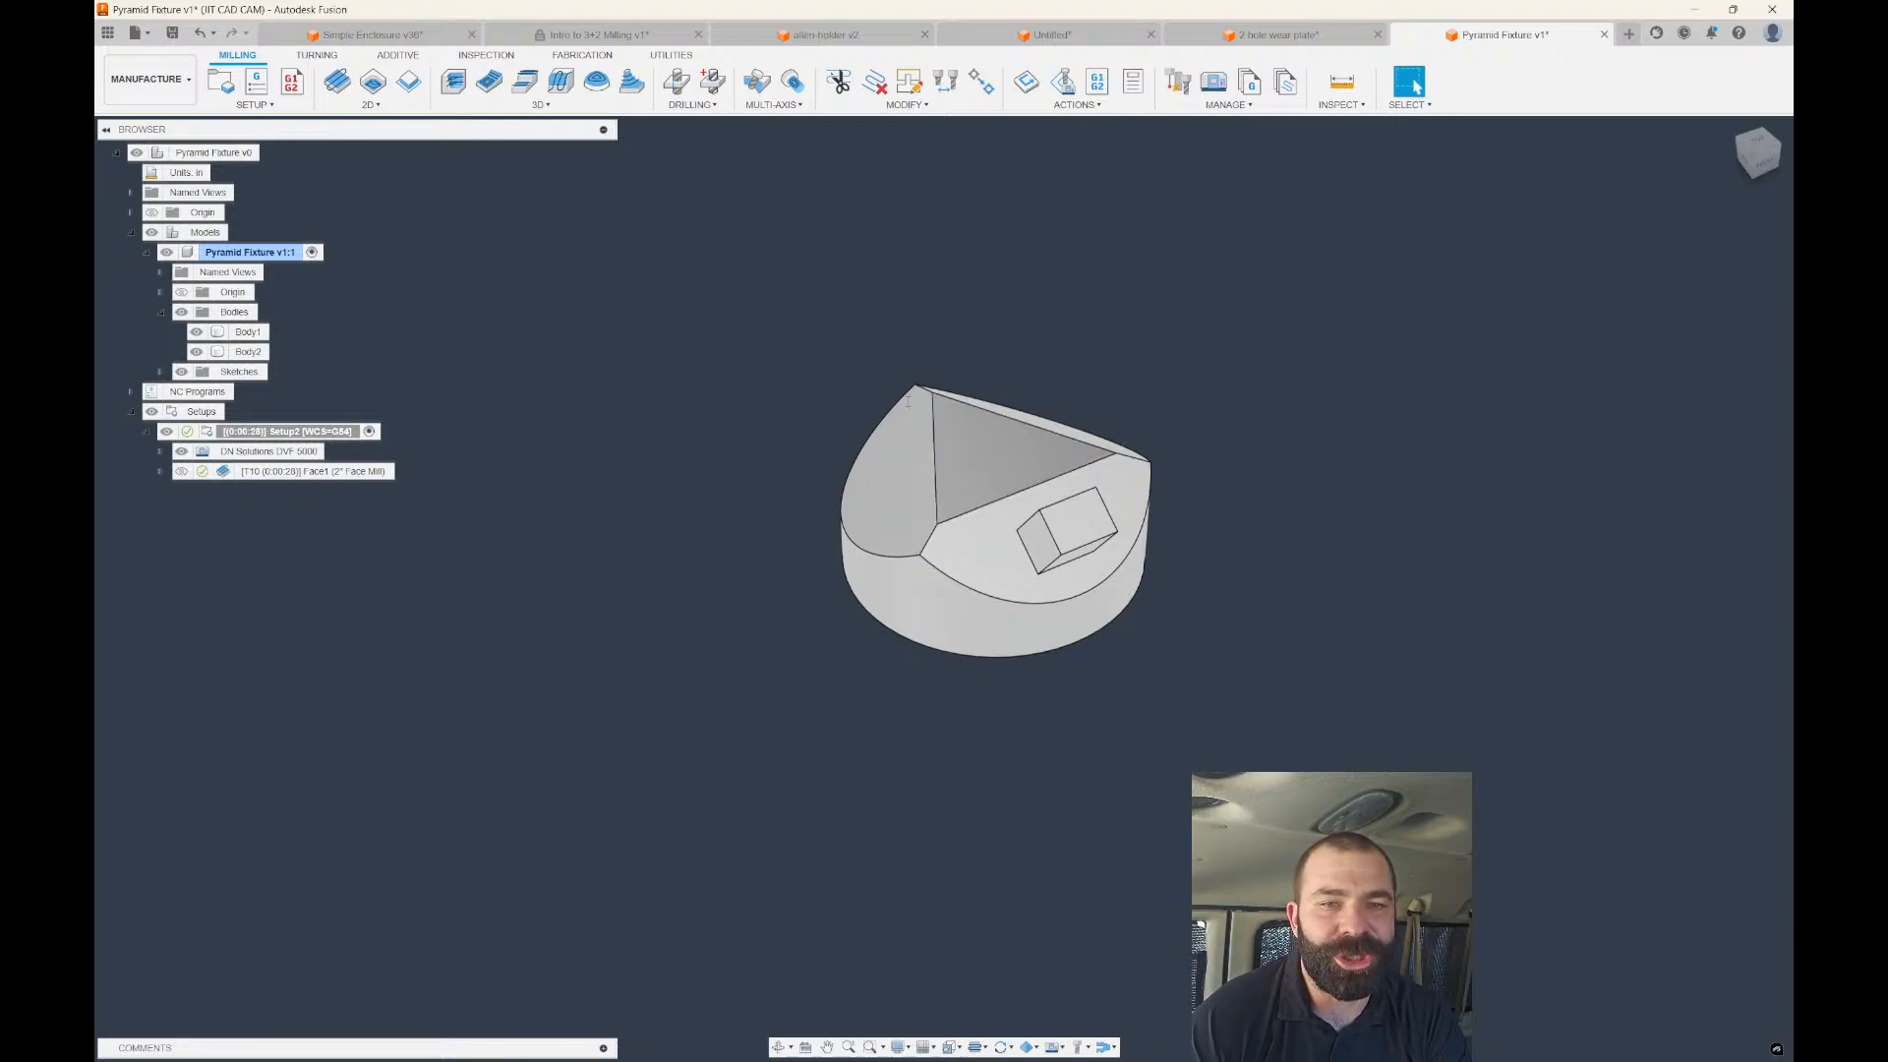
pyautogui.rightClick(247, 472)
pyautogui.click(300, 620)
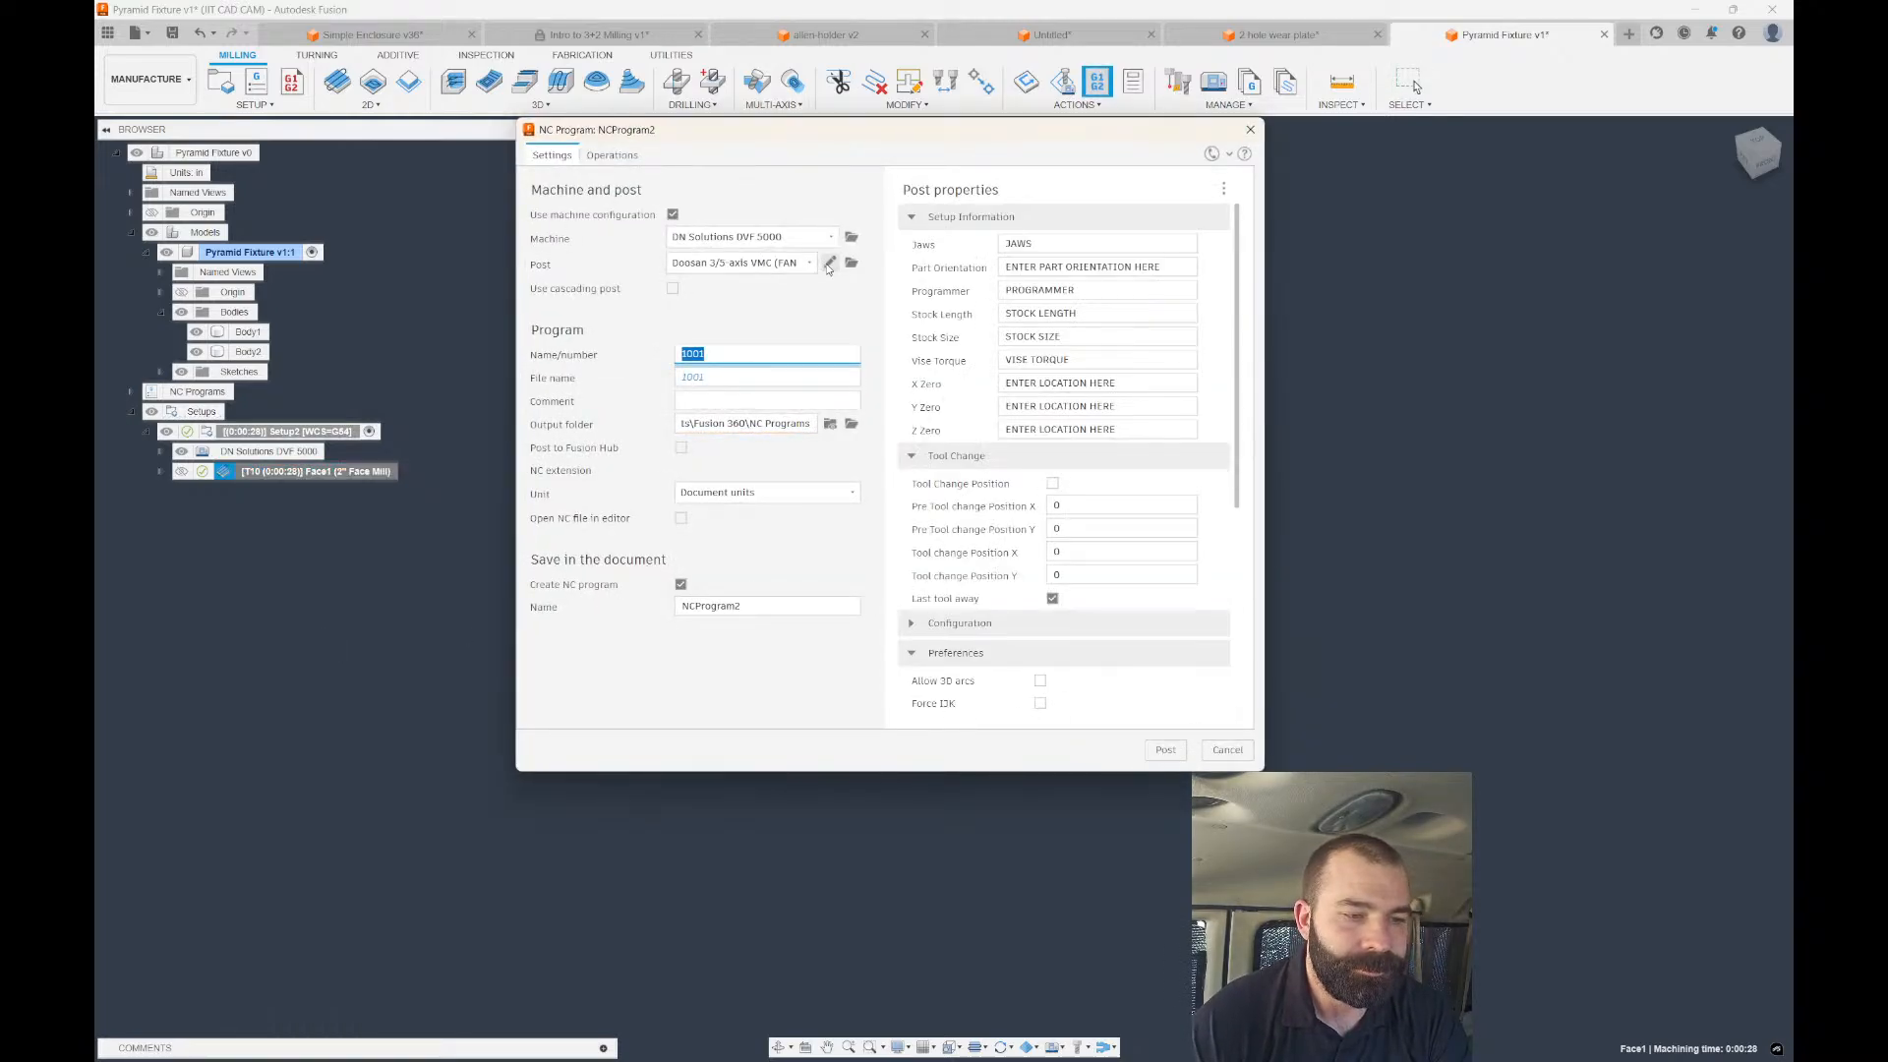
pyautogui.click(829, 262)
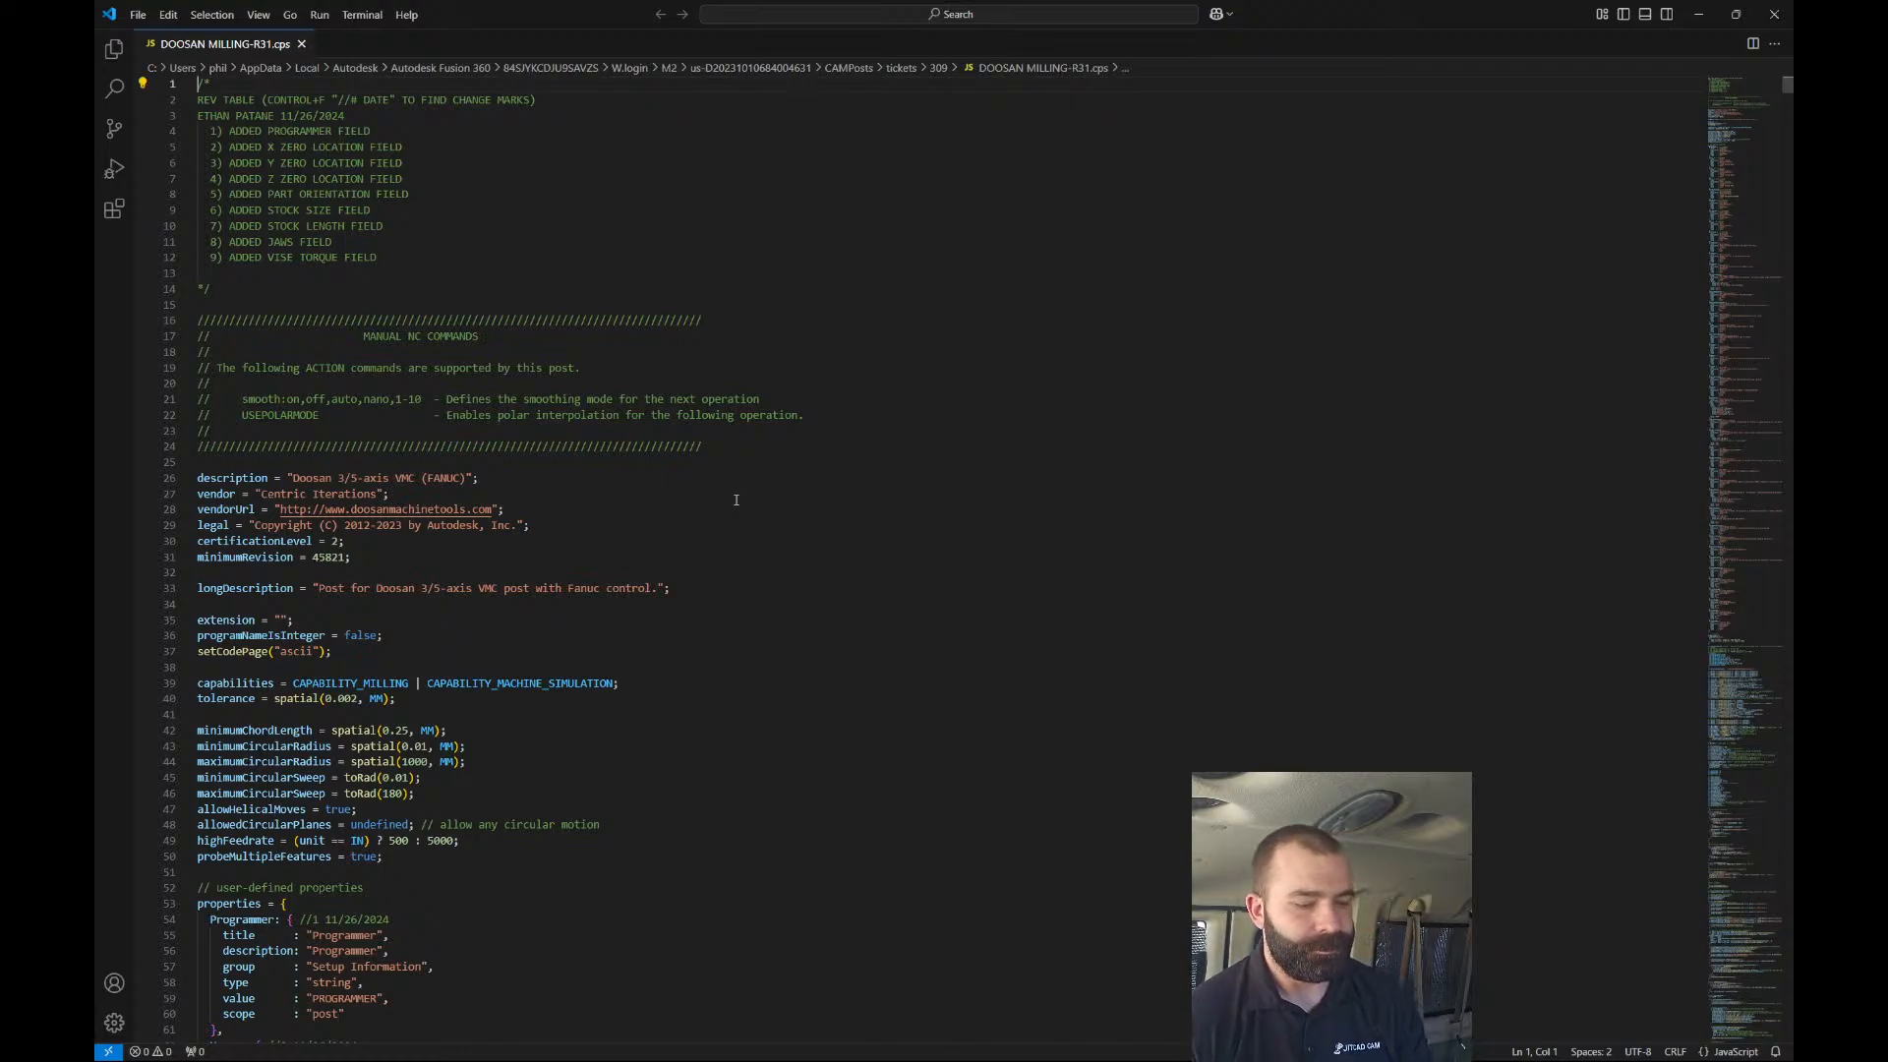
pyautogui.hotkey('ctrl', 'f')
pyautogui.write('preload')
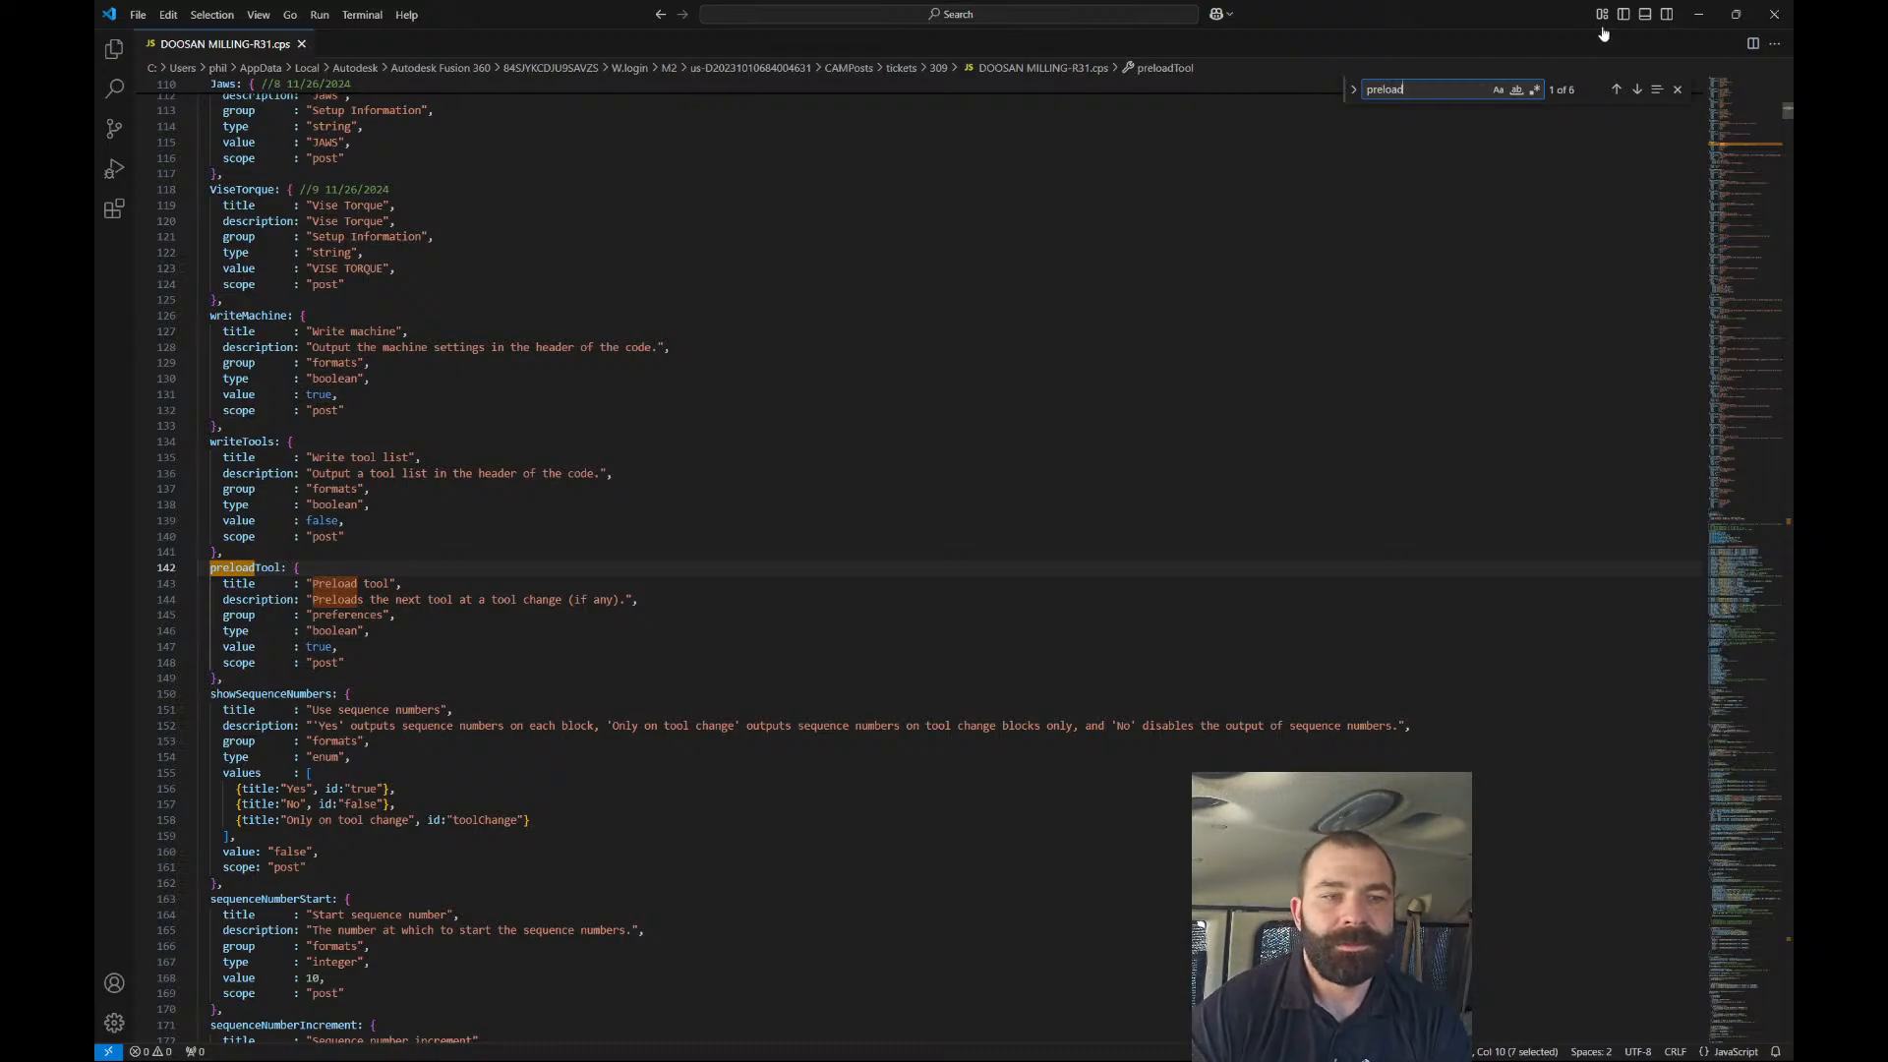
pyautogui.click(1698, 14)
pyautogui.click(752, 237)
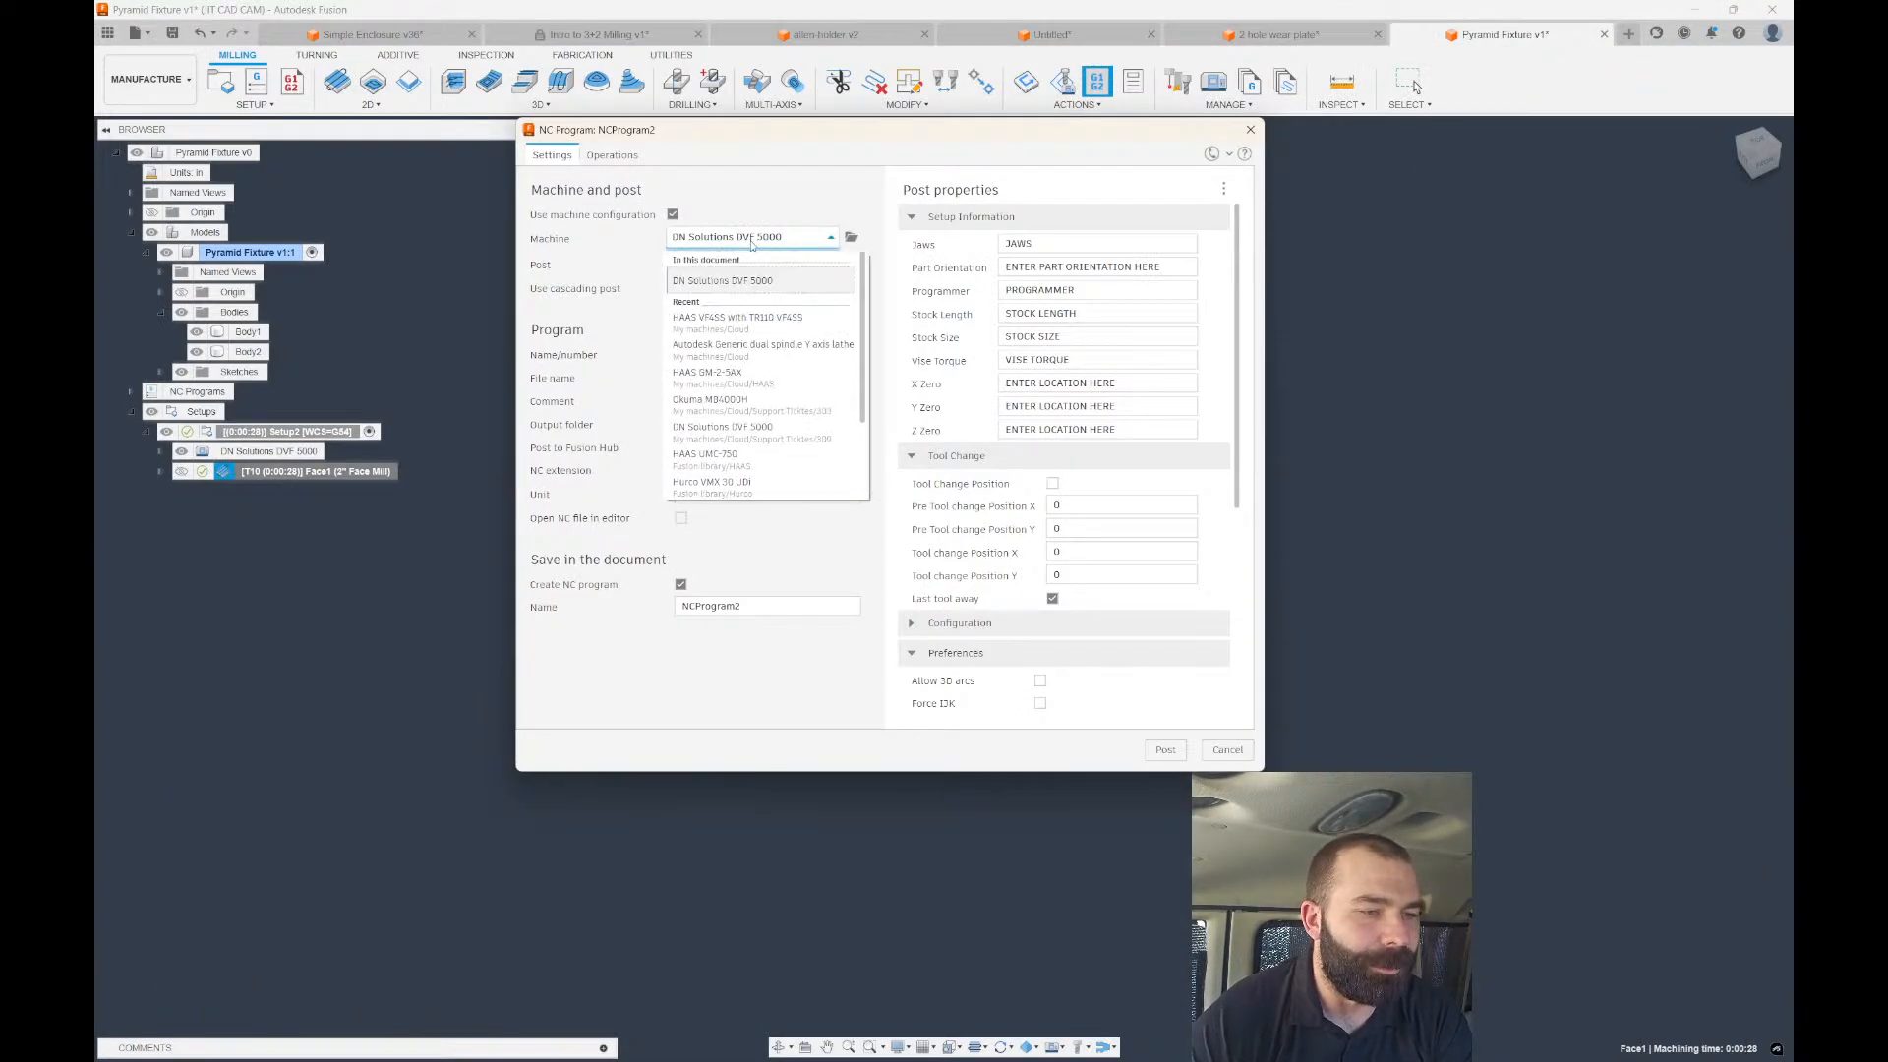
# Switch the machine to HAAS VF-4SS with the Haas Next Generation post, then return to VS Code.
pyautogui.scroll(-3, 752, 354)
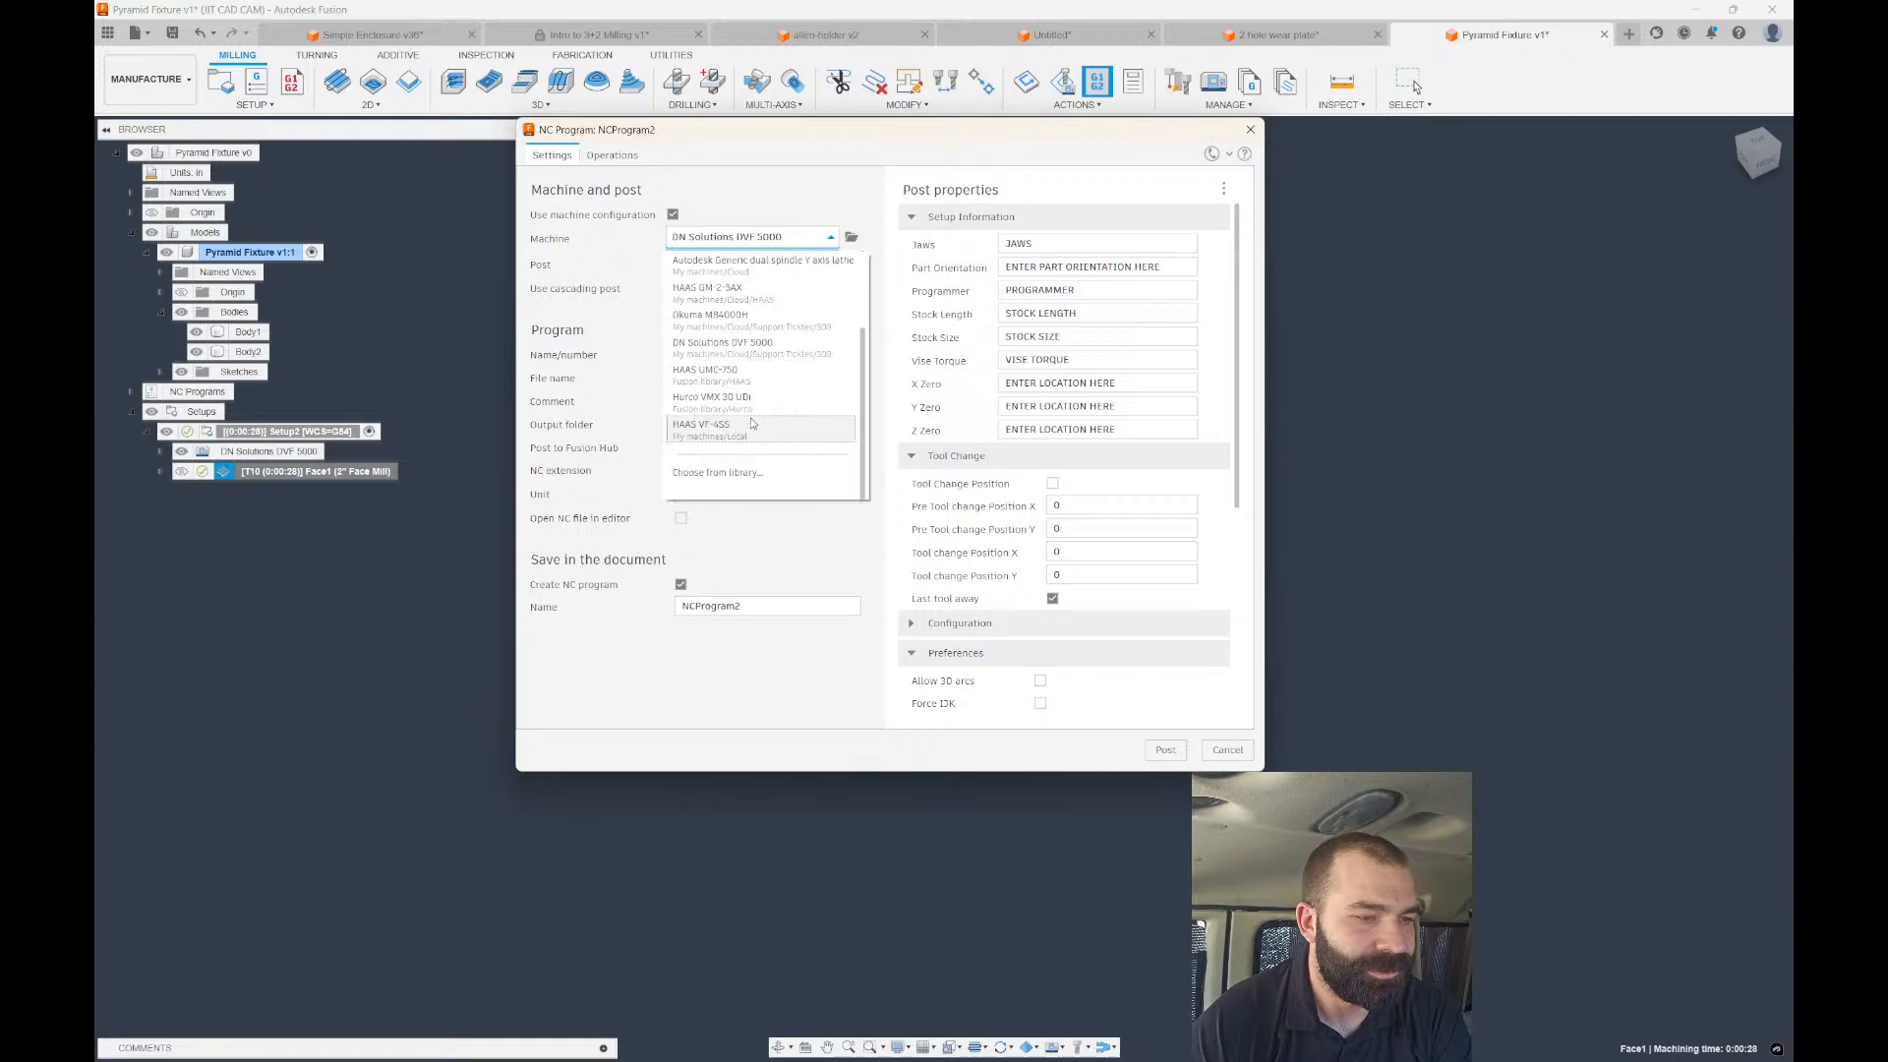
pyautogui.click(735, 433)
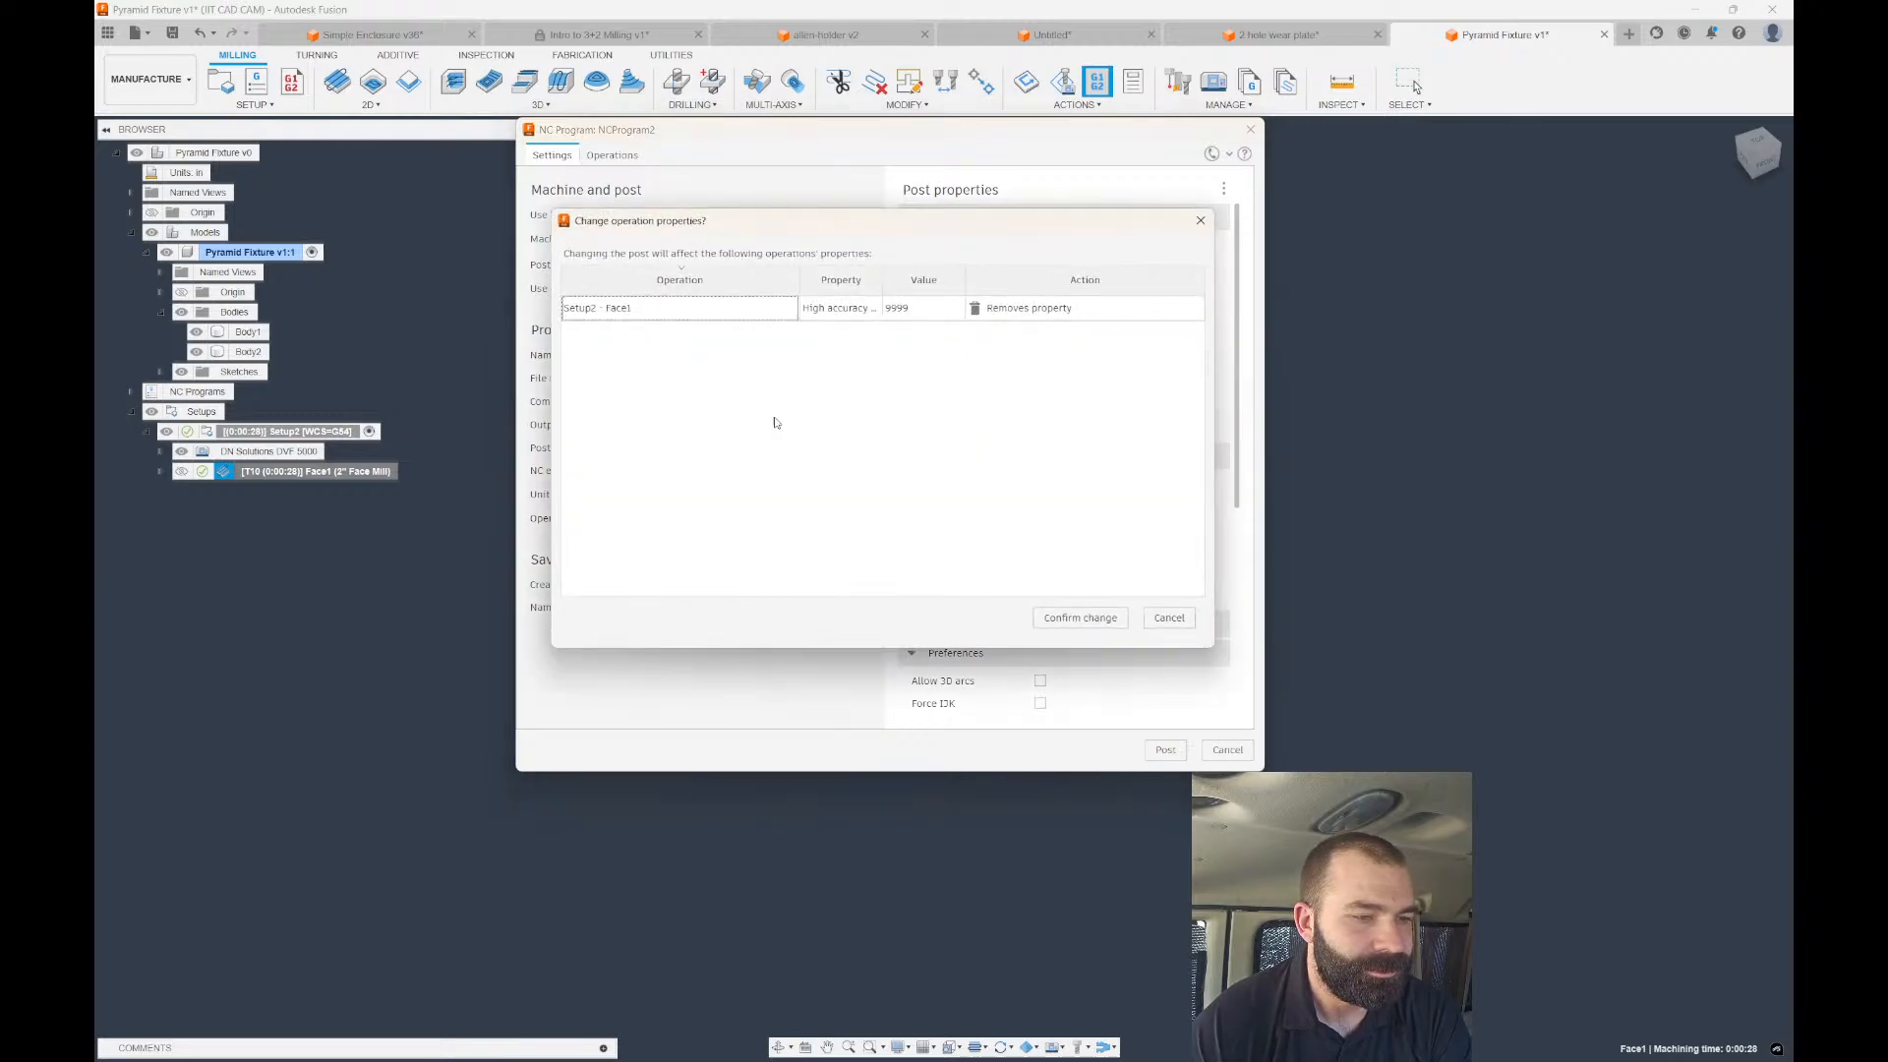
pyautogui.click(1086, 620)
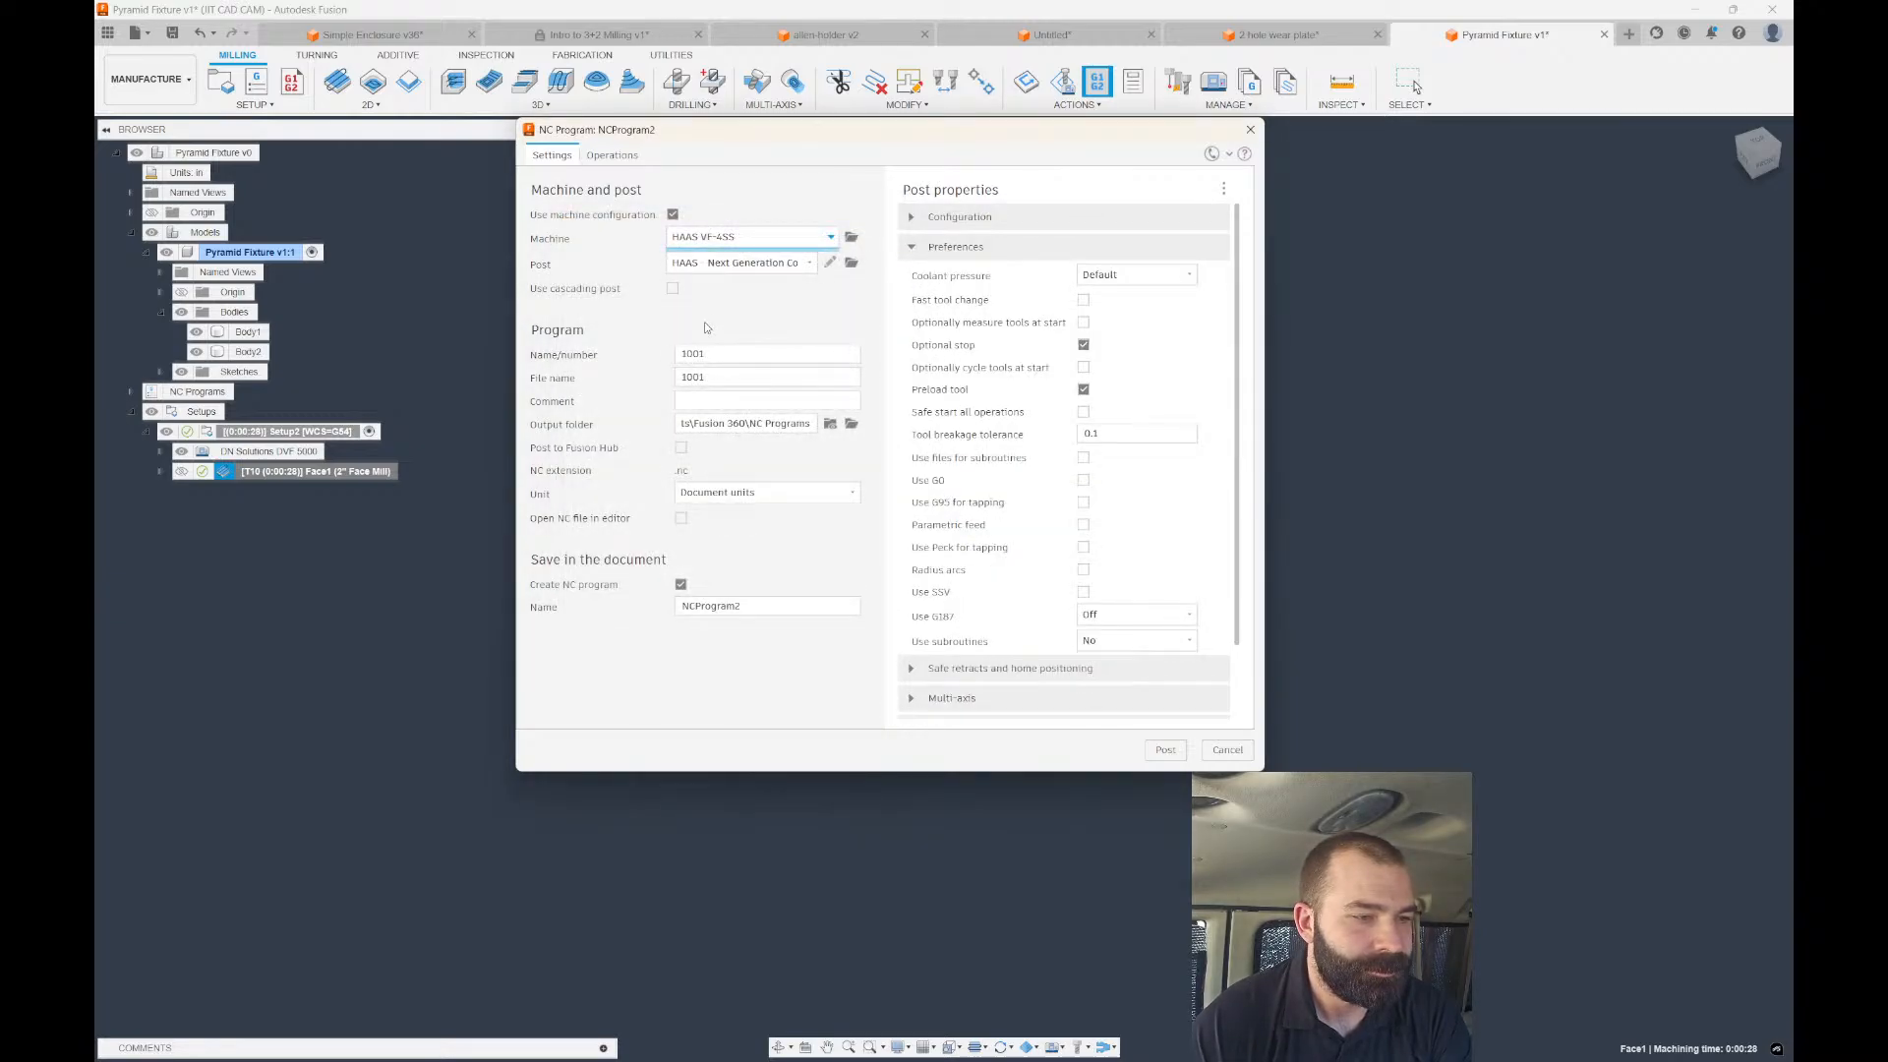
pyautogui.click(790, 263)
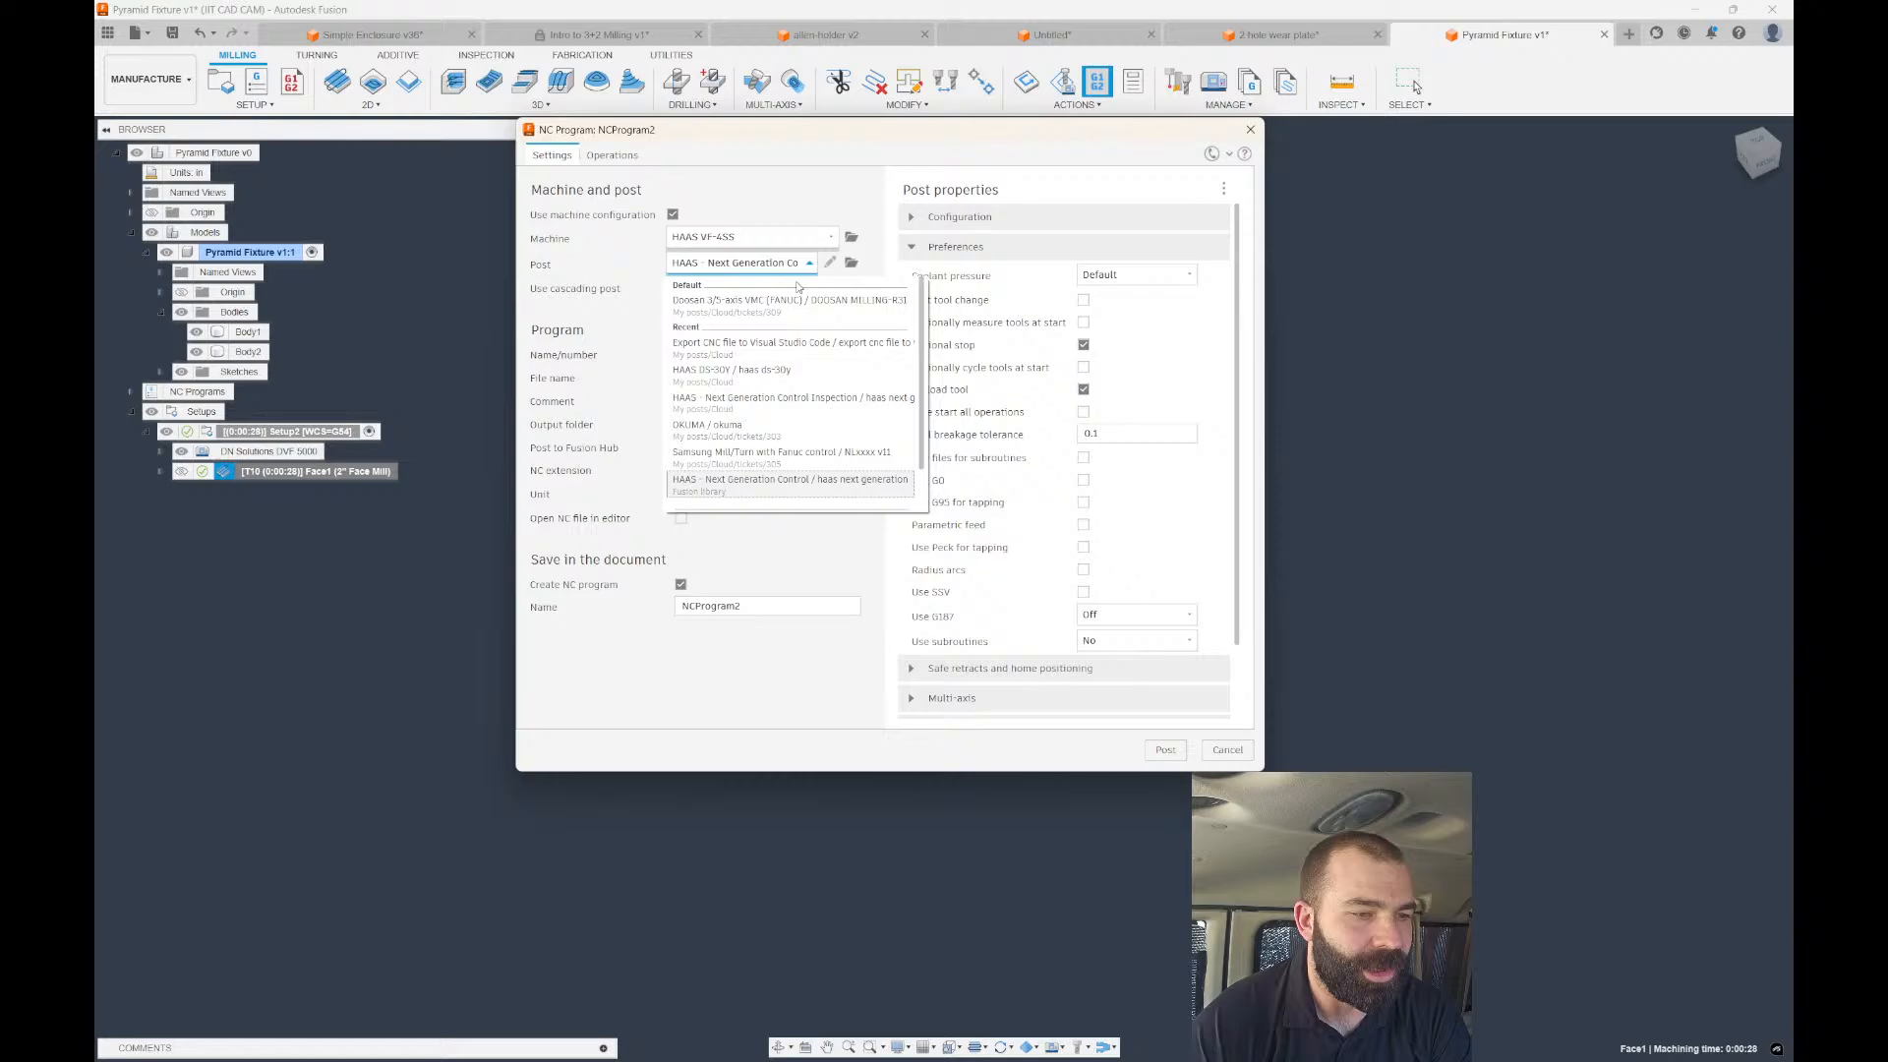
pyautogui.click(774, 484)
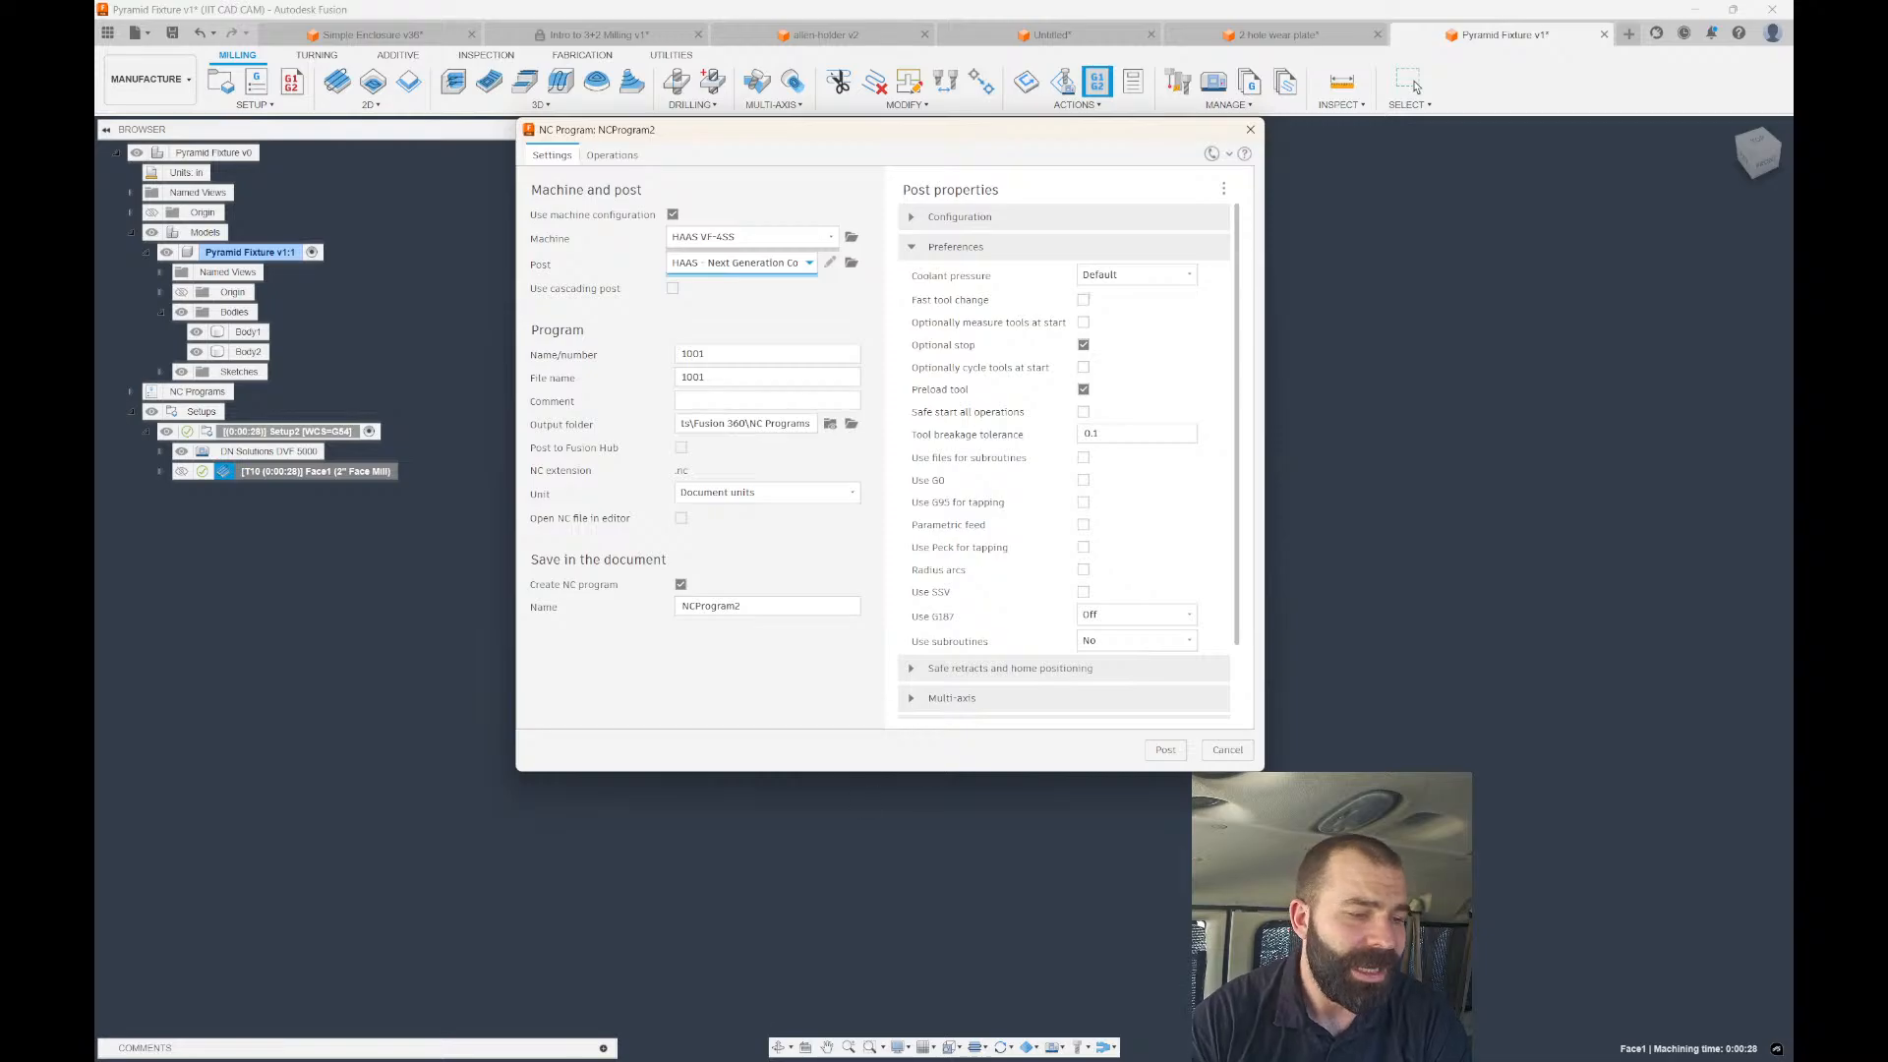
pyautogui.click(529, 1050)
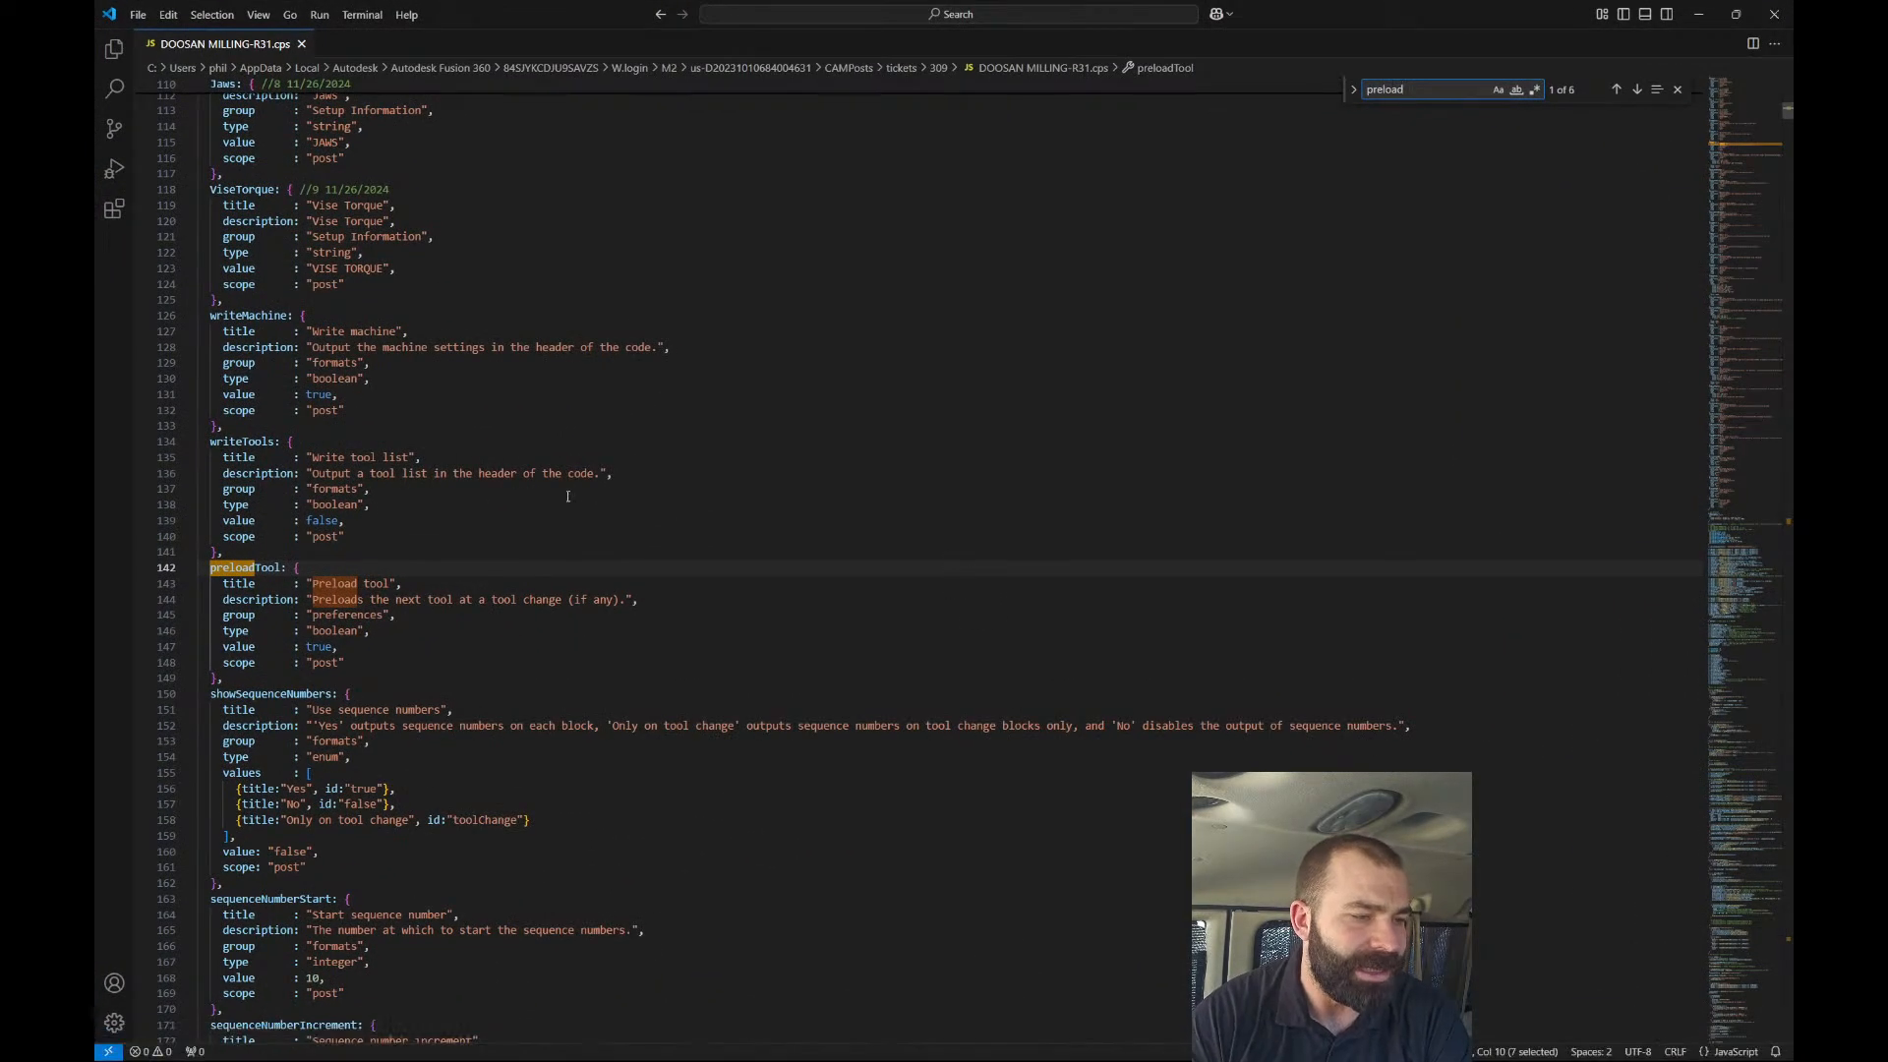
# Choose toolchange.cnc from the Milling samples as the test CNC file for the post.
pyautogui.click(114, 49)
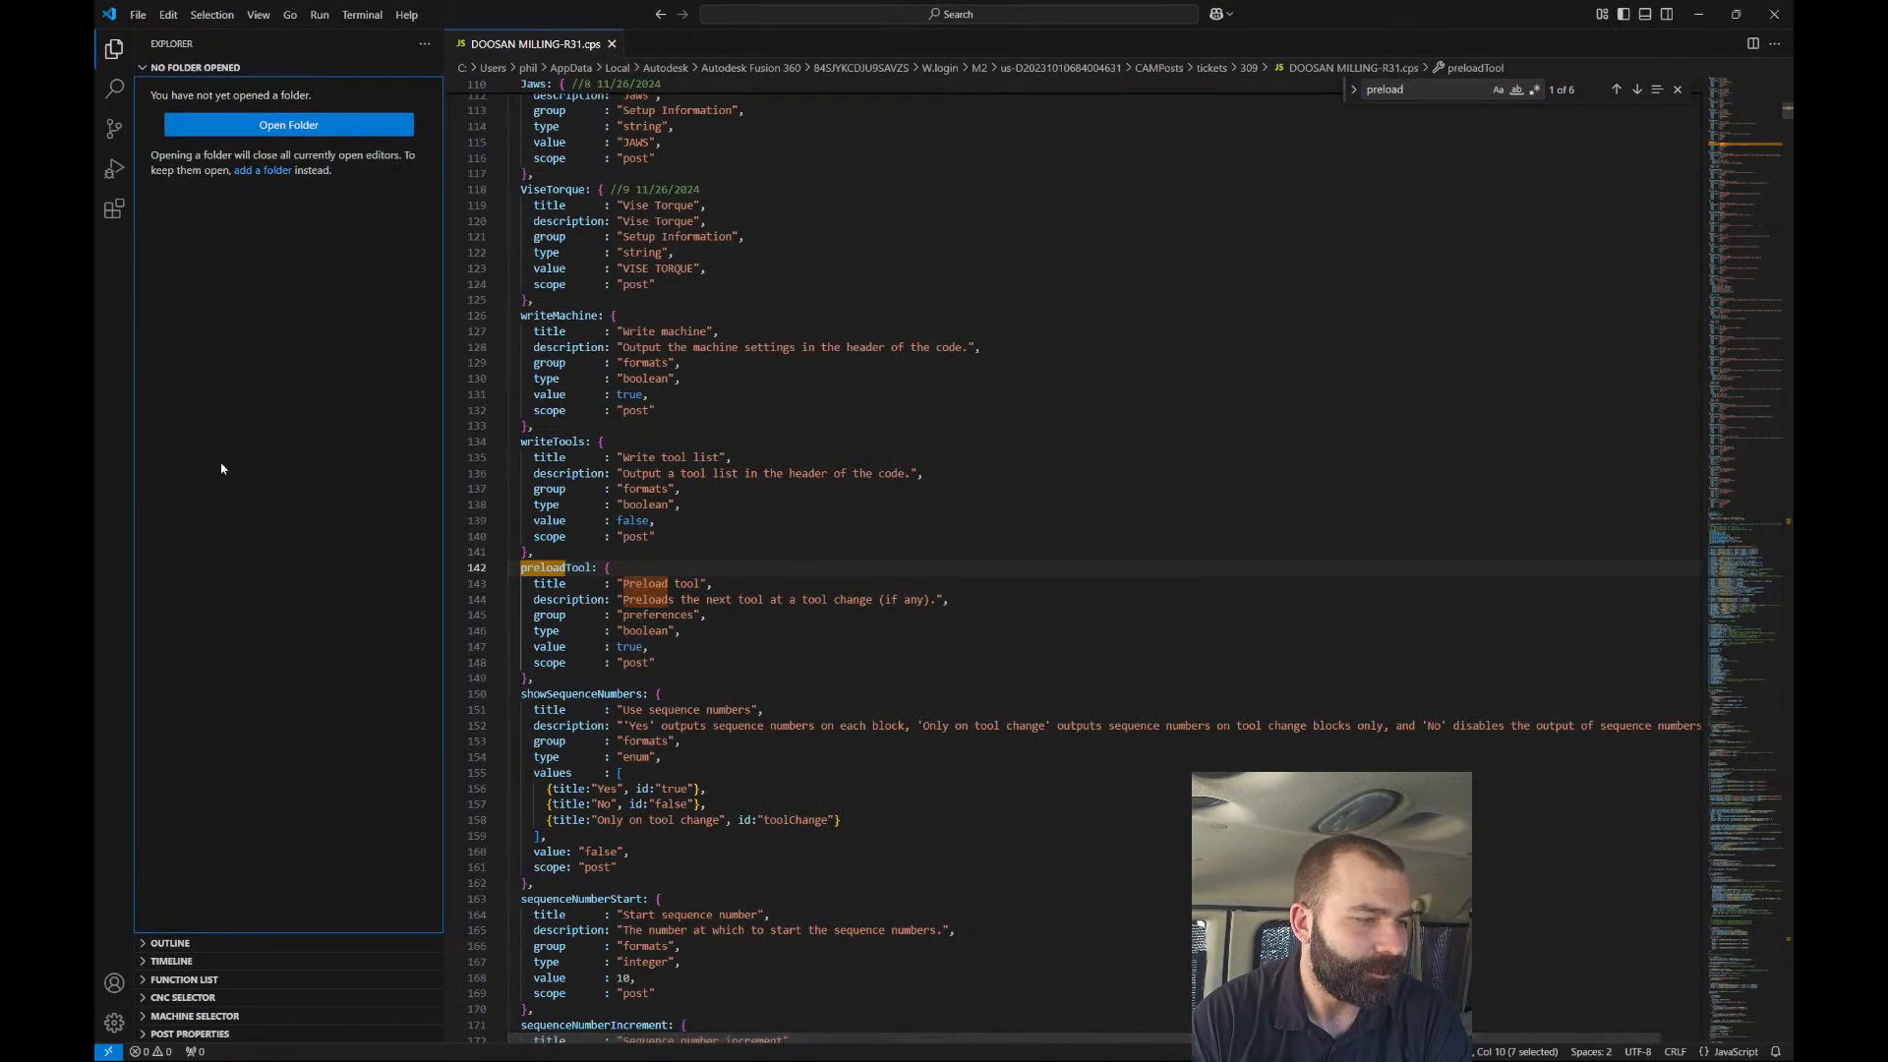
pyautogui.click(160, 998)
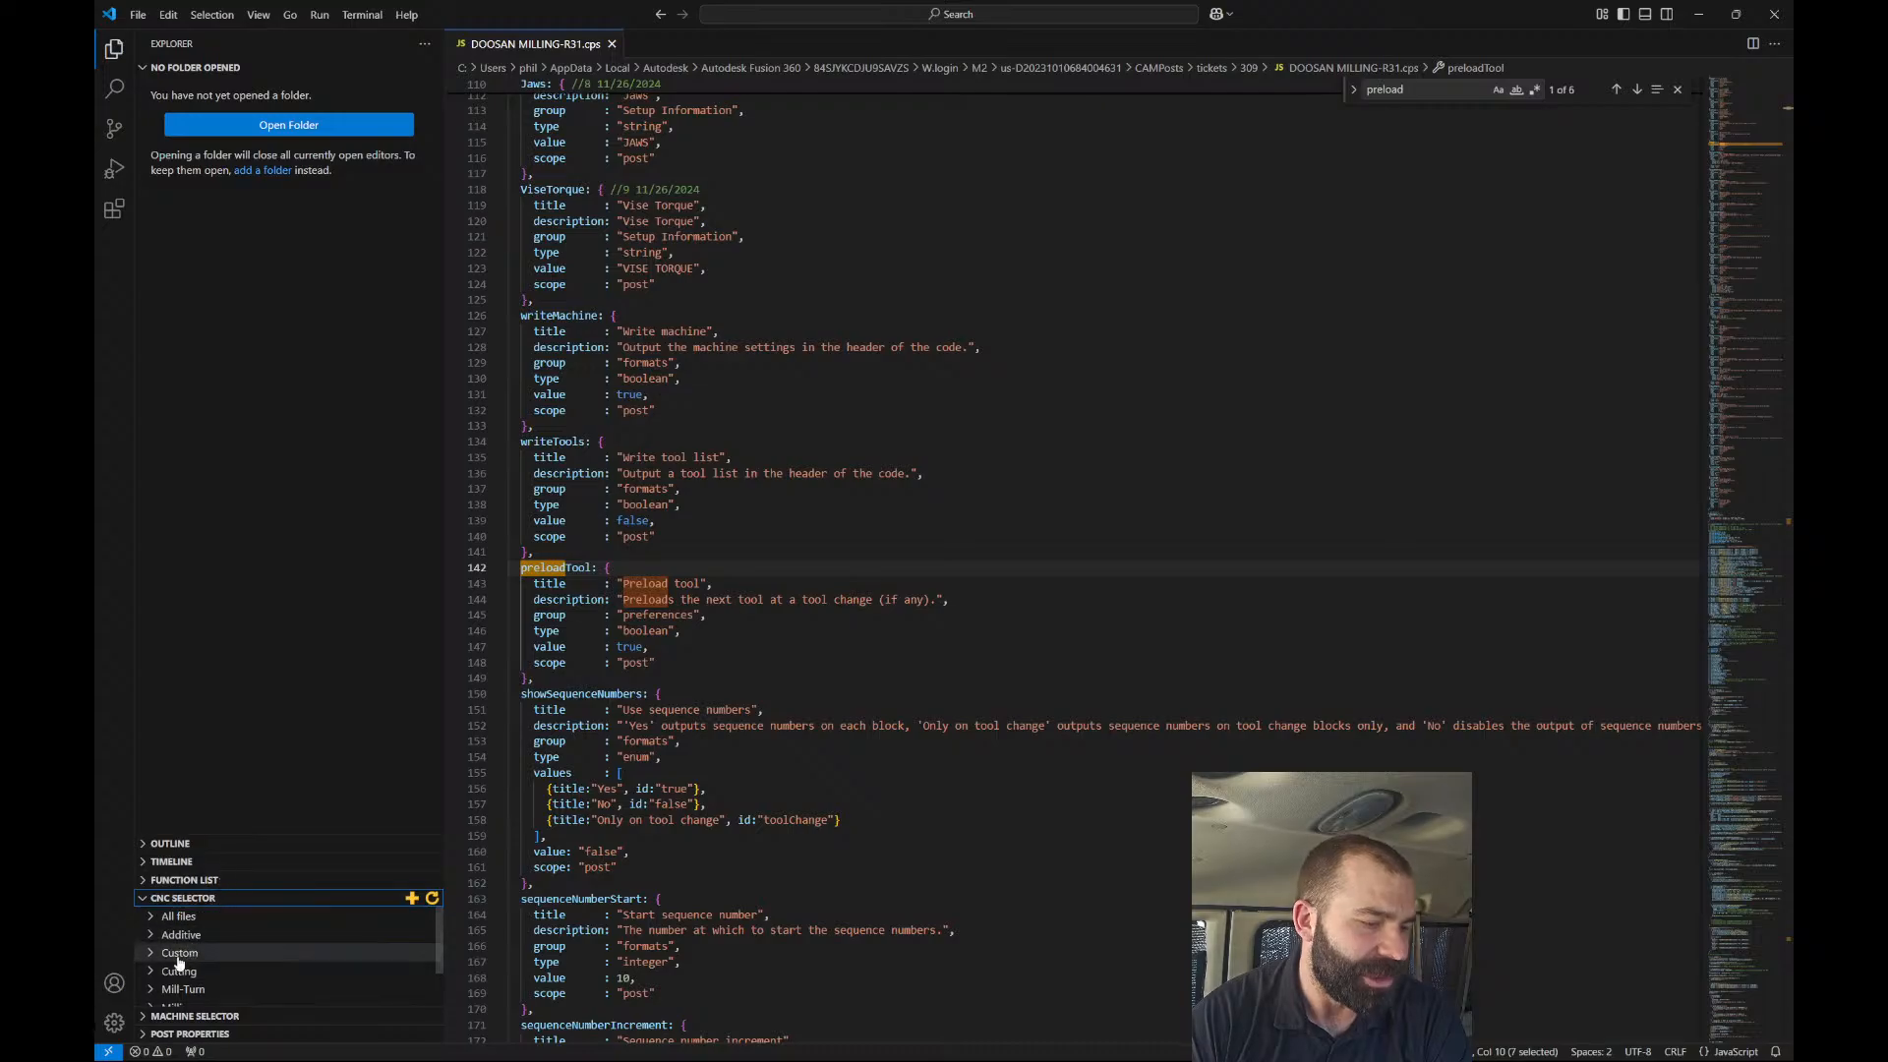
pyautogui.click(149, 973)
pyautogui.click(149, 974)
pyautogui.scroll(-2, 152, 986)
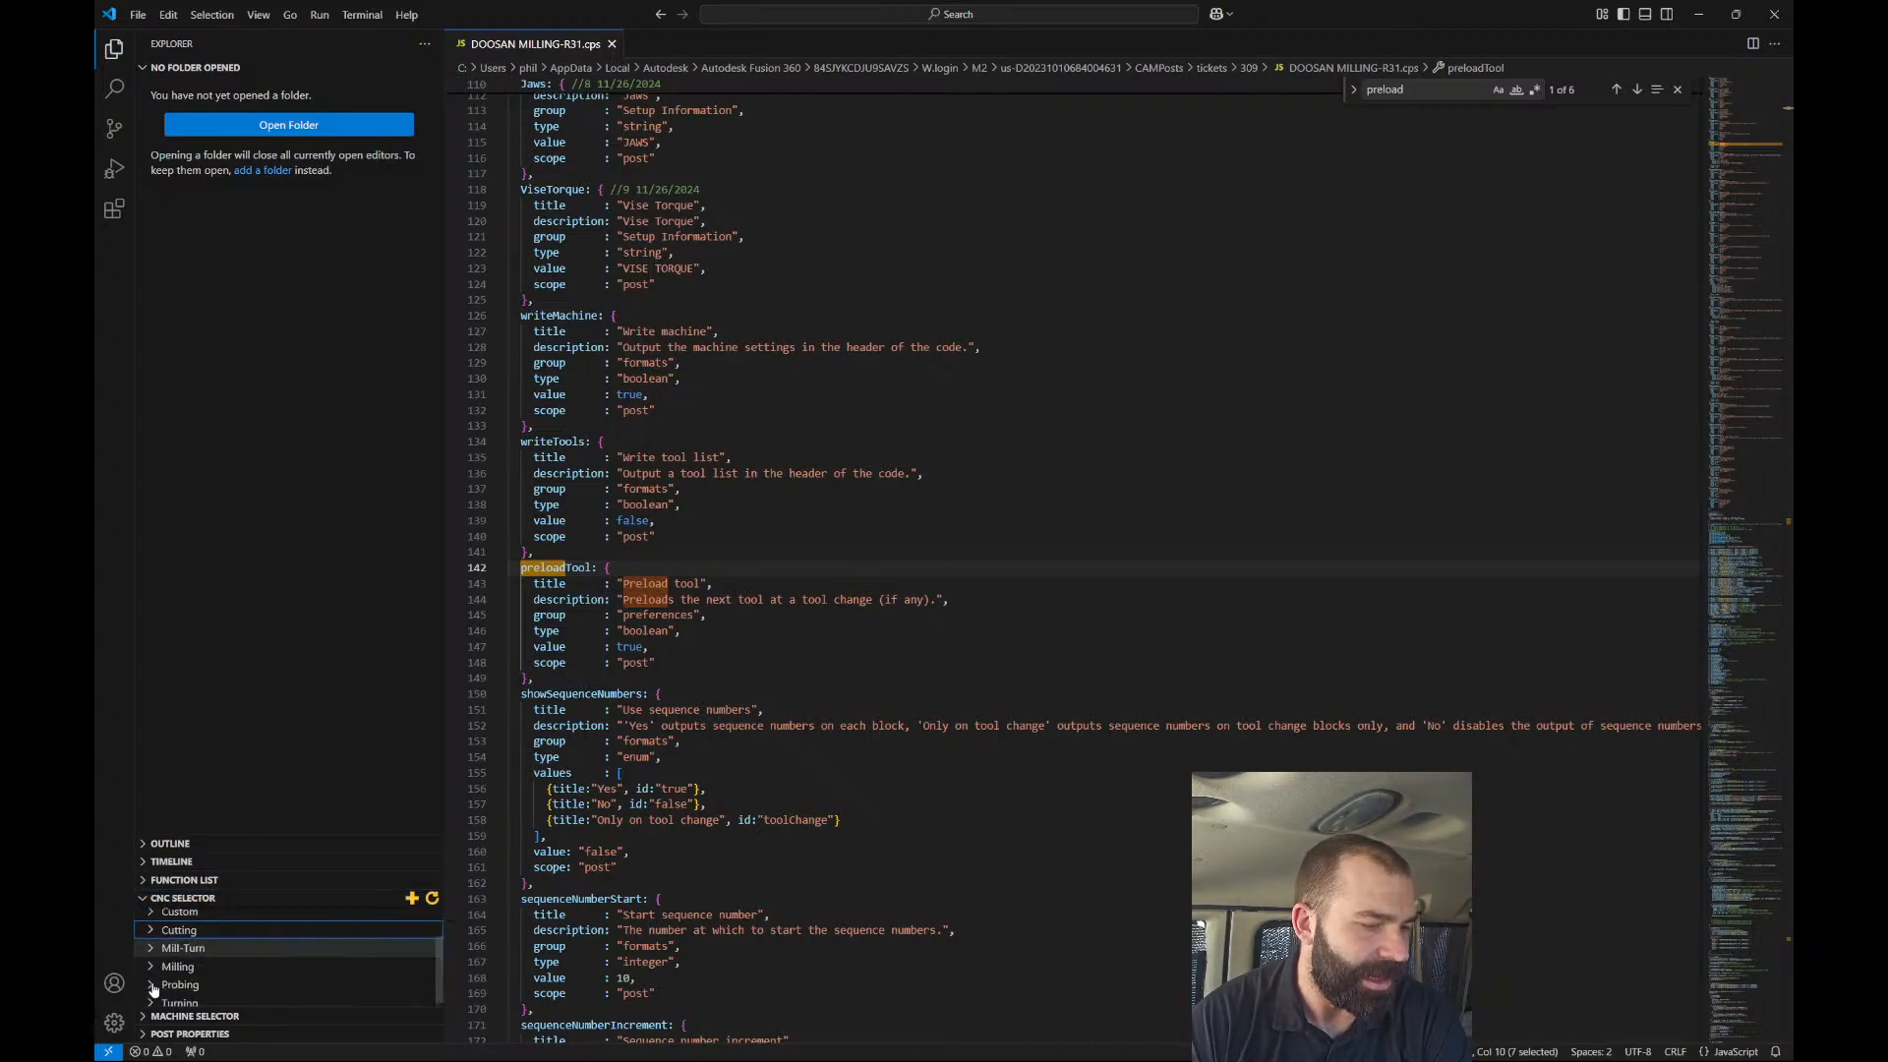
pyautogui.click(152, 968)
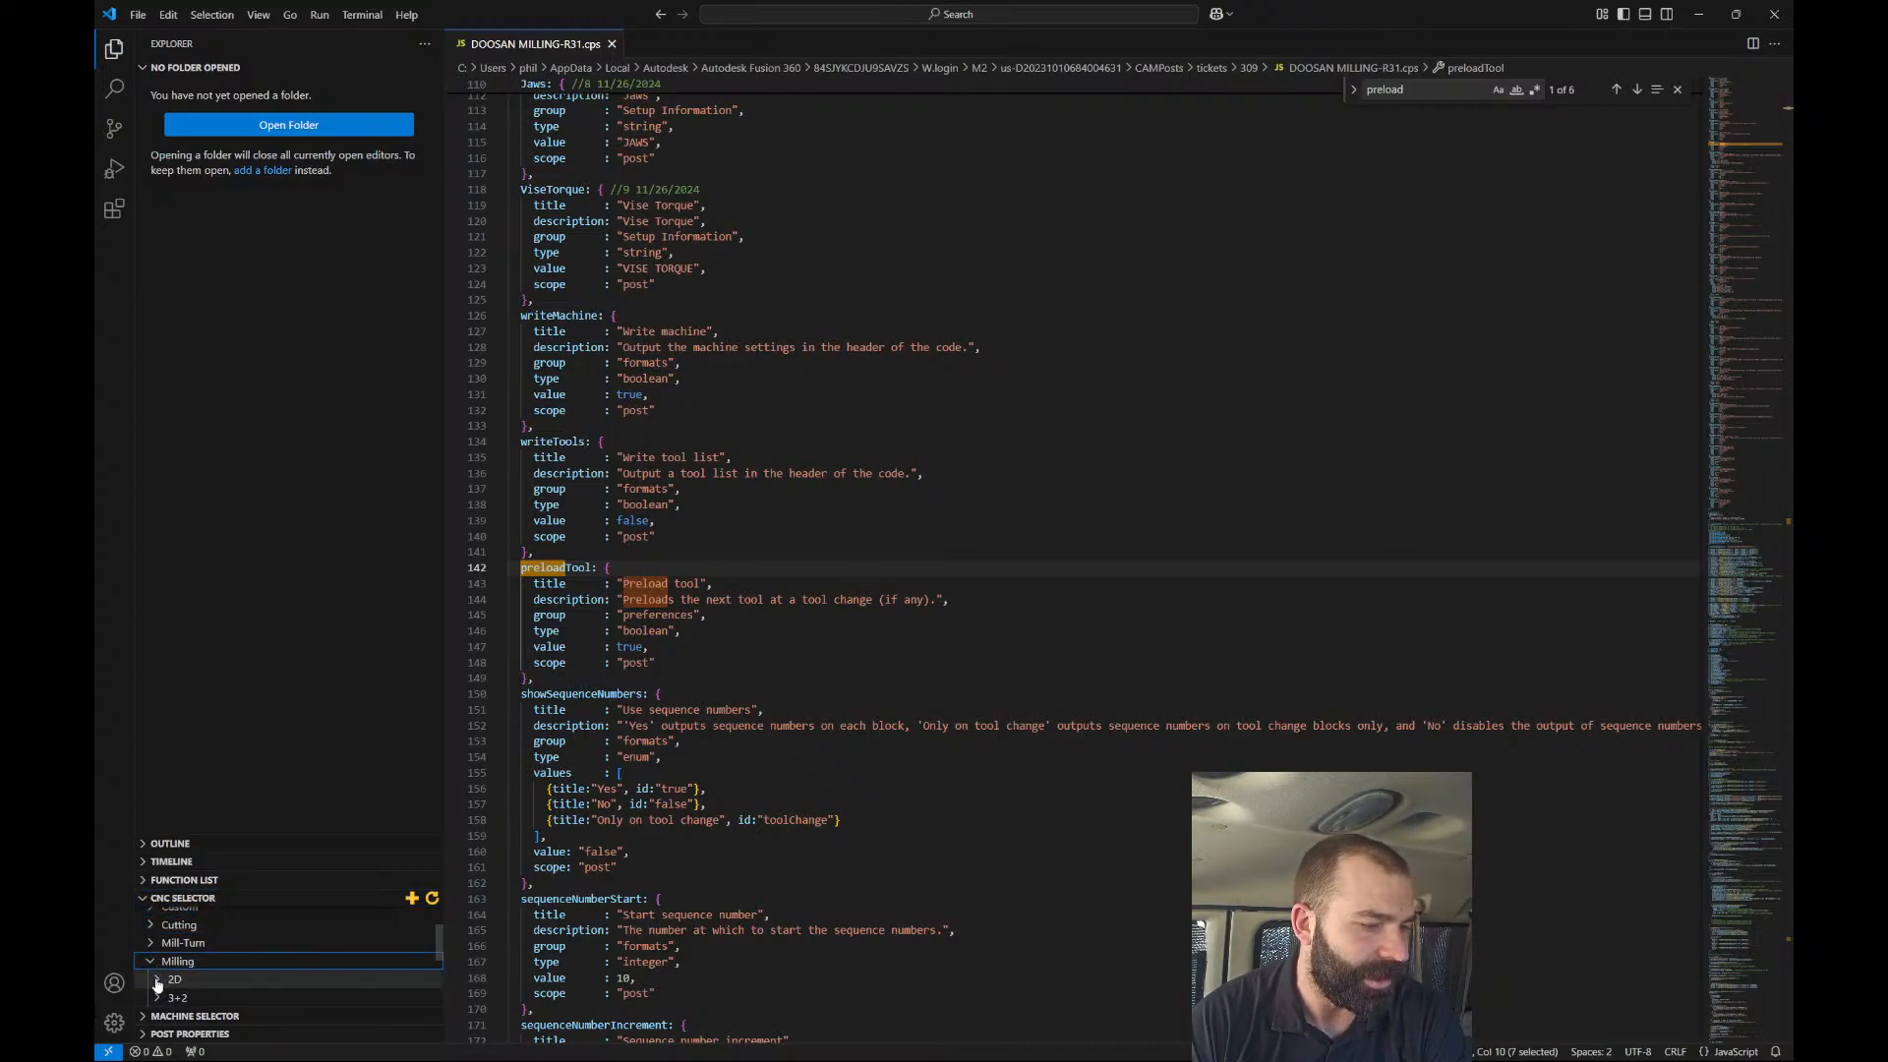
pyautogui.click(159, 982)
pyautogui.scroll(-1, 167, 986)
pyautogui.click(209, 997)
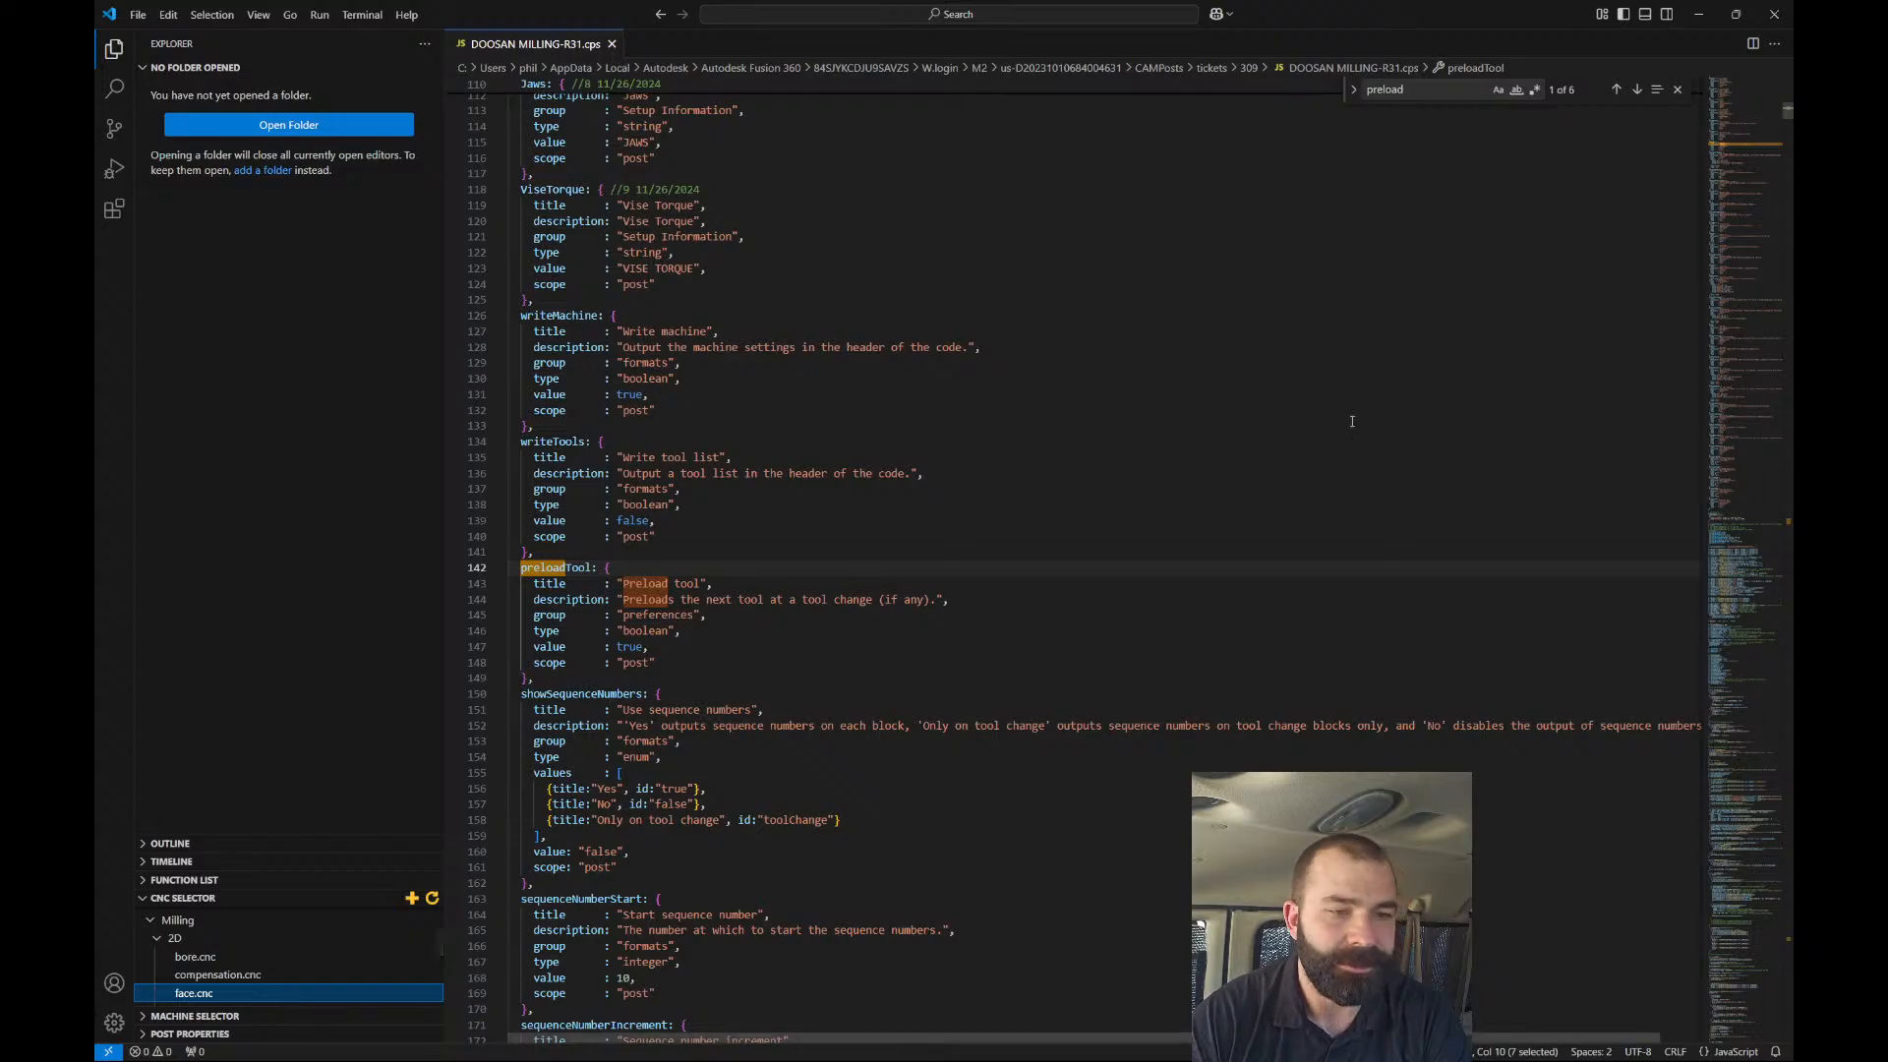
pyautogui.scroll(-2, 236, 979)
pyautogui.scroll(-2, 236, 978)
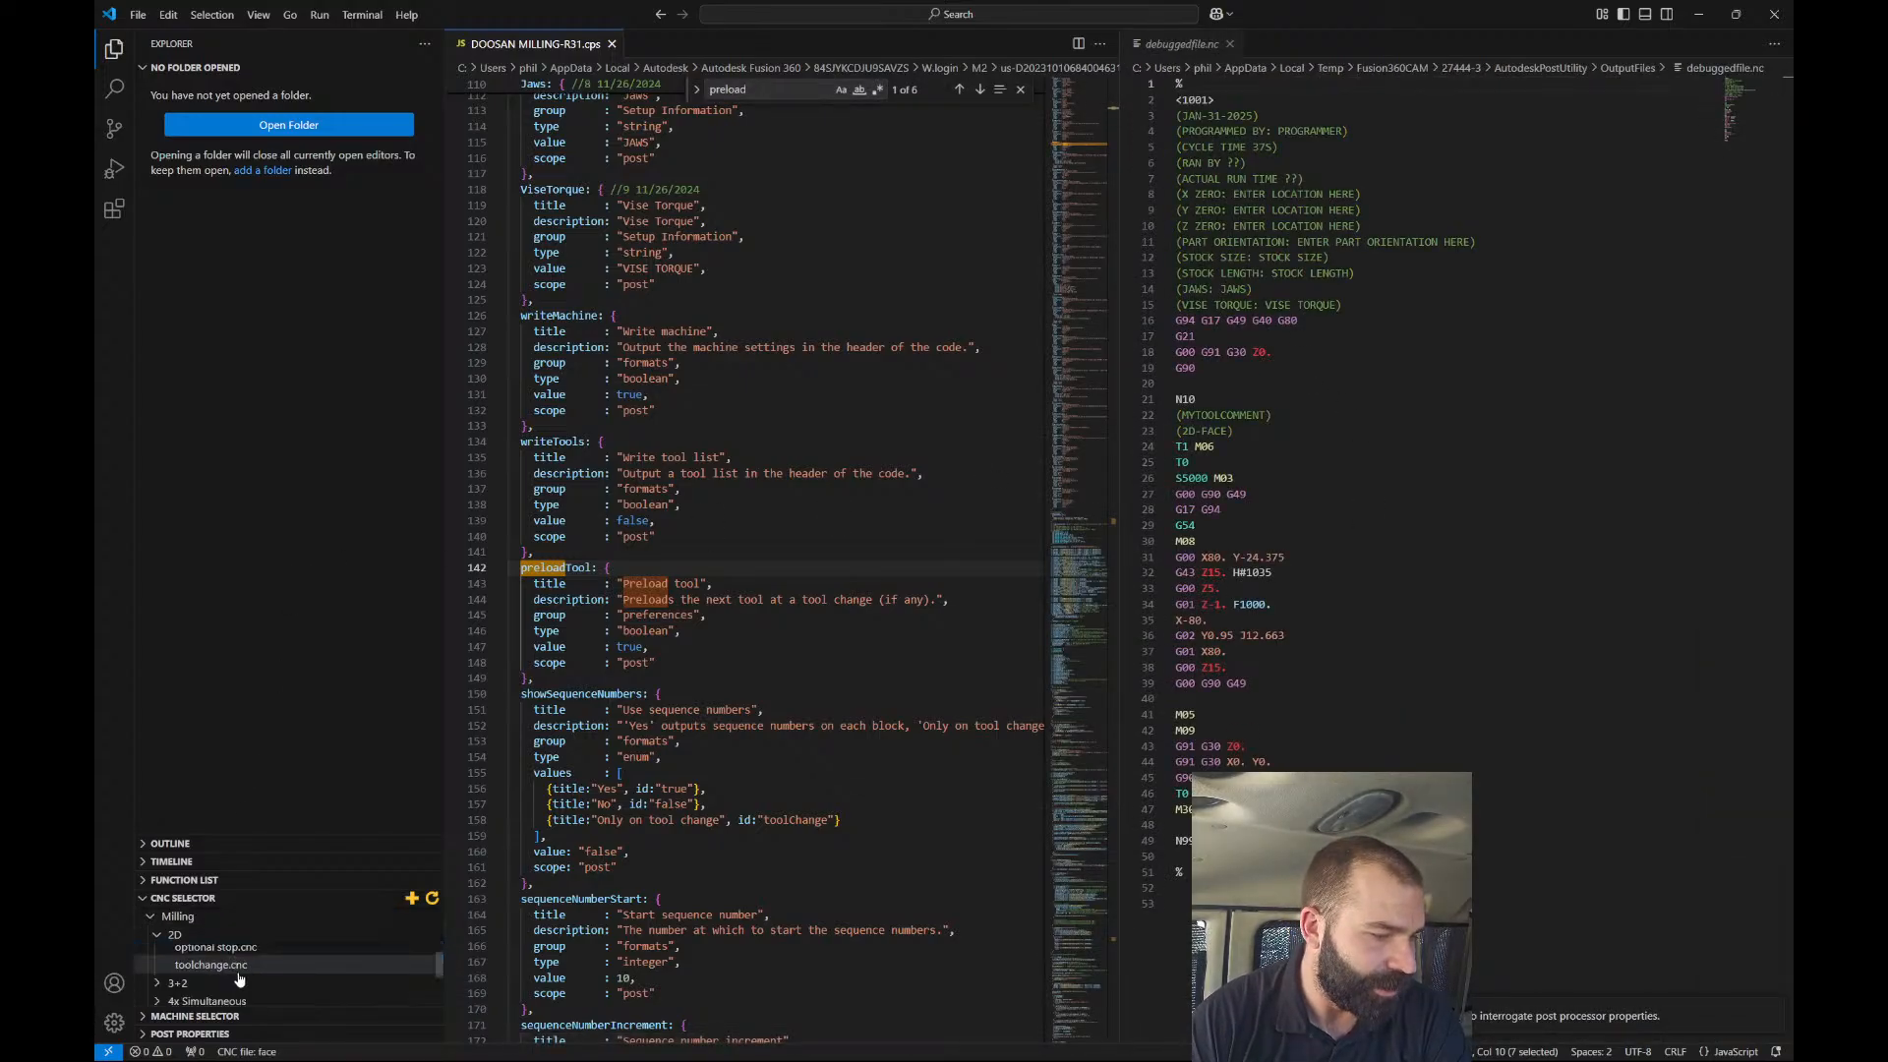
pyautogui.click(236, 966)
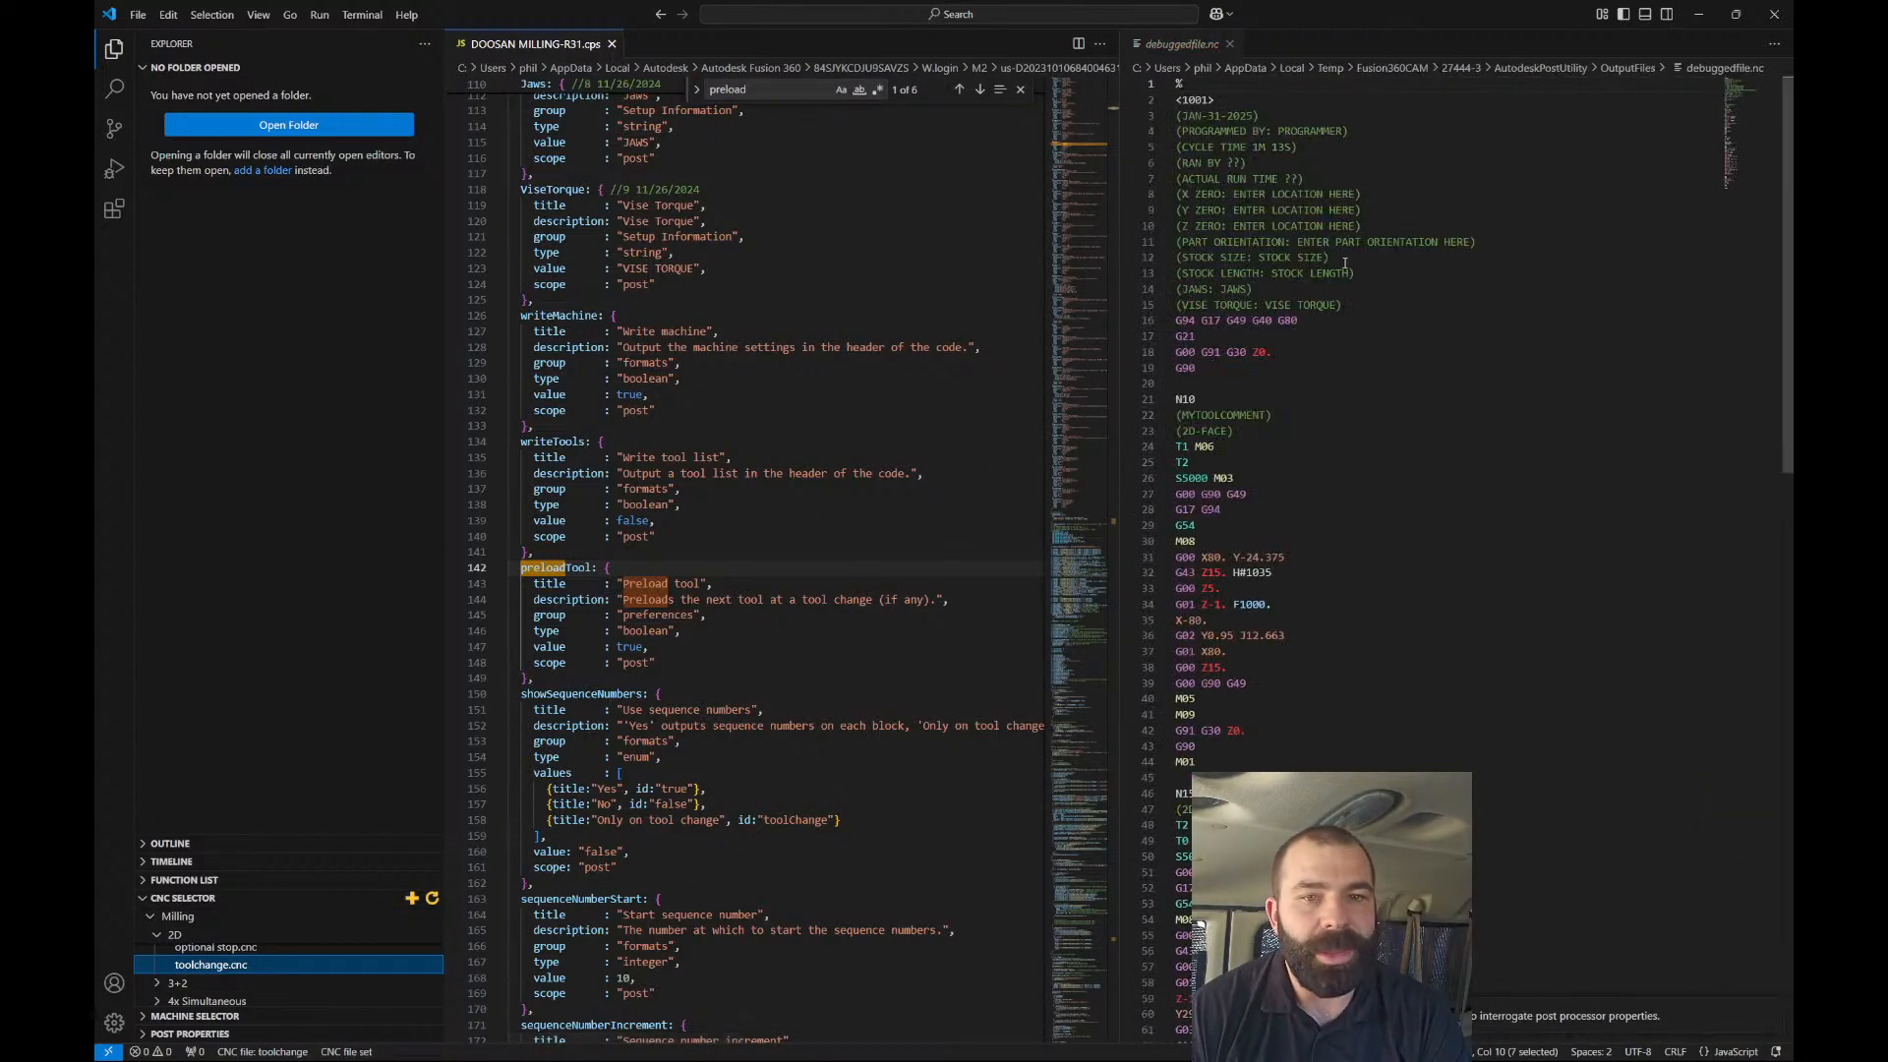
# Jump from M06 on line 48 of debuggedfile.nc to post line 1941.
pyautogui.scroll(-5, 1278, 314)
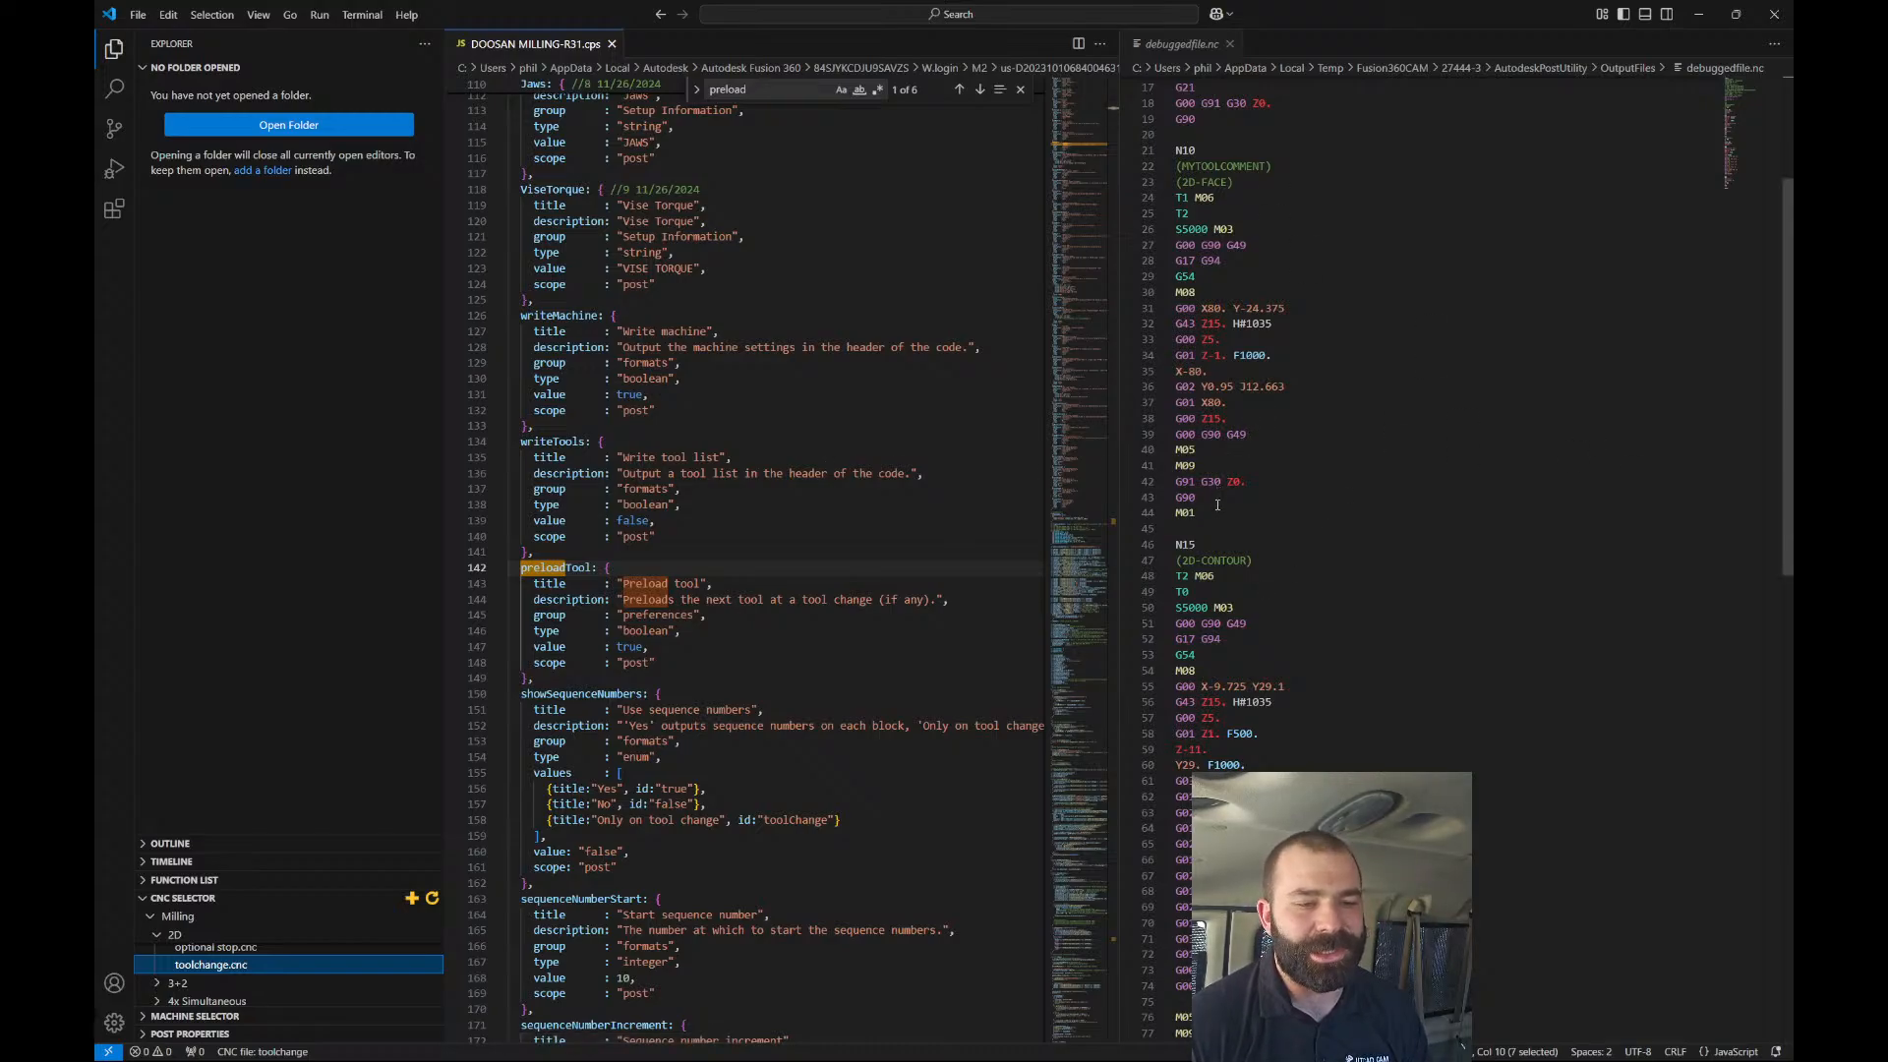
pyautogui.scroll(-1, 1220, 497)
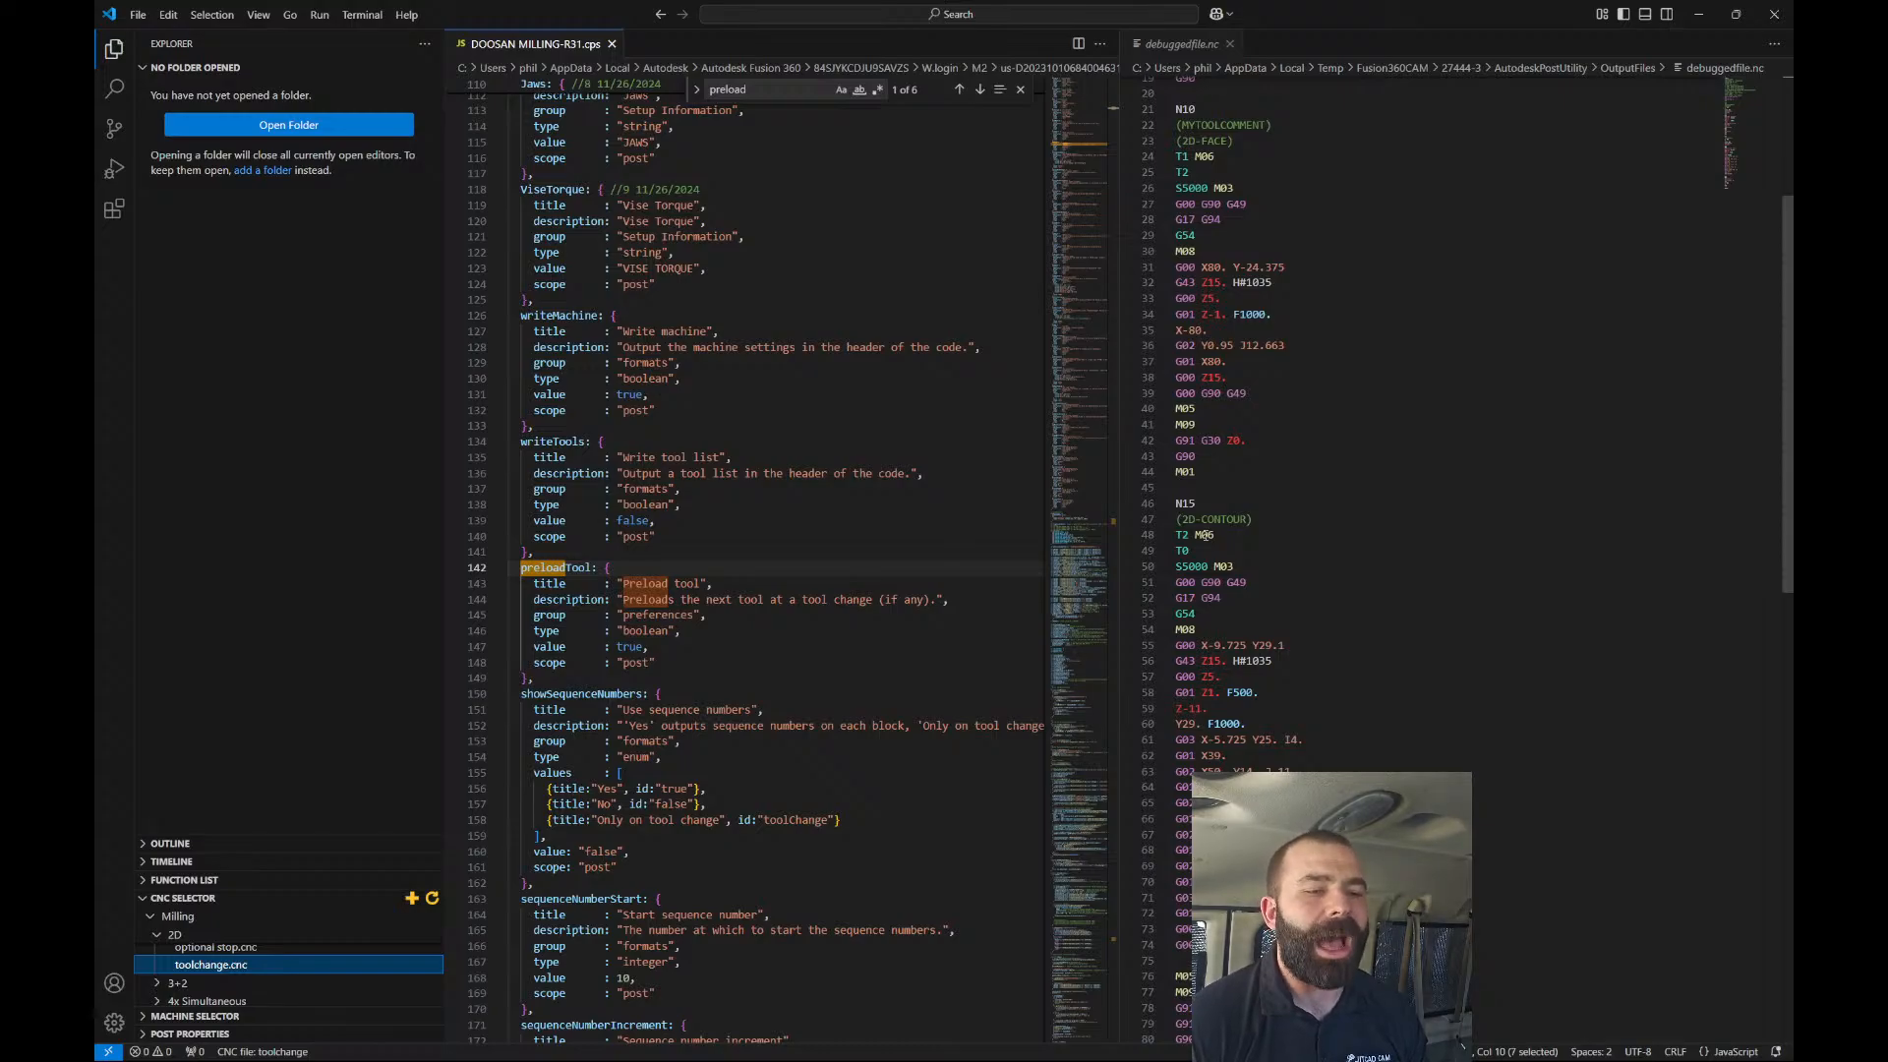
pyautogui.doubleClick(1204, 534)
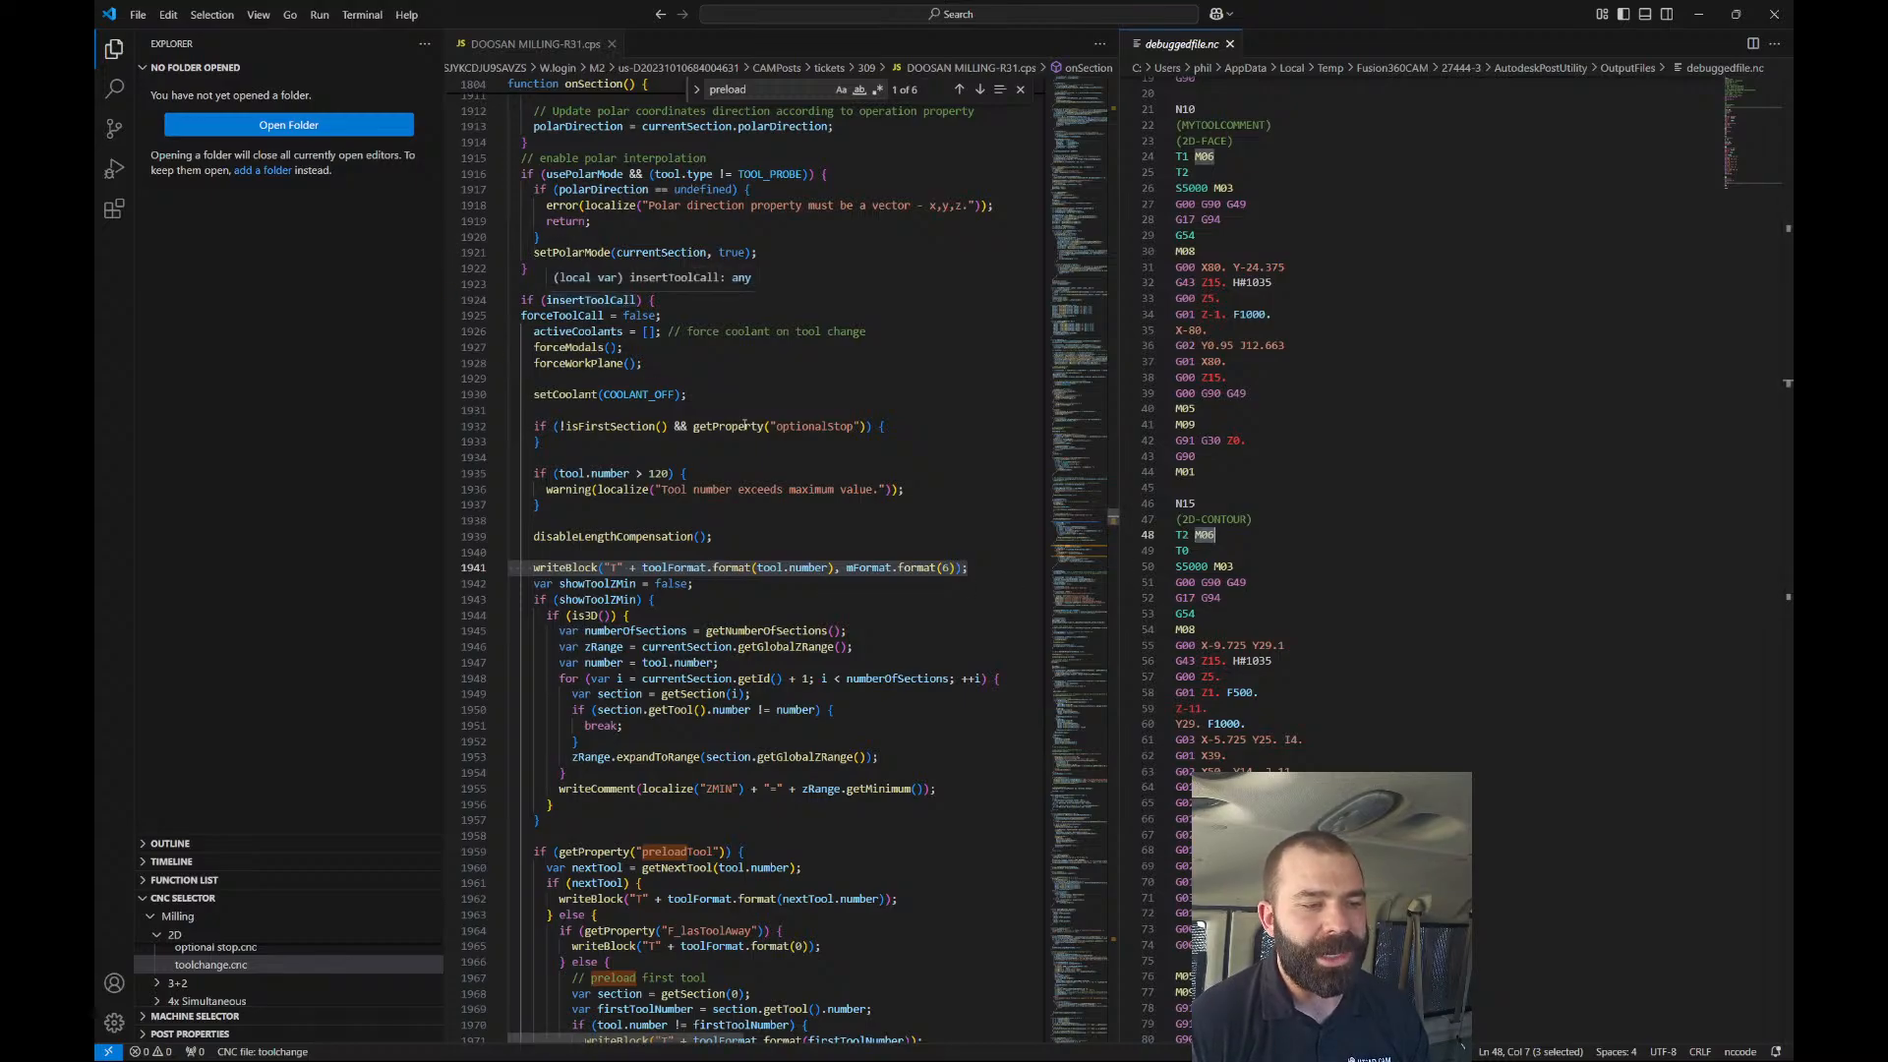
# Wrap the preloadTool block, lines 1959–1975, in /* */ and save to repost.
pyautogui.scroll(-3, 694, 605)
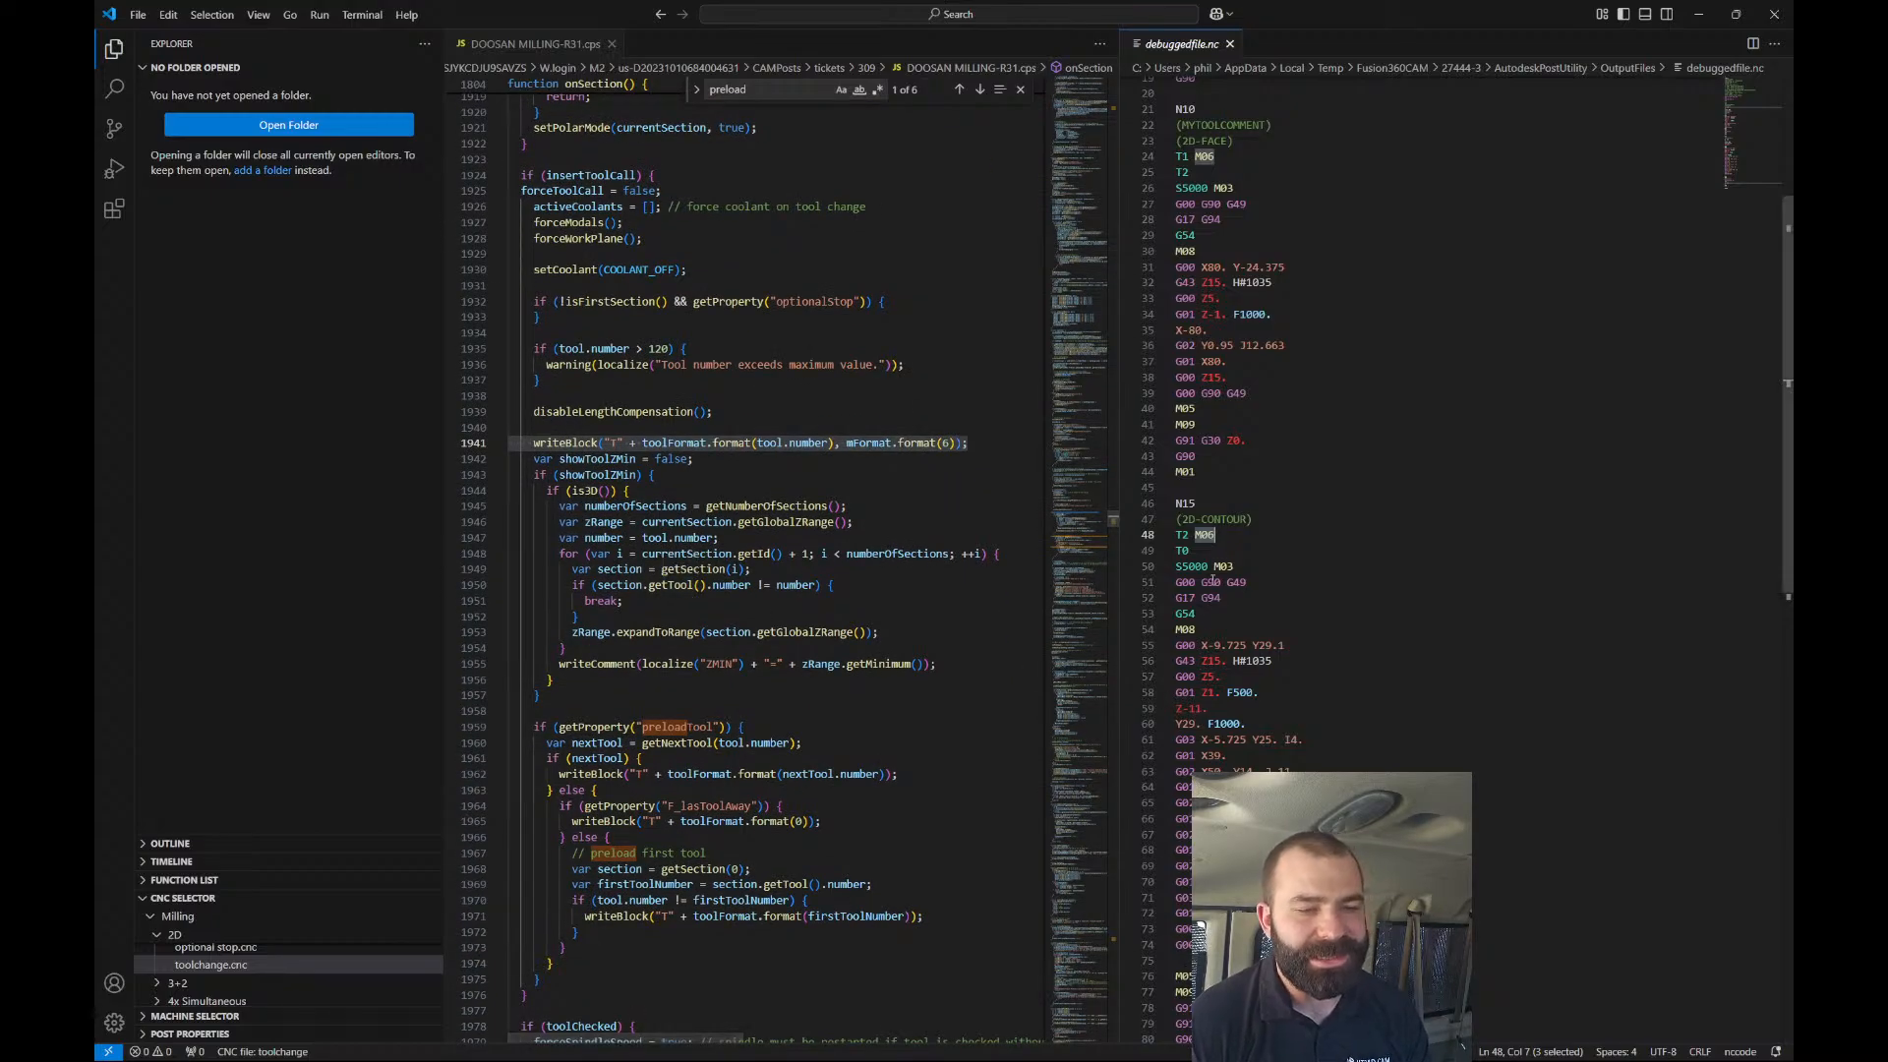
pyautogui.click(1182, 550)
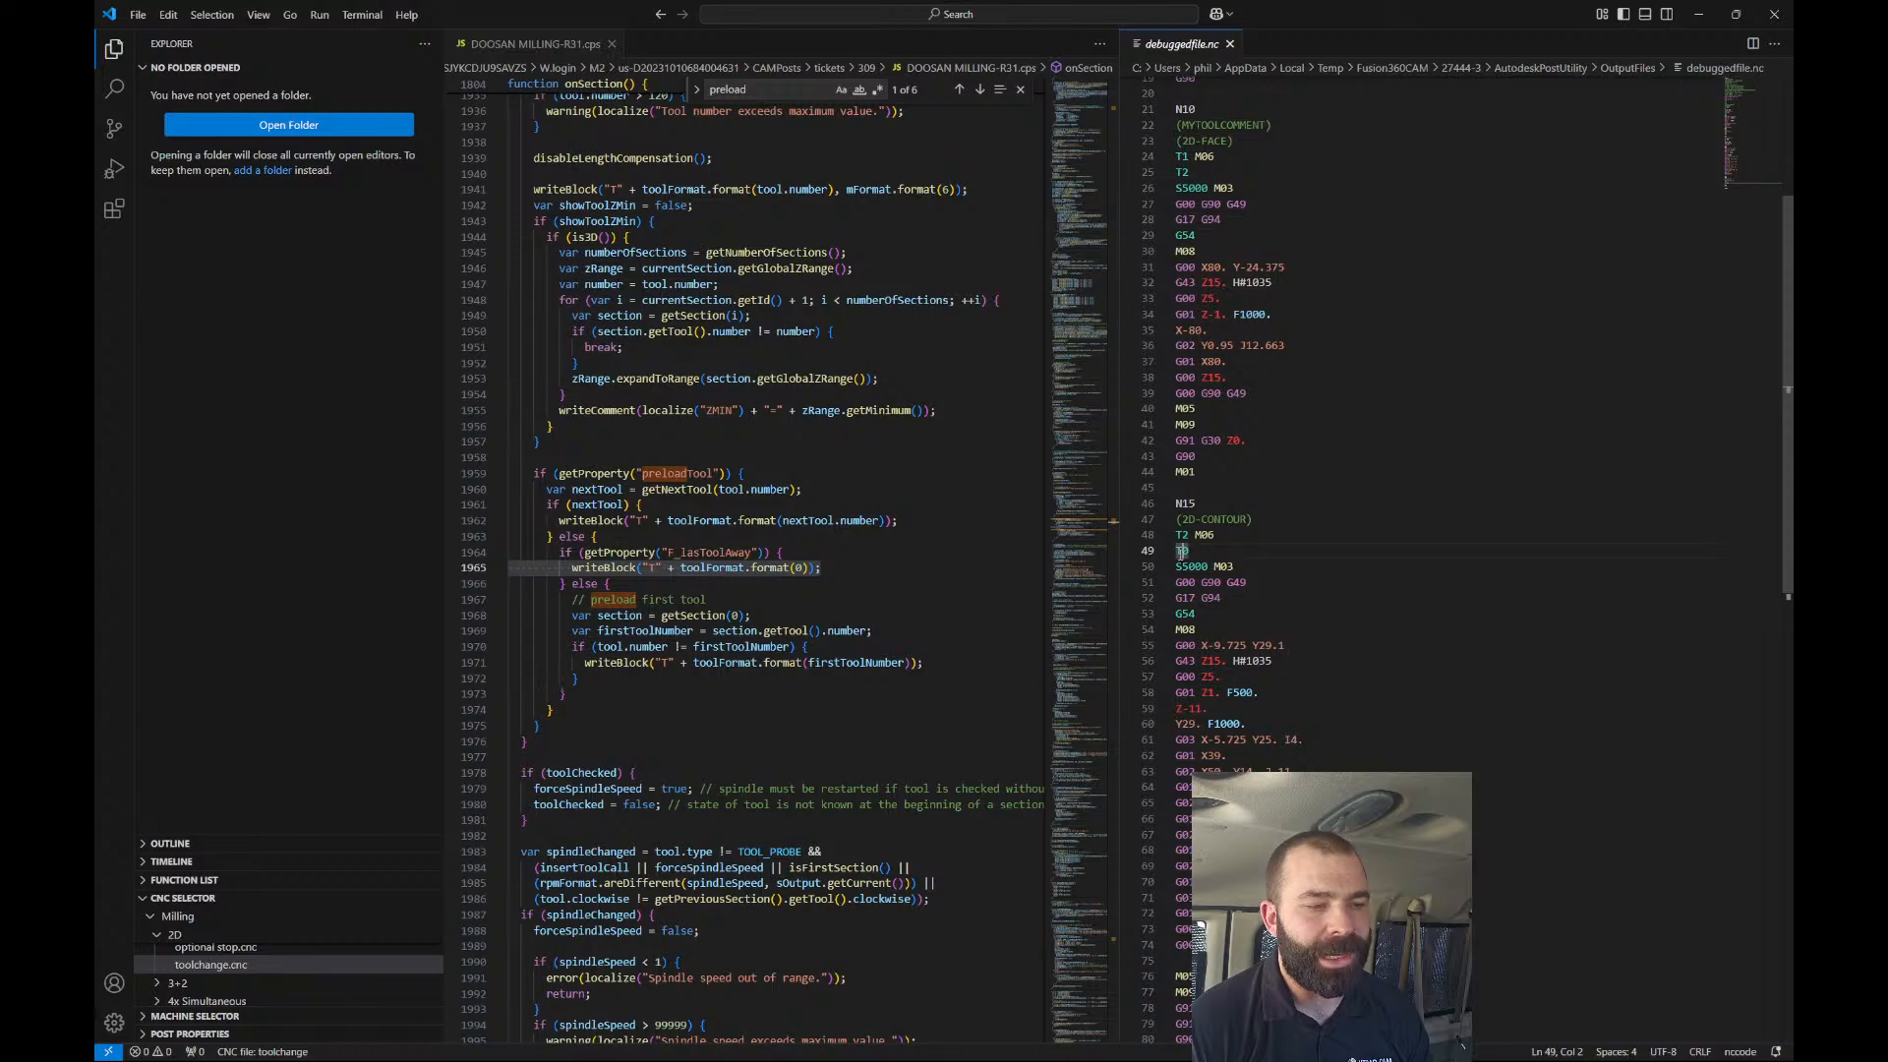
pyautogui.click(536, 474)
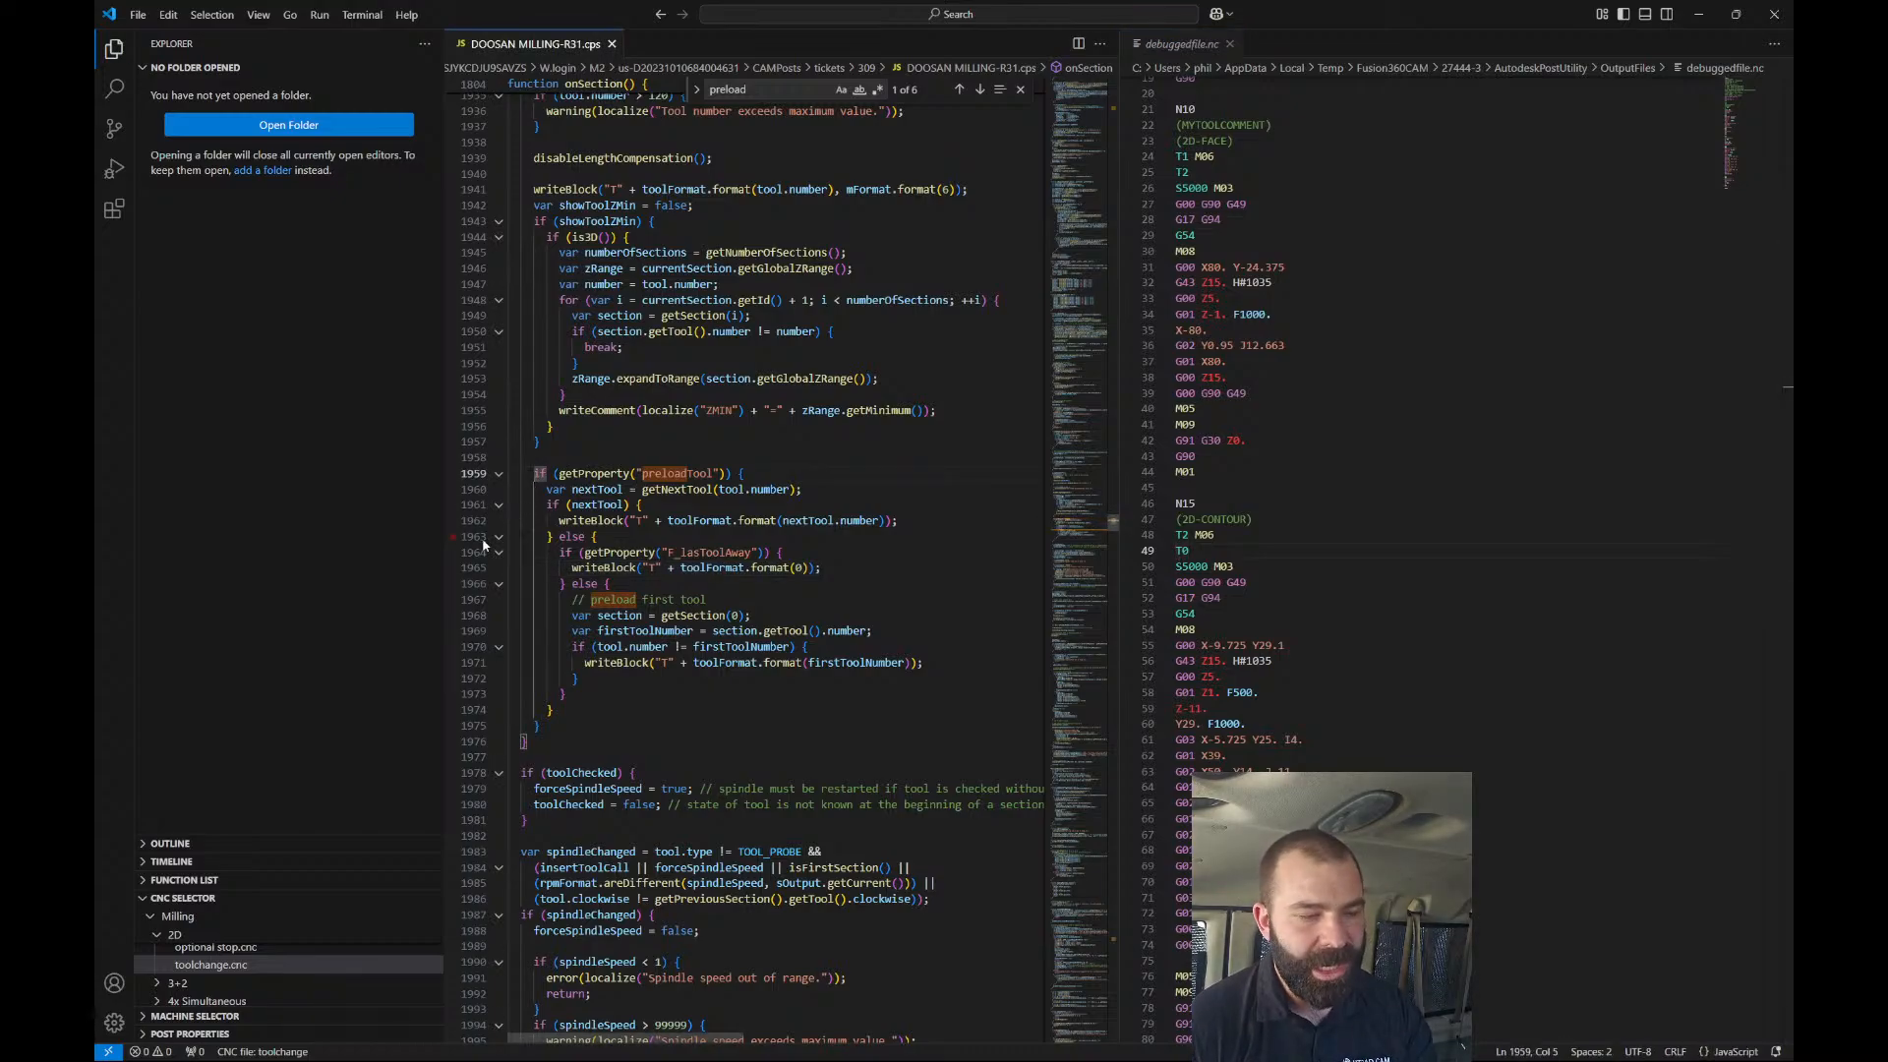
pyautogui.write('//')
pyautogui.press('BackSpace')
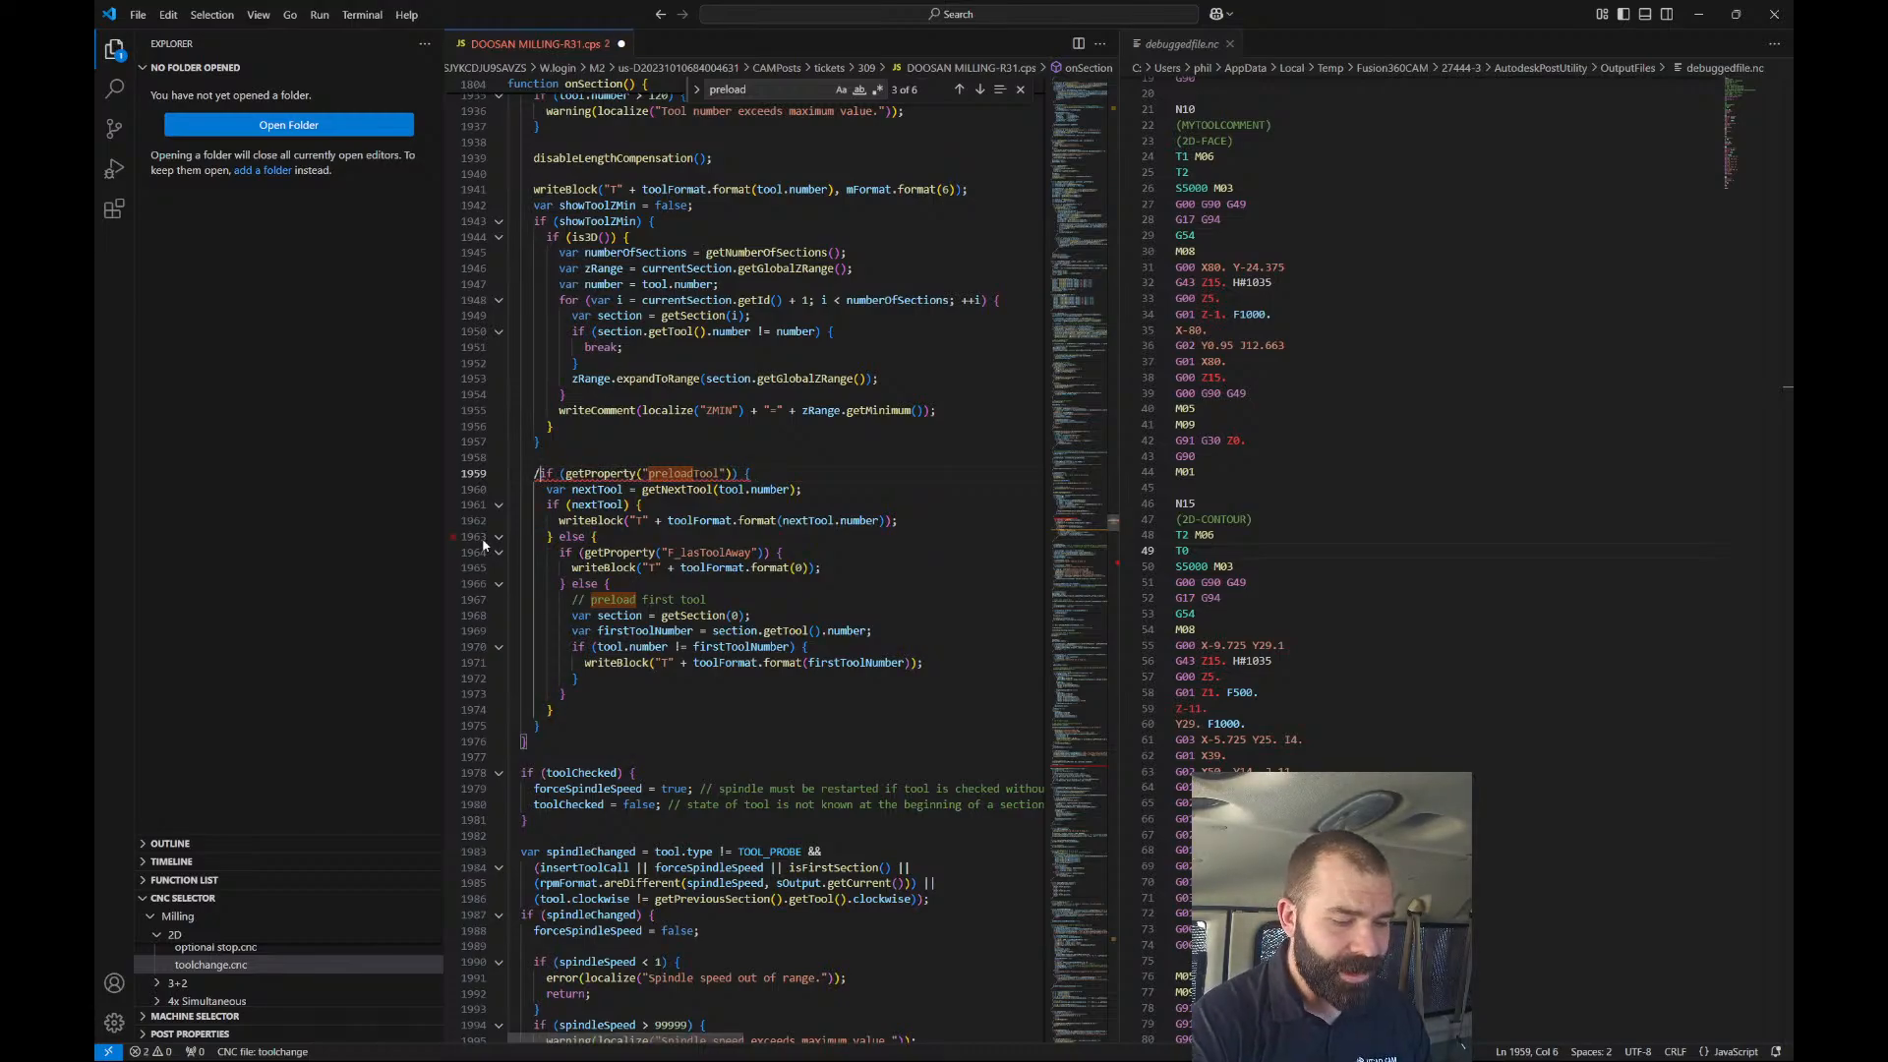
pyautogui.write('*')
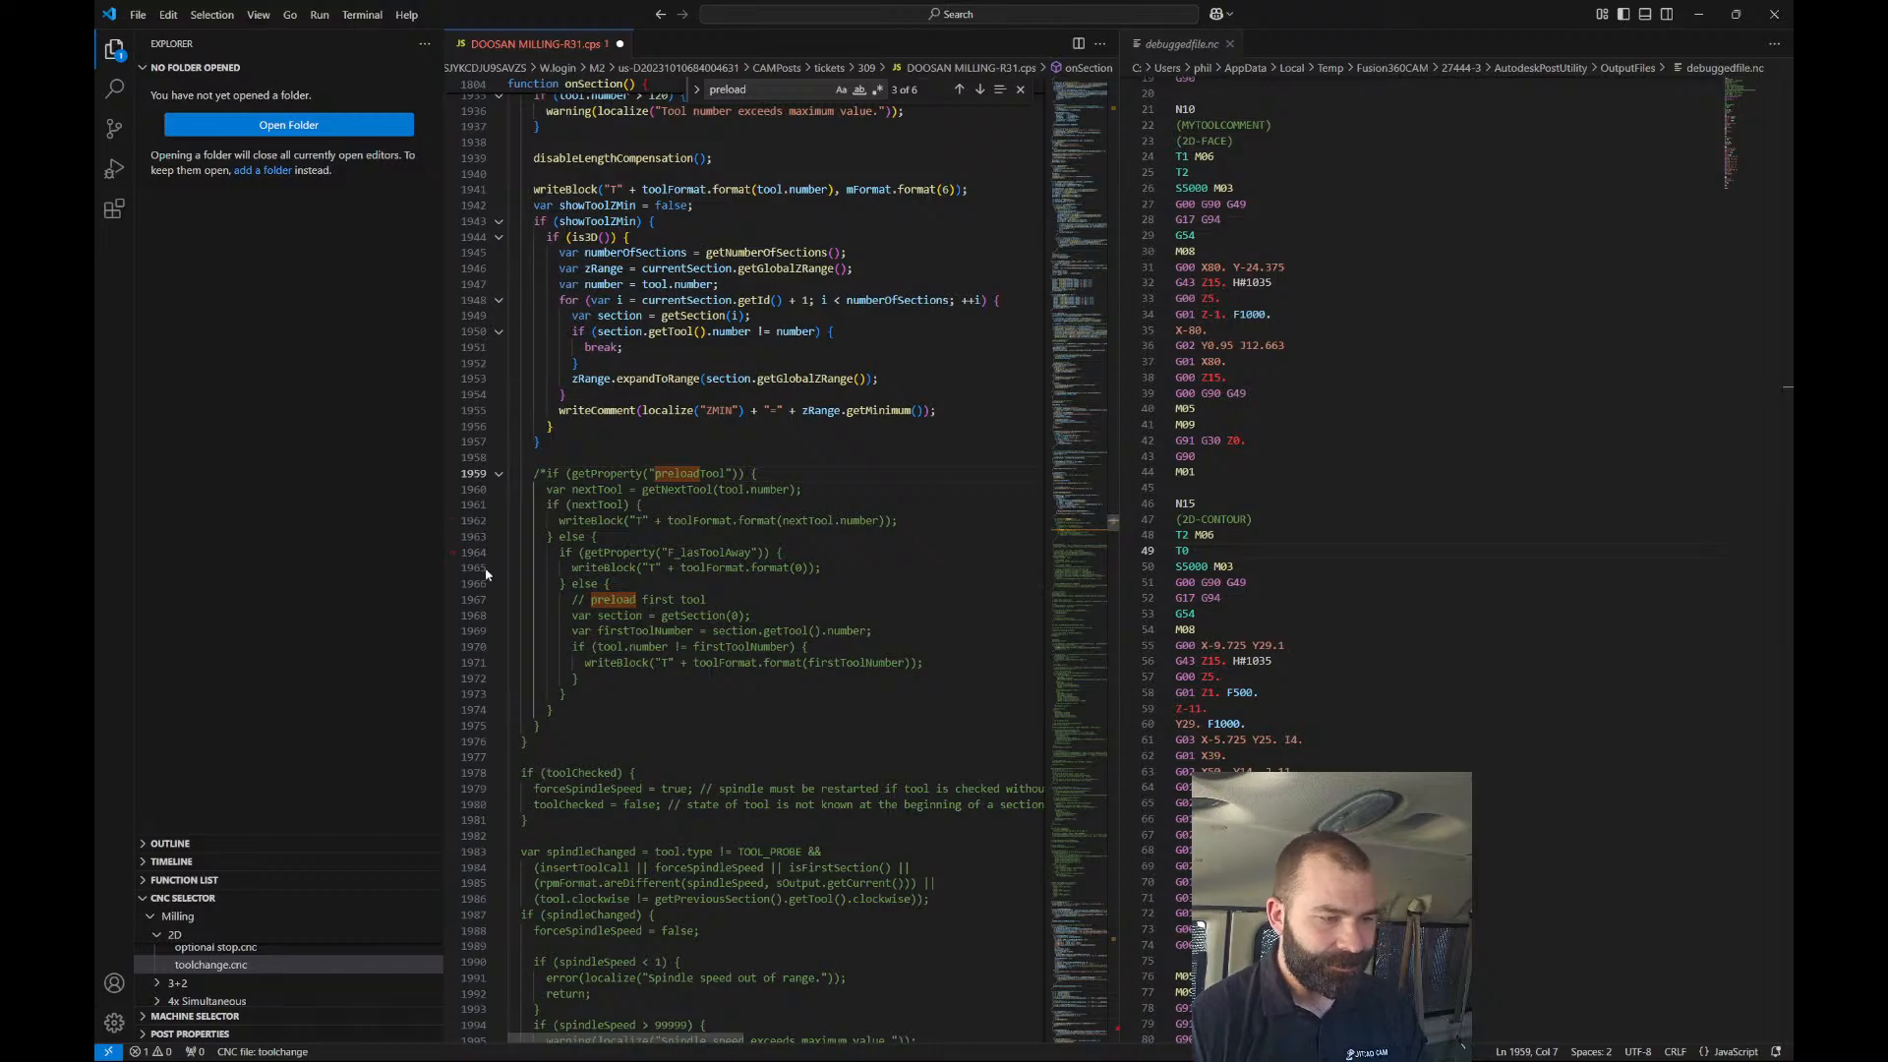
pyautogui.click(546, 729)
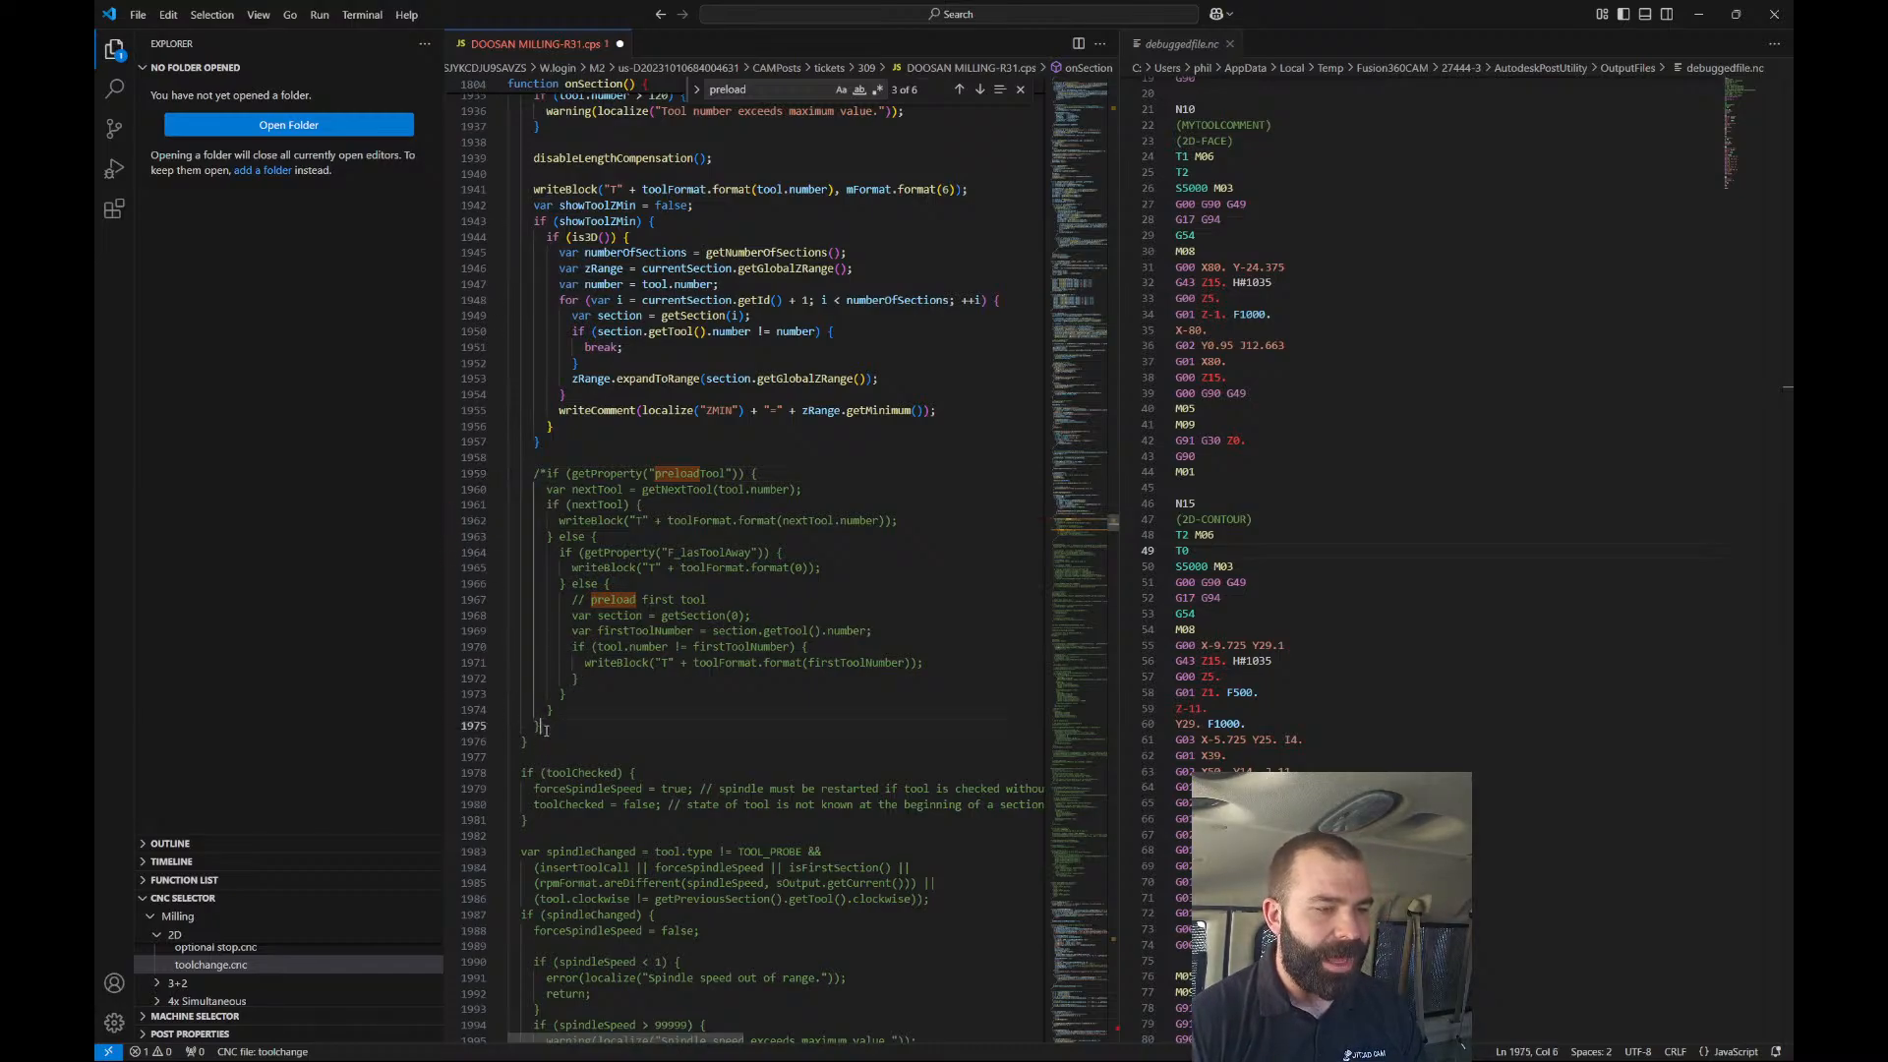
pyautogui.write('*')
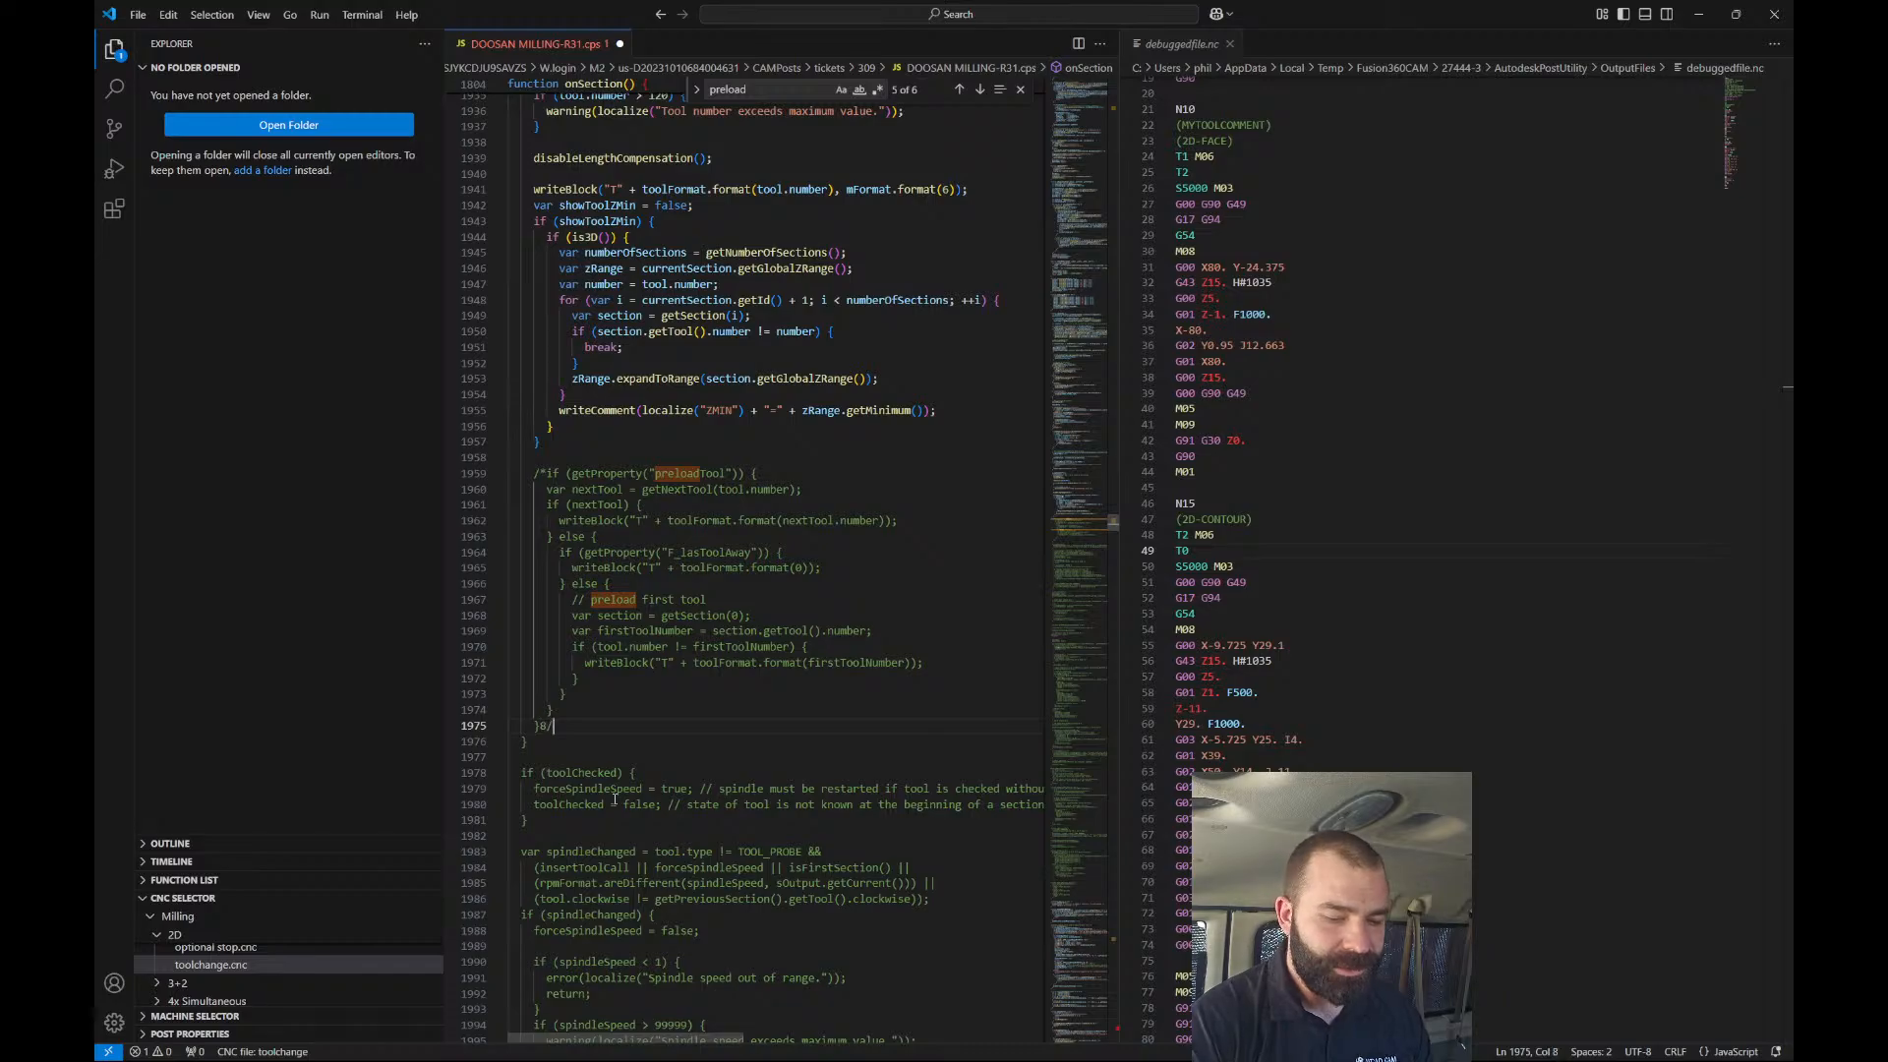
pyautogui.press('BackSpace')
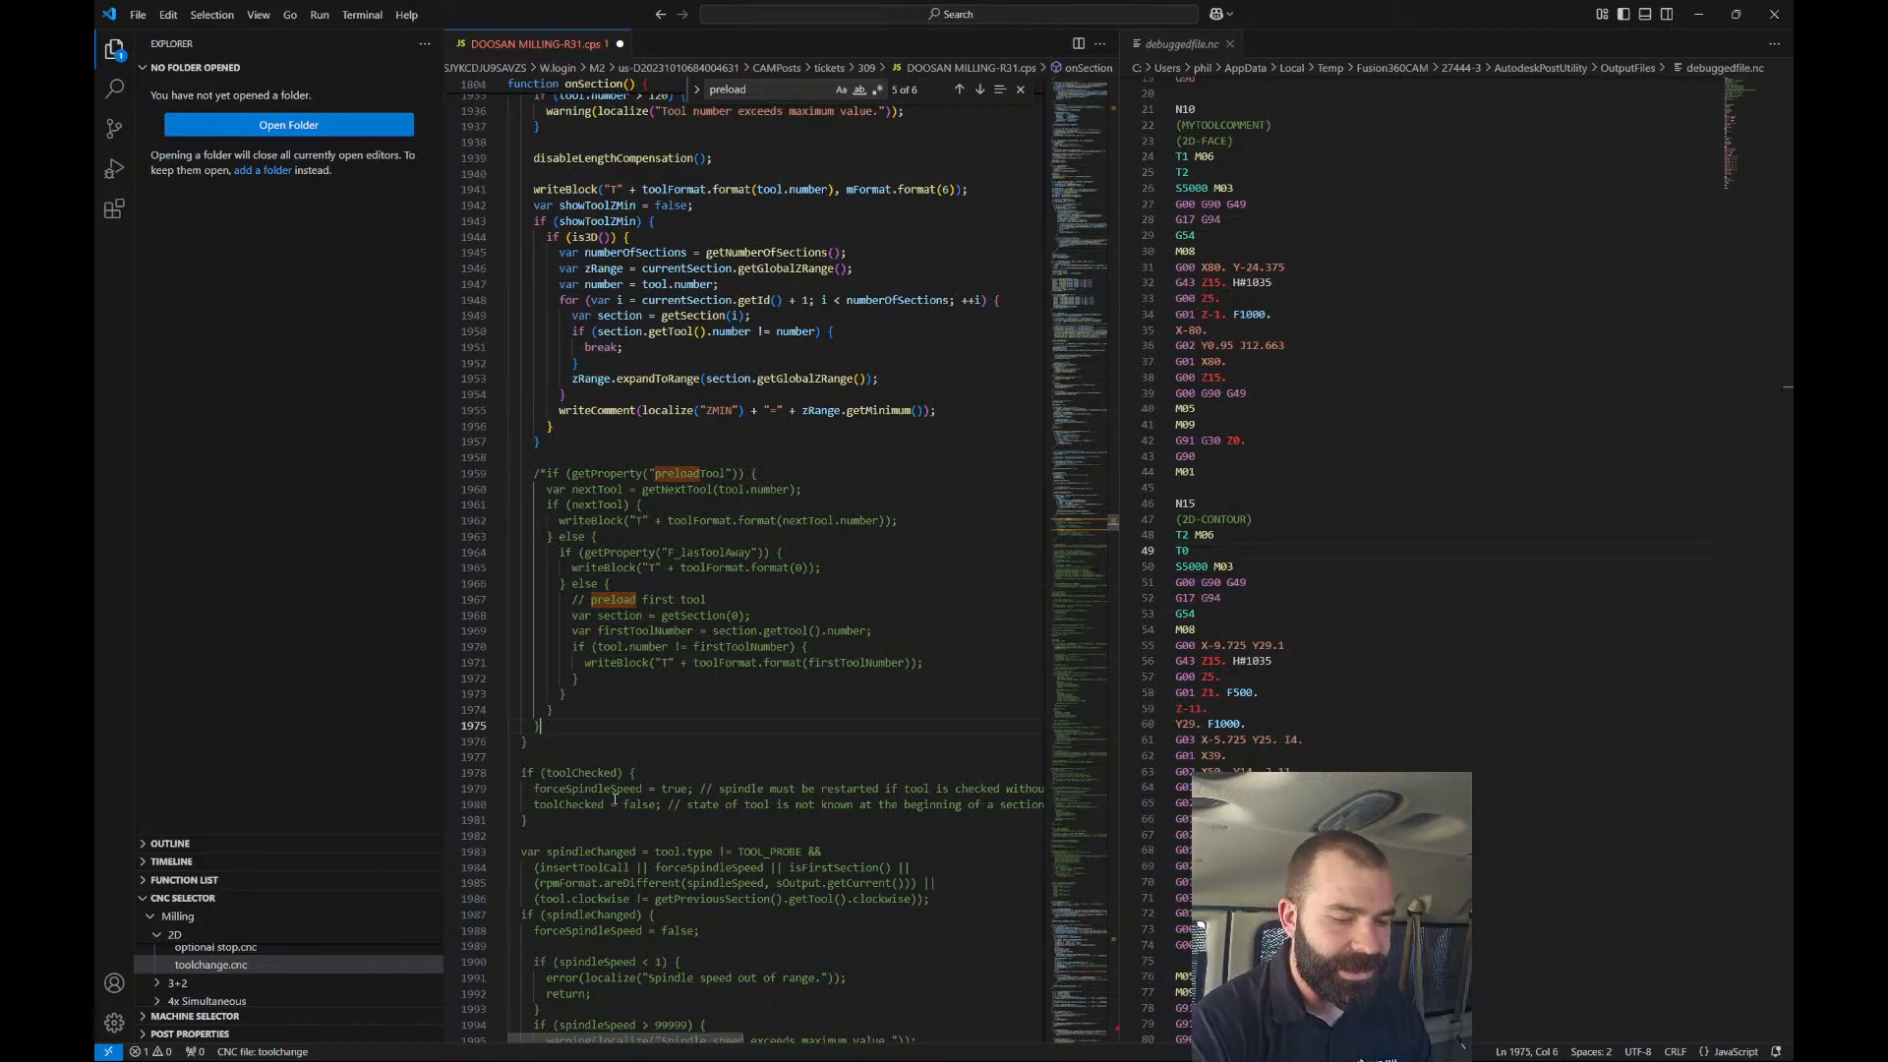
pyautogui.write('/')
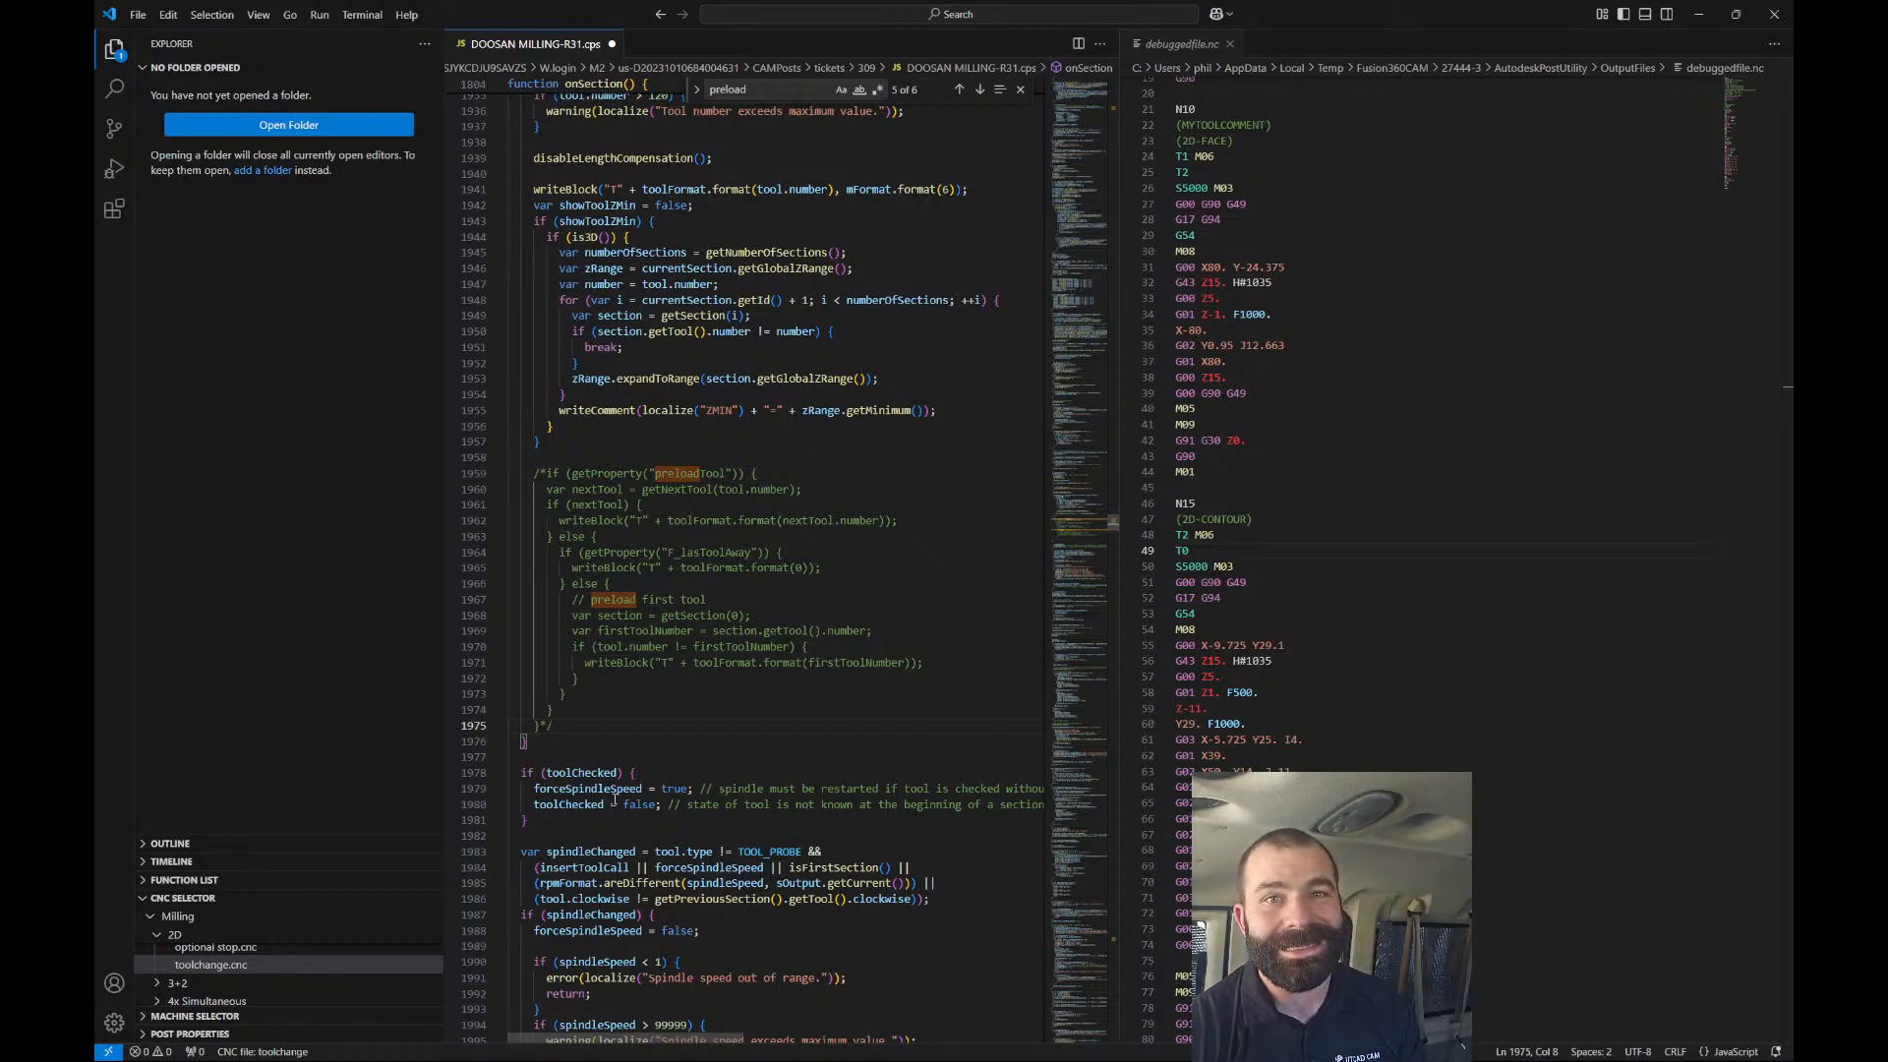
pyautogui.hotkey('ctrl', 's')
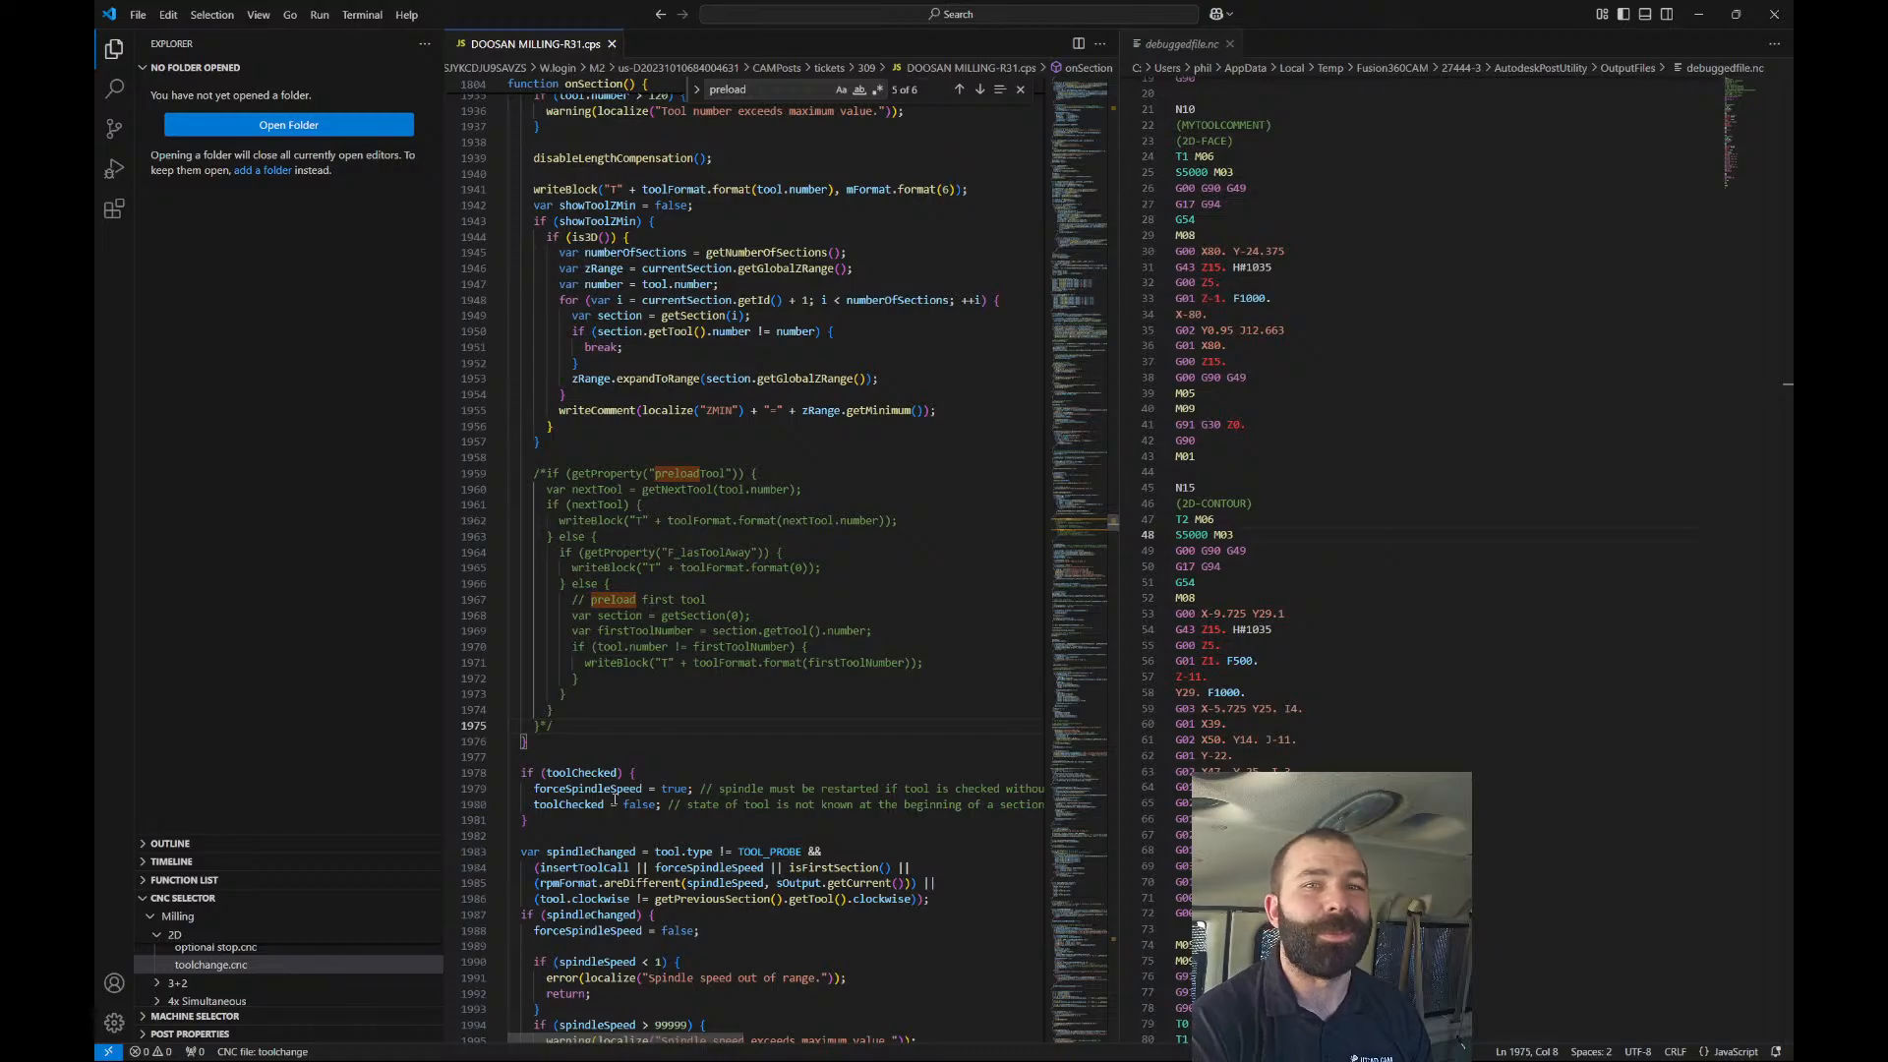
# Remove the comment markers and the stray slash before the if, then save again.
pyautogui.press('BackSpace')
pyautogui.press('BackSpace')
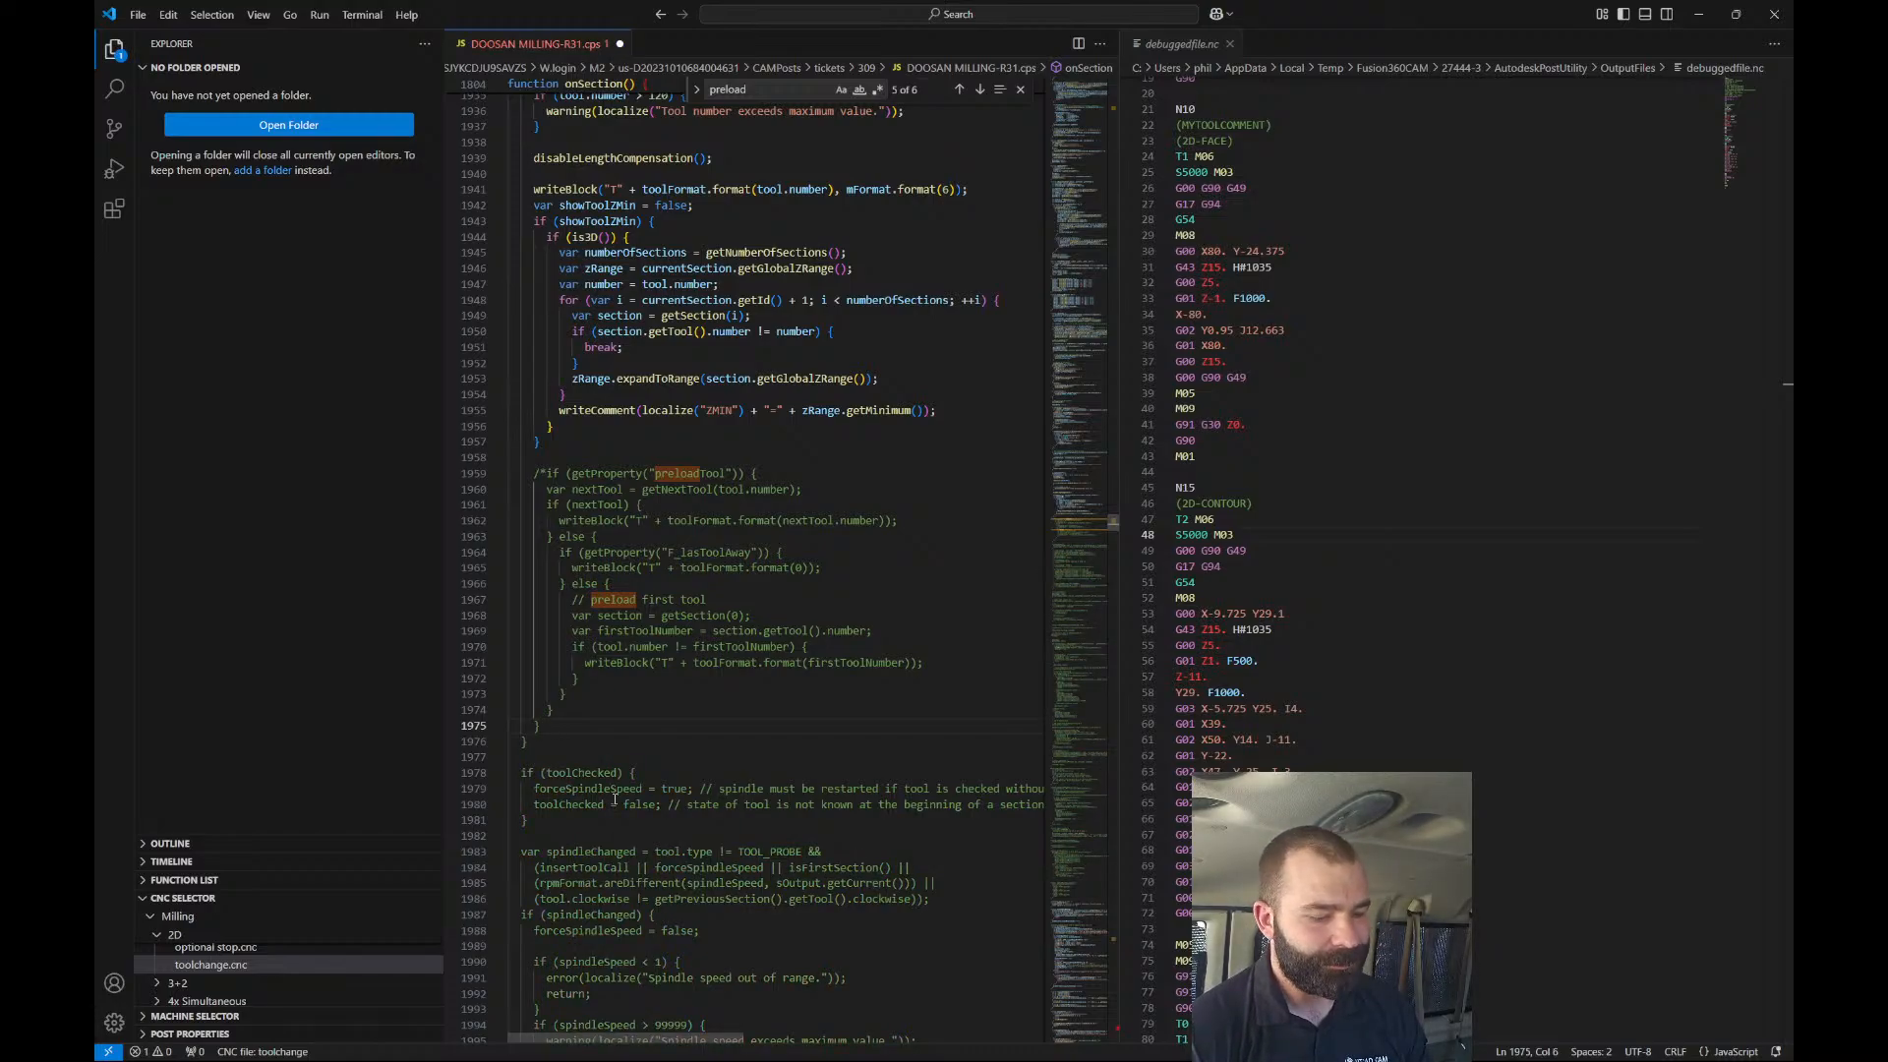
pyautogui.hotkey('ctrl', 'a')
pyautogui.hotkey('ctrl', 's')
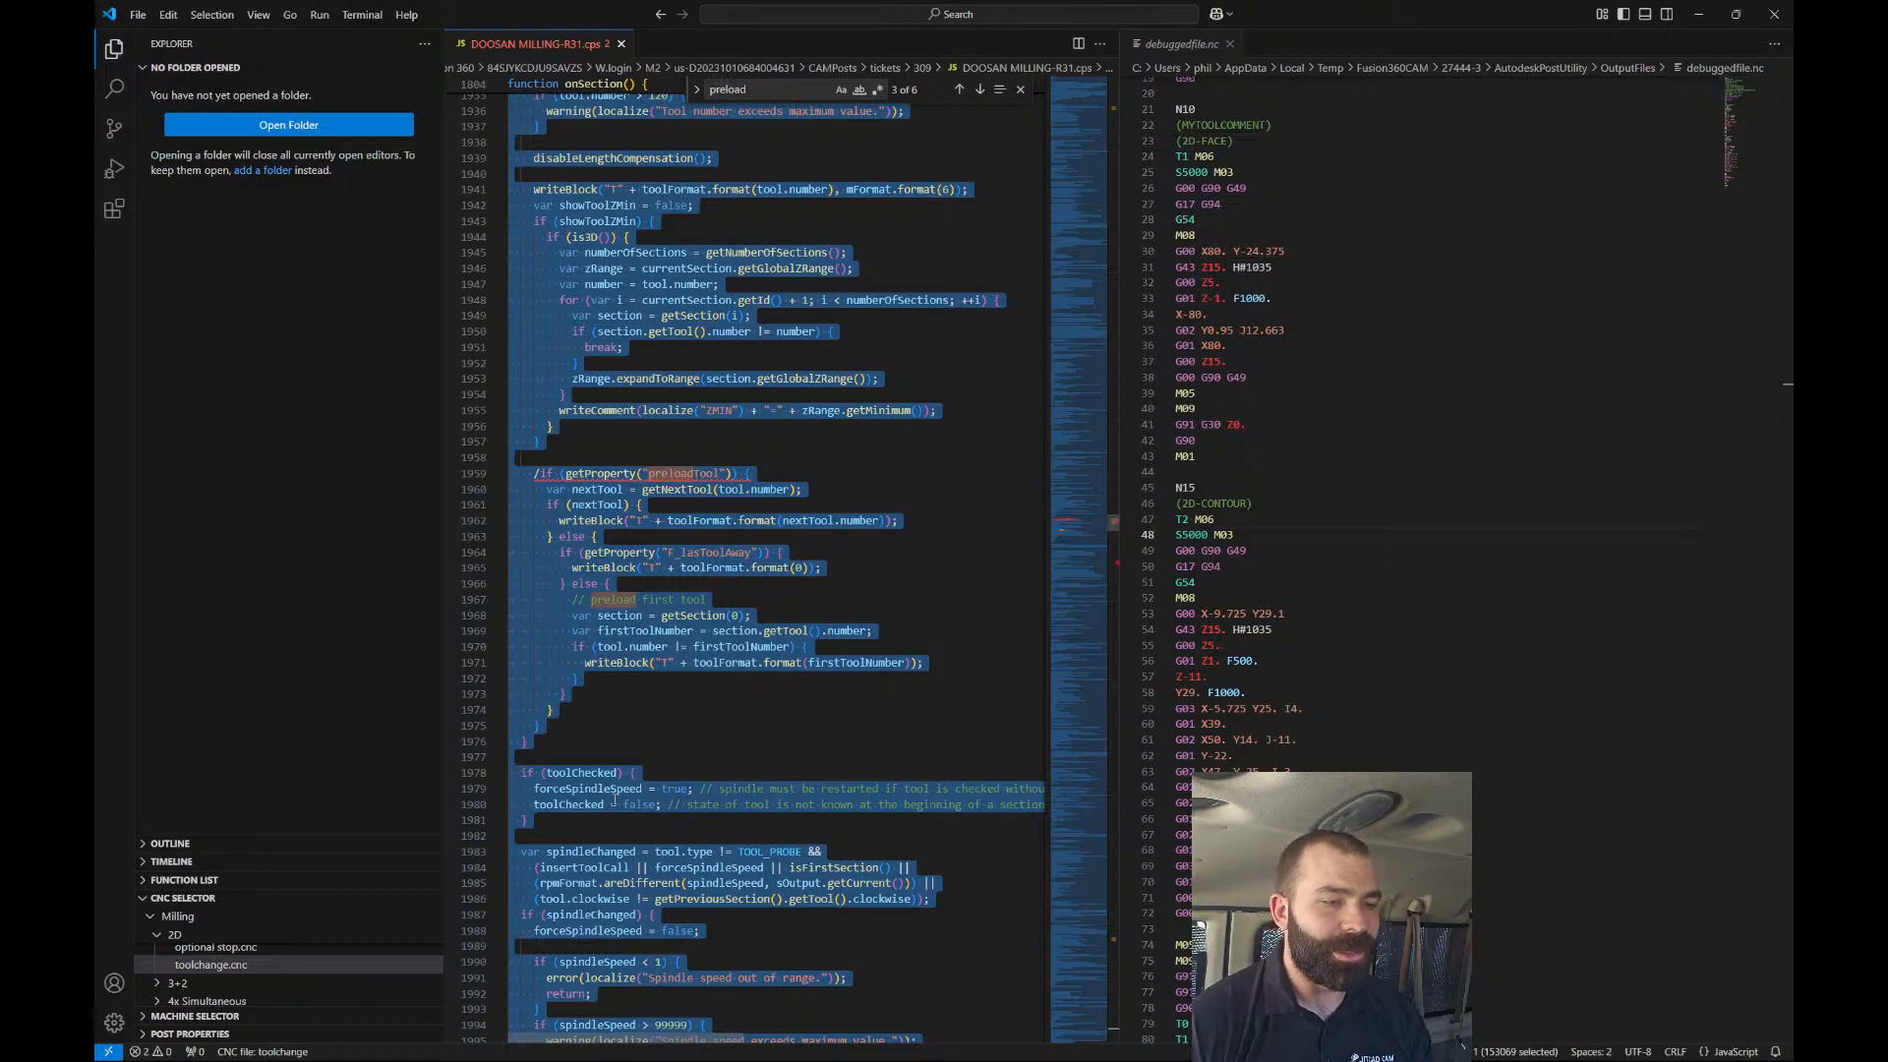
pyautogui.click(540, 473)
pyautogui.press('BackSpace')
pyautogui.hotkey('ctrl', 's')
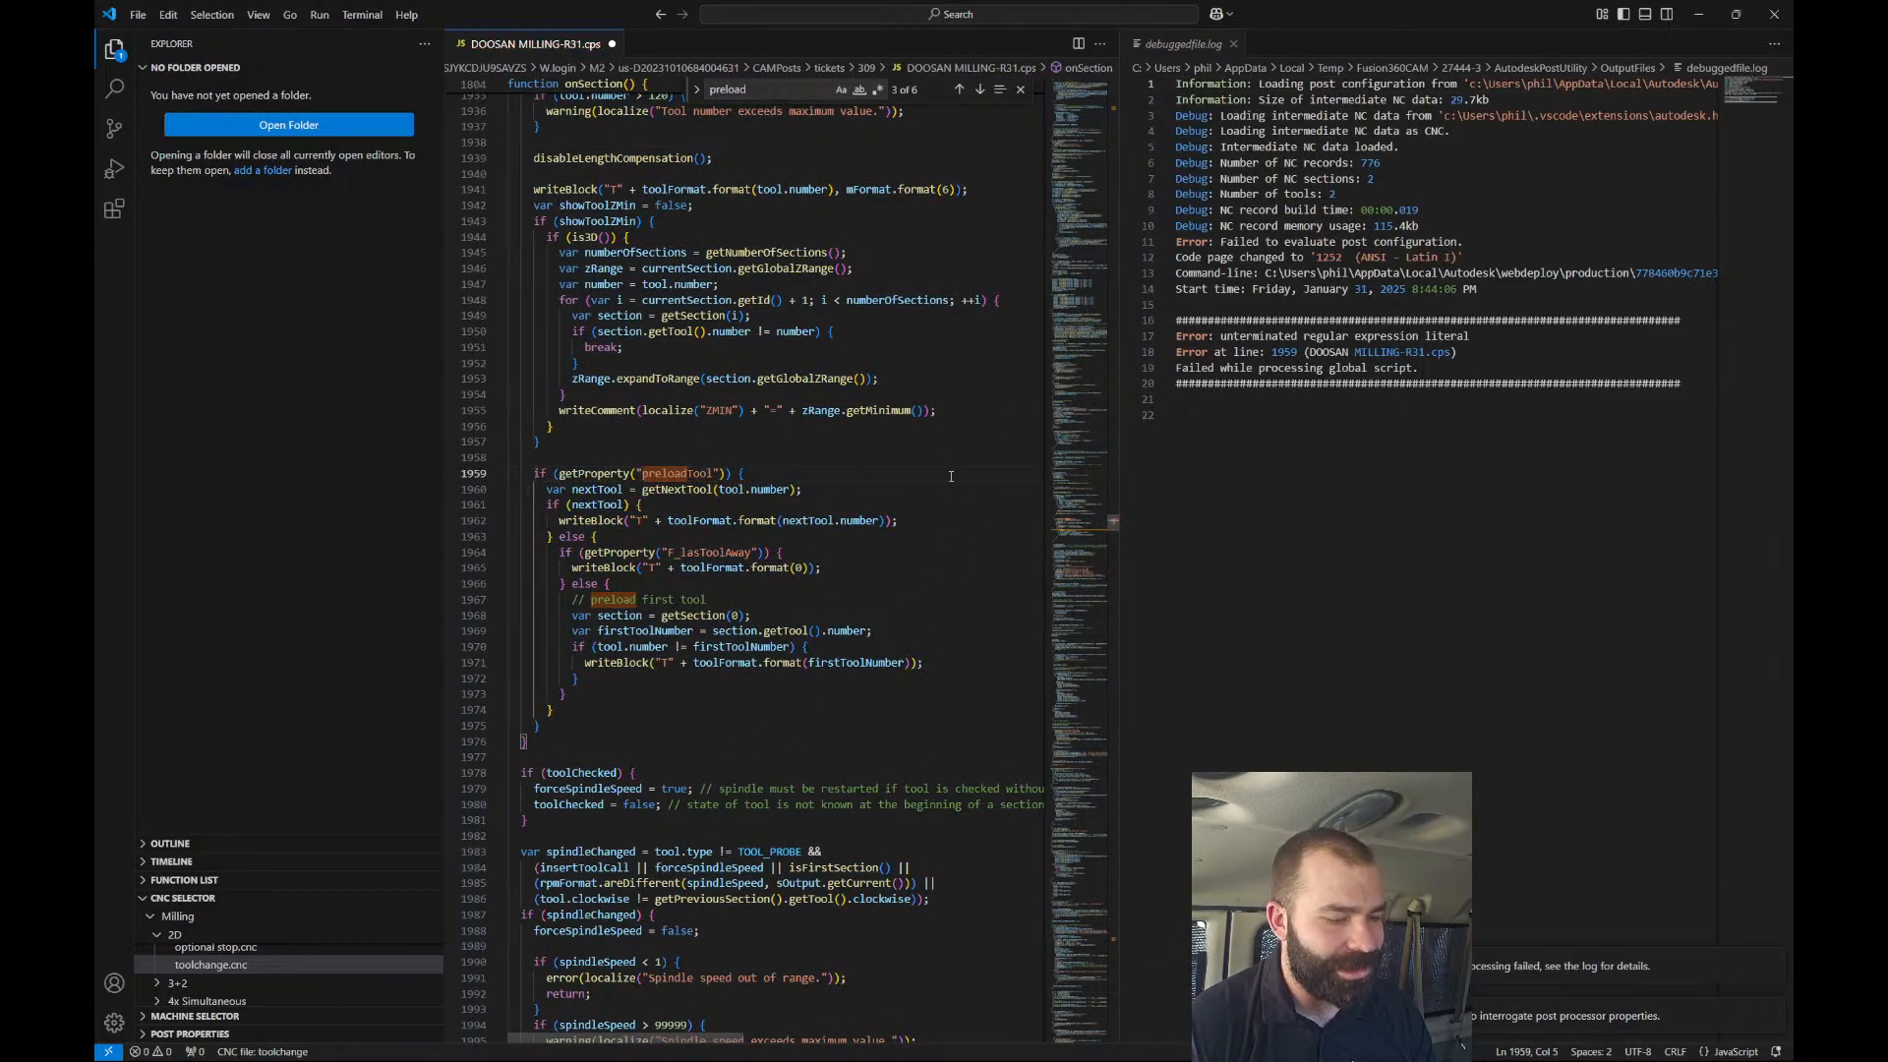
# Turn off Use machine configuration, select the HAAS Next Generation Control Inspection post, and edit it.
pyautogui.click(1695, 16)
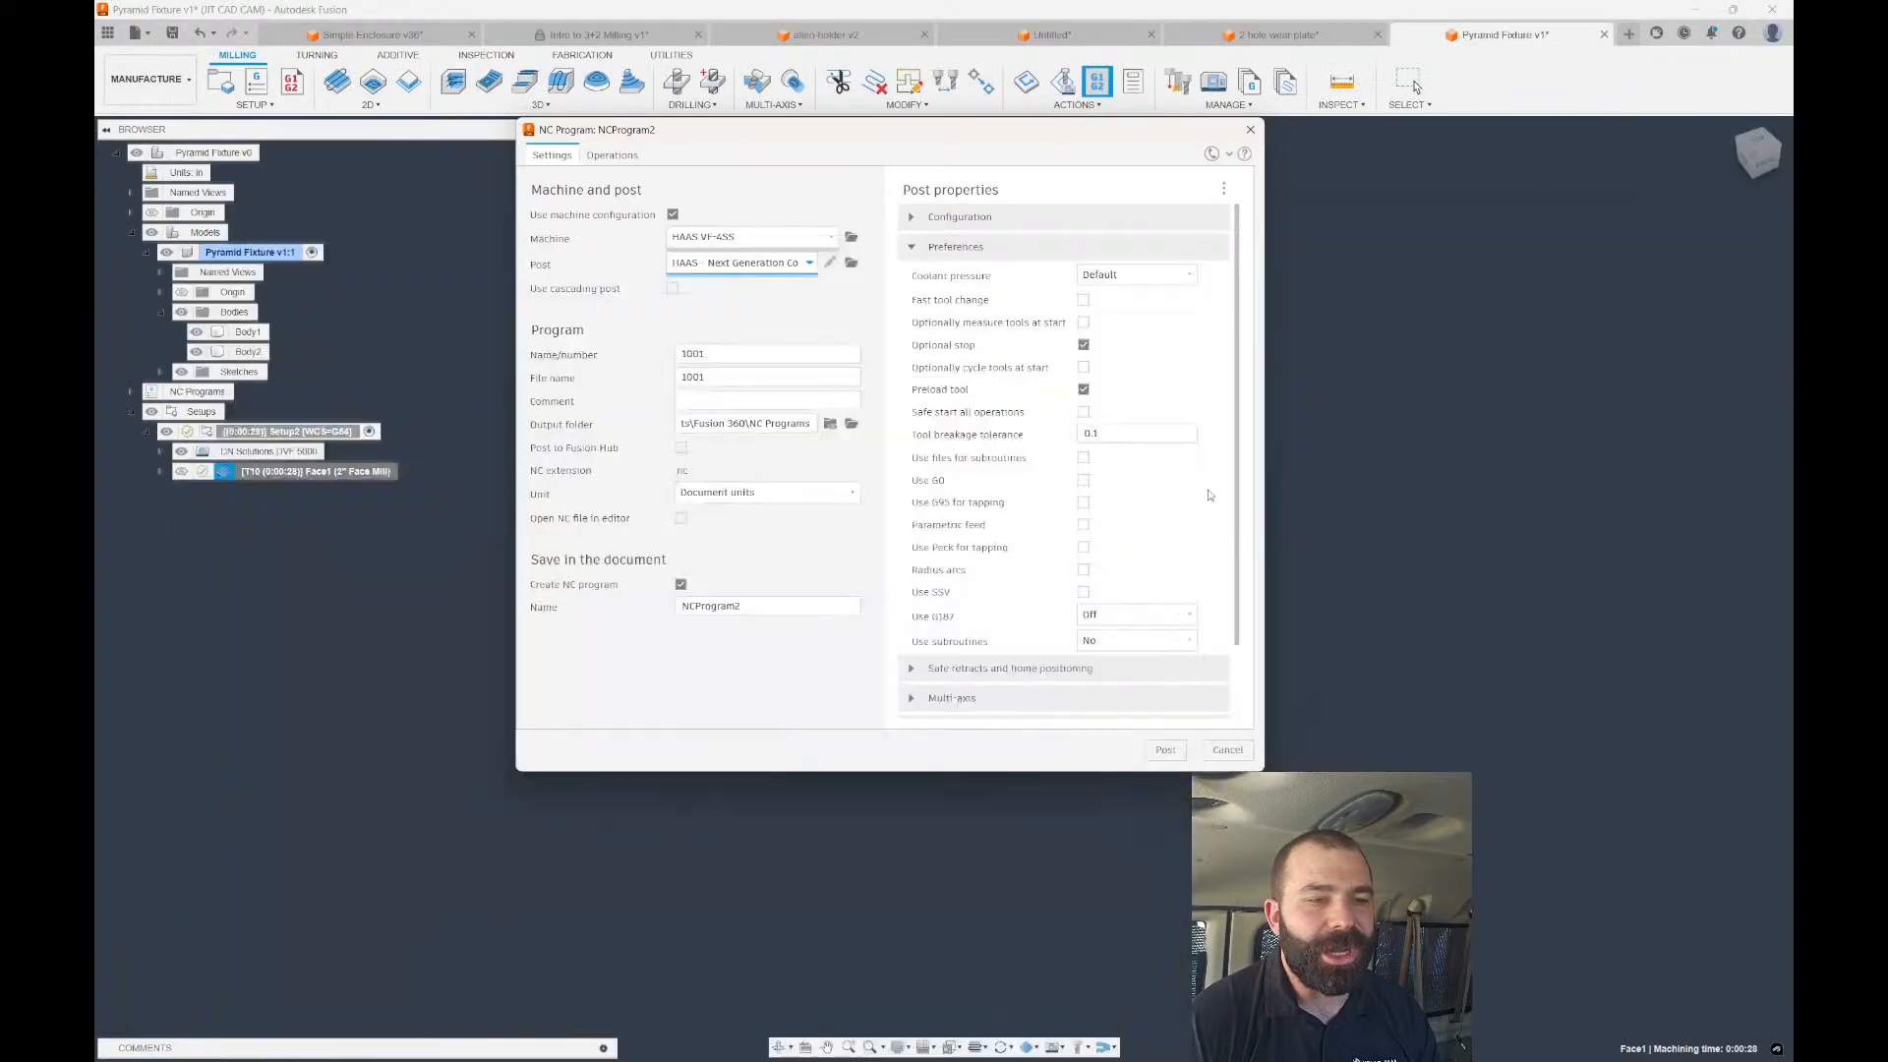
pyautogui.click(673, 214)
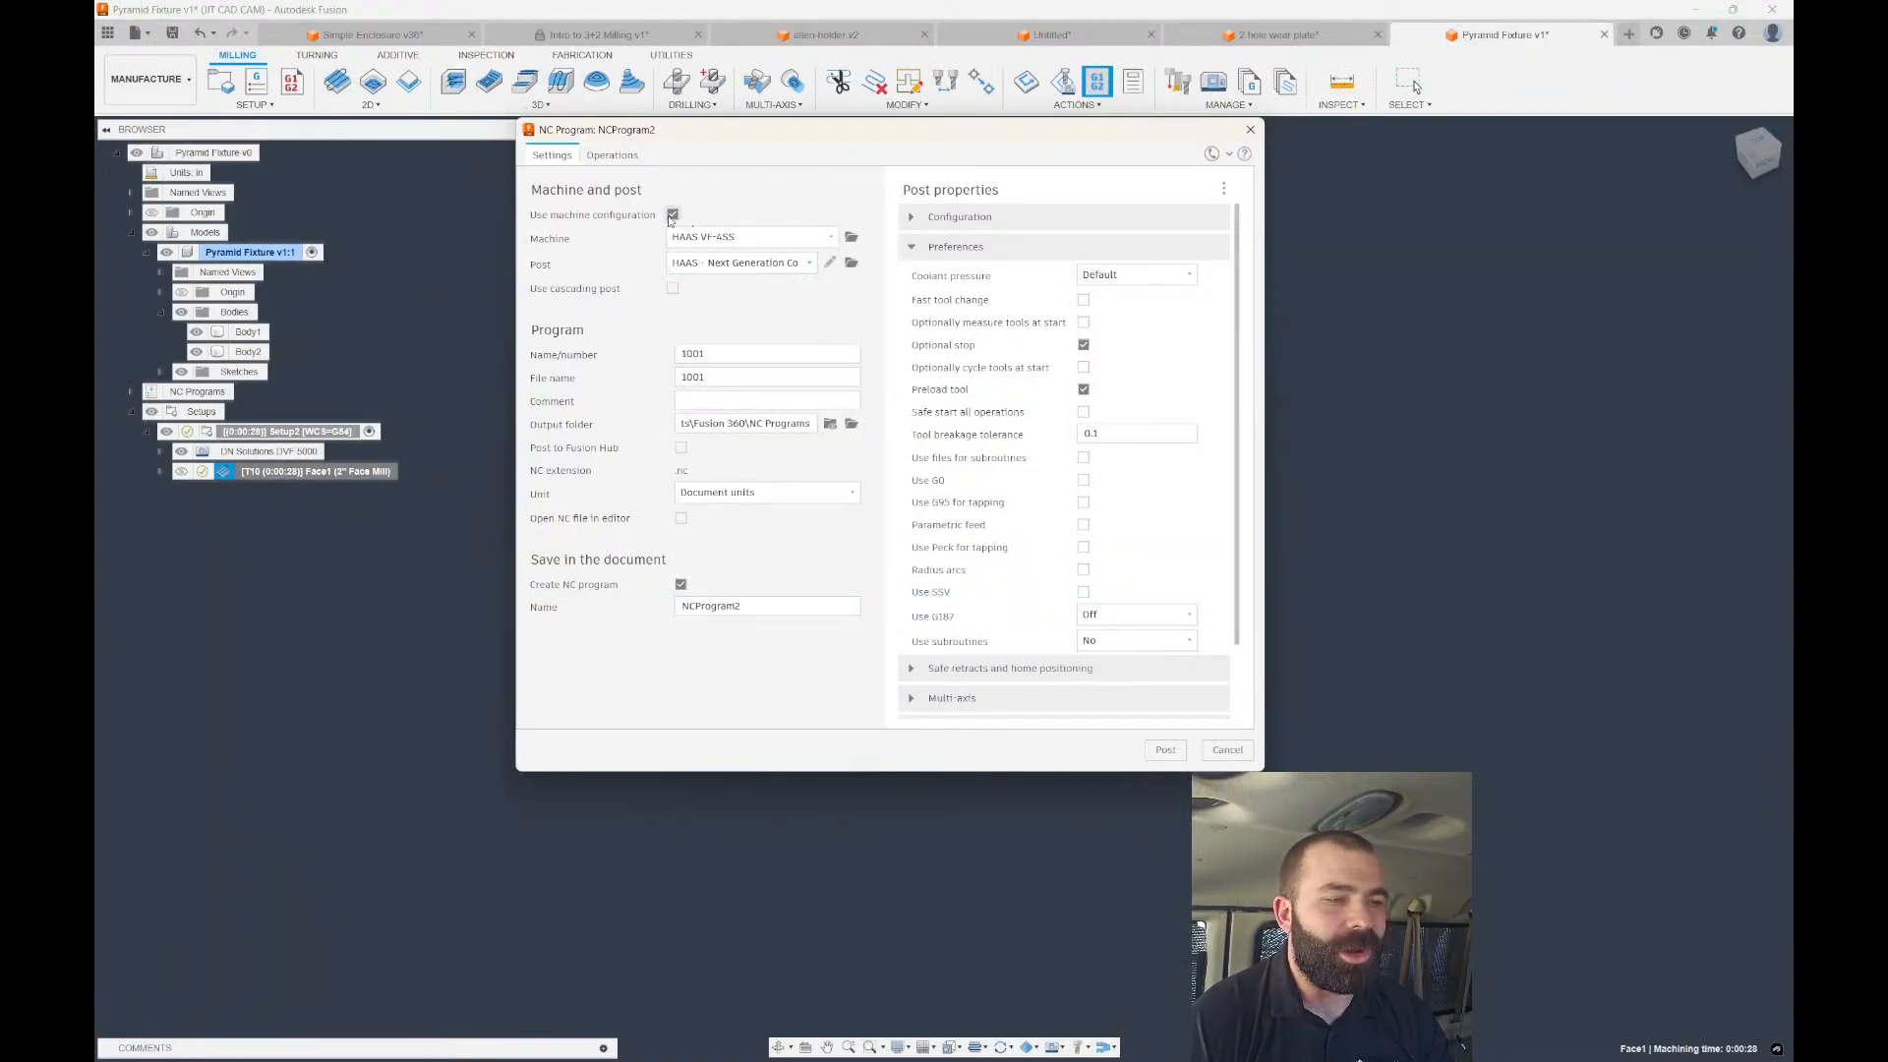
pyautogui.click(745, 238)
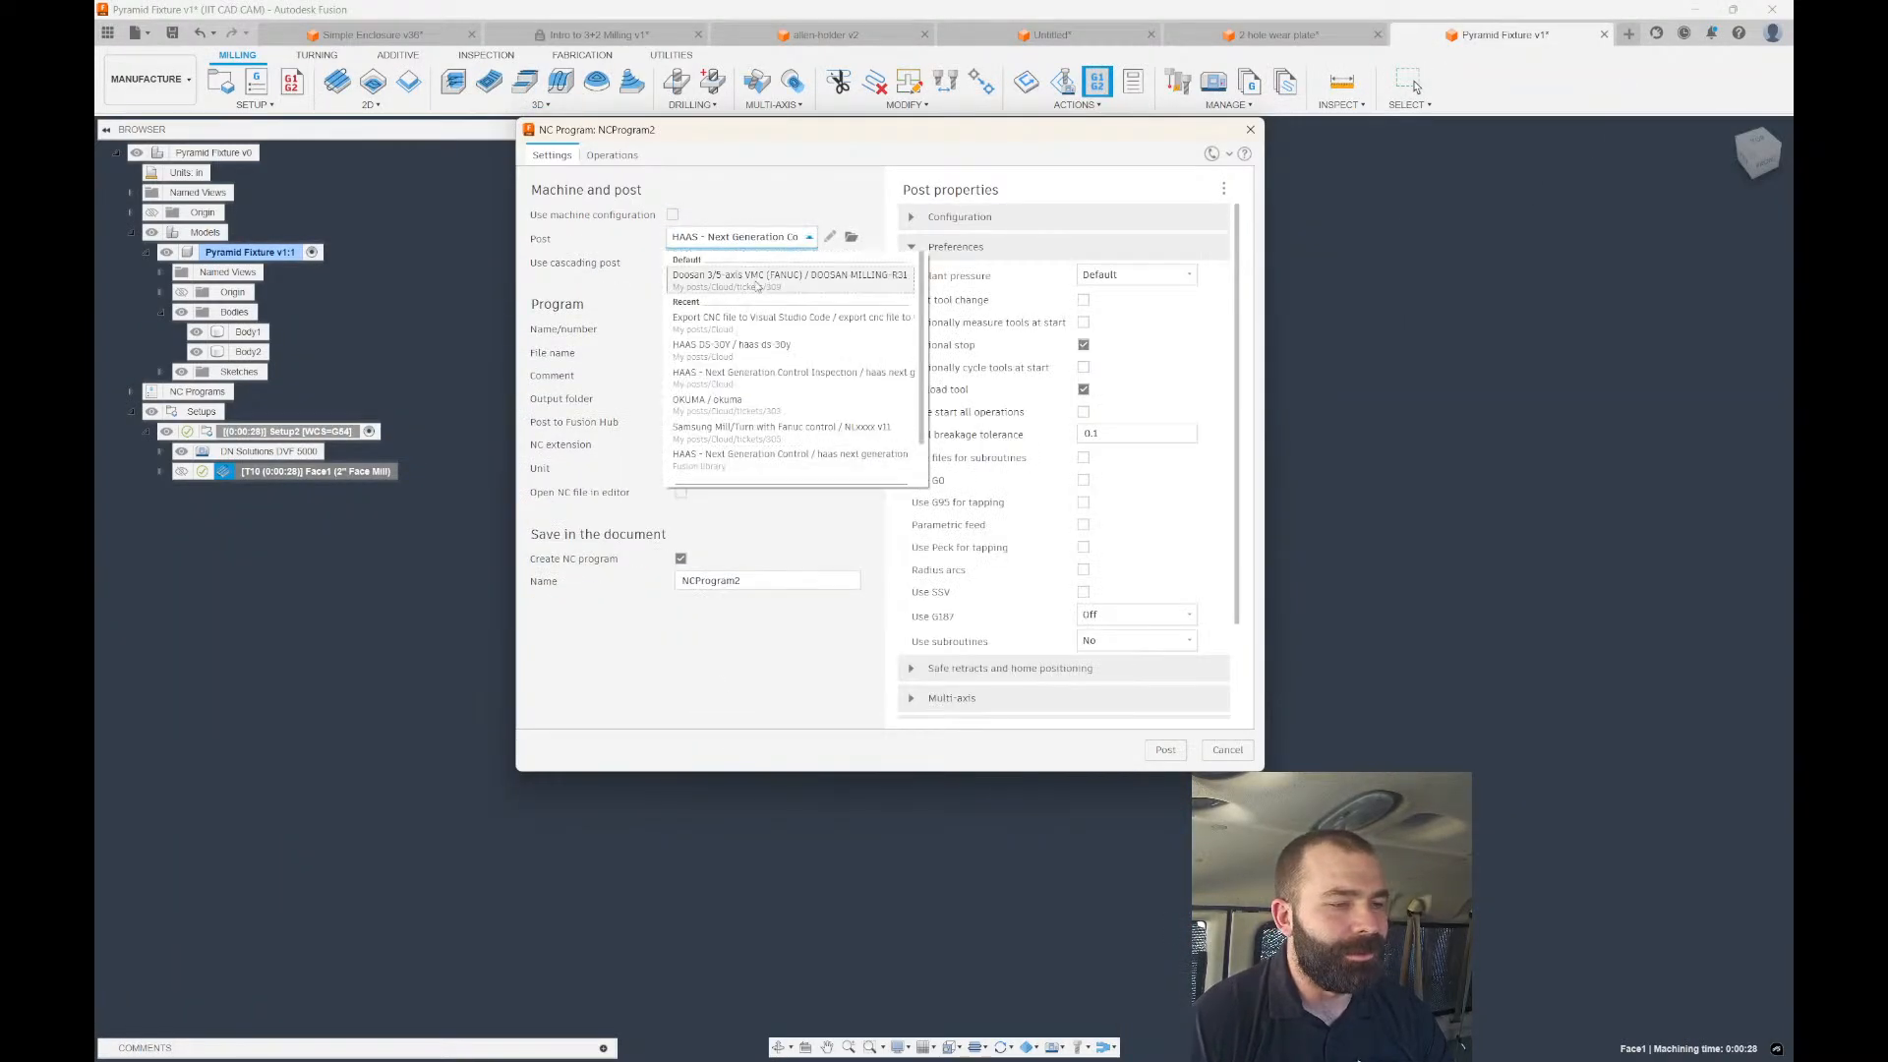
pyautogui.click(778, 380)
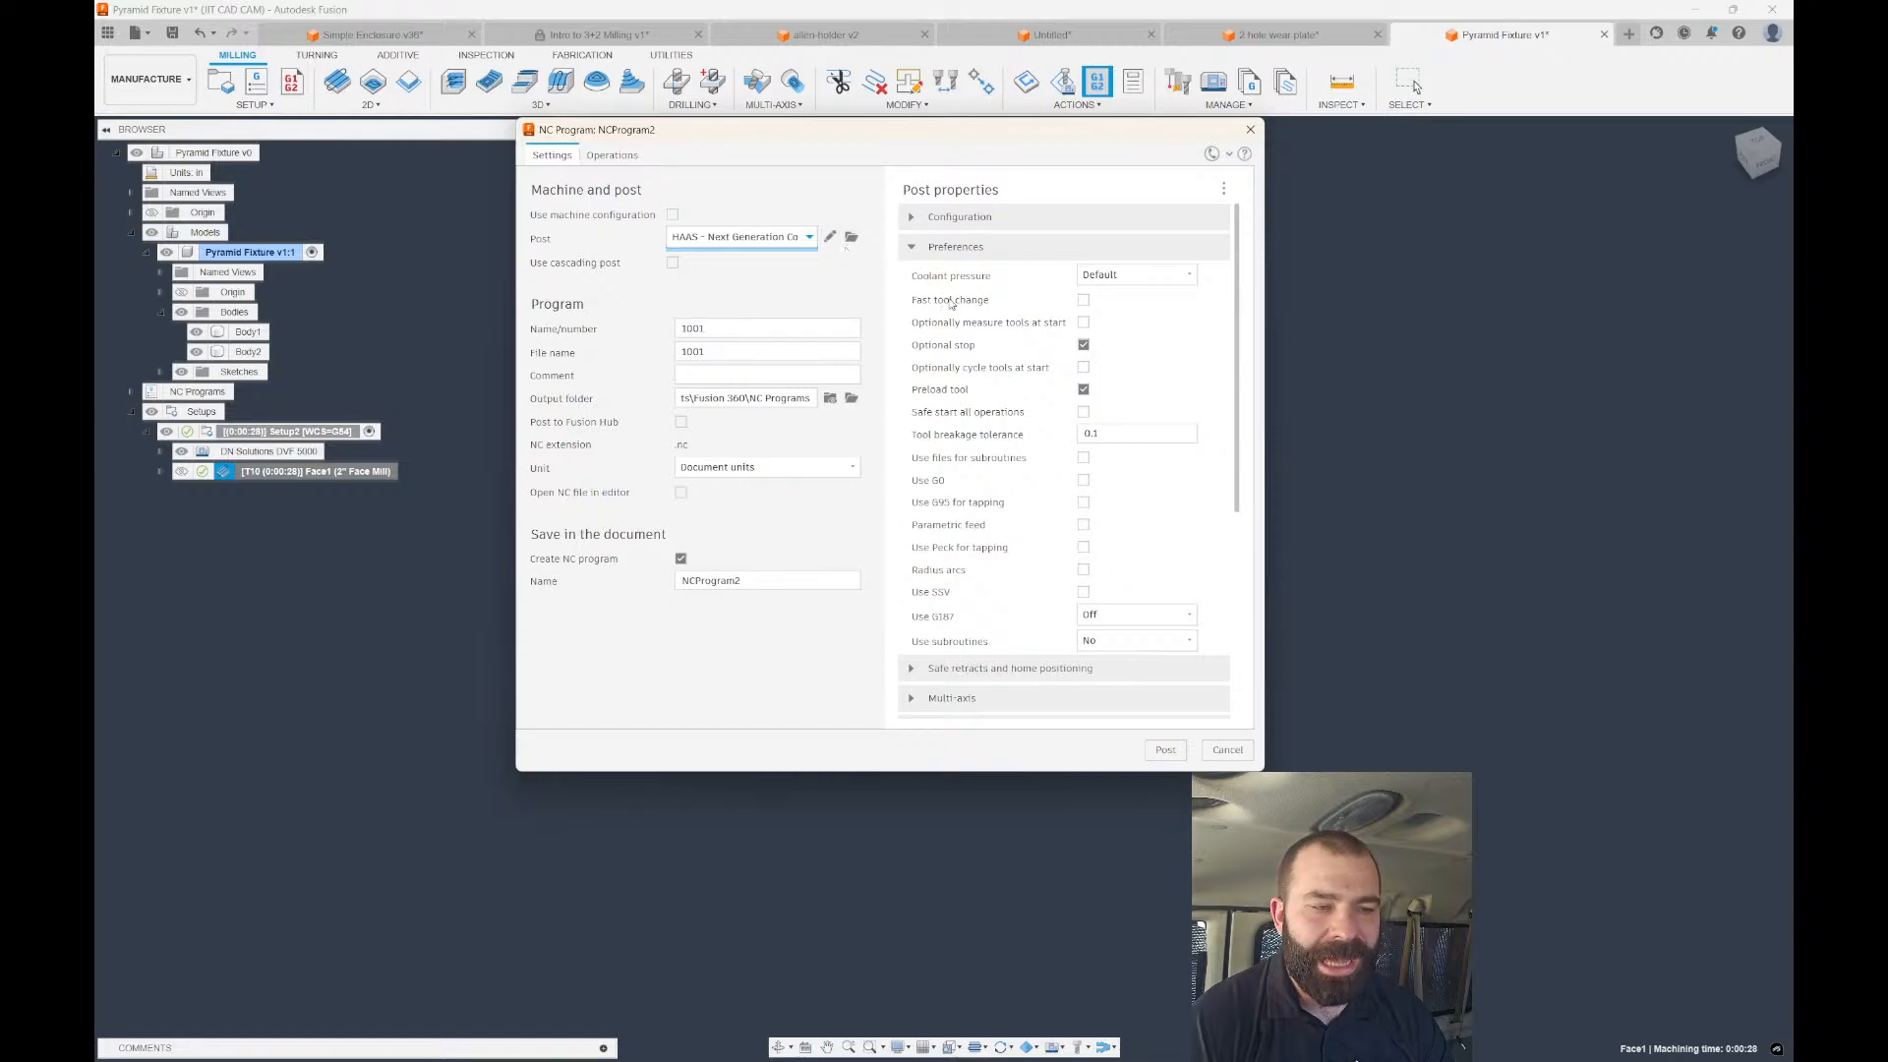
pyautogui.click(831, 239)
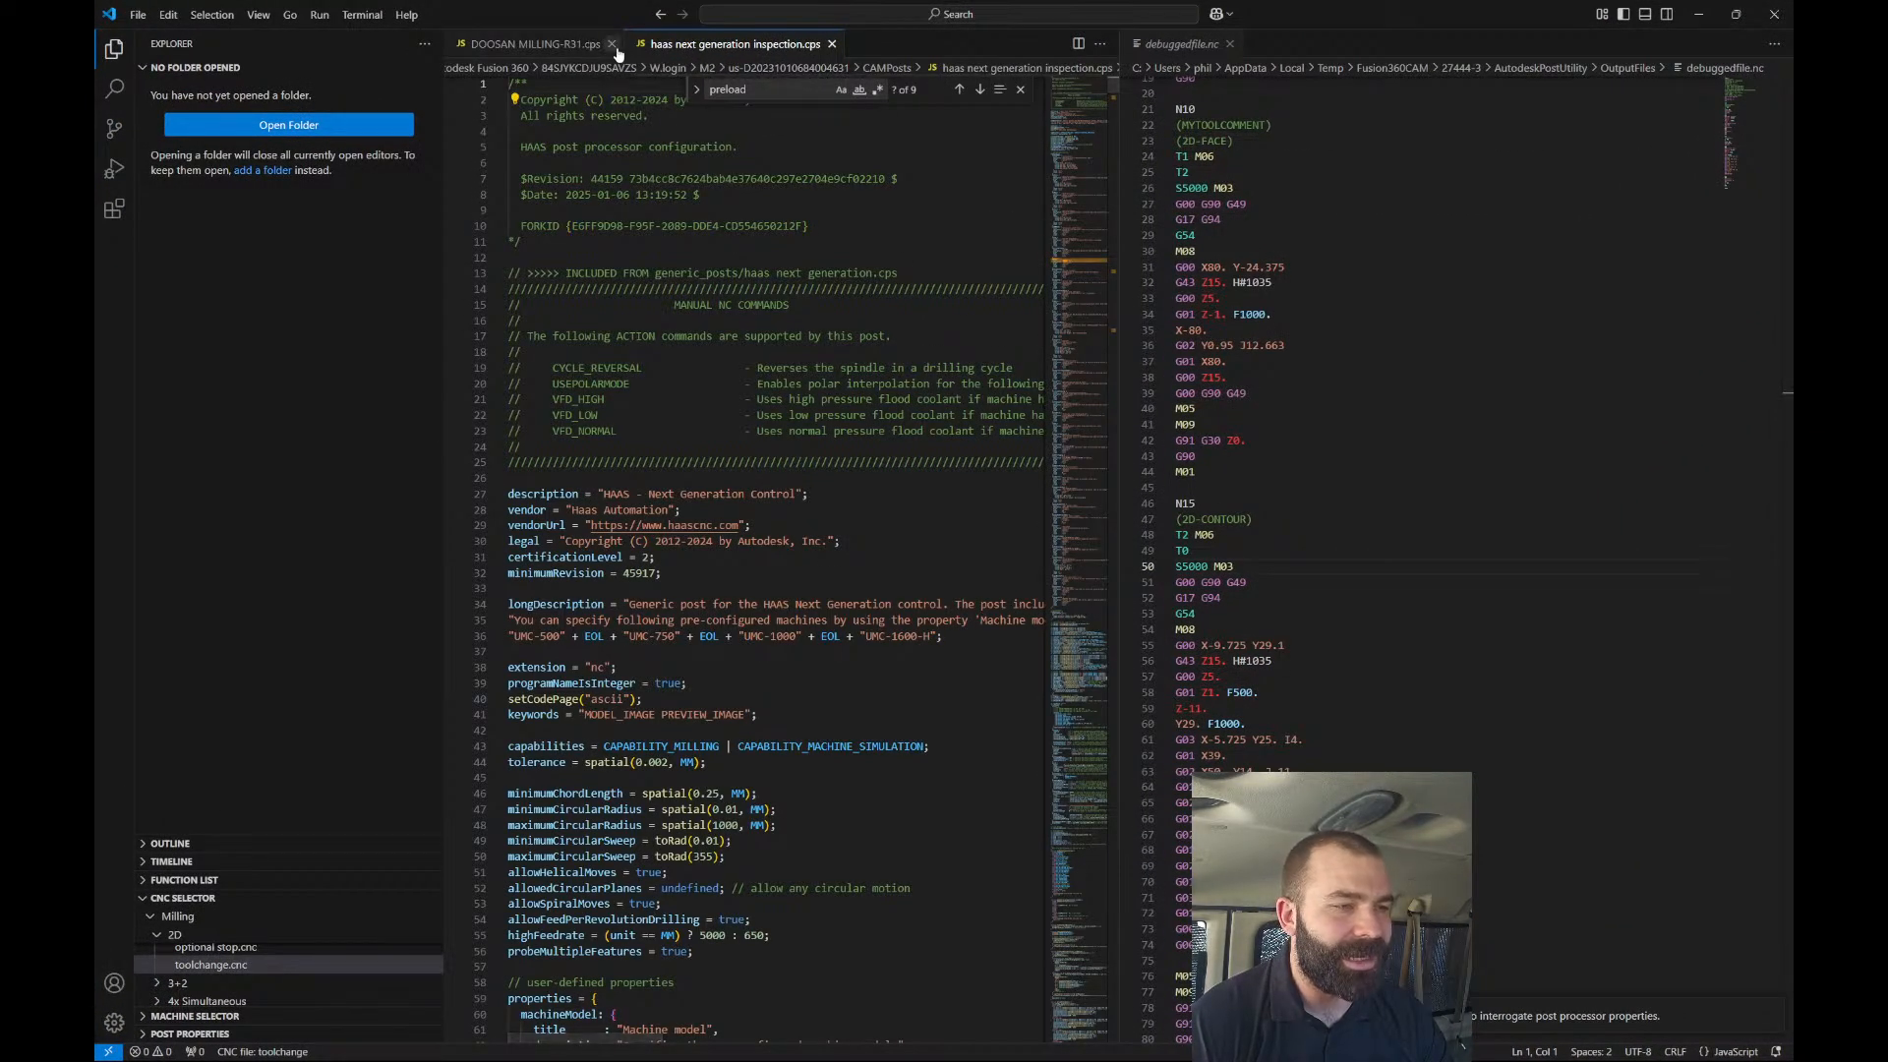
# Search the Haas post for fastToolChange and step to its uses at lines 1117 and 1129.
pyautogui.click(613, 44)
pyautogui.doubleClick(768, 92)
pyautogui.write('fast tool')
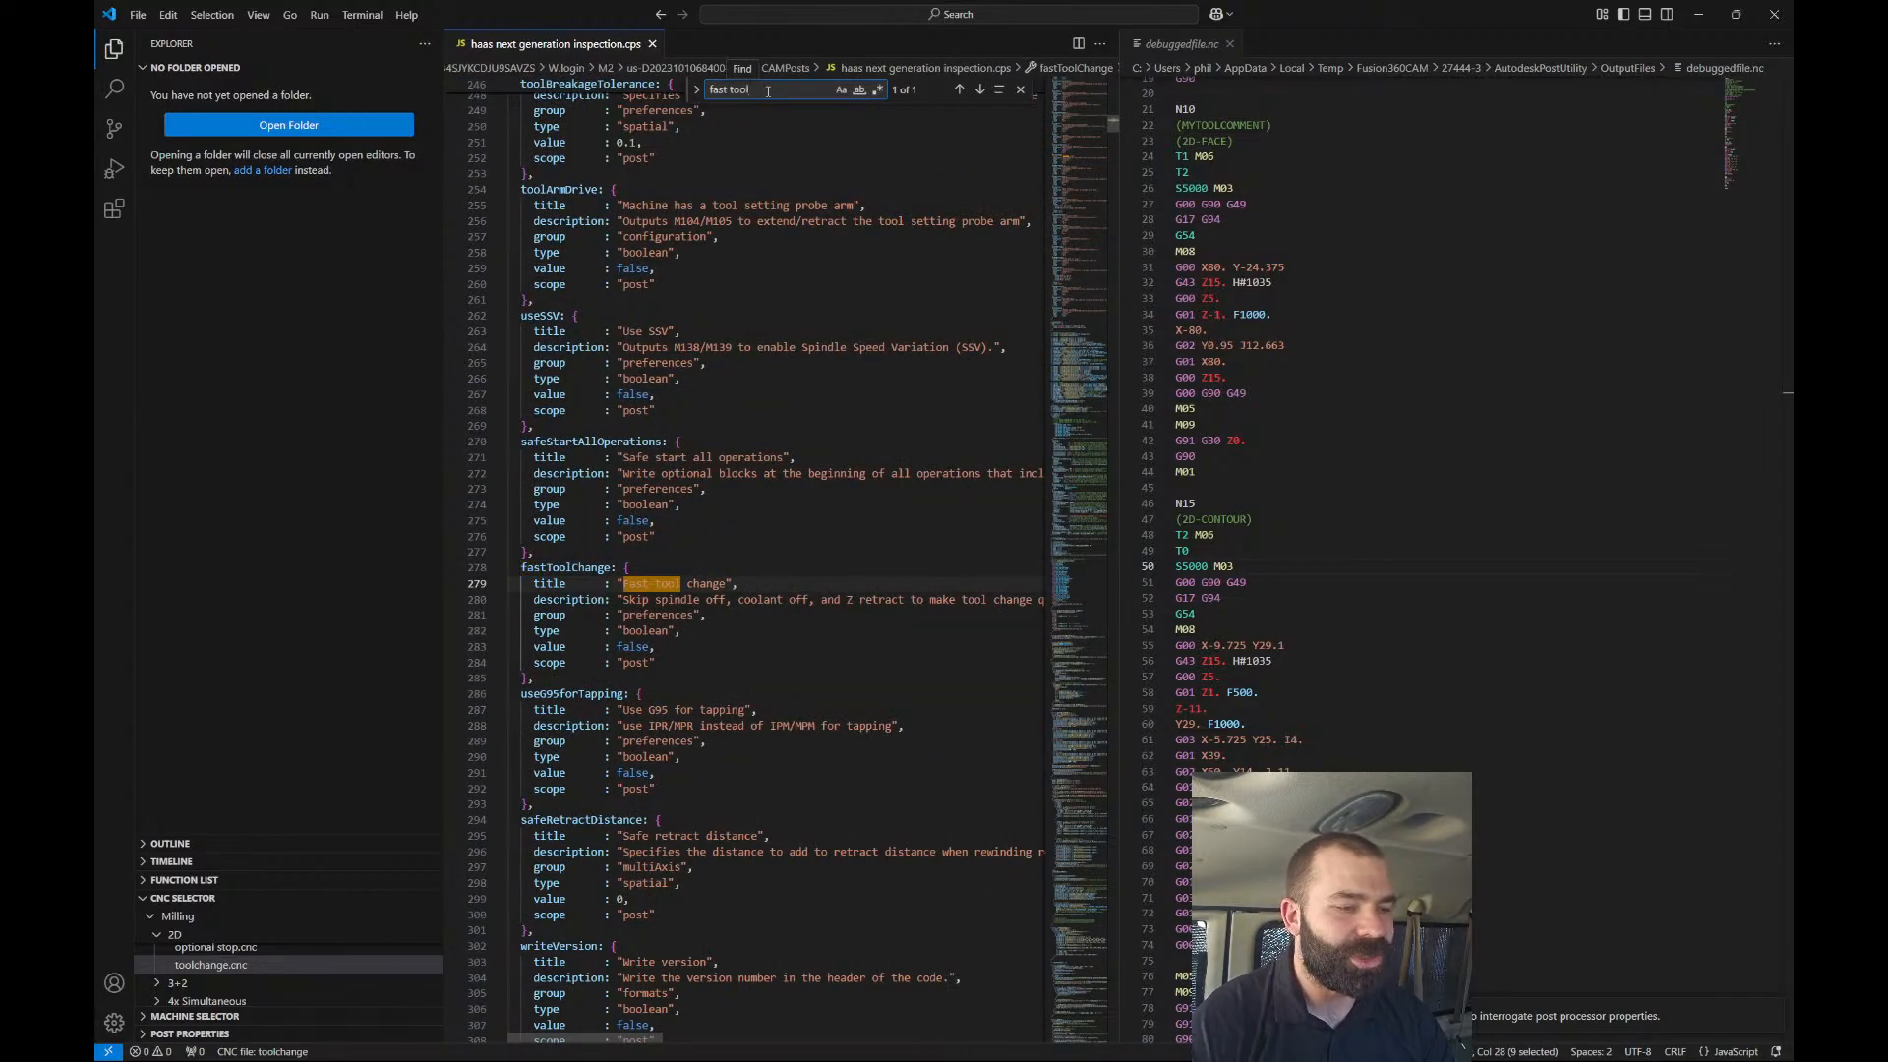
pyautogui.doubleClick(579, 570)
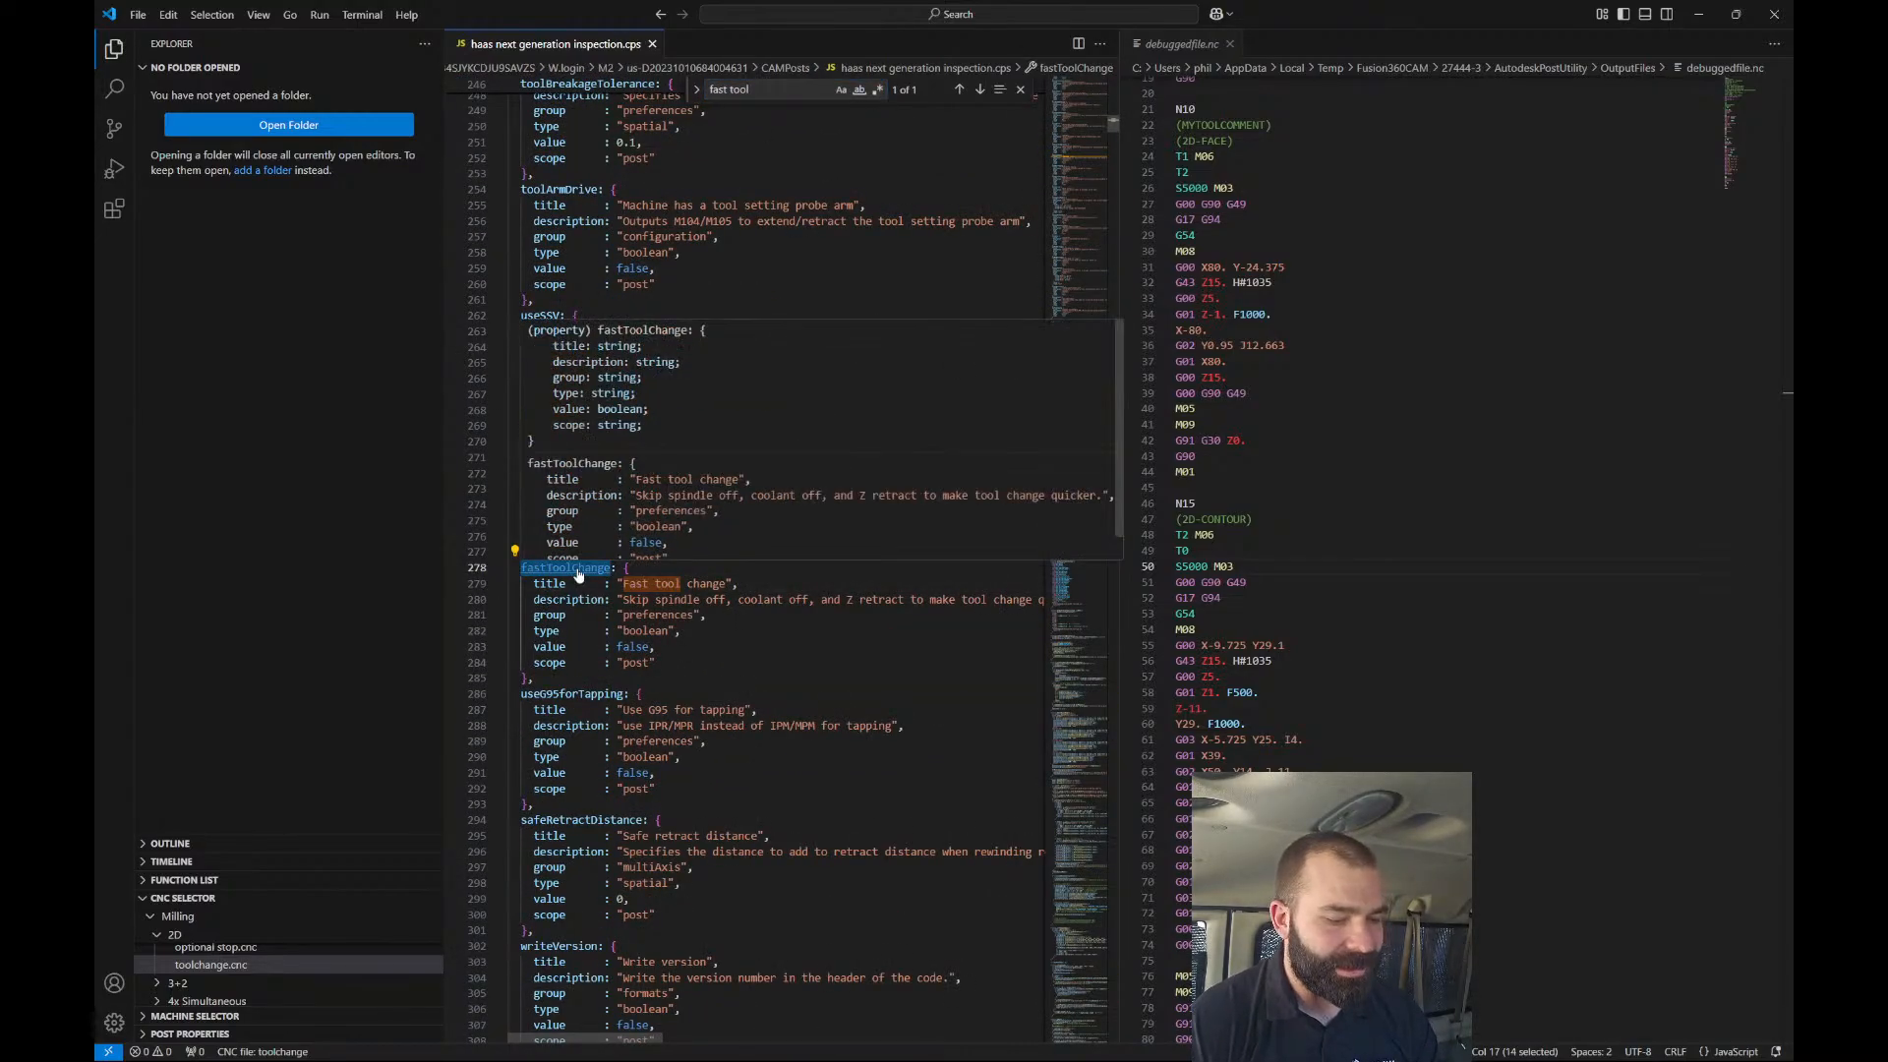
pyautogui.hotkey('ctrl', 'f')
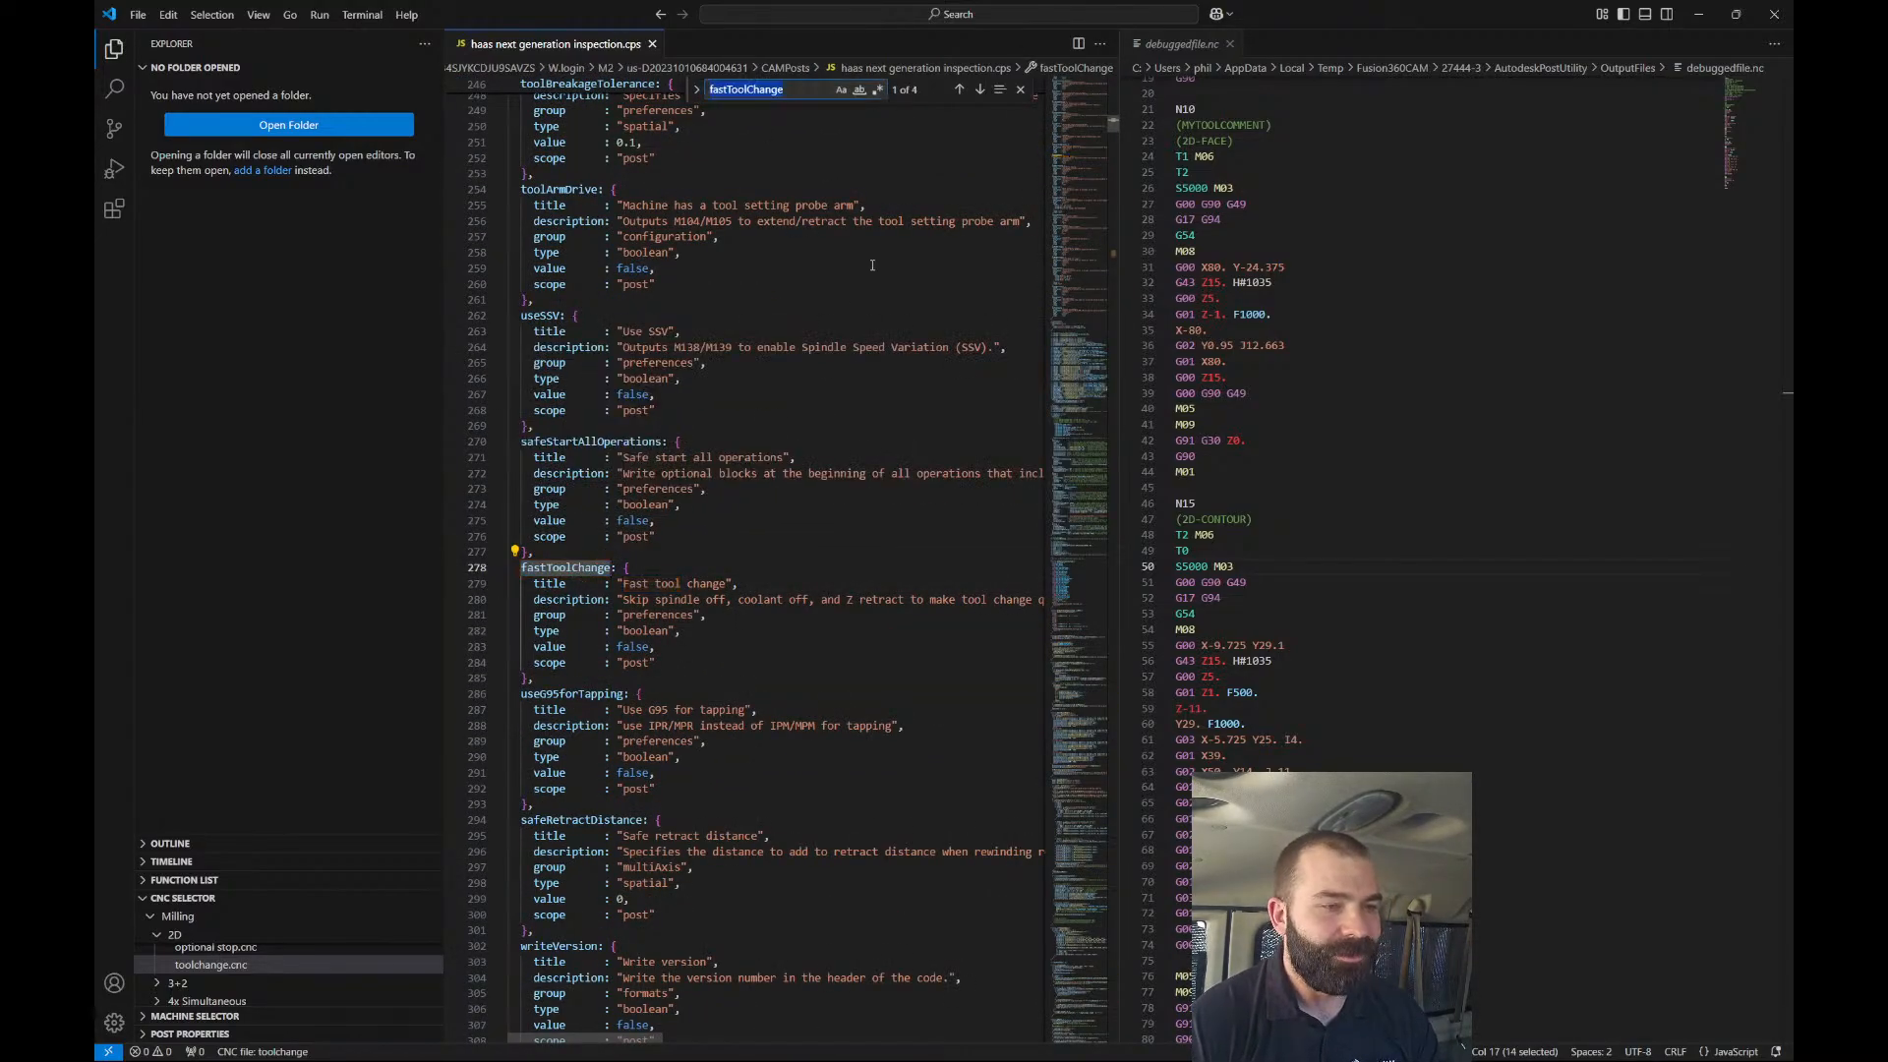
pyautogui.click(979, 89)
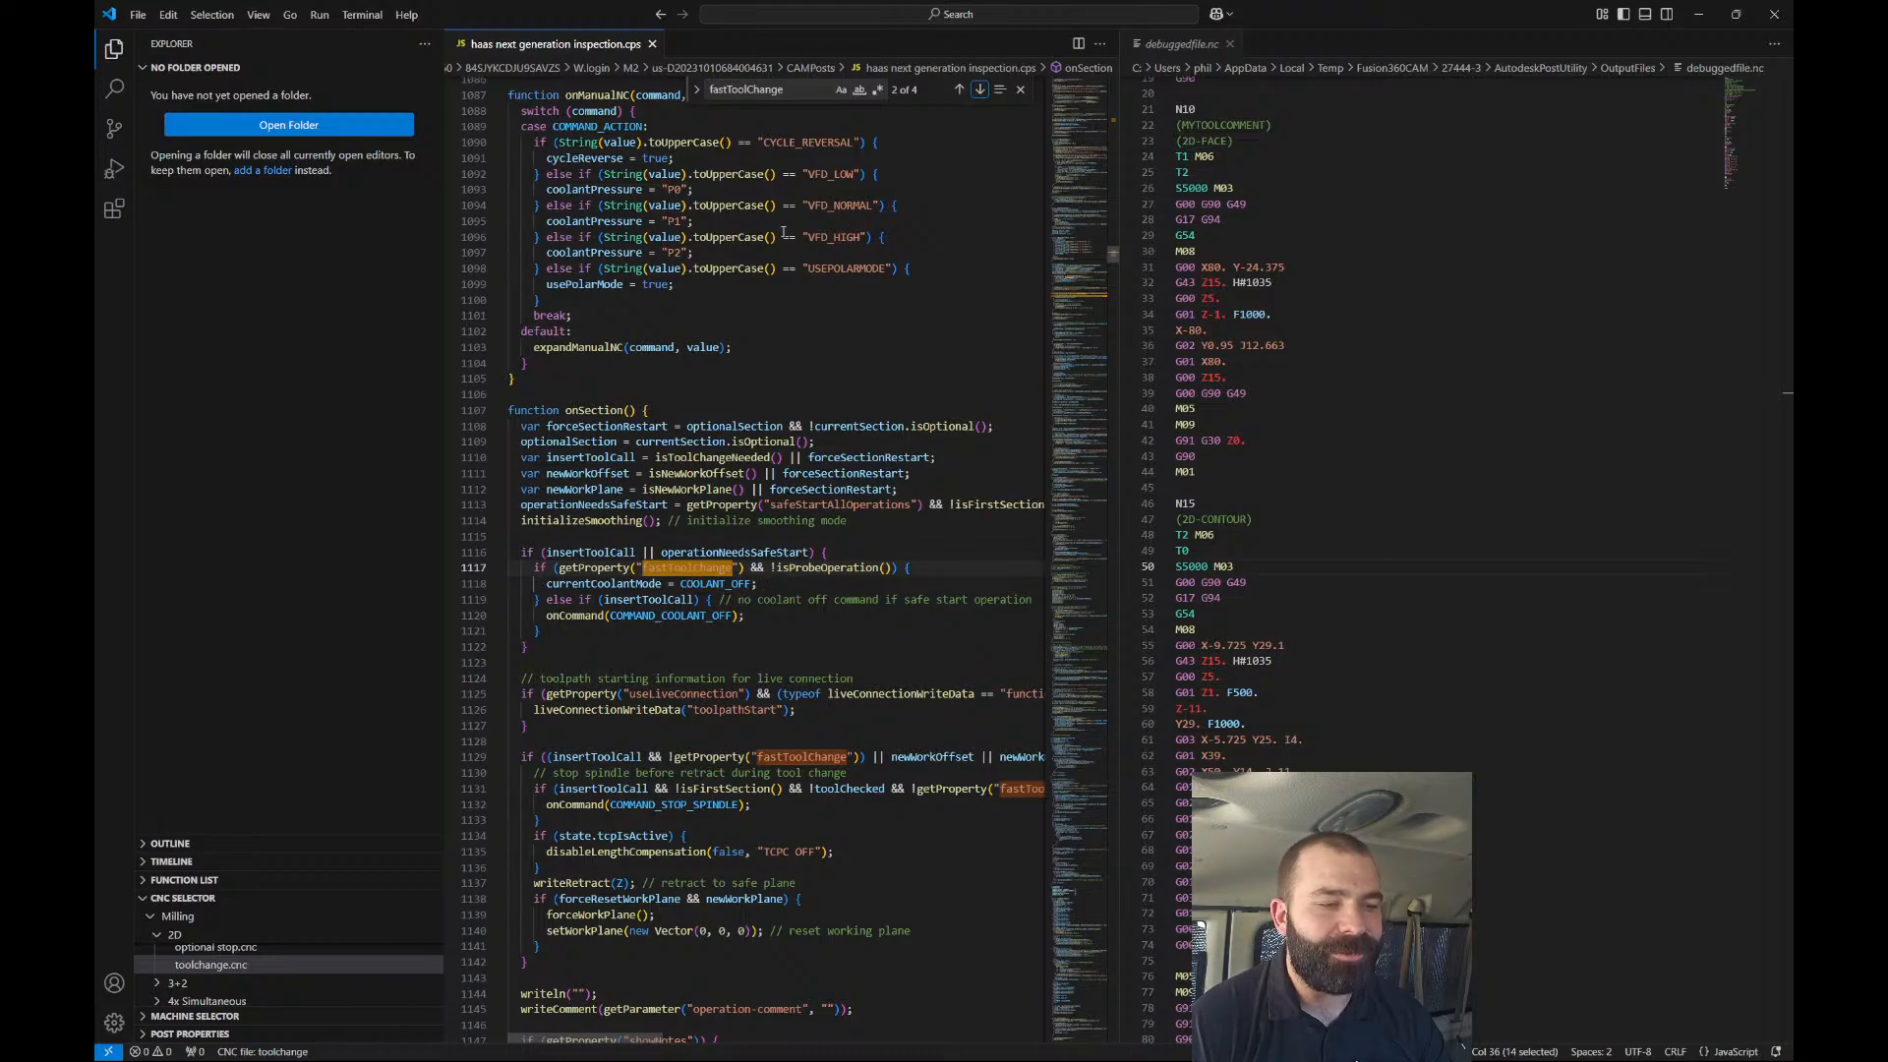
pyautogui.click(979, 92)
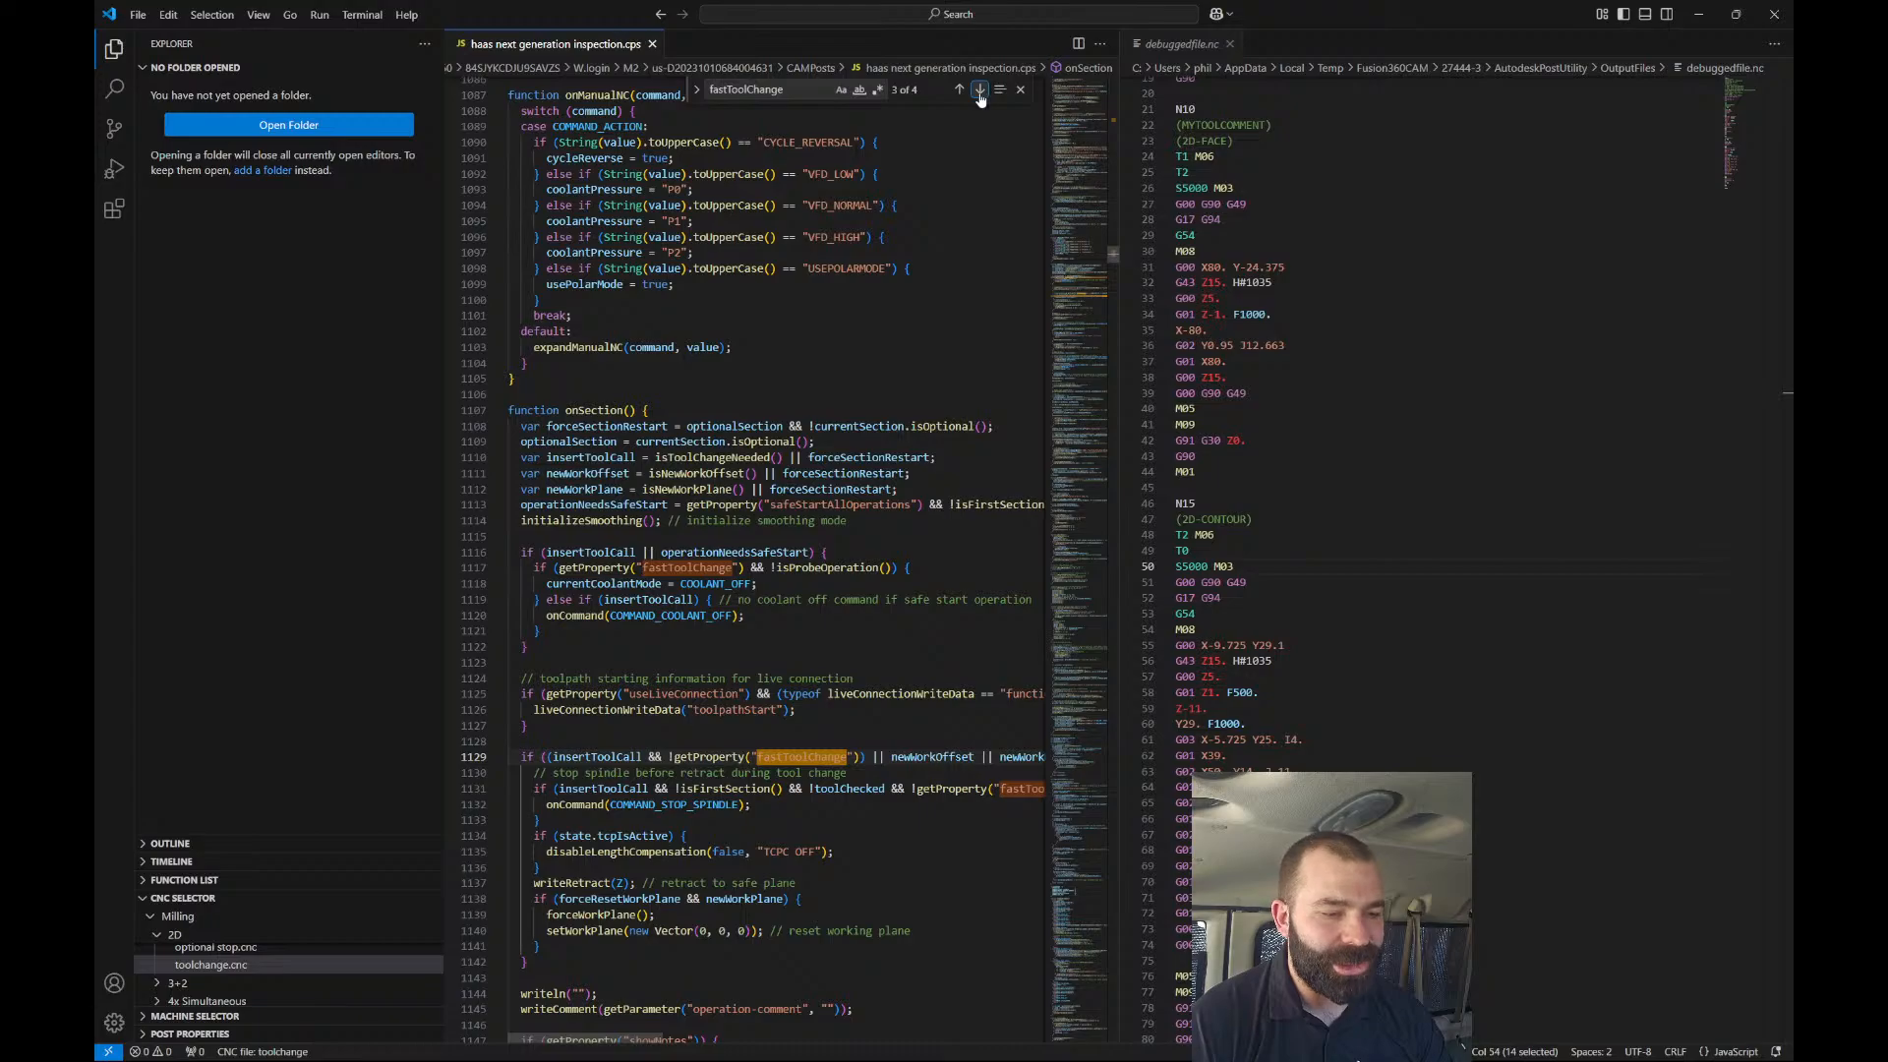
pyautogui.scroll(-1, 752, 739)
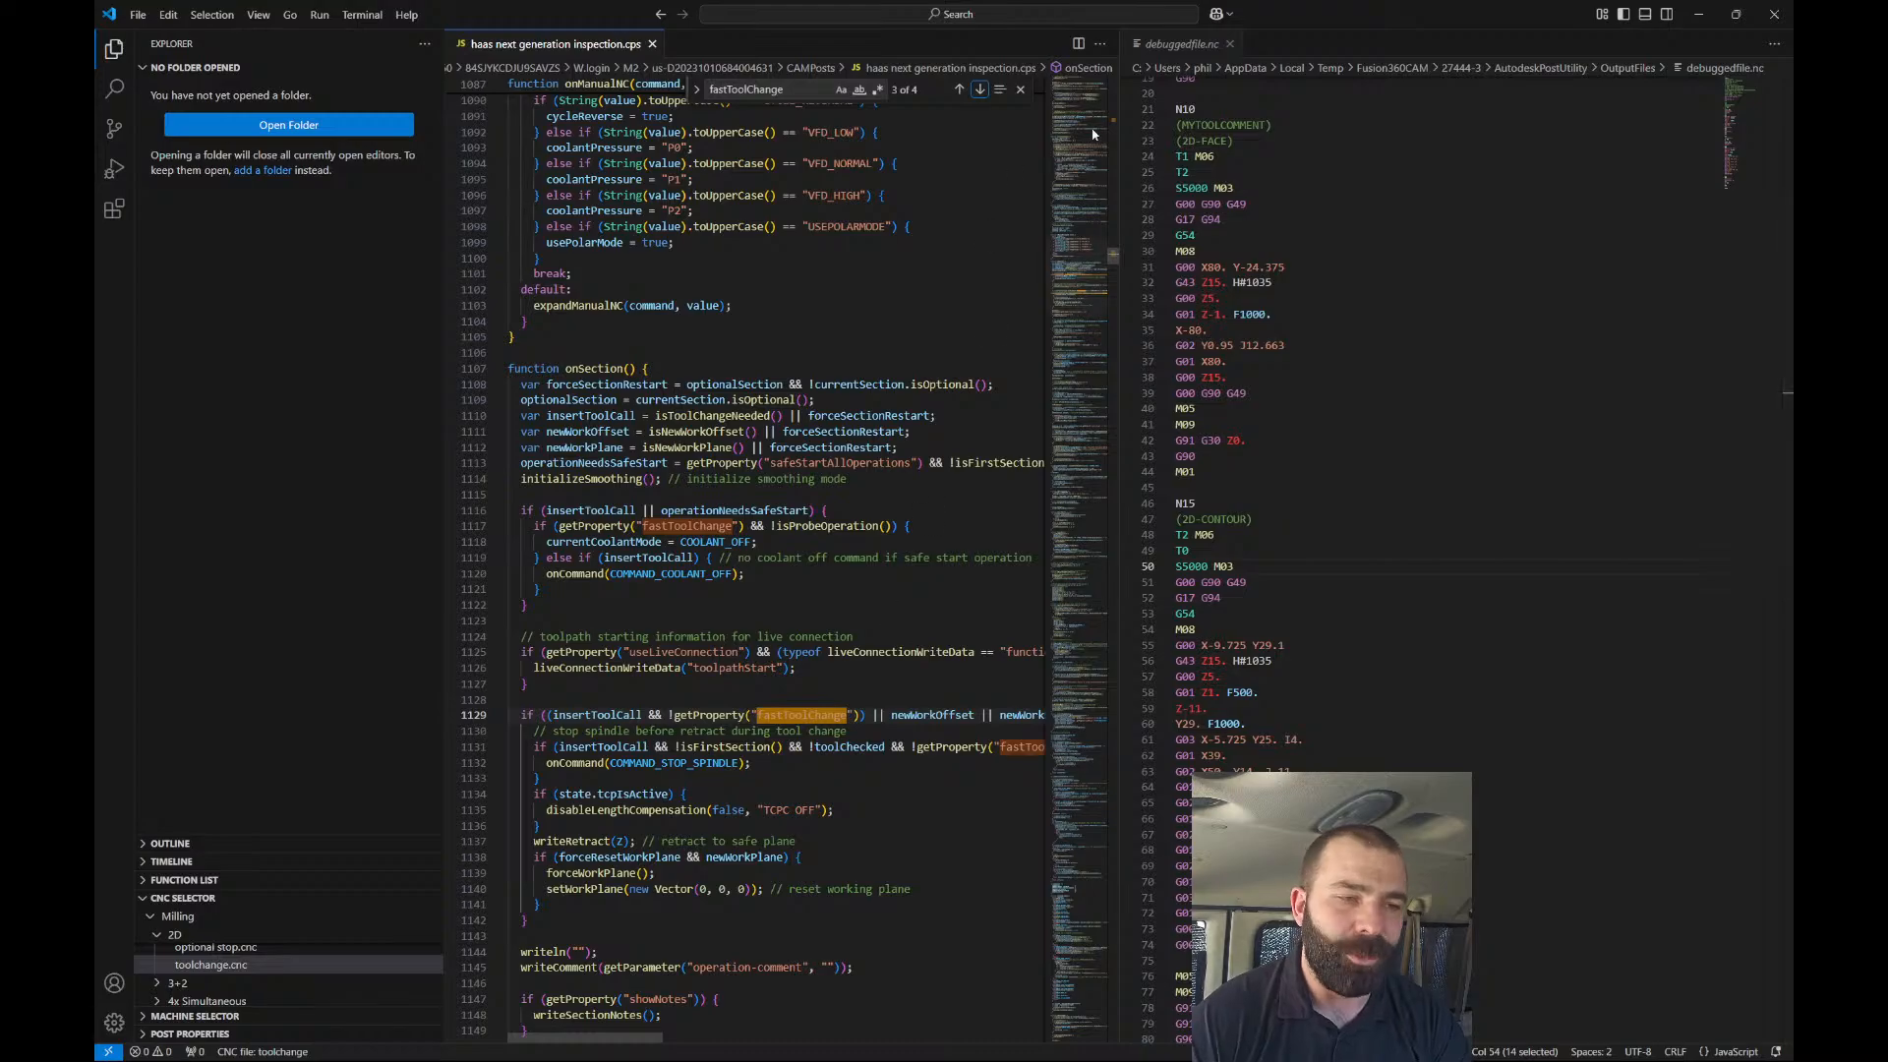
# Close the VS Code files and switch NCProgram2 to the Doosan 3/5-axis VMC post.
pyautogui.click(652, 43)
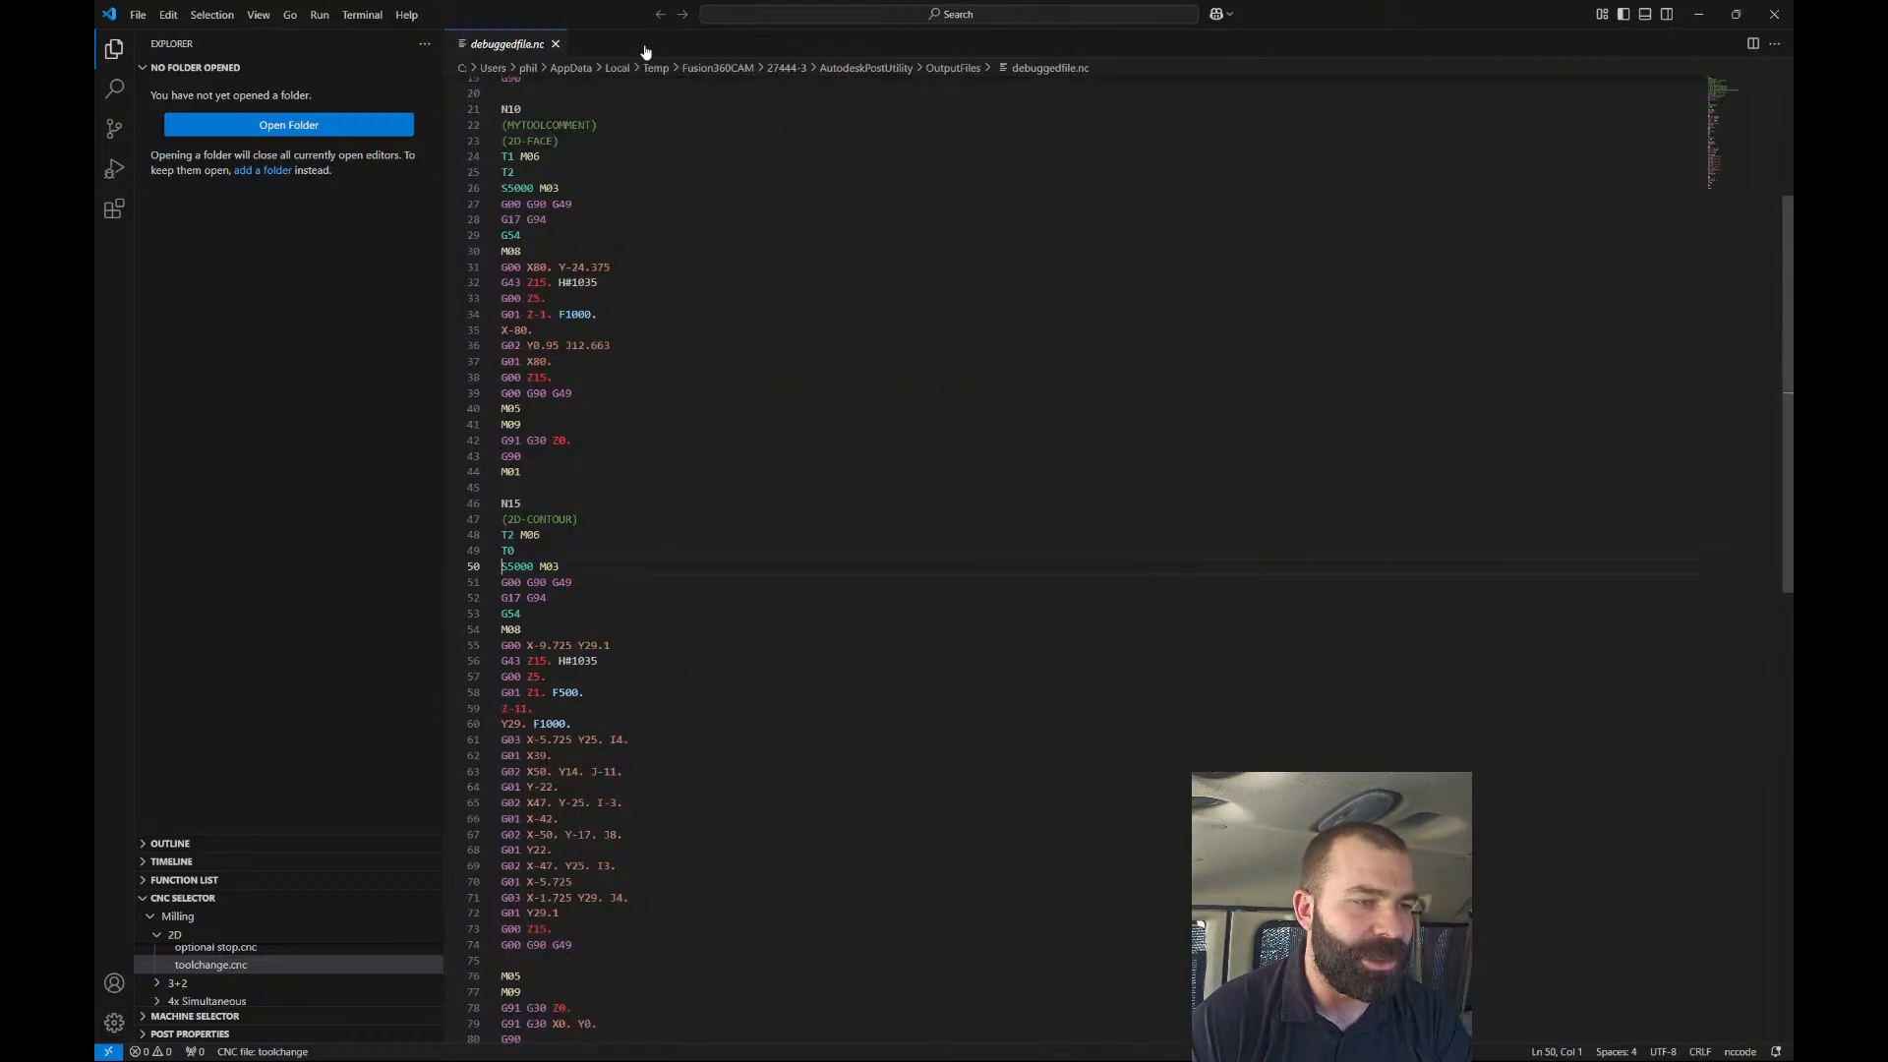
pyautogui.click(553, 43)
pyautogui.click(1698, 14)
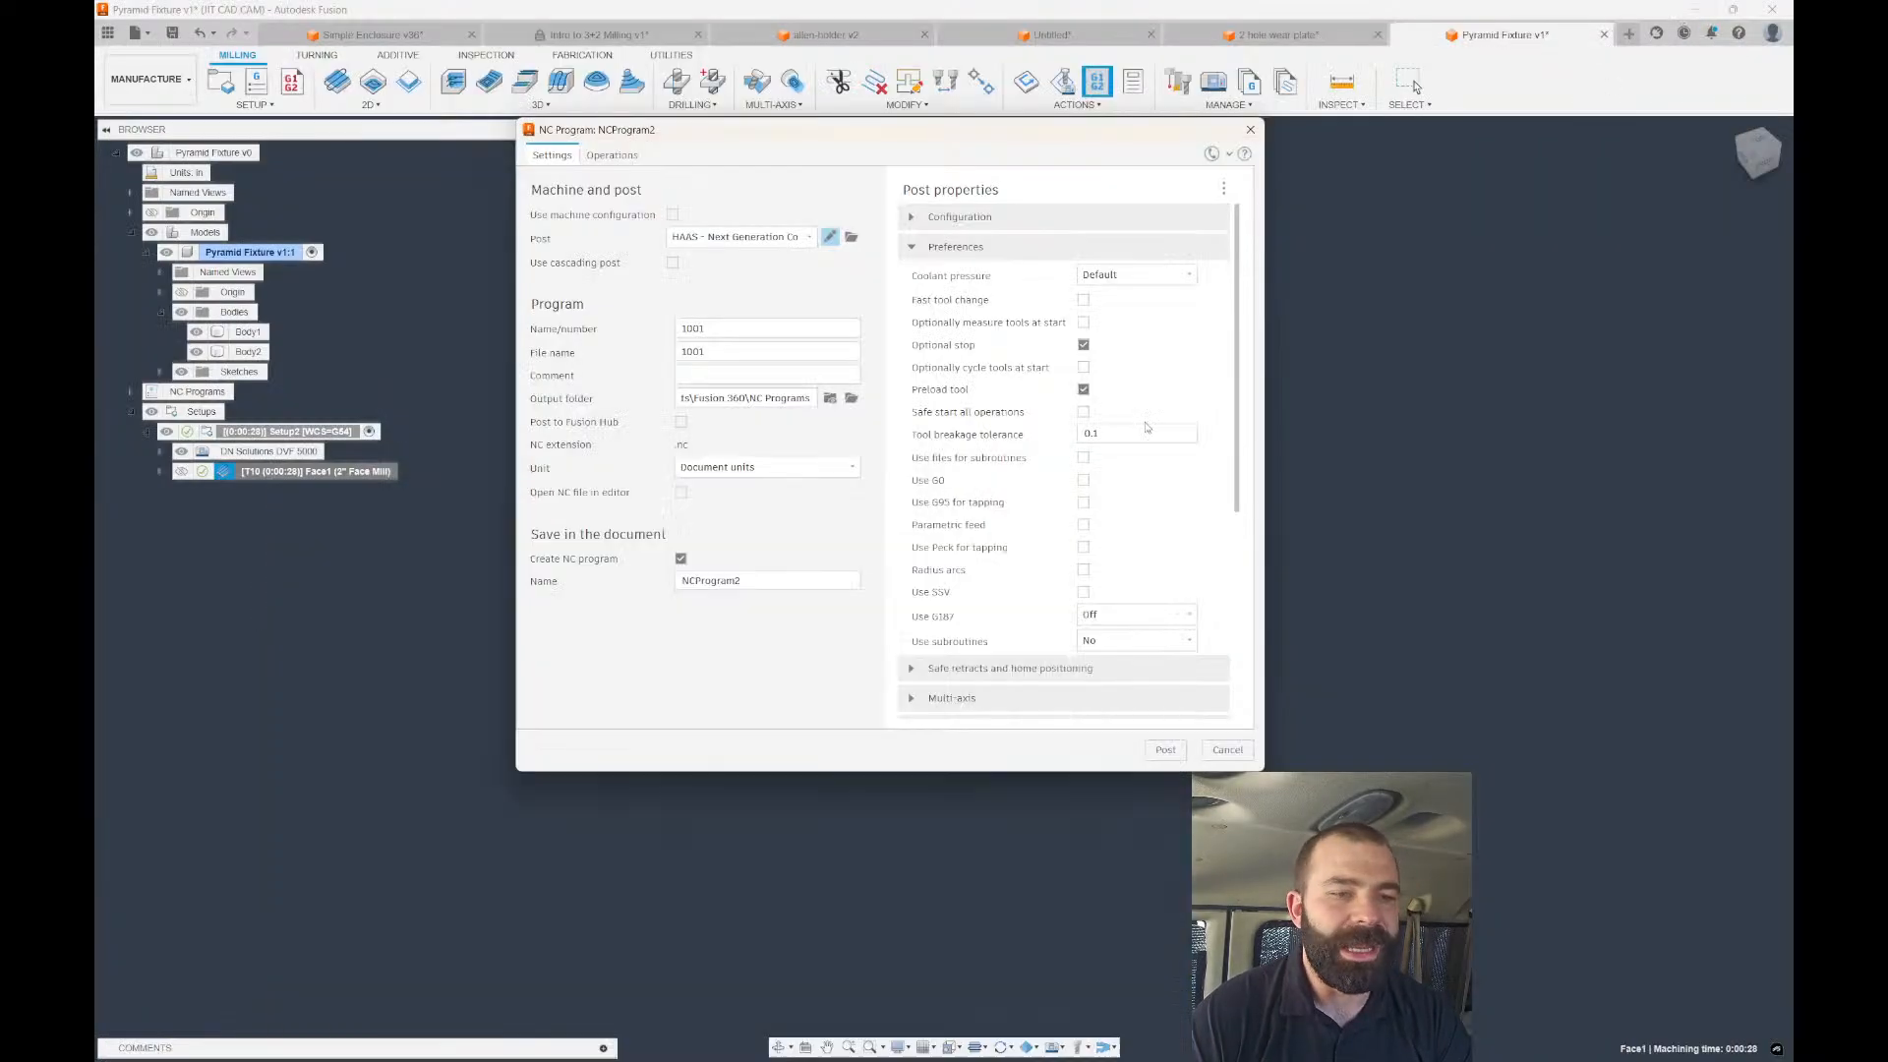
pyautogui.click(775, 241)
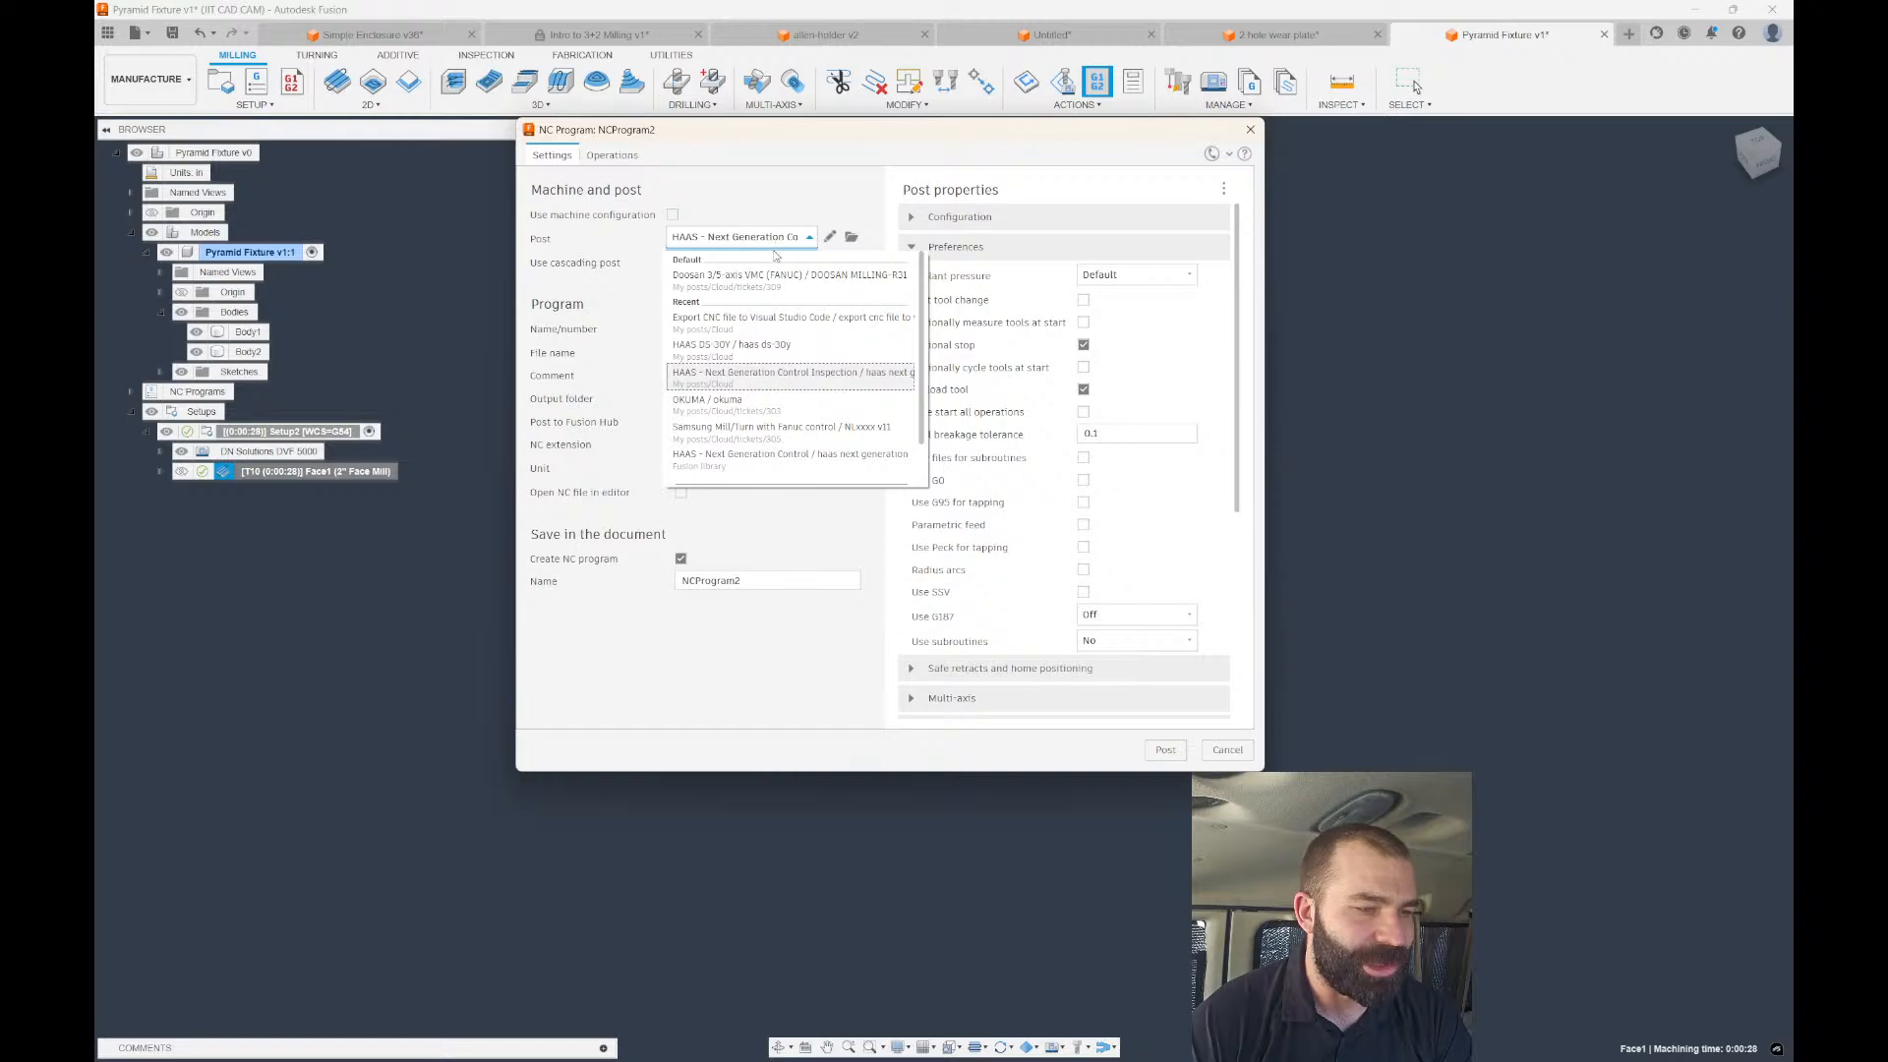
pyautogui.click(836, 378)
pyautogui.click(1081, 618)
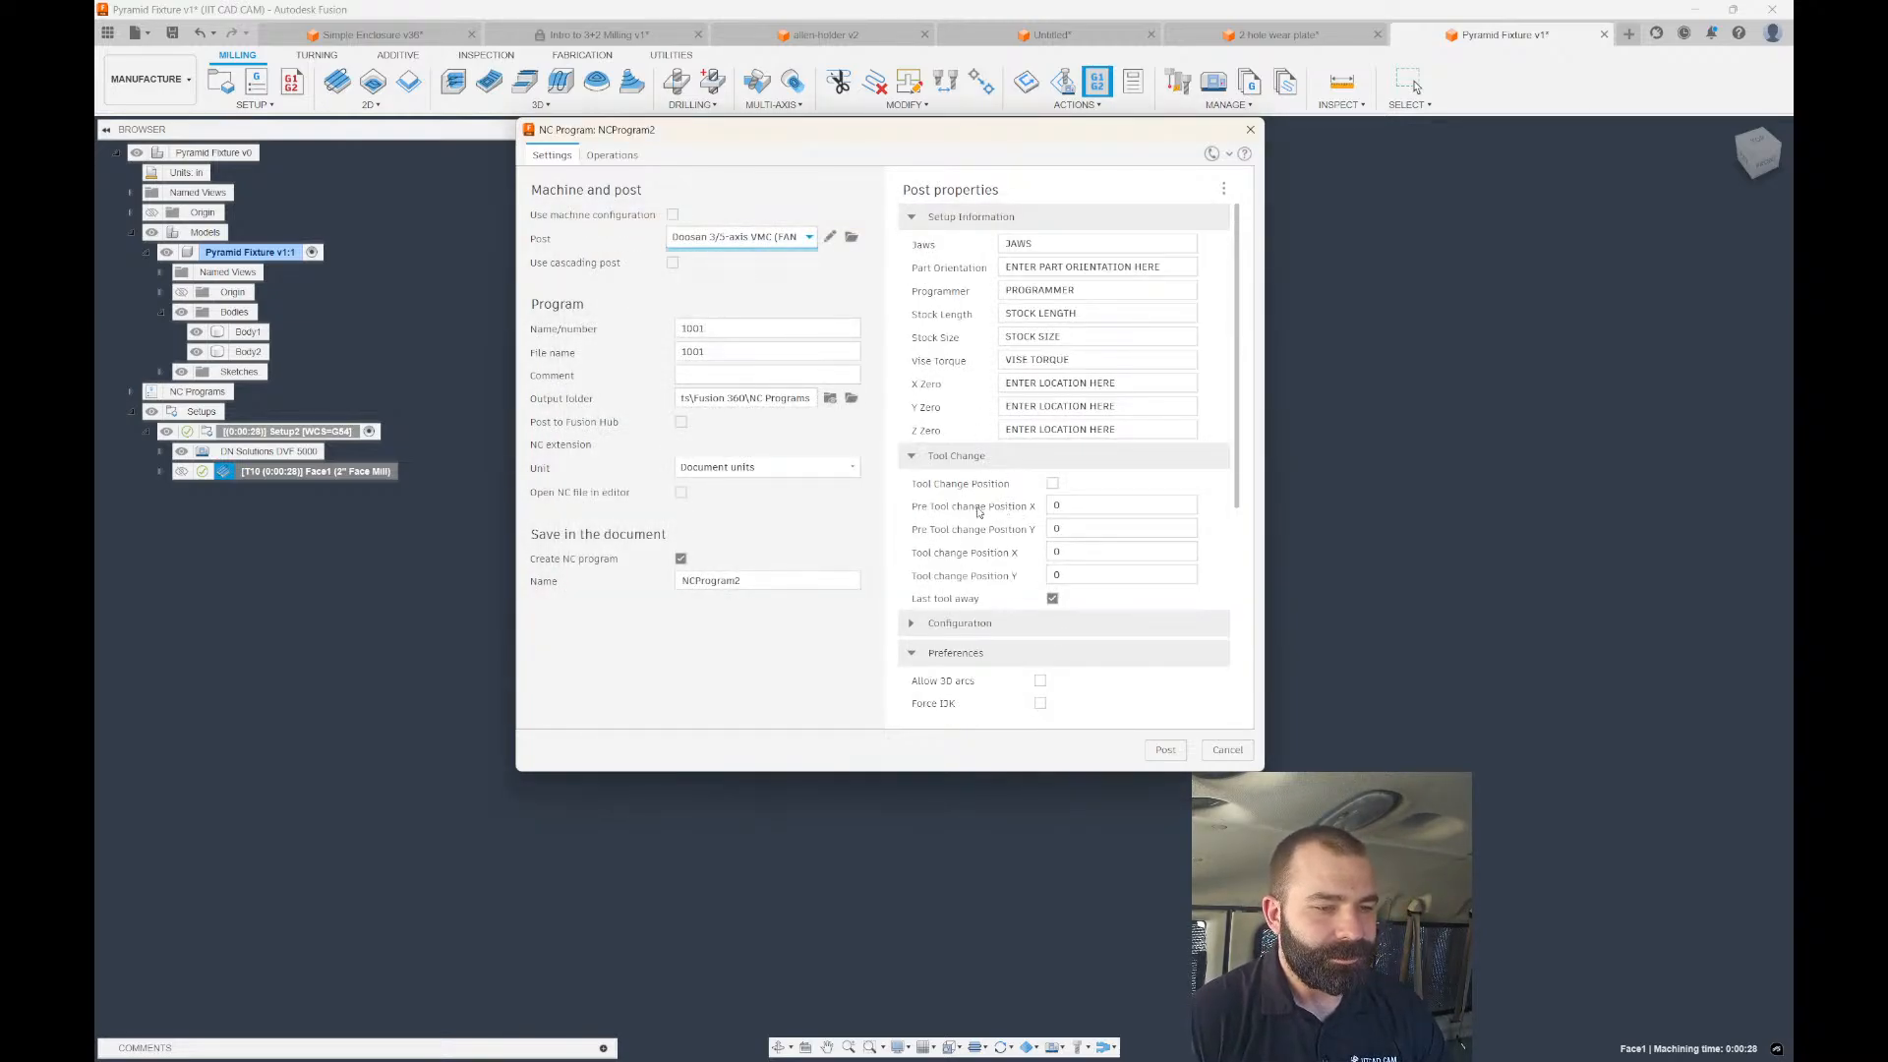
# Review the Configuration properties, then post and overwrite the existing program 1001.
pyautogui.scroll(-3, 979, 512)
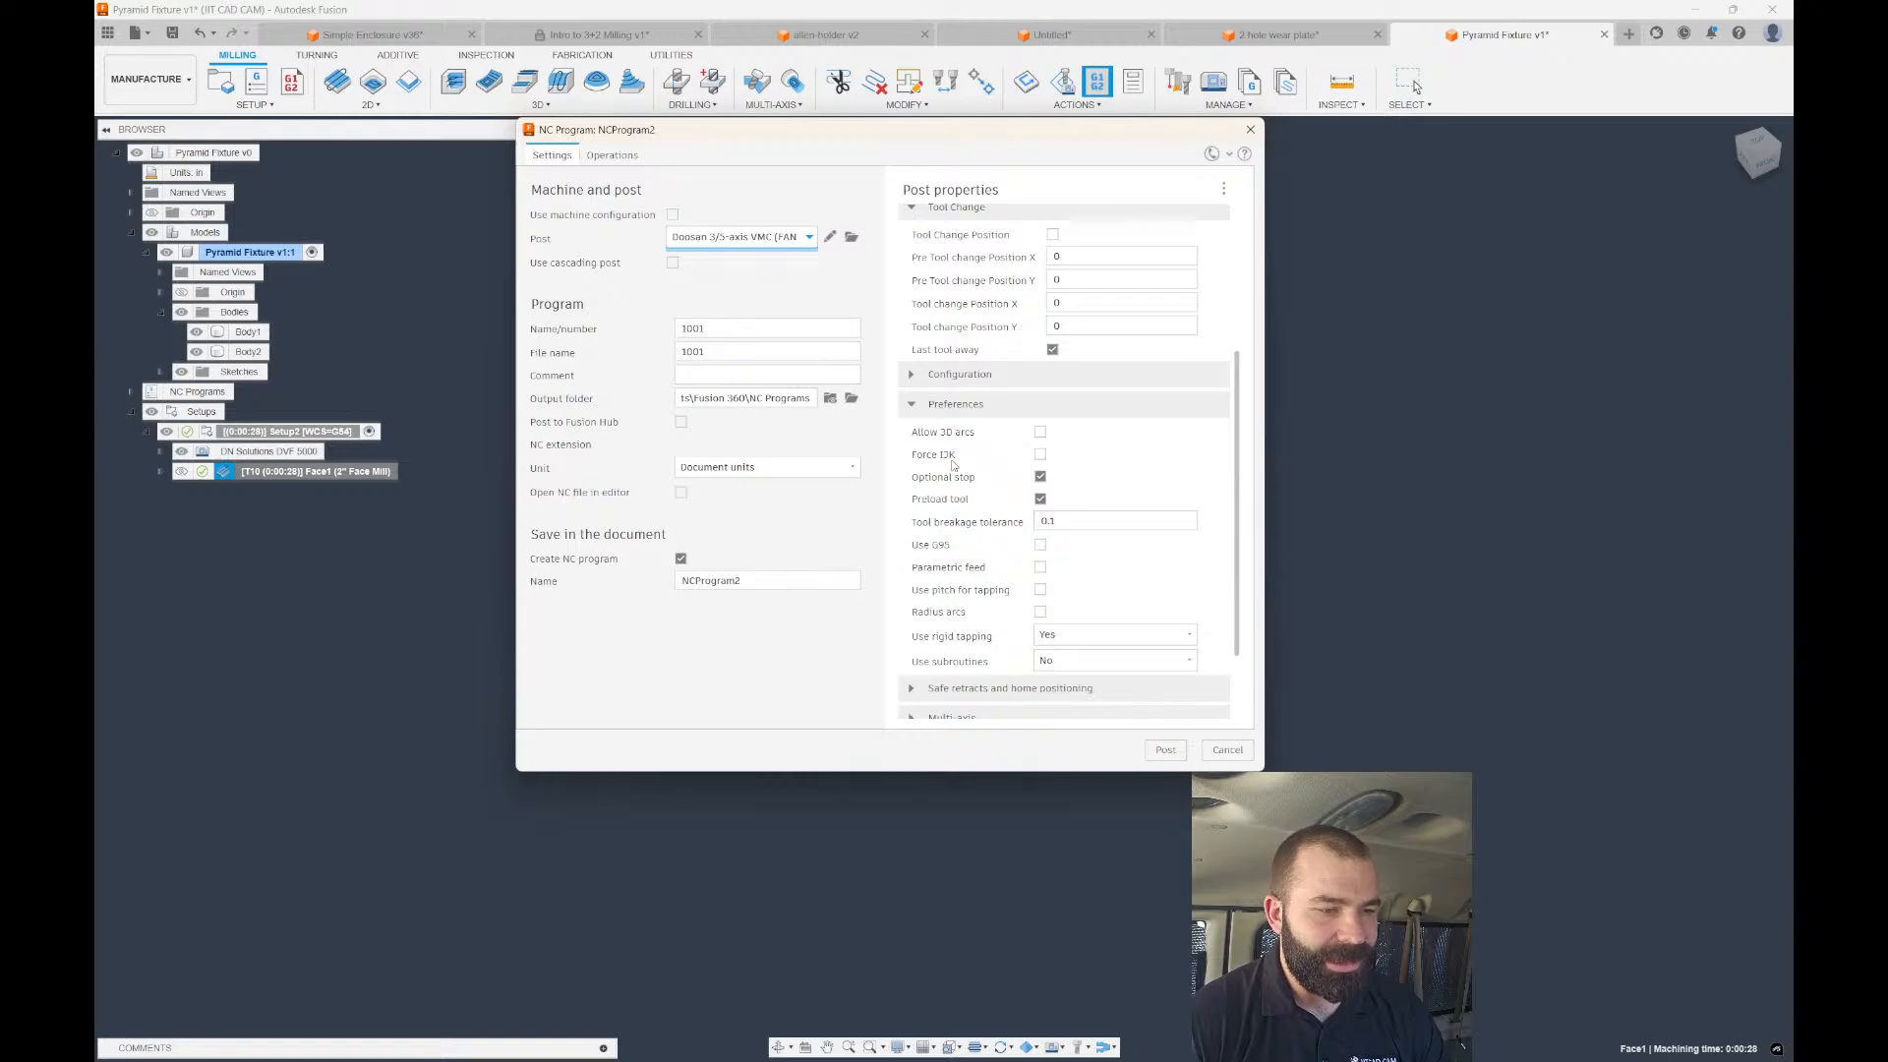
pyautogui.click(910, 374)
pyautogui.scroll(3, 941, 418)
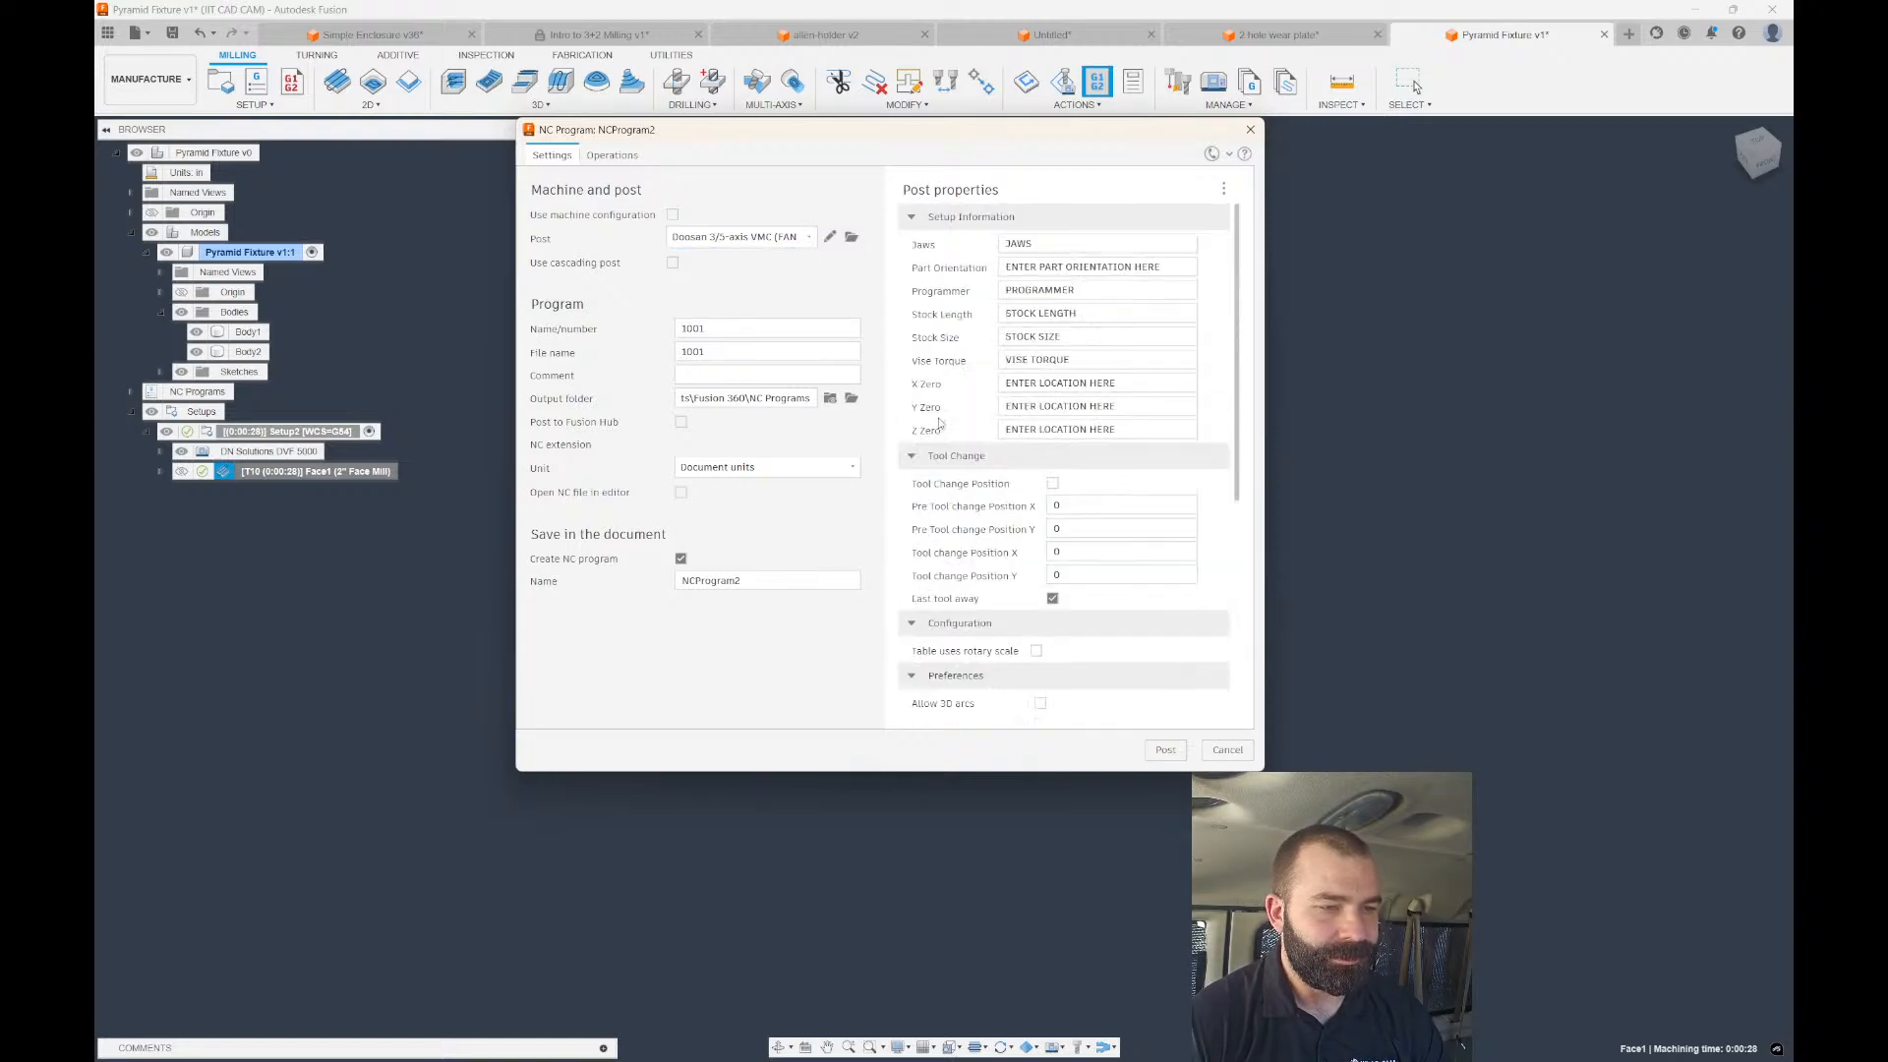
pyautogui.scroll(-5, 951, 434)
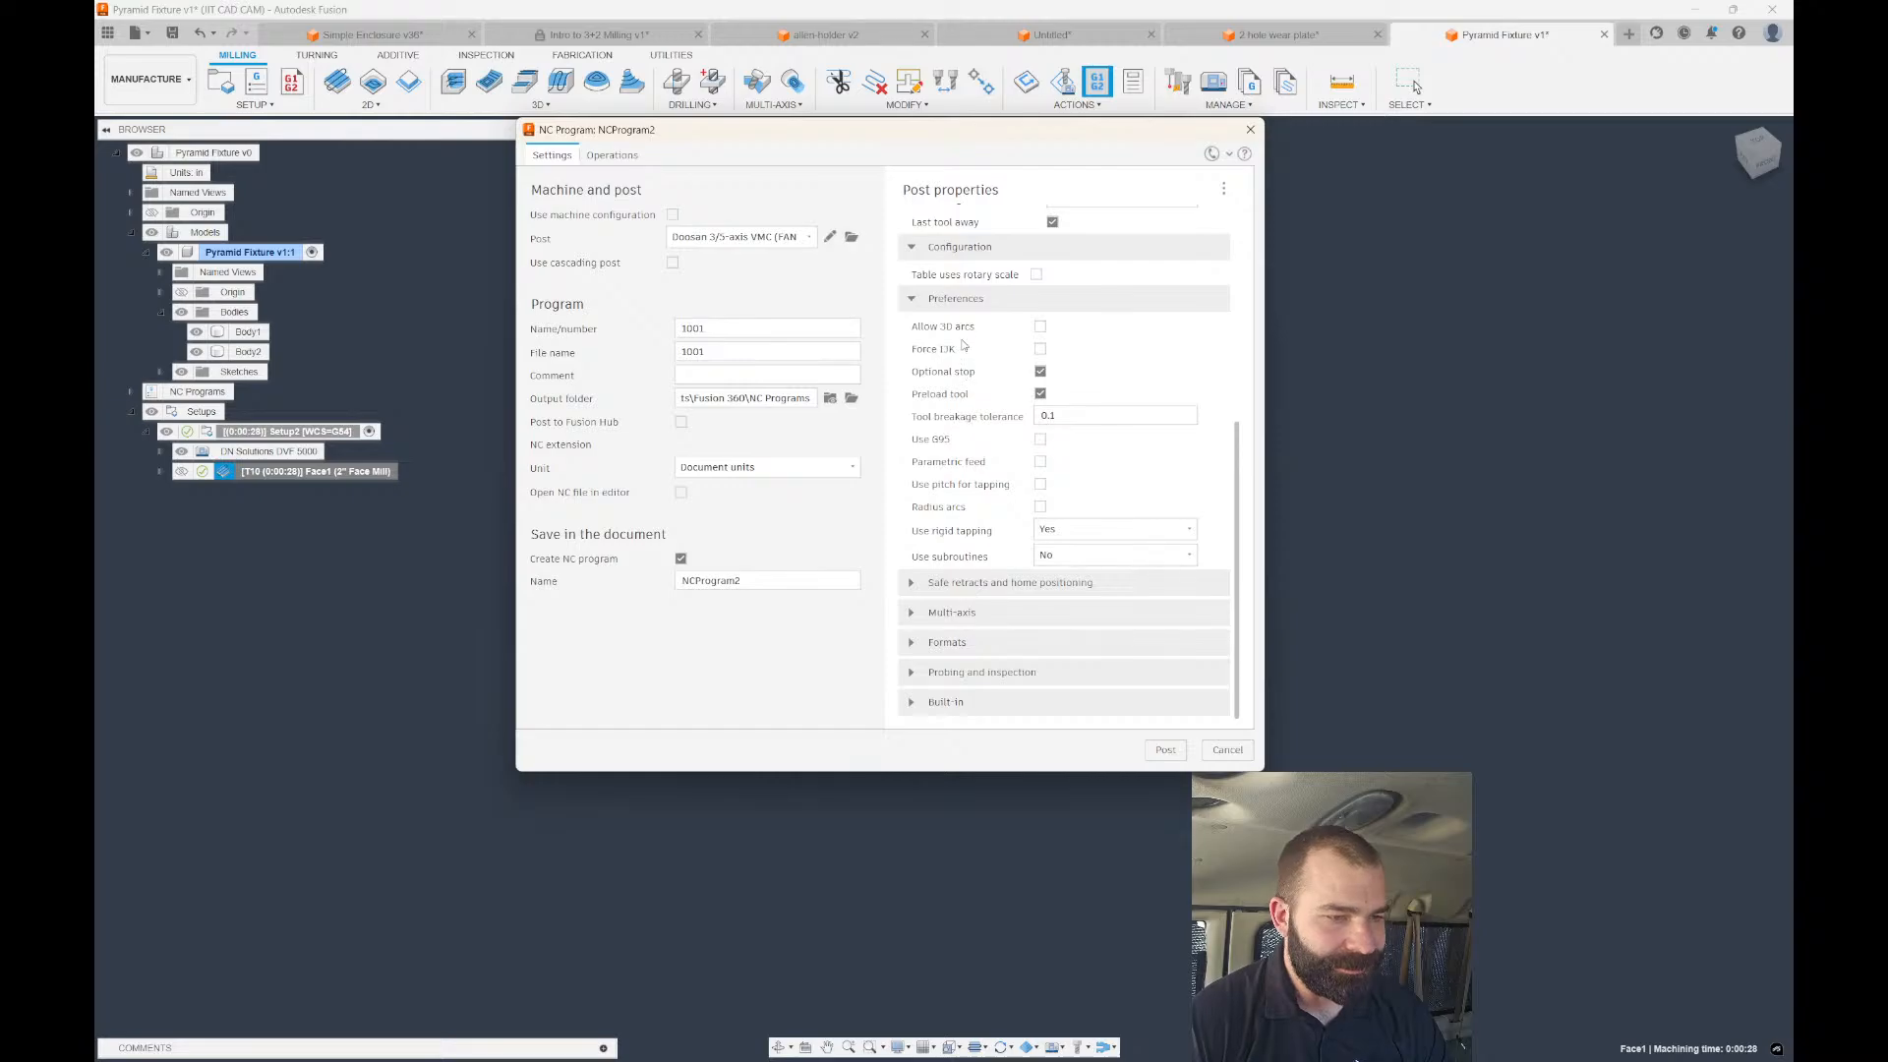
pyautogui.click(912, 584)
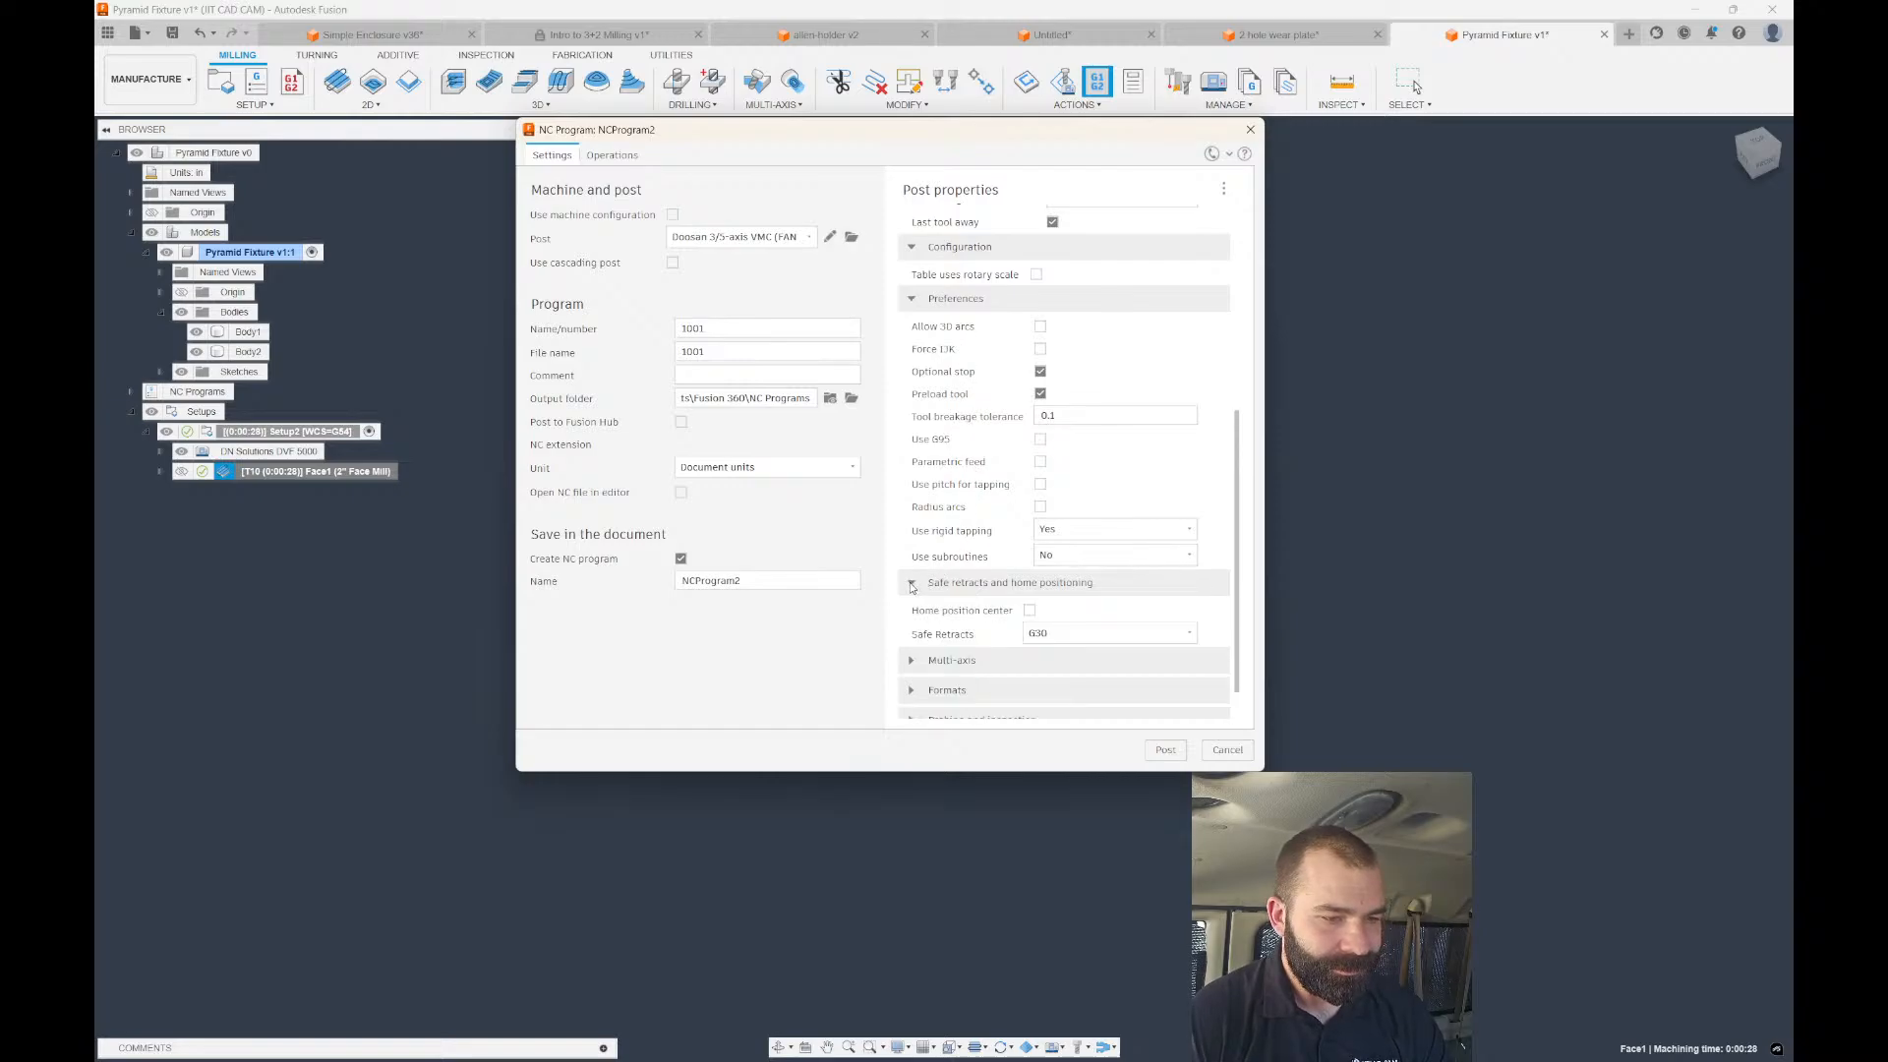
pyautogui.click(912, 584)
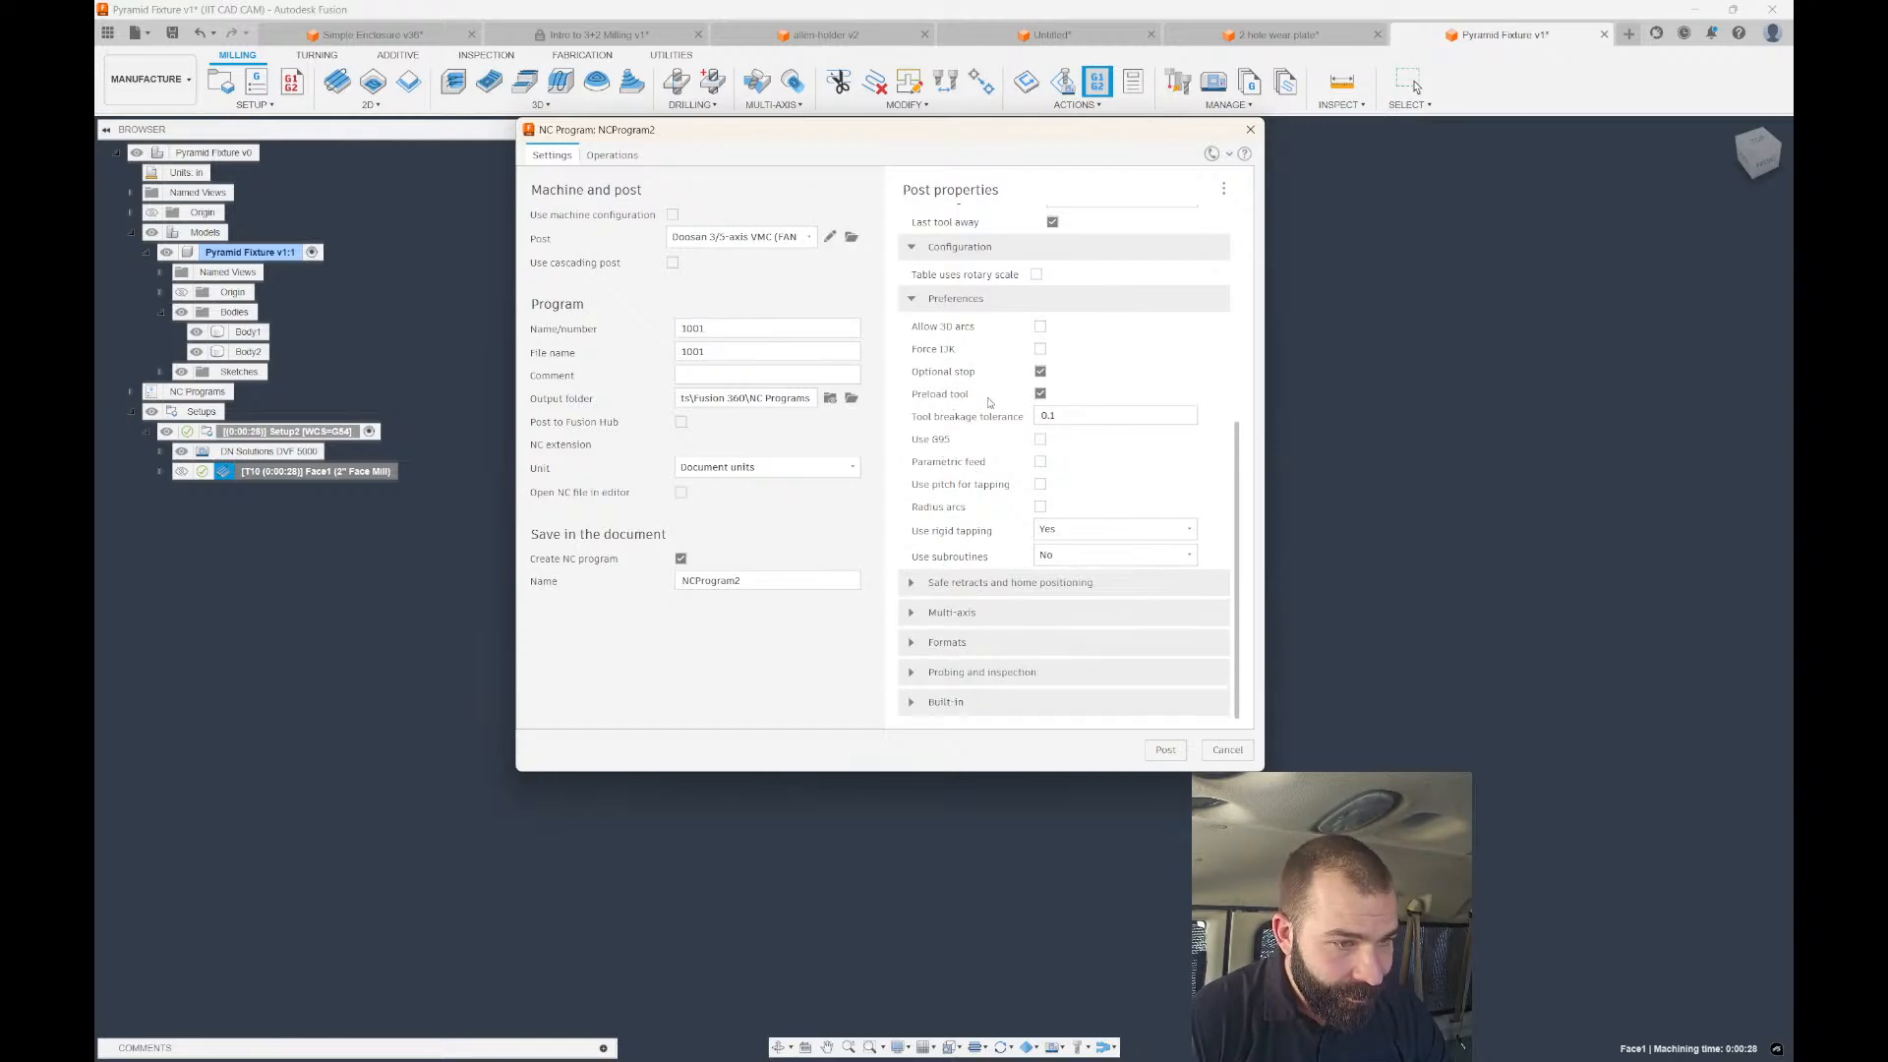
pyautogui.click(1165, 750)
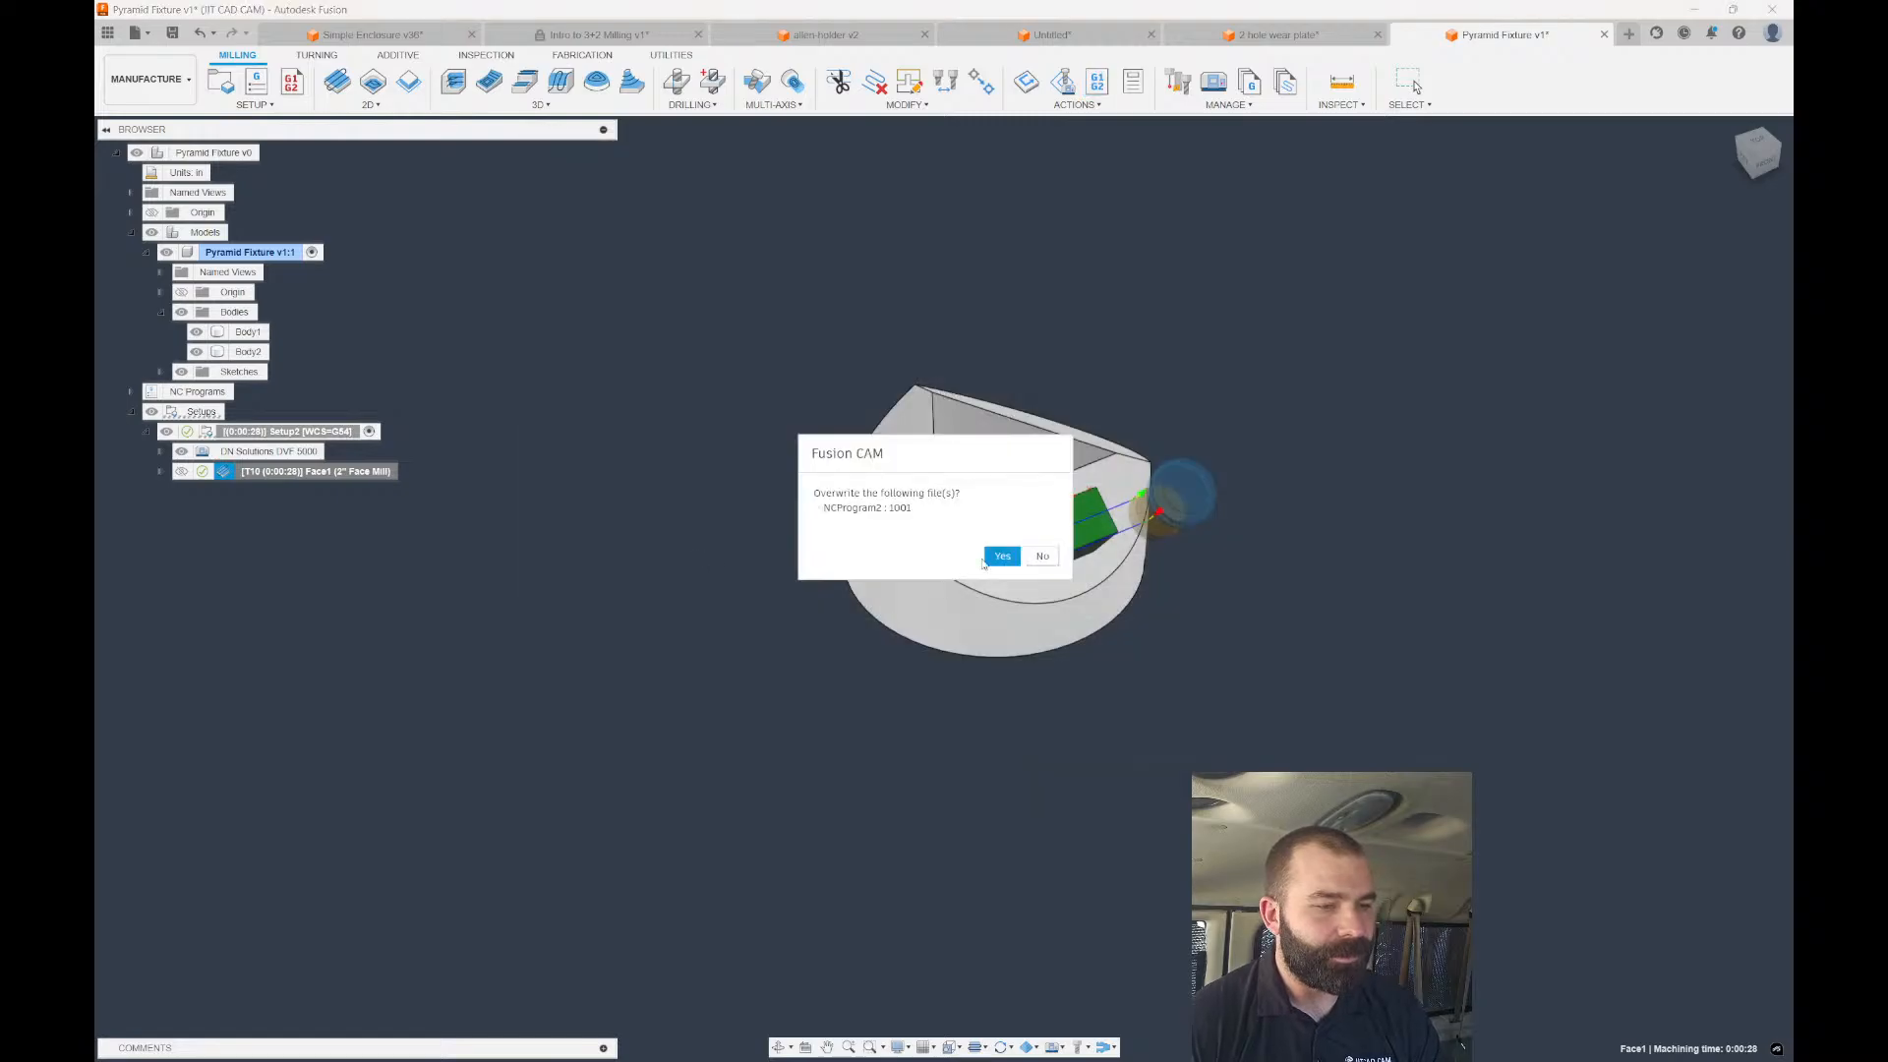
pyautogui.click(1563, 1026)
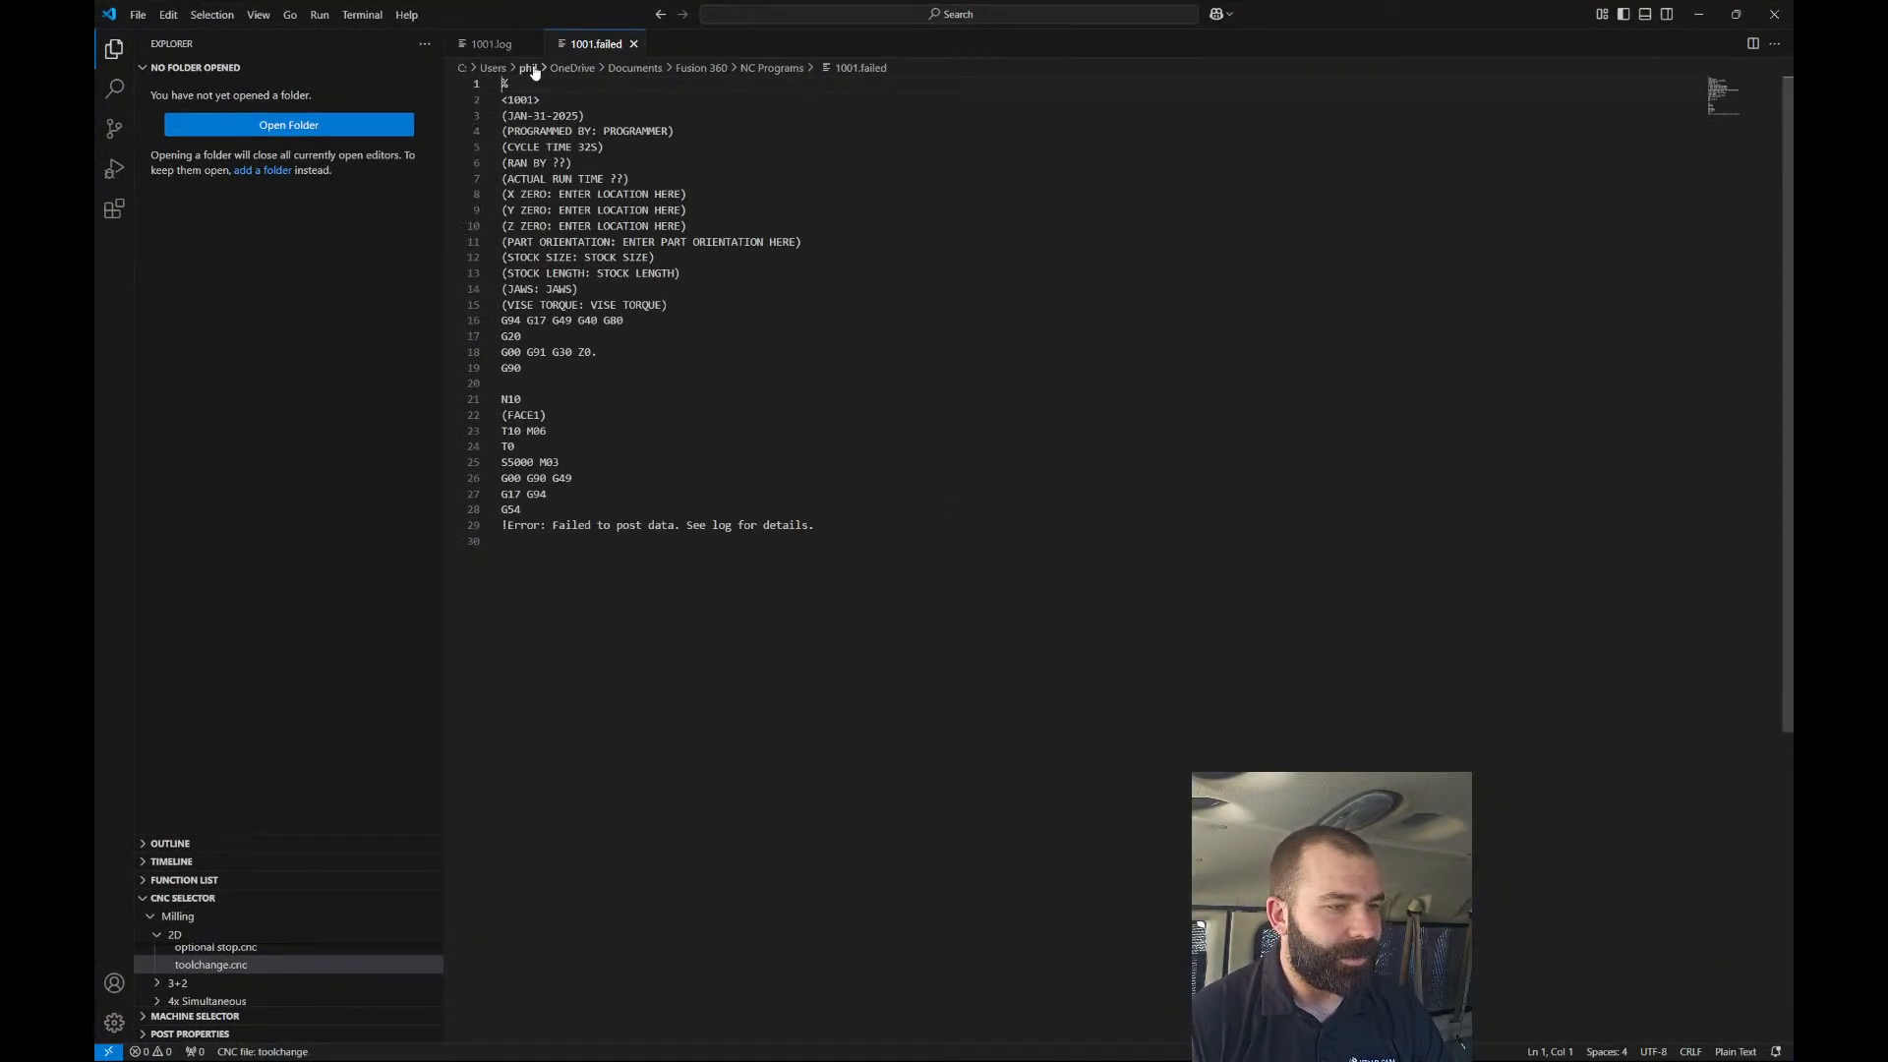
# Check 1001.log and 1001.failed, close both, and exit VS Code.
pyautogui.click(492, 44)
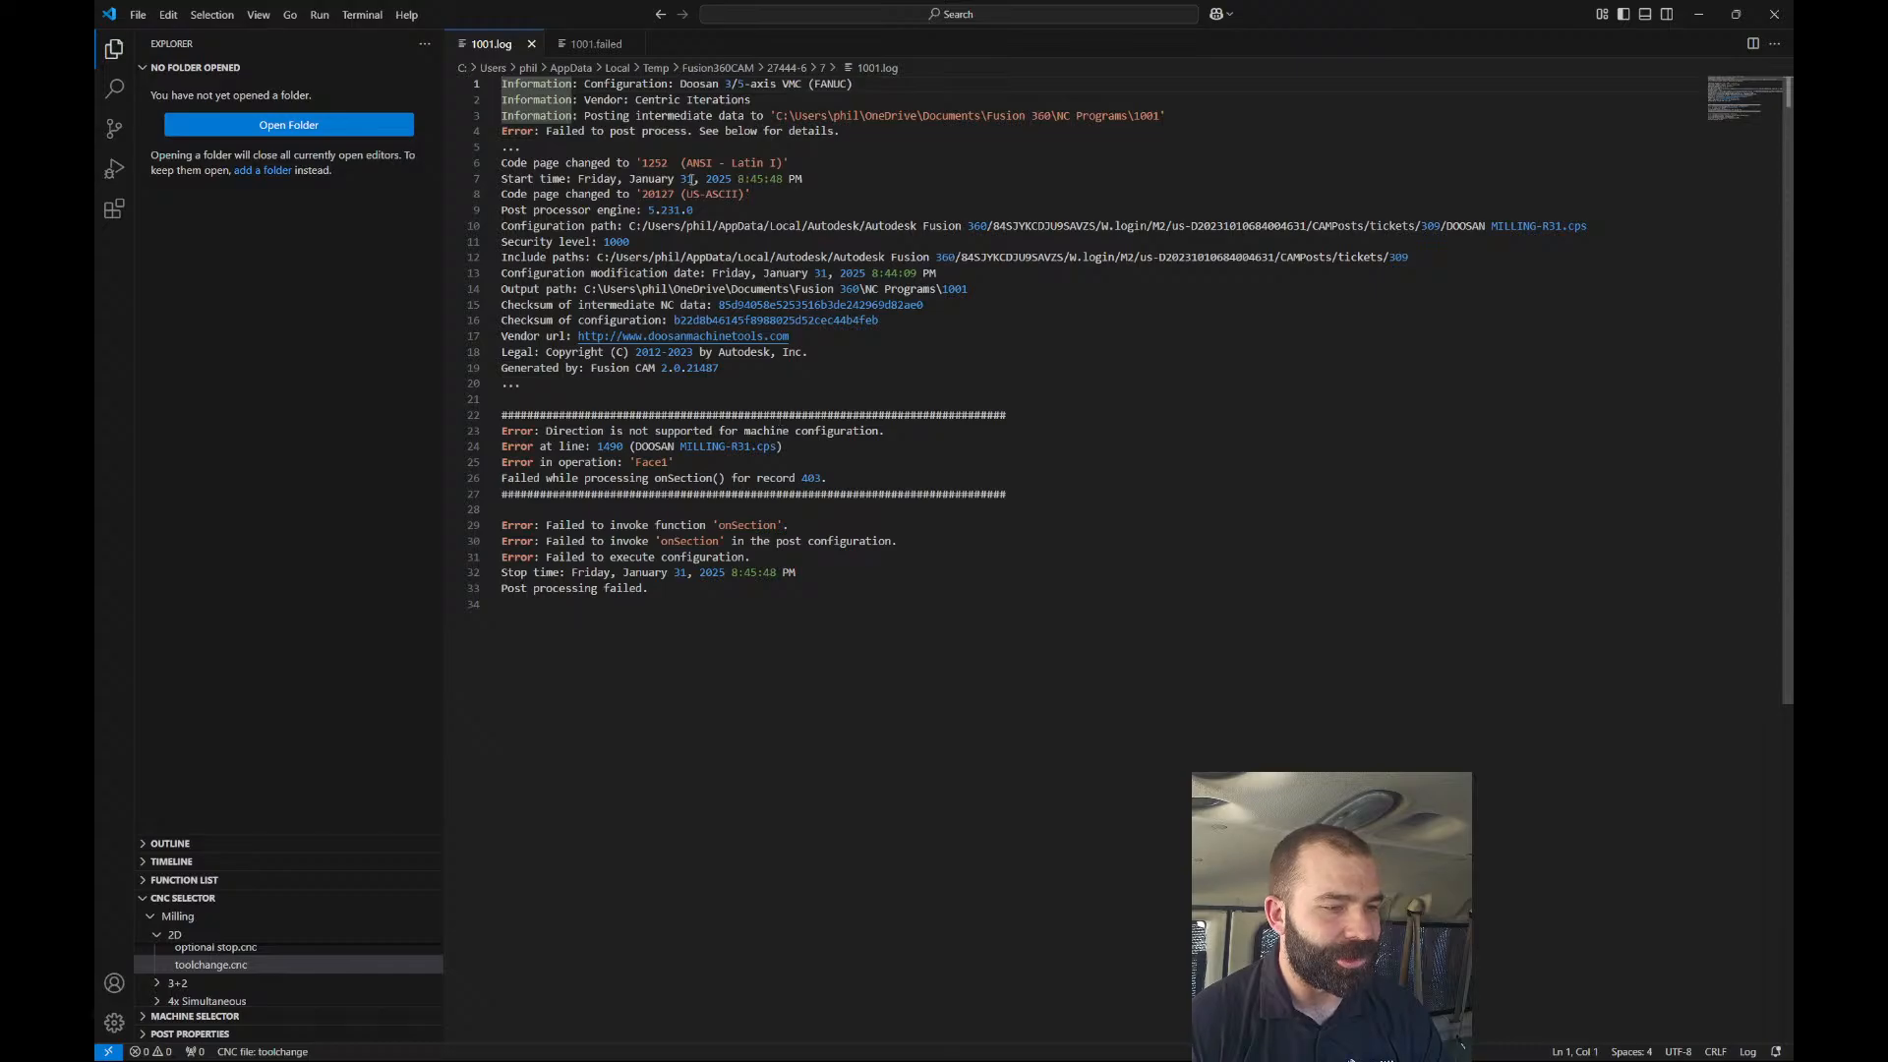
pyautogui.click(602, 44)
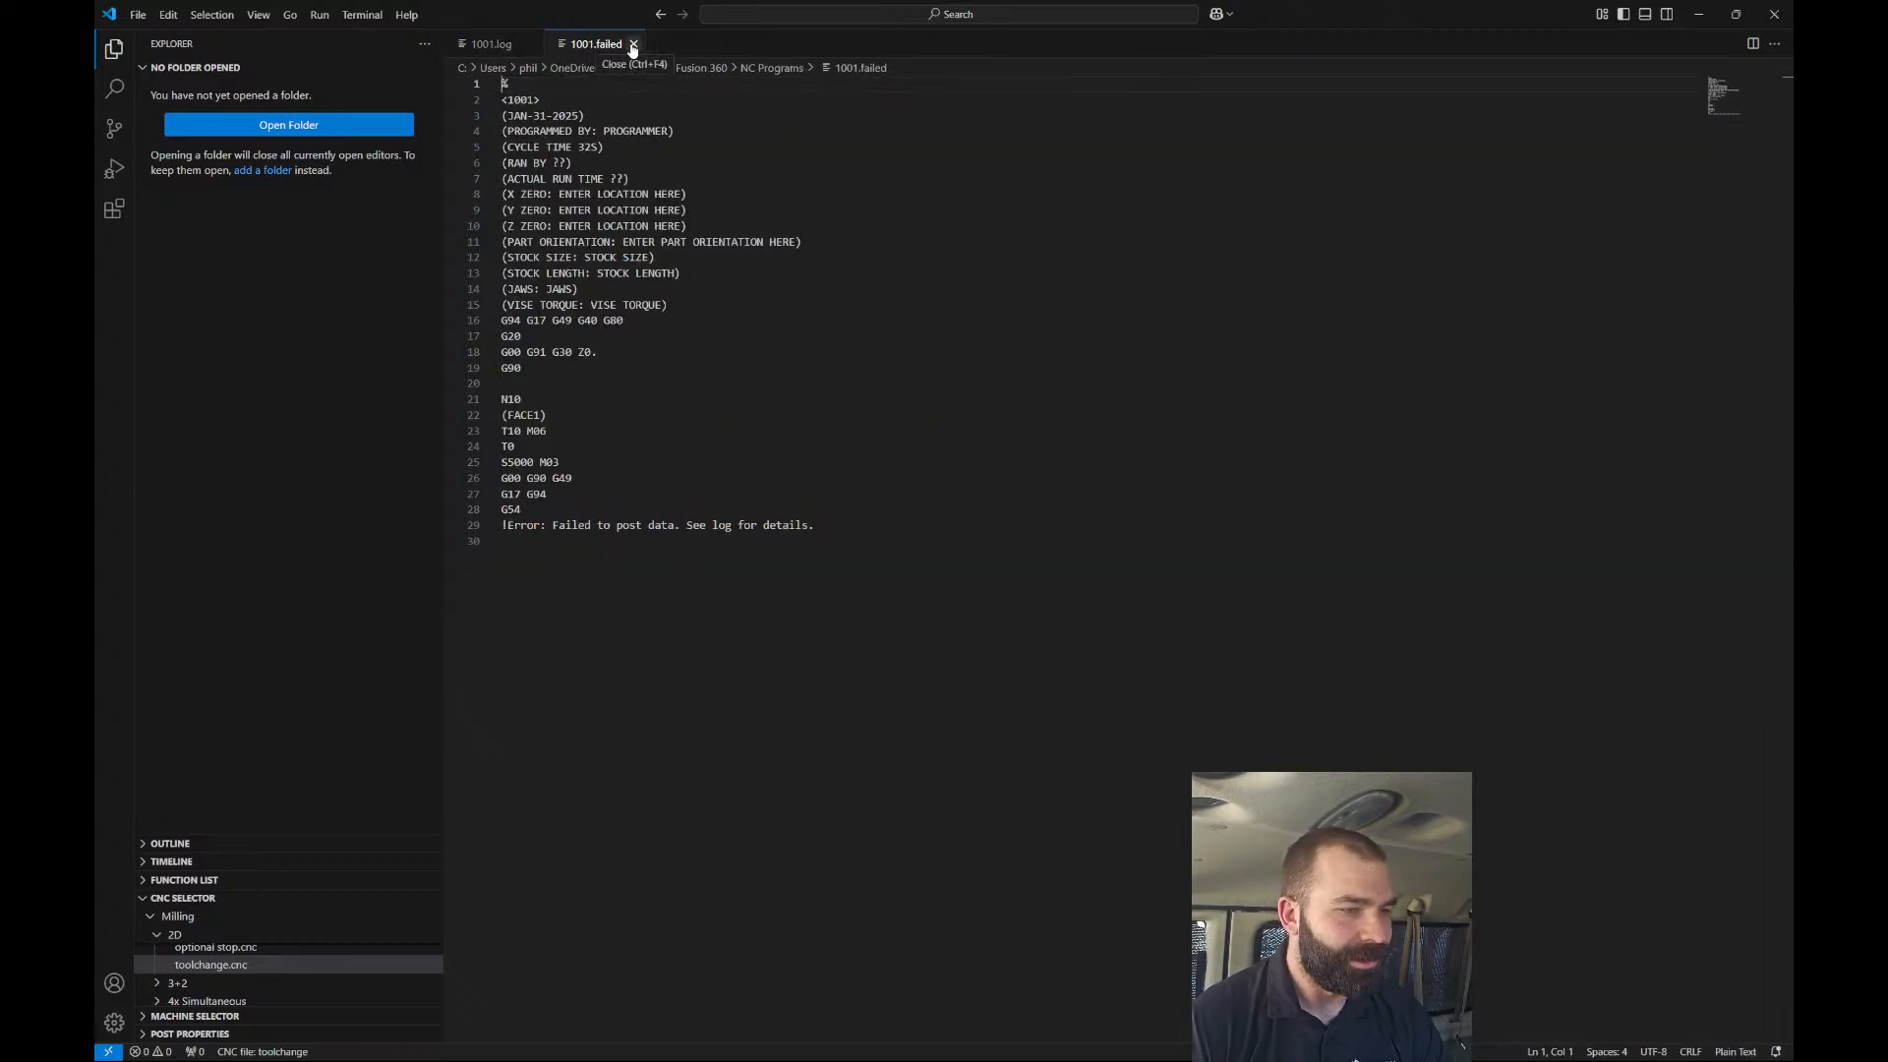
pyautogui.click(632, 44)
pyautogui.click(531, 45)
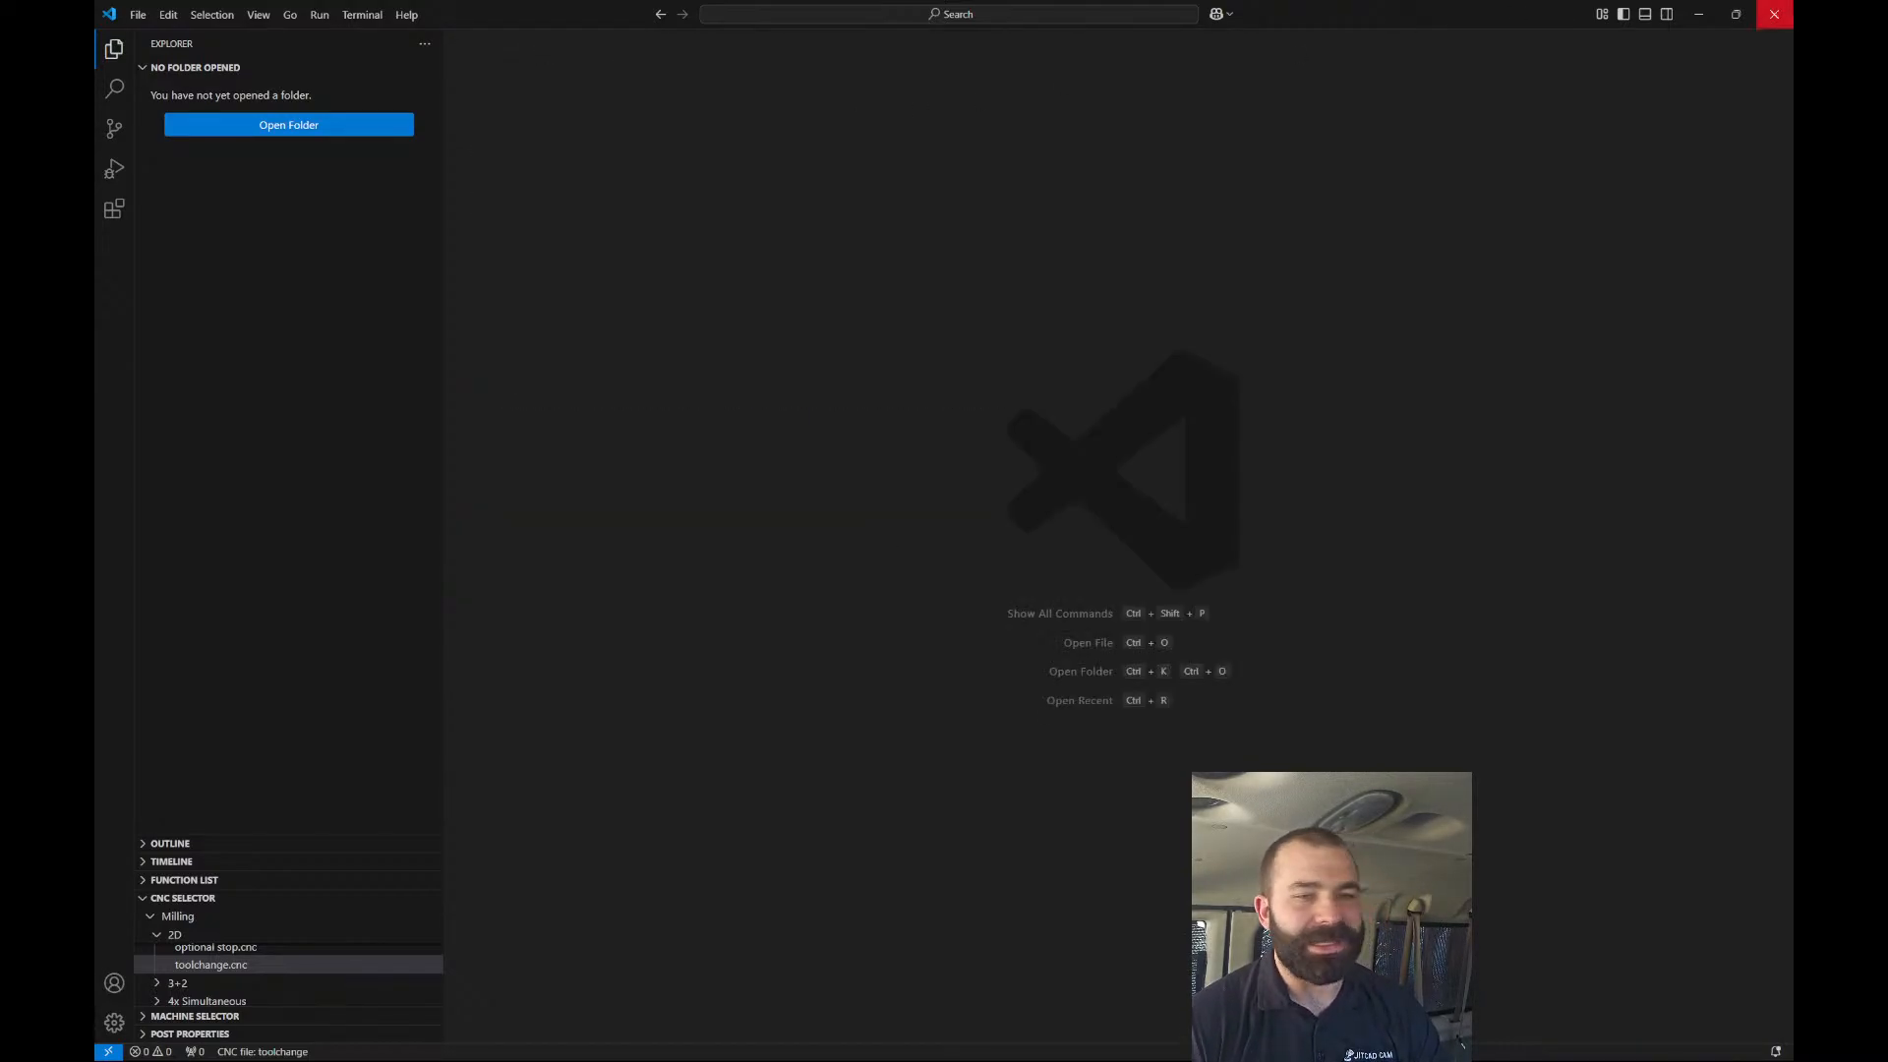
pyautogui.click(1773, 14)
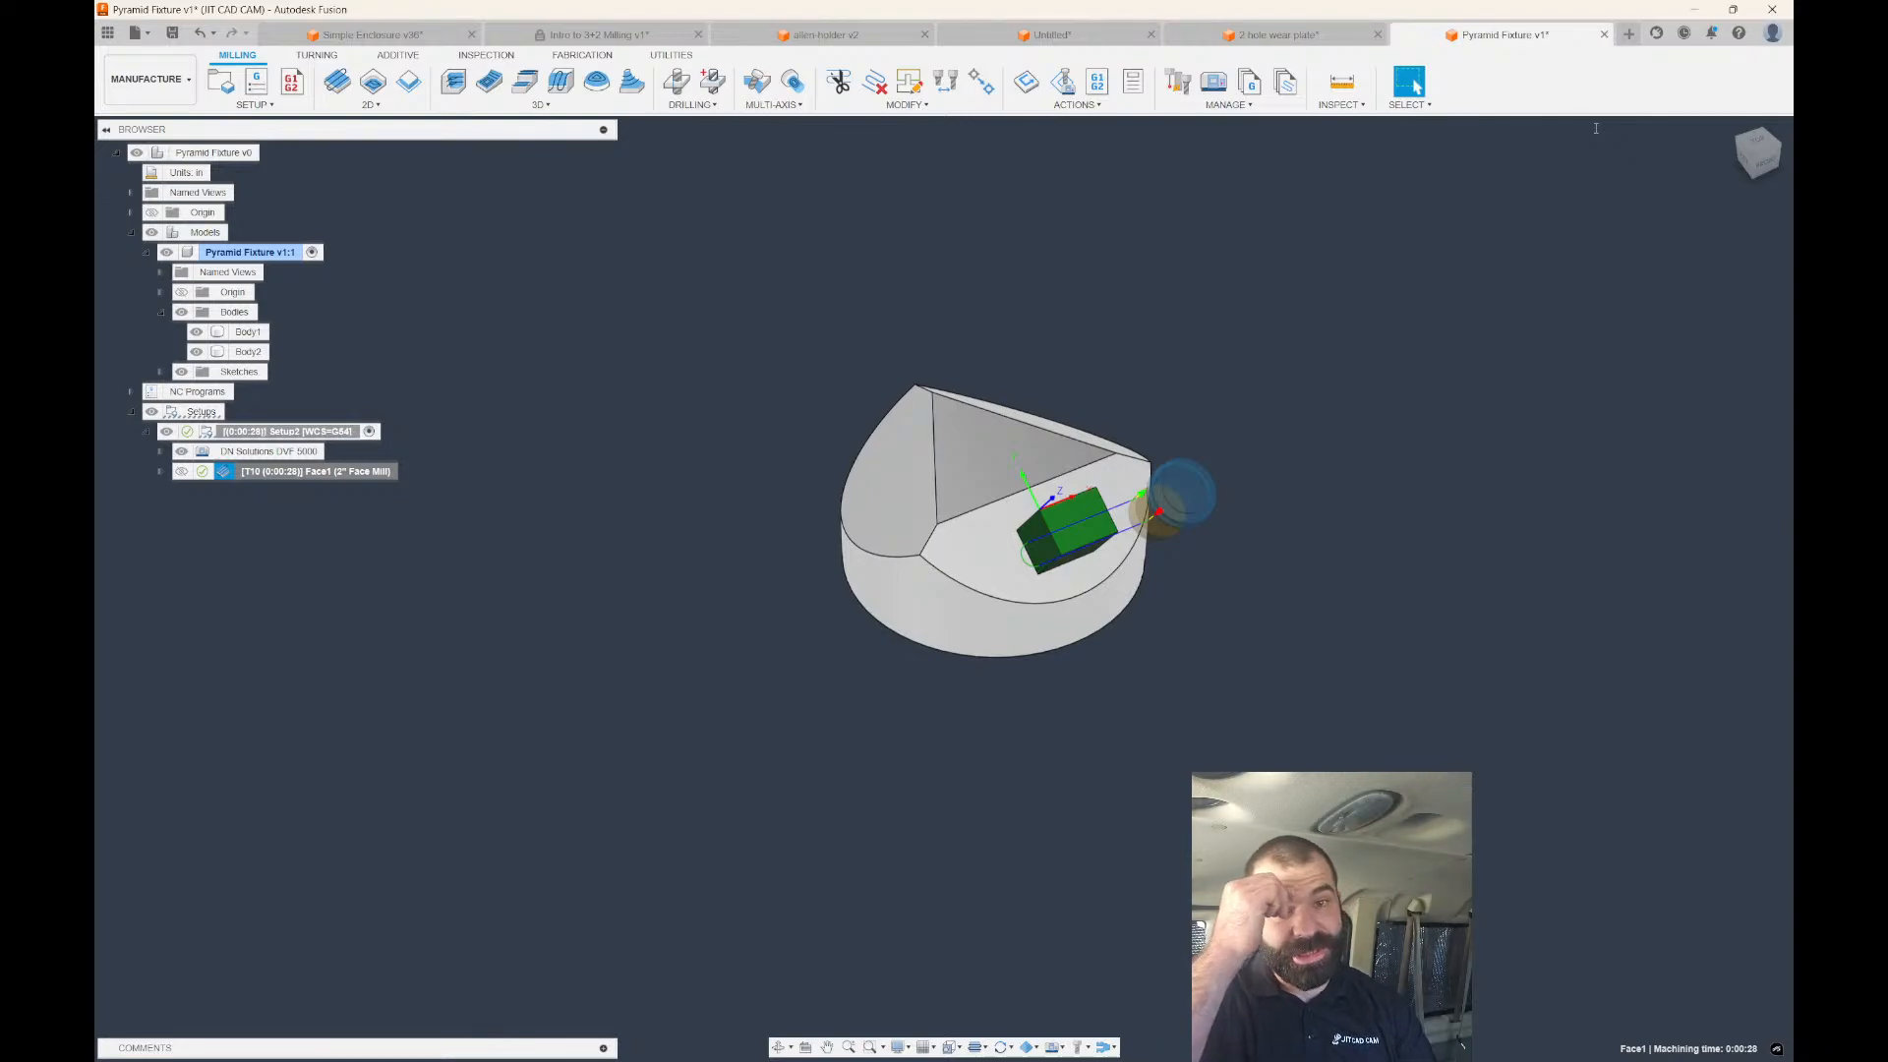